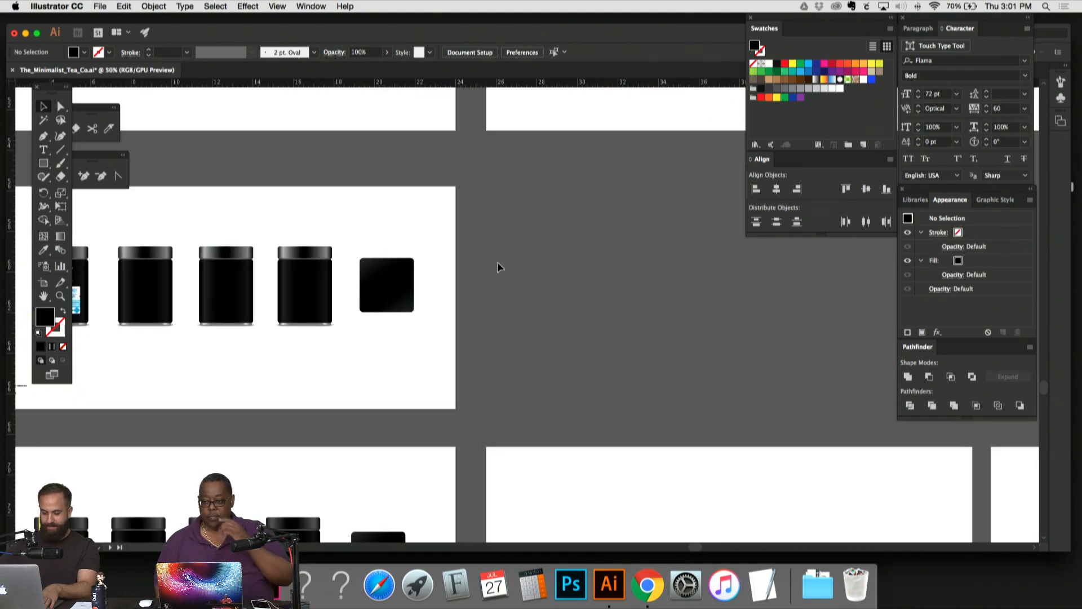
# Step: Survey the tea packaging artboards, comparing the white and black tin concepts and the logo explorations
pyautogui.hscroll(-3, 496, 260)
pyautogui.scroll(-3, 496, 260)
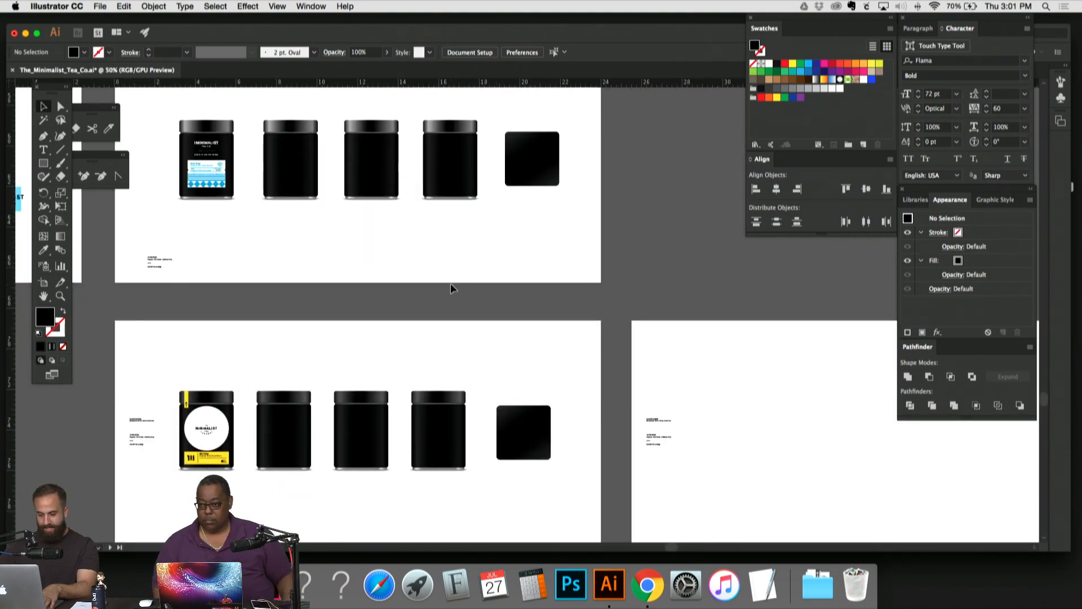
pyautogui.scroll(10, 447, 285)
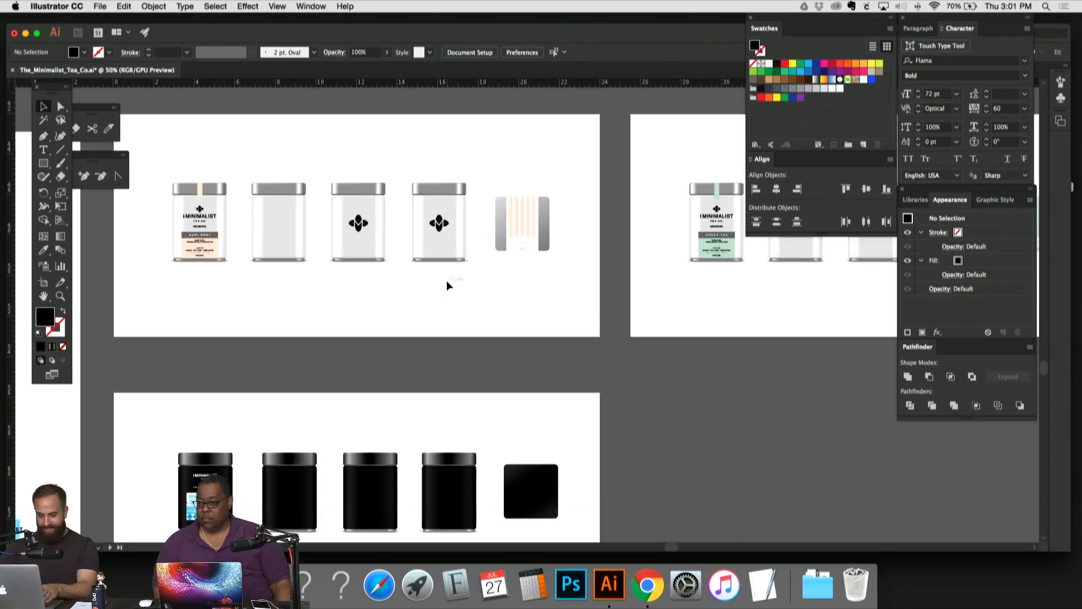
pyautogui.scroll(15, 447, 282)
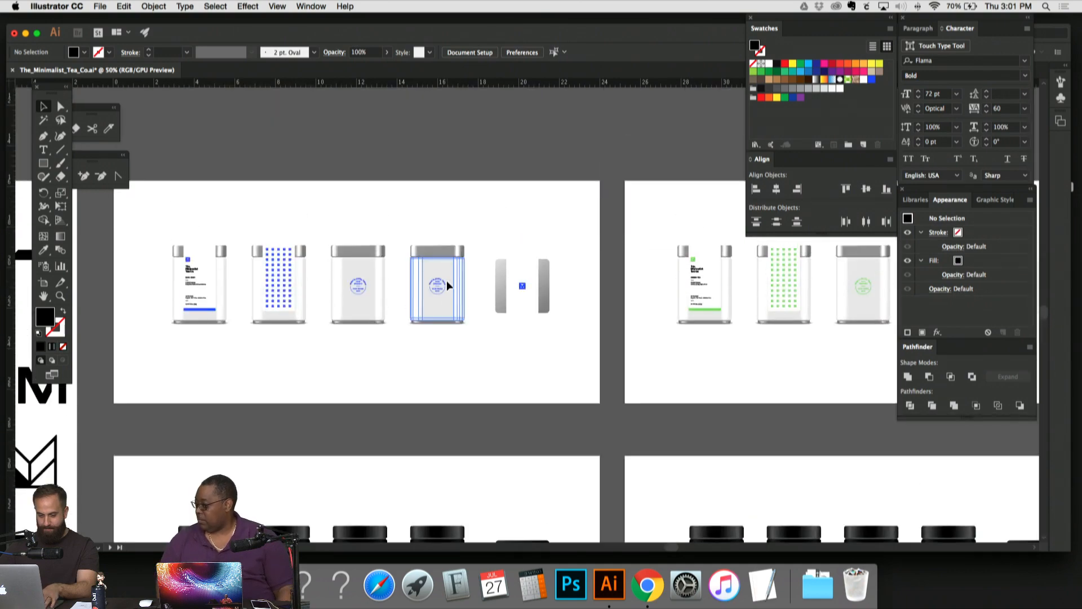
pyautogui.scroll(3, 447, 282)
pyautogui.press('super+minus')
pyautogui.press('super+minus')
pyautogui.press('super+minus')
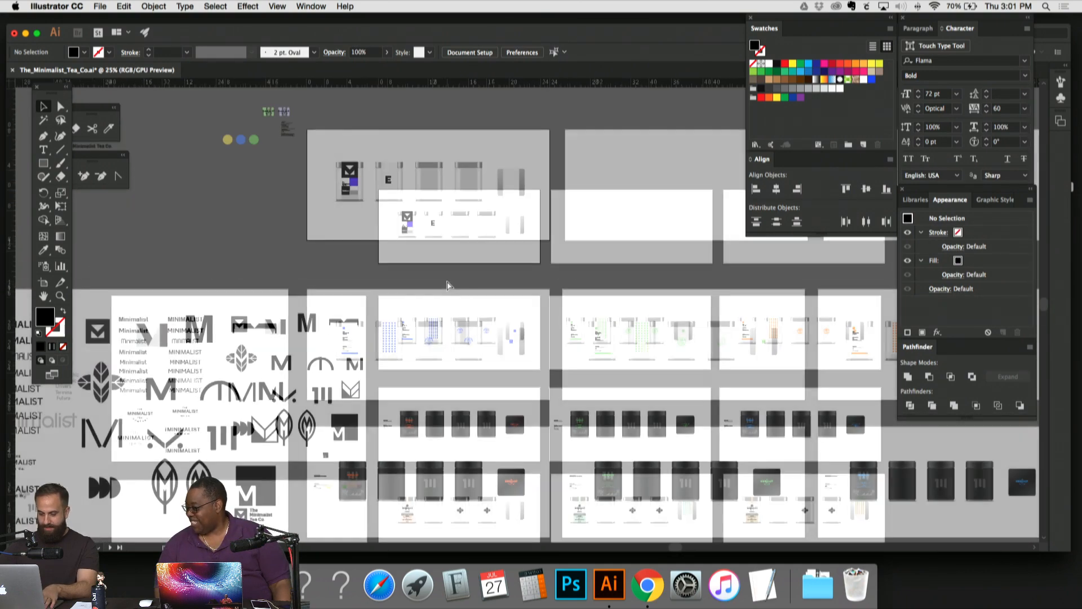
pyautogui.scroll(-5, 445, 287)
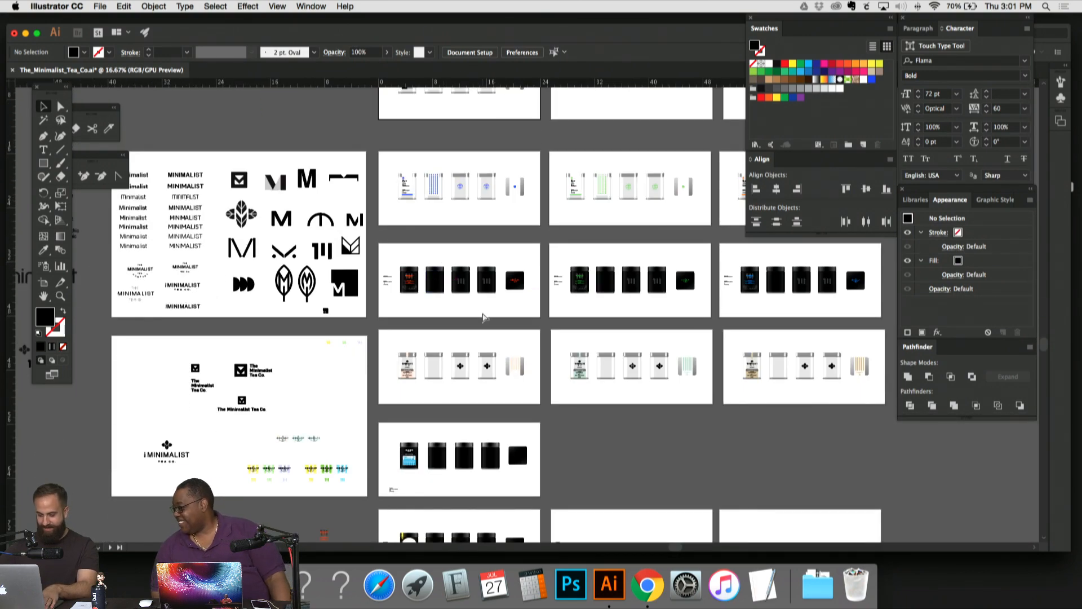
# Step: Examine the black tin concept with the orange Minimalist Tea Company lettering and its matching lid
pyautogui.press('super+plus')
pyautogui.press('super+plus')
pyautogui.press('super+plus')
pyautogui.press('super+plus')
pyautogui.hscroll(-6, 474, 300)
pyautogui.scroll(7, 473, 294)
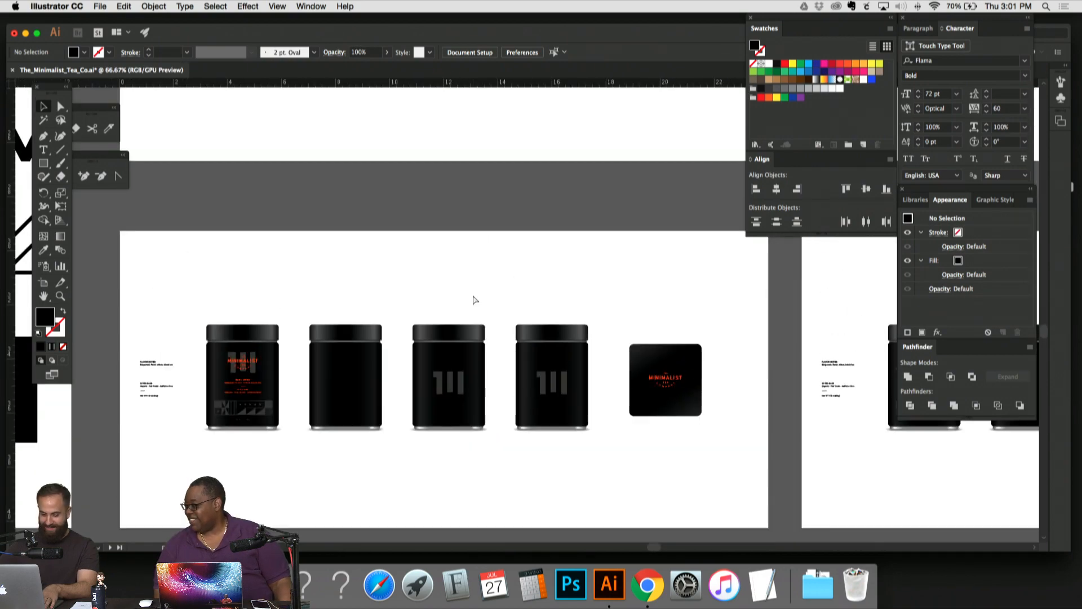
pyautogui.press('super+plus')
pyautogui.hscroll(-2, 474, 293)
pyautogui.scroll(-4, 474, 293)
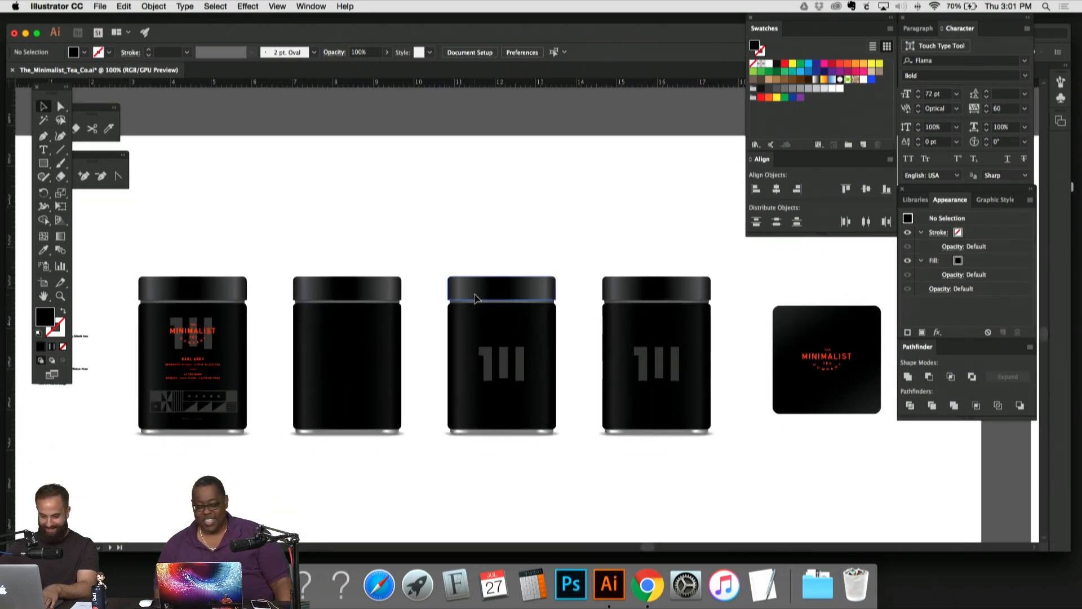
pyautogui.hscroll(-2, 475, 293)
pyautogui.hscroll(4, 475, 294)
# Step: Examine the white Earl Grey tin concept with the leaf emblem and peach label
pyautogui.scroll(-8, 475, 293)
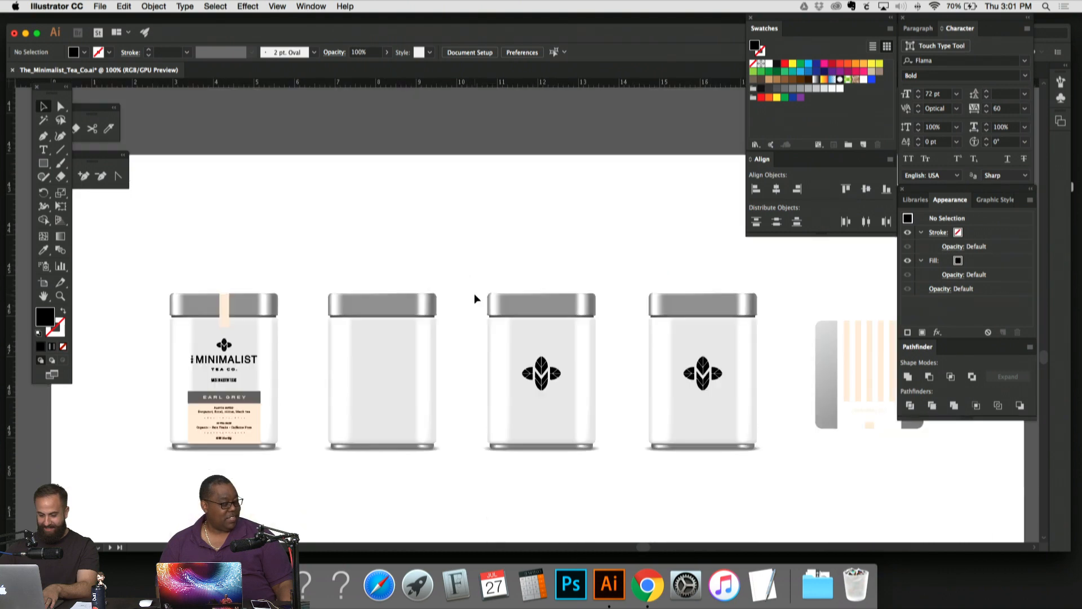
pyautogui.scroll(-5, 474, 294)
pyautogui.scroll(6, 475, 294)
pyautogui.hscroll(-2, 474, 295)
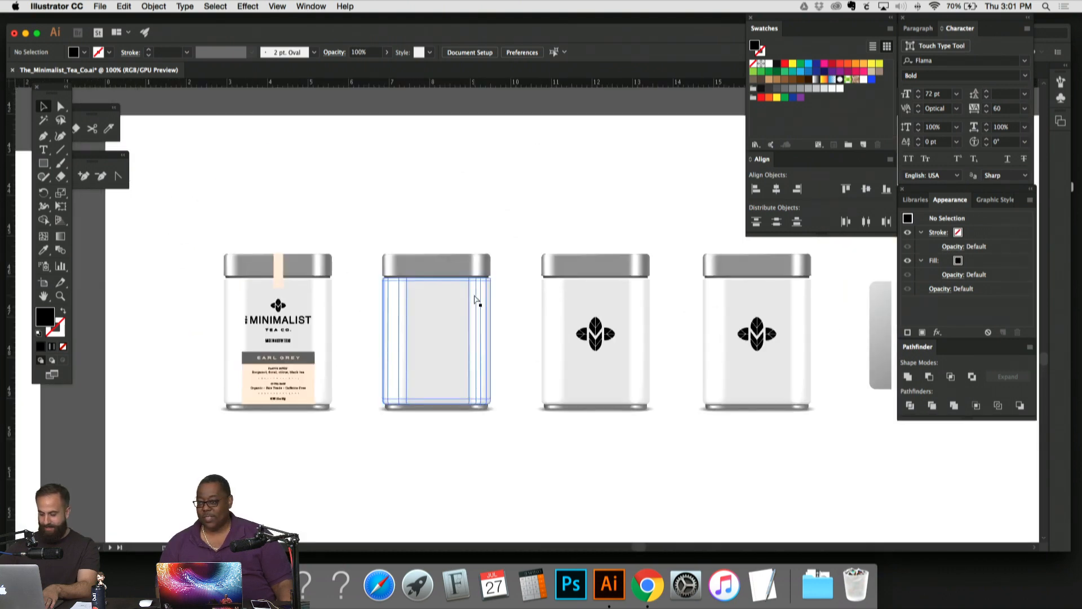
pyautogui.press('super+plus')
pyautogui.hscroll(-3, 484, 176)
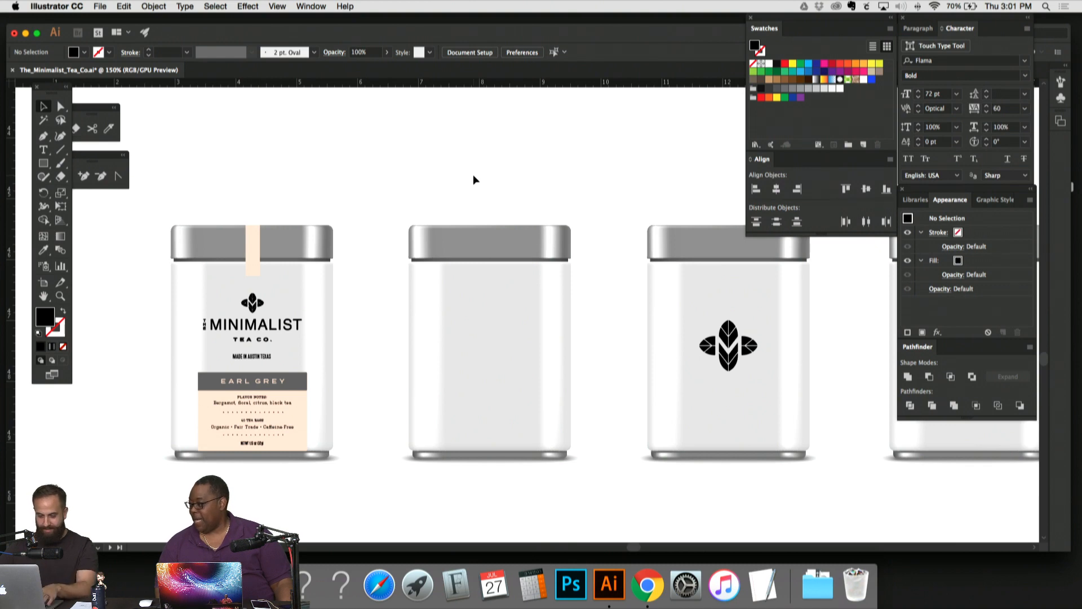
pyautogui.scroll(-2, 463, 177)
pyautogui.hscroll(2, 451, 179)
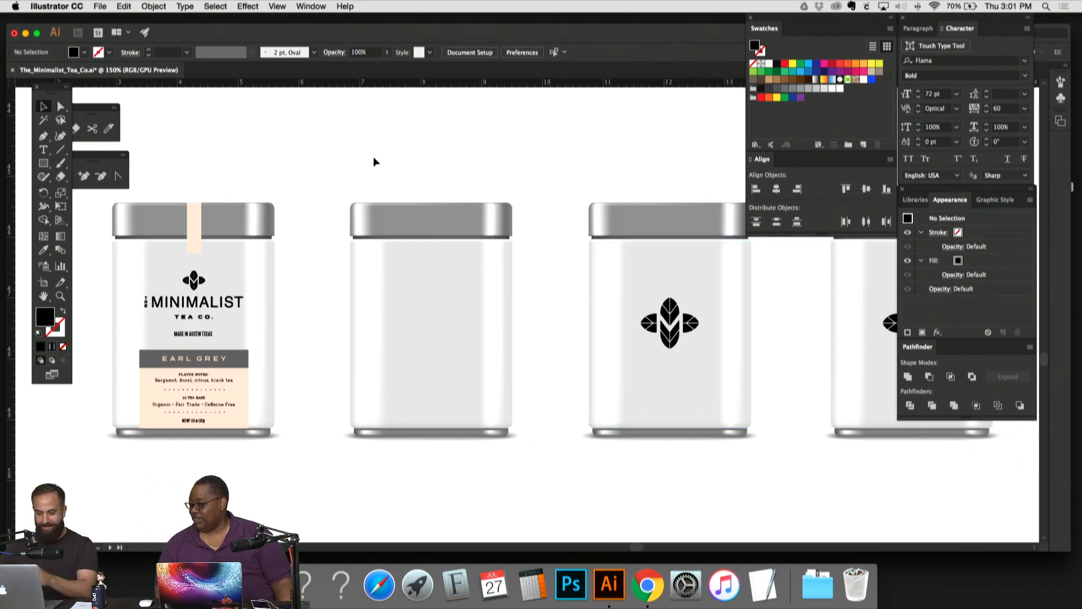
# Step: Examine the two black Earl Grey tin concepts, one with a blue patterned label and one with a yellow label and white circle
pyautogui.scroll(-10, 336, 163)
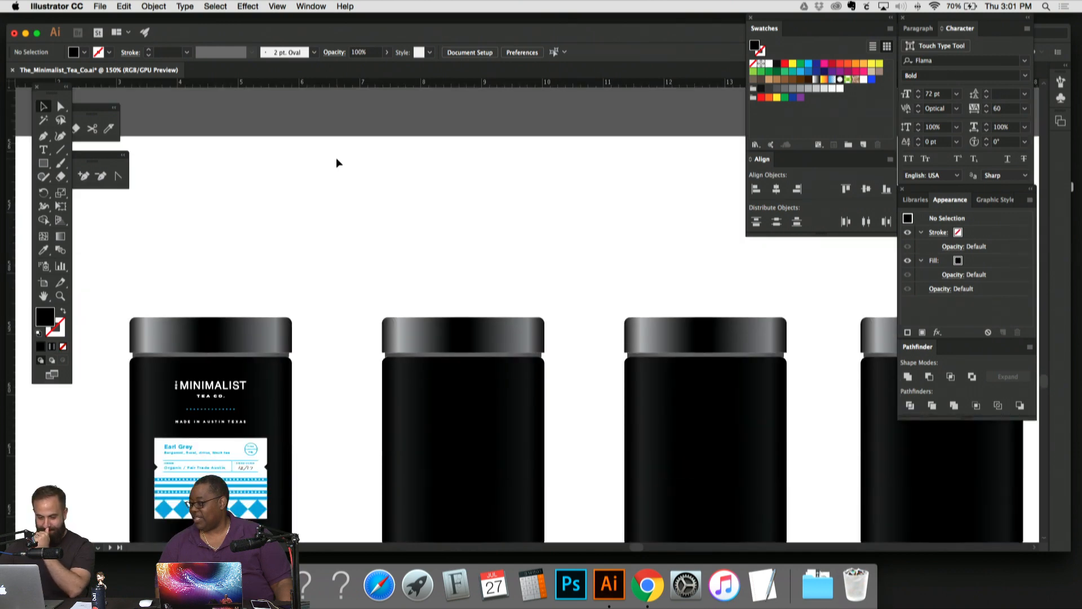
pyautogui.scroll(-4, 336, 163)
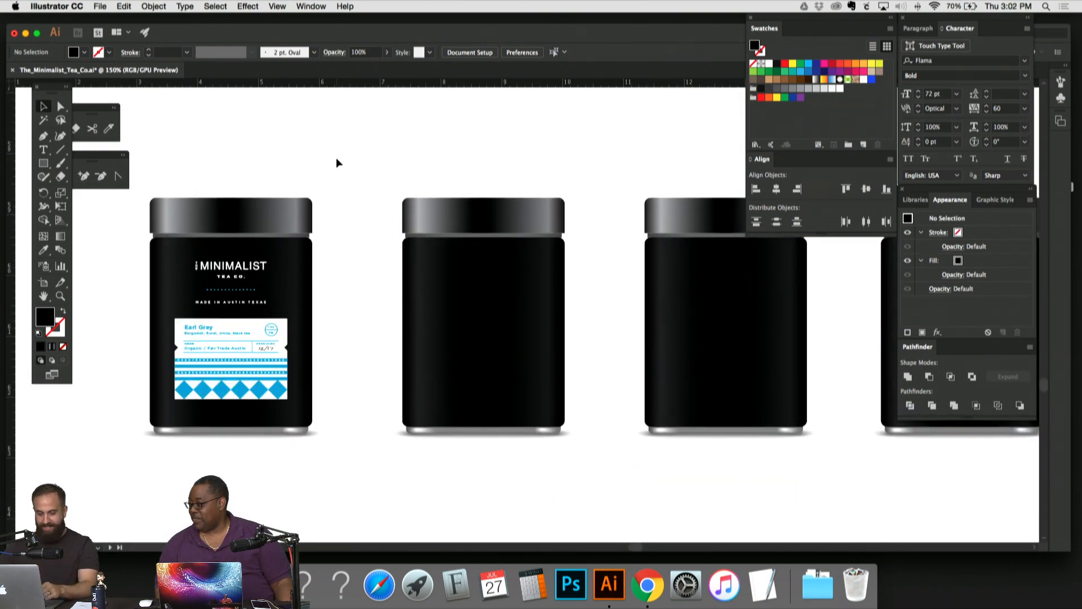
pyautogui.scroll(1, 337, 159)
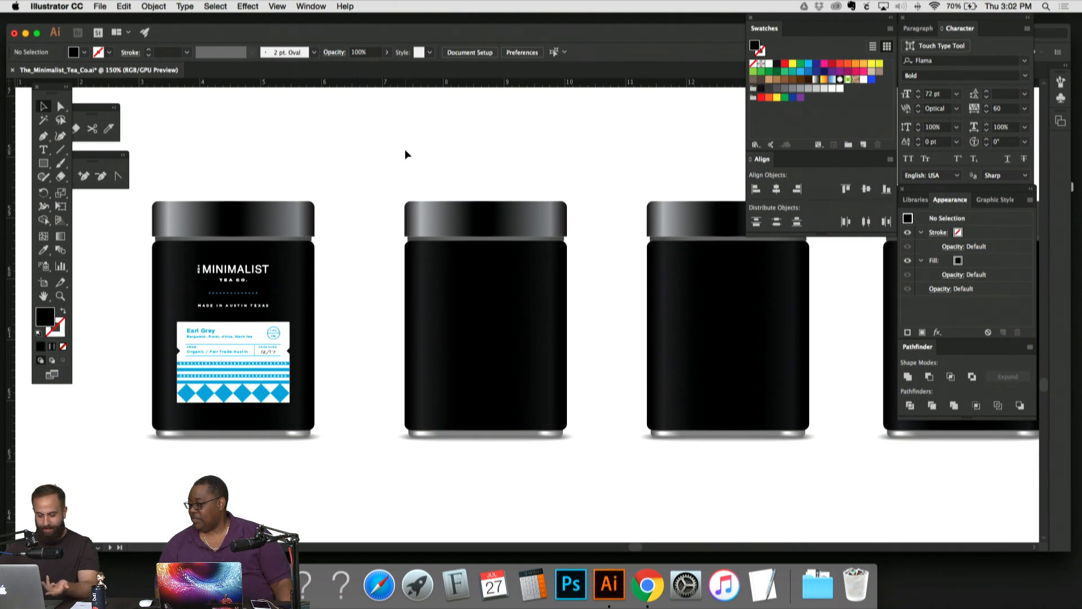
pyautogui.scroll(-5, 350, 264)
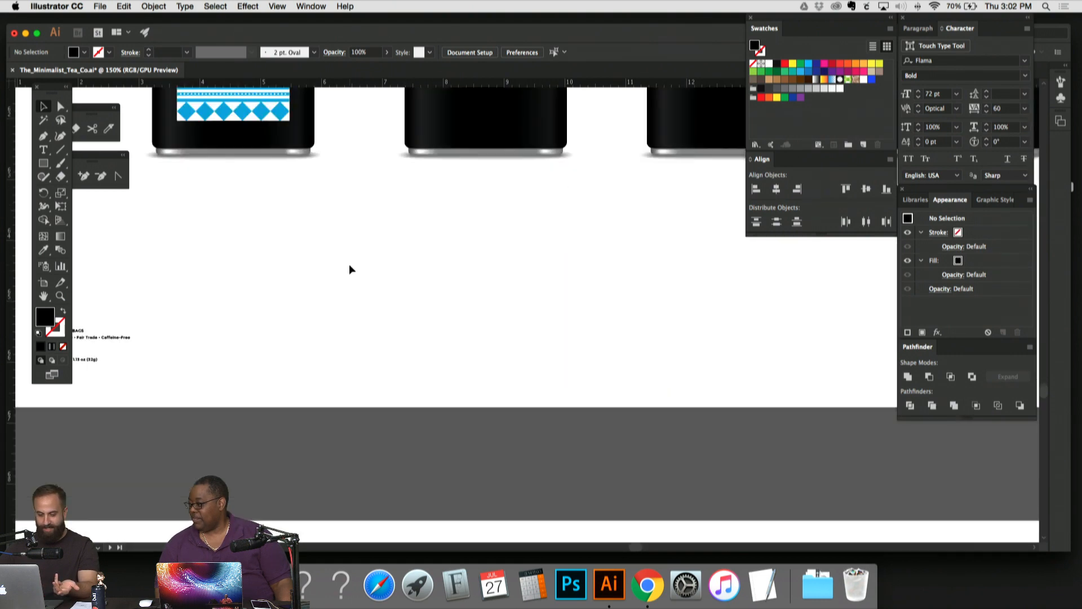
pyautogui.scroll(3, 350, 264)
pyautogui.scroll(-6, 349, 264)
pyautogui.scroll(-5, 349, 263)
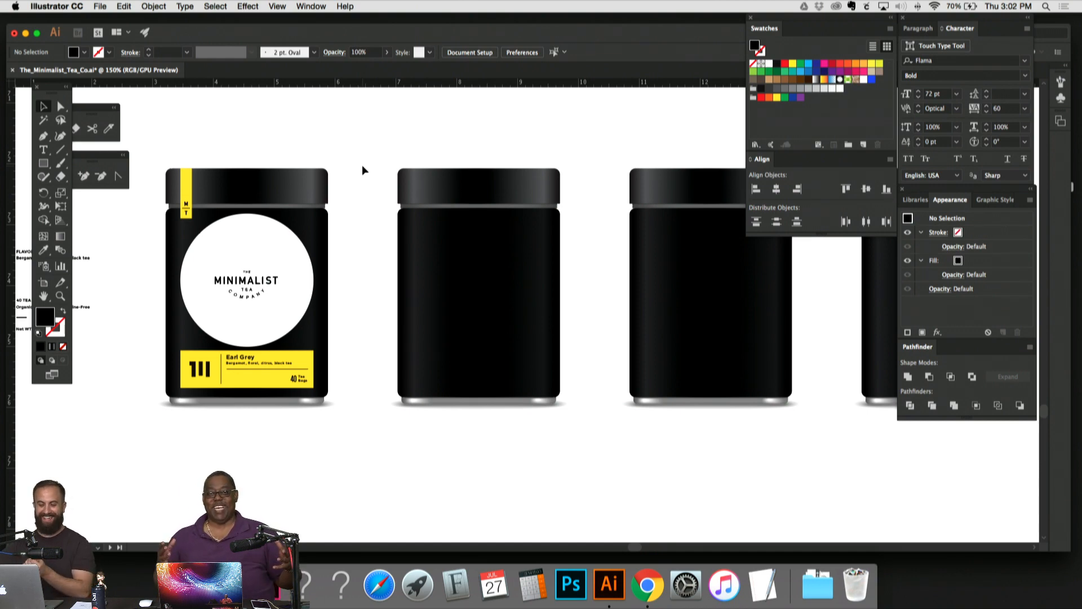
pyautogui.press('super+minus')
pyautogui.press('super+minus')
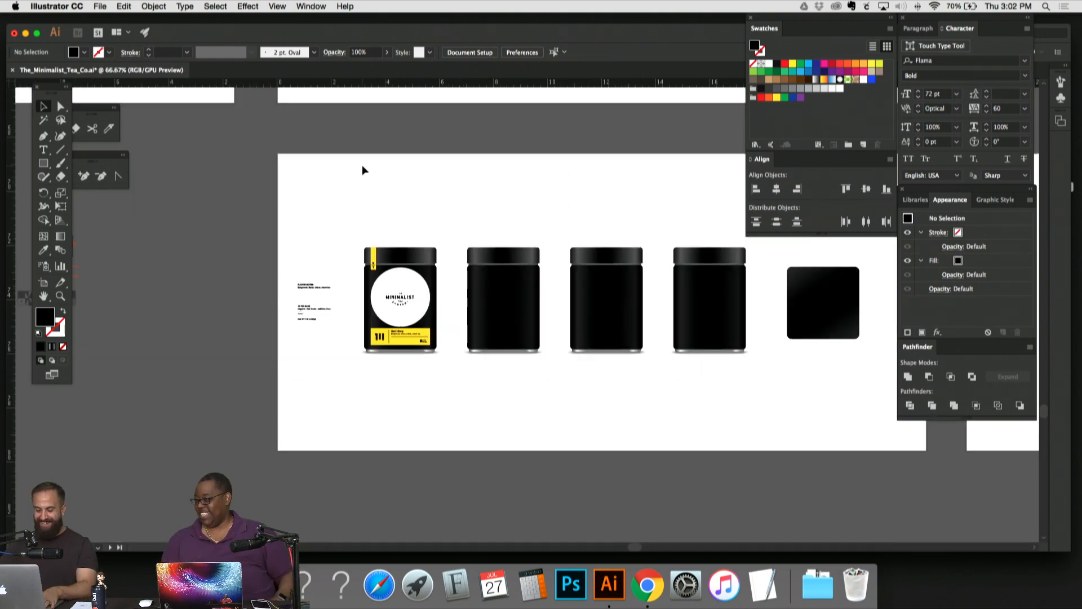
pyautogui.hscroll(5, 372, 167)
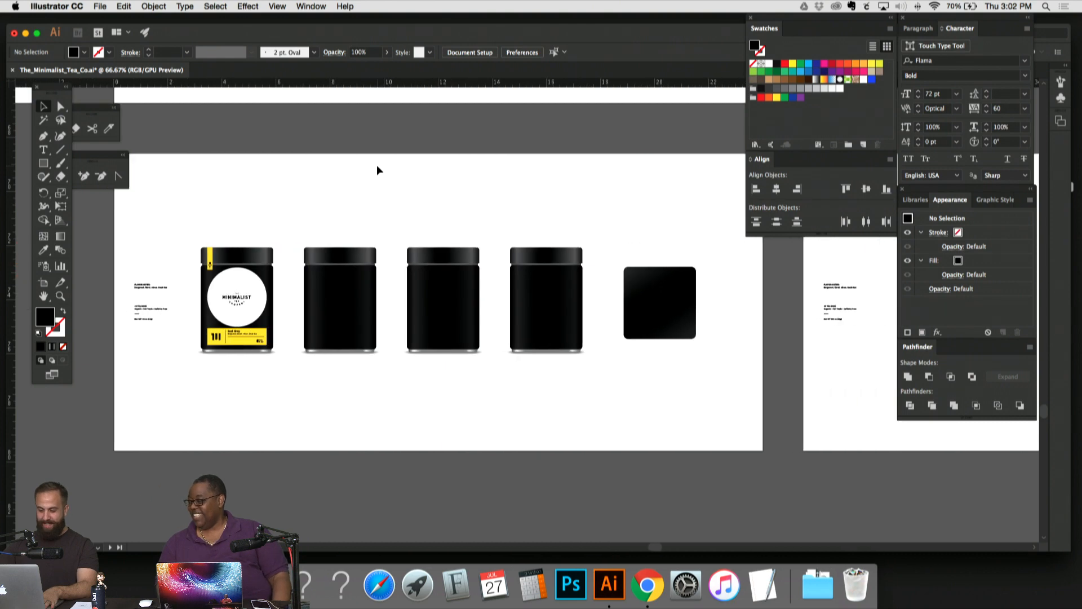
pyautogui.hscroll(-2, 376, 165)
pyautogui.press('super+plus')
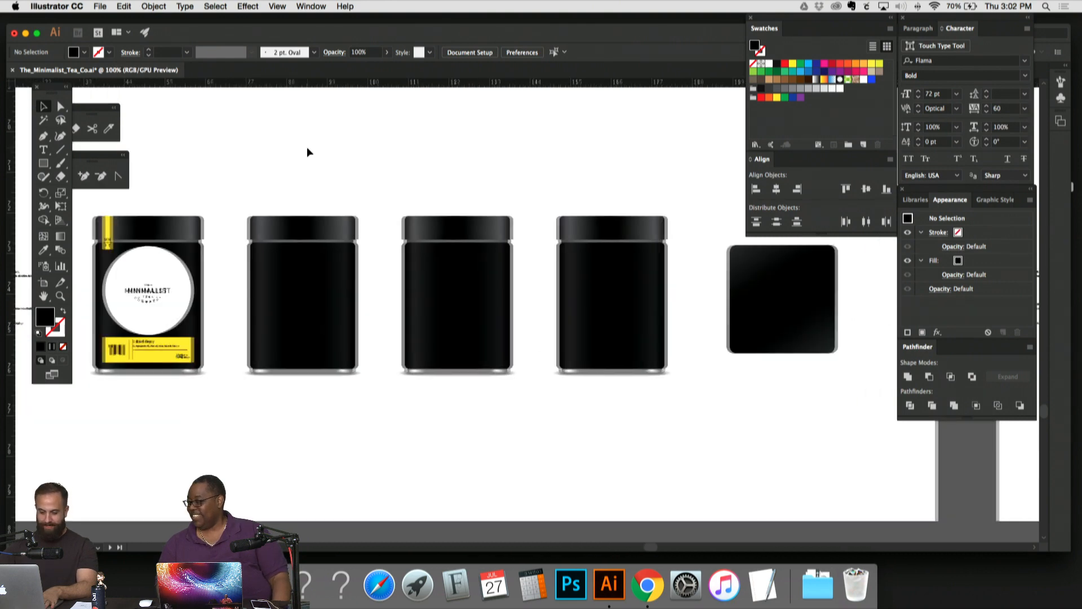
pyautogui.hscroll(-3, 307, 147)
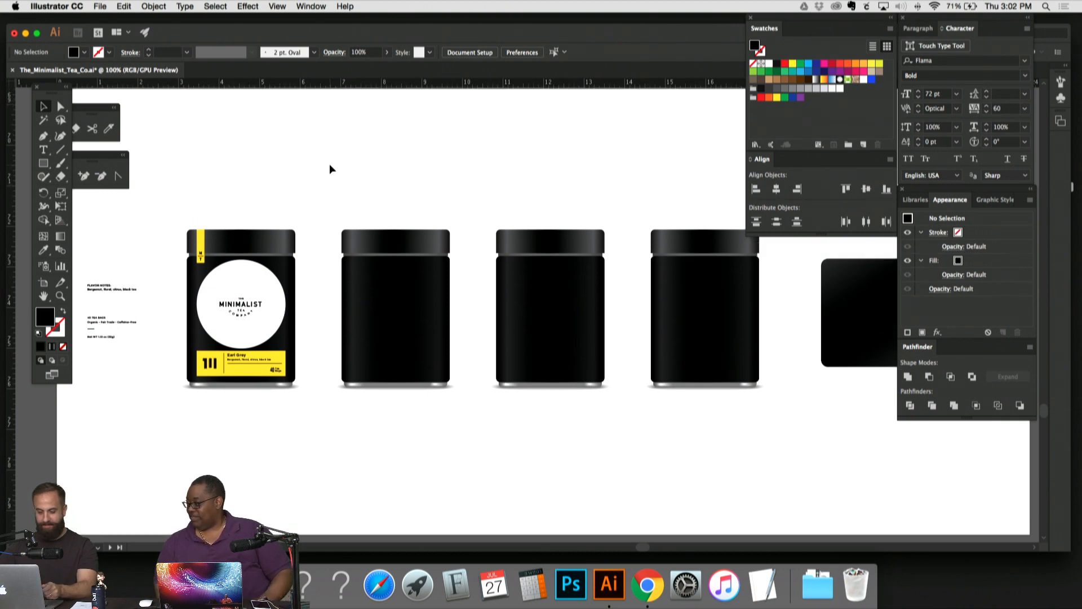
# Step: Examine the white tin concept with the block M logo, blue square and companion tin carrying the letter E
pyautogui.scroll(5, 330, 168)
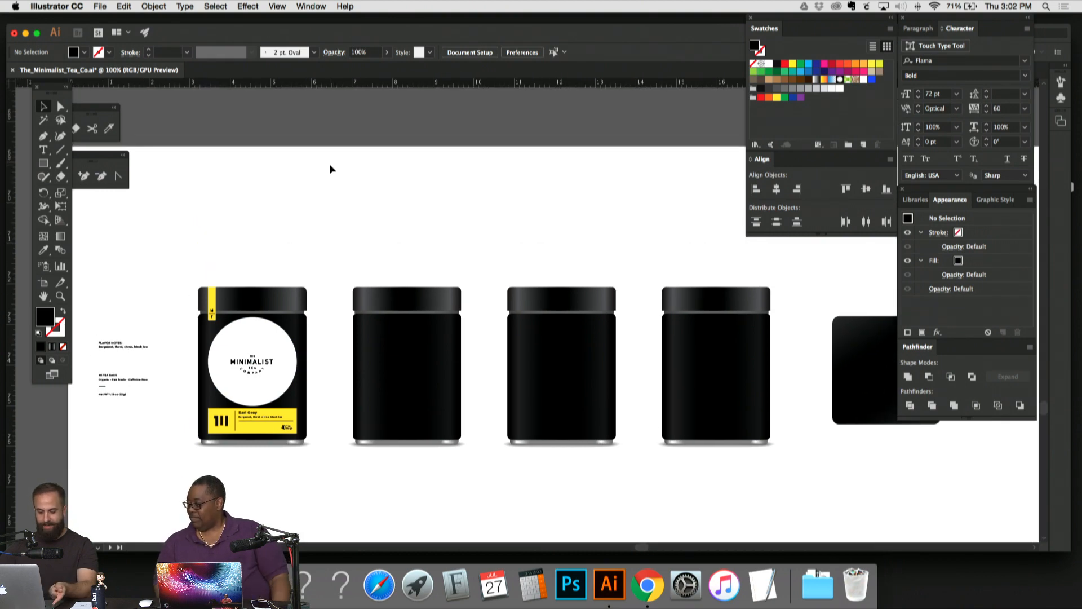
pyautogui.scroll(15, 329, 163)
pyautogui.scroll(15, 329, 164)
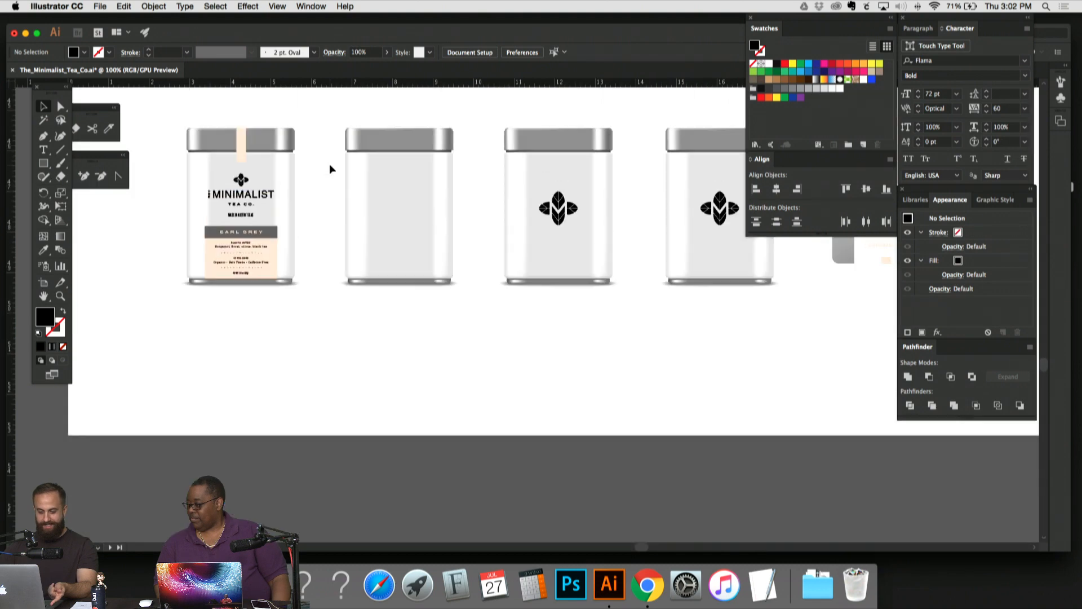
pyautogui.scroll(15, 329, 164)
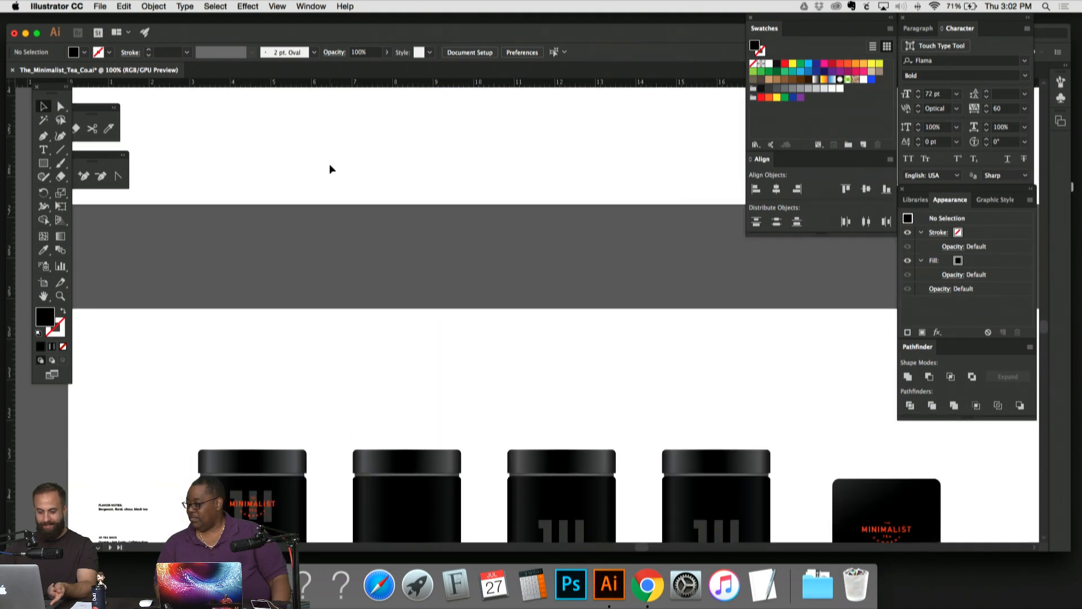
pyautogui.scroll(10, 330, 169)
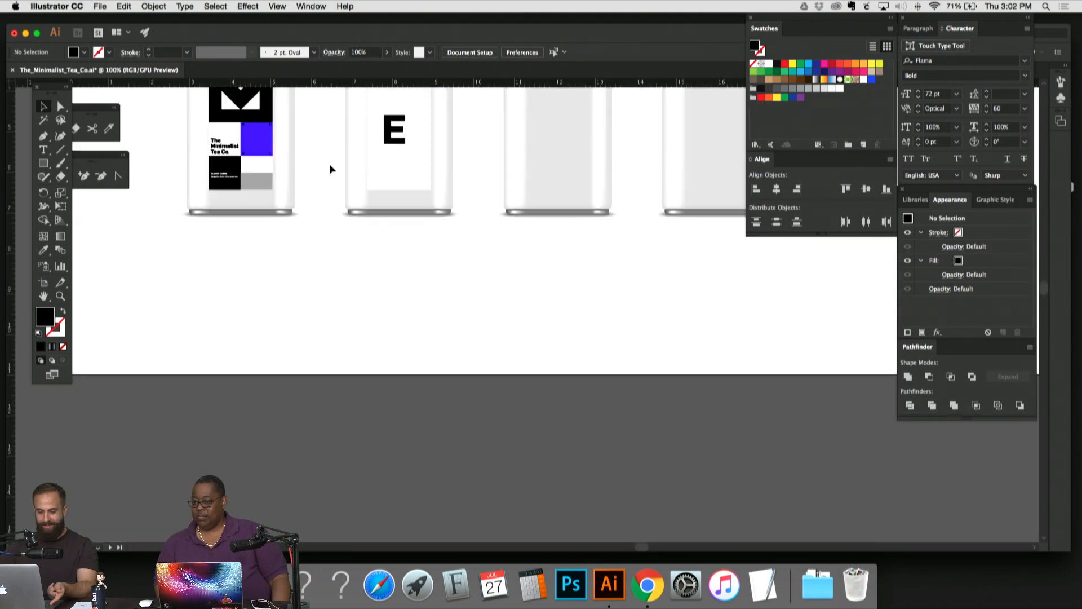
pyautogui.press('super+=')
pyautogui.press('super+=')
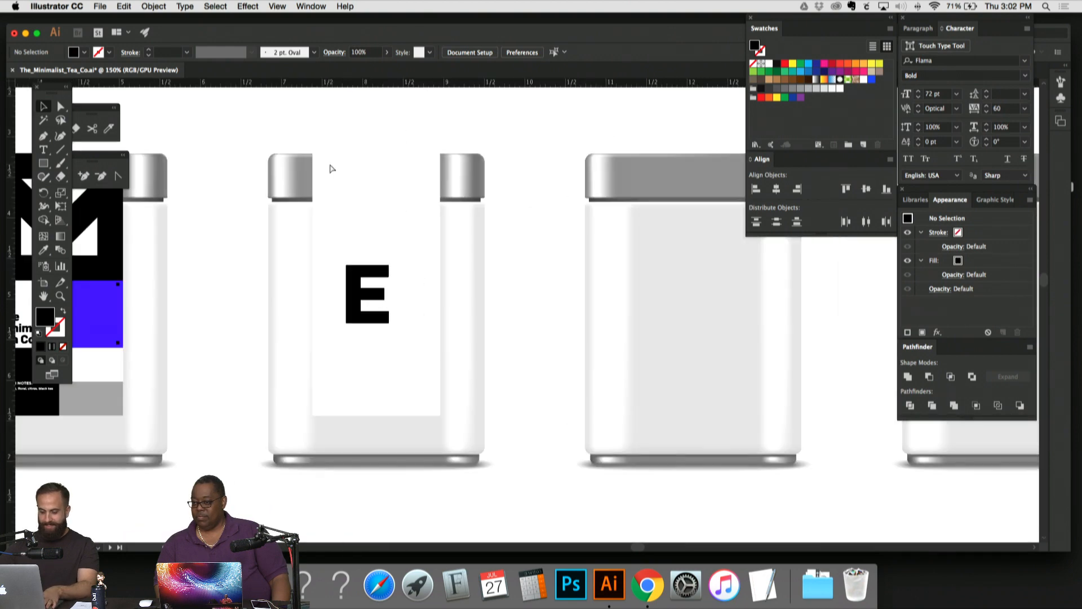
pyautogui.hscroll(-5, 350, 162)
pyautogui.scroll(2, 373, 139)
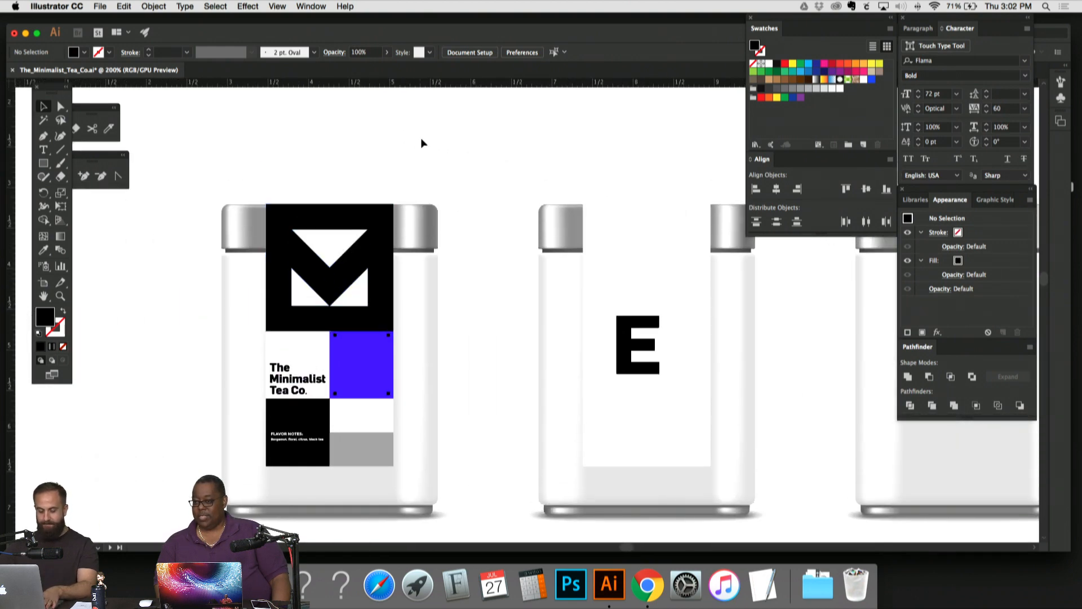
pyautogui.hscroll(1, 423, 143)
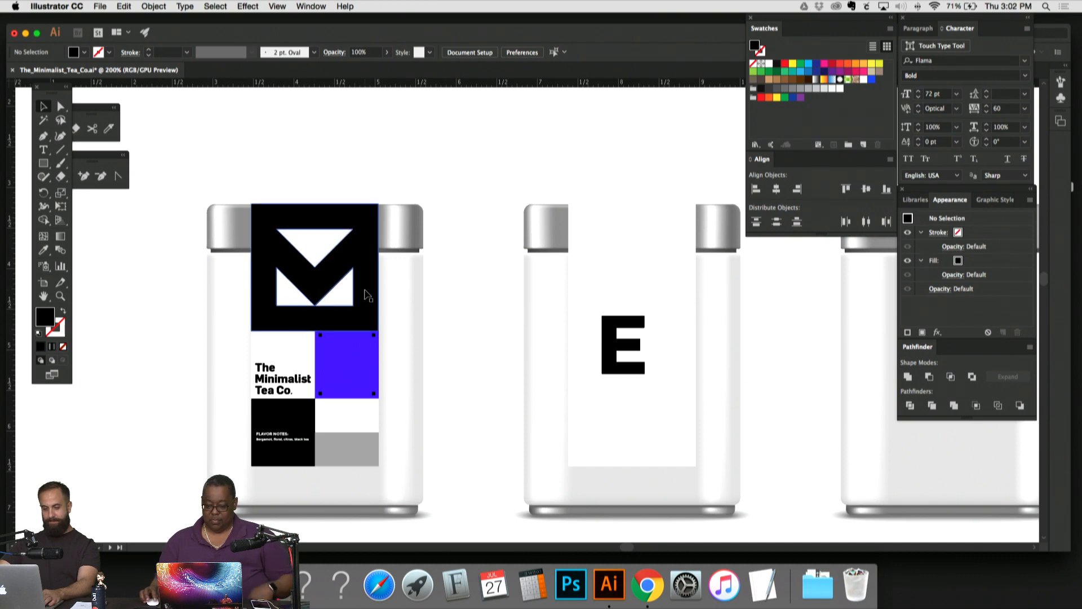
pyautogui.scroll(-1, 316, 332)
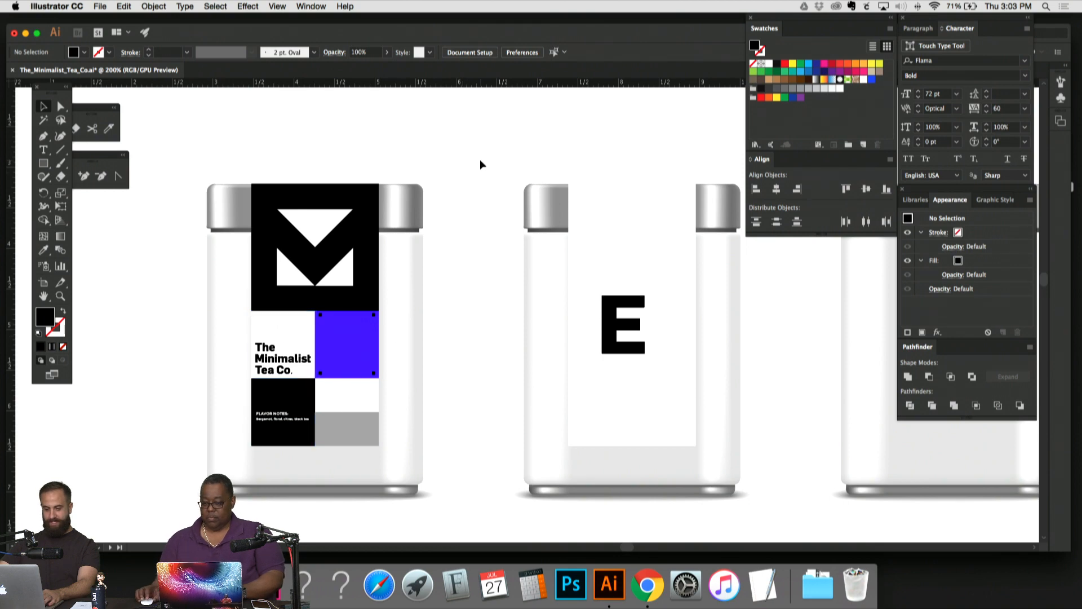
pyautogui.hscroll(2, 479, 164)
pyautogui.scroll(-2, 482, 159)
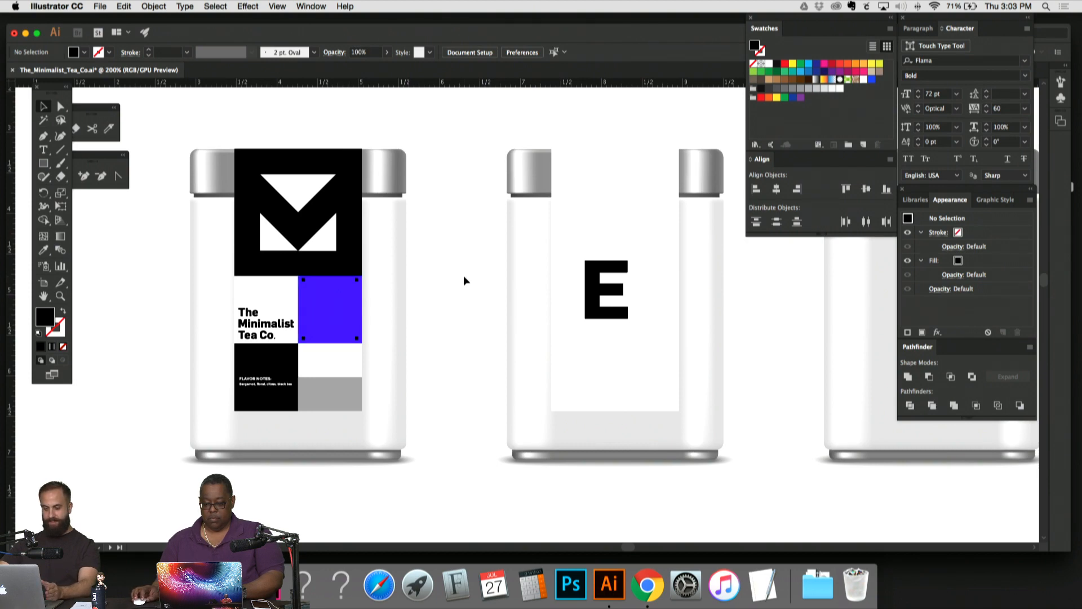
# Step: Nudge the black letter E slightly to the right on the second tin's white label panel
pyautogui.hscroll(5, 463, 275)
pyautogui.click(529, 280)
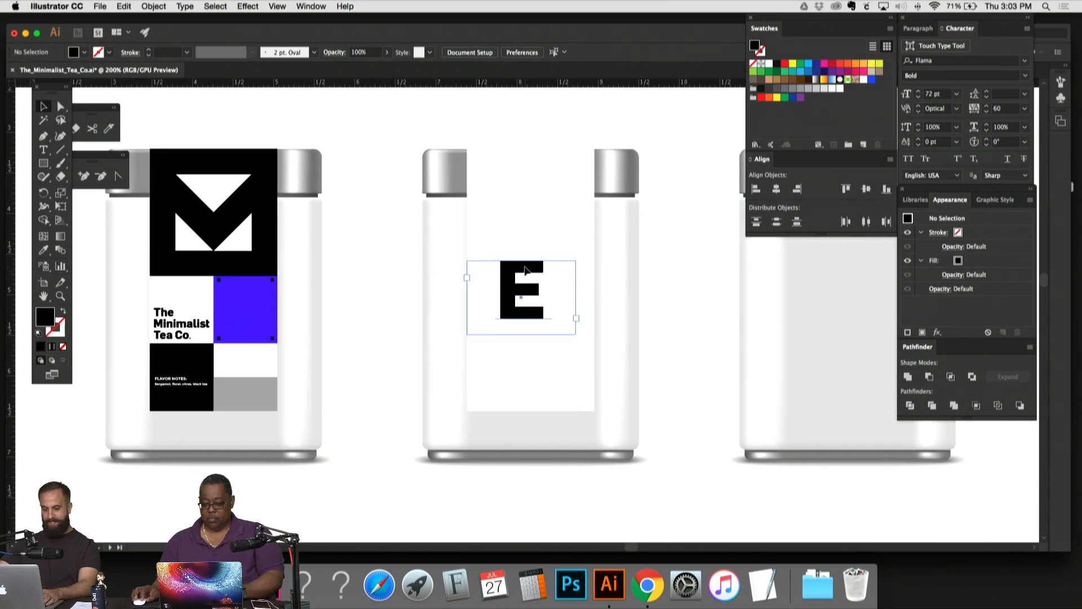
pyautogui.click(364, 213)
pyautogui.hscroll(1, 371, 215)
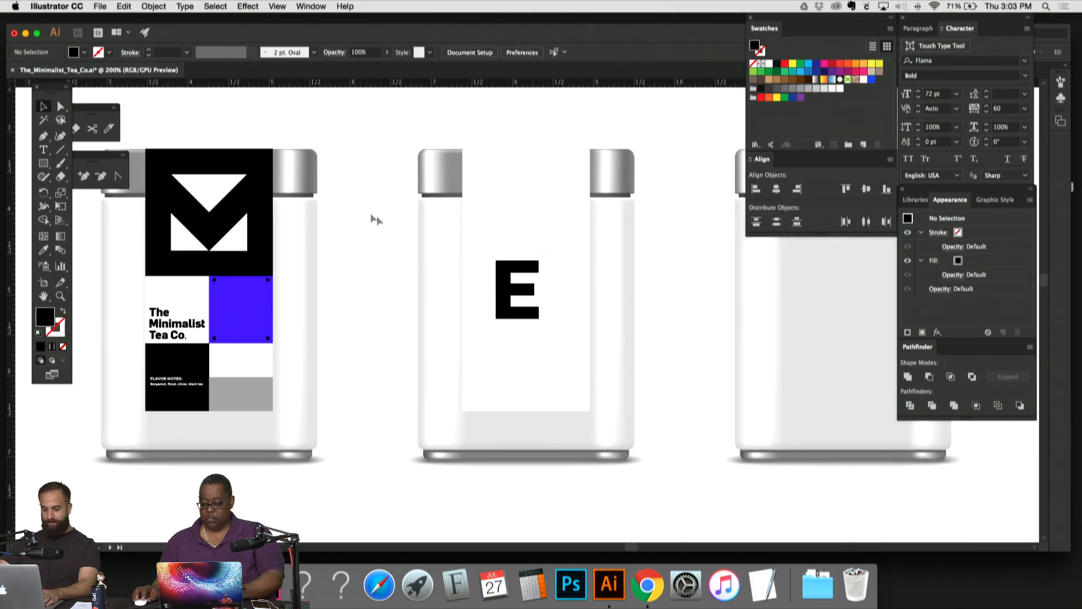
pyautogui.click(527, 279)
pyautogui.press('Right')
pyautogui.press('Right')
pyautogui.press('Right')
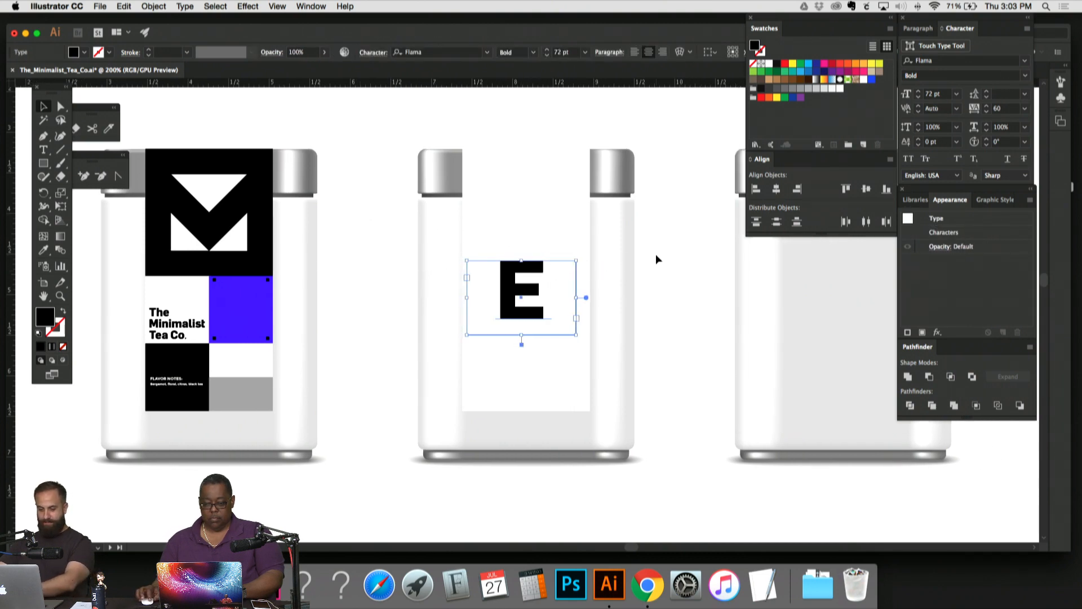
pyautogui.click(655, 257)
pyautogui.click(530, 292)
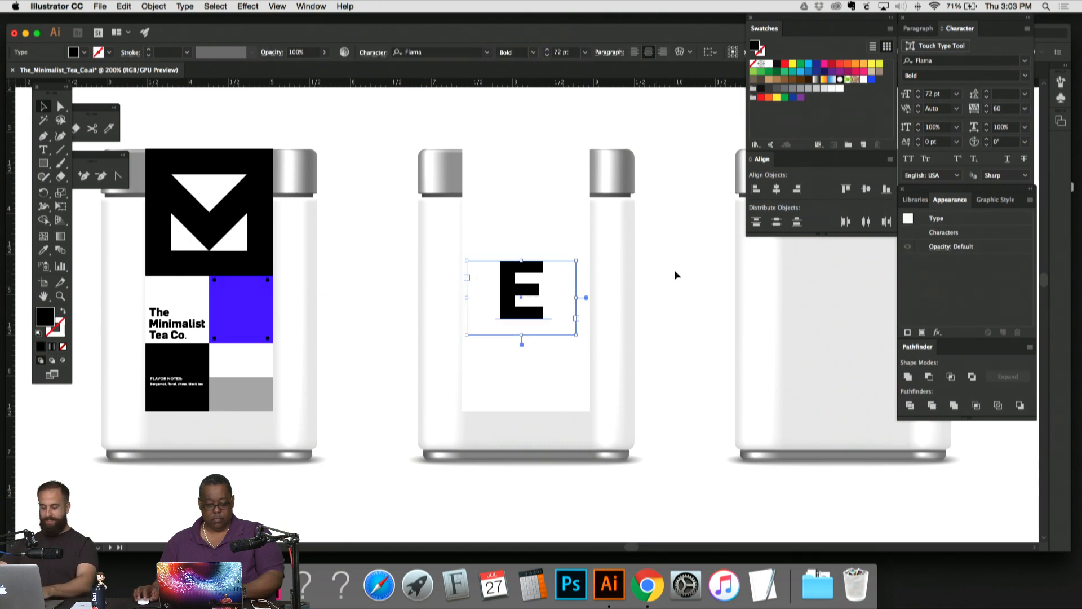
pyautogui.press('Right')
pyautogui.click(676, 272)
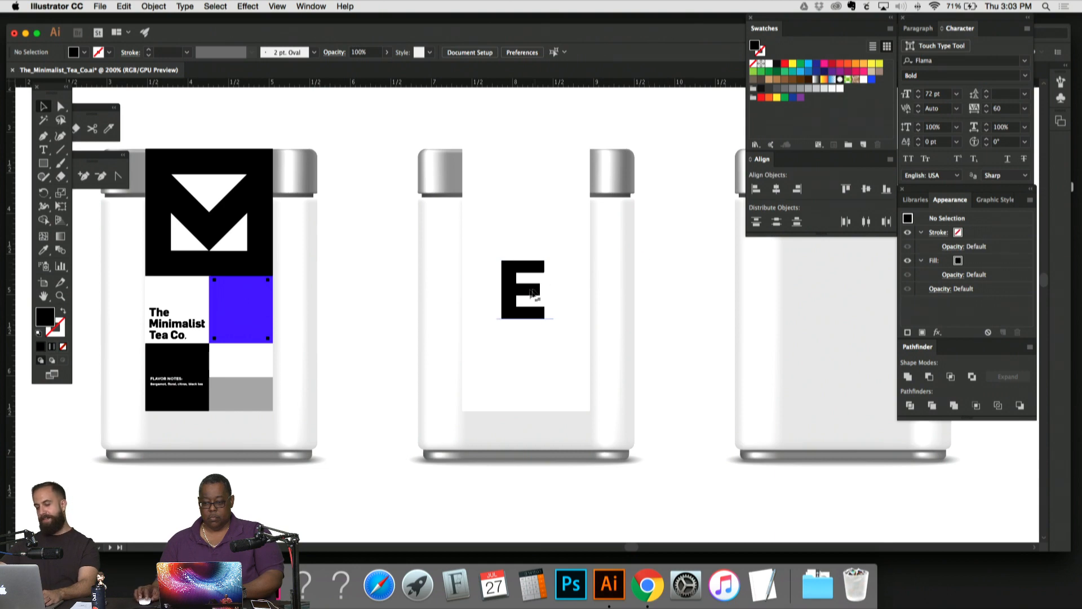
pyautogui.press('super+minus')
pyautogui.press('super+minus')
pyautogui.press('super+minus')
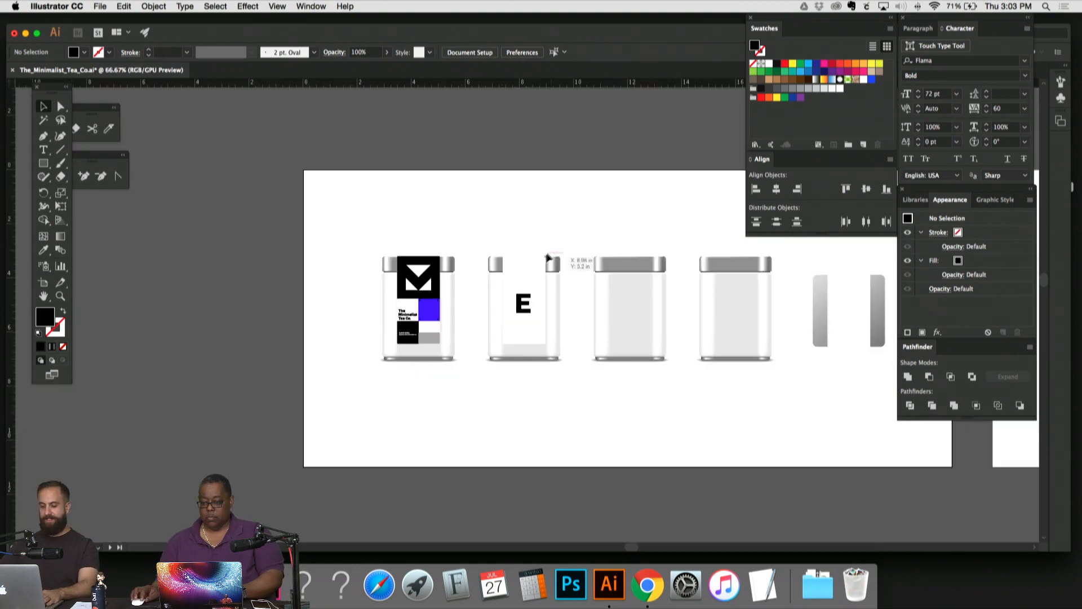
# Step: Go through the rows of tin concepts and examine the black Earl Grey tin with the yellow label and white circle up close
pyautogui.scroll(-3, 557, 209)
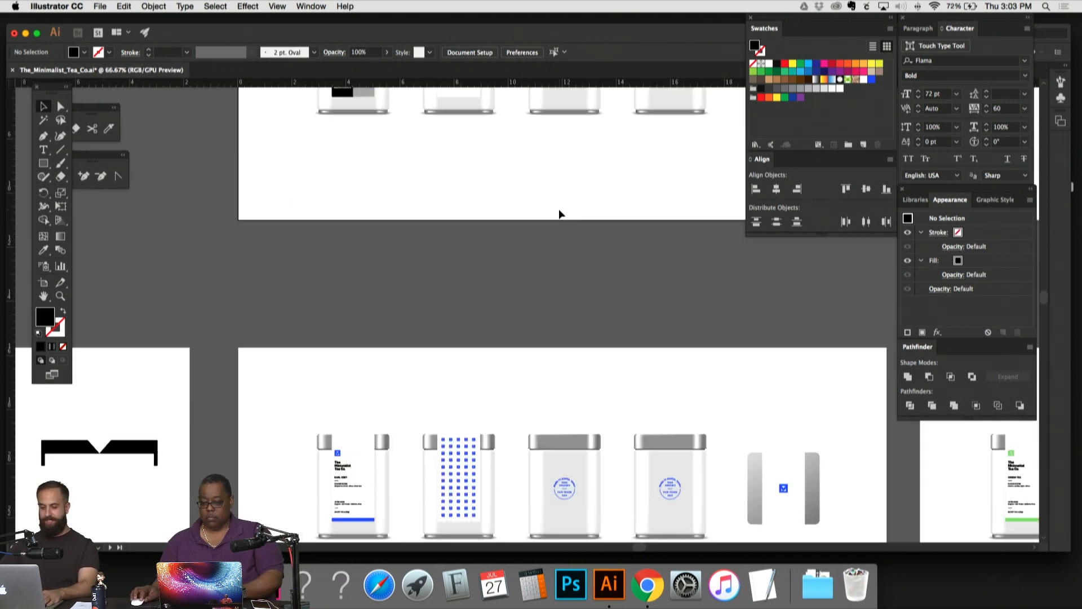
pyautogui.scroll(3, 559, 209)
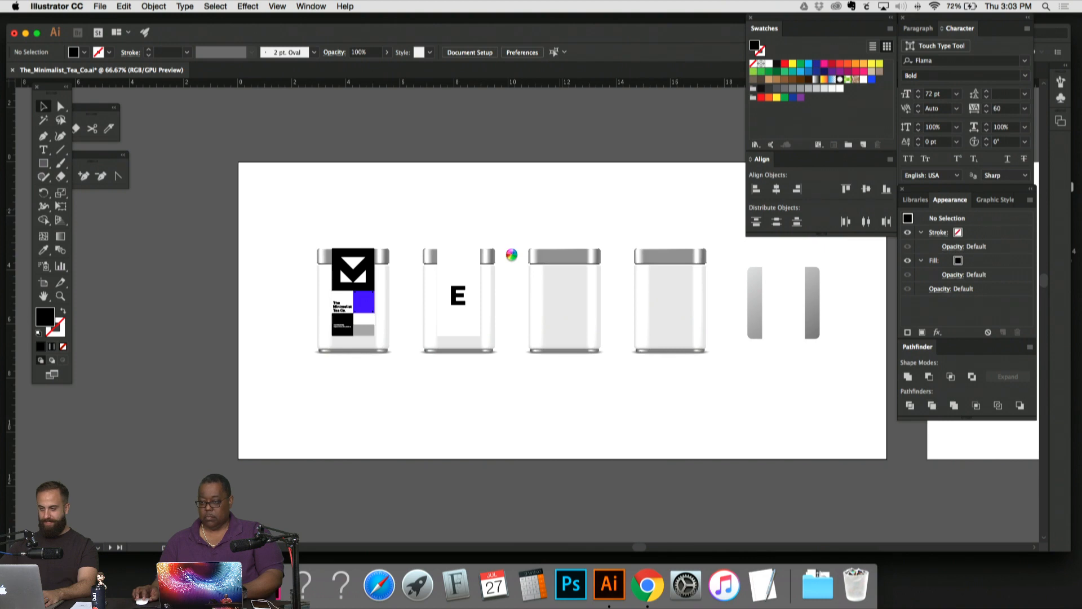
pyautogui.scroll(-10, 512, 255)
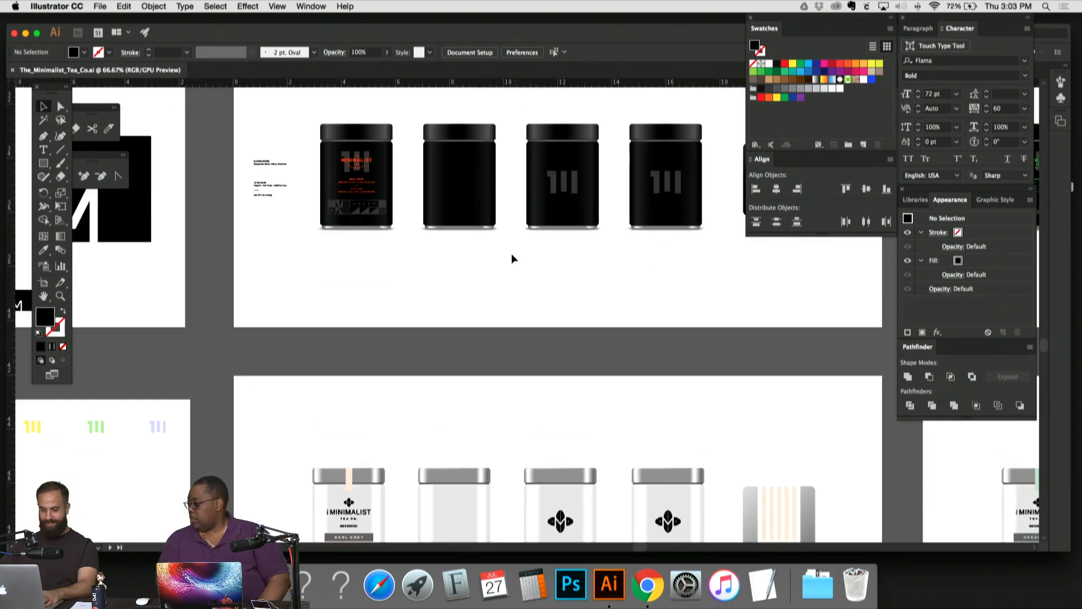
pyautogui.scroll(-10, 512, 258)
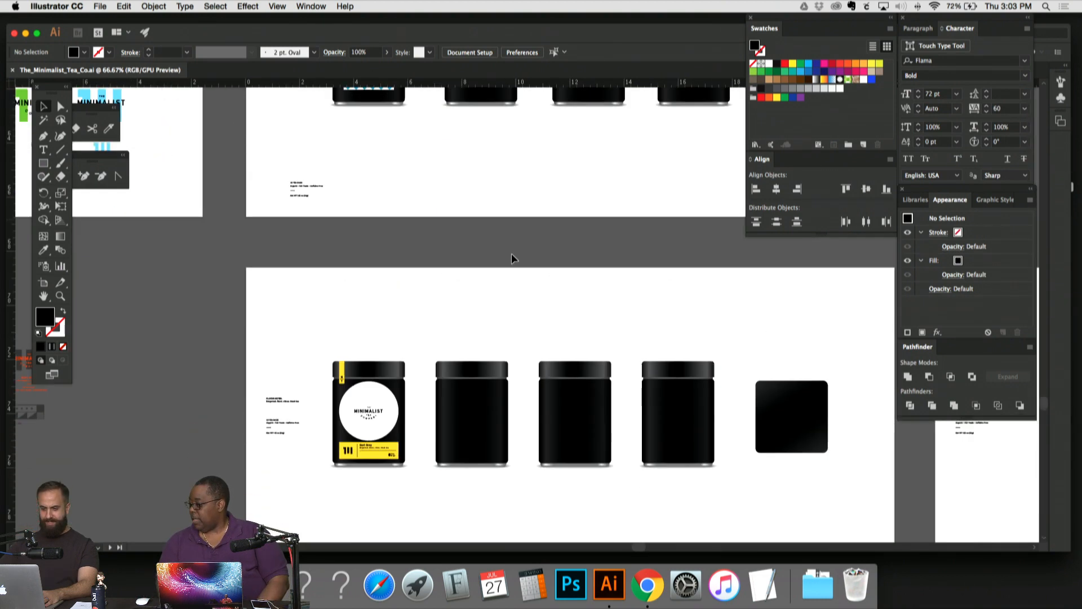
pyautogui.press('super+equal')
pyautogui.press('super+equal')
pyautogui.press('super+equal')
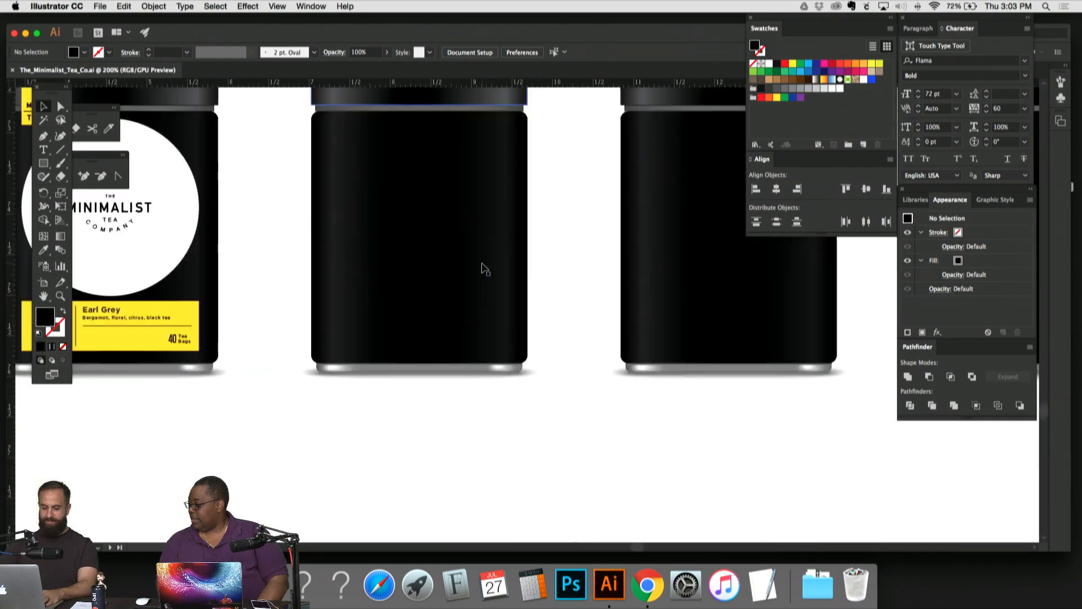
pyautogui.hscroll(-3, 484, 269)
pyautogui.scroll(5, 483, 269)
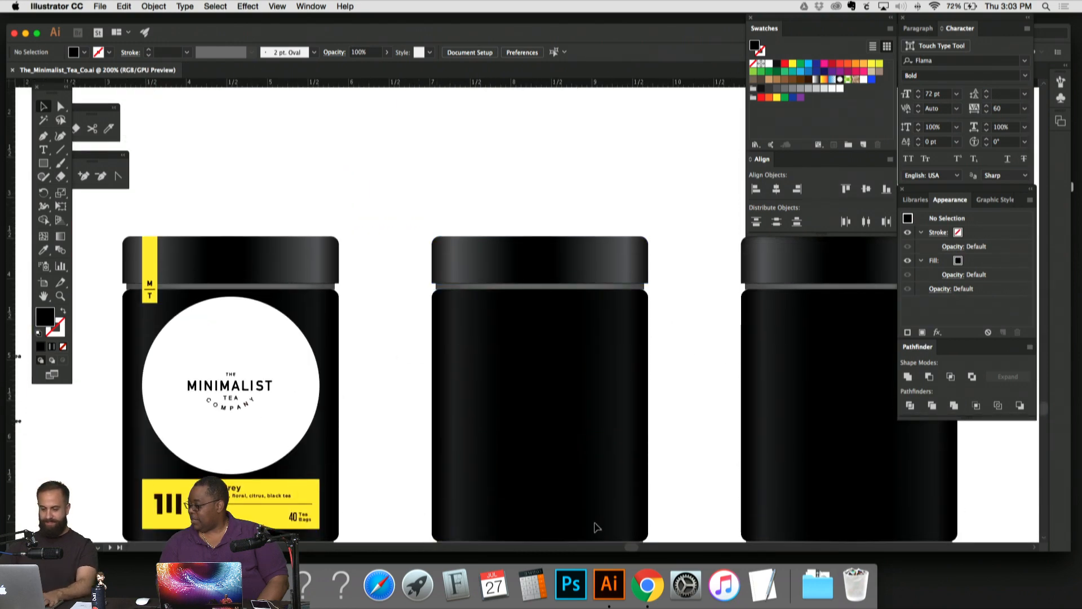
pyautogui.click(597, 527)
pyautogui.scroll(-4, 580, 483)
pyautogui.click(671, 378)
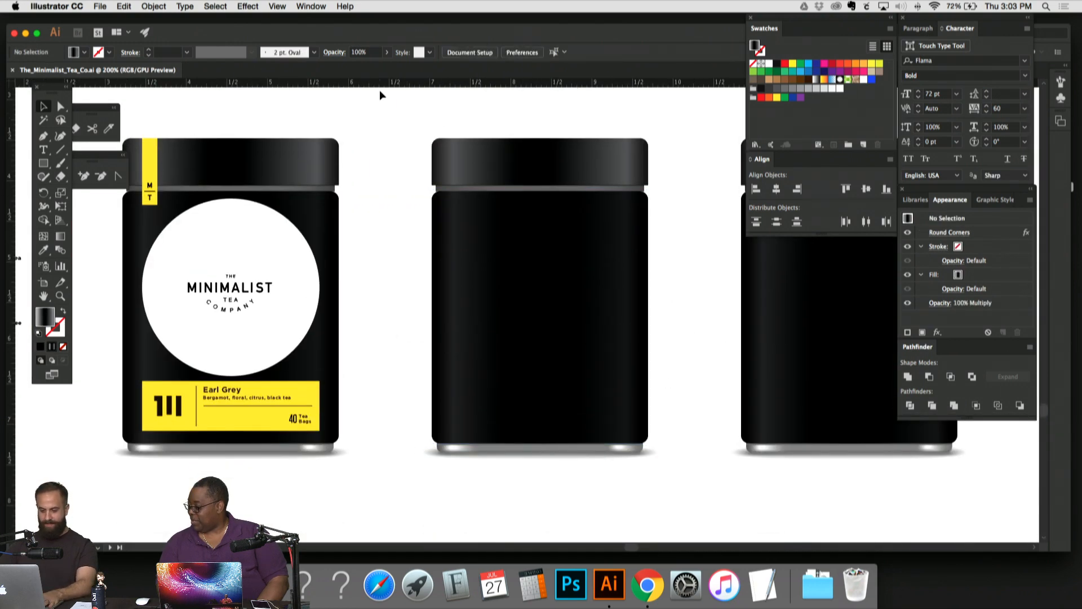
# Step: Survey all the logo and packaging artboards, comparing the white and black tin concept rows
pyautogui.hscroll(-4, 384, 96)
pyautogui.scroll(1, 383, 96)
pyautogui.press('super+minus')
pyautogui.press('super+minus')
pyautogui.press('super+minus')
pyautogui.press('super+minus')
pyautogui.press('super+minus')
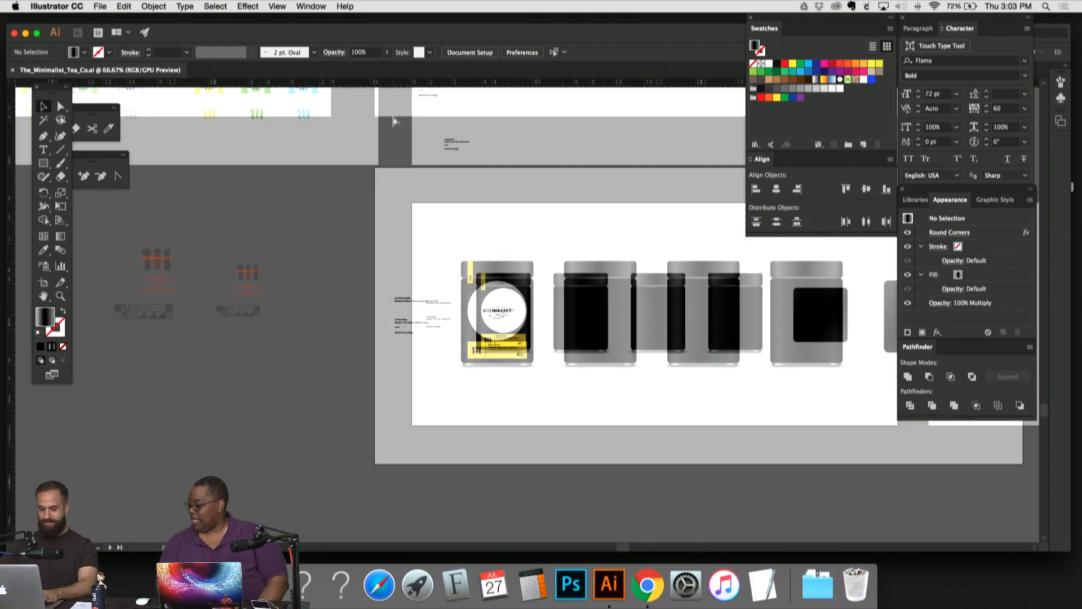
pyautogui.moveTo(414, 115); pyautogui.dragTo(242, 296)
pyautogui.press('super+minus')
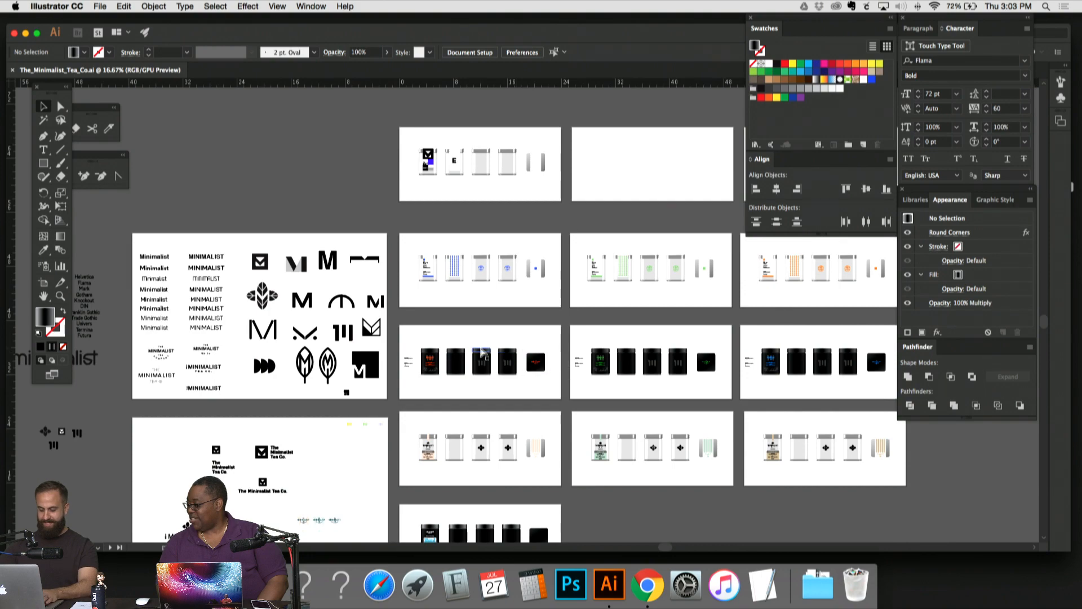
pyautogui.press('super+plus')
pyautogui.hscroll(1, 557, 364)
pyautogui.hscroll(3, 557, 364)
pyautogui.scroll(5, 556, 364)
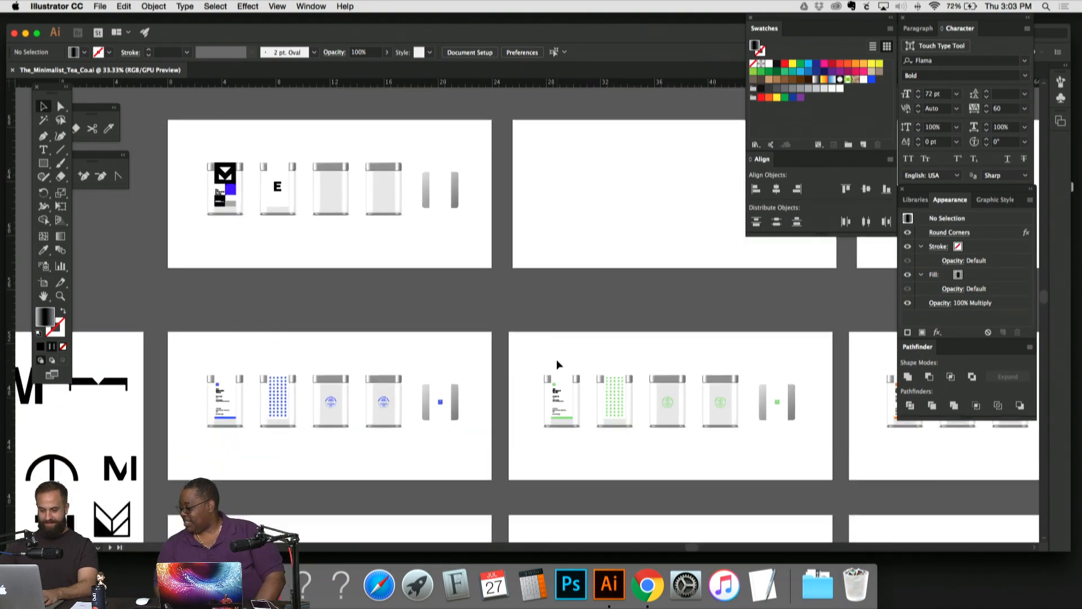
pyautogui.scroll(-10, 556, 364)
pyautogui.scroll(-8, 556, 359)
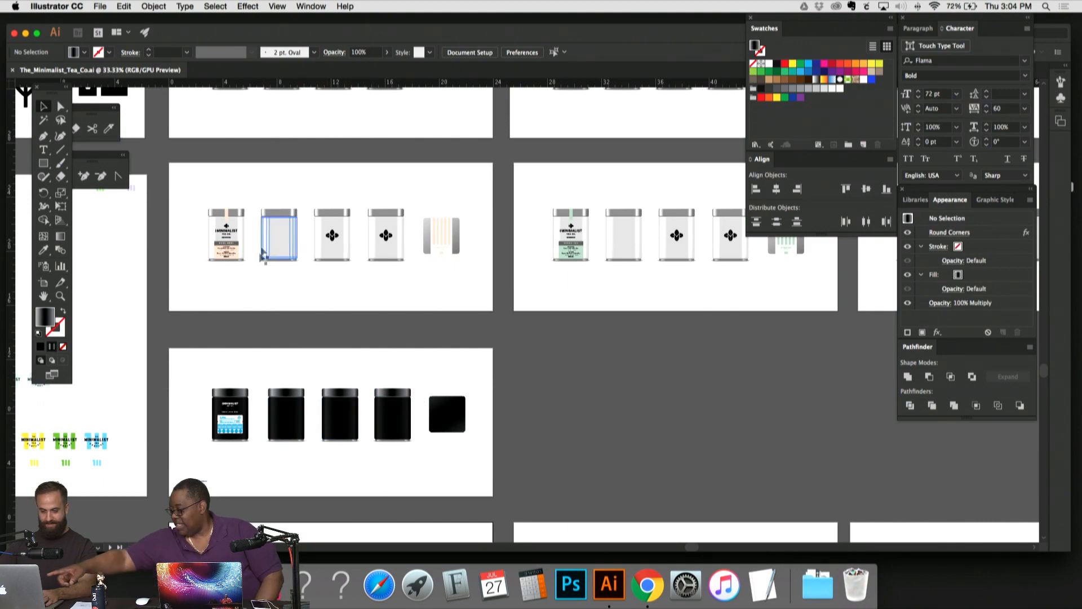
pyautogui.scroll(7, 256, 278)
pyautogui.scroll(-17, 481, 304)
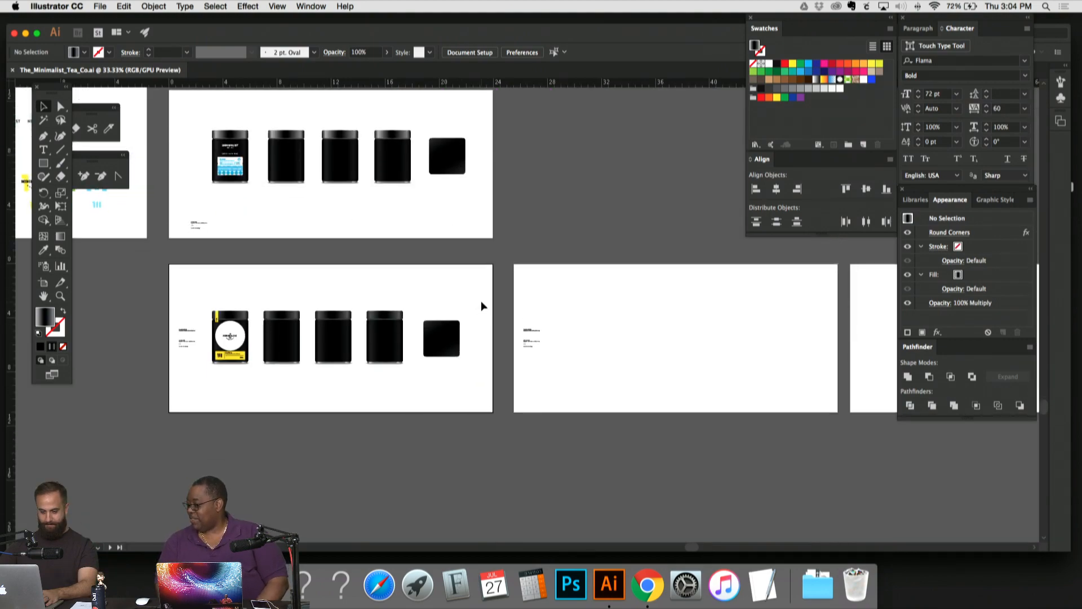
pyautogui.scroll(7, 482, 306)
pyautogui.scroll(-7, 482, 306)
pyautogui.hscroll(-5, 481, 306)
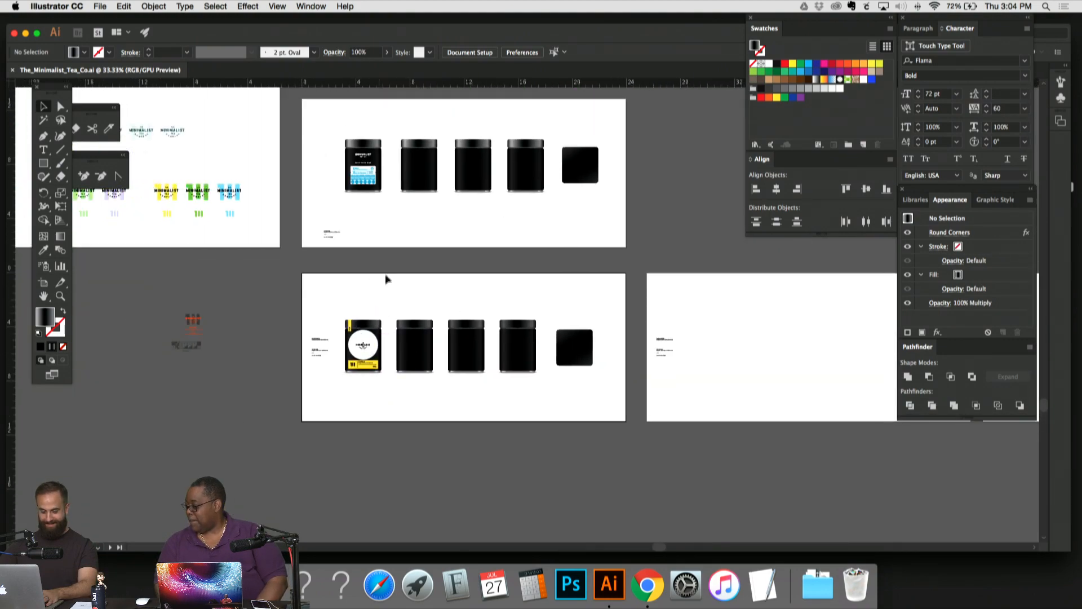
# Step: Move the loose flavor notes, tea bag and net weight text closer to the yellow-labelled Earl Grey tin and slightly lower
pyautogui.press('super+1')
pyautogui.hscroll(-12, 491, 170)
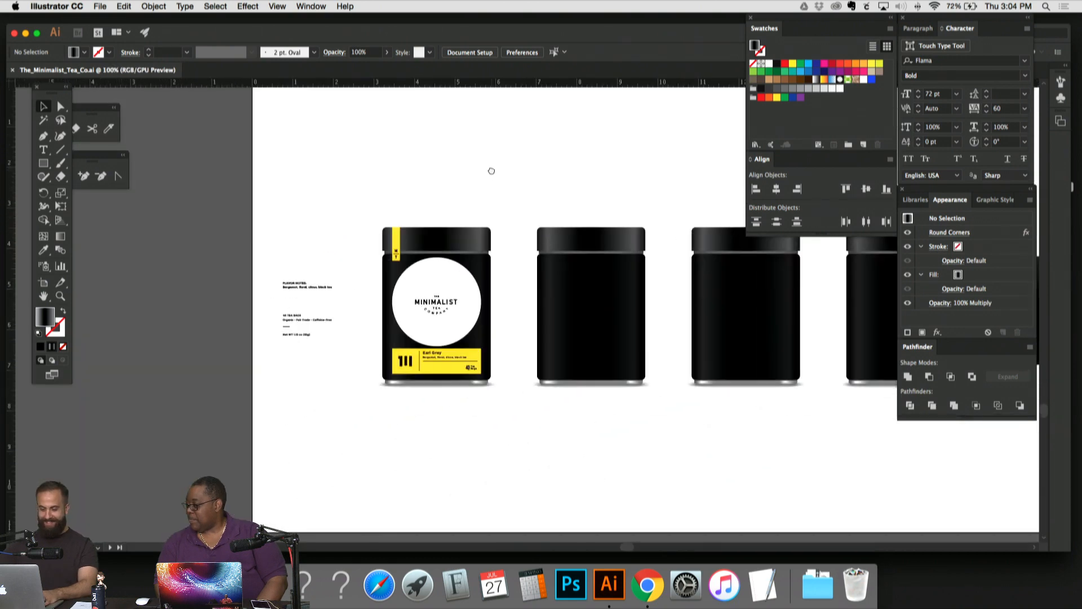
pyautogui.press('super+equal')
pyautogui.hscroll(-8, 166, 247)
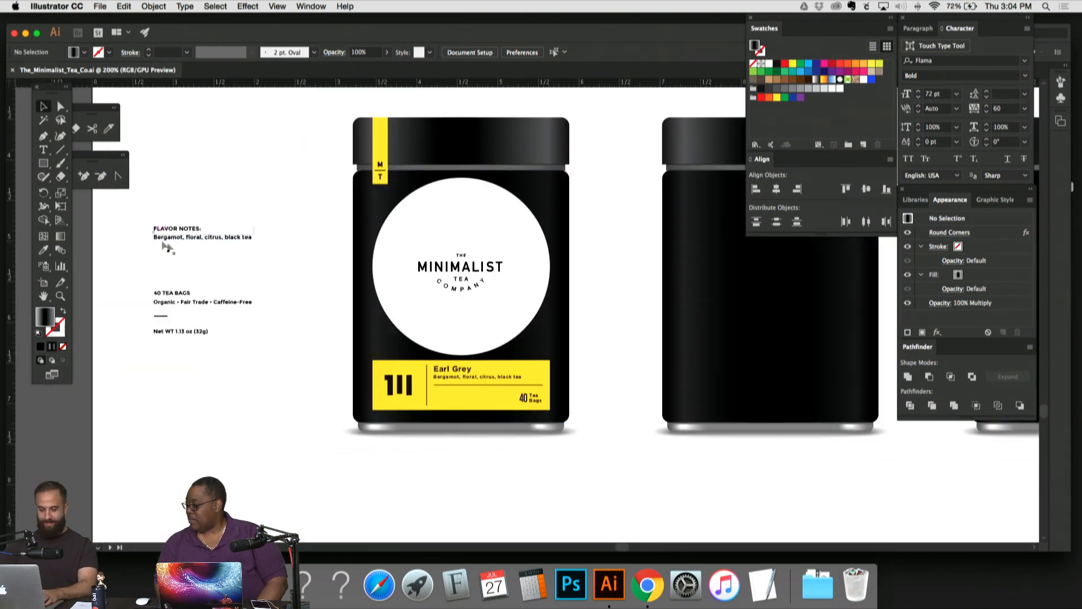
pyautogui.moveTo(158, 219); pyautogui.dragTo(208, 367)
pyautogui.moveTo(199, 305); pyautogui.dragTo(214, 389)
pyautogui.click(247, 239)
# Step: Compare the loose product text beside the tin with the wording on its yellow Earl Grey label
pyautogui.press('super+equal')
pyautogui.press('super+equal')
pyautogui.moveTo(244, 234); pyautogui.dragTo(331, 239)
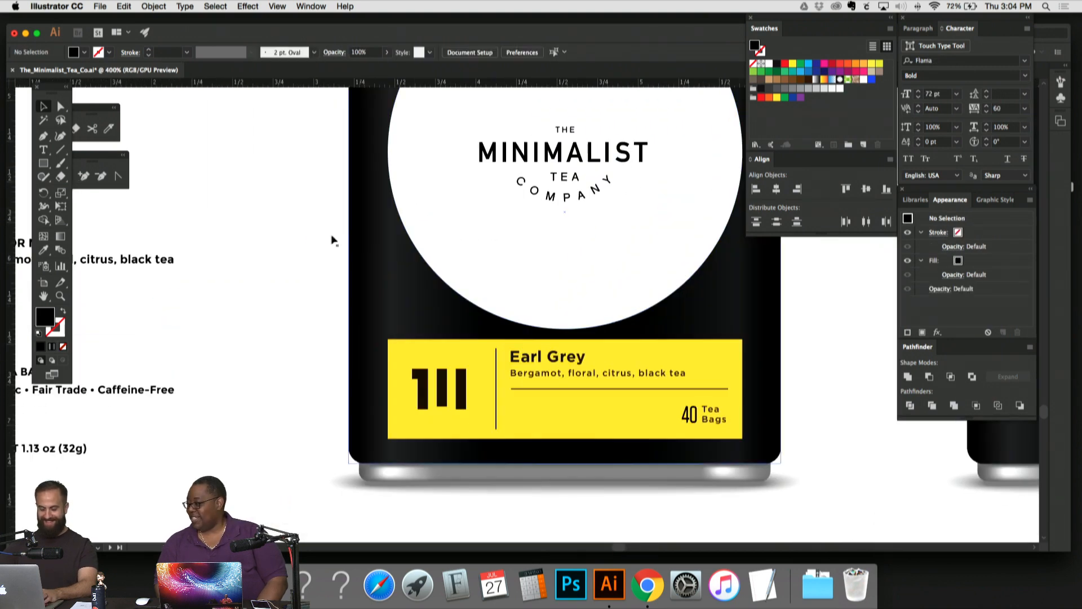
pyautogui.press('super+minus')
pyautogui.moveTo(141, 233); pyautogui.dragTo(258, 223)
pyautogui.click(265, 183)
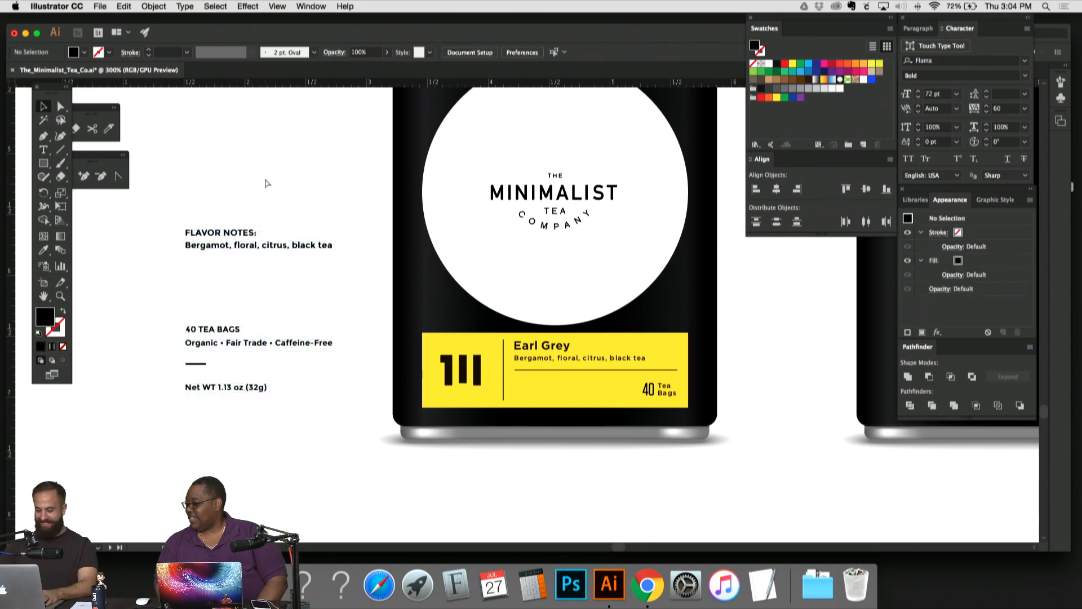
pyautogui.press('super+equal')
pyautogui.moveTo(265, 180); pyautogui.dragTo(245, 224)
pyautogui.press('super+minus')
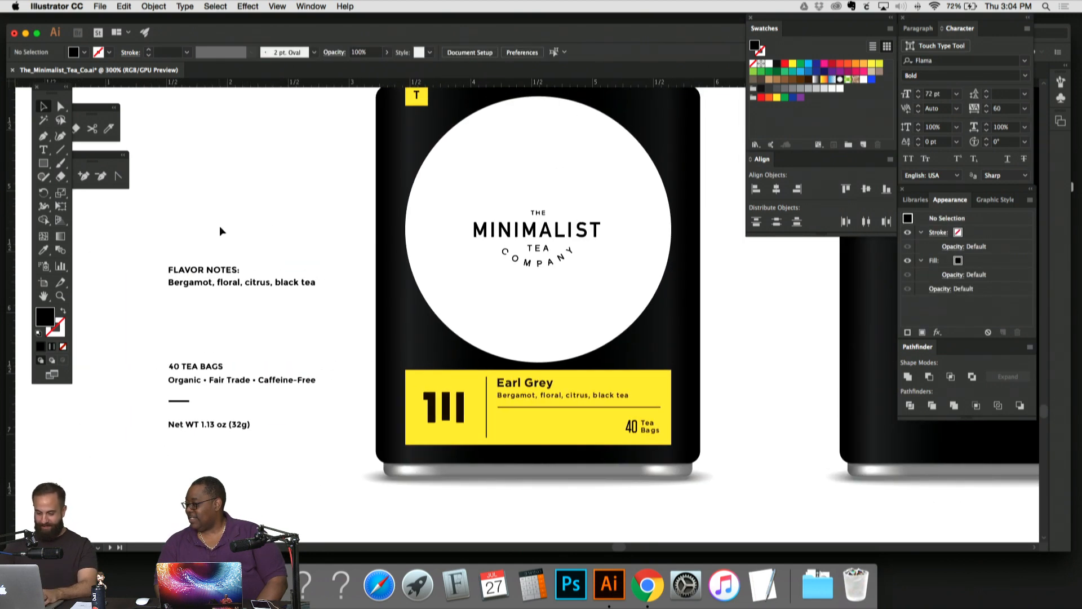
# Step: Copy the "40 TEA BAGS" and "Organic • Fair Trade • Caffeine-Free" lines onto the yellow label below the divider and bring them to the front
pyautogui.click(208, 367)
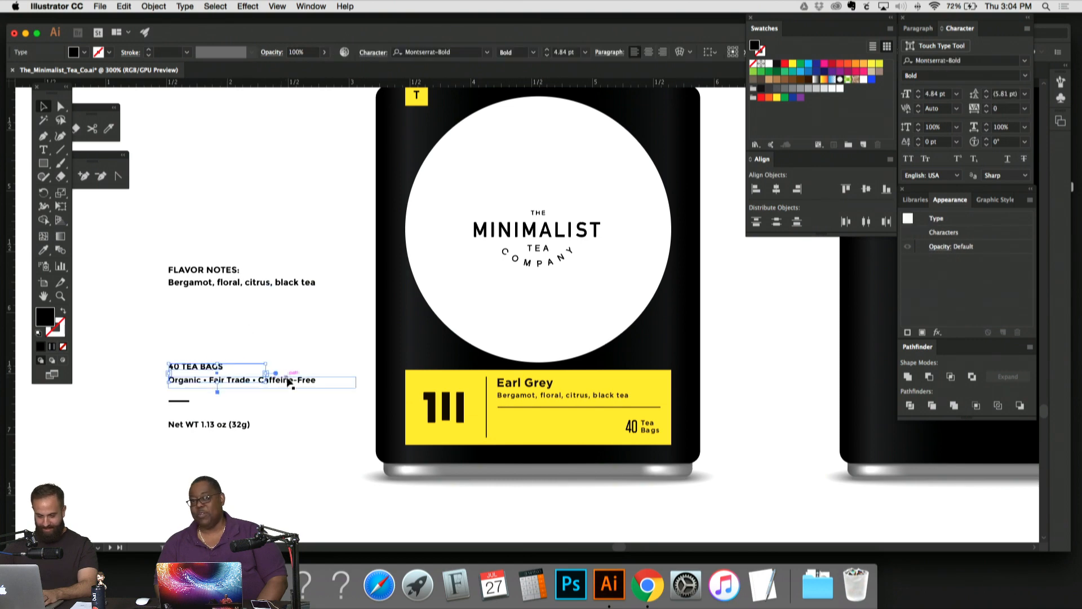
pyautogui.moveTo(286, 382); pyautogui.dragTo(540, 421)
pyautogui.press('super+=')
pyautogui.press('super+=')
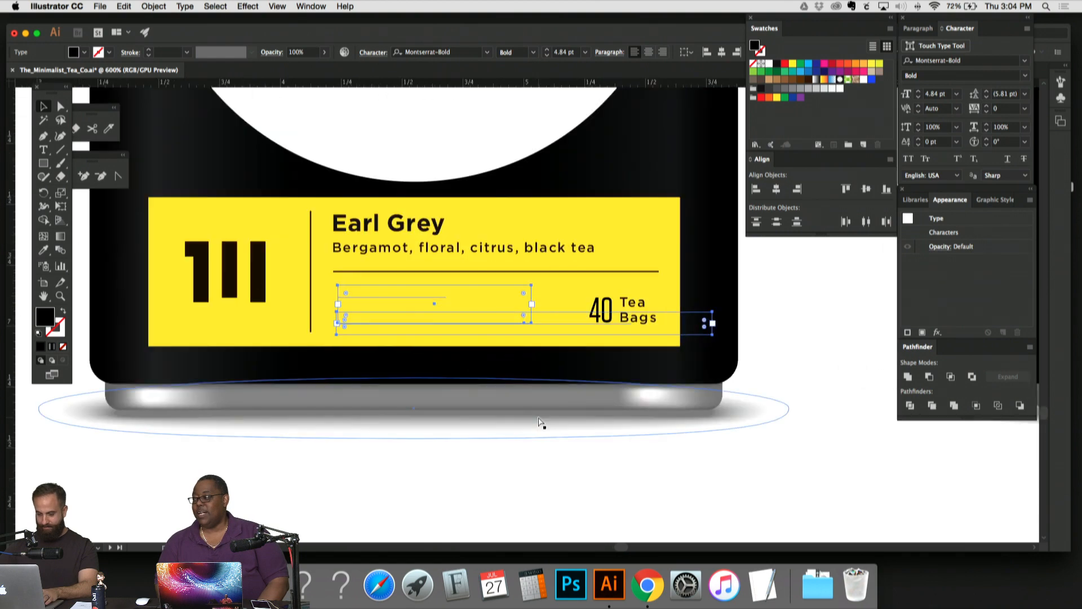
pyautogui.press('super+shift+]')
pyautogui.moveTo(489, 324); pyautogui.dragTo(503, 376)
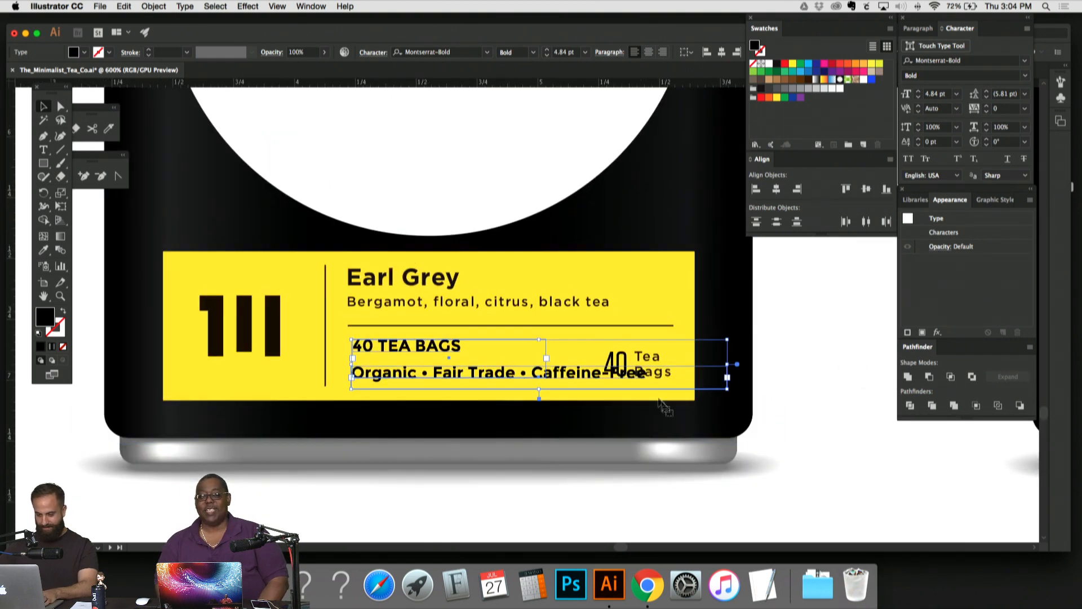
# Step: Scale the two copied lines down and match their type style to the label's flavor line, Gotham Medium 3.99 pt
pyautogui.press('s')
pyautogui.moveTo(716, 452); pyautogui.dragTo(698, 442)
pyautogui.press('i')
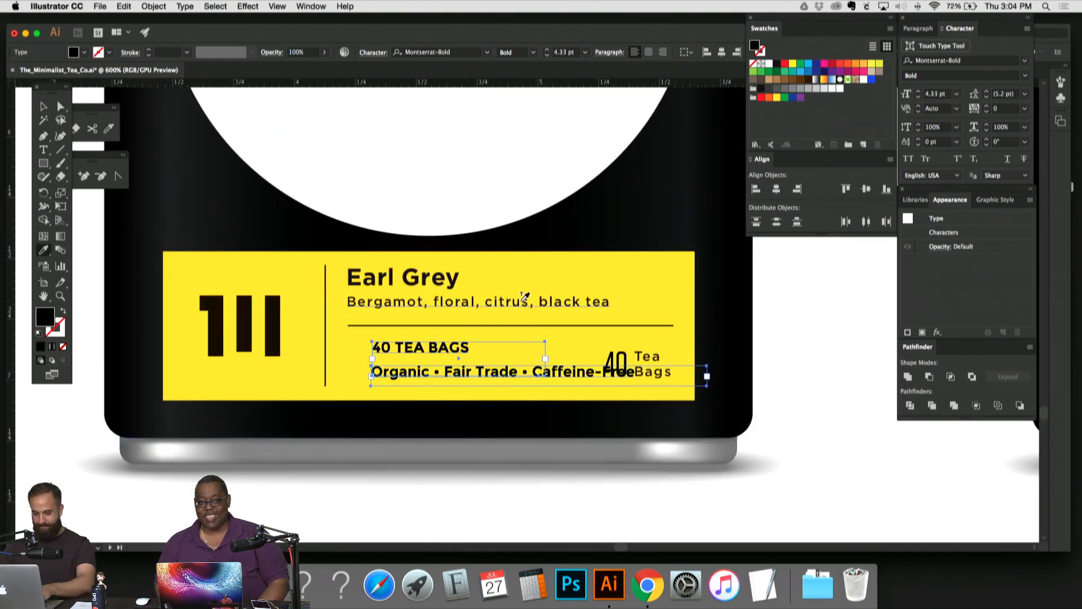
pyautogui.click(520, 301)
pyautogui.press('super+minus')
pyautogui.press('super+=')
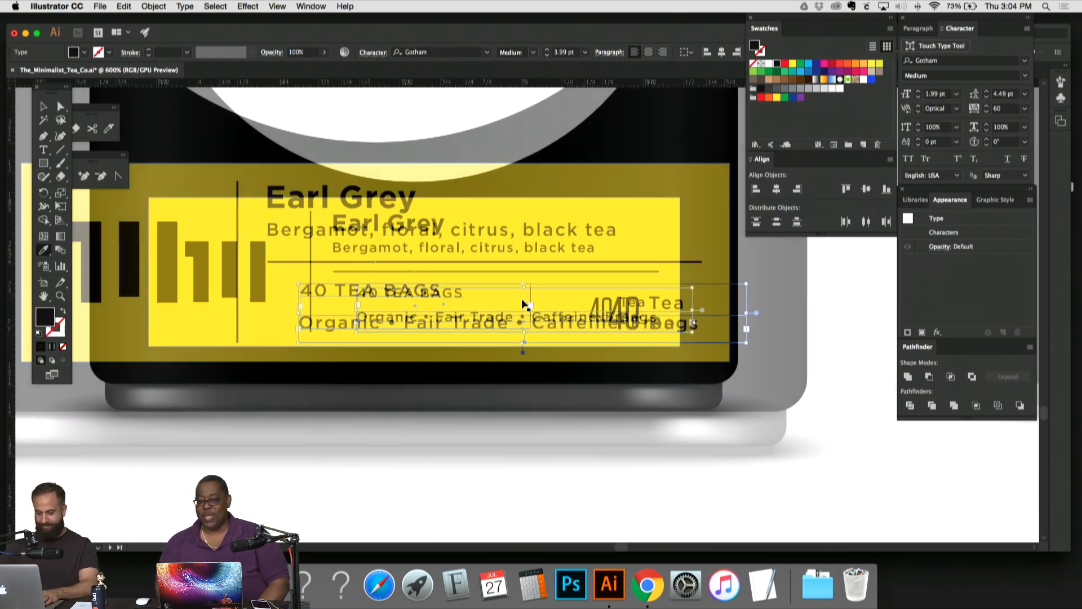
pyautogui.press('super+=')
# Step: Align the two copied text lines with the left edge of the flavor line on the yellow label
pyautogui.click(46, 106)
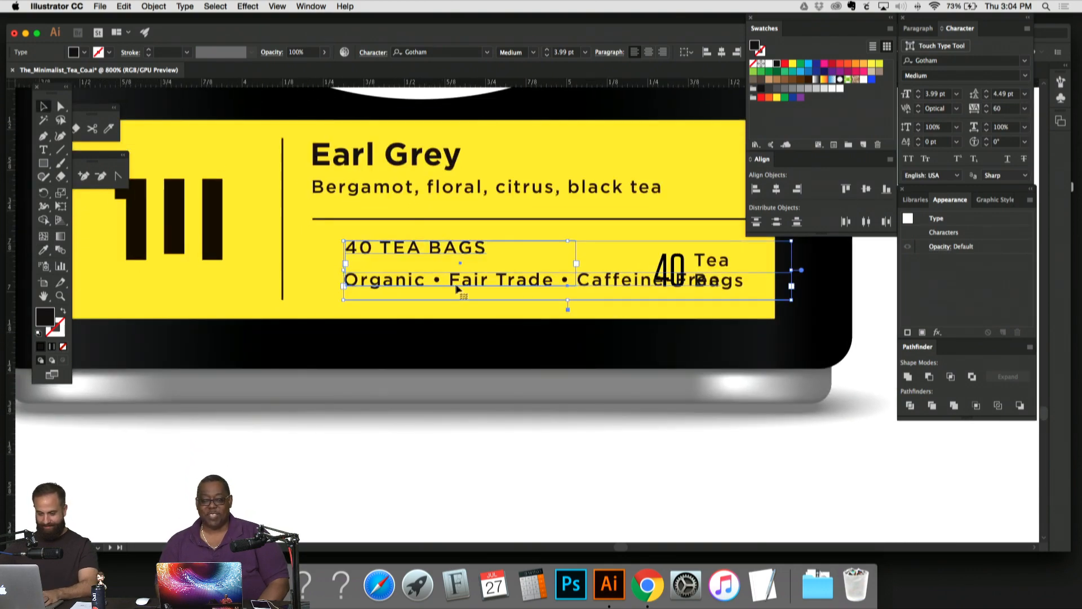
pyautogui.moveTo(458, 251); pyautogui.dragTo(424, 250)
pyautogui.click(607, 405)
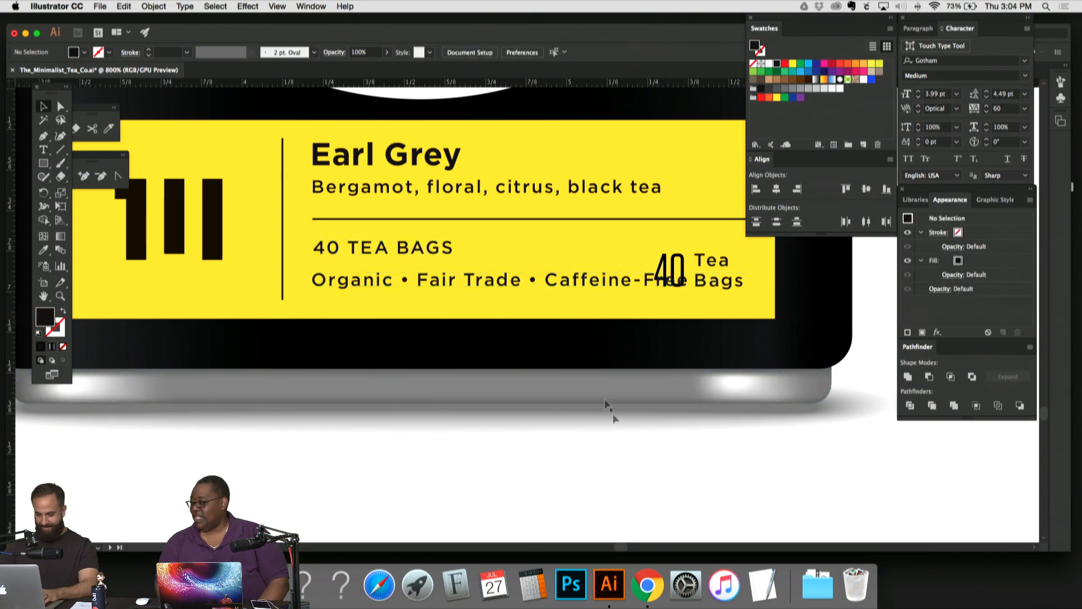
# Step: Delete "• Fair Trade" from the label's bottom line so it reads "Organic • Caffeine-Free", and clear the selection
pyautogui.doubleClick(496, 282)
pyautogui.moveTo(496, 280); pyautogui.dragTo(402, 280)
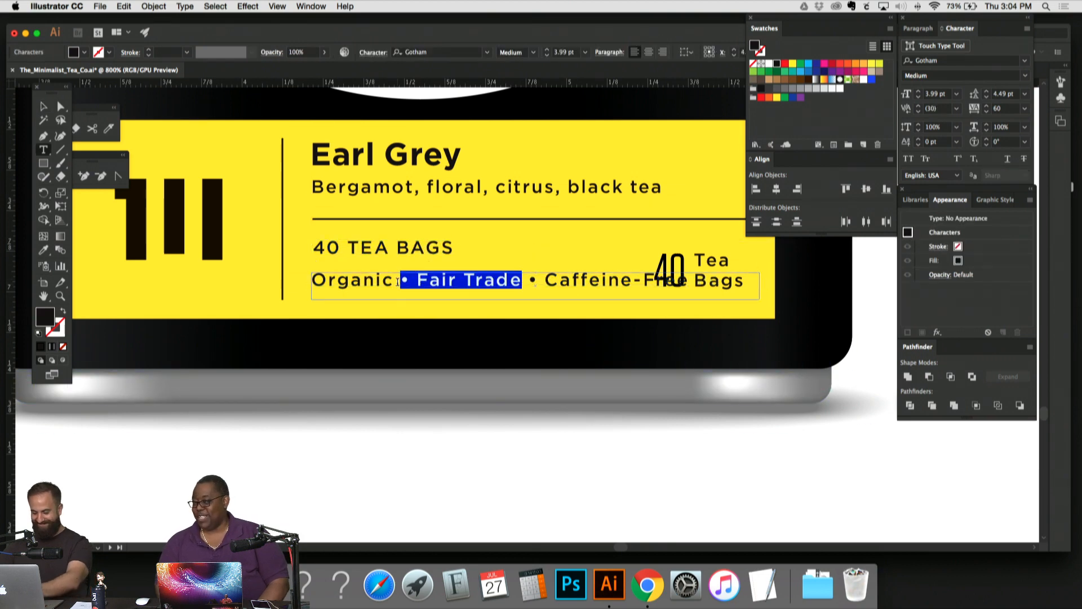
pyautogui.press('BackSpace')
pyautogui.press('BackSpace')
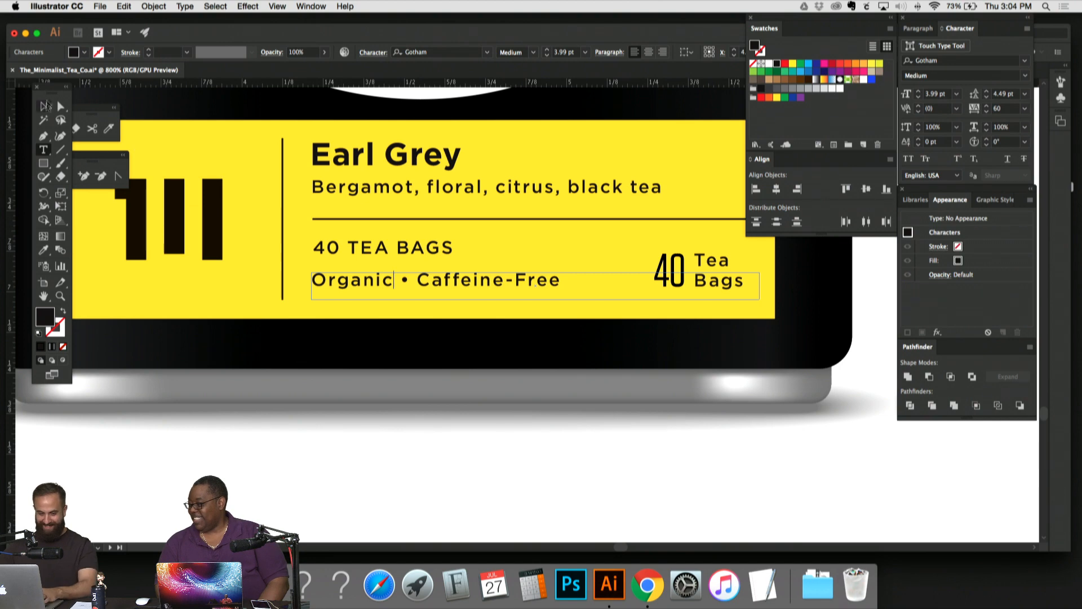
pyautogui.press('Escape')
pyautogui.click(753, 486)
pyautogui.moveTo(667, 358); pyautogui.dragTo(665, 350)
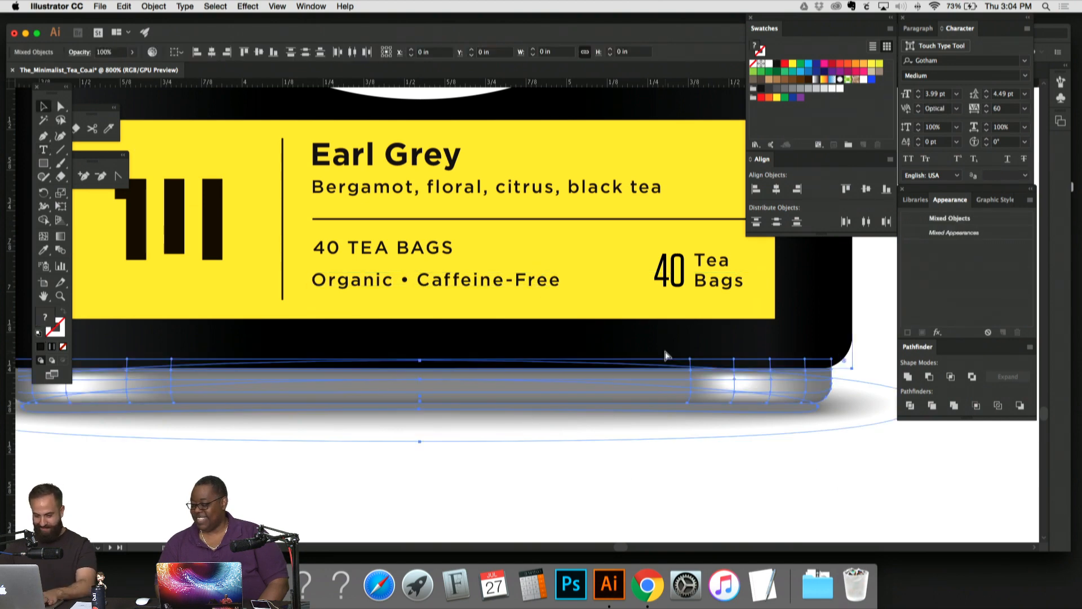
pyautogui.press('super+shift+a')
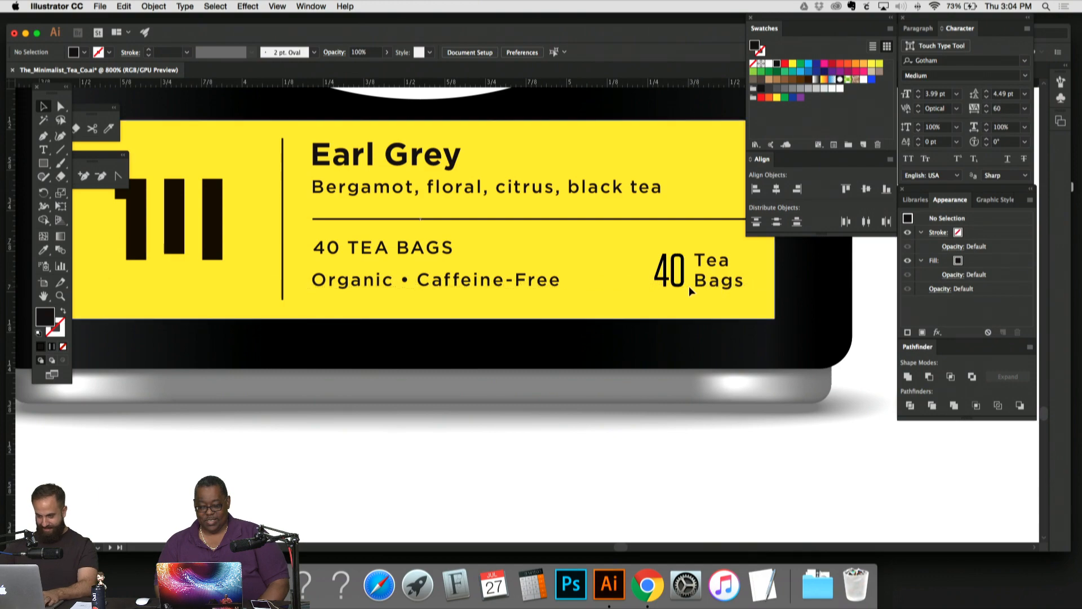
# Step: Shift the "40 TEA BAGS" and "Organic • Caffeine-Free" lines slightly down together on the yellow label
pyautogui.press('super+equal')
pyautogui.moveTo(658, 256); pyautogui.dragTo(765, 315)
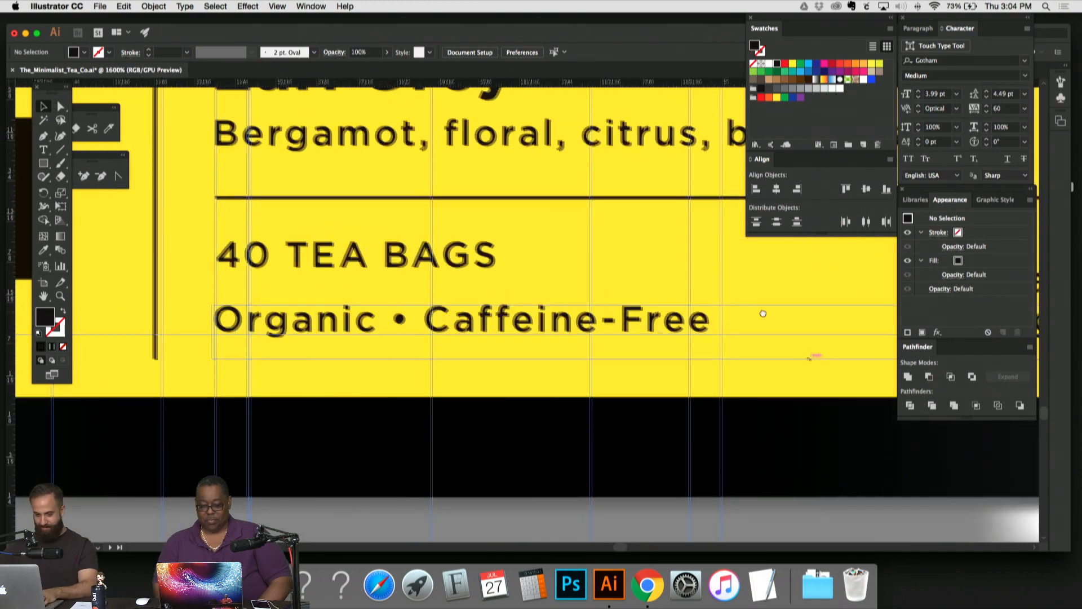
pyautogui.moveTo(394, 252); pyautogui.dragTo(585, 258)
pyautogui.press('super+=')
pyautogui.click(510, 332)
pyautogui.keyDown('shift'); pyautogui.click(530, 229); pyautogui.keyUp('shift')
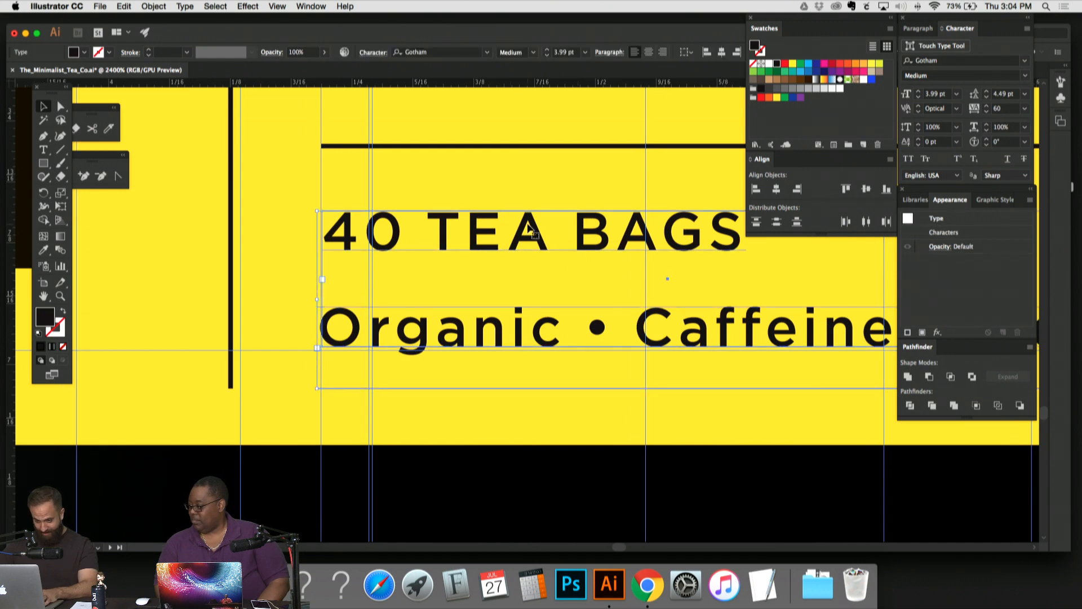
pyautogui.moveTo(530, 228); pyautogui.dragTo(530, 231)
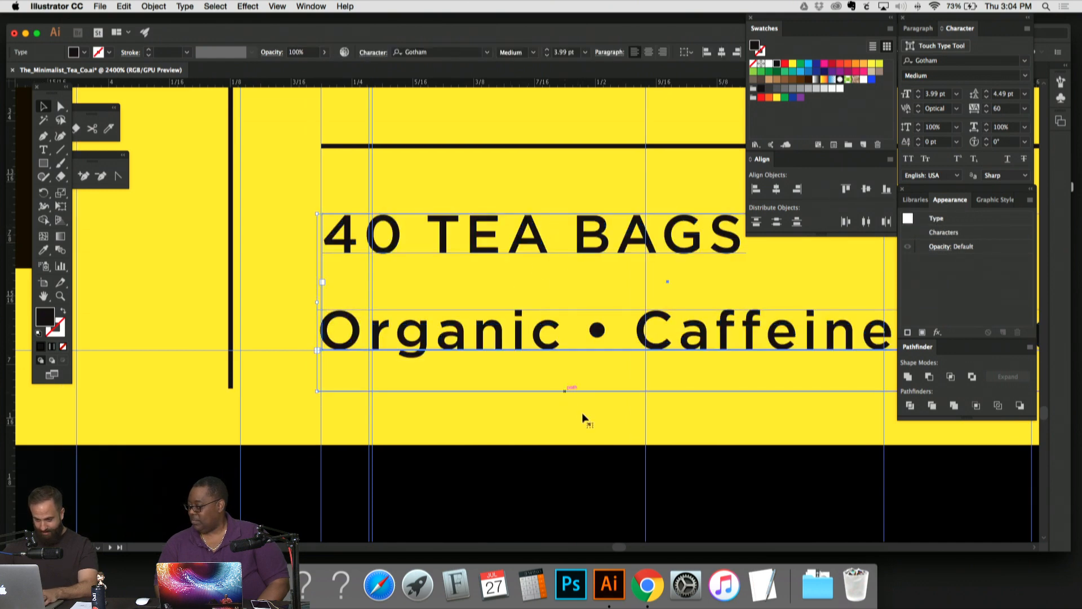
pyautogui.click(591, 468)
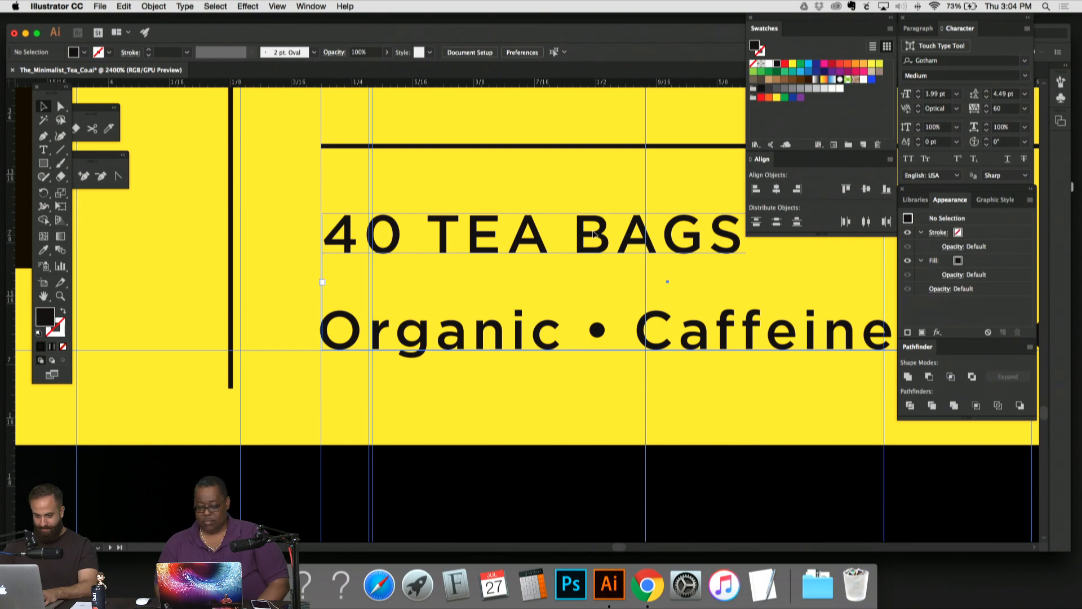
# Step: Replace the "40 TEA BAGS" line on the yellow label with "MADE IN AUSTIN" and clear the selection
pyautogui.click(592, 232)
pyautogui.press('super+minus')
pyautogui.press('super+minus')
pyautogui.press('super+minus')
pyautogui.press('super+minus')
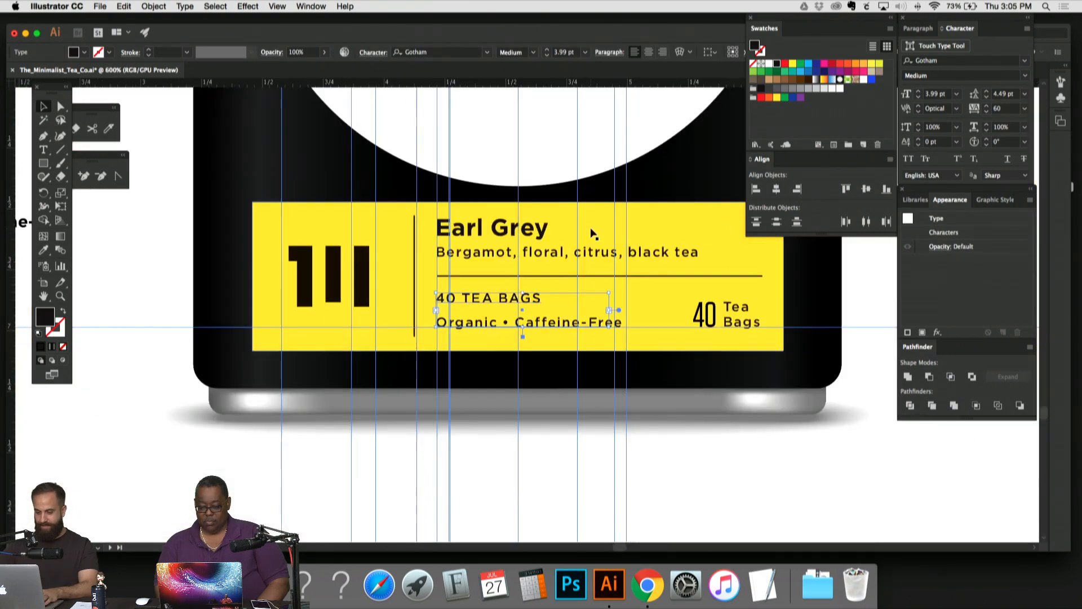
pyautogui.tripleClick(514, 293)
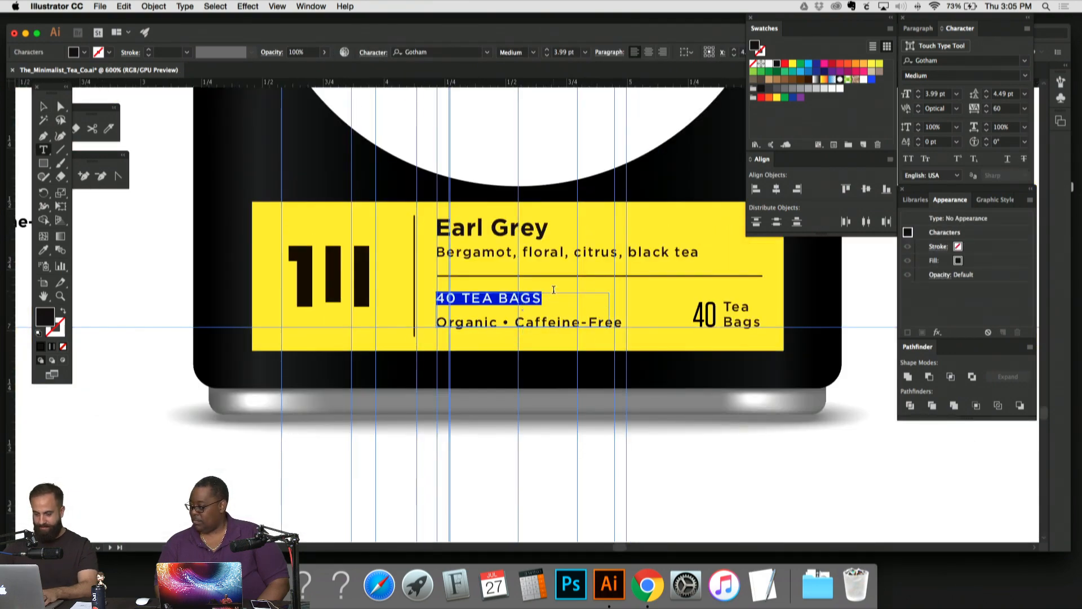
pyautogui.press('super+minus')
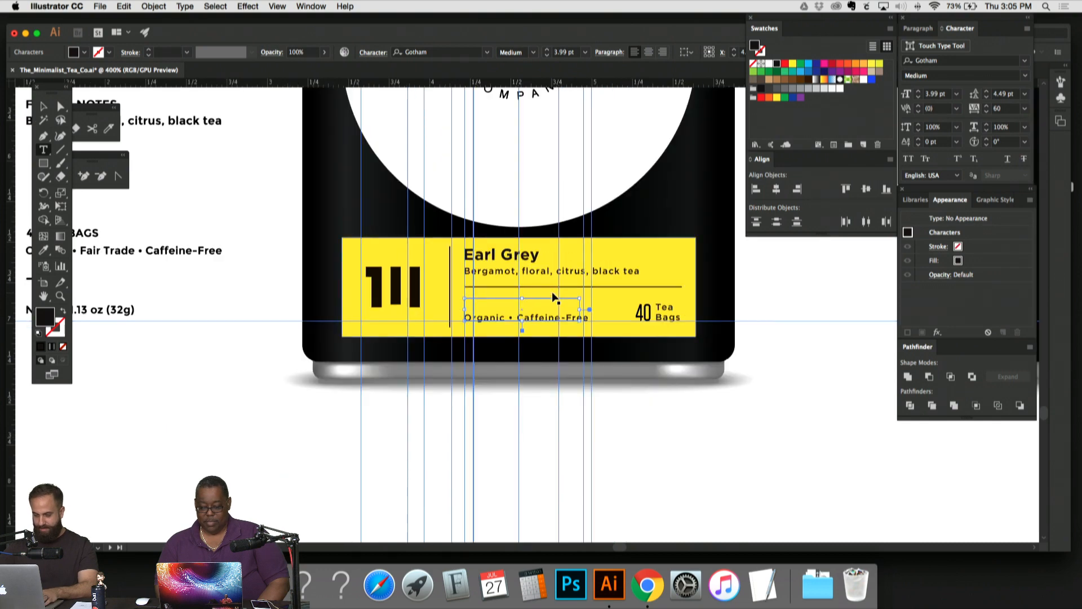
pyautogui.press('super+plus')
pyautogui.write('MA')
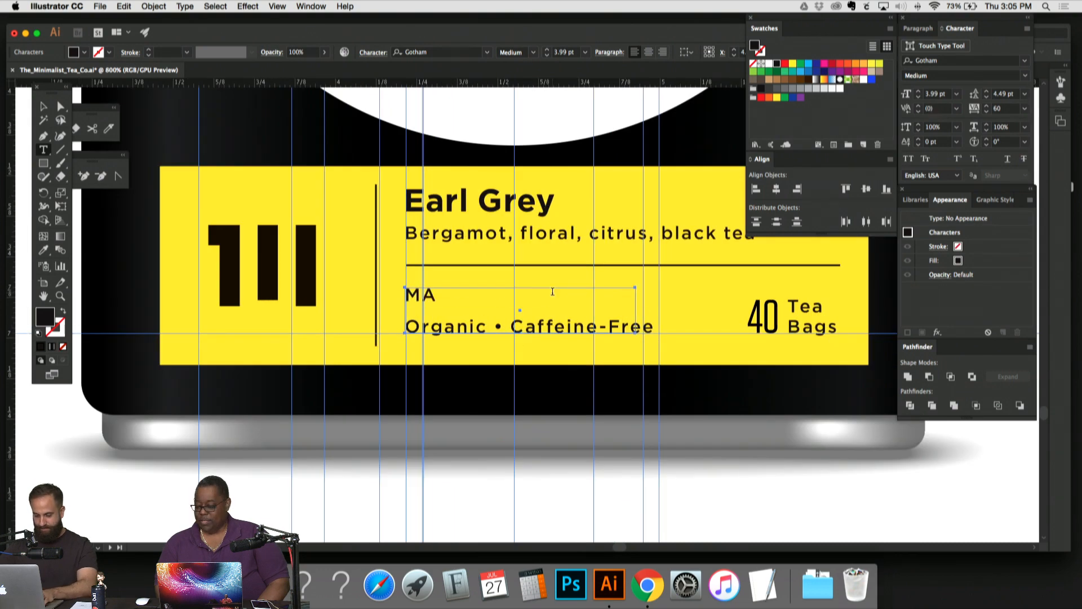
pyautogui.write('DE IN AUSTIN')
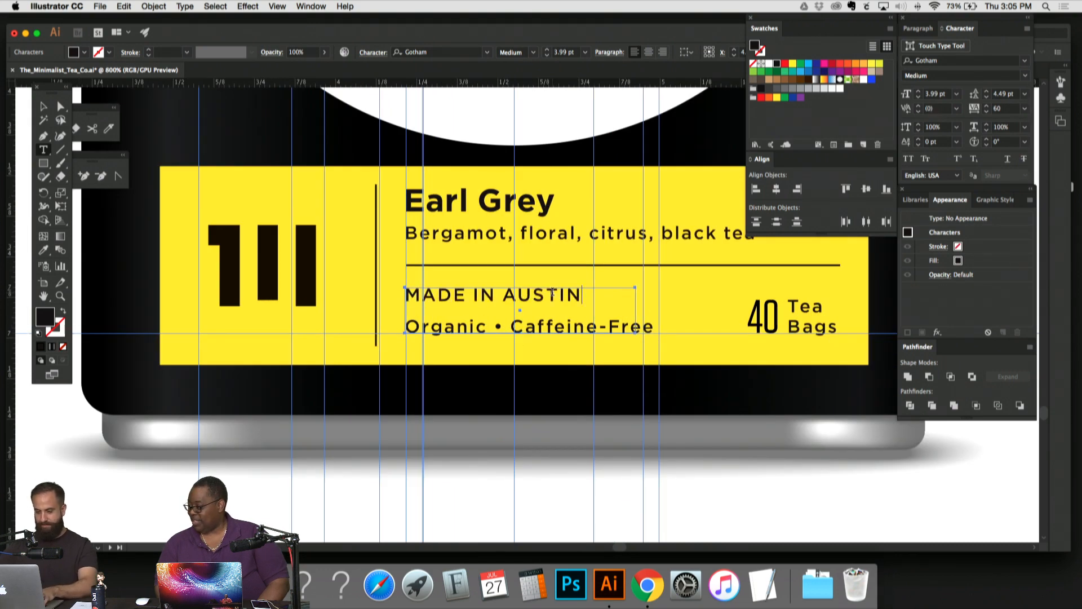
pyautogui.click(45, 107)
pyautogui.click(643, 455)
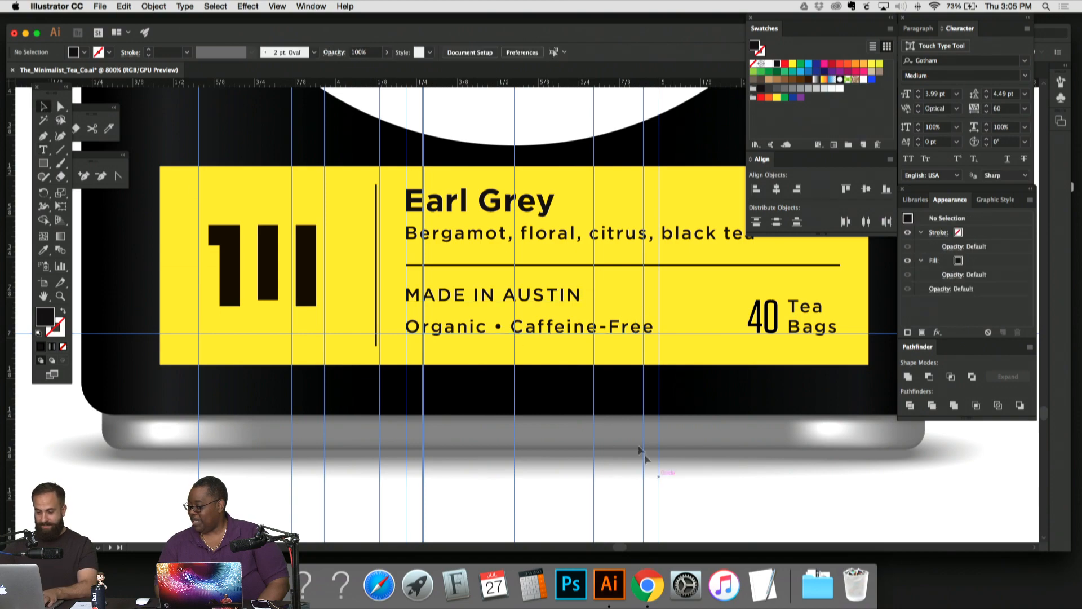
# Step: Examine the Earl Grey label on the white tin concept for the wording of its origin line and product details
pyautogui.press('super+minus')
pyautogui.press('super+minus')
pyautogui.press('super+minus')
pyautogui.press('super+minus')
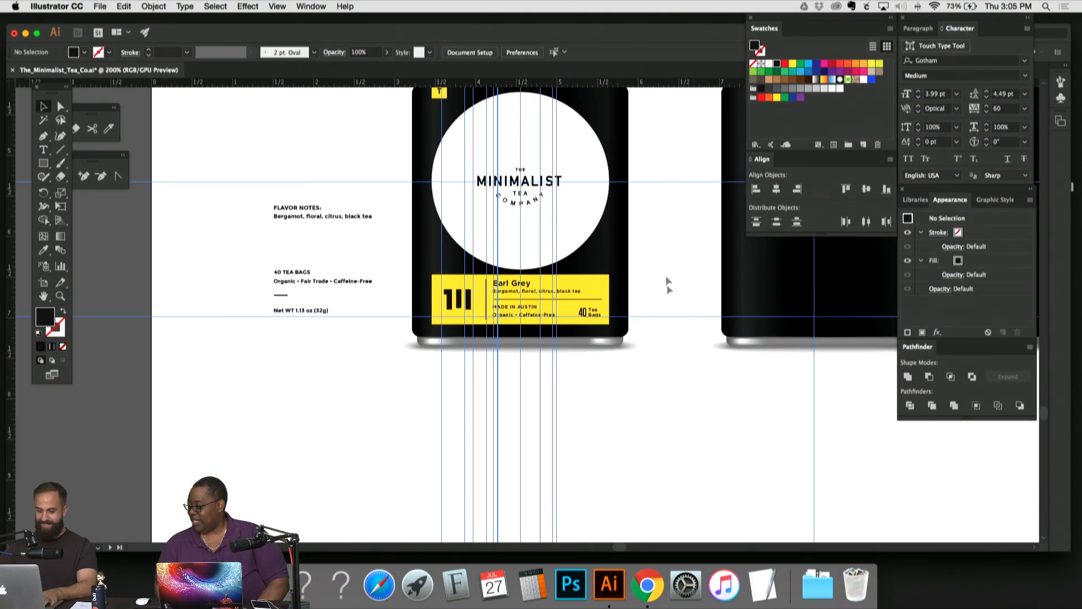
pyautogui.scroll(10, 665, 270)
pyautogui.scroll(6, 664, 270)
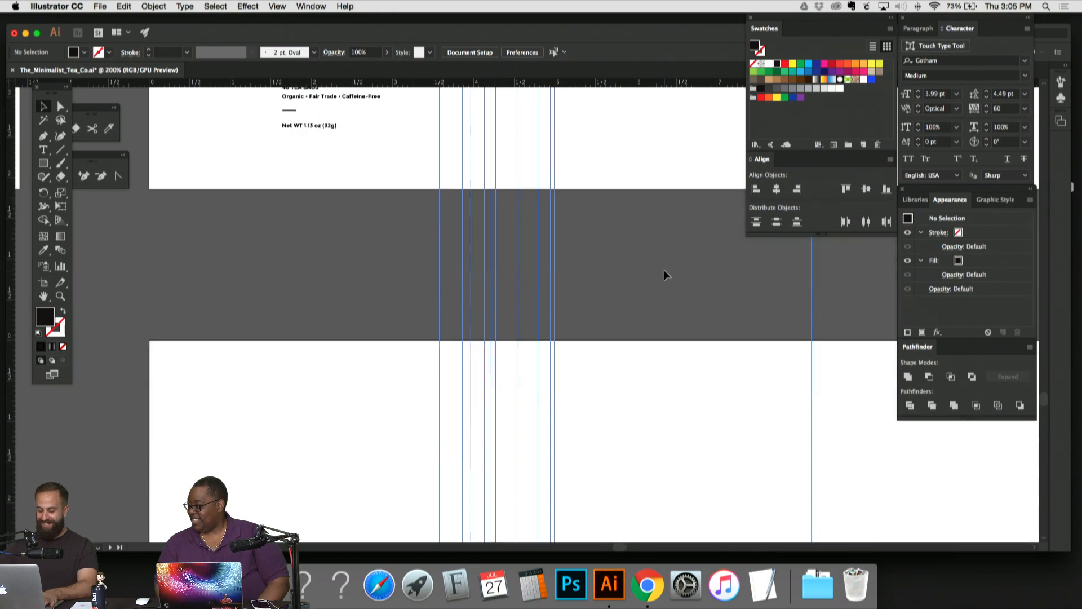
pyautogui.press('super+minus')
pyautogui.press('super+minus')
pyautogui.press('super+minus')
pyautogui.scroll(15, 666, 274)
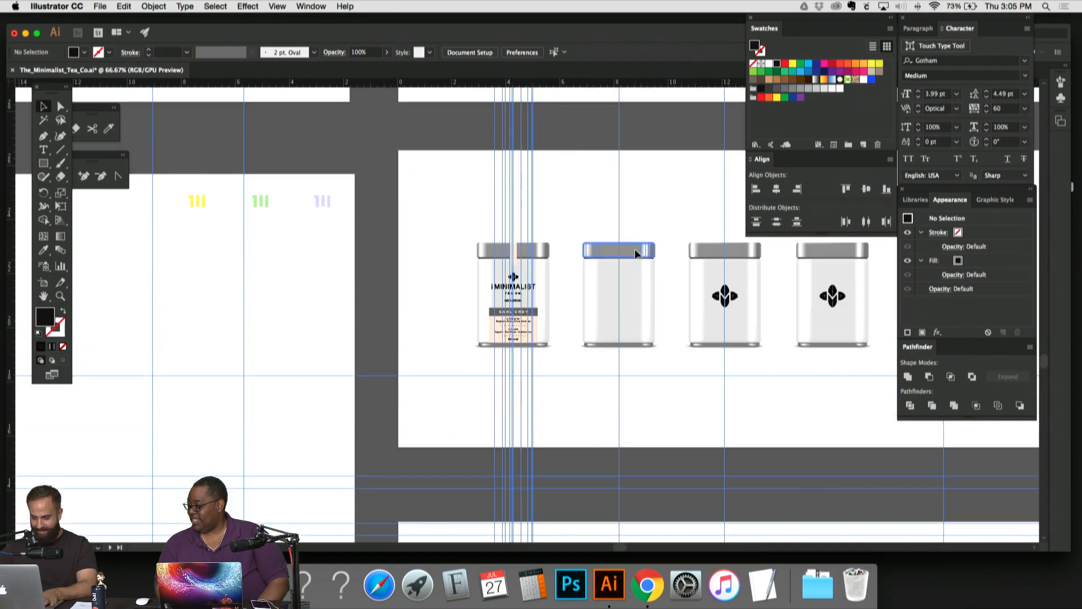
pyautogui.press('super+plus')
pyautogui.press('super+plus')
pyautogui.press('super+plus')
pyautogui.press('super+plus')
pyautogui.press('super+plus')
pyautogui.press('super+plus')
pyautogui.press('super+plus')
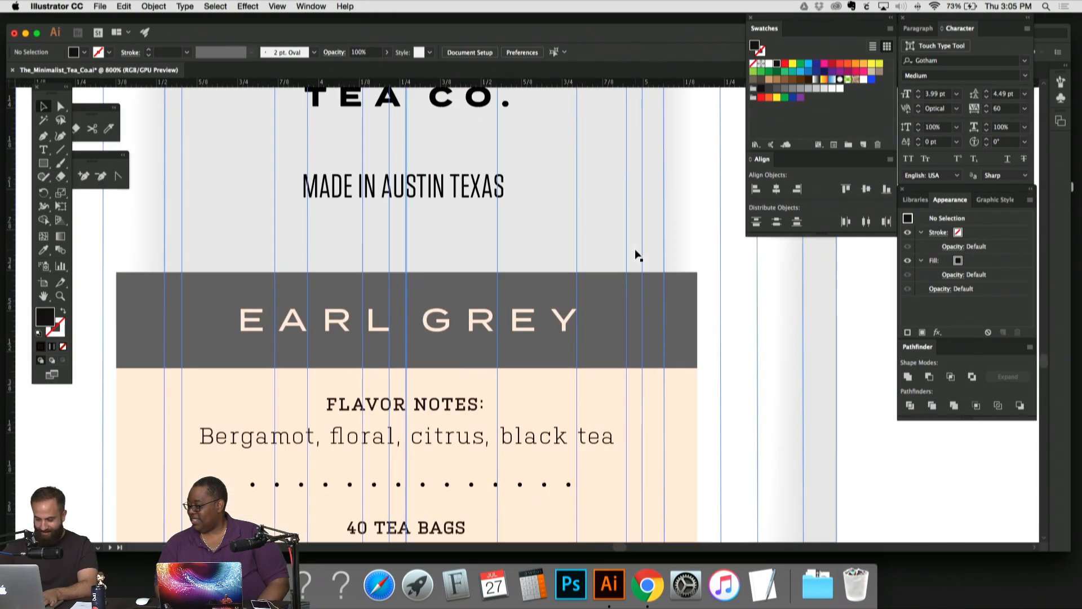
pyautogui.scroll(-3, 643, 254)
pyautogui.scroll(-2, 648, 258)
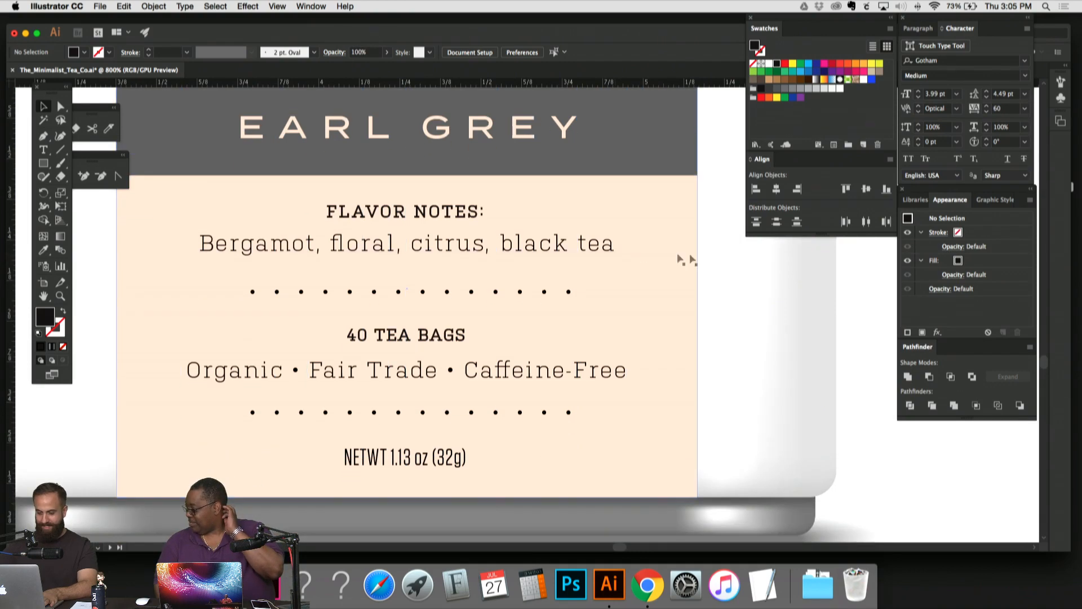
pyautogui.press('super+minus')
pyautogui.press('super+minus')
pyautogui.press('super+minus')
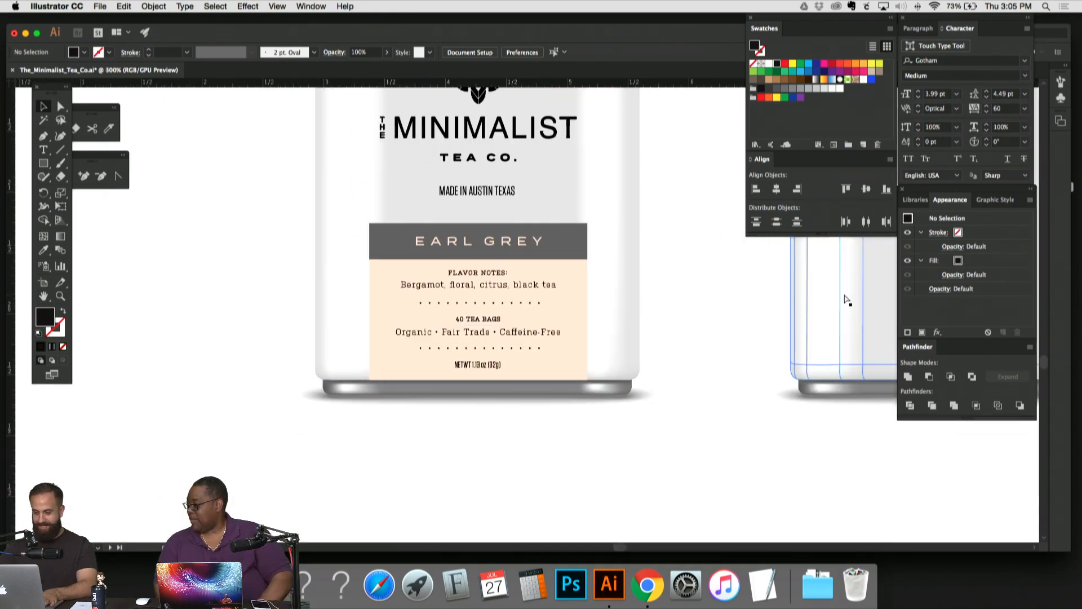
pyautogui.press('super+plus')
pyautogui.press('super+plus')
pyautogui.press('super+plus')
pyautogui.press('super+minus')
pyautogui.press('super+minus')
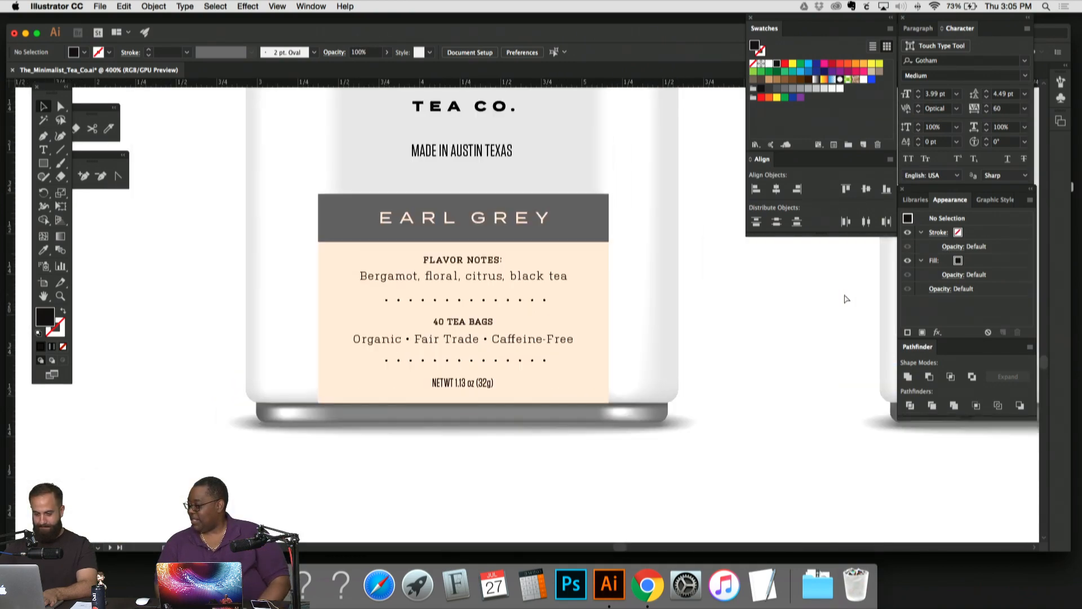
pyautogui.press('super+minus')
pyautogui.press('super+minus')
pyautogui.press('super+minus')
pyautogui.press('super+minus')
pyautogui.press('super+minus')
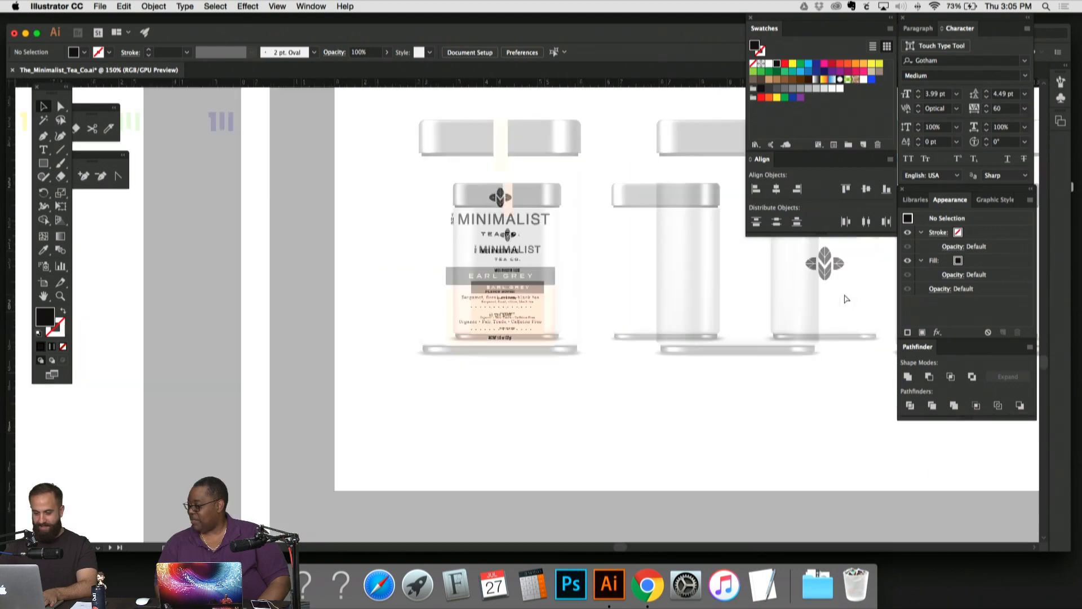
# Step: Lock the yellow label rectangle on the black tin and show the guides
pyautogui.scroll(-12, 592, 310)
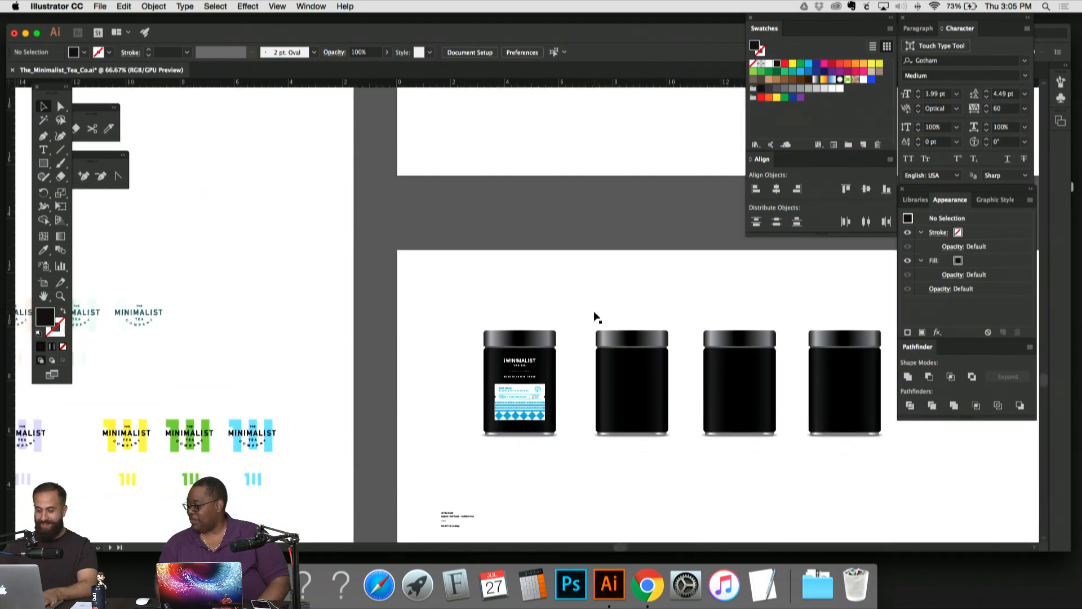
pyautogui.press('super+equal')
pyautogui.press('super+equal')
pyautogui.press('super+equal')
pyautogui.press('super+equal')
pyautogui.press('super+equal')
pyautogui.press('super+equal')
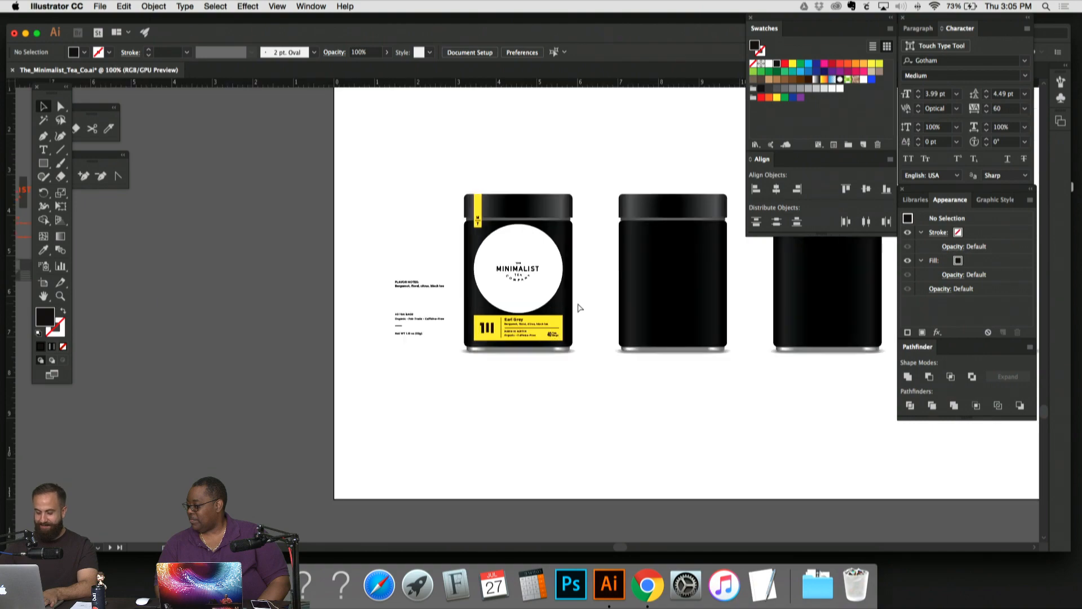
pyautogui.scroll(-5, 581, 308)
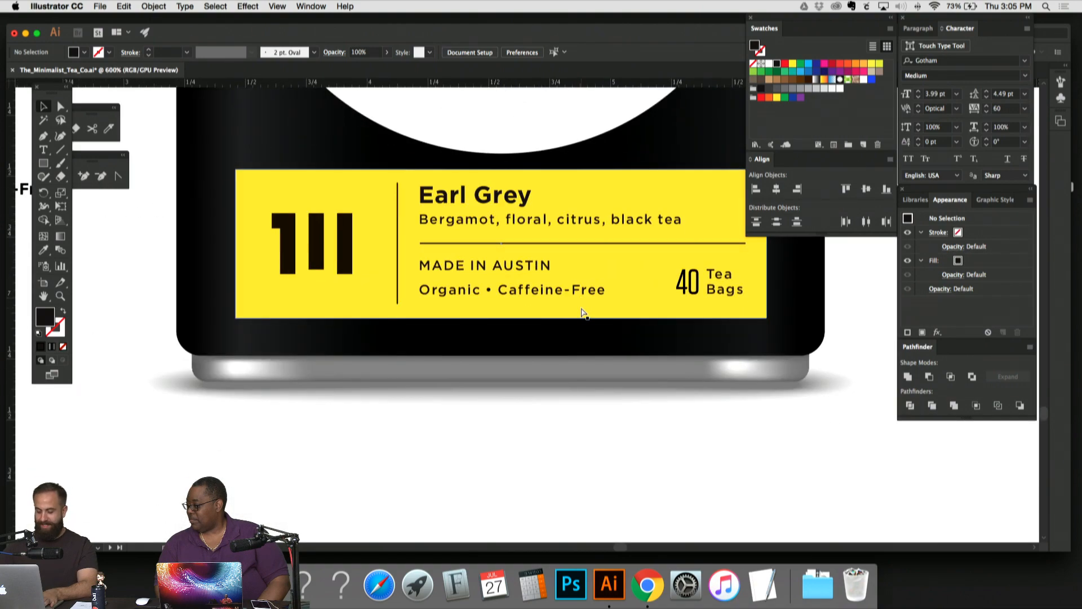
pyautogui.press('super+equal')
pyautogui.moveTo(655, 321); pyautogui.dragTo(663, 325)
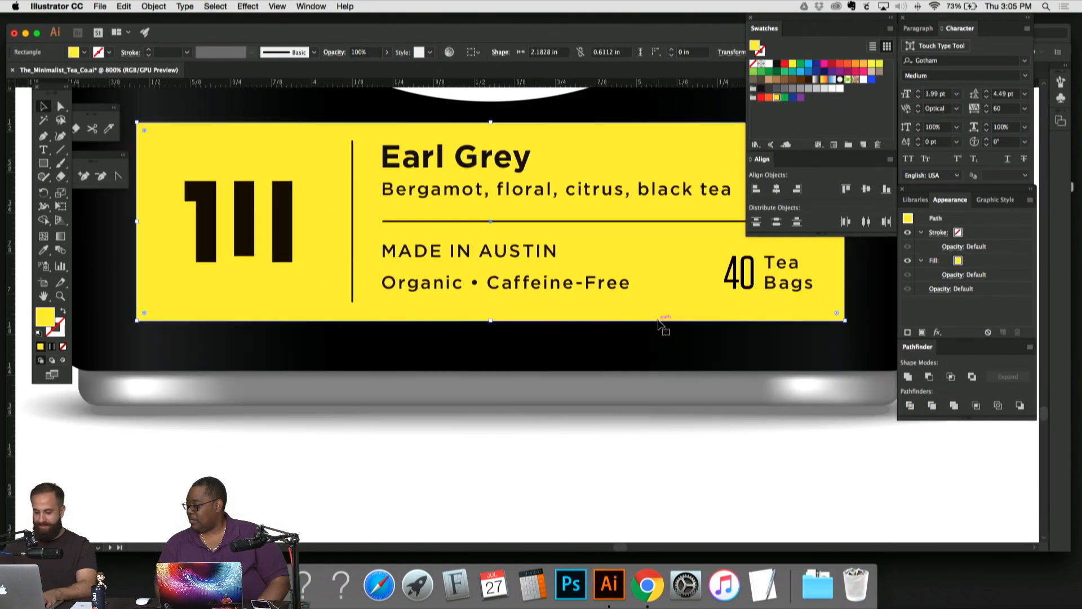
pyautogui.scroll(3, 662, 324)
pyautogui.press('super+2')
pyautogui.click(501, 348)
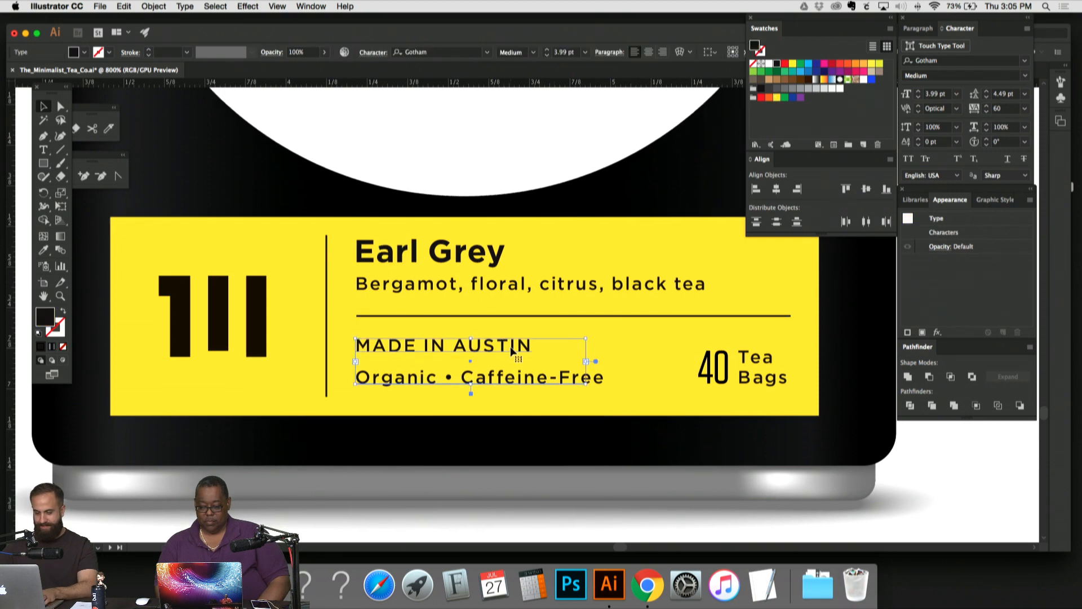
pyautogui.press('super+semicolon')
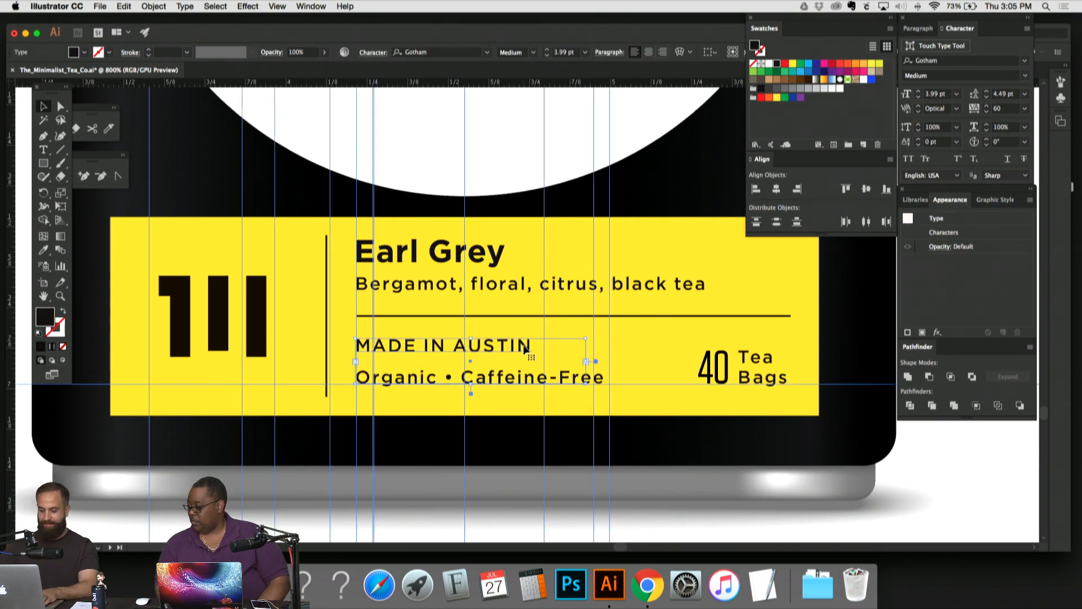
# Step: Change the line above "Organic • Caffeine-Free" on the yellow label to "Made in Austin Texas" and clear the selection
pyautogui.click(607, 346)
pyautogui.scroll(-2, 618, 280)
pyautogui.press('super+equal')
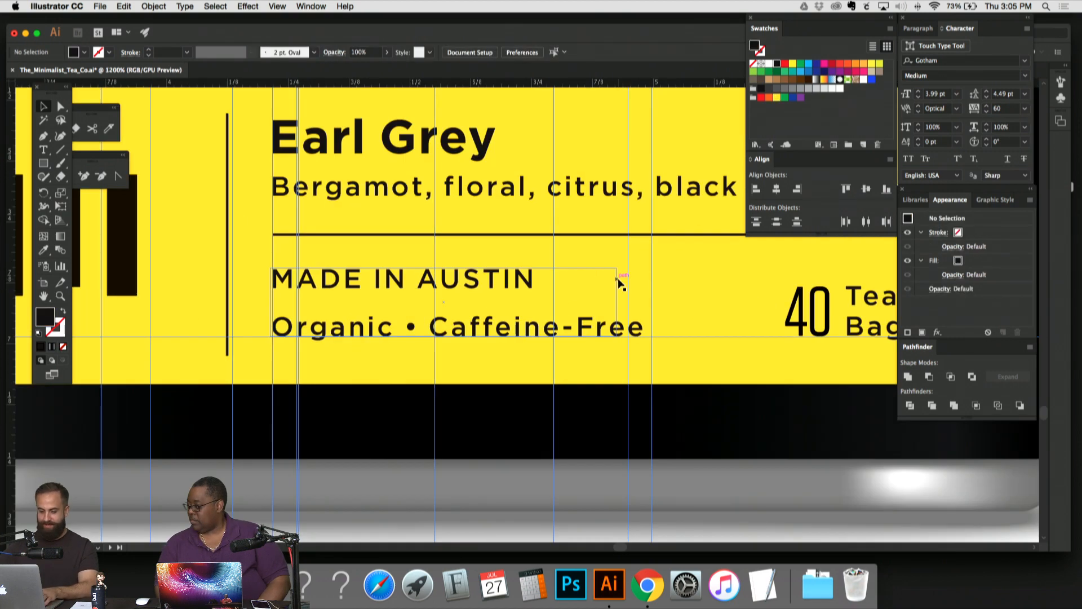
pyautogui.click(524, 288)
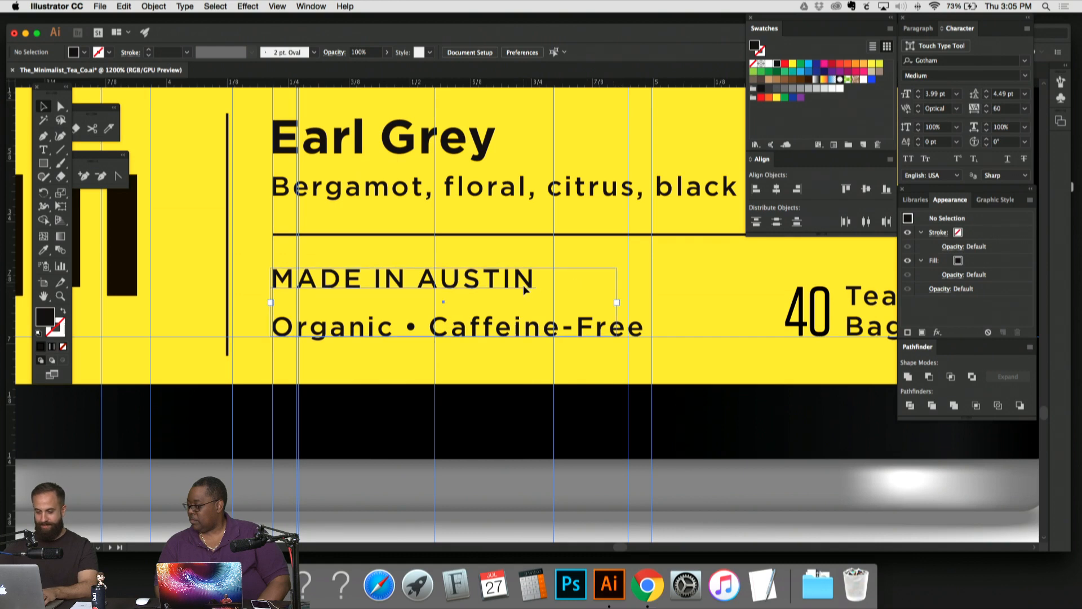
pyautogui.doubleClick(529, 284)
pyautogui.moveTo(529, 284); pyautogui.dragTo(249, 267)
pyautogui.write('Made in Austin Texas')
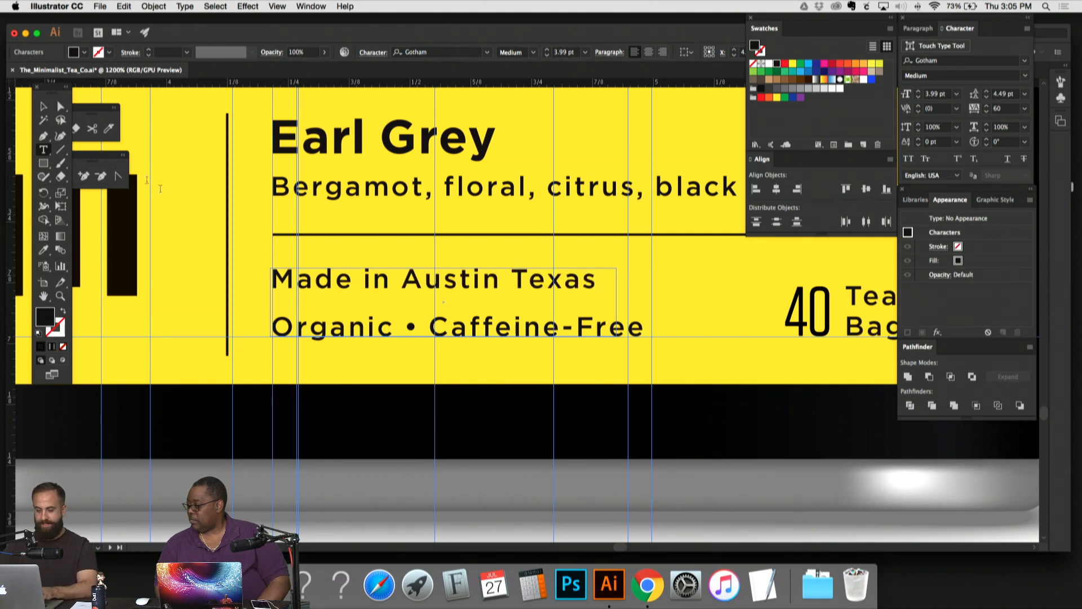
pyautogui.press('Escape')
pyautogui.click(619, 458)
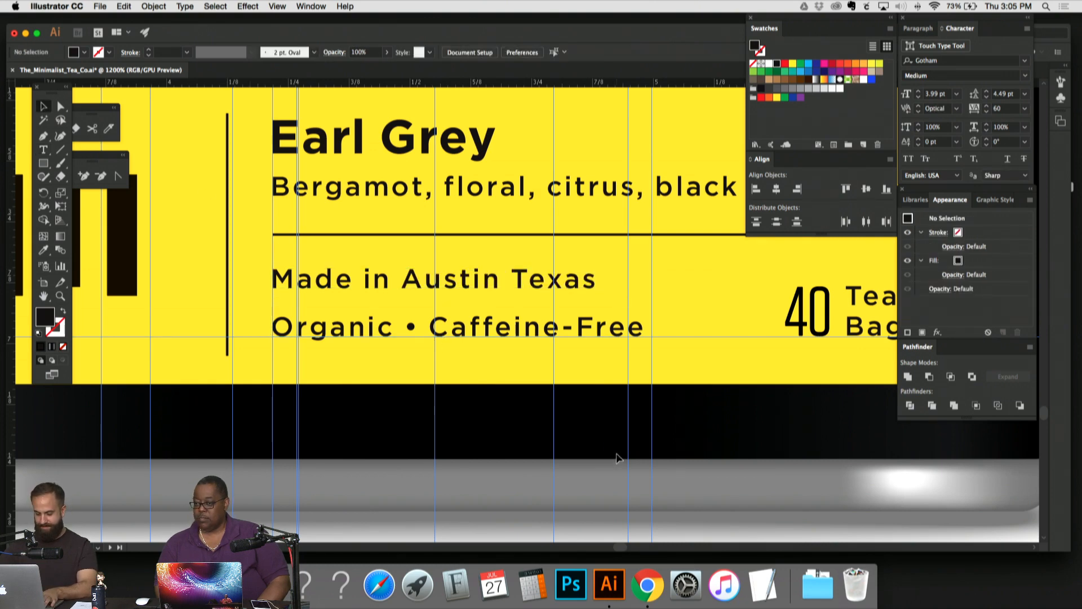
# Step: Hide the guides and enlarge the "40" numeral proportionally up and outward to about 0.11 in wide
pyautogui.press('super+semicolon')
pyautogui.press('super+minus')
pyautogui.press('super+minus')
pyautogui.press('super+equal')
pyautogui.press('super+equal')
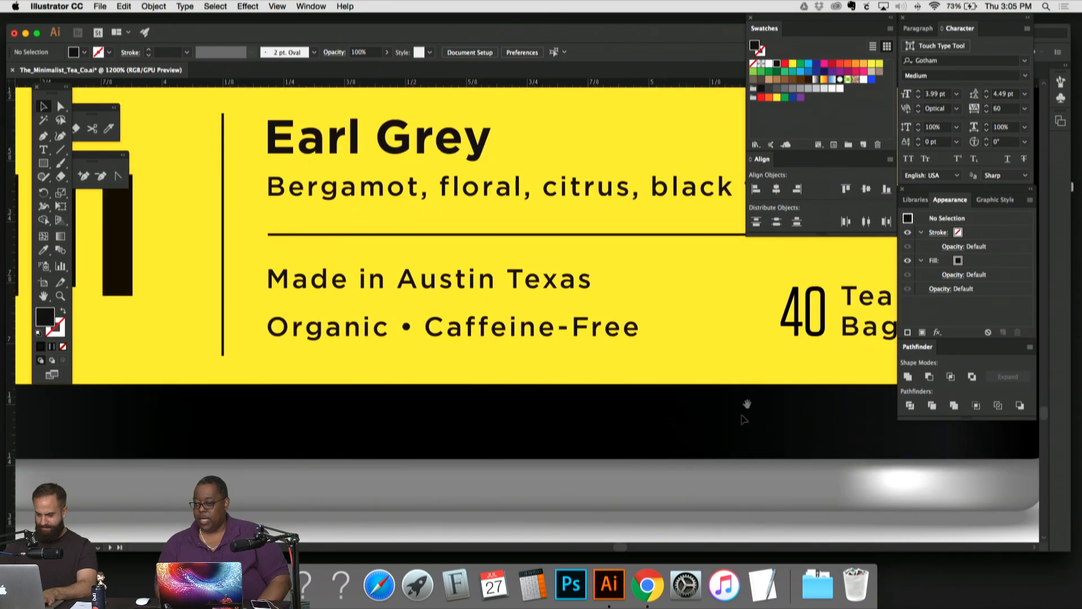
pyautogui.moveTo(759, 351); pyautogui.dragTo(631, 390)
pyautogui.click(681, 337)
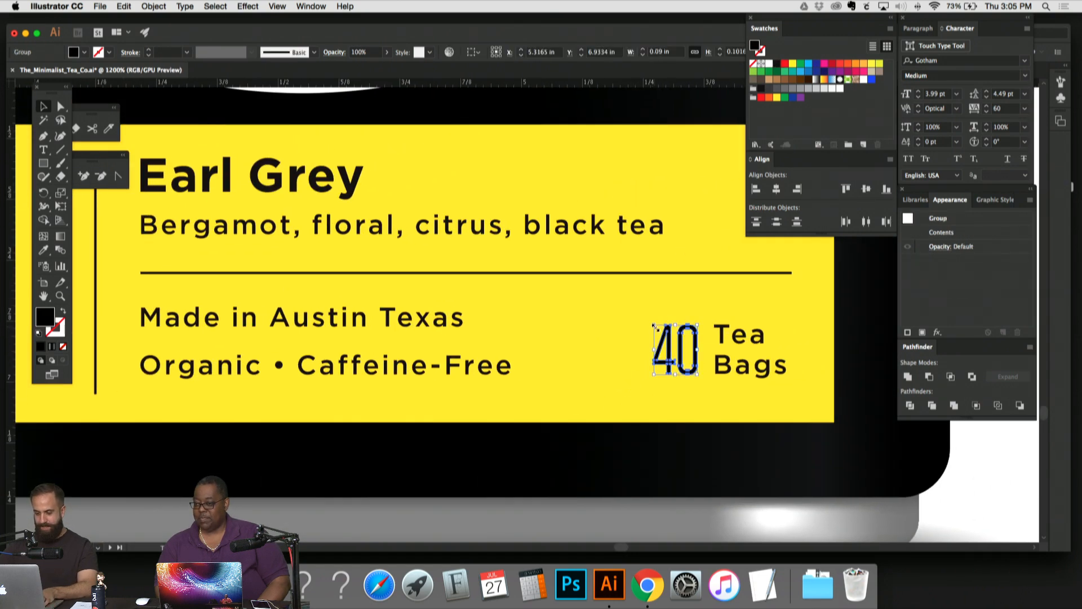
pyautogui.moveTo(654, 326); pyautogui.dragTo(642, 311)
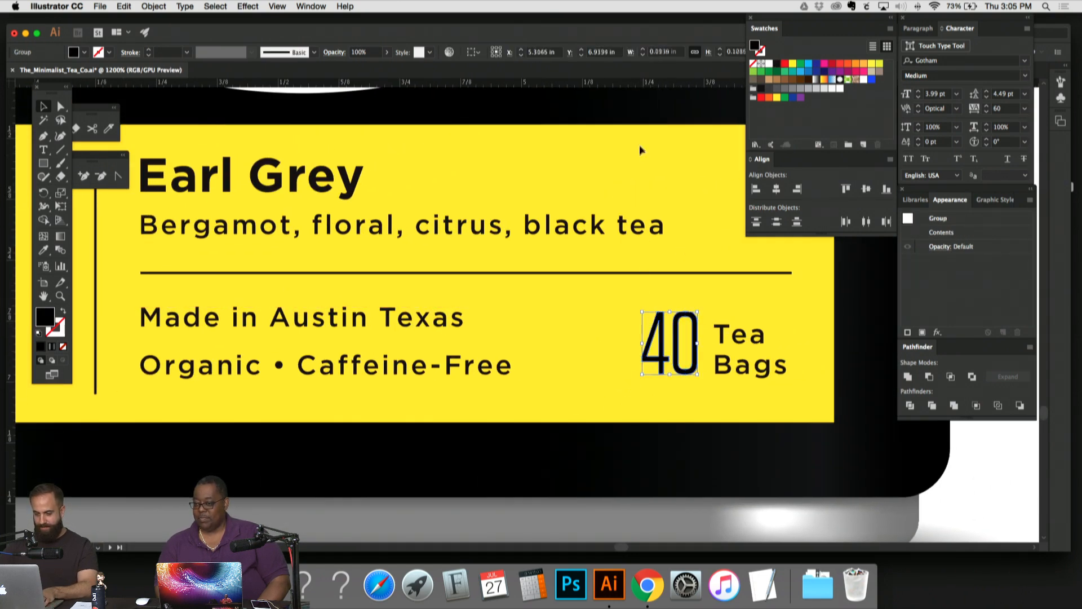
# Step: Place a horizontal guide at the top of "Made in Austin Texas" and scale the "40" to fill the height between the guides
pyautogui.moveTo(644, 89); pyautogui.dragTo(601, 307)
pyautogui.press('super+;')
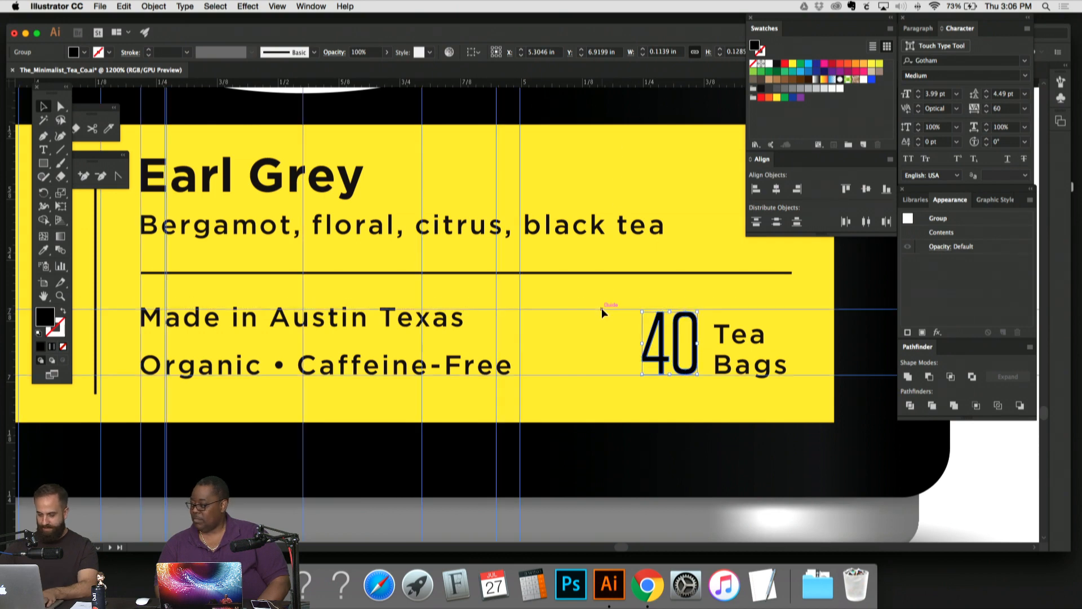
pyautogui.press('super+equal')
pyautogui.press('super+equal')
pyautogui.press('super+equal')
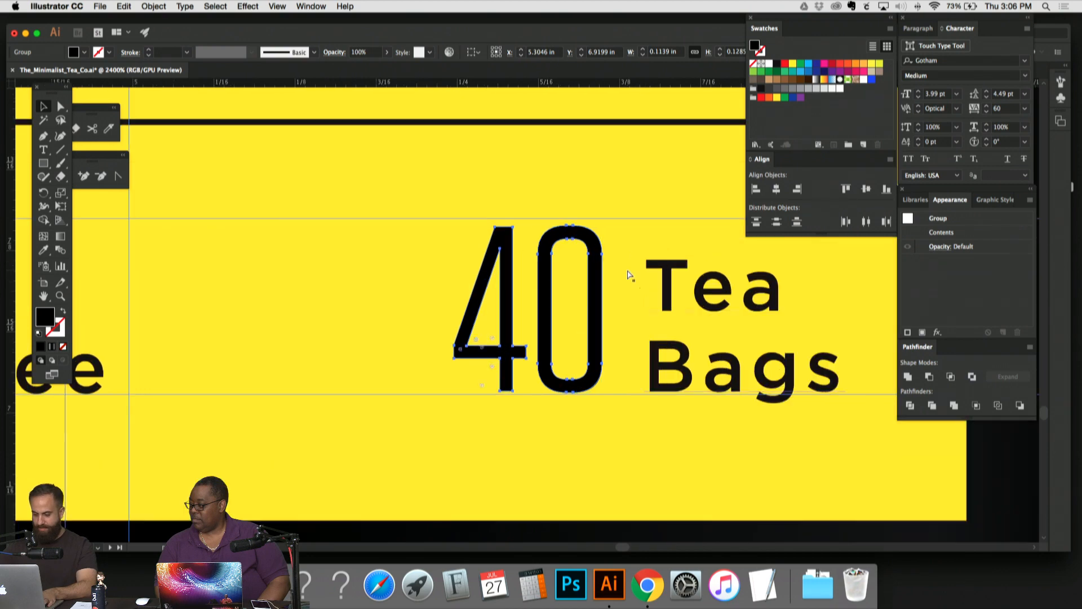
pyautogui.moveTo(597, 262); pyautogui.dragTo(597, 256)
pyautogui.moveTo(453, 388); pyautogui.dragTo(446, 395)
pyautogui.click(633, 297)
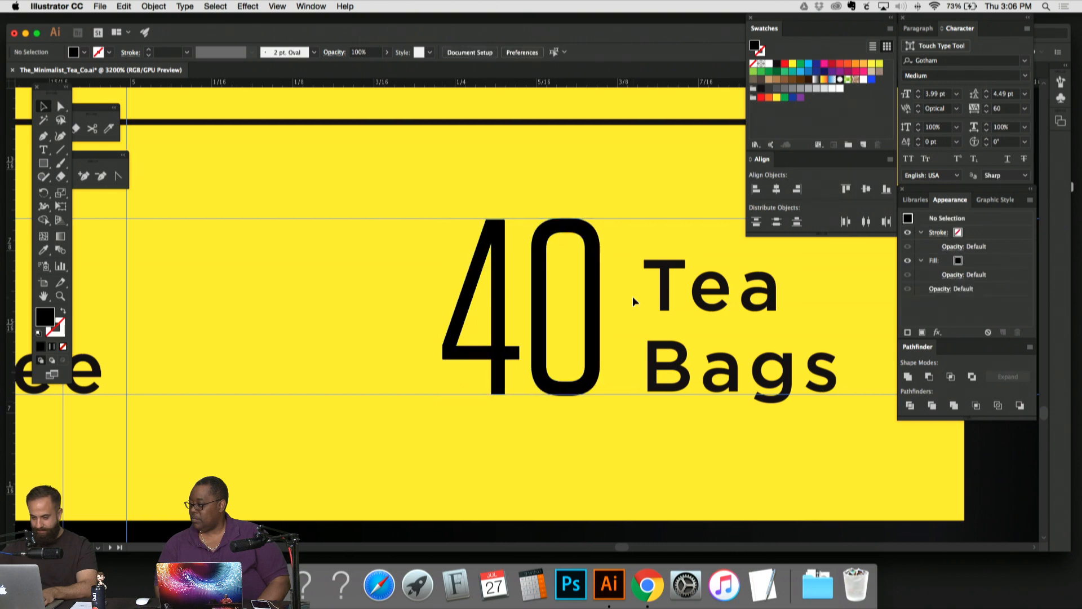
# Step: Move the "Tea Bags" text up so the top of "Tea" meets the upper guide, and clear the selection
pyautogui.hscroll(2, 633, 297)
pyautogui.moveTo(666, 290); pyautogui.dragTo(659, 255)
pyautogui.hscroll(3, 704, 276)
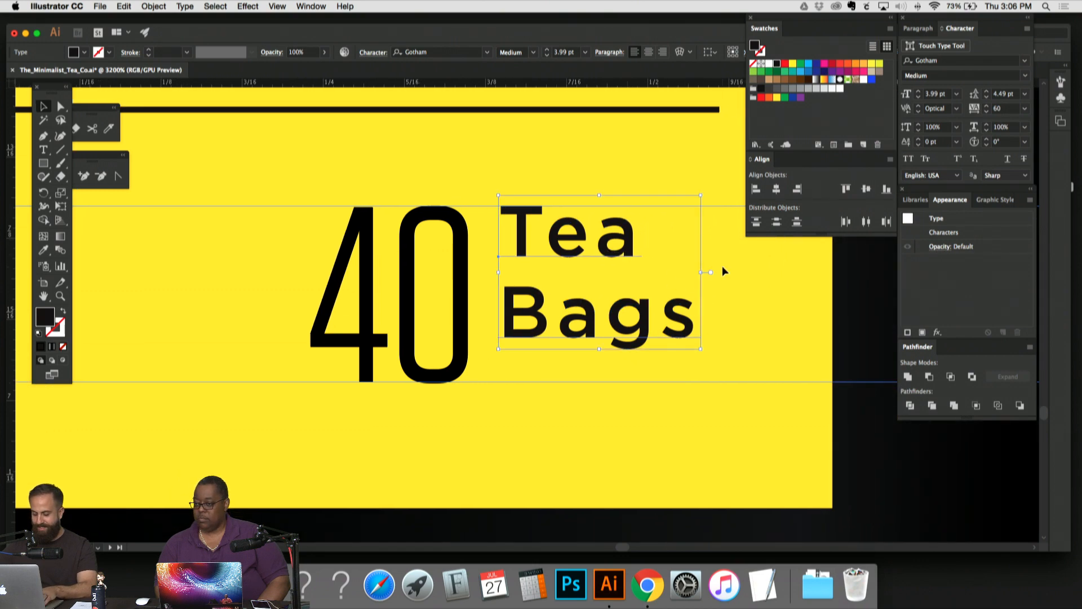
pyautogui.click(797, 275)
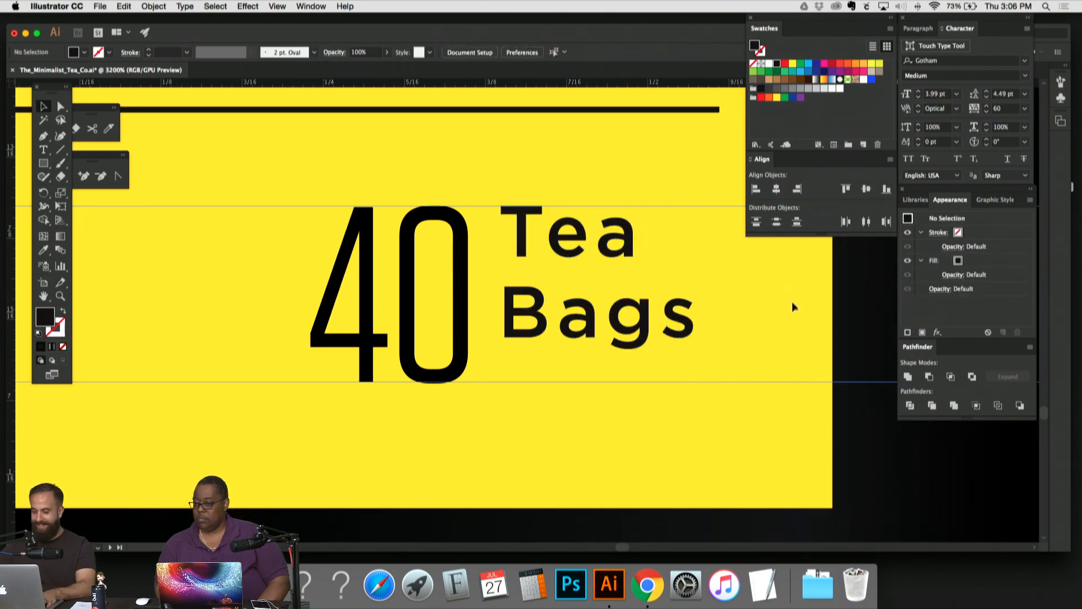
pyautogui.click(610, 310)
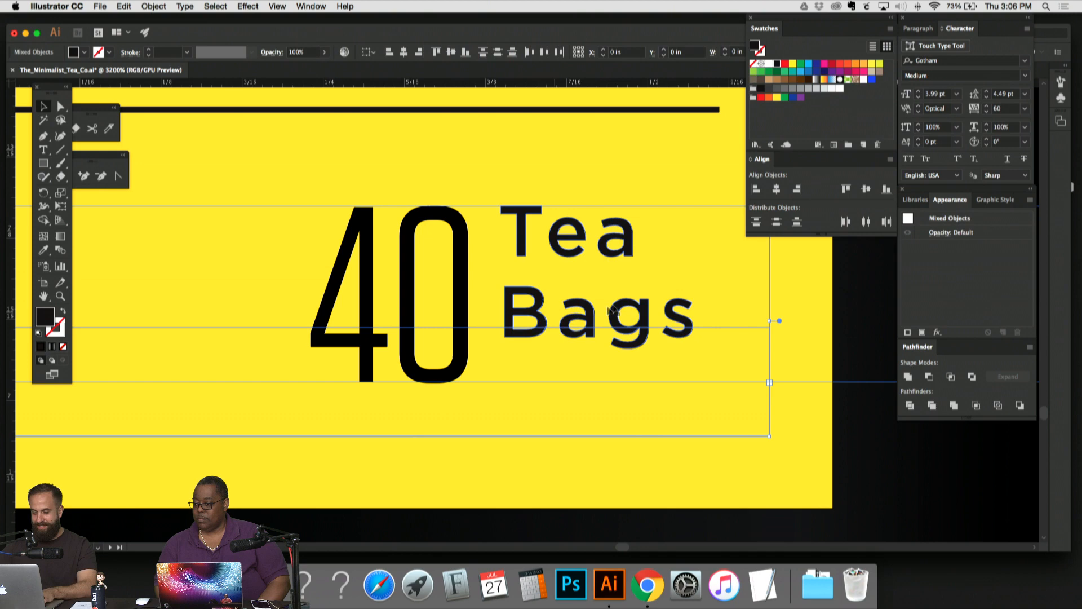
pyautogui.click(818, 354)
pyautogui.click(654, 336)
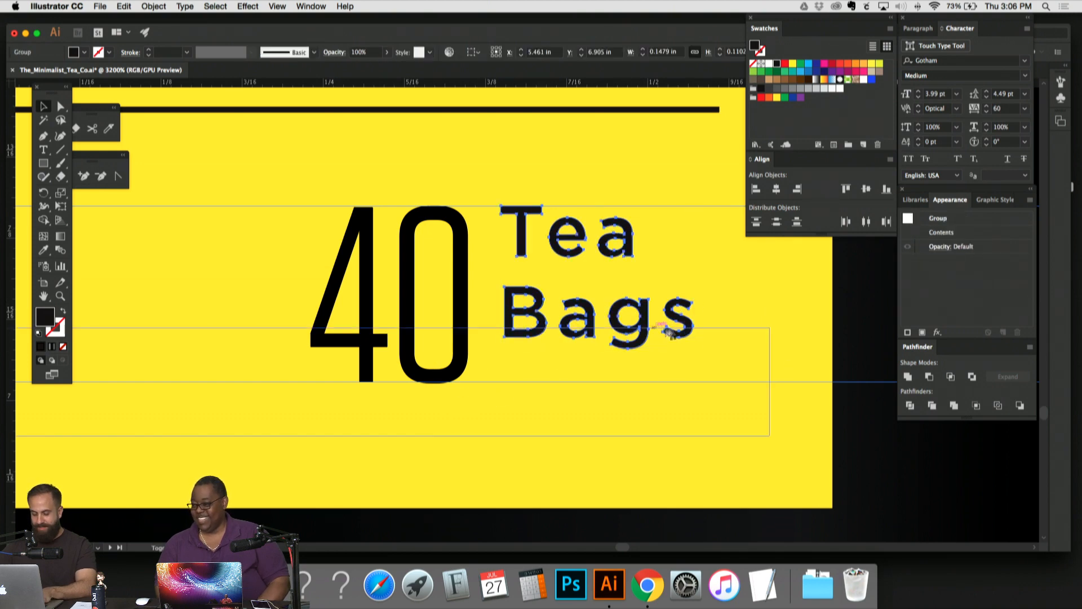
pyautogui.click(708, 329)
pyautogui.click(564, 320)
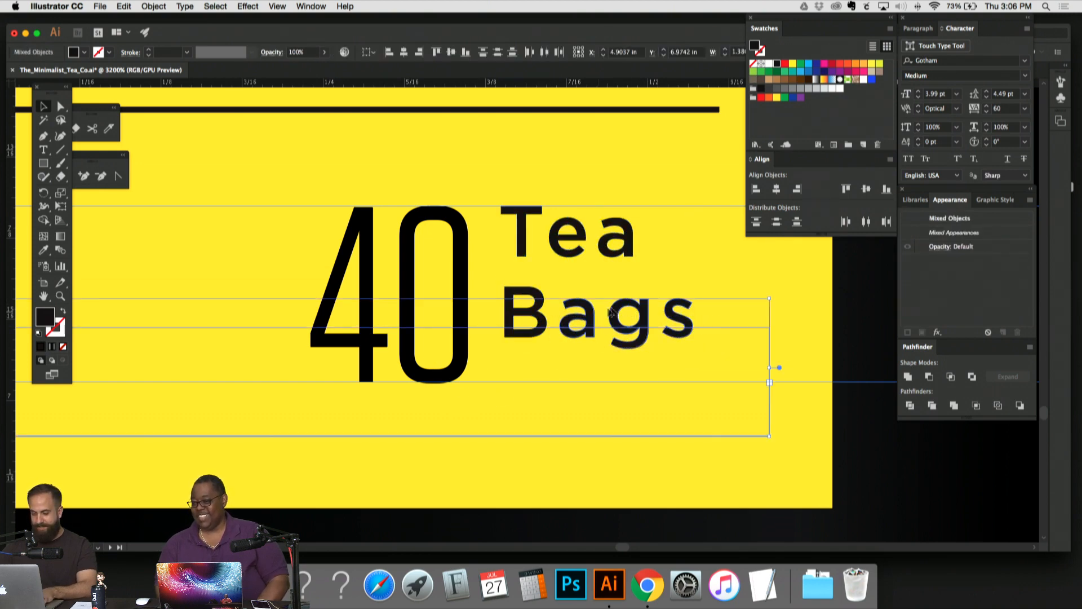
pyautogui.click(668, 283)
pyautogui.press('super+minus')
pyautogui.press('super+minus')
pyautogui.press('super+minus')
pyautogui.click(264, 335)
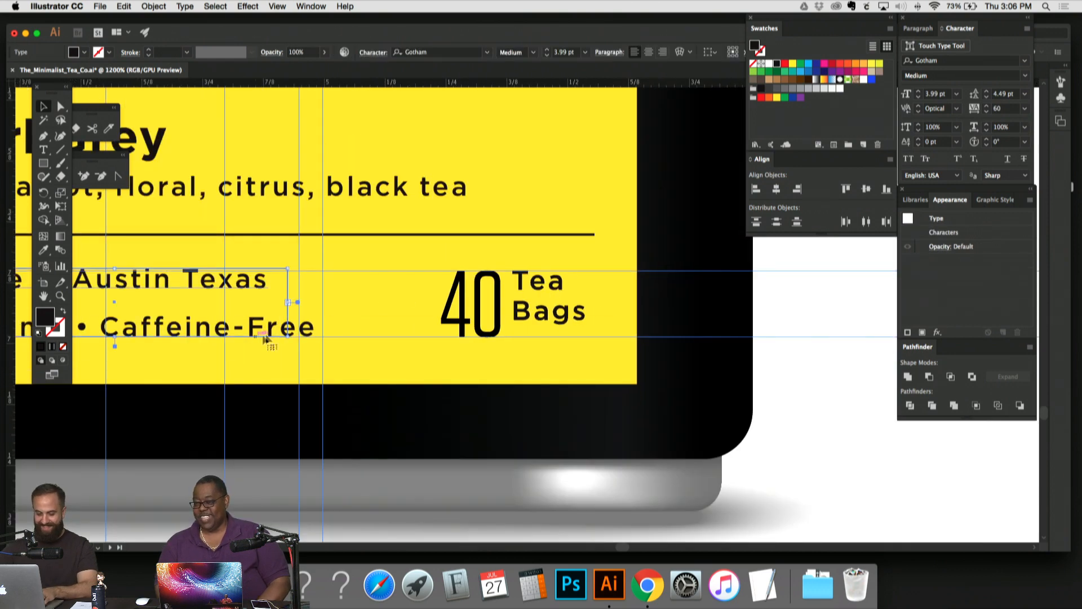
pyautogui.click(296, 328)
pyautogui.moveTo(616, 359); pyautogui.dragTo(369, 356)
pyautogui.click(528, 356)
# Step: Draw a black bar about 0.037 in wide and 0.006 in high under "Bags", resting on the lower guide, and clear the selection
pyautogui.press('super+plus')
pyautogui.press('super+plus')
pyautogui.press('super+plus')
pyautogui.press('super+plus')
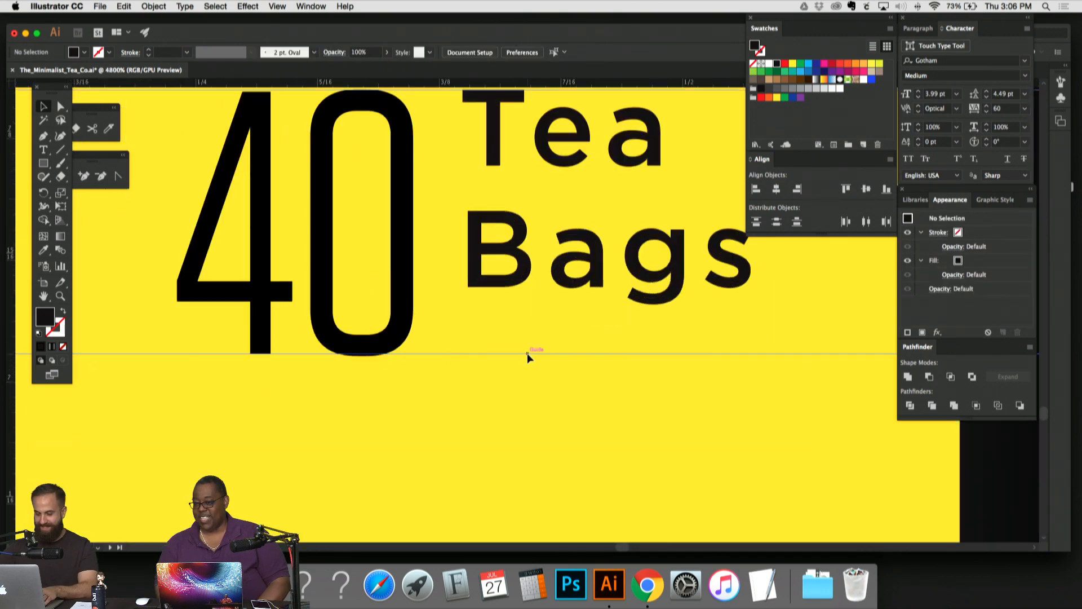
pyautogui.moveTo(406, 336); pyautogui.dragTo(426, 302)
pyautogui.click(576, 262)
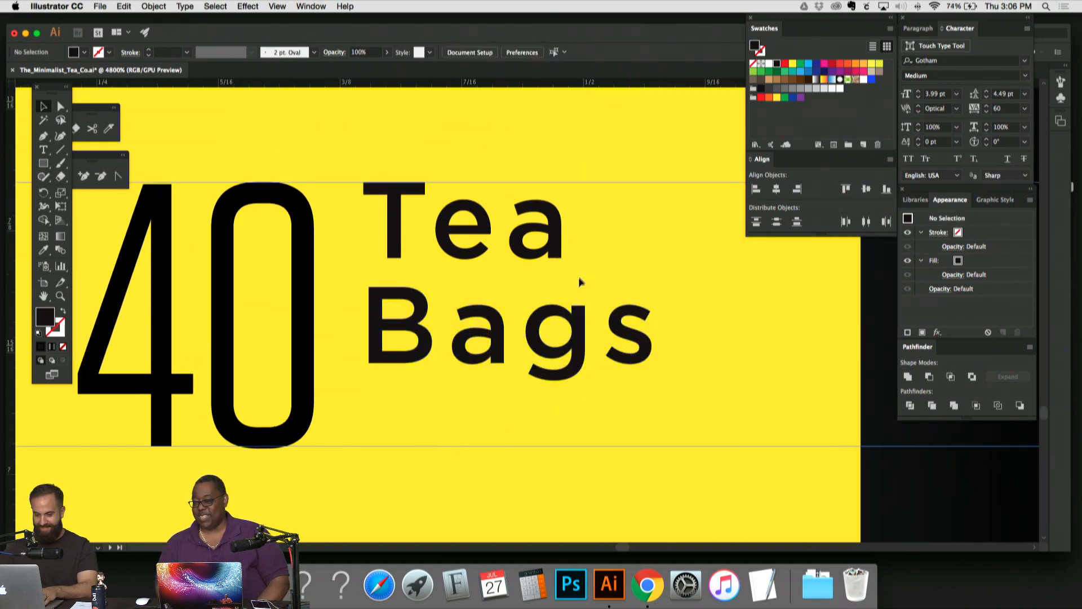
pyautogui.moveTo(580, 283); pyautogui.dragTo(615, 244)
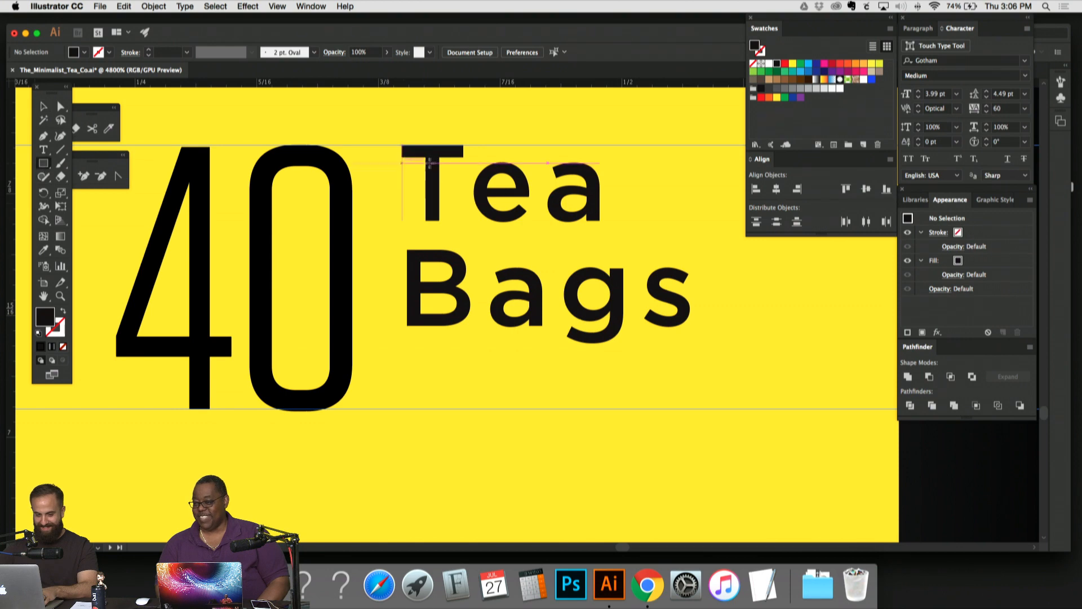
pyautogui.moveTo(401, 144)
pyautogui.mouseDown()
pyautogui.moveTo(475, 156)
pyautogui.moveTo(477, 406)
pyautogui.mouseUp()
pyautogui.click(505, 135)
pyautogui.click(493, 384)
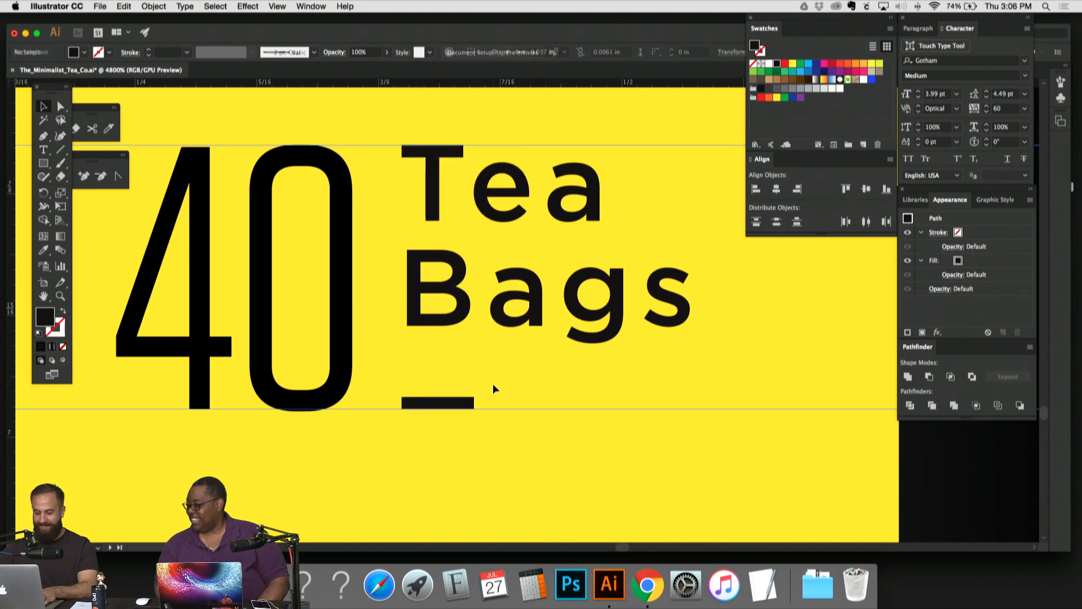
# Step: Place a vertical guide at the left edge of the "B" in "Bags", move the bar to meet it, and hide the guides
pyautogui.click(472, 404)
pyautogui.press('super+equal')
pyautogui.press('super+equal')
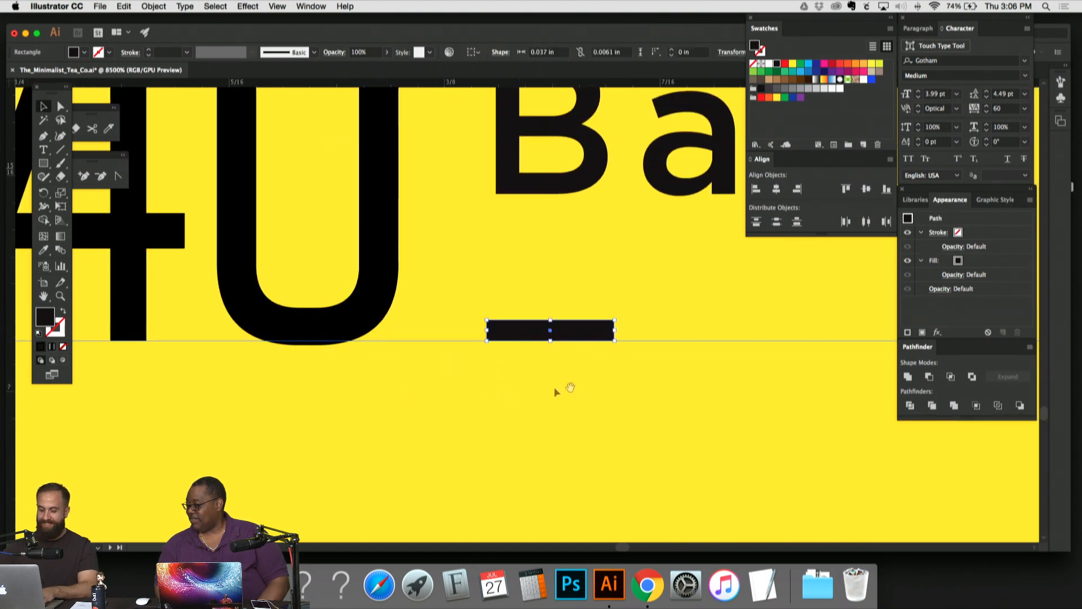
pyautogui.moveTo(709, 315); pyautogui.dragTo(643, 358)
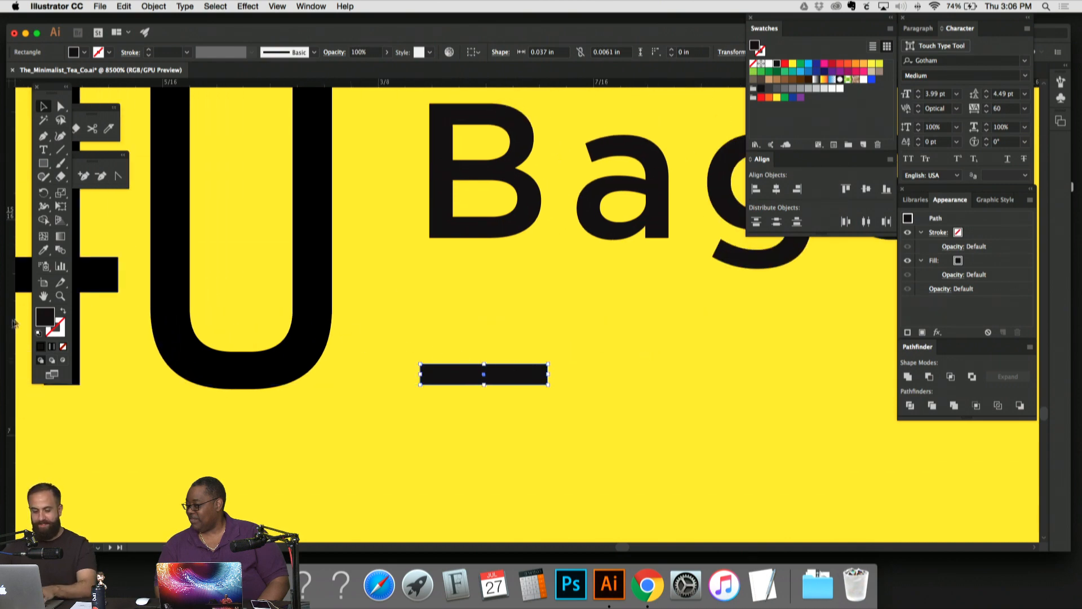
pyautogui.moveTo(12, 318); pyautogui.dragTo(430, 271)
pyautogui.moveTo(504, 374)
pyautogui.mouseDown()
pyautogui.moveTo(536, 374)
pyautogui.moveTo(513, 374)
pyautogui.mouseUp()
pyautogui.click(567, 336)
pyautogui.press('super+semicolon')
# Step: Stretch the bar's right end until it reaches beneath the "a" of "Bags", and clear the selection
pyautogui.press('super+minus')
pyautogui.press('super+minus')
pyautogui.press('super+minus')
pyautogui.press('super+minus')
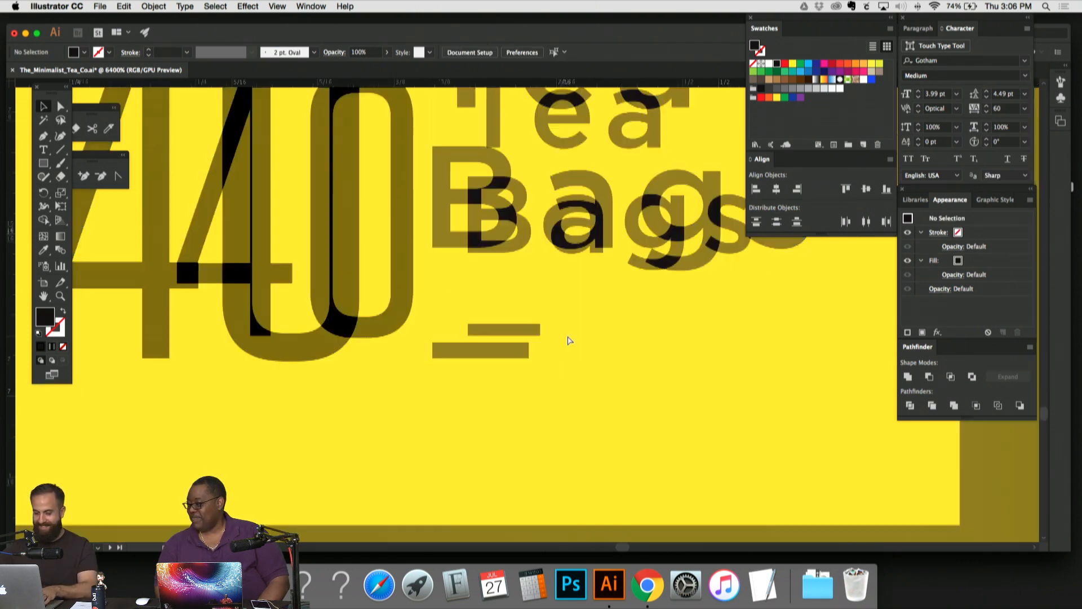
pyautogui.press('super+equal')
pyautogui.press('super+equal')
pyautogui.press('super+equal')
pyautogui.click(496, 351)
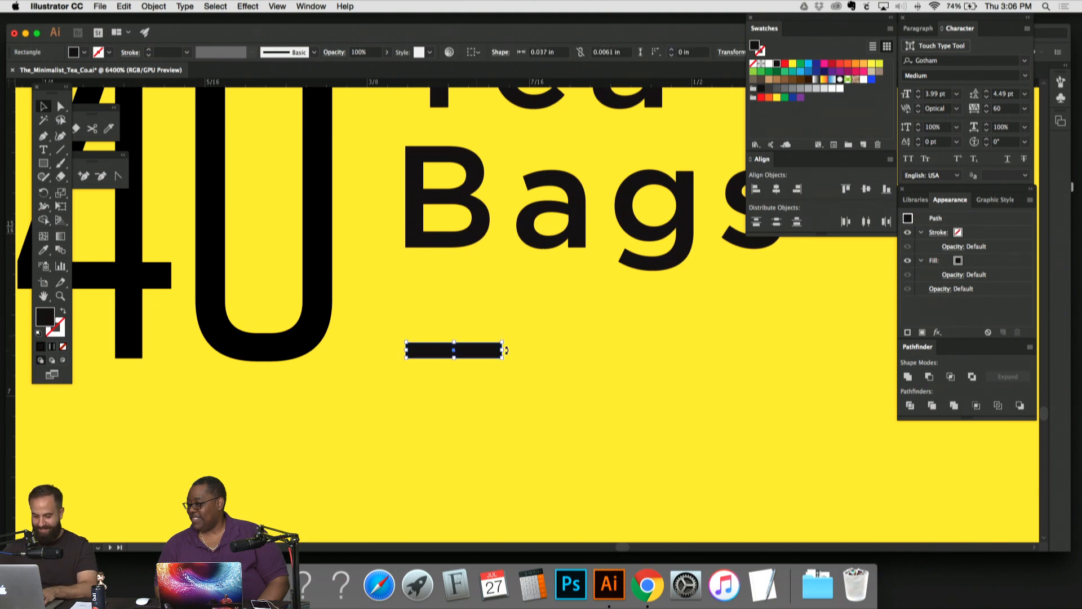
pyautogui.moveTo(510, 351); pyautogui.dragTo(566, 351)
pyautogui.click(643, 314)
# Step: Scale the "Tea Bags" text up proportionally toward the end of the divider line, deselect it, and hide the guides
pyautogui.scroll(3, 677, 372)
pyautogui.moveTo(709, 424); pyautogui.dragTo(393, 181)
pyautogui.hscroll(1, 390, 176)
pyautogui.moveTo(665, 362); pyautogui.dragTo(704, 389)
pyautogui.click(705, 438)
pyautogui.press('super+minus')
pyautogui.press('super+minus')
pyautogui.press('super+minus')
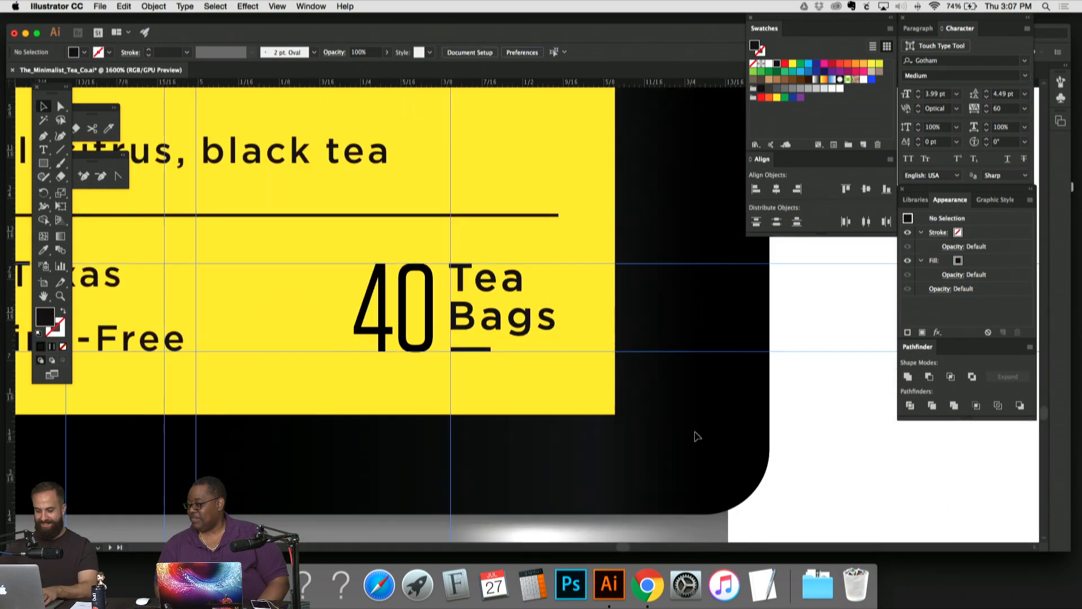
pyautogui.press('super+semicolon')
# Step: Extend the bar to about 0.16 in wide so it underlines the whole word "Bags", and clear the selection
pyautogui.press('+')
pyautogui.press('super+plus')
pyautogui.press('super+plus')
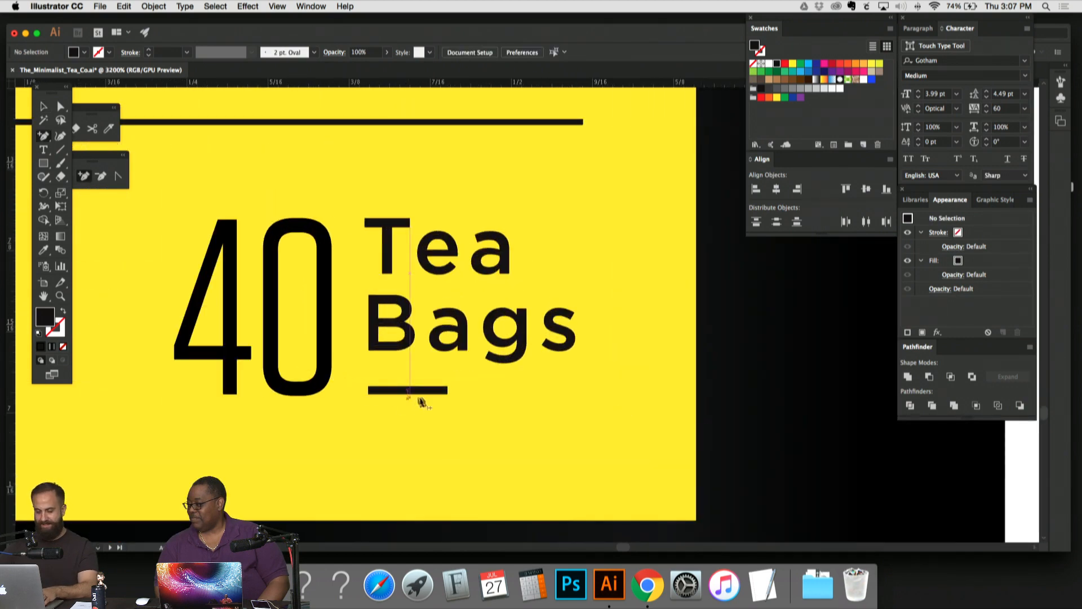
pyautogui.click(448, 393)
pyautogui.press('super+plus')
pyautogui.press('super+plus')
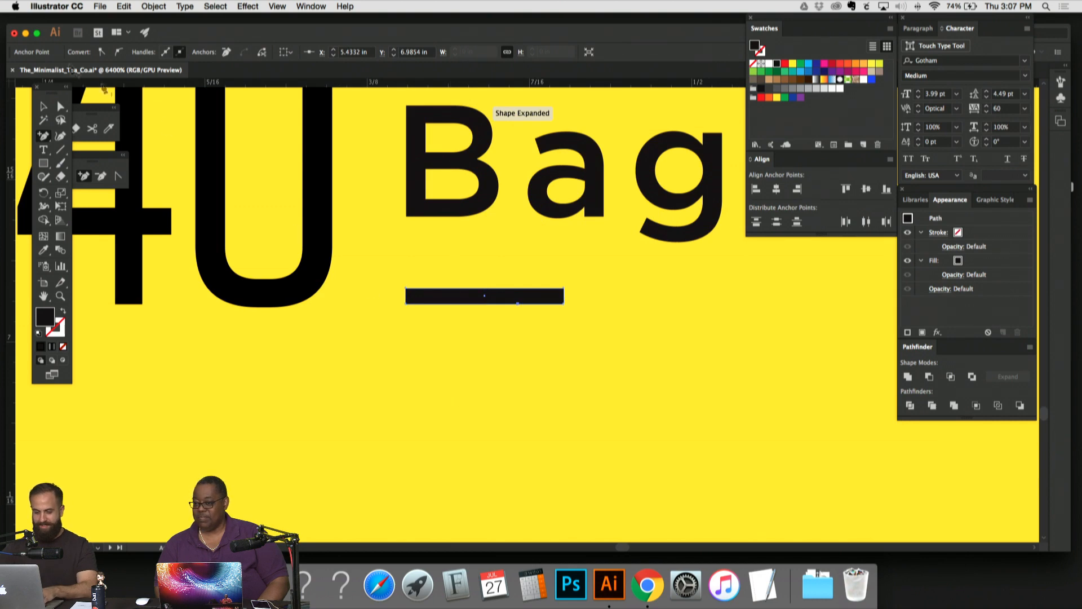
pyautogui.click(42, 108)
pyautogui.hscroll(5, 329, 345)
pyautogui.scroll(1, 328, 345)
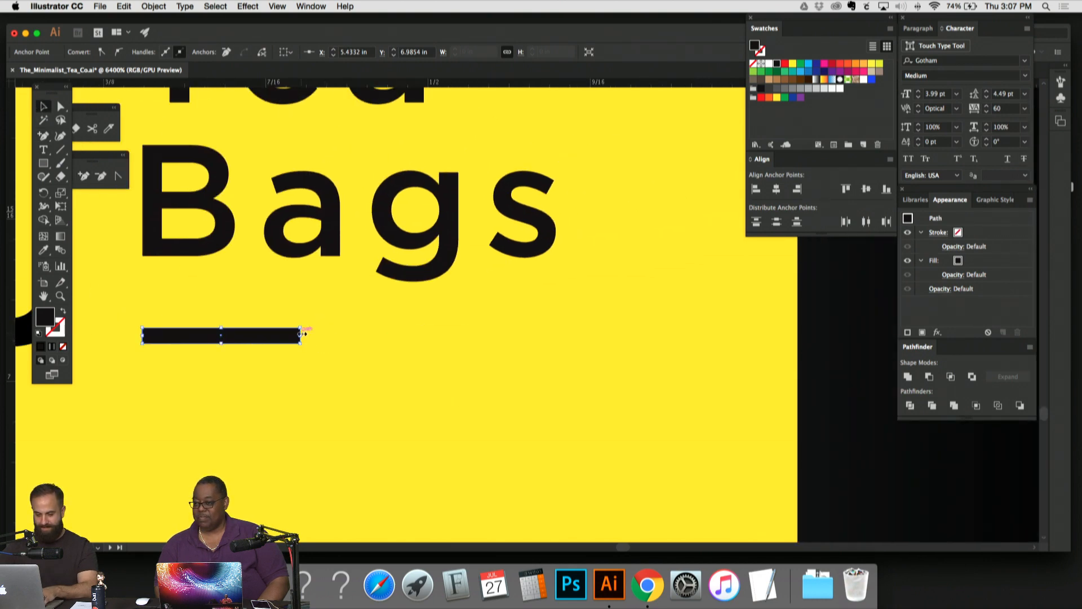
pyautogui.moveTo(303, 333); pyautogui.dragTo(553, 327)
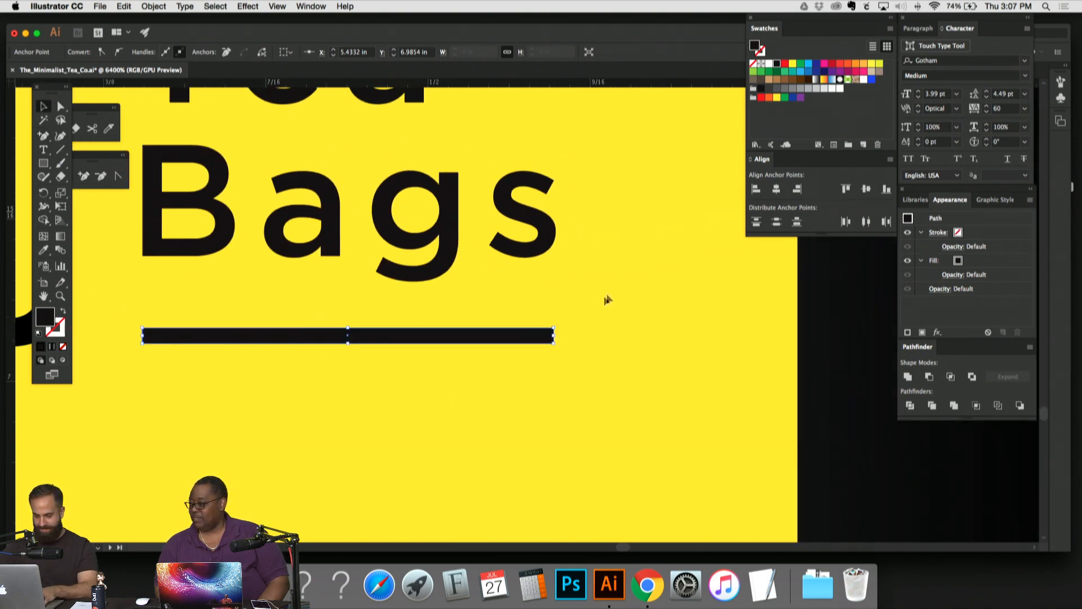
pyautogui.click(608, 292)
# Step: Examine the underlined "40 Tea Bags" lockup against the rest of the yellow label
pyautogui.press('super+minus')
pyautogui.press('super+minus')
pyautogui.press('super+minus')
pyautogui.press('super+minus')
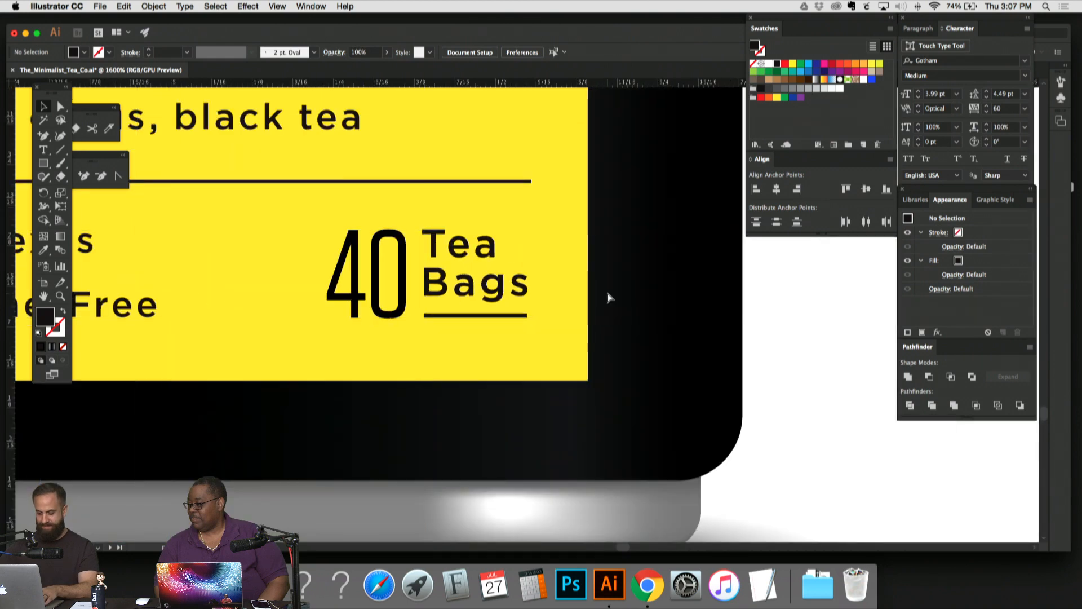
pyautogui.press('super+minus')
pyautogui.press('super+minus')
pyautogui.press('super+minus')
pyautogui.press('super+plus')
pyautogui.press('super+plus')
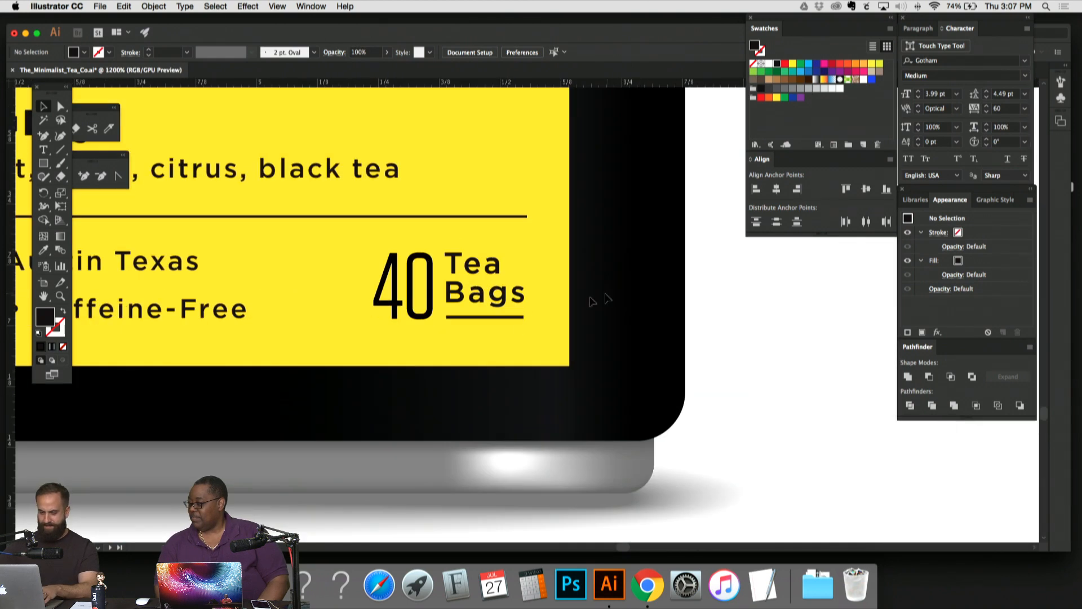
pyautogui.click(519, 317)
pyautogui.press('+')
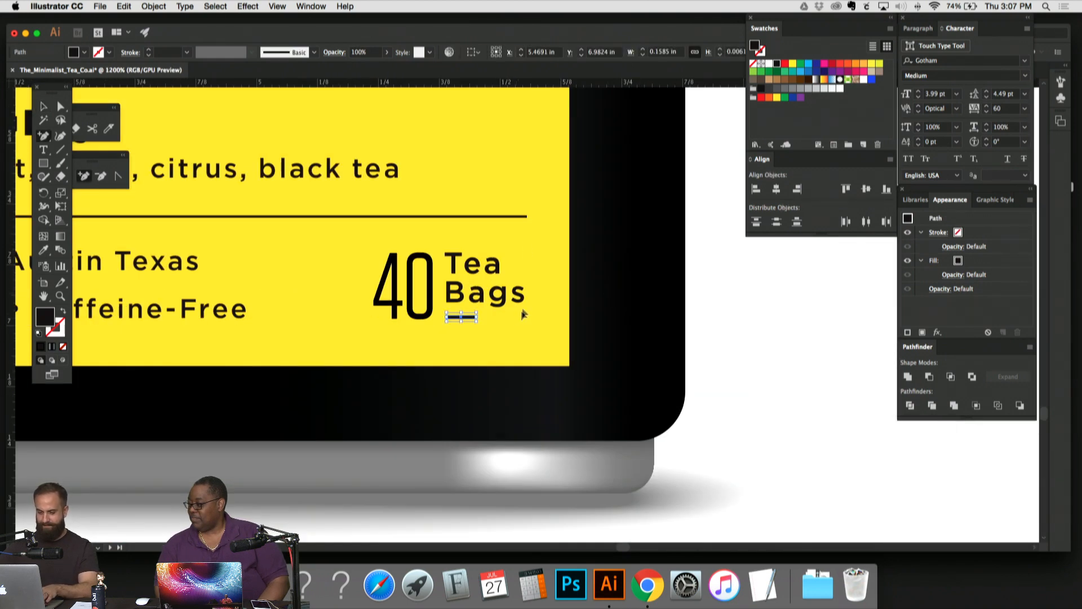
# Step: Undo the bar, the "Tea Bags" scaling and move, and the "40" enlargement, and clear the selection
pyautogui.press('super+z')
pyautogui.press('super+z')
pyautogui.press('super+z')
pyautogui.press('super+z')
pyautogui.press('super+z')
pyautogui.press('super+z')
pyautogui.press('super+z')
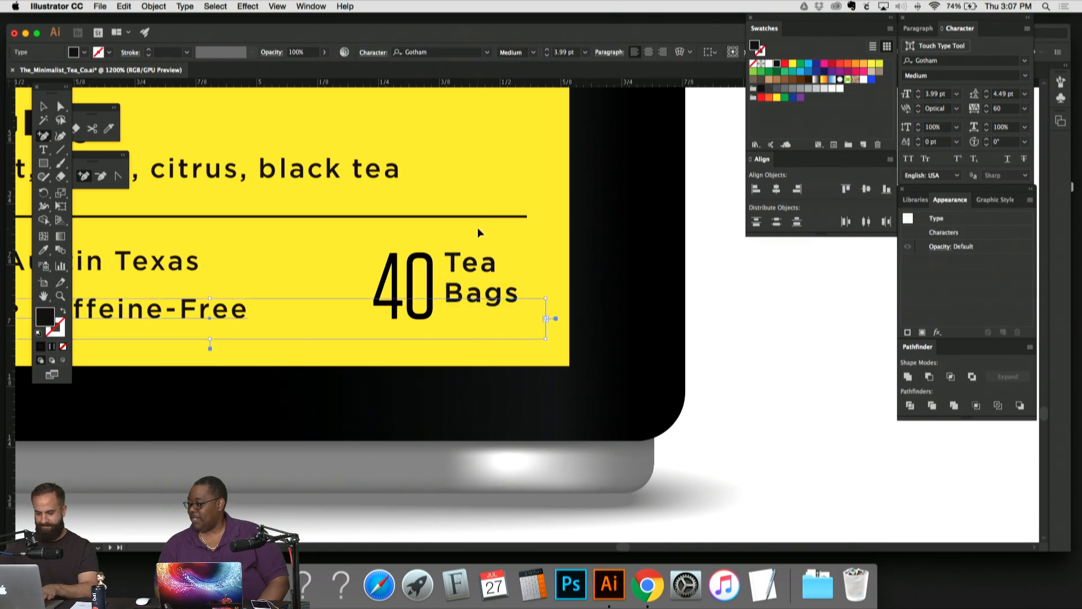
pyautogui.press('super+z')
pyautogui.press('super+z')
pyautogui.press('super+z')
pyautogui.press('super+z')
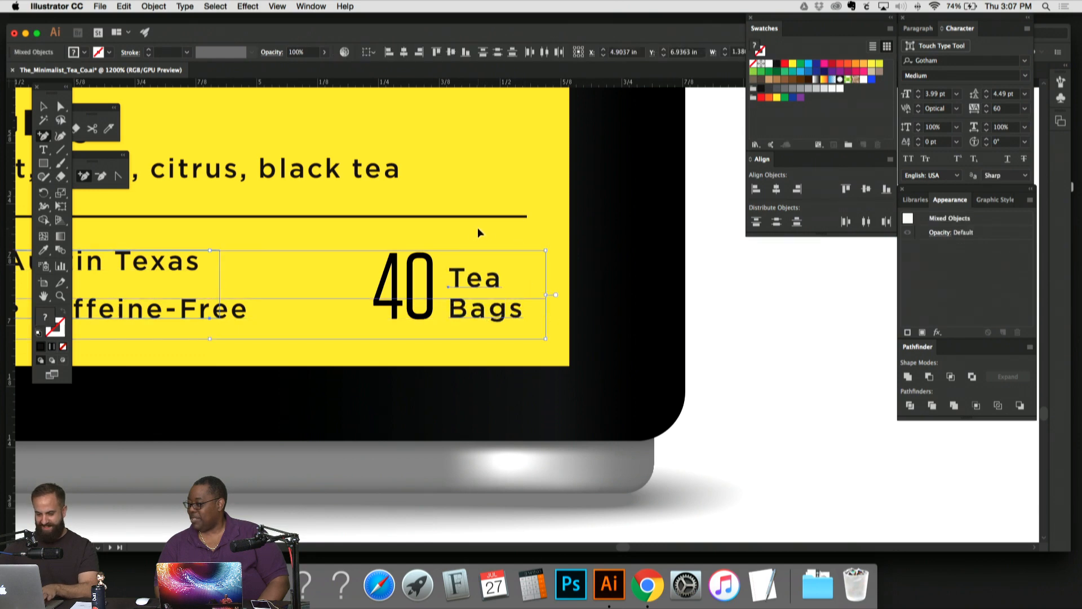
pyautogui.press('super+z')
pyautogui.press('super+z')
pyautogui.press('super+z')
pyautogui.press('super+z')
pyautogui.press('super+z')
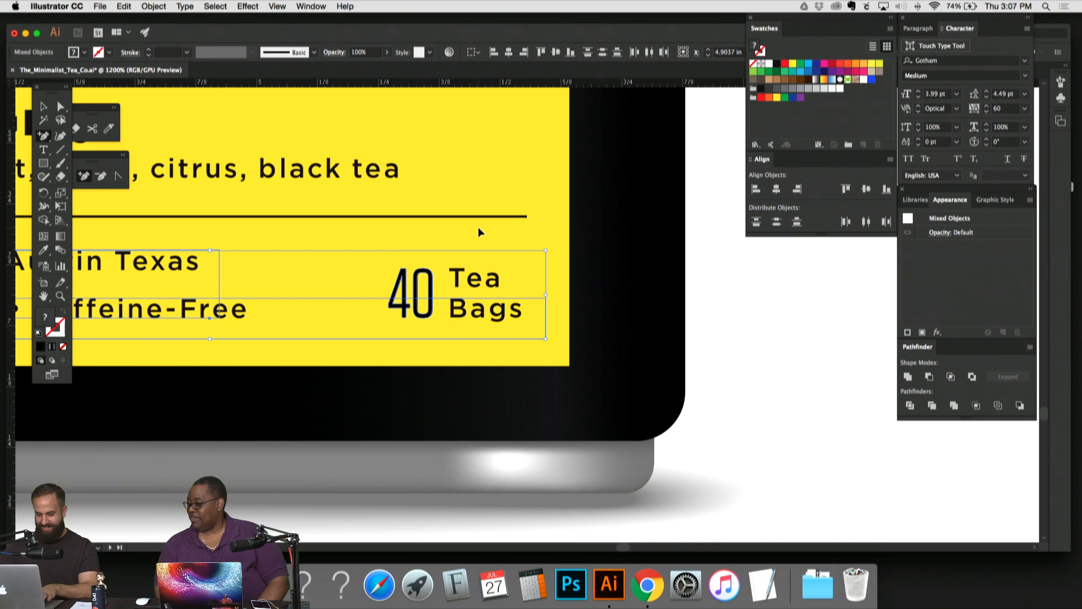
pyautogui.click(43, 106)
pyautogui.click(537, 178)
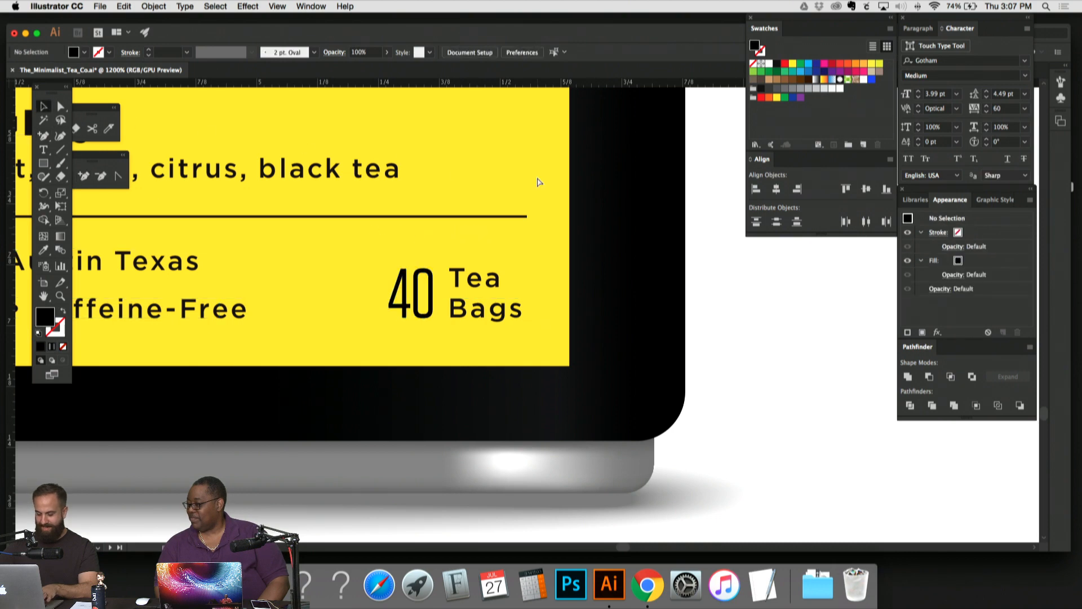
# Step: Try moving the "40" slightly closer to "Tea Bags"
pyautogui.press('super+plus')
pyautogui.press('super+plus')
pyautogui.moveTo(538, 180); pyautogui.dragTo(628, 277)
pyautogui.moveTo(593, 210); pyautogui.dragTo(587, 226)
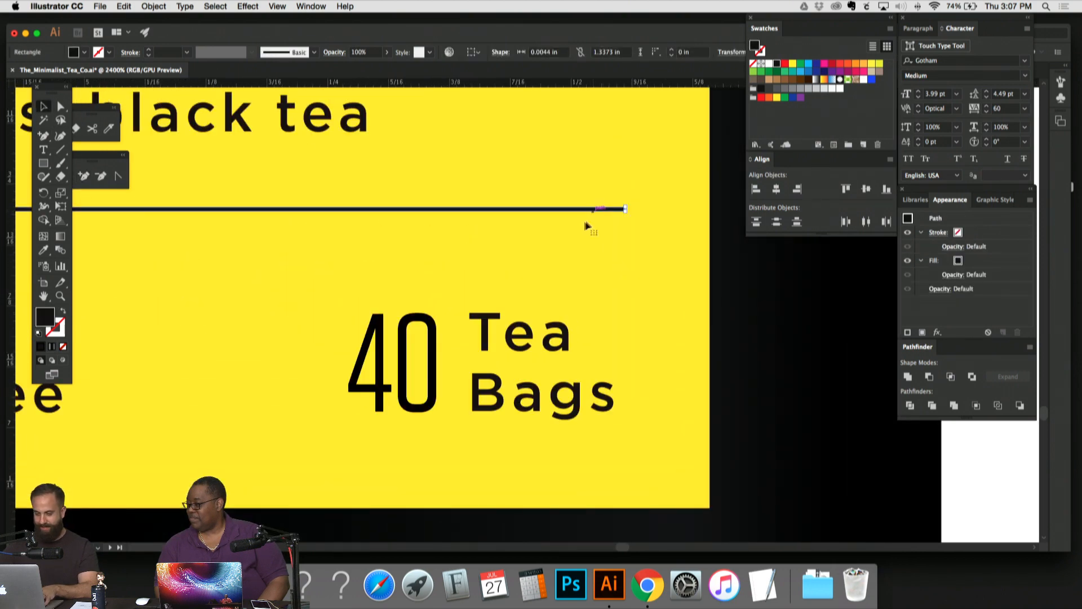
pyautogui.click(427, 303)
pyautogui.click(433, 335)
pyautogui.press('Right')
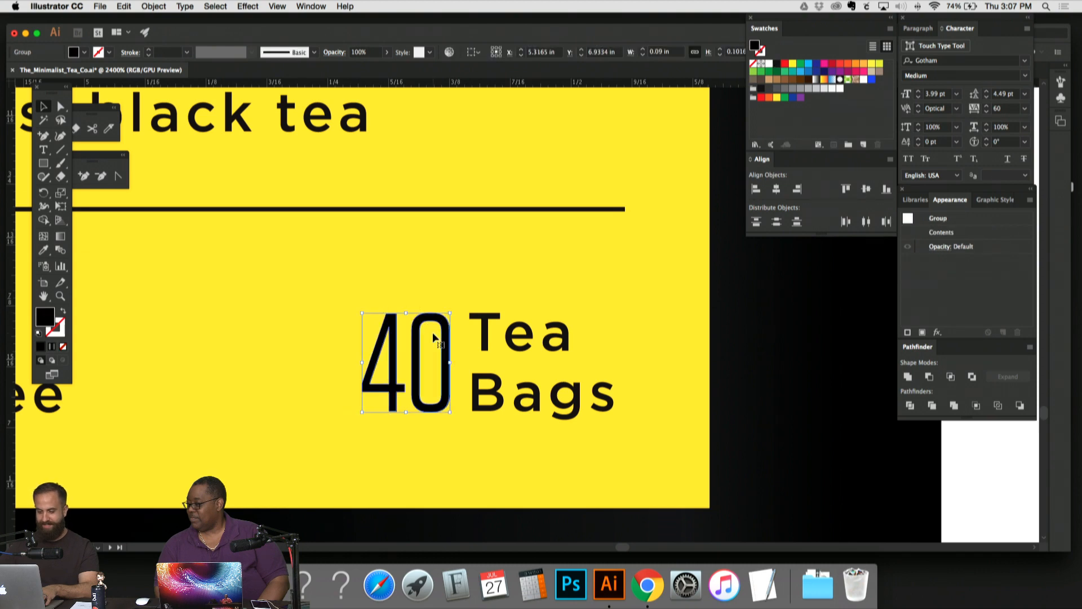
pyautogui.click(556, 254)
pyautogui.press('super+minus')
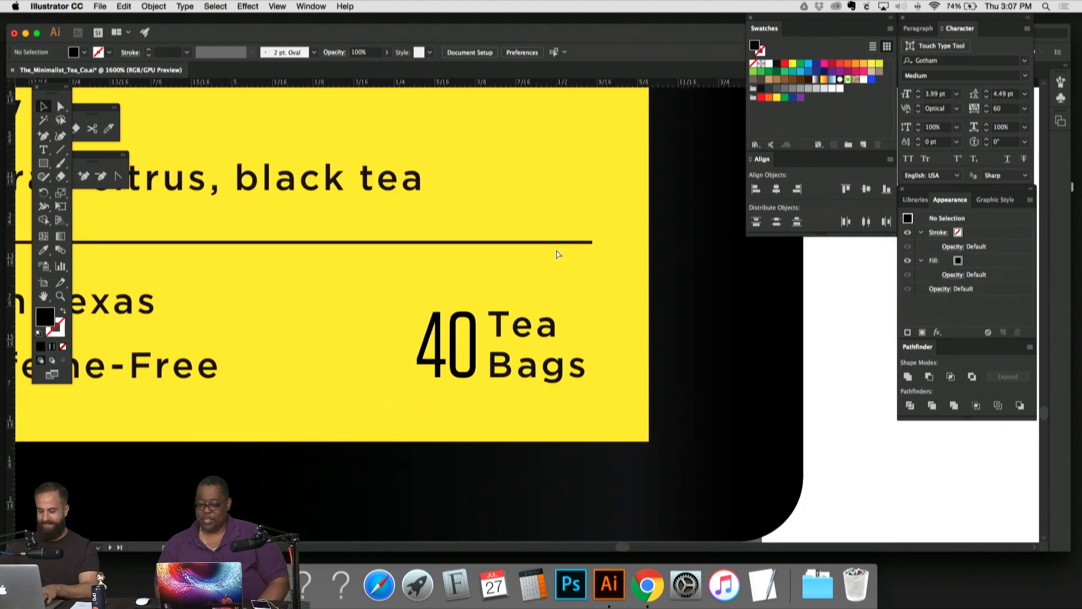
pyautogui.scroll(-2, 508, 254)
pyautogui.press('super+plus')
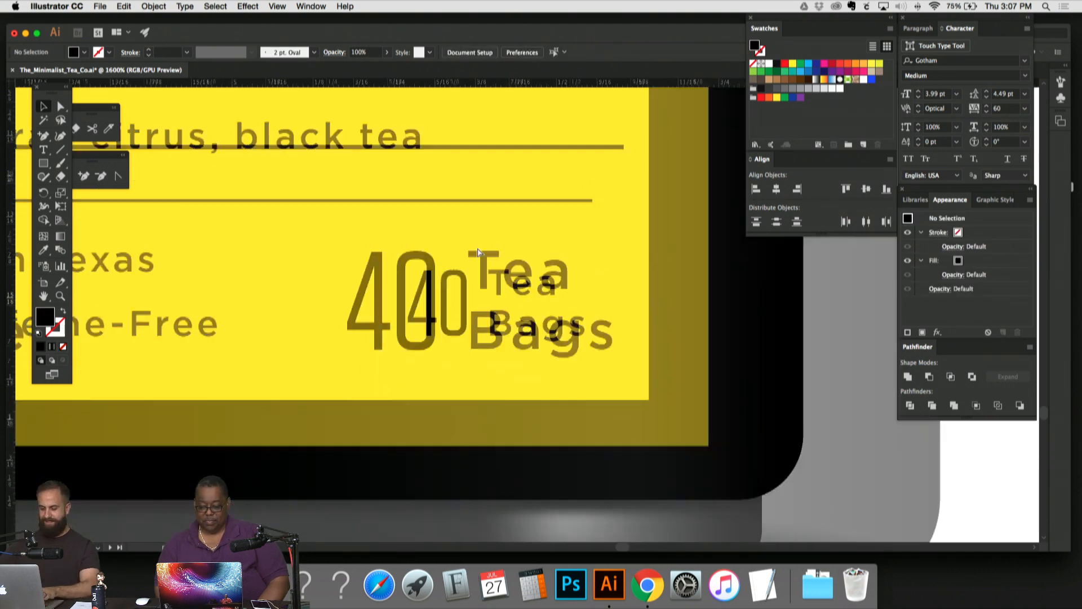
pyautogui.moveTo(374, 224); pyautogui.dragTo(379, 224)
pyautogui.click(414, 177)
# Step: Look over the logo and packaging artboards to compare the yellow-label tin with the other tin designs
pyautogui.press('super+minus')
pyautogui.press('super+minus')
pyautogui.press('super+minus')
pyautogui.press('super+minus')
pyautogui.press('super+minus')
pyautogui.press('super+minus')
pyautogui.press('super+minus')
pyautogui.press('super+minus')
pyautogui.press('super+minus')
pyautogui.press('super+minus')
pyautogui.press('super+minus')
pyautogui.press('super+minus')
pyautogui.press('super+minus')
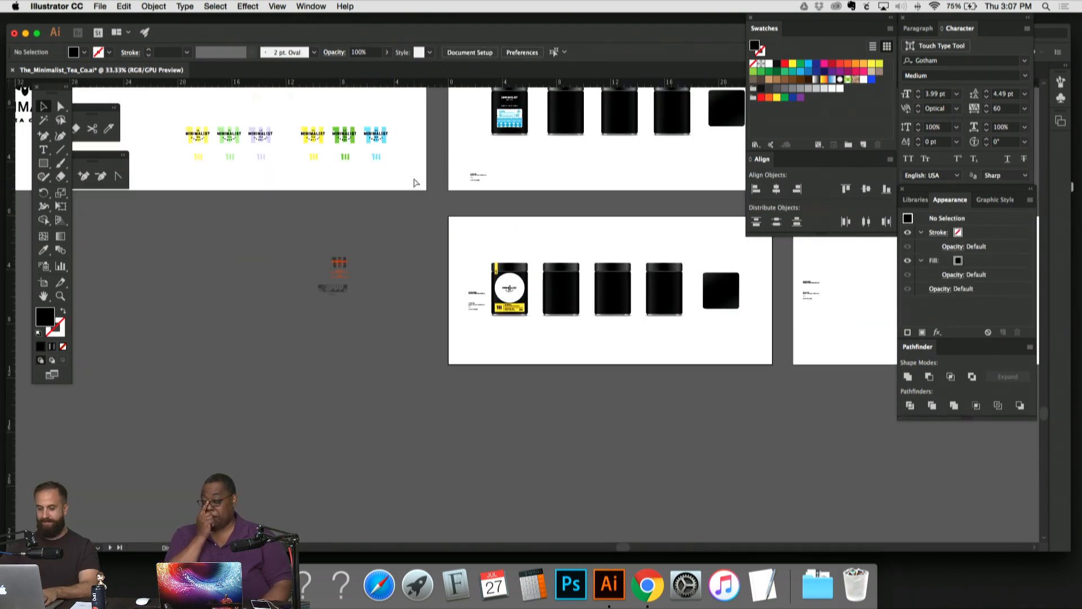
pyautogui.press('super+minus')
pyautogui.press('super+minus')
pyautogui.moveTo(509, 174); pyautogui.dragTo(342, 357)
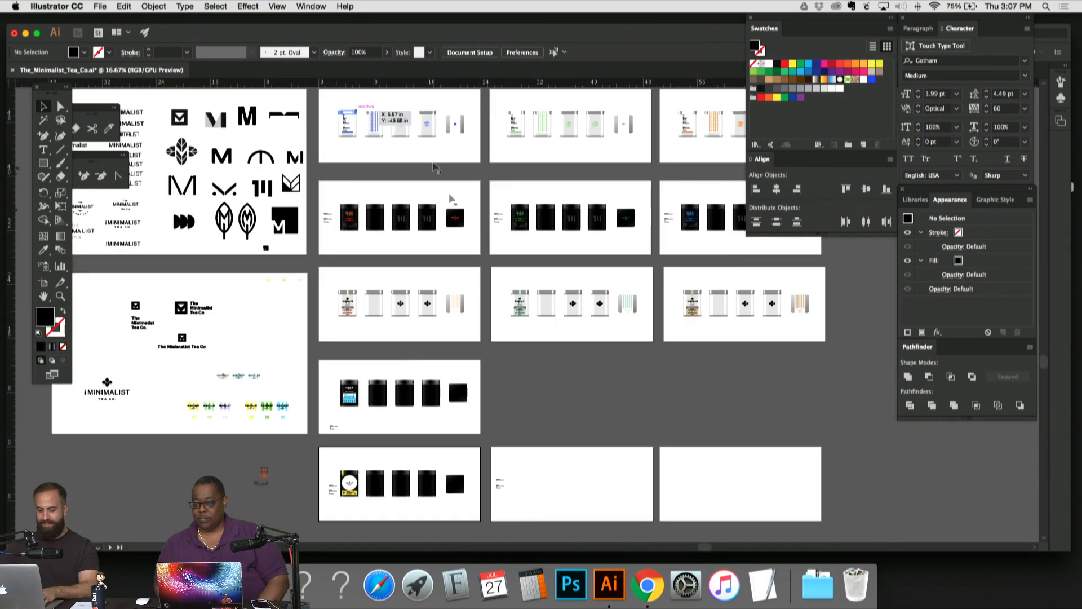
pyautogui.hscroll(2, 461, 155)
pyautogui.scroll(3, 454, 203)
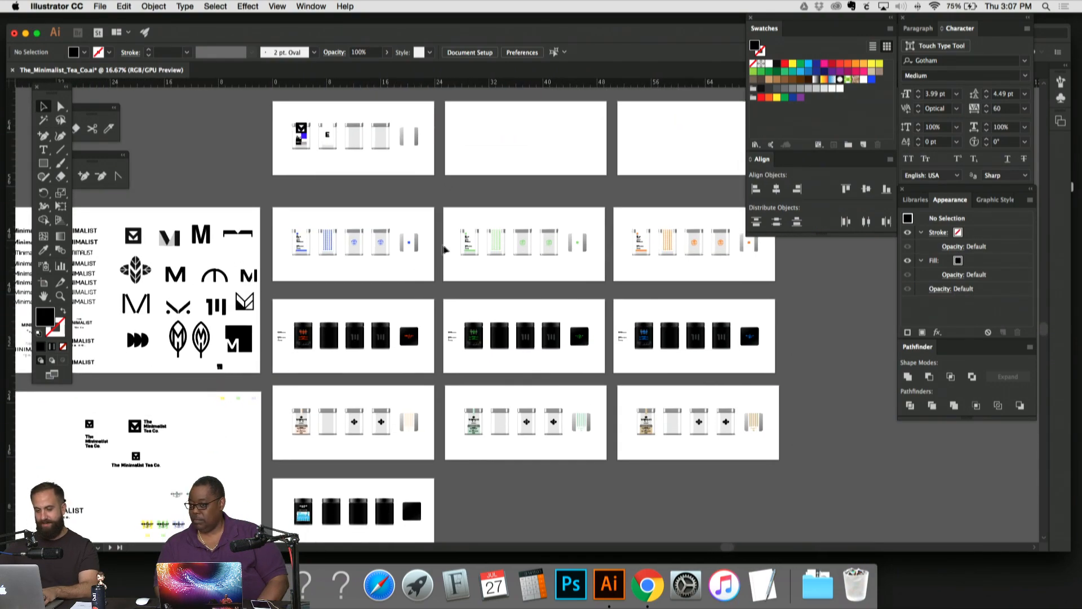
pyautogui.scroll(-4, 445, 248)
pyautogui.scroll(3, 444, 244)
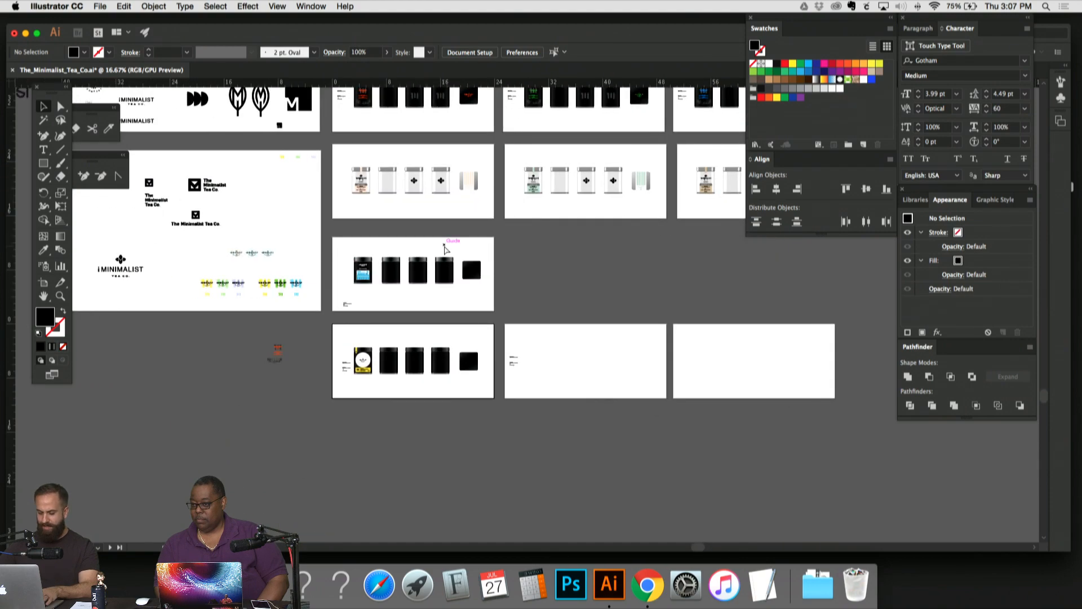
# Step: Examine the black Earl Grey tin and the layout of its yellow label up close
pyautogui.moveTo(372, 353); pyautogui.dragTo(619, 237)
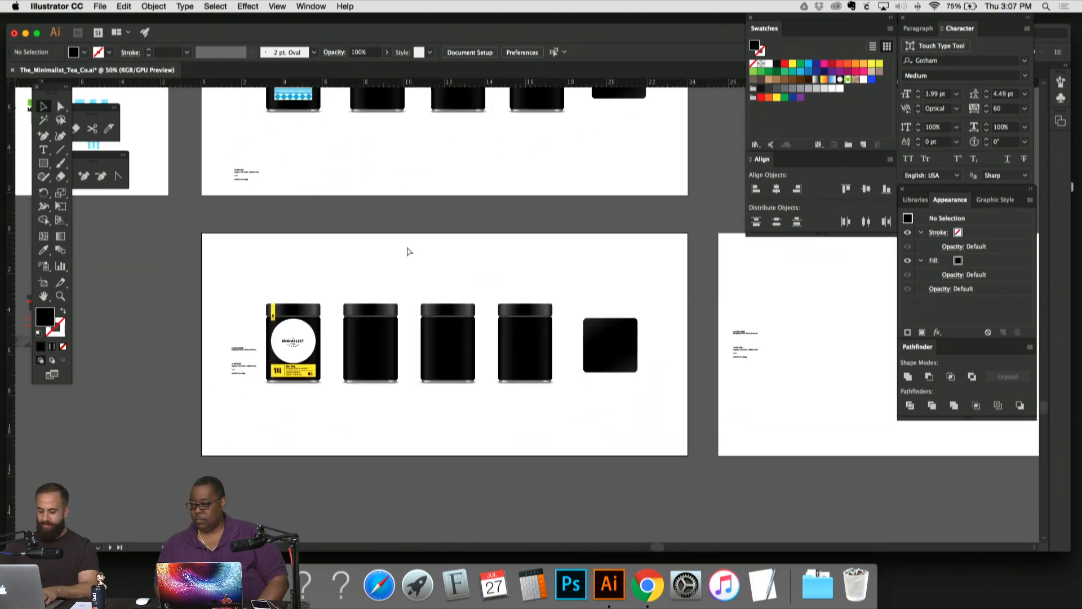
pyautogui.scroll(3, 409, 251)
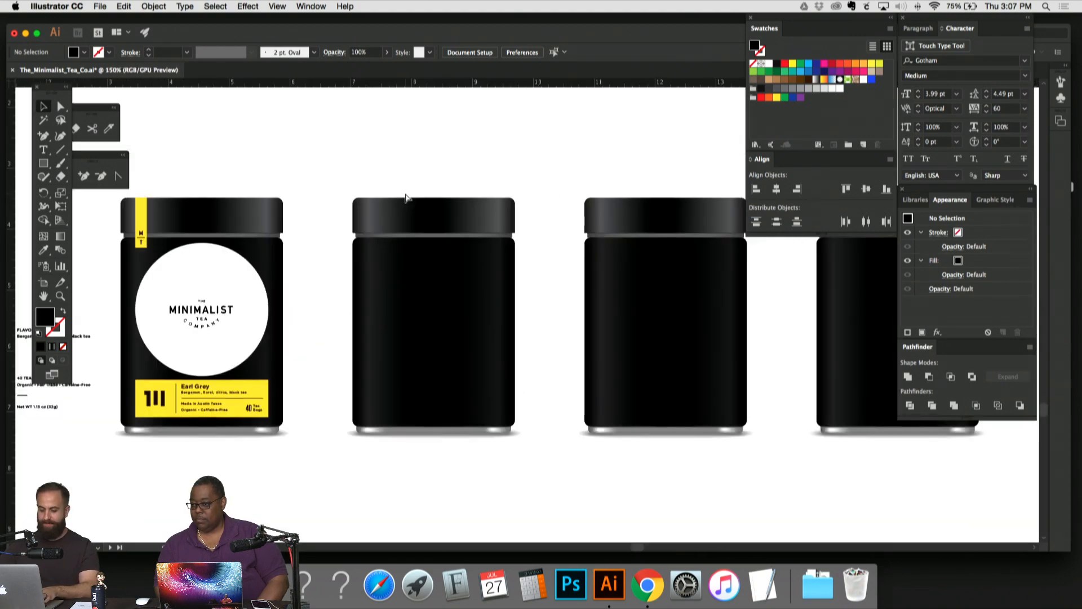
pyautogui.press('super+plus')
pyautogui.moveTo(389, 273); pyautogui.dragTo(742, 169)
pyautogui.moveTo(496, 190); pyautogui.dragTo(612, 193)
pyautogui.press('super+plus')
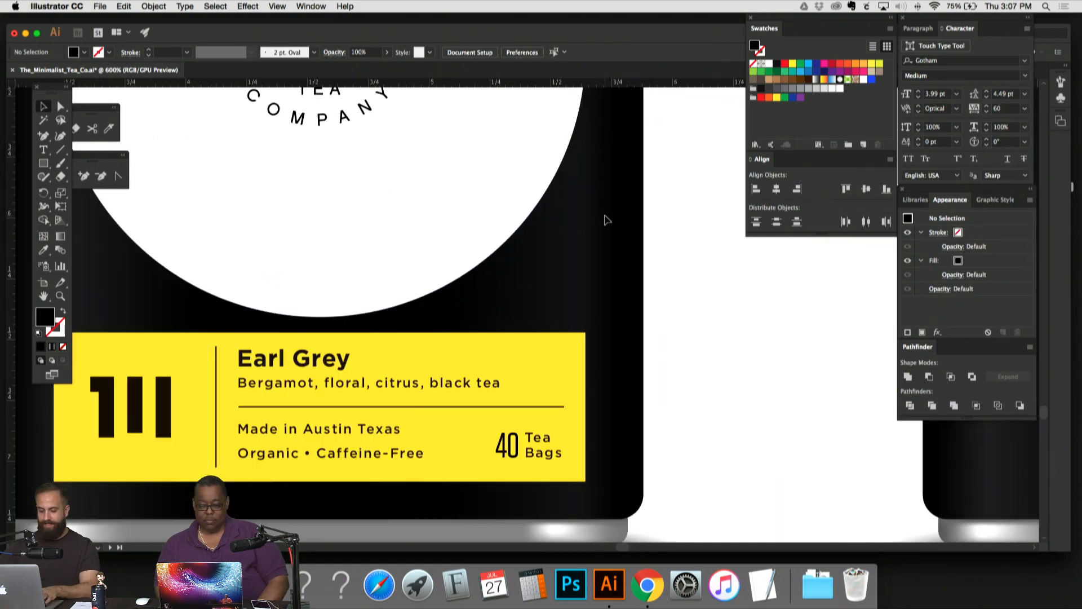
# Step: Tighten the line spacing of the "Made in Austin Texas / Organic • Caffeine-Free" text and lower its first line beside "40 Tea Bags"
pyautogui.scroll(-5, 604, 218)
pyautogui.scroll(1, 522, 308)
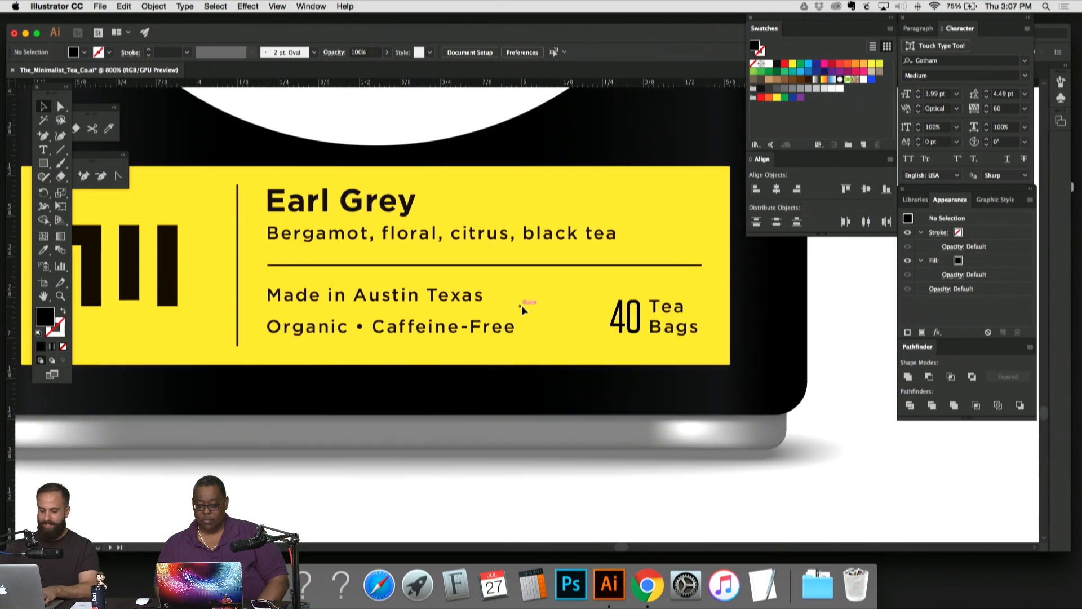
pyautogui.scroll(1, 488, 293)
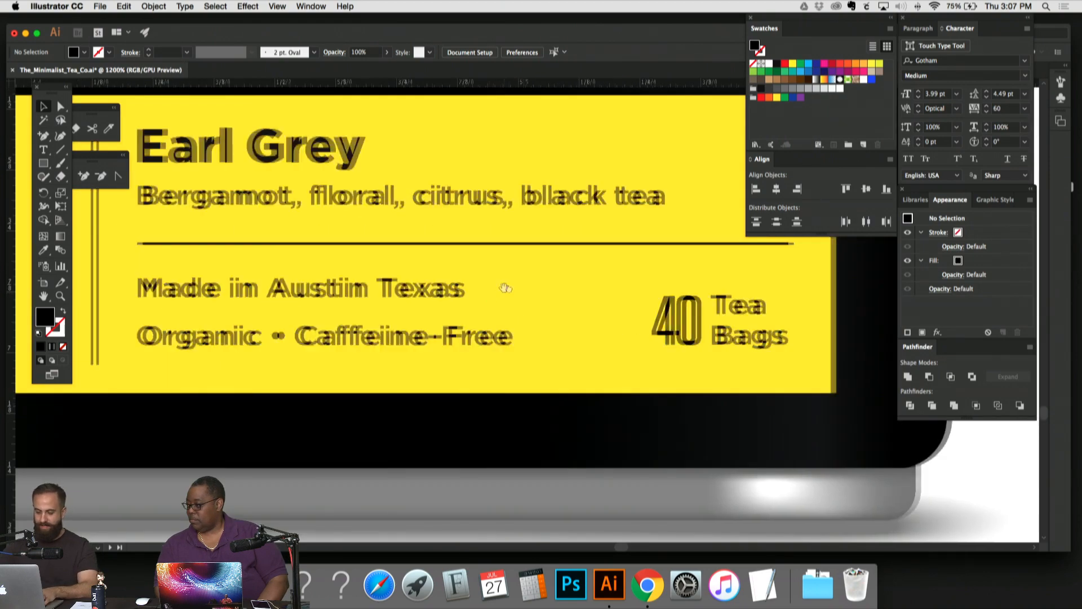
pyautogui.moveTo(496, 294); pyautogui.dragTo(496, 302)
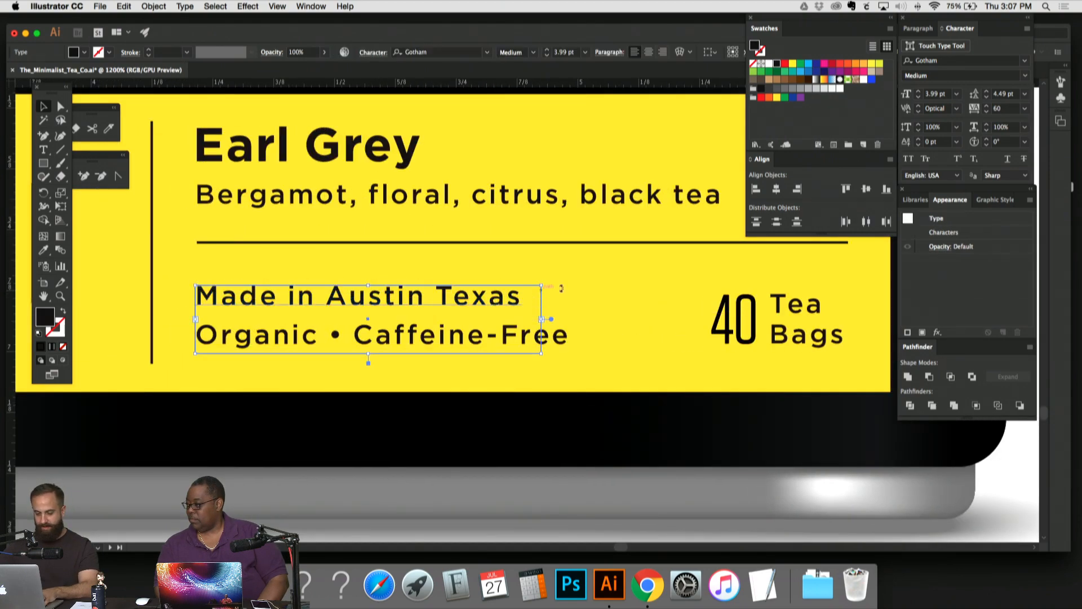
pyautogui.click(572, 284)
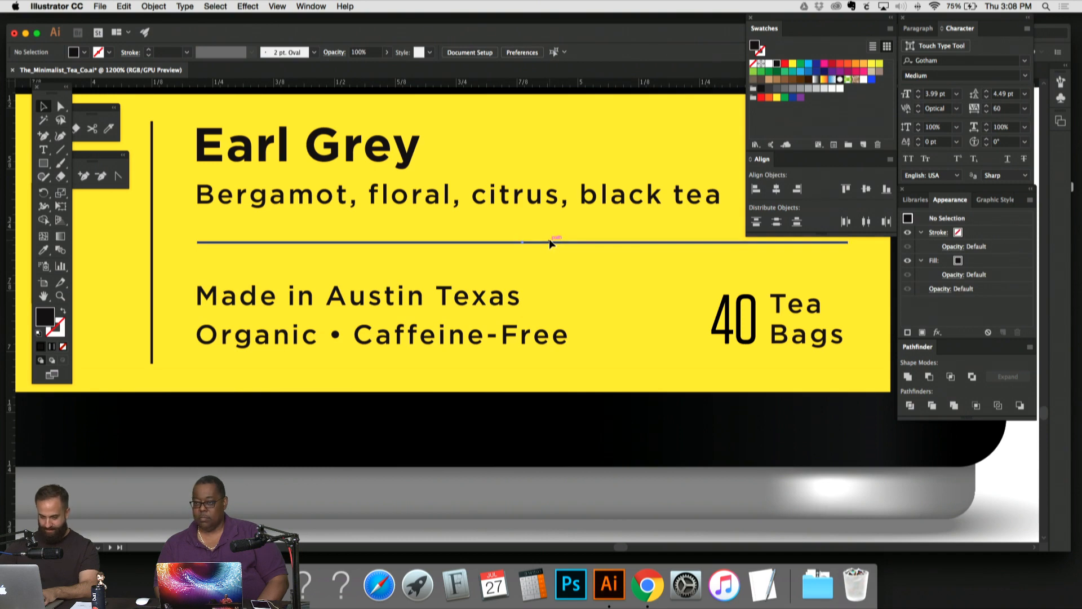
# Step: Move the label's horizontal divider slightly down so it sits midway between the flavor notes and the origin line
pyautogui.moveTo(550, 242); pyautogui.dragTo(549, 245)
pyautogui.click(604, 268)
pyautogui.press('super+minus')
pyautogui.press('super+minus')
pyautogui.press('super+minus')
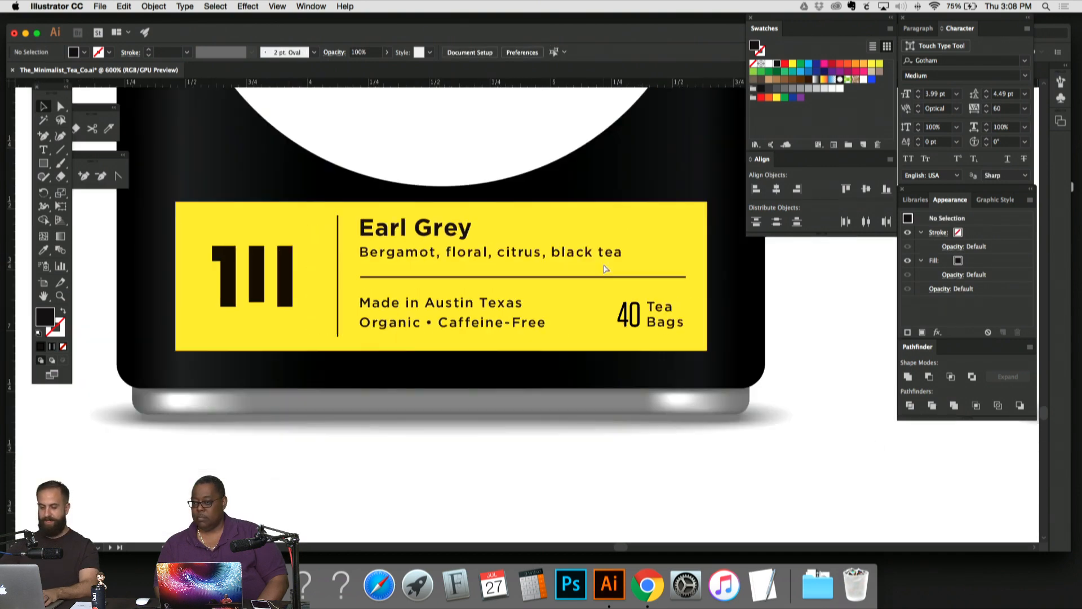
# Step: Review the adjusted Earl Grey label up close and on the whole tin beside the blank tins
pyautogui.moveTo(732, 262); pyautogui.dragTo(689, 317)
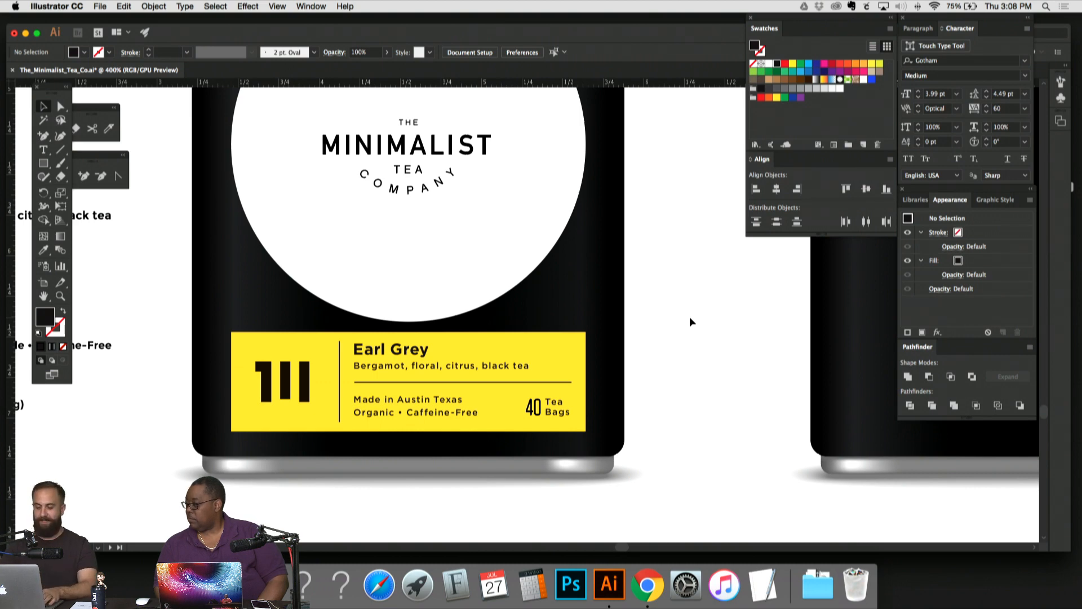
pyautogui.press('super+minus')
pyautogui.press('super+equal')
pyautogui.press('super+equal')
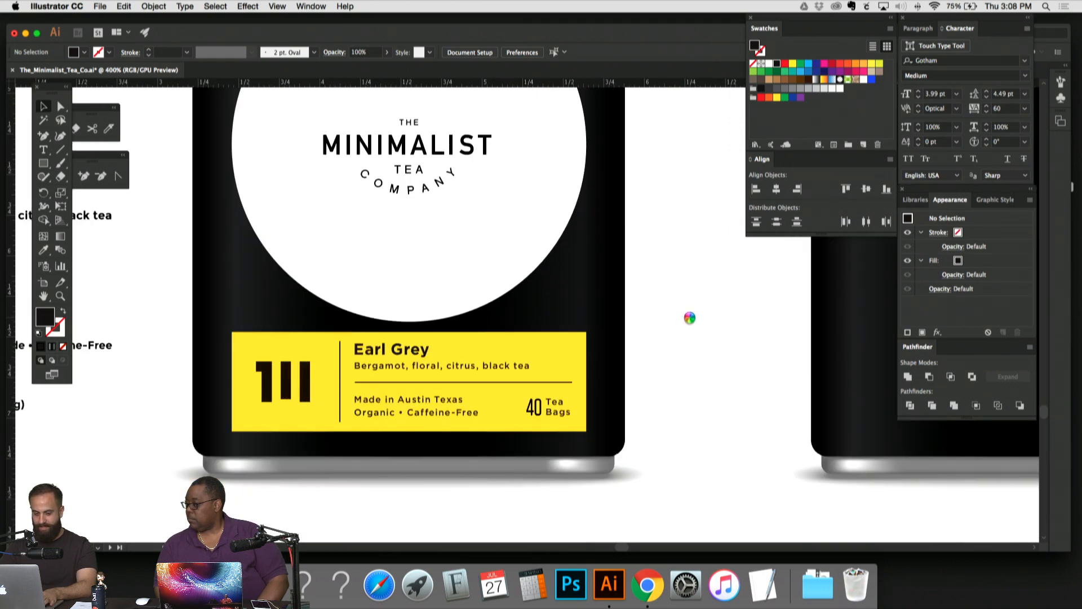
pyautogui.press('super+minus')
pyautogui.press('super+minus')
pyautogui.press('super+minus')
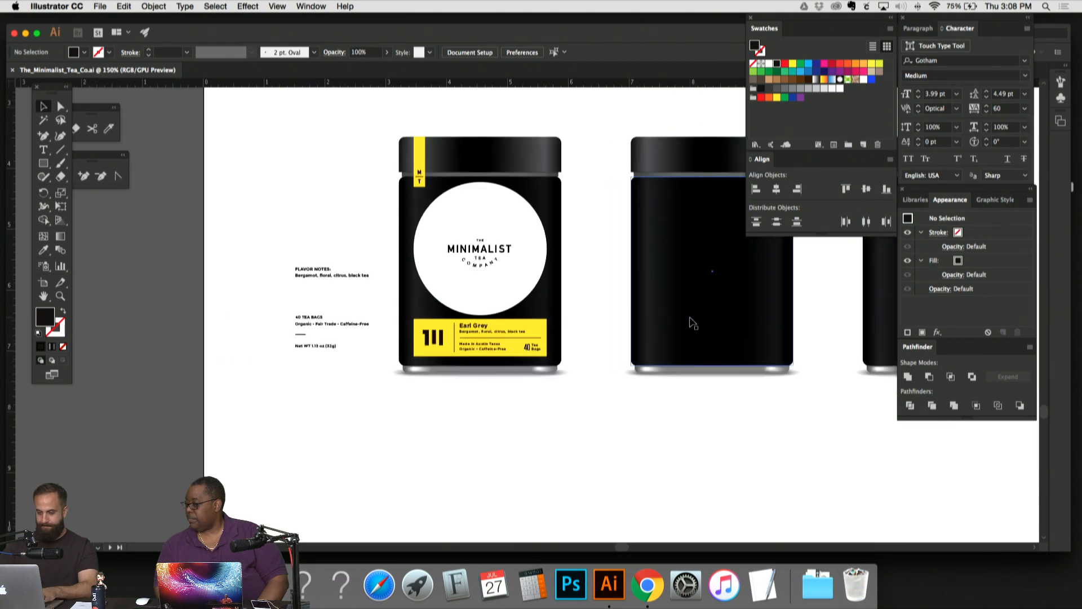
pyautogui.moveTo(583, 223); pyautogui.dragTo(494, 299)
pyautogui.moveTo(526, 155); pyautogui.dragTo(331, 133)
# Step: Duplicate the yellow bar from the first tin's lid onto the lower edge of the black square lid top
pyautogui.press('super+minus')
pyautogui.press('super+minus')
pyautogui.press('super+minus')
pyautogui.press('super+plus')
pyautogui.press('super+plus')
pyautogui.moveTo(491, 224); pyautogui.dragTo(407, 237)
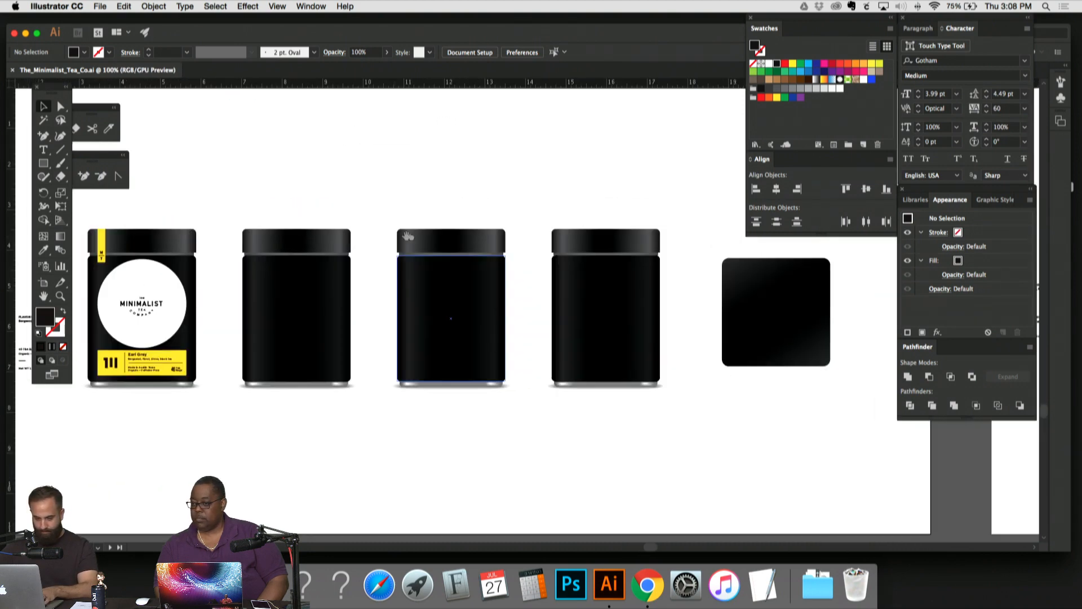
pyautogui.moveTo(102, 242); pyautogui.dragTo(739, 367)
pyautogui.press('super+equal')
pyautogui.press('super+equal')
pyautogui.press('super+equal')
pyautogui.press('super+equal')
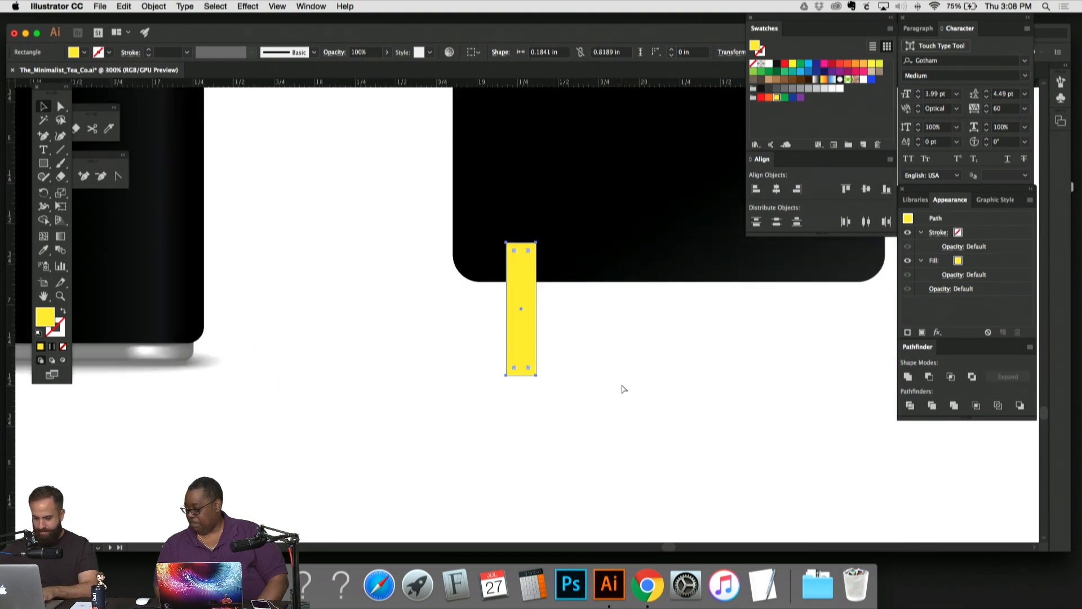
# Step: Shorten the copied yellow bar so it ends at the square lid top's lower edge, and deselect it
pyautogui.moveTo(521, 412); pyautogui.dragTo(522, 269)
pyautogui.click(584, 294)
pyautogui.press('super+minus')
pyautogui.press('super+minus')
pyautogui.press('super+minus')
pyautogui.press('super+minus')
pyautogui.press('super+minus')
pyautogui.press('super+minus')
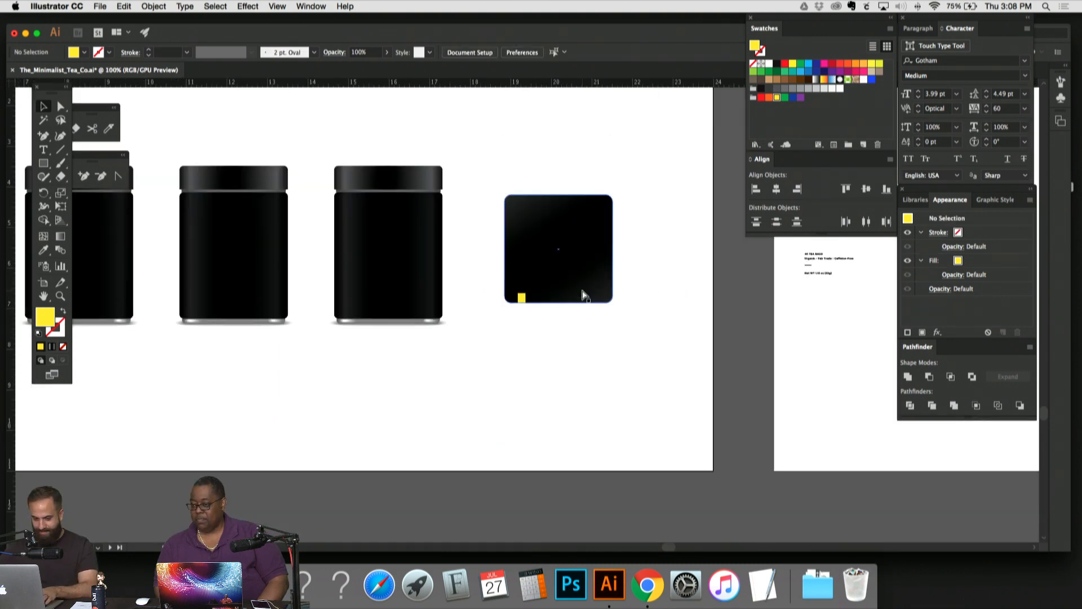
# Step: Examine the row of black tins and the lid top with its yellow accent as one set
pyautogui.hscroll(-3, 584, 294)
pyautogui.scroll(1, 583, 294)
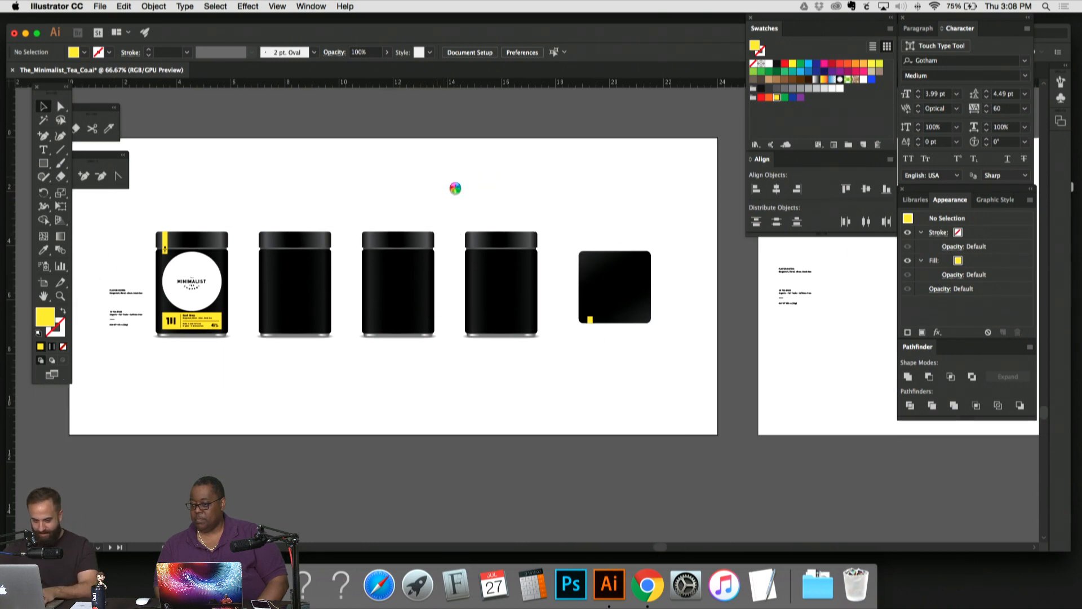
pyautogui.hscroll(-7, 365, 190)
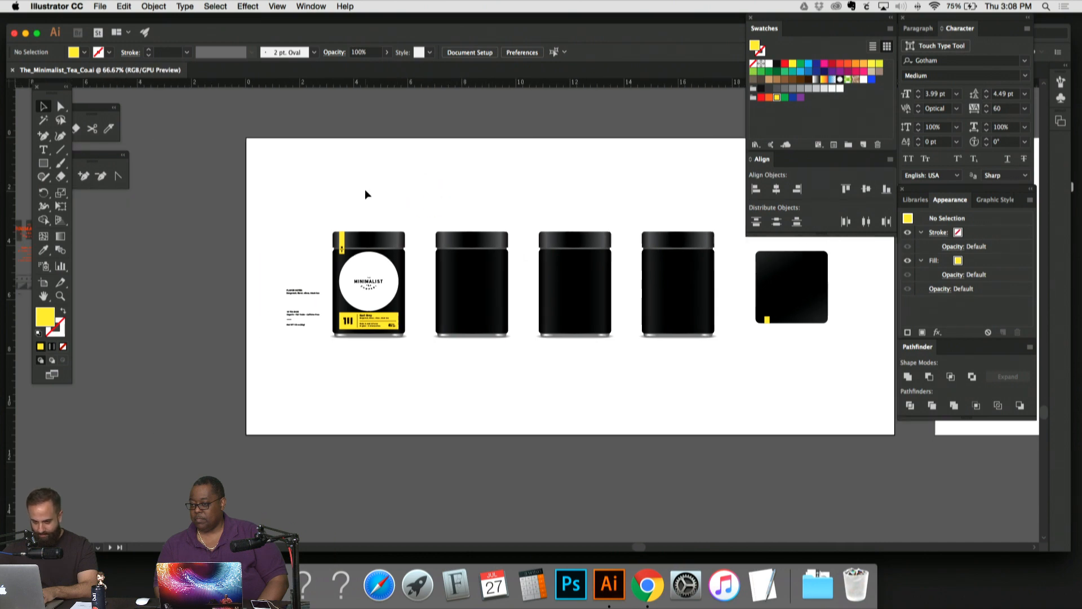
pyautogui.hscroll(2, 365, 190)
pyautogui.press('super+plus')
pyautogui.press('super+plus')
pyautogui.press('super+plus')
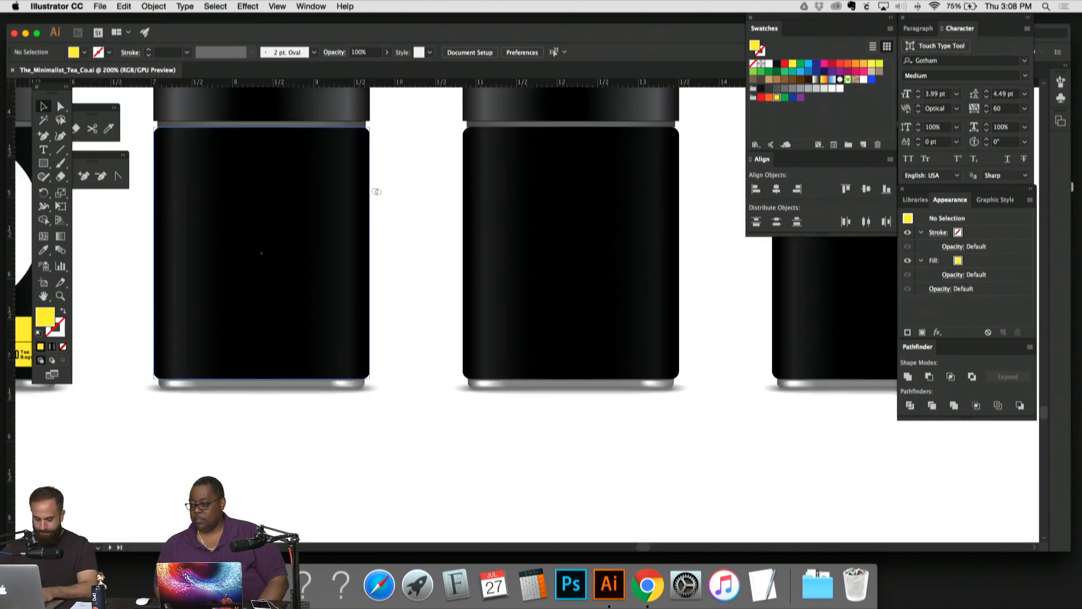
pyautogui.hscroll(2, 376, 191)
pyautogui.scroll(2, 377, 191)
pyautogui.scroll(1, 376, 191)
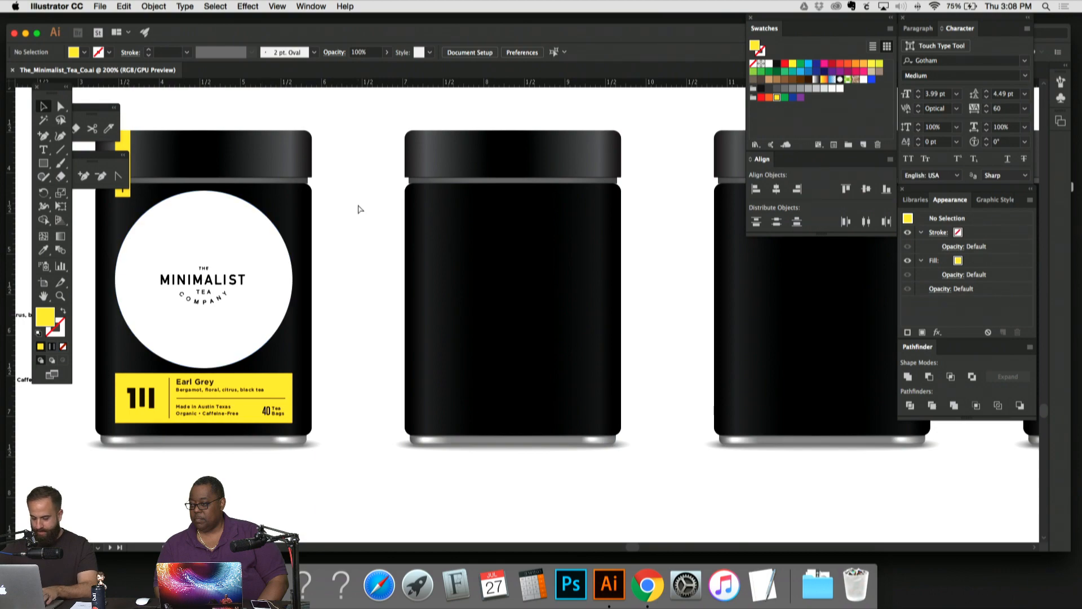
# Step: Look over the logo artboards and the other black and white tin designs for comparison
pyautogui.press('super+minus')
pyautogui.press('super+minus')
pyautogui.press('super+minus')
pyautogui.press('super+minus')
pyautogui.scroll(15, 497, 198)
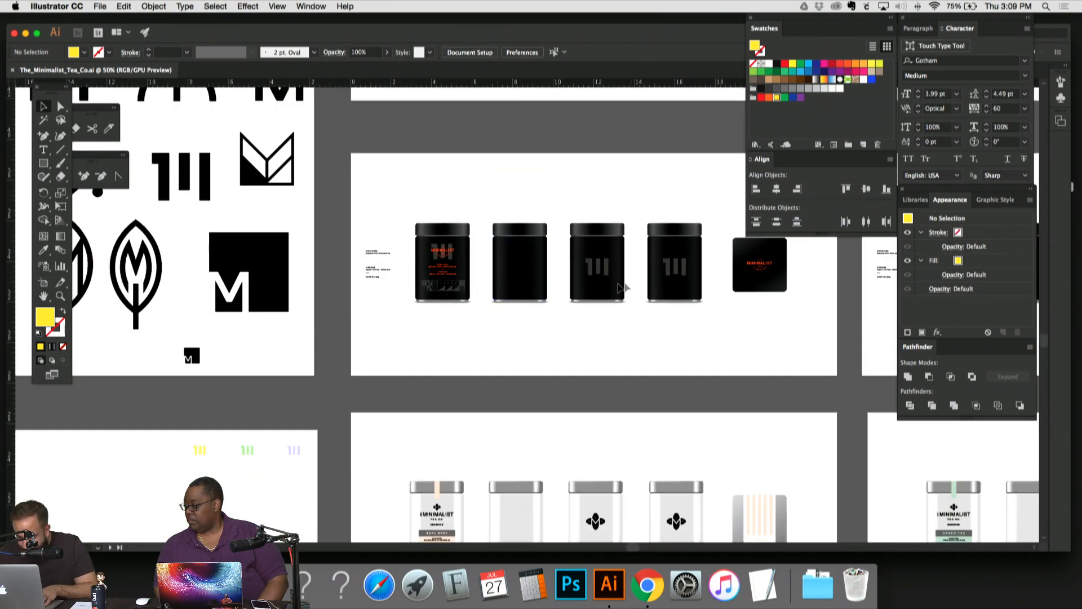
pyautogui.scroll(-5, 622, 288)
pyautogui.hscroll(5, 621, 289)
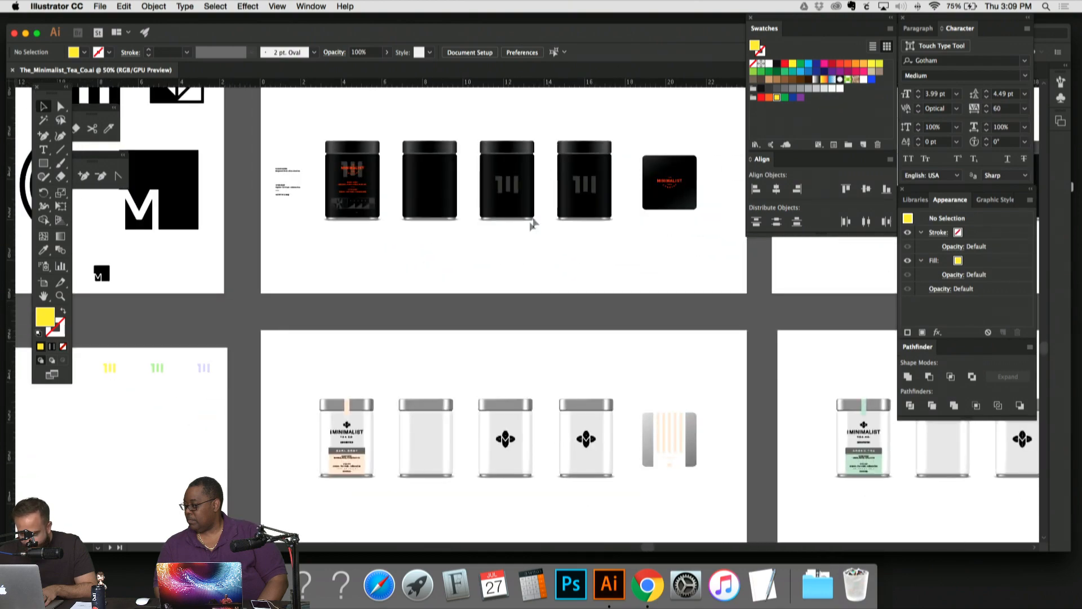
pyautogui.hscroll(-10, 533, 224)
pyautogui.scroll(5, 533, 225)
pyautogui.scroll(-7, 684, 314)
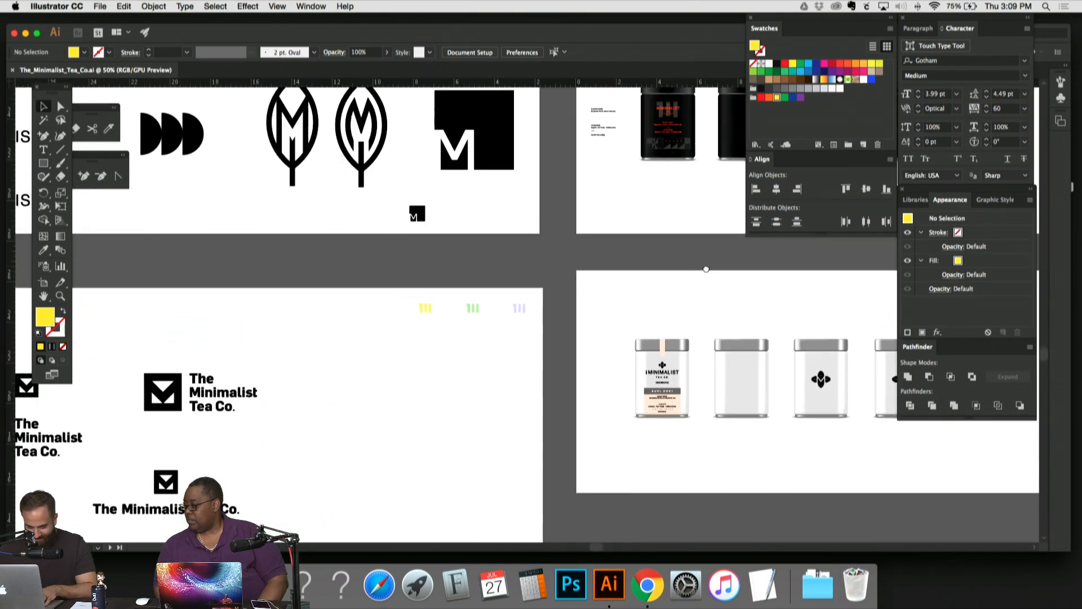
pyautogui.moveTo(706, 269); pyautogui.dragTo(558, 90)
pyautogui.moveTo(575, 318); pyautogui.dragTo(497, 102)
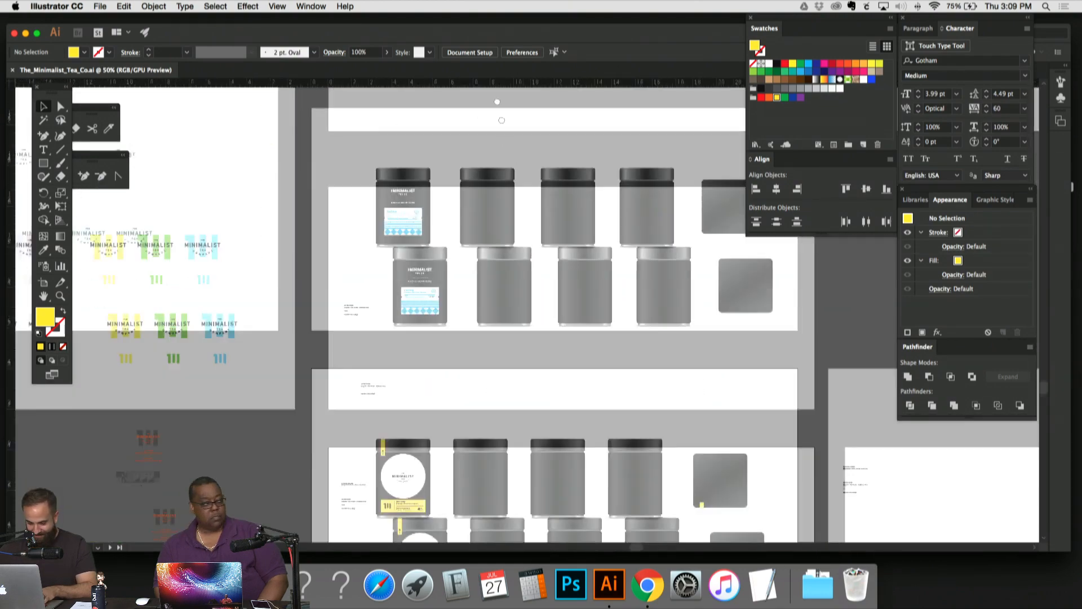
# Step: Copy the three-bar mark from the Earl Grey label and place the copy near the middle of the third black tin
pyautogui.scroll(-6, 522, 194)
pyautogui.press('super+plus')
pyautogui.press('super+plus')
pyautogui.press('super+plus')
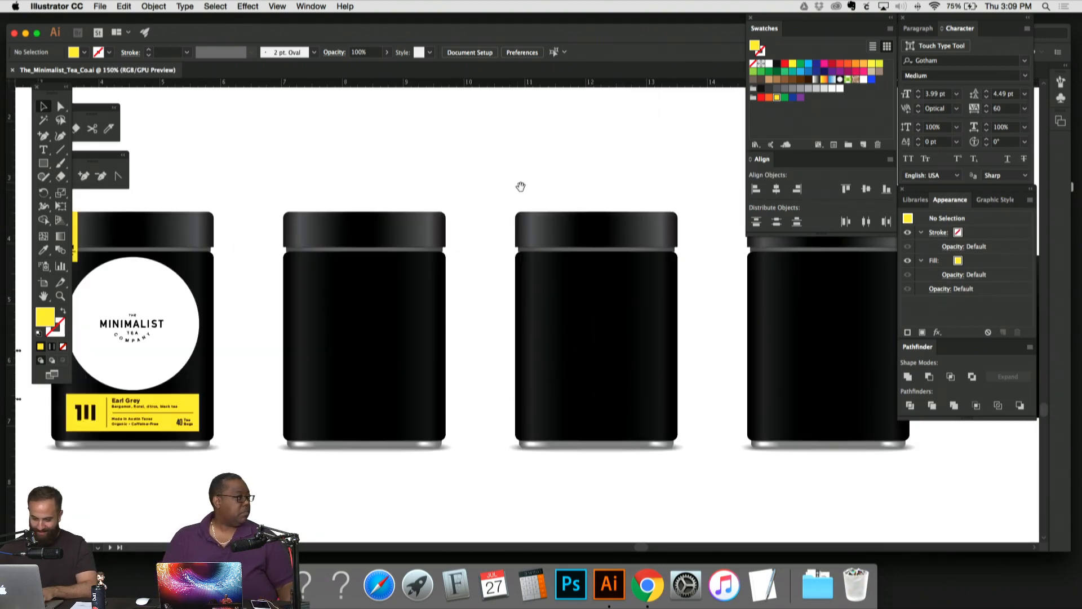
pyautogui.moveTo(520, 187); pyautogui.dragTo(558, 139)
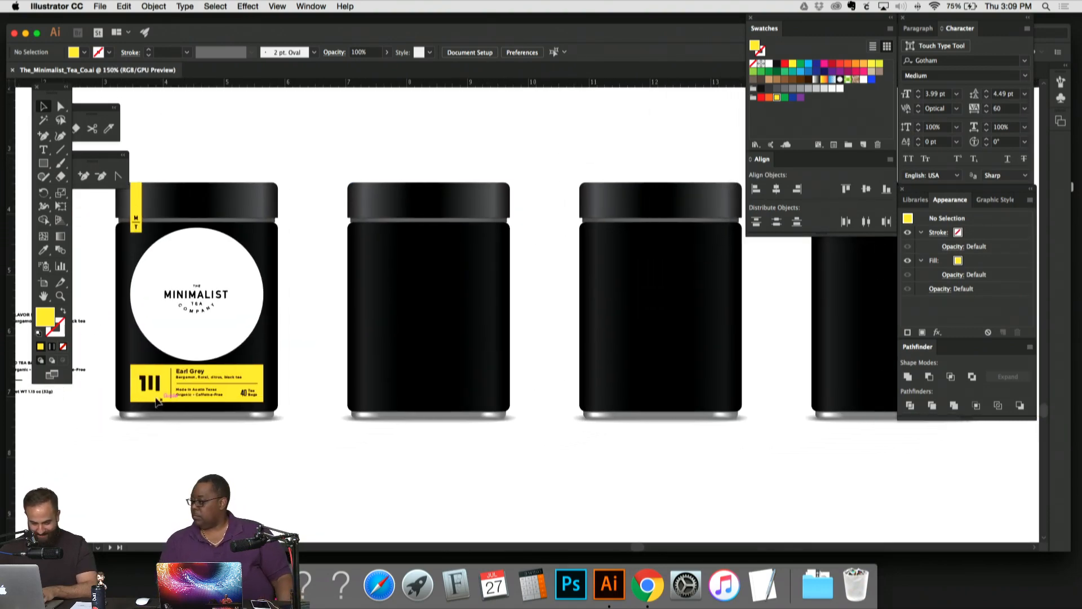
pyautogui.click(152, 387)
pyautogui.press('super+c')
pyautogui.press('super+v')
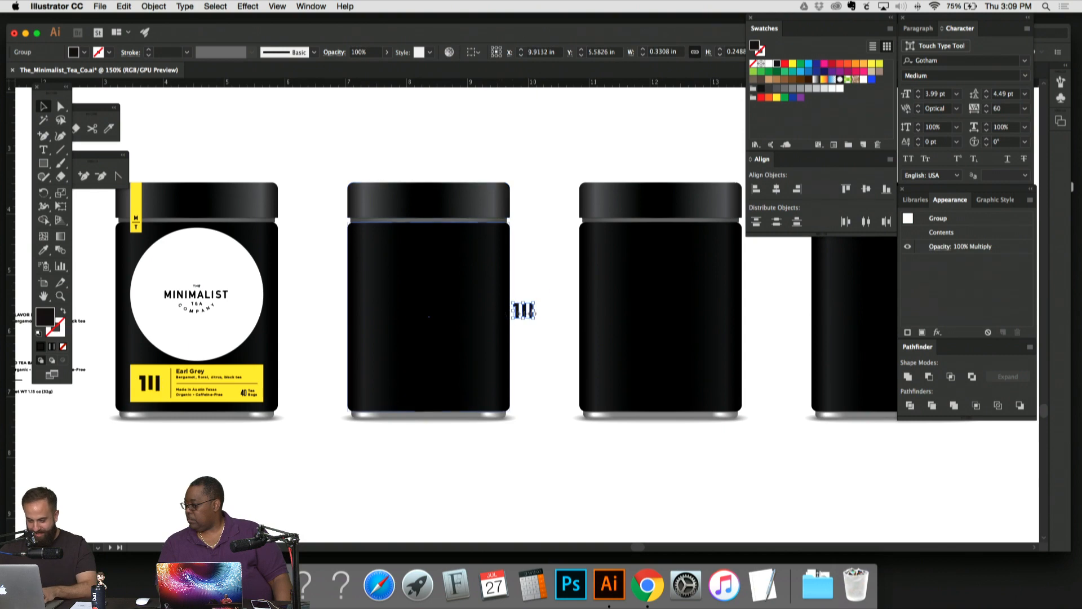
pyautogui.moveTo(525, 311); pyautogui.dragTo(671, 309)
# Step: Recolor the copied three-bar mark with the label's yellow using the Eyedropper, and deselect it
pyautogui.press('i')
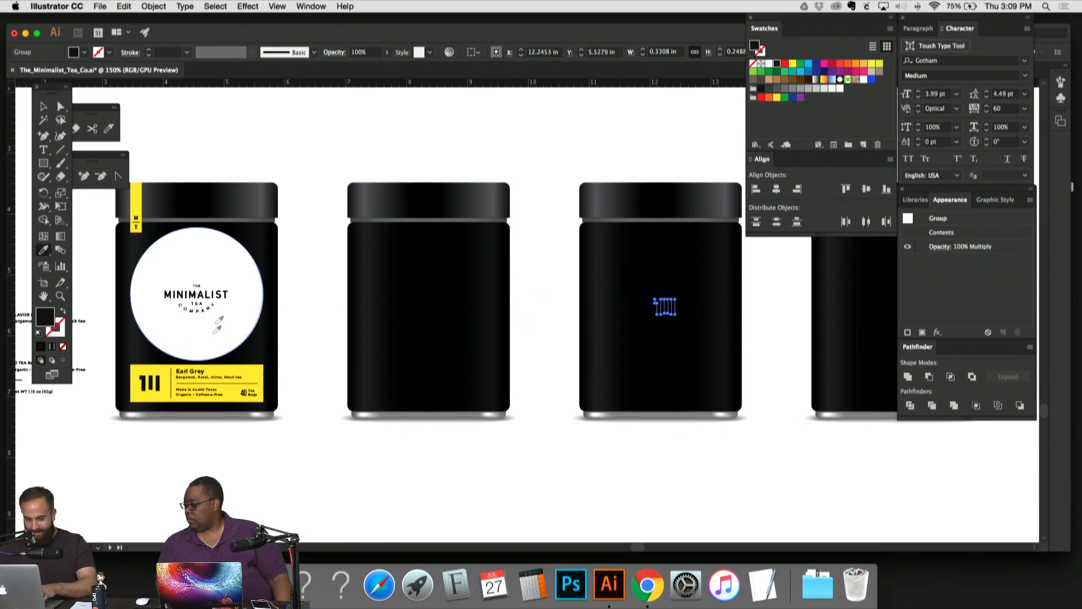
pyautogui.click(214, 369)
pyautogui.click(505, 126)
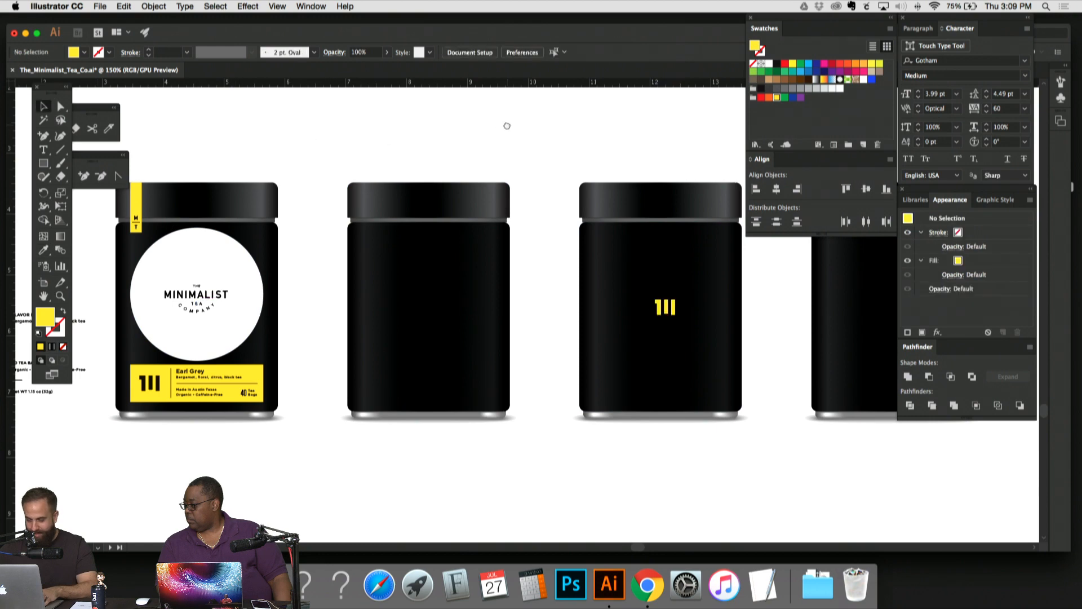
# Step: Nudge the yellow three-bar mark closer to the vertical centerline of the third tin
pyautogui.hscroll(1, 505, 125)
pyautogui.moveTo(644, 313); pyautogui.dragTo(642, 311)
pyautogui.press('super+shift+a')
pyautogui.click(656, 114)
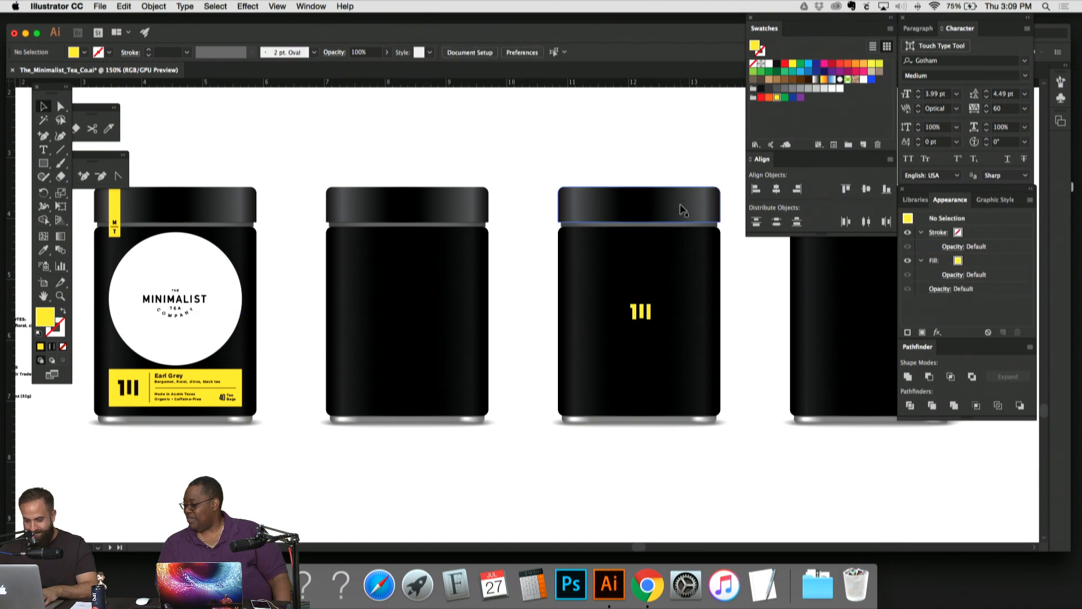
# Step: Show the guides and center the yellow three-bar mark horizontally on the third tin
pyautogui.click(648, 311)
pyautogui.click(662, 144)
pyautogui.moveTo(661, 145); pyautogui.dragTo(426, 124)
pyautogui.press('super+=')
pyautogui.press('super+=')
pyautogui.click(524, 271)
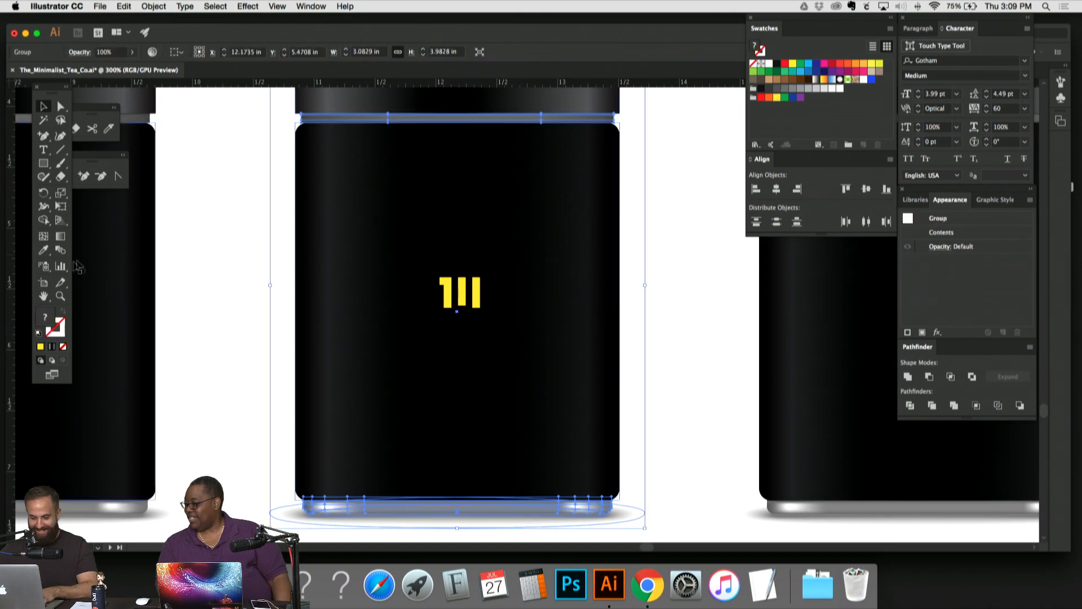
pyautogui.moveTo(238, 269); pyautogui.dragTo(249, 220)
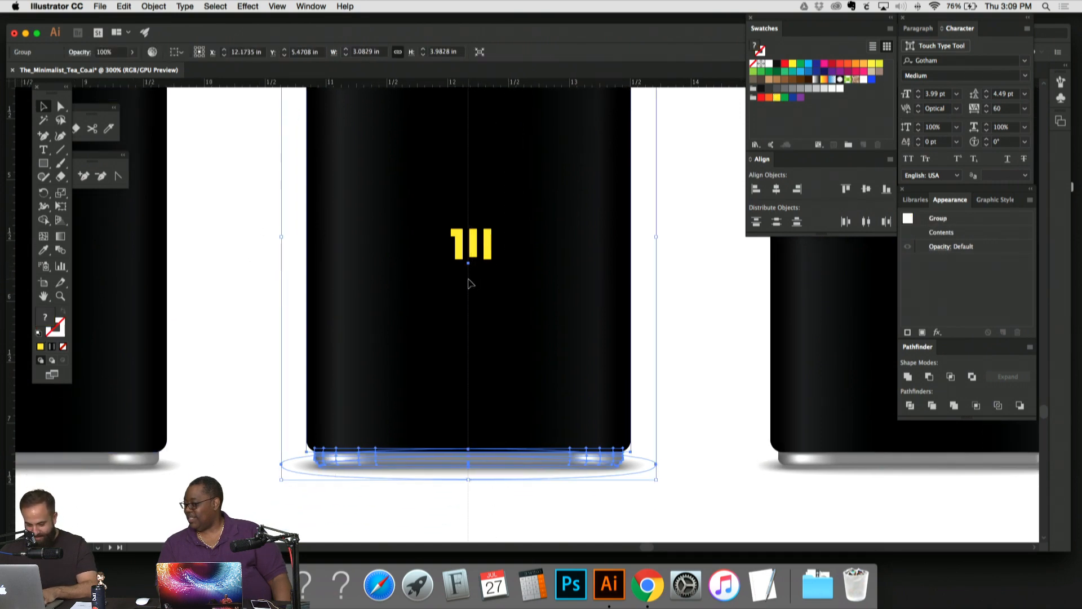
pyautogui.press('super+semicolon')
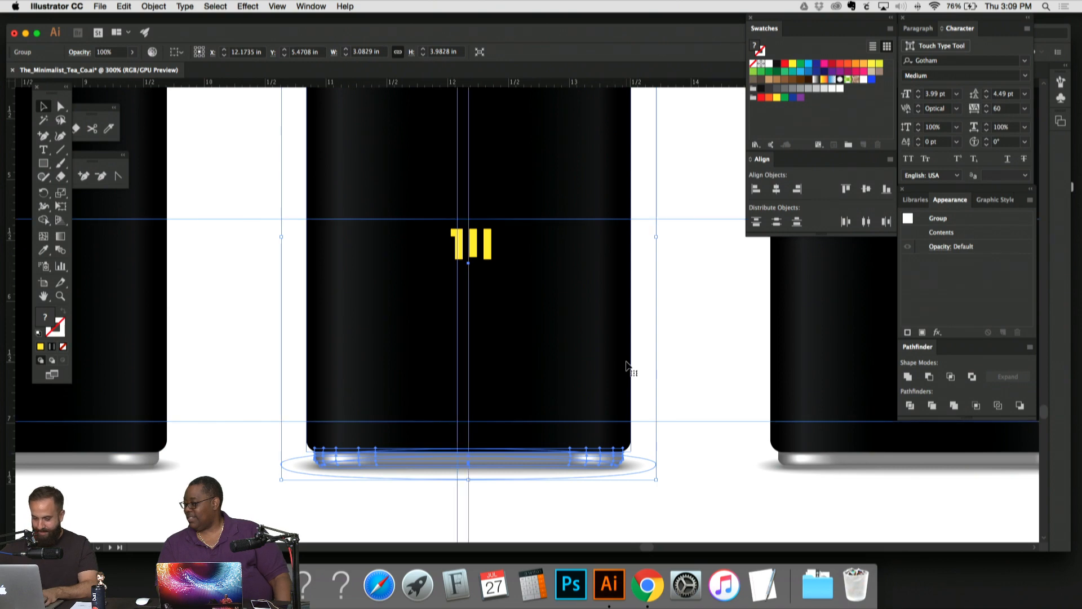
pyautogui.click(686, 379)
pyautogui.click(475, 244)
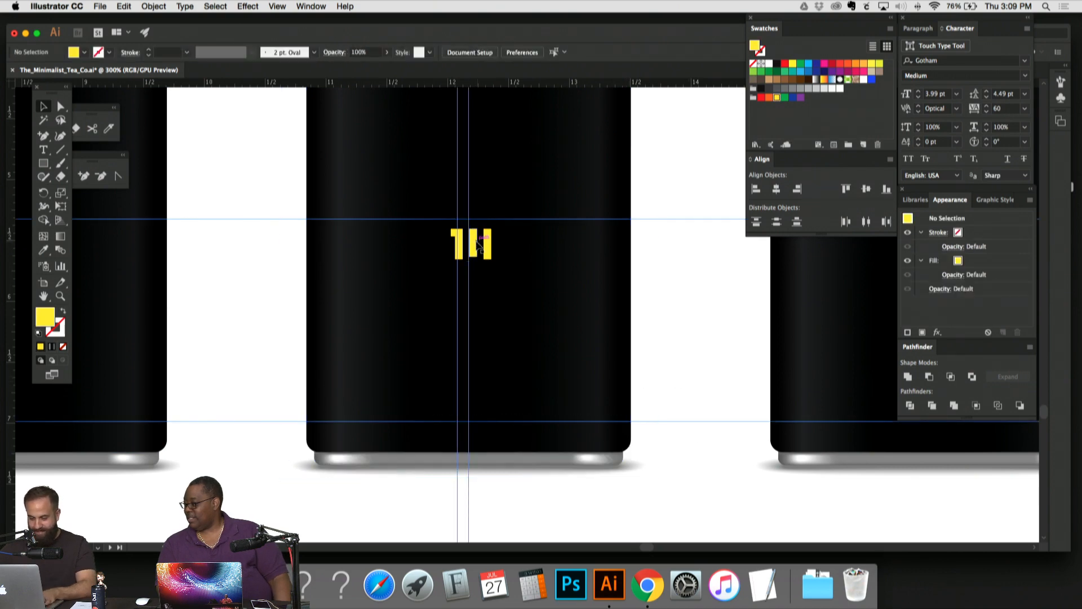
pyautogui.moveTo(473, 240); pyautogui.dragTo(471, 241)
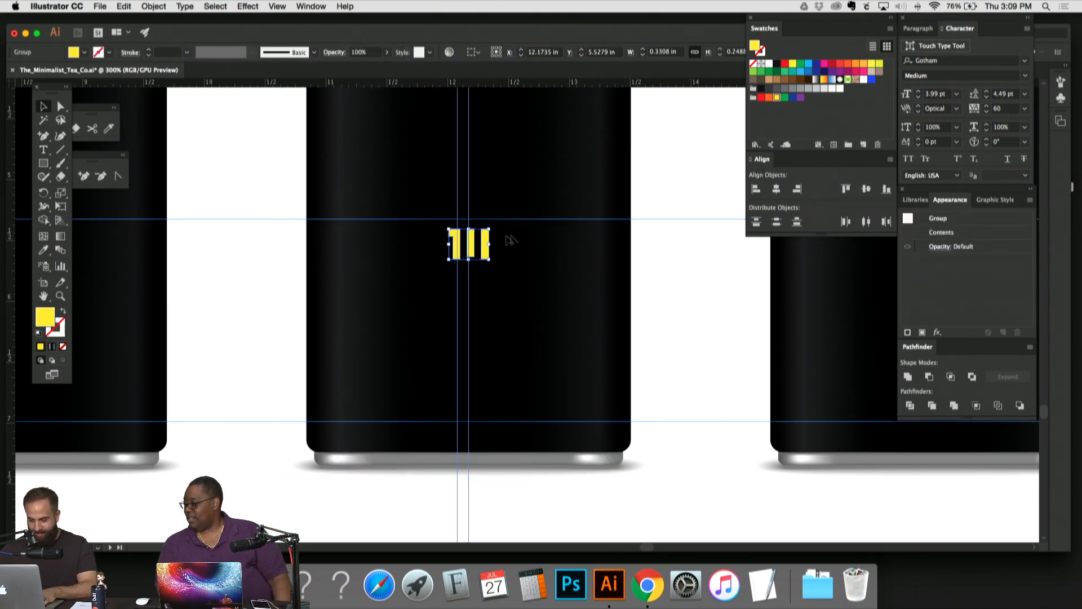
# Step: Shift the yellow mark slightly left of the tin's centerline to center it optically, and hide the guides
pyautogui.press('super+equal')
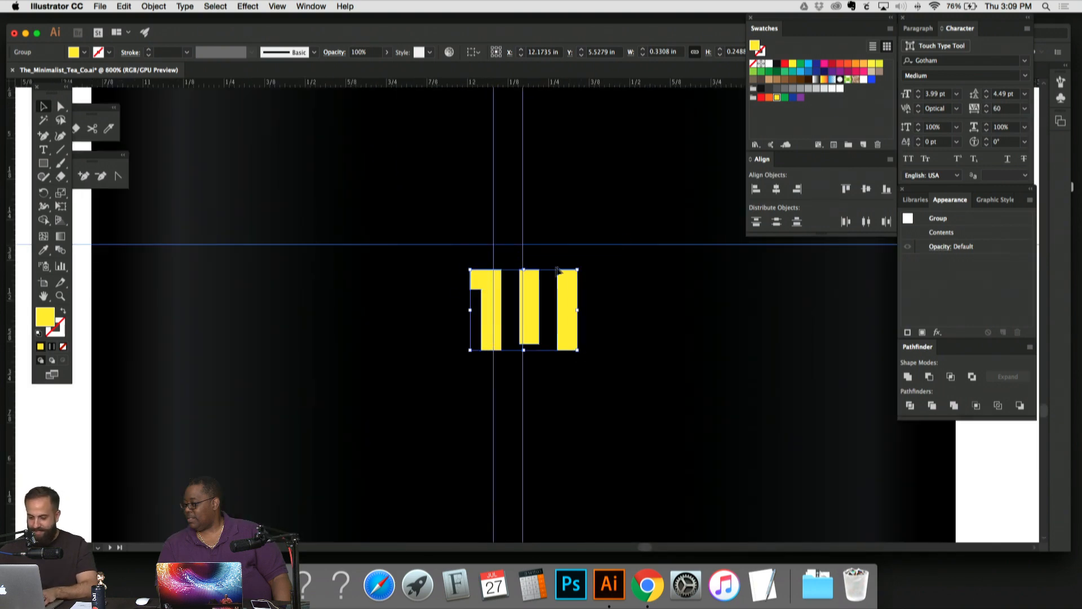
pyautogui.click(624, 259)
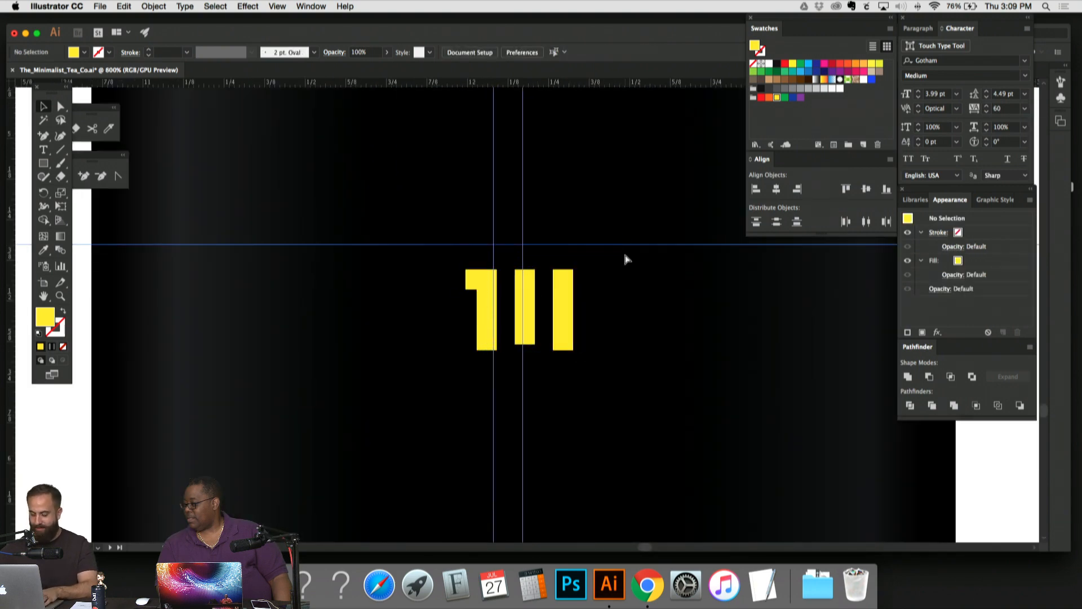
pyautogui.press('super+minus')
pyautogui.press('super+minus')
pyautogui.press('super+minus')
pyautogui.press('super+minus')
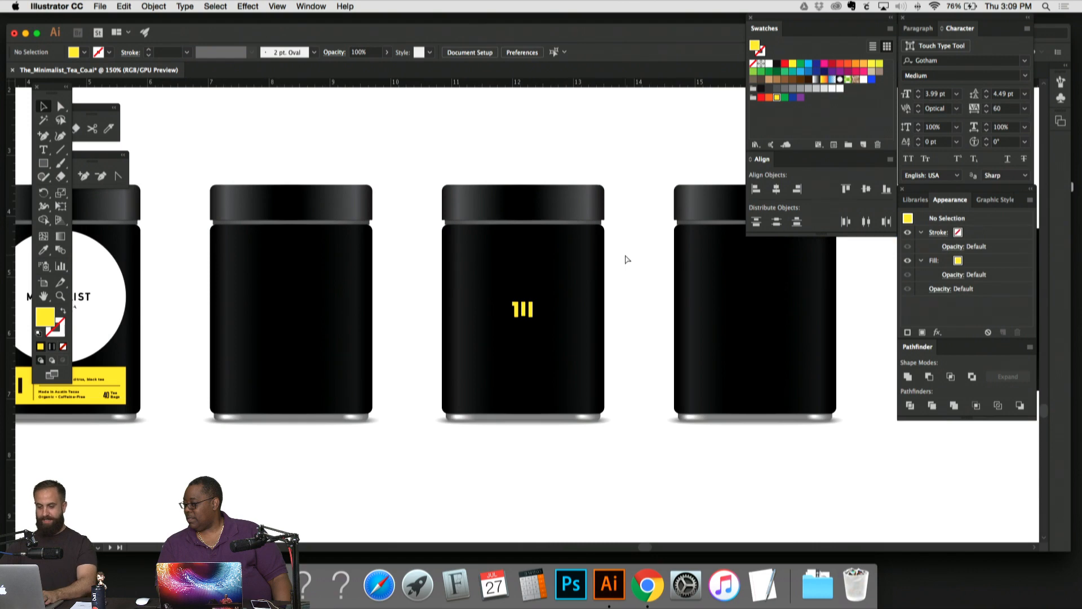
pyautogui.press('super+minus')
pyautogui.press('super+equal')
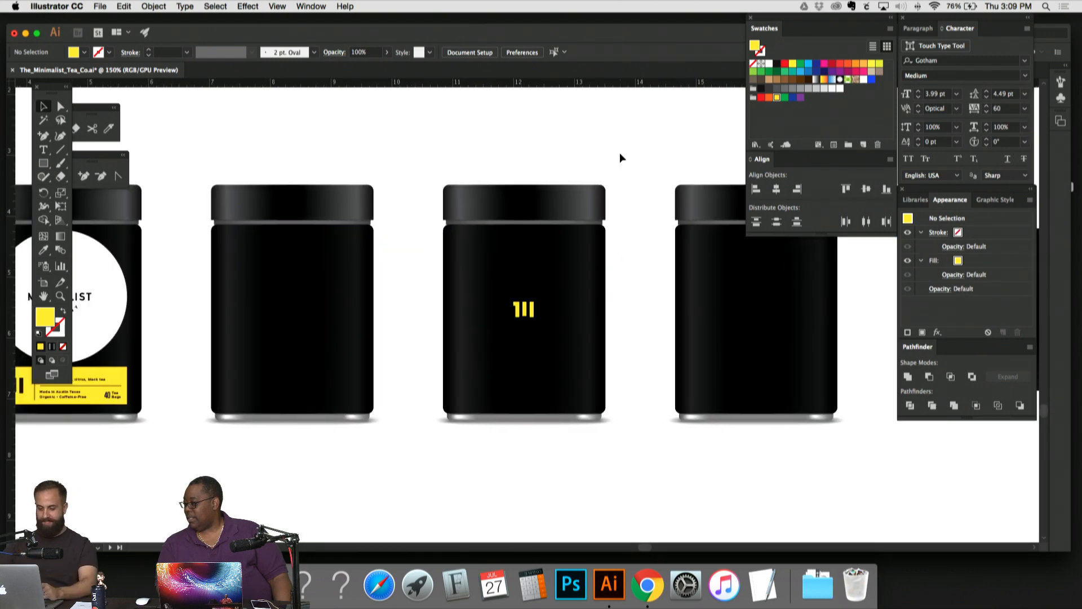
# Step: Delete the blank fourth tin between the tin with the yellow three-bar mark and the lid top view
pyautogui.hscroll(5, 543, 157)
pyautogui.moveTo(759, 480); pyautogui.dragTo(759, 480)
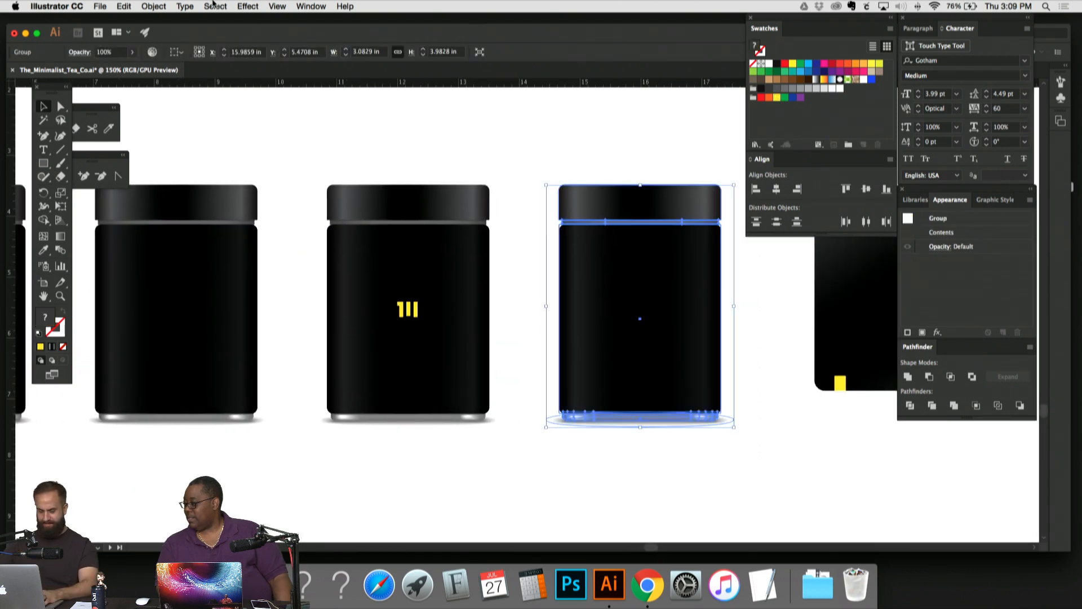
pyautogui.press('Delete')
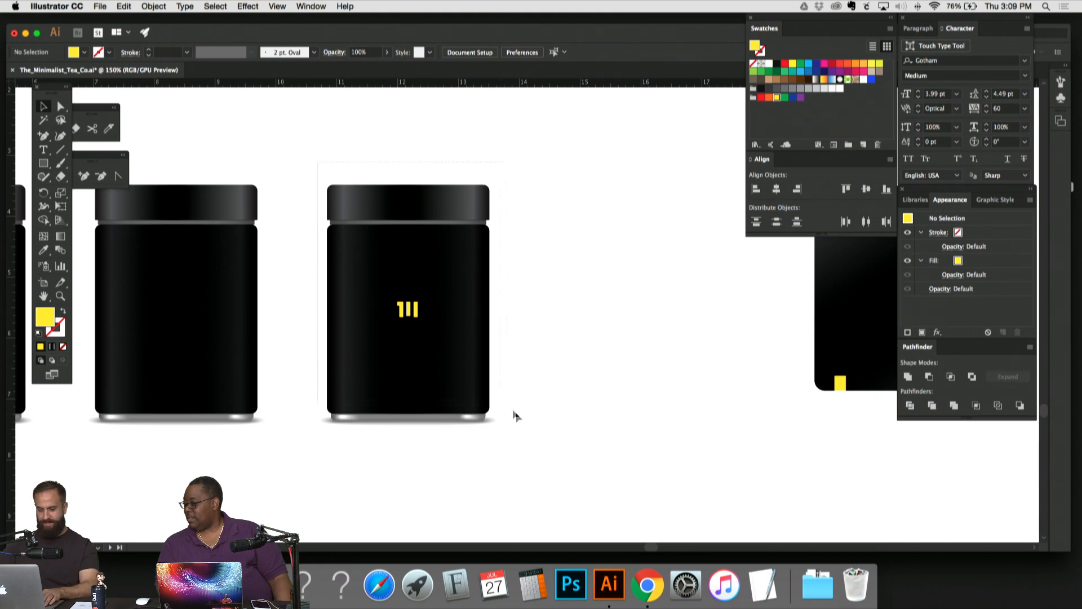
# Step: Unlock all locked artwork in the document so the third tin can be selected
pyautogui.moveTo(513, 412); pyautogui.dragTo(522, 471)
pyautogui.click(466, 290)
pyautogui.click(154, 6)
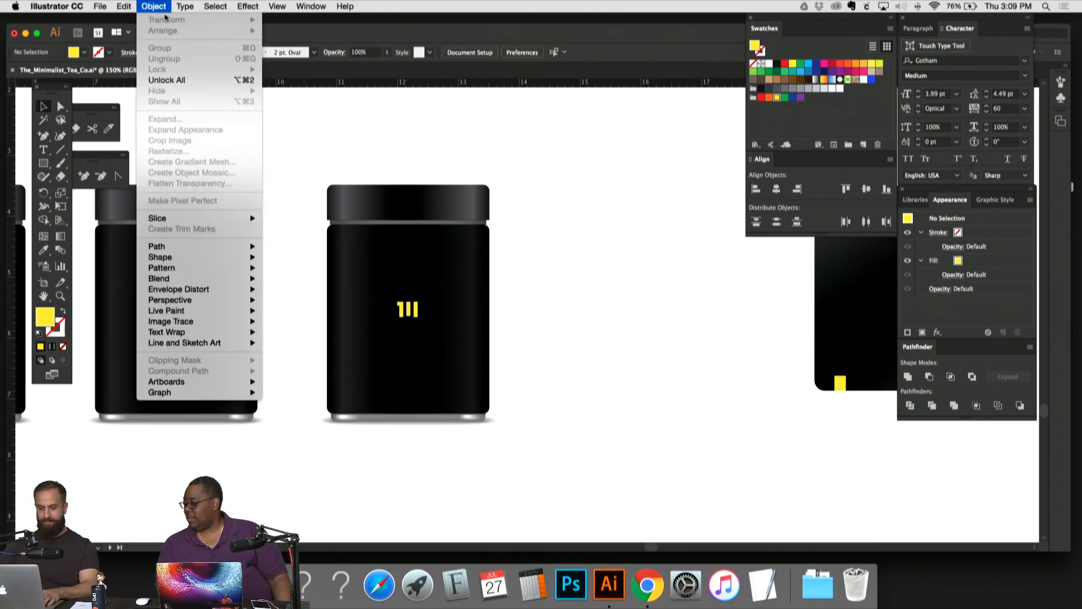
pyautogui.click(176, 81)
# Step: Try enlarging the yellow three-bar mark to span most of the third tin's width, and undo the enlargement
pyautogui.click(414, 309)
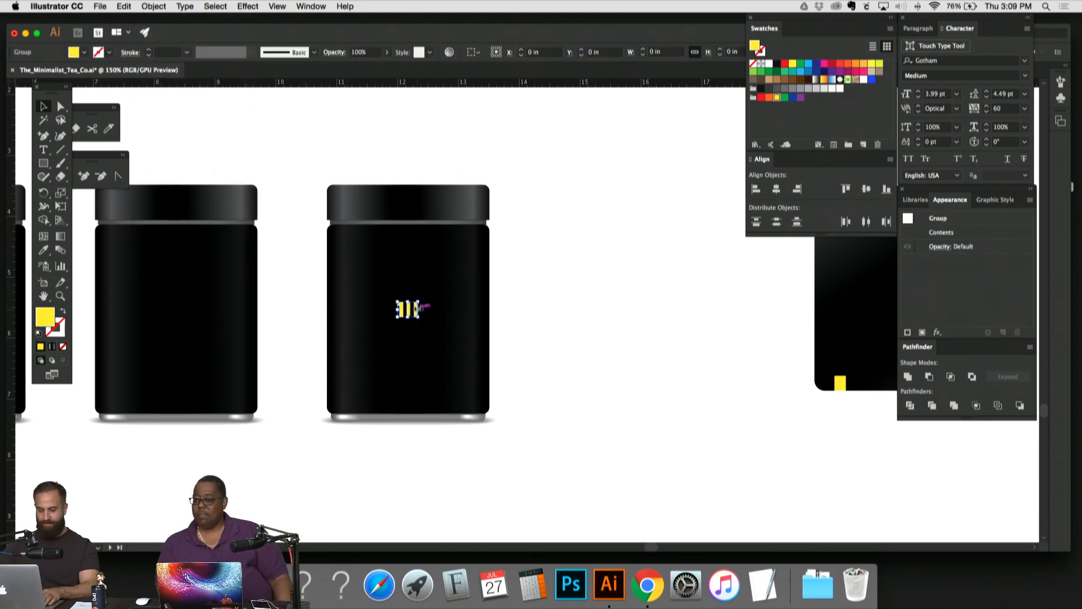
pyautogui.moveTo(419, 302); pyautogui.dragTo(476, 237)
pyautogui.click(624, 219)
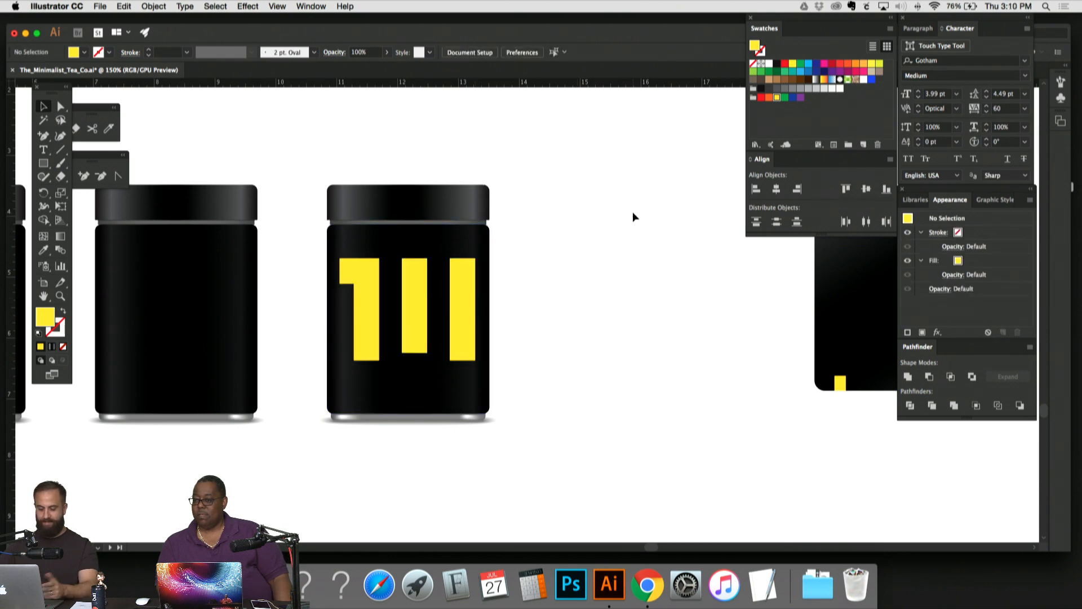
pyautogui.press('super+z')
# Step: Duplicate the third tin together with its yellow three-bar mark into the empty fourth position
pyautogui.click(545, 411)
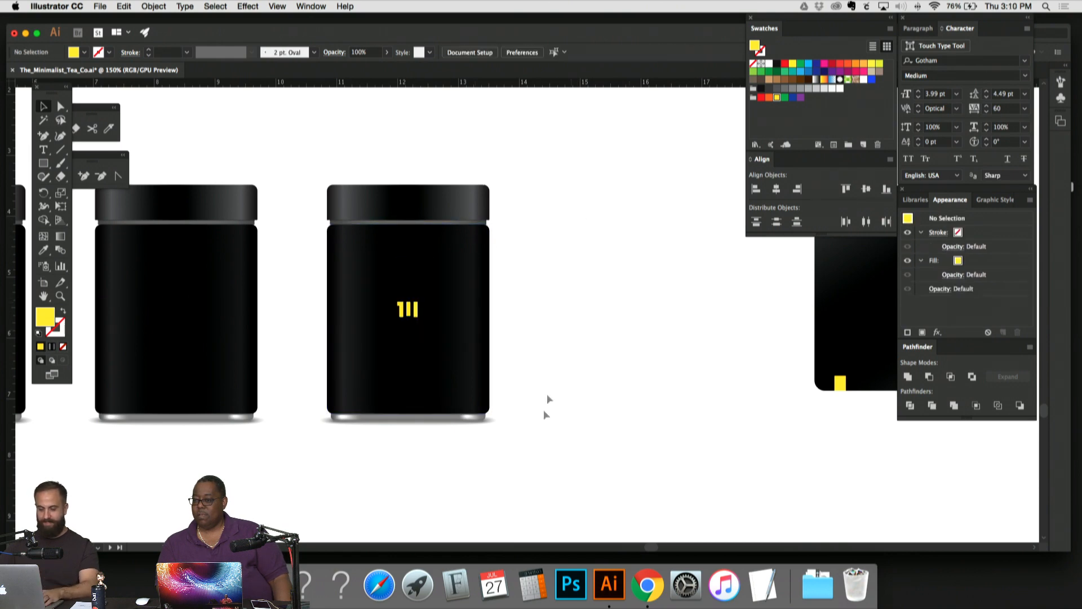
pyautogui.click(415, 310)
pyautogui.click(539, 451)
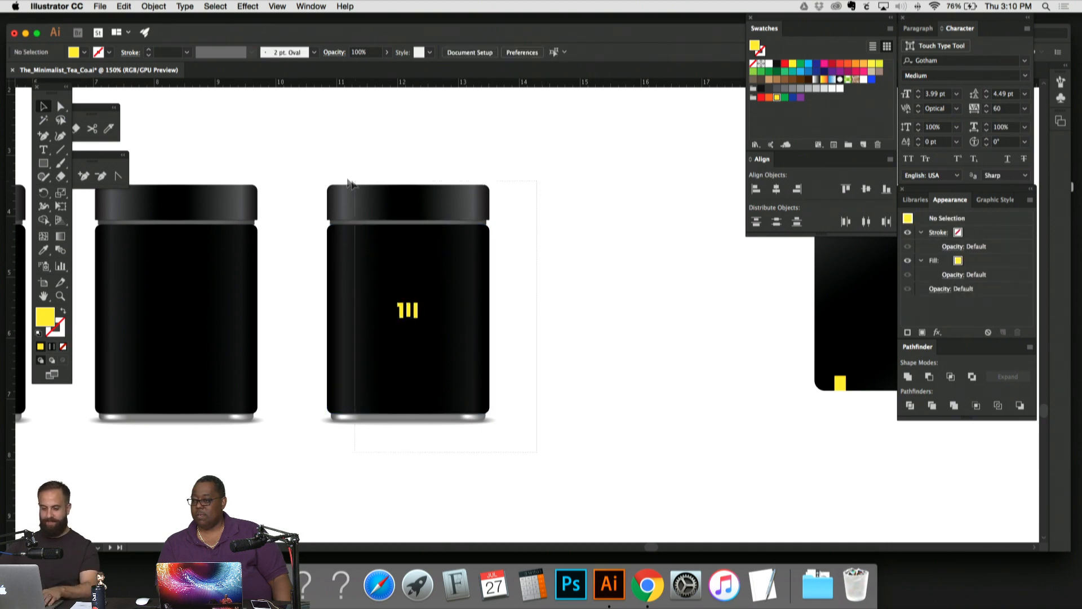
pyautogui.moveTo(389, 206); pyautogui.dragTo(617, 206)
pyautogui.click(550, 149)
pyautogui.press('super+minus')
pyautogui.press('super+minus')
pyautogui.press('super+minus')
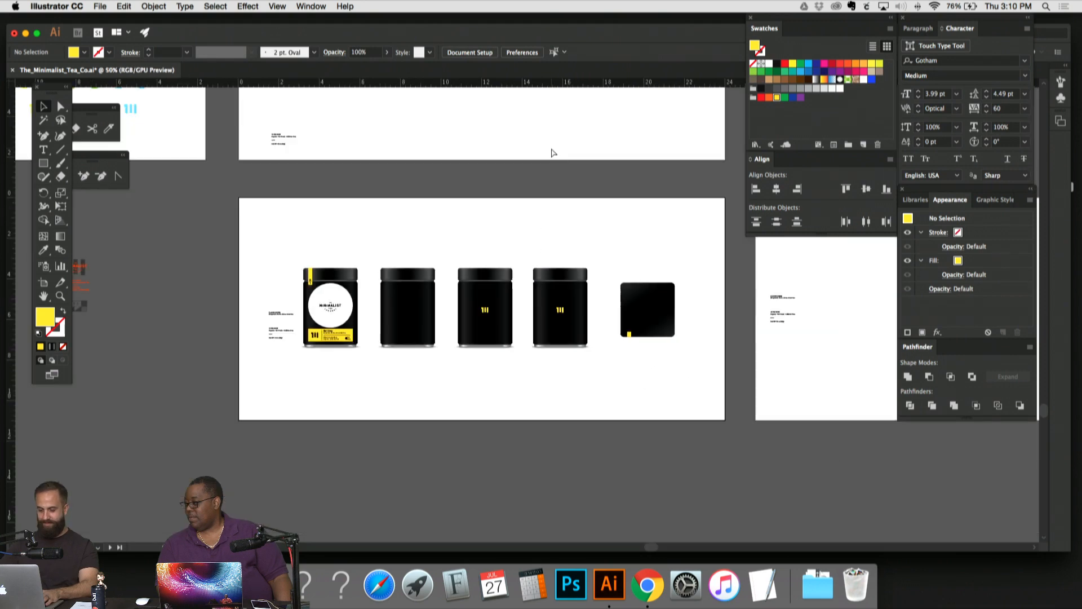
# Step: Lock the first tin's black artwork so the yellow M/T strip on its lid can be selected separately
pyautogui.press('super+equal')
pyautogui.press('super+equal')
pyautogui.moveTo(552, 150); pyautogui.dragTo(613, 154)
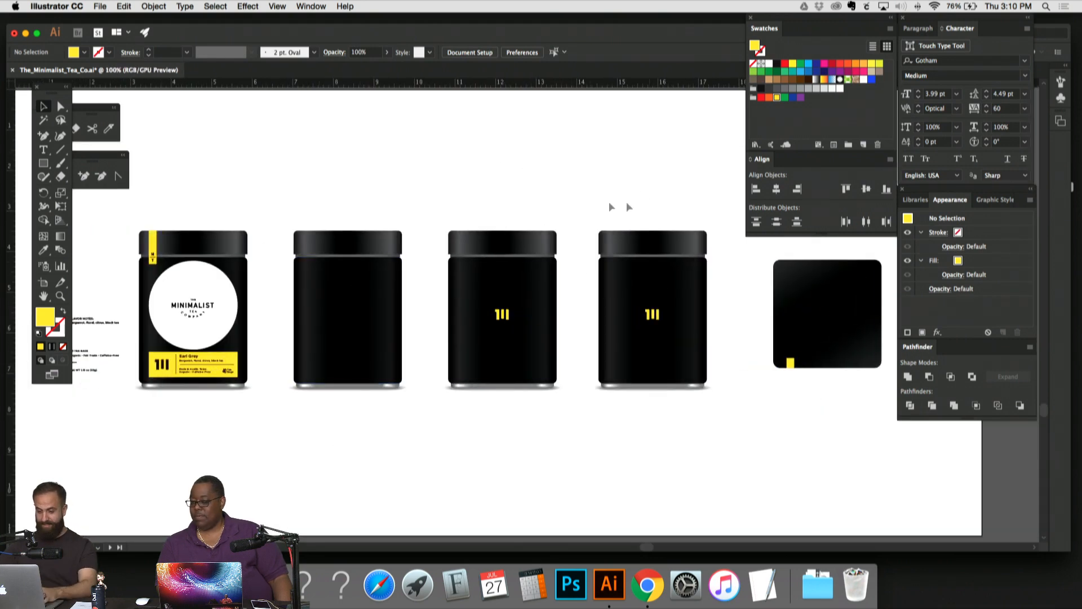
pyautogui.press('super+equal')
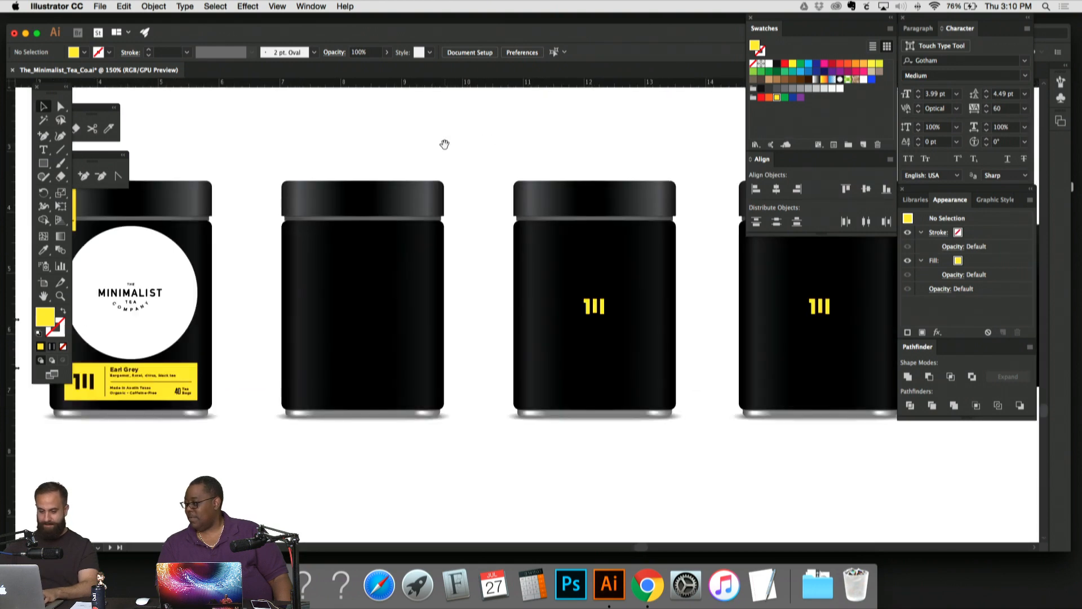
pyautogui.moveTo(445, 144); pyautogui.dragTo(569, 142)
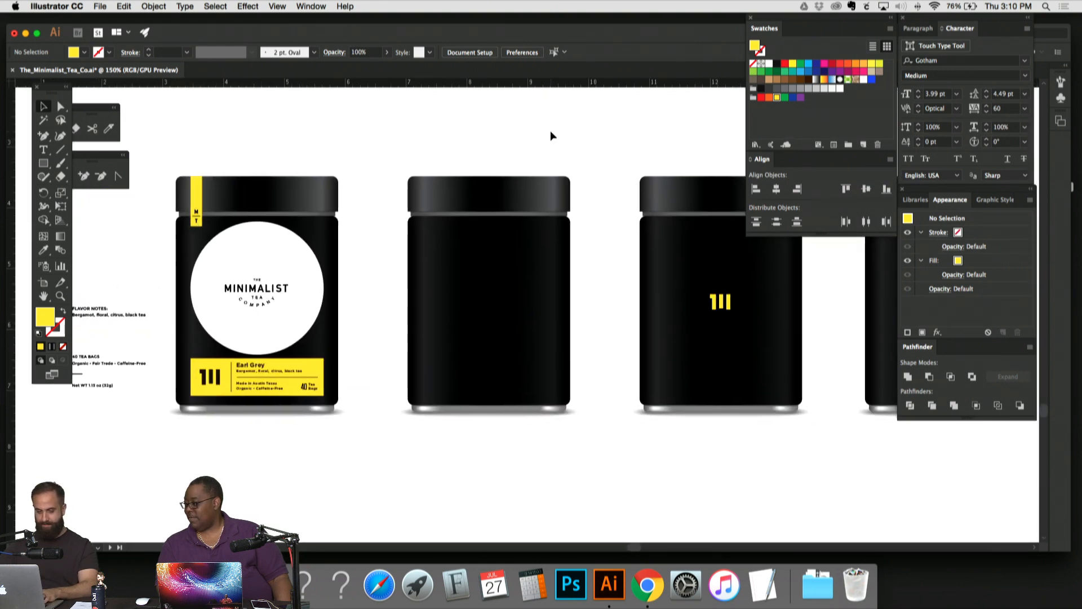
pyautogui.press('super+equal')
pyautogui.moveTo(553, 138); pyautogui.dragTo(664, 152)
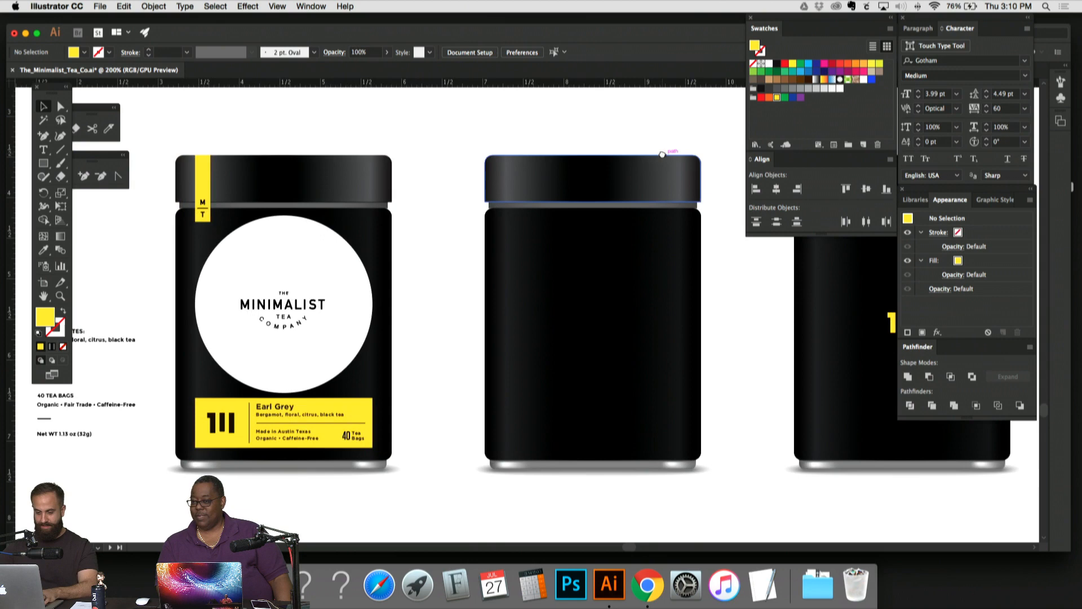
pyautogui.click(205, 203)
pyautogui.click(200, 128)
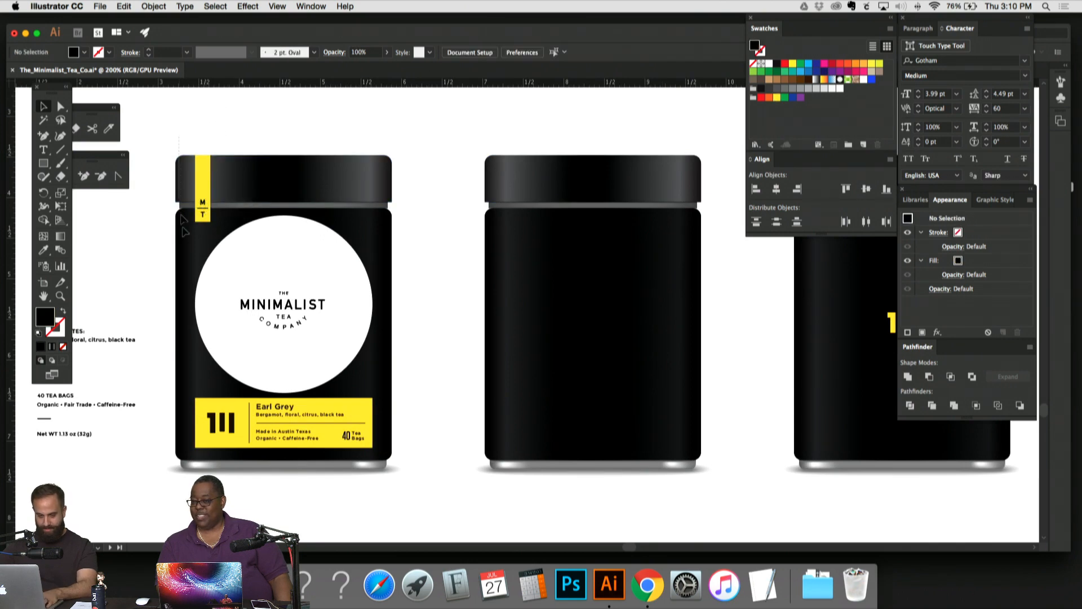
pyautogui.moveTo(187, 254); pyautogui.dragTo(188, 255)
pyautogui.press('super+2')
# Step: Copy the M/T monogram without its yellow strip and paste it, enlarged, onto the middle of the second tin
pyautogui.moveTo(185, 175); pyautogui.dragTo(207, 220)
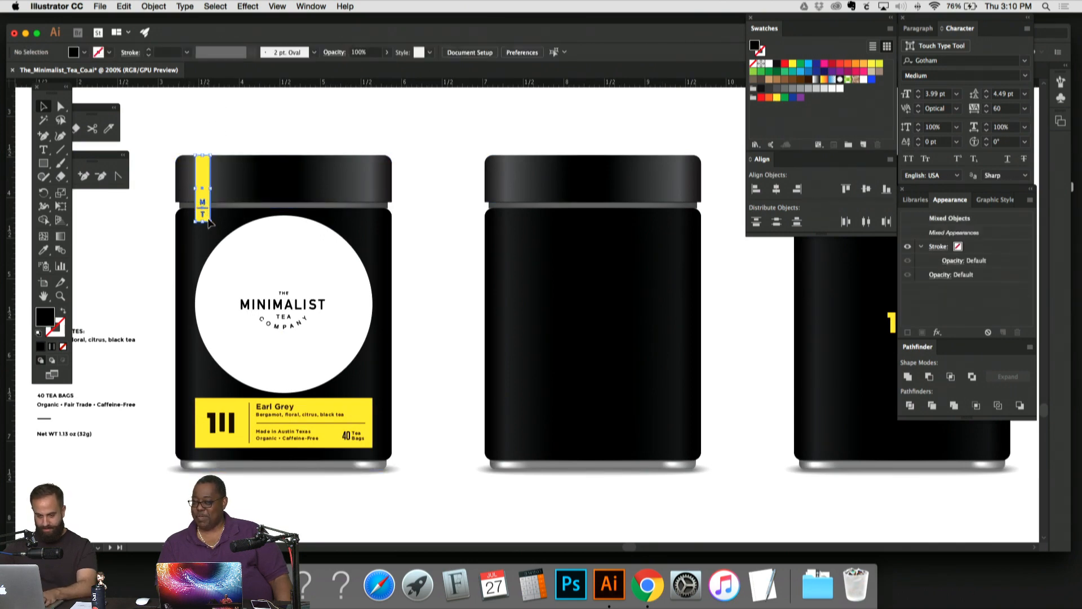
pyautogui.keyDown('shift'); pyautogui.click(203, 176); pyautogui.keyUp('shift')
pyautogui.moveTo(411, 185); pyautogui.dragTo(333, 164)
pyautogui.press('super+c')
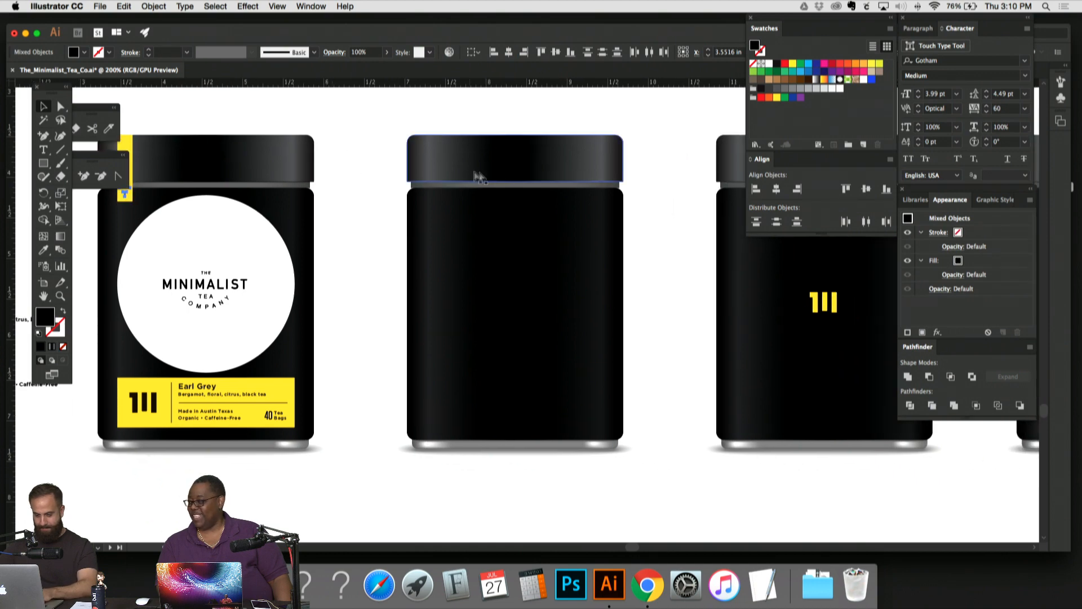
pyautogui.press('super+v')
pyautogui.moveTo(530, 301); pyautogui.dragTo(544, 278)
# Step: Recolor the pasted M/T monogram with the label circle's white using the Eyedropper, and shift it slightly up and left
pyautogui.press('i')
pyautogui.click(234, 256)
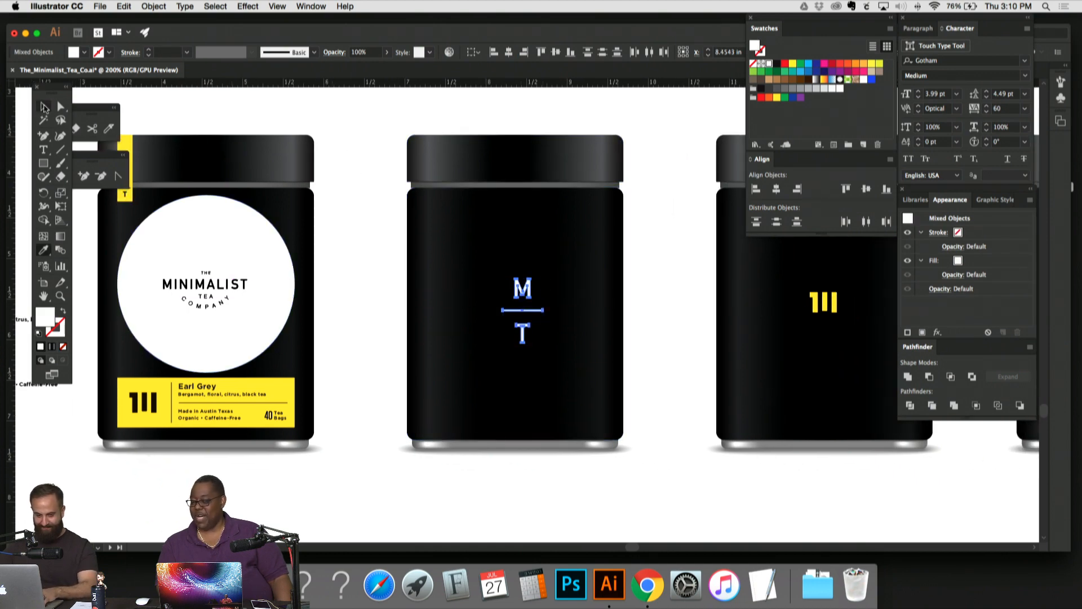
pyautogui.click(44, 107)
pyautogui.hscroll(2, 551, 226)
pyautogui.scroll(-1, 551, 226)
pyautogui.moveTo(505, 283); pyautogui.dragTo(488, 261)
pyautogui.click(625, 310)
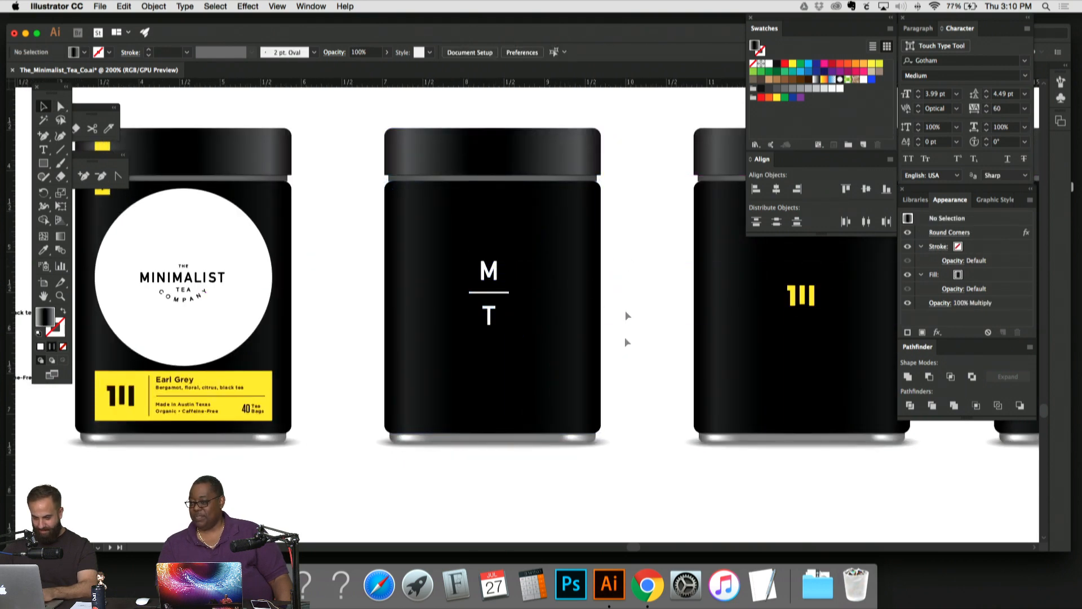
# Step: Show the guides and place a vertical guide through the horizontal center of the second tin's lid
pyautogui.moveTo(605, 312); pyautogui.dragTo(559, 107)
pyautogui.press('super+2')
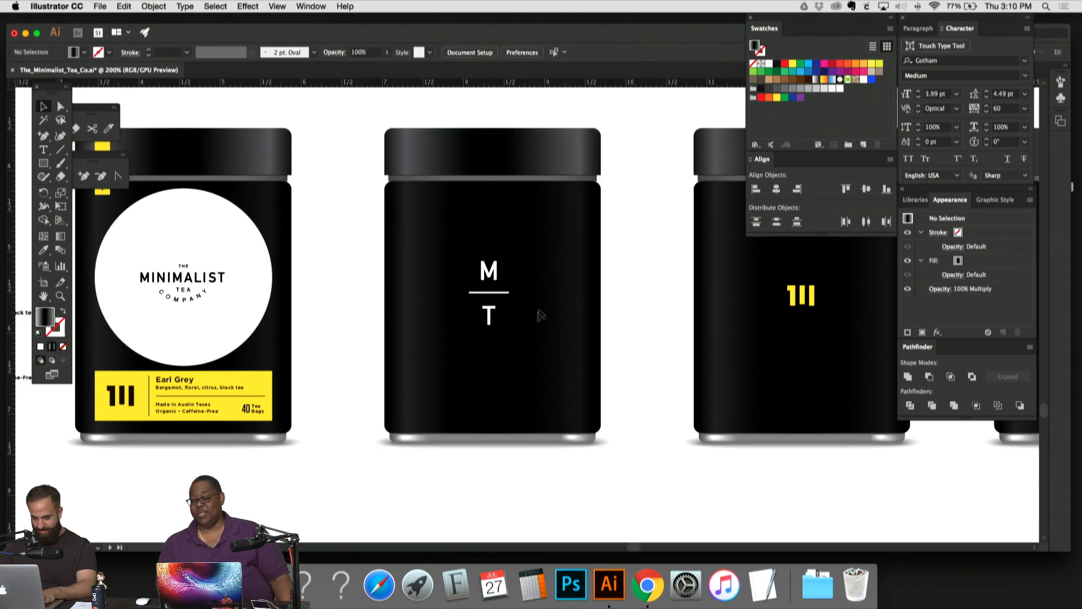
pyautogui.press('super+semicolon')
pyautogui.press('super+equal')
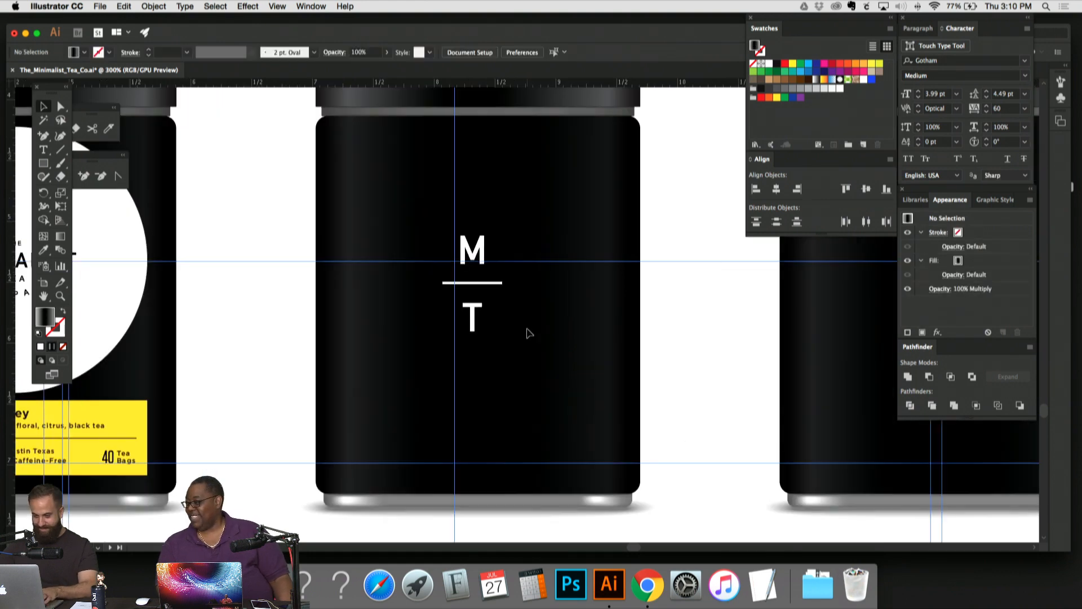
pyautogui.scroll(3, 583, 269)
pyautogui.press('super+alt+2')
pyautogui.click(633, 144)
pyautogui.click(565, 155)
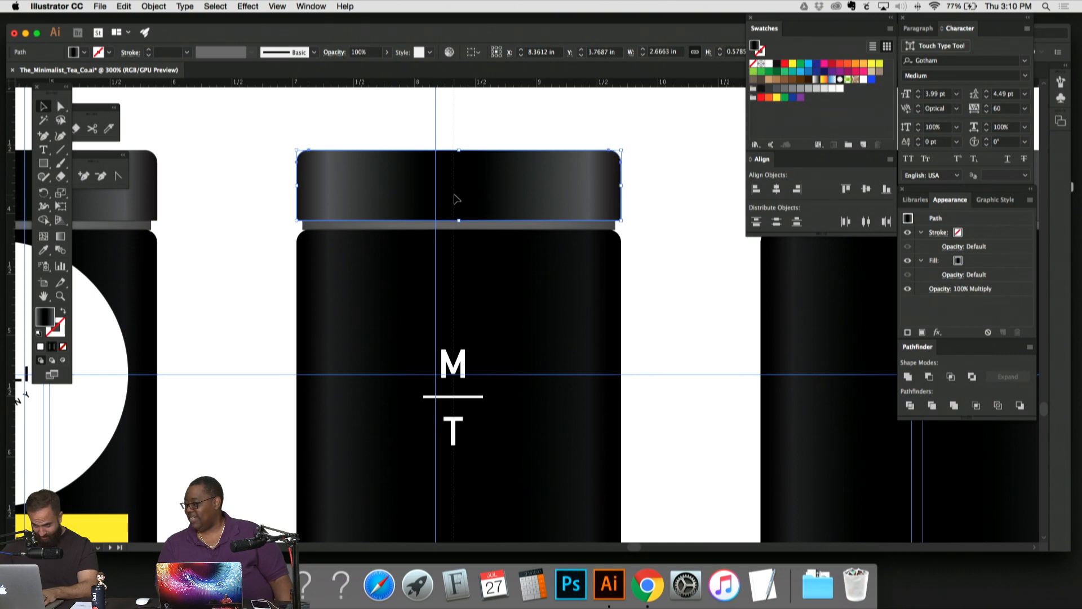
pyautogui.scroll(-2, 555, 231)
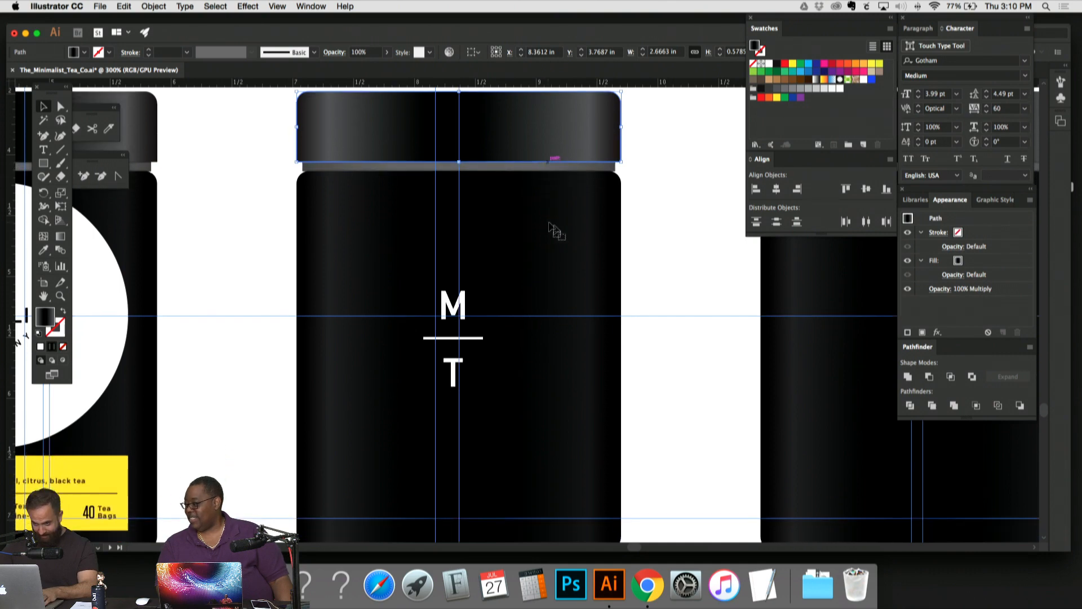
pyautogui.press('super+minus')
pyautogui.scroll(-3, 634, 285)
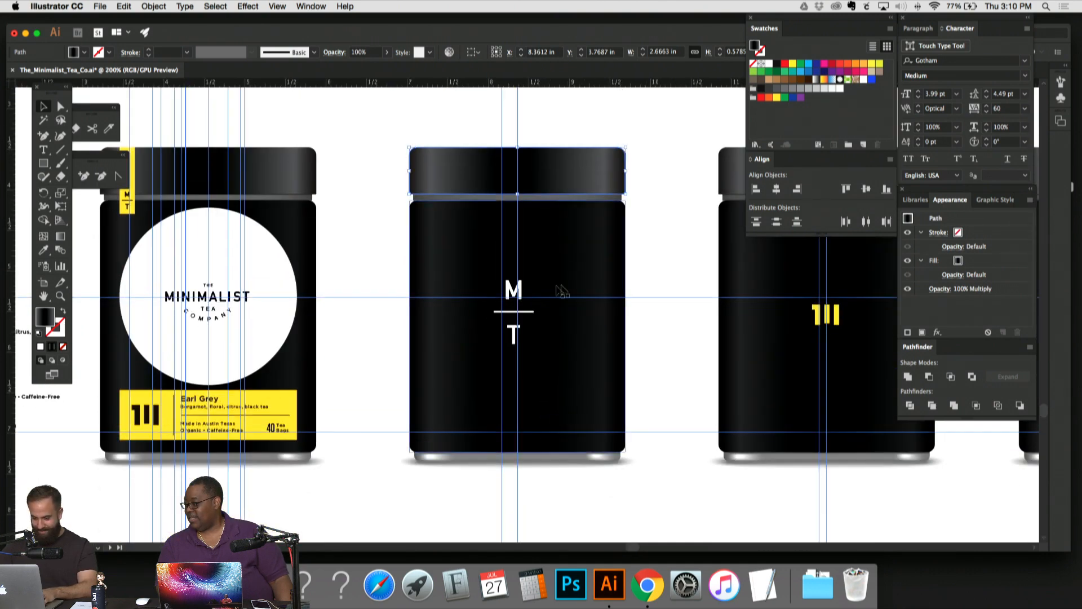
pyautogui.click(646, 499)
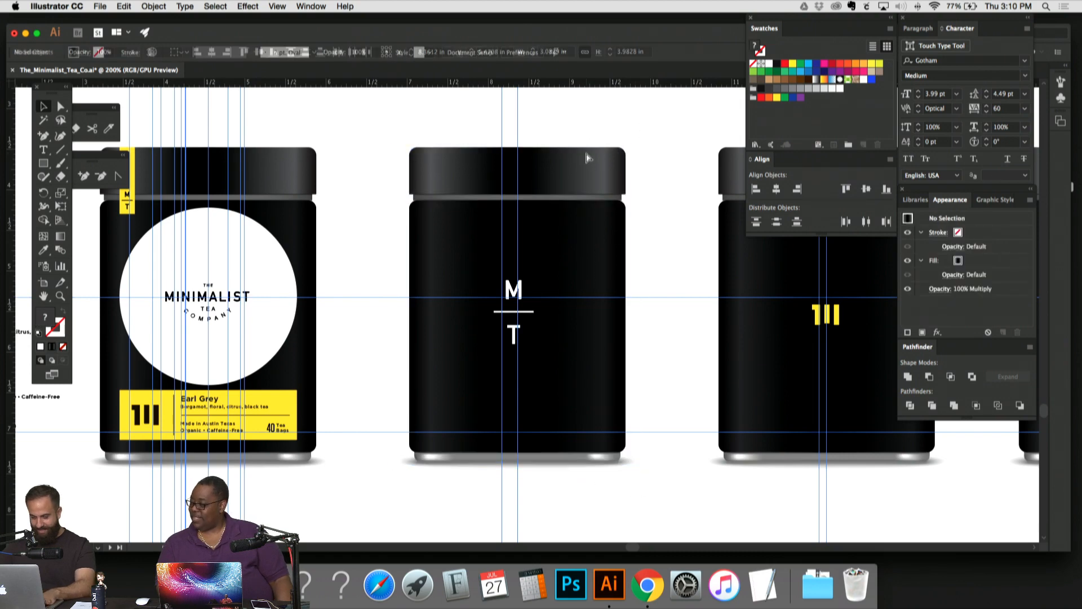
# Step: Nudge the white M/T monogram right to center it on the second tin's vertical guide
pyautogui.press('super+equal')
pyautogui.moveTo(577, 284); pyautogui.dragTo(551, 298)
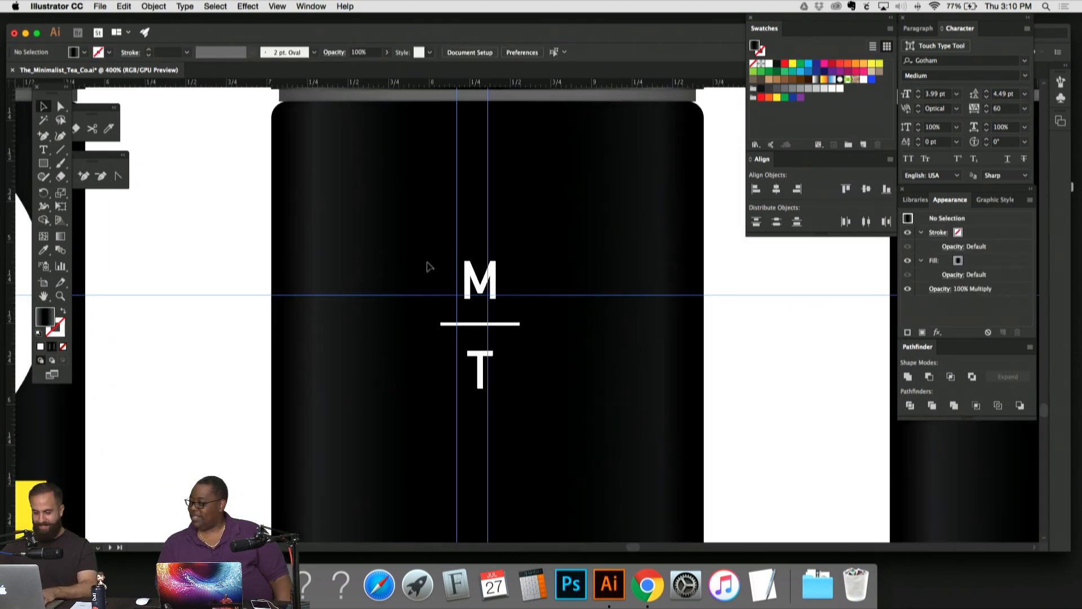
pyautogui.moveTo(427, 262); pyautogui.dragTo(549, 416)
pyautogui.press('Right')
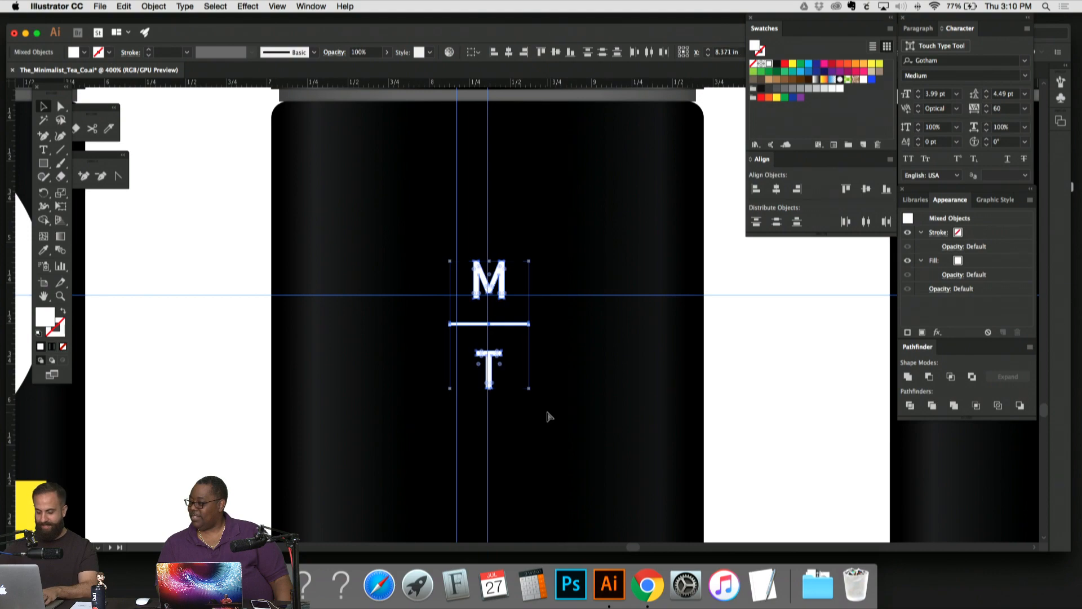
# Step: Scale the white M/T monogram down slightly on the second tin, and hide the guides
pyautogui.moveTo(416, 137); pyautogui.dragTo(770, 337)
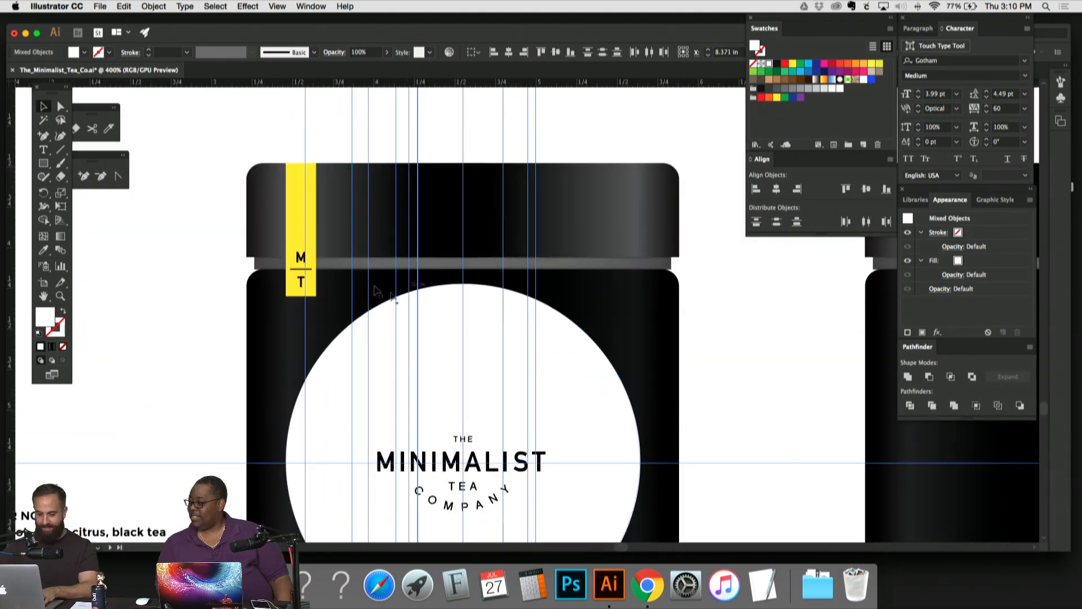
pyautogui.moveTo(590, 225); pyautogui.dragTo(526, 218)
pyautogui.moveTo(659, 212); pyautogui.dragTo(454, 182)
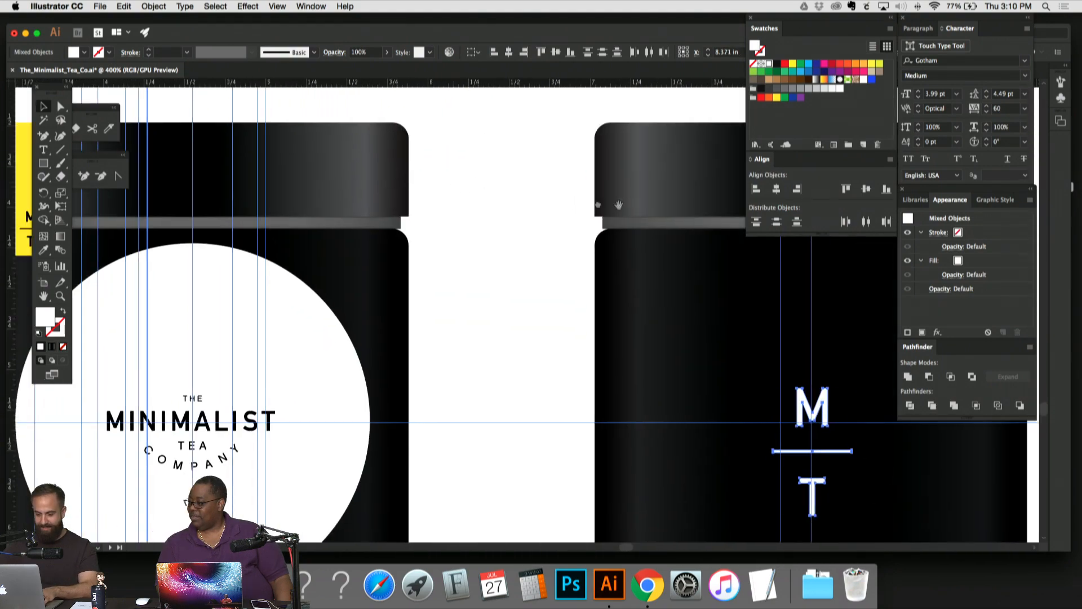
pyautogui.moveTo(610, 207); pyautogui.dragTo(390, 182)
pyautogui.press('super+=')
pyautogui.press('super+=')
pyautogui.moveTo(621, 293); pyautogui.dragTo(588, 304)
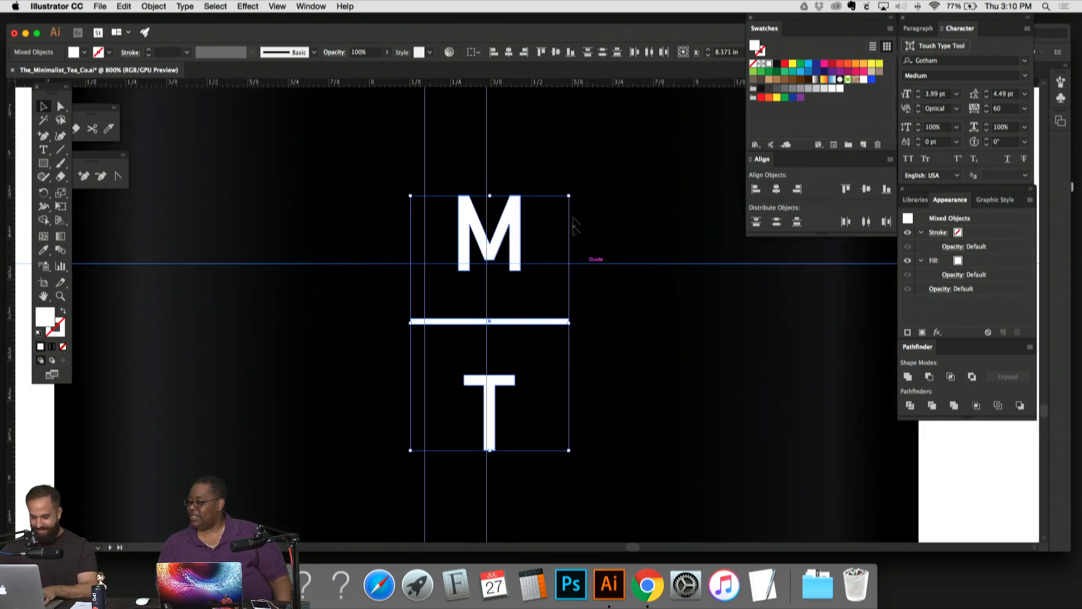
pyautogui.moveTo(568, 195); pyautogui.dragTo(561, 208)
pyautogui.click(609, 212)
pyautogui.press('super+;')
pyautogui.press('super+-')
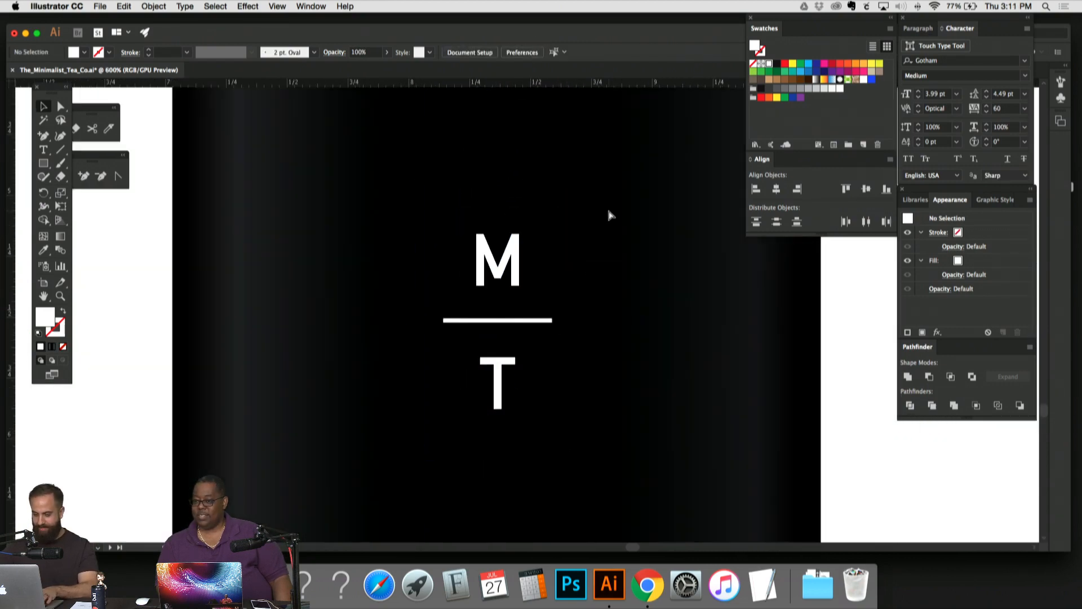
# Step: Nudge the white M/T monogram down on the second tin and deselect it
pyautogui.press('super+minus')
pyautogui.press('super+minus')
pyautogui.press('super+minus')
pyautogui.press('super+equal')
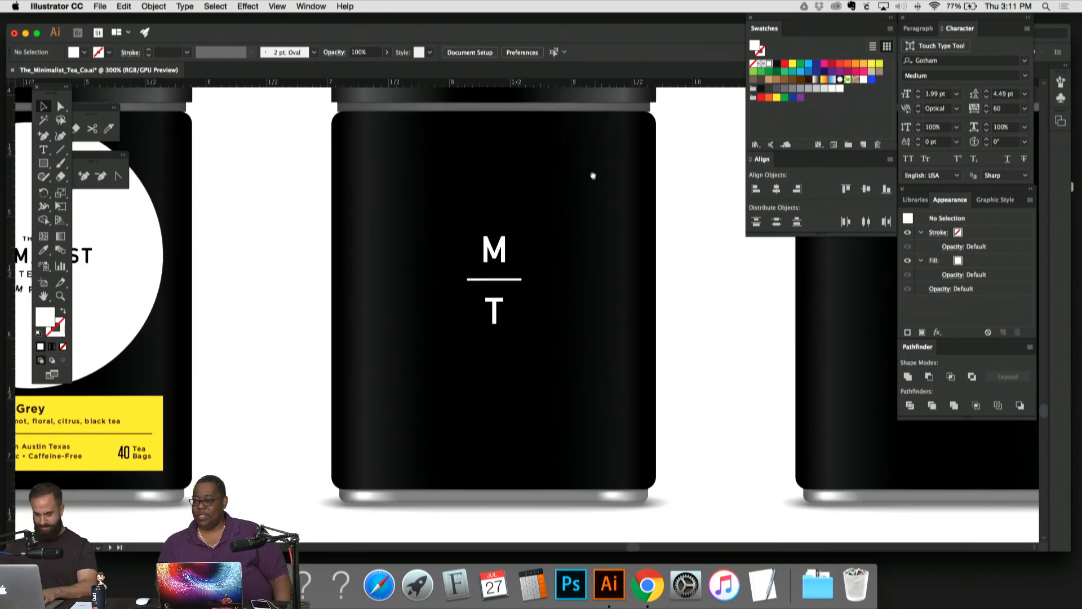
pyautogui.click(482, 255)
pyautogui.press('Down')
pyautogui.press('Down')
pyautogui.press('Down')
pyautogui.press('Down')
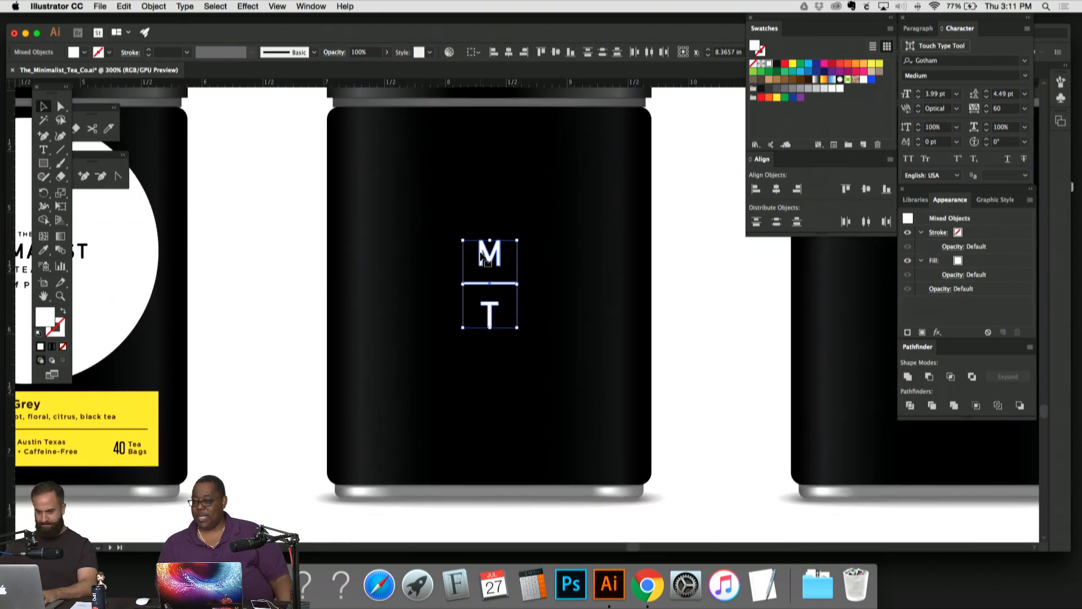
pyautogui.click(520, 214)
pyautogui.press('super+minus')
pyautogui.press('super+minus')
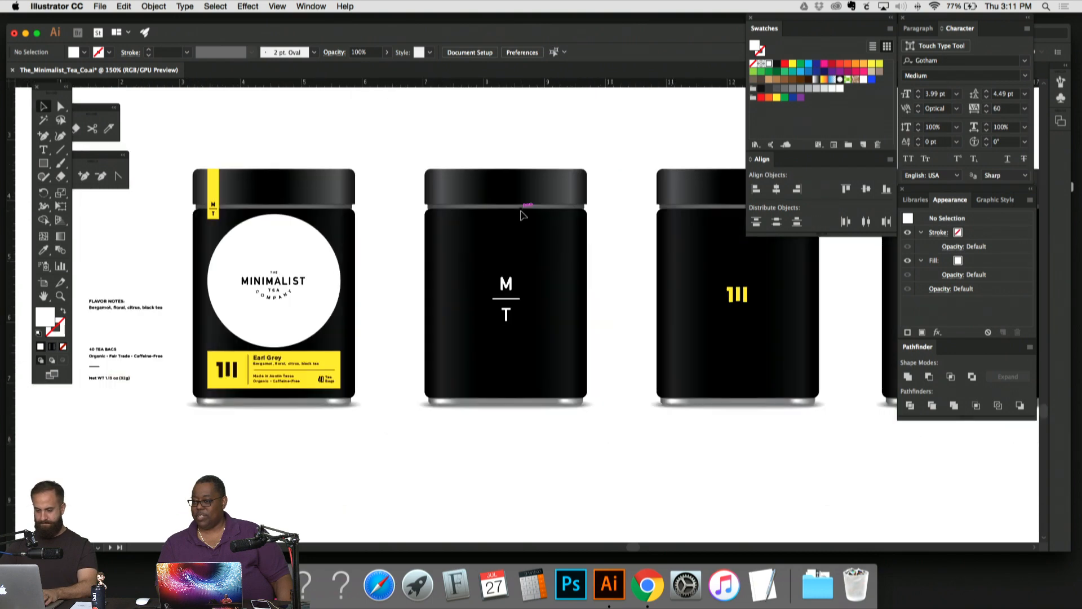
# Step: Lower the M/T monogram a little further so its dividing line sits near the vertical middle of the second tin's body
pyautogui.press('super+equal')
pyautogui.press('super+equal')
pyautogui.moveTo(521, 212); pyautogui.dragTo(408, 343)
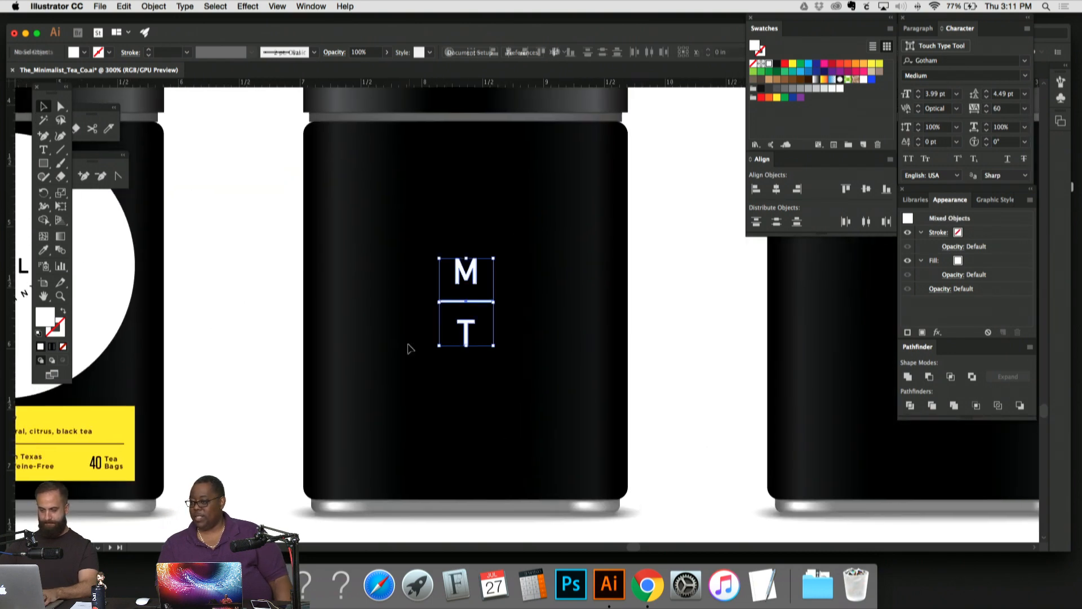
pyautogui.press('Down')
pyautogui.press('Down')
pyautogui.press('Down')
pyautogui.click(501, 253)
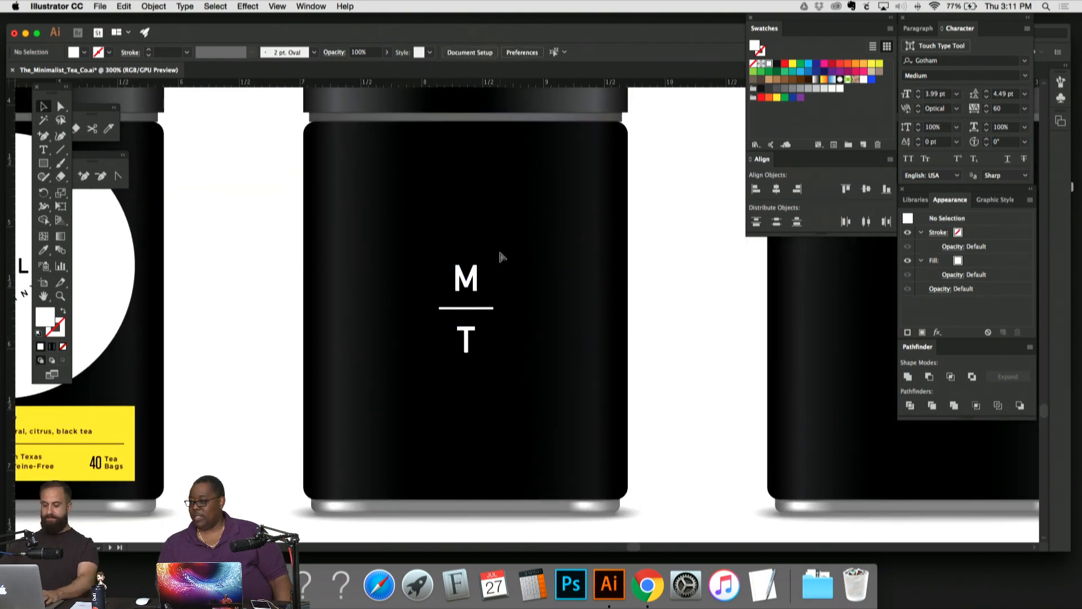
pyautogui.press('super+minus')
pyautogui.moveTo(559, 265); pyautogui.dragTo(537, 280)
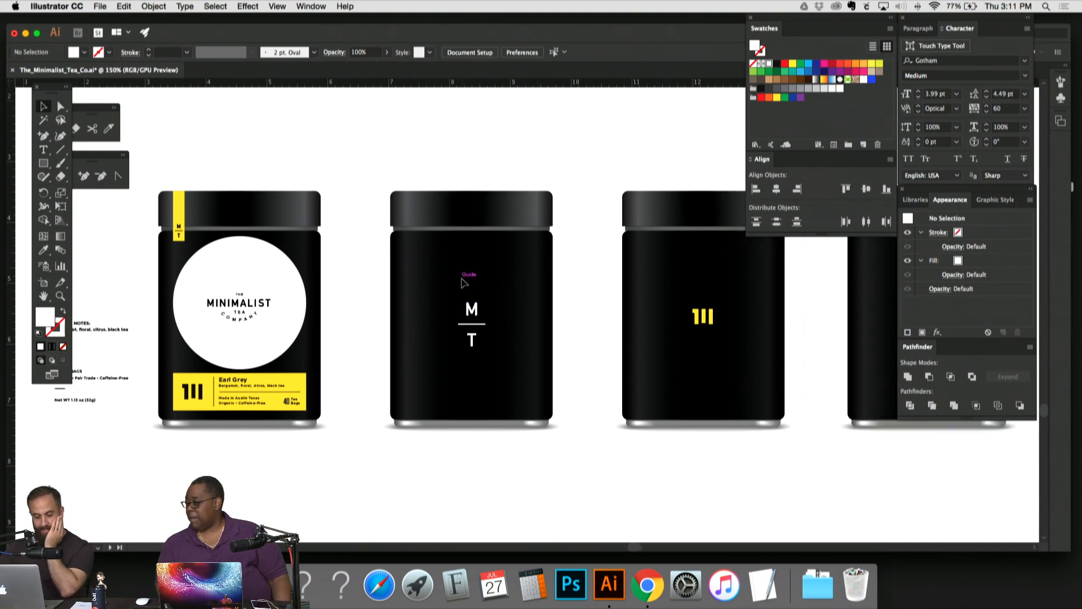
# Step: Examine the yellow Earl Grey label on the front of the first tin up close
pyautogui.hscroll(-5, 327, 341)
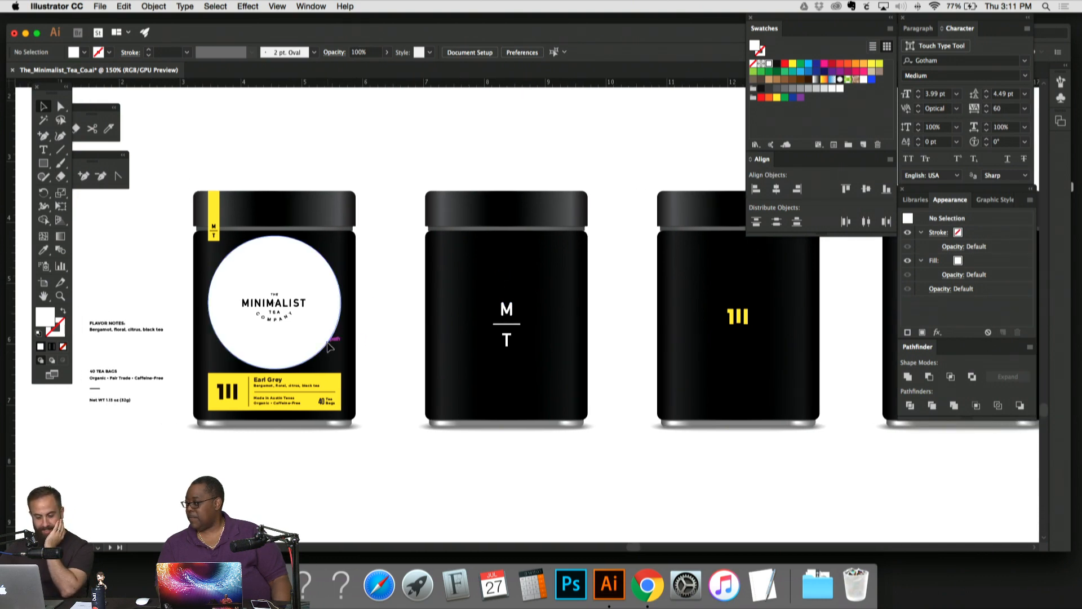
pyautogui.press('super+equal')
pyautogui.press('super+equal')
pyautogui.press('super+equal')
pyautogui.hscroll(-8, 327, 346)
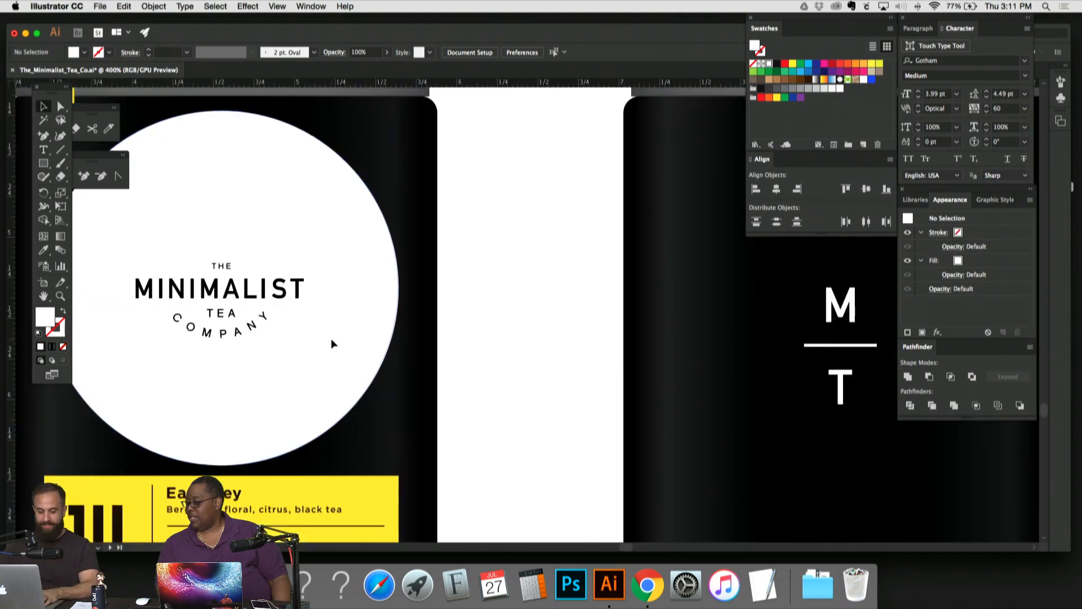
pyautogui.scroll(-4, 332, 341)
pyautogui.press('super+equal')
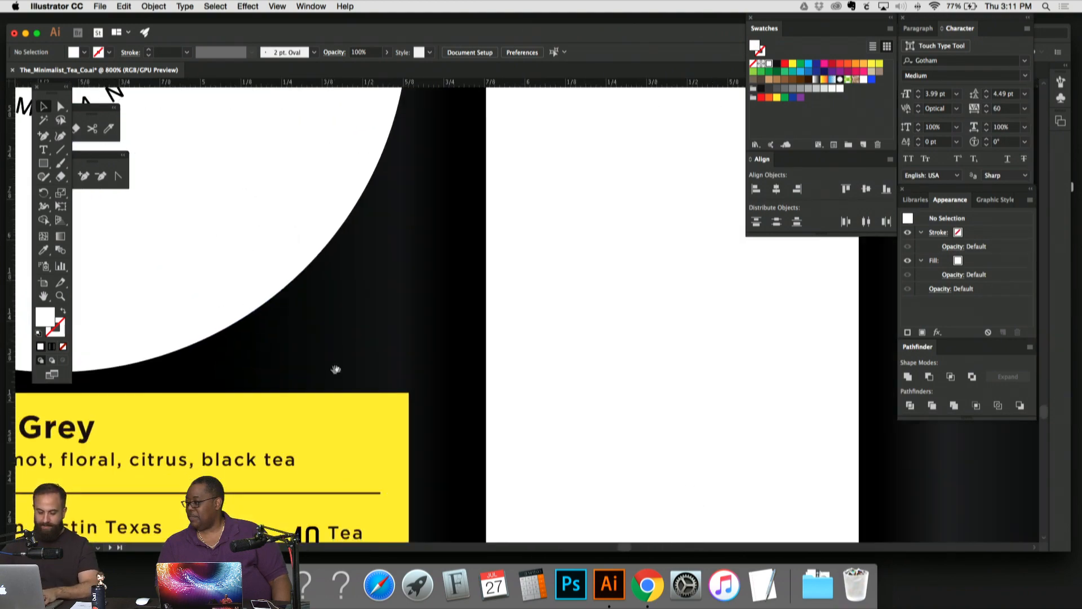
pyautogui.hscroll(-5, 335, 366)
pyautogui.scroll(-3, 335, 366)
pyautogui.hscroll(3, 423, 281)
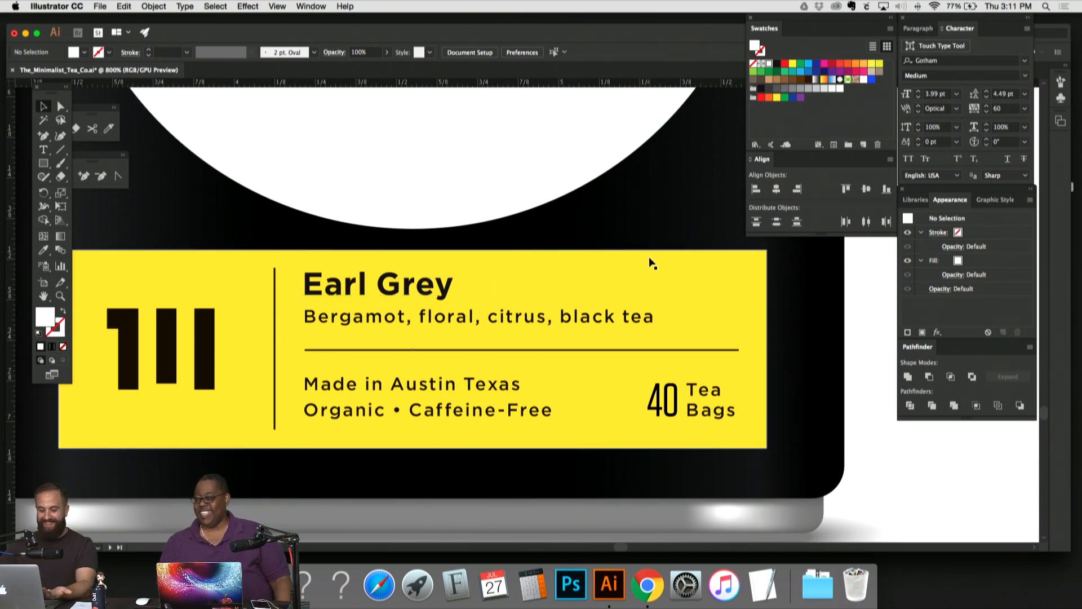
pyautogui.hscroll(-3, 651, 263)
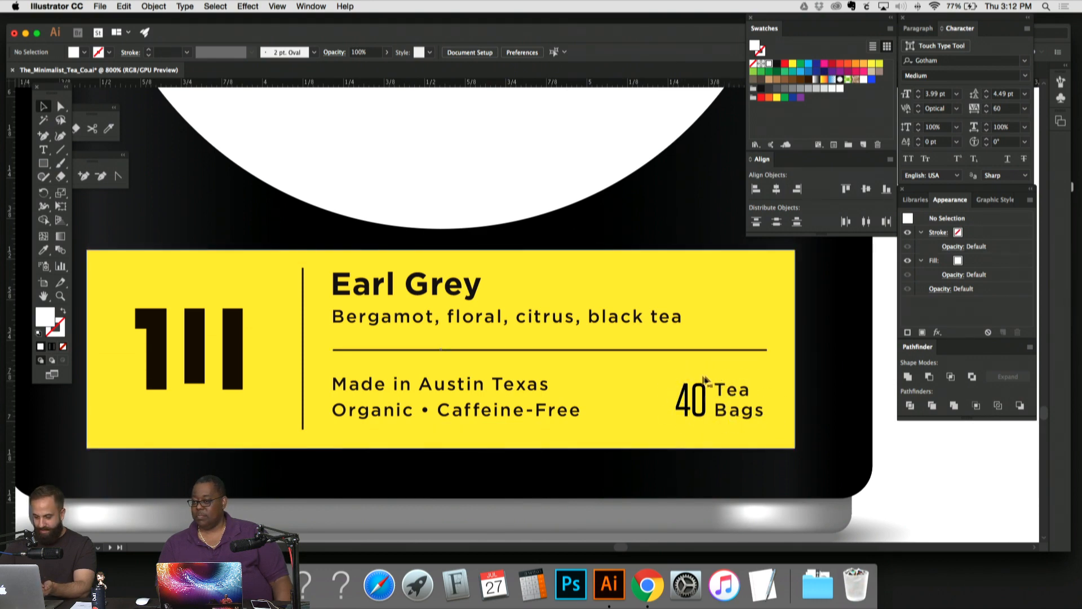
pyautogui.click(739, 368)
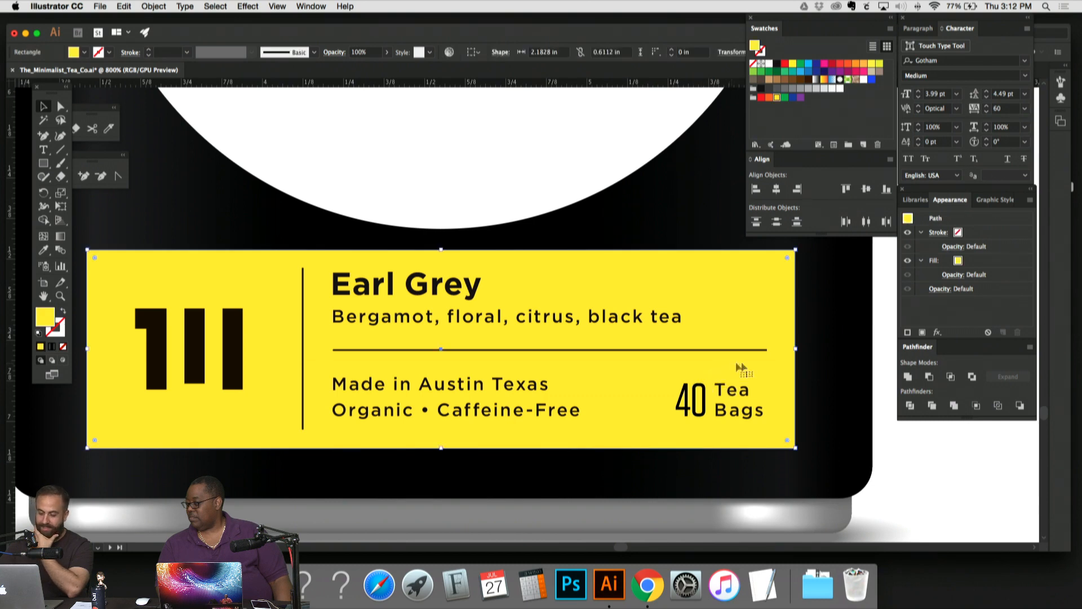
pyautogui.click(820, 352)
pyautogui.press('super+minus')
pyautogui.press('super+minus')
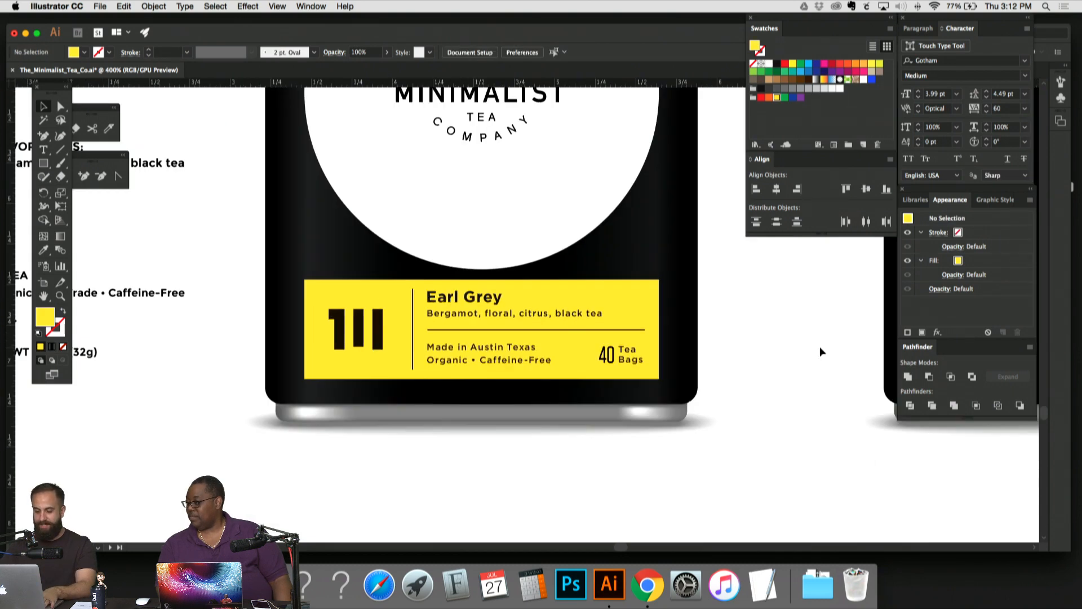
# Step: Move the loose black flavor notes, tea bag and net weight text block farther left and down, away from the first tin
pyautogui.moveTo(647, 252); pyautogui.dragTo(552, 336)
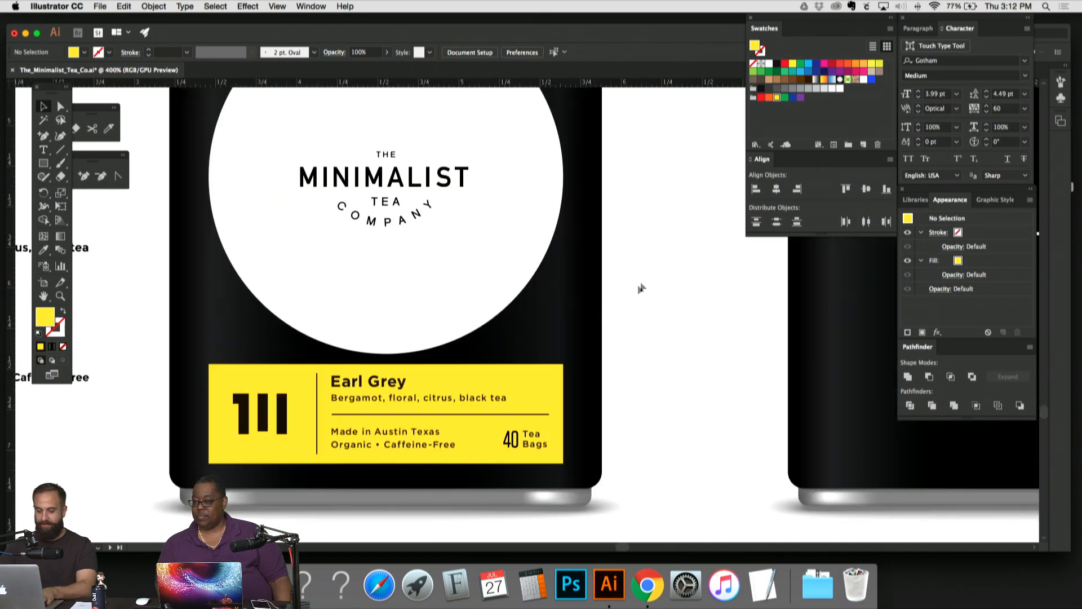
pyautogui.press('super+minus')
pyautogui.moveTo(595, 227); pyautogui.dragTo(526, 238)
pyautogui.click(164, 341)
pyautogui.moveTo(124, 435); pyautogui.dragTo(135, 449)
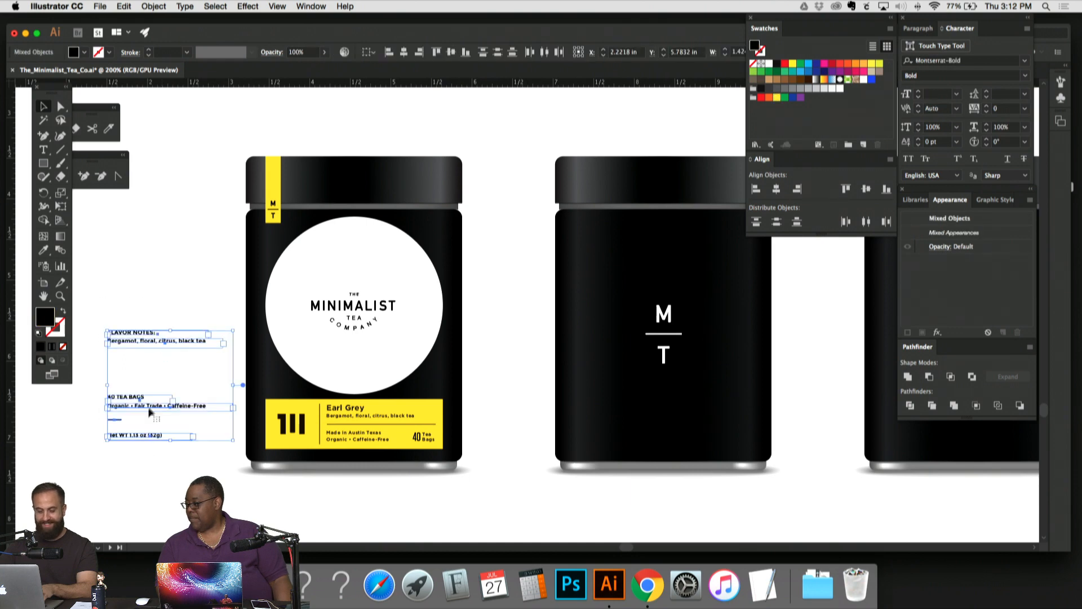
pyautogui.moveTo(150, 407); pyautogui.dragTo(120, 439)
pyautogui.click(150, 317)
pyautogui.hscroll(-3, 149, 317)
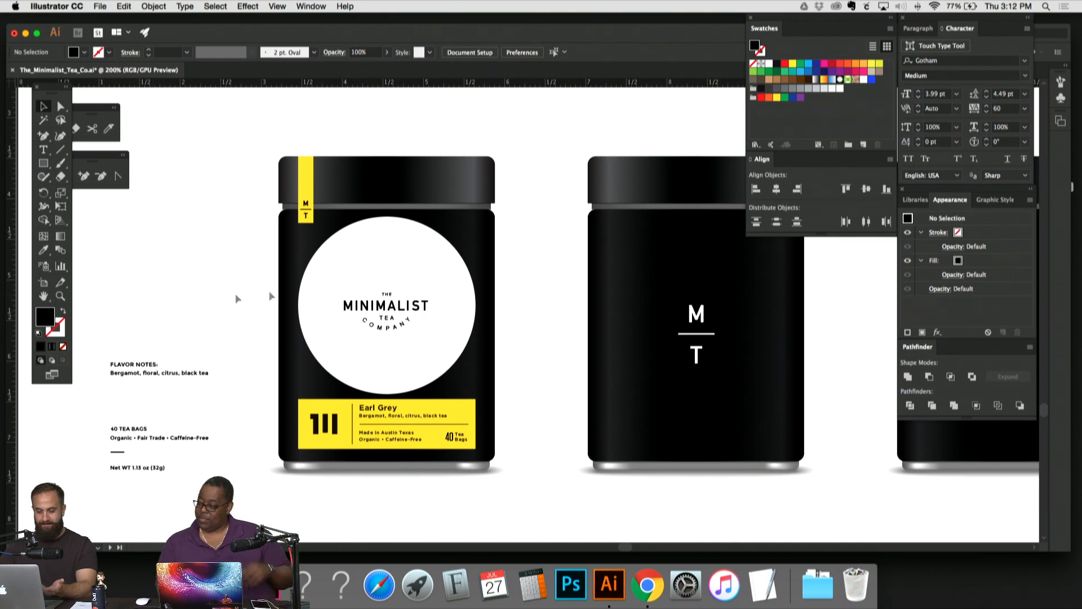
# Step: Add an area text frame about 0.5 by 0.18 in reading "AUSTIN" on the second tin, up and left of the M/T monogram
pyautogui.hscroll(4, 531, 261)
pyautogui.scroll(-2, 531, 261)
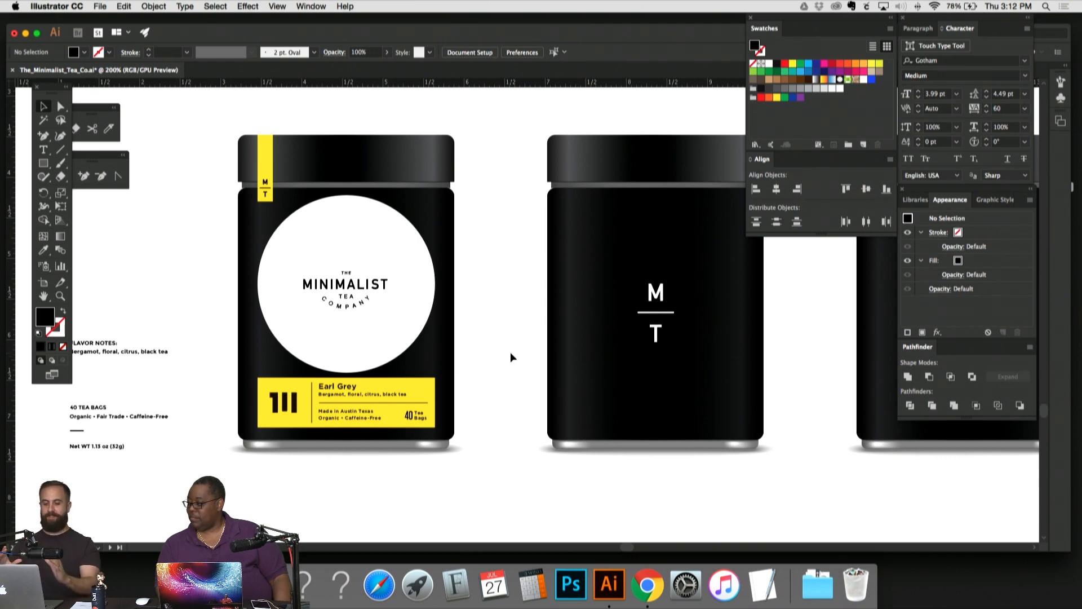
pyautogui.moveTo(506, 256); pyautogui.dragTo(433, 265)
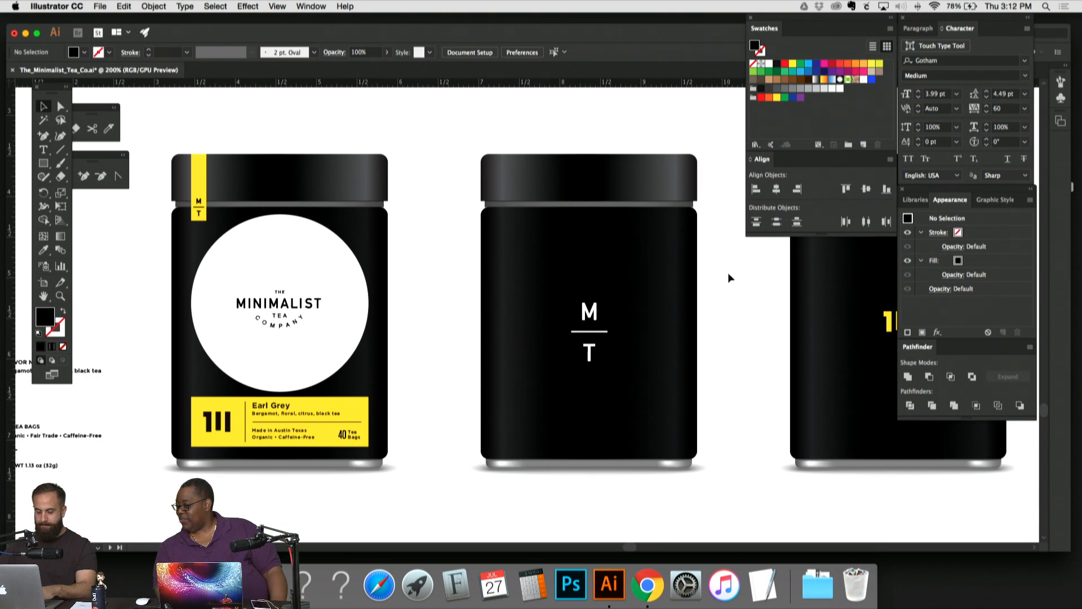
pyautogui.moveTo(728, 272); pyautogui.dragTo(704, 271)
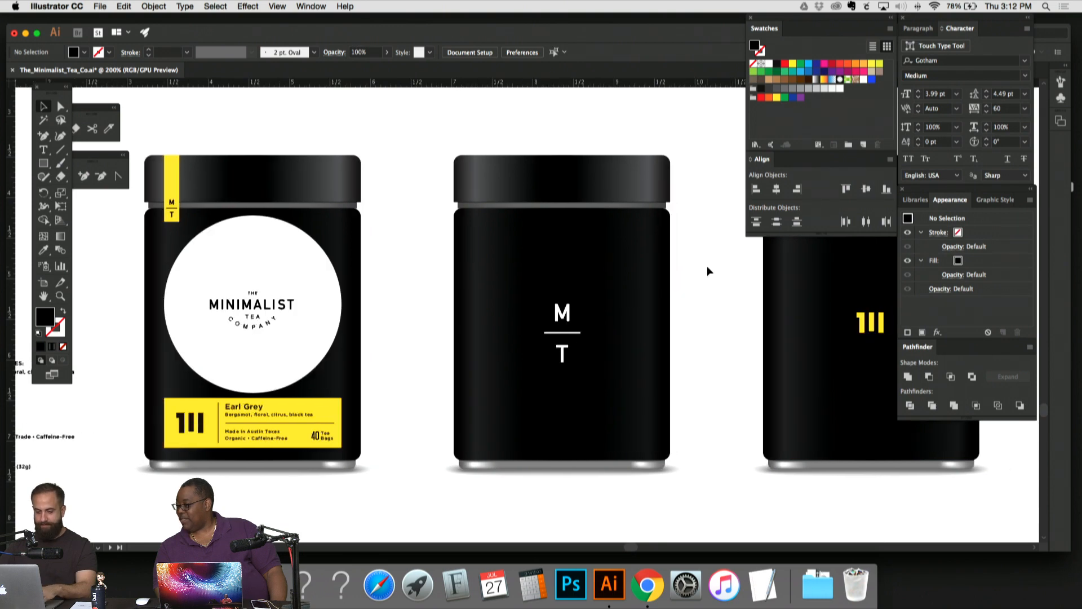
pyautogui.moveTo(701, 262); pyautogui.dragTo(658, 258)
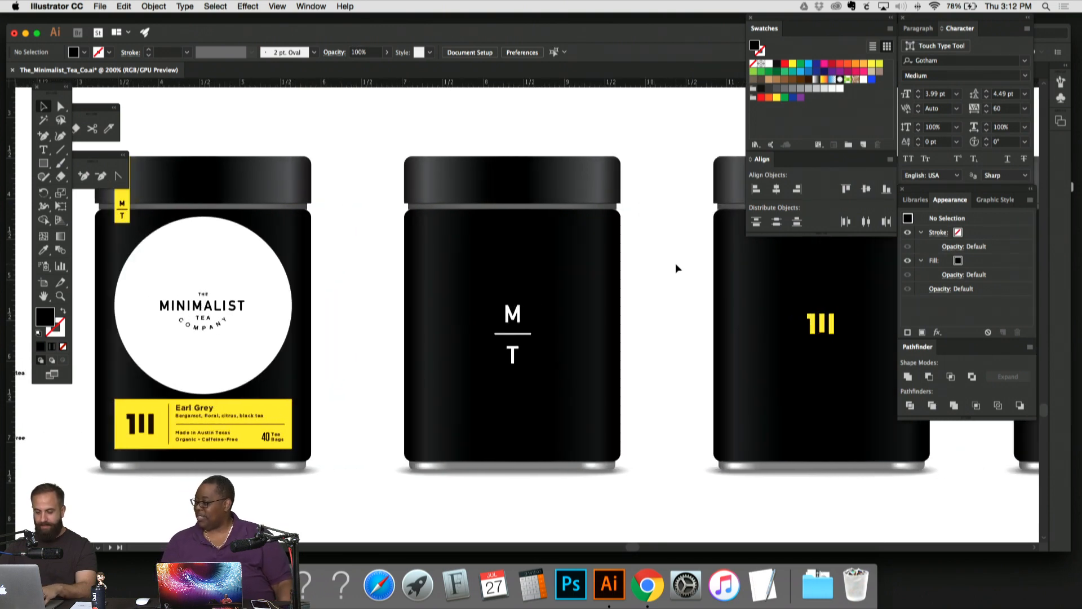
pyautogui.press('super+equal')
pyautogui.press('super+equal')
pyautogui.moveTo(767, 373); pyautogui.dragTo(693, 258)
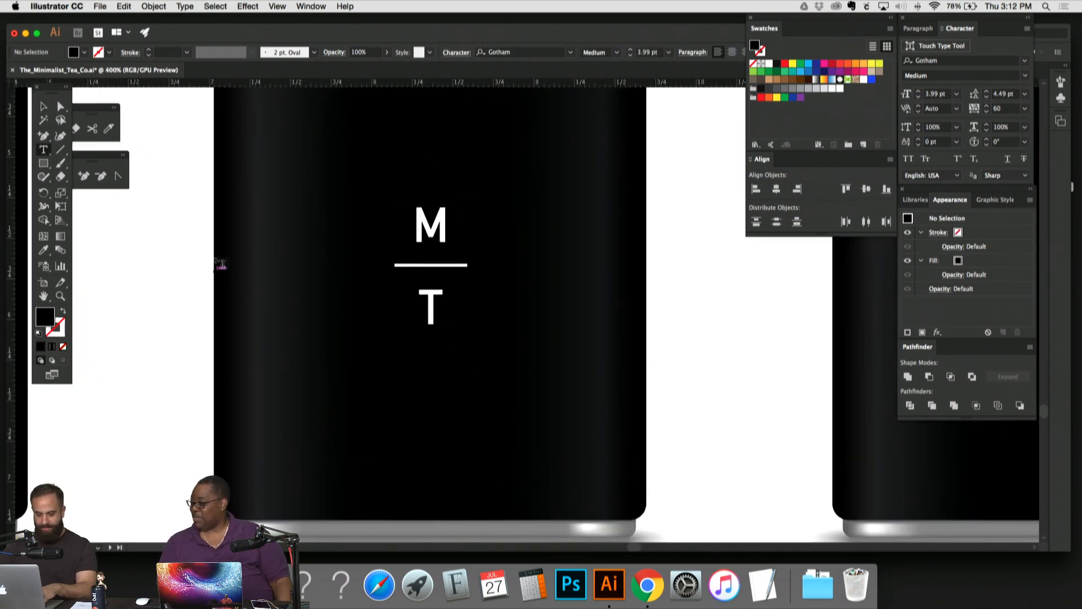
pyautogui.moveTo(167, 165); pyautogui.dragTo(301, 298)
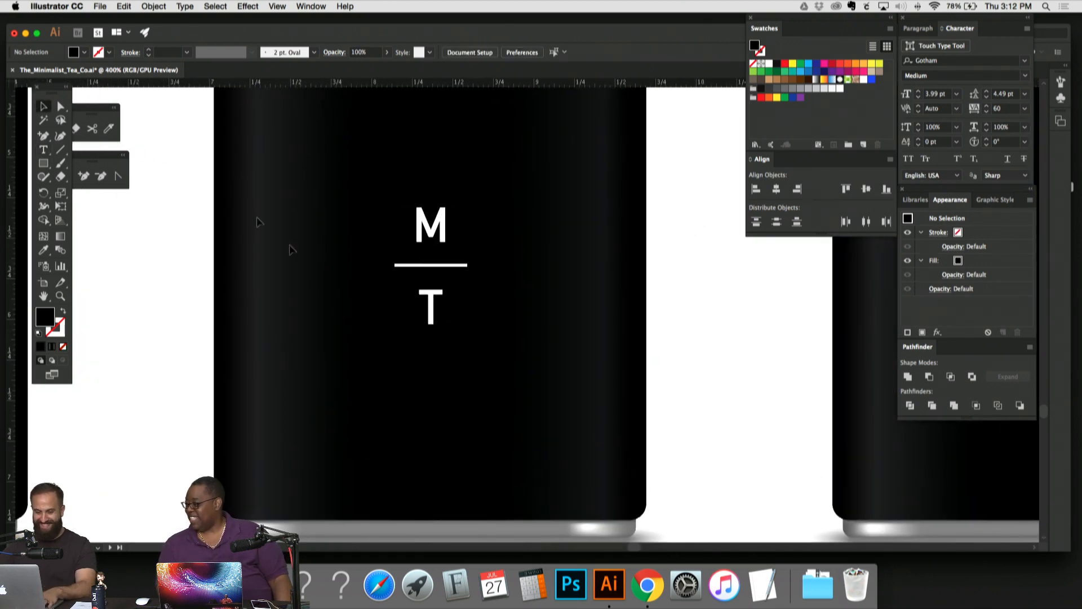
pyautogui.click(44, 150)
pyautogui.moveTo(248, 139); pyautogui.dragTo(332, 169)
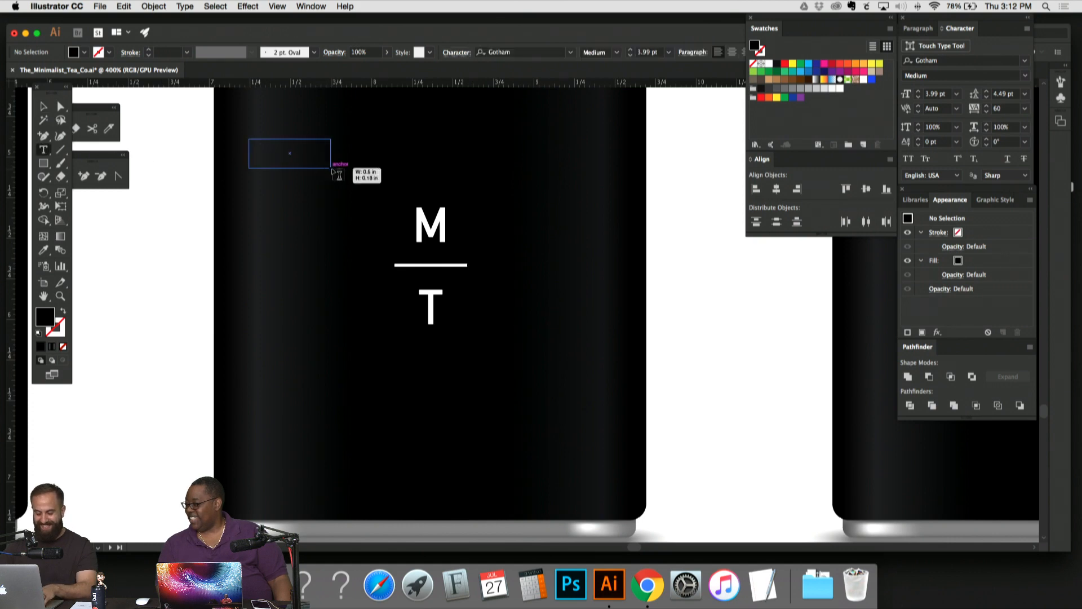
pyautogui.write('AUSTIN')
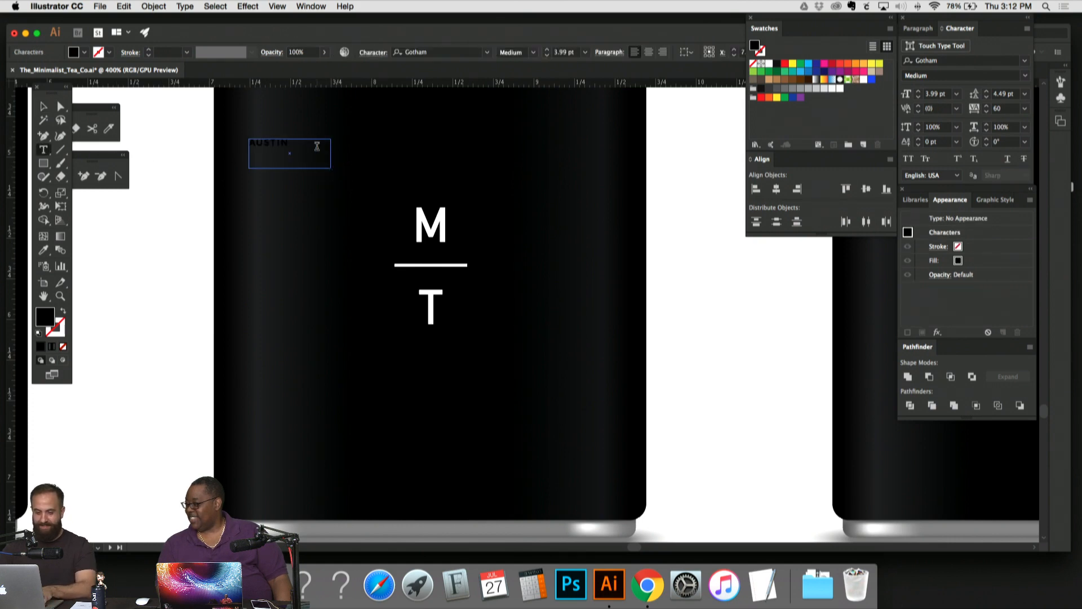
pyautogui.press('super+a')
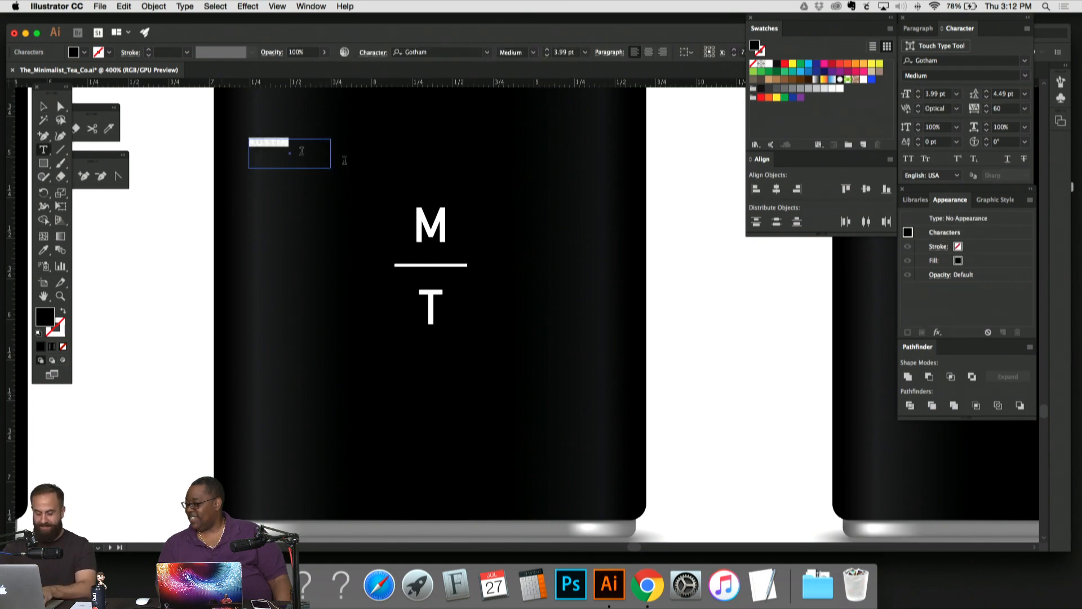
# Step: Move the AUSTIN text frame down beside the M of the monogram and fill the text white
pyautogui.click(46, 111)
pyautogui.click(212, 337)
pyautogui.moveTo(284, 146); pyautogui.dragTo(309, 223)
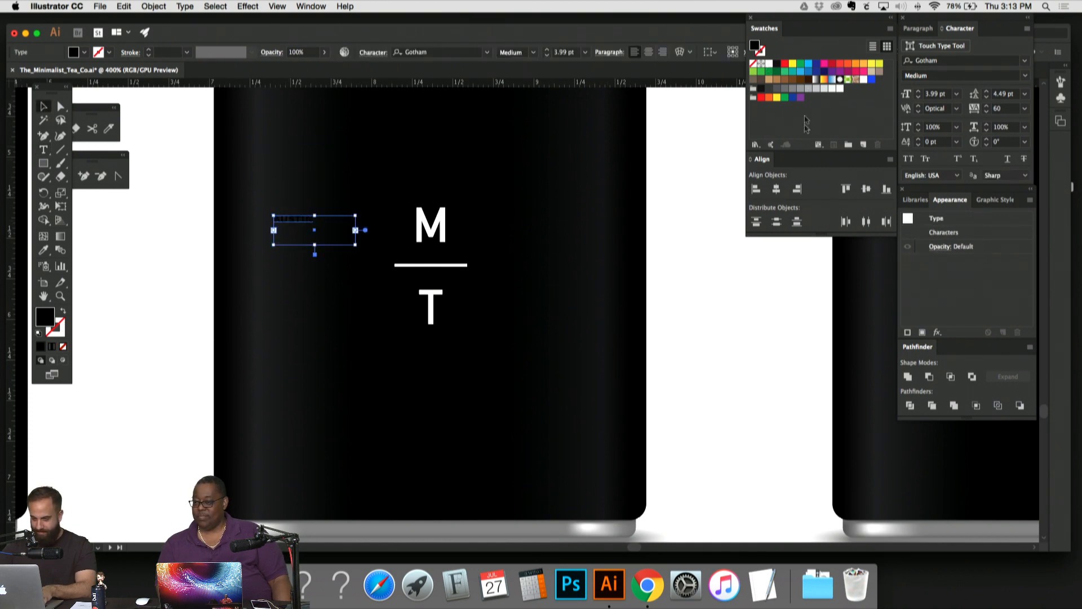
pyautogui.click(770, 64)
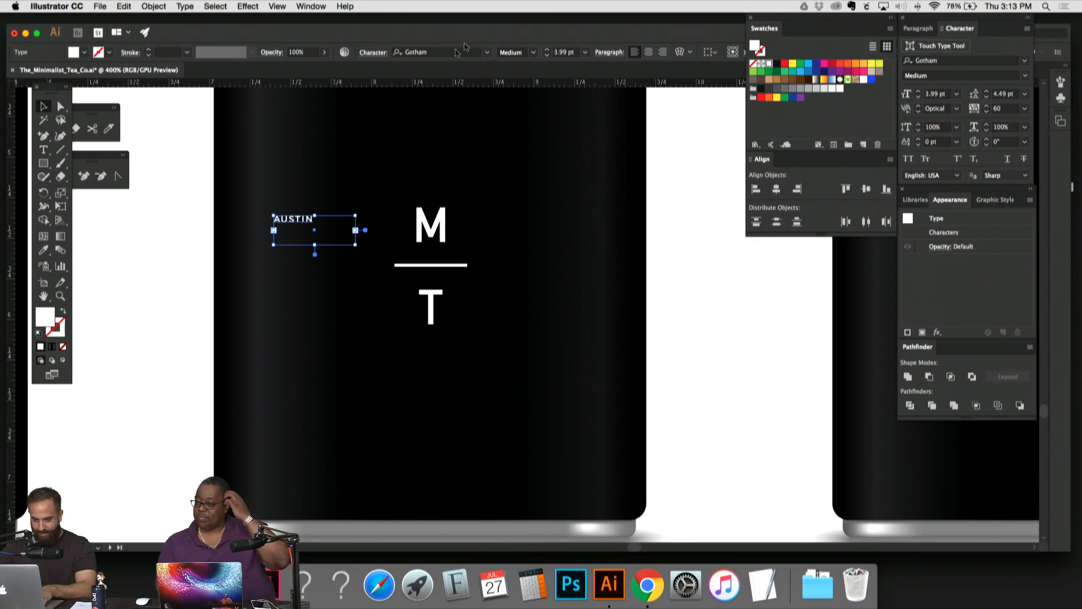
# Step: Change the type orientation of the AUSTIN text to vertical
pyautogui.press('super+equal')
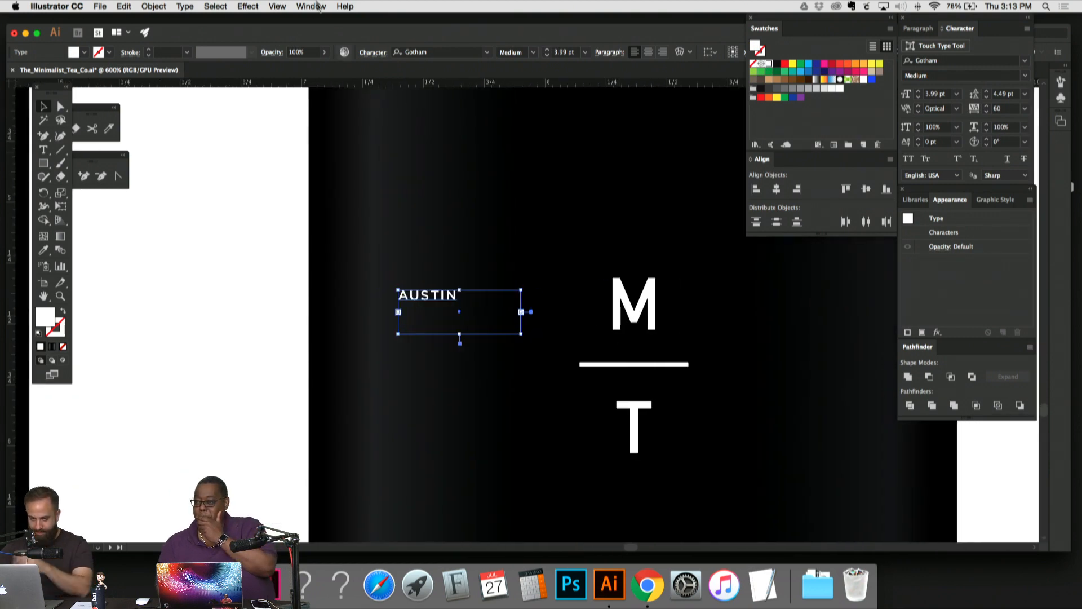
pyautogui.click(186, 6)
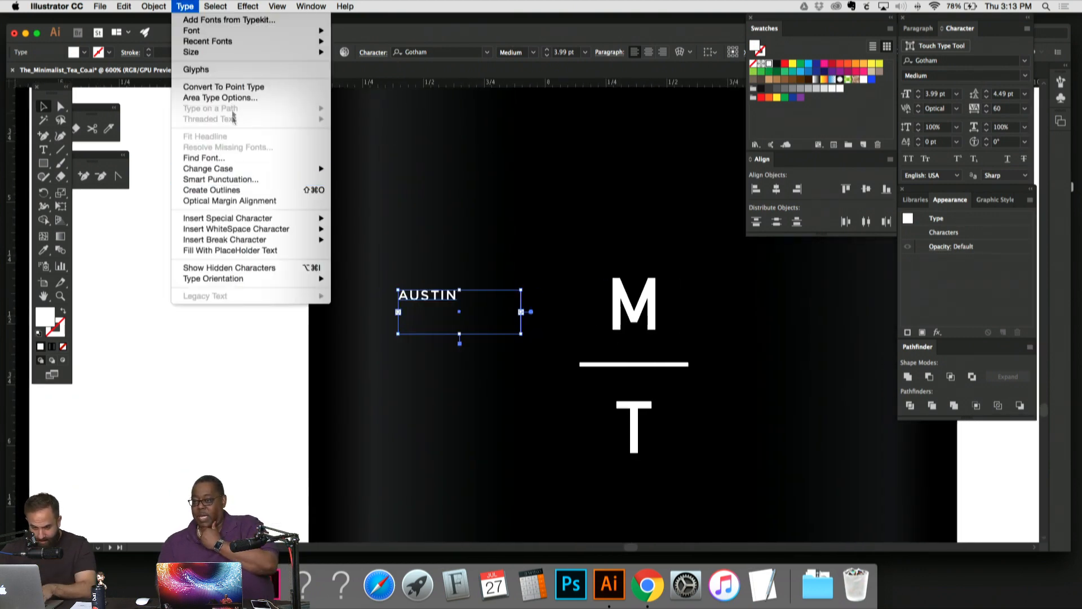
pyautogui.moveTo(267, 220)
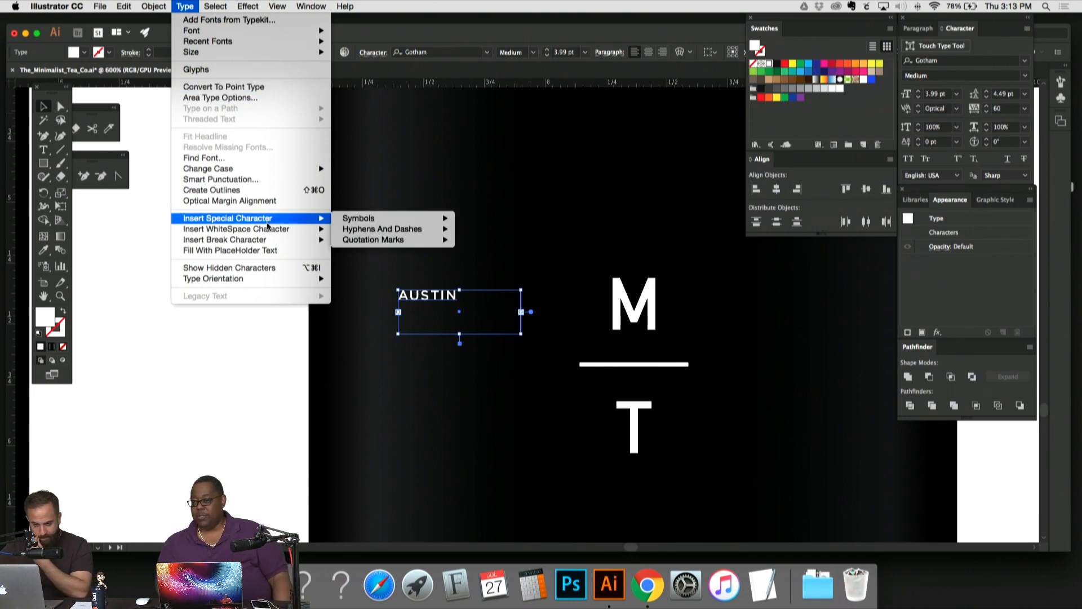
pyautogui.moveTo(304, 278)
pyautogui.click(352, 292)
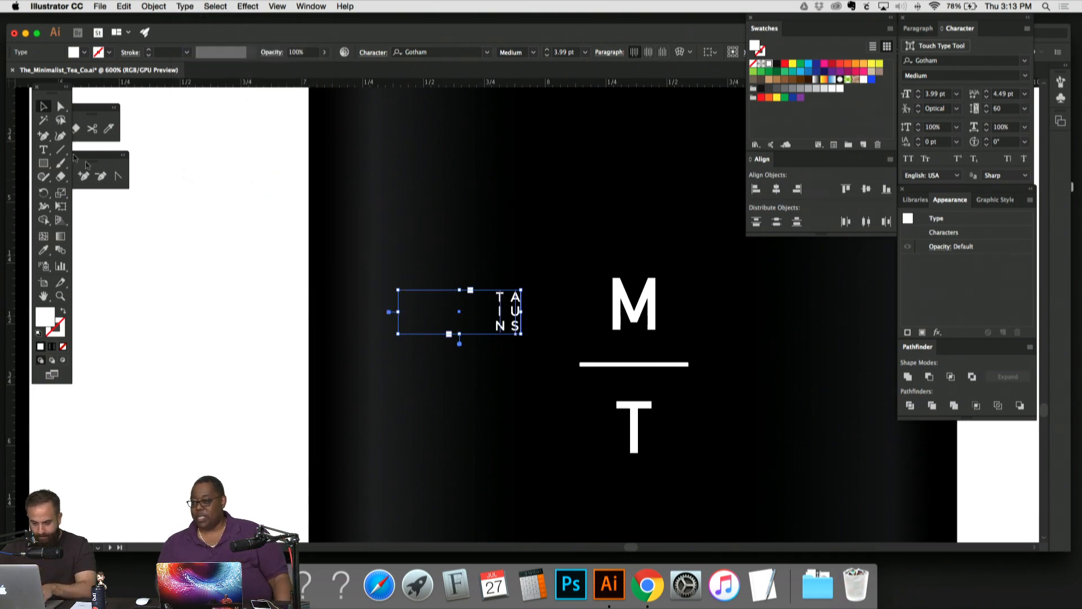
# Step: Reshape the AUSTIN frame into a tall, narrow column left of the monogram, center its text vertically, and deselect it
pyautogui.moveTo(460, 335); pyautogui.dragTo(460, 420)
pyautogui.hscroll(2, 507, 372)
pyautogui.moveTo(339, 359); pyautogui.dragTo(420, 355)
pyautogui.click(648, 52)
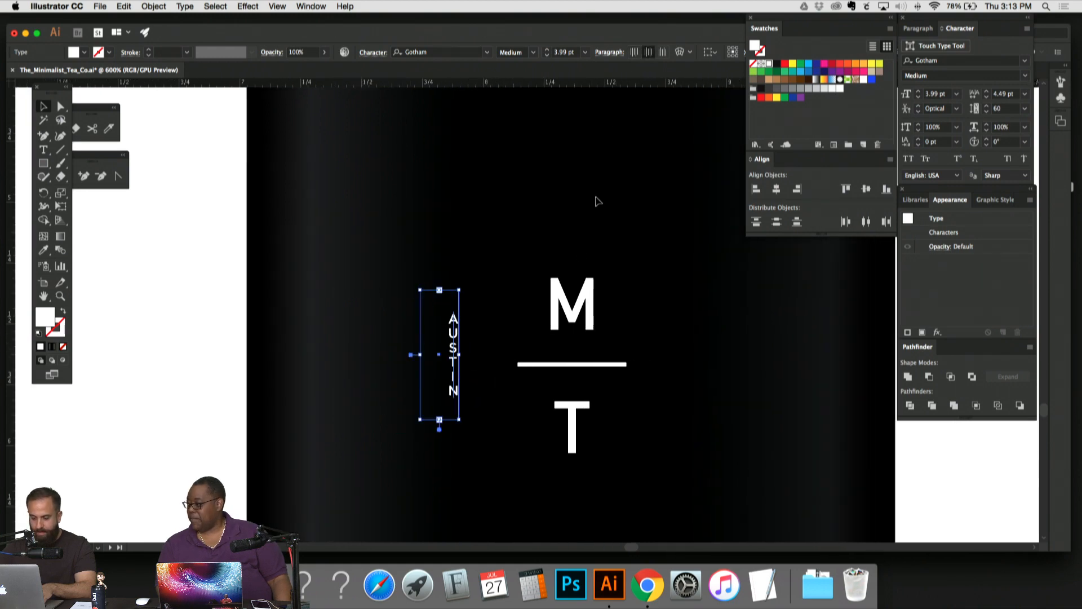
pyautogui.click(539, 248)
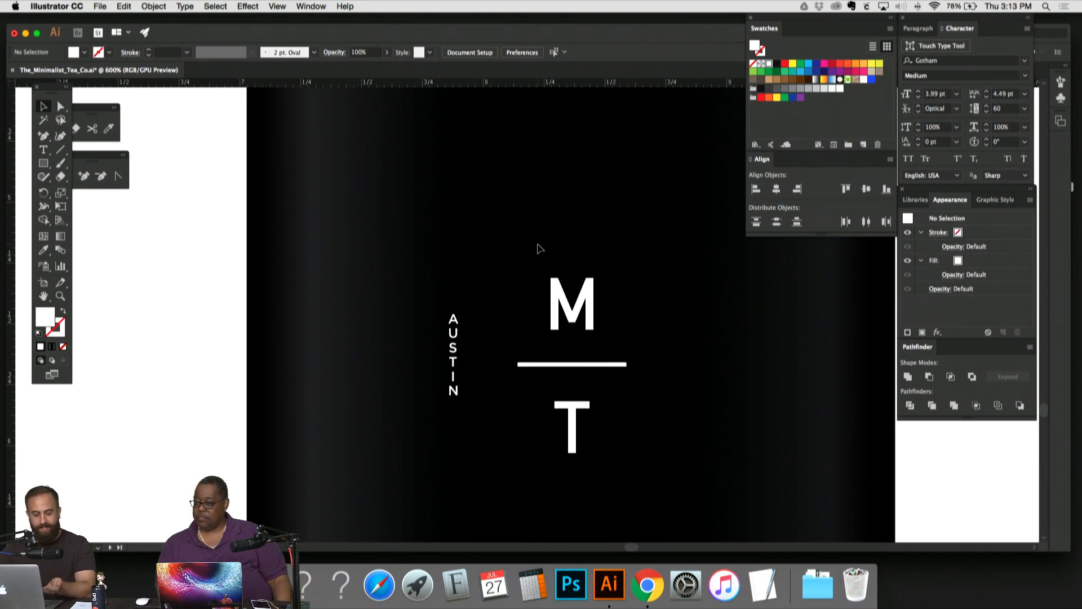
# Step: Increase the tracking of the vertical AUSTIN text to 300
pyautogui.press('super+minus')
pyautogui.press('super+minus')
pyautogui.press('super+minus')
pyautogui.press('super+equal')
pyautogui.press('super+equal')
pyautogui.press('super+equal')
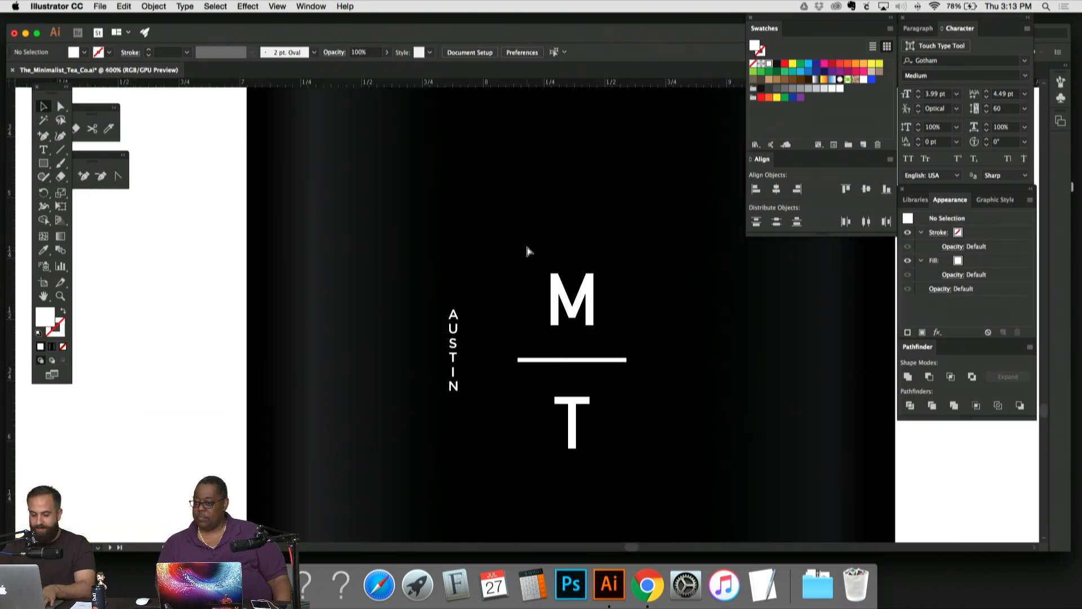
pyautogui.click(455, 341)
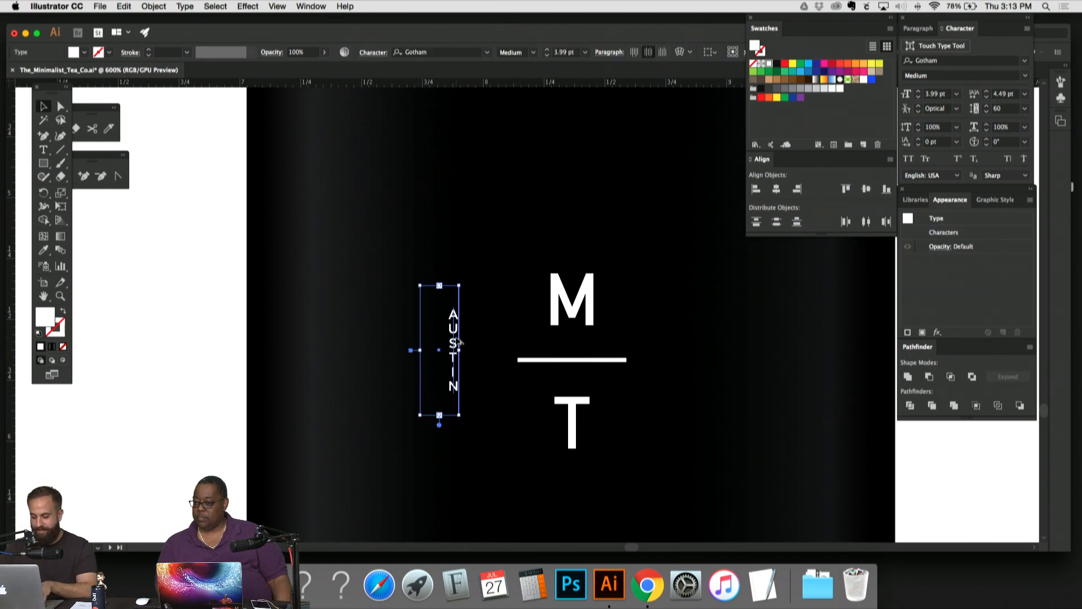
pyautogui.hotkey('alt', 'Down')
pyautogui.hotkey('alt', 'Down')
pyautogui.hotkey('alt', 'Down')
pyautogui.hotkey('alt', 'Down')
pyautogui.hotkey('alt', 'Down')
pyautogui.hotkey('alt', 'Down')
pyautogui.hotkey('alt', 'Down')
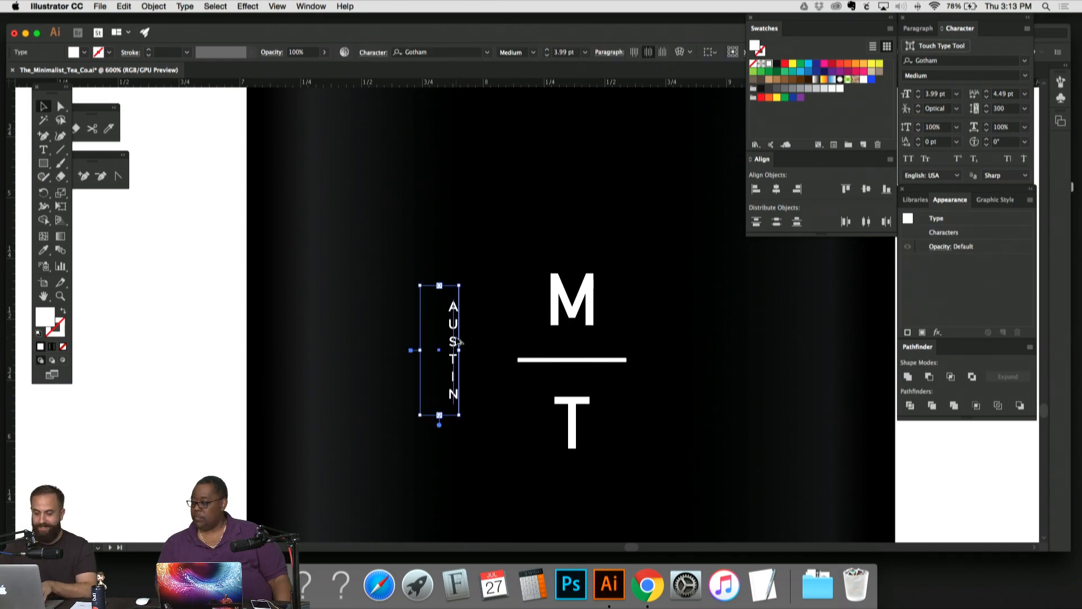
# Step: Align the vertical AUSTIN text to the top of its frame
pyautogui.click(459, 271)
pyautogui.click(458, 307)
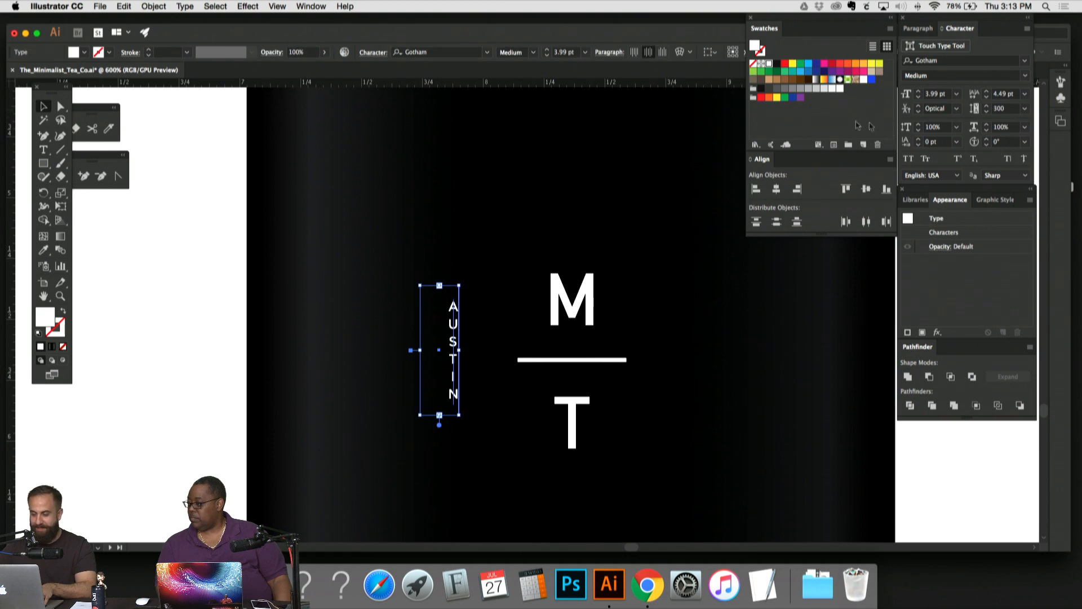
pyautogui.click(547, 148)
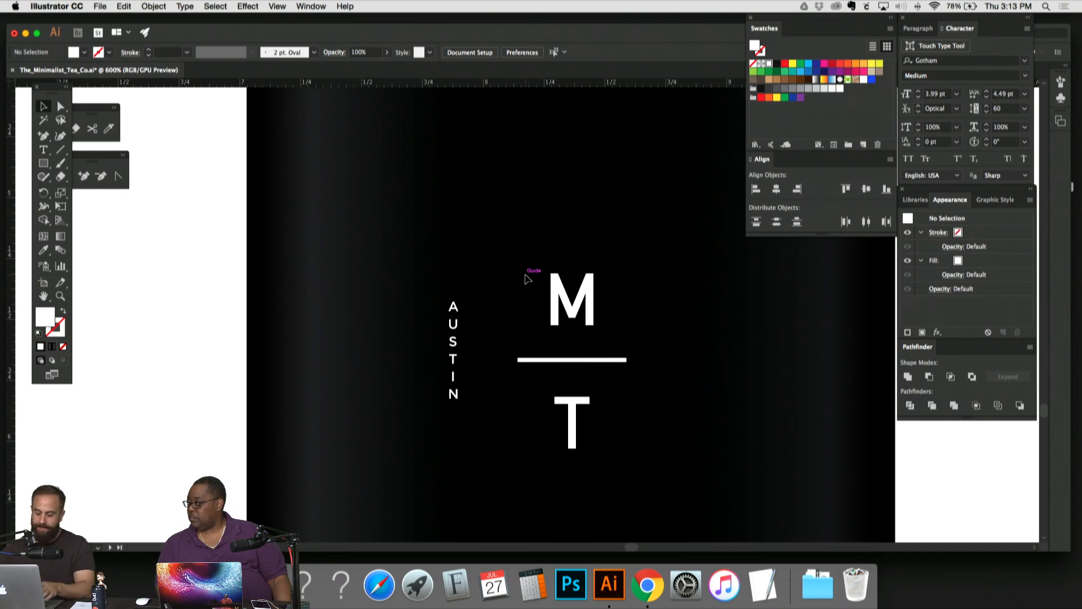
pyautogui.click(454, 349)
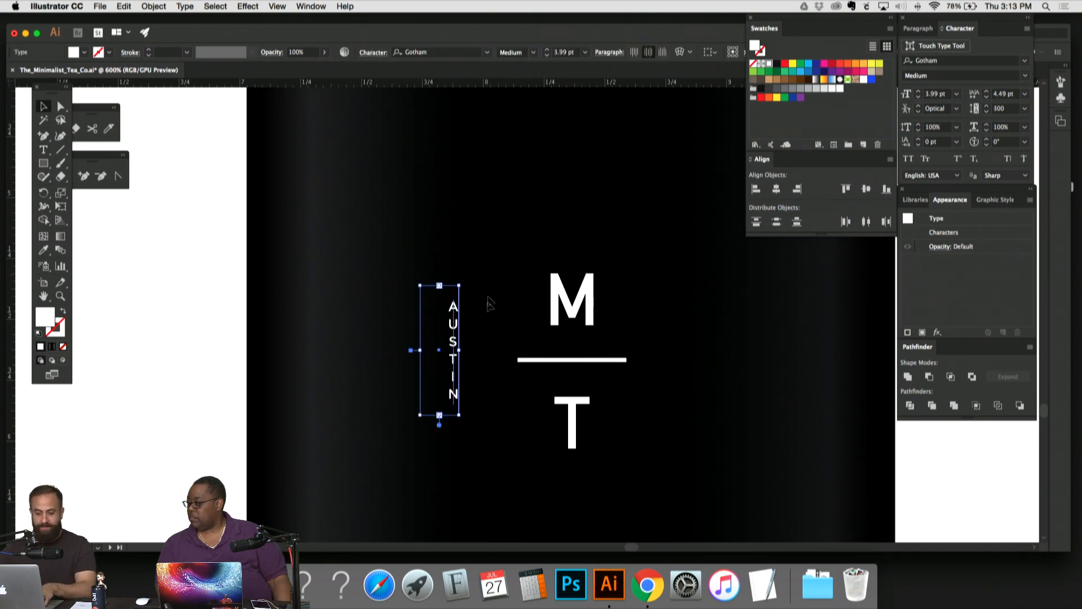
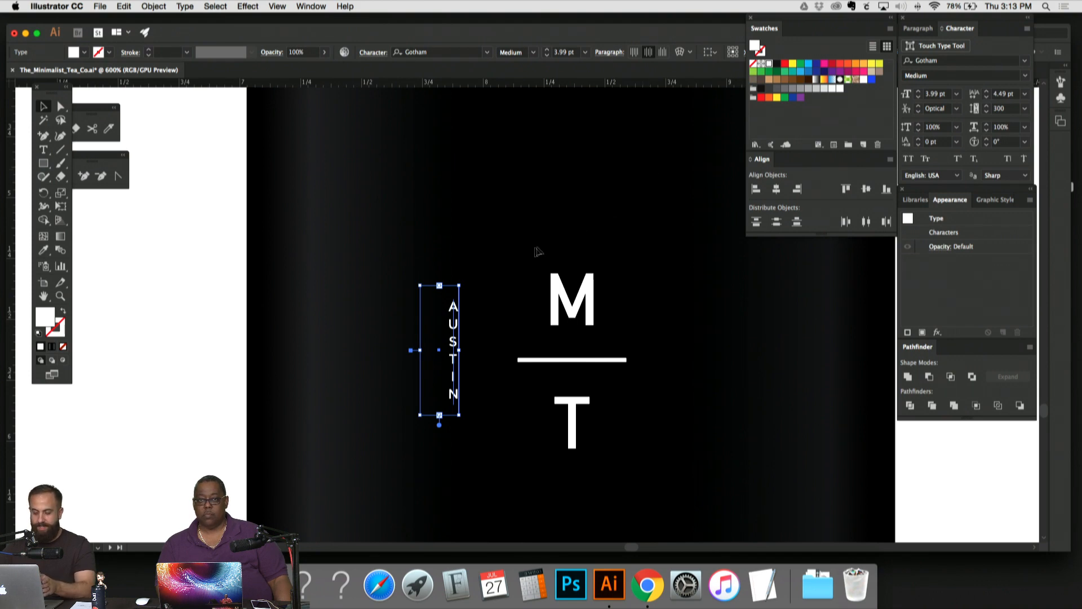
pyautogui.click(634, 52)
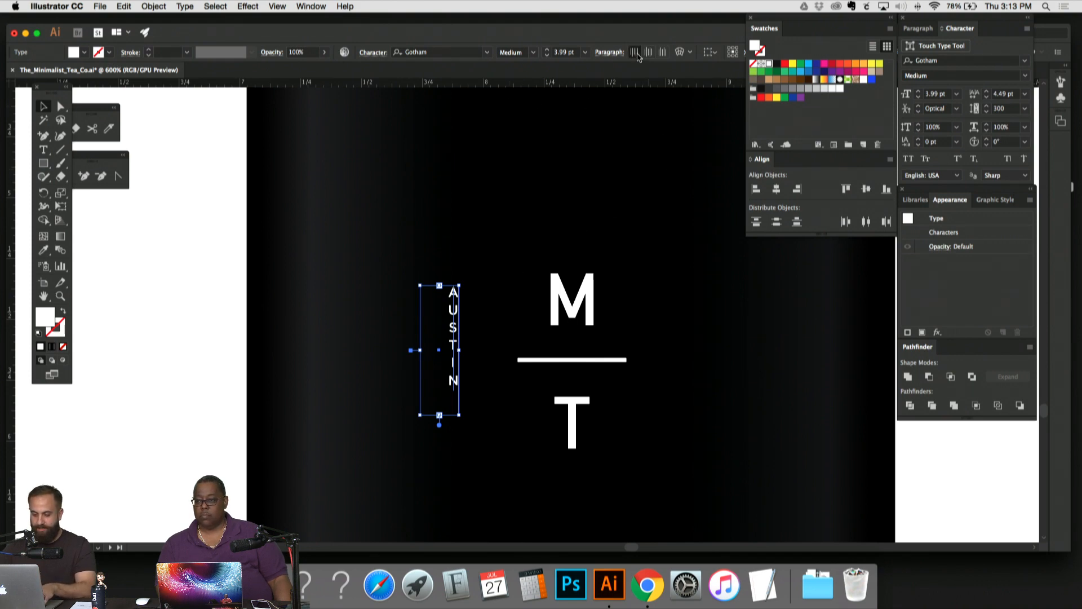
# Step: Increase the tracking of the vertical AUSTIN text to 400 and deselect it
pyautogui.hotkey('alt', 'Down')
pyautogui.hotkey('alt', 'Down')
pyautogui.hotkey('alt', 'Down')
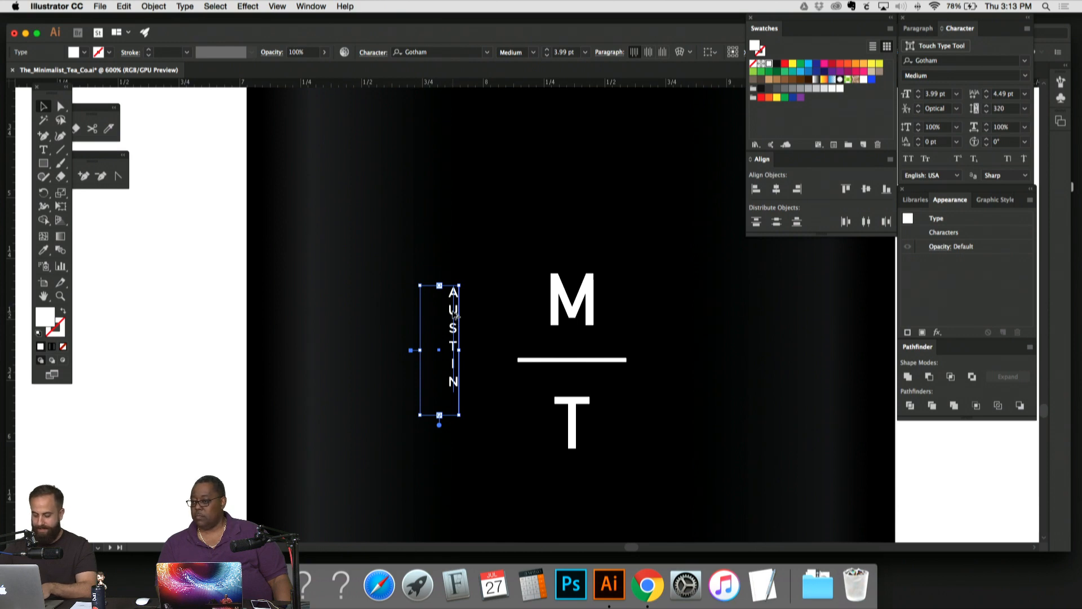
pyautogui.moveTo(455, 316); pyautogui.dragTo(474, 330)
pyautogui.click(509, 296)
pyautogui.moveTo(505, 282); pyautogui.dragTo(435, 242)
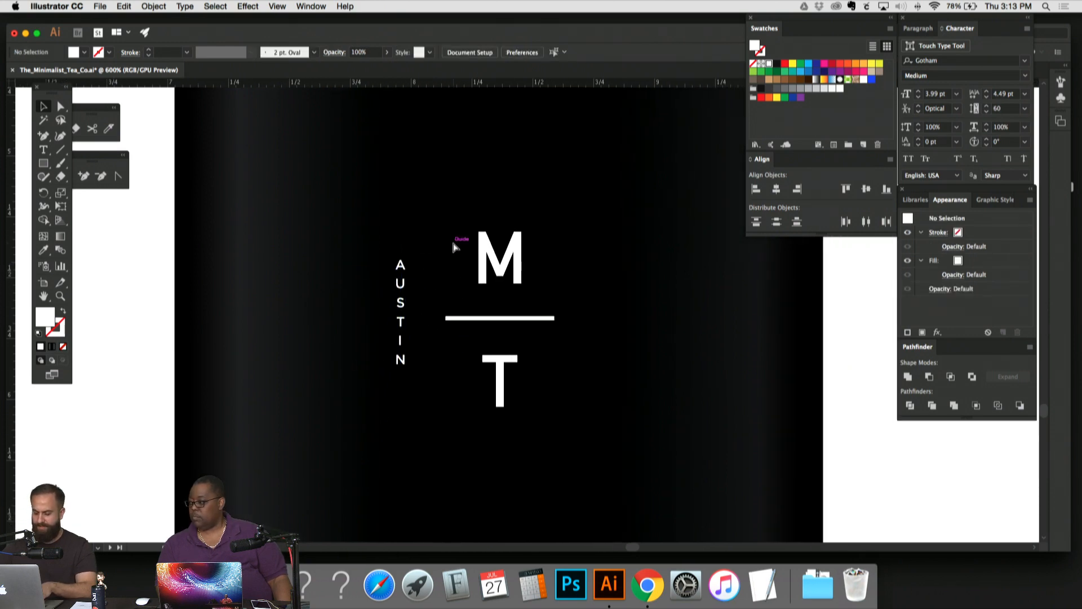
# Step: Increase the tracking of the vertical AUSTIN text further to 540
pyautogui.press('super+plus')
pyautogui.press('super+plus')
pyautogui.click(270, 290)
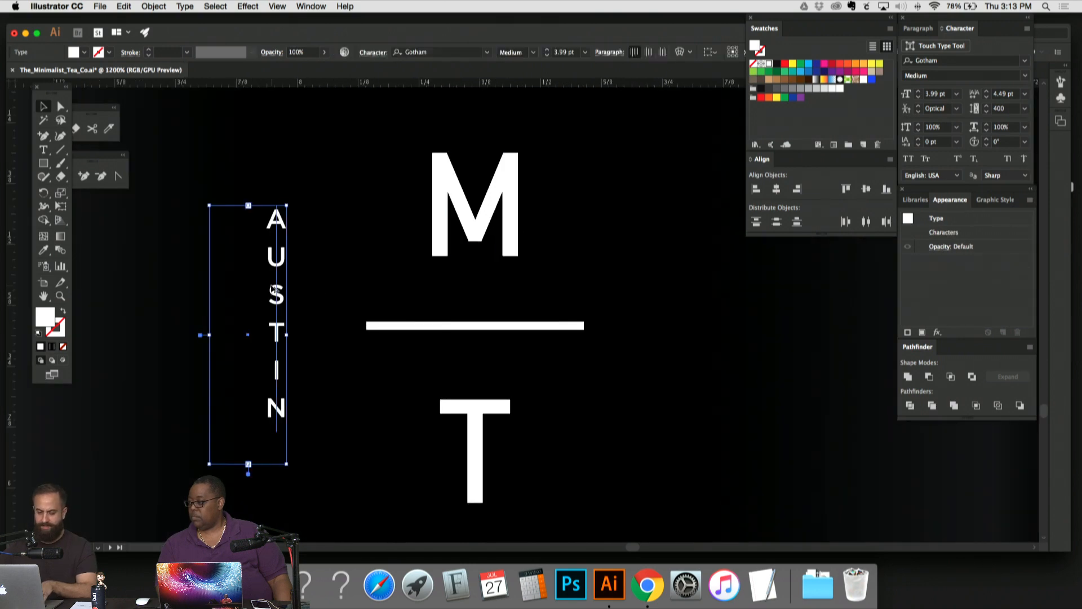
pyautogui.hotkey('alt', 'Down')
pyautogui.hotkey('alt', 'Down')
pyautogui.hotkey('alt', 'Down')
pyautogui.hotkey('alt', 'Down')
pyautogui.hotkey('alt', 'Down')
pyautogui.hotkey('alt', 'Down')
pyautogui.hotkey('alt', 'Down')
pyautogui.hotkey('alt', 'Down')
pyautogui.hotkey('alt', 'Down')
pyautogui.hotkey('alt', 'Down')
pyautogui.hotkey('alt', 'Down')
pyautogui.hotkey('alt', 'Down')
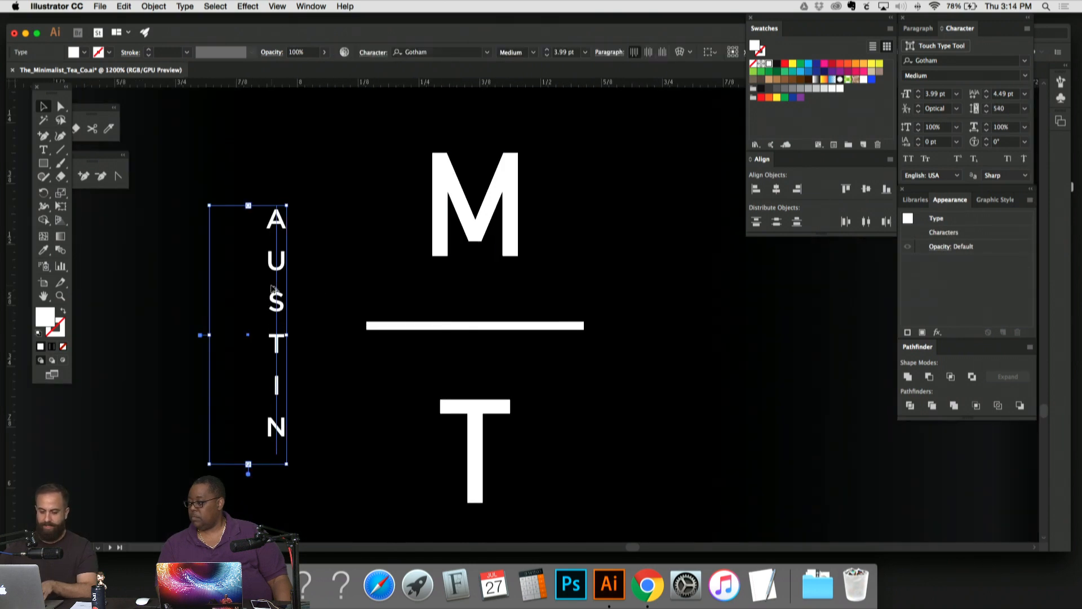
# Step: Select the monogram's divider bar and show the guides to reference its horizontal center
pyautogui.click(441, 321)
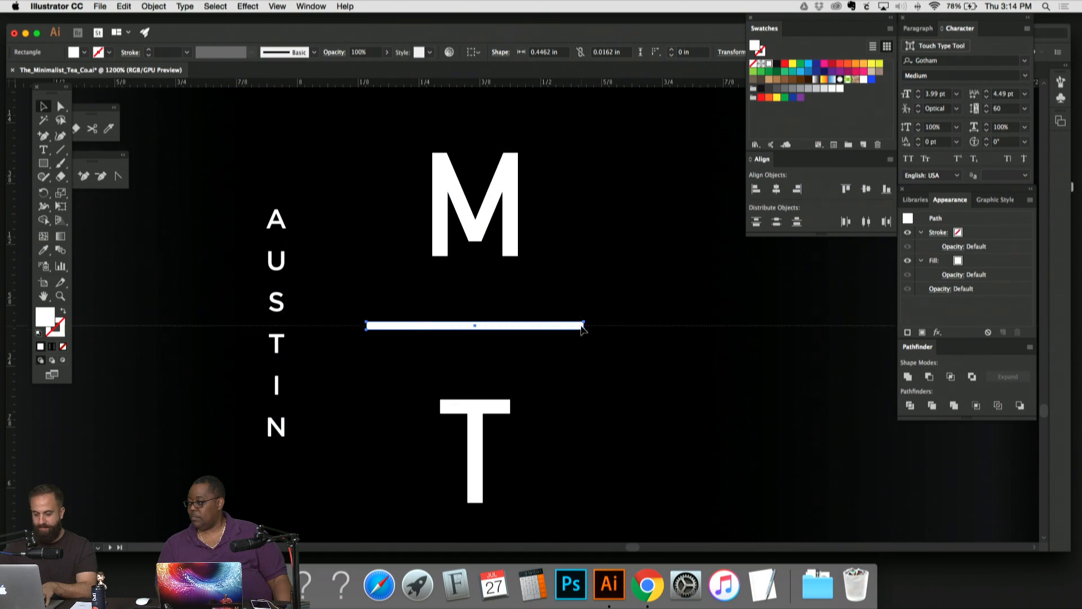
pyautogui.moveTo(582, 326); pyautogui.dragTo(582, 325)
pyautogui.press('super+semicolon')
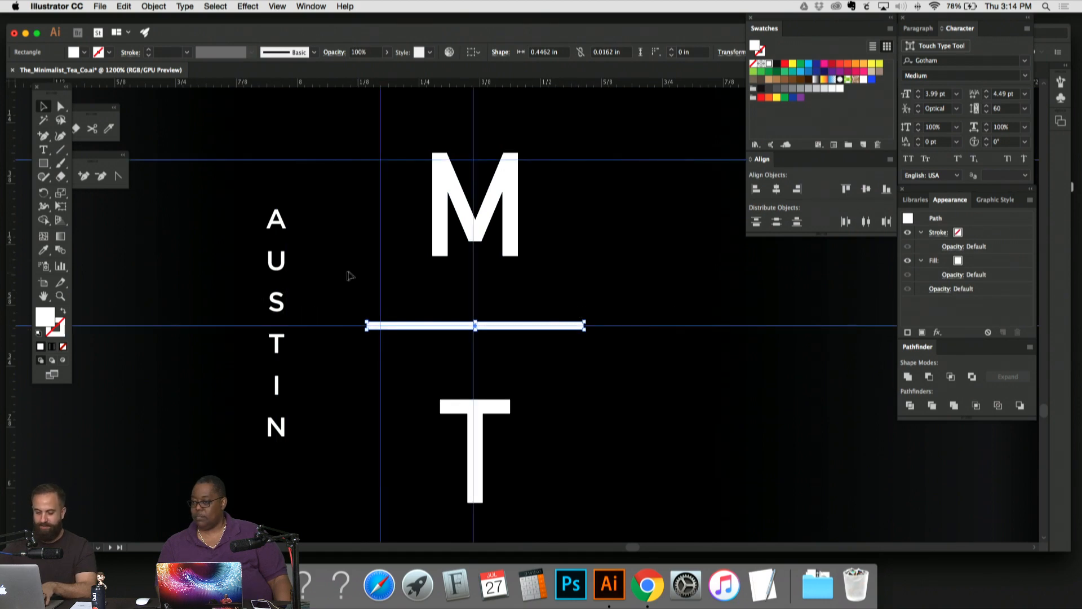
# Step: Try centering an outlined version of the AUSTIN lettering on the divider bar's guide, and revert to live text
pyautogui.click(285, 265)
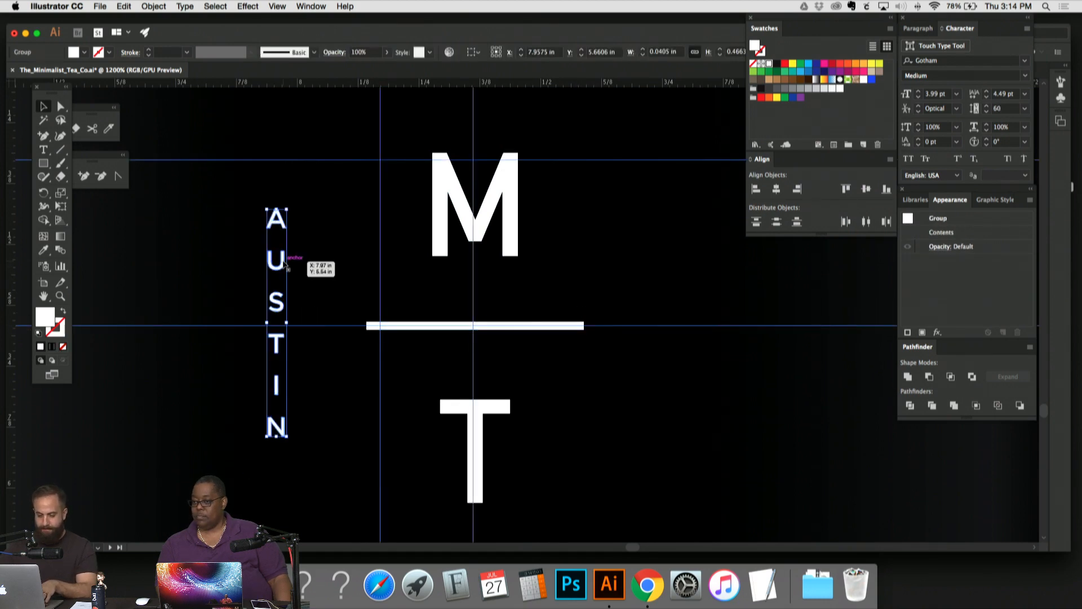
pyautogui.press('super+z')
pyautogui.press('super+z')
pyautogui.press('super+shift+z')
pyautogui.press('super+shift+z')
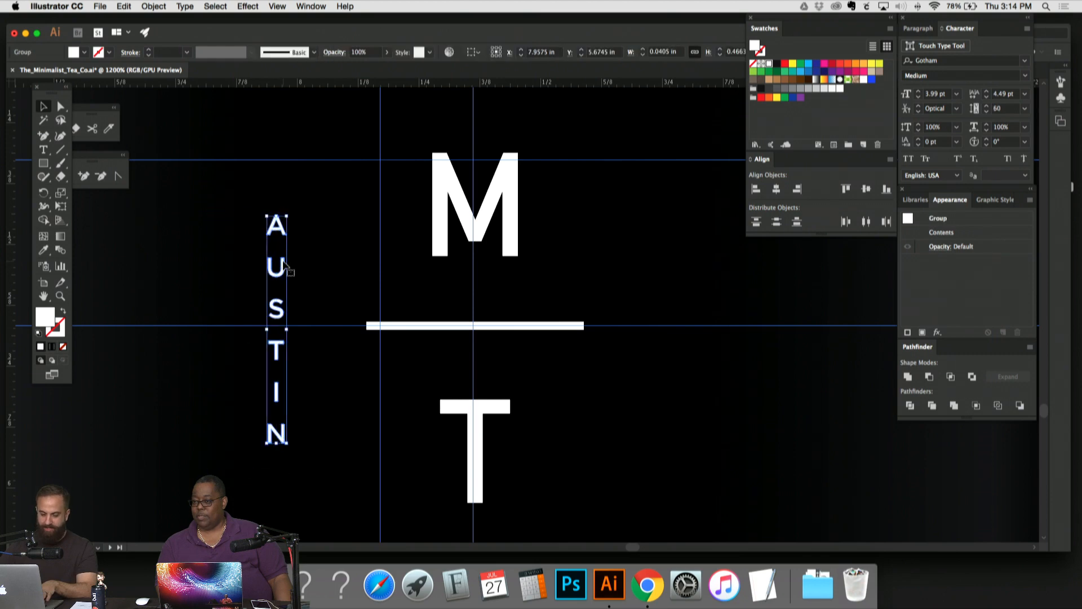
pyautogui.moveTo(283, 261); pyautogui.dragTo(241, 257)
pyautogui.click(316, 255)
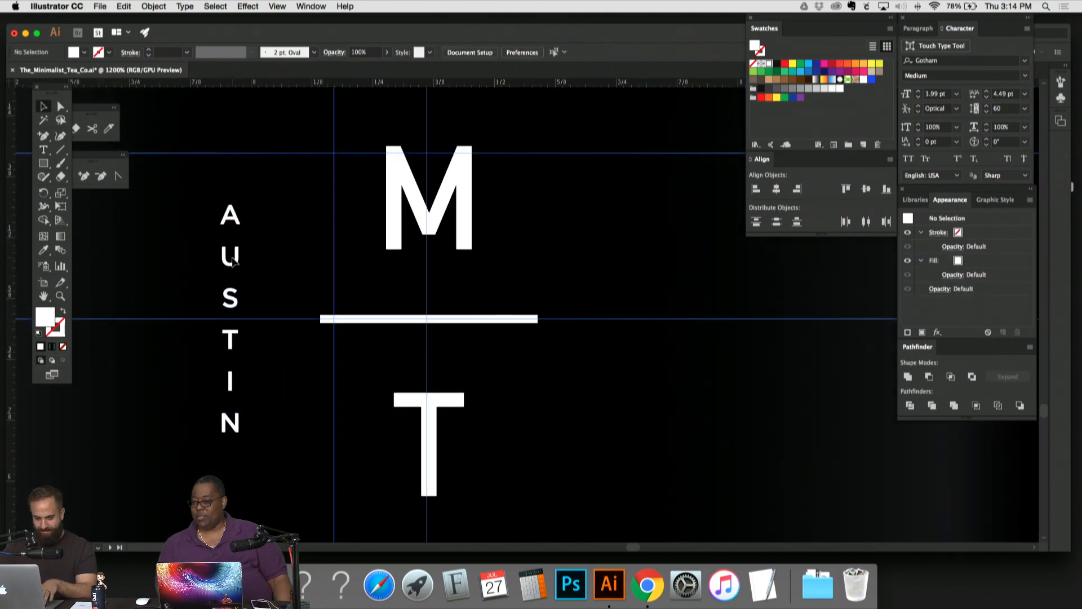
pyautogui.press('super+z')
pyautogui.press('super+z')
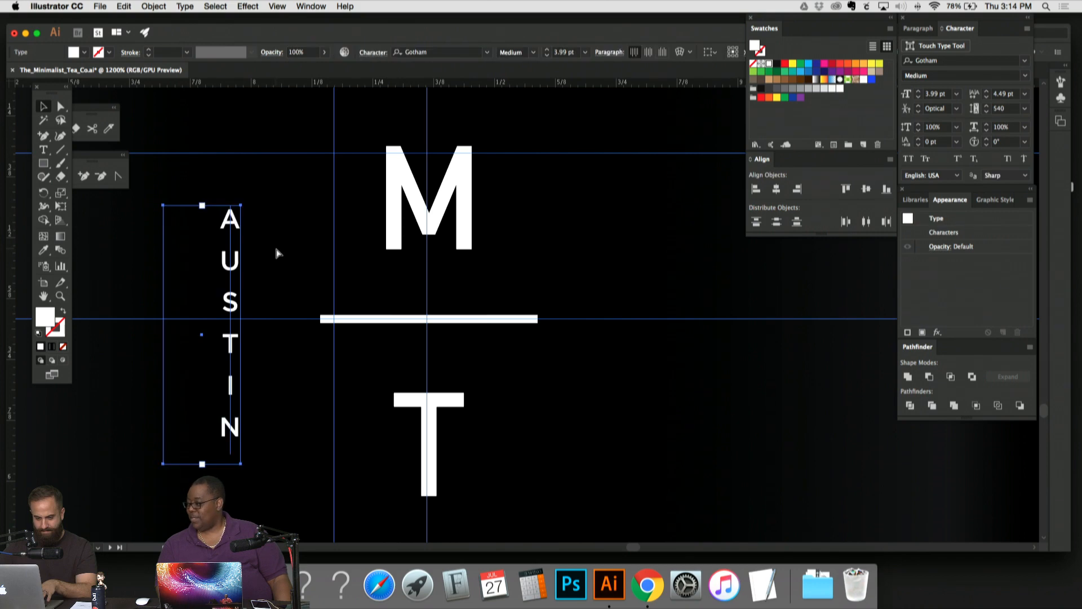
# Step: Duplicate the vertical AUSTIN text straight across to the right of the monogram and change the copy to TEXAS, positioned slightly lower
pyautogui.click(278, 248)
pyautogui.moveTo(247, 255); pyautogui.dragTo(627, 252)
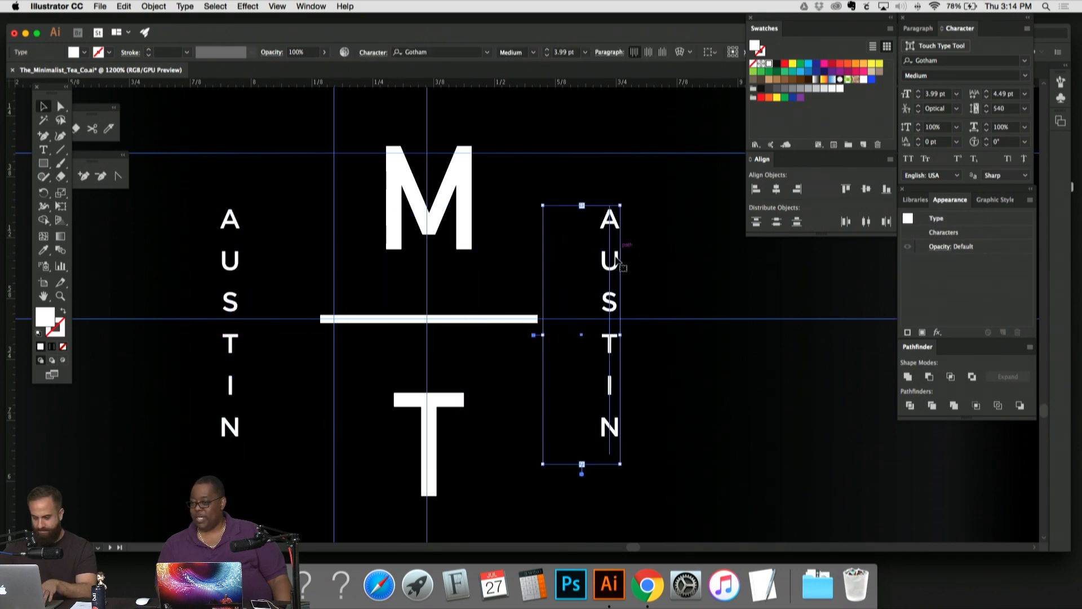
pyautogui.doubleClick(608, 221)
pyautogui.write('TEXAS')
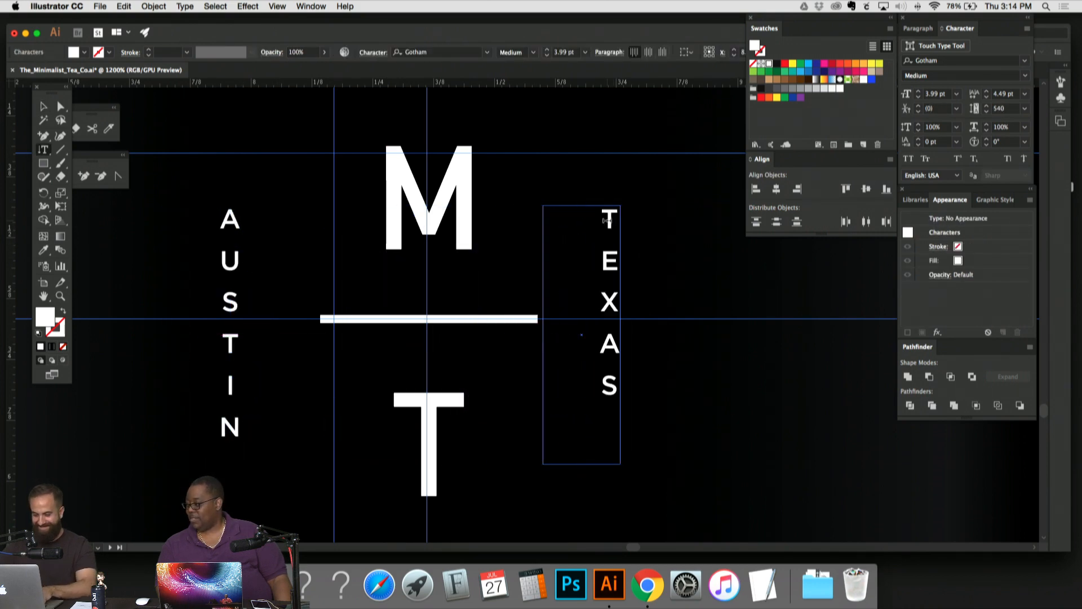
pyautogui.click(44, 109)
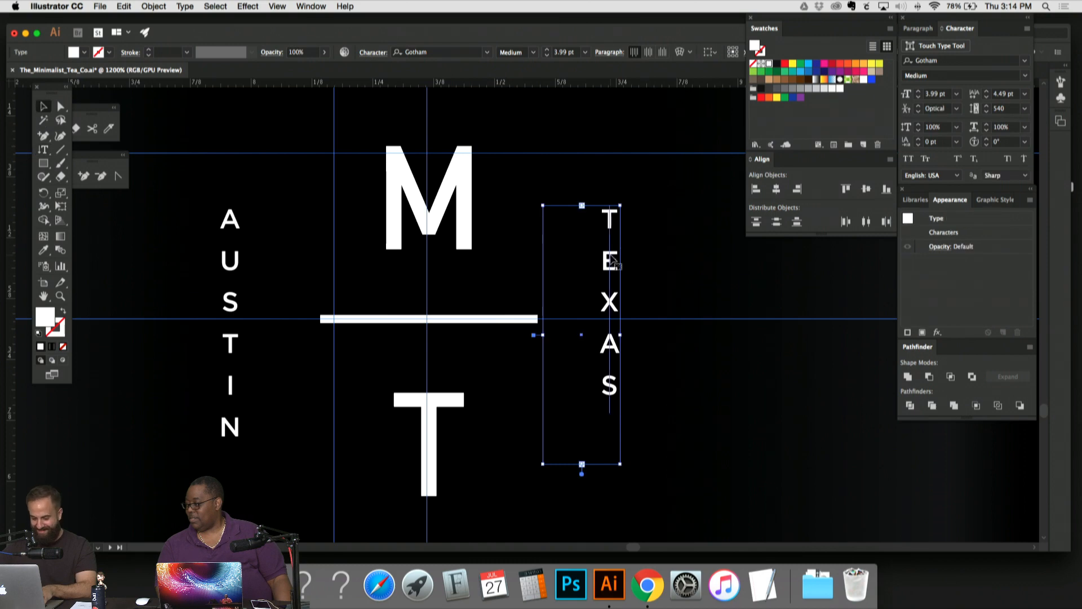
pyautogui.moveTo(614, 251); pyautogui.dragTo(619, 266)
# Step: Shorten the vertical lettering to AUS left of the monogram and TEX right of it
pyautogui.doubleClick(229, 215)
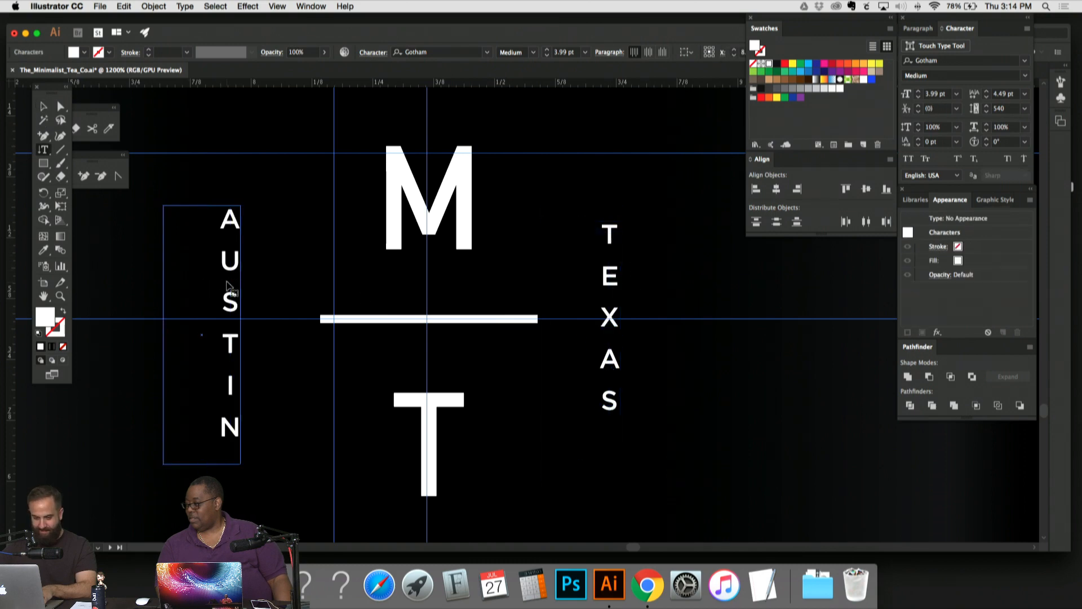
pyautogui.doubleClick(229, 214)
pyautogui.write('AUS')
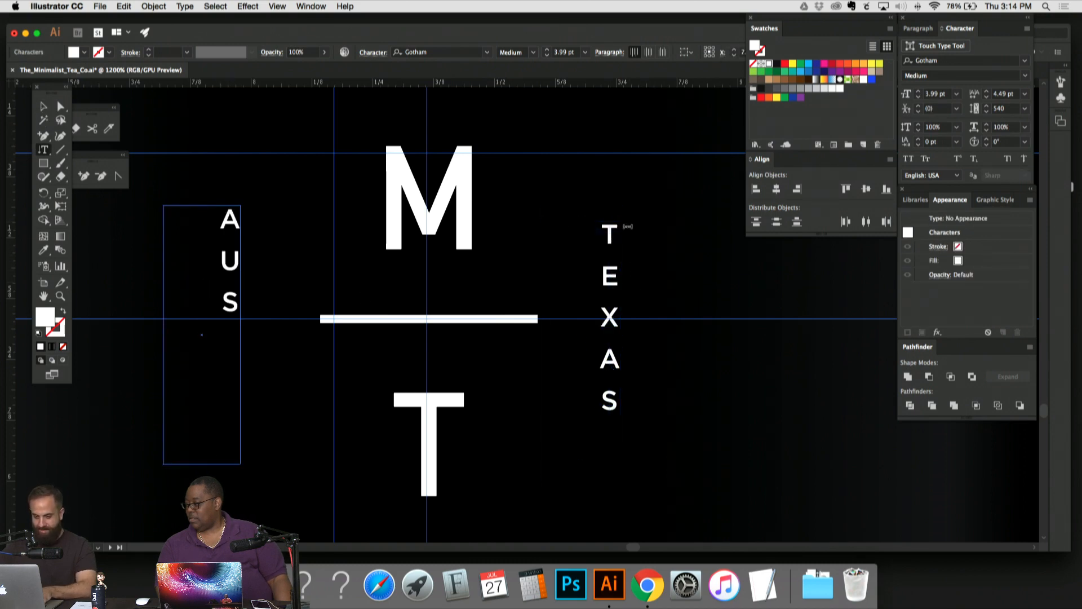
pyautogui.doubleClick(603, 234)
pyautogui.write('TEX')
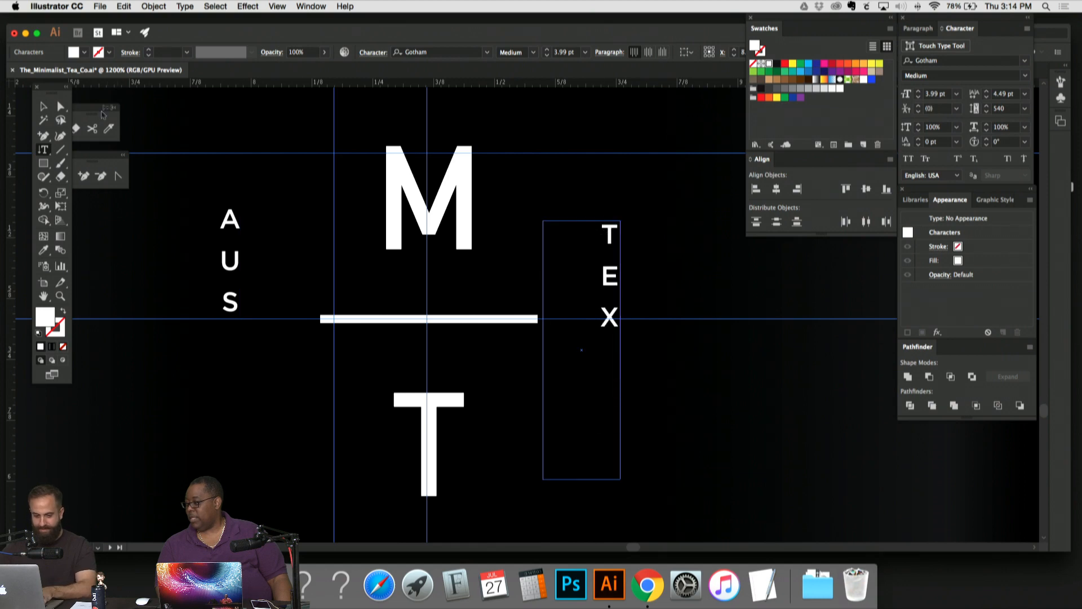
# Step: Move the AUS text down so its U centers on the divider bar, and shrink its frame around the letters
pyautogui.click(43, 106)
pyautogui.click(237, 226)
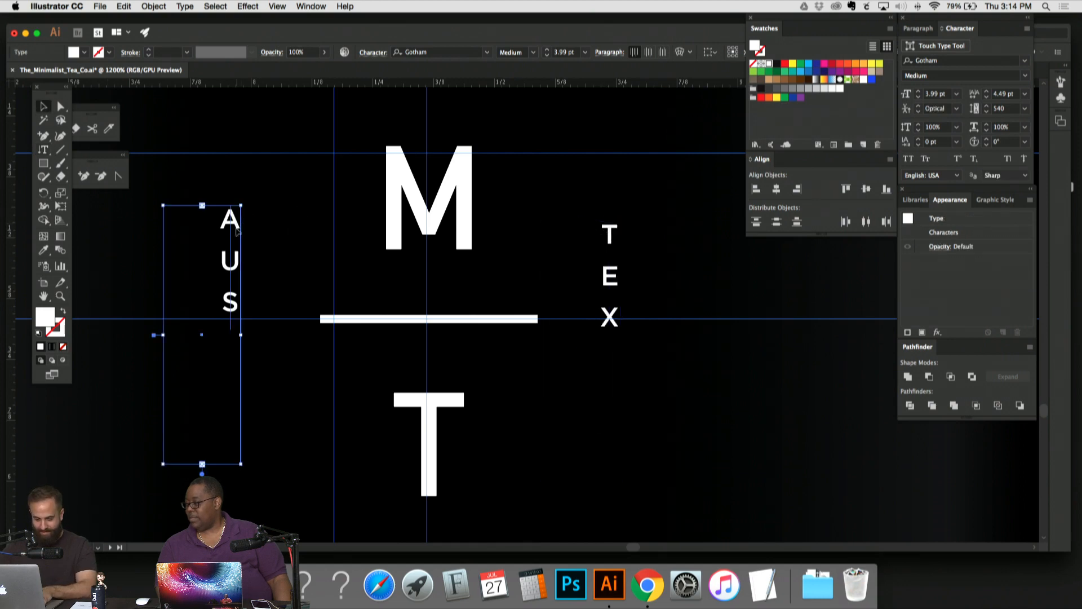
pyautogui.moveTo(236, 226); pyautogui.dragTo(240, 287)
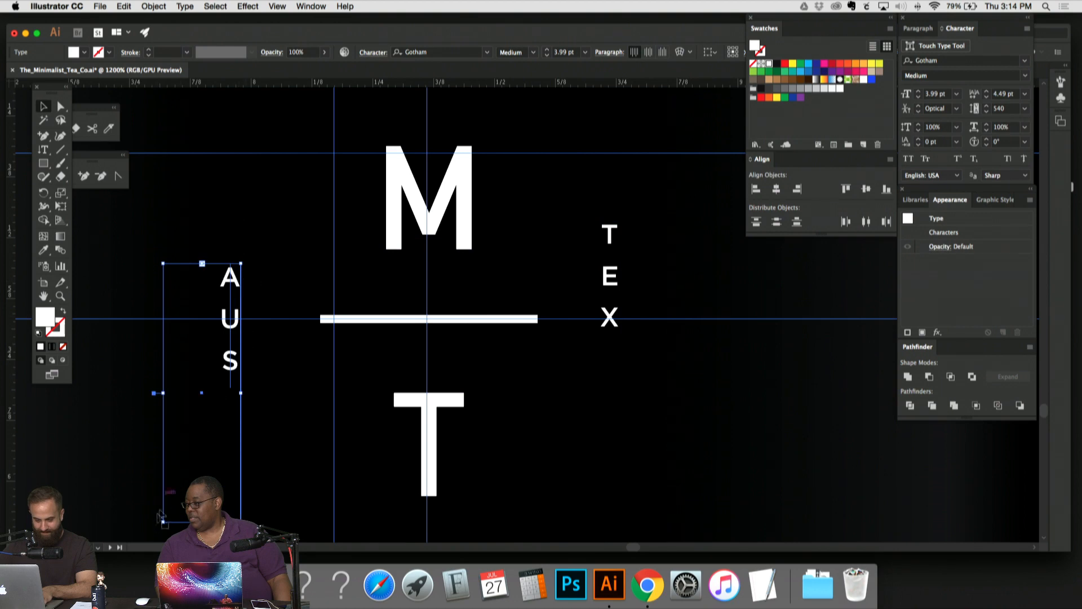
pyautogui.moveTo(160, 520); pyautogui.dragTo(199, 401)
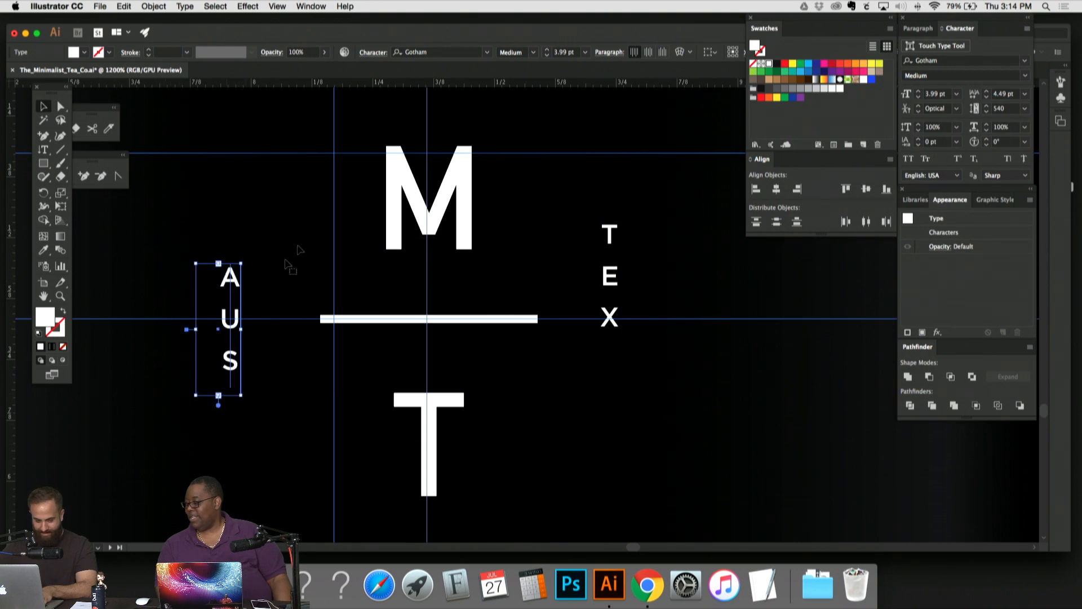
pyautogui.click(413, 107)
pyautogui.click(398, 320)
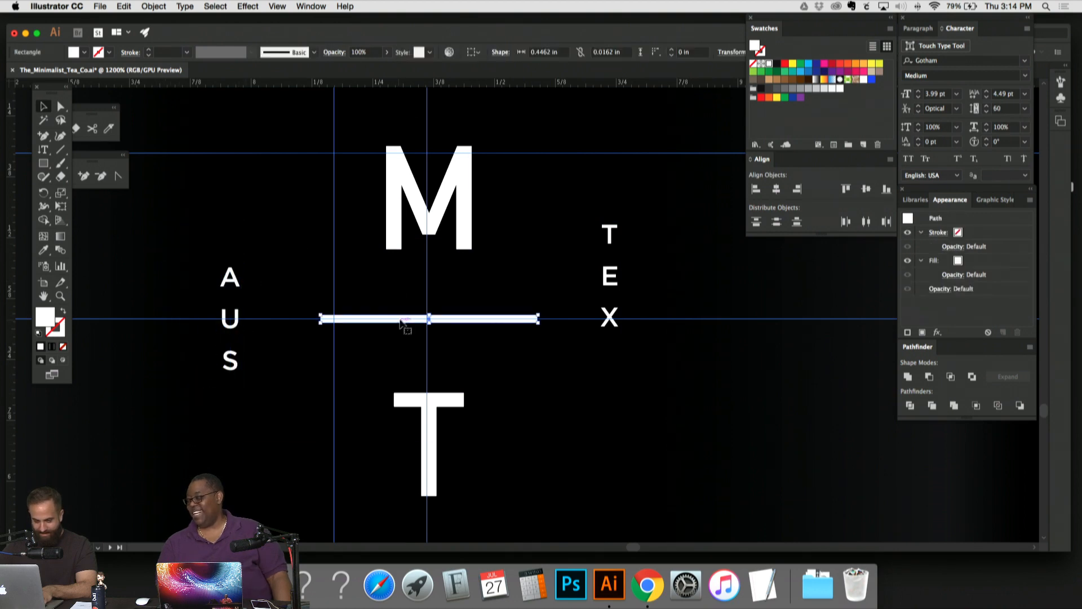
pyautogui.click(241, 278)
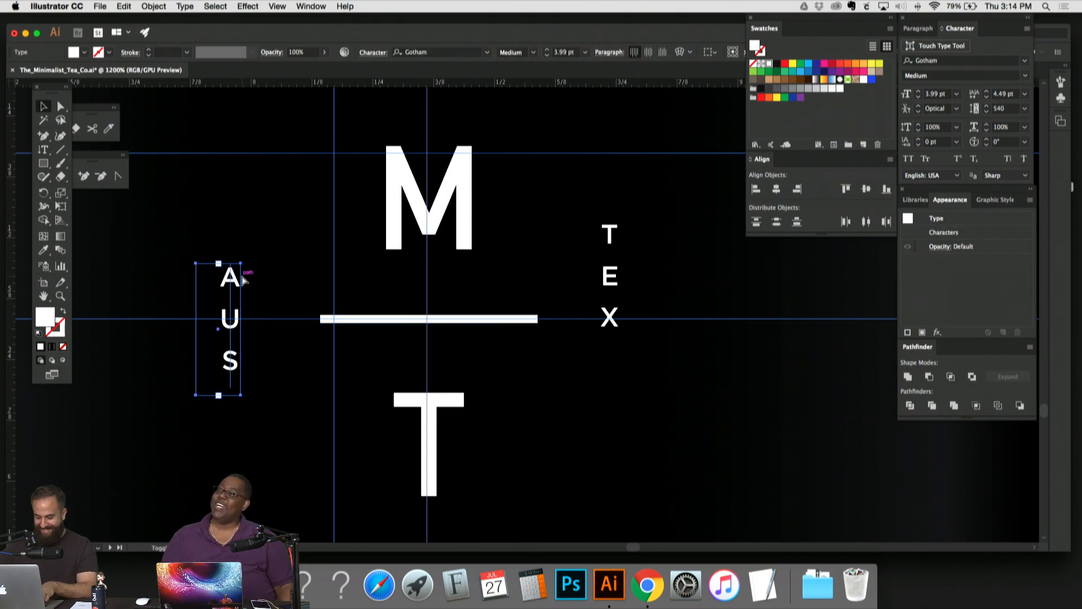
pyautogui.press('super+z')
# Step: Lower the TEX text level with AUS, aligning it to horizontal guides at the lettering's upper and lower edges
pyautogui.click(610, 258)
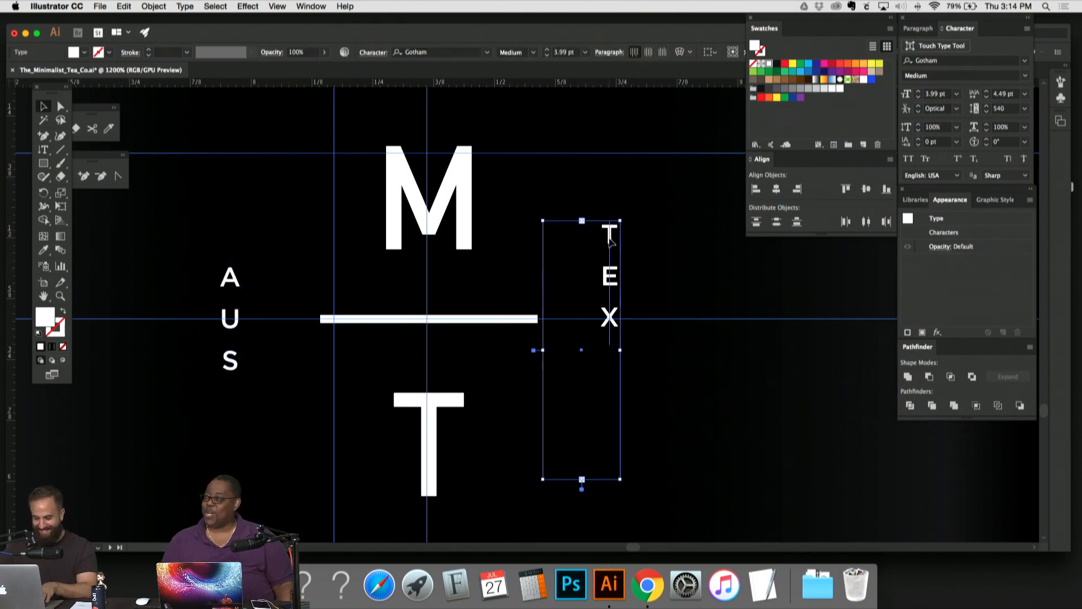
pyautogui.moveTo(608, 240); pyautogui.dragTo(609, 280)
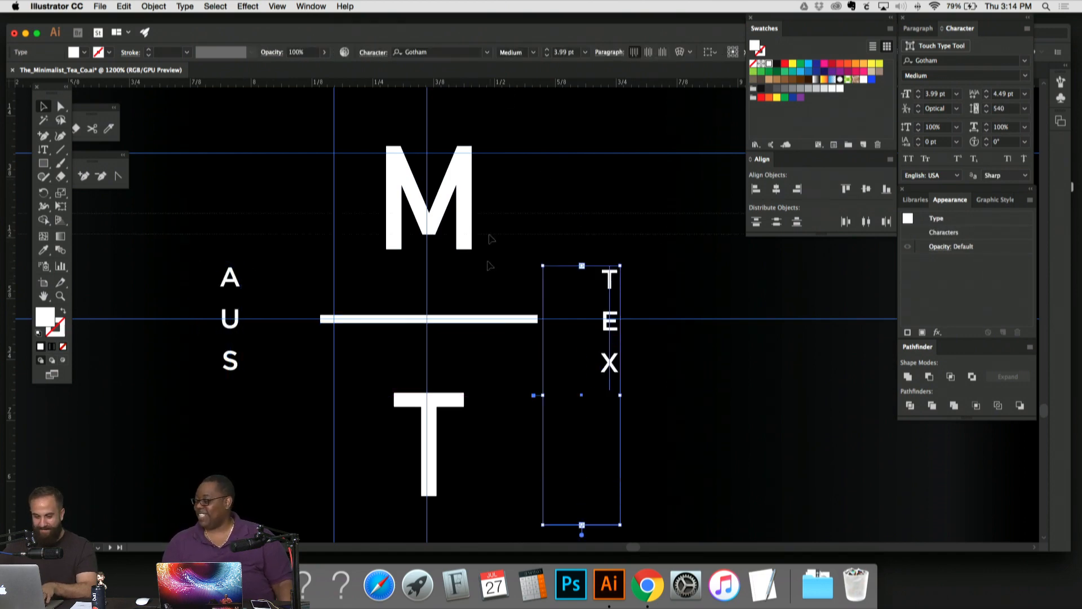
pyautogui.moveTo(489, 278); pyautogui.dragTo(500, 267)
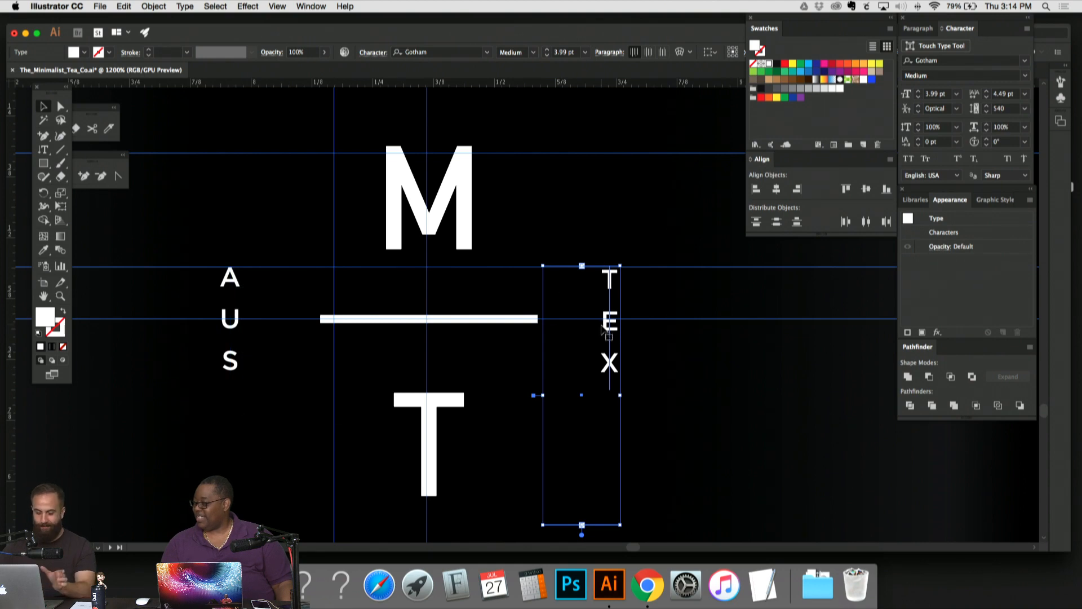
pyautogui.moveTo(608, 311); pyautogui.dragTo(608, 309)
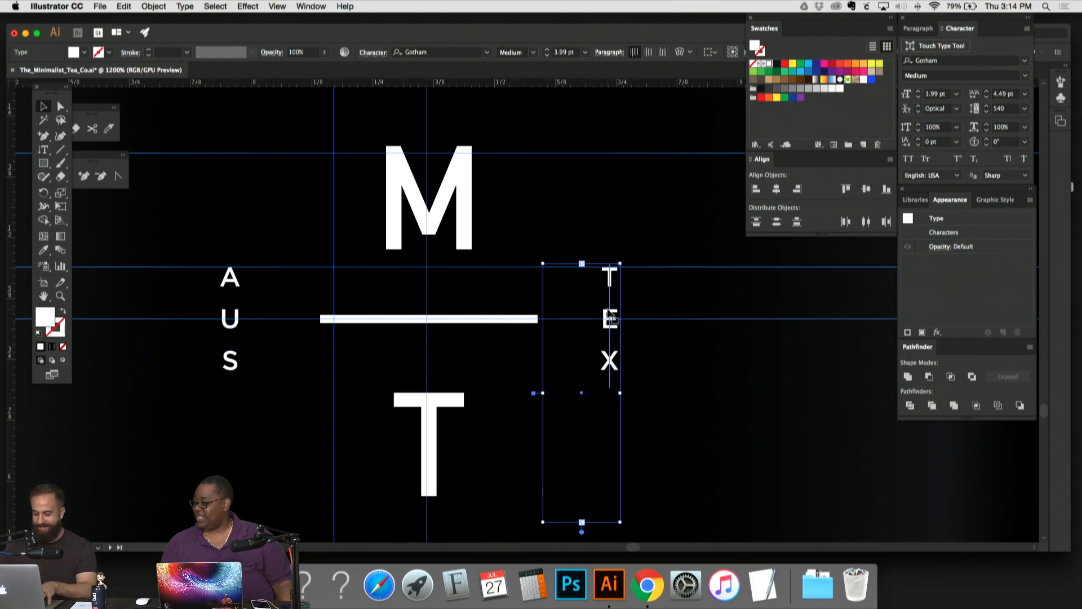
pyautogui.click(646, 272)
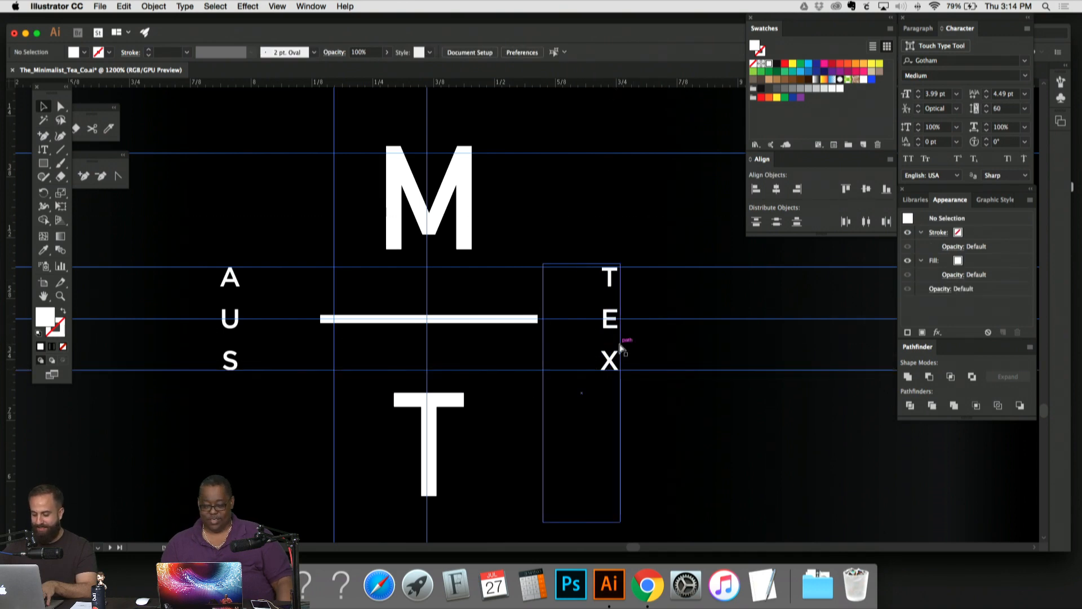
# Step: Hide the guides and move the AUS text slightly closer to the divider bar
pyautogui.press('super+equal')
pyautogui.press('super+semicolon')
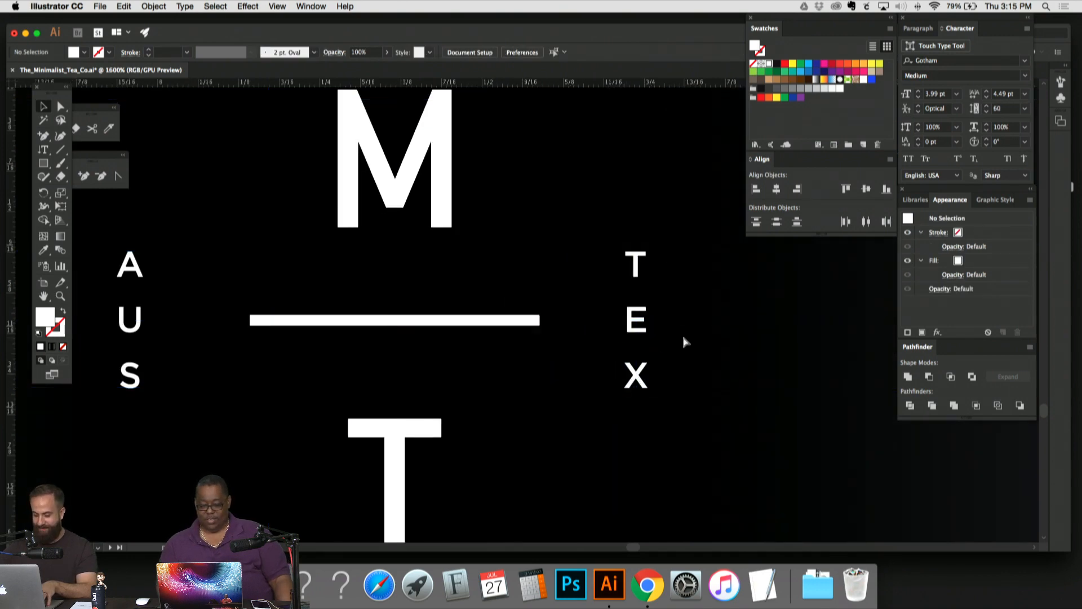
pyautogui.press('super+minus')
pyautogui.moveTo(237, 278); pyautogui.dragTo(258, 278)
pyautogui.click(612, 221)
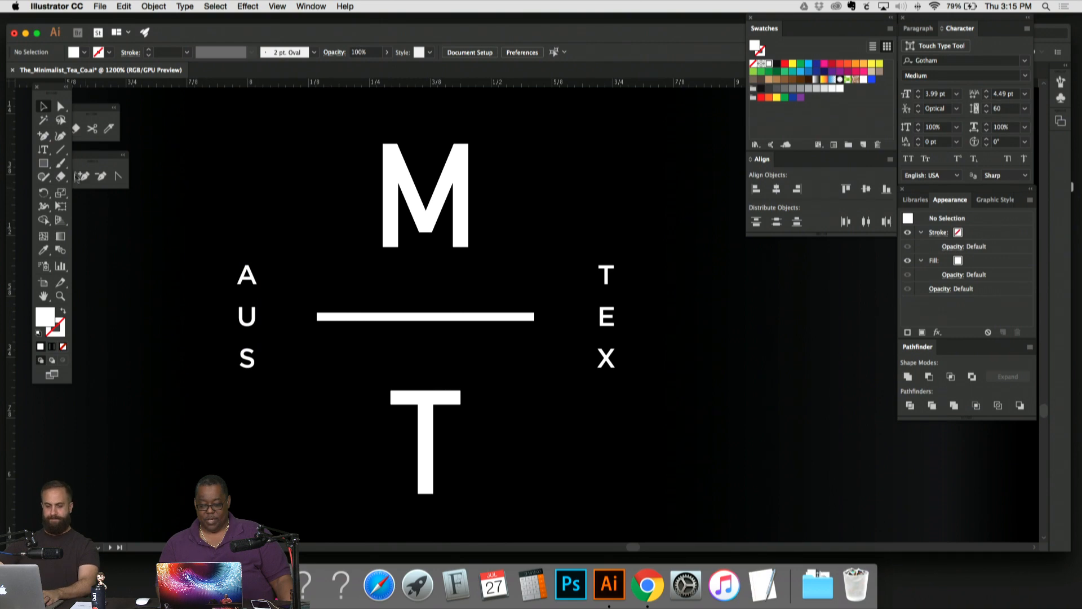
# Step: Draw a spacer rectangle spanning the gap between AUS and the bar, place it at the bar's right end, and move TEX beside it
pyautogui.click(43, 164)
pyautogui.press('super+equal')
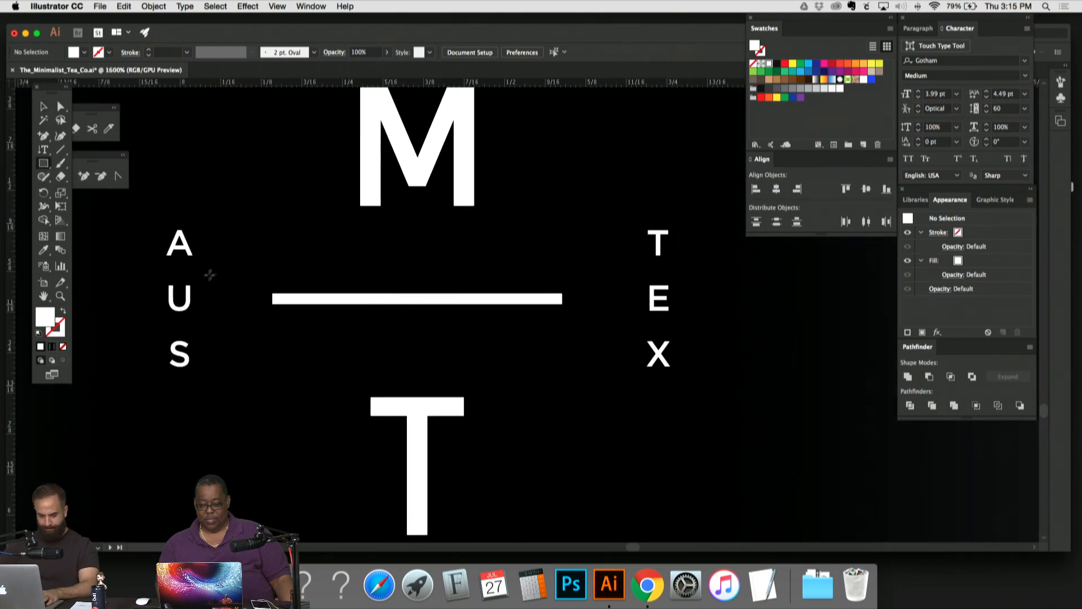
pyautogui.moveTo(191, 286); pyautogui.dragTo(651, 292)
pyautogui.click(44, 107)
pyautogui.click(226, 142)
pyautogui.click(699, 298)
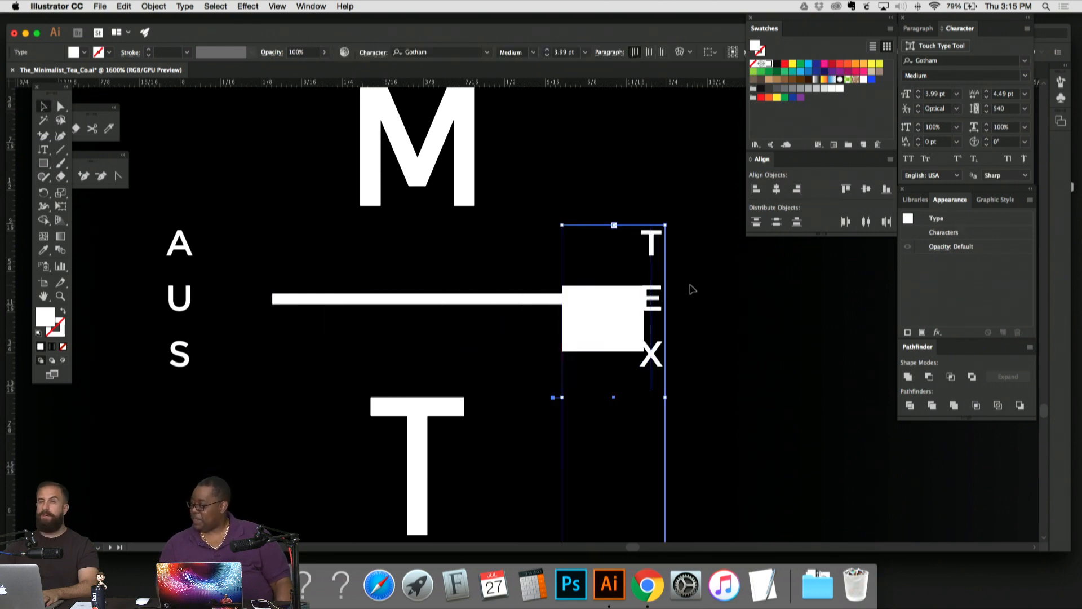
pyautogui.click(694, 290)
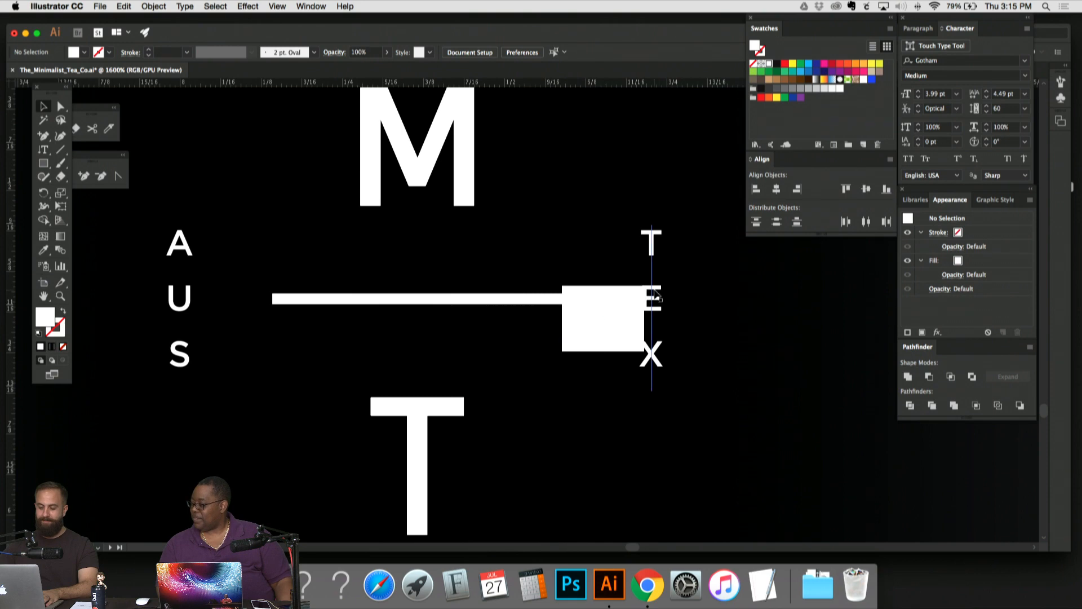
# Step: Position the TEX text with its E flush against the spacer rectangle's right edge, and delete the rectangle
pyautogui.moveTo(657, 294); pyautogui.dragTo(661, 291)
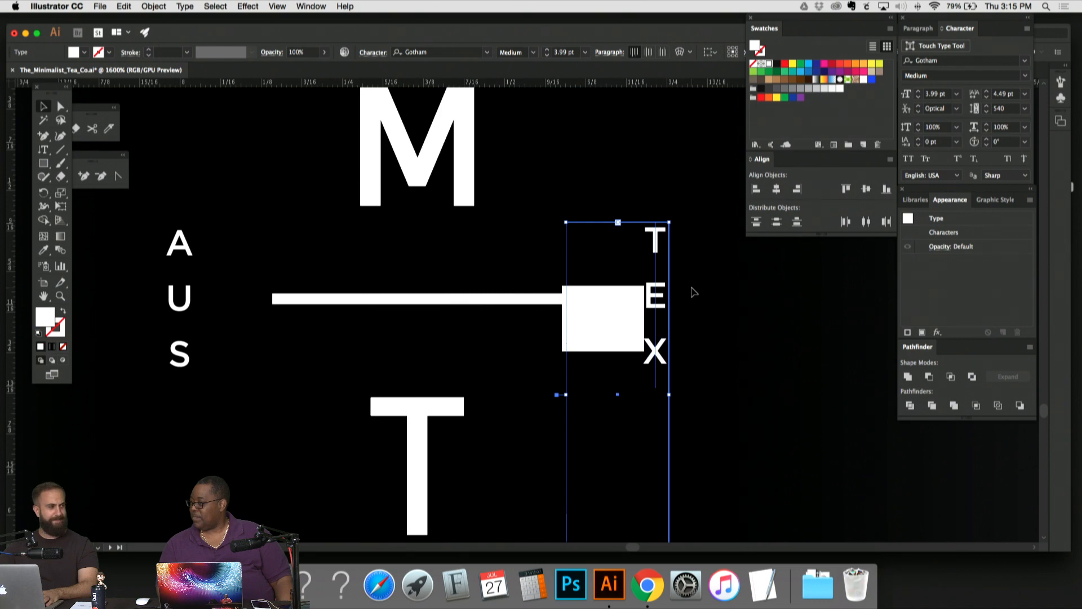
pyautogui.click(712, 323)
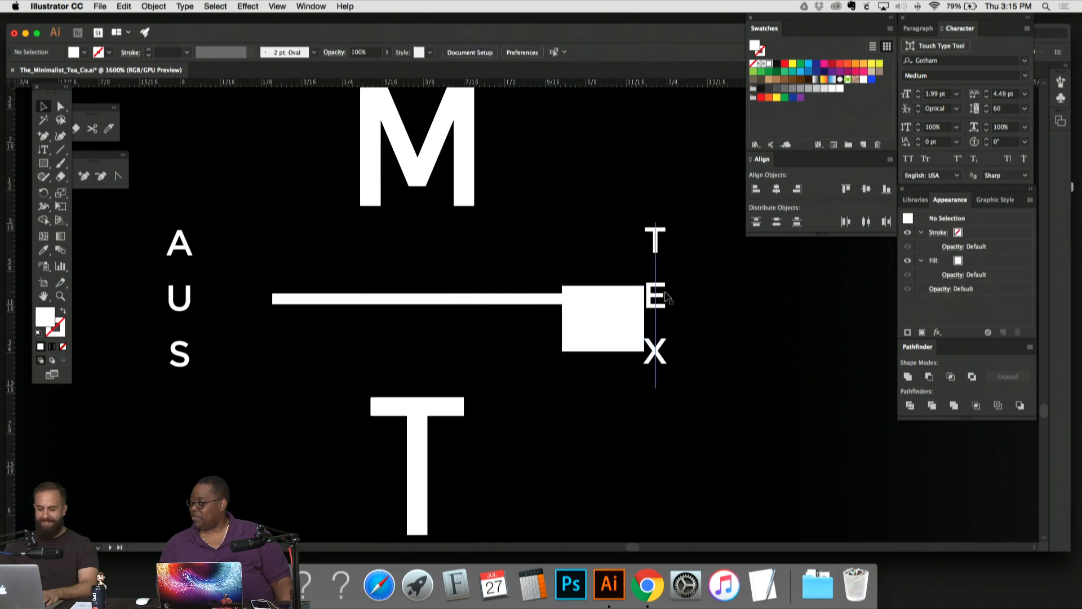
pyautogui.press('super+equal')
pyautogui.press('super+equal')
pyautogui.press('super+equal')
pyautogui.moveTo(668, 293); pyautogui.dragTo(419, 362)
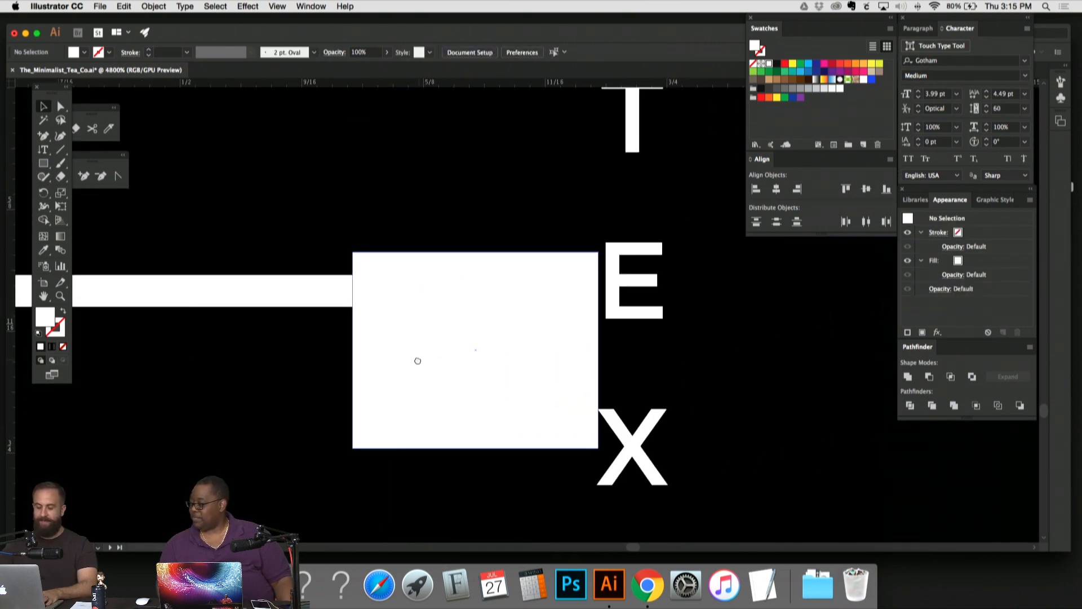
pyautogui.moveTo(631, 240); pyautogui.dragTo(624, 241)
pyautogui.click(368, 288)
pyautogui.press('Delete')
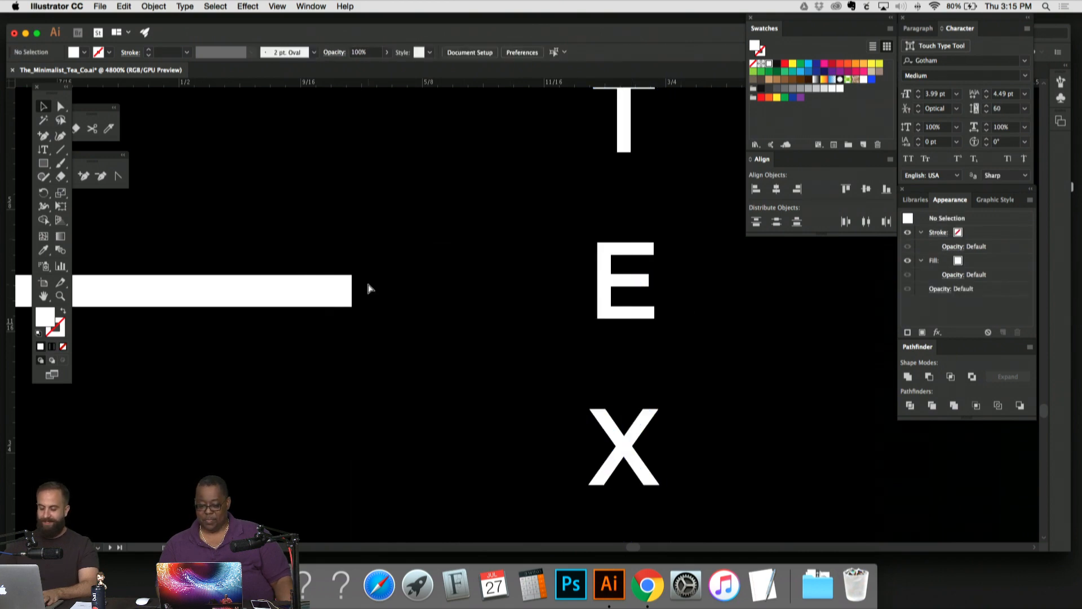
# Step: Increase the tracking of the AUS and TEX lettering beside the M/T monogram to 900
pyautogui.press('super+minus')
pyautogui.press('super+minus')
pyautogui.press('super+minus')
pyautogui.press('super+minus')
pyautogui.press('super+minus')
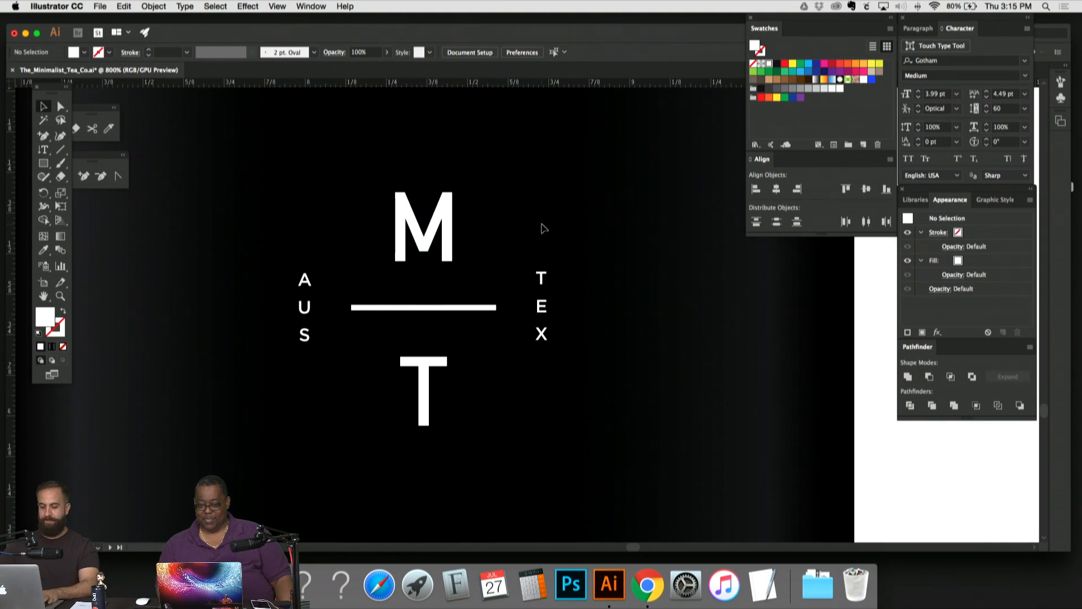
pyautogui.press('super+minus')
pyautogui.press('super+minus')
pyautogui.press('super+minus')
pyautogui.press('super+plus')
pyautogui.press('super+plus')
pyautogui.press('super+plus')
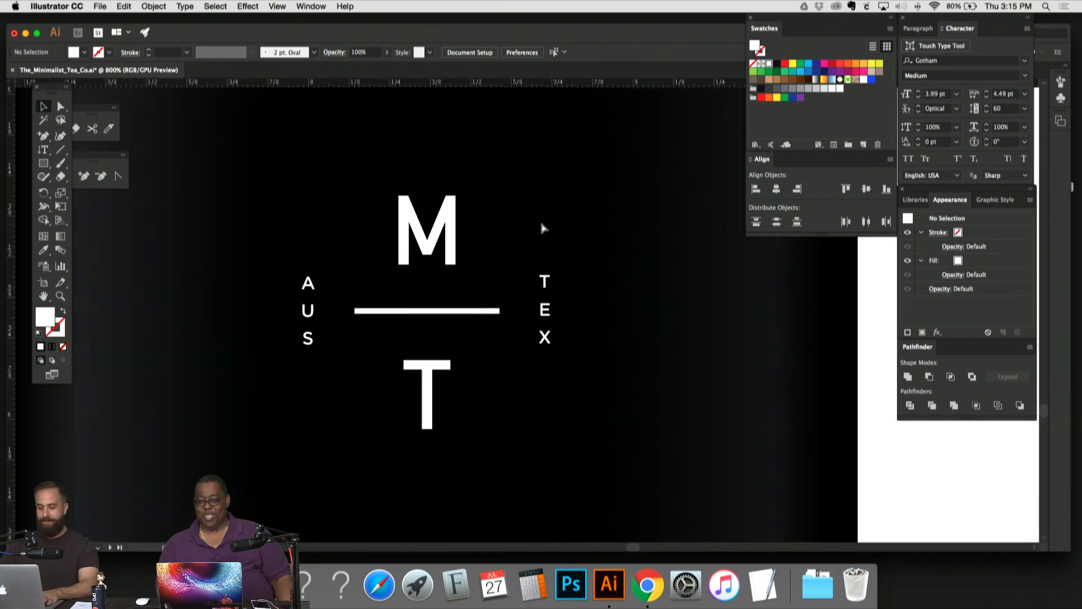
pyautogui.click(545, 309)
pyautogui.keyDown('shift'); pyautogui.click(307, 312); pyautogui.keyUp('shift')
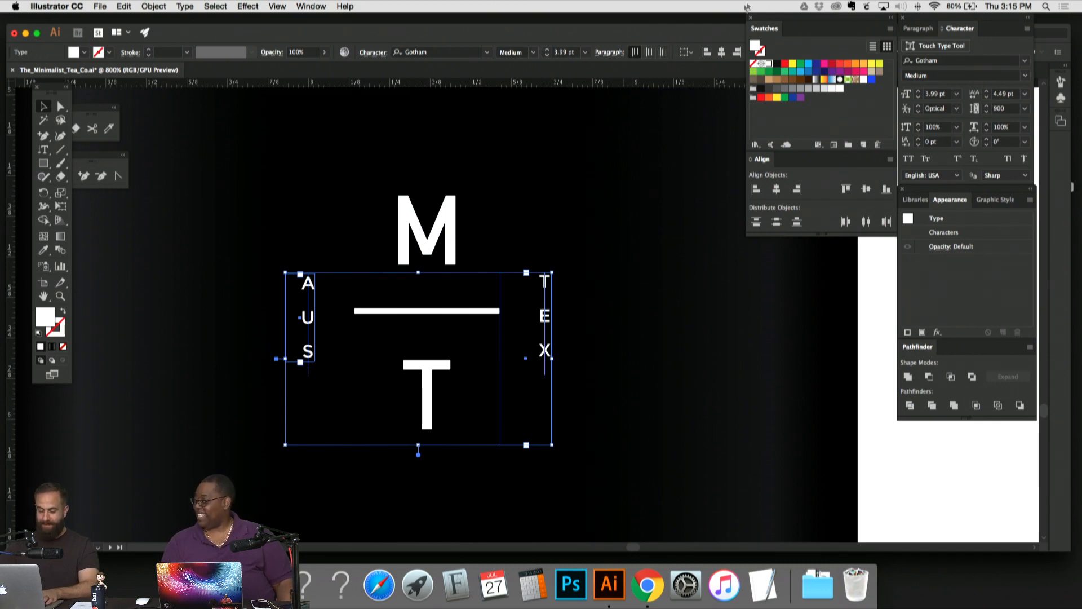
pyautogui.click(545, 184)
# Step: Raise AUS and TEX together so their middle letters U and E centre on the divider bar's horizontal guide
pyautogui.press('super+equal')
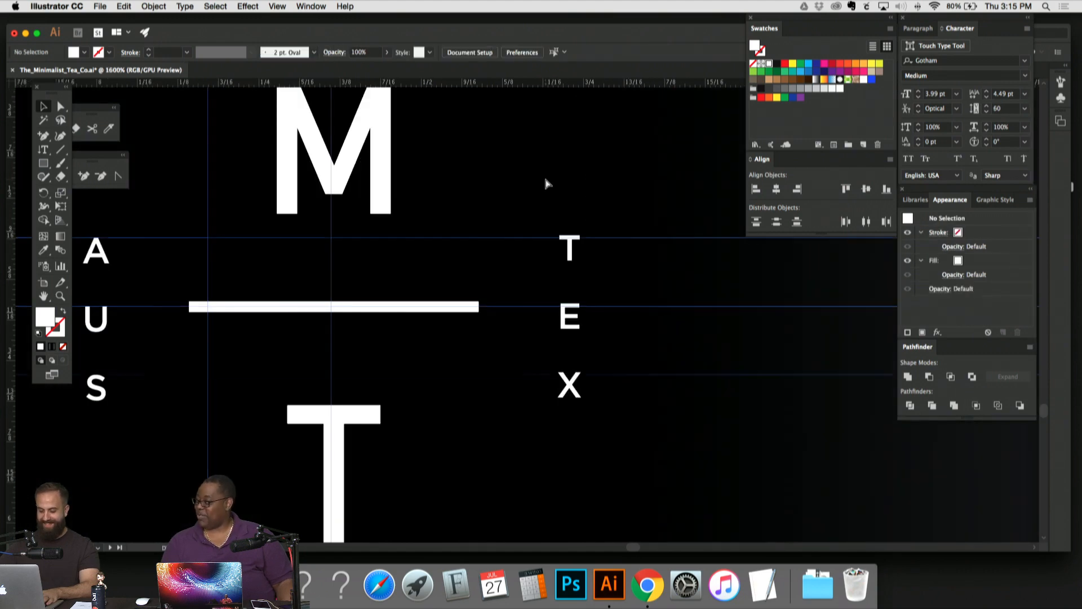
pyautogui.hscroll(-2, 545, 184)
pyautogui.click(622, 315)
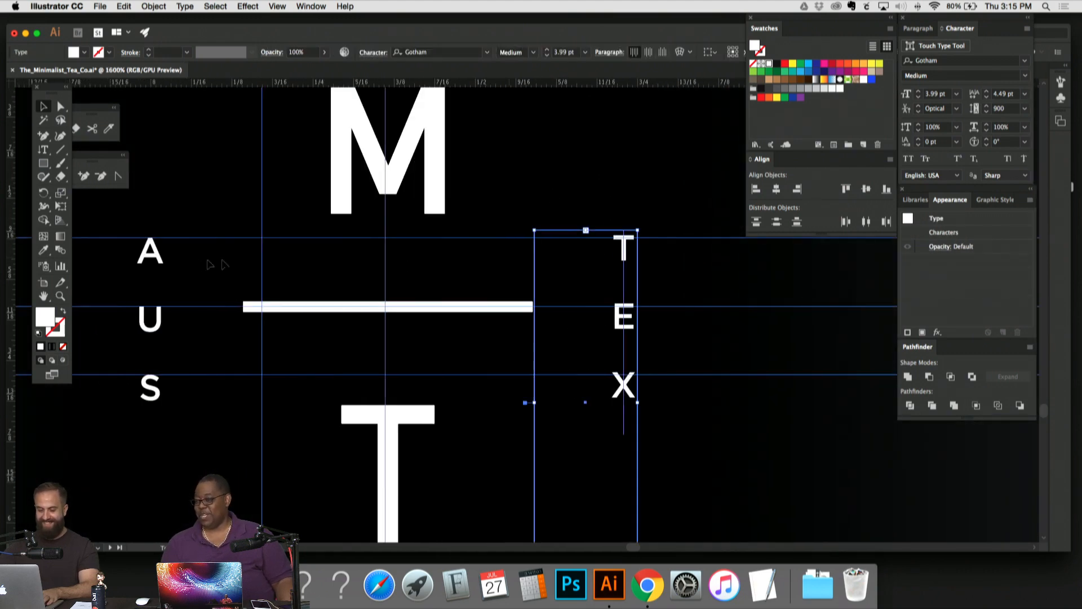
pyautogui.keyDown('shift'); pyautogui.click(148, 265); pyautogui.keyUp('shift')
pyautogui.press('super+g')
pyautogui.moveTo(146, 262); pyautogui.dragTo(149, 246)
pyautogui.click(601, 186)
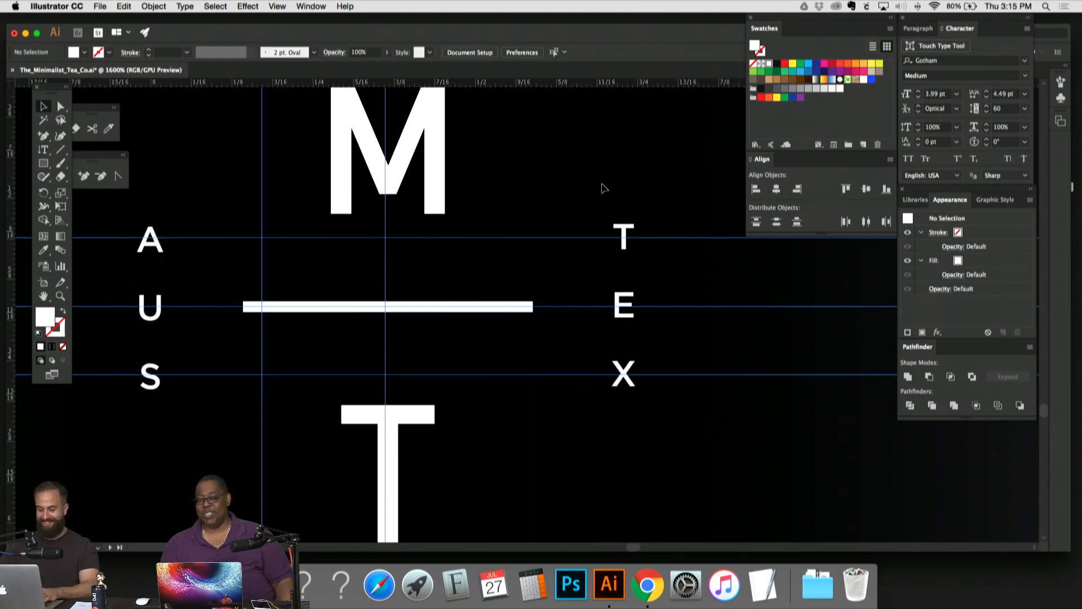
# Step: Hide the guides and review the spaced AUS and TEX lettering on the second tin from afar and close up
pyautogui.press('super+minus')
pyautogui.press('super+minus')
pyautogui.press('super+minus')
pyautogui.press('super+semicolon')
pyautogui.press('super+minus')
pyautogui.press('super+minus')
pyautogui.press('super+minus')
pyautogui.press('super+minus')
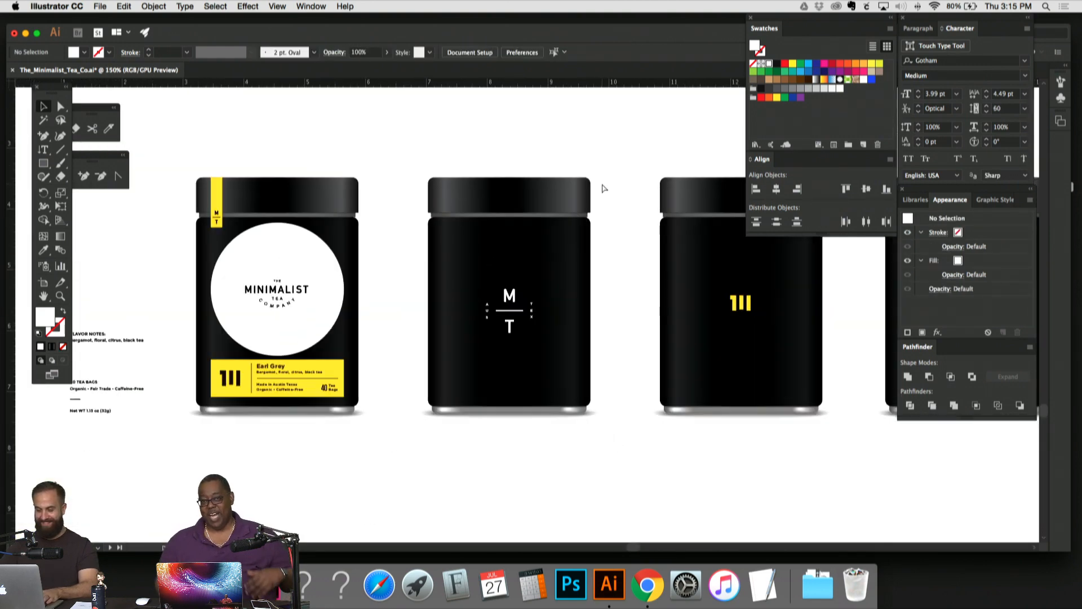
pyautogui.press('super+equal')
pyautogui.press('super+equal')
pyautogui.press('super+equal')
pyautogui.press('super+equal')
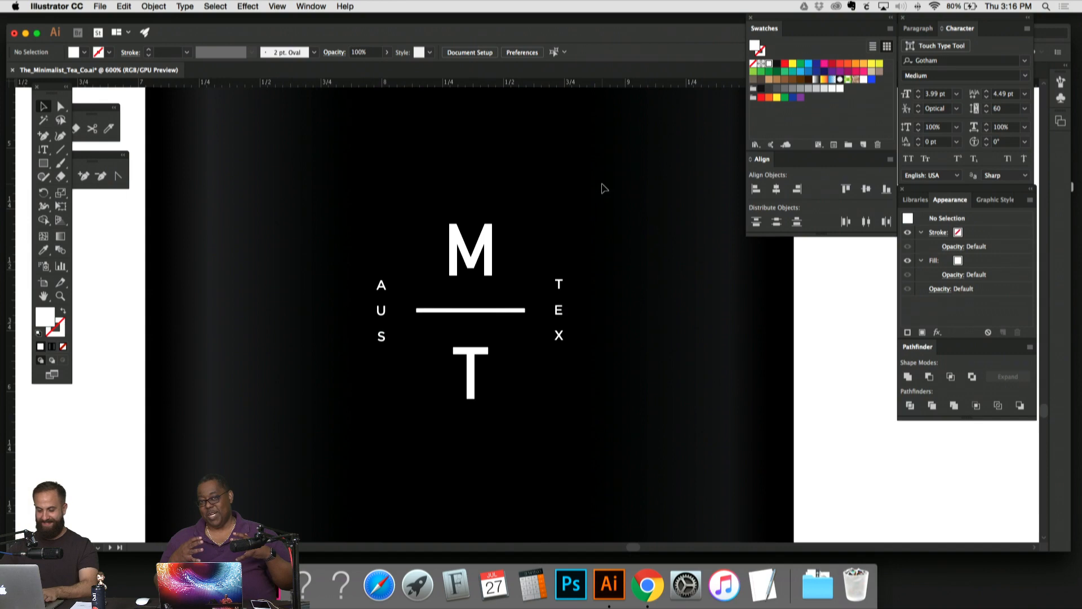
# Step: Extend the AUS text frame downward to roughly the height of the TEX frame and slightly widen it
pyautogui.click(560, 311)
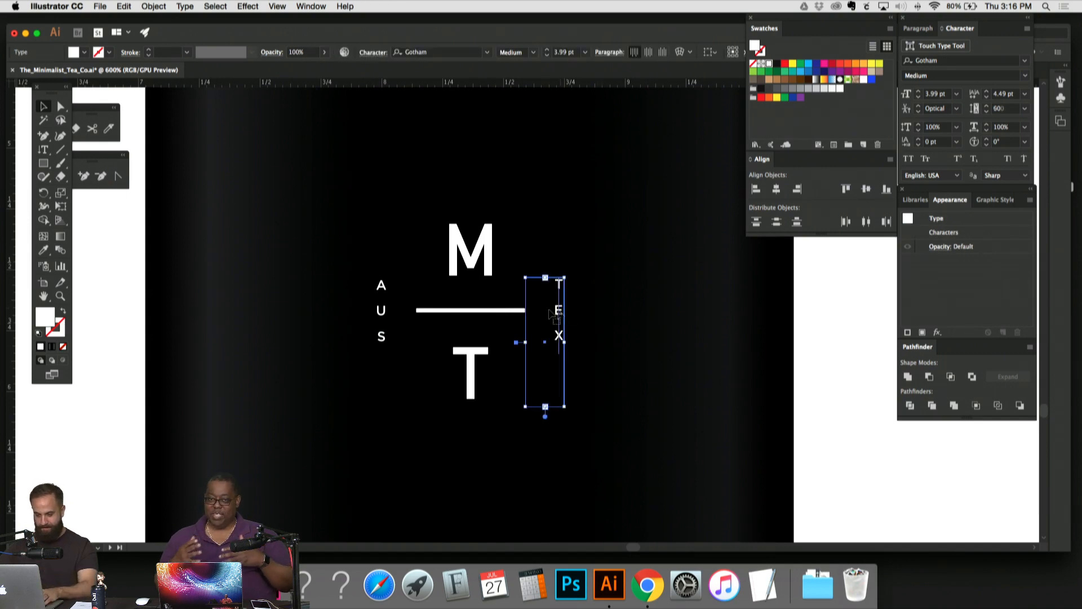
pyautogui.click(377, 324)
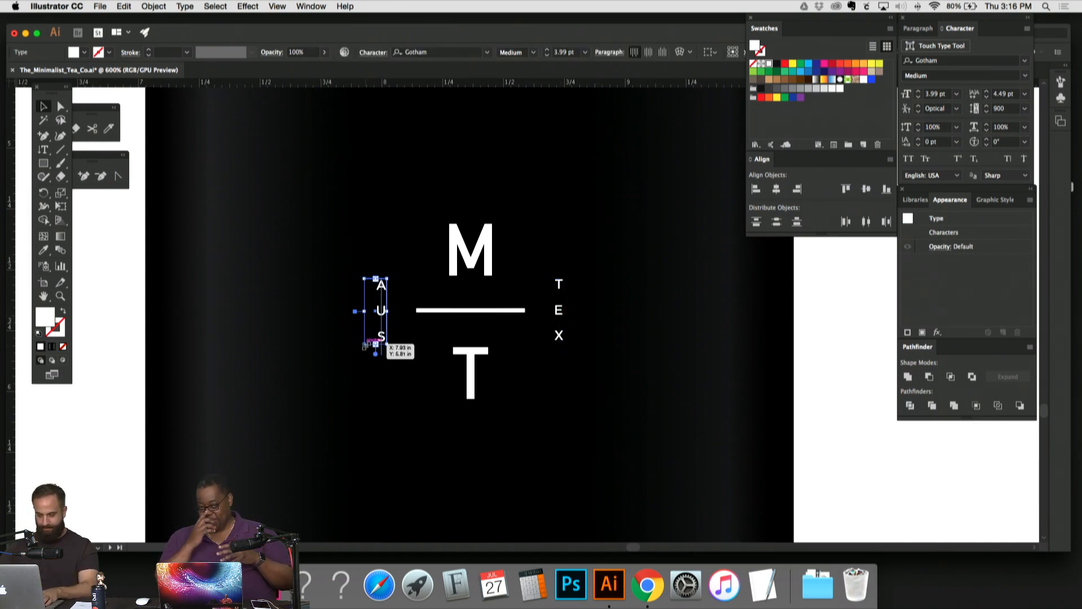
pyautogui.moveTo(357, 379); pyautogui.dragTo(353, 404)
# Step: Increase the tracking of both AUS and TEX to 1340 and nudge the pair upward
pyautogui.click(559, 310)
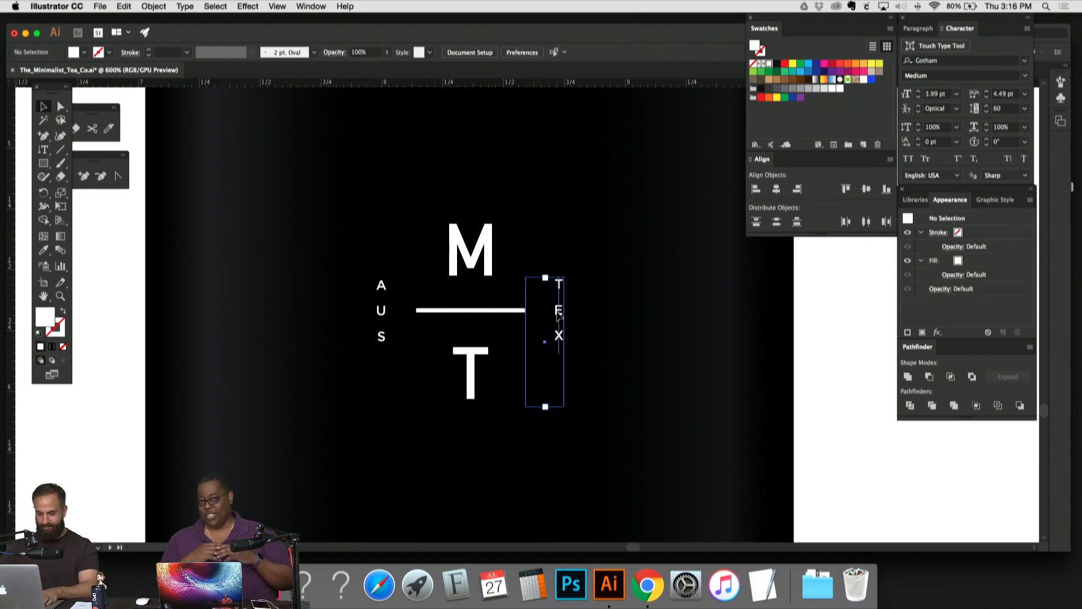
pyautogui.keyDown('shift'); pyautogui.click(388, 319); pyautogui.keyUp('shift')
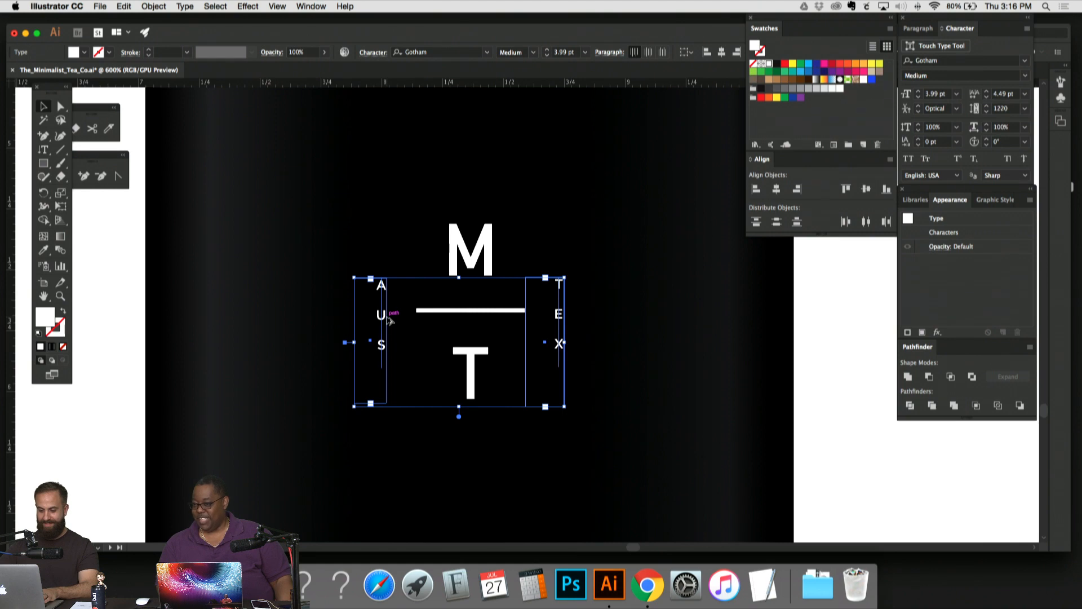
pyautogui.press('Up')
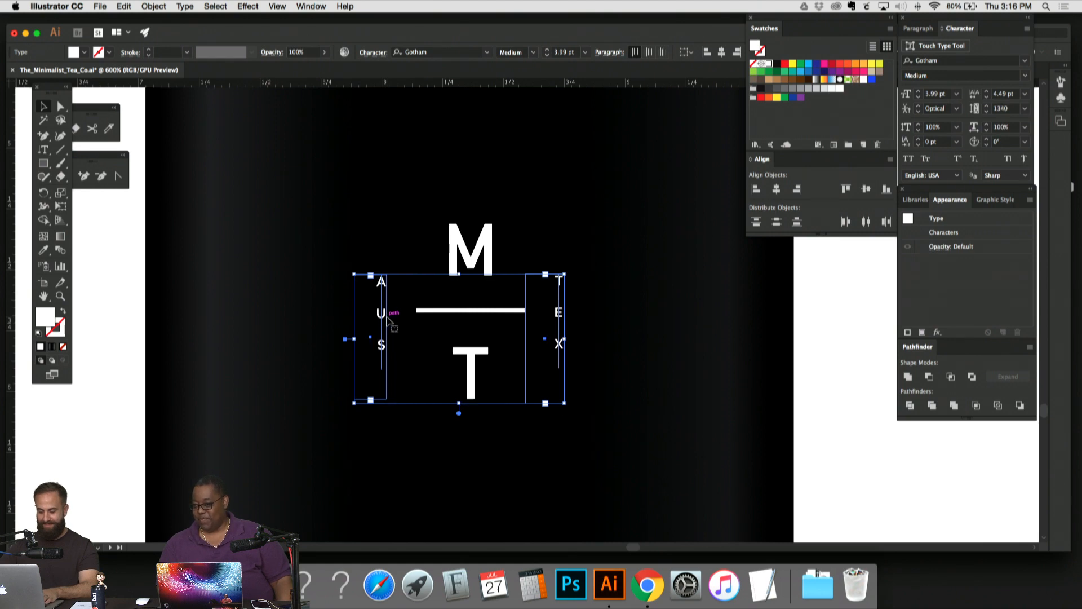
# Step: Show the guides and shift AUS and TEX slightly upward to level U and E with the divider bar
pyautogui.press('super+=')
pyautogui.press('super+;')
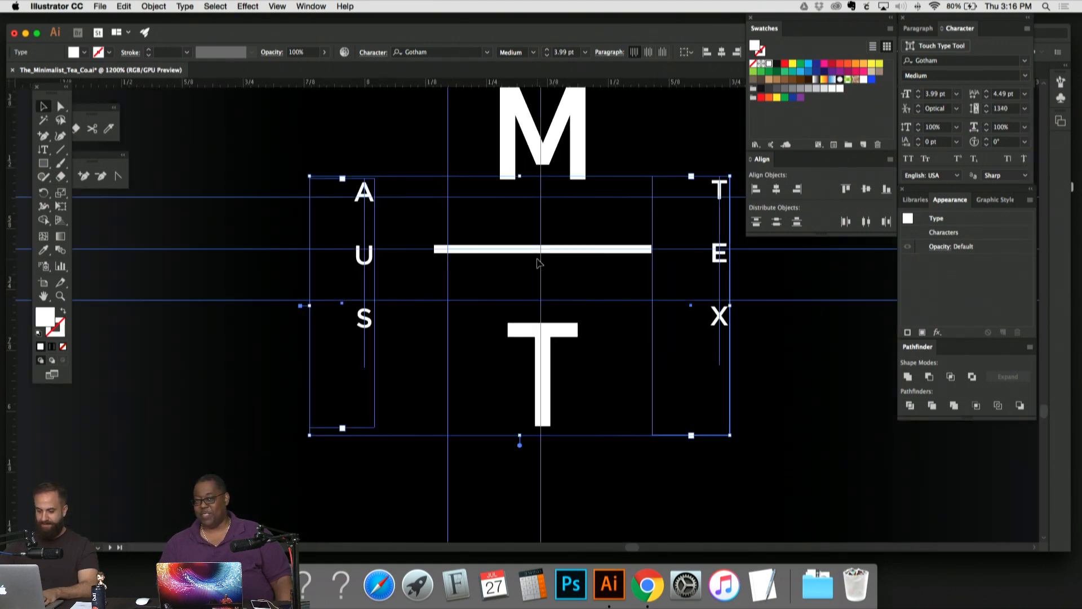
pyautogui.moveTo(541, 272); pyautogui.dragTo(474, 306)
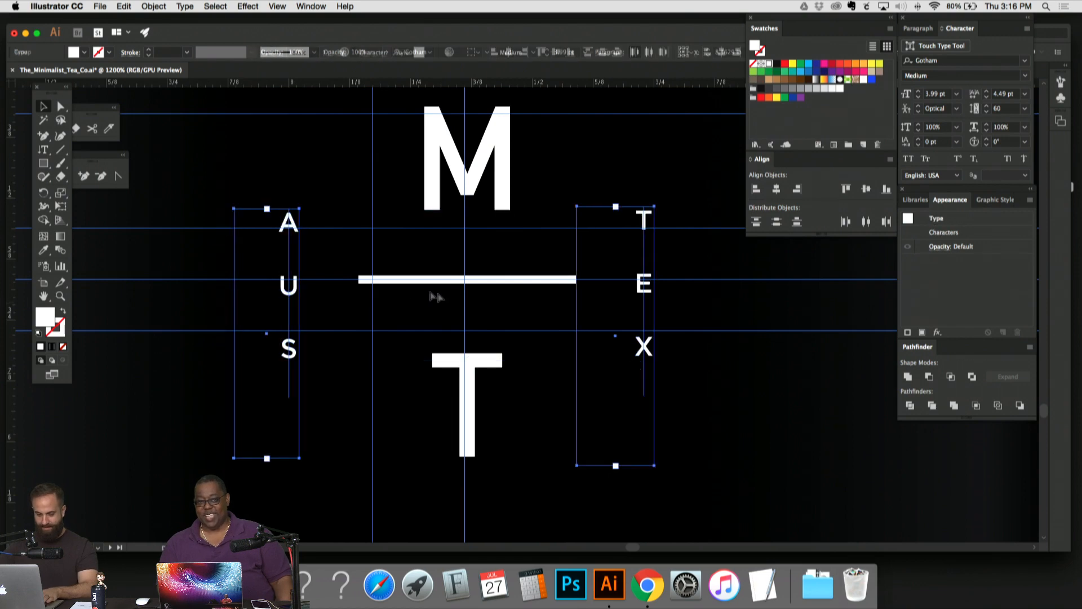
pyautogui.moveTo(293, 289); pyautogui.dragTo(293, 286)
pyautogui.click(622, 163)
# Step: Hide the guides and inspect the wider AUS and TEX spacing around the monogram
pyautogui.press('super+minus')
pyautogui.press('super+minus')
pyautogui.press('super+minus')
pyautogui.press('super+minus')
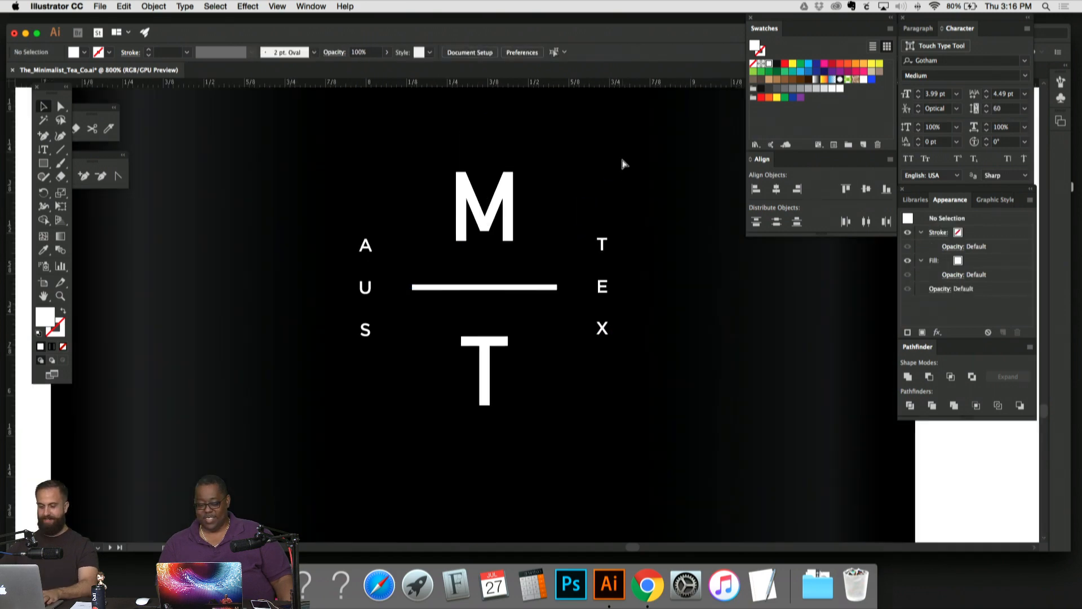
pyautogui.press('super+equal')
pyautogui.press('super+equal')
pyautogui.press('super+equal')
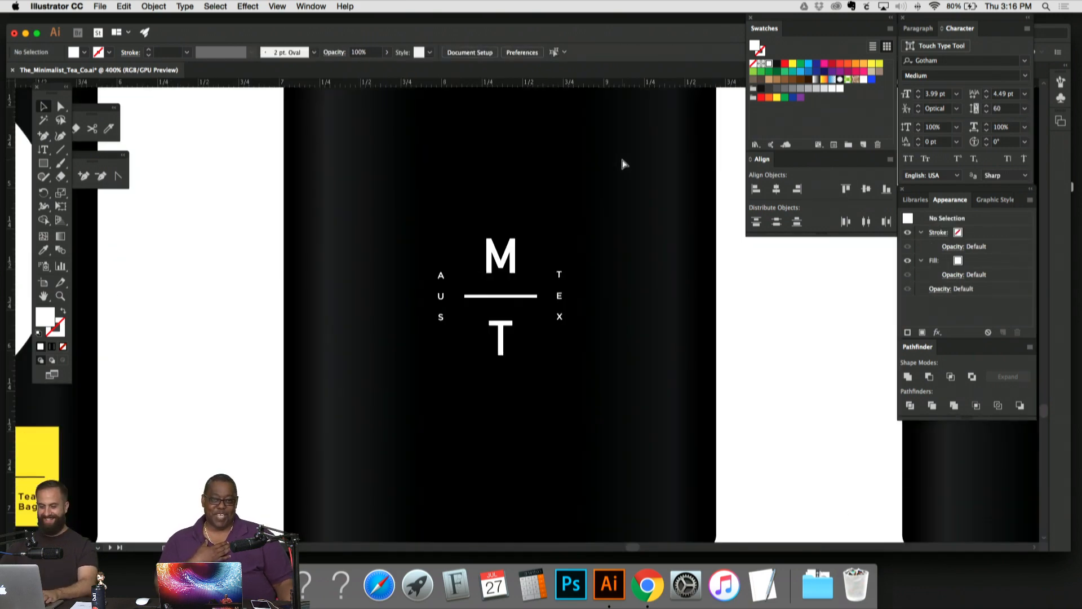
pyautogui.click(600, 242)
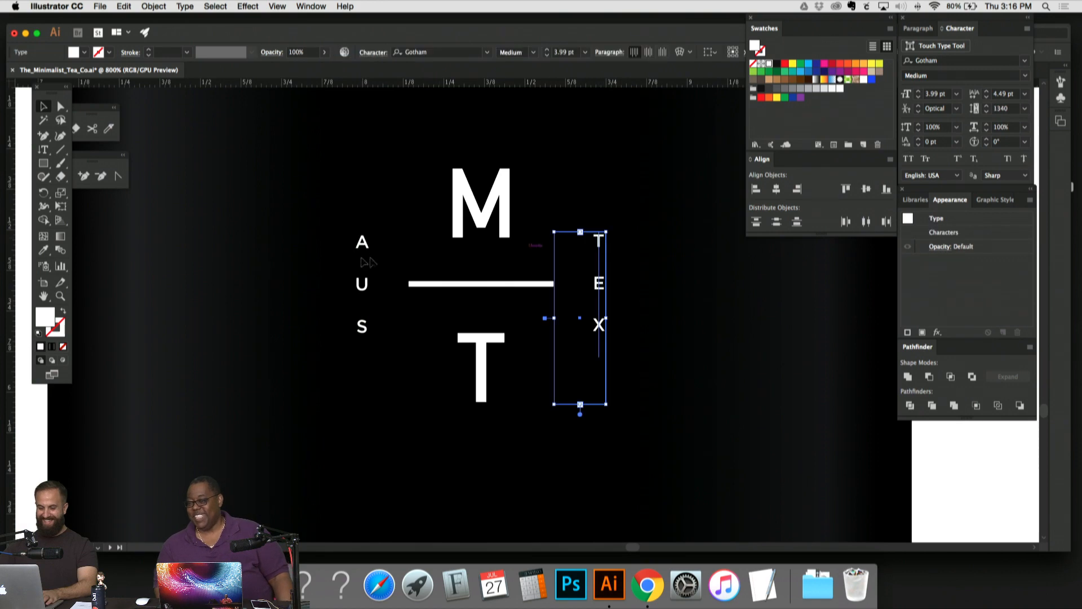
pyautogui.click(364, 248)
pyautogui.click(404, 189)
# Step: Compare the second tin's finished monogram with the neighbouring tins at several scales
pyautogui.press('super+minus')
pyautogui.press('super+minus')
pyautogui.press('super+minus')
pyautogui.press('super+minus')
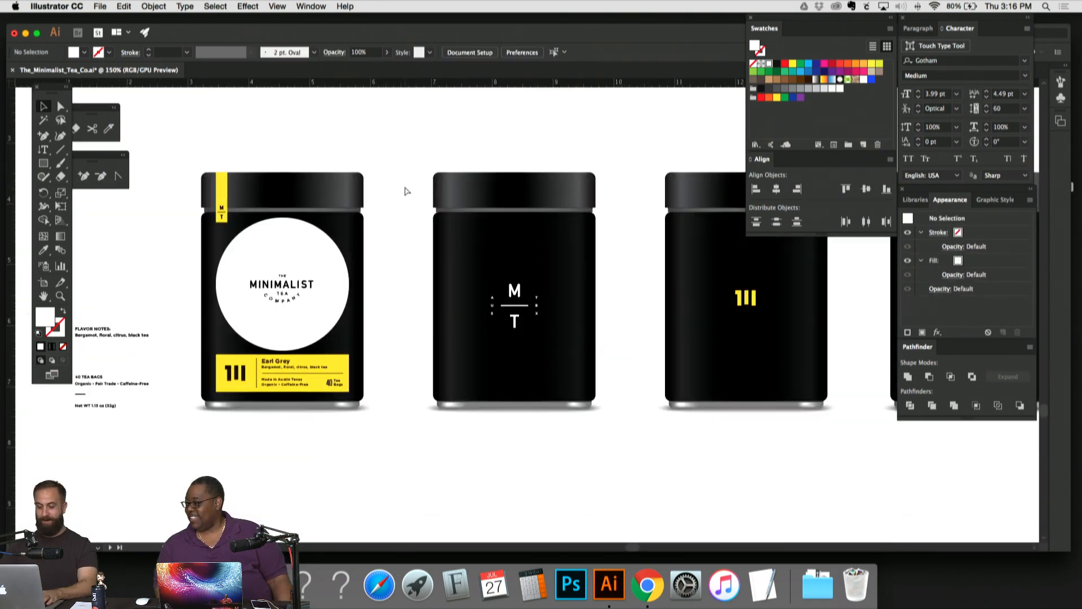
pyautogui.press('super+equal')
pyautogui.press('super+equal')
pyautogui.press('super+equal')
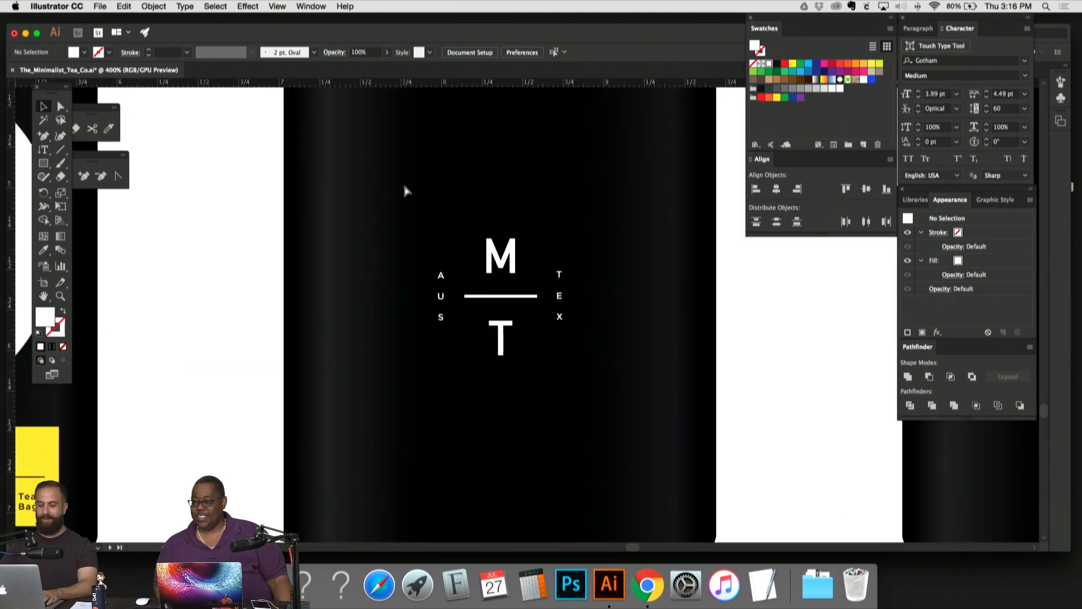
pyautogui.press('super+minus')
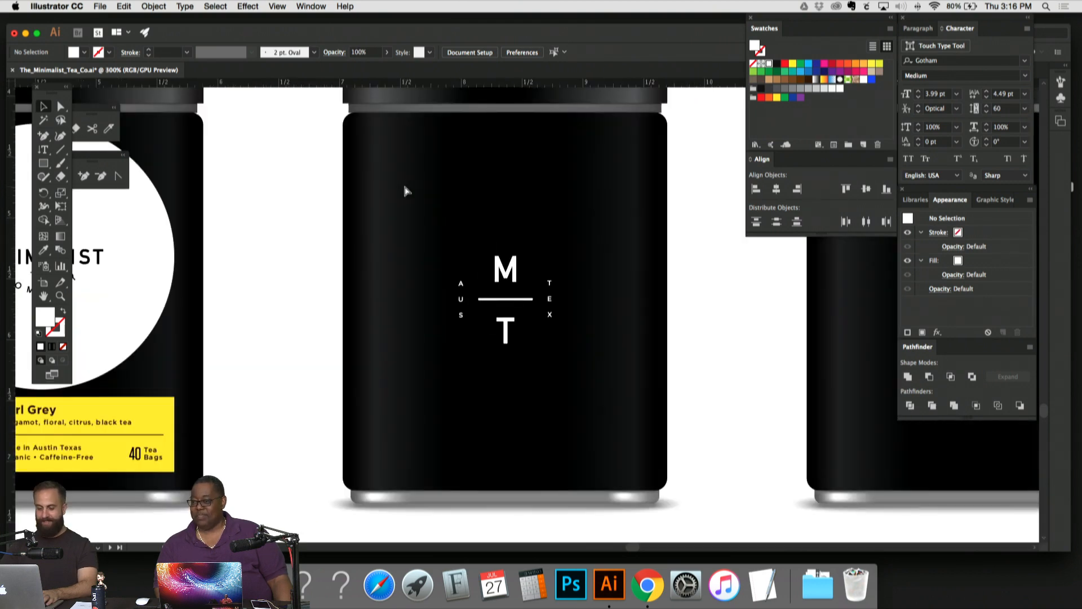
pyautogui.press('super+minus')
pyautogui.press('super+minus')
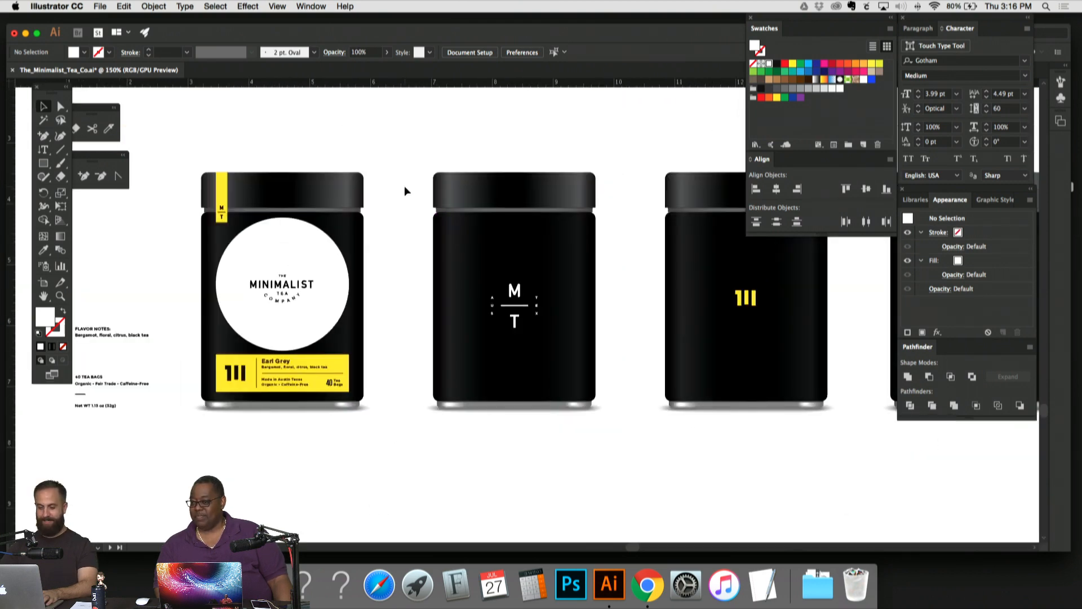
pyautogui.press('super+minus')
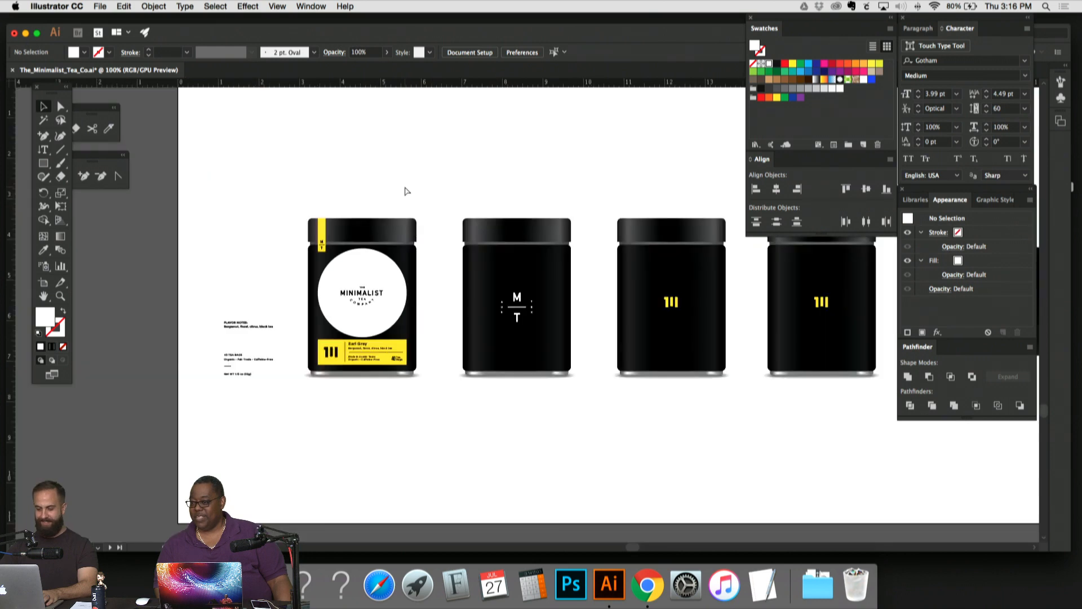
pyautogui.press('super+equal')
pyautogui.press('super+equal')
pyautogui.press('super+equal')
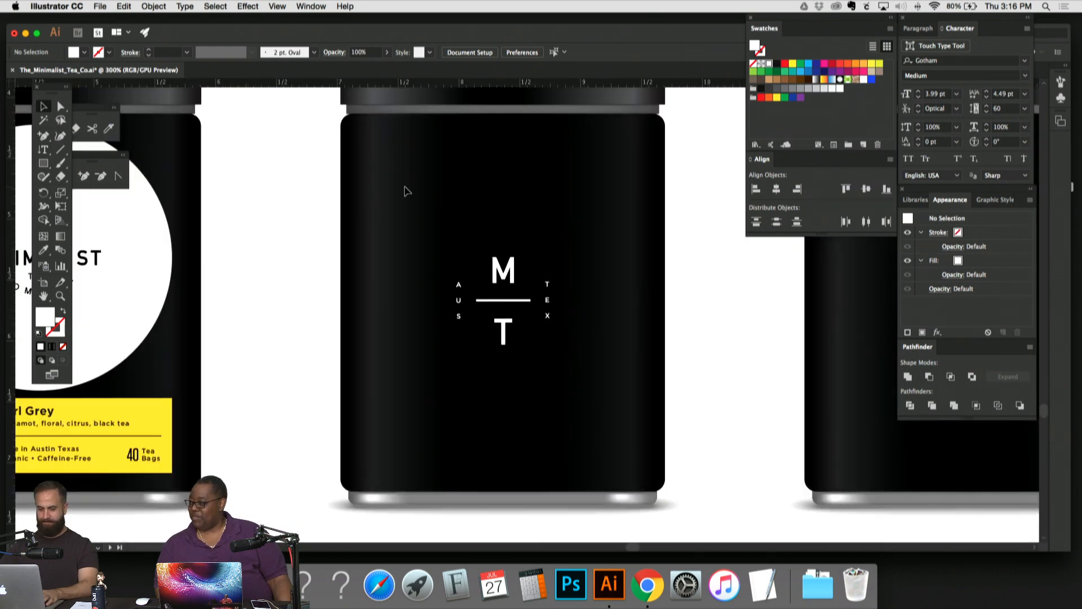
# Step: Return to the first tin and select the Net WT 1.13 oz (32g) text beside it
pyautogui.moveTo(415, 218); pyautogui.dragTo(473, 198)
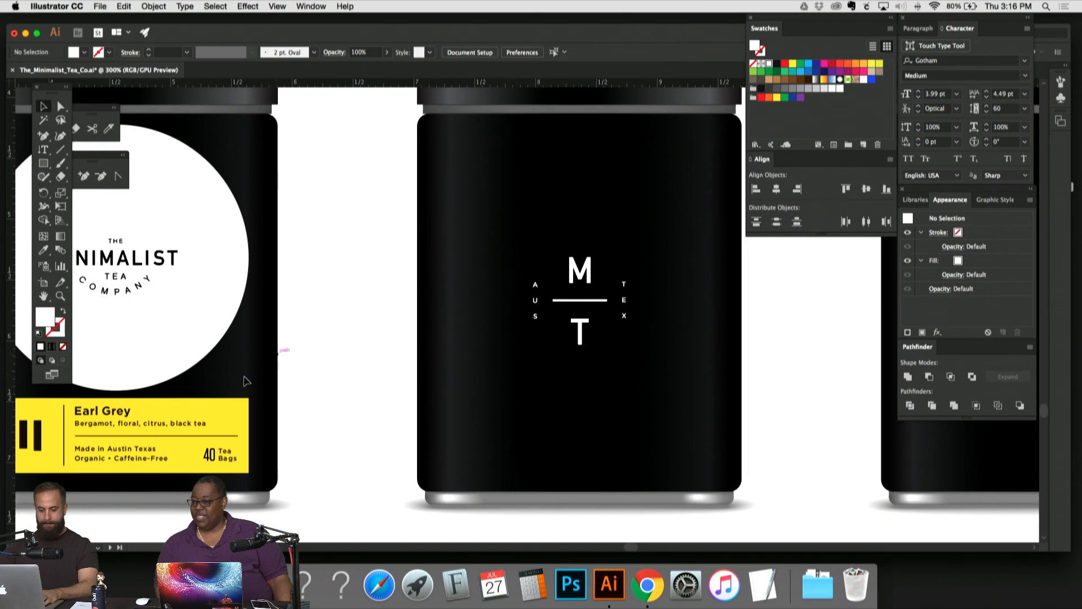
pyautogui.moveTo(247, 381); pyautogui.dragTo(298, 361)
pyautogui.press('super+minus')
pyautogui.press('super+minus')
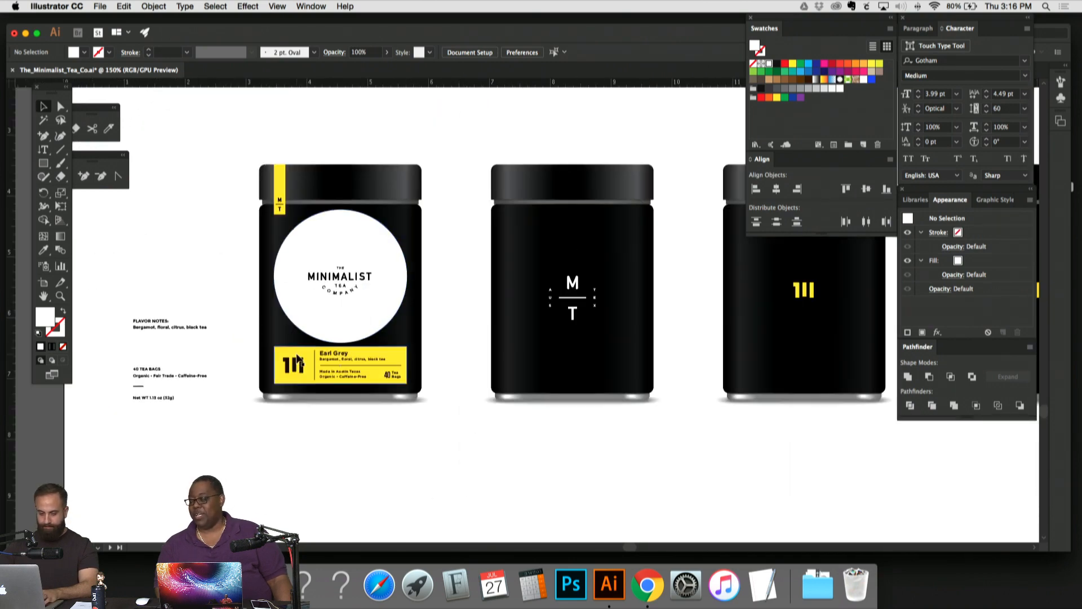
pyautogui.press('super+equal')
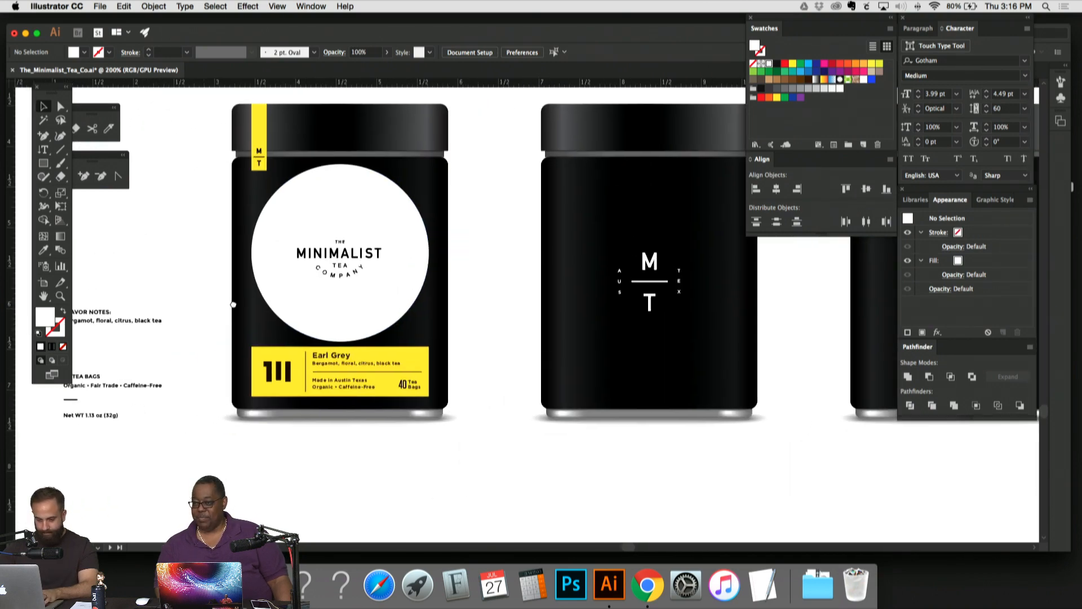
pyautogui.click(161, 407)
pyautogui.press('super+equal')
pyautogui.press('super+equal')
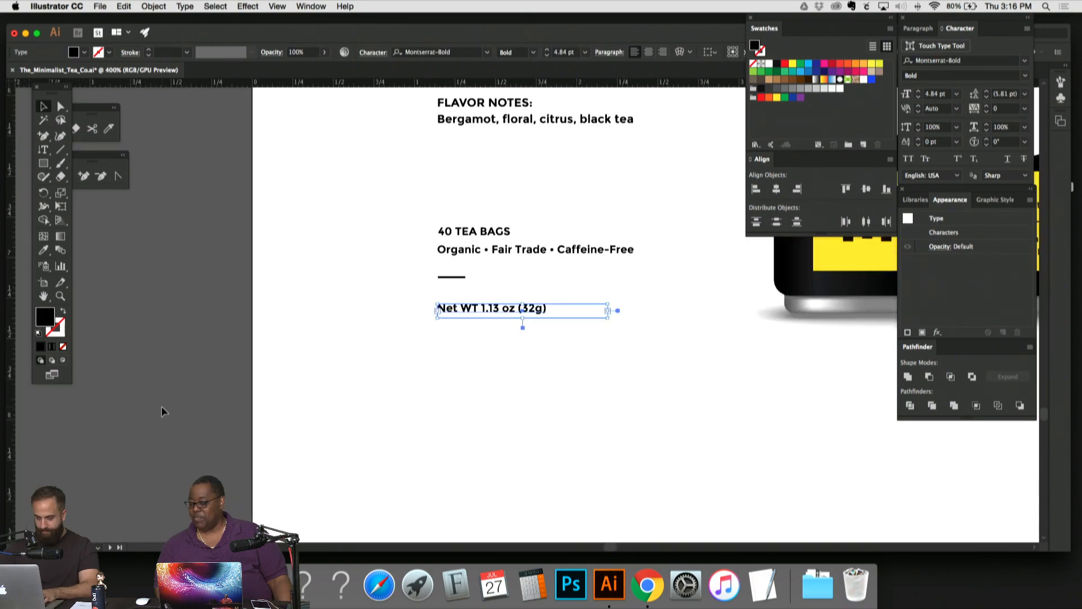
# Step: Compare the separate net weight text with the Made in Austin Texas lines on the first tin's yellow label
pyautogui.moveTo(536, 316); pyautogui.dragTo(331, 358)
pyautogui.moveTo(428, 350); pyautogui.dragTo(355, 384)
pyautogui.moveTo(437, 382); pyautogui.dragTo(228, 441)
pyautogui.moveTo(575, 464); pyautogui.dragTo(317, 472)
pyautogui.moveTo(550, 450); pyautogui.dragTo(194, 471)
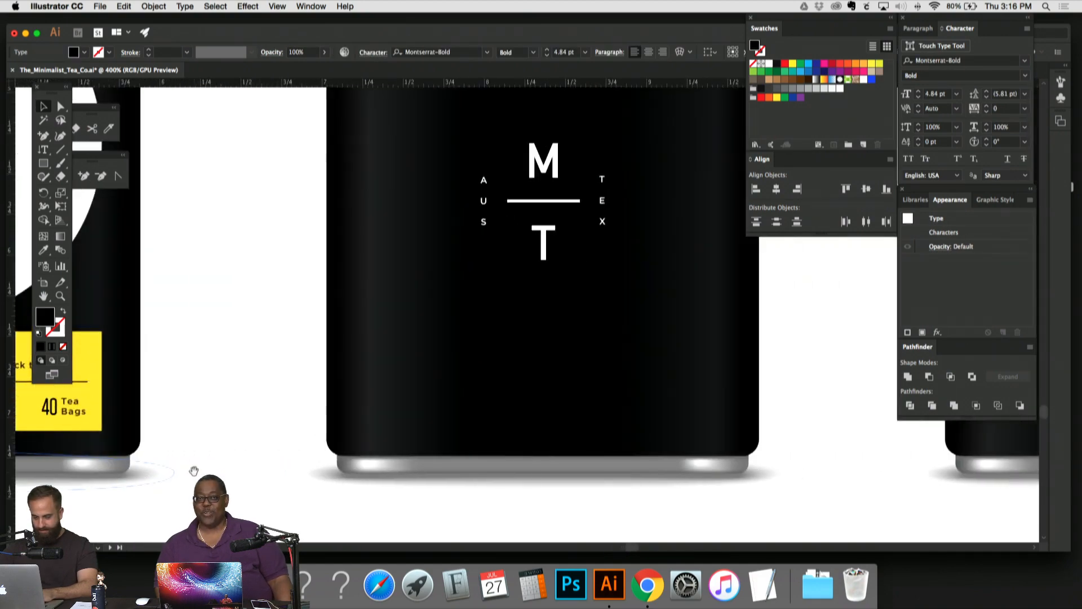
pyautogui.moveTo(227, 366); pyautogui.dragTo(644, 315)
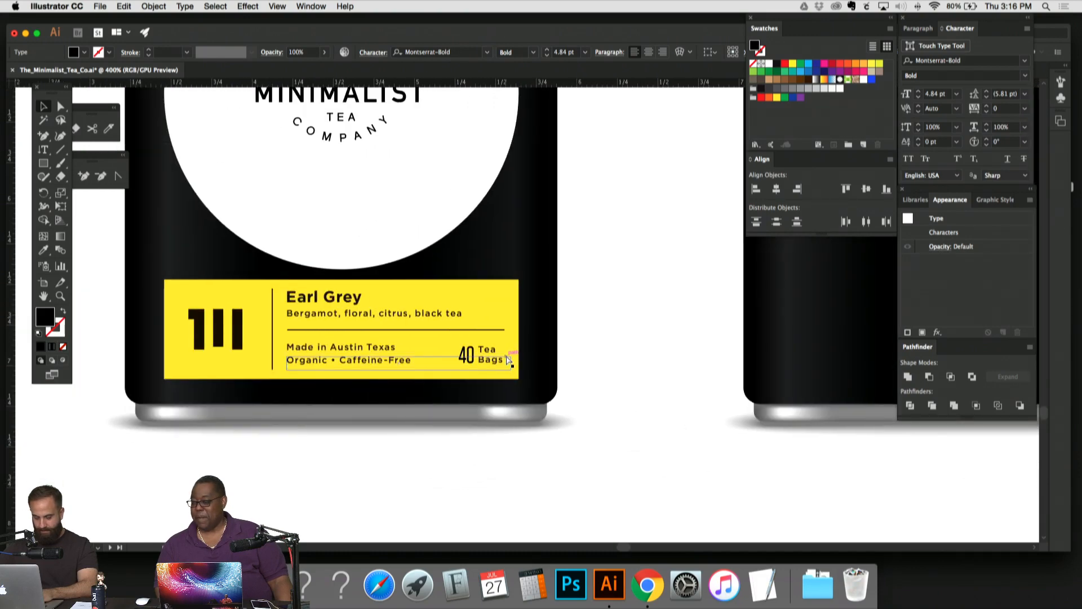
pyautogui.moveTo(358, 349); pyautogui.dragTo(709, 297)
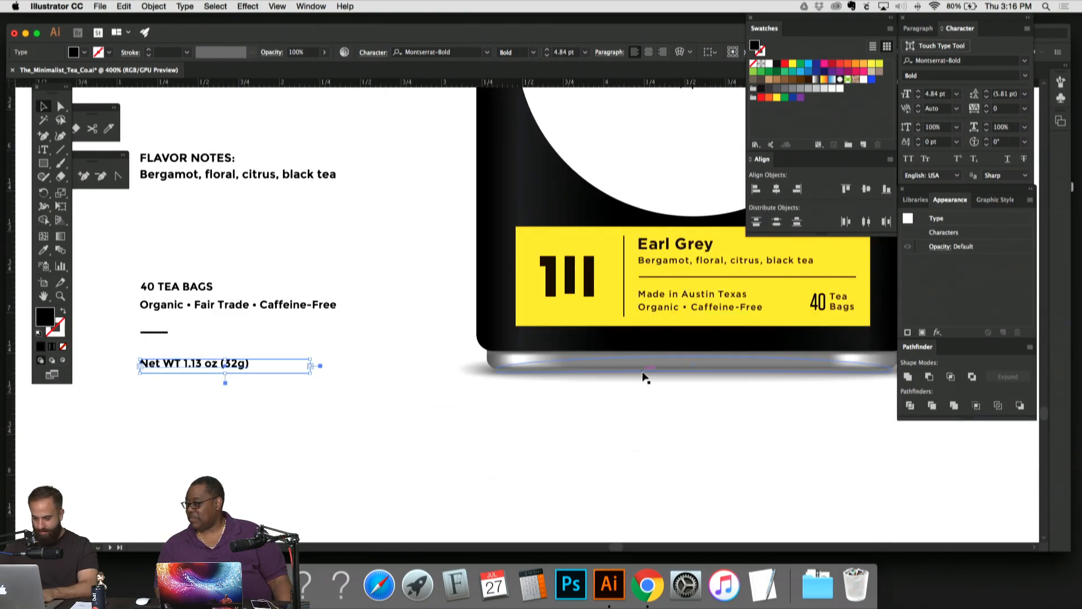
pyautogui.click(699, 300)
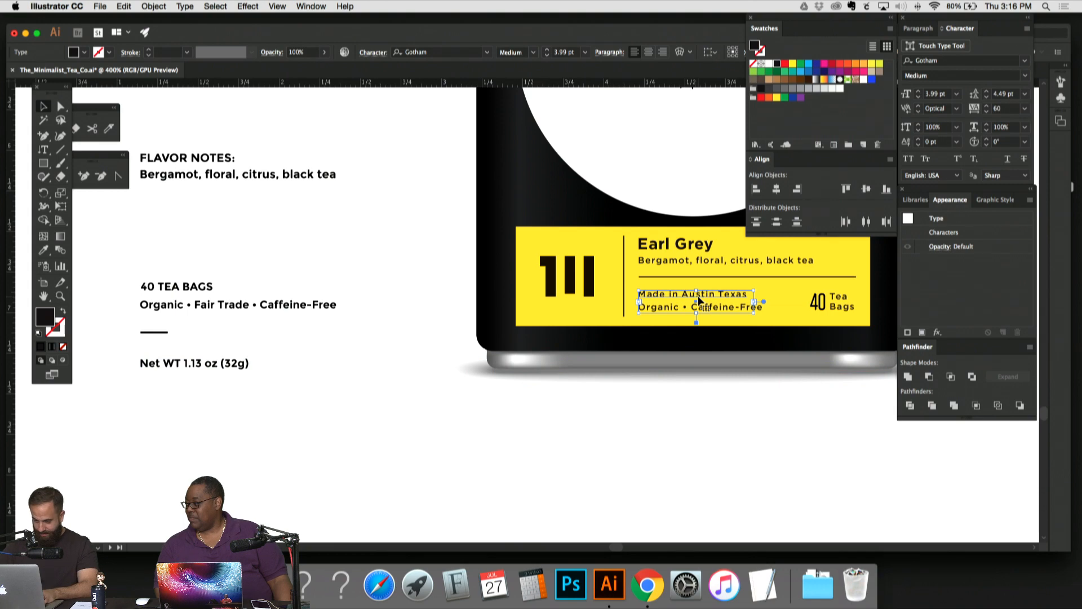
pyautogui.click(237, 365)
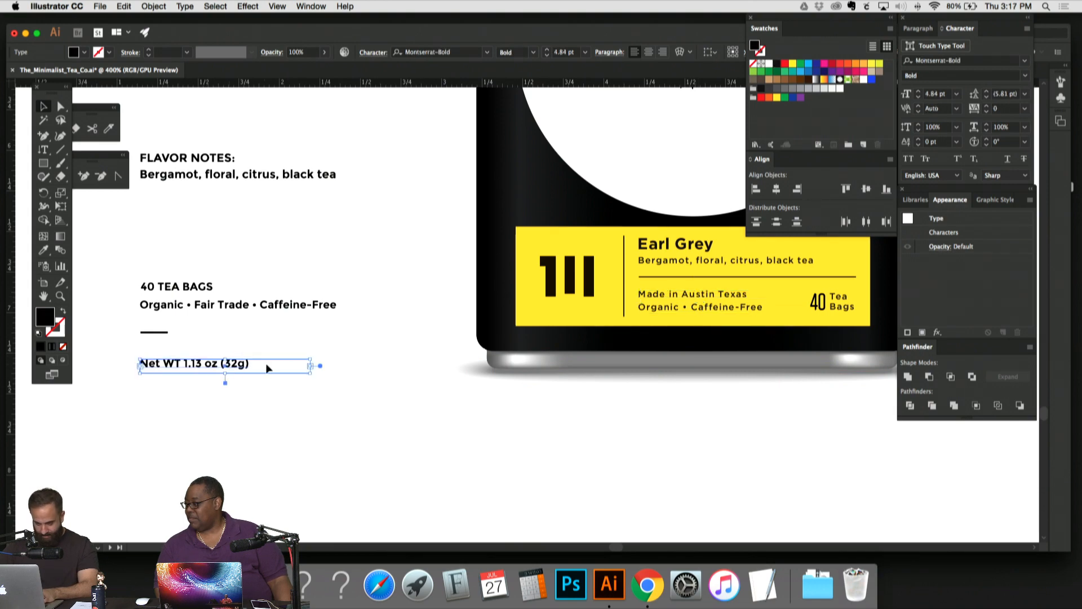
# Step: Replace the Made in Austin Texas line on the first tin's yellow label with Net Wt 1.13 oz (32g)
pyautogui.press('super+plus')
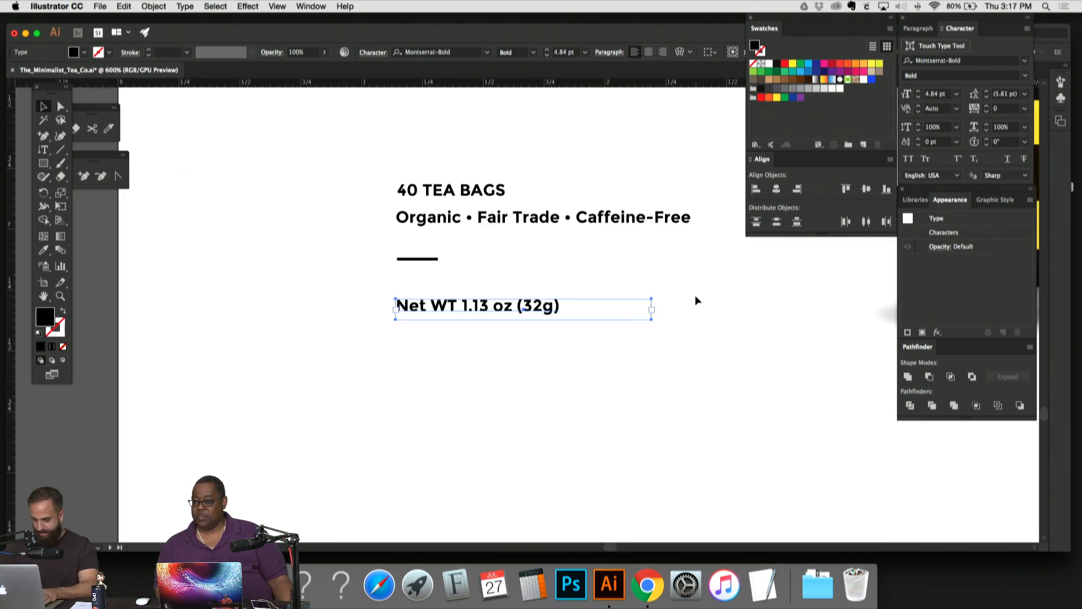
pyautogui.moveTo(519, 348); pyautogui.dragTo(130, 474)
pyautogui.moveTo(599, 363); pyautogui.dragTo(501, 361)
pyautogui.tripleClick(757, 331)
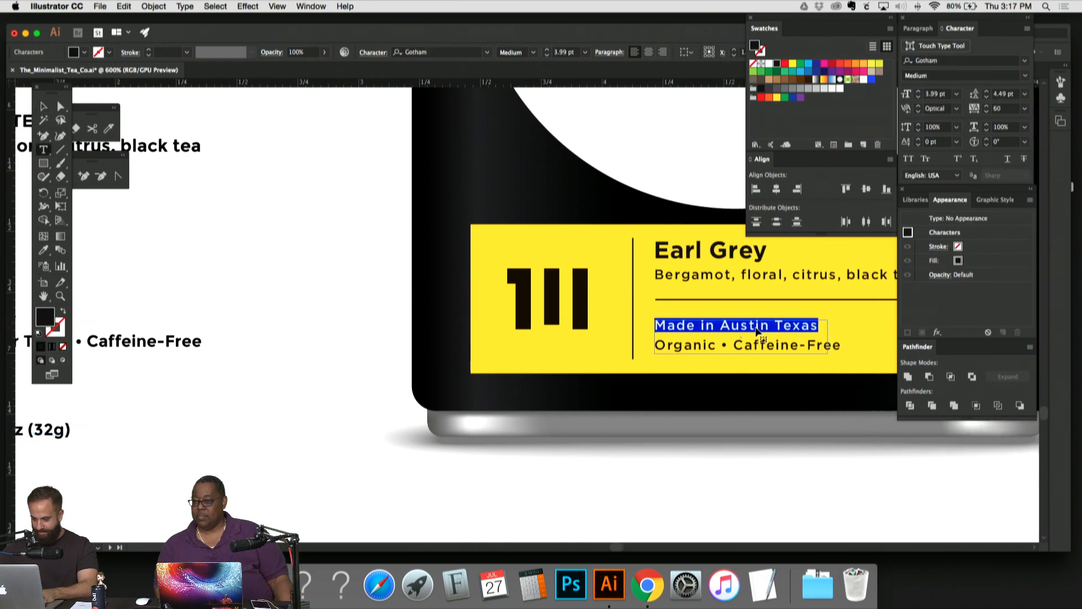
pyautogui.hscroll(-3, 755, 325)
pyautogui.write('N')
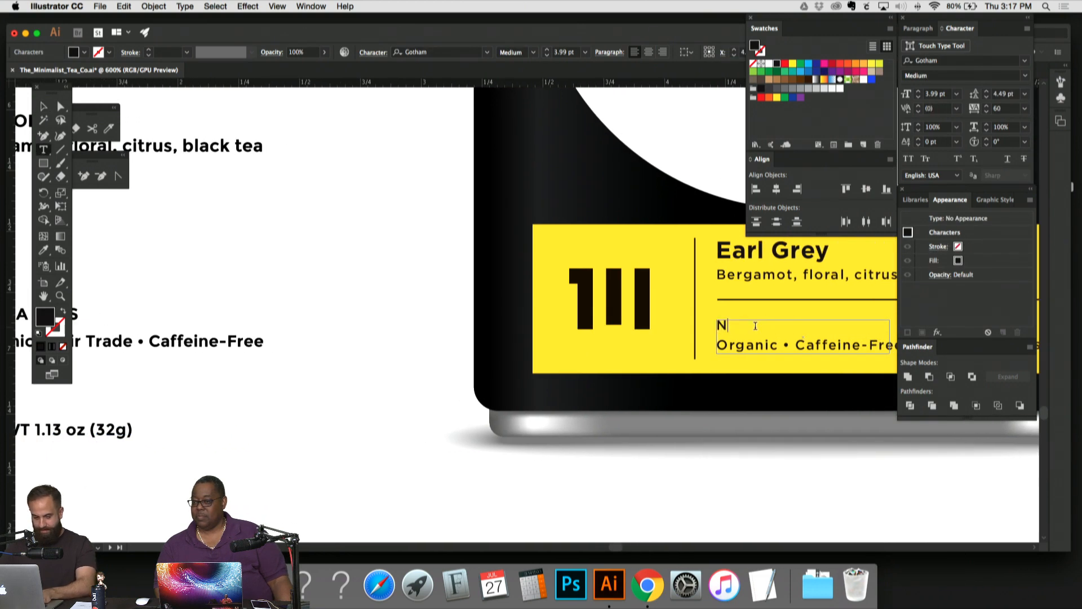
pyautogui.write('et')
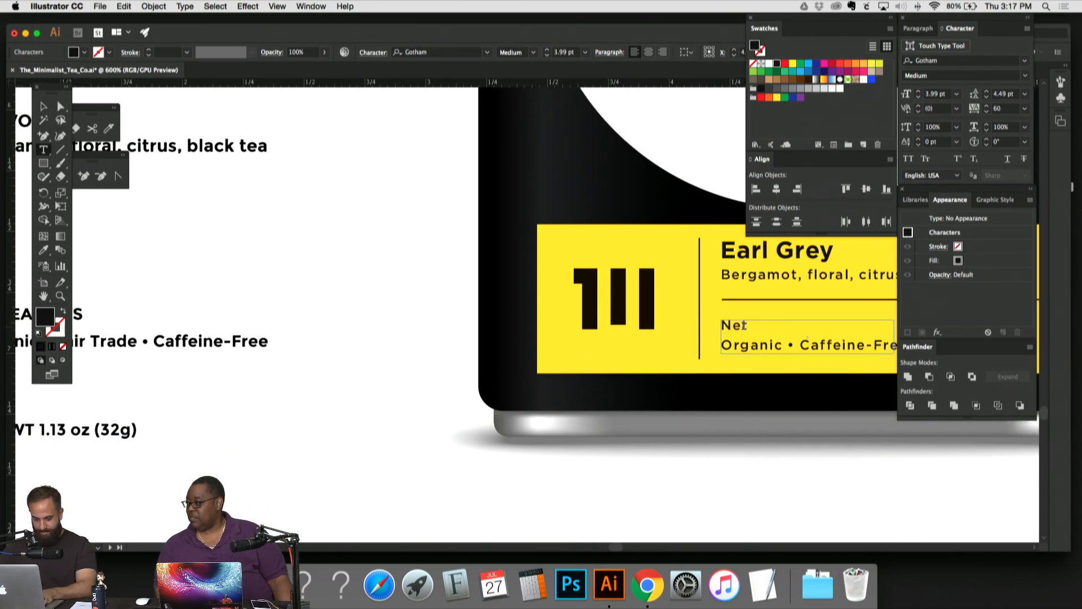
pyautogui.hscroll(-2, 750, 326)
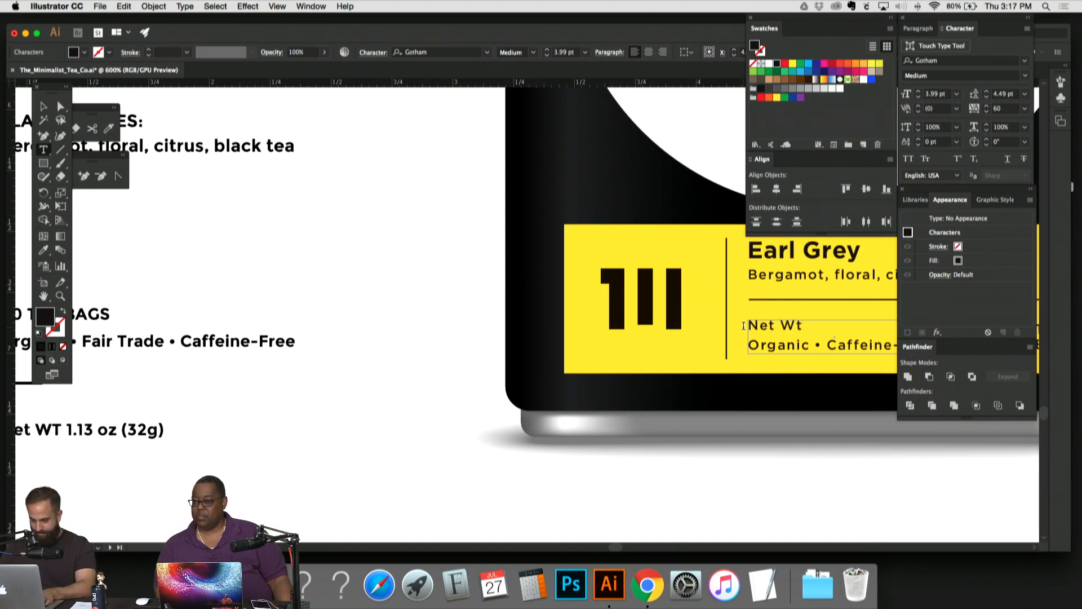
pyautogui.write('1.13 oz (32')
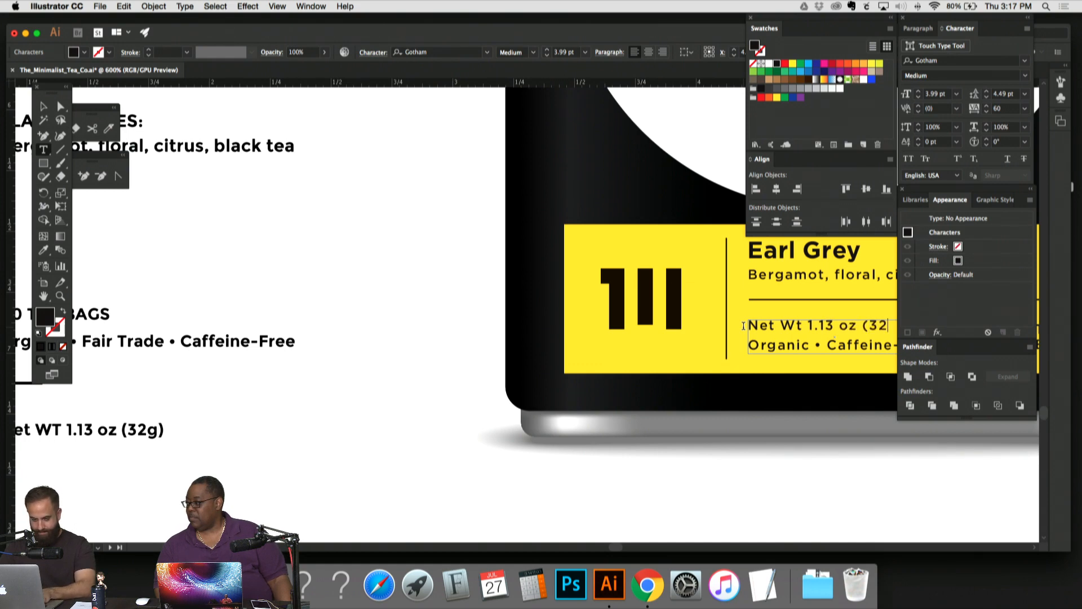
pyautogui.write('g)')
pyautogui.hscroll(5, 739, 300)
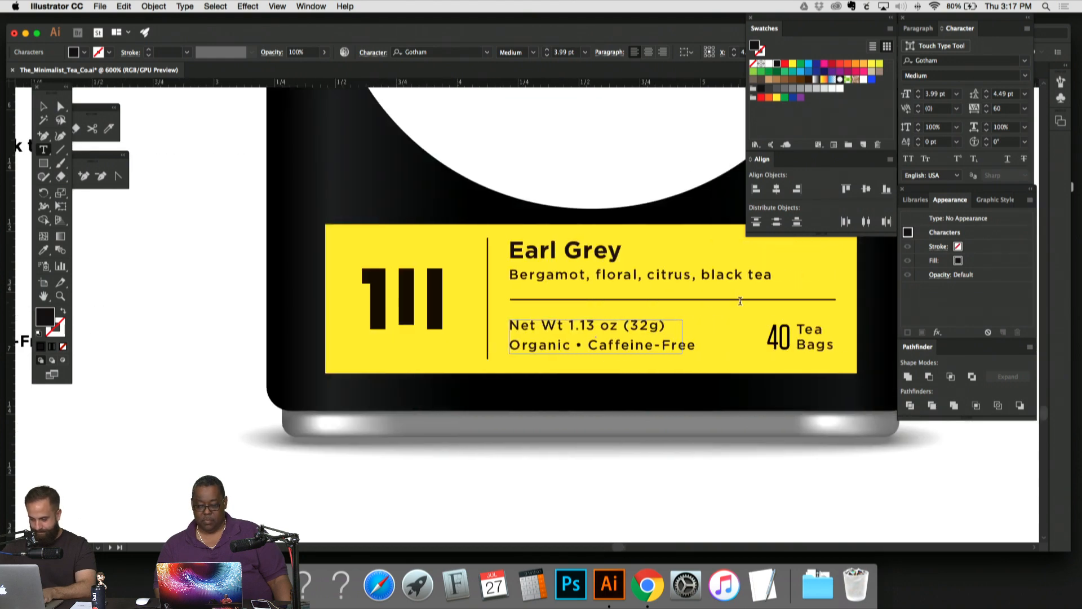
pyautogui.click(43, 107)
pyautogui.click(214, 238)
pyautogui.hscroll(5, 262, 241)
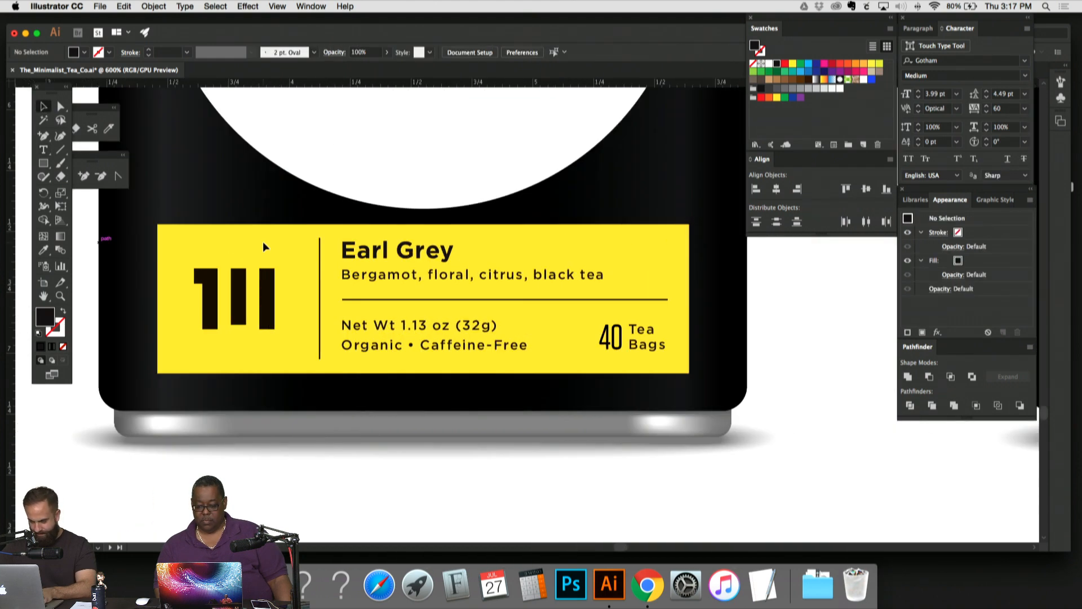
# Step: Delete the loose flavor notes, tea bag and net weight reference text beside the first tin
pyautogui.press('super+minus')
pyautogui.press('super+minus')
pyautogui.press('super+minus')
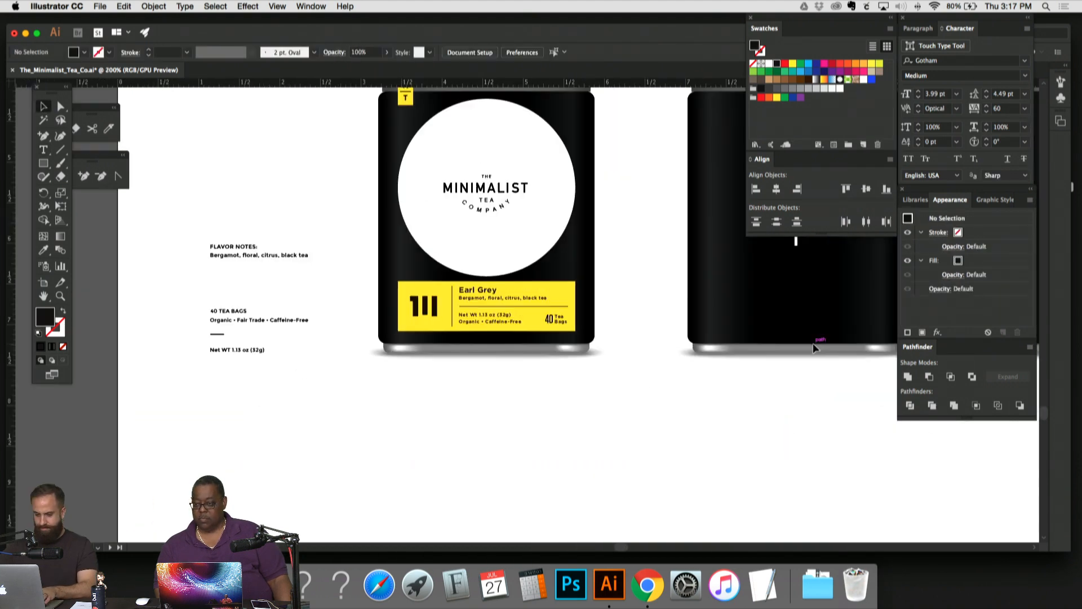
pyautogui.moveTo(600, 390); pyautogui.dragTo(479, 458)
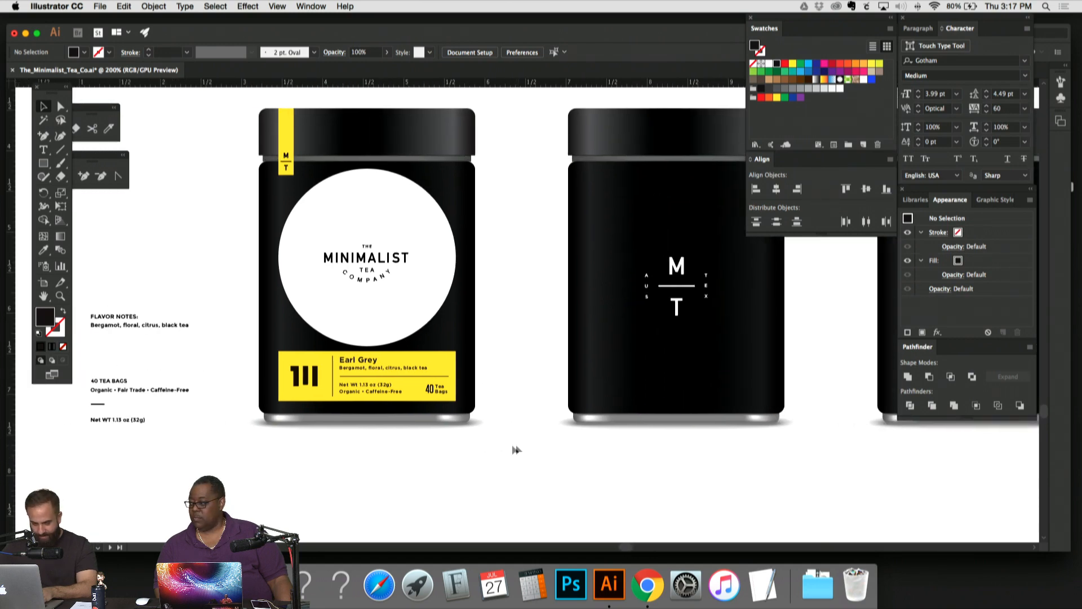
pyautogui.click(96, 292)
pyautogui.press('Delete')
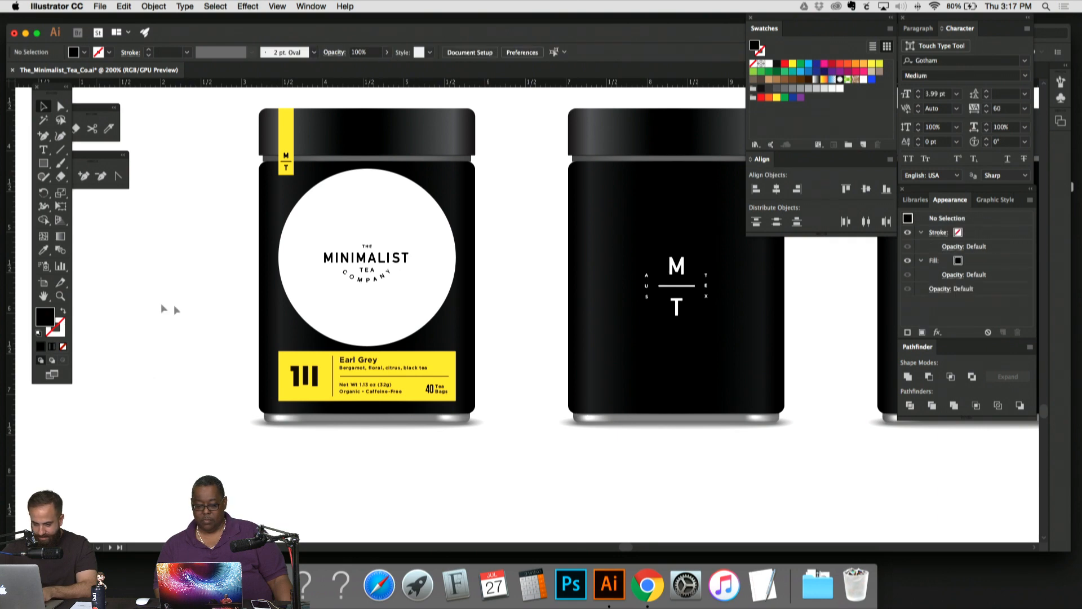
# Step: Draw a circle about 0.46 in wide between the second and third tins, filled with the yellow of the third tin's mark
pyautogui.hscroll(10, 428, 202)
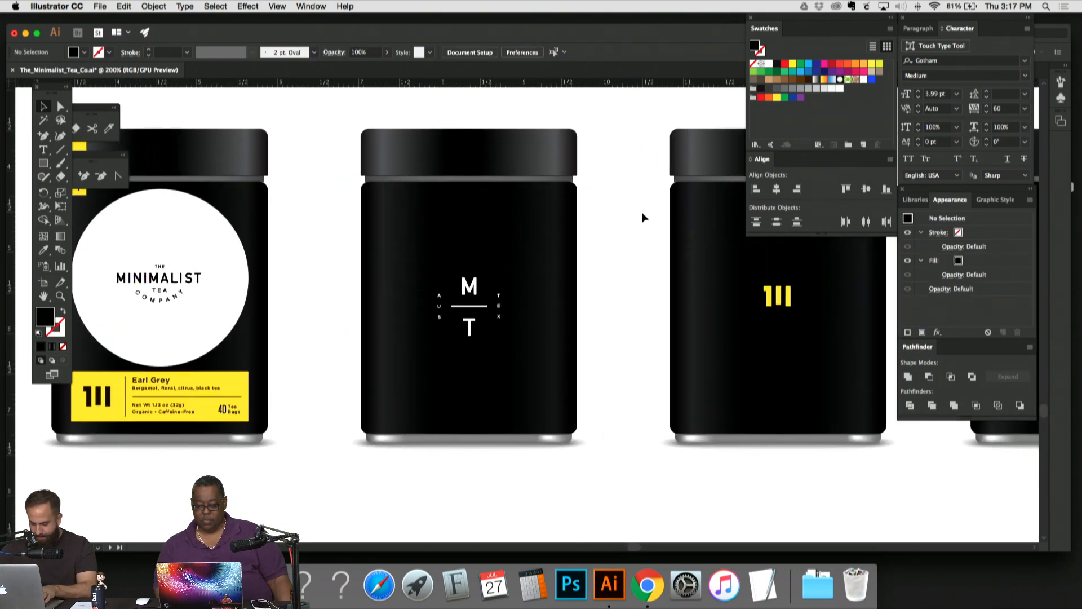
pyautogui.press('super+equal')
pyautogui.moveTo(653, 207); pyautogui.dragTo(660, 222)
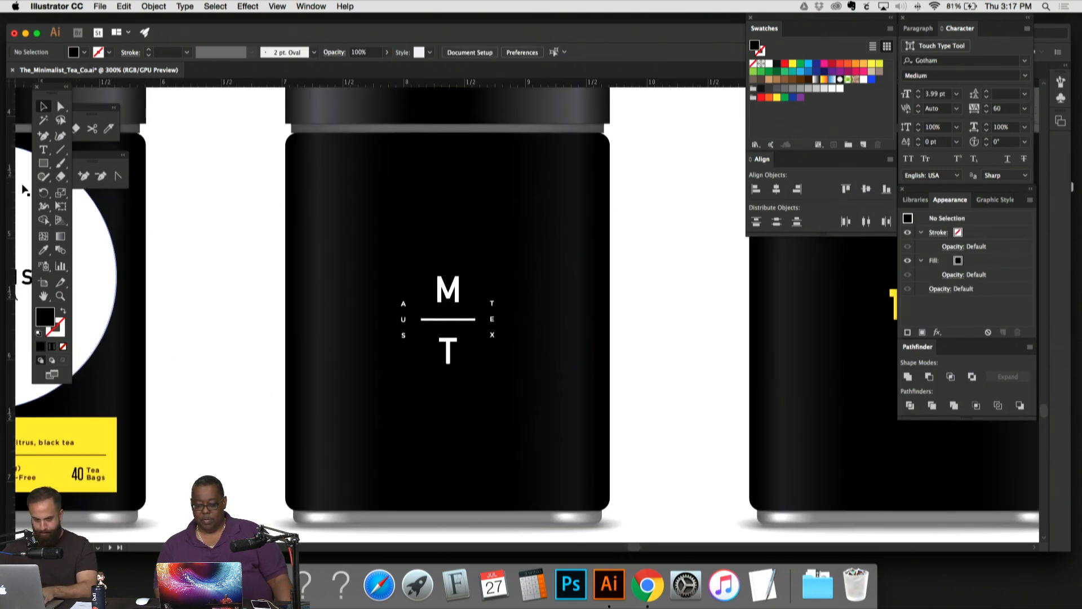
pyautogui.moveTo(45, 165); pyautogui.dragTo(84, 196)
pyautogui.moveTo(568, 274); pyautogui.dragTo(415, 256)
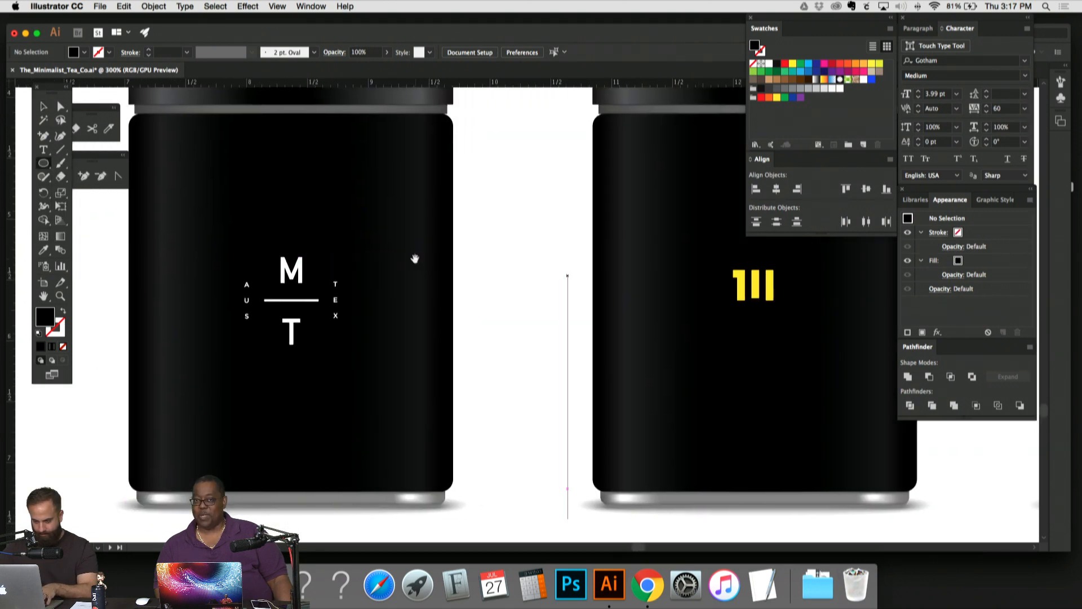
pyautogui.moveTo(515, 297); pyautogui.dragTo(544, 269)
pyautogui.press('i')
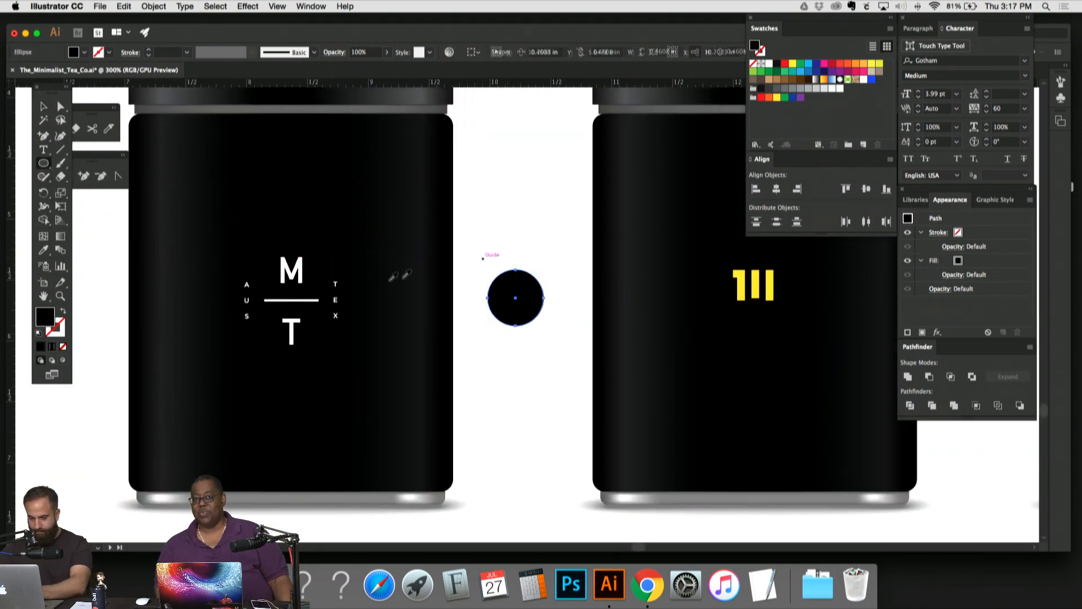
pyautogui.click(740, 285)
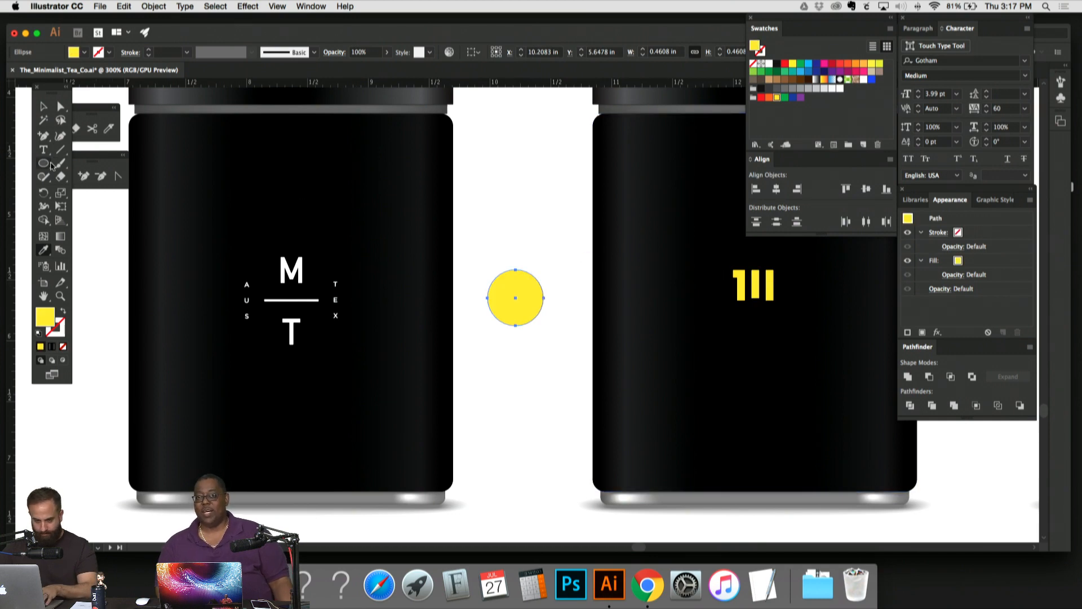
# Step: Draw a four-sided shape with the Pen tool from above the yellow circle down to its left side, forming half of a teardrop point
pyautogui.moveTo(51, 166); pyautogui.dragTo(84, 139)
pyautogui.press('super+plus')
pyautogui.press('super+plus')
pyautogui.press('super+plus')
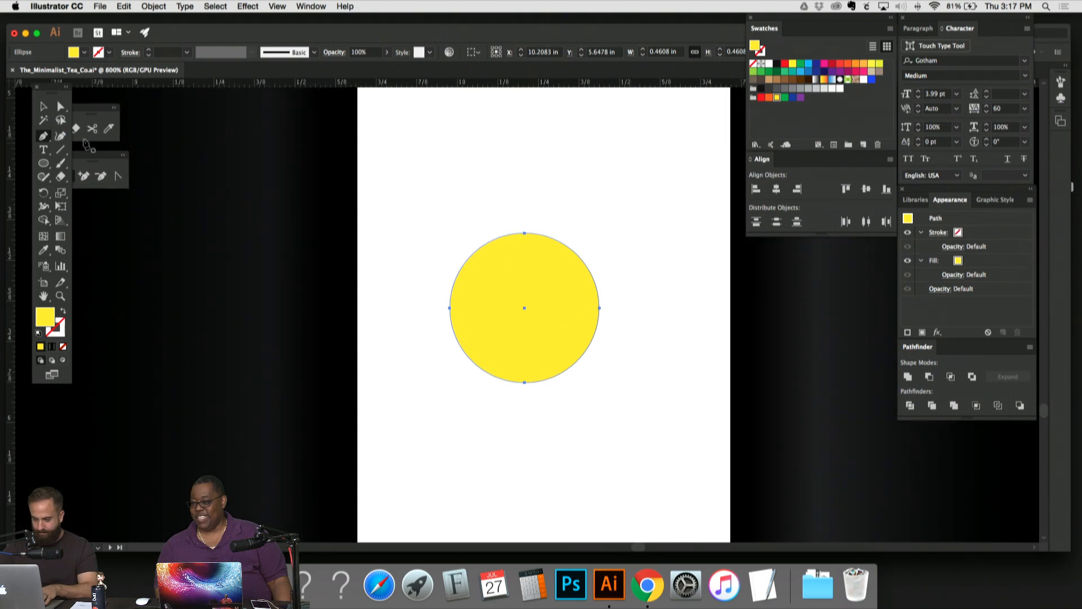
pyautogui.click(524, 272)
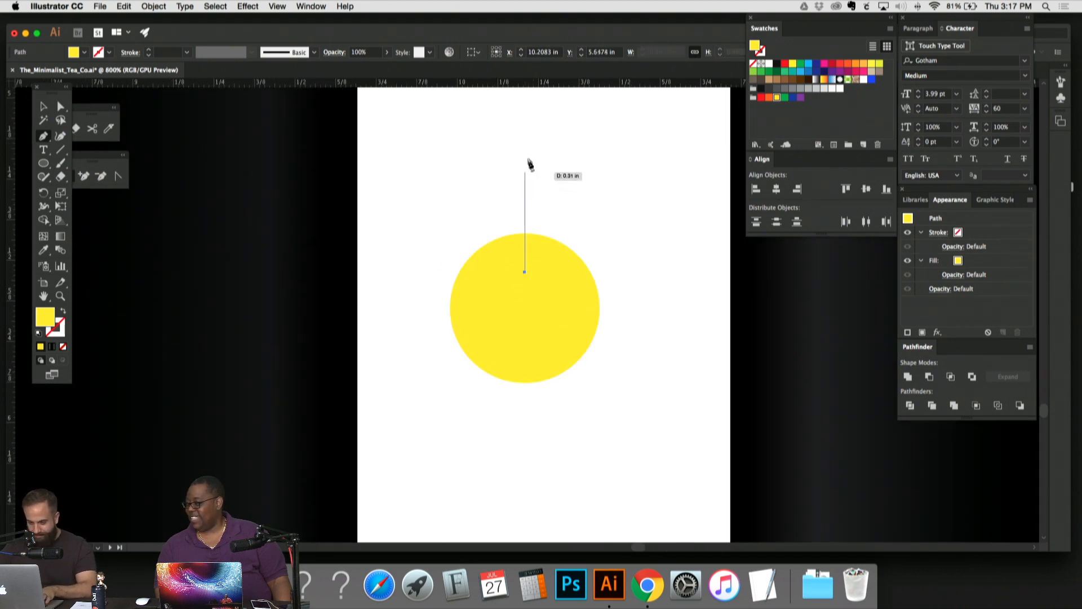
pyautogui.click(524, 132)
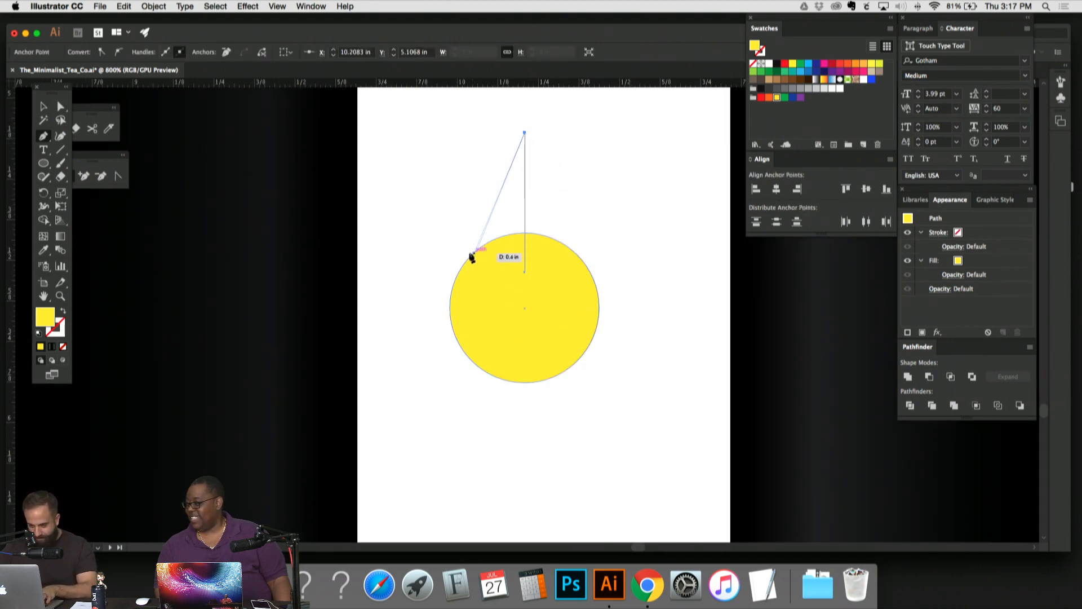
pyautogui.click(456, 279)
pyautogui.click(495, 326)
pyautogui.click(524, 273)
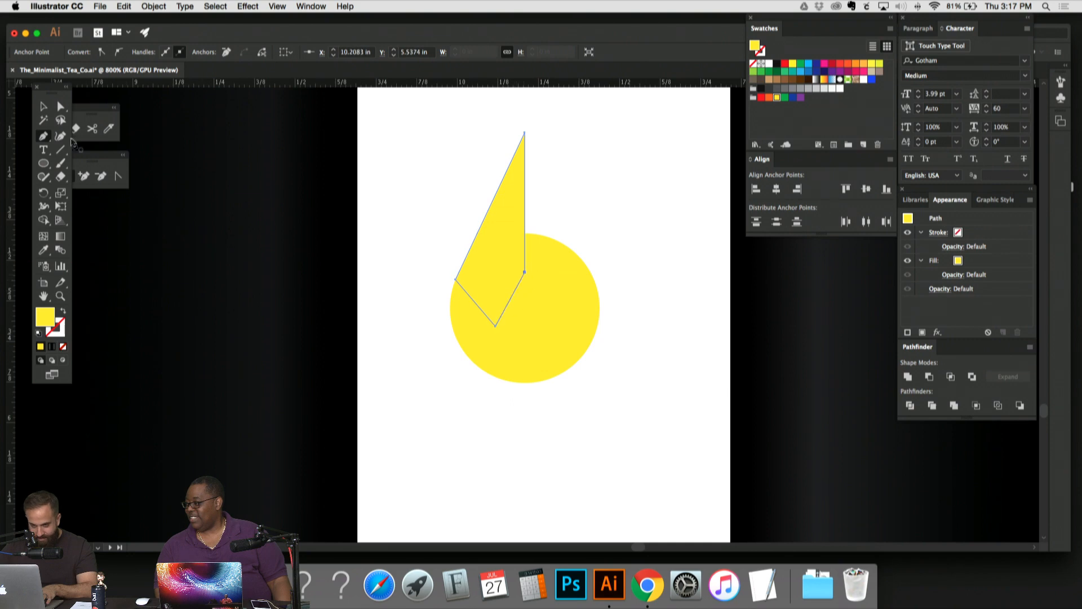
pyautogui.click(44, 106)
pyautogui.click(405, 156)
# Step: Duplicate the half-point shape, reflect the copy across the vertical axis and fit it against the original to complete the teardrop point
pyautogui.moveTo(405, 157); pyautogui.dragTo(370, 178)
pyautogui.press('super+equal')
pyautogui.press('super+equal')
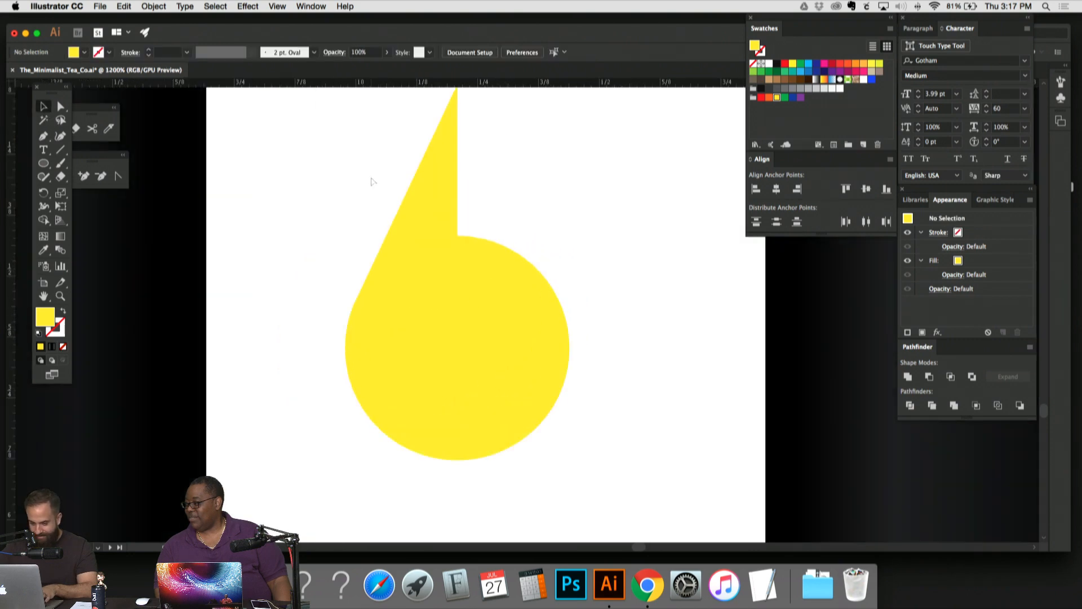
pyautogui.moveTo(528, 189); pyautogui.dragTo(500, 285)
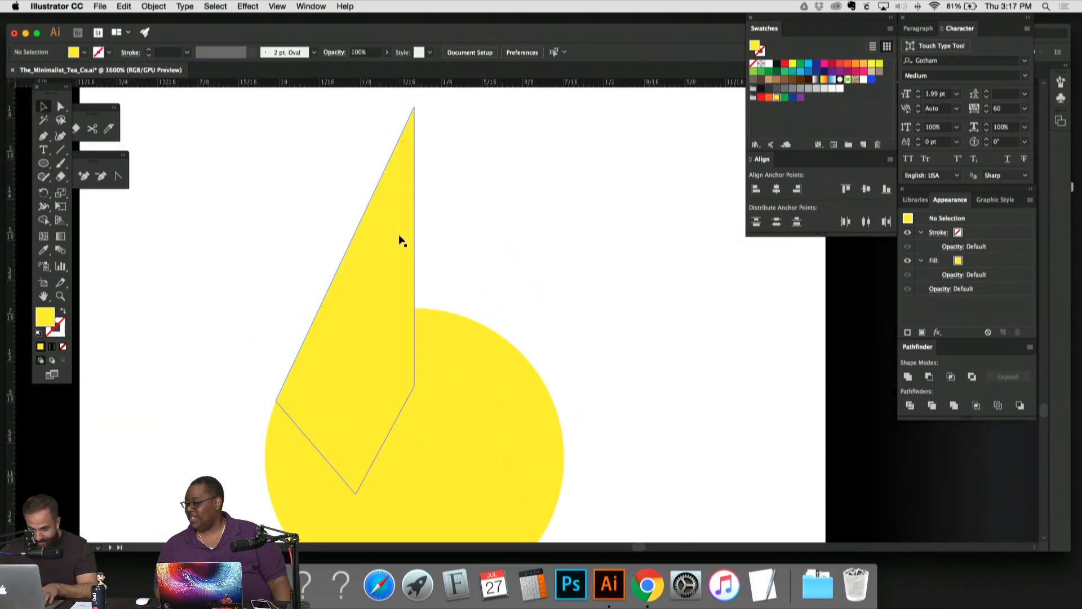
pyautogui.moveTo(400, 240); pyautogui.dragTo(593, 240)
pyautogui.click(169, 6)
pyautogui.moveTo(169, 16)
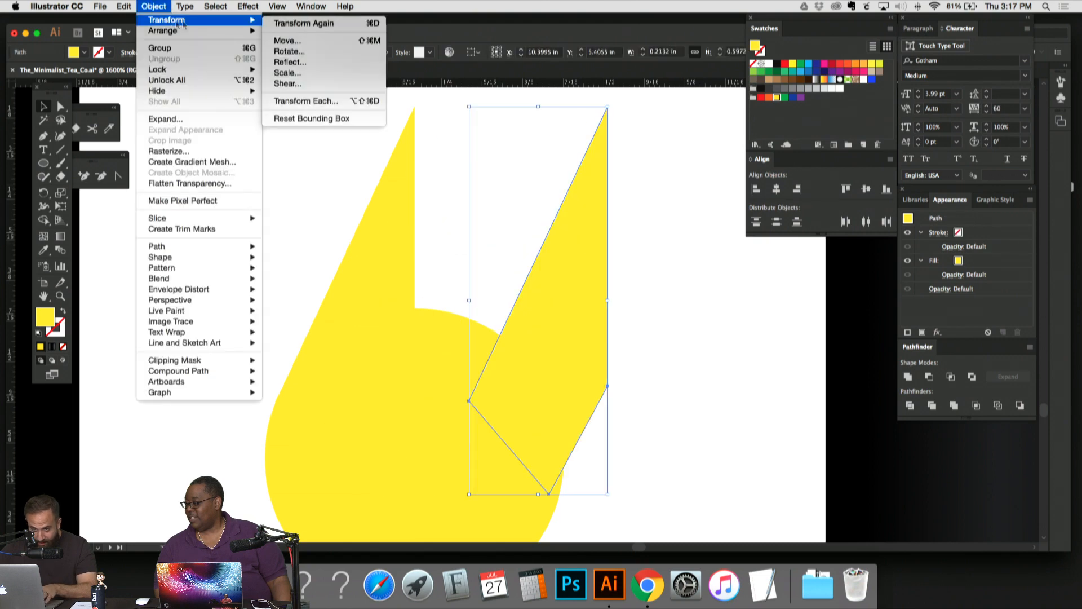
pyautogui.click(288, 65)
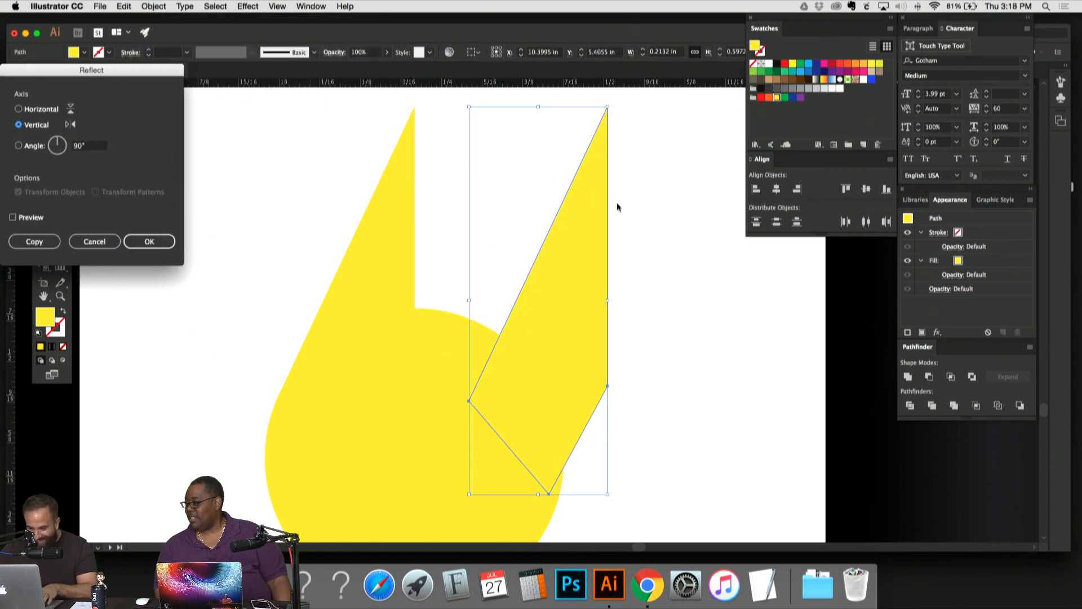
pyautogui.click(13, 217)
pyautogui.click(149, 241)
pyautogui.moveTo(515, 237); pyautogui.dragTo(446, 228)
pyautogui.click(520, 214)
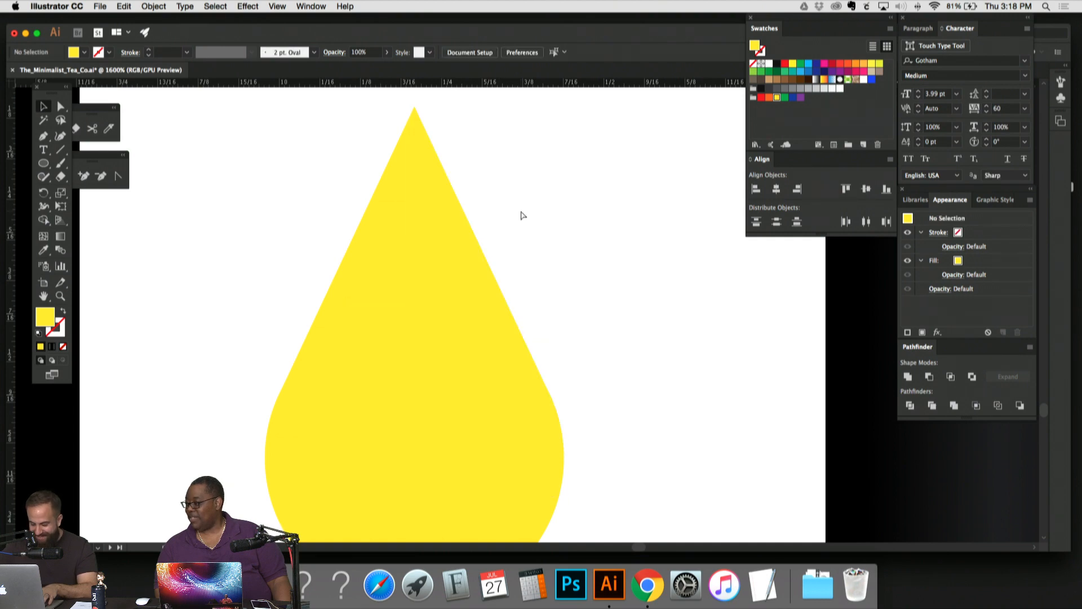
# Step: Unite the circle and both point halves into a single teardrop shape and slightly round its tip
pyautogui.press('super+minus')
pyautogui.press('super+minus')
pyautogui.press('super+minus')
pyautogui.moveTo(489, 272); pyautogui.dragTo(463, 392)
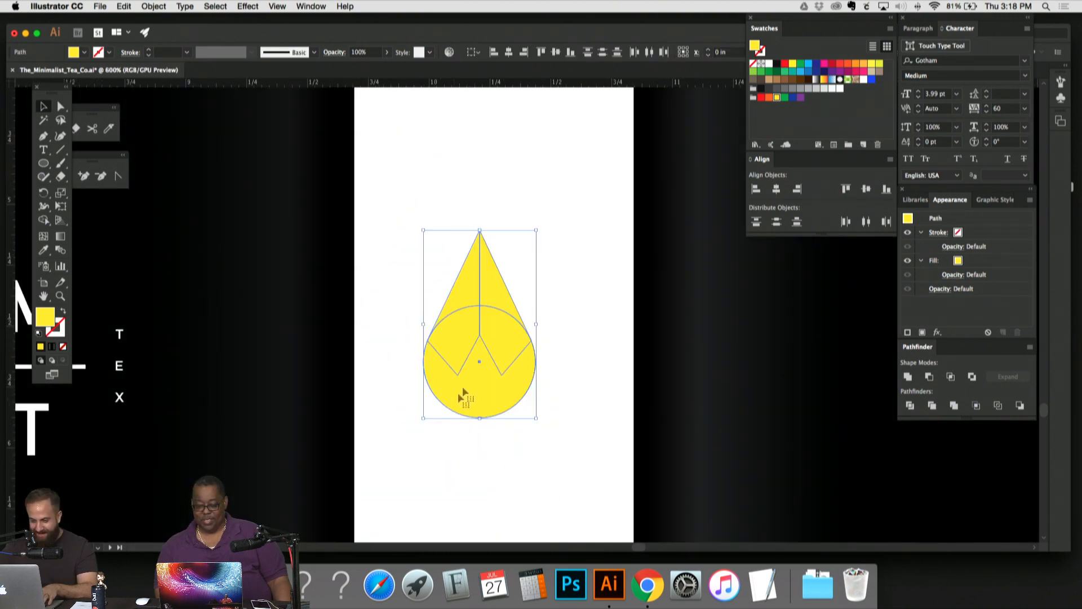
pyautogui.click(907, 375)
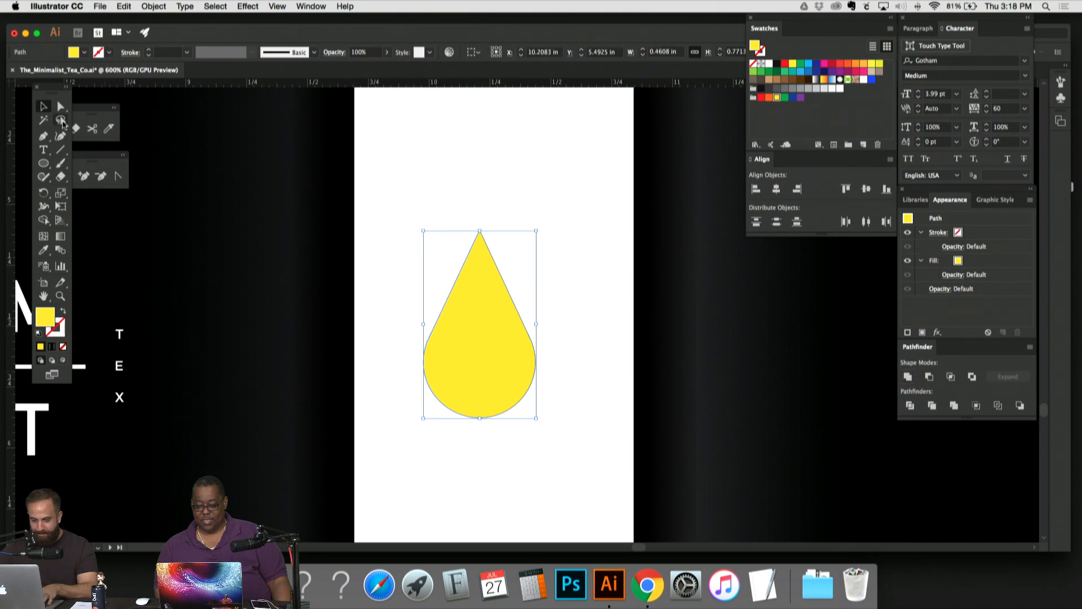
pyautogui.click(61, 106)
pyautogui.click(473, 193)
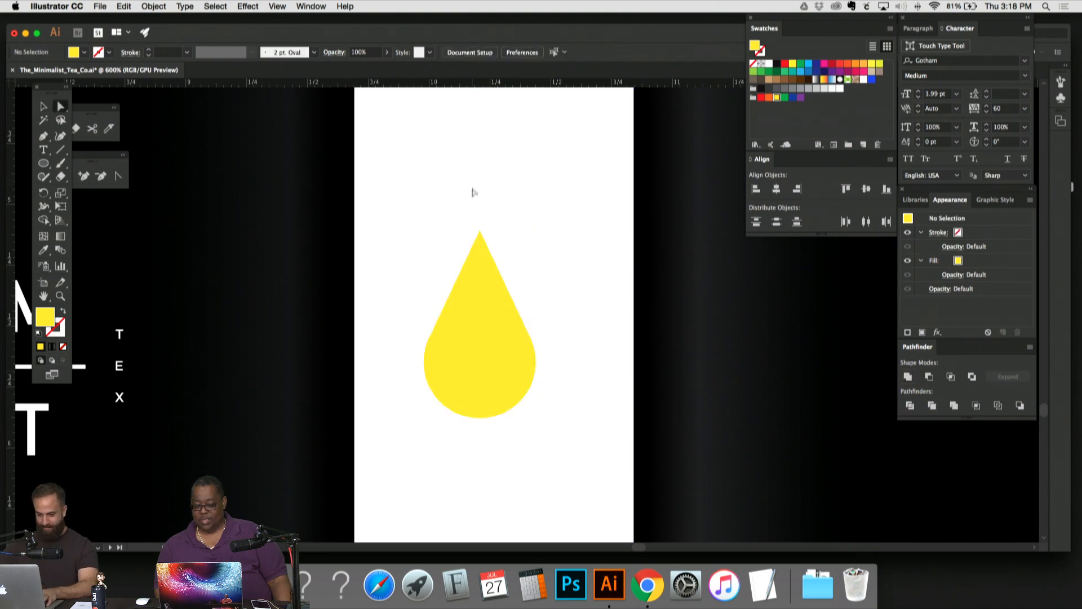
pyautogui.click(497, 240)
# Step: Move the yellow teardrop onto the center of the second tin, over the M/T monogram
pyautogui.press('super+minus')
pyautogui.press('super+minus')
pyautogui.press('super+minus')
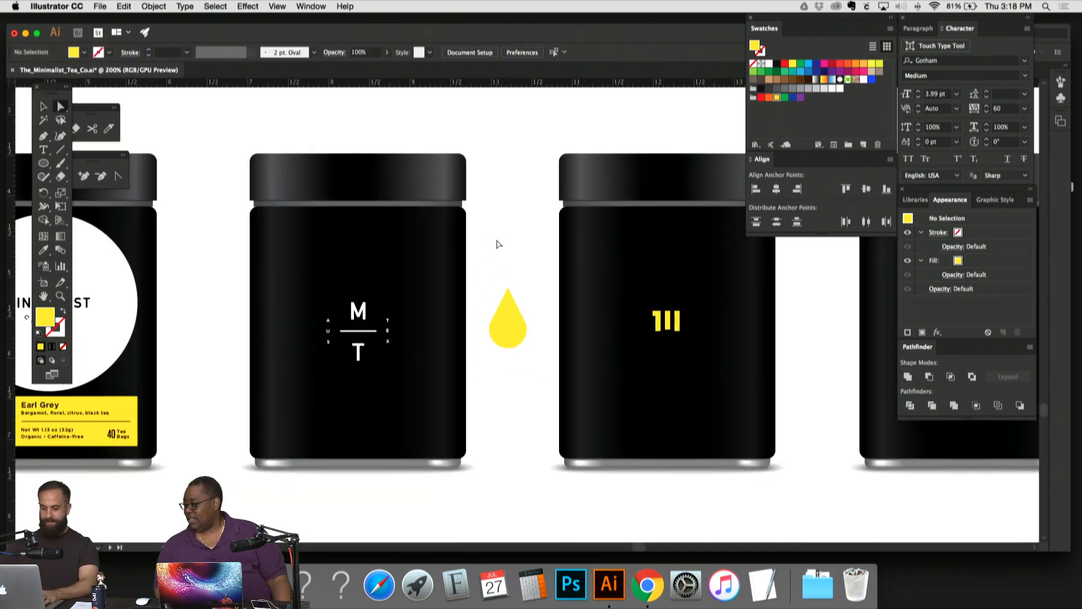
pyautogui.moveTo(497, 240); pyautogui.dragTo(593, 235)
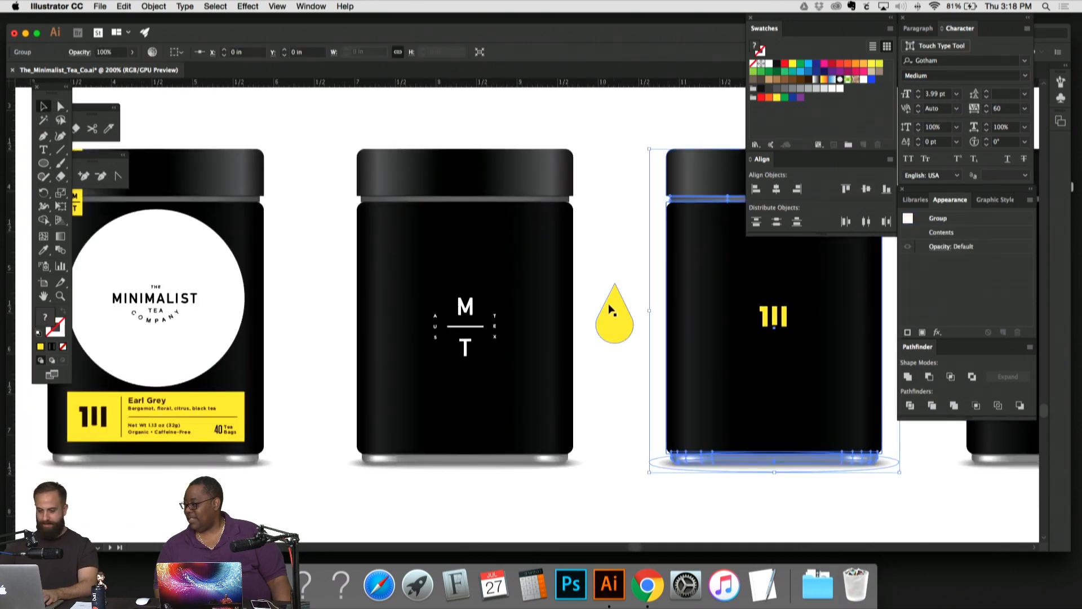
pyautogui.moveTo(619, 319); pyautogui.dragTo(468, 321)
pyautogui.press('super+plus')
pyautogui.press('super+plus')
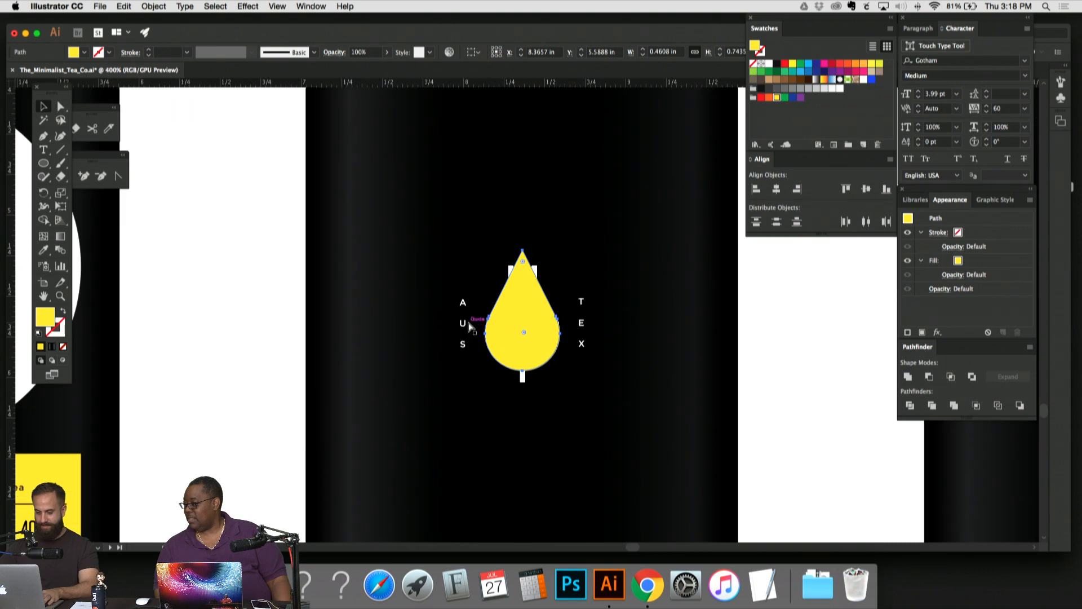
# Step: Select the M, the dividing line and the T, and bring them in front of the yellow teardrop
pyautogui.click(536, 269)
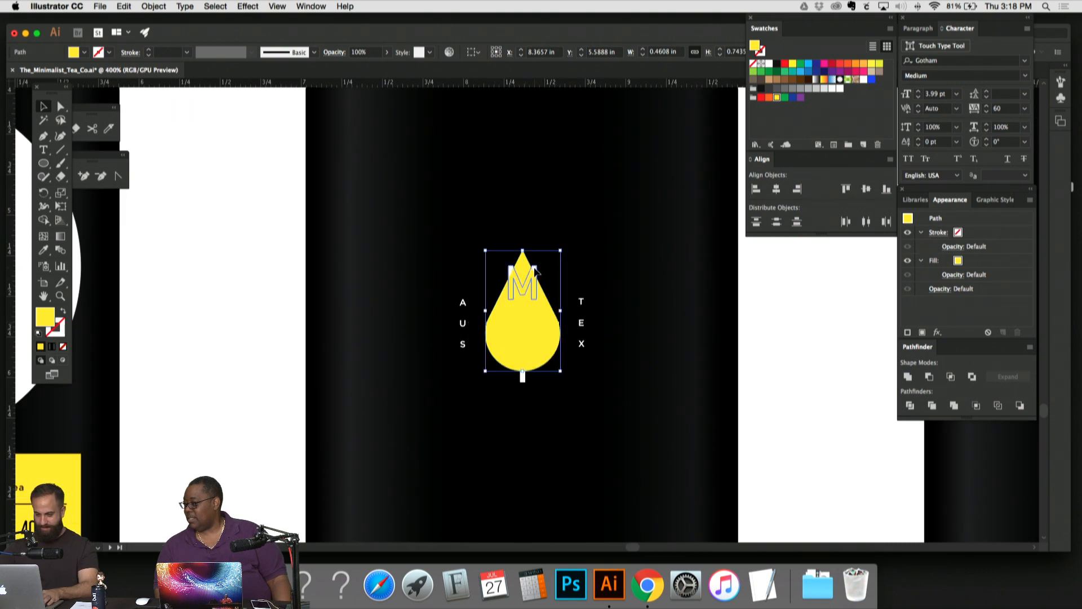
pyautogui.press('super+plus')
pyautogui.press('super+y')
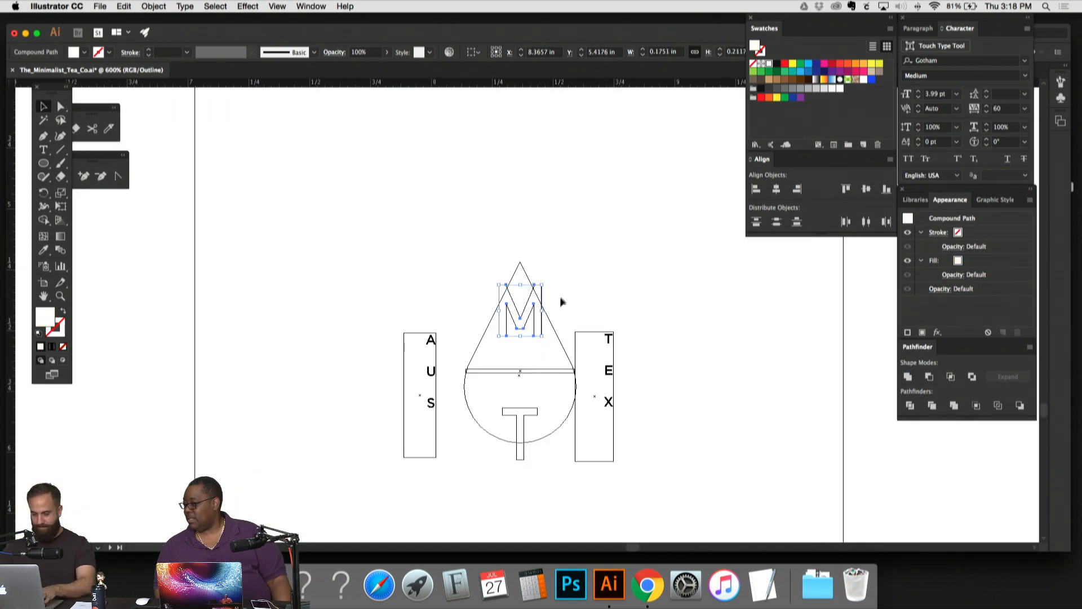
pyautogui.keyDown('shift'); pyautogui.click(561, 370); pyautogui.keyUp('shift')
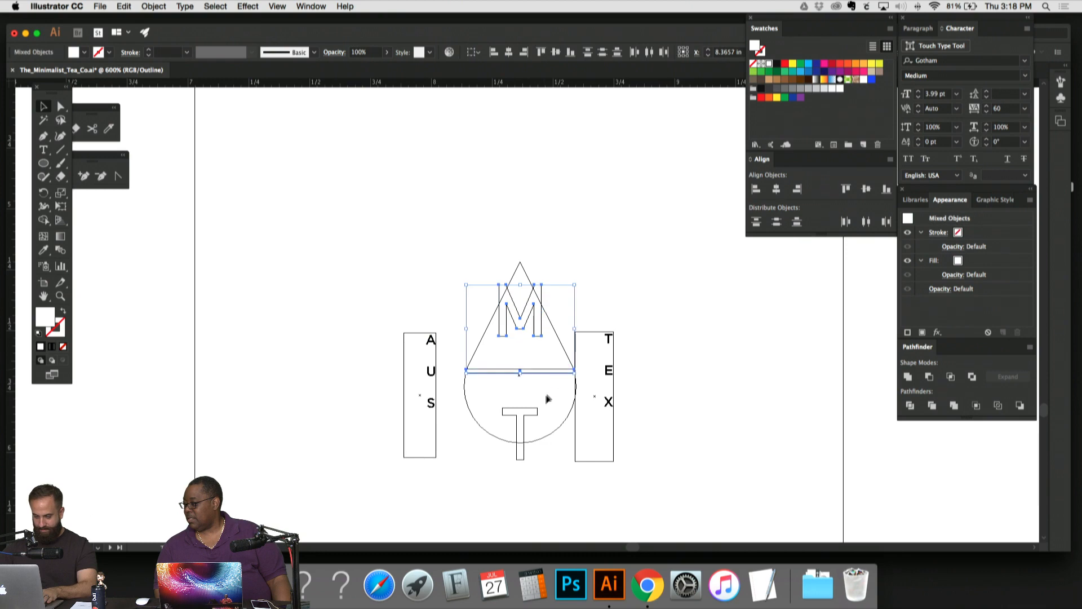
pyautogui.keyDown('shift'); pyautogui.click(528, 416); pyautogui.keyUp('shift')
pyautogui.press('super+y')
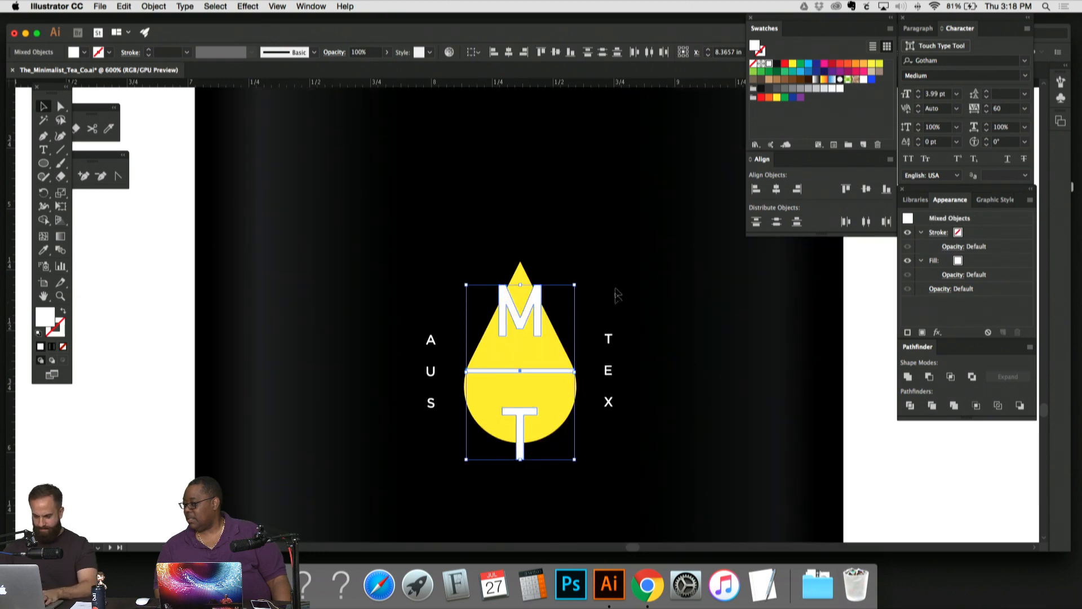
# Step: Try enlarging the yellow teardrop until it surrounds the whole M/T monogram, and undo the enlargement
pyautogui.moveTo(618, 233); pyautogui.dragTo(569, 147)
pyautogui.click(566, 172)
pyautogui.click(498, 208)
pyautogui.click(614, 145)
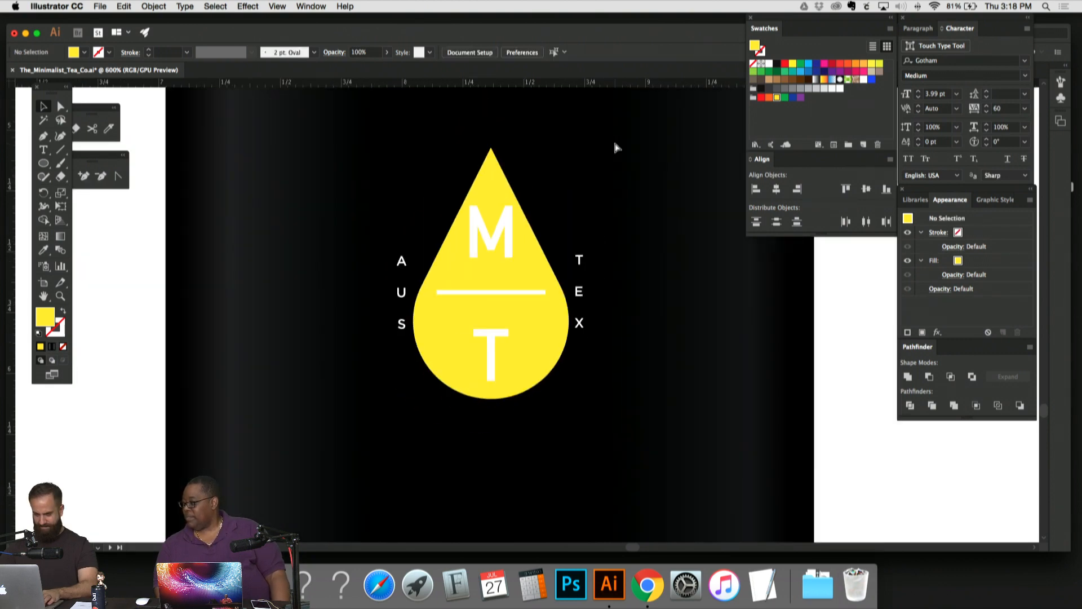
pyautogui.press('super+minus')
pyautogui.press('super+minus')
pyautogui.press('super+minus')
pyautogui.press('super+minus')
pyautogui.press('super+minus')
pyautogui.press('super+equal')
pyautogui.press('super+equal')
pyautogui.press('super+equal')
pyautogui.press('super+z')
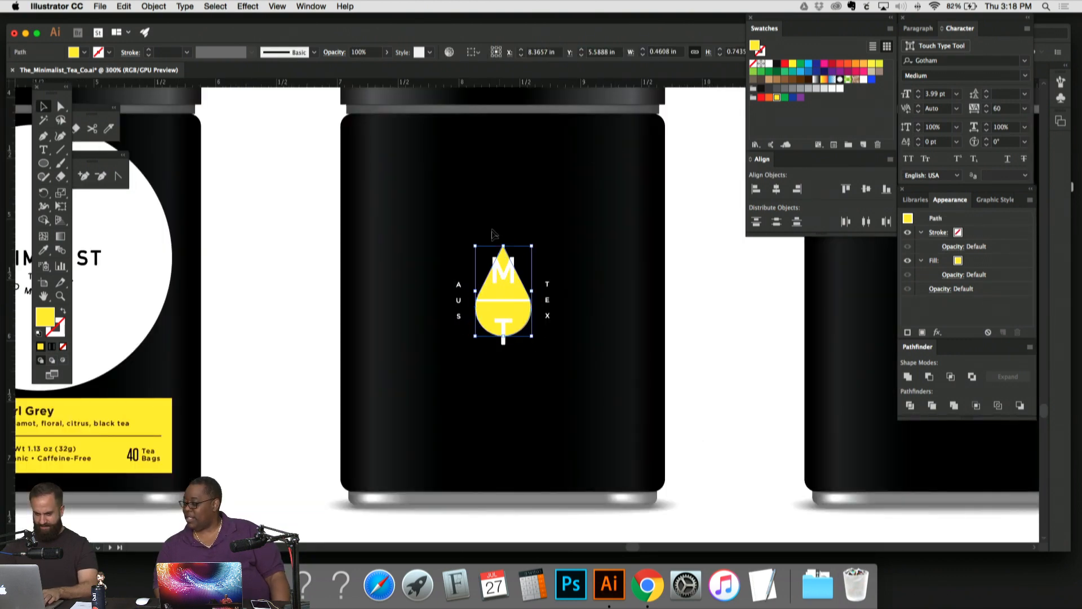
# Step: Scale the yellow teardrop down to a small drop and place it centered below the T of the monogram
pyautogui.moveTo(533, 244); pyautogui.dragTo(513, 177)
pyautogui.click(709, 209)
pyautogui.moveTo(693, 228); pyautogui.dragTo(680, 209)
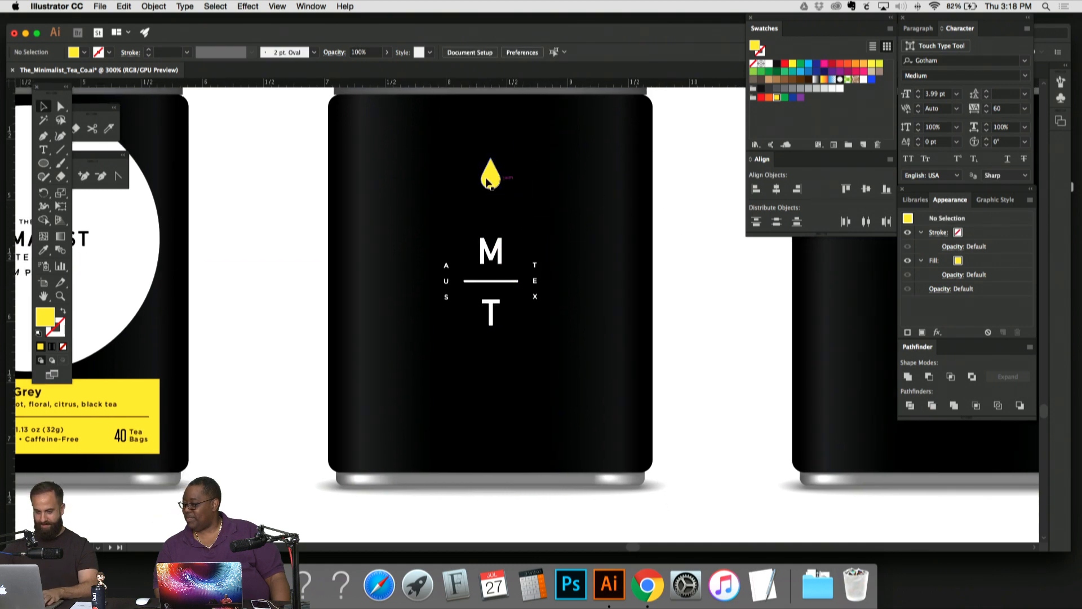
pyautogui.moveTo(488, 182); pyautogui.dragTo(490, 408)
pyautogui.click(705, 295)
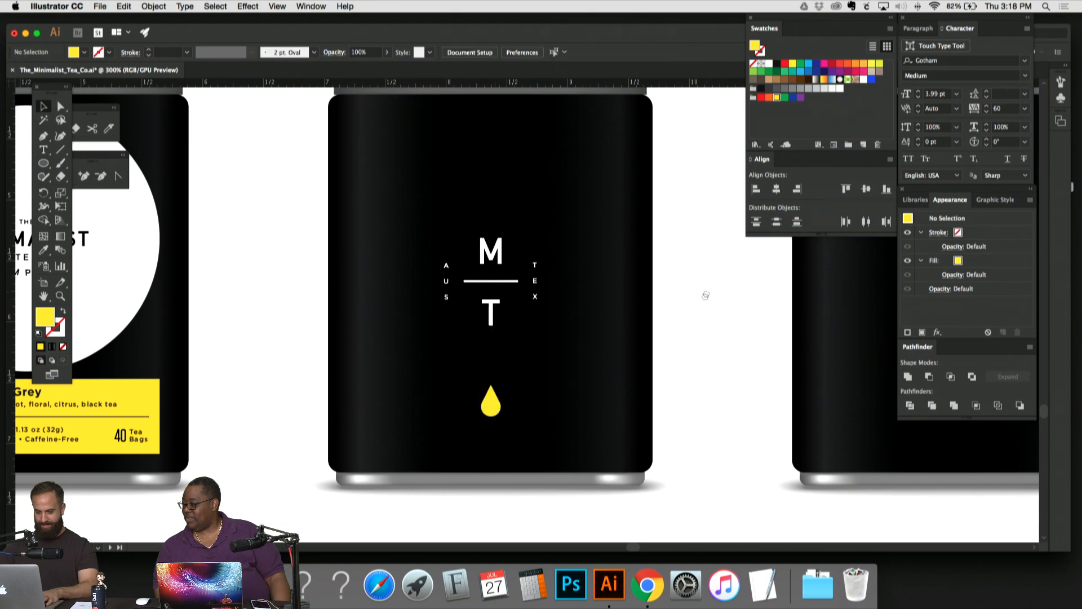
# Step: Nudge the small yellow teardrop slightly up toward the M/T monogram
pyautogui.moveTo(705, 295); pyautogui.dragTo(697, 320)
pyautogui.press('super+minus')
pyautogui.press('super+minus')
pyautogui.press('super+plus')
pyautogui.press('super+plus')
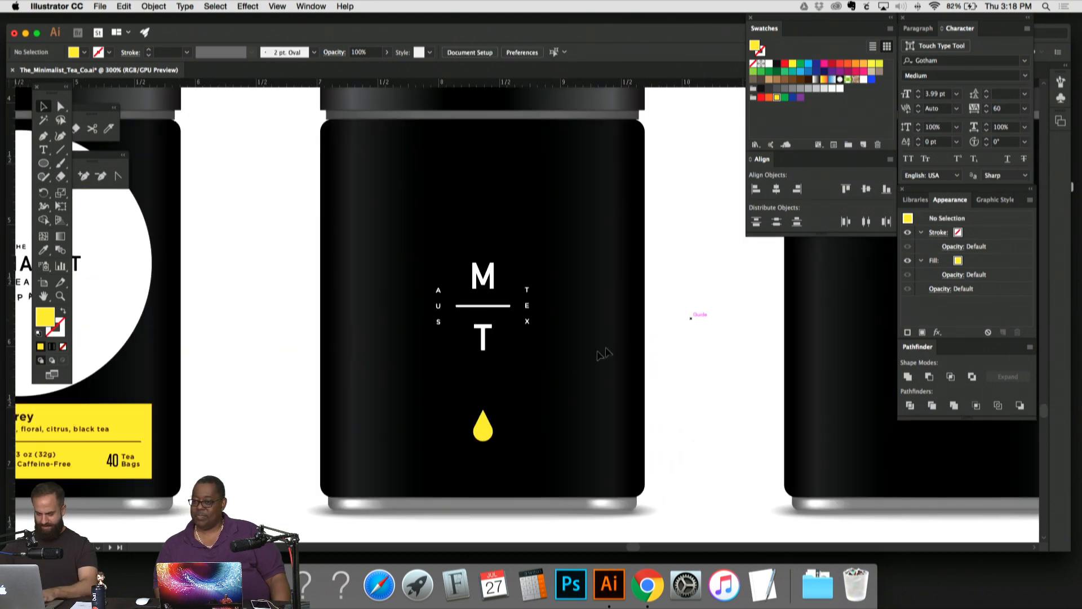
pyautogui.click(485, 428)
pyautogui.press('Up')
pyautogui.press('Up')
pyautogui.press('Up')
pyautogui.press('Up')
pyautogui.press('Up')
pyautogui.click(723, 369)
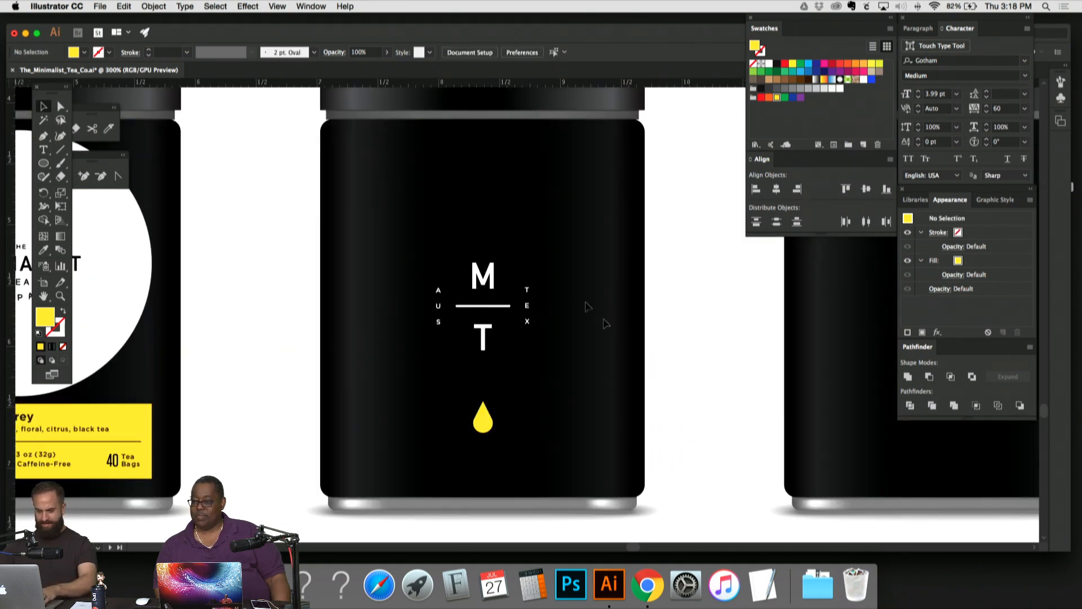
# Step: Examine the second tin's monogram and small teardrop next to the other tins at several zoom levels
pyautogui.press('super+minus')
pyautogui.press('super+minus')
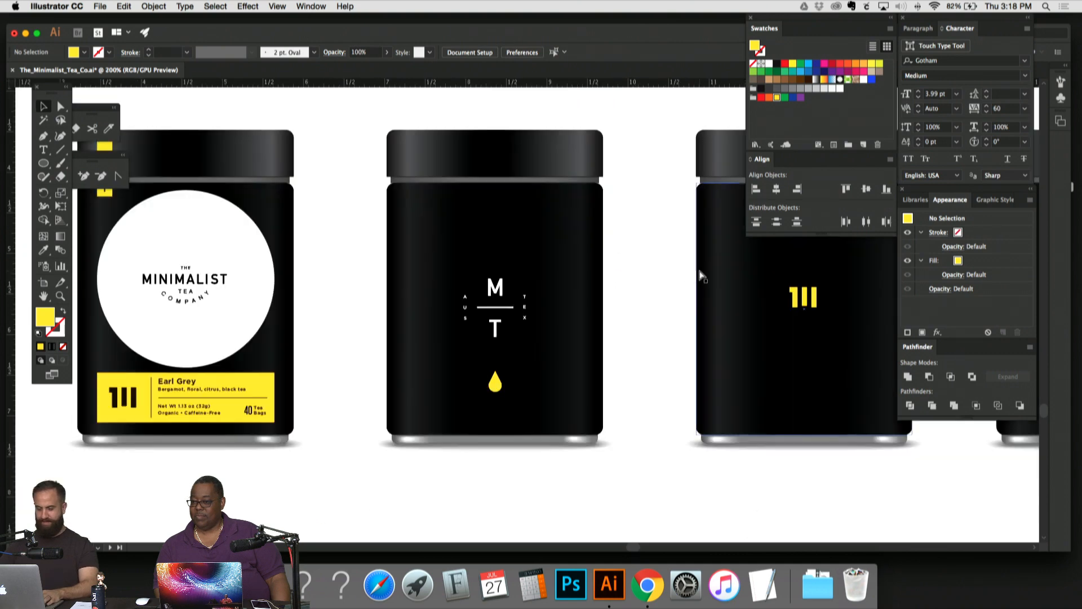
pyautogui.press('super+plus')
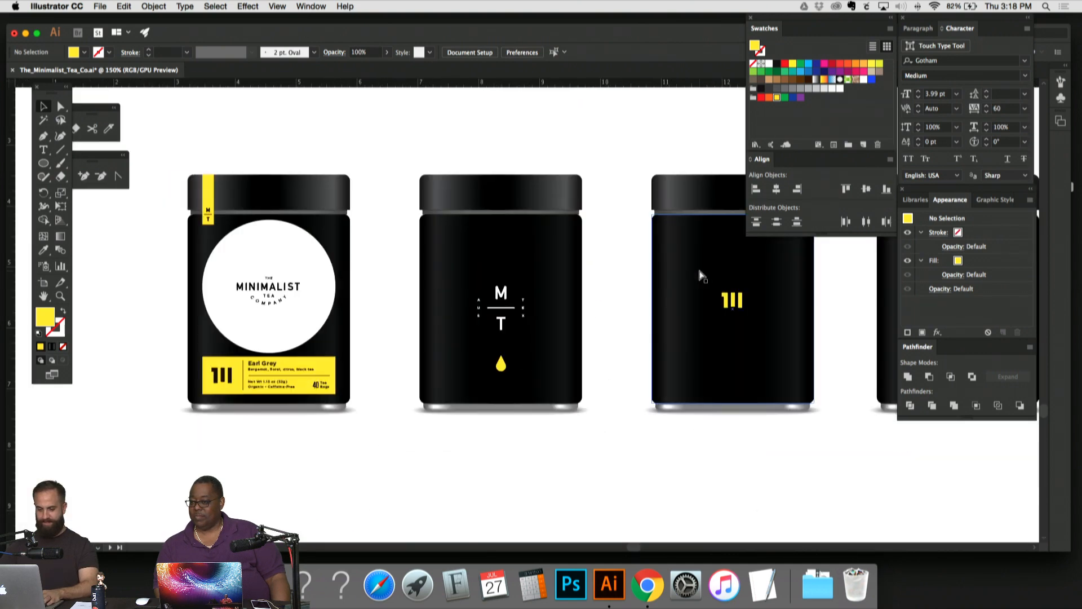
pyautogui.press('super+minus')
pyautogui.press('super+plus')
pyautogui.press('super+minus')
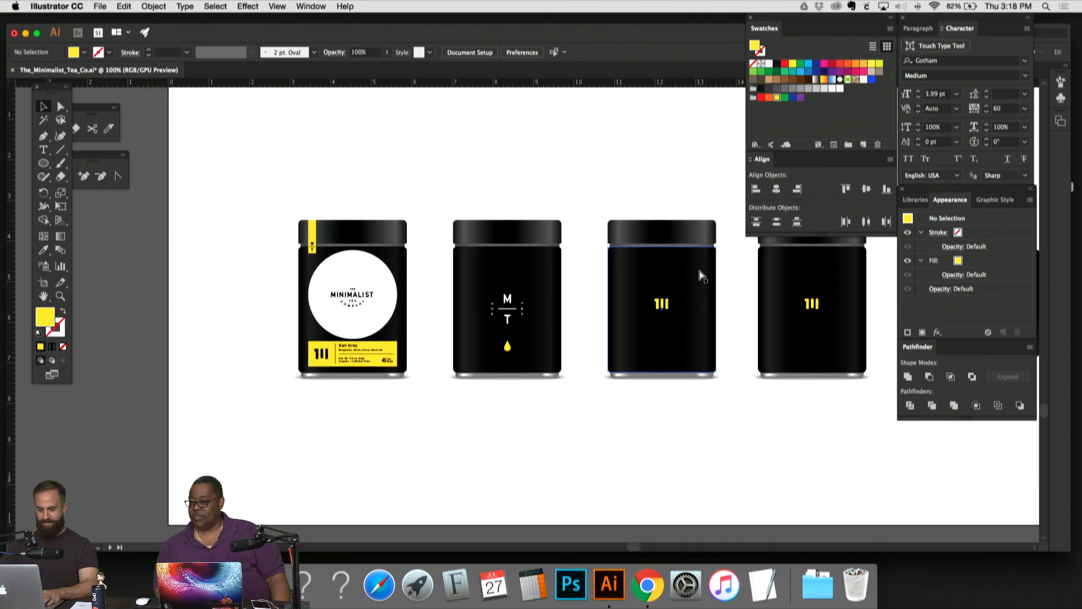
pyautogui.press('super+plus')
pyautogui.press('super+plus')
pyautogui.press('super+plus')
pyautogui.press('super+plus')
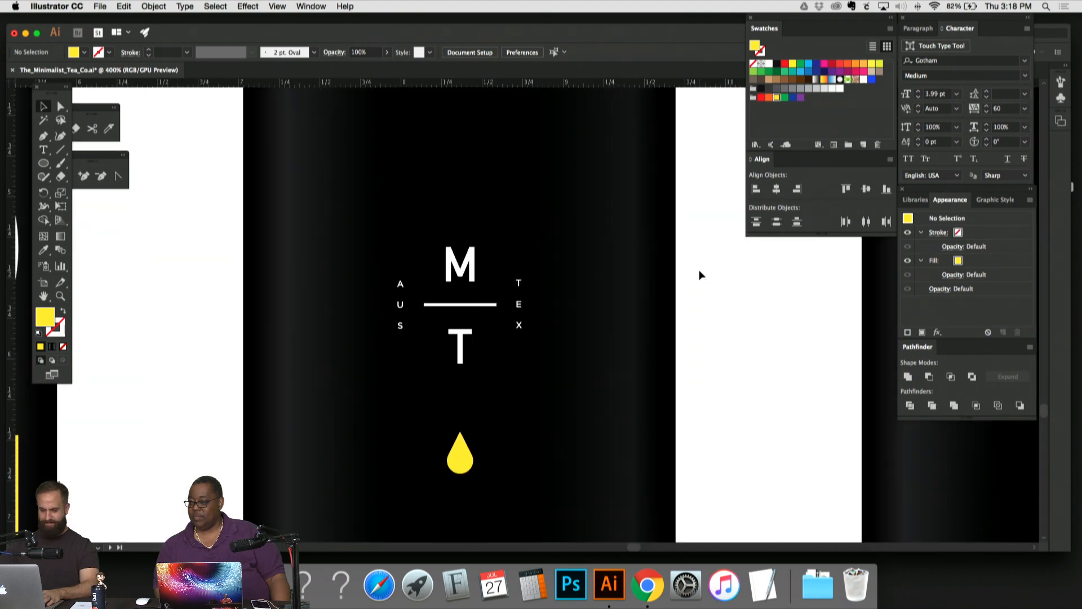
# Step: Create a text box above the M on the second tin and enter 2017 in it
pyautogui.press('p')
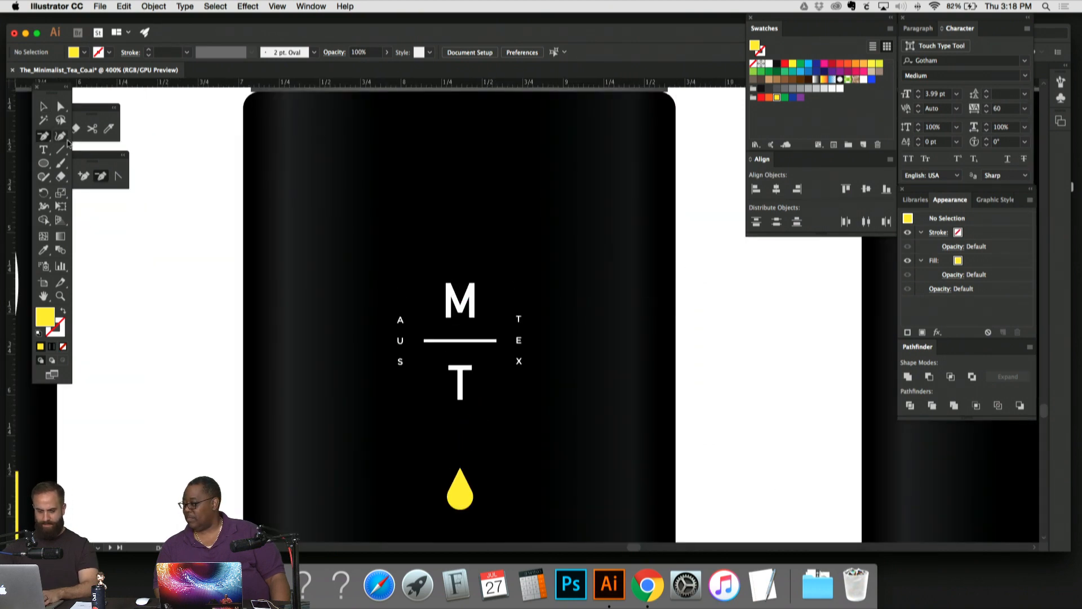
pyautogui.click(43, 150)
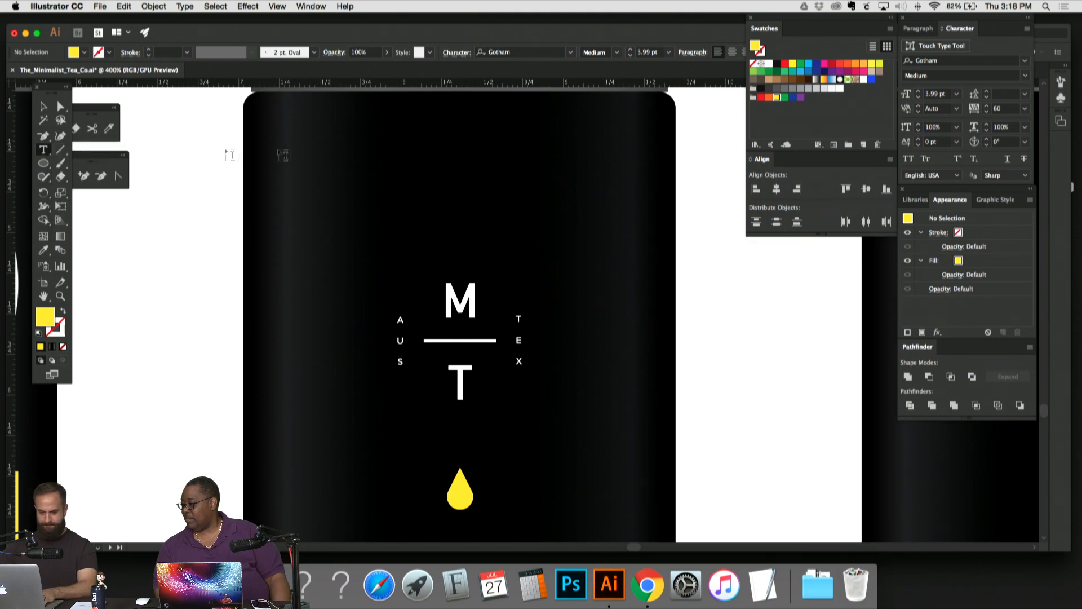
pyautogui.moveTo(391, 151); pyautogui.dragTo(509, 194)
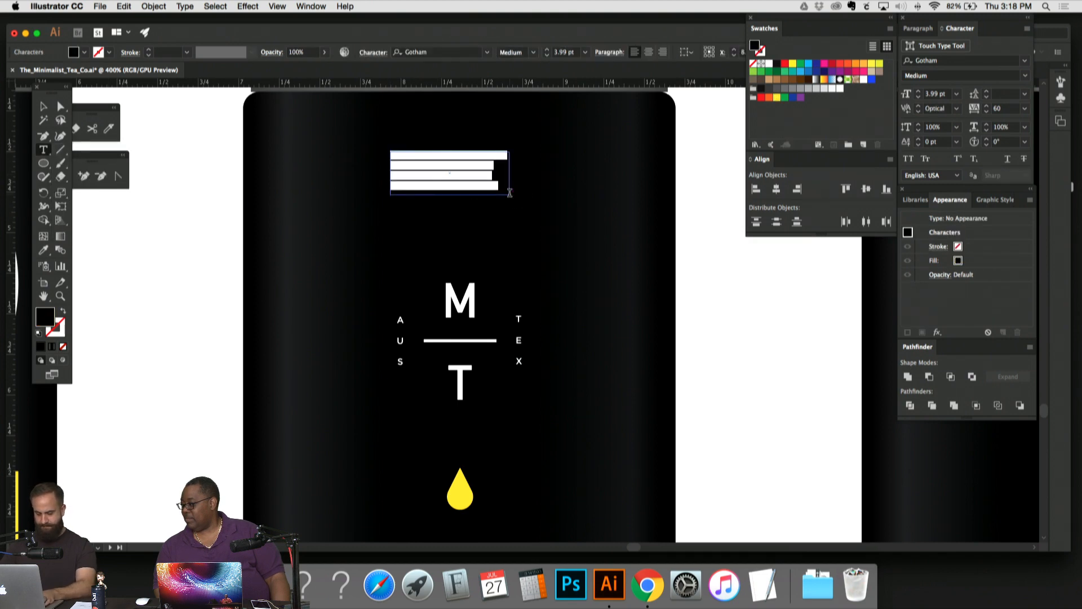
pyautogui.press('BackSpace')
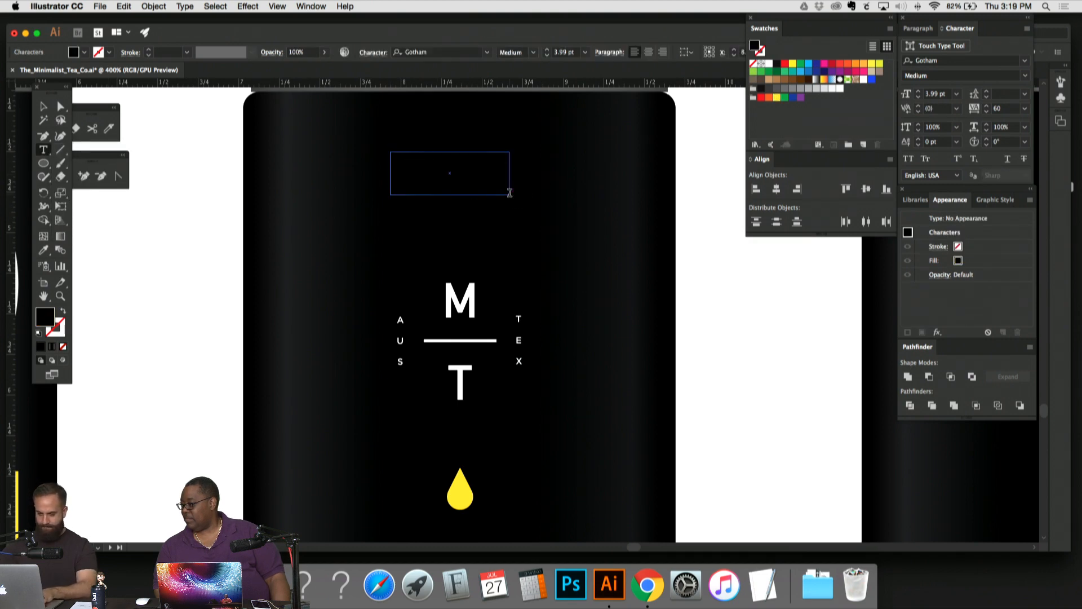
# Step: Save the teardrop's yellow fill as a new color swatch
pyautogui.click(43, 106)
pyautogui.click(460, 488)
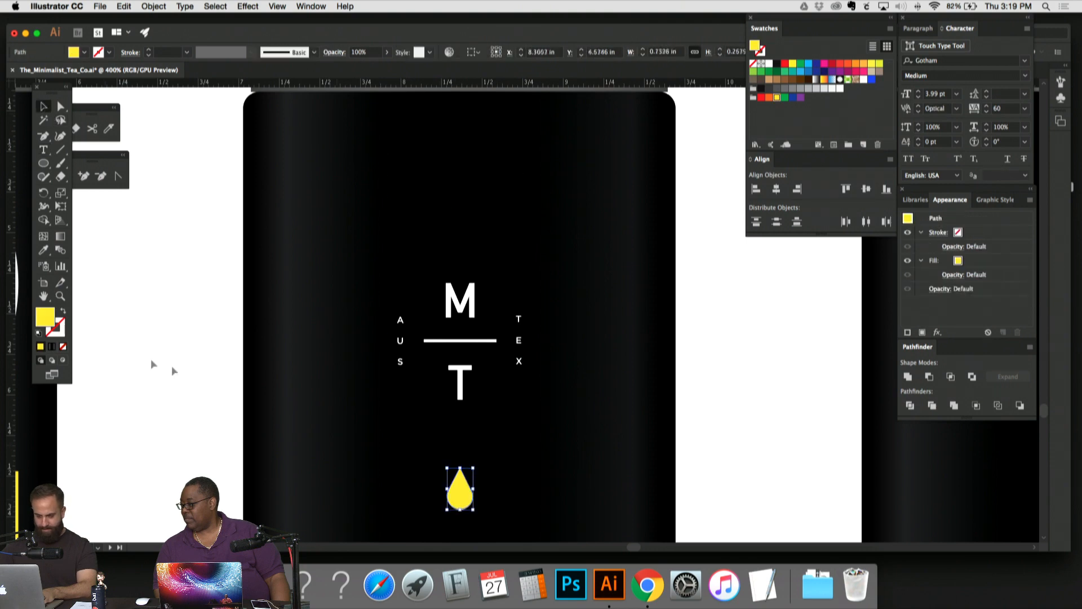
pyautogui.moveTo(817, 147); pyautogui.dragTo(845, 111)
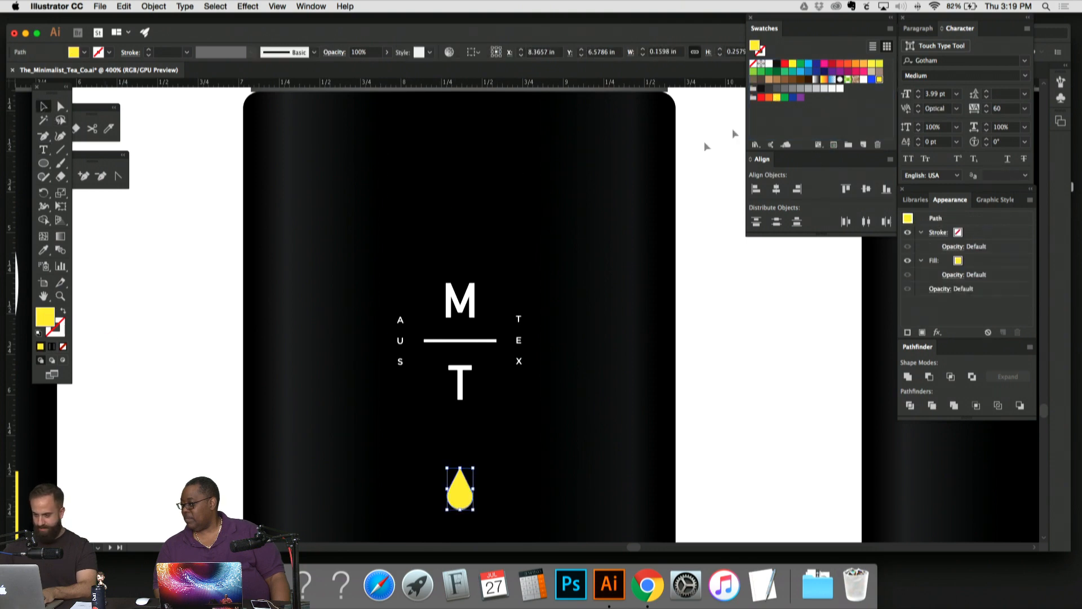
# Step: Fill the 2017 text above the monogram with the newly saved yellow swatch
pyautogui.click(473, 224)
pyautogui.click(451, 175)
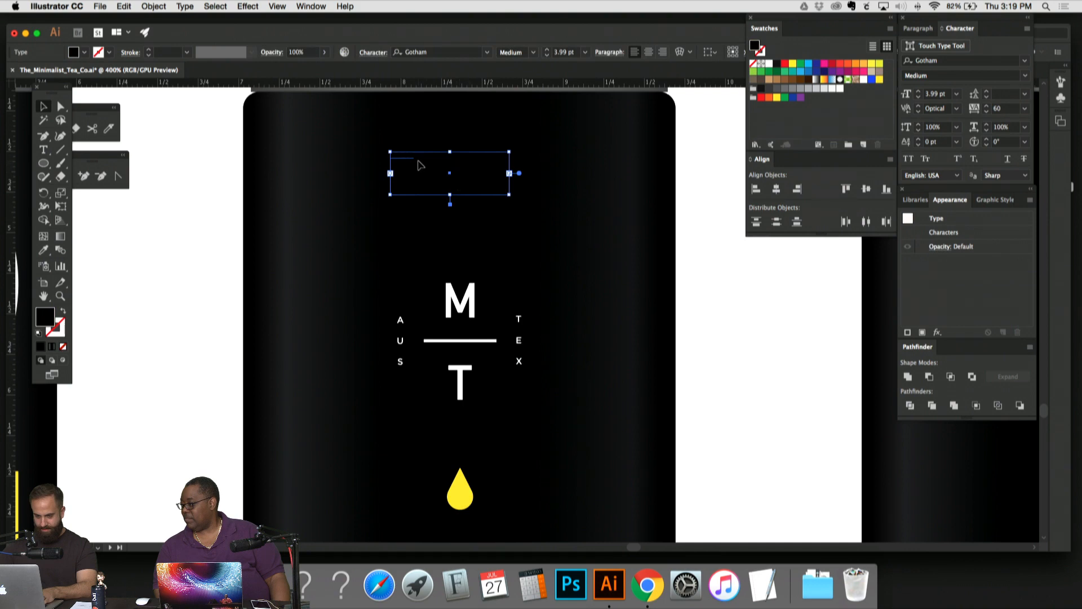
pyautogui.press('Delete')
pyautogui.press('cmd+z')
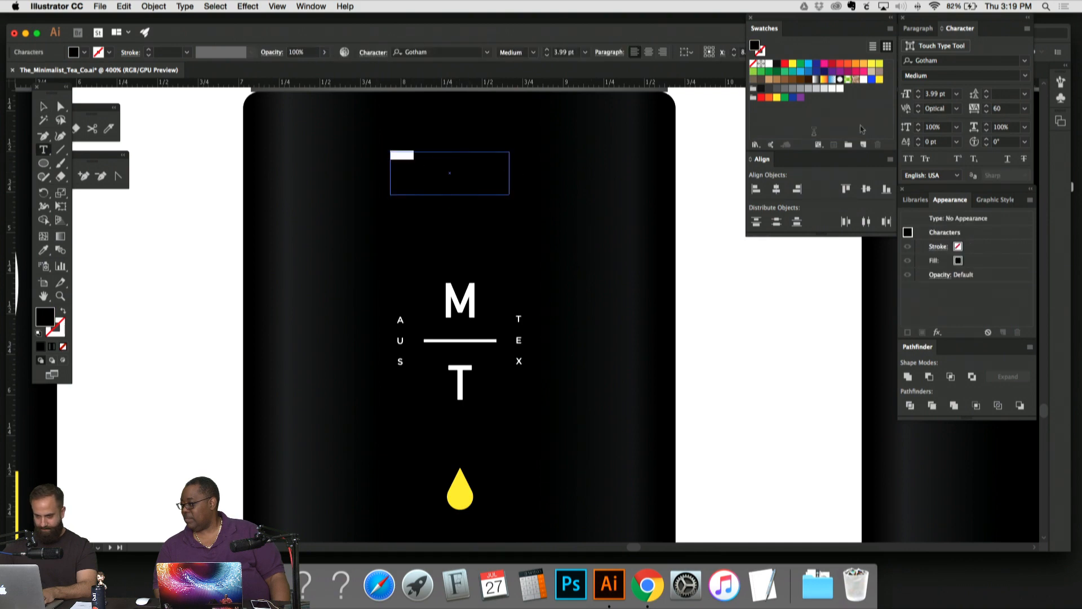
pyautogui.click(875, 81)
pyautogui.press('Escape')
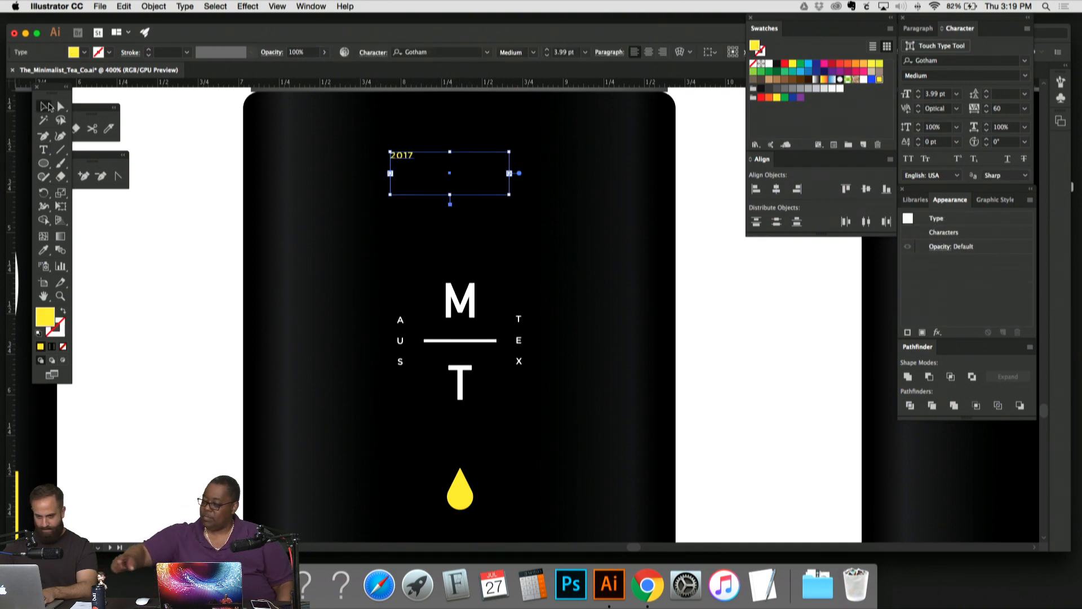
# Step: Center the 2017 text in its box and align the box with the monogram's vertical center guide
pyautogui.click(648, 54)
pyautogui.click(565, 164)
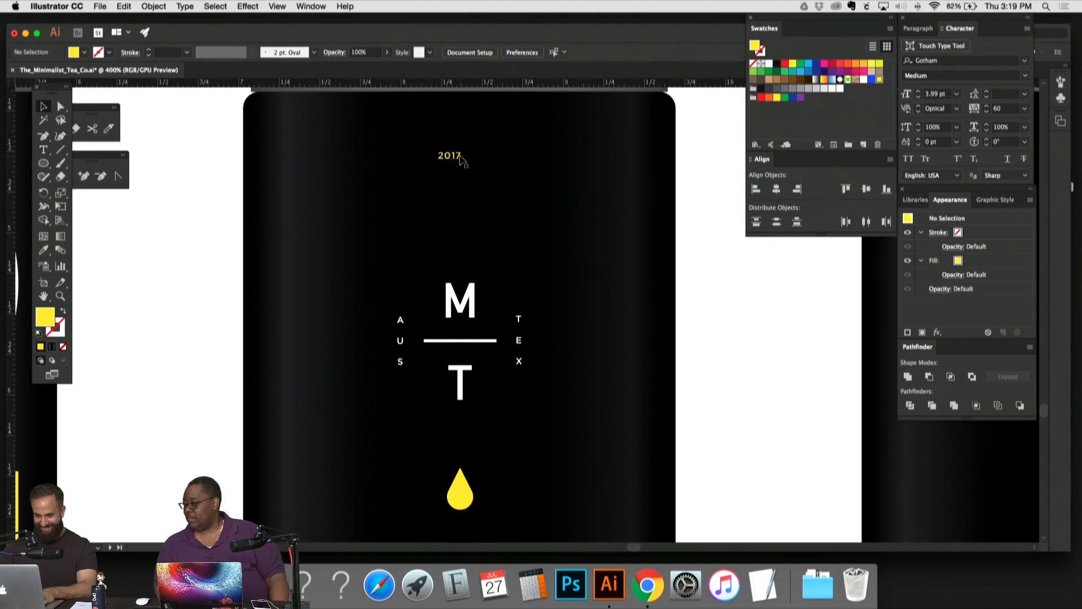
pyautogui.moveTo(461, 162); pyautogui.dragTo(468, 159)
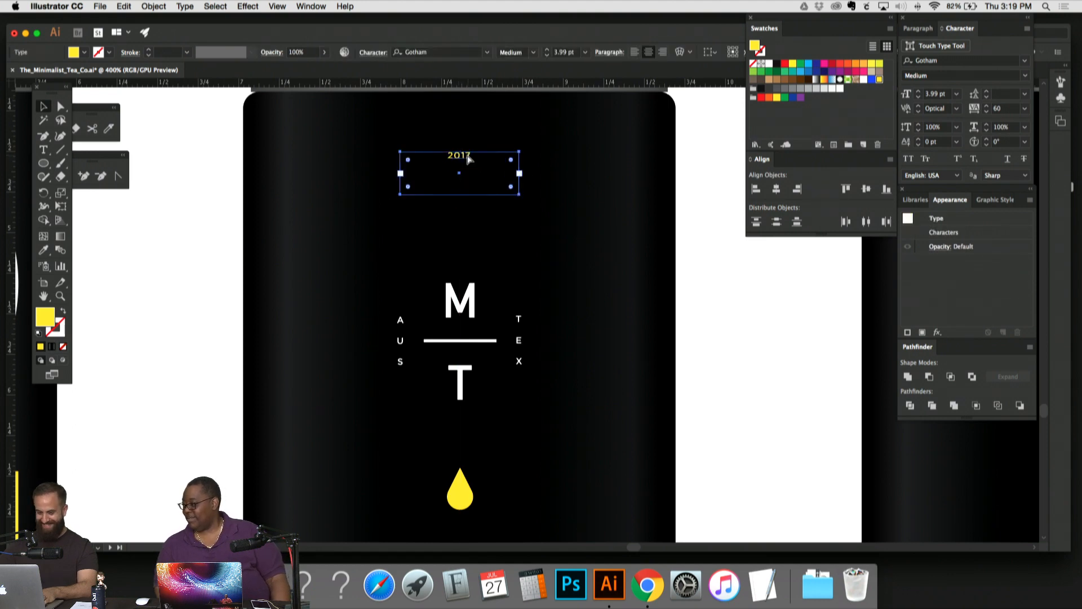
pyautogui.click(468, 158)
pyautogui.click(468, 158)
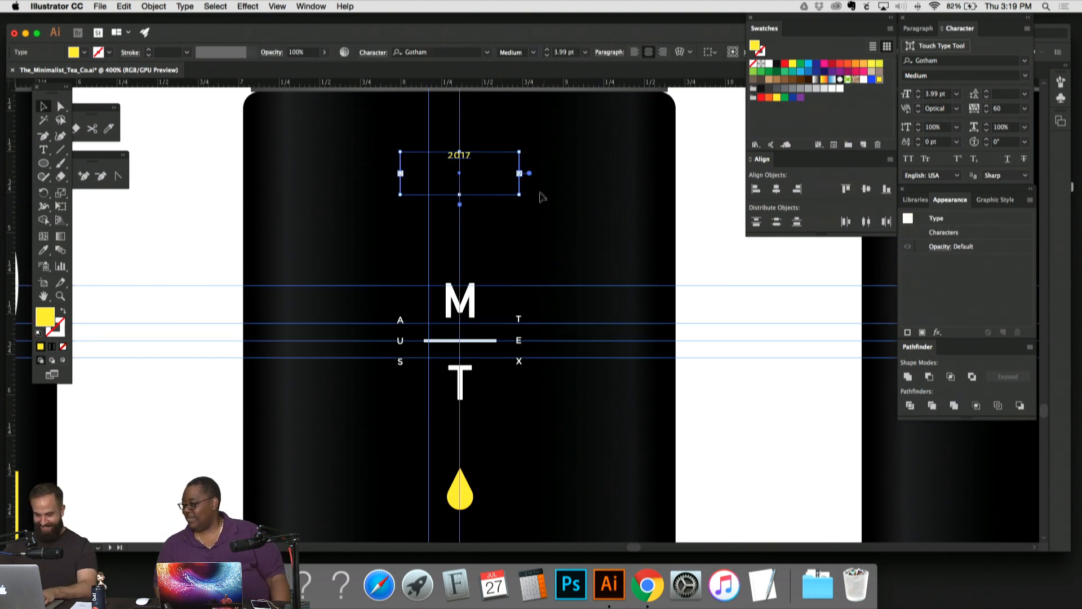
# Step: Scale the 2017 text box up to a 5.33 pt font size and hide the guides
pyautogui.press('s')
pyautogui.moveTo(575, 224); pyautogui.dragTo(632, 256)
pyautogui.click(44, 107)
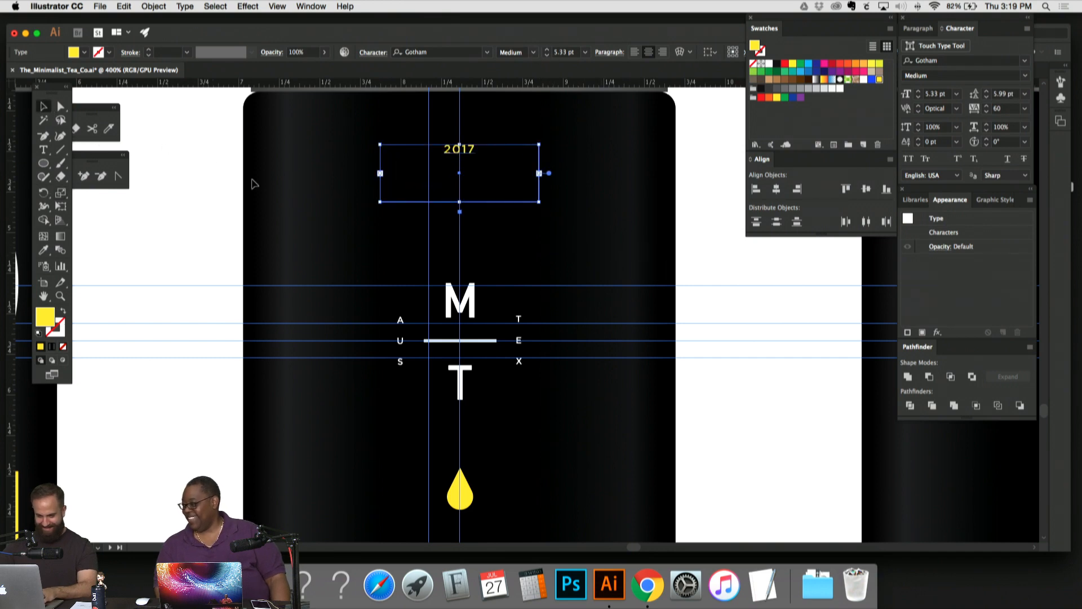
pyautogui.click(252, 179)
pyautogui.press('super+semicolon')
# Step: Move the 2017 text slightly down on the second tin, keeping it on the vertical center
pyautogui.press('super+minus')
pyautogui.press('super+minus')
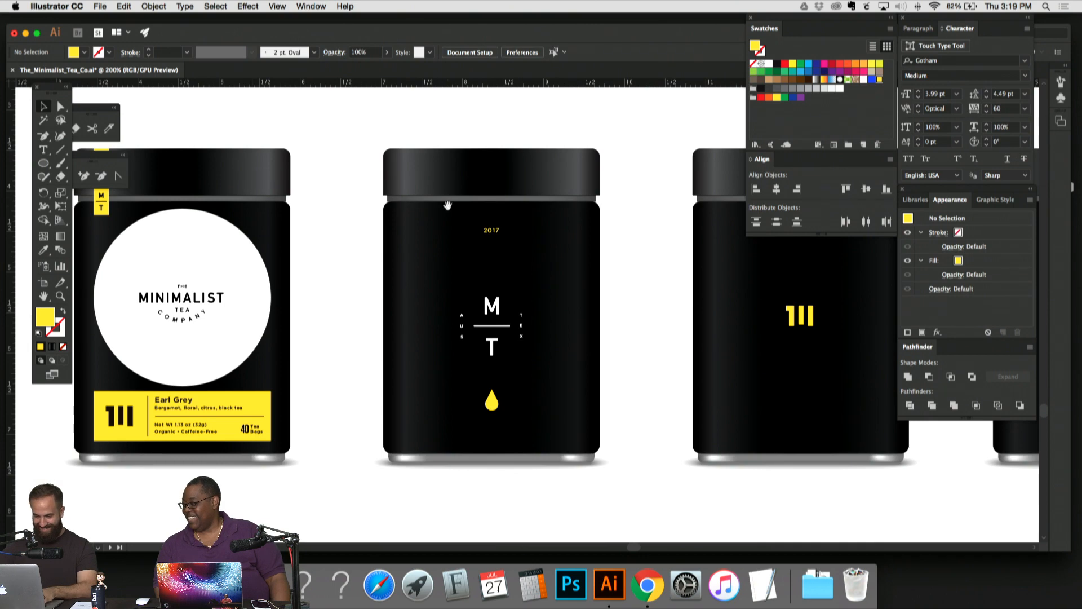
pyautogui.moveTo(448, 205); pyautogui.dragTo(474, 175)
pyautogui.moveTo(515, 206); pyautogui.dragTo(515, 211)
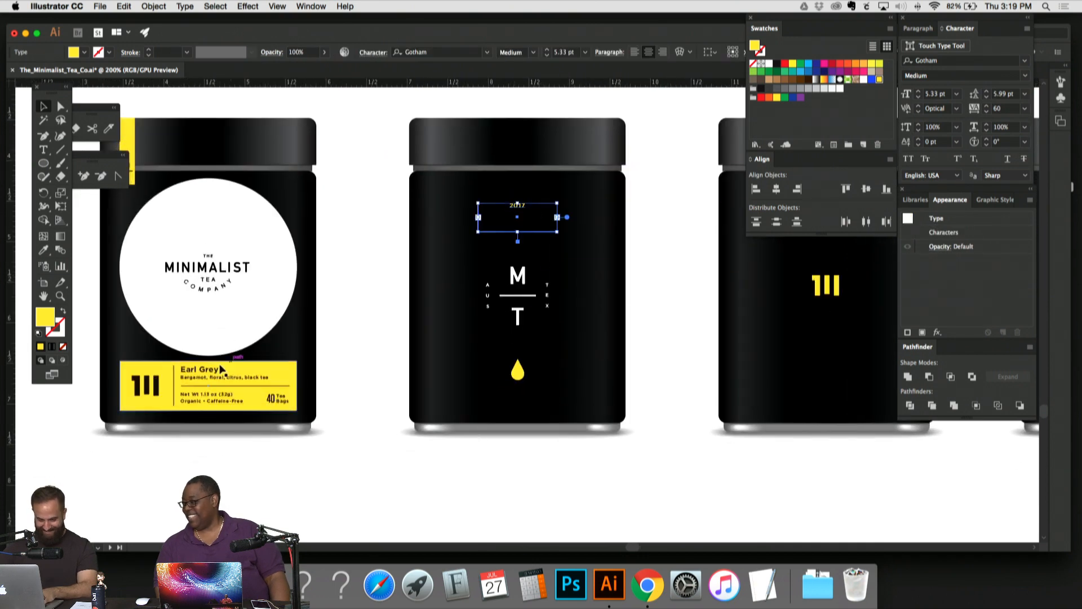
# Step: Set the font weight of the 2017 text to Gotham Bold
pyautogui.click(217, 370)
pyautogui.click(381, 208)
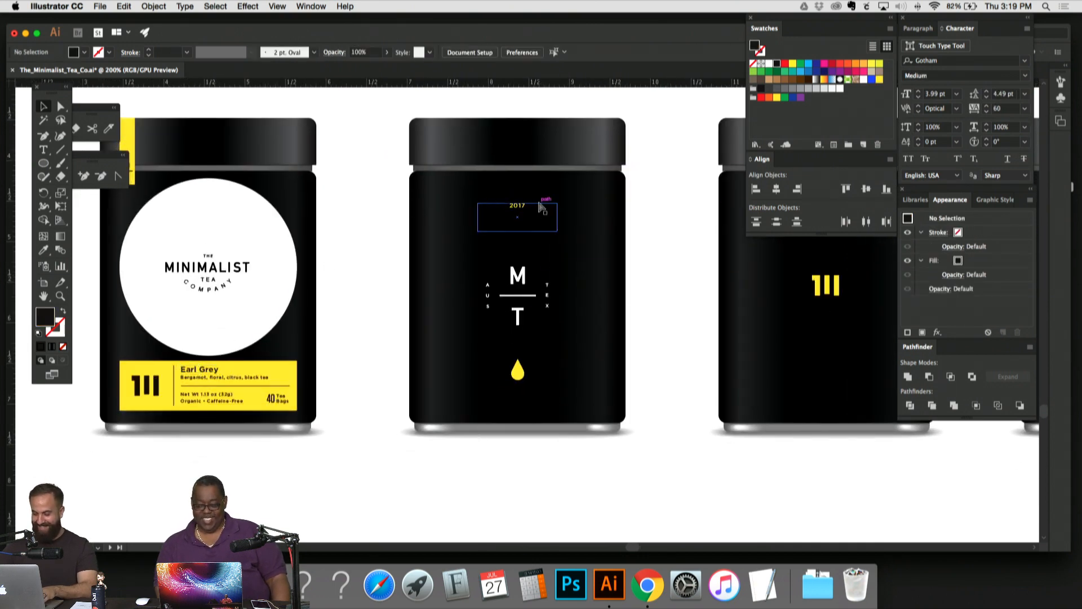
pyautogui.press('super+plus')
pyautogui.press('super+plus')
pyautogui.moveTo(537, 169); pyautogui.dragTo(514, 214)
pyautogui.click(500, 148)
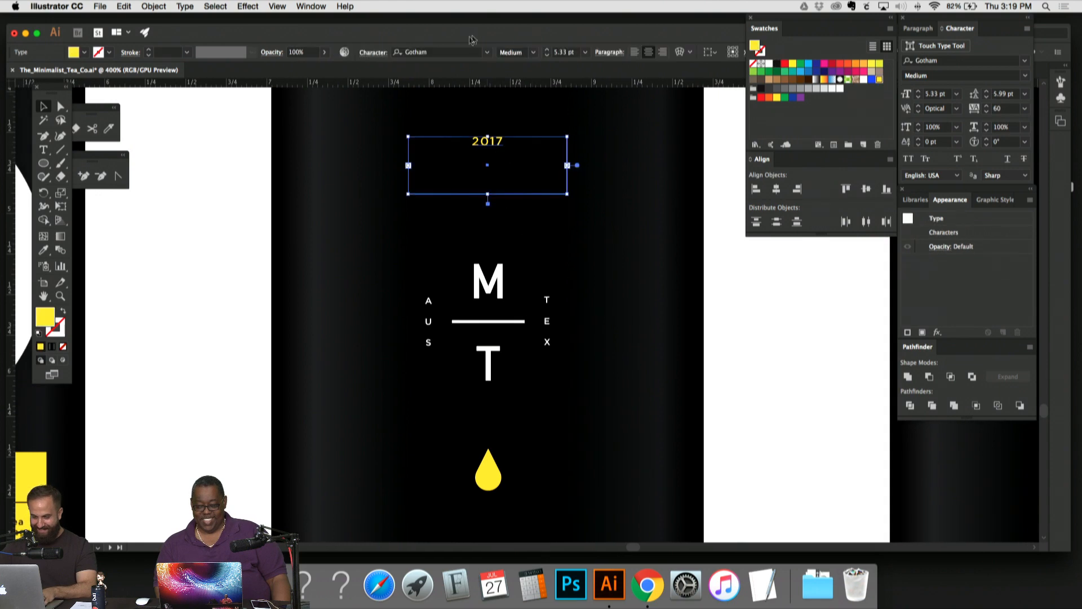
pyautogui.click(534, 54)
pyautogui.click(541, 102)
pyautogui.click(570, 166)
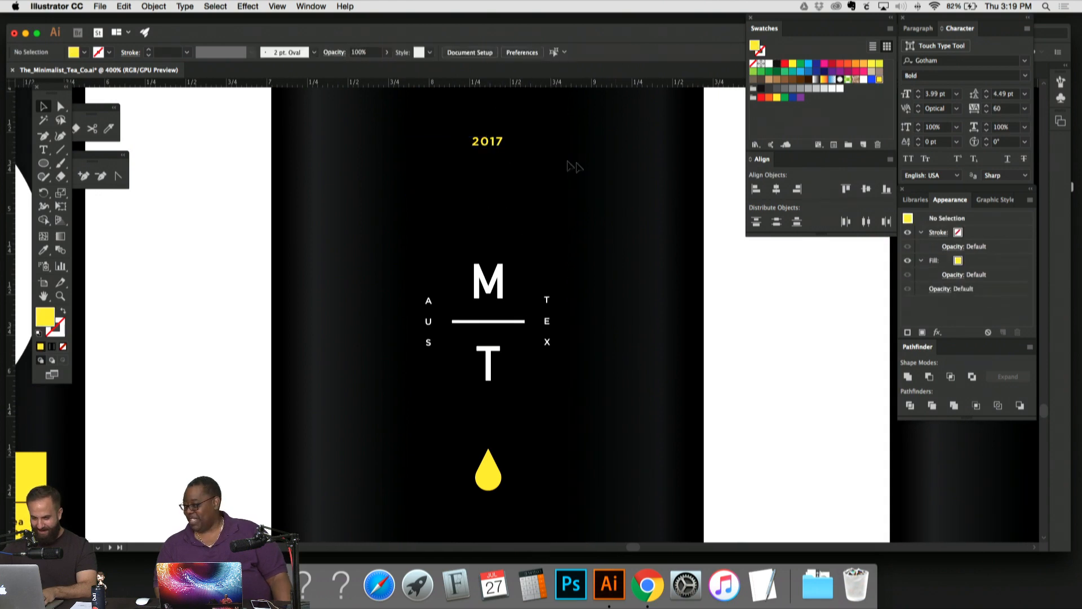
# Step: Review the second tin's date, monogram and teardrop alongside the neighboring tins
pyautogui.click(501, 148)
pyautogui.click(586, 188)
pyautogui.press('super+minus')
pyautogui.press('super+minus')
pyautogui.press('super+minus')
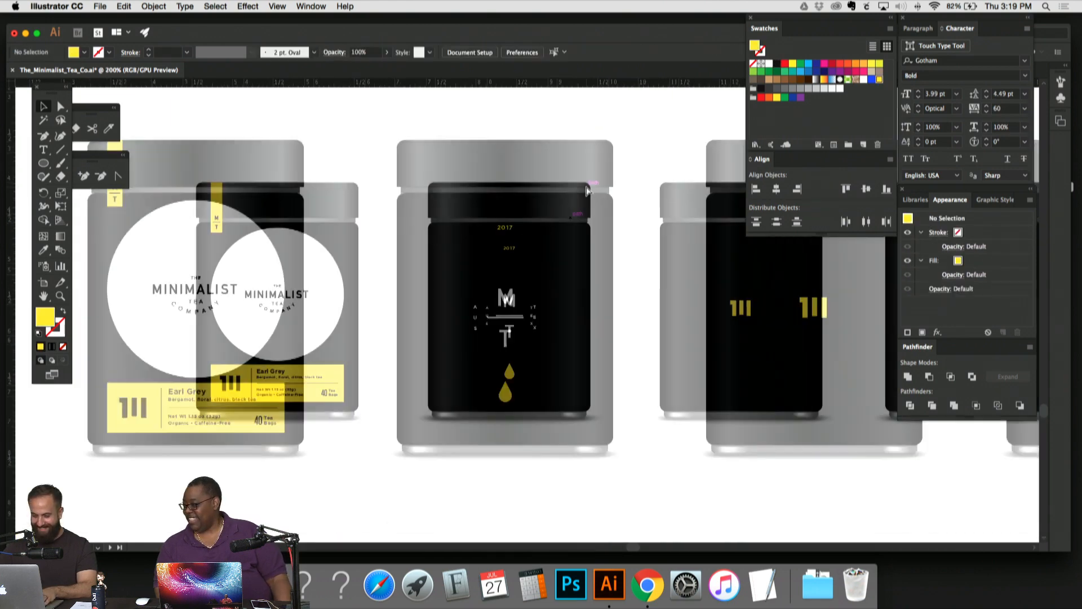
pyautogui.press('super+equal')
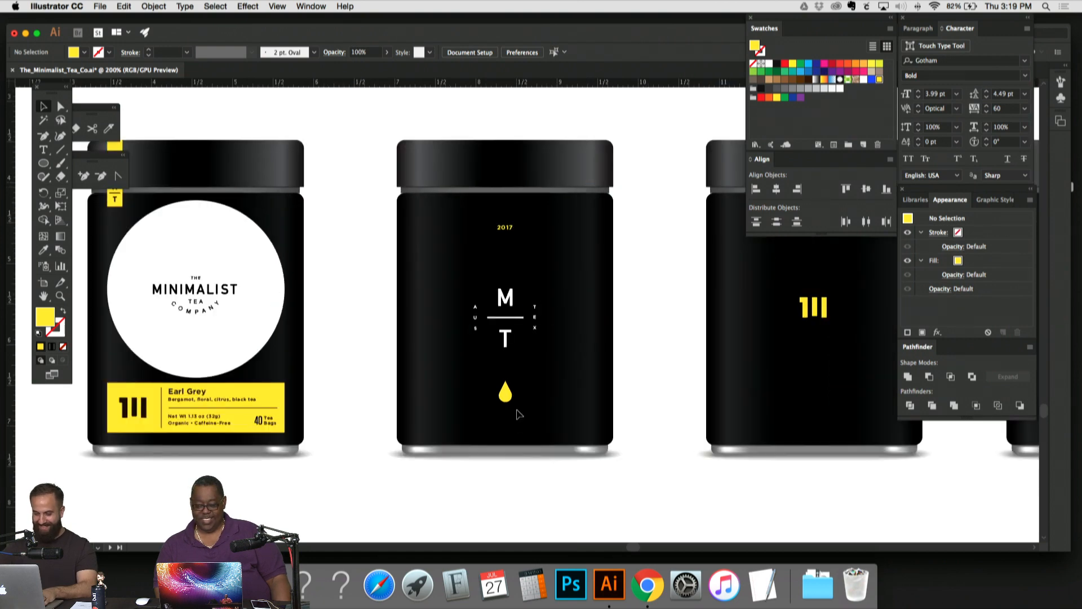
pyautogui.press('super+minus')
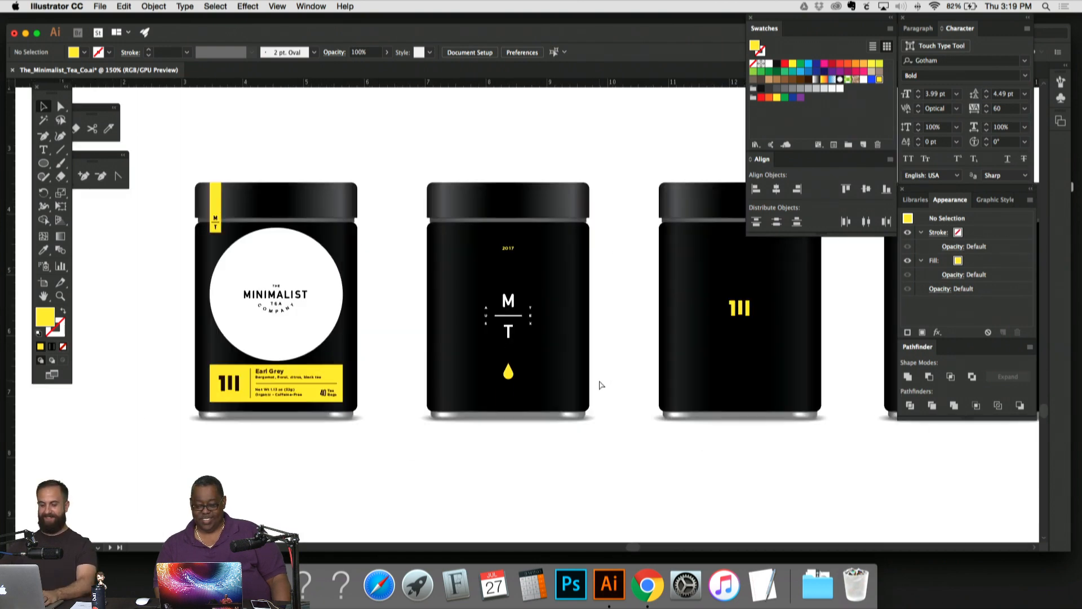
# Step: Move the yellow drop off the second tin onto the empty pasteboard beside the artboard
pyautogui.press('super+equal')
pyautogui.click(509, 394)
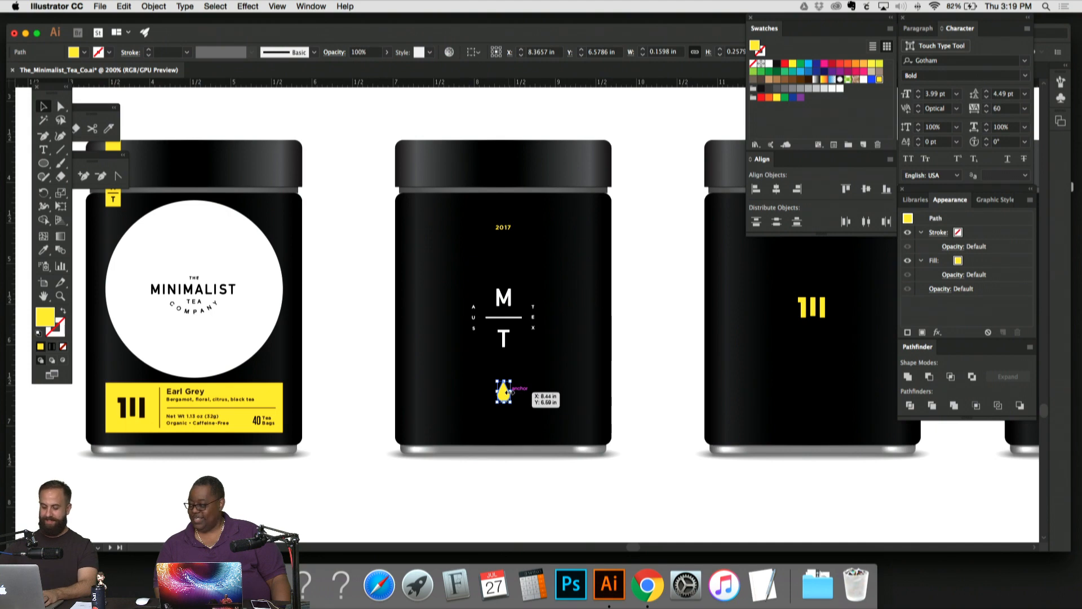
pyautogui.press('super+minus')
pyautogui.press('super+minus')
pyautogui.press('super+minus')
pyautogui.click(508, 391)
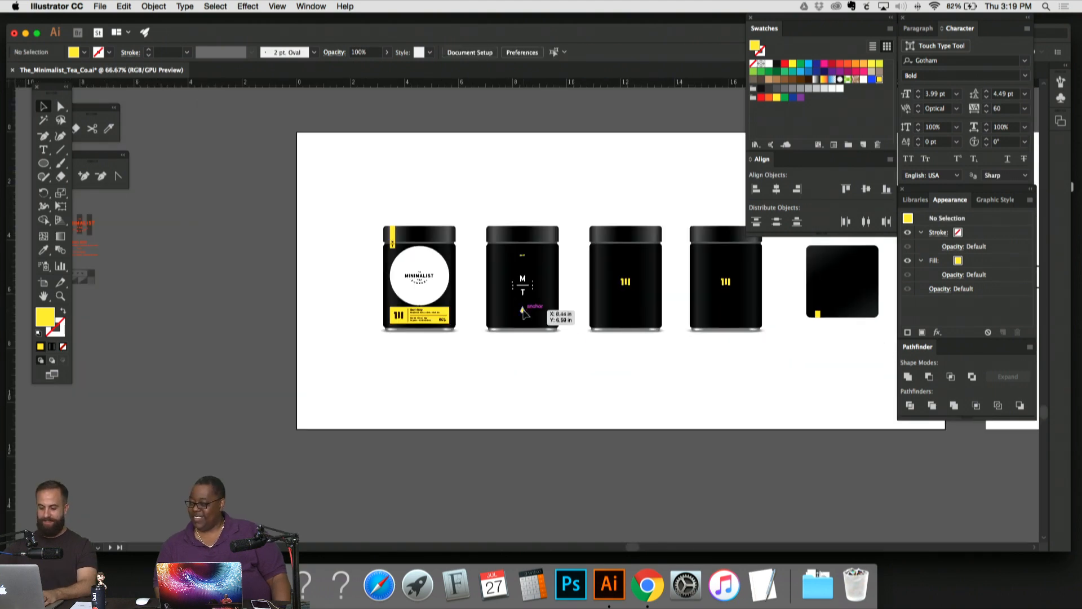
pyautogui.moveTo(523, 310); pyautogui.dragTo(105, 379)
pyautogui.click(264, 285)
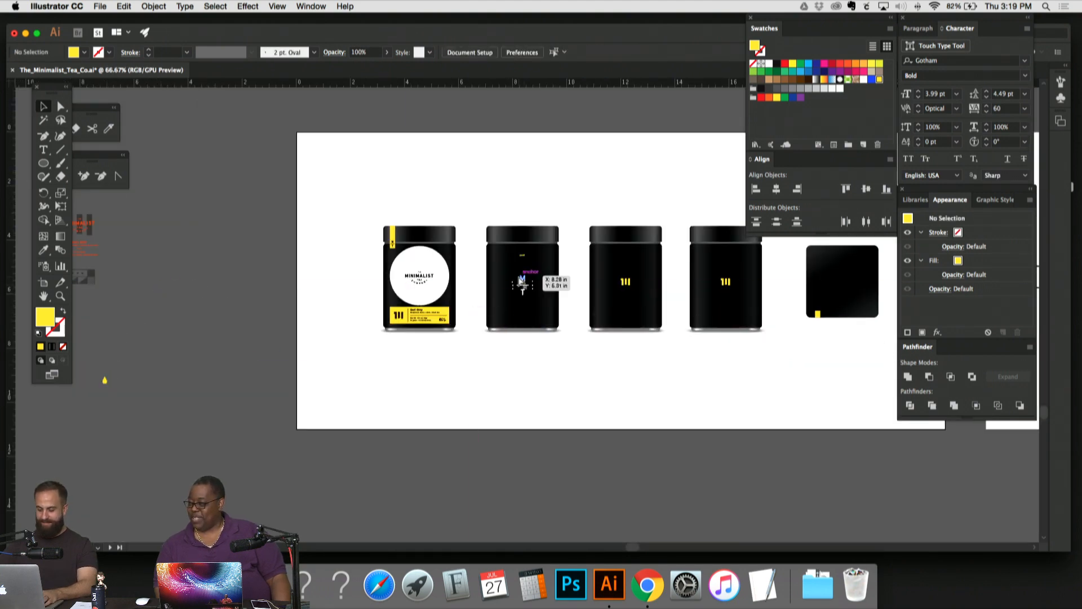
# Step: Delete the yellow "2017" text above the MT monogram on the second tin
pyautogui.press('super+plus')
pyautogui.press('super+plus')
pyautogui.press('super+plus')
pyautogui.press('super+plus')
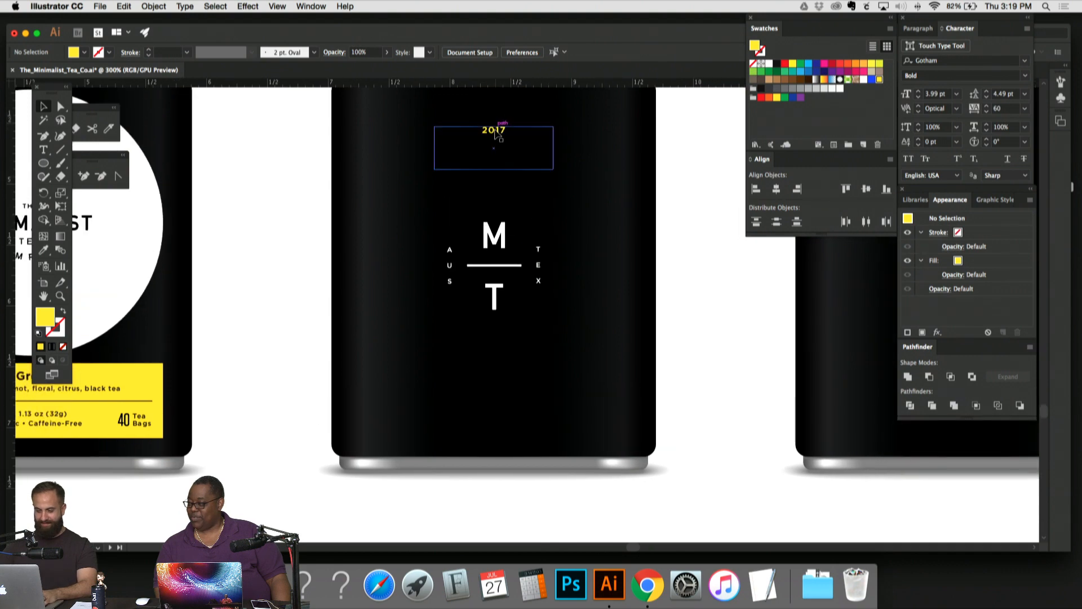
pyautogui.click(495, 134)
pyautogui.press('Delete')
pyautogui.press('super+minus')
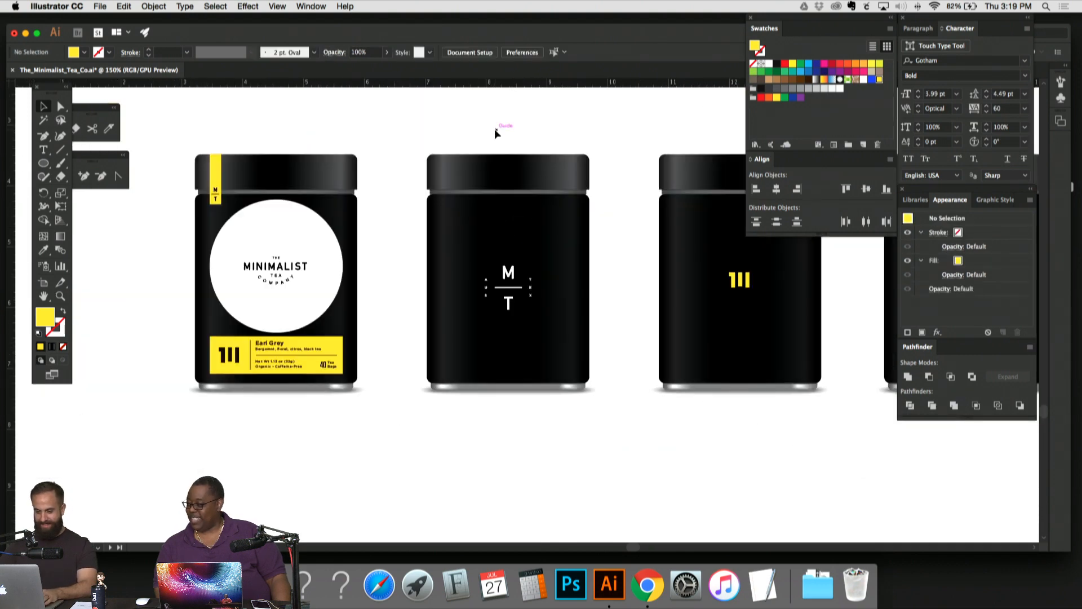
# Step: Review the row of tins, comparing the labelled front with the monogram tin and the tins carrying the yellow bar mark
pyautogui.press('super+minus')
pyautogui.press('super+plus')
pyautogui.press('super+plus')
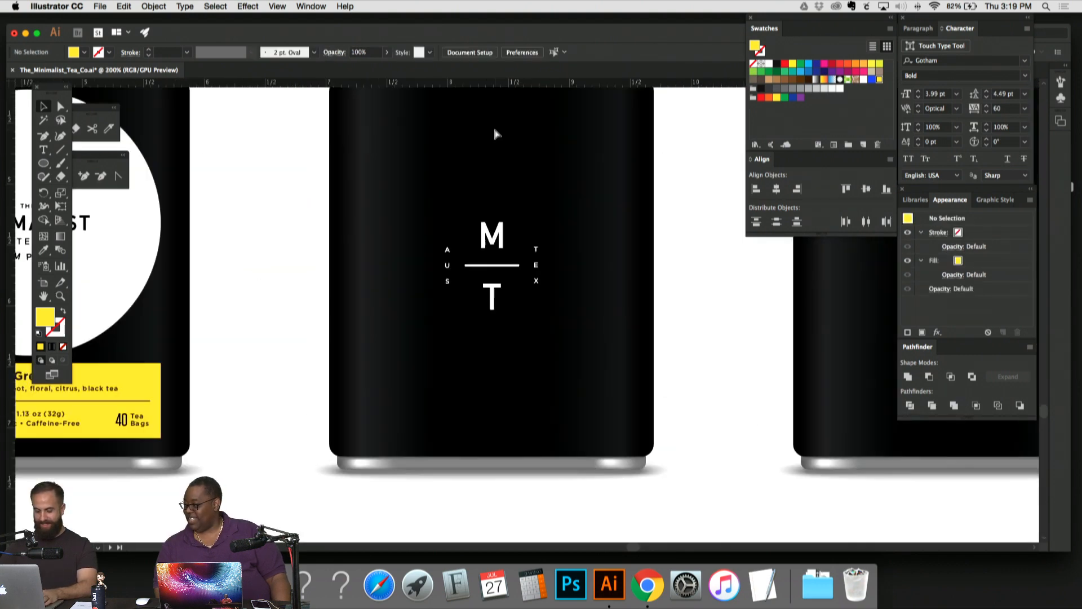
pyautogui.press('super+minus')
pyautogui.moveTo(500, 206); pyautogui.dragTo(498, 247)
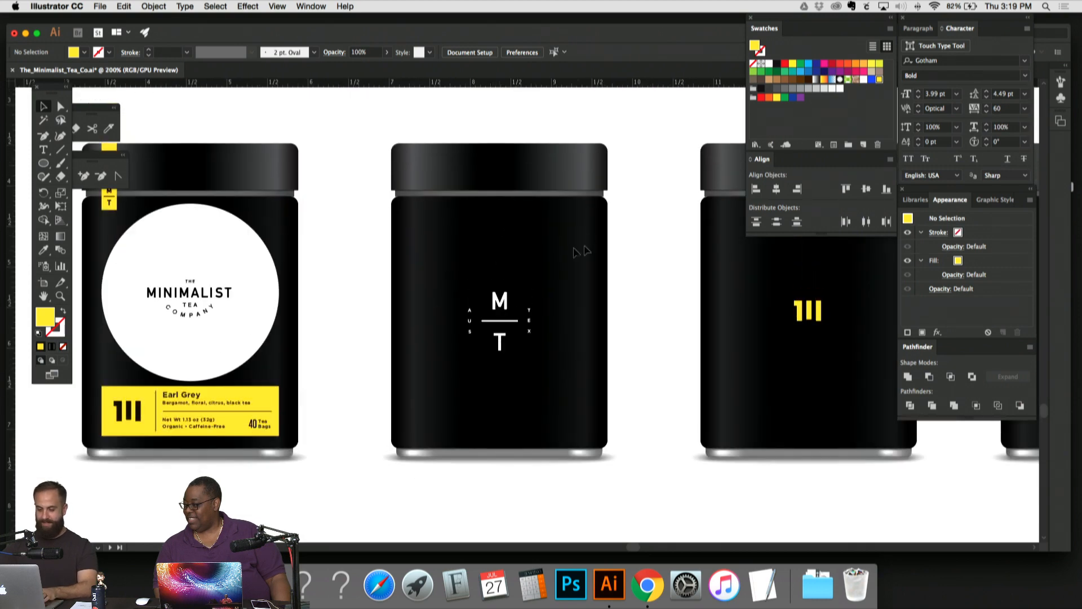
pyautogui.press('super+minus')
pyautogui.press('super+minus')
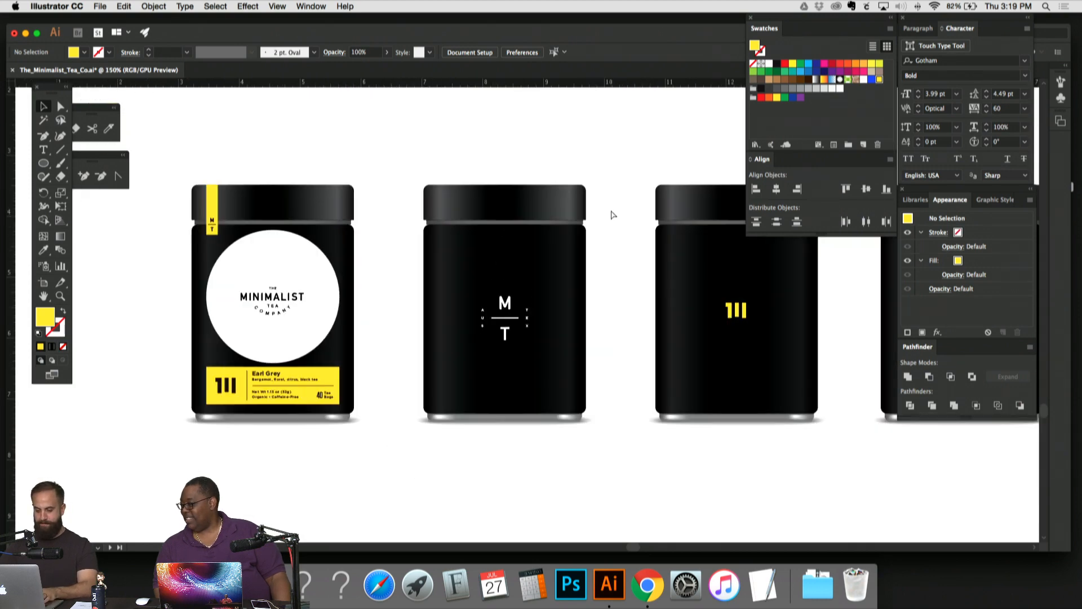
pyautogui.moveTo(612, 236); pyautogui.dragTo(473, 292)
pyautogui.press('super+plus')
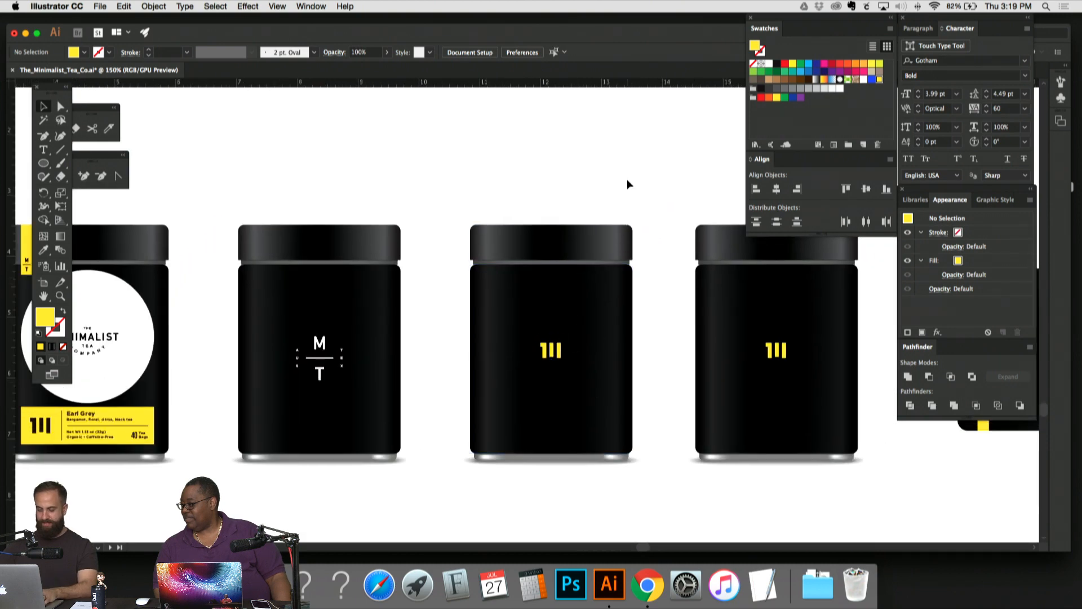
pyautogui.moveTo(454, 246); pyautogui.dragTo(541, 208)
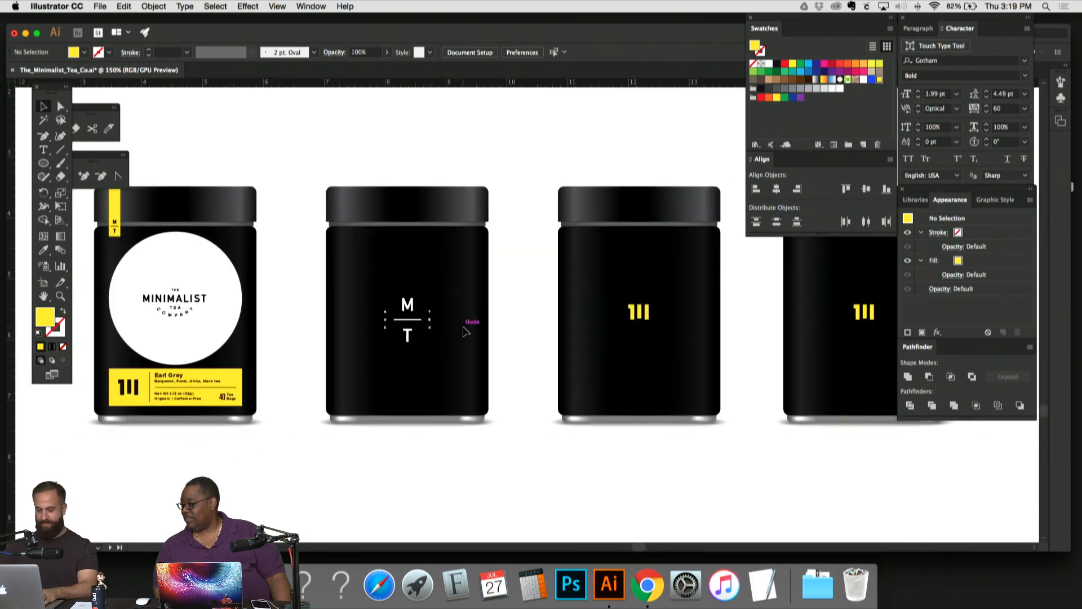
pyautogui.moveTo(488, 308); pyautogui.dragTo(445, 322)
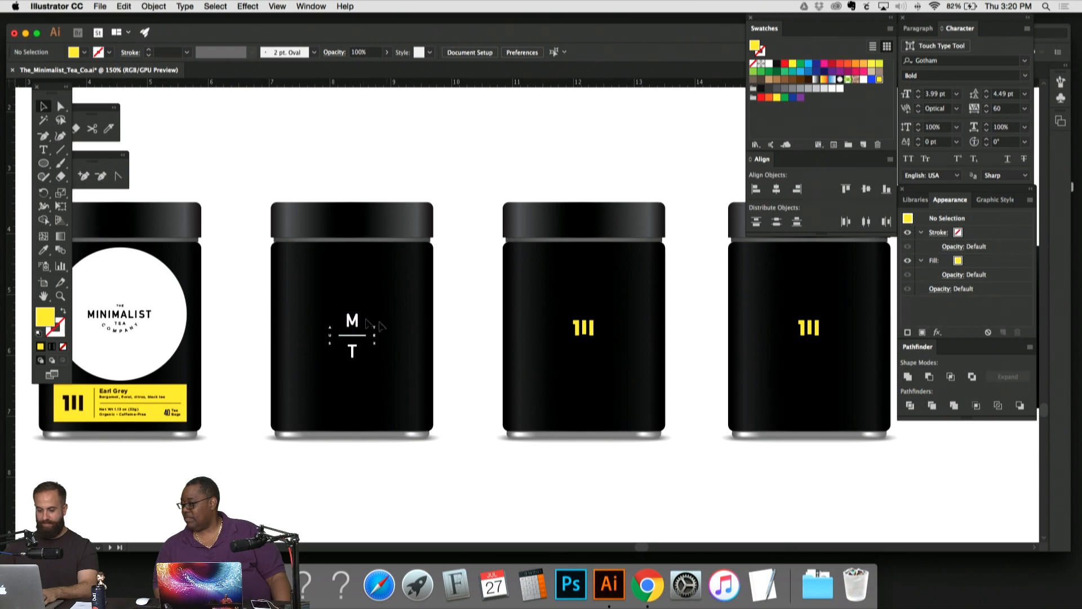
pyautogui.hscroll(-3, 451, 178)
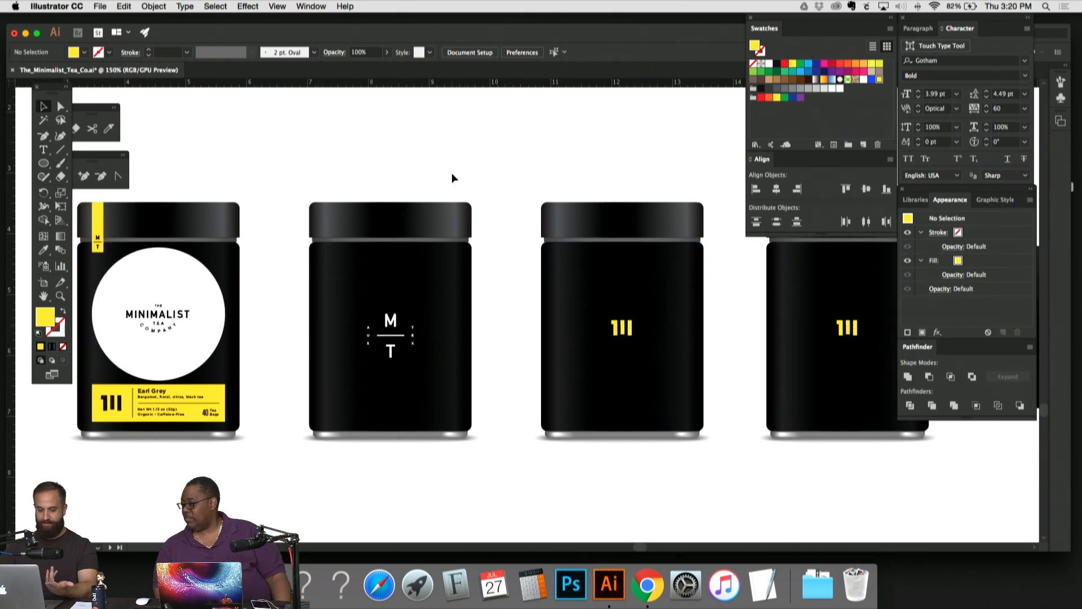
pyautogui.hscroll(-1, 452, 174)
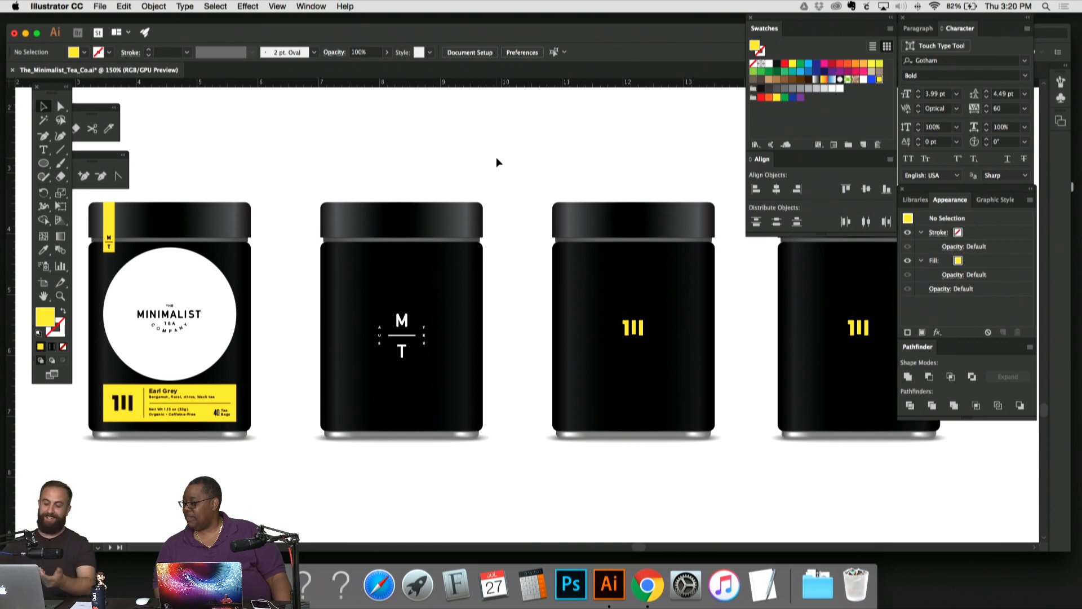
# Step: Delete the yellow bar marks from the third and fourth tins
pyautogui.click(642, 333)
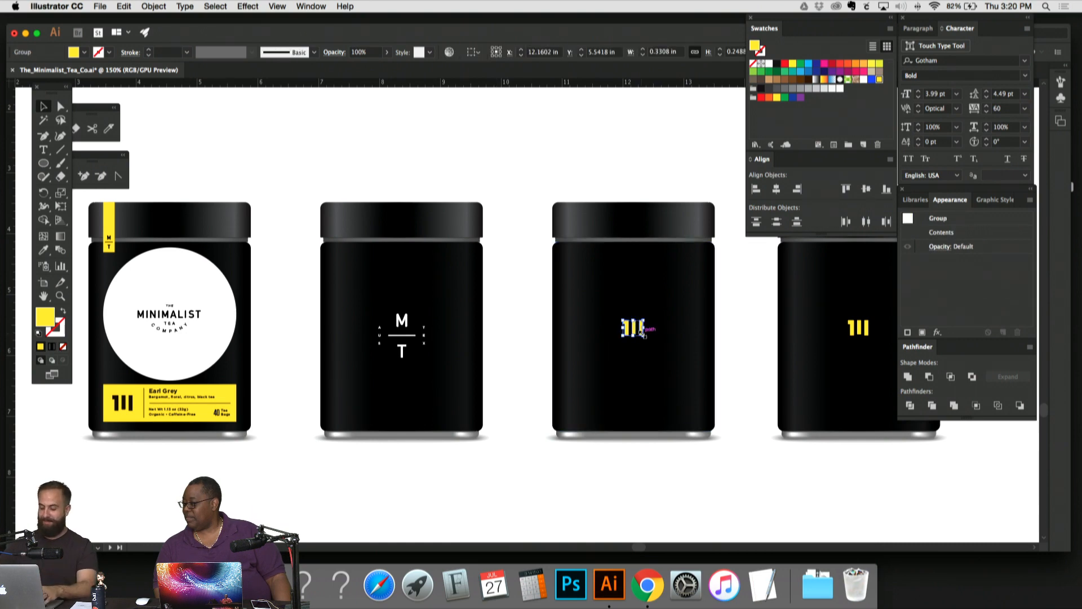
pyautogui.press('Delete')
pyautogui.hscroll(2, 641, 335)
pyautogui.click(812, 331)
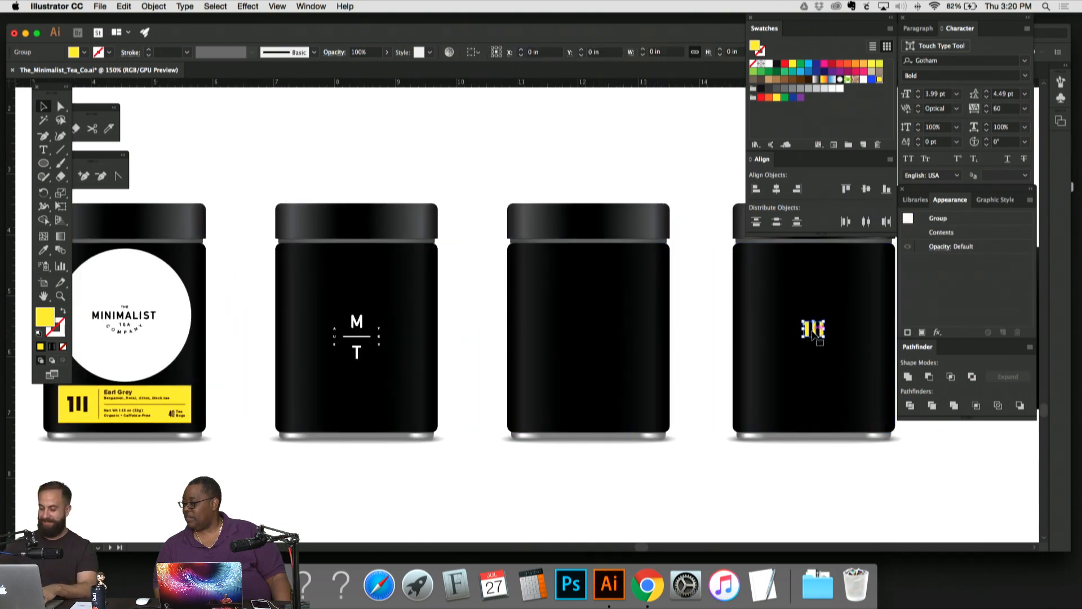
pyautogui.press('Delete')
pyautogui.hscroll(2, 720, 331)
# Step: Group the M, T, dividing line and AUS and TEX side text on the second tin
pyautogui.click(304, 319)
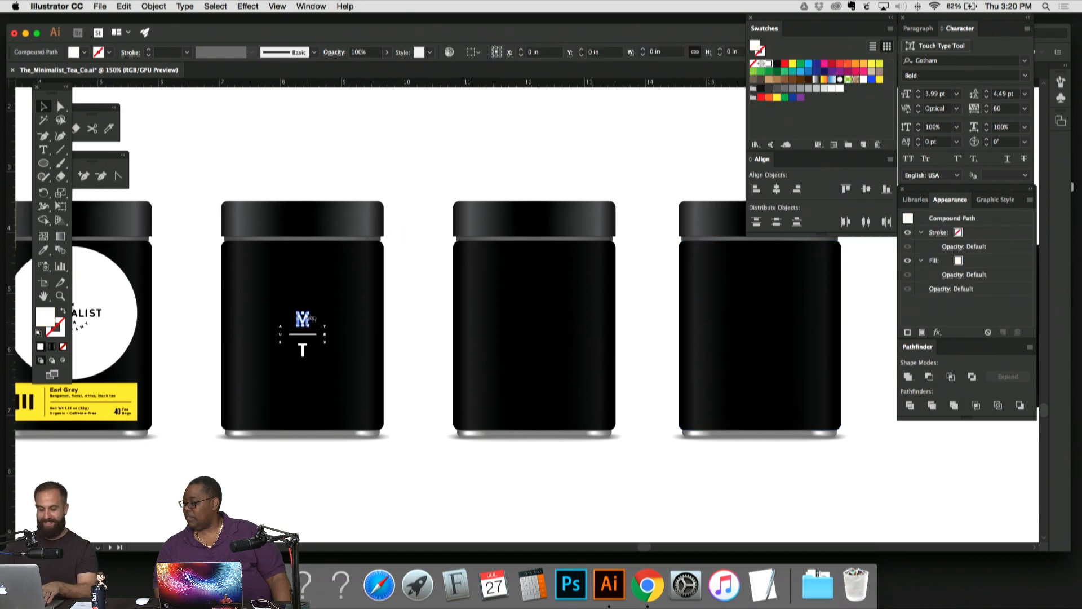
pyautogui.click(288, 282)
pyautogui.moveTo(322, 358); pyautogui.dragTo(354, 374)
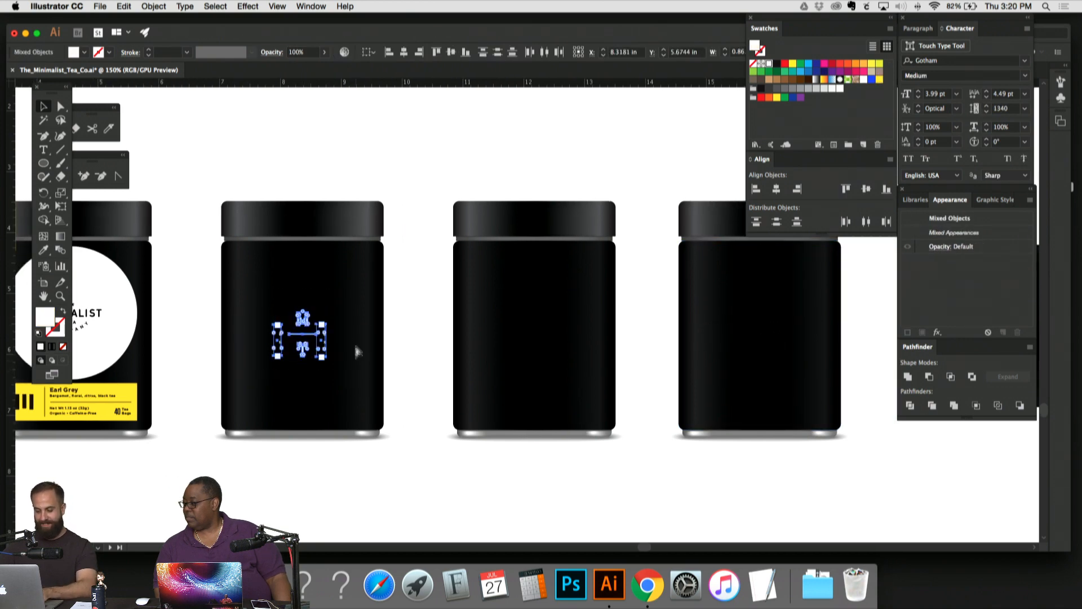
pyautogui.press('super+g')
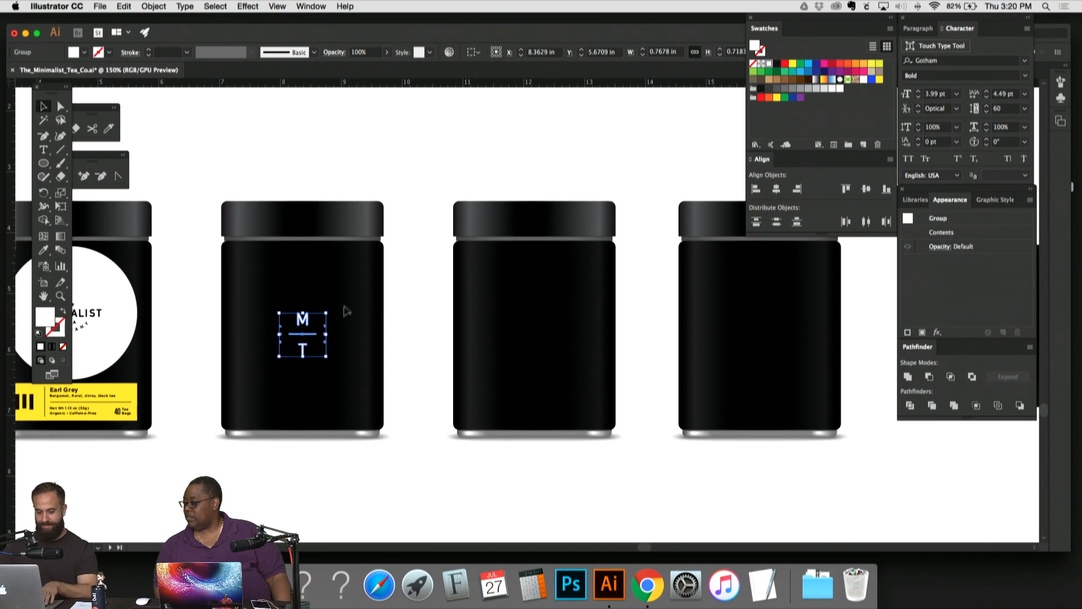
# Step: Move the grouped monogram onto the third tin and enlarge it to about 0.93 in wide
pyautogui.moveTo(327, 314); pyautogui.dragTo(543, 312)
pyautogui.click(571, 303)
pyautogui.hscroll(2, 571, 299)
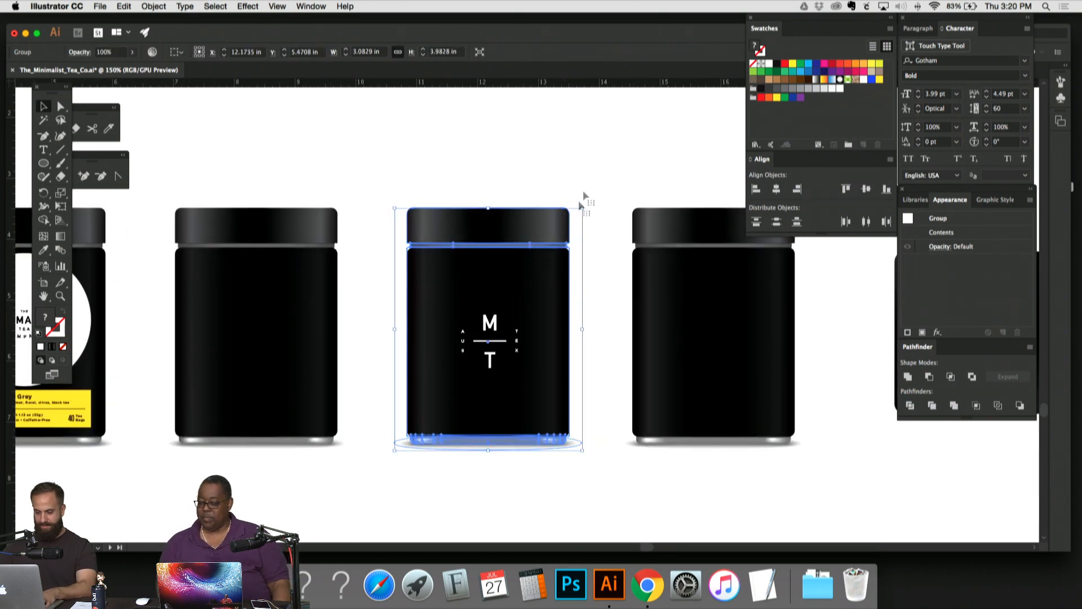
pyautogui.moveTo(593, 172); pyautogui.dragTo(395, 271)
pyautogui.press('super+2')
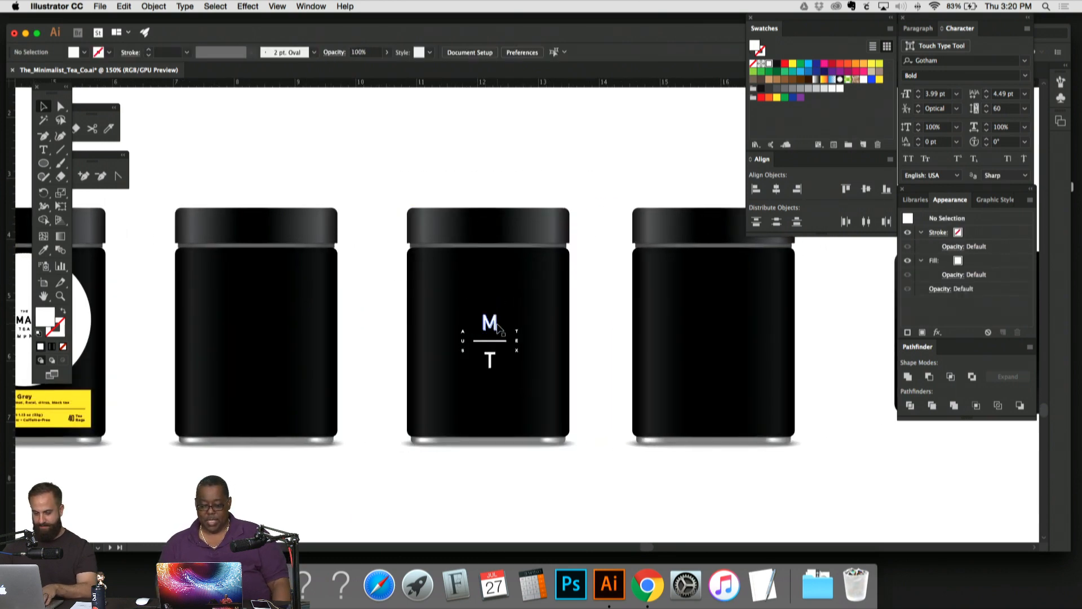
pyautogui.moveTo(497, 326); pyautogui.dragTo(531, 324)
pyautogui.press('super+z')
pyautogui.press('super+z')
# Step: Align the monogram and the third tin on their horizontal centers
pyautogui.moveTo(428, 168); pyautogui.dragTo(456, 212)
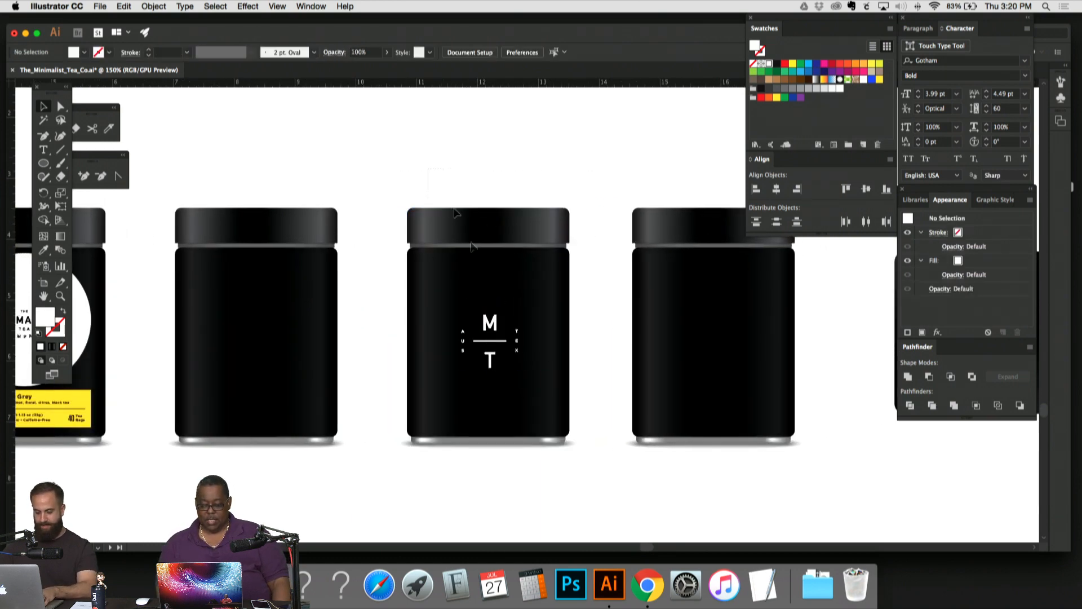
pyautogui.moveTo(486, 461); pyautogui.dragTo(437, 474)
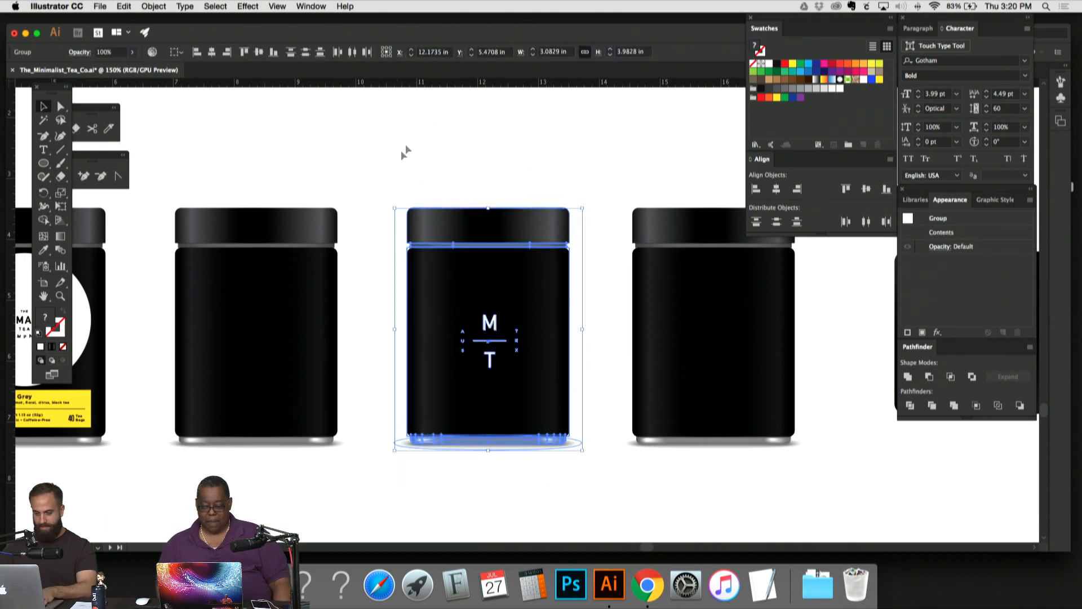
pyautogui.click(213, 52)
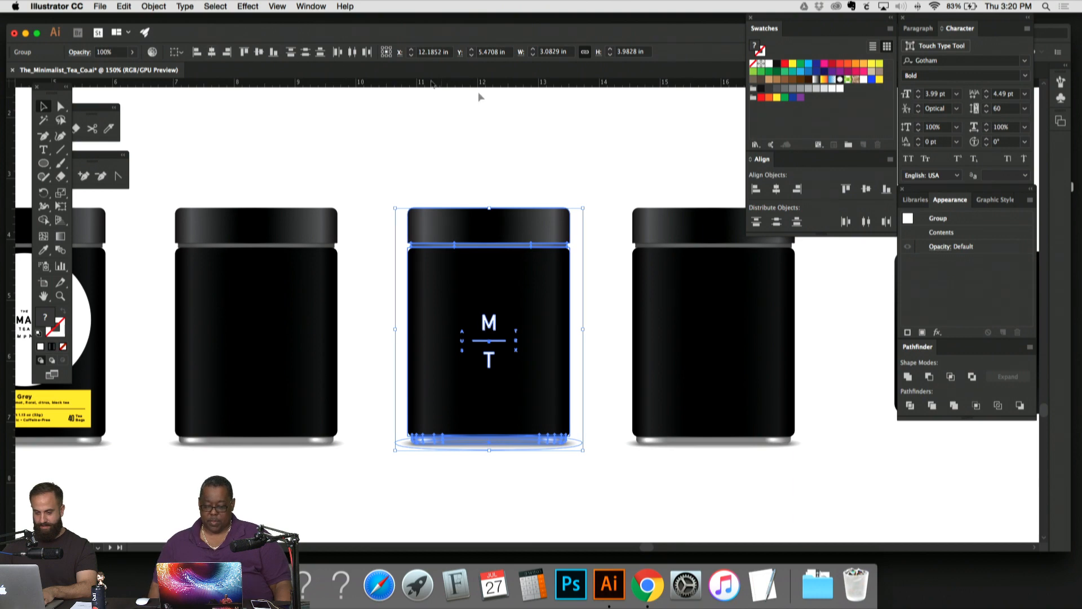
pyautogui.click(592, 174)
pyautogui.moveTo(574, 176); pyautogui.dragTo(552, 176)
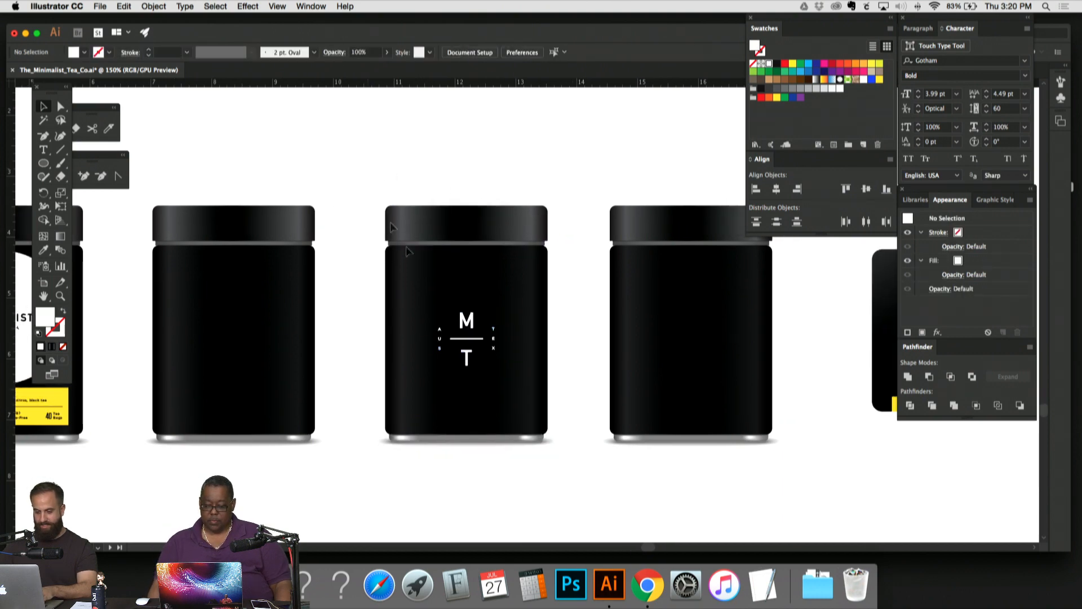
# Step: Nudge the third tin and its monogram slightly left to even out the spacing between tins
pyautogui.moveTo(578, 452); pyautogui.dragTo(569, 456)
pyautogui.press('Left')
pyautogui.press('Left')
pyautogui.press('Left')
pyautogui.press('Left')
pyautogui.press('Left')
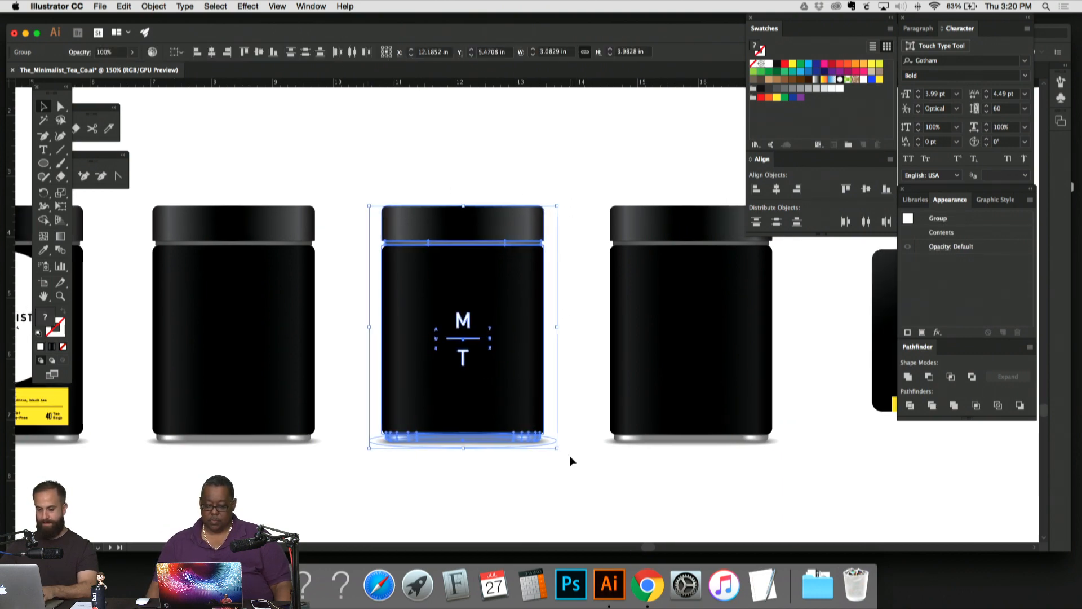
pyautogui.click(586, 355)
# Step: Delete the blank fourth tin
pyautogui.moveTo(470, 319); pyautogui.dragTo(668, 304)
pyautogui.press('super+z')
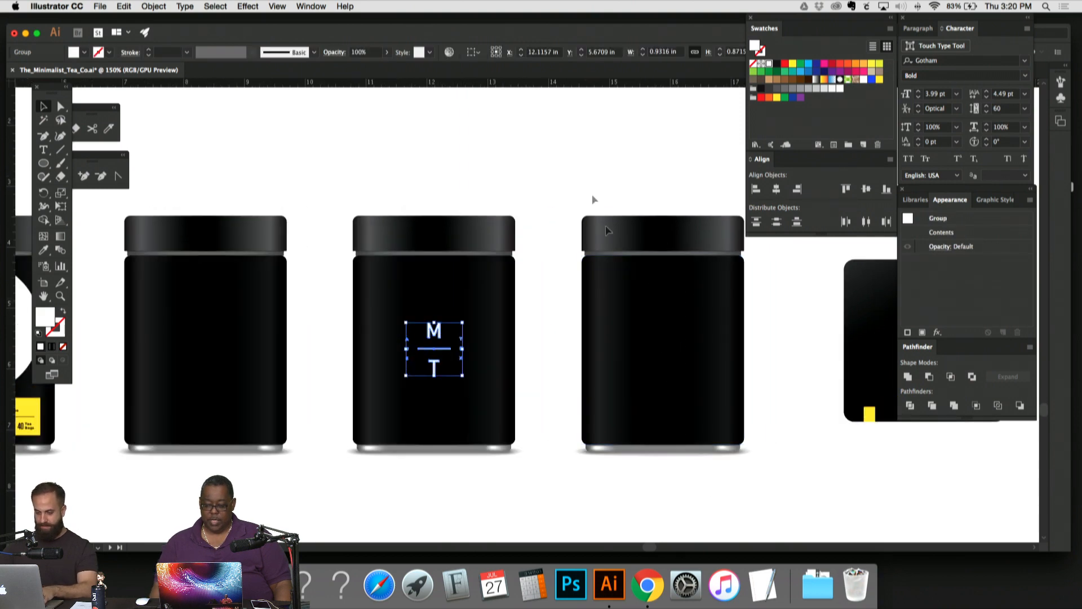
pyautogui.moveTo(587, 199); pyautogui.dragTo(736, 545)
pyautogui.press('Delete')
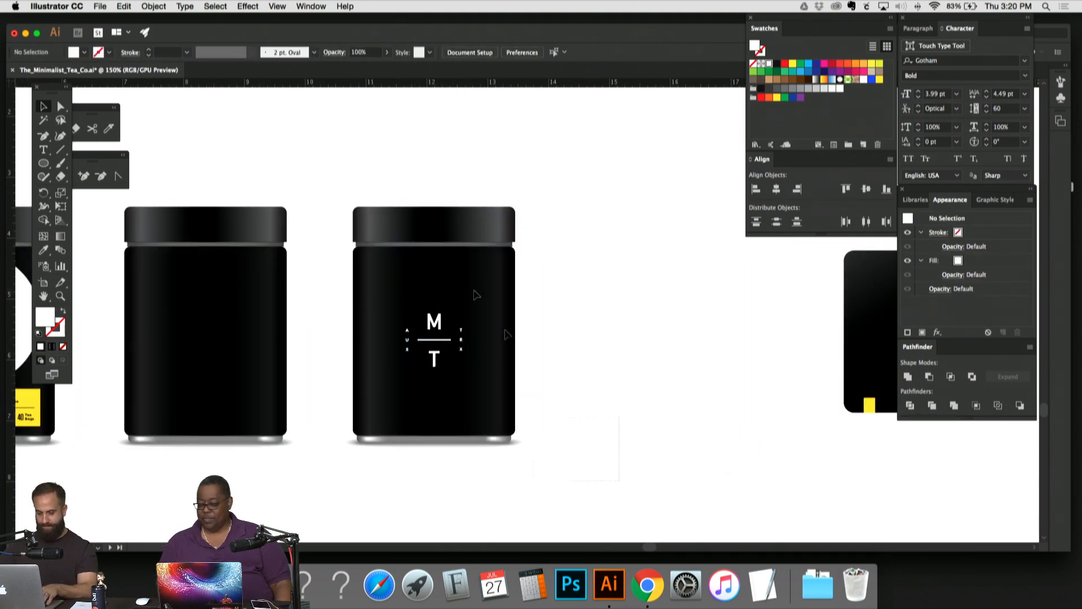
# Step: Duplicate the third tin with its monogram into the fourth position and adjust the copy's spacing
pyautogui.moveTo(341, 183); pyautogui.dragTo(656, 285)
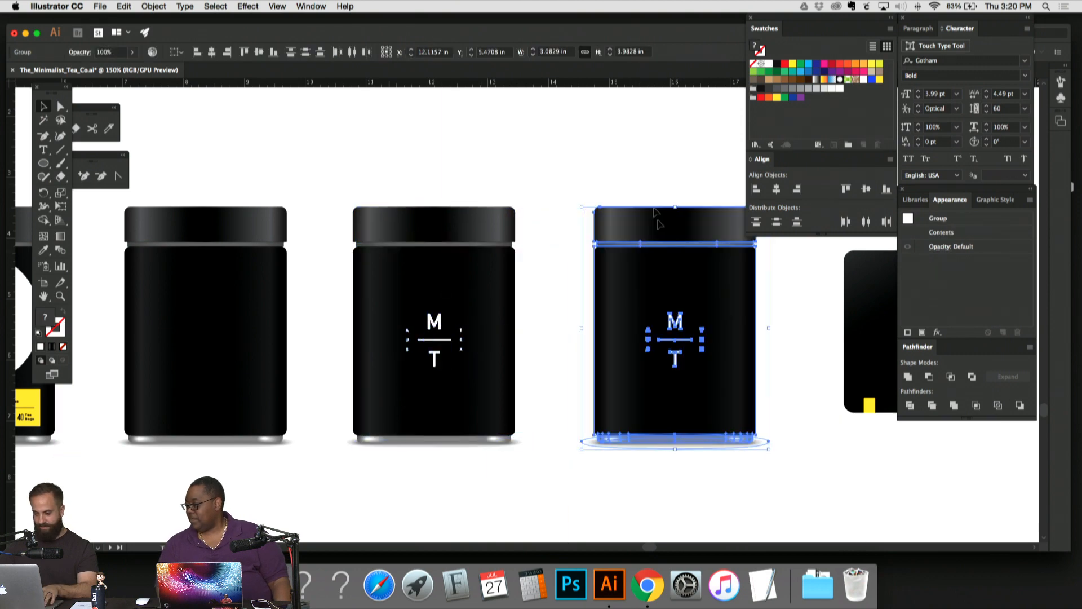
pyautogui.click(643, 178)
pyautogui.moveTo(612, 174); pyautogui.dragTo(753, 471)
pyautogui.moveTo(715, 306); pyautogui.dragTo(705, 305)
pyautogui.click(600, 165)
# Step: Recolor the monograms on the third and fourth tins with the yellow sampled from the first tin's stripe
pyautogui.press('super+minus')
pyautogui.press('super+minus')
pyautogui.hscroll(-3, 596, 164)
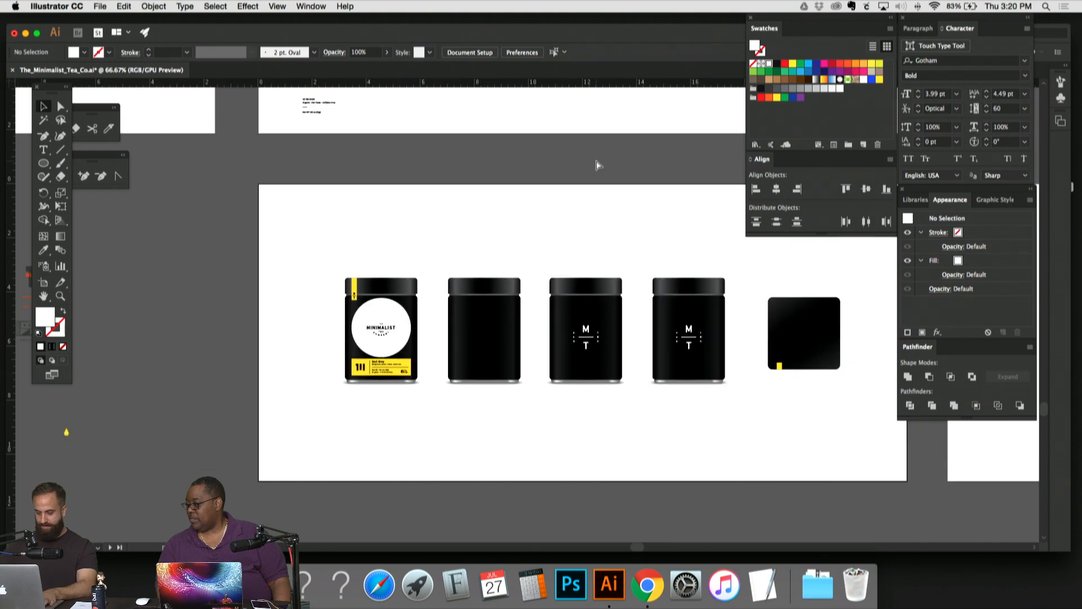
pyautogui.press('super+plus')
pyautogui.click(624, 347)
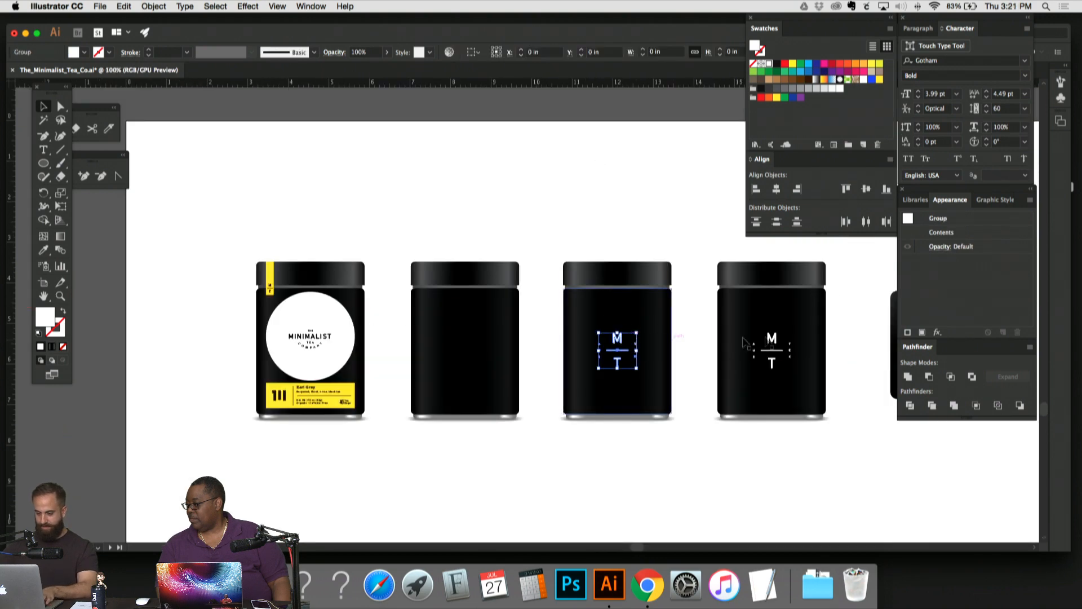
pyautogui.keyDown('shift'); pyautogui.click(777, 344); pyautogui.keyUp('shift')
pyautogui.press('o')
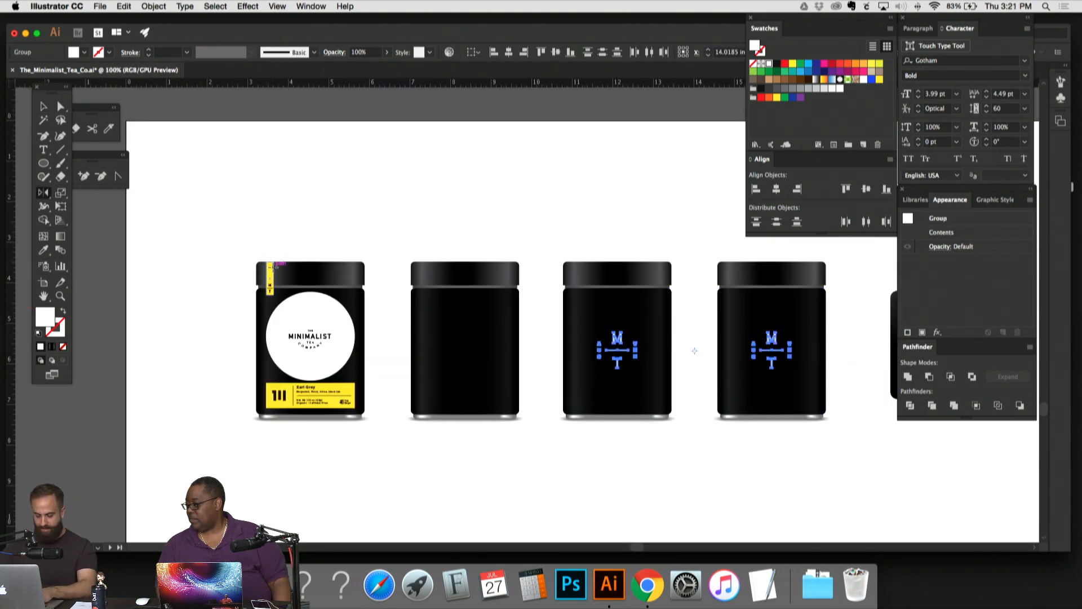
pyautogui.click(272, 267)
pyautogui.press('v')
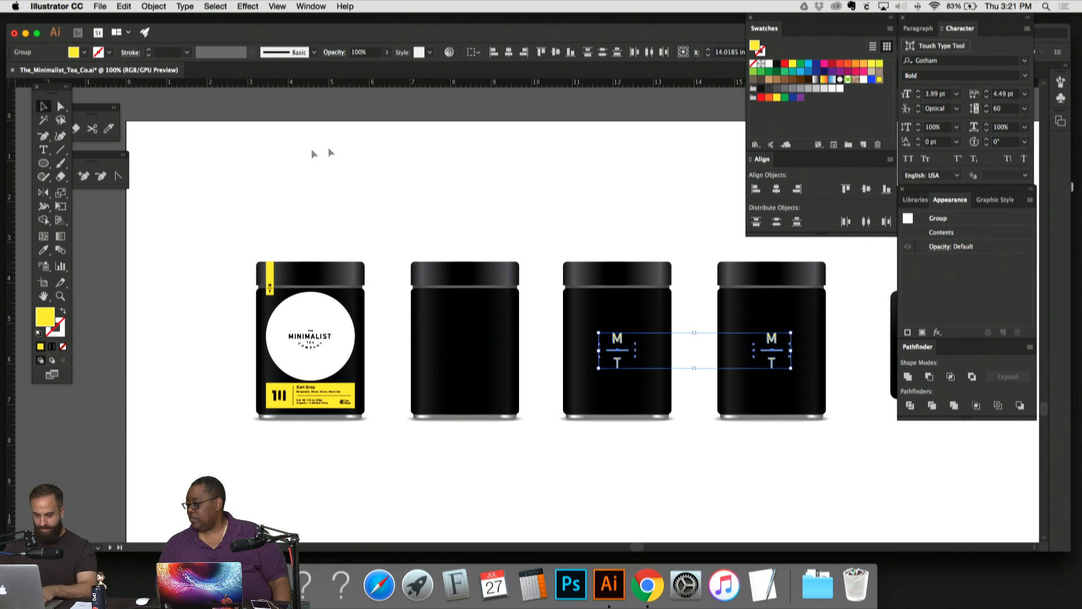
pyautogui.click(428, 144)
pyautogui.hscroll(5, 496, 160)
pyautogui.hscroll(2, 564, 182)
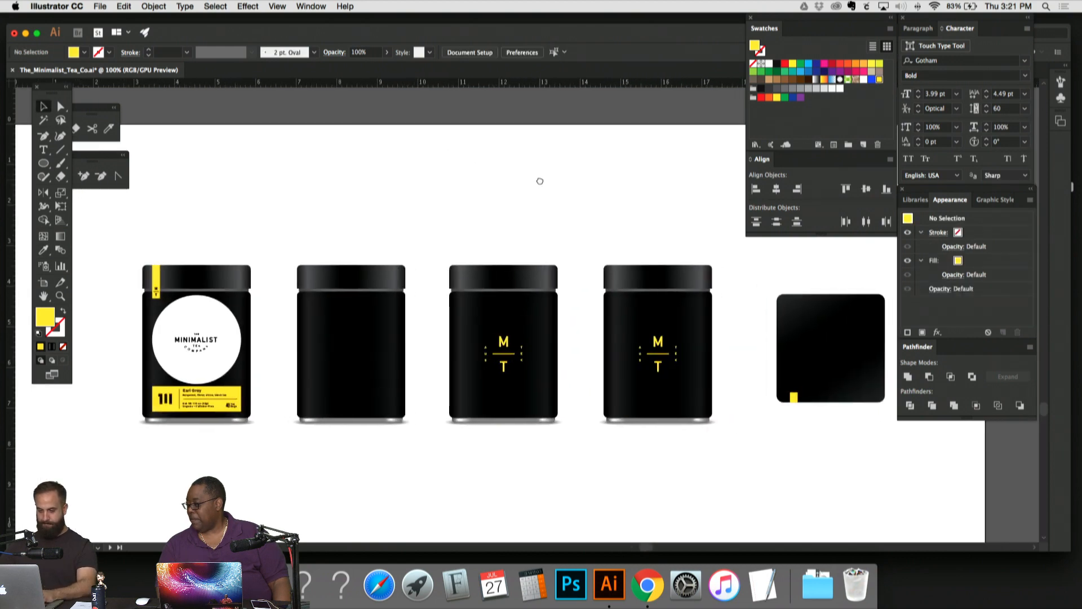
pyautogui.moveTo(605, 186); pyautogui.dragTo(604, 160)
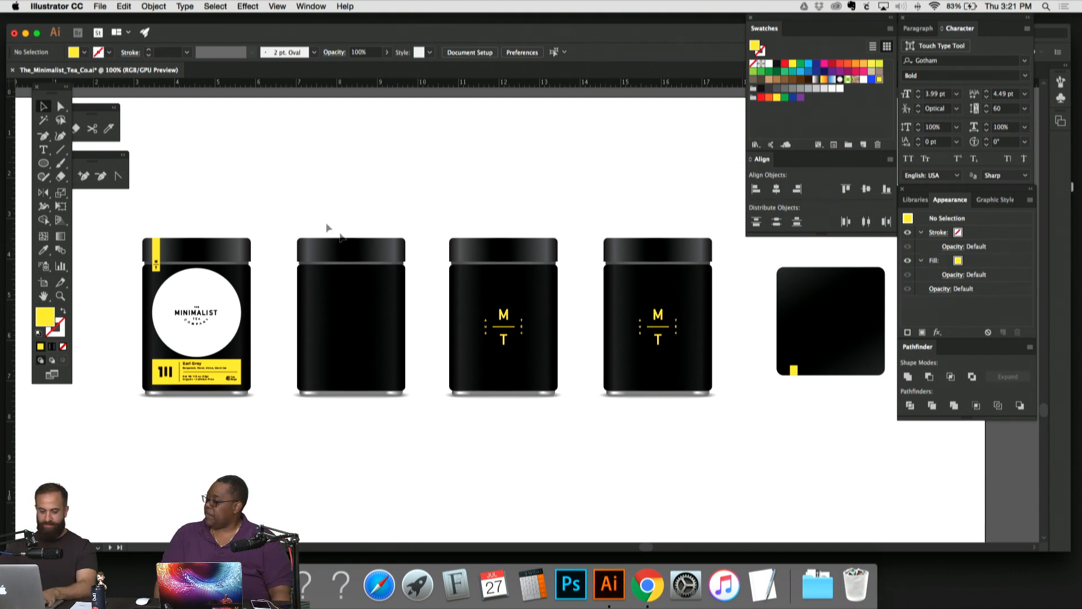
pyautogui.press('super+minus')
pyautogui.press('super+minus')
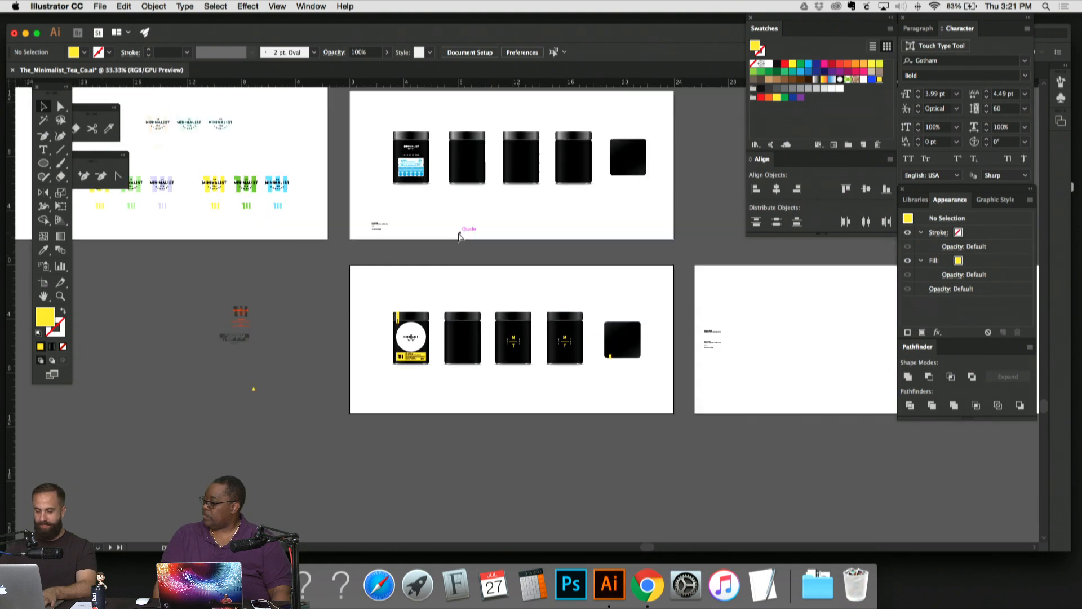
# Step: Inspect the row of tin mockups up close and from a distance, comparing the front, side and lid views
pyautogui.press('super+plus')
pyautogui.press('super+plus')
pyautogui.press('super+plus')
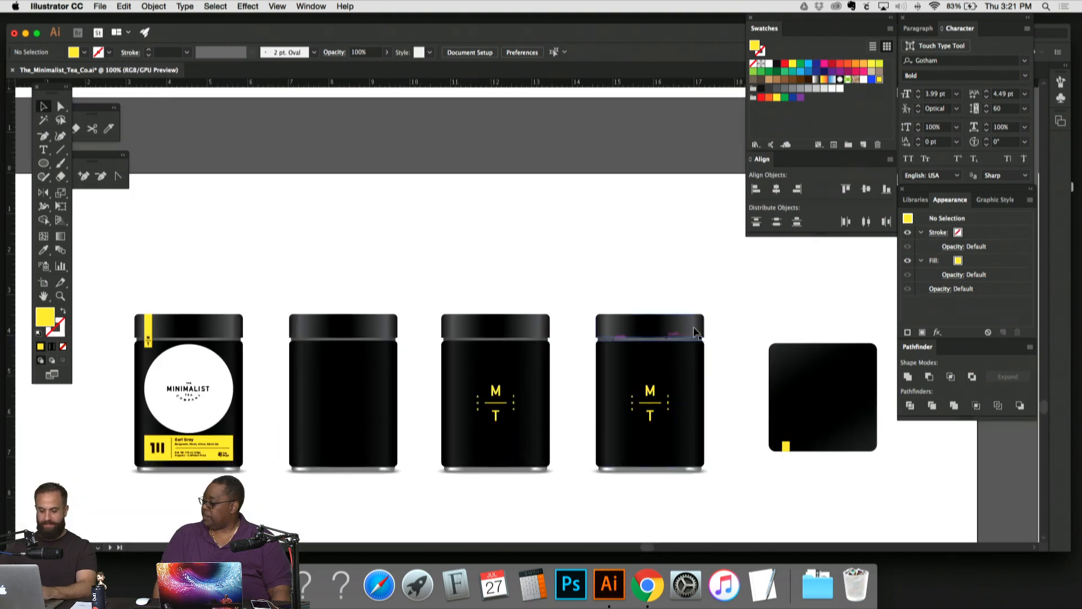
pyautogui.scroll(-3, 696, 339)
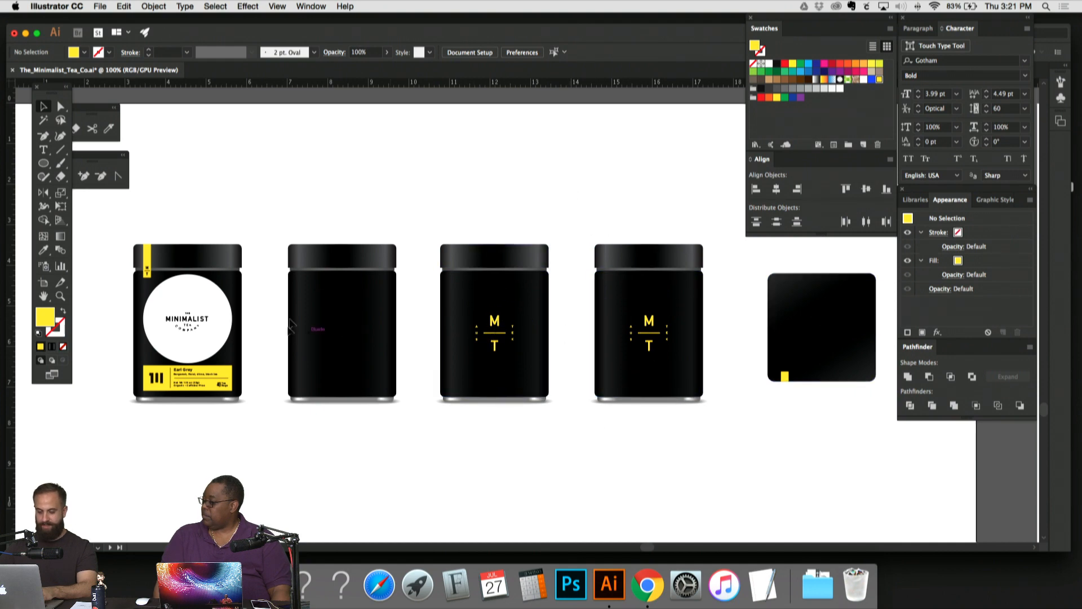
pyautogui.press('super+minus')
pyautogui.press('super+minus')
pyautogui.press('super+minus')
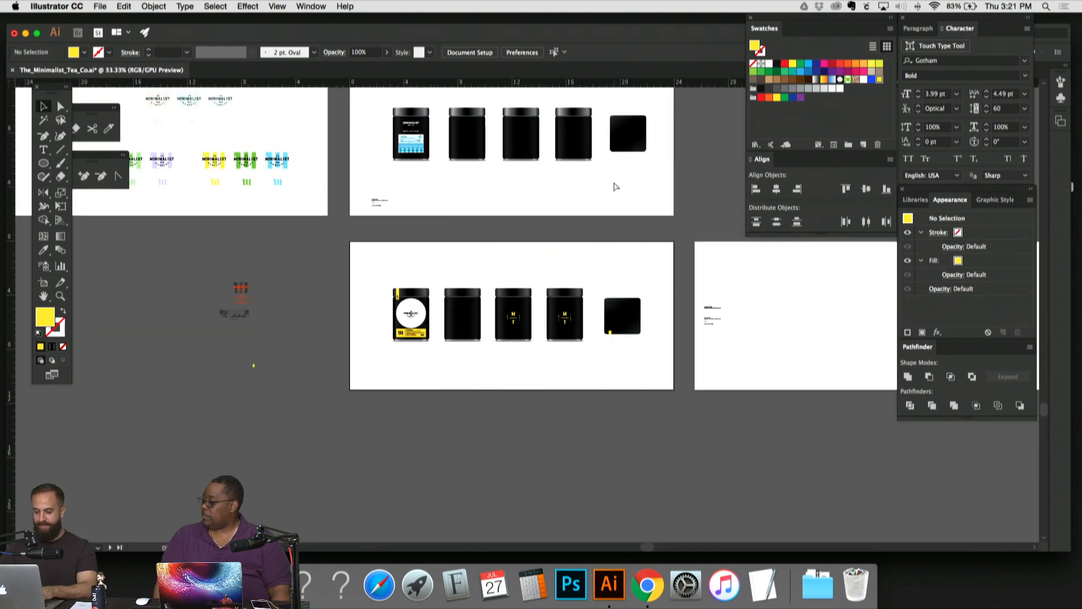
pyautogui.press('super+plus')
pyautogui.press('super+plus')
pyautogui.press('super+plus')
pyautogui.press('super+plus')
pyautogui.hscroll(-5, 613, 181)
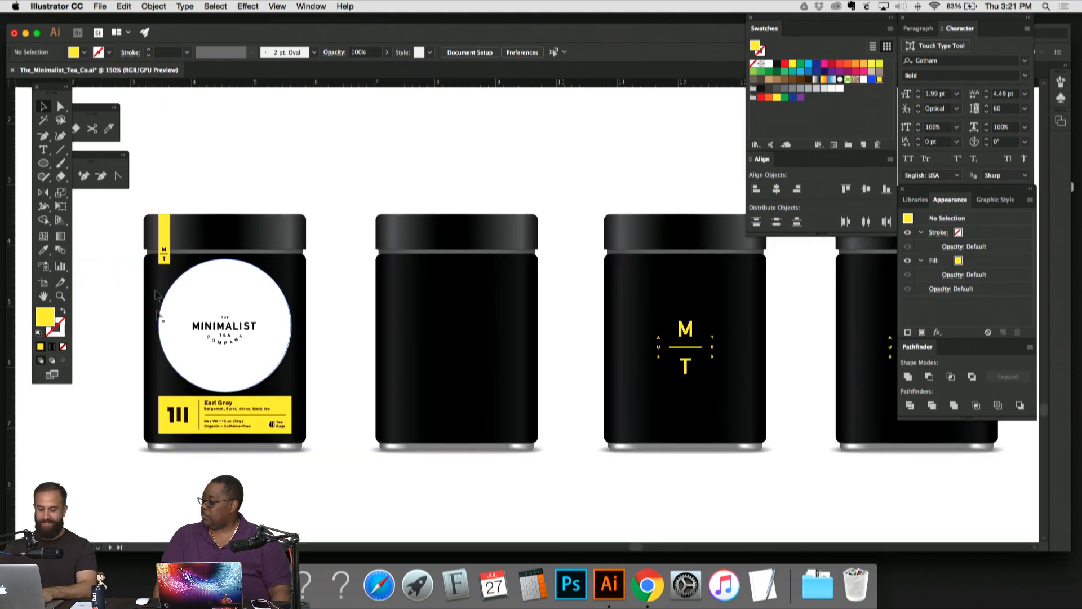
pyautogui.moveTo(460, 169); pyautogui.dragTo(428, 131)
pyautogui.moveTo(513, 133); pyautogui.dragTo(458, 132)
pyautogui.moveTo(592, 133); pyautogui.dragTo(566, 131)
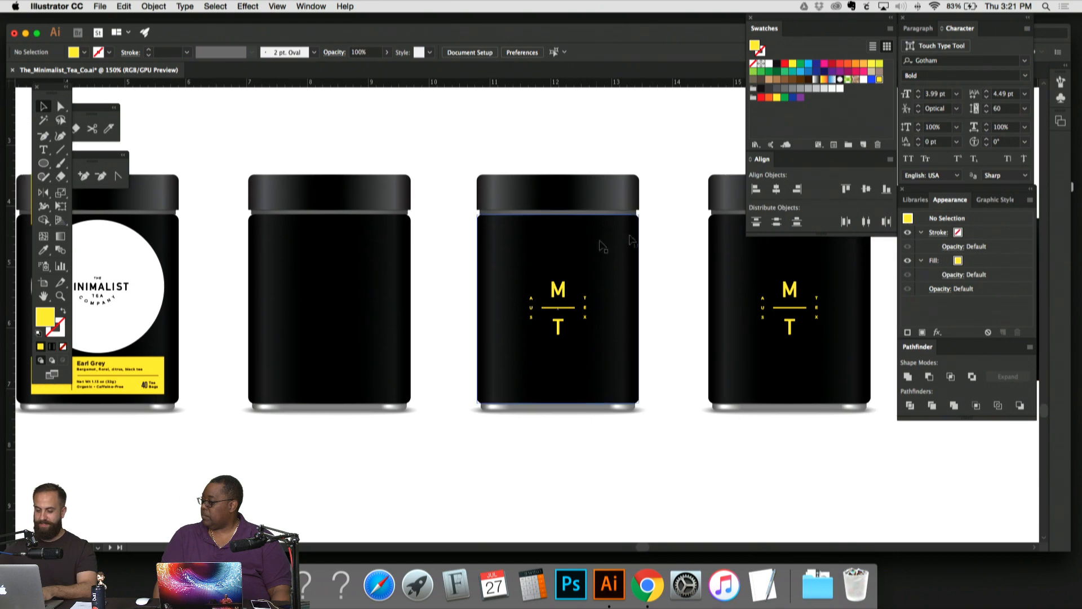
pyautogui.moveTo(687, 247); pyautogui.dragTo(466, 301)
pyautogui.moveTo(607, 168); pyautogui.dragTo(532, 148)
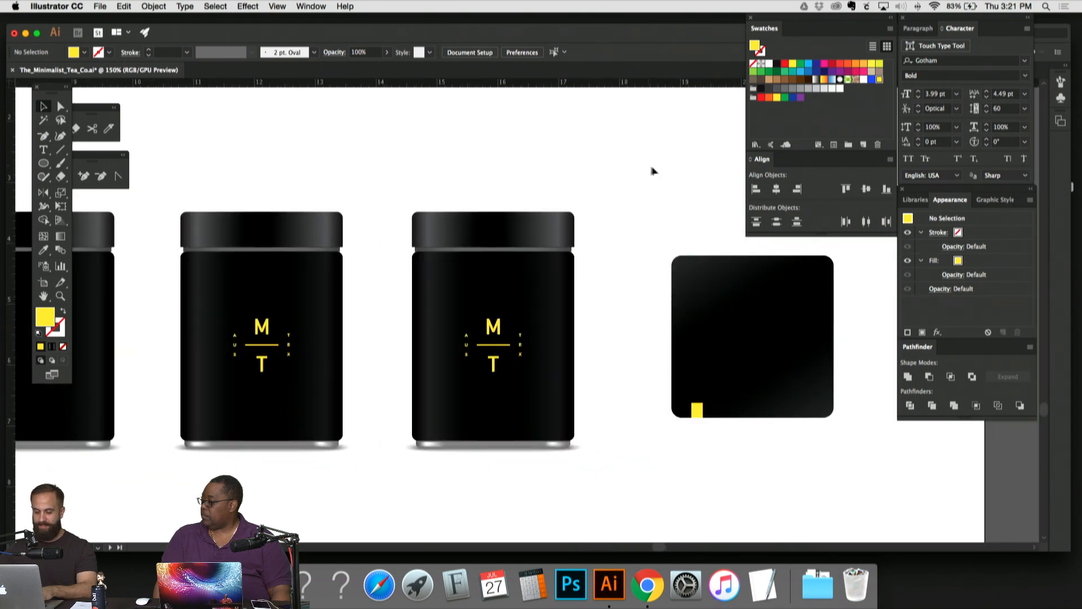
pyautogui.moveTo(660, 181); pyautogui.dragTo(688, 170)
pyautogui.press('super+minus')
pyautogui.press('super+minus')
pyautogui.press('super+plus')
# Step: Copy the Minimalist Tea Company logo from the first tin and paste it beside the square lid view
pyautogui.moveTo(125, 325); pyautogui.dragTo(232, 306)
pyautogui.click(200, 292)
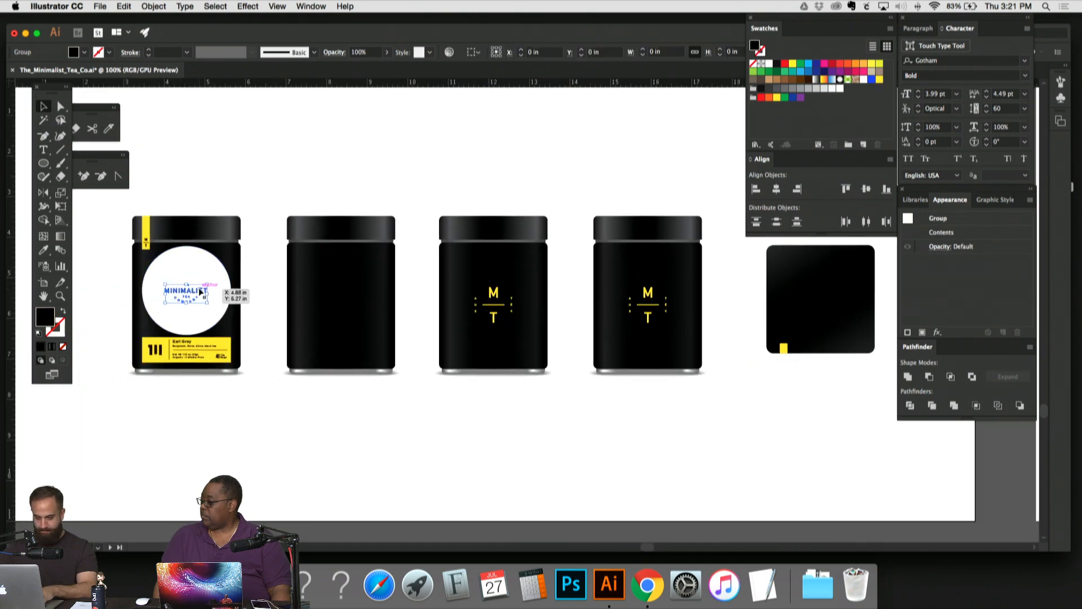
pyautogui.moveTo(545, 298); pyautogui.dragTo(406, 306)
pyautogui.press('super+v')
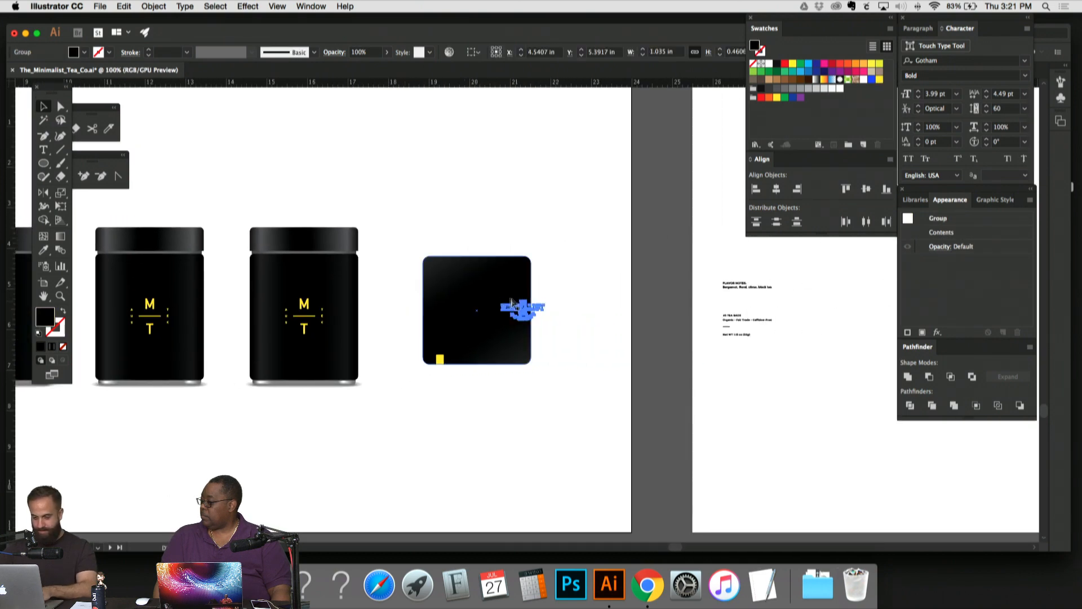
# Step: Recolor the pasted logo with the yellow sampled from the fourth tin's monogram
pyautogui.press('super+plus')
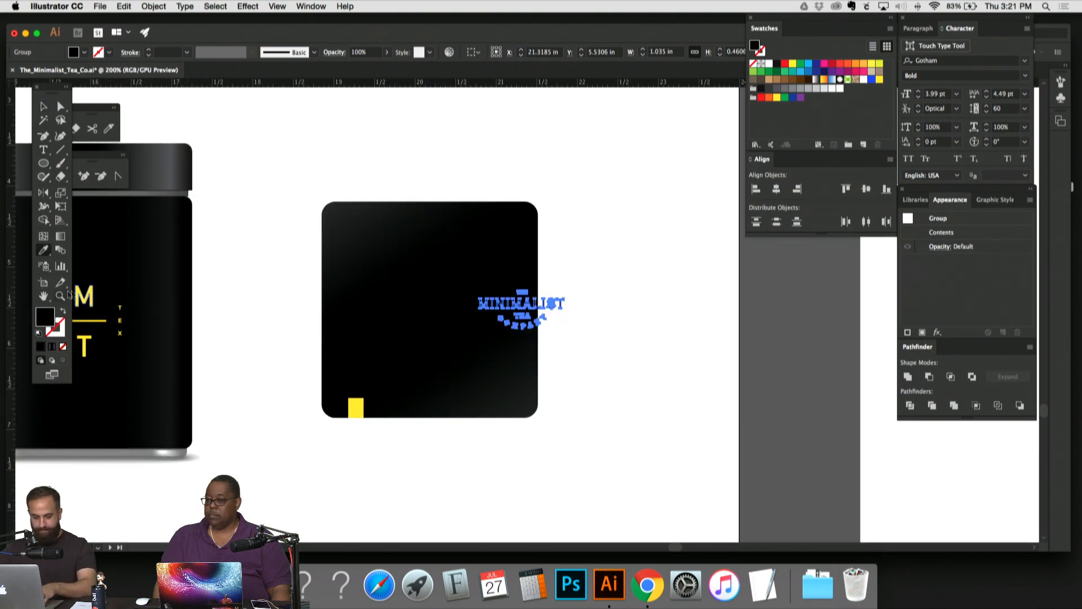
pyautogui.click(87, 290)
pyautogui.click(43, 106)
pyautogui.click(435, 164)
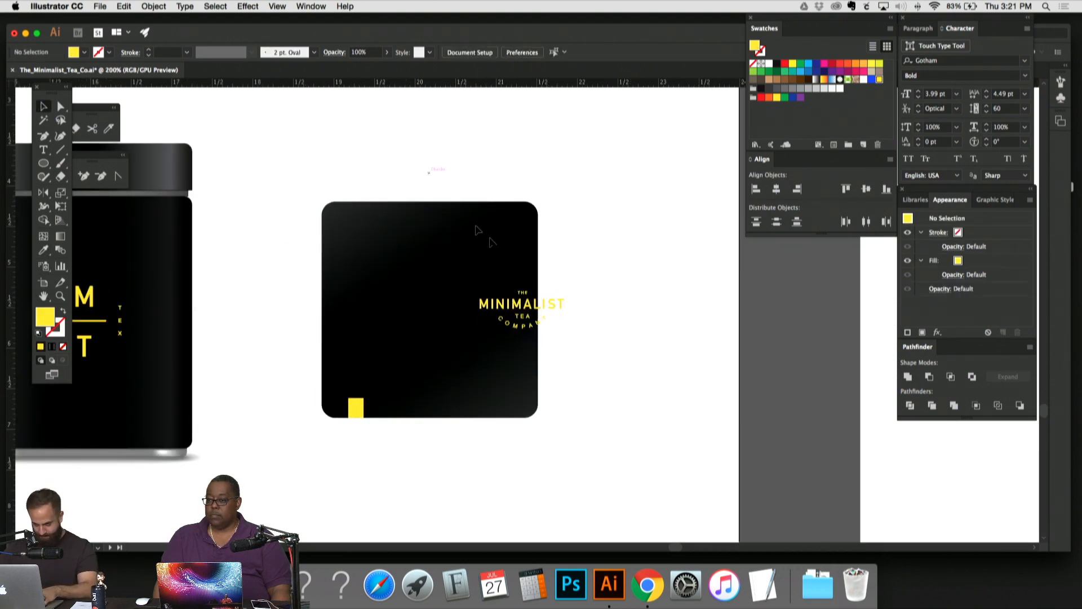
# Step: Move the yellow logo onto the lid, group the lid with its yellow tab, and center-align the logo with them
pyautogui.moveTo(521, 307); pyautogui.dragTo(434, 316)
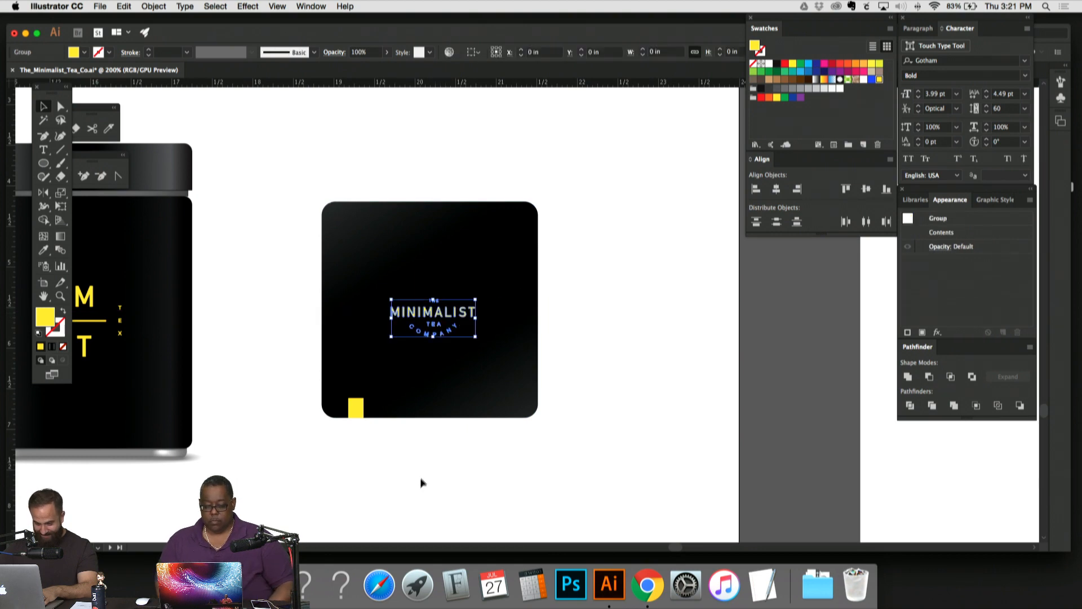
pyautogui.click(419, 480)
pyautogui.click(358, 392)
pyautogui.press('super+g')
pyautogui.moveTo(559, 447); pyautogui.dragTo(337, 169)
pyautogui.click(509, 52)
pyautogui.click(556, 52)
pyautogui.click(604, 248)
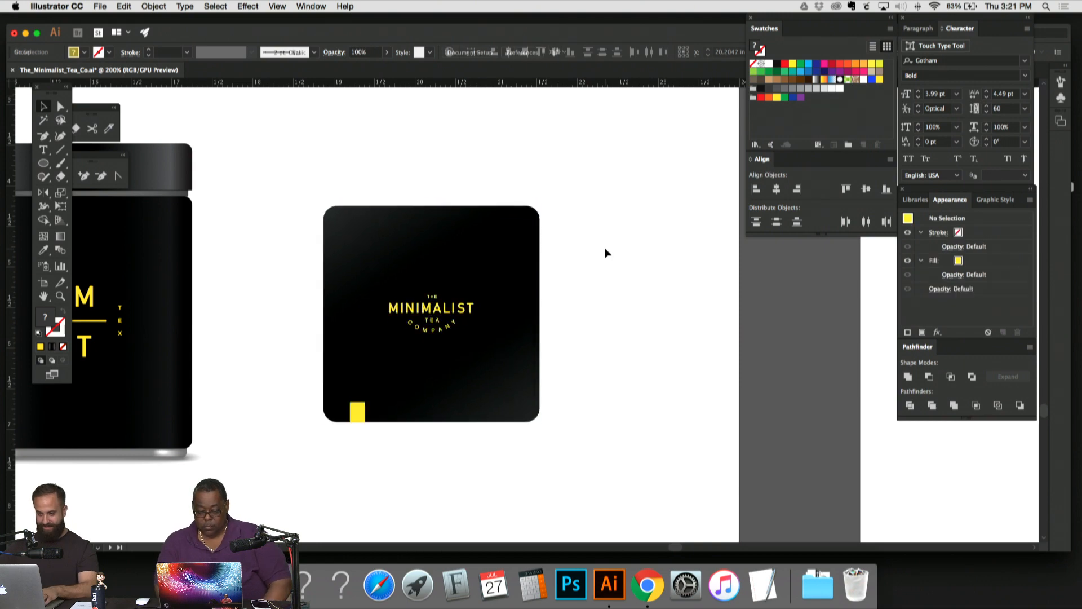
# Step: Nudge the yellow logo slightly down on the square lid
pyautogui.click(450, 309)
pyautogui.press('Down')
pyautogui.press('Down')
pyautogui.press('Down')
pyautogui.press('Down')
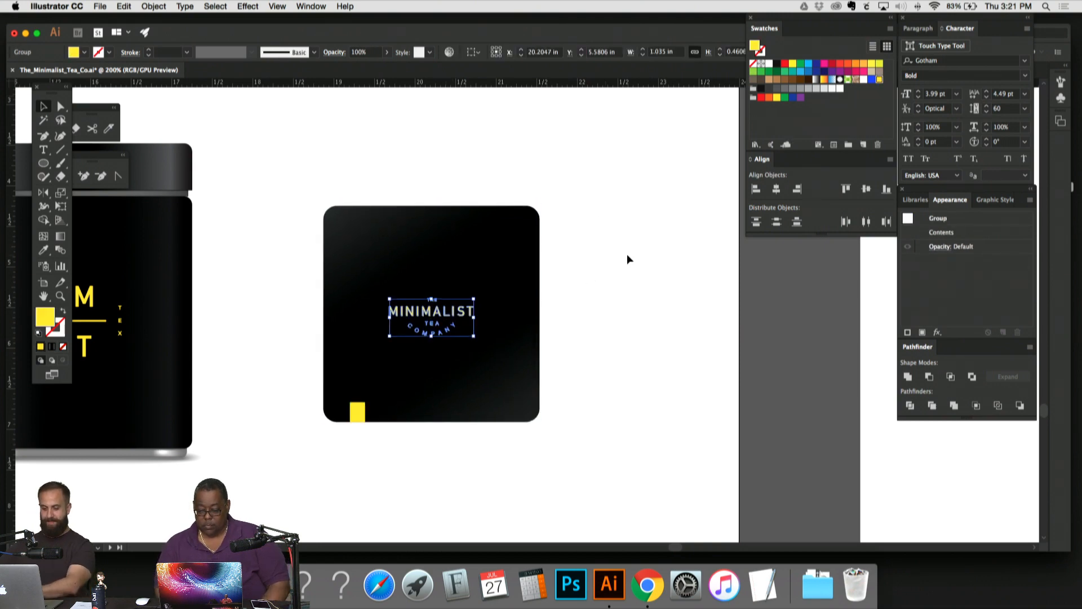
pyautogui.click(627, 254)
# Step: Check the logo's placement on the lid up close and within the whole row of mockups
pyautogui.press('super+minus')
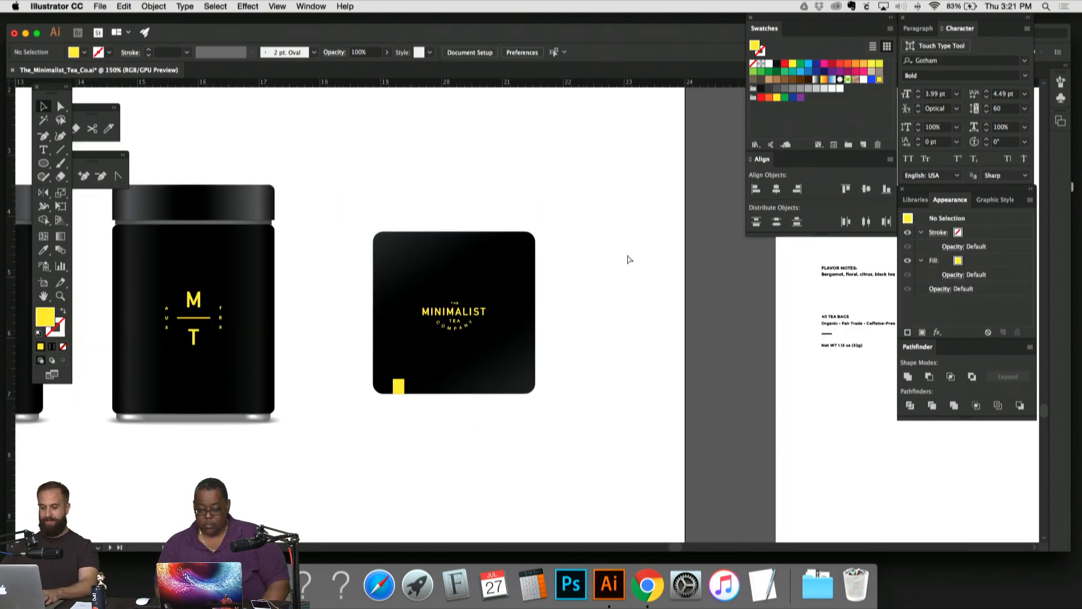
pyautogui.press('super+plus')
pyautogui.press('super+plus')
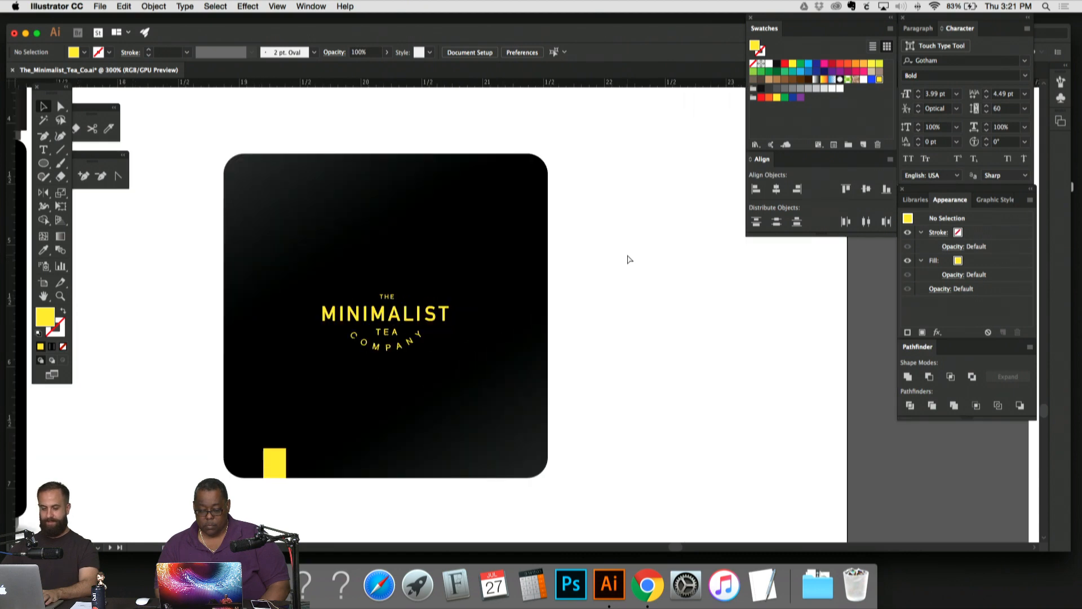
pyautogui.press('super+minus')
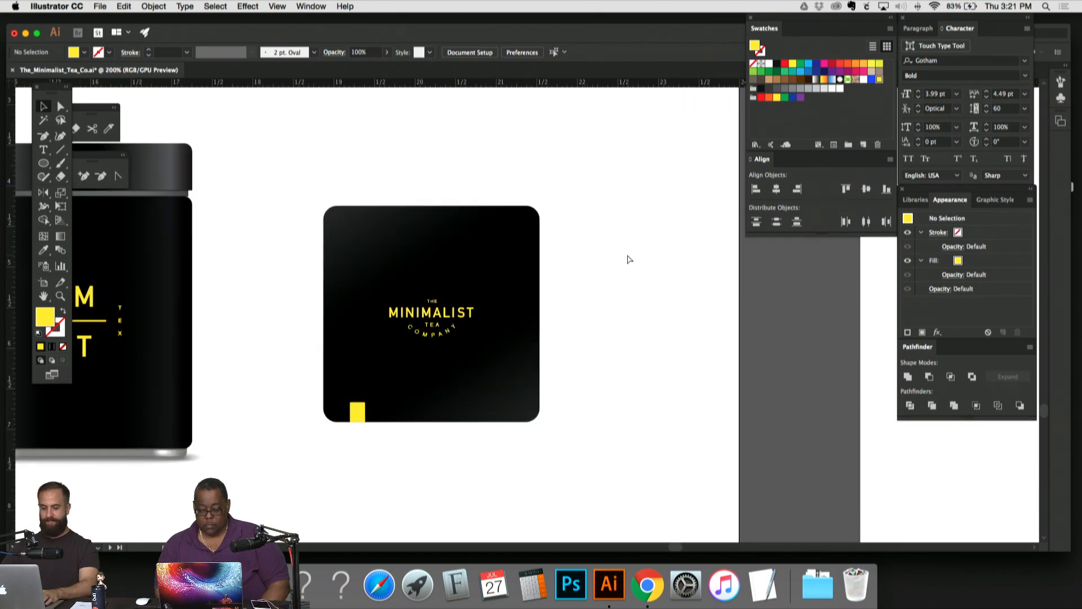
pyautogui.press('super+minus')
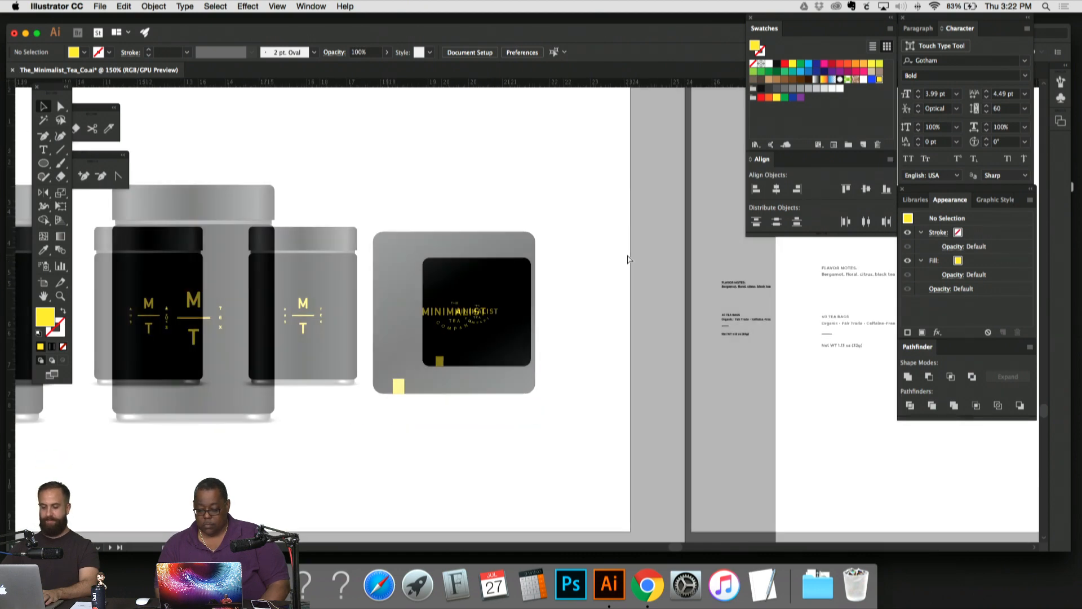
pyautogui.press('super+minus')
pyautogui.moveTo(517, 212); pyautogui.dragTo(674, 221)
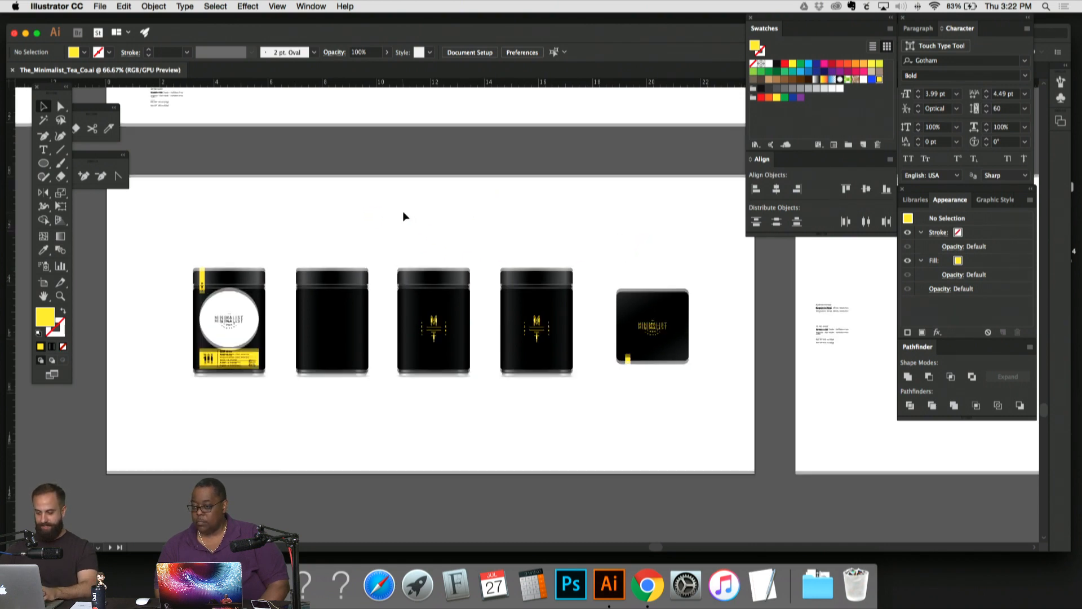
pyautogui.press('super+minus')
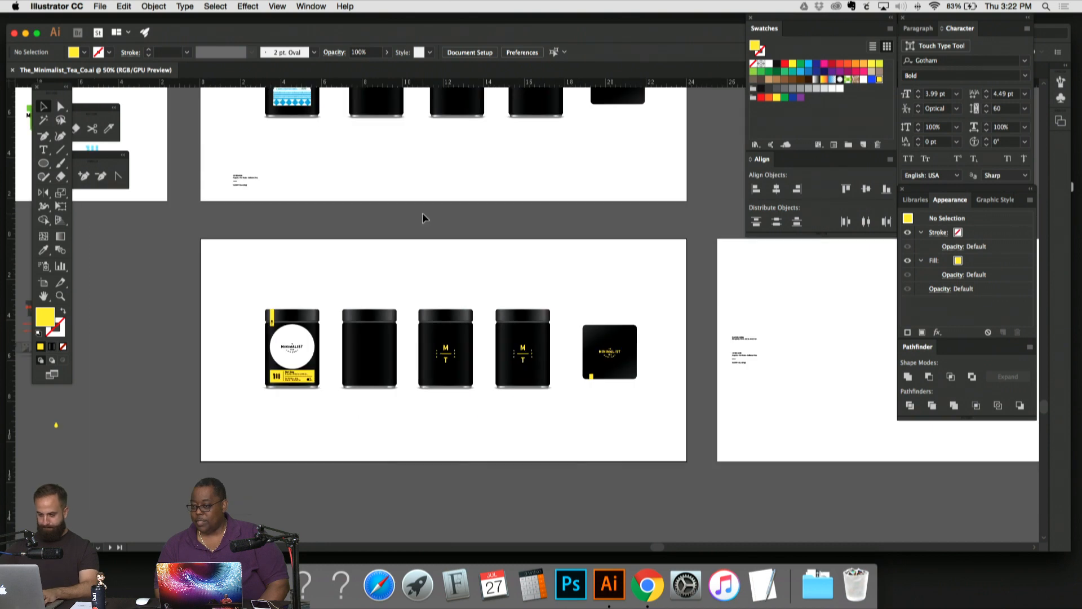
# Step: Move the flavor notes and weight text off the blank artboard into the empty space above it
pyautogui.hscroll(3, 424, 218)
pyautogui.click(677, 340)
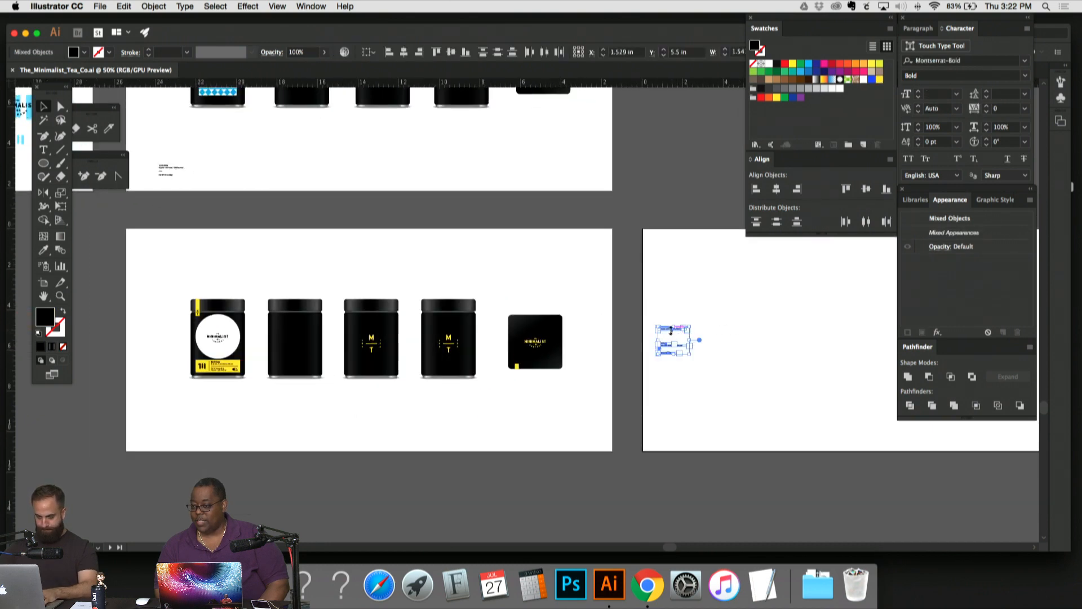
pyautogui.moveTo(670, 330); pyautogui.dragTo(664, 144)
pyautogui.click(669, 198)
pyautogui.hscroll(3, 264, 253)
pyautogui.moveTo(282, 235); pyautogui.dragTo(404, 225)
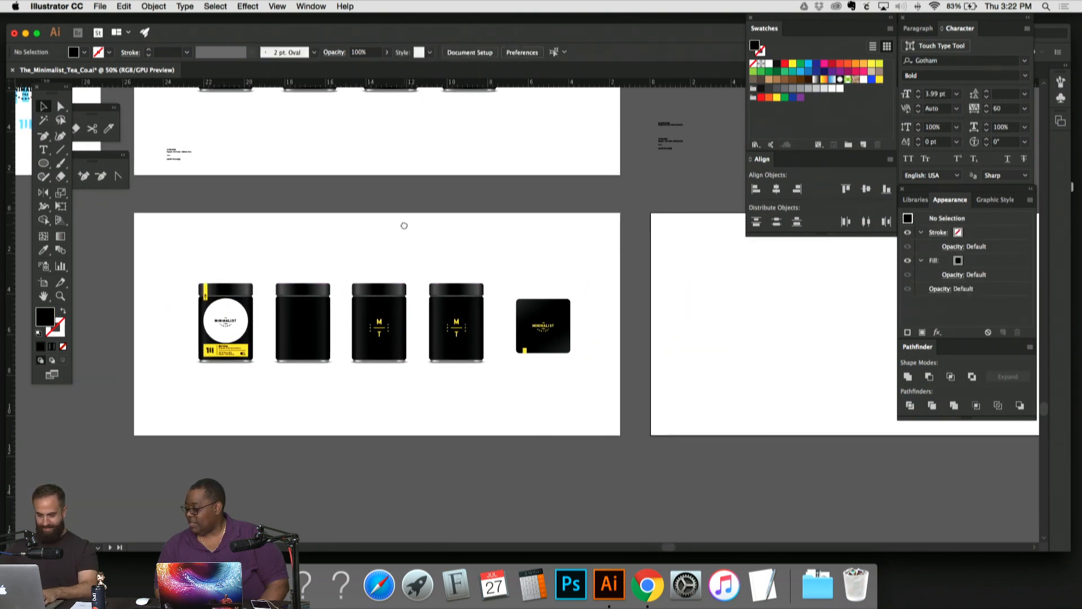
pyautogui.click(503, 248)
pyautogui.click(154, 6)
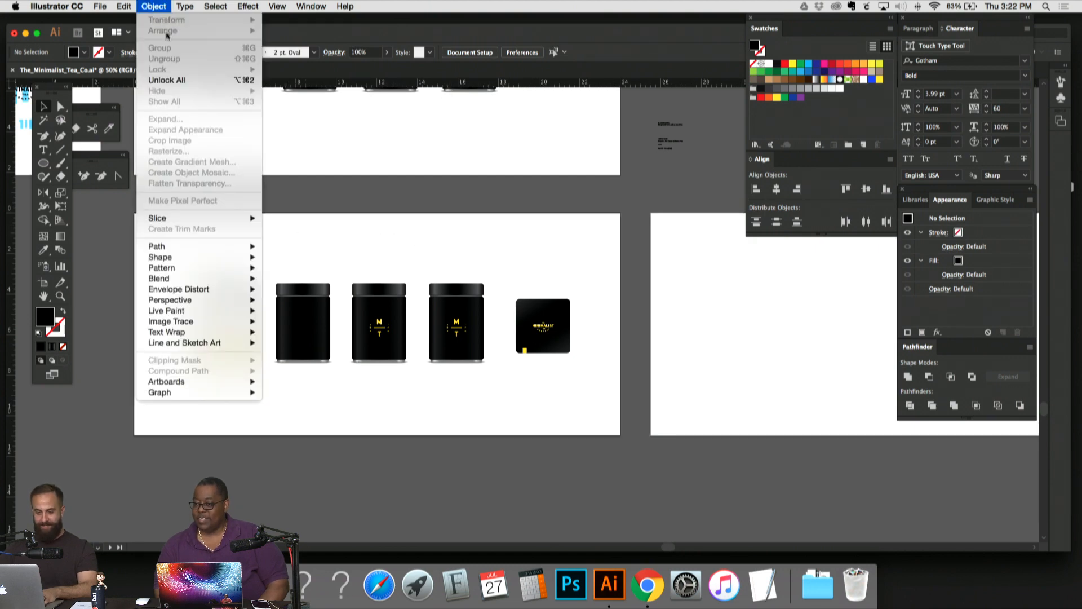
pyautogui.click(510, 256)
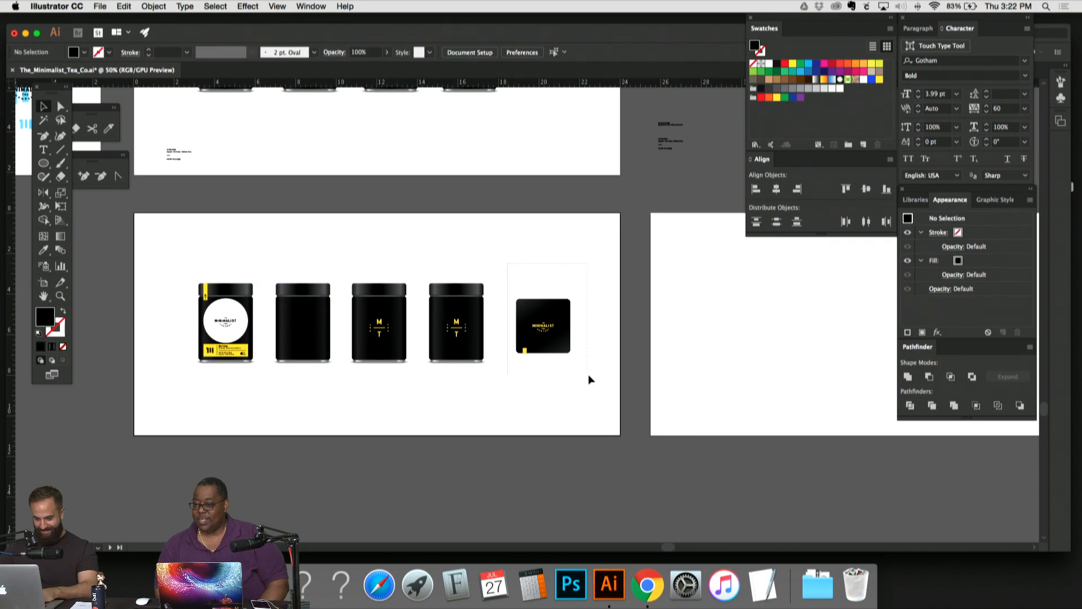
# Step: Move the lid view slightly left, closer to the fourth tin
pyautogui.moveTo(588, 374); pyautogui.dragTo(589, 374)
pyautogui.moveTo(565, 323); pyautogui.dragTo(557, 323)
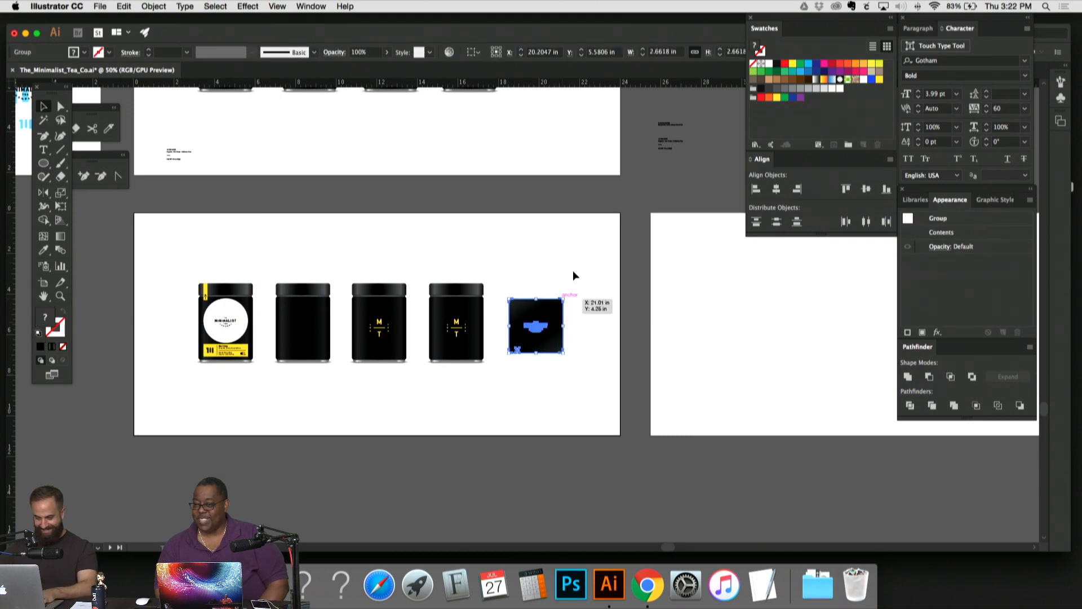
pyautogui.click(573, 271)
# Step: Duplicate the complete row of four tins and the lid onto the blank artboard to the right
pyautogui.moveTo(589, 258); pyautogui.dragTo(580, 257)
pyautogui.moveTo(614, 414); pyautogui.dragTo(622, 413)
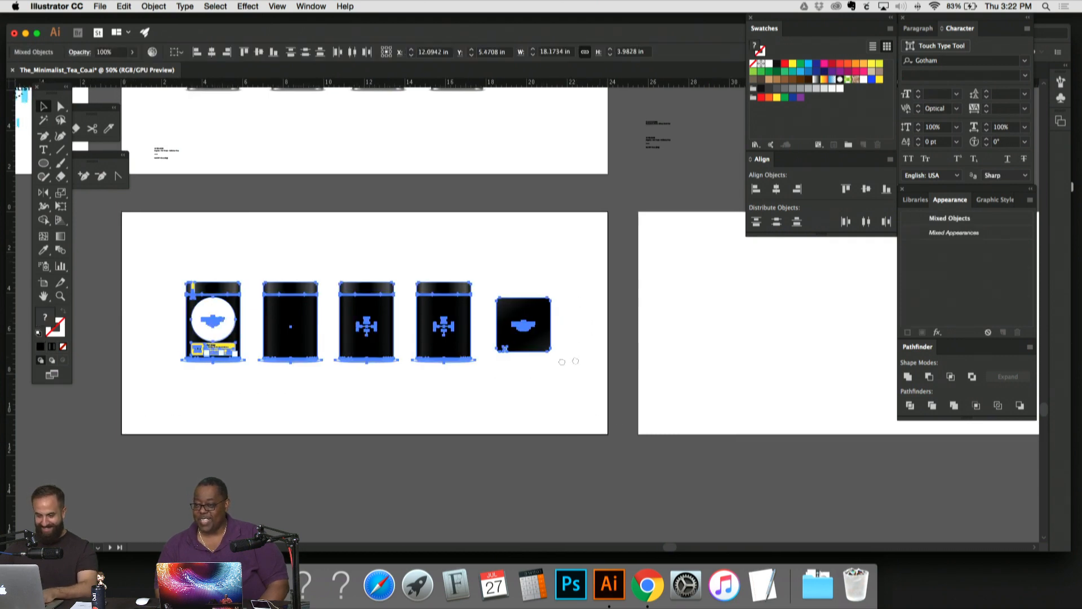
pyautogui.moveTo(542, 287); pyautogui.dragTo(474, 294)
pyautogui.moveTo(439, 177); pyautogui.dragTo(483, 282)
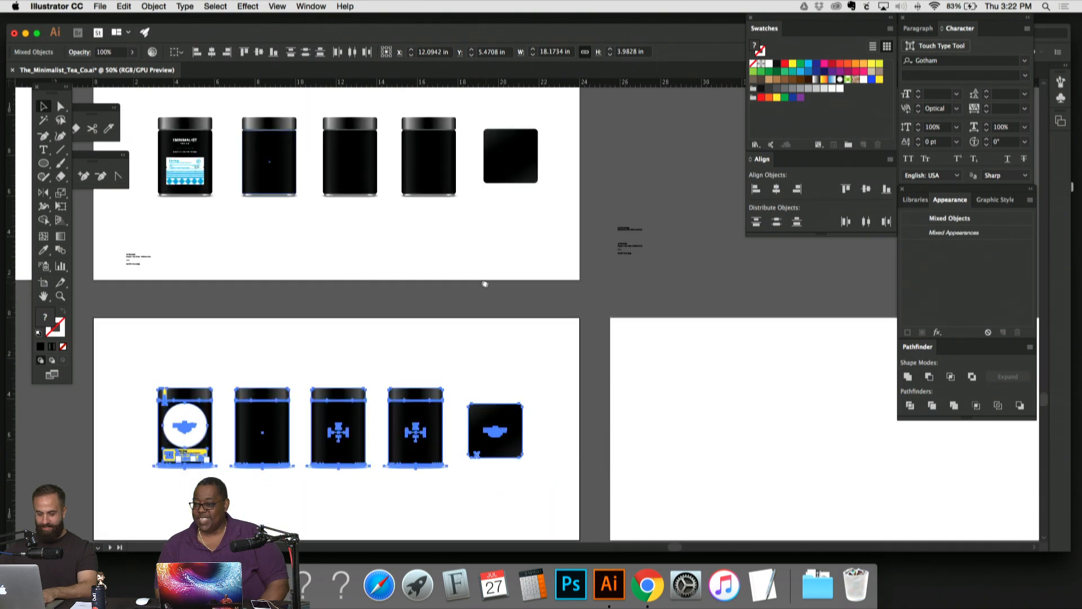
pyautogui.moveTo(464, 339); pyautogui.dragTo(441, 271)
pyautogui.moveTo(99, 295); pyautogui.dragTo(530, 448)
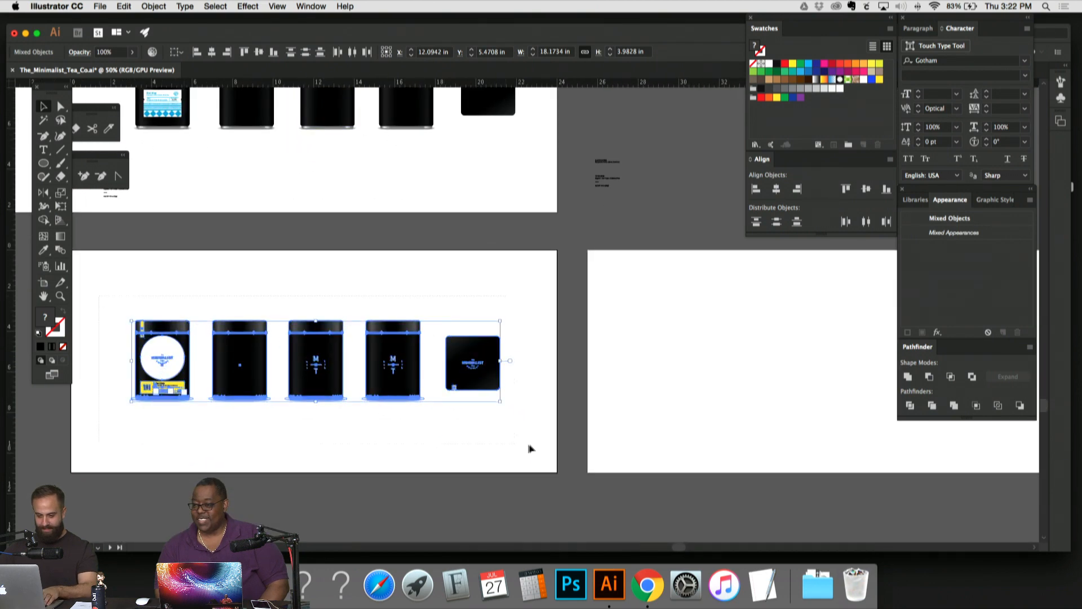
pyautogui.moveTo(481, 372); pyautogui.dragTo(871, 371)
pyautogui.hscroll(5, 676, 361)
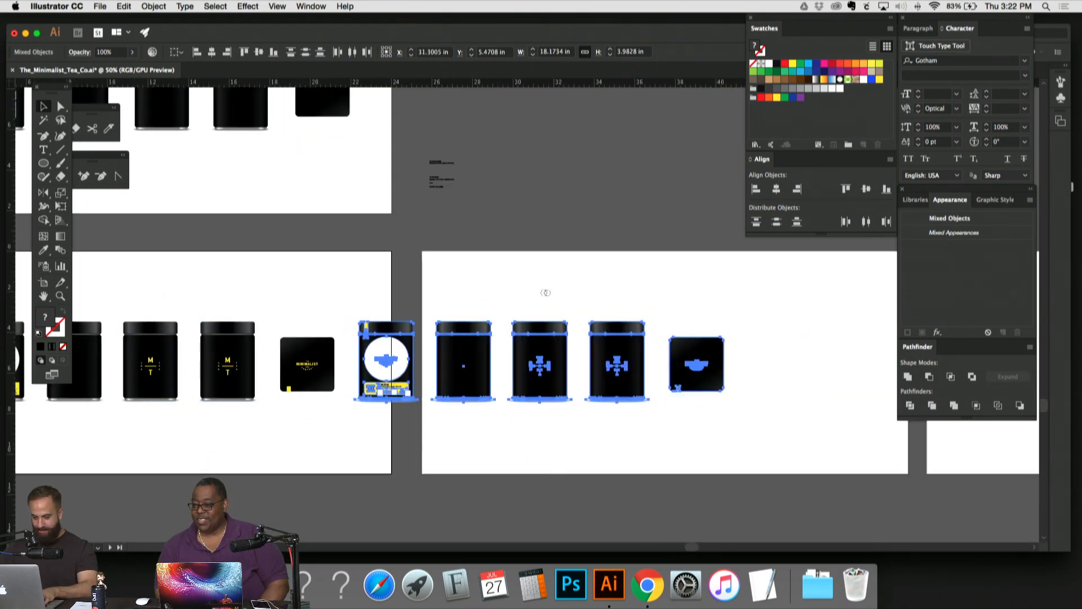
pyautogui.moveTo(472, 360); pyautogui.dragTo(598, 360)
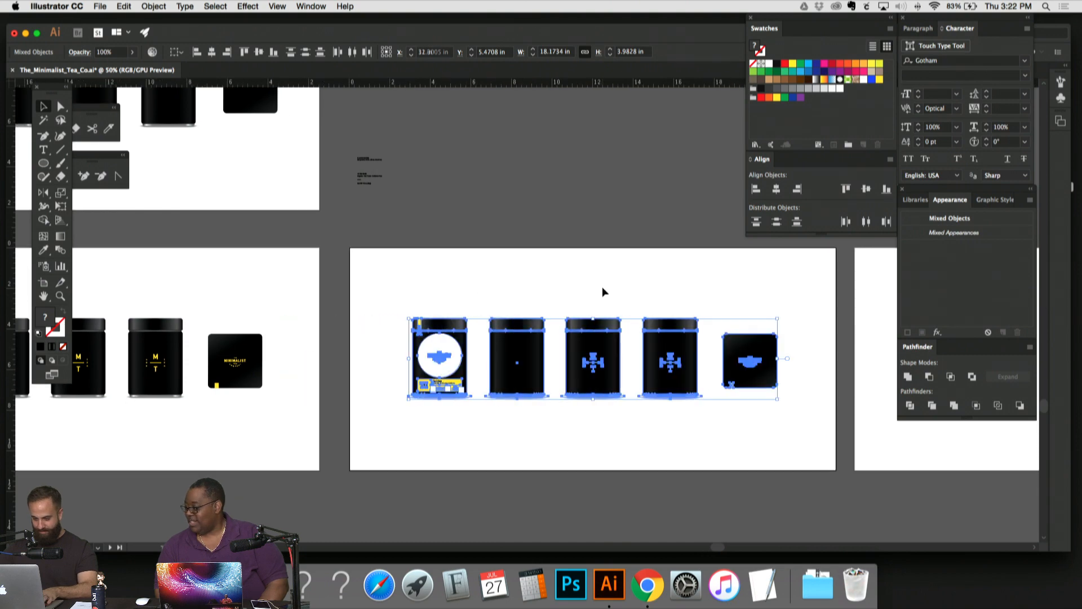
# Step: Delete the white circle behind the logo on the duplicated front tin
pyautogui.click(603, 289)
pyautogui.press('super+equal')
pyautogui.press('super+equal')
pyautogui.press('super+equal')
pyautogui.press('super+equal')
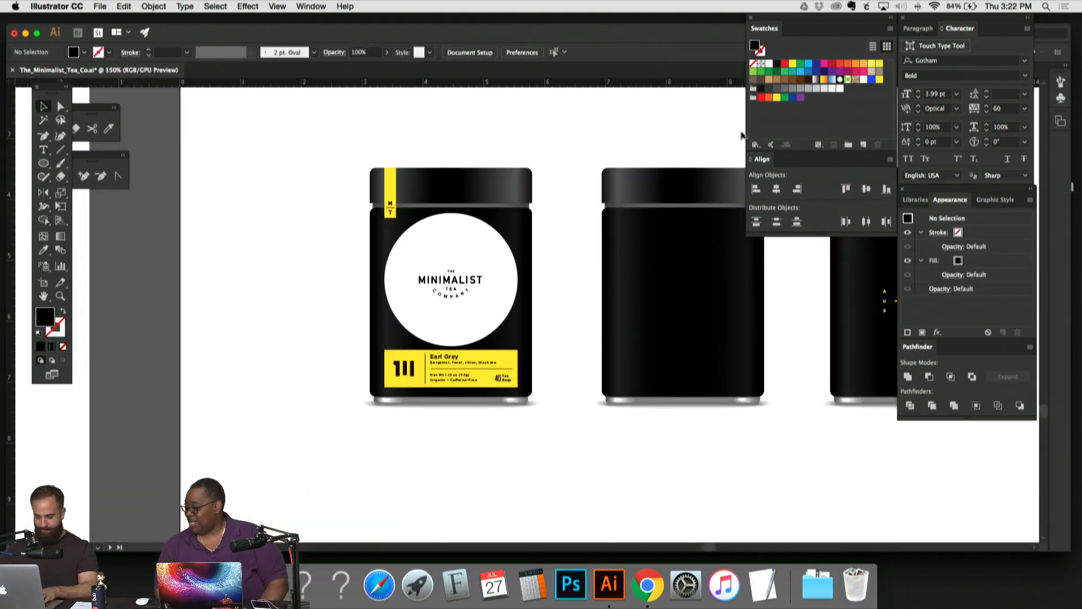
pyautogui.click(482, 228)
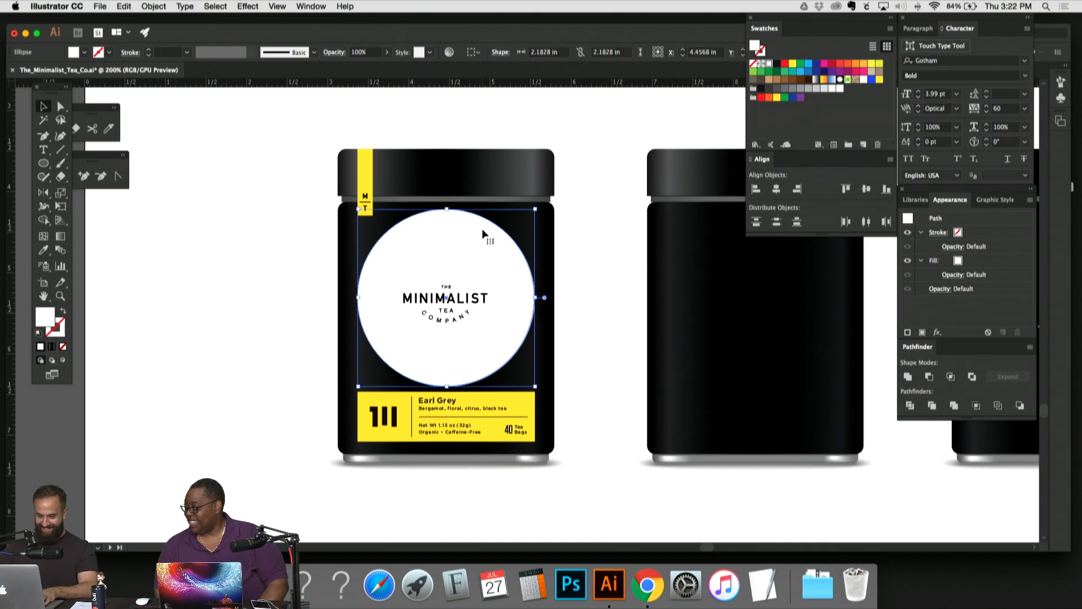
pyautogui.press('Delete')
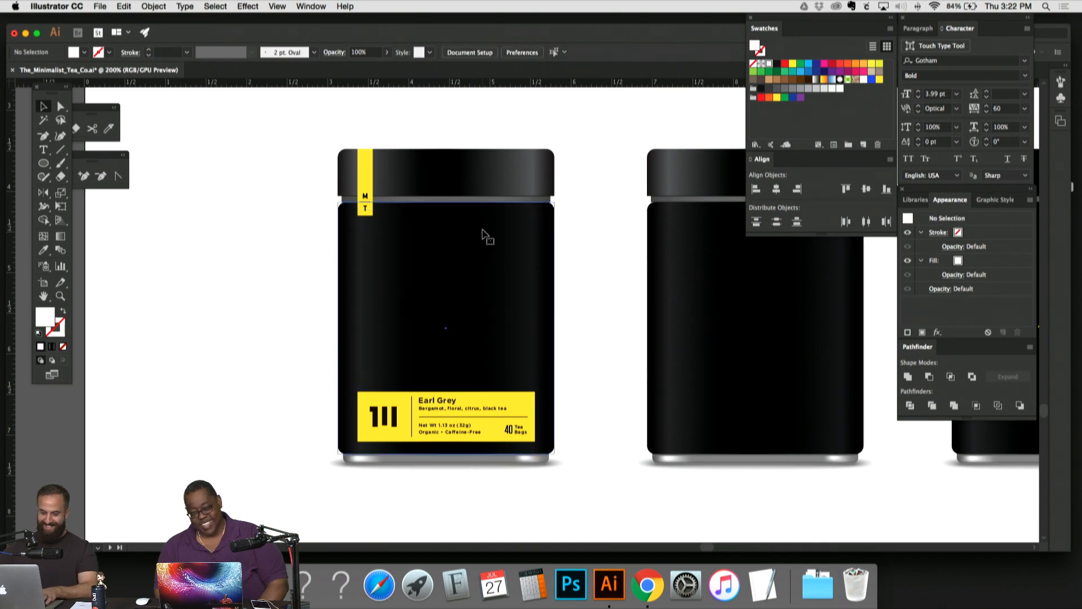
# Step: Draw a white square about 1.64 in wide and place it on the duplicated front tin above the yellow label
pyautogui.click(39, 162)
pyautogui.click(85, 161)
pyautogui.moveTo(145, 241); pyautogui.dragTo(276, 374)
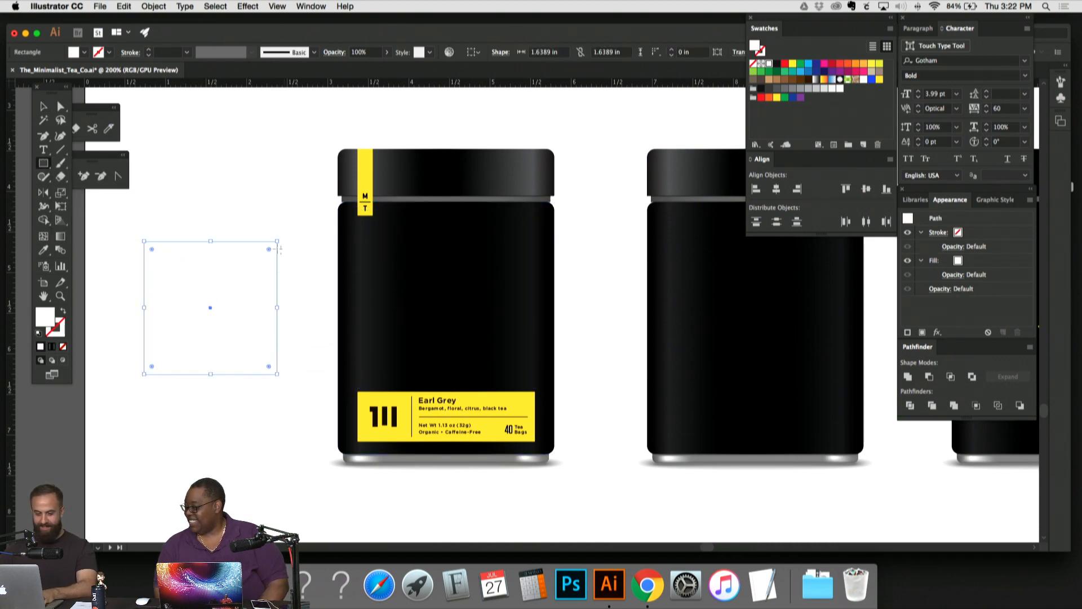
pyautogui.moveTo(262, 265); pyautogui.dragTo(499, 257)
# Step: Bring the Minimalist Tea Company logo on the duplicated front tin in front of the white square
pyautogui.press('super+equal')
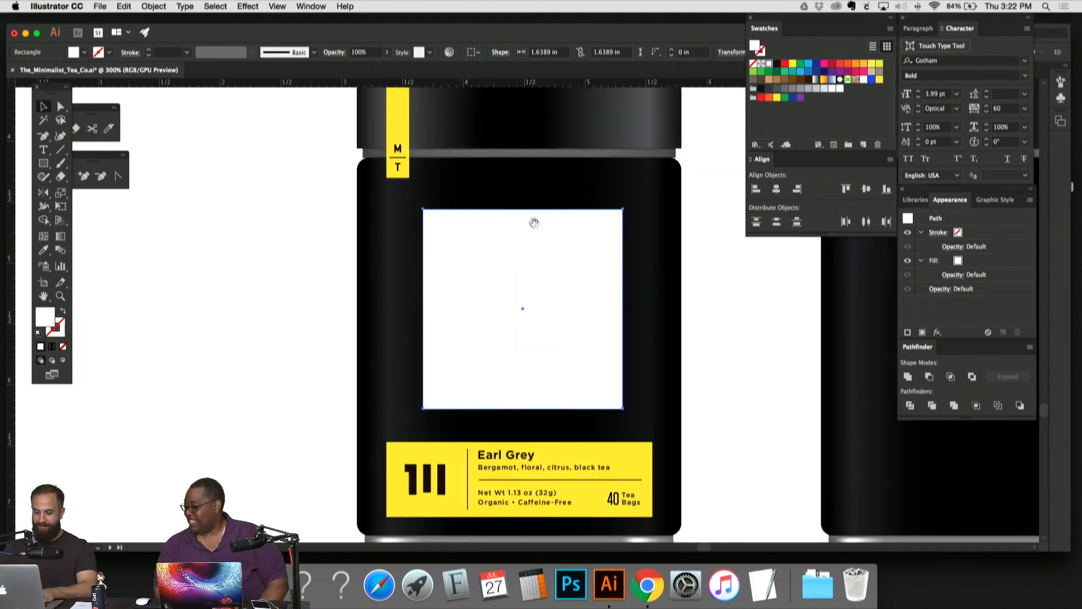
pyautogui.moveTo(533, 223); pyautogui.dragTo(501, 218)
pyautogui.press('super+y')
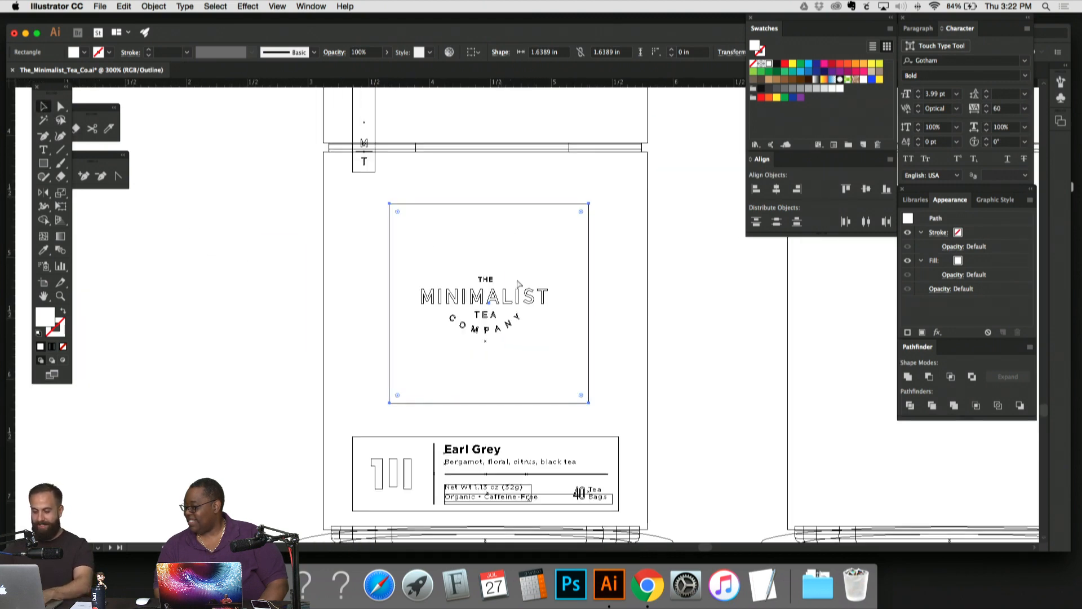
pyautogui.click(527, 301)
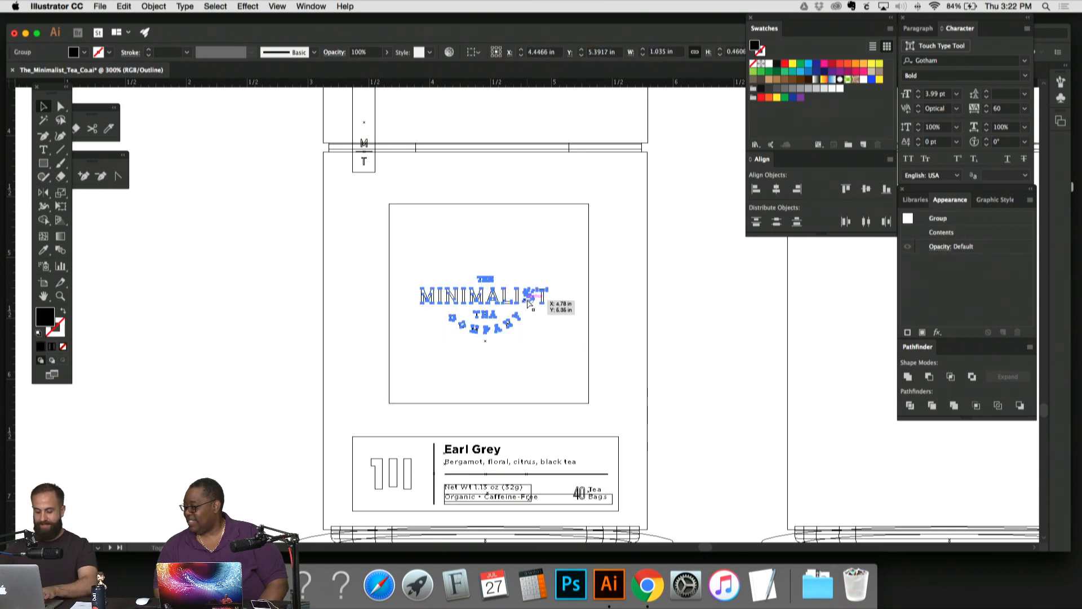
pyautogui.press('super+y')
pyautogui.press('super+shift+bracketright')
# Step: Turn the white square into a triangle by deleting its upper-right corner point and moving the upper-left one to the middle
pyautogui.click(678, 282)
pyautogui.click(511, 252)
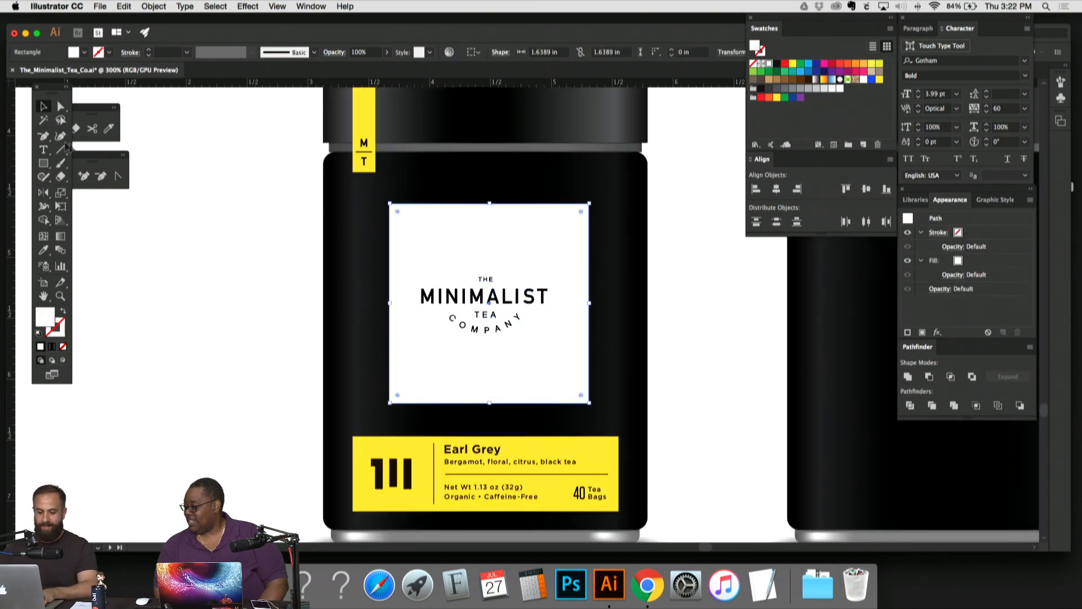
pyautogui.click(44, 136)
pyautogui.click(590, 204)
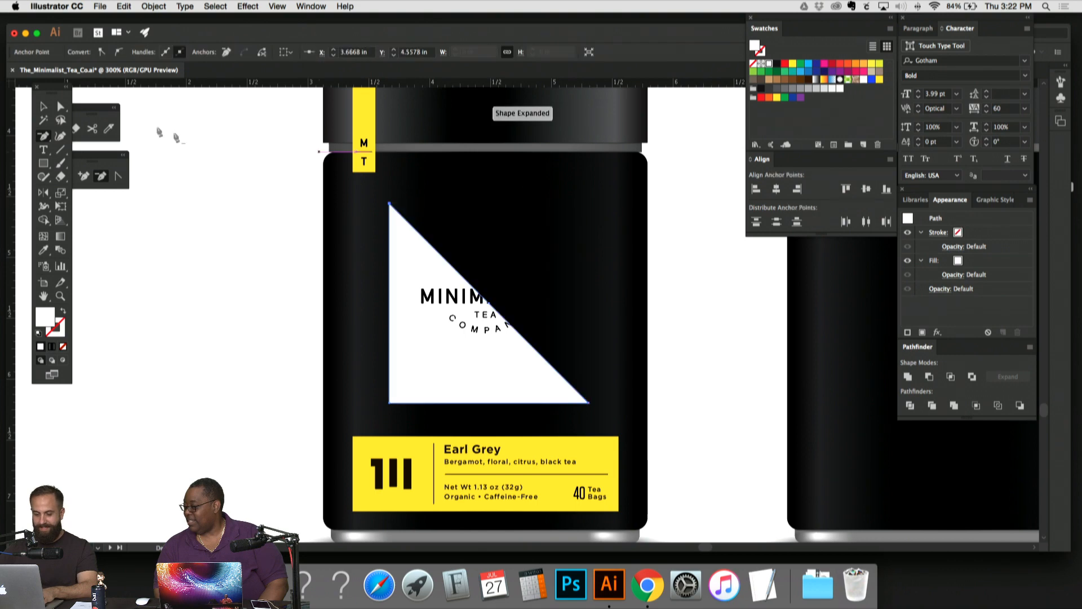
pyautogui.click(61, 107)
pyautogui.moveTo(390, 204); pyautogui.dragTo(489, 203)
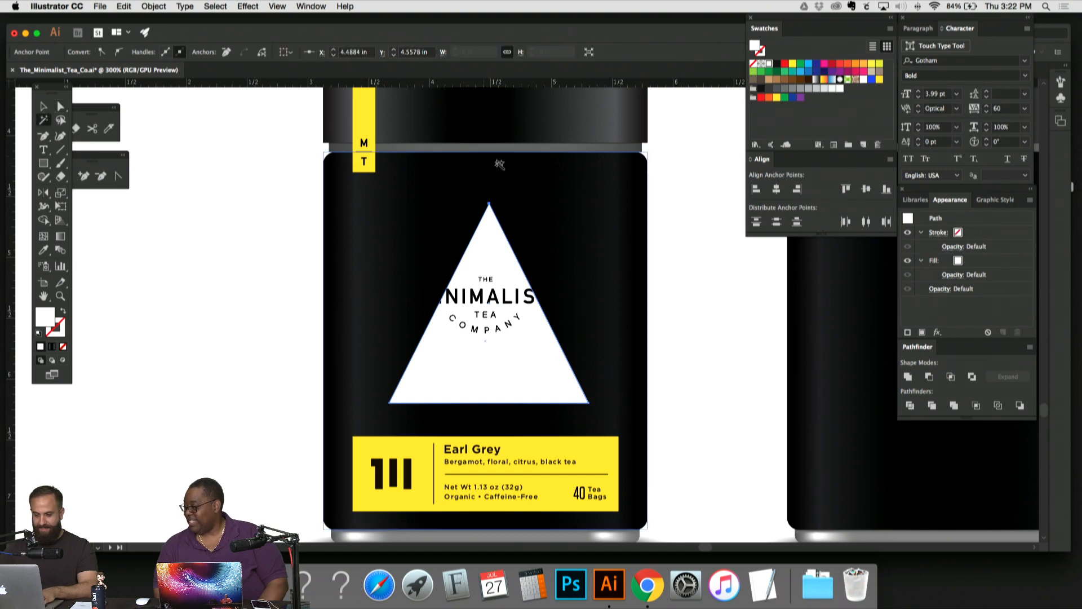
# Step: Widen the white triangle to the yellow label's width, about 2.18 in, center it above the label and raise its apex
pyautogui.click(44, 106)
pyautogui.press('super+=')
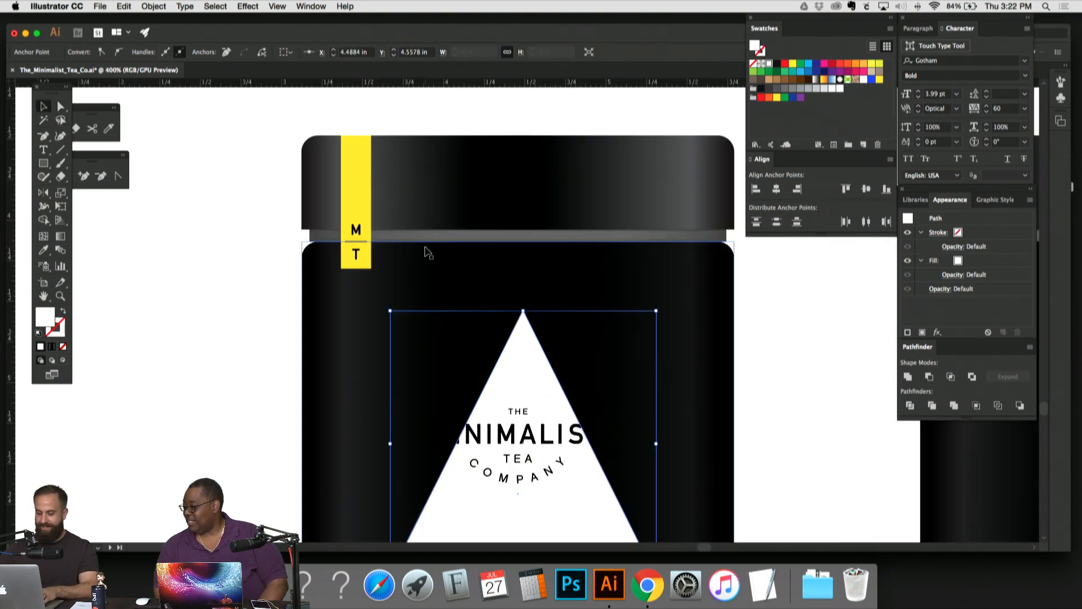
pyautogui.moveTo(430, 415); pyautogui.dragTo(328, 263)
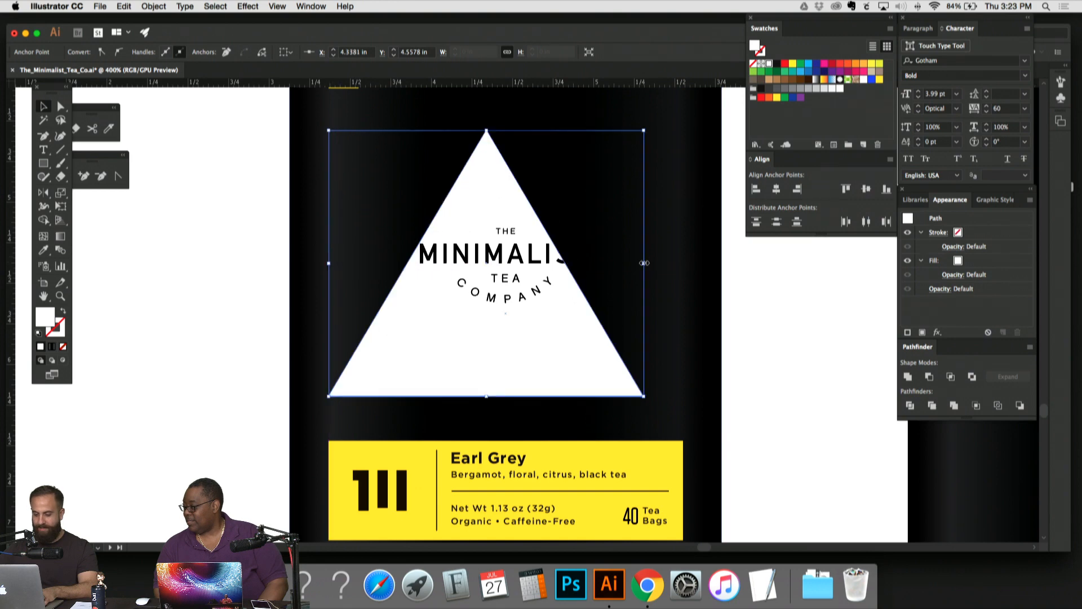
pyautogui.moveTo(644, 263); pyautogui.dragTo(685, 263)
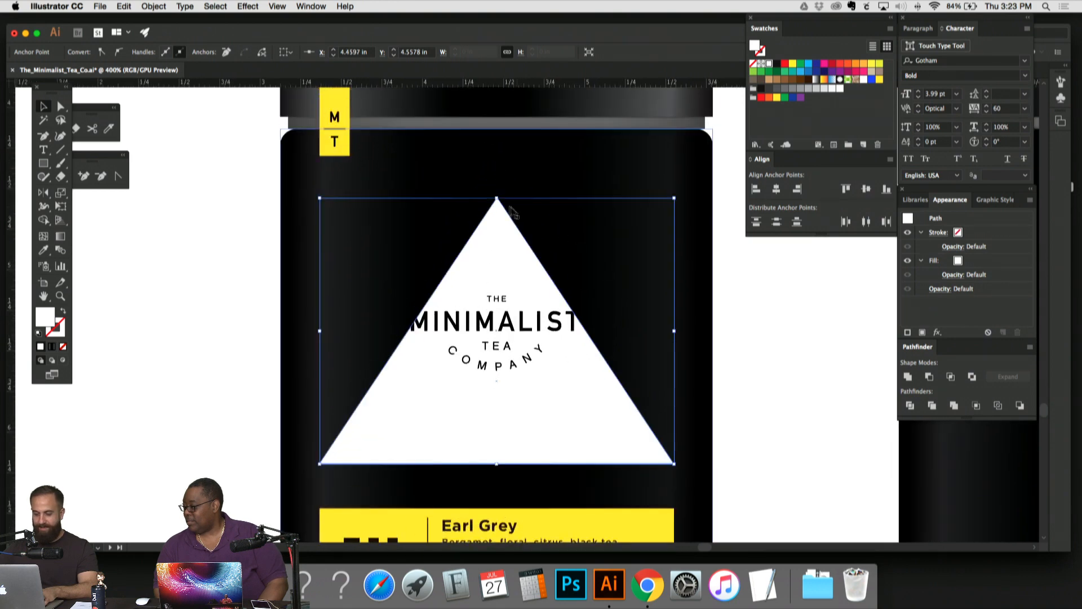
pyautogui.moveTo(496, 196); pyautogui.dragTo(497, 141)
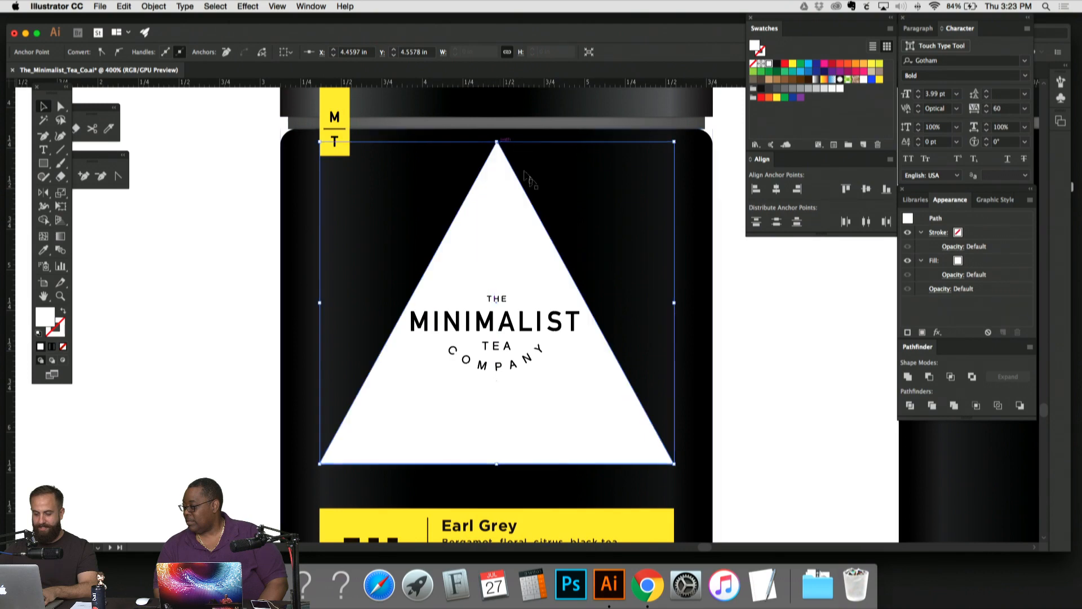
pyautogui.click(728, 265)
pyautogui.click(498, 153)
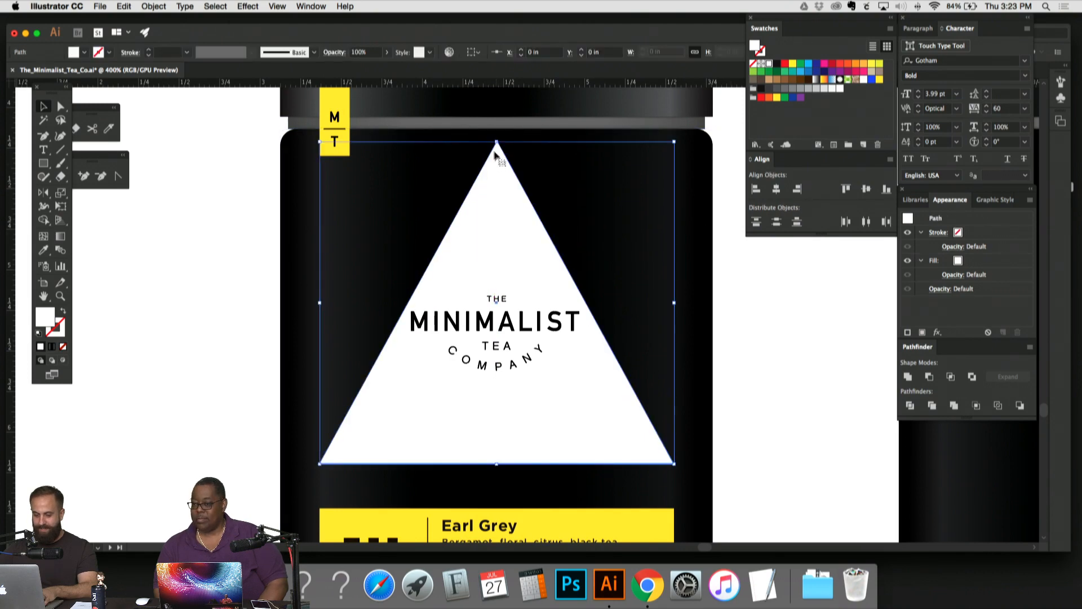
# Step: Review the triangle badge on the front tin at reduced size and up close
pyautogui.press('super+minus')
pyautogui.press('super+minus')
pyautogui.press('super+minus')
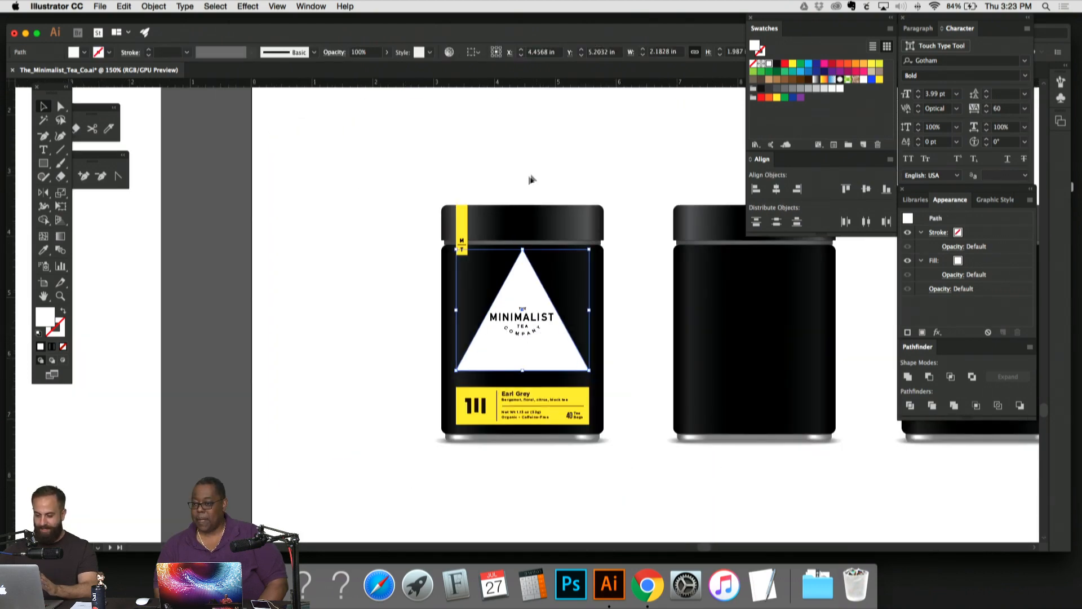
pyautogui.click(545, 167)
pyautogui.press('super+minus')
pyautogui.press('super+minus')
pyautogui.press('super+minus')
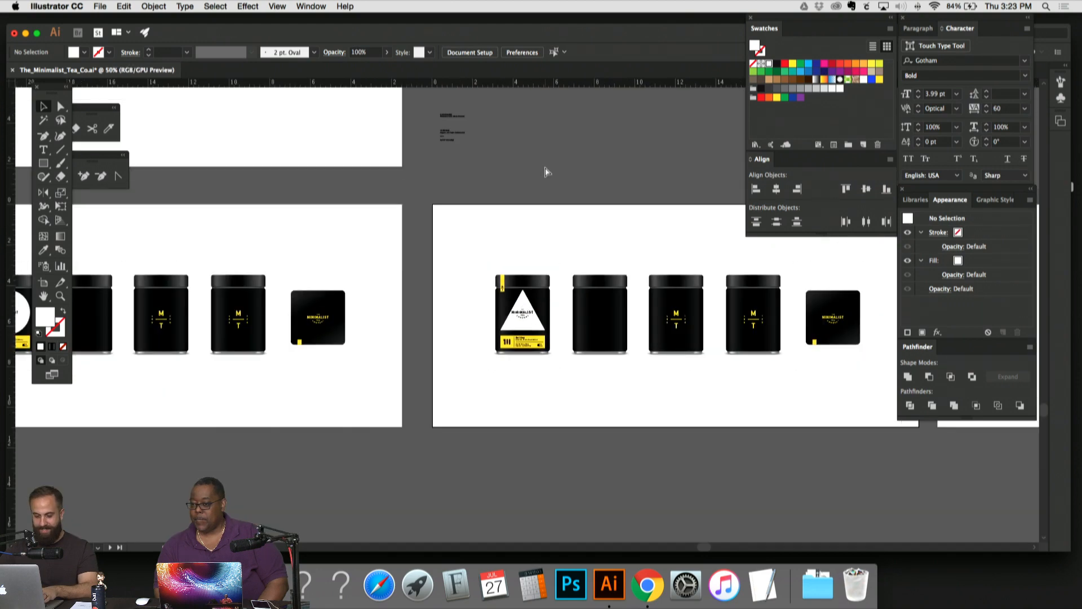
pyautogui.press('super+minus')
pyautogui.press('super+plus')
pyautogui.press('super+plus')
pyautogui.press('super+plus')
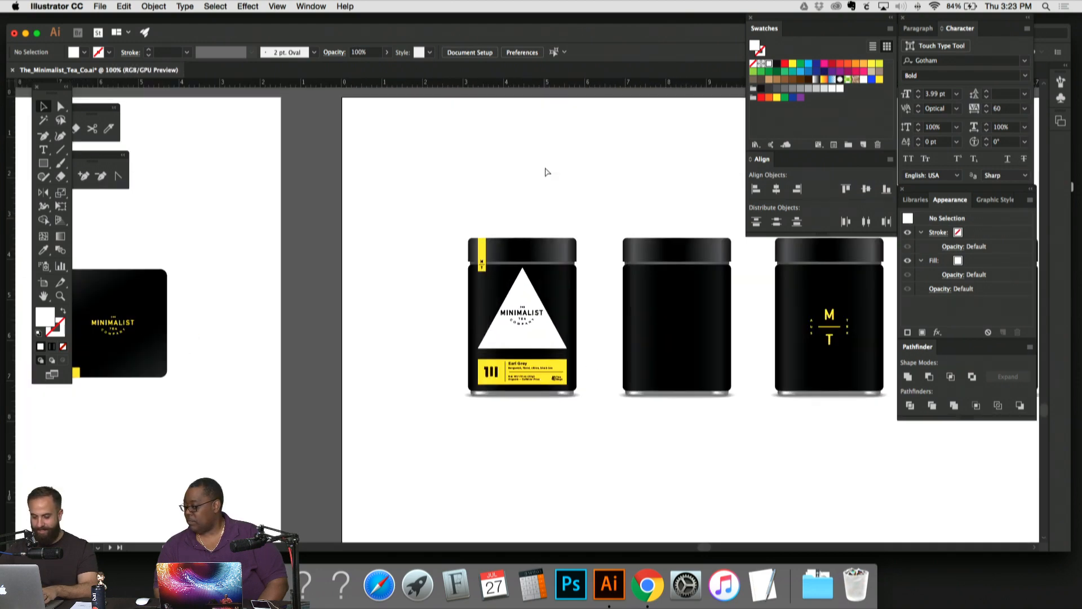
pyautogui.press('super+plus')
pyautogui.press('super+plus')
pyautogui.press('super+plus')
pyautogui.press('super+plus')
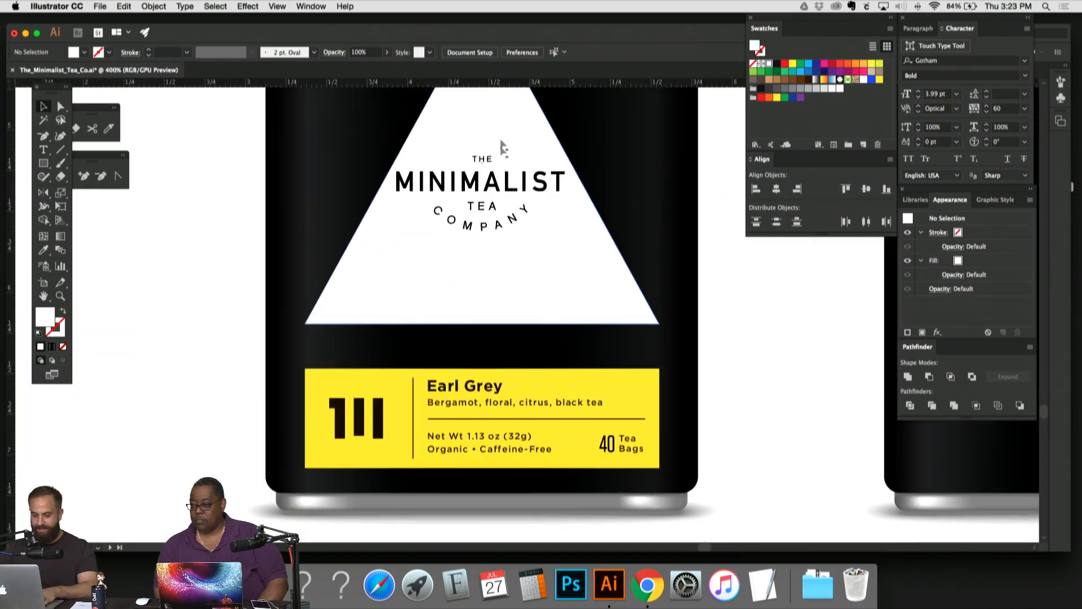
# Step: Scale the logo inside the white triangle down to about 0.86 in wide
pyautogui.click(507, 183)
pyautogui.moveTo(505, 185); pyautogui.dragTo(503, 262)
pyautogui.press('s')
pyautogui.moveTo(608, 375); pyautogui.dragTo(592, 351)
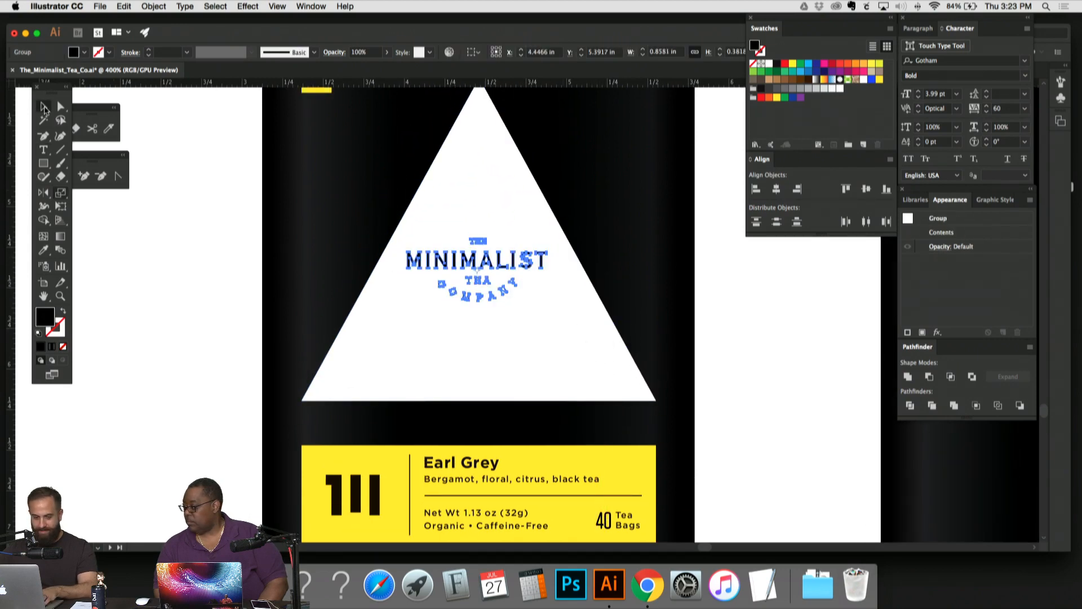
pyautogui.click(201, 280)
# Step: Extend the white triangle's base slightly downward, closer to the yellow label
pyautogui.press('super+minus')
pyautogui.press('super+minus')
pyautogui.press('super+minus')
pyautogui.press('super+minus')
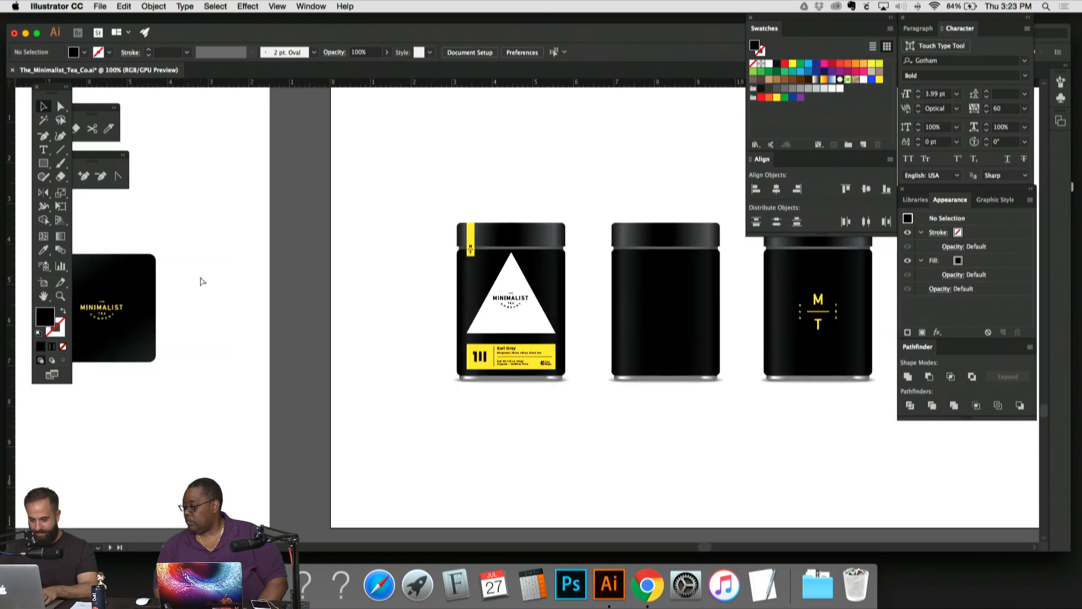
pyautogui.press('super+plus')
pyautogui.press('super+plus')
pyautogui.press('super+plus')
pyautogui.press('super+plus')
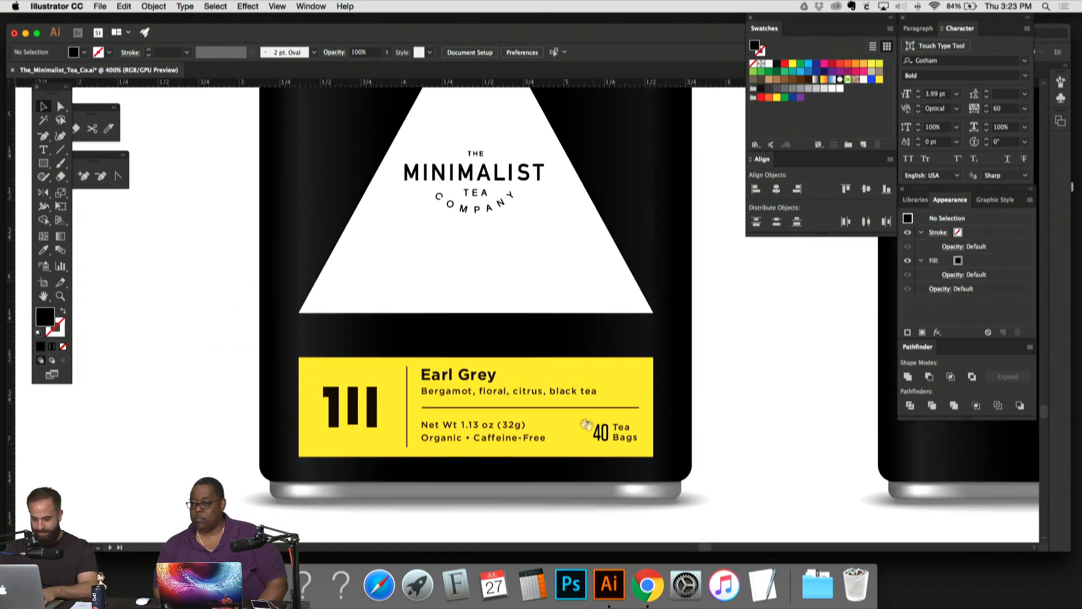
pyautogui.click(521, 292)
pyautogui.moveTo(478, 313); pyautogui.dragTo(480, 332)
pyautogui.click(779, 355)
# Step: Examine the proportions of the triangle, the reduced logo and the yellow label at different magnifications
pyautogui.press('super+minus')
pyautogui.press('super+minus')
pyautogui.press('super+minus')
pyautogui.press('super+minus')
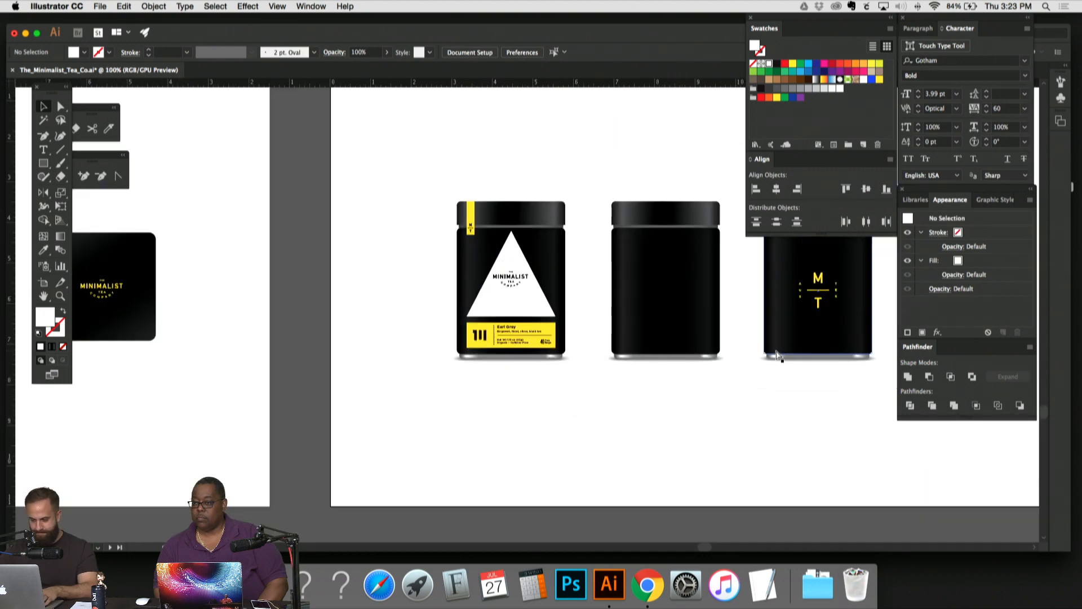
pyautogui.press('super+plus')
pyautogui.press('super+plus')
pyautogui.press('super+plus')
pyautogui.scroll(3, 714, 323)
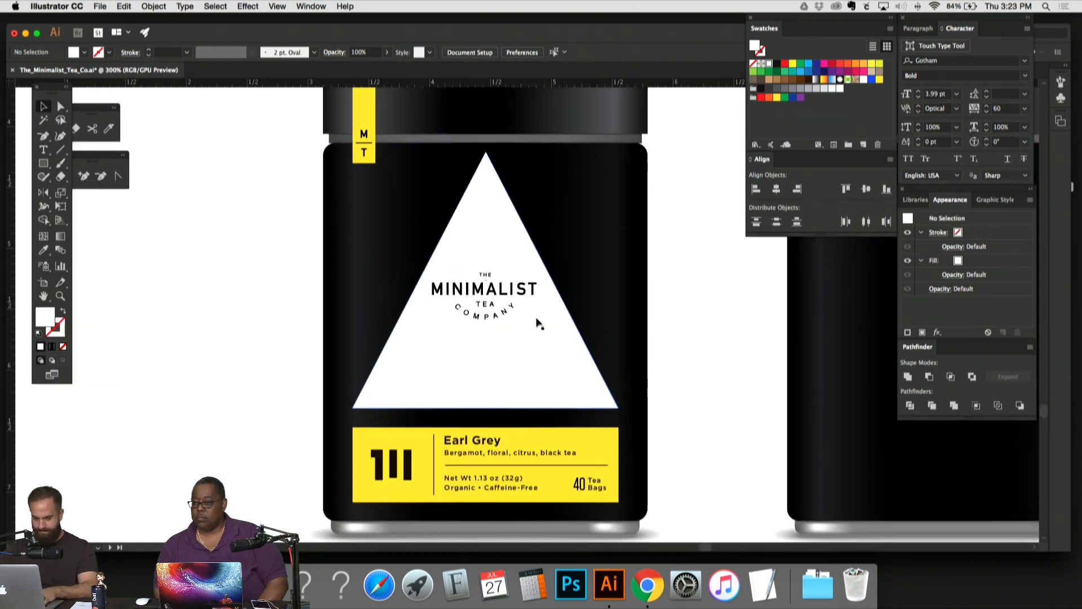
pyautogui.click(512, 292)
pyautogui.click(690, 298)
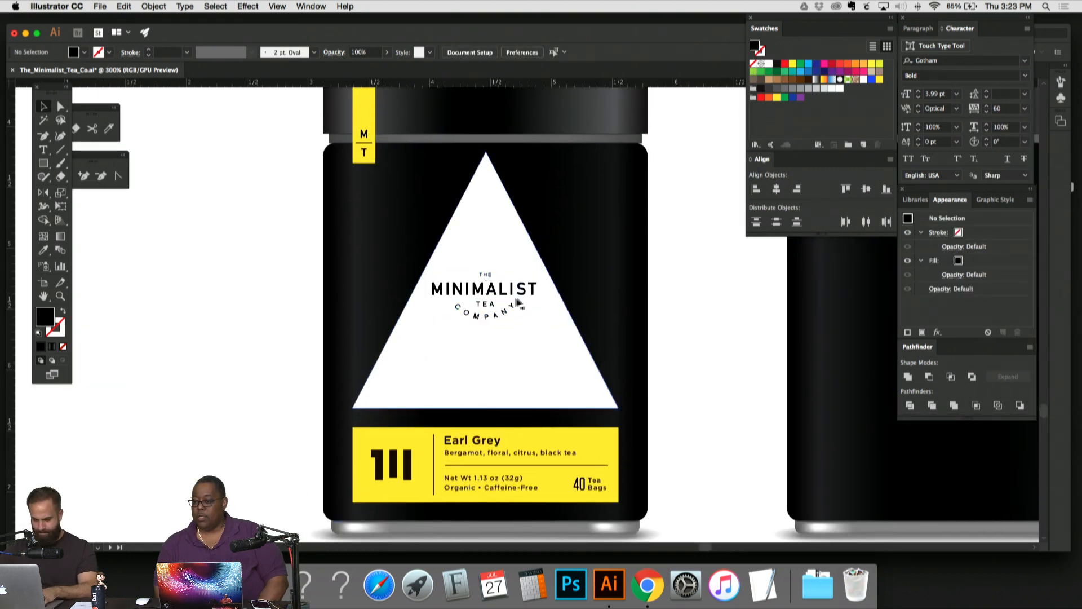
pyautogui.press('super+minus')
pyautogui.press('super+minus')
pyautogui.press('super+minus')
pyautogui.press('super+minus')
pyautogui.press('super+minus')
pyautogui.press('super+minus')
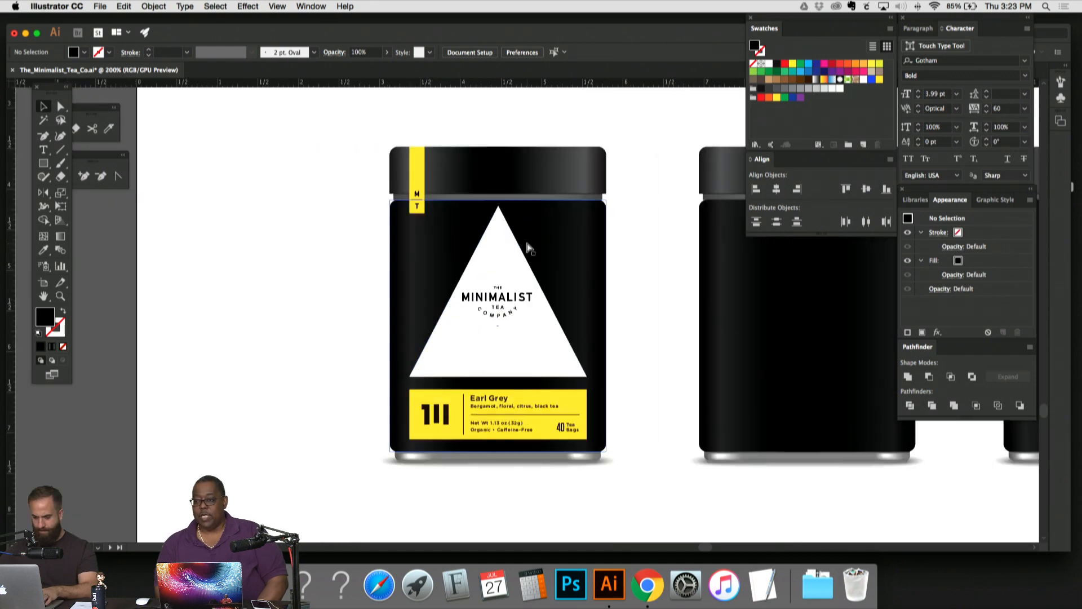
pyautogui.press('super+plus')
pyautogui.press('super+plus')
pyautogui.press('super+plus')
pyautogui.press('super+plus')
pyautogui.press('super+plus')
pyautogui.press('super+plus')
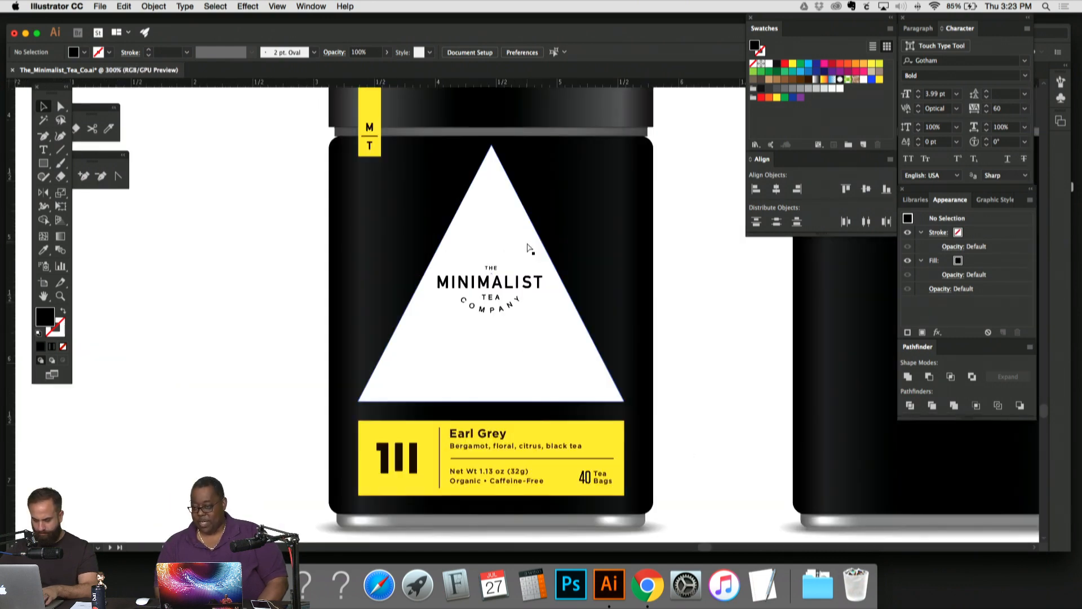
# Step: Undo the recent logo and triangle resizing, and delete the white triangle from the front tin
pyautogui.click(528, 244)
pyautogui.press('super+z')
pyautogui.press('super+z')
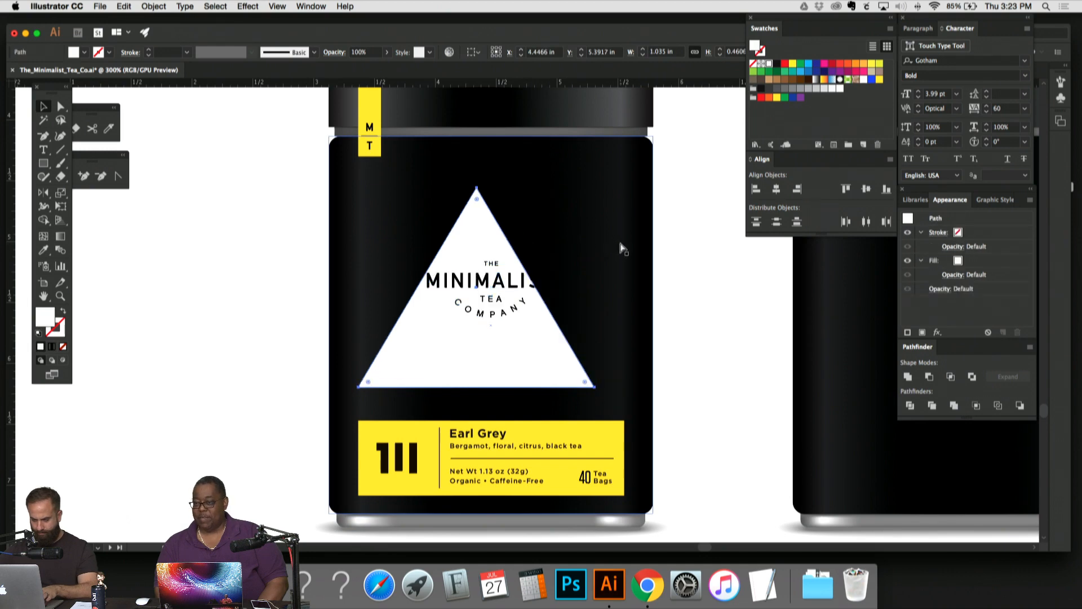
pyautogui.press('Delete')
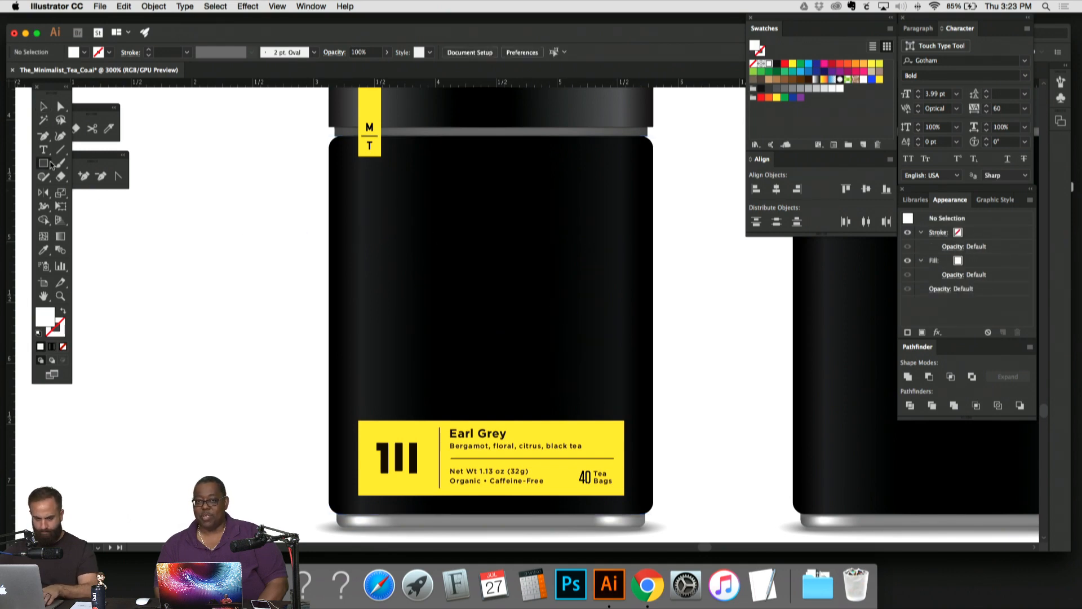
# Step: Draw a white square about 1.5 in wide over the front tin and rotate it 45 degrees into a diamond
pyautogui.moveTo(416, 197)
pyautogui.mouseDown()
pyautogui.moveTo(573, 314)
pyautogui.moveTo(522, 310)
pyautogui.moveTo(505, 286)
pyautogui.mouseUp()
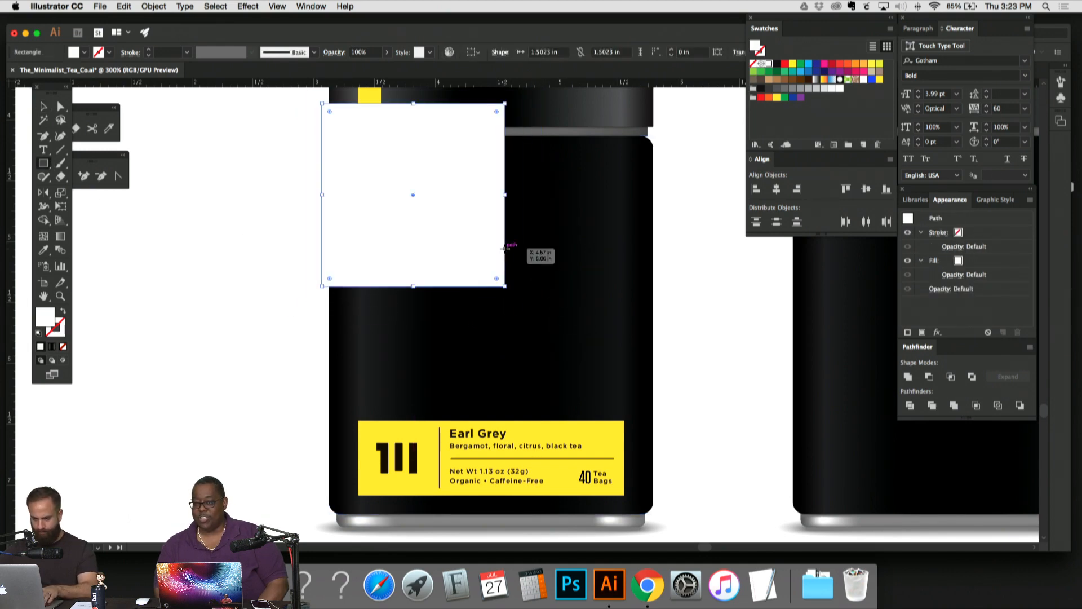
pyautogui.press('r')
pyautogui.moveTo(550, 181); pyautogui.dragTo(521, 171)
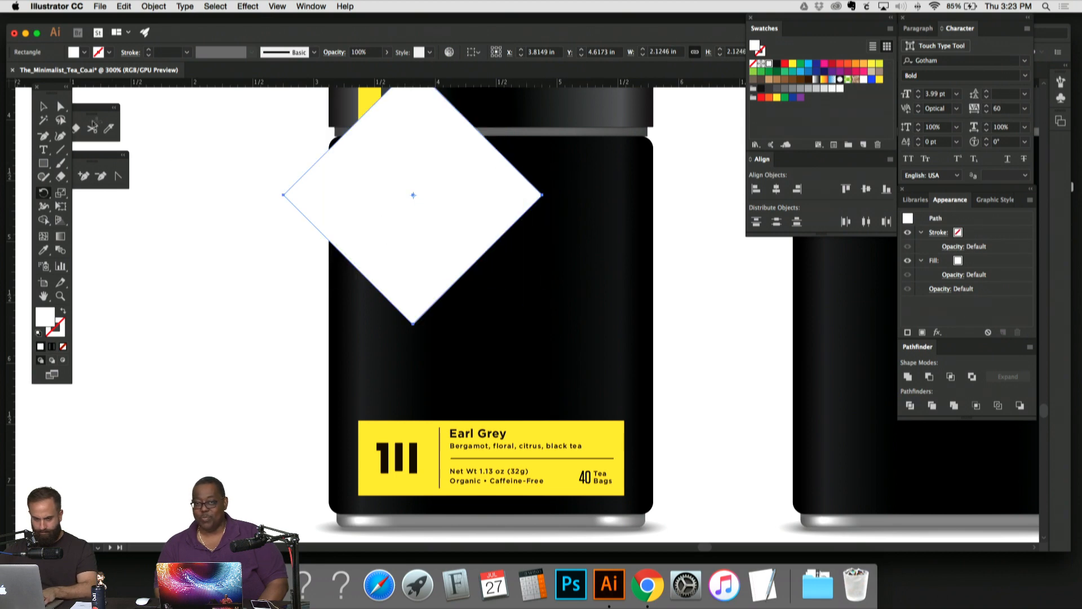
# Step: Move the white diamond over the logo on the front tin and bring the logo in front of it
pyautogui.click(45, 106)
pyautogui.moveTo(444, 148); pyautogui.dragTo(522, 231)
pyautogui.press('super+y')
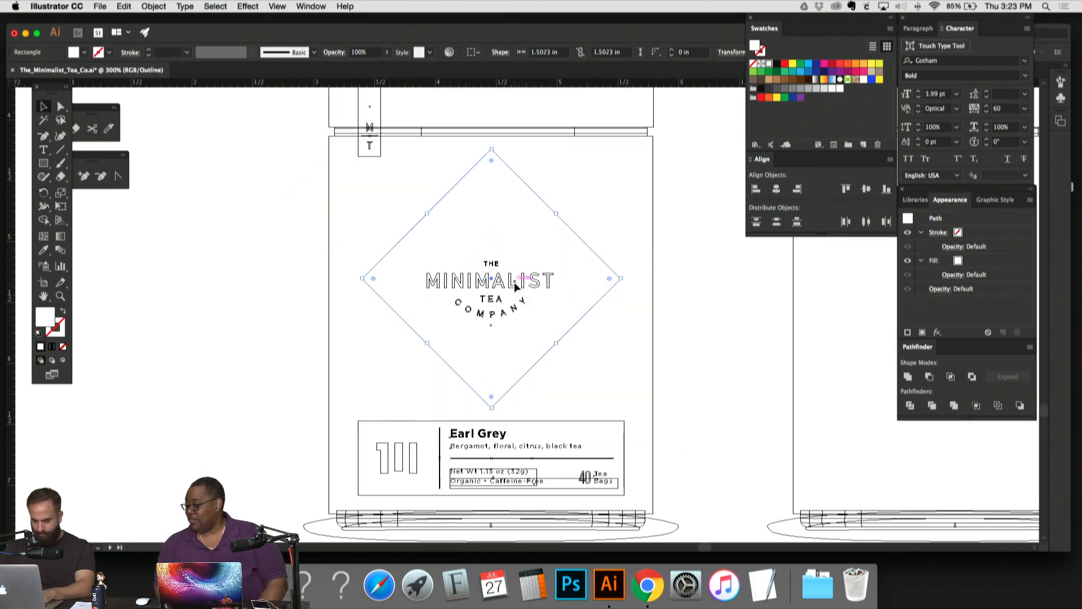
pyautogui.doubleClick(515, 286)
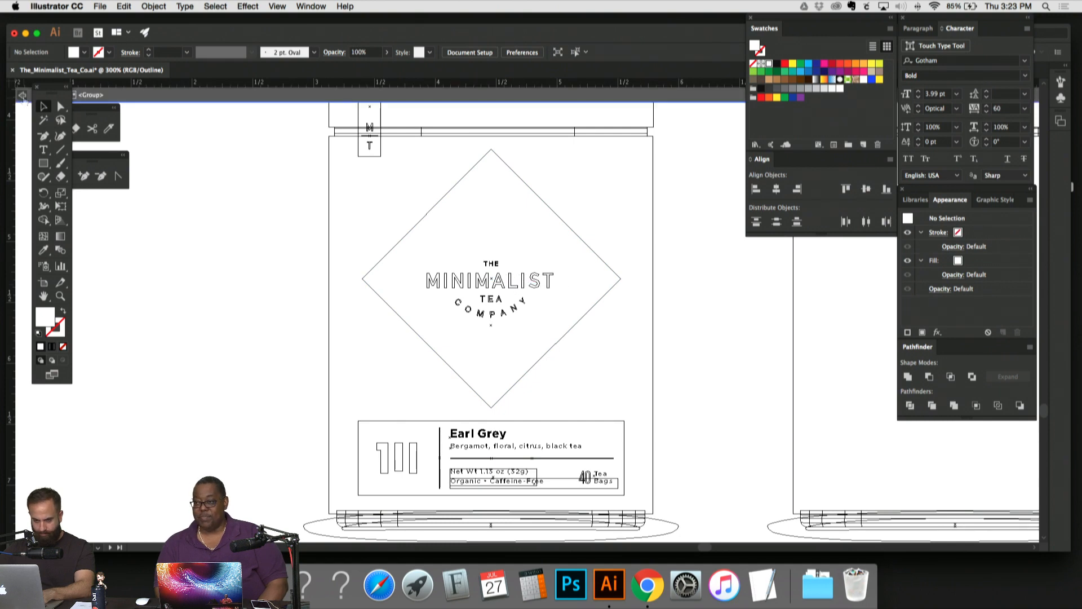
pyautogui.click(22, 95)
pyautogui.click(500, 277)
pyautogui.press('super+y')
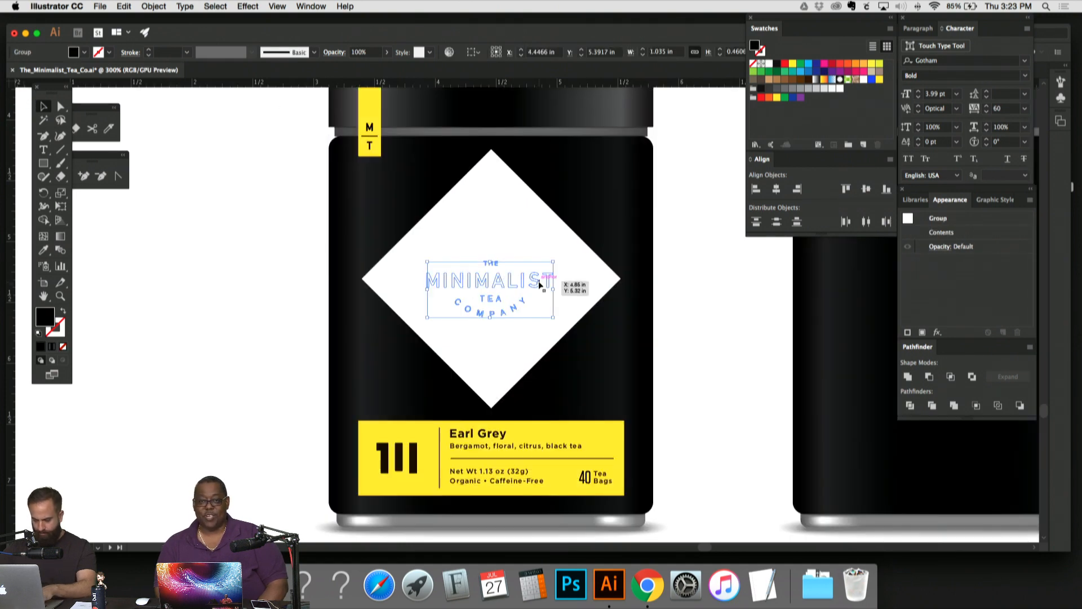
# Step: Align the logo and the white diamond to each other by their horizontal and vertical centers
pyautogui.click(541, 231)
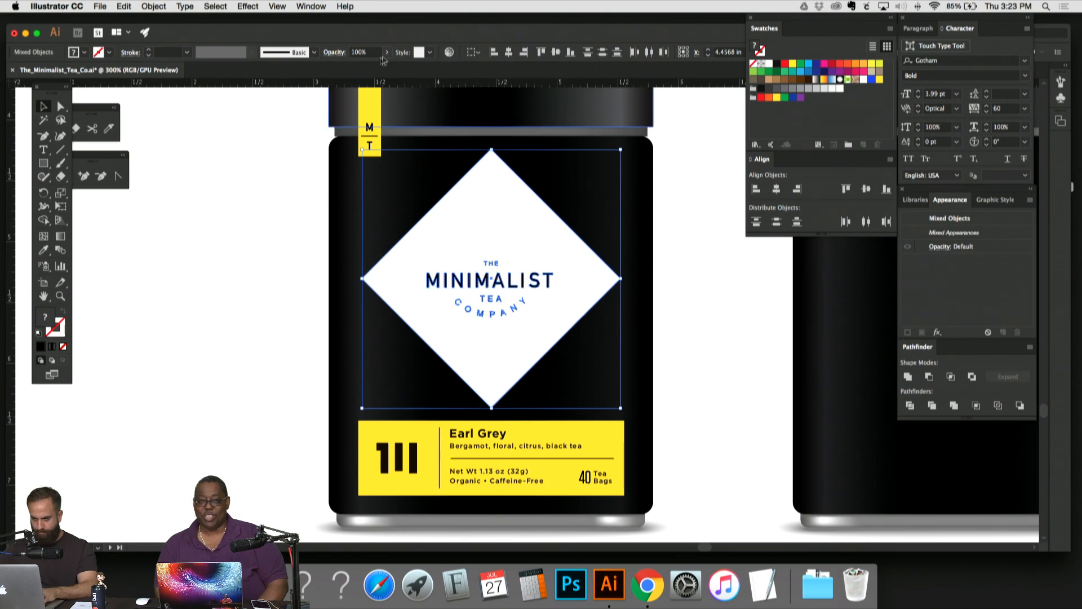
pyautogui.click(510, 52)
pyautogui.click(557, 52)
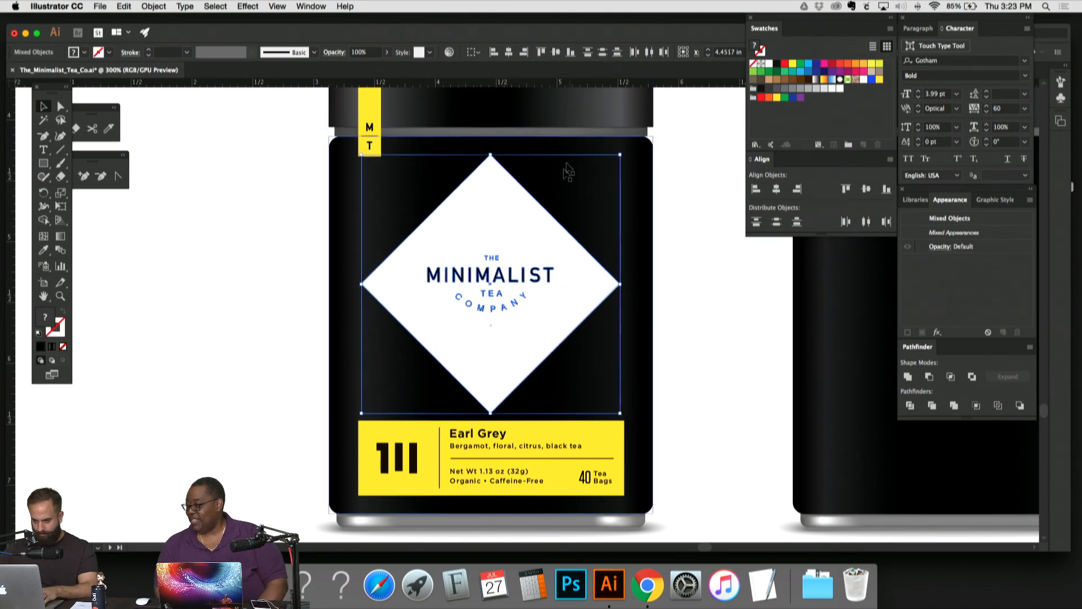
pyautogui.click(688, 319)
# Step: Enlarge the white diamond to the yellow label's width and shift it and the logo slightly up from the label
pyautogui.click(592, 285)
pyautogui.moveTo(659, 359); pyautogui.dragTo(663, 362)
pyautogui.click(45, 107)
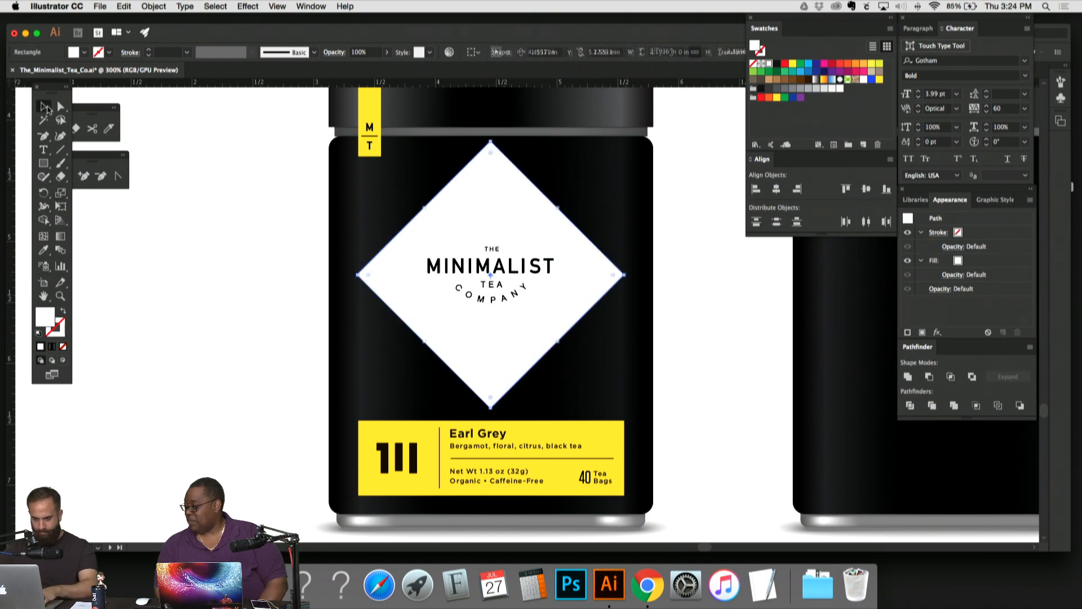
pyautogui.click(711, 289)
# Step: Compare the diamond variation with the circle version and examine the remaining tins in its row
pyautogui.press('super+minus')
pyautogui.press('super+minus')
pyautogui.press('super+minus')
pyautogui.press('super+minus')
pyautogui.press('super+minus')
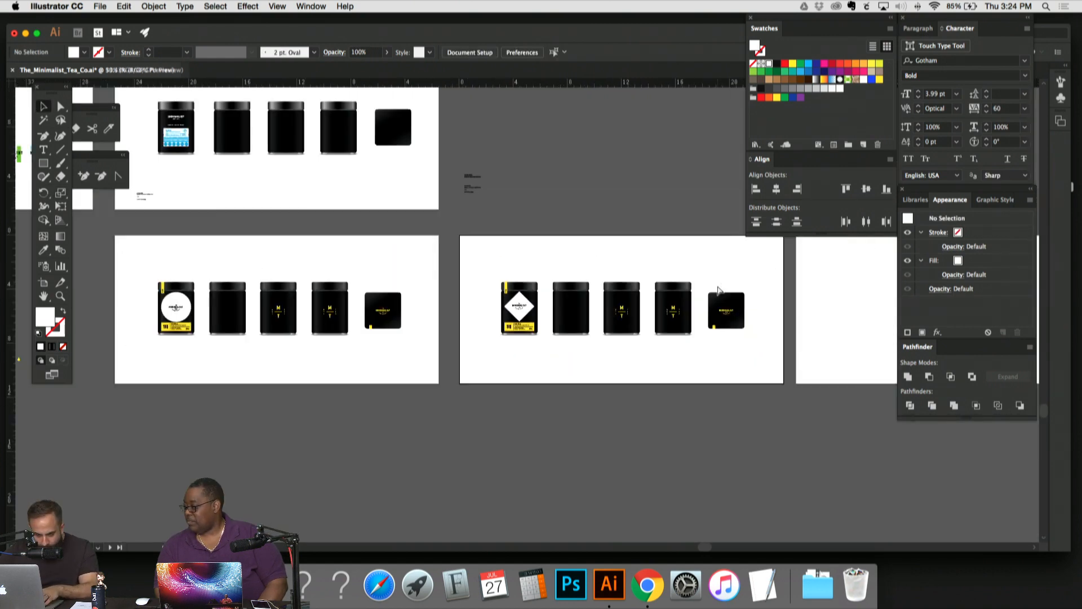
pyautogui.press('super+plus')
pyautogui.press('super+plus')
pyautogui.press('super+plus')
pyautogui.press('super+plus')
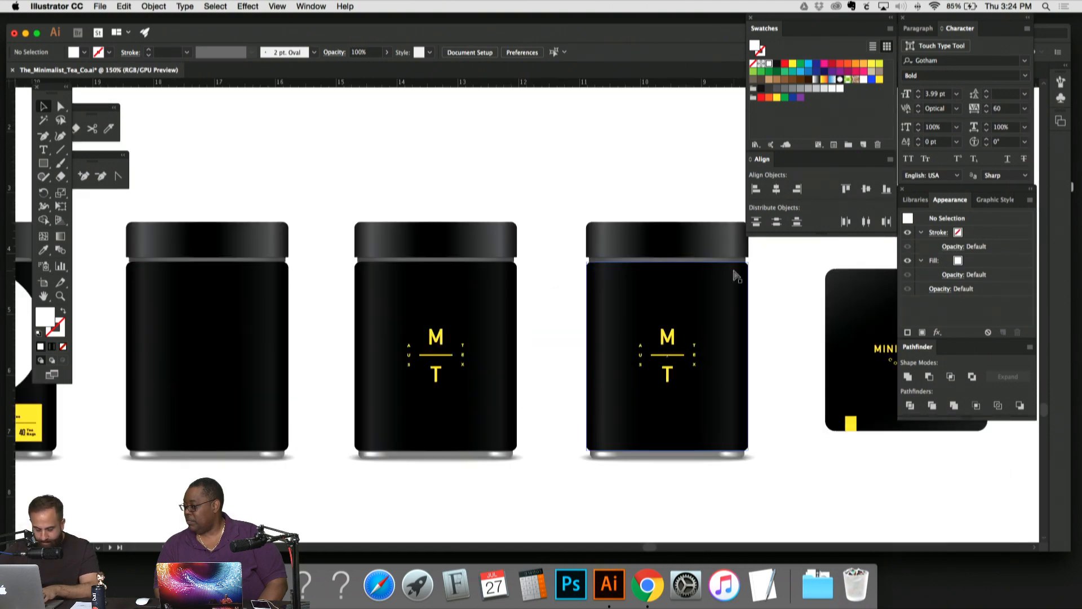
# Step: Try enlarging the white diamond on the front tin slightly beyond the yellow label's width
pyautogui.moveTo(414, 188); pyautogui.dragTo(639, 189)
pyautogui.hscroll(20, 720, 262)
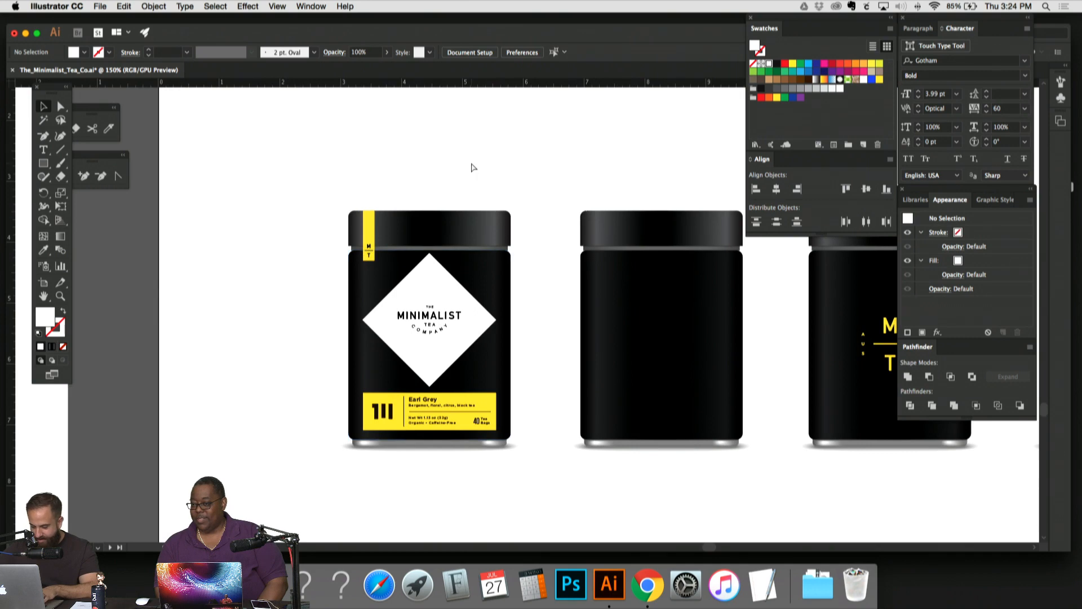
pyautogui.press('super+plus')
pyautogui.press('super+plus')
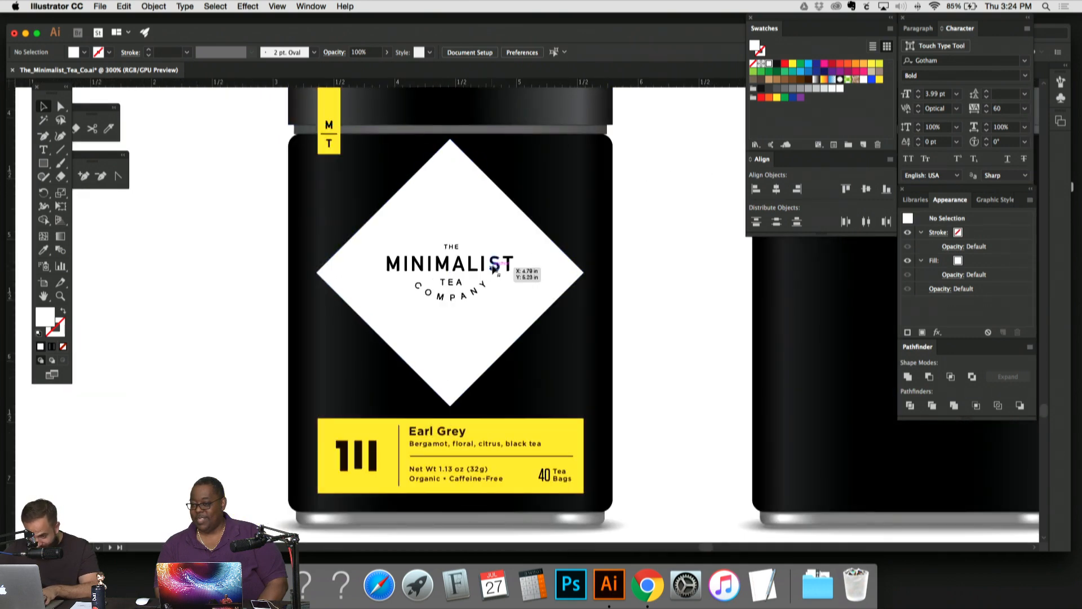
pyautogui.click(495, 269)
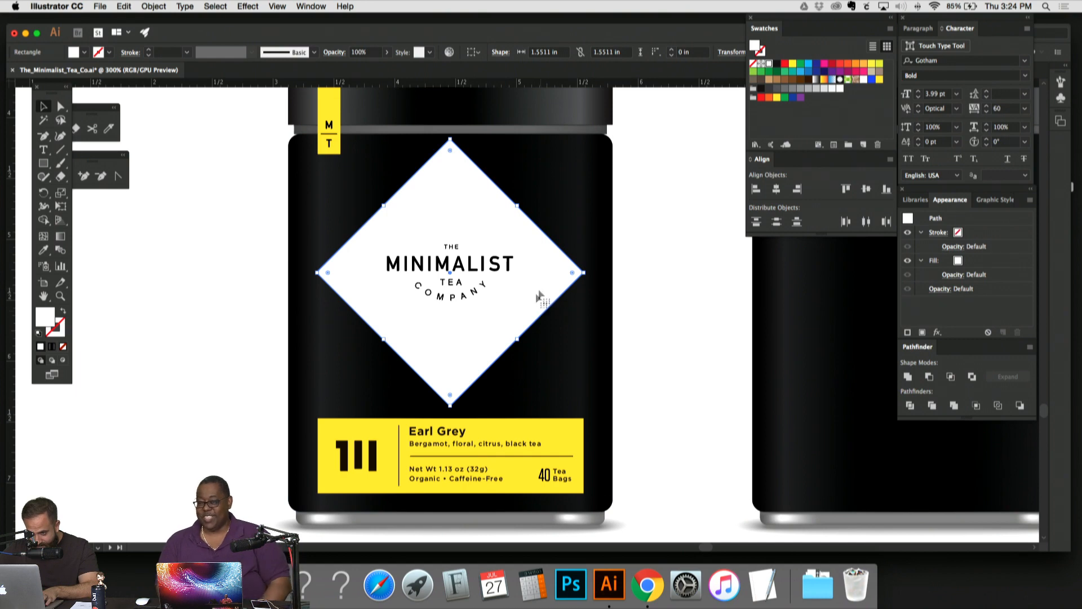
pyautogui.press('s')
pyautogui.moveTo(558, 340); pyautogui.dragTo(607, 402)
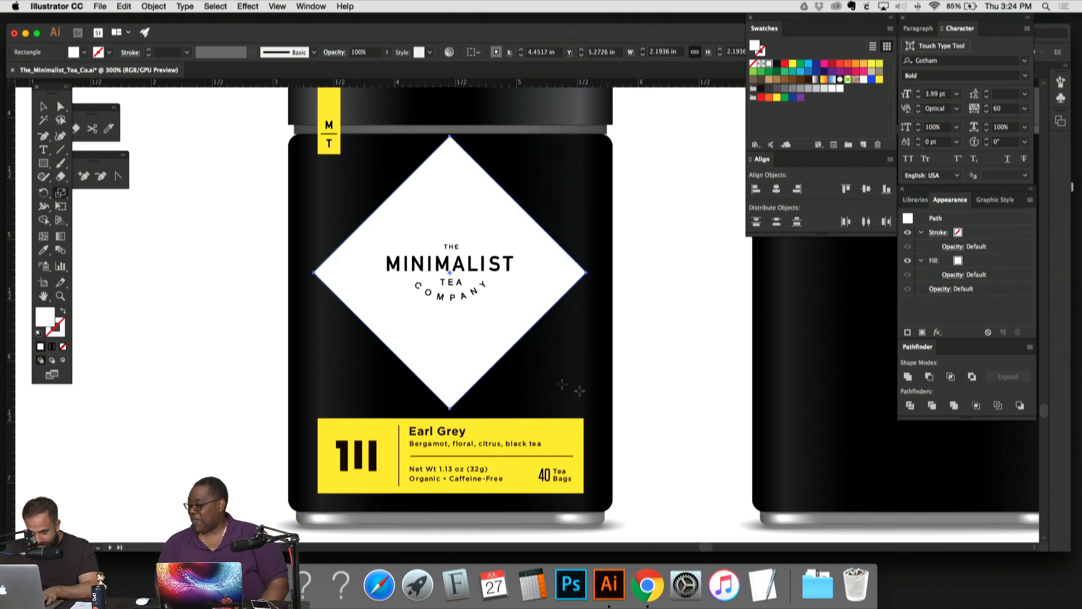
pyautogui.press('super+z')
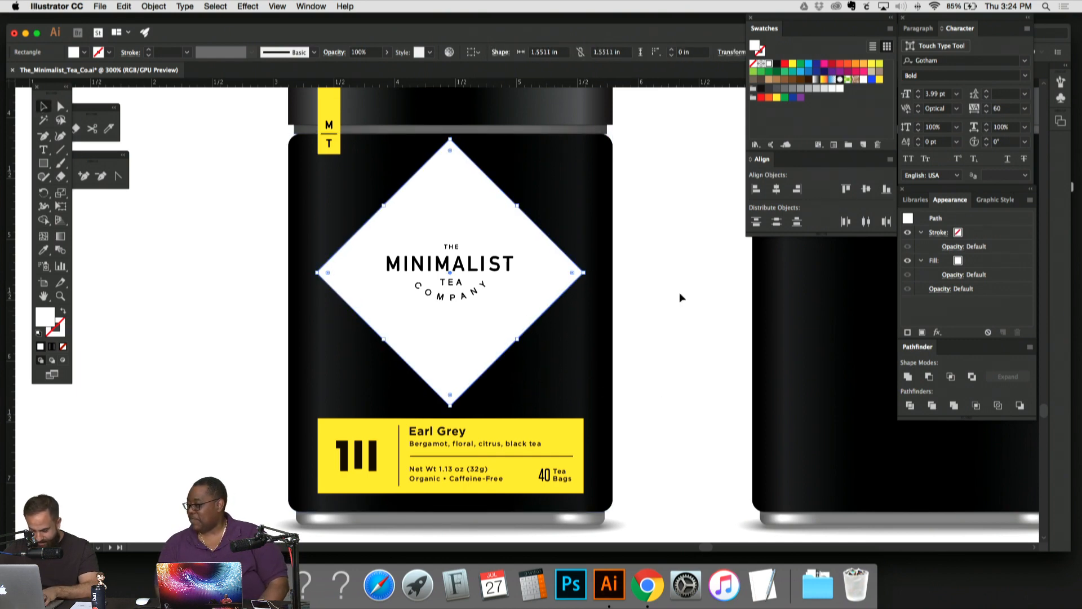
pyautogui.click(679, 292)
# Step: Recolor the yellow strip on the front tin's lid with the green swatch and darken it to #138946
pyautogui.press('super+minus')
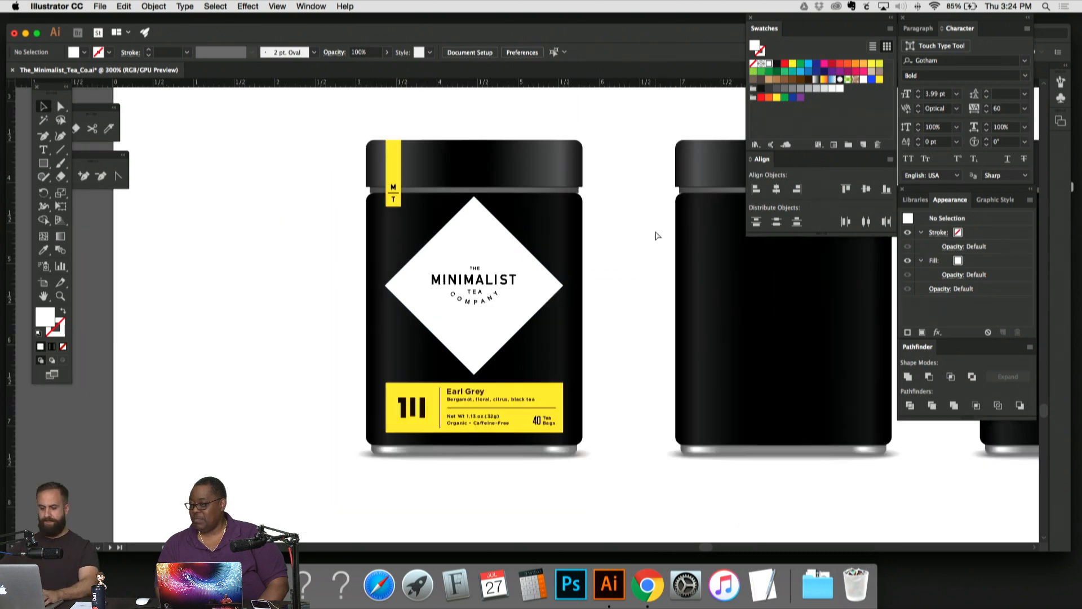
pyautogui.click(398, 140)
pyautogui.moveTo(486, 134); pyautogui.dragTo(406, 163)
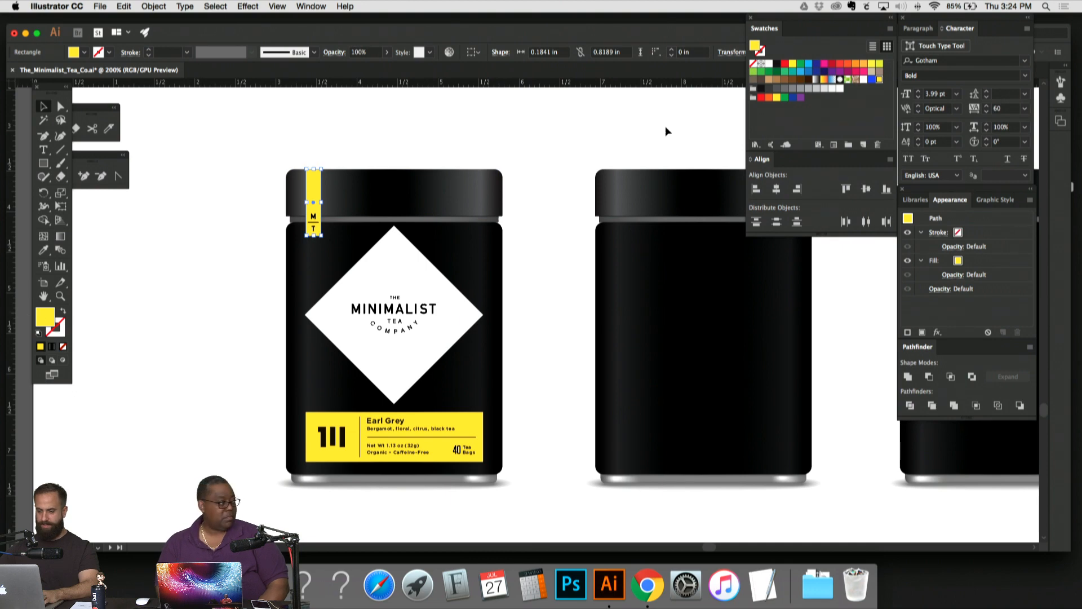
pyautogui.click(785, 98)
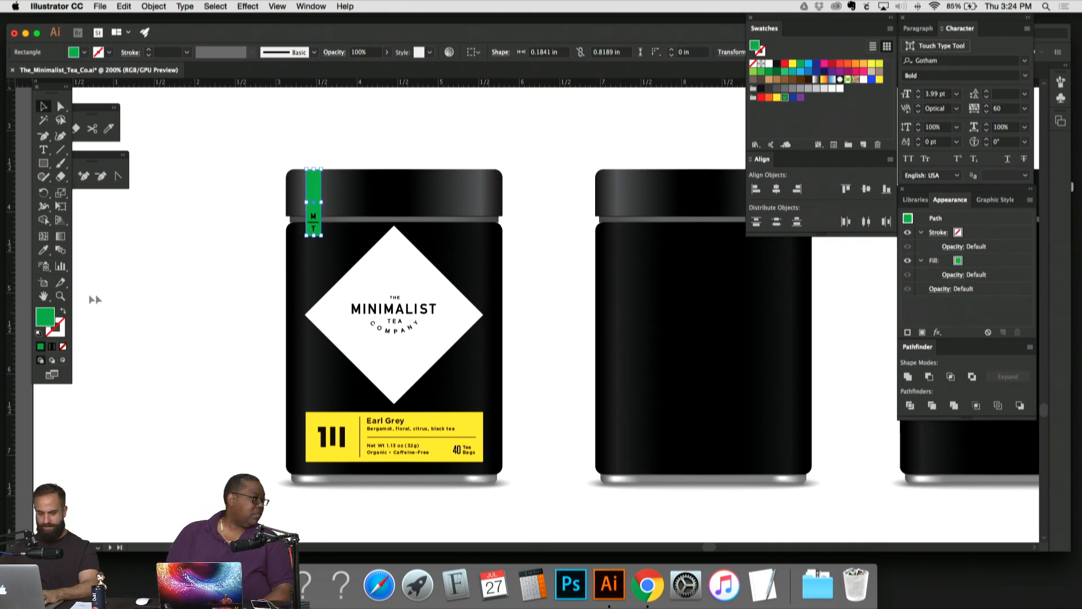
pyautogui.doubleClick(53, 315)
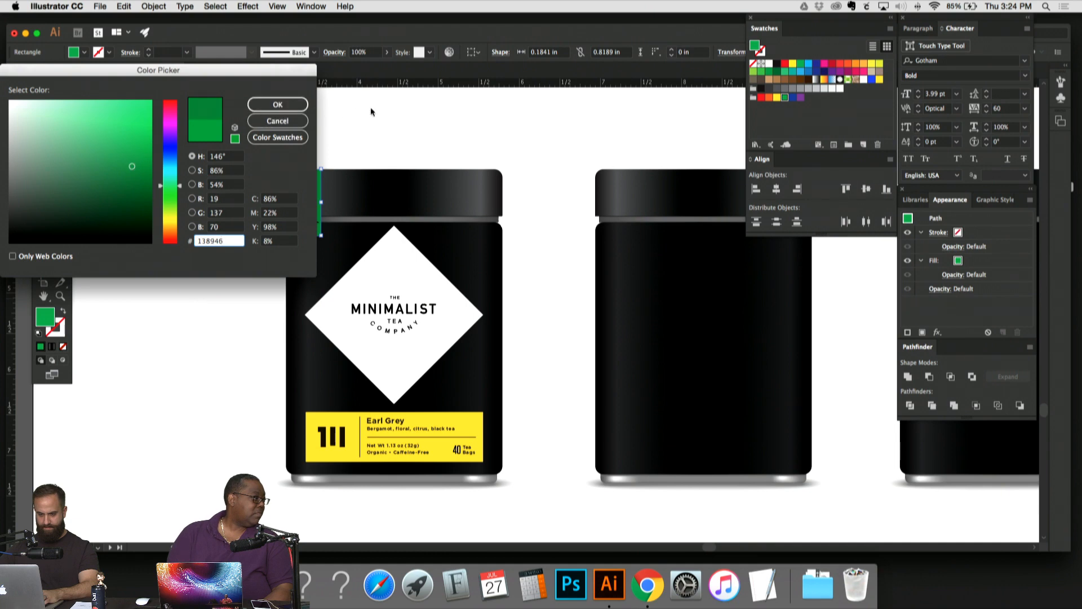
pyautogui.click(272, 105)
pyautogui.click(356, 106)
# Step: Recolor the yellow Earl Grey label by sampling the green of the lid strip with the Eyedropper
pyautogui.click(454, 417)
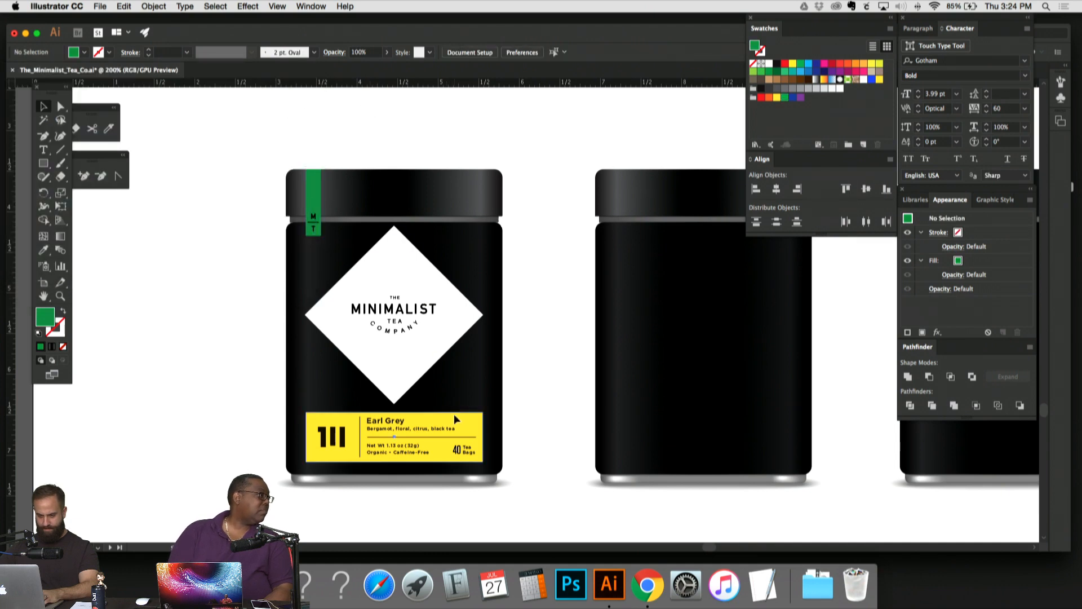
pyautogui.press('i')
pyautogui.click(314, 179)
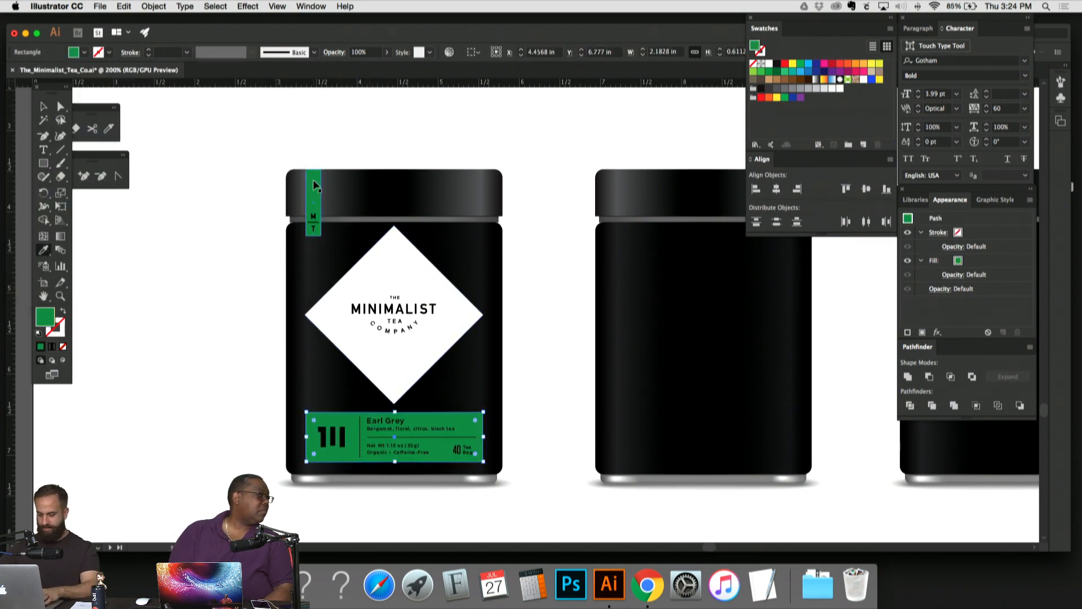
# Step: Select the lid strip and the Earl Grey label together and change their fill to a brighter, more saturated green
pyautogui.press('super+equal')
pyautogui.moveTo(433, 266); pyautogui.dragTo(322, 427)
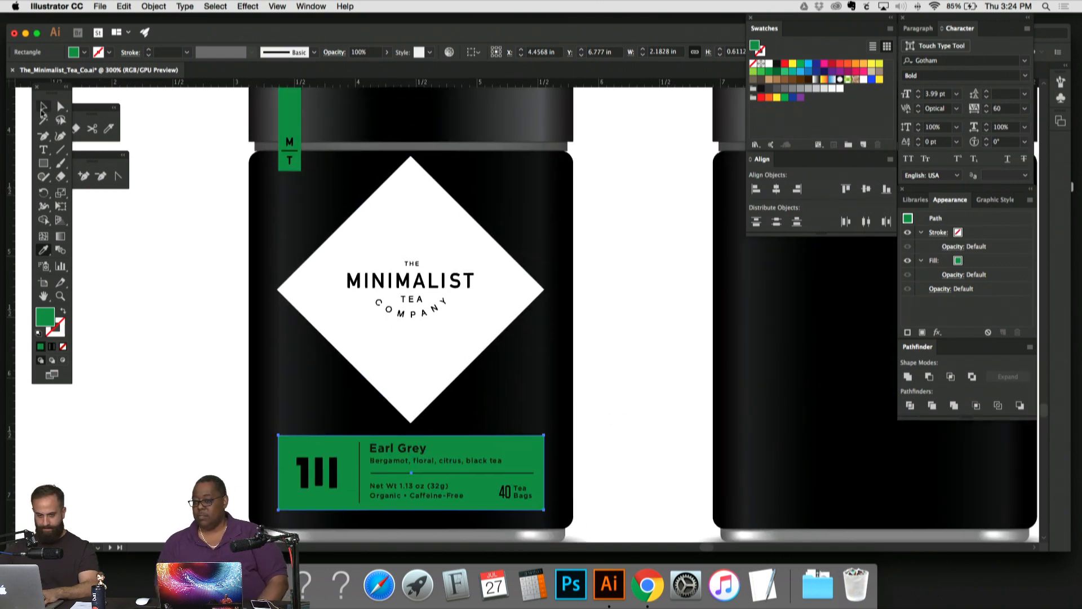
pyautogui.click(42, 108)
pyautogui.click(155, 260)
pyautogui.moveTo(181, 300); pyautogui.dragTo(263, 300)
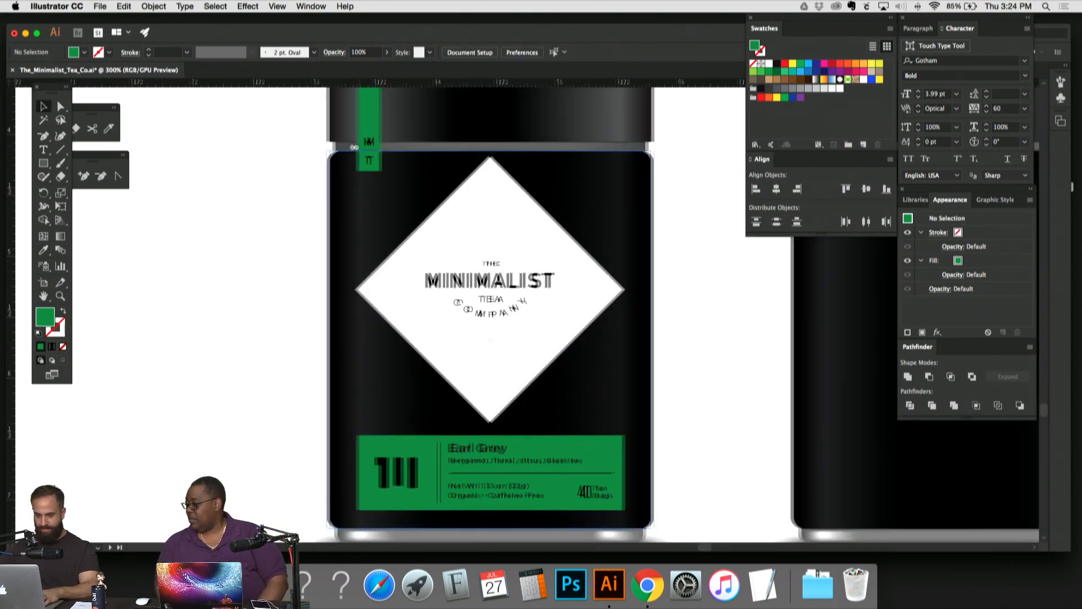
pyautogui.click(346, 114)
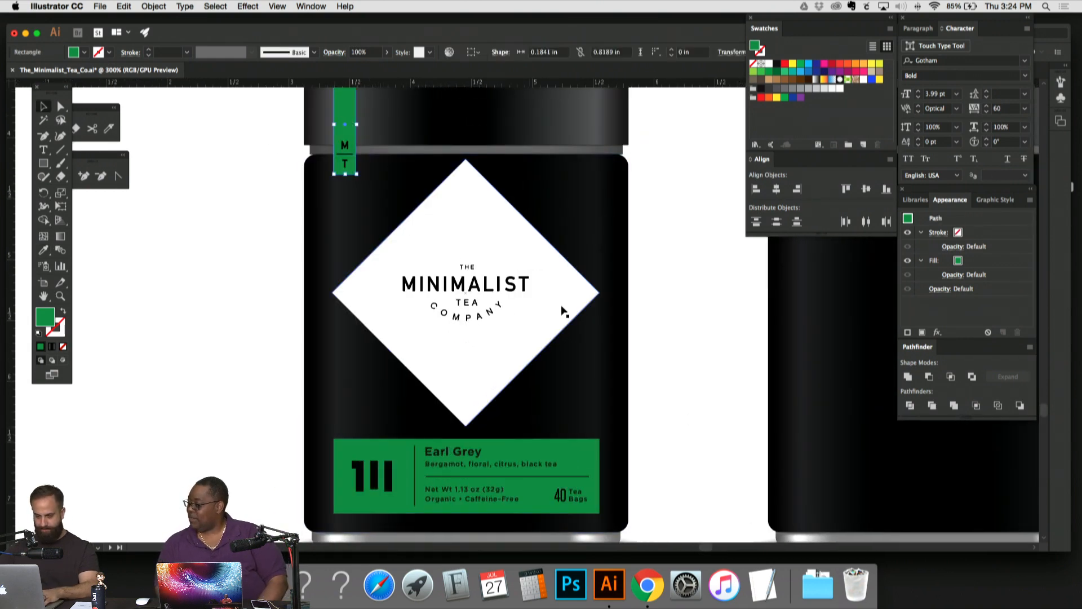
pyautogui.keyDown('shift'); pyautogui.click(555, 433); pyautogui.keyUp('shift')
pyautogui.click(559, 441)
pyautogui.keyDown('shift'); pyautogui.click(354, 147); pyautogui.keyUp('shift')
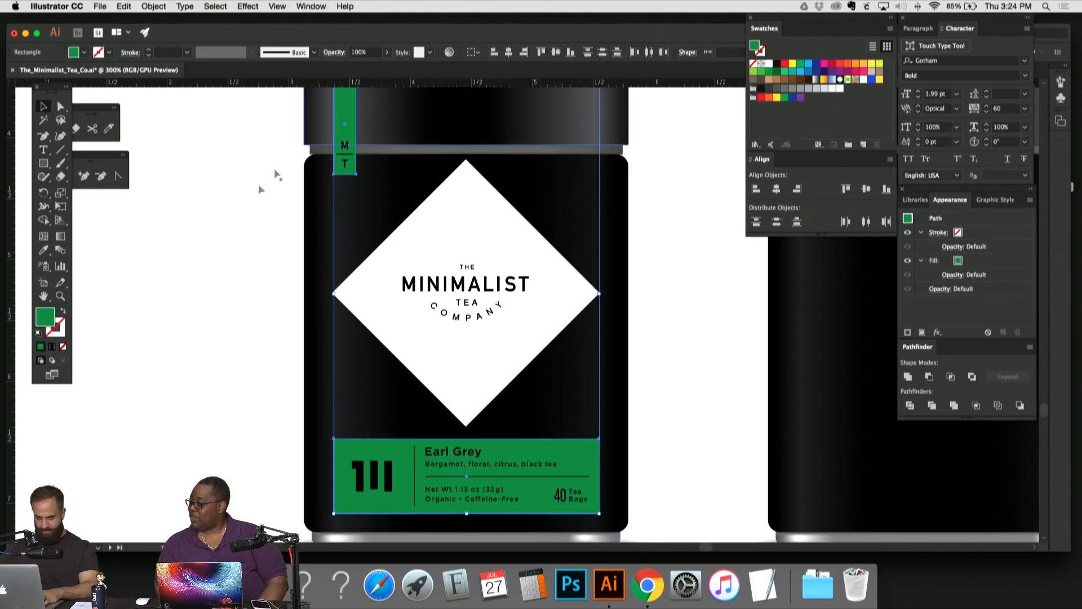
pyautogui.doubleClick(51, 313)
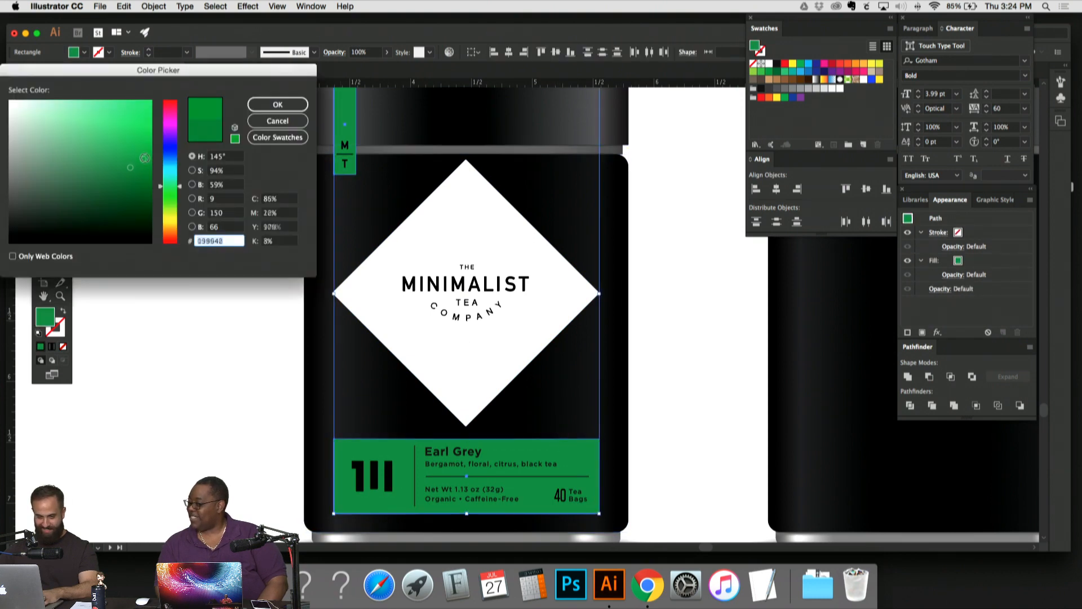
pyautogui.click(287, 103)
pyautogui.click(193, 400)
# Step: Examine the green diamond tin from a distance alongside its row and again at close range
pyautogui.press('super+minus')
pyautogui.press('super+minus')
pyautogui.press('super+minus')
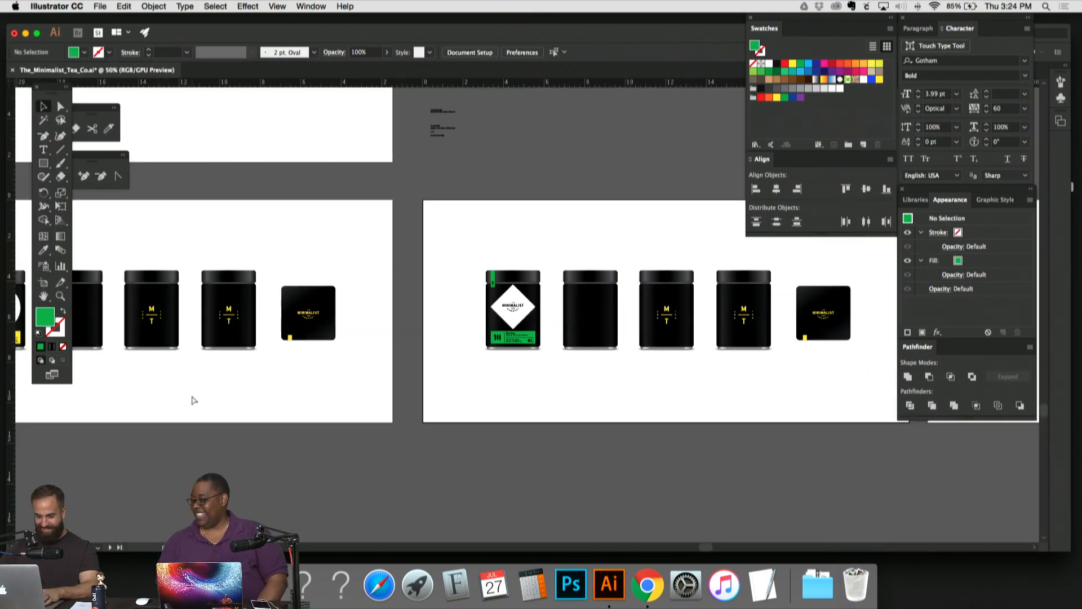
pyautogui.press('super+equal')
pyautogui.press('super+equal')
pyautogui.press('super+equal')
pyautogui.press('super+equal')
pyautogui.press('super+equal')
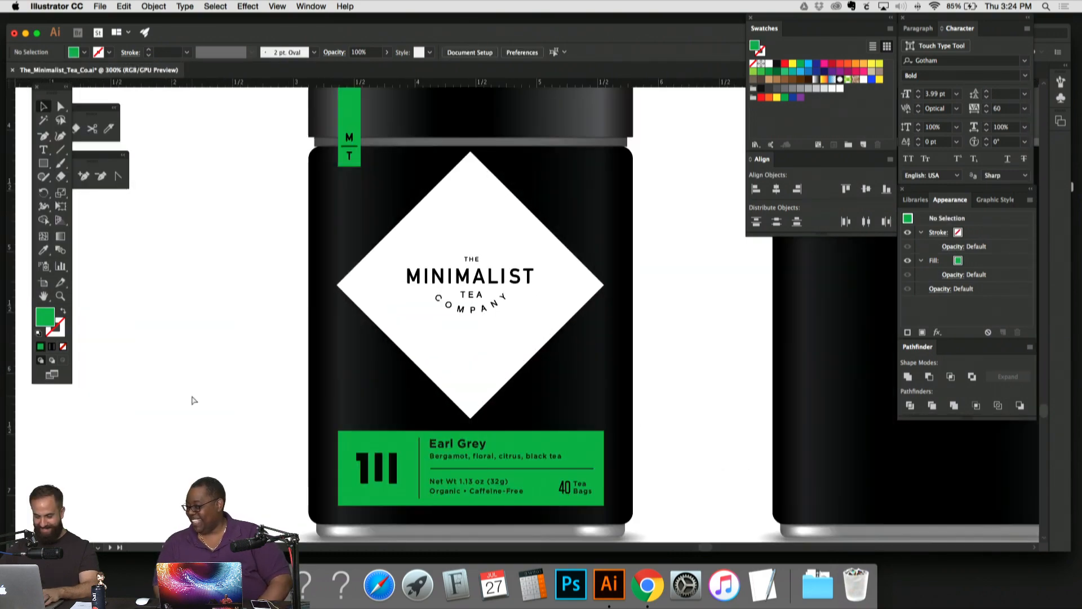
pyautogui.press('super+equal')
pyautogui.press('super+minus')
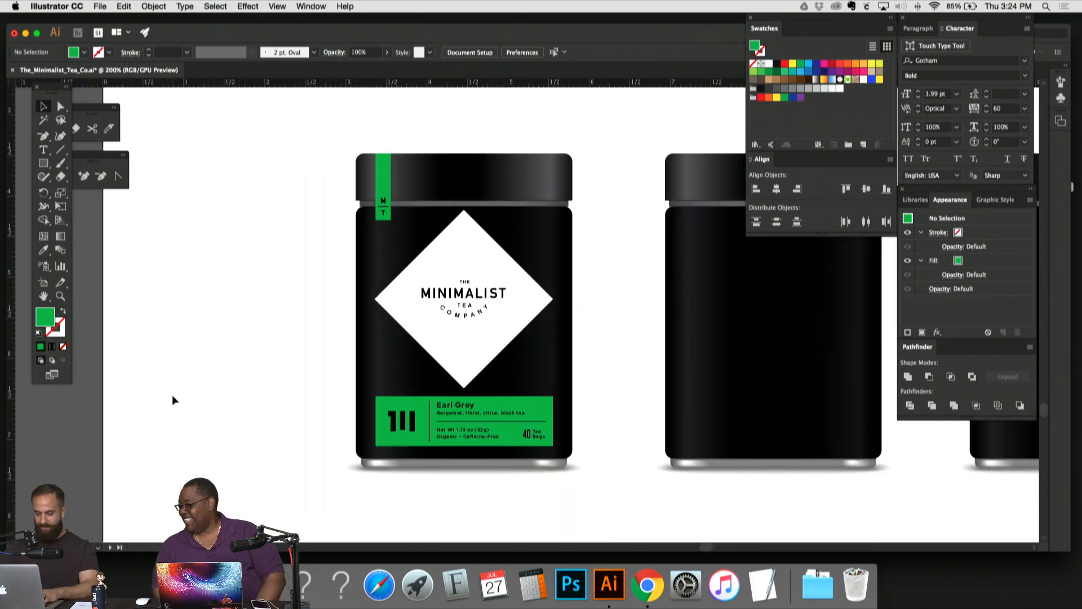
# Step: Examine the earlier black tin designs with red Earl Grey and green Green Tea lettering for comparison
pyautogui.press('super+minus')
pyautogui.press('super+minus')
pyautogui.press('super+minus')
pyautogui.moveTo(210, 220); pyautogui.dragTo(390, 431)
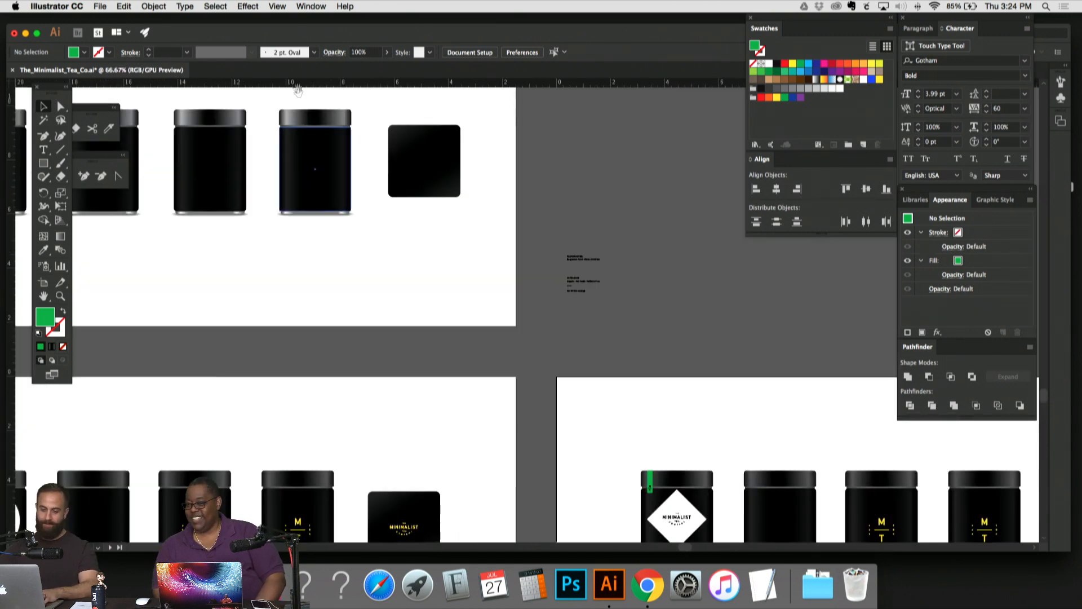
pyautogui.moveTo(356, 267); pyautogui.dragTo(602, 492)
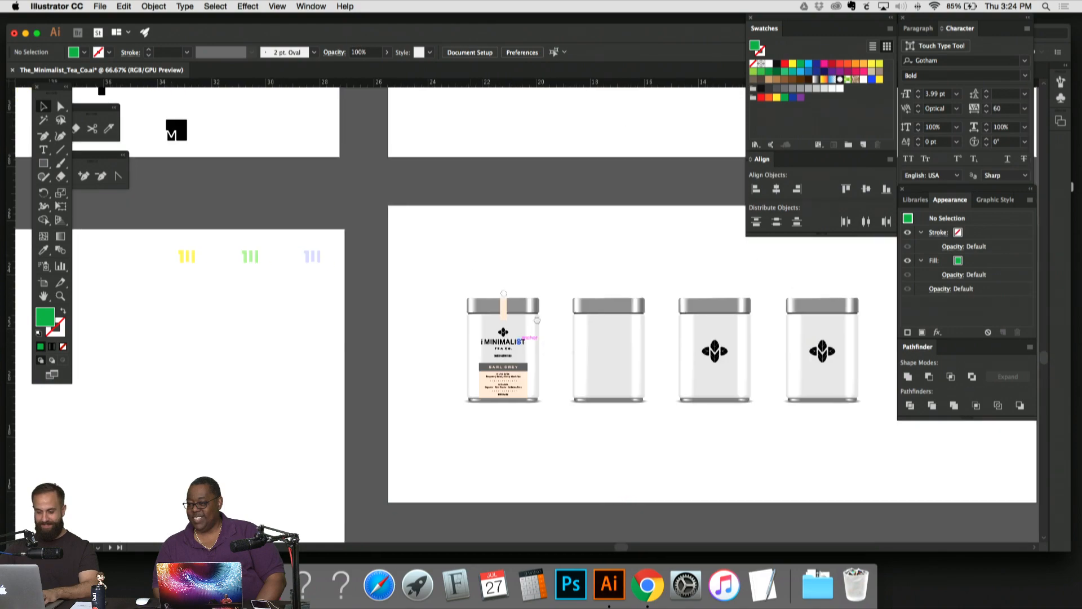
pyautogui.moveTo(469, 251); pyautogui.dragTo(539, 522)
pyautogui.moveTo(536, 341); pyautogui.dragTo(363, 371)
pyautogui.press('super+plus')
pyautogui.press('super+plus')
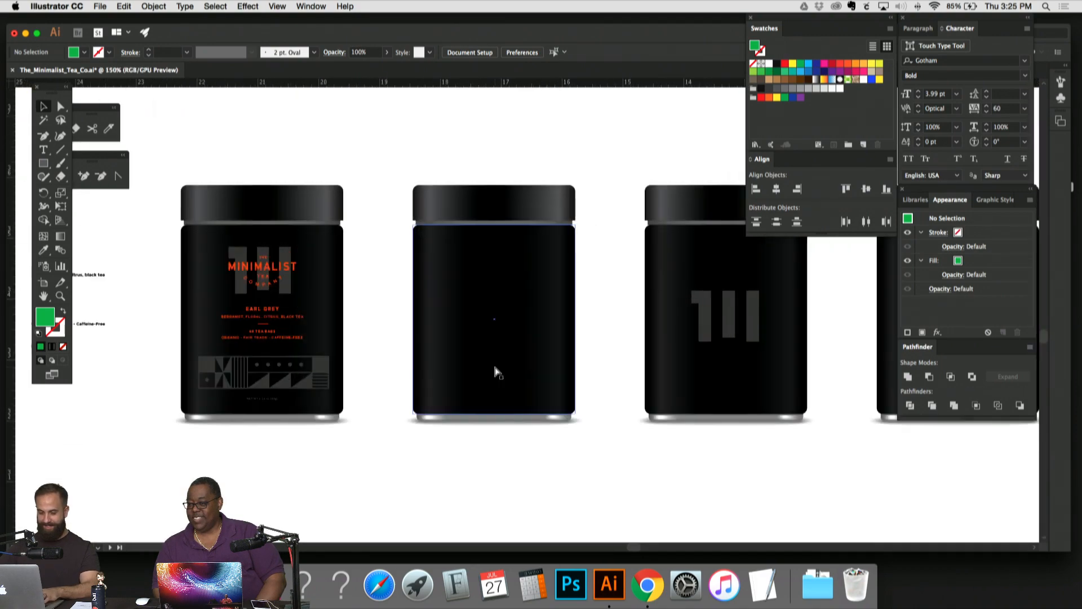
pyautogui.moveTo(465, 343); pyautogui.dragTo(572, 342)
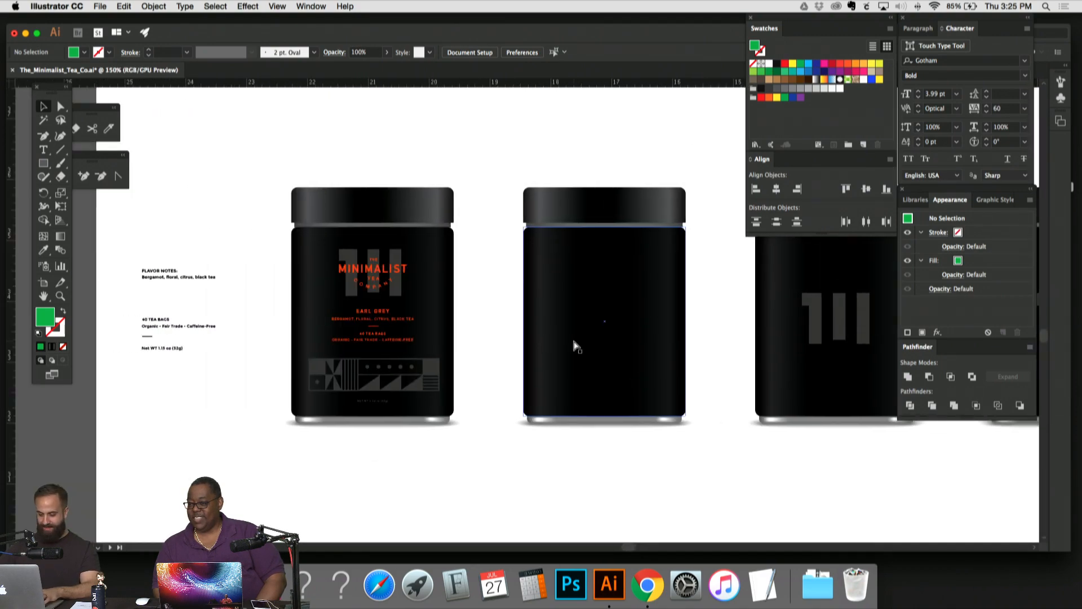
pyautogui.press('super+minus')
pyautogui.press('super+minus')
pyautogui.moveTo(848, 306); pyautogui.dragTo(338, 300)
pyautogui.press('super+plus')
pyautogui.press('super+plus')
pyautogui.press('super+plus')
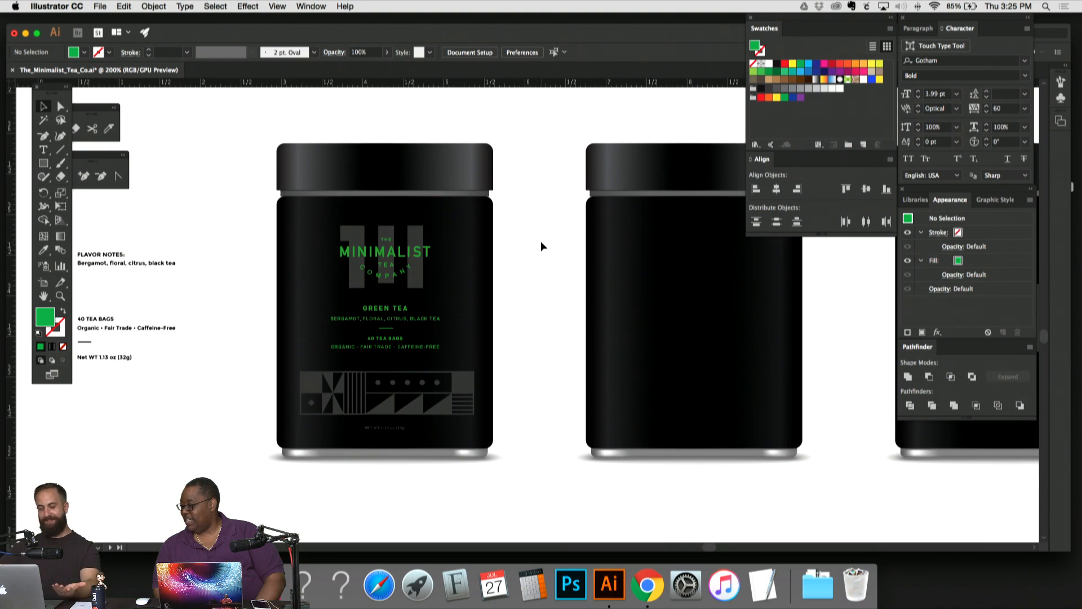
# Step: Return to the green diamond tin's artboard and examine the front tin and its neighbors
pyautogui.press('super+minus')
pyautogui.press('super+minus')
pyautogui.press('super+minus')
pyautogui.press('super+minus')
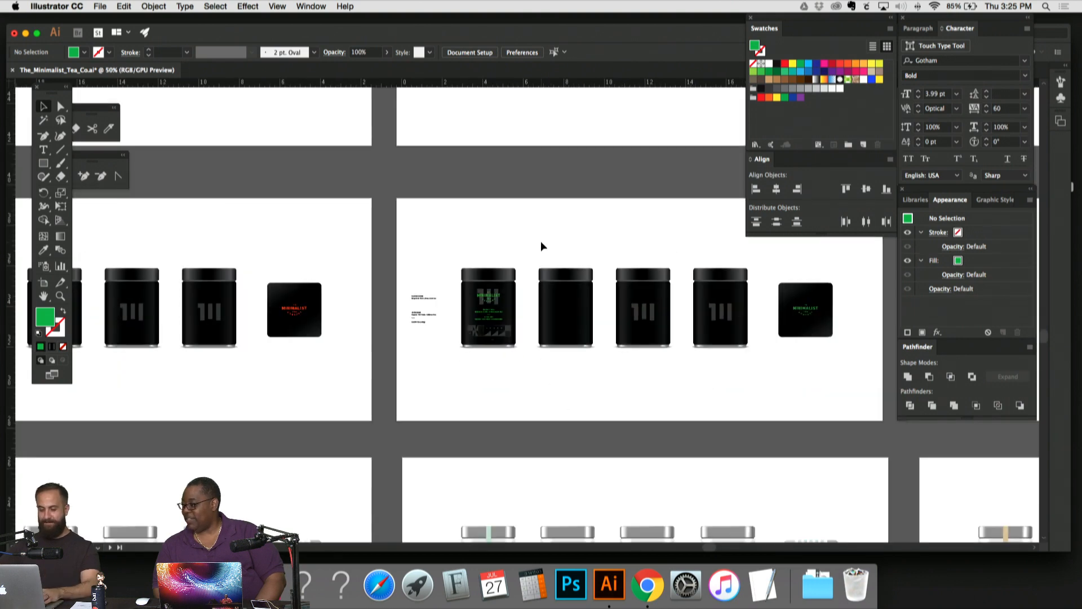
pyautogui.moveTo(538, 321); pyautogui.dragTo(419, 136)
pyautogui.moveTo(543, 300); pyautogui.dragTo(403, 134)
pyautogui.moveTo(566, 387)
pyautogui.mouseDown()
pyautogui.moveTo(546, 357)
pyautogui.moveTo(485, 79)
pyautogui.mouseUp()
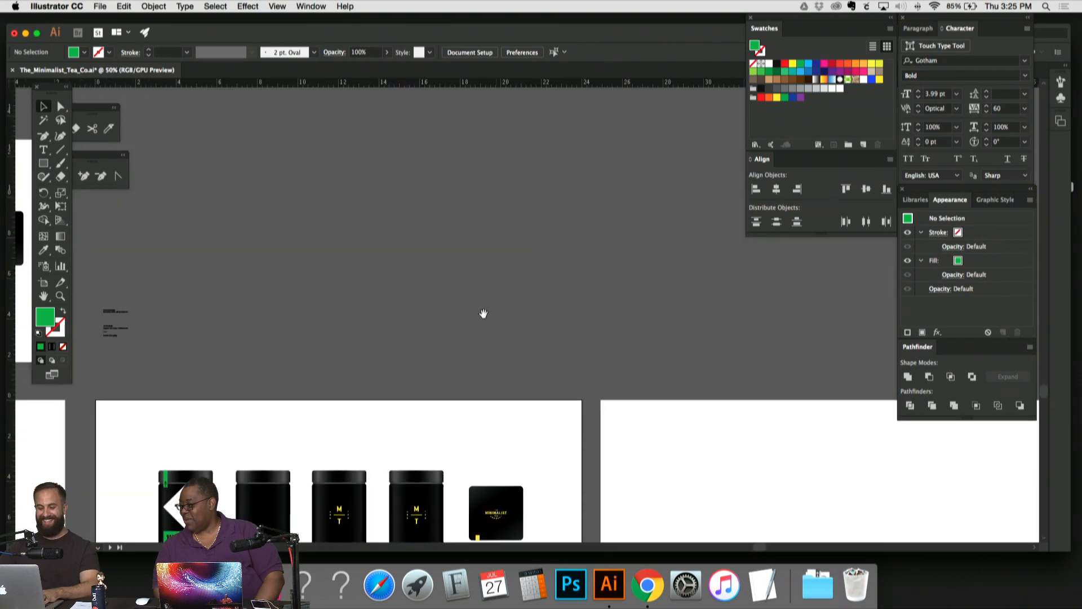
pyautogui.moveTo(379, 410); pyautogui.dragTo(614, 226)
pyautogui.press('super+plus')
pyautogui.press('super+plus')
pyautogui.press('super+plus')
pyautogui.press('super+plus')
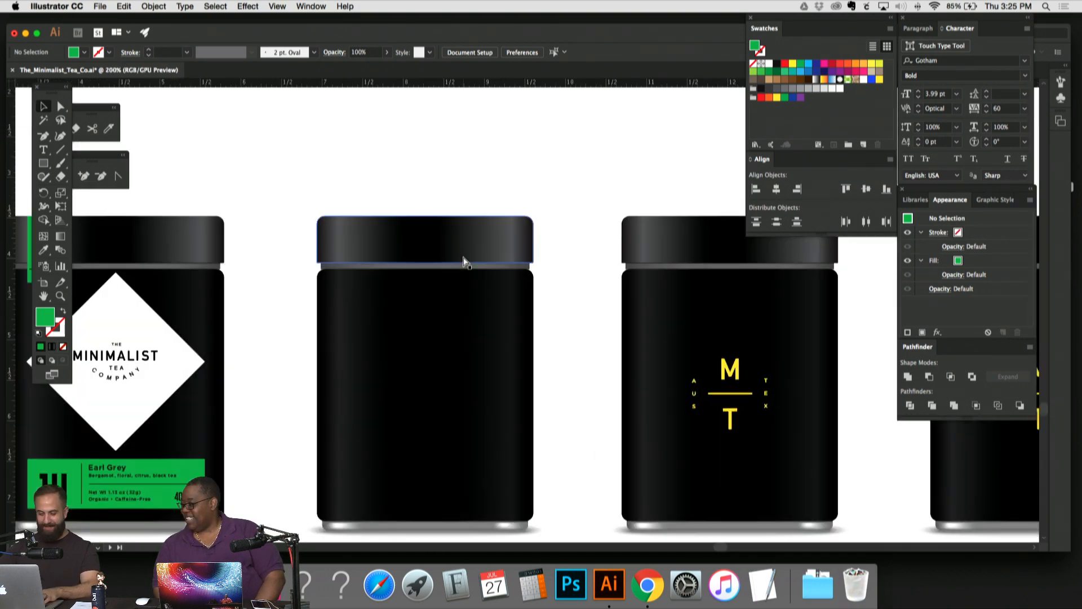
pyautogui.hscroll(-6, 464, 260)
pyautogui.scroll(-2, 463, 261)
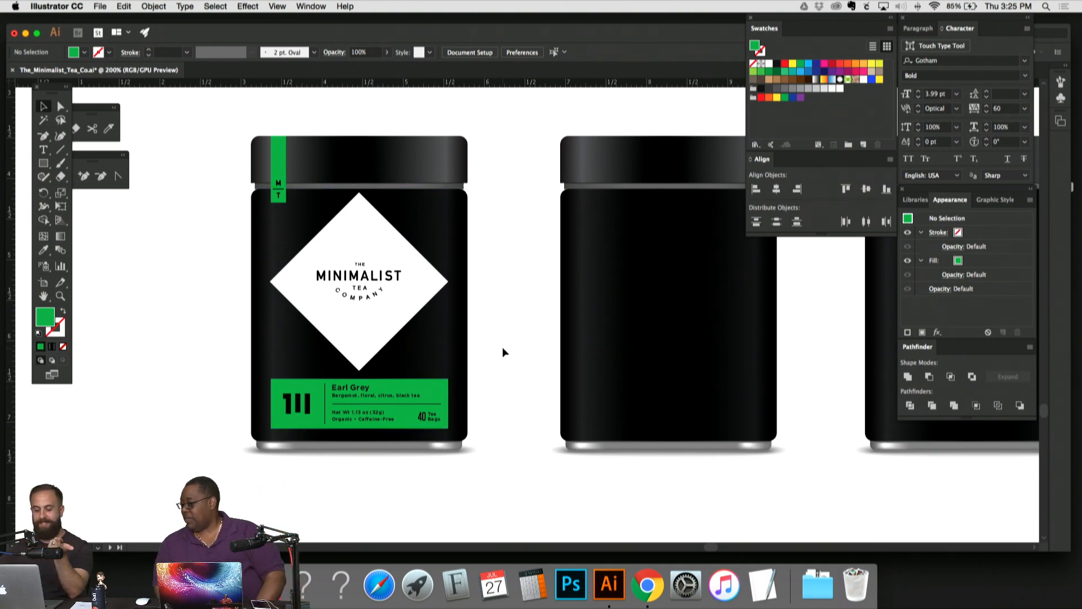
pyautogui.hscroll(5, 502, 347)
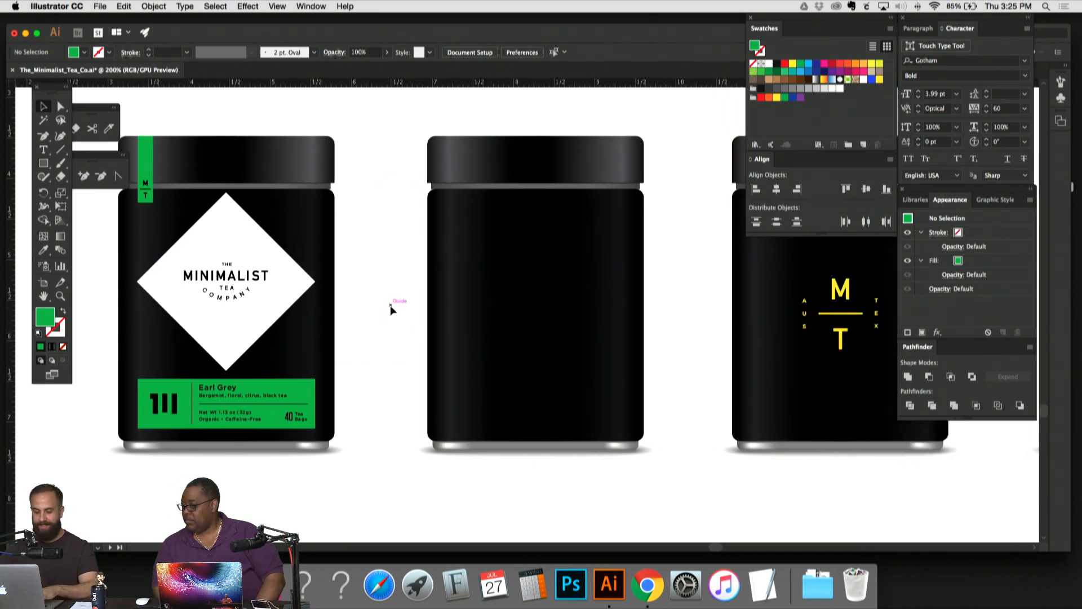
# Step: Recolor the yellow M/T monograms on both tins by sampling the green of the Earl Grey label with the Eyedropper
pyautogui.moveTo(393, 301); pyautogui.dragTo(327, 323)
pyautogui.press('super+minus')
pyautogui.click(662, 332)
pyautogui.click(648, 325)
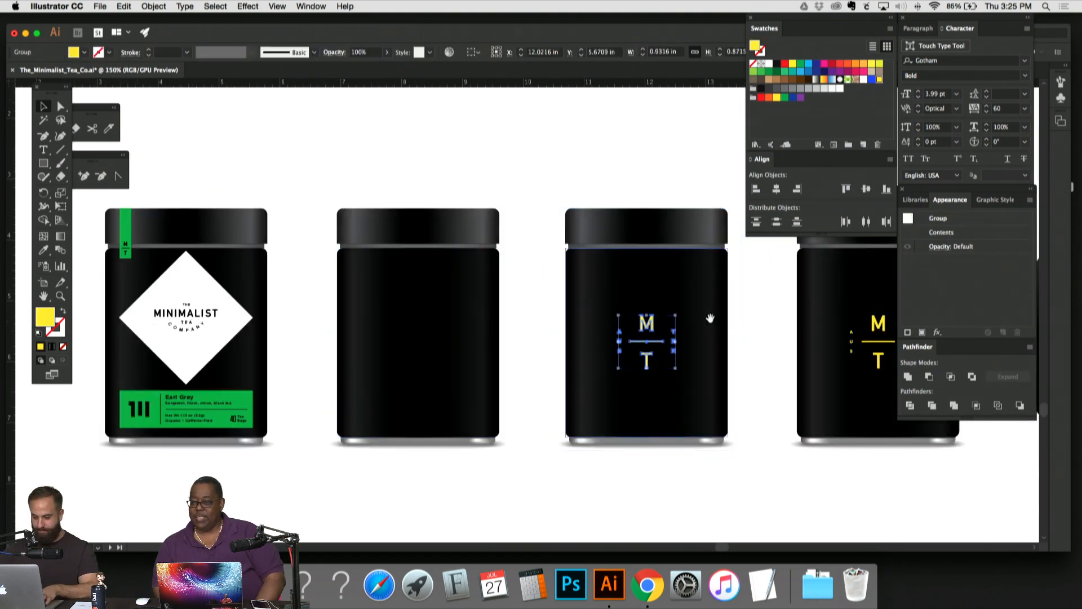
pyautogui.moveTo(710, 319); pyautogui.dragTo(518, 329)
pyautogui.keyDown('shift'); pyautogui.click(685, 332); pyautogui.keyUp('shift')
pyautogui.hscroll(-6, 384, 313)
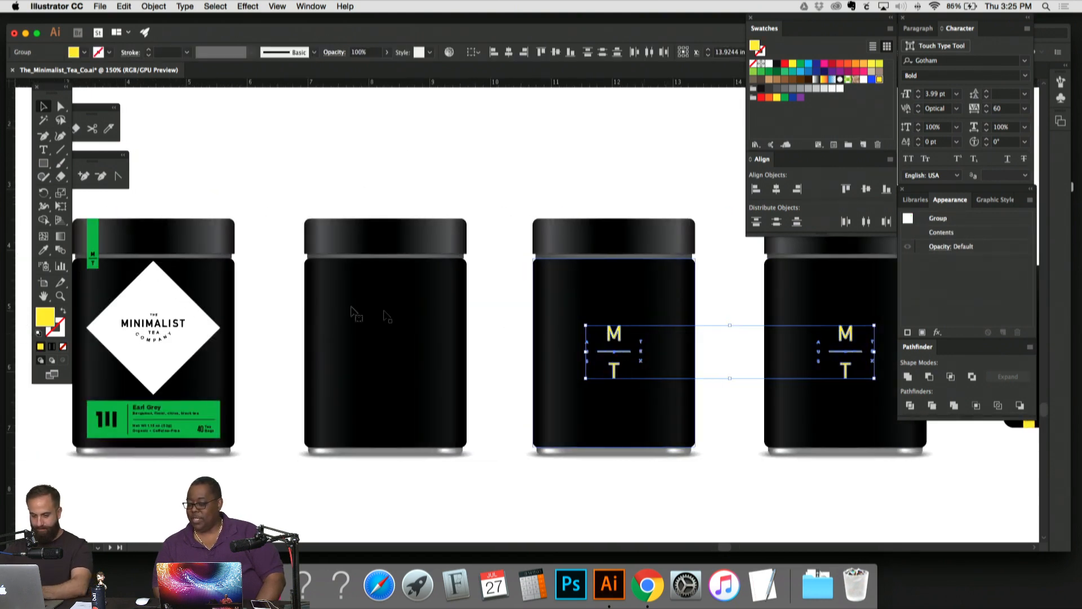
pyautogui.press('i')
pyautogui.click(163, 428)
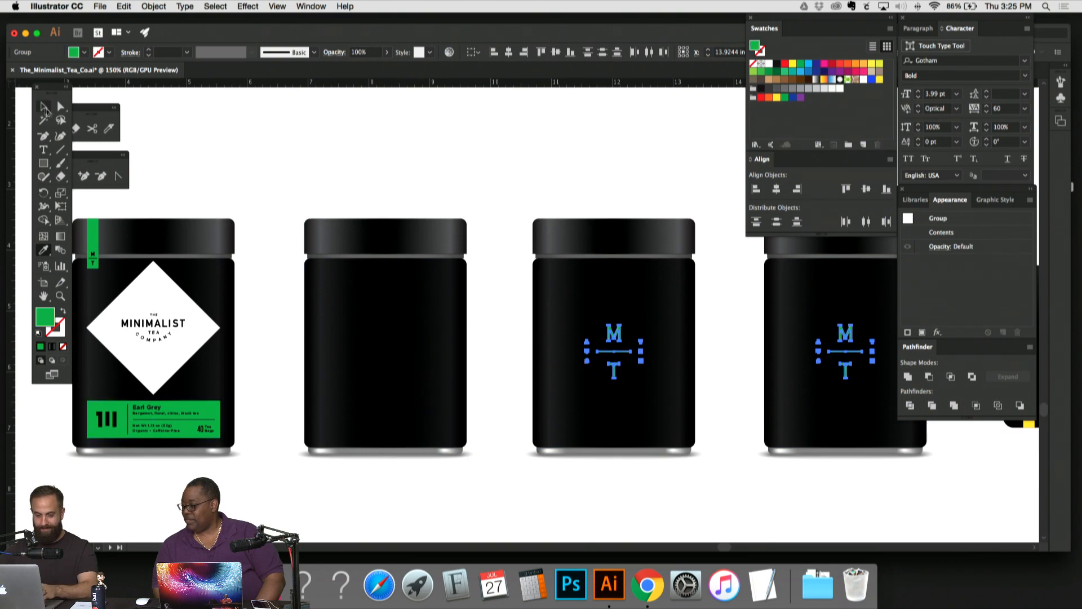
pyautogui.click(44, 106)
pyautogui.click(401, 148)
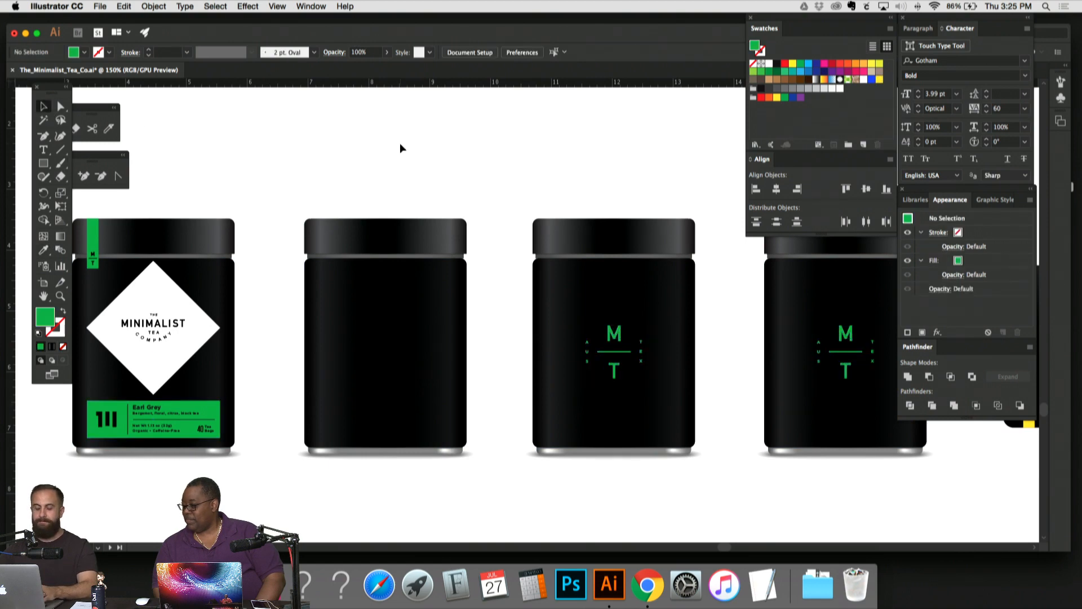
pyautogui.hscroll(-2, 400, 148)
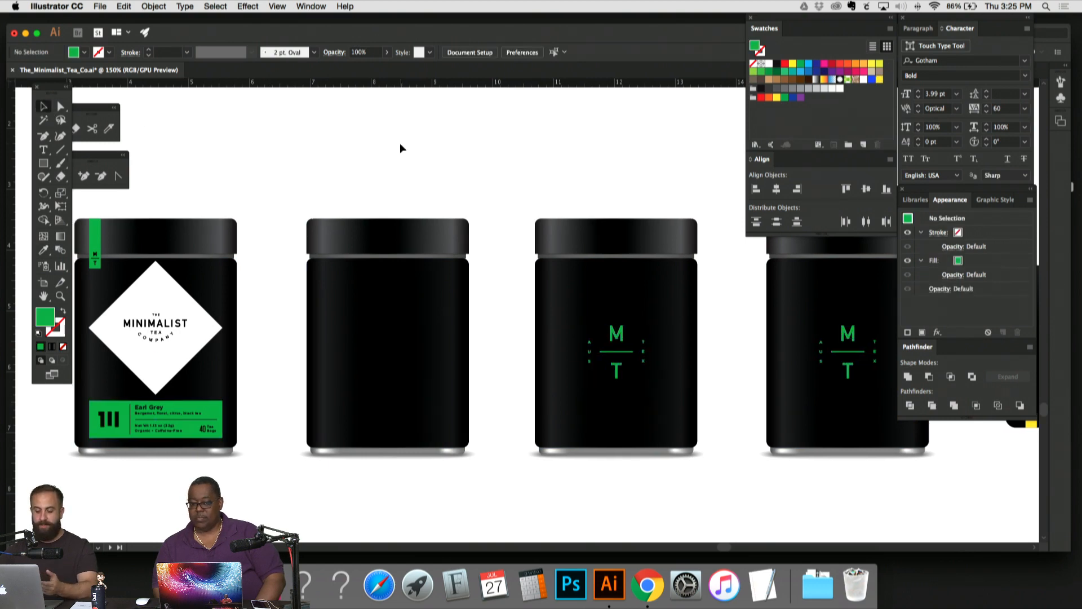
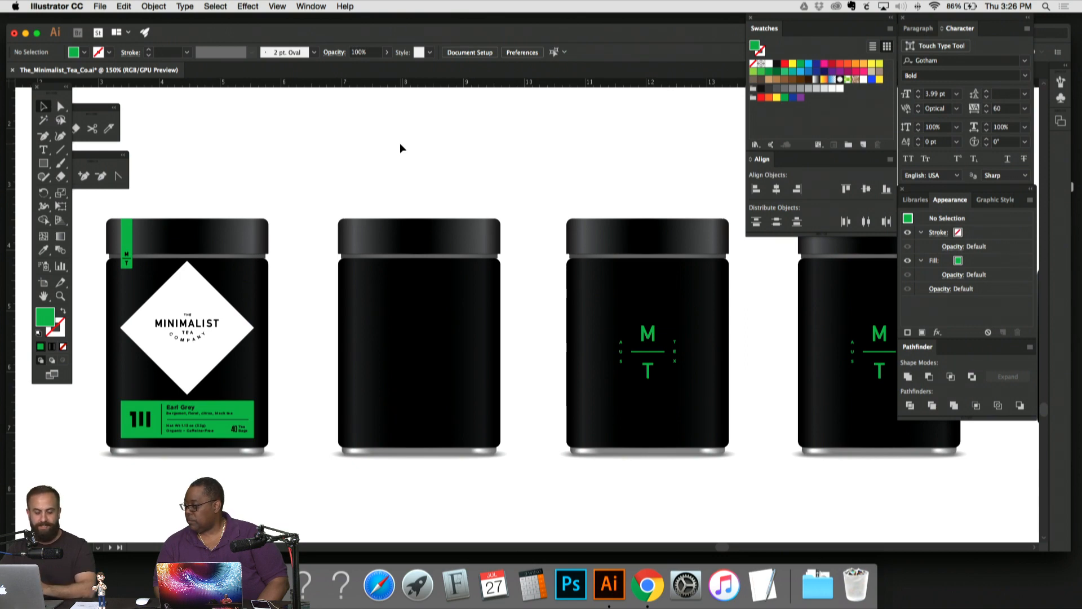
# Step: Examine the green diamond tin up close and compare its row with the yellow circle tin's row
pyautogui.moveTo(366, 155); pyautogui.dragTo(590, 129)
pyautogui.press('super+equal')
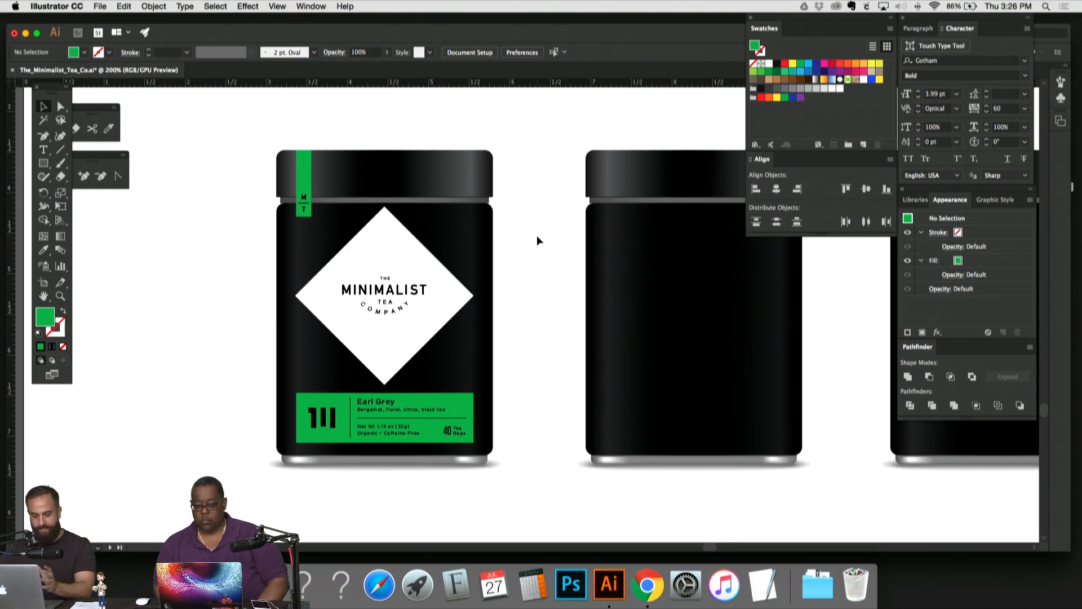
pyautogui.hscroll(-1, 539, 235)
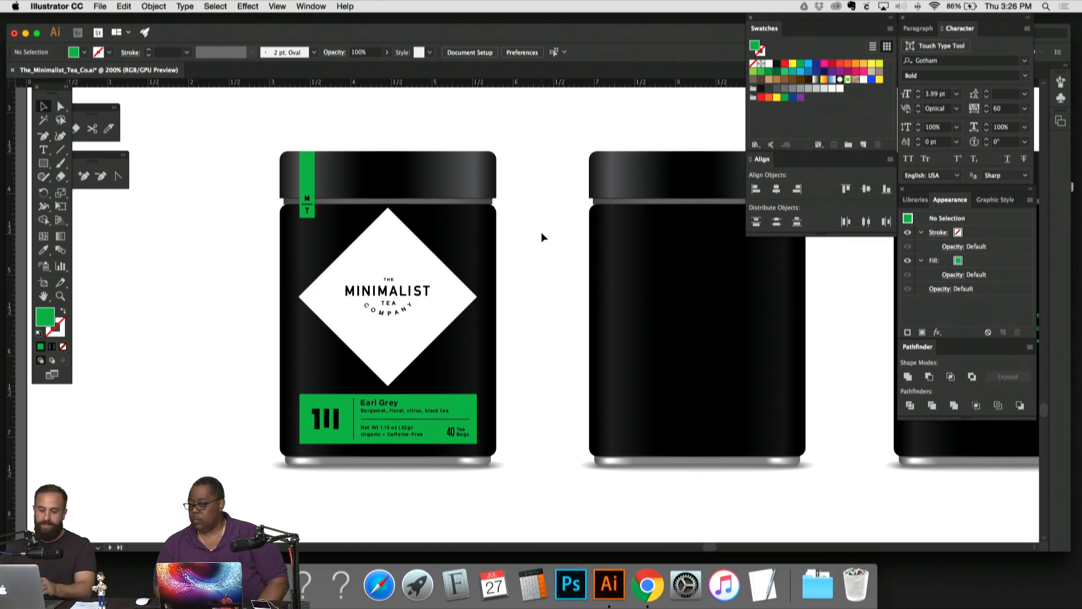
pyautogui.hscroll(2, 541, 237)
pyautogui.press('super+minus')
pyautogui.press('super+minus')
pyautogui.press('super+minus')
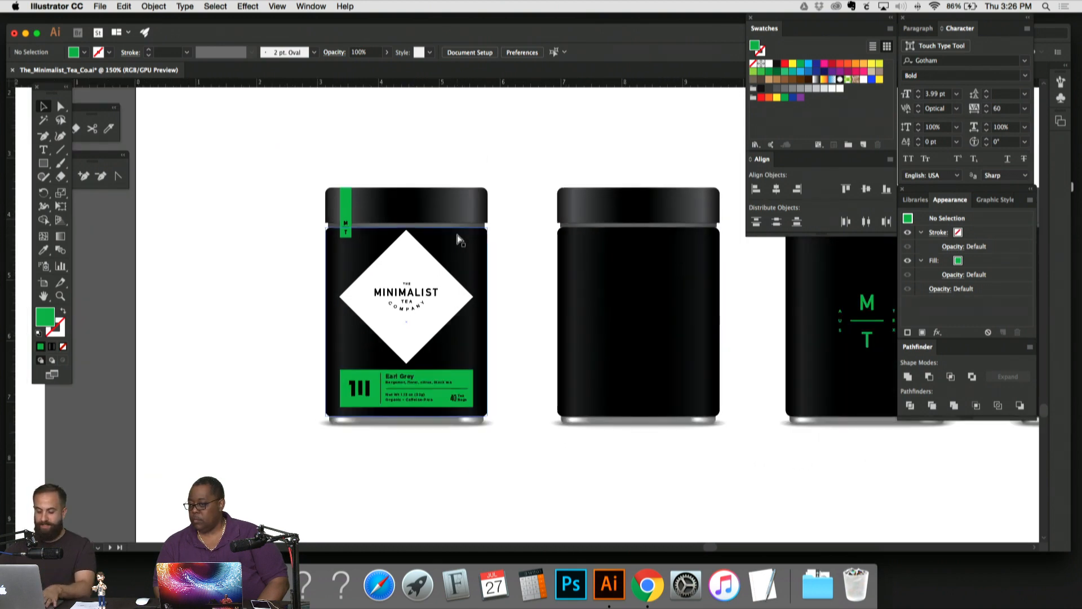
pyautogui.hscroll(-5, 693, 249)
pyautogui.hscroll(-3, 705, 236)
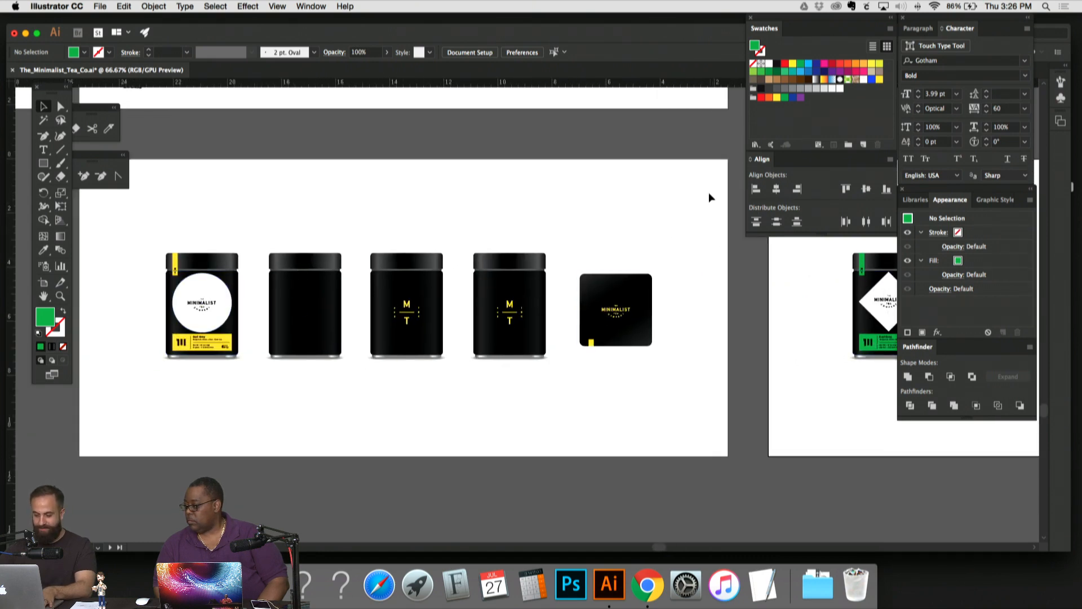
pyautogui.hscroll(3, 709, 197)
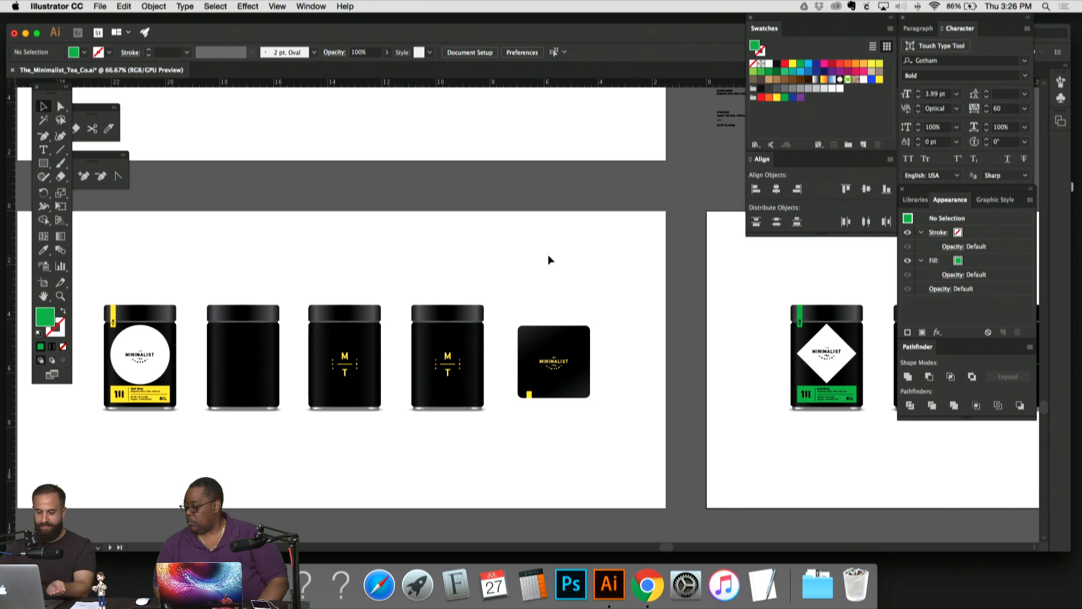
pyautogui.hscroll(1, 549, 256)
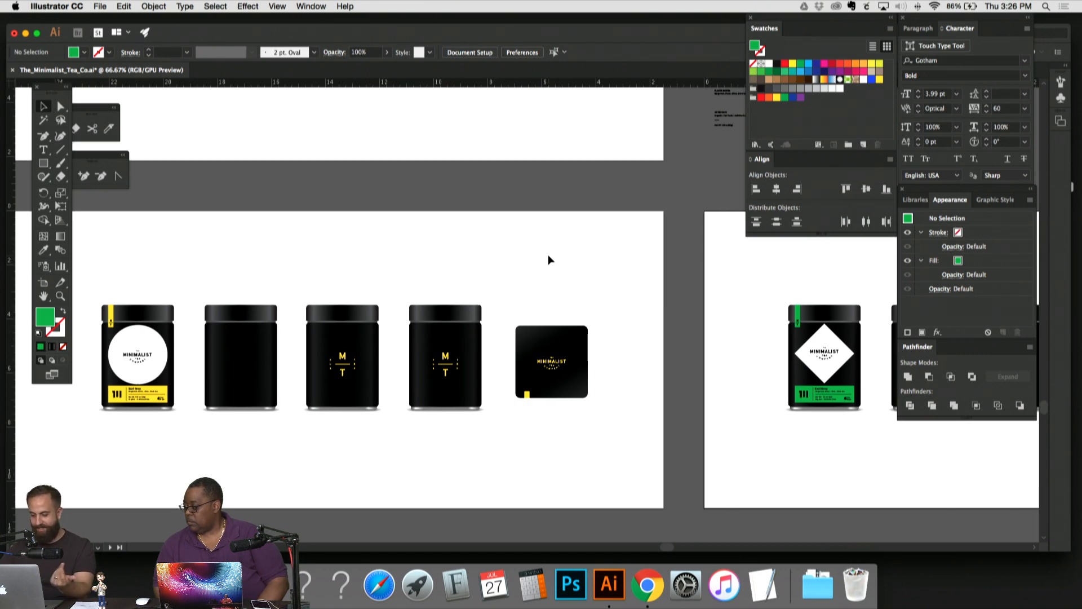
pyautogui.hscroll(5, 548, 256)
pyautogui.hscroll(3, 549, 259)
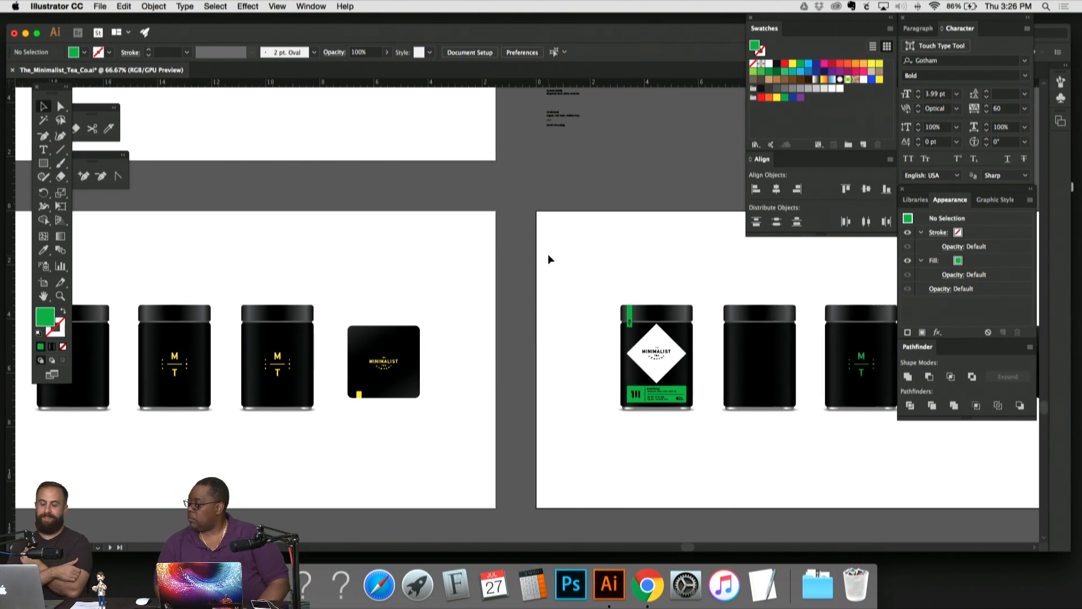
pyautogui.hscroll(5, 535, 237)
pyautogui.scroll(-2, 536, 237)
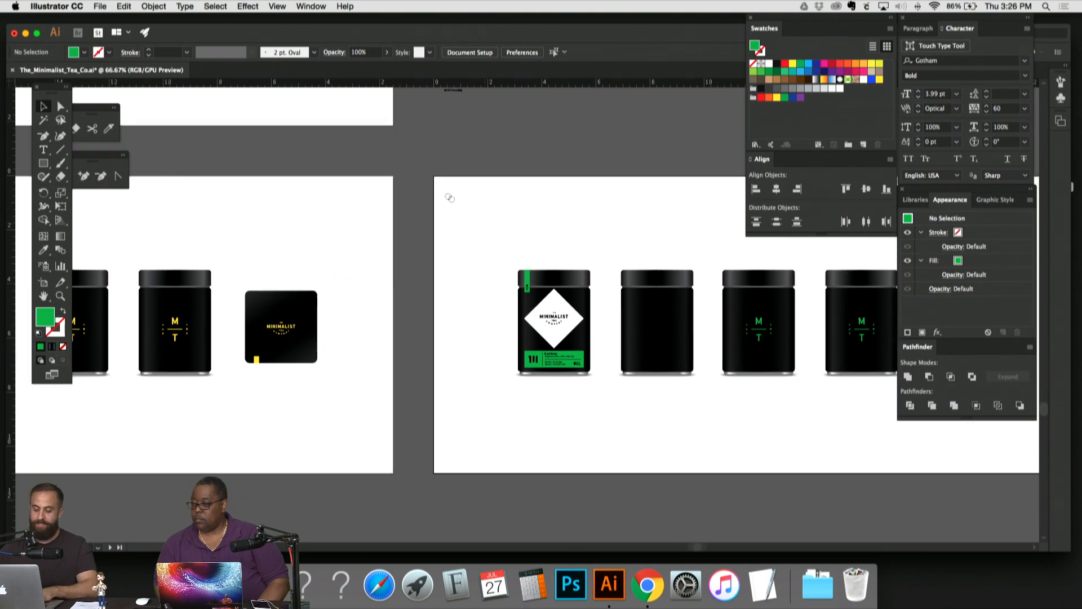
# Step: Return to the green diamond tin and examine its row up close through to the square lid
pyautogui.press('super+equal')
pyautogui.press('super+equal')
pyautogui.press('super+equal')
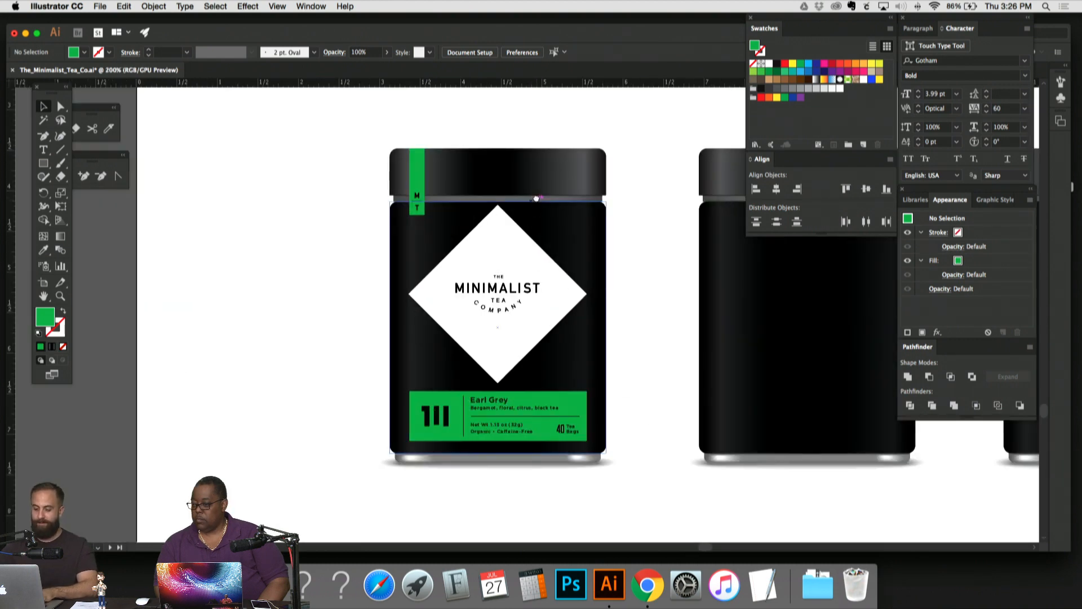
pyautogui.hscroll(6, 536, 169)
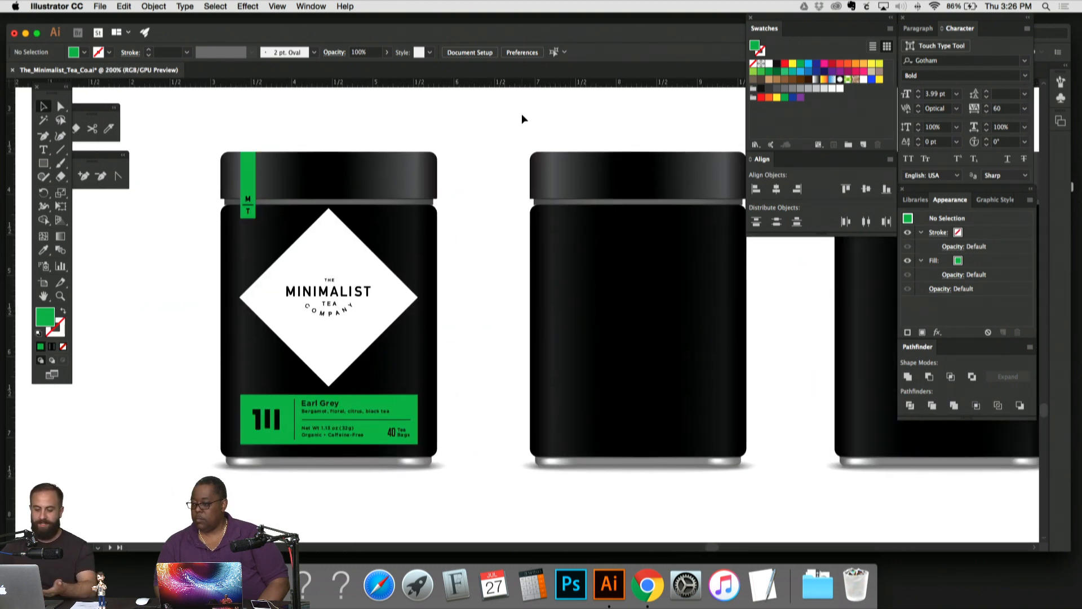
pyautogui.hscroll(3, 533, 119)
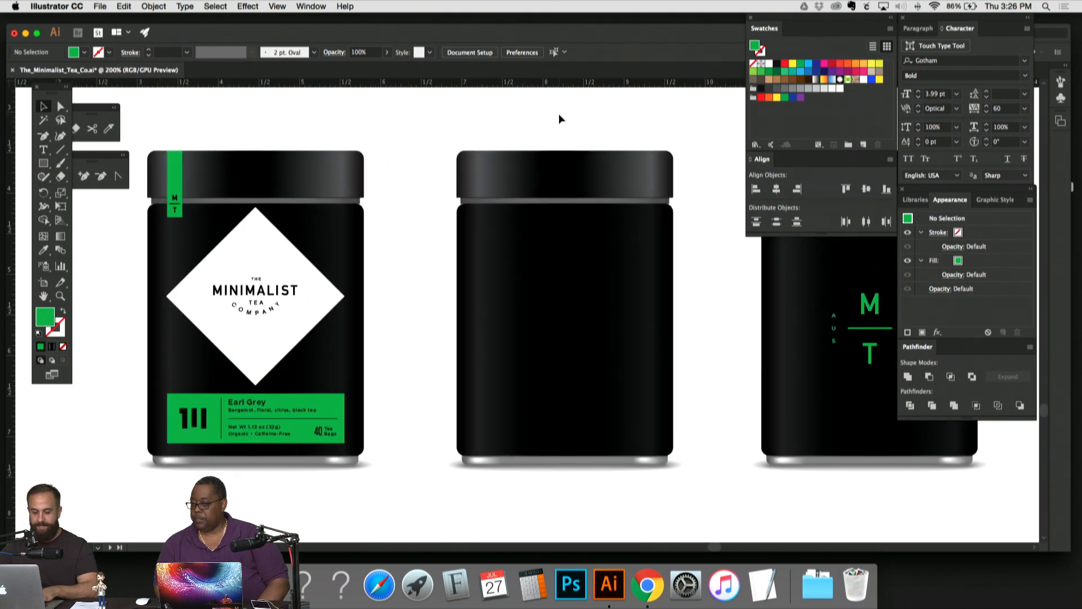
pyautogui.hscroll(7, 560, 116)
pyautogui.press('super+minus')
pyautogui.press('super+minus')
pyautogui.press('super+minus')
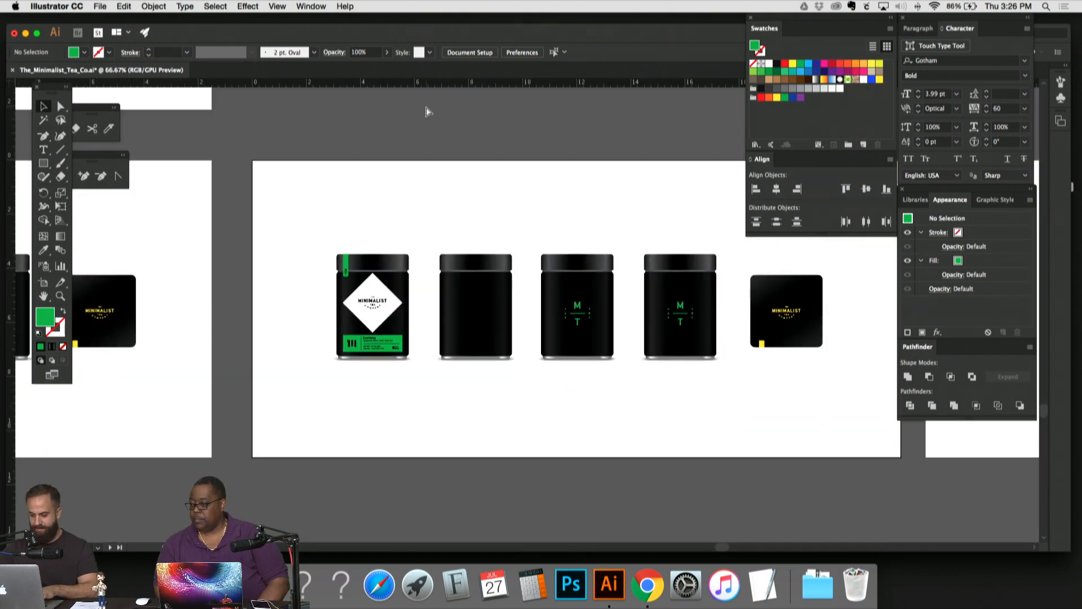
pyautogui.hscroll(5, 353, 159)
pyautogui.press('super+plus')
pyautogui.press('super+plus')
pyautogui.press('super+plus')
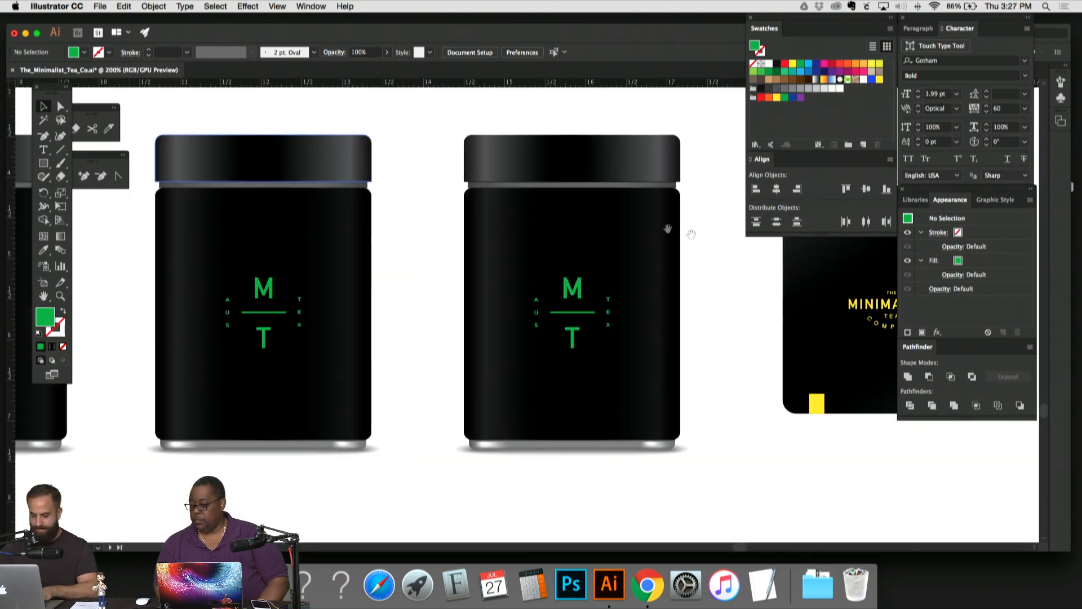
pyautogui.hscroll(12, 389, 247)
# Step: Try to recolor the square lid's artwork by sampling the neighboring tin's green monogram with the Eyedropper
pyautogui.click(483, 374)
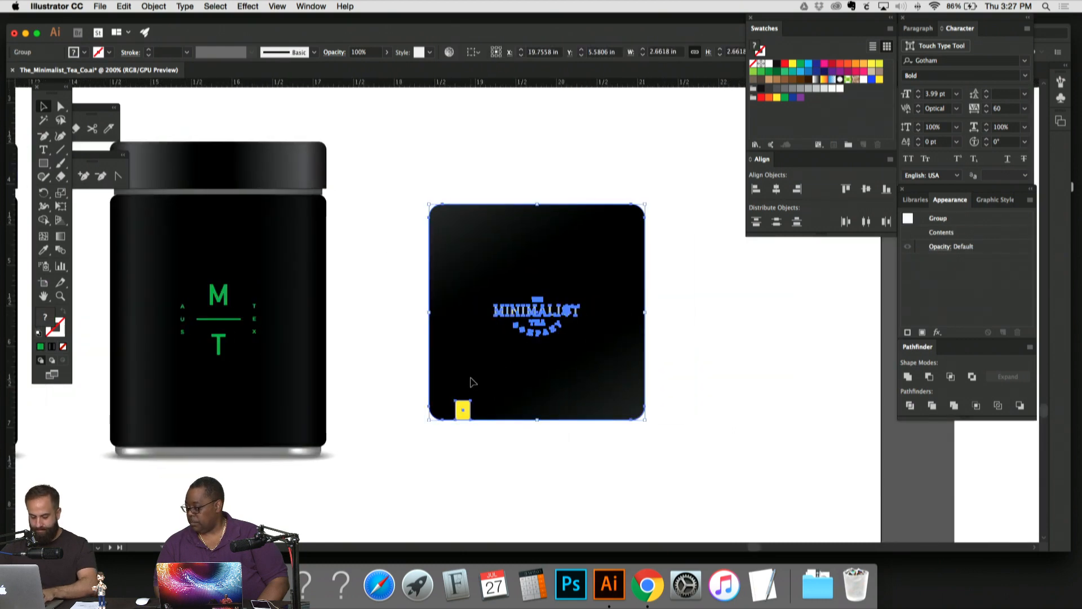
pyautogui.press('super+shift+g')
pyautogui.click(516, 153)
pyautogui.click(552, 309)
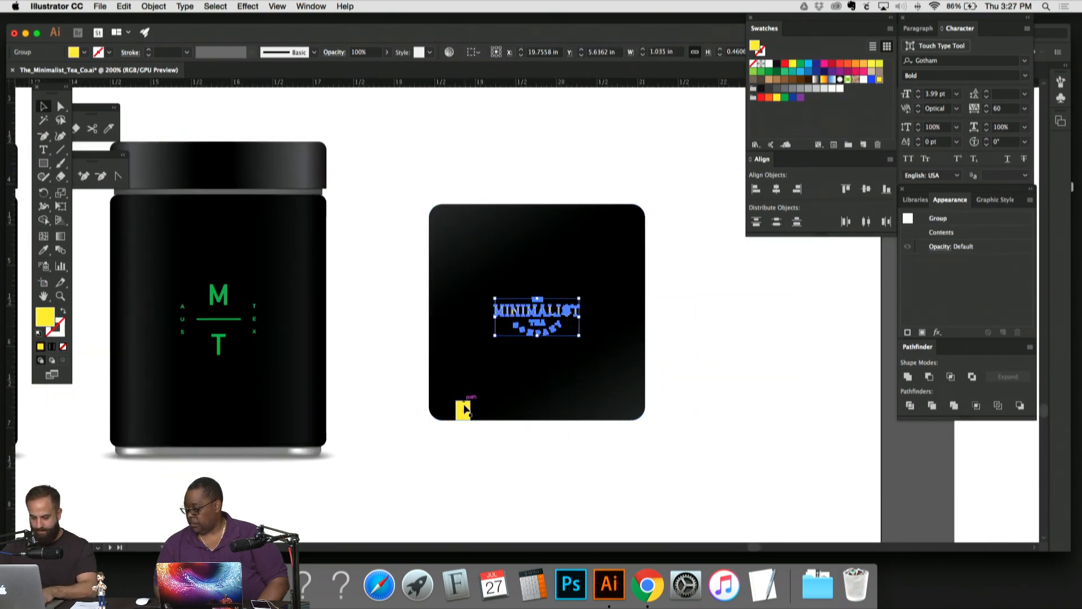
pyautogui.press('super+z')
pyautogui.press('i')
pyautogui.click(220, 288)
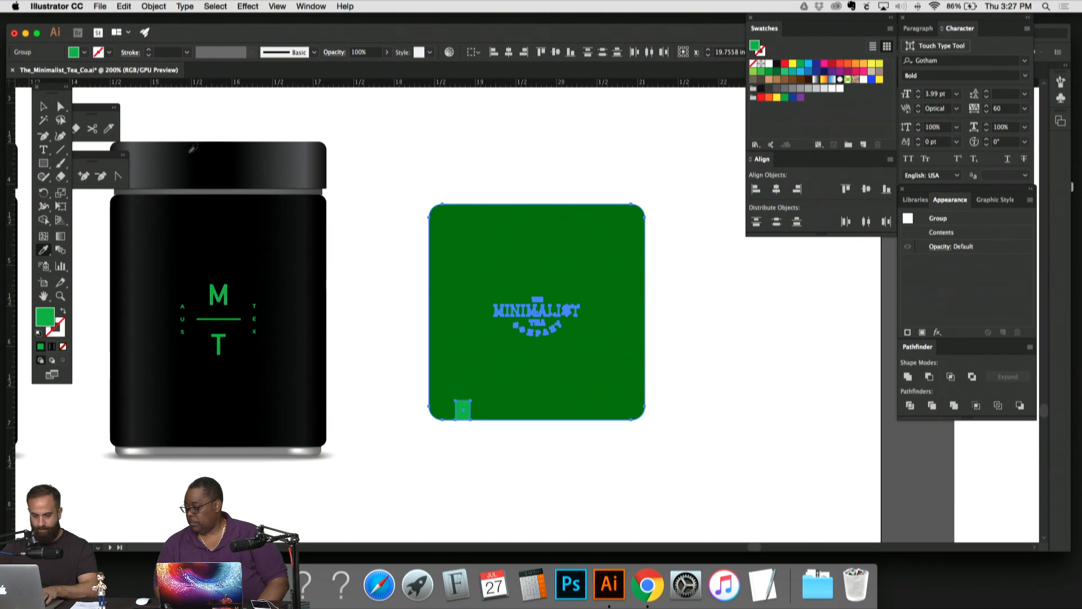
pyautogui.press('super+z')
pyautogui.click(42, 107)
pyautogui.press('super+shift+a')
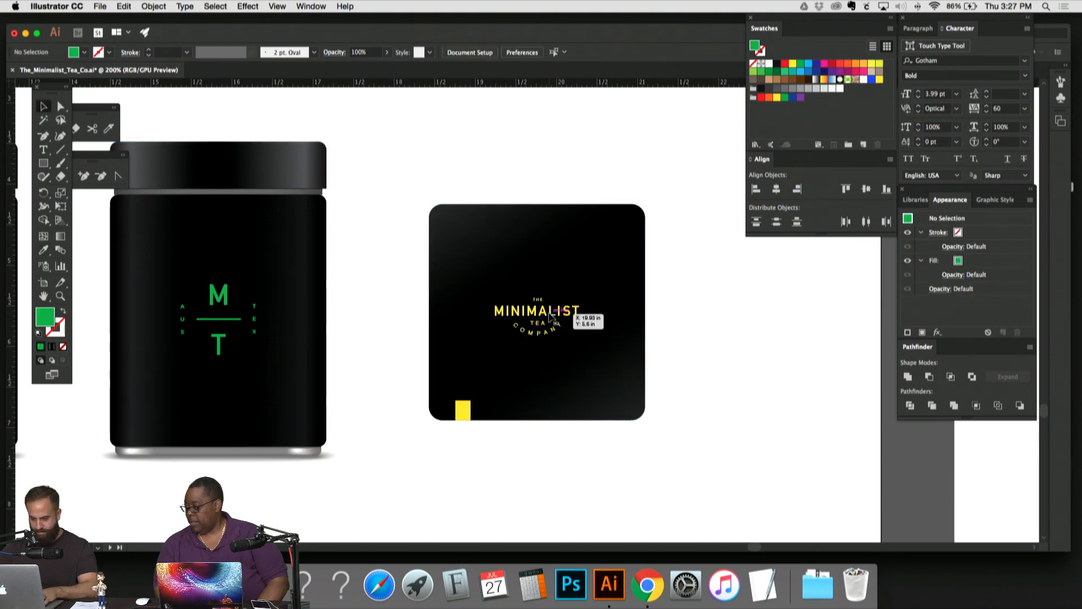
# Step: Ungroup the square lid's artwork, then group its yellow Minimalist logo with the small yellow tab
pyautogui.click(568, 311)
pyautogui.keyDown('shift'); pyautogui.click(464, 411); pyautogui.keyUp('shift')
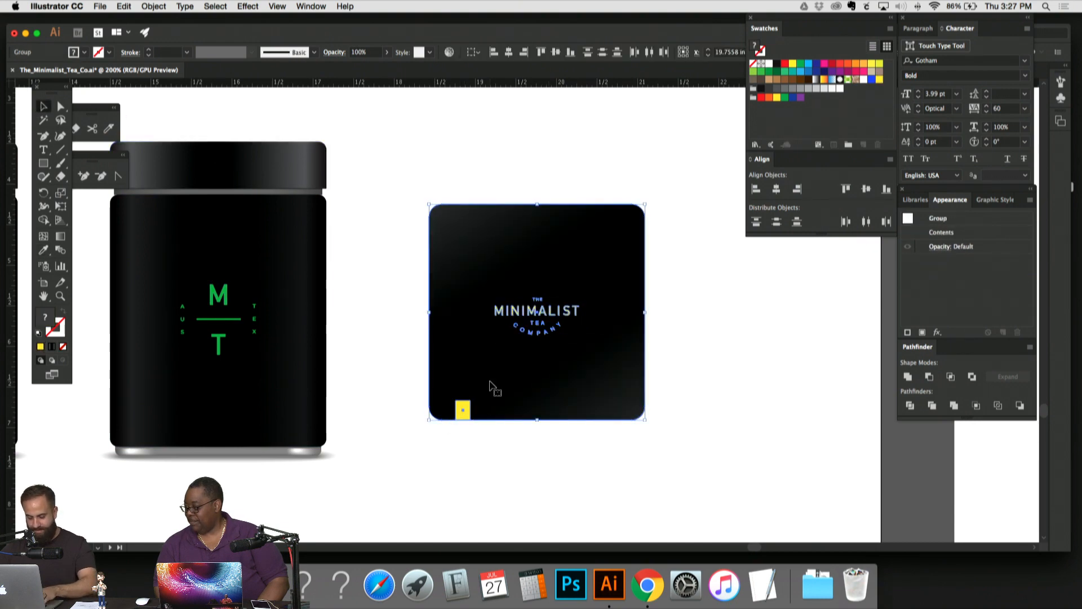
pyautogui.press('super+shift+g')
pyautogui.press('super+shift+a')
pyautogui.click(466, 410)
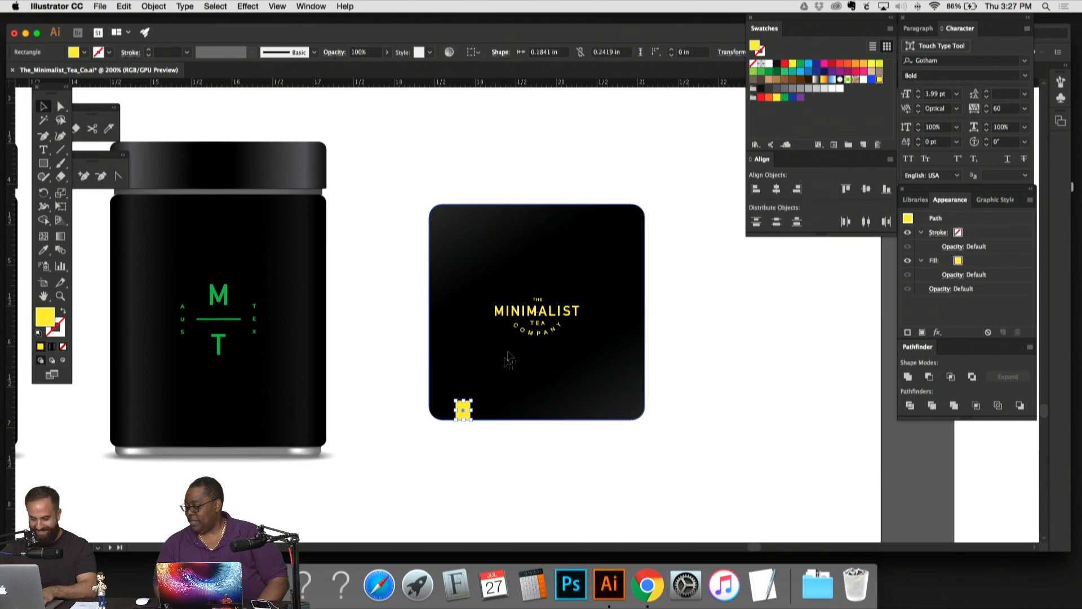
pyautogui.keyDown('shift'); pyautogui.click(530, 317); pyautogui.keyUp('shift')
pyautogui.moveTo(432, 193); pyautogui.dragTo(614, 348)
pyautogui.press('super+g')
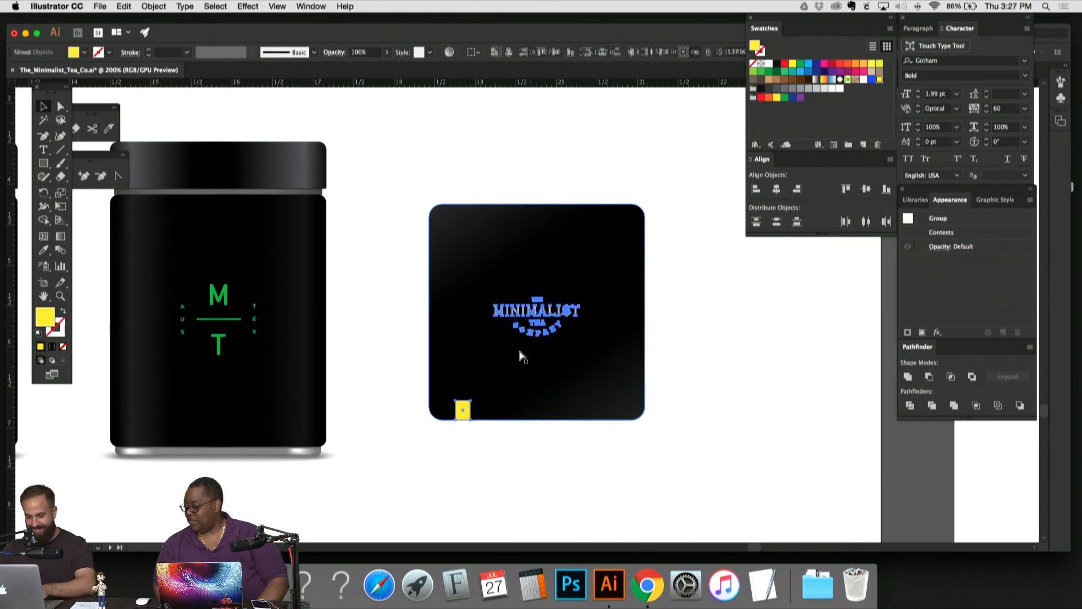
# Step: Recolor the lid's grouped logo and tab by sampling the green M/T monogram with the Eyedropper
pyautogui.press('i')
pyautogui.click(224, 290)
pyautogui.scroll(1, 85, 145)
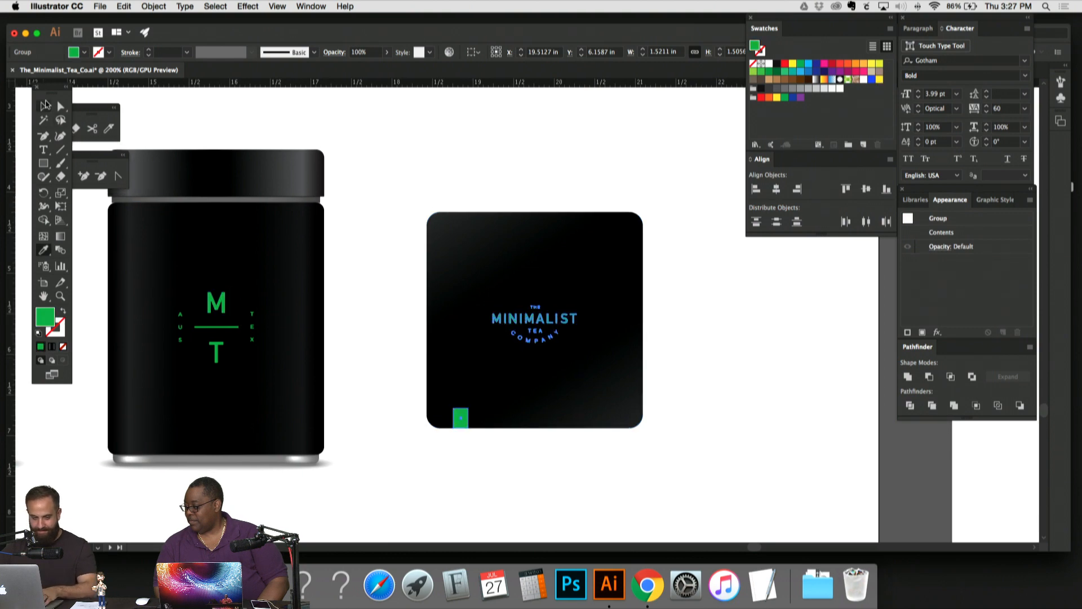
pyautogui.click(43, 106)
pyautogui.click(360, 154)
# Step: Examine the all-green diamond row at several magnifications and alongside the other tin variations
pyautogui.press('super+minus')
pyautogui.press('super+minus')
pyautogui.press('super+minus')
pyautogui.press('super+minus')
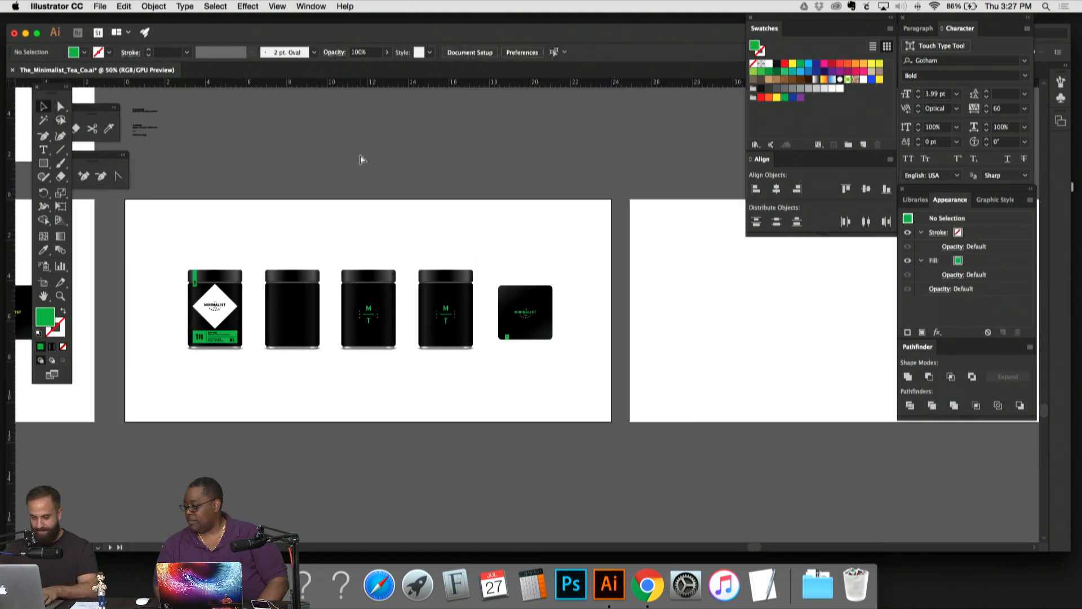
pyautogui.press('super+plus')
pyautogui.press('super+plus')
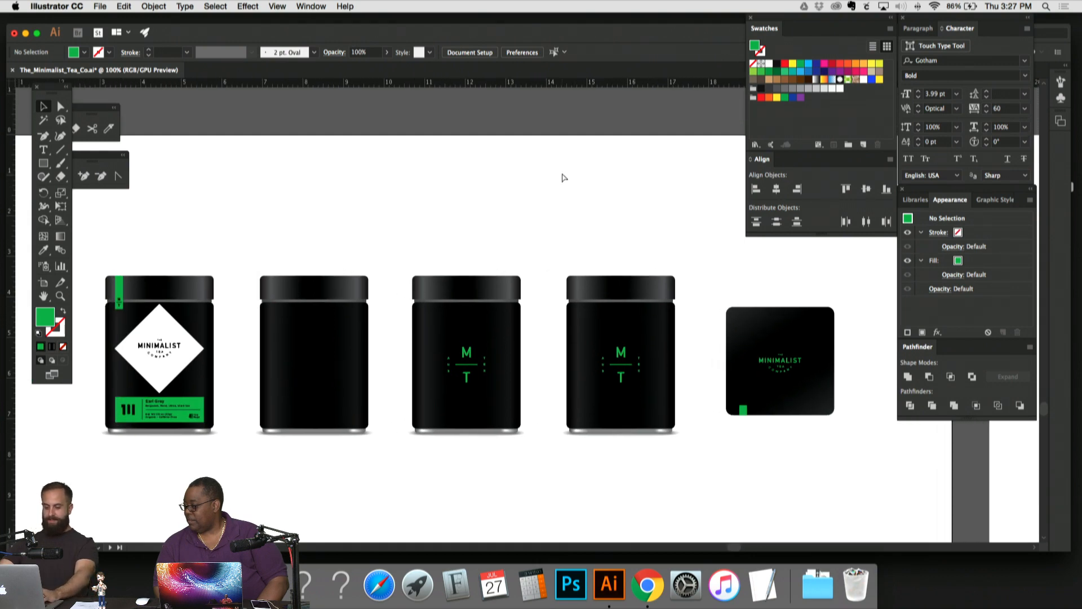
pyautogui.press('super+minus')
pyautogui.press('super+minus')
pyautogui.press('super+plus')
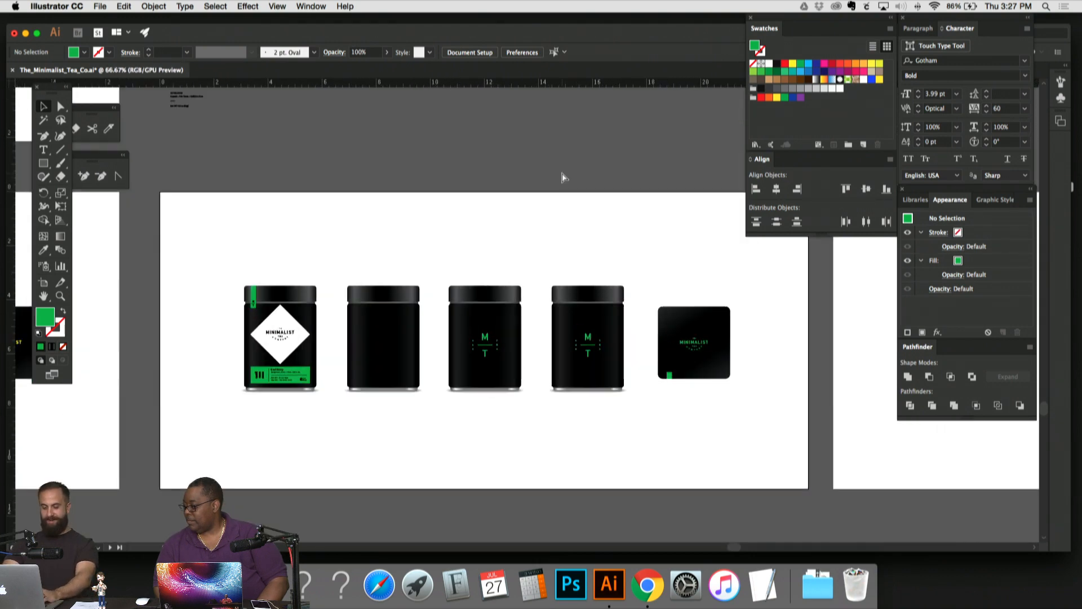
pyautogui.press('super+plus')
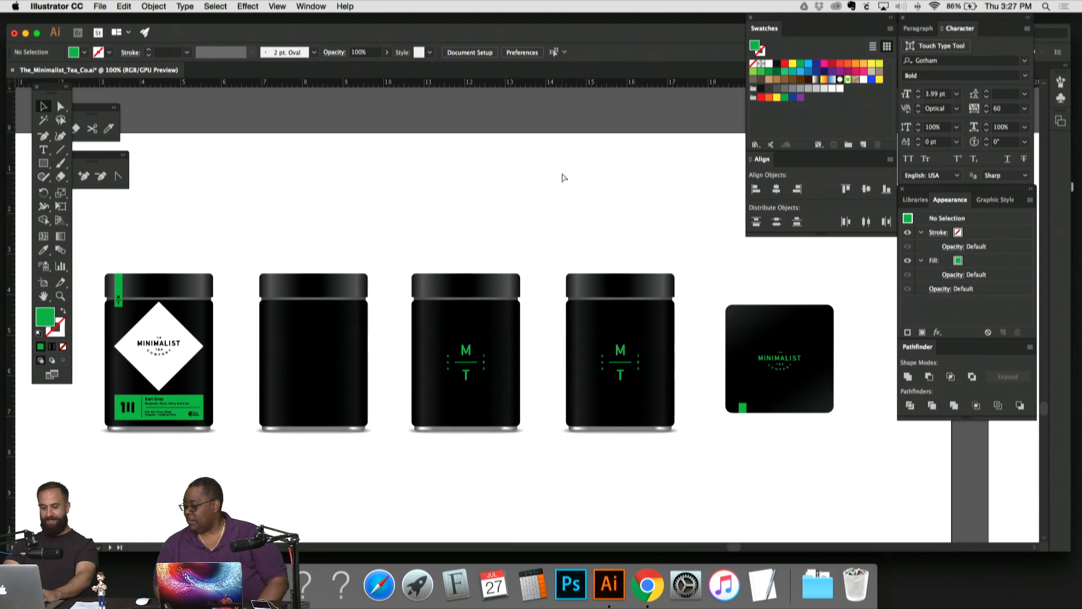
pyautogui.press('super+minus')
pyautogui.press('super+minus')
pyautogui.press('super+minus')
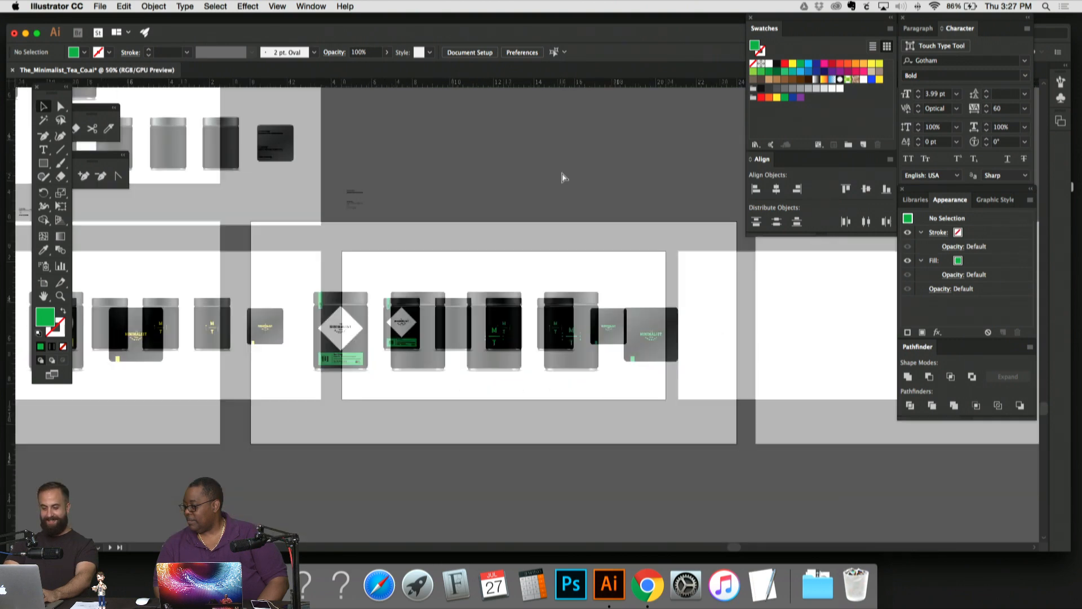
pyautogui.press('super+minus')
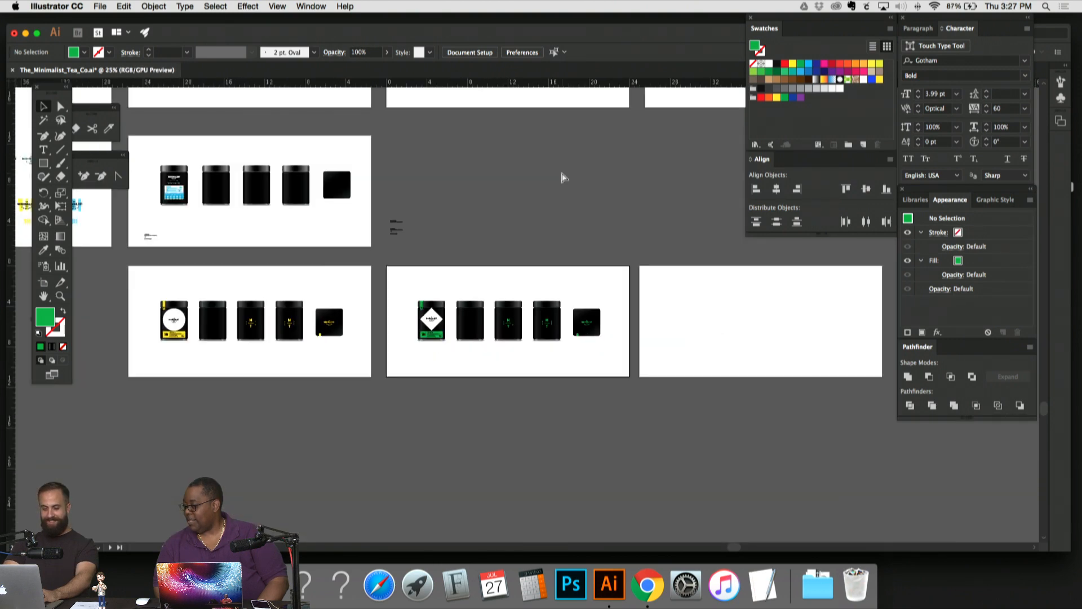
# Step: Duplicate the green diamond row of tins and lid onto the adjacent empty artboard
pyautogui.press('super+plus')
pyautogui.moveTo(562, 178); pyautogui.dragTo(463, 191)
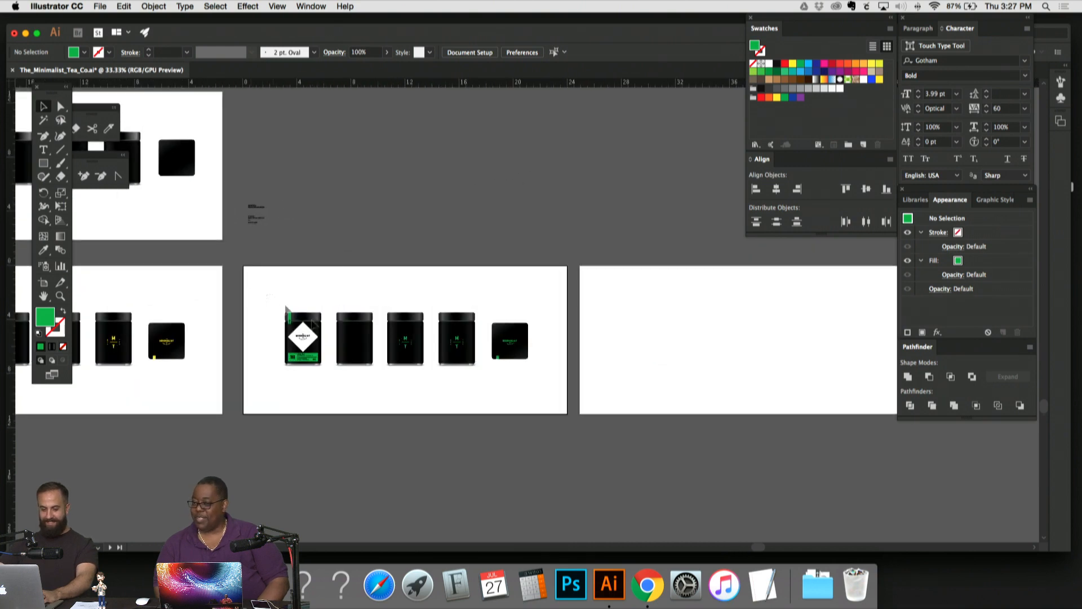
pyautogui.moveTo(566, 401); pyautogui.dragTo(406, 409)
pyautogui.press('super+x')
pyautogui.press('super+f')
pyautogui.moveTo(354, 365); pyautogui.dragTo(452, 188)
pyautogui.click(739, 422)
pyautogui.press('super+1')
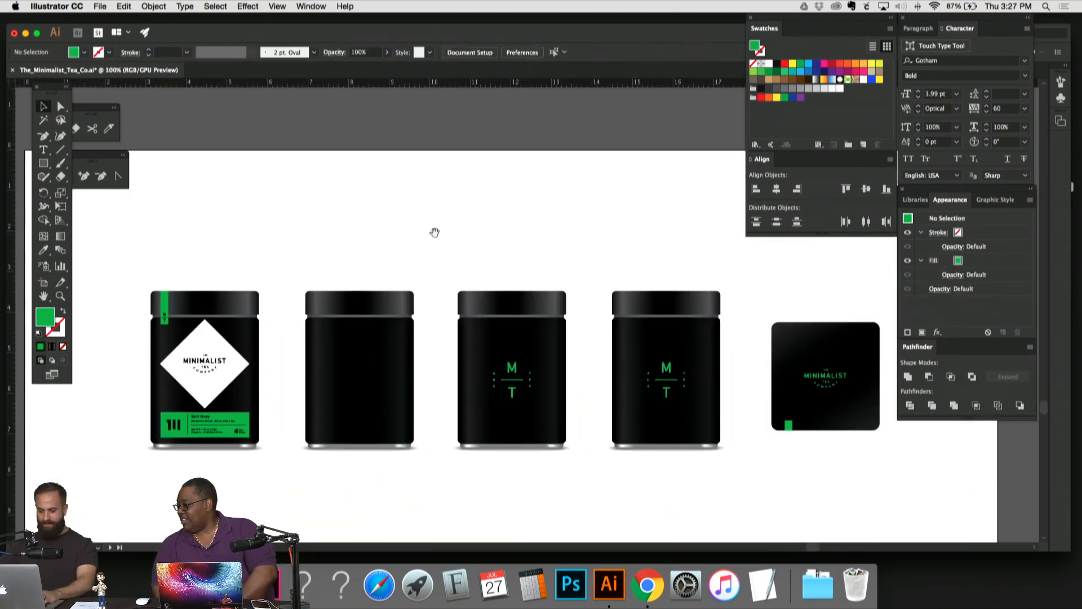
# Step: Recolor the green vertical tab and Earl Grey label on the duplicated row's diamond tin with an orange swatch
pyautogui.moveTo(396, 224); pyautogui.dragTo(448, 214)
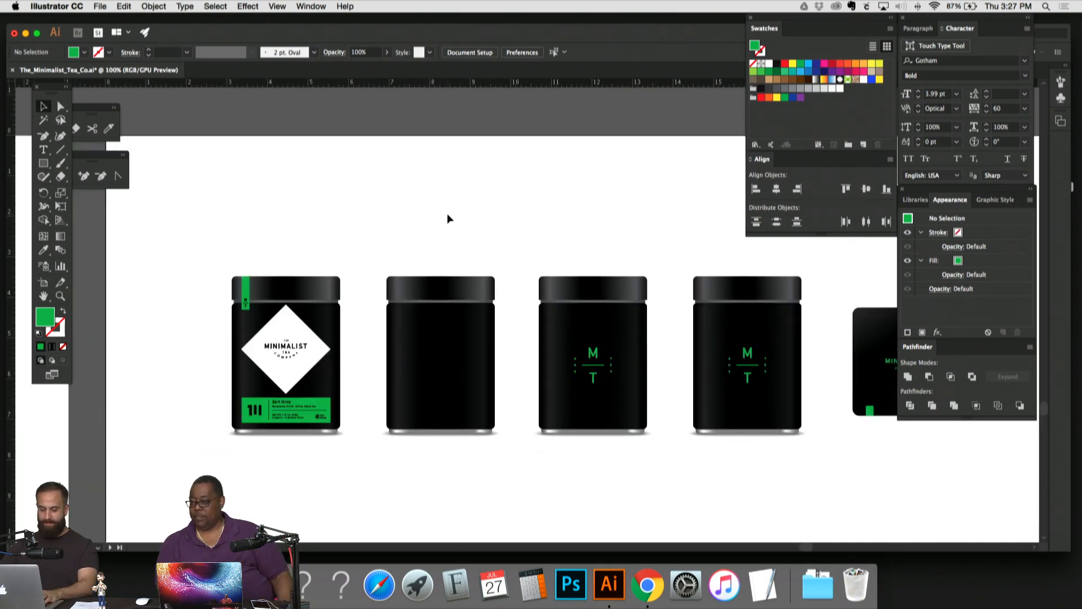
pyautogui.press('super+plus')
pyautogui.moveTo(448, 215); pyautogui.dragTo(593, 161)
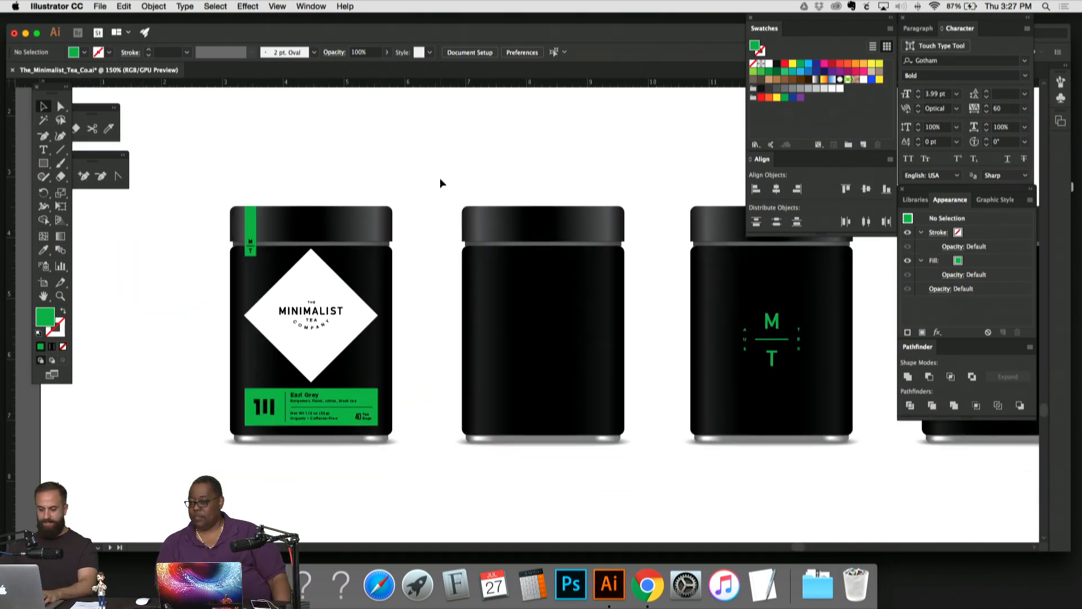
pyautogui.moveTo(440, 179); pyautogui.dragTo(525, 156)
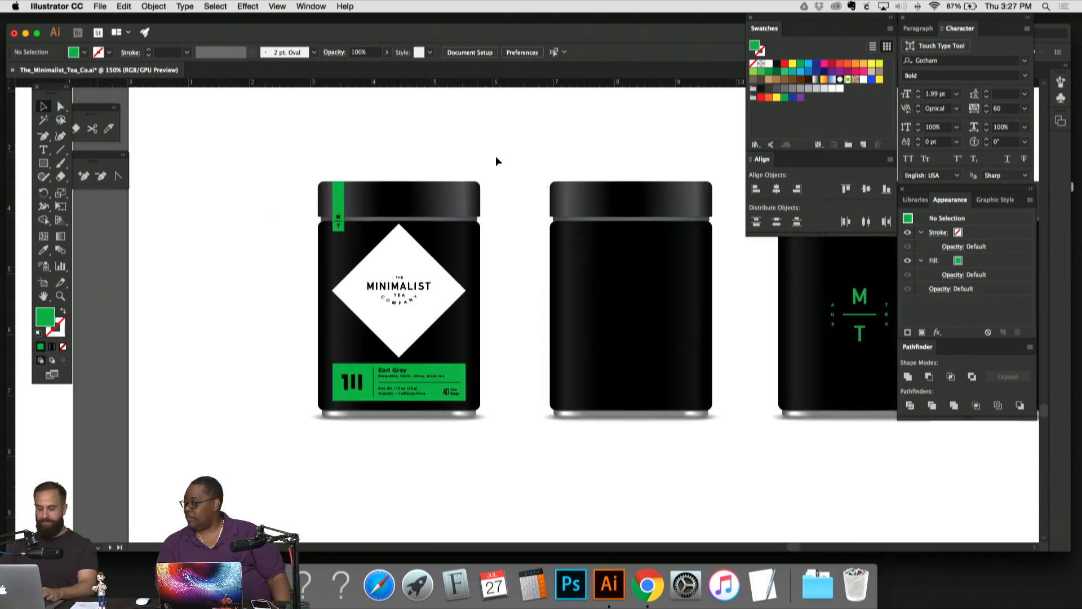
pyautogui.press('super+plus')
pyautogui.moveTo(496, 156); pyautogui.dragTo(546, 176)
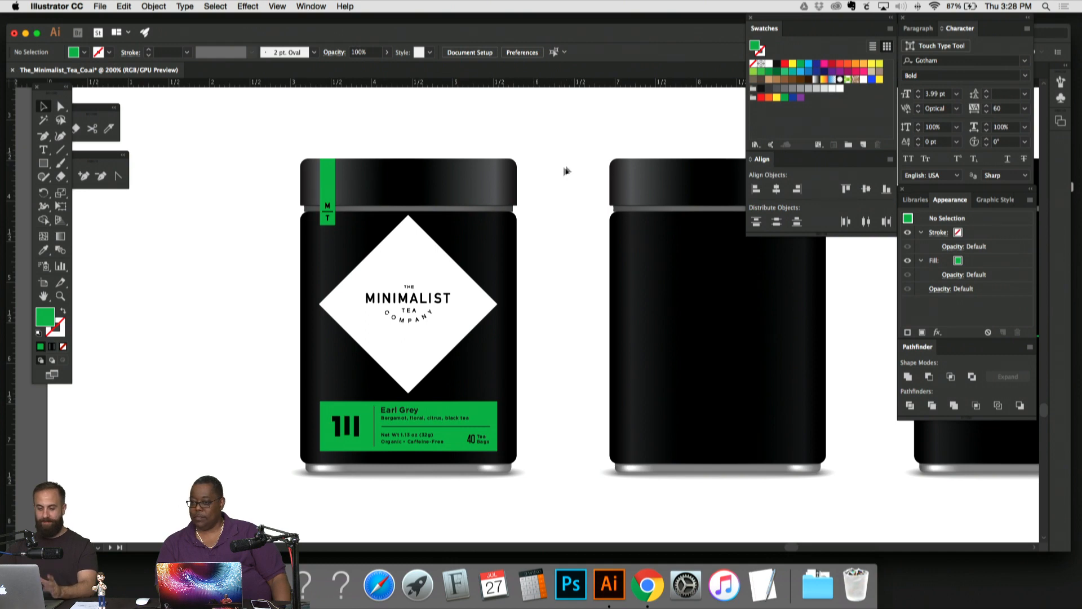
pyautogui.moveTo(561, 204); pyautogui.dragTo(600, 202)
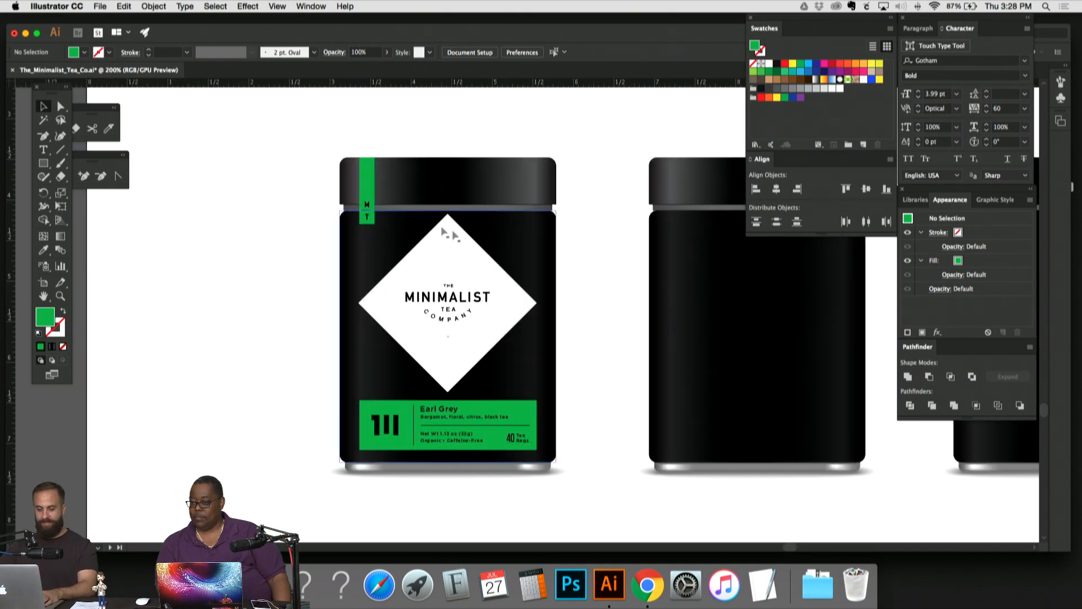
pyautogui.click(366, 175)
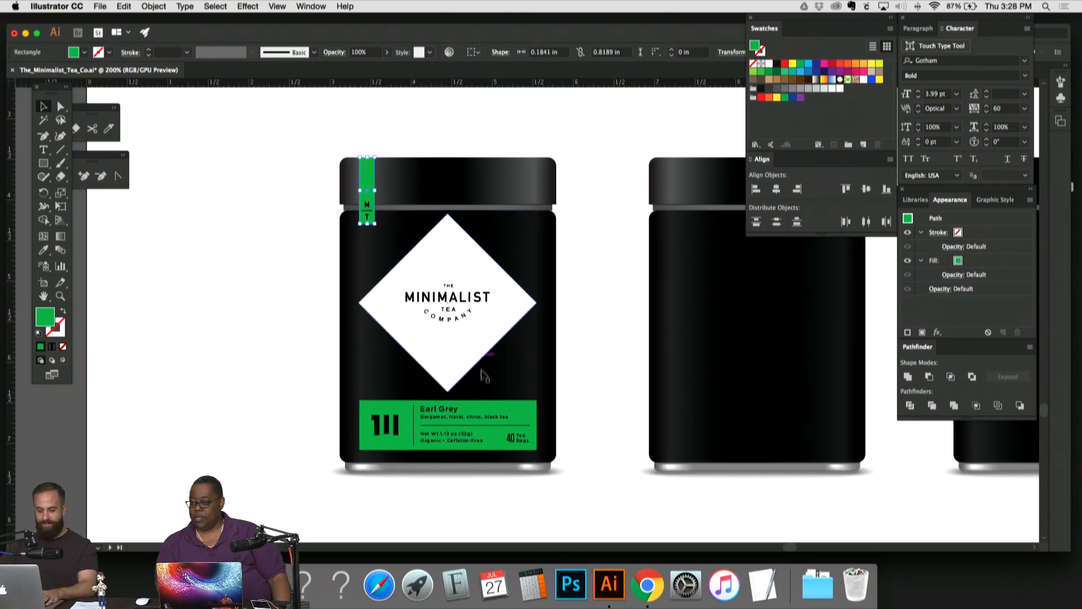
pyautogui.keyDown('shift'); pyautogui.click(519, 402); pyautogui.keyUp('shift')
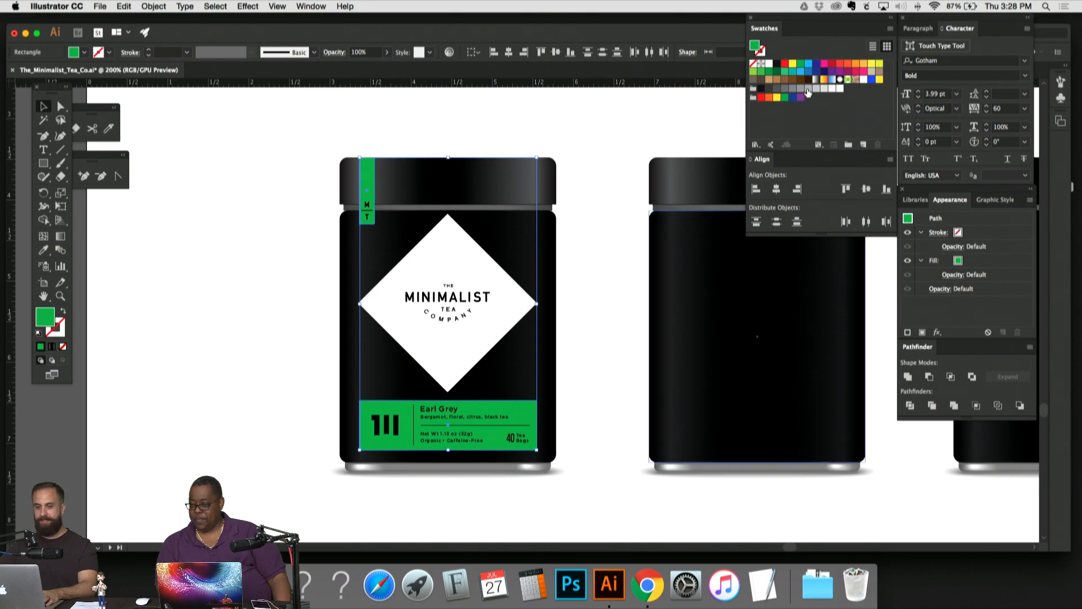
pyautogui.click(847, 64)
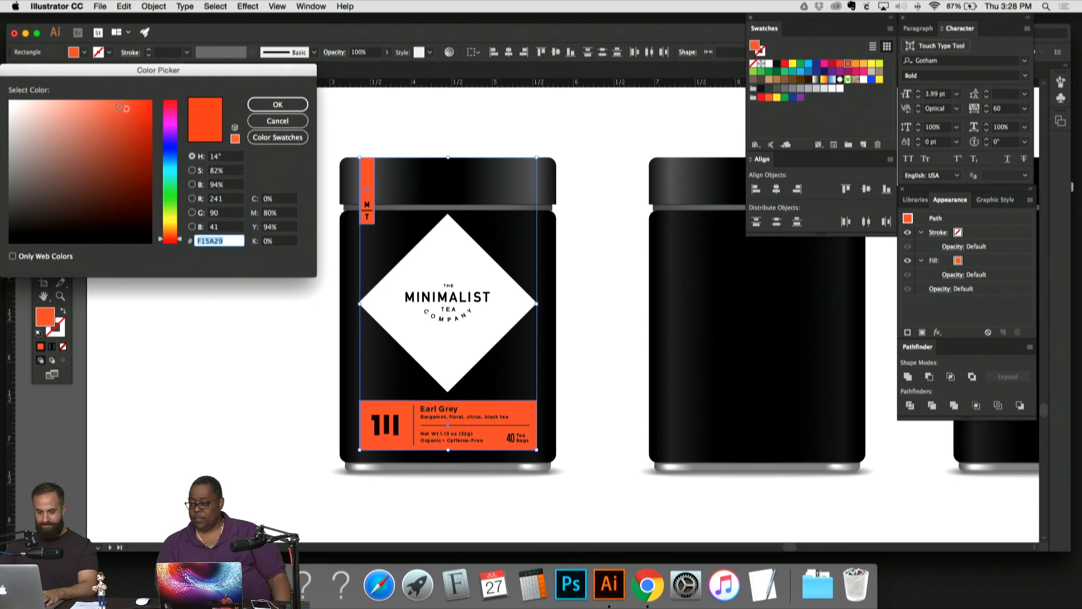
# Step: Change the fill of the diamond tin's orange tab and label to red F40018
pyautogui.moveTo(129, 105); pyautogui.dragTo(128, 91)
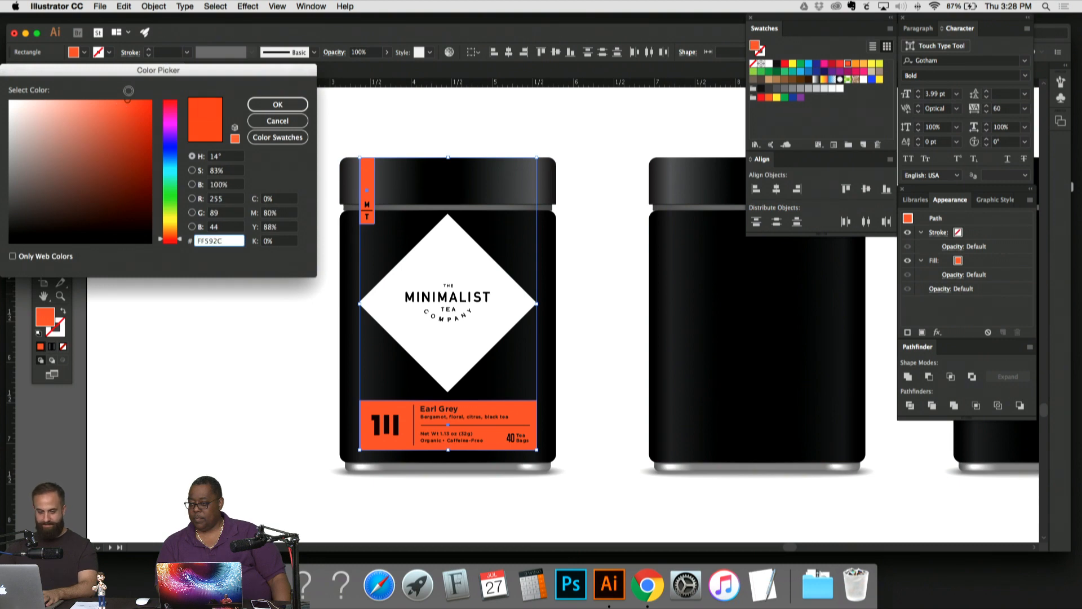
pyautogui.moveTo(178, 240); pyautogui.dragTo(177, 248)
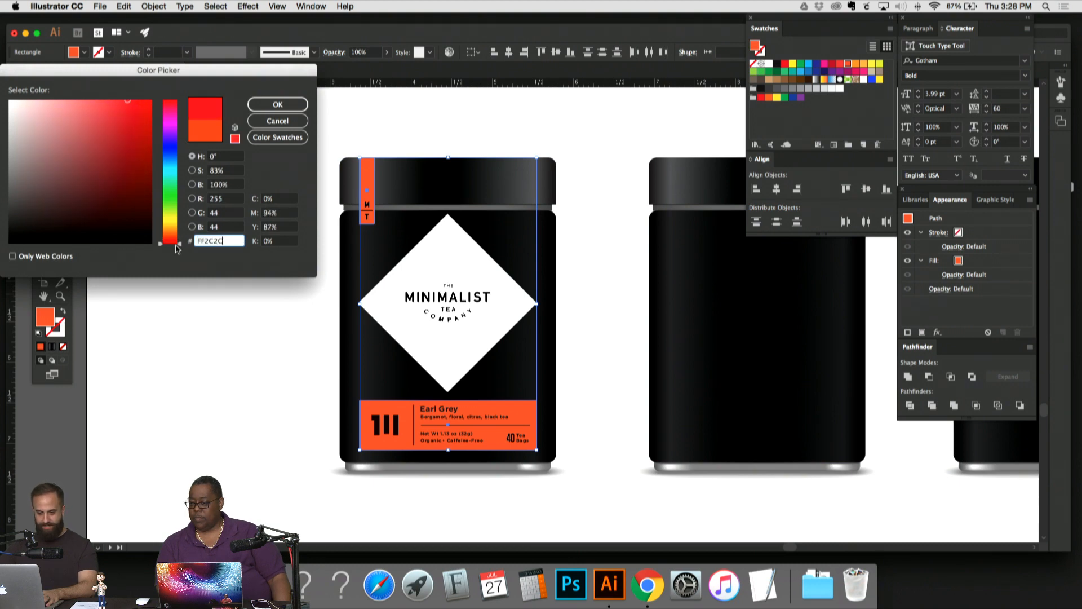
pyautogui.click(172, 111)
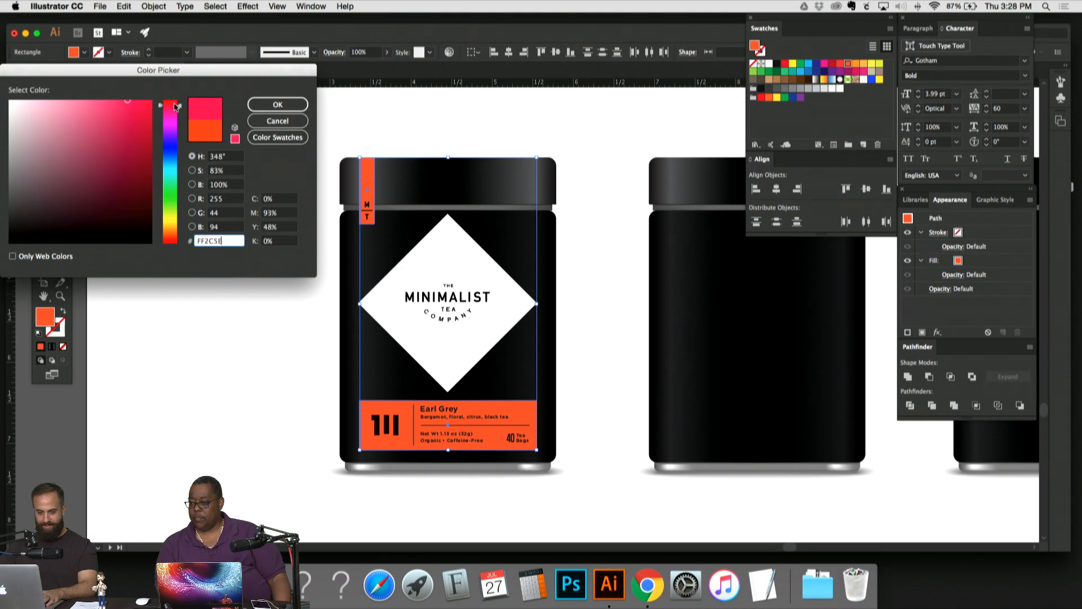
pyautogui.moveTo(161, 104); pyautogui.dragTo(161, 101)
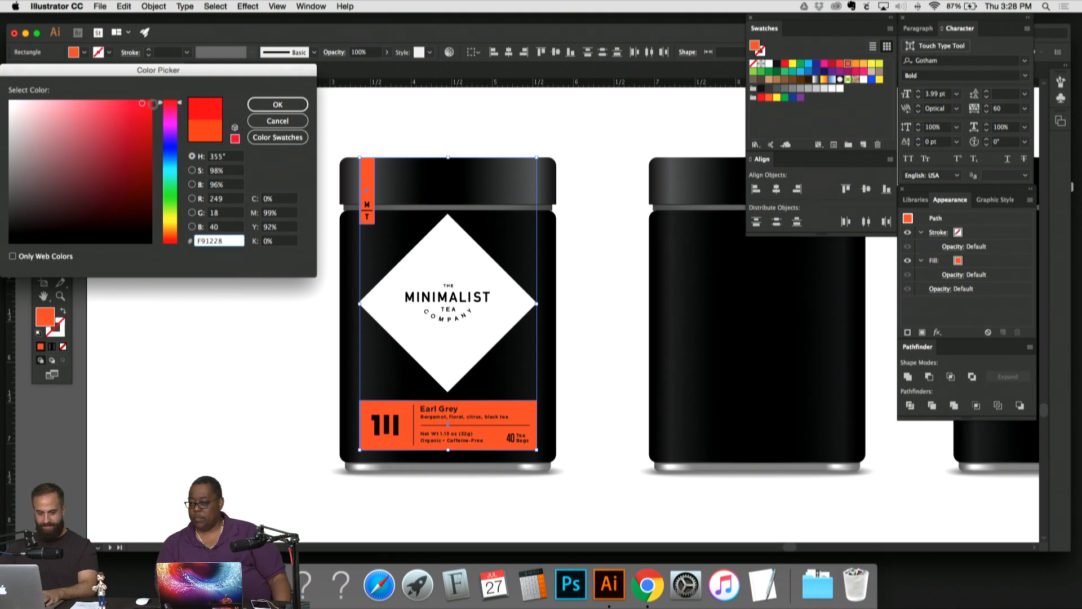
pyautogui.click(278, 105)
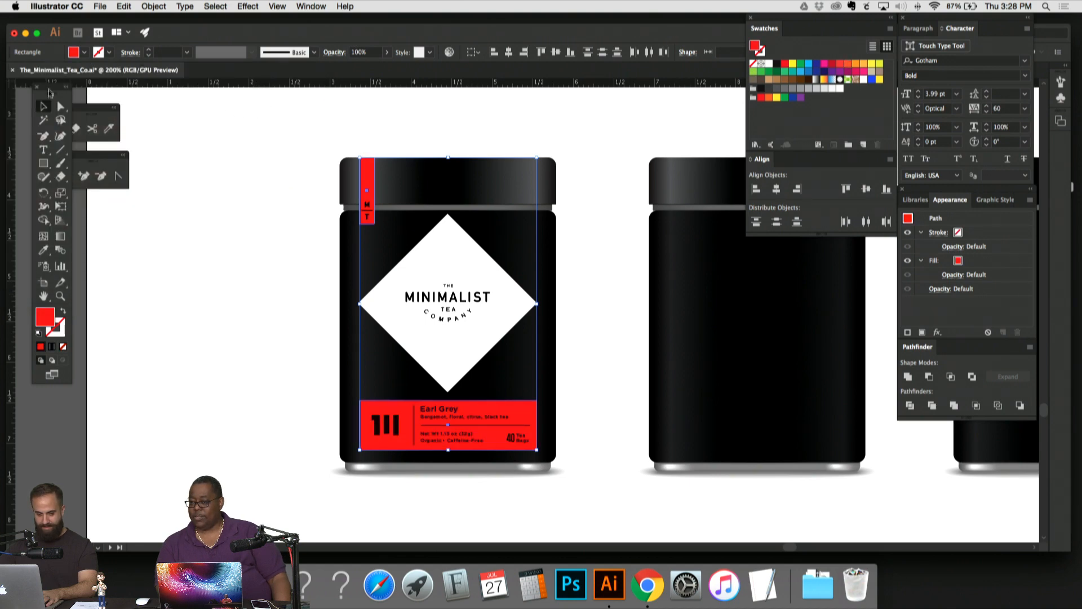
pyautogui.click(261, 136)
# Step: Replace the tea name on the red label with "Oolong Tea"
pyautogui.press('super+equal')
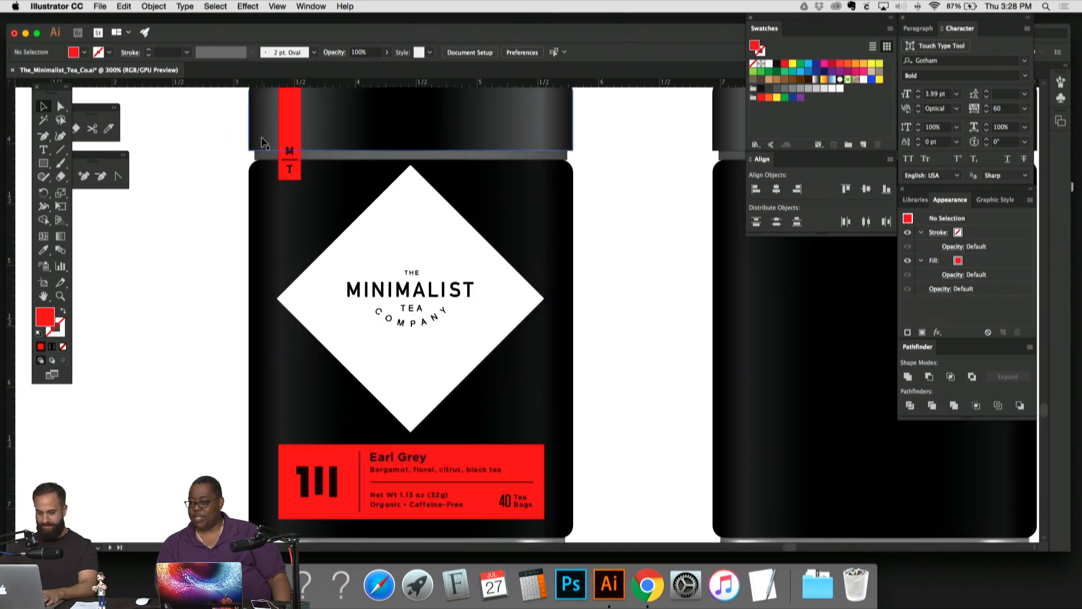
pyautogui.press('t')
pyautogui.click(416, 458)
pyautogui.tripleClick(416, 457)
pyautogui.write('Oolong Tea')
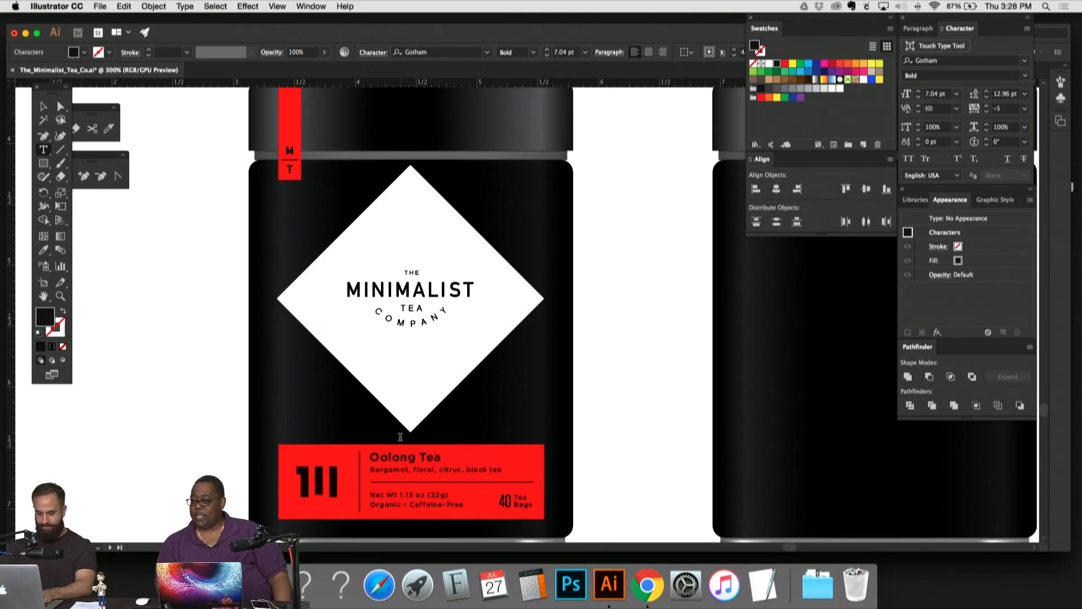
# Step: Replace the Earl Grey name on the green diamond tin's label with "Green Tea"
pyautogui.hscroll(-15, 400, 437)
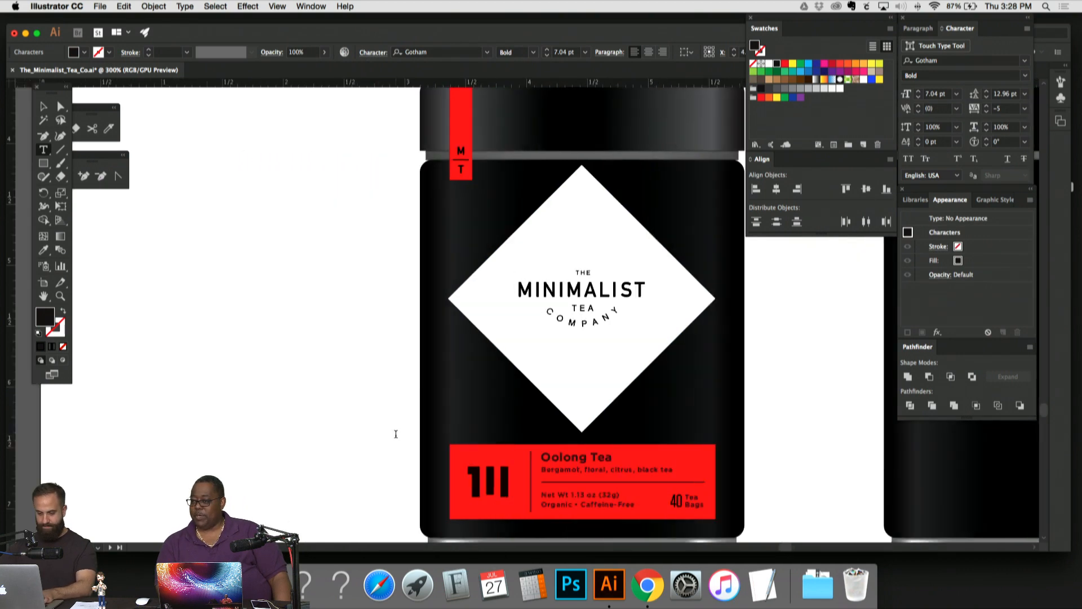
pyautogui.hscroll(-20, 399, 430)
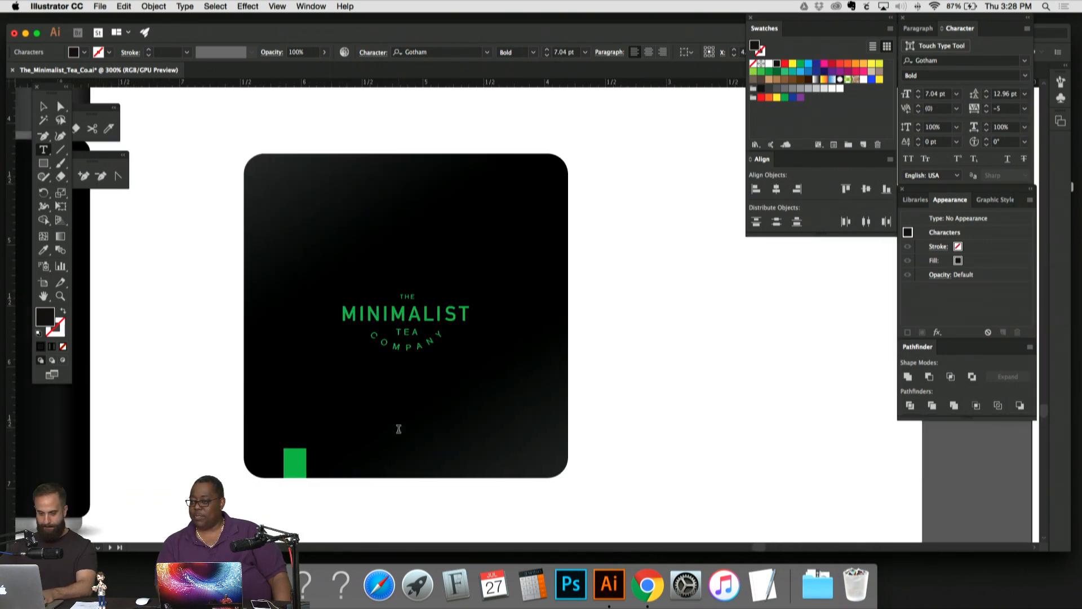
pyautogui.hscroll(-20, 399, 429)
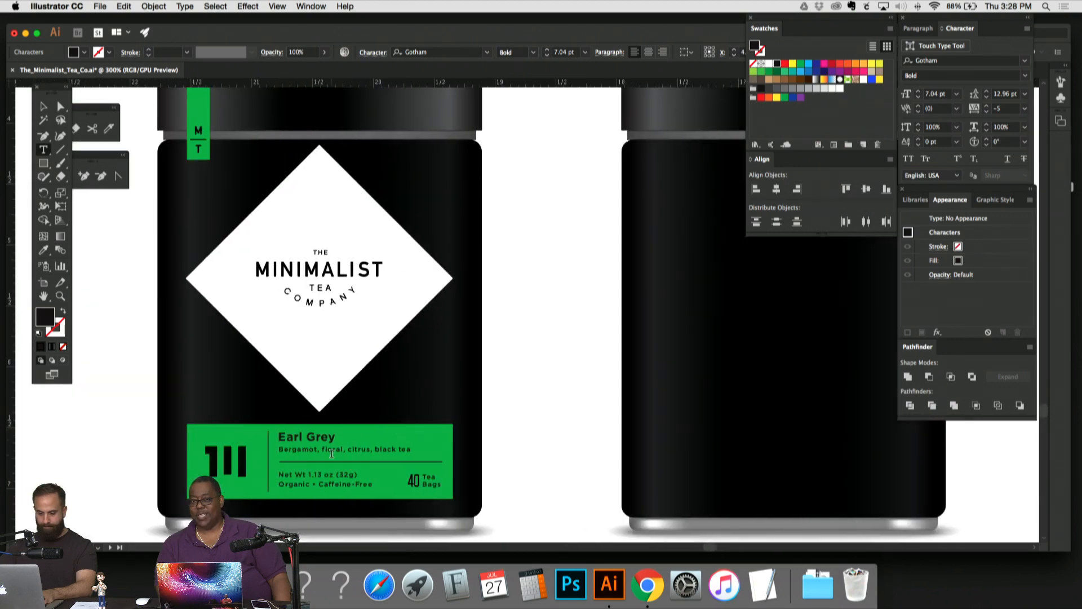
pyautogui.tripleClick(325, 436)
pyautogui.write('Gree')
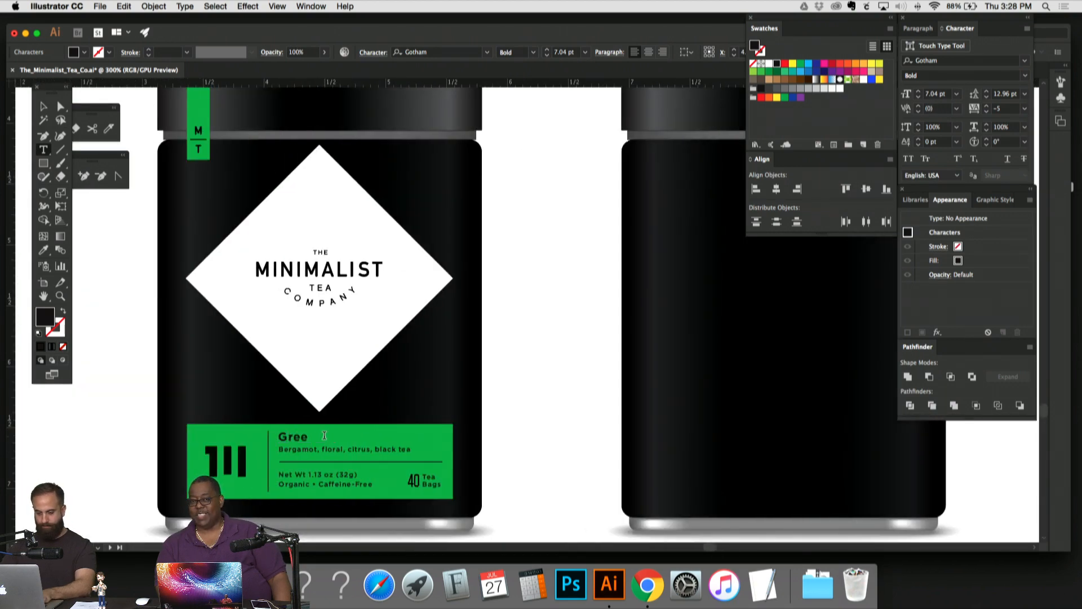
pyautogui.write('n Tea')
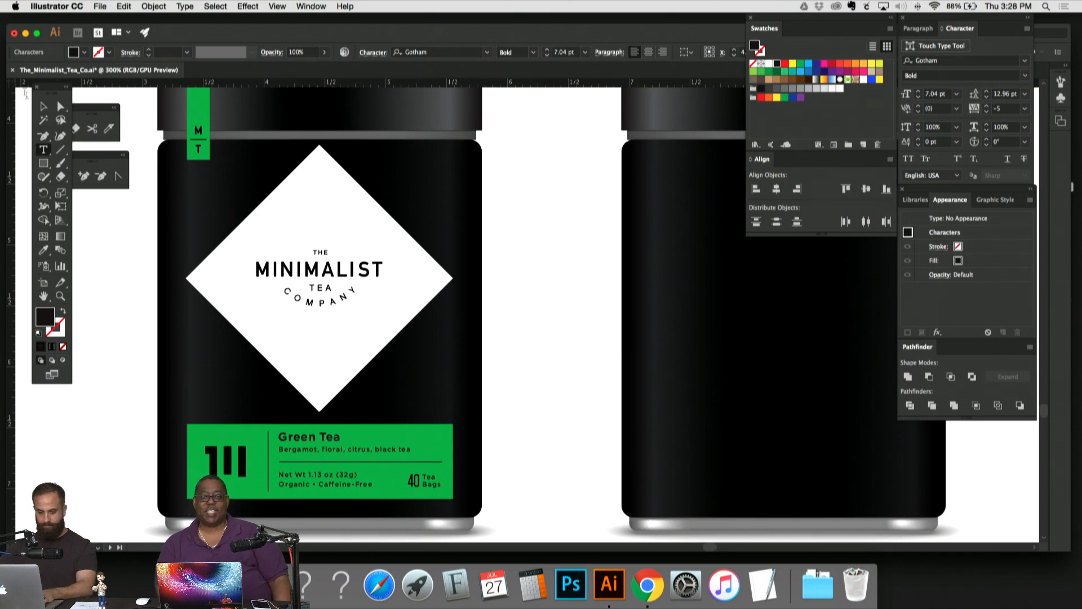
pyautogui.click(44, 106)
pyautogui.click(556, 222)
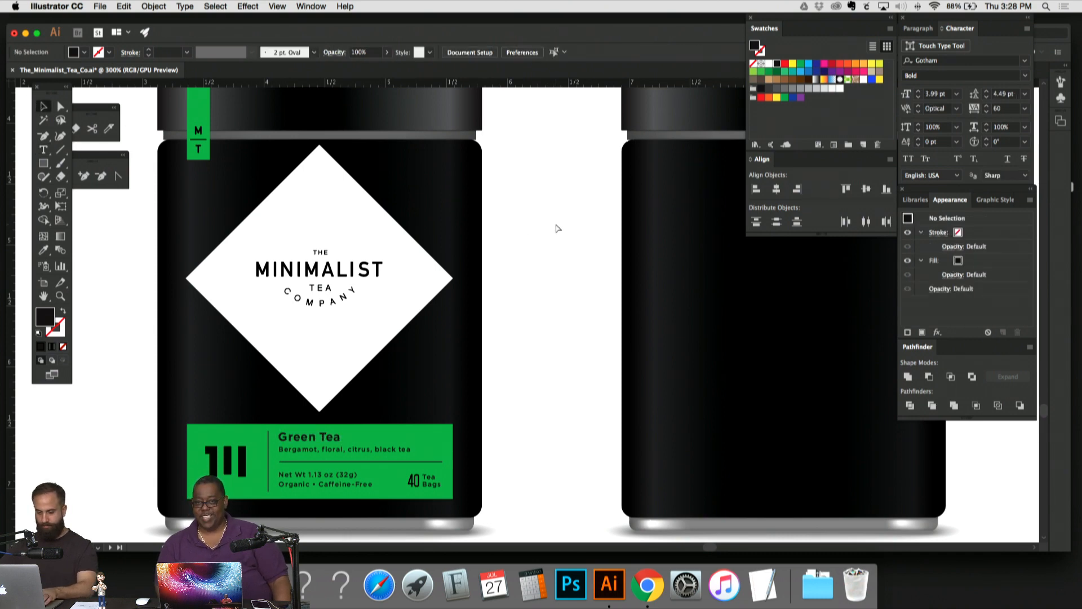
# Step: Examine the green row and the new Oolong Tea row side by side at several magnifications
pyautogui.press('super+1')
pyautogui.hscroll(10, 556, 227)
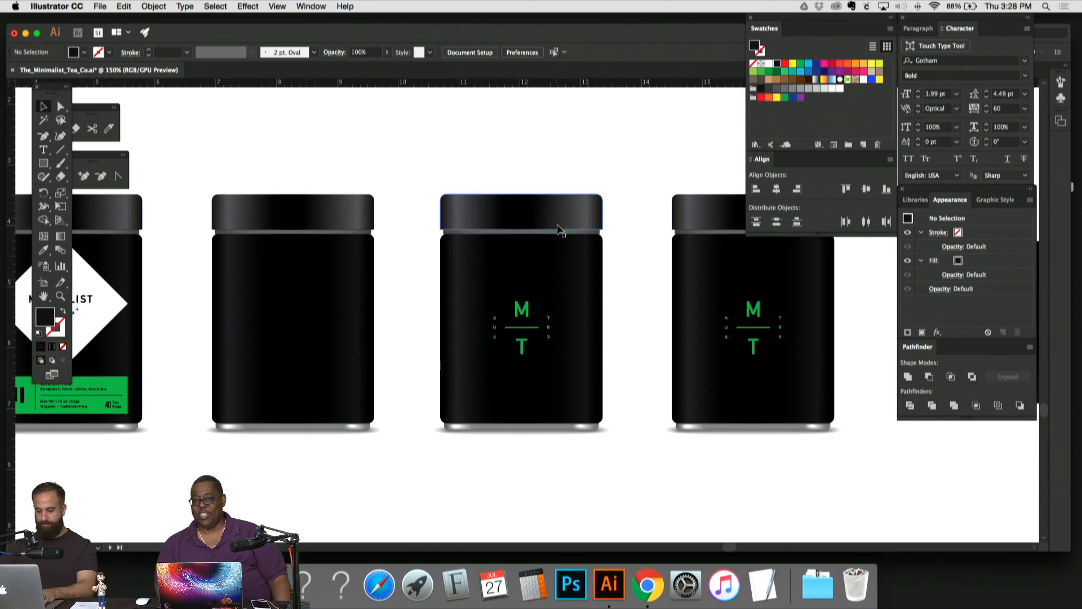
pyautogui.press('super+equal')
pyautogui.hscroll(4, 558, 229)
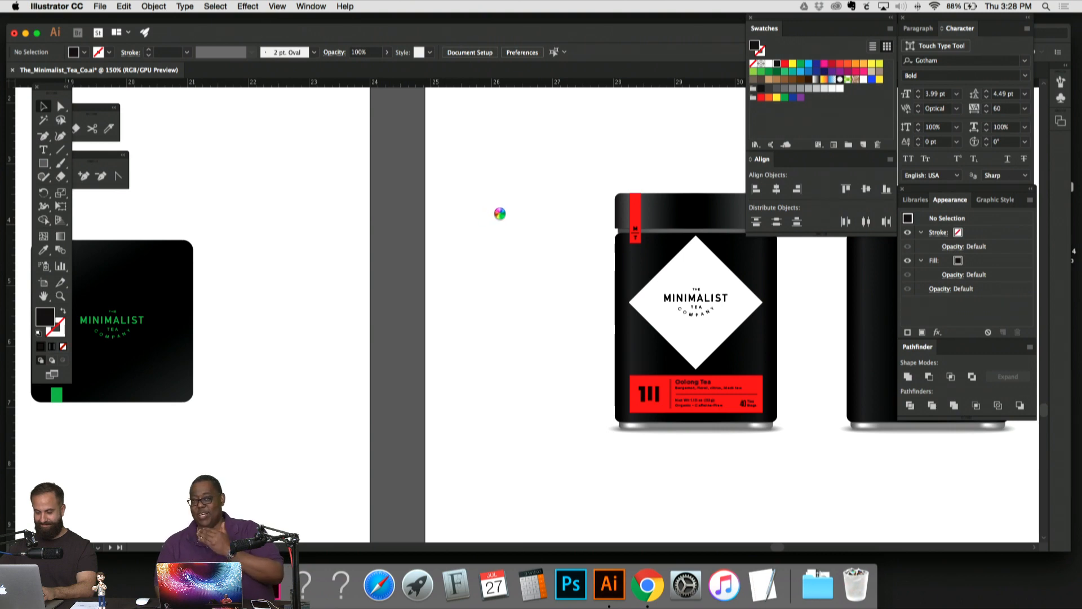
pyautogui.hscroll(4, 500, 214)
pyautogui.click(500, 215)
pyautogui.press('super+minus')
pyautogui.press('super+minus')
pyautogui.press('super+minus')
pyautogui.press('super+minus')
pyautogui.press('super+minus')
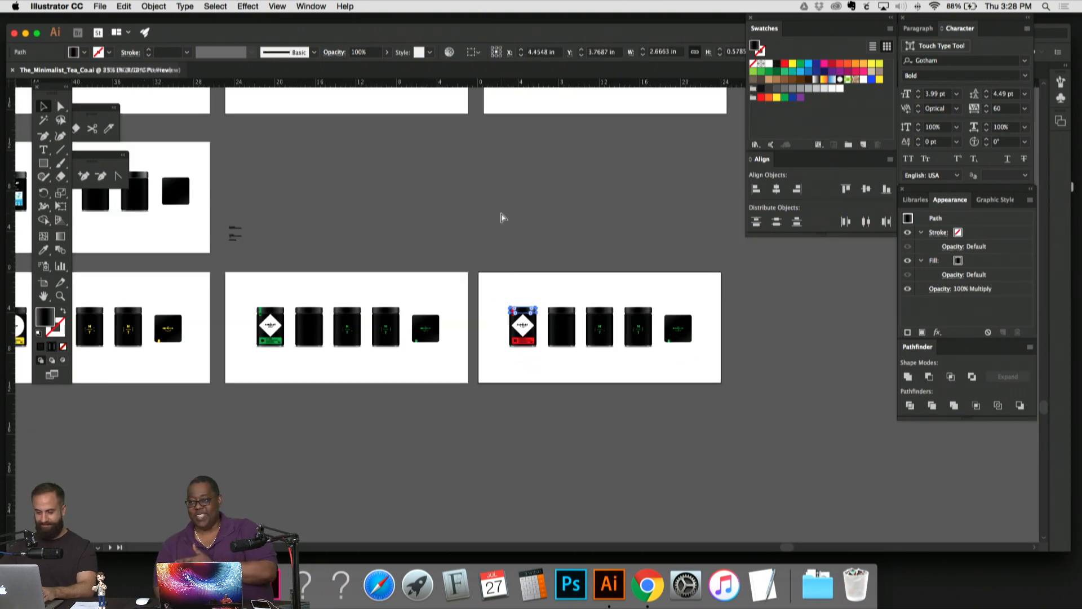
pyautogui.press('super+plus')
pyautogui.press('super+plus')
pyautogui.press('super+plus')
pyautogui.press('super+plus')
pyautogui.press('super+plus')
pyautogui.press('super+plus')
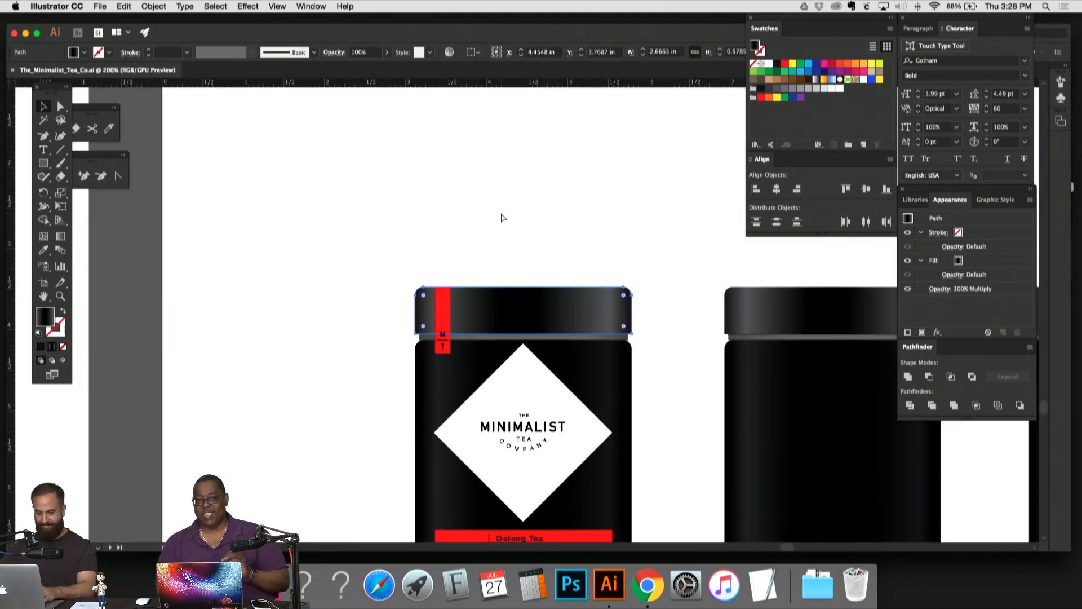
# Step: Recolor the Oolong Tea tin's vertical tab and label to pinkish red FF0049
pyautogui.moveTo(467, 251); pyautogui.dragTo(383, 73)
pyautogui.moveTo(468, 130); pyautogui.dragTo(449, 212)
pyautogui.click(449, 149)
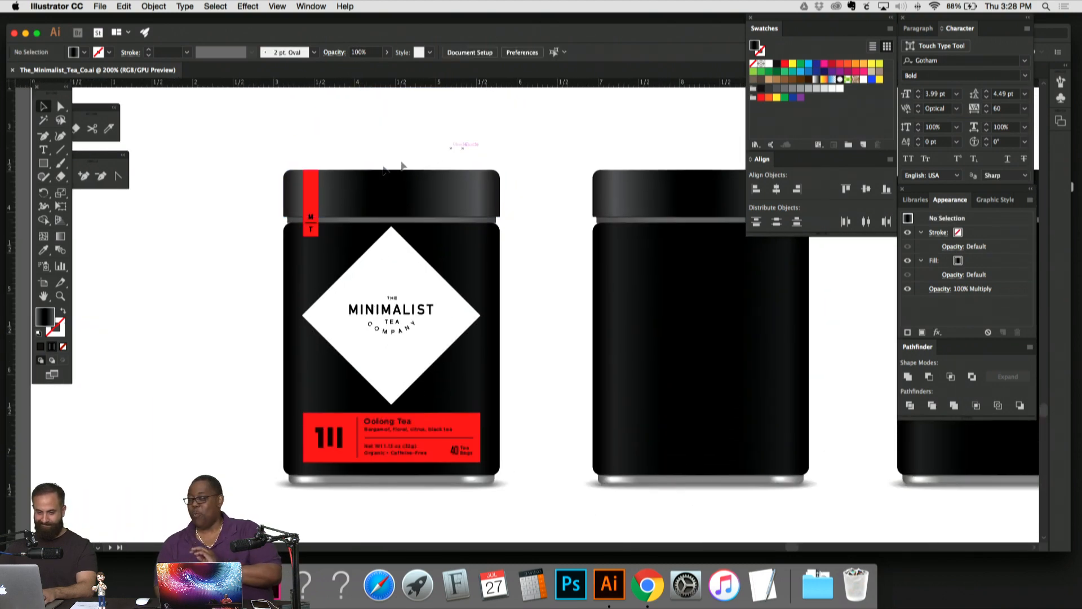
pyautogui.click(317, 186)
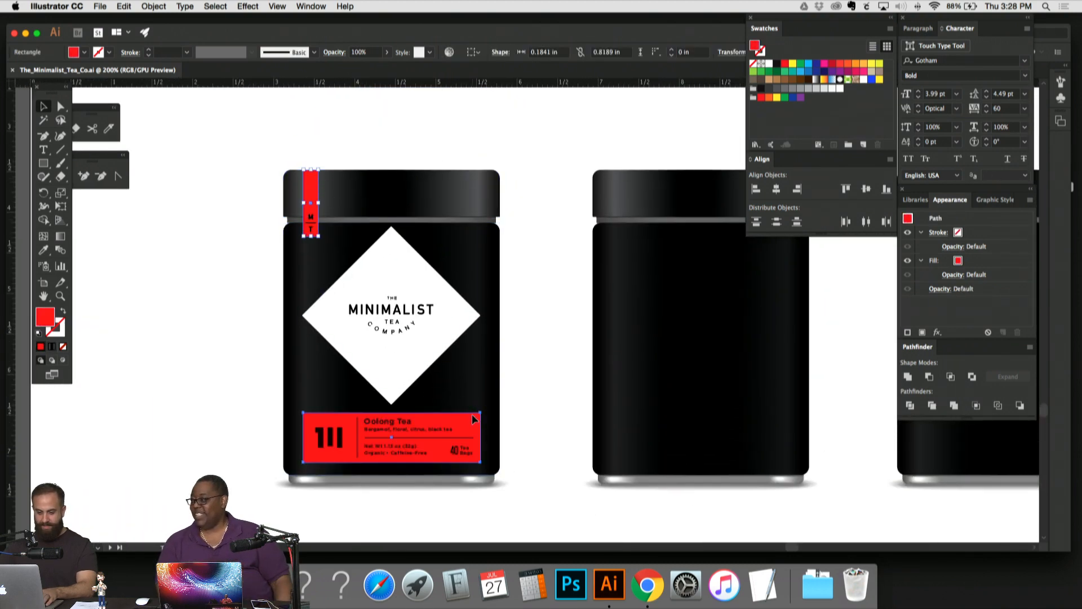
pyautogui.doubleClick(50, 319)
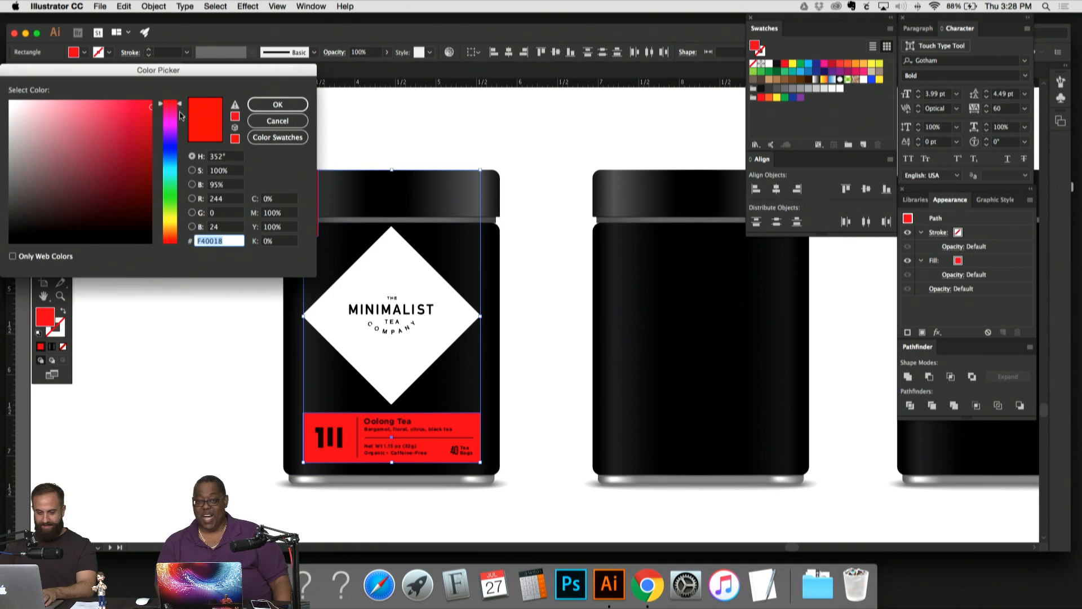
pyautogui.moveTo(178, 107); pyautogui.dragTo(152, 101)
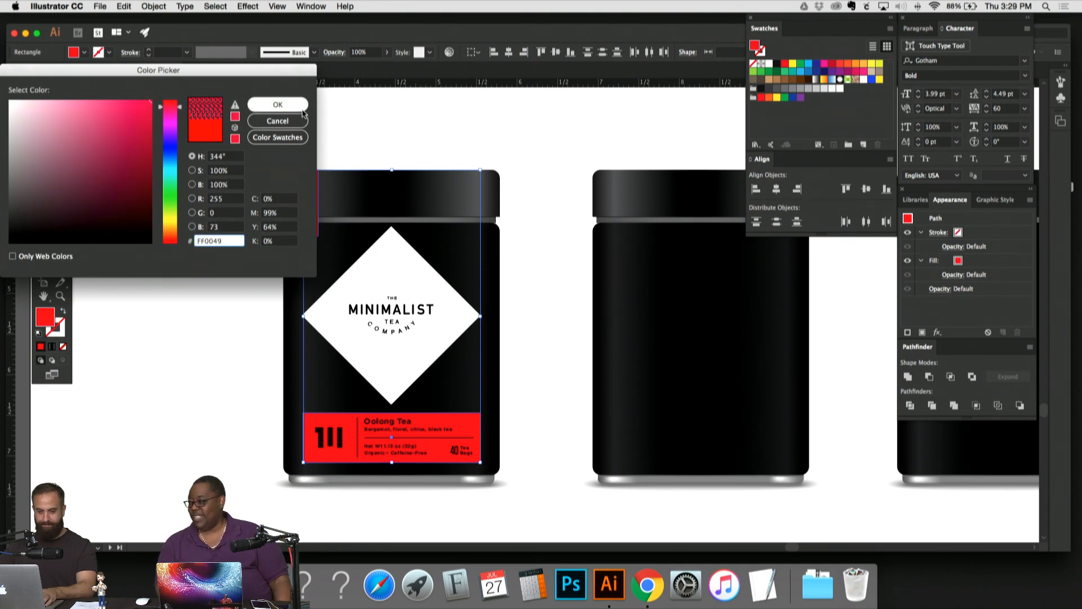
pyautogui.press('Return')
pyautogui.click(451, 139)
# Step: Examine the recolored Oolong Tea tin beside the other tins and the neighboring green row
pyautogui.press('super+minus')
pyautogui.press('super+minus')
pyautogui.press('super+minus')
pyautogui.press('super+minus')
pyautogui.press('super+minus')
pyautogui.press('super+minus')
pyautogui.press('super+minus')
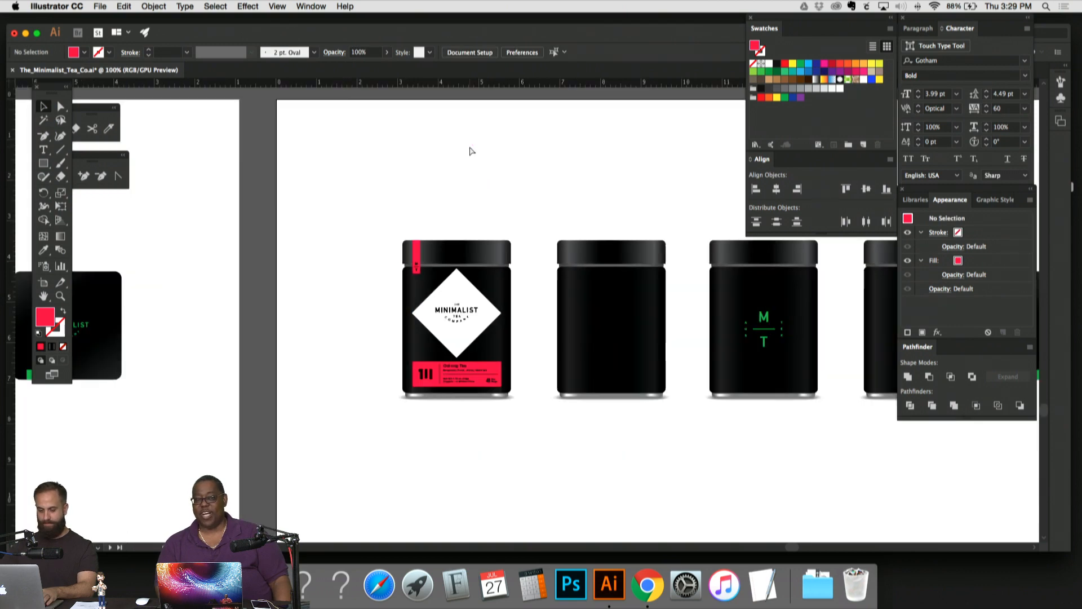
pyautogui.press('super+equal')
pyautogui.press('super+equal')
pyautogui.press('super+equal')
pyautogui.press('super+equal')
pyautogui.press('super+equal')
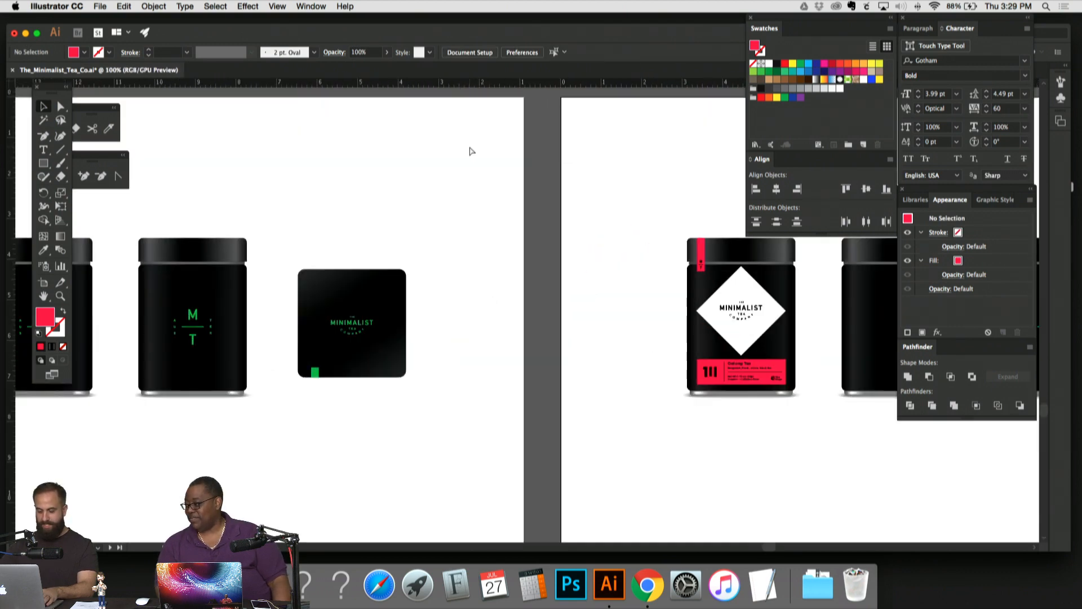
pyautogui.hscroll(5, 521, 189)
pyautogui.press('super+equal')
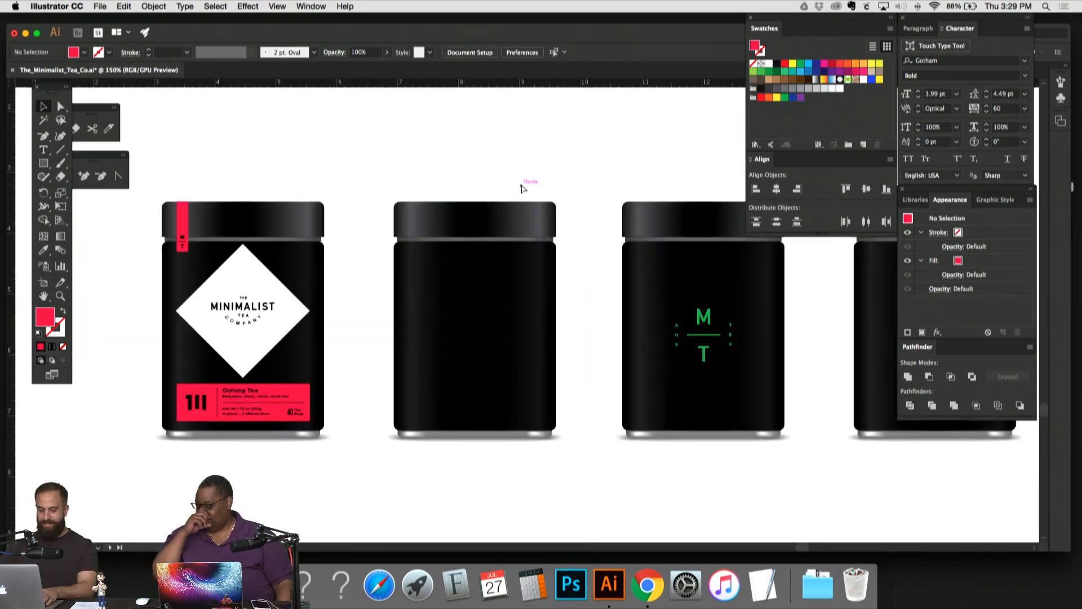
pyautogui.scroll(2, 523, 175)
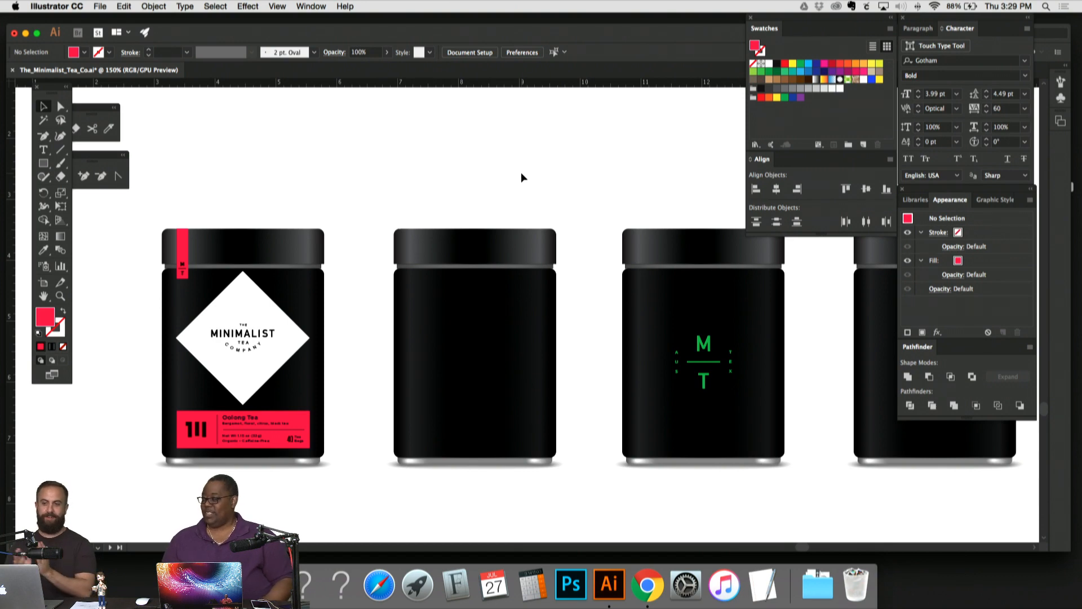
pyautogui.scroll(-2, 564, 150)
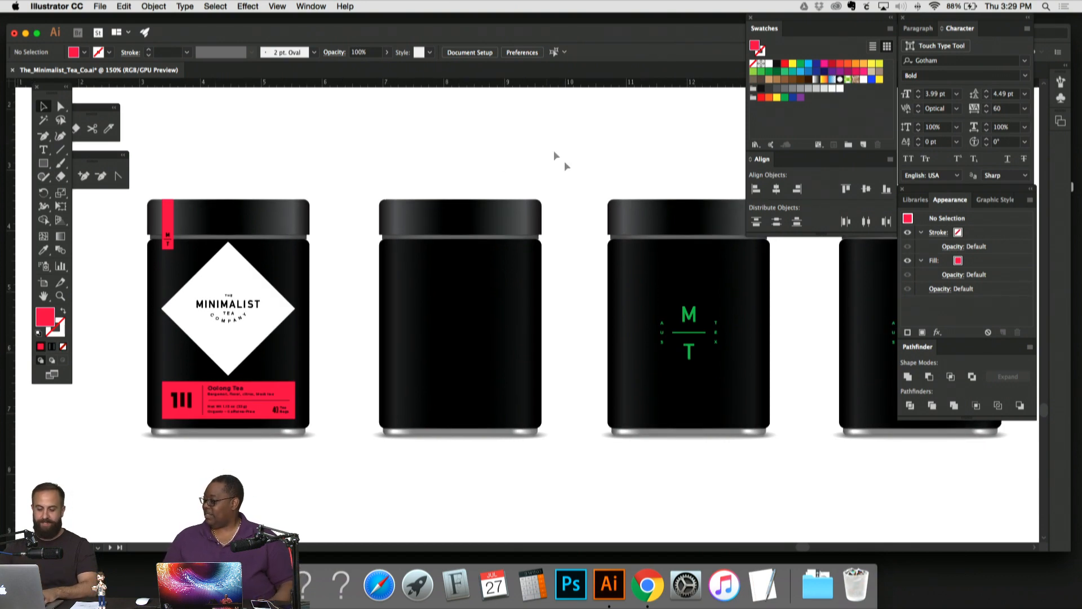
# Step: Recolor the MT monograms on the Oolong Tea row's third and fourth tins with the pinkish red sampled from the first tin's tab
pyautogui.click(689, 314)
pyautogui.moveTo(693, 213); pyautogui.dragTo(584, 225)
pyautogui.keyDown('shift'); pyautogui.click(700, 311); pyautogui.keyUp('shift')
pyautogui.press('i')
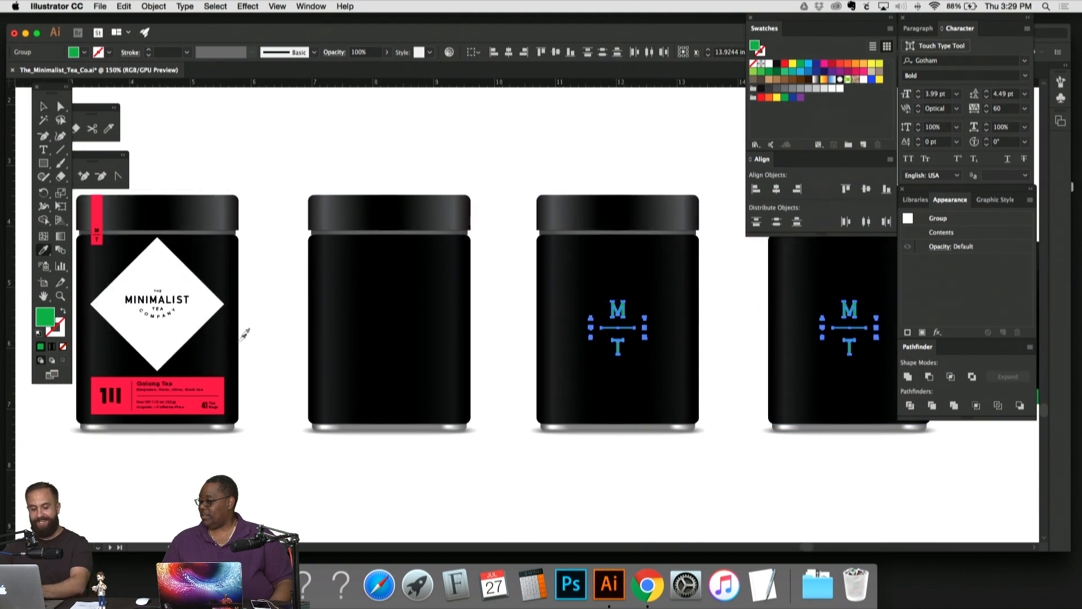
pyautogui.click(102, 206)
pyautogui.press('v')
pyautogui.click(338, 149)
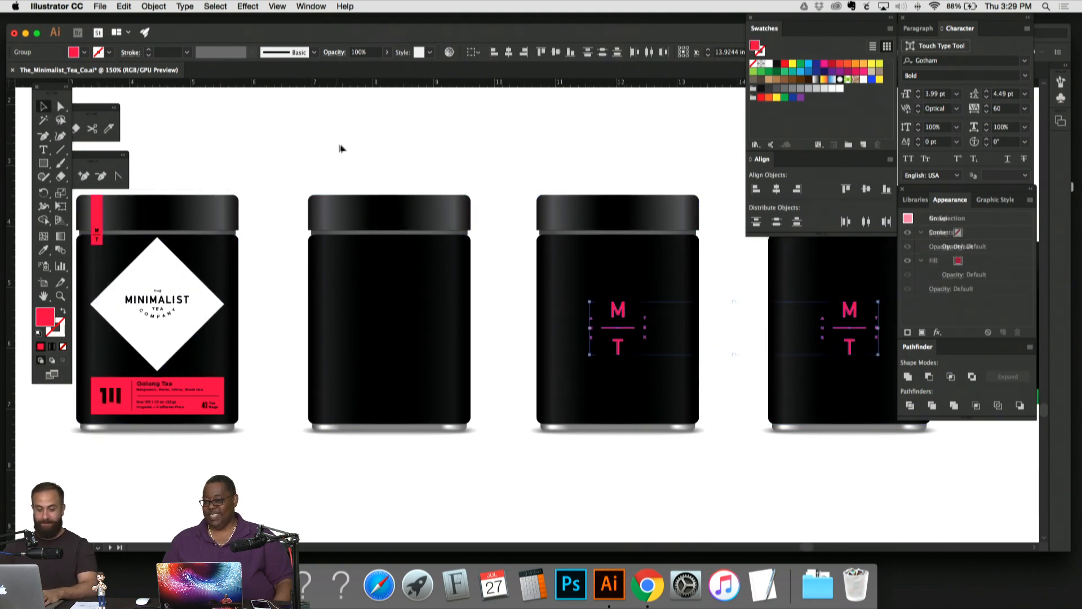
# Step: Recolor the logo and small tab on the Oolong Tea row's square lid with the monogram's pinkish red
pyautogui.moveTo(614, 139); pyautogui.dragTo(157, 156)
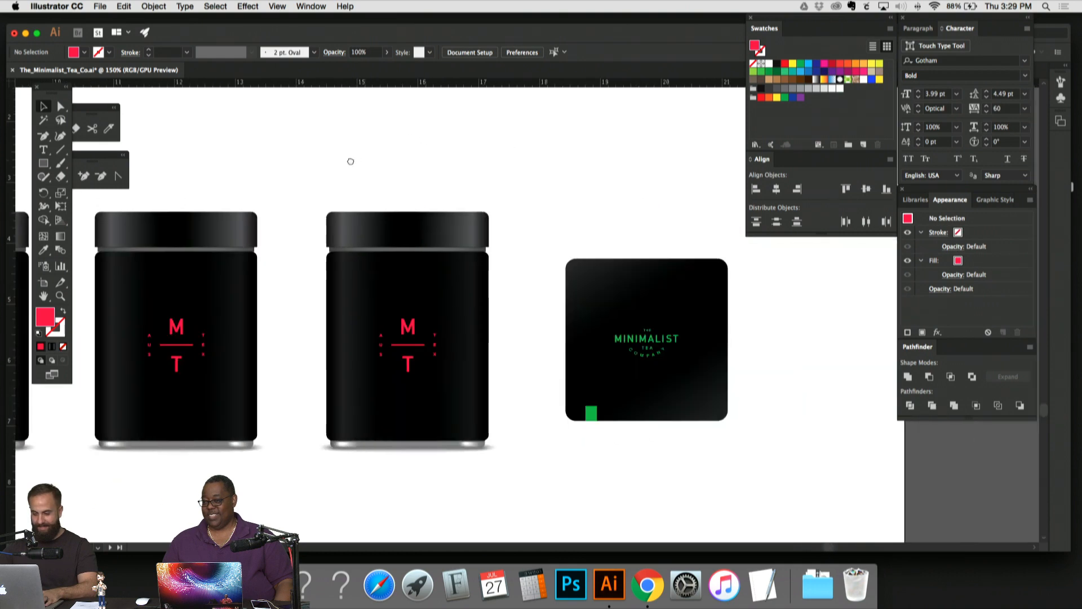
pyautogui.click(642, 344)
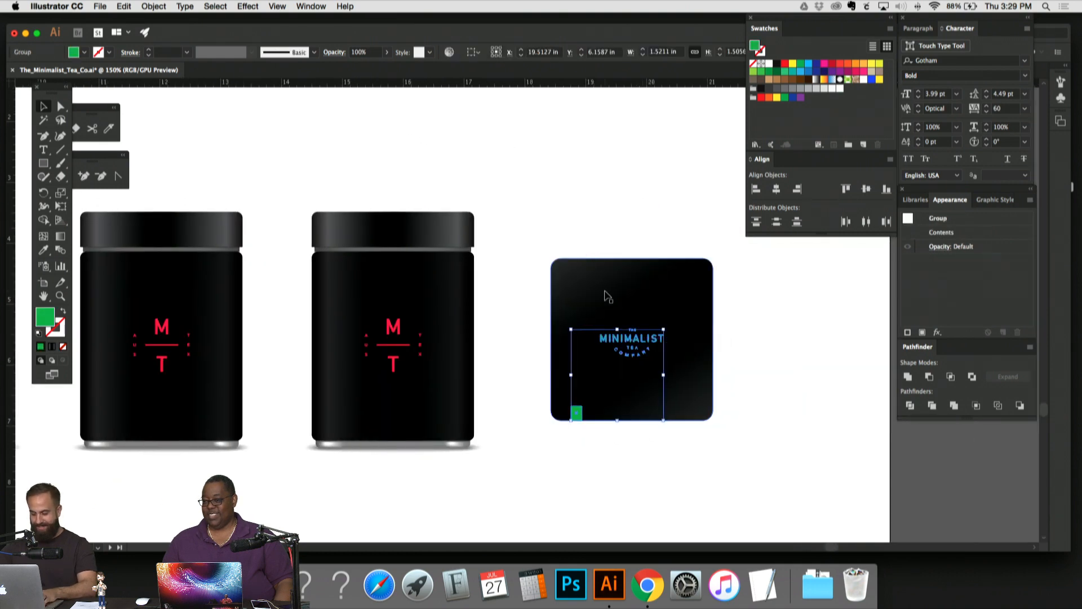
pyautogui.press('super+x')
pyautogui.press('super+f')
pyautogui.press('i')
pyautogui.click(395, 328)
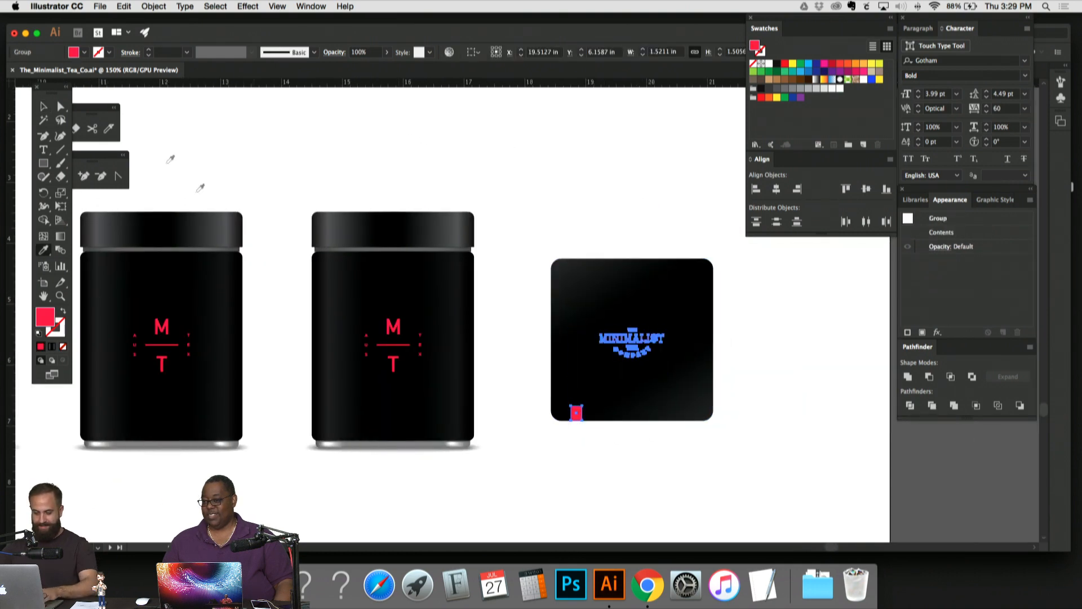
pyautogui.press('v')
pyautogui.click(361, 136)
# Step: Examine the fully red Oolong Tea row beside the neighboring green row at reduced magnification
pyautogui.press('super+minus')
pyautogui.press('super+minus')
pyautogui.press('super+minus')
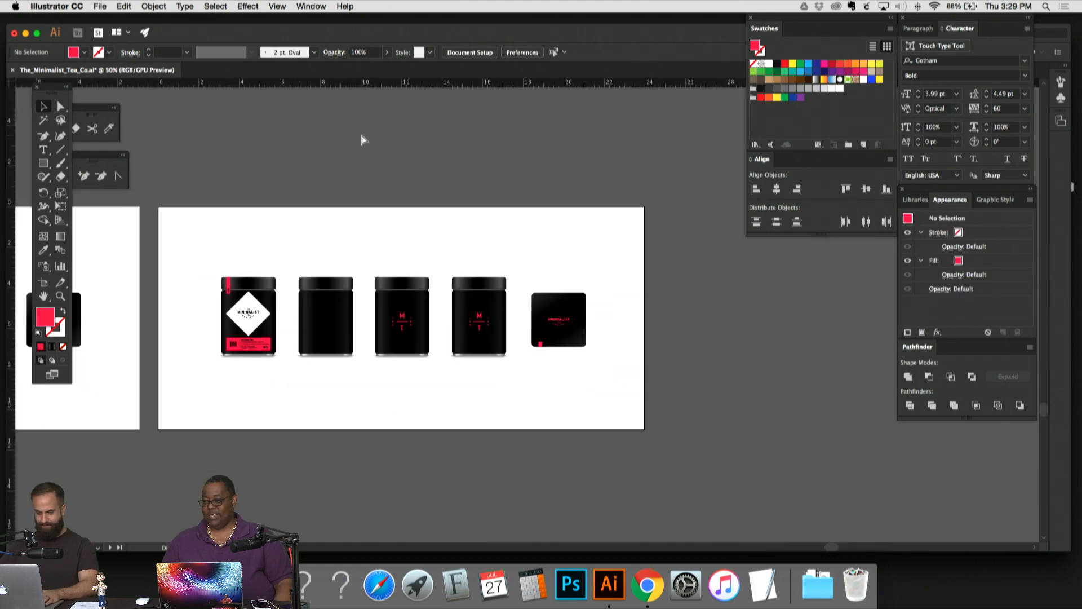
pyautogui.press('super+equal')
pyautogui.press('super+equal')
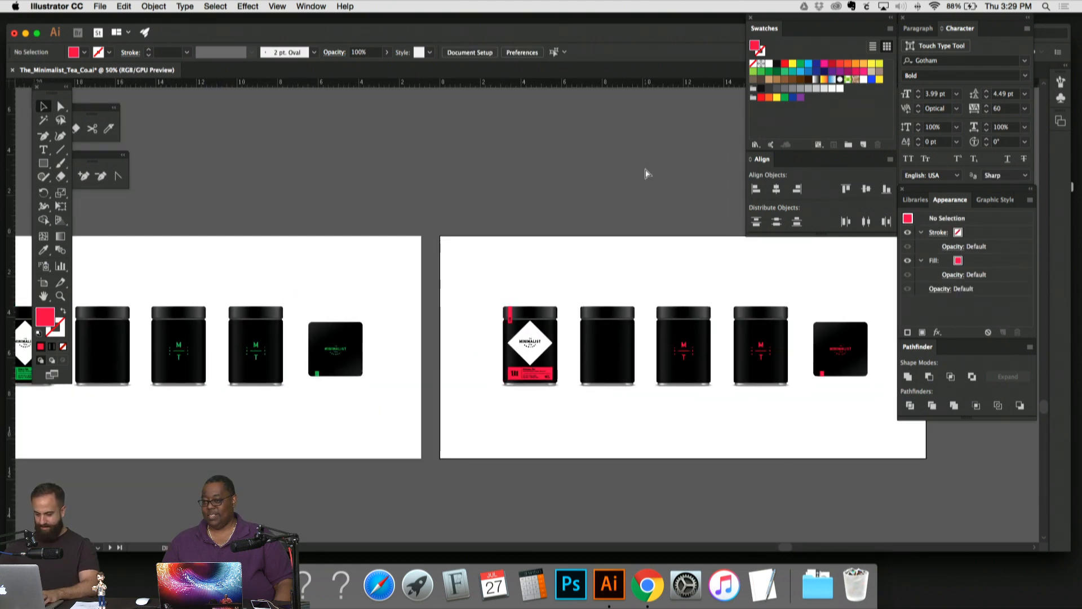
pyautogui.press('super+minus')
pyautogui.press('super+minus')
pyautogui.press('super+minus')
pyautogui.press('super+minus')
pyautogui.press('super+minus')
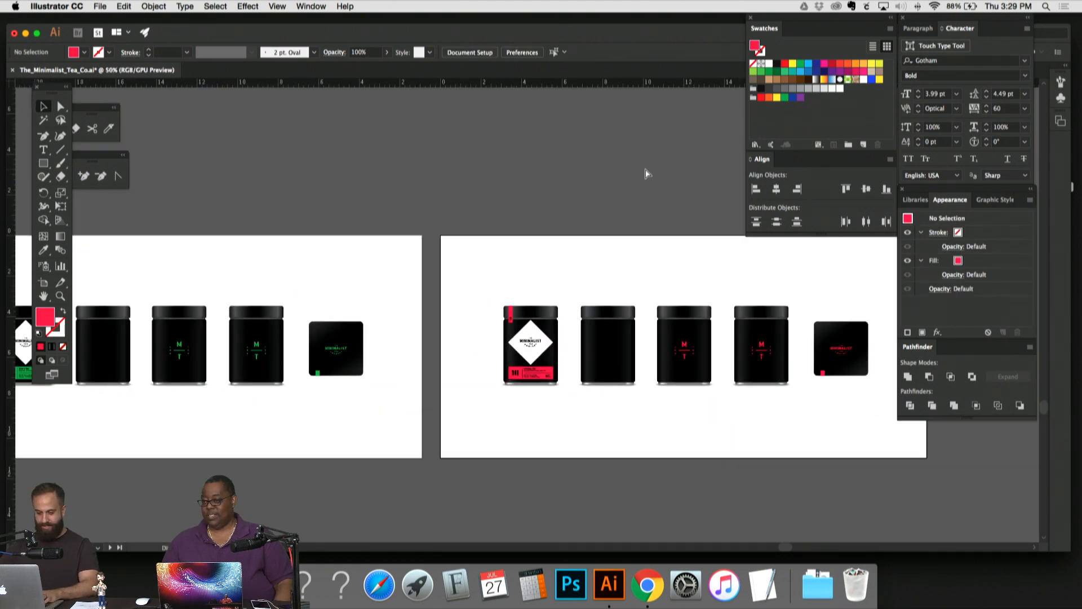
# Step: Rotate the white diamond on the Oolong Tea tin by 45 degrees so it sits as an upright square behind the logo
pyautogui.press('super+equal')
pyautogui.press('super+equal')
pyautogui.press('super+equal')
pyautogui.press('super+equal')
pyautogui.press('super+equal')
pyautogui.press('super+equal')
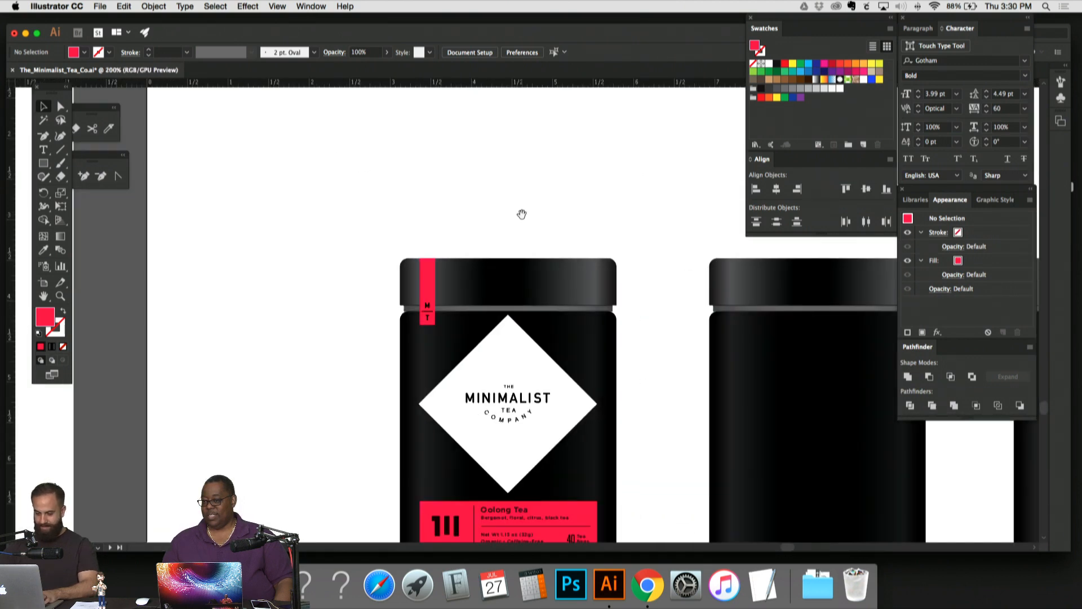
pyautogui.press('super+equal')
pyautogui.click(498, 219)
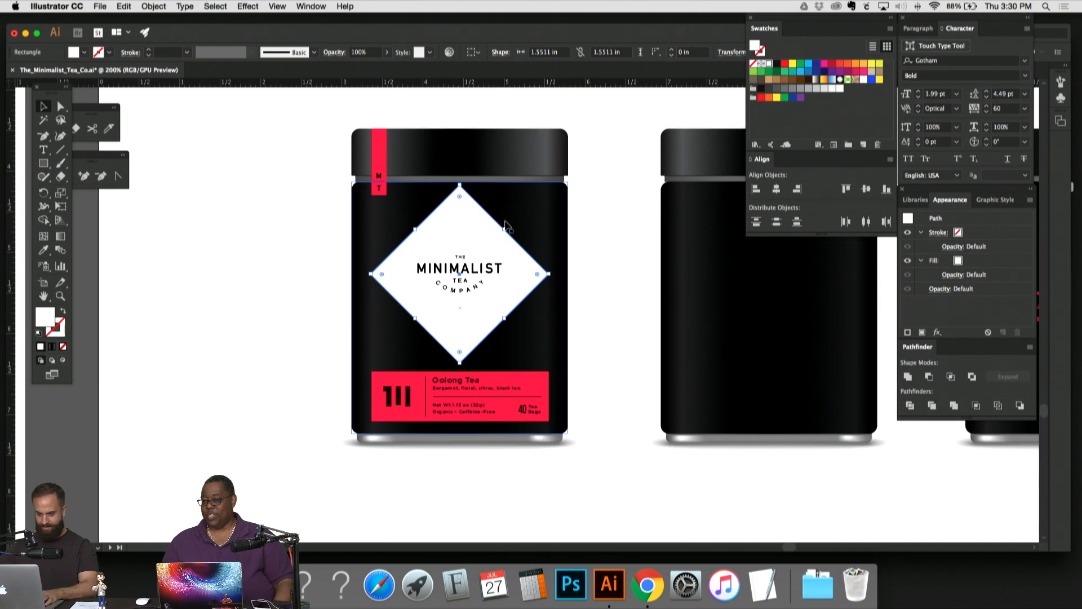
pyautogui.moveTo(509, 223); pyautogui.dragTo(482, 192)
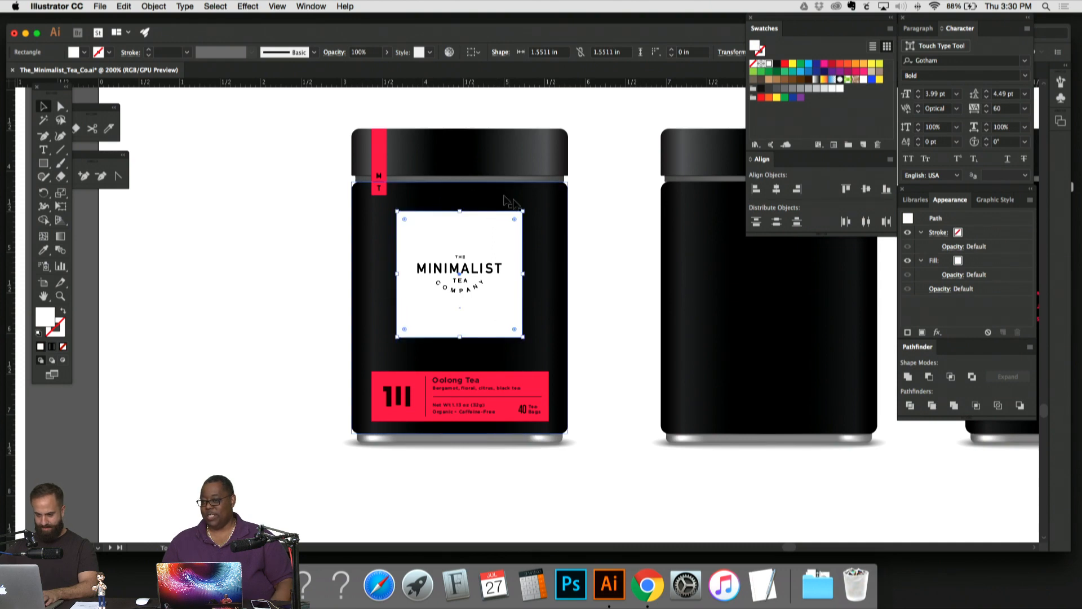
# Step: Scale the Oolong Tea tin's white square up to about 1.72 in per side, keeping it centered on the logo
pyautogui.press('s')
pyautogui.moveTo(580, 358)
pyautogui.mouseDown()
pyautogui.moveTo(589, 364)
pyautogui.moveTo(571, 354)
pyautogui.mouseUp()
pyautogui.click(60, 106)
pyautogui.click(43, 106)
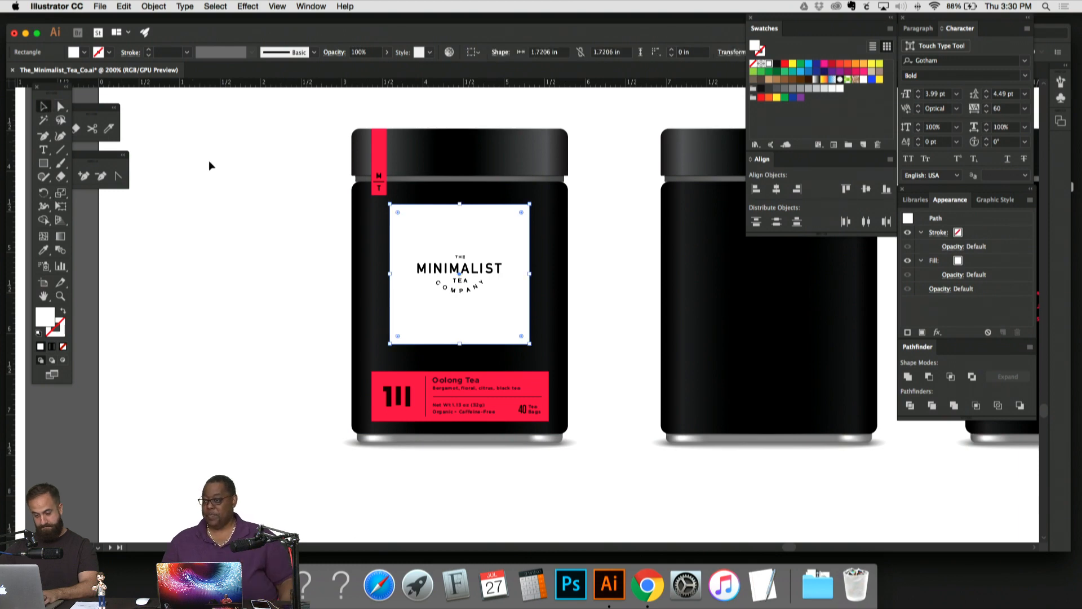
pyautogui.click(209, 163)
# Step: Examine the Green Tea row and its labeled tin at several magnifications beside the neighboring yellow row
pyautogui.press('space')
pyautogui.moveTo(192, 187); pyautogui.dragTo(608, 172)
pyautogui.moveTo(378, 241); pyautogui.dragTo(761, 237)
pyautogui.moveTo(428, 248); pyautogui.dragTo(753, 248)
pyautogui.moveTo(324, 271); pyautogui.dragTo(769, 259)
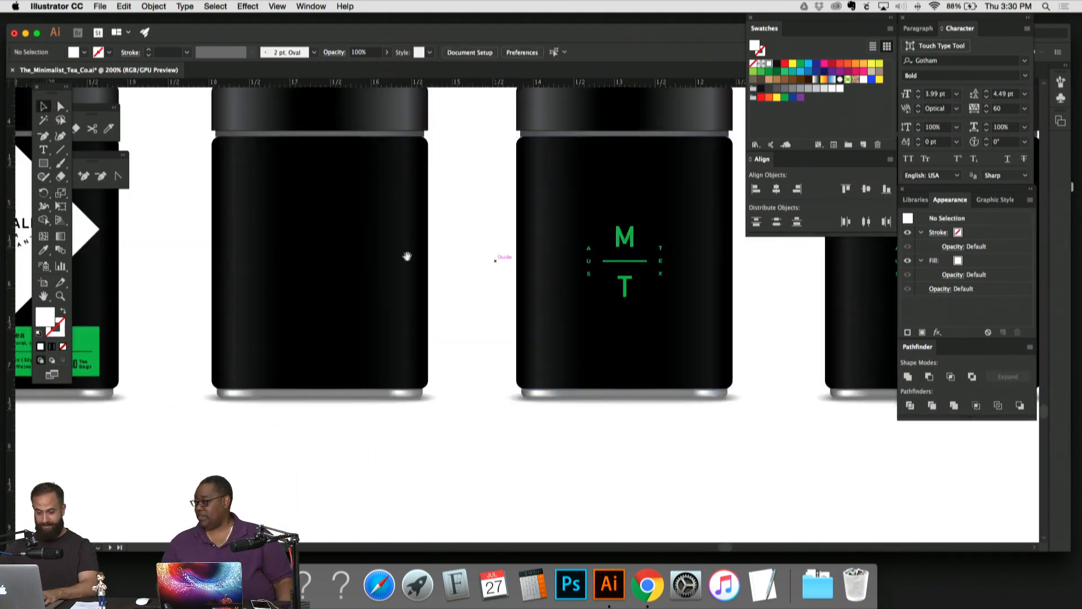
pyautogui.moveTo(406, 256); pyautogui.dragTo(694, 265)
pyautogui.moveTo(431, 269); pyautogui.dragTo(600, 270)
pyautogui.press('super+equal')
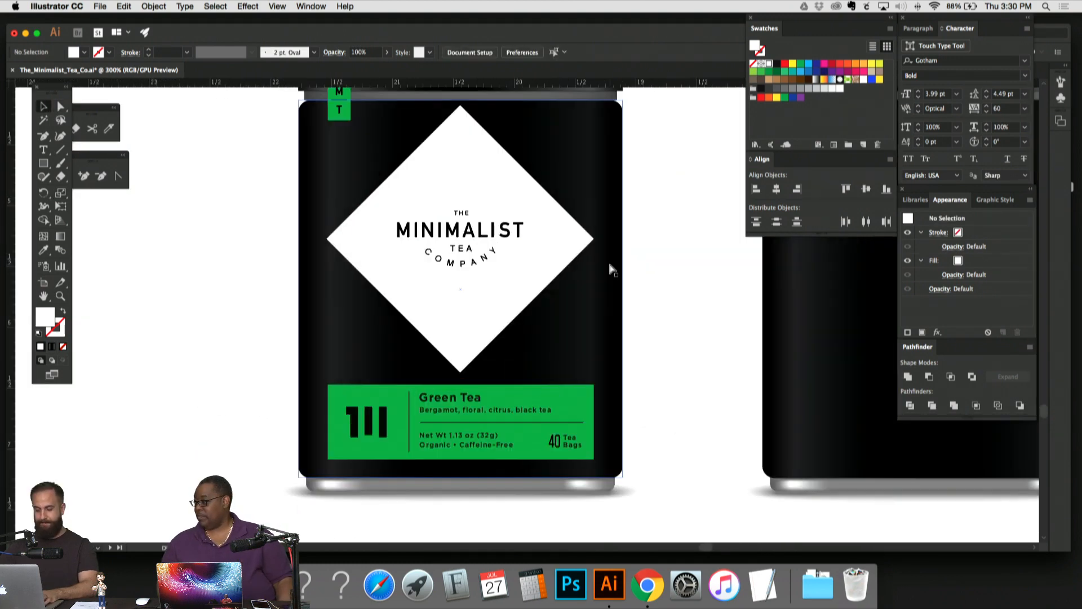
pyautogui.press('super+minus')
pyautogui.press('super+minus')
pyautogui.press('super+minus')
pyautogui.press('super+minus')
pyautogui.press('super+minus')
pyautogui.press('super+minus')
pyautogui.press('super+equal')
pyautogui.press('super+equal')
pyautogui.press('super+equal')
pyautogui.press('super+equal')
pyautogui.press('super+equal')
pyautogui.press('super+equal')
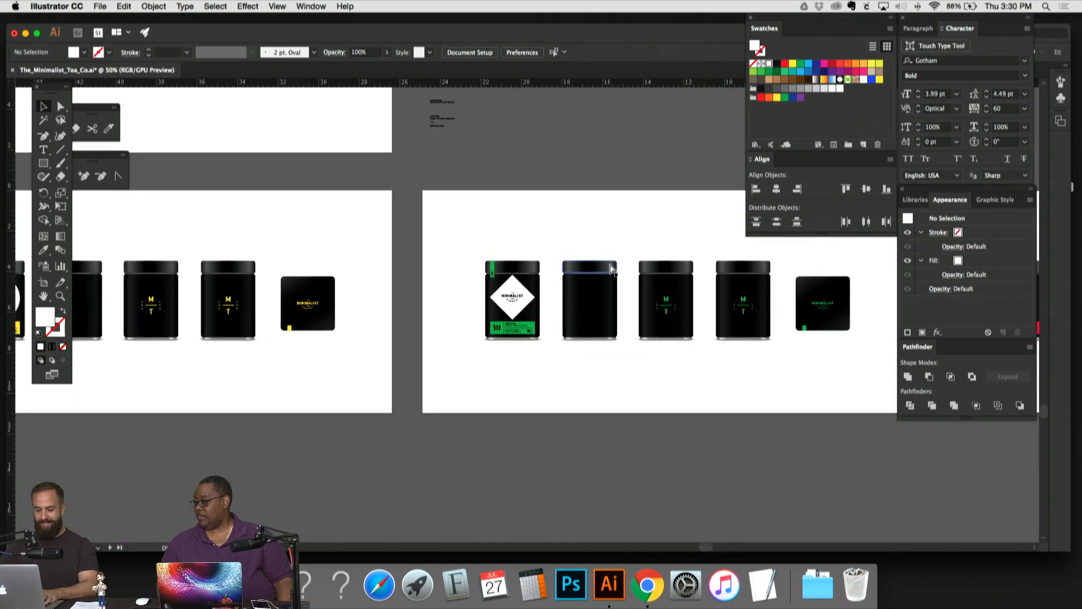
pyautogui.moveTo(614, 271); pyautogui.dragTo(594, 308)
pyautogui.press('super+minus')
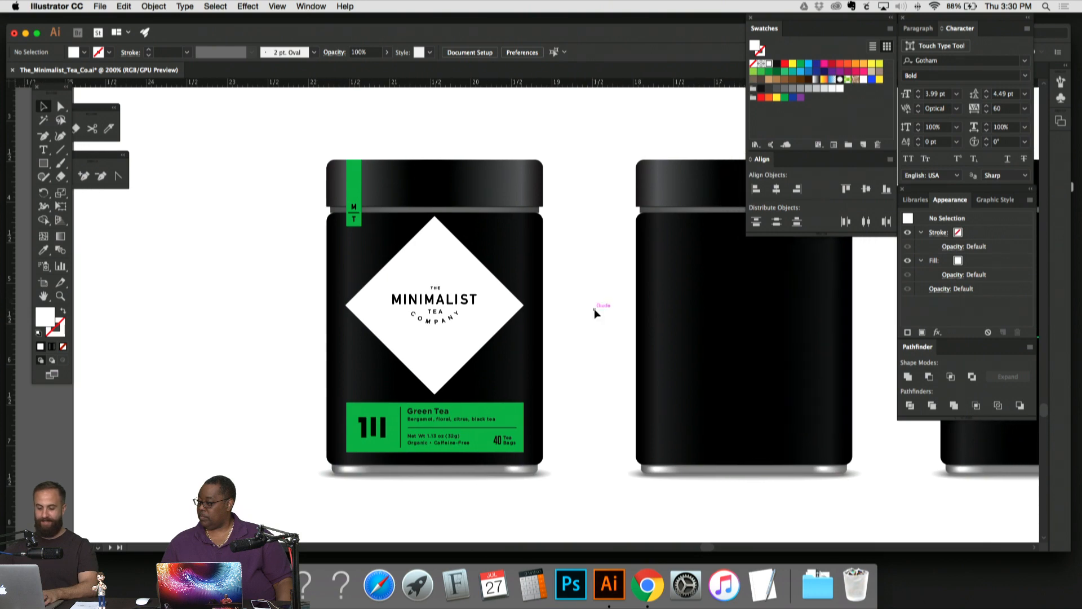
# Step: Try an orange fill on the Green Tea tin's label and undo it
pyautogui.click(502, 404)
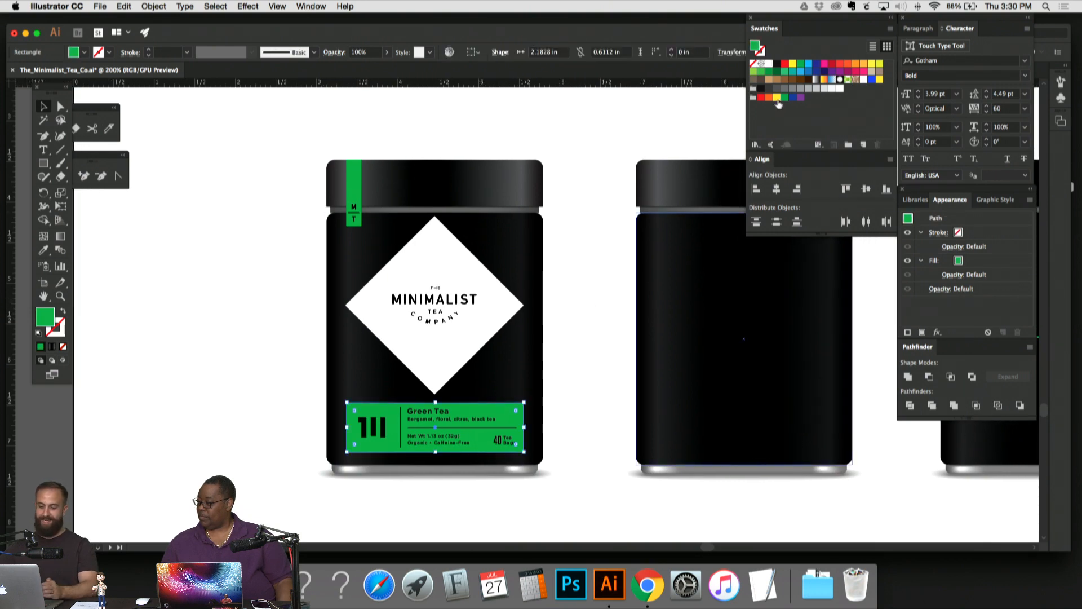
pyautogui.click(769, 98)
pyautogui.click(588, 147)
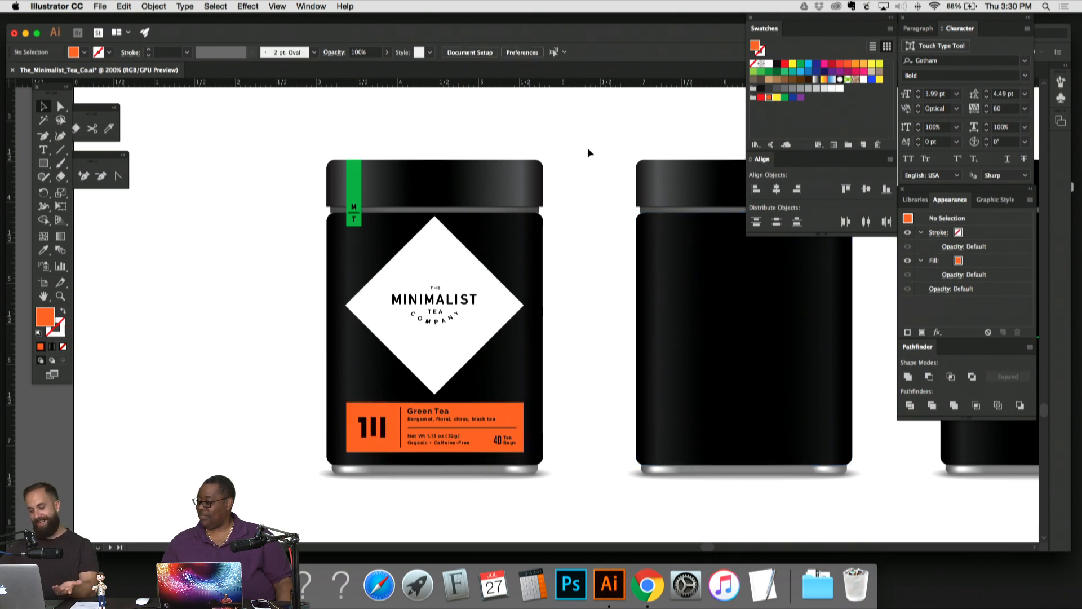
pyautogui.press('super+z')
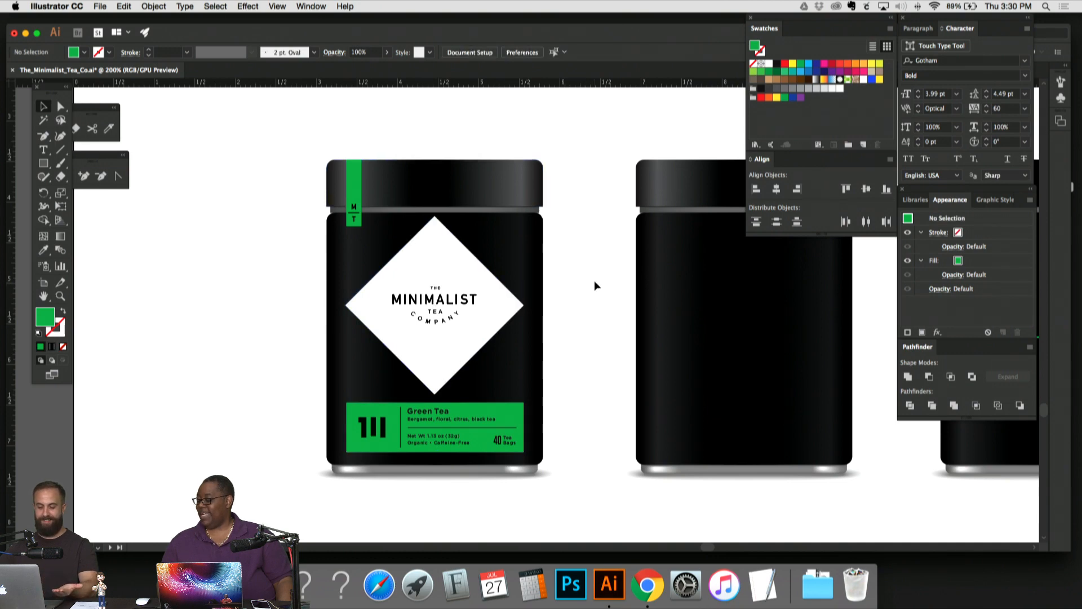
# Step: Recolor the Green Tea tin's vertical tab and label to a brighter, fully saturated green, about RGB 0, 183, 73
pyautogui.click(510, 406)
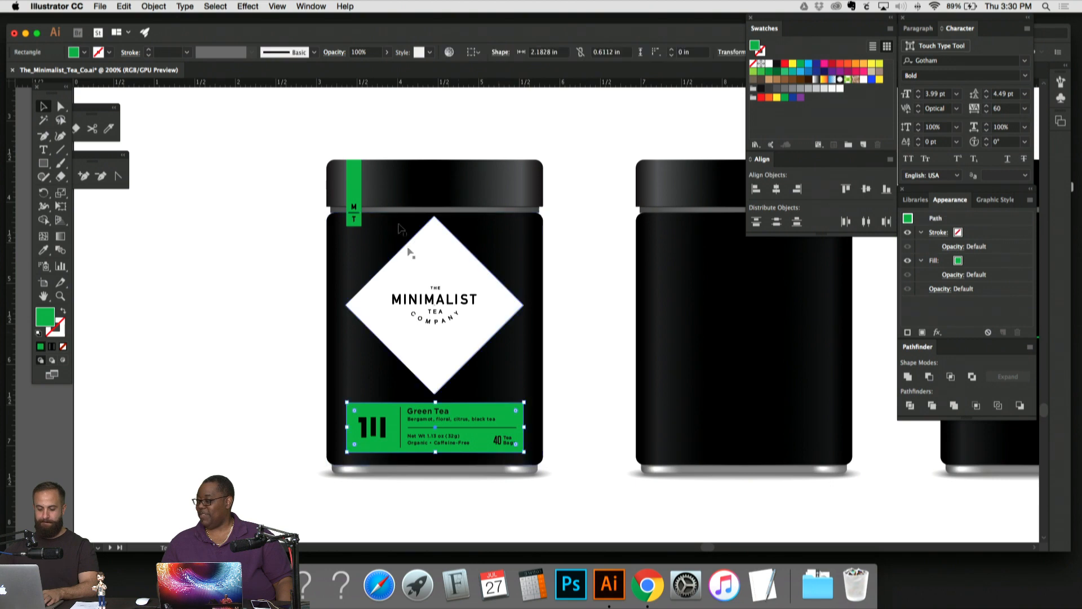
pyautogui.keyDown('shift'); pyautogui.click(355, 174); pyautogui.keyUp('shift')
pyautogui.doubleClick(41, 322)
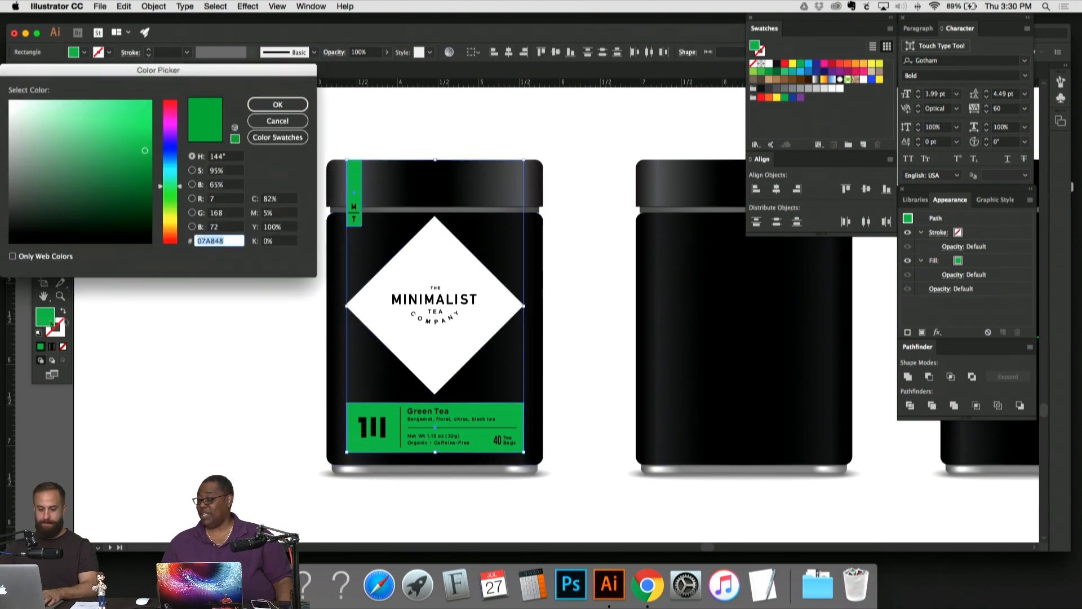
pyautogui.click(151, 142)
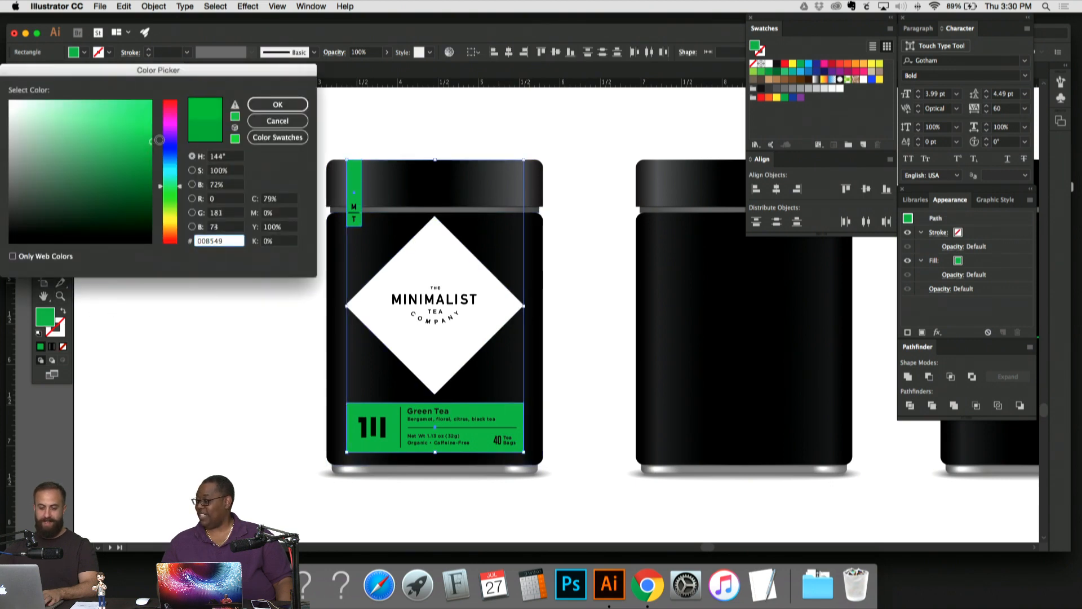
pyautogui.click(277, 104)
pyautogui.click(459, 118)
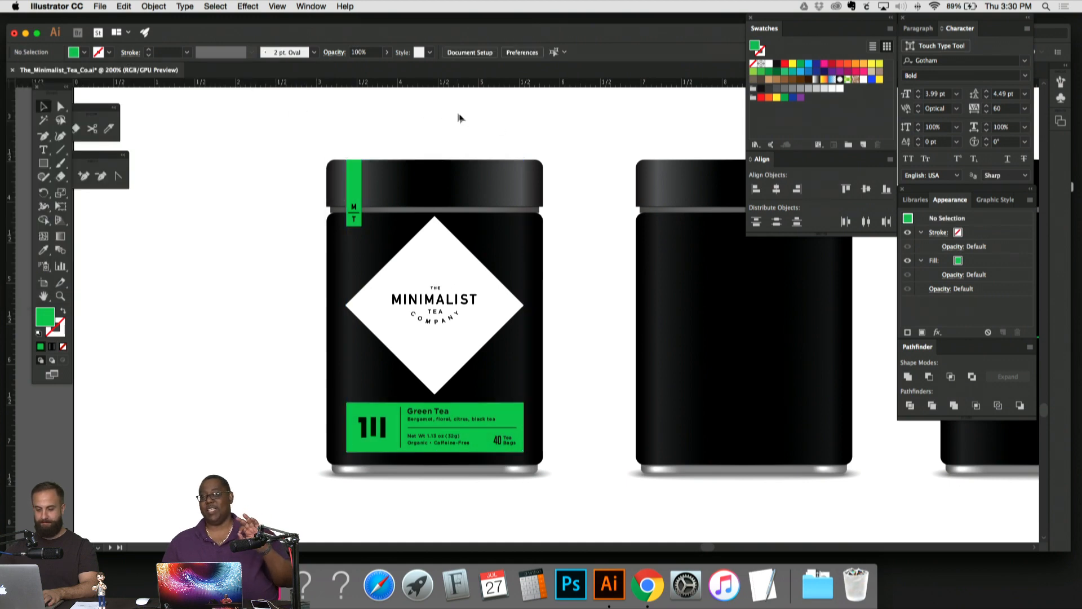
# Step: Examine the brighter Green Tea tin up close and alongside the yellow and red rows
pyautogui.scroll(-2, 563, 153)
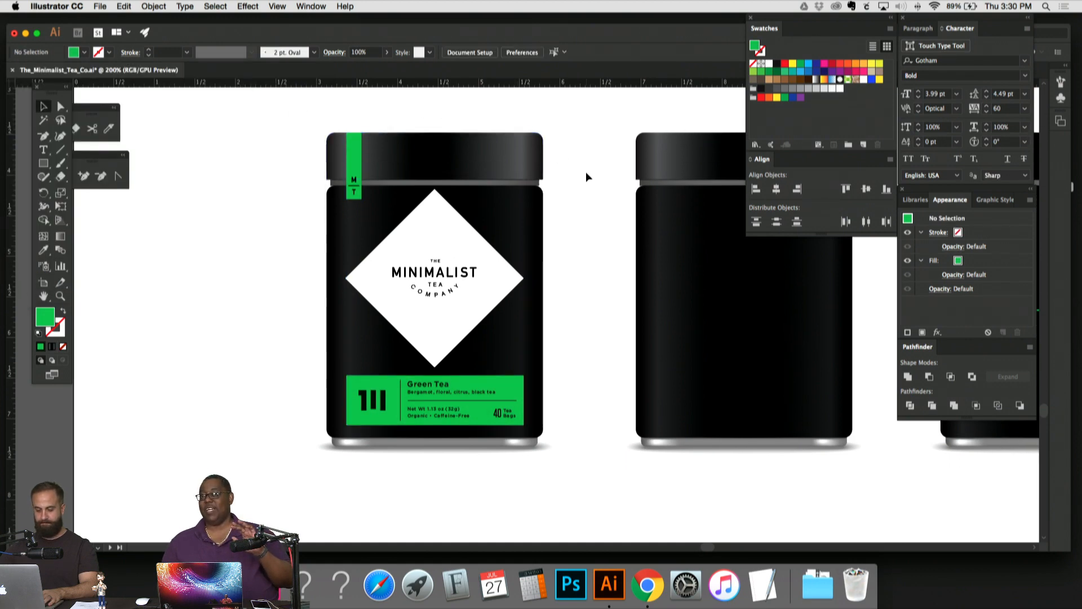
pyautogui.press('super+equal')
pyautogui.press('super+equal')
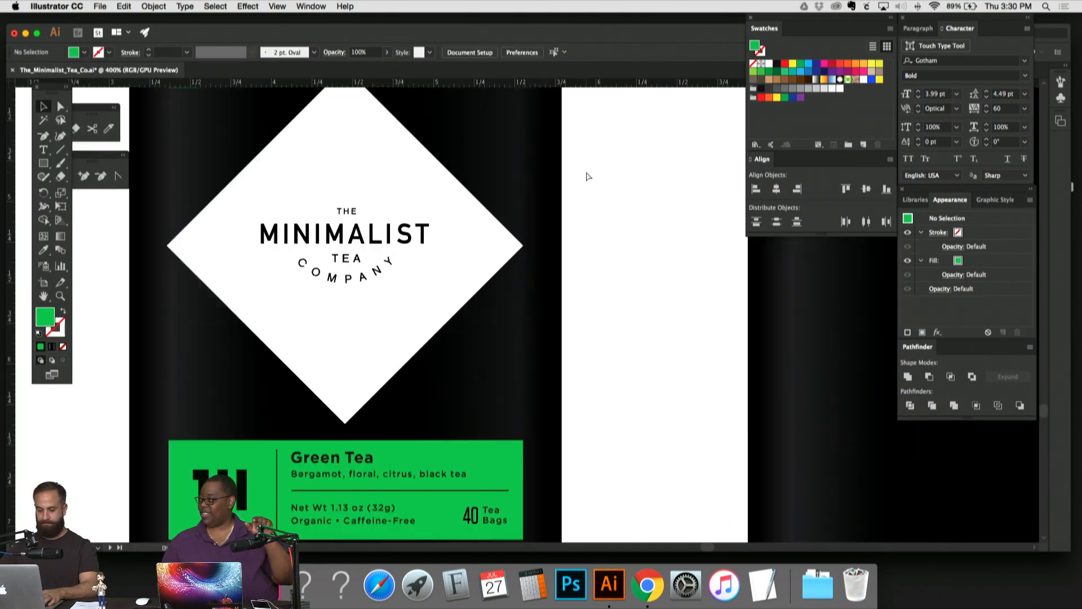
pyautogui.press('super+minus')
pyautogui.press('super+minus')
pyautogui.press('super+minus')
pyautogui.press('super+minus')
pyautogui.press('super+minus')
pyautogui.press('super+minus')
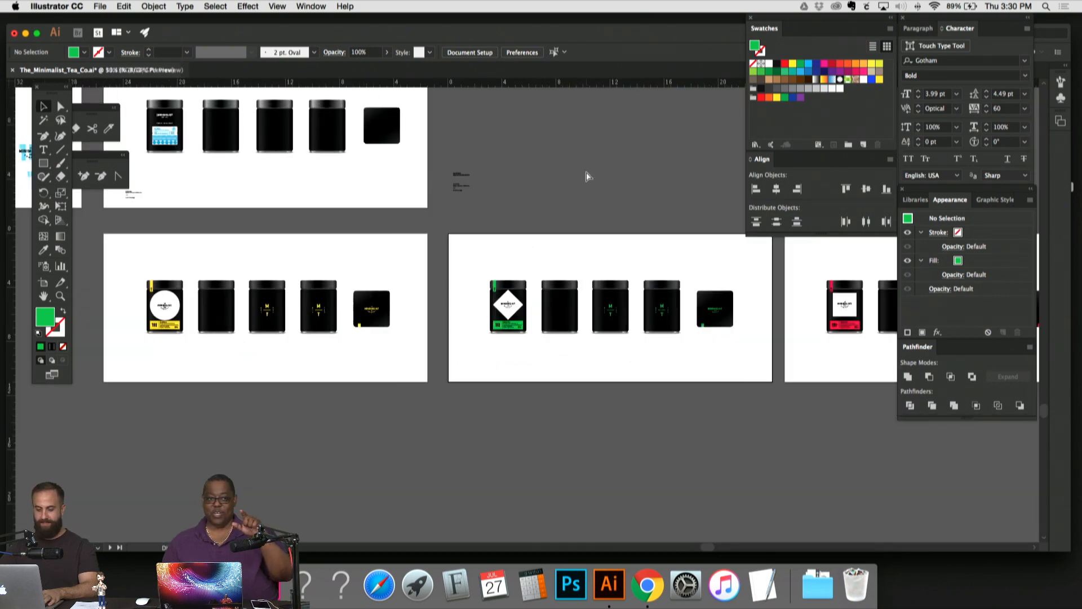
pyautogui.press('super+equal')
pyautogui.press('super+equal')
pyautogui.press('super+equal')
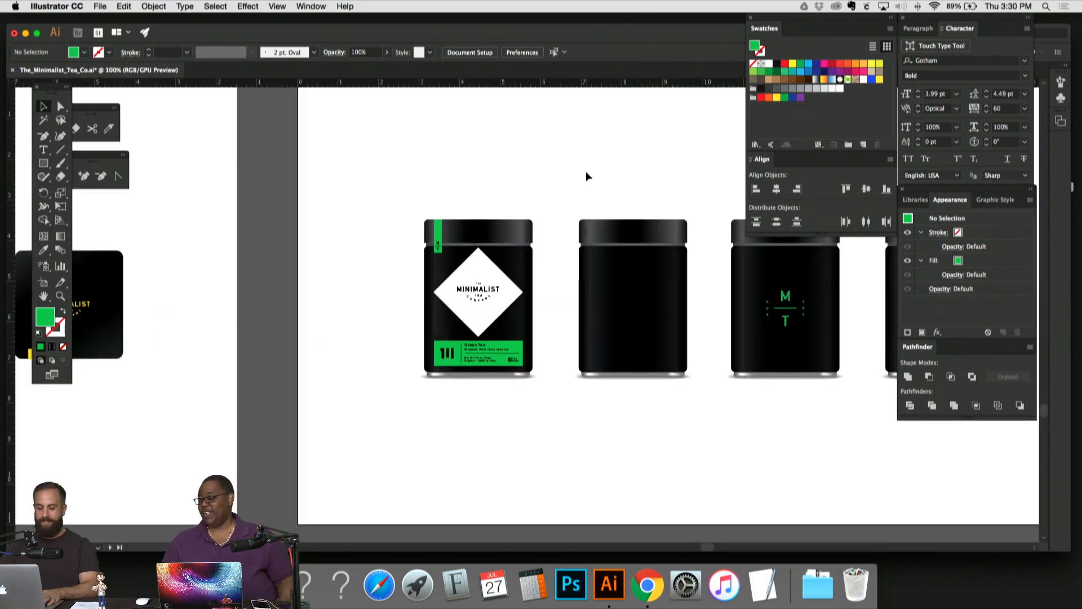
# Step: Compare the yellow row's monogram tins and lid with the green row, and inspect the Green Tea label up close
pyautogui.moveTo(327, 193); pyautogui.dragTo(623, 192)
pyautogui.moveTo(390, 222); pyautogui.dragTo(670, 222)
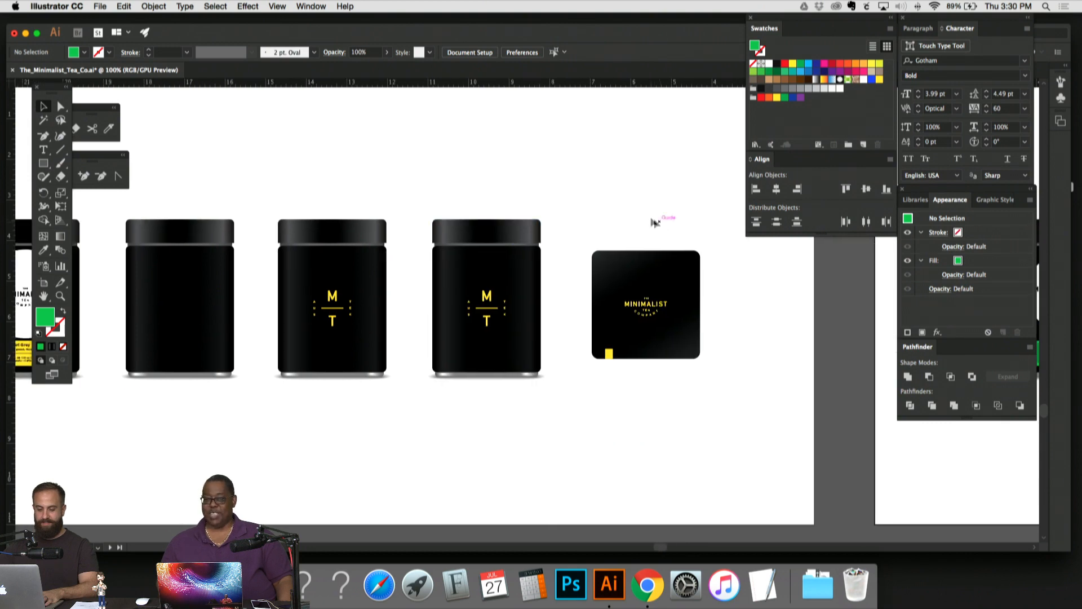
pyautogui.moveTo(535, 186); pyautogui.dragTo(394, 176)
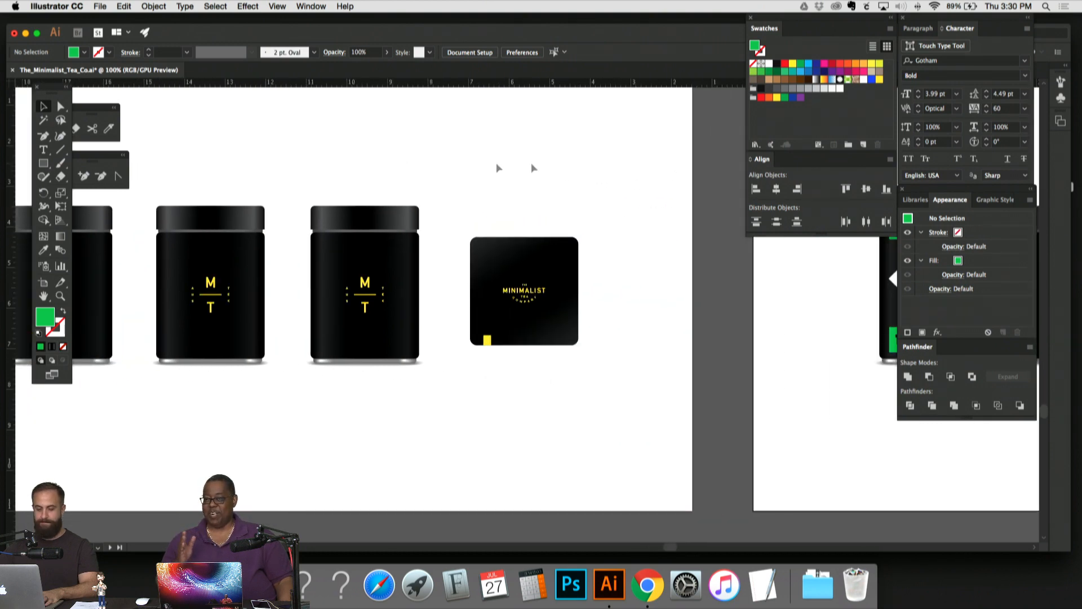
pyautogui.moveTo(623, 180); pyautogui.dragTo(548, 169)
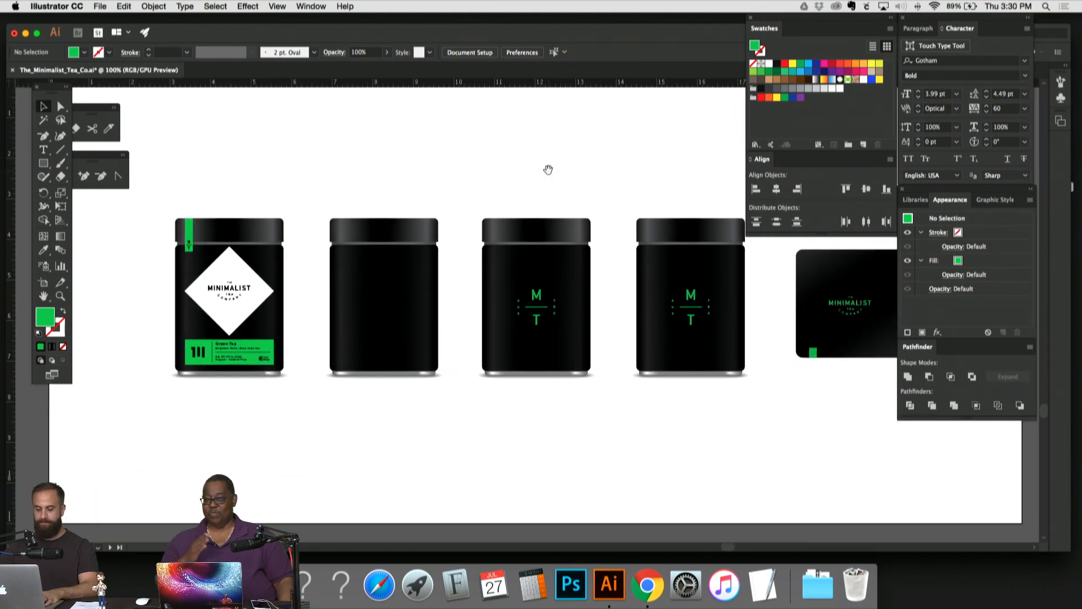
pyautogui.moveTo(393, 169); pyautogui.dragTo(616, 164)
pyautogui.press('super+equal')
pyautogui.press('super+equal')
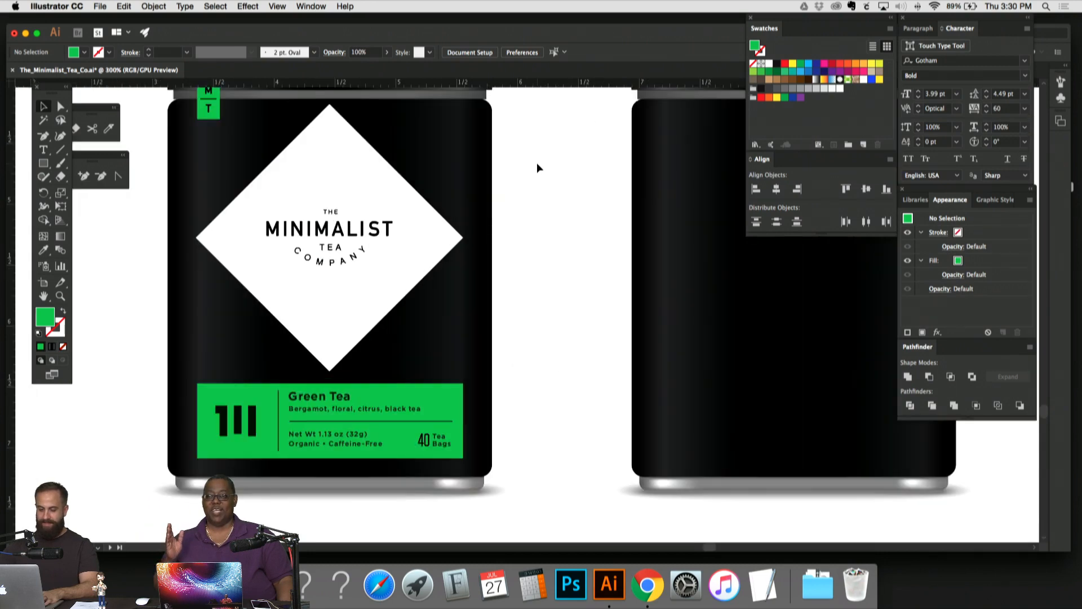
pyautogui.press('super+equal')
pyautogui.press('super+equal')
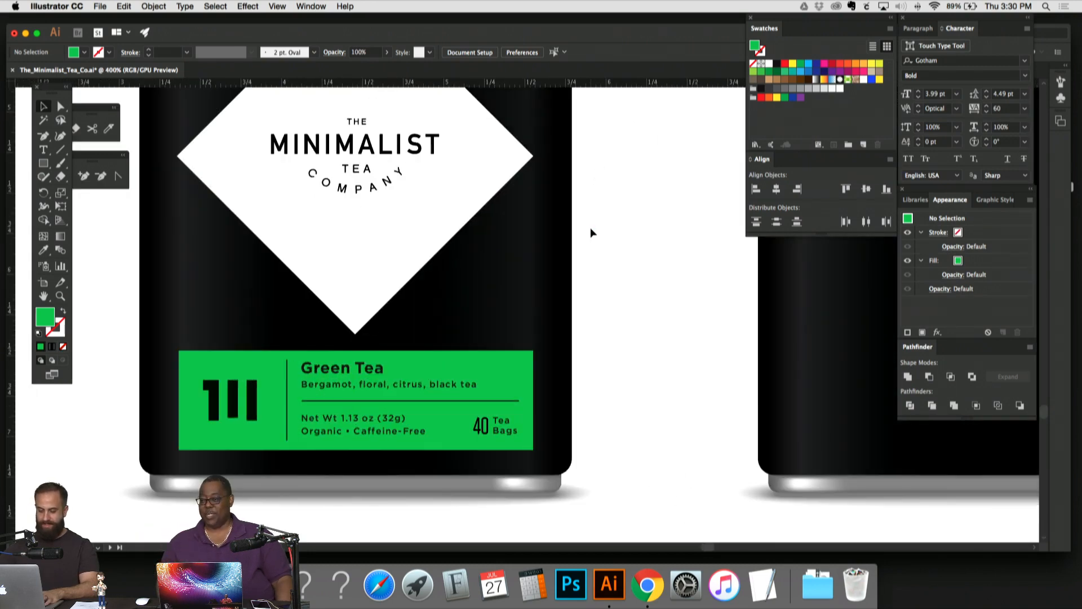
pyautogui.moveTo(656, 298); pyautogui.dragTo(672, 281)
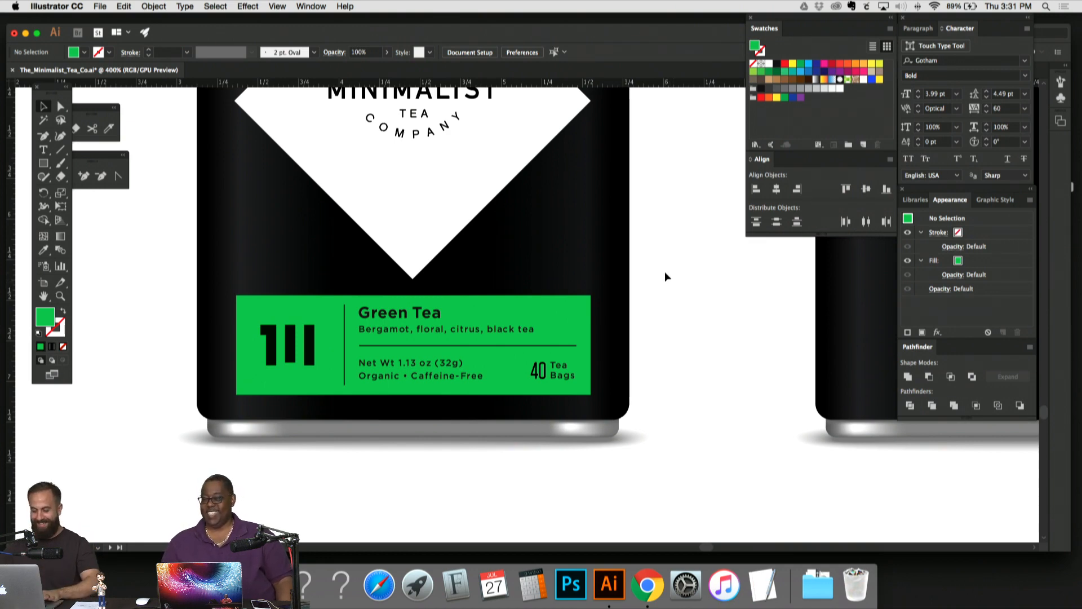
# Step: Recolor both M/T monograms and the lid logo in the Green Tea row with the brighter green sampled from the tin's label
pyautogui.press('super+minus')
pyautogui.scroll(3, 662, 279)
pyautogui.hscroll(10, 570, 276)
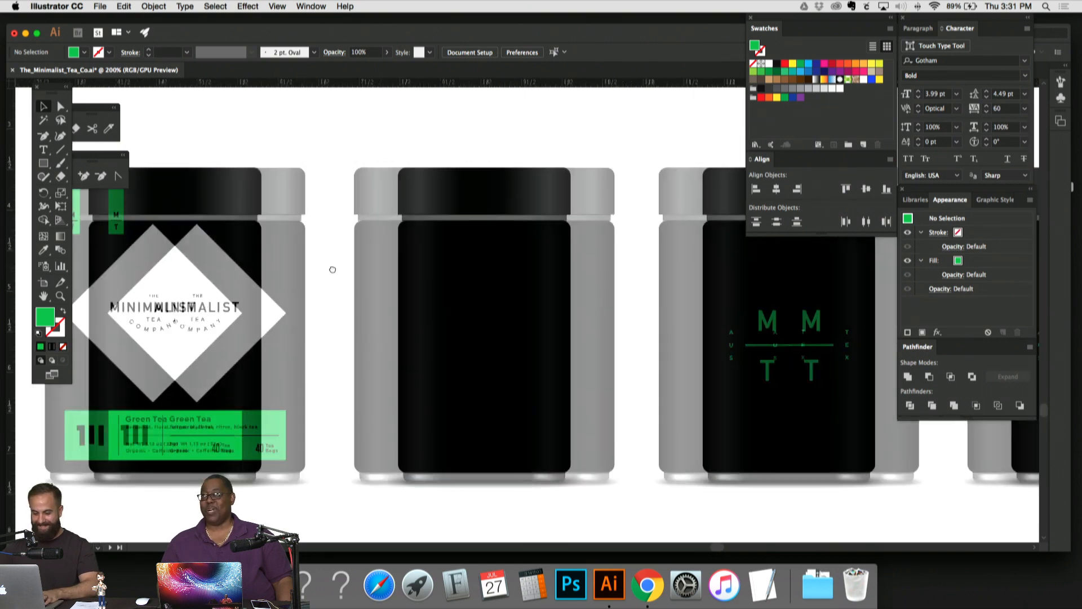
pyautogui.click(763, 322)
pyautogui.press('super+minus')
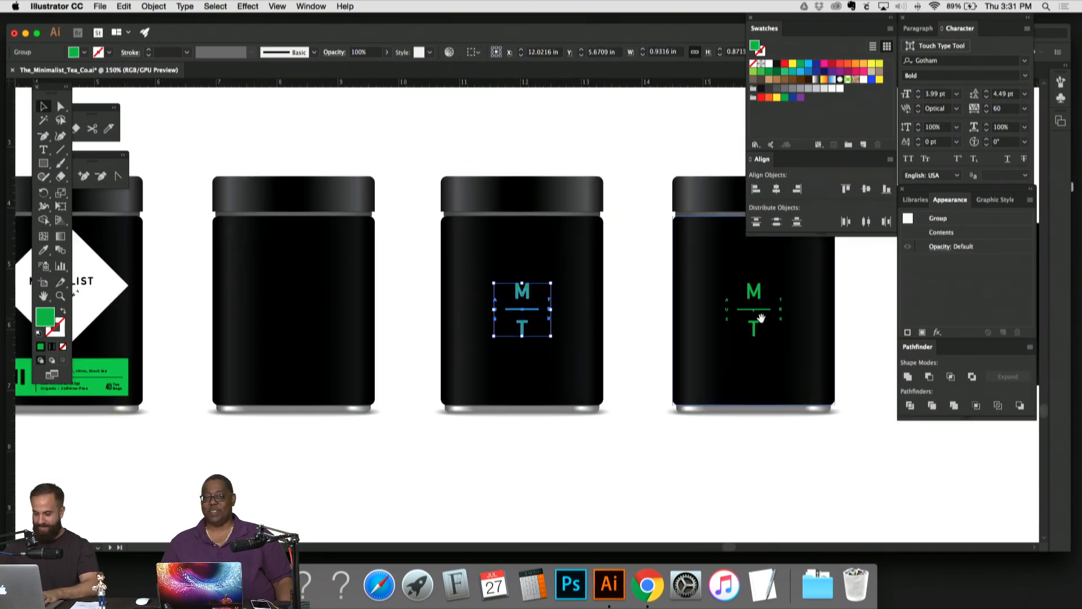
pyautogui.moveTo(763, 323); pyautogui.dragTo(633, 355)
pyautogui.keyDown('shift'); pyautogui.click(630, 324); pyautogui.keyUp('shift')
pyautogui.moveTo(721, 333); pyautogui.dragTo(603, 332)
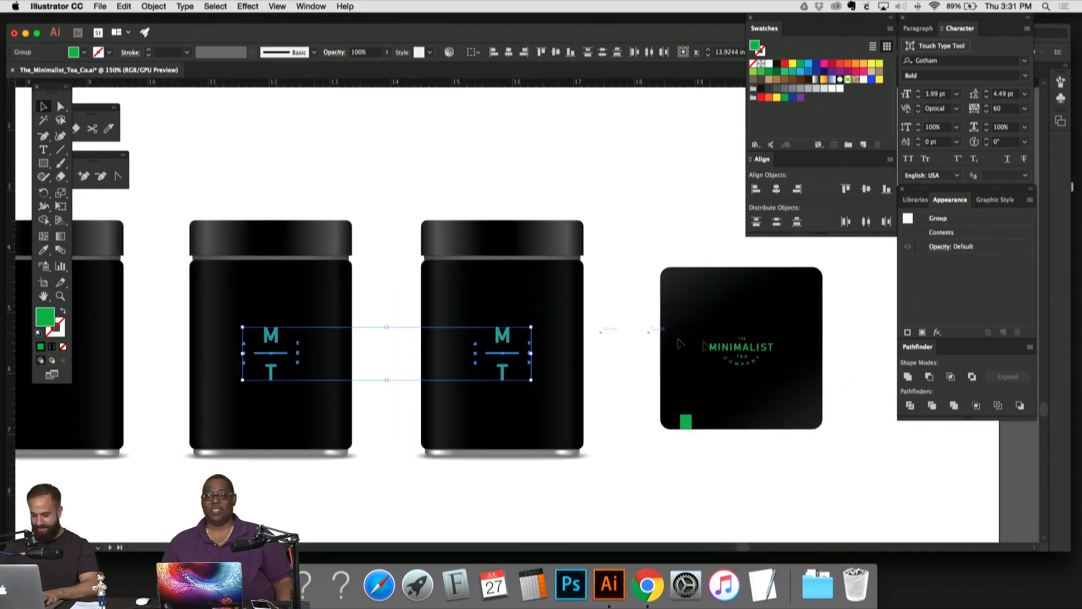
pyautogui.keyDown('shift'); pyautogui.click(753, 349); pyautogui.keyUp('shift')
pyautogui.moveTo(426, 335); pyautogui.dragTo(716, 336)
pyautogui.press('i')
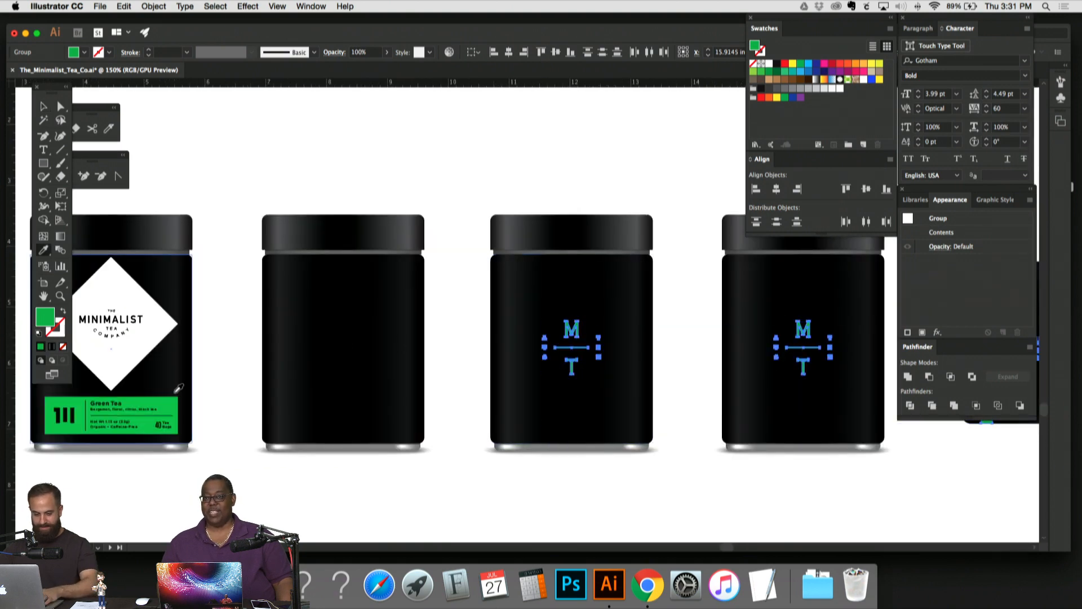
pyautogui.click(174, 399)
pyautogui.click(44, 106)
pyautogui.click(256, 135)
pyautogui.moveTo(333, 147); pyautogui.dragTo(488, 138)
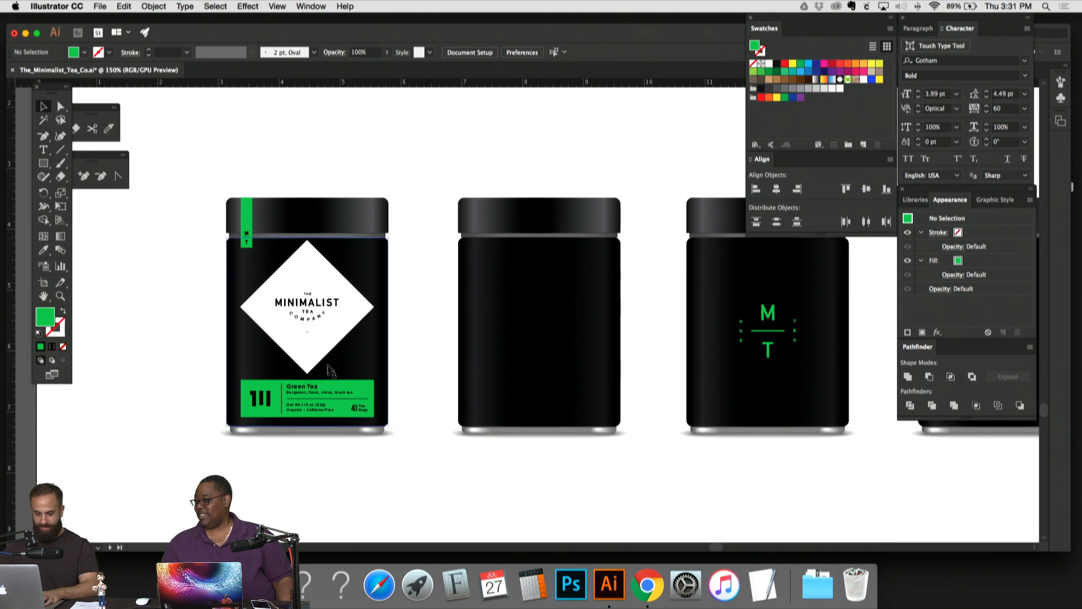
# Step: Examine the recolored Green Tea row as a whole and the tin's label up close
pyautogui.press('super+minus')
pyautogui.press('super+minus')
pyautogui.press('super+minus')
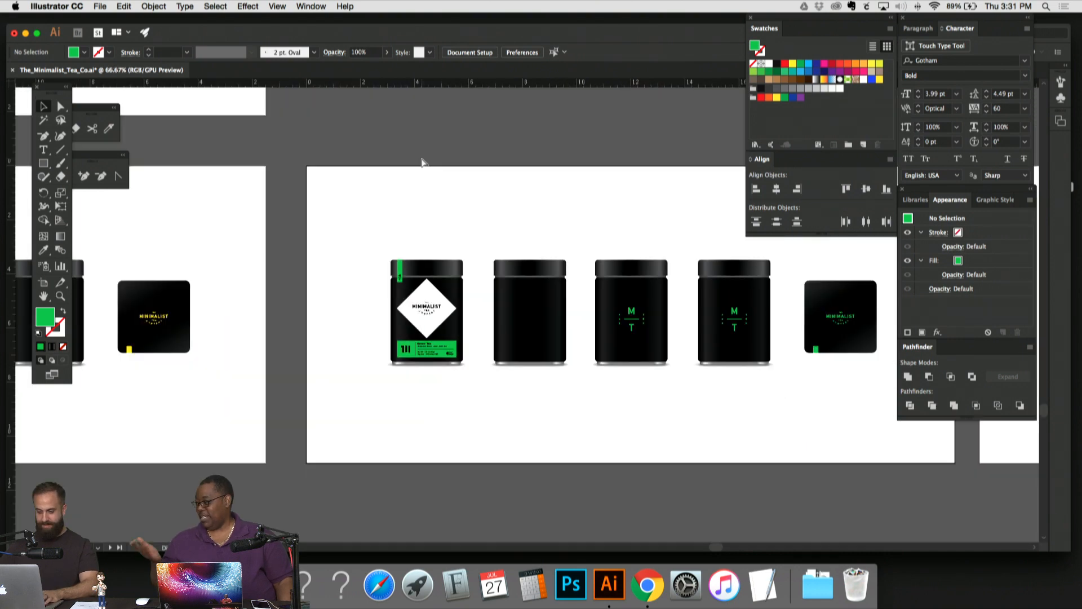
pyautogui.press('super+equal')
pyautogui.press('super+equal')
pyautogui.press('super+equal')
pyautogui.press('super+equal')
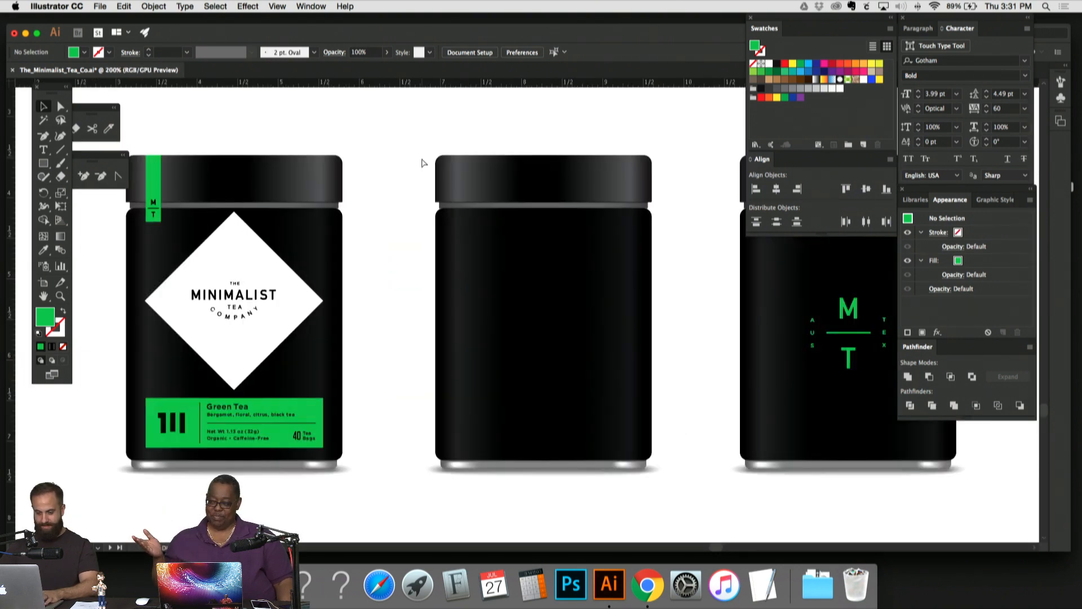
pyautogui.press('super+equal')
pyautogui.moveTo(191, 237); pyautogui.dragTo(421, 173)
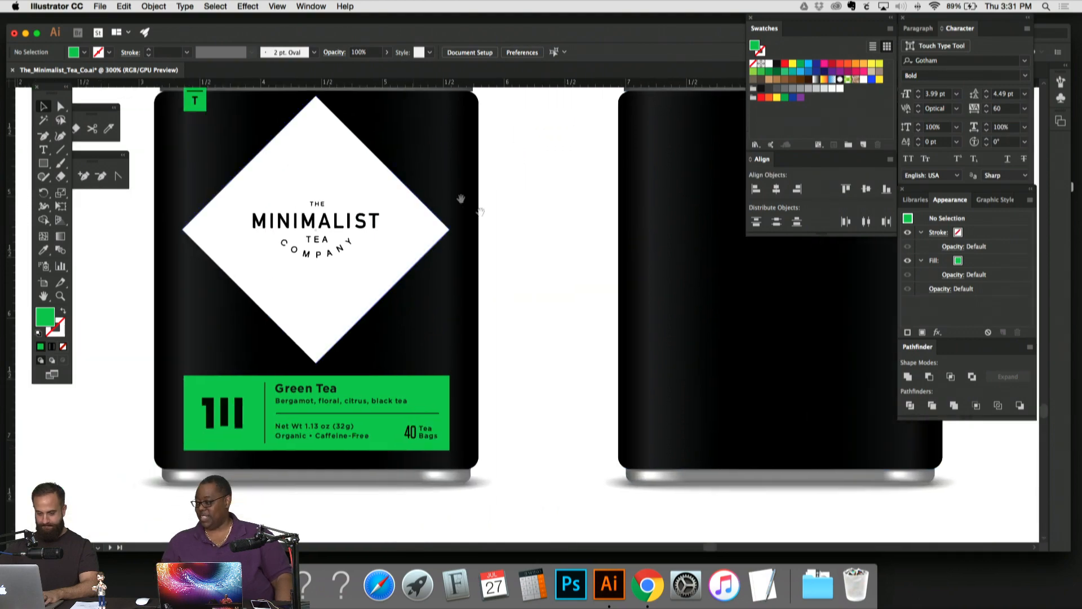
pyautogui.press('super+equal')
pyautogui.moveTo(551, 232); pyautogui.dragTo(651, 117)
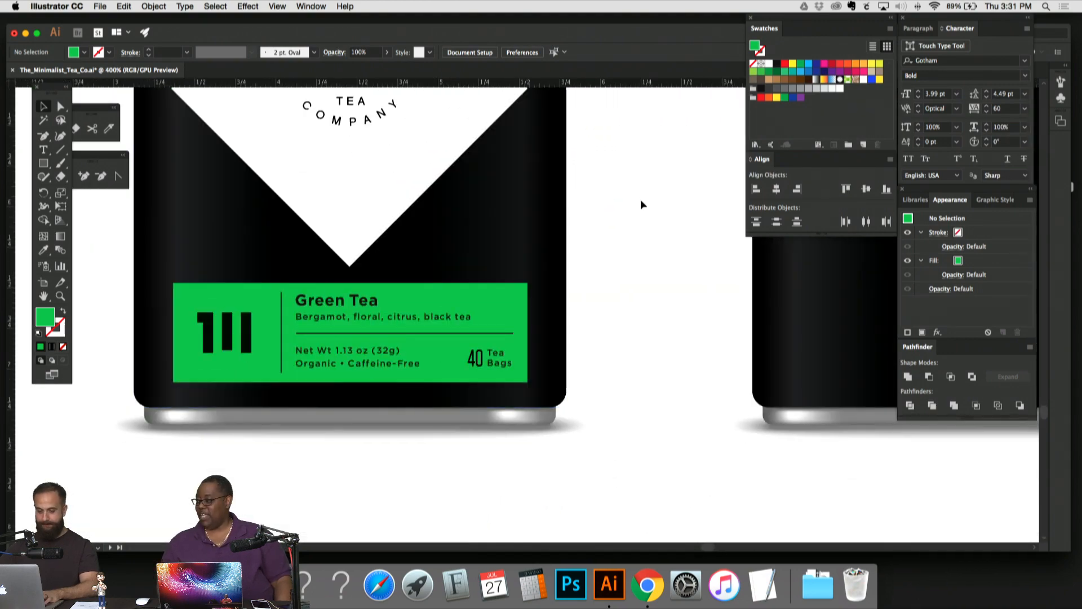
# Step: Compare the yellow and green rows side by side and check the surrounding artboards
pyautogui.press('super+minus')
pyautogui.press('super+minus')
pyautogui.press('super+minus')
pyautogui.press('super+minus')
pyautogui.press('super+minus')
pyautogui.press('super+minus')
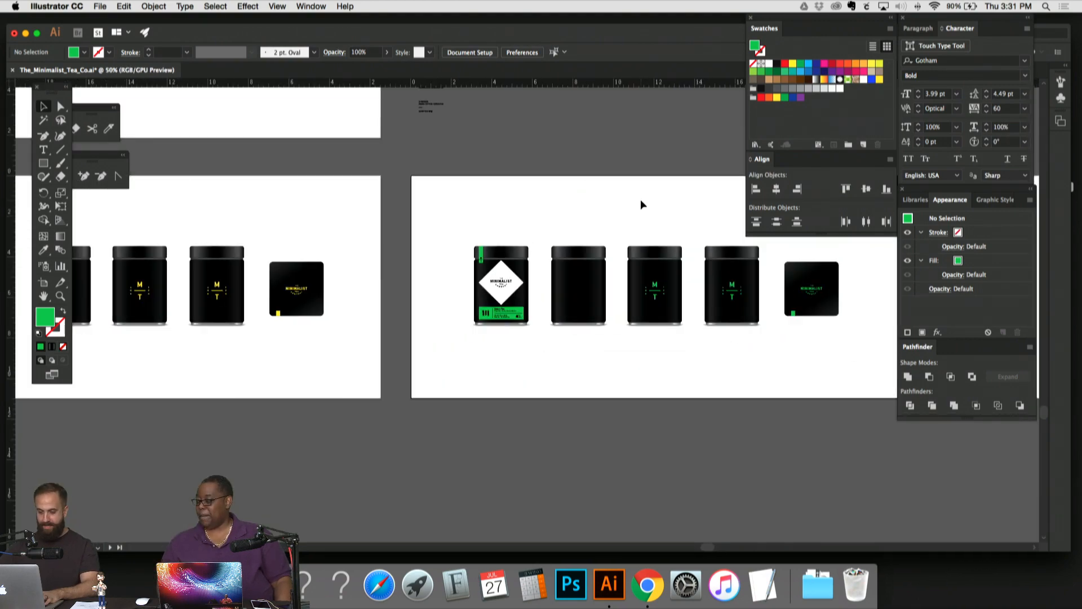
pyautogui.moveTo(640, 203); pyautogui.dragTo(726, 225)
pyautogui.moveTo(358, 234); pyautogui.dragTo(529, 265)
pyautogui.moveTo(480, 212); pyautogui.dragTo(500, 268)
pyautogui.moveTo(667, 334); pyautogui.dragTo(526, 317)
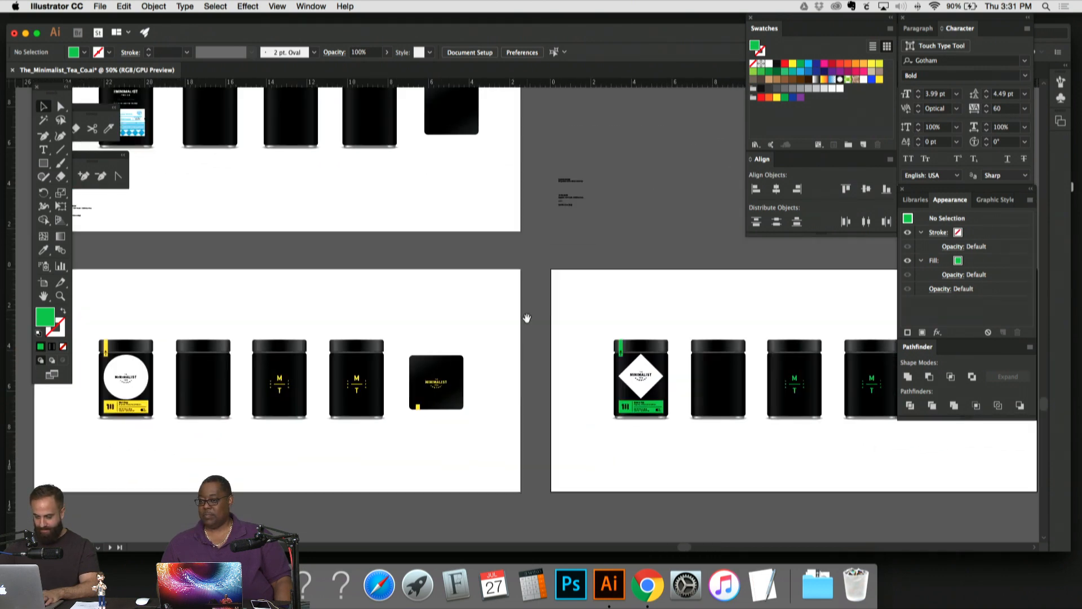
pyautogui.moveTo(637, 312); pyautogui.dragTo(381, 275)
pyautogui.moveTo(684, 281); pyautogui.dragTo(608, 155)
# Step: Scale the white square behind the logo on the Oolong Tea tin to about 1.88 in per side
pyautogui.press('super+=')
pyautogui.press('super+=')
pyautogui.press('super+=')
pyautogui.press('super+=')
pyautogui.press('super+=')
pyautogui.click(538, 194)
pyautogui.press('s')
pyautogui.moveTo(599, 350); pyautogui.dragTo(623, 370)
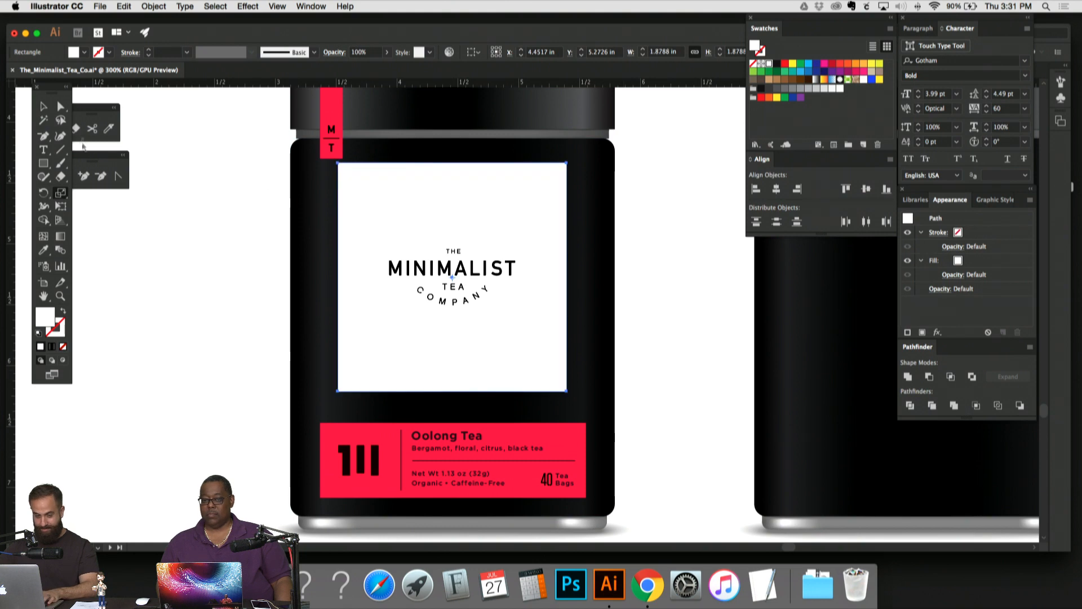
pyautogui.click(44, 107)
pyautogui.click(242, 169)
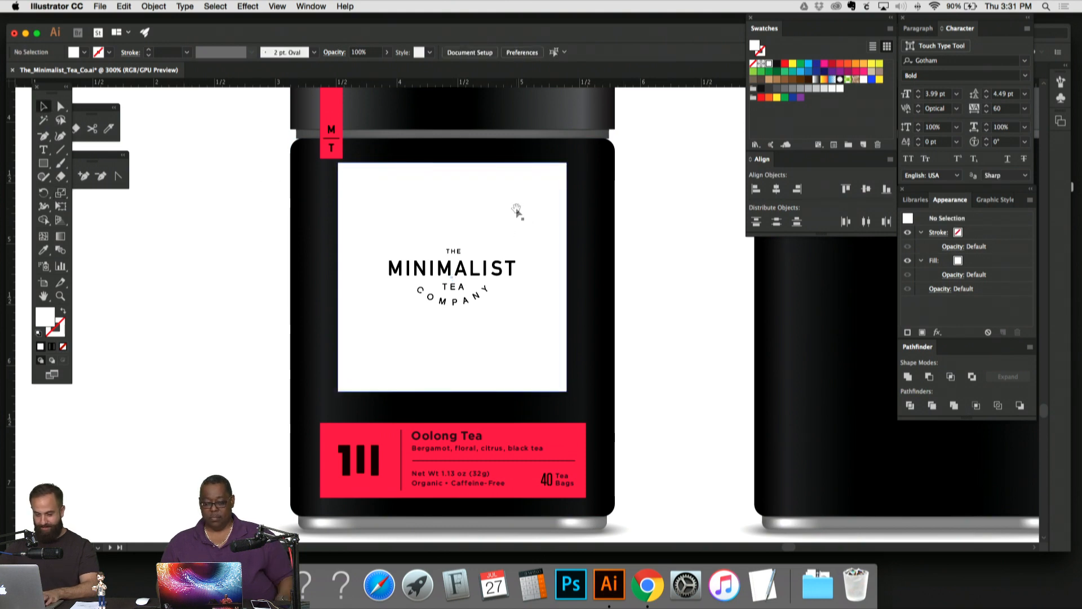
# Step: Examine the Oolong Tea tin with its resized square, both at row scale and up close
pyautogui.moveTo(516, 210); pyautogui.dragTo(558, 237)
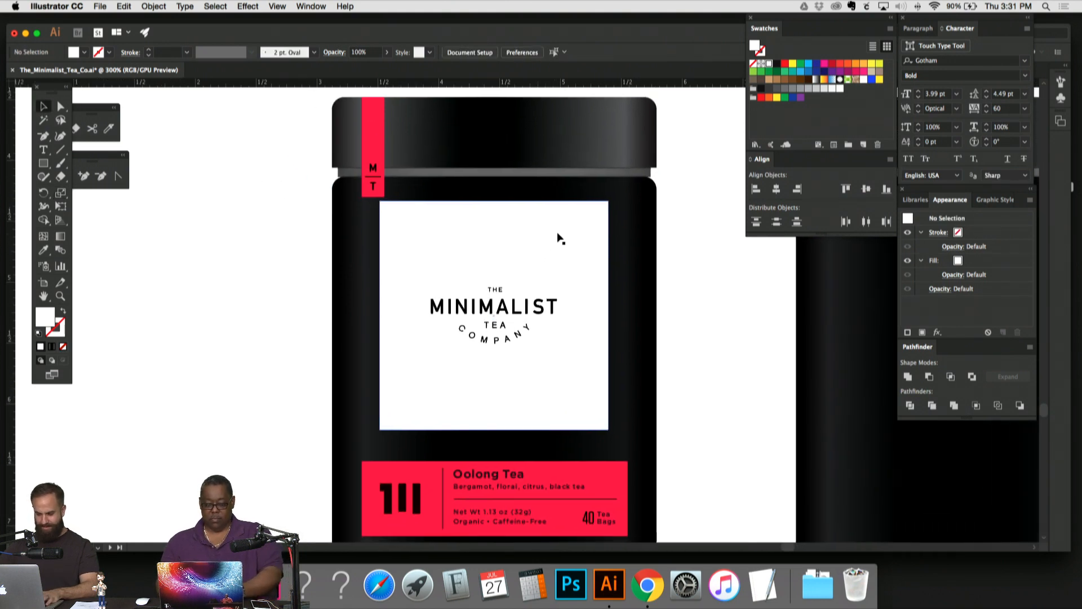
pyautogui.press('super+minus')
pyautogui.press('super+minus')
pyautogui.press('super+minus')
pyautogui.press('super+minus')
pyautogui.press('super+minus')
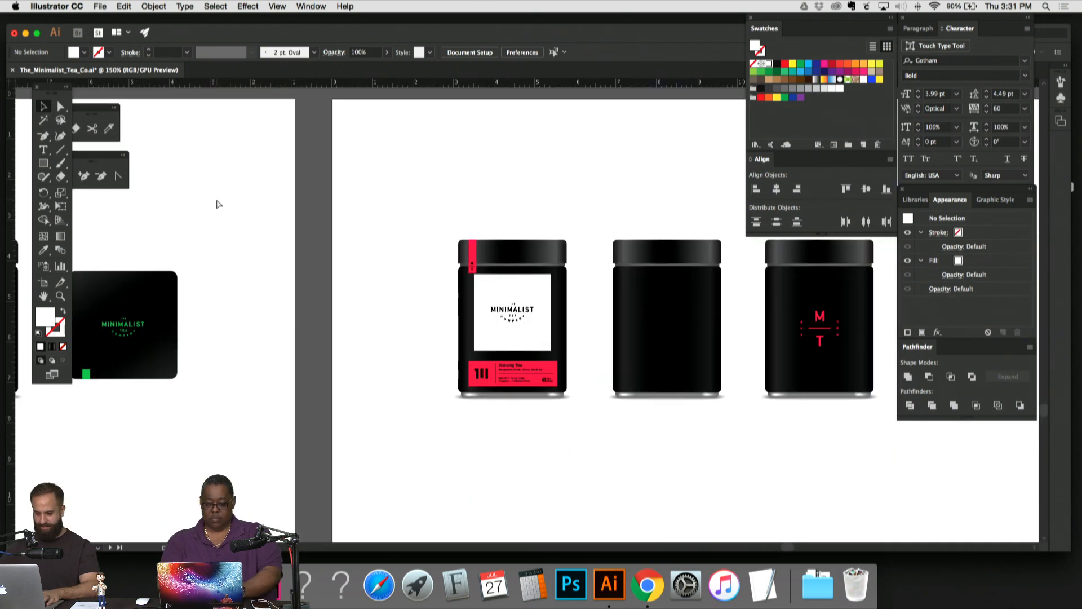
pyautogui.press('super+plus')
pyautogui.press('super+plus')
pyautogui.press('super+plus')
pyautogui.press('super+plus')
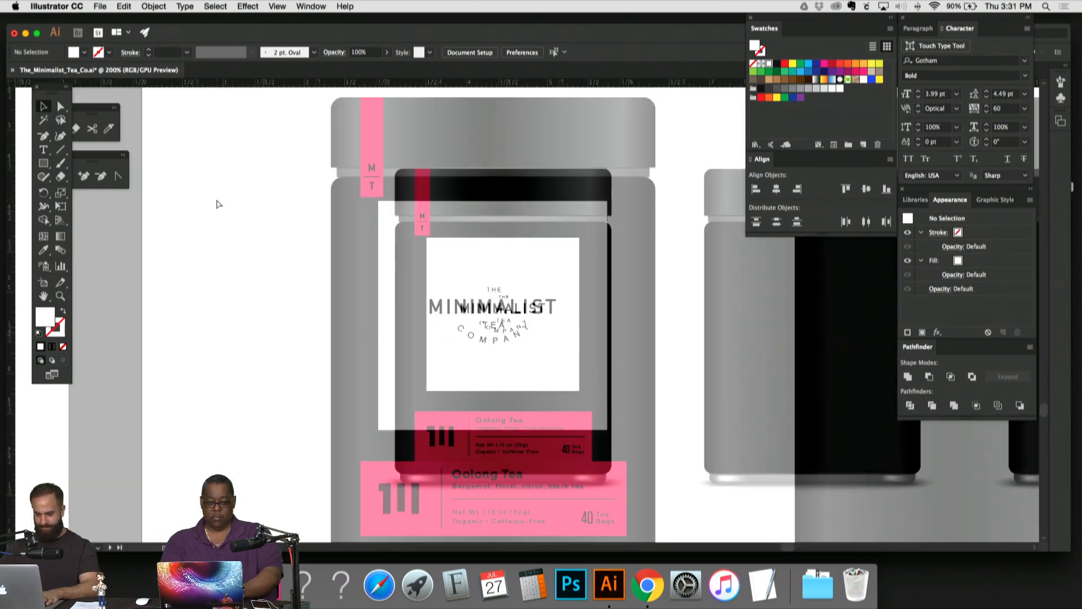
pyautogui.press('super+plus')
pyautogui.moveTo(454, 194); pyautogui.dragTo(411, 155)
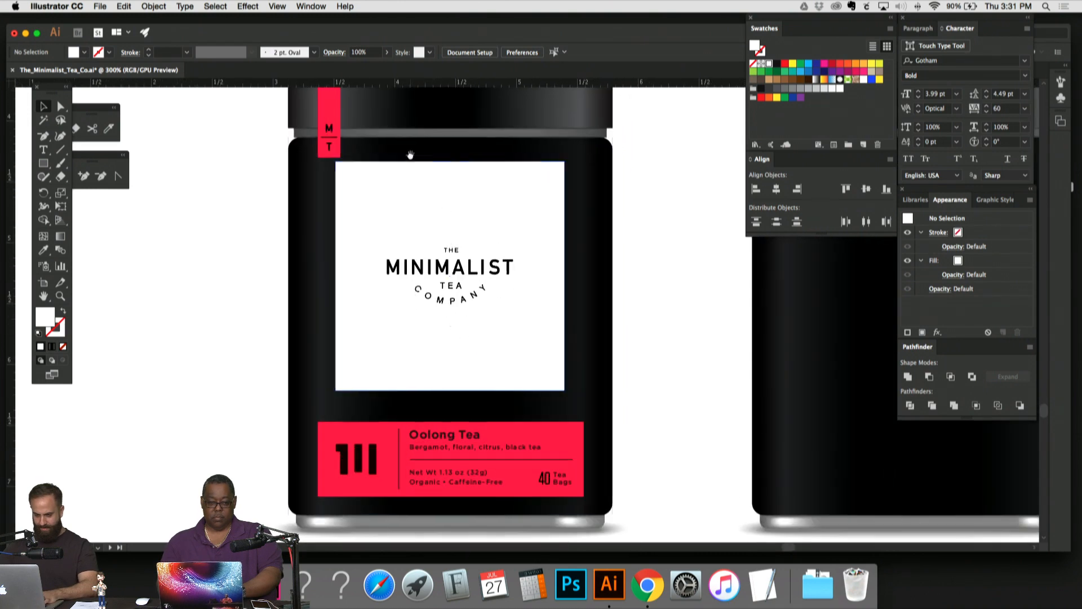
# Step: Widen the Oolong Tea tin's white square to about 2.19 in, stretching it horizontally only
pyautogui.click(475, 200)
pyautogui.press('s')
pyautogui.moveTo(585, 248); pyautogui.dragTo(604, 248)
pyautogui.click(42, 107)
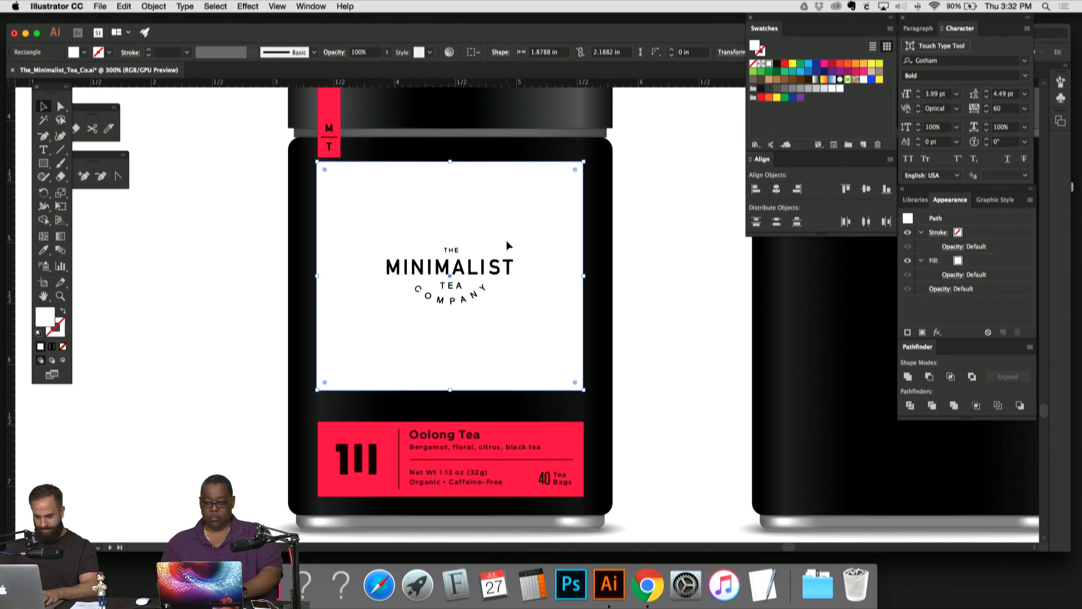
pyautogui.moveTo(506, 240); pyautogui.dragTo(507, 272)
pyautogui.press('super+z')
pyautogui.press('s')
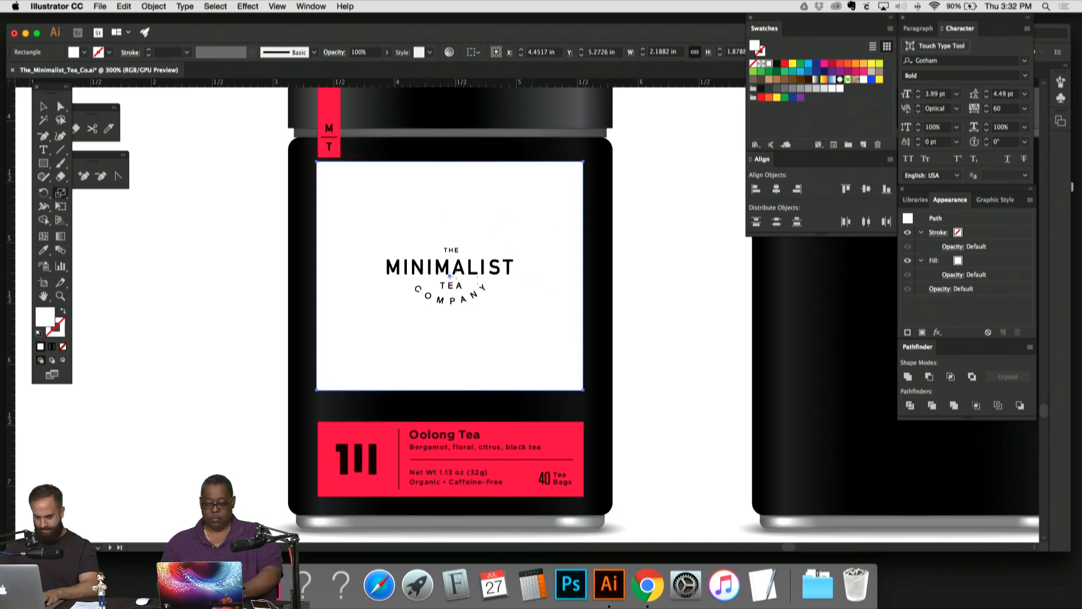
# Step: Trim the white rectangle's sides to the Oolong label's width, about 2.18 in, and lower its upper edge to a height of about 1.82 in
pyautogui.click(44, 106)
pyautogui.moveTo(316, 276)
pyautogui.mouseDown()
pyautogui.moveTo(342, 276)
pyautogui.moveTo(318, 277)
pyautogui.mouseUp()
pyautogui.moveTo(588, 272)
pyautogui.mouseDown()
pyautogui.moveTo(570, 274)
pyautogui.moveTo(585, 276)
pyautogui.mouseUp()
pyautogui.scroll(2, 648, 270)
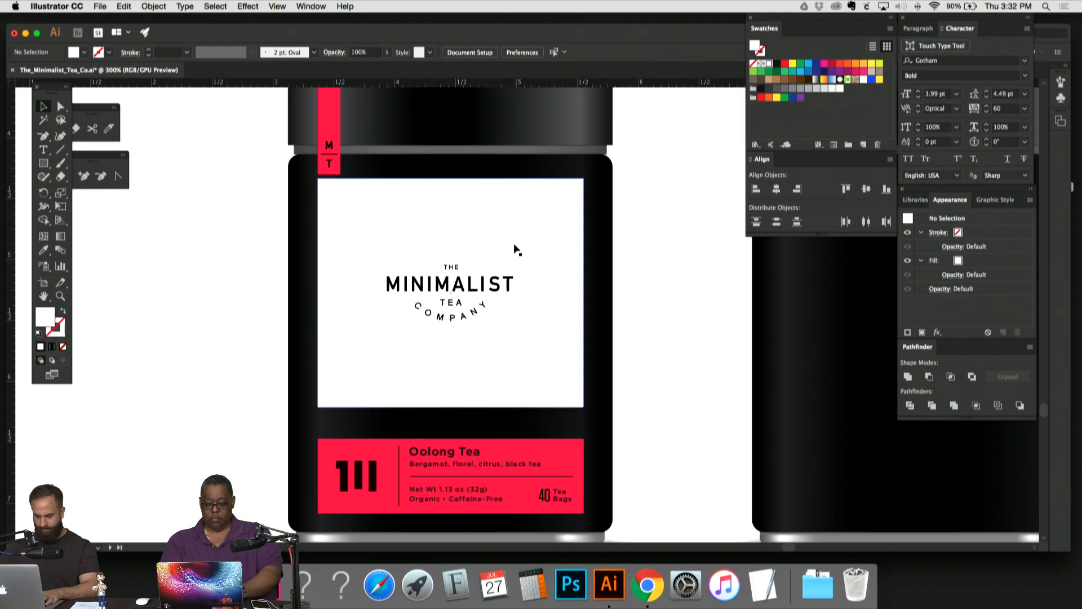
pyautogui.moveTo(454, 181); pyautogui.dragTo(454, 185)
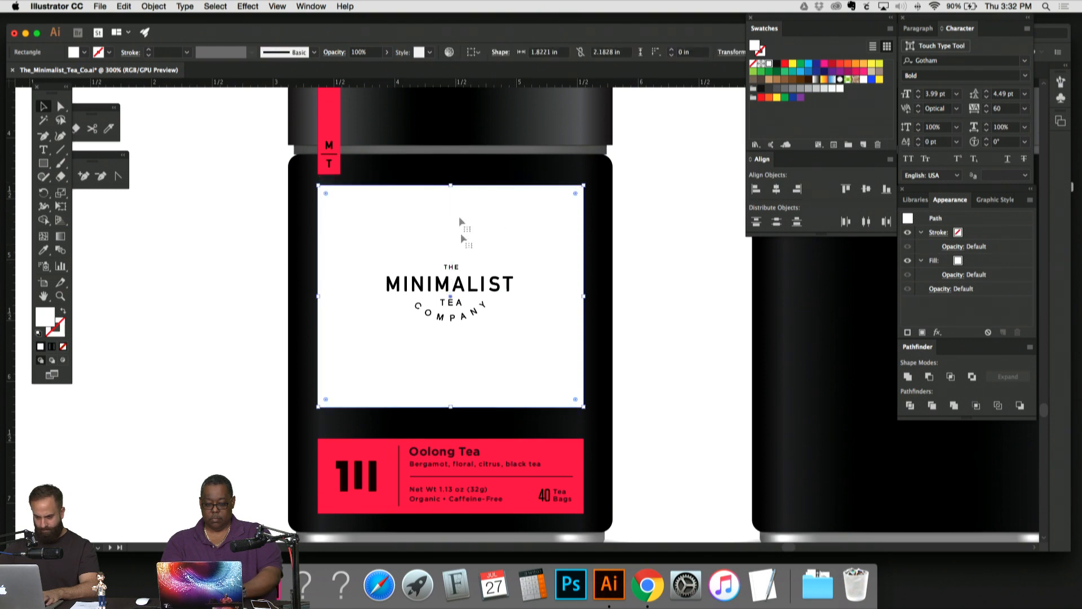
pyautogui.click(625, 322)
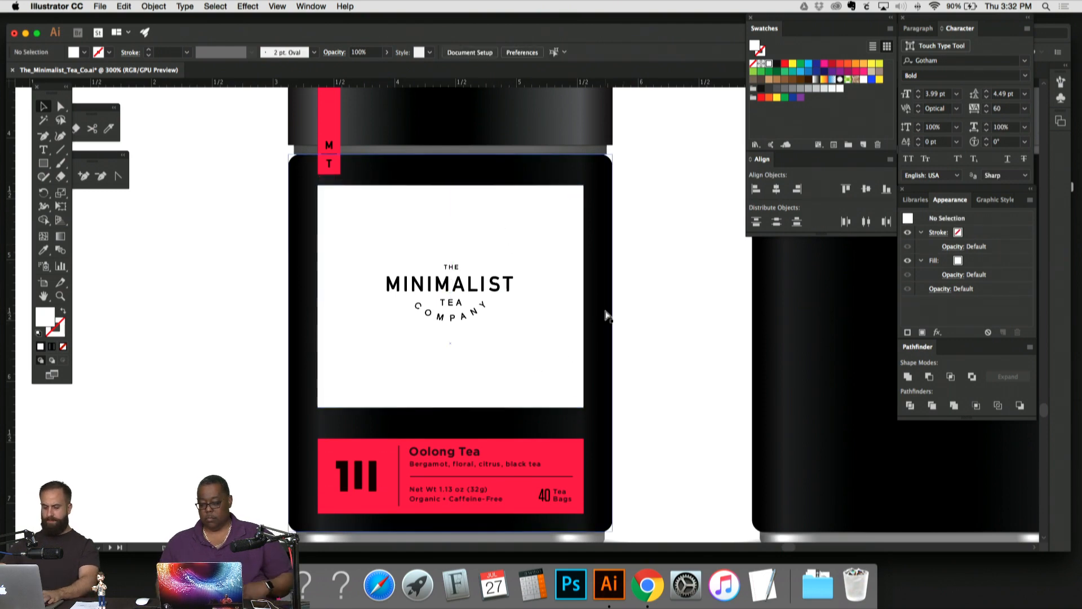
# Step: Delete the white rectangle behind the logo on the Oolong Tea tin
pyautogui.press('super+1')
pyautogui.press('super+minus')
pyautogui.press('super+plus')
pyautogui.press('super+plus')
pyautogui.press('super+plus')
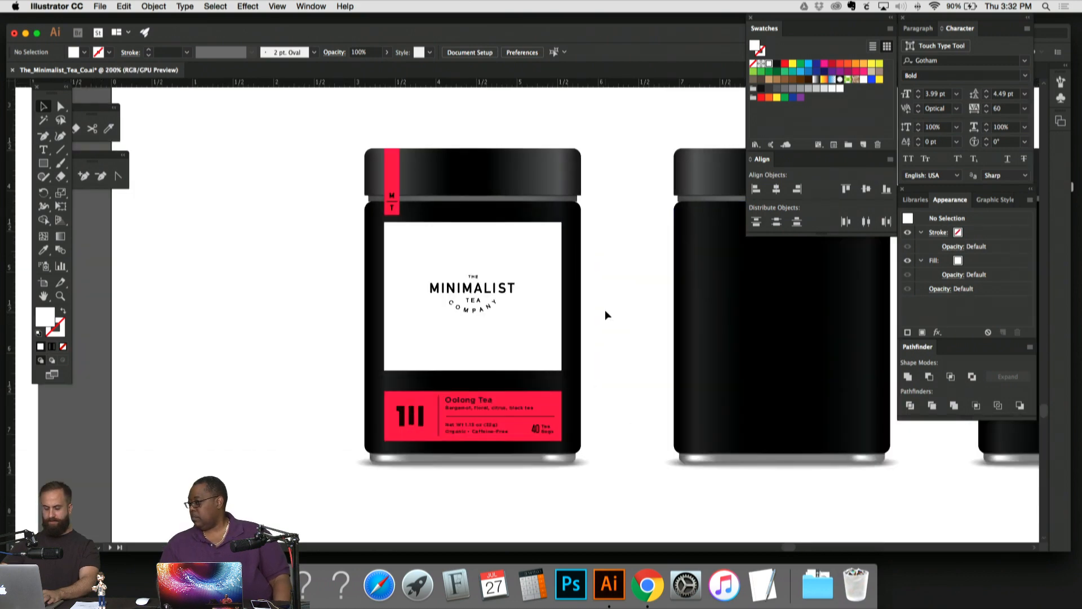
pyautogui.click(530, 262)
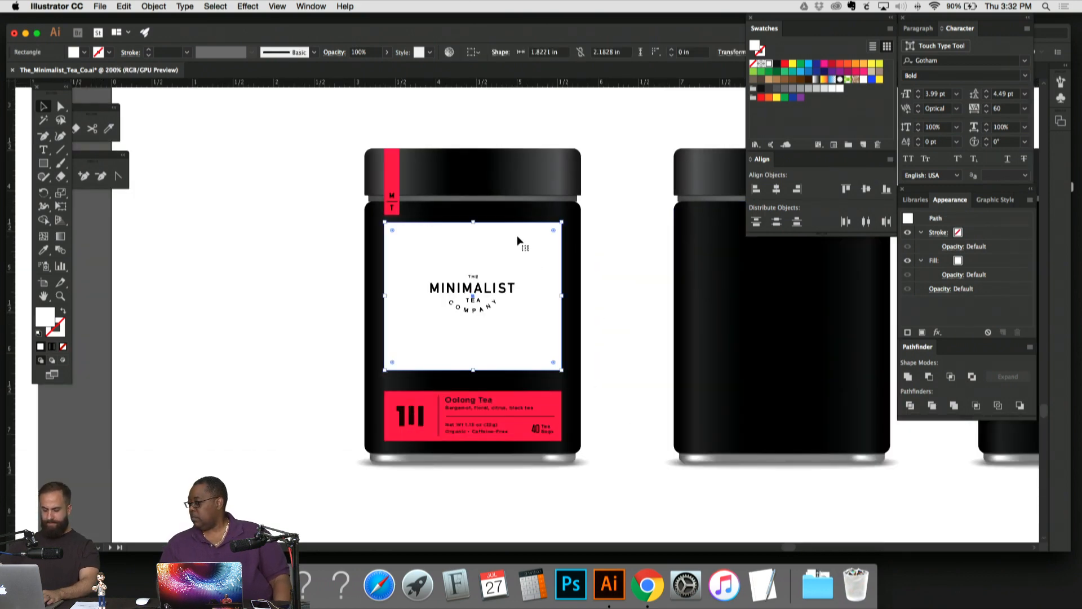
pyautogui.press('Delete')
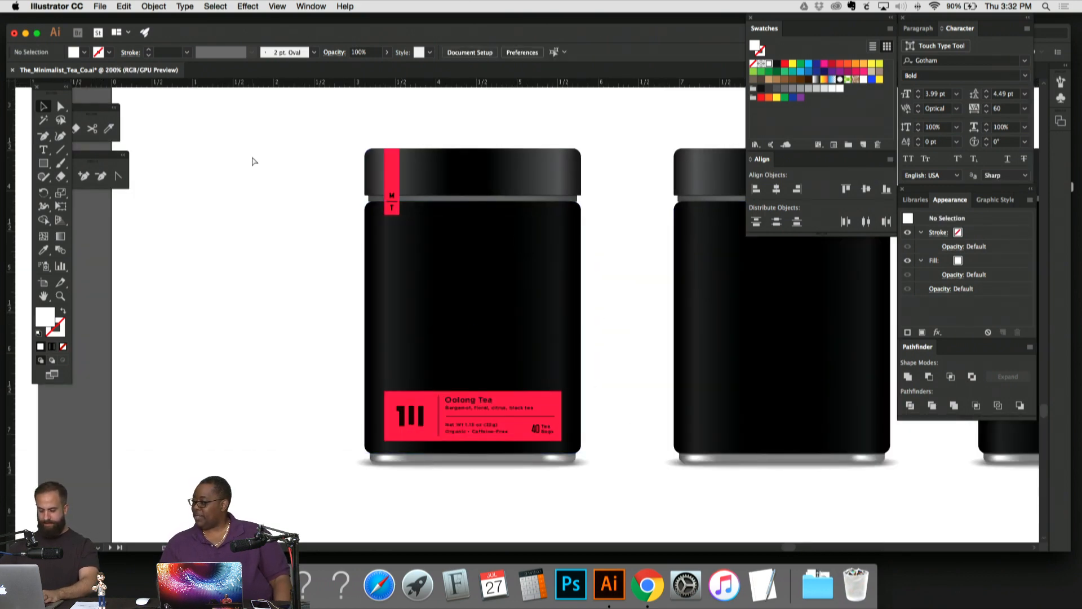
# Step: Review the Green Tea tin's diamond and the Earl Grey tin's circle as references for the Oolong shape
pyautogui.press('super+minus')
pyautogui.press('super+minus')
pyautogui.press('super+minus')
pyautogui.moveTo(253, 159); pyautogui.dragTo(626, 156)
pyautogui.moveTo(372, 155); pyautogui.dragTo(512, 158)
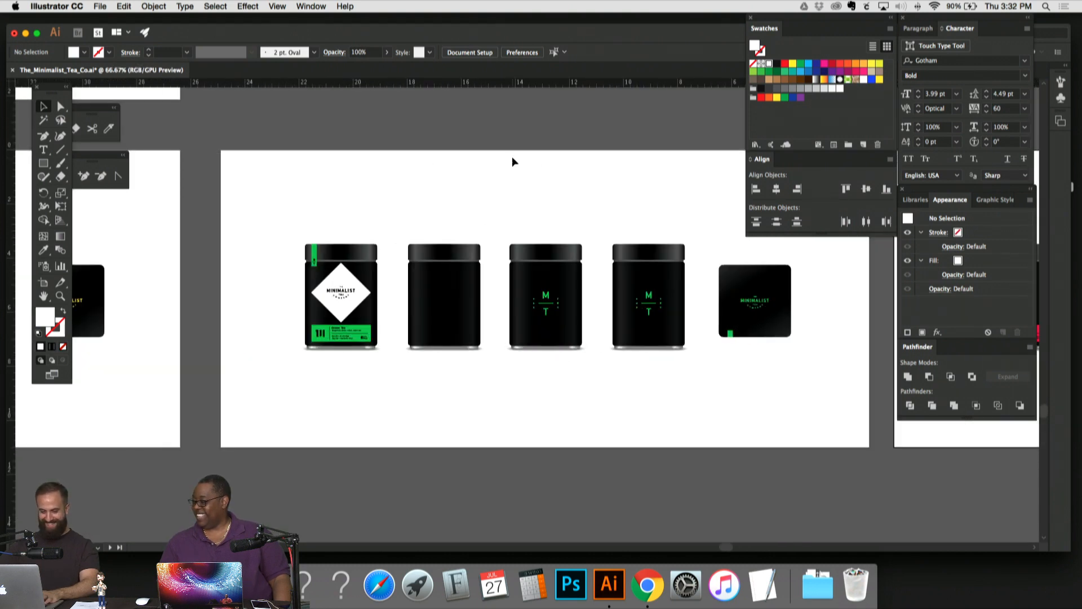
pyautogui.press('super+plus')
pyautogui.press('super+plus')
pyautogui.moveTo(316, 172); pyautogui.dragTo(698, 174)
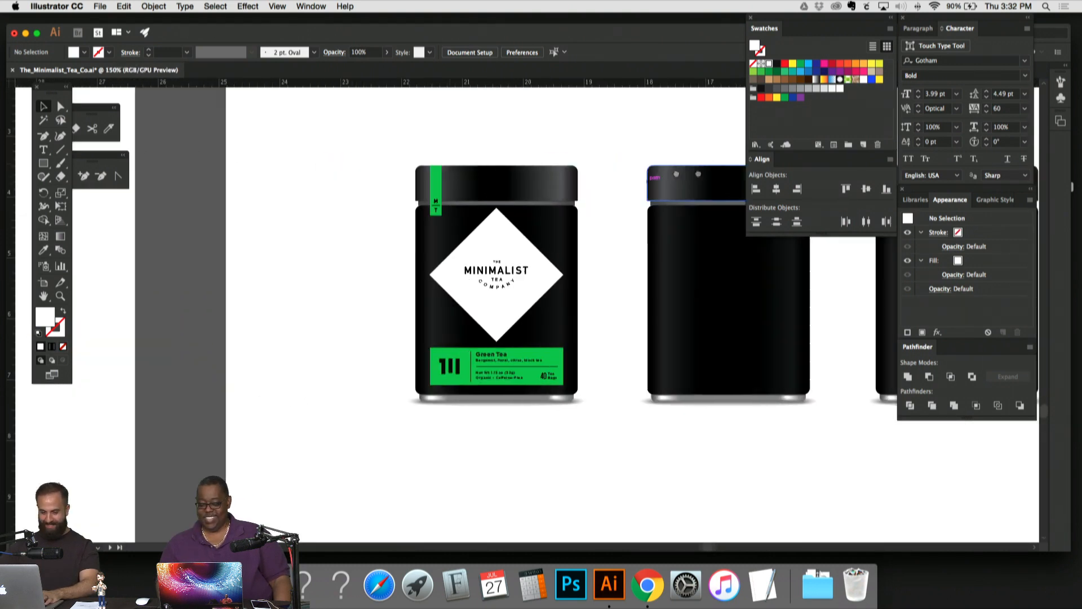
pyautogui.moveTo(209, 169); pyautogui.dragTo(806, 156)
pyautogui.moveTo(443, 166); pyautogui.dragTo(809, 162)
pyautogui.moveTo(383, 166); pyautogui.dragTo(810, 163)
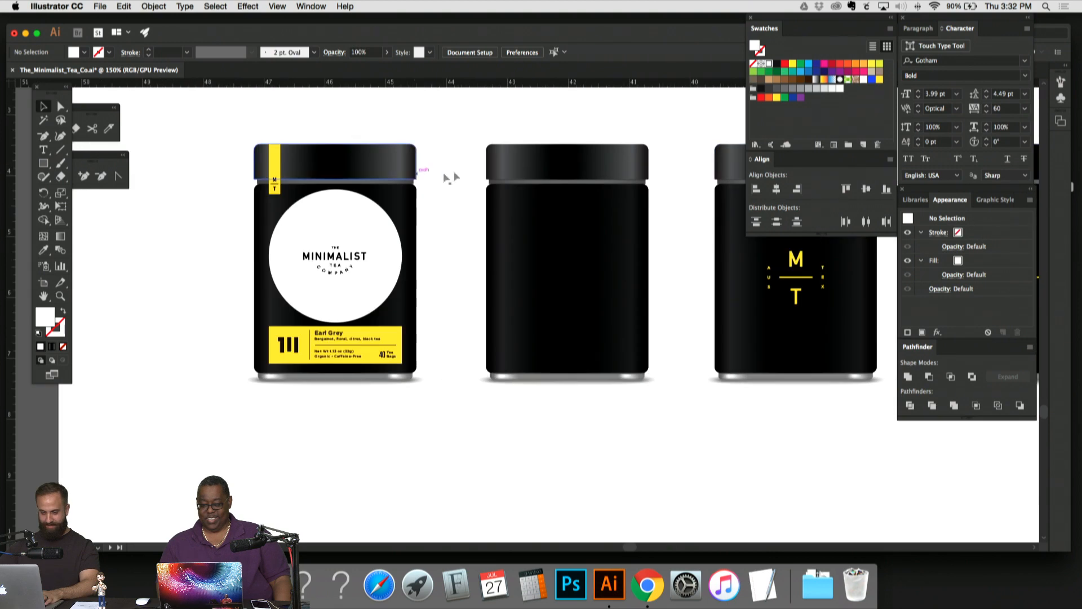
# Step: Look over the yellow row's monogram tins and lid, and the green row, on the way back to the Oolong Tea tin
pyautogui.moveTo(577, 172); pyautogui.dragTo(483, 174)
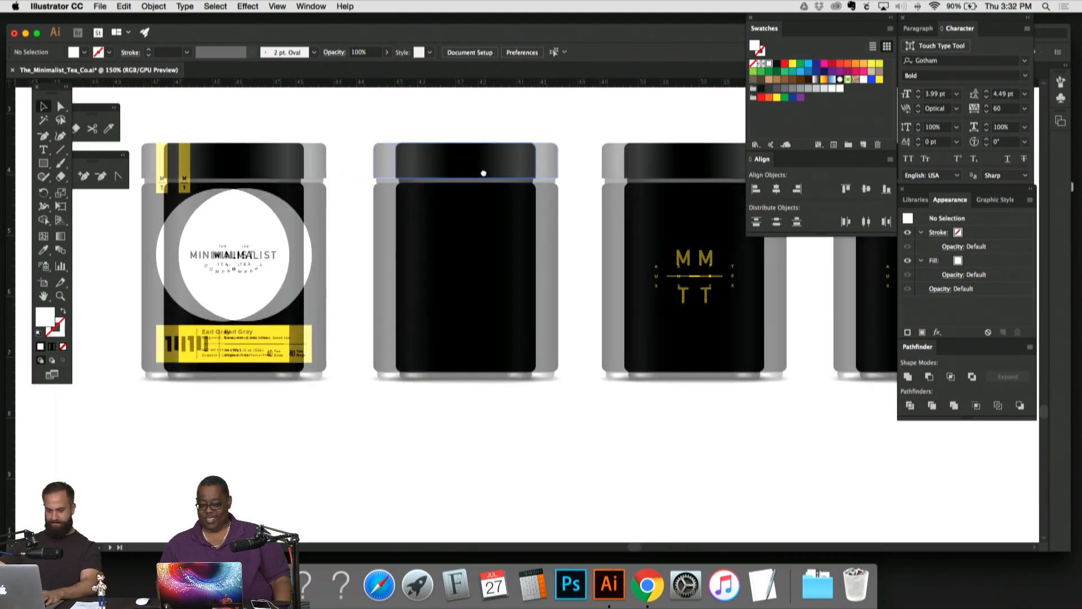
pyautogui.moveTo(591, 173); pyautogui.dragTo(186, 203)
pyautogui.moveTo(490, 200); pyautogui.dragTo(191, 209)
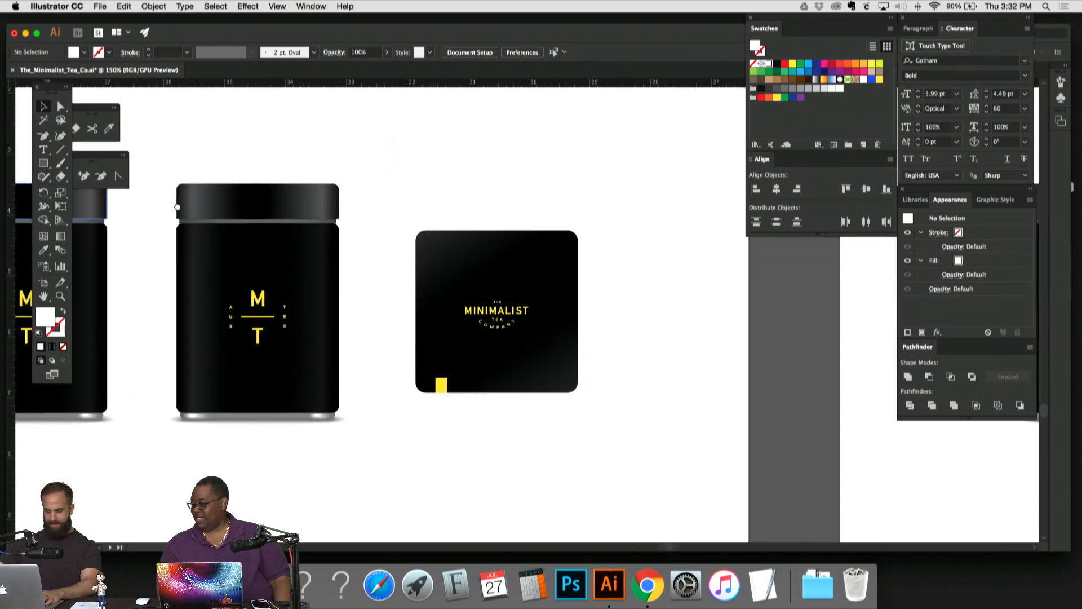
pyautogui.moveTo(587, 211); pyautogui.dragTo(220, 210)
pyautogui.moveTo(599, 189); pyautogui.dragTo(290, 185)
pyautogui.moveTo(420, 181); pyautogui.dragTo(257, 211)
pyautogui.moveTo(598, 199); pyautogui.dragTo(237, 194)
pyautogui.moveTo(541, 198); pyautogui.dragTo(186, 206)
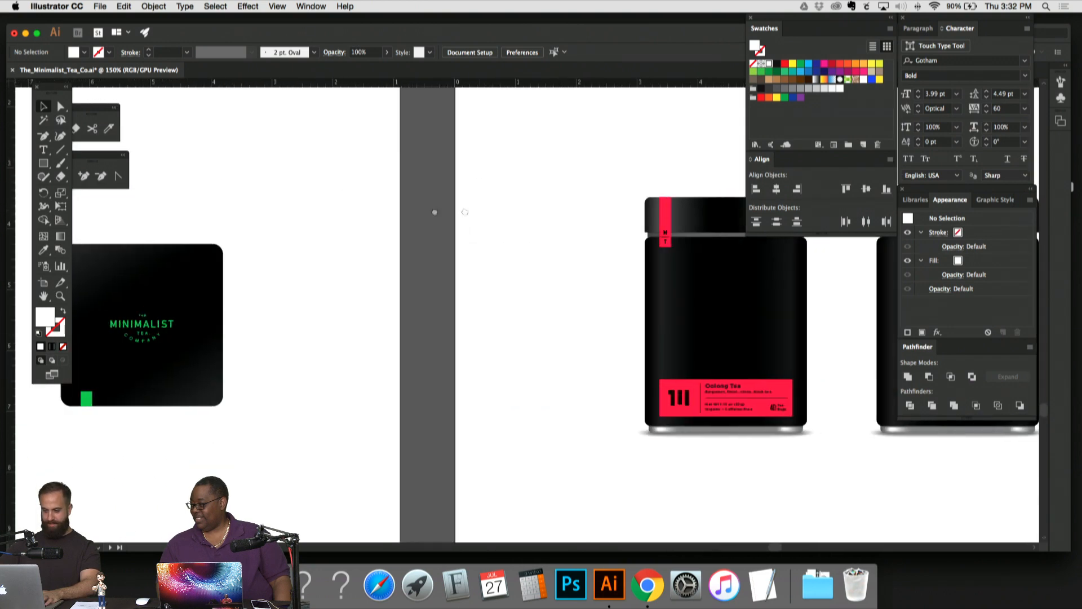
pyautogui.moveTo(481, 210); pyautogui.dragTo(236, 205)
# Step: Draw a white hexagon about 2.85 in wide with the Polygon tool and move it over the middle of the Oolong Tea tin
pyautogui.click(39, 166)
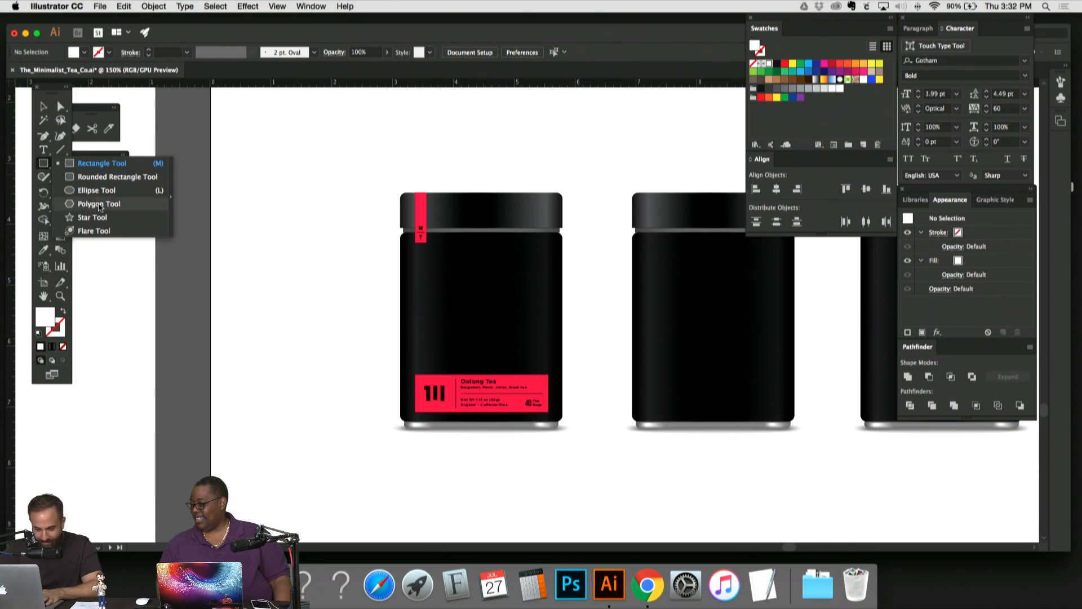
pyautogui.click(99, 205)
pyautogui.moveTo(433, 248); pyautogui.dragTo(492, 314)
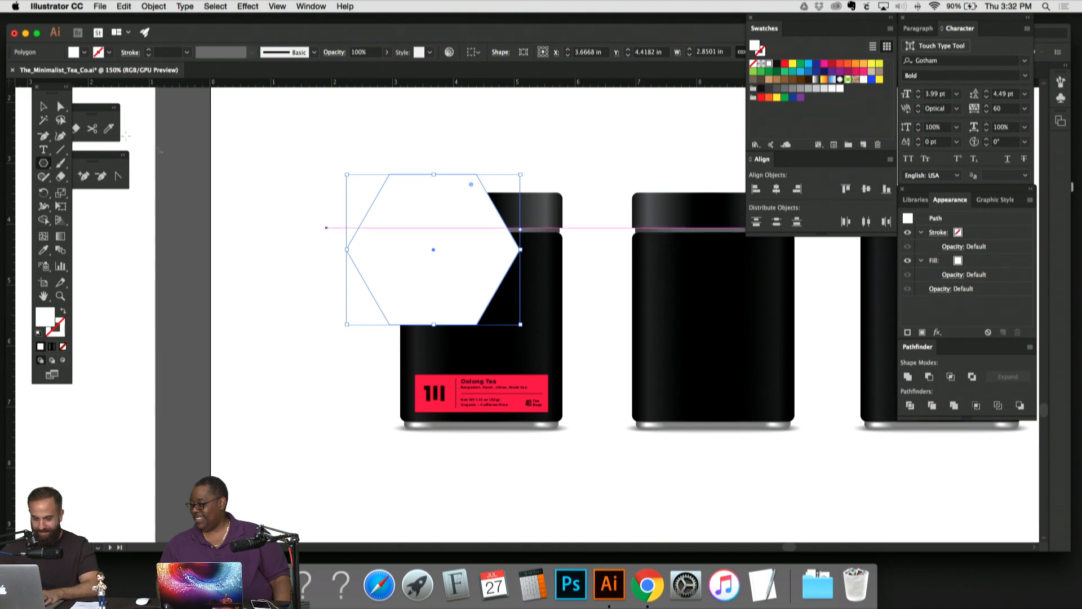
pyautogui.press('v')
pyautogui.moveTo(417, 210); pyautogui.dragTo(379, 220)
pyautogui.press('a')
pyautogui.press('super+=')
pyautogui.press('super+=')
# Step: Bring the Minimalist Tea Company logo in front of the white hexagon on the Oolong Tea tin
pyautogui.press('super+y')
pyautogui.click(502, 295)
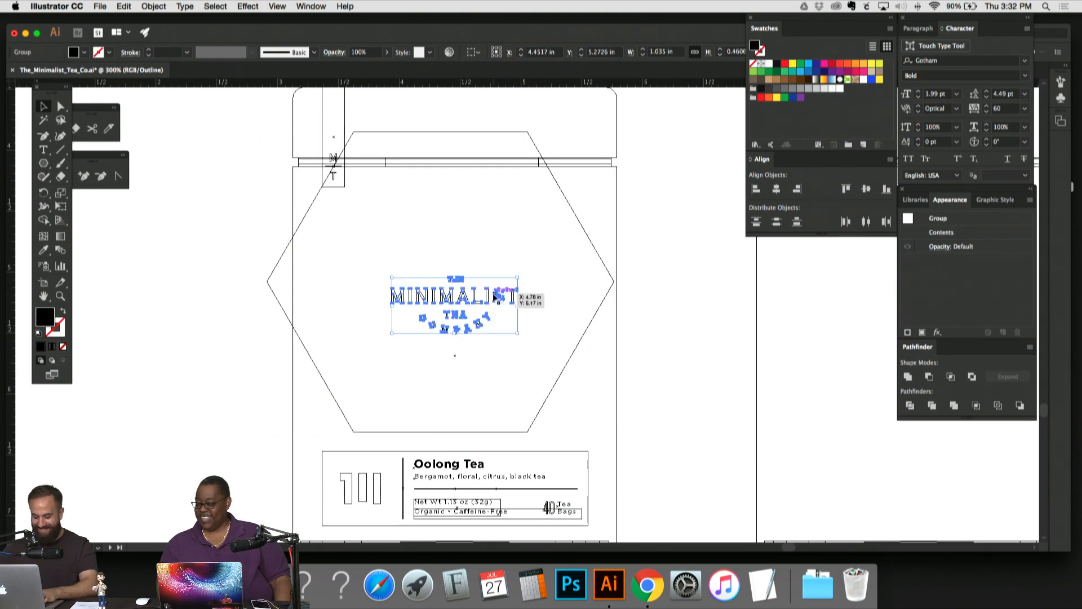
pyautogui.press('super+y')
# Step: Scale the white hexagon down to about 2.16 in wide and nudge it up so it sits centered behind the logo
pyautogui.click(485, 225)
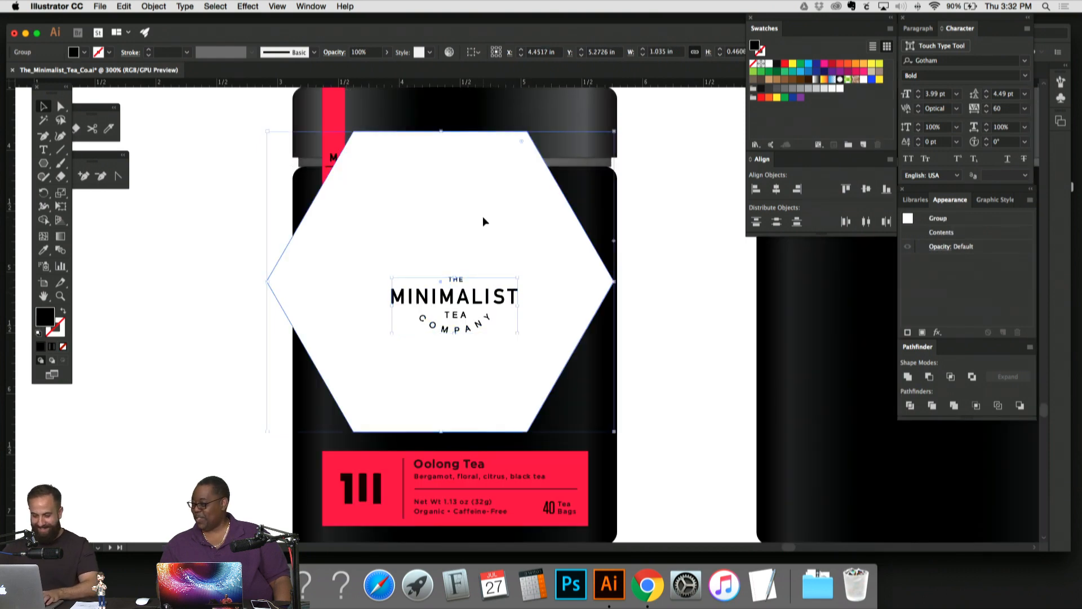
pyautogui.moveTo(269, 131); pyautogui.dragTo(316, 179)
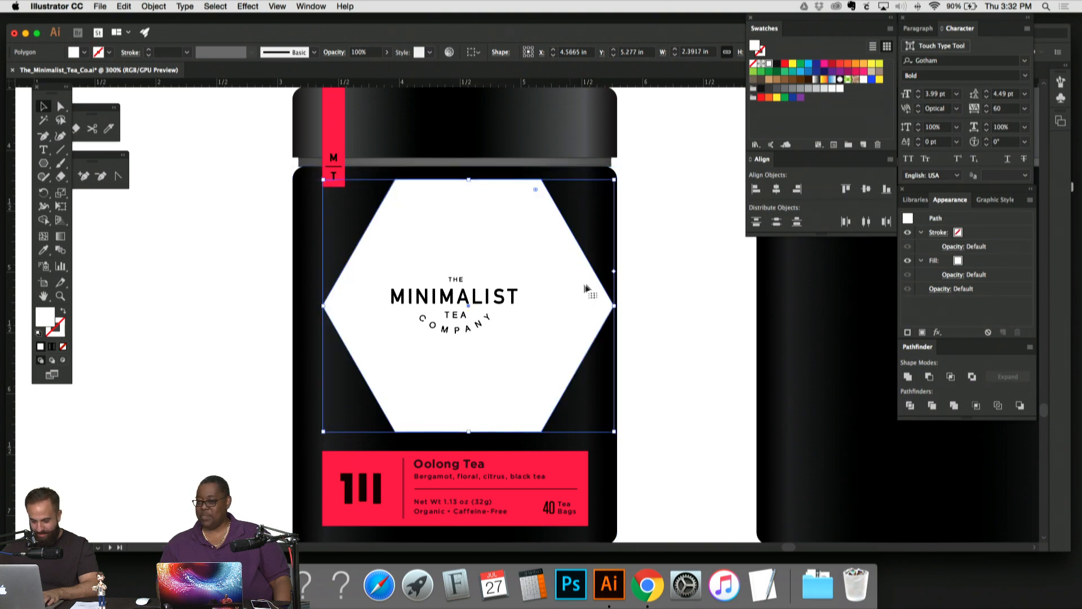
pyautogui.moveTo(614, 179); pyautogui.dragTo(586, 203)
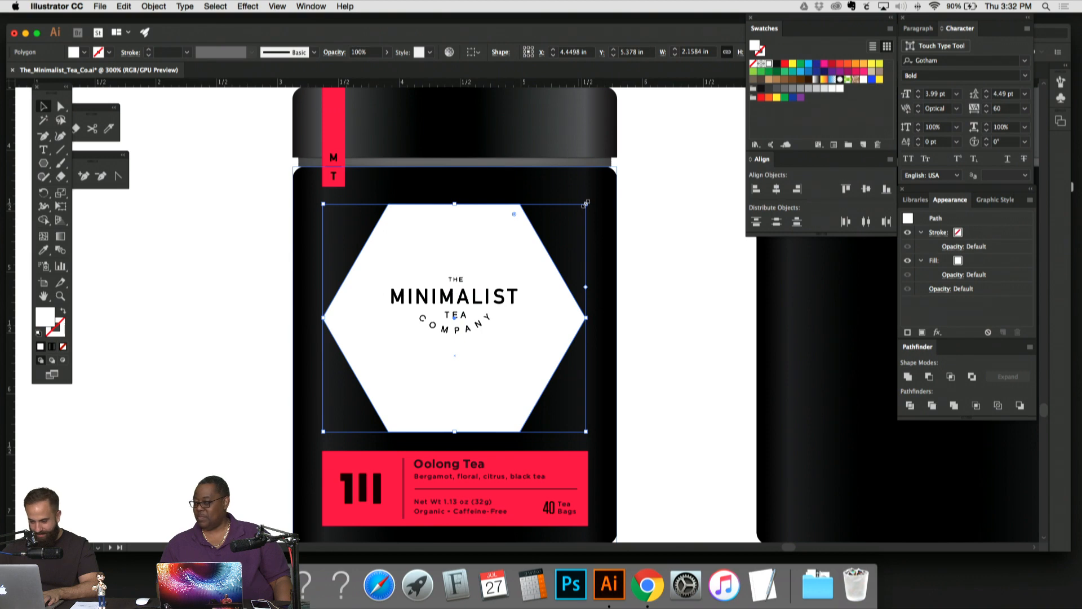
pyautogui.moveTo(506, 229); pyautogui.dragTo(508, 219)
pyautogui.click(662, 328)
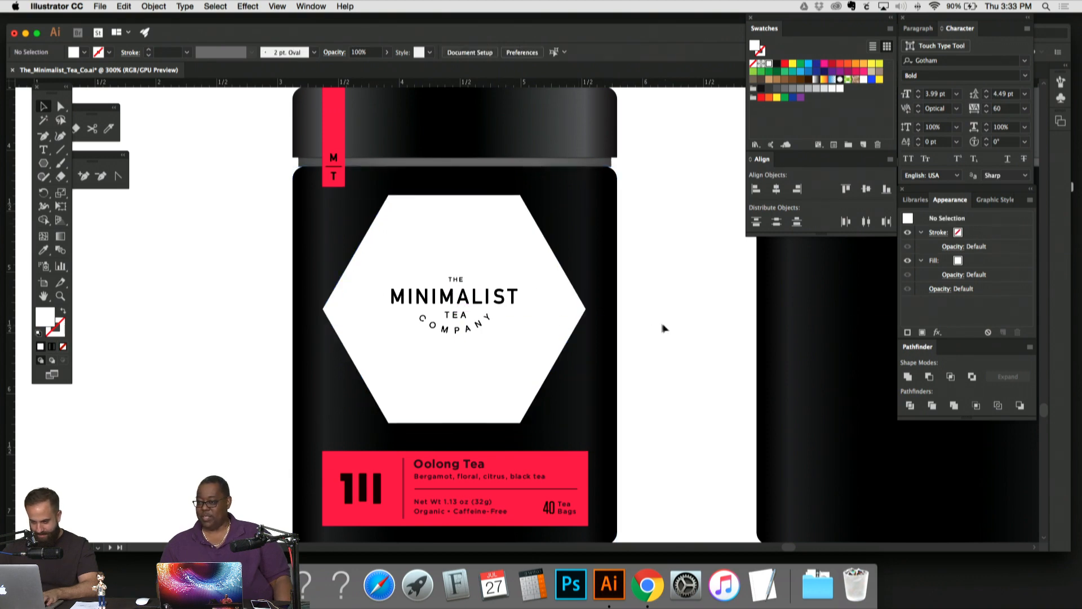
# Step: Widen the hexagon to about 2.18 in so its side points line up with the edges of the red label
pyautogui.click(564, 300)
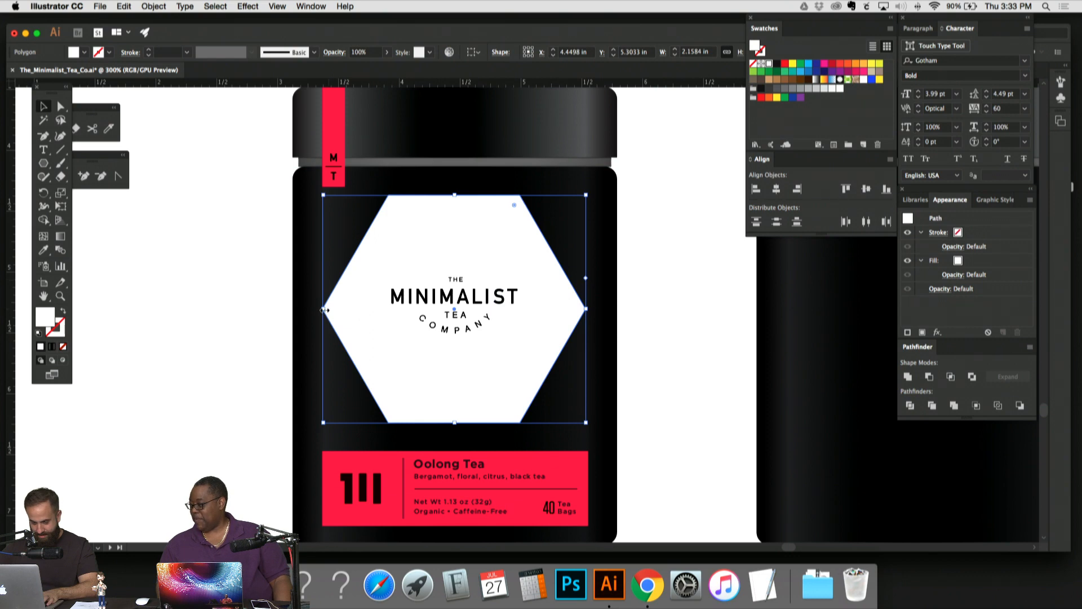
pyautogui.moveTo(324, 309)
pyautogui.mouseDown()
pyautogui.moveTo(338, 304)
pyautogui.moveTo(323, 309)
pyautogui.mouseUp()
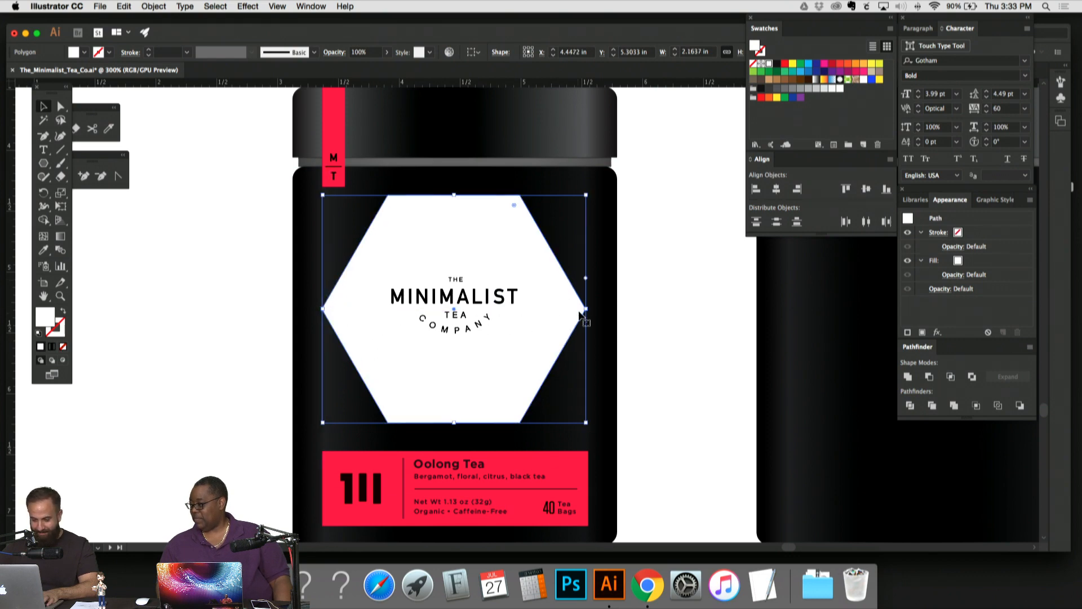
pyautogui.moveTo(586, 310); pyautogui.dragTo(589, 309)
pyautogui.click(645, 285)
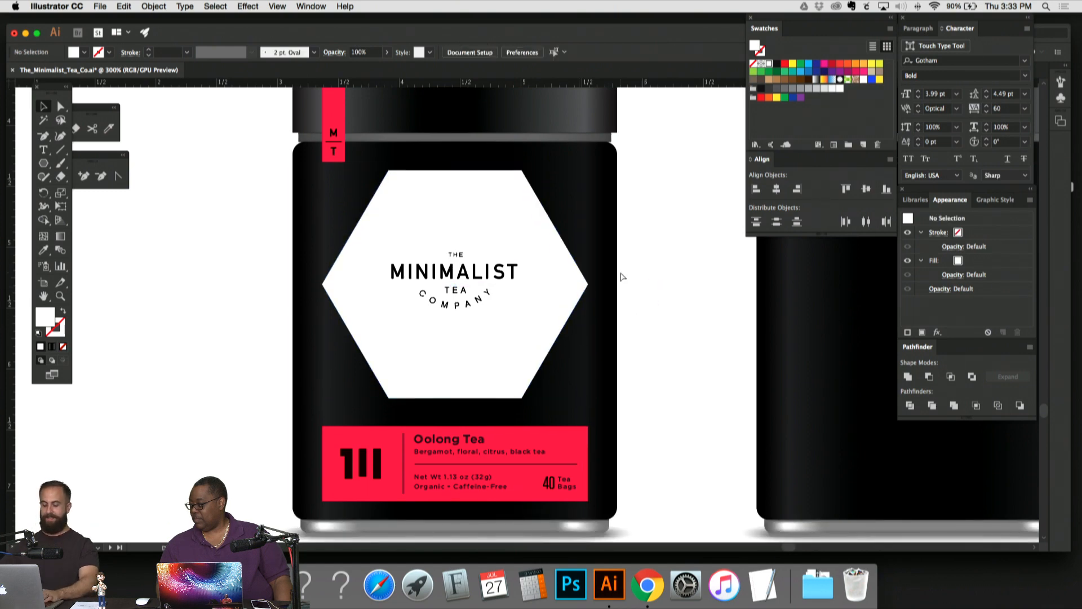
# Step: Compare the red Oolong Tea row with the green and yellow rows and the earlier packaging artboards
pyautogui.press('super+0')
pyautogui.press('super+minus')
pyautogui.press('super+minus')
pyautogui.moveTo(620, 277); pyautogui.dragTo(672, 360)
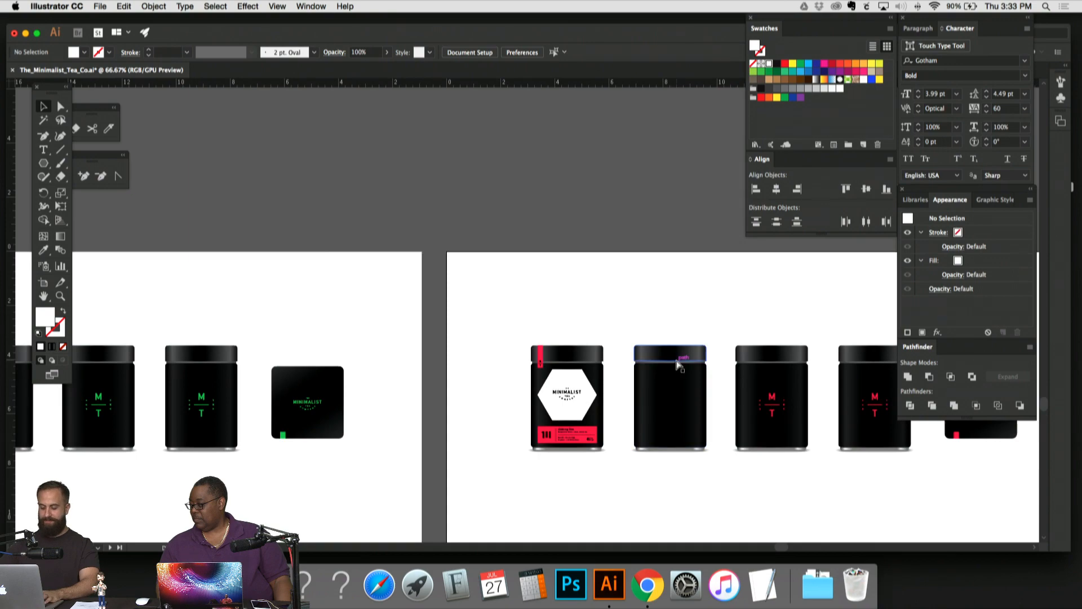
pyautogui.press('super+minus')
pyautogui.press('super+minus')
pyautogui.moveTo(505, 295); pyautogui.dragTo(674, 428)
pyautogui.moveTo(312, 329); pyautogui.dragTo(533, 367)
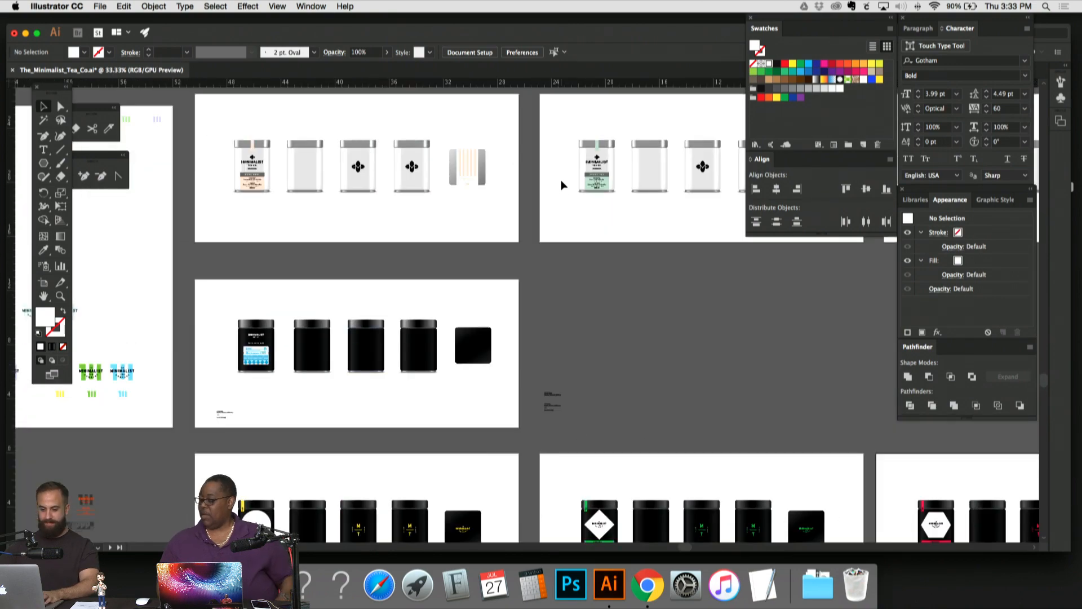
pyautogui.moveTo(580, 326); pyautogui.dragTo(363, 113)
pyautogui.moveTo(583, 170); pyautogui.dragTo(468, 165)
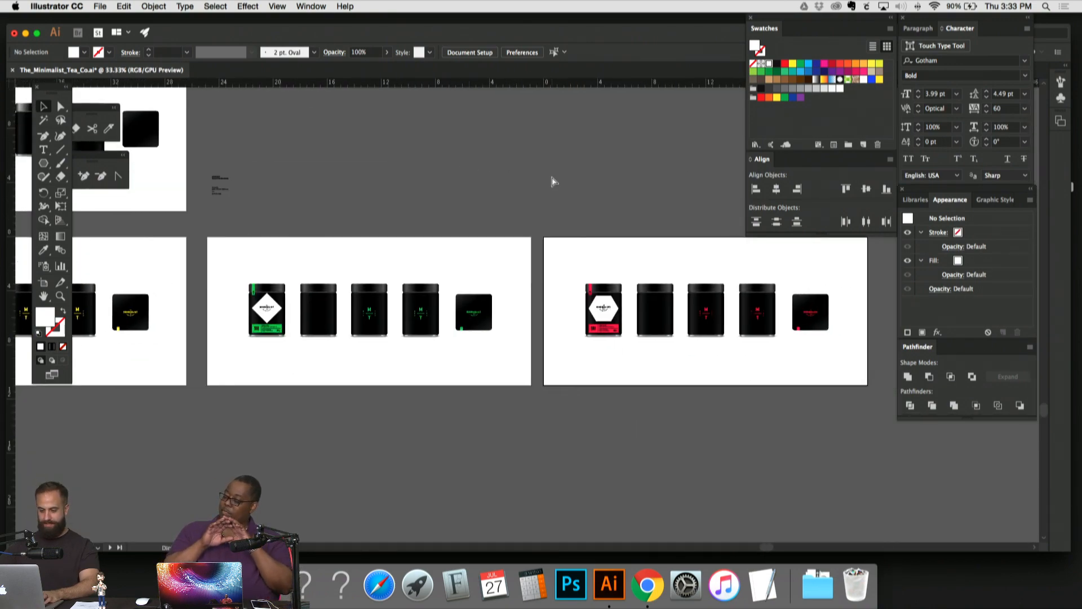
# Step: Stretch the Oolong Tea tin's hexagon vertically to about 2.05 in tall with the Scale tool, keeping its width
pyautogui.press('super+plus')
pyautogui.press('super+plus')
pyautogui.press('super+plus')
pyautogui.press('super+plus')
pyautogui.moveTo(552, 181); pyautogui.dragTo(204, 183)
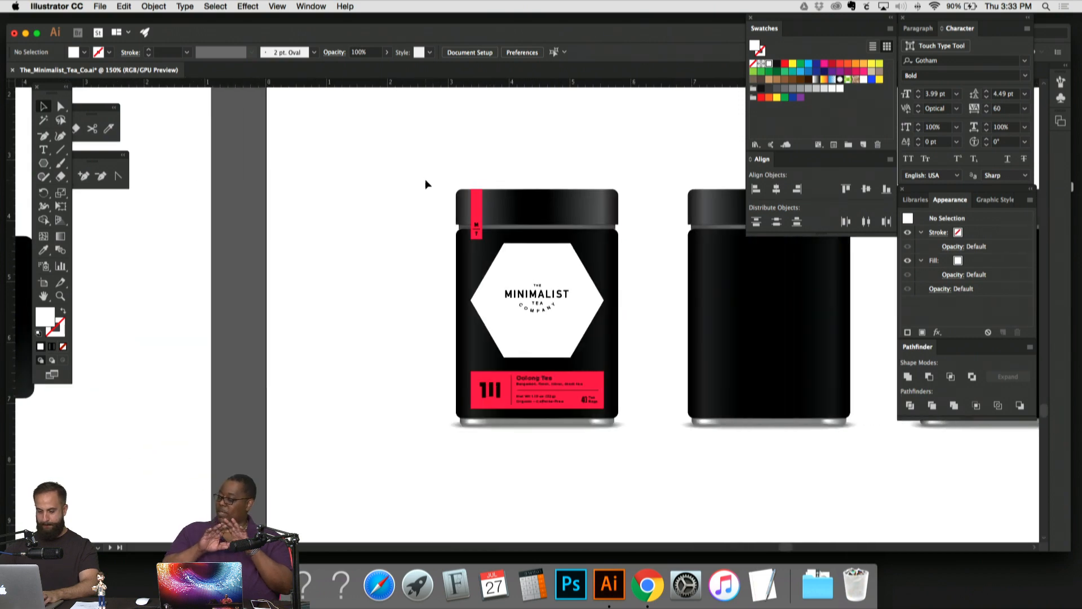
pyautogui.press('super+plus')
pyautogui.press('super+plus')
pyautogui.press('super+plus')
pyautogui.moveTo(462, 175); pyautogui.dragTo(300, 136)
pyautogui.press('super+minus')
pyautogui.press('super+minus')
pyautogui.click(434, 242)
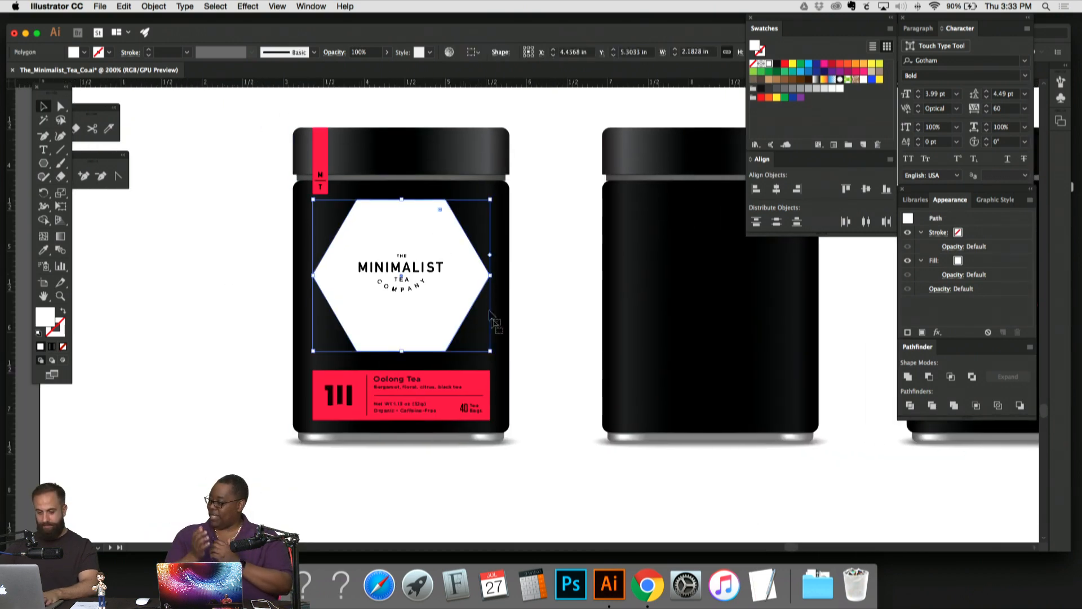
pyautogui.press('s')
pyautogui.moveTo(513, 357); pyautogui.dragTo(514, 366)
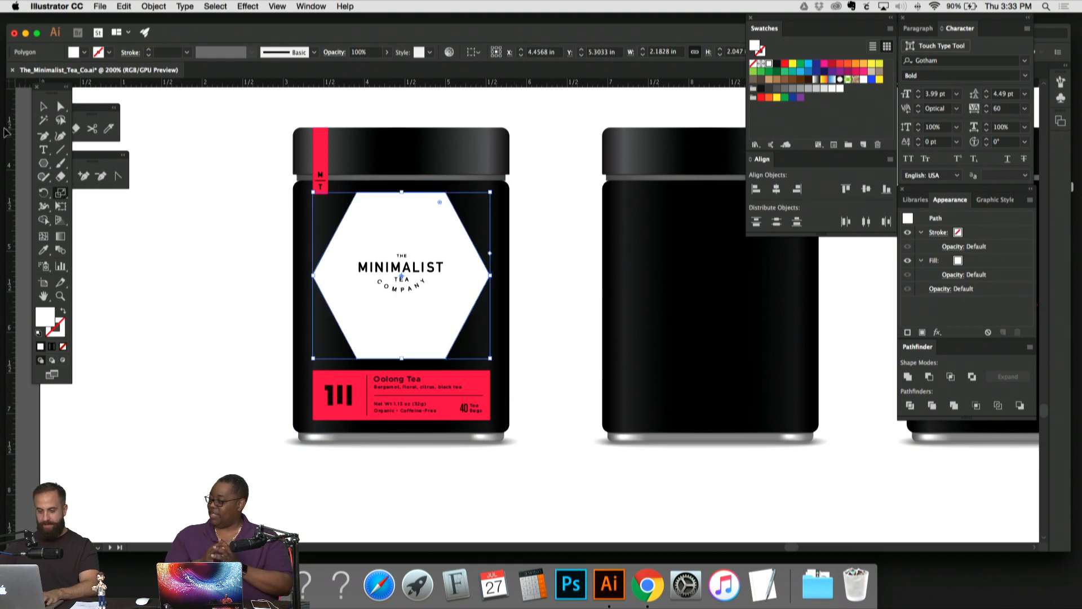
pyautogui.press('v')
pyautogui.click(560, 144)
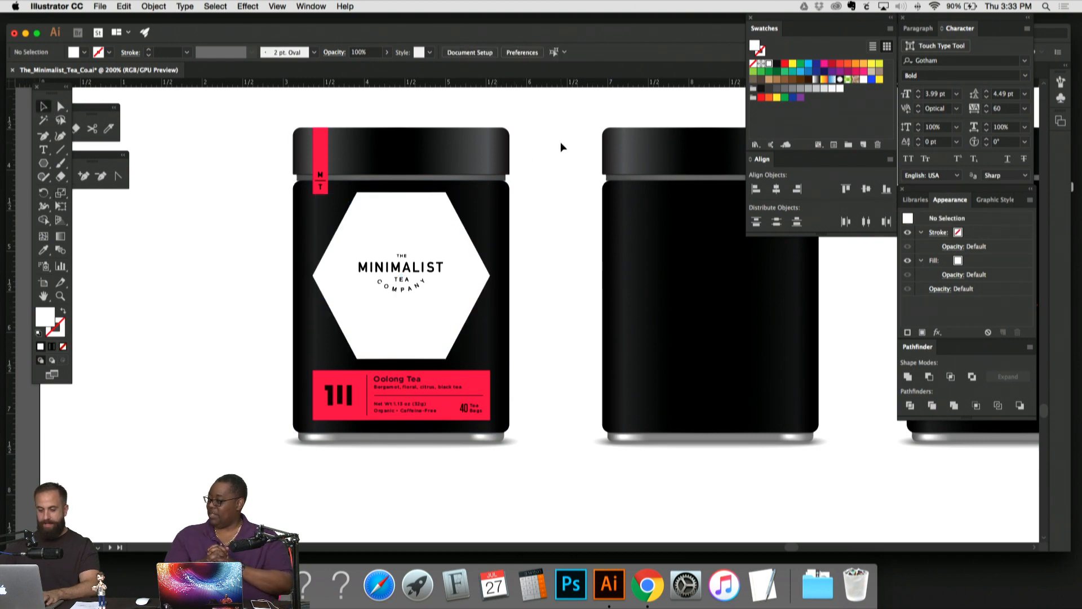
# Step: Look over the whole set of logo and tin artboards to judge the Oolong Tea row in context
pyautogui.press('super+minus')
pyautogui.press('super+minus')
pyautogui.press('super+minus')
pyautogui.press('super+minus')
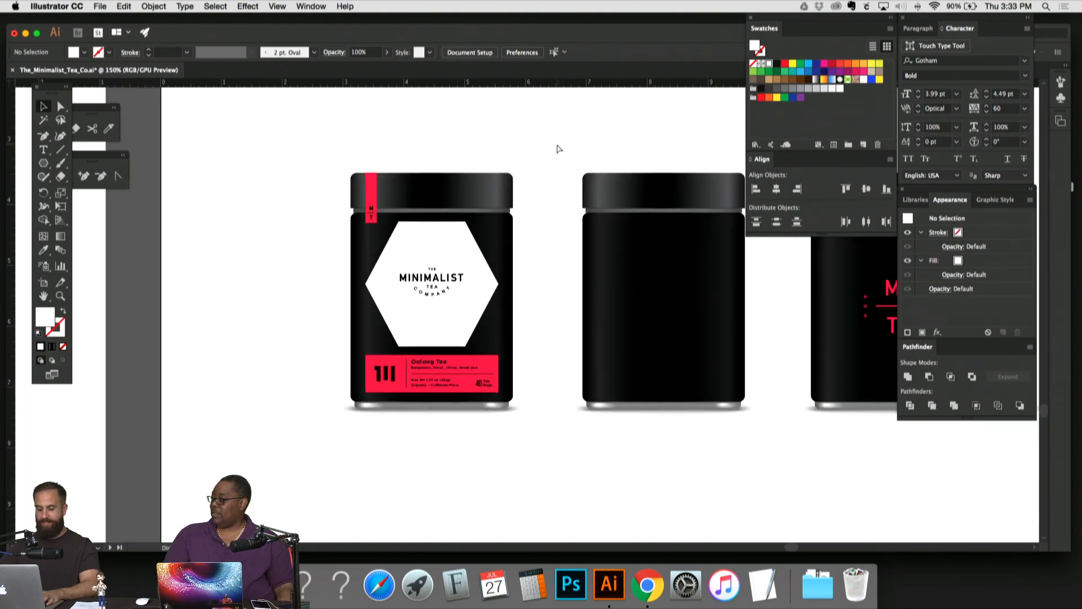
pyautogui.press('super+minus')
pyautogui.press('super+minus')
pyautogui.press('super+minus')
pyautogui.press('super+minus')
pyautogui.press('super+minus')
pyautogui.press('super+minus')
pyautogui.press('super+minus')
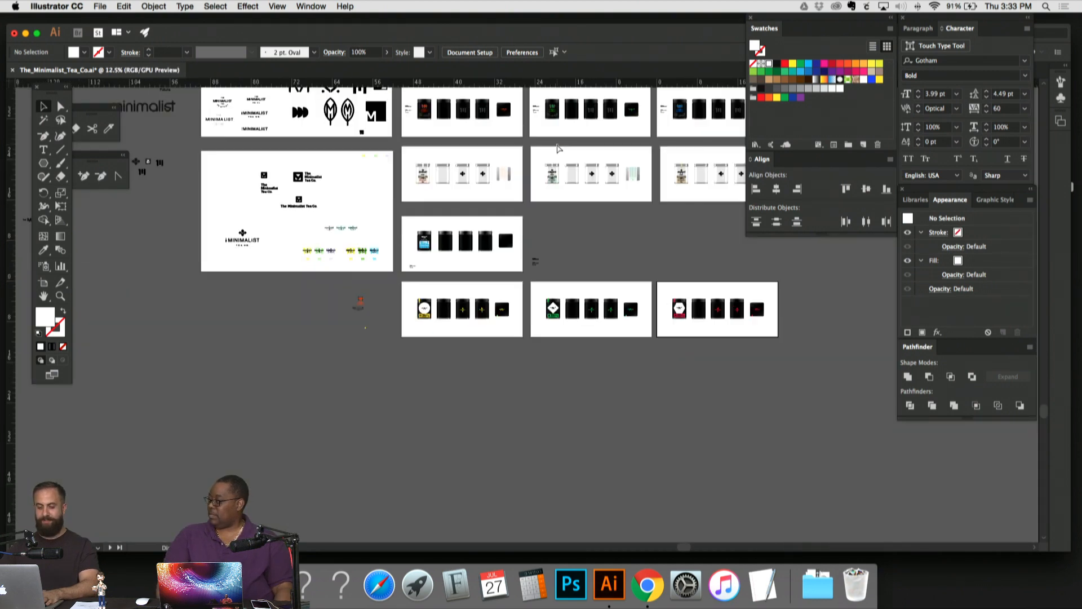
pyautogui.press('super+plus')
pyautogui.press('super+plus')
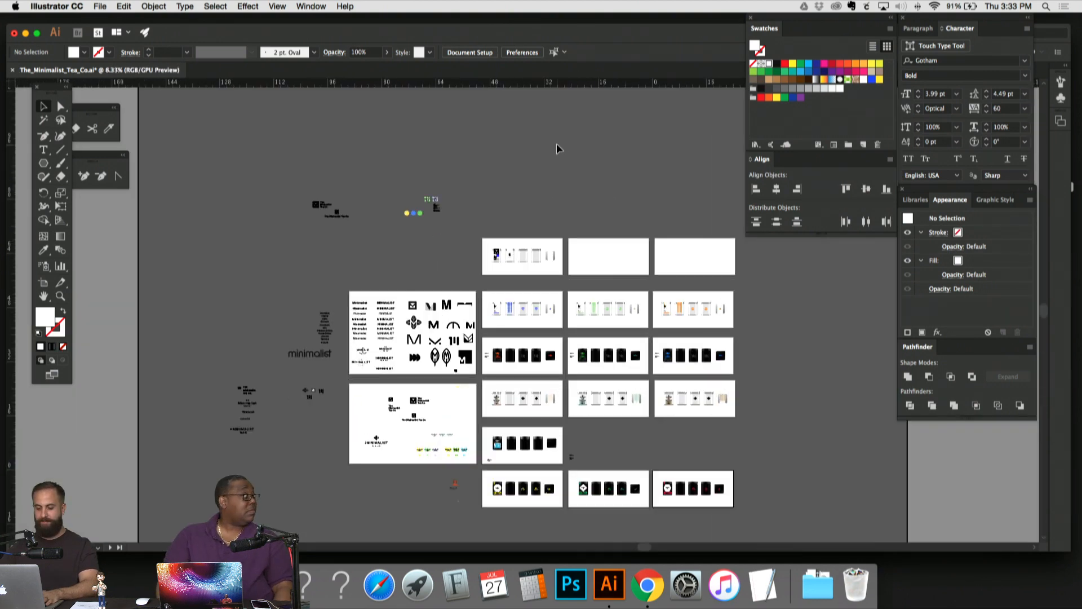
pyautogui.moveTo(557, 146); pyautogui.dragTo(399, 53)
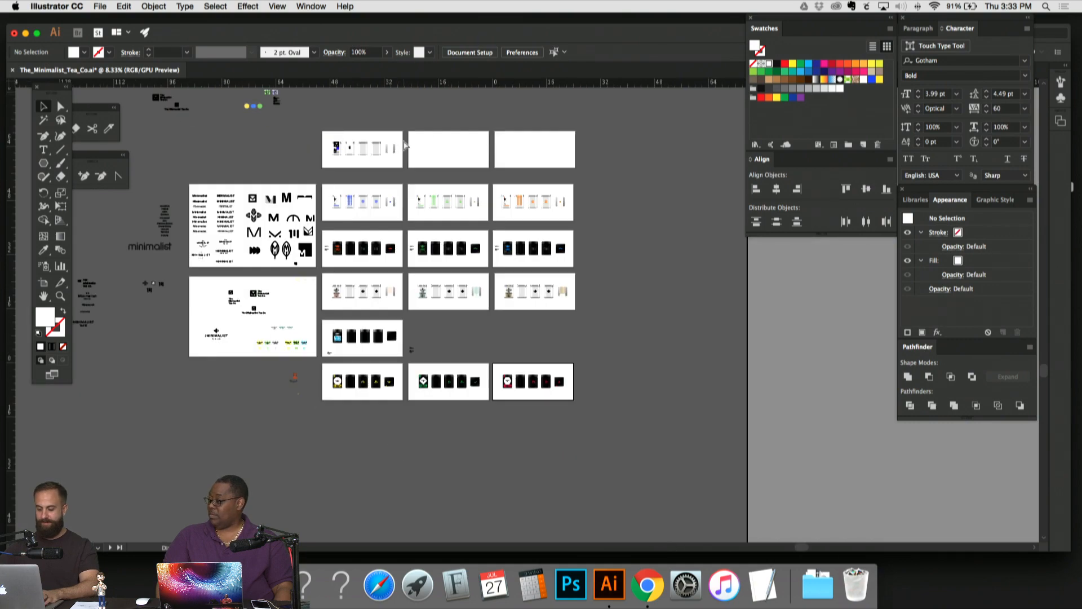
# Step: Examine the Oolong Tea tin up close, checking the hexagon's edges against the label, the red strip and the logo
pyautogui.press('super+plus')
pyautogui.press('super+plus')
pyautogui.press('super+plus')
pyautogui.press('super+plus')
pyautogui.press('super+plus')
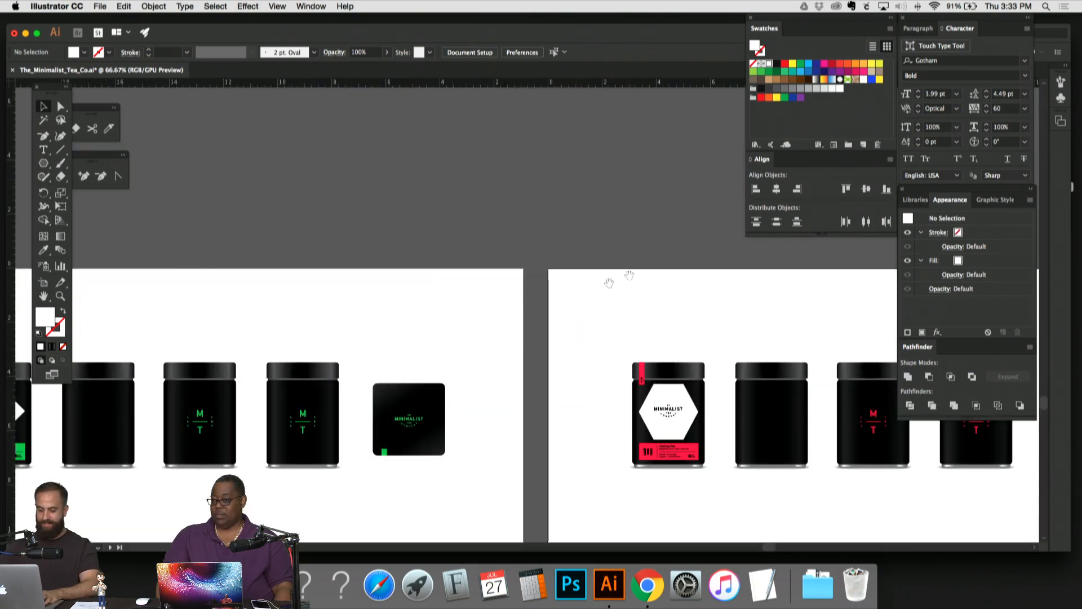
pyautogui.press('super+plus')
pyautogui.press('super+plus')
pyautogui.press('super+plus')
pyautogui.press('super+plus')
pyautogui.press('super+plus')
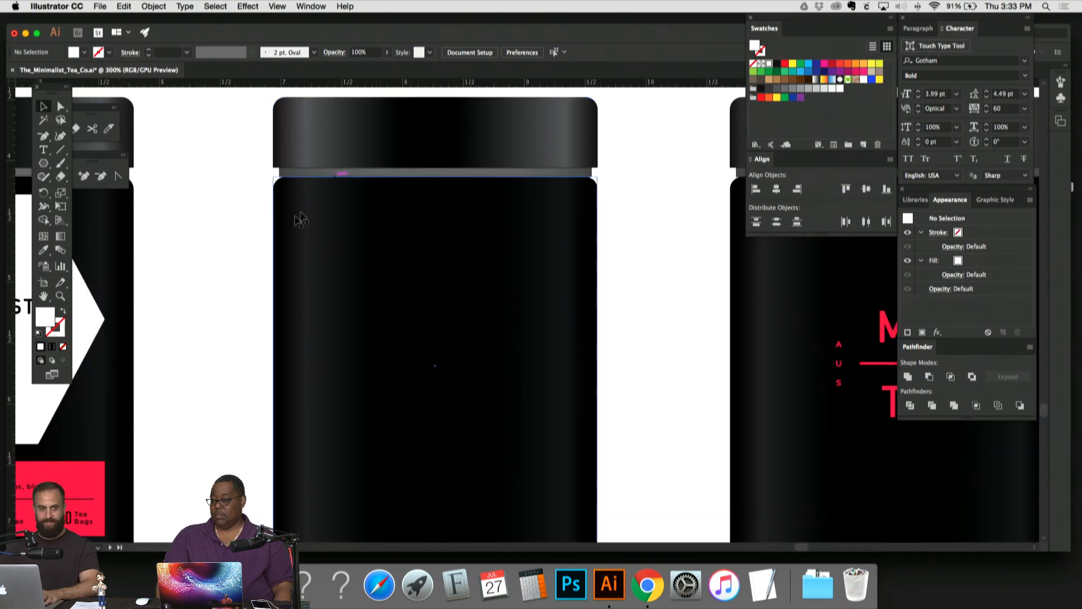
pyautogui.moveTo(282, 234); pyautogui.dragTo(502, 160)
pyautogui.moveTo(346, 212); pyautogui.dragTo(564, 229)
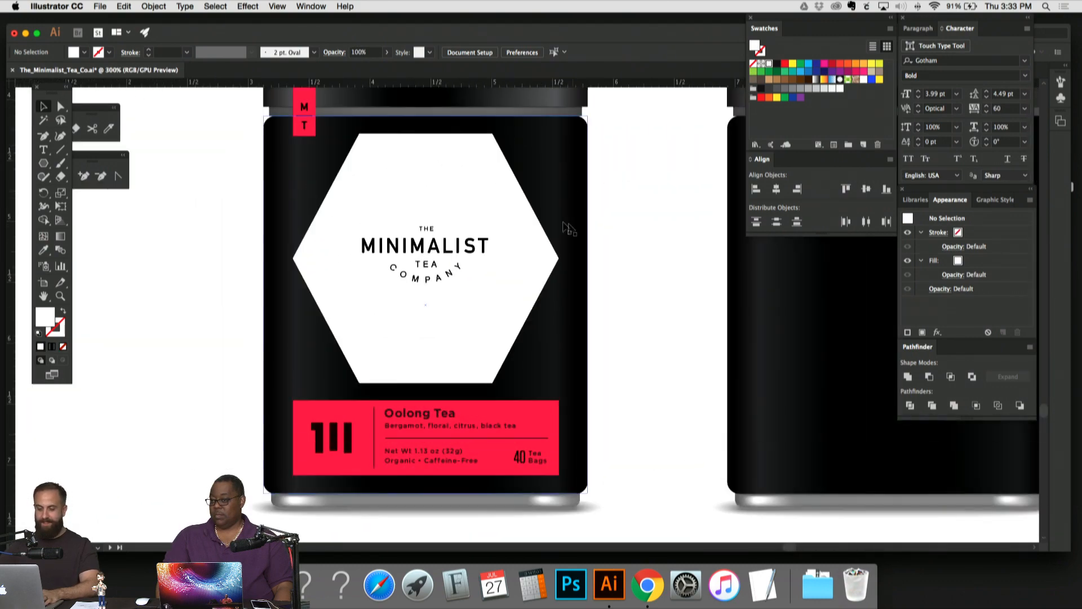
pyautogui.click(490, 209)
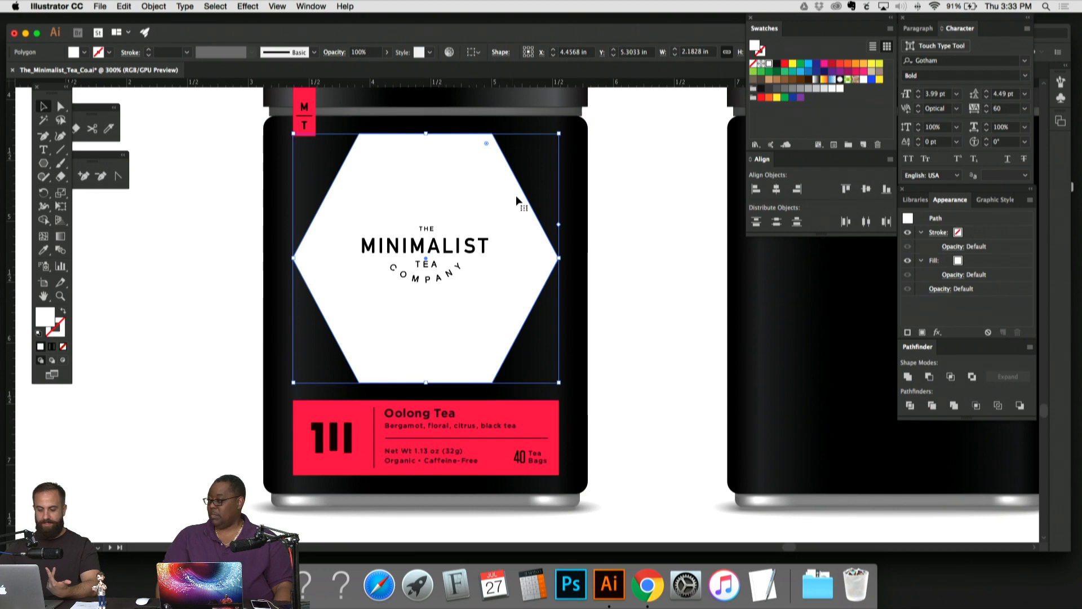
pyautogui.moveTo(626, 194); pyautogui.dragTo(643, 210)
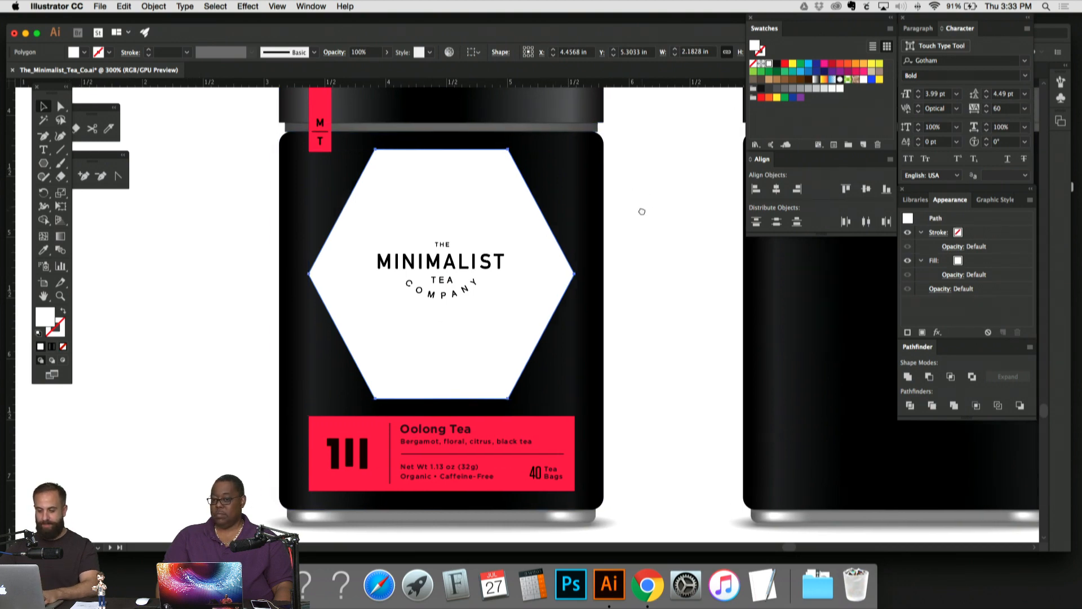
pyautogui.click(643, 210)
pyautogui.click(549, 268)
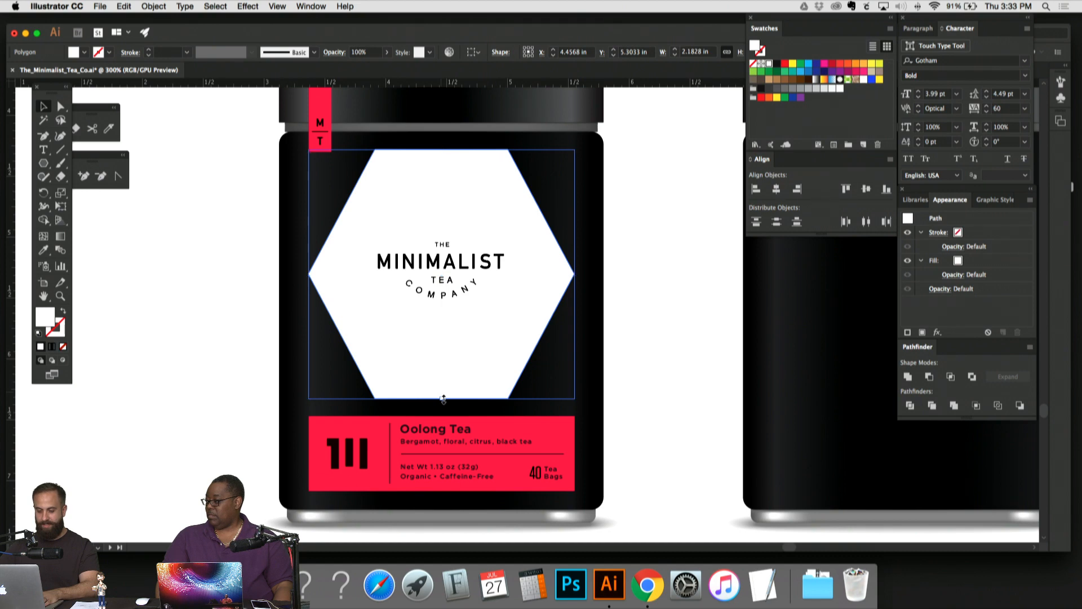
pyautogui.moveTo(444, 399); pyautogui.dragTo(444, 399)
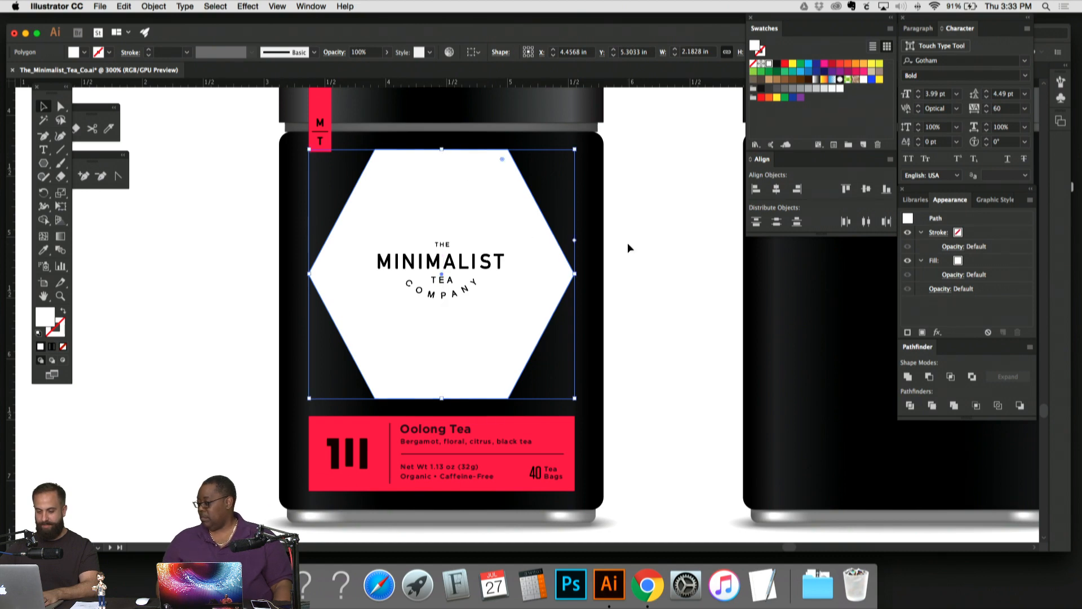
pyautogui.click(654, 224)
# Step: Review the Oolong Tea tin beside the blank and red monogram tins in its row
pyautogui.moveTo(657, 223); pyautogui.dragTo(650, 210)
pyautogui.press('super+minus')
pyautogui.press('super+minus')
pyautogui.press('super+minus')
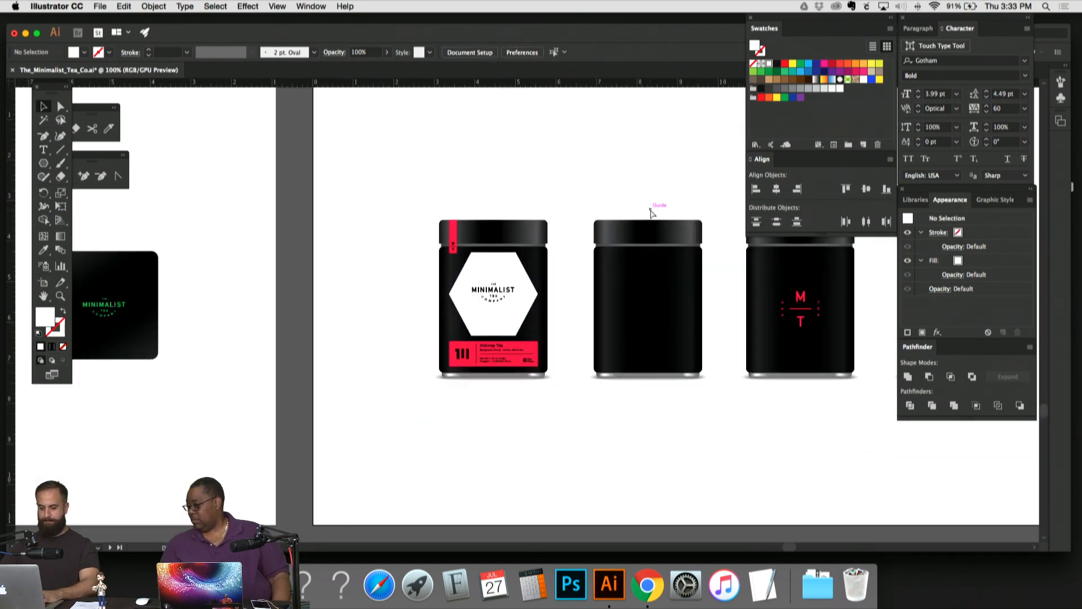
pyautogui.press('super+minus')
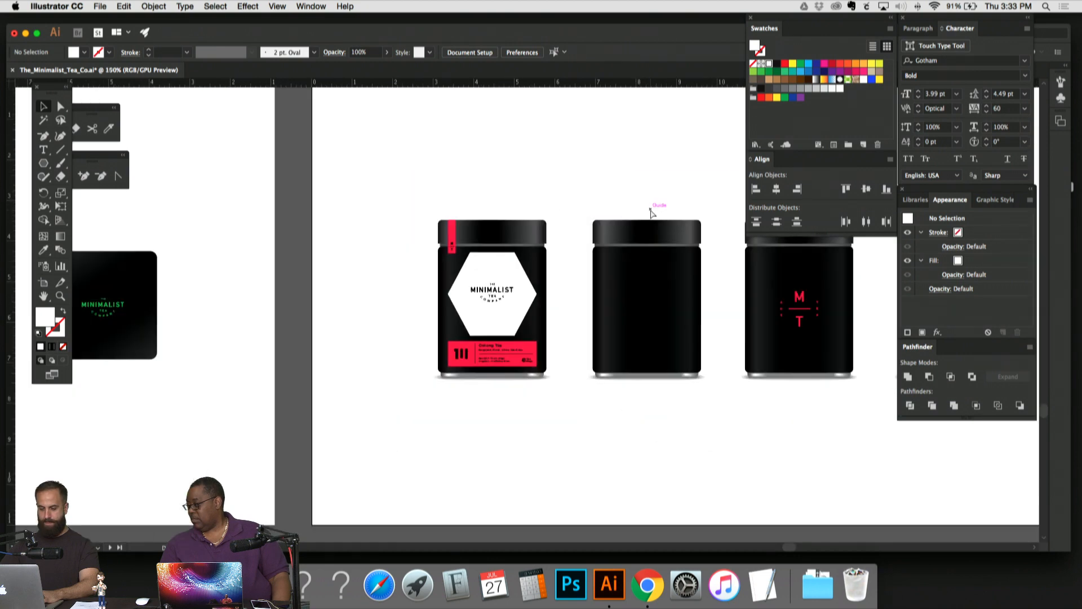
pyautogui.press('super+minus')
pyautogui.press('super+minus')
pyautogui.press('super+plus')
pyautogui.press('super+plus')
pyautogui.press('super+plus')
pyautogui.press('super+plus')
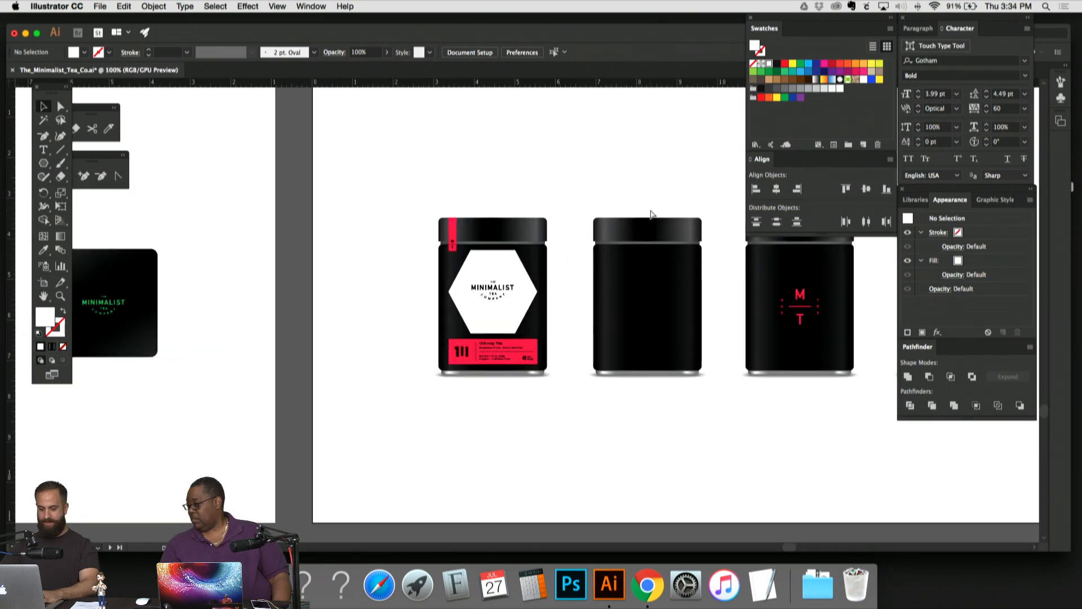
# Step: Save the tea packaging document with the yellow, green and red tin rows in view
pyautogui.press('super+minus')
pyautogui.press('super+minus')
pyautogui.press('super+minus')
pyautogui.press('super+minus')
pyautogui.press('super+minus')
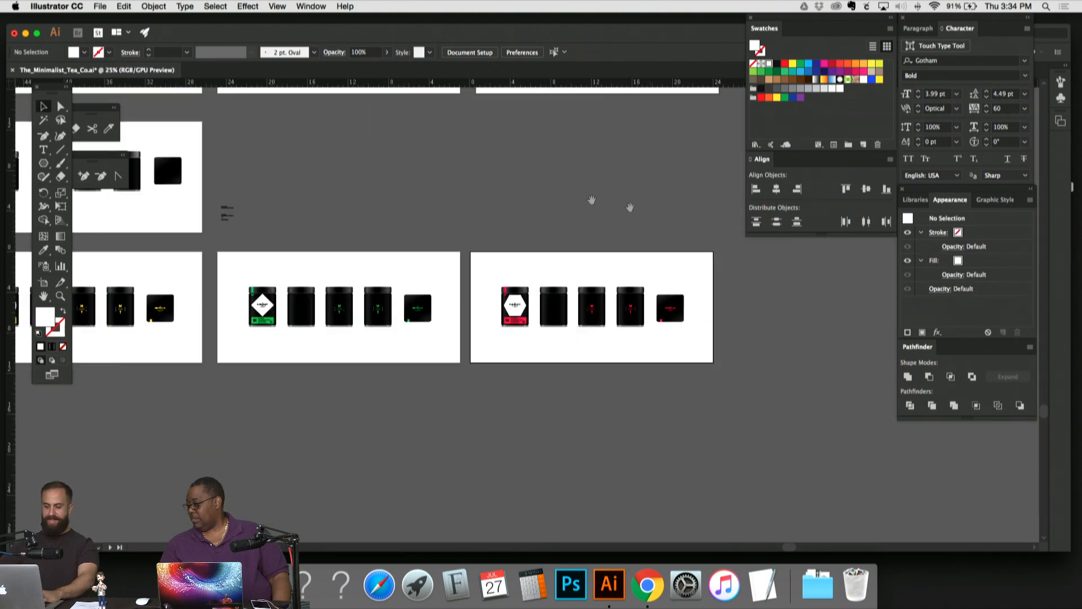
pyautogui.moveTo(591, 200); pyautogui.dragTo(624, 285)
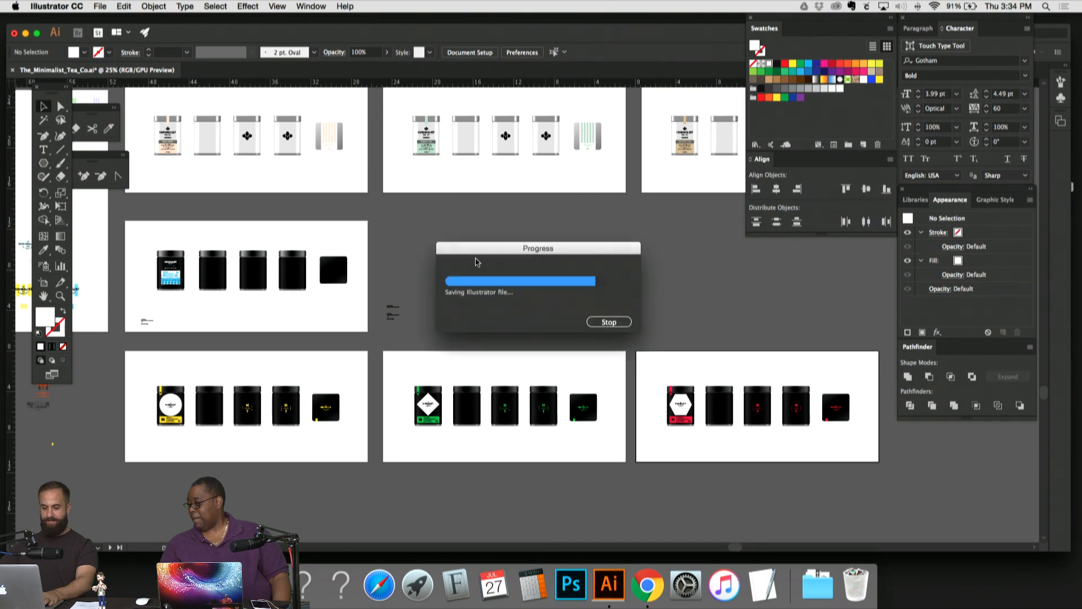
# Step: Review the earlier tin concept artboards against the finished yellow, green and red rows
pyautogui.scroll(1, 475, 260)
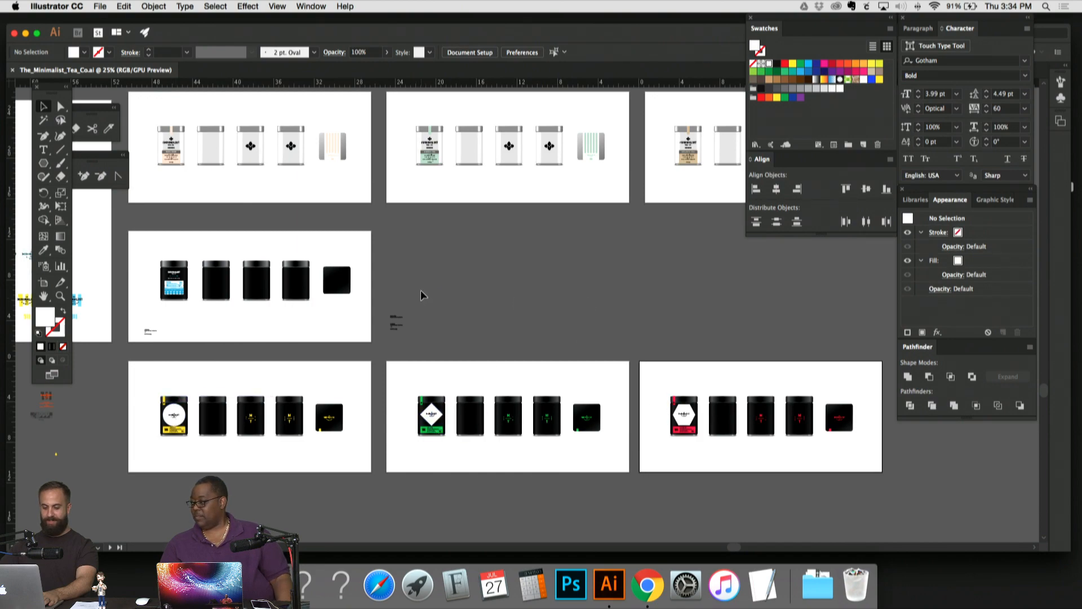
pyautogui.scroll(10, 420, 290)
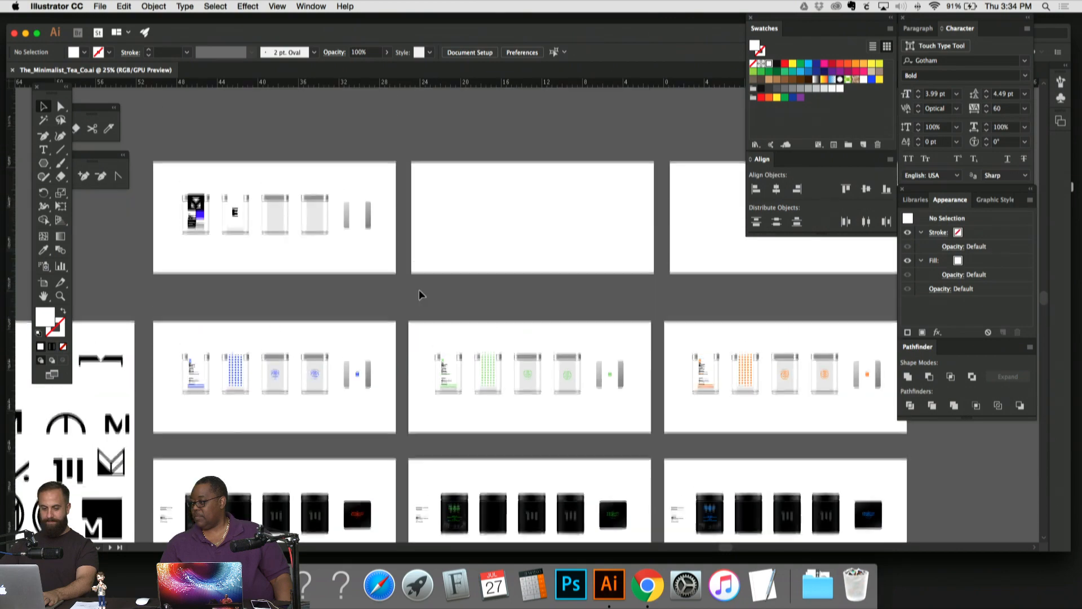
pyautogui.scroll(-10, 420, 289)
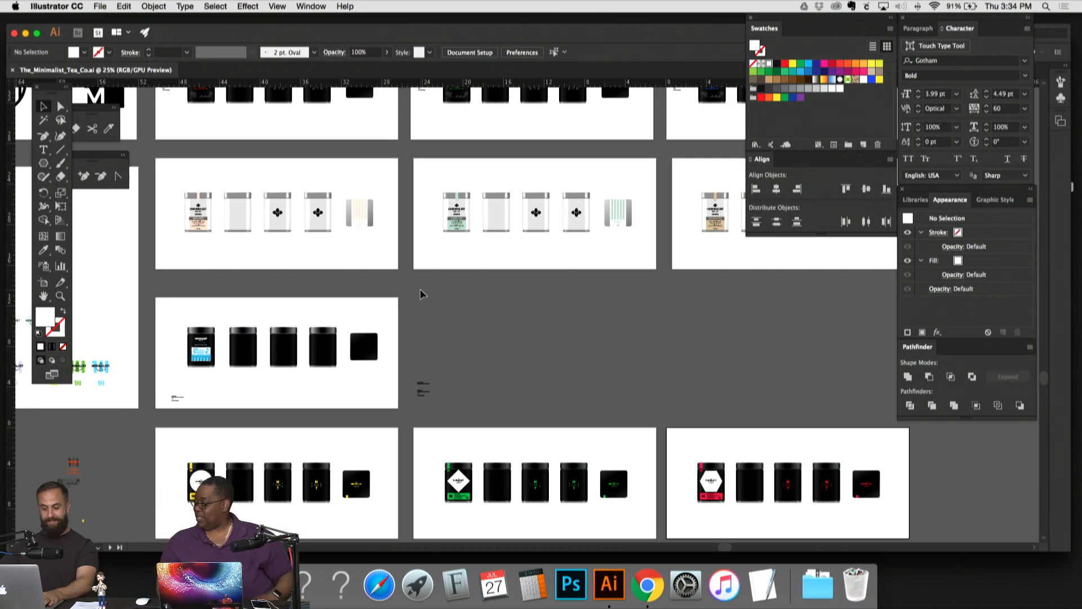
pyautogui.scroll(-3, 421, 289)
pyautogui.hscroll(3, 423, 285)
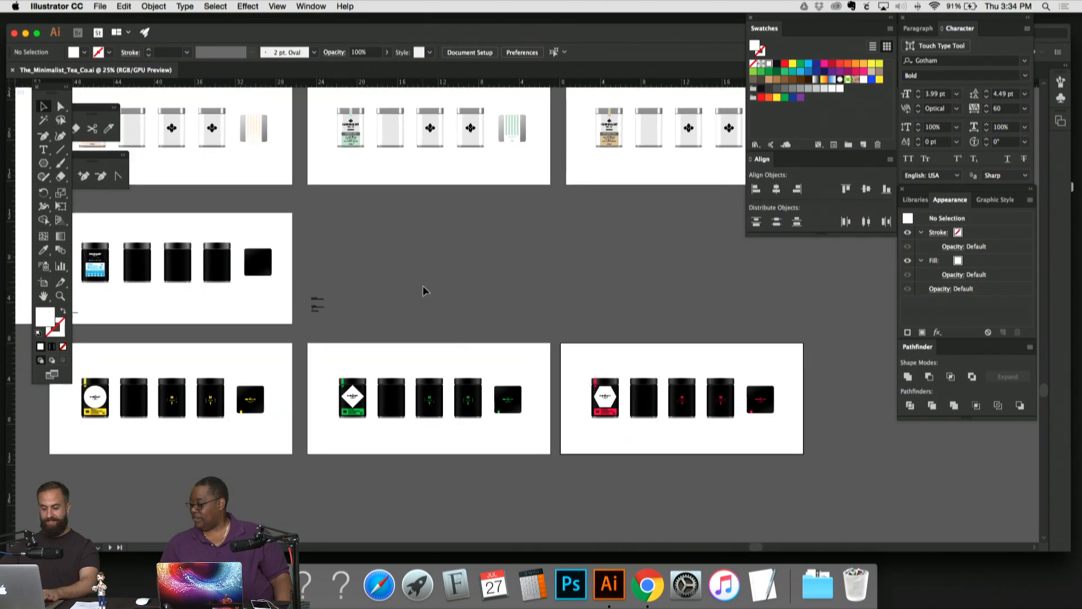
# Step: Duplicate the Oolong Tea tin in the red row, stacking the original and its copy vertically at the start of the row
pyautogui.press('super+plus')
pyautogui.press('super+plus')
pyautogui.press('super+plus')
pyautogui.press('super+plus')
pyautogui.moveTo(715, 398); pyautogui.dragTo(306, 234)
pyautogui.press('super+minus')
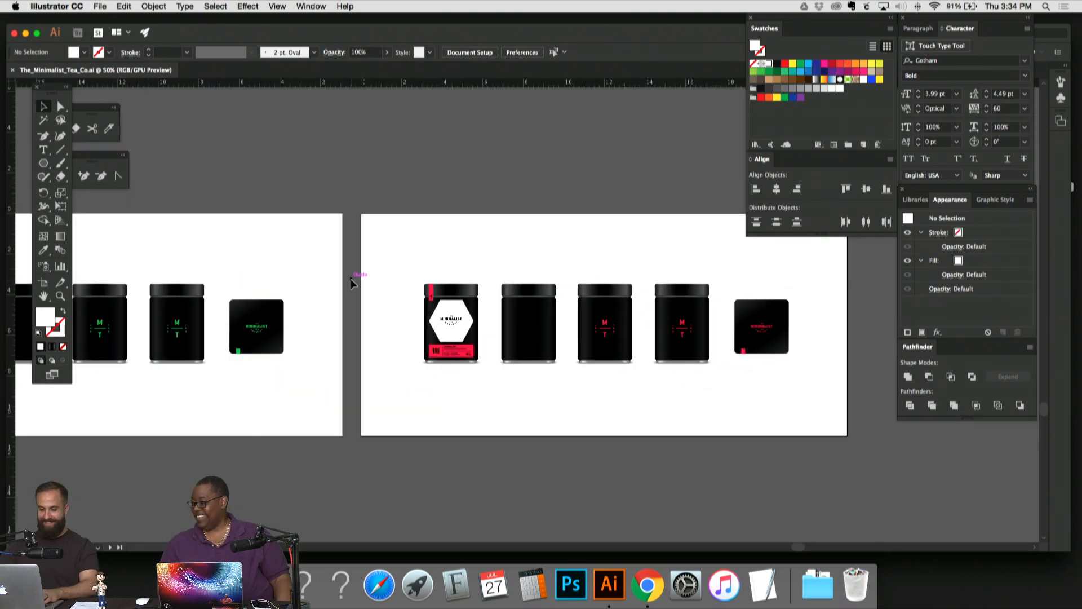
pyautogui.click(161, 4)
pyautogui.click(353, 116)
pyautogui.moveTo(404, 245); pyautogui.dragTo(484, 389)
pyautogui.moveTo(471, 318); pyautogui.dragTo(470, 259)
pyautogui.moveTo(469, 254); pyautogui.dragTo(469, 356)
# Step: Lock the base shapes of the lower Oolong Tea tin and delete its white hexagon
pyautogui.press('super+plus')
pyautogui.press('super+plus')
pyautogui.press('super+plus')
pyautogui.press('super+plus')
pyautogui.press('super+plus')
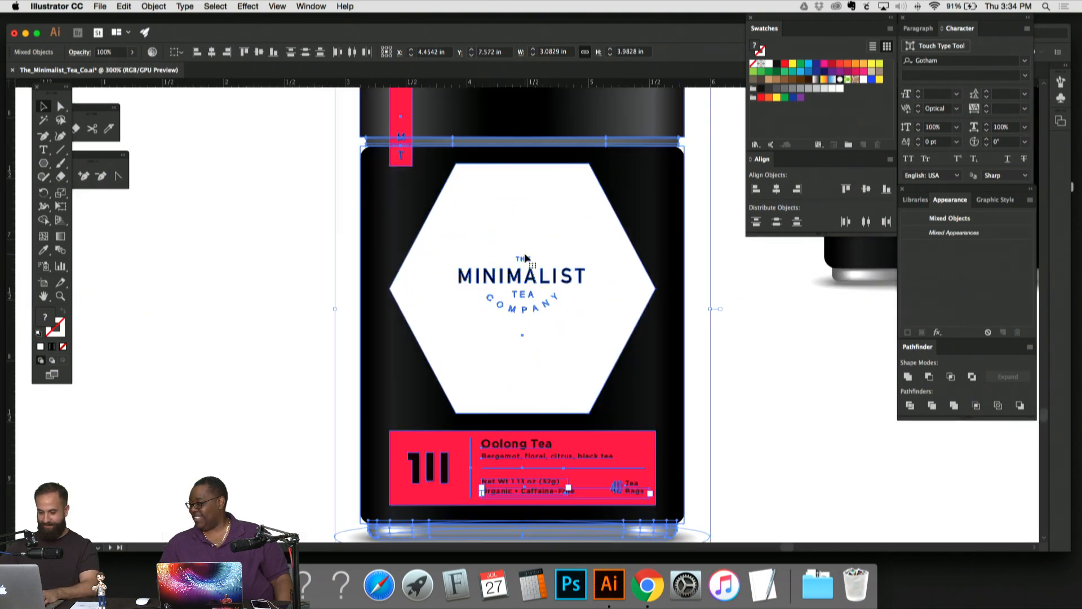
pyautogui.click(179, 218)
pyautogui.press('super+minus')
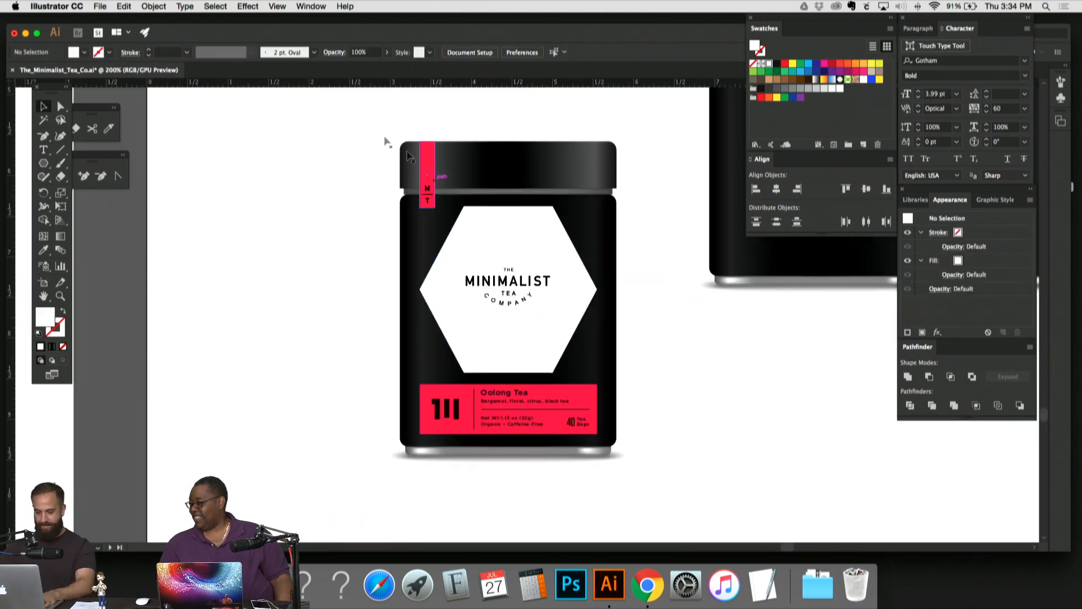
pyautogui.moveTo(413, 480); pyautogui.dragTo(414, 478)
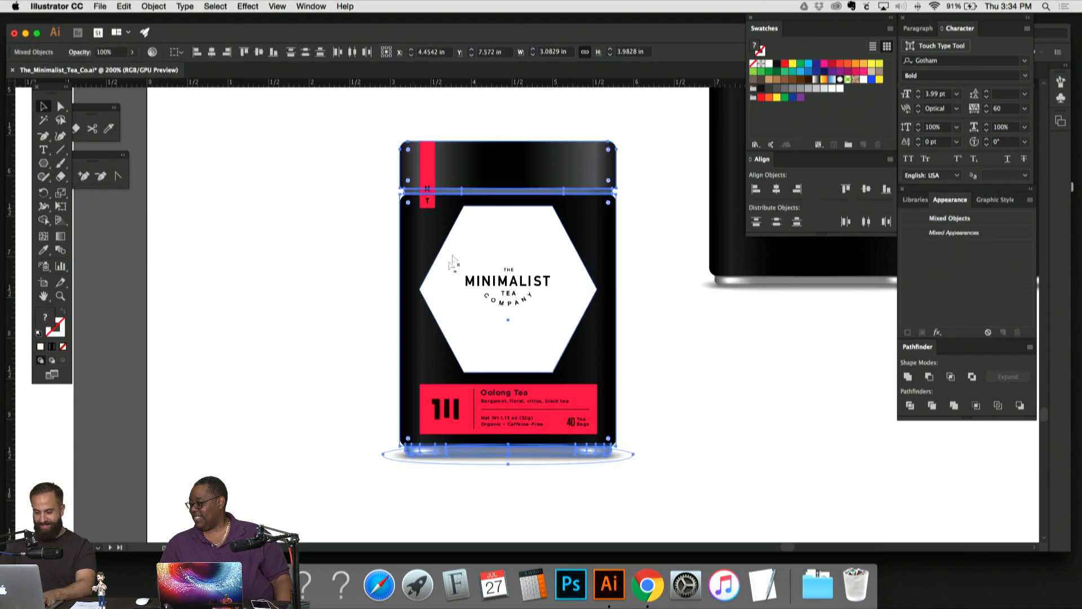
pyautogui.press('super+2')
pyautogui.click(502, 228)
pyautogui.press('Delete')
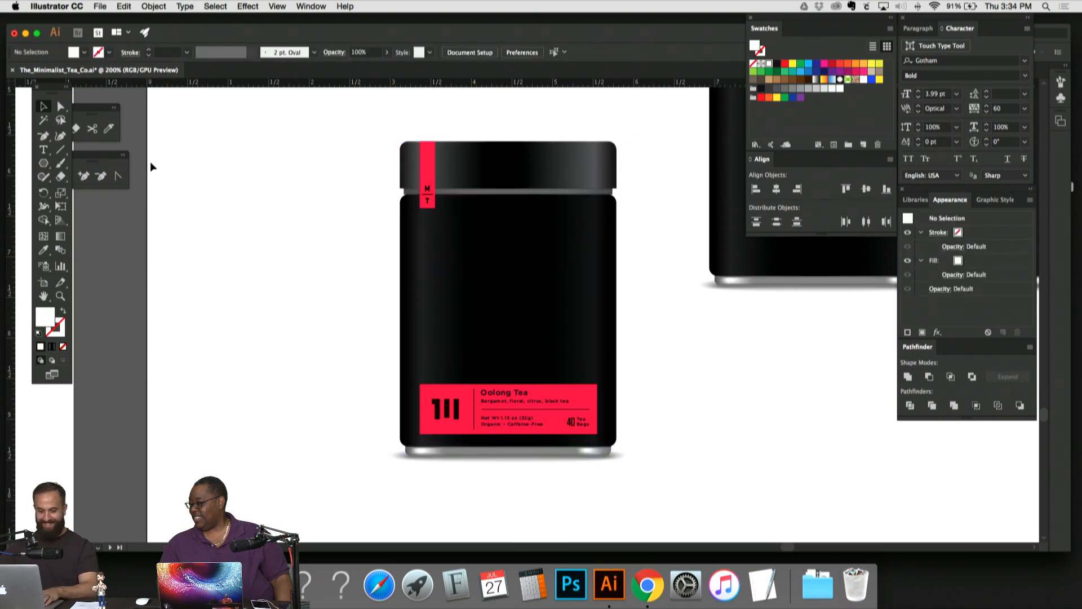
# Step: Draw a white square about 1.9 in wide on the lower tin and reshape it into a downward-pointing triangle
pyautogui.click(45, 163)
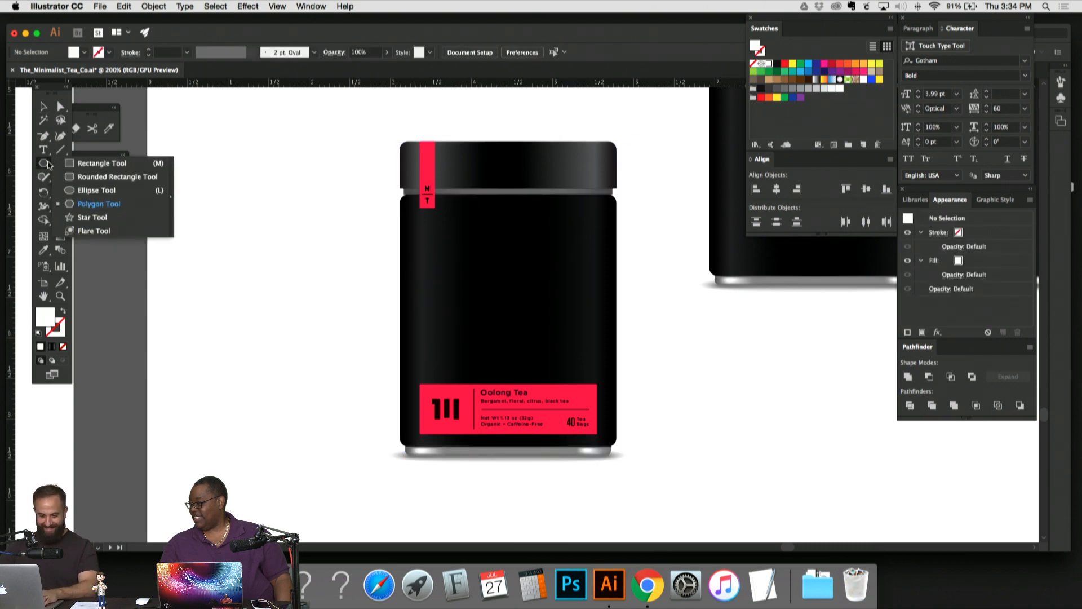
pyautogui.click(88, 165)
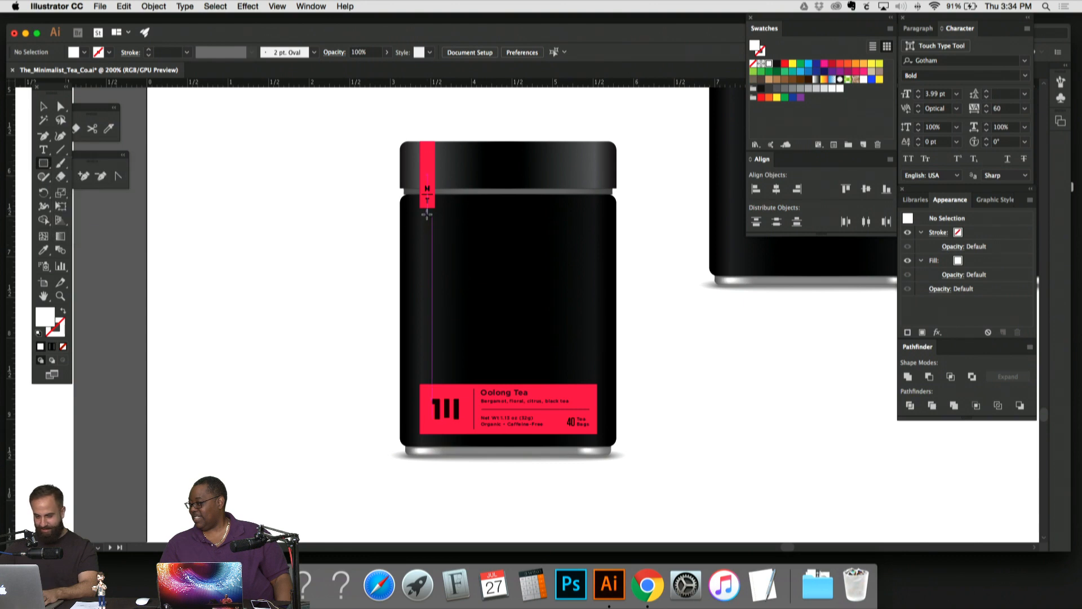
pyautogui.moveTo(427, 214); pyautogui.dragTo(582, 338)
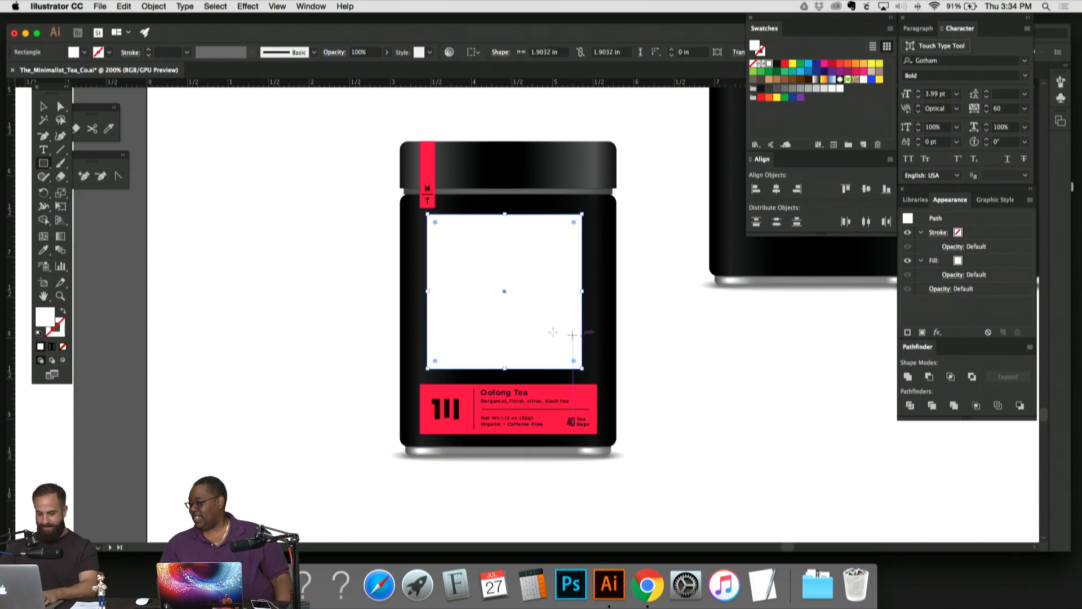
pyautogui.press('p')
pyautogui.click(426, 369)
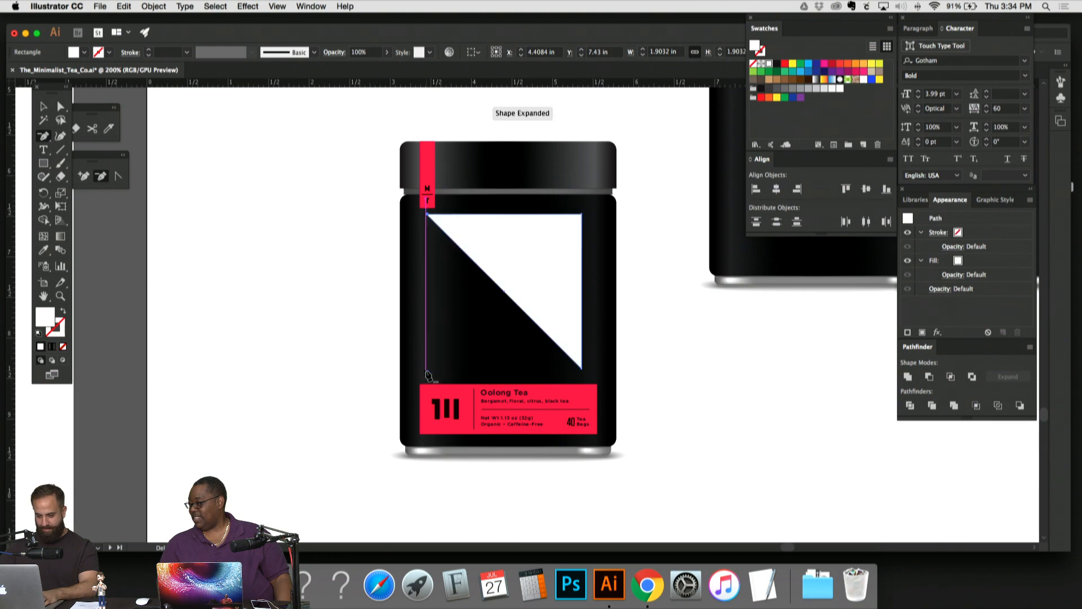
pyautogui.click(60, 106)
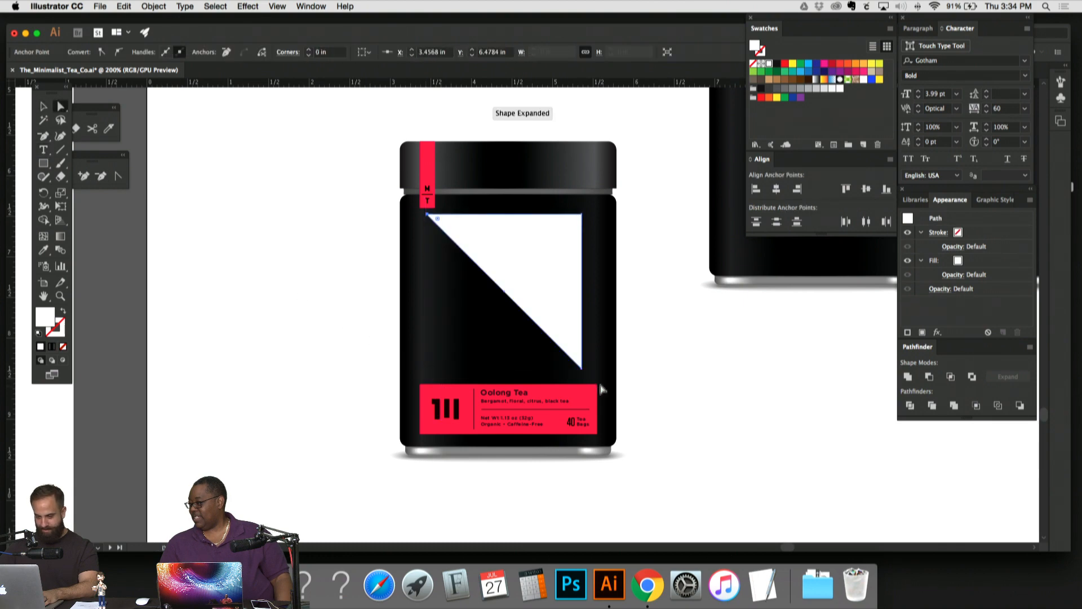
pyautogui.moveTo(582, 369); pyautogui.dragTo(501, 367)
# Step: Bring the Minimalist Tea Company logo in front of the white triangle on the lower tin
pyautogui.click(44, 106)
pyautogui.press('super+equal')
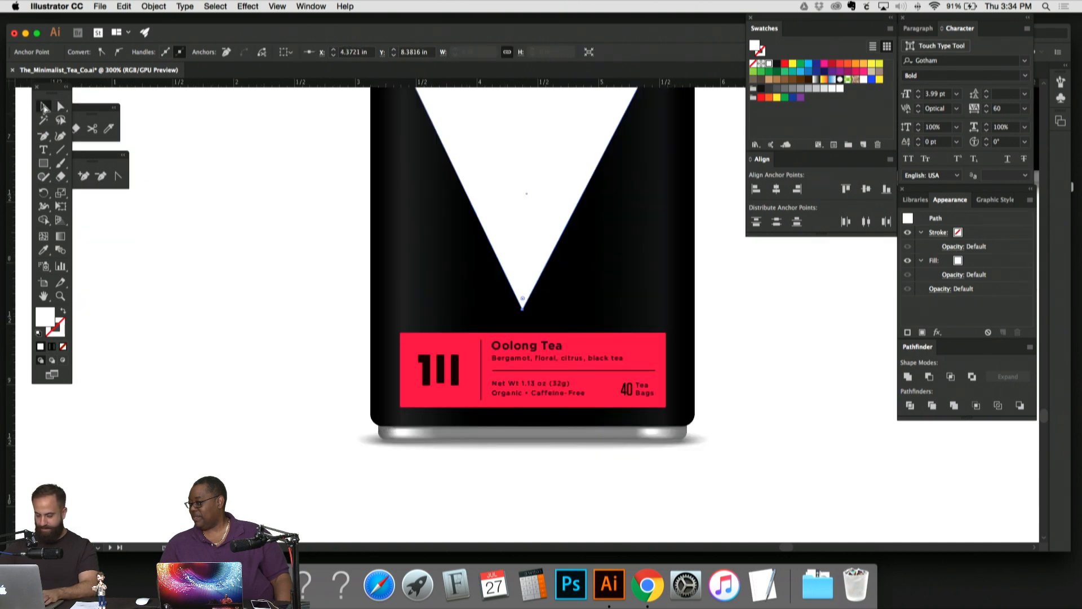
pyautogui.press('super+y')
pyautogui.click(542, 176)
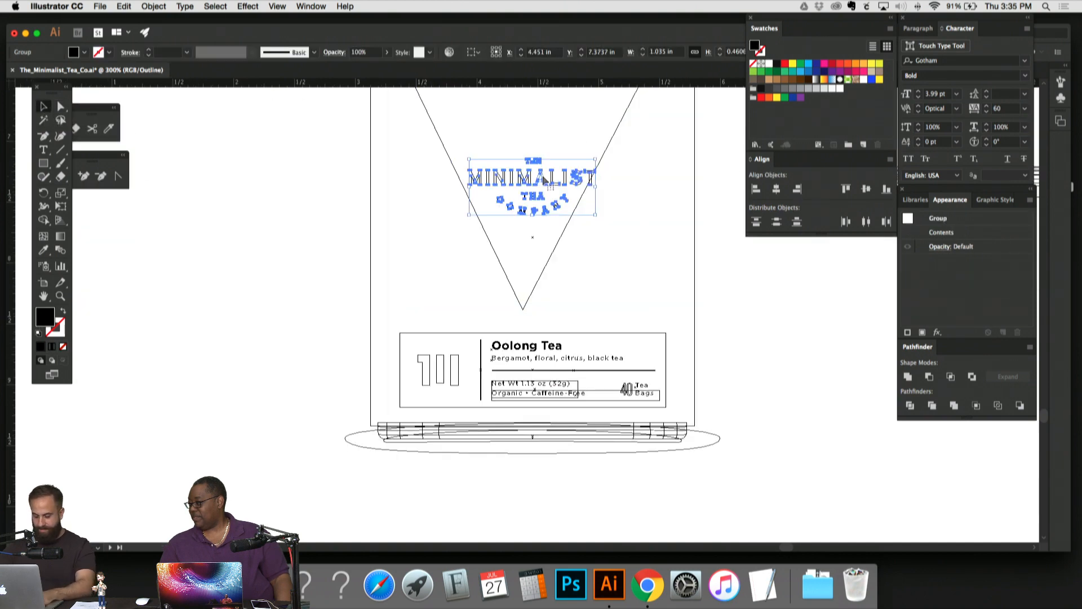
pyautogui.scroll(3, 507, 191)
pyautogui.hscroll(-2, 508, 192)
pyautogui.press('super+y')
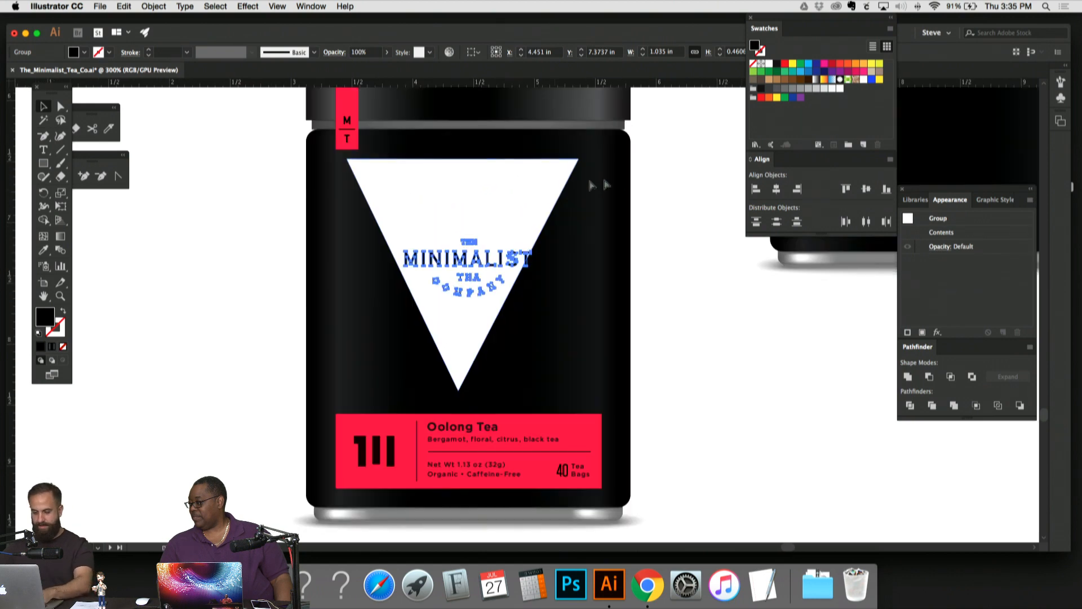
# Step: Stretch the triangle to the red label's full width, about 2.18 in, and extend its tip to about 2.02 in high
pyautogui.click(477, 204)
pyautogui.moveTo(354, 280); pyautogui.dragTo(337, 275)
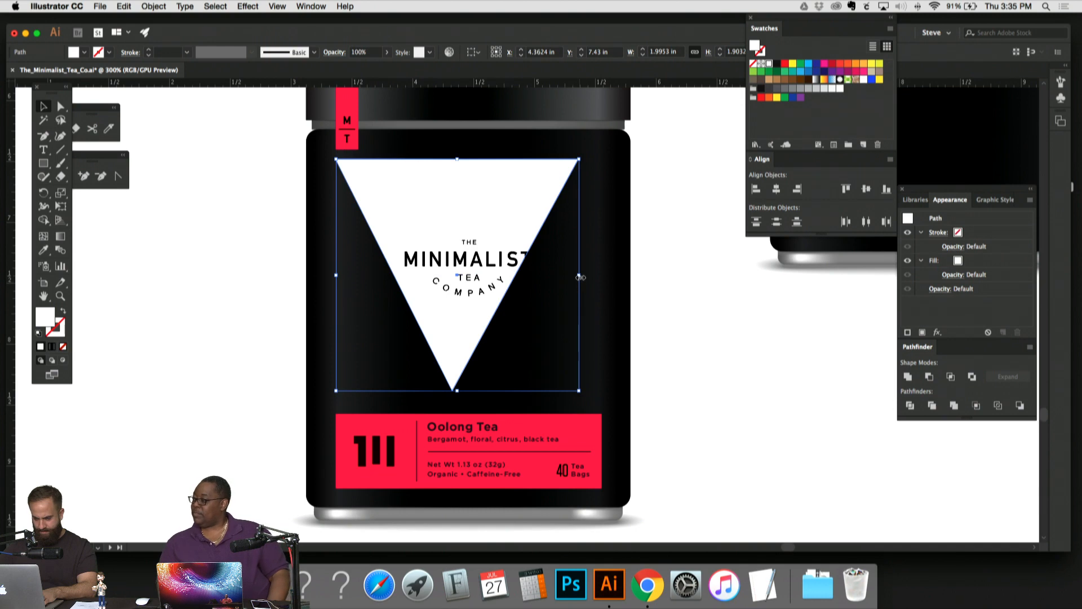
pyautogui.moveTo(579, 275); pyautogui.dragTo(601, 272)
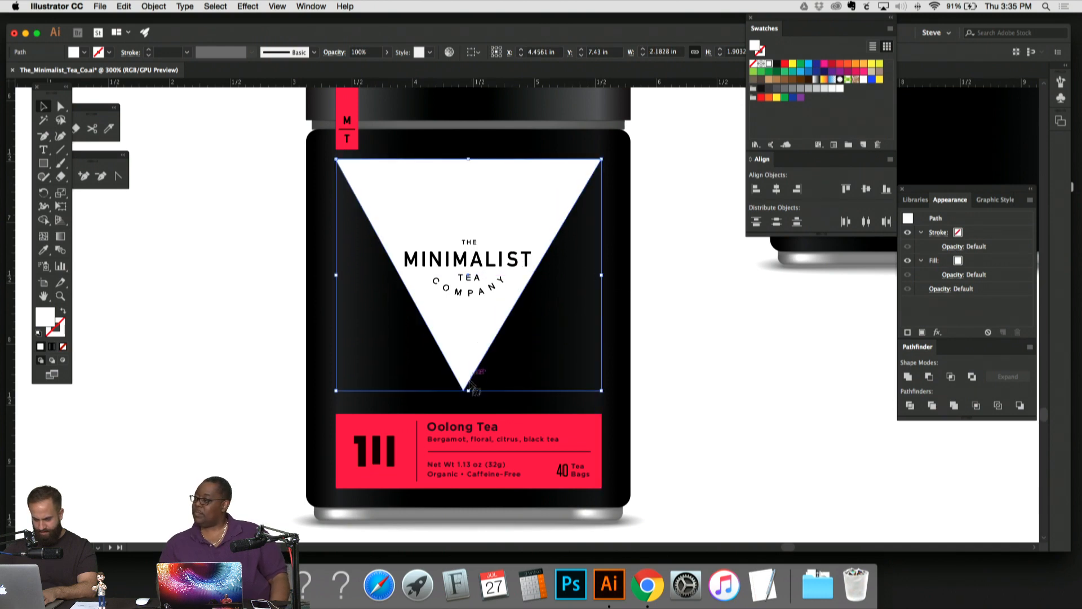
pyautogui.moveTo(468, 390); pyautogui.dragTo(468, 404)
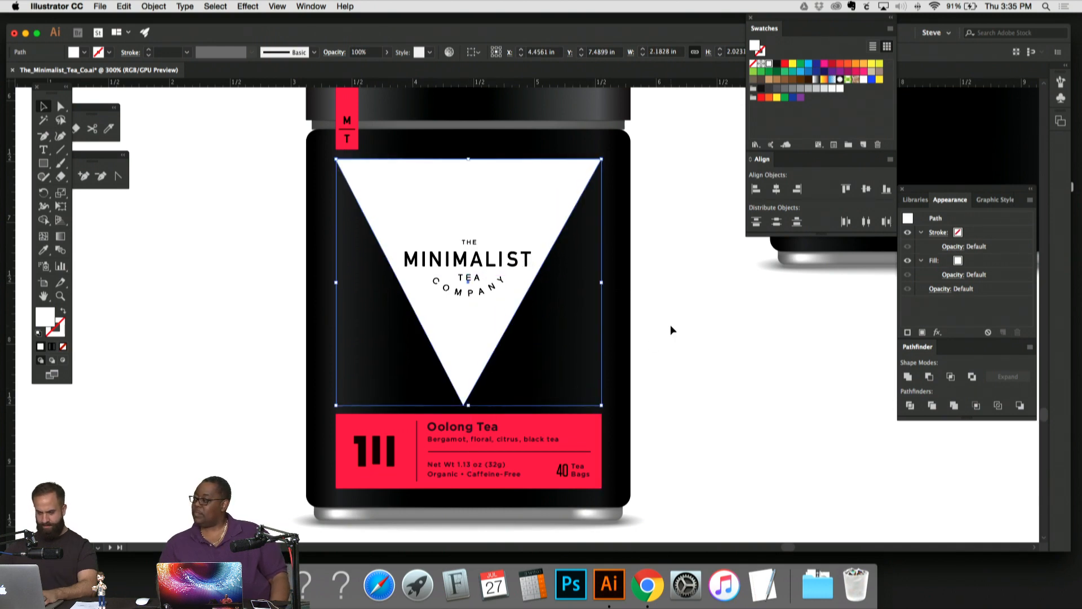
# Step: Center the triangle and the logo horizontally on each other
pyautogui.keyDown('shift'); pyautogui.click(514, 264); pyautogui.keyUp('shift')
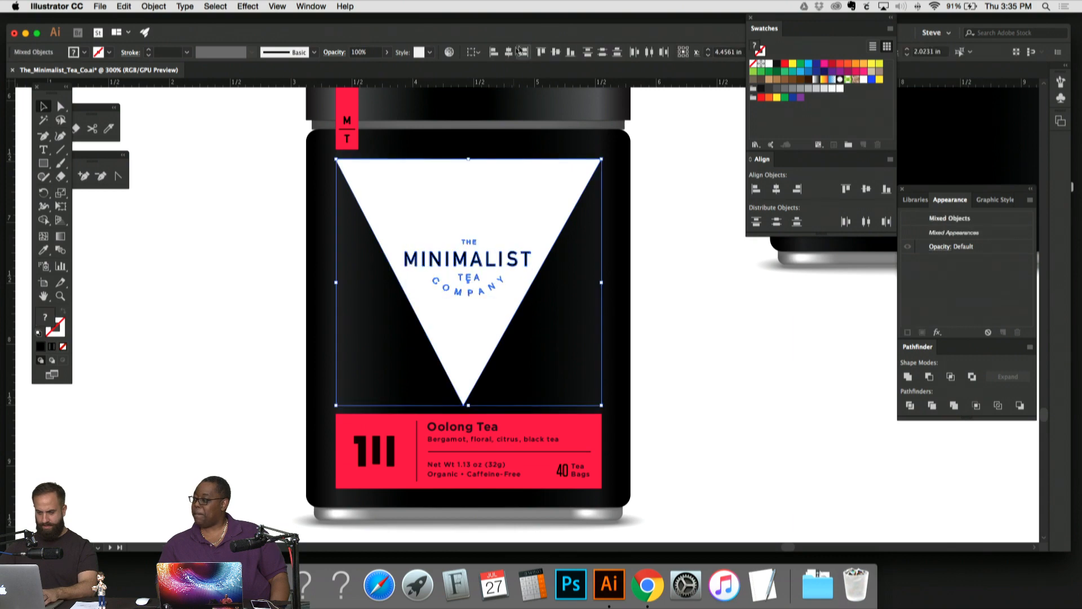
pyautogui.click(509, 52)
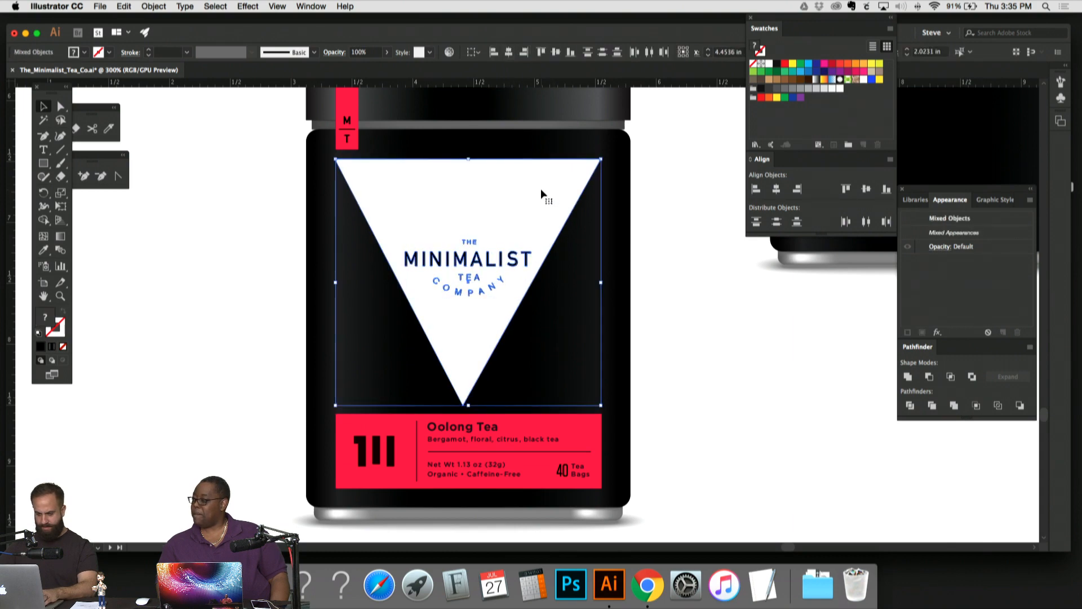
pyautogui.click(701, 213)
# Step: Review the triangle version of the Oolong Tea tin up close and beneath the hexagon version
pyautogui.press('super+minus')
pyautogui.press('super+minus')
pyautogui.press('super+minus')
pyautogui.press('super+minus')
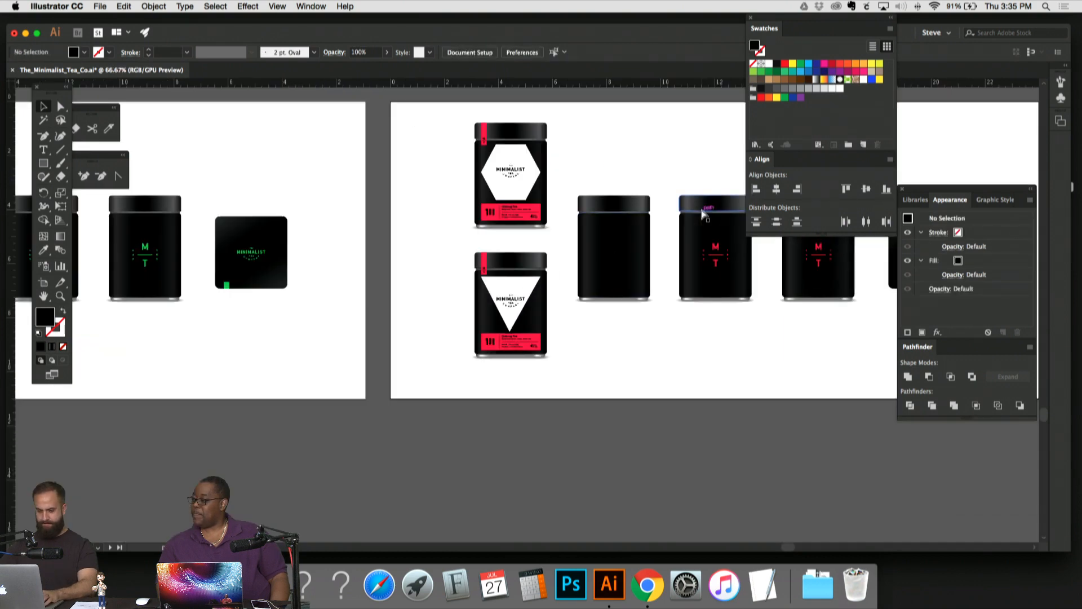
pyautogui.press('super+equal')
pyautogui.press('super+equal')
pyautogui.press('super+equal')
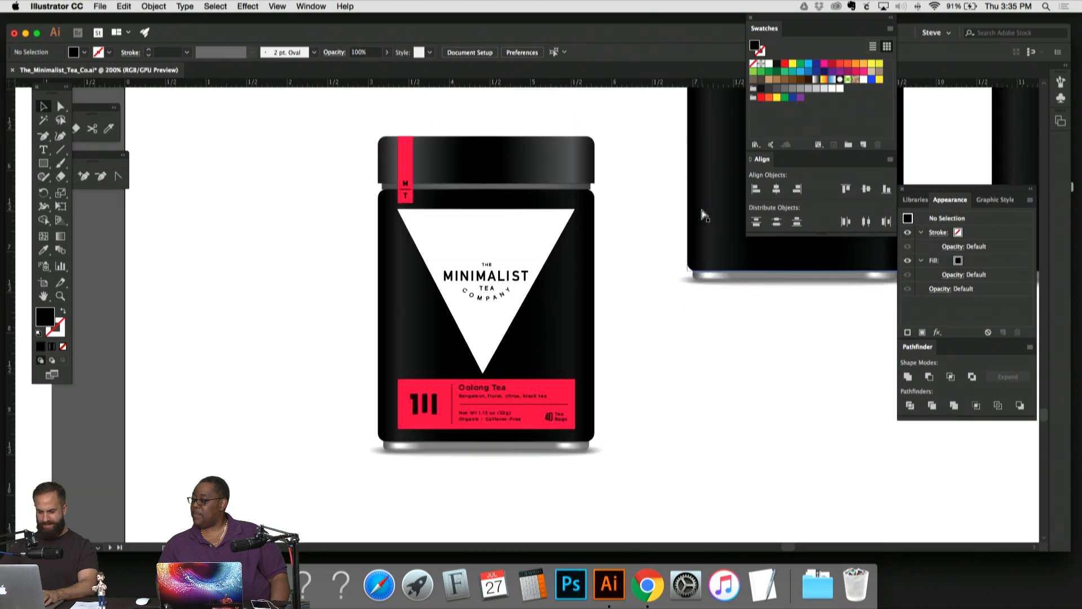
pyautogui.press('super+minus')
pyautogui.press('super+minus')
pyautogui.press('super+minus')
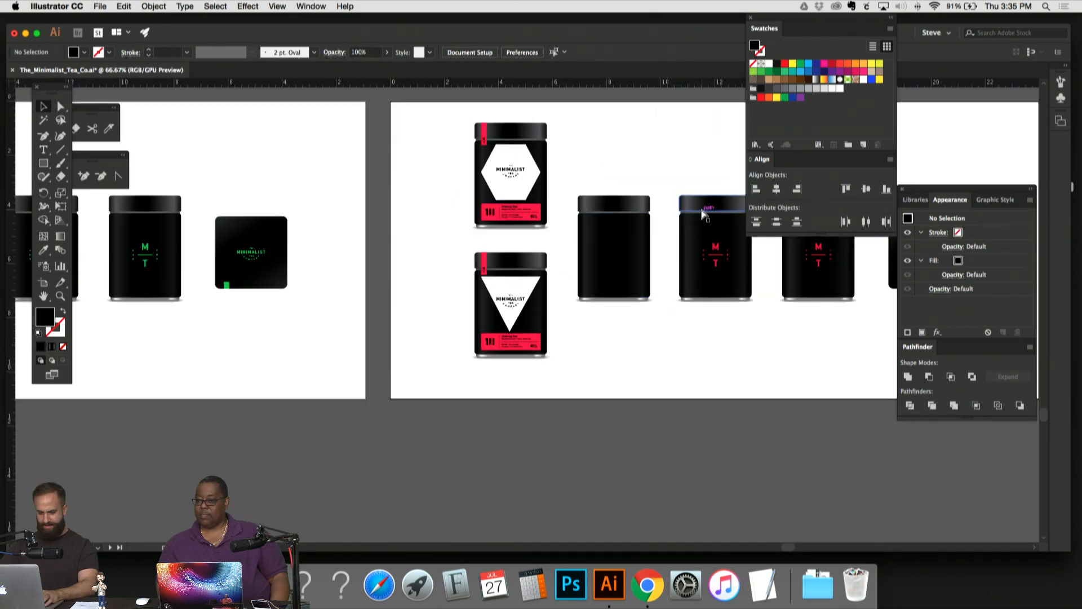
# Step: Compare the hexagon and triangle Oolong Tea tins with the green tin row on the neighbouring artboard
pyautogui.moveTo(331, 150); pyautogui.dragTo(617, 214)
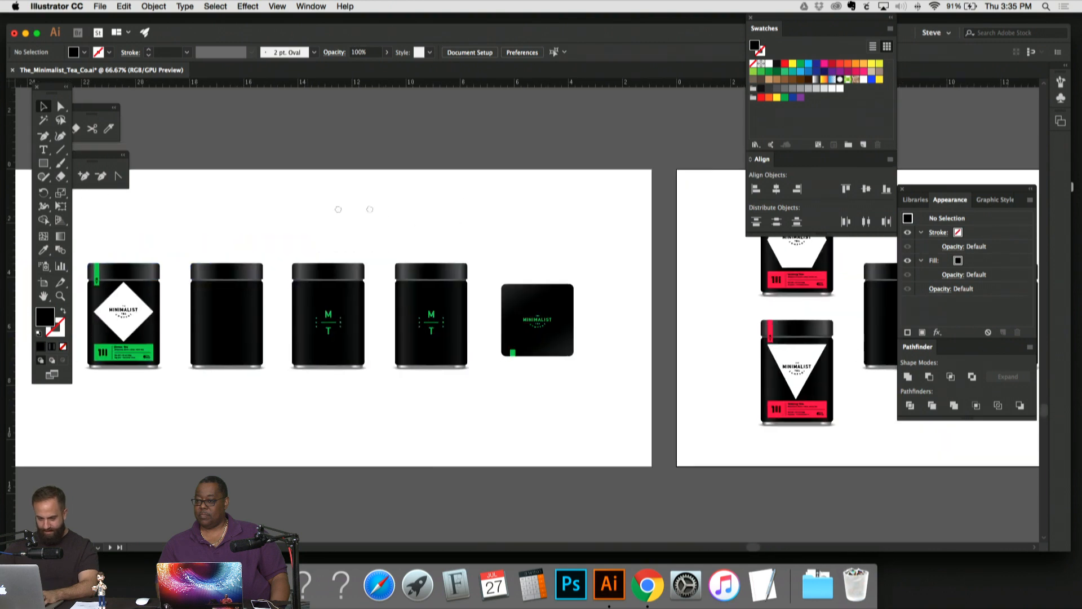
pyautogui.moveTo(344, 211); pyautogui.dragTo(542, 210)
pyautogui.moveTo(403, 197); pyautogui.dragTo(96, 183)
pyautogui.press('super+equal')
pyautogui.press('super+equal')
pyautogui.press('super+equal')
pyautogui.press('super+minus')
pyautogui.press('super+minus')
pyautogui.press('super+minus')
pyautogui.moveTo(452, 190); pyautogui.dragTo(143, 162)
pyautogui.press('super+equal')
pyautogui.press('super+equal')
pyautogui.press('super+minus')
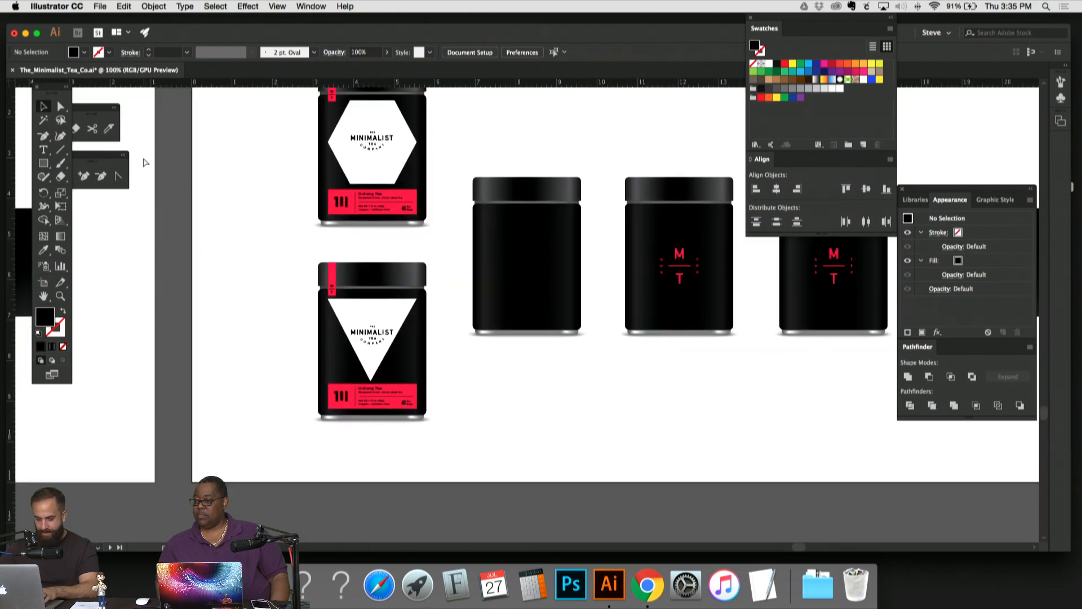
pyautogui.moveTo(210, 160); pyautogui.dragTo(238, 230)
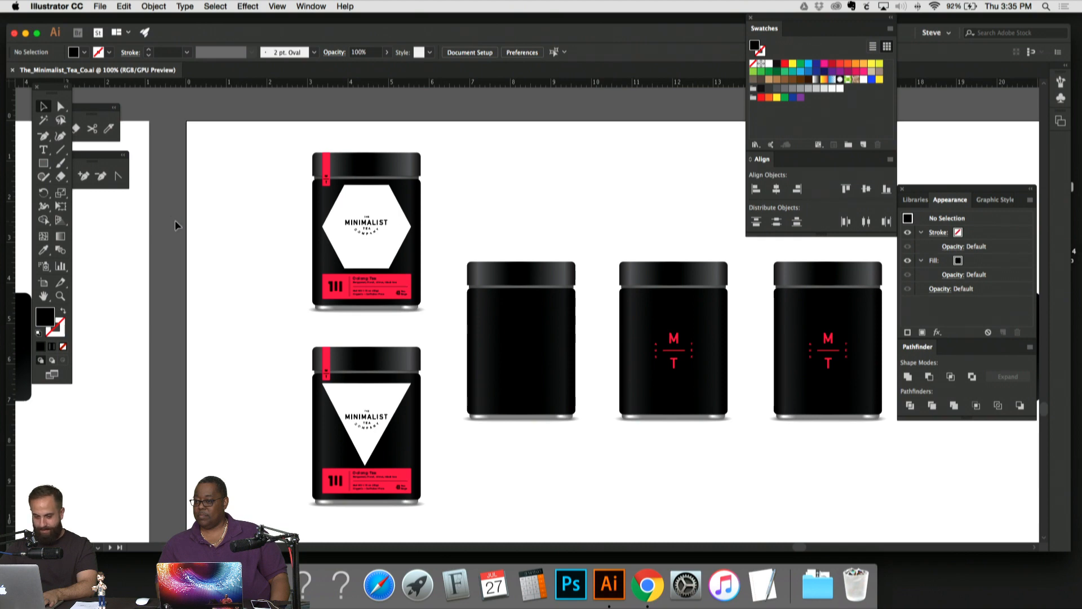
# Step: Review all the tin concept artboards, from the yellow, green and red rows up to the earliest concepts
pyautogui.press('super+minus')
pyautogui.press('super+minus')
pyautogui.press('super+minus')
pyautogui.press('super+minus')
pyautogui.hscroll(-5, 555, 292)
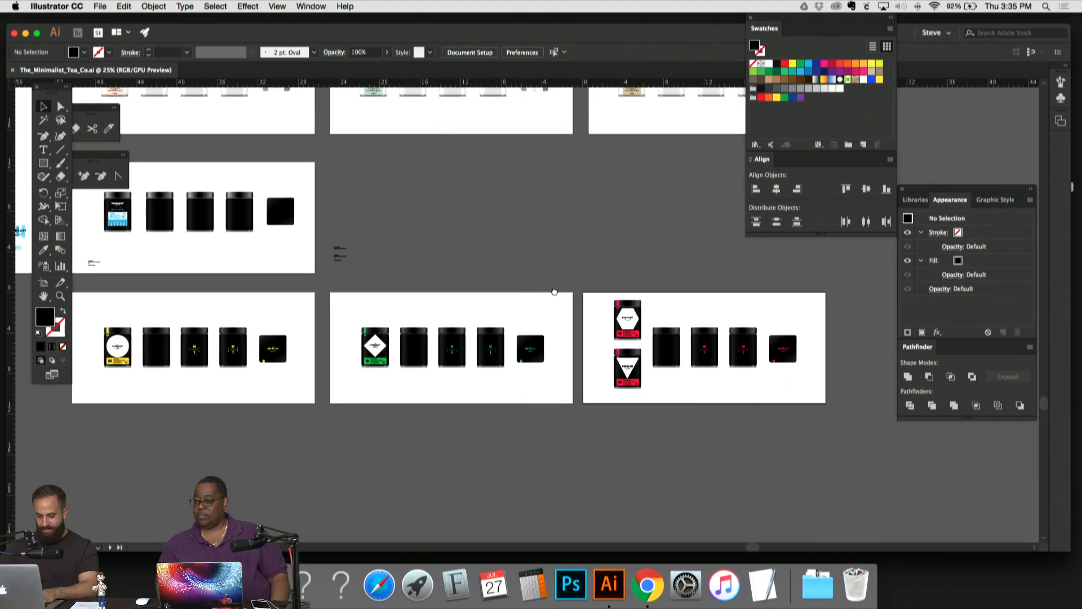
pyautogui.scroll(2, 555, 292)
pyautogui.hscroll(-2, 554, 292)
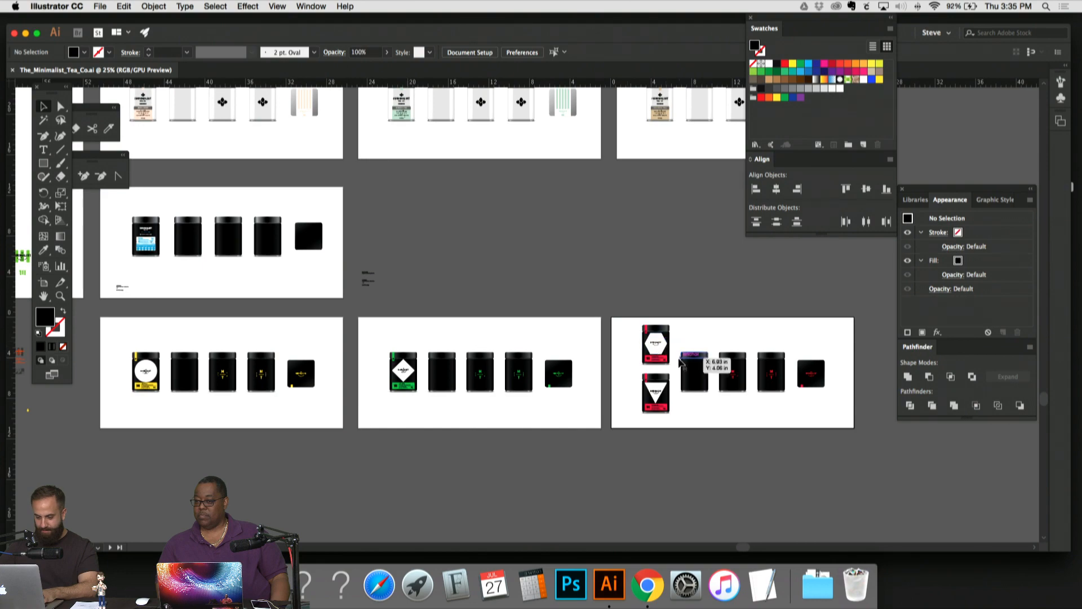
pyautogui.scroll(7, 519, 288)
pyautogui.hscroll(-4, 519, 288)
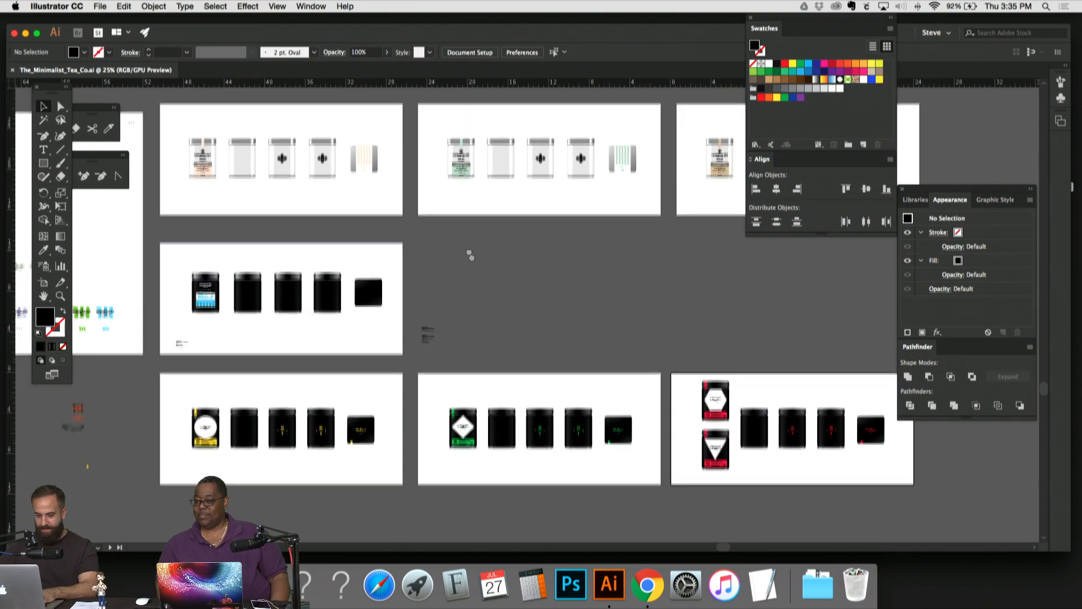
pyautogui.scroll(9, 476, 379)
pyautogui.hscroll(-1, 477, 379)
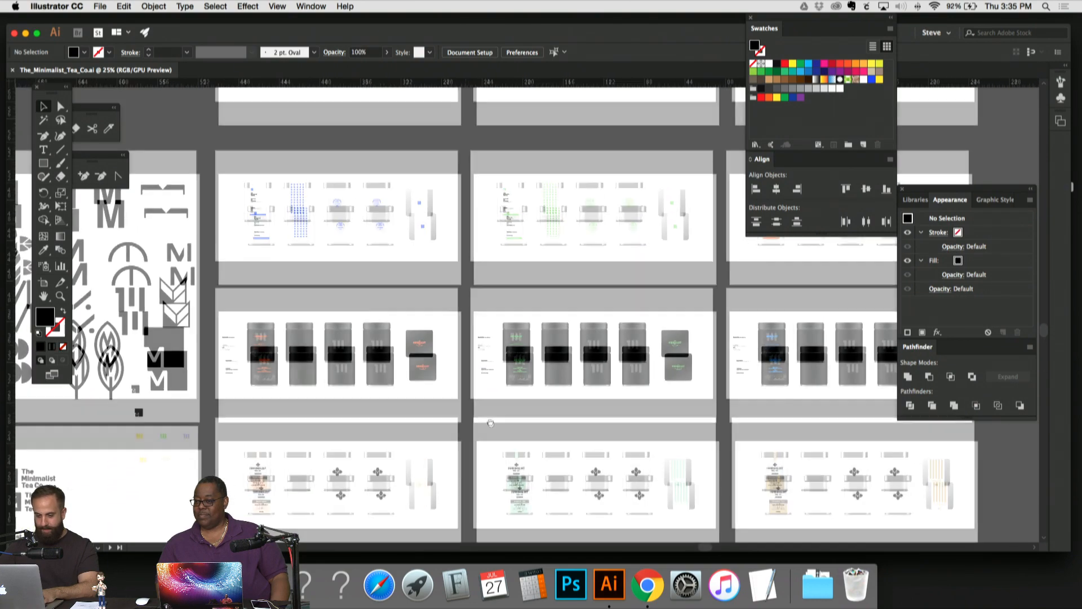
pyautogui.scroll(6, 496, 146)
pyautogui.hscroll(-2, 496, 146)
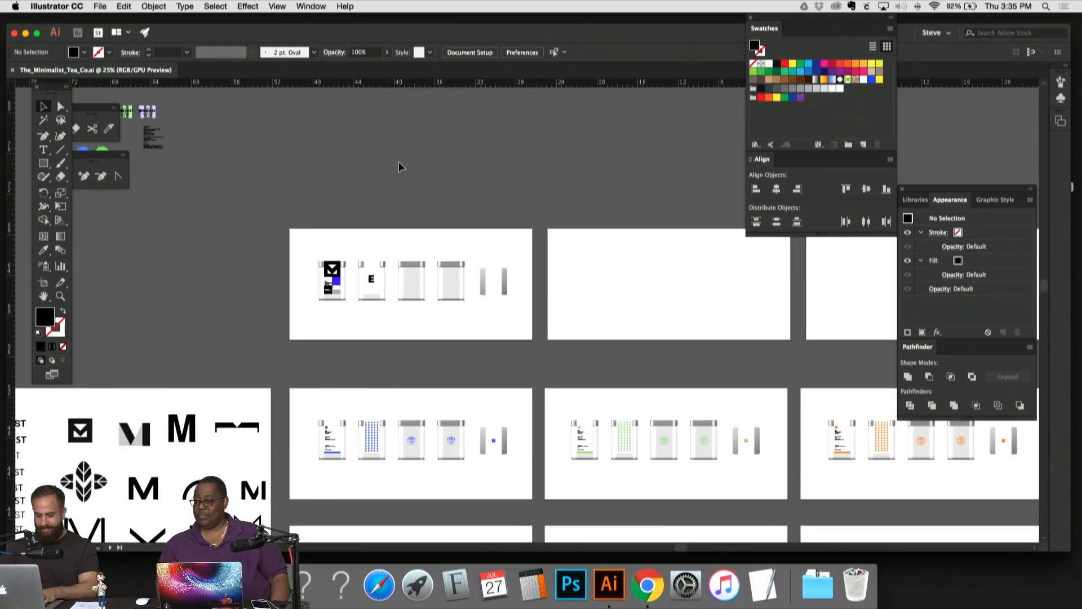
# Step: Lock the base shapes of the two white tins carrying the M label and the E label on the earliest concept artboard
pyautogui.press('super+plus')
pyautogui.press('super+plus')
pyautogui.press('super+plus')
pyautogui.moveTo(370, 192); pyautogui.dragTo(595, 262)
pyautogui.press('super+plus')
pyautogui.press('super+plus')
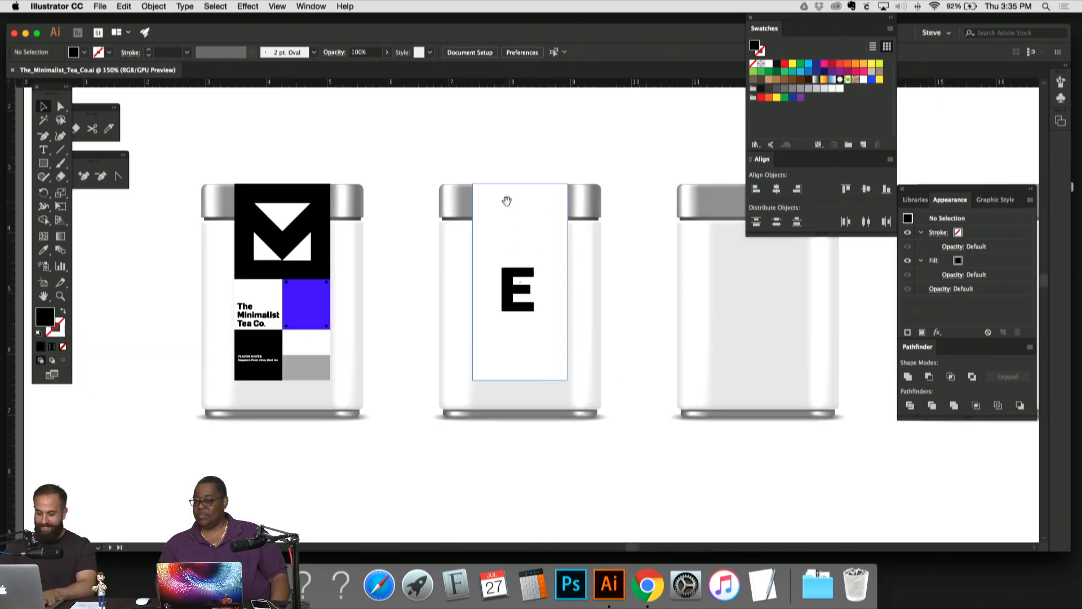
pyautogui.moveTo(602, 250); pyautogui.dragTo(603, 255)
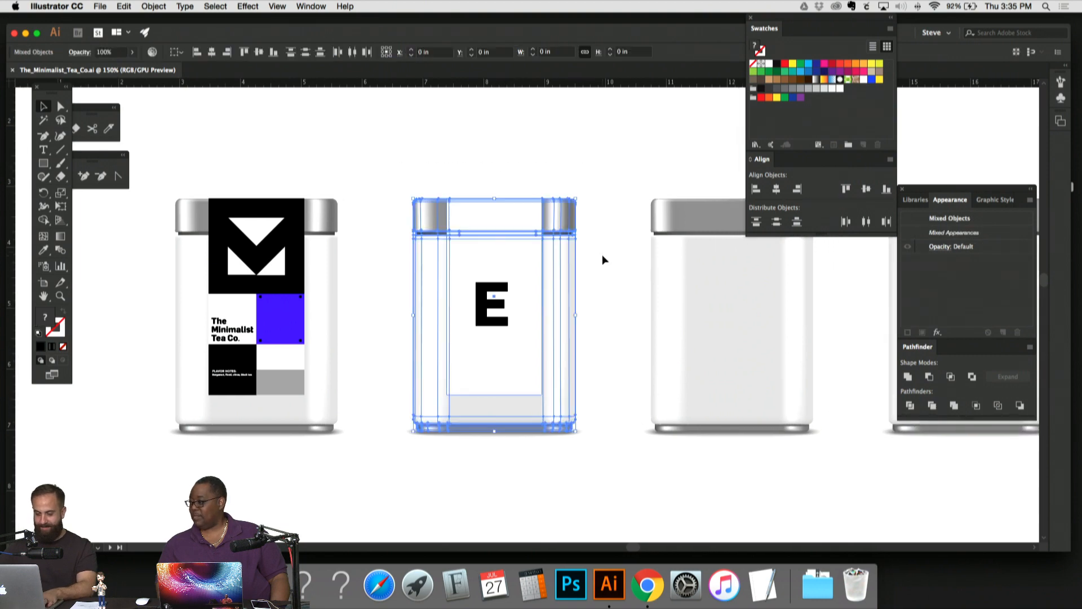
pyautogui.press('super+2')
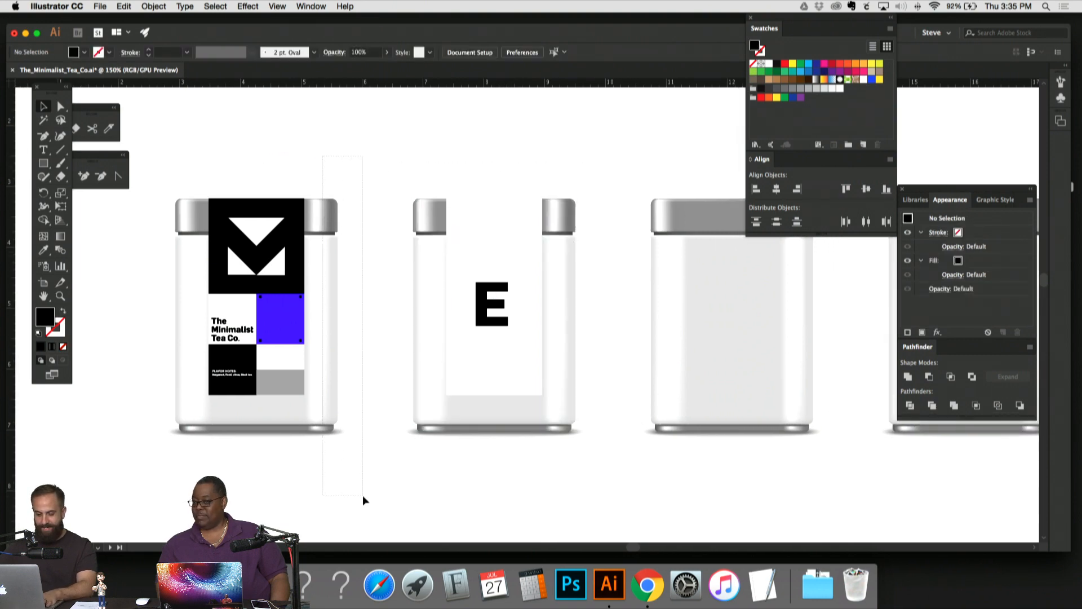
pyautogui.moveTo(363, 495); pyautogui.dragTo(363, 496)
pyautogui.press('super+2')
# Step: Examine the M tin's label blocks up close, including the company name, blue square and flavor notes
pyautogui.moveTo(369, 304); pyautogui.dragTo(538, 266)
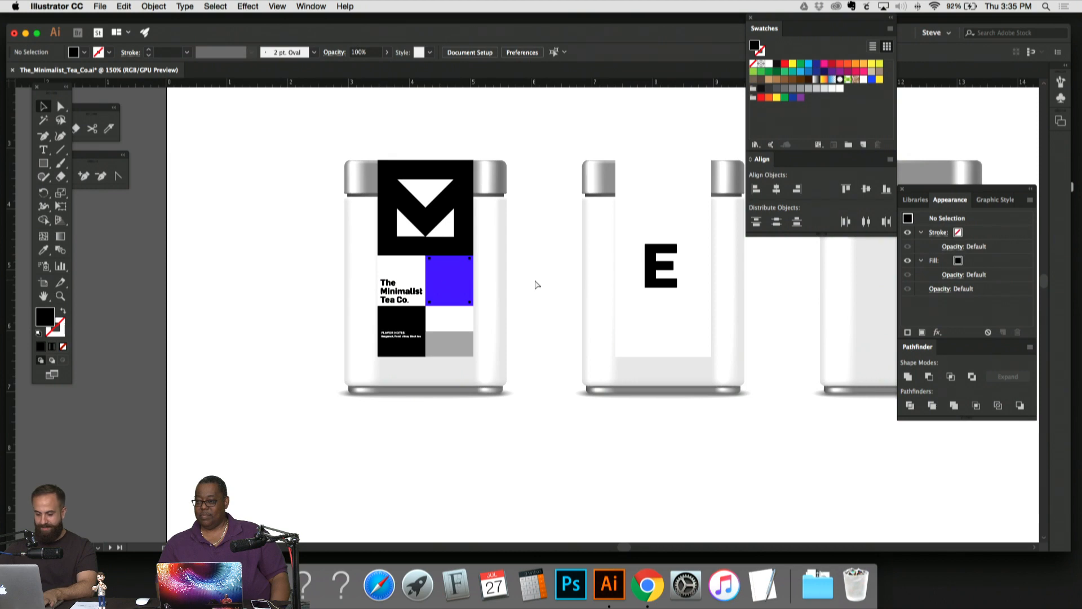
pyautogui.scroll(-1, 537, 285)
pyautogui.scroll(2, 536, 284)
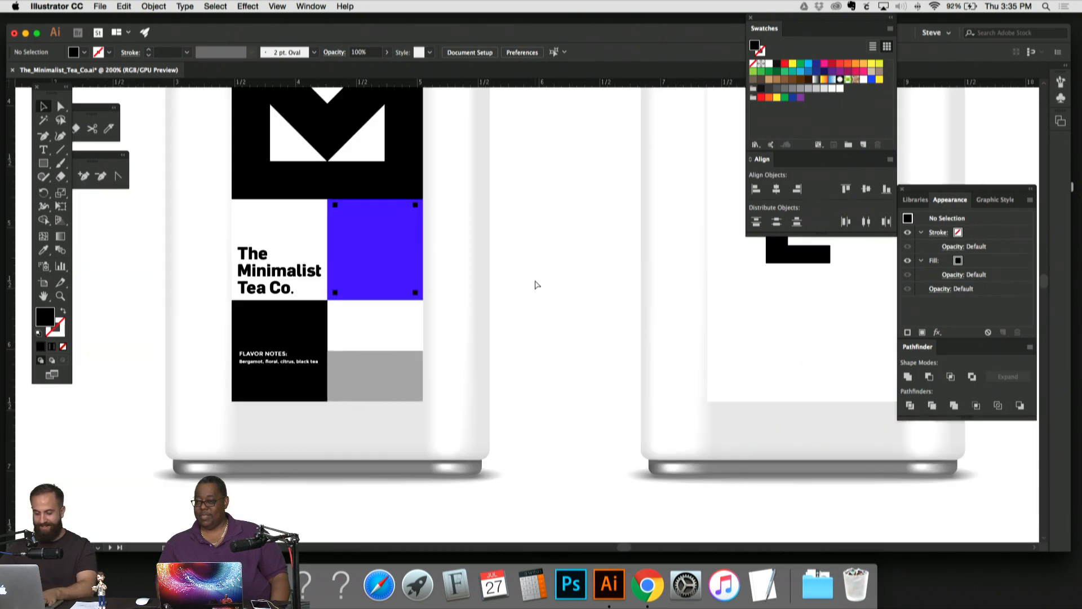
pyautogui.moveTo(535, 279); pyautogui.dragTo(645, 242)
pyautogui.press('super+1')
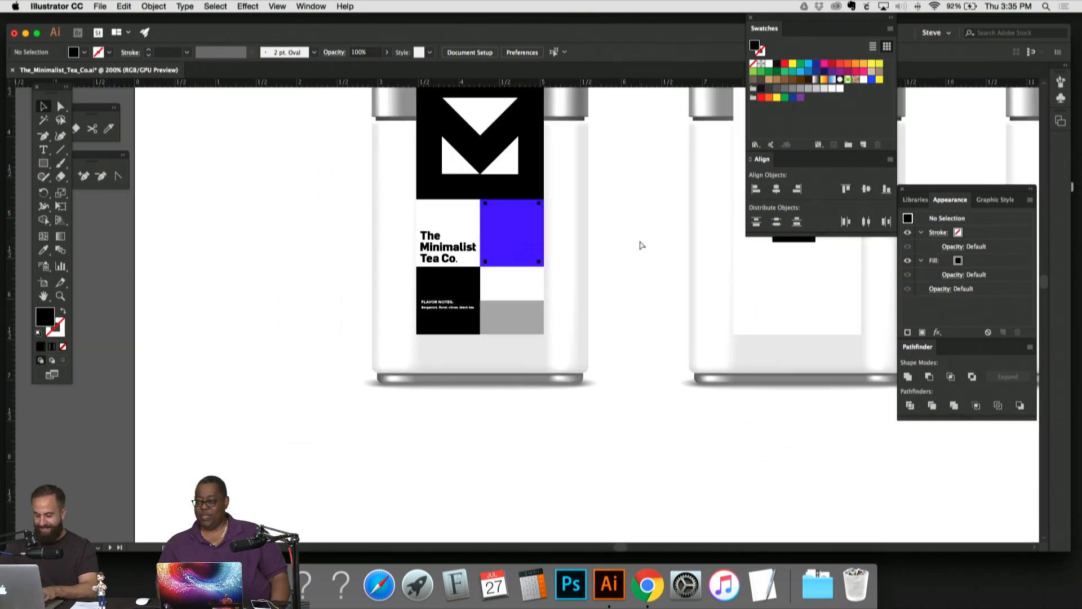
# Step: Copy the Earl Grey tin with the blue-bar label from the artboard below to just beneath the M tin
pyautogui.press('super+minus')
pyautogui.press('super+minus')
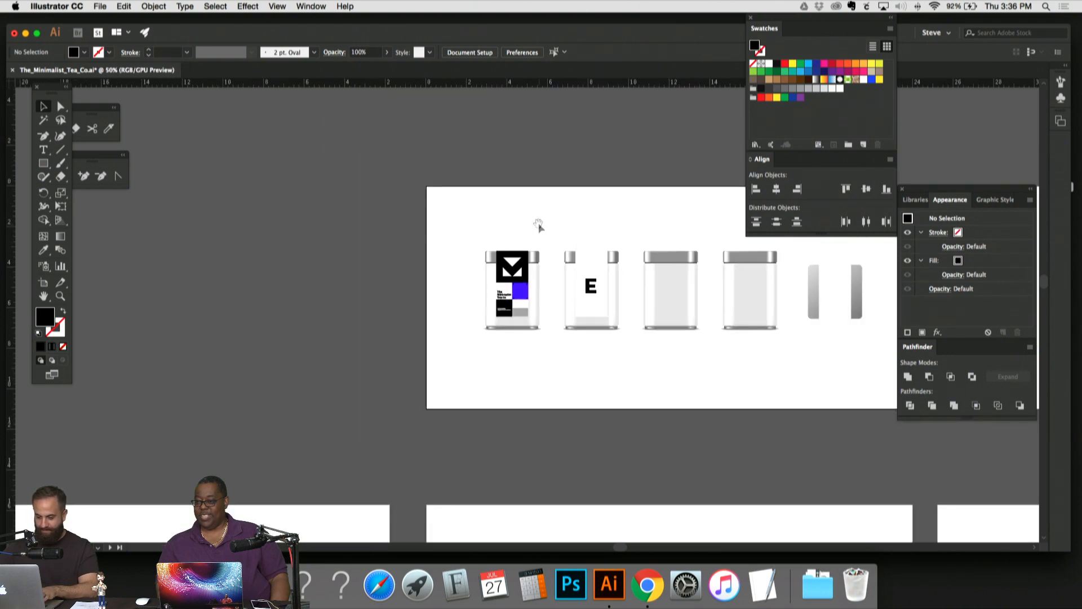
pyautogui.moveTo(437, 343); pyautogui.dragTo(522, 210)
pyautogui.moveTo(440, 267); pyautogui.dragTo(368, 206)
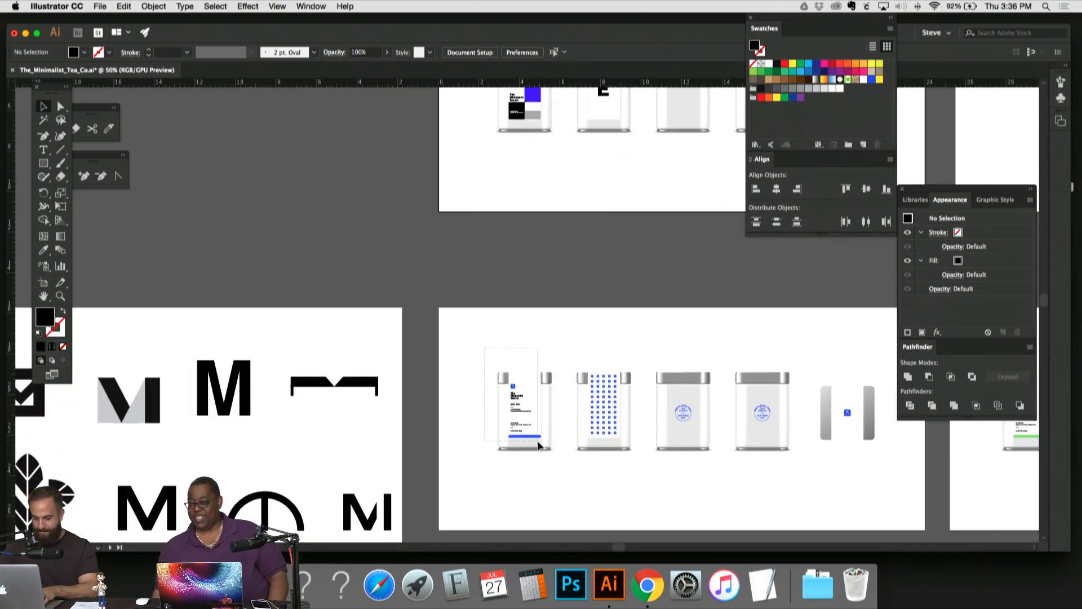
pyautogui.moveTo(515, 409); pyautogui.dragTo(515, 197)
pyautogui.press('super+plus')
pyautogui.press('super+plus')
pyautogui.press('super+plus')
pyautogui.click(623, 176)
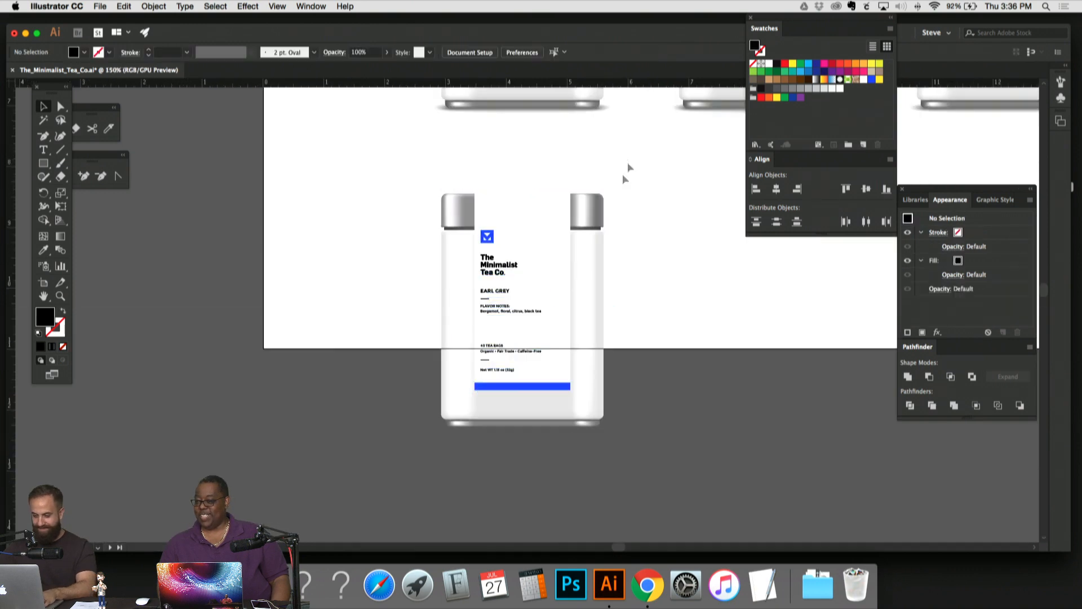
# Step: Delete the copied tin's body, keeping its logo and label text, and place those in the empty area beside the M tin
pyautogui.moveTo(565, 442); pyautogui.dragTo(441, 170)
pyautogui.press('Delete')
pyautogui.scroll(5, 441, 170)
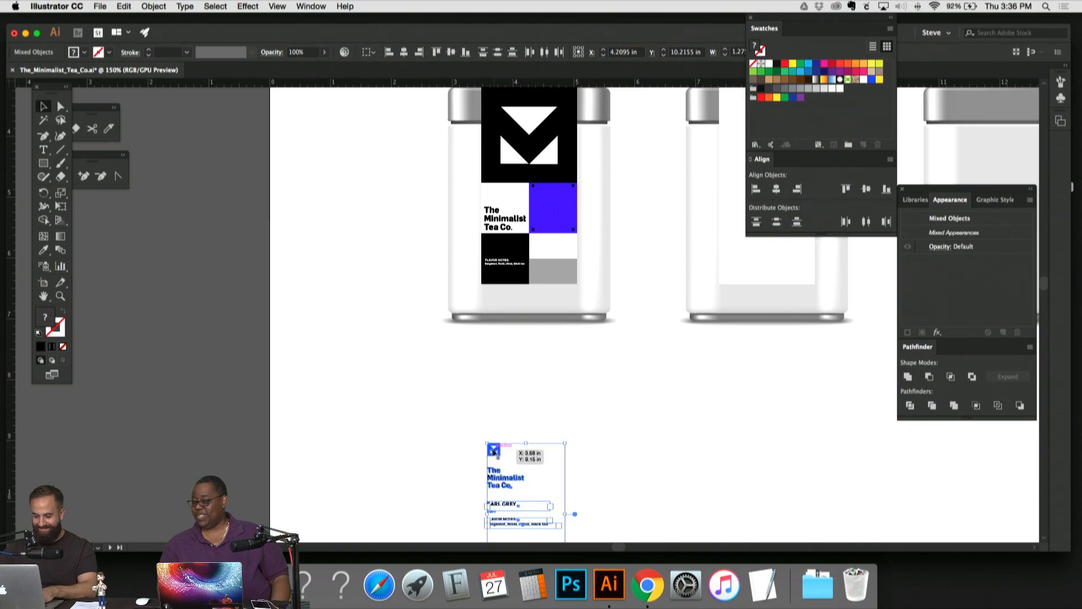
pyautogui.moveTo(494, 453); pyautogui.dragTo(356, 193)
pyautogui.click(357, 141)
# Step: Move the Net WT 1.13 oz (32g) line into the M tin's black block and match its style to the FLAVOR NOTES heading
pyautogui.press('super+plus')
pyautogui.press('super+plus')
pyautogui.press('super+plus')
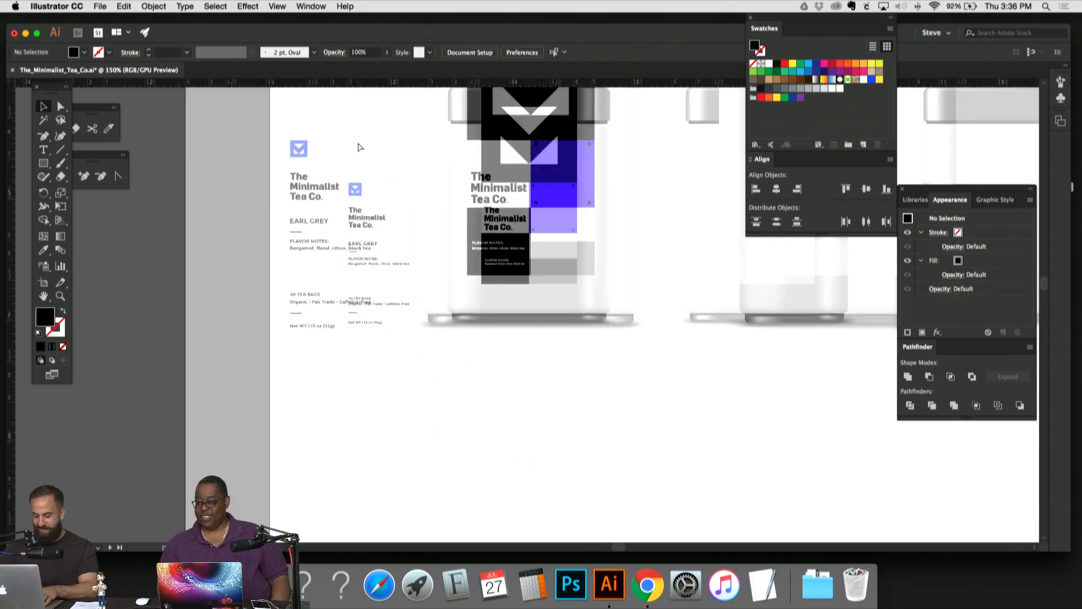
pyautogui.moveTo(359, 146); pyautogui.dragTo(528, 321)
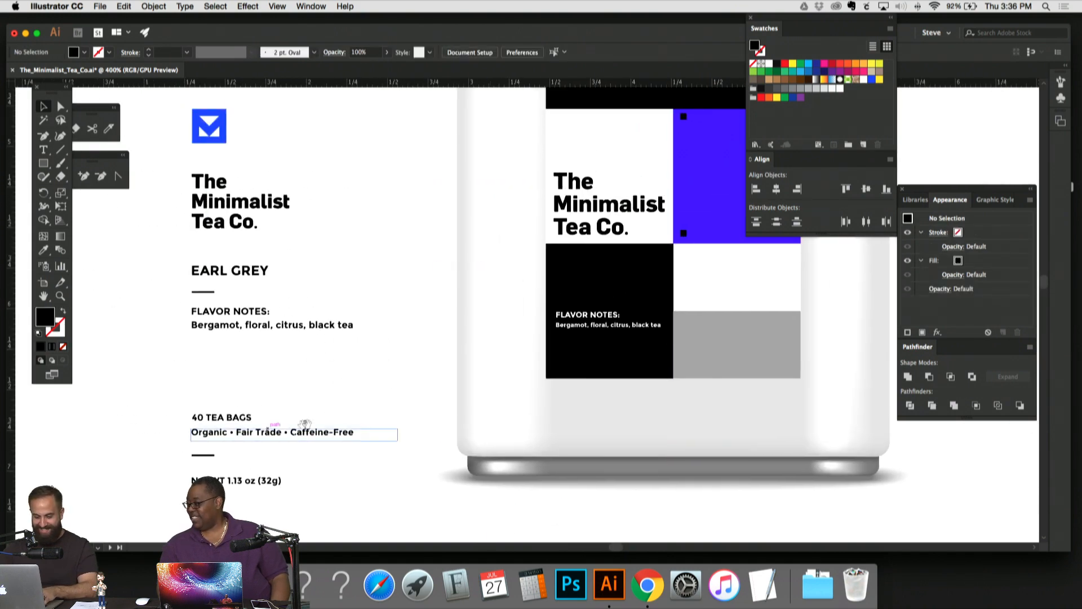
pyautogui.hscroll(2, 282, 431)
pyautogui.moveTo(207, 485); pyautogui.dragTo(571, 373)
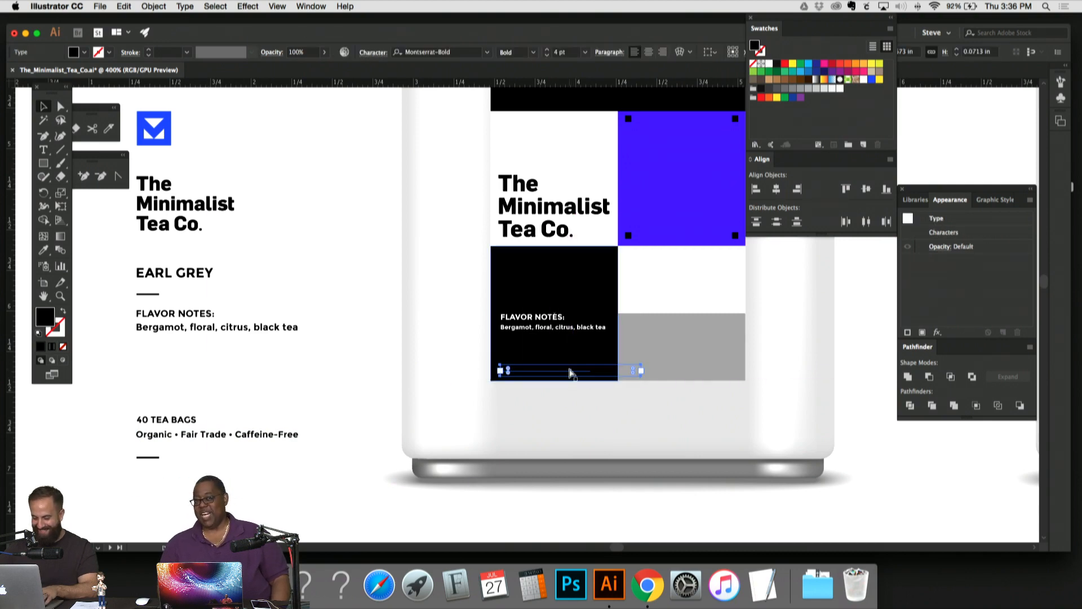
pyautogui.press('super+plus')
pyautogui.press('i')
pyautogui.click(506, 200)
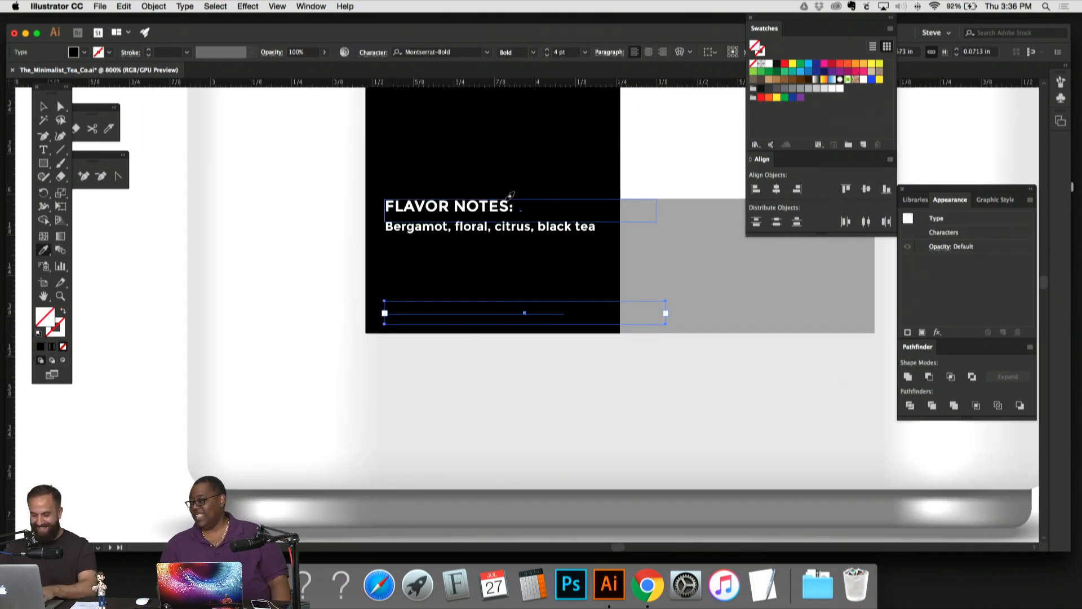
pyautogui.click(431, 206)
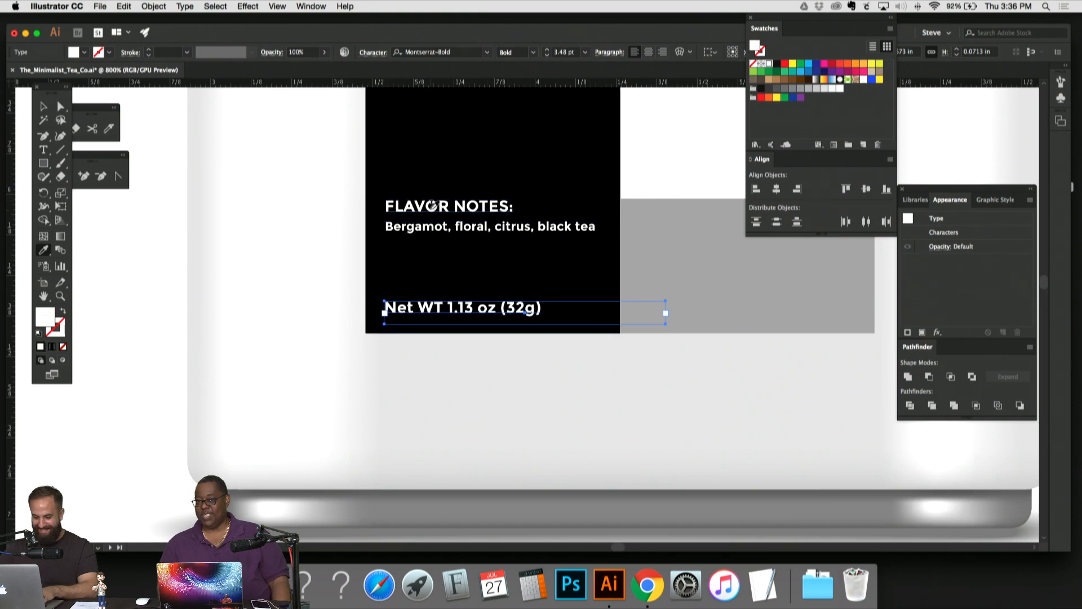
pyautogui.click(207, 309)
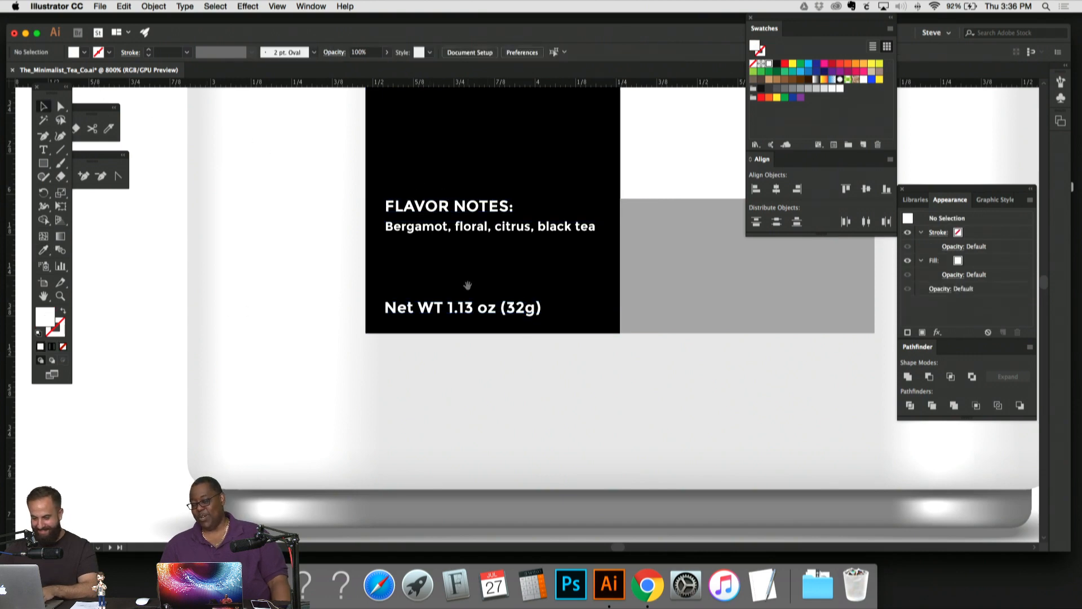
# Step: Fine-tune the Net WT line's position in the black block so it lines up with the flavor notes' left edge
pyautogui.moveTo(469, 286); pyautogui.dragTo(532, 304)
pyautogui.press('super+equal')
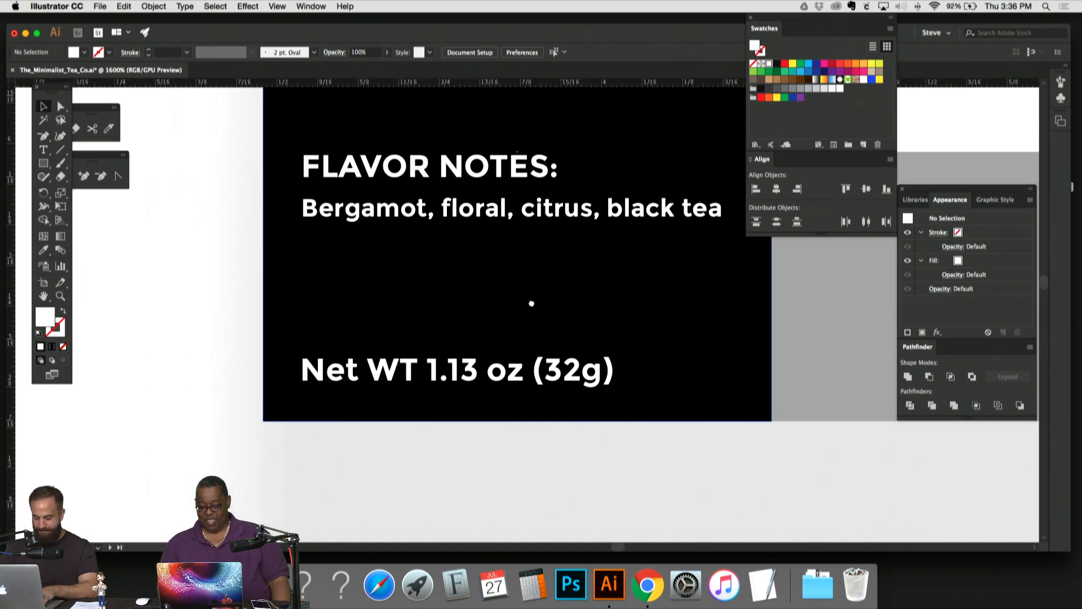
pyautogui.moveTo(8, 265)
pyautogui.mouseDown()
pyautogui.moveTo(33, 258)
pyautogui.moveTo(19, 256)
pyautogui.mouseUp()
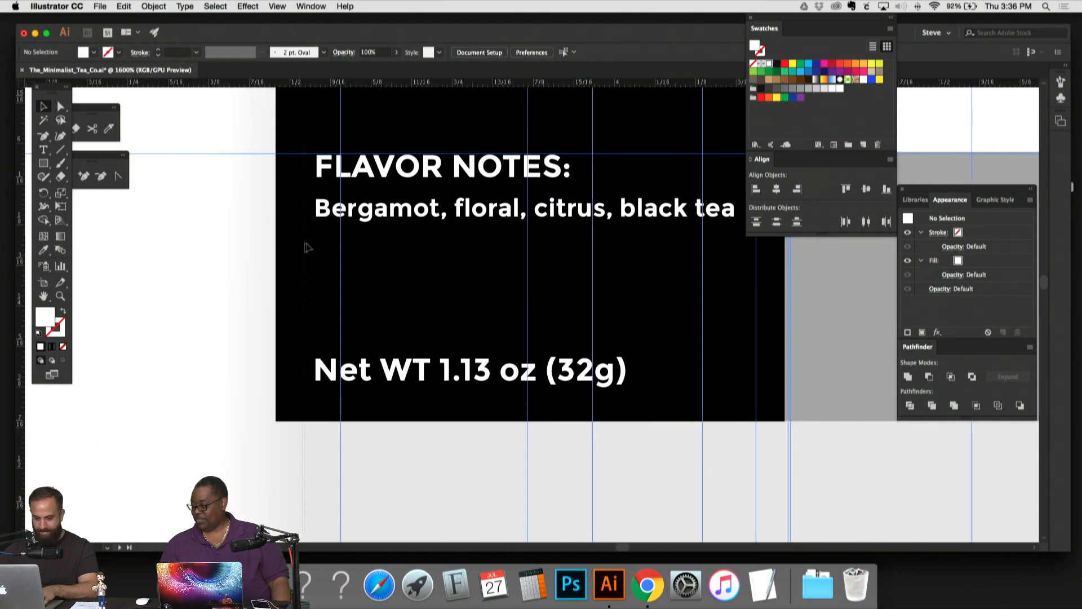
pyautogui.moveTo(307, 247); pyautogui.dragTo(317, 239)
pyautogui.press('super+=')
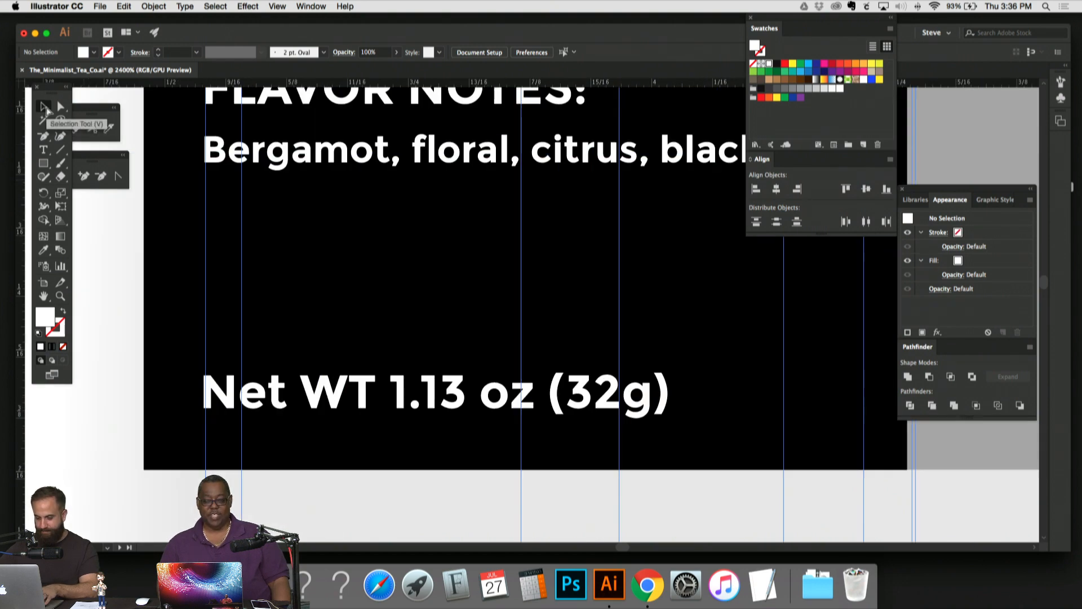
pyautogui.moveTo(371, 317); pyautogui.dragTo(465, 236)
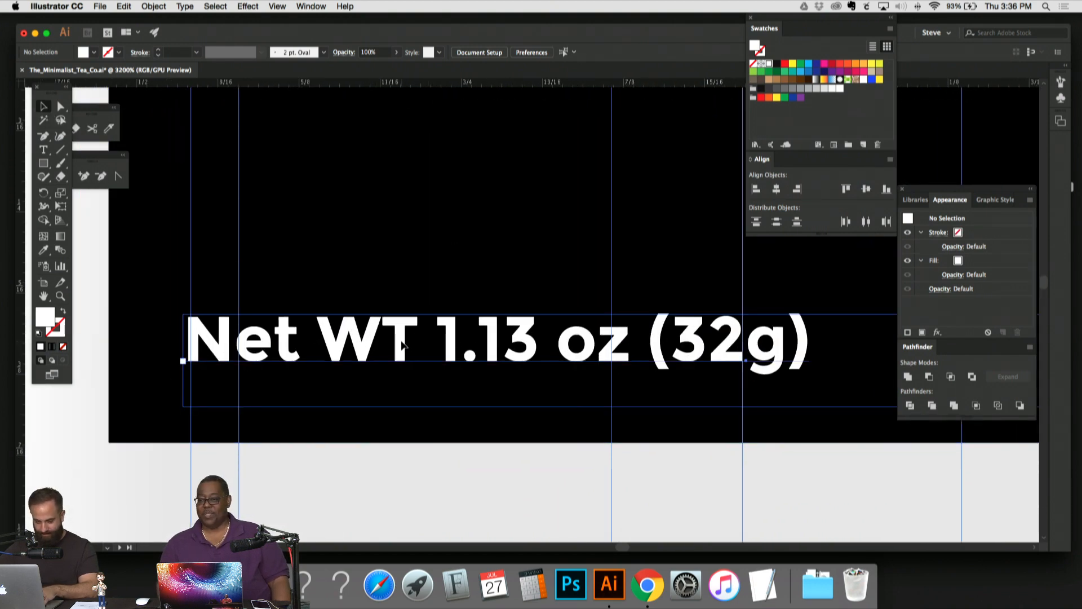
pyautogui.moveTo(406, 346); pyautogui.dragTo(407, 337)
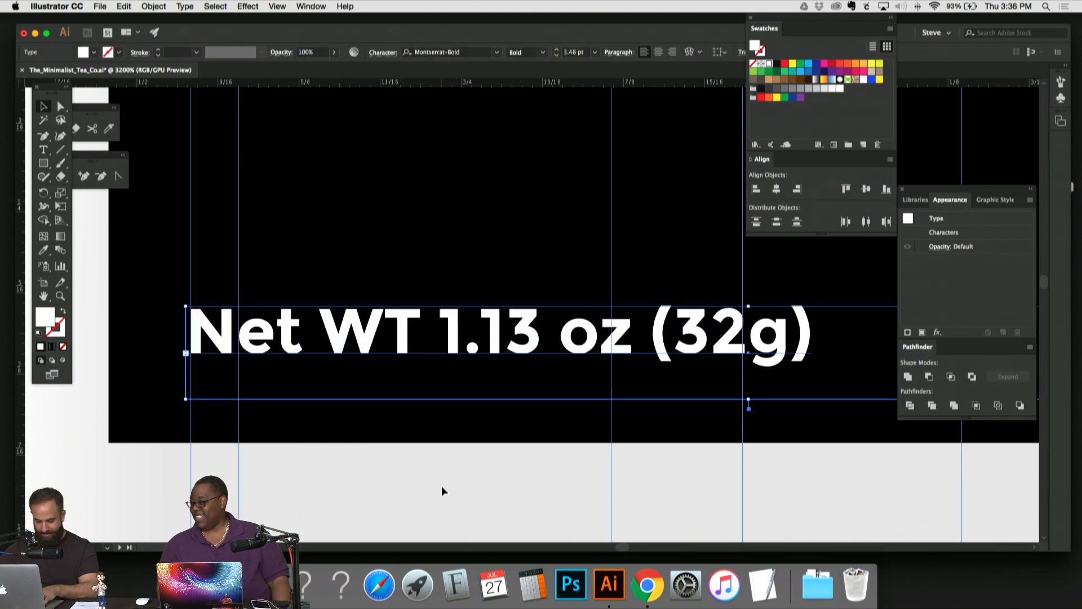
pyautogui.click(441, 485)
# Step: Move the 40 TEA BAGS text into the M tin's gray block and color it white
pyautogui.press('super+minus')
pyautogui.press('super+minus')
pyautogui.press('super+minus')
pyautogui.press('super+minus')
pyautogui.press('super+minus')
pyautogui.press('super+minus')
pyautogui.press('super+minus')
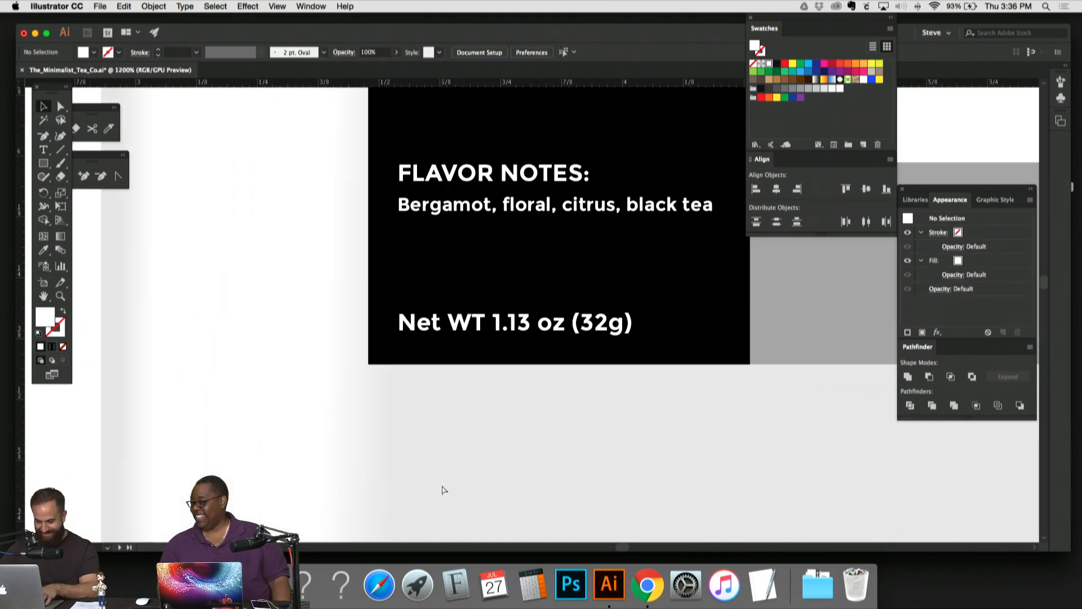
pyautogui.press('space')
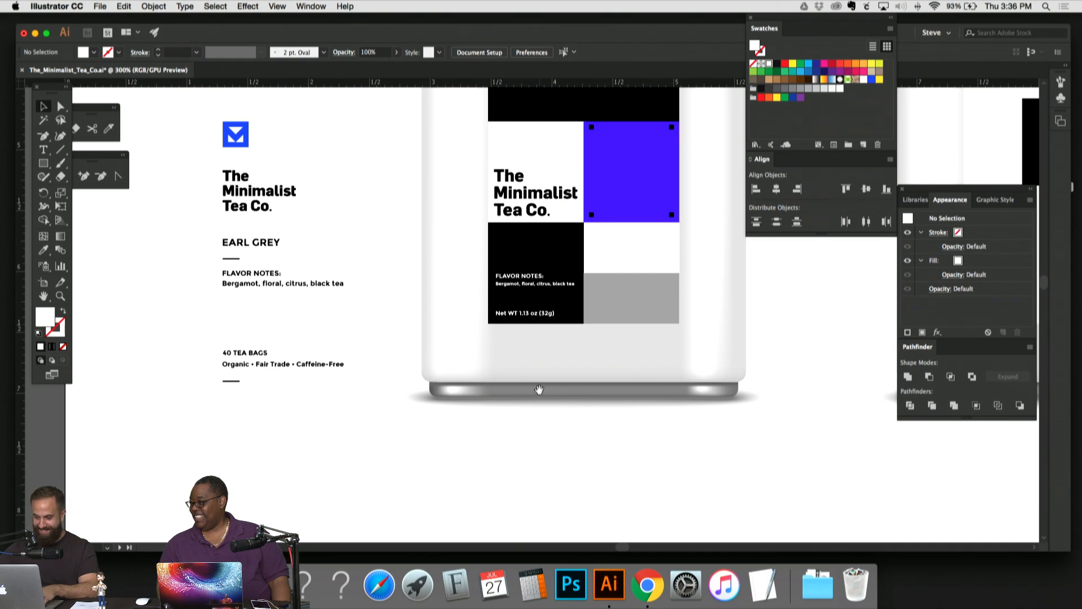
pyautogui.moveTo(539, 389); pyautogui.dragTo(461, 444)
pyautogui.moveTo(648, 347); pyautogui.dragTo(617, 385)
pyautogui.moveTo(671, 310); pyautogui.dragTo(674, 322)
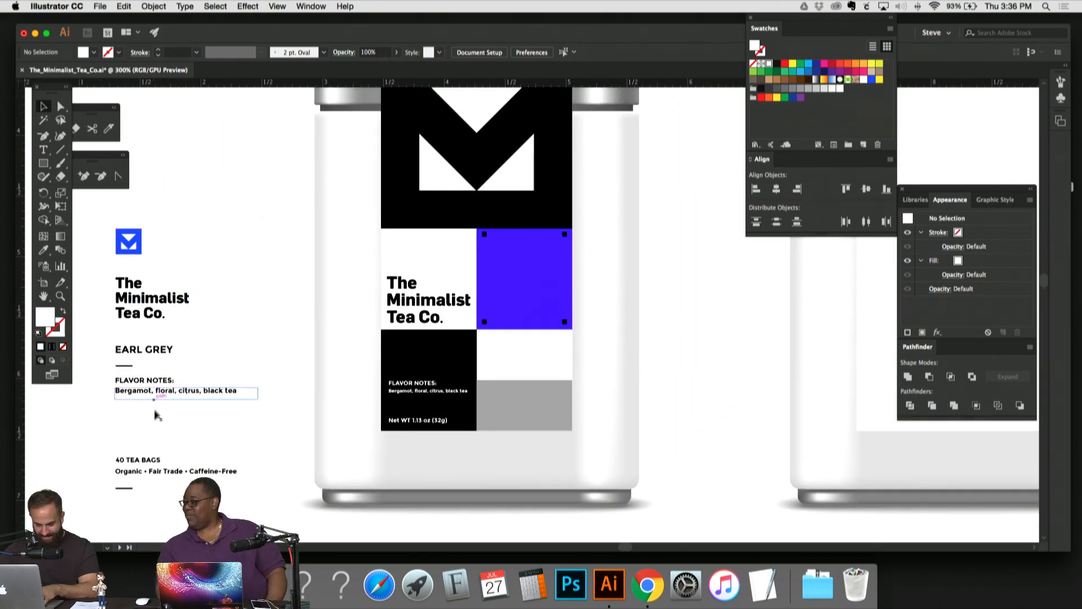
pyautogui.moveTo(151, 466); pyautogui.dragTo(529, 407)
pyautogui.press('i')
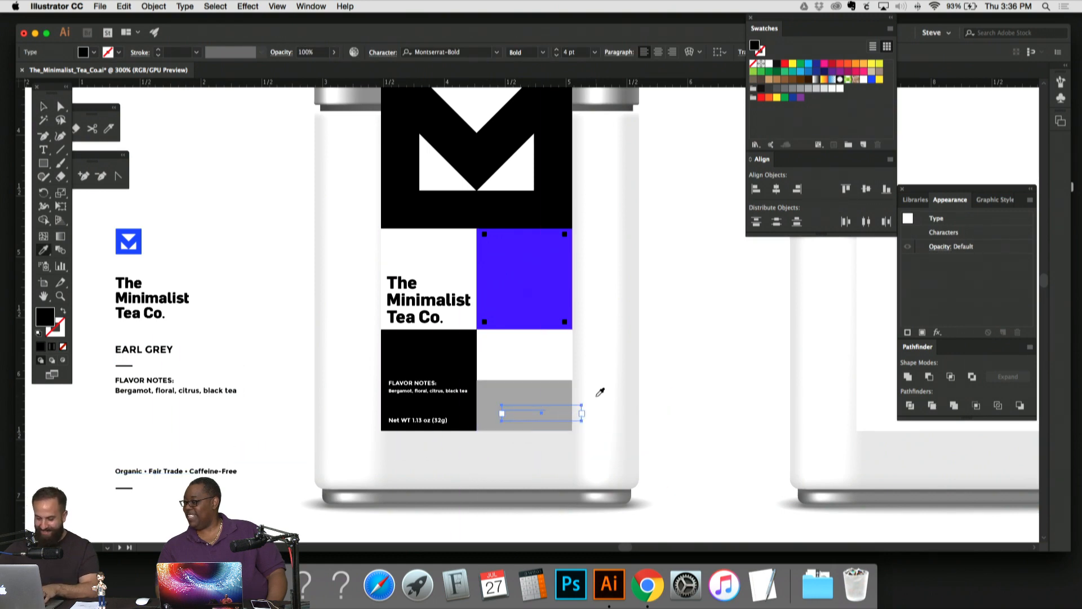
pyautogui.click(536, 353)
pyautogui.click(45, 107)
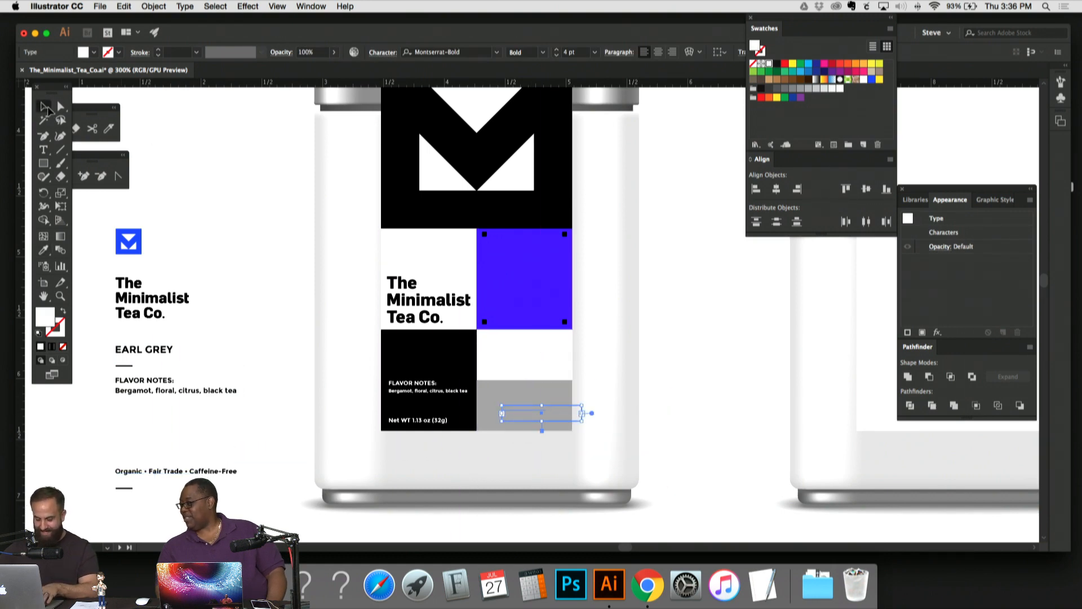
pyautogui.press('super+minus')
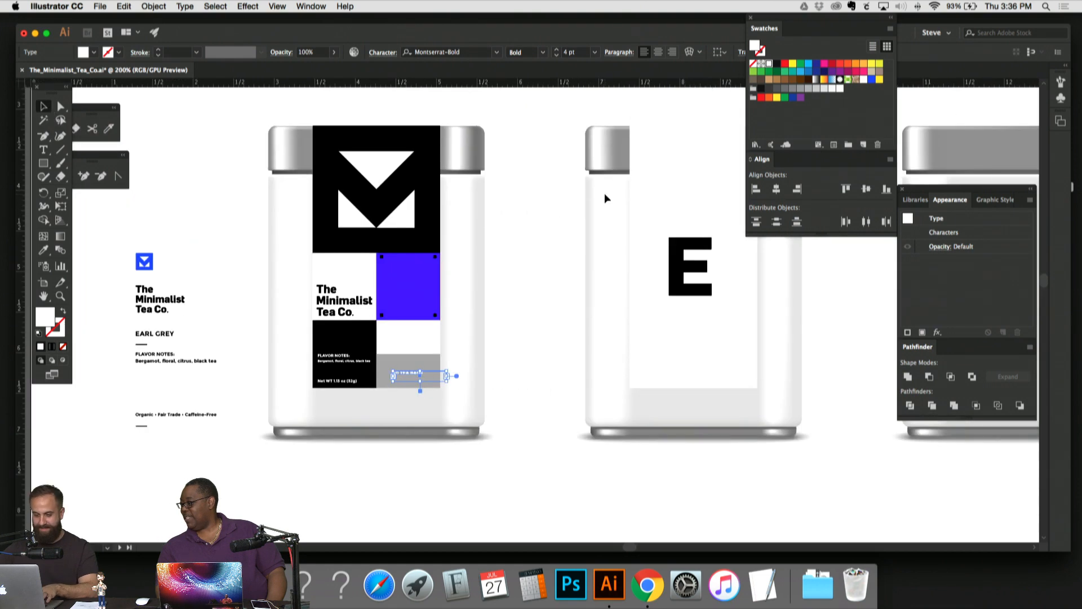
pyautogui.click(188, 140)
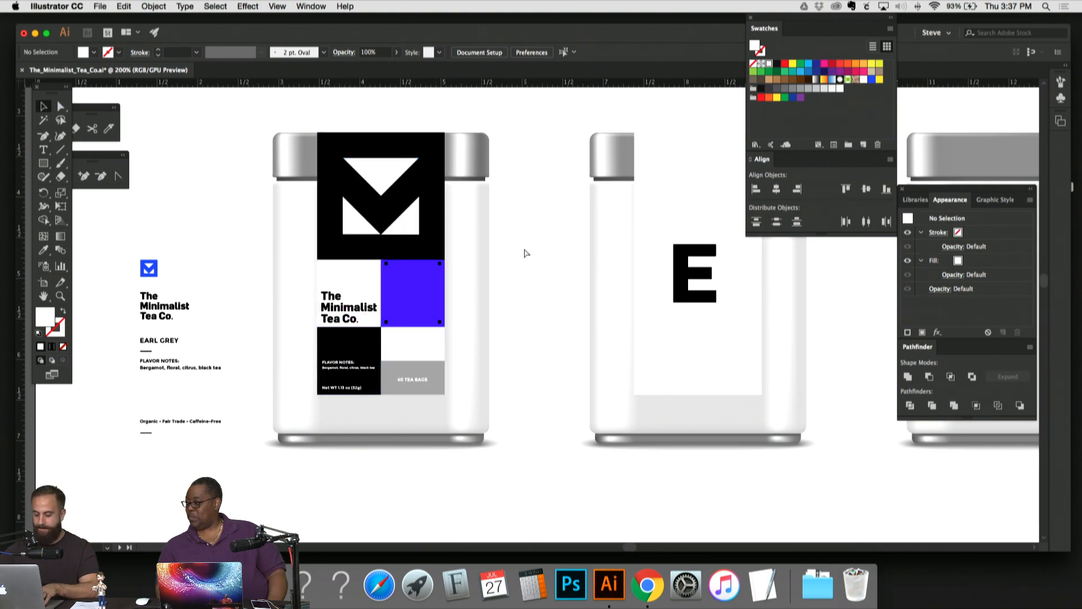
# Step: Shift the leftover label elements up and farther from the M tin, and delete their blue M logo and company name
pyautogui.press('super+minus')
pyautogui.press('super+minus')
pyautogui.press('super+minus')
pyautogui.press('super+equal')
pyautogui.press('super+equal')
pyautogui.press('super+equal')
pyautogui.moveTo(524, 249); pyautogui.dragTo(557, 290)
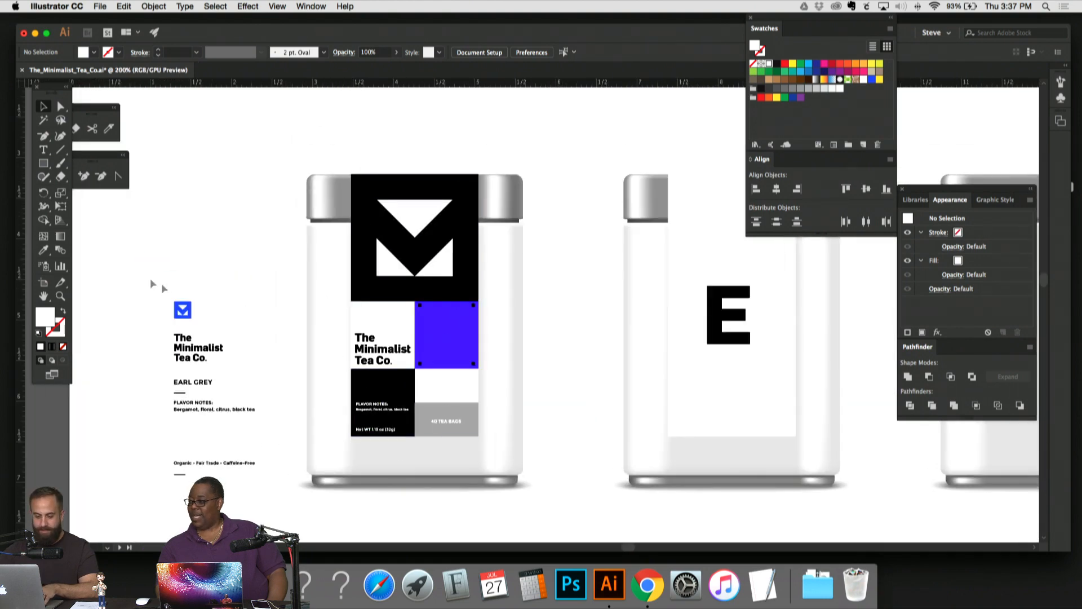
pyautogui.moveTo(230, 484); pyautogui.dragTo(230, 484)
pyautogui.moveTo(197, 350); pyautogui.dragTo(159, 285)
pyautogui.click(164, 227)
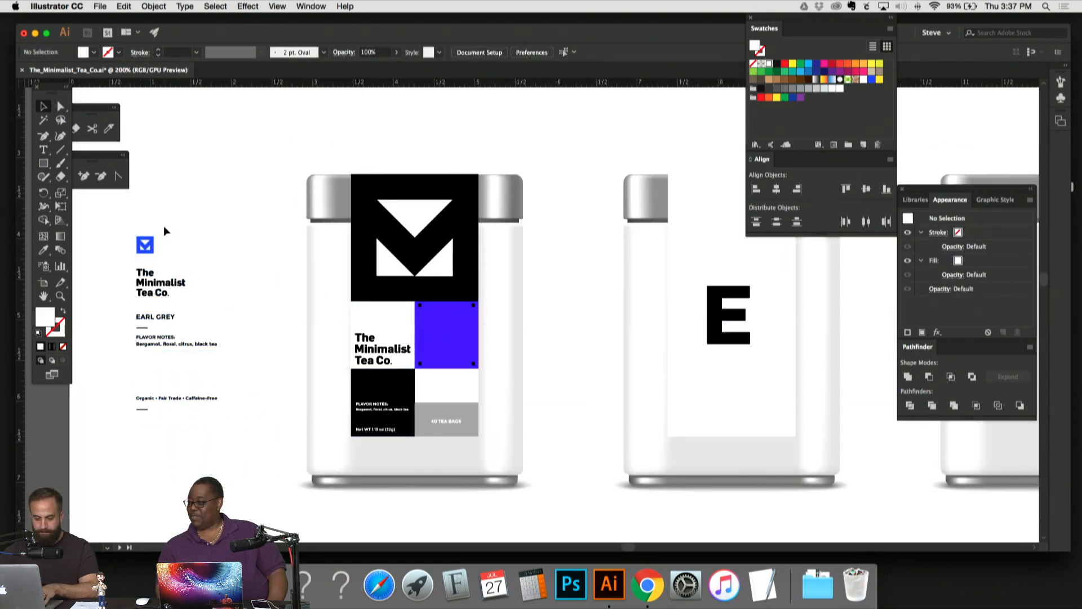
pyautogui.click(140, 240)
pyautogui.press('BackSpace')
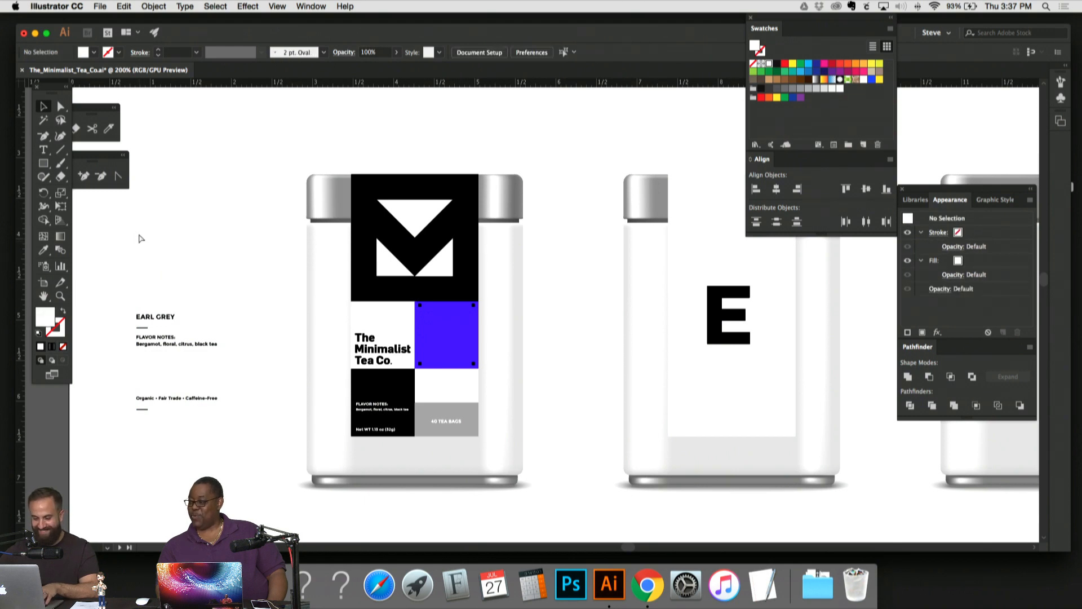
# Step: Place the Organic • Fair Trade • Caffeine-Free line in the white block above the gray 40 TEA BAGS block
pyautogui.scroll(-3, 265, 217)
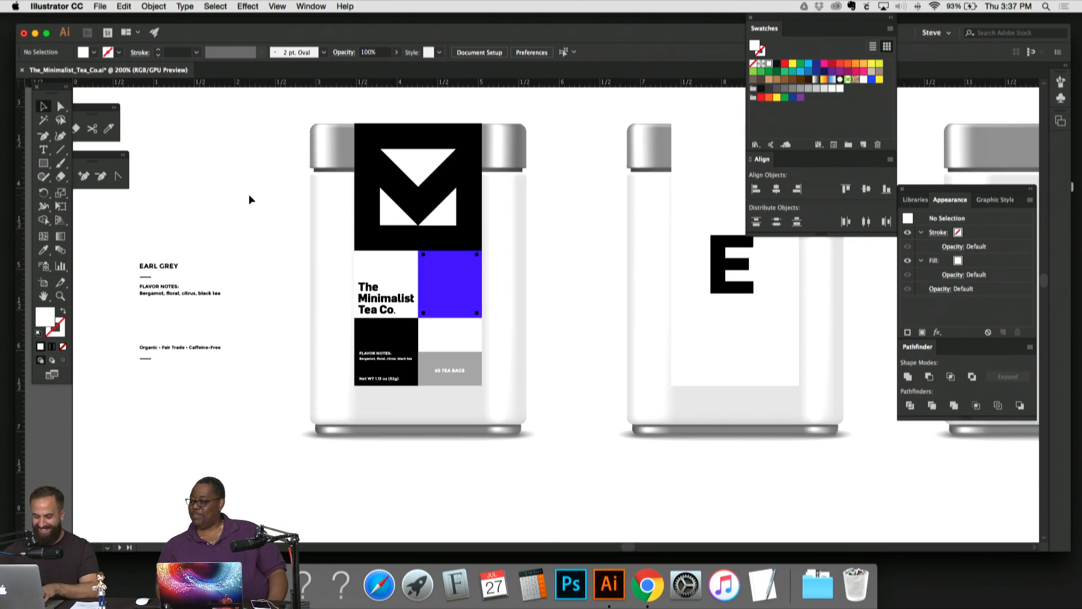
pyautogui.click(202, 346)
pyautogui.click(225, 328)
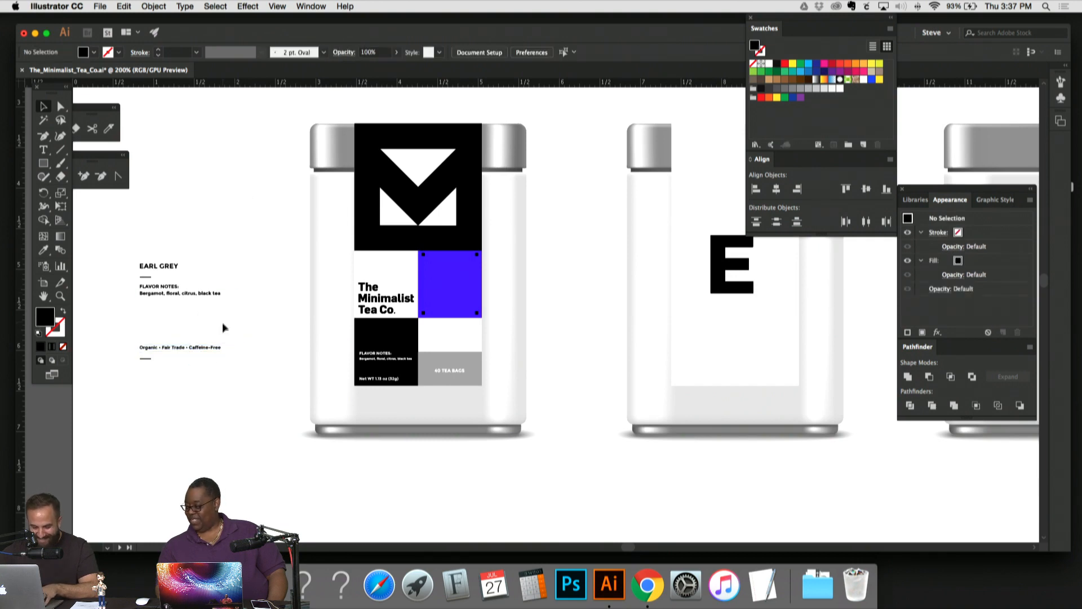
pyautogui.moveTo(208, 351); pyautogui.dragTo(515, 348)
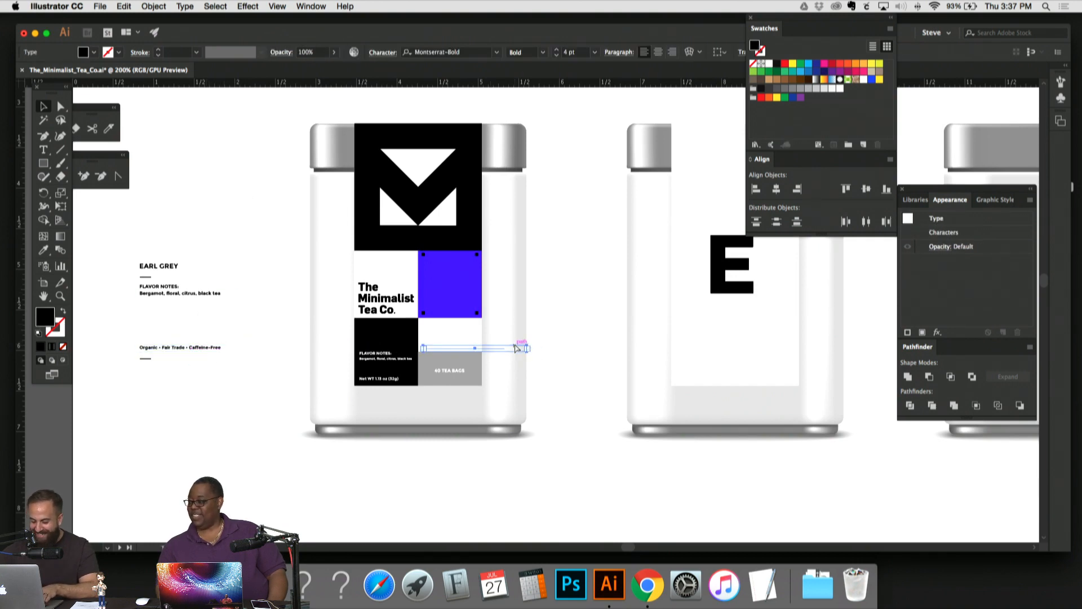
pyautogui.press('super+equal')
pyautogui.press('super+equal')
pyautogui.press('super+equal')
pyautogui.press('super+equal')
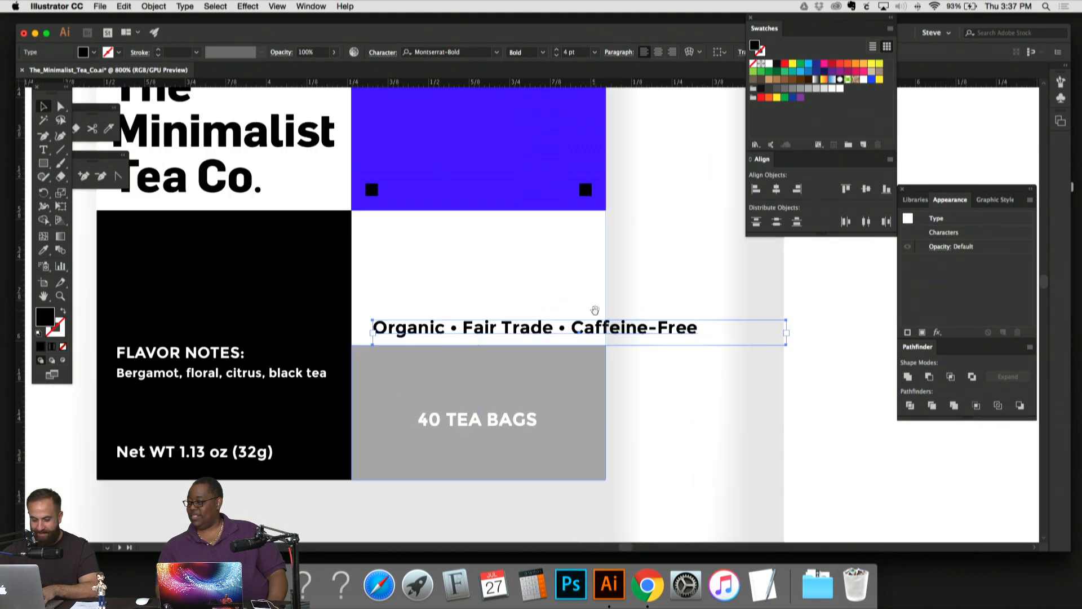
pyautogui.moveTo(523, 332); pyautogui.dragTo(626, 268)
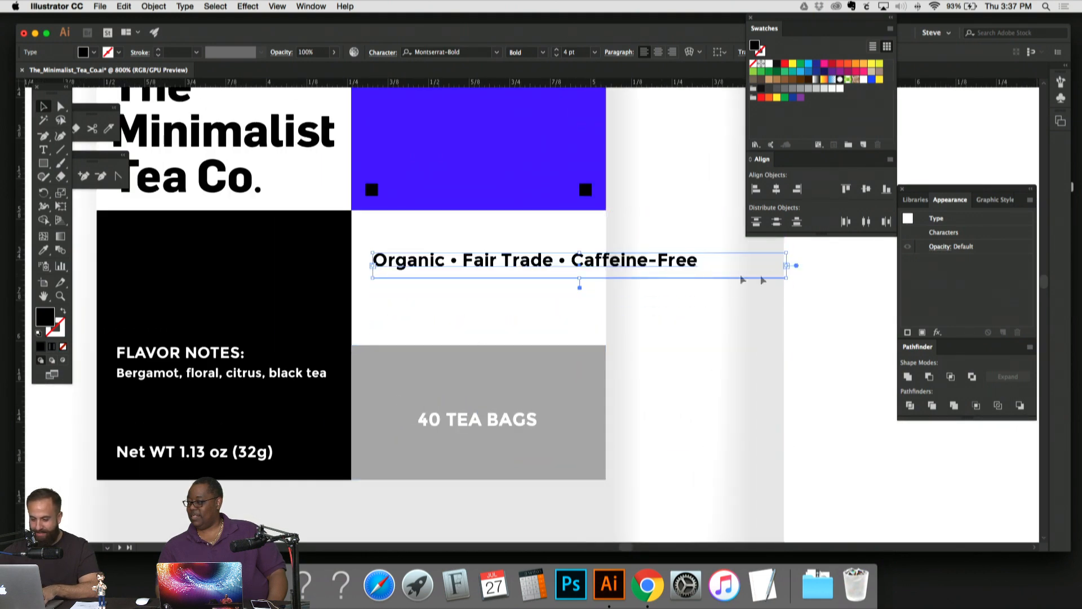
# Step: Make the Organic line's text frame narrower and taller, and scale the text down to 2.77 pt
pyautogui.moveTo(788, 280); pyautogui.dragTo(729, 331)
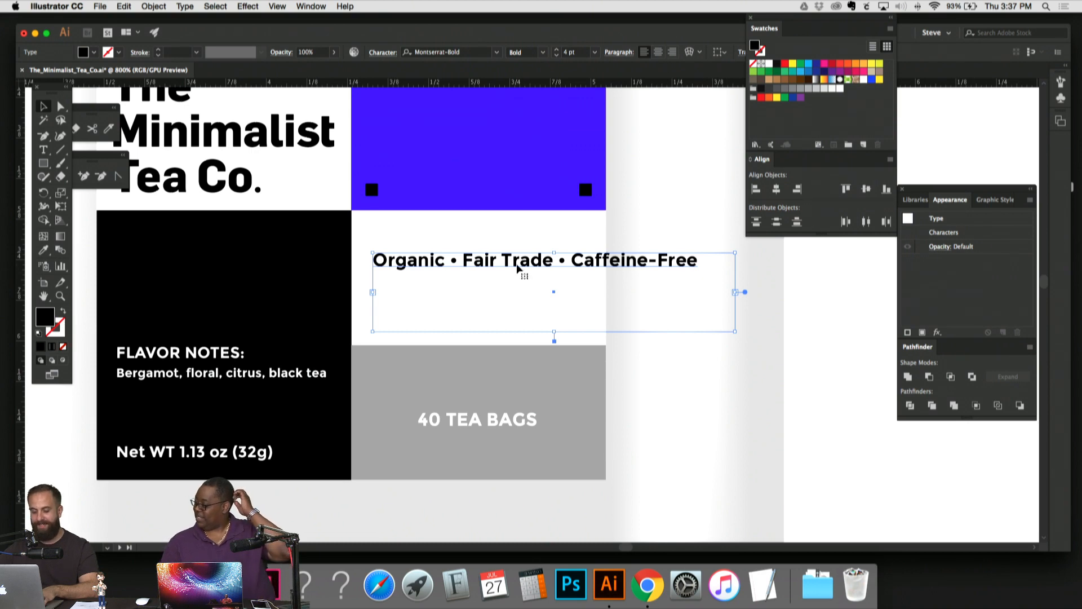
pyautogui.moveTo(700, 396); pyautogui.dragTo(660, 366)
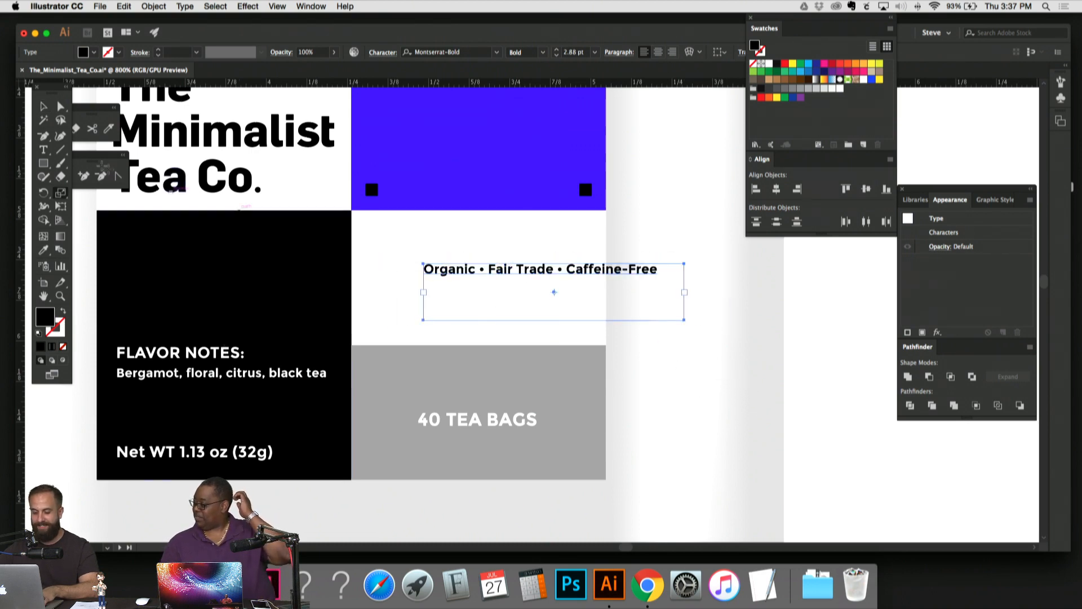
pyautogui.moveTo(536, 271); pyautogui.dragTo(474, 237)
pyautogui.moveTo(541, 240); pyautogui.dragTo(617, 305)
pyautogui.press('s')
pyautogui.moveTo(694, 423); pyautogui.dragTo(684, 415)
# Step: Position the Organic line in the white block and color it with the gray sampled from the block below
pyautogui.press('i')
pyautogui.click(316, 293)
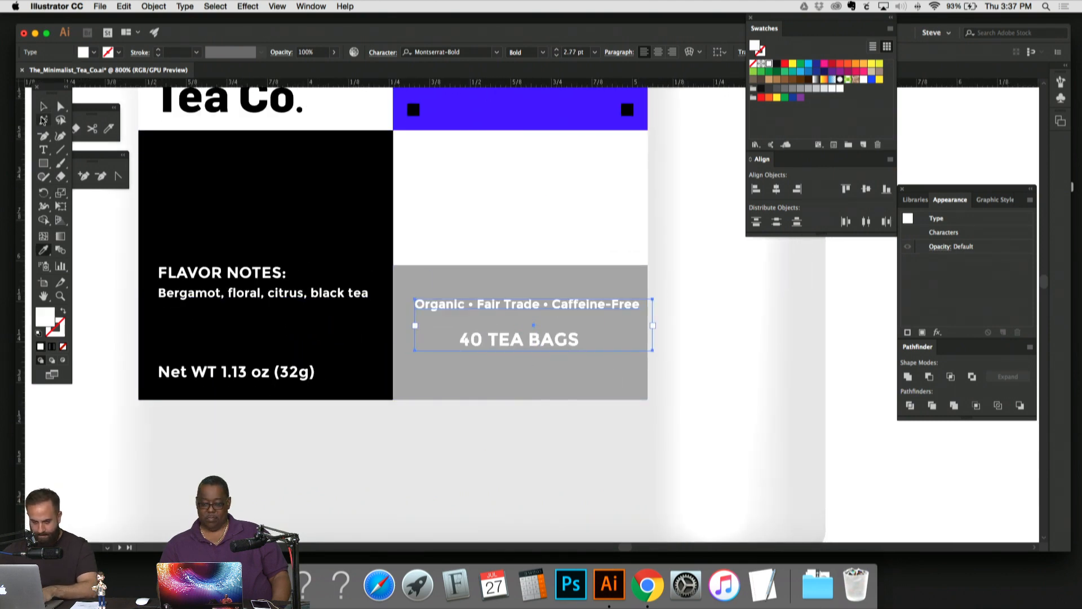
pyautogui.click(43, 106)
pyautogui.moveTo(564, 305); pyautogui.dragTo(574, 202)
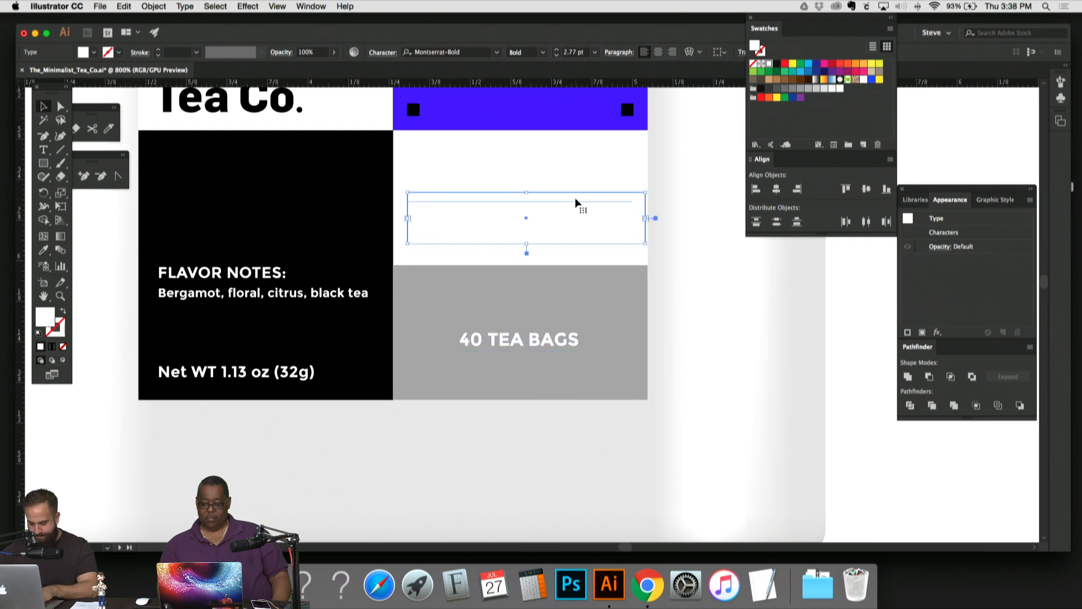
pyautogui.press('i')
pyautogui.click(599, 276)
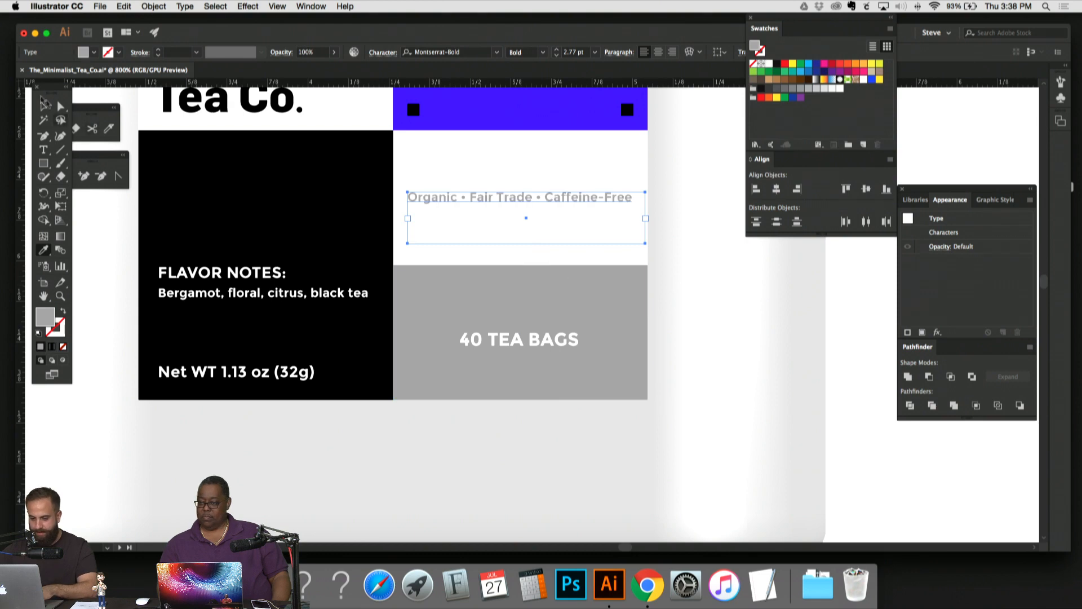
pyautogui.press('v')
pyautogui.scroll(3, 550, 235)
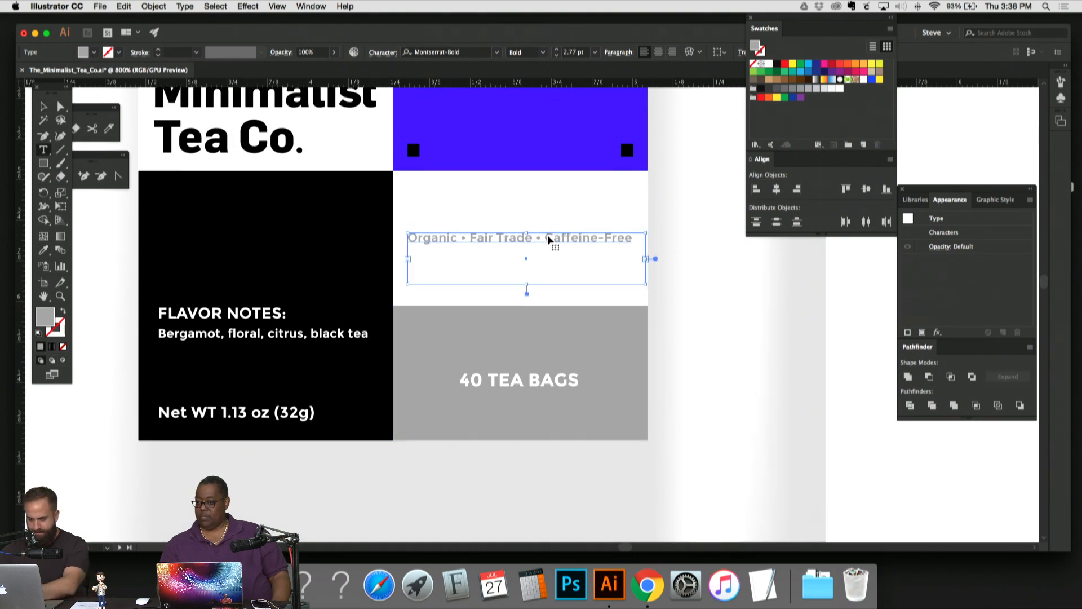
# Step: Split the "Organic • Fair Trade • Caffeine-Free" text into three separate lines without bullets
pyautogui.doubleClick(546, 235)
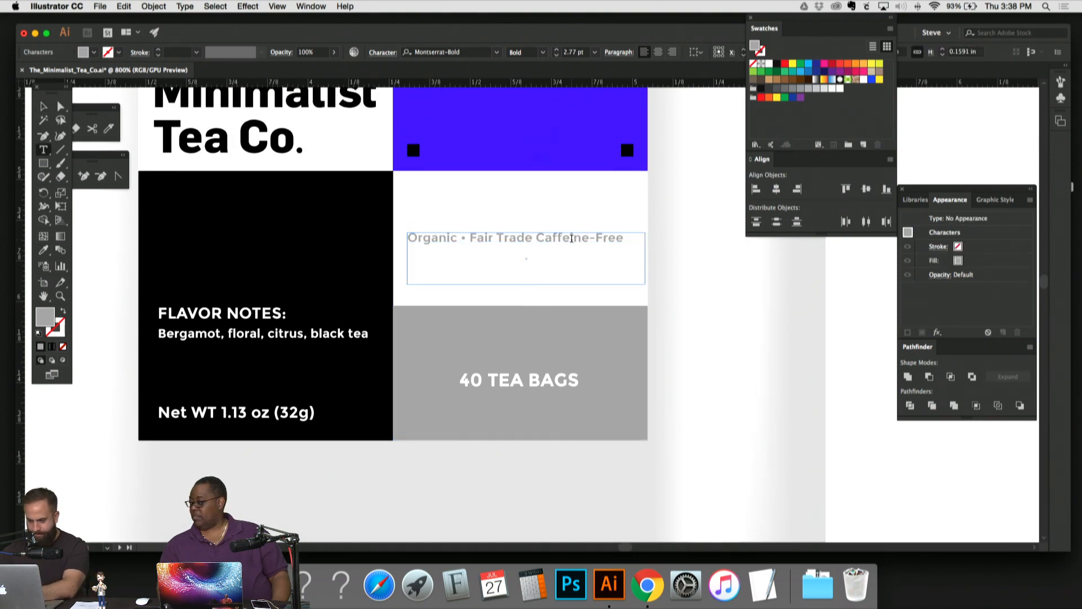
pyautogui.press('Return')
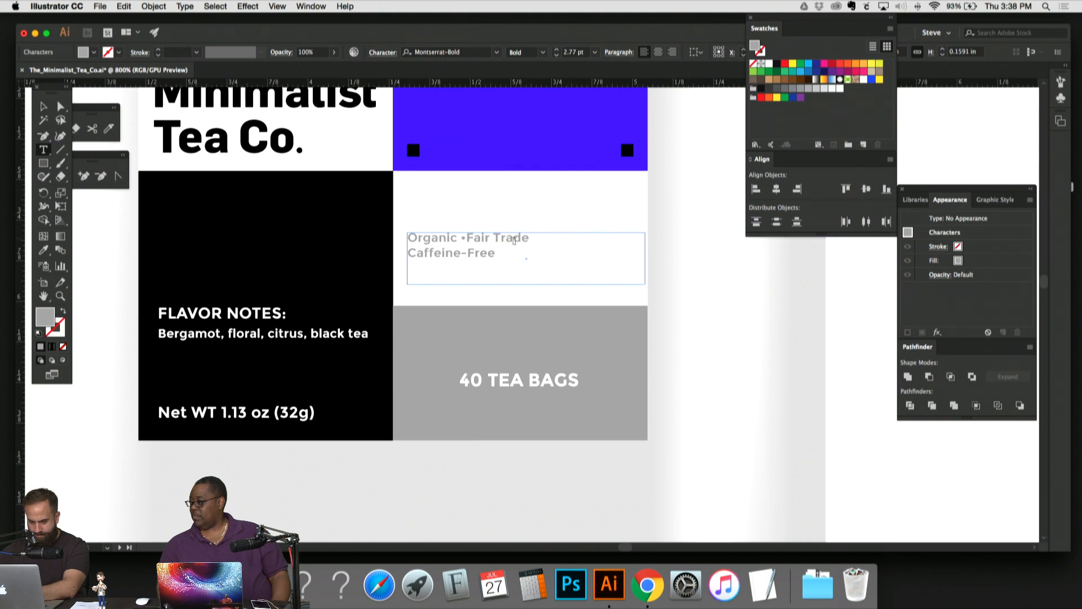
pyautogui.press('Return')
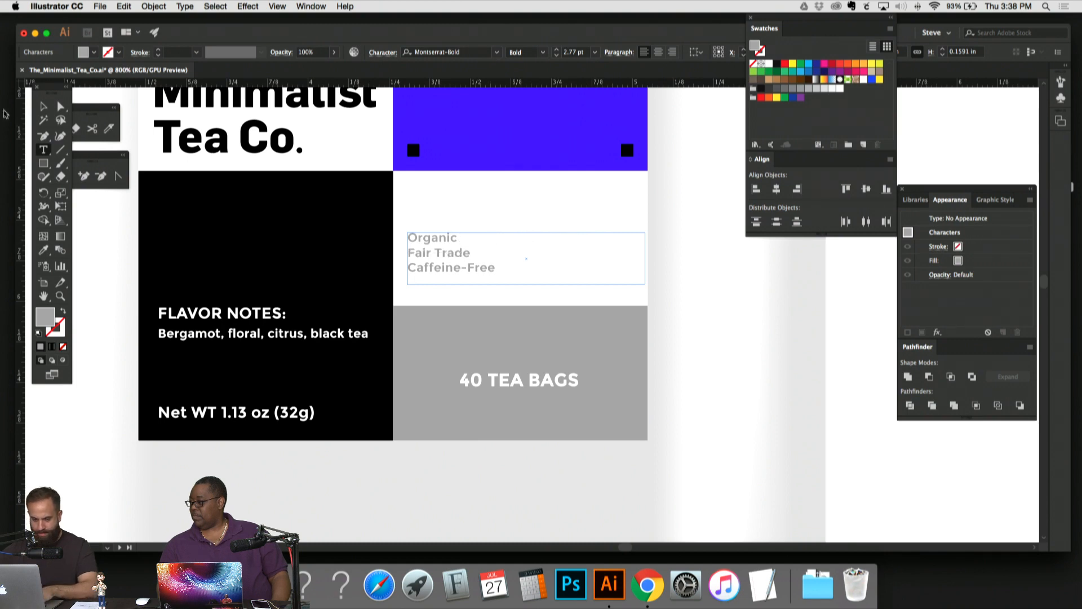
# Step: Widen the three-line claims text's line spacing and fit its heightened frame near the upper edge of the label's white panel
pyautogui.click(42, 107)
pyautogui.moveTo(434, 241); pyautogui.dragTo(437, 200)
pyautogui.hotkey('alt', 'Down')
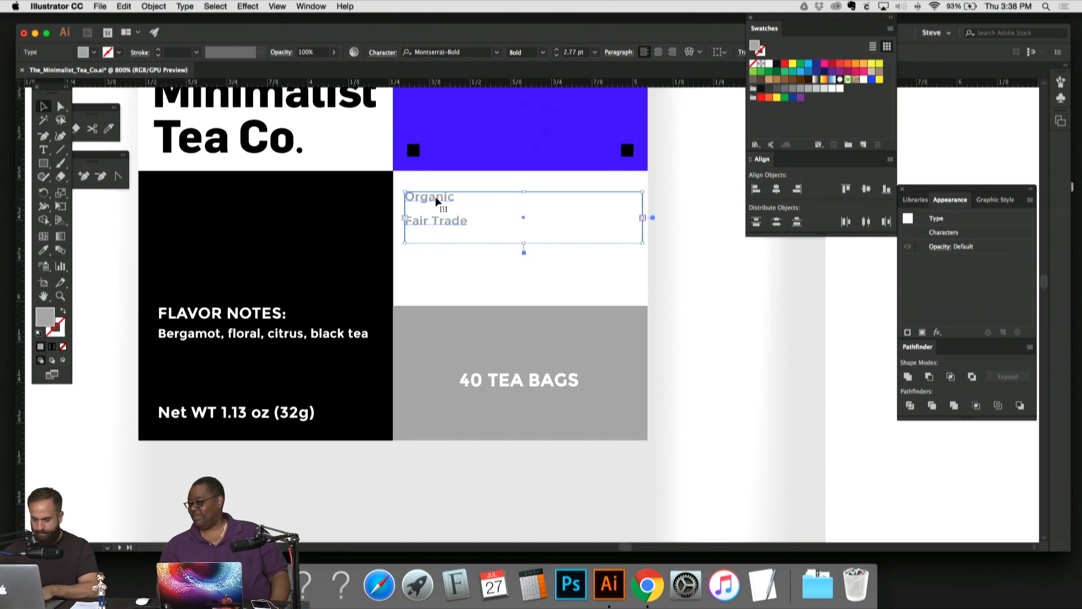
pyautogui.moveTo(524, 243); pyautogui.dragTo(529, 281)
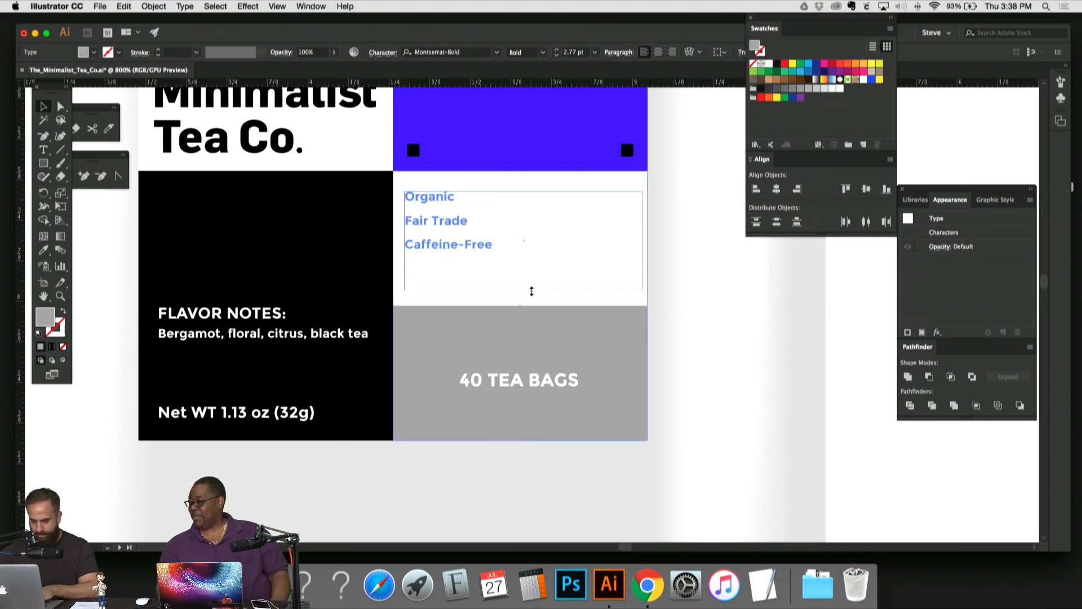
pyautogui.click(700, 242)
pyautogui.moveTo(447, 198); pyautogui.dragTo(454, 190)
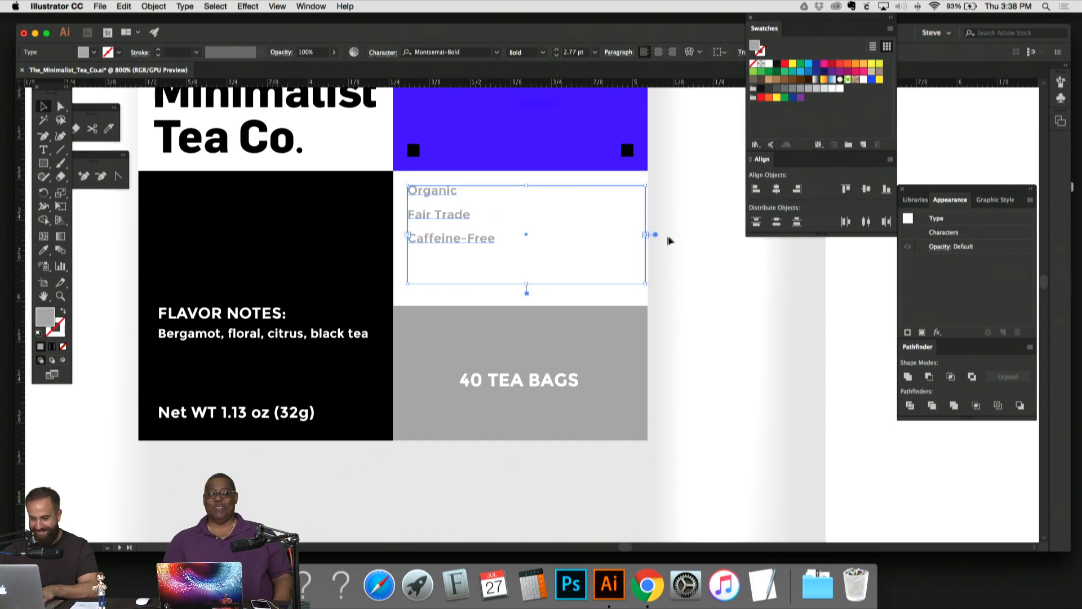
pyautogui.click(642, 232)
# Step: Examine the three-line claims text up close and in the context of the whole label
pyautogui.press('super+equal')
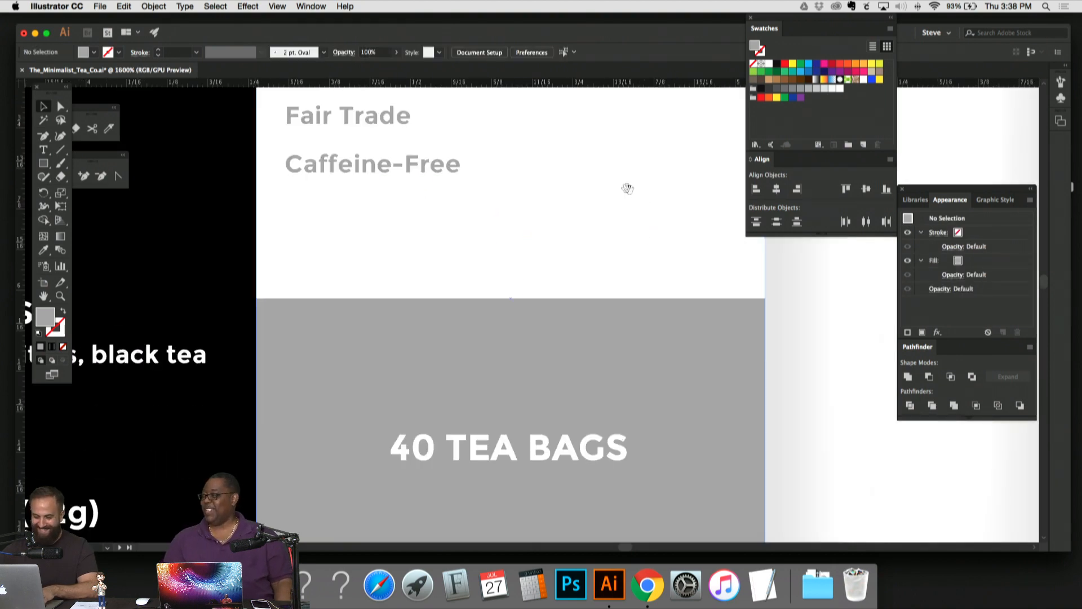
pyautogui.moveTo(627, 188); pyautogui.dragTo(596, 322)
pyautogui.click(483, 311)
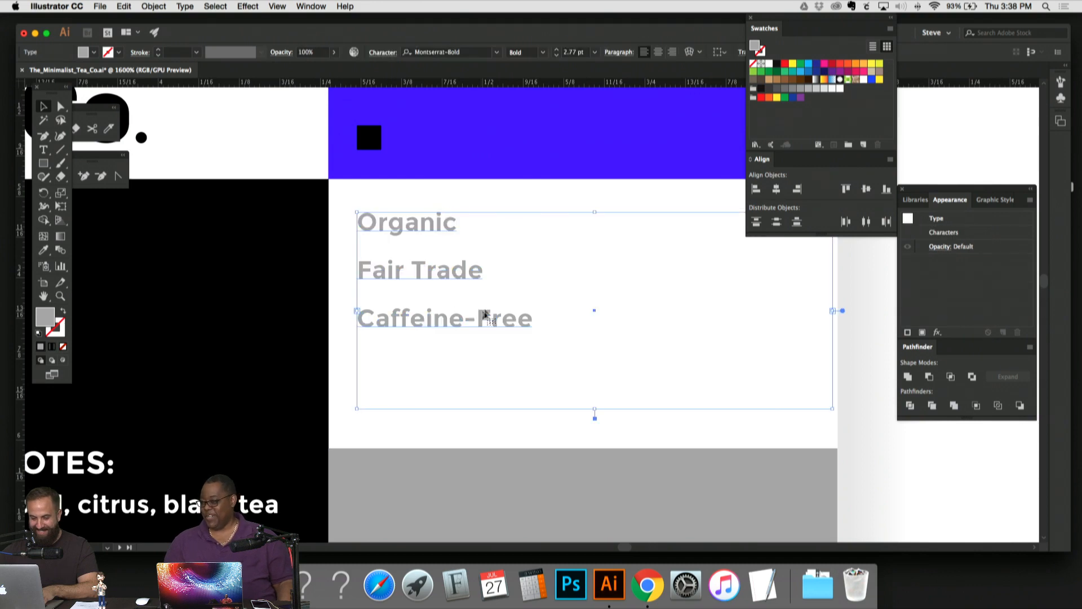
pyautogui.press('super+minus')
pyautogui.click(721, 267)
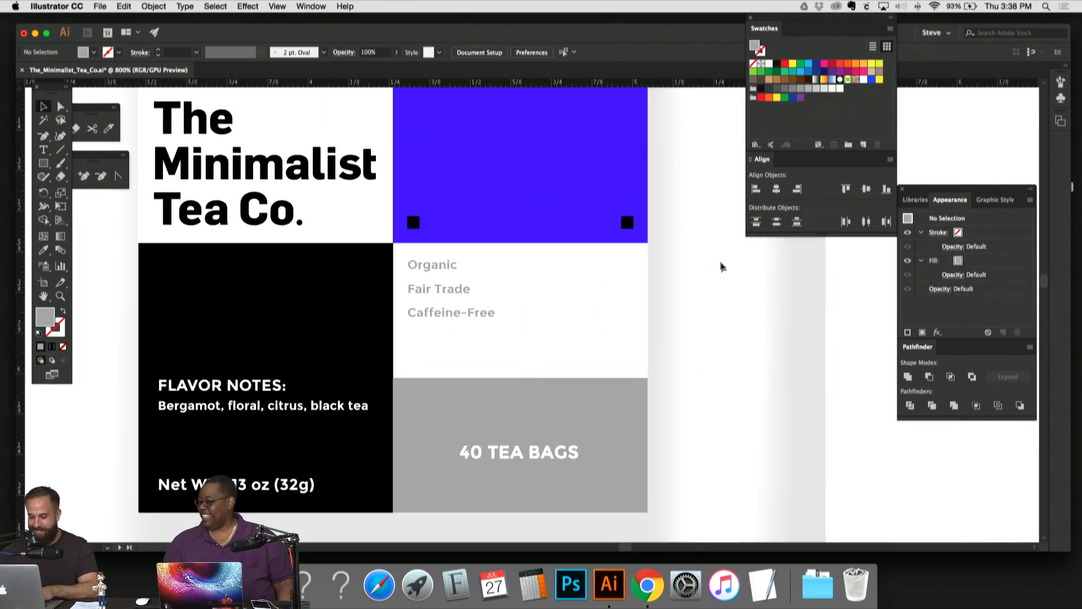
pyautogui.press('super+minus')
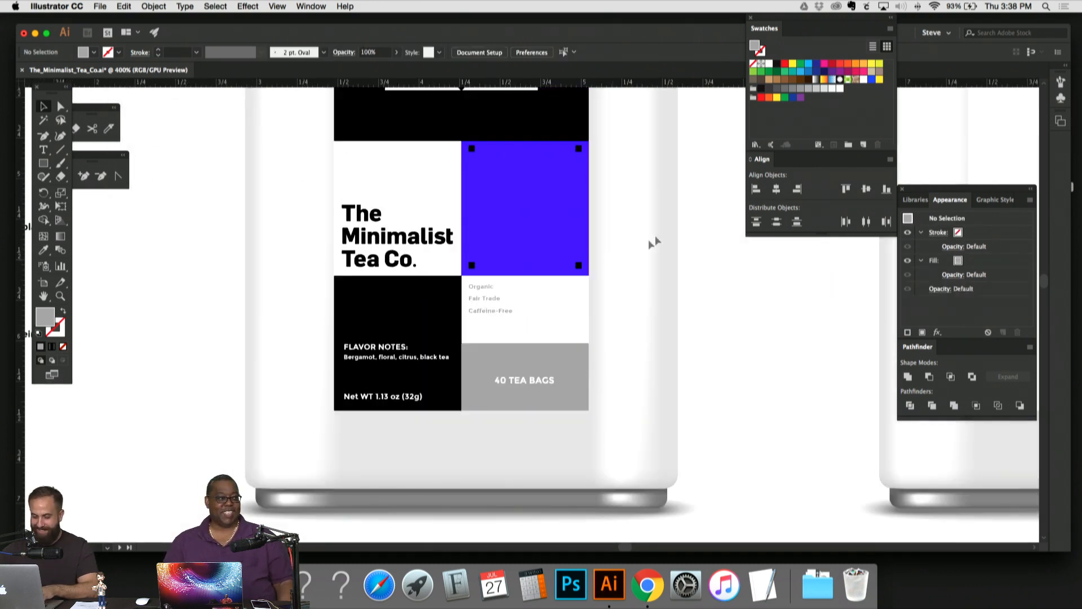
pyautogui.moveTo(658, 237); pyautogui.dragTo(647, 267)
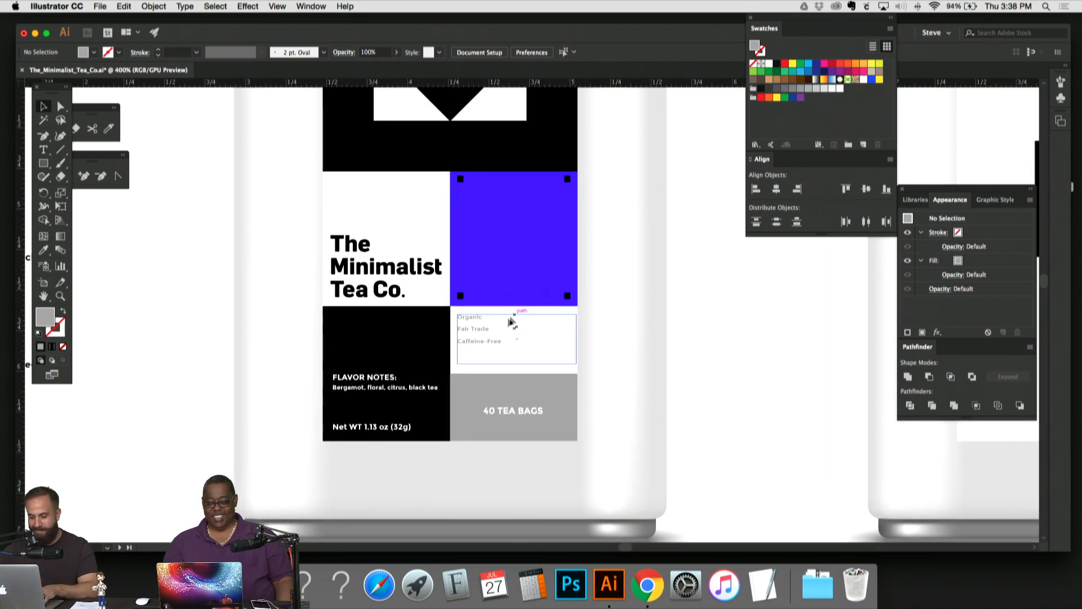
# Step: Move the three-line claims text out of the white panel to the area just right of the label
pyautogui.moveTo(482, 332); pyautogui.dragTo(517, 249)
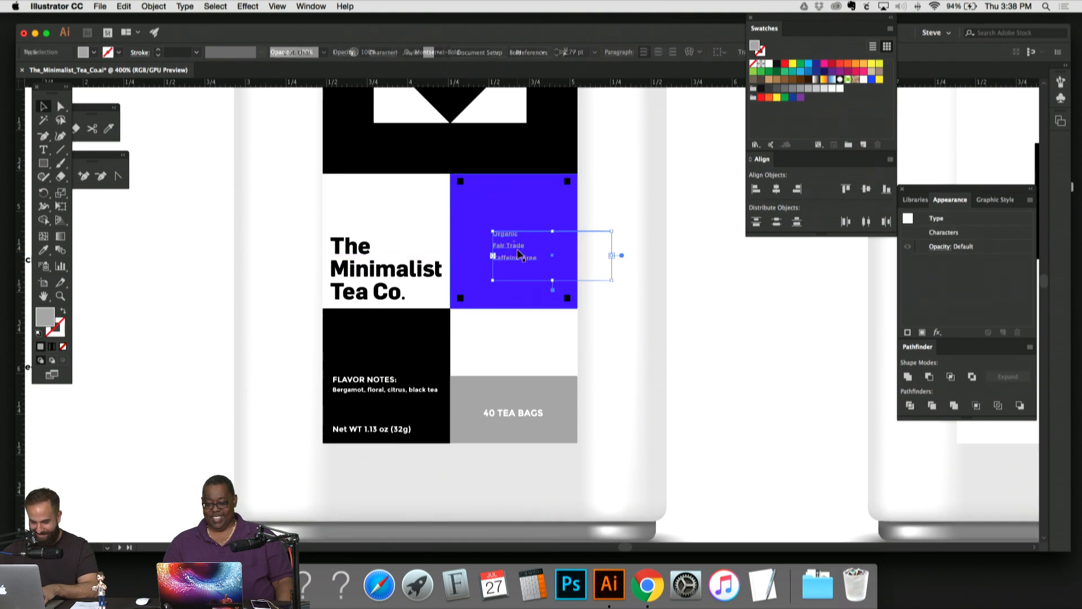
pyautogui.press('super+z')
pyautogui.click(636, 344)
pyautogui.moveTo(636, 344); pyautogui.dragTo(638, 282)
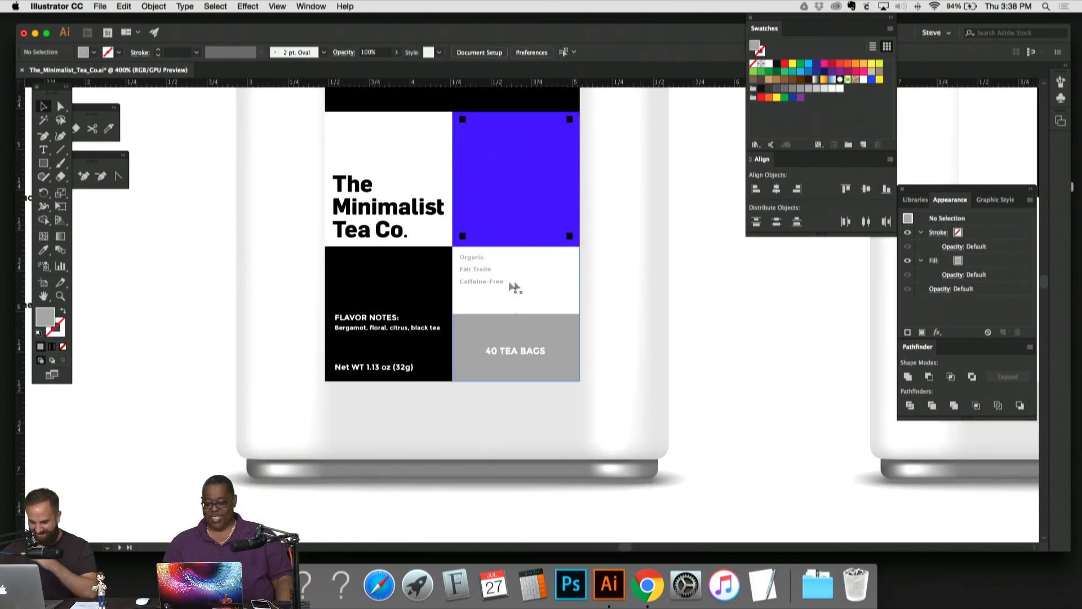
pyautogui.moveTo(500, 280); pyautogui.dragTo(603, 379)
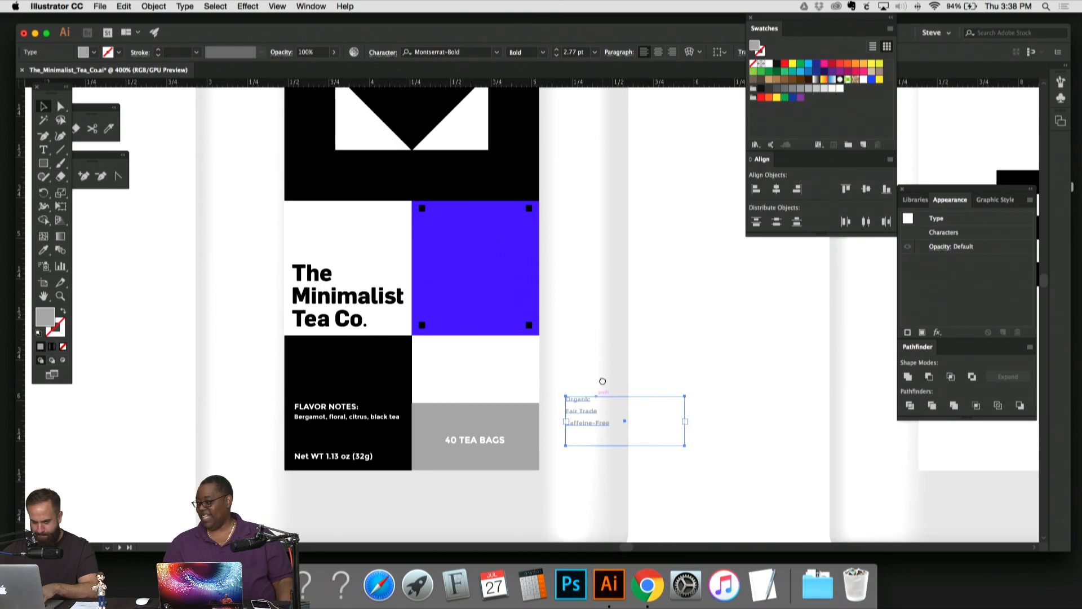
pyautogui.press('super+minus')
pyautogui.press('+')
pyautogui.press('super+plus')
pyautogui.press('super+plus')
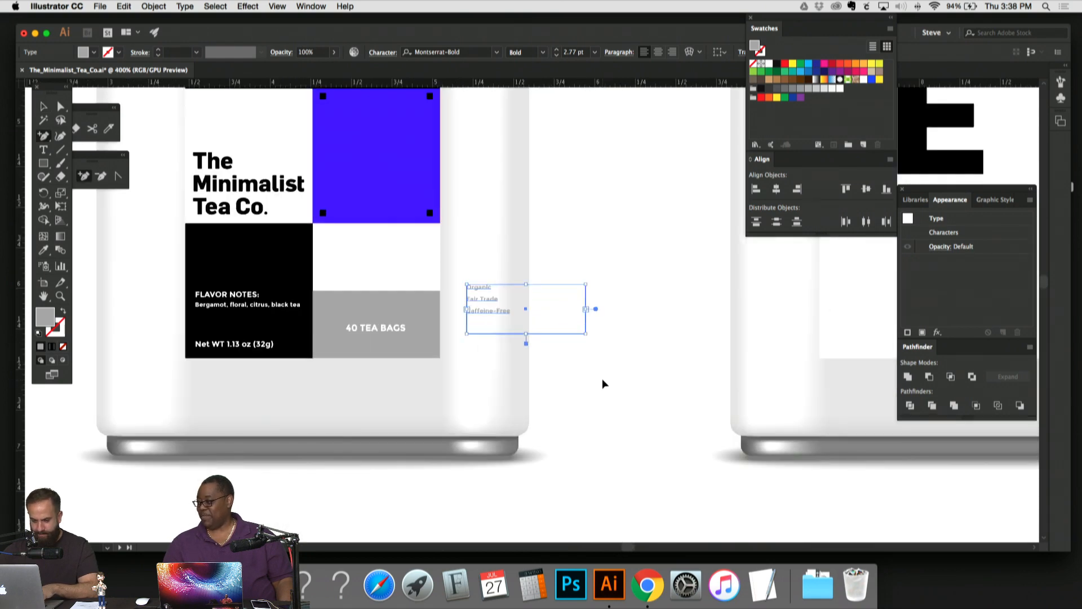
pyautogui.moveTo(498, 133); pyautogui.dragTo(581, 180)
pyautogui.hscroll(-5, 587, 202)
pyautogui.scroll(2, 586, 203)
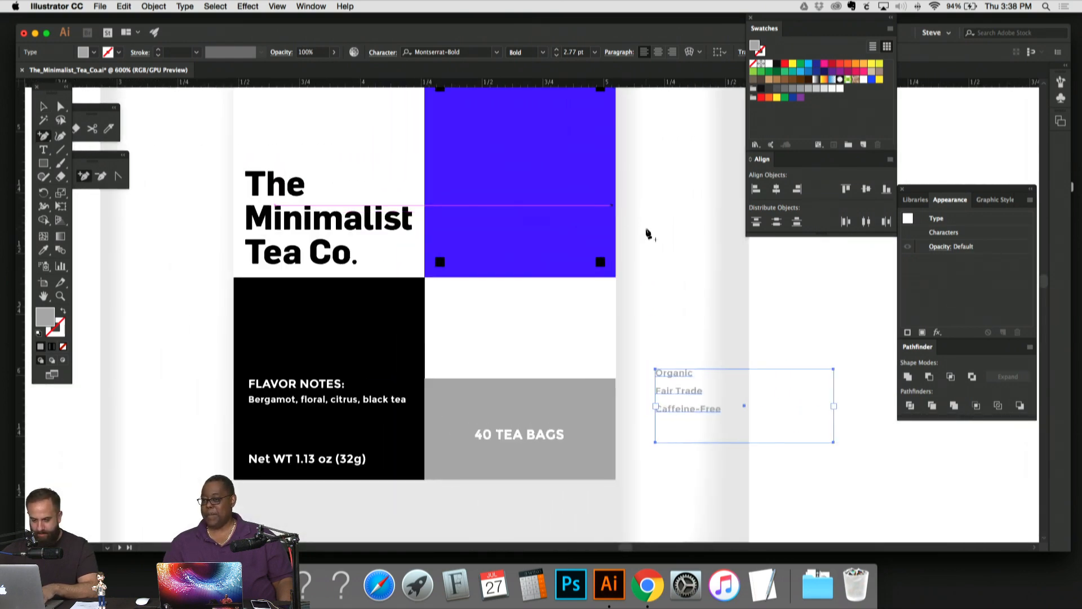
pyautogui.click(41, 107)
pyautogui.click(720, 303)
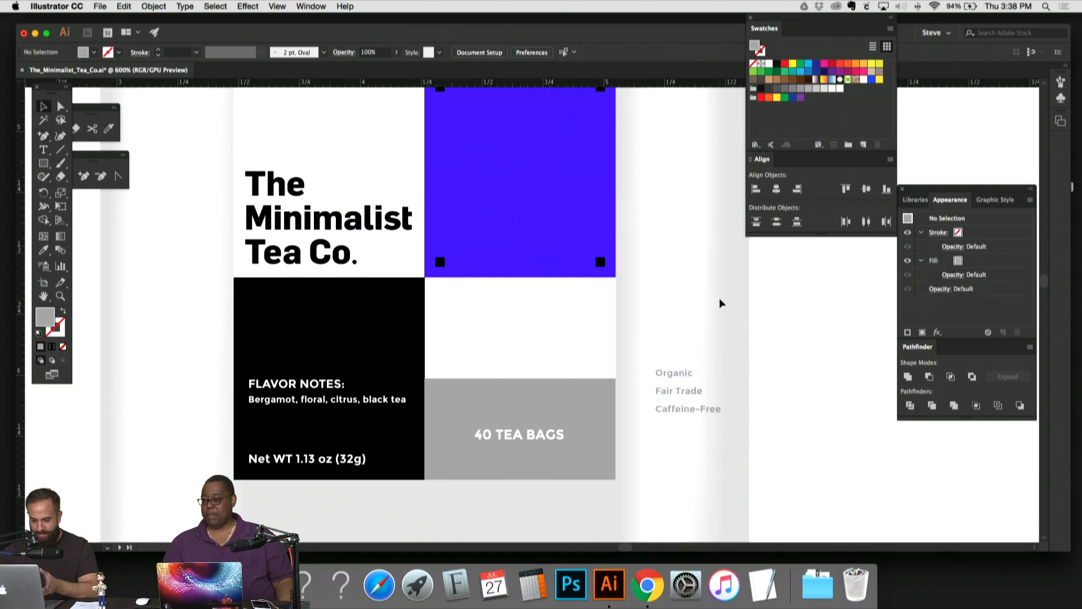
# Step: Show the guides, check the label's panels and text against them, hide the guides and review the whole tin design
pyautogui.press('super+semicolon')
pyautogui.moveTo(603, 290); pyautogui.dragTo(721, 186)
pyautogui.press('super+equal')
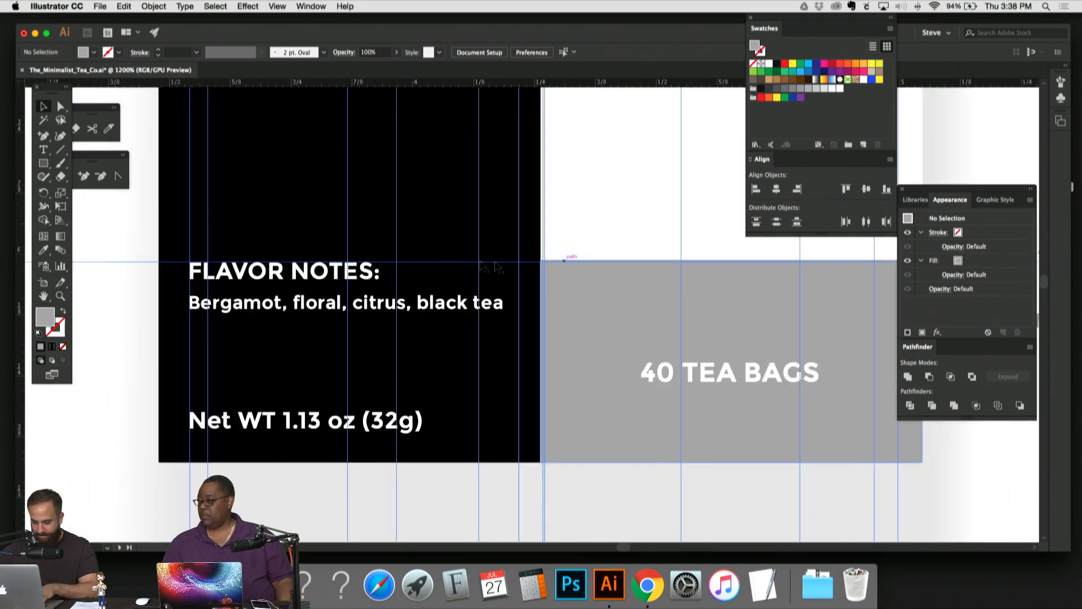
pyautogui.moveTo(367, 270); pyautogui.dragTo(419, 260)
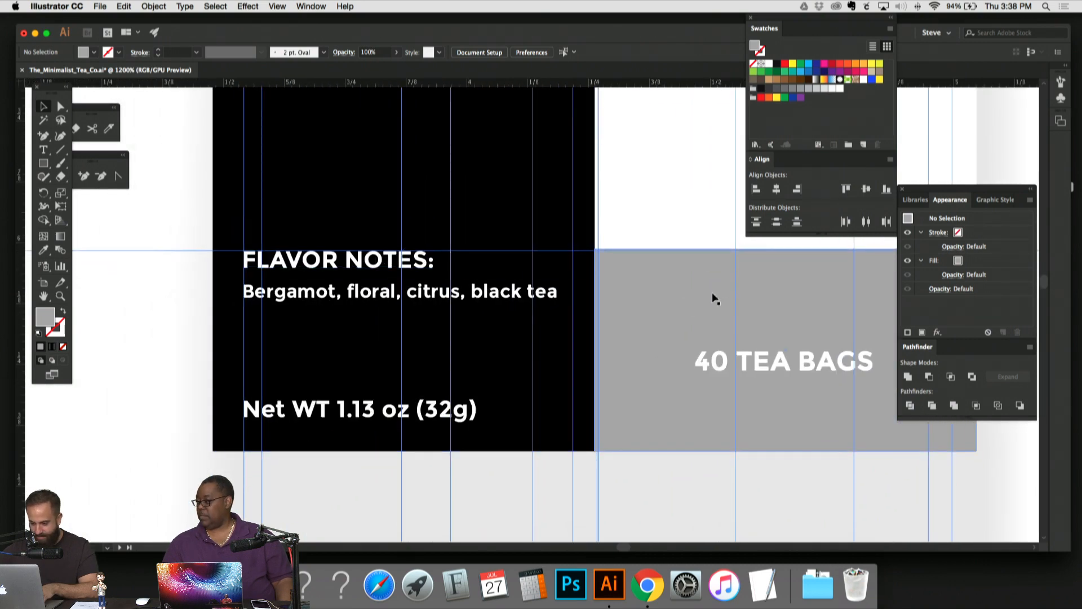
pyautogui.moveTo(689, 287); pyautogui.dragTo(624, 323)
pyautogui.moveTo(643, 139); pyautogui.dragTo(596, 410)
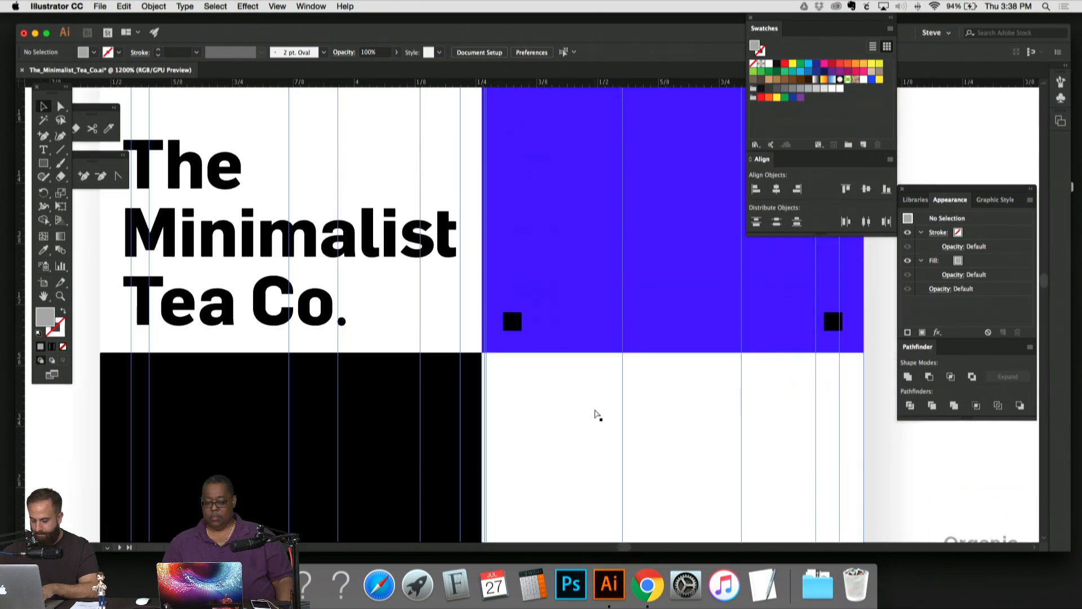
pyautogui.press('super+minus')
pyautogui.press('super+minus')
pyautogui.moveTo(566, 244); pyautogui.dragTo(489, 266)
pyautogui.press('super+semicolon')
pyautogui.press('super+minus')
pyautogui.press('super+minus')
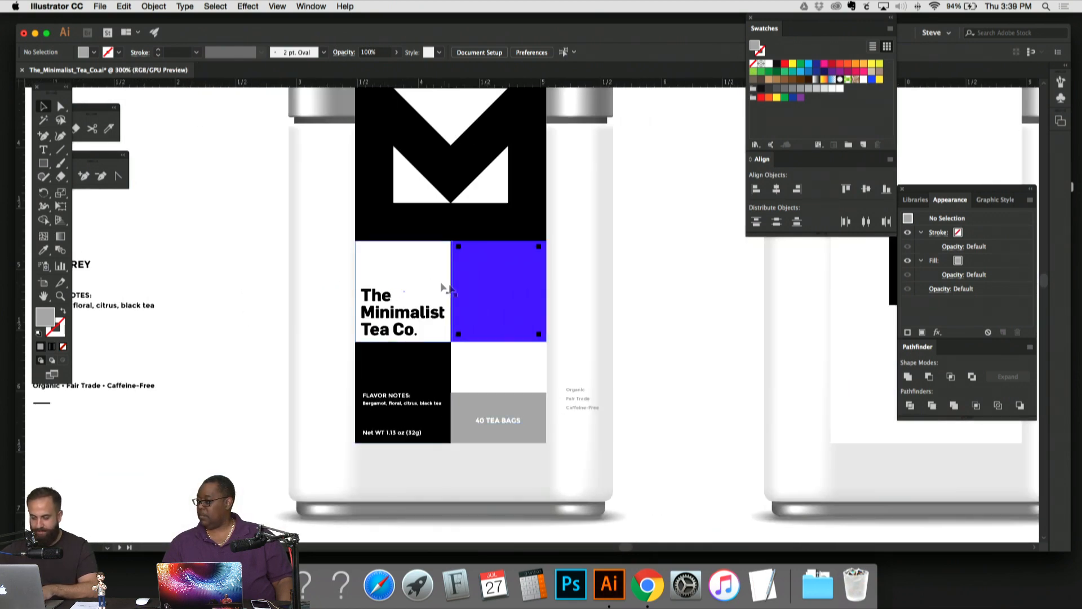
pyautogui.press('super+minus')
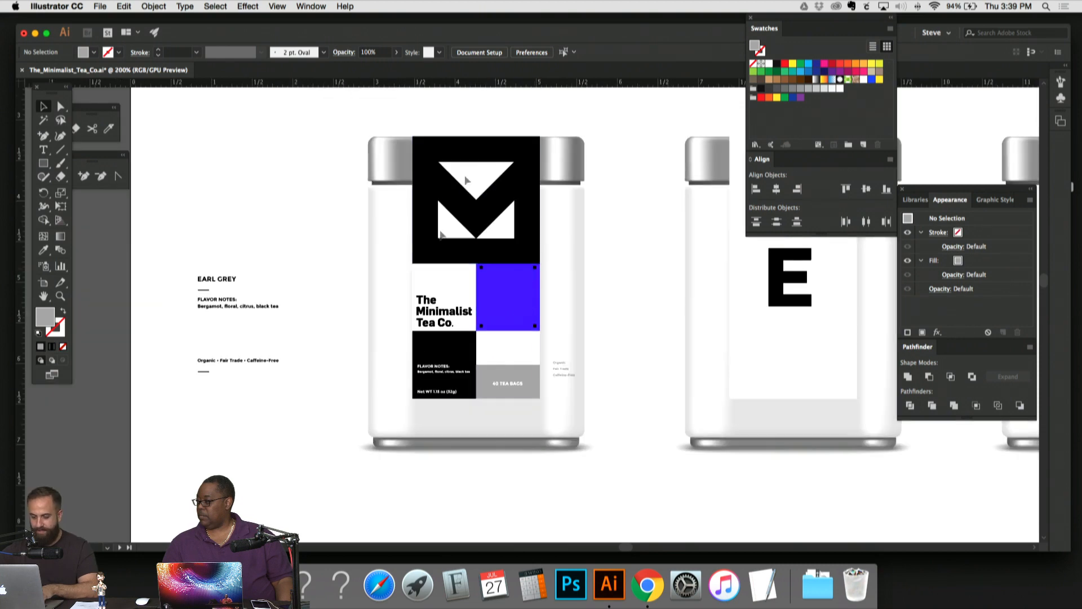
pyautogui.press('super+equal')
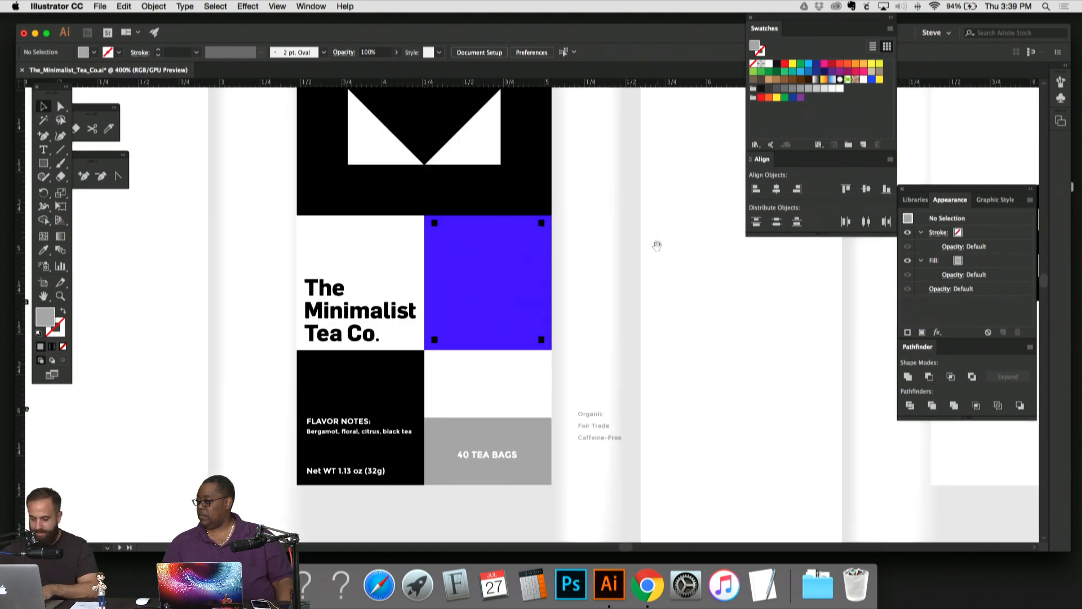
# Step: Rejoin the claims text into a single bulleted line reading "Organic • Fair Trade • Caffeine-Free"
pyautogui.scroll(-4, 657, 245)
pyautogui.click(597, 313)
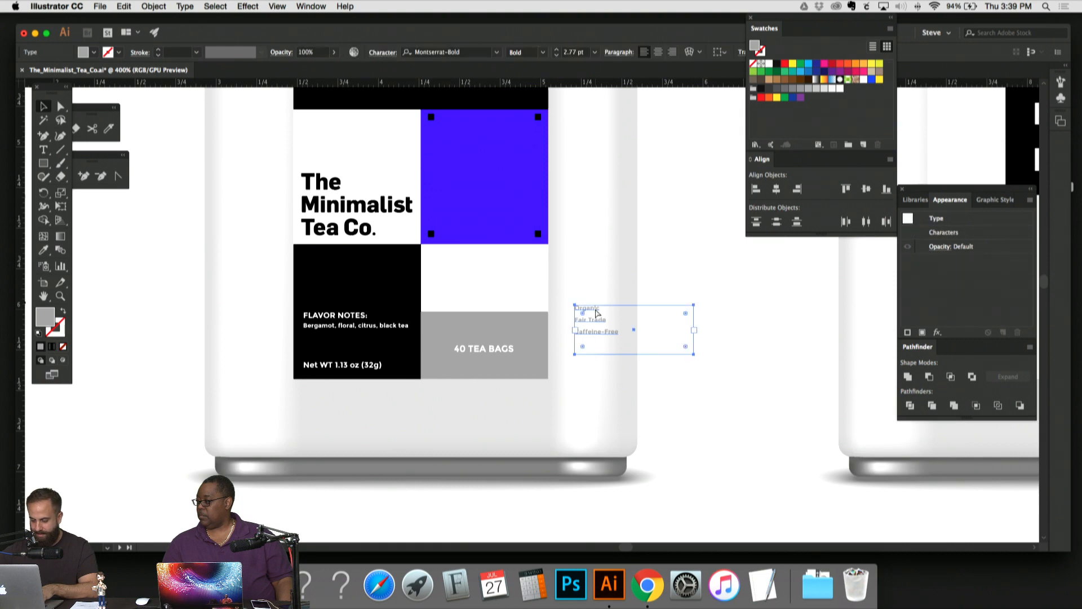
pyautogui.press('super+equal')
pyautogui.moveTo(596, 311); pyautogui.dragTo(822, 302)
pyautogui.doubleClick(664, 287)
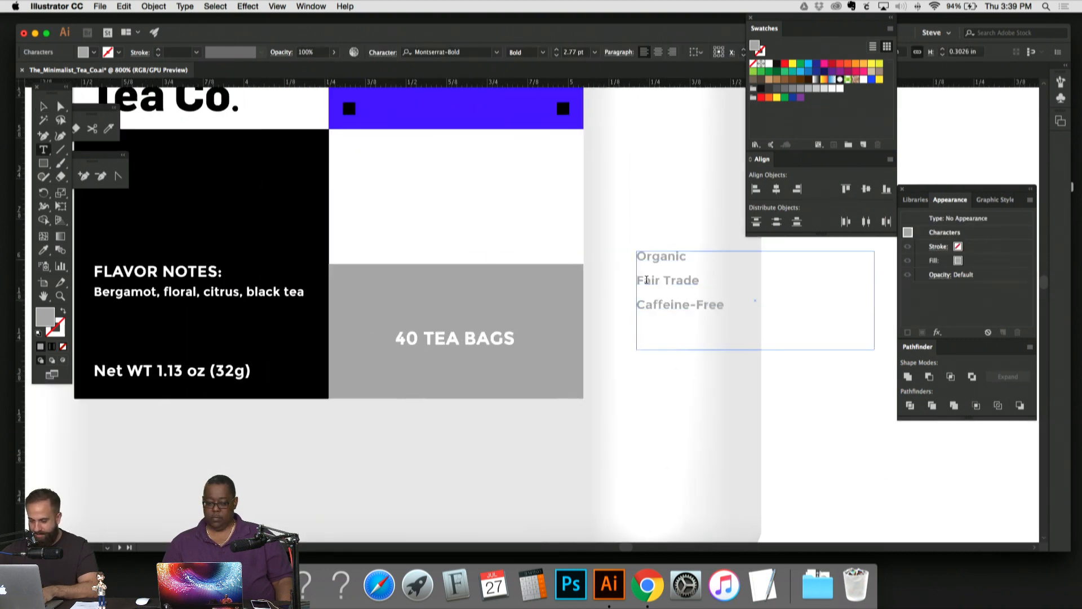
pyautogui.click(638, 281)
pyautogui.press('BackSpace')
pyautogui.write('•')
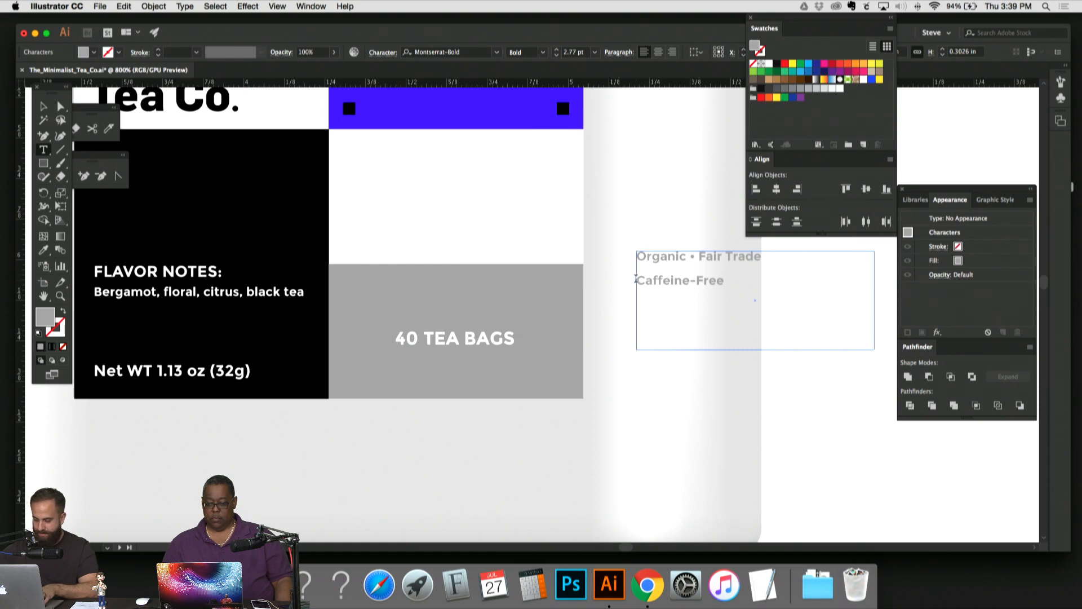
pyautogui.click(636, 279)
pyautogui.press('BackSpace')
pyautogui.write('•')
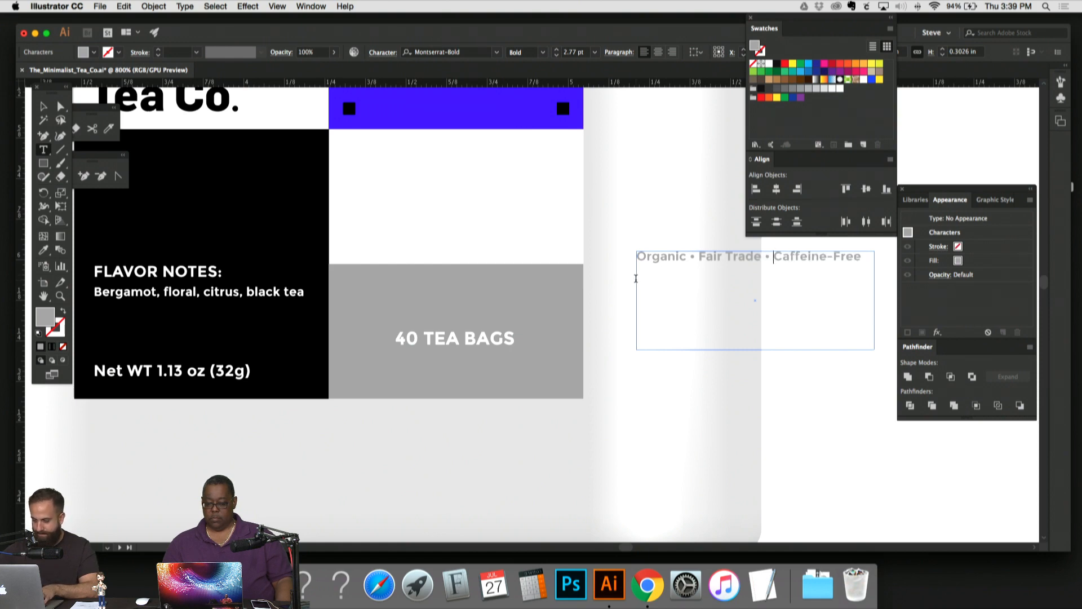
# Step: Centre-align the claims line and move it into the grey panel just below "40 TEA BAGS"
pyautogui.click(43, 106)
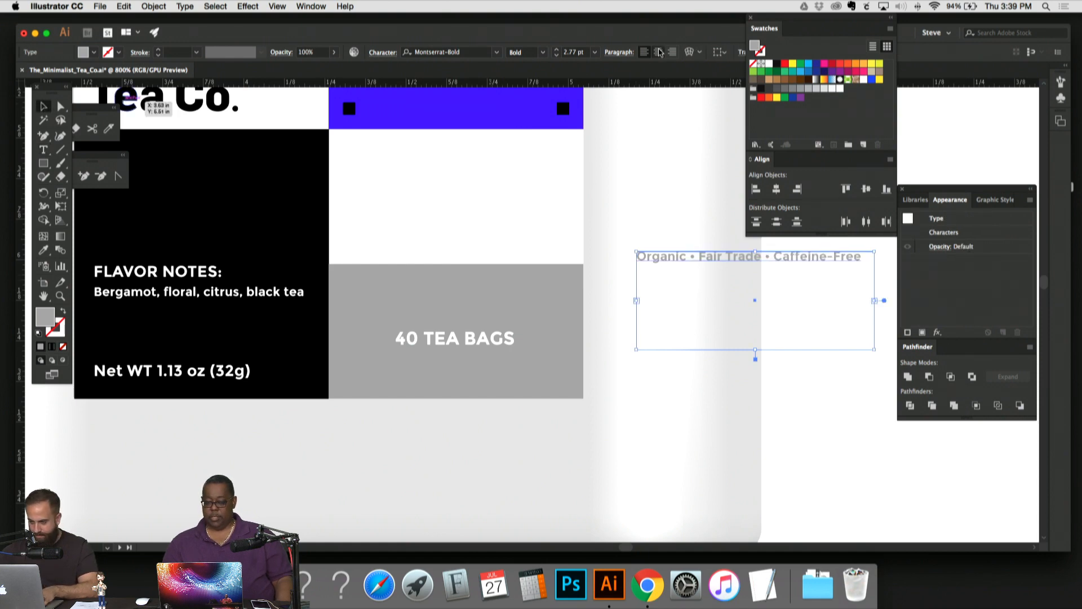
pyautogui.moveTo(812, 261); pyautogui.dragTo(517, 359)
pyautogui.click(495, 342)
pyautogui.click(505, 360)
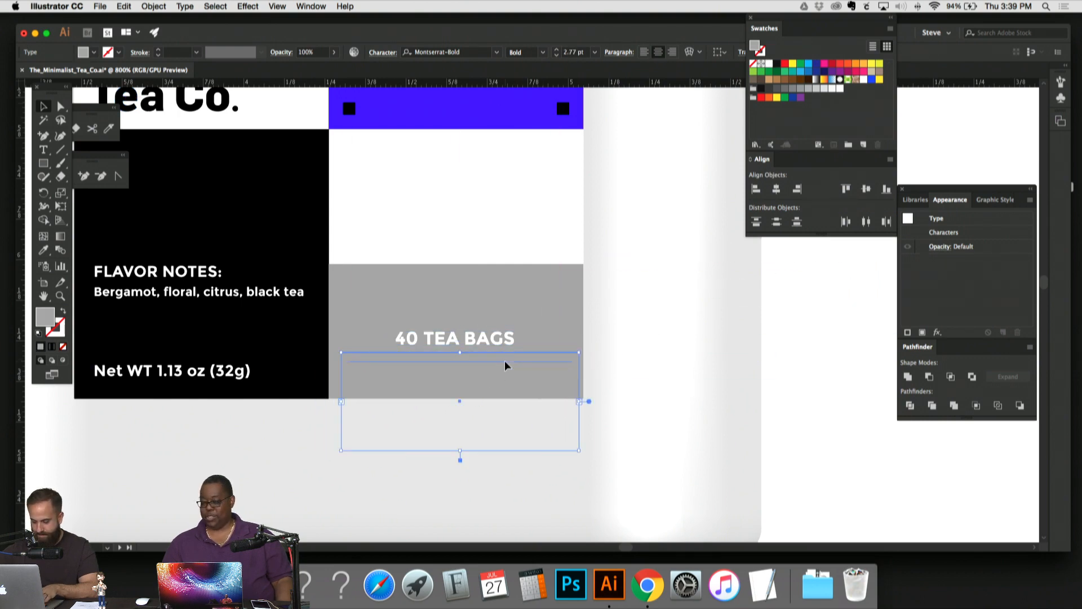
# Step: Recolour the claims line white by sampling the white panel and scale the text down to 2.45 pt
pyautogui.press('i')
pyautogui.click(491, 186)
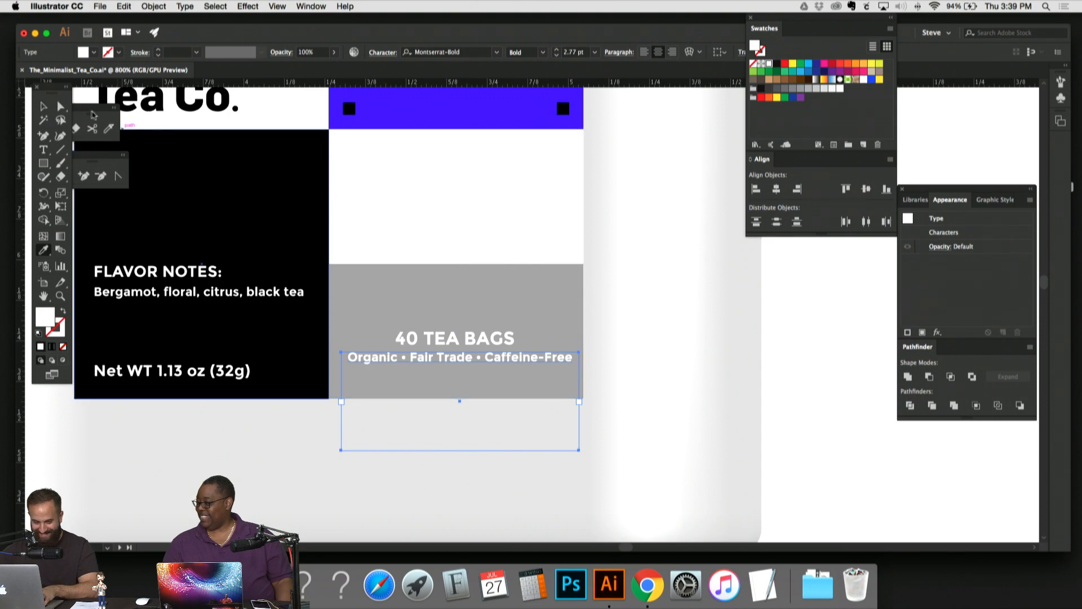
pyautogui.press('s')
pyautogui.moveTo(606, 454); pyautogui.dragTo(595, 444)
pyautogui.press('super+equal')
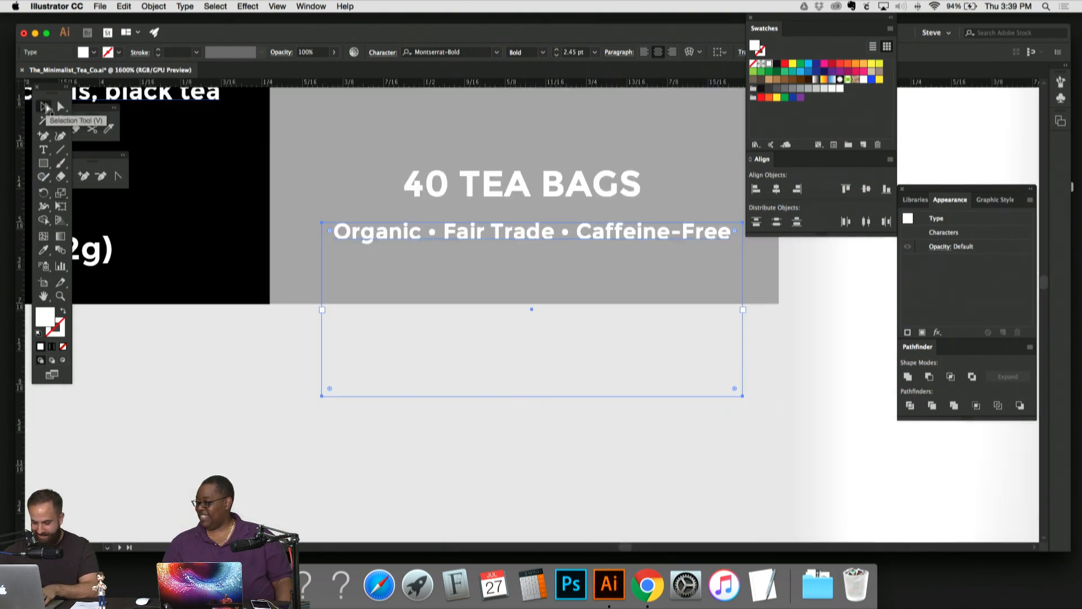
# Step: Widen the letter spacing of "40 TEA BAGS" and centre the text above the claims line
pyautogui.press('super+equal')
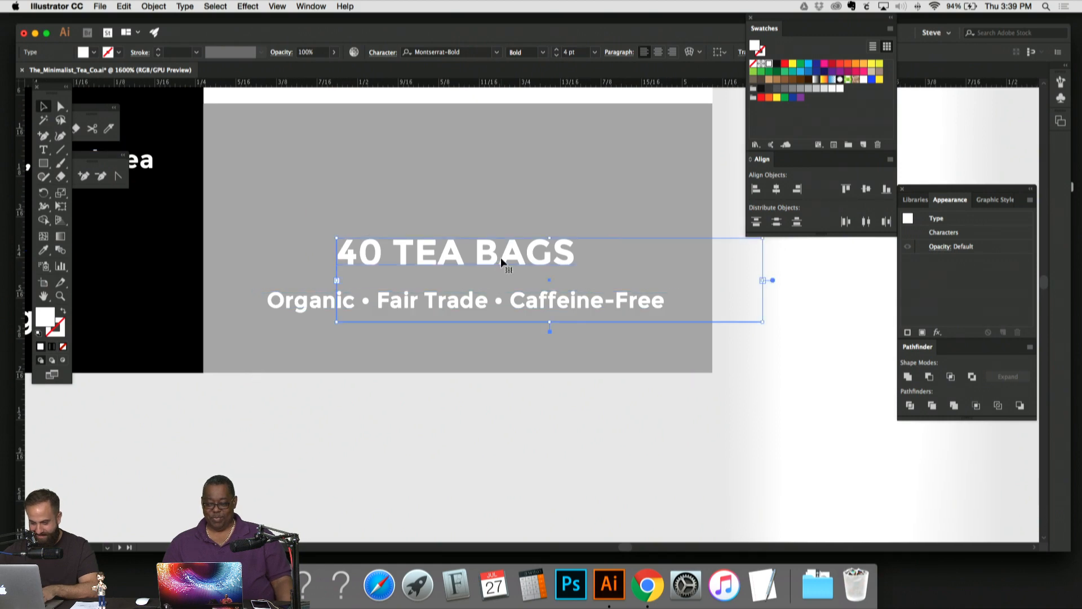
pyautogui.hotkey('alt', 'Right')
pyautogui.hotkey('alt', 'Right')
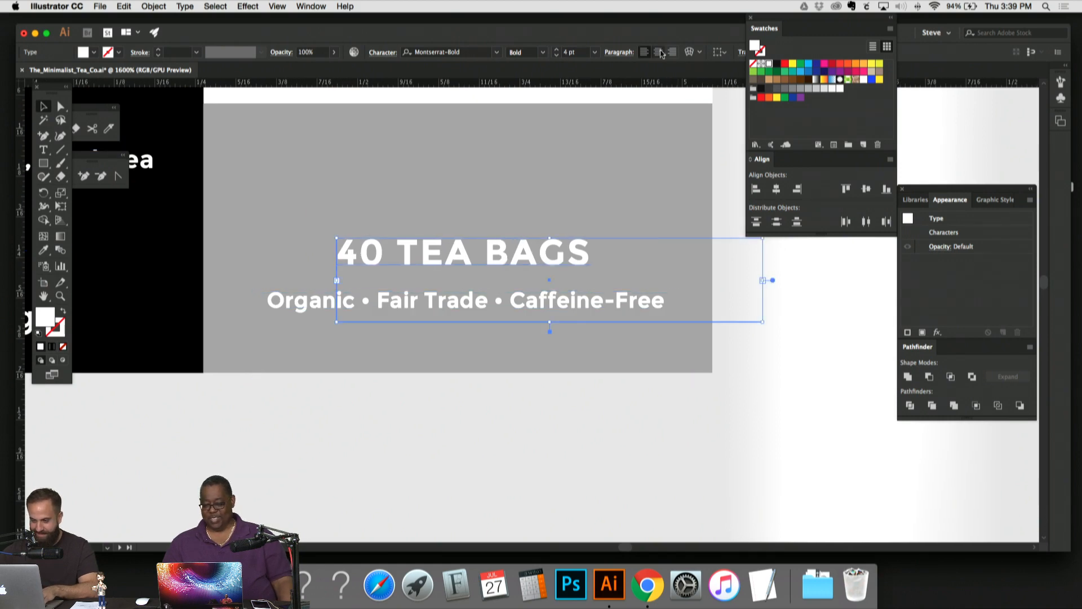
pyautogui.click(658, 52)
pyautogui.moveTo(575, 248); pyautogui.dragTo(495, 247)
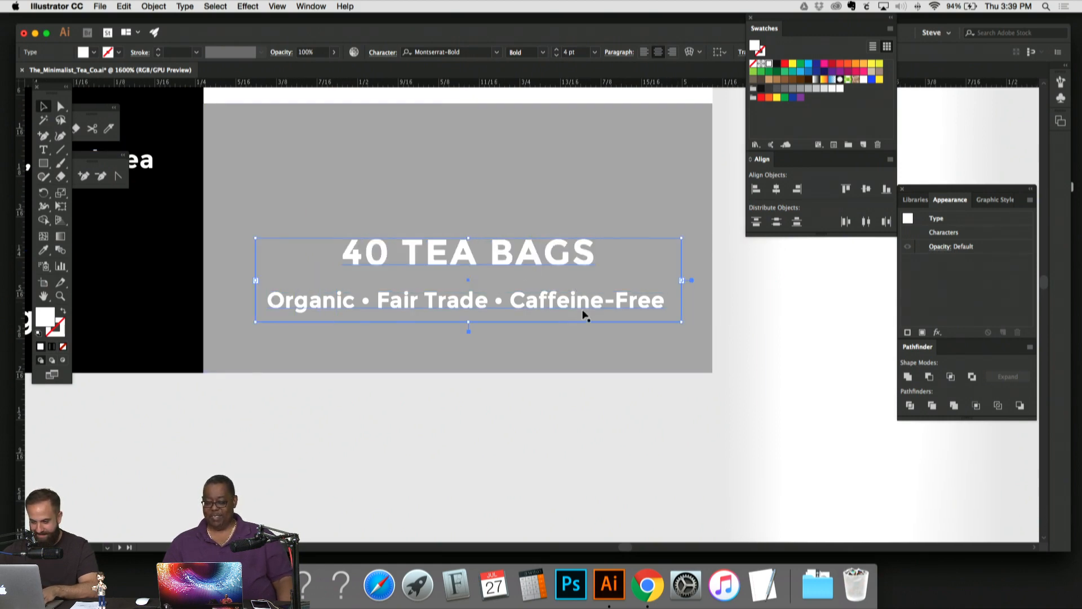
# Step: Move "40 TEA BAGS" and the claims line up together, centred in the grey panel, and scale both slightly smaller
pyautogui.keyDown('shift'); pyautogui.click(590, 304); pyautogui.keyUp('shift')
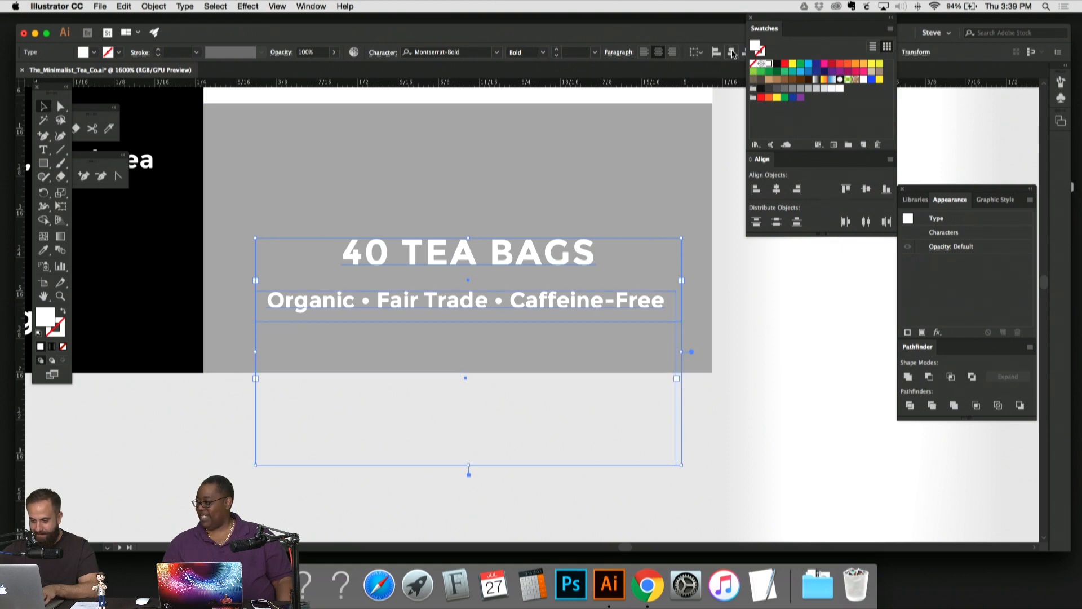
pyautogui.moveTo(556, 249); pyautogui.dragTo(545, 216)
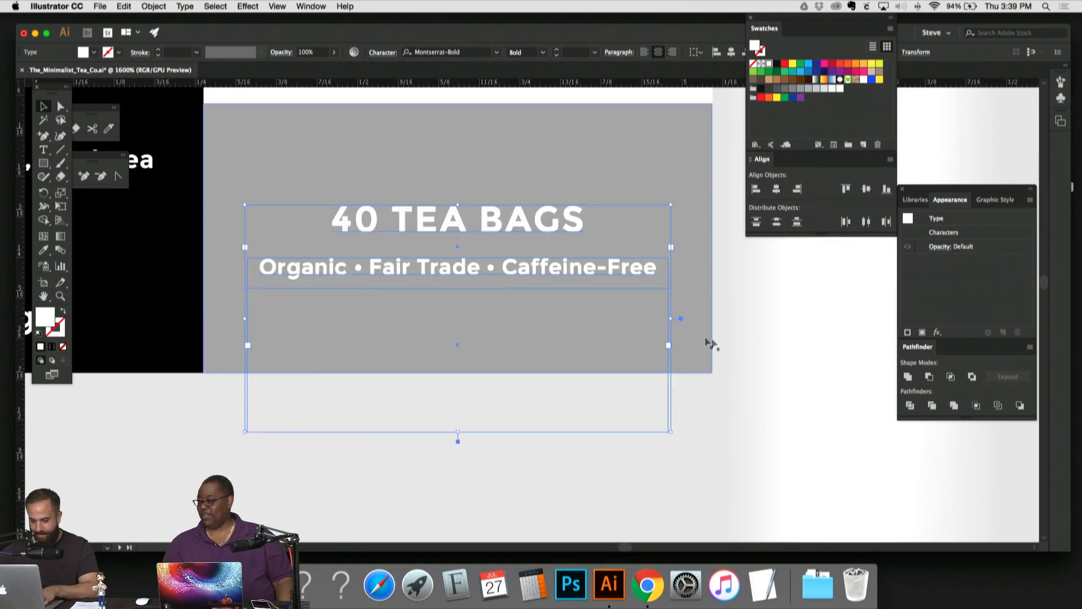
pyautogui.press('s')
pyautogui.moveTo(799, 375); pyautogui.dragTo(761, 361)
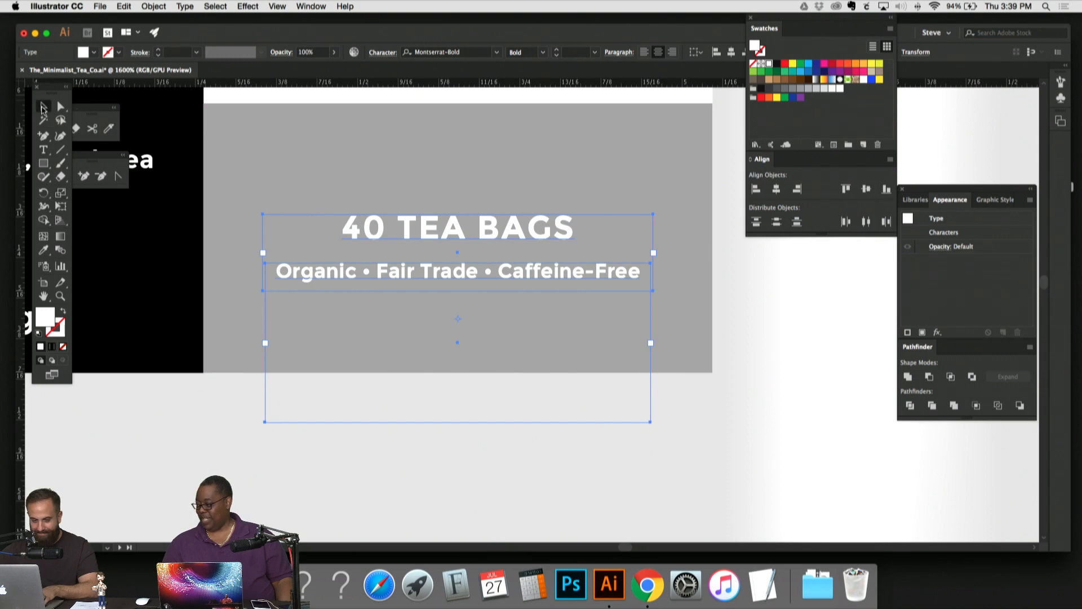
pyautogui.click(43, 108)
pyautogui.click(776, 348)
# Step: Check the finished colour-block label on the whole tin and save the document
pyautogui.press('super+minus')
pyautogui.press('super+minus')
pyautogui.press('super+minus')
pyautogui.press('super+minus')
pyautogui.press('super+minus')
pyautogui.press('super+minus')
pyautogui.press('super+minus')
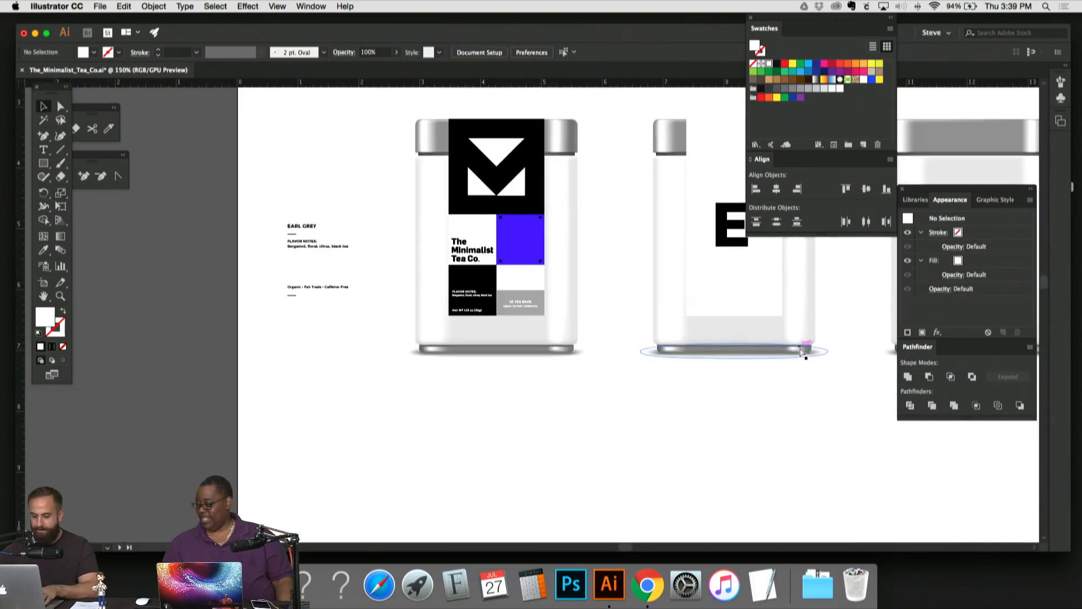
pyautogui.press('super+minus')
pyautogui.press('super+minus')
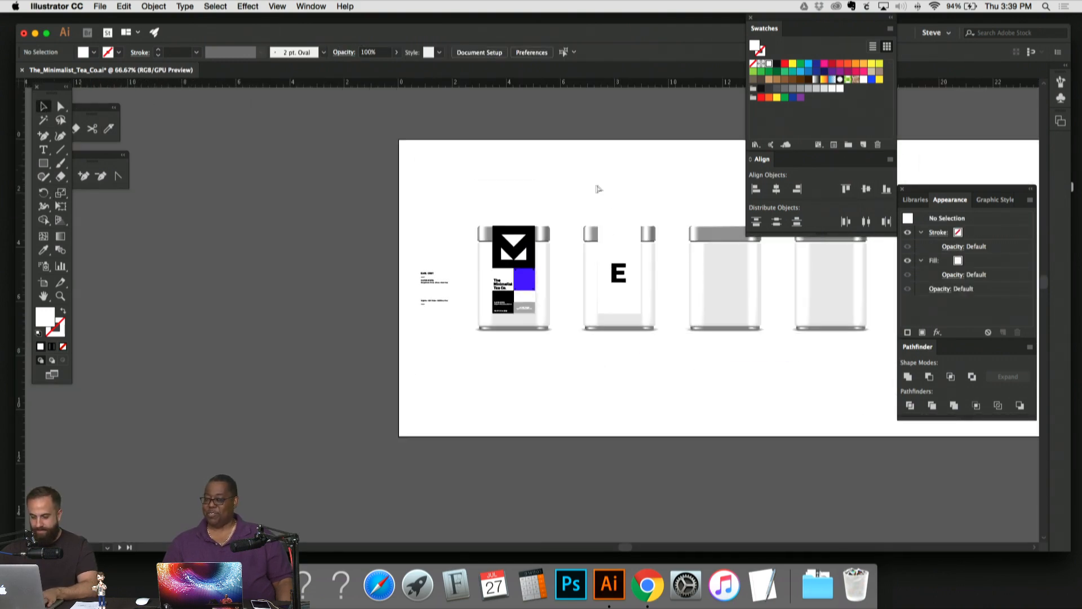
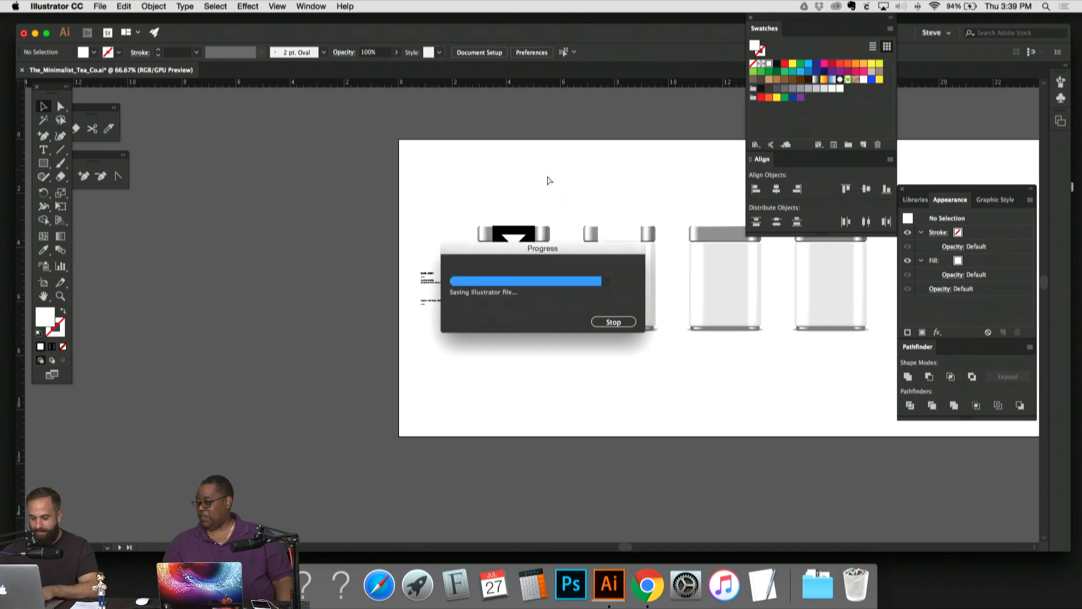
# Step: Look through the tin label concepts on the artboards below to compare their styles
pyautogui.scroll(-5, 573, 281)
pyautogui.hscroll(3, 573, 282)
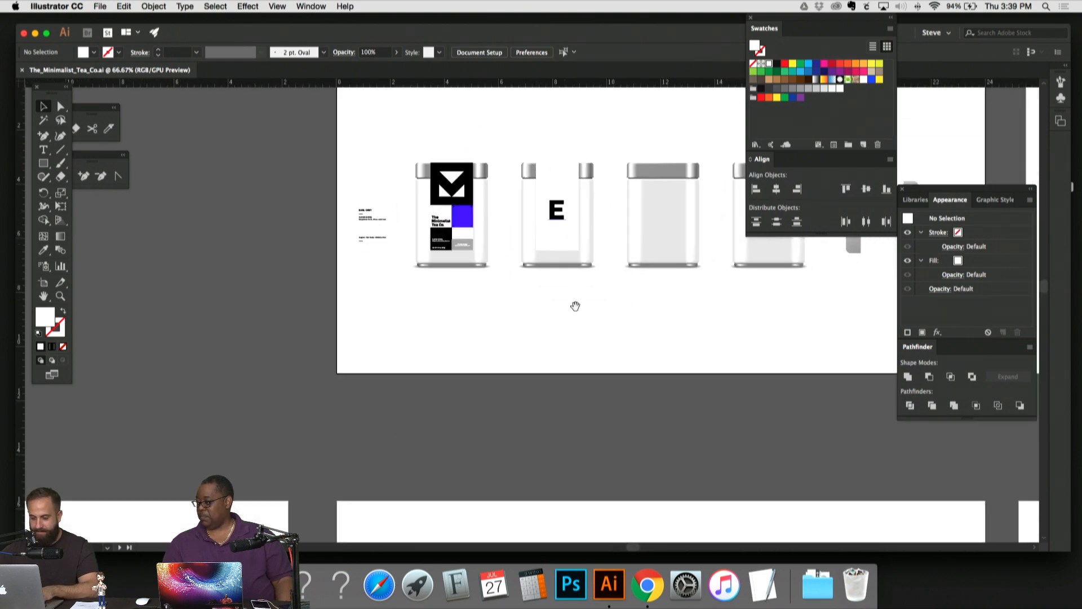
pyautogui.scroll(-5, 532, 292)
pyautogui.hscroll(-1, 532, 292)
pyautogui.scroll(5, 545, 197)
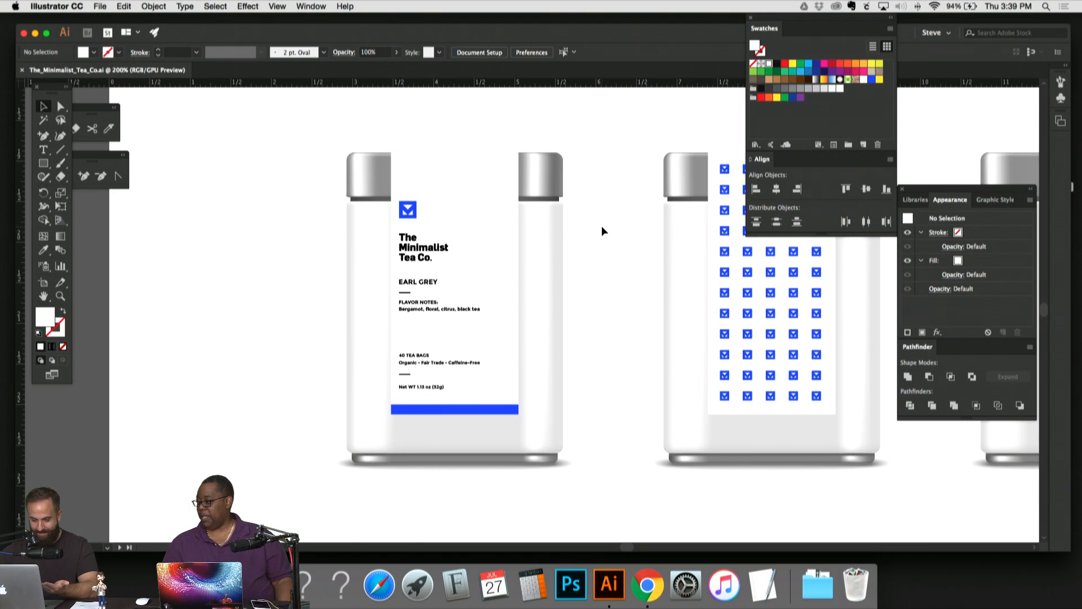
pyautogui.scroll(-10, 602, 231)
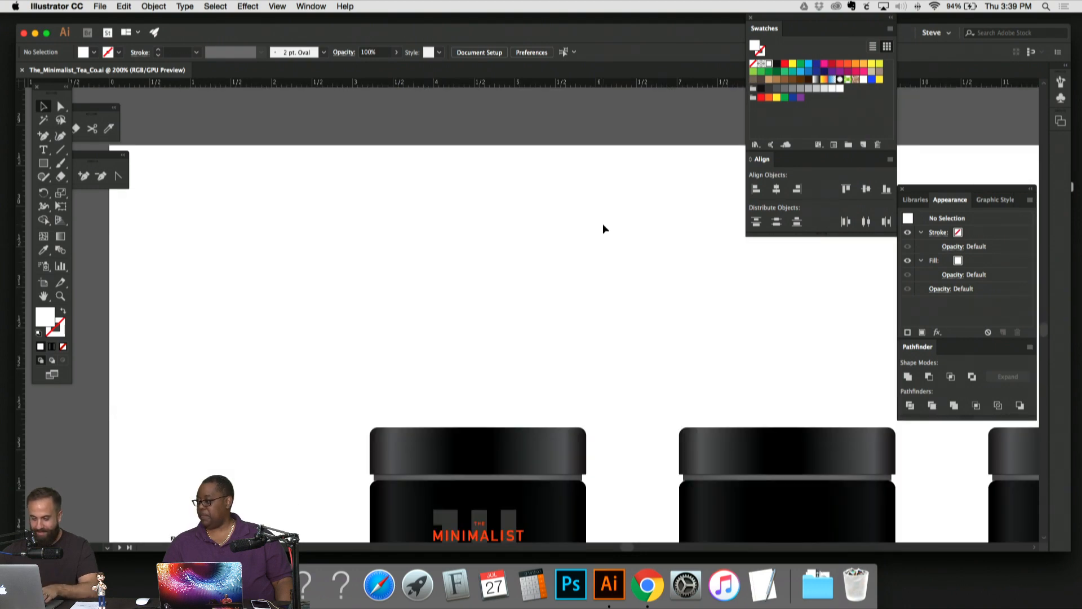
pyautogui.scroll(-5, 603, 229)
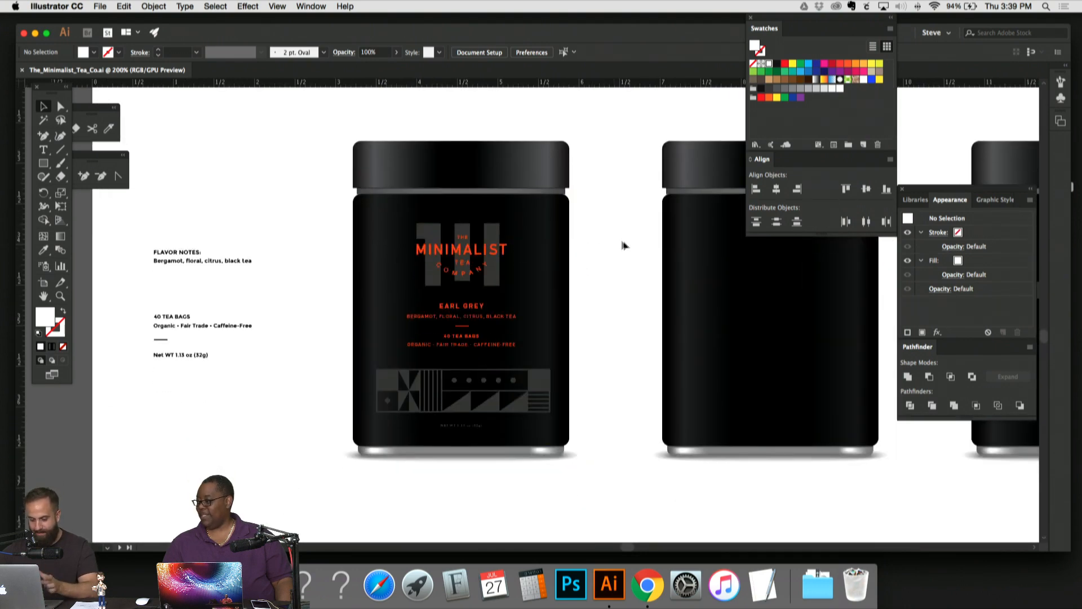
pyautogui.scroll(-10, 623, 246)
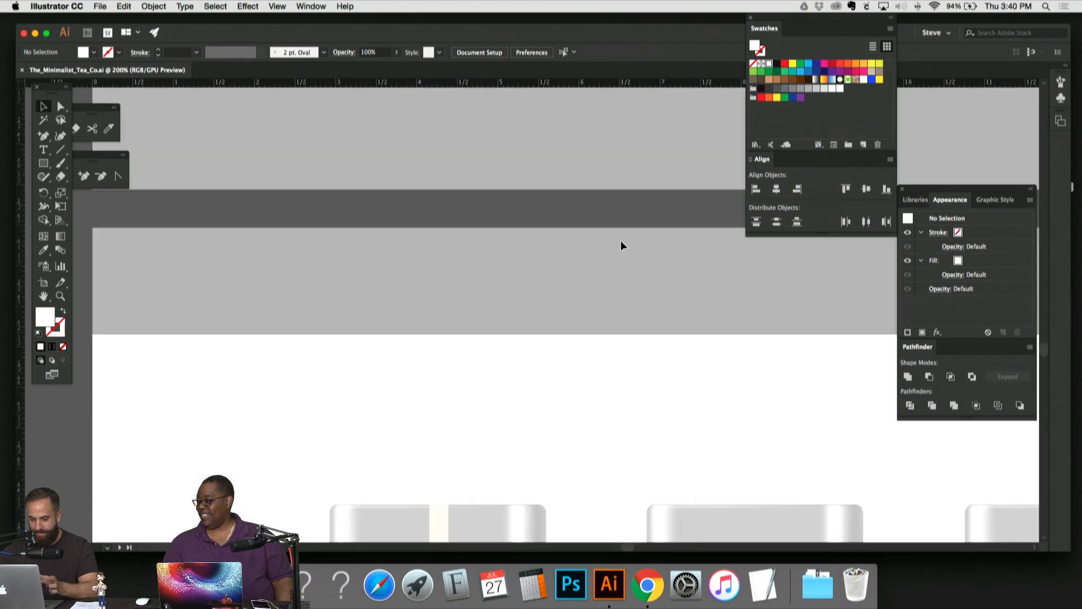
pyautogui.scroll(-2, 621, 246)
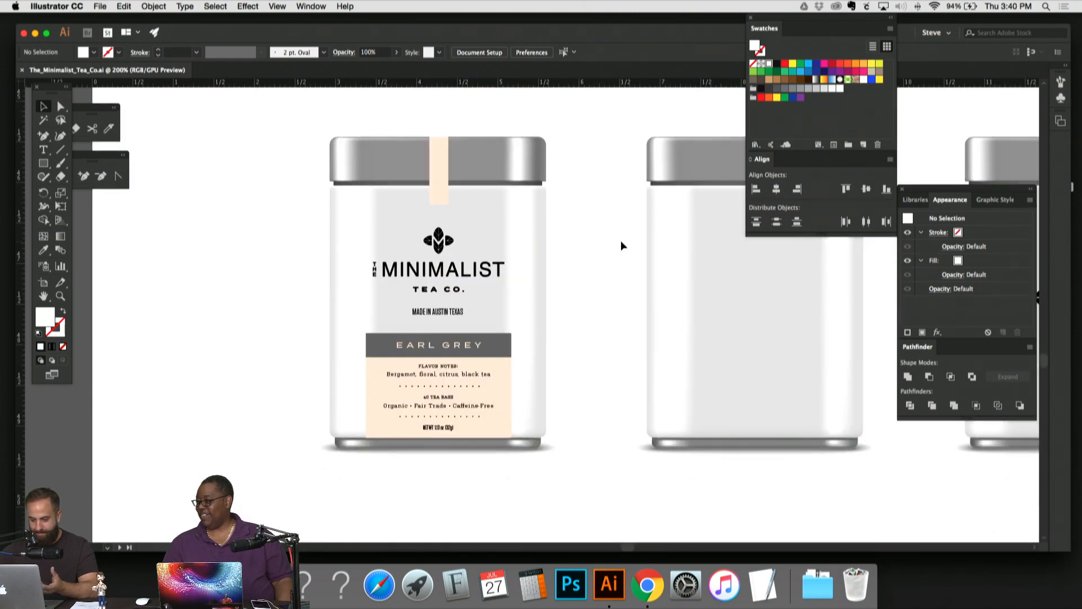
pyautogui.scroll(-10, 620, 241)
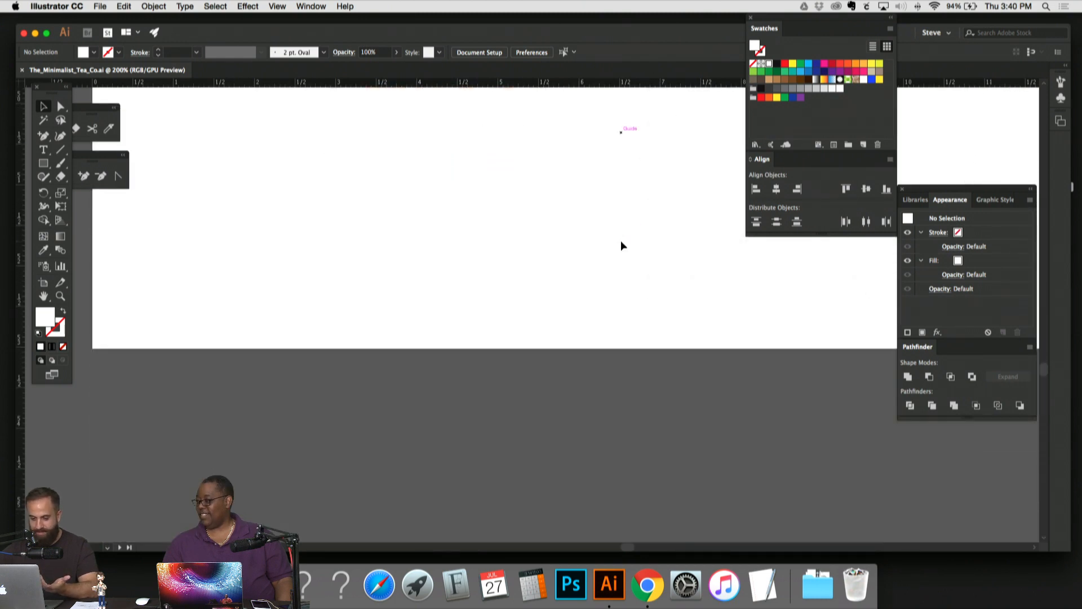
pyautogui.scroll(-2, 621, 245)
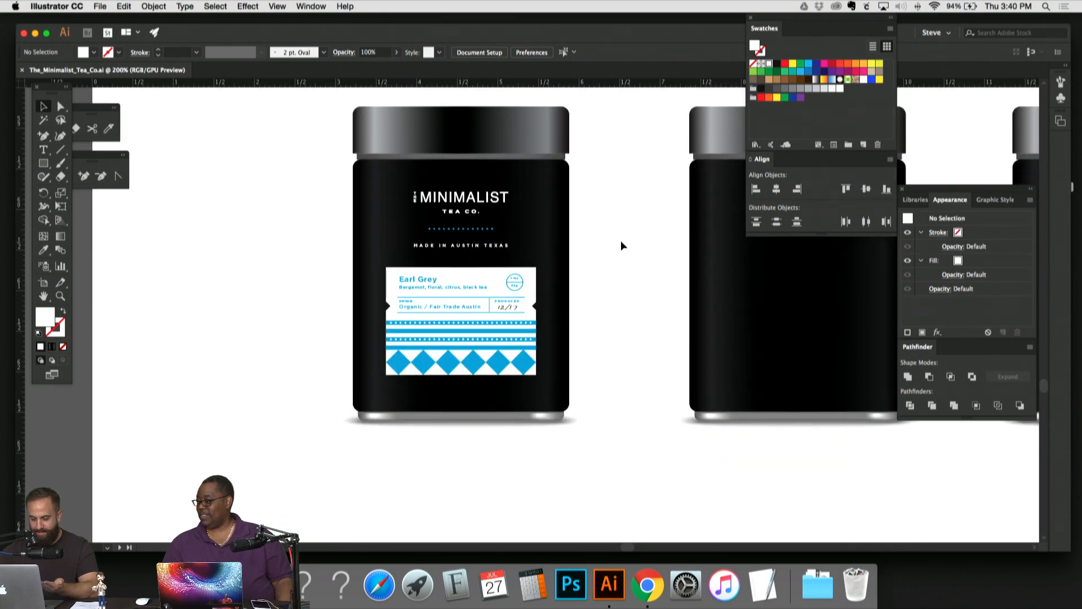
pyautogui.press('super+minus')
pyautogui.hscroll(3, 604, 245)
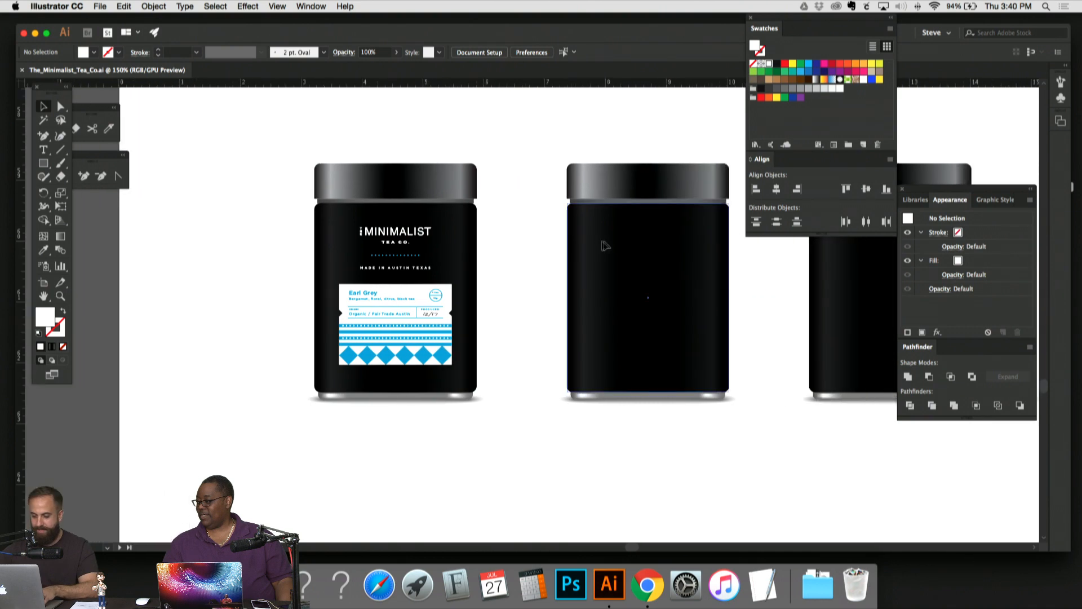
pyautogui.scroll(1, 527, 244)
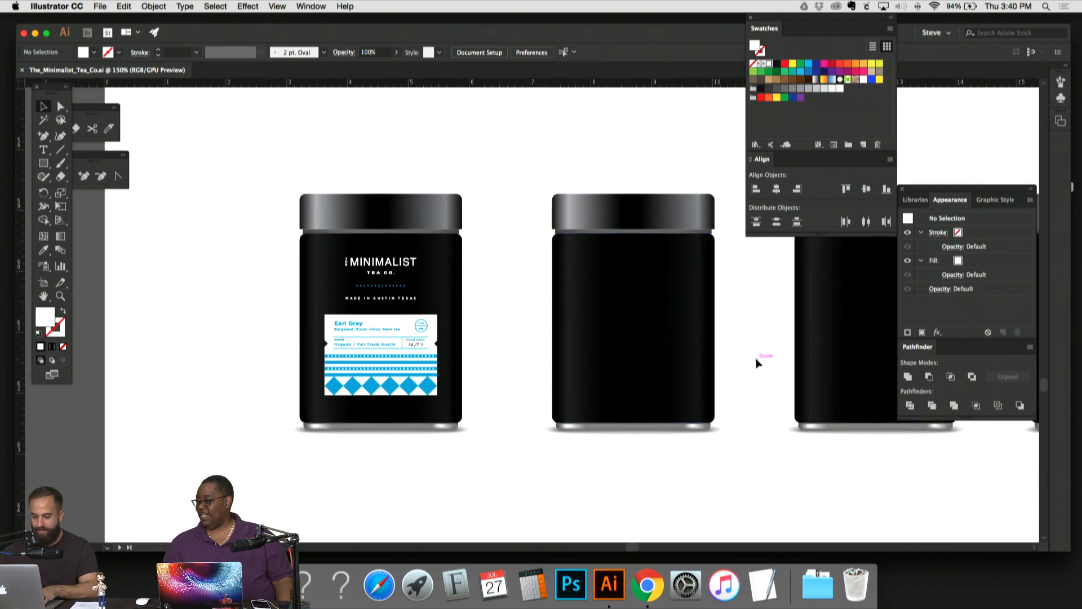
pyautogui.scroll(-2, 499, 267)
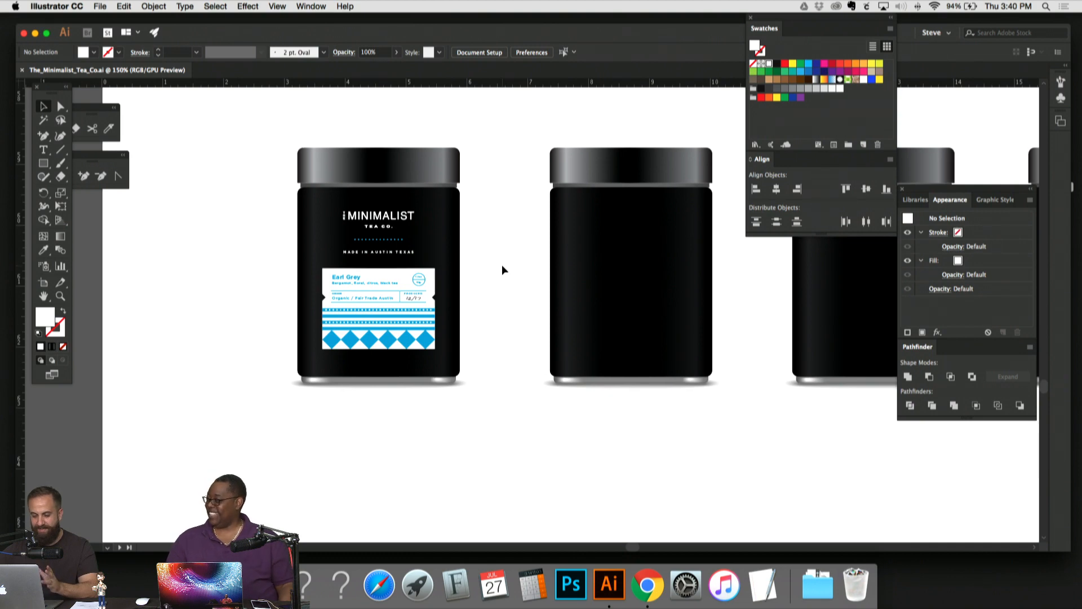
pyautogui.scroll(-10, 501, 265)
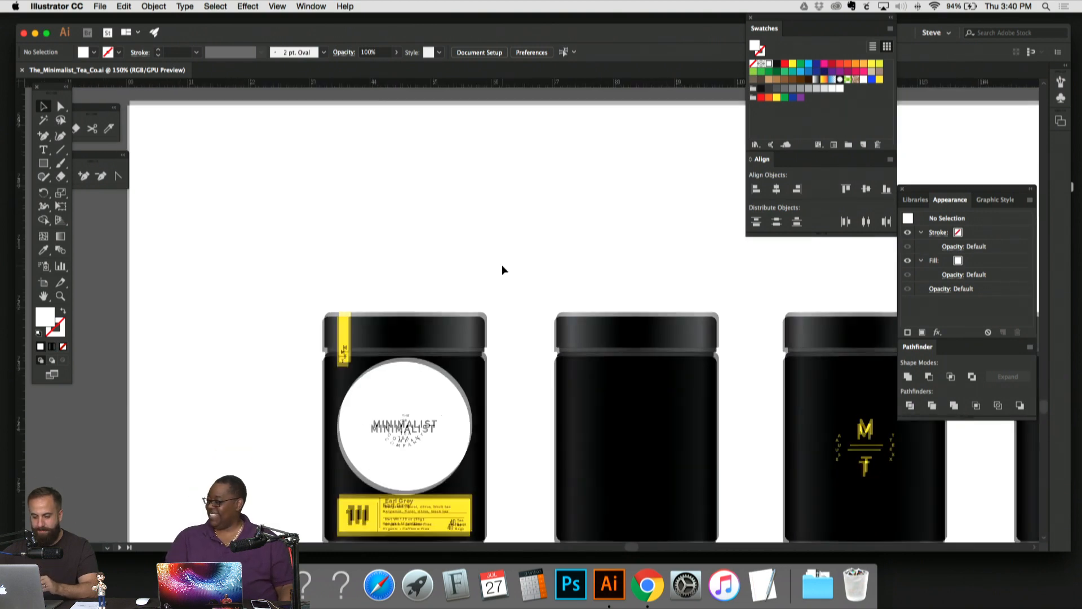
pyautogui.scroll(-5, 502, 270)
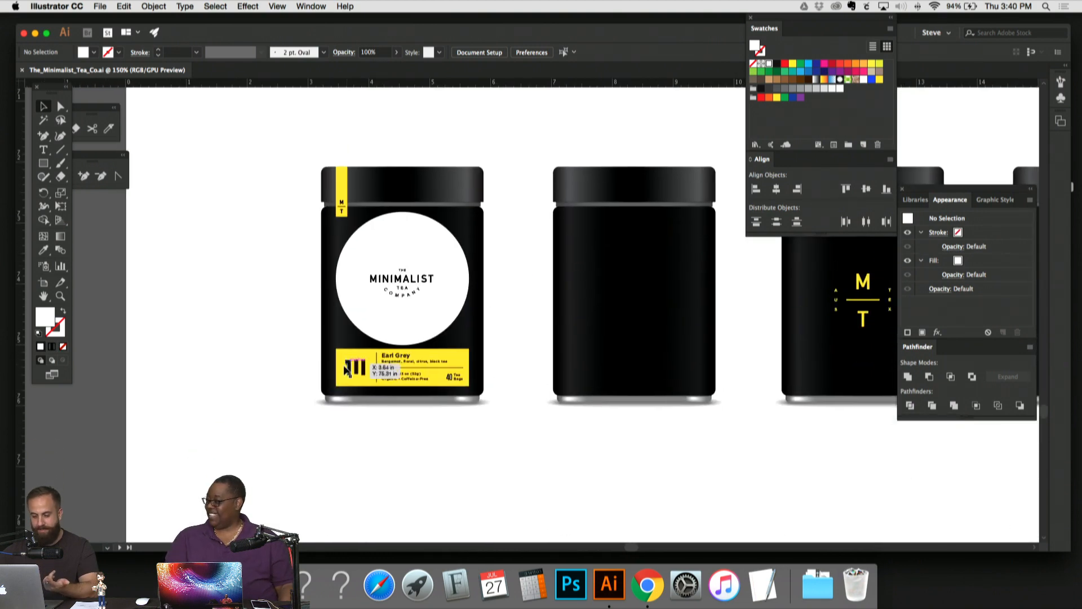
pyautogui.press('super+minus')
pyautogui.press('super+minus')
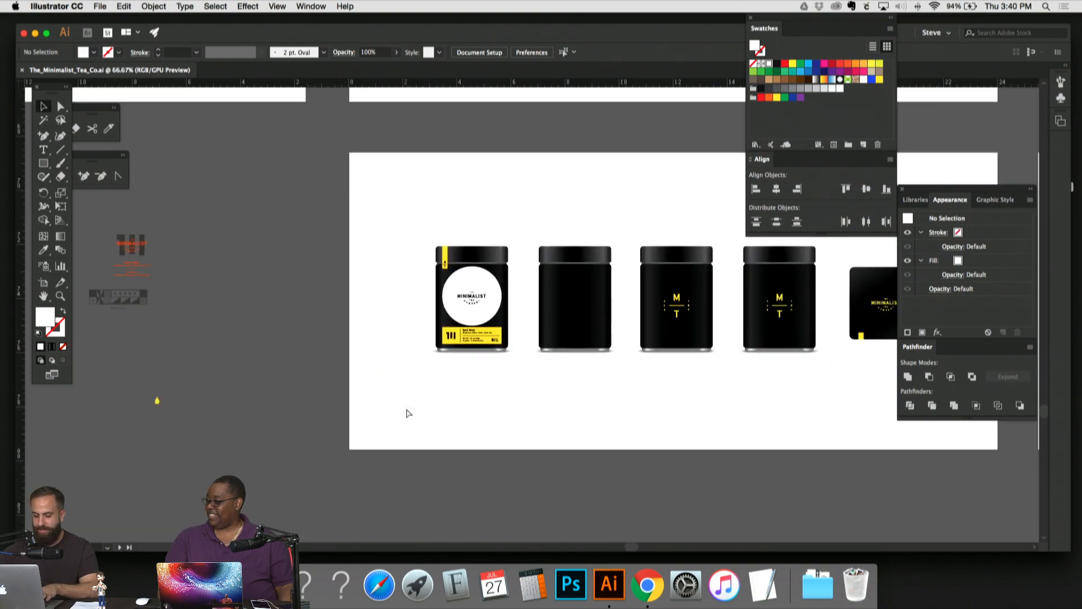
# Step: View all the artboards in an overview and return to a close view of the colour-block tins
pyautogui.press('super+minus')
pyautogui.press('super+minus')
pyautogui.press('space')
pyautogui.moveTo(494, 243); pyautogui.dragTo(468, 395)
pyautogui.moveTo(479, 175); pyautogui.dragTo(479, 476)
pyautogui.moveTo(492, 141); pyautogui.dragTo(491, 452)
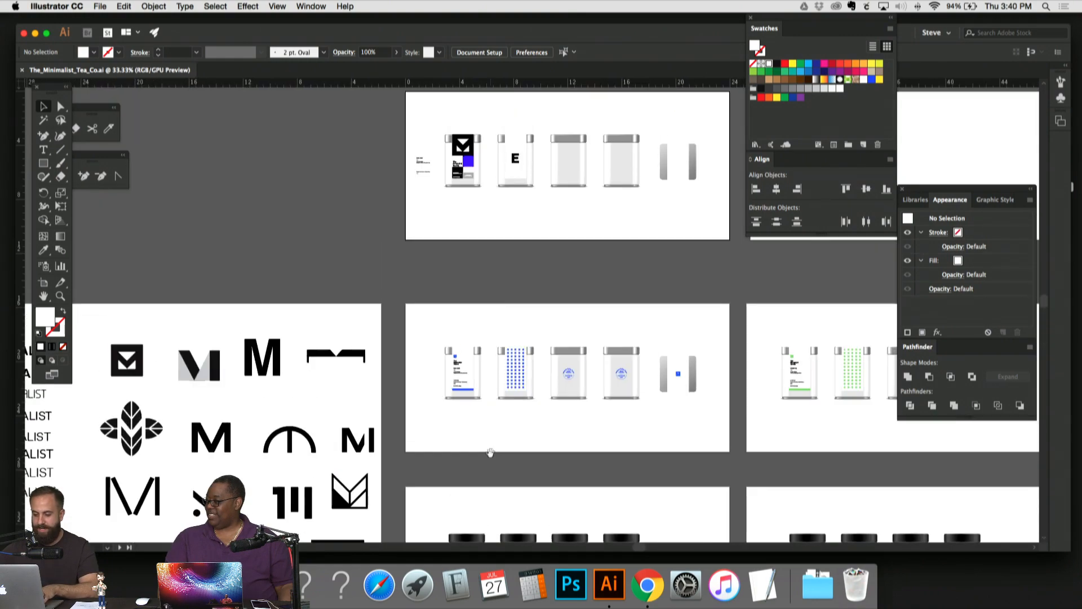
pyautogui.moveTo(496, 215); pyautogui.dragTo(548, 471)
pyautogui.press('super+plus')
pyautogui.press('super+plus')
pyautogui.press('super+plus')
pyautogui.press('super+plus')
pyautogui.press('space')
pyautogui.press('super+plus')
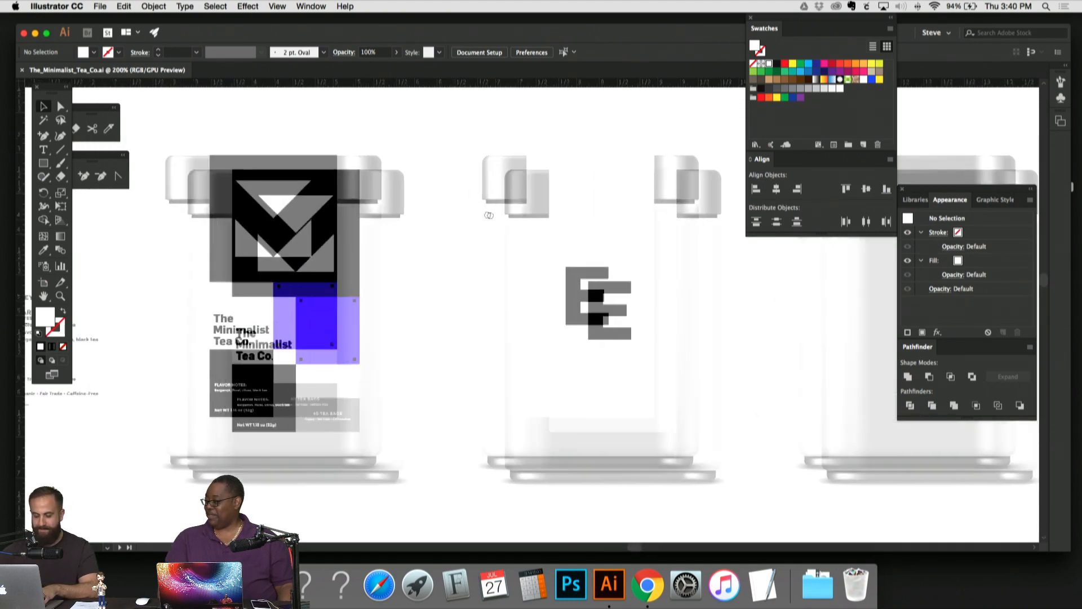
pyautogui.moveTo(418, 174); pyautogui.dragTo(383, 110)
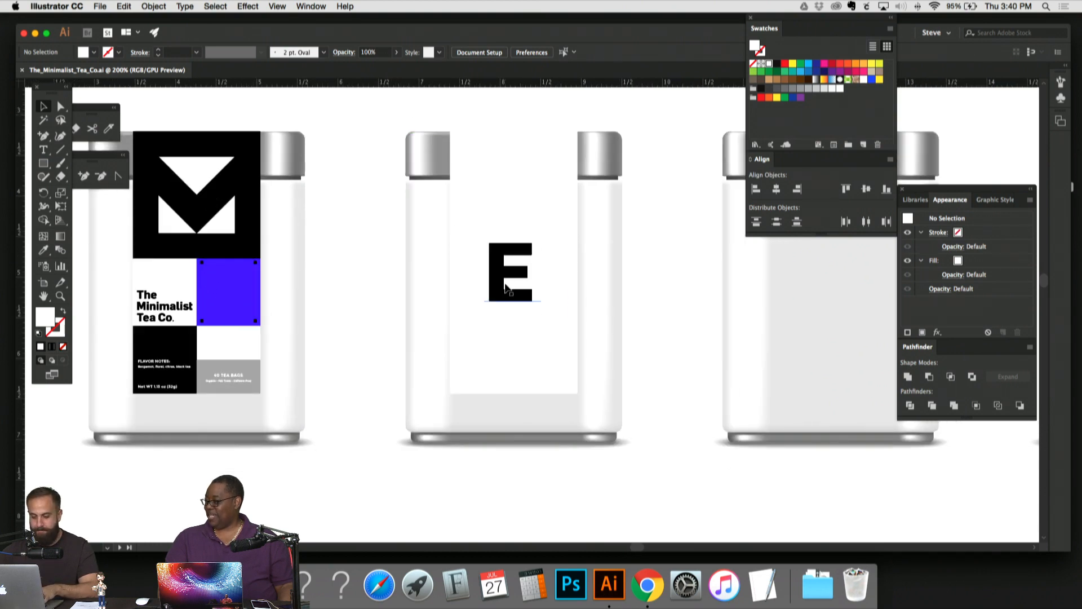
# Step: Turn the black E on the second tin into an outlined letter by swapping its fill and stroke
pyautogui.click(506, 276)
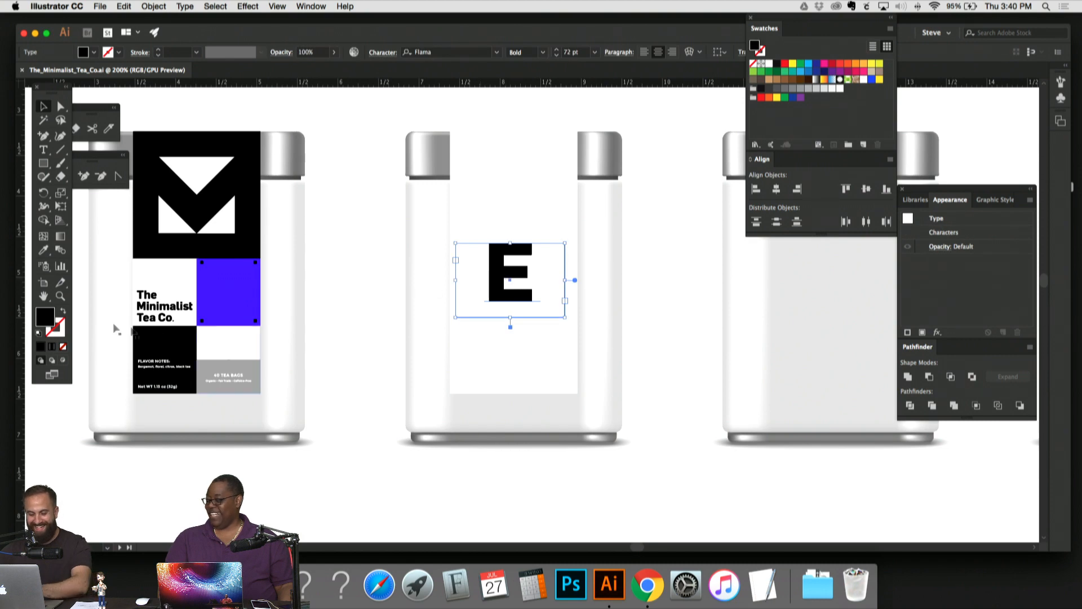
pyautogui.click(63, 311)
pyautogui.click(608, 286)
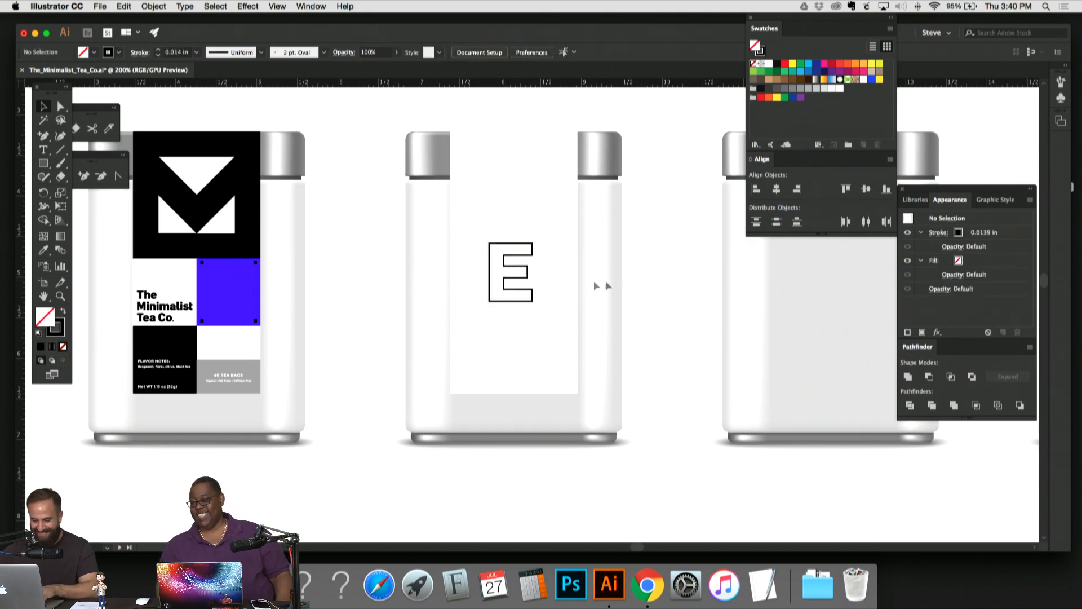
pyautogui.click(532, 282)
pyautogui.press('z')
pyautogui.moveTo(623, 368); pyautogui.dragTo(634, 378)
pyautogui.click(42, 106)
pyautogui.click(374, 162)
pyautogui.moveTo(341, 150); pyautogui.dragTo(374, 175)
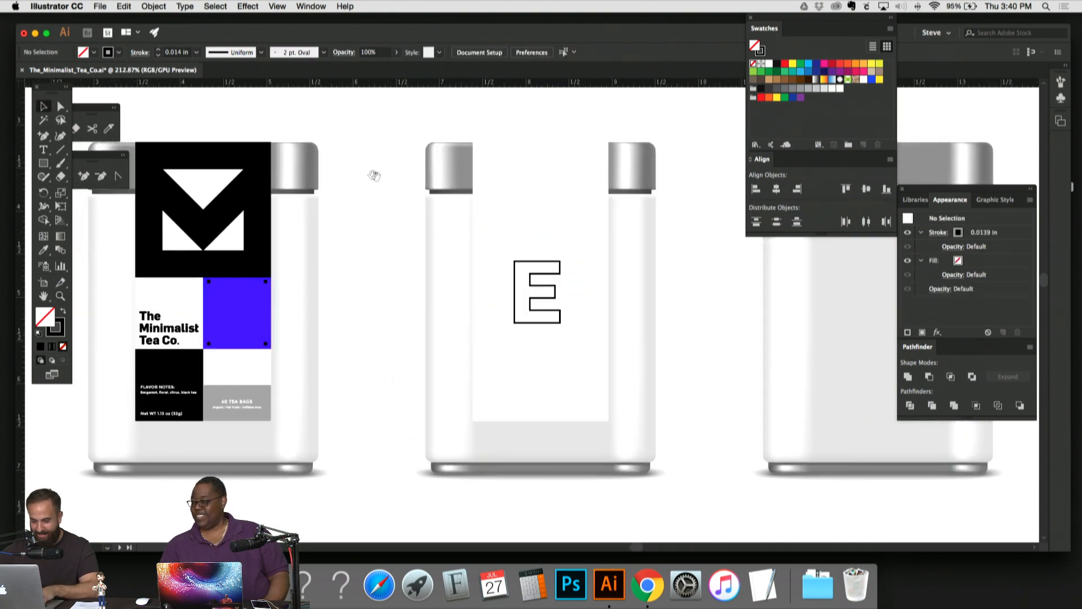
# Step: Recolour the E on the second tin by sampling the blue-violet square of the first tin's label
pyautogui.click(550, 291)
pyautogui.press('i')
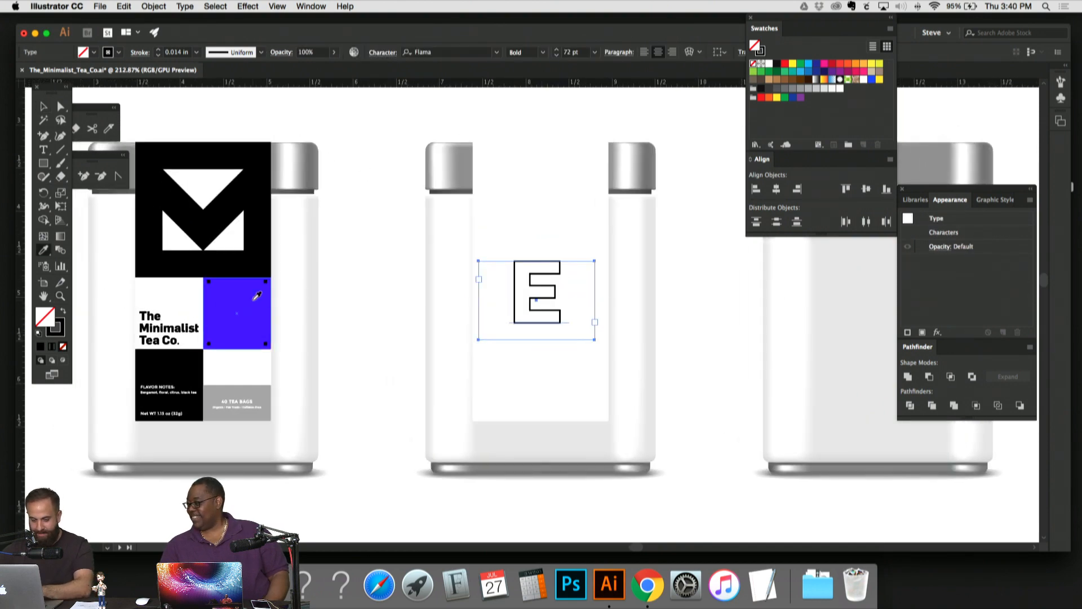
pyautogui.click(228, 307)
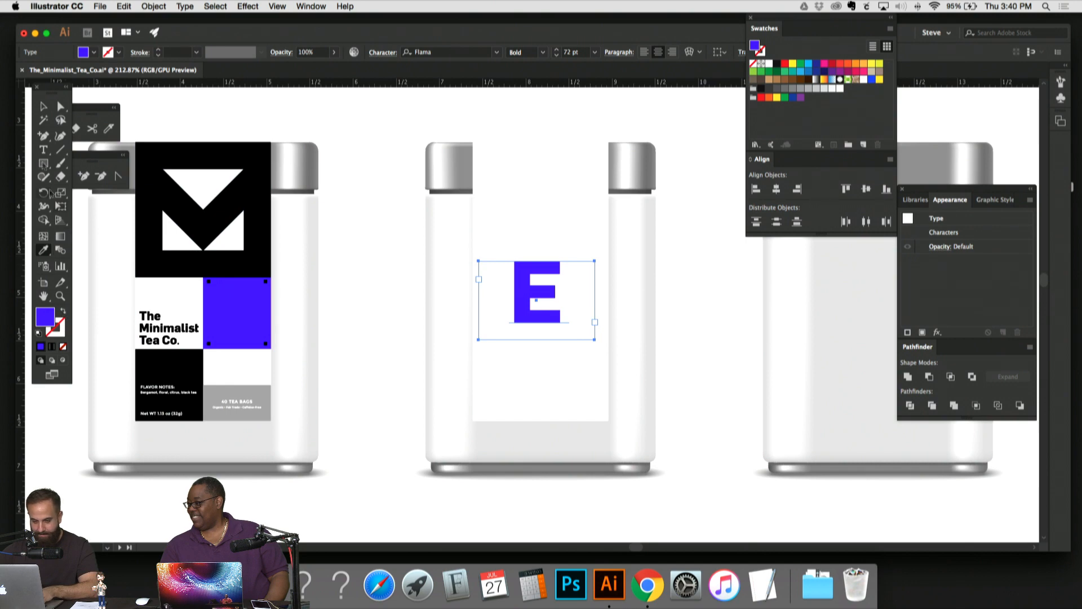
pyautogui.click(44, 105)
pyautogui.click(602, 179)
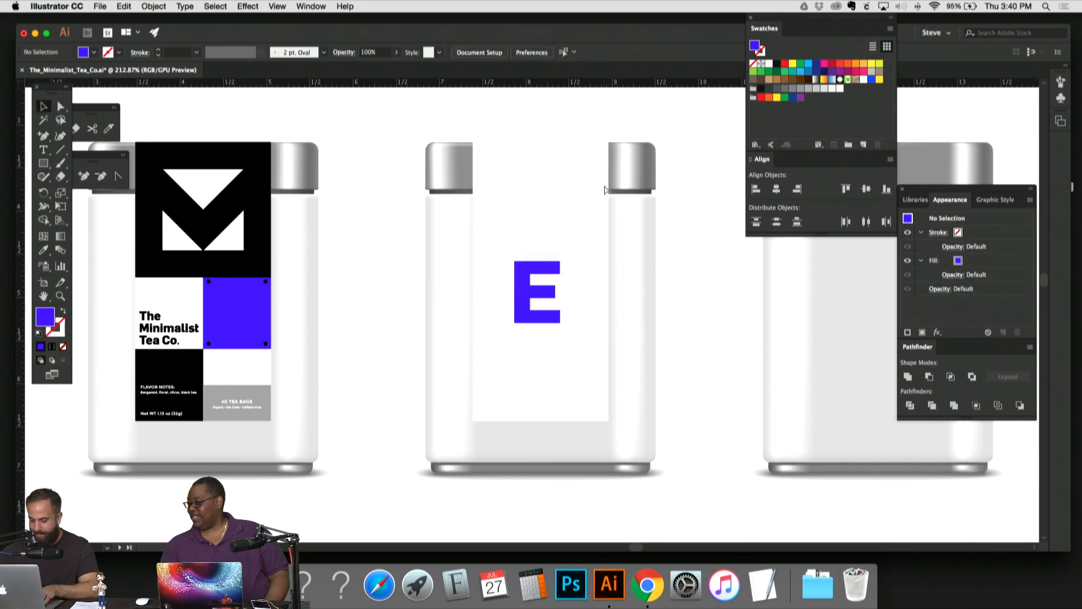
# Step: Scale the blue-violet E up to 77.92 pt on the second tin's white panel
pyautogui.press('super+plus')
pyautogui.moveTo(602, 190); pyautogui.dragTo(536, 182)
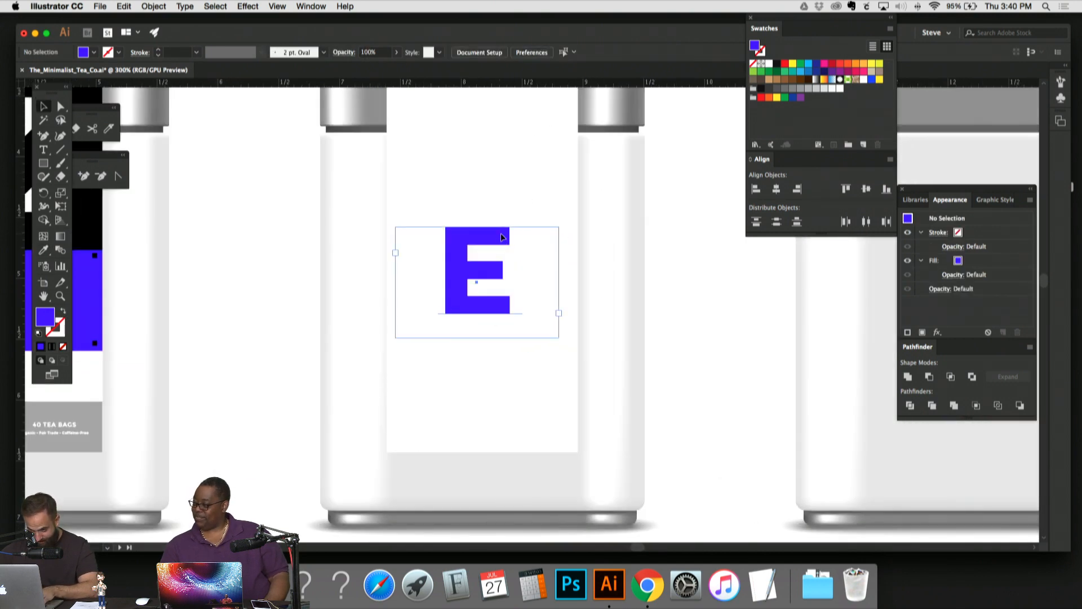
pyautogui.moveTo(502, 236); pyautogui.dragTo(504, 236)
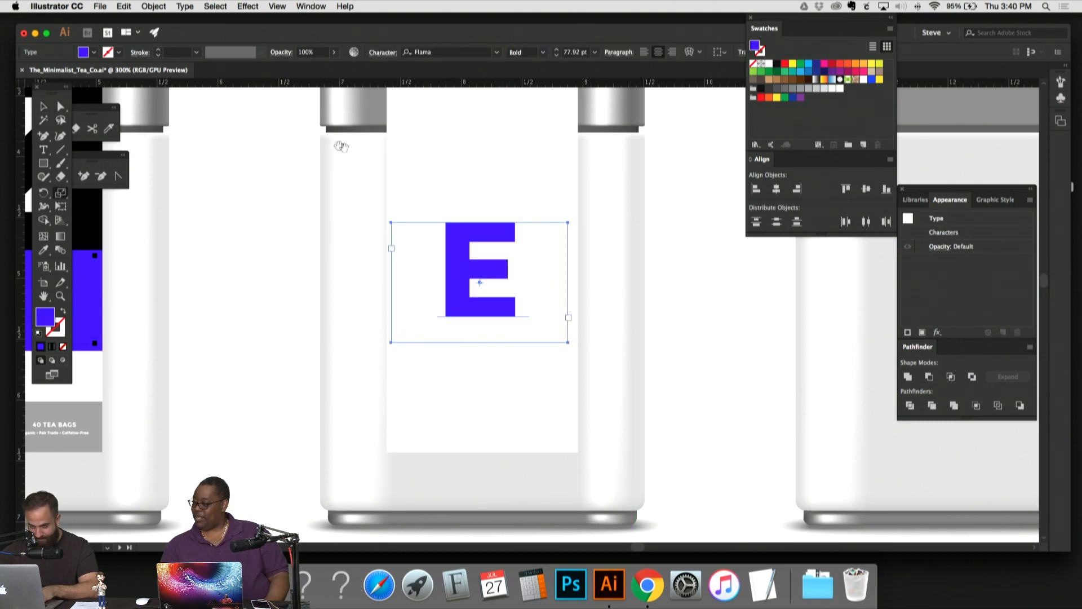
pyautogui.moveTo(341, 146); pyautogui.dragTo(355, 163)
pyautogui.click(300, 153)
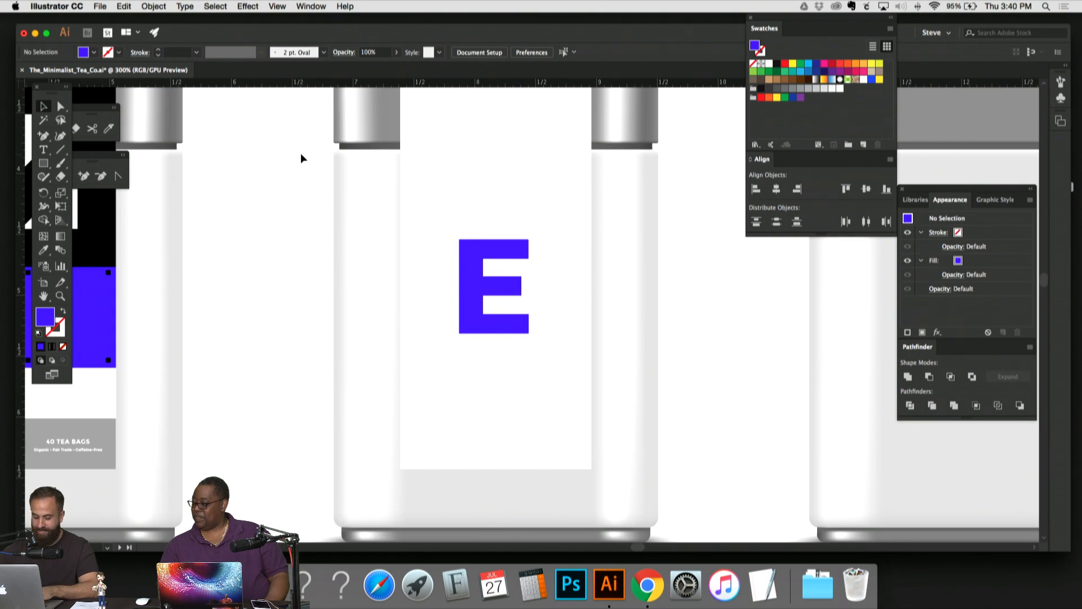
# Step: Show the guides and move the E down until its top edge sits on the upper horizontal guide
pyautogui.press('super+minus')
pyautogui.press('super+minus')
pyautogui.press('super+minus')
pyautogui.press('super+equal')
pyautogui.press('super+equal')
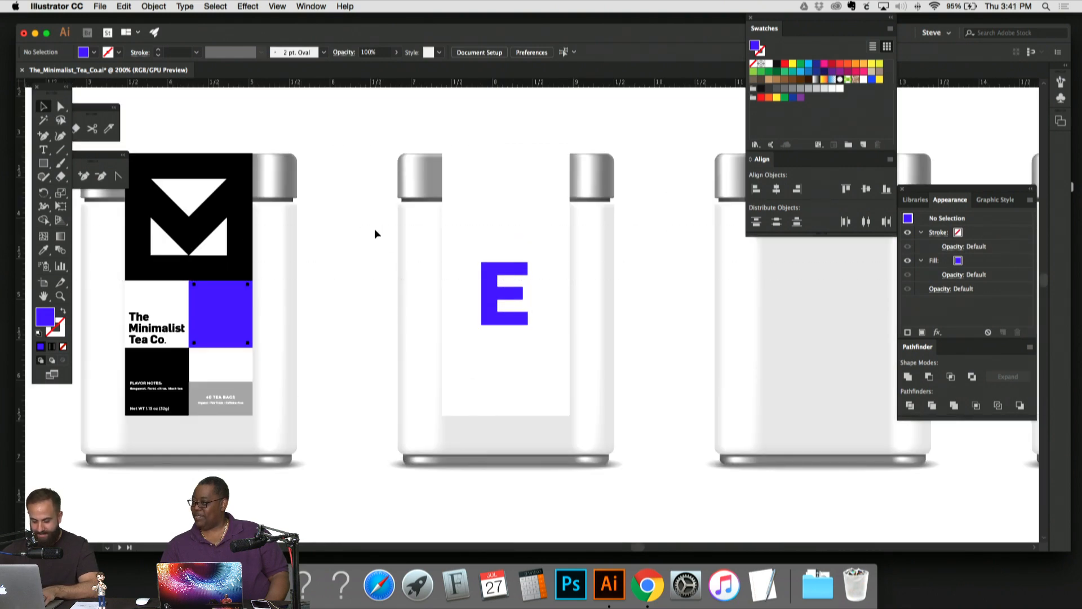
pyautogui.press('super+semicolon')
pyautogui.hotkey('shift', '=')
pyautogui.press('super+equal')
pyautogui.press('super+equal')
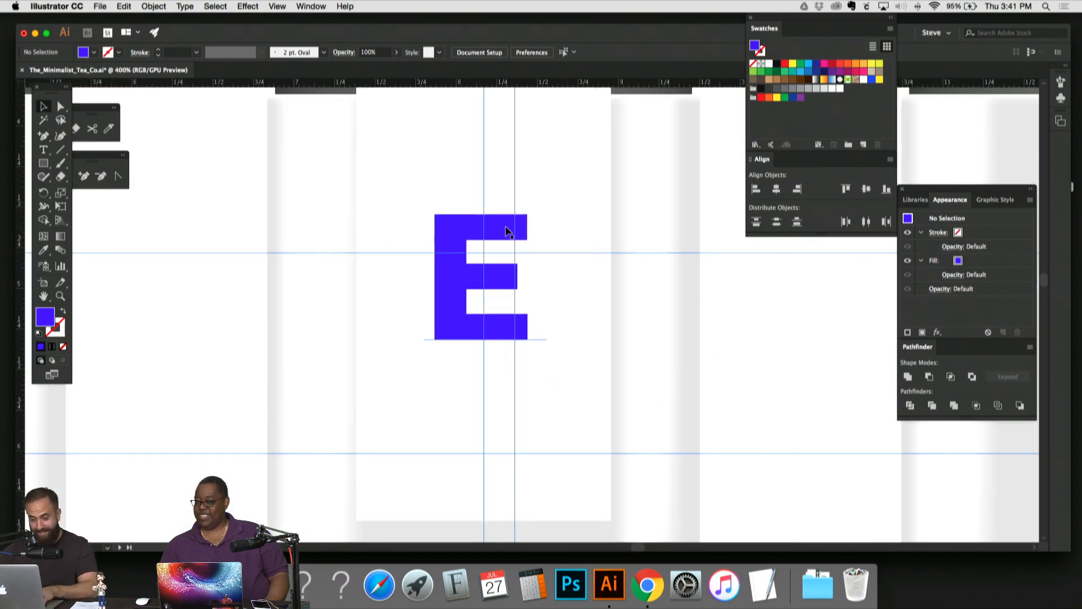
pyautogui.moveTo(505, 230); pyautogui.dragTo(503, 269)
pyautogui.click(726, 239)
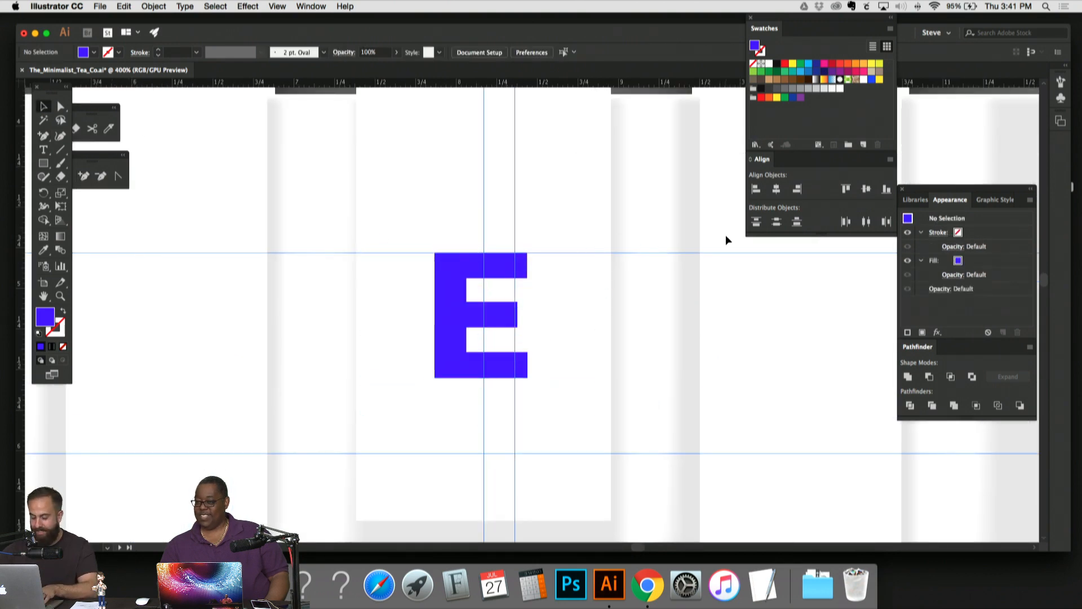
# Step: Hide the guides around the E on the second tin
pyautogui.press('super+minus')
pyautogui.press('super+minus')
pyautogui.press('super+minus')
pyautogui.press('super+semicolon')
pyautogui.press('super+plus')
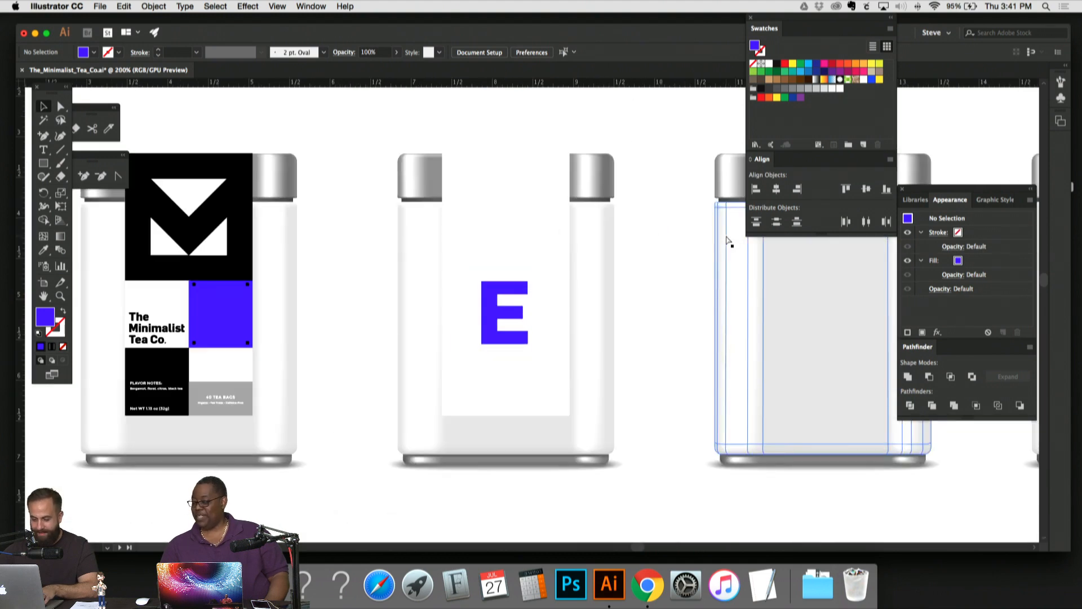
pyautogui.press('super+plus')
pyautogui.press('super+plus')
pyautogui.press('super+plus')
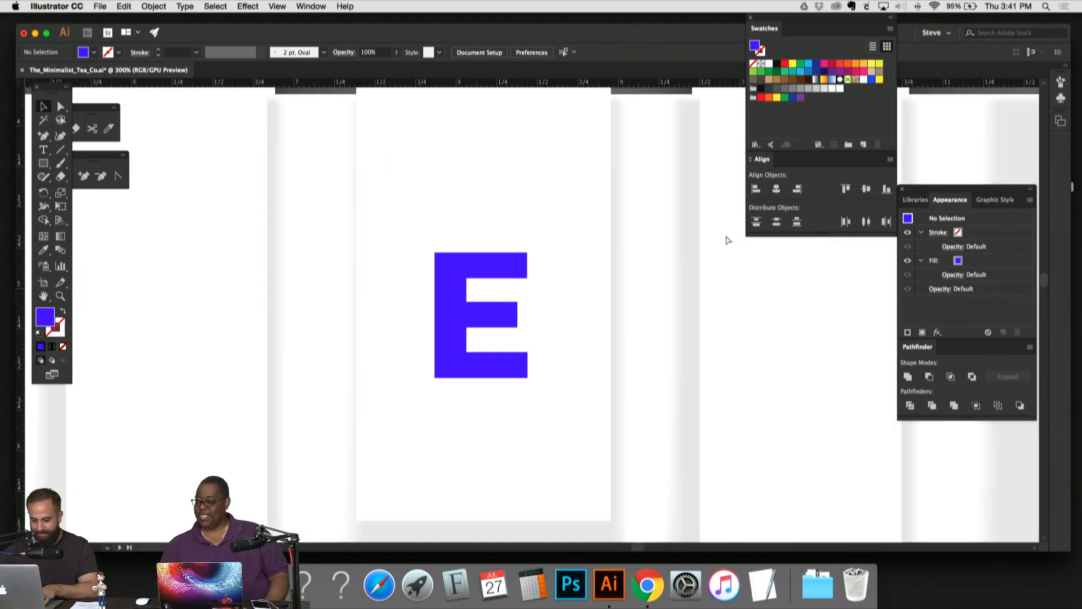
# Step: Copy the FLAVOR NOTES text from the first tin's black square to the white panel beneath the second tin's E
pyautogui.moveTo(638, 260); pyautogui.dragTo(648, 132)
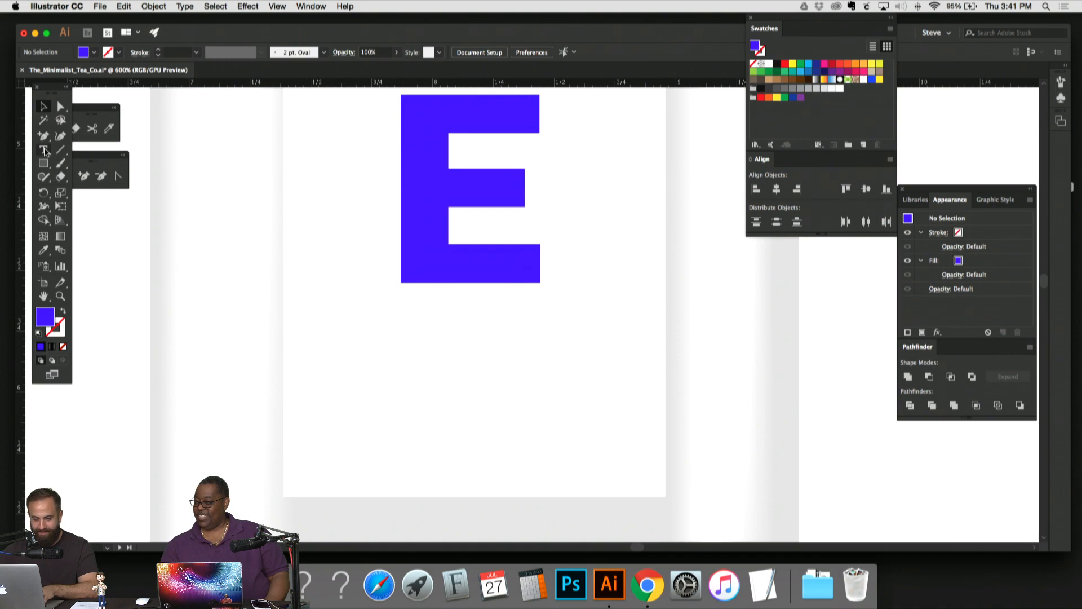
pyautogui.moveTo(172, 181); pyautogui.dragTo(465, 151)
pyautogui.moveTo(266, 232); pyautogui.dragTo(833, 228)
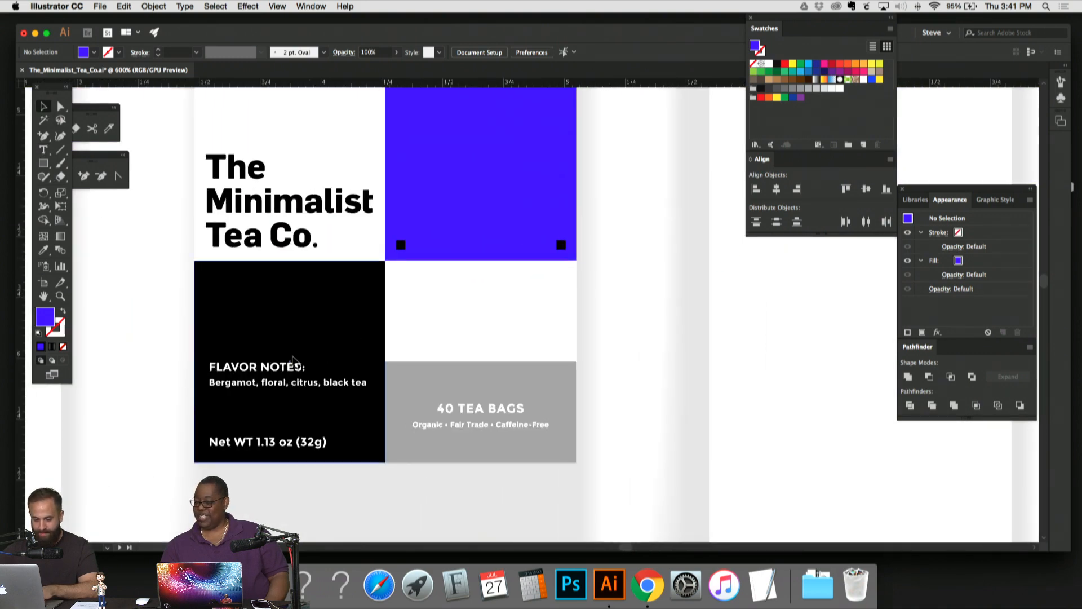
pyautogui.click(283, 369)
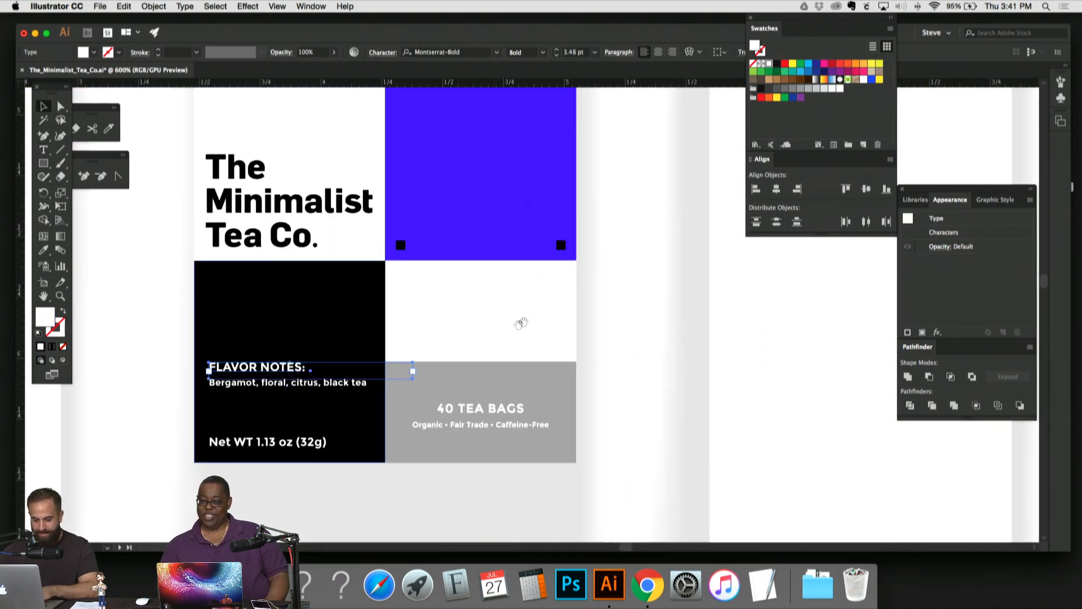
pyautogui.moveTo(581, 317); pyautogui.dragTo(304, 282)
pyautogui.moveTo(829, 261); pyautogui.dragTo(309, 259)
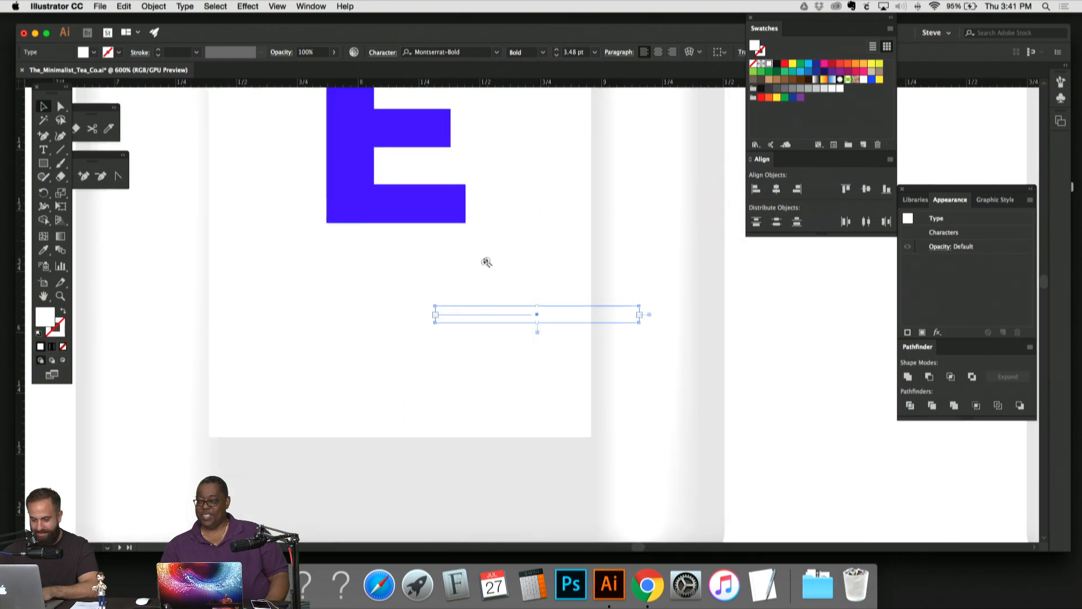
# Step: Give the copied FLAVOR NOTES text the E's type style and blue-violet fill by sampling the letter
pyautogui.moveTo(485, 261); pyautogui.dragTo(517, 386)
pyautogui.press('i')
pyautogui.click(426, 276)
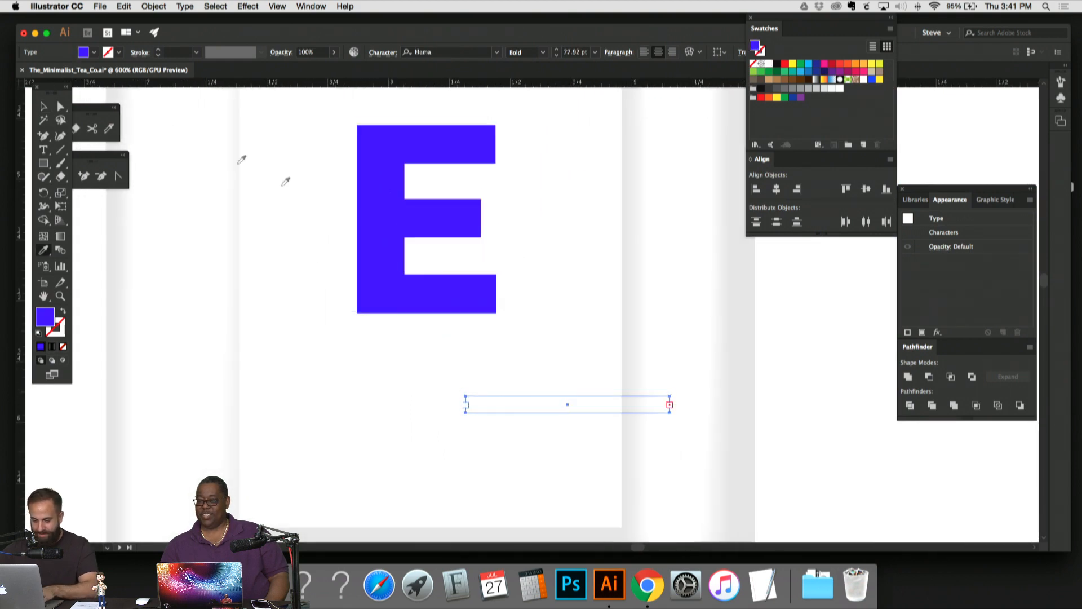
pyautogui.click(48, 110)
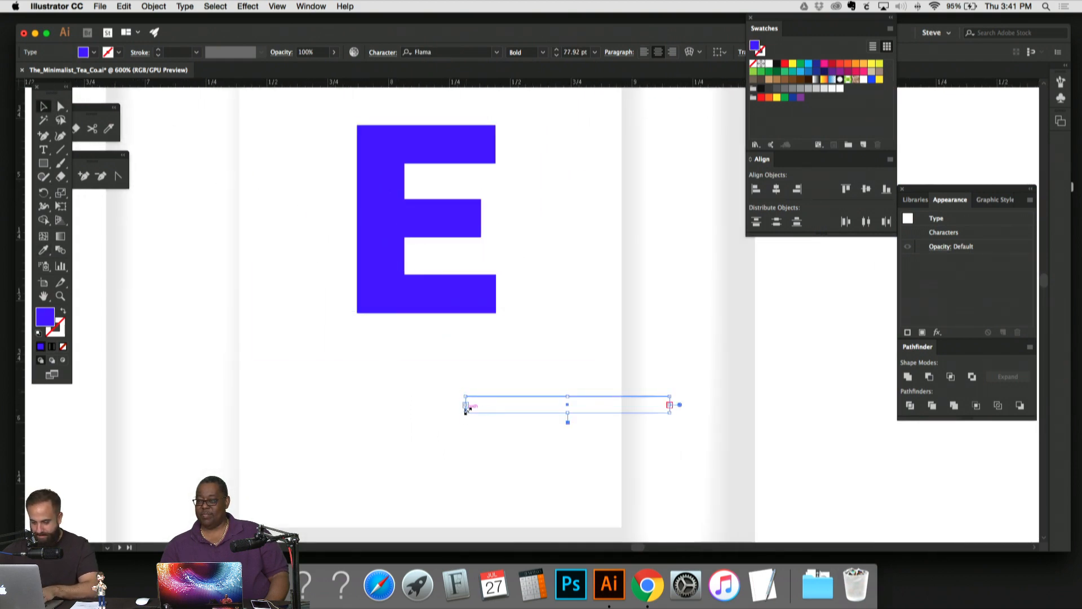
# Step: Enlarge the copied text's frame and set its font size to 10 pt
pyautogui.moveTo(466, 411); pyautogui.dragTo(372, 439)
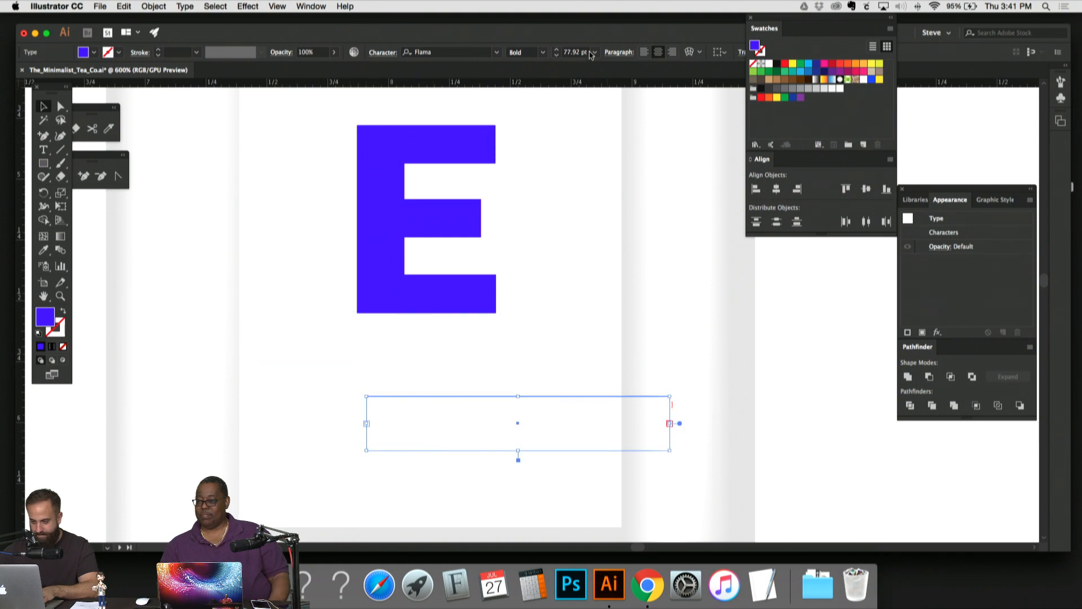
pyautogui.click(593, 52)
pyautogui.click(608, 116)
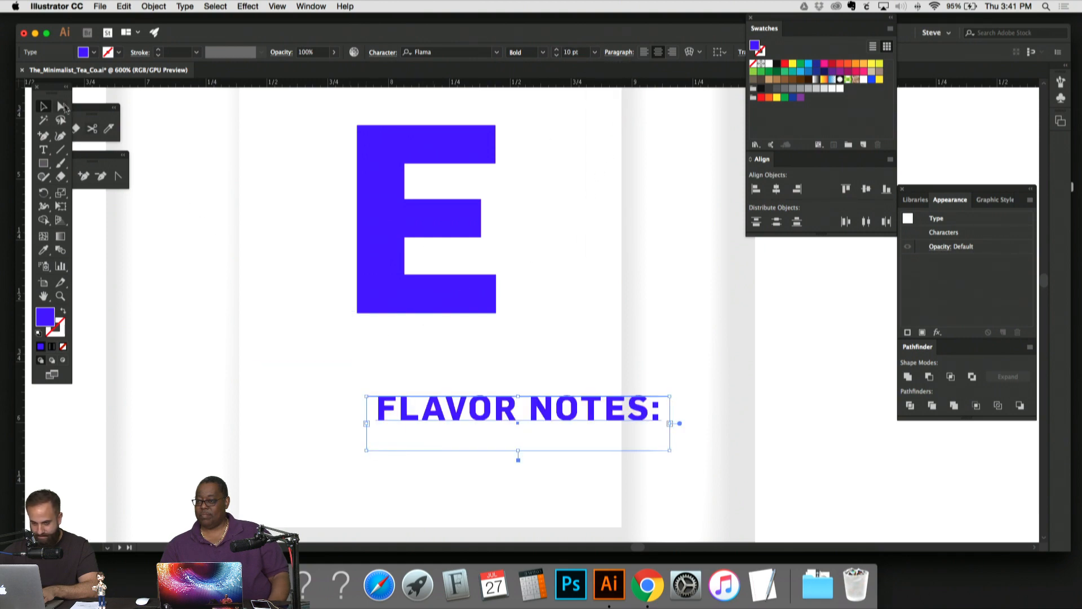
# Step: Move the FLAVOR NOTES text up toward the E and replace its wording with "Earl Grey"
pyautogui.press('v')
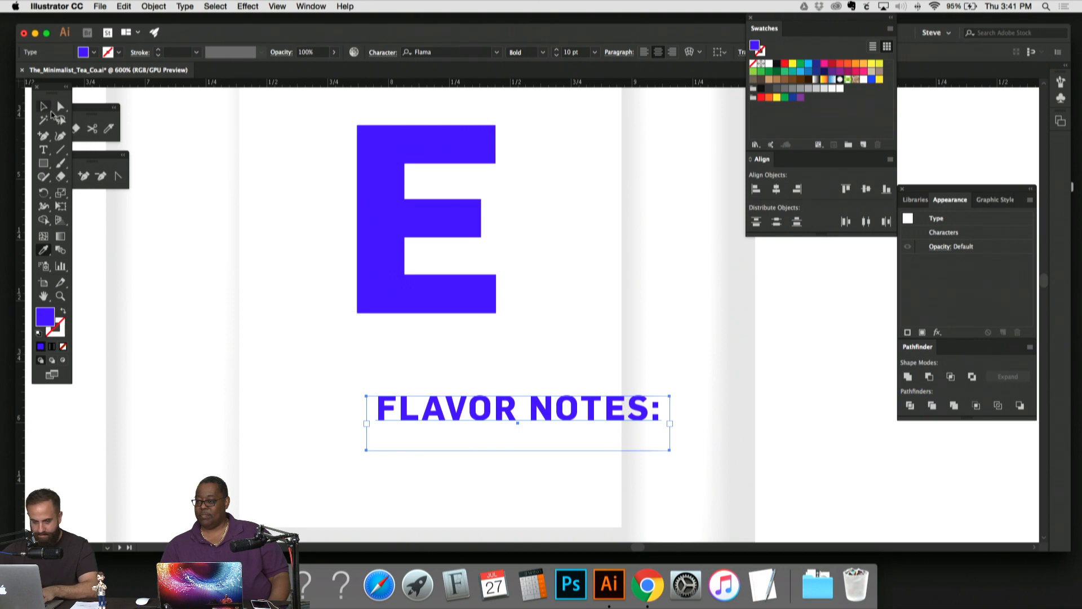
pyautogui.moveTo(511, 420); pyautogui.dragTo(472, 378)
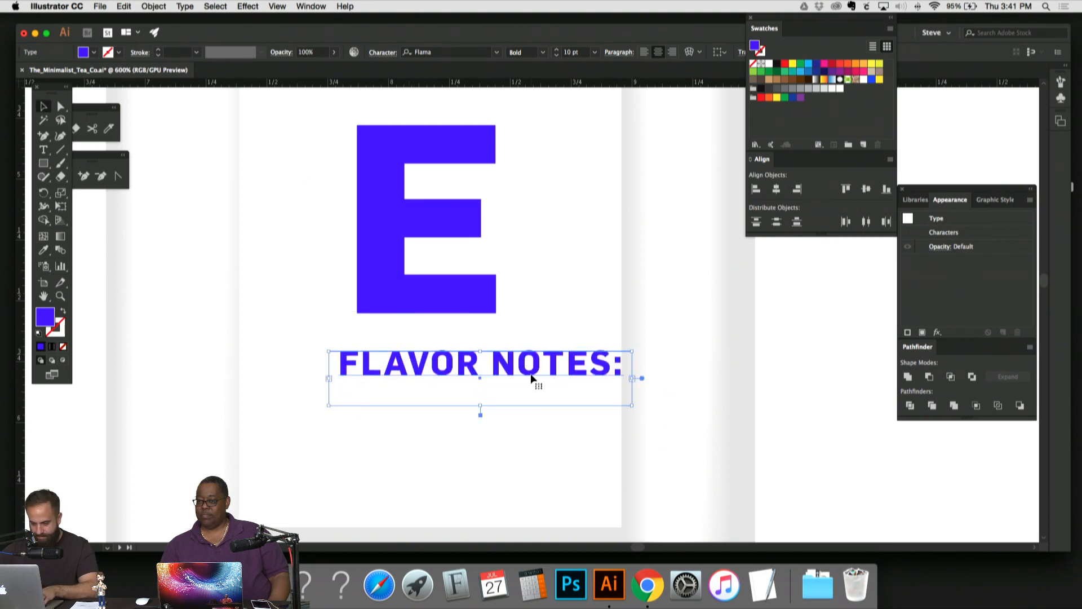
pyautogui.doubleClick(537, 379)
pyautogui.press('super+a')
pyautogui.write('Ear; Grey')
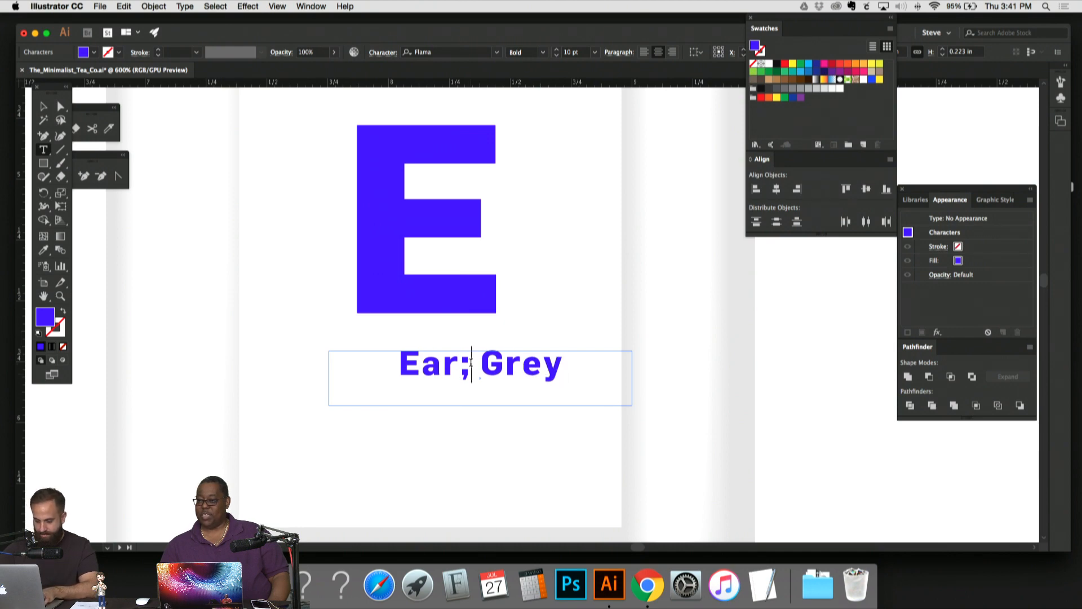
pyautogui.press('BackSpace')
pyautogui.write('l')
pyautogui.click(44, 106)
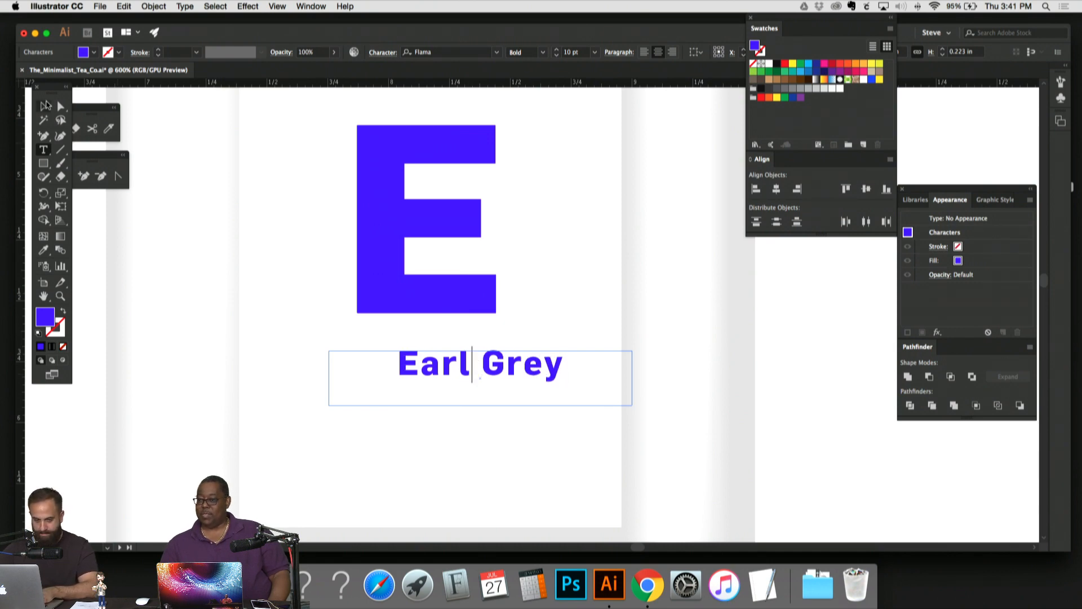
# Step: Place the Earl Grey text just below the E, with its first letter lined up with the E's left edge
pyautogui.moveTo(633, 407); pyautogui.dragTo(505, 319)
pyautogui.press('super+equal')
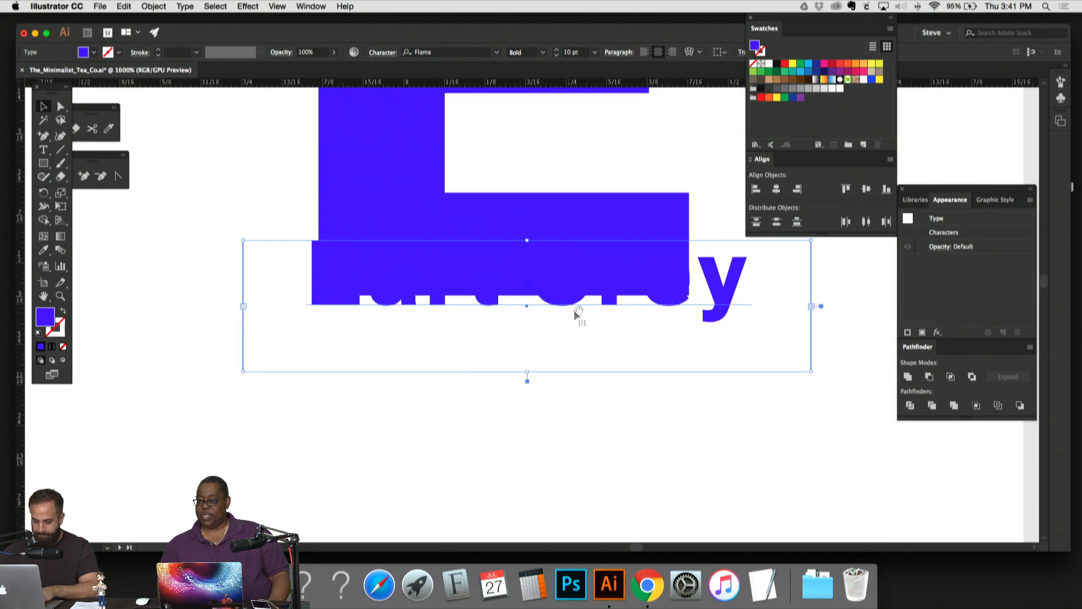
pyautogui.press('super+equal')
pyautogui.moveTo(648, 313); pyautogui.dragTo(680, 440)
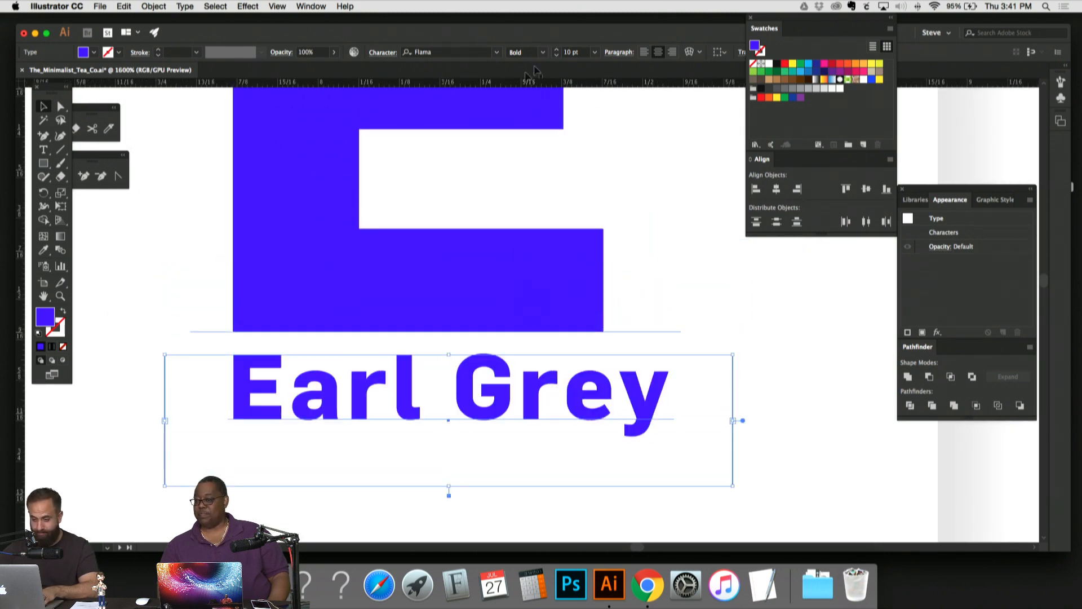
# Step: Try left-aligning the Earl Grey paragraph within its text frame
pyautogui.click(644, 52)
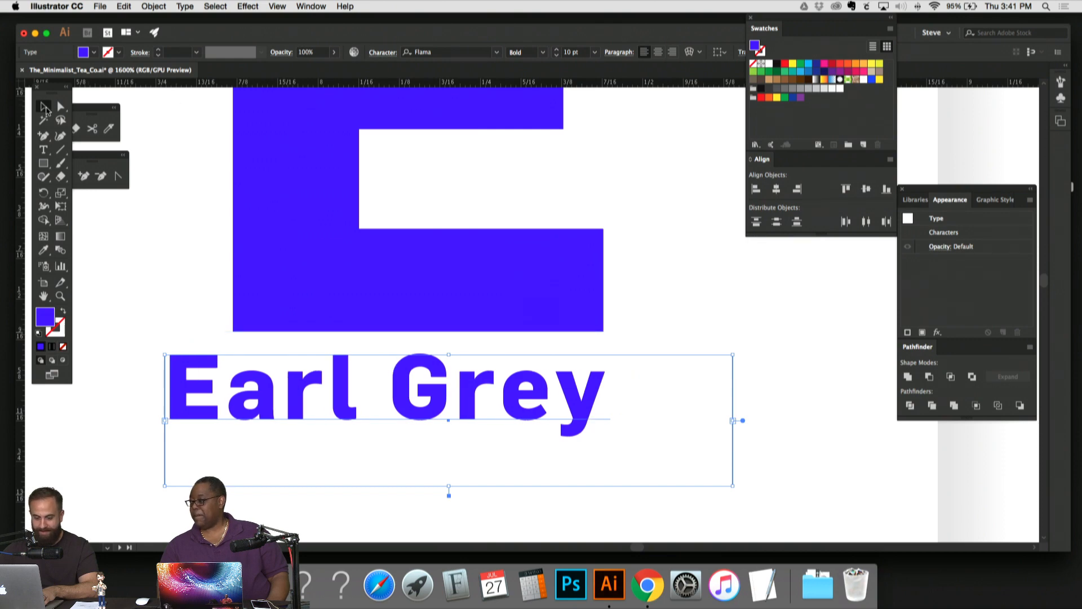
pyautogui.press('super+shift+a')
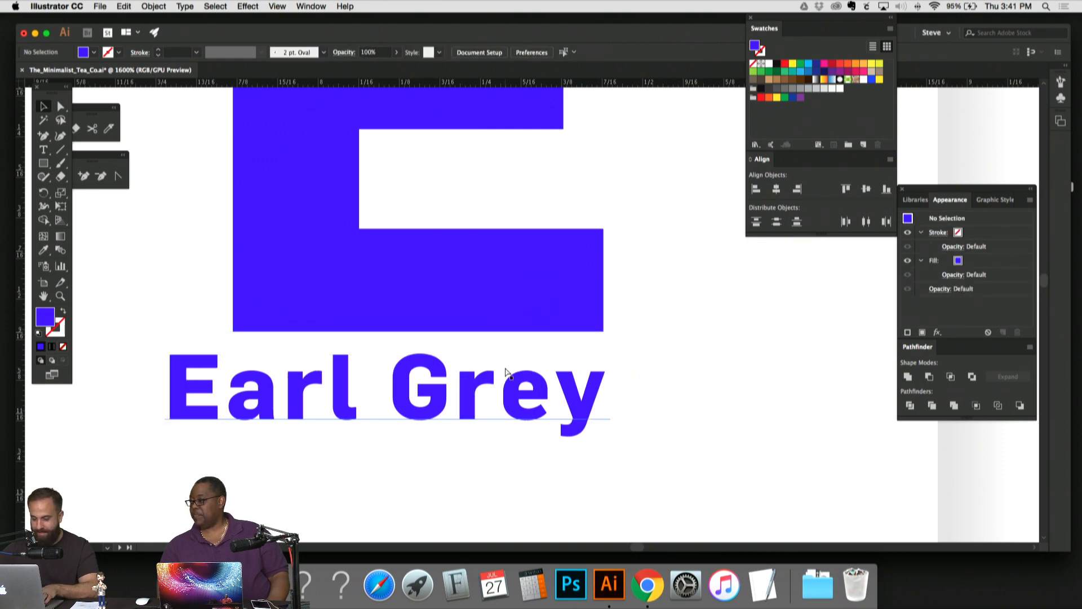
pyautogui.click(516, 382)
# Step: Examine the E and Earl Grey lettering on the second tin, alone and beside the first tin's label
pyautogui.press('super+minus')
pyautogui.press('super+minus')
pyautogui.press('super+minus')
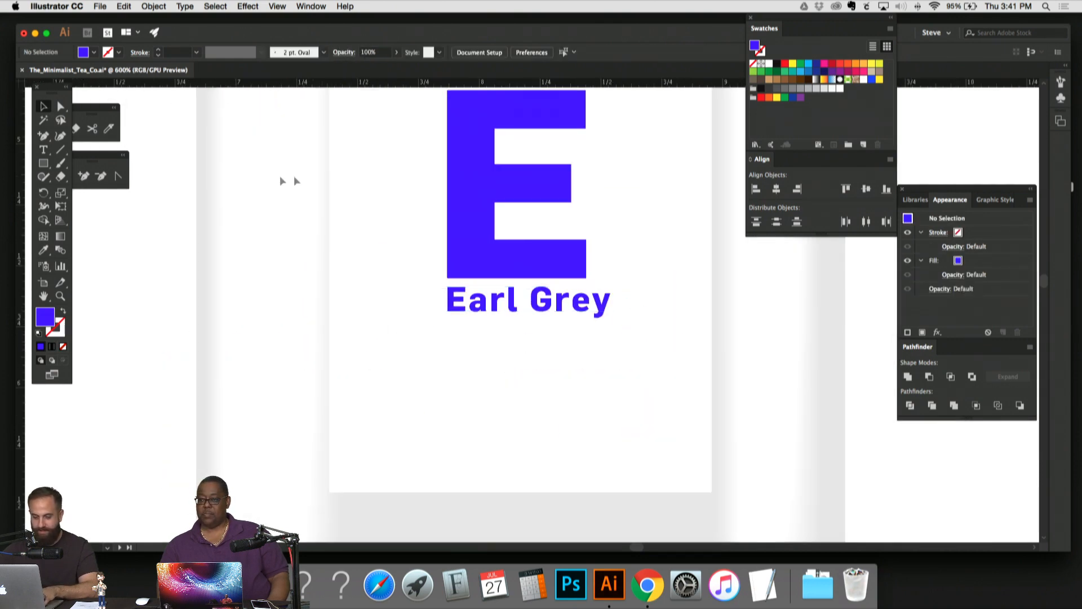
pyautogui.click(342, 237)
pyautogui.click(378, 372)
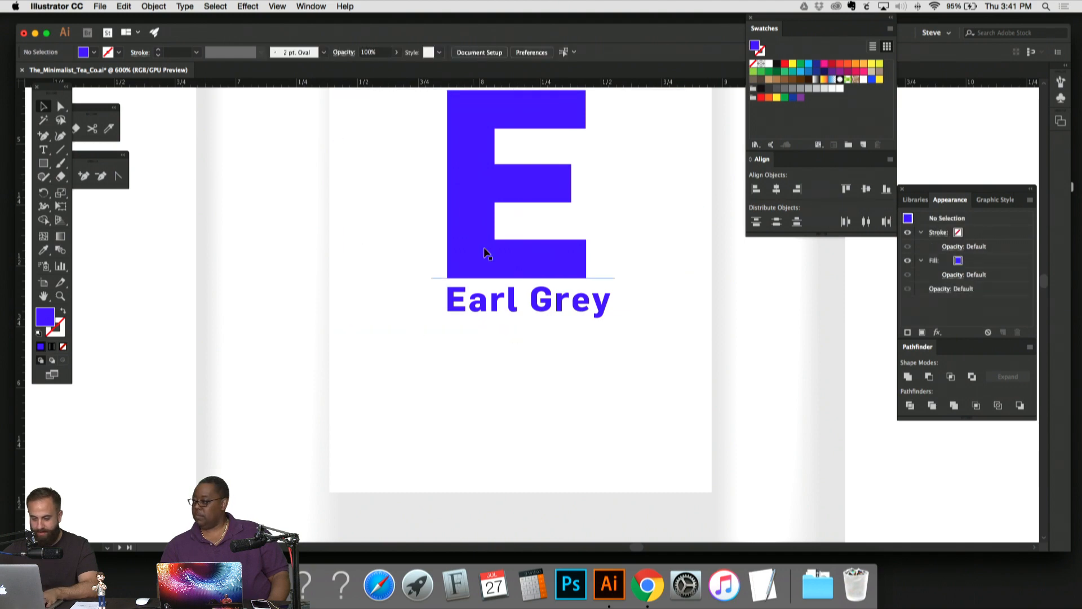
pyautogui.click(484, 251)
pyautogui.hscroll(2, 564, 319)
pyautogui.moveTo(496, 327); pyautogui.dragTo(499, 282)
pyautogui.click(643, 336)
pyautogui.press('super+minus')
pyautogui.press('super+minus')
pyautogui.press('super+minus')
pyautogui.press('super+minus')
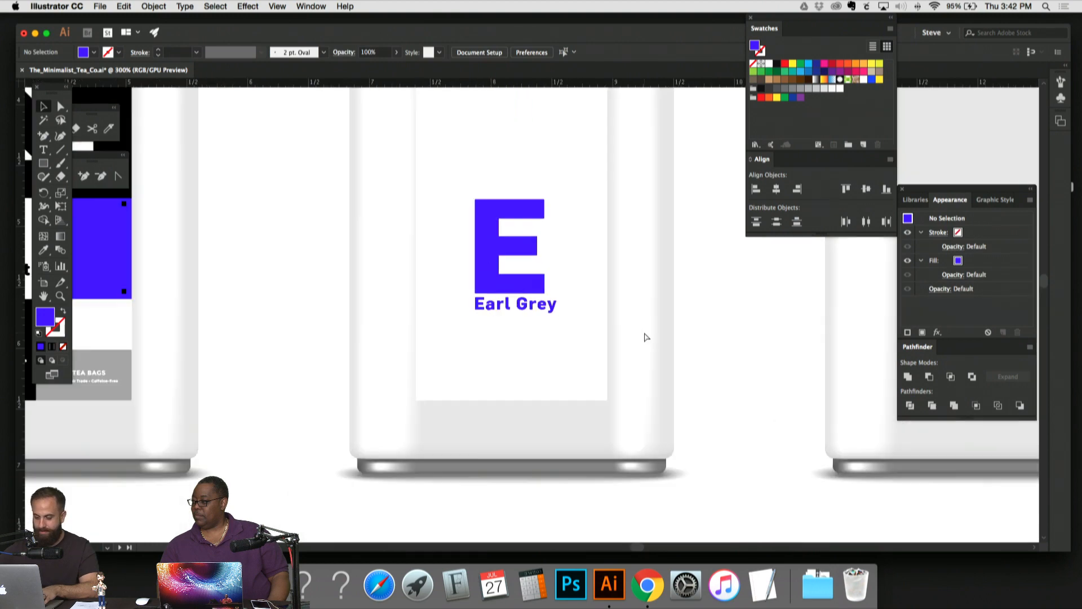
pyautogui.press('super+plus')
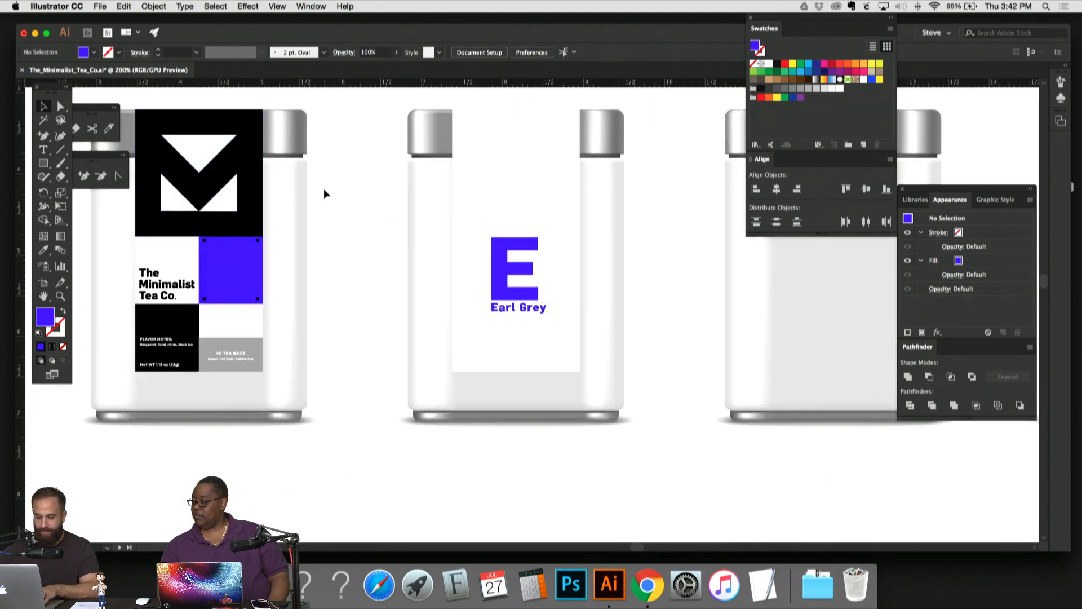
pyautogui.moveTo(324, 190); pyautogui.dragTo(393, 257)
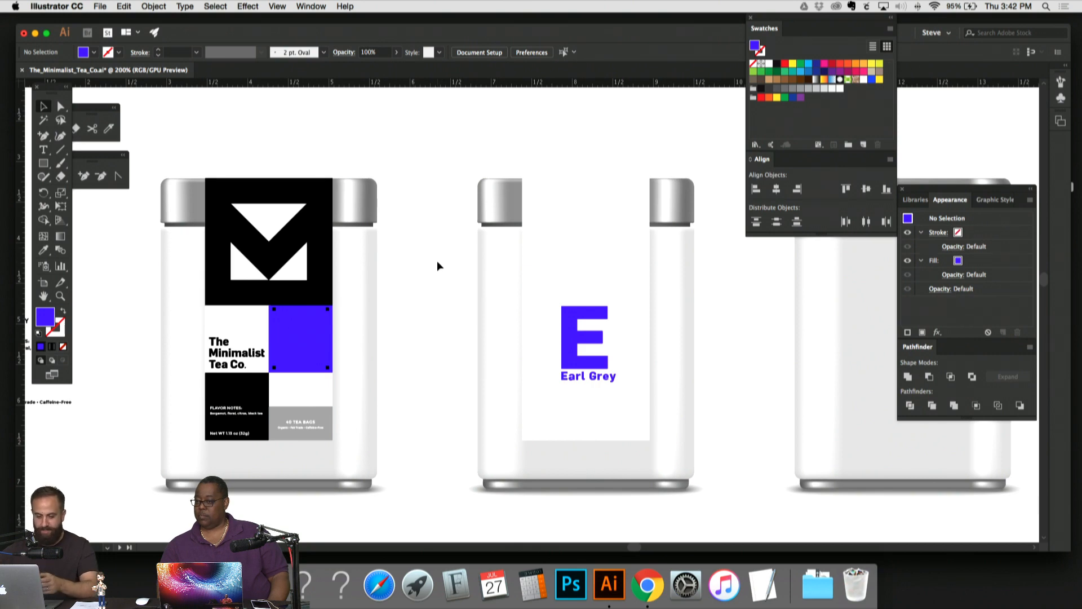
pyautogui.moveTo(426, 249); pyautogui.dragTo(396, 209)
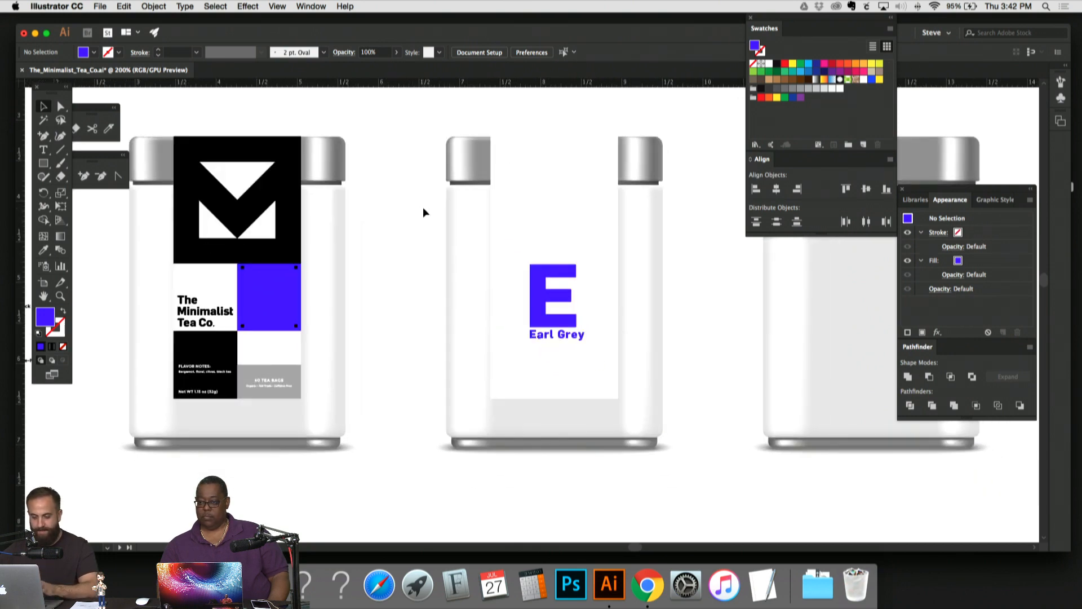
pyautogui.scroll(1, 391, 196)
pyautogui.hscroll(-1, 390, 196)
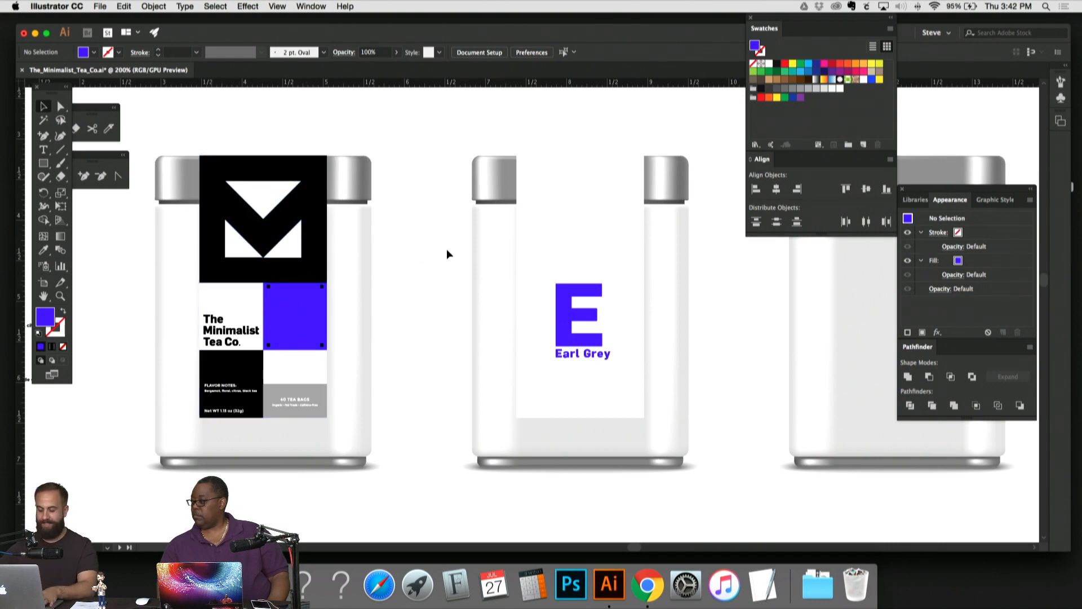
pyautogui.press('super+minus')
pyautogui.press('super+minus')
pyautogui.press('super+equal')
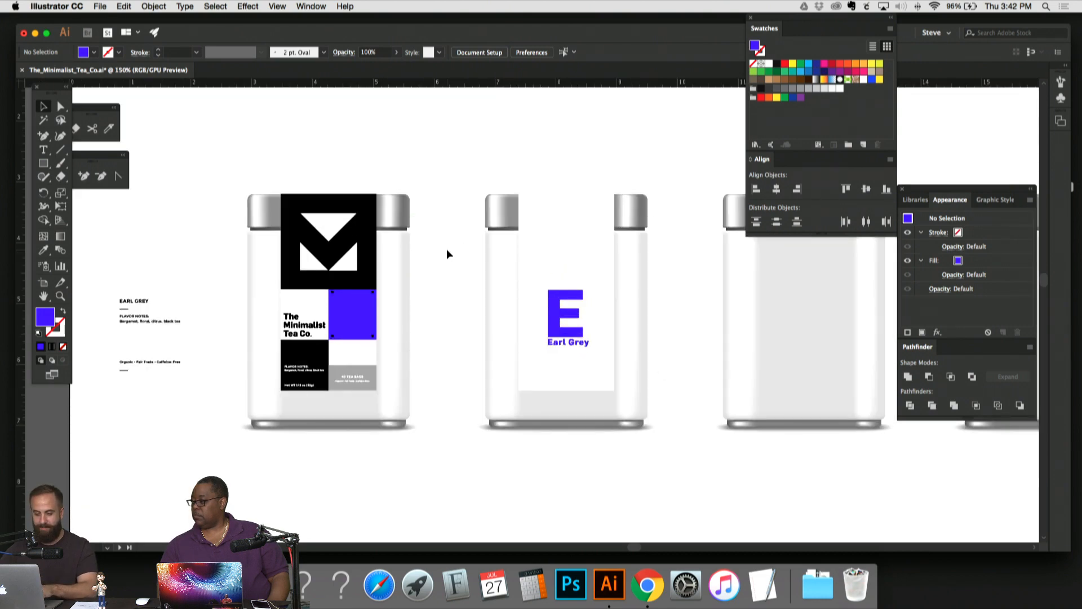
pyautogui.press('super+equal')
pyautogui.press('super+minus')
pyautogui.press('super+minus')
pyautogui.press('super+minus')
pyautogui.press('super+equal')
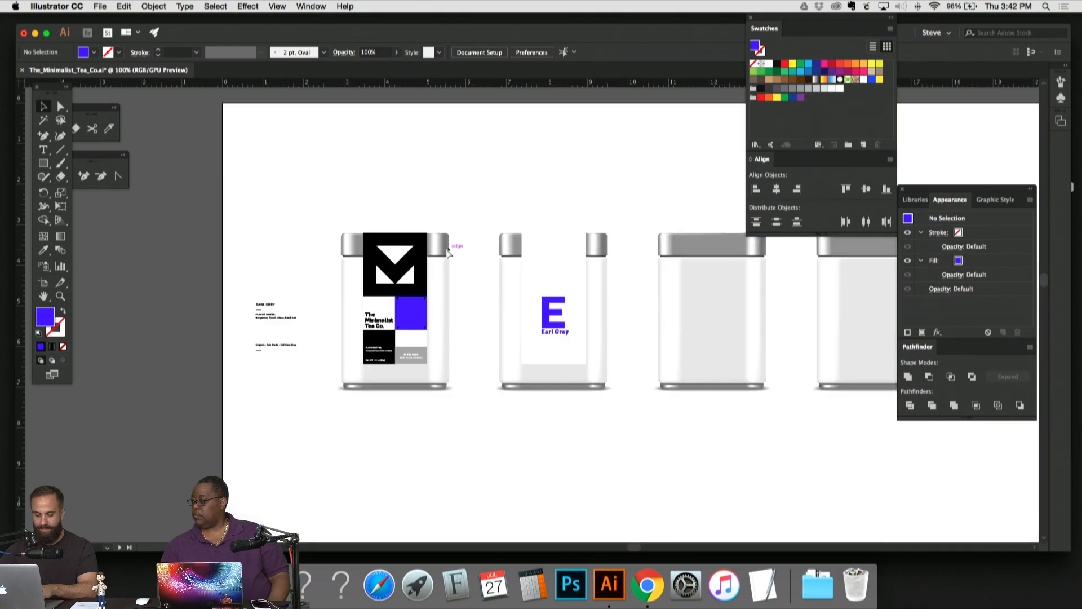
pyautogui.press('super+equal')
pyautogui.press('super+equal')
# Step: Scale the Earl Grey text down to 8.63 pt from its upper-left letter corner so its width roughly matches the E
pyautogui.moveTo(483, 249); pyautogui.dragTo(352, 222)
pyautogui.press('super+equal')
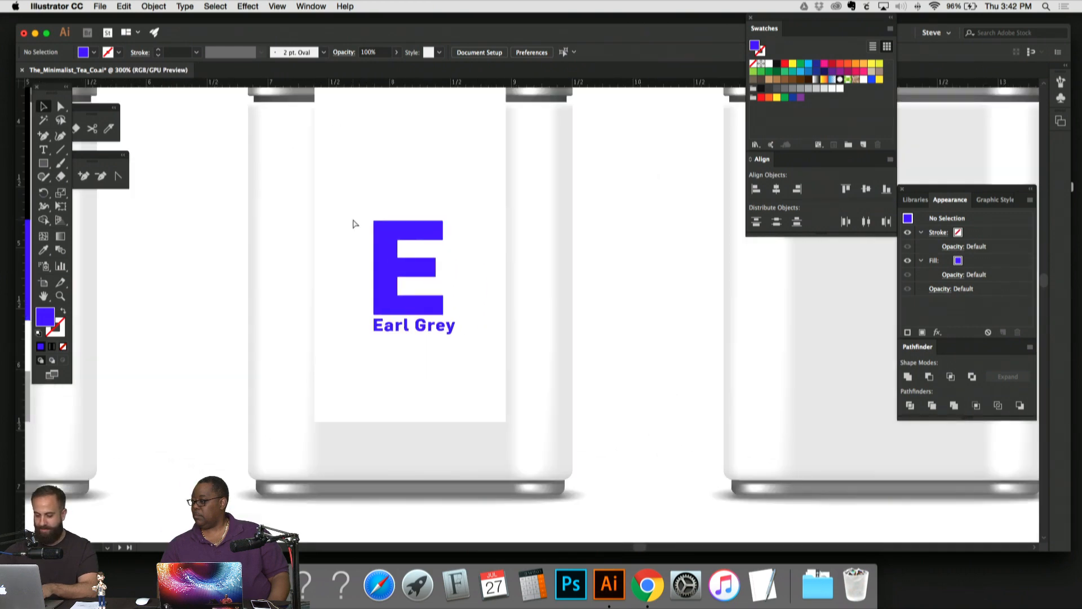
pyautogui.press('super+equal')
pyautogui.press('super+equal')
pyautogui.press('super+equal')
pyautogui.moveTo(494, 227); pyautogui.dragTo(615, 218)
pyautogui.click(514, 350)
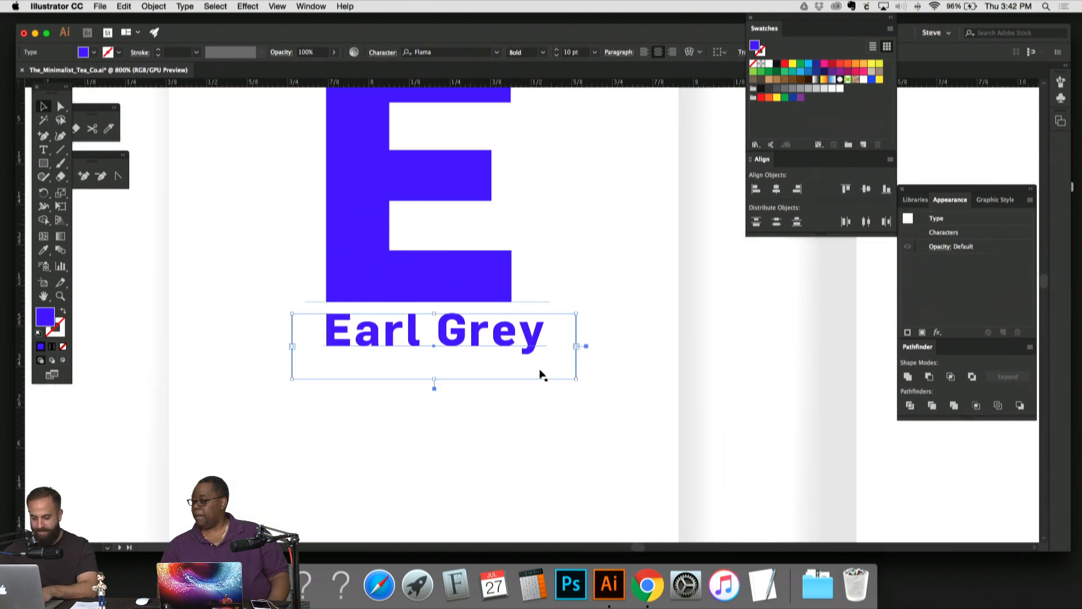
pyautogui.press('s')
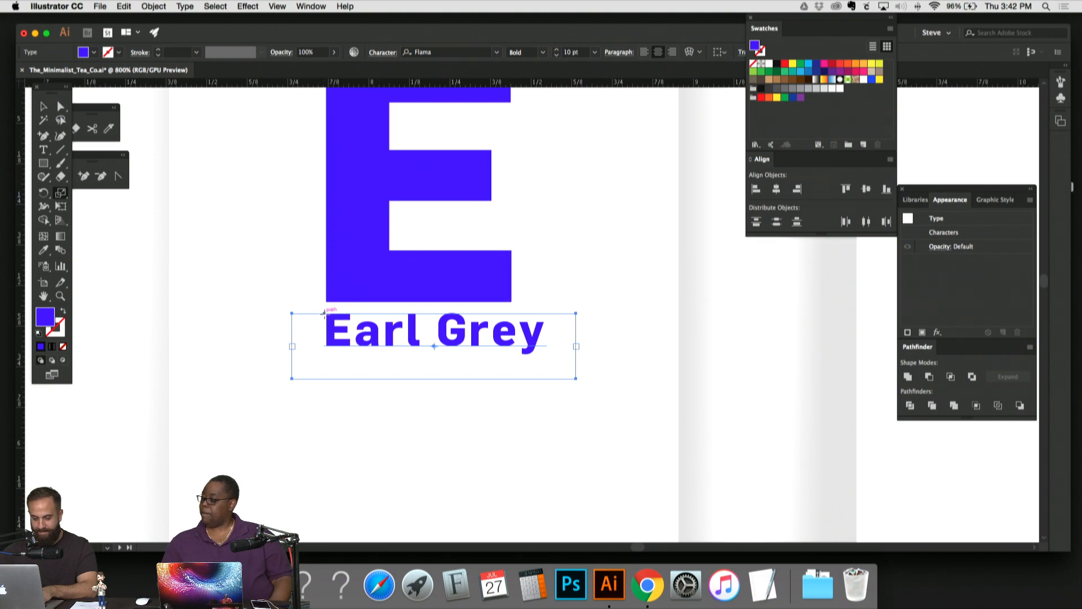
pyautogui.moveTo(303, 311); pyautogui.dragTo(310, 316)
pyautogui.press('super+z')
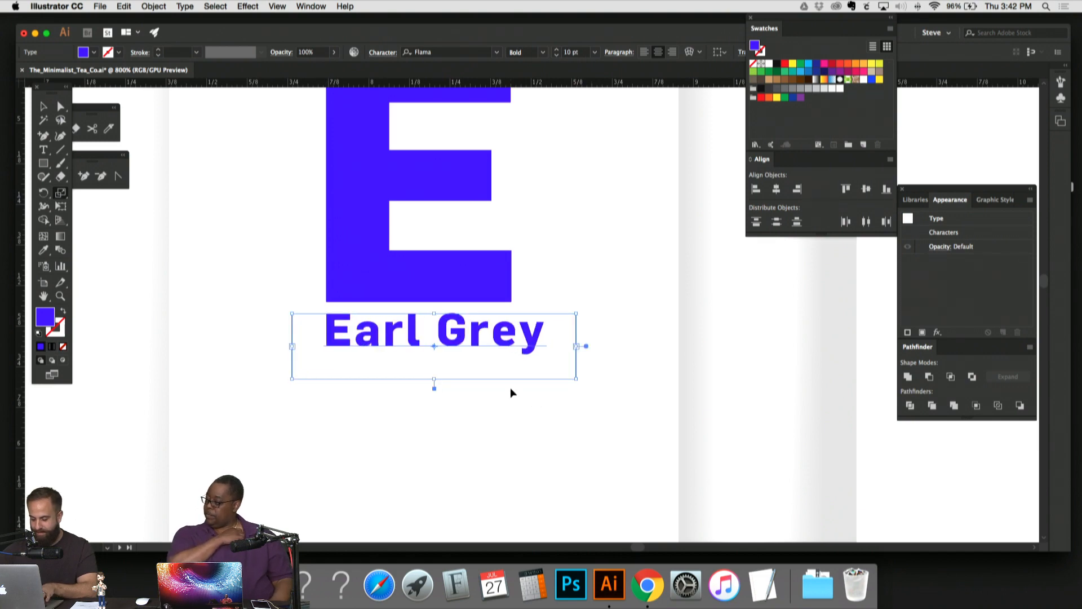
pyautogui.press('super+equal')
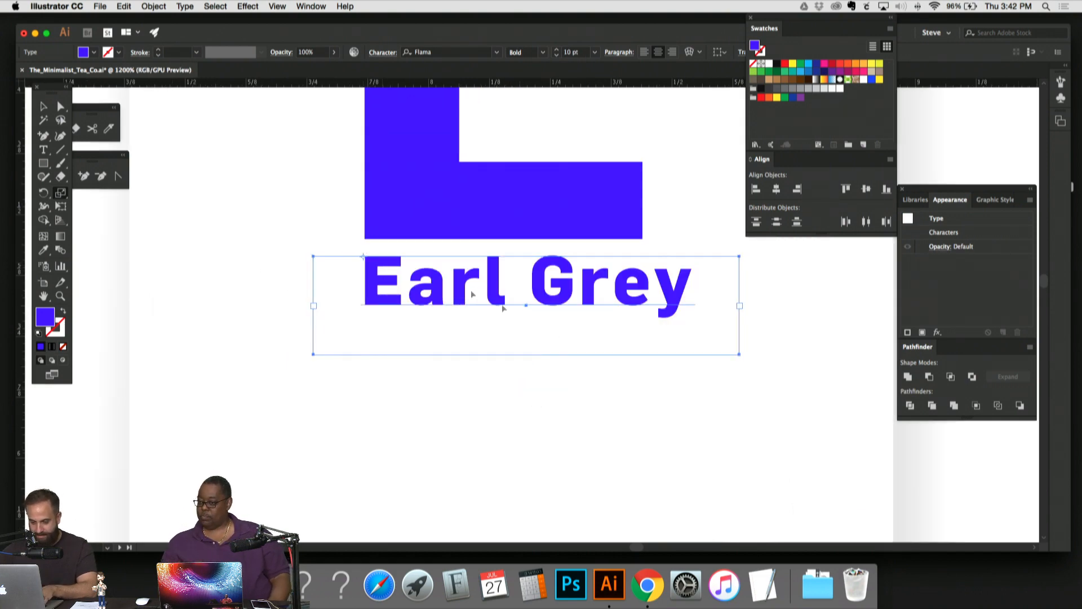
pyautogui.moveTo(810, 449); pyautogui.dragTo(774, 411)
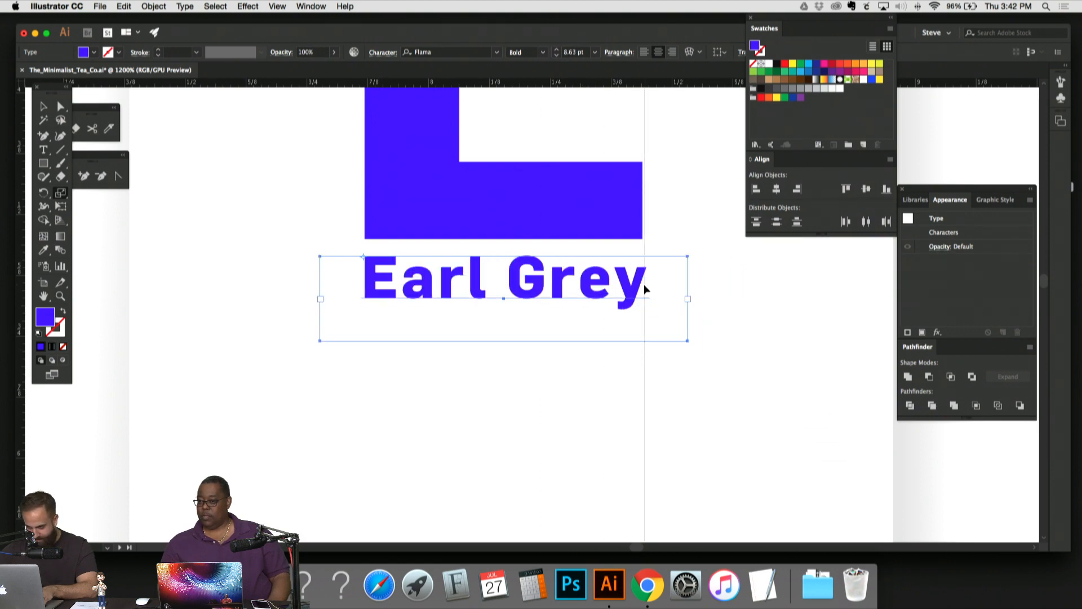
pyautogui.click(41, 105)
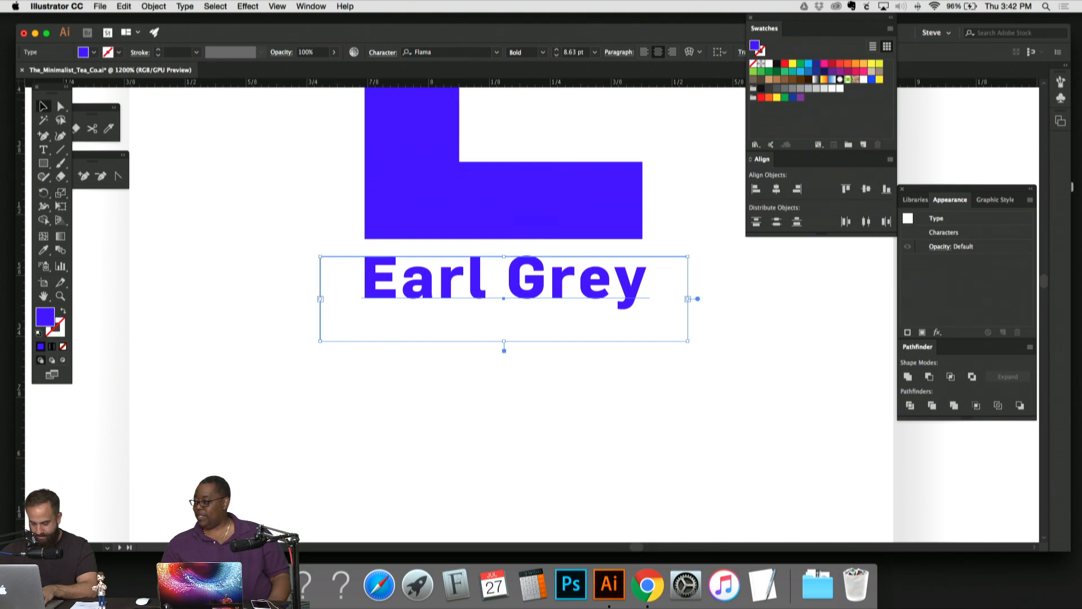
# Step: Scale the Earl Grey text down to 8.56 pt from its upper-left letter corner so its width matches the E, using the guides
pyautogui.press('super+semicolon')
pyautogui.press('super+equal')
pyautogui.hscroll(5, 188, 133)
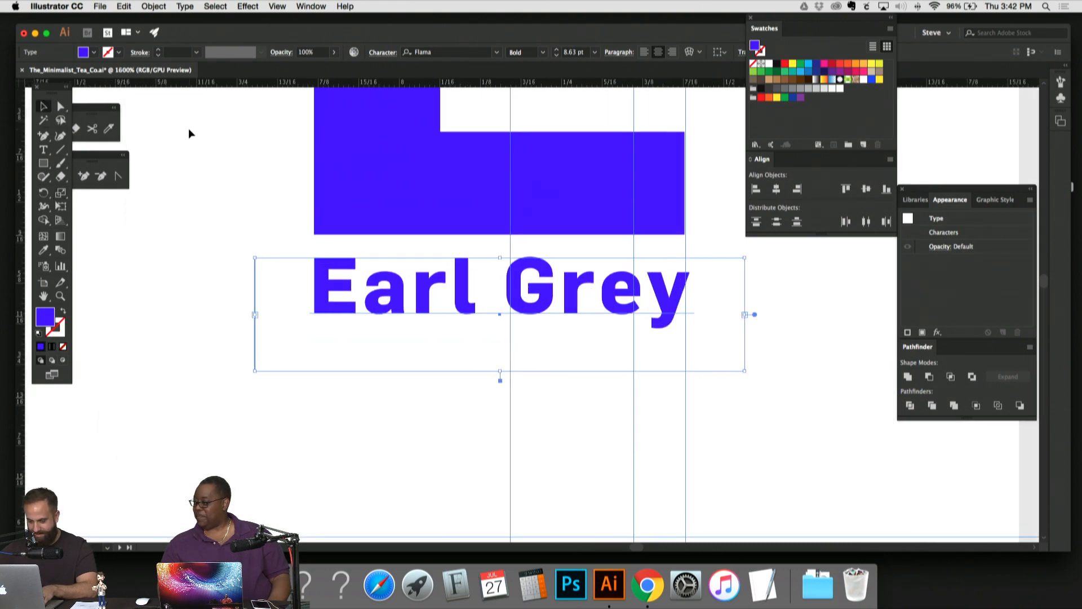
pyautogui.scroll(-2, 702, 423)
pyautogui.hscroll(2, 702, 424)
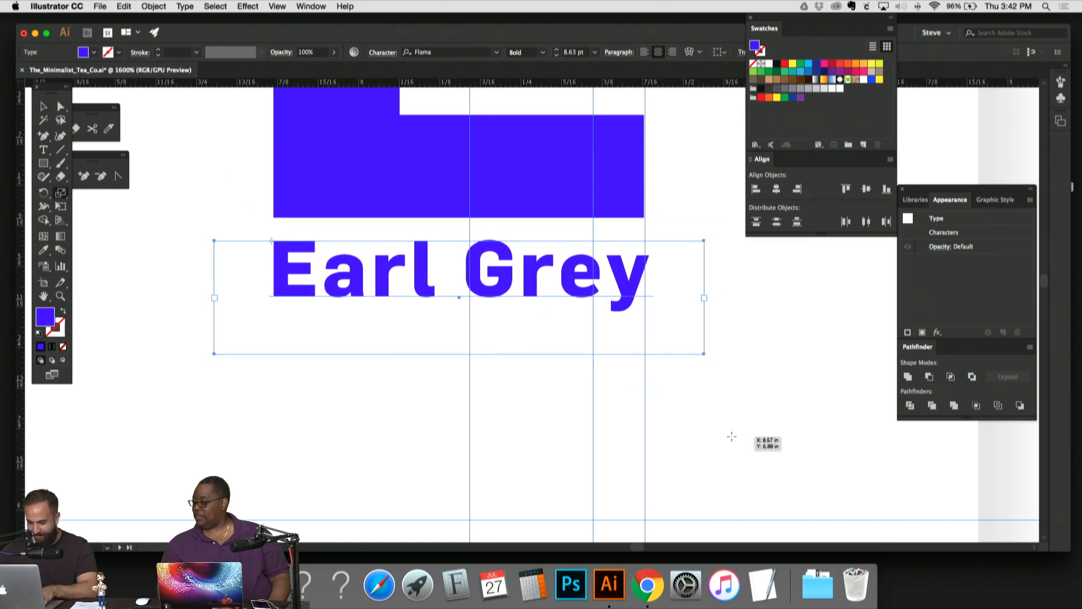
pyautogui.moveTo(732, 436)
pyautogui.mouseDown()
pyautogui.moveTo(713, 398)
pyautogui.moveTo(708, 412)
pyautogui.moveTo(722, 419)
pyautogui.mouseUp()
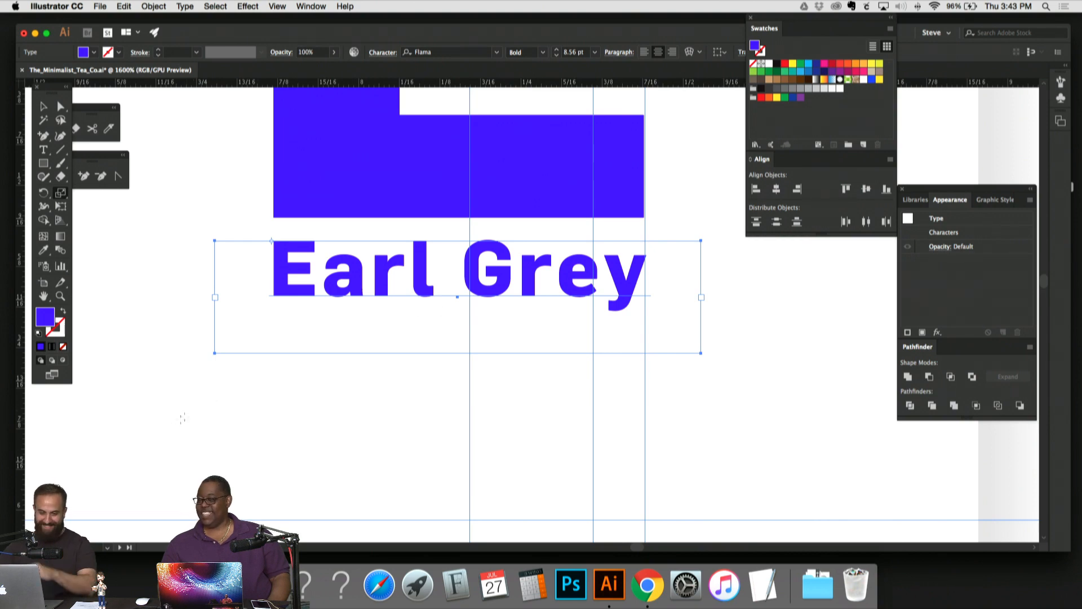
# Step: Nudge the Earl Grey text down slightly to widen its gap below the E, and hide the guides
pyautogui.click(43, 107)
pyautogui.press('Down')
pyautogui.press('Down')
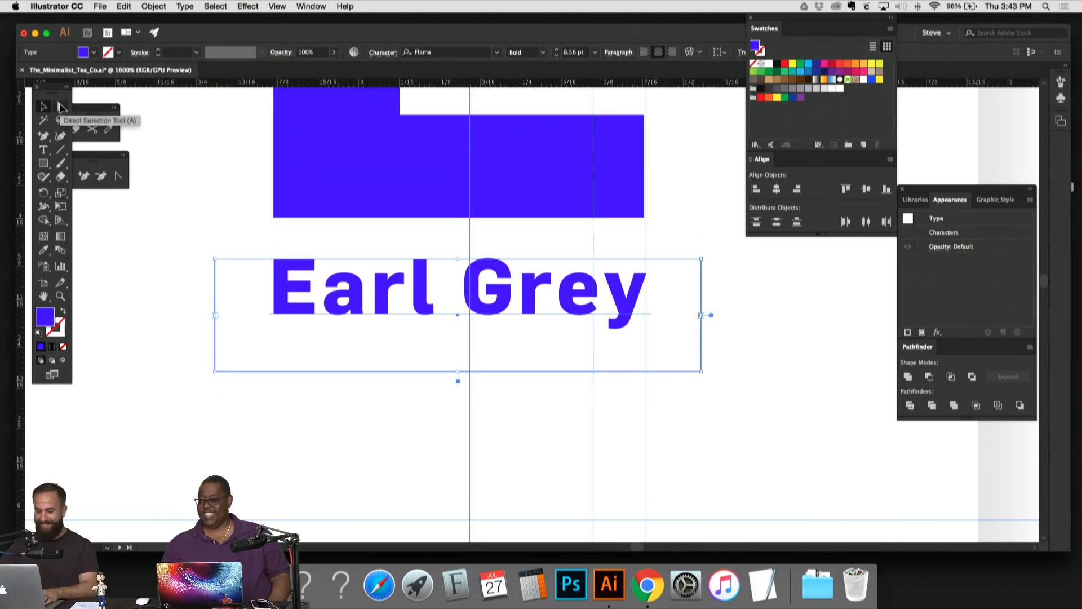
pyautogui.press('super+minus')
pyautogui.press('super+minus')
pyautogui.press('super+minus')
pyautogui.press('super+minus')
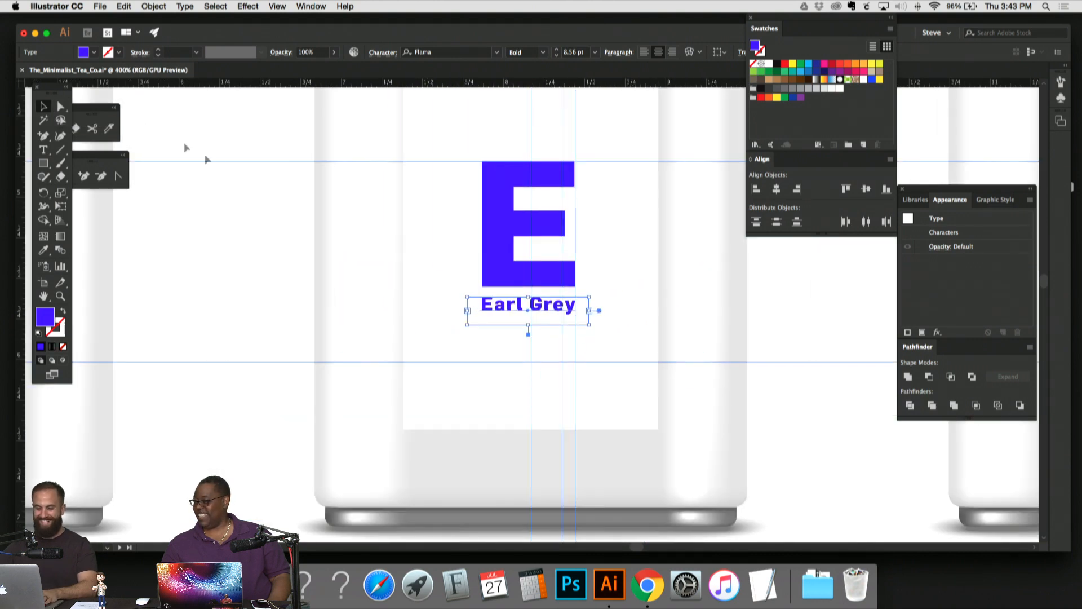
pyautogui.click(263, 166)
pyautogui.press('super+semicolon')
pyautogui.press('super+minus')
pyautogui.press('super+minus')
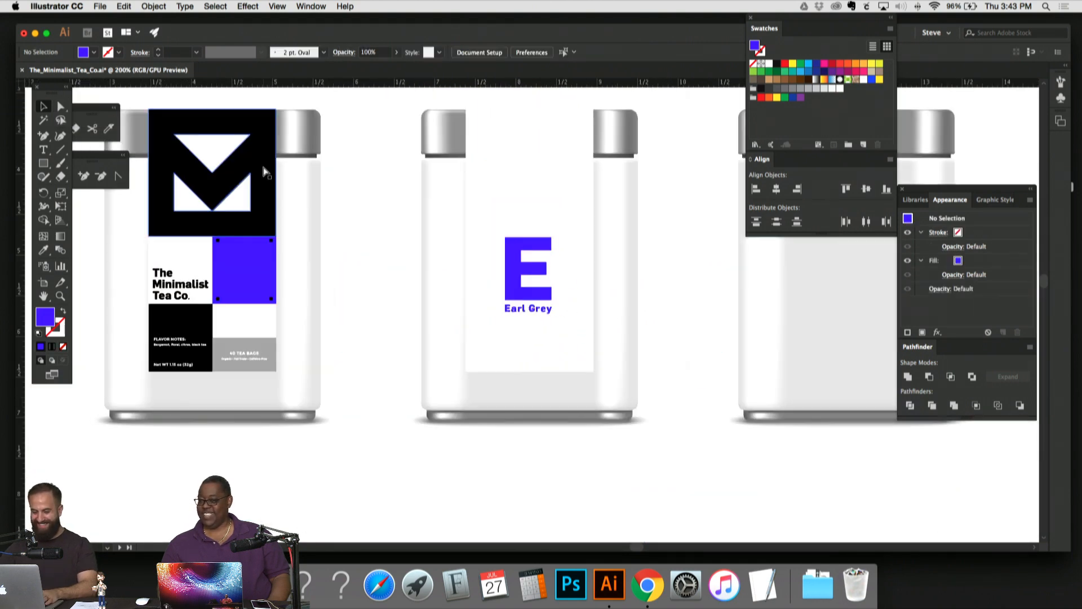
# Step: Nudge the large E up slightly, away from the Earl Grey text on the second tin
pyautogui.press('super+plus')
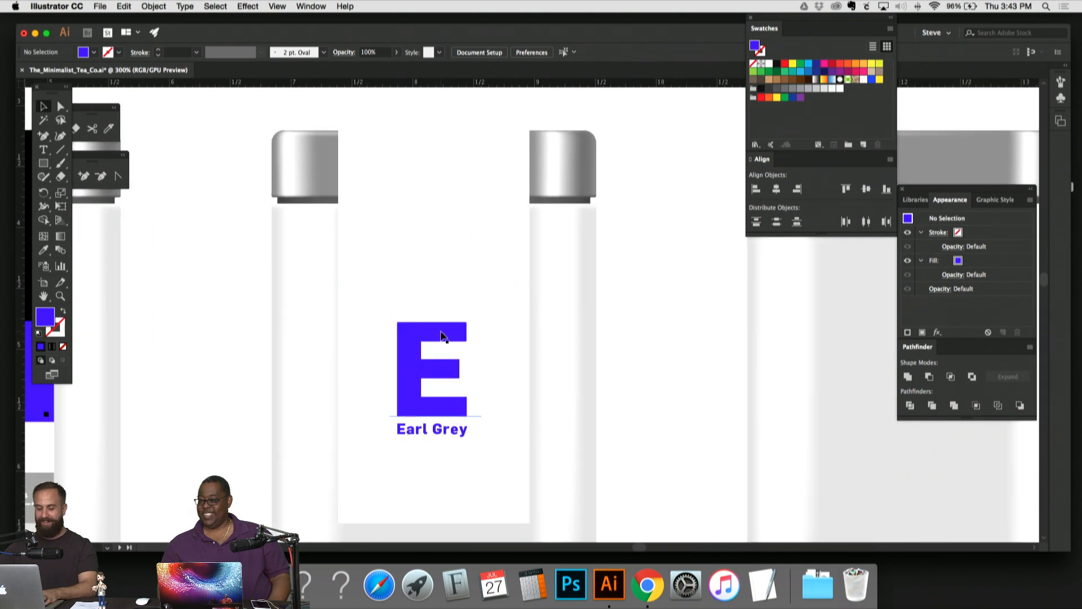
pyautogui.click(457, 267)
pyautogui.press('Up')
pyautogui.press('Up')
pyautogui.press('Up')
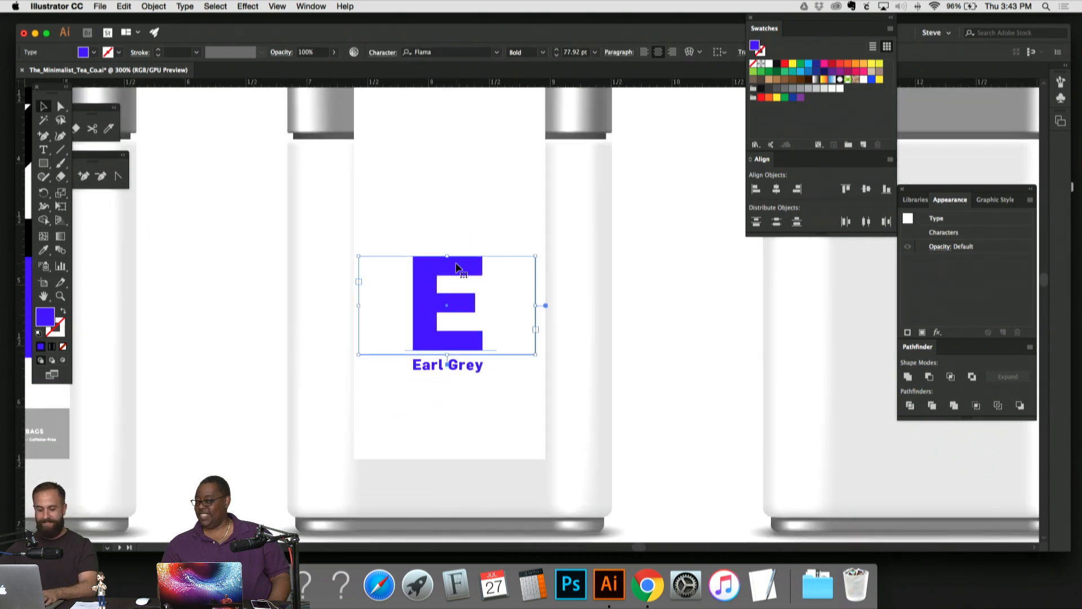
pyautogui.press('Up')
pyautogui.click(307, 182)
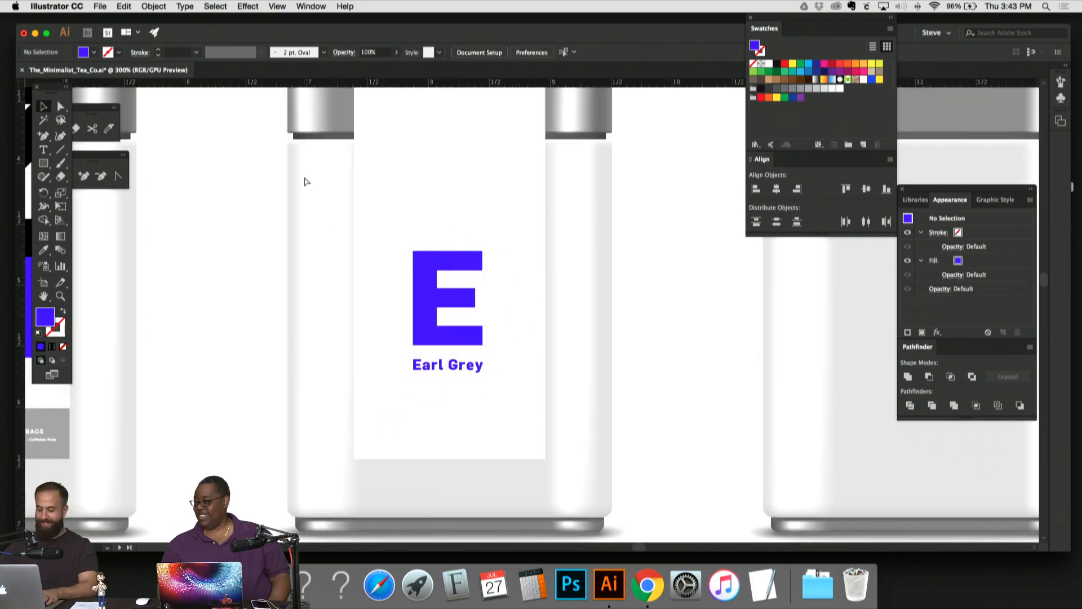
pyautogui.press('super+minus')
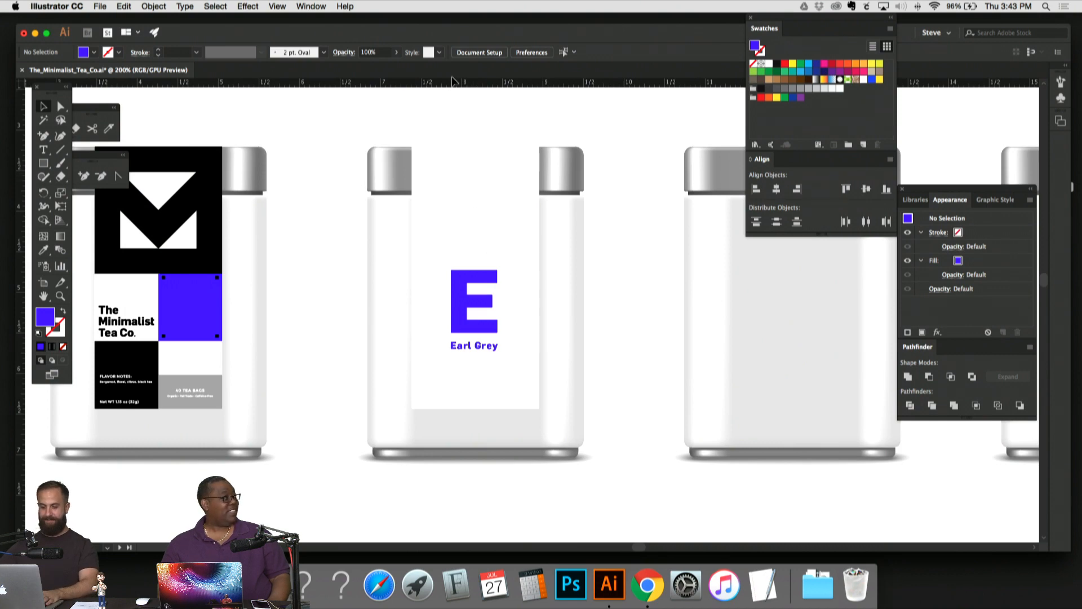
# Step: Move the E and Earl Grey text down together until the E's top edge meets the upper horizontal guide
pyautogui.press('super+semicolon')
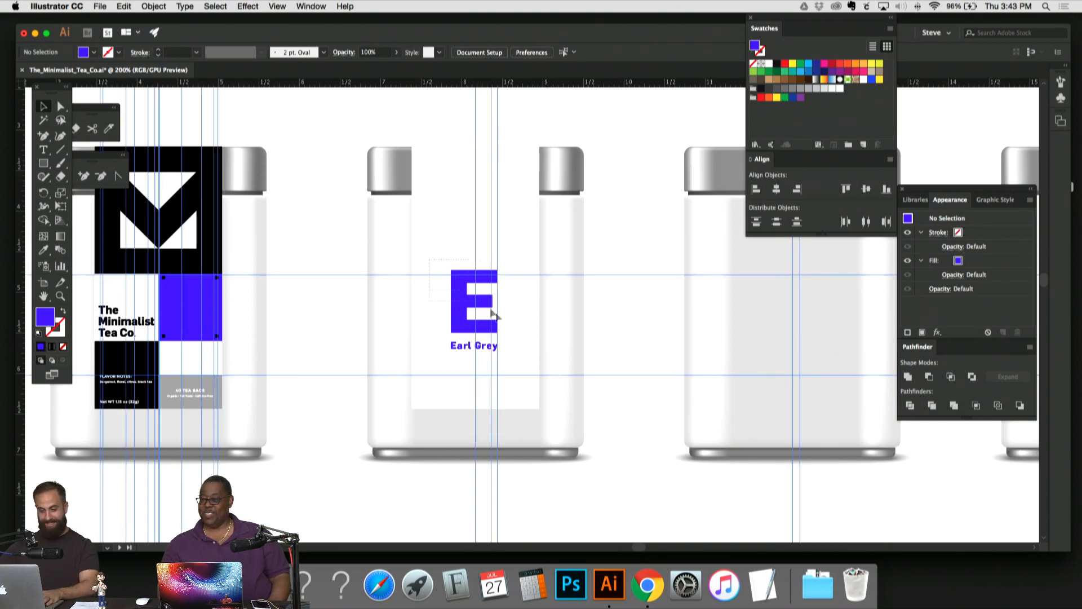
pyautogui.moveTo(493, 315); pyautogui.dragTo(515, 371)
pyautogui.press('Down')
pyautogui.press('Down')
pyautogui.press('Down')
pyautogui.press('Down')
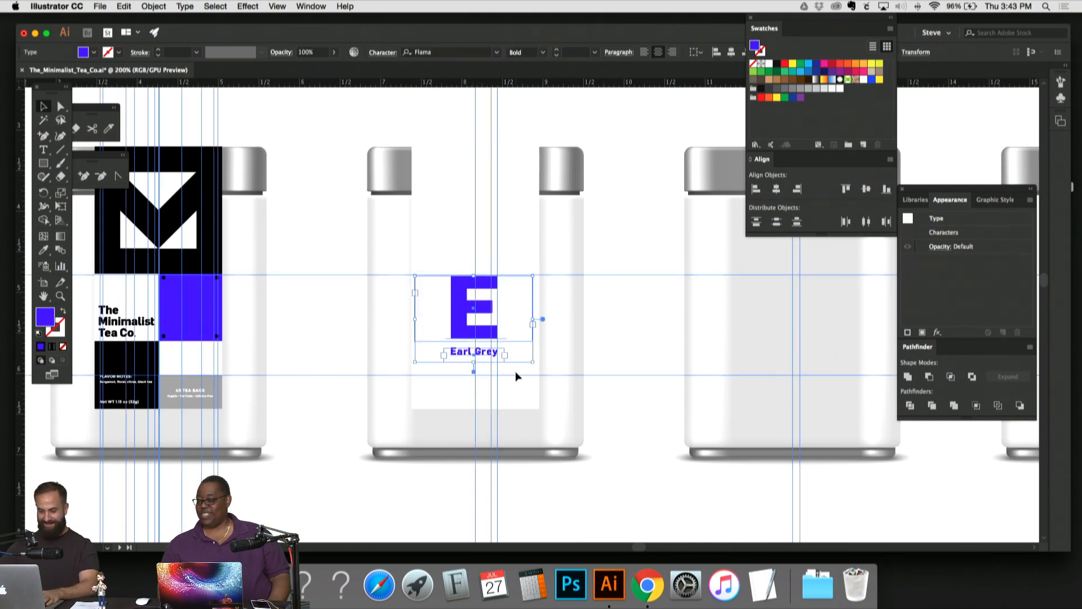
pyautogui.press('Up')
pyautogui.click(508, 234)
pyautogui.press('super+semicolon')
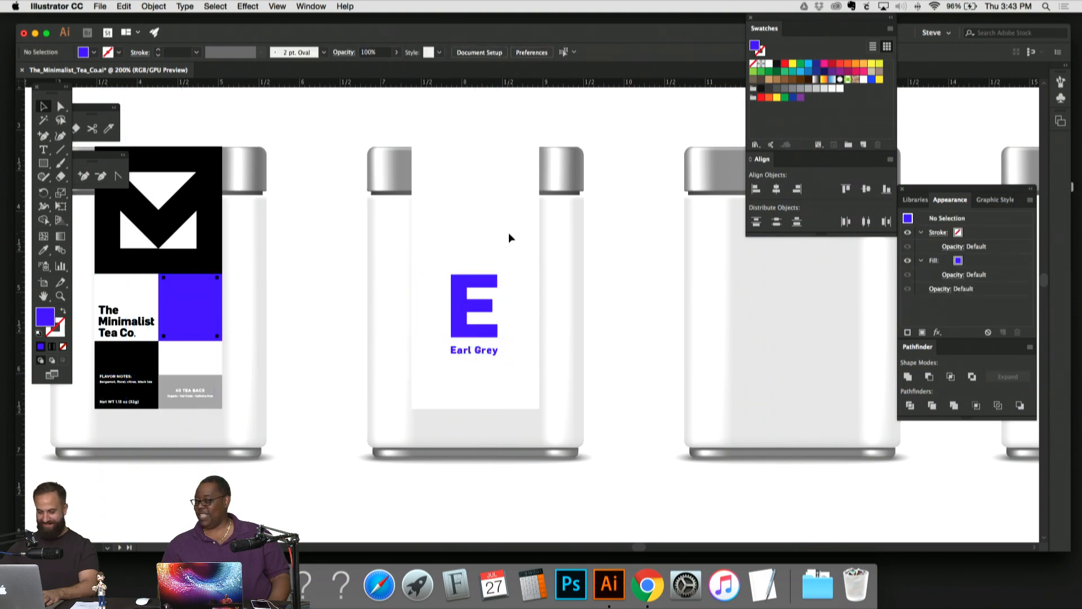
# Step: Nudge the Earl Grey text up slightly to tighten its gap below the E
pyautogui.press('super+minus')
pyautogui.press('super+equal')
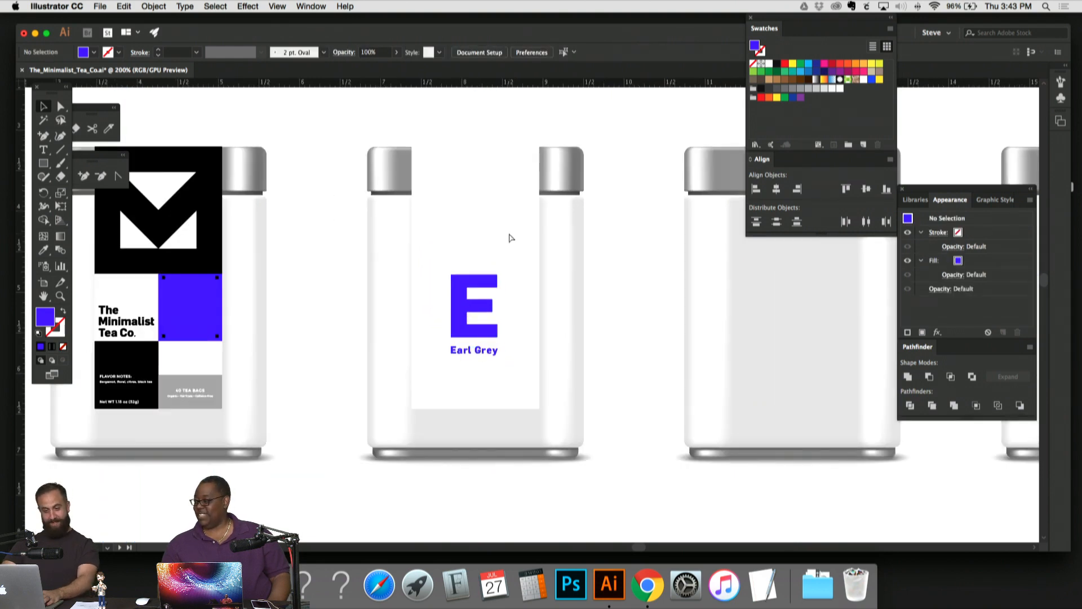
pyautogui.press('super+equal')
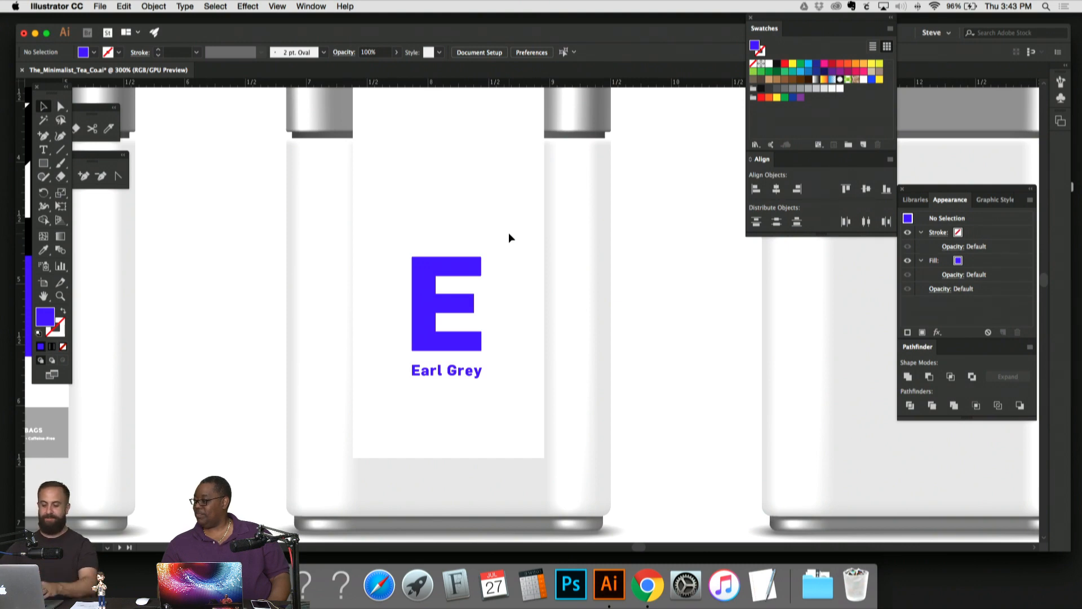
pyautogui.hscroll(-3, 509, 232)
pyautogui.click(521, 357)
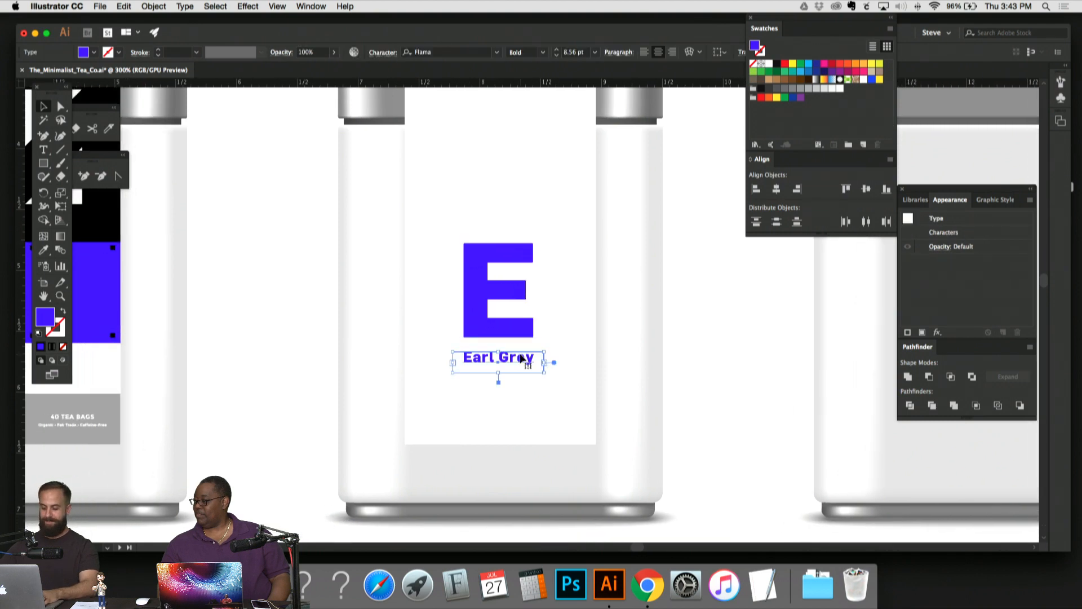
pyautogui.press('Up')
pyautogui.press('Up')
pyautogui.click(584, 305)
pyautogui.moveTo(609, 309); pyautogui.dragTo(687, 277)
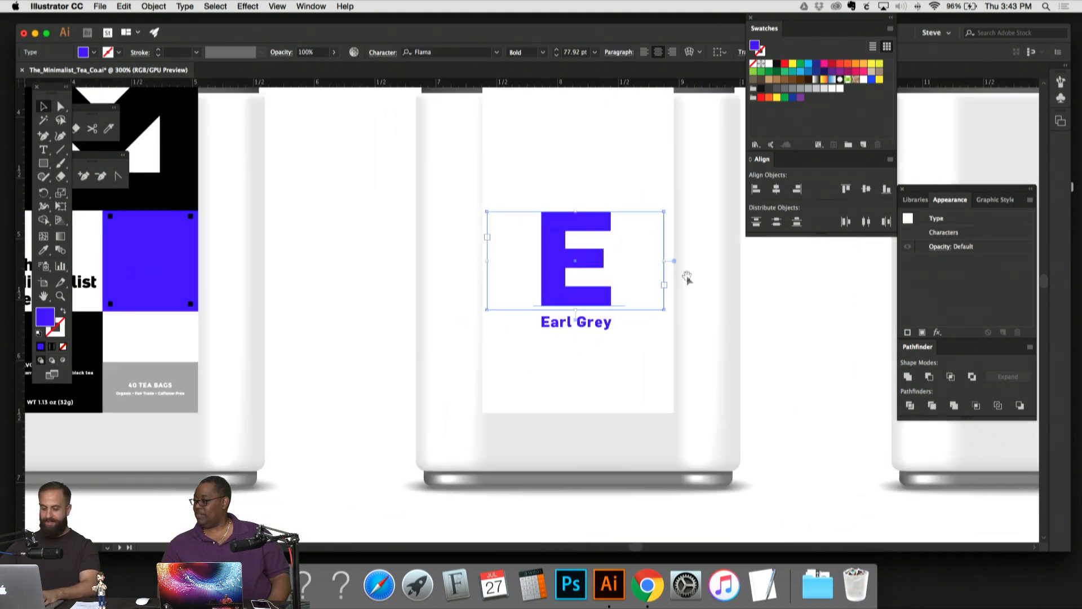
pyautogui.click(699, 307)
pyautogui.moveTo(709, 329); pyautogui.dragTo(761, 321)
# Step: Try moving the Earl Grey text up behind the E's bottom edge, and undo the move
pyautogui.moveTo(518, 372); pyautogui.dragTo(168, 258)
pyautogui.press('super+plus')
pyautogui.press('super+plus')
pyautogui.press('super+plus')
pyautogui.press('super+plus')
pyautogui.press('super+plus')
pyautogui.moveTo(302, 226); pyautogui.dragTo(236, 353)
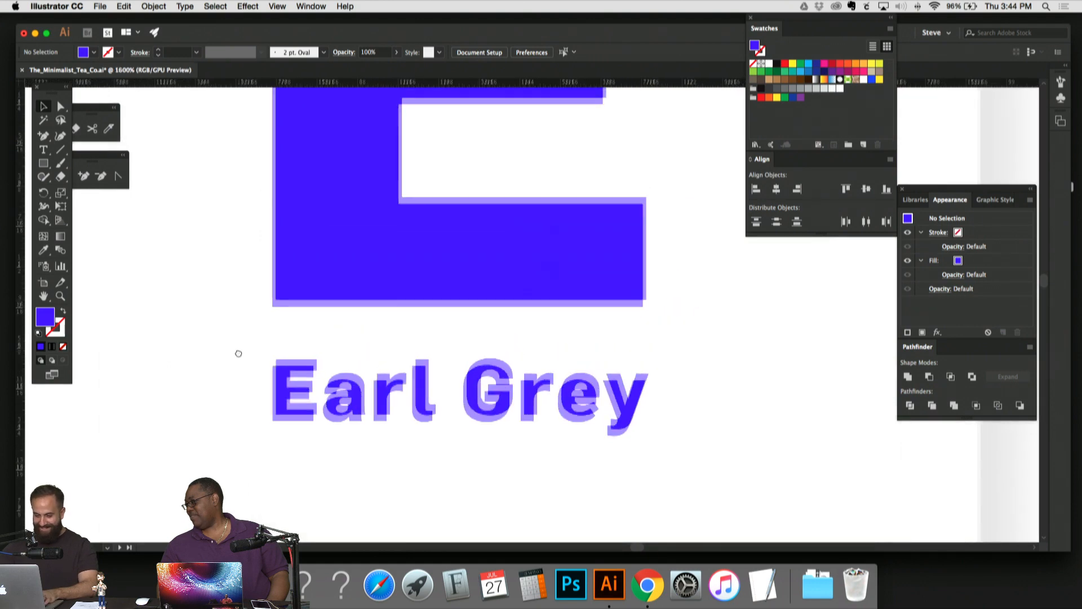
pyautogui.moveTo(465, 385); pyautogui.dragTo(474, 294)
pyautogui.click(563, 422)
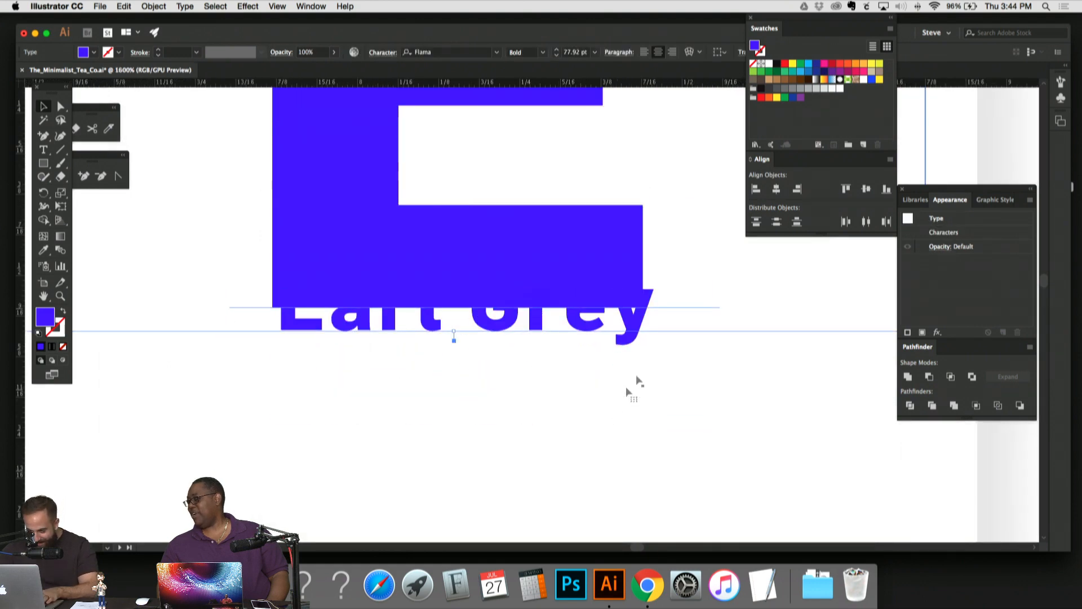
pyautogui.press('super+z')
pyautogui.click(788, 410)
pyautogui.press('super+minus')
pyautogui.press('super+minus')
pyautogui.press('super+minus')
pyautogui.press('super+minus')
pyautogui.press('super+minus')
pyautogui.press('super+minus')
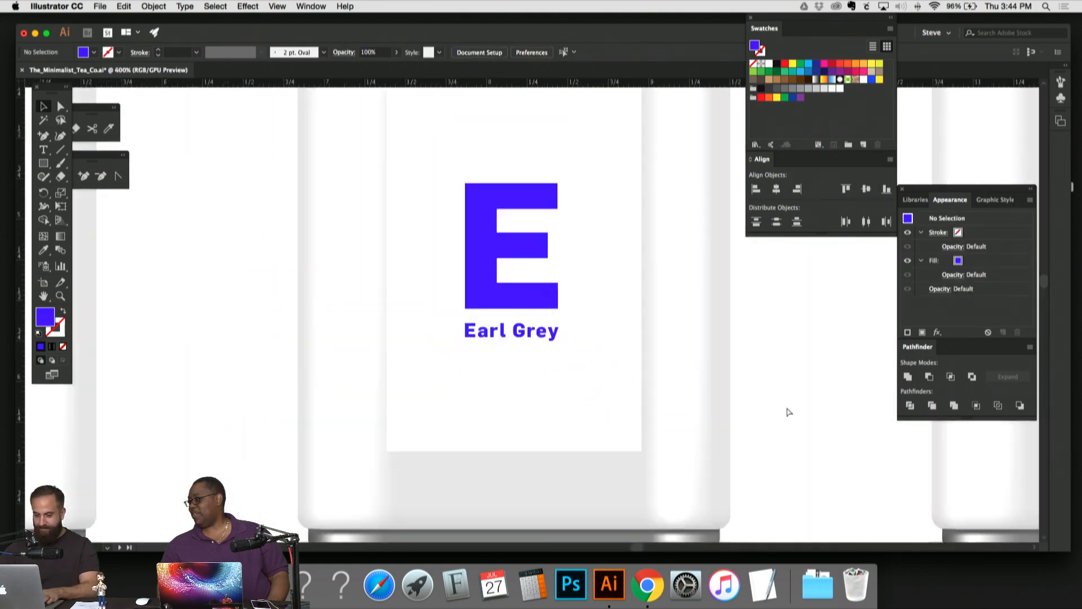
pyautogui.click(512, 266)
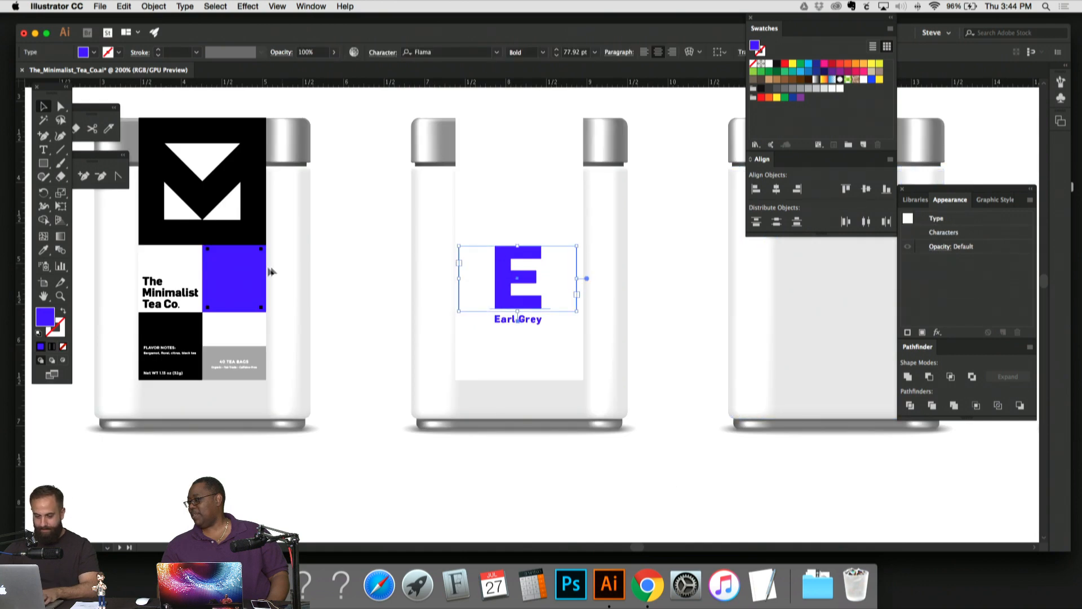
pyautogui.press('i')
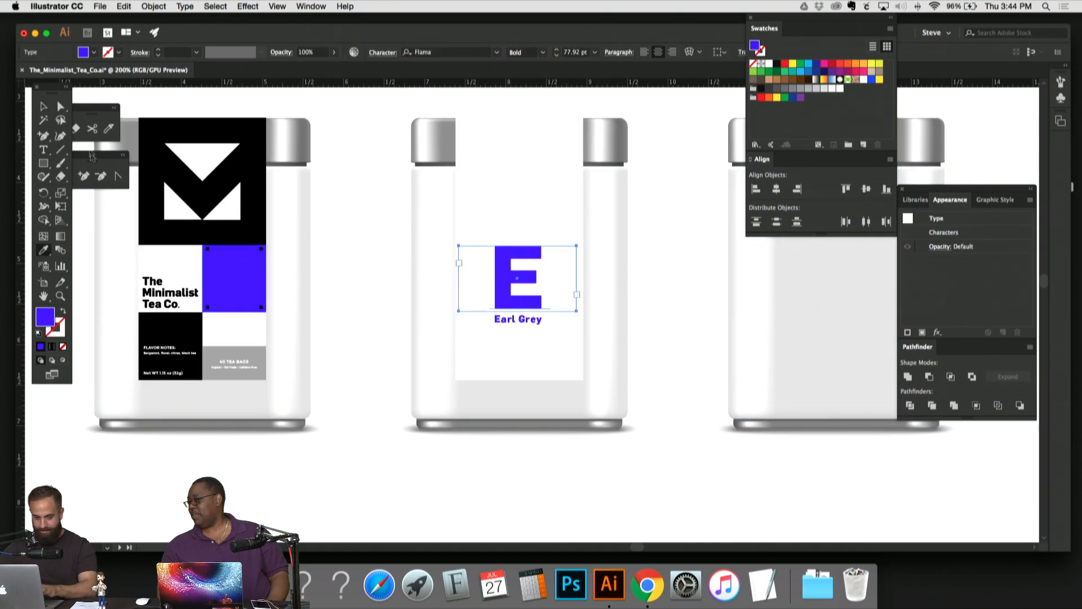
pyautogui.click(44, 106)
pyautogui.click(362, 180)
# Step: Try once more to shift the Earl Grey text up to overlap the E's base, and undo it
pyautogui.press('super+plus')
pyautogui.press('super+plus')
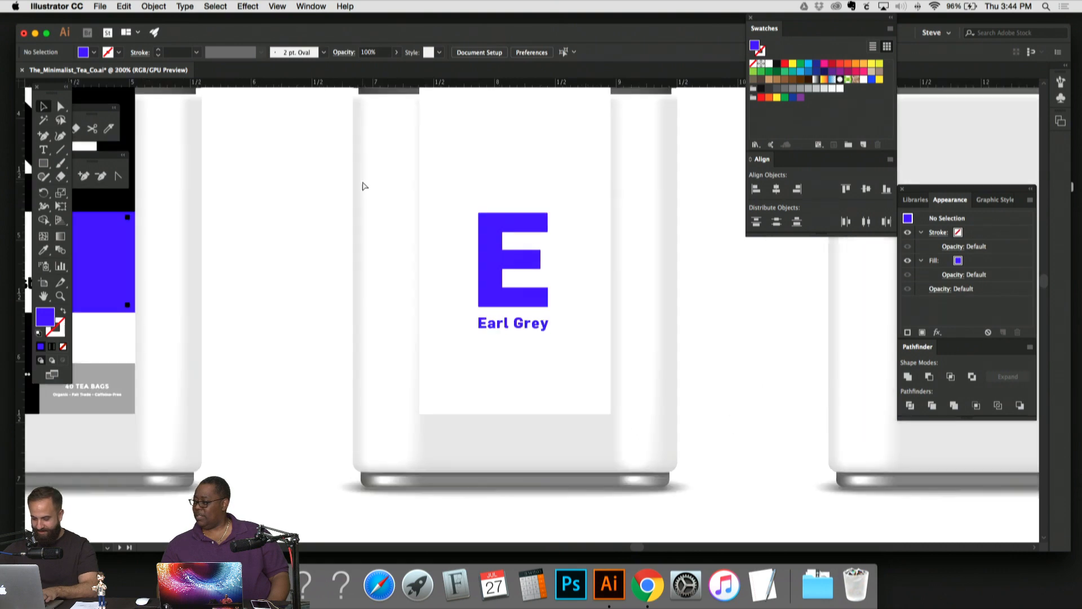
pyautogui.moveTo(514, 360); pyautogui.dragTo(518, 294)
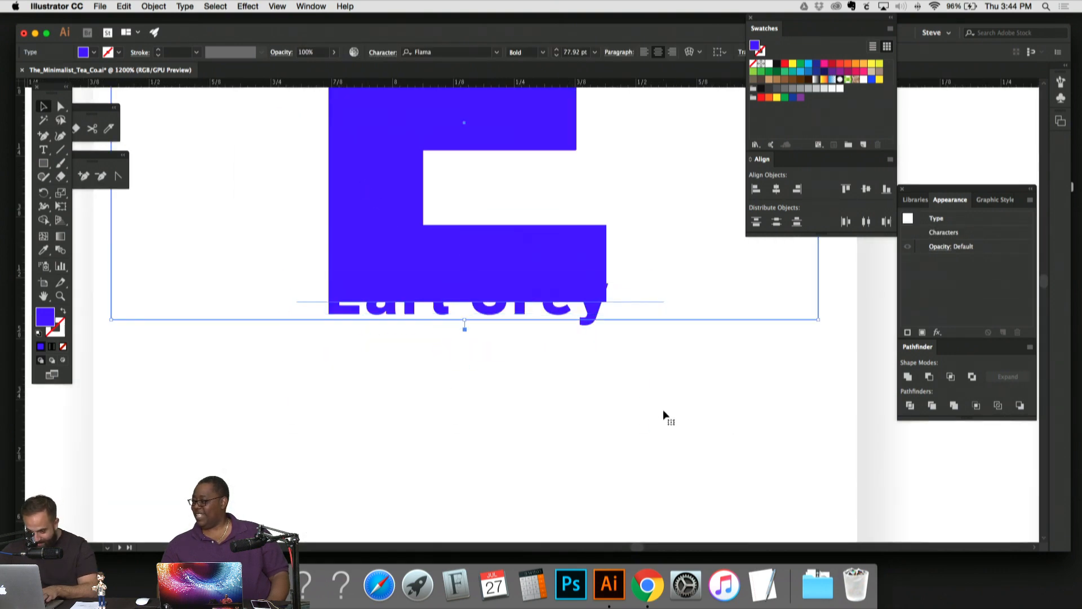
pyautogui.press('super+z')
# Step: Examine the second tin's E and Earl Grey lettering beside the first tin's label and across the row of tins
pyautogui.press('super+minus')
pyautogui.press('super+minus')
pyautogui.press('super+minus')
pyautogui.press('super+minus')
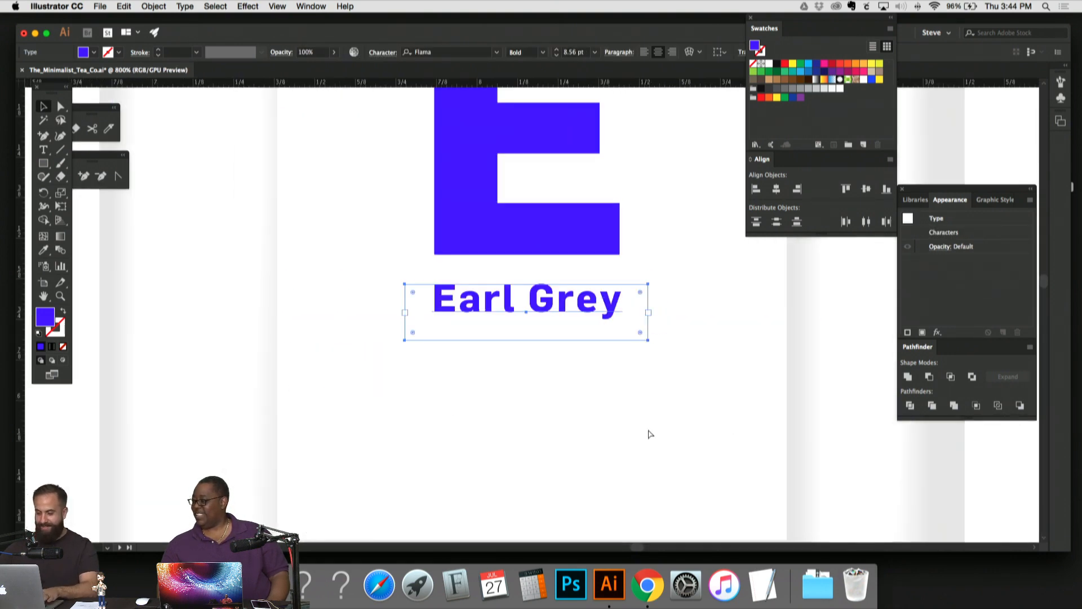
pyautogui.scroll(5, 525, 259)
pyautogui.hscroll(-5, 524, 258)
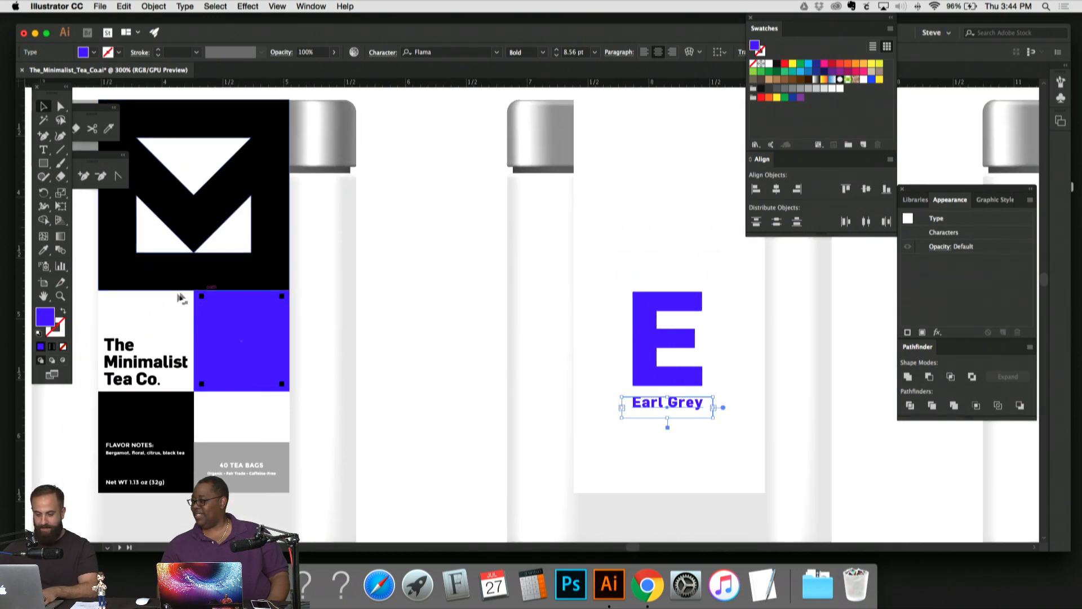
pyautogui.scroll(-2, 439, 268)
pyautogui.click(420, 233)
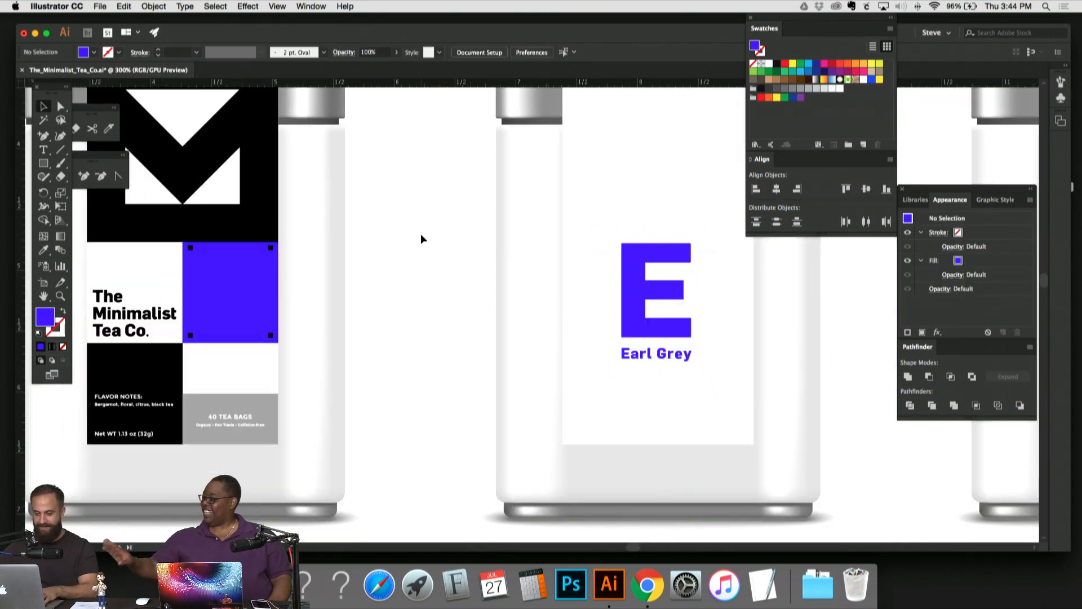
pyautogui.scroll(-8, 421, 233)
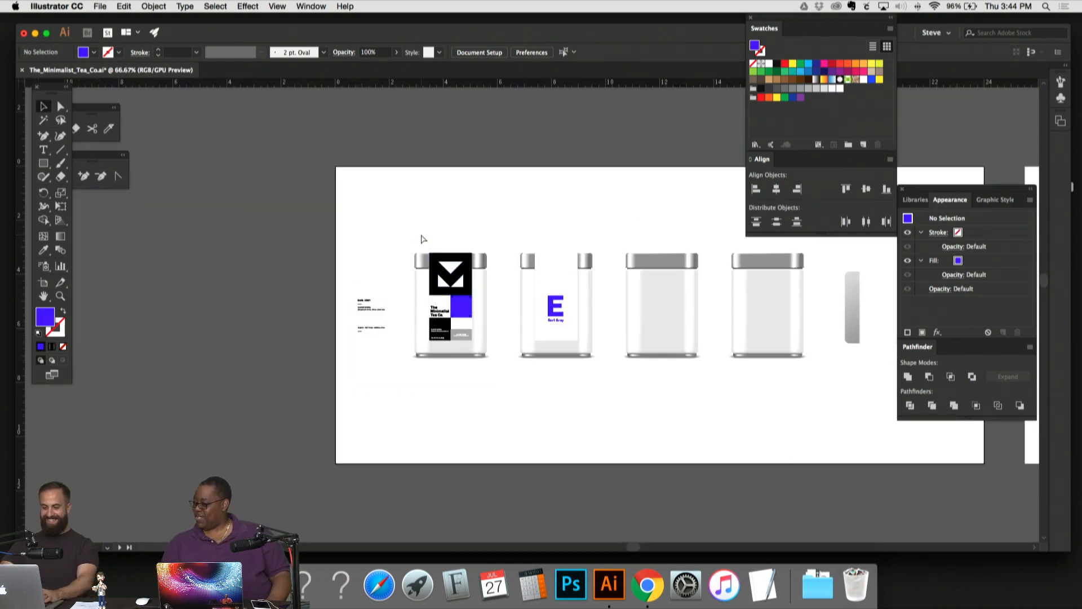
pyautogui.scroll(2, 422, 237)
pyautogui.scroll(3, 421, 238)
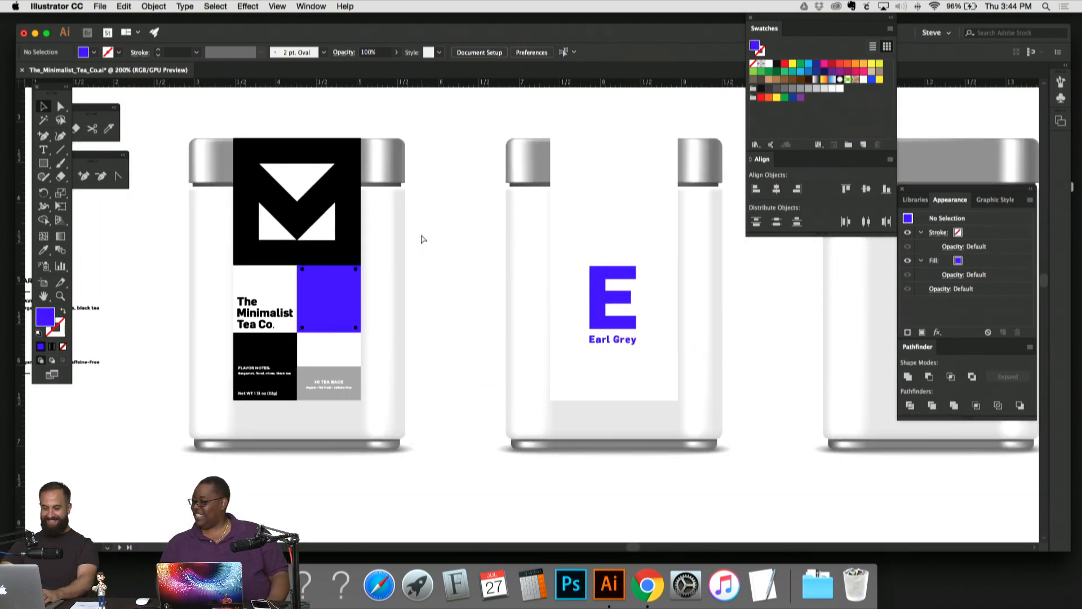
pyautogui.scroll(2, 423, 237)
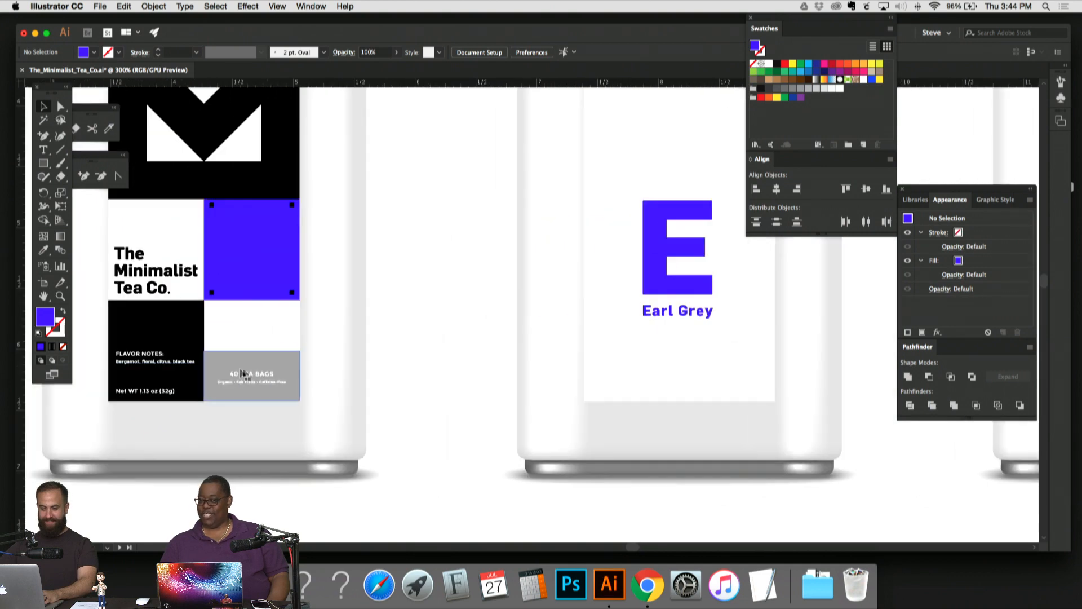
pyautogui.hscroll(-2, 289, 364)
pyautogui.scroll(1, 288, 363)
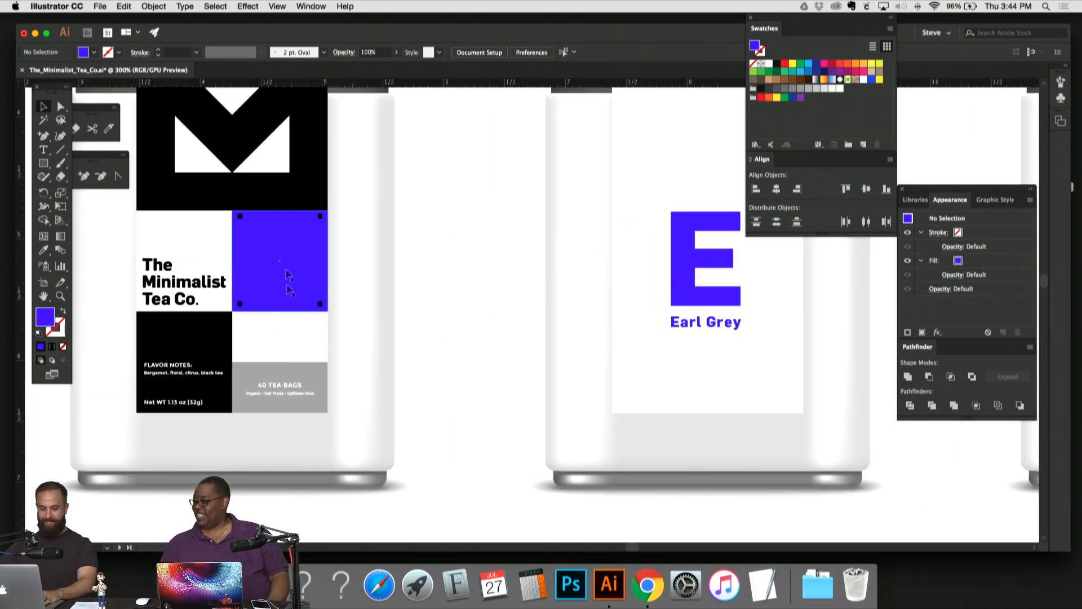
pyautogui.moveTo(489, 279); pyautogui.dragTo(587, 282)
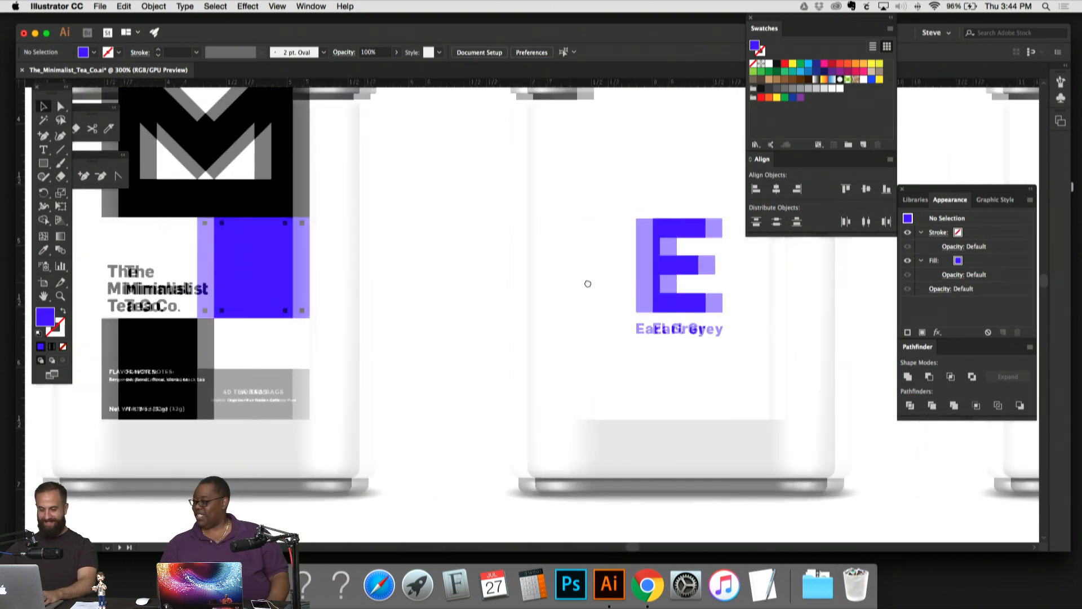
pyautogui.moveTo(474, 296); pyautogui.dragTo(469, 318)
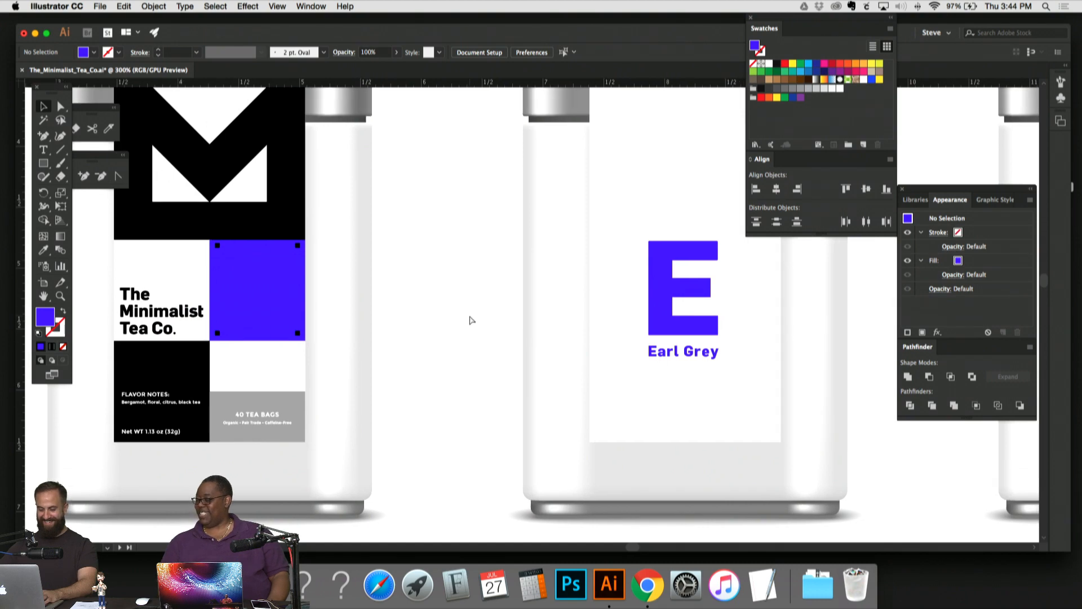
pyautogui.press('super+minus')
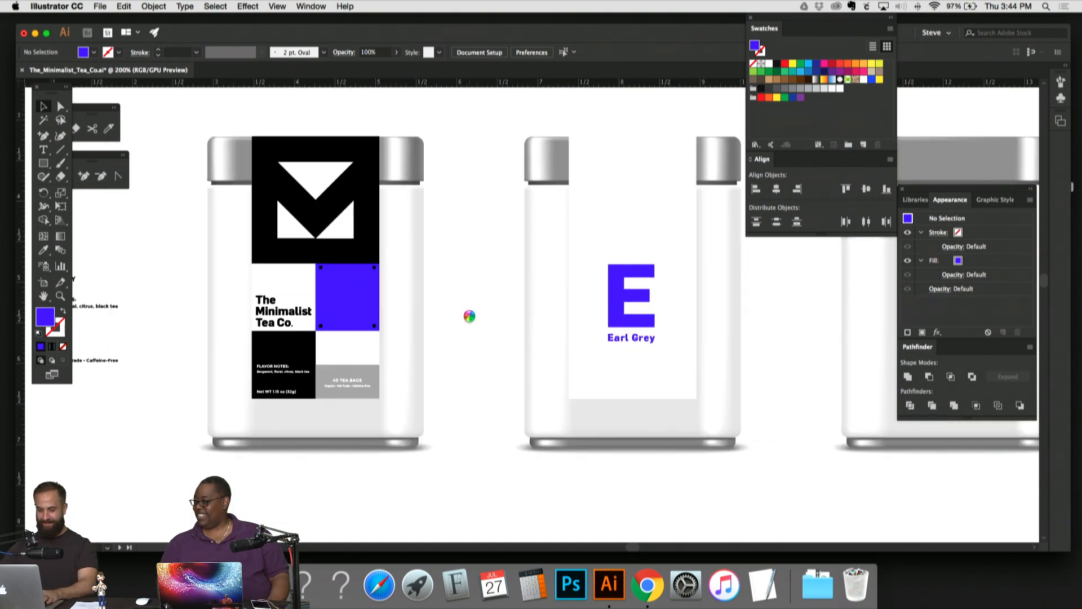
pyautogui.press('super+minus')
pyautogui.press('super+minus')
pyautogui.press('super+minus')
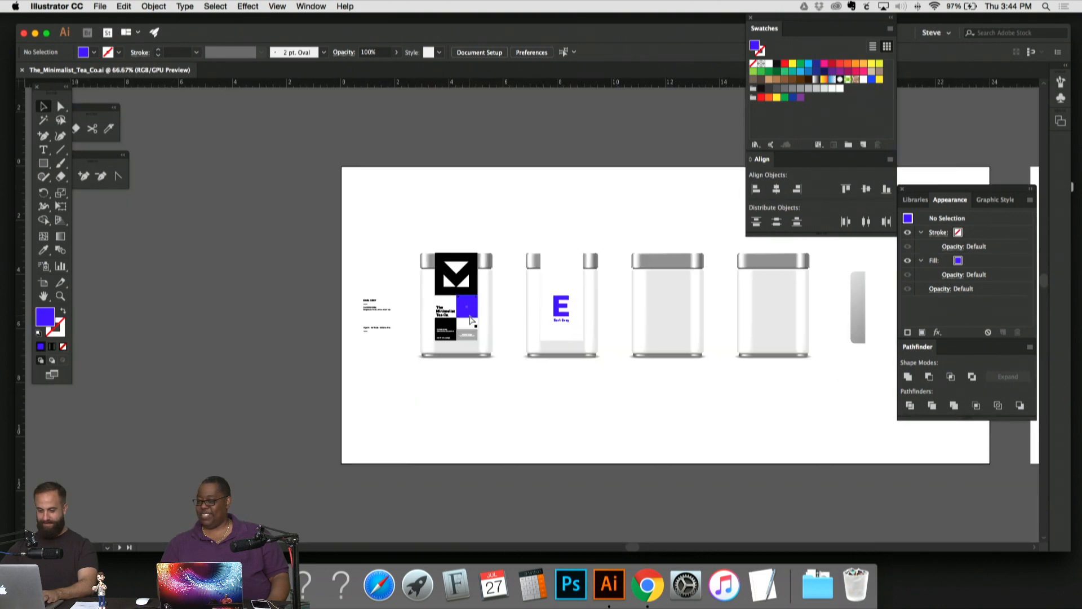
# Step: Copy the short black divider line under the EARL GREY text beside the first tin and paste it onto the second tin
pyautogui.press('super+equal')
pyautogui.press('super+equal')
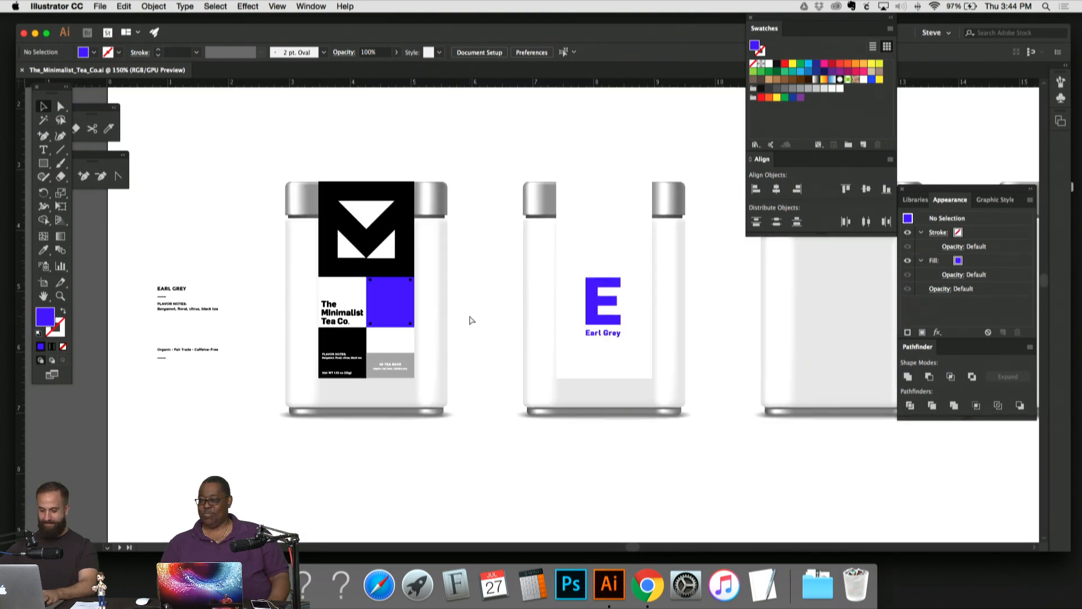
pyautogui.press('super+equal')
pyautogui.hscroll(-5, 339, 316)
pyautogui.click(191, 291)
pyautogui.press('super+c')
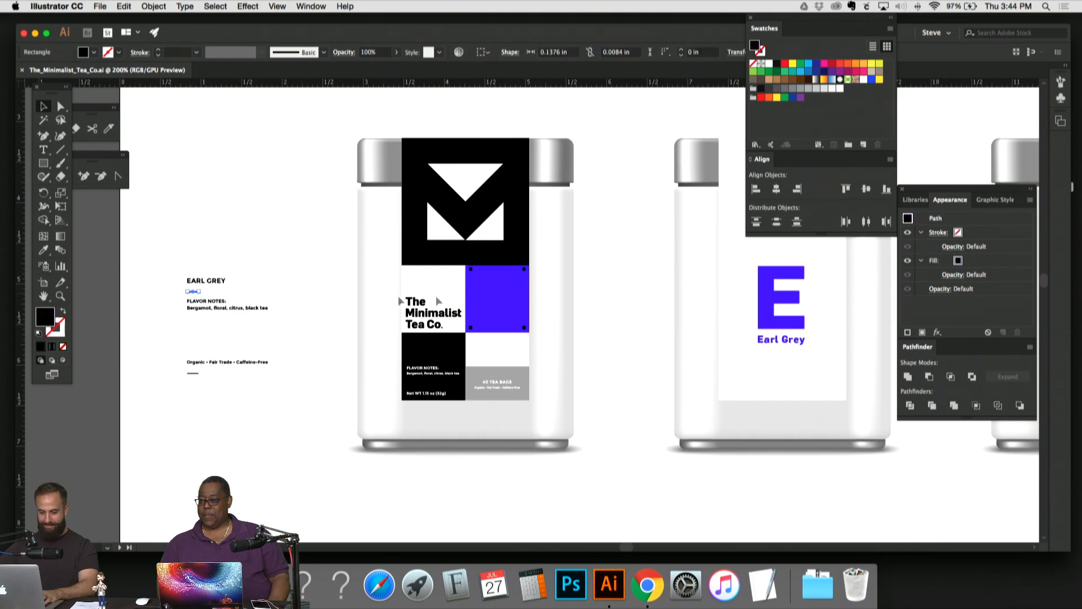
pyautogui.hscroll(5, 192, 292)
pyautogui.press('super+v')
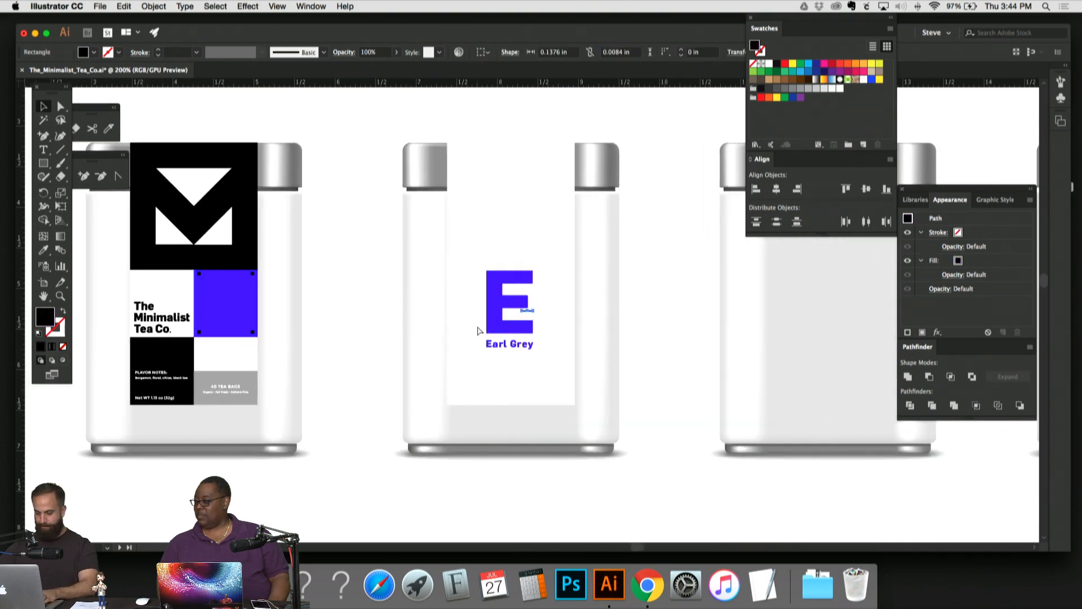
# Step: Place the divider line below the second tin's Earl Grey caption at its left edge and recolour it with the E's blue
pyautogui.press('super+equal')
pyautogui.press('super+equal')
pyautogui.press('super+equal')
pyautogui.press('super+equal')
pyautogui.scroll(-3, 587, 175)
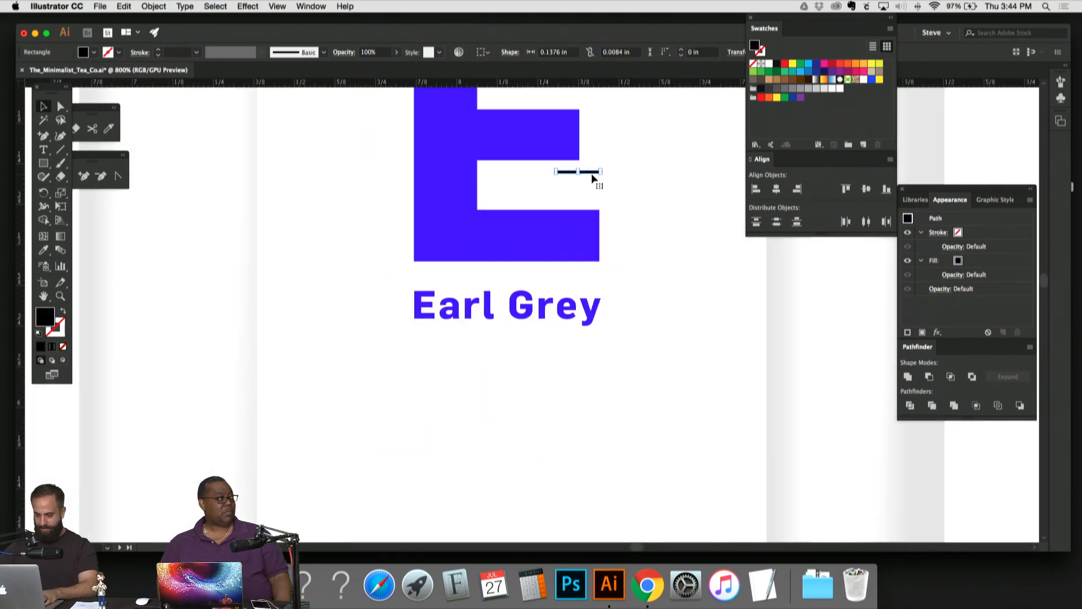
pyautogui.moveTo(591, 178); pyautogui.dragTo(451, 353)
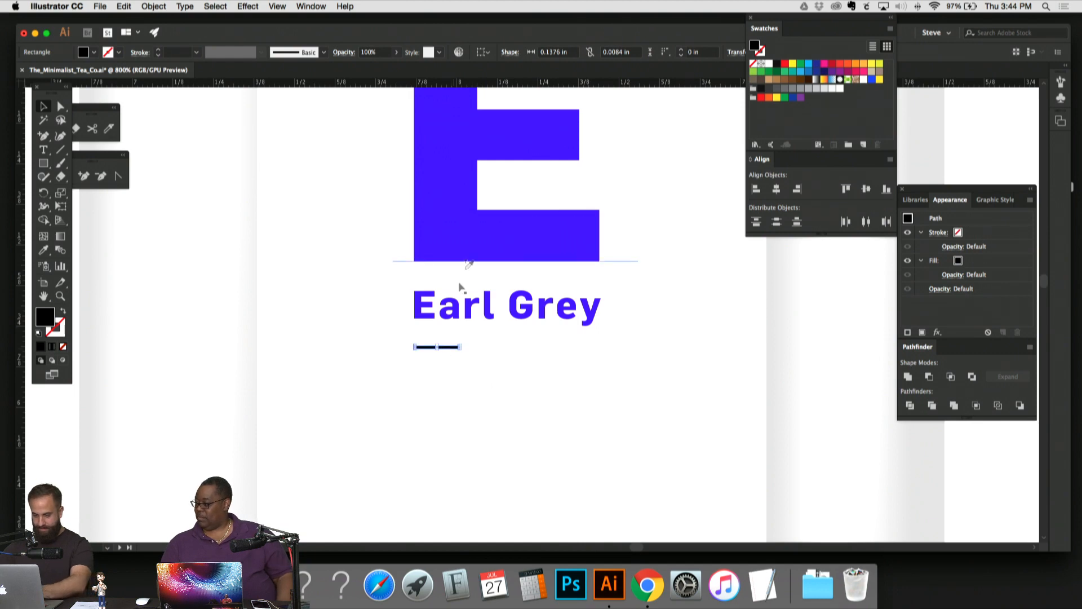
pyautogui.press('i')
pyautogui.click(468, 257)
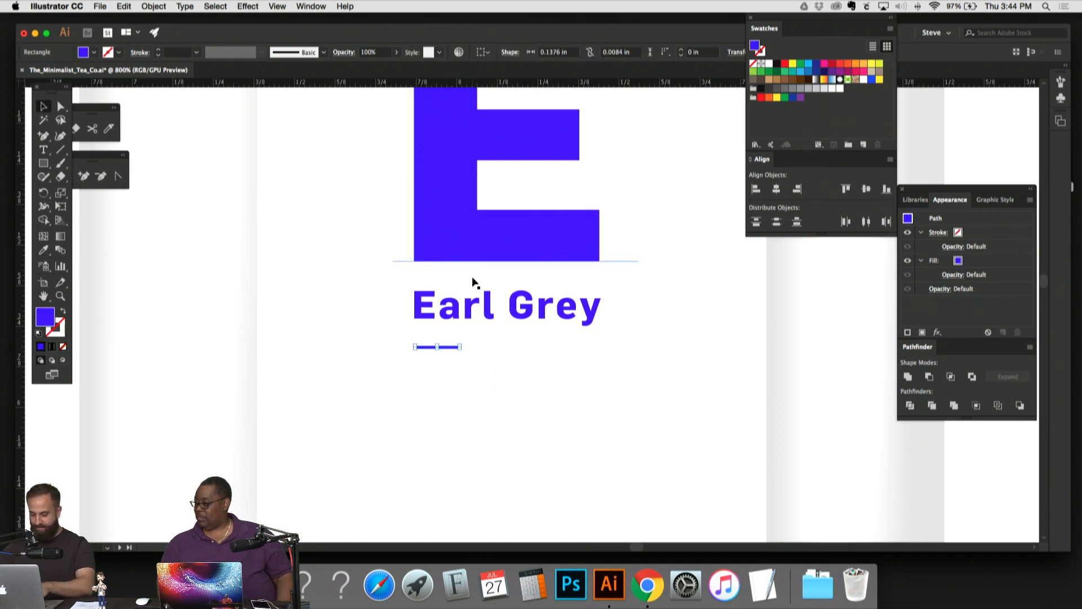
# Step: Fine-tune the divider line's position so its left end sits flush with the guide along the E's left edge
pyautogui.press('super+equal')
pyautogui.press('super+equal')
pyautogui.press('super+equal')
pyautogui.moveTo(249, 236); pyautogui.dragTo(177, 255)
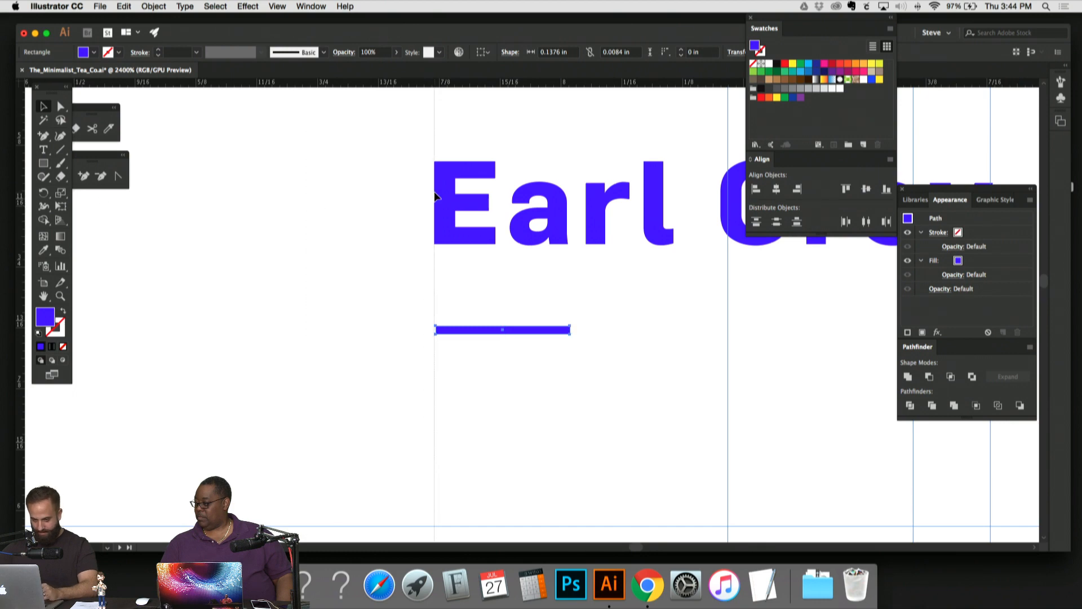
pyautogui.press('super+equal')
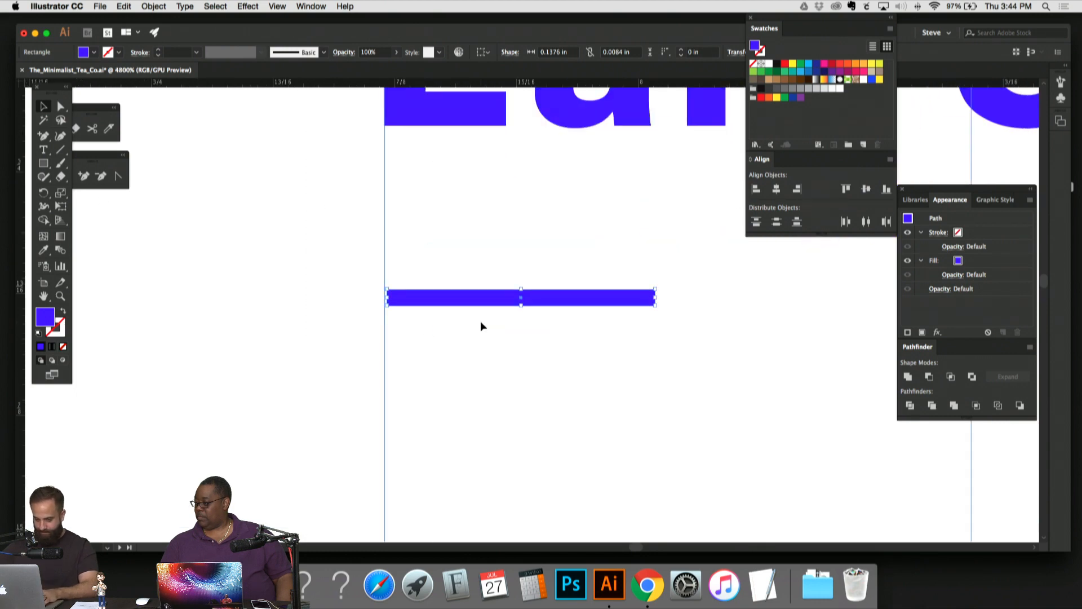
pyautogui.moveTo(479, 299)
pyautogui.mouseDown()
pyautogui.moveTo(500, 270)
pyautogui.moveTo(483, 280)
pyautogui.mouseUp()
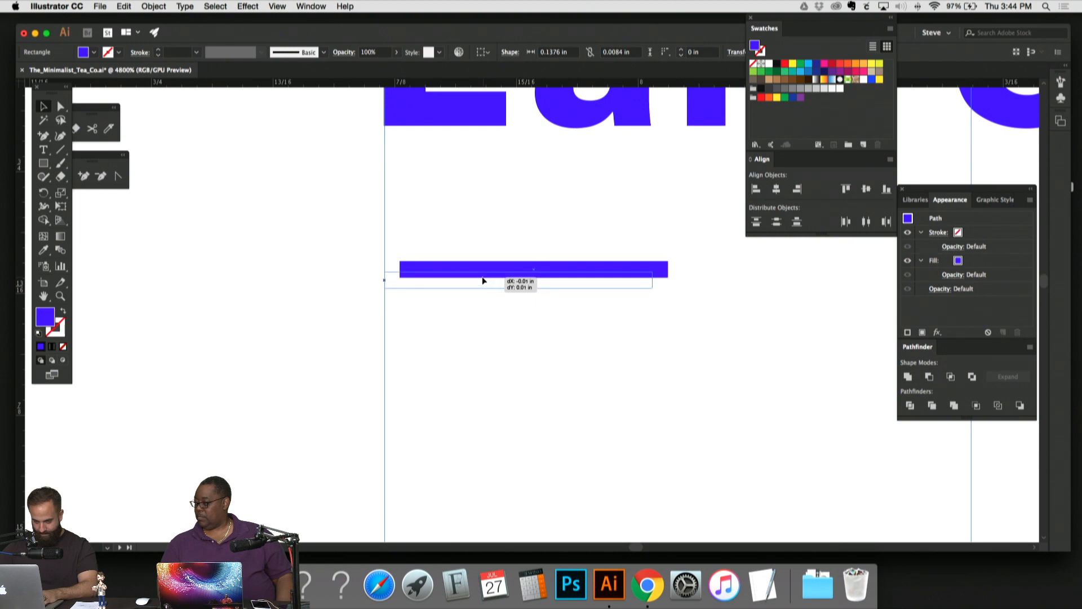
pyautogui.click(534, 365)
pyautogui.press('super+minus')
pyautogui.press('super+minus')
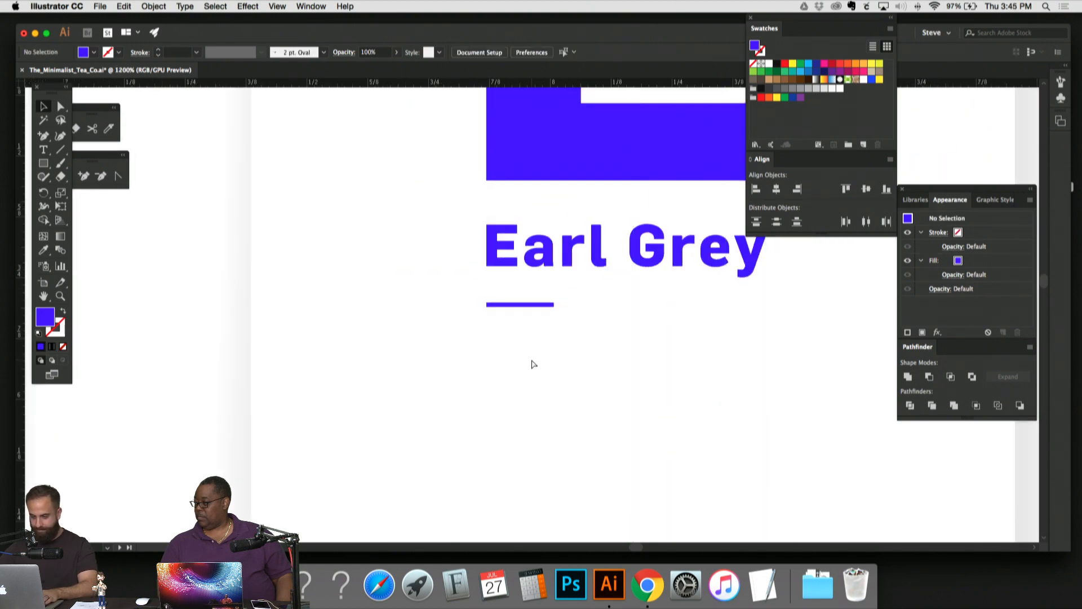
# Step: Shorten the Earl Grey text frame from its lower edge so that it clears the divider line
pyautogui.press('super+p')
pyautogui.click(317, 415)
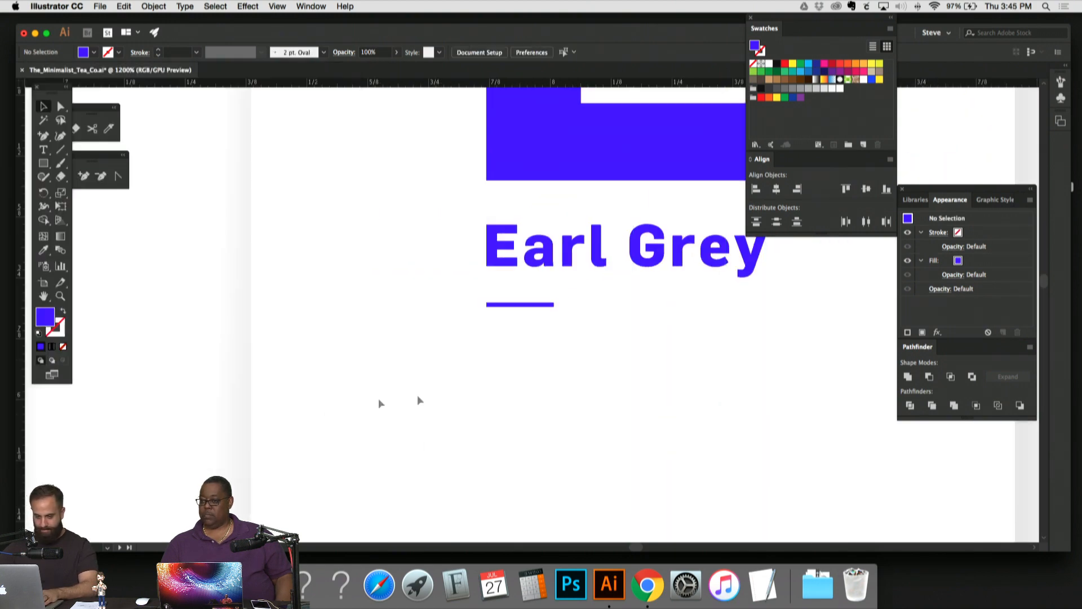
pyautogui.moveTo(536, 308); pyautogui.dragTo(483, 325)
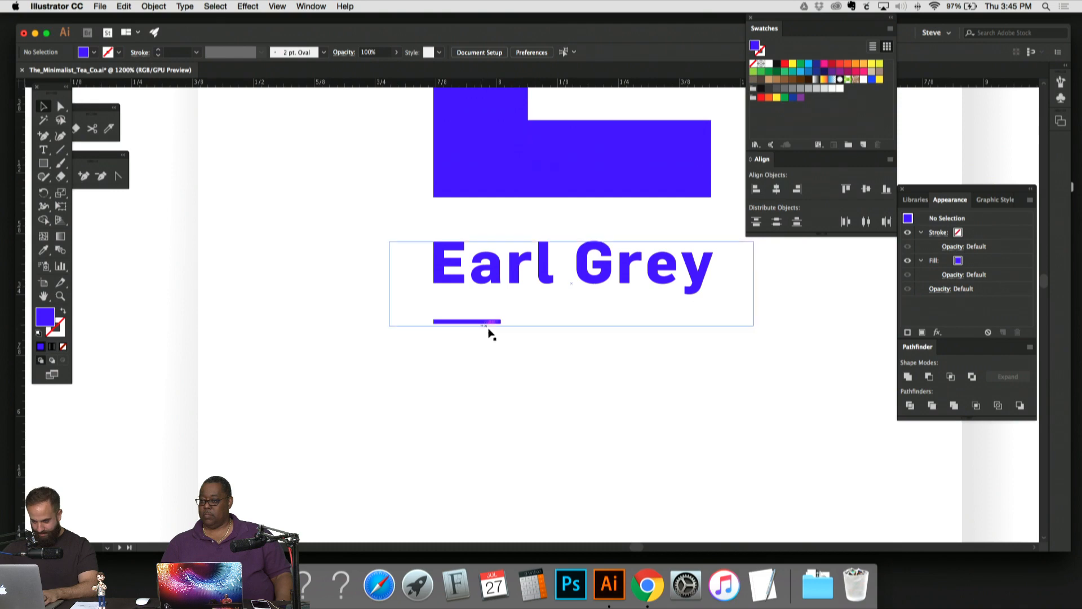
pyautogui.click(572, 284)
pyautogui.moveTo(571, 326); pyautogui.dragTo(572, 307)
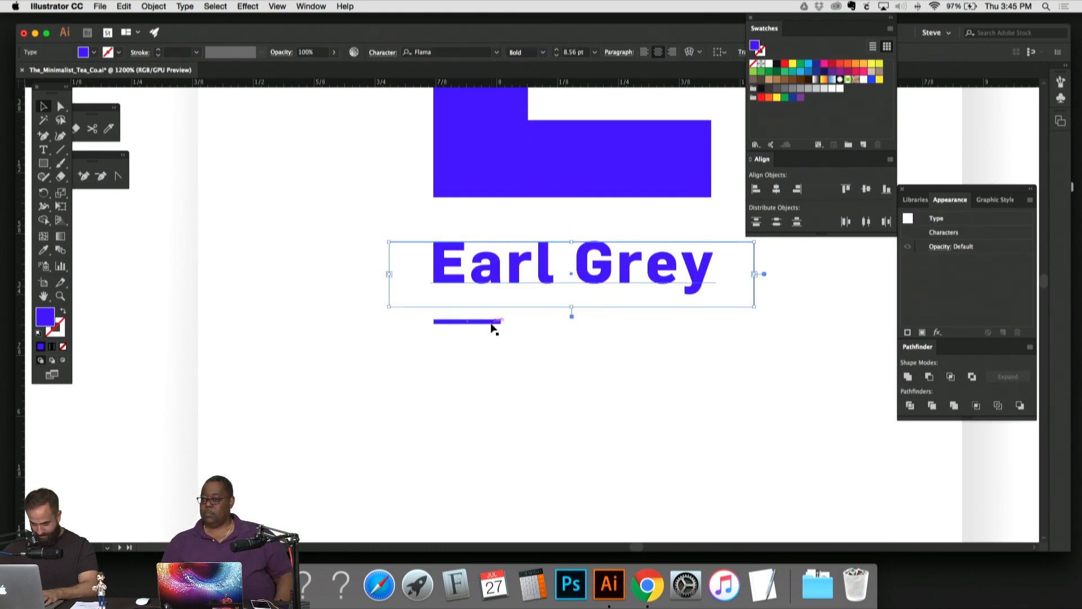
# Step: Nudge the divider line down slightly to adjust its gap below the Earl Grey caption
pyautogui.click(492, 322)
pyautogui.press('Down')
pyautogui.press('Down')
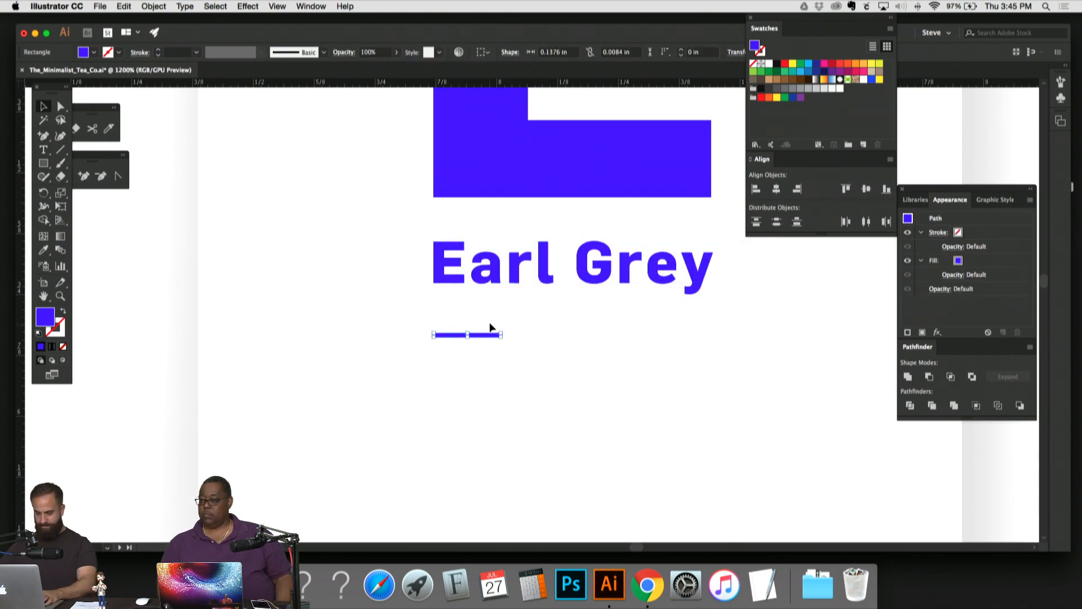
pyautogui.press('Up')
pyautogui.click(539, 385)
pyautogui.press('super+minus')
pyautogui.press('super+minus')
pyautogui.press('super+minus')
pyautogui.press('super+minus')
pyautogui.press('super+minus')
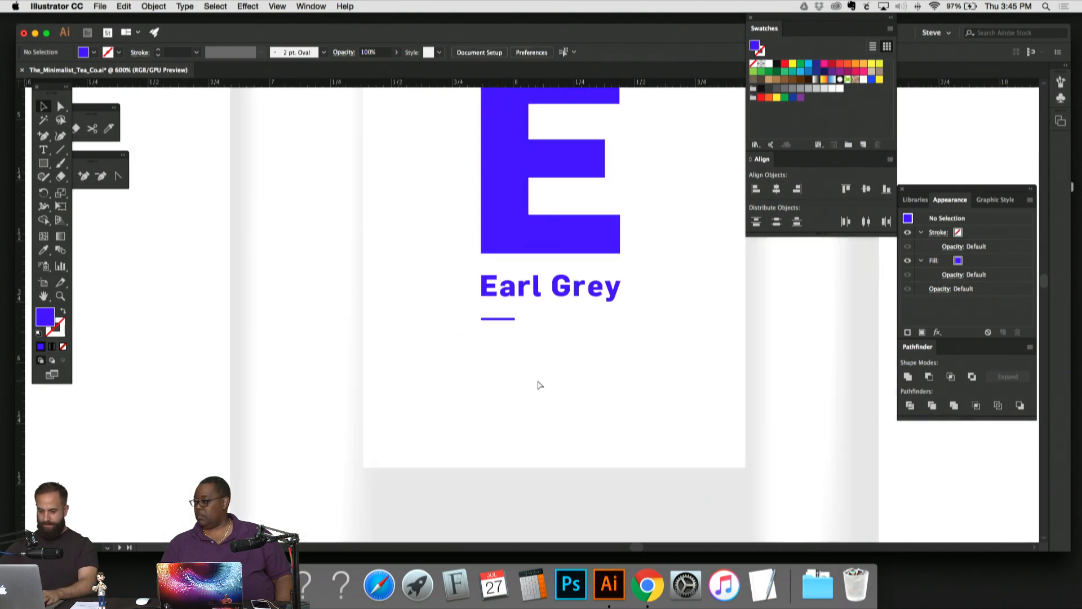
# Step: Duplicate the first tin's "Bergamot, floral, citrus, black tea" text onto the second tin, below the divider line
pyautogui.moveTo(375, 376); pyautogui.dragTo(518, 381)
pyautogui.press('super+equal')
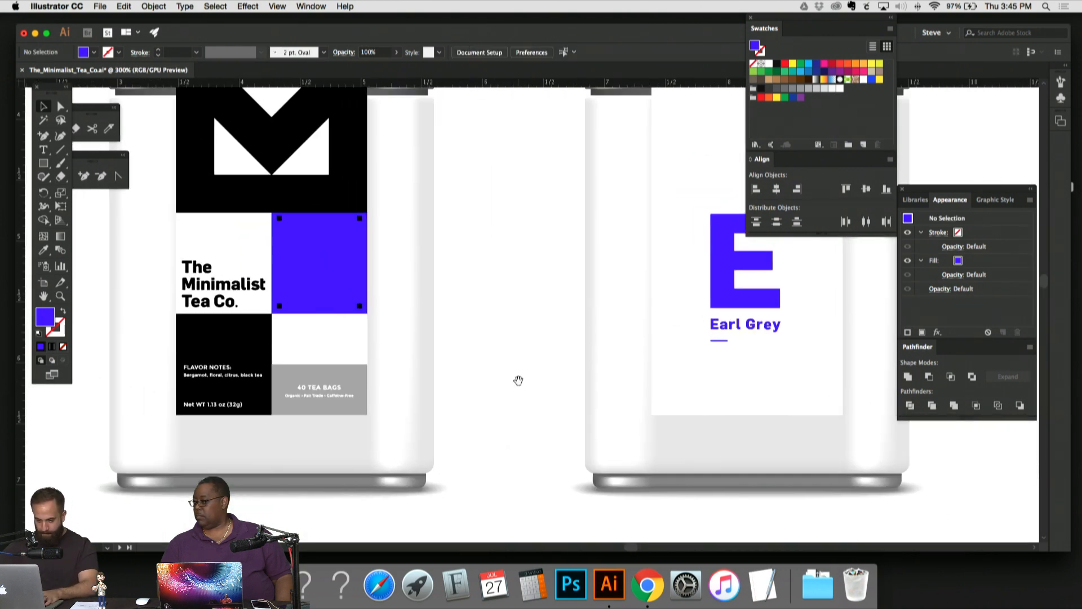
pyautogui.click(226, 368)
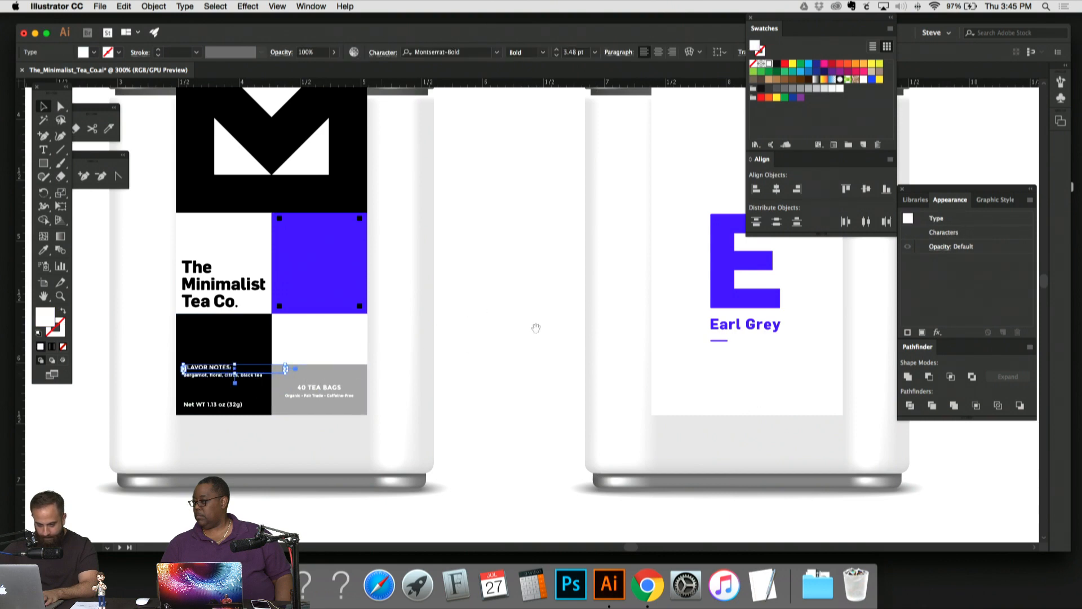
pyautogui.moveTo(536, 328); pyautogui.dragTo(424, 327)
pyautogui.click(158, 378)
pyautogui.click(136, 376)
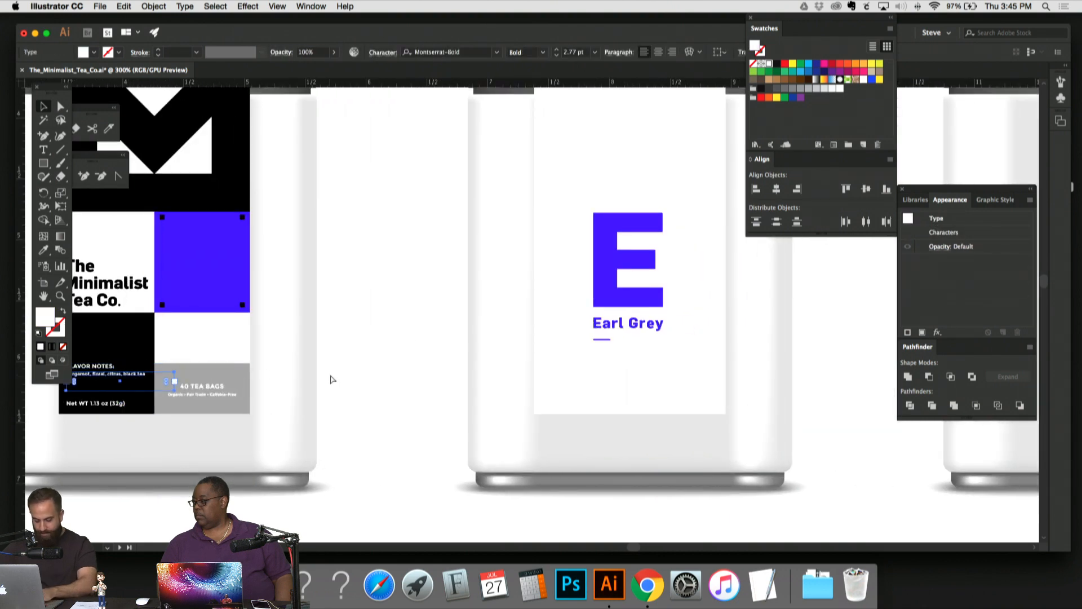
pyautogui.press('super+v')
pyautogui.press('super+equal')
pyautogui.moveTo(614, 349); pyautogui.dragTo(464, 349)
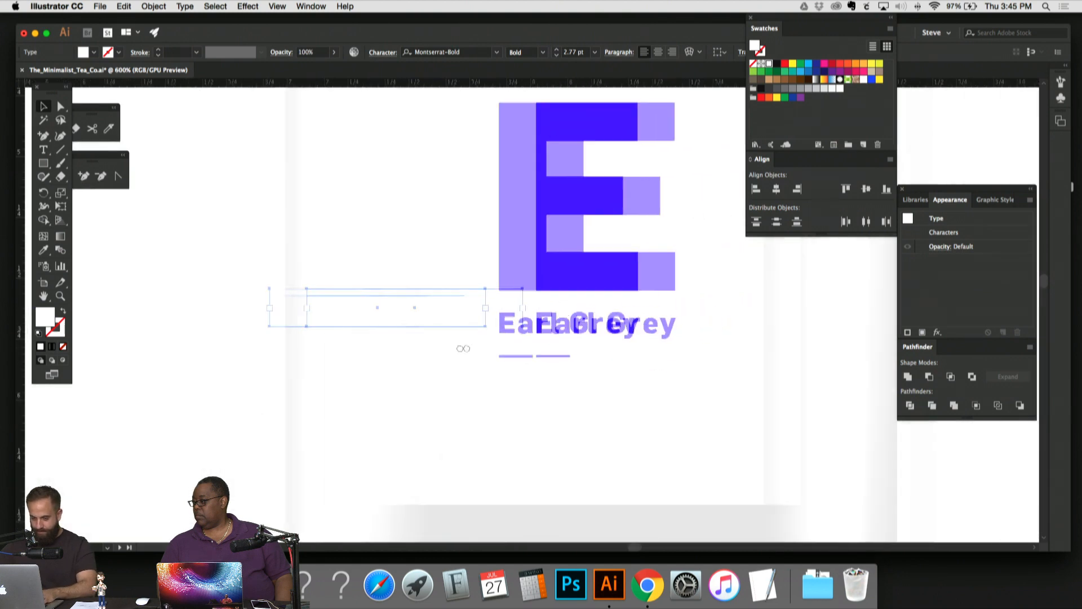
pyautogui.moveTo(387, 302); pyautogui.dragTo(597, 397)
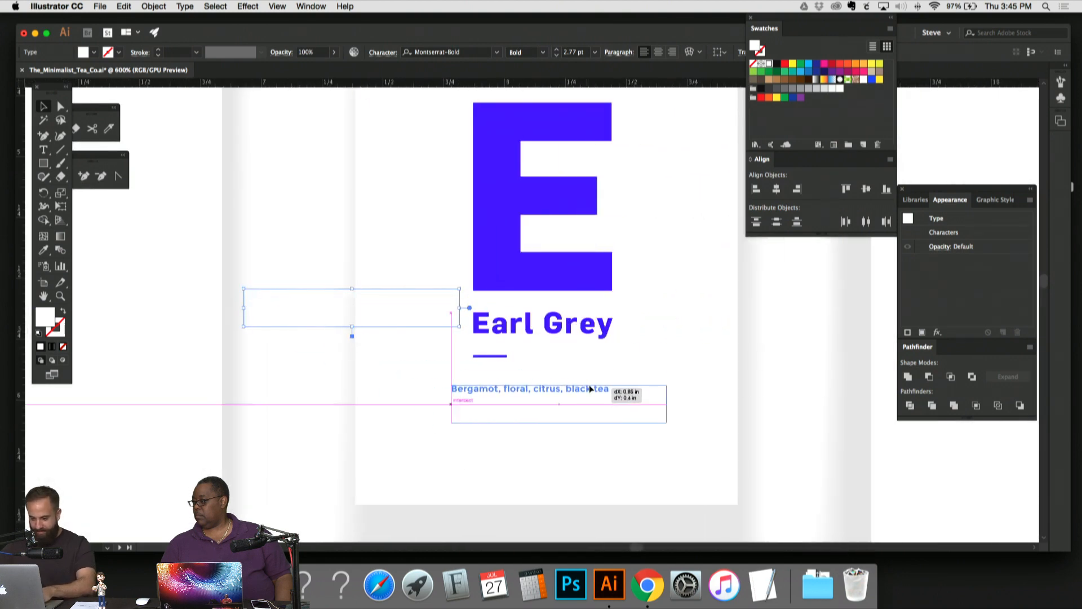
# Step: Match the pasted flavor text to the E's blue Flama Bold style and set its size to 6 pt
pyautogui.press('i')
pyautogui.click(543, 268)
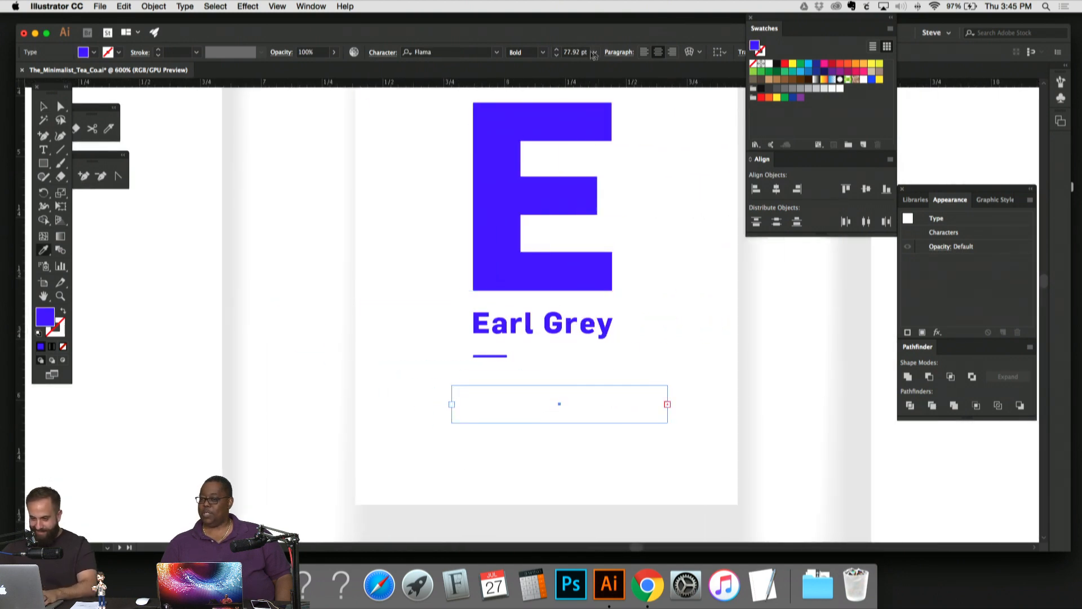
pyautogui.click(594, 52)
pyautogui.click(606, 85)
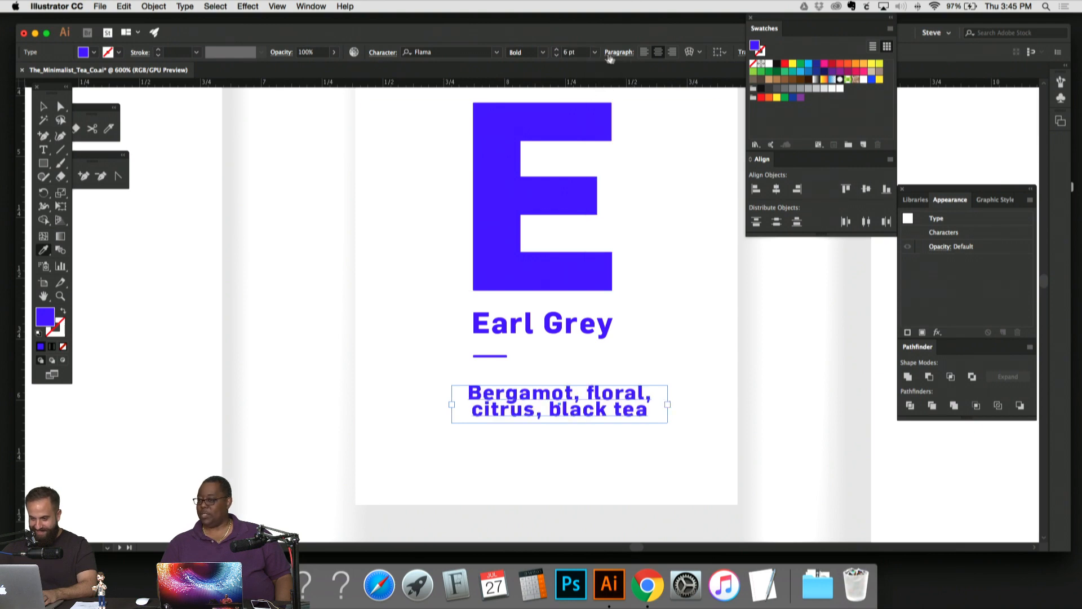
# Step: Reduce the flavor text to 4 pt and left-align its paragraph
pyautogui.click(580, 52)
pyautogui.press('Down')
pyautogui.press('Down')
pyautogui.press('Return')
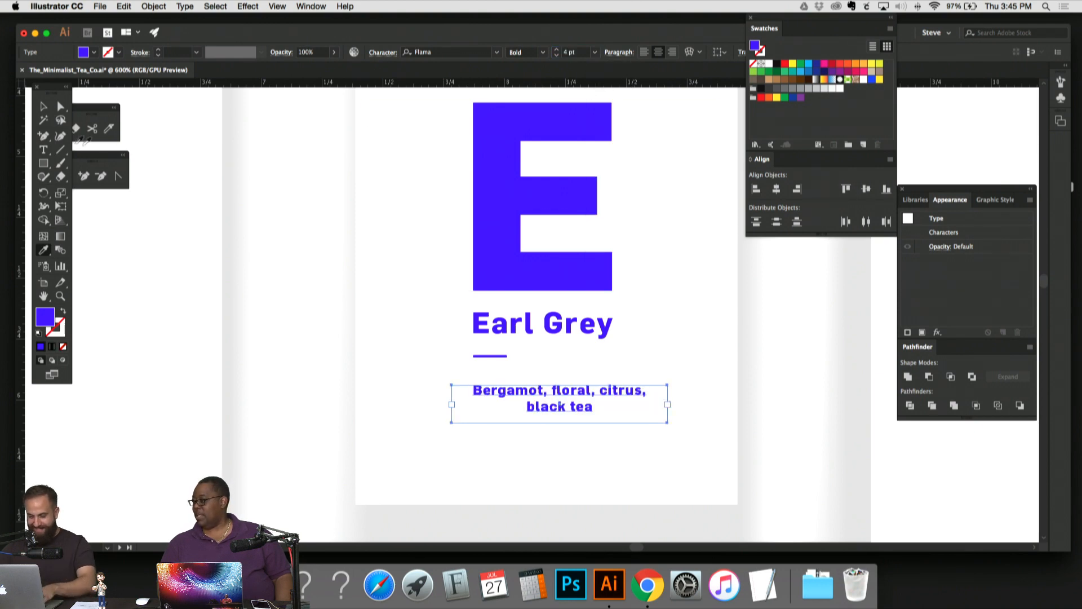
pyautogui.click(644, 52)
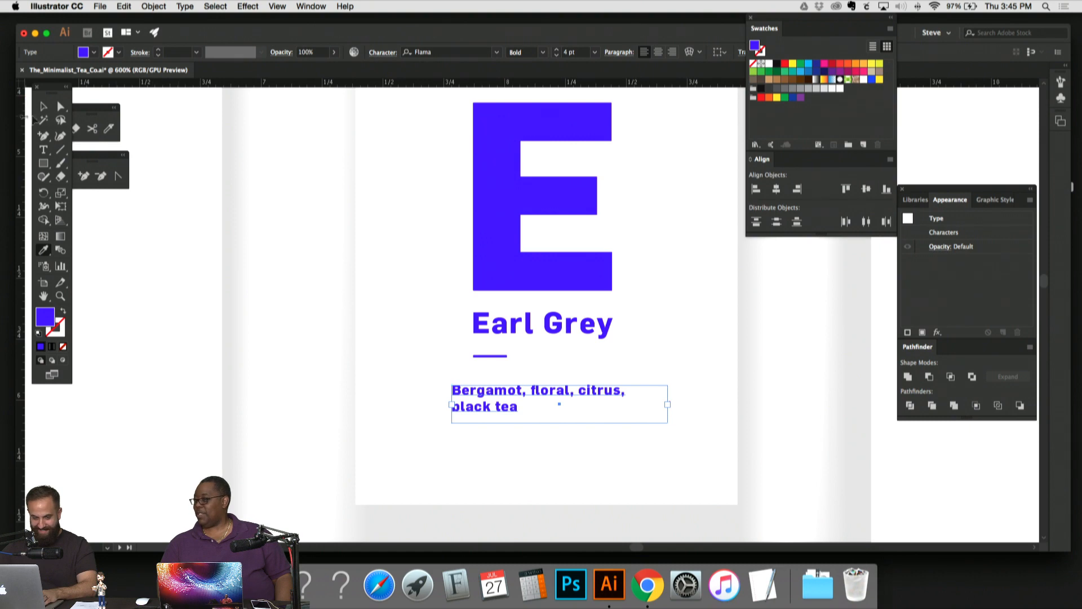
# Step: Move the flavor text into line with the E's left edge and position it just below the divider line
pyautogui.click(44, 107)
pyautogui.press('super+equal')
pyautogui.press('super+equal')
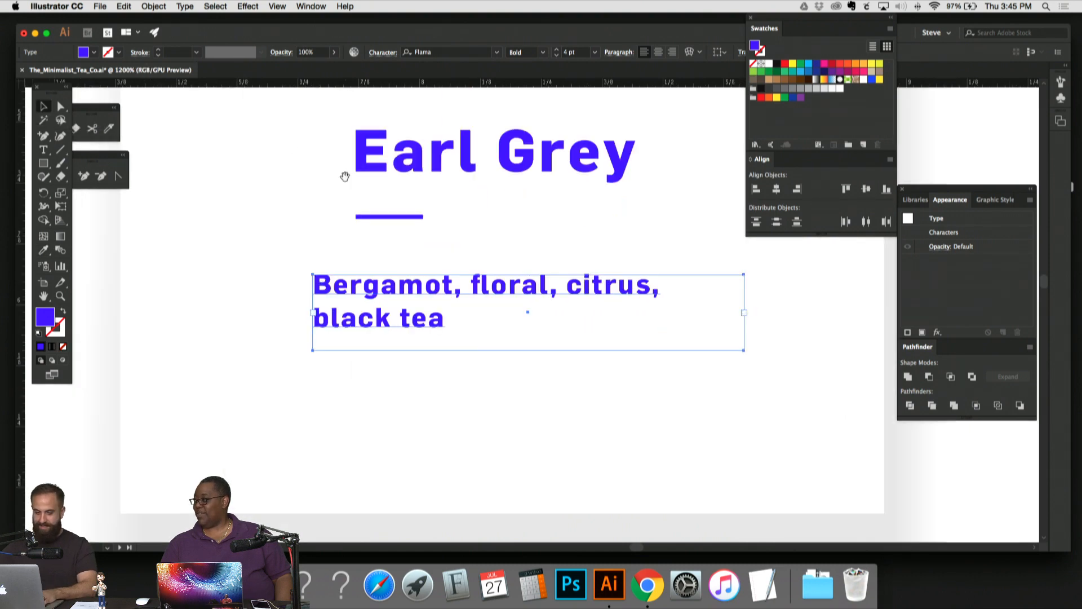
pyautogui.moveTo(345, 176); pyautogui.dragTo(274, 259)
pyautogui.moveTo(335, 371); pyautogui.dragTo(378, 226)
pyautogui.press('super+equal')
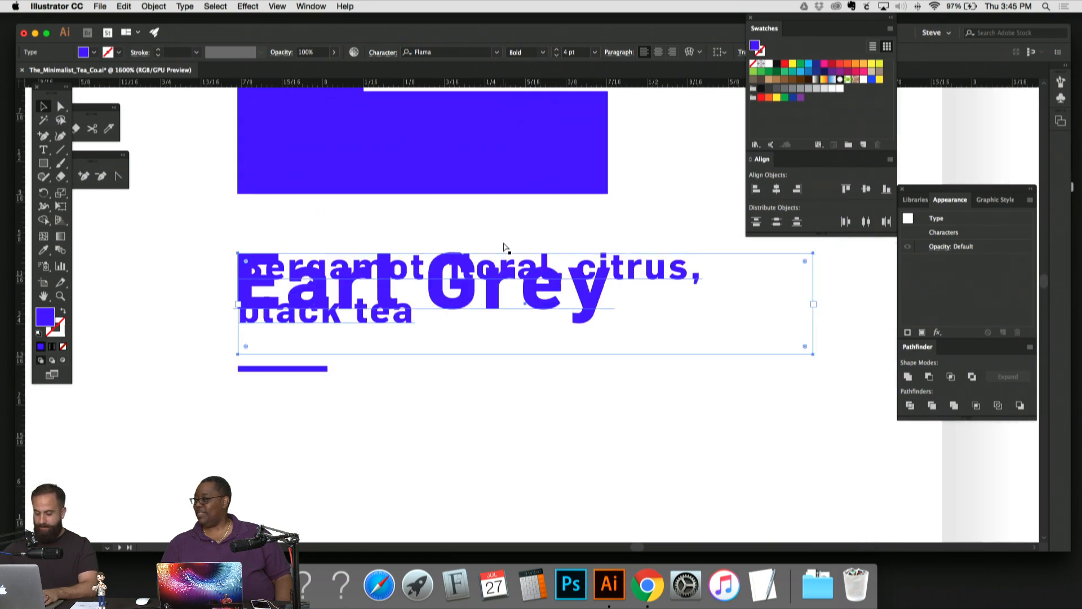
pyautogui.moveTo(640, 276); pyautogui.dragTo(640, 427)
pyautogui.scroll(-3, 677, 317)
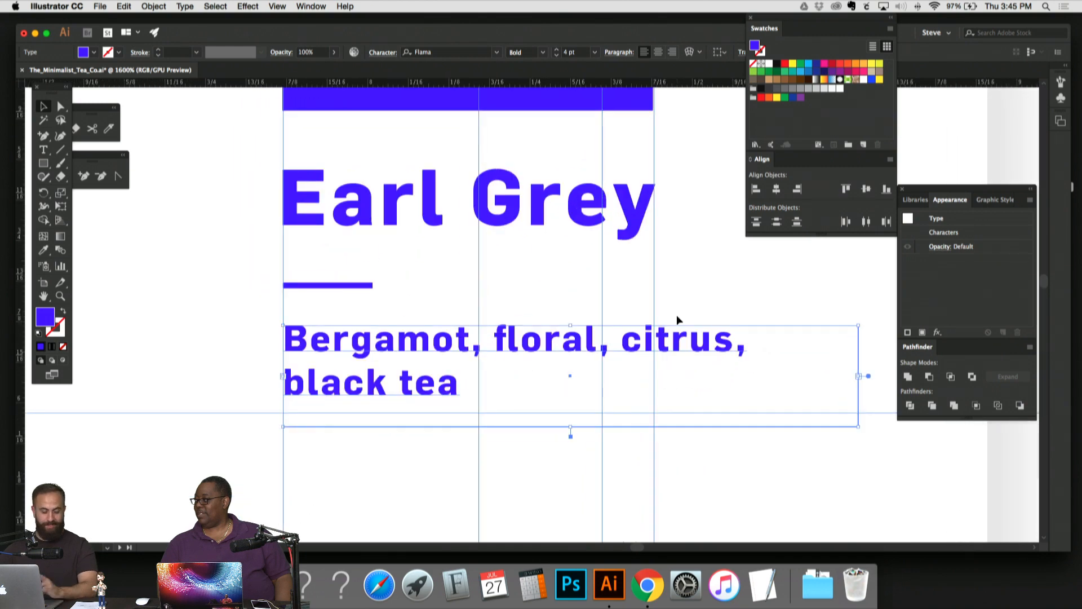
# Step: Shift the flavor text very slightly left so its first letters line up with the left guide
pyautogui.press('super+equal')
pyautogui.press('super+equal')
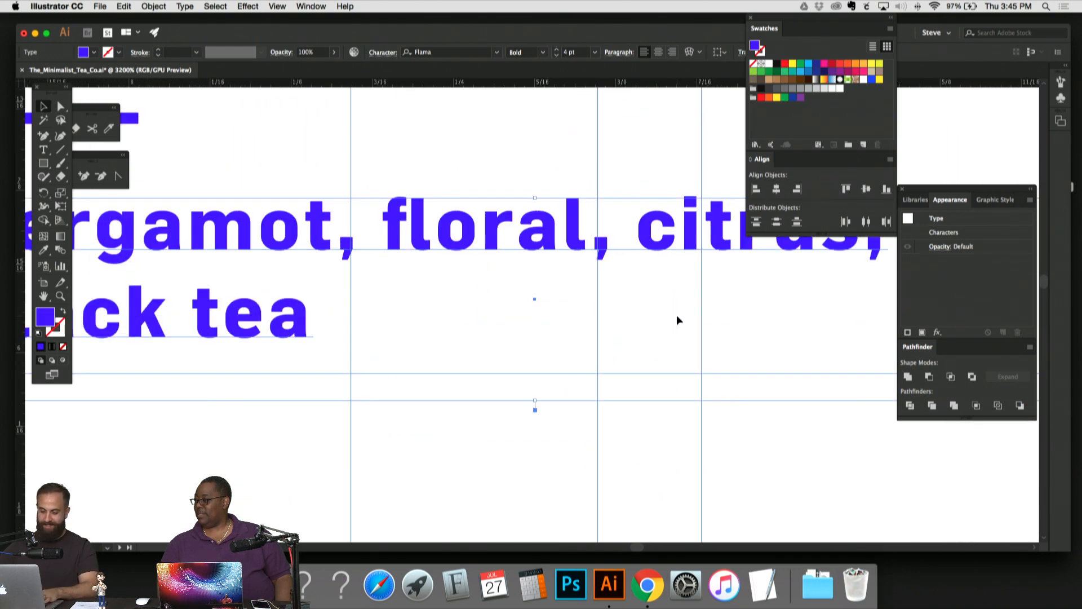
pyautogui.moveTo(683, 291); pyautogui.dragTo(791, 296)
pyautogui.moveTo(300, 267); pyautogui.dragTo(298, 267)
pyautogui.press('super+minus')
pyautogui.press('super+minus')
pyautogui.press('super+minus')
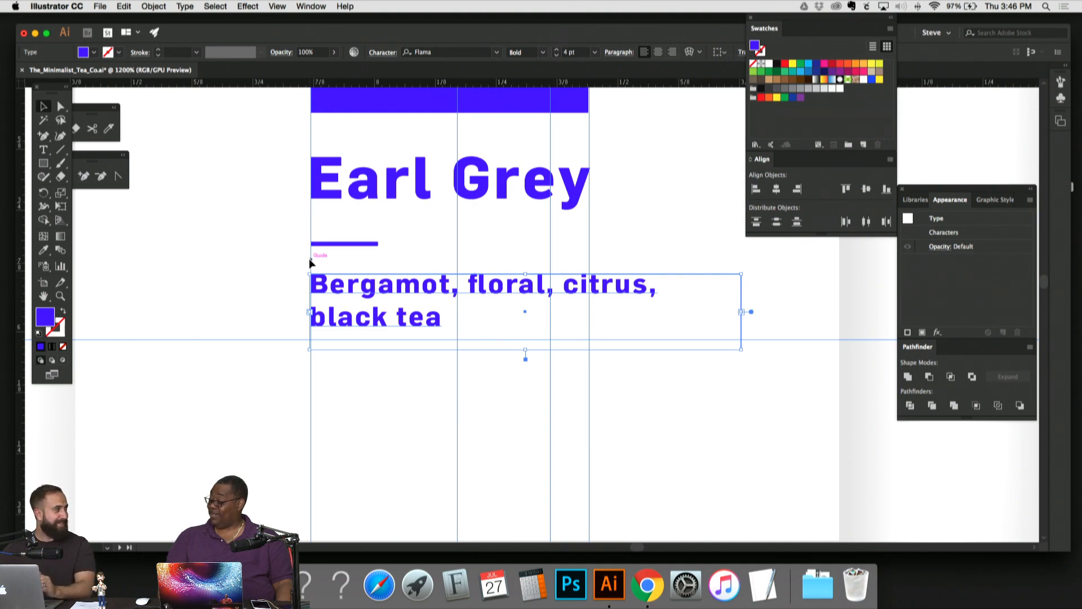
# Step: Scale the flavor text down from its upper-left corner to 3.25 pt, bringing its first line to the Earl Grey caption's width
pyautogui.hotkey('alt', 'Left')
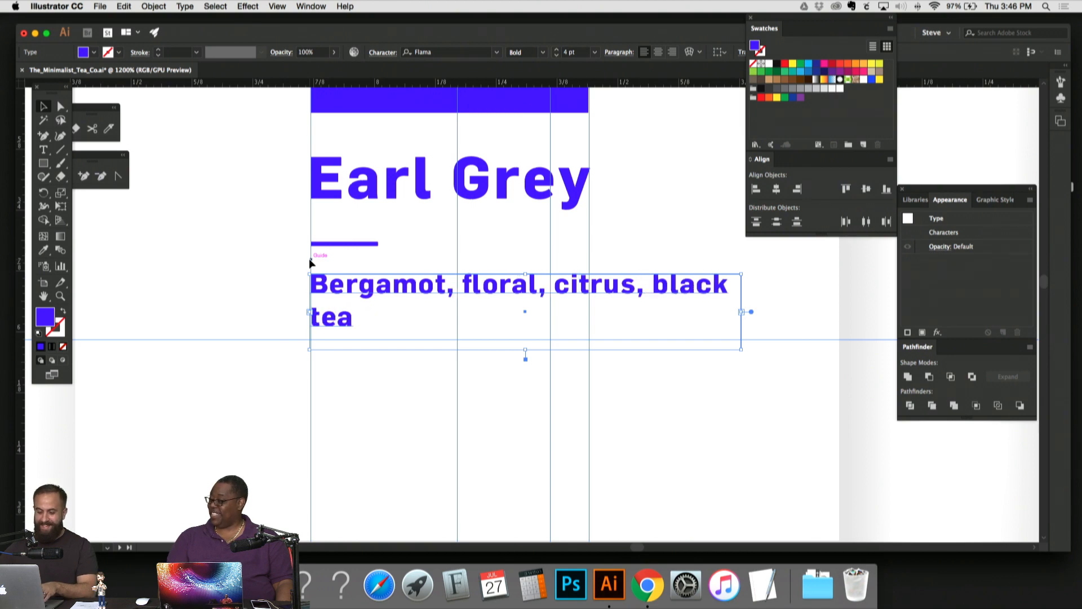
pyautogui.press('super+z')
pyautogui.press('s')
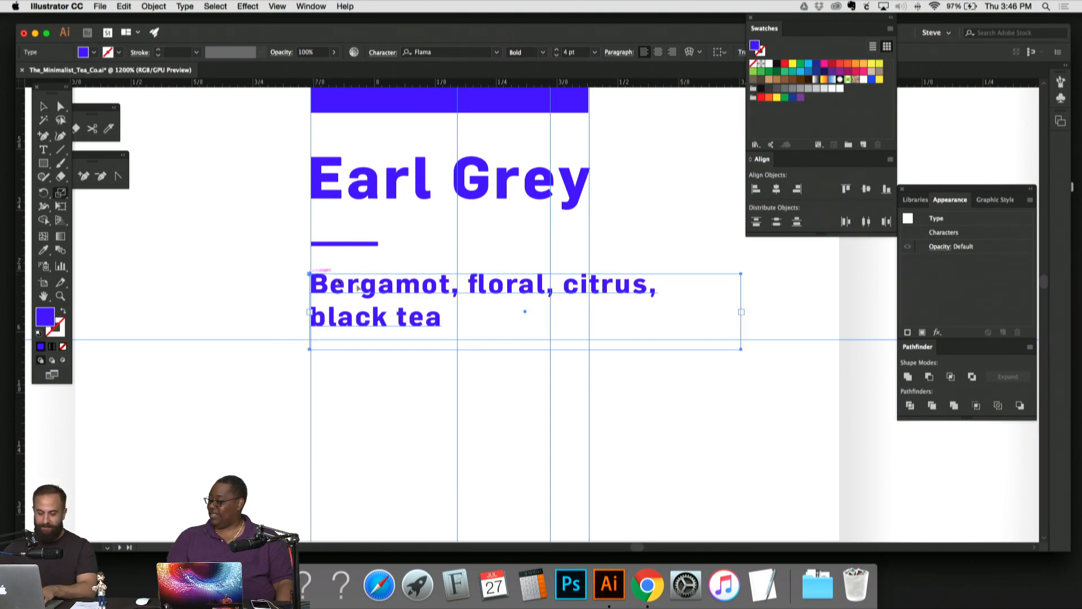
pyautogui.moveTo(624, 404); pyautogui.dragTo(623, 380)
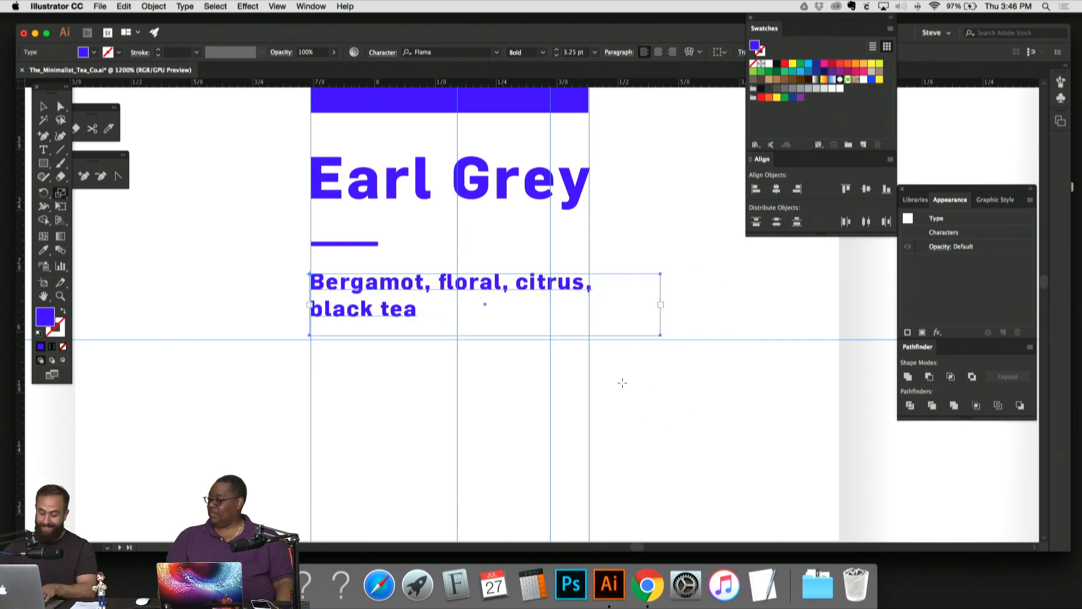
# Step: Scale the flavor text down marginally to 3.24 pt to bring its first line closer to the right guide
pyautogui.press('super+equal')
pyautogui.press('super+equal')
pyautogui.press('v')
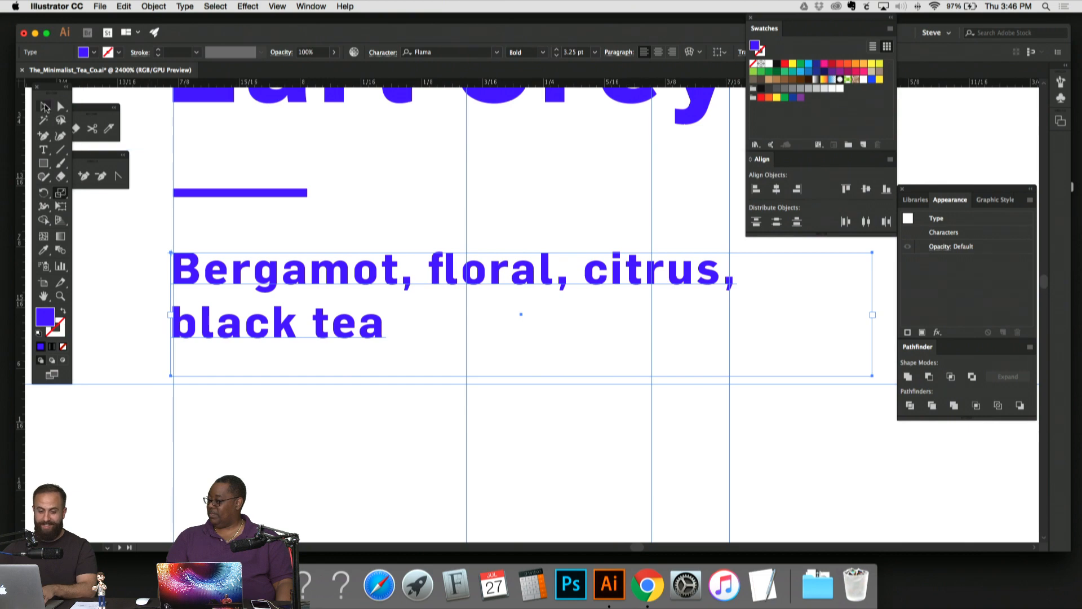
pyautogui.hscroll(3, 566, 343)
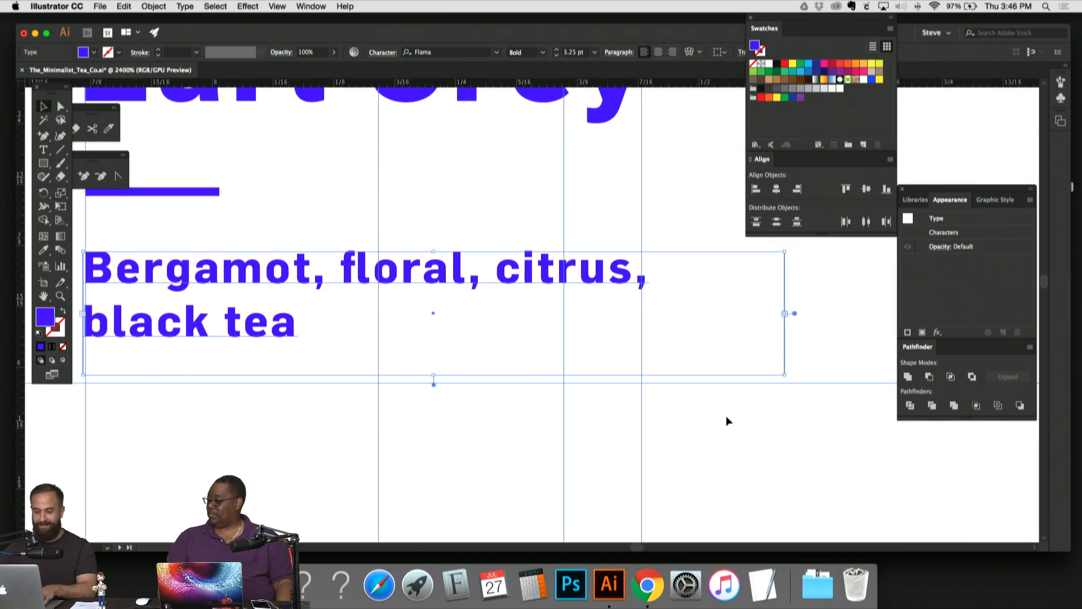
pyautogui.press('s')
pyautogui.moveTo(759, 451)
pyautogui.mouseDown()
pyautogui.moveTo(750, 433)
pyautogui.moveTo(769, 447)
pyautogui.mouseUp()
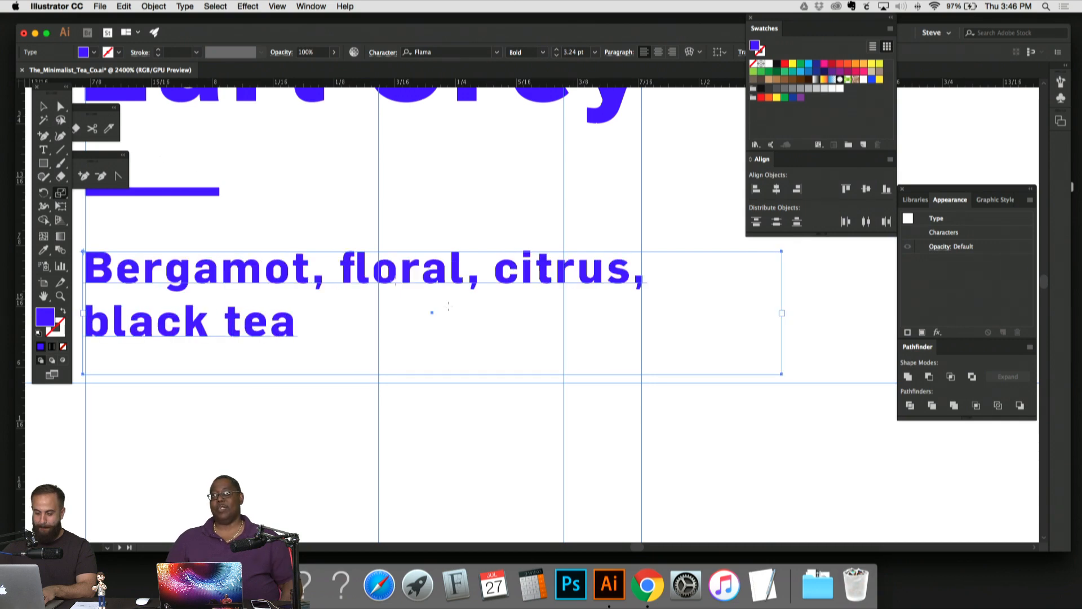
# Step: Nudge the flavor text slightly down to widen its gap below the divider line
pyautogui.press('v')
pyautogui.click(796, 376)
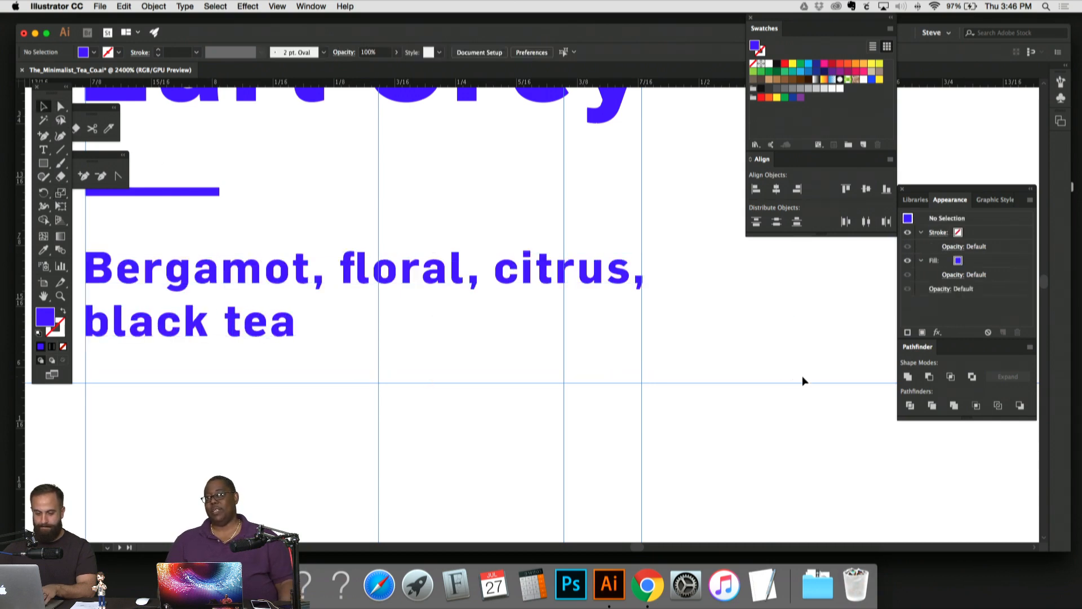
pyautogui.press('super+minus')
pyautogui.press('super+minus')
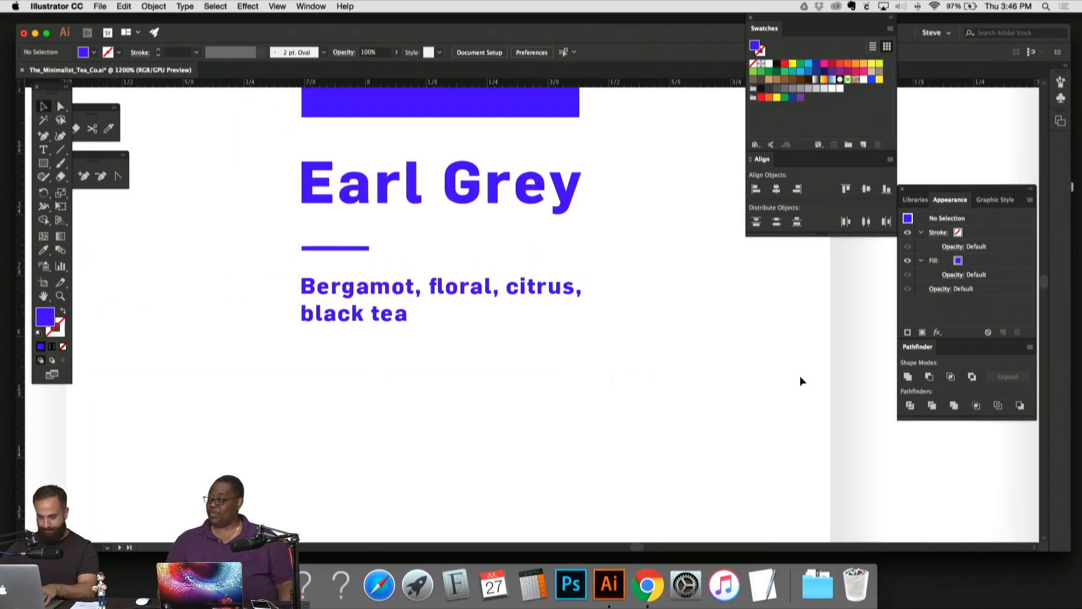
pyautogui.click(531, 295)
pyautogui.press('Down')
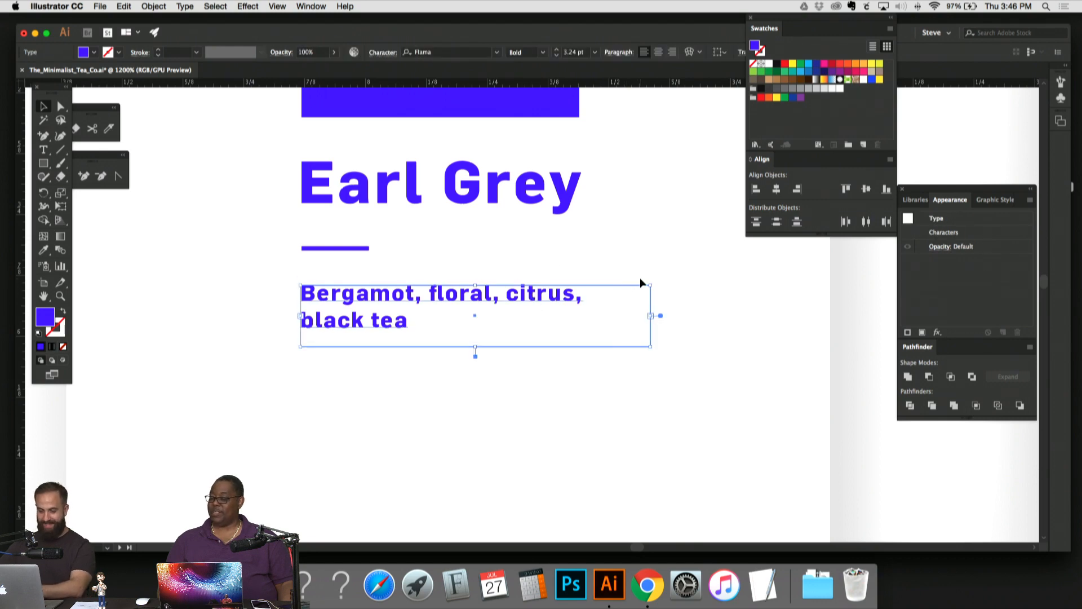
pyautogui.click(637, 275)
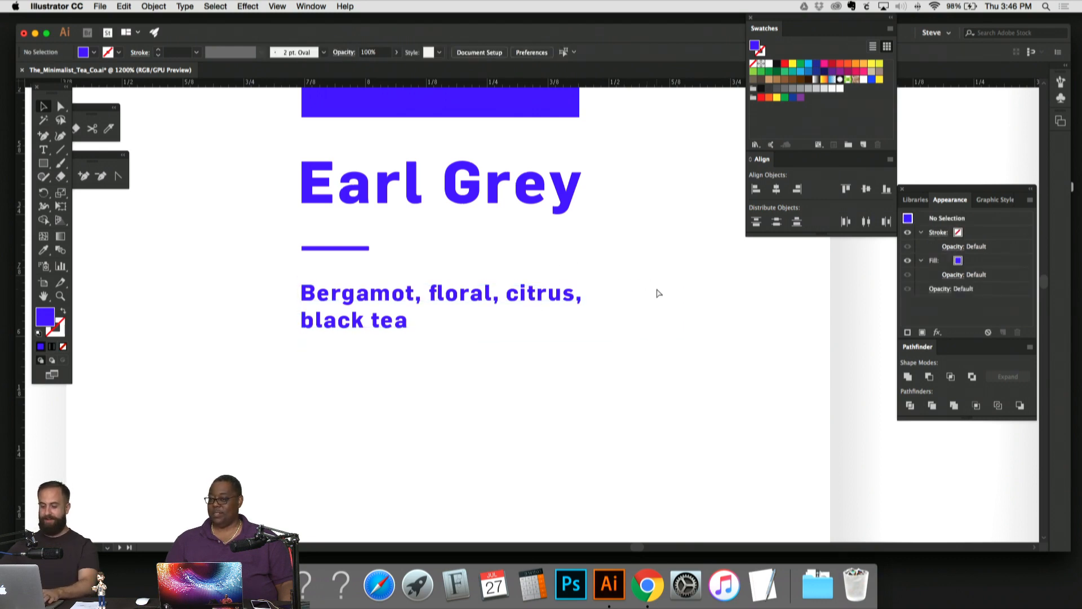
# Step: Examine the second tin's label layout up close and alongside the first tin
pyautogui.press('super+minus')
pyautogui.press('super+minus')
pyautogui.press('super+minus')
pyautogui.press('super+minus')
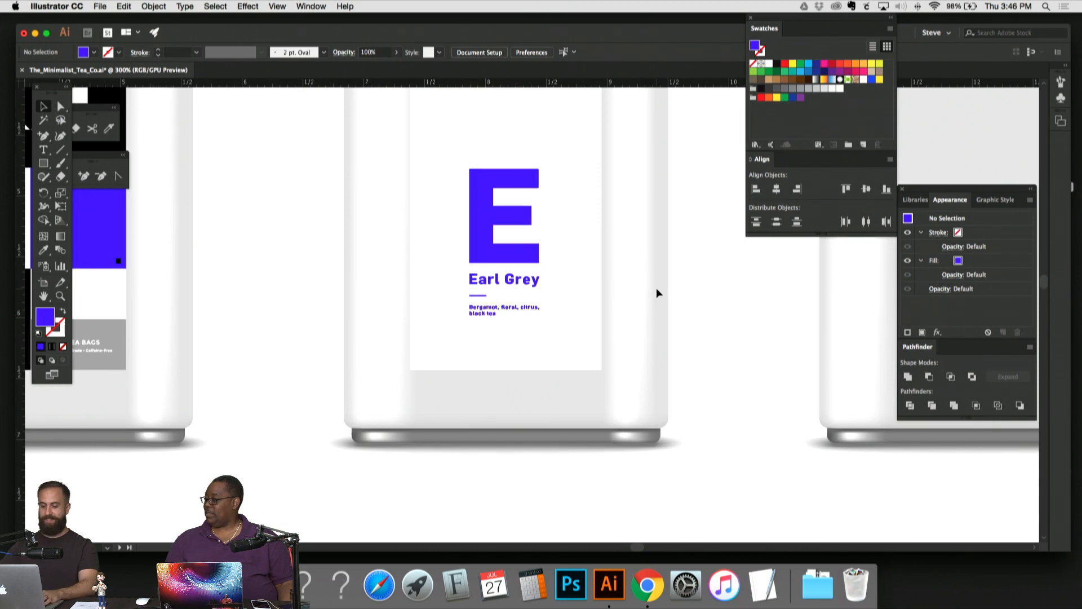
pyautogui.scroll(2, 620, 321)
pyautogui.hscroll(1, 620, 322)
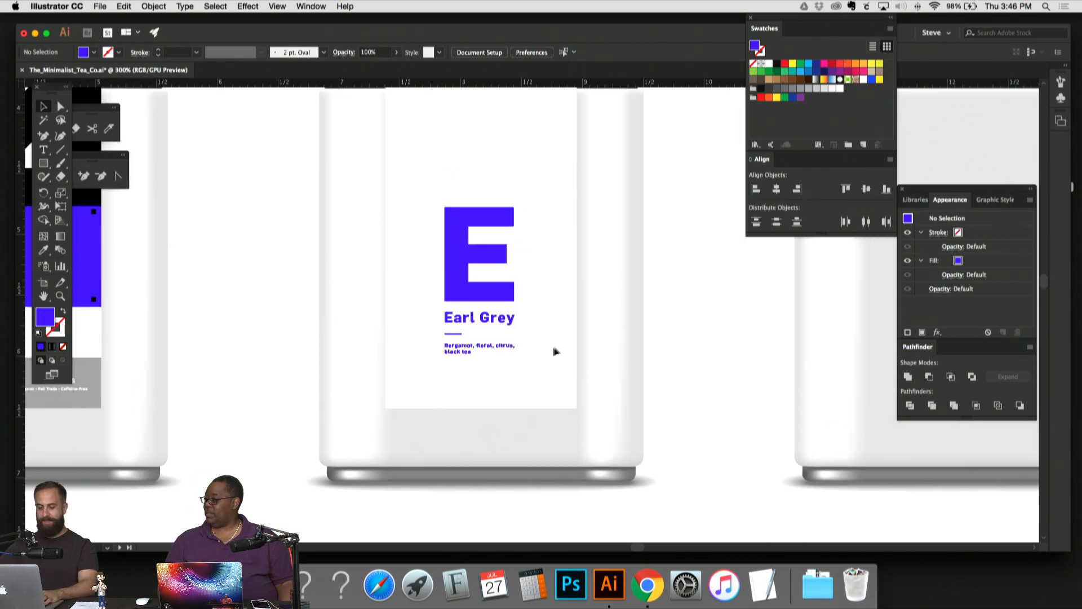
pyautogui.click(442, 320)
pyautogui.click(585, 164)
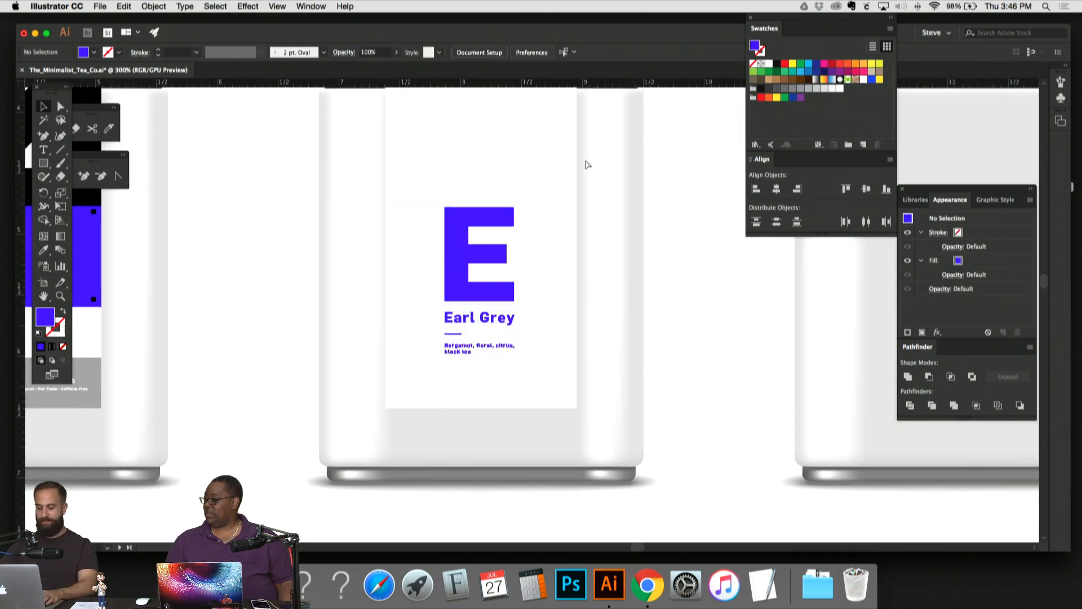
pyautogui.press('super+minus')
pyautogui.press('super+minus')
pyautogui.press('super+equal')
pyautogui.press('super+equal')
pyautogui.press('super+equal')
pyautogui.press('super+equal')
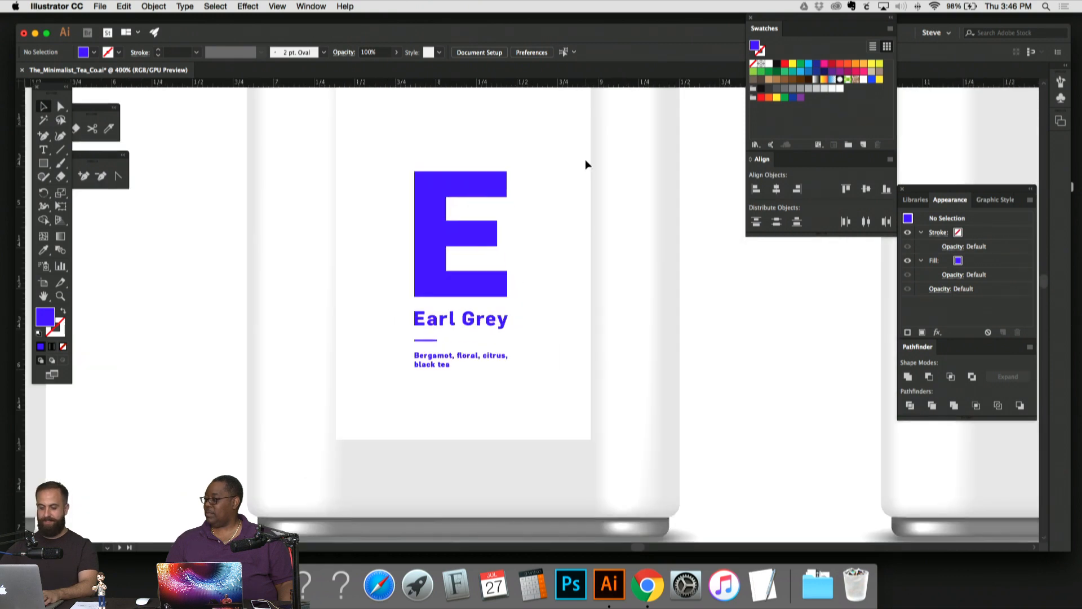
pyautogui.press('super+minus')
pyautogui.press('super+minus')
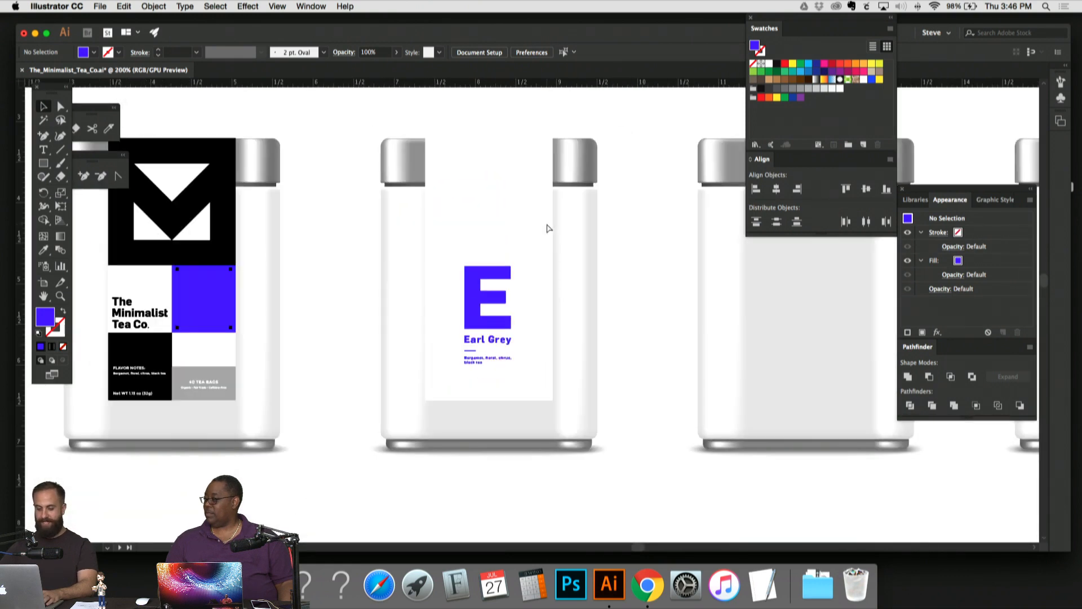
pyautogui.press('super+equal')
pyautogui.press('super+equal')
pyautogui.press('super+equal')
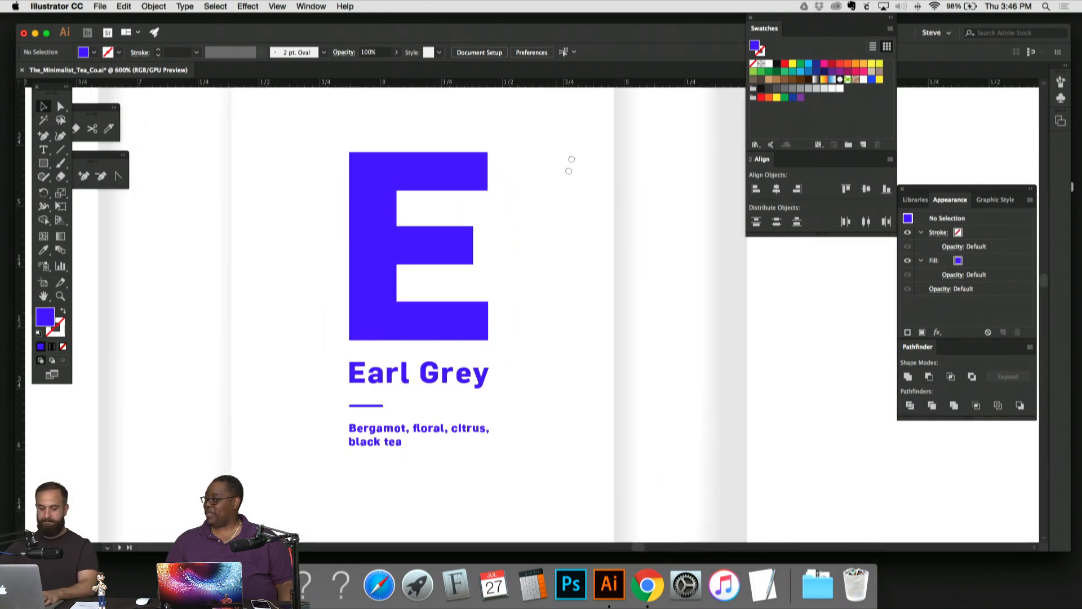
# Step: Lower the flavor text by two nudges to add more space beneath the divider line
pyautogui.click(451, 360)
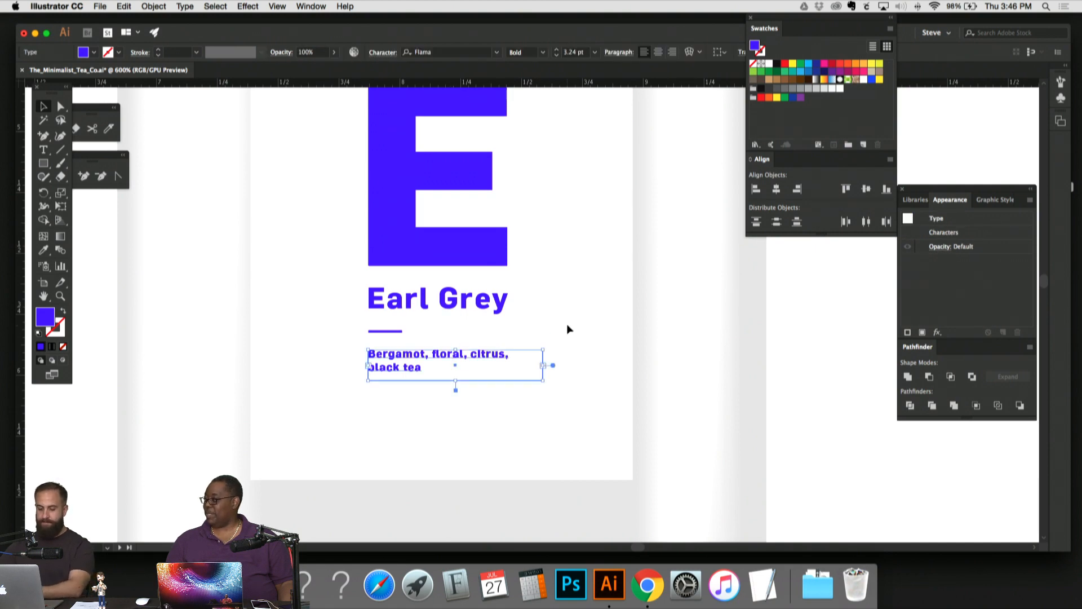
pyautogui.press('Down')
pyautogui.press('Down')
pyautogui.click(582, 323)
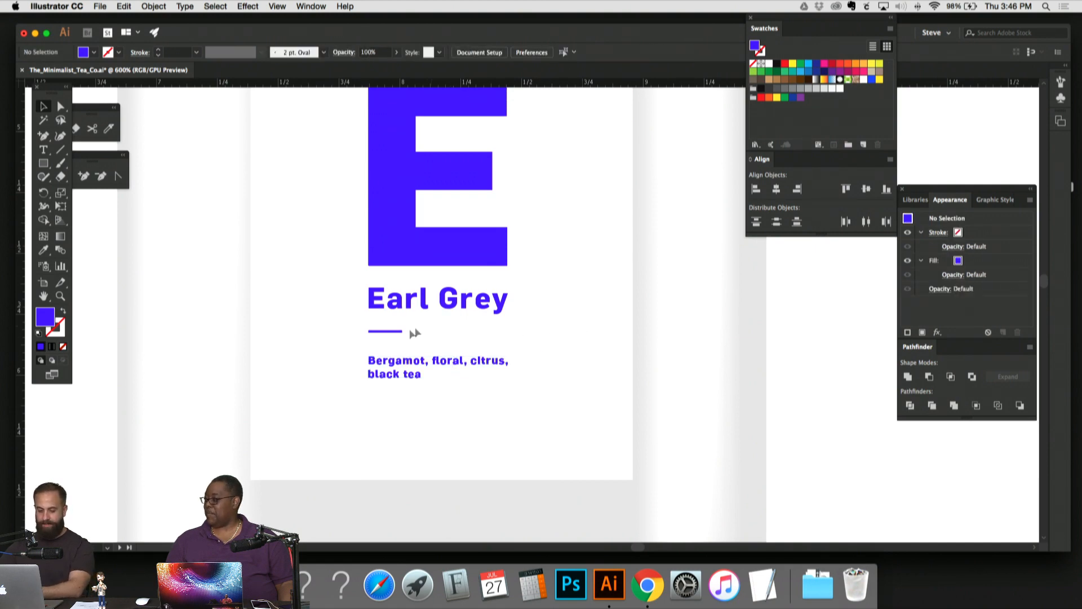
# Step: Lower the divider line and the flavor text by one nudge each
pyautogui.click(394, 330)
pyautogui.press('Down')
pyautogui.click(451, 362)
pyautogui.press('Down')
pyautogui.click(562, 305)
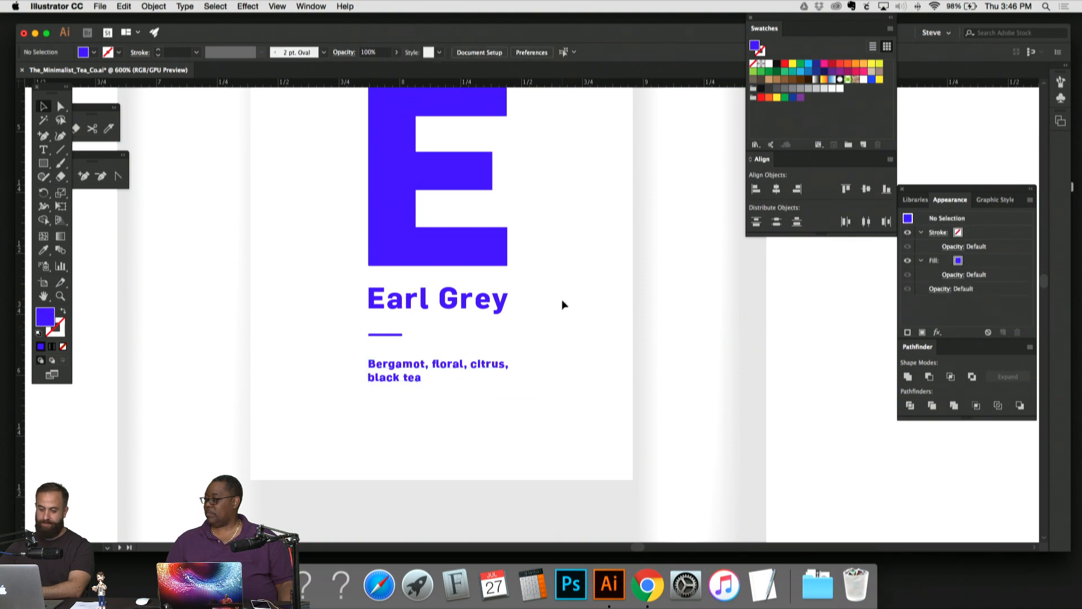
# Step: Raise the Earl Grey caption one nudge toward the E and lower the flavor text one nudge
pyautogui.click(506, 300)
pyautogui.press('Up')
pyautogui.click(600, 293)
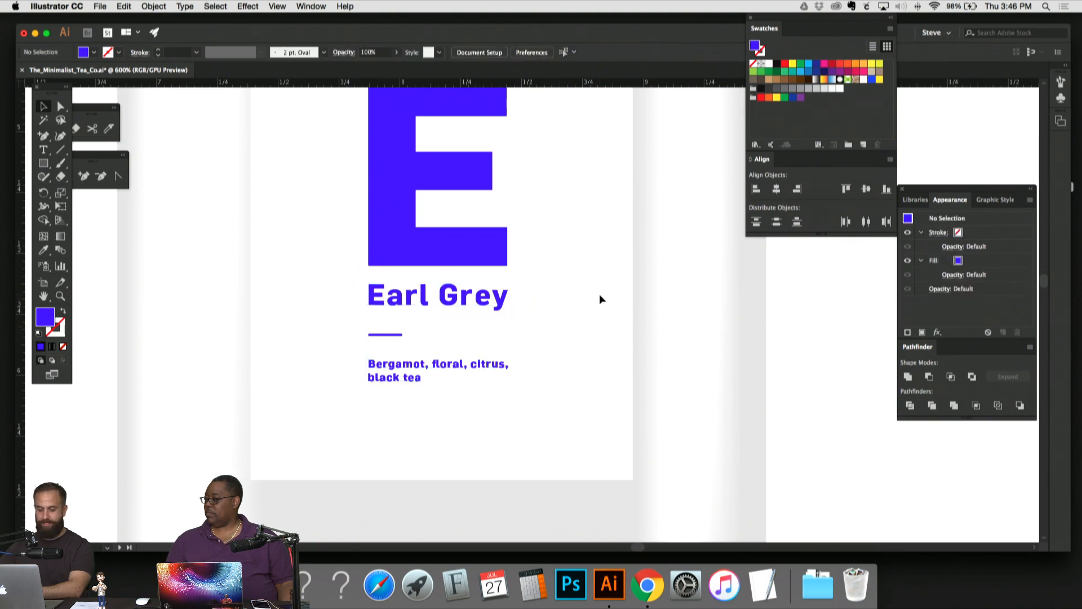
pyautogui.scroll(1, 594, 292)
pyautogui.scroll(2, 594, 292)
pyautogui.click(413, 380)
pyautogui.press('Down')
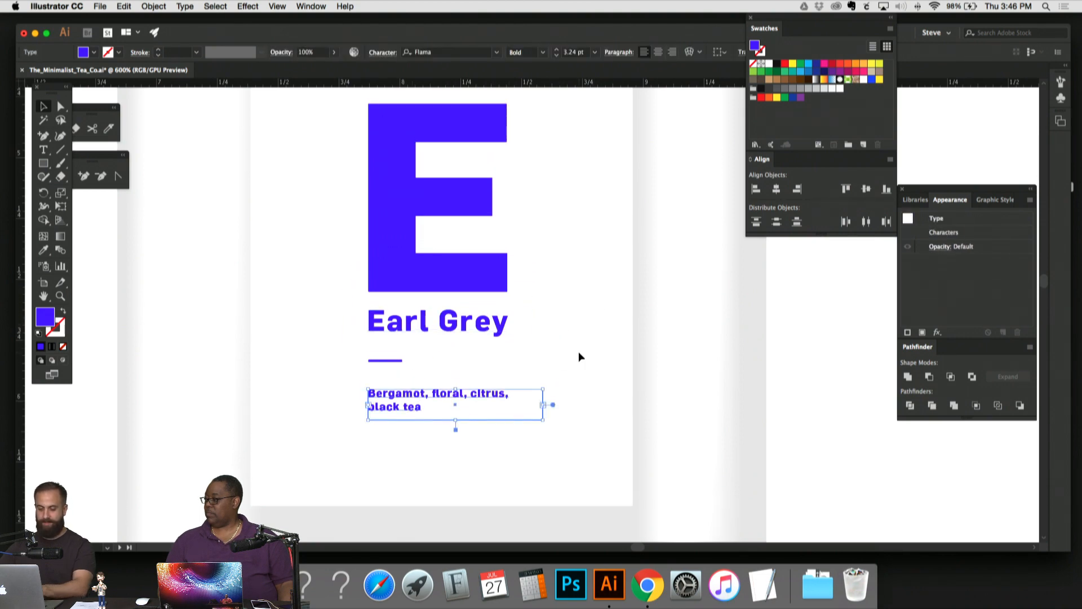
pyautogui.click(581, 355)
# Step: Check the spacing of the E, caption, divider line and flavor text at close and distant views
pyautogui.press('super+minus')
pyautogui.press('super+minus')
pyautogui.press('super+equal')
pyautogui.press('super+equal')
pyautogui.press('super+equal')
pyautogui.press('super+equal')
pyautogui.press('super+equal')
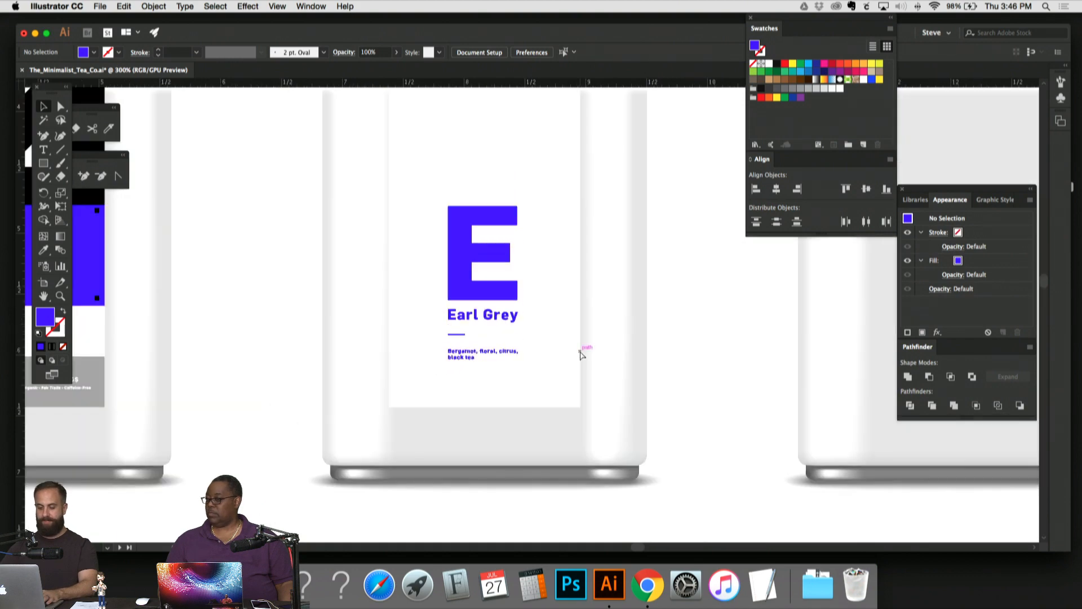
pyautogui.press('super+minus')
pyautogui.press('super+minus')
pyautogui.press('super+minus')
pyautogui.press('super+minus')
pyautogui.press('super+minus')
pyautogui.press('super+minus')
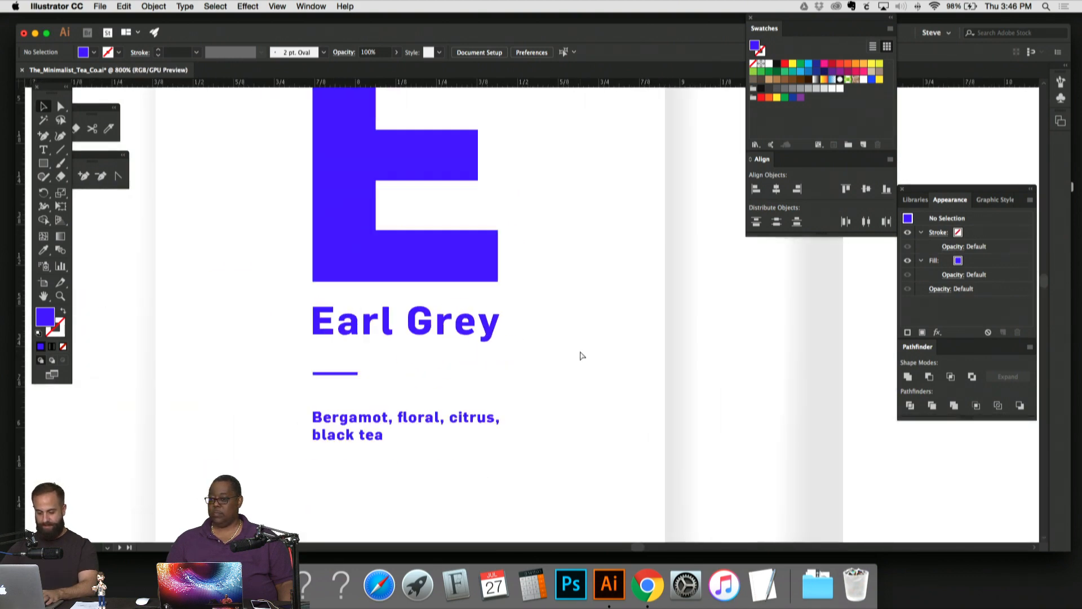
pyautogui.press('super+equal')
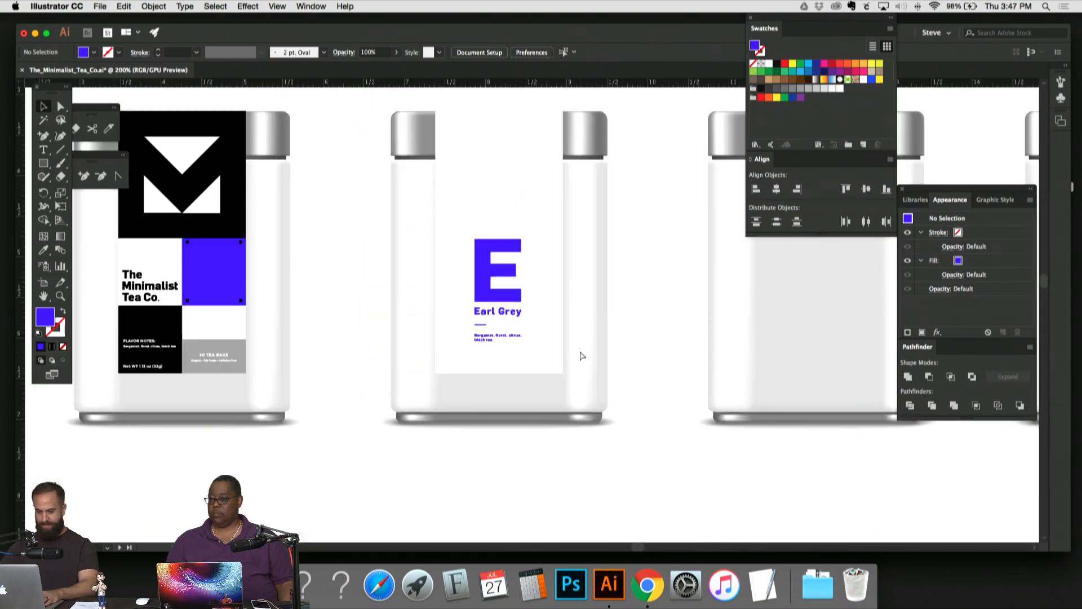
pyautogui.scroll(5, 580, 351)
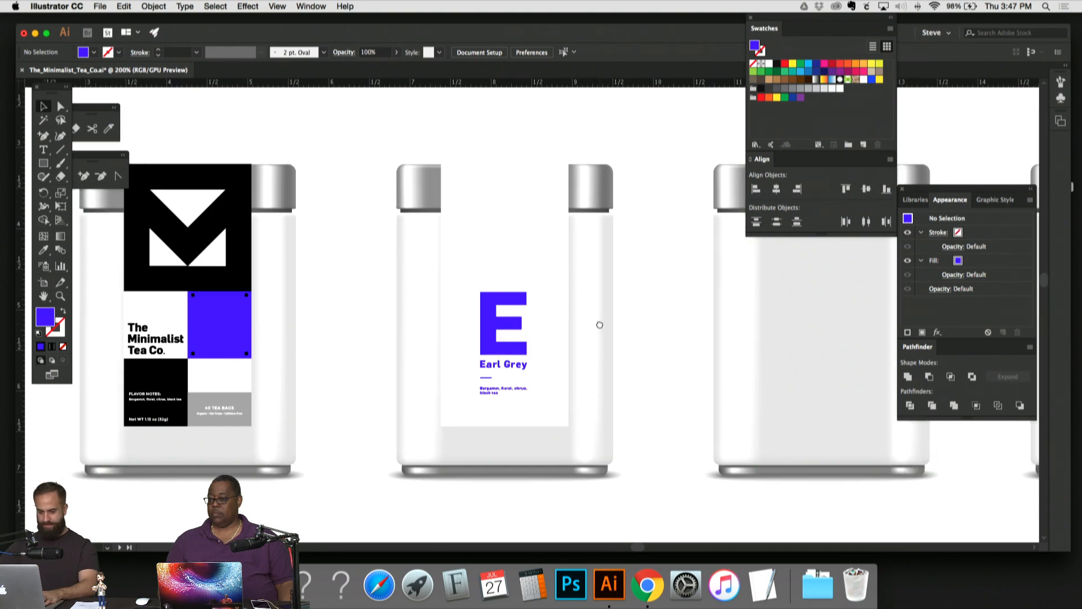
pyautogui.click(471, 306)
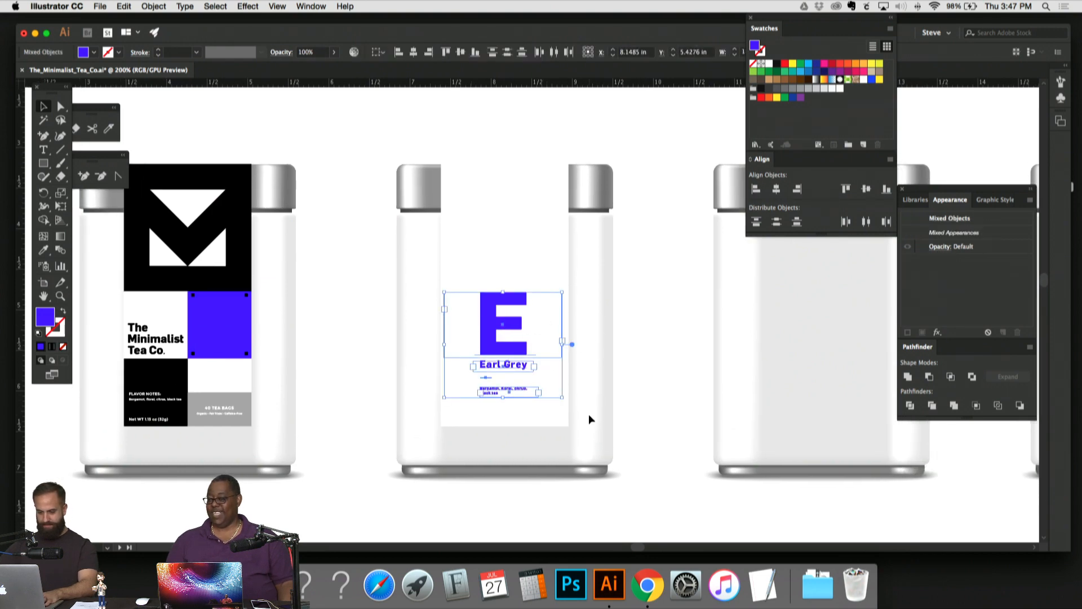
pyautogui.click(588, 413)
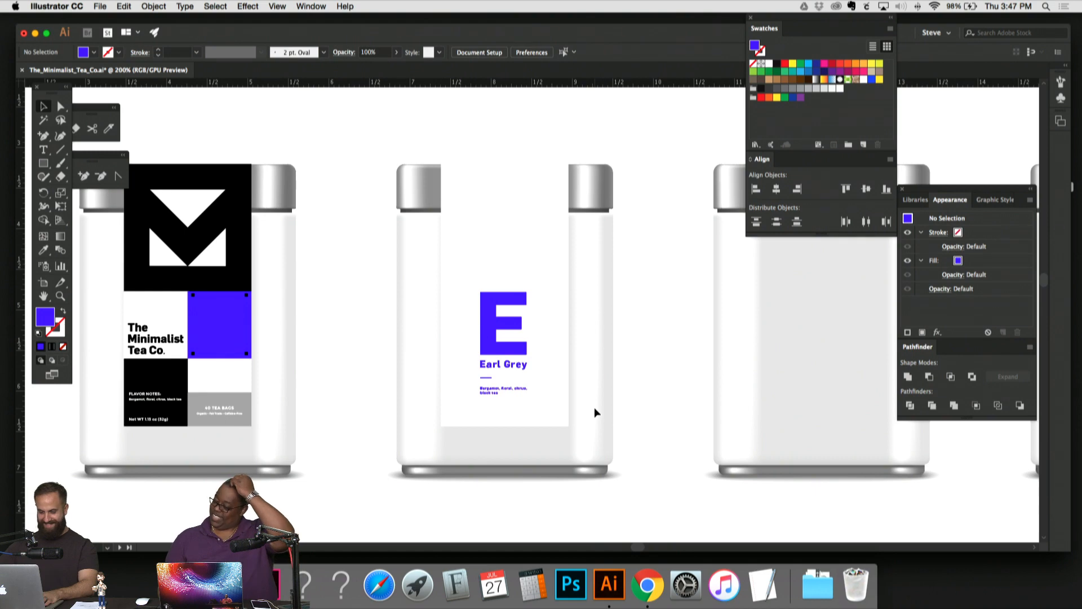
# Step: Review the whole row of tins and compare it with the designs on the neighboring artboards
pyautogui.press('super+minus')
pyautogui.press('super+minus')
pyautogui.press('super+plus')
pyautogui.press('super+plus')
pyautogui.press('super+plus')
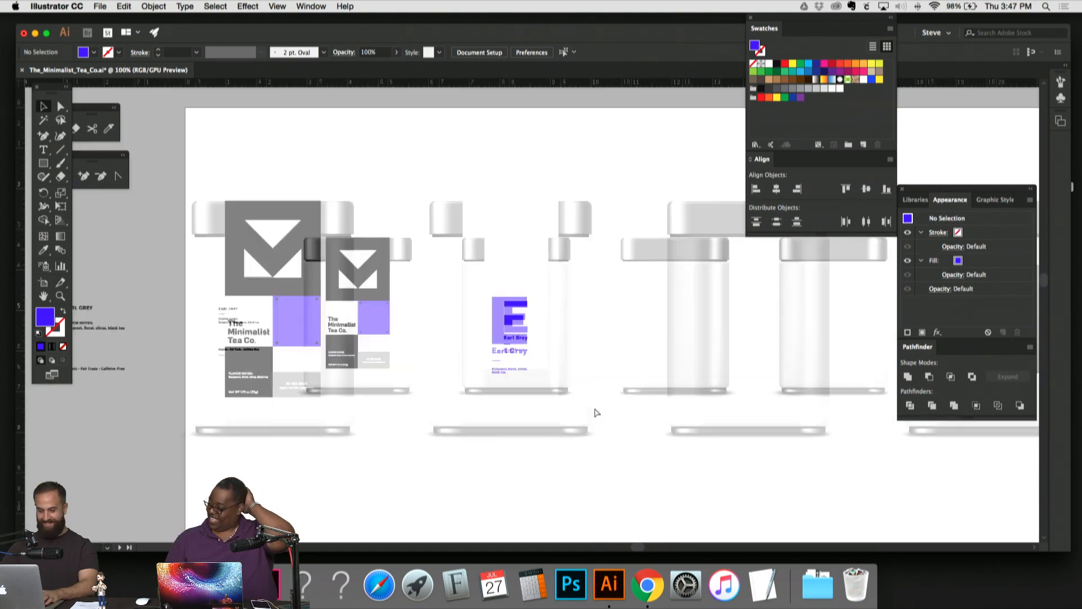
pyautogui.press('super+minus')
pyautogui.press('super+minus')
pyautogui.press('super+minus')
pyautogui.press('super+minus')
pyautogui.press('super+minus')
pyautogui.press('super+minus')
pyautogui.press('super+minus')
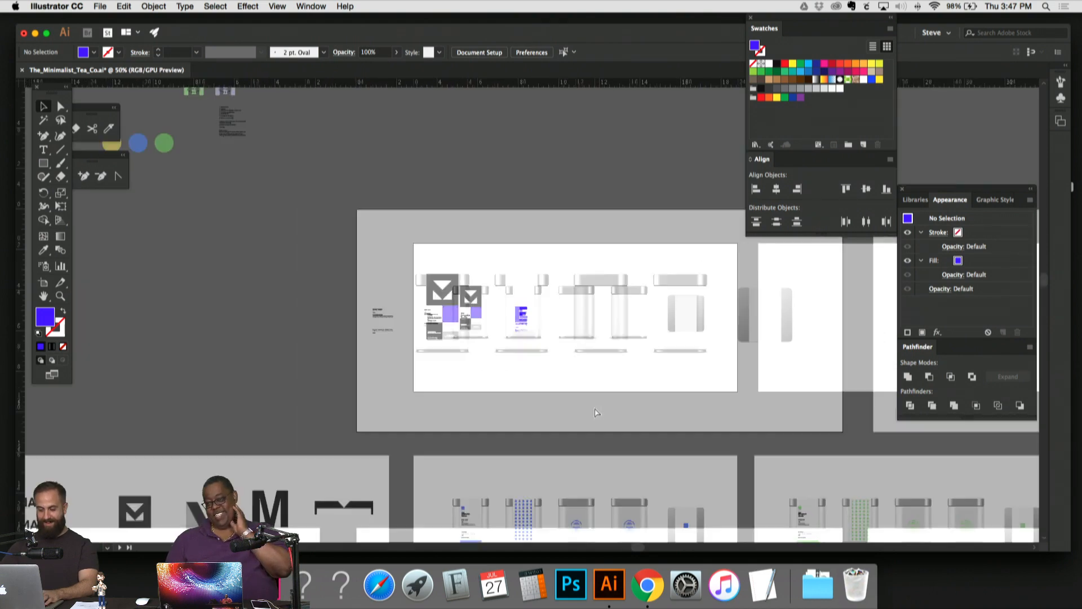
pyautogui.press('super+plus')
pyautogui.press('super+plus')
pyautogui.press('super+plus')
pyautogui.press('super+plus')
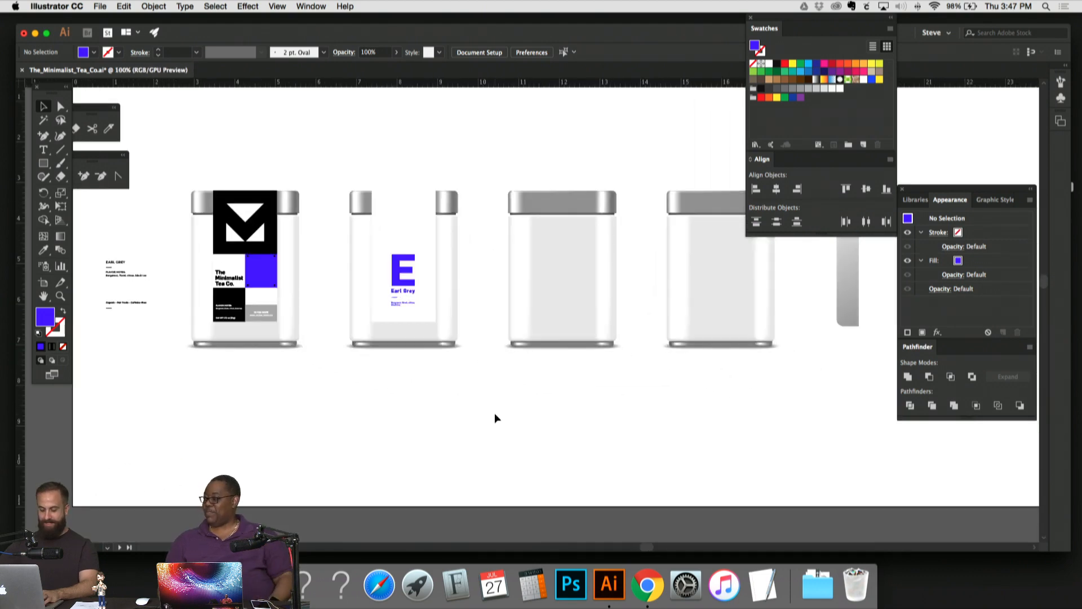
pyautogui.press('super+minus')
pyautogui.press('super+minus')
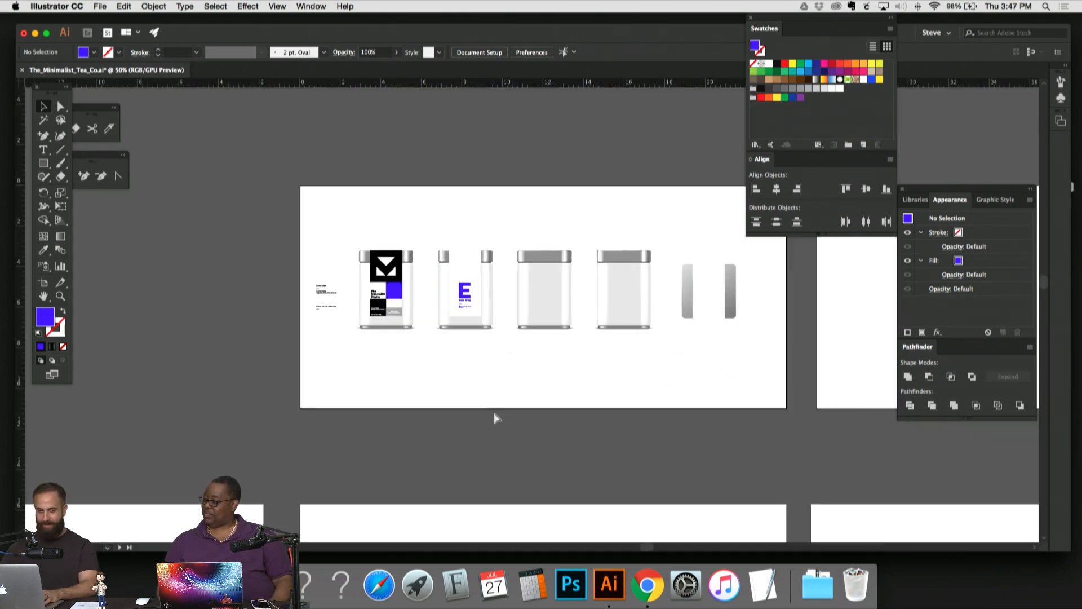
pyautogui.press('super+minus')
pyautogui.moveTo(495, 413); pyautogui.dragTo(425, 371)
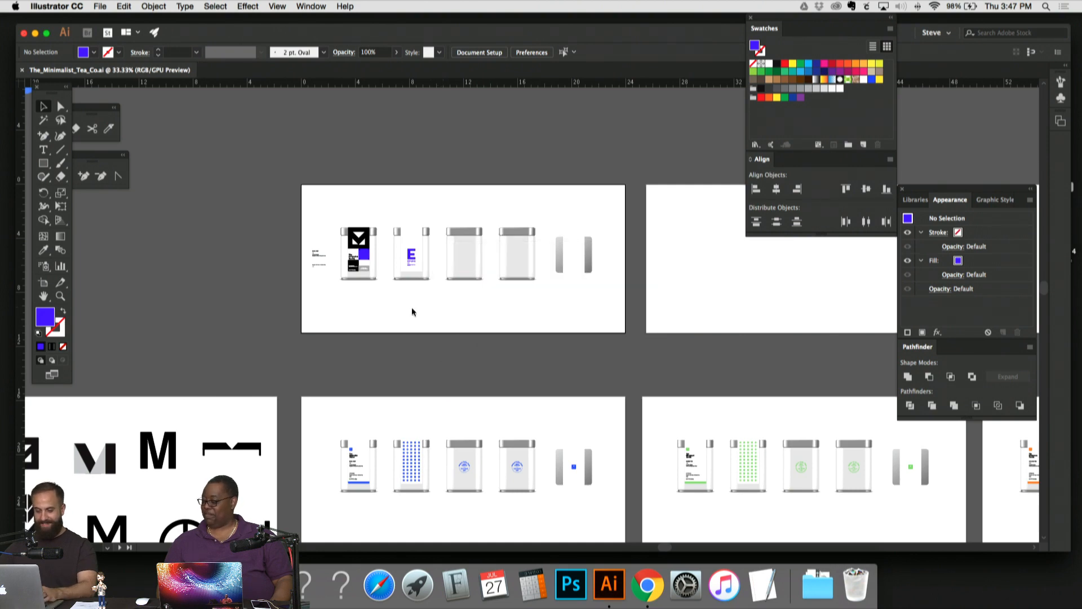
# Step: Inspect the first and second tins side by side and the Earl Grey label in detail
pyautogui.press('super+1')
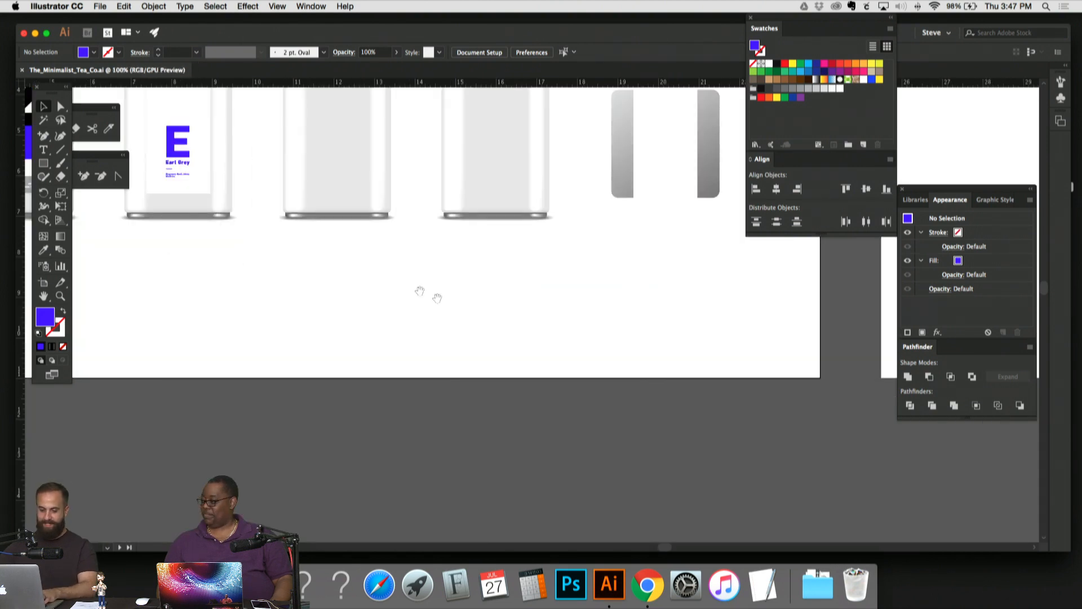
pyautogui.moveTo(420, 291); pyautogui.dragTo(658, 375)
pyautogui.press('super+=')
pyautogui.moveTo(487, 326); pyautogui.dragTo(513, 333)
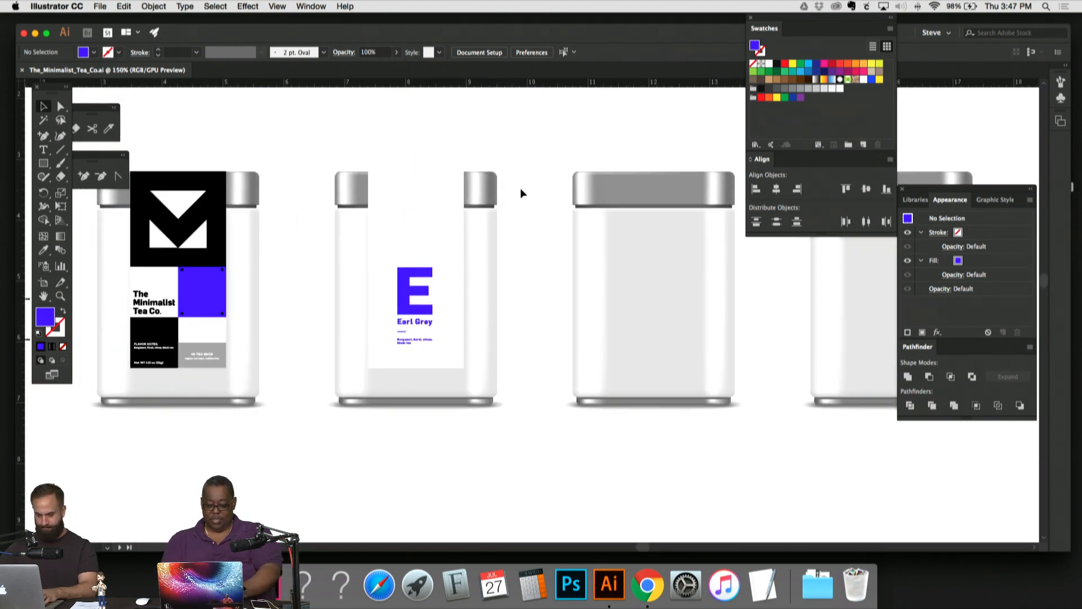
pyautogui.scroll(3, 521, 259)
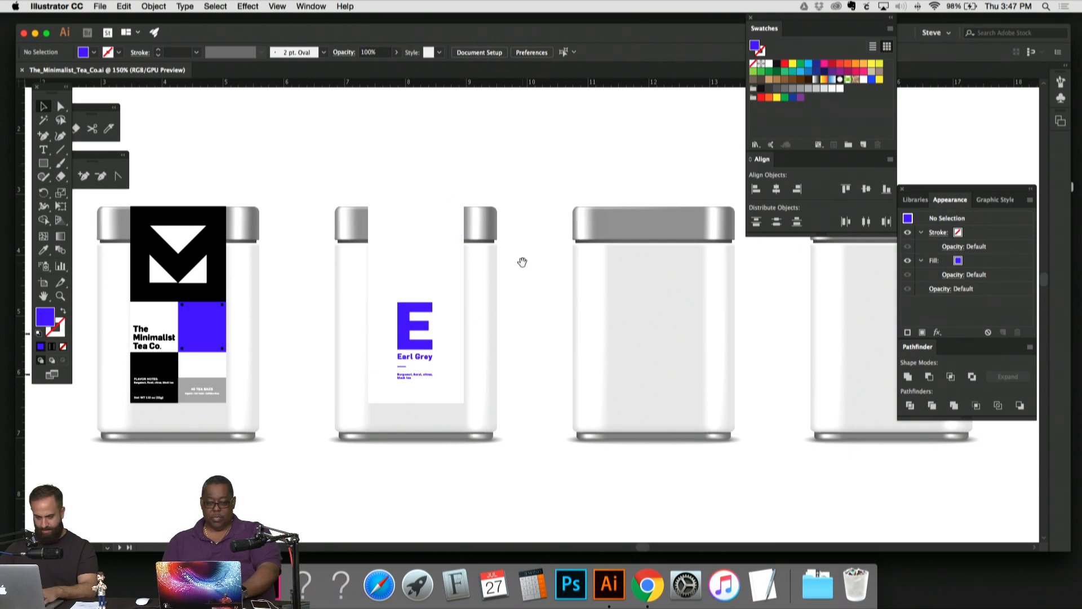
pyautogui.moveTo(523, 264); pyautogui.dragTo(525, 250)
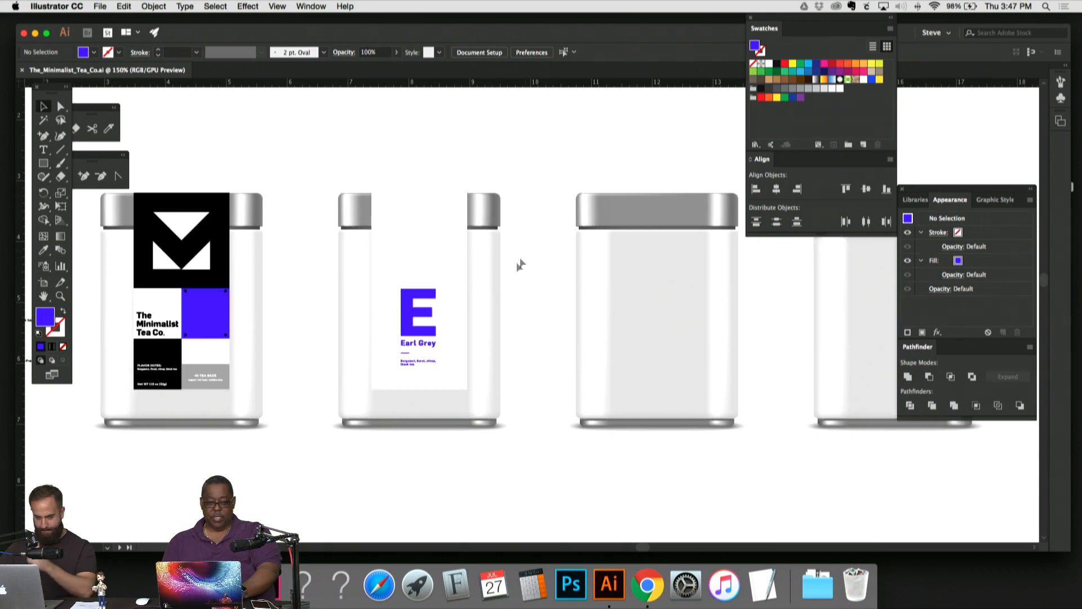
pyautogui.press('super+equal')
pyautogui.press('super+equal')
pyautogui.press('super+equal')
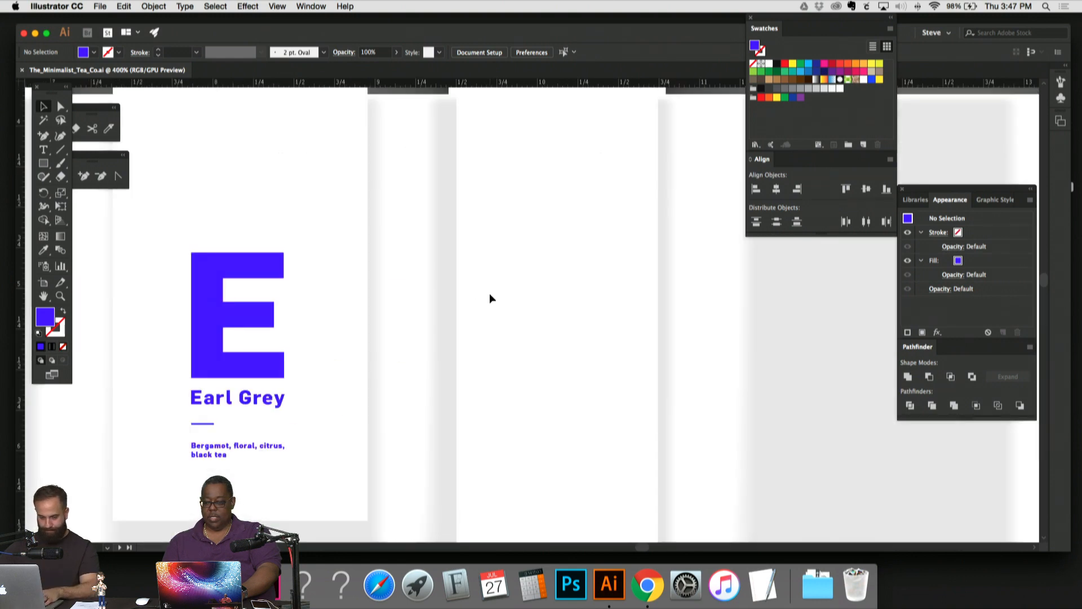
pyautogui.press('super+minus')
pyautogui.press('super+minus')
pyautogui.press('super+minus')
pyautogui.press('super+minus')
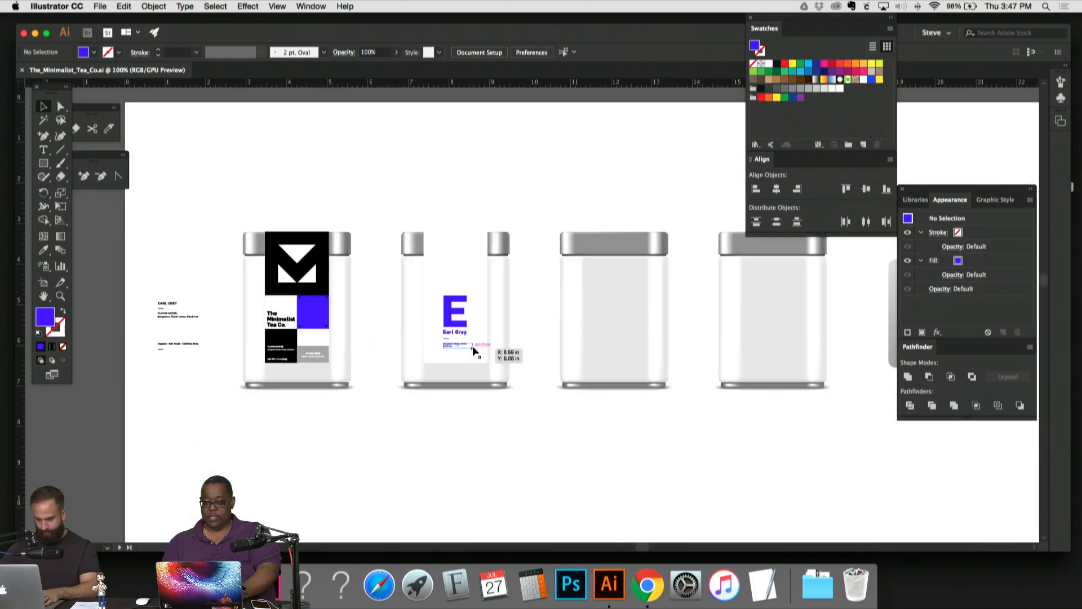
# Step: Select the outer leaf outline and central stem of the second leaf-shaped M logo on the logo artboard for copying
pyautogui.press('super+minus')
pyautogui.press('super+minus')
pyautogui.press('super+minus')
pyautogui.press('super+minus')
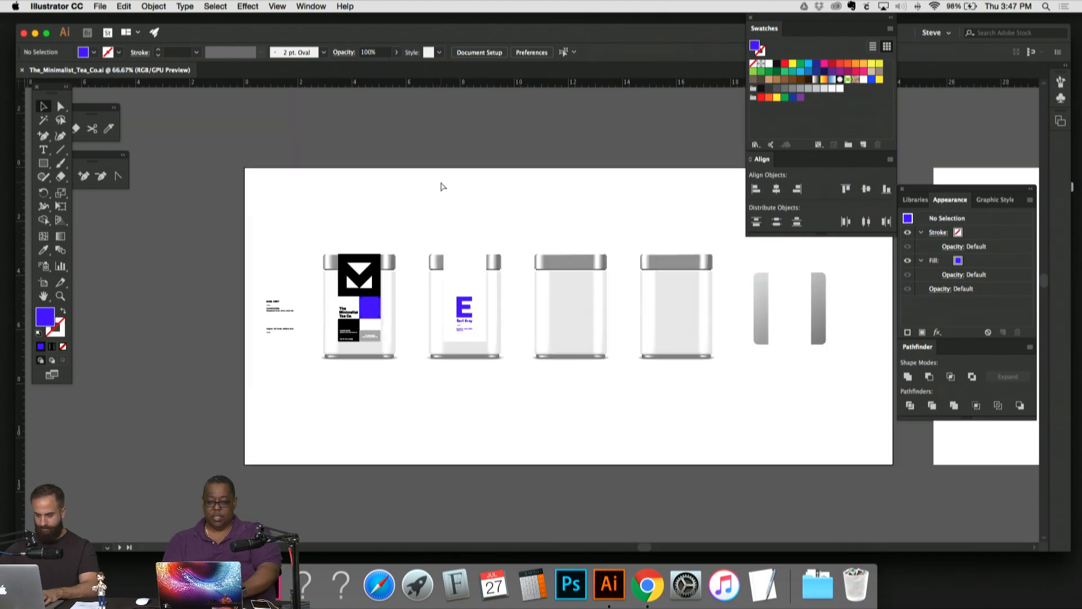
pyautogui.scroll(-10, 417, 282)
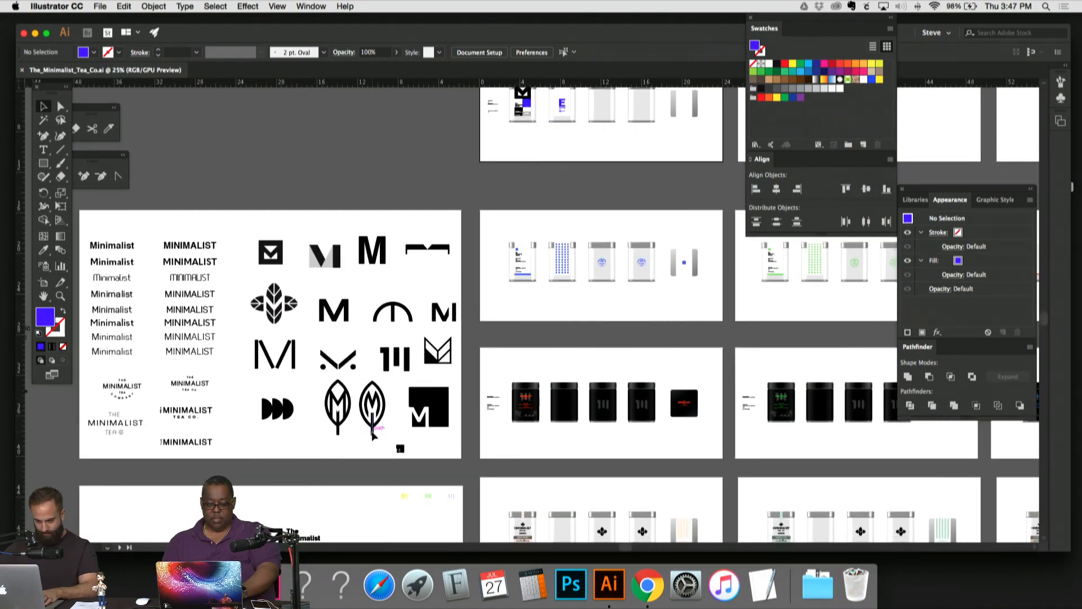
pyautogui.click(372, 414)
pyautogui.press('super+equal')
pyautogui.press('super+equal')
pyautogui.press('super+equal')
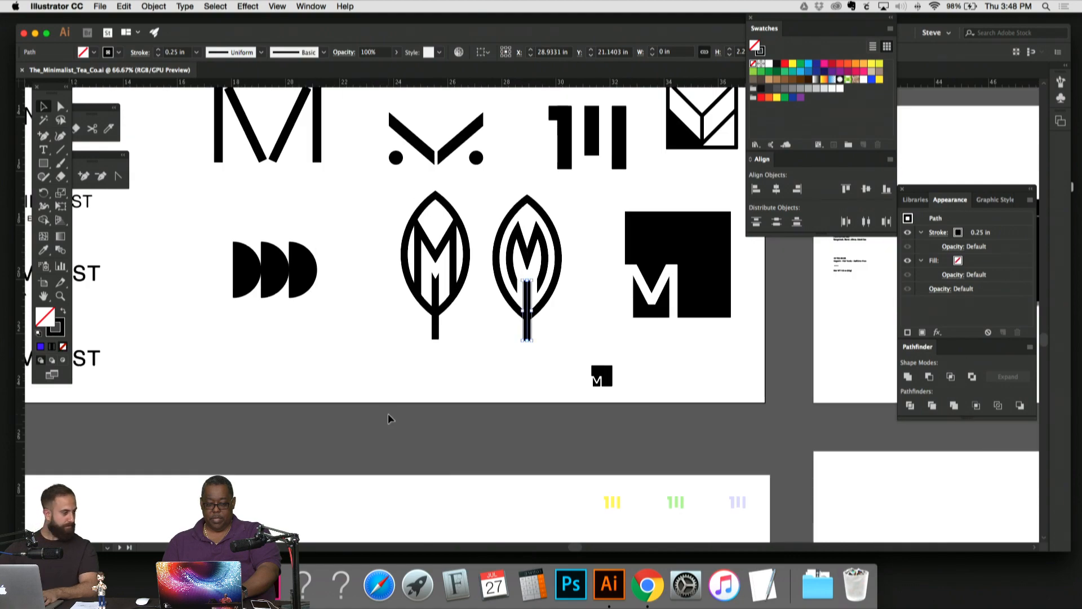
pyautogui.moveTo(388, 417); pyautogui.dragTo(467, 179)
pyautogui.moveTo(448, 273); pyautogui.dragTo(499, 443)
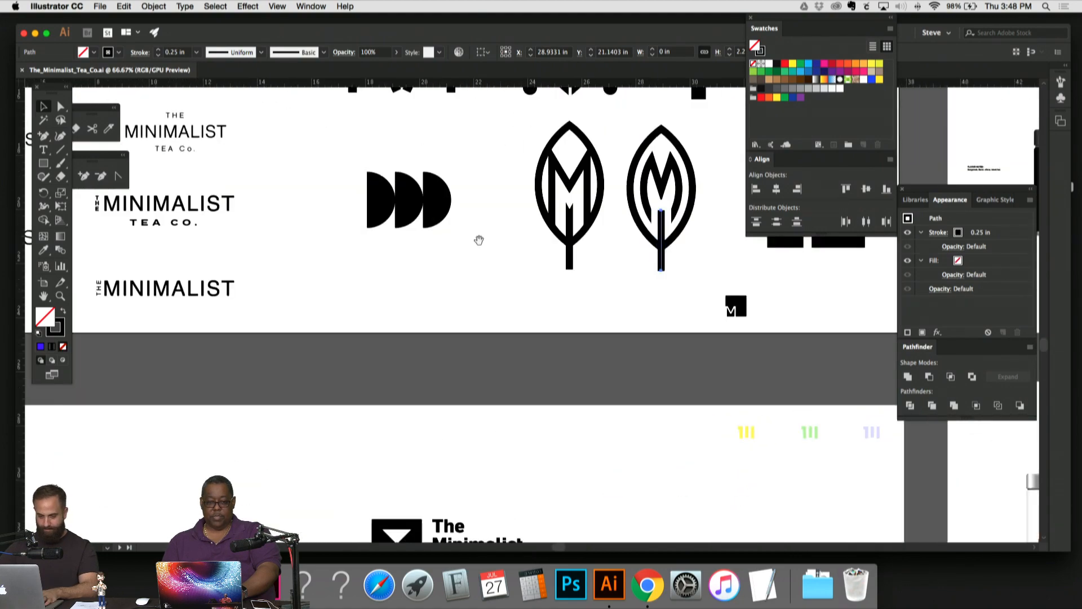
pyautogui.moveTo(479, 240); pyautogui.dragTo(477, 379)
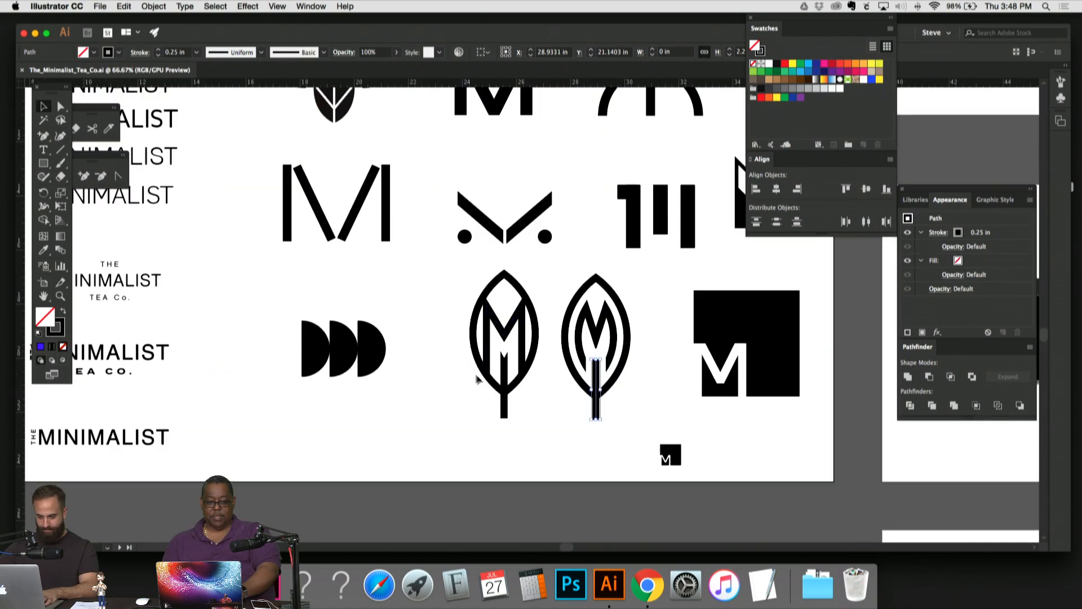
pyautogui.keyDown('shift'); pyautogui.click(622, 304); pyautogui.keyUp('shift')
# Step: Paste a copy of the leaf outline and stem onto the Earl Grey tin artboard
pyautogui.moveTo(653, 287); pyautogui.dragTo(461, 388)
pyautogui.moveTo(631, 139); pyautogui.dragTo(361, 316)
pyautogui.moveTo(573, 143); pyautogui.dragTo(395, 361)
pyautogui.moveTo(518, 155); pyautogui.dragTo(379, 469)
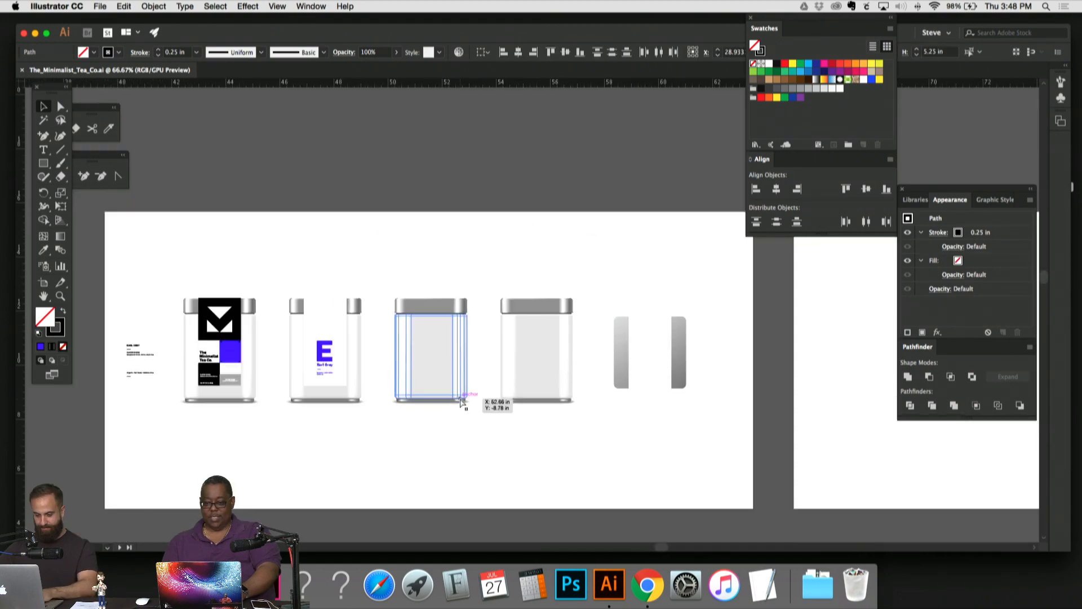
pyautogui.press('super+v')
# Step: Scale the pasted leaf down to about 2.61 in tall and place it on the front of the third tin
pyautogui.press('s')
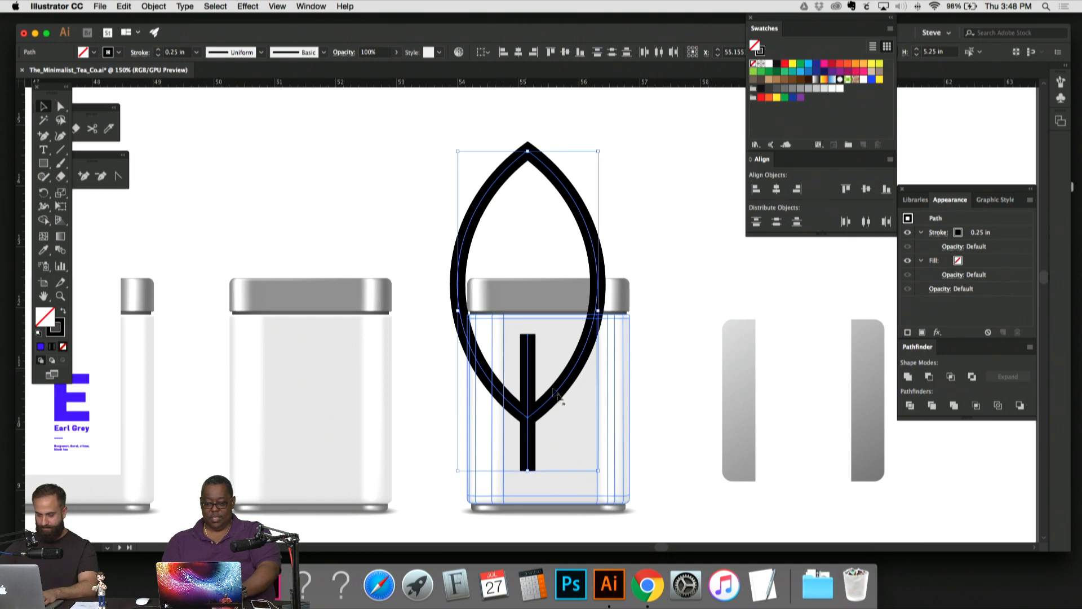
pyautogui.moveTo(604, 448); pyautogui.dragTo(566, 379)
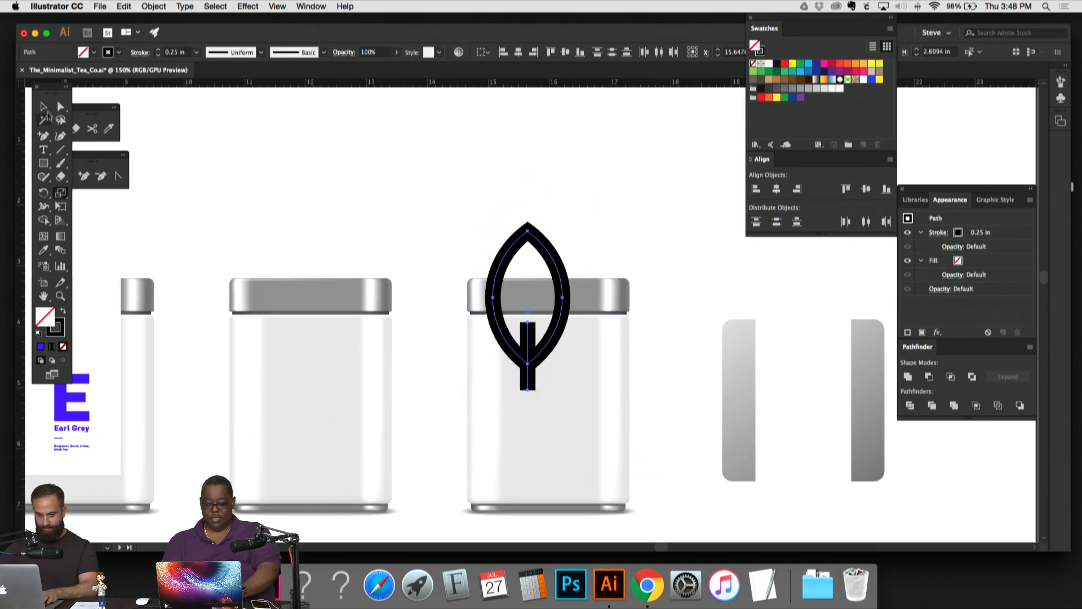
pyautogui.click(44, 107)
pyautogui.moveTo(550, 256); pyautogui.dragTo(558, 312)
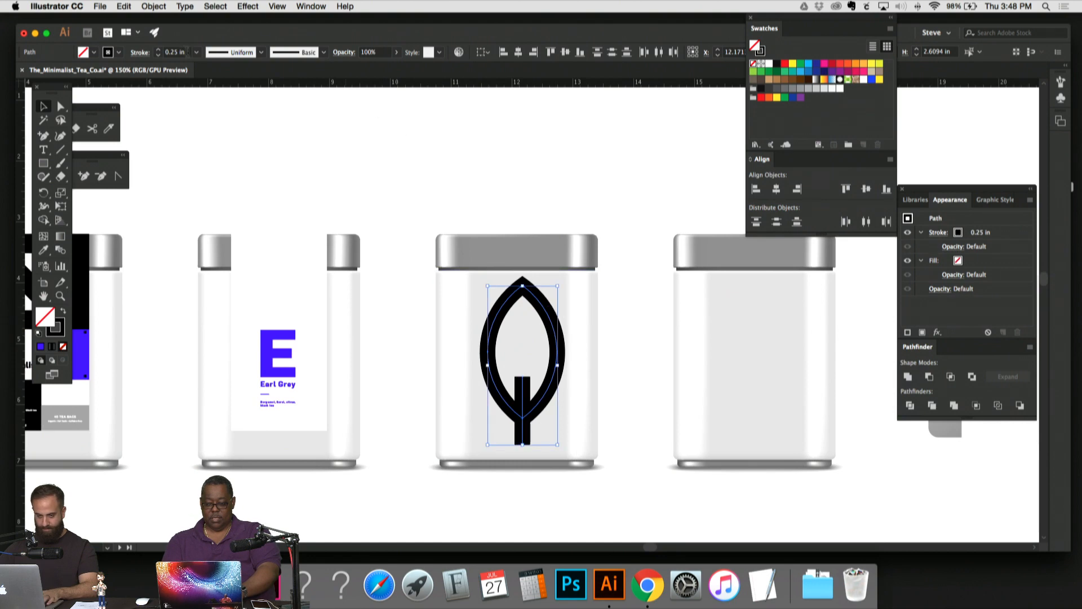
# Step: Set the leaf's stroke weight to 0.031 in and scale the leaf down to about 1.73 in tall
pyautogui.click(197, 52)
pyautogui.click(214, 93)
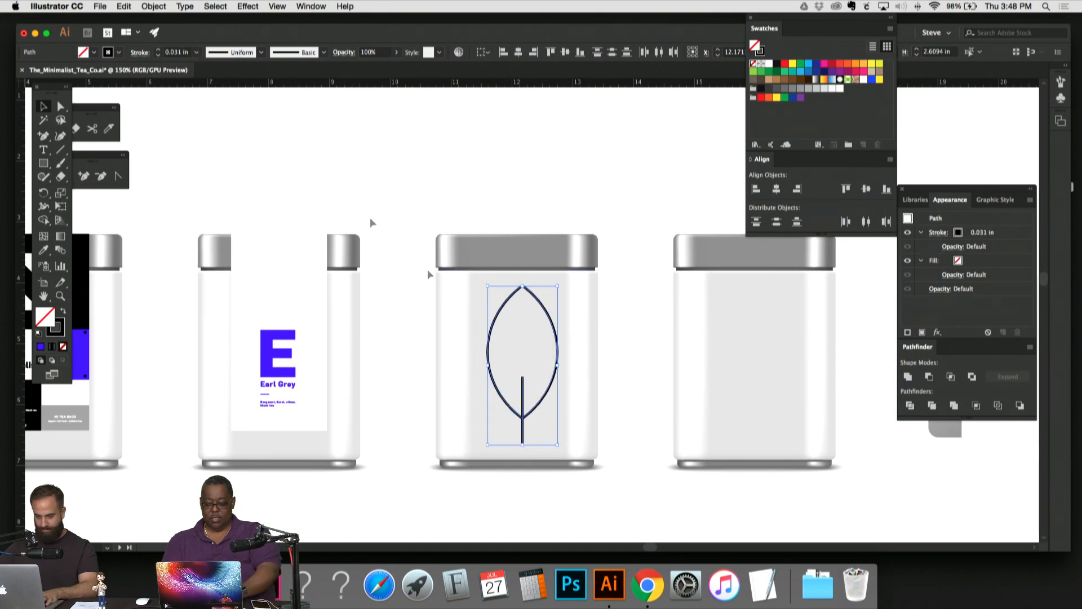
pyautogui.press('s')
pyautogui.moveTo(640, 447); pyautogui.dragTo(587, 415)
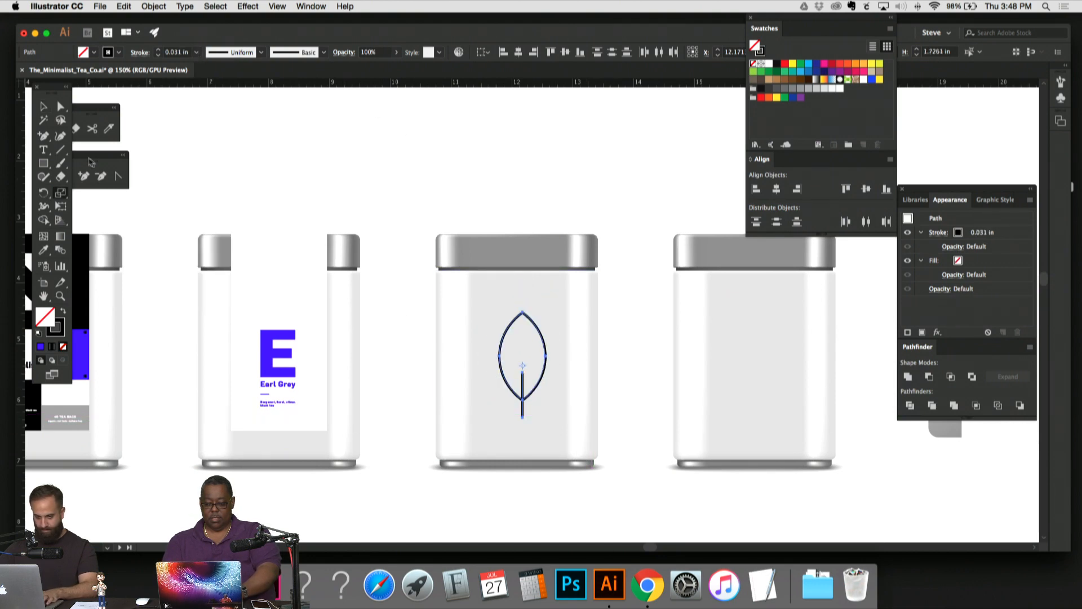
pyautogui.click(47, 109)
# Step: Lock the third tin artwork and scale the leaf down to about 1.39 in tall
pyautogui.press('super+equal')
pyautogui.press('super+equal')
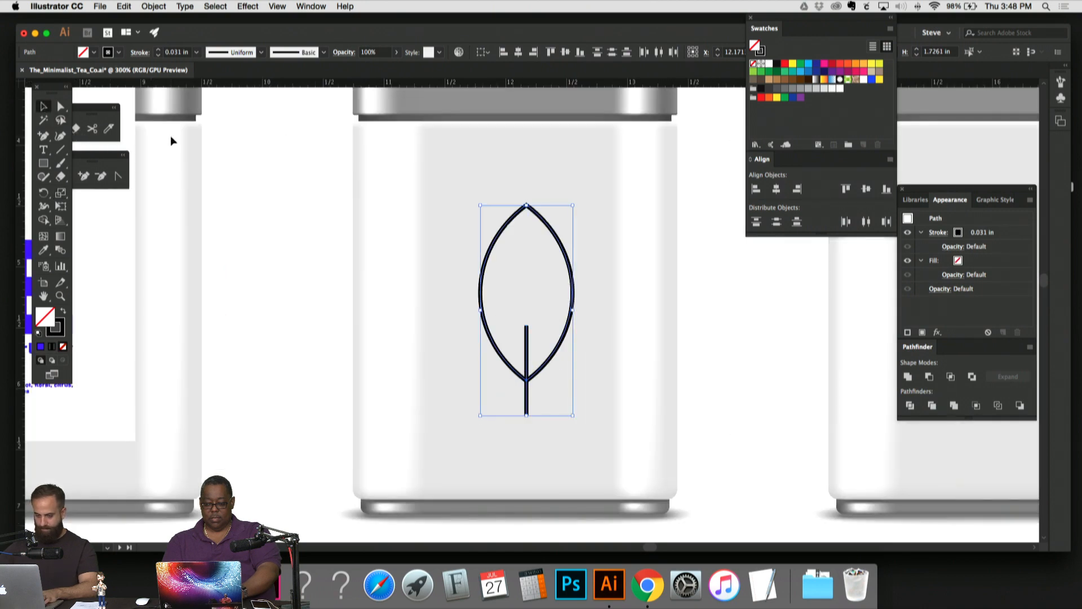
pyautogui.click(624, 235)
pyautogui.click(556, 117)
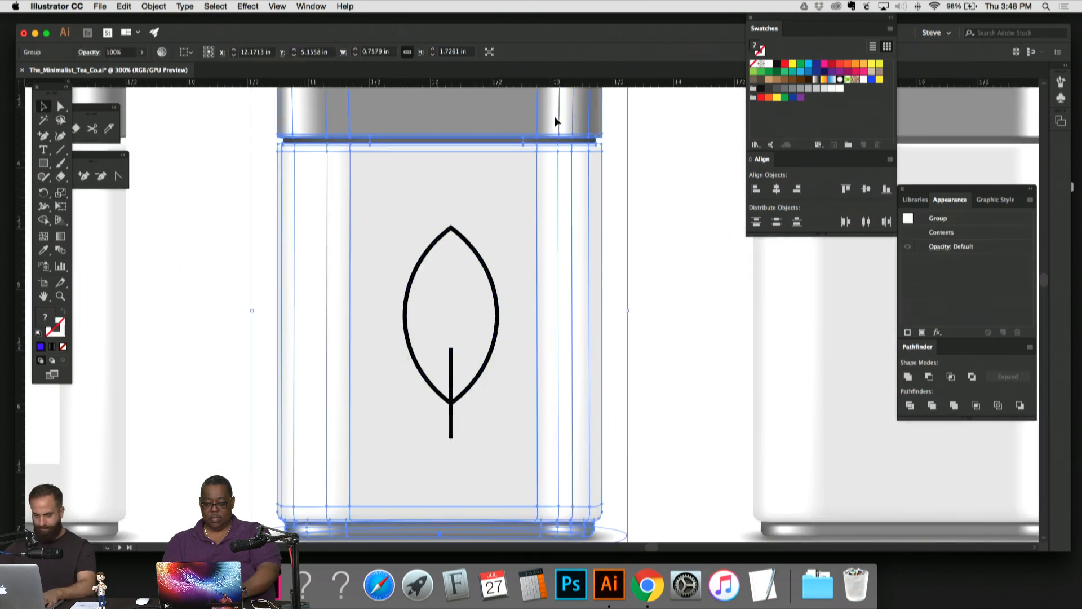
pyautogui.press('super+2')
pyautogui.press('super+equal')
pyautogui.moveTo(546, 329); pyautogui.dragTo(607, 266)
pyautogui.moveTo(546, 387); pyautogui.dragTo(384, 198)
pyautogui.press('s')
pyautogui.moveTo(580, 391); pyautogui.dragTo(564, 369)
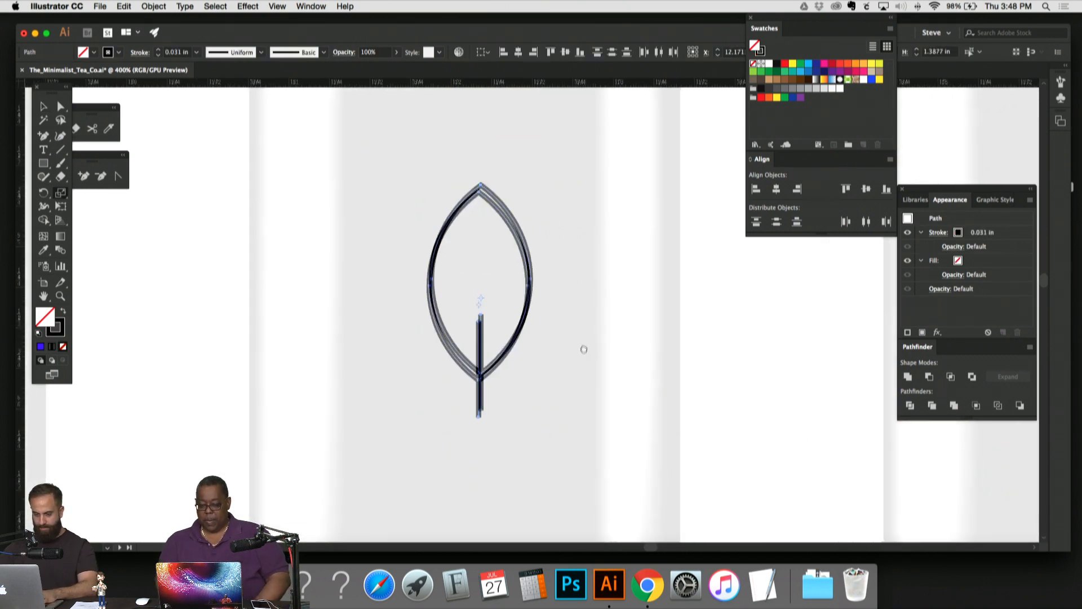
# Step: Show the guides and compare the leaf's size and position with the Earl Grey label on the second tin
pyautogui.press('super+minus')
pyautogui.press('super+minus')
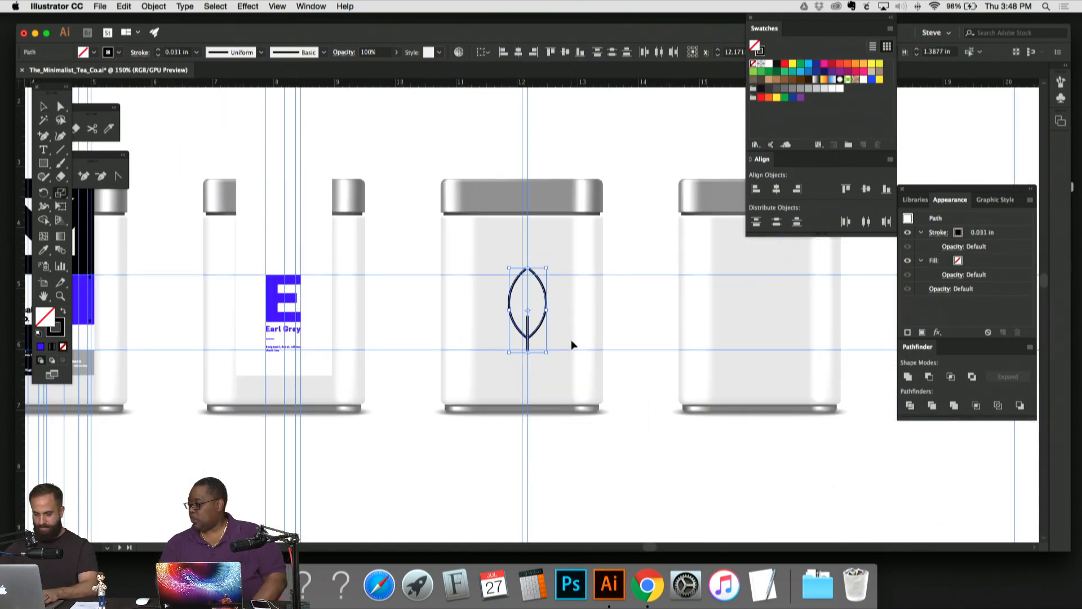
pyautogui.press('super+equal')
pyautogui.press('super+equal')
pyautogui.click(42, 105)
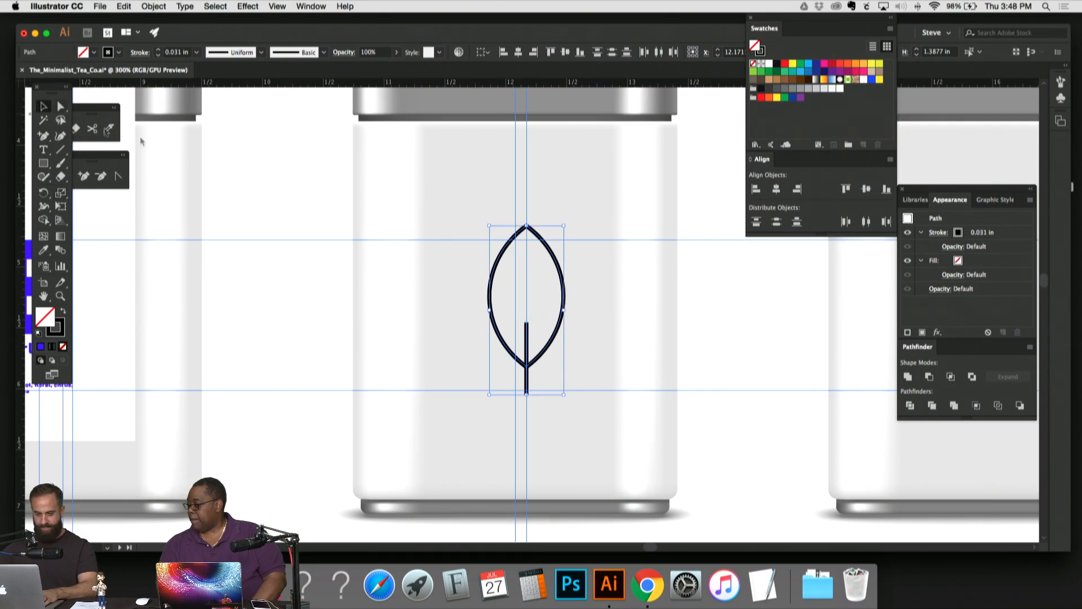
pyautogui.click(507, 263)
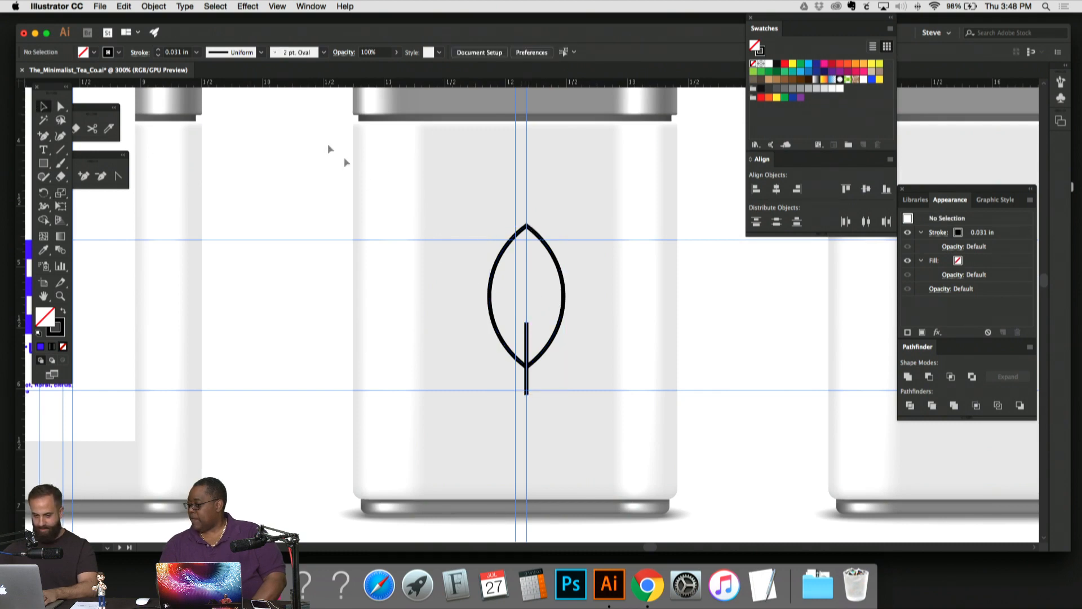
# Step: Unlock all locked objects and clear the selection
pyautogui.click(154, 6)
pyautogui.click(189, 83)
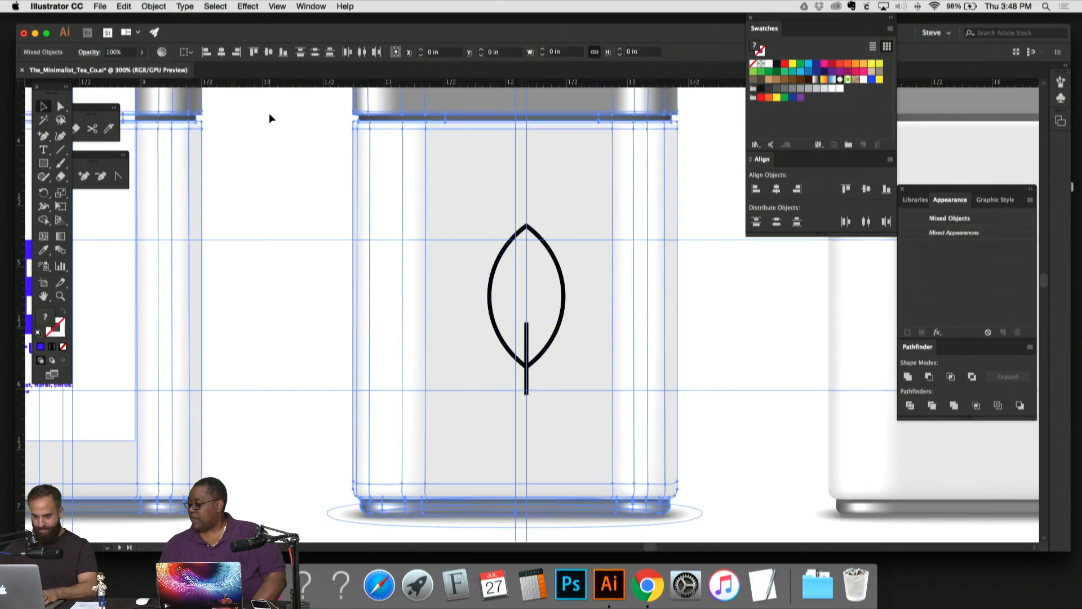
pyautogui.click(313, 137)
# Step: Group the leaf outline with its stem and align the group and the third tin on their horizontal centers
pyautogui.press('super+minus')
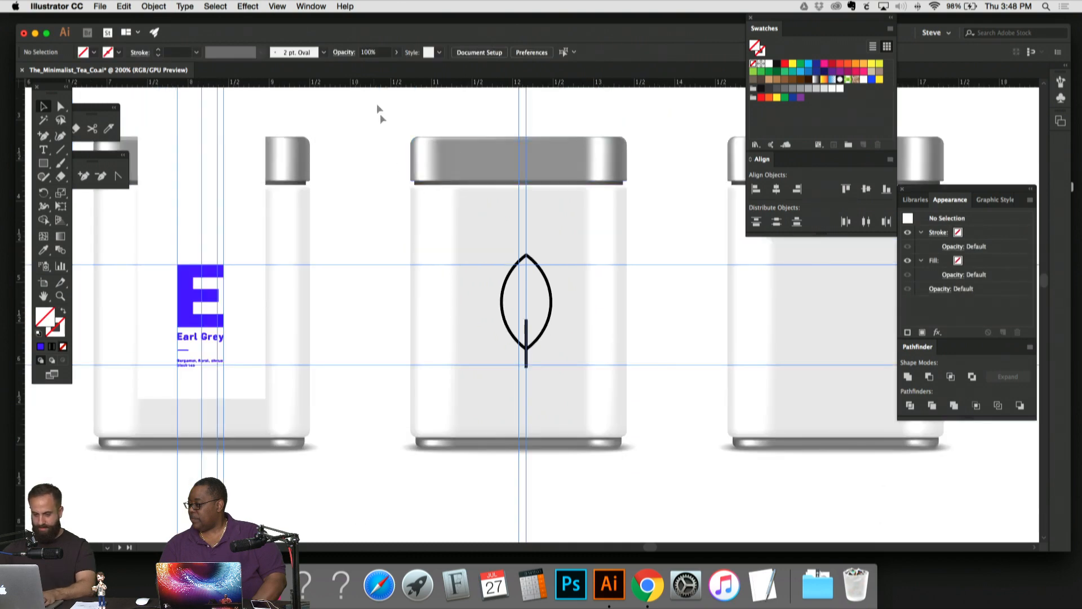
pyautogui.moveTo(479, 491); pyautogui.dragTo(479, 490)
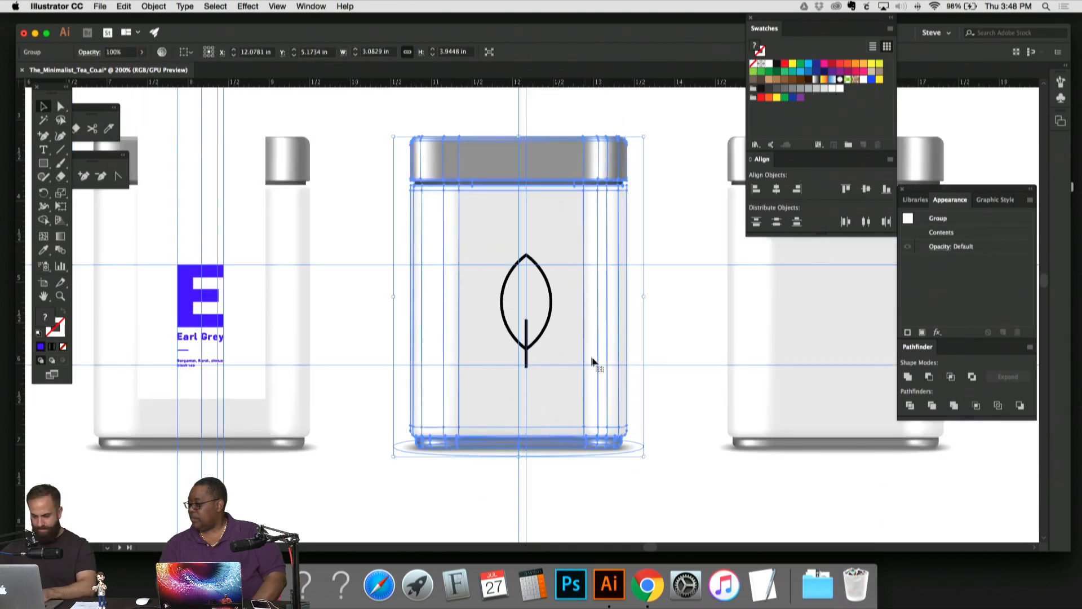
pyautogui.moveTo(552, 484); pyautogui.dragTo(494, 269)
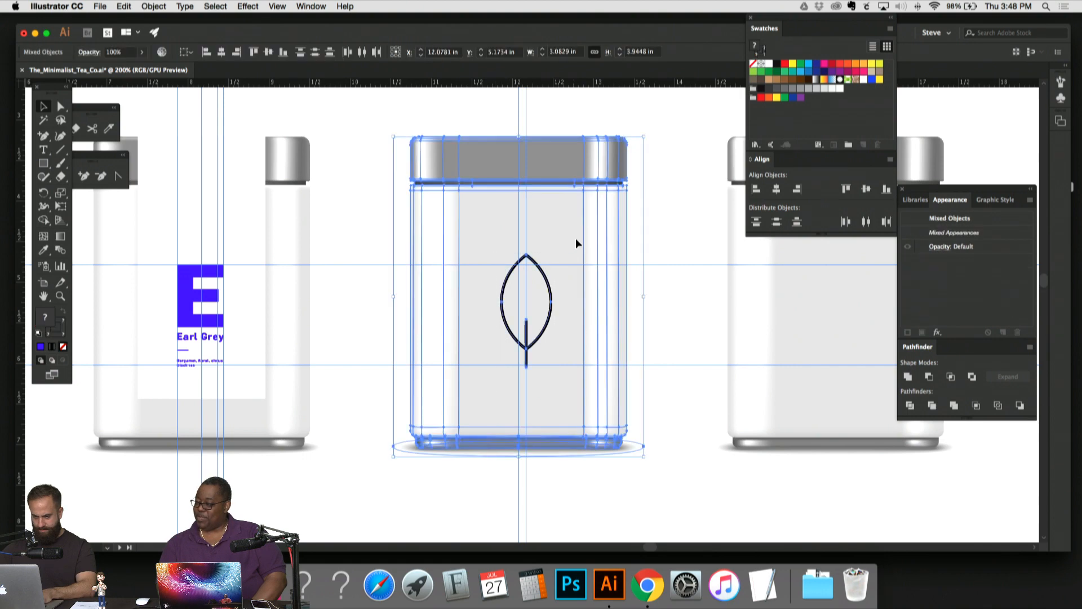
pyautogui.keyDown('shift'); pyautogui.click(576, 239); pyautogui.keyUp('shift')
pyautogui.press('super+g')
pyautogui.keyDown('shift'); pyautogui.click(484, 209); pyautogui.keyUp('shift')
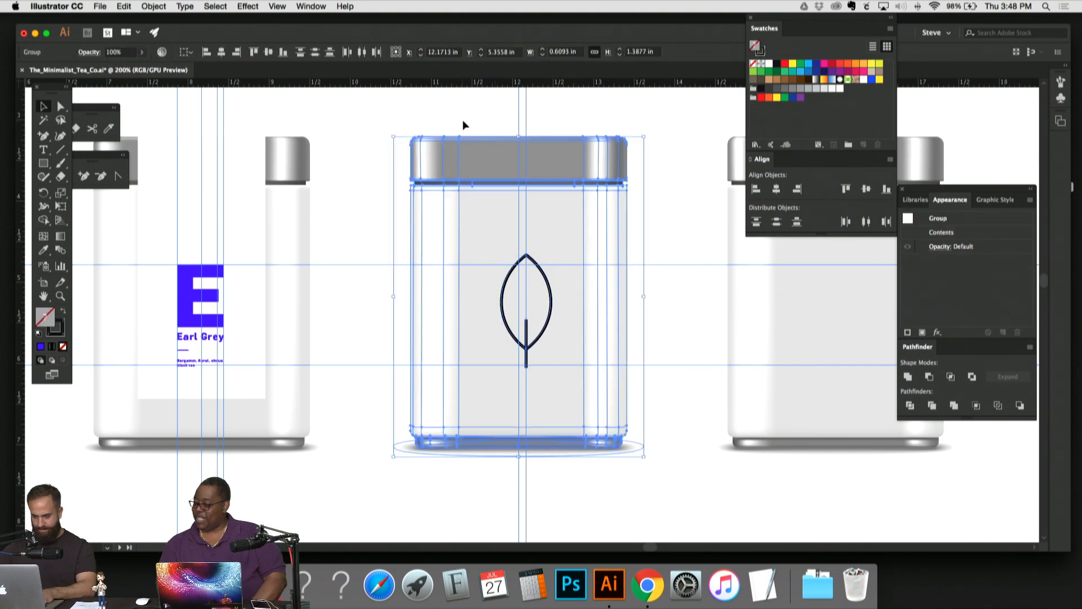
pyautogui.click(223, 52)
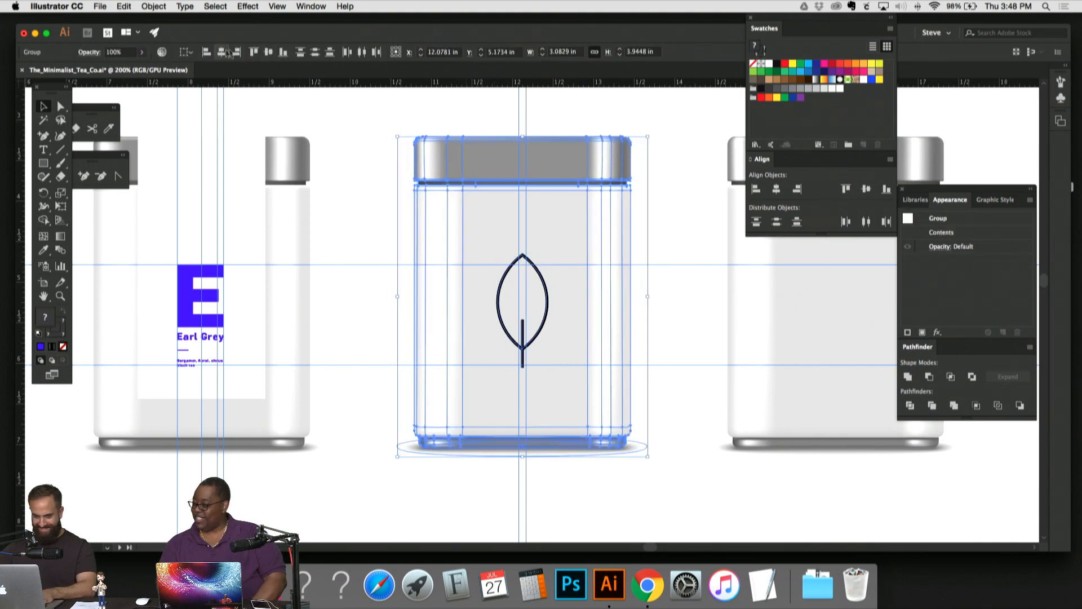
pyautogui.click(674, 198)
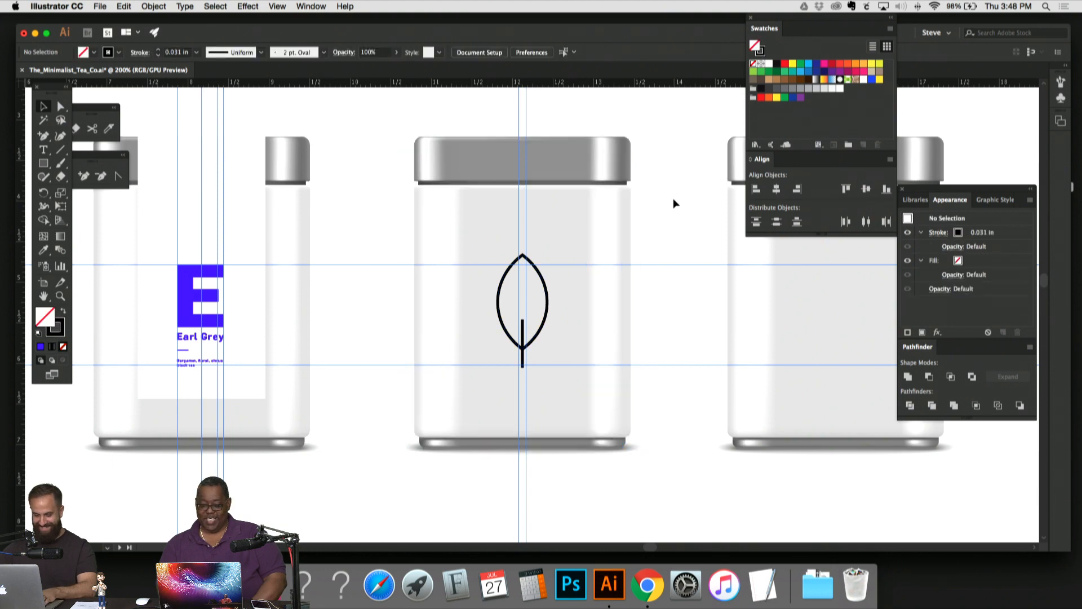
# Step: Hide the guides and review the centered leaf on the third tin at distant and close views
pyautogui.press('super+minus')
pyautogui.press('super+minus')
pyautogui.press('super+minus')
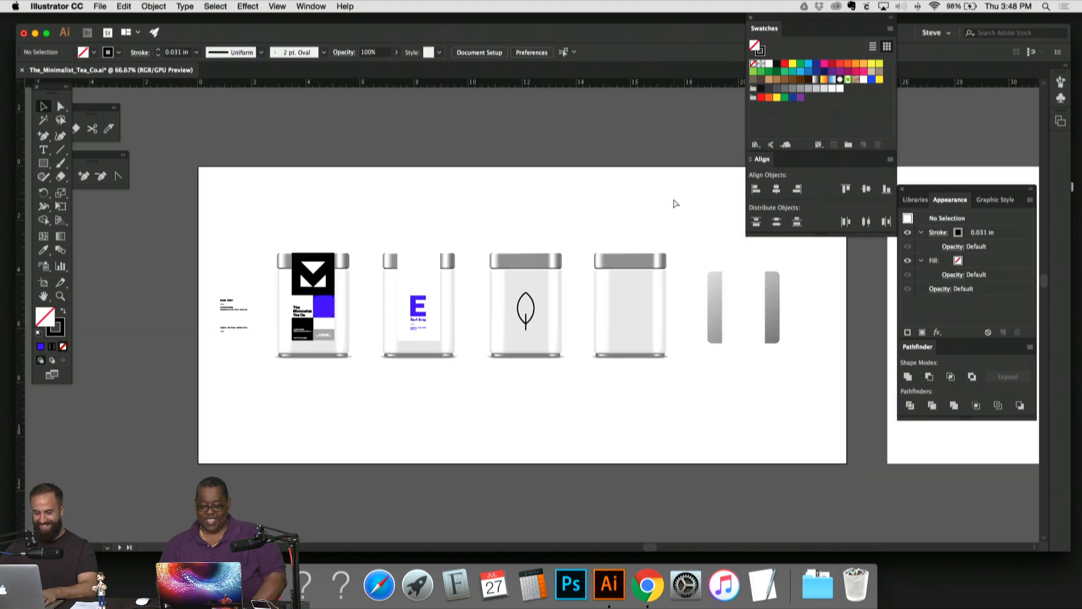
pyautogui.press('super+equal')
pyautogui.press('super+equal')
pyautogui.press('super+equal')
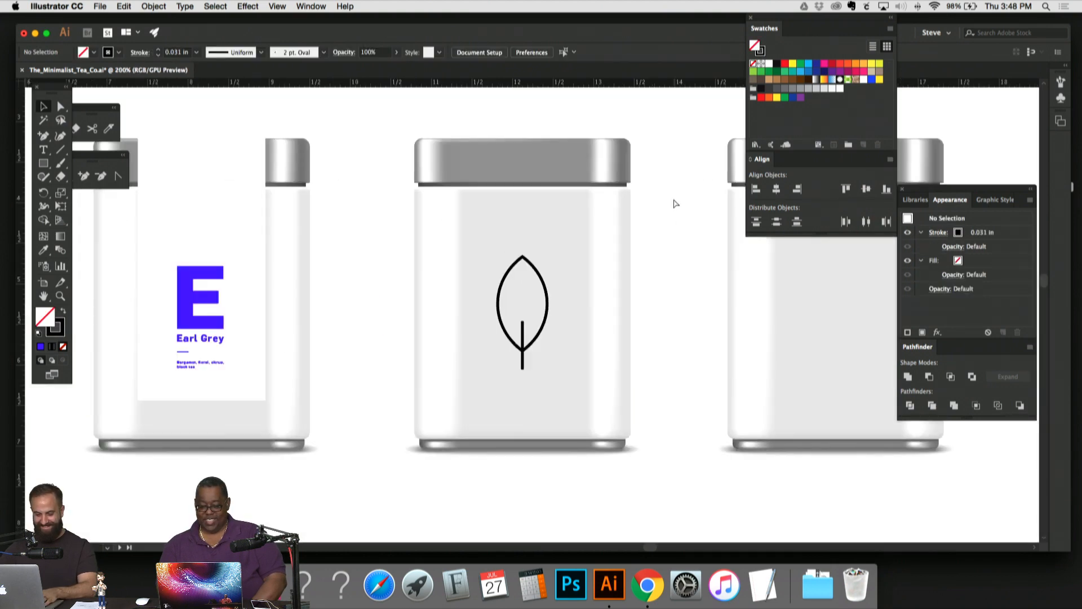
pyautogui.press('super+equal')
pyautogui.press('super+equal')
pyautogui.press('super+minus')
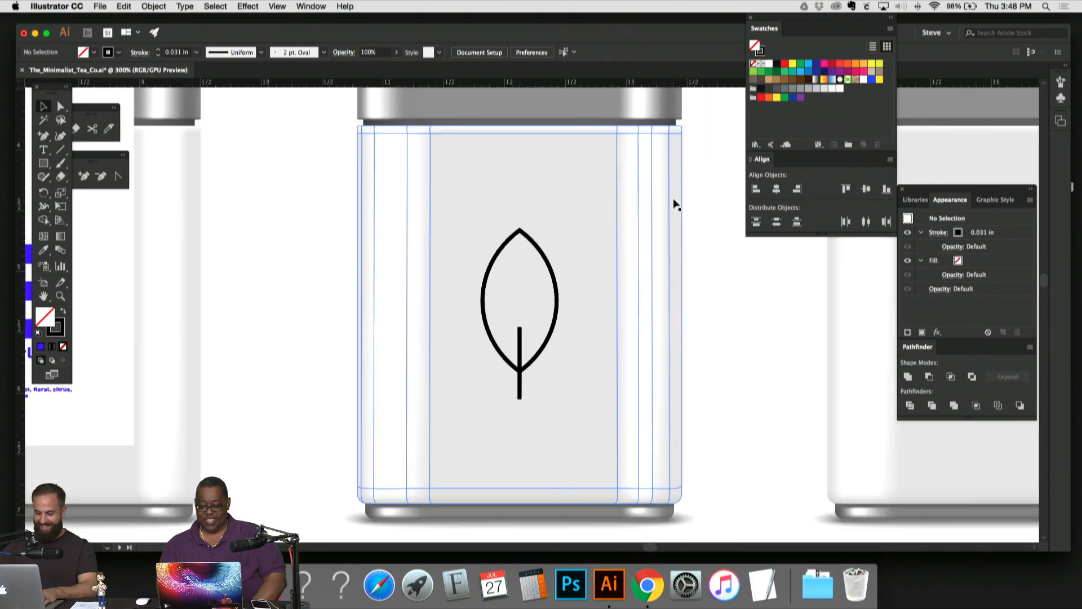
pyautogui.moveTo(564, 215); pyautogui.dragTo(462, 232)
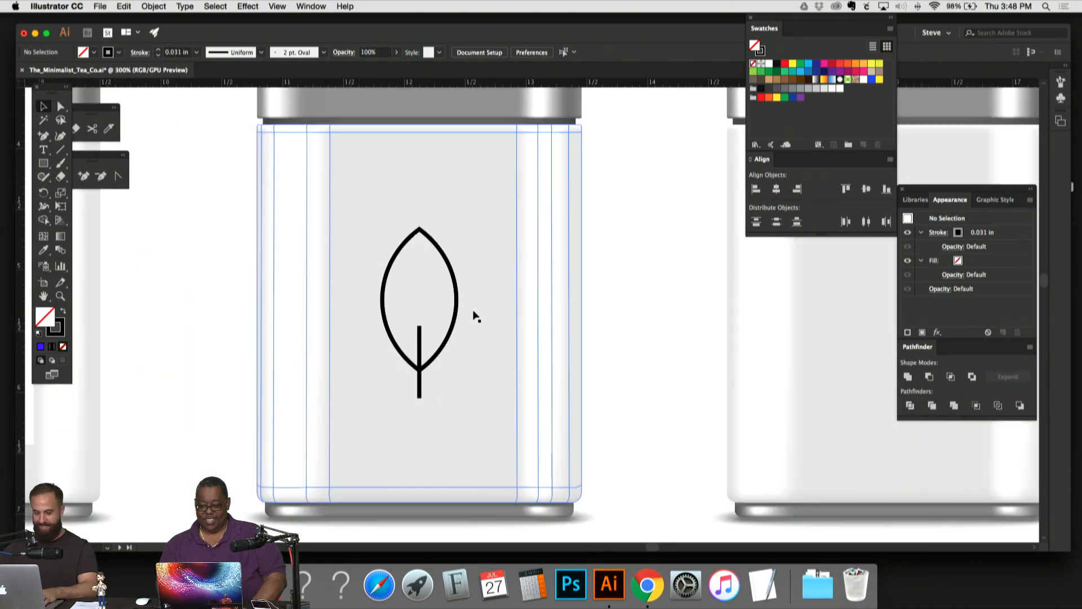
# Step: Add the blue-violet fill of the Earl Grey letter E to the swatches as a new color
pyautogui.click(419, 333)
pyautogui.moveTo(438, 268); pyautogui.dragTo(644, 260)
pyautogui.click(342, 239)
pyautogui.click(150, 245)
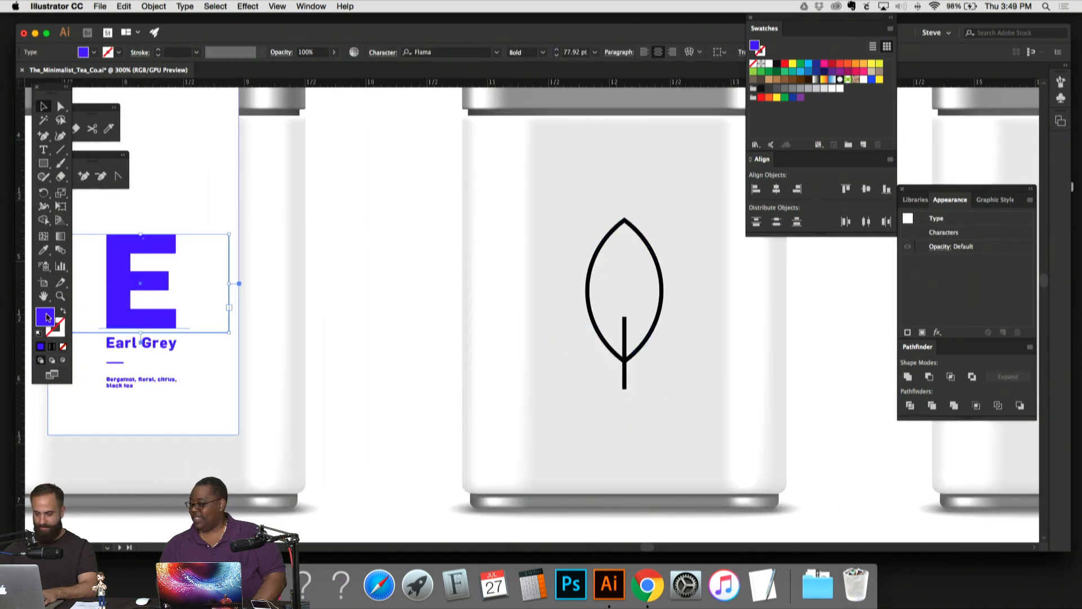
pyautogui.moveTo(48, 317); pyautogui.dragTo(790, 91)
pyautogui.click(813, 294)
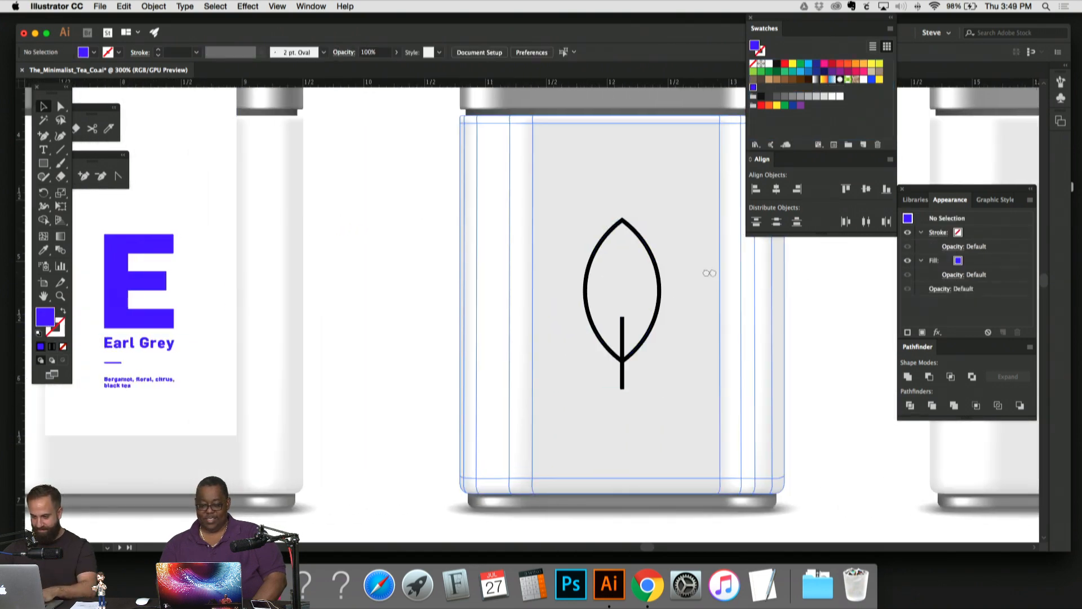
# Step: Apply the new blue-violet swatch to the stroke of the leaf on the third tin
pyautogui.moveTo(709, 273); pyautogui.dragTo(595, 273)
pyautogui.click(521, 323)
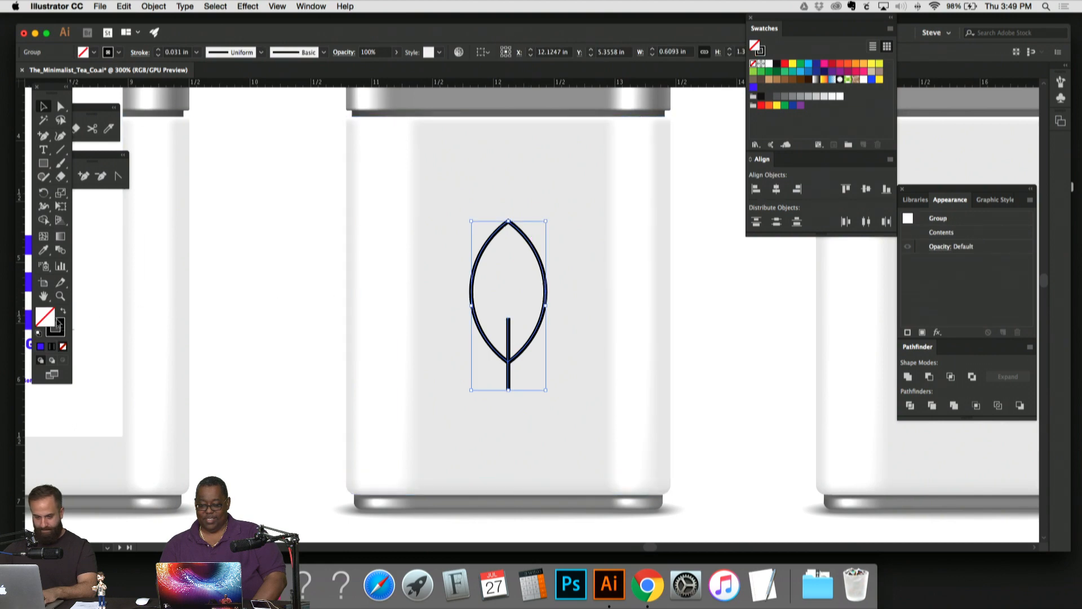
pyautogui.press('x')
pyautogui.press('F6')
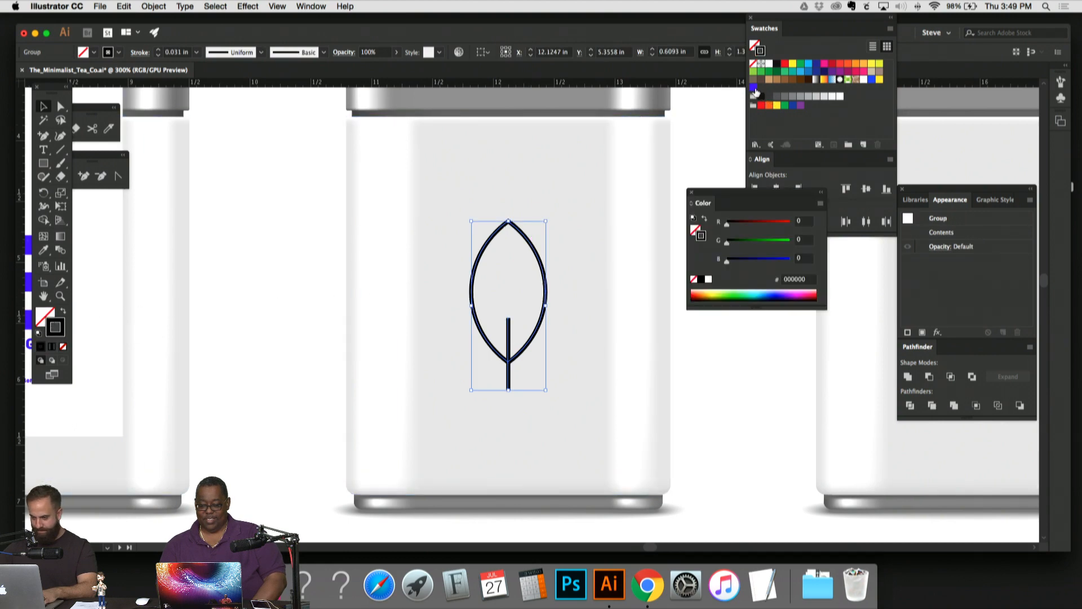
pyautogui.click(754, 88)
pyautogui.click(693, 193)
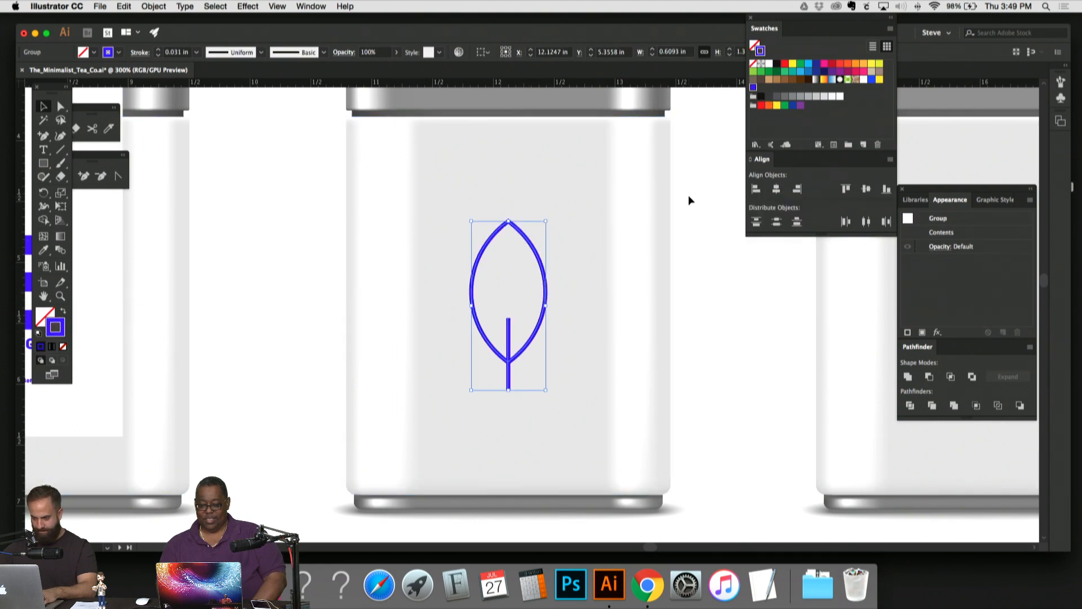
pyautogui.click(688, 194)
# Step: Extend the leaf's stem upward so that its upper end meets the leaf's tip
pyautogui.hscroll(2, 475, 295)
pyautogui.scroll(-1, 476, 294)
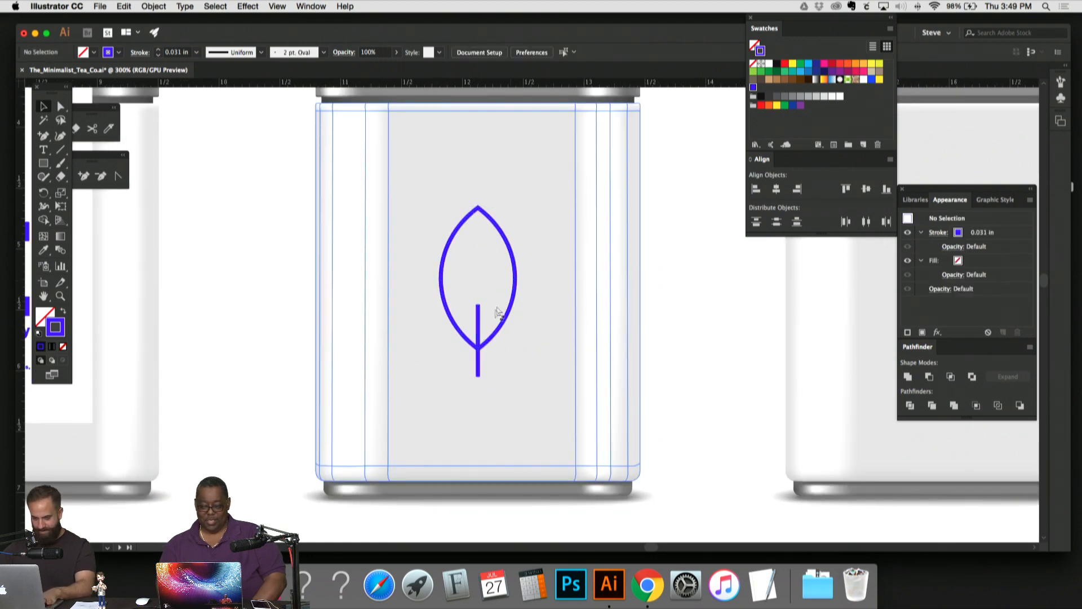
pyautogui.moveTo(478, 306); pyautogui.dragTo(481, 208)
pyautogui.click(551, 214)
pyautogui.press('super+equal')
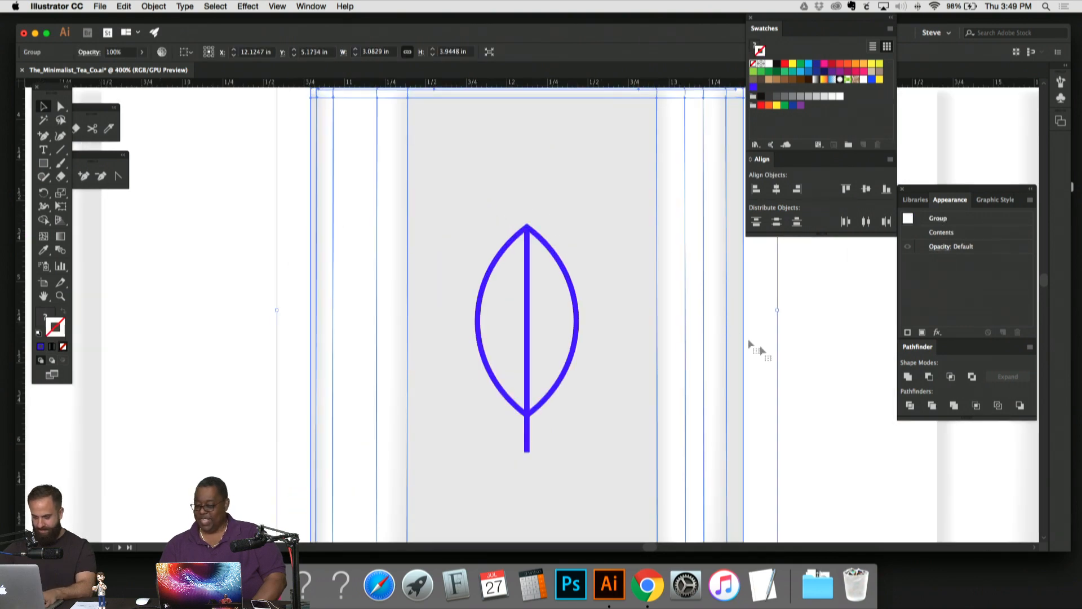
# Step: Review the leaf on the third tin against the leaf-shaped M logo sketches and the other tin designs
pyautogui.click(820, 418)
pyautogui.press('super+minus')
pyautogui.press('super+minus')
pyautogui.press('super+minus')
pyautogui.press('super+minus')
pyautogui.press('super+minus')
pyautogui.press('super+minus')
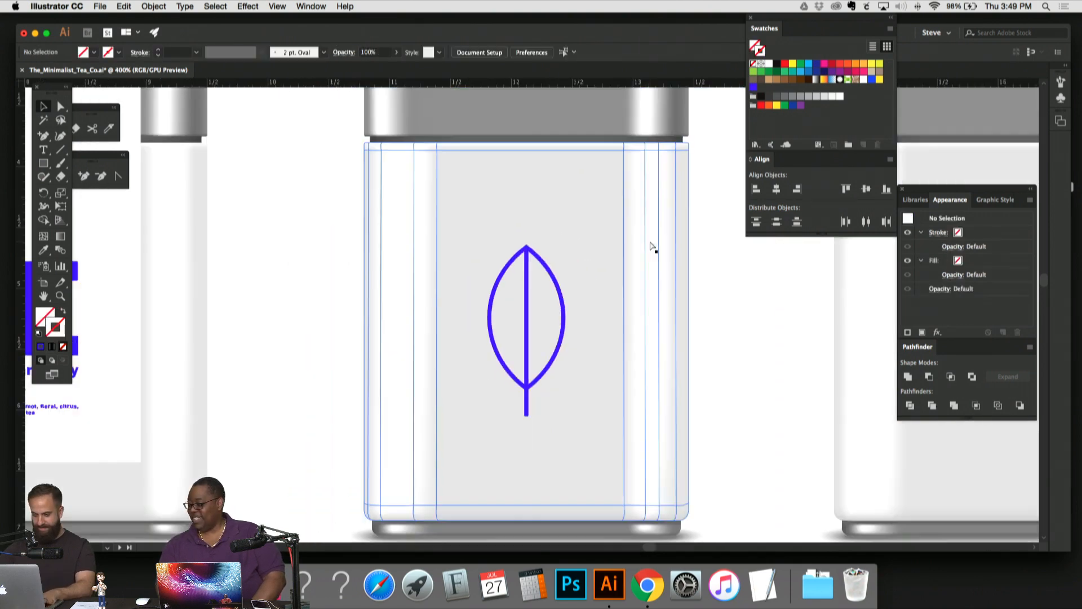
pyautogui.scroll(-10, 649, 240)
pyautogui.hscroll(-8, 650, 240)
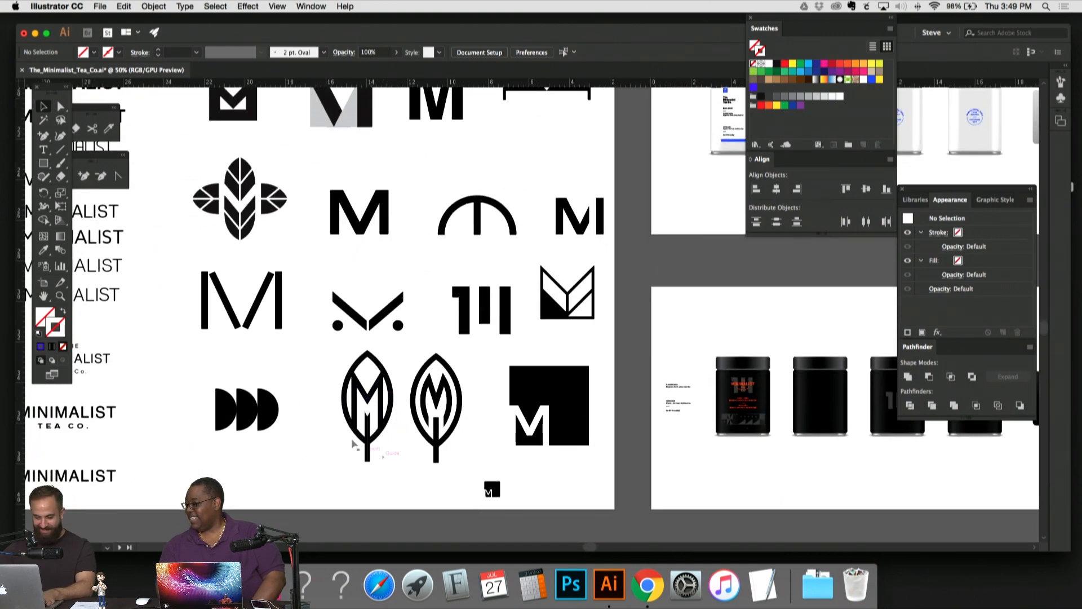
pyautogui.moveTo(541, 317); pyautogui.dragTo(400, 440)
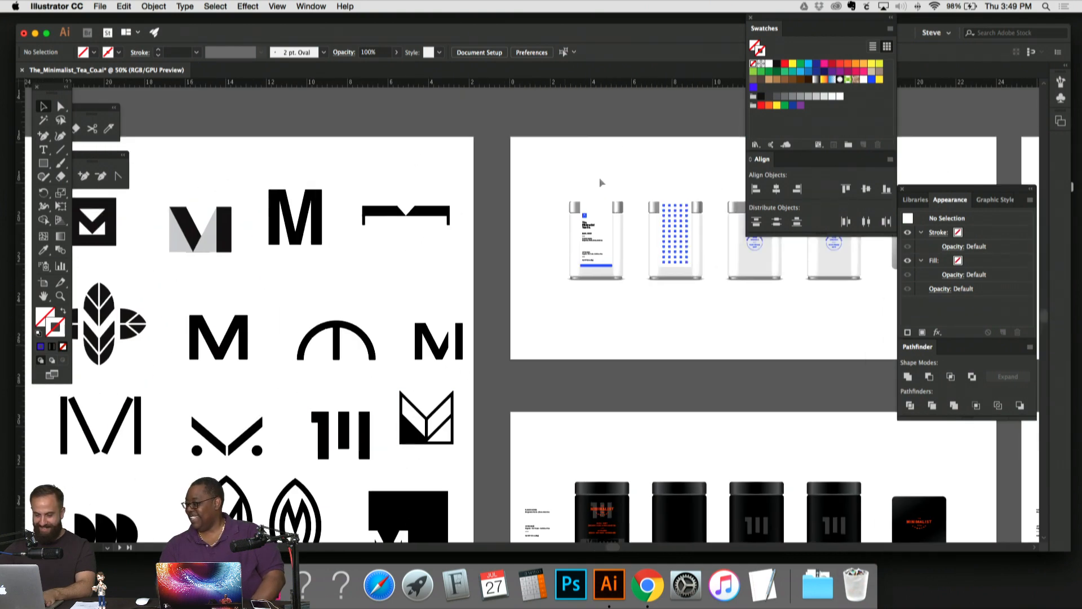
pyautogui.moveTo(648, 123); pyautogui.dragTo(375, 452)
pyautogui.press('super+equal')
pyautogui.press('super+equal')
pyautogui.press('super+equal')
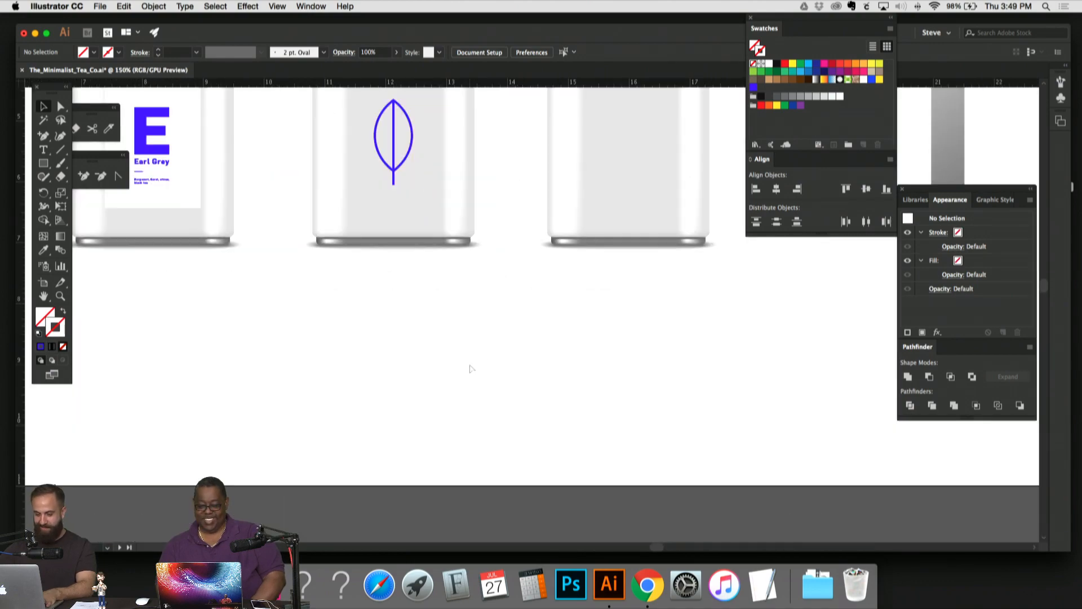
pyautogui.scroll(5, 543, 471)
pyautogui.hscroll(-2, 543, 472)
pyautogui.moveTo(502, 158); pyautogui.dragTo(488, 153)
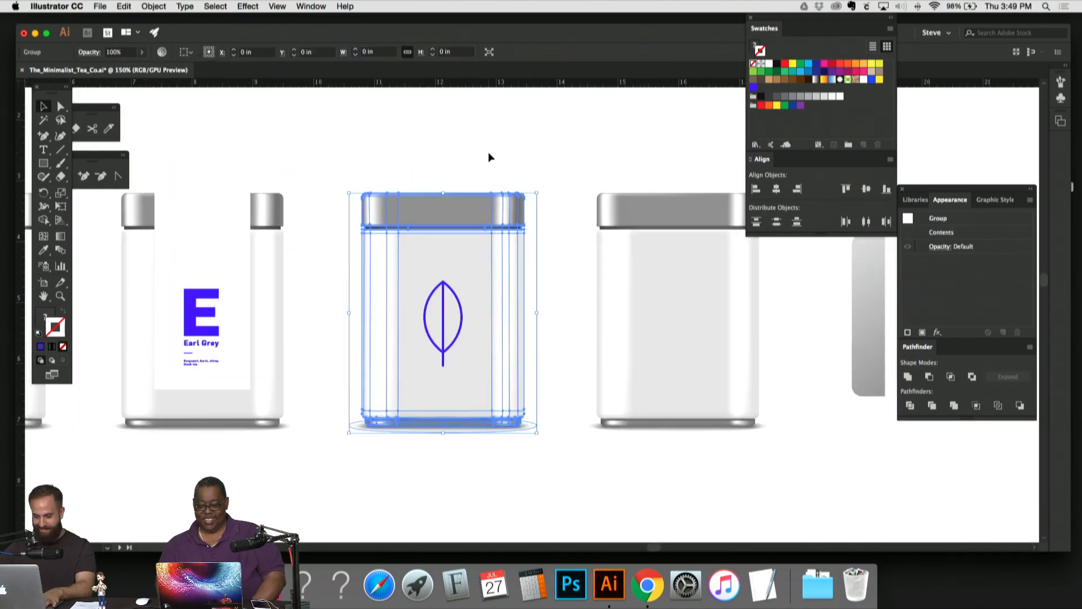
pyautogui.click(488, 153)
pyautogui.press('super+equal')
pyautogui.press('super+equal')
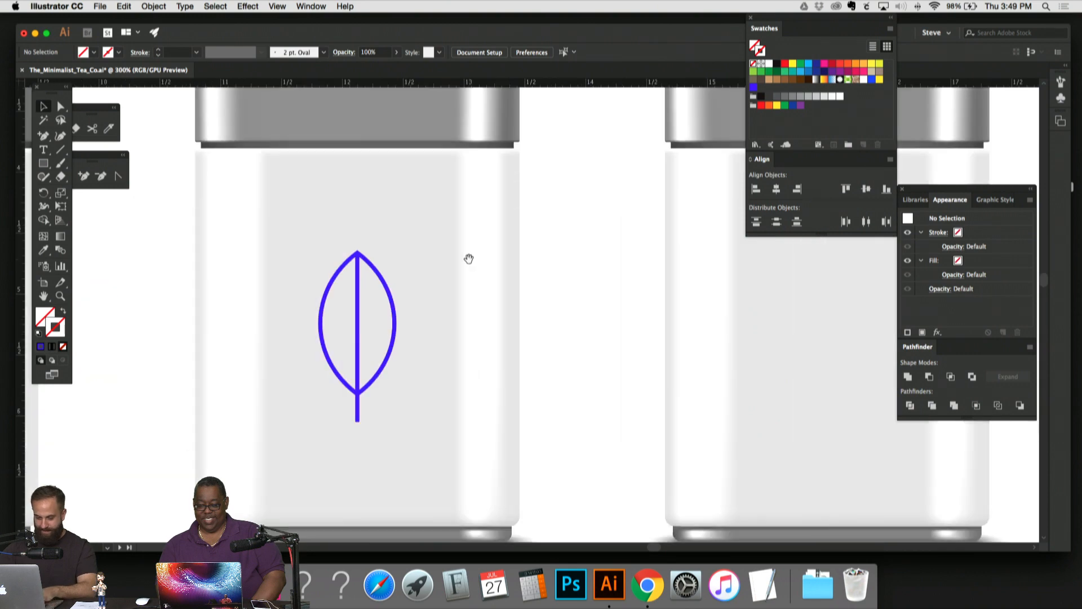
# Step: Draw a straight diagonal vein with the Pen tool from the leaf's upper-left outline down to the central stem
pyautogui.moveTo(466, 256); pyautogui.dragTo(563, 213)
pyautogui.press('super+equal')
pyautogui.moveTo(537, 381); pyautogui.dragTo(519, 348)
pyautogui.press('s')
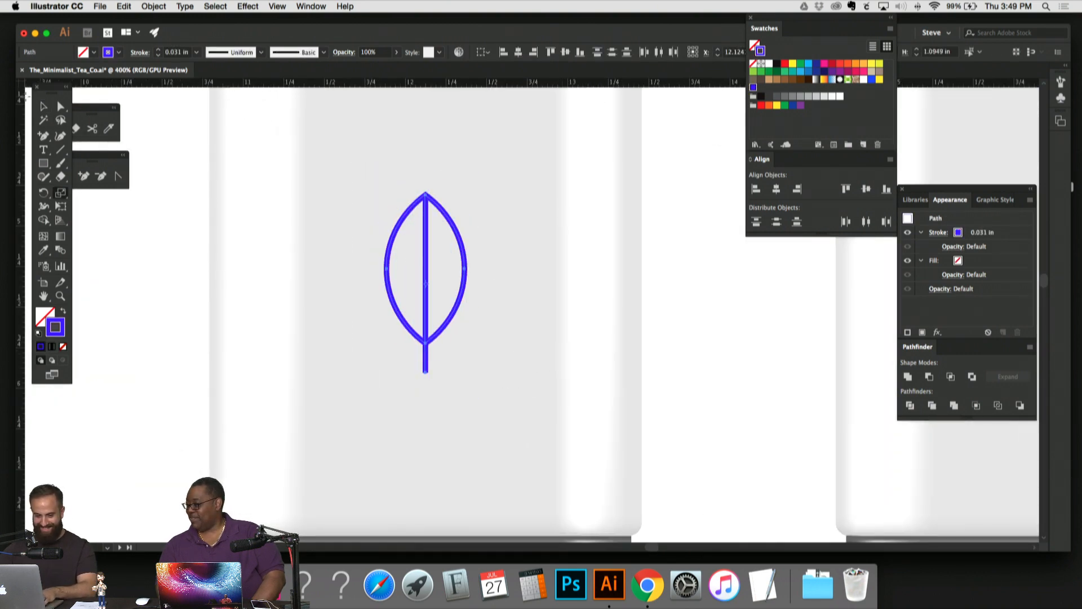
pyautogui.click(40, 107)
pyautogui.moveTo(44, 135); pyautogui.dragTo(111, 138)
pyautogui.press('super+equal')
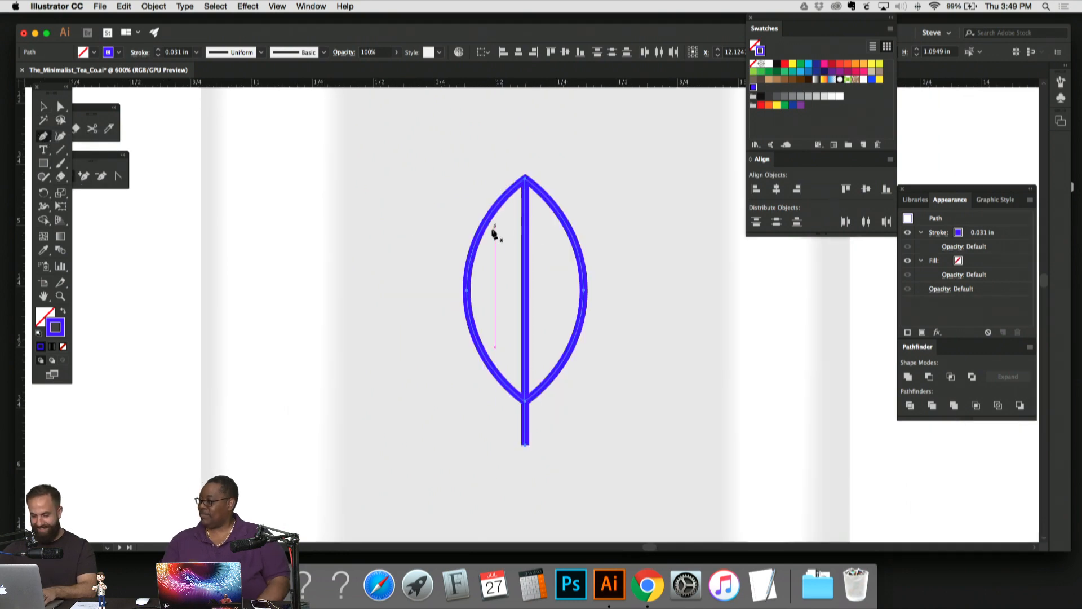
pyautogui.click(481, 237)
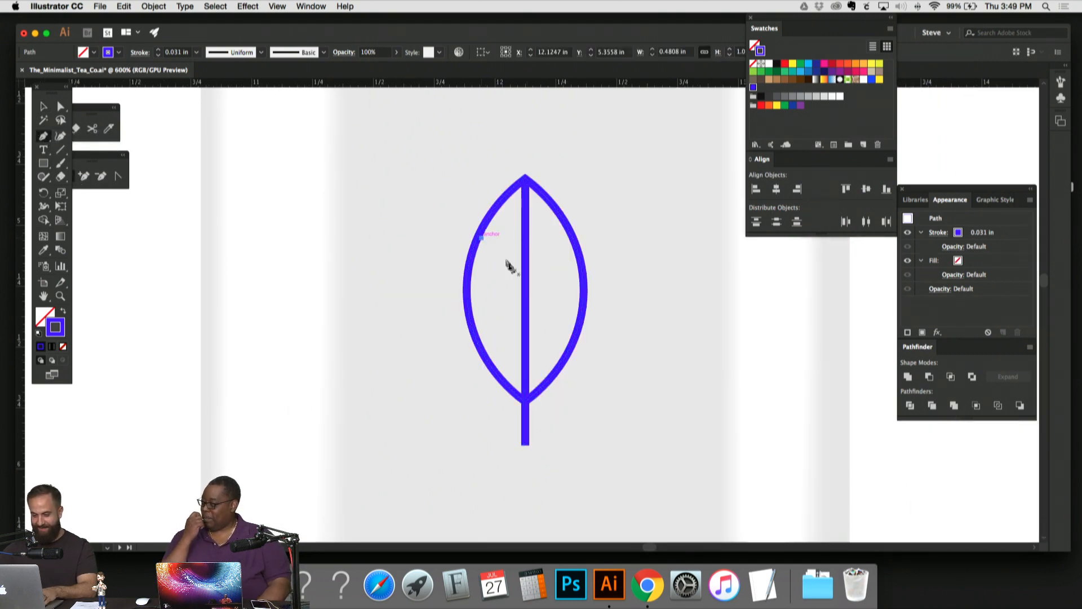
pyautogui.click(524, 290)
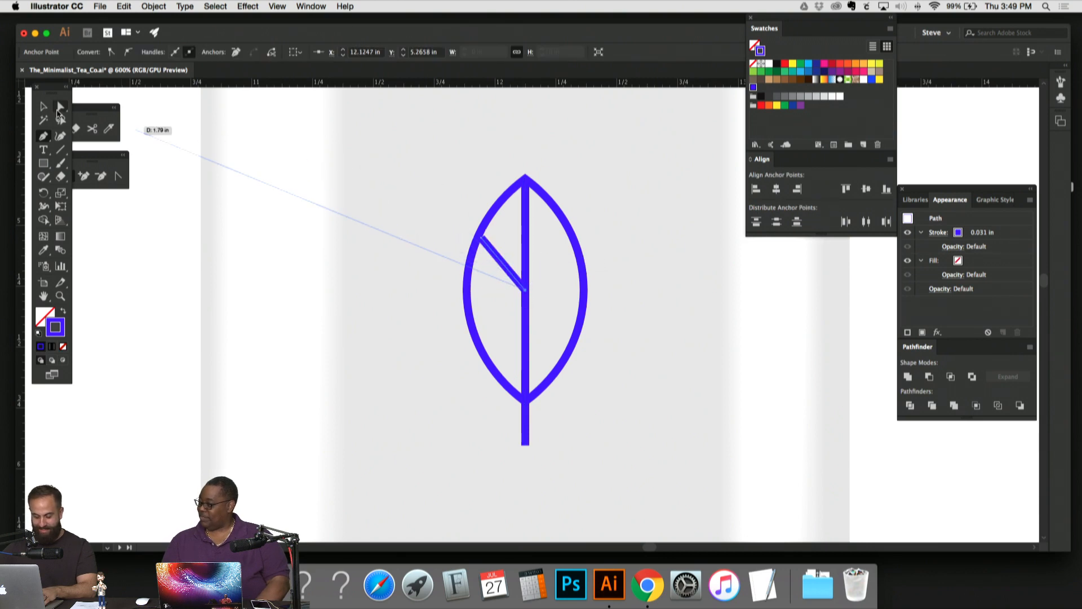
# Step: Move the outer anchor point of the vein onto the leaf's left outline
pyautogui.click(61, 108)
pyautogui.press('super+equal')
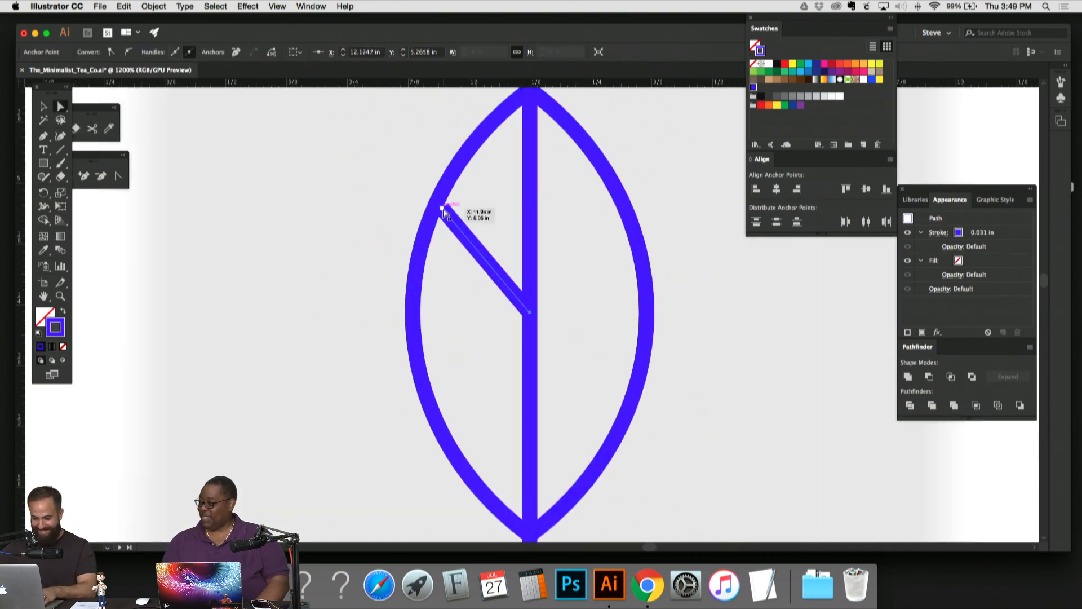
pyautogui.moveTo(443, 210); pyautogui.dragTo(434, 210)
pyautogui.click(373, 160)
# Step: Move the whole vein slightly higher, keeping its inner end on the stem and its outer end on the outline
pyautogui.hscroll(2, 384, 159)
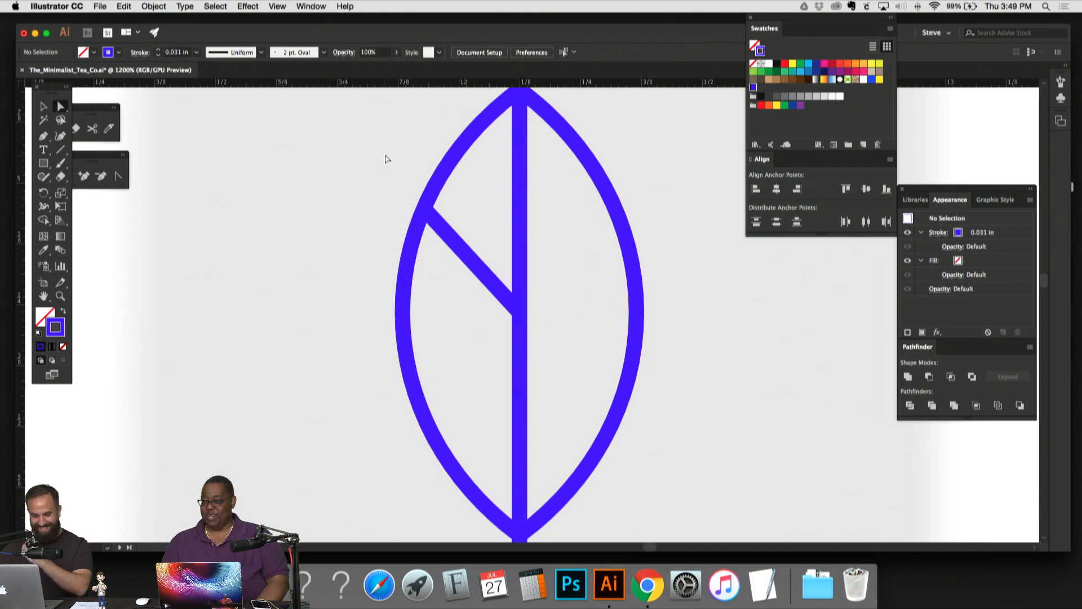
pyautogui.scroll(-2, 437, 209)
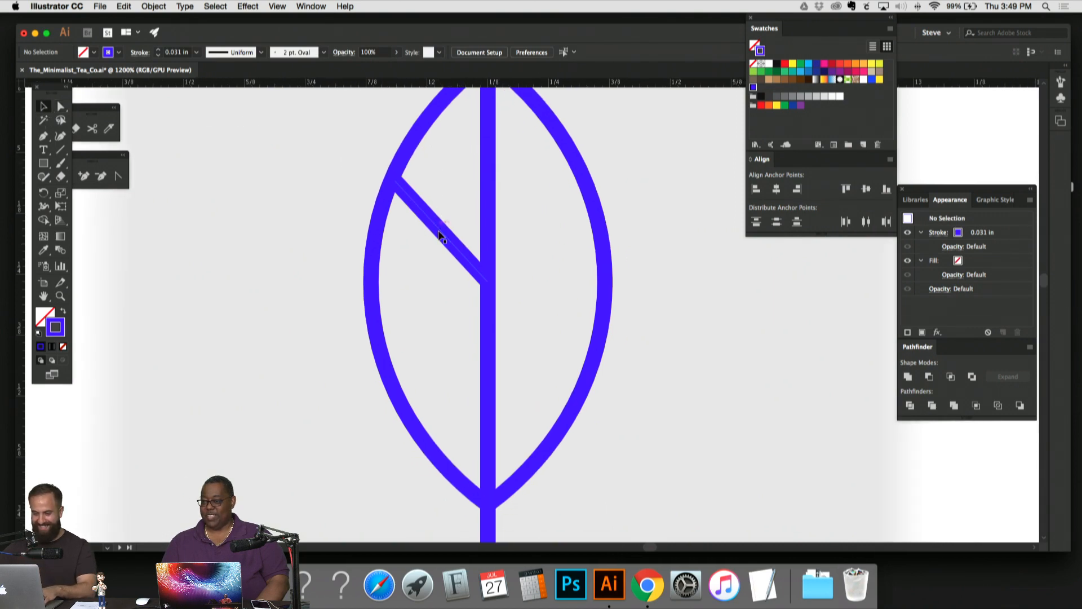
pyautogui.moveTo(440, 234); pyautogui.dragTo(471, 222)
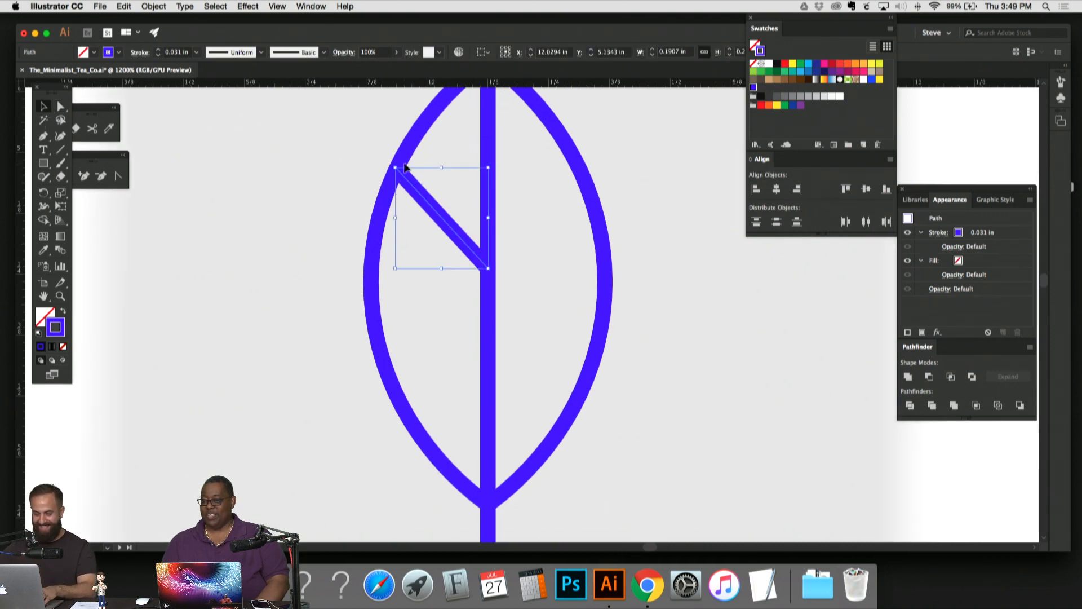
pyautogui.click(532, 178)
pyautogui.press('super+minus')
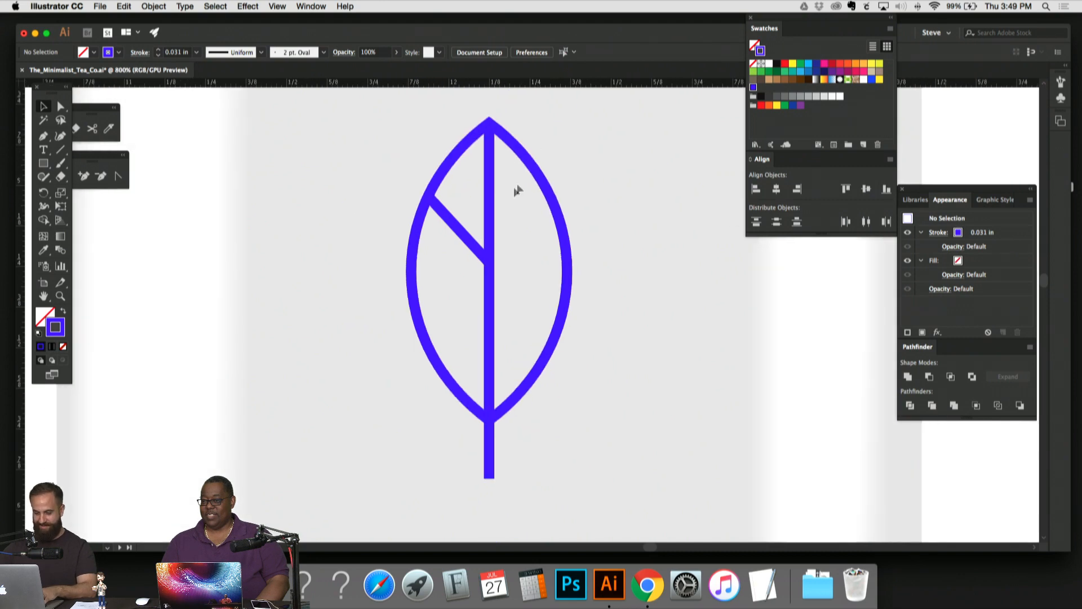
# Step: Duplicate the vein lower on the leaf's left half and lengthen the copy to reach the outline
pyautogui.click(464, 240)
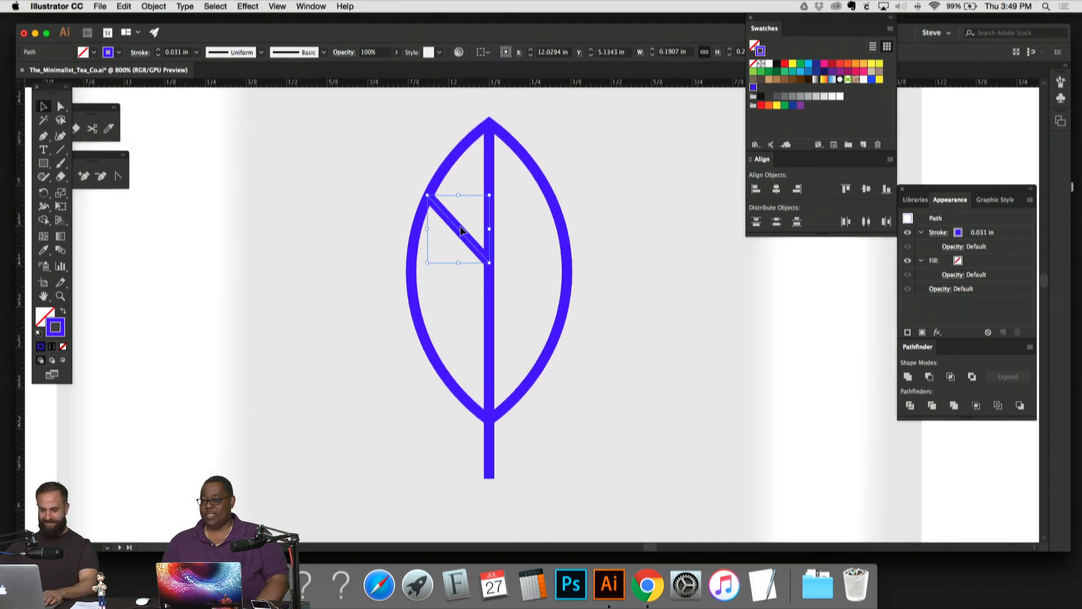
pyautogui.click(464, 305)
pyautogui.moveTo(463, 236); pyautogui.dragTo(465, 317)
pyautogui.moveTo(430, 281); pyautogui.dragTo(415, 262)
pyautogui.click(375, 184)
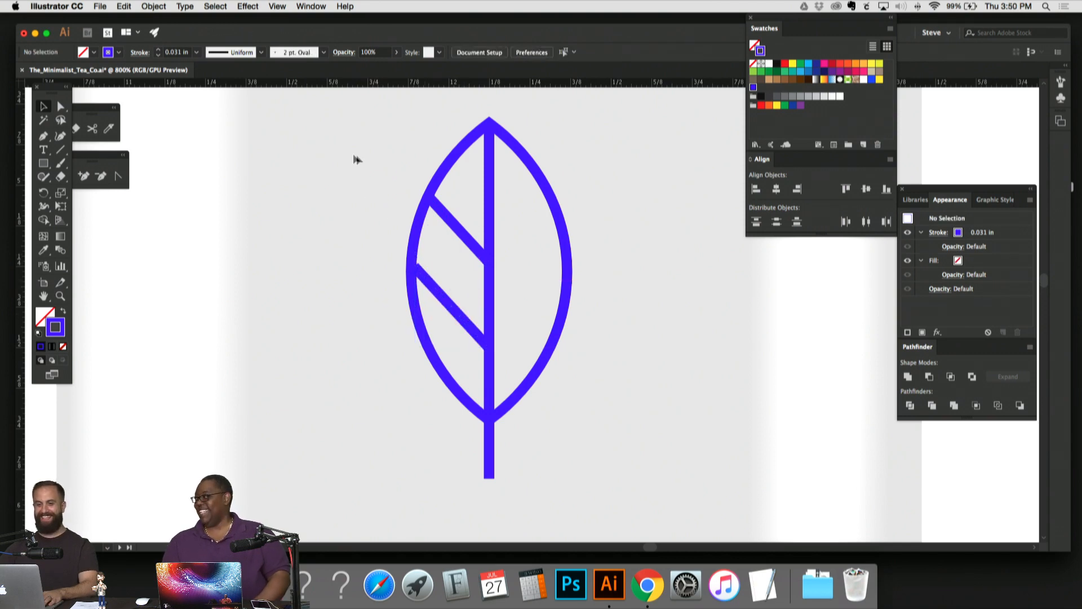
# Step: Fine-tune the lower vein's outer end so that it merges cleanly with the leaf outline
pyautogui.press('super+equal')
pyautogui.press('super+equal')
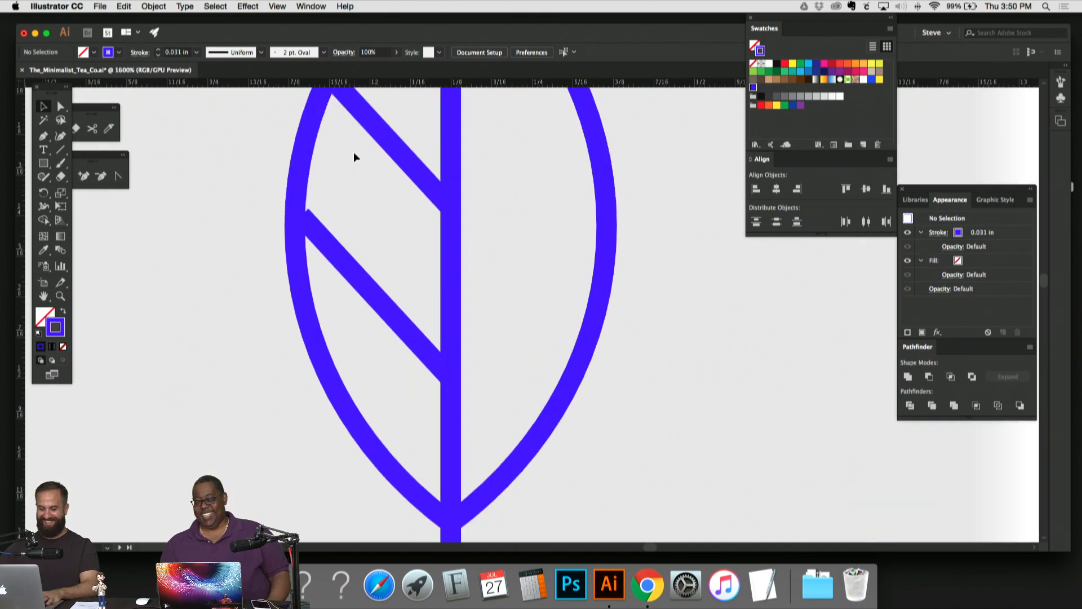
pyautogui.moveTo(401, 329); pyautogui.dragTo(400, 328)
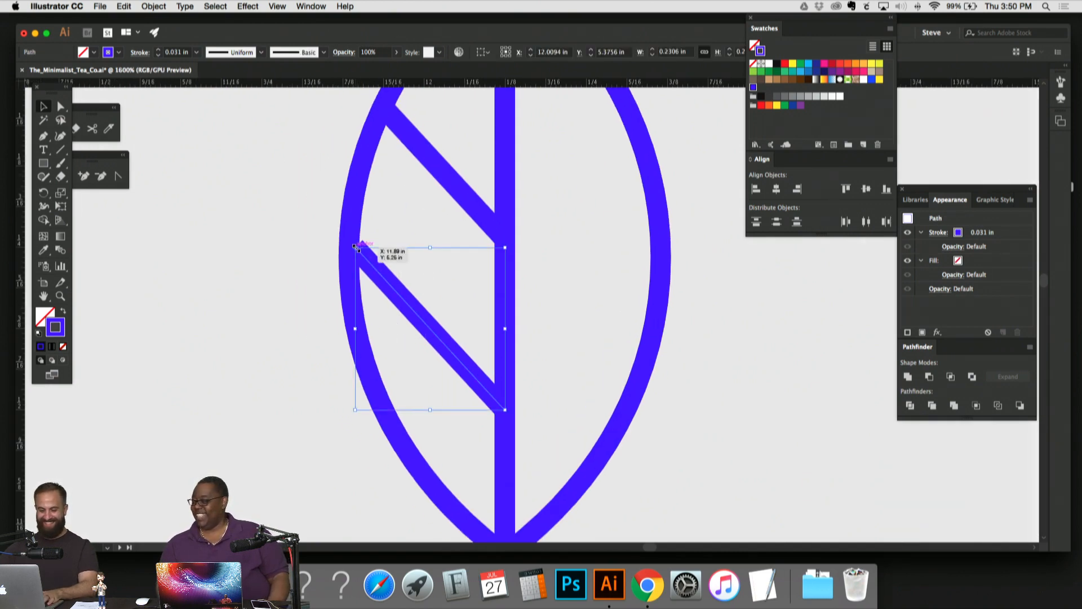
pyautogui.moveTo(357, 247); pyautogui.dragTo(355, 232)
pyautogui.click(439, 232)
pyautogui.press('super+minus')
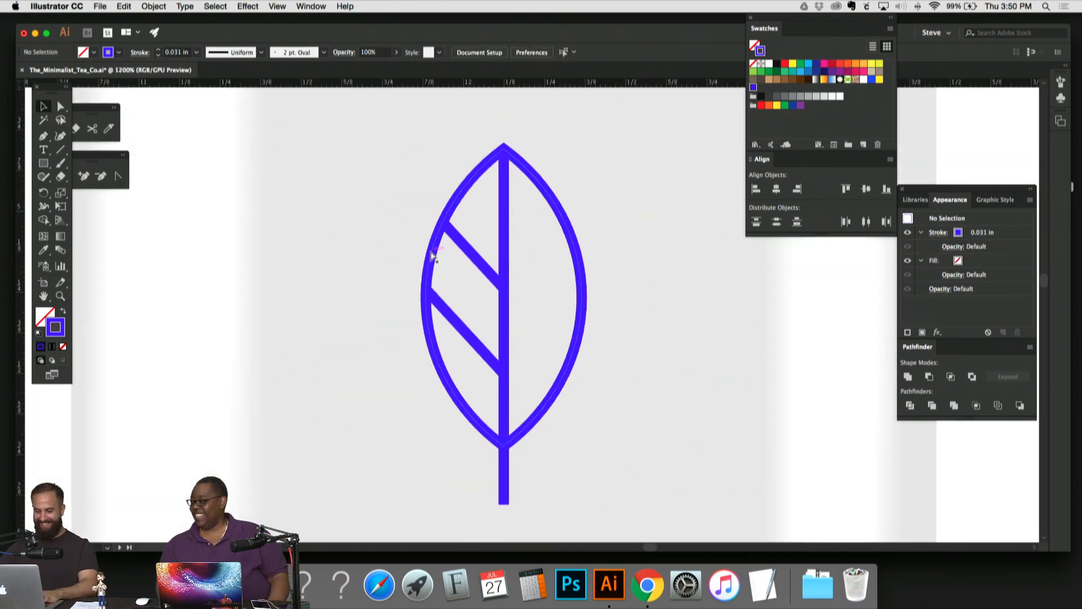
# Step: Shift the upper vein a little higher along the stem and shorten its protruding end to the outline
pyautogui.press('super+minus')
pyautogui.moveTo(461, 257); pyautogui.dragTo(447, 285)
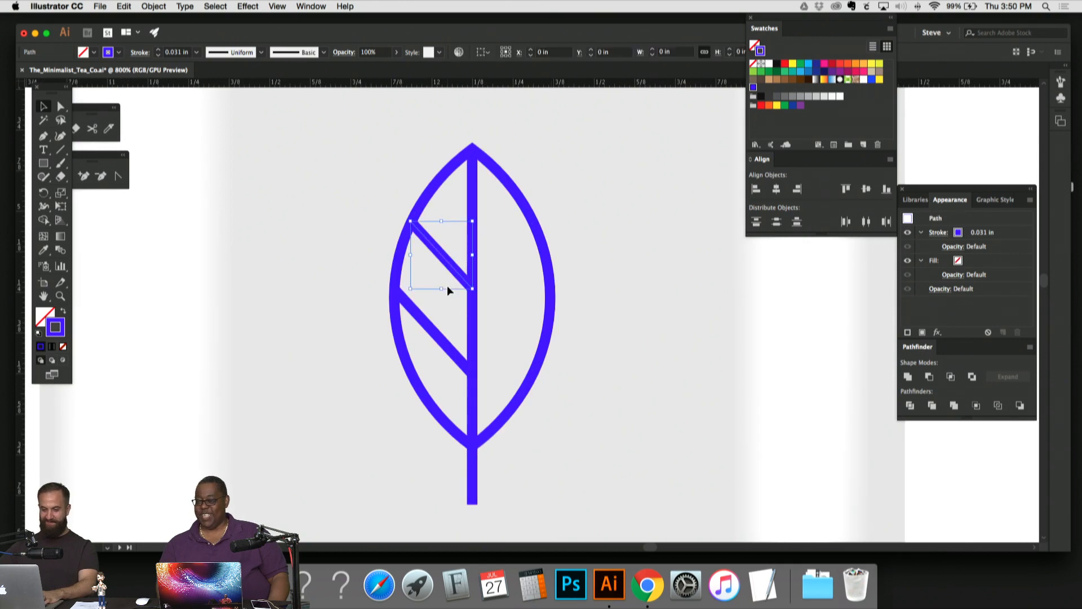
pyautogui.click(368, 168)
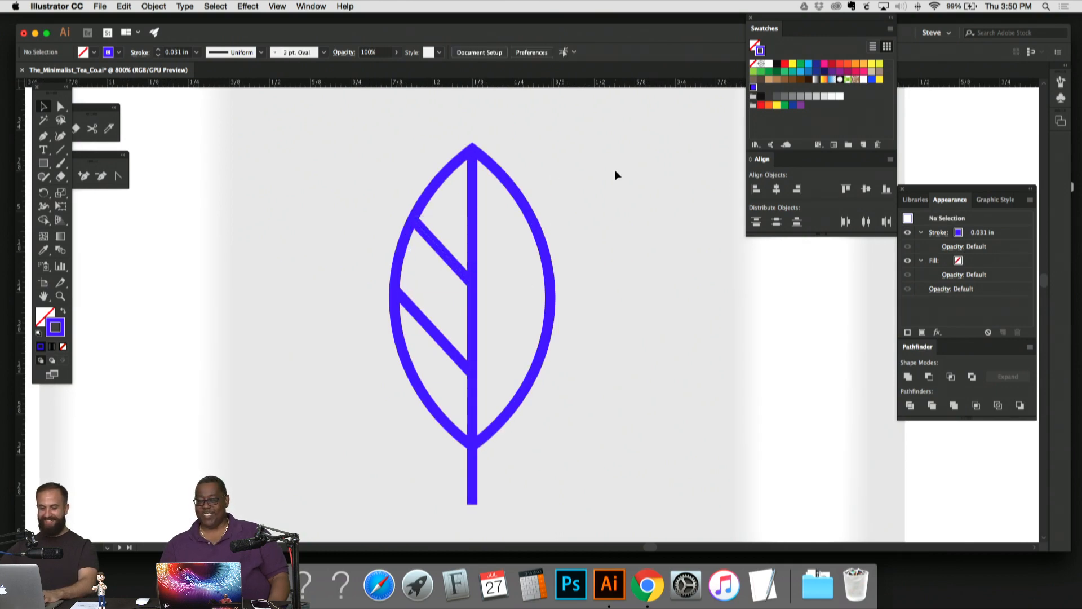
pyautogui.moveTo(592, 170); pyautogui.dragTo(561, 152)
pyautogui.moveTo(404, 246); pyautogui.dragTo(404, 246)
pyautogui.press('super+equal')
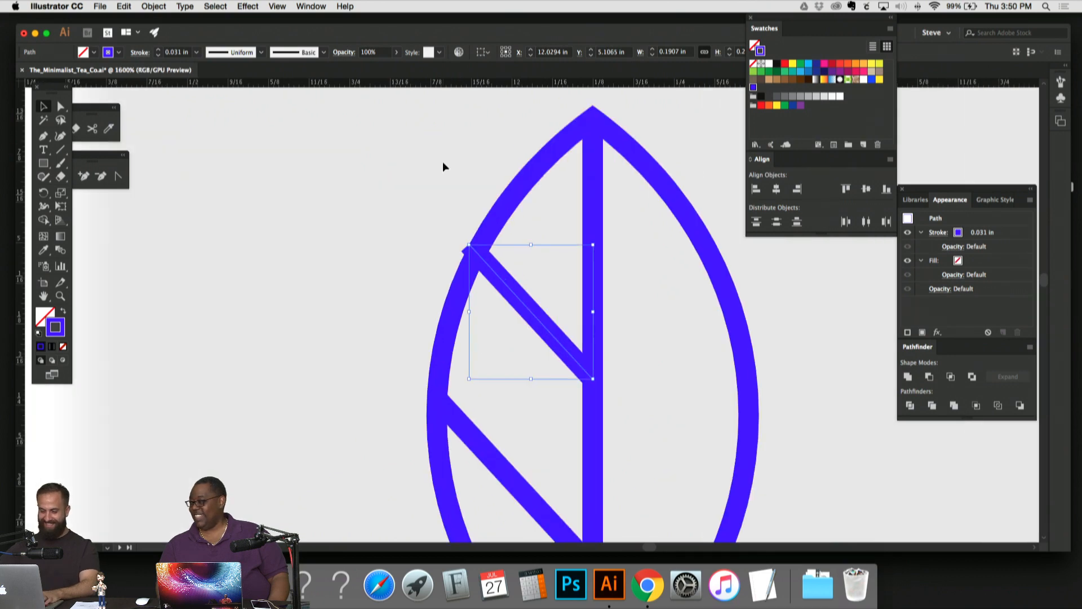
pyautogui.press('super+equal')
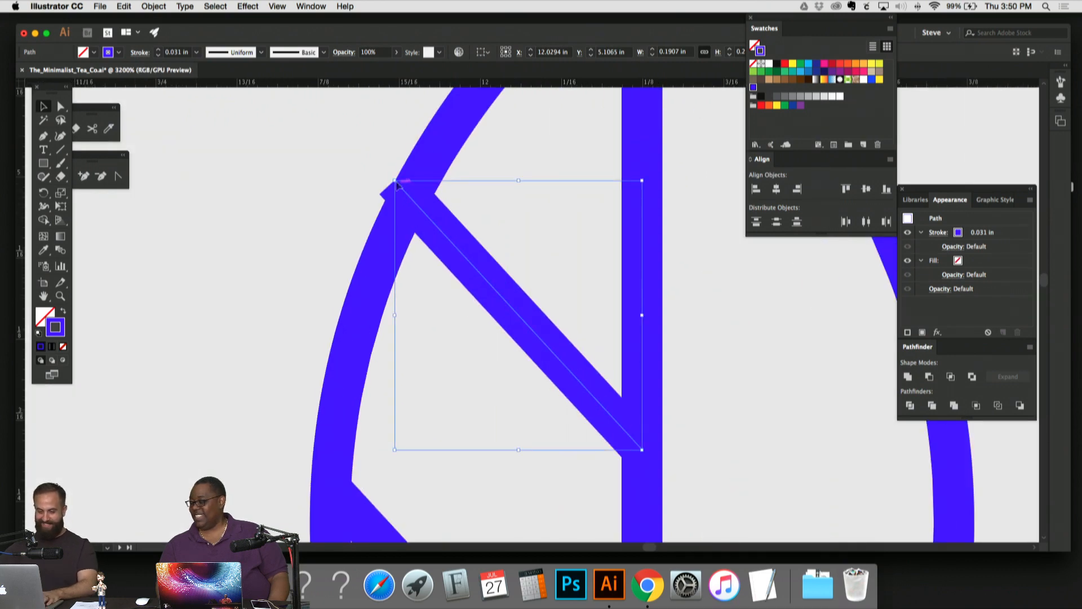
pyautogui.click(510, 183)
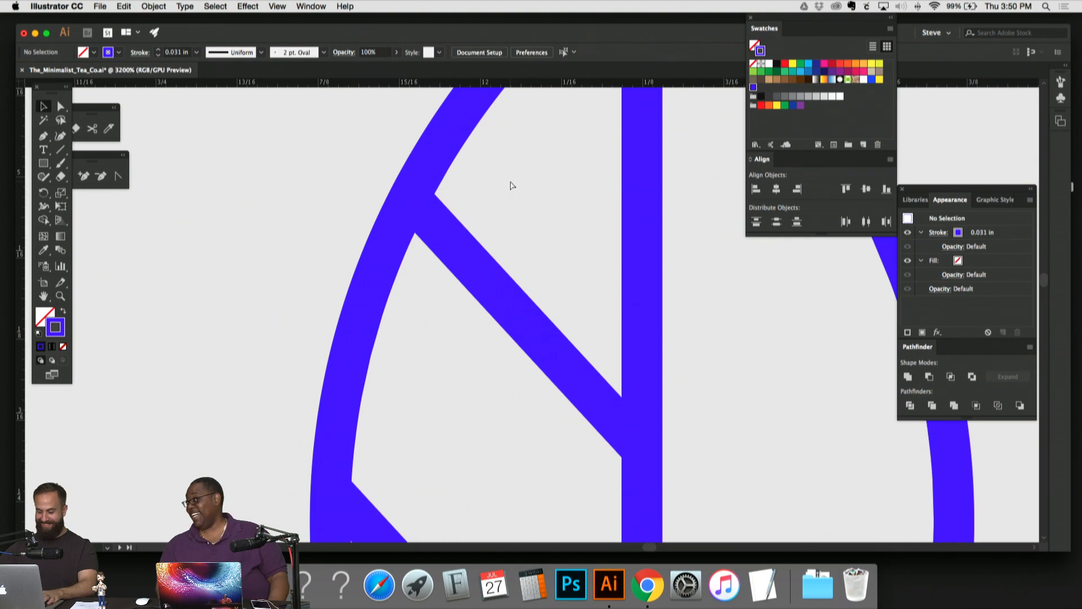
# Step: Raise the upper vein once more to balance the vein spacing and trim its outer end back to the outline
pyautogui.press('super+minus')
pyautogui.press('super+minus')
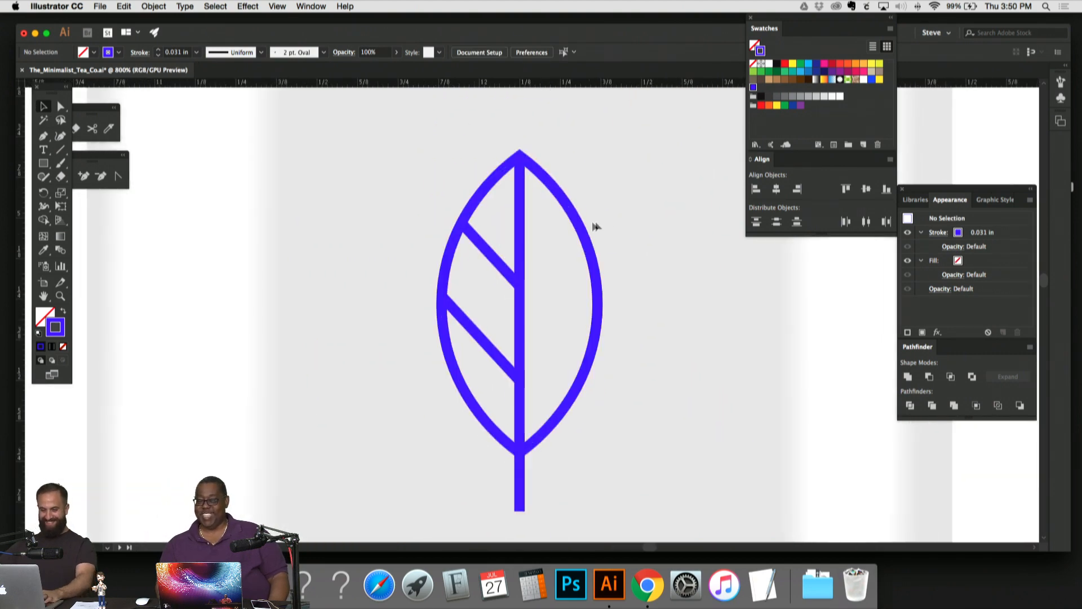
pyautogui.hscroll(3, 593, 203)
pyautogui.scroll(-2, 593, 203)
pyautogui.click(451, 333)
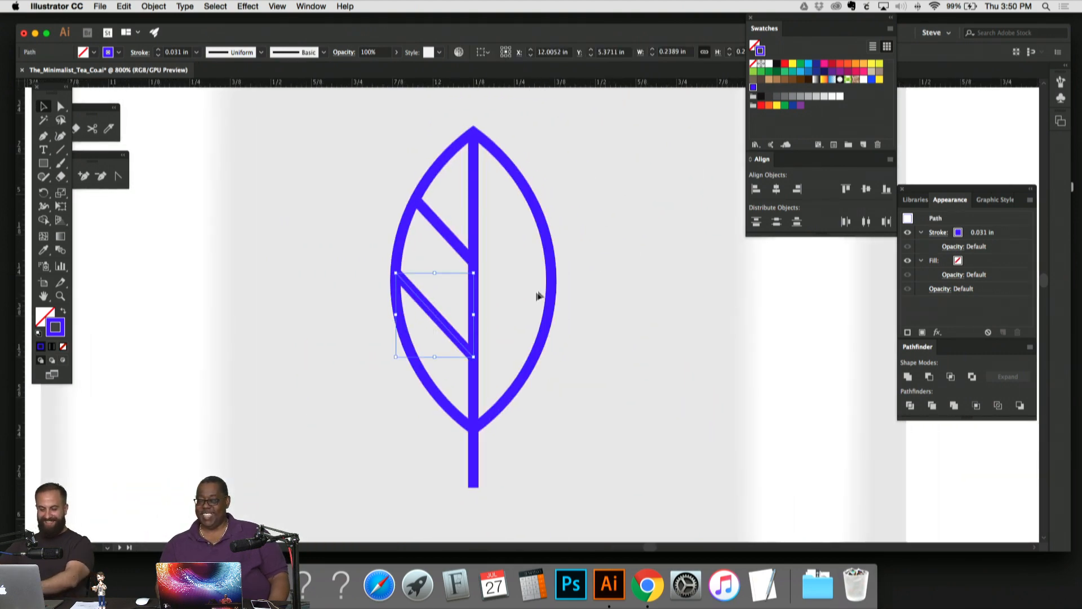
pyautogui.click(589, 235)
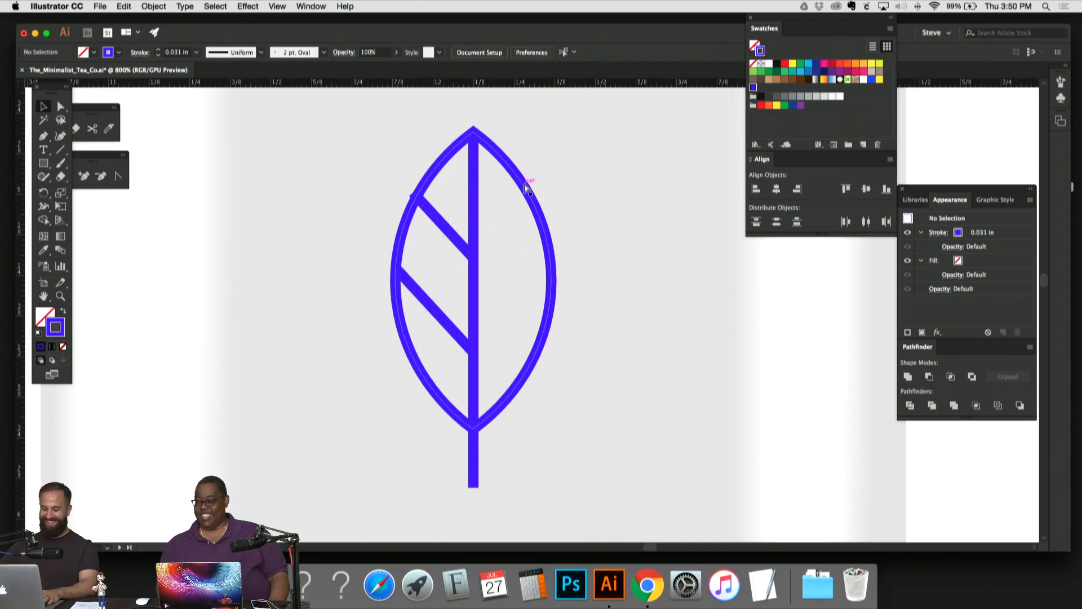
pyautogui.press('super+equal')
pyautogui.moveTo(525, 188); pyautogui.dragTo(618, 299)
pyautogui.moveTo(444, 286); pyautogui.dragTo(444, 286)
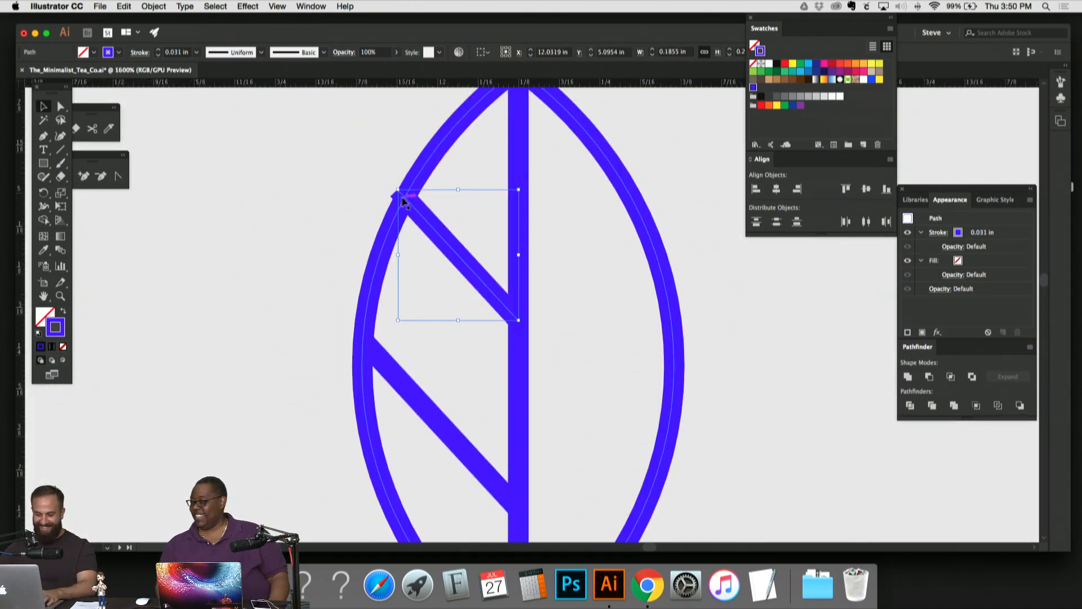
pyautogui.moveTo(397, 189); pyautogui.dragTo(403, 195)
pyautogui.click(466, 192)
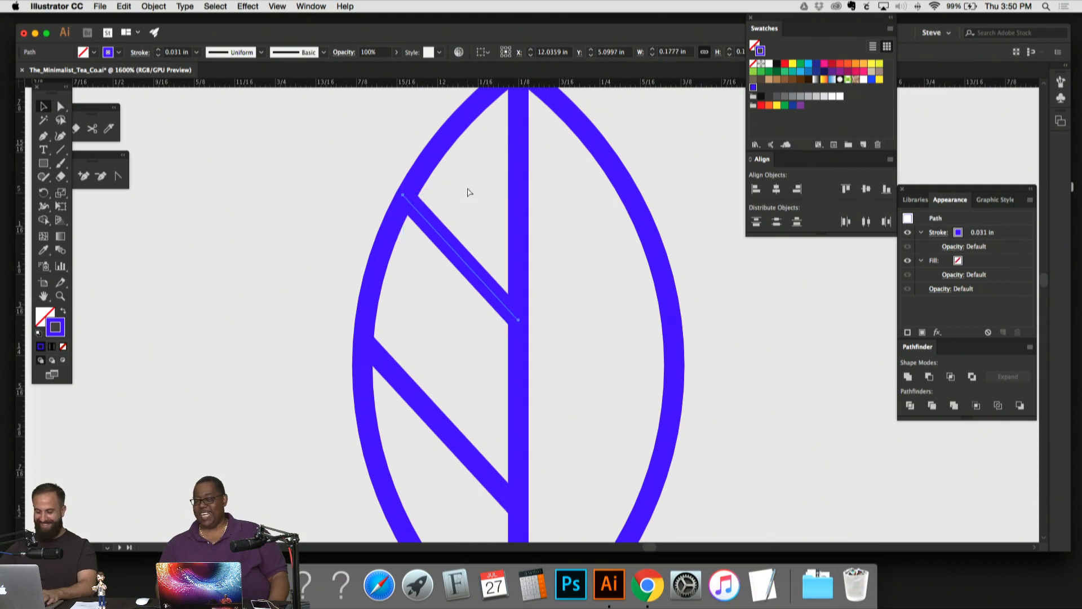
# Step: Duplicate the upper-left vein to the leaf's right side and reflect the copy across the vertical axis
pyautogui.press('super+minus')
pyautogui.press('super+minus')
pyautogui.press('super+minus')
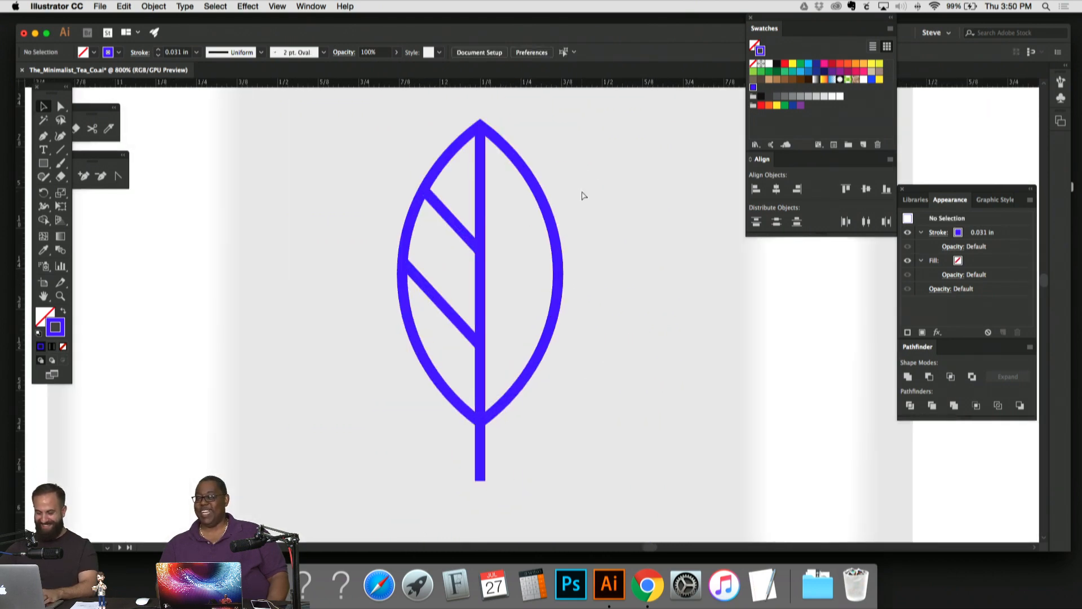
pyautogui.press('super+plus')
pyautogui.press('super+plus')
pyautogui.scroll(2, 546, 214)
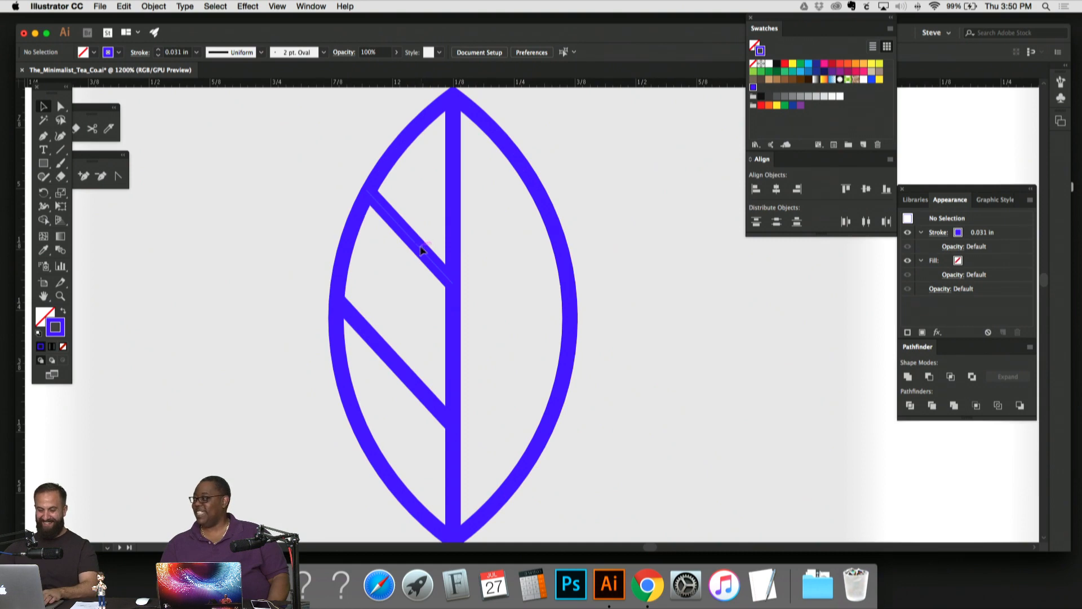
pyautogui.moveTo(422, 250); pyautogui.dragTo(606, 250)
pyautogui.click(153, 7)
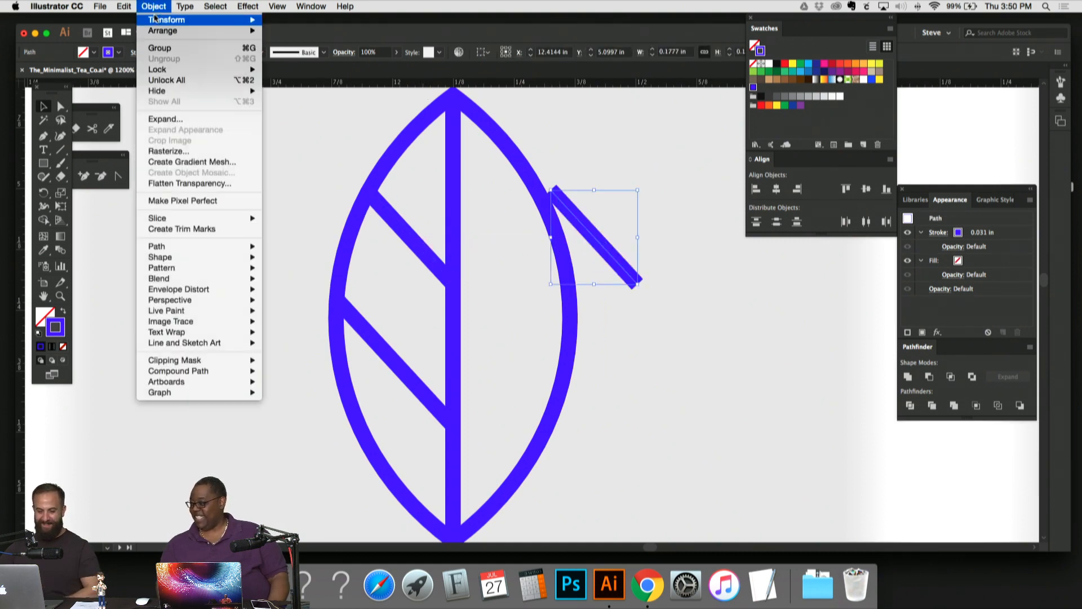
pyautogui.moveTo(155, 19)
pyautogui.click(305, 62)
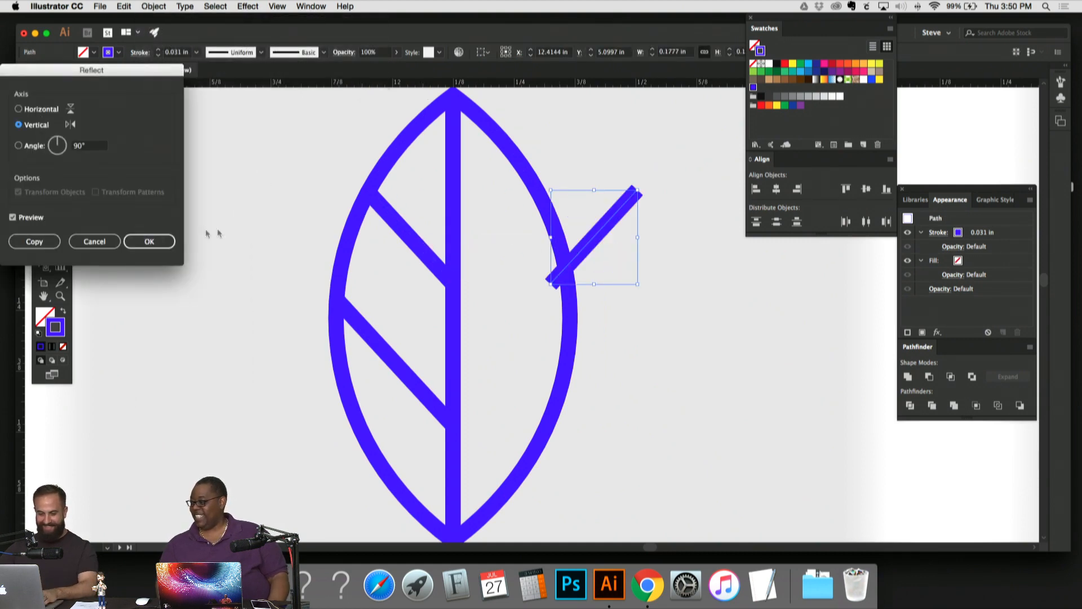
pyautogui.click(149, 241)
# Step: Place the reflected vein in the leaf's right half, staggered between the two left veins, and fit it to the outline
pyautogui.click(652, 179)
pyautogui.moveTo(609, 222); pyautogui.dragTo(512, 291)
pyautogui.moveTo(542, 254); pyautogui.dragTo(560, 241)
pyautogui.click(627, 223)
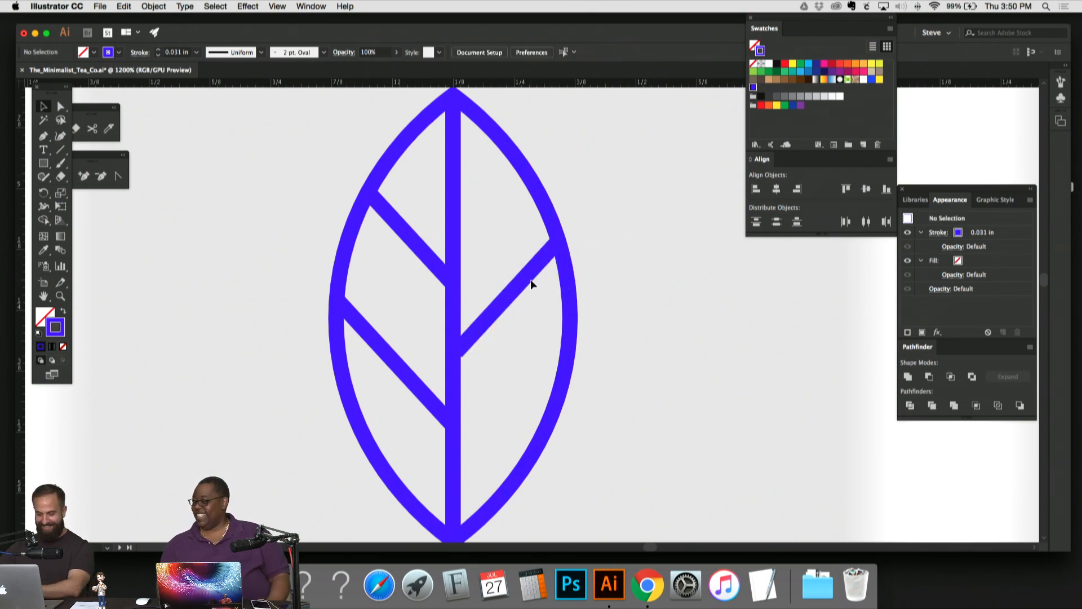
# Step: Pull the right vein's lower end inward so it meets the leaf's central stem
pyautogui.click(532, 283)
pyautogui.moveTo(459, 353); pyautogui.dragTo(453, 356)
pyautogui.click(635, 276)
pyautogui.press('super+minus')
pyautogui.press('super+minus')
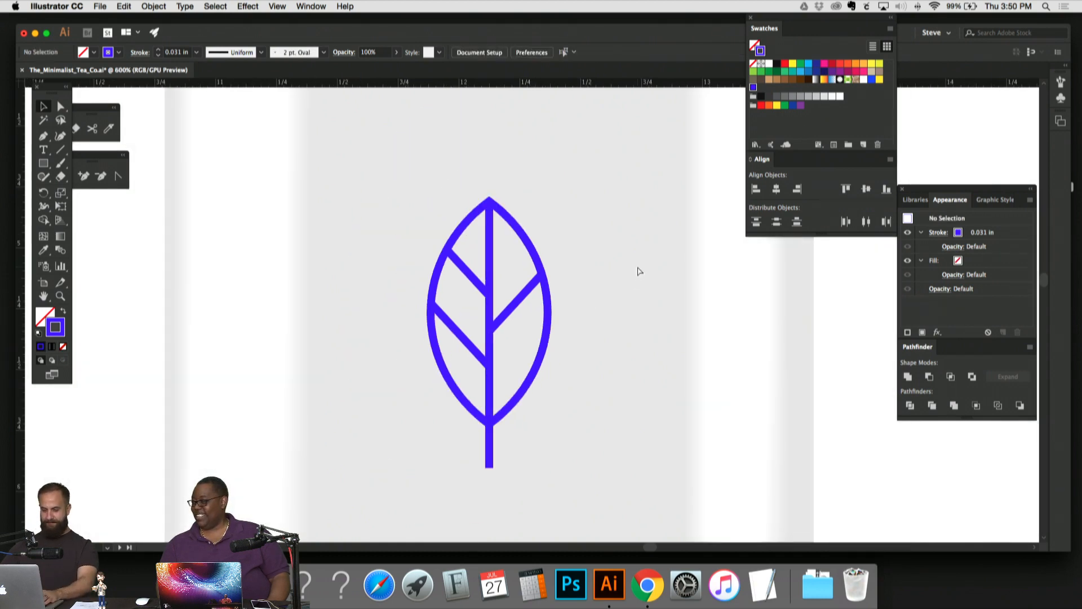
# Step: Nudge the lower-left vein slightly down along the stem
pyautogui.press('super+plus')
pyautogui.press('super+plus')
pyautogui.moveTo(639, 272); pyautogui.dragTo(660, 208)
pyautogui.click(410, 286)
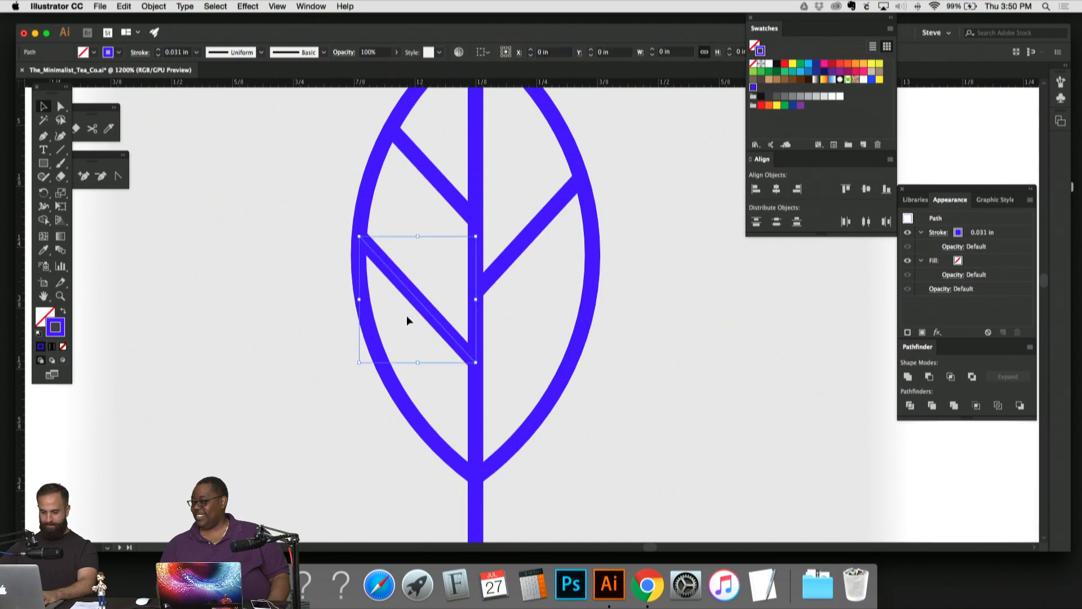
pyautogui.press('Down')
pyautogui.click(728, 262)
pyautogui.moveTo(708, 259); pyautogui.dragTo(683, 251)
pyautogui.press('super+minus')
pyautogui.scroll(2, 527, 229)
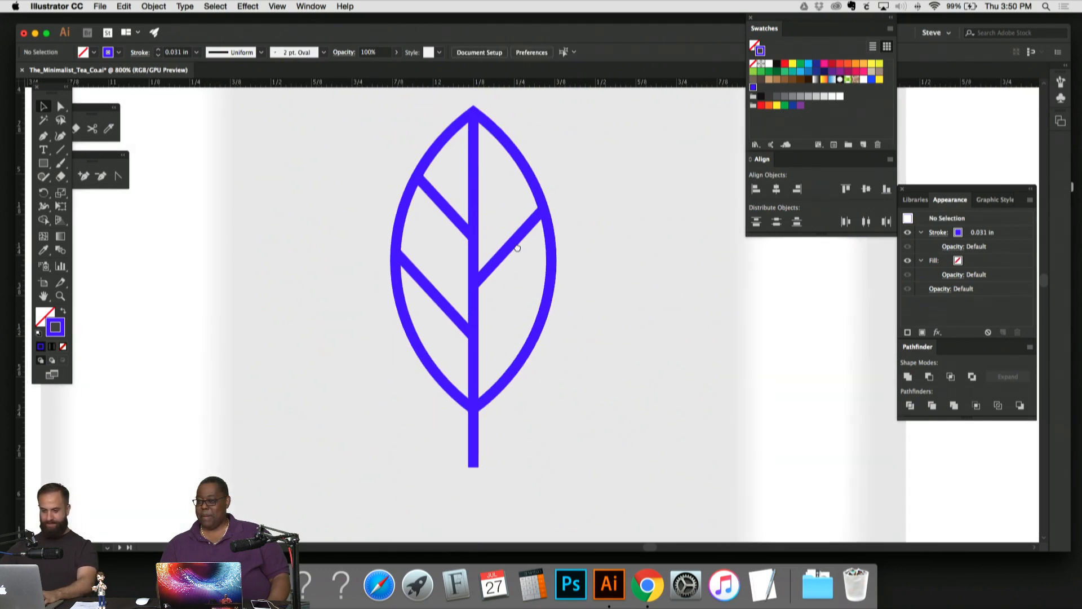
pyautogui.click(517, 243)
pyautogui.click(620, 208)
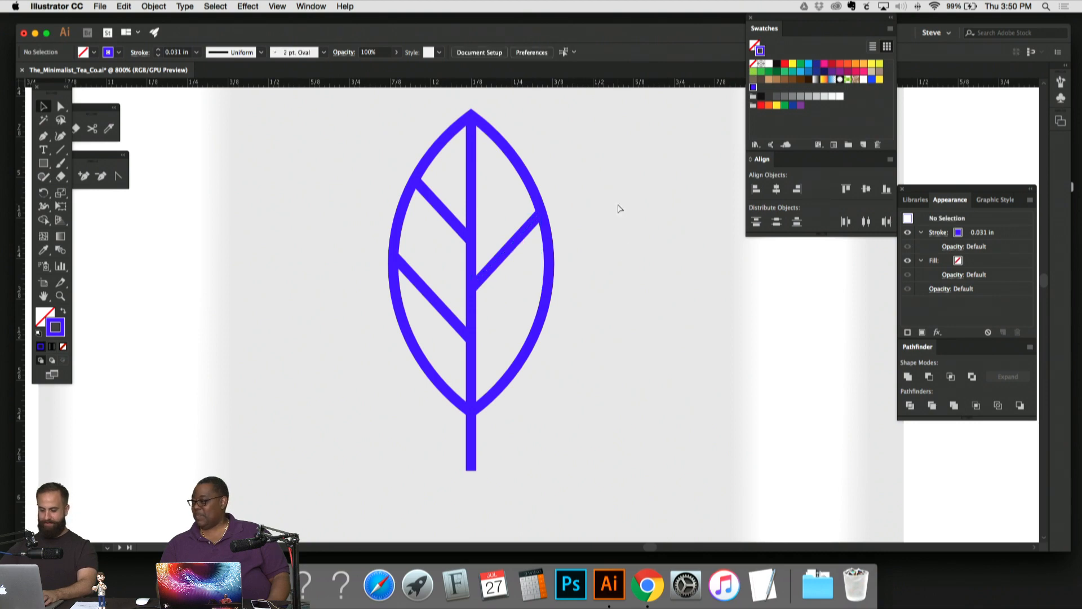
# Step: Examine how the finished vein arrangement reads at reduced and enlarged scale on the tin
pyautogui.press('super+minus')
pyautogui.press('super+minus')
pyautogui.press('super+minus')
pyautogui.press('super+minus')
pyautogui.press('super+minus')
pyautogui.press('super+plus')
pyautogui.press('super+plus')
pyautogui.press('super+plus')
pyautogui.press('super+plus')
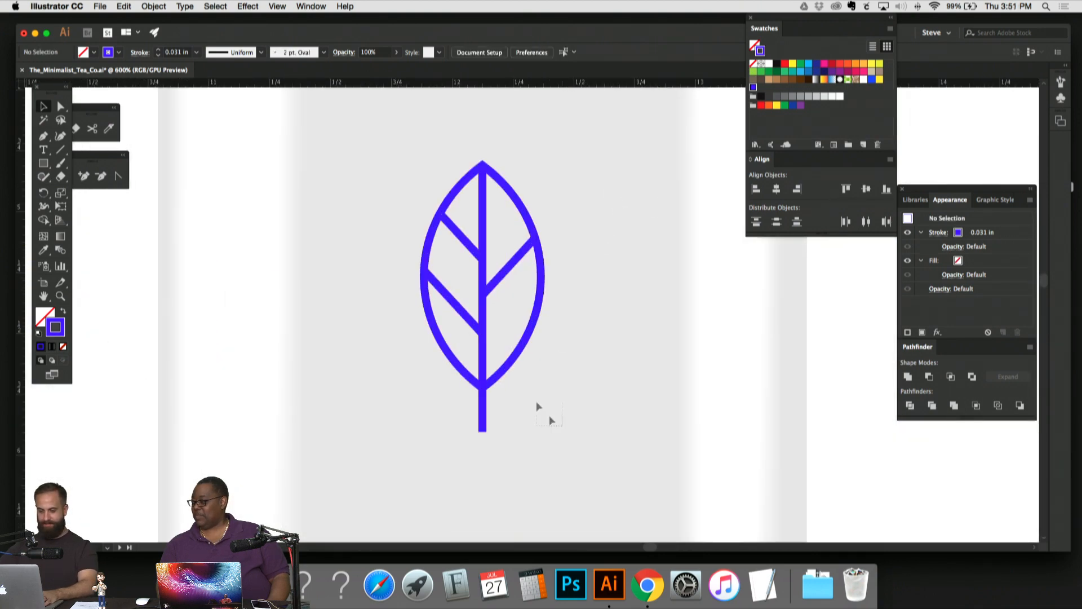
# Step: Group the leaf's outline, stem and veins, and scale it down to 0.4082 in wide, using the guides as reference
pyautogui.moveTo(537, 403); pyautogui.dragTo(361, 135)
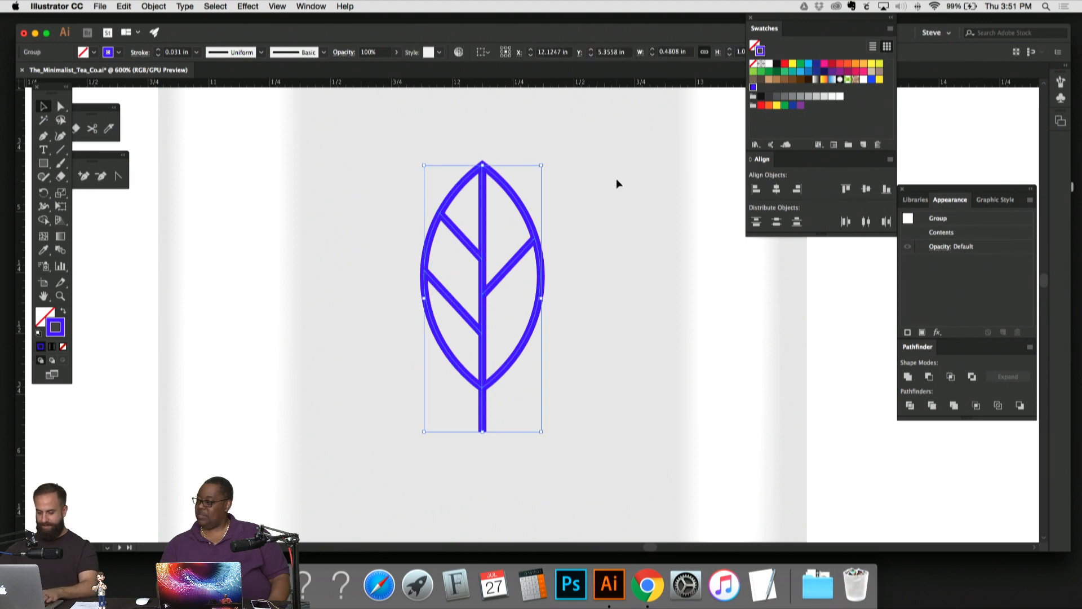
pyautogui.press('super+semicolon')
pyautogui.press('super+minus')
pyautogui.press('s')
pyautogui.moveTo(624, 427); pyautogui.dragTo(611, 403)
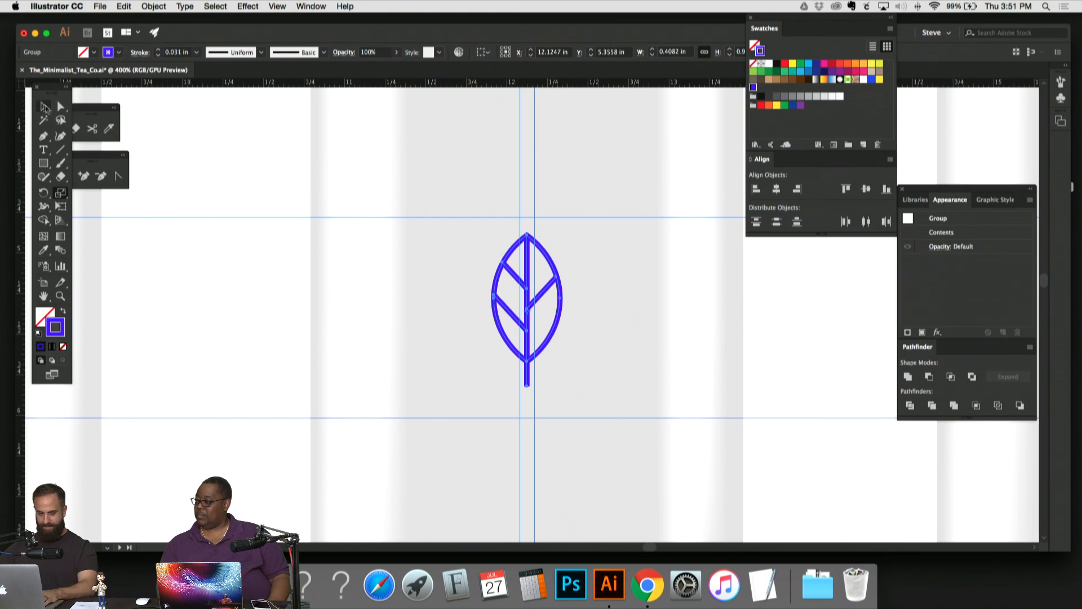
pyautogui.click(44, 107)
pyautogui.click(256, 144)
pyautogui.press('super+semicolon')
# Step: Compare the scaled leaf on the third tin with the logo and Earl Grey designs on the neighbouring tins
pyautogui.press('super+minus')
pyautogui.press('super+minus')
pyautogui.press('super+minus')
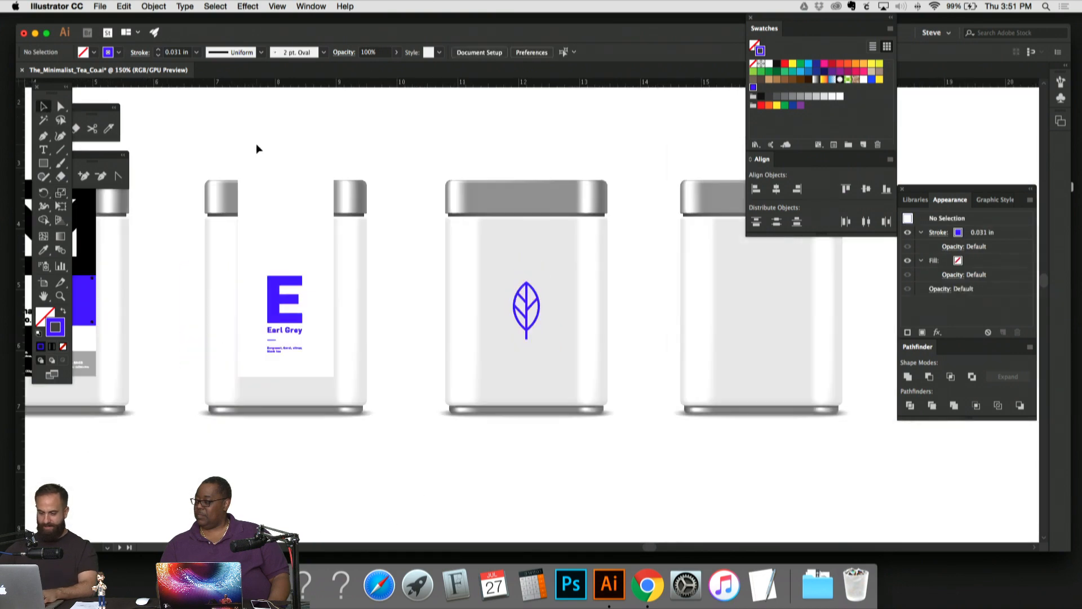
pyautogui.hscroll(-7, 256, 148)
pyautogui.scroll(2, 256, 149)
pyautogui.click(326, 335)
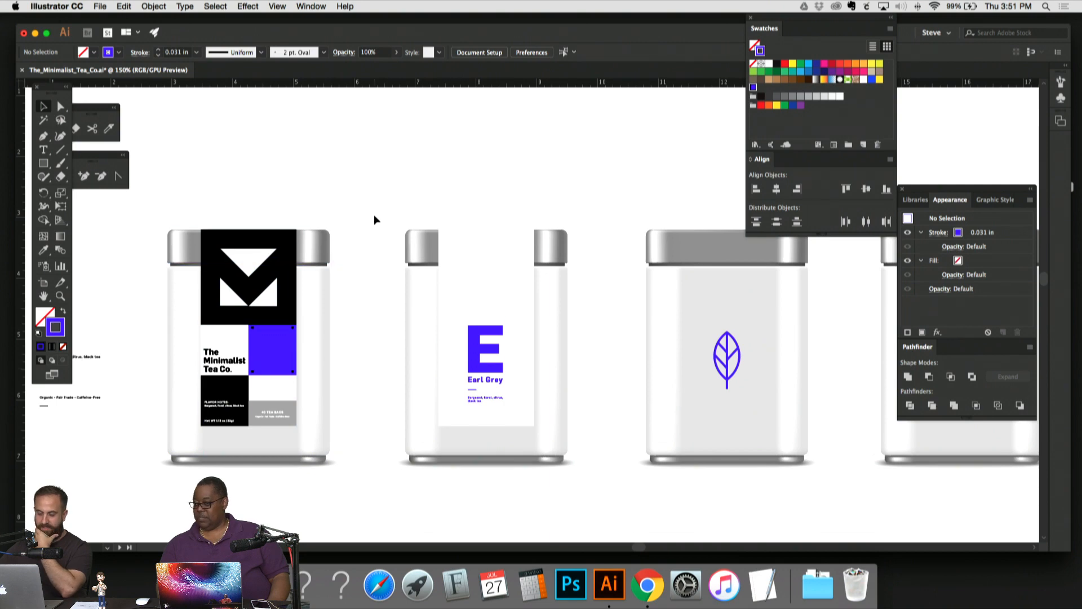
pyautogui.hscroll(2, 372, 215)
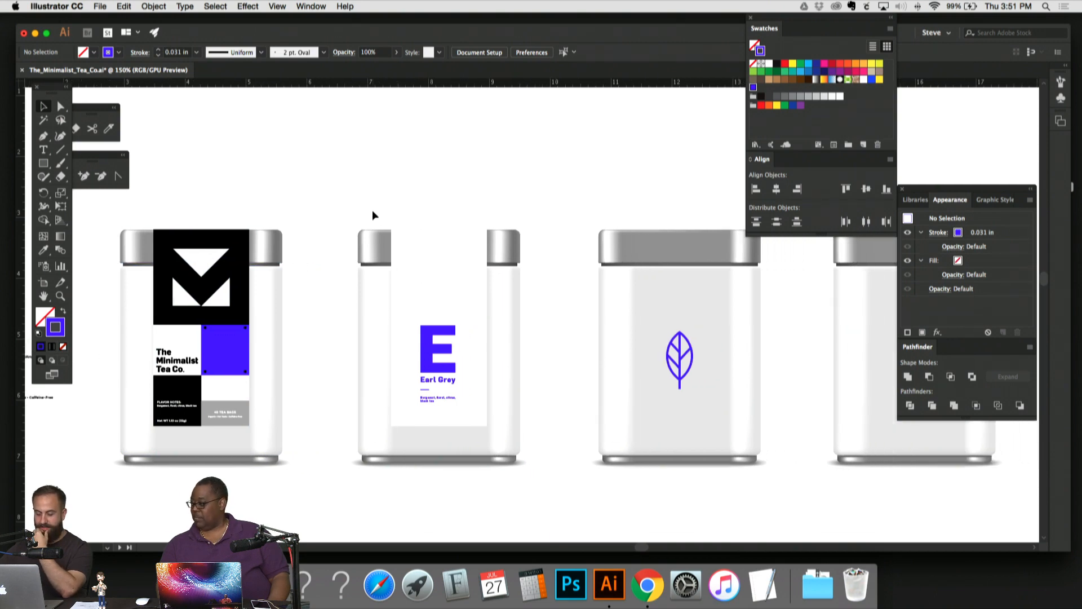
pyautogui.hscroll(1, 373, 215)
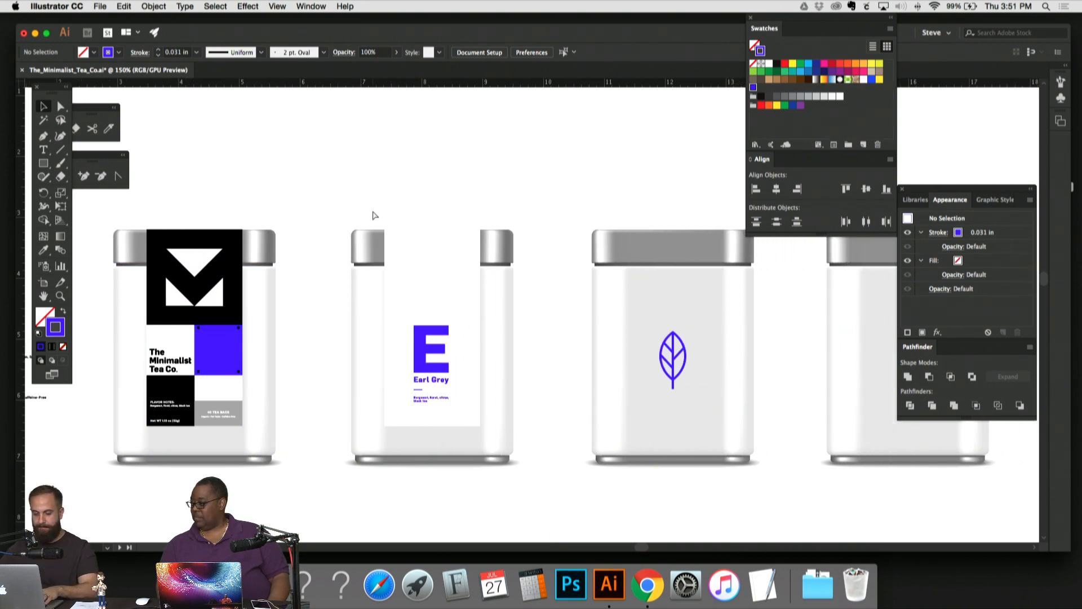
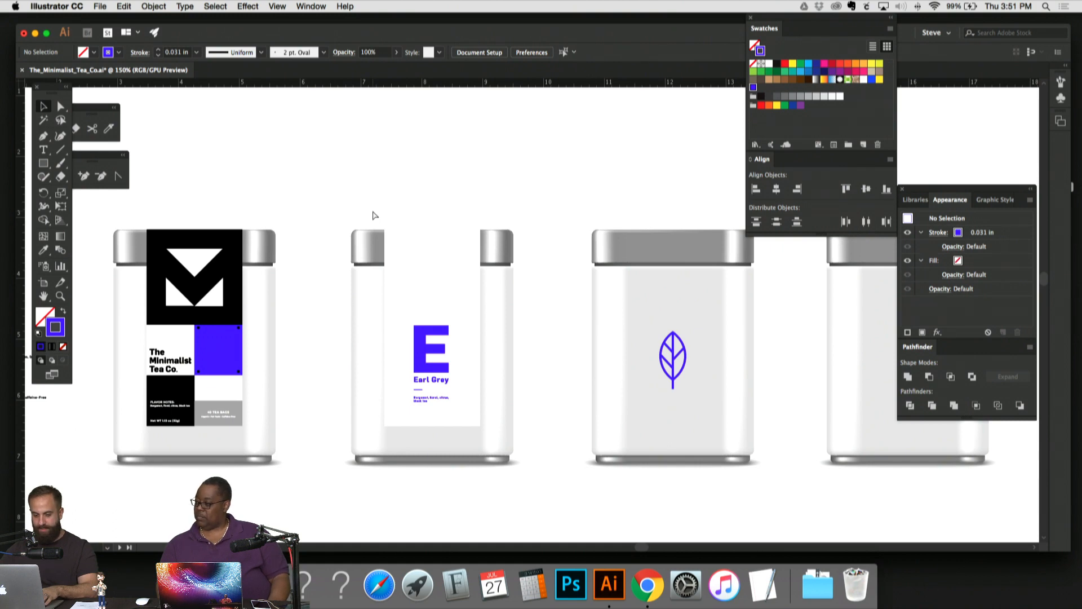
pyautogui.press('super+equal')
pyautogui.press('super+minus')
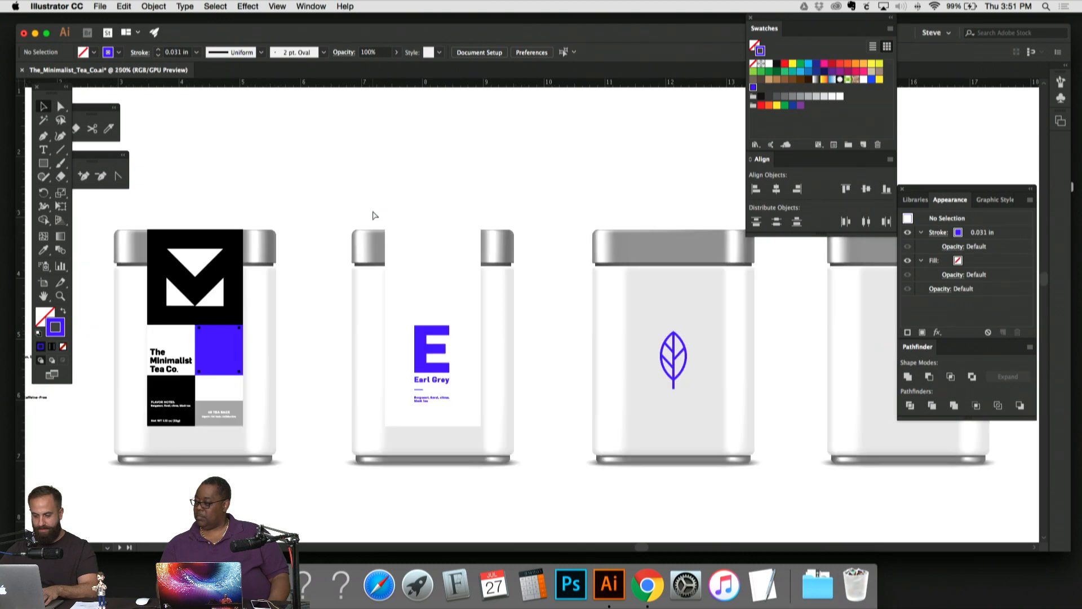
pyautogui.click(714, 420)
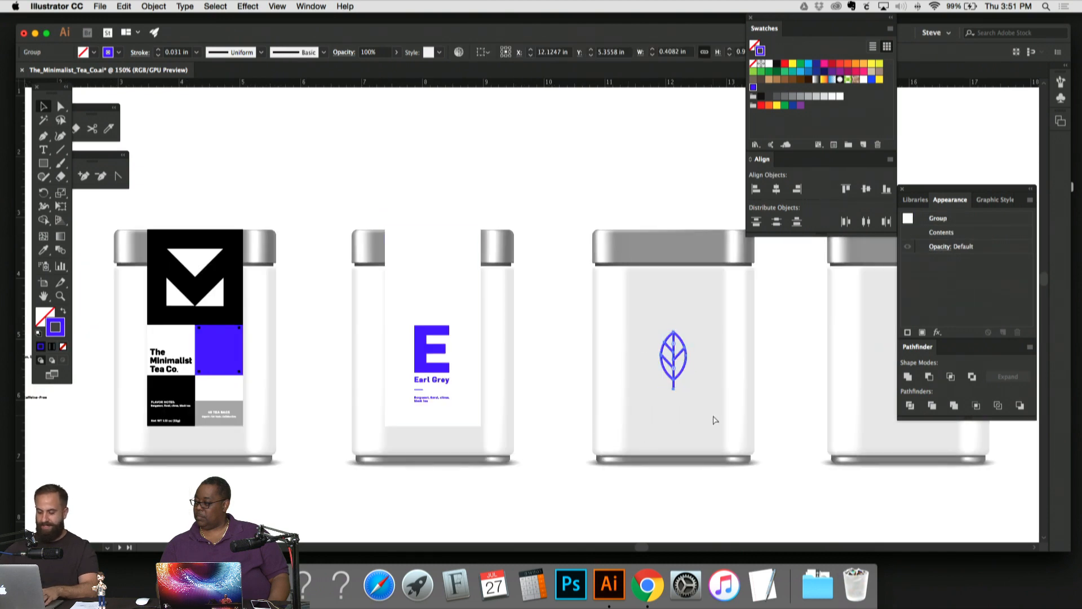
pyautogui.press('super+minus')
pyautogui.press('super+minus')
pyautogui.click(609, 201)
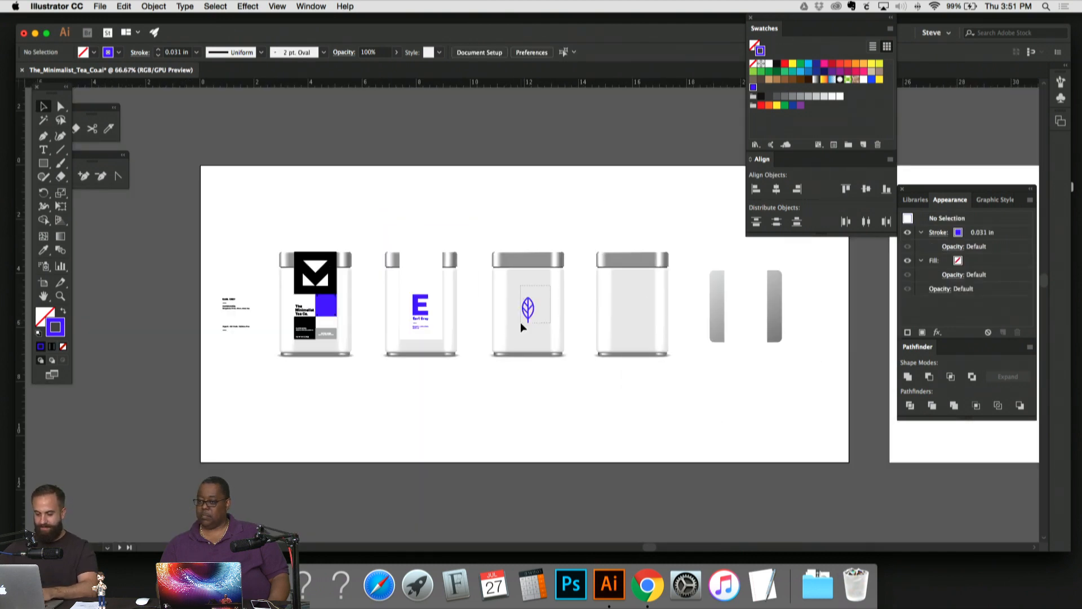
# Step: Try placing the leaf off the third tin, above the artboard, and undo the move
pyautogui.moveTo(533, 298); pyautogui.dragTo(520, 119)
pyautogui.scroll(2, 556, 157)
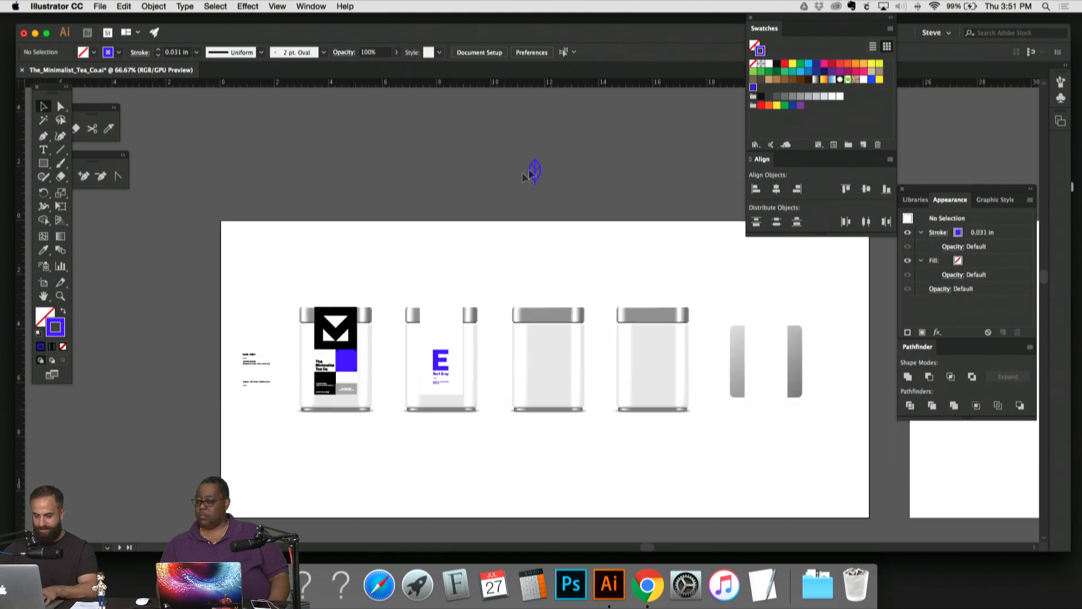
pyautogui.moveTo(535, 170); pyautogui.dragTo(538, 148)
pyautogui.click(570, 185)
pyautogui.press('super+plus')
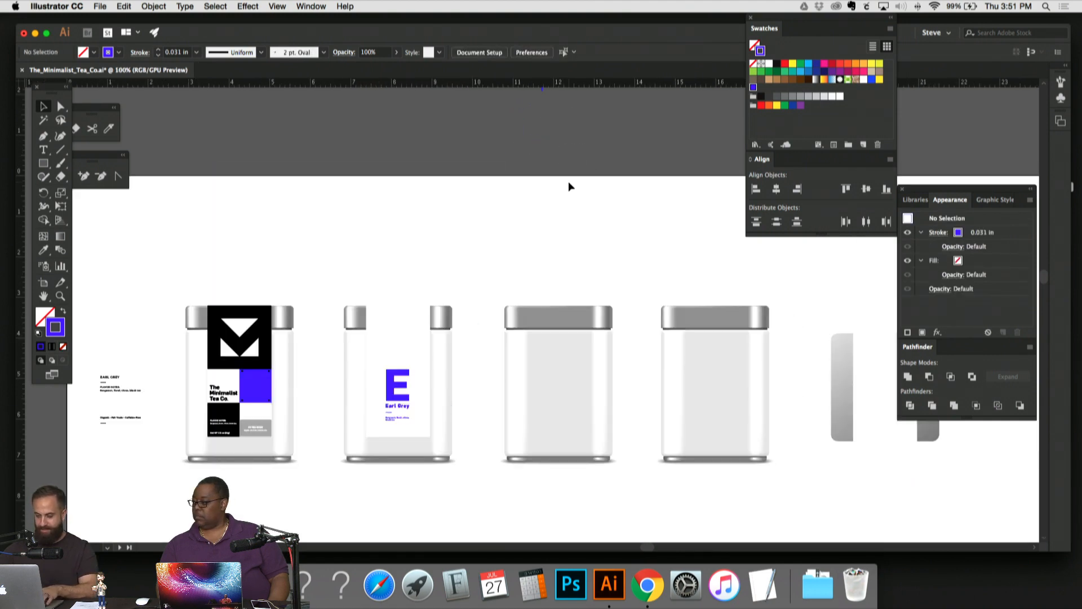
pyautogui.scroll(1, 546, 214)
pyautogui.moveTo(614, 186); pyautogui.dragTo(604, 225)
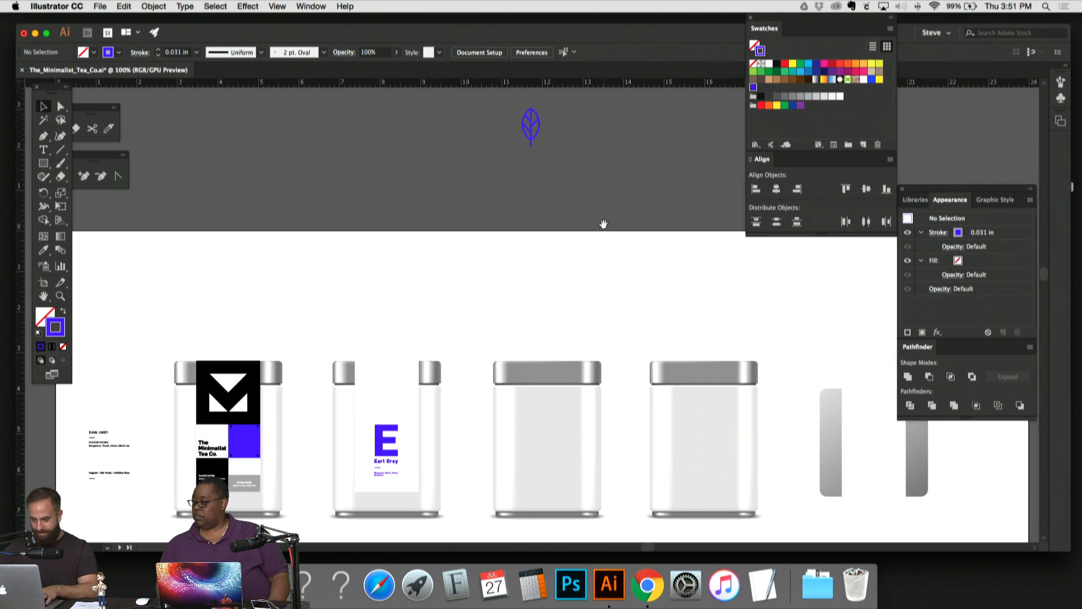
pyautogui.press('super+z')
pyautogui.press('super+z')
# Step: Set the stroke weight of the whole leaf to 0.063 in
pyautogui.moveTo(597, 284)
pyautogui.mouseDown()
pyautogui.moveTo(549, 170)
pyautogui.moveTo(503, 163)
pyautogui.mouseUp()
pyautogui.press('super+plus')
pyautogui.press('super+plus')
pyautogui.press('super+plus')
pyautogui.press('super+plus')
pyautogui.press('super+plus')
pyautogui.click(195, 53)
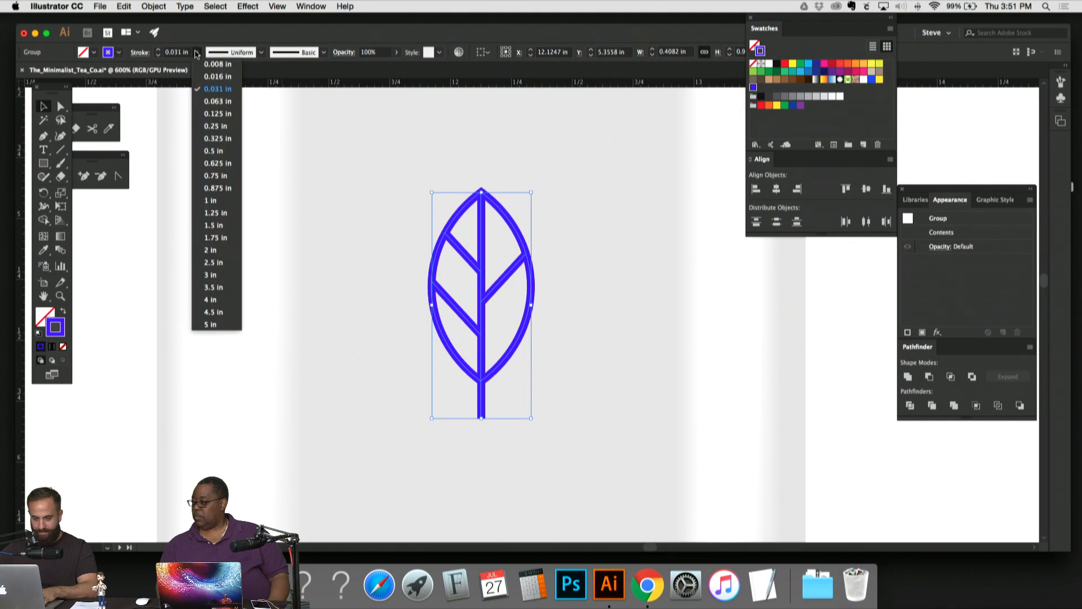
pyautogui.click(213, 105)
pyautogui.click(445, 146)
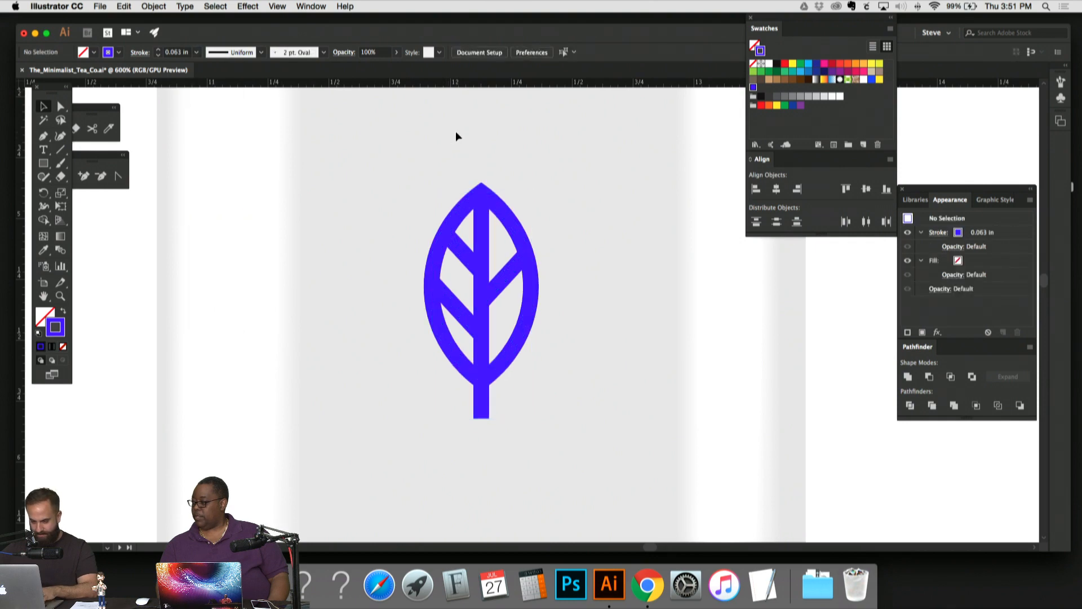
# Step: Check the heavier leaf outline and veins at reduced and enlarged scale on the tin
pyautogui.press('super+minus')
pyautogui.press('super+minus')
pyautogui.press('super+minus')
pyautogui.press('super+minus')
pyautogui.press('super+minus')
pyautogui.press('super+plus')
pyautogui.press('super+plus')
pyautogui.press('super+plus')
pyautogui.press('super+plus')
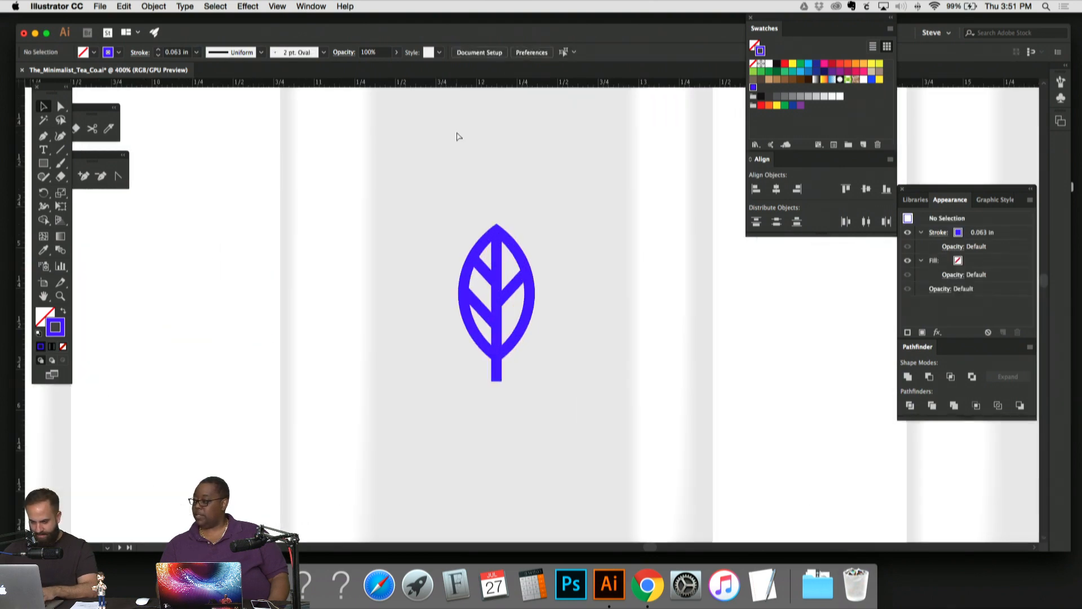
# Step: Set the stroke weight of the whole leaf to 0.073 in
pyautogui.moveTo(435, 164); pyautogui.dragTo(566, 409)
pyautogui.press('super+plus')
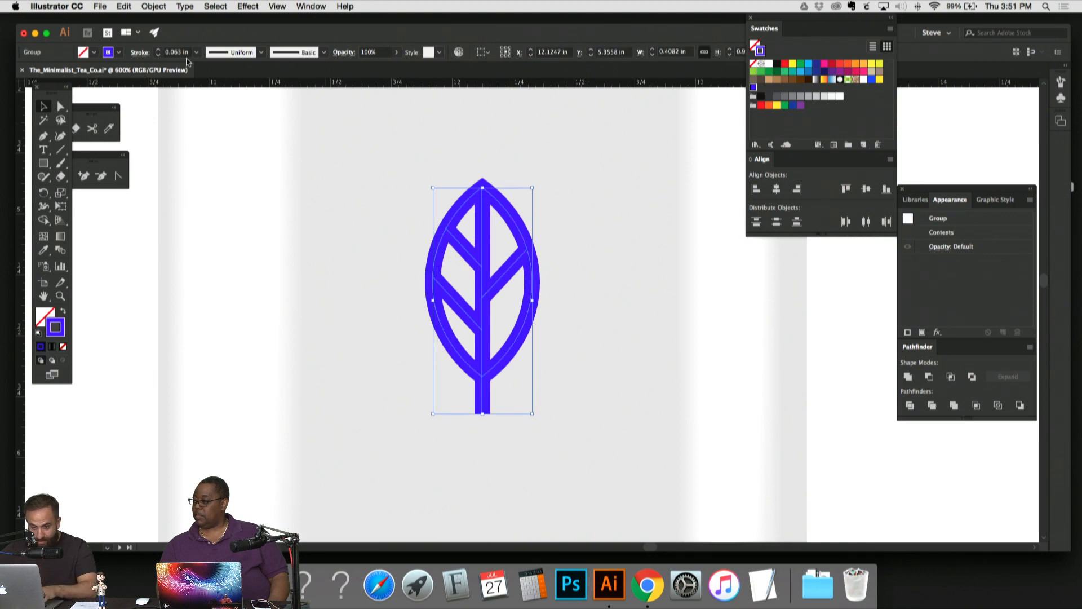
pyautogui.click(179, 54)
pyautogui.press('BackSpace')
pyautogui.write('7')
pyautogui.press('Return')
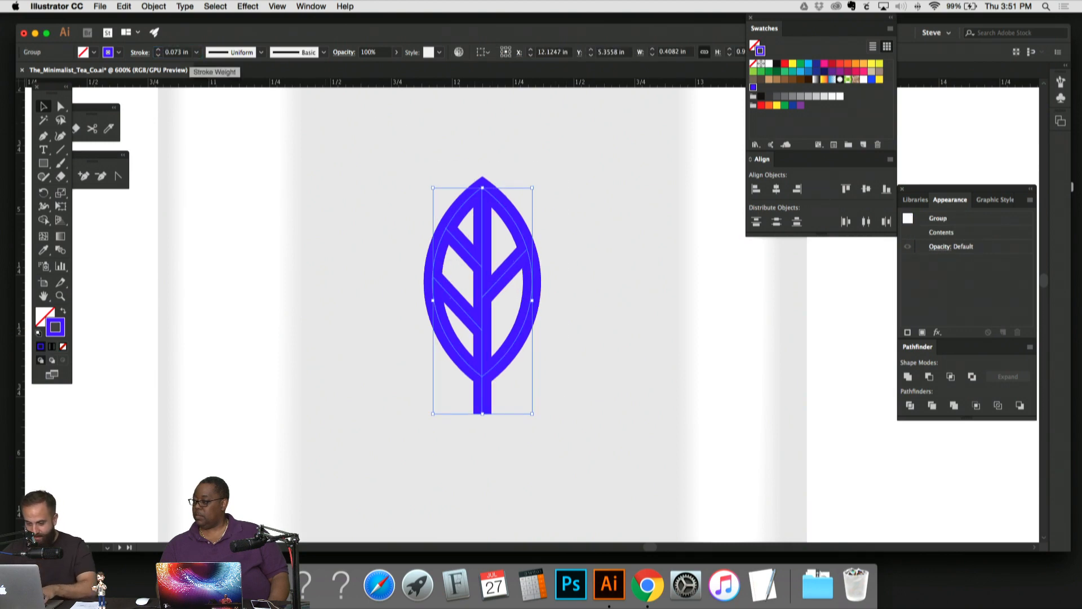
pyautogui.click(534, 173)
# Step: Shift only the upper-left vein down about 0.01 in to rebalance the gaps in the thickened leaf
pyautogui.press('super+plus')
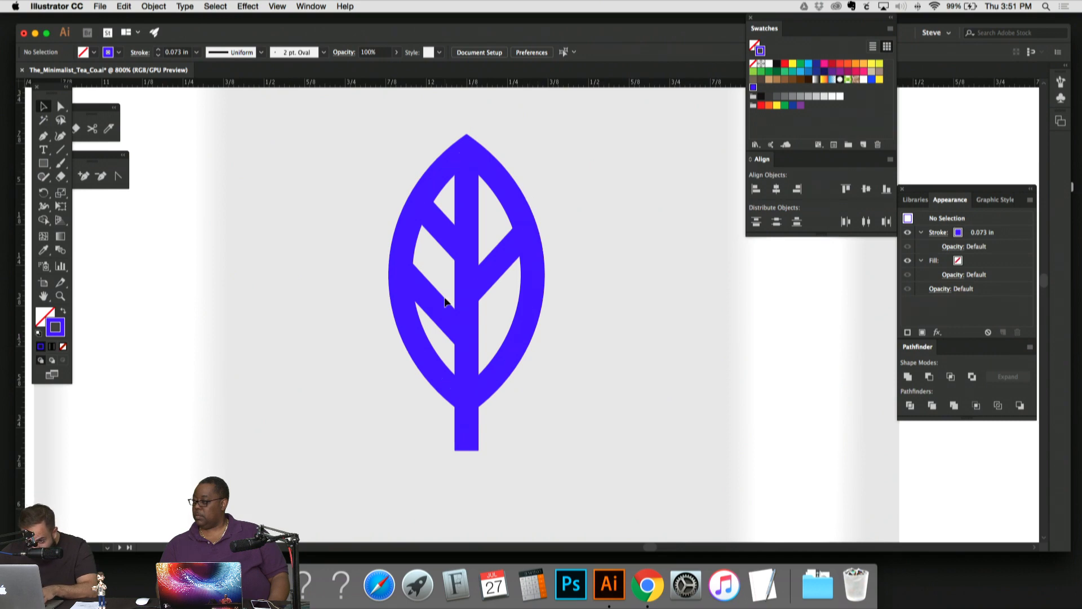
pyautogui.click(445, 242)
pyautogui.click(561, 225)
pyautogui.press('super+plus')
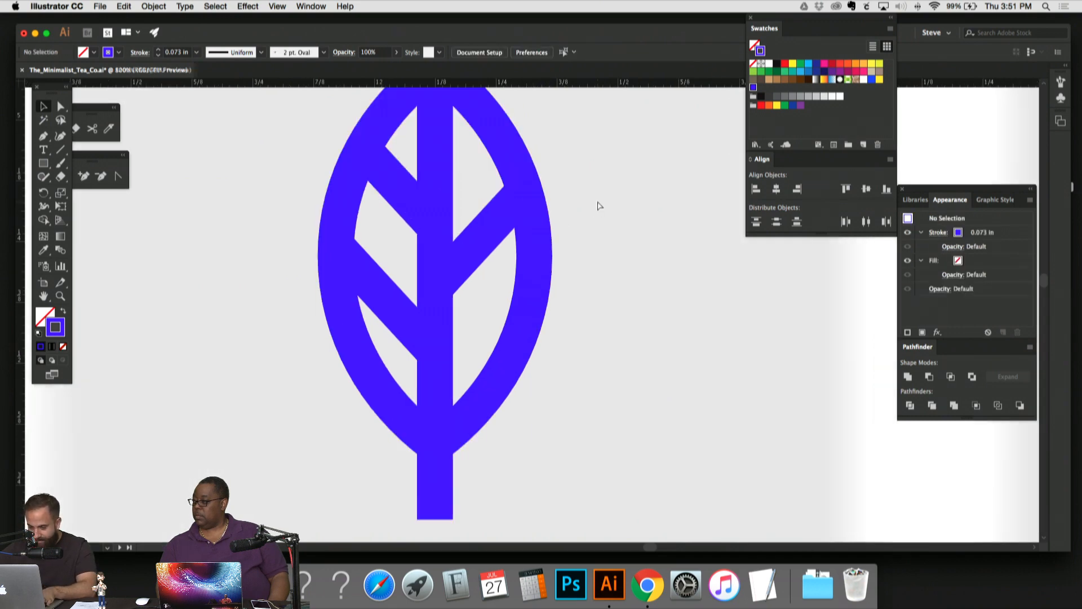
pyautogui.doubleClick(418, 231)
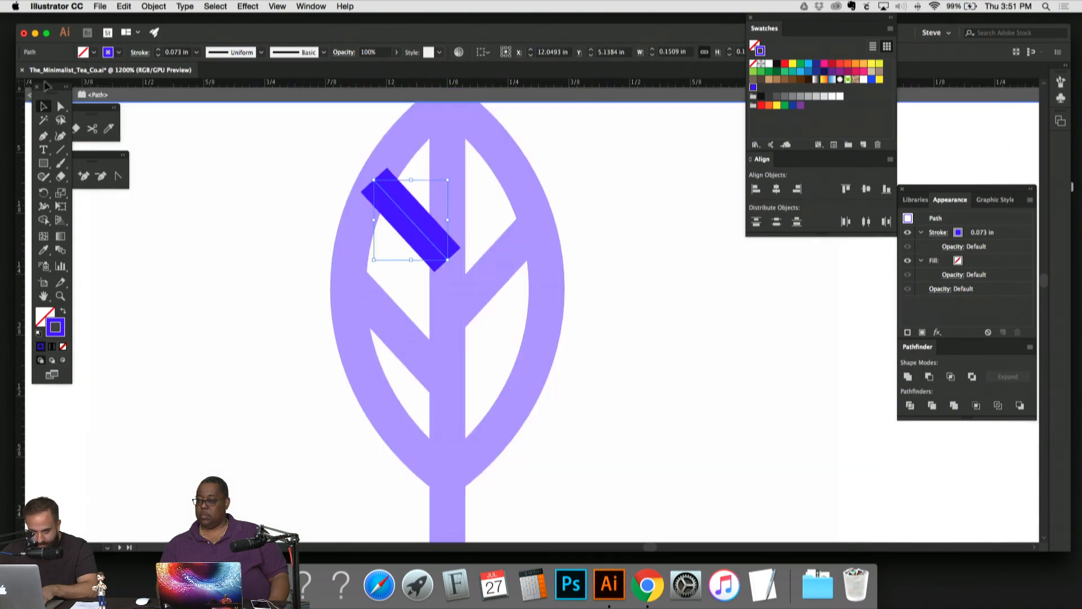
pyautogui.moveTo(47, 86); pyautogui.dragTo(47, 104)
pyautogui.press('Escape')
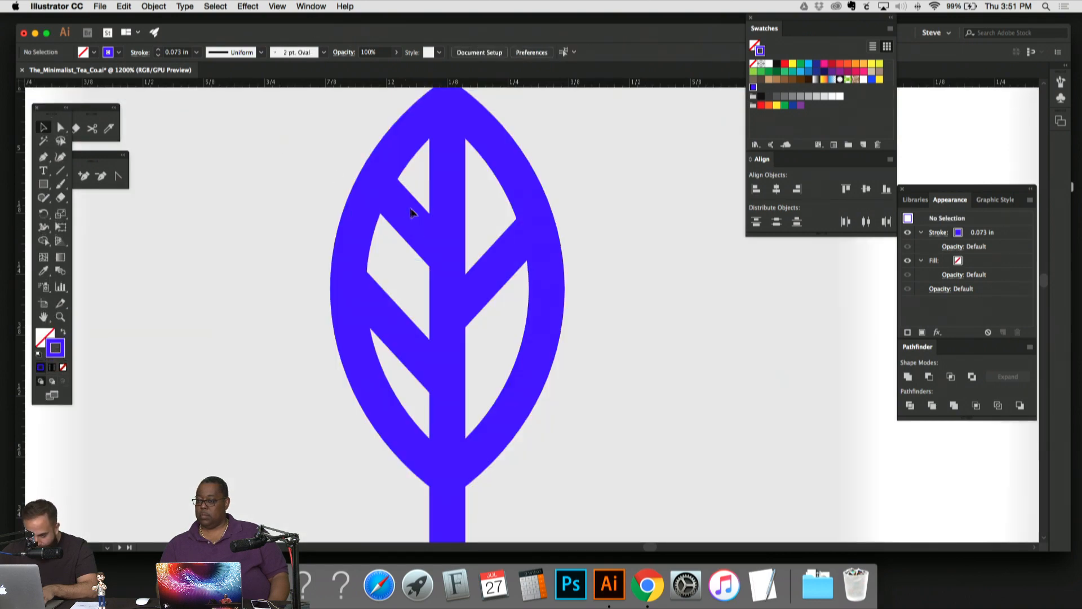
pyautogui.moveTo(407, 214); pyautogui.dragTo(407, 219)
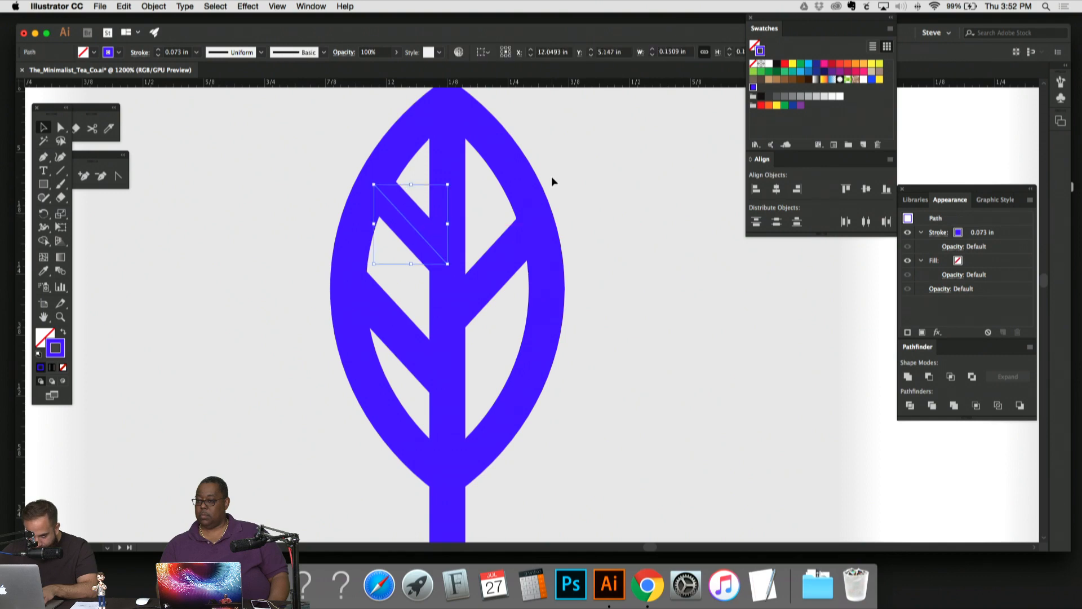
pyautogui.click(552, 177)
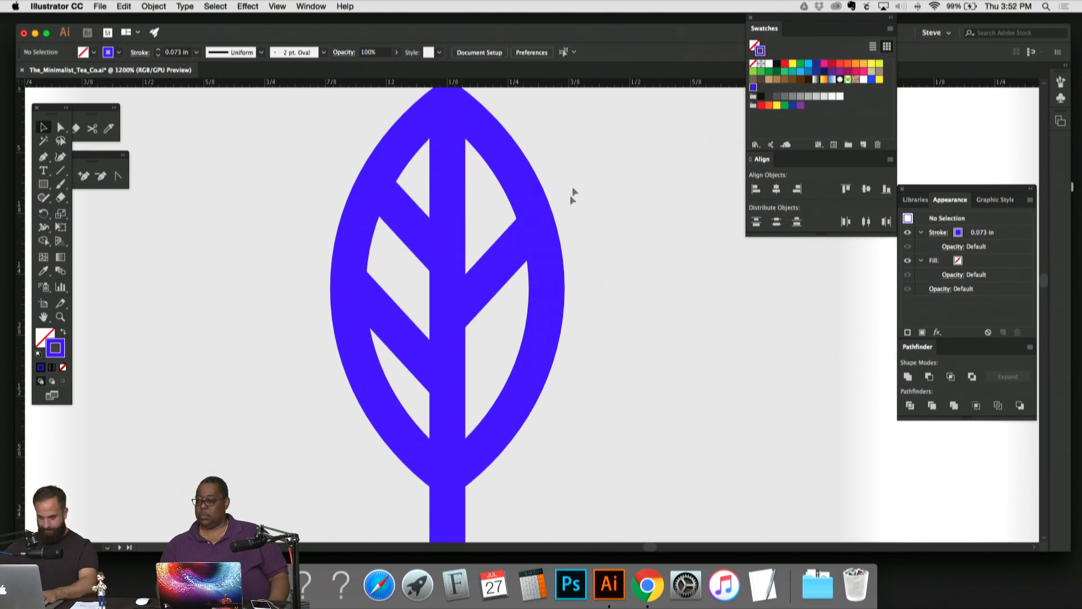
# Step: Move the right vein and both left veins together slightly down along the stem
pyautogui.click(504, 266)
pyautogui.keyDown('shift'); pyautogui.click(411, 226); pyautogui.keyUp('shift')
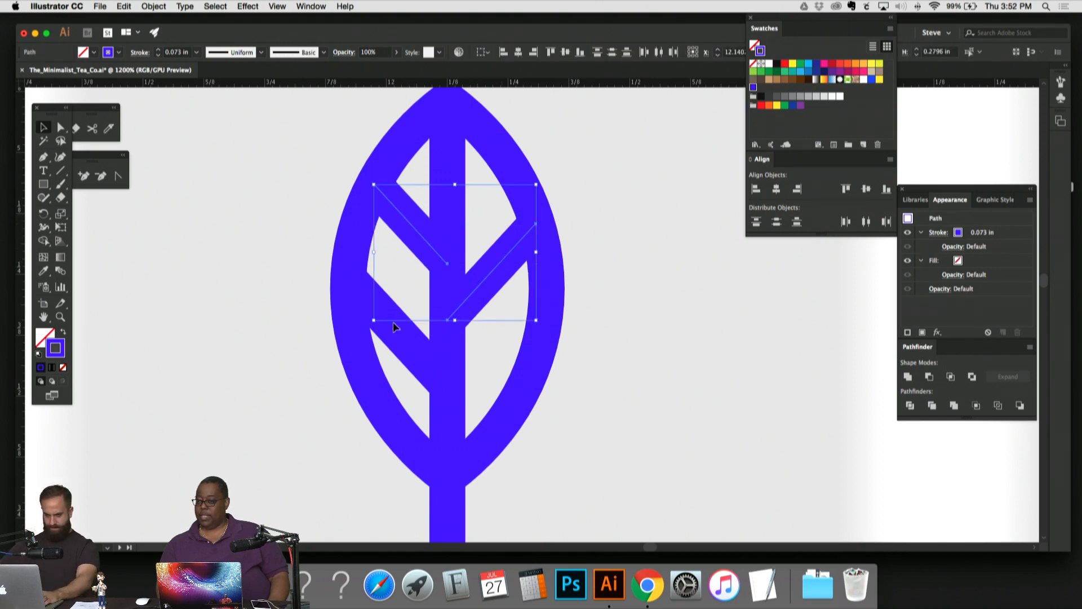
pyautogui.keyDown('shift'); pyautogui.click(380, 321); pyautogui.keyUp('shift')
pyautogui.moveTo(442, 184); pyautogui.dragTo(442, 200)
pyautogui.click(593, 181)
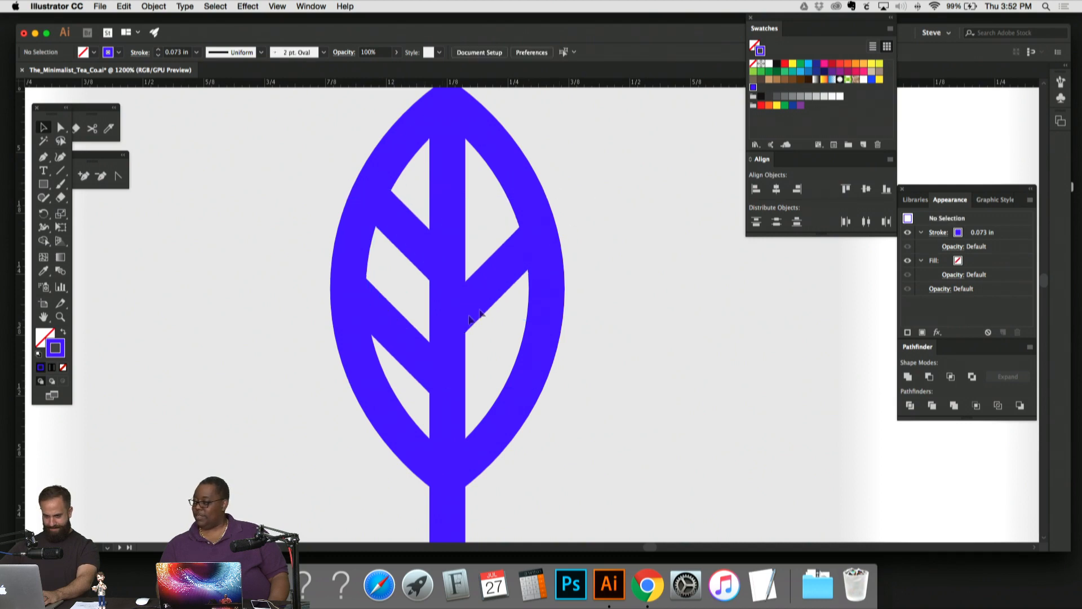
# Step: Raise the lower-left vein slightly and shift the right vein up about 0.01 in to even out the spacing
pyautogui.click(412, 348)
pyautogui.click(632, 295)
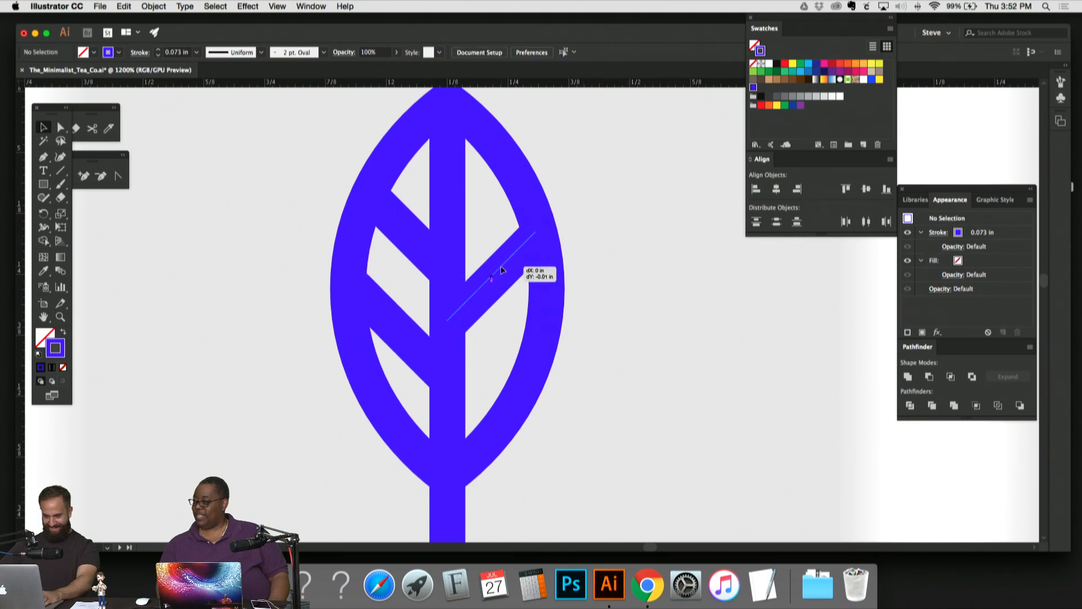
pyautogui.click(504, 274)
pyautogui.click(599, 235)
# Step: Examine the bolder leaf on the third tin, both beside the other tin designs and closer up
pyautogui.press('super+minus')
pyautogui.press('super+minus')
pyautogui.press('super+minus')
pyautogui.press('super+minus')
pyautogui.press('super+minus')
pyautogui.press('super+minus')
pyautogui.press('super+minus')
pyautogui.press('super+minus')
pyautogui.press('super+minus')
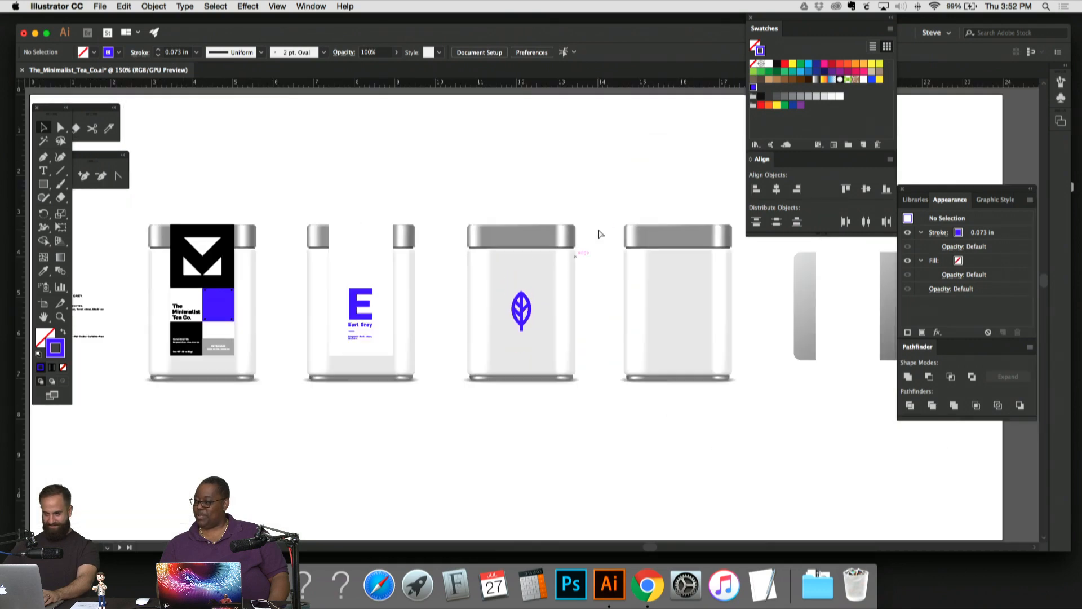
pyautogui.press('super+plus')
pyautogui.press('super+plus')
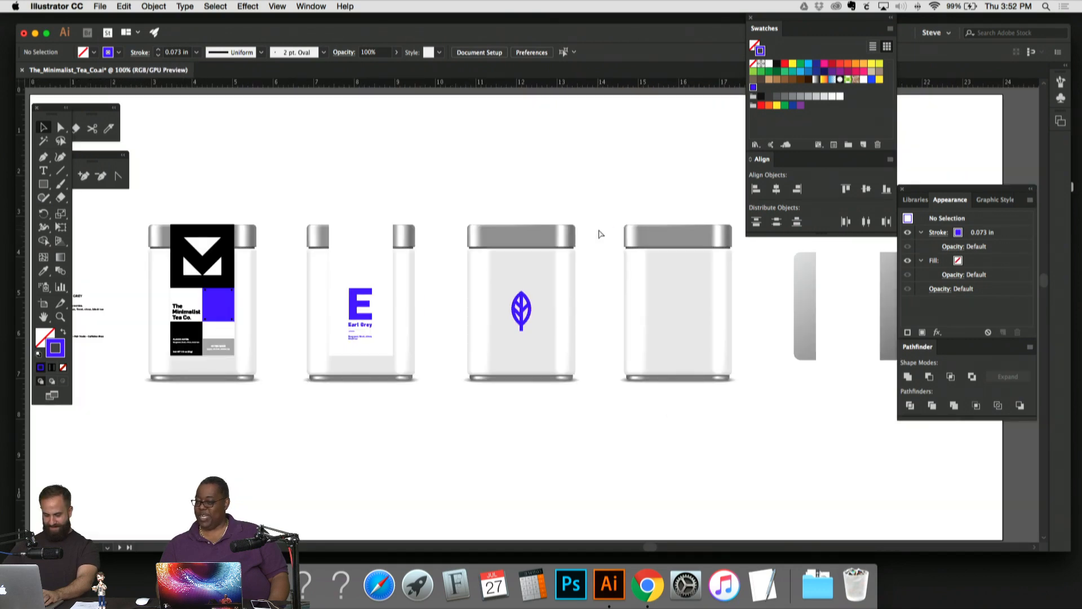
pyautogui.press('super+plus')
pyautogui.press('super+plus')
pyautogui.press('super+plus')
pyautogui.press('super+plus')
pyautogui.press('super+minus')
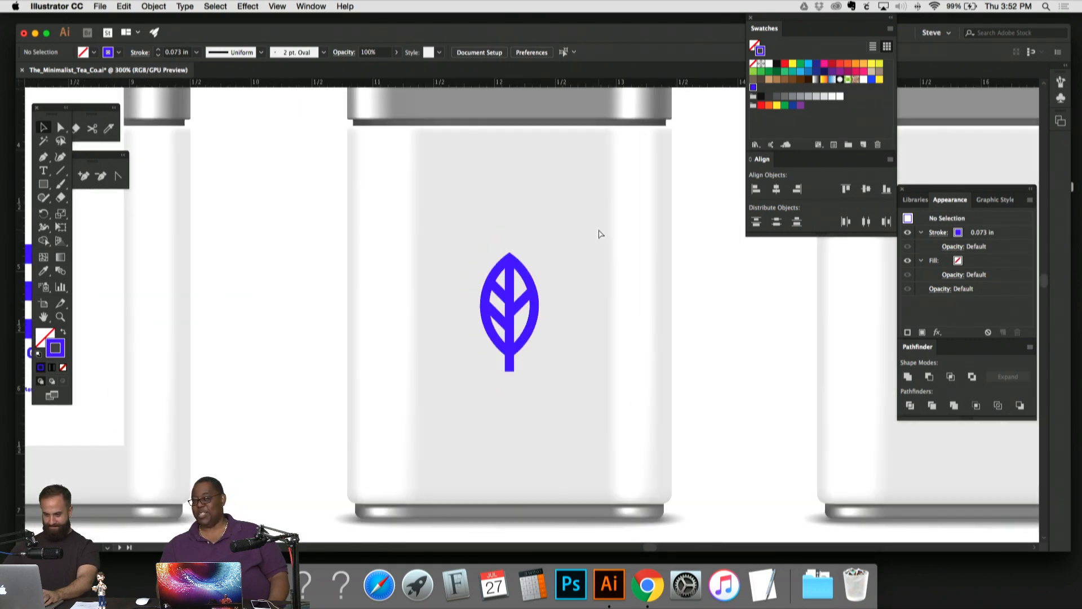
# Step: Compare the leaf icon on the third tin with the logo and Earl Grey tins at several magnifications
pyautogui.press('super+plus')
pyautogui.press('super+plus')
pyautogui.press('super+plus')
pyautogui.press('super+minus')
pyautogui.press('super+minus')
pyautogui.press('super+minus')
pyautogui.press('super+minus')
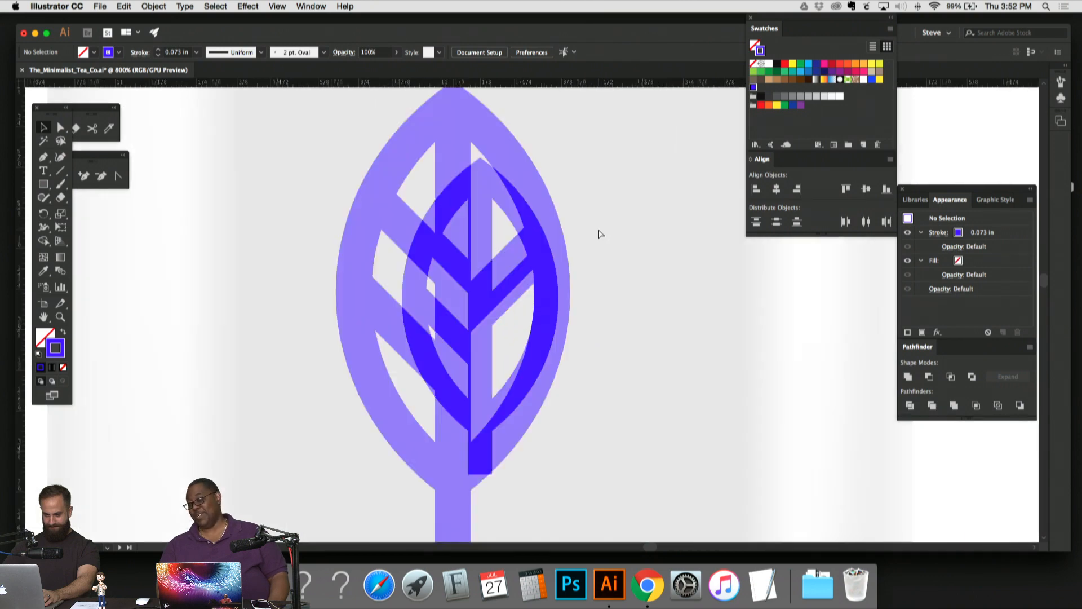
pyautogui.press('super+minus')
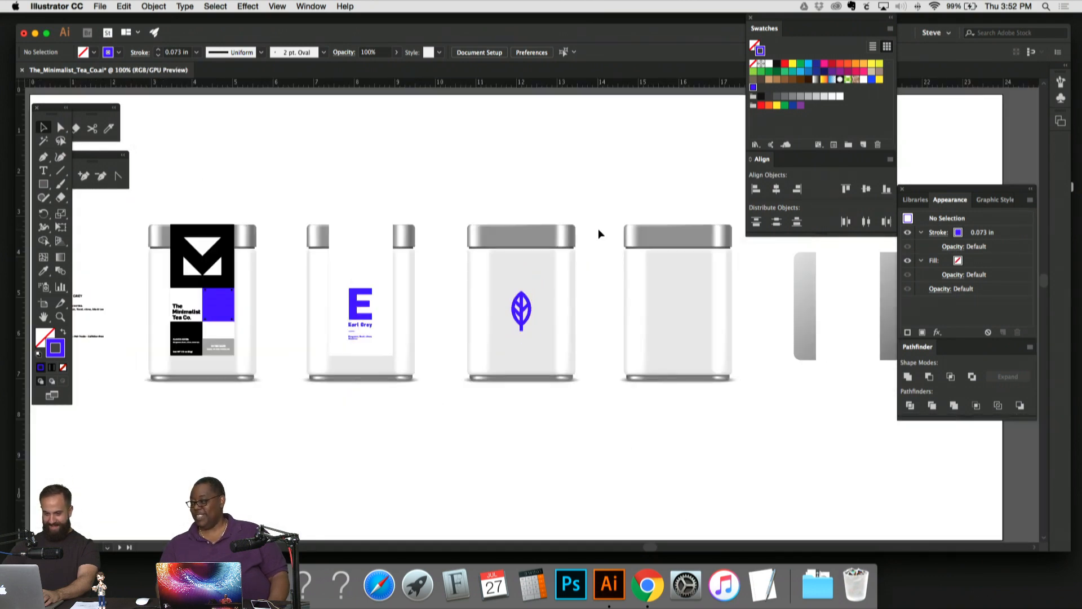
pyautogui.moveTo(544, 197); pyautogui.dragTo(712, 206)
pyautogui.press('super+plus')
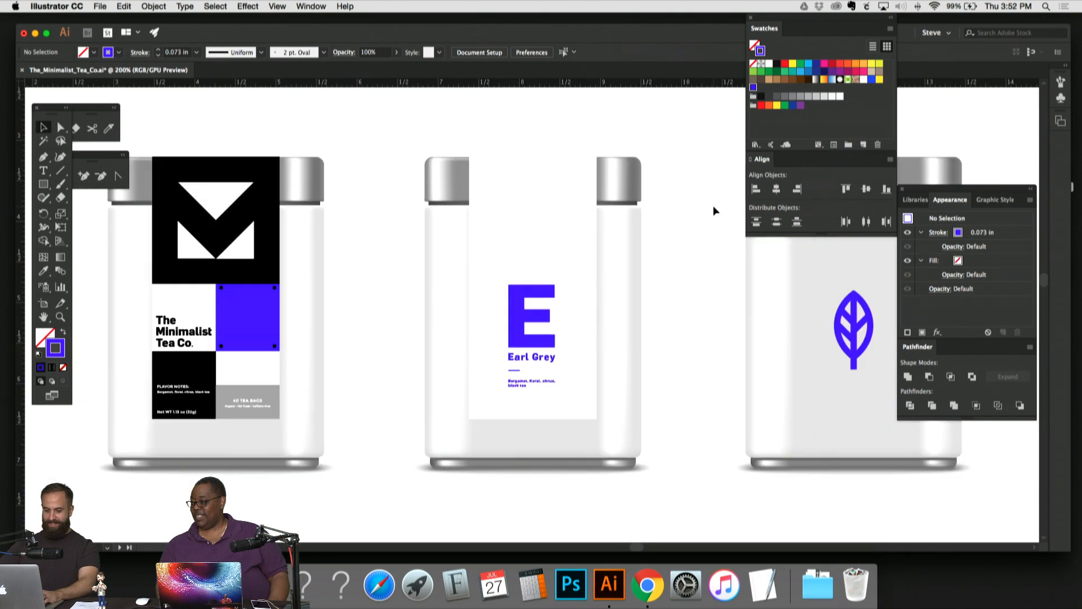
pyautogui.press('super+plus')
# Step: Try lighter blue fills on the first tin's violet square with green values of 214 and 115, and undo them
pyautogui.click(519, 340)
pyautogui.moveTo(639, 146); pyautogui.dragTo(587, 160)
pyautogui.click(47, 334)
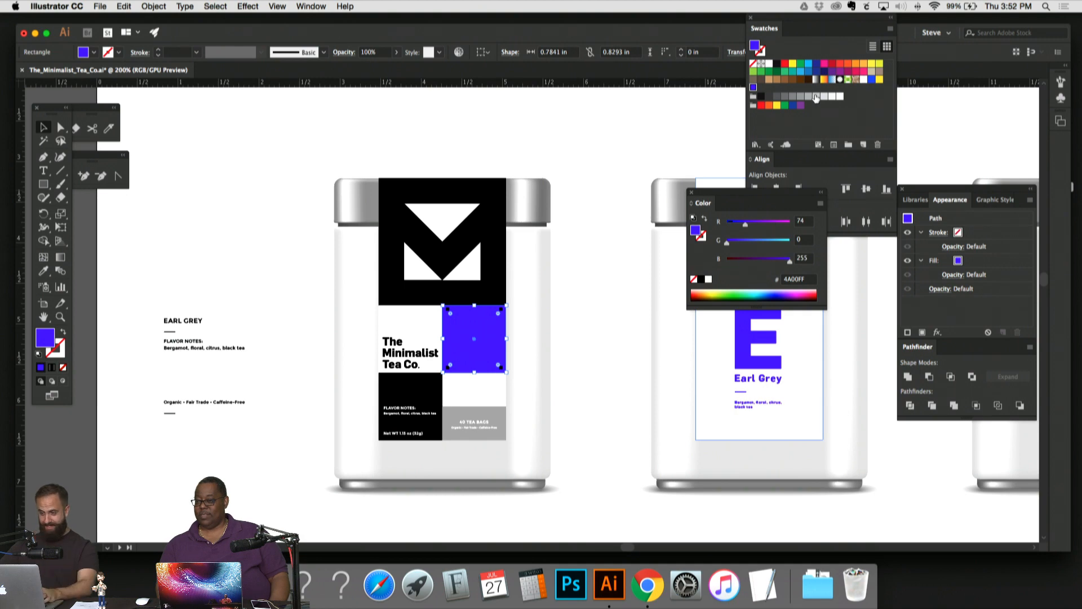
pyautogui.moveTo(761, 243); pyautogui.dragTo(781, 244)
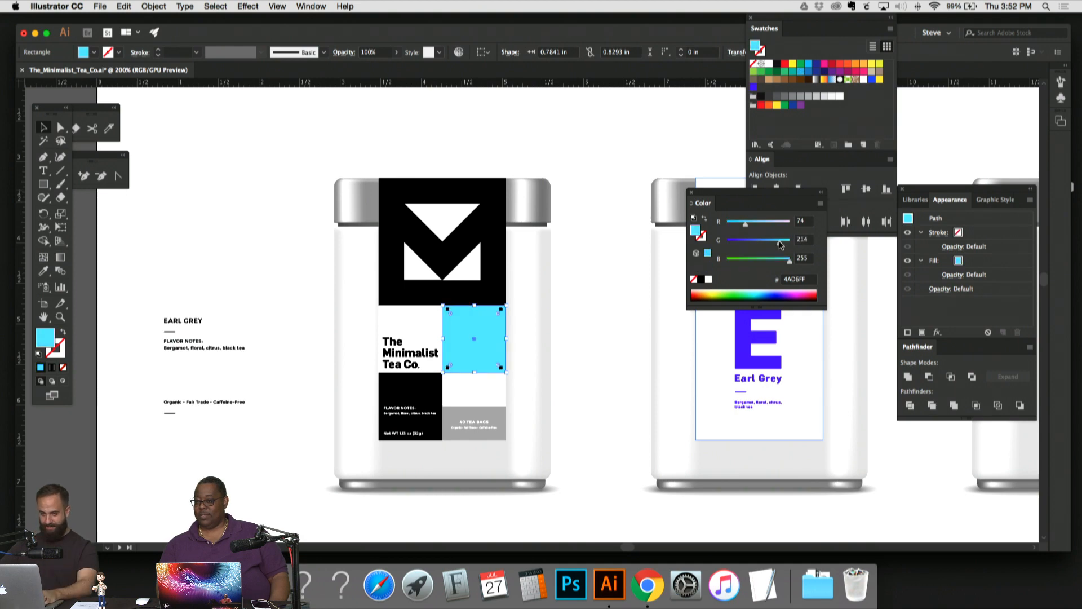
pyautogui.click(756, 241)
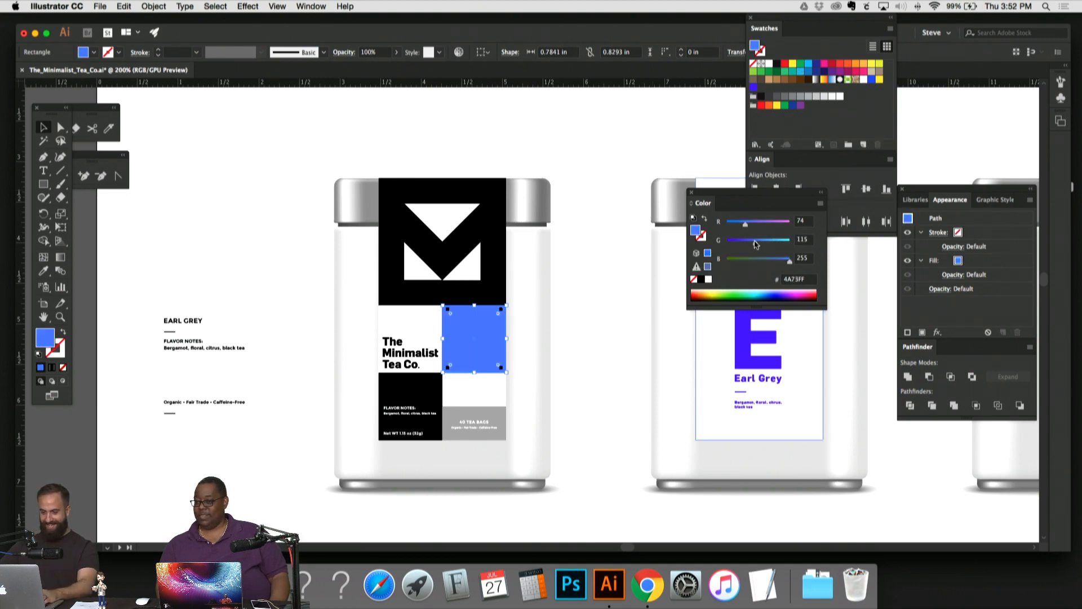
pyautogui.press('super+z')
pyautogui.press('super+z')
pyautogui.press('super+z')
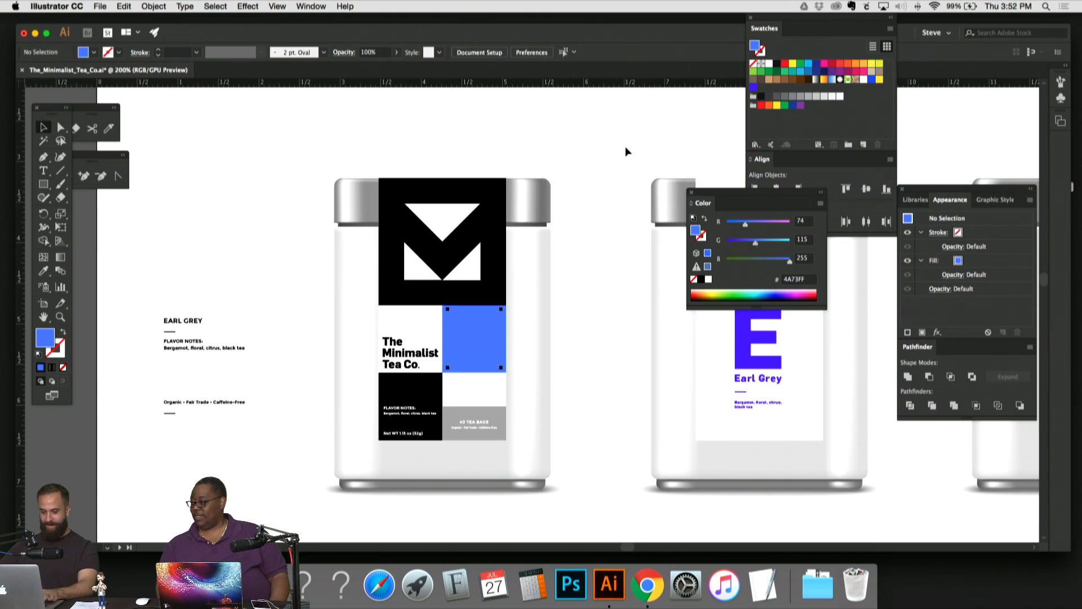
pyautogui.click(626, 151)
# Step: Recolor the violet square on the first tin light blue by raising its green value to 158 (4A9EFF)
pyautogui.hscroll(5, 649, 169)
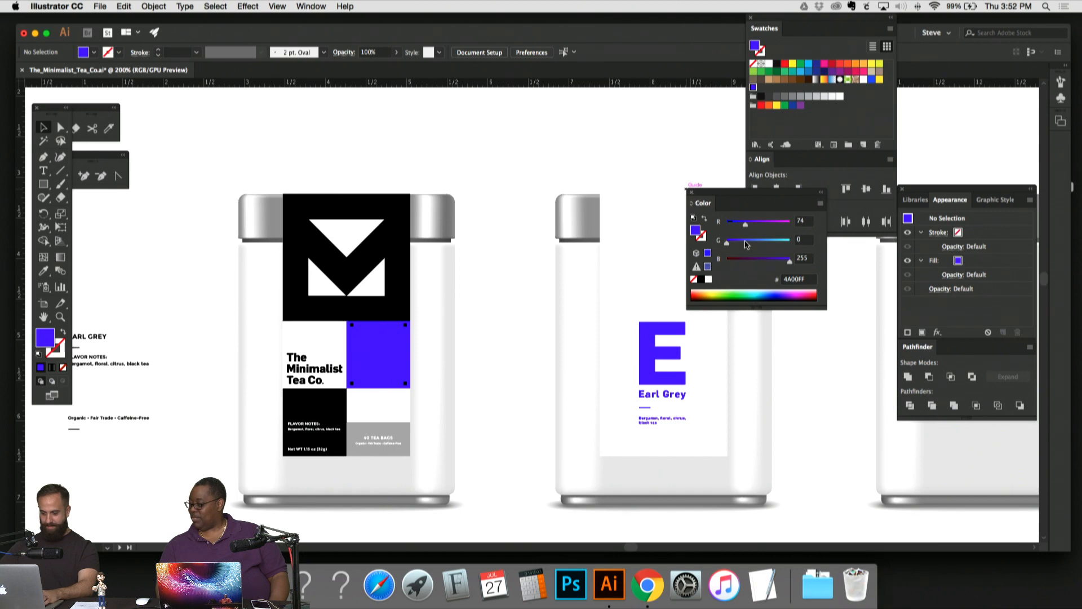
pyautogui.click(401, 379)
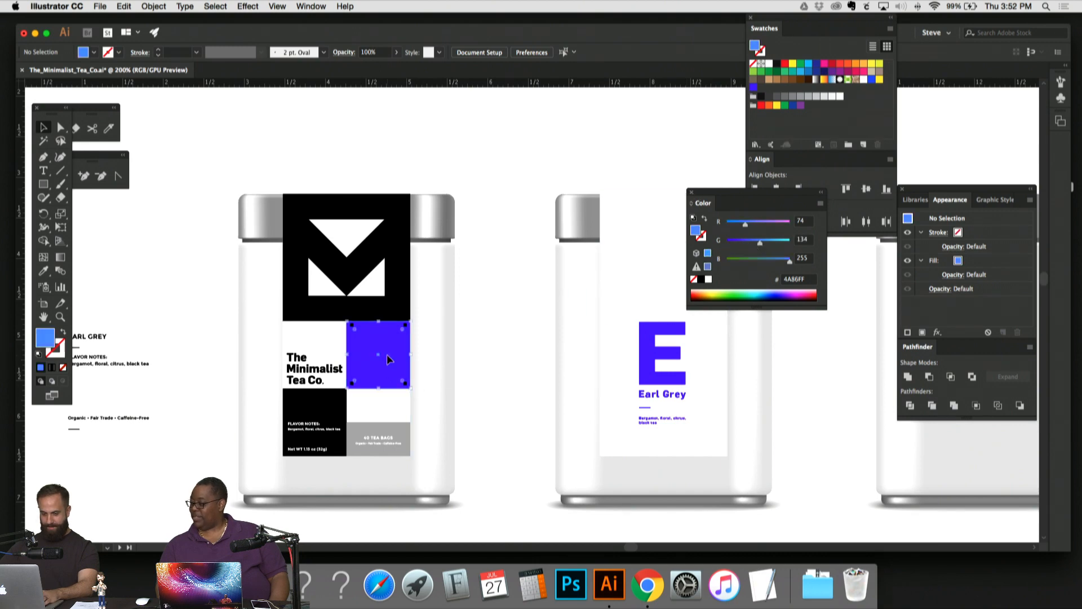
pyautogui.moveTo(732, 242); pyautogui.dragTo(763, 243)
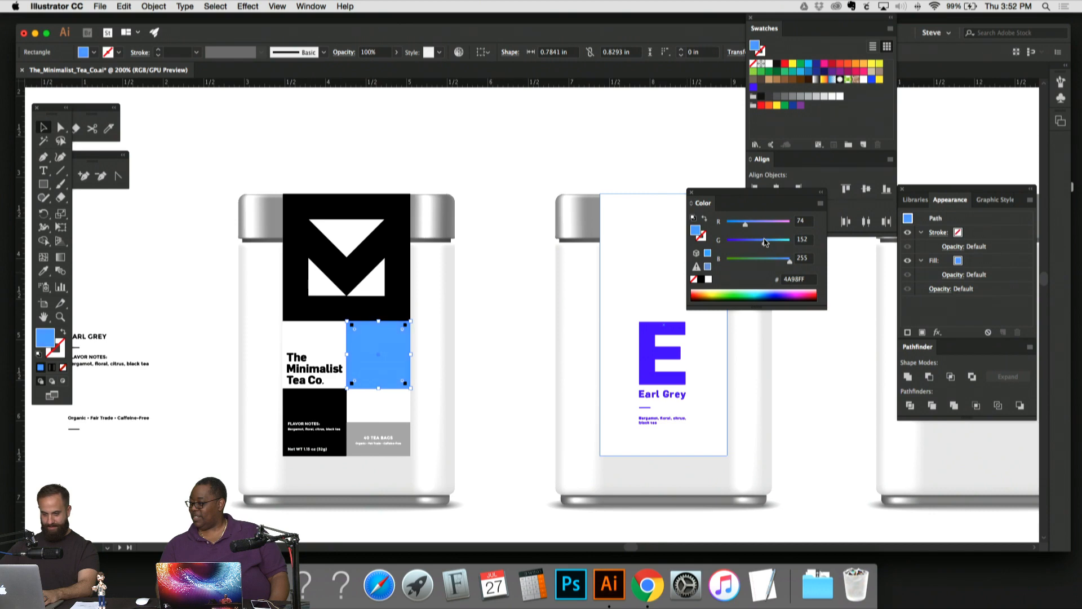
pyautogui.click(544, 162)
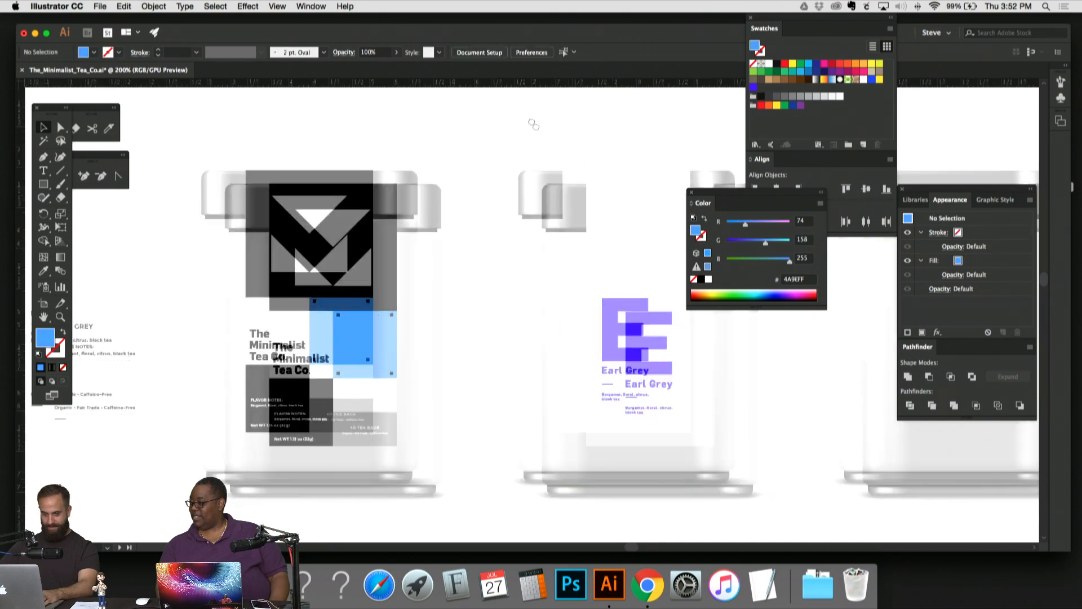
# Step: Recolor the large E, the Earl Grey name and the flavor text on the second tin with the square's sampled light blue
pyautogui.scroll(-2, 527, 113)
pyautogui.hscroll(2, 527, 113)
pyautogui.click(618, 284)
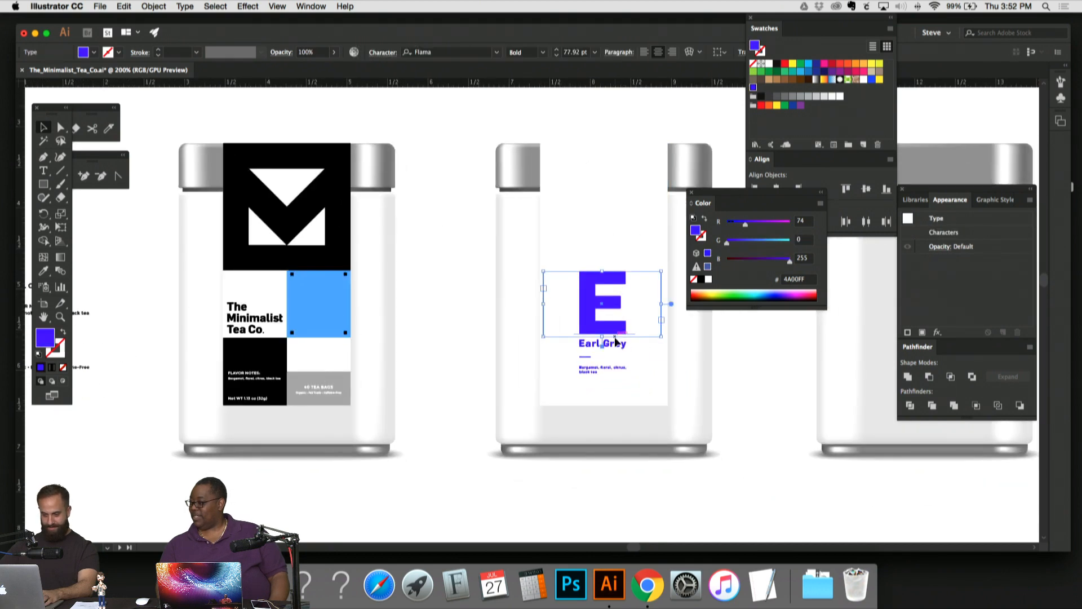
pyautogui.keyDown('shift'); pyautogui.click(616, 345); pyautogui.keyUp('shift')
pyautogui.keyDown('shift'); pyautogui.click(614, 373); pyautogui.keyUp('shift')
pyautogui.press('i')
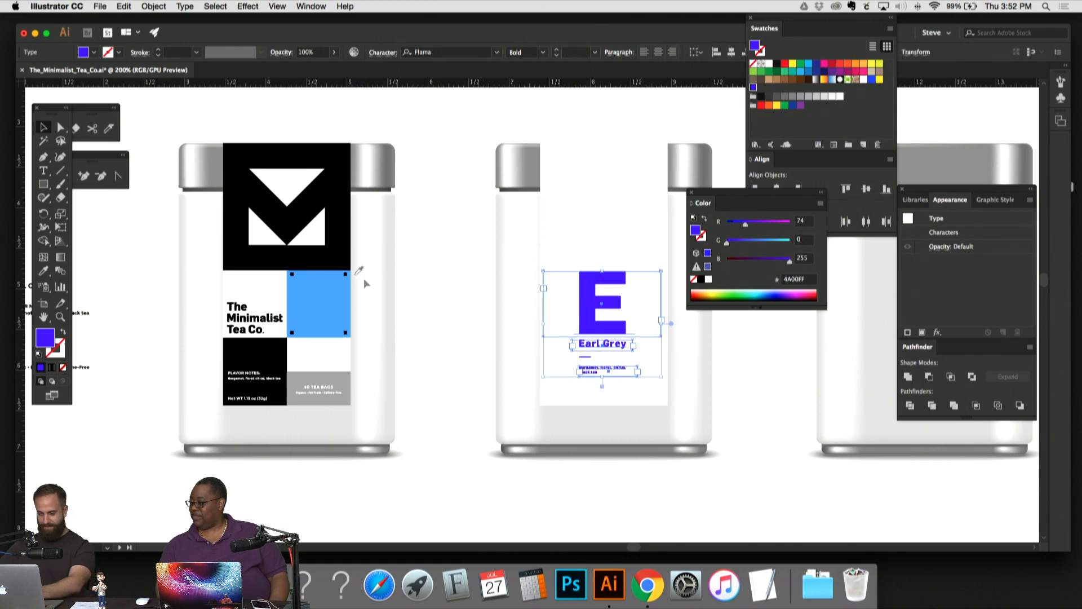
pyautogui.click(345, 286)
pyautogui.click(44, 128)
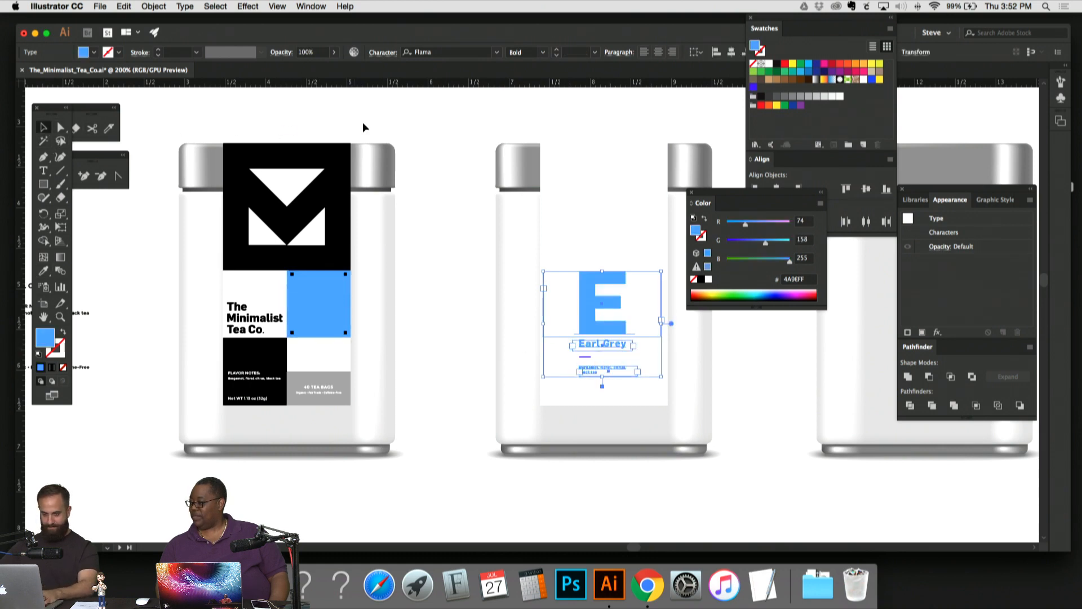
pyautogui.click(362, 126)
# Step: Match the short divider line under the Earl Grey name to the text's sampled light blue
pyautogui.click(587, 356)
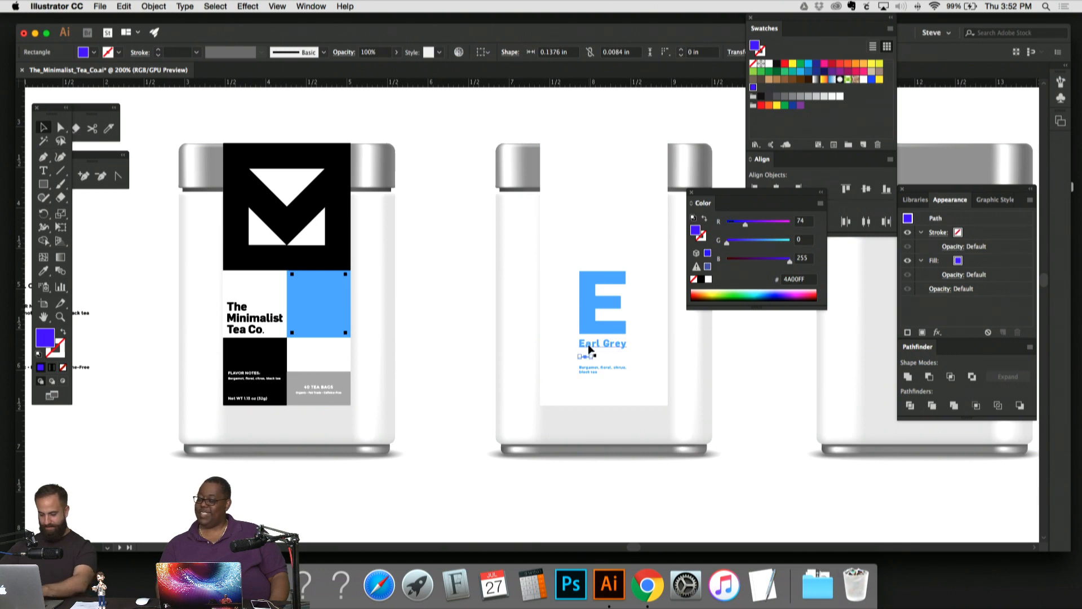
pyautogui.press('i')
pyautogui.click(599, 343)
pyautogui.press('v')
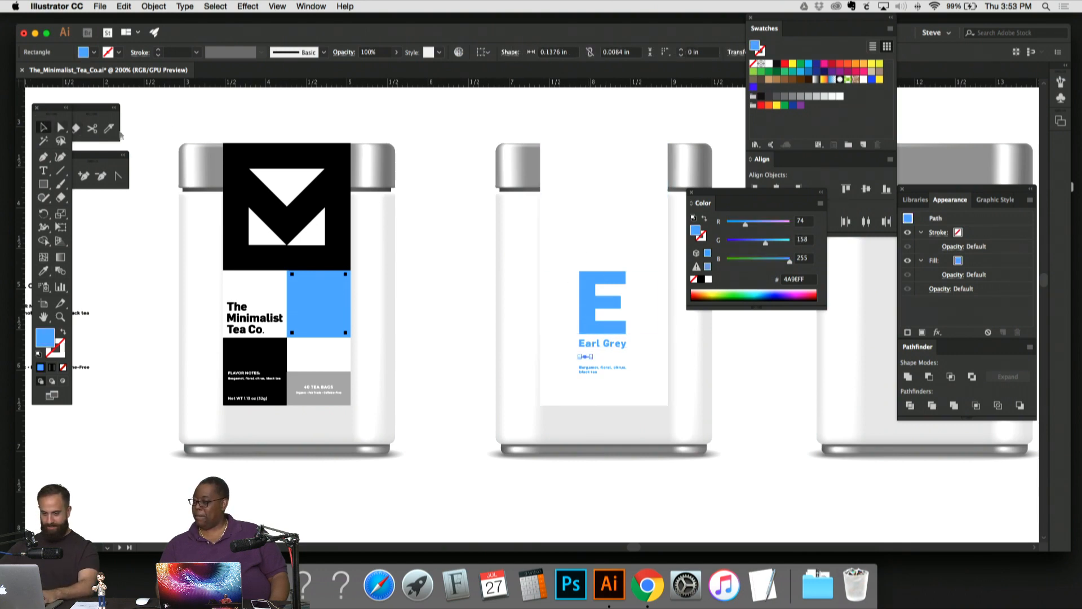
pyautogui.click(551, 111)
# Step: Save the large E's light blue fill as a new color swatch
pyautogui.hscroll(5, 558, 111)
pyautogui.hscroll(8, 530, 290)
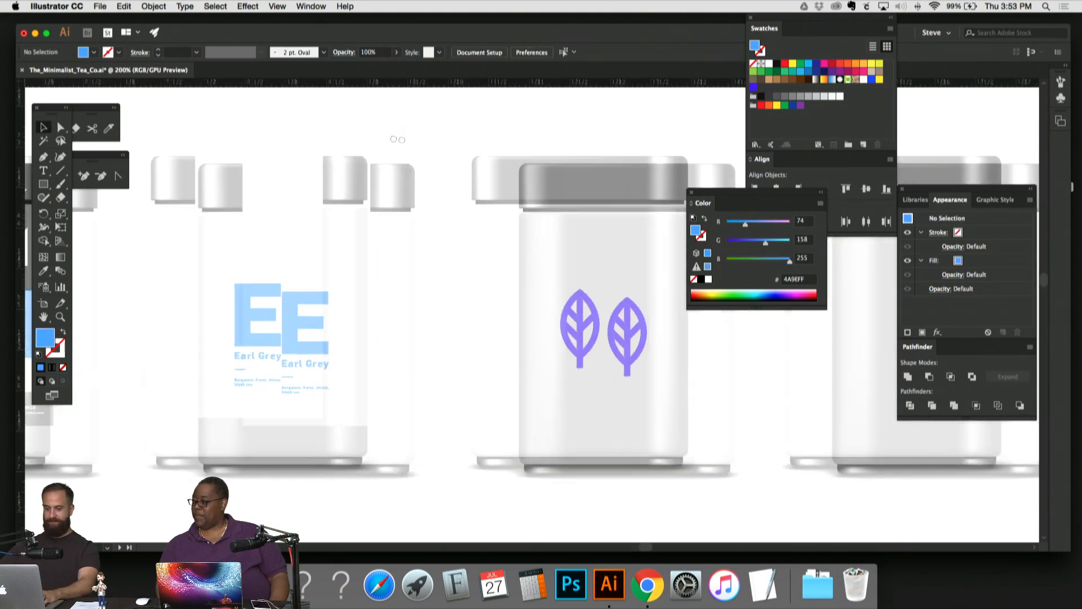
pyautogui.click(210, 295)
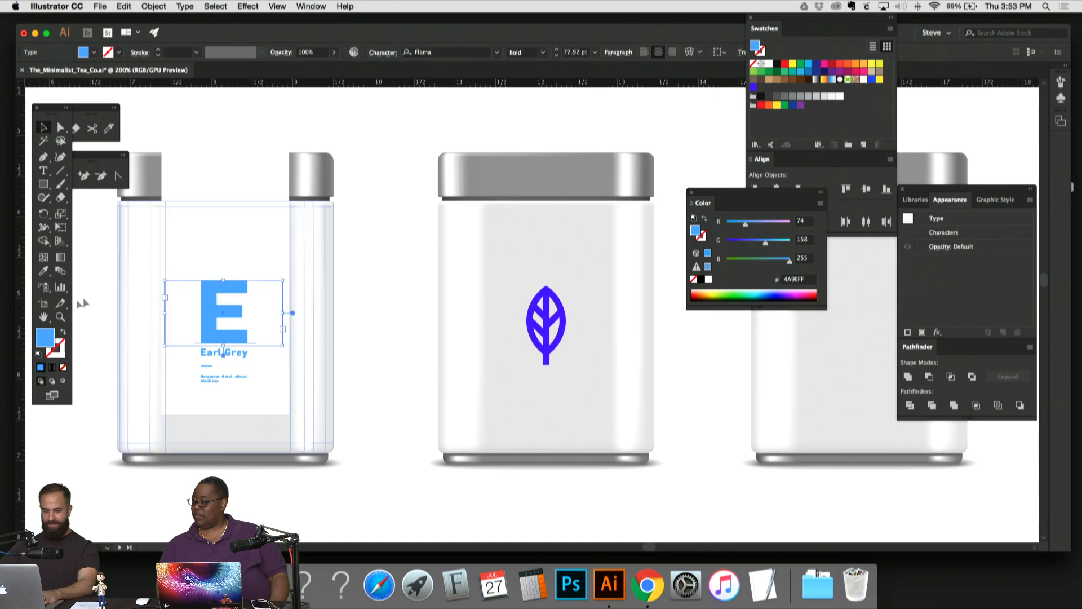
pyautogui.moveTo(684, 207); pyautogui.dragTo(812, 121)
pyautogui.click(460, 114)
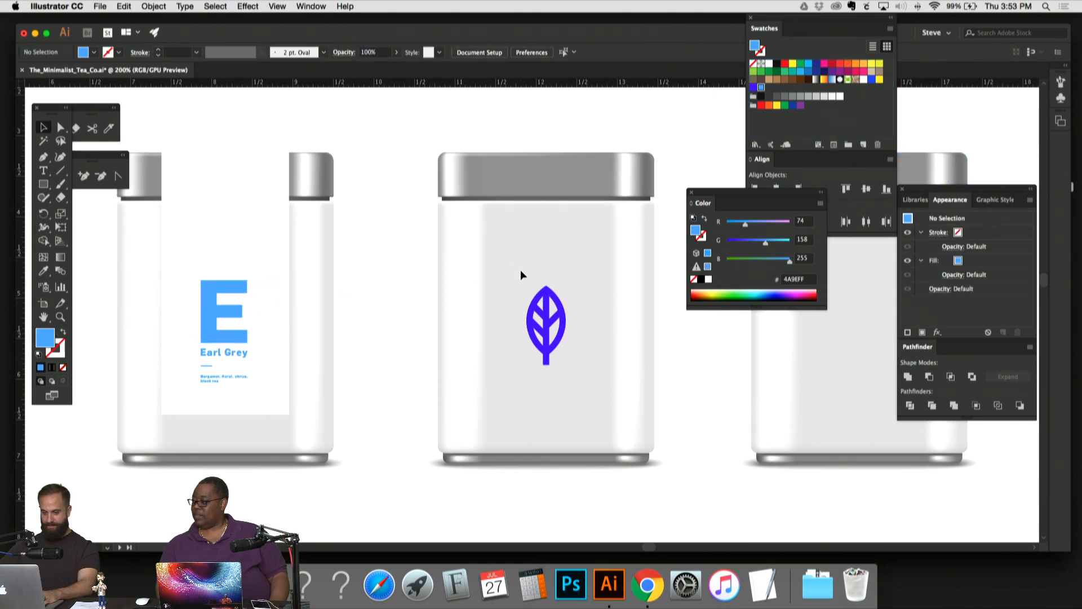
# Step: Apply the saved light blue swatch to the stroke of the whole leaf icon on the third tin
pyautogui.click(558, 344)
pyautogui.click(60, 350)
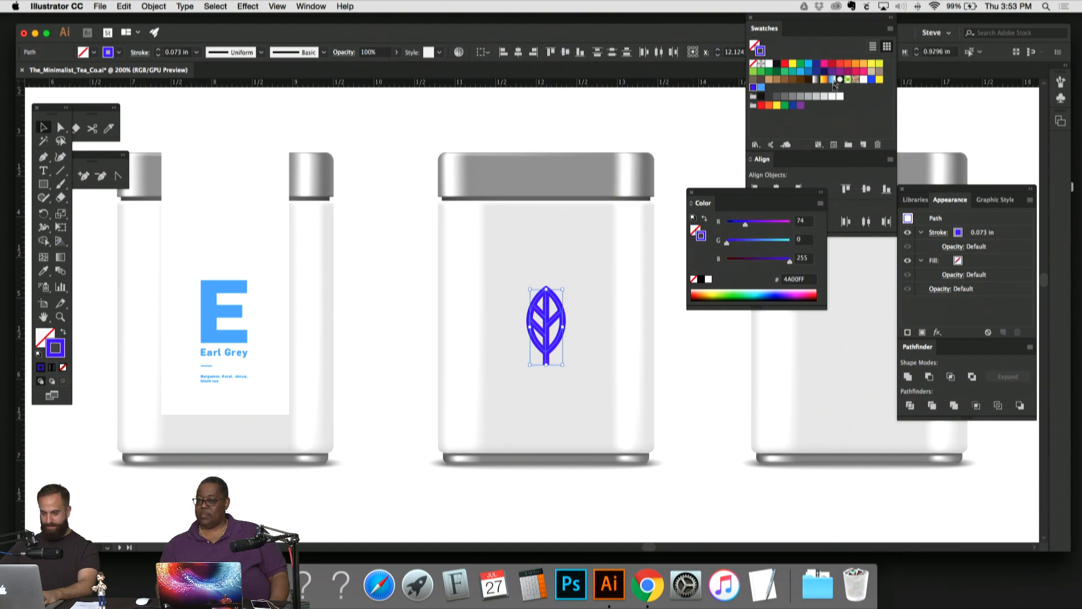
pyautogui.click(761, 87)
pyautogui.click(540, 214)
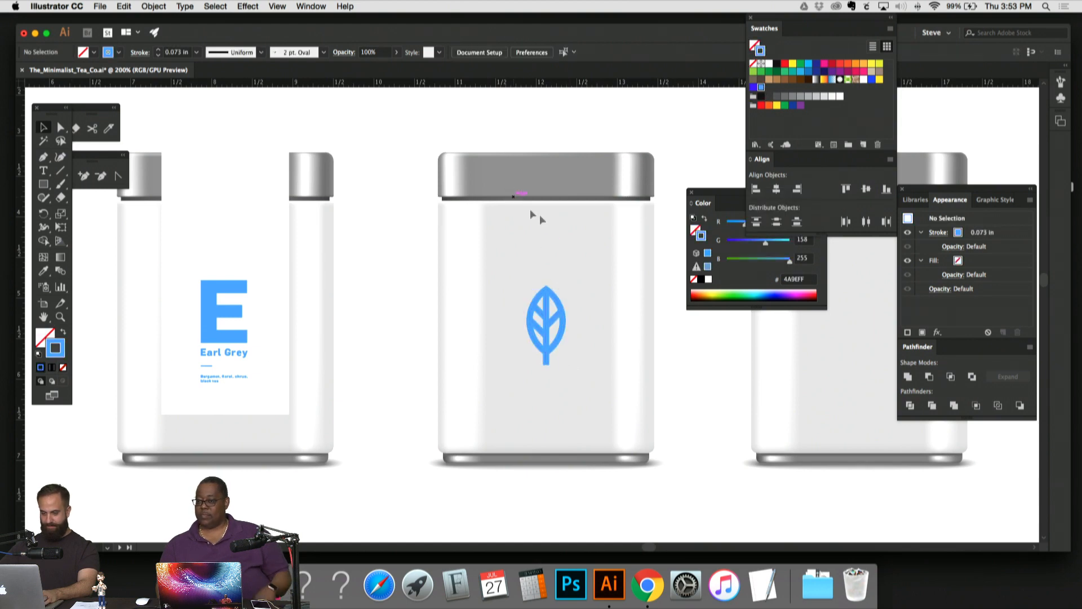
# Step: Examine the light blue leaf in context with the recolored tins, zoomed out and closer up
pyautogui.press('super+minus')
pyautogui.press('super+minus')
pyautogui.press('super+minus')
pyautogui.press('super+equal')
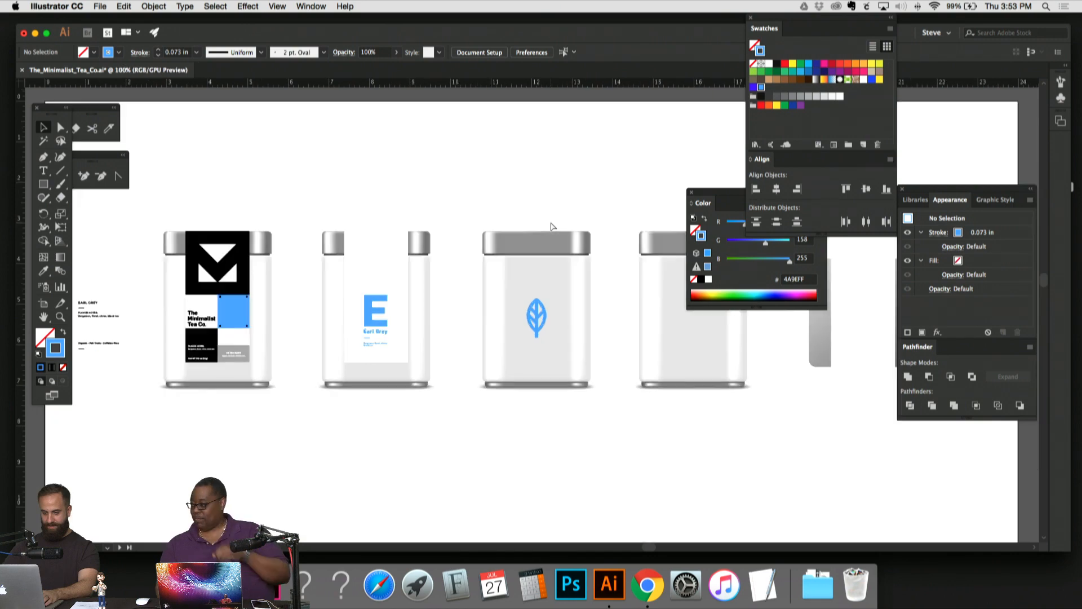
pyautogui.press('super+equal')
pyautogui.press('super+equal')
pyautogui.press('super+equal')
pyautogui.press('super+equal')
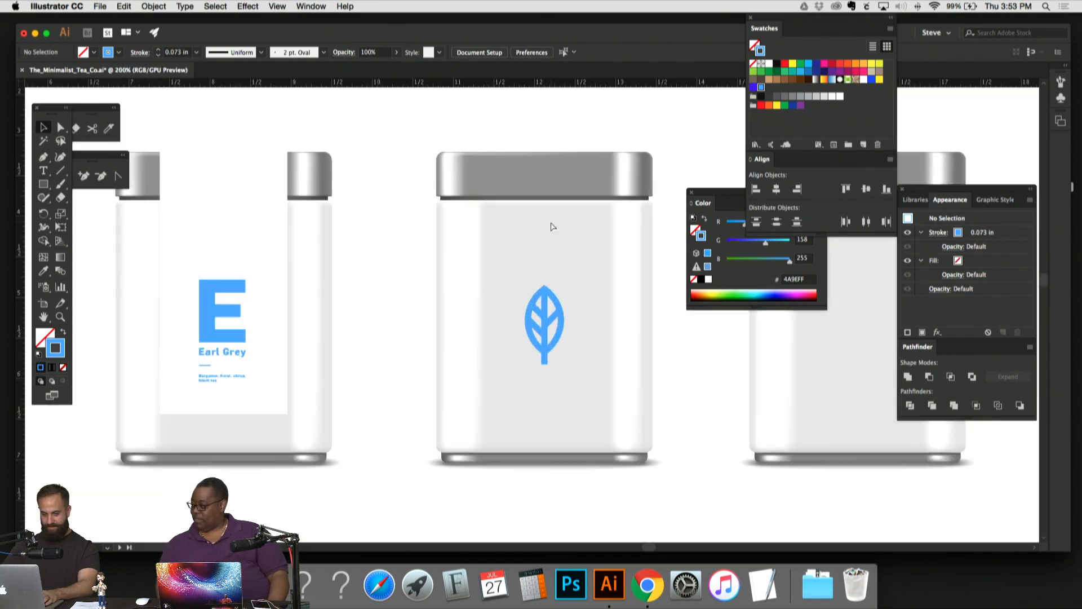
# Step: Scale the whole leaf icon down to about 0.74 in tall, keeping its stroke weight at 0.073 in
pyautogui.moveTo(550, 221); pyautogui.dragTo(434, 208)
pyautogui.press('s')
pyautogui.moveTo(571, 409); pyautogui.dragTo(553, 388)
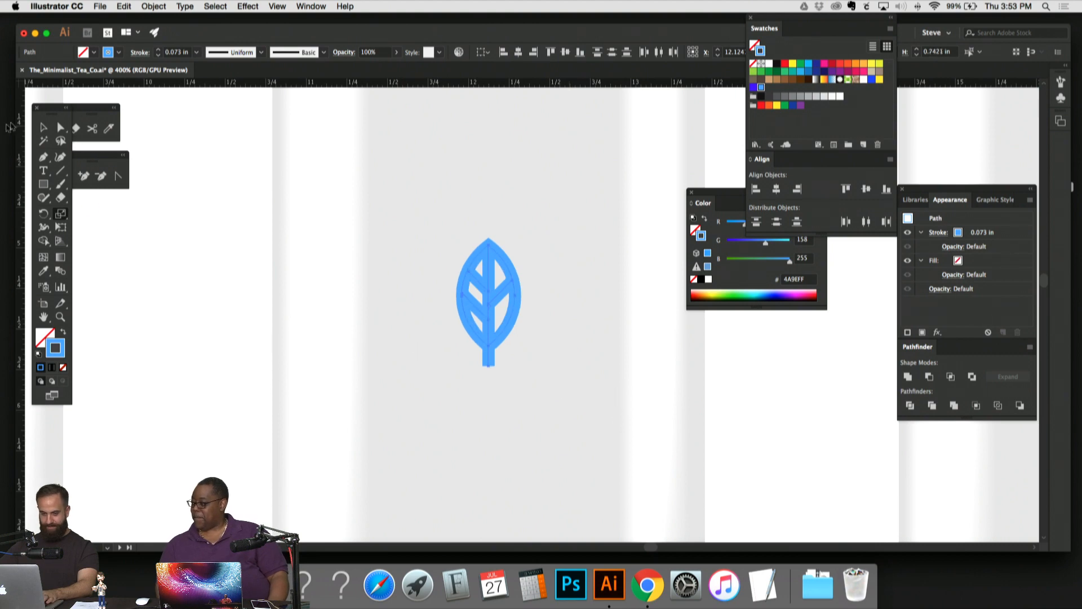
pyautogui.click(44, 128)
pyautogui.click(368, 171)
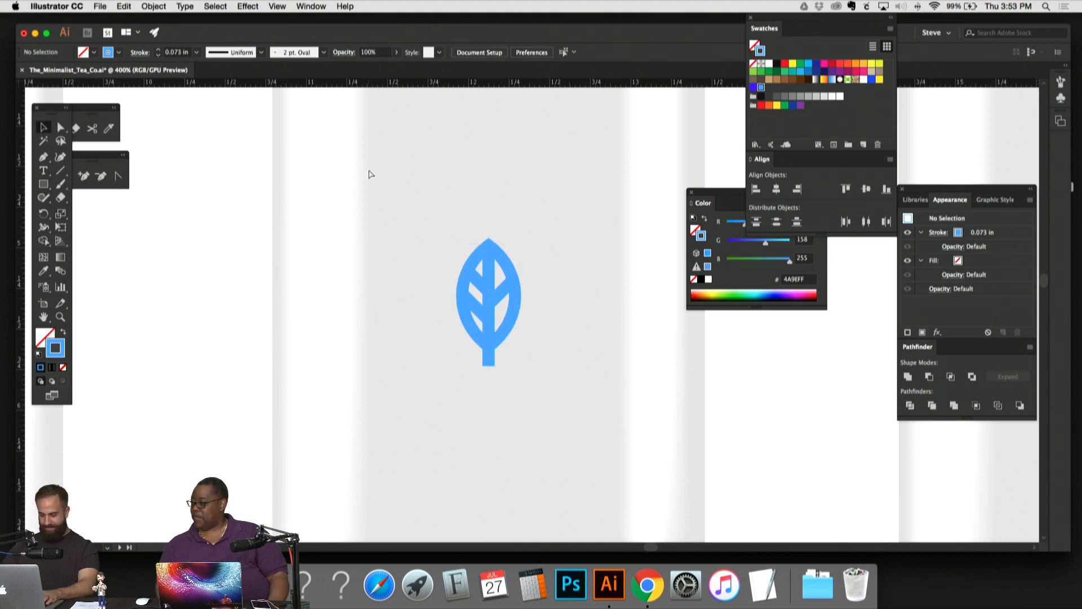
# Step: Check the size and vein legibility of the scaled-down leaf against the Earl Grey lettering
pyautogui.press('super+minus')
pyautogui.press('super+minus')
pyautogui.press('super+minus')
pyautogui.press('super+equal')
pyautogui.press('super+minus')
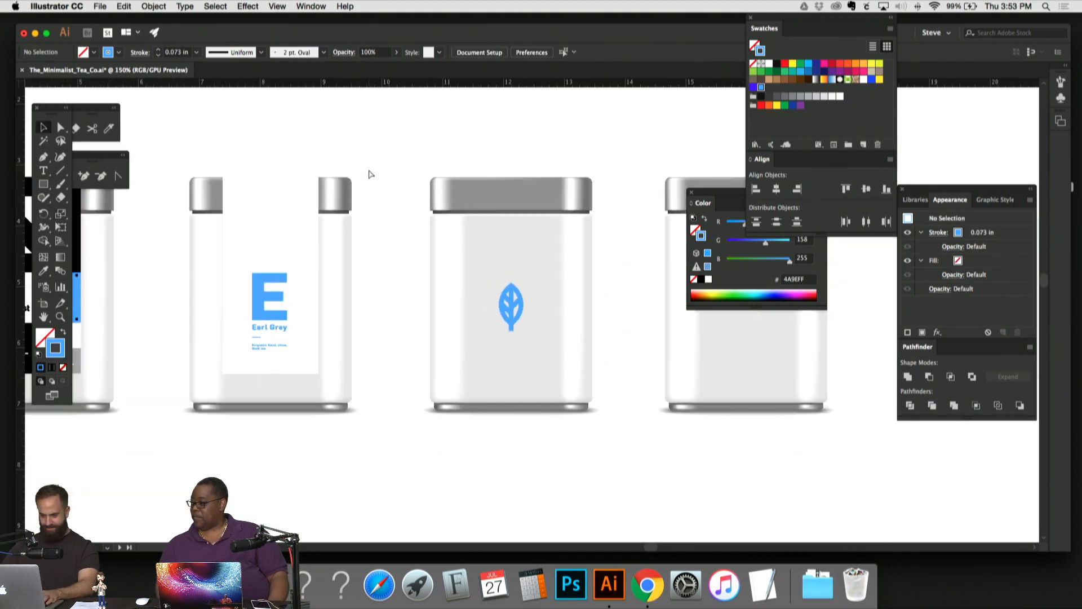
pyautogui.press('super+minus')
pyautogui.press('super+equal')
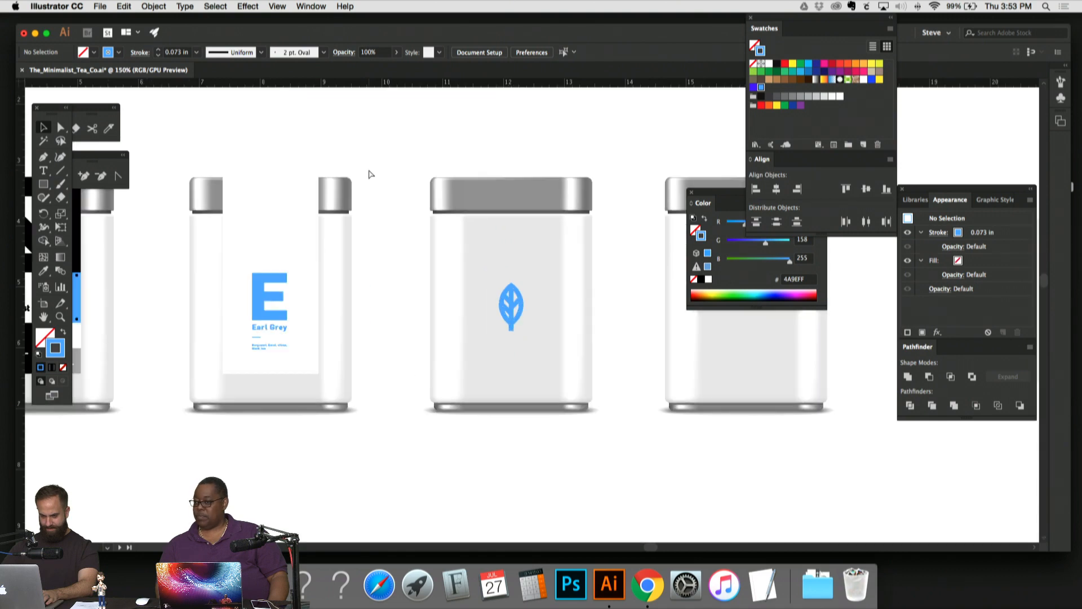
pyautogui.press('super+minus')
pyautogui.press('super+equal')
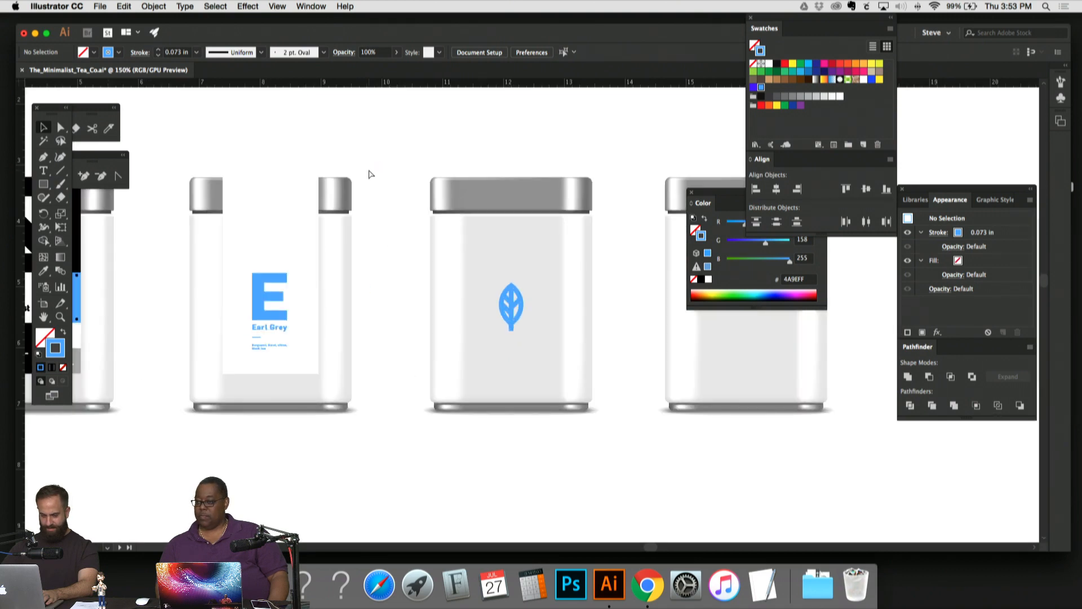
# Step: Undo the last scaling of the leaf icon and check it beside the neighboring tins
pyautogui.press('super+equal')
pyautogui.press('super+equal')
pyautogui.press('super+equal')
pyautogui.press('super+z')
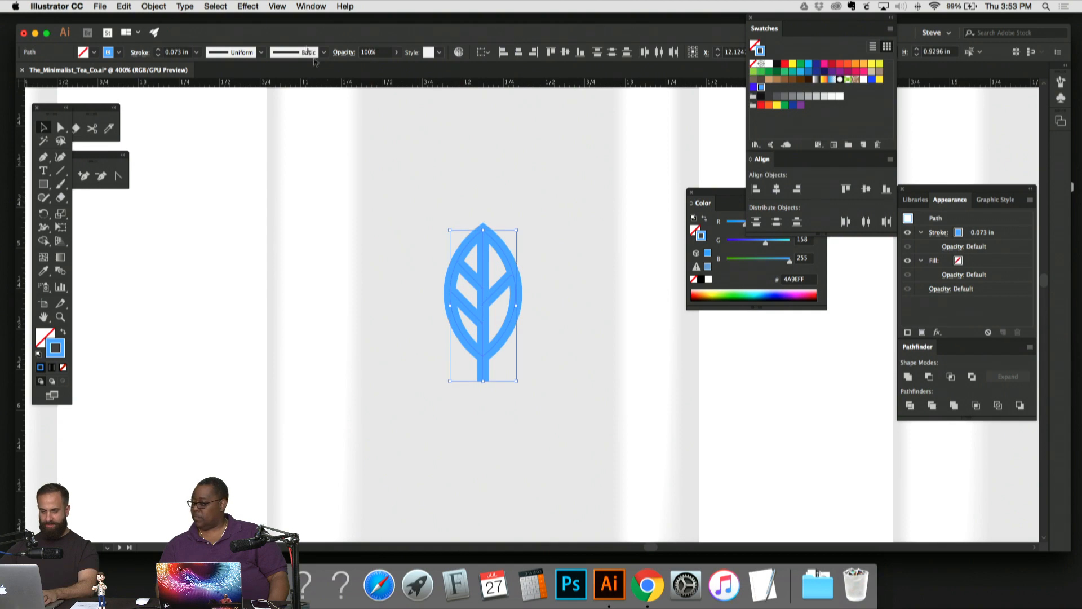
pyautogui.click(447, 189)
pyautogui.press('super+minus')
pyautogui.press('super+minus')
pyautogui.press('super+minus')
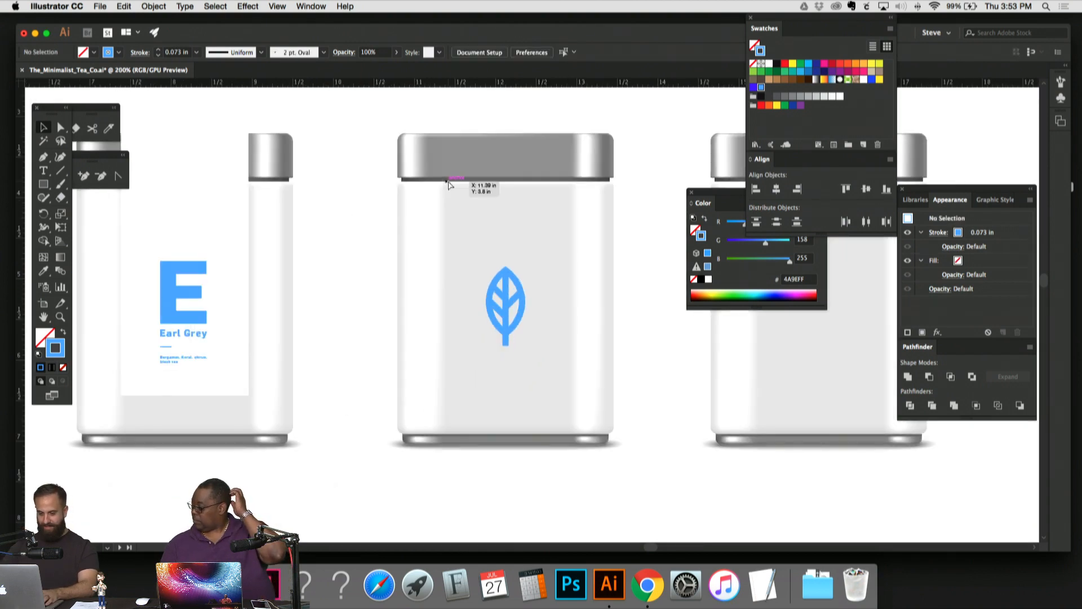
# Step: Set the leaf's stroke weight to 0.063 in and scale the icon down to about 0.78 in tall
pyautogui.press('super+equal')
pyautogui.press('super+equal')
pyautogui.press('super+equal')
pyautogui.moveTo(409, 212); pyautogui.dragTo(559, 408)
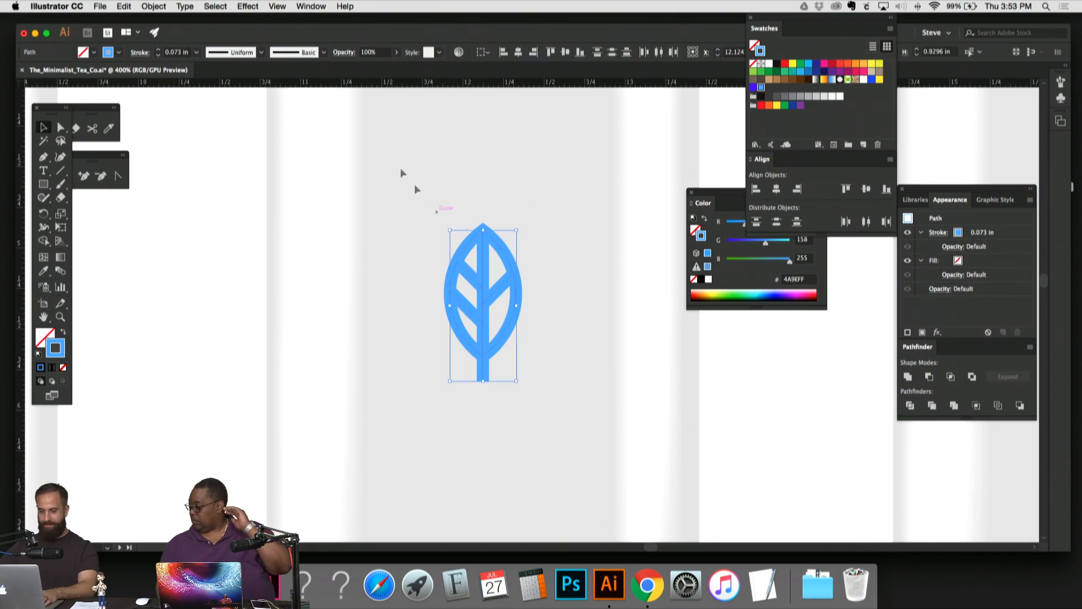
pyautogui.click(197, 52)
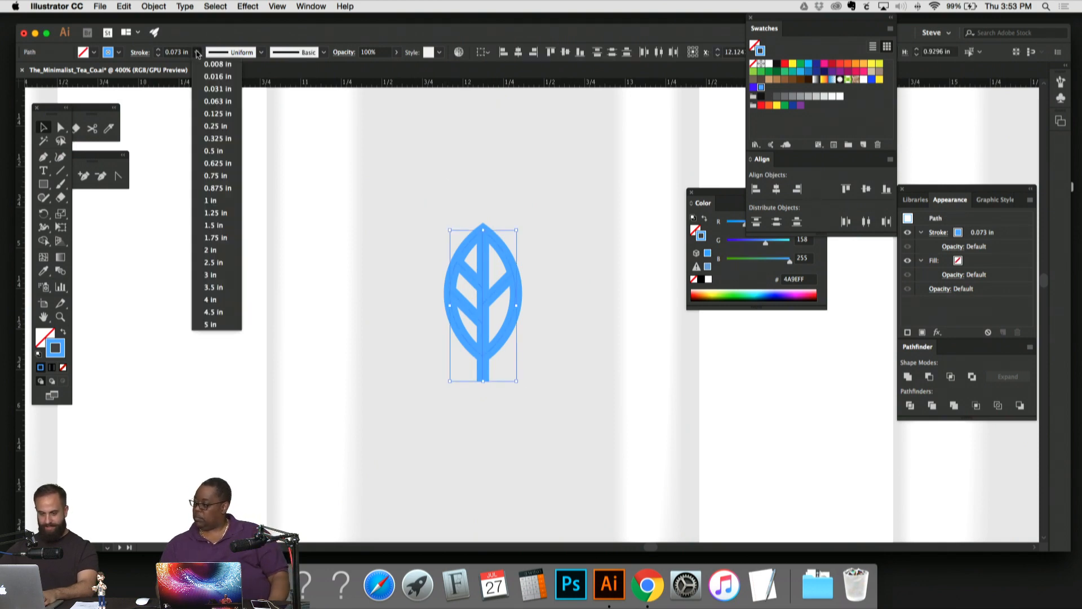
pyautogui.click(217, 101)
pyautogui.moveTo(516, 230)
pyautogui.mouseDown()
pyautogui.moveTo(512, 186)
pyautogui.moveTo(553, 235)
pyautogui.moveTo(511, 238)
pyautogui.mouseUp()
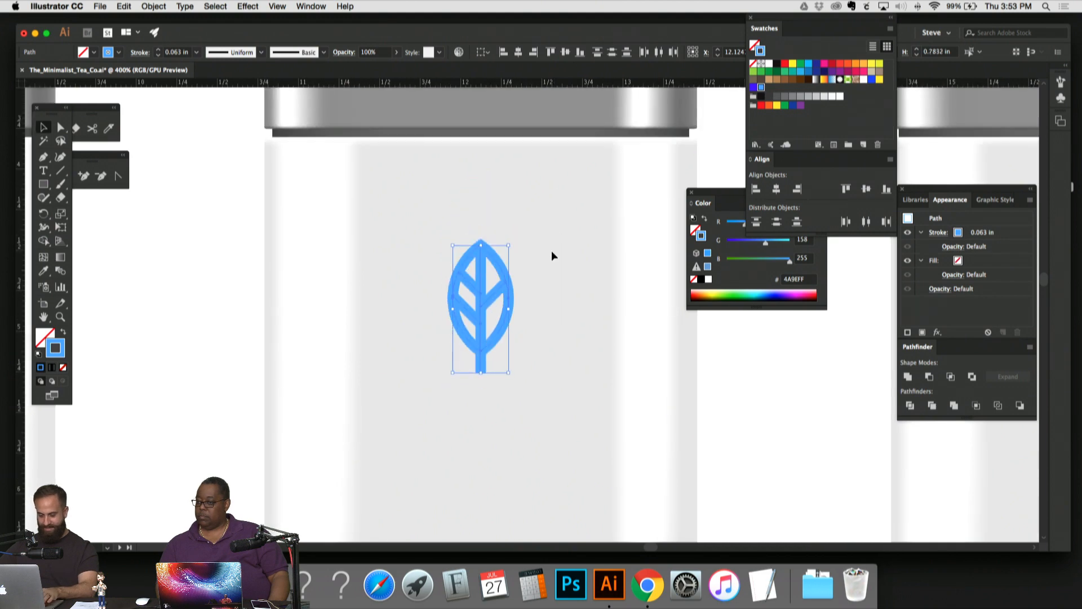
pyautogui.press('super+shift+a')
# Step: Review the smaller, thinner leaf beside the other tins and against the designs on the neighboring artboards
pyautogui.press('super+1')
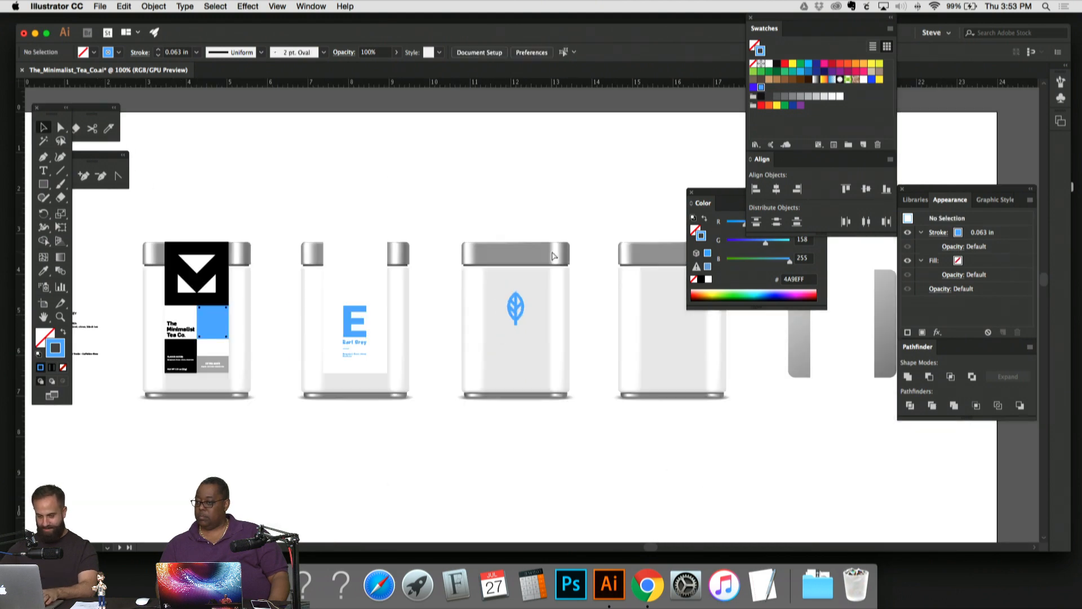
pyautogui.press('super+minus')
pyautogui.moveTo(493, 251); pyautogui.dragTo(659, 162)
pyautogui.press('super+minus')
pyautogui.press('super+minus')
pyautogui.press('super+minus')
pyautogui.press('super+minus')
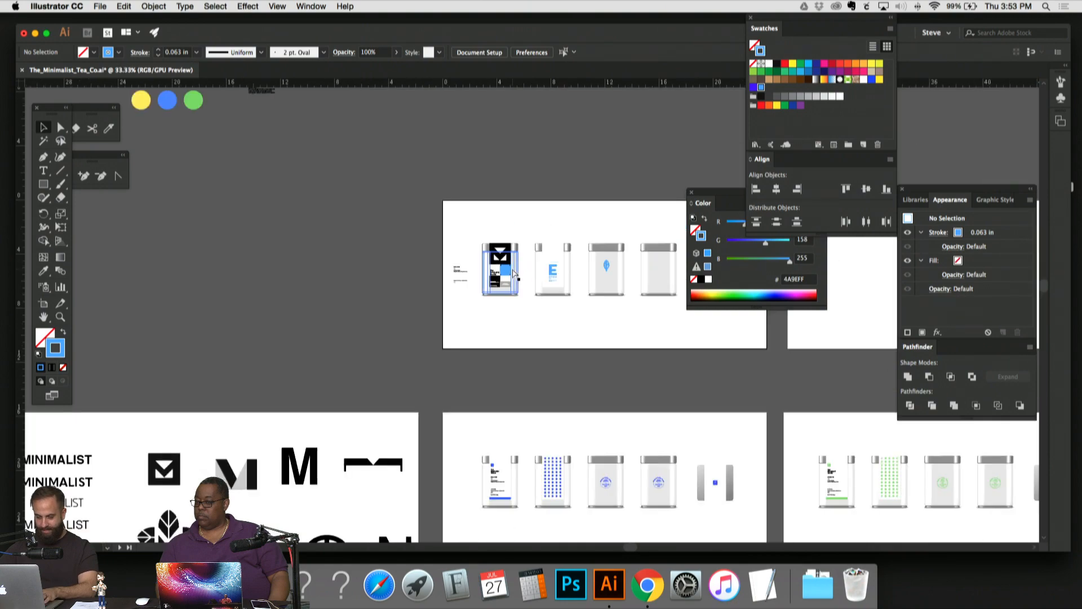
# Step: Bring the small yellow drop shape from the pasteboard beside the lower artboards onto the third tin, near the leaf icon
pyautogui.scroll(-3, 479, 201)
pyautogui.scroll(-2, 480, 202)
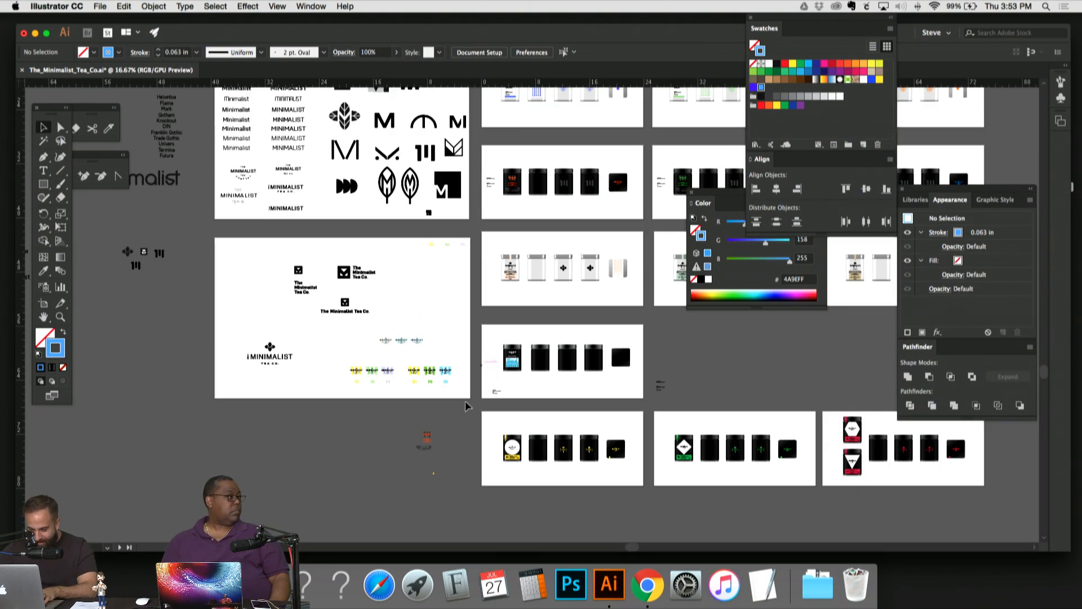
pyautogui.click(445, 482)
pyautogui.scroll(6, 549, 330)
pyautogui.hscroll(3, 549, 330)
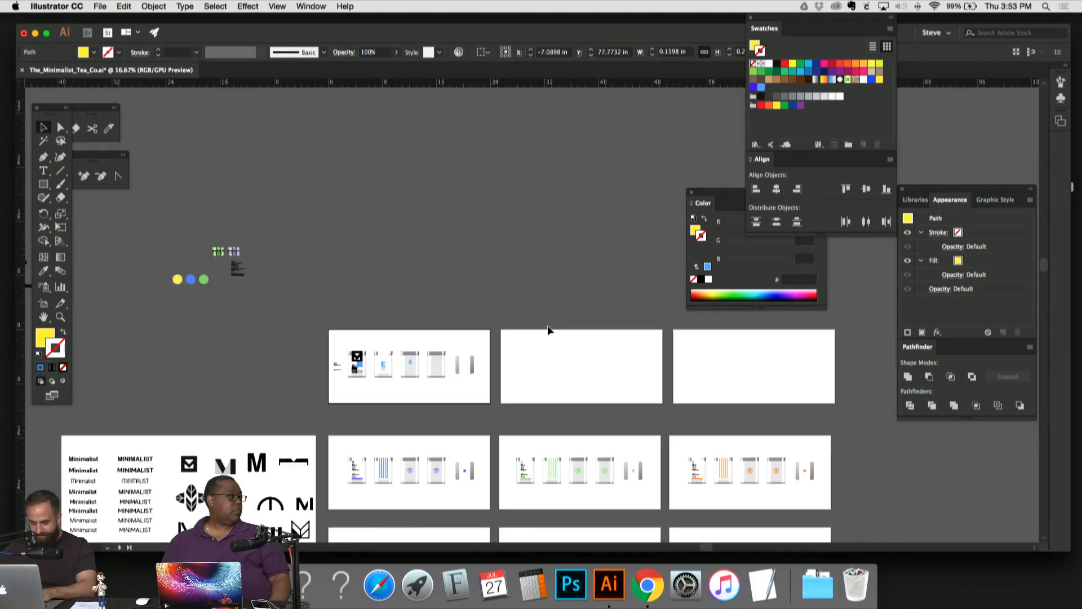
pyautogui.press('super+plus')
pyautogui.press('super+plus')
pyautogui.press('super+plus')
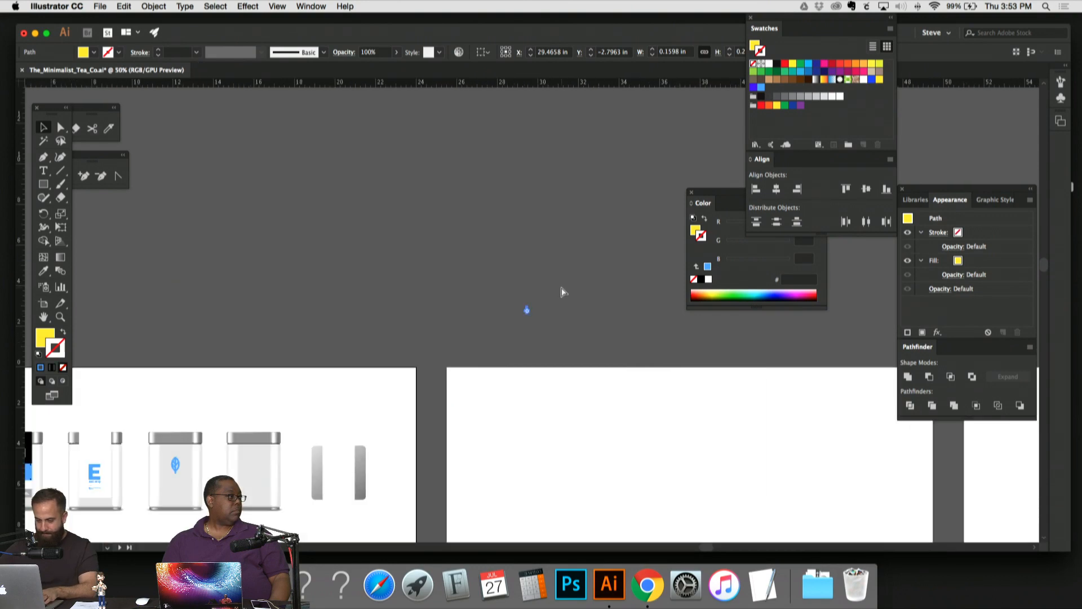
pyautogui.moveTo(650, 185); pyautogui.dragTo(313, 358)
pyautogui.click(652, 168)
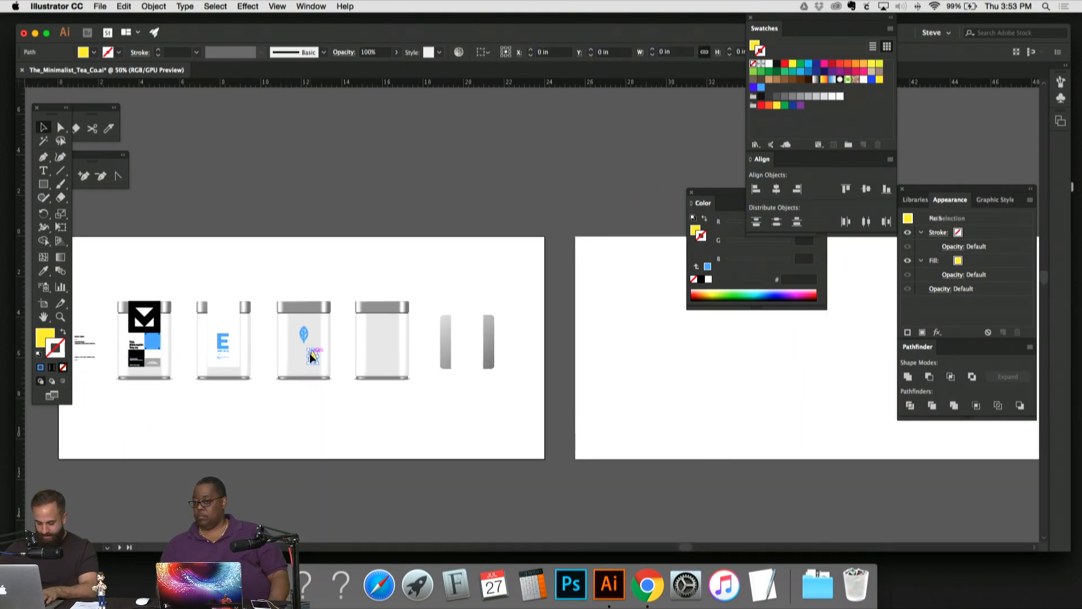
# Step: Center the yellow drop directly beneath the leaf icon on the third tin
pyautogui.press('super+plus')
pyautogui.press('super+plus')
pyautogui.press('super+plus')
pyautogui.press('super+plus')
pyautogui.press('super+plus')
pyautogui.scroll(5, 481, 300)
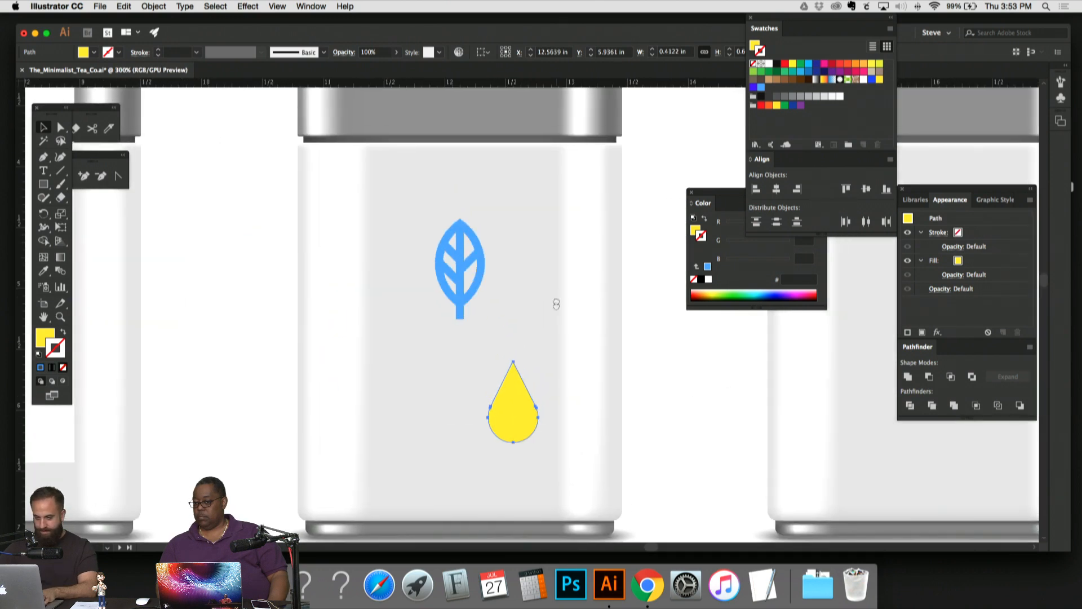
pyautogui.moveTo(514, 399); pyautogui.dragTo(460, 386)
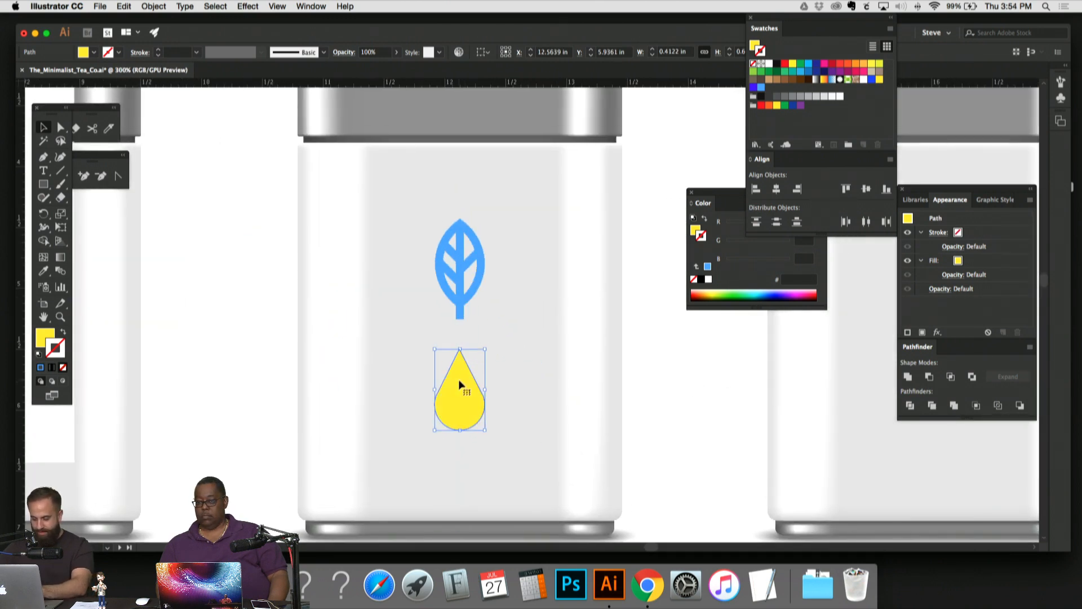
# Step: Sample the leaf's appearance onto the drop so it has a light blue 0.063 in outline and no fill
pyautogui.press('i')
pyautogui.click(460, 292)
pyautogui.click(53, 124)
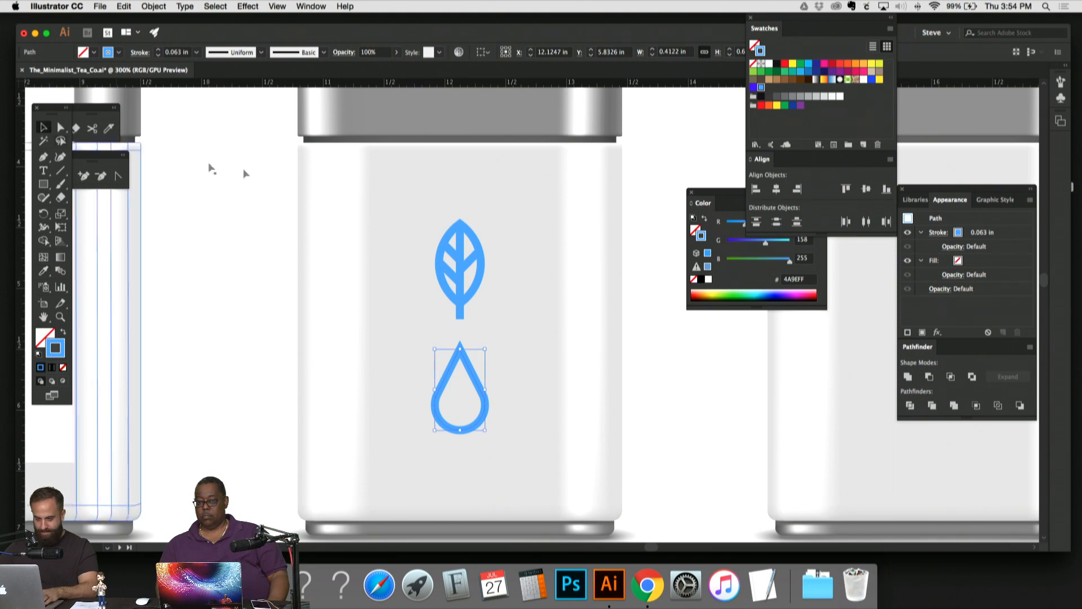
pyautogui.click(272, 176)
pyautogui.press('super+plus')
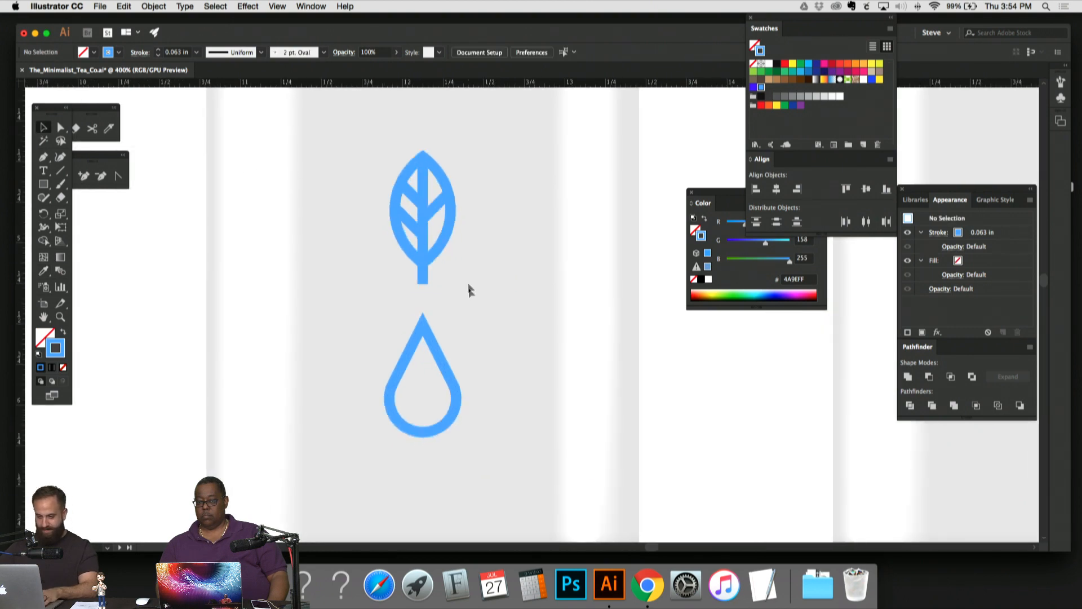
# Step: Move the leaf farther above the drop and scale the drop down to match the leaf's width
pyautogui.moveTo(469, 290); pyautogui.dragTo(433, 136)
pyautogui.scroll(2, 434, 137)
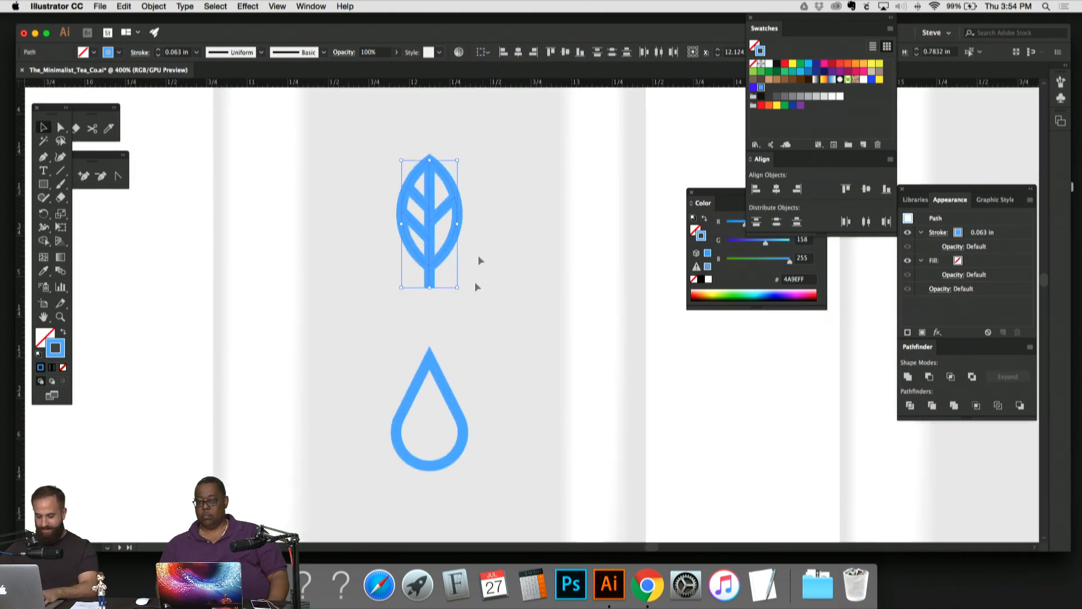
pyautogui.click(441, 380)
pyautogui.moveTo(463, 358); pyautogui.dragTo(456, 379)
pyautogui.click(481, 310)
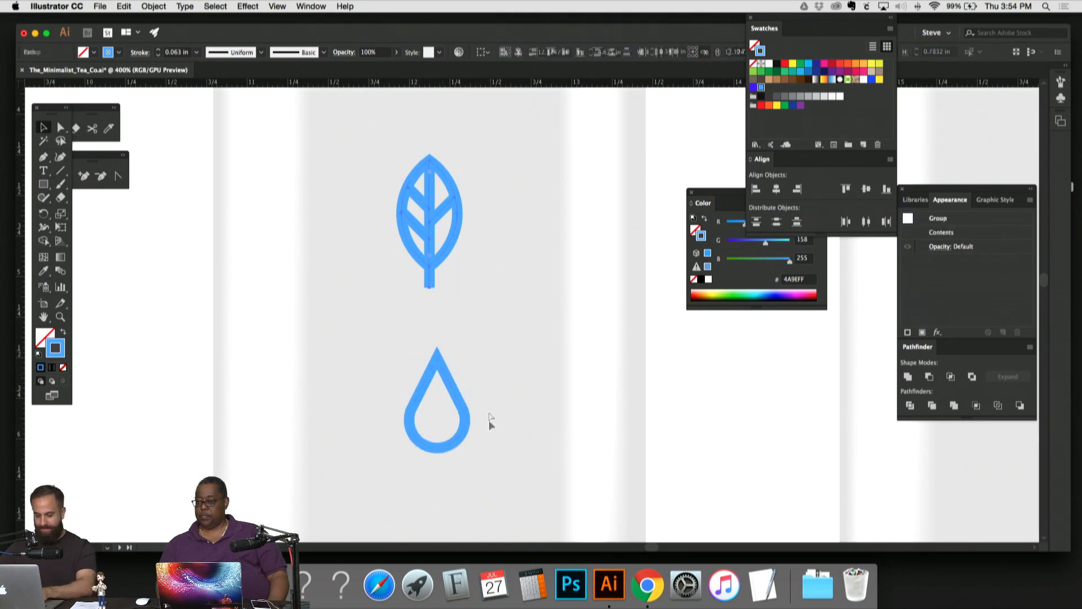
# Step: Align the leaf and the drop to each other by their horizontal centers
pyautogui.click(436, 365)
pyautogui.moveTo(360, 126); pyautogui.dragTo(358, 124)
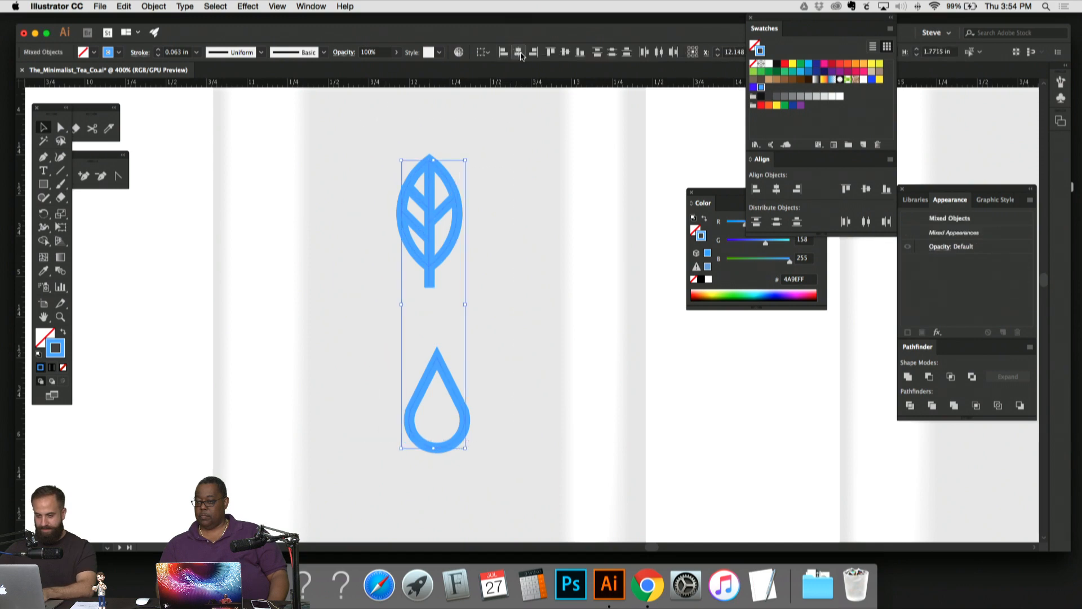
pyautogui.click(520, 53)
pyautogui.click(519, 297)
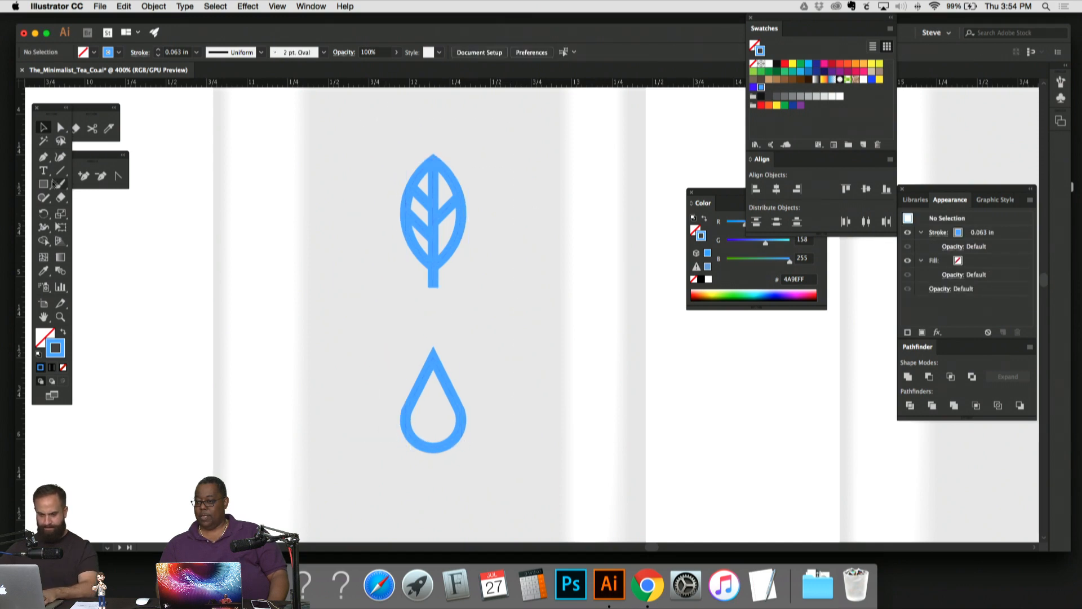
# Step: Draw a horizontal line about 0.72 in long between the leaf and the drop with the Pen tool
pyautogui.moveTo(48, 183)
pyautogui.mouseDown()
pyautogui.moveTo(67, 183)
pyautogui.moveTo(56, 168)
pyautogui.mouseUp()
pyautogui.click(43, 157)
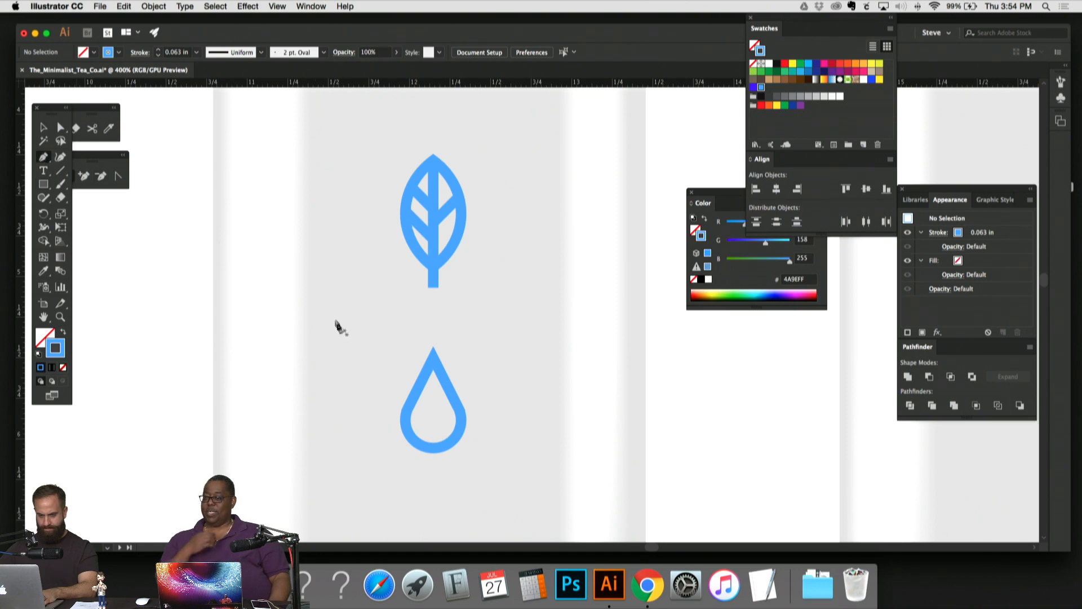
pyautogui.click(372, 315)
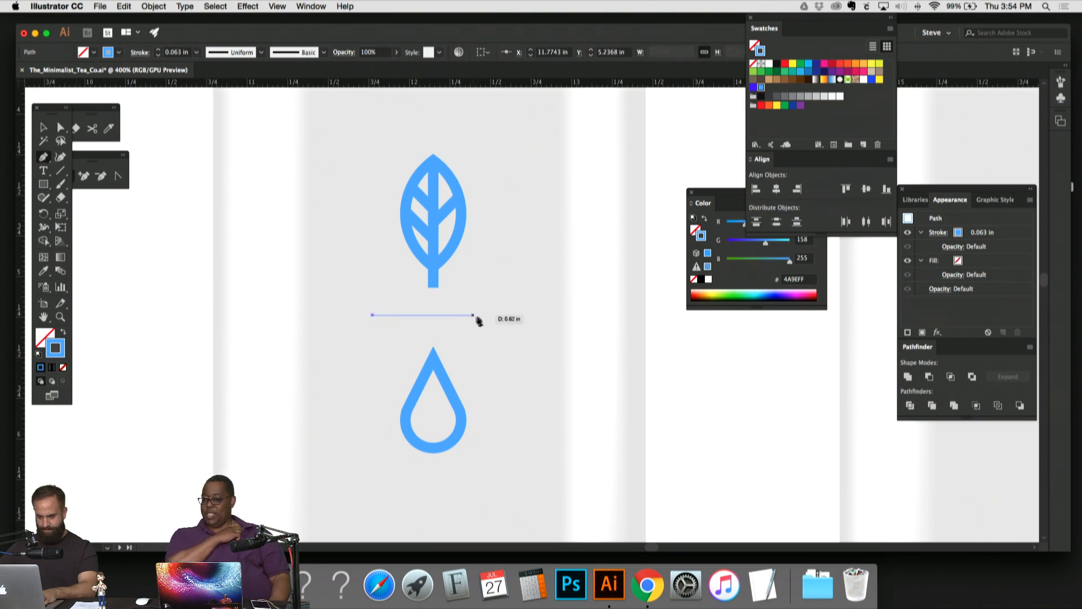
pyautogui.click(489, 315)
pyautogui.click(43, 127)
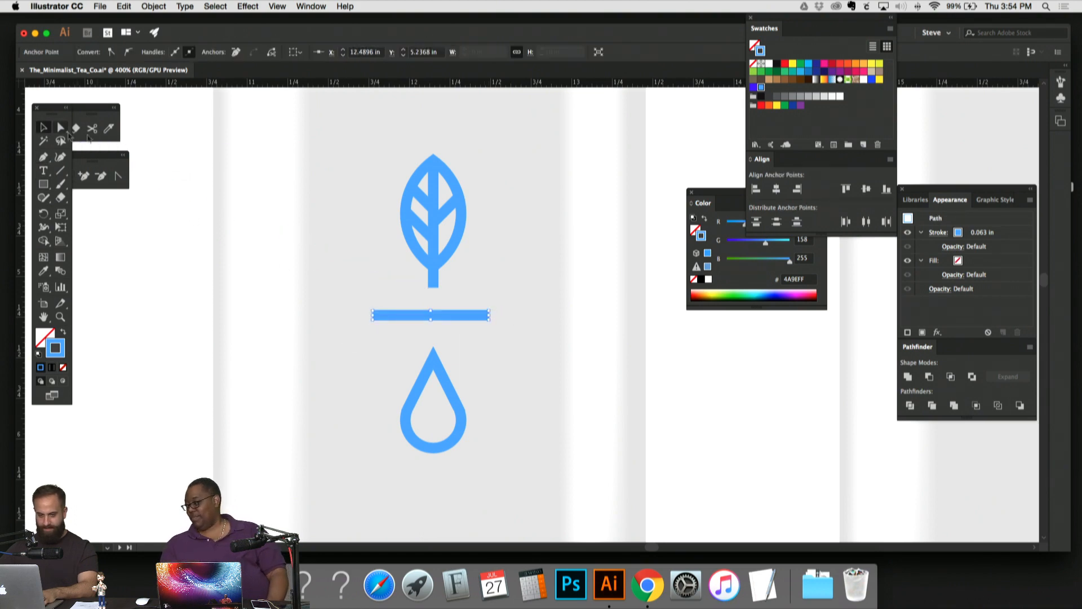
# Step: Center the leaf, divider line and drop horizontally on one another and check the stack beside the neighboring tins
pyautogui.moveTo(512, 448); pyautogui.dragTo(311, 153)
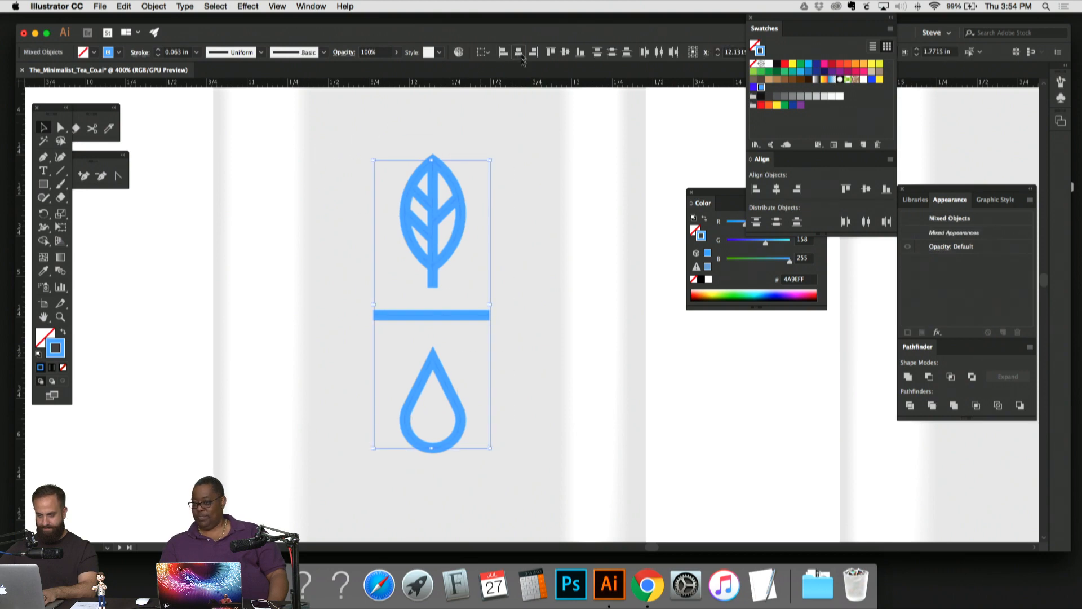
pyautogui.click(553, 234)
pyautogui.press('super+minus')
pyautogui.press('super+minus')
pyautogui.press('super+minus')
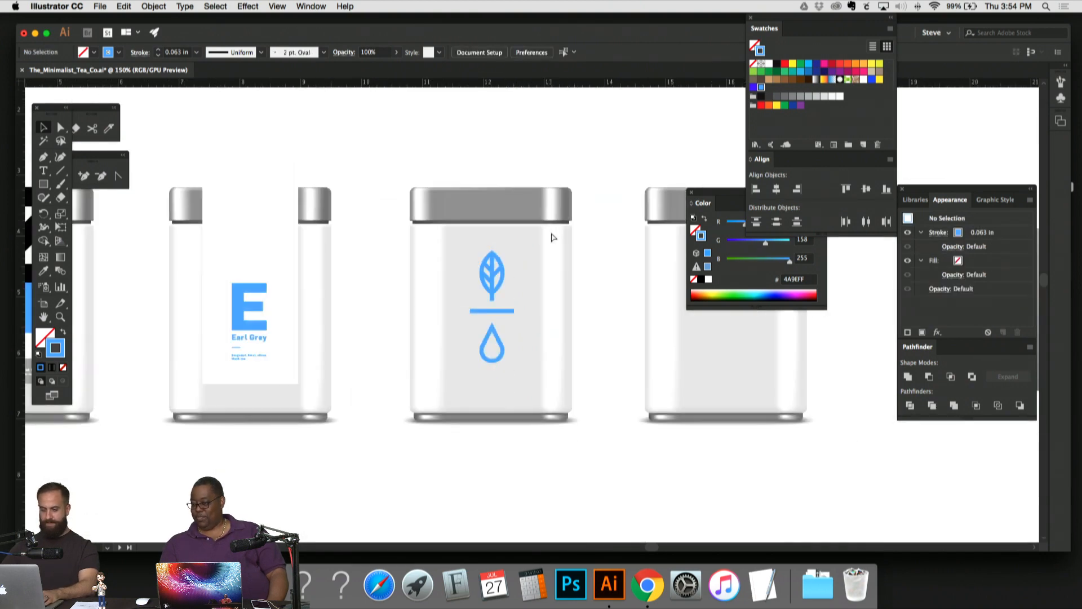
# Step: Scale the leaf, divider line and drop together down to about 1.54 in tall
pyautogui.press('super+equal')
pyautogui.press('super+equal')
pyautogui.press('super+equal')
pyautogui.moveTo(508, 453); pyautogui.dragTo(314, 111)
pyautogui.moveTo(492, 158); pyautogui.dragTo(484, 175)
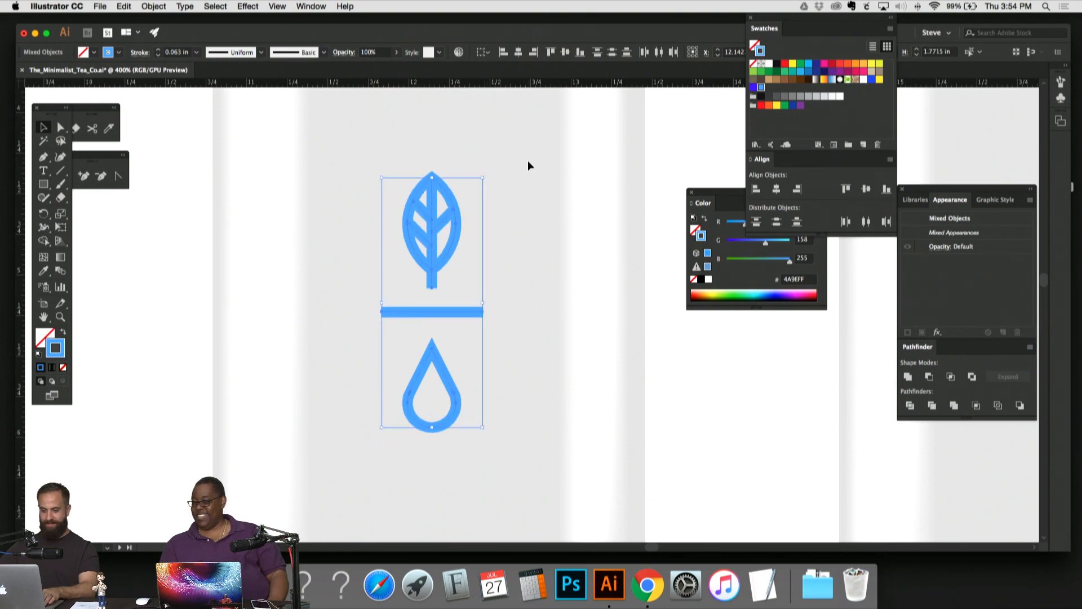
# Step: Nudge the leaf, line and drop stack slightly lower on the third tin
pyautogui.press('super+minus')
pyautogui.press('super+minus')
pyautogui.press('super+minus')
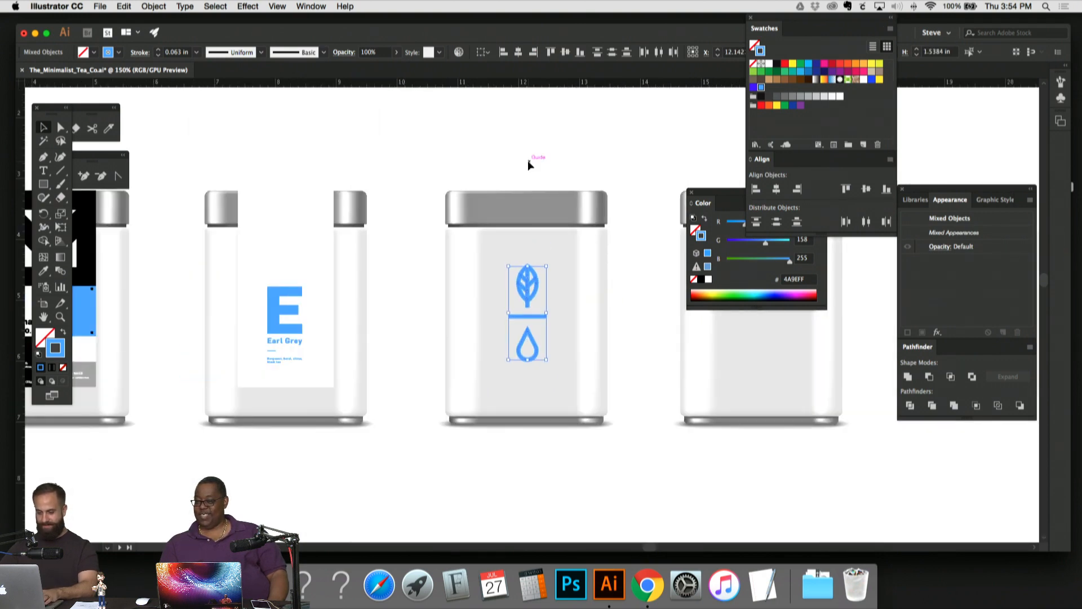
pyautogui.press('Left')
pyautogui.press('Down')
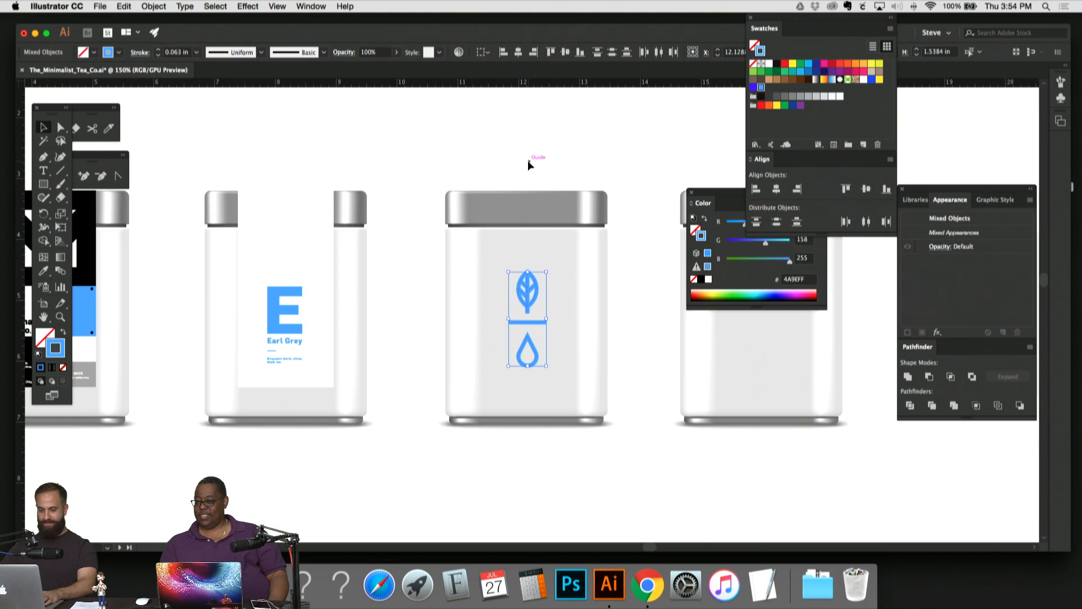
pyautogui.click(527, 160)
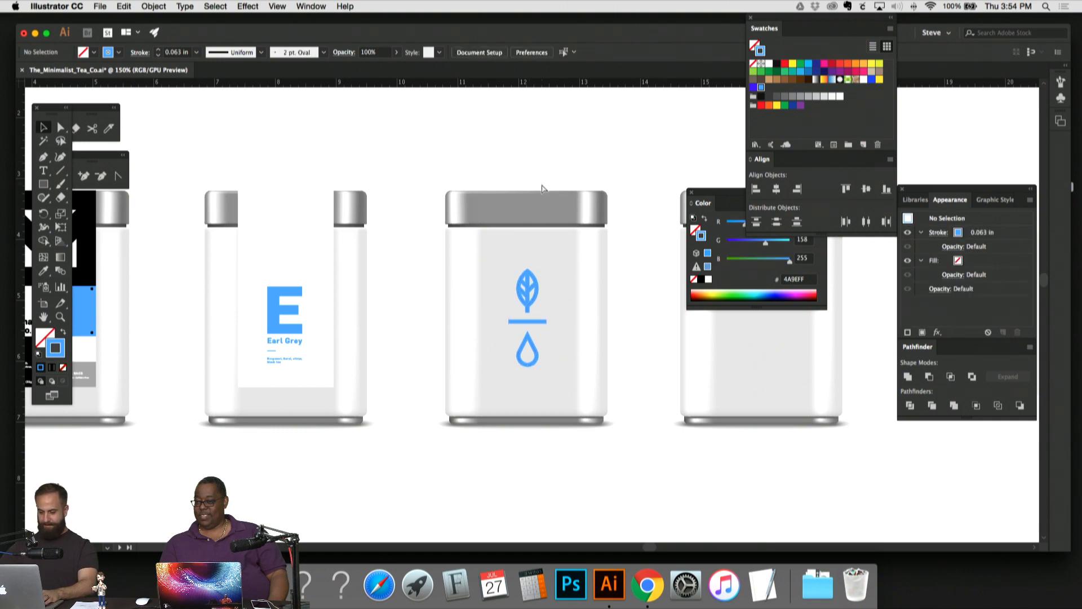
# Step: Shrink the leaf, line and drop stack proportionally about its center to about 1.38 in tall
pyautogui.press('super+plus')
pyautogui.moveTo(553, 201); pyautogui.dragTo(474, 373)
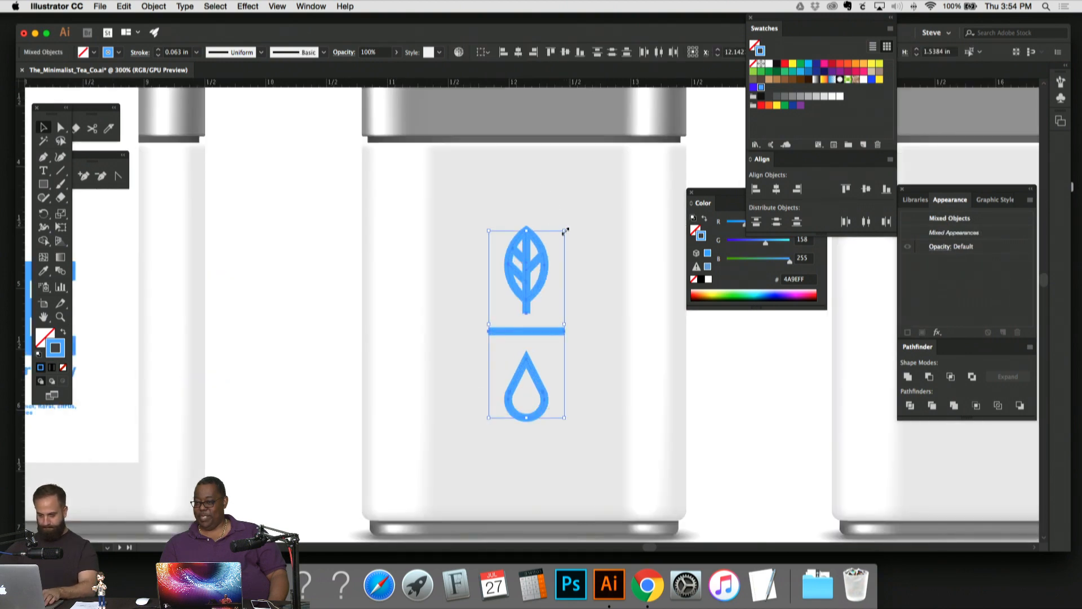
pyautogui.moveTo(566, 230); pyautogui.dragTo(561, 235)
pyautogui.click(590, 232)
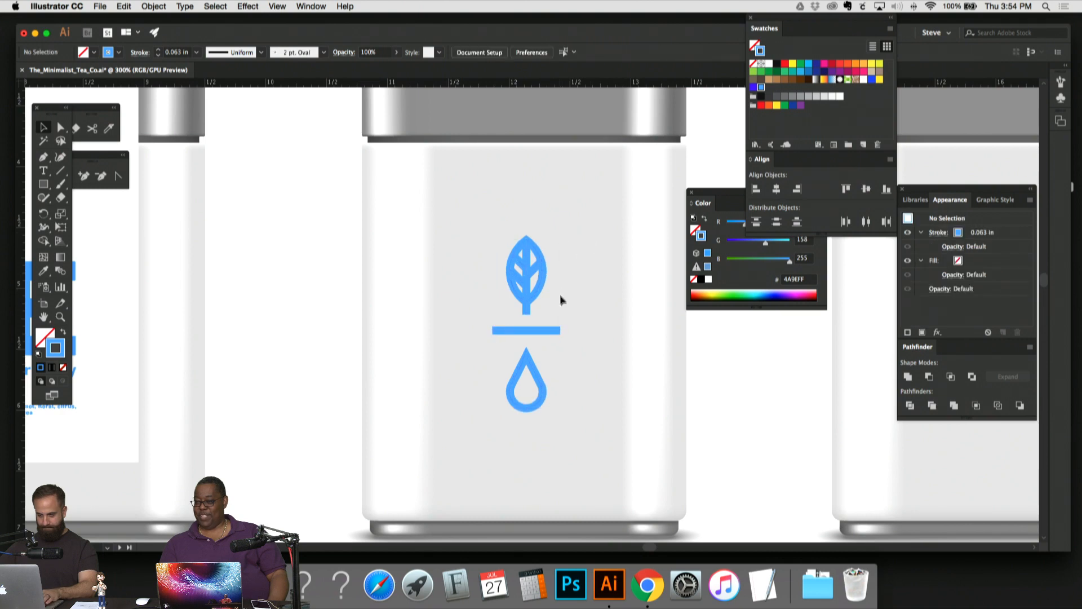
# Step: Recolor the strokes of the leaf, divider line and drop to dark gray #333333 and inspect them up close
pyautogui.click(514, 265)
pyautogui.moveTo(560, 404); pyautogui.dragTo(418, 190)
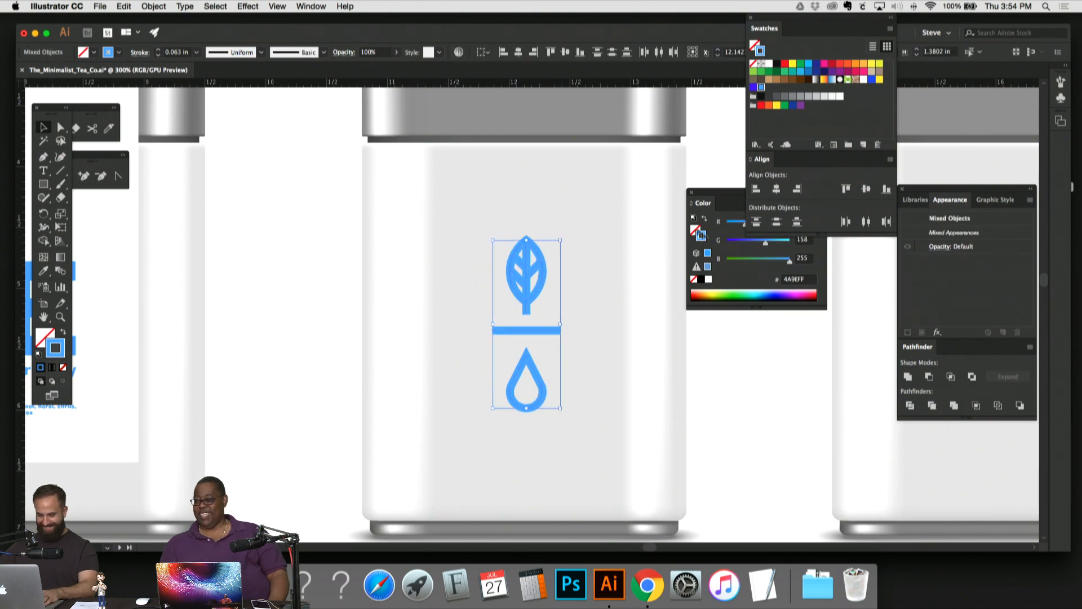
pyautogui.doubleClick(55, 348)
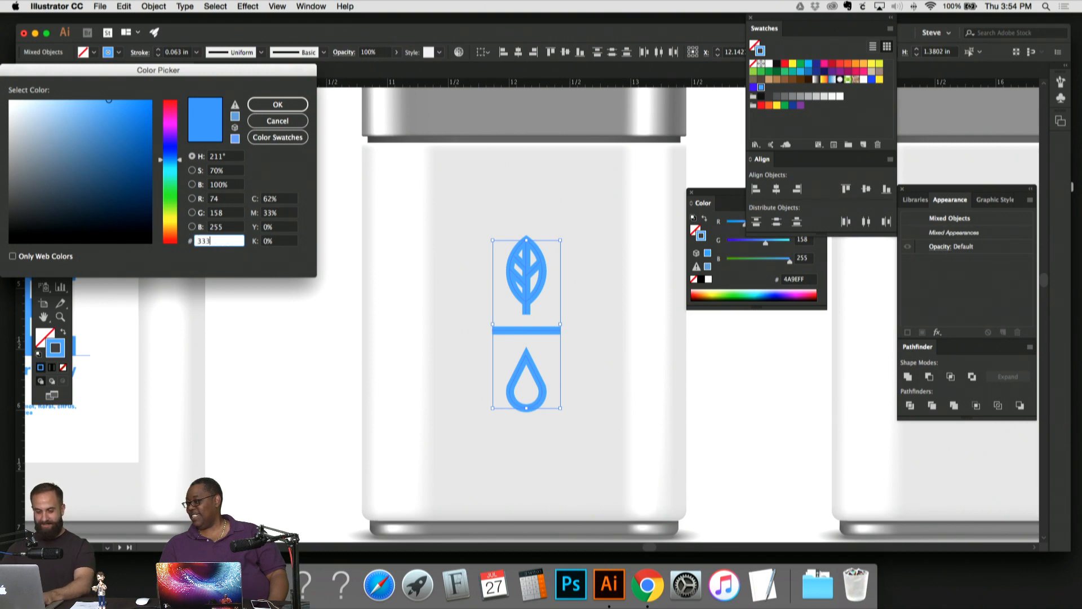
pyautogui.press('Return')
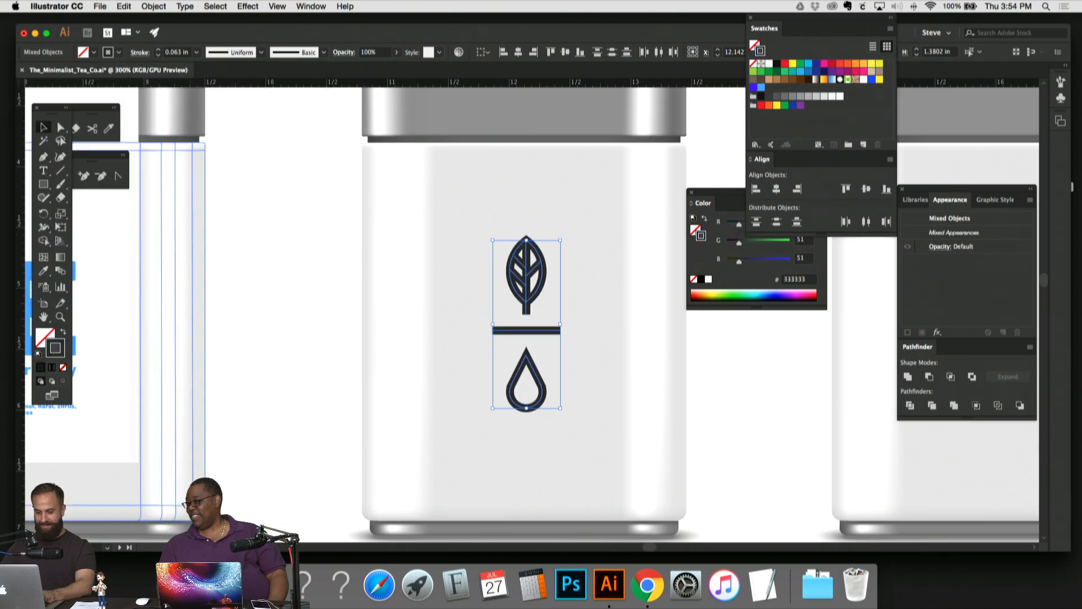
pyautogui.click(447, 211)
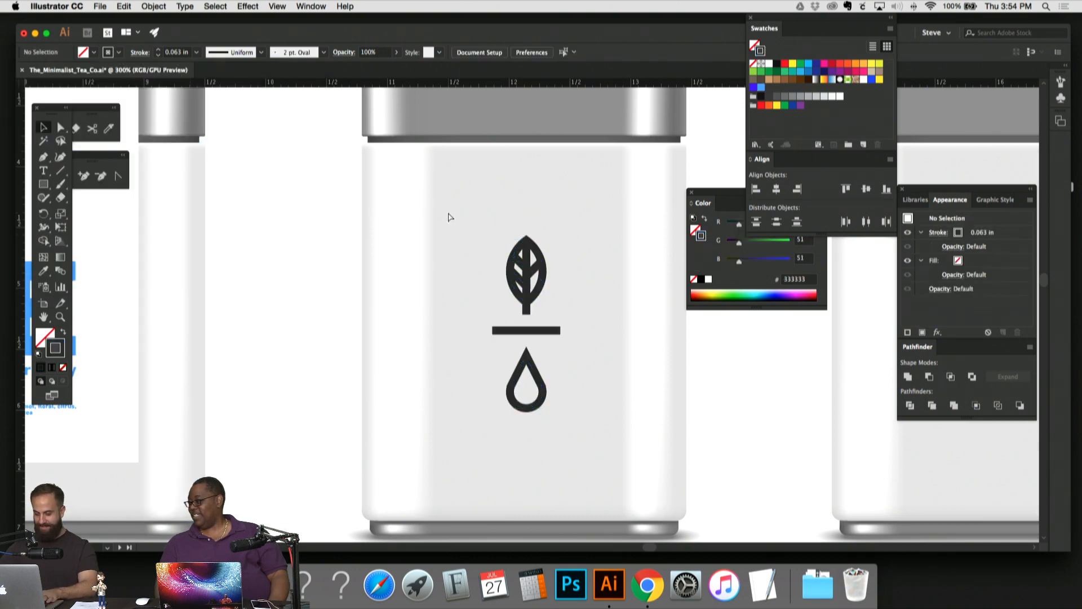
pyautogui.press('super+equal')
pyautogui.press('super+equal')
pyautogui.press('super+equal')
pyautogui.press('super+minus')
pyautogui.press('super+minus')
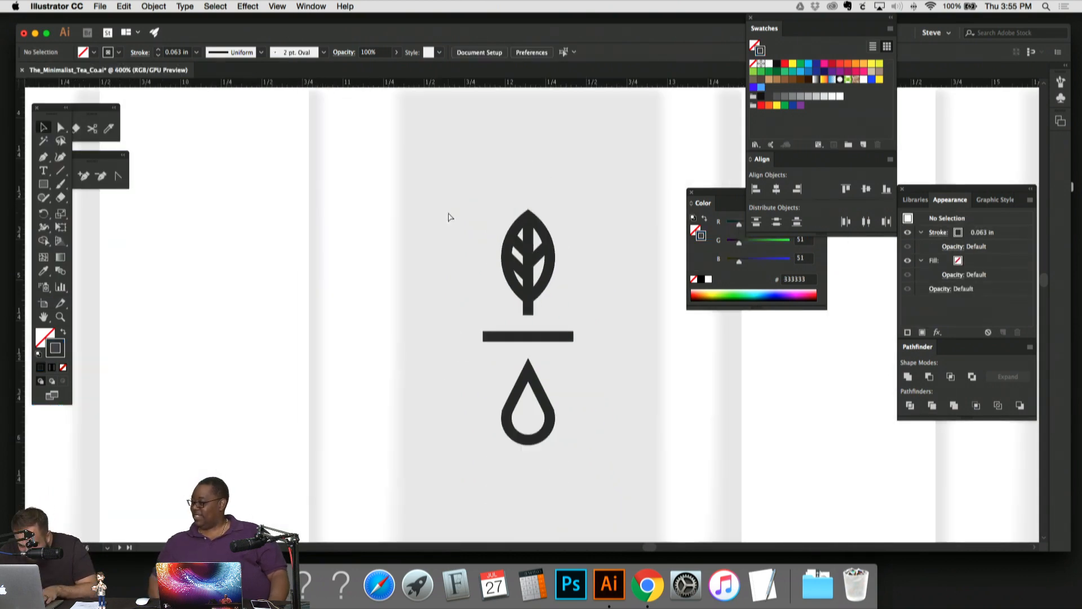
# Step: Undo the last recolour of the leaf, line and drop icons and recolour their strokes with the black swatch
pyautogui.press('super+minus')
pyautogui.press('super+minus')
pyautogui.press('super+minus')
pyautogui.press('super+minus')
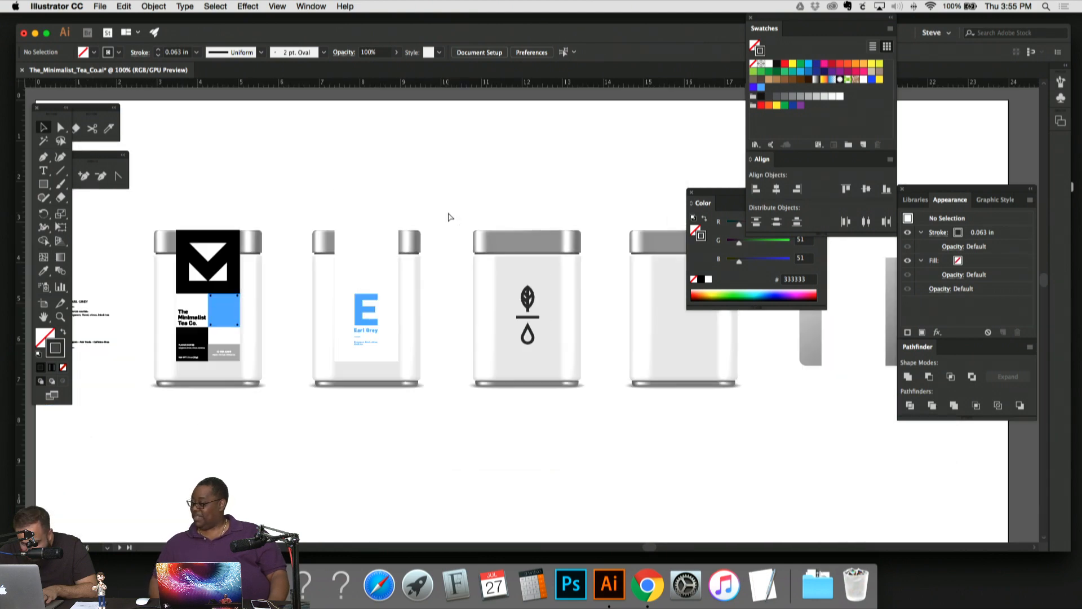
pyautogui.press('super+equal')
pyautogui.moveTo(447, 175); pyautogui.dragTo(565, 222)
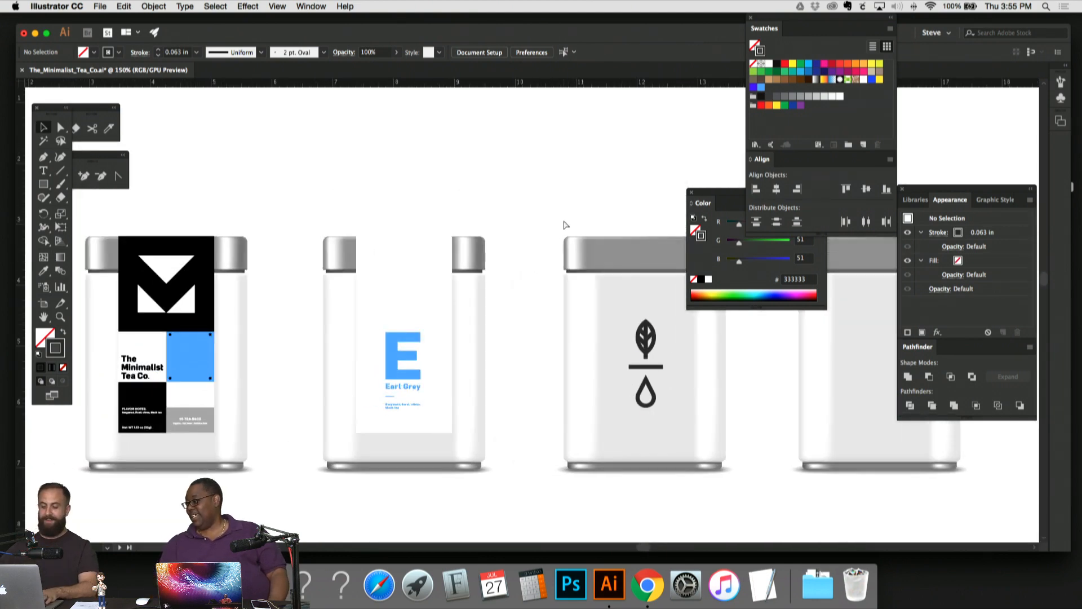
pyautogui.press('super+z')
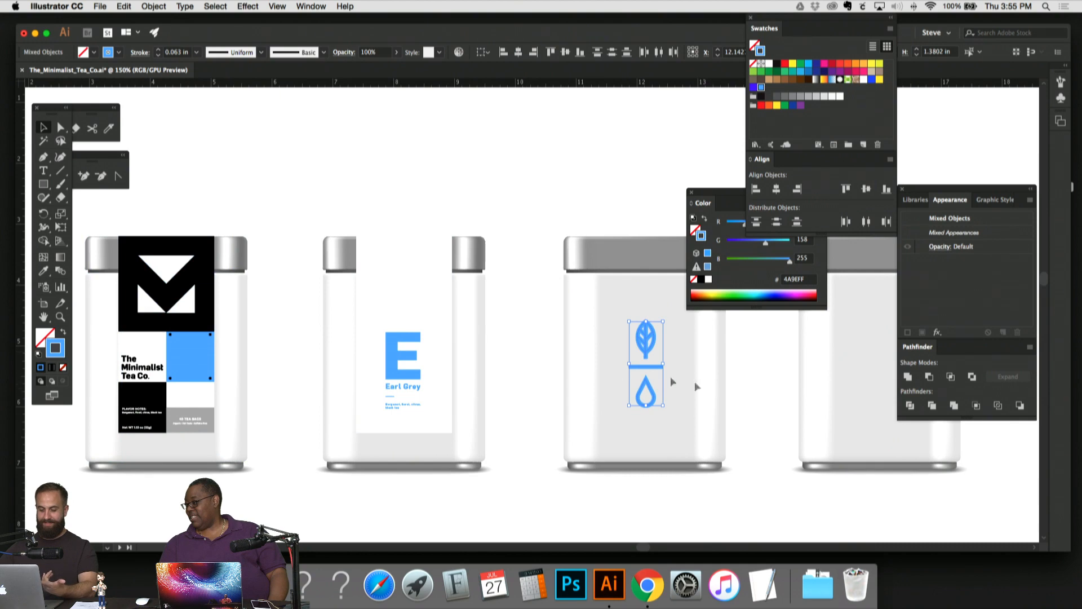
pyautogui.click(778, 65)
pyautogui.click(592, 186)
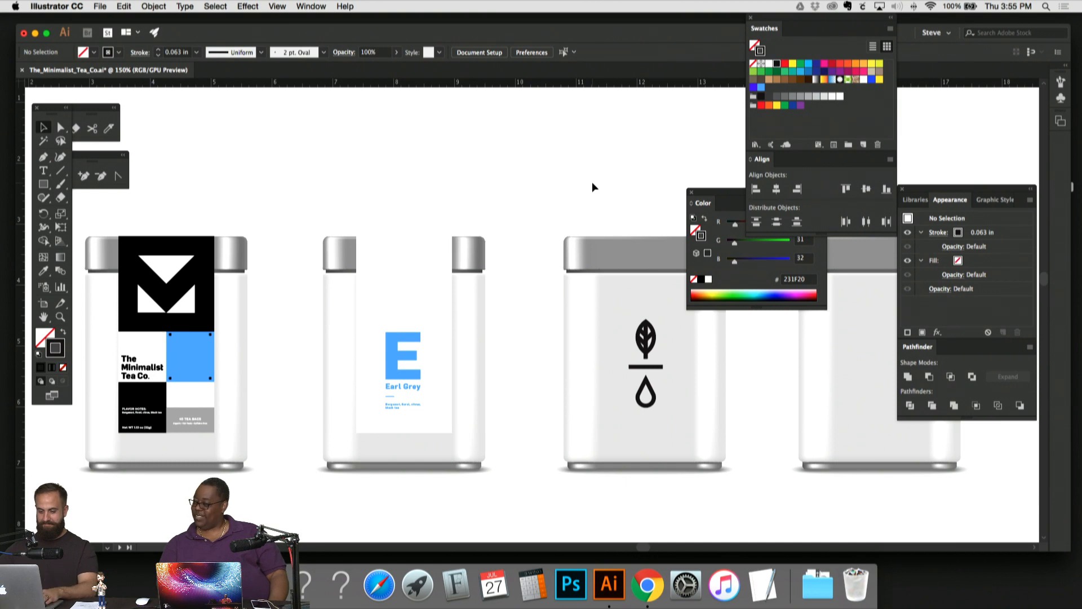
# Step: Delete the extra upper vein in the leaf's left half and nudge the remaining left vein slightly up
pyautogui.press('super+=')
pyautogui.press('super+=')
pyautogui.press('super+=')
pyautogui.moveTo(592, 183); pyautogui.dragTo(302, 84)
pyautogui.moveTo(442, 220); pyautogui.dragTo(419, 221)
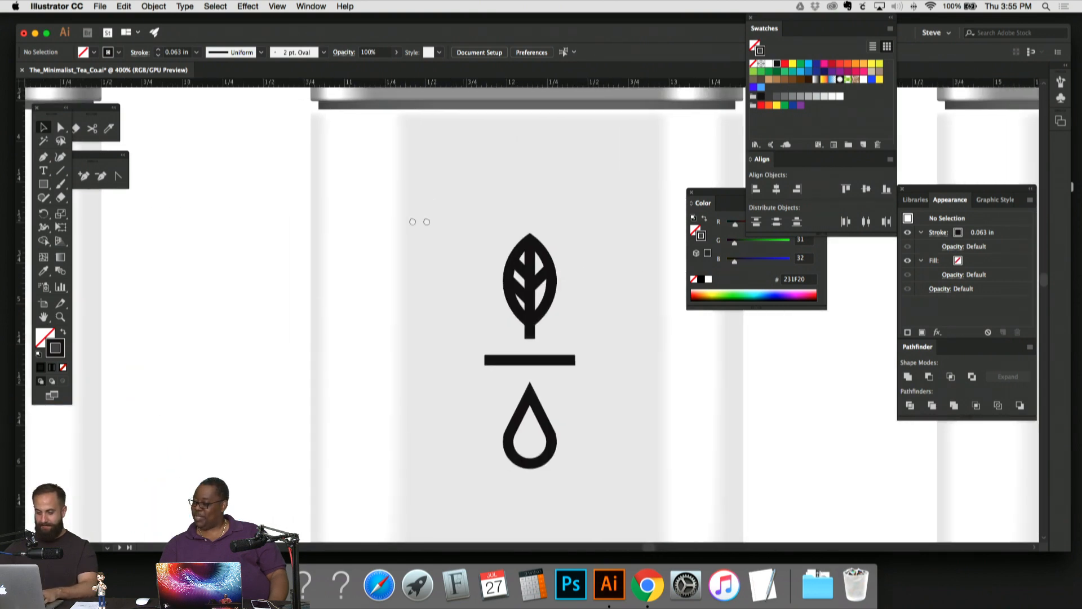
pyautogui.hscroll(3, 445, 248)
pyautogui.press('super+=')
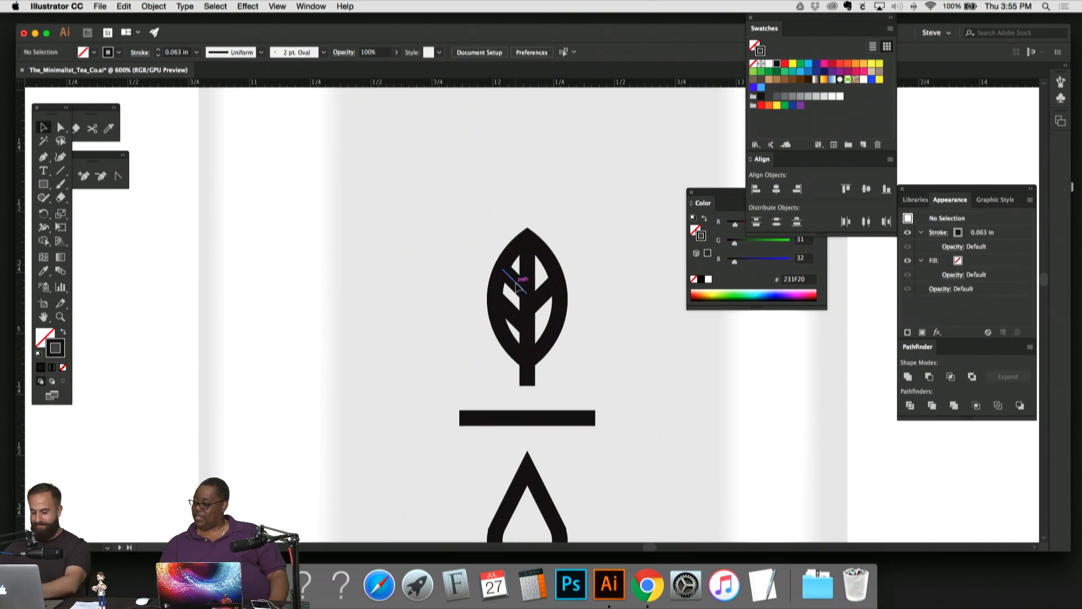
pyautogui.click(514, 319)
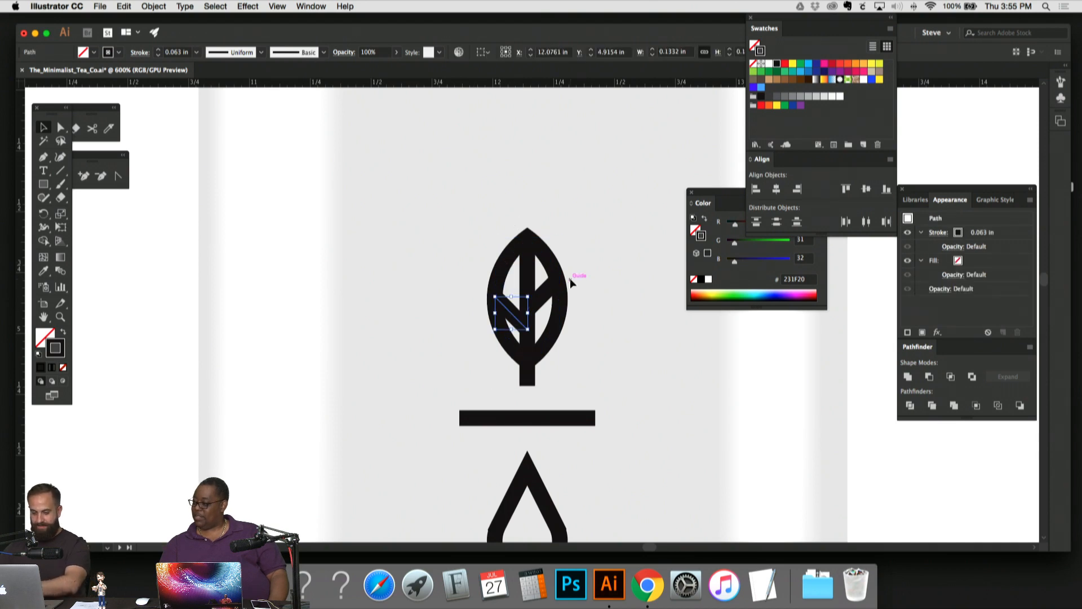
pyautogui.click(545, 295)
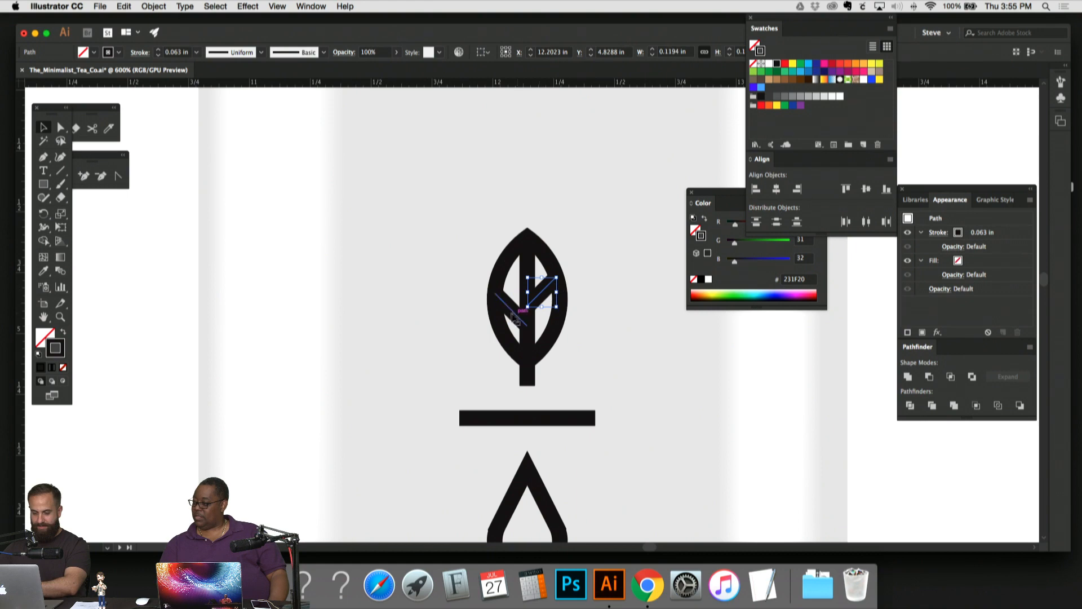
pyautogui.click(596, 300)
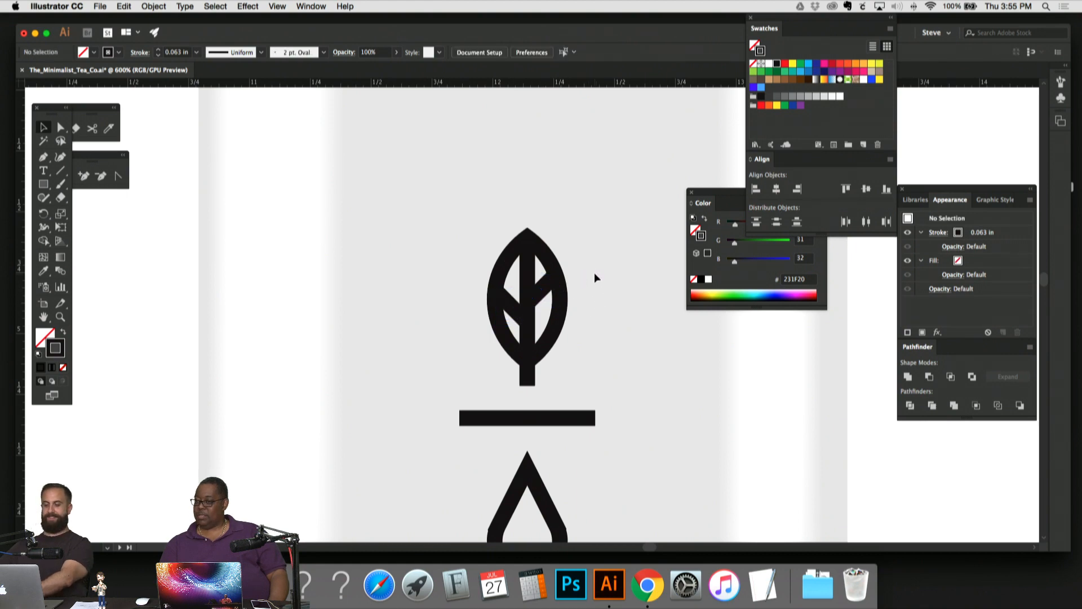
# Step: Delete the remaining left and right side veins from the leaf, keeping only its outline and central stem
pyautogui.press('super+minus')
pyautogui.press('super+minus')
pyautogui.press('super+minus')
pyautogui.press('super+minus')
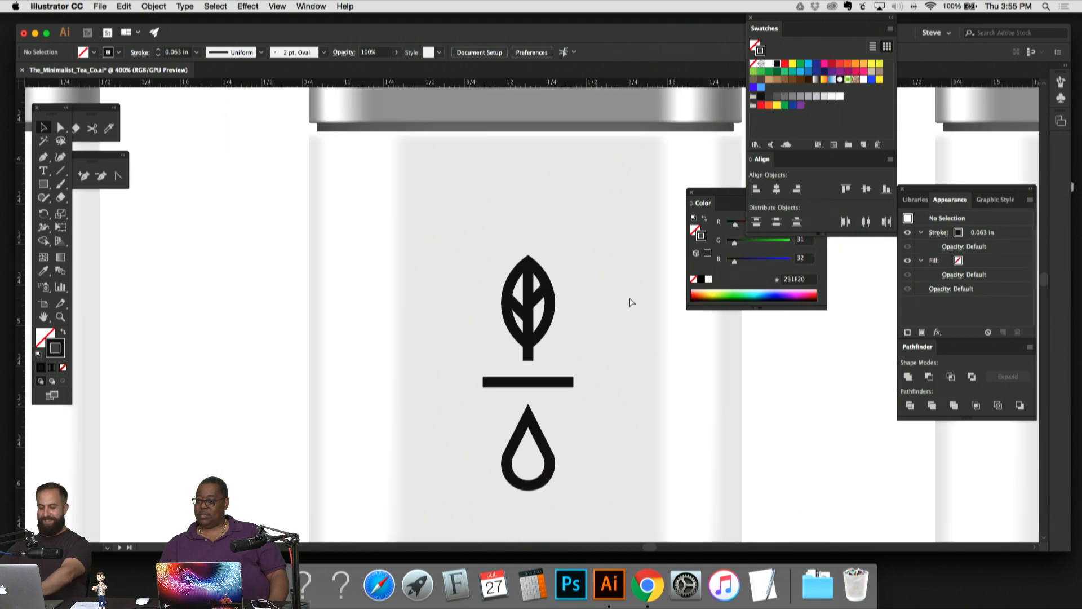
pyautogui.press('super+equal')
pyautogui.press('super+equal')
pyautogui.press('super+equal')
pyautogui.press('super+equal')
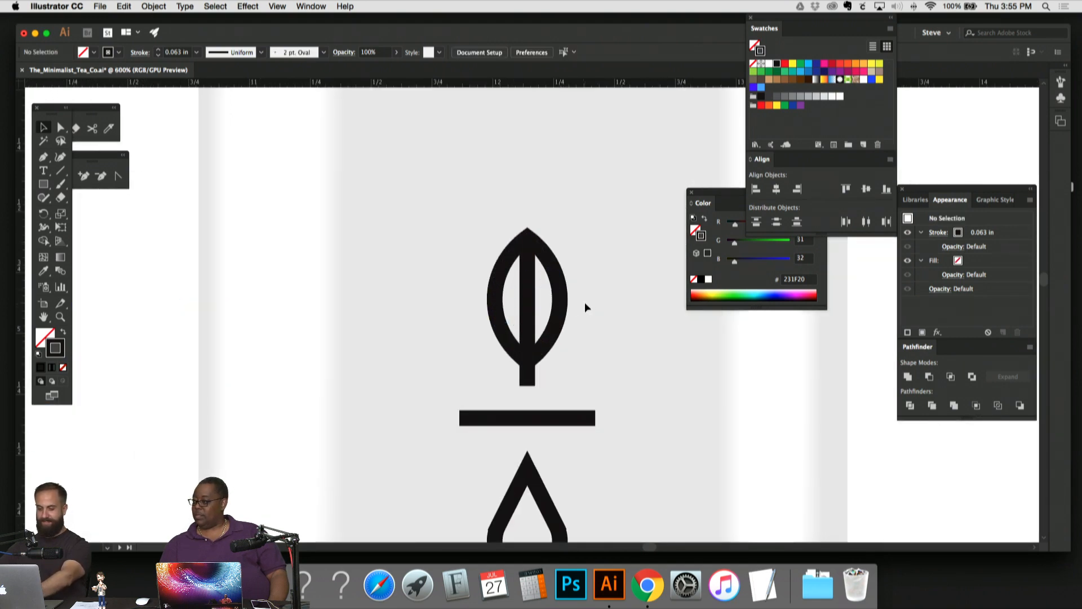
pyautogui.press('super+minus')
pyautogui.press('super+minus')
pyautogui.press('super+minus')
pyautogui.press('super+minus')
pyautogui.press('super+equal')
pyautogui.press('super+equal')
pyautogui.press('super+equal')
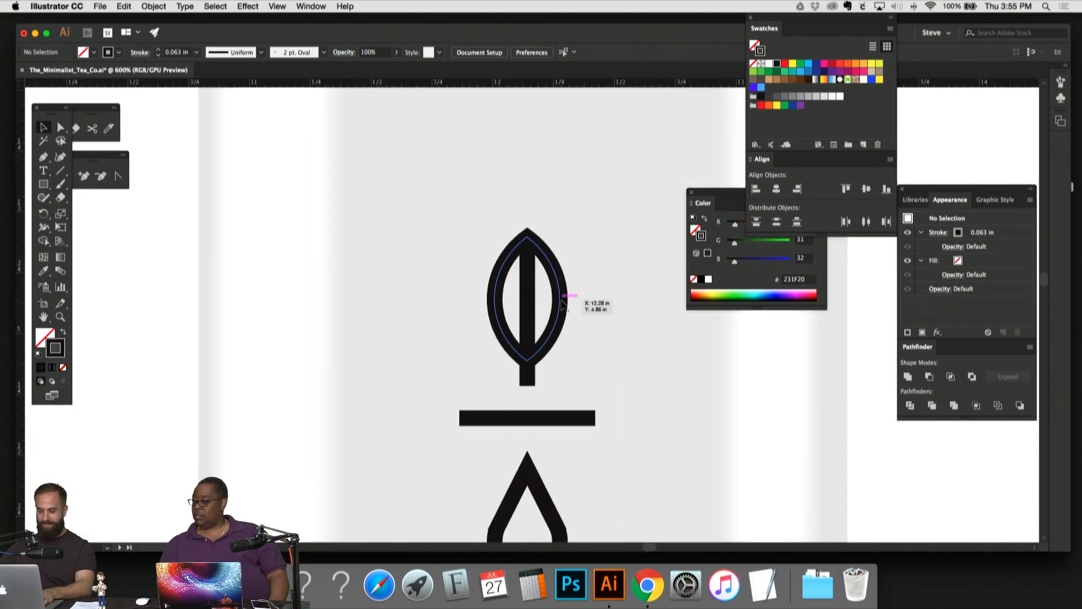
# Step: Swap the leaf outline's stroke to a solid black fill and pull the stem's upper end inside the leaf
pyautogui.click(563, 302)
pyautogui.click(65, 334)
pyautogui.click(328, 222)
pyautogui.scroll(-2, 444, 213)
pyautogui.hscroll(1, 444, 212)
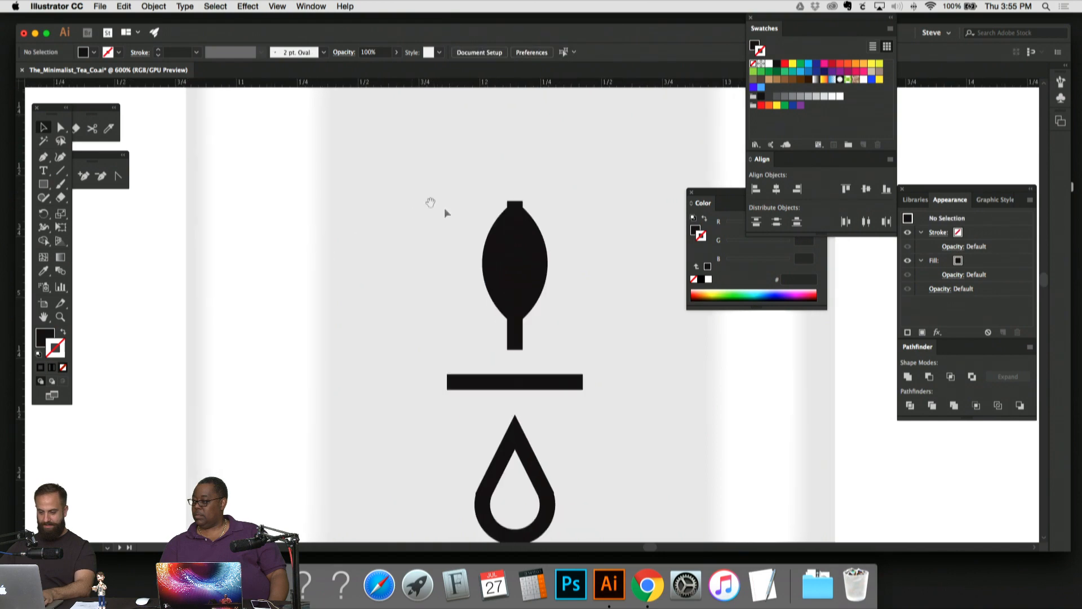
pyautogui.click(548, 234)
pyautogui.click(587, 273)
pyautogui.scroll(-1, 587, 273)
pyautogui.hscroll(1, 587, 273)
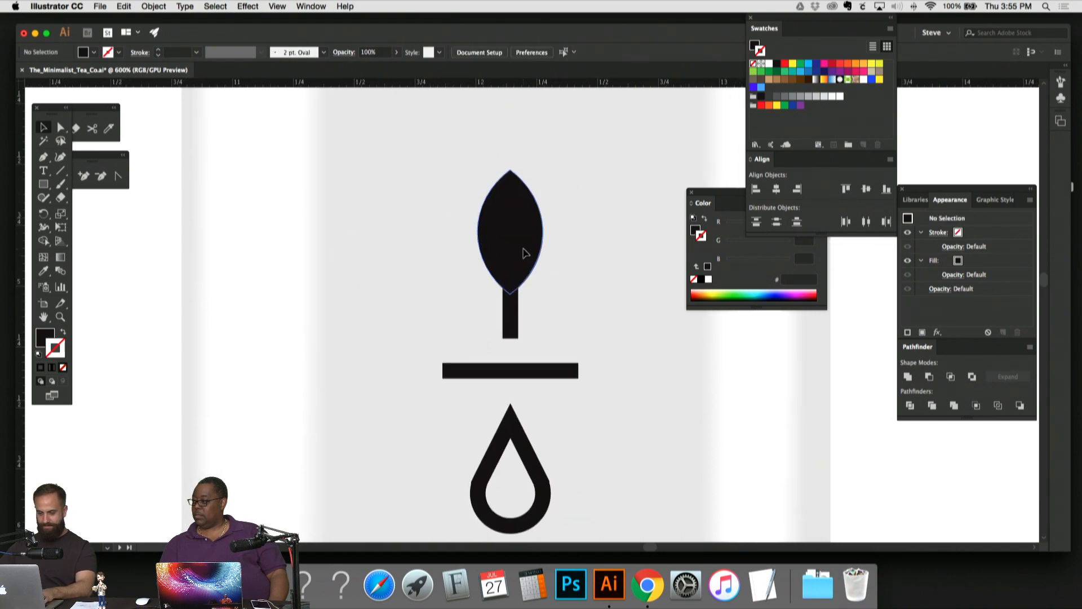
# Step: Scale the solid leaf up evenly from its center to about 0.34 in wide
pyautogui.click(522, 252)
pyautogui.press('s')
pyautogui.moveTo(578, 291); pyautogui.dragTo(596, 302)
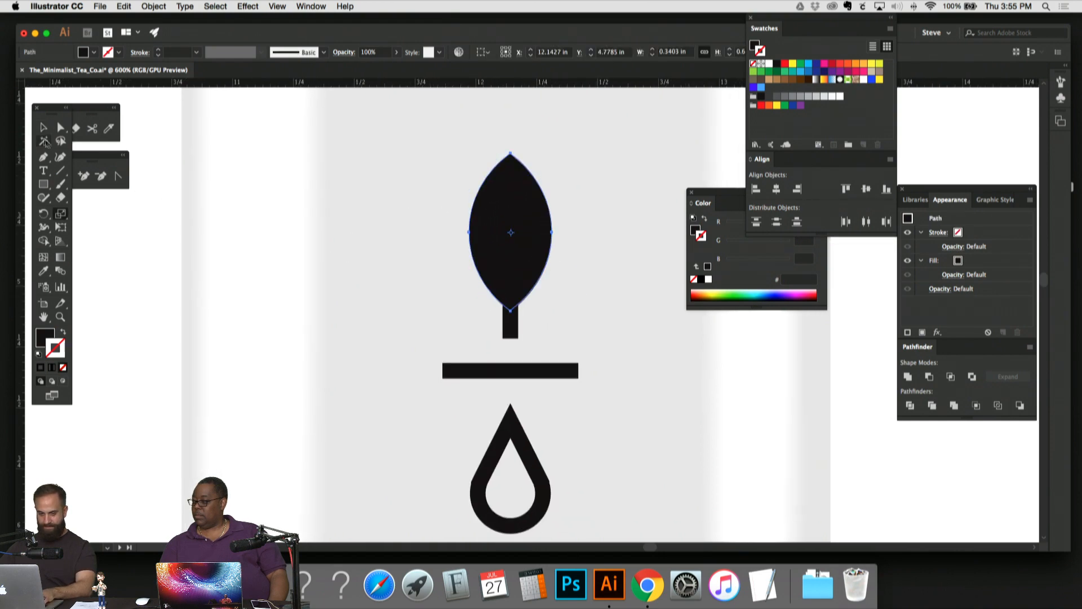
pyautogui.click(43, 128)
pyautogui.click(252, 147)
# Step: Swap the water drop's black stroke to a solid fill with no outline
pyautogui.moveTo(621, 358); pyautogui.dragTo(617, 241)
pyautogui.click(535, 355)
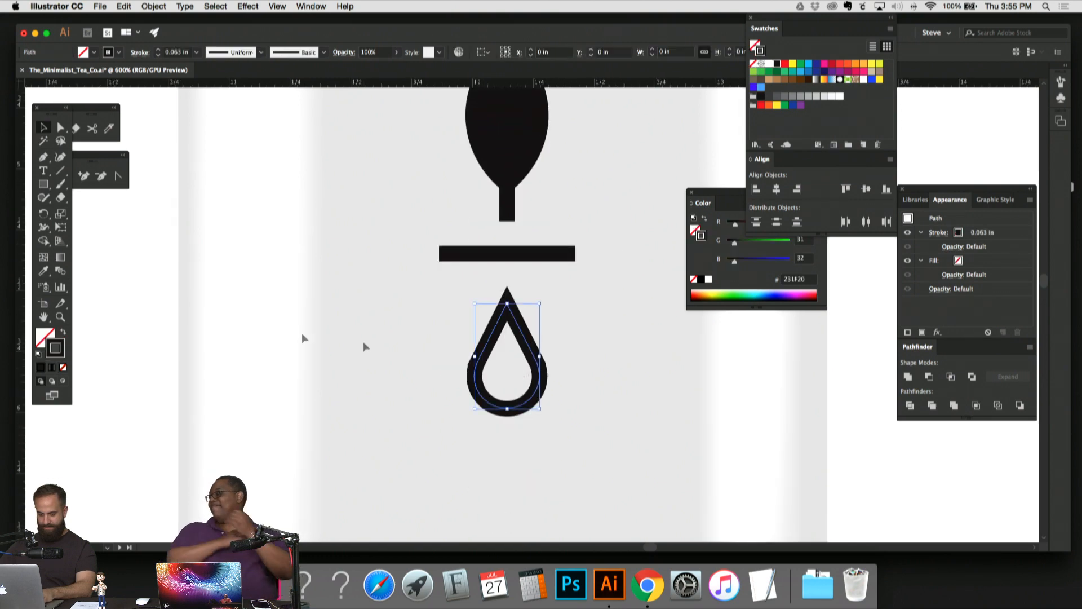
pyautogui.click(201, 377)
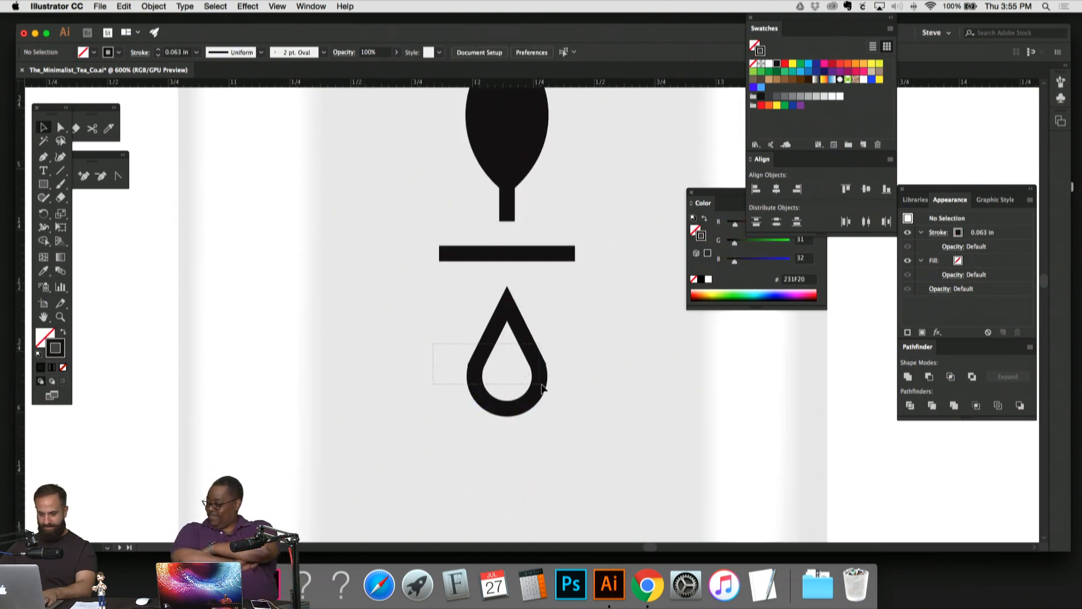
pyautogui.moveTo(542, 388); pyautogui.dragTo(541, 388)
pyautogui.click(63, 332)
pyautogui.click(281, 289)
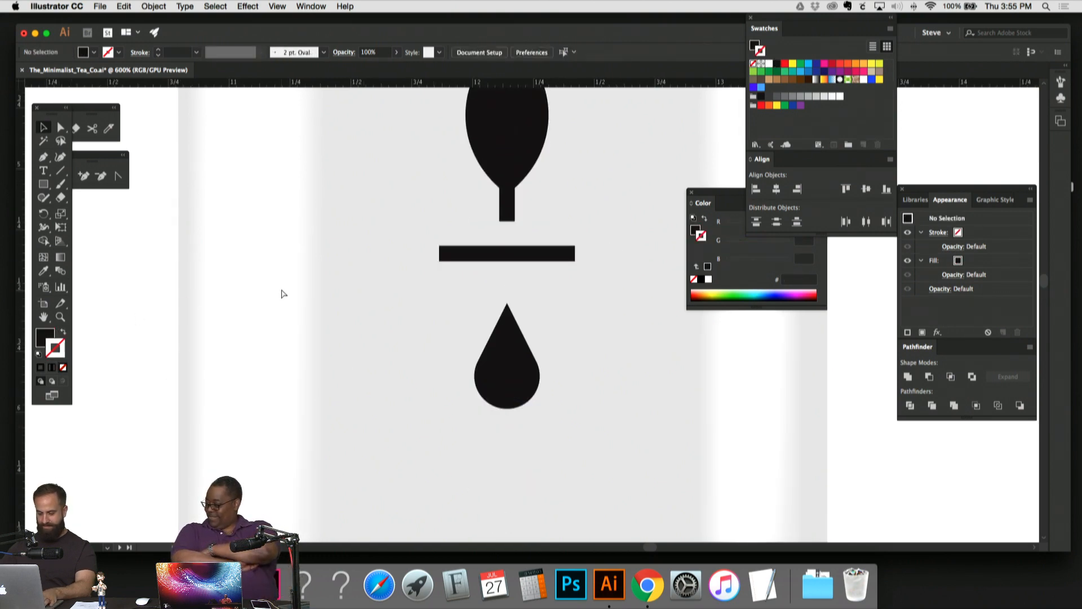
# Step: Scale the solid leaf slightly wider about its center
pyautogui.press('super+minus')
pyautogui.press('super+minus')
pyautogui.press('super+minus')
pyautogui.press('super+plus')
pyautogui.press('super+plus')
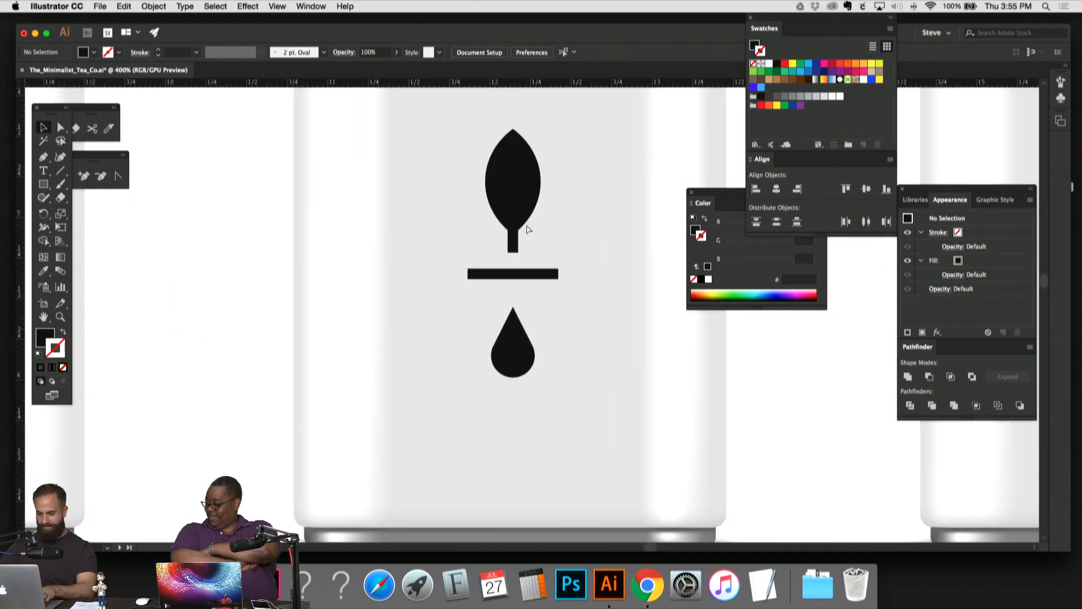
pyautogui.moveTo(527, 229); pyautogui.dragTo(591, 259)
pyautogui.click(520, 186)
pyautogui.press('s')
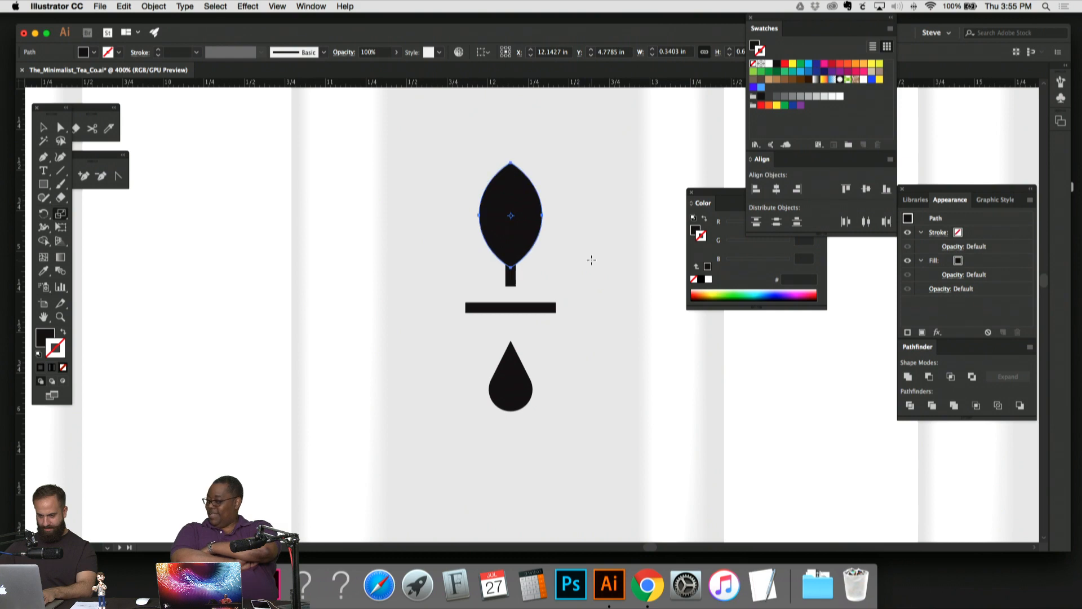
pyautogui.click(42, 129)
pyautogui.click(607, 343)
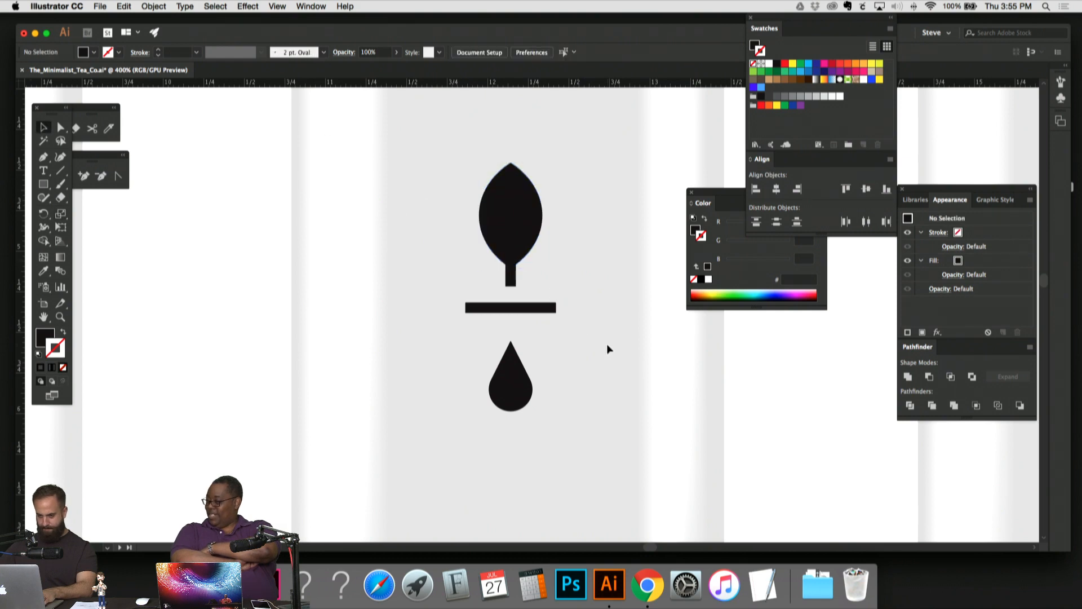
# Step: Undo the scaling and solid-fill edits back to the outlined leaf and outlined drop
pyautogui.press('super+minus')
pyautogui.press('super+minus')
pyautogui.press('super+minus')
pyautogui.press('super+minus')
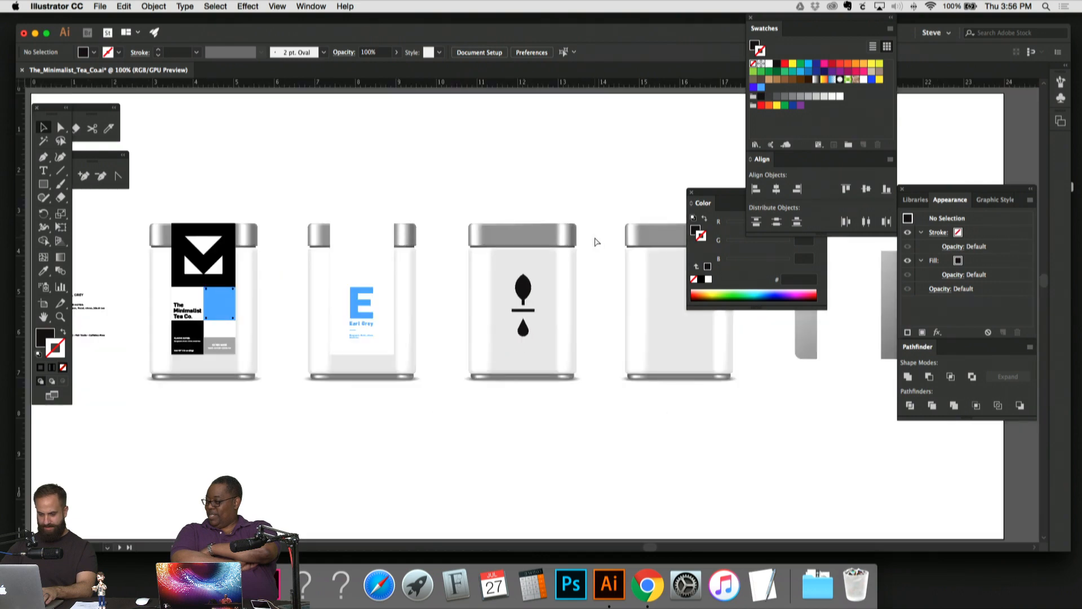
pyautogui.press('super+plus')
pyautogui.press('super+plus')
pyautogui.press('super+plus')
pyautogui.press('super+plus')
pyautogui.press('super+z')
pyautogui.press('super+z')
pyautogui.press('super+z')
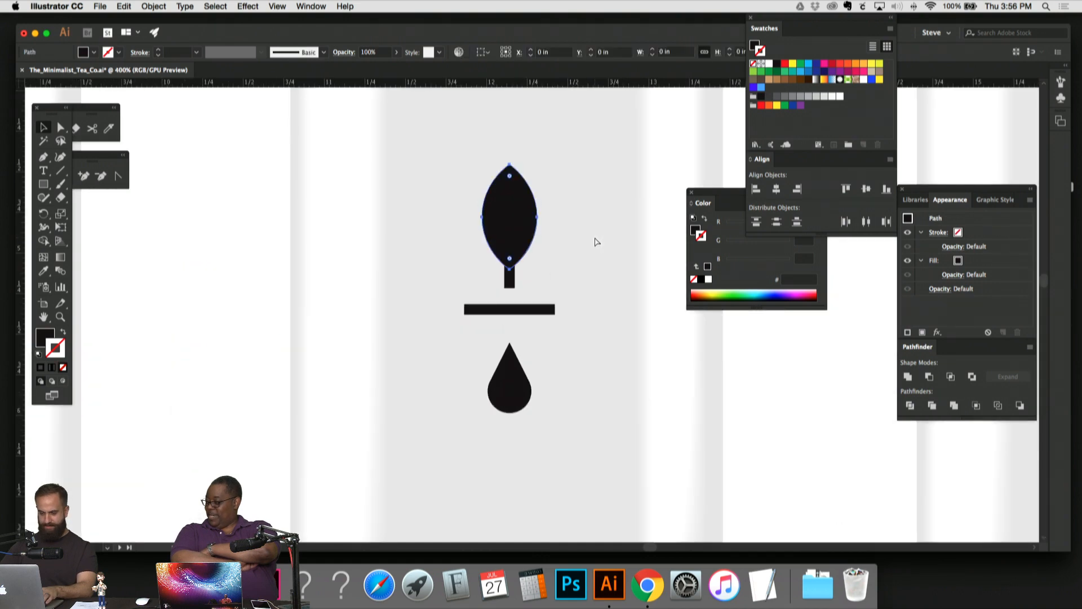
pyautogui.press('super+z')
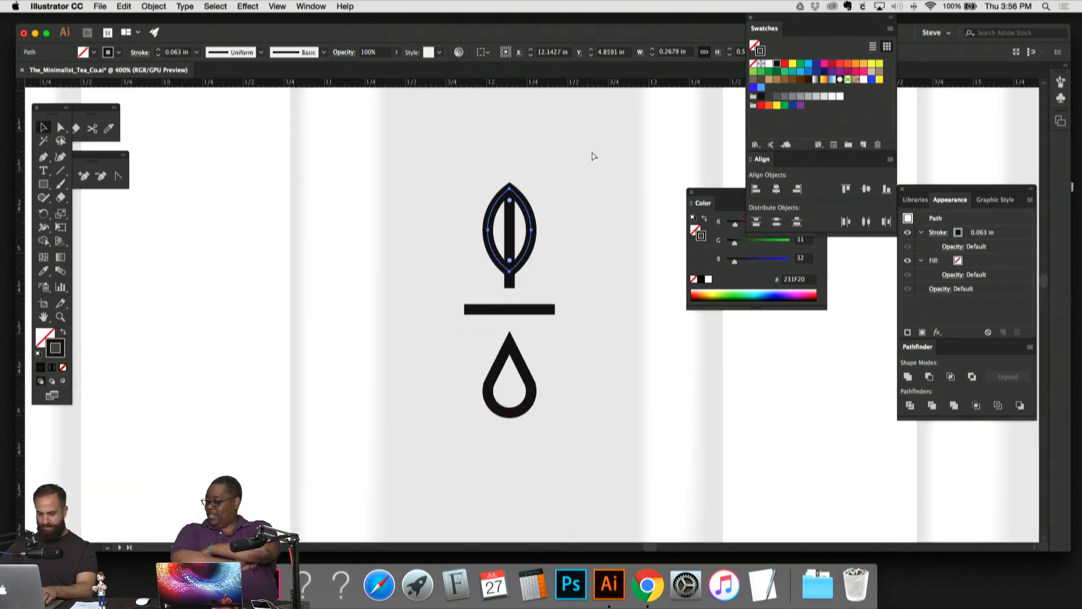
pyautogui.click(565, 252)
# Step: Convert the drop from an outline to a solid fill and scale it down to about 0.25 in wide
pyautogui.click(501, 409)
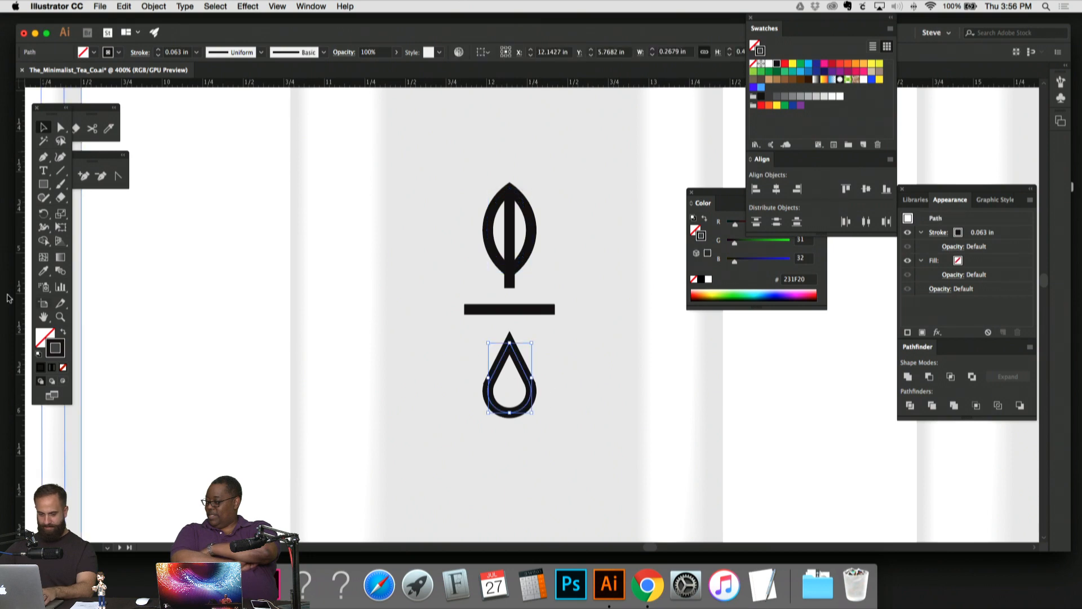
pyautogui.click(62, 332)
pyautogui.click(536, 428)
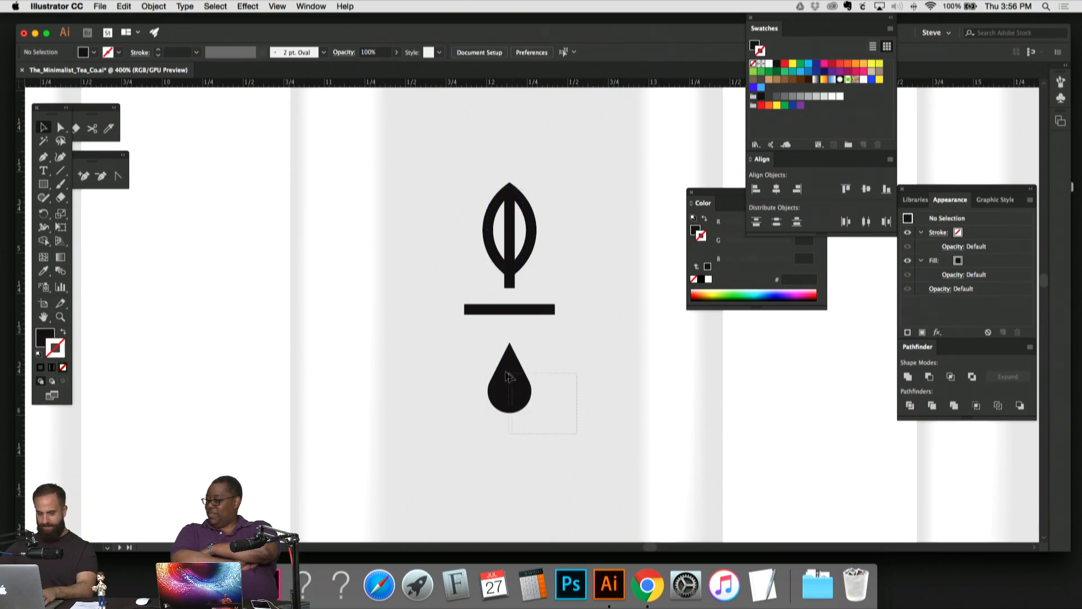
pyautogui.moveTo(506, 372); pyautogui.dragTo(507, 372)
pyautogui.press('s')
pyautogui.moveTo(587, 452); pyautogui.dragTo(581, 446)
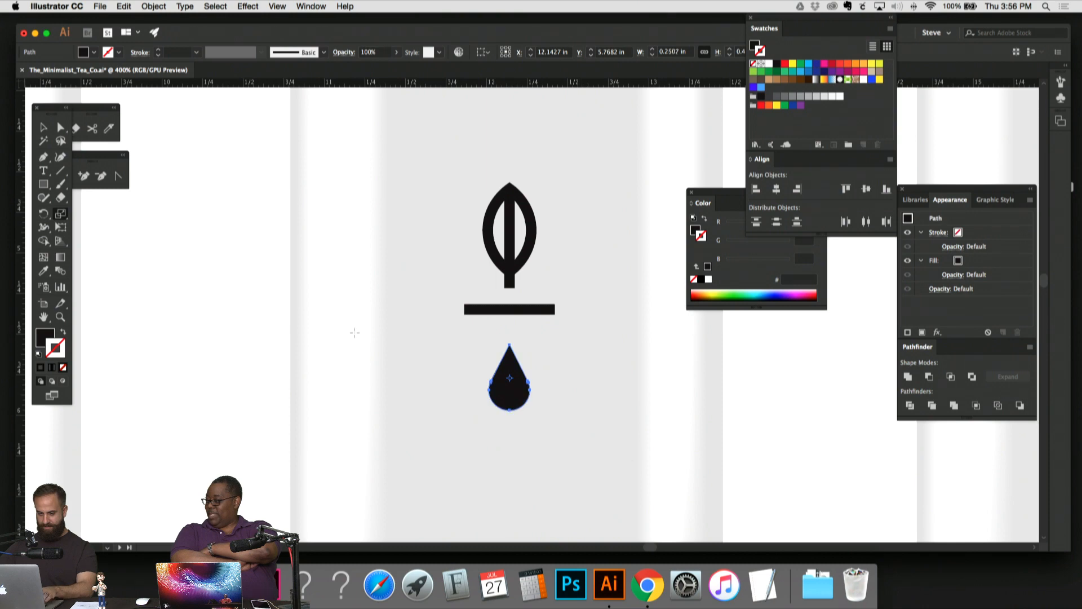
# Step: Undo the drop's scaling and fill swap, and continue undoing to restore the leaf's side veins
pyautogui.press('v')
pyautogui.press('super+z')
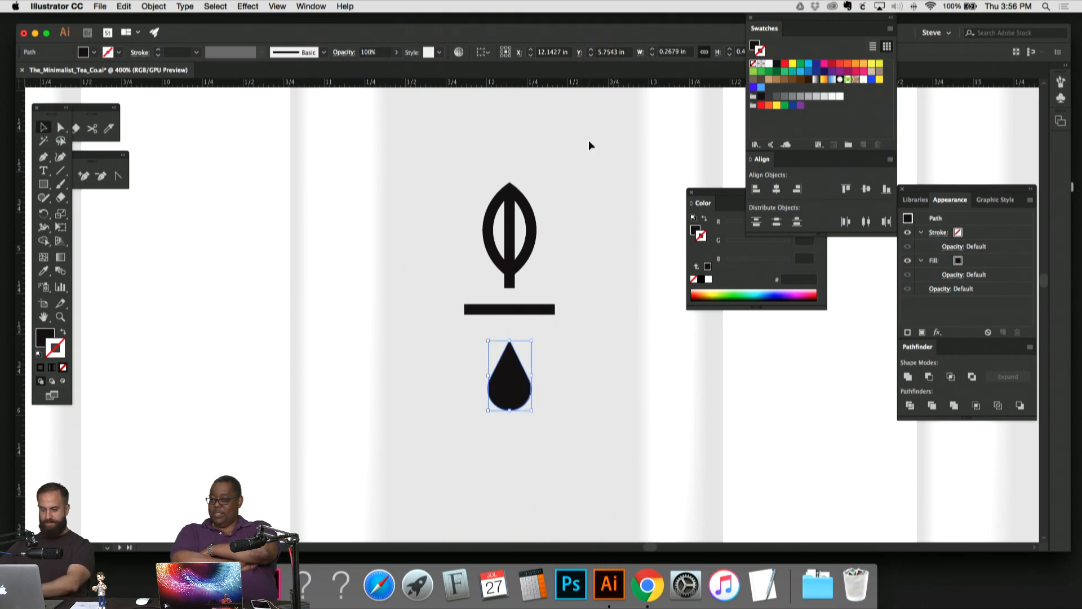
pyautogui.hotkey('shift', 'x')
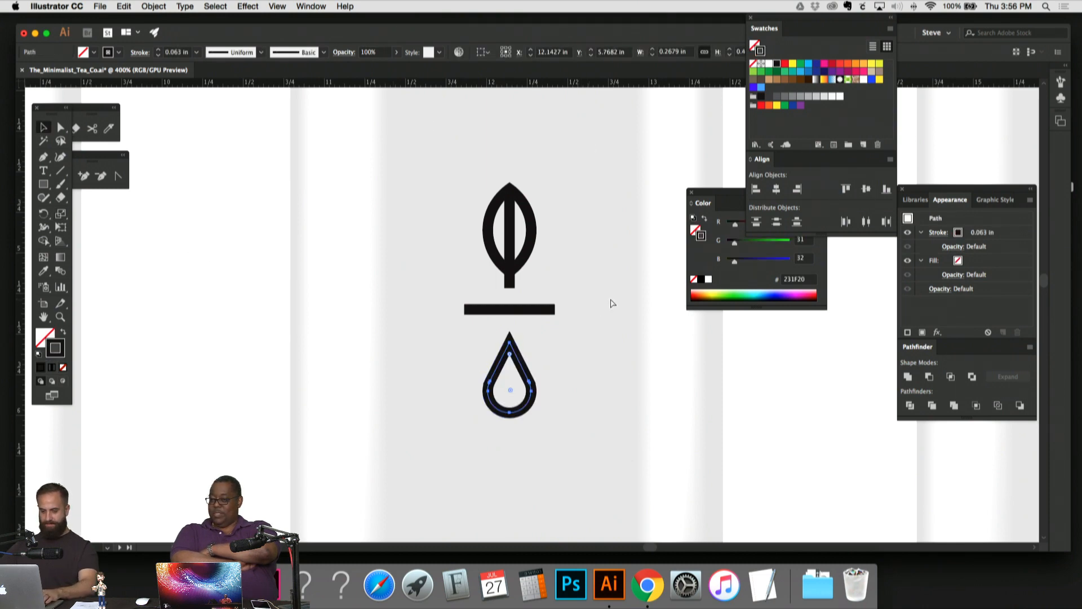
pyautogui.press('super+z')
pyautogui.click(576, 359)
# Step: Swap the outlined drop's black stroke to a solid fill, leaving the veined leaf as strokes
pyautogui.moveTo(568, 365); pyautogui.dragTo(508, 411)
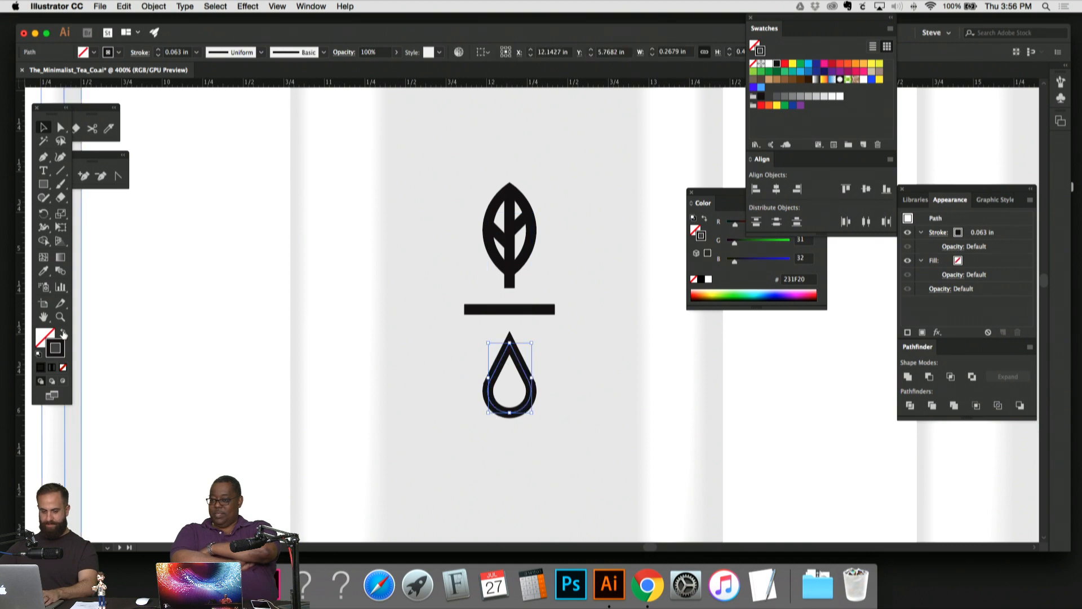
pyautogui.click(63, 335)
pyautogui.click(575, 138)
# Step: Nudge the whole leaf with its veins and stem slightly up and scale it to about 0.65 in tall
pyautogui.moveTo(572, 336); pyautogui.dragTo(439, 172)
pyautogui.click(583, 377)
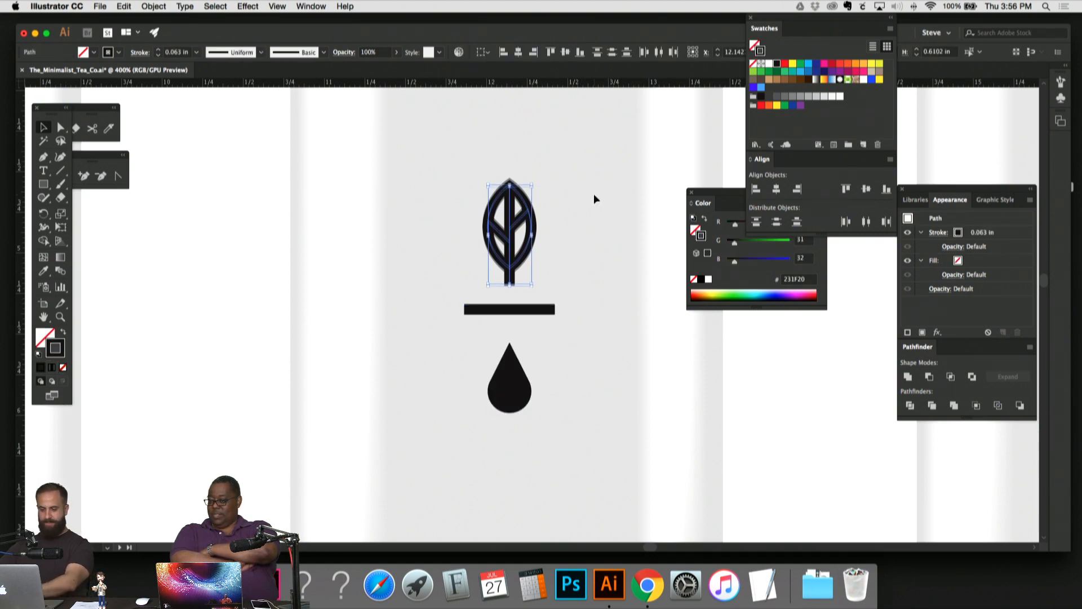
pyautogui.click(594, 194)
pyautogui.press('super+equal')
pyautogui.press('super+equal')
pyautogui.press('super+equal')
pyautogui.moveTo(595, 194); pyautogui.dragTo(376, 151)
pyautogui.press('s')
pyautogui.moveTo(669, 471); pyautogui.dragTo(699, 496)
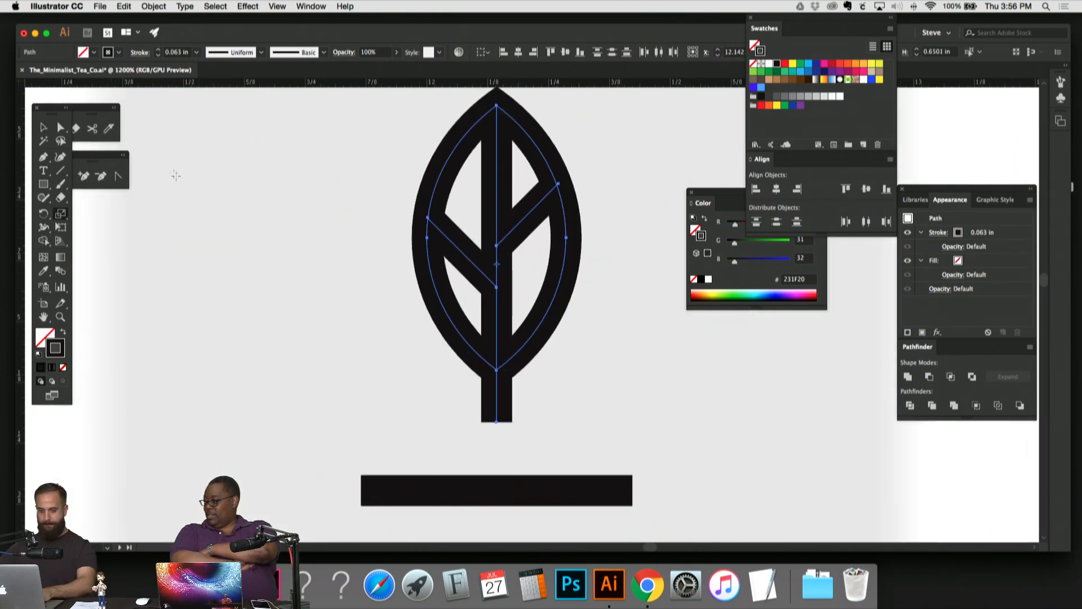
pyautogui.click(42, 126)
pyautogui.click(214, 129)
# Step: Set the stroke weight of the leaf and the horizontal line on the third tin to 0.053 in
pyautogui.press('super+minus')
pyautogui.press('super+minus')
pyautogui.press('super+minus')
pyautogui.press('super+minus')
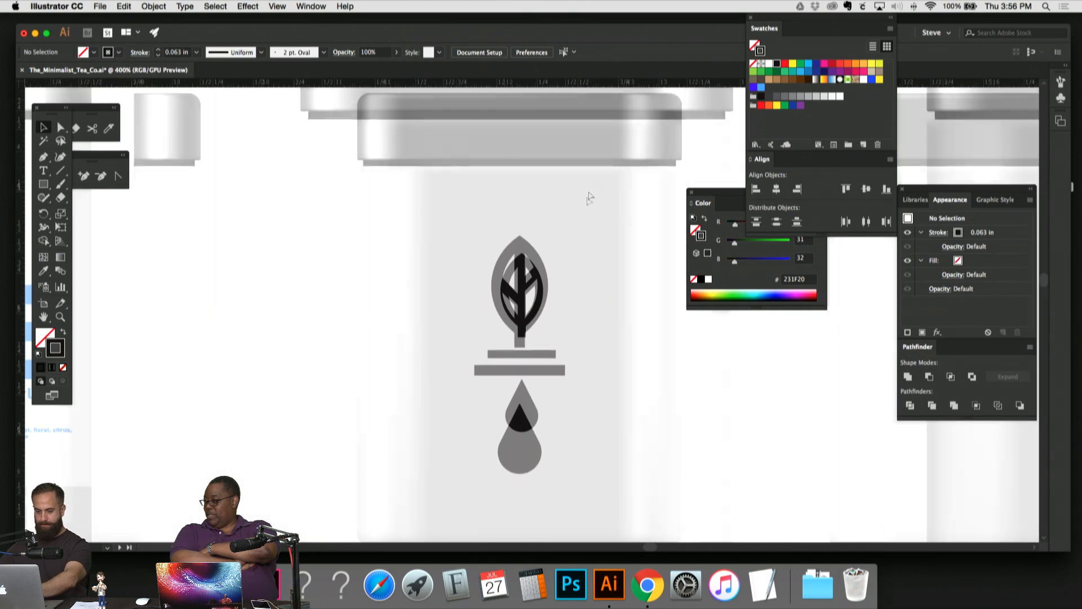
pyautogui.moveTo(475, 368); pyautogui.dragTo(475, 366)
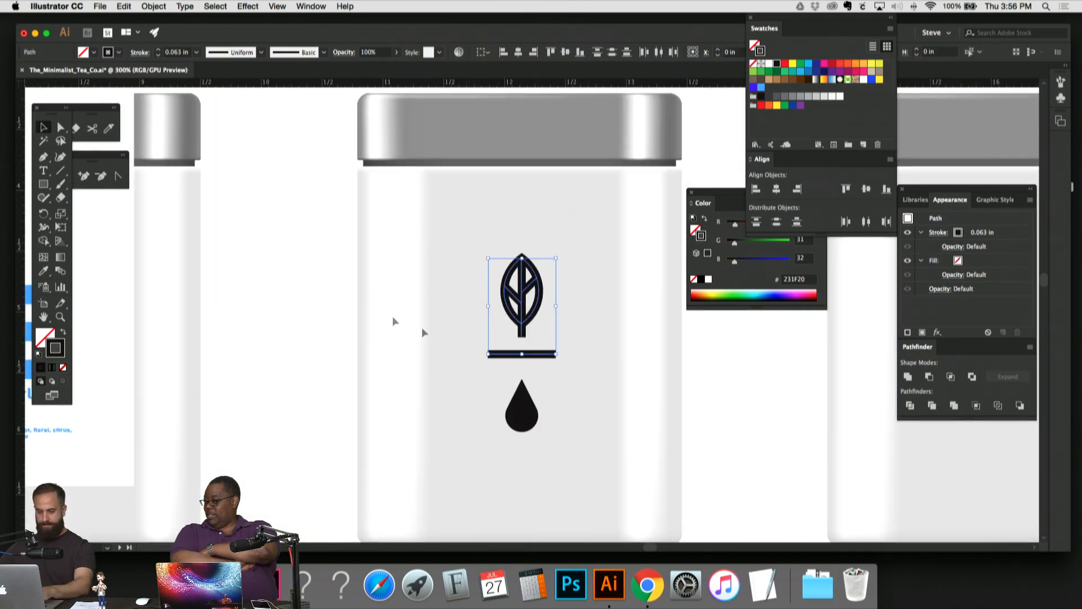
pyautogui.click(180, 52)
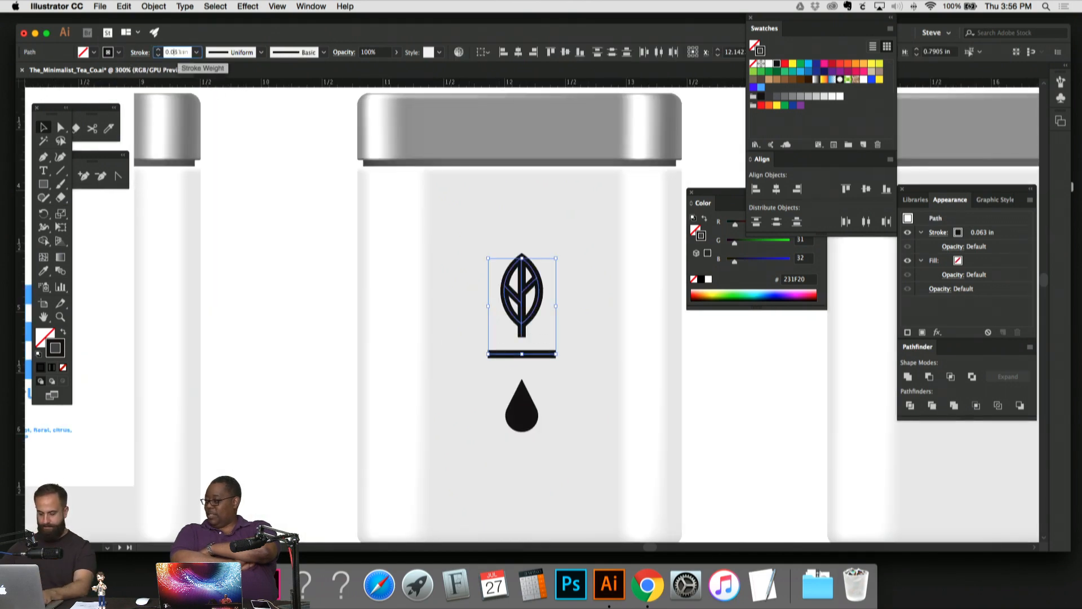
pyautogui.press('Return')
pyautogui.click(333, 177)
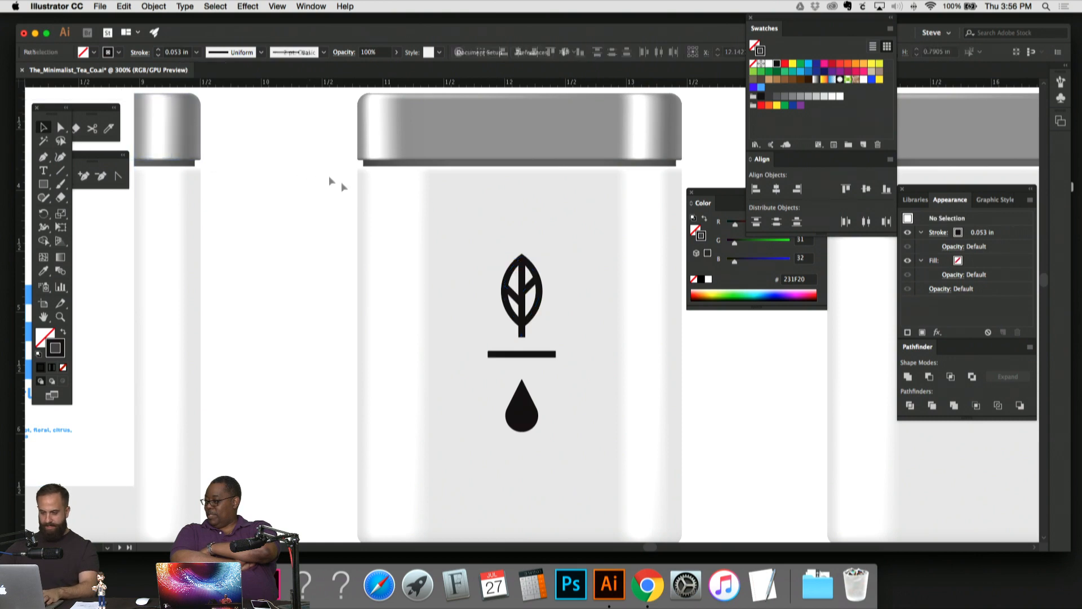
# Step: Examine the third tin's leaf, line and drop icon alongside the labels on the first two tins
pyautogui.moveTo(555, 247); pyautogui.dragTo(493, 339)
pyautogui.click(576, 297)
pyautogui.press('super+1')
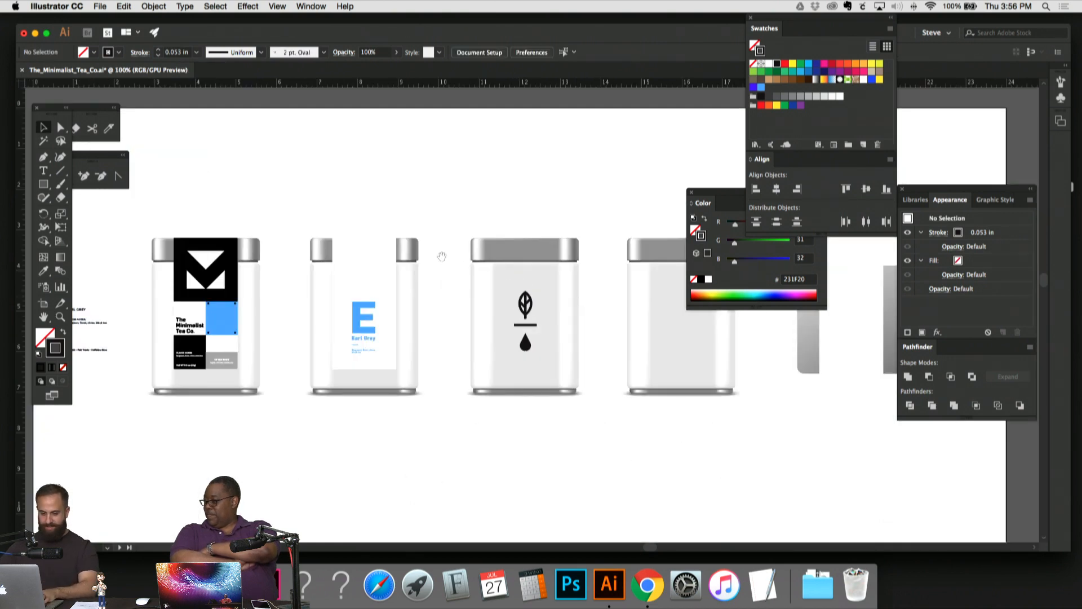
pyautogui.moveTo(442, 257); pyautogui.dragTo(585, 261)
pyautogui.press('super+=')
pyautogui.press('super+=')
pyautogui.moveTo(344, 315); pyautogui.dragTo(462, 304)
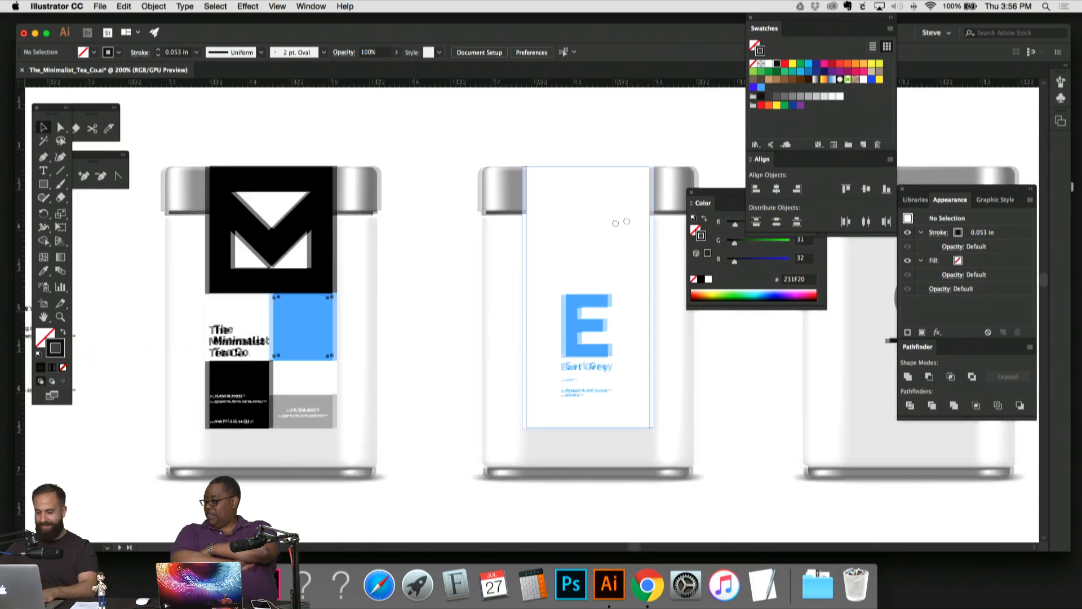
pyautogui.moveTo(621, 222); pyautogui.dragTo(294, 242)
pyautogui.hscroll(3, 563, 284)
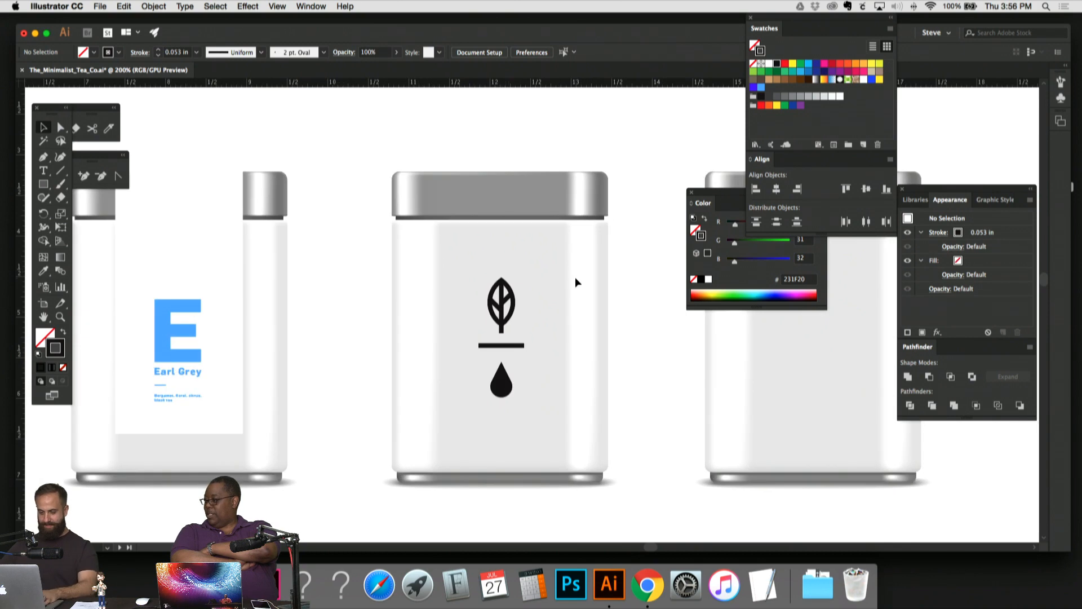
pyautogui.click(435, 264)
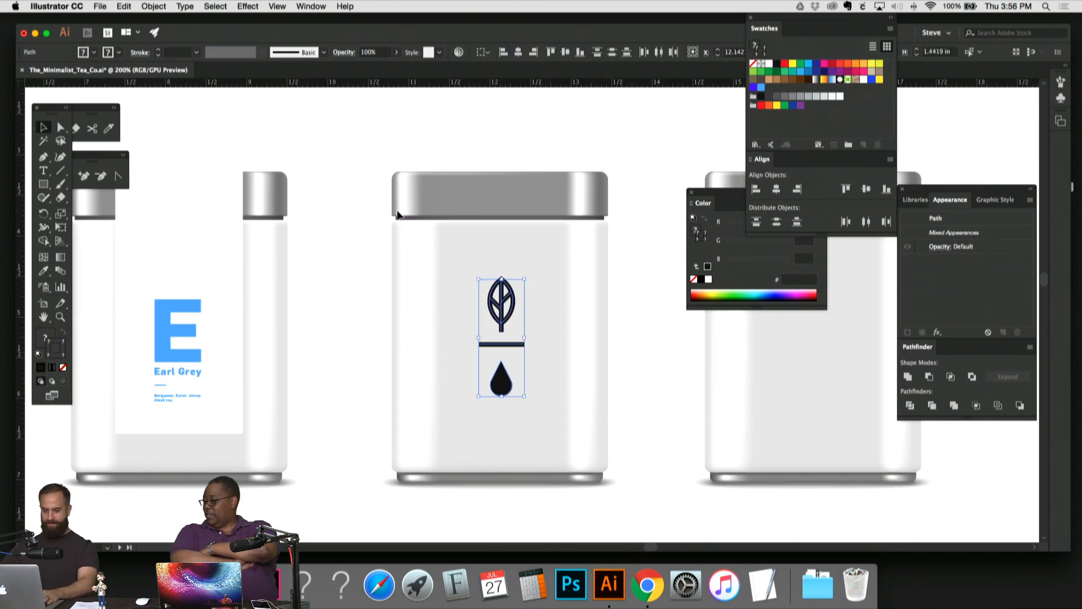
pyautogui.click(505, 427)
pyautogui.press('super+0')
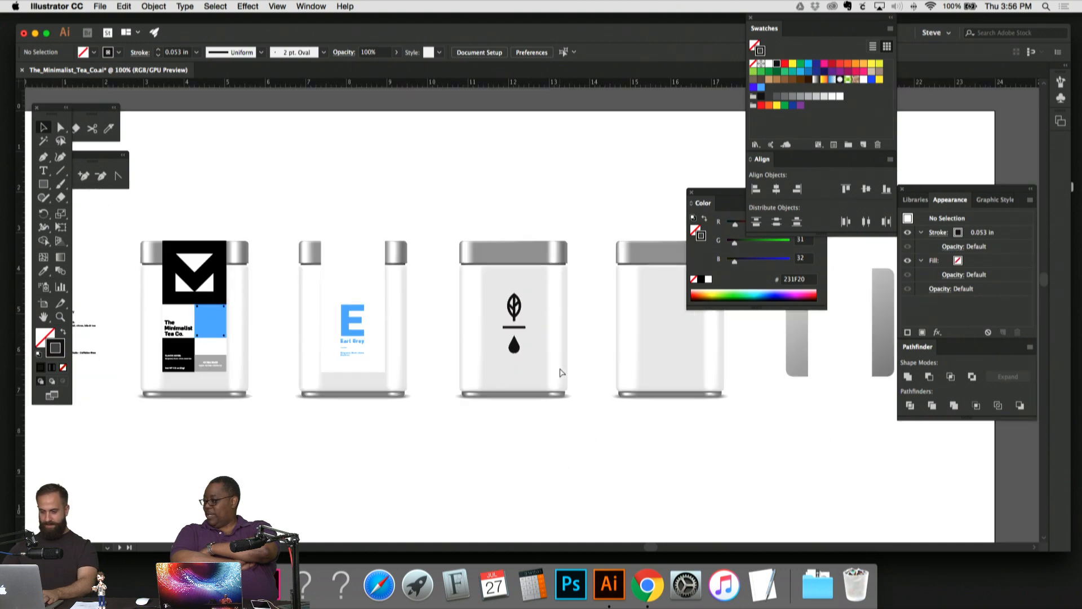
# Step: Duplicate the leaf, line and drop icon from the third tin onto the centre of the fourth tin
pyautogui.press('super+1')
pyautogui.moveTo(560, 373); pyautogui.dragTo(494, 388)
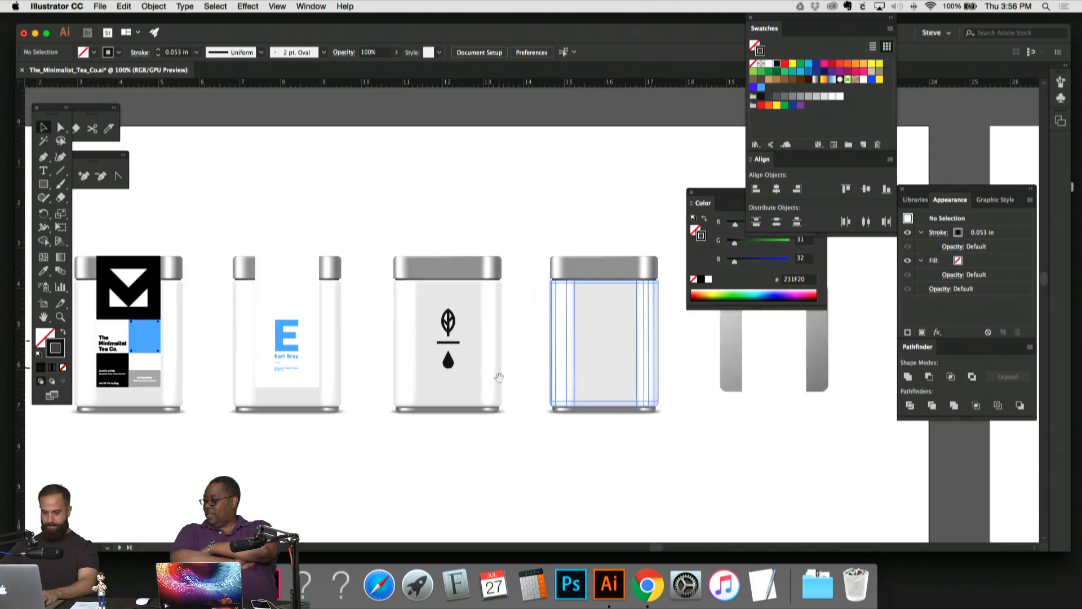
pyautogui.moveTo(396, 309); pyautogui.dragTo(471, 364)
pyautogui.moveTo(455, 320); pyautogui.dragTo(654, 319)
pyautogui.click(606, 217)
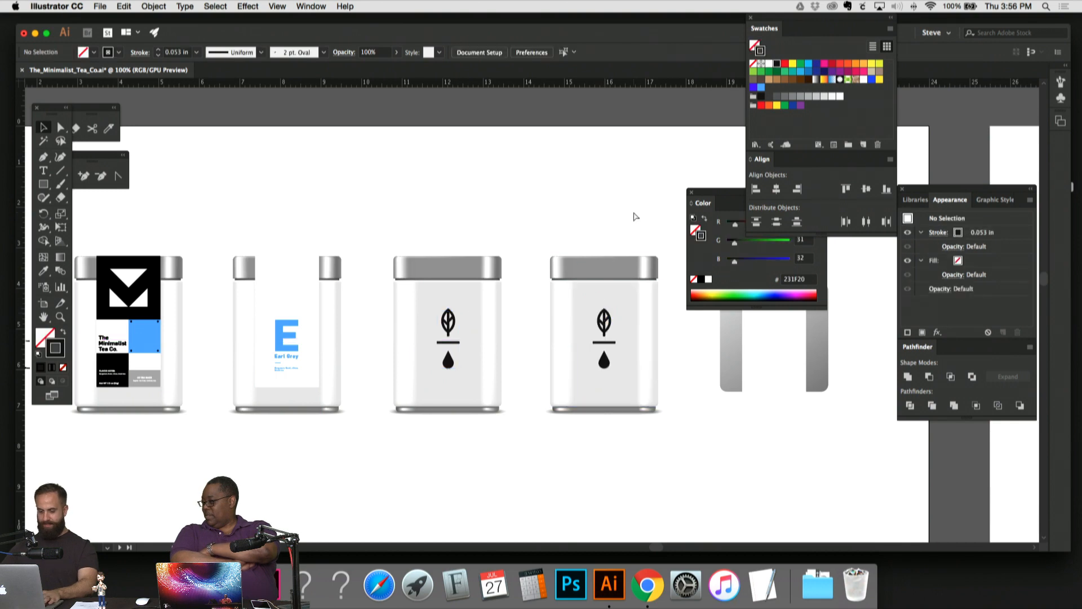
pyautogui.press('super+minus')
pyautogui.press('super+plus')
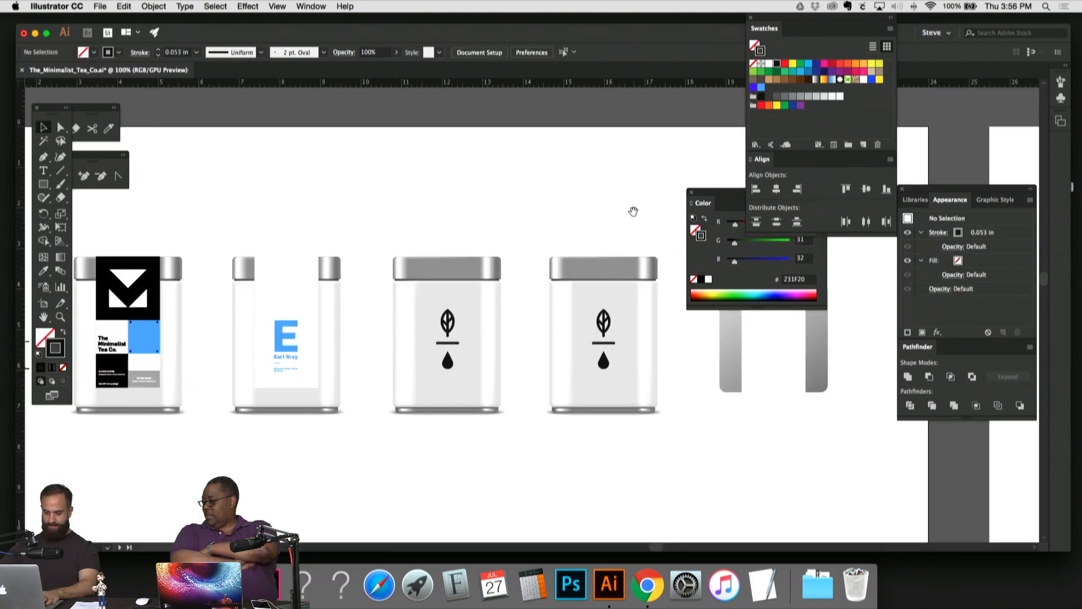
# Step: Expand the third tin's leaf, line and drop icon into filled shapes
pyautogui.moveTo(575, 204); pyautogui.dragTo(623, 246)
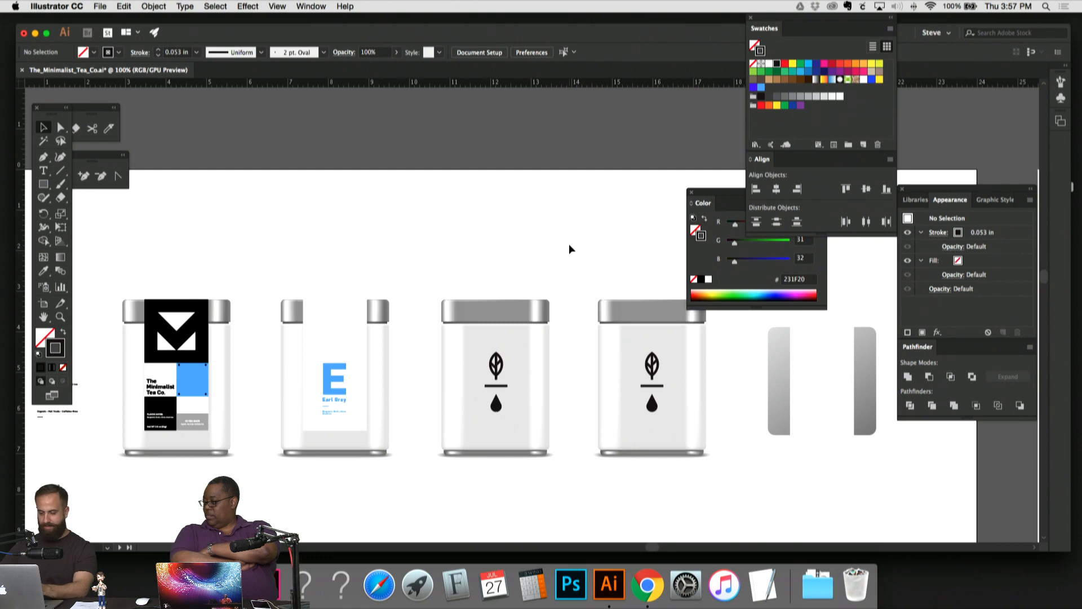
pyautogui.hscroll(3, 569, 245)
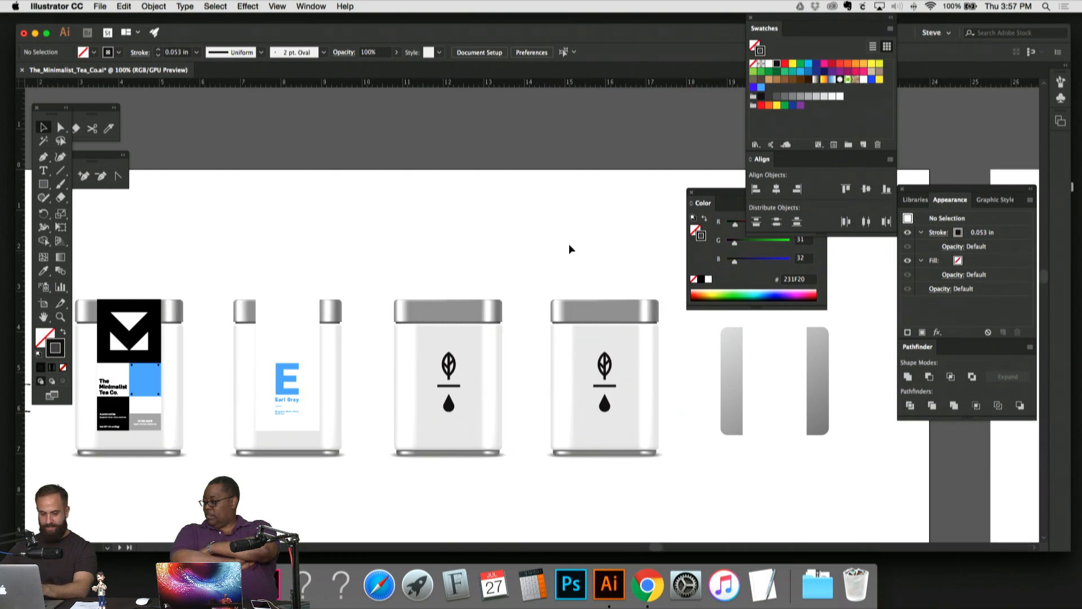
pyautogui.hscroll(1, 569, 249)
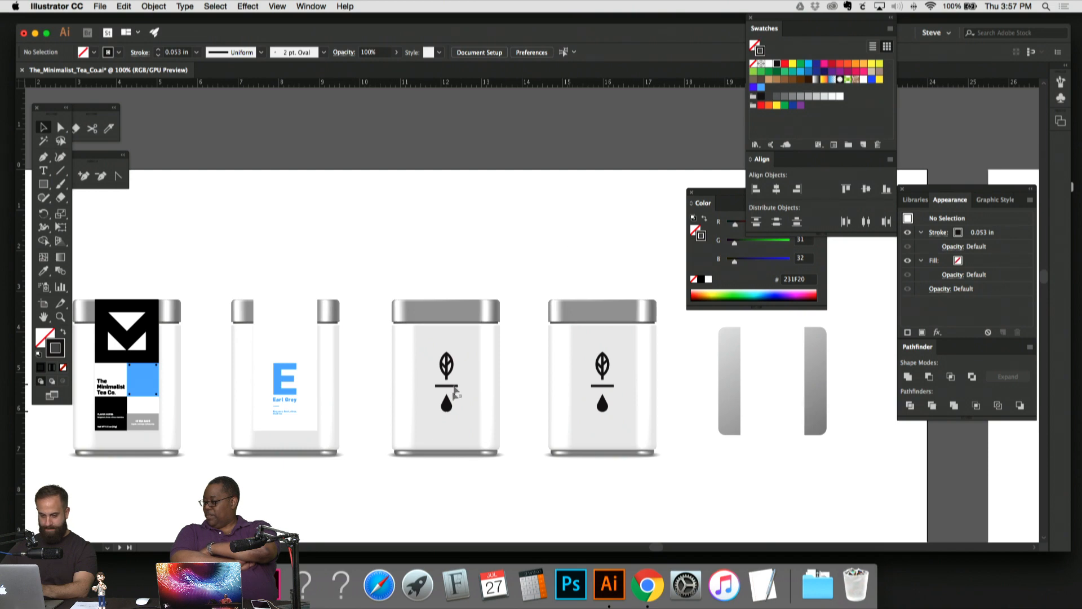
pyautogui.moveTo(476, 411); pyautogui.dragTo(427, 349)
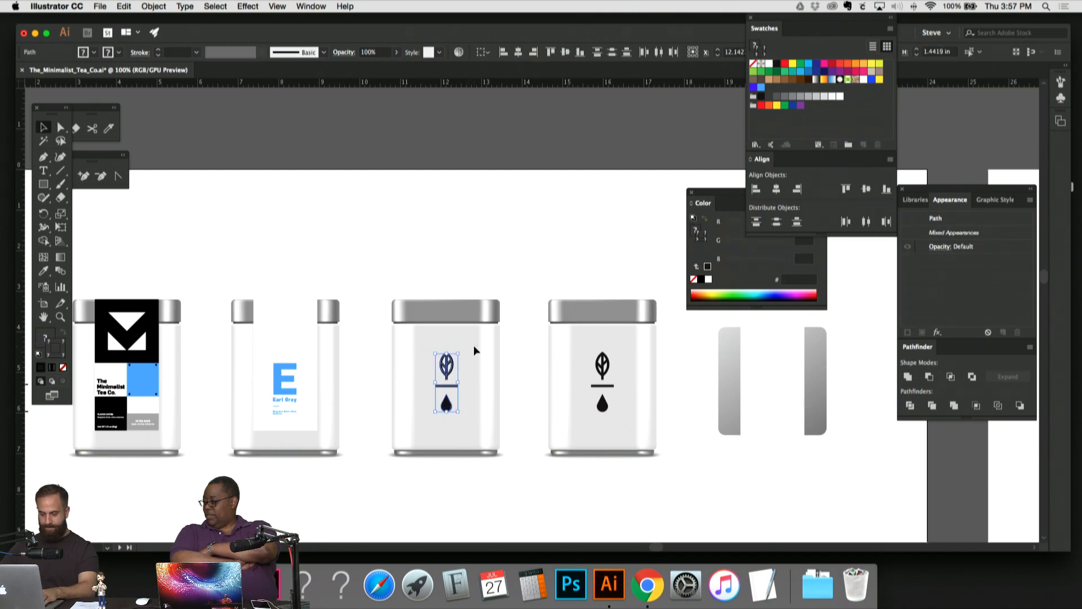
pyautogui.click(153, 6)
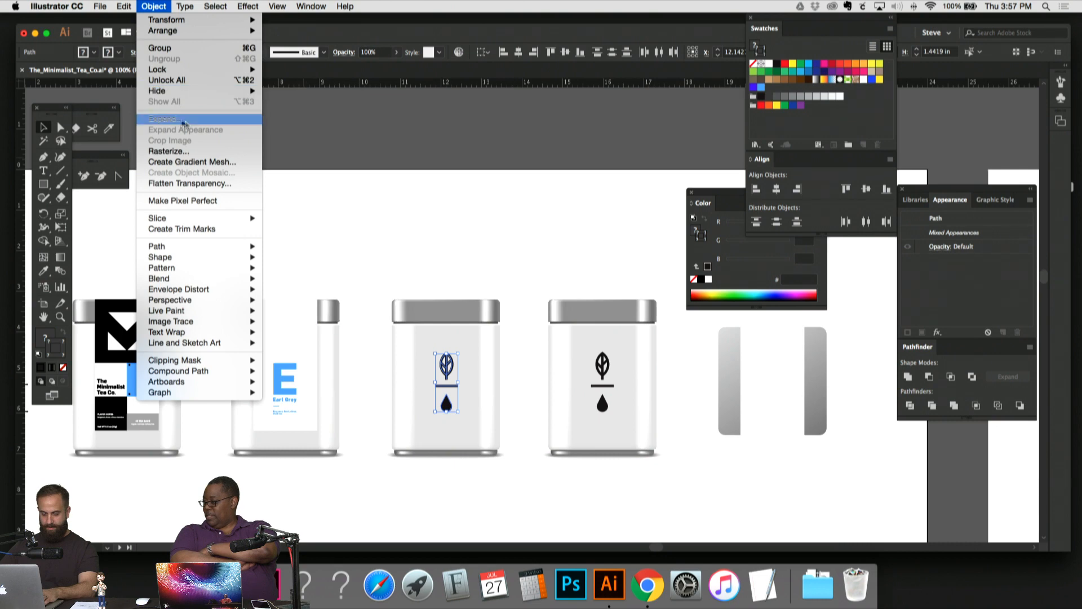
pyautogui.click(155, 116)
pyautogui.press('Return')
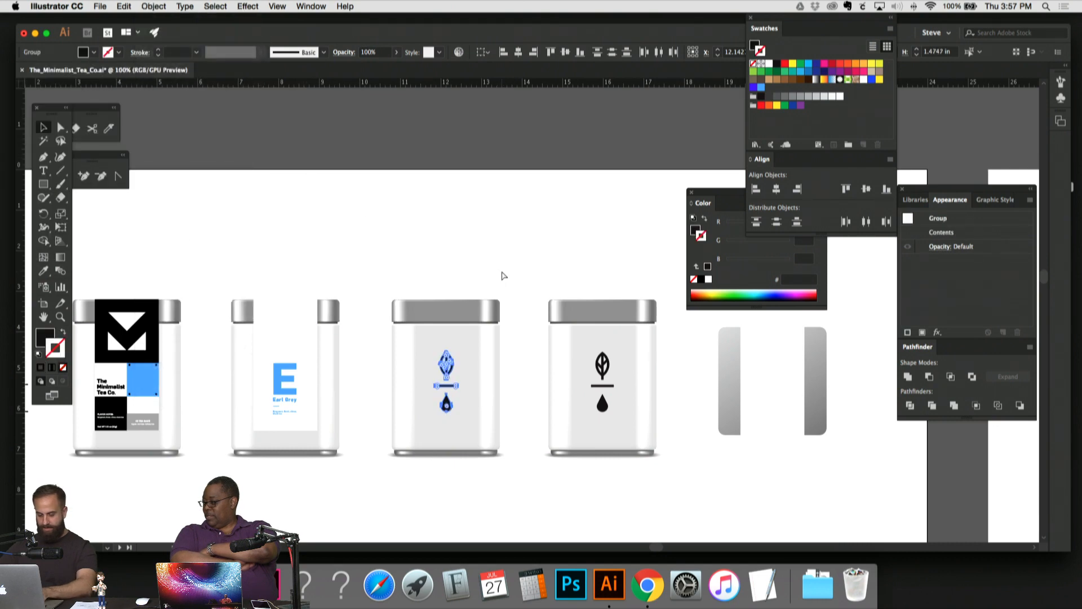
# Step: Recolor the third tin's expanded icon with the blue sampled from the square on the first tin's label
pyautogui.click(140, 372)
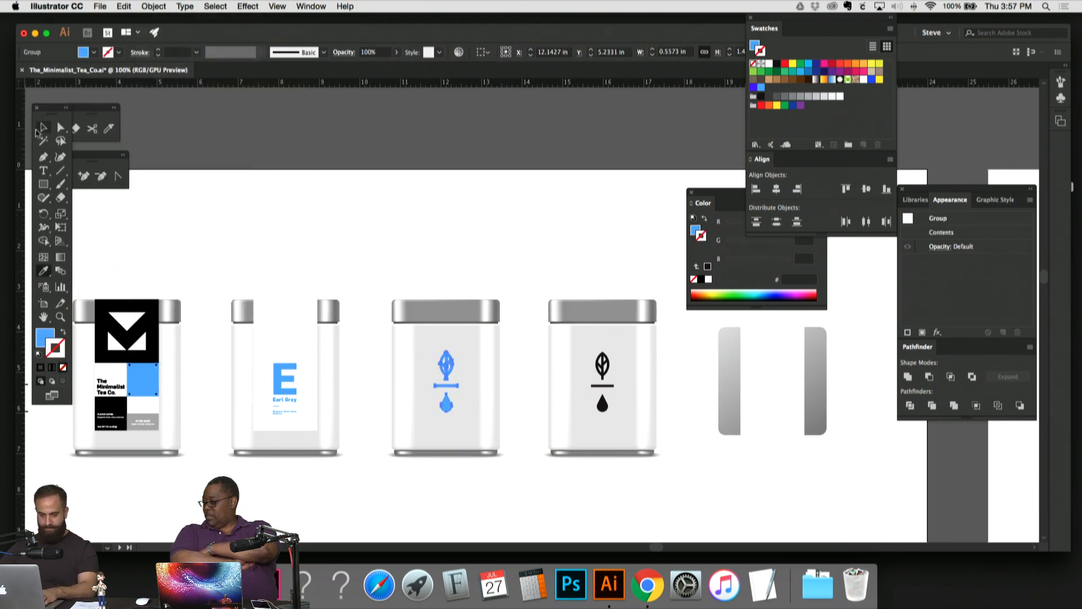
pyautogui.click(40, 128)
pyautogui.click(404, 151)
pyautogui.click(581, 341)
pyautogui.click(563, 276)
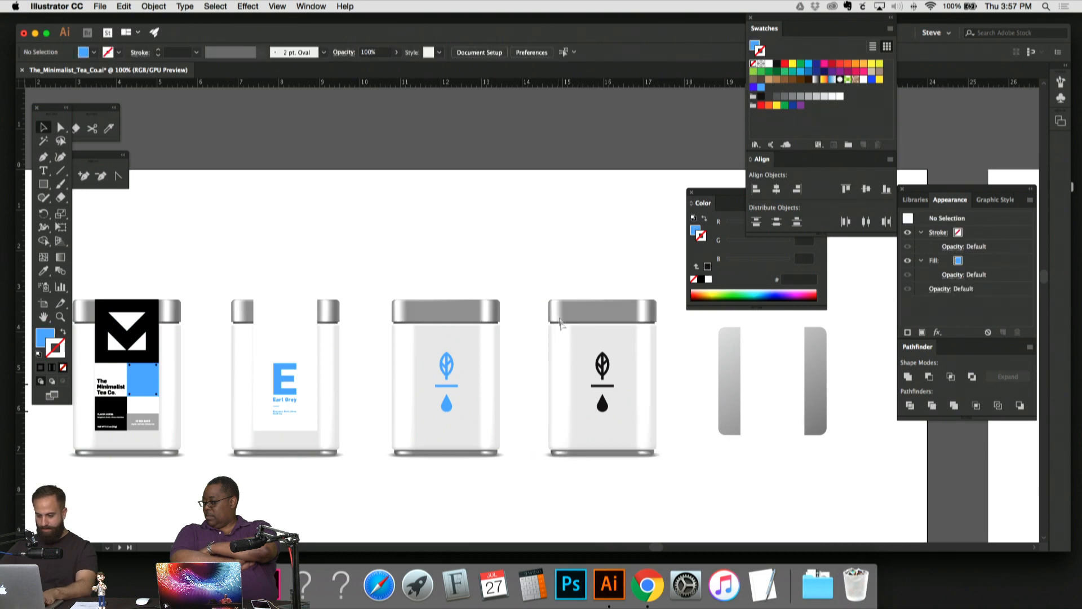
# Step: Expand the fourth tin's leaf, line and drop icon into filled shapes
pyautogui.moveTo(622, 419); pyautogui.dragTo(587, 348)
pyautogui.click(154, 6)
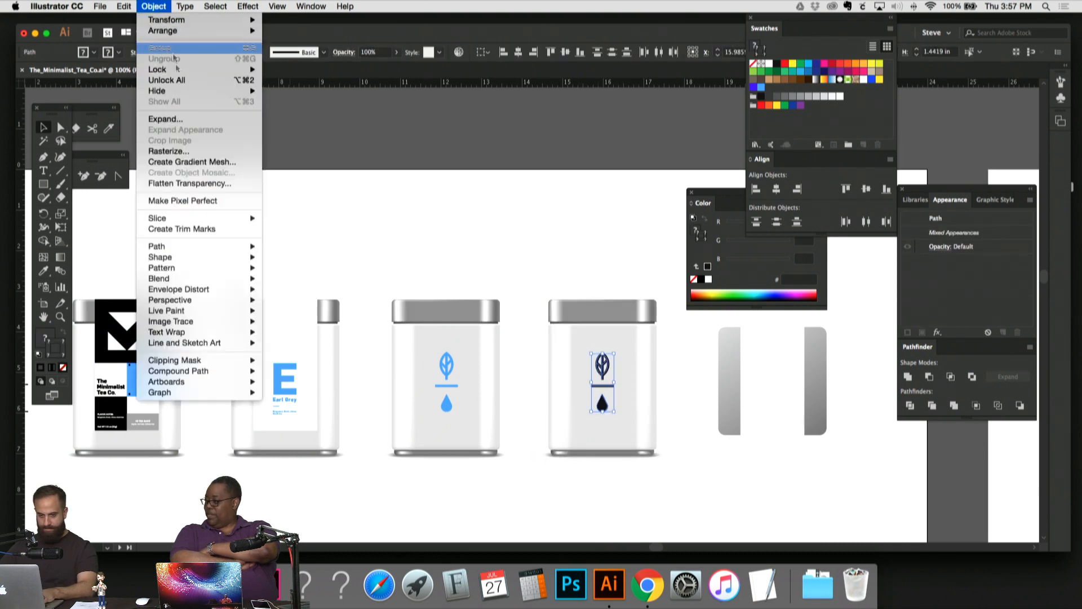
pyautogui.click(185, 120)
pyautogui.click(110, 226)
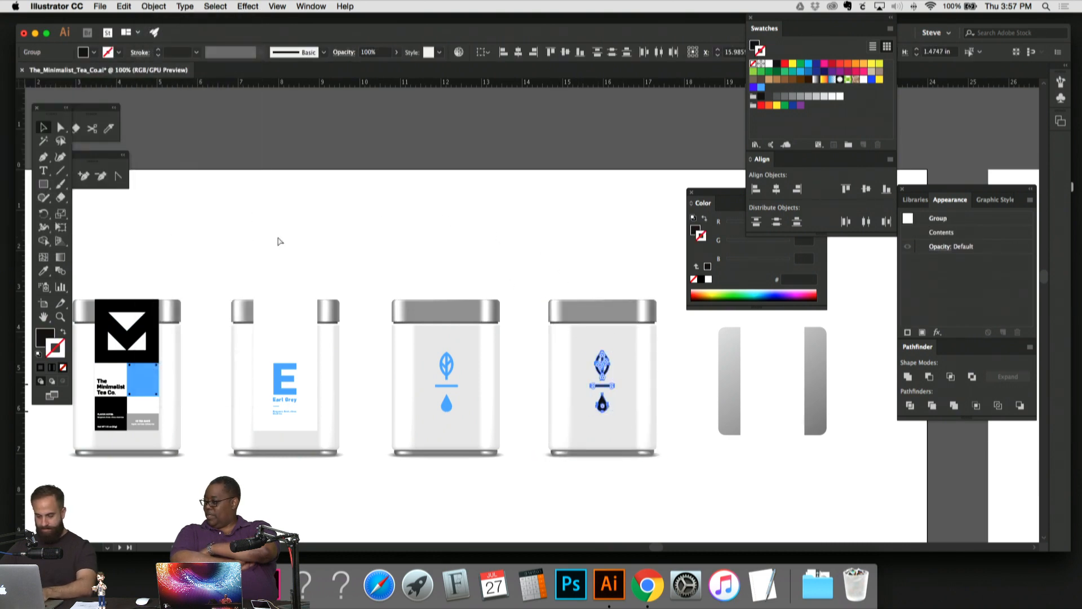
# Step: Recolor the fourth tin's expanded icon with the blue sampled from the first tin's label square
pyautogui.press('i')
pyautogui.click(134, 364)
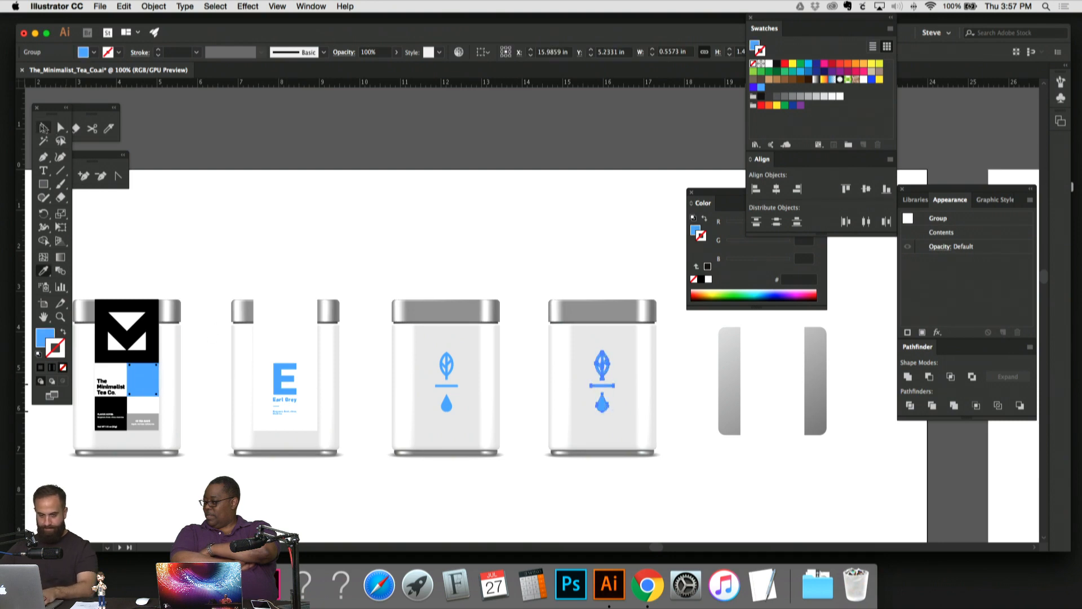
pyautogui.click(43, 128)
pyautogui.click(413, 150)
pyautogui.moveTo(494, 236); pyautogui.dragTo(566, 252)
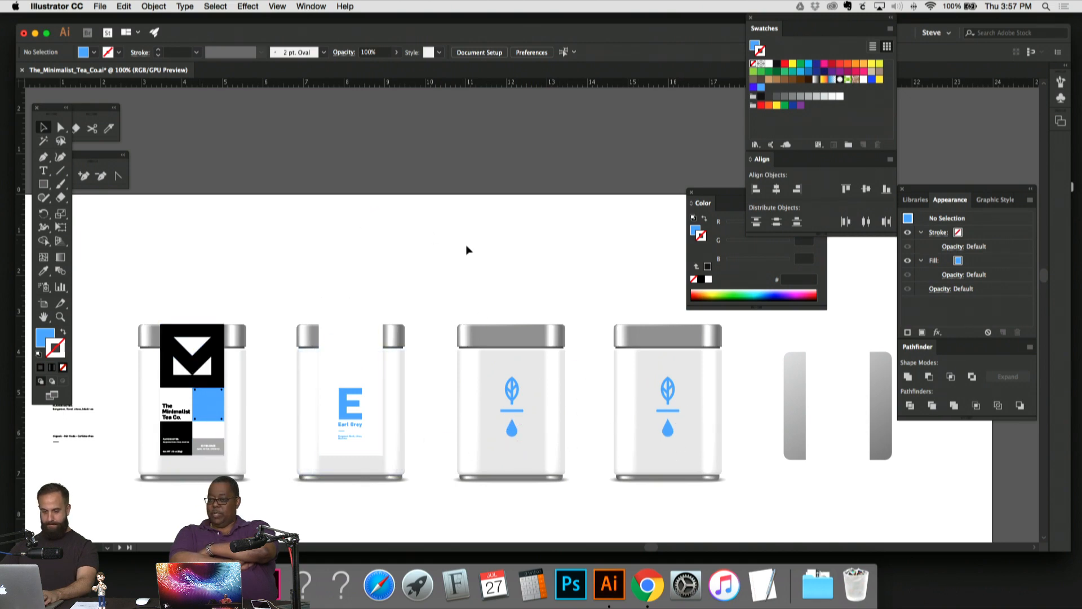
# Step: Copy the gray rectangle behind the 40 TEA BAGS text to the lower-left corner of the Earl Grey label
pyautogui.moveTo(467, 261); pyautogui.dragTo(529, 232)
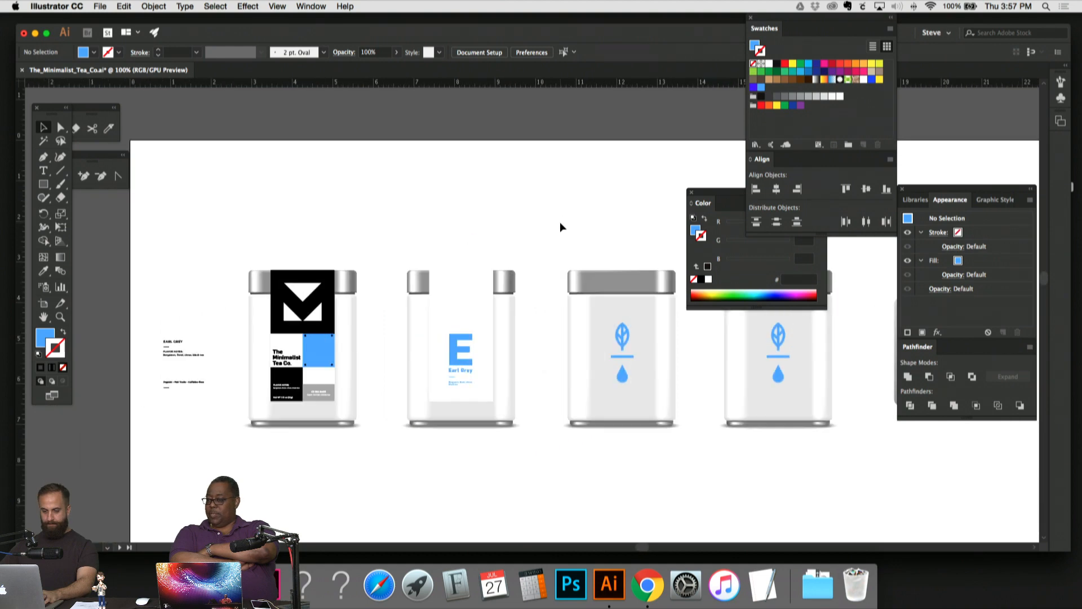
pyautogui.press('super+equal')
pyautogui.moveTo(278, 497); pyautogui.dragTo(583, 280)
pyautogui.click(252, 329)
pyautogui.moveTo(280, 291); pyautogui.dragTo(218, 321)
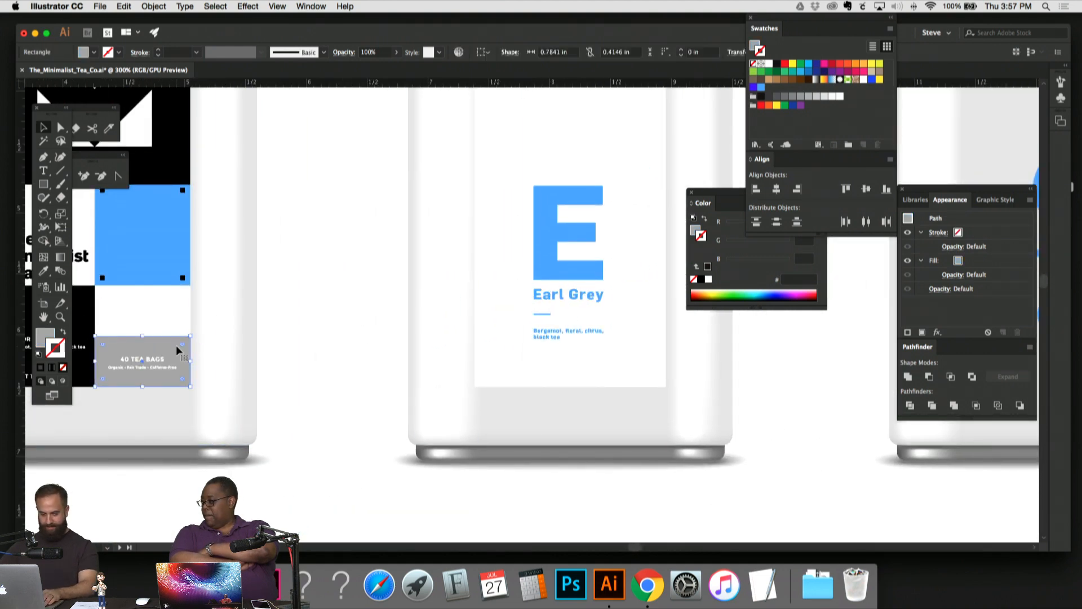
pyautogui.moveTo(176, 358); pyautogui.dragTo(558, 353)
pyautogui.press('super+equal')
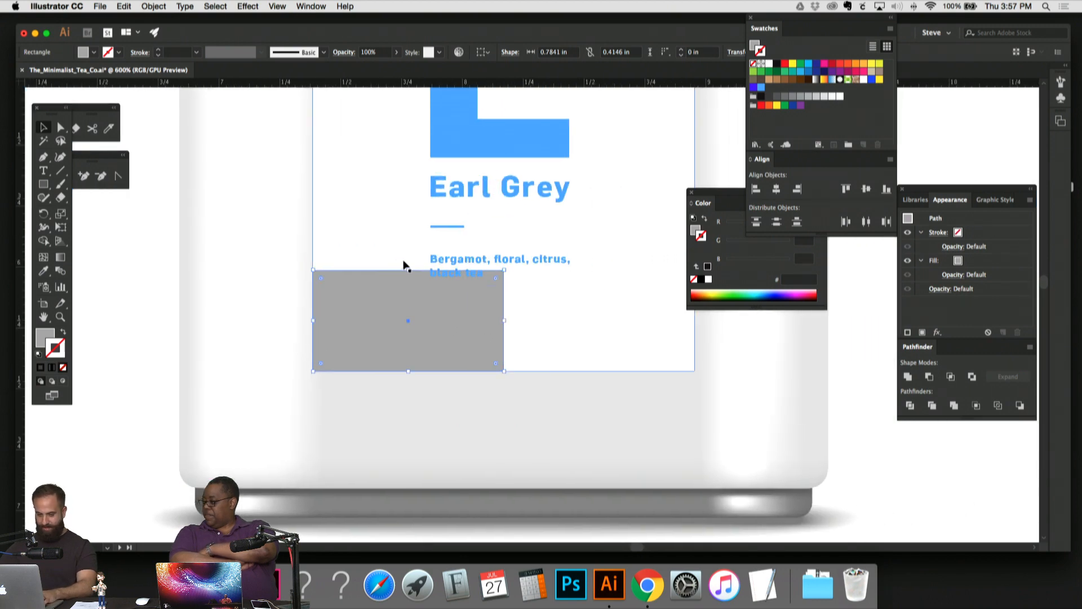
# Step: Reshape the copied gray rectangle into a thin bar spanning the full width of the Earl Grey label's bottom edge
pyautogui.moveTo(408, 271); pyautogui.dragTo(411, 339)
pyautogui.moveTo(502, 360); pyautogui.dragTo(694, 355)
pyautogui.click(852, 362)
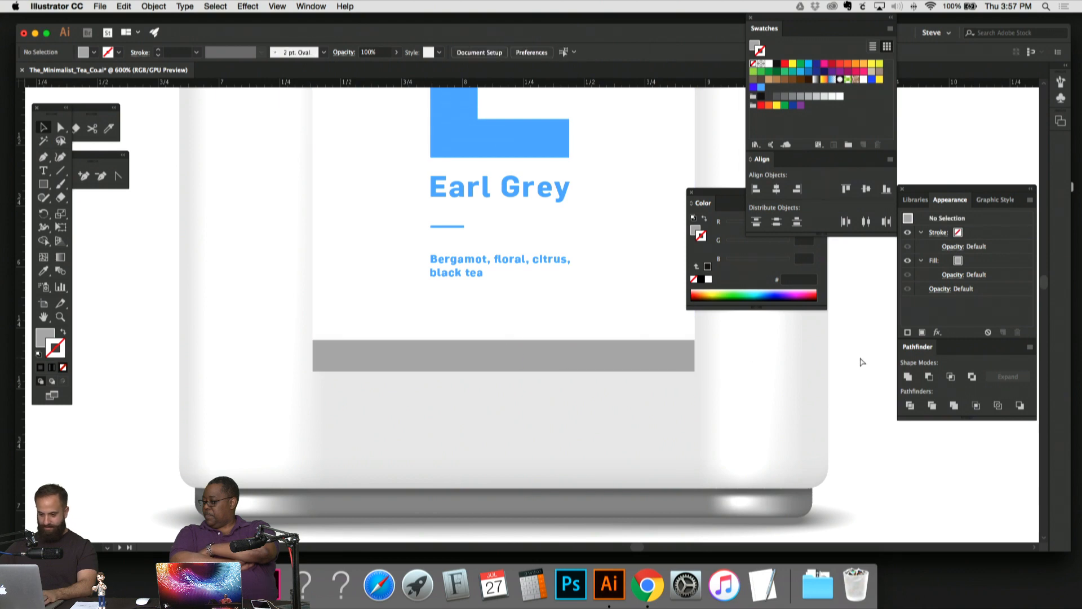
pyautogui.press('super+1')
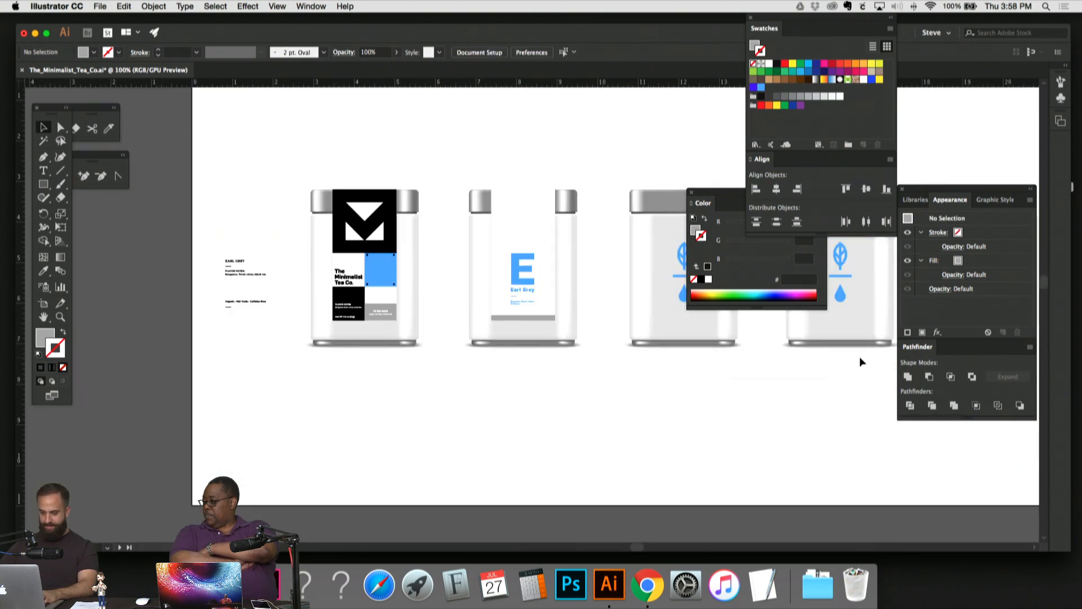
# Step: Recolor the short dash beneath the Earl Grey name with the gray sampled from the label's bottom bar
pyautogui.moveTo(668, 165); pyautogui.dragTo(500, 238)
pyautogui.moveTo(539, 173); pyautogui.dragTo(518, 211)
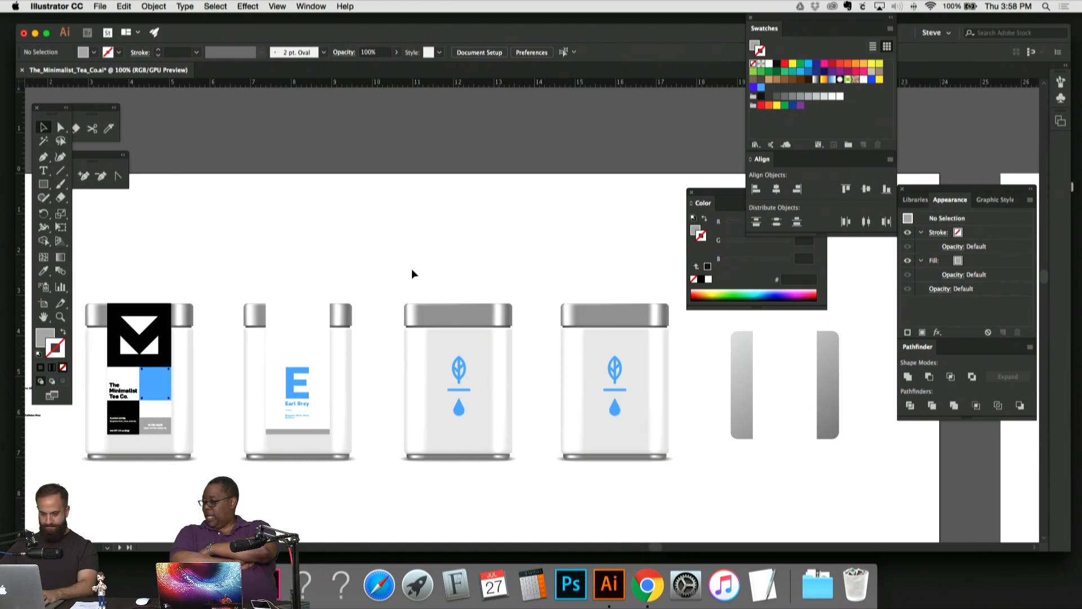
pyautogui.moveTo(412, 274); pyautogui.dragTo(537, 197)
pyautogui.press('super+equal')
pyautogui.press('super+equal')
pyautogui.press('super+equal')
pyautogui.press('super+equal')
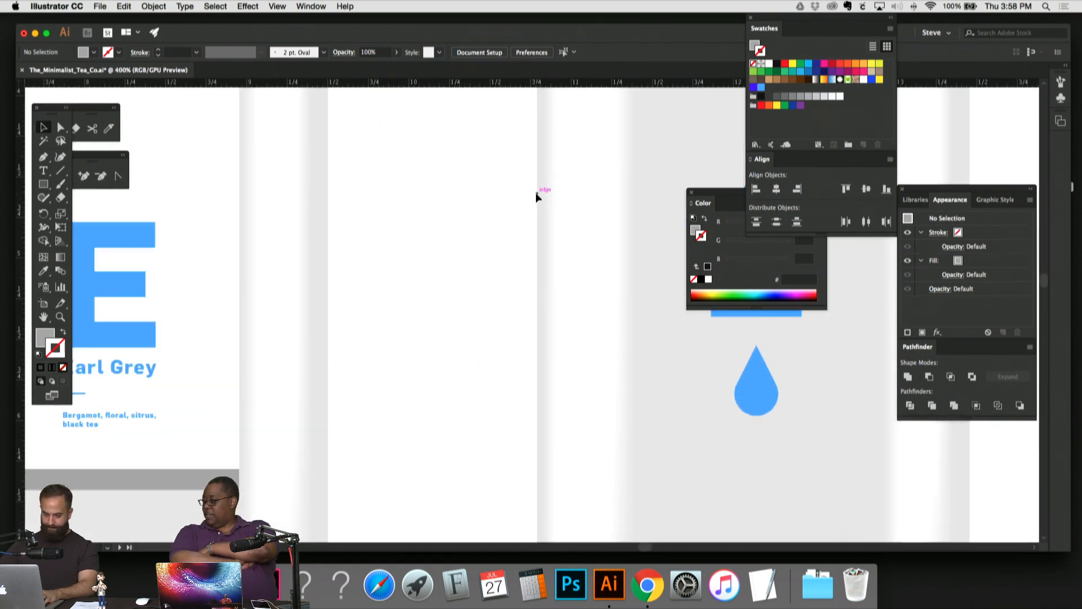
pyautogui.moveTo(398, 284); pyautogui.dragTo(669, 248)
pyautogui.click(346, 356)
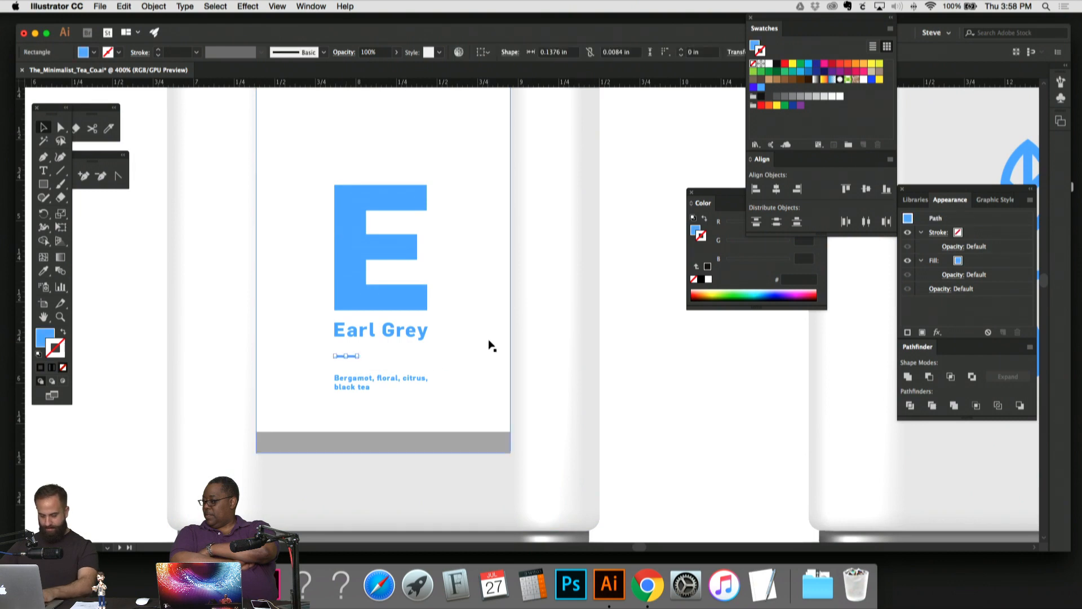
pyautogui.press('i')
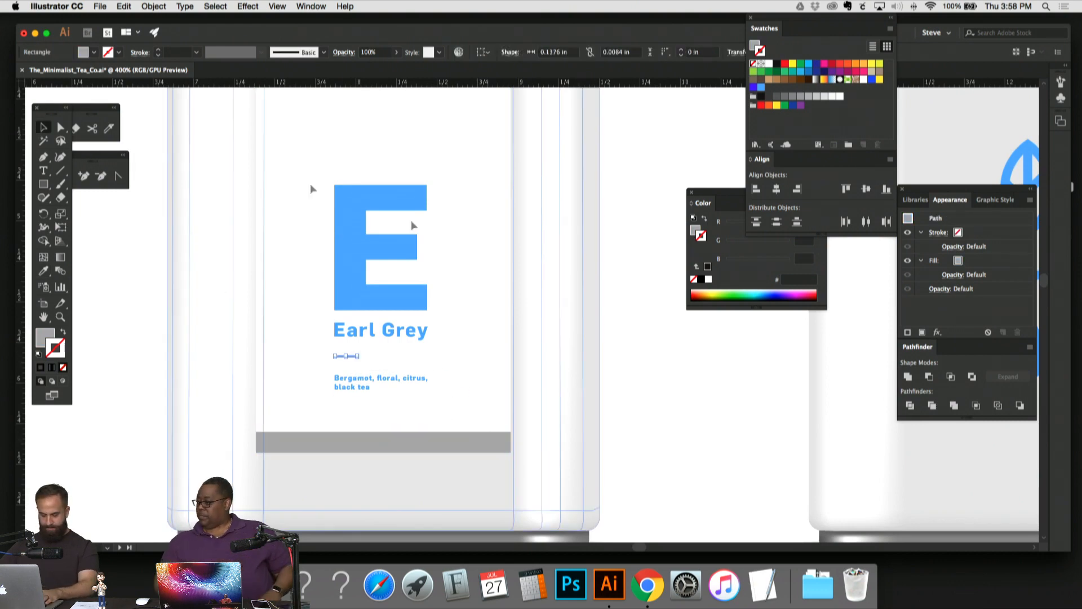
pyautogui.click(743, 370)
# Step: Compare the label designs across all four tins
pyautogui.press('super+minus')
pyautogui.press('super+minus')
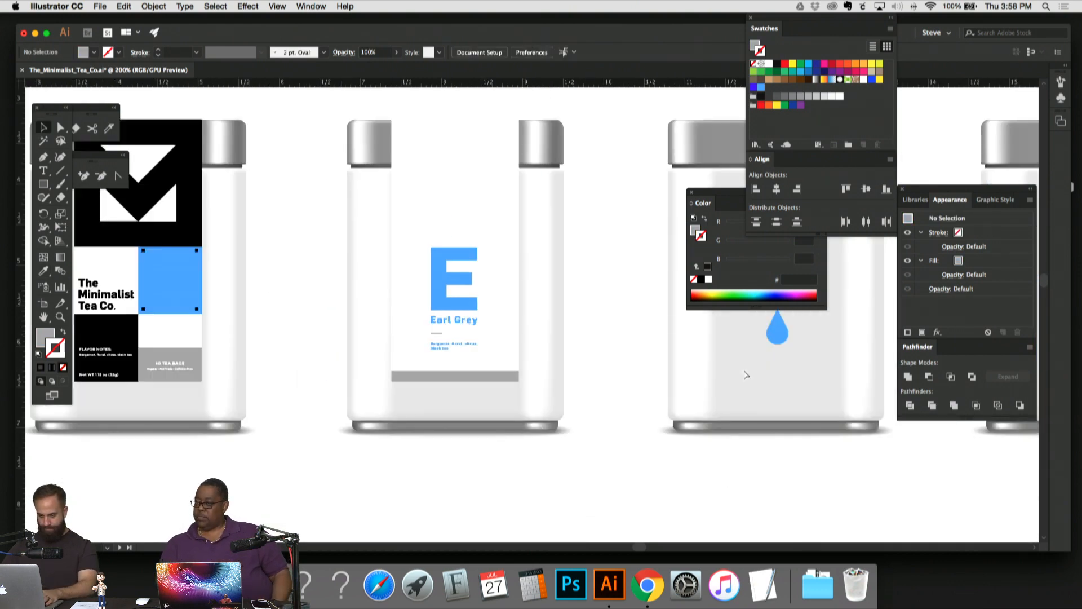
pyautogui.press('super+minus')
pyautogui.press('super+minus')
pyautogui.moveTo(744, 375); pyautogui.dragTo(482, 425)
pyautogui.moveTo(502, 211); pyautogui.dragTo(562, 246)
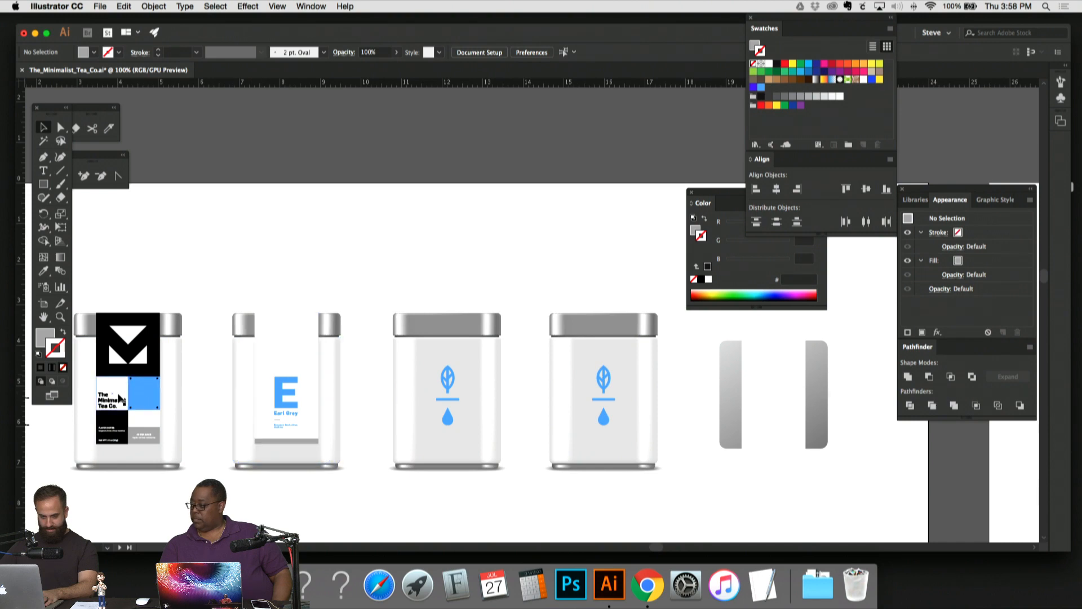
# Step: Copy The Minimalist Tea Co. text from the first tin into the lower-left area between the gray gradient panels, enlarged to about 0.895 in wide
pyautogui.click(120, 397)
pyautogui.hscroll(5, 524, 265)
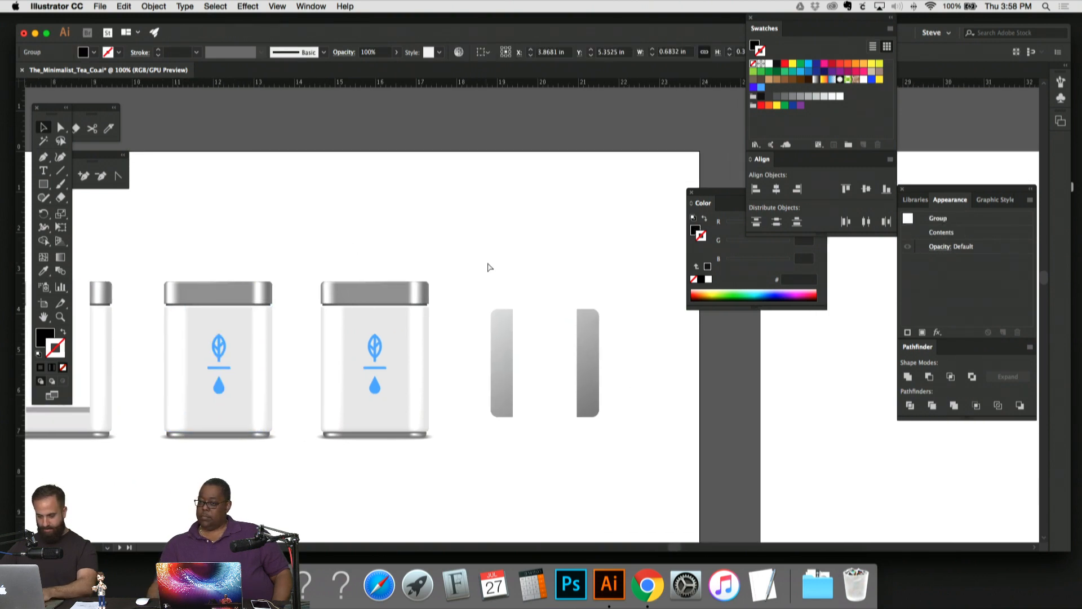
pyautogui.press('super+v')
pyautogui.press('super+equal')
pyautogui.press('super+equal')
pyautogui.press('super+equal')
pyautogui.moveTo(541, 269); pyautogui.dragTo(457, 98)
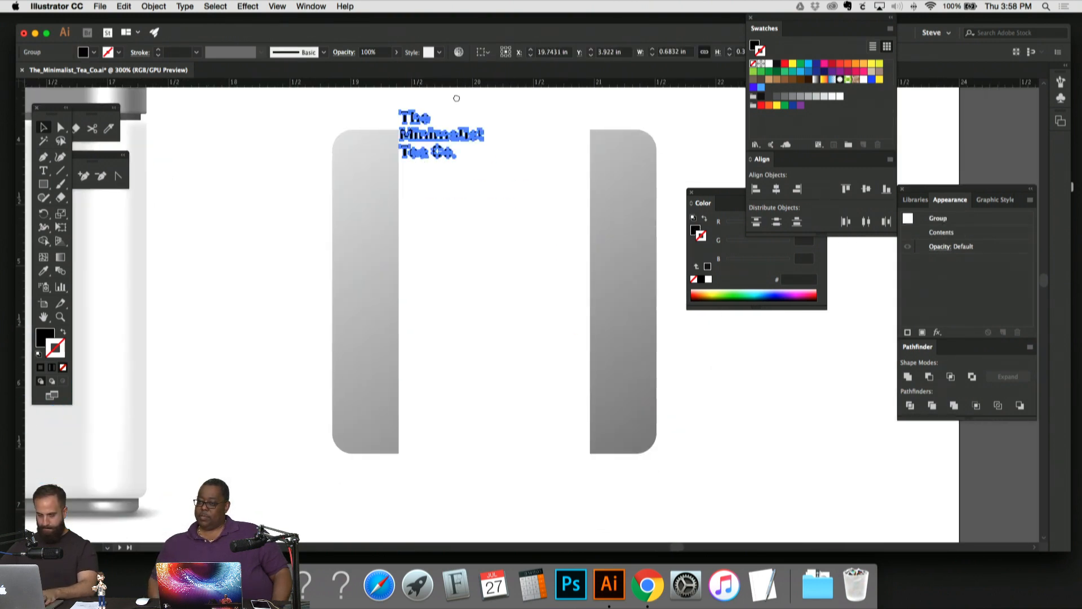
pyautogui.moveTo(453, 139); pyautogui.dragTo(466, 417)
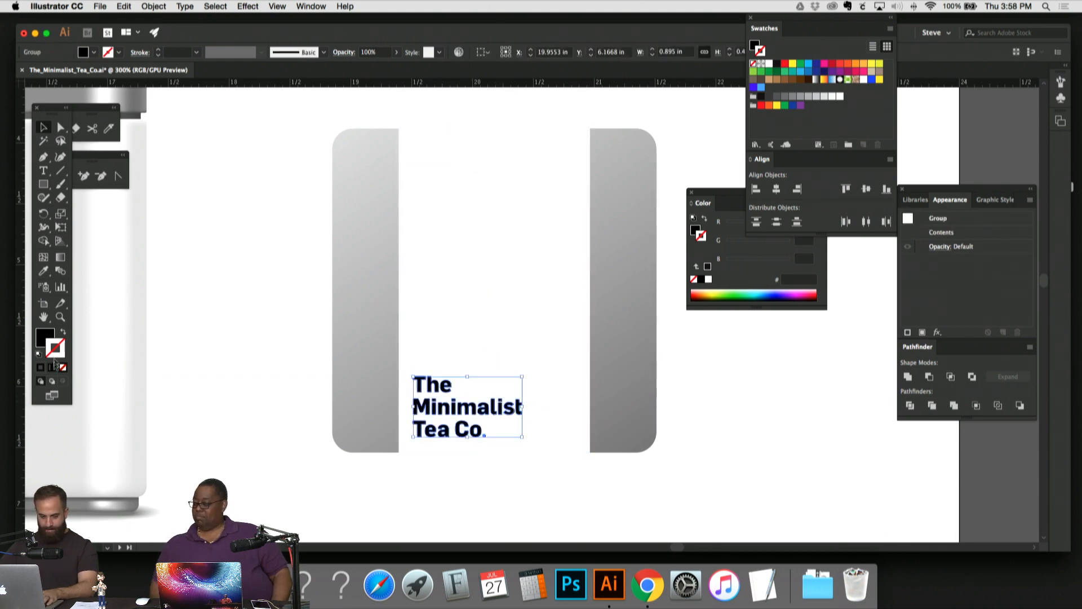
pyautogui.click(698, 469)
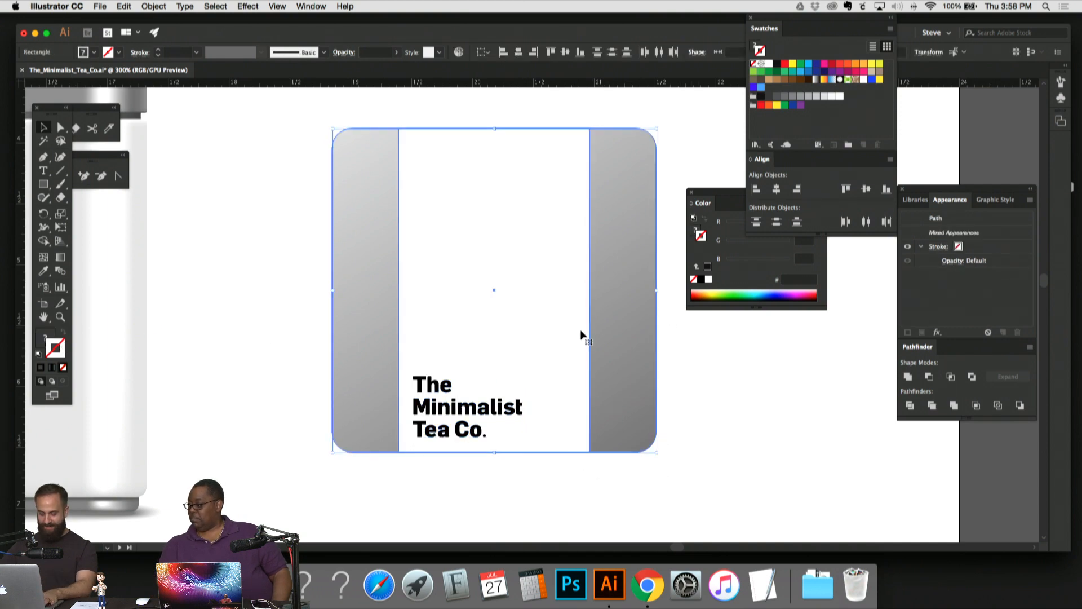
# Step: Nudge the copied The Minimalist Tea Co. text slightly down and shrink it proportionally toward its lower-left corner
pyautogui.press('super+equal')
pyautogui.press('super+equal')
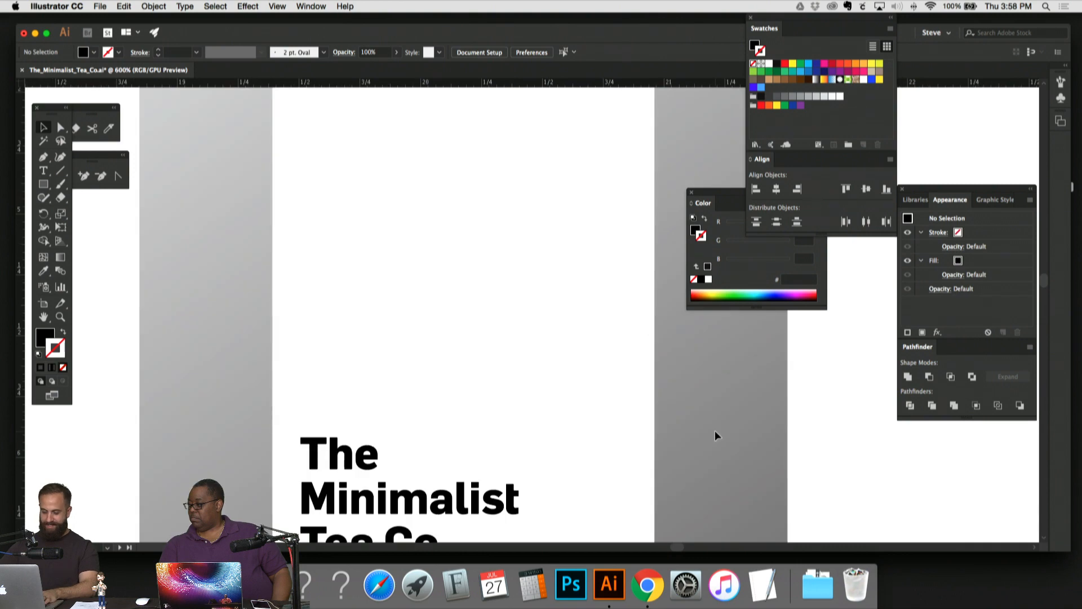
pyautogui.moveTo(472, 310); pyautogui.dragTo(468, 237)
pyautogui.click(512, 302)
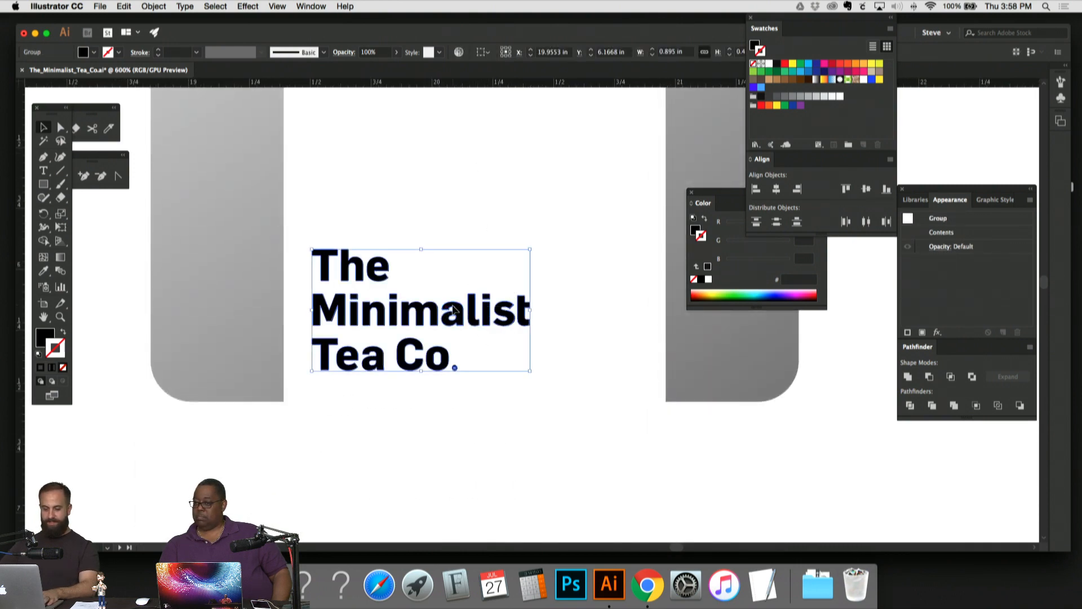
pyautogui.moveTo(454, 310); pyautogui.dragTo(454, 314)
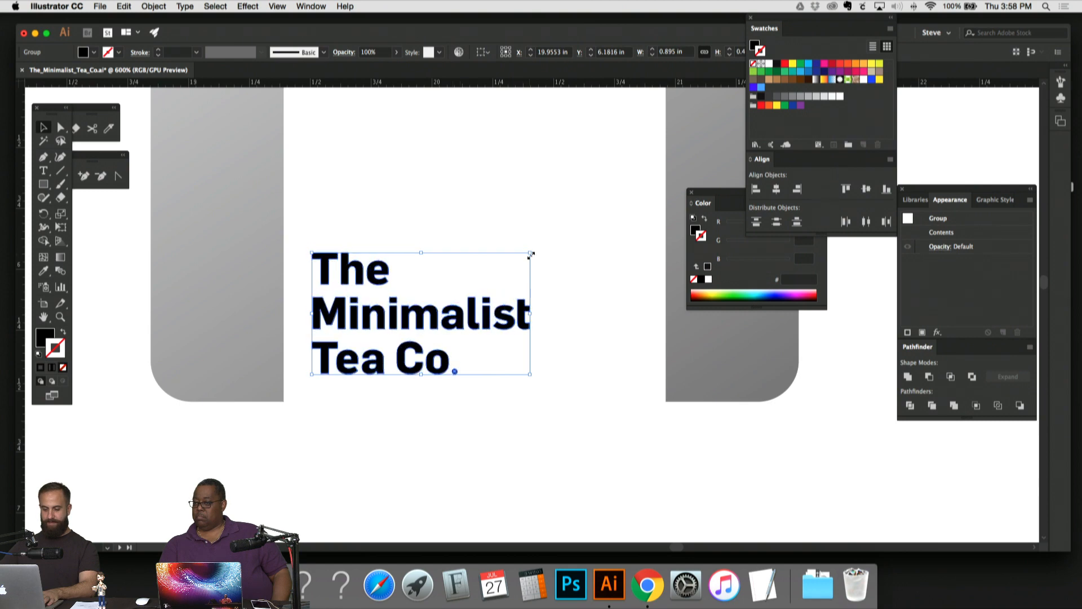
pyautogui.moveTo(530, 254); pyautogui.dragTo(498, 276)
pyautogui.click(603, 459)
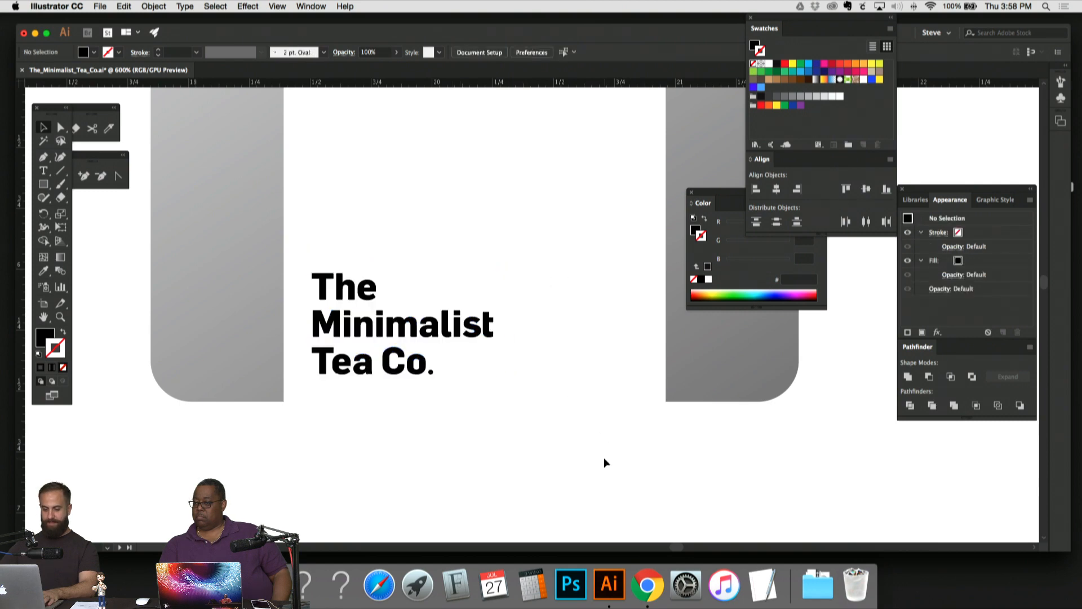
# Step: Reduce The Minimalist Tea Co. text between the gray panels a little further, keeping its lower-left corner fixed
pyautogui.press('super+minus')
pyautogui.press('super+minus')
pyautogui.press('super+minus')
pyautogui.press('super+minus')
pyautogui.press('super+equal')
pyautogui.press('super+equal')
pyautogui.press('super+equal')
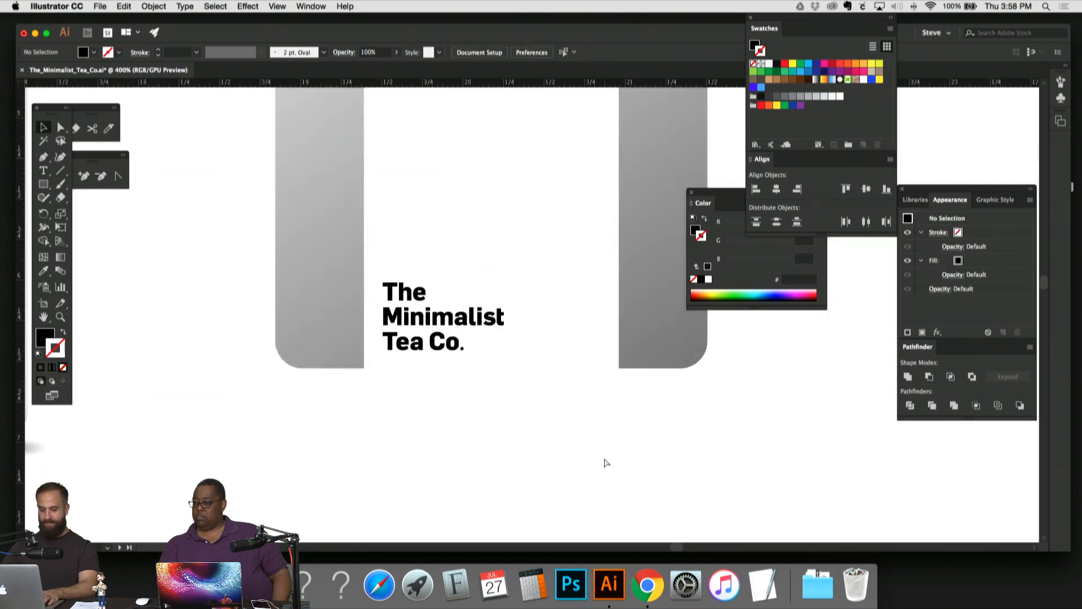
pyautogui.press('super+equal')
pyautogui.press('super+equal')
pyautogui.click(390, 326)
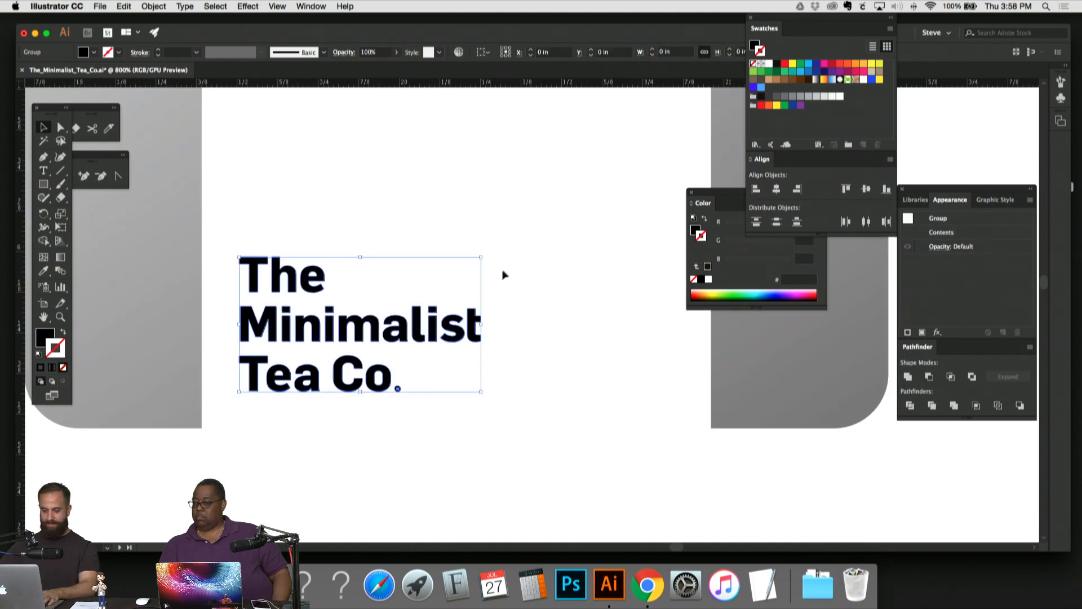
pyautogui.moveTo(480, 258); pyautogui.dragTo(459, 280)
pyautogui.click(594, 457)
# Step: Examine the balance of the front labels, side icons and blank gradient panel across the tin lineup
pyautogui.press('super+minus')
pyautogui.press('super+minus')
pyautogui.press('super+minus')
pyautogui.press('super+minus')
pyautogui.press('super+minus')
pyautogui.press('super+minus')
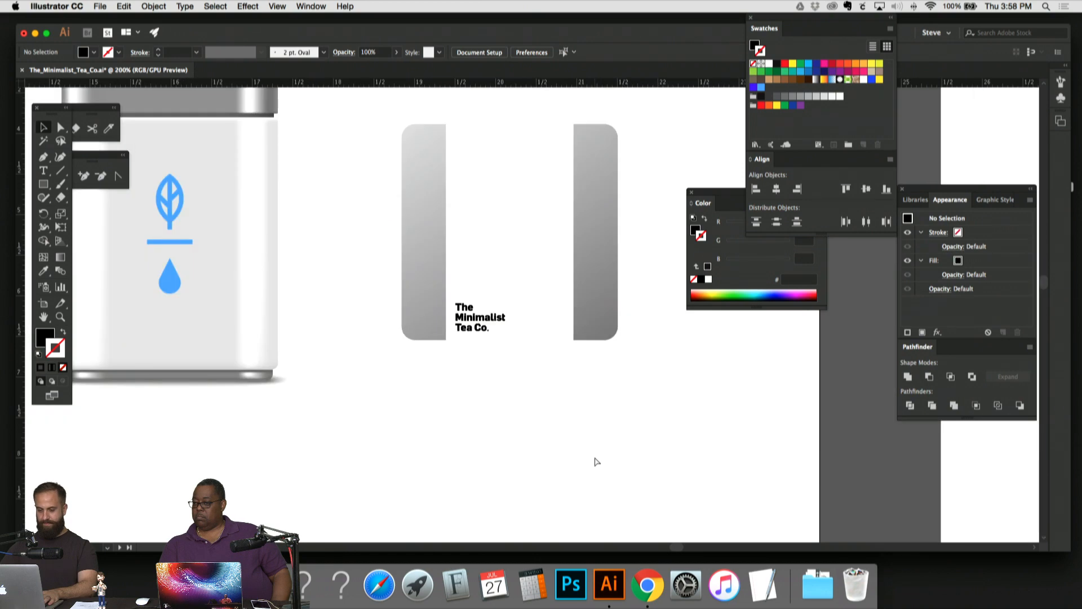
pyautogui.press('super+minus')
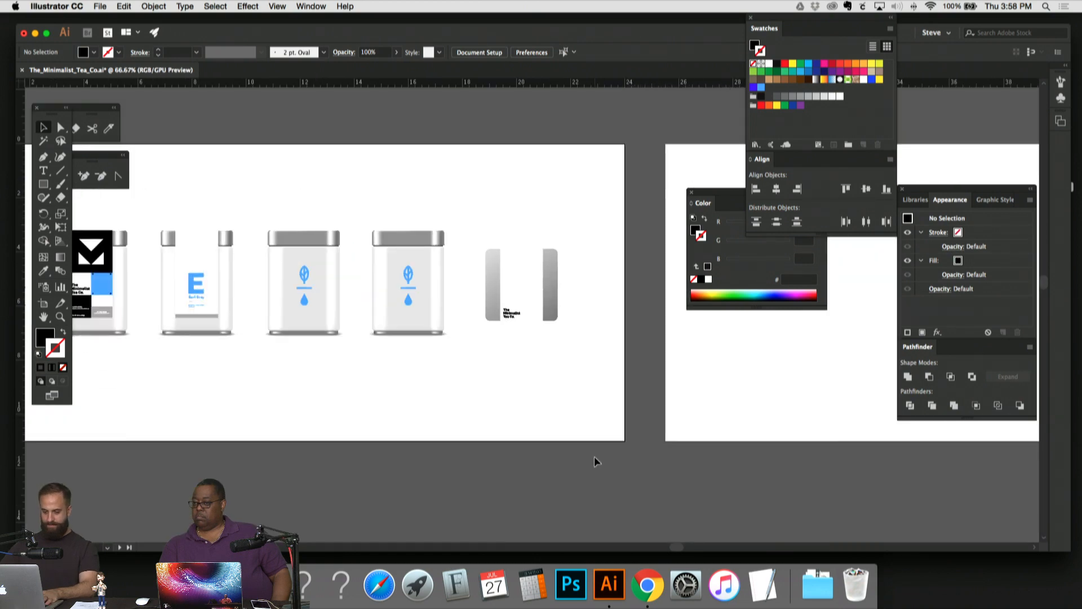
pyautogui.moveTo(539, 386); pyautogui.dragTo(587, 425)
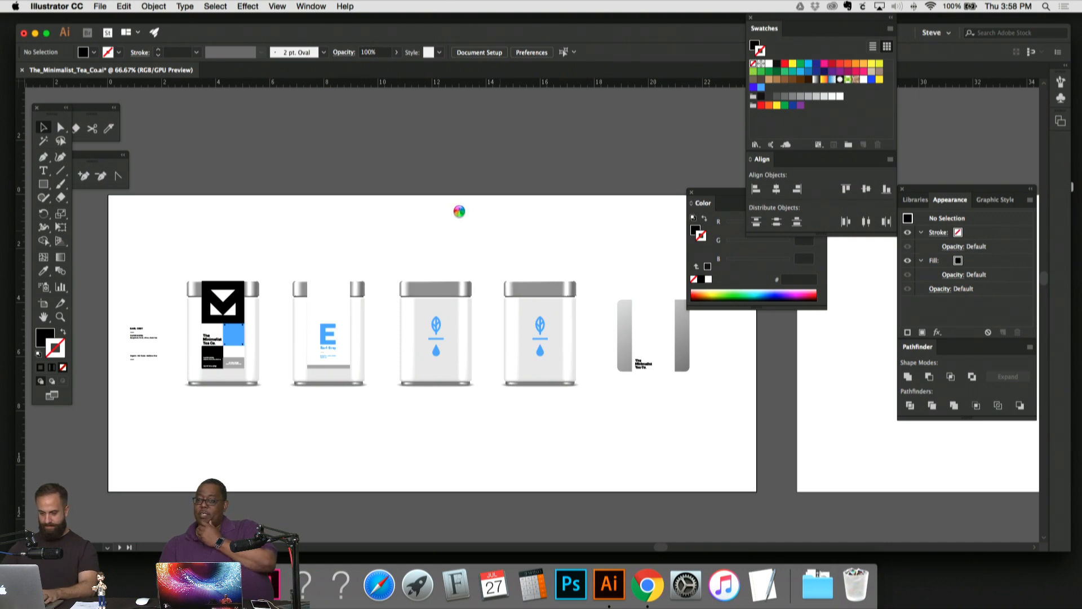
pyautogui.press('super+minus')
pyautogui.press('super+minus')
pyautogui.press('super+equal')
pyautogui.press('super+equal')
pyautogui.press('super+equal')
pyautogui.press('super+equal')
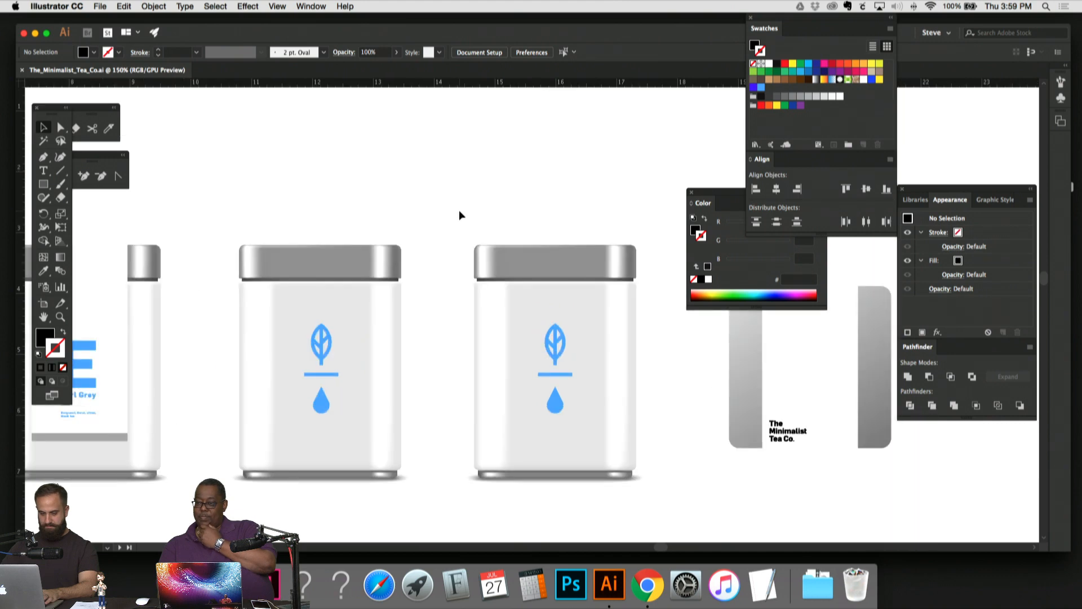
pyautogui.moveTo(395, 186); pyautogui.dragTo(529, 160)
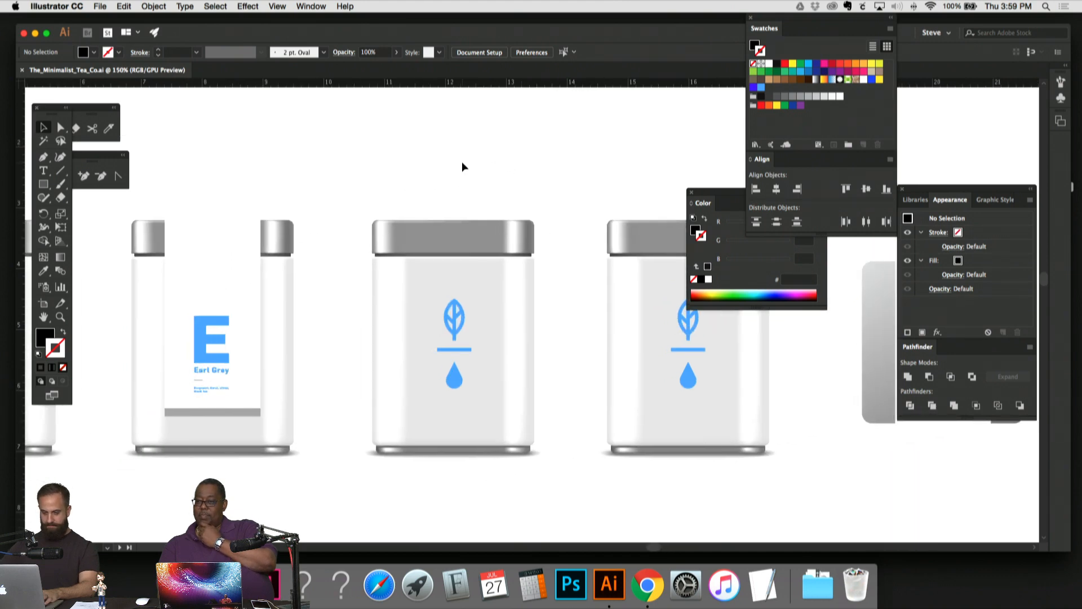
pyautogui.moveTo(448, 168); pyautogui.dragTo(449, 153)
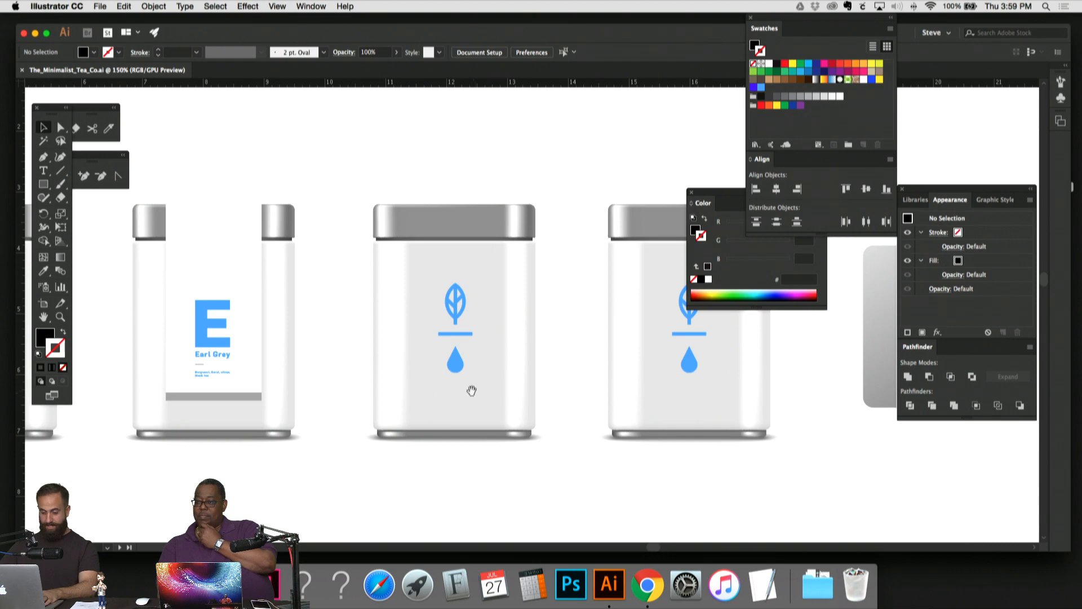
pyautogui.moveTo(473, 389); pyautogui.dragTo(540, 391)
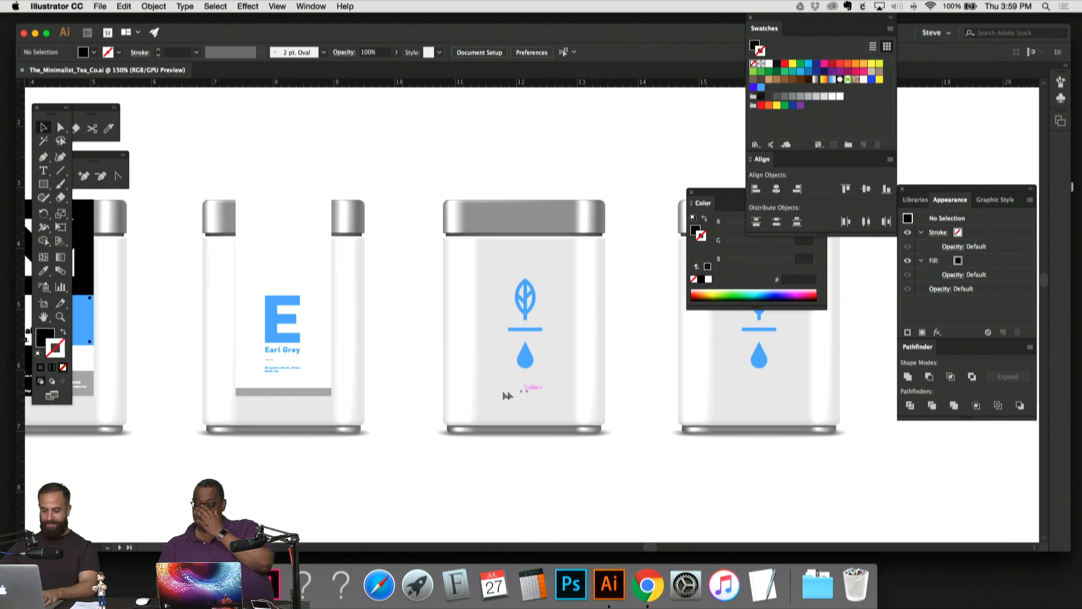
pyautogui.moveTo(575, 369); pyautogui.dragTo(496, 376)
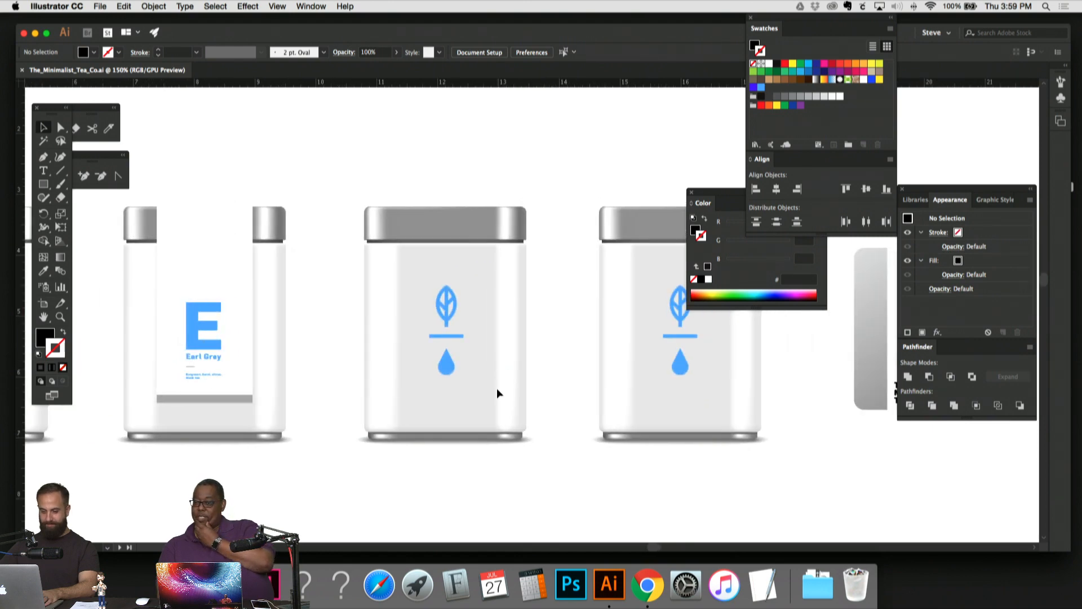
pyautogui.click(440, 294)
pyautogui.click(490, 278)
pyautogui.press('super+minus')
pyautogui.press('super+minus')
pyautogui.press('super+minus')
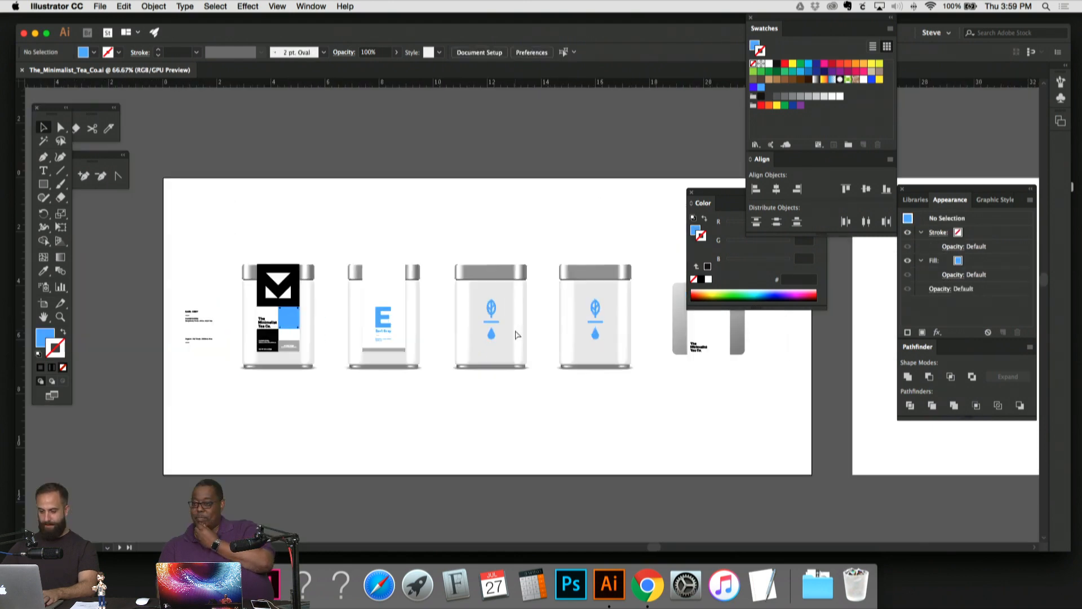
pyautogui.press('super+equal')
pyautogui.press('super+equal')
pyautogui.press('super+equal')
pyautogui.press('super+equal')
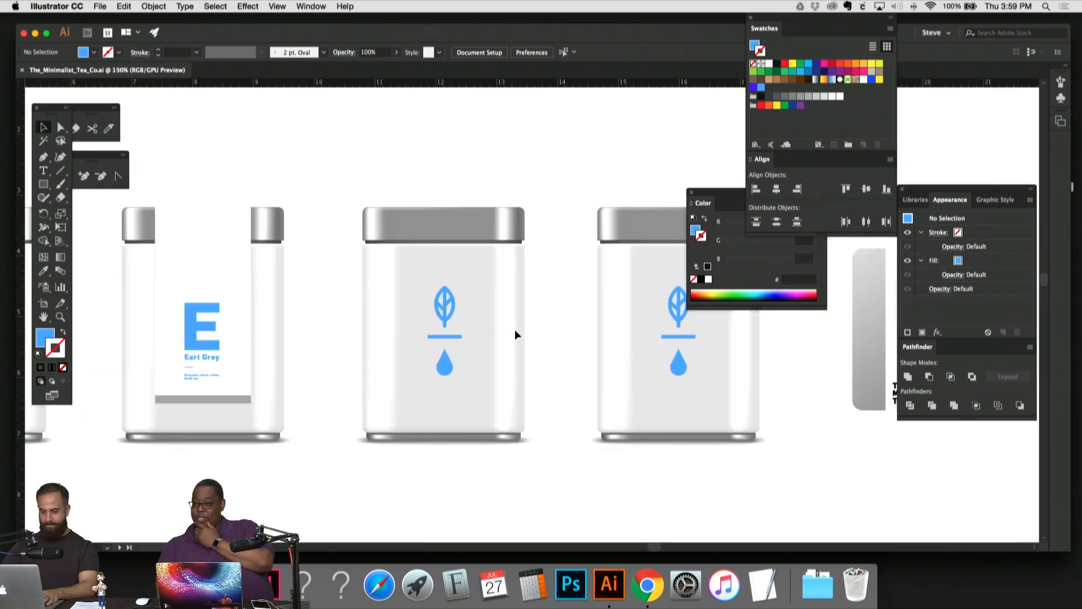
# Step: Scale the leaf, line and drop icons on the third tin down together to about 0.43 in wide
pyautogui.press('super+equal')
pyautogui.press('super+equal')
pyautogui.moveTo(513, 374); pyautogui.dragTo(621, 314)
pyautogui.moveTo(522, 459); pyautogui.dragTo(271, 120)
pyautogui.moveTo(460, 185); pyautogui.dragTo(435, 216)
pyautogui.click(478, 206)
pyautogui.press('super+minus')
pyautogui.press('super+minus')
pyautogui.press('super+minus')
pyautogui.press('super+minus')
pyautogui.press('super+minus')
pyautogui.press('super+minus')
pyautogui.press('super+minus')
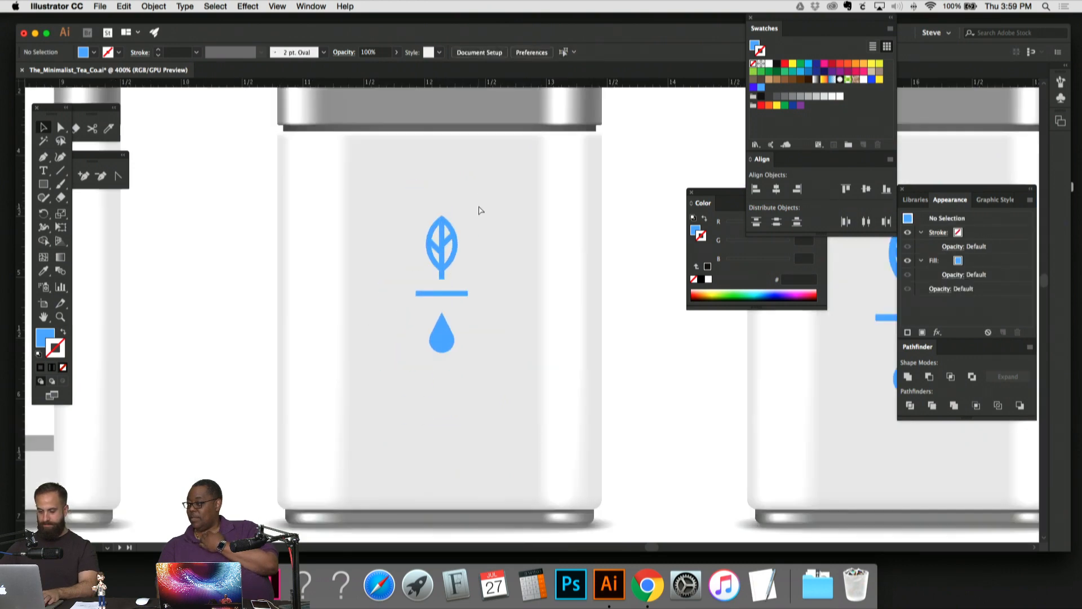
# Step: Duplicate the third tin's blue divider line straight down to sit below the drop icon
pyautogui.press('super+equal')
pyautogui.press('super+equal')
pyautogui.press('super+equal')
pyautogui.press('super+equal')
pyautogui.press('super+equal')
pyautogui.press('super+equal')
pyautogui.press('super+equal')
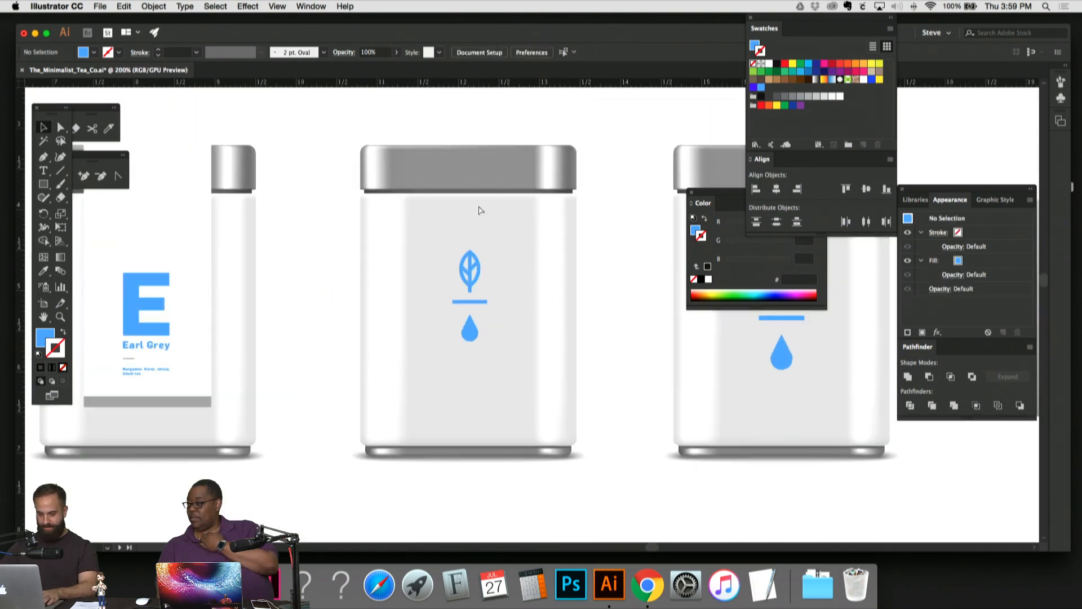
pyautogui.click(454, 224)
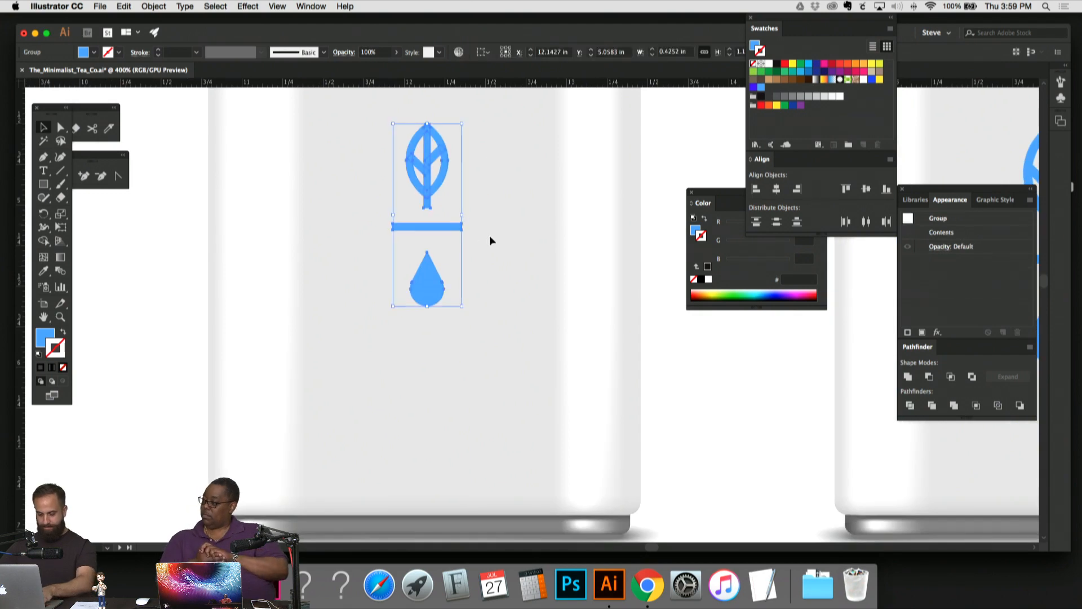
pyautogui.click(488, 236)
pyautogui.moveTo(454, 229); pyautogui.dragTo(459, 342)
pyautogui.click(507, 308)
pyautogui.moveTo(518, 292); pyautogui.dragTo(517, 304)
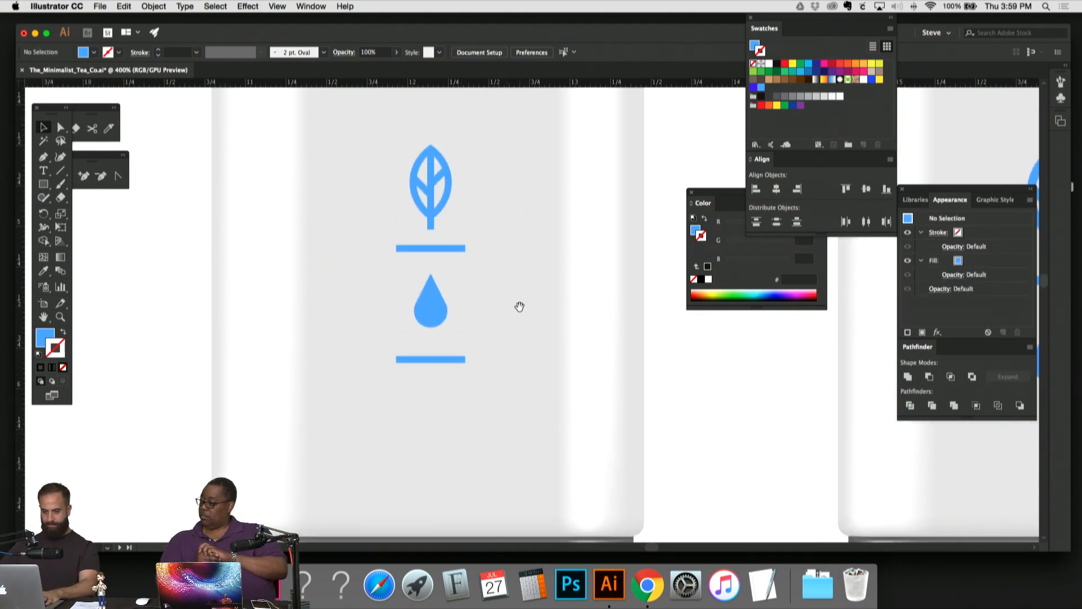
# Step: Group the two blue divider lines above and below the drop on the third tin
pyautogui.click(460, 359)
pyautogui.keyDown('shift'); pyautogui.click(461, 248); pyautogui.keyUp('shift')
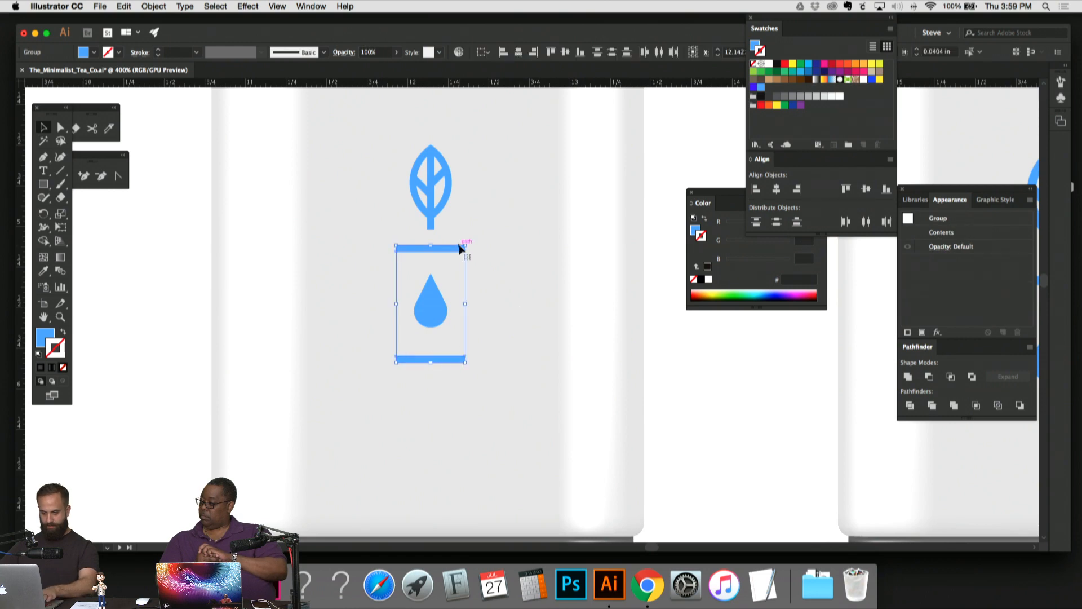
pyautogui.press('super+g')
# Step: Try to align the drop and the grouped divider lines on their vertical centers
pyautogui.moveTo(493, 374); pyautogui.dragTo(406, 290)
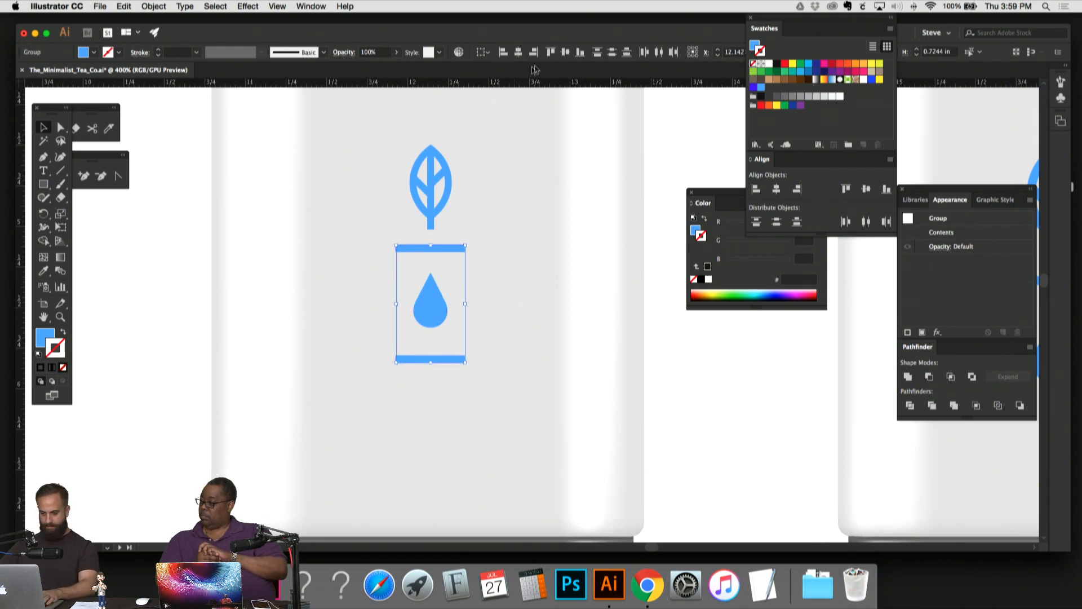
pyautogui.click(564, 53)
pyautogui.click(555, 245)
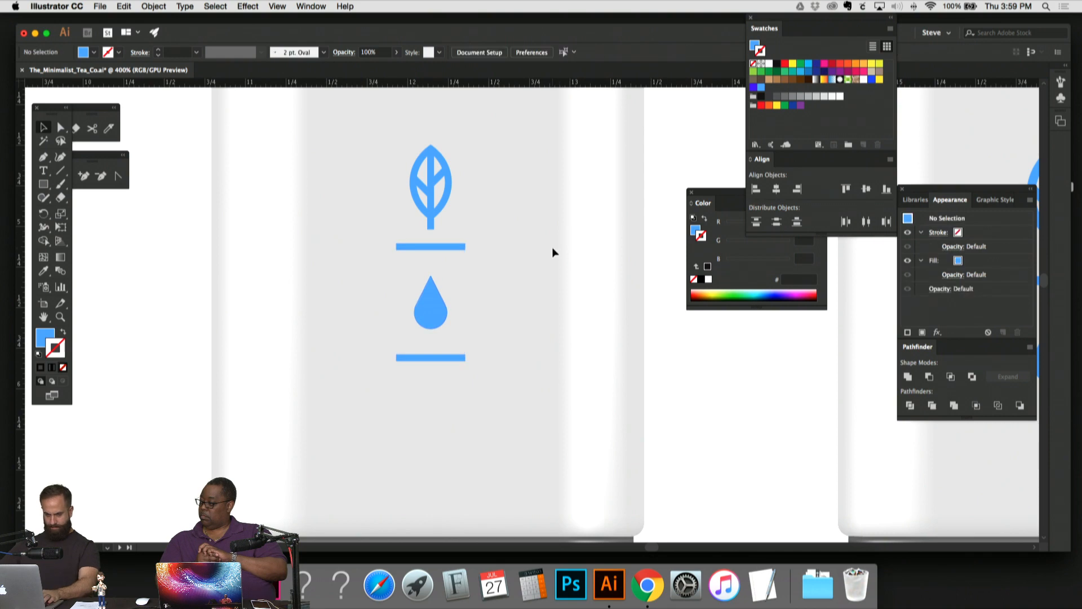
pyautogui.press('super+z')
pyautogui.click(551, 252)
# Step: Move the drop icon down about 0.01 in between the two divider lines
pyautogui.press('super+equal')
pyautogui.press('super+equal')
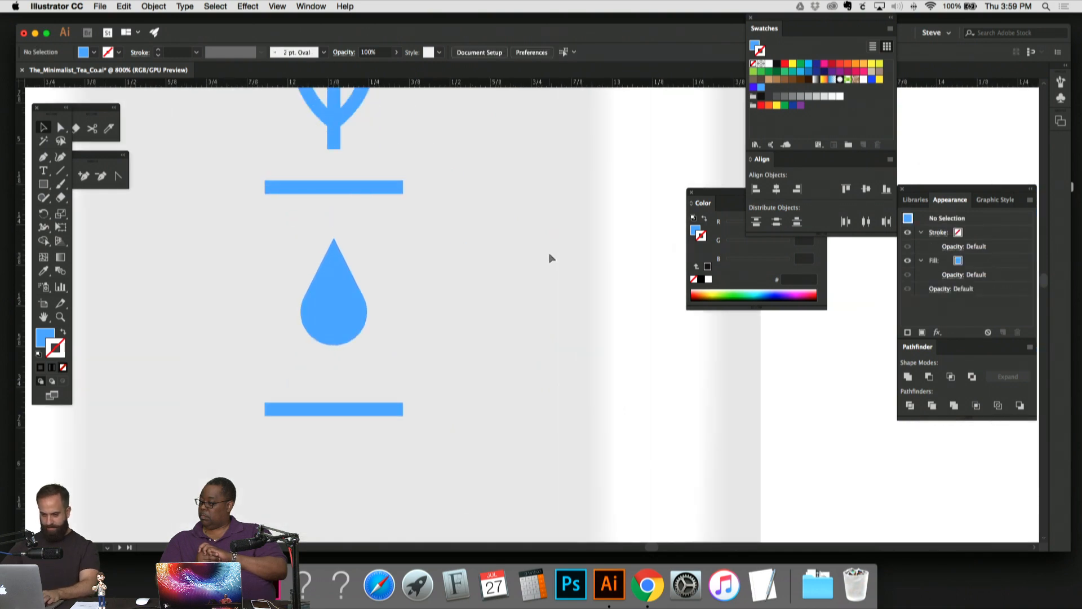
pyautogui.moveTo(505, 251); pyautogui.dragTo(572, 240)
pyautogui.click(411, 270)
pyautogui.moveTo(411, 270); pyautogui.dragTo(411, 274)
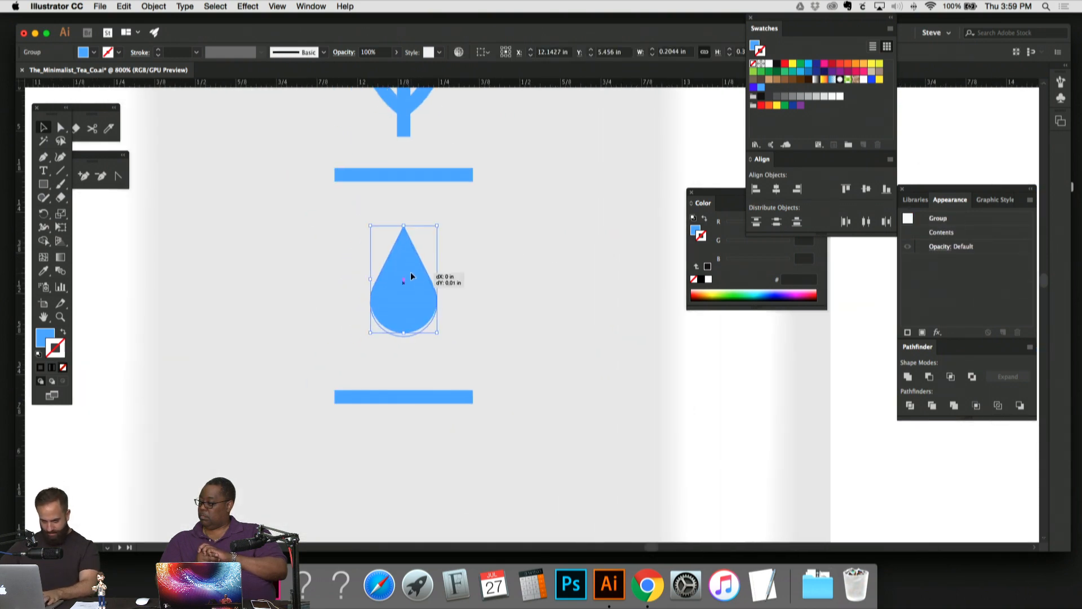
pyautogui.click(522, 254)
# Step: Nudge the leaf, drop and both divider lines up together on the third tin
pyautogui.press('super+minus')
pyautogui.press('super+minus')
pyautogui.press('super+minus')
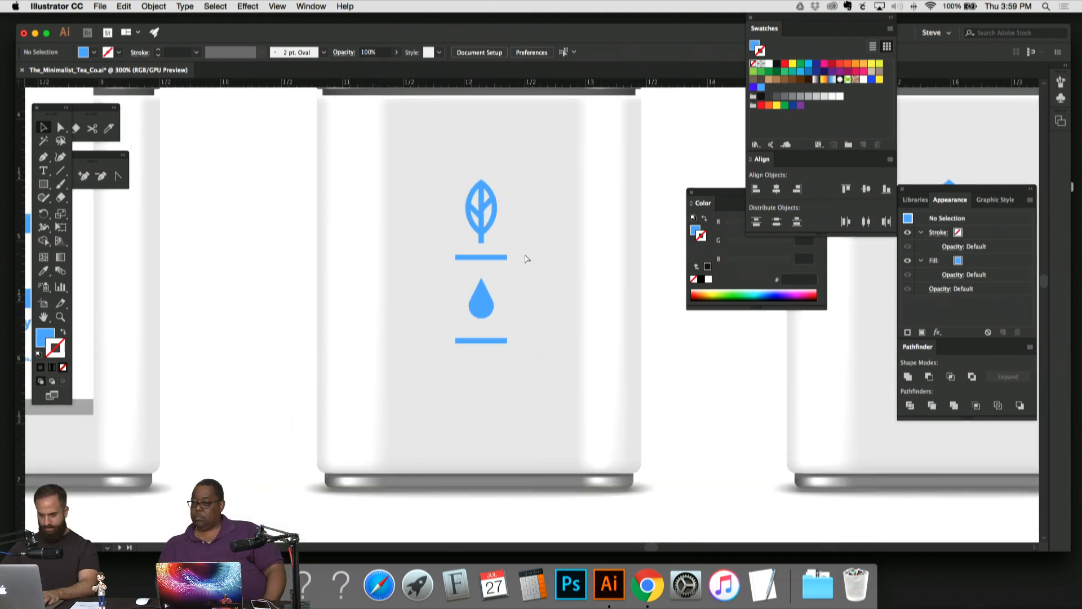
pyautogui.press('super+minus')
pyautogui.press('super+equal')
pyautogui.moveTo(525, 254); pyautogui.dragTo(519, 283)
pyautogui.moveTo(557, 426); pyautogui.dragTo(379, 127)
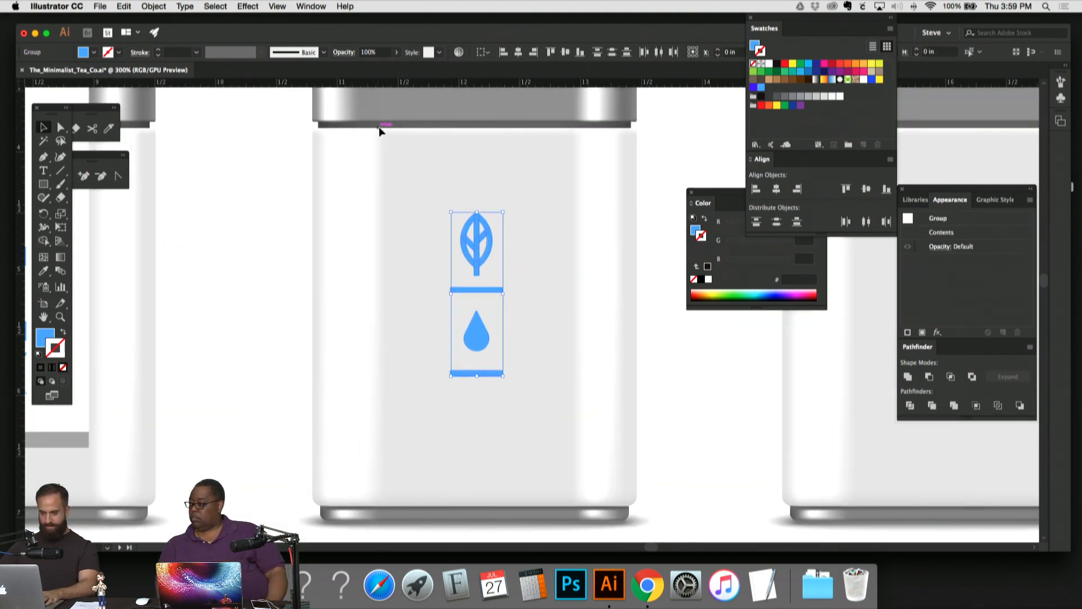
pyautogui.press('Up')
pyautogui.press('Up')
pyautogui.press('Up')
pyautogui.press('Up')
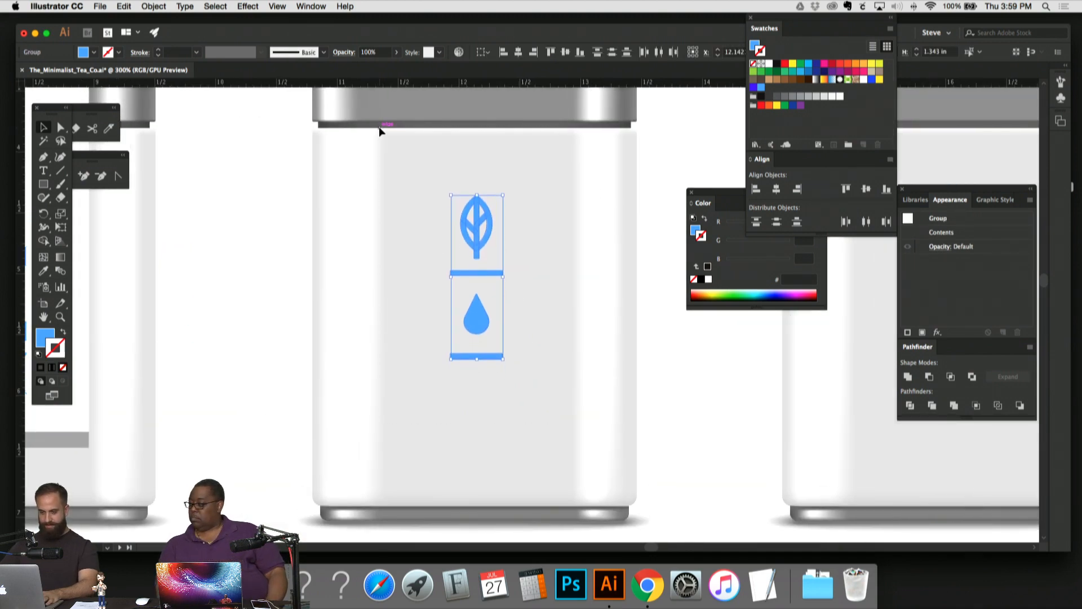
pyautogui.click(591, 244)
# Step: Draw a blue circle about 0.35 in across below the lower divider line with the Ellipse tool
pyautogui.press('super+equal')
pyautogui.press('super+equal')
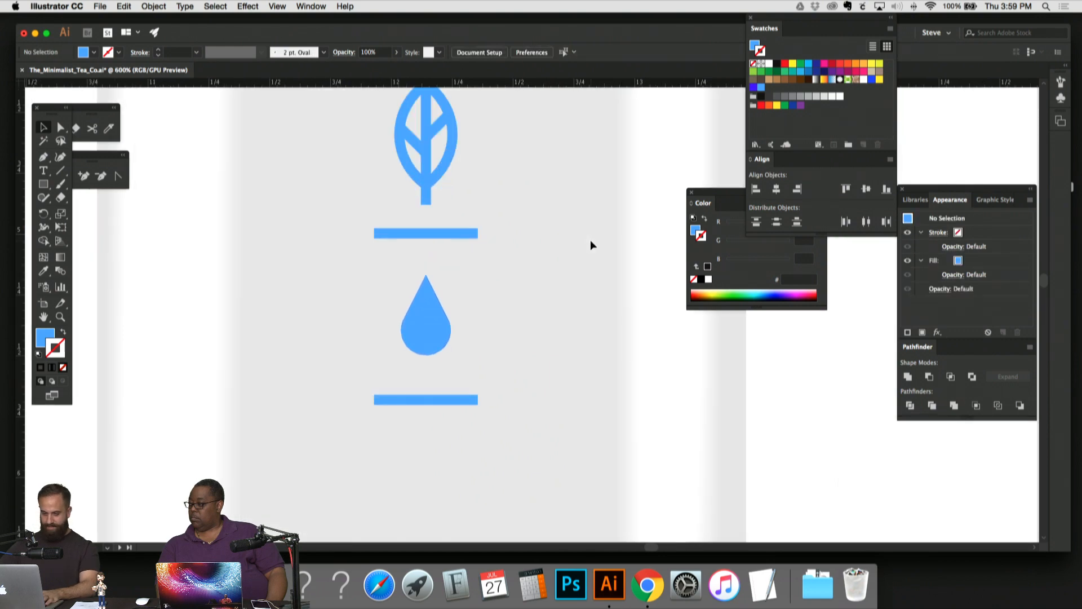
pyautogui.moveTo(590, 241); pyautogui.dragTo(607, 145)
pyautogui.click(43, 184)
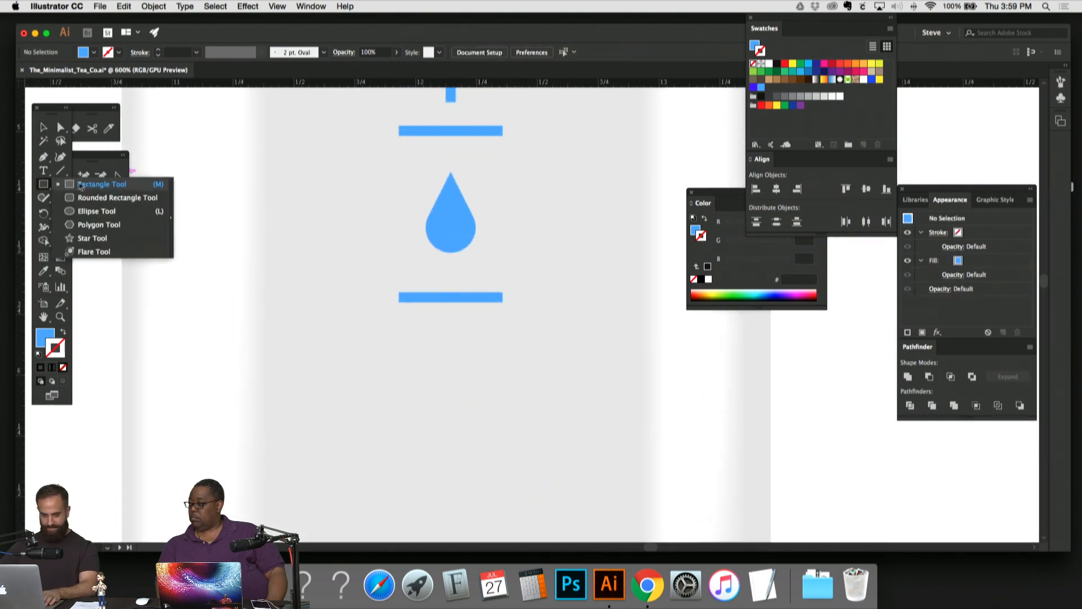
pyautogui.click(95, 212)
pyautogui.moveTo(454, 388); pyautogui.dragTo(498, 351)
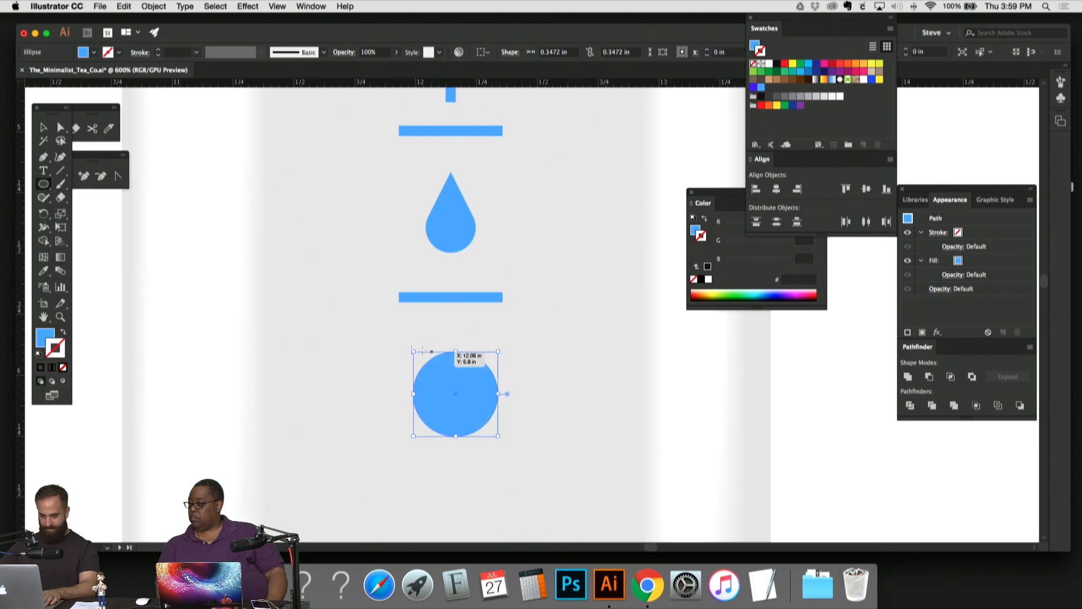
# Step: Turn the blue circle into an unfilled outline, cut it at its two side anchors with the Scissors tool, and delete the upper half
pyautogui.click(64, 333)
pyautogui.press('super+equal')
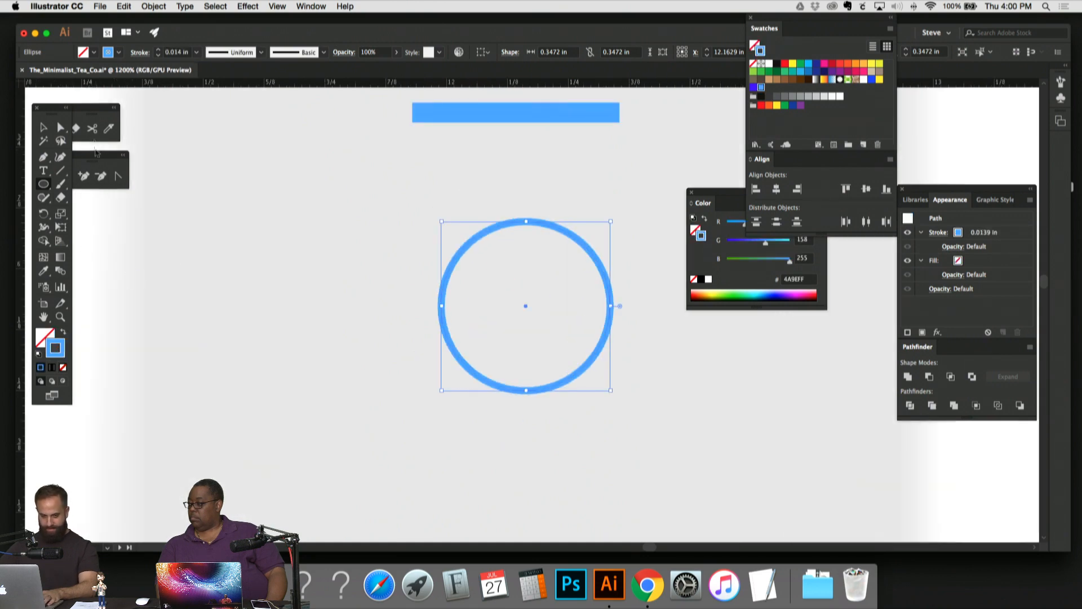
pyautogui.click(92, 128)
pyautogui.click(443, 305)
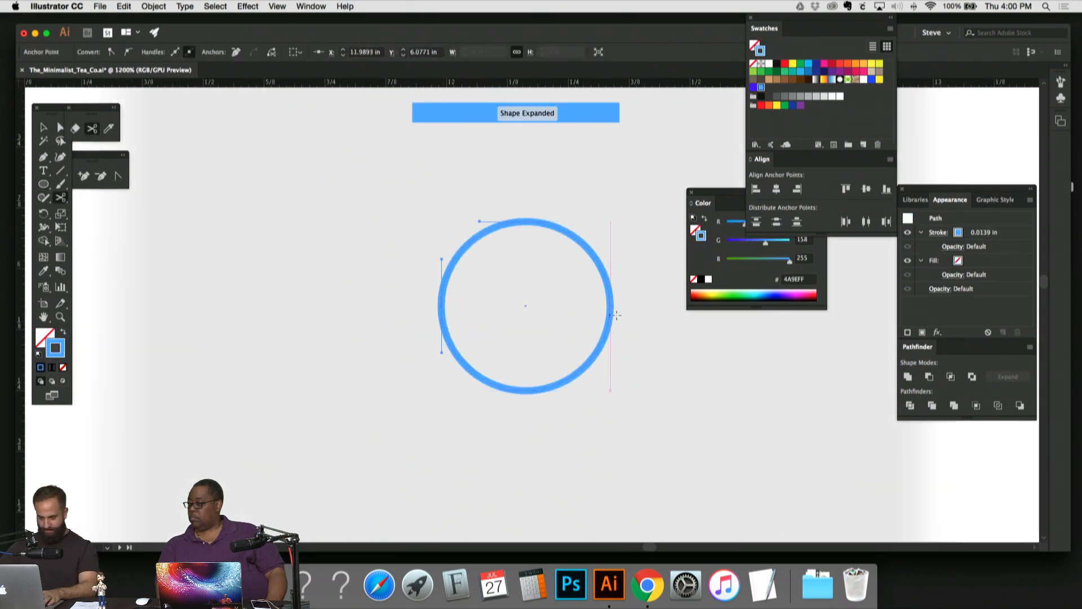
pyautogui.click(60, 128)
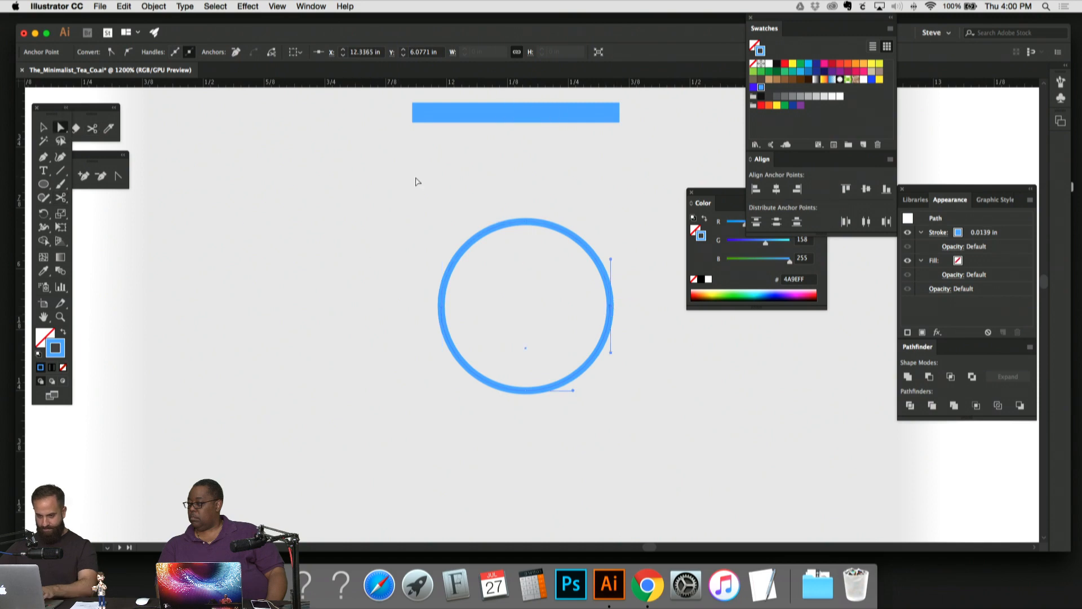
pyautogui.moveTo(417, 182); pyautogui.dragTo(522, 242)
pyautogui.press('Delete')
pyautogui.press('Delete')
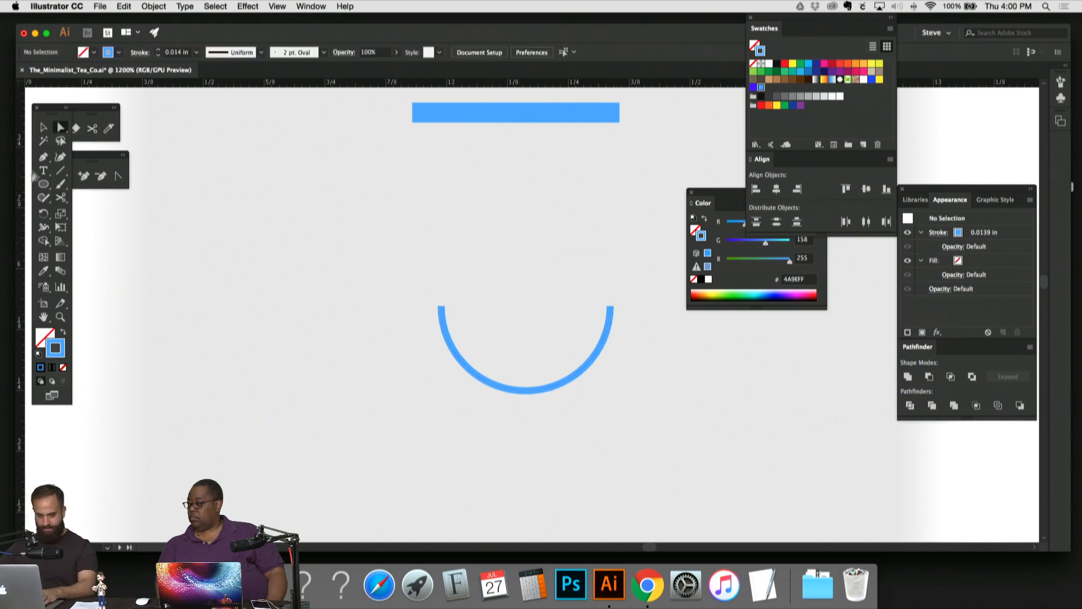
# Step: Close the top of the half circle with a straight Pen tool segment between its two endpoints
pyautogui.click(44, 158)
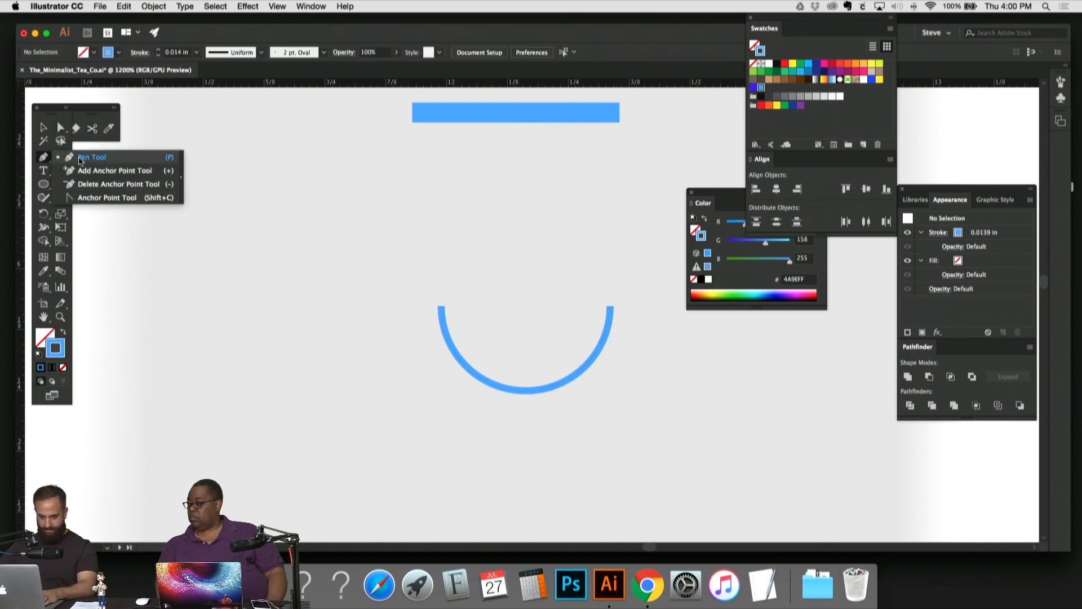
pyautogui.click(439, 307)
pyautogui.click(611, 307)
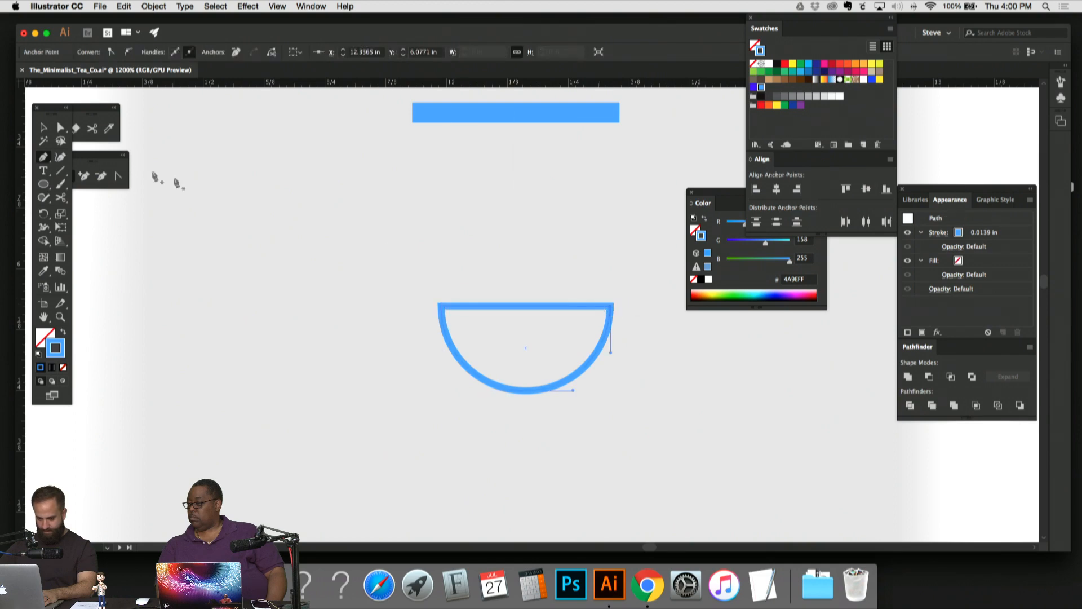
# Step: Move the closed half circle up about 0.1 in and center it beneath the lower divider line
pyautogui.click(44, 127)
pyautogui.moveTo(414, 197); pyautogui.dragTo(372, 248)
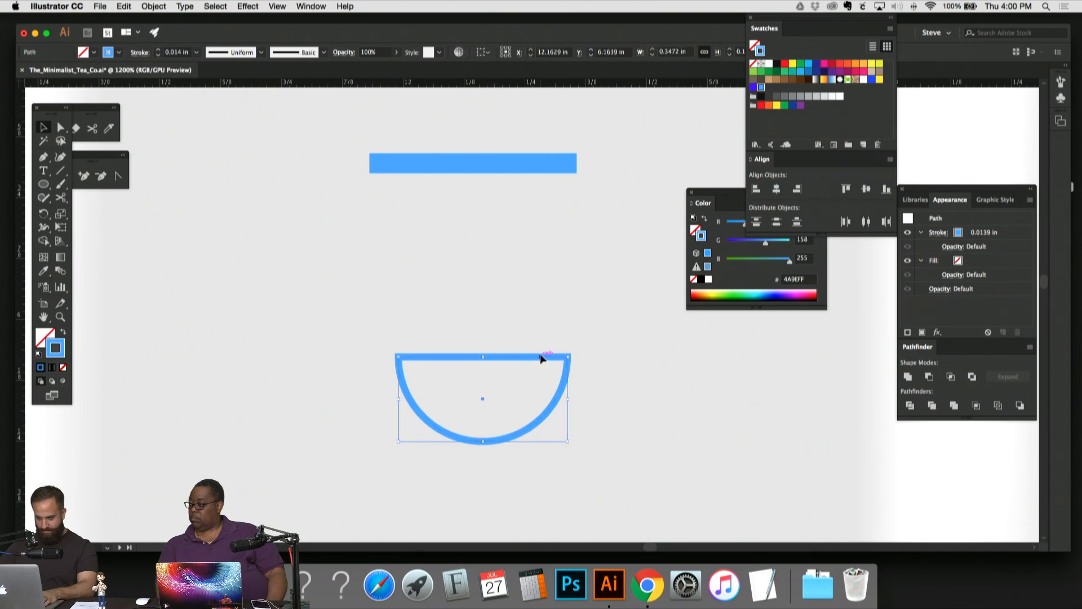
pyautogui.moveTo(540, 355); pyautogui.dragTo(529, 307)
pyautogui.moveTo(579, 276); pyautogui.dragTo(525, 324)
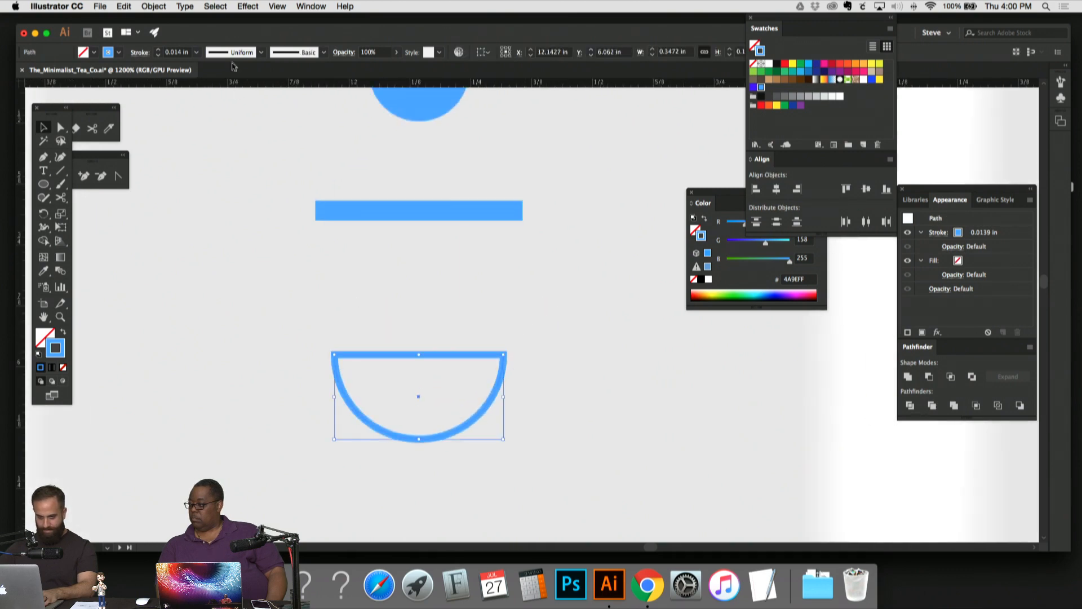
# Step: Set the half-circle cup's stroke weight to 0.041 in
pyautogui.click(193, 54)
pyautogui.click(215, 93)
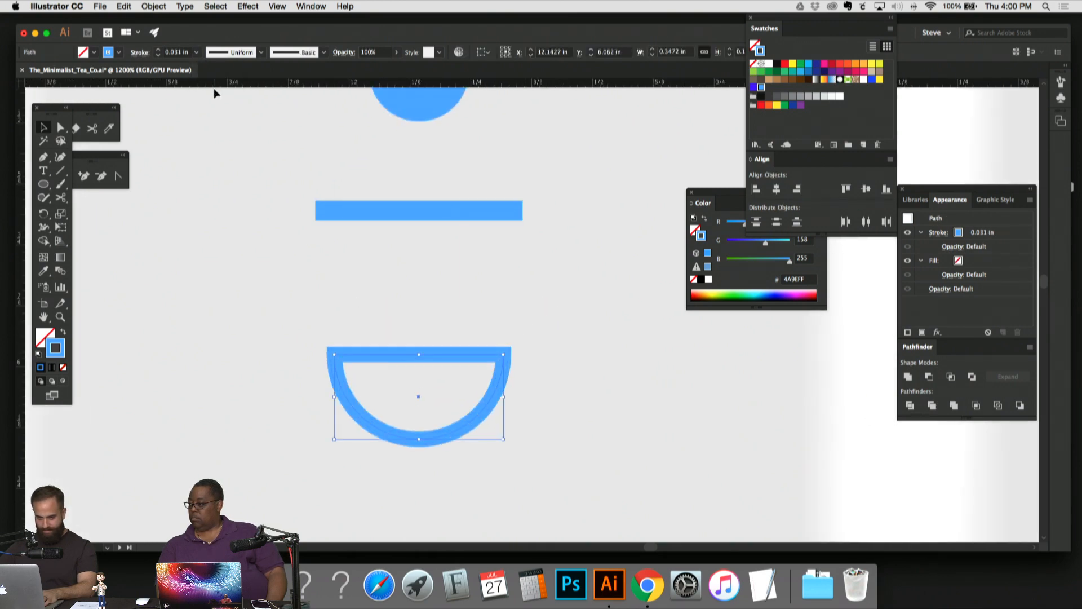
pyautogui.click(176, 52)
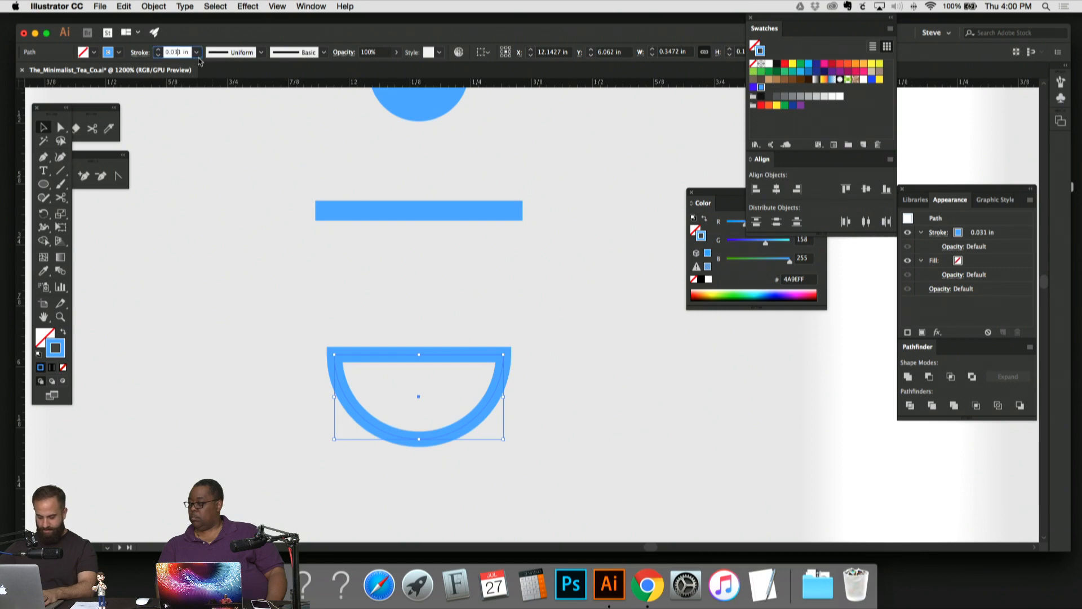
pyautogui.press('BackSpace')
pyautogui.write('4')
pyautogui.press('Return')
pyautogui.click(473, 302)
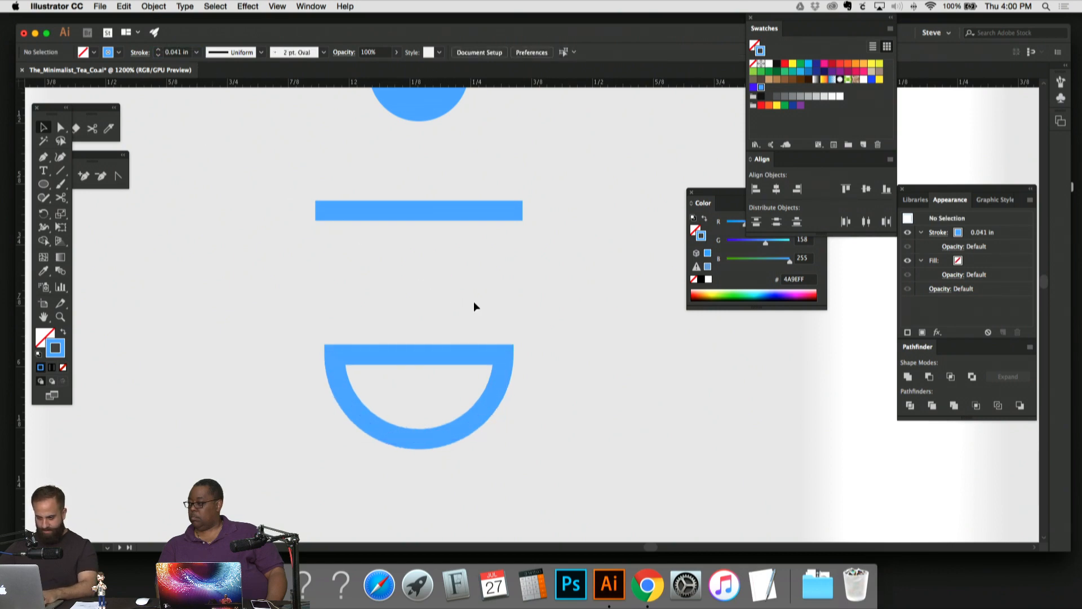
# Step: Draw a circular cup handle about 0.09 in across at the cup's upper right corner and nudge it right
pyautogui.moveTo(473, 301); pyautogui.dragTo(463, 265)
pyautogui.press('super+plus')
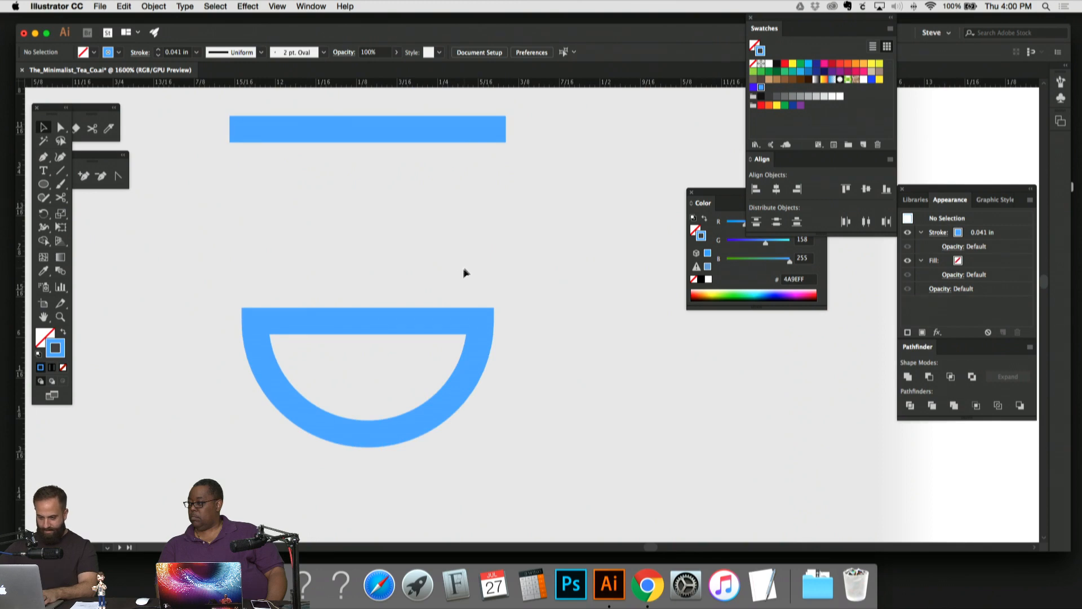
pyautogui.press('l')
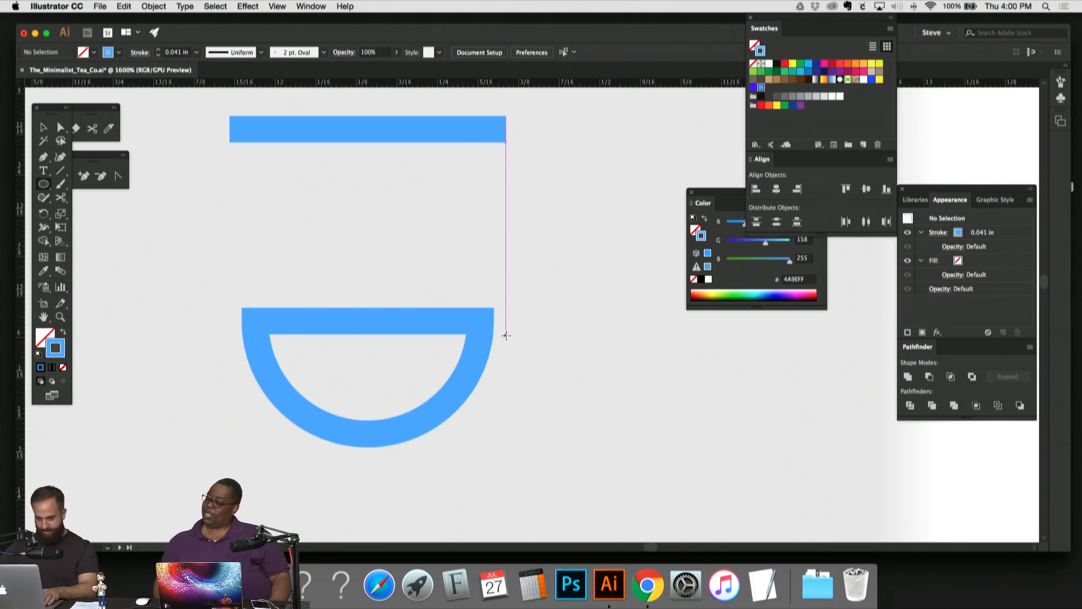
pyautogui.moveTo(505, 335); pyautogui.dragTo(535, 306)
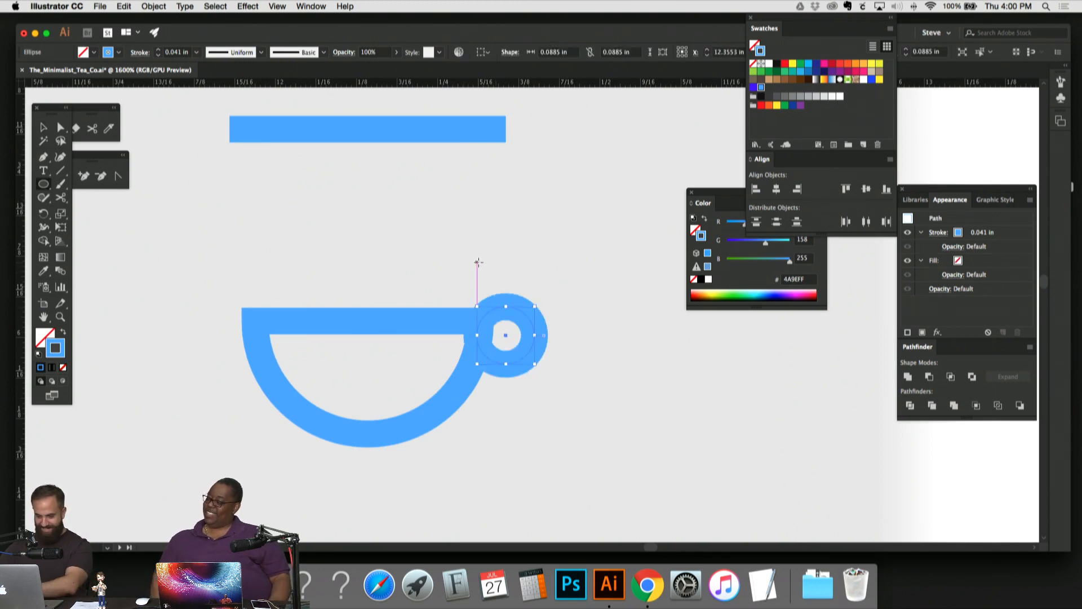
pyautogui.click(48, 130)
pyautogui.press('Right')
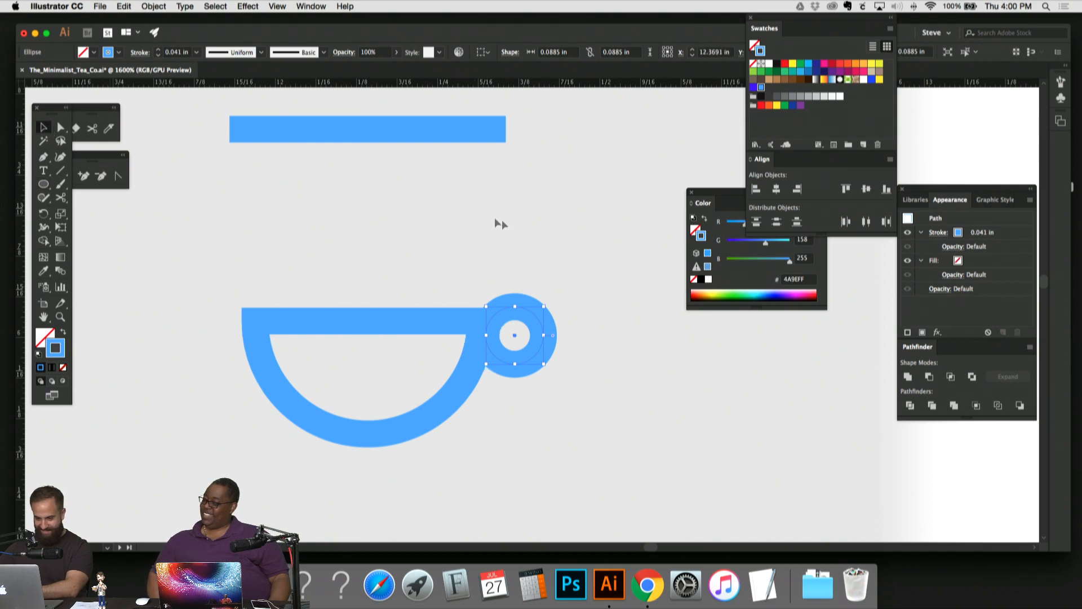
# Step: Scale the cup's circular handle down to about 0.08 in across, keeping it joined to the cup
pyautogui.click(566, 249)
pyautogui.press('super+equal')
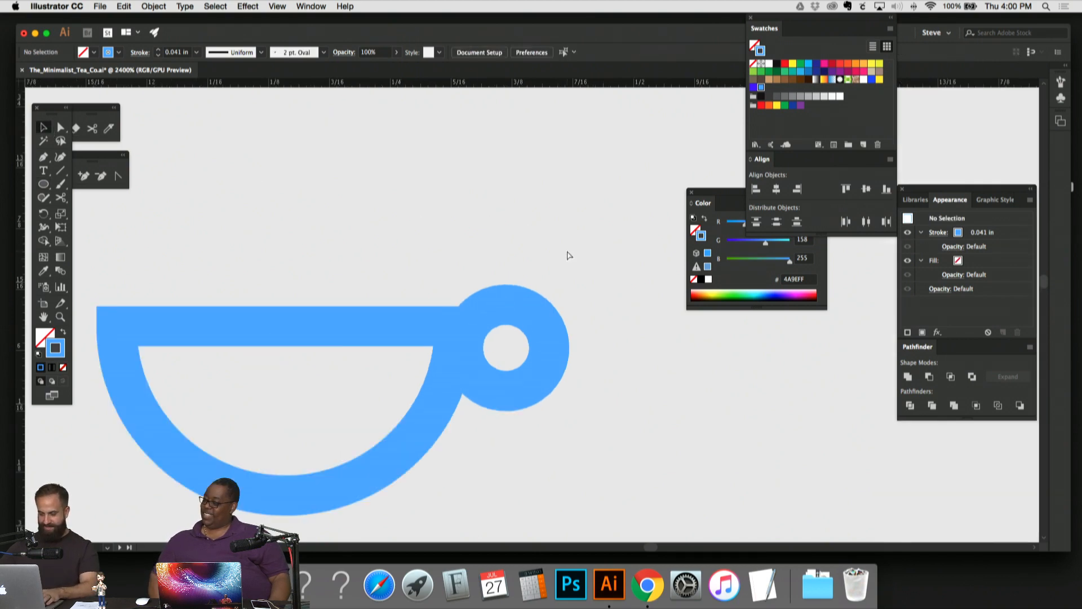
pyautogui.click(549, 303)
pyautogui.moveTo(550, 304)
pyautogui.mouseDown()
pyautogui.moveTo(533, 337)
pyautogui.moveTo(540, 315)
pyautogui.mouseUp()
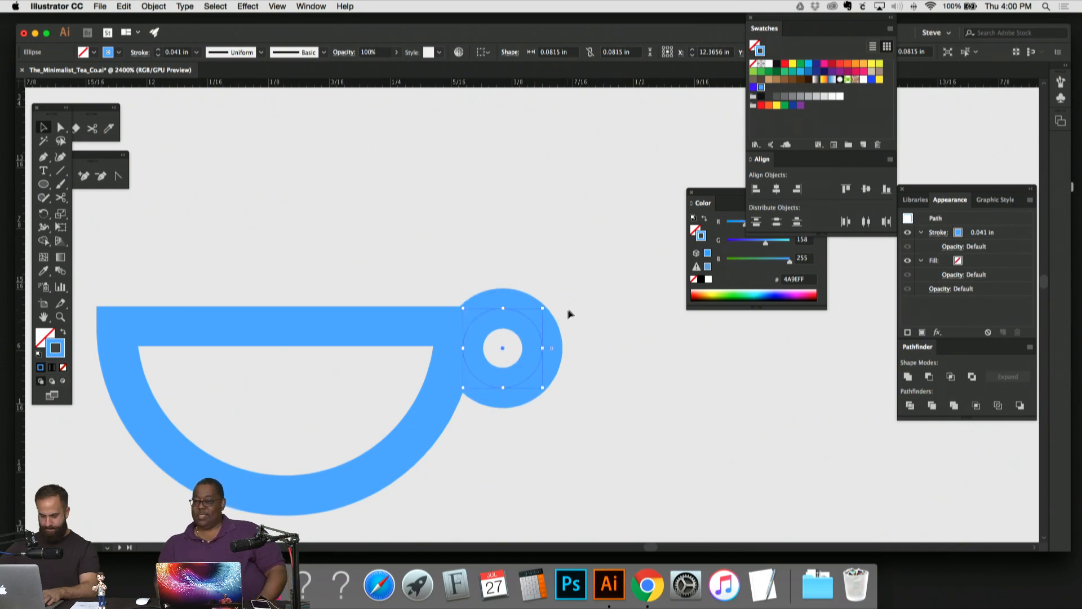
# Step: Examine the cup icon's proportions against the leaf, drop and divider lines, both in the whole column and close up
pyautogui.click(592, 276)
pyautogui.press('super+minus')
pyautogui.press('super+minus')
pyautogui.press('super+minus')
pyautogui.press('super+minus')
pyautogui.press('super+minus')
pyautogui.press('super+minus')
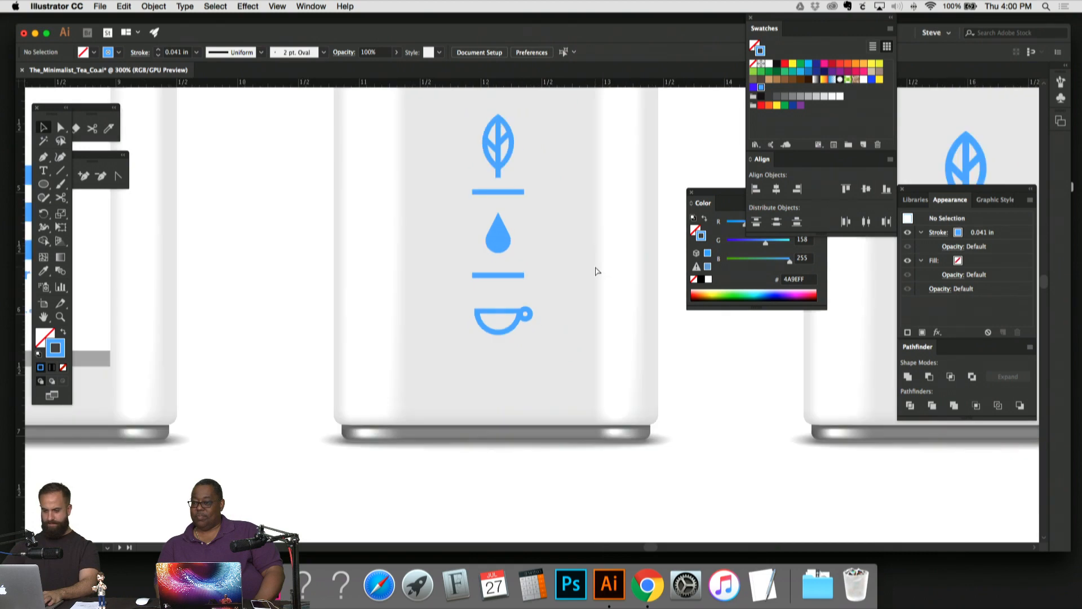
pyautogui.press('super+plus')
pyautogui.moveTo(596, 268); pyautogui.dragTo(609, 138)
pyautogui.press('super+plus')
pyautogui.press('super+plus')
pyautogui.press('super+plus')
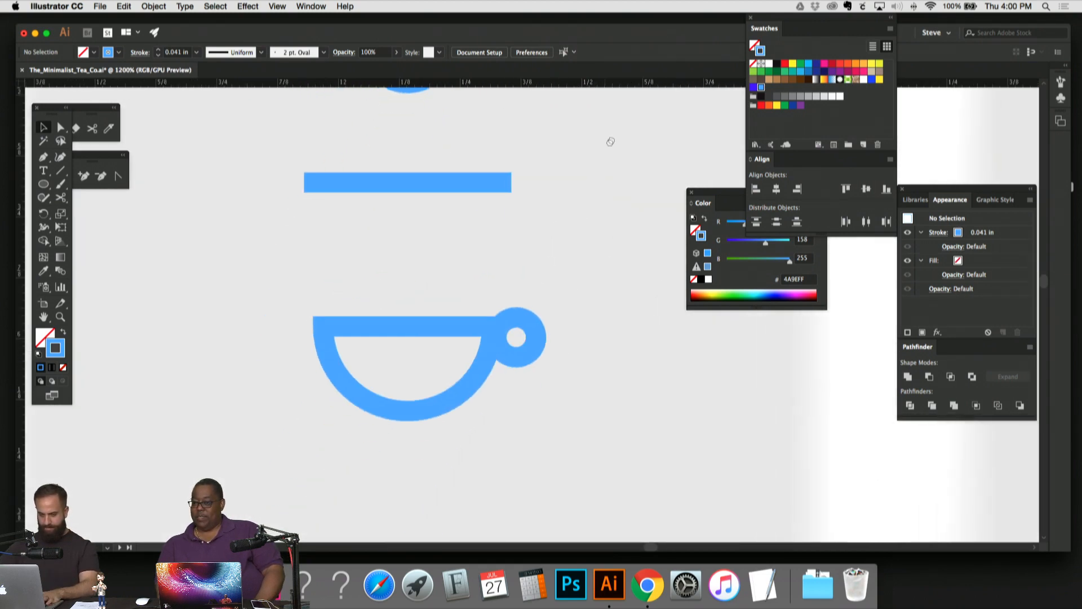
# Step: Try moving the lower divider line down onto the cup's rim, and undo the move
pyautogui.click(480, 169)
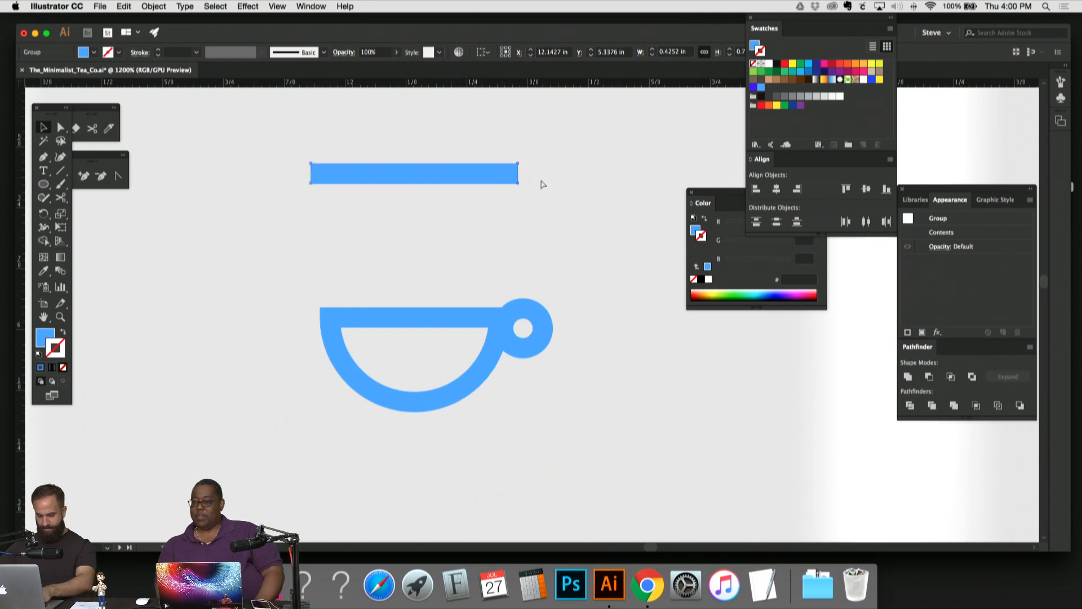
pyautogui.click(543, 184)
pyautogui.moveTo(476, 182); pyautogui.dragTo(474, 321)
pyautogui.press('super+z')
pyautogui.click(580, 243)
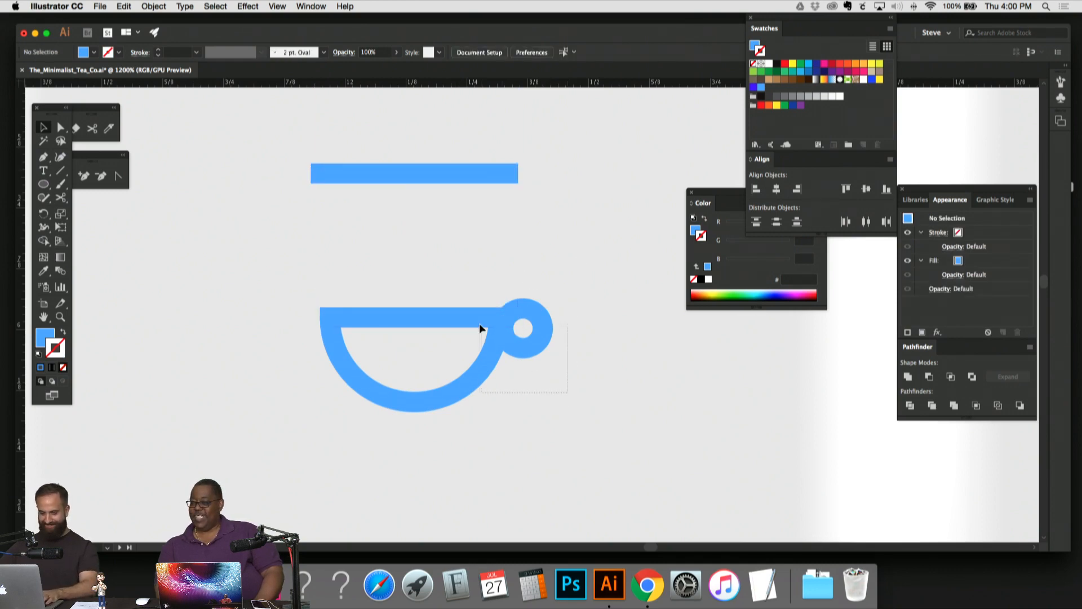
# Step: Show the guides and check the cup's centering beneath the lower divider line
pyautogui.click(444, 172)
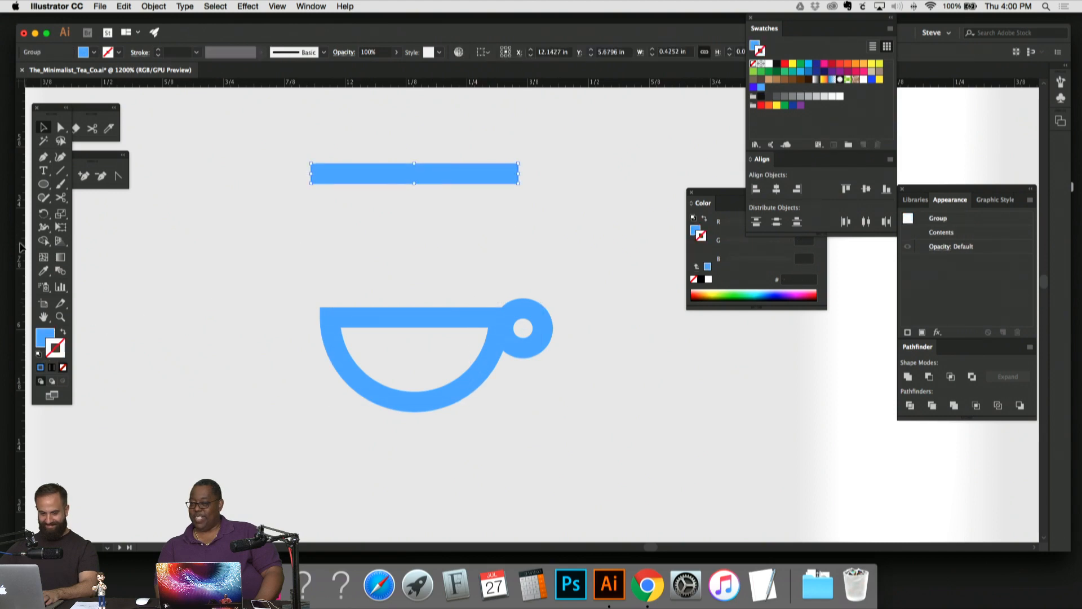
pyautogui.moveTo(287, 222); pyautogui.dragTo(413, 212)
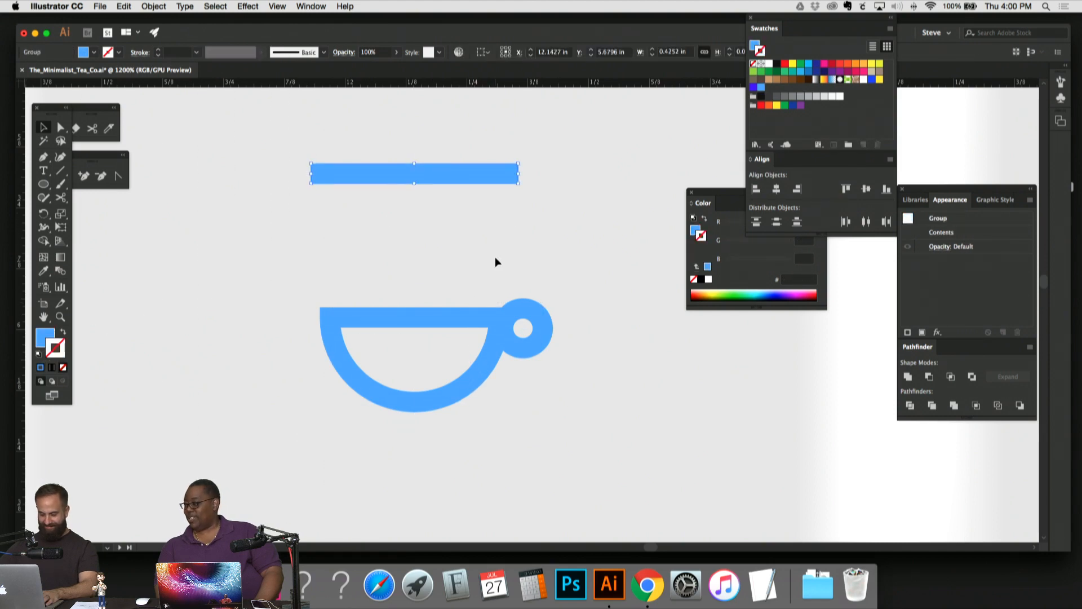
pyautogui.press('super+;')
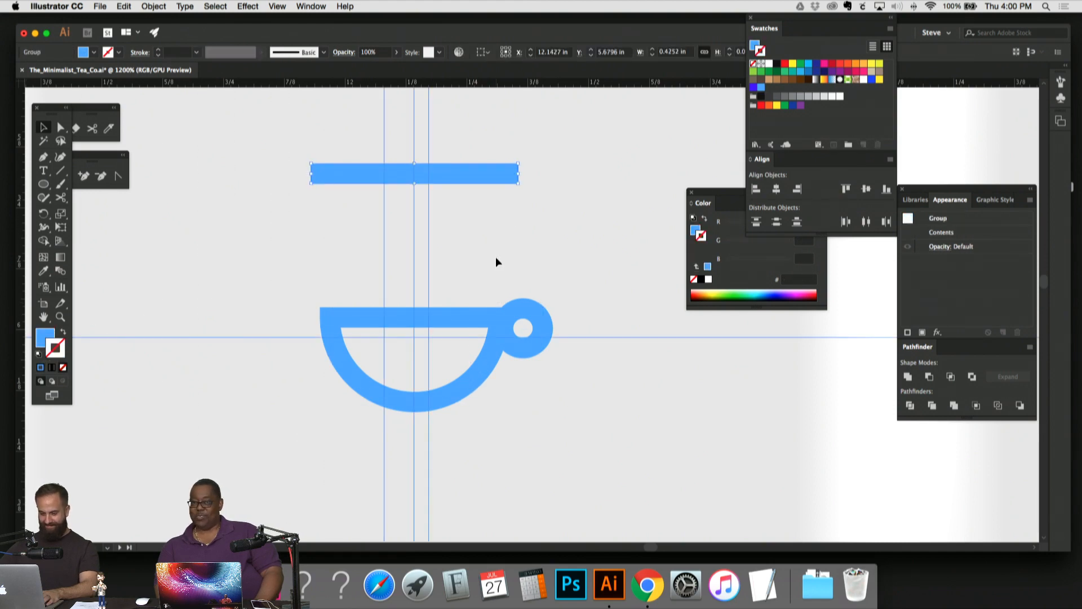
pyautogui.click(292, 238)
pyautogui.click(430, 320)
pyautogui.click(556, 281)
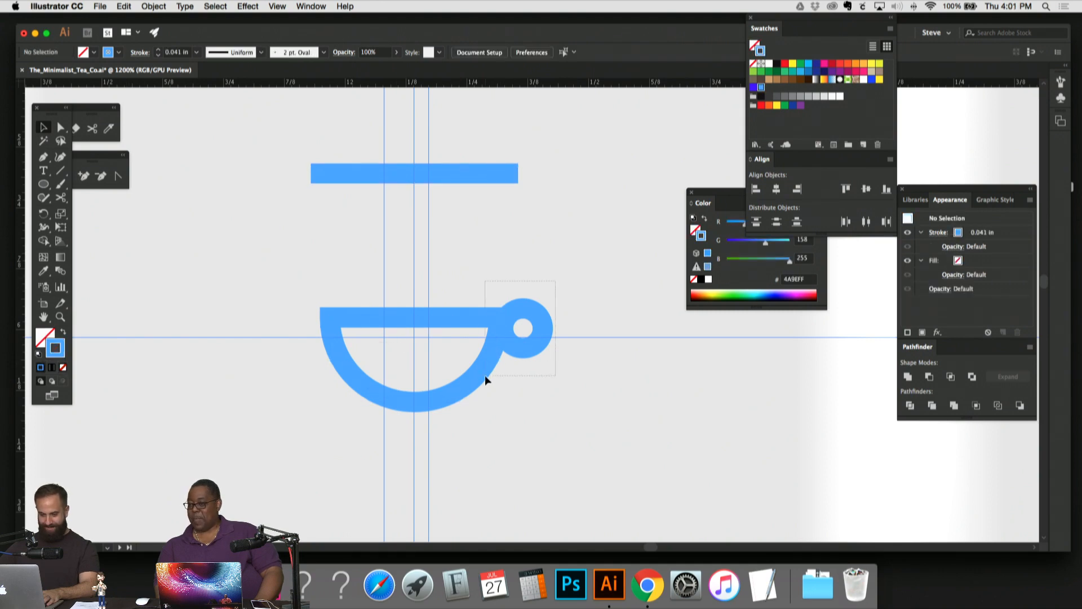
# Step: Shift the cup's handle slightly left, closer into the cup, and hide the guides
pyautogui.press('super+equal')
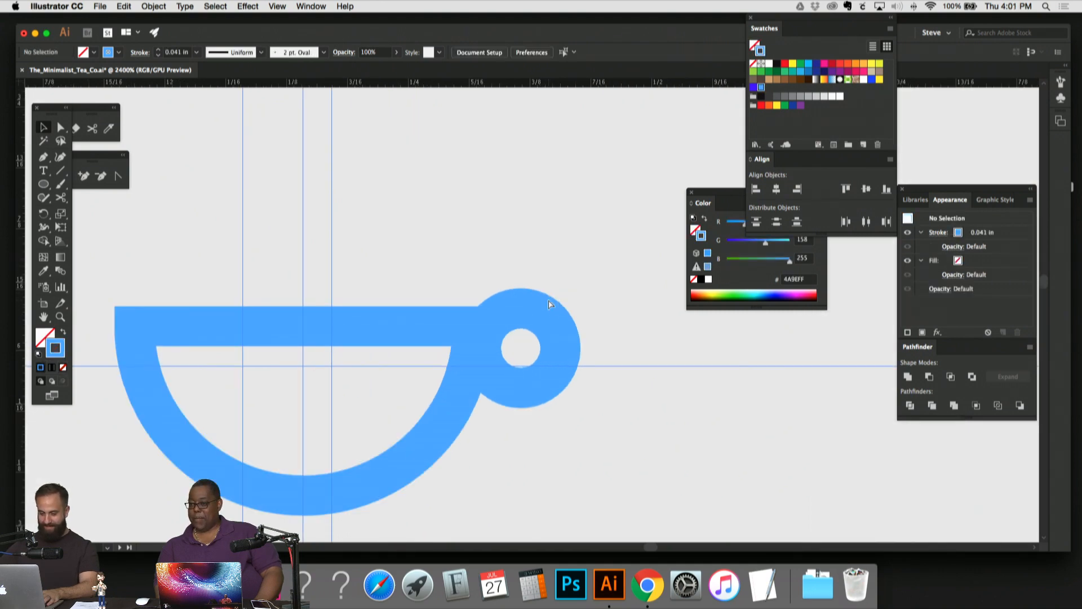
pyautogui.click(541, 351)
pyautogui.moveTo(553, 321); pyautogui.dragTo(548, 321)
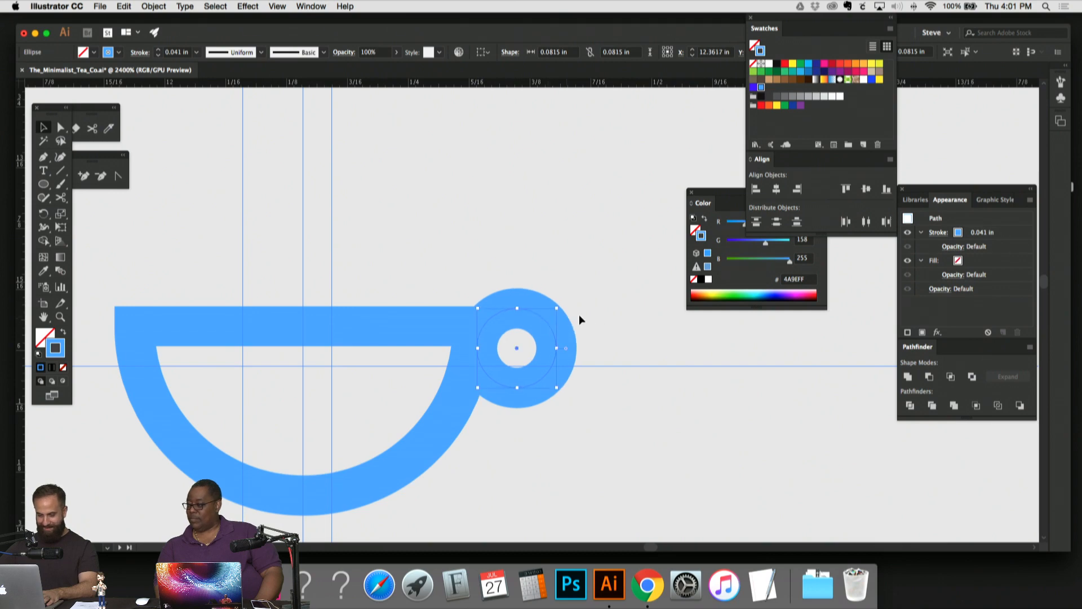
pyautogui.click(580, 320)
pyautogui.press('super+minus')
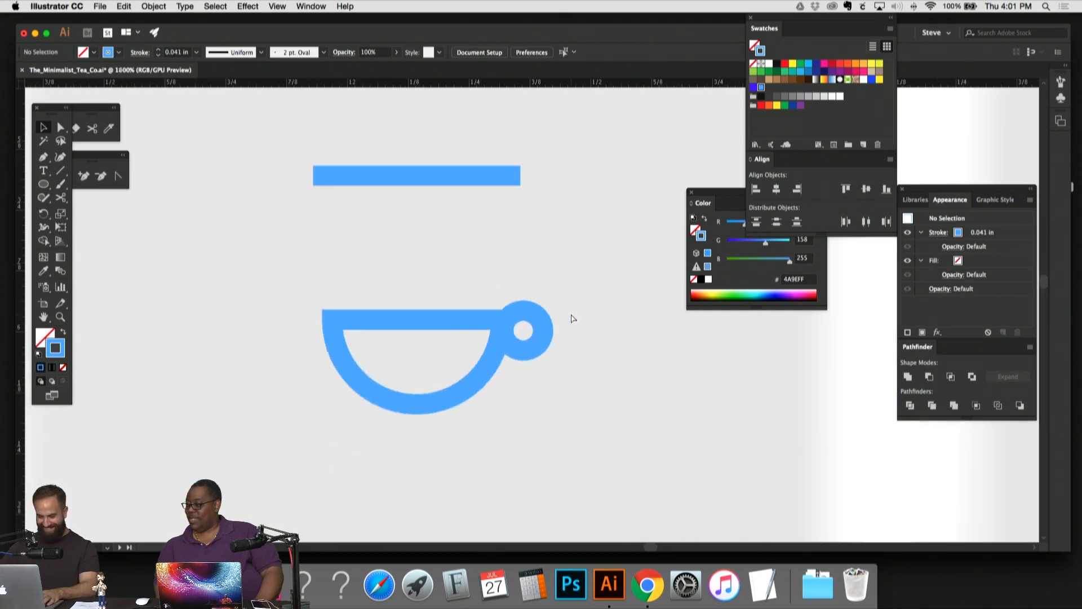
# Step: Inspect the joint between handle and cup up close, and review the cup within the tin's full icon column
pyautogui.press('super+plus')
pyautogui.press('super+plus')
pyautogui.press('super+plus')
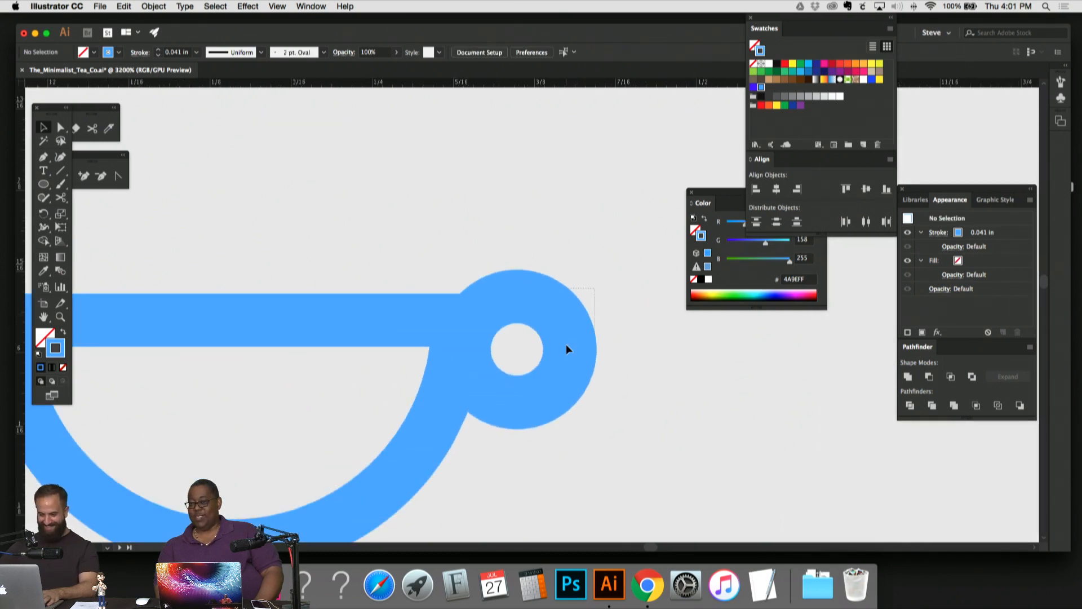
pyautogui.moveTo(560, 319); pyautogui.dragTo(559, 290)
pyautogui.press('super+minus')
pyautogui.press('super+minus')
pyautogui.press('super+minus')
pyautogui.press('super+minus')
pyautogui.press('super+minus')
pyautogui.press('super+minus')
pyautogui.press('super+minus')
pyautogui.press('super+minus')
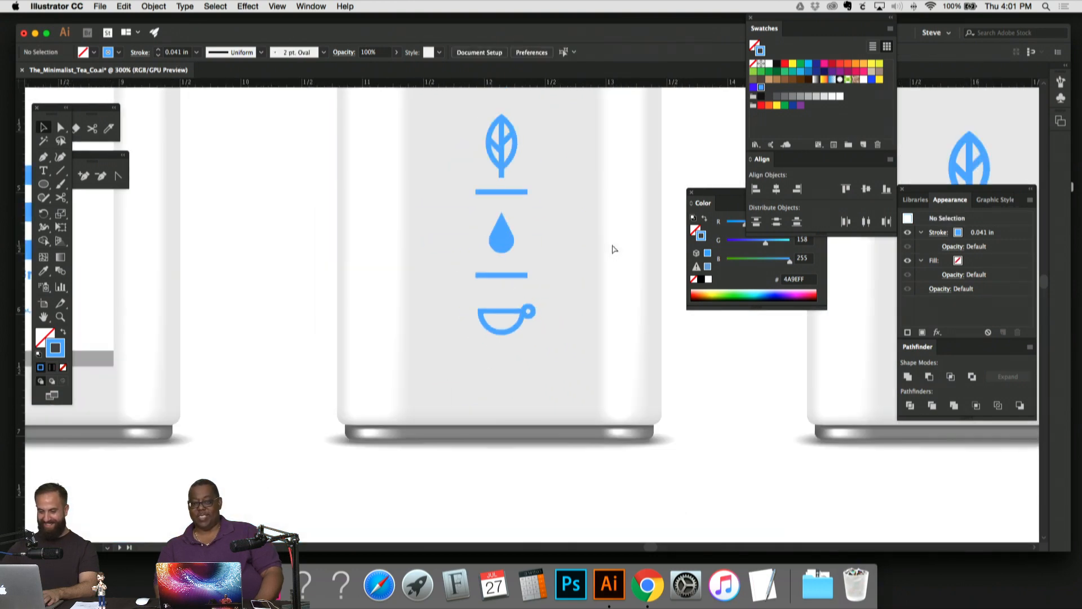
# Step: Select the cup together with its handle and nudge both up toward the lower divider line
pyautogui.press('super+plus')
pyautogui.press('super+plus')
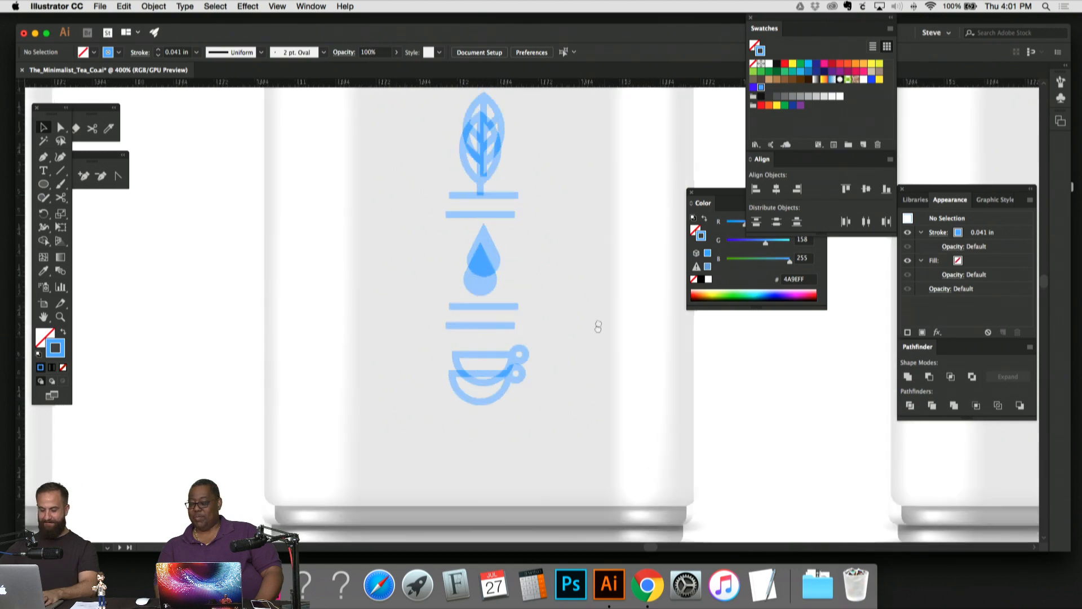
pyautogui.moveTo(444, 396); pyautogui.dragTo(442, 394)
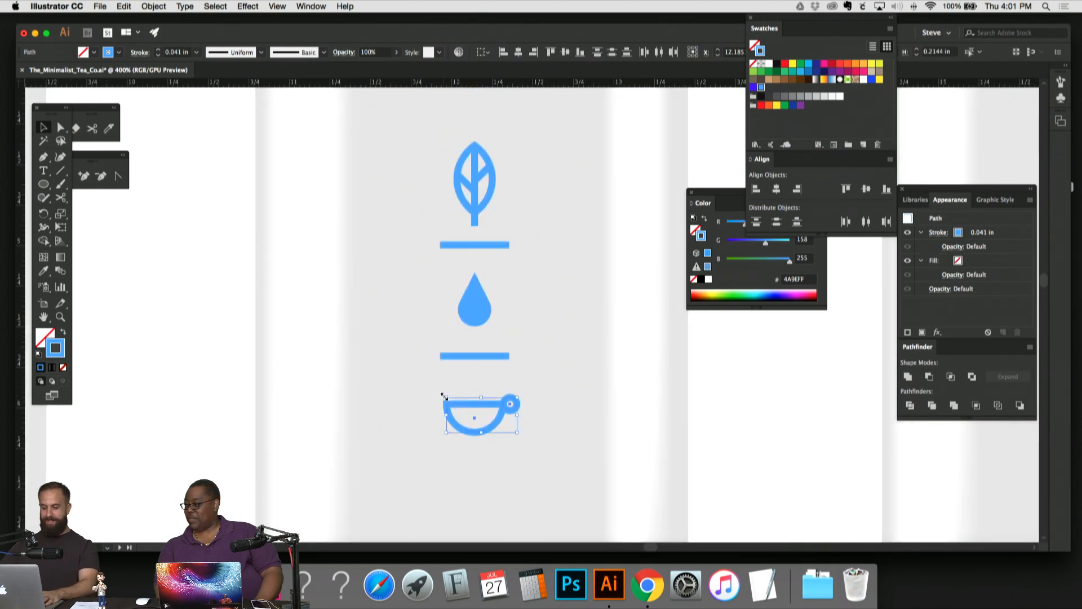
pyautogui.press('Up')
pyautogui.press('Up')
pyautogui.click(559, 293)
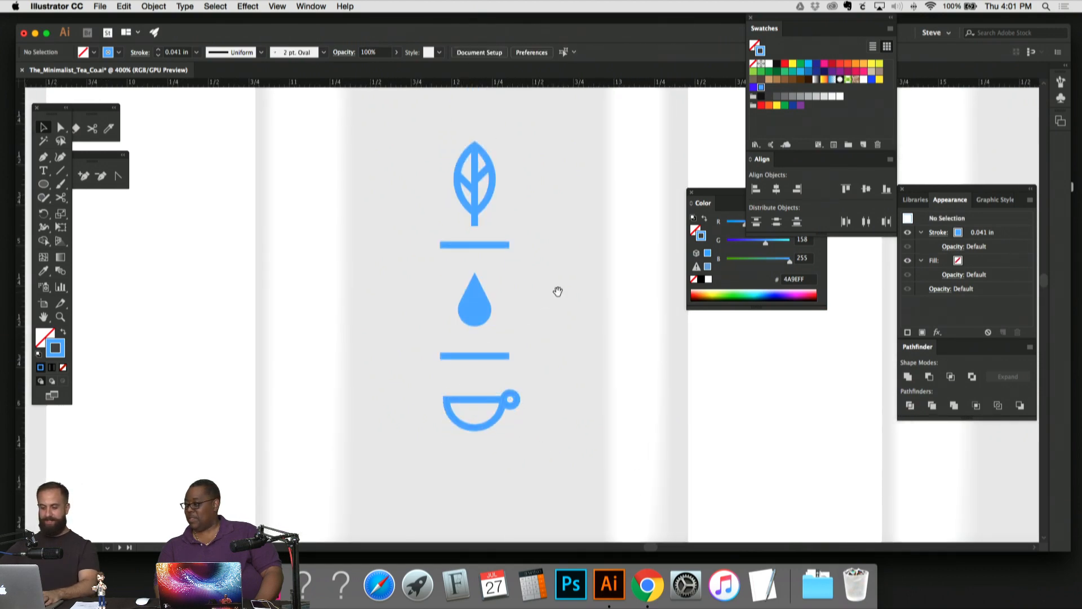
# Step: Reselect the cup and handle and nudge them up a little more to even out the column's spacing
pyautogui.moveTo(559, 292); pyautogui.dragTo(543, 336)
pyautogui.press('super+minus')
pyautogui.scroll(-2, 528, 341)
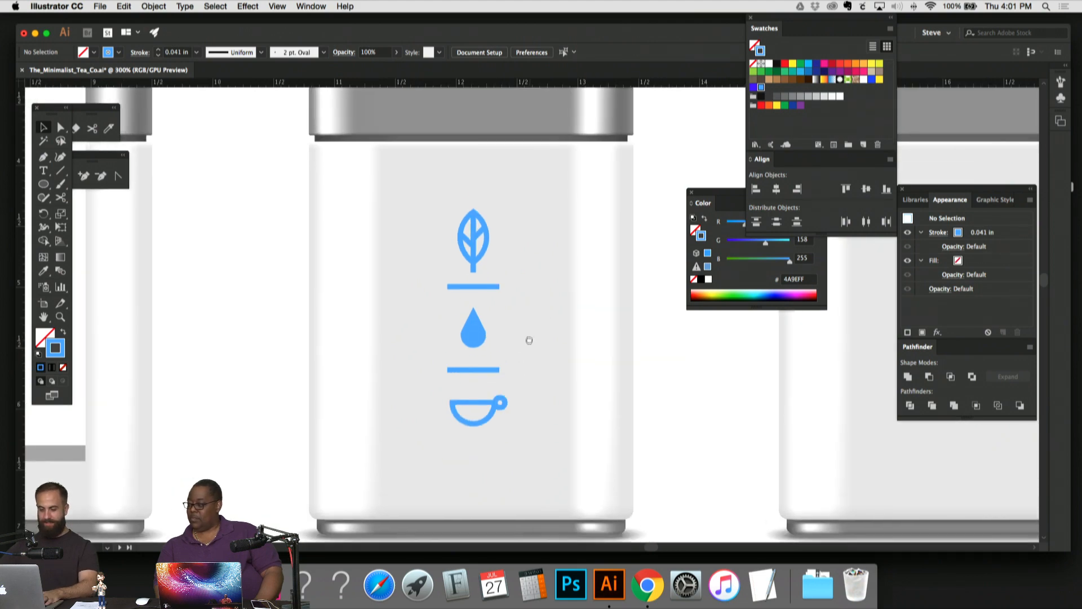
pyautogui.moveTo(435, 378); pyautogui.dragTo(435, 379)
pyautogui.press('Up')
pyautogui.press('Up')
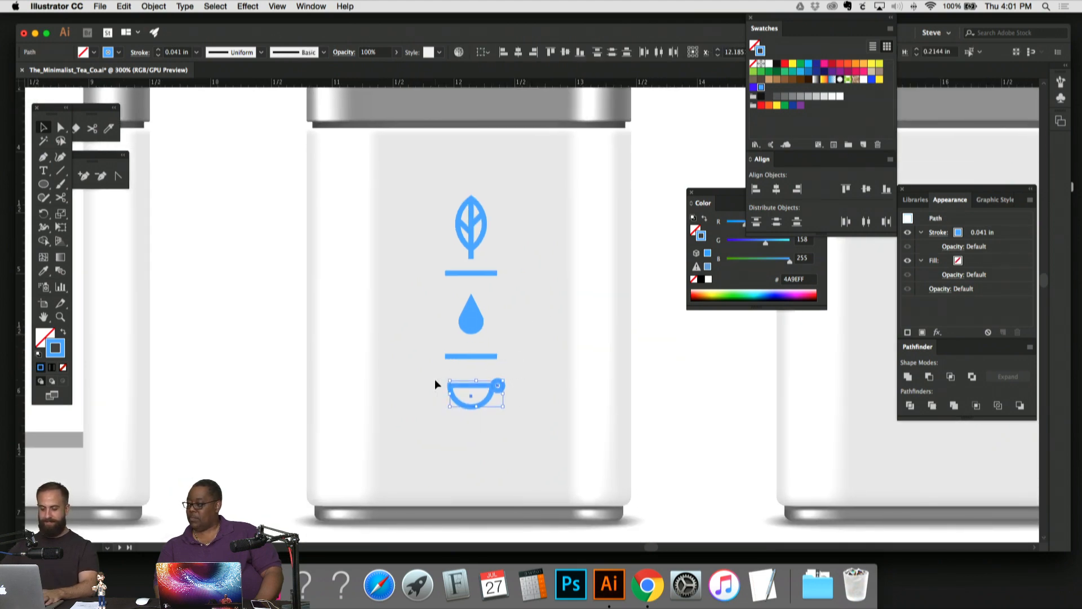
# Step: Select the teacup together with its handle and scale both down to about 0.19 in high
pyautogui.click(500, 313)
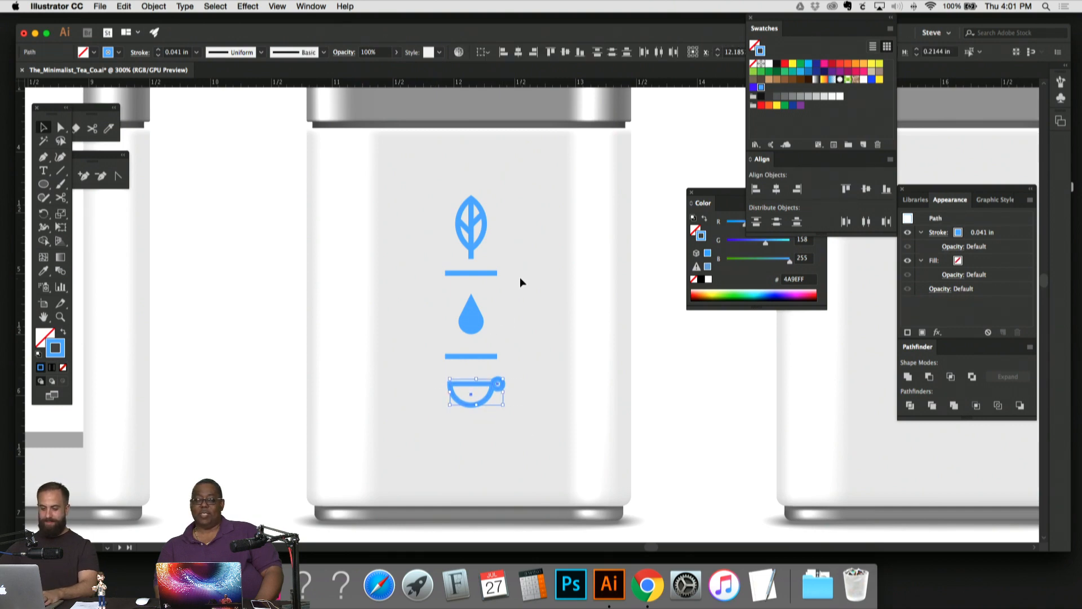
pyautogui.moveTo(519, 276); pyautogui.dragTo(523, 235)
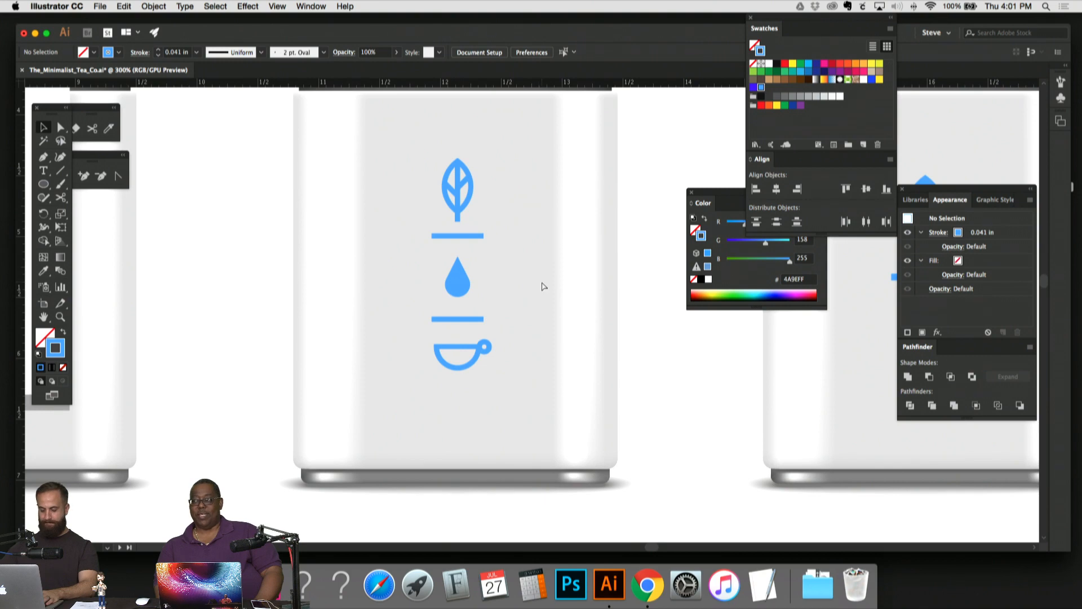
pyautogui.press('super+equal')
pyautogui.press('super+equal')
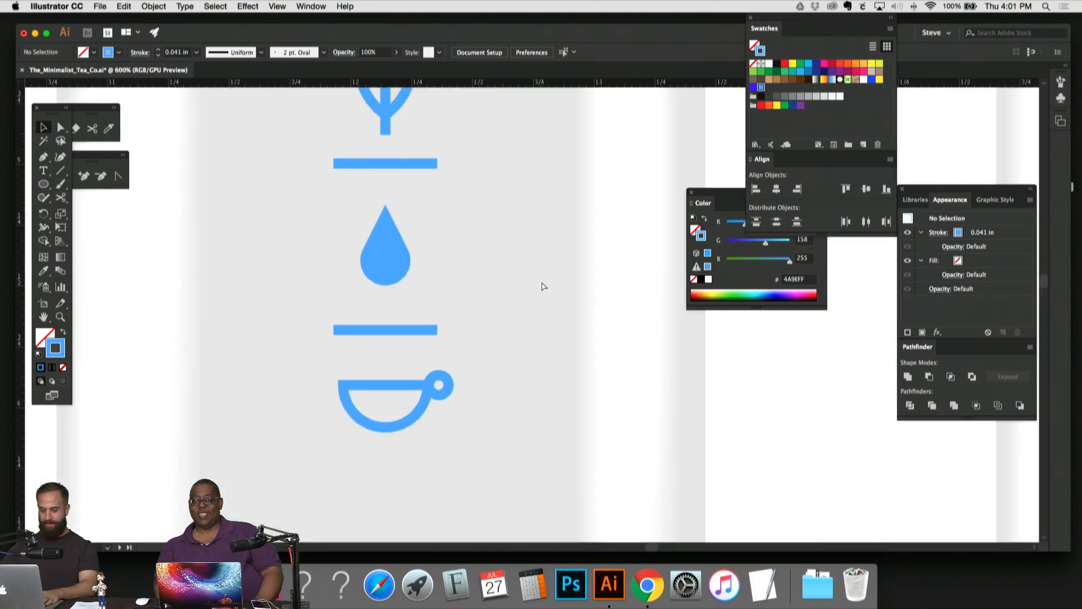
pyautogui.moveTo(543, 283); pyautogui.dragTo(611, 203)
pyautogui.moveTo(567, 366); pyautogui.dragTo(399, 290)
pyautogui.press('s')
pyautogui.moveTo(553, 399); pyautogui.dragTo(542, 391)
pyautogui.click(43, 128)
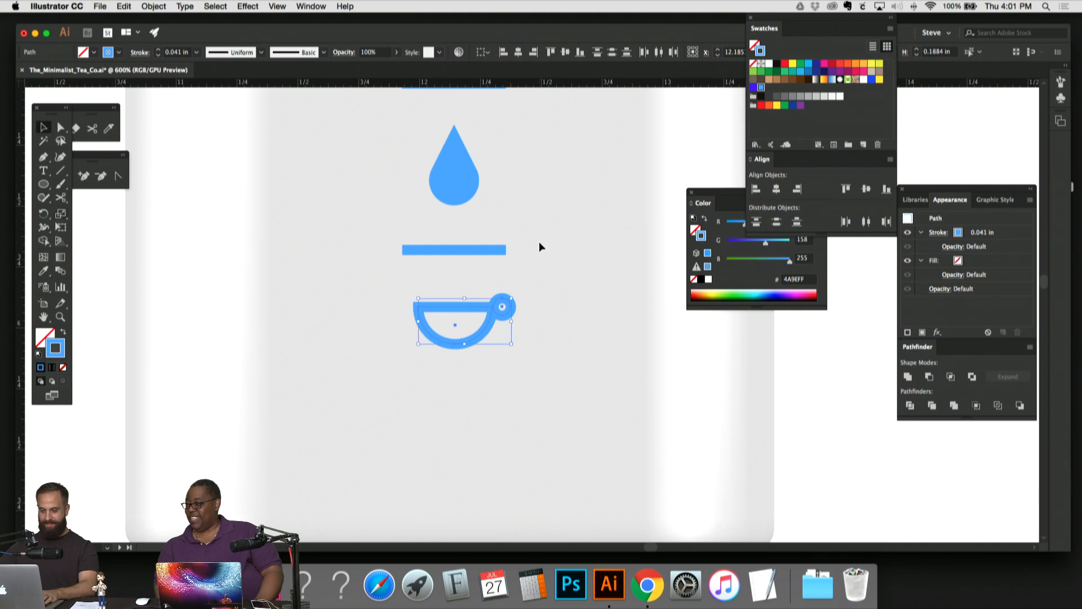
pyautogui.click(539, 242)
# Step: Nudge the leaf up on the third tin to widen its gap above the upper divider line
pyautogui.scroll(3, 552, 293)
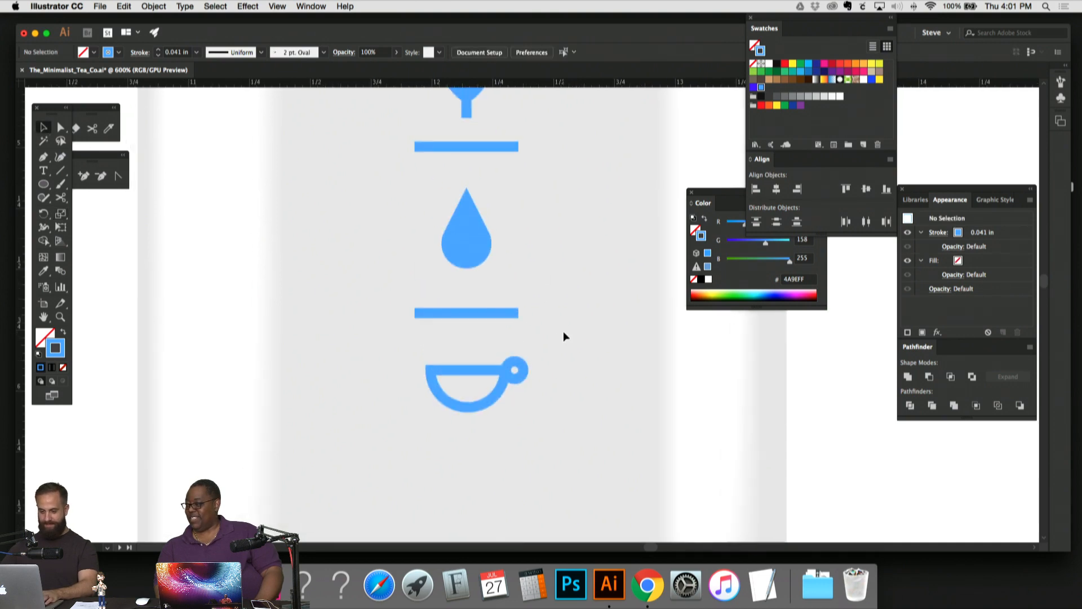
pyautogui.press('super+minus')
pyautogui.press('super+minus')
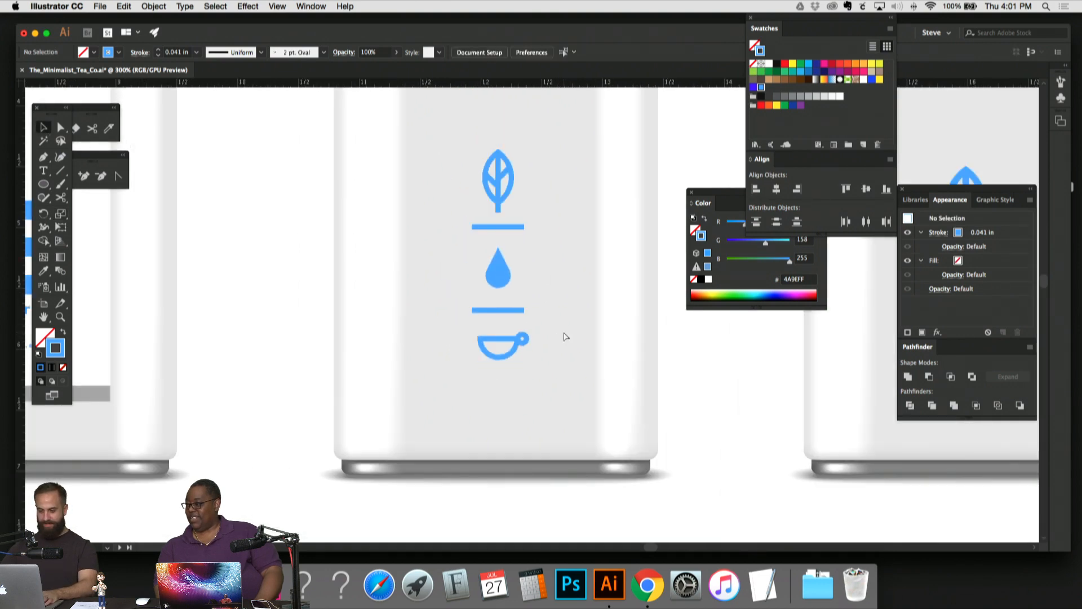
pyautogui.press('super+minus')
pyautogui.press('super+plus')
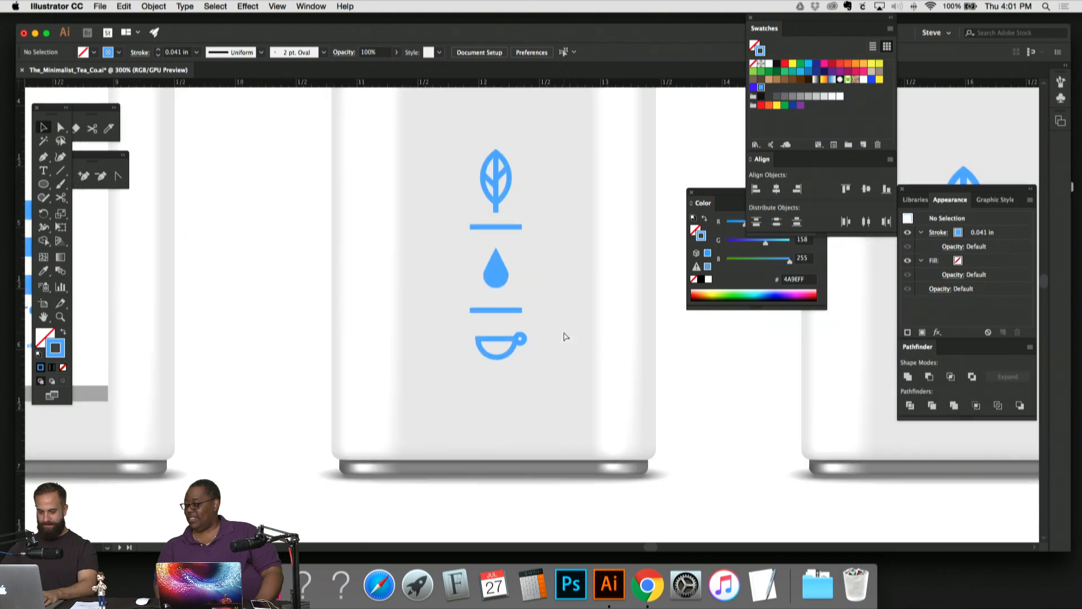
pyautogui.scroll(2, 564, 332)
pyautogui.click(494, 189)
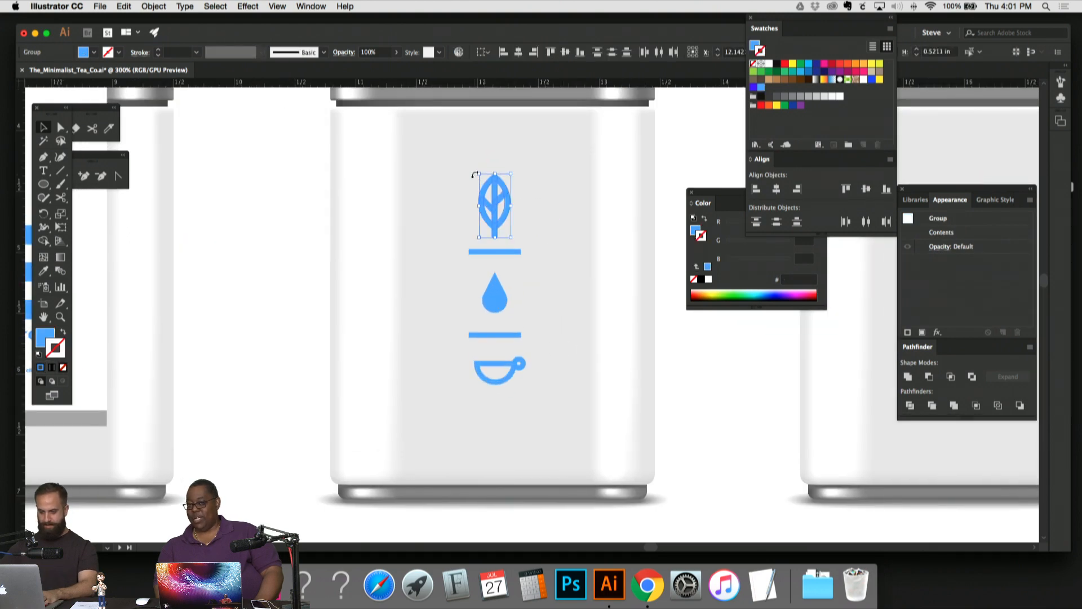
pyautogui.press('Up')
pyautogui.press('Up')
pyautogui.press('Up')
pyautogui.press('Up')
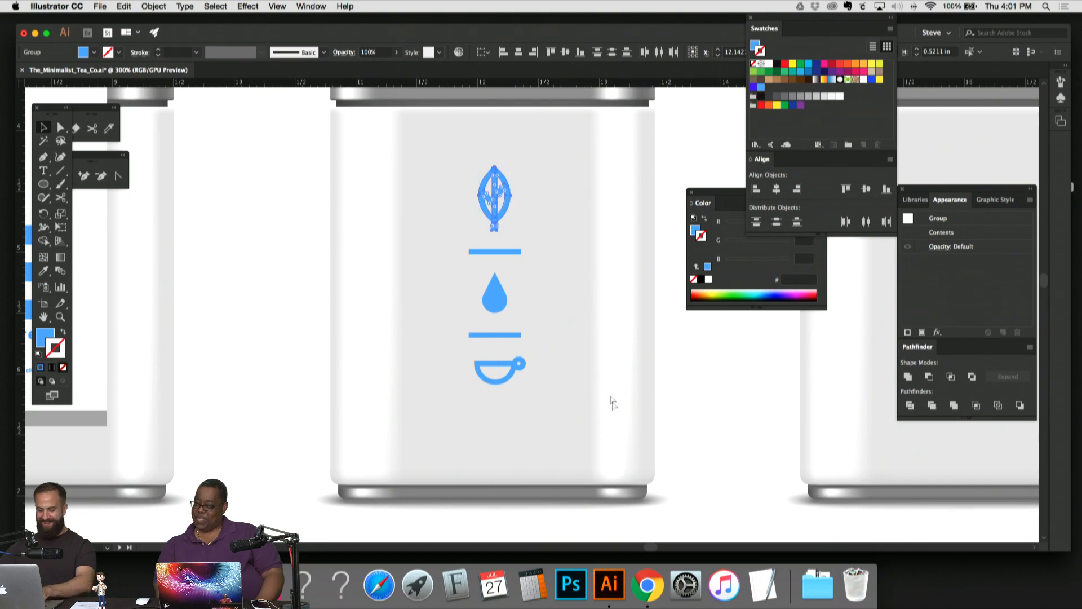
# Step: Group the teacup with its handle and nudge the group down from the lower divider line
pyautogui.moveTo(560, 399); pyautogui.dragTo(445, 353)
pyautogui.press('super+g')
pyautogui.press('Down')
pyautogui.press('Down')
pyautogui.press('Down')
pyautogui.press('Down')
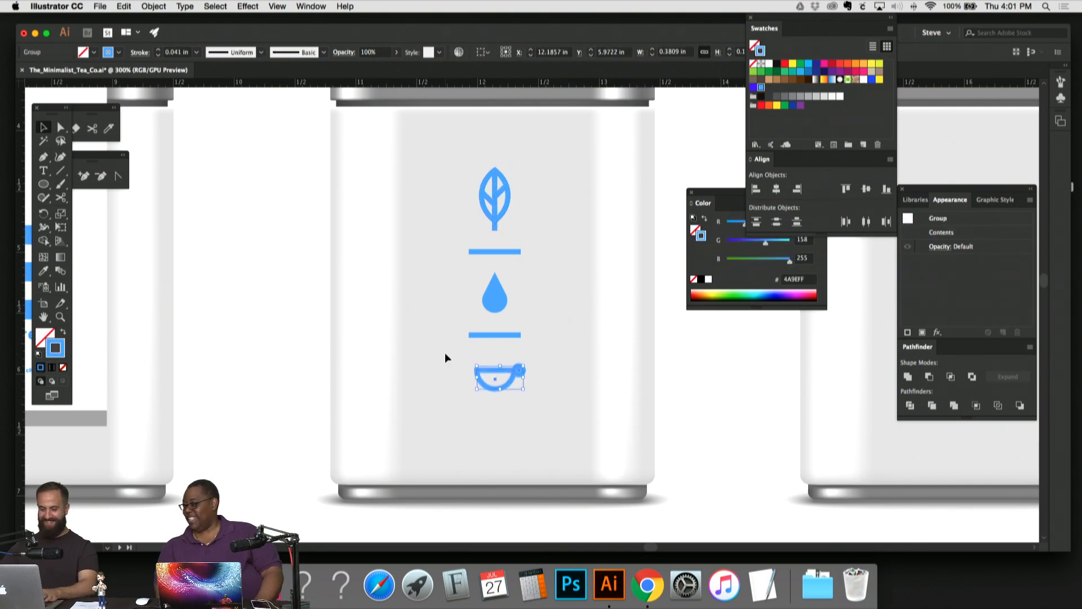
# Step: Nudge the lower divider line down to give the drop more room beneath it
pyautogui.click(569, 334)
pyautogui.click(494, 336)
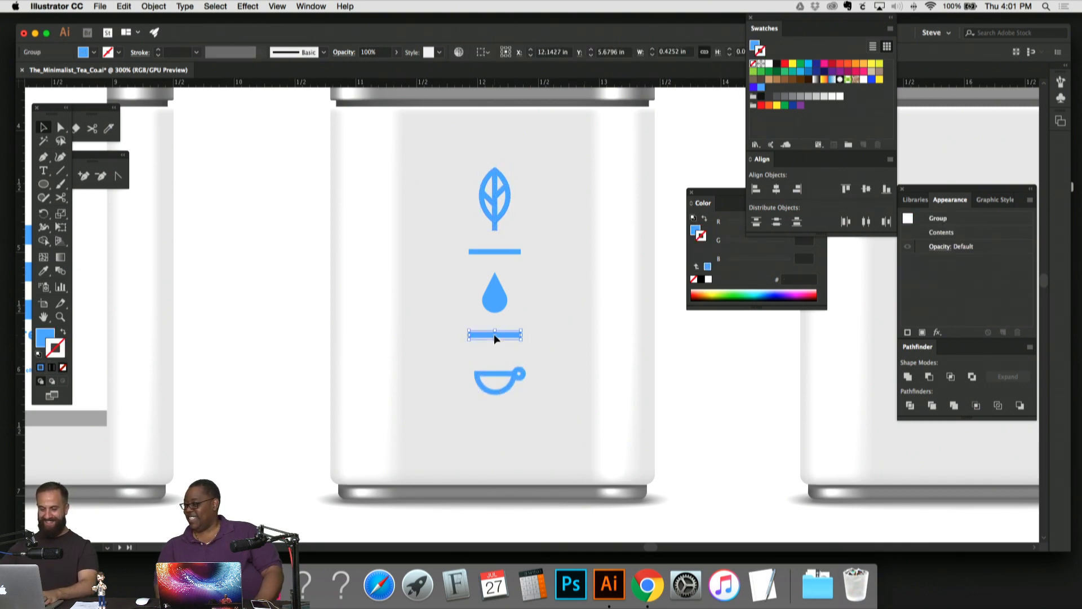
pyautogui.press('Down')
pyautogui.press('Down')
pyautogui.press('Down')
pyautogui.press('Down')
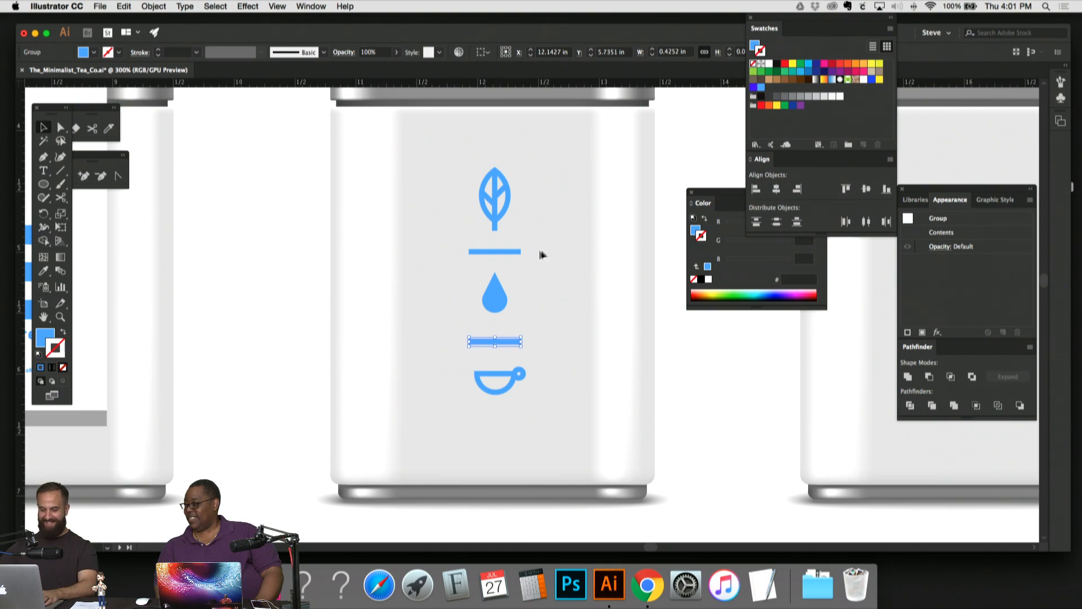
# Step: Nudge the upper divider line and the leaf up and the cup slightly down to even out the column's spacing
pyautogui.click(502, 256)
pyautogui.click(501, 253)
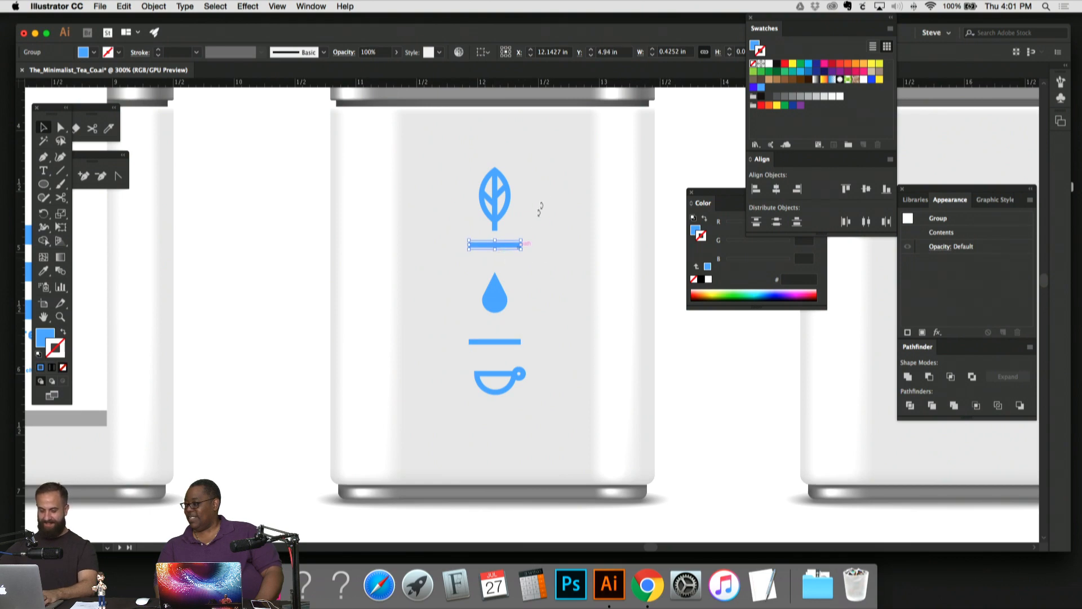
pyautogui.scroll(3, 540, 208)
pyautogui.click(472, 258)
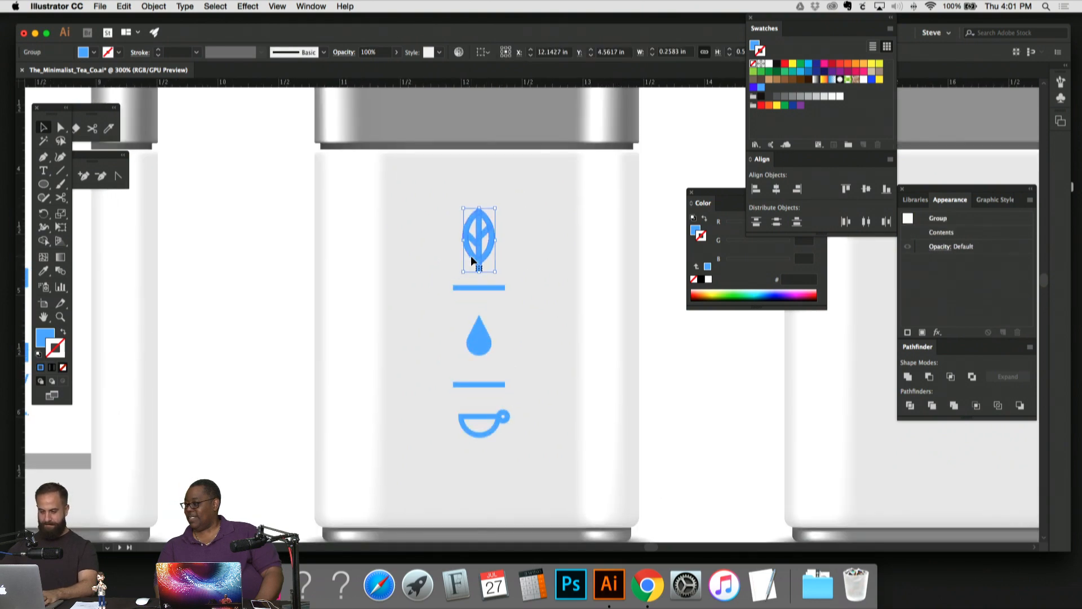
pyautogui.scroll(-2, 541, 339)
pyautogui.click(556, 384)
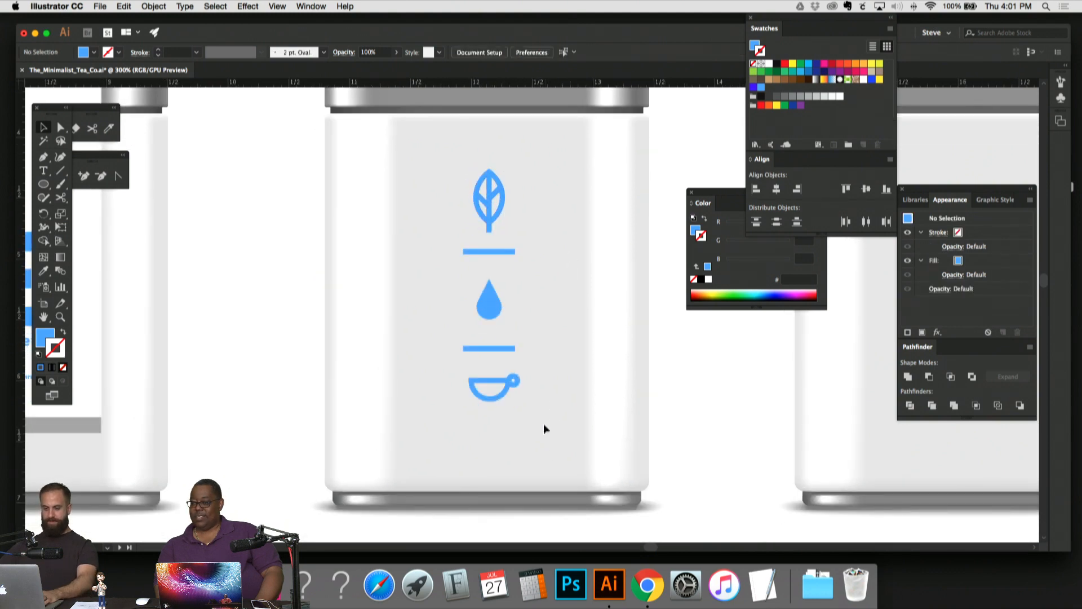
pyautogui.moveTo(448, 370); pyautogui.dragTo(448, 369)
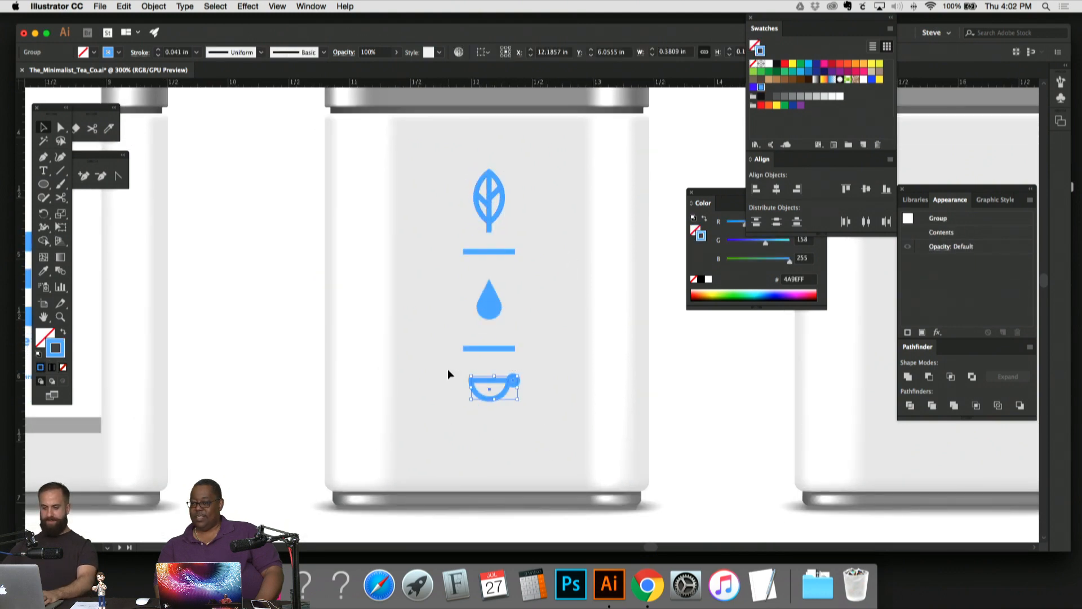
pyautogui.click(577, 344)
# Step: Select the whole icon column and nudge it down to centre it vertically on the tin body
pyautogui.press('super+minus')
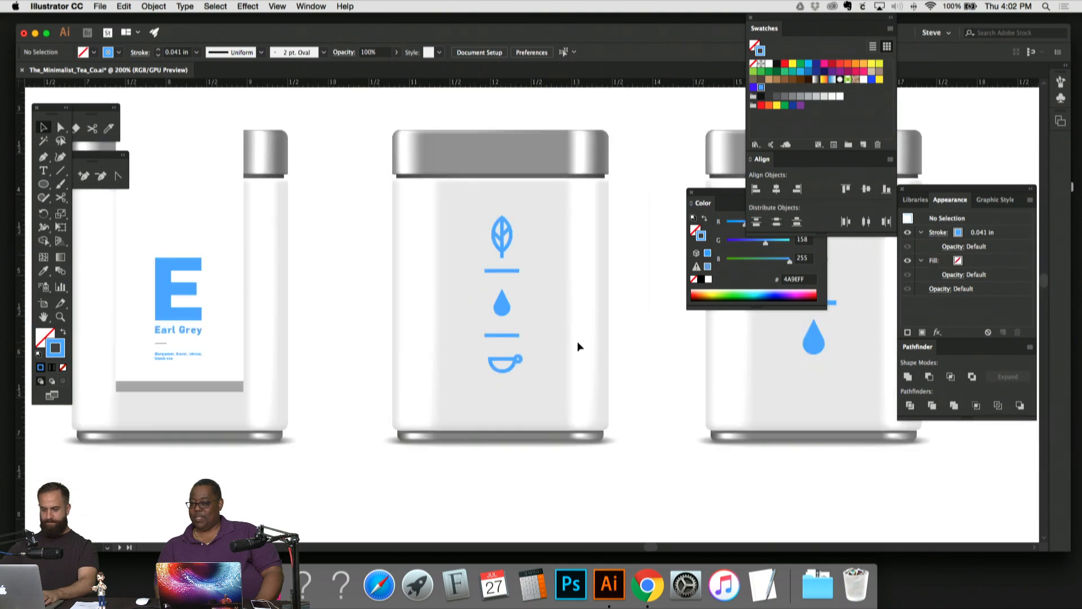
pyautogui.moveTo(578, 341); pyautogui.dragTo(569, 355)
pyautogui.moveTo(541, 419); pyautogui.dragTo(428, 229)
pyautogui.press('Down')
pyautogui.press('Down')
pyautogui.press('Down')
pyautogui.press('Down')
pyautogui.press('Down')
pyautogui.press('Down')
pyautogui.press('Down')
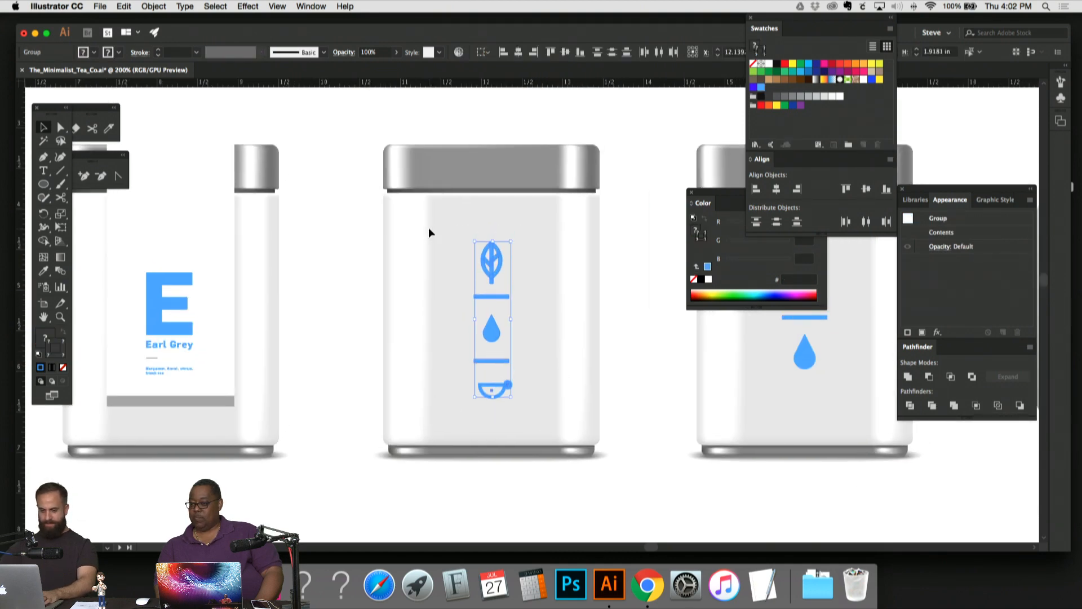
# Step: Reselect the whole icon column and nudge it up a touch on the tin
pyautogui.click(556, 225)
pyautogui.hscroll(5, 559, 253)
pyautogui.scroll(1, 558, 253)
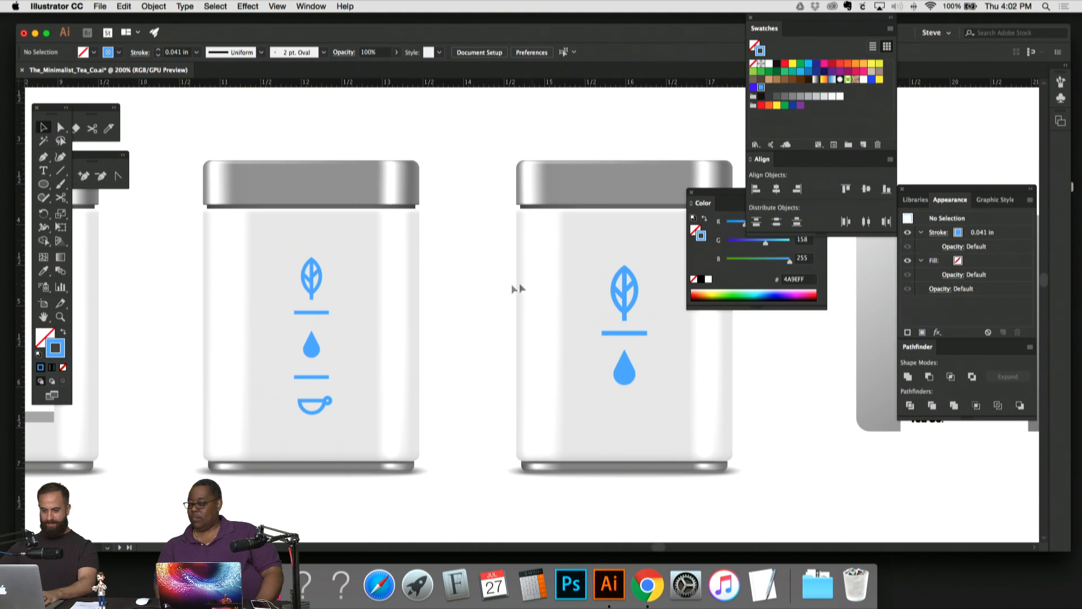
pyautogui.moveTo(362, 431); pyautogui.dragTo(272, 254)
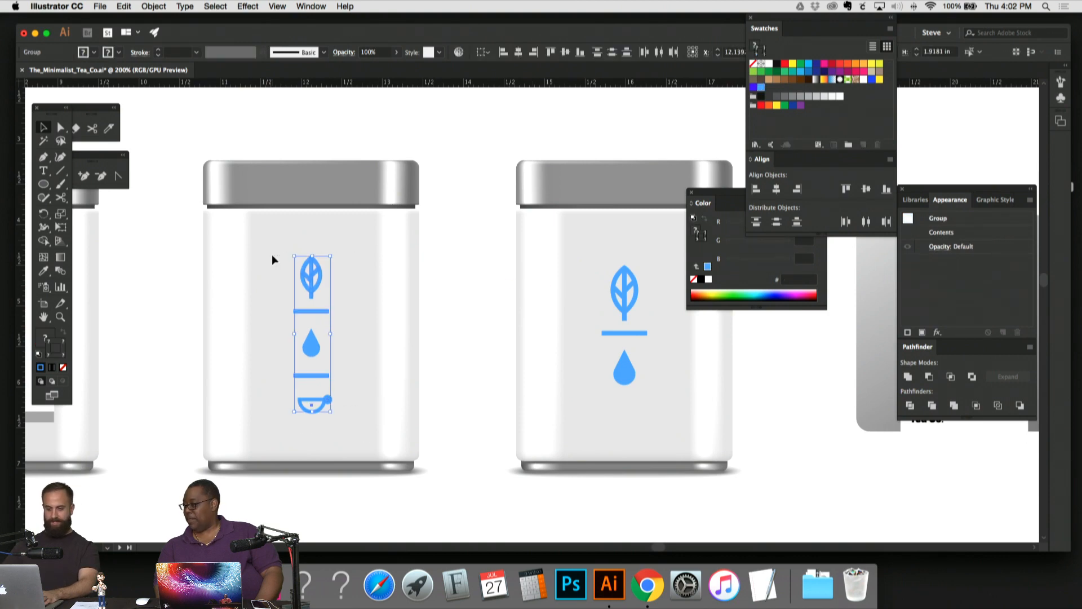
pyautogui.click(438, 225)
pyautogui.hscroll(1, 496, 242)
pyautogui.scroll(1, 496, 241)
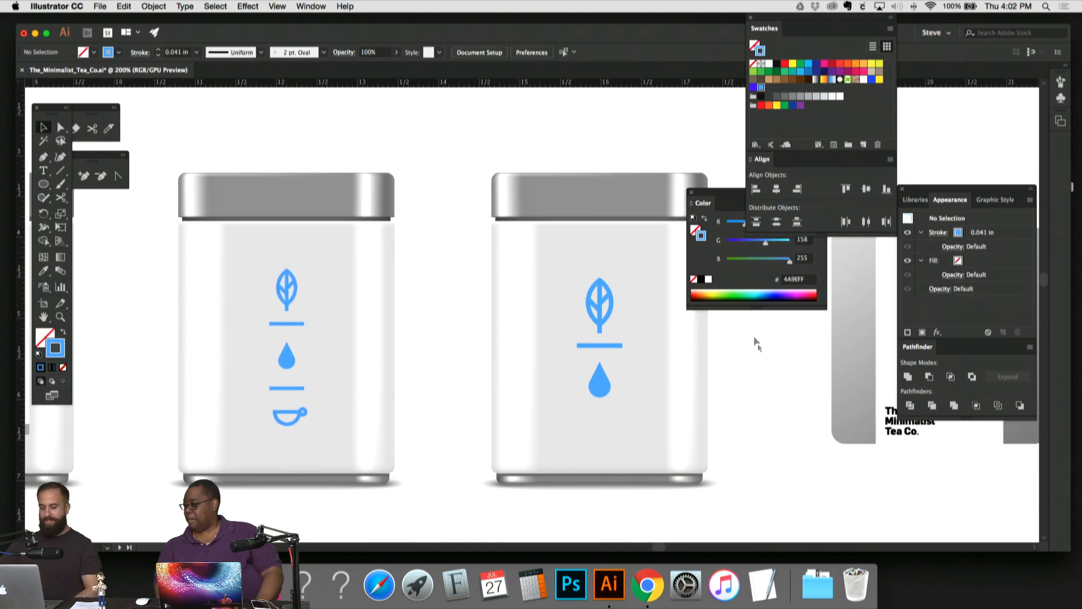
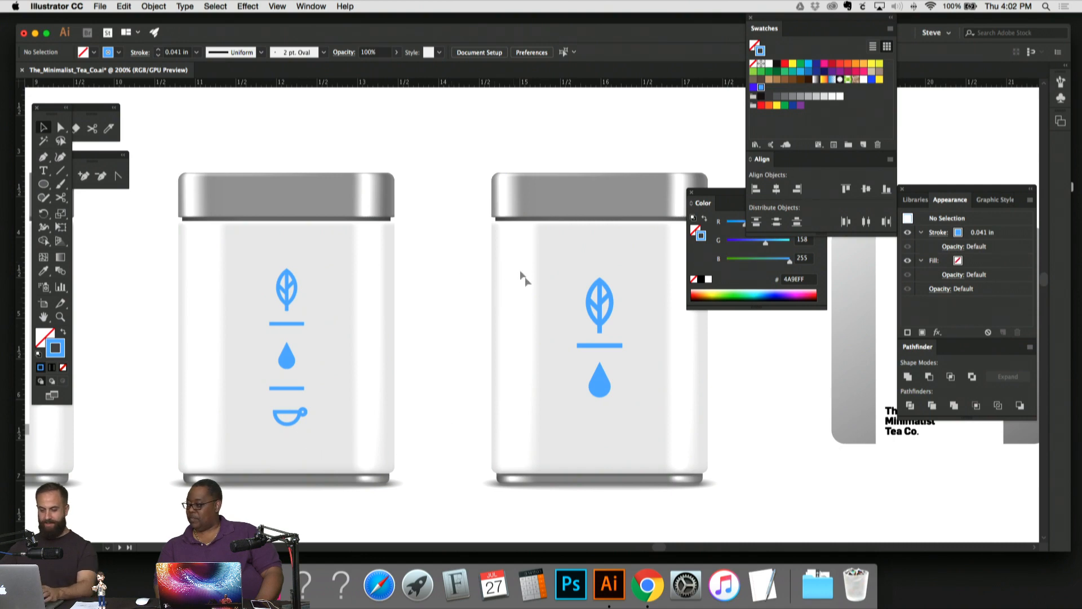
# Step: Replace the fourth tin's leaf, line and drop with a copy of the third tin's complete icon column at the same height
pyautogui.moveTo(522, 270); pyautogui.dragTo(750, 382)
pyautogui.press('Delete')
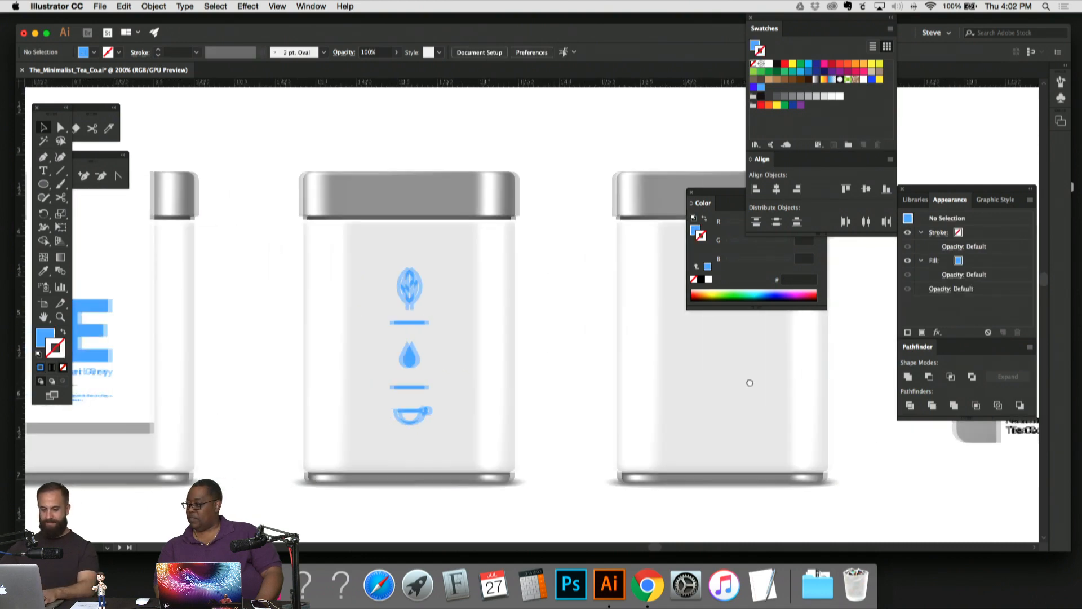
pyautogui.moveTo(494, 427); pyautogui.dragTo(501, 278)
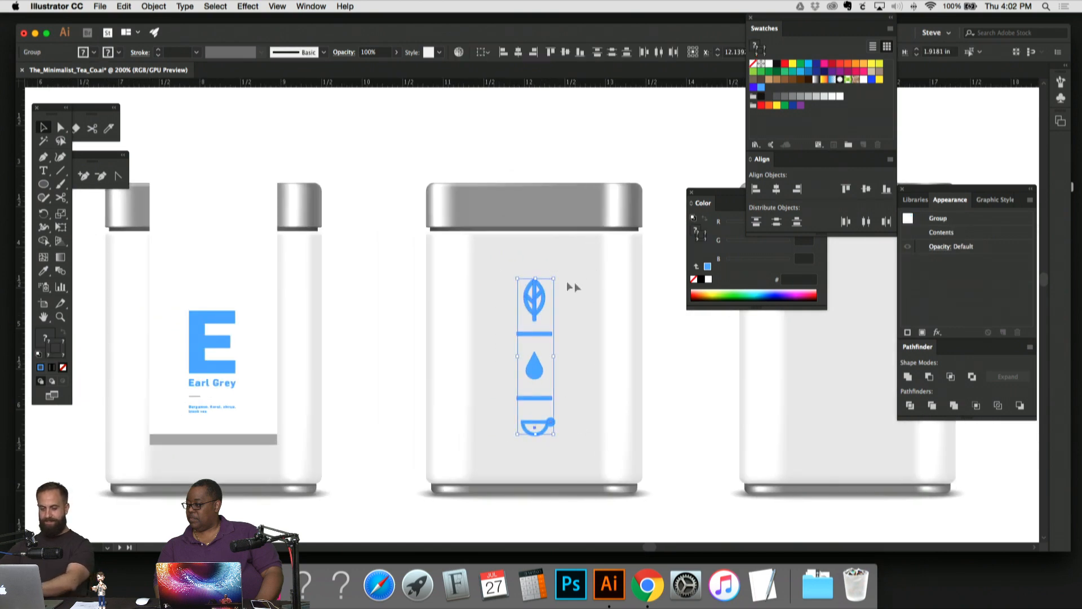
pyautogui.press('Up')
pyautogui.click(627, 298)
pyautogui.moveTo(627, 298); pyautogui.dragTo(421, 297)
pyautogui.moveTo(269, 263); pyautogui.dragTo(381, 435)
pyautogui.moveTo(412, 444); pyautogui.dragTo(343, 435)
pyautogui.click(379, 424)
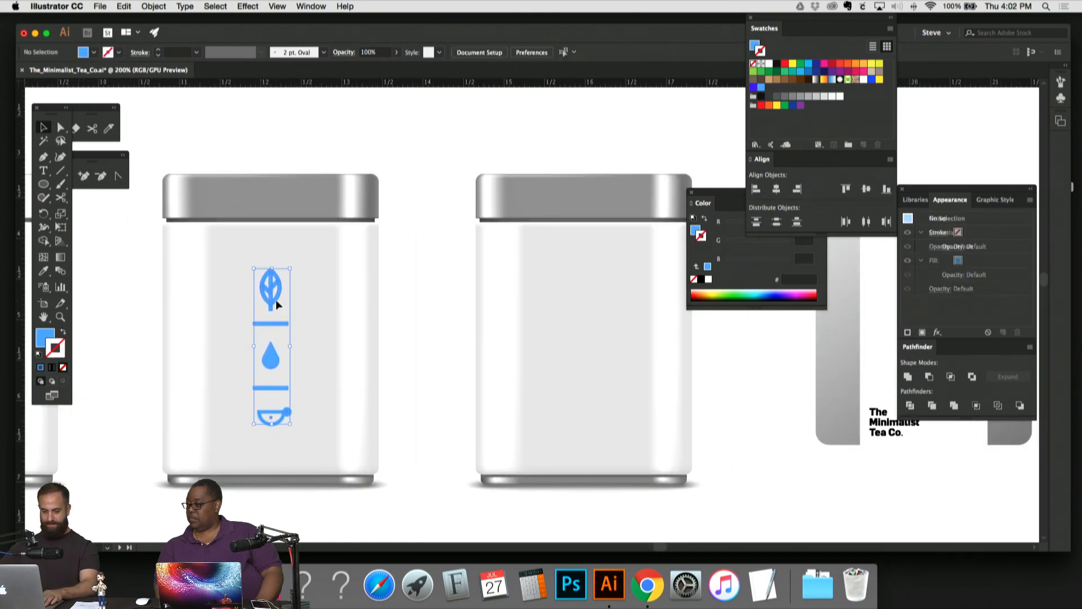
pyautogui.moveTo(275, 300); pyautogui.dragTo(588, 305)
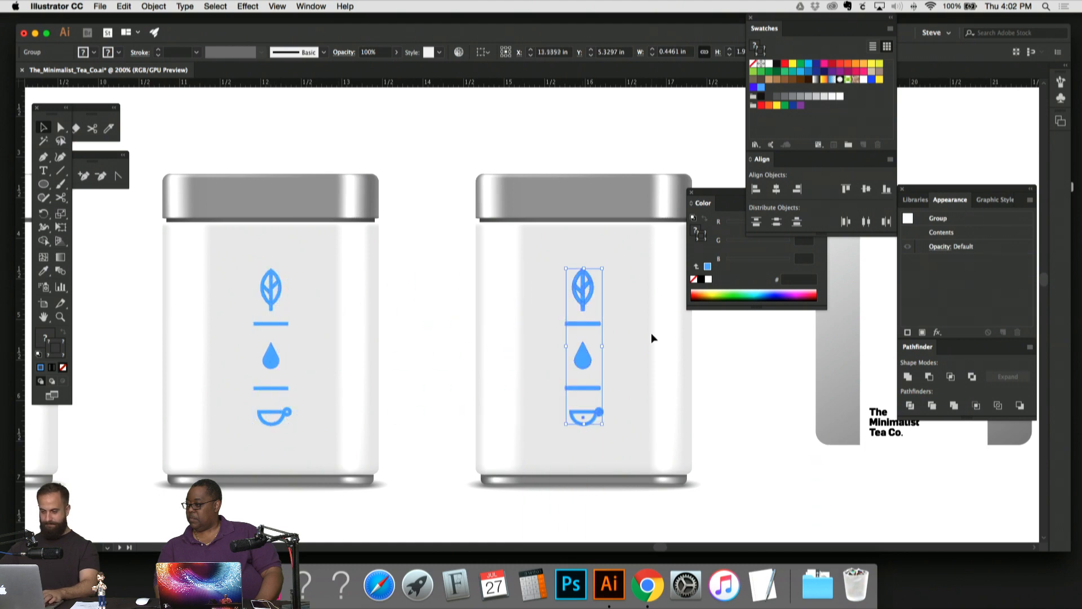
pyautogui.click(652, 339)
# Step: Review the full row of tins and compare both icon columns with the front and Earl Grey designs
pyautogui.press('super+minus')
pyautogui.press('super+minus')
pyautogui.press('super+minus')
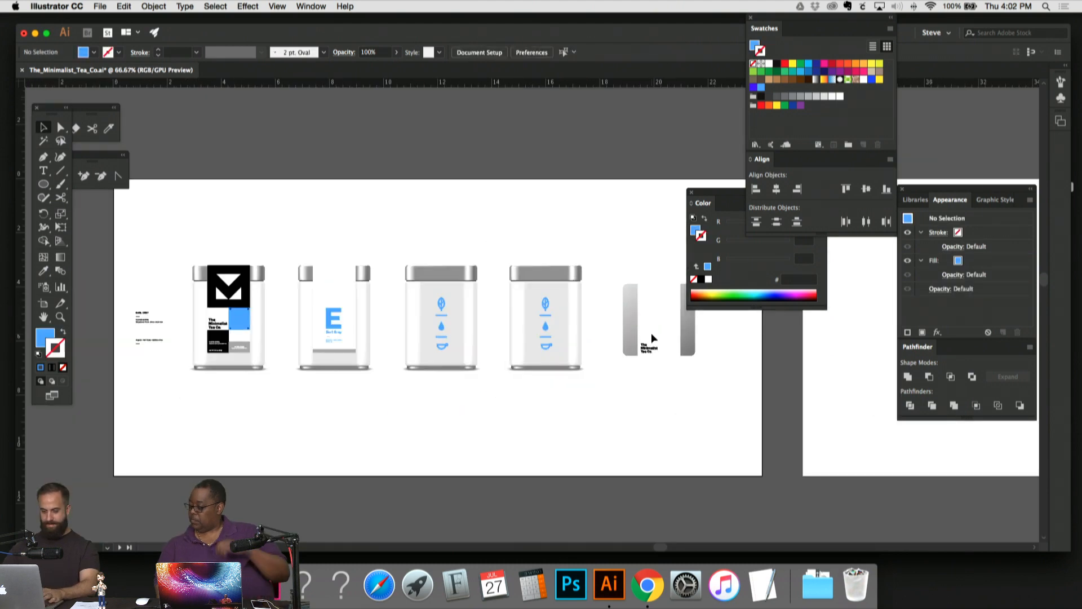
pyautogui.press('super+plus')
pyautogui.moveTo(655, 317); pyautogui.dragTo(744, 393)
pyautogui.moveTo(549, 285); pyautogui.dragTo(537, 239)
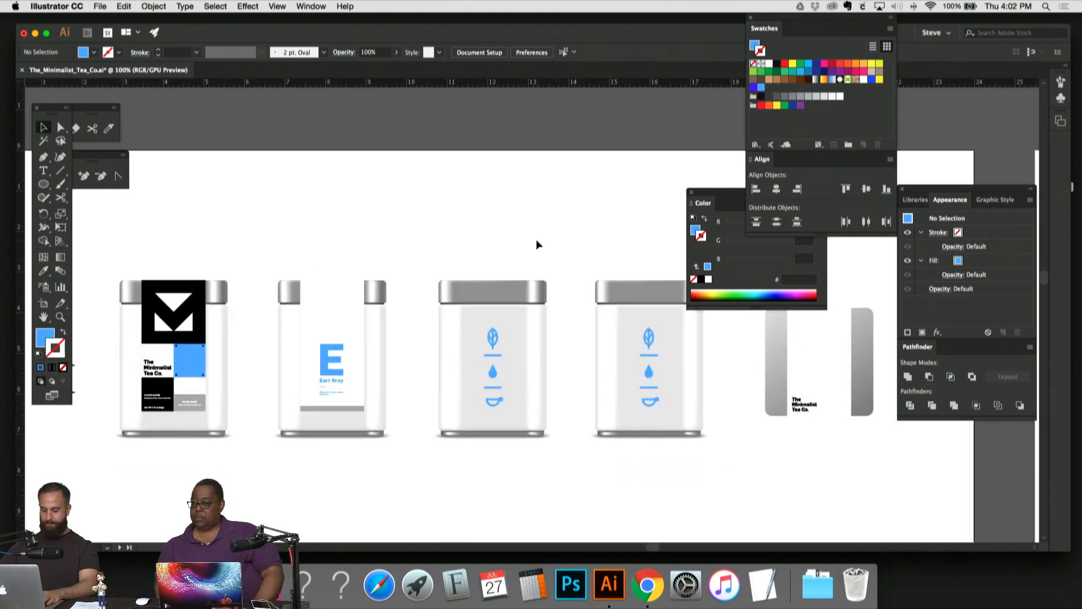
pyautogui.press('super+minus')
pyautogui.press('super+plus')
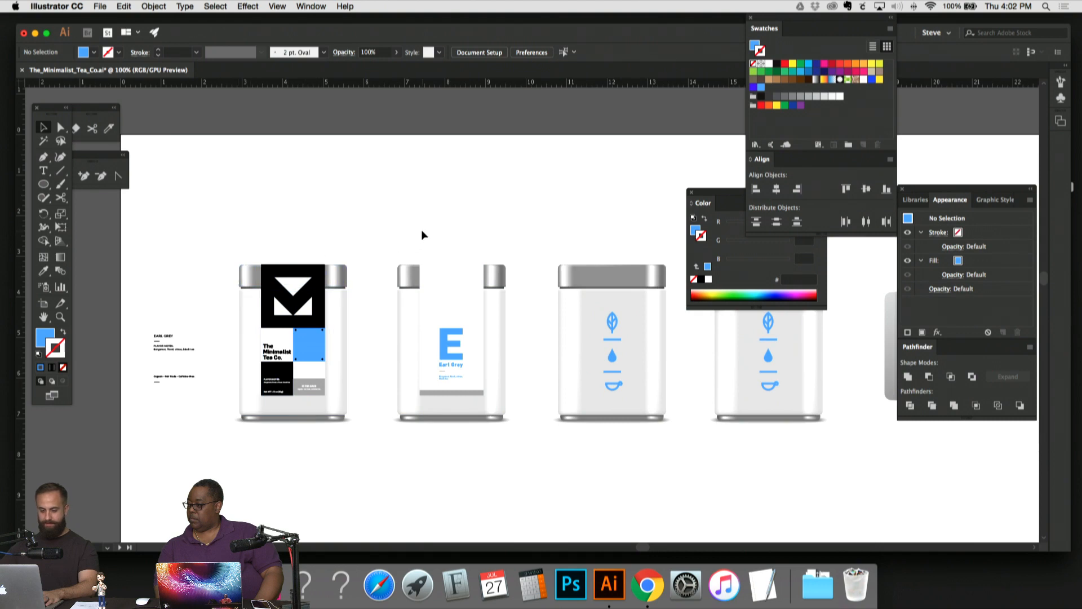
pyautogui.moveTo(502, 201); pyautogui.dragTo(381, 221)
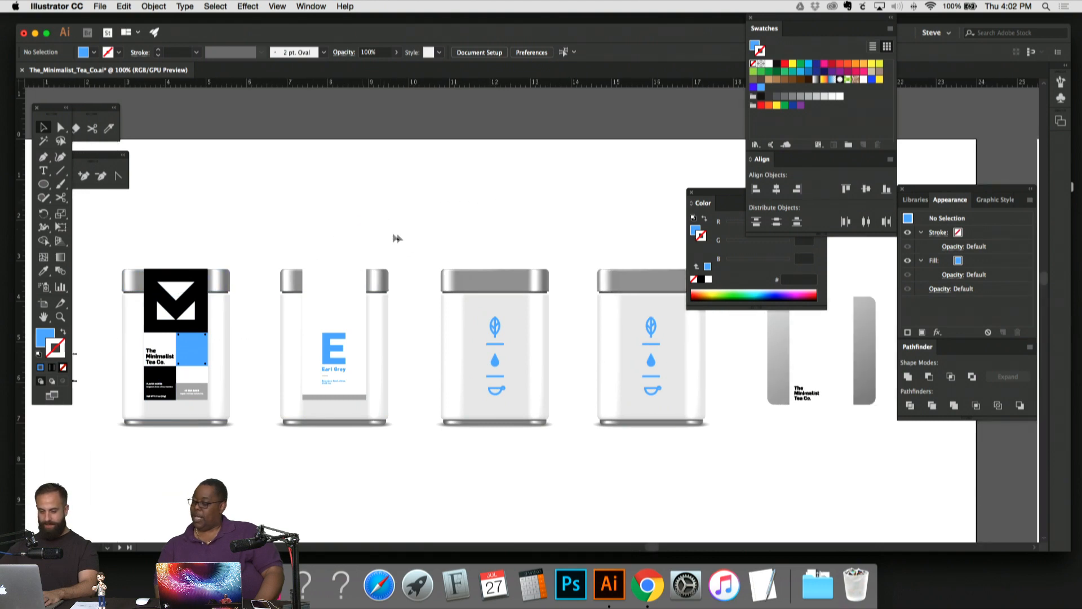
# Step: Try recolouring both icon columns black by sampling the logo square on the first tin with the Eyedropper
pyautogui.click(495, 330)
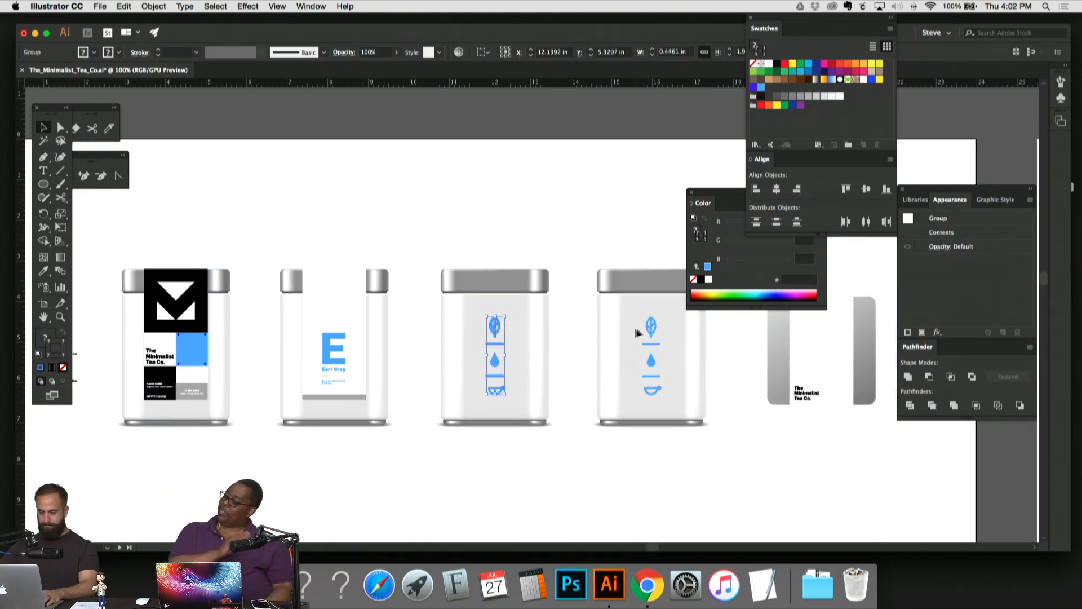
pyautogui.keyDown('shift'); pyautogui.click(655, 327); pyautogui.keyUp('shift')
pyautogui.press('i')
pyautogui.click(167, 282)
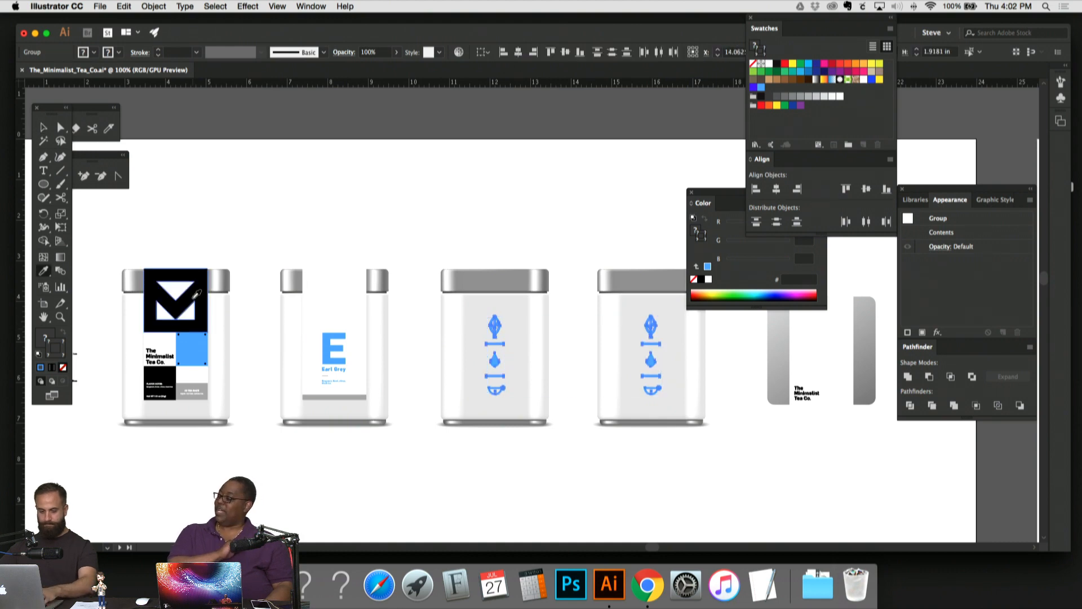
pyautogui.press('v')
pyautogui.click(337, 156)
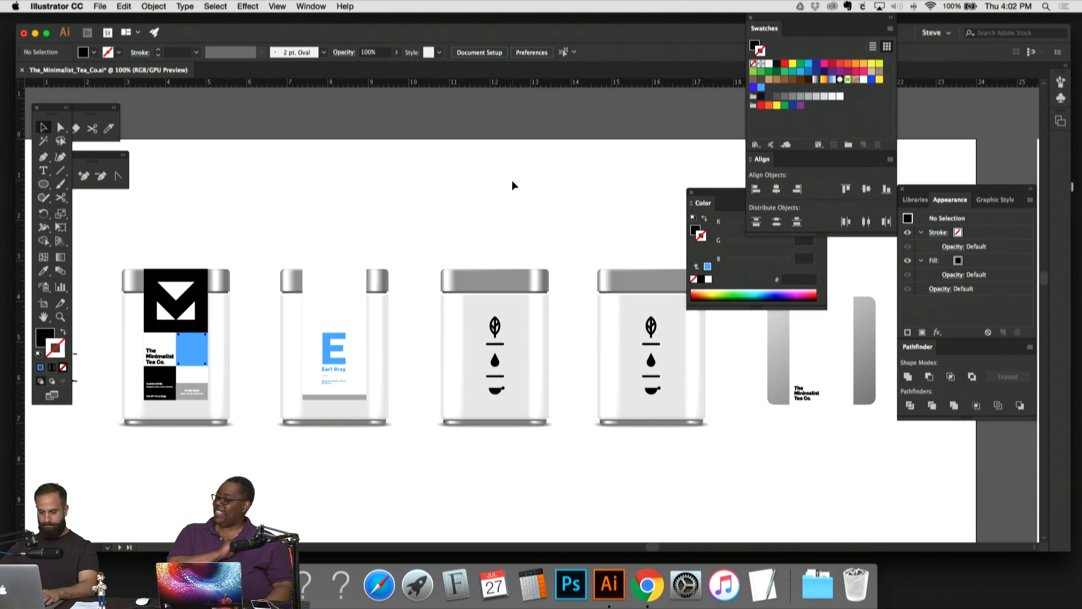
# Step: Undo the black recolouring and select the icon columns on both tins again
pyautogui.press('super+z')
pyautogui.click(485, 196)
pyautogui.hscroll(-2, 496, 203)
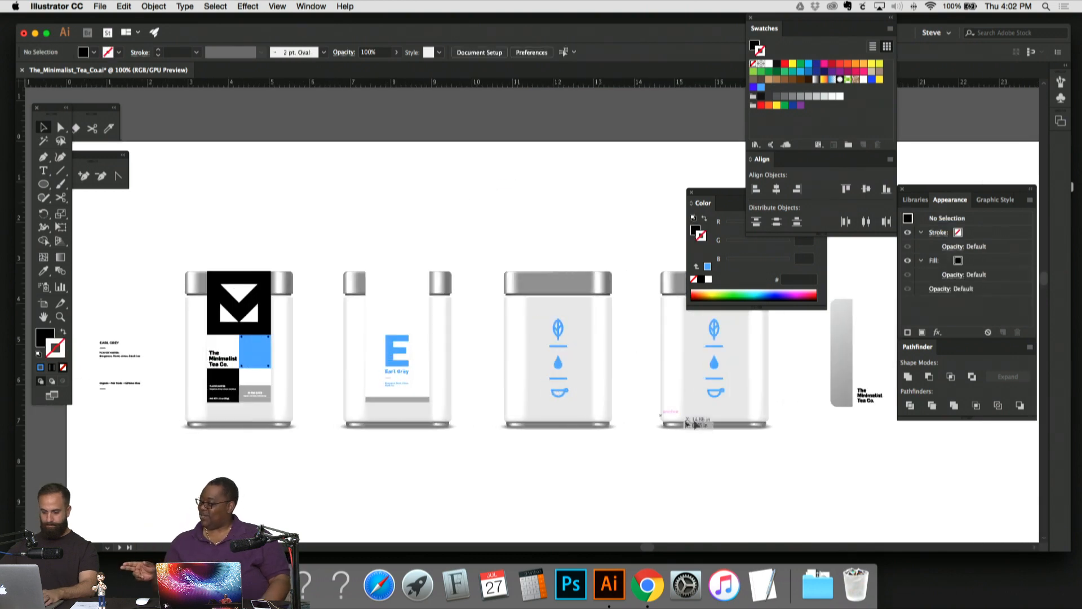
pyautogui.click(557, 328)
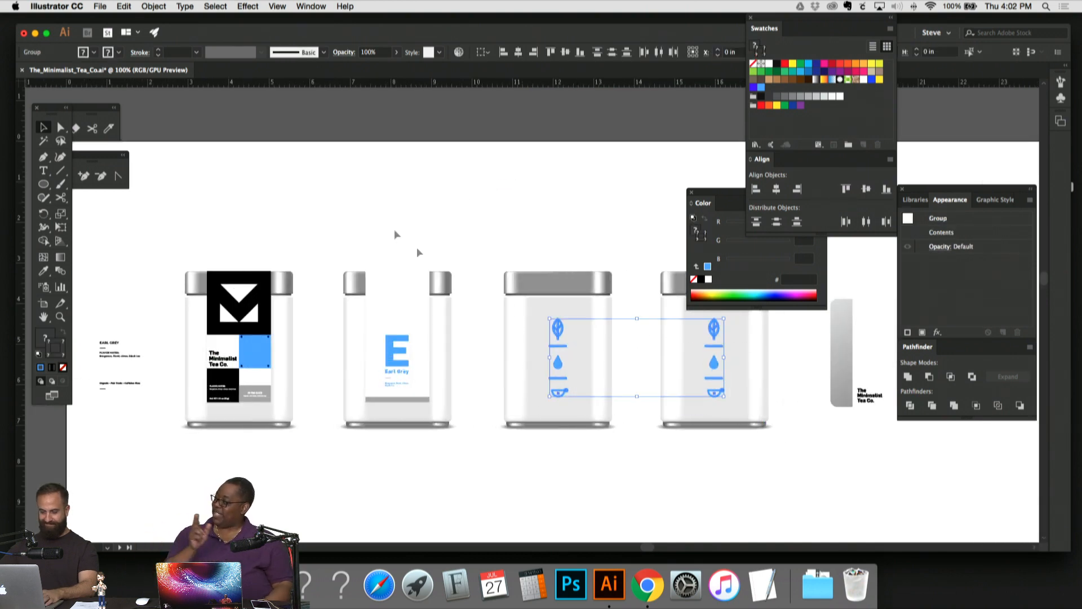
# Step: Expand the fill and stroke of the icon columns on both side tins, and clear the selection
pyautogui.click(165, 6)
pyautogui.click(175, 121)
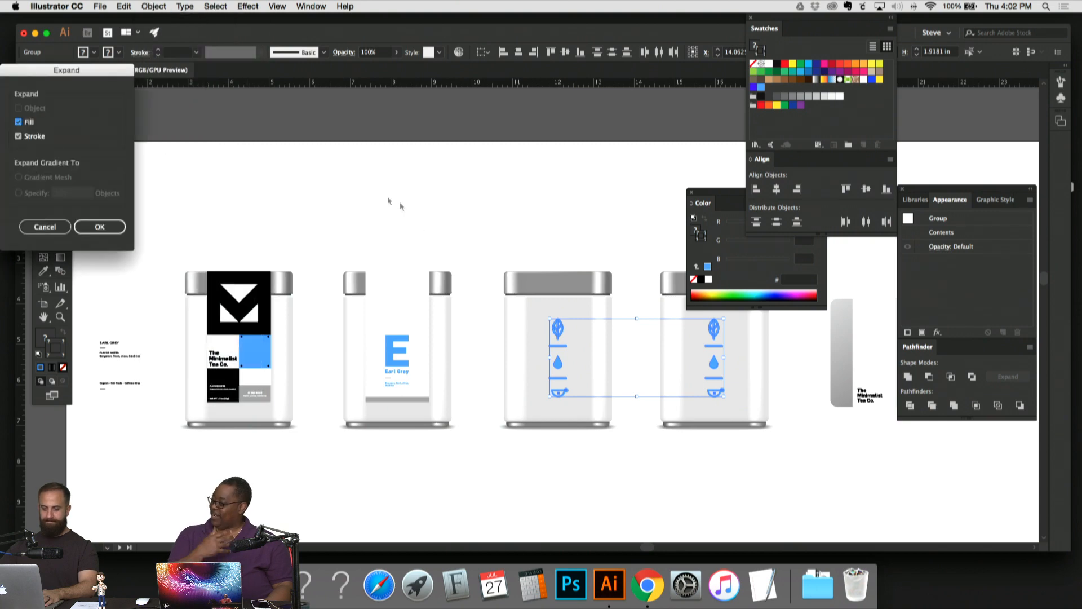
pyautogui.click(124, 225)
pyautogui.click(518, 183)
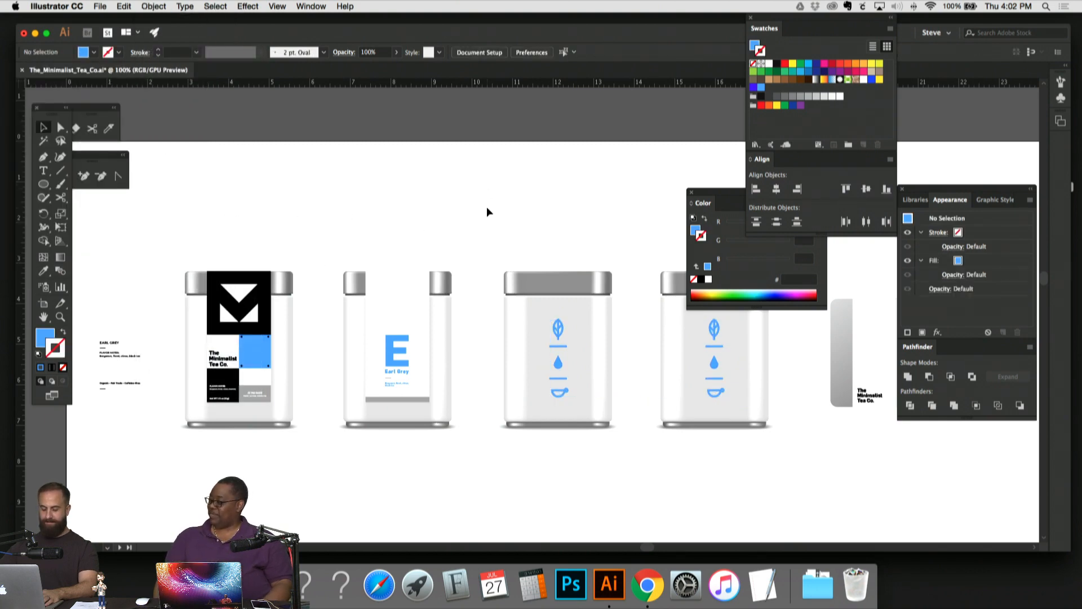
# Step: Examine the artboard below, comparing its blue-accented Earl Grey front tin with the tin covered in small logo squares
pyautogui.press('super+minus')
pyautogui.press('super+minus')
pyautogui.moveTo(487, 208); pyautogui.dragTo(357, 3)
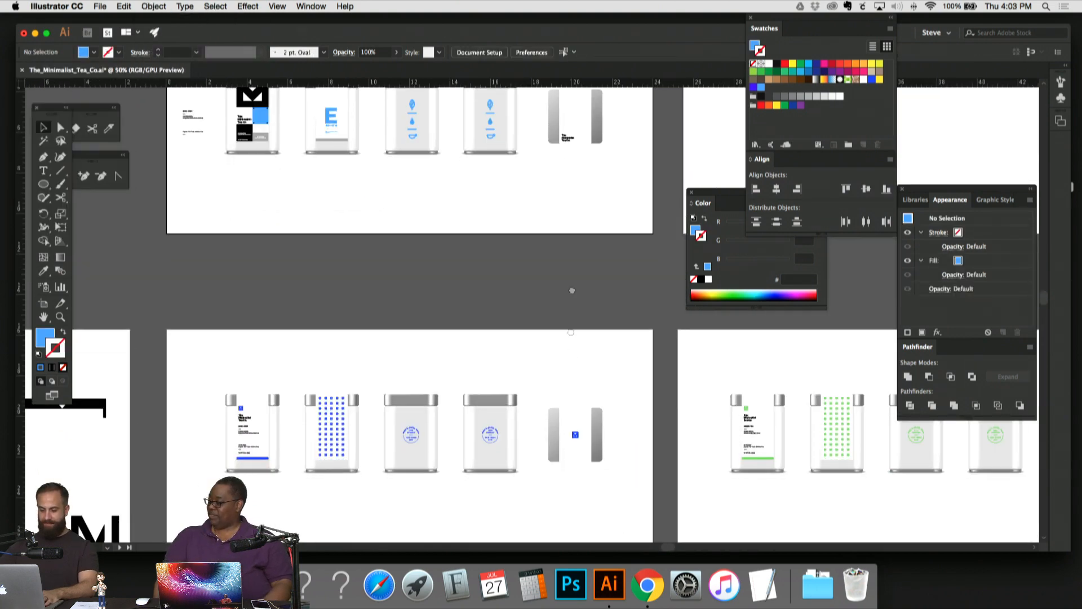
pyautogui.moveTo(573, 290); pyautogui.dragTo(577, 123)
pyautogui.moveTo(468, 208); pyautogui.dragTo(595, 229)
pyautogui.press('super+plus')
pyautogui.press('super+plus')
pyautogui.press('super+plus')
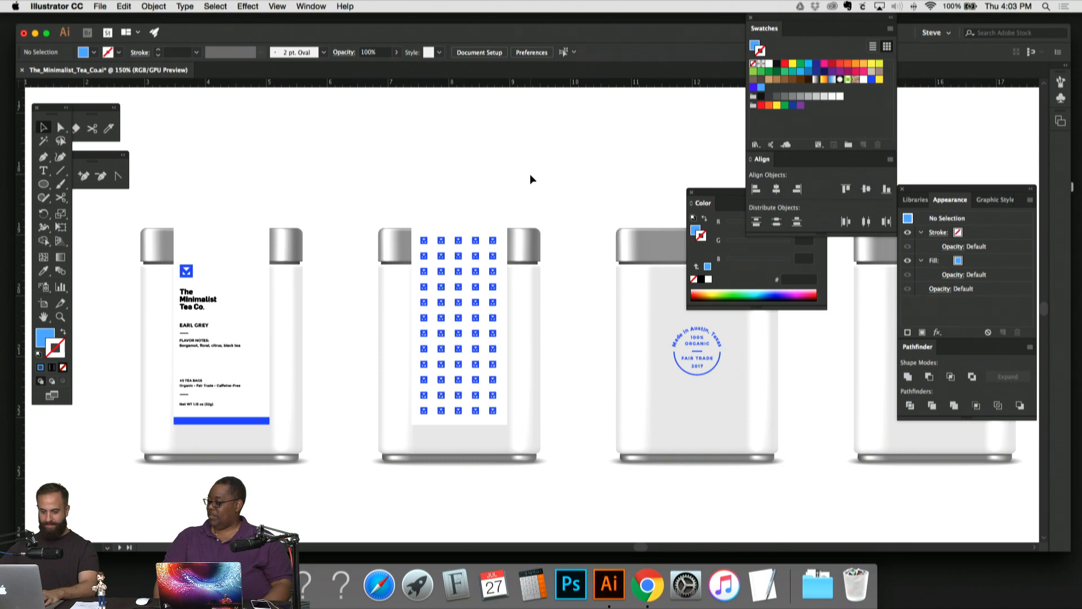
pyautogui.moveTo(563, 179); pyautogui.dragTo(536, 174)
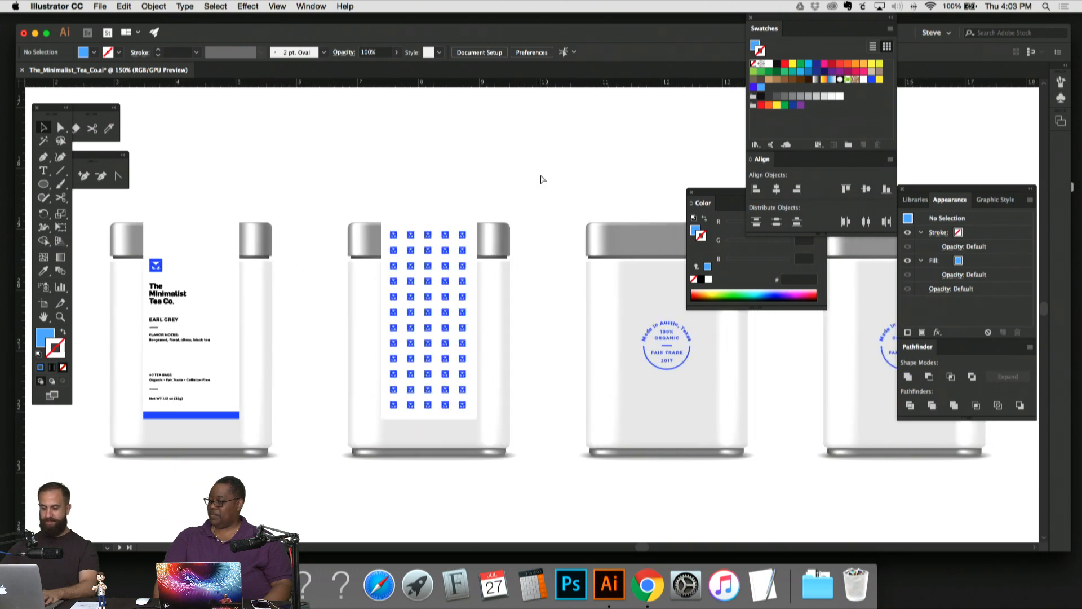
pyautogui.press('super+minus')
pyautogui.press('super+minus')
pyautogui.press('super+plus')
pyautogui.press('super+plus')
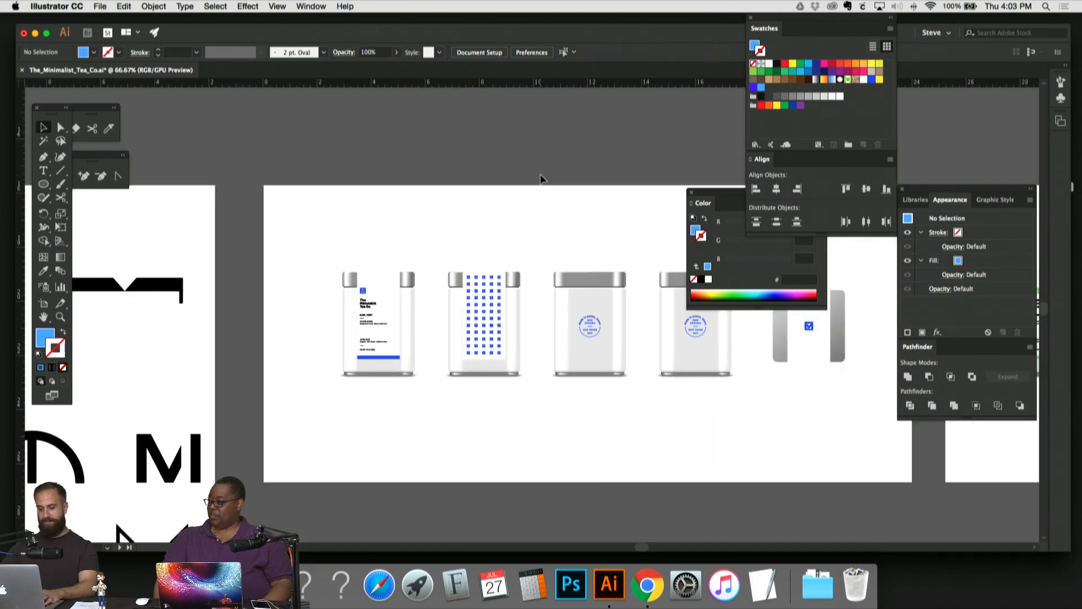
pyautogui.press('super+plus')
pyautogui.press('super+plus')
pyautogui.press('super+plus')
pyautogui.press('super+plus')
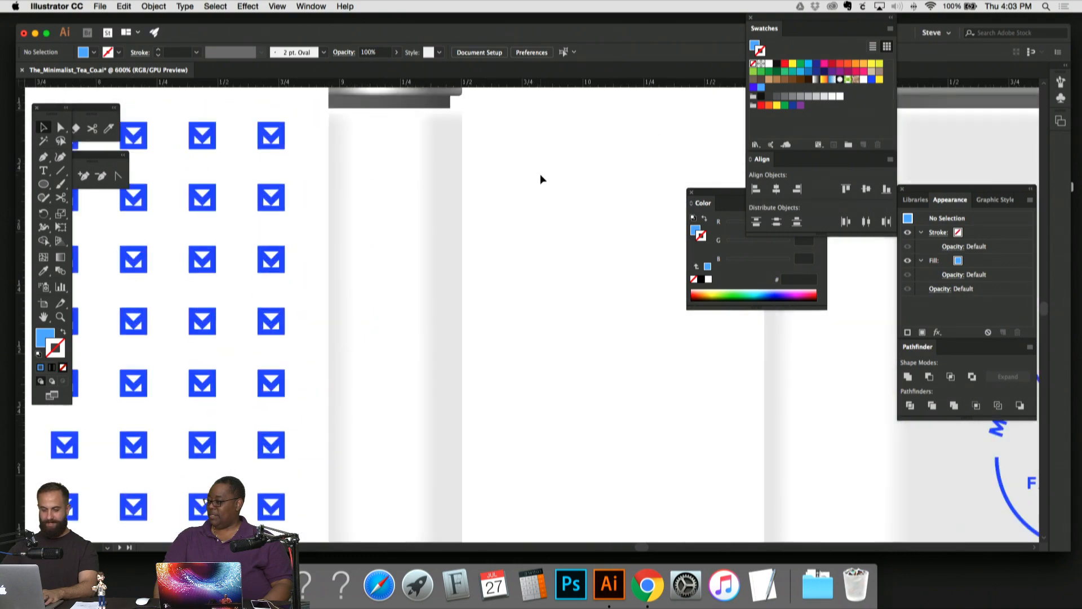
pyautogui.press('super+minus')
pyautogui.press('super+minus')
pyautogui.press('super+minus')
pyautogui.press('super+minus')
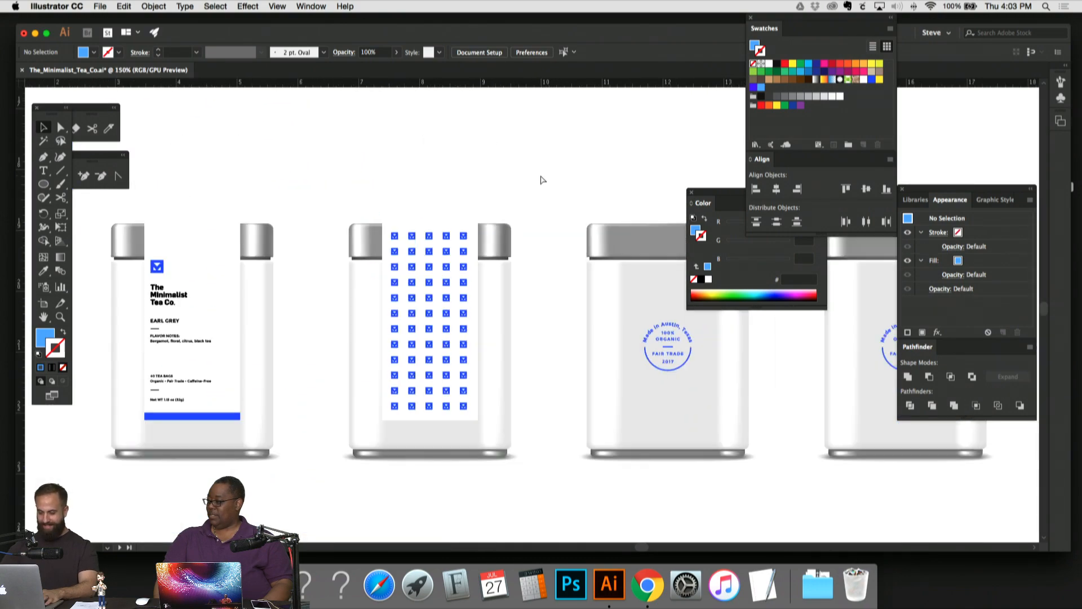
# Step: Inspect the round "Made in Austin, Texas" badge on that artboard's third tin and its place in the row
pyautogui.moveTo(541, 174); pyautogui.dragTo(406, 165)
pyautogui.press('super+plus')
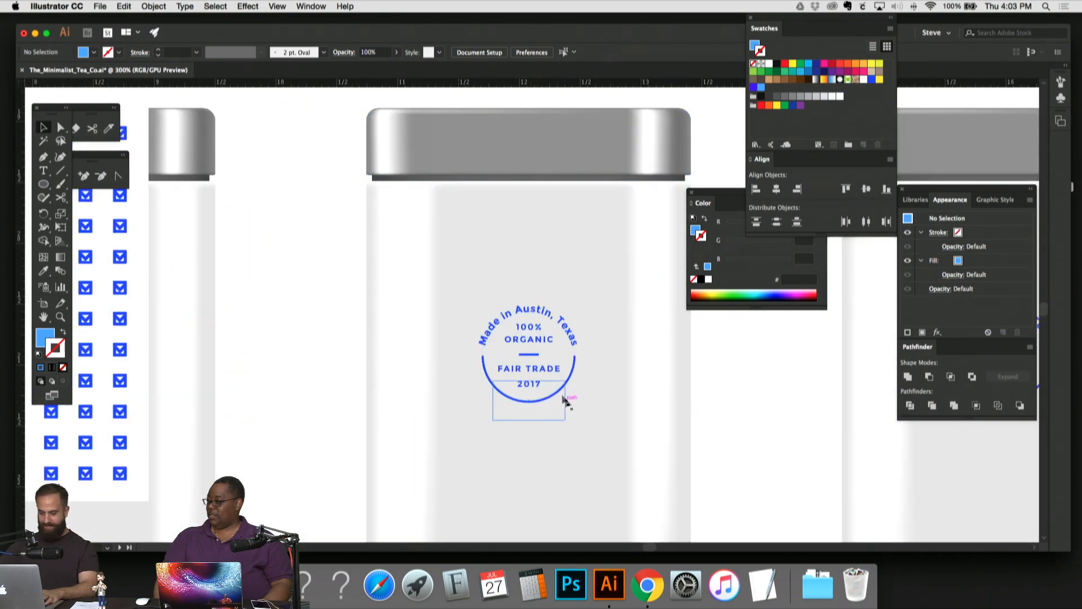
pyautogui.press('super+minus')
pyautogui.press('super+minus')
pyautogui.press('super+minus')
pyautogui.press('super+minus')
pyautogui.press('super+minus')
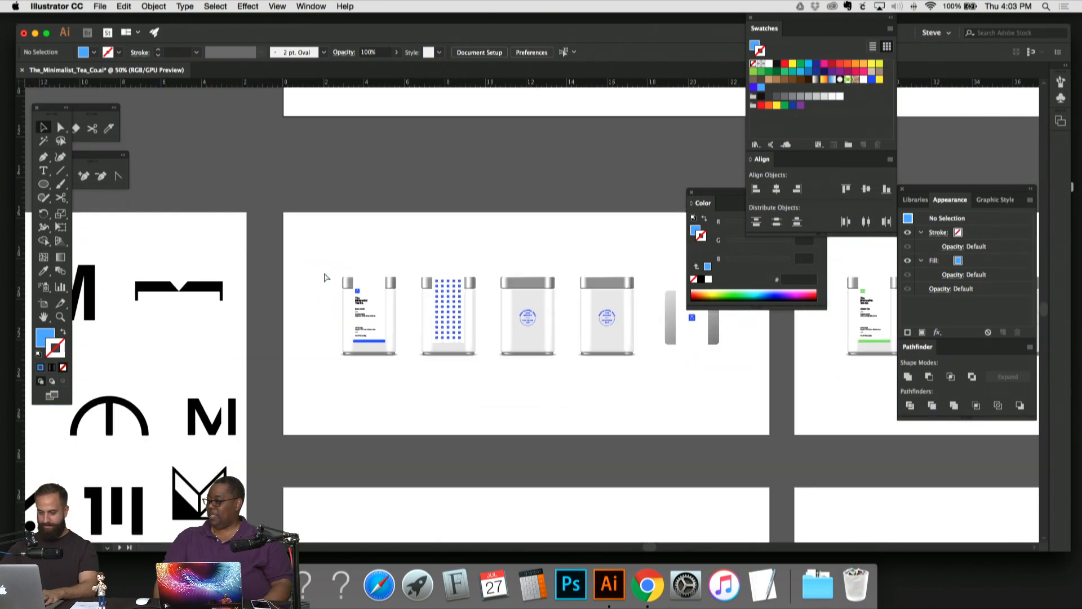
# Step: Review the artboards with the black tins and the pastel-striped tin concepts further down the document
pyautogui.scroll(-10, 432, 364)
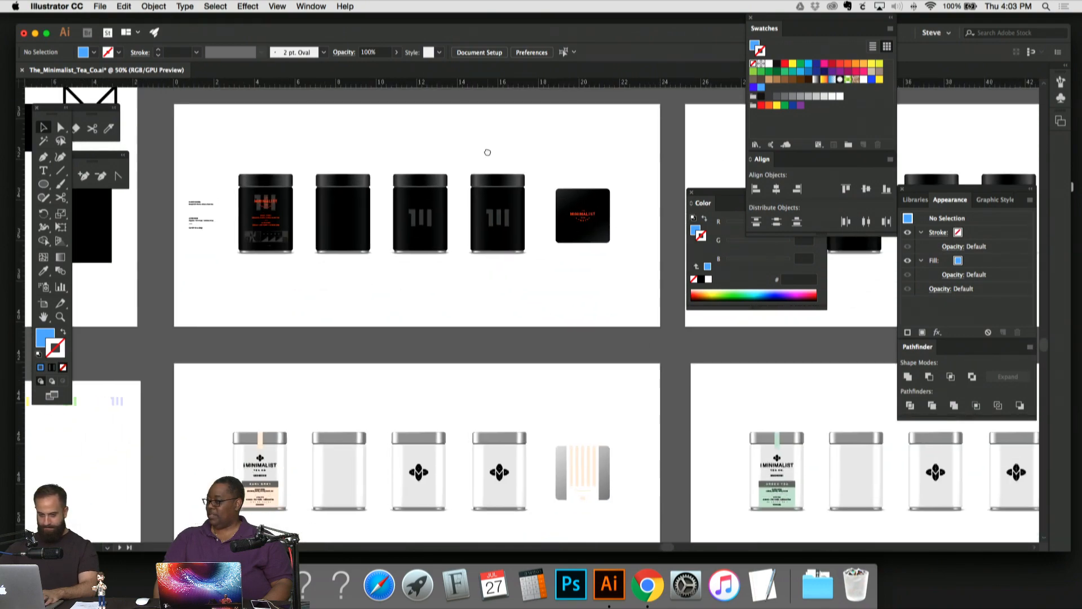
pyautogui.scroll(-5, 433, 166)
pyautogui.moveTo(512, 268); pyautogui.dragTo(358, 201)
pyautogui.press('super+plus')
pyautogui.press('super+plus')
pyautogui.press('super+plus')
pyautogui.press('super+plus')
pyautogui.press('super+minus')
pyautogui.press('super+minus')
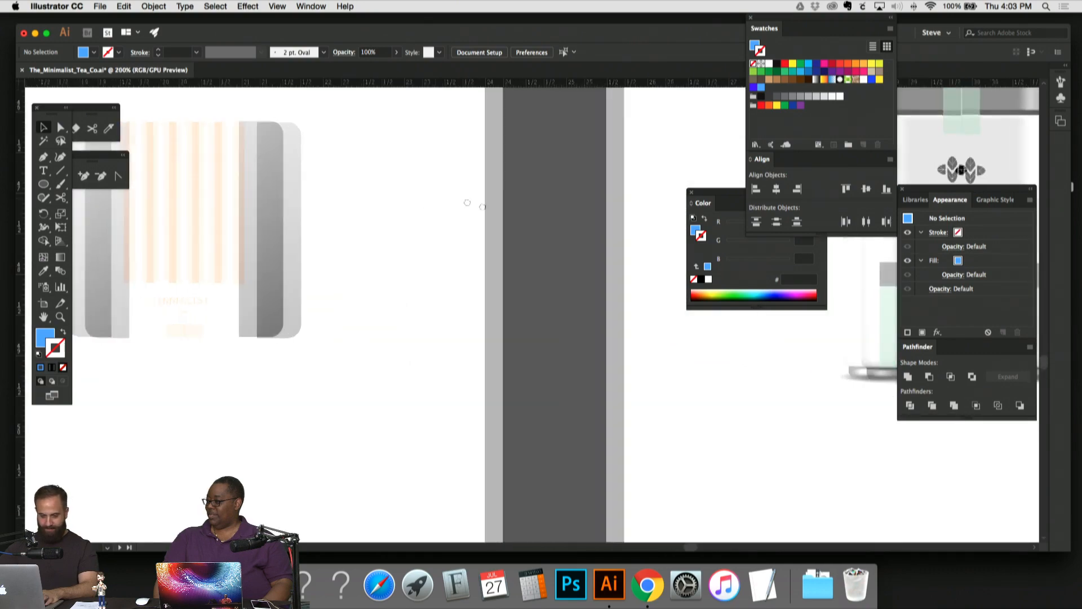
pyautogui.press('super+minus')
pyautogui.press('super+minus')
pyautogui.press('super+minus')
pyautogui.press('super+minus')
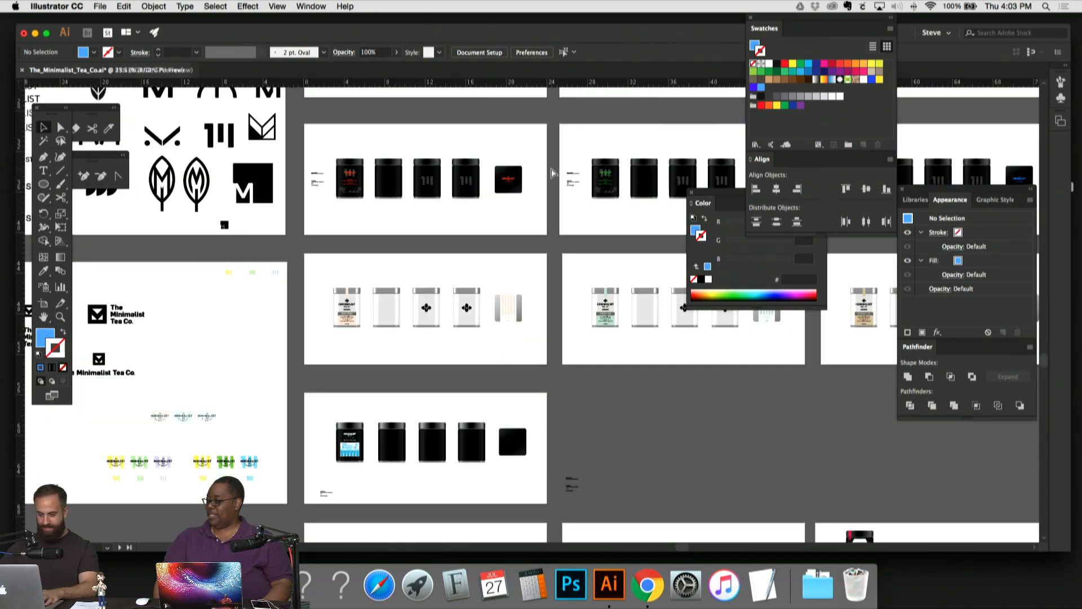
# Step: Examine the black tin with the white diamond label and green M/T side marks, and compare it with the other concepts
pyautogui.scroll(-10, 557, 230)
pyautogui.hscroll(5, 557, 230)
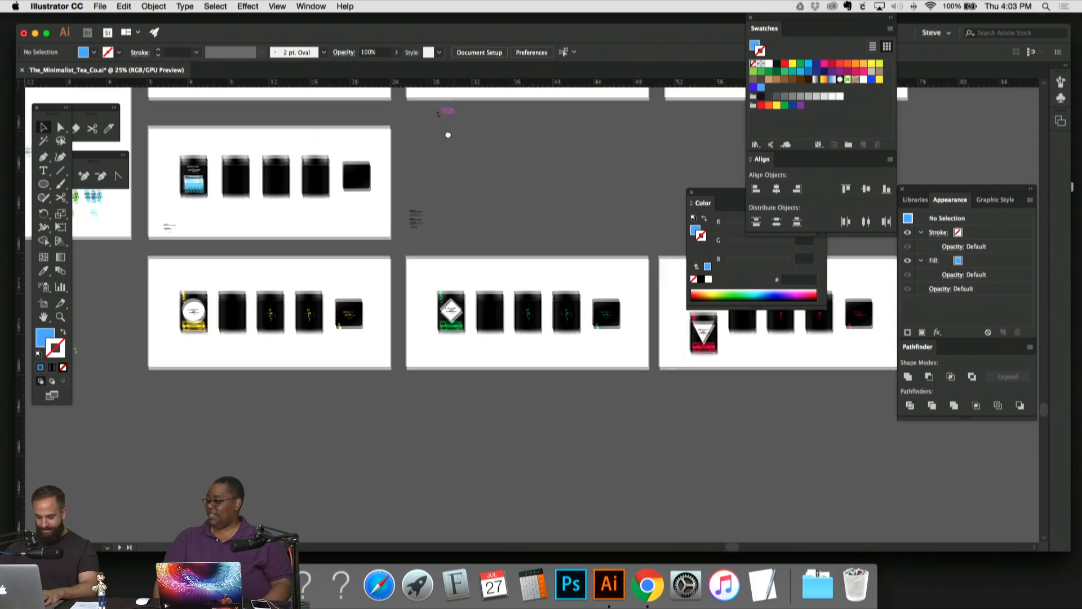
pyautogui.press('super+plus')
pyautogui.press('super+plus')
pyautogui.press('super+plus')
pyautogui.press('super+plus')
pyautogui.press('super+plus')
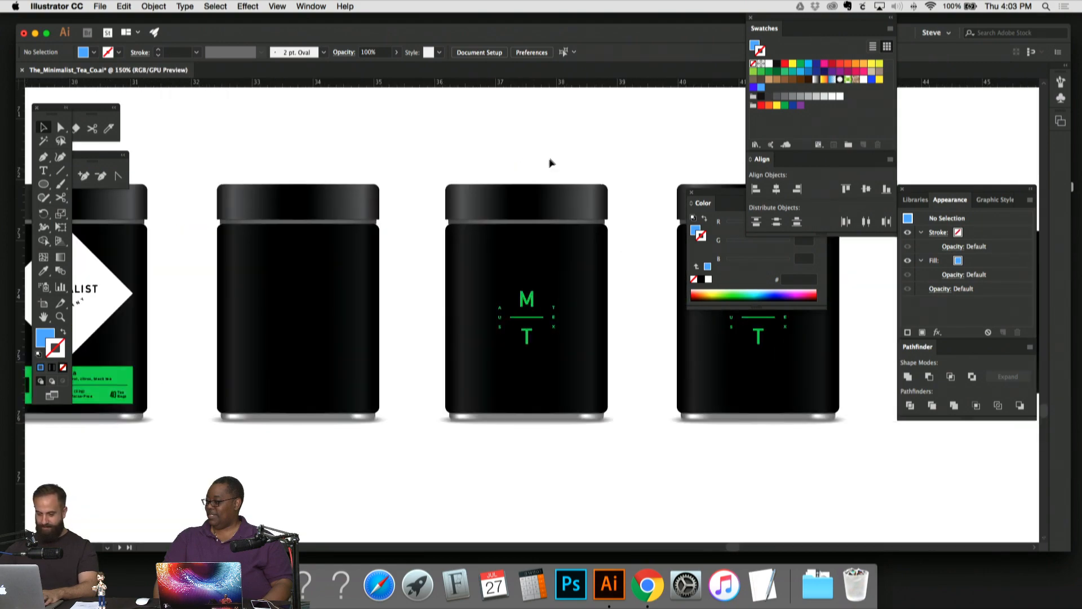
pyautogui.press('super+minus')
pyautogui.press('super+minus')
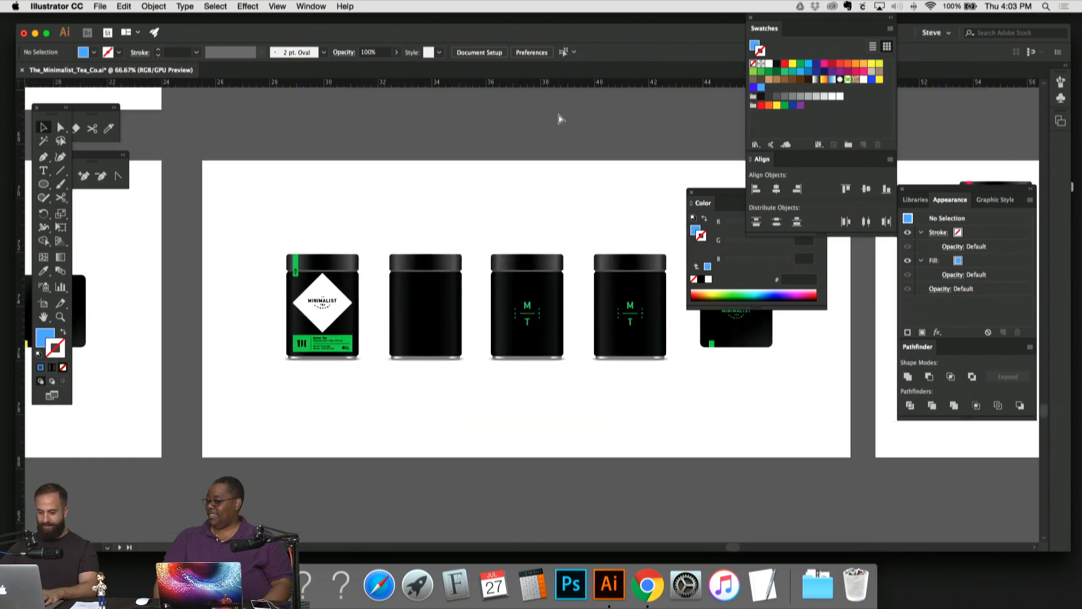
pyautogui.press('super+minus')
pyautogui.press('super+minus')
pyautogui.press('super+minus')
pyautogui.press('super+minus')
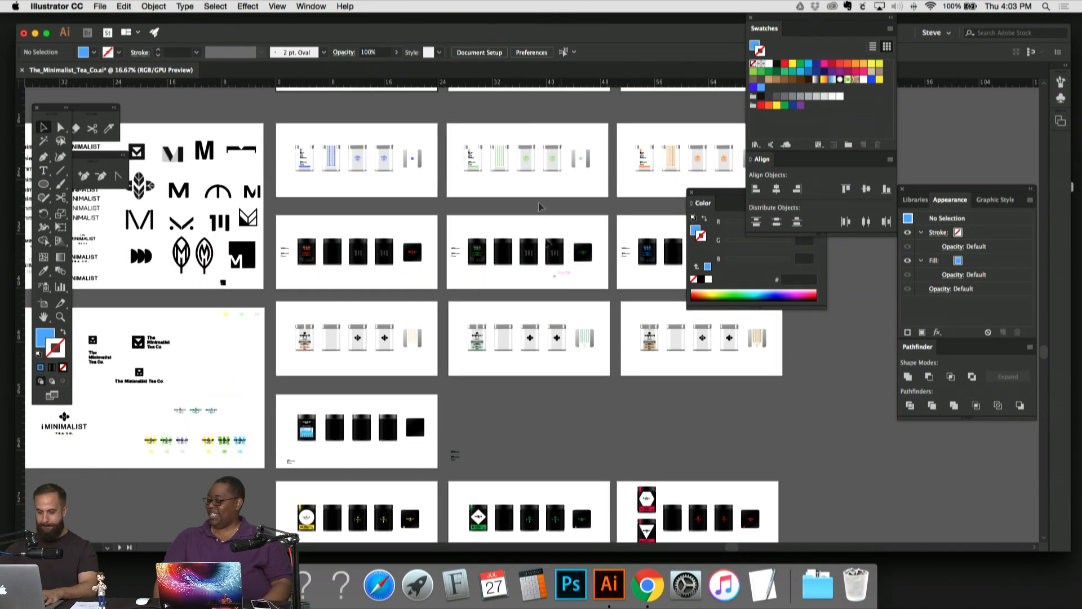
# Step: Return to the top row of artboards and move the Color panel clear of the empty artboards
pyautogui.scroll(5, 538, 207)
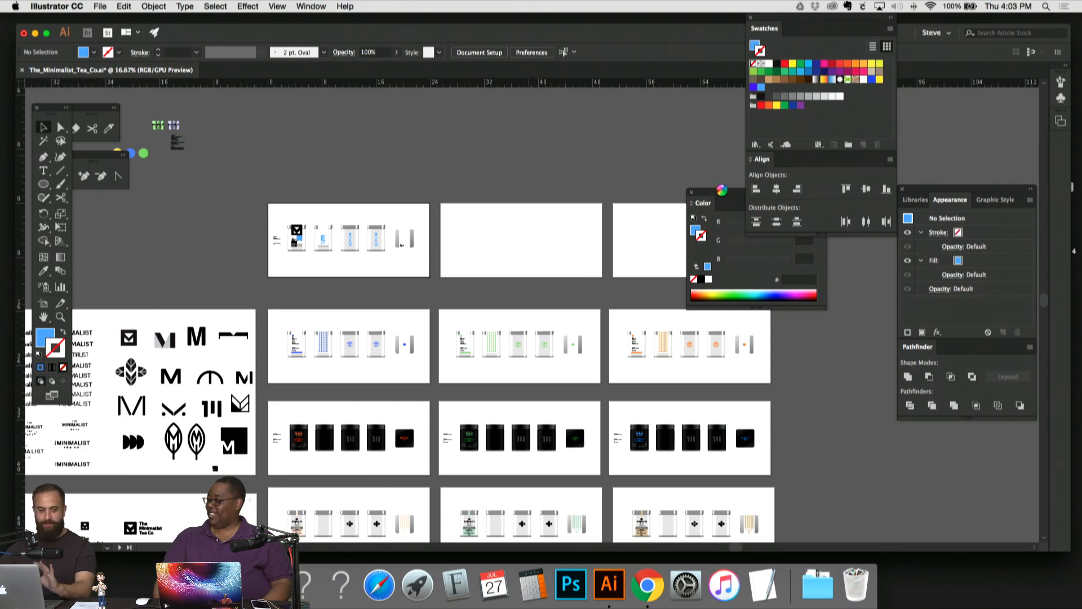
pyautogui.press('super+plus')
pyautogui.scroll(5, 551, 346)
pyautogui.hscroll(-3, 551, 345)
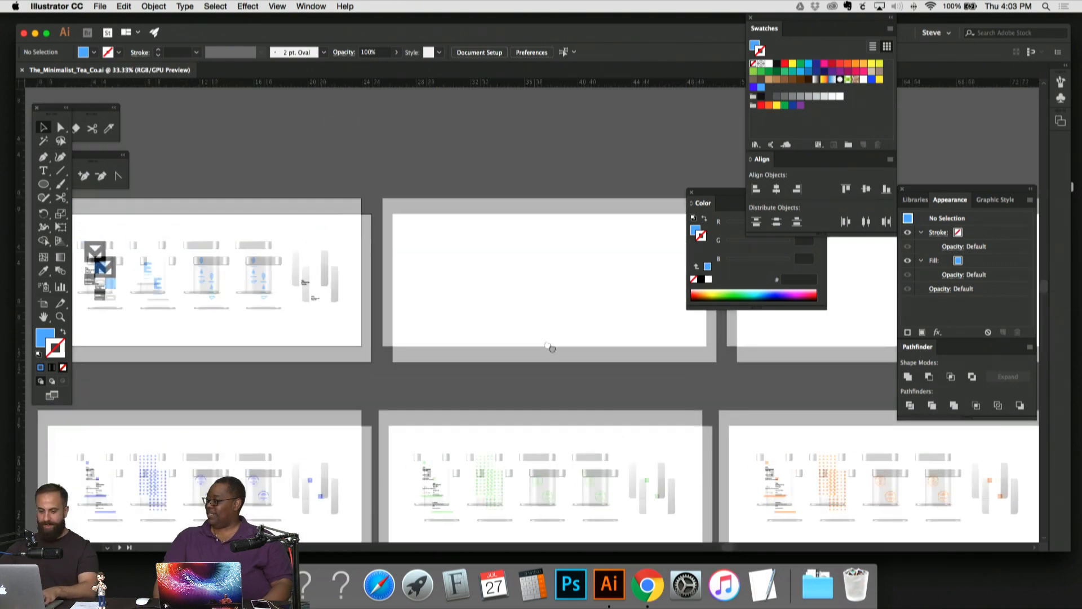
pyautogui.moveTo(719, 196); pyautogui.dragTo(912, 68)
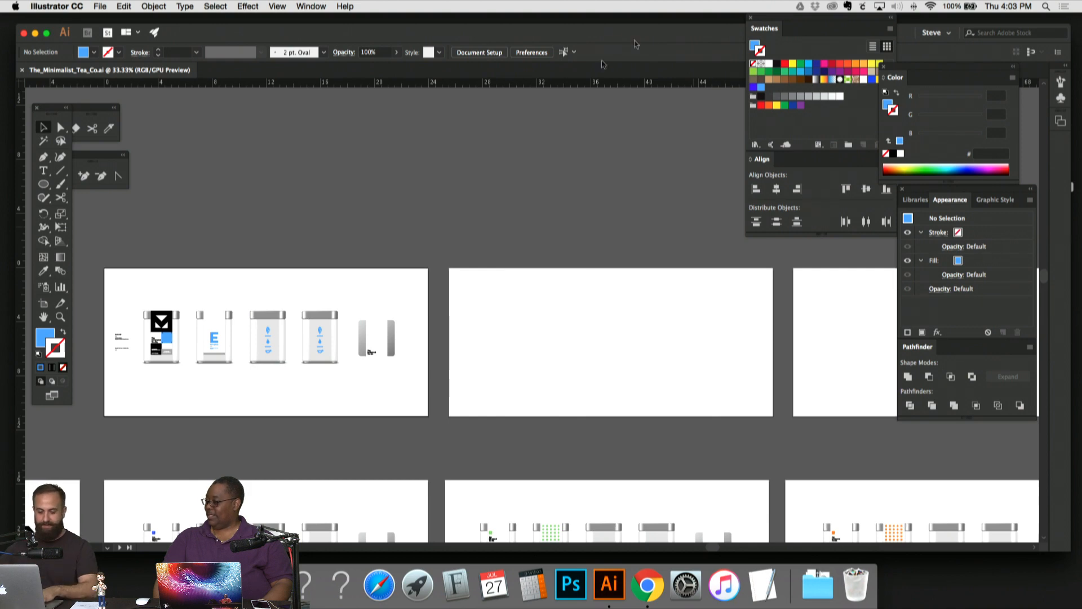
# Step: Unlock all objects and duplicate the first artboard's four tins and lid onto the empty second artboard
pyautogui.hscroll(2, 488, 180)
pyautogui.click(158, 6)
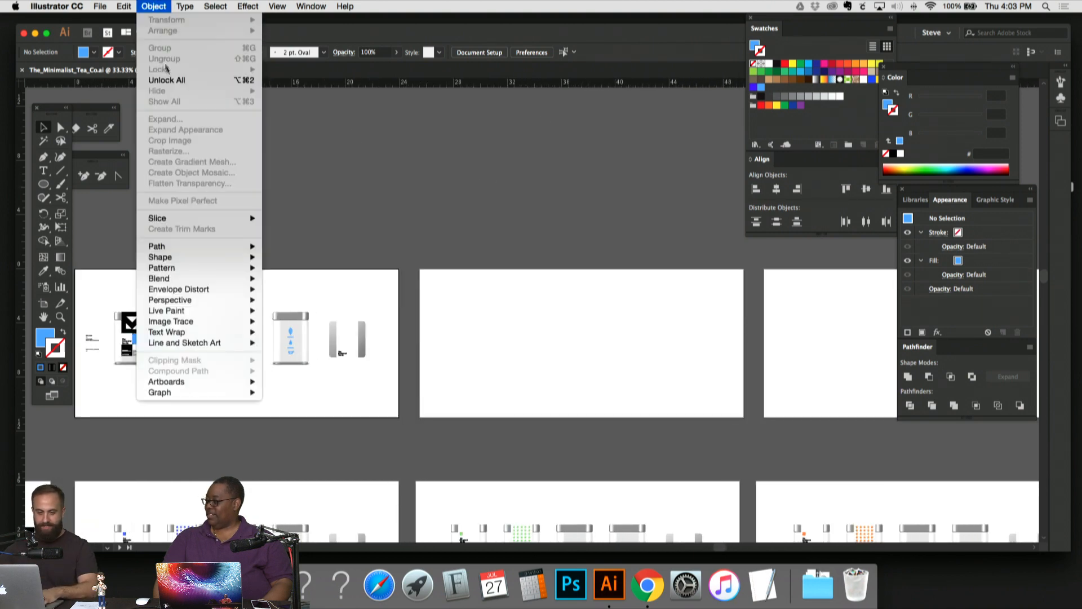
pyautogui.click(172, 80)
pyautogui.click(333, 184)
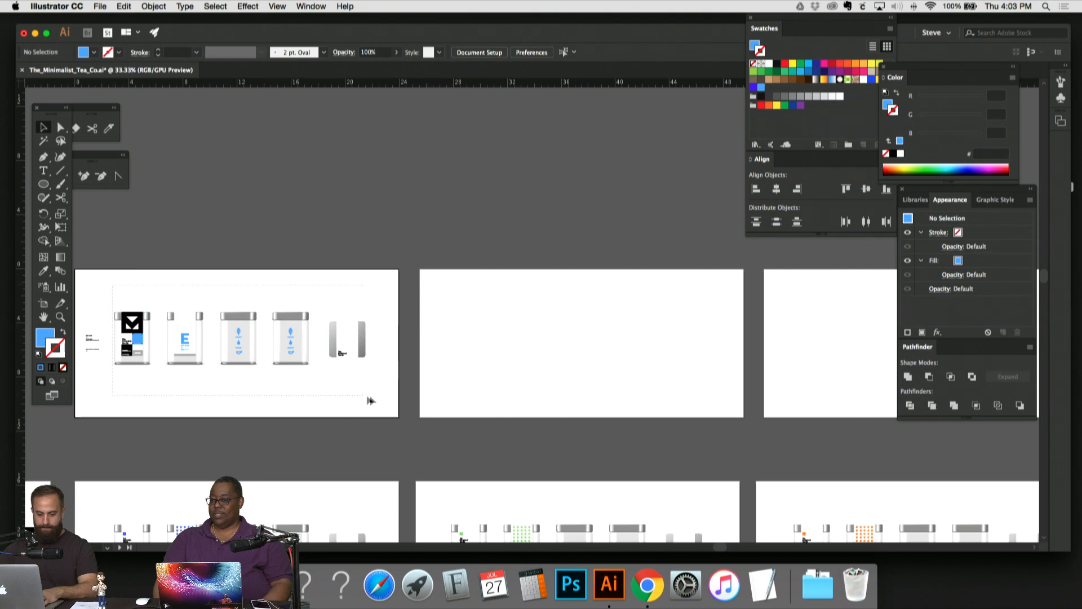
pyautogui.press('super+a')
pyautogui.moveTo(289, 332); pyautogui.dragTo(645, 312)
pyautogui.click(647, 239)
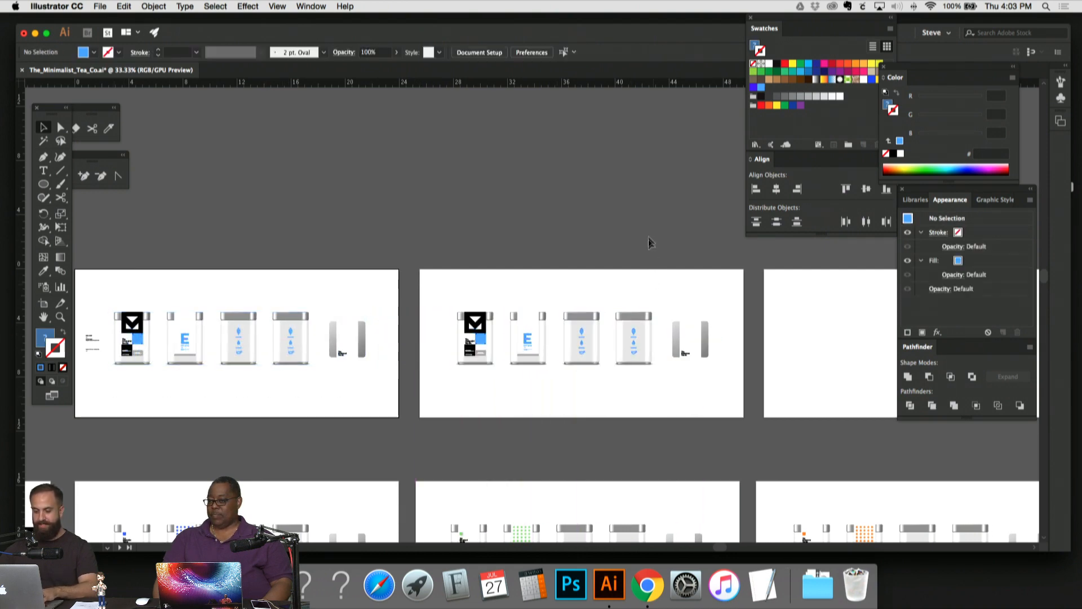
# Step: Replace the large blue letter E on the second artboard's second tin with G
pyautogui.moveTo(647, 239); pyautogui.dragTo(571, 220)
pyautogui.press('super+1')
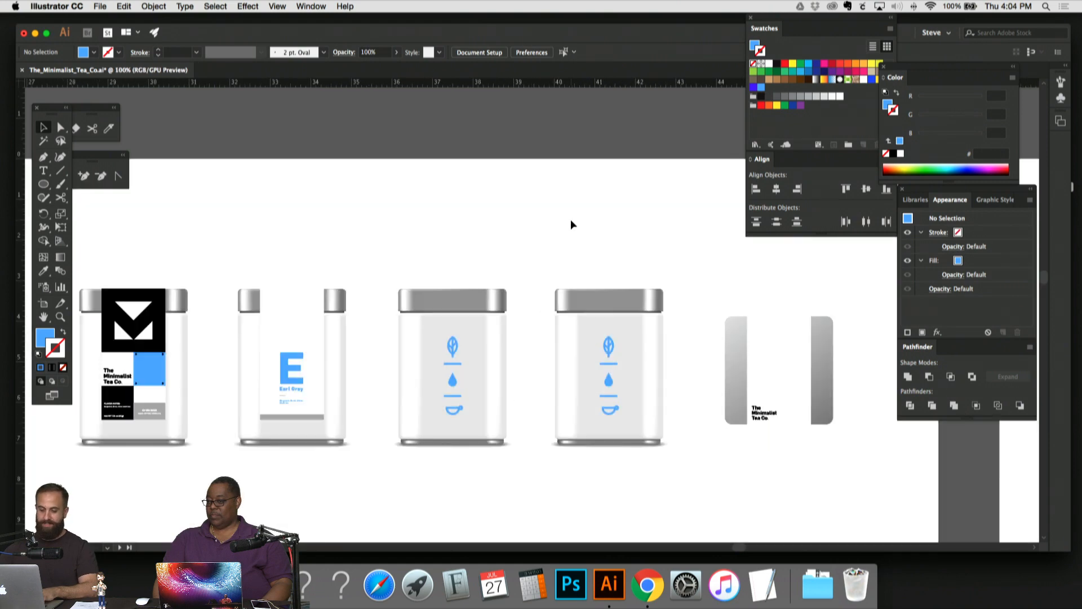
pyautogui.hscroll(-5, 433, 250)
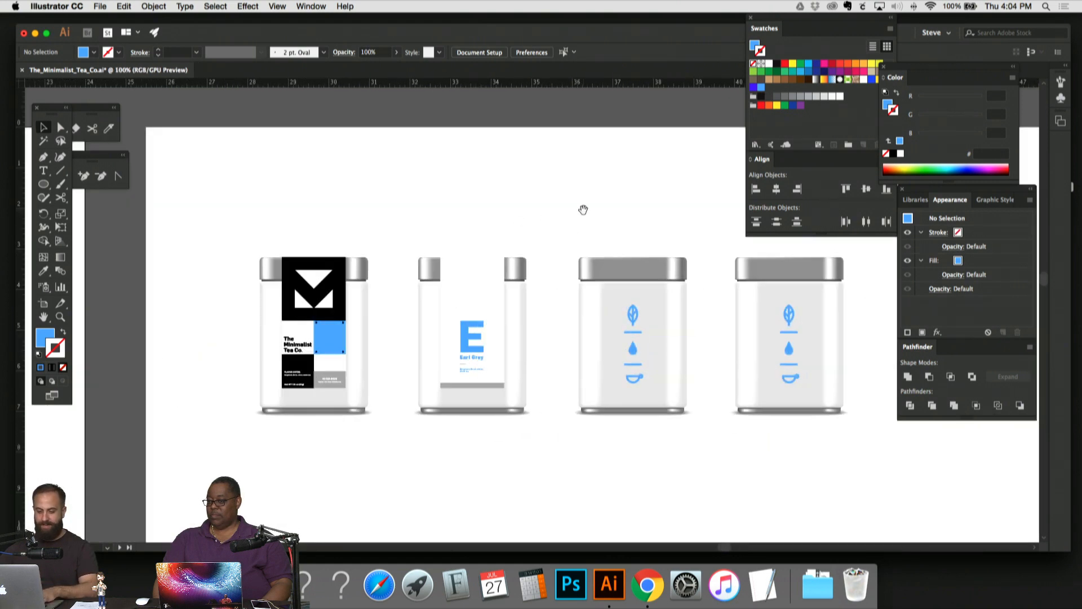
pyautogui.click(464, 339)
pyautogui.press('super+equal')
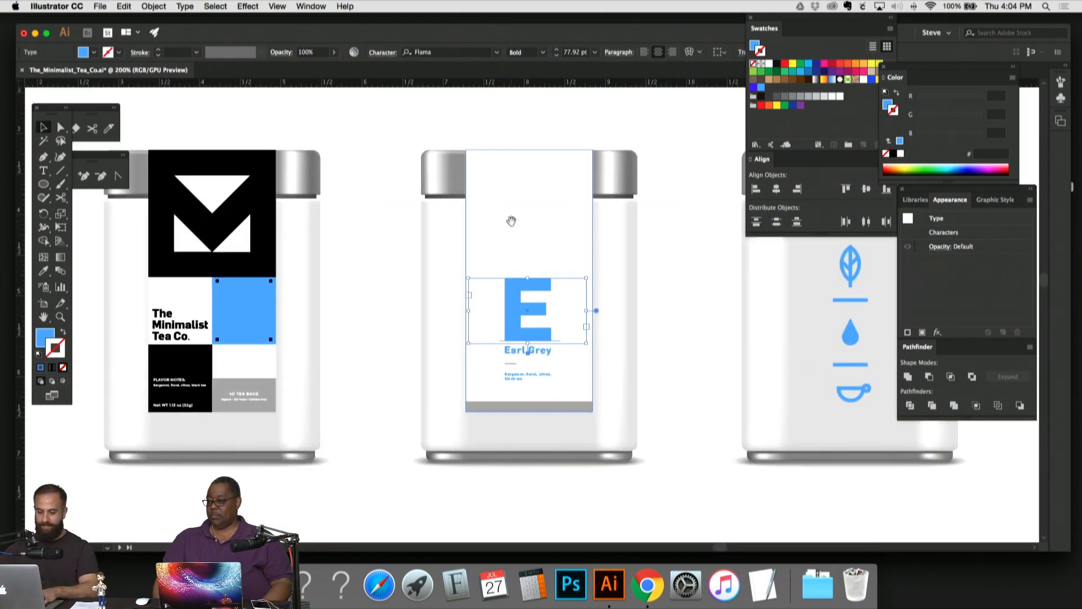
pyautogui.press('super+equal')
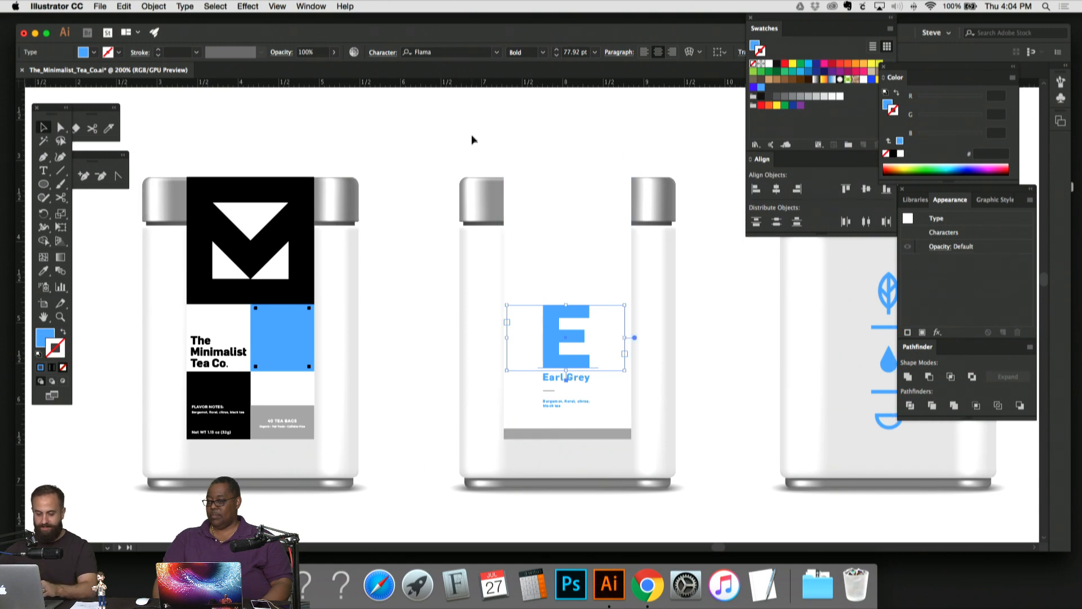
pyautogui.doubleClick(572, 331)
pyautogui.doubleClick(571, 328)
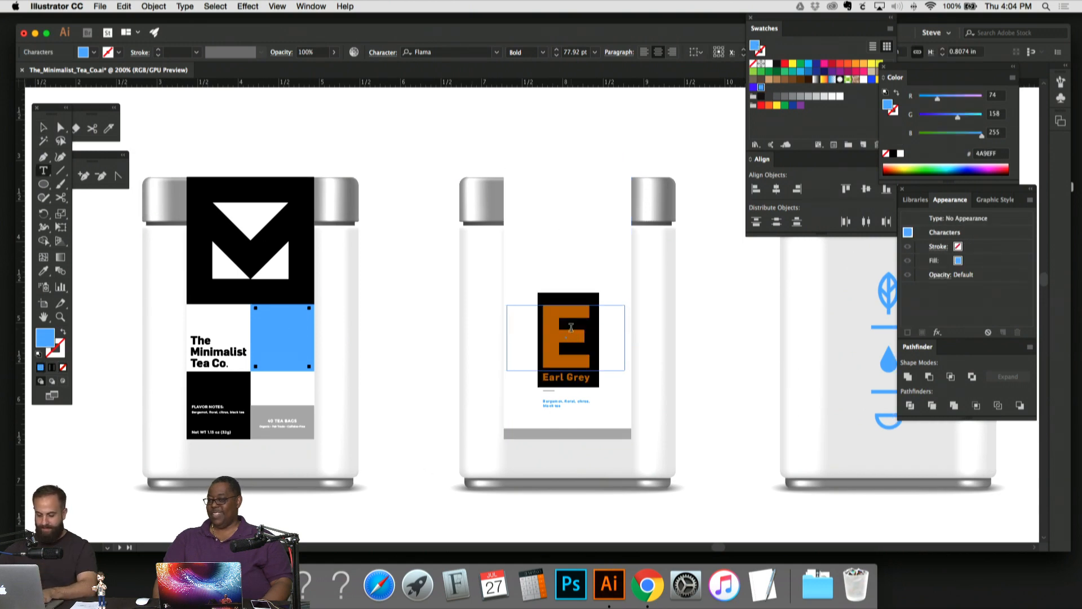
pyautogui.write('G')
pyautogui.click(44, 127)
pyautogui.click(389, 152)
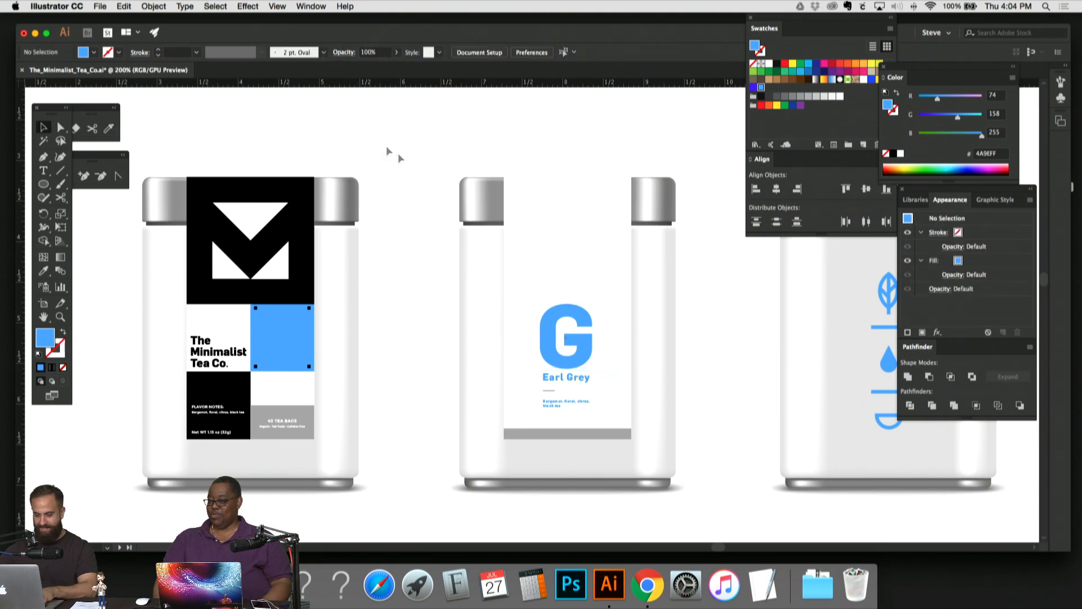
# Step: Change the tea name below the large G to "Green Tea"
pyautogui.moveTo(430, 180); pyautogui.dragTo(540, 128)
pyautogui.tripleClick(687, 328)
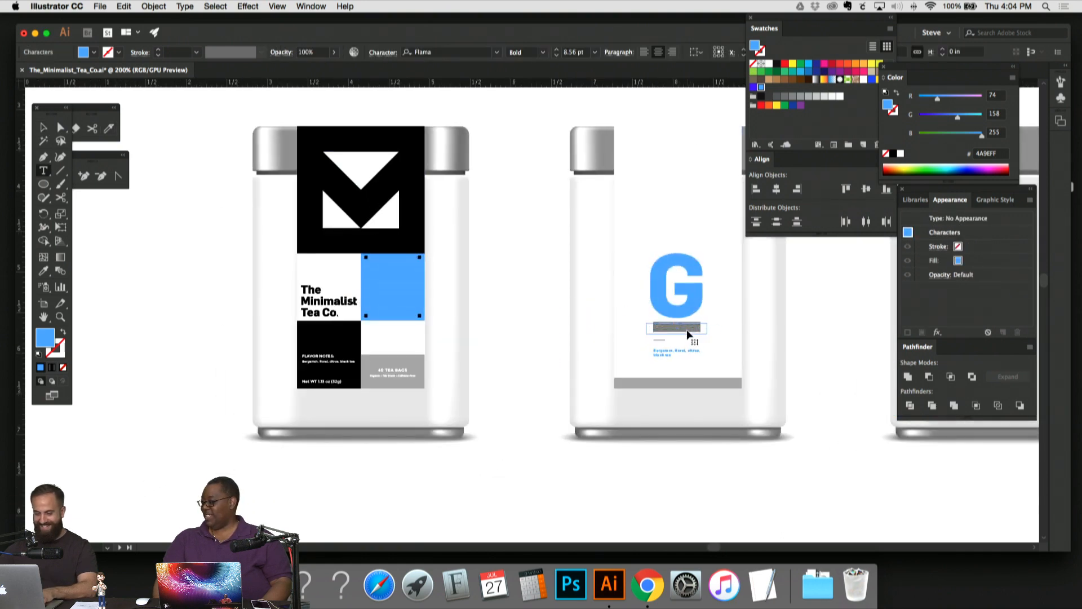
pyautogui.write('Green Tea')
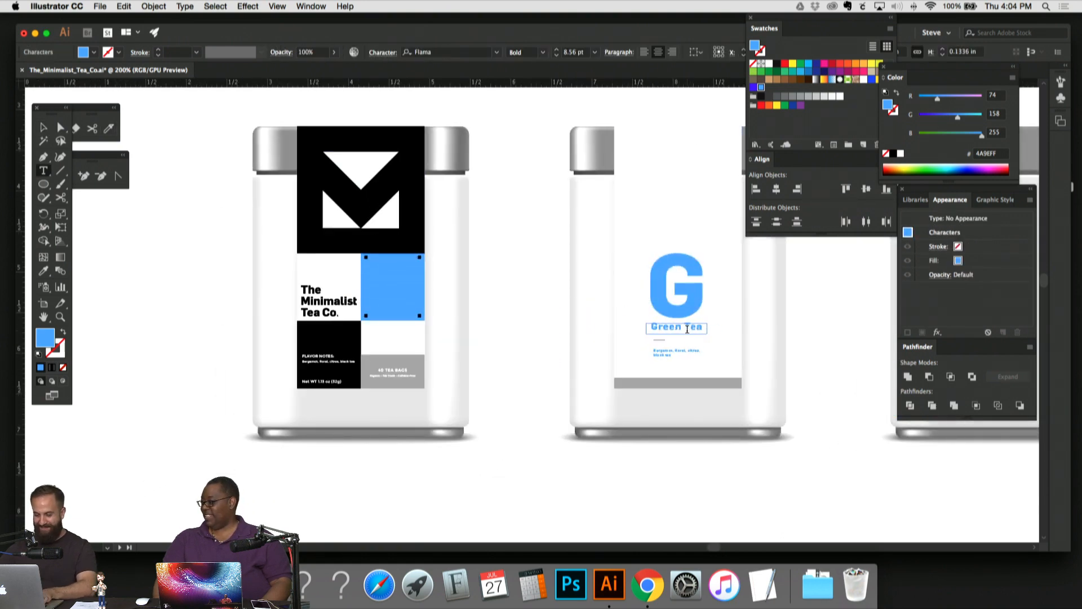
pyautogui.click(43, 127)
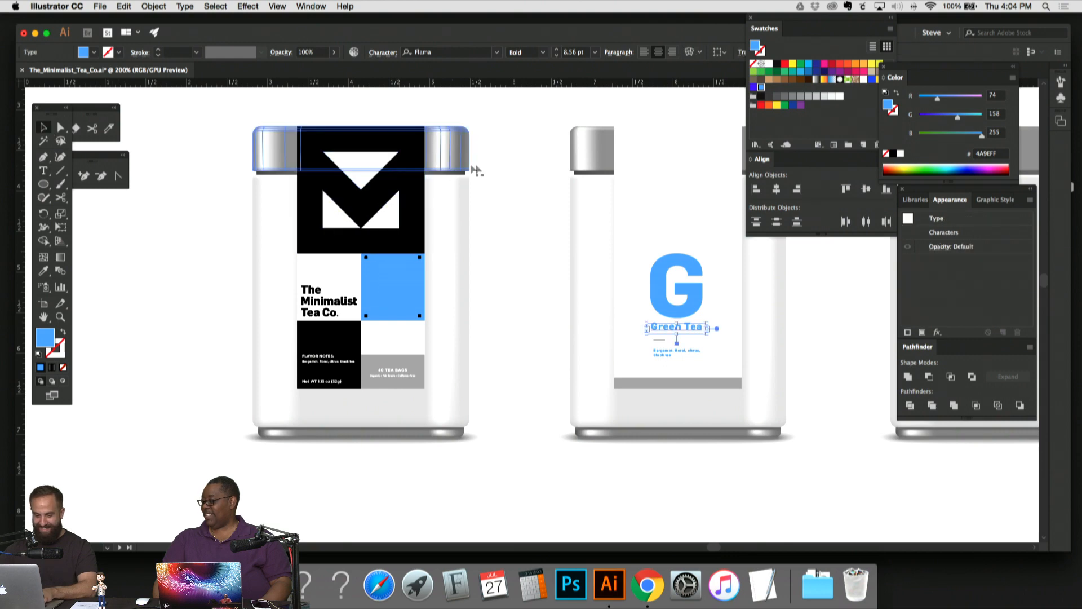
pyautogui.click(510, 161)
# Step: Recolor the blue square on the second artboard's first tin green, using fill 13A013
pyautogui.moveTo(512, 198); pyautogui.dragTo(573, 221)
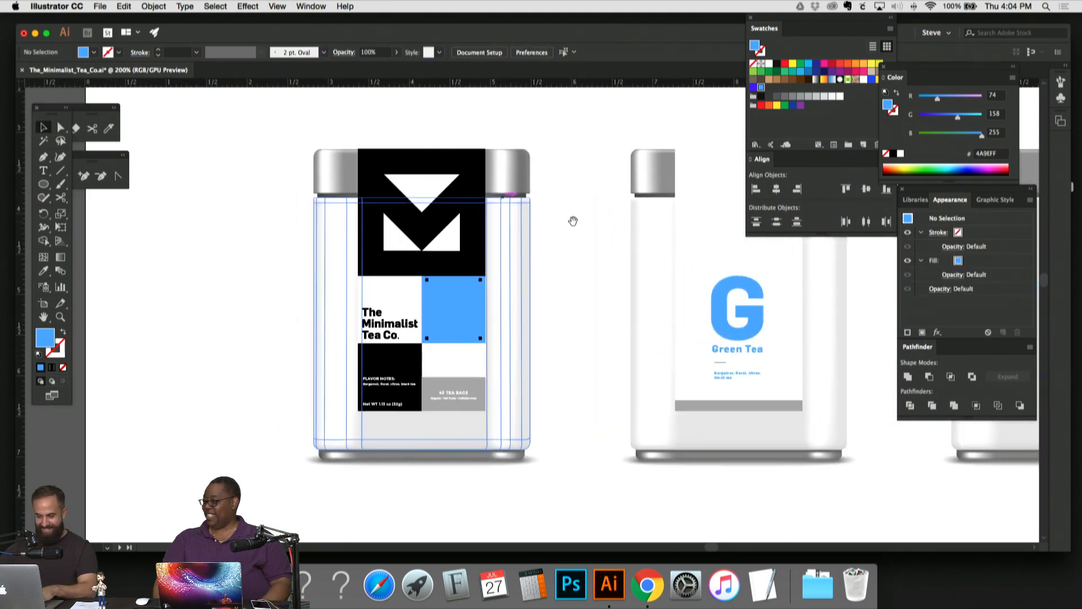
pyautogui.click(461, 299)
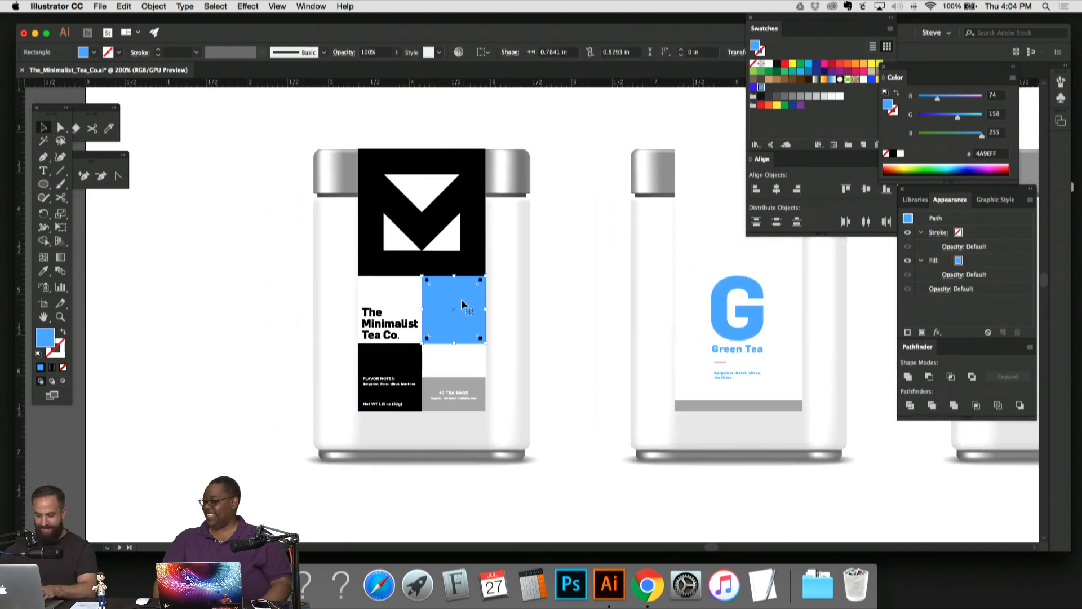
pyautogui.doubleClick(47, 337)
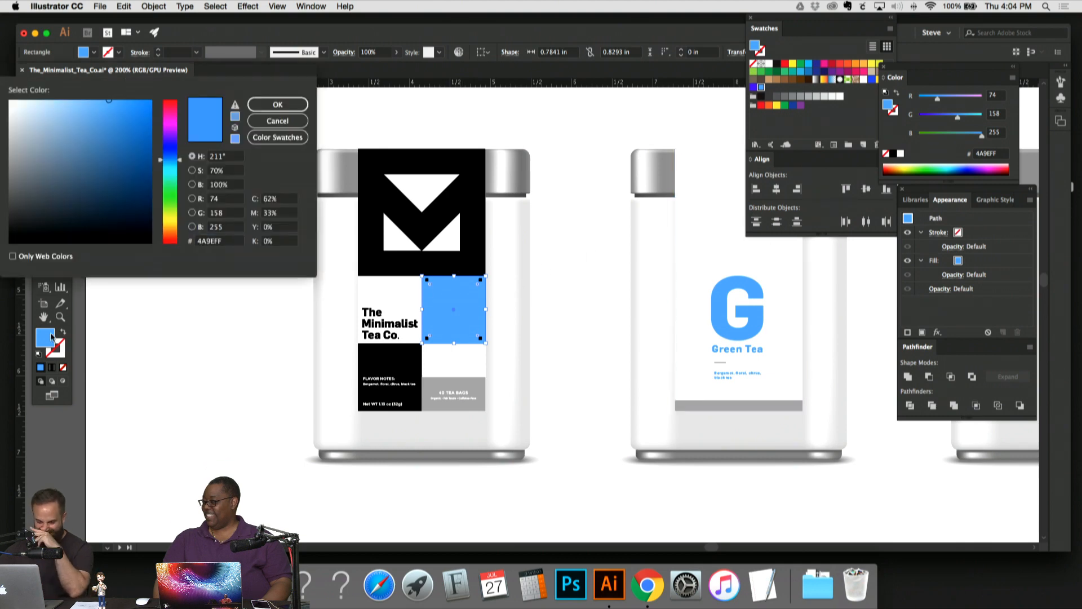
pyautogui.click(175, 179)
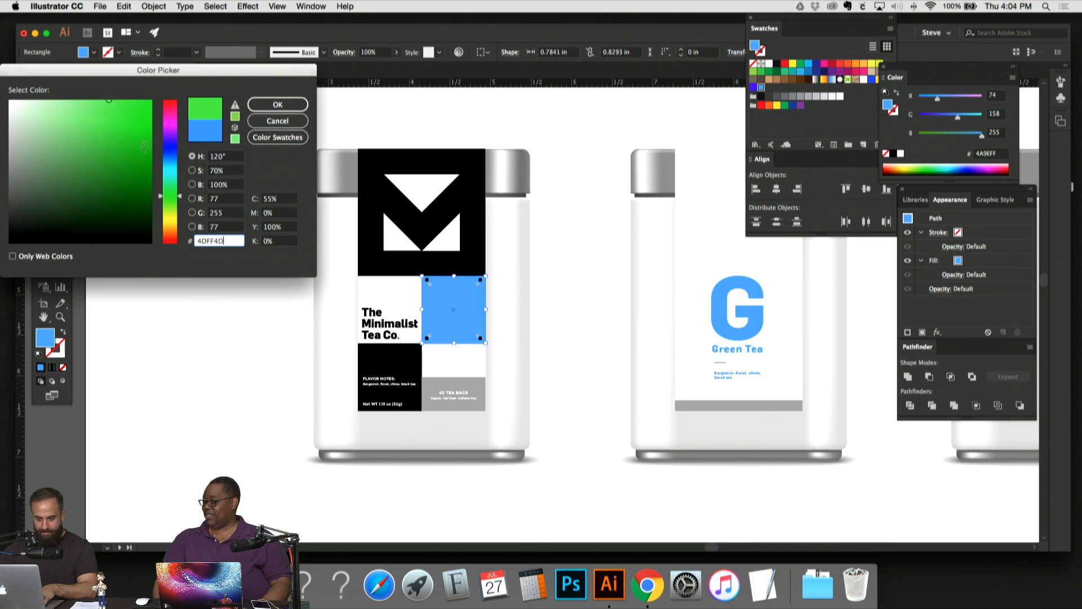
pyautogui.moveTo(145, 146)
pyautogui.mouseDown()
pyautogui.moveTo(134, 131)
pyautogui.moveTo(168, 136)
pyautogui.moveTo(144, 152)
pyautogui.mouseUp()
pyautogui.click(277, 103)
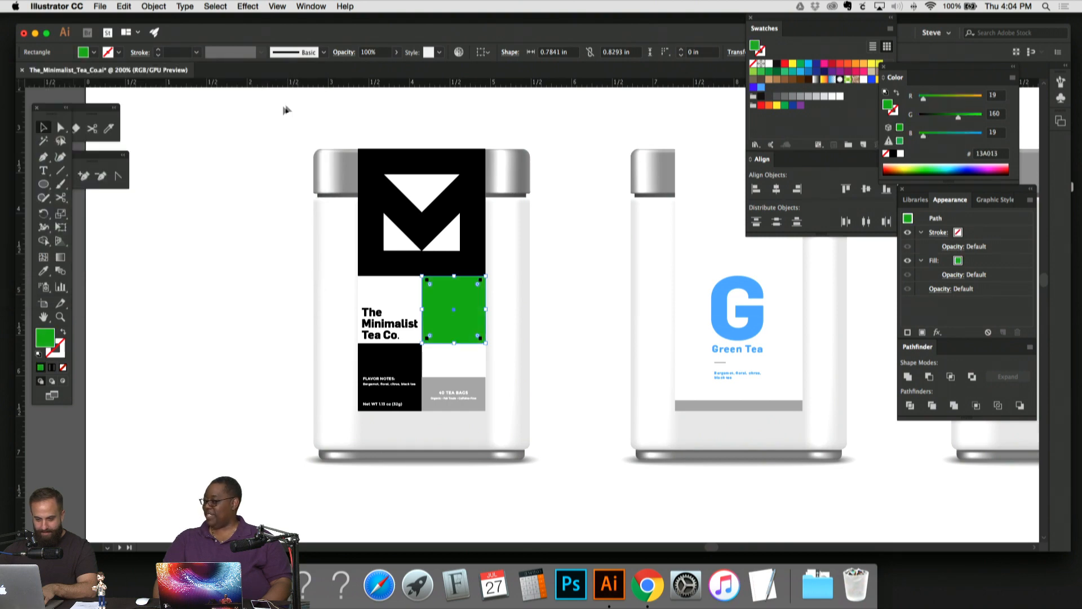
pyautogui.click(212, 141)
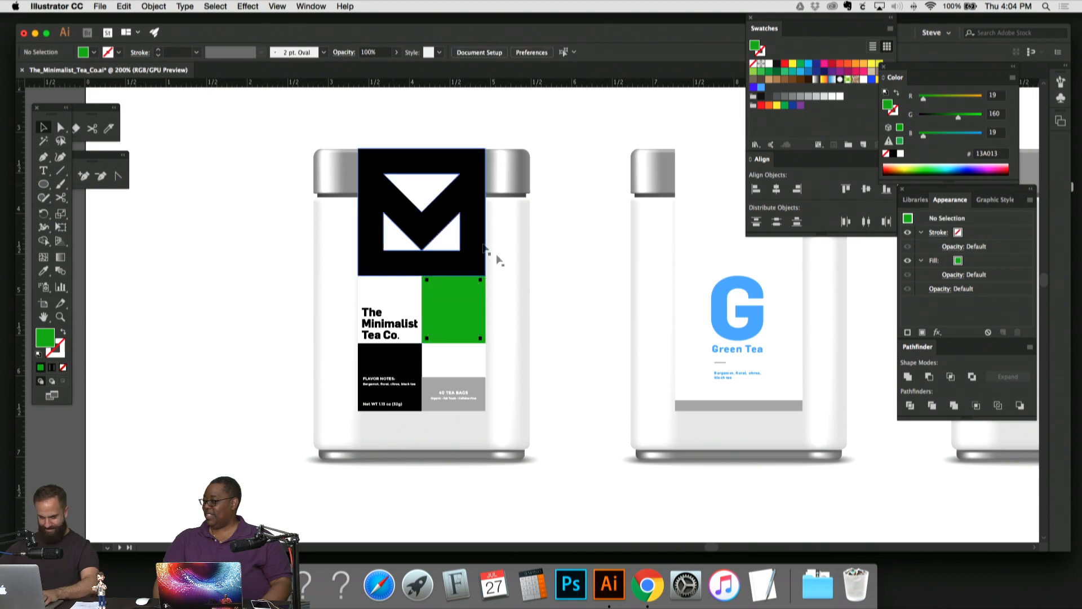
# Step: Shift the green square's fill to a slightly cooler green, 159E43
pyautogui.click(462, 305)
pyautogui.doubleClick(45, 337)
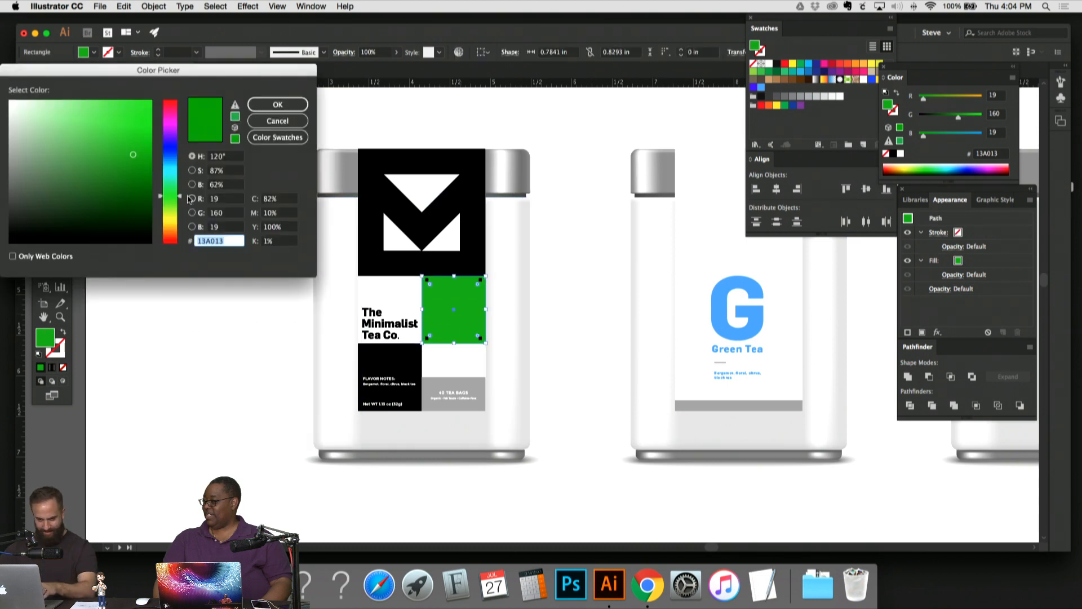
pyautogui.moveTo(177, 193); pyautogui.dragTo(178, 187)
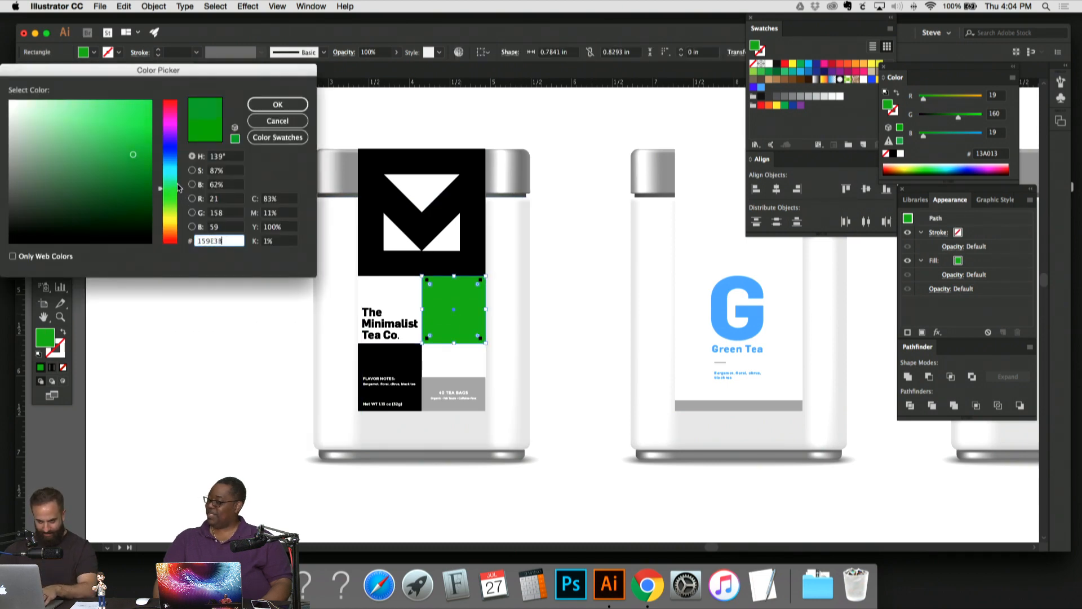
pyautogui.press('Return')
pyautogui.click(220, 212)
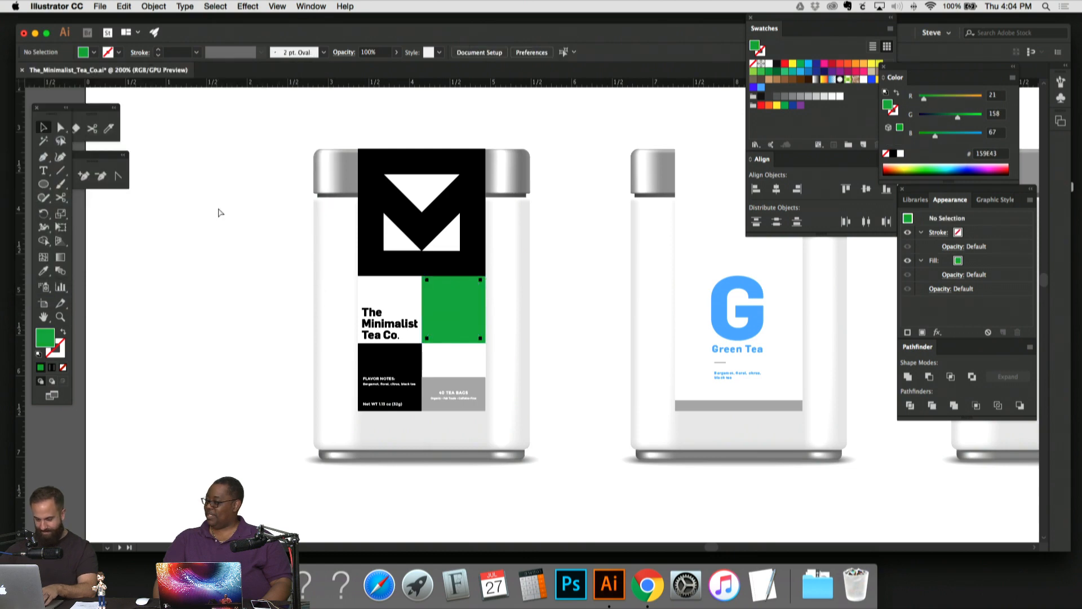
# Step: Examine the green square up close and compare it with the tins on the surrounding artboards
pyautogui.press('super+equal')
pyautogui.moveTo(220, 212); pyautogui.dragTo(285, 180)
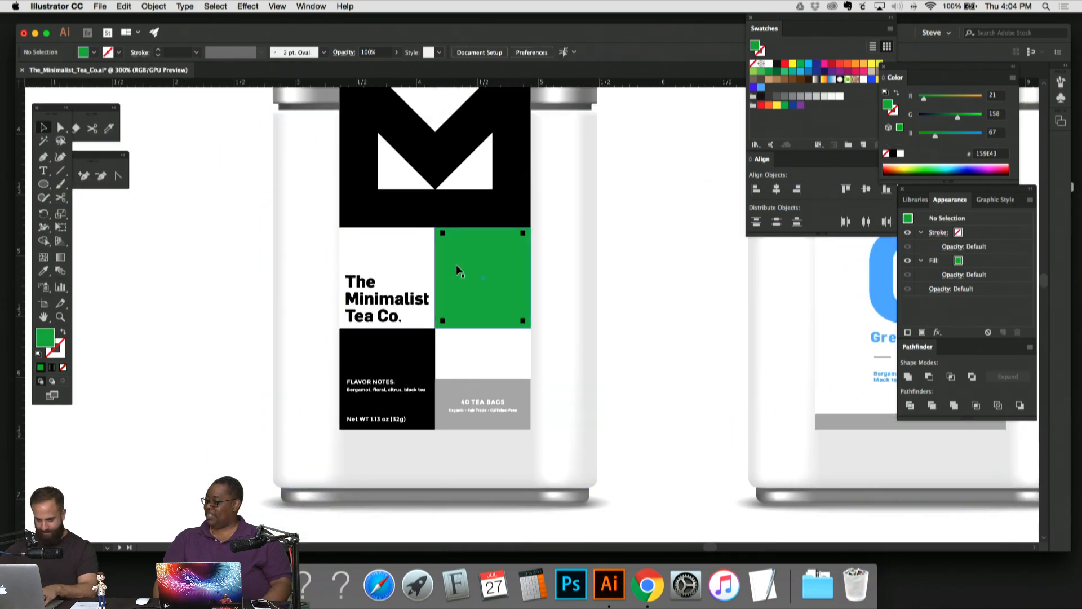
pyautogui.press('super+minus')
pyautogui.press('super+minus')
pyautogui.press('super+minus')
pyautogui.press('super+minus')
pyautogui.press('super+minus')
pyautogui.press('super+minus')
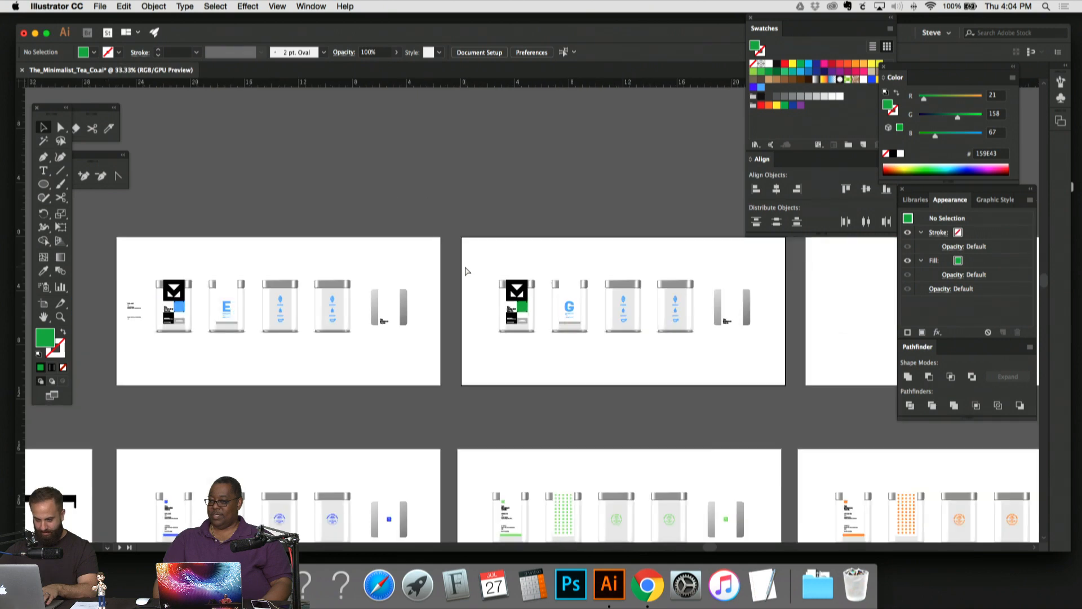
pyautogui.press('super+equal')
pyautogui.press('super+equal')
pyautogui.press('super+equal')
pyautogui.press('super+equal')
pyautogui.press('super+equal')
pyautogui.press('super+equal')
pyautogui.press('super+equal')
# Step: Set the square's fill on the first tin to the darker green 1A823D
pyautogui.click(464, 266)
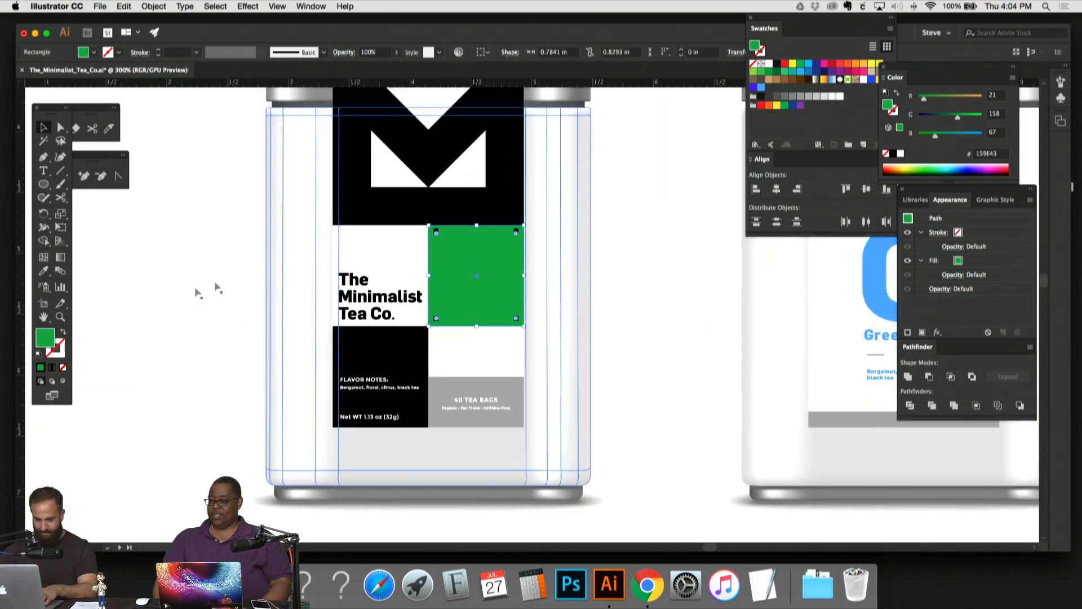
pyautogui.doubleClick(42, 340)
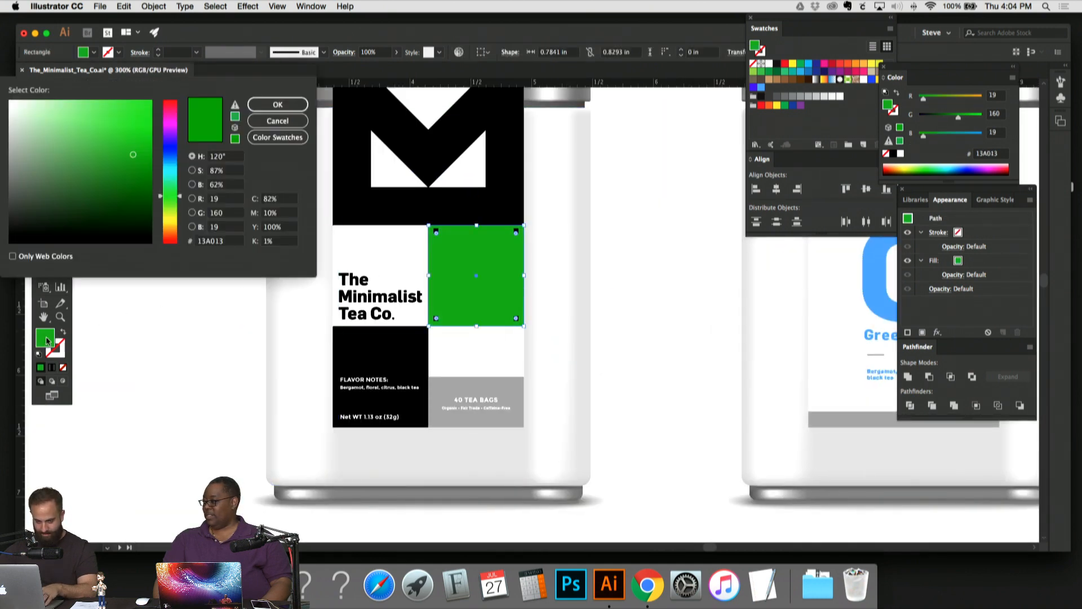
pyautogui.write('159E43')
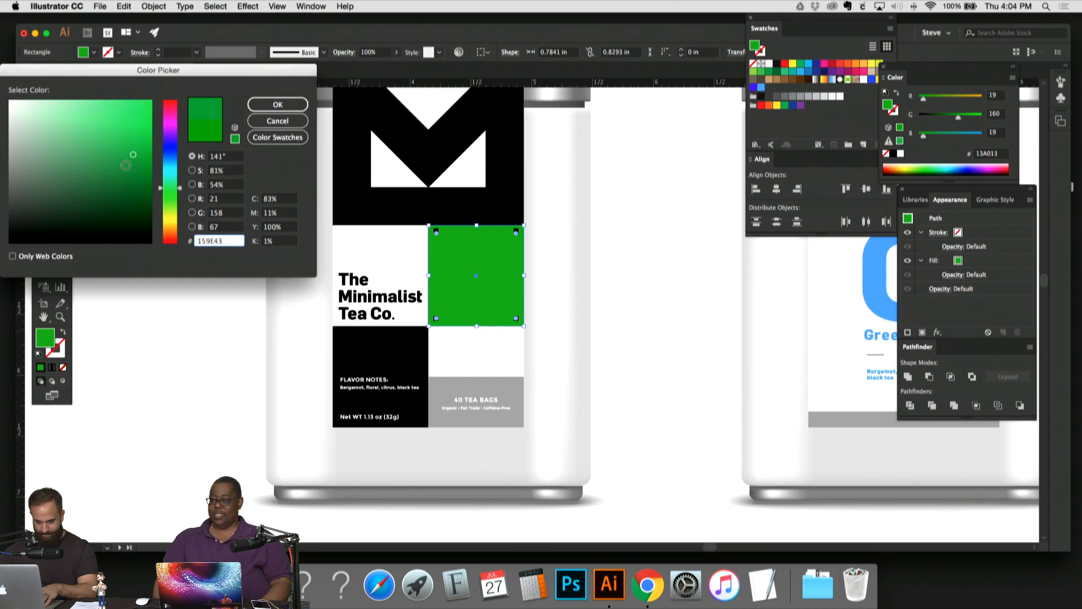
pyautogui.click(124, 171)
pyautogui.click(632, 195)
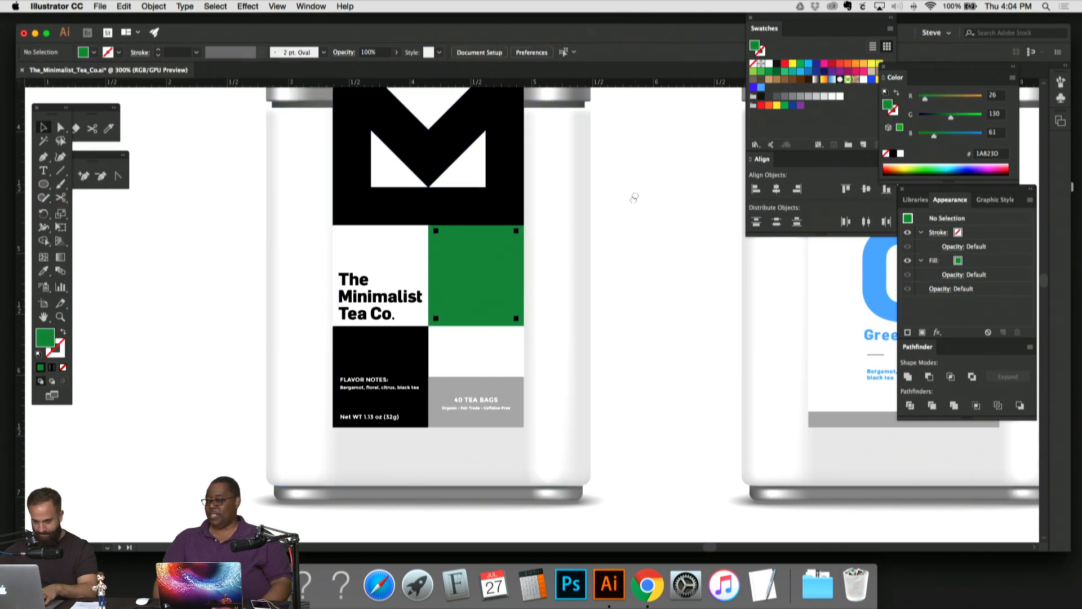
# Step: Recolor the large blue G on the second tin with the green sampled from the first tin's square
pyautogui.moveTo(632, 193); pyautogui.dragTo(608, 243)
pyautogui.press('super+minus')
pyautogui.hscroll(3, 587, 239)
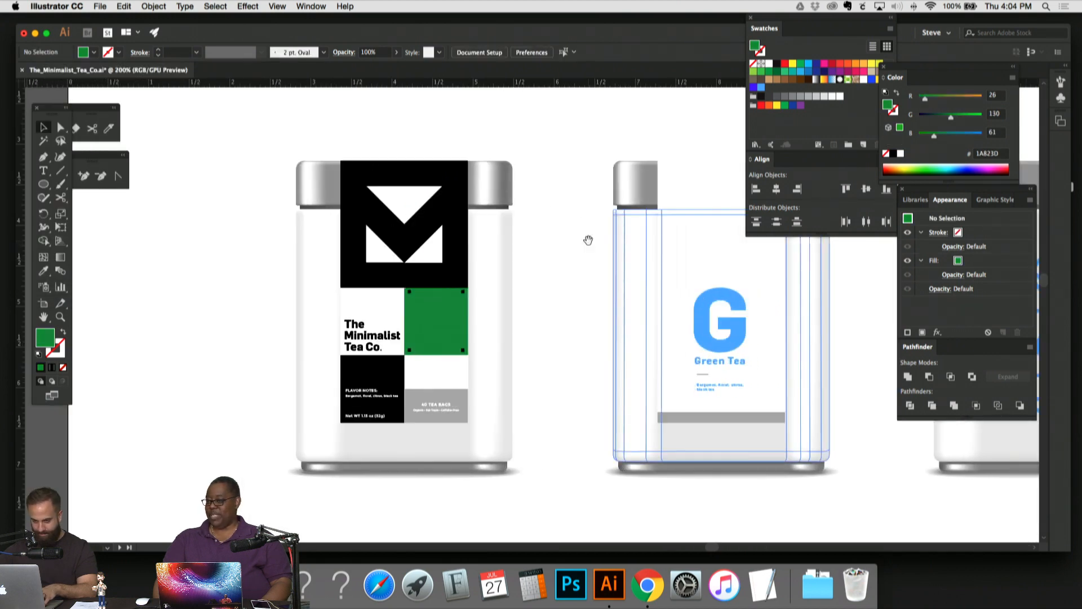
pyautogui.hscroll(3, 563, 234)
pyautogui.moveTo(522, 151); pyautogui.dragTo(422, 151)
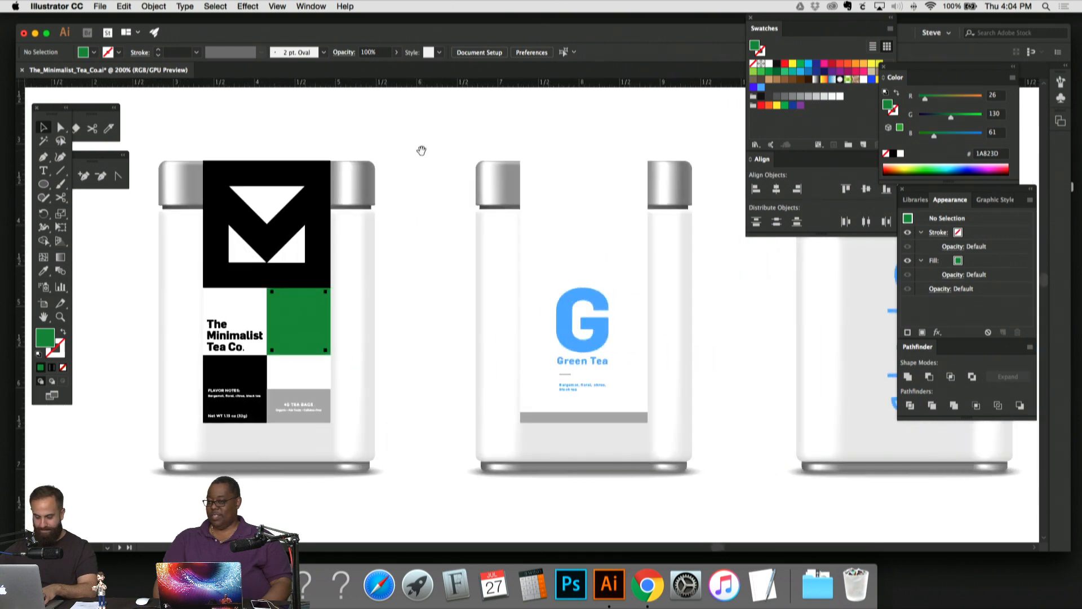
pyautogui.click(591, 338)
pyautogui.click(427, 157)
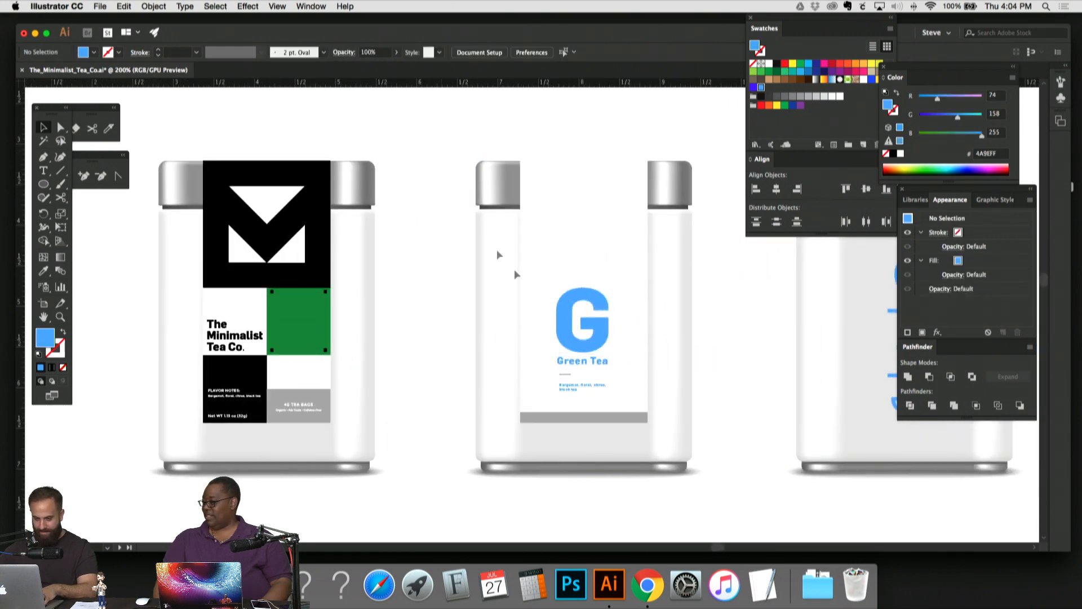
pyautogui.click(582, 325)
pyautogui.click(299, 322)
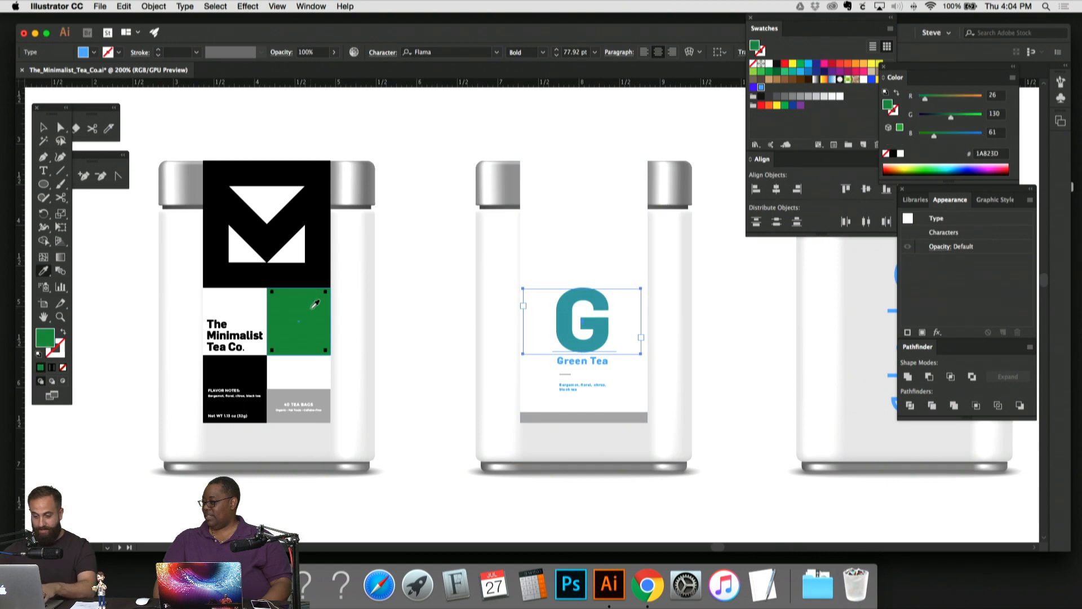
pyautogui.click(45, 129)
pyautogui.click(389, 133)
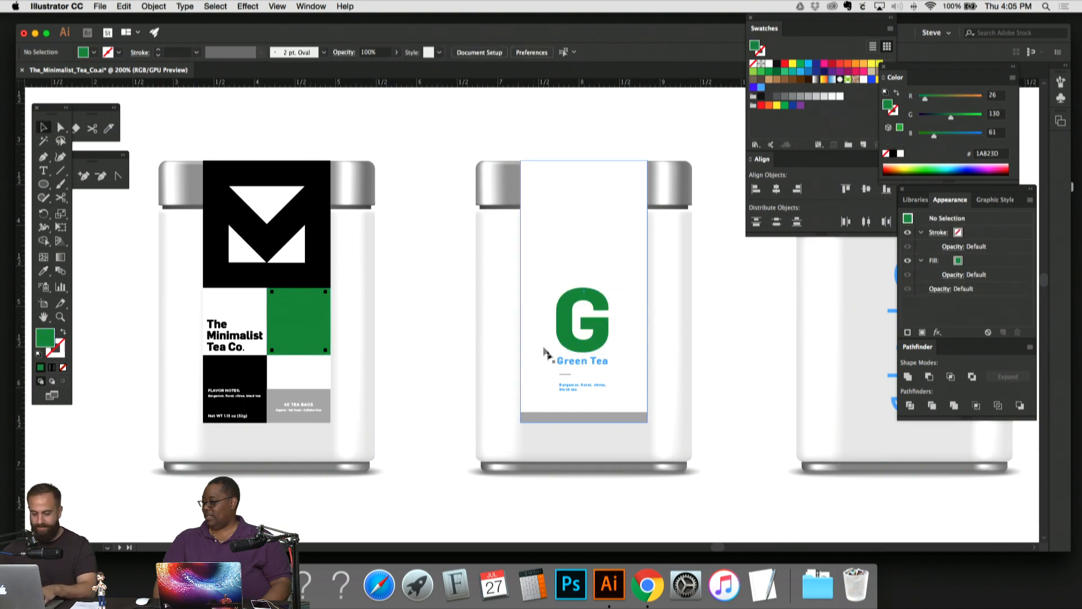
# Step: Apply the square's green to both the "Green Tea" name and the flavor notes text on the second tin
pyautogui.click(582, 365)
pyautogui.keyDown('shift'); pyautogui.click(583, 388); pyautogui.keyUp('shift')
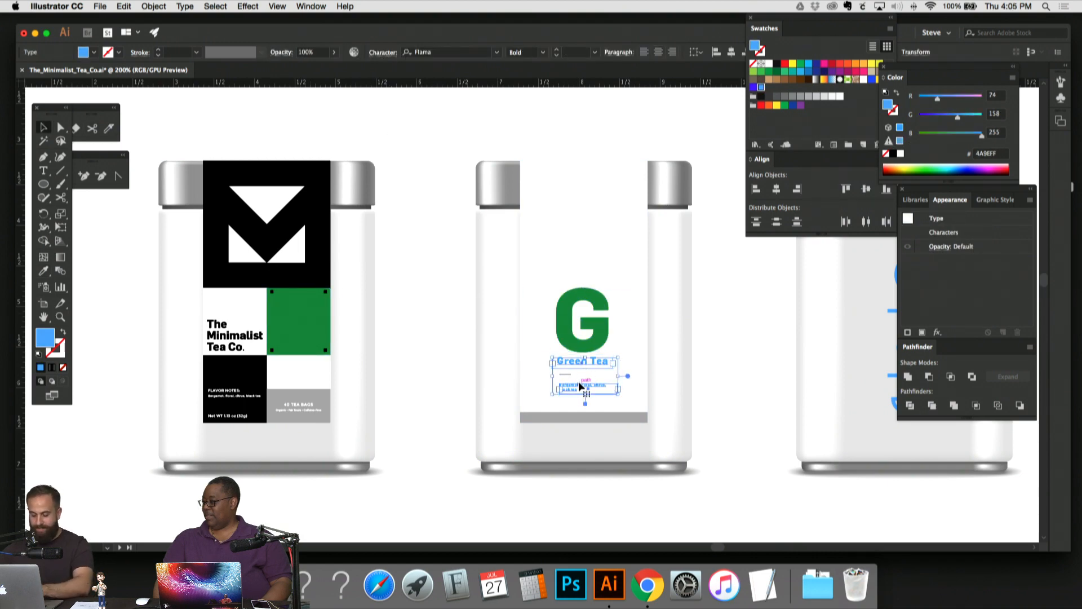
pyautogui.press('i')
pyautogui.click(309, 304)
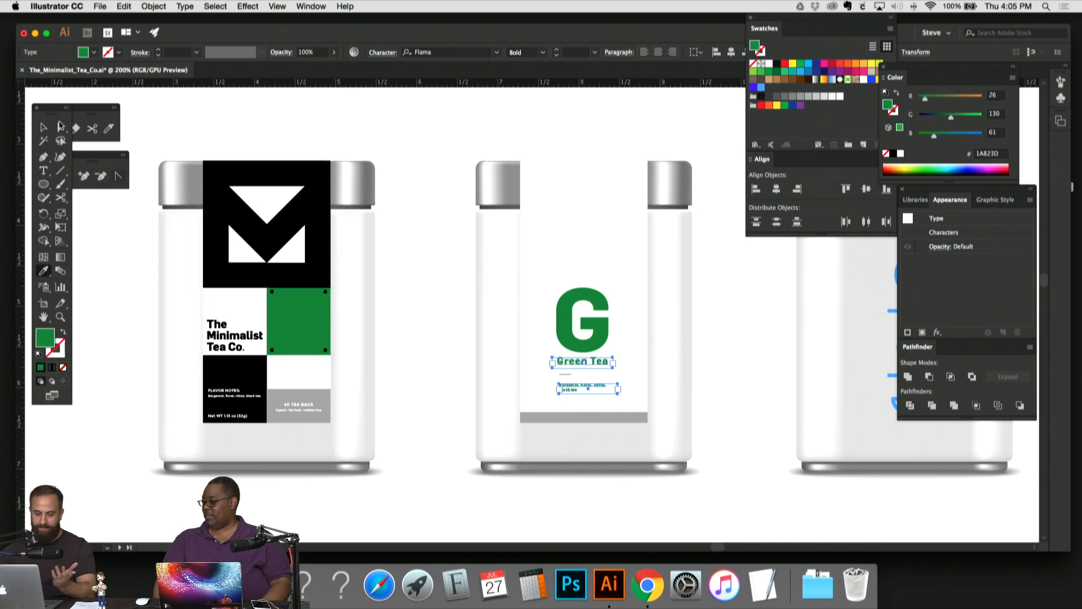
pyautogui.click(44, 128)
pyautogui.click(334, 129)
# Step: Place a vertical guide along the left edge of the short grey divider line below the "Green Tea" name
pyautogui.moveTo(409, 135); pyautogui.dragTo(382, 118)
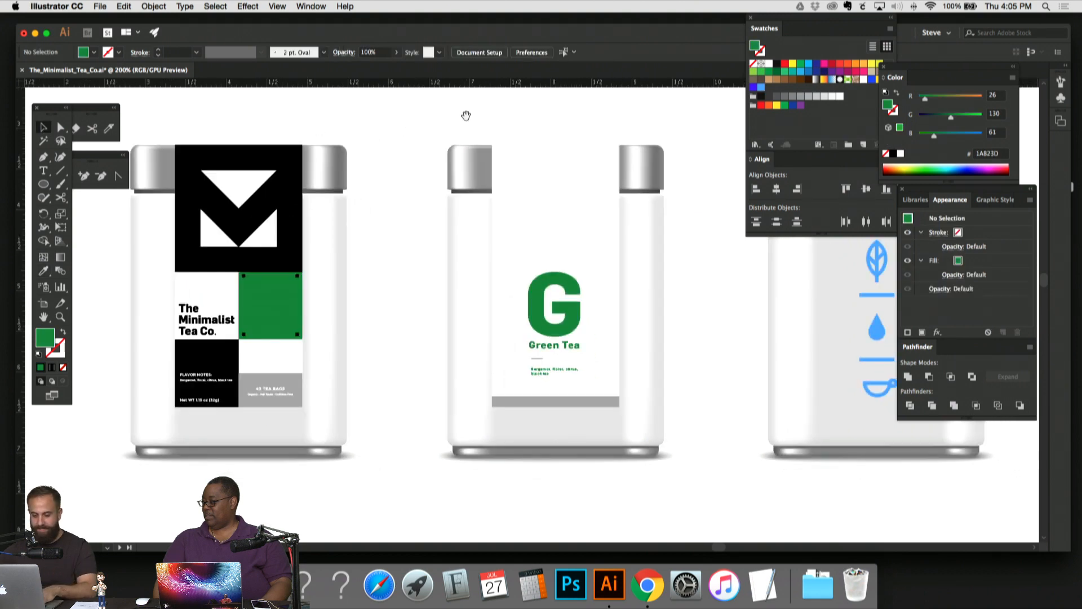
pyautogui.hscroll(3, 495, 249)
pyautogui.press('super+equal')
pyautogui.press('super+equal')
pyautogui.press('super+equal')
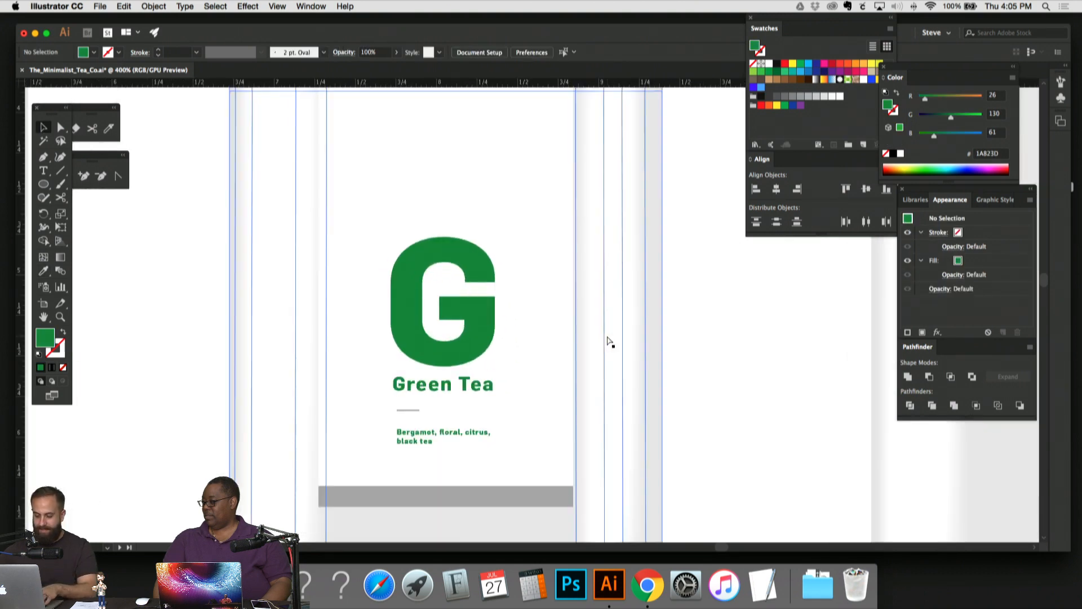
pyautogui.press('super+equal')
pyautogui.moveTo(457, 418); pyautogui.dragTo(616, 245)
pyautogui.press('super+minus')
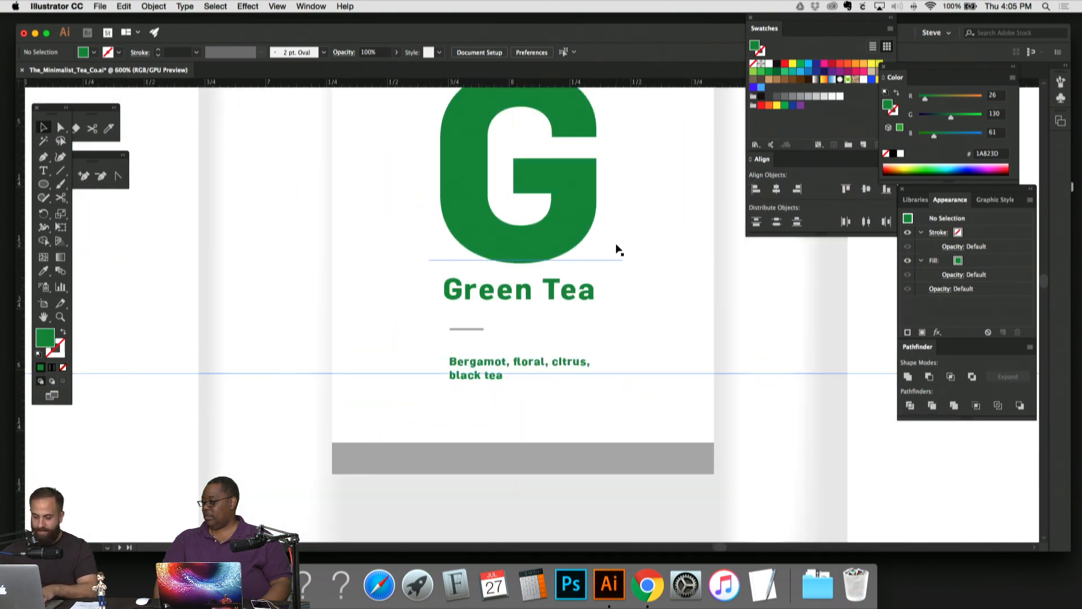
pyautogui.moveTo(19, 278); pyautogui.dragTo(449, 235)
# Step: Tighten the letter spacing of "Green Tea" and align the text's left edge with the vertical guide
pyautogui.click(529, 293)
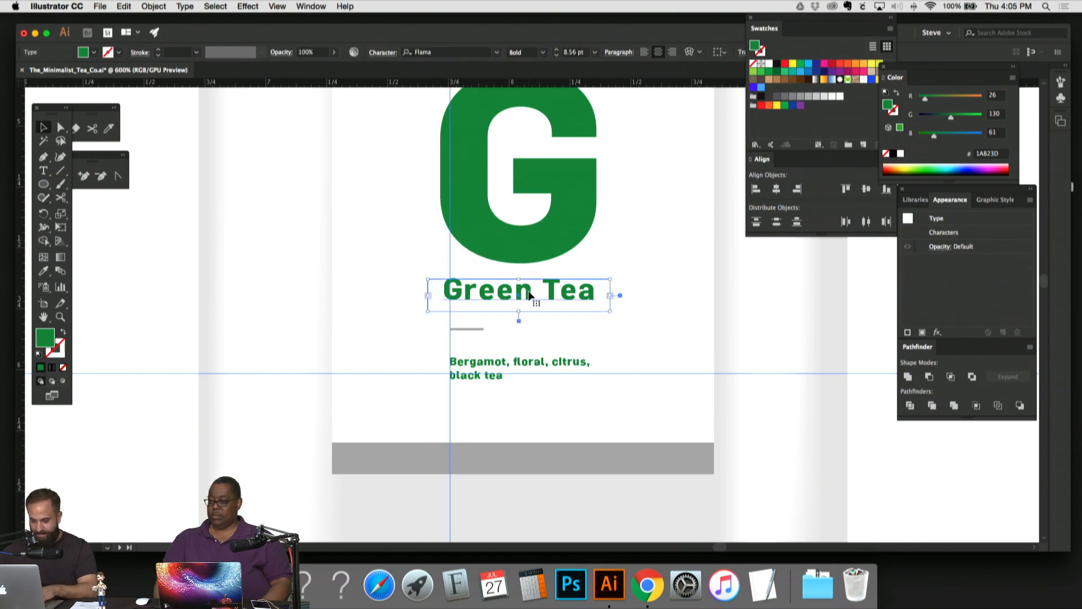
pyautogui.hotkey('alt', 'Left')
pyautogui.hotkey('alt', 'Left')
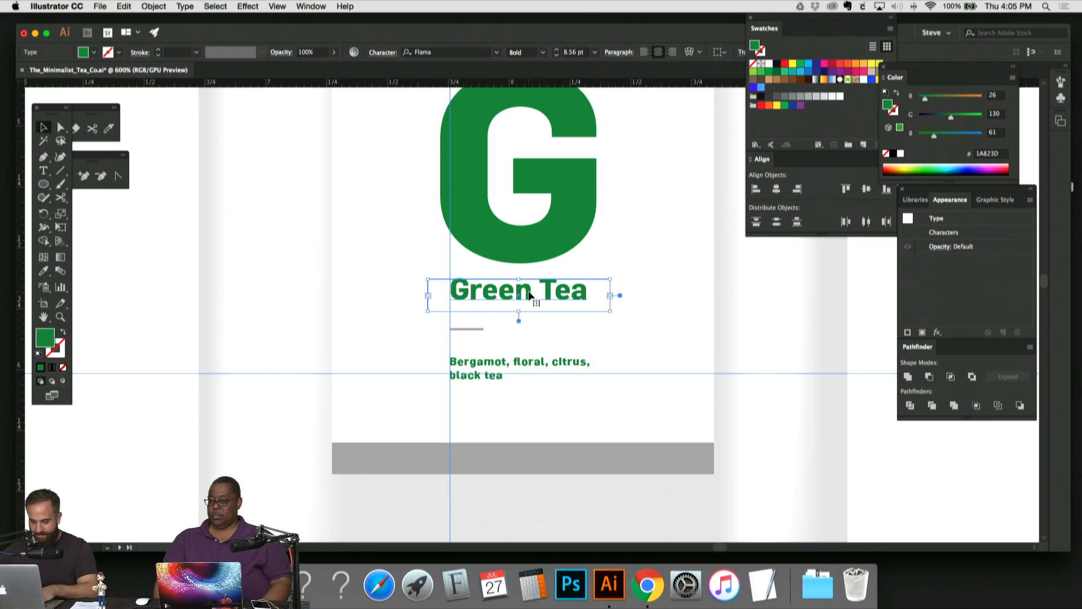
pyautogui.press('super+equal')
pyautogui.press('super+equal')
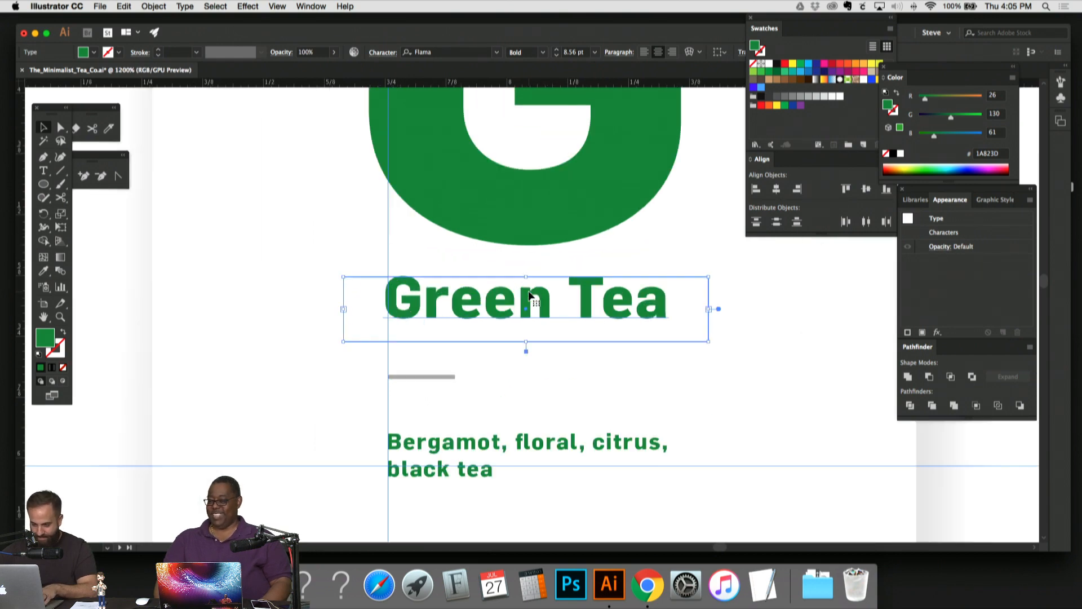
pyautogui.moveTo(534, 293); pyautogui.dragTo(539, 293)
pyautogui.click(648, 233)
pyautogui.moveTo(689, 253); pyautogui.dragTo(654, 362)
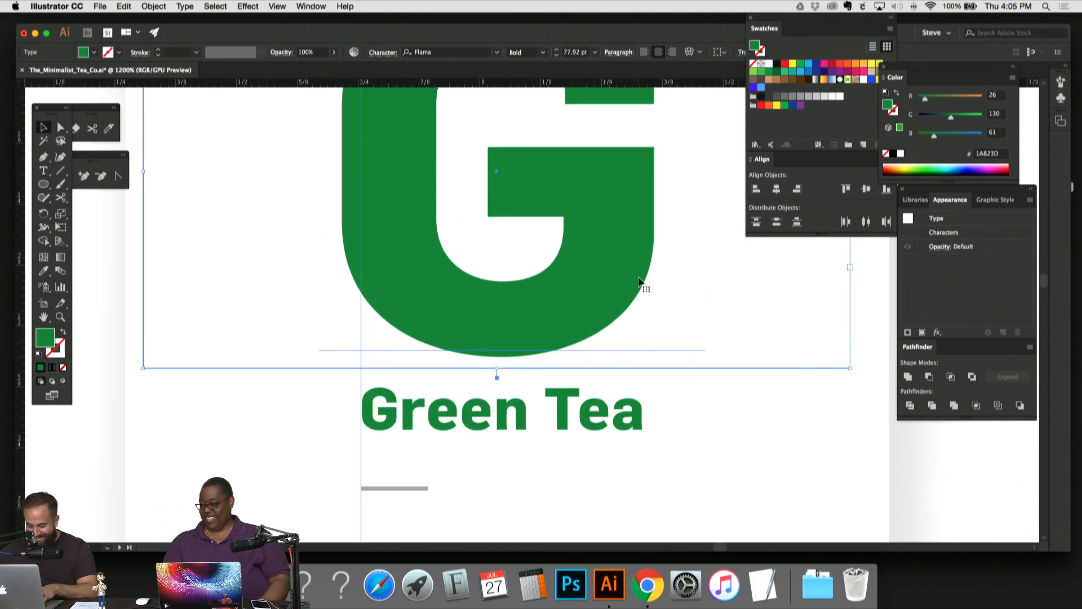
# Step: Recolor the third tin's leaf, drop and cup icon group with the green sampled from the large G
pyautogui.press('super+minus')
pyautogui.press('super+minus')
pyautogui.press('super+minus')
pyautogui.click(707, 308)
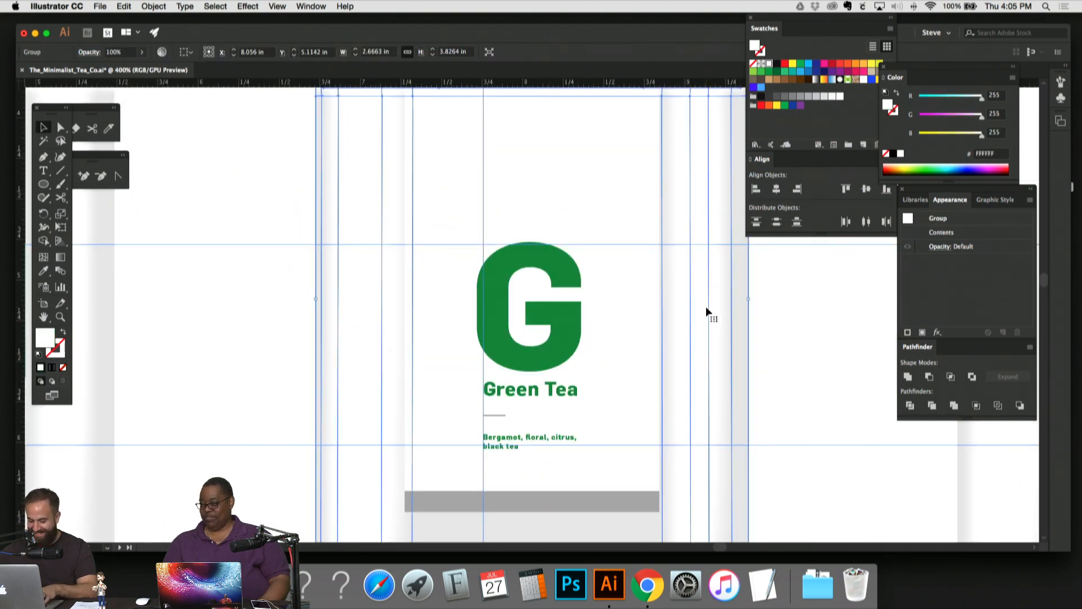
pyautogui.press('super+minus')
pyautogui.press('super+minus')
pyautogui.click(706, 307)
pyautogui.moveTo(685, 244); pyautogui.dragTo(523, 235)
pyautogui.click(658, 264)
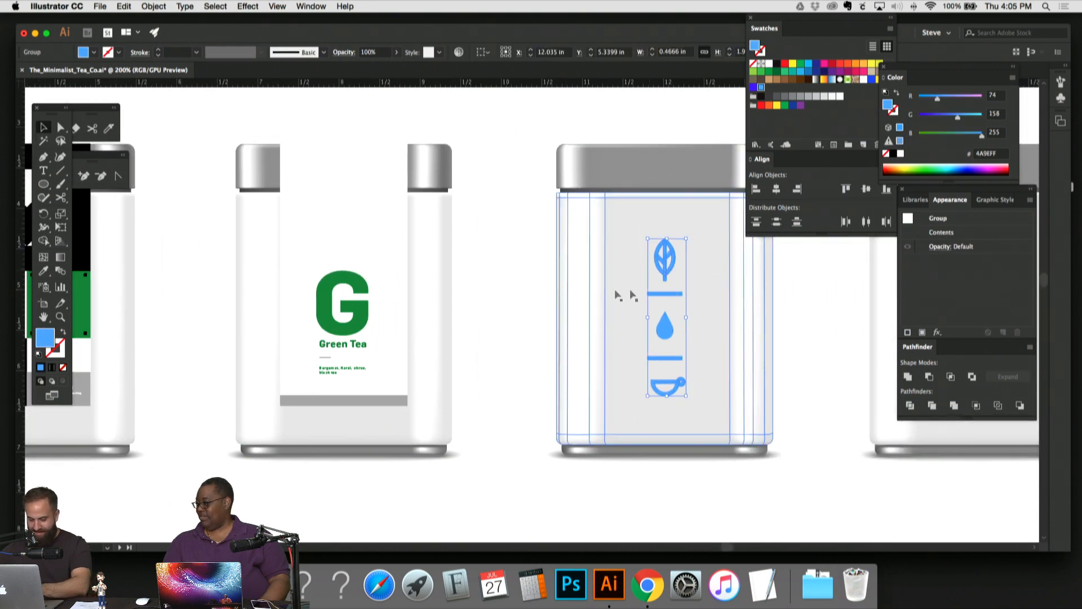
pyautogui.press('i')
pyautogui.click(361, 309)
pyautogui.press('v')
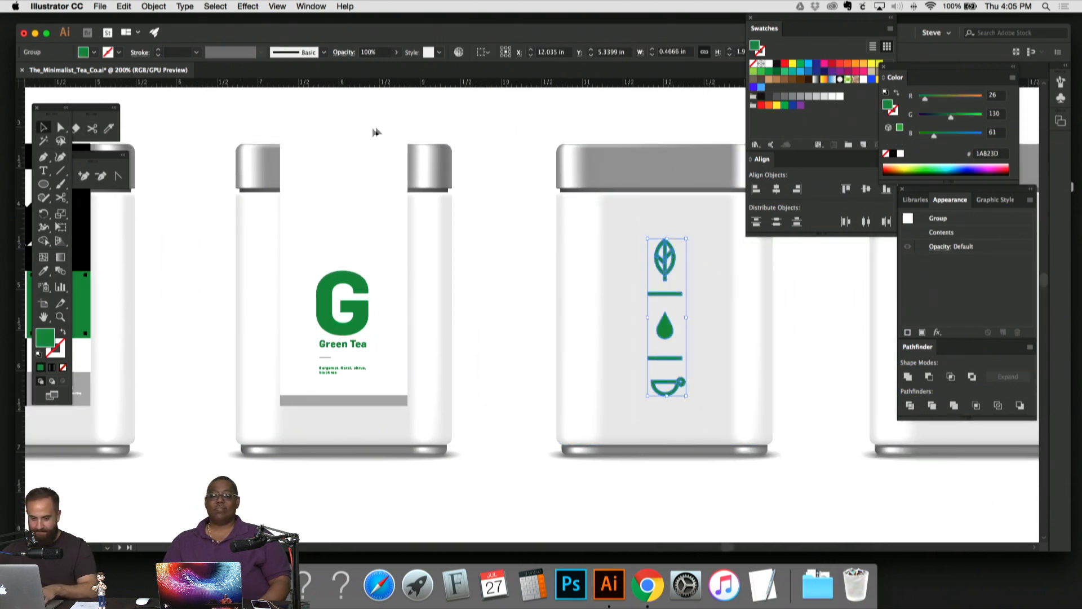
# Step: Recolor the fourth tin's leaf, drop and cup icon group to match the green icons on the third tin
pyautogui.hscroll(10, 376, 132)
pyautogui.click(593, 266)
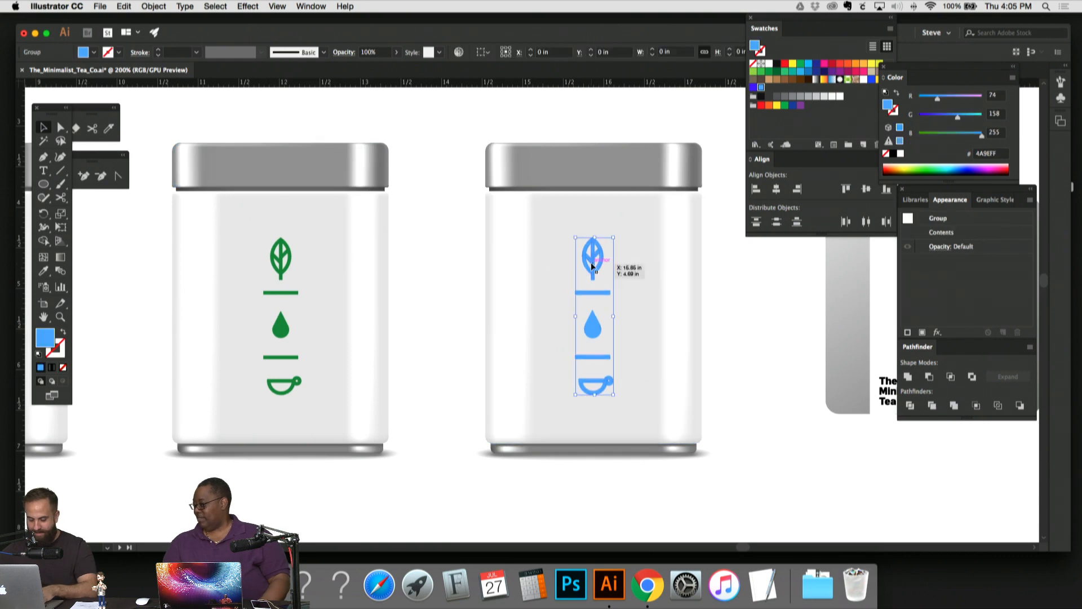
pyautogui.press('i')
pyautogui.click(281, 327)
pyautogui.click(45, 129)
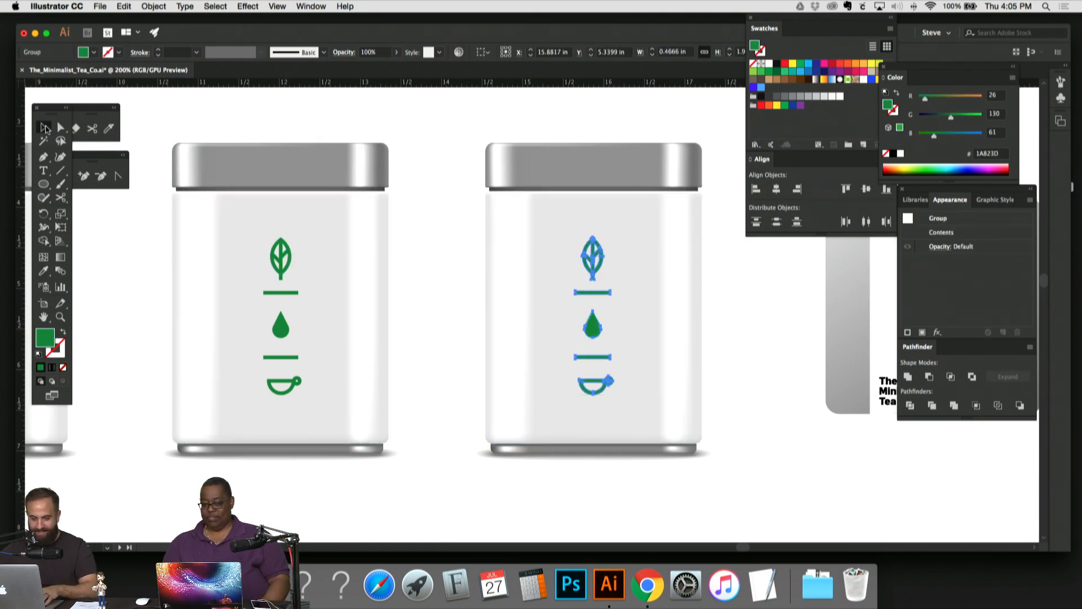
pyautogui.click(346, 103)
pyautogui.press('super+minus')
pyautogui.press('super+minus')
pyautogui.press('super+minus')
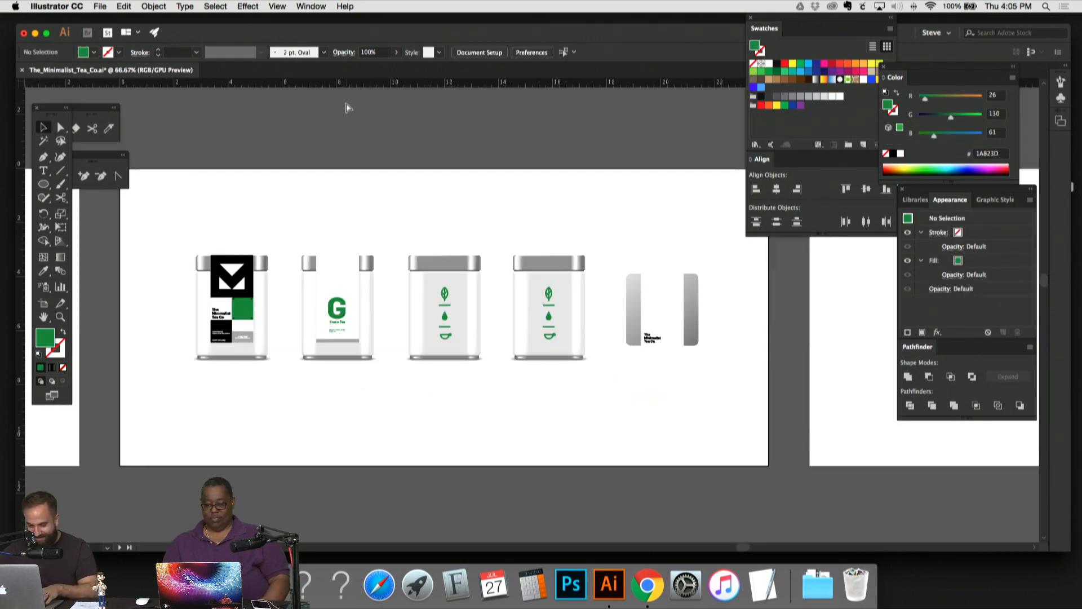
# Step: Compare the blue Earl Grey tin set with the recolored Green Tea tin set
pyautogui.hscroll(-5, 541, 163)
pyautogui.press('super+plus')
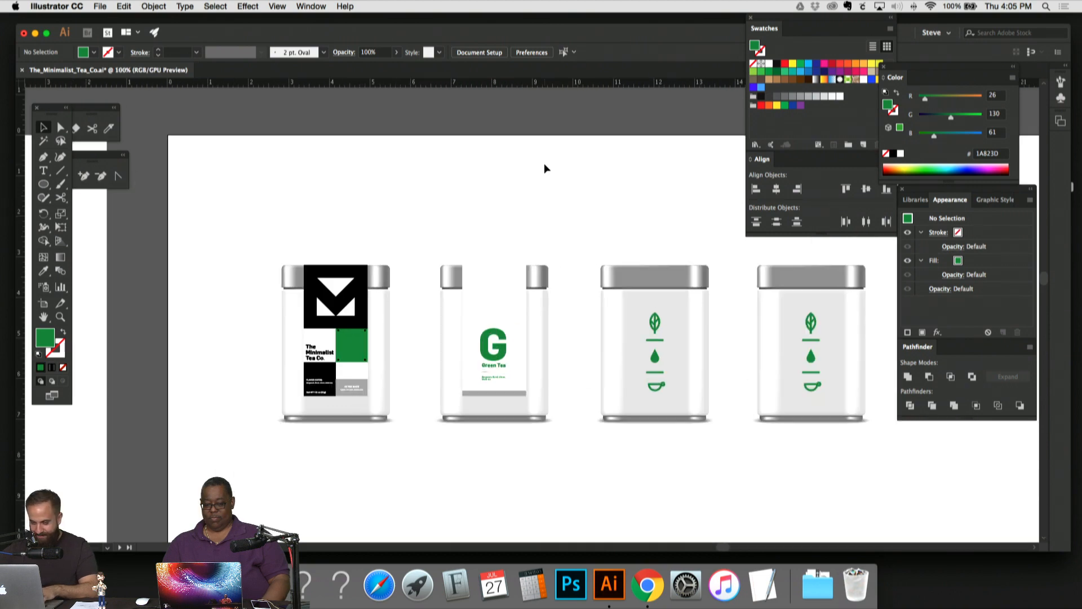
pyautogui.hscroll(-10, 530, 169)
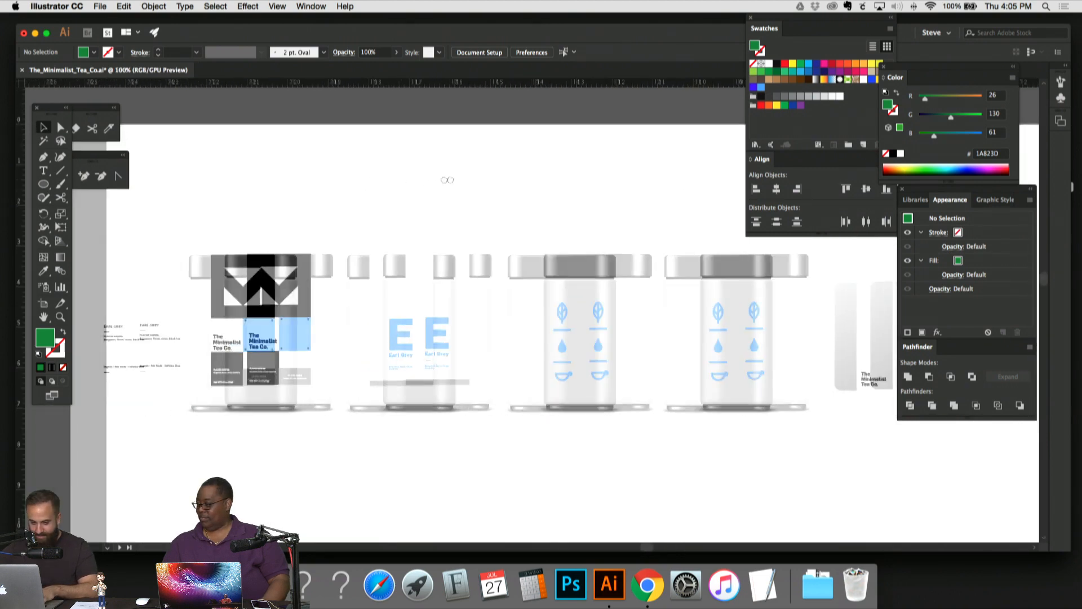
pyautogui.moveTo(101, 302); pyautogui.dragTo(141, 397)
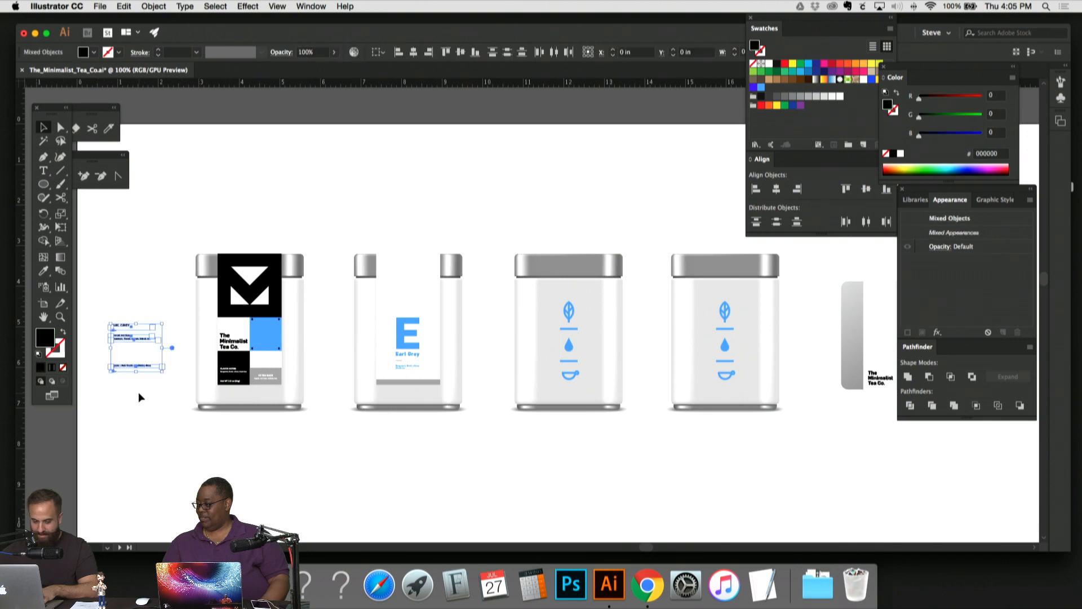
pyautogui.click(140, 395)
pyautogui.hscroll(3, 417, 174)
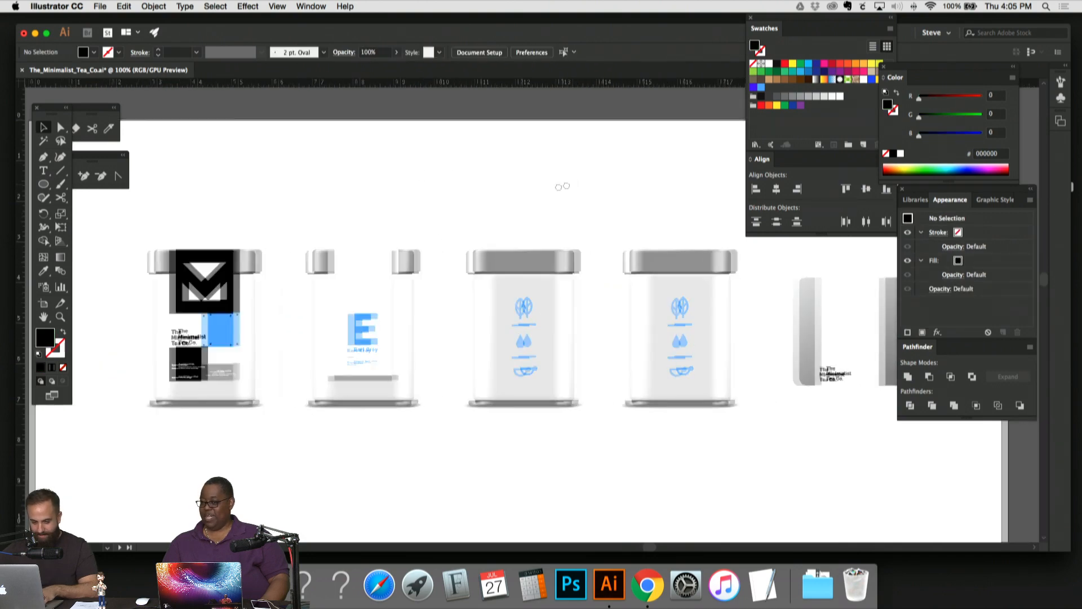
pyautogui.hscroll(15, 562, 186)
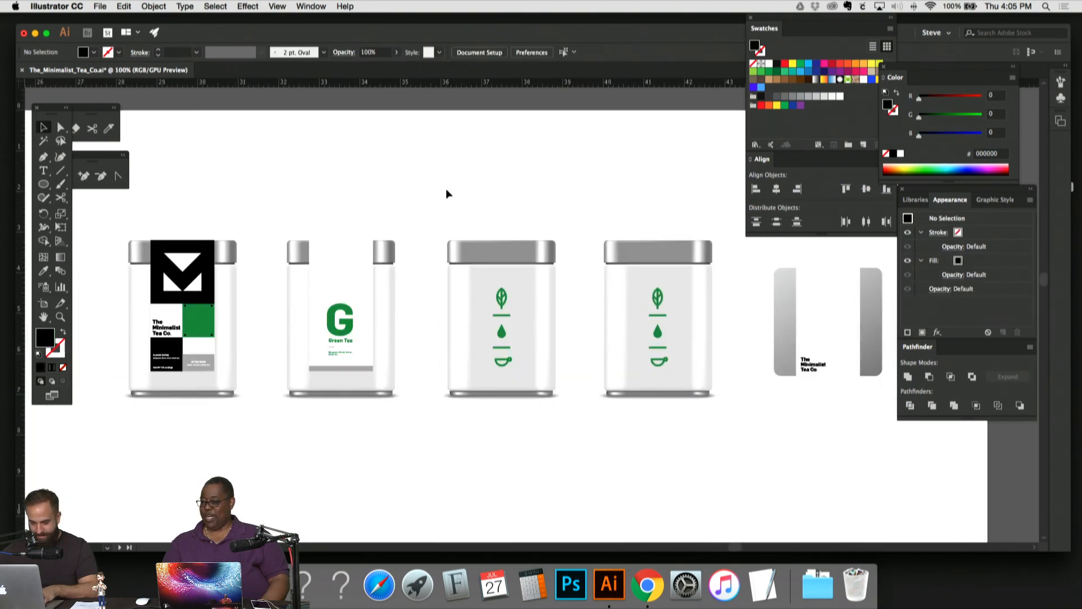
pyautogui.hscroll(5, 446, 194)
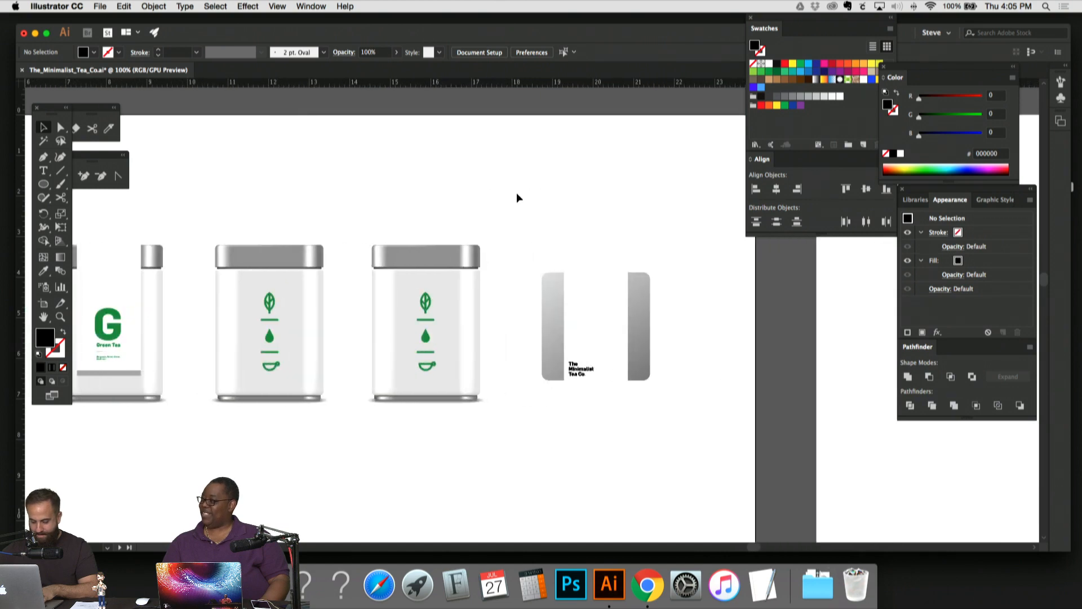
# Step: Examine the gray-edged panel with the company name beside the Green Tea tins, both up close and within the full set
pyautogui.press('super+minus')
pyautogui.press('super+minus')
pyautogui.press('super+minus')
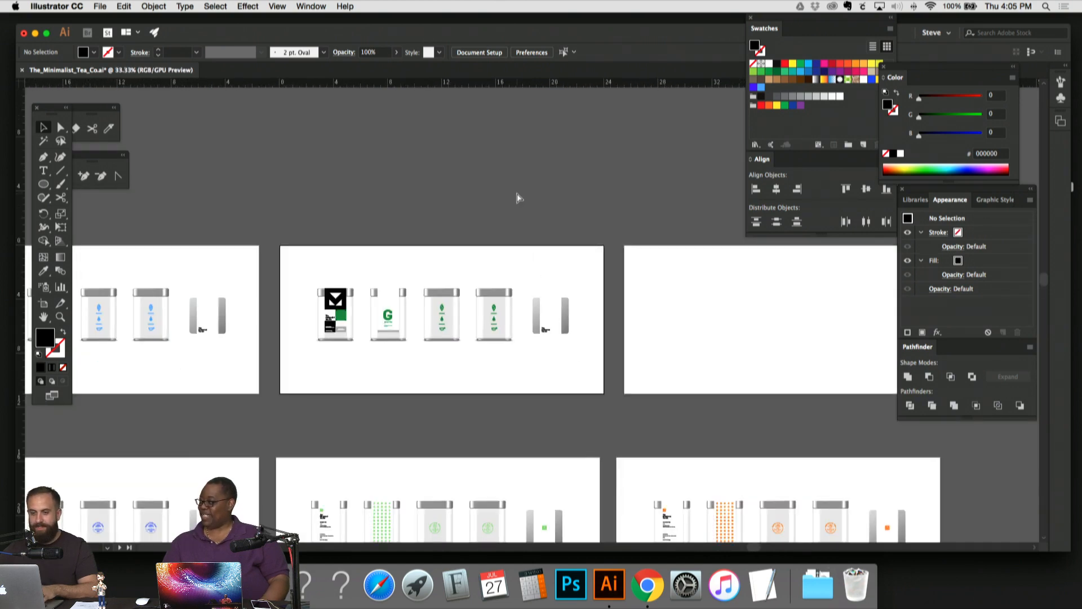
pyautogui.press('super+equal')
pyautogui.press('super+equal')
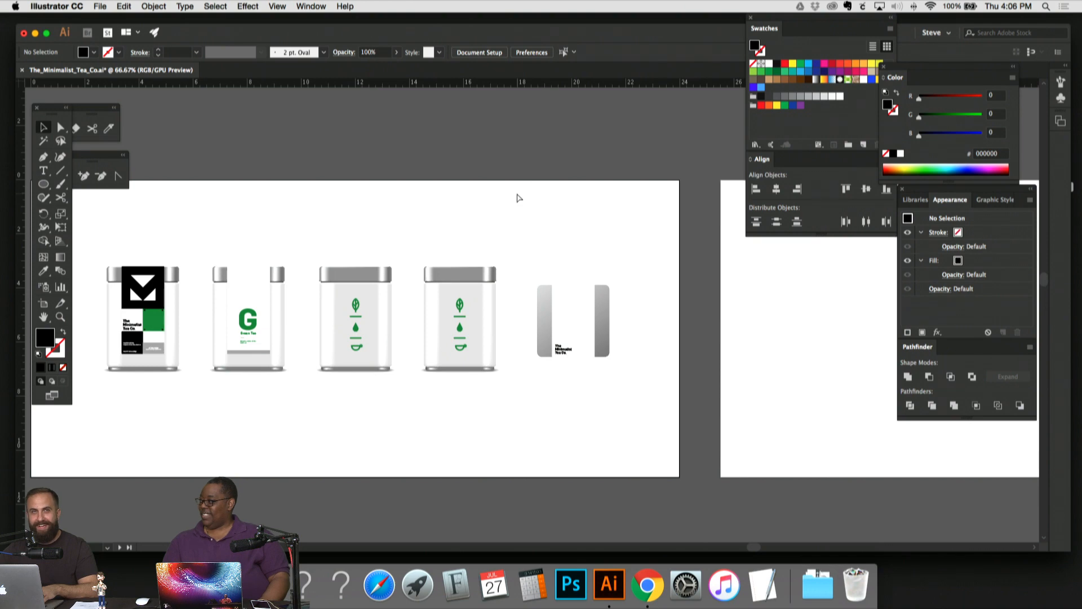
pyautogui.press('super+equal')
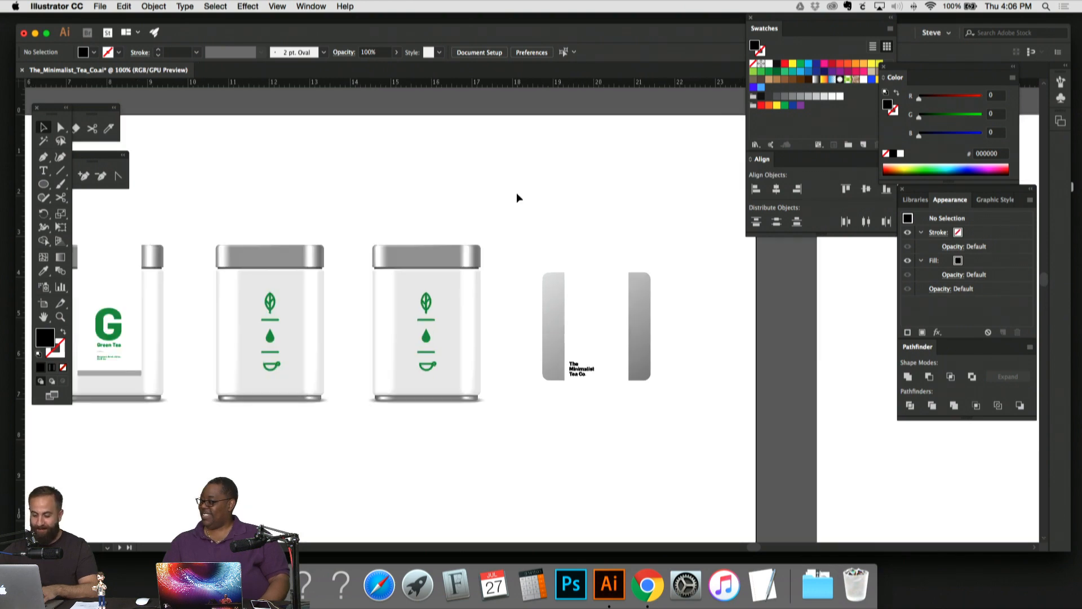
pyautogui.moveTo(516, 195); pyautogui.dragTo(566, 166)
pyautogui.press('super+equal')
pyautogui.press('super+equal')
pyautogui.press('super+equal')
pyautogui.press('super+equal')
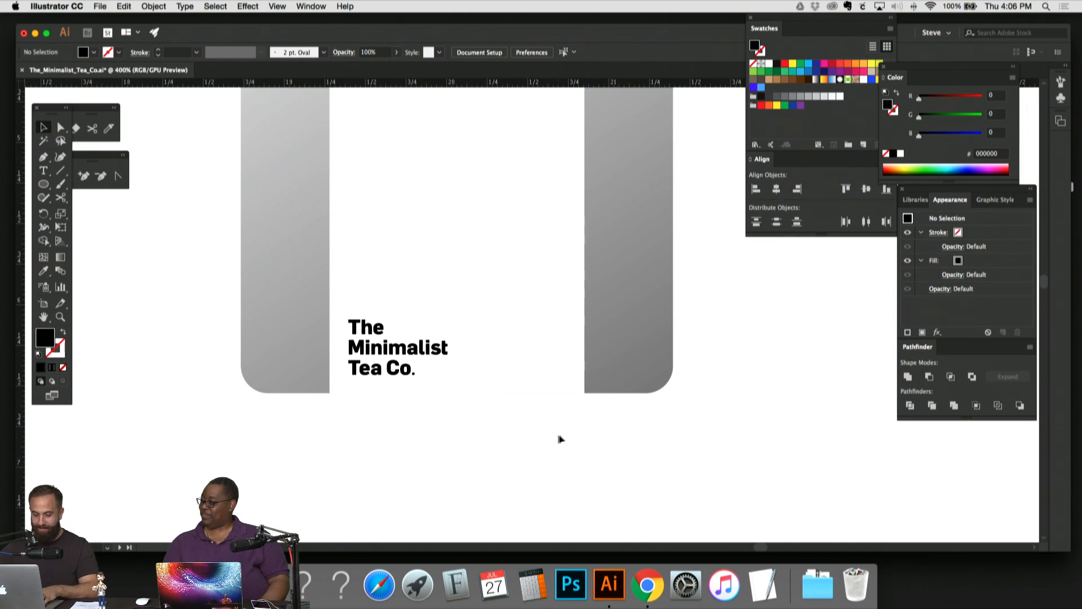
pyautogui.press('super+minus')
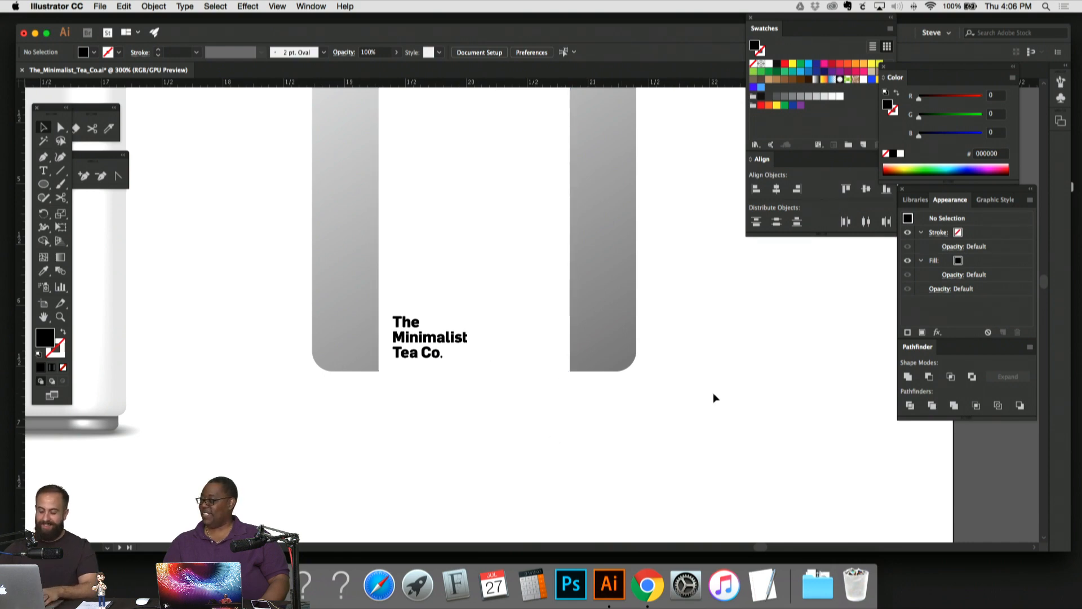
pyautogui.press('super+minus')
pyautogui.press('super+minus')
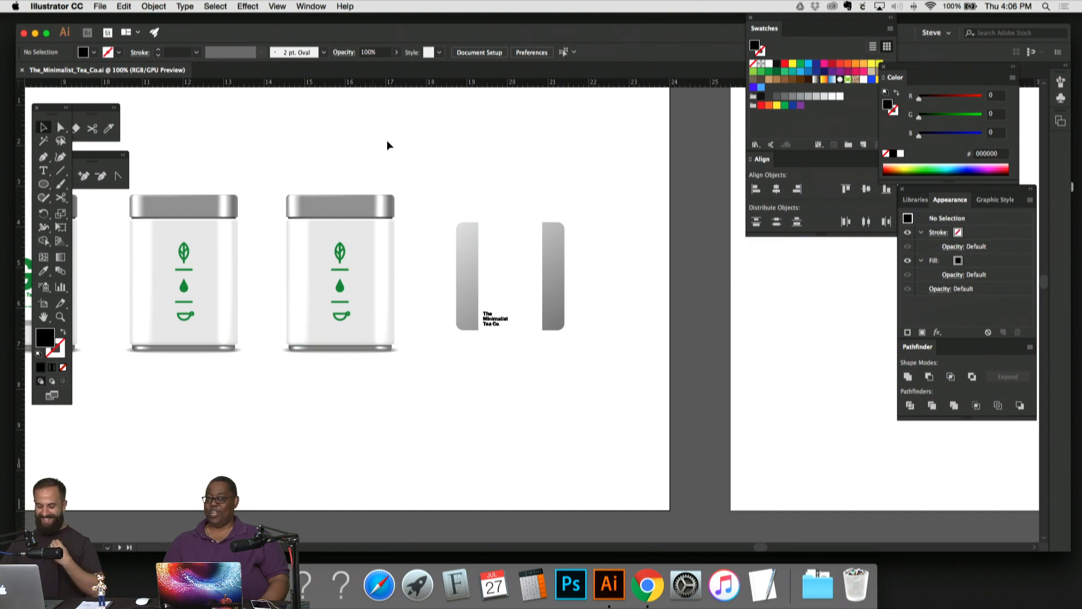
pyautogui.press('super+minus')
pyautogui.press('super+minus')
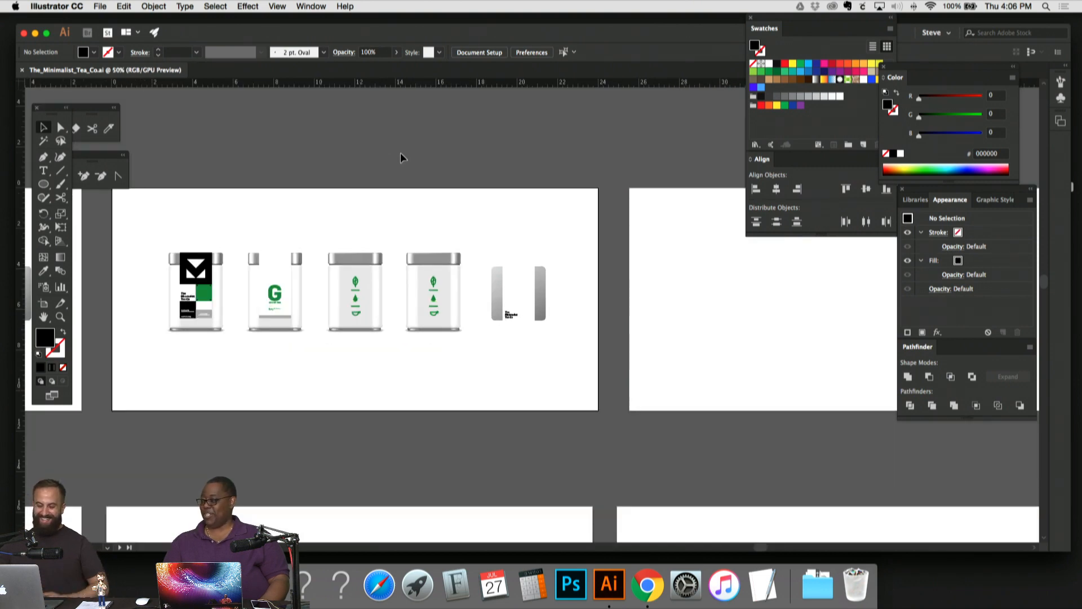
pyautogui.hscroll(-5, 394, 160)
pyautogui.hscroll(-1, 392, 159)
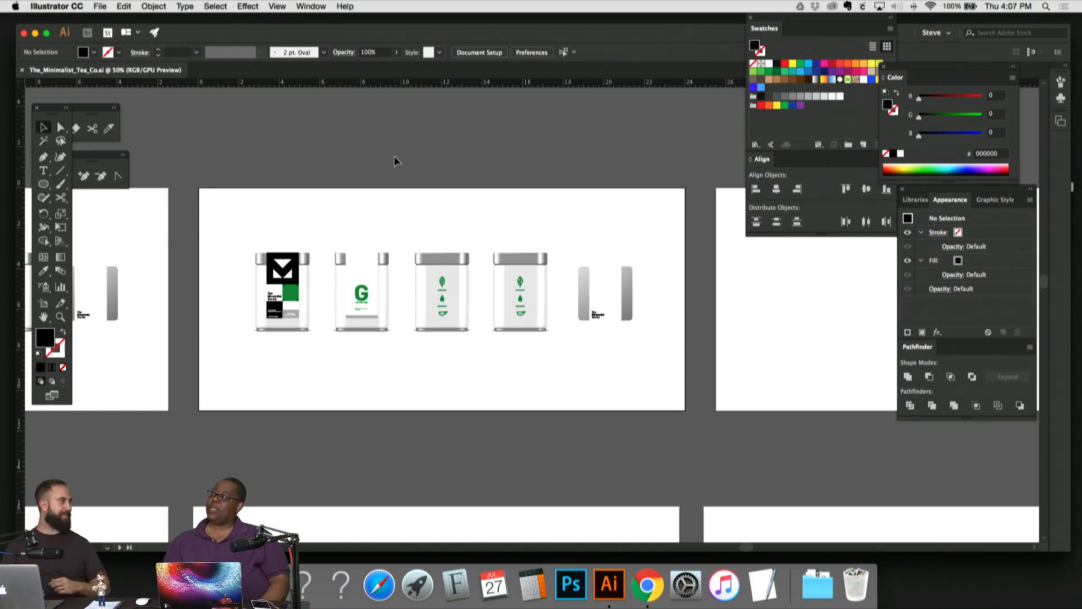
pyautogui.hscroll(5, 394, 150)
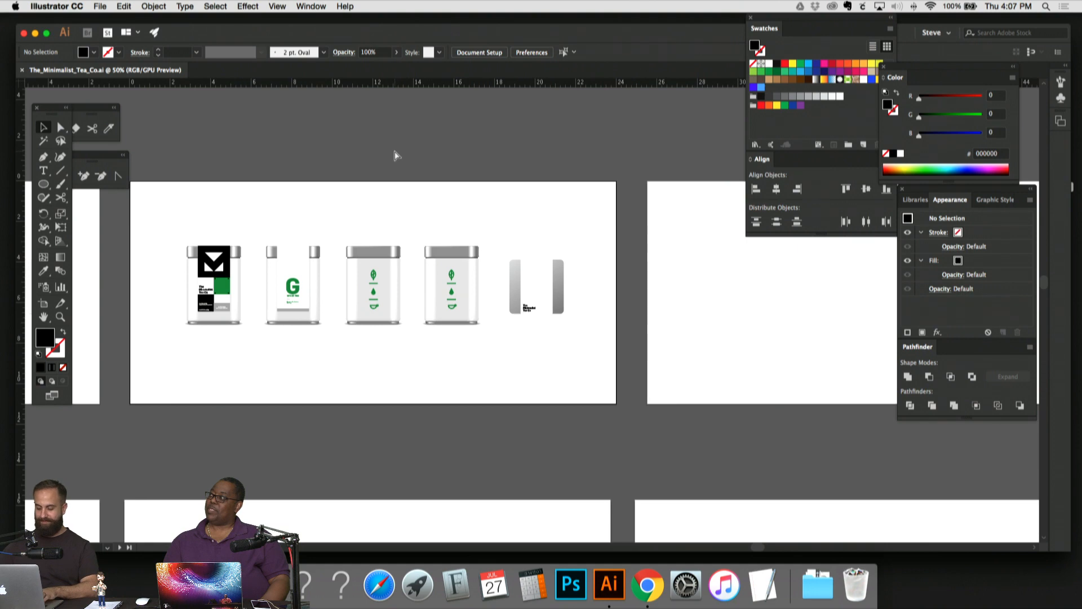
# Step: Duplicate all the Green Tea artboard's artwork onto the blank artboard beside it
pyautogui.press('super+minus')
pyautogui.press('super+minus')
pyautogui.press('super+minus')
pyautogui.click(153, 6)
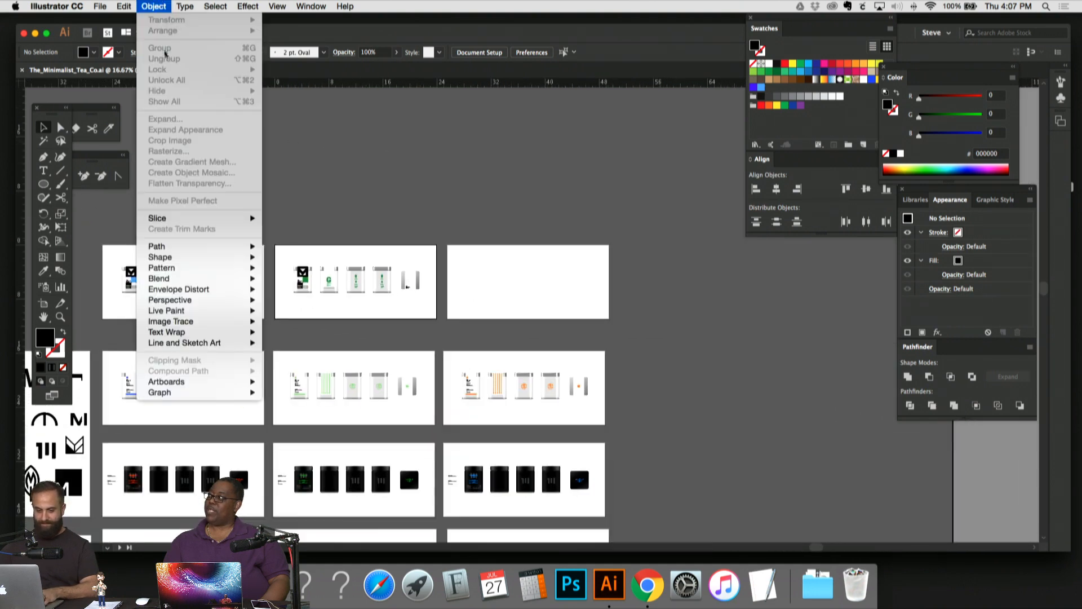
pyautogui.click(284, 109)
pyautogui.press('super+alt+a')
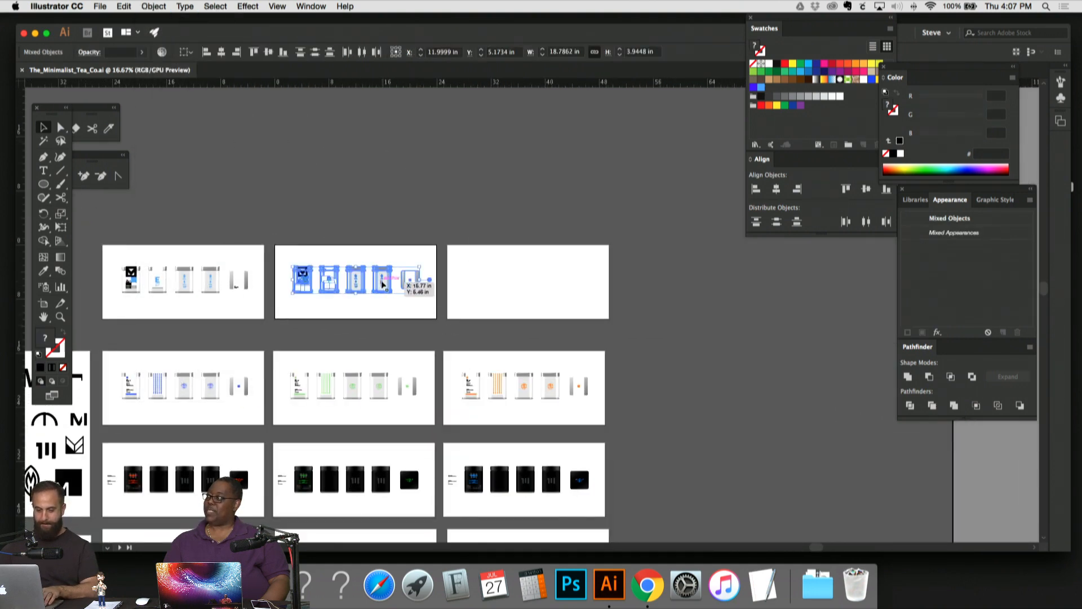
pyautogui.moveTo(382, 284); pyautogui.dragTo(555, 284)
pyautogui.click(641, 260)
# Step: Group the first tin's artwork in the duplicated set, and group the second tin's artwork separately
pyautogui.press('super+plus')
pyautogui.press('super+plus')
pyautogui.press('super+plus')
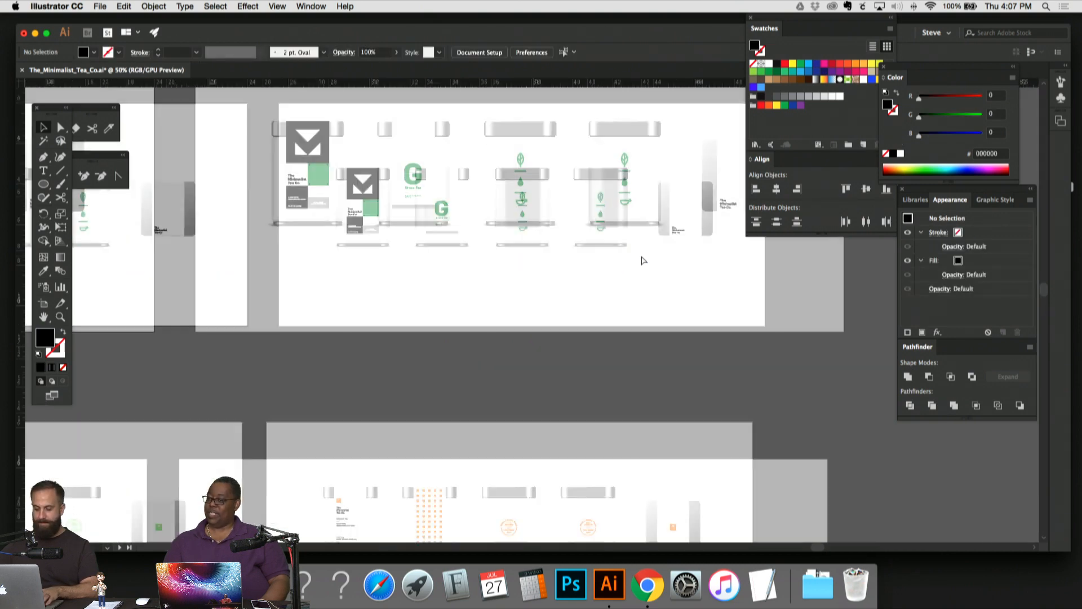
pyautogui.press('super+plus')
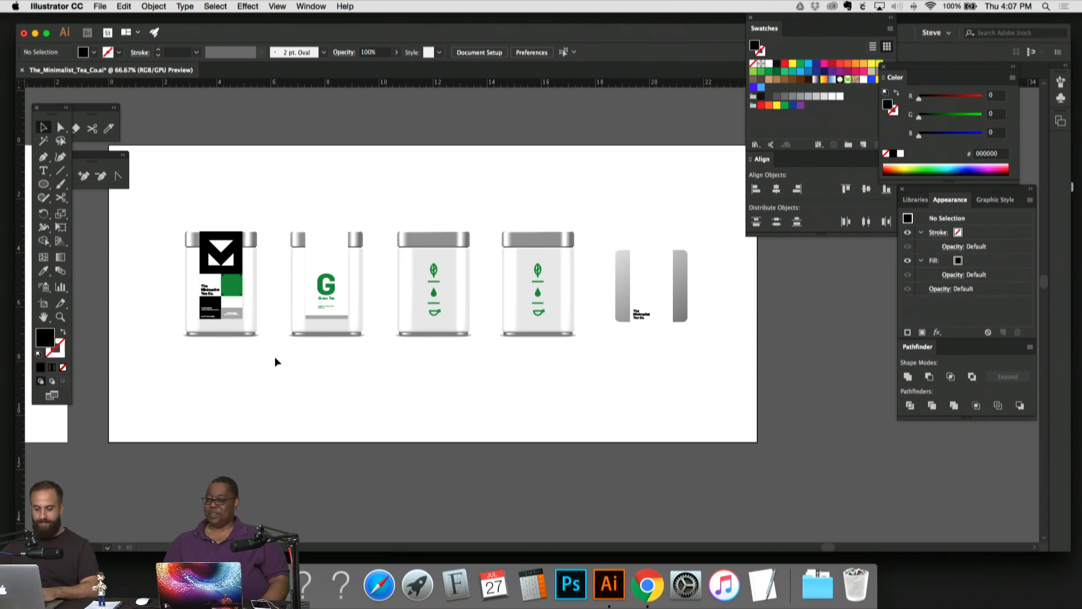
pyautogui.hscroll(-1, 275, 356)
pyautogui.hscroll(-4, 305, 364)
pyautogui.moveTo(224, 213)
pyautogui.mouseDown()
pyautogui.moveTo(355, 361)
pyautogui.moveTo(232, 202)
pyautogui.mouseUp()
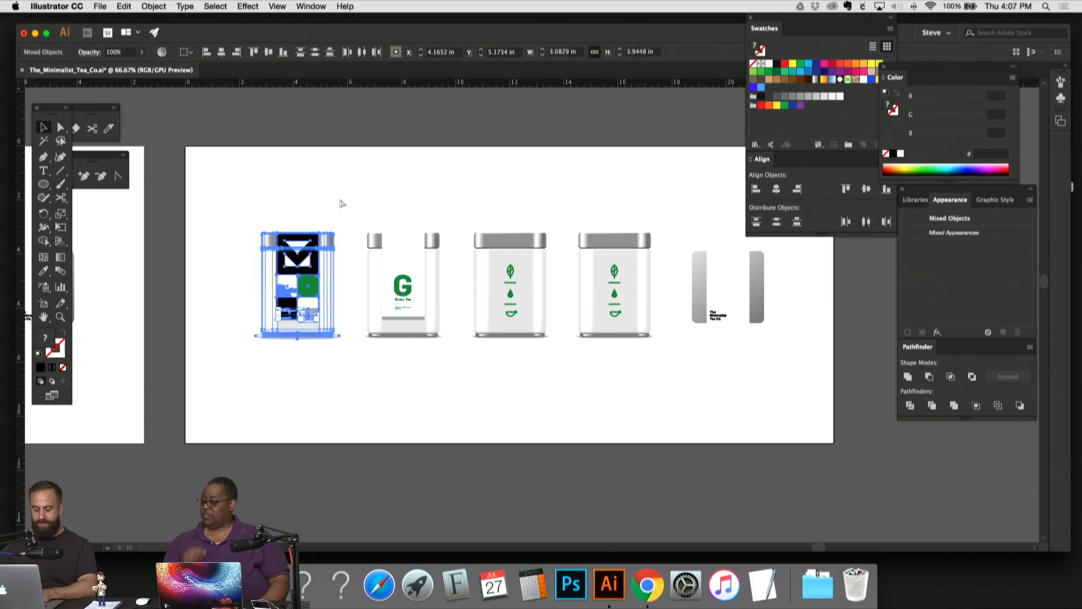
pyautogui.press('super+g')
pyautogui.moveTo(447, 378); pyautogui.dragTo(362, 189)
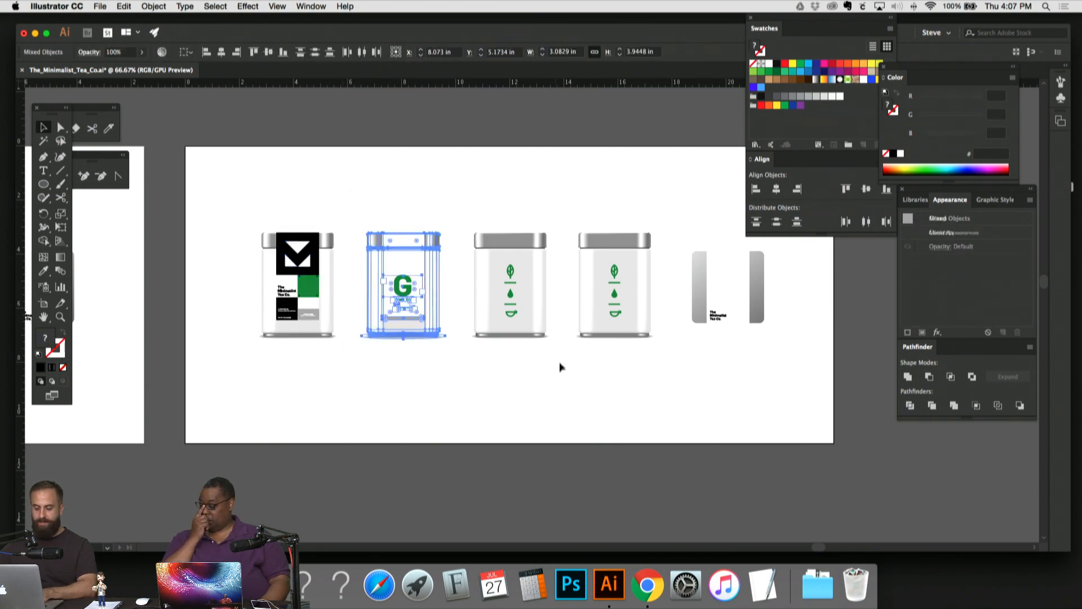
pyautogui.press('super+g')
# Step: Group the third and fourth tins' artwork in the duplicated set, then clear the selection
pyautogui.moveTo(560, 370); pyautogui.dragTo(468, 213)
pyautogui.press('super+g')
pyautogui.moveTo(672, 368); pyautogui.dragTo(571, 211)
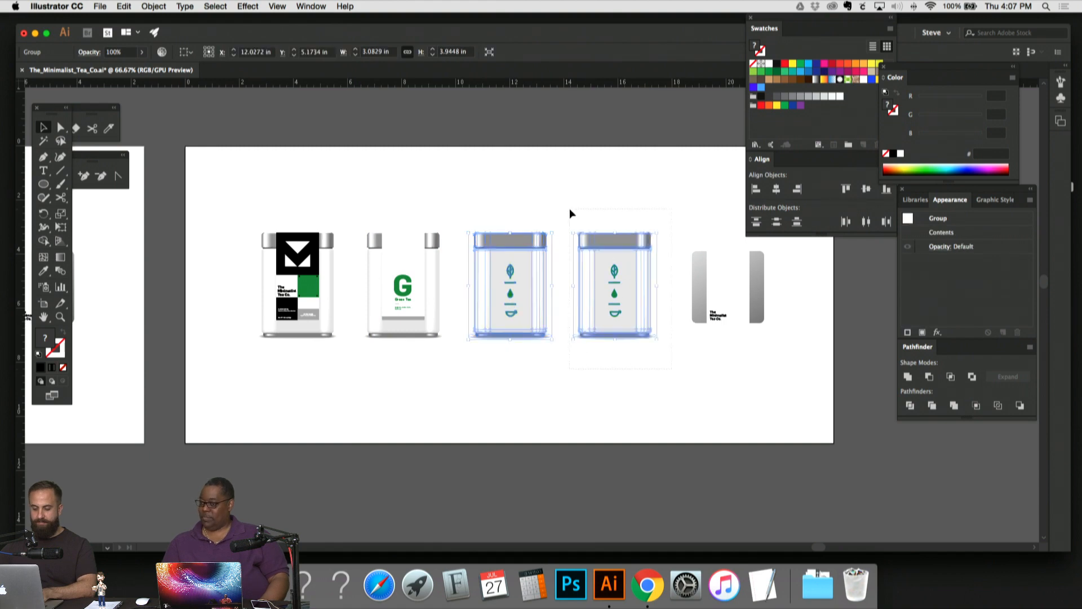
pyautogui.press('super+g')
pyautogui.moveTo(686, 231); pyautogui.dragTo(736, 370)
pyautogui.click(736, 370)
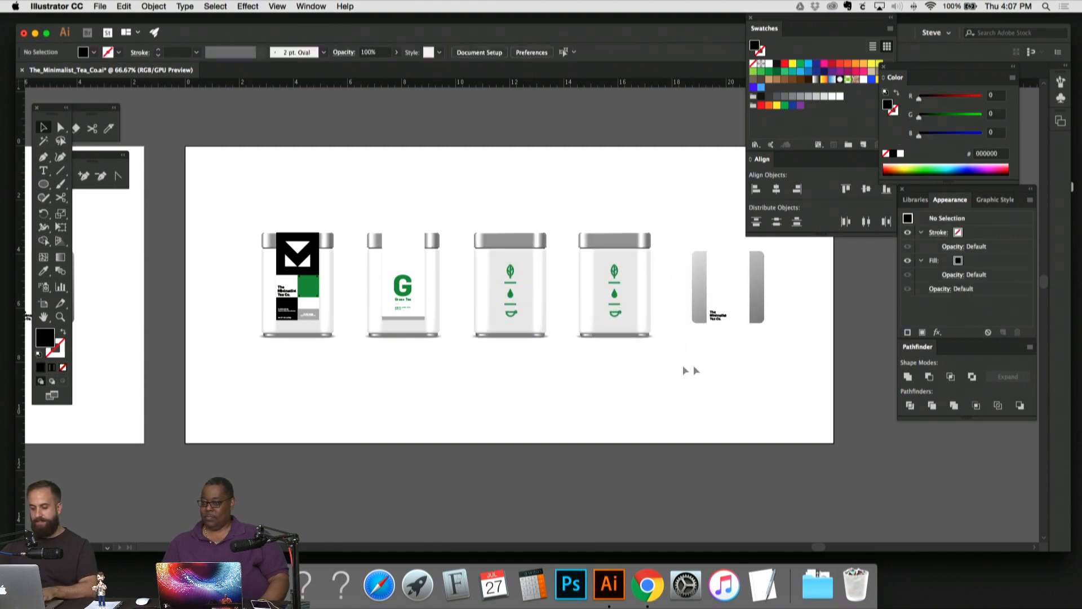
pyautogui.press('super+equal')
pyautogui.press('super+equal')
pyautogui.moveTo(665, 366); pyautogui.dragTo(746, 394)
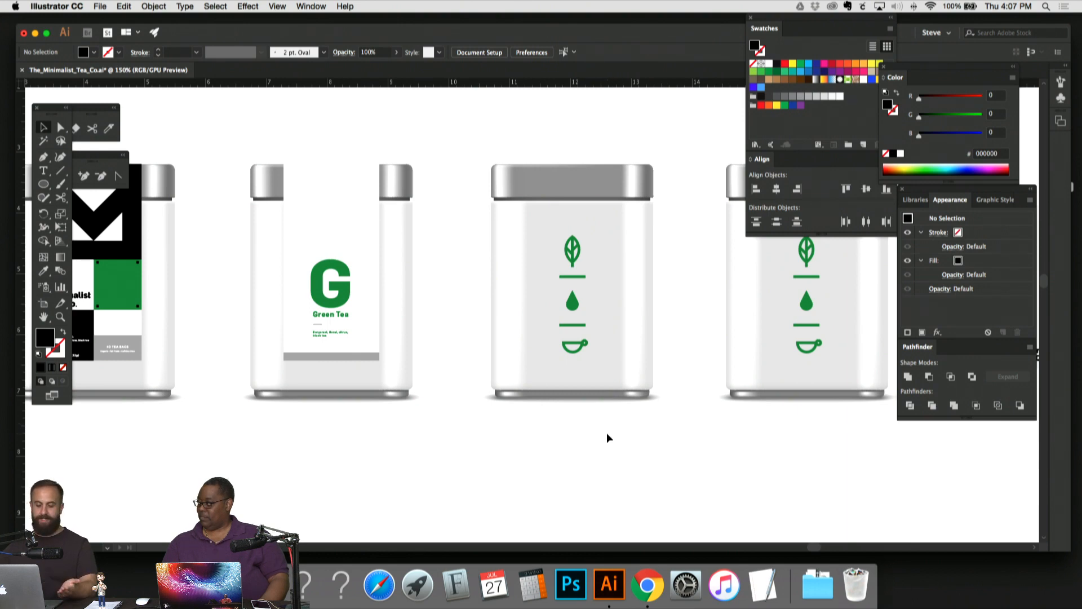
pyautogui.press('super+minus')
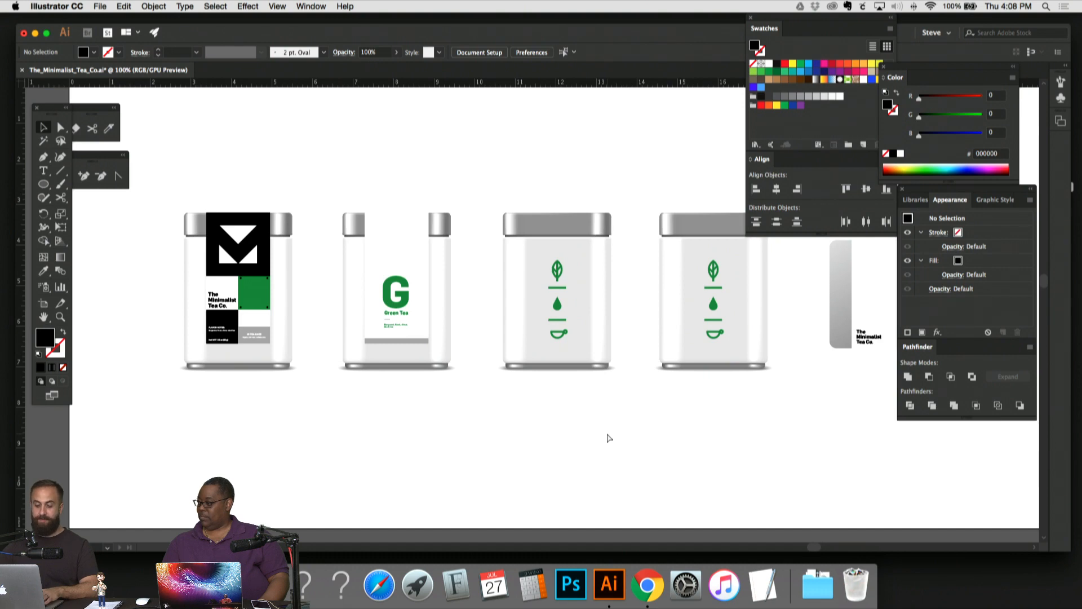
pyautogui.press('super+minus')
pyautogui.press('super+minus')
pyautogui.press('super+equal')
pyautogui.press('super+equal')
pyautogui.press('super+equal')
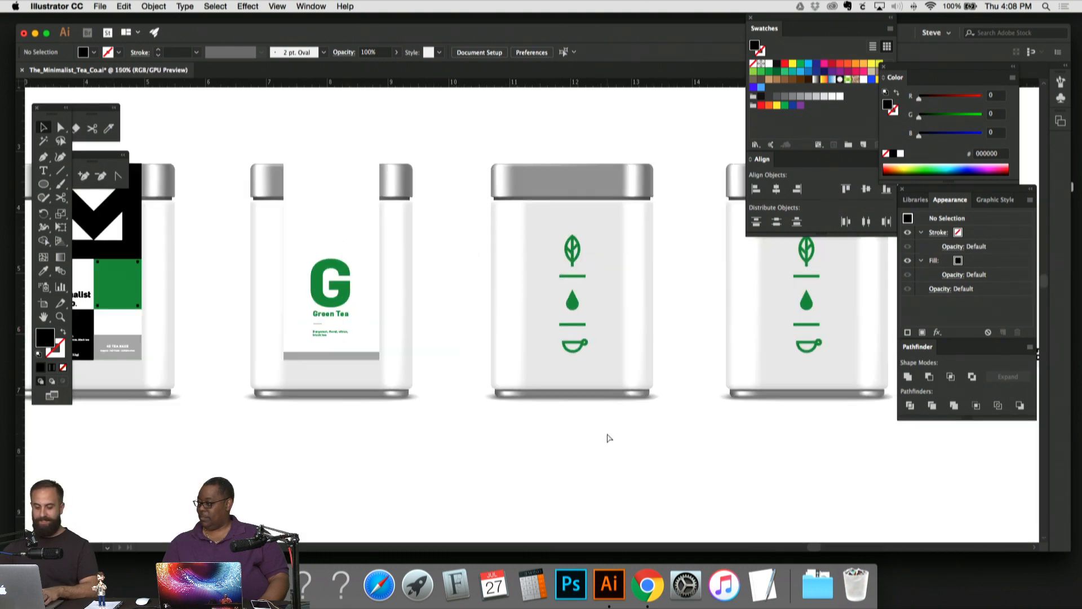
# Step: Ungroup the duplicated set's first tin and change its green square's fill to orange F45700
pyautogui.moveTo(529, 398); pyautogui.dragTo(601, 399)
pyautogui.click(242, 248)
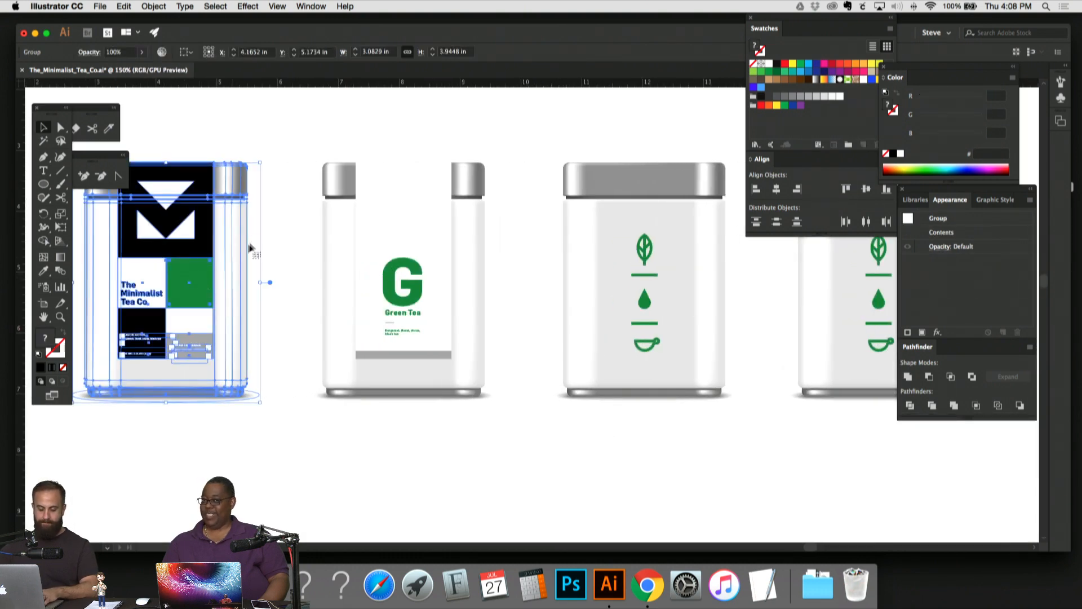
pyautogui.click(281, 186)
pyautogui.click(195, 282)
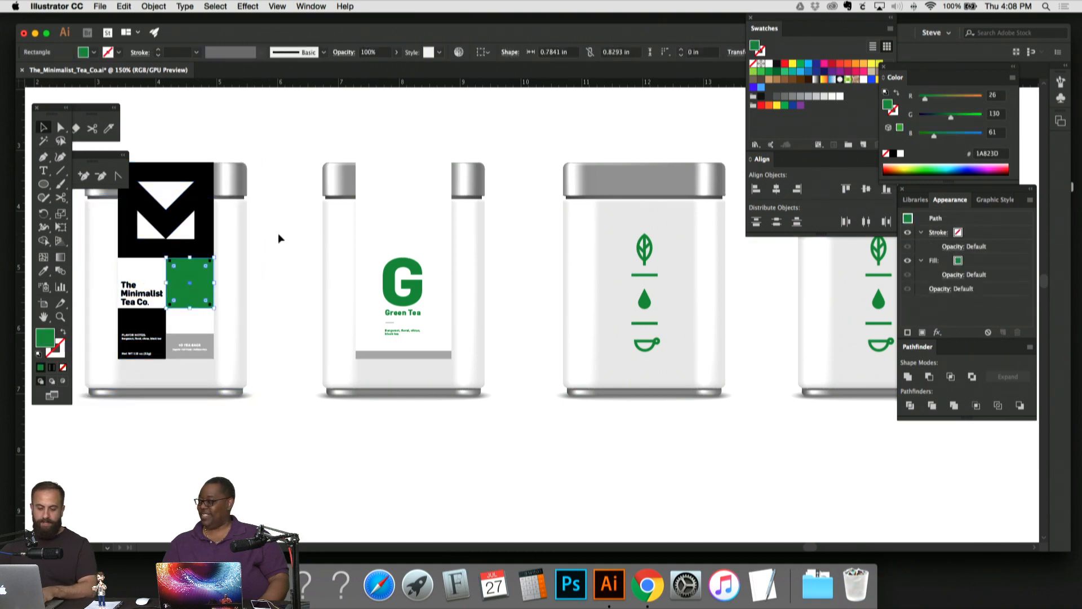
pyautogui.doubleClick(45, 338)
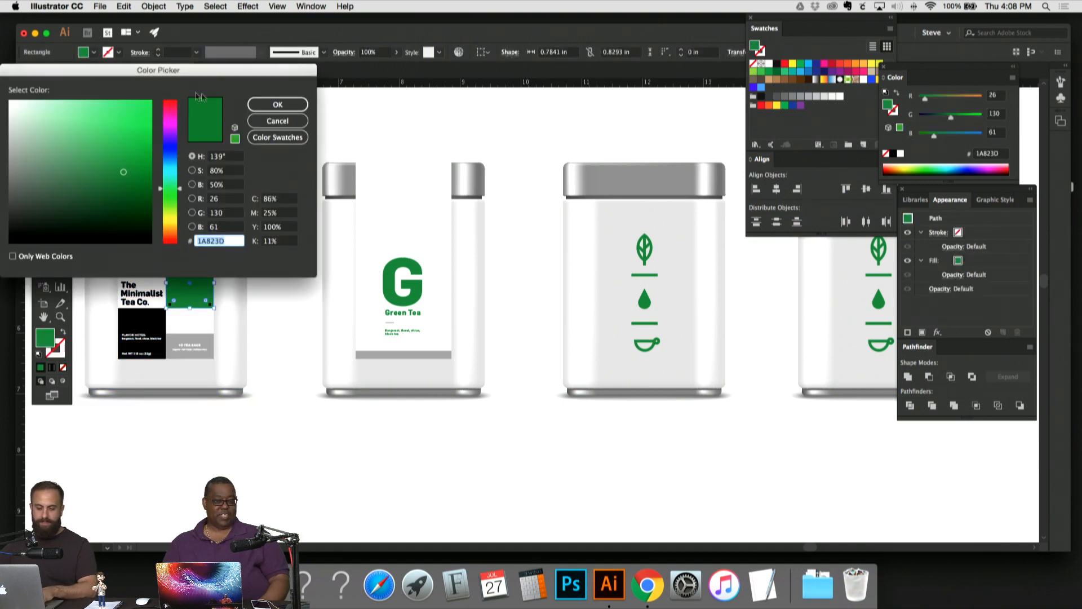
pyautogui.moveTo(173, 220); pyautogui.dragTo(173, 235)
pyautogui.moveTo(134, 149); pyautogui.dragTo(159, 110)
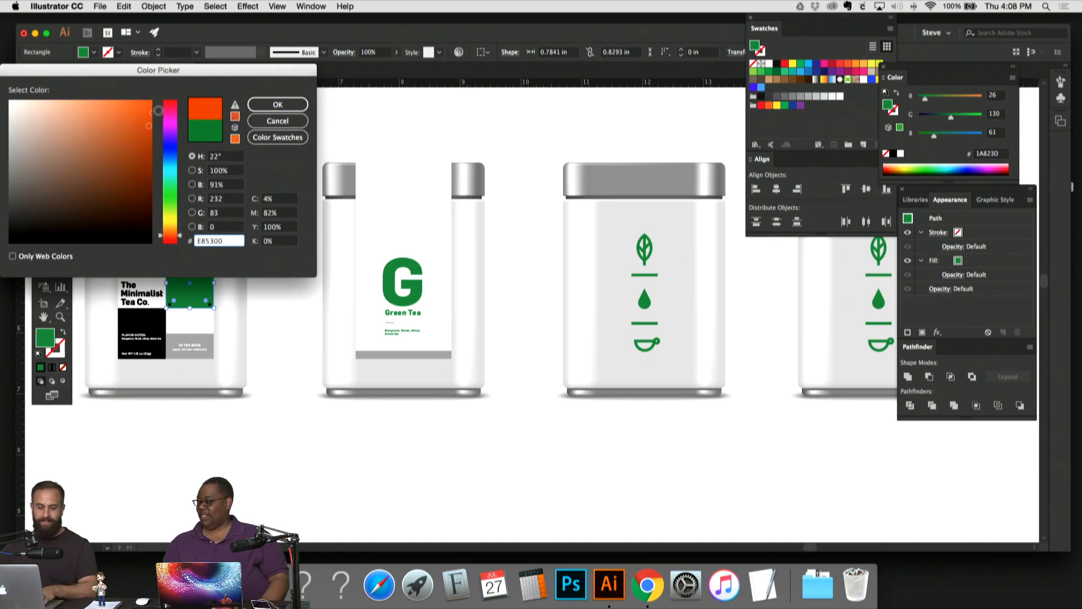
pyautogui.click(263, 107)
pyautogui.click(275, 121)
pyautogui.moveTo(274, 135); pyautogui.dragTo(344, 131)
# Step: Ungroup the second tin and recolor its large G with the orange sampled from the first tin's square
pyautogui.click(473, 266)
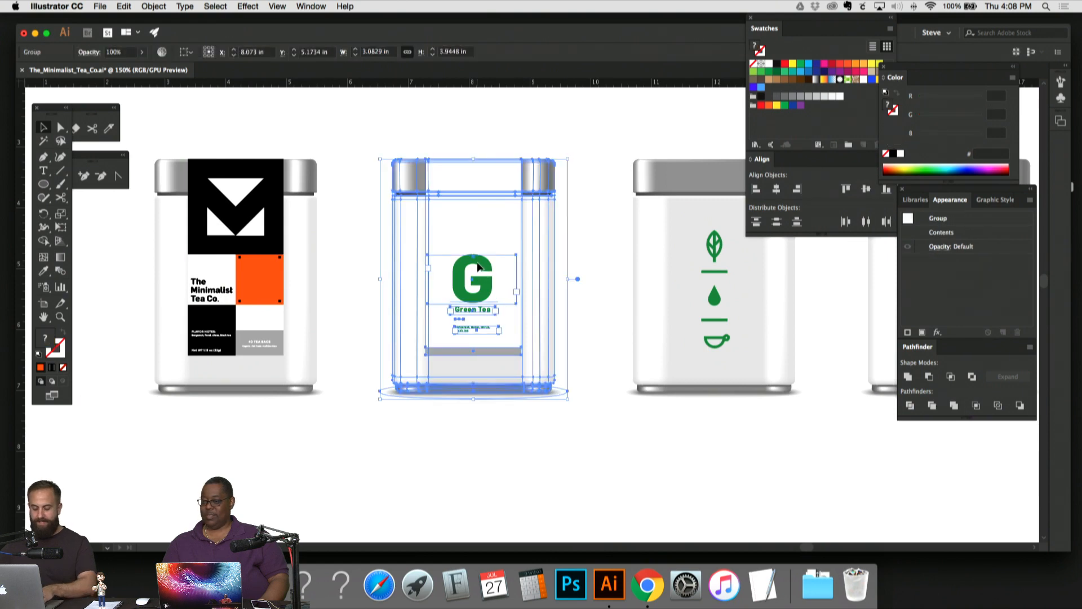
pyautogui.press('shift+super+g')
pyautogui.click(519, 116)
pyautogui.click(482, 274)
pyautogui.press('i')
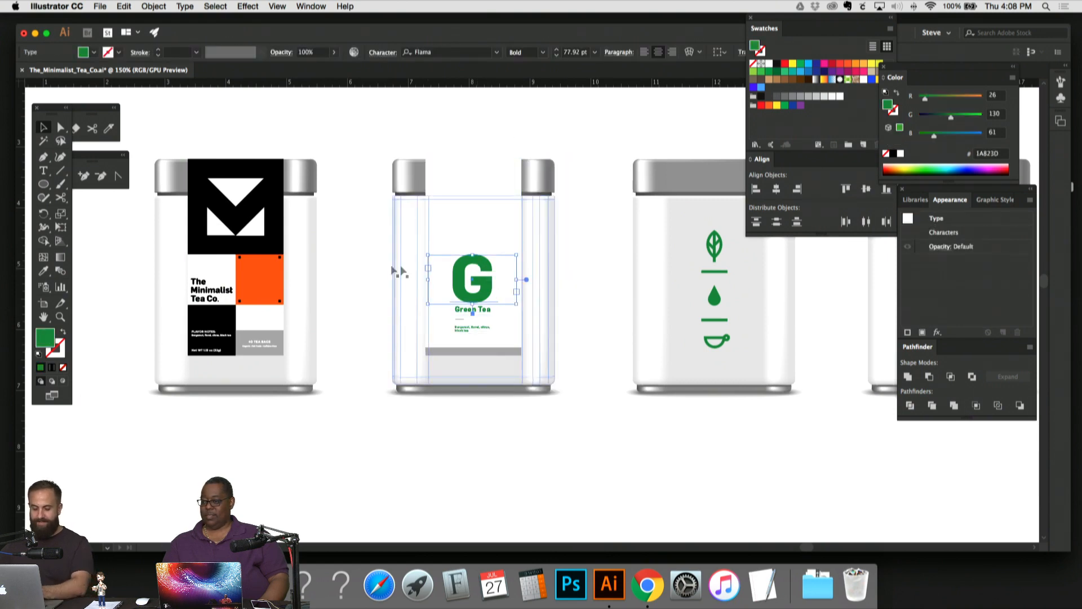
pyautogui.click(260, 271)
pyautogui.click(45, 125)
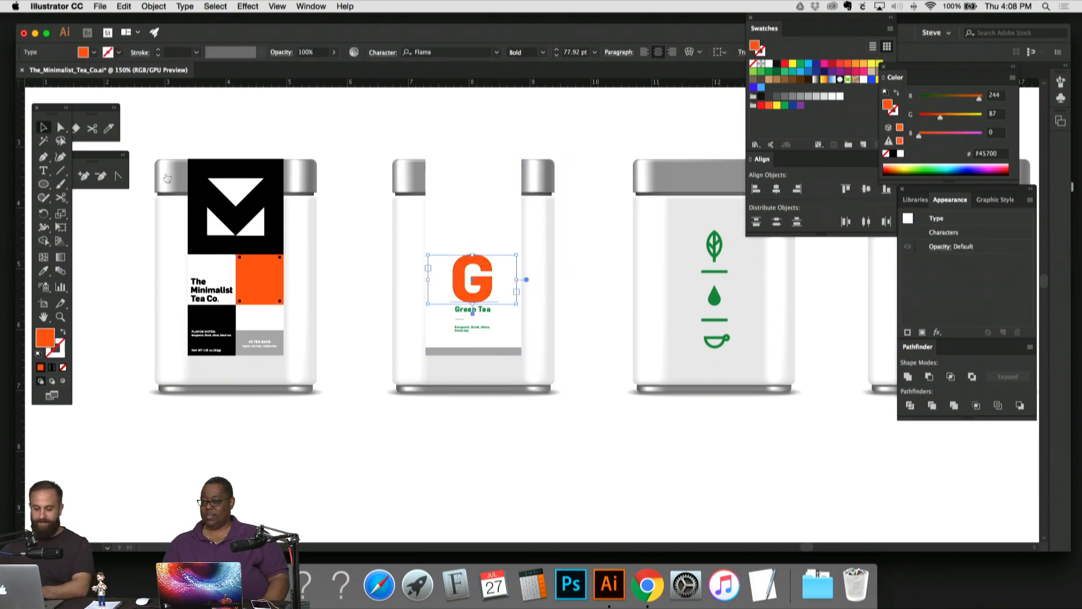
# Step: Replace the large orange letter G on the second tin with the letter O
pyautogui.doubleClick(488, 284)
pyautogui.press('super+a')
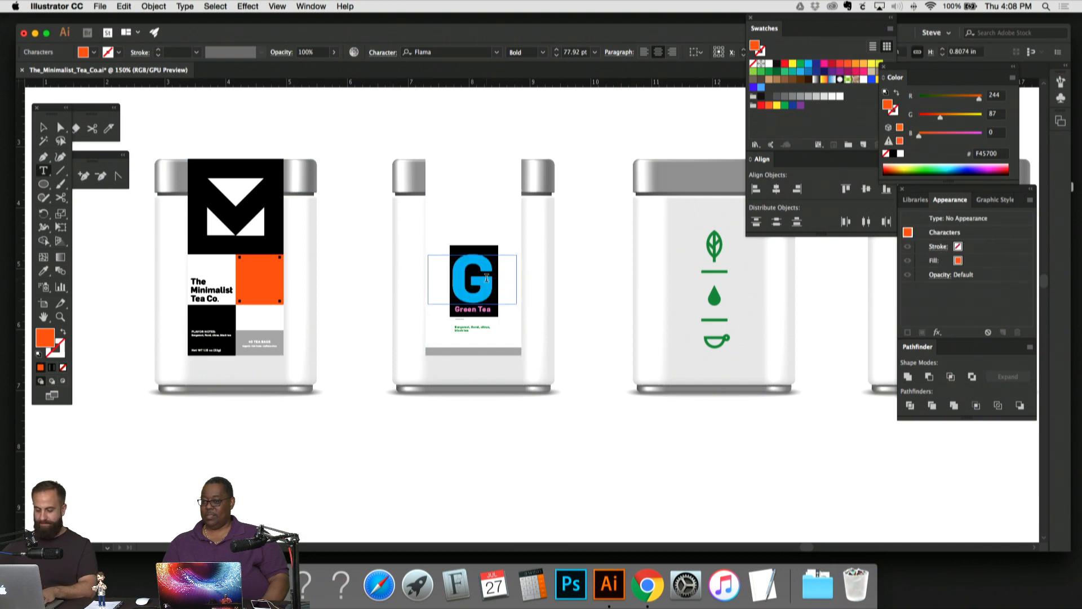
pyautogui.write('O')
pyautogui.click(42, 127)
pyautogui.click(394, 131)
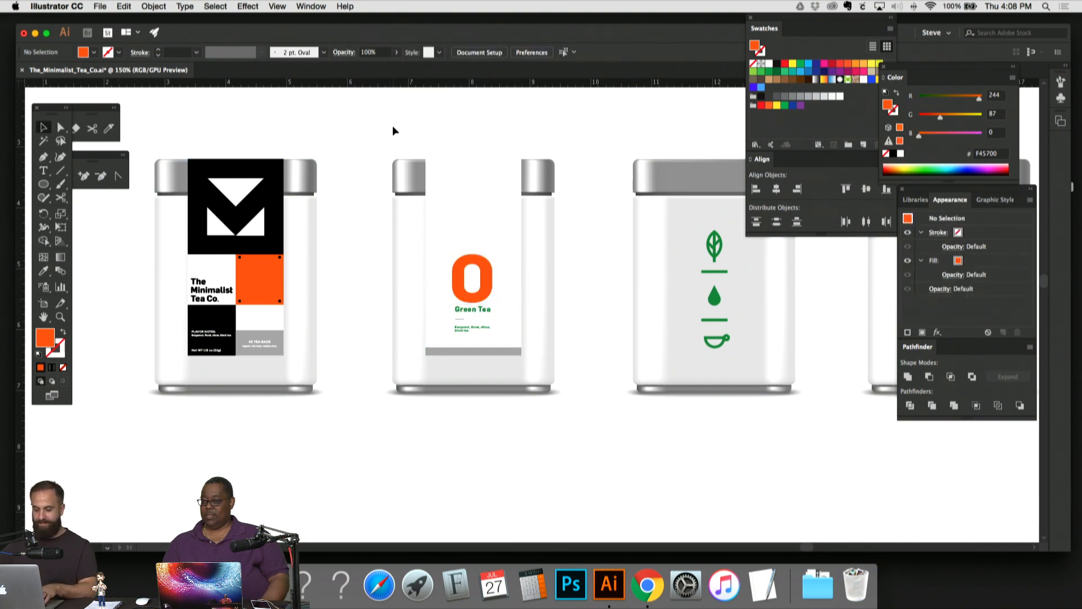
# Step: Replace the "Green Tea" name under the large O on the second tin with "Oolong Tea"
pyautogui.press('super+equal')
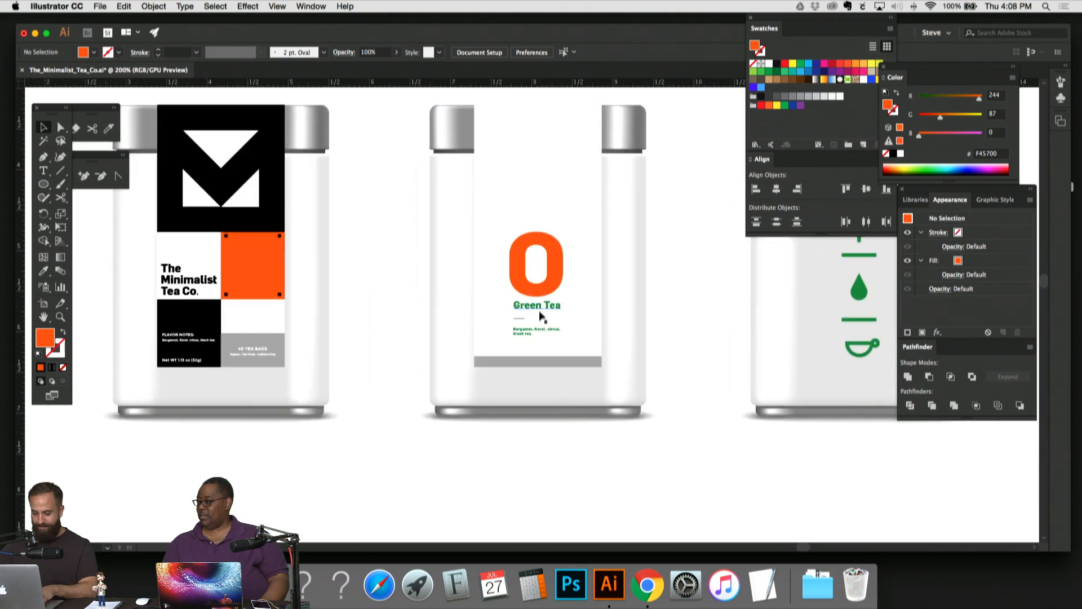
pyautogui.tripleClick(543, 306)
pyautogui.write('O')
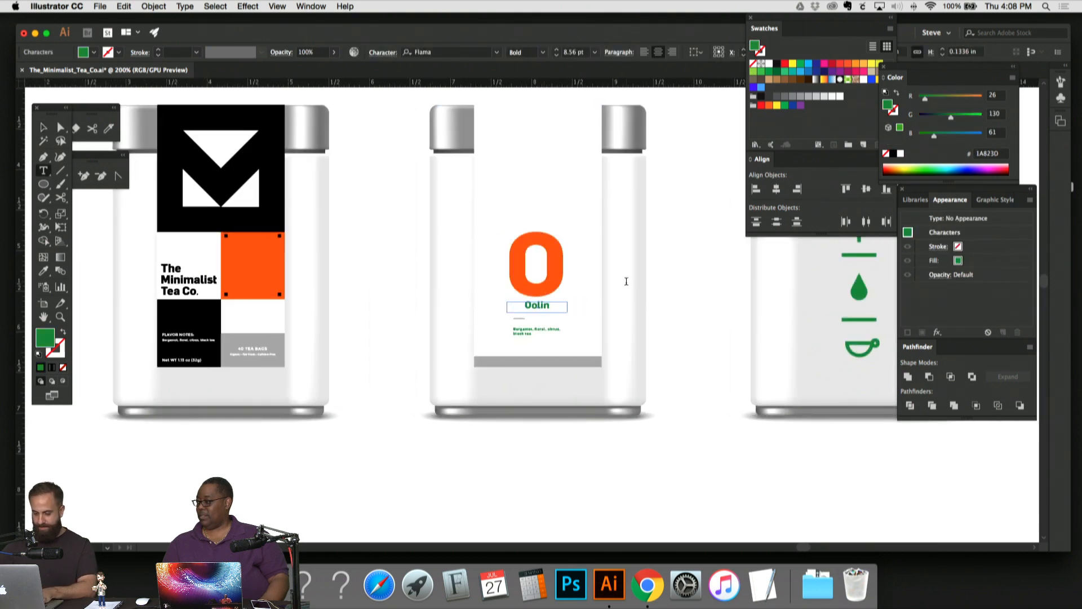
pyautogui.write('olong')
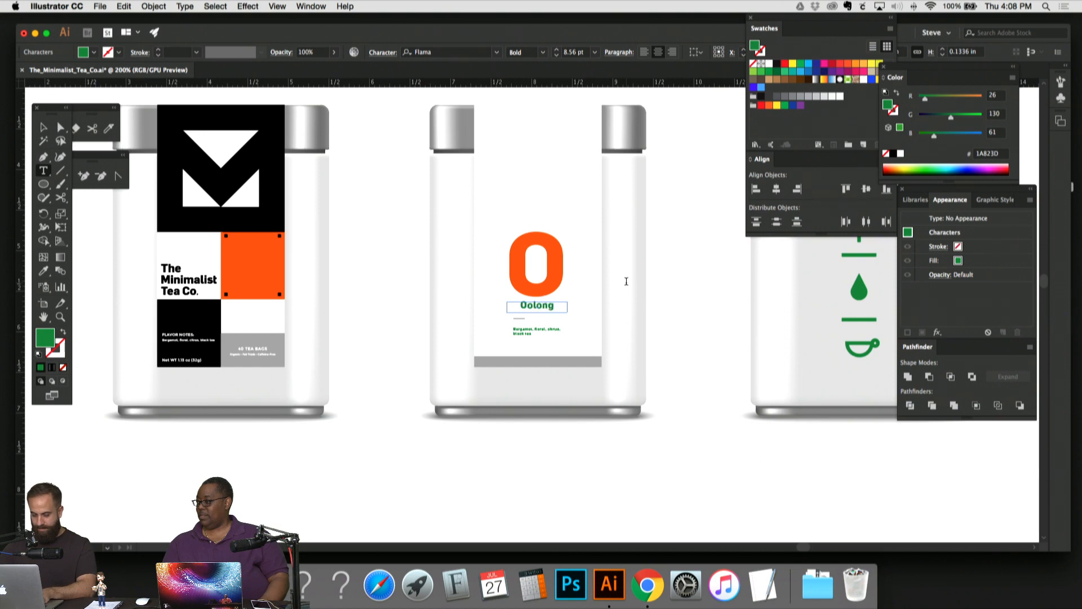
pyautogui.write(' Tea')
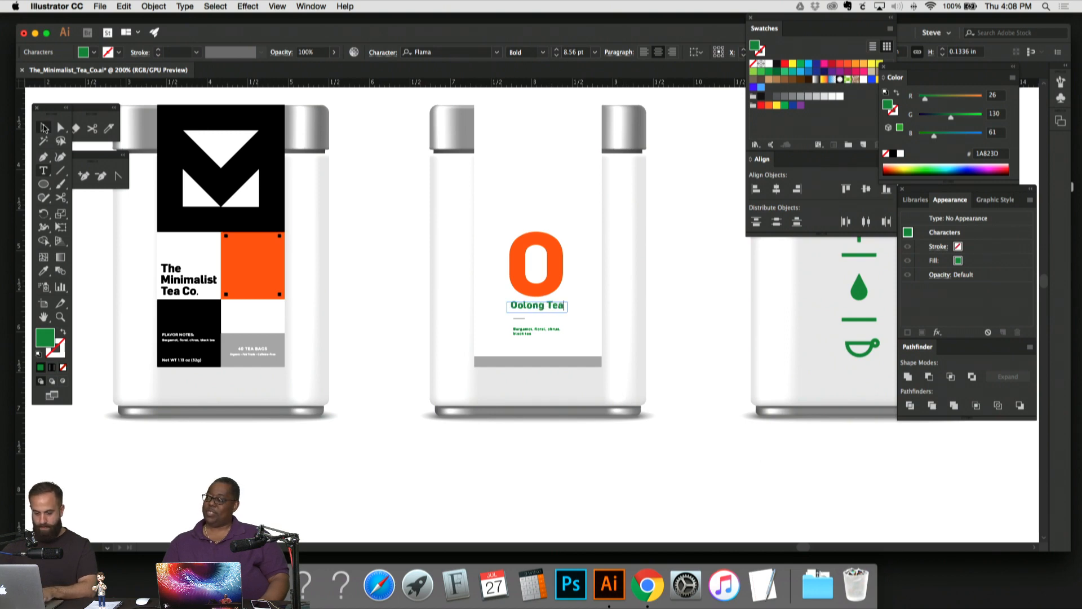
# Step: Recolor the "Oolong Tea" name with the orange sampled from the first tin's square, then clear the selection
pyautogui.click(44, 127)
pyautogui.press('i')
pyautogui.click(246, 240)
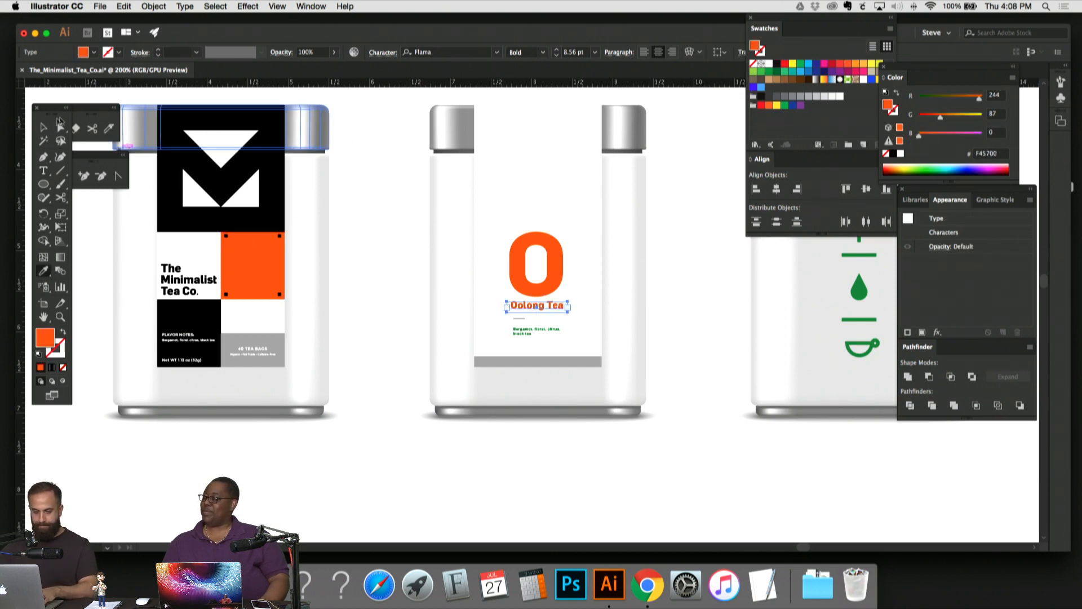
pyautogui.click(44, 128)
pyautogui.click(359, 145)
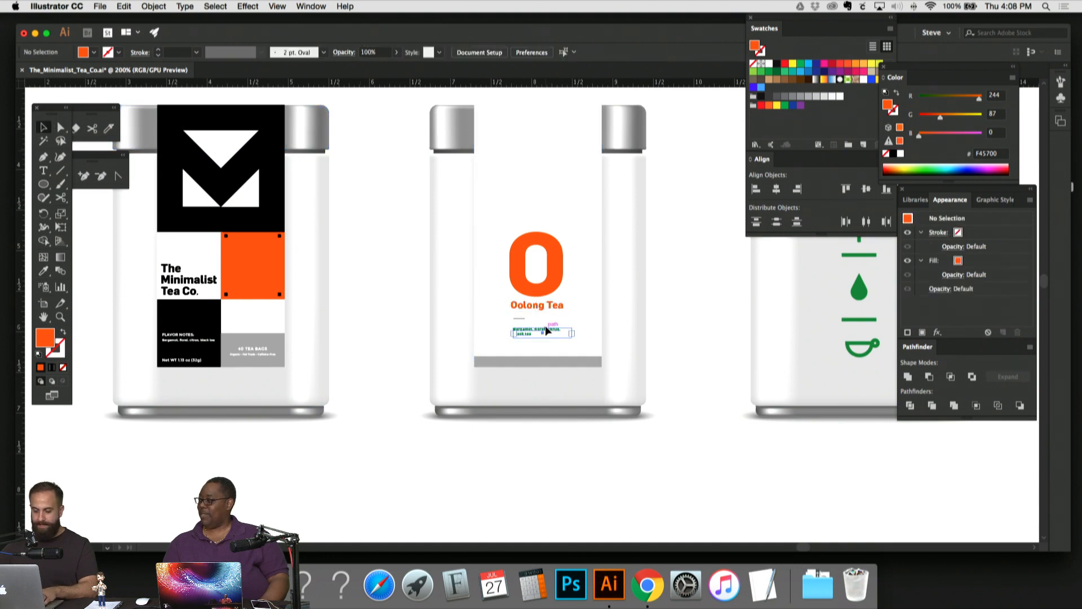
# Step: Recolor the flavor text "Bergamot, floral, citrus, black tea" on the second tin with the same sampled orange
pyautogui.click(545, 330)
pyautogui.press('i')
pyautogui.click(246, 240)
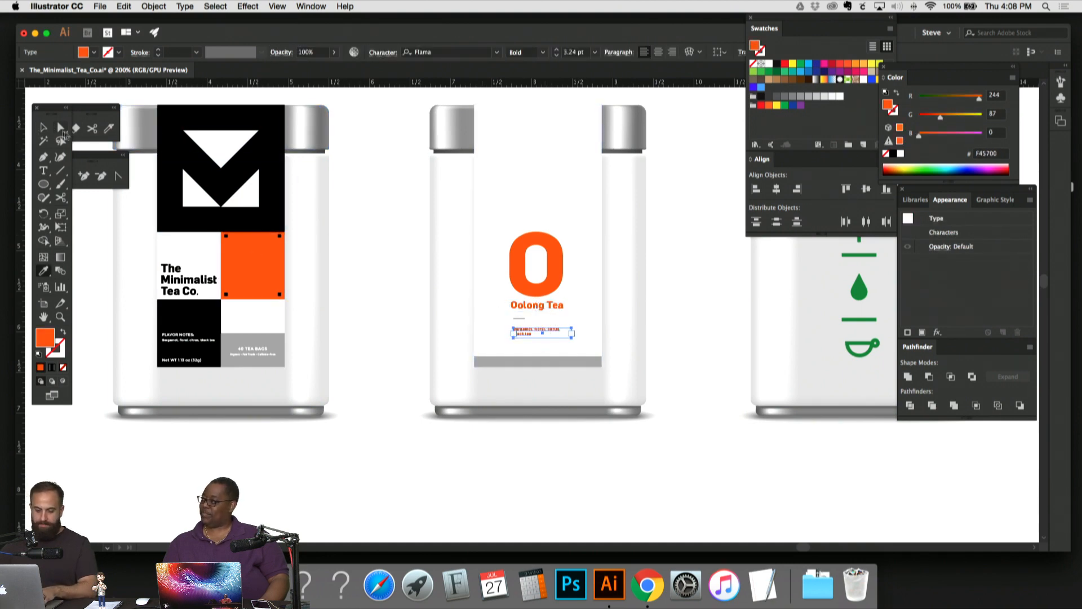
pyautogui.click(45, 129)
pyautogui.click(367, 204)
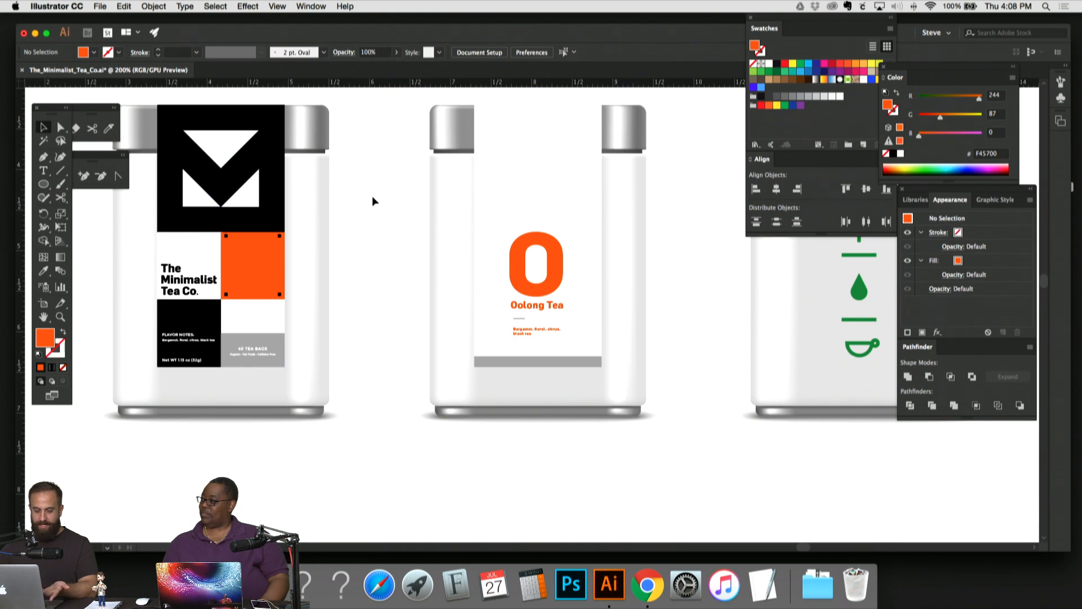
# Step: Add a vertical guide on the second tin, aligned to the left edge of the short divider line and flavor text
pyautogui.scroll(1, 372, 198)
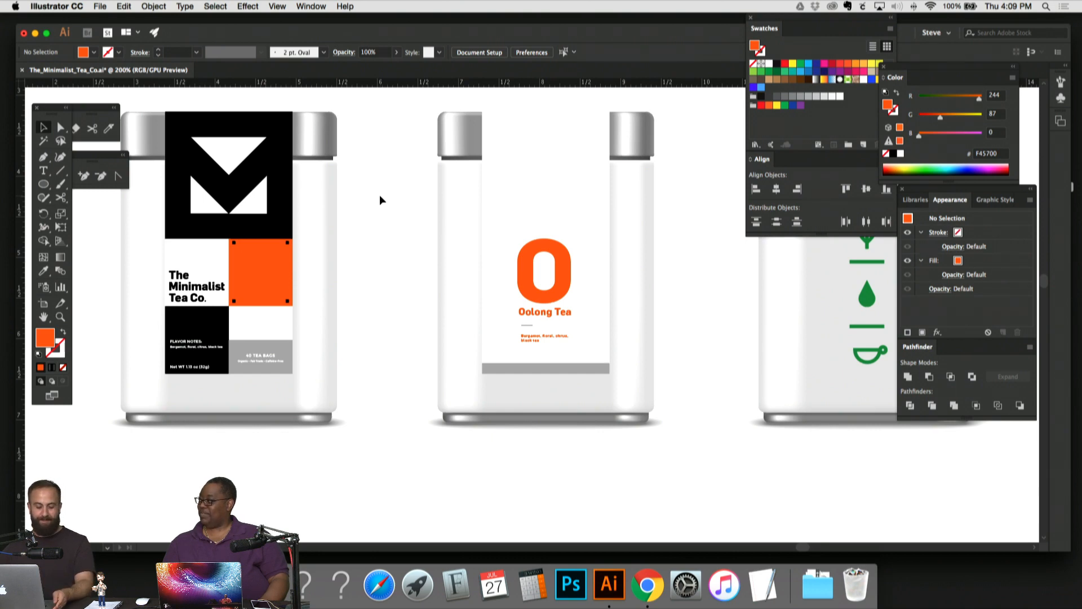
pyautogui.press('super+equal')
pyautogui.press('super+equal')
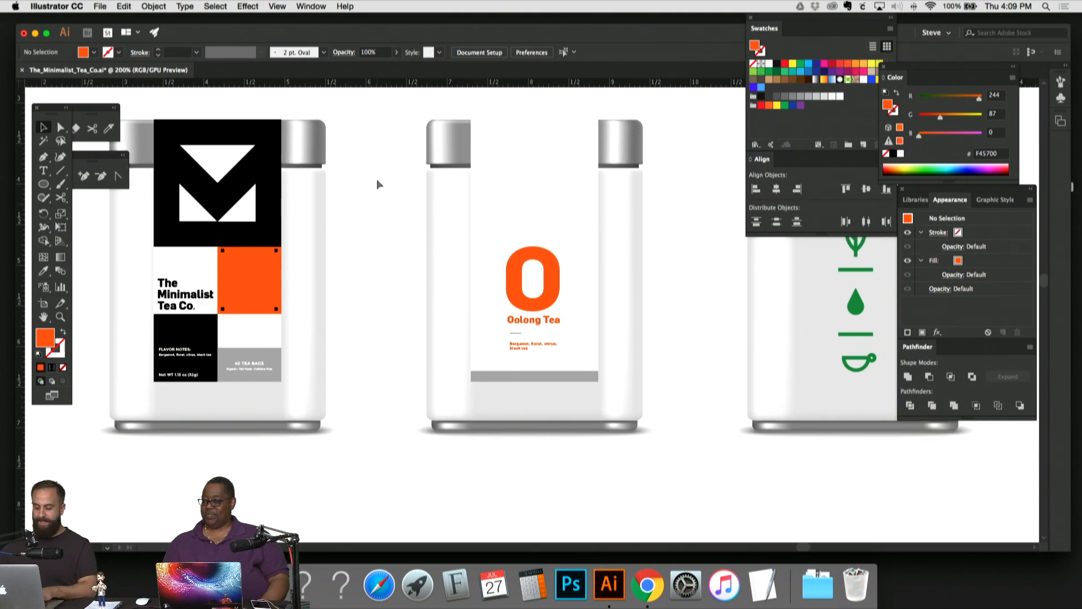
pyautogui.press('super+equal')
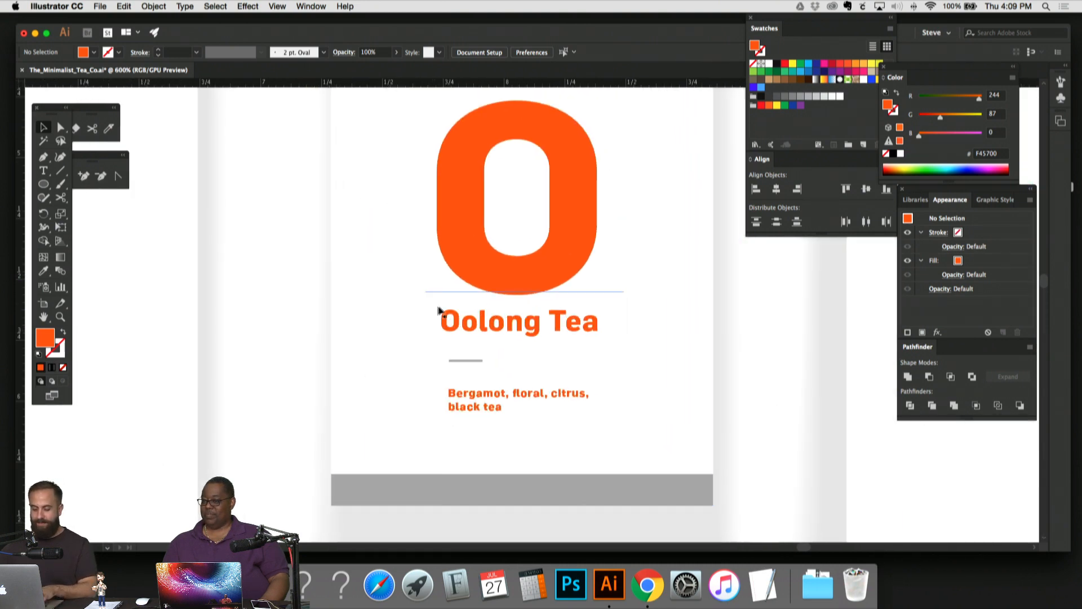
pyautogui.press('super+equal')
pyautogui.press('super+equal')
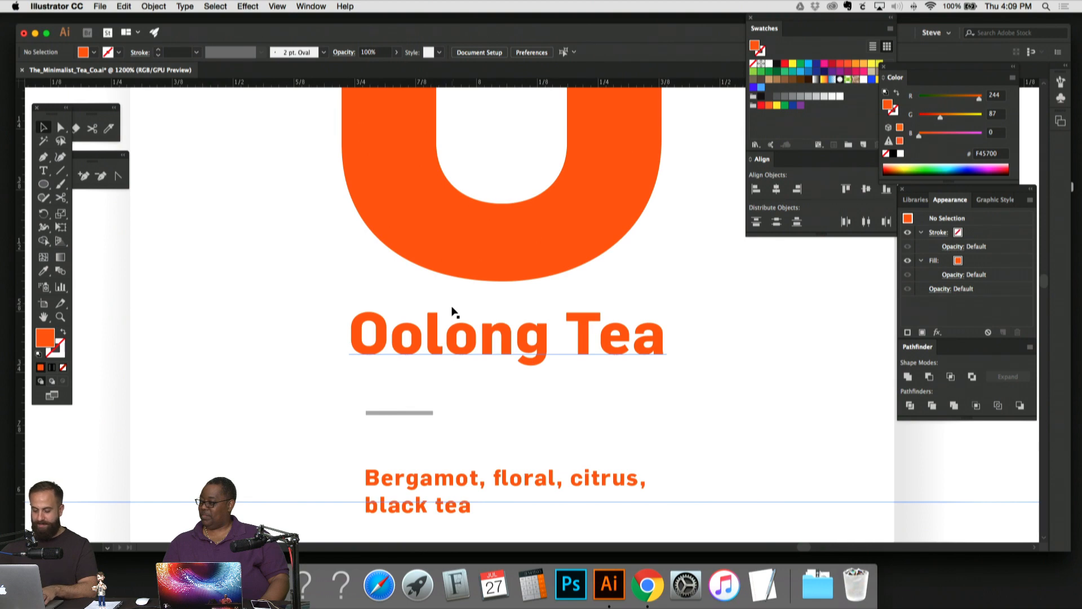
pyautogui.moveTo(22, 298); pyautogui.dragTo(366, 301)
# Step: Scale the "Oolong Tea" name down to about 7.71 pt so its left edge meets the vertical guide
pyautogui.click(551, 350)
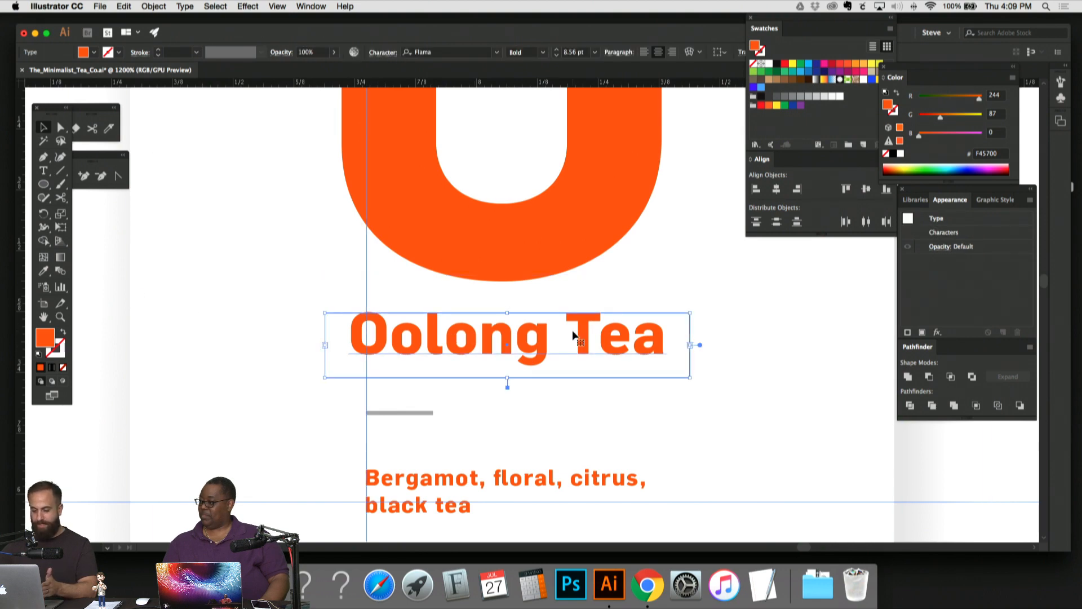
pyautogui.press('s')
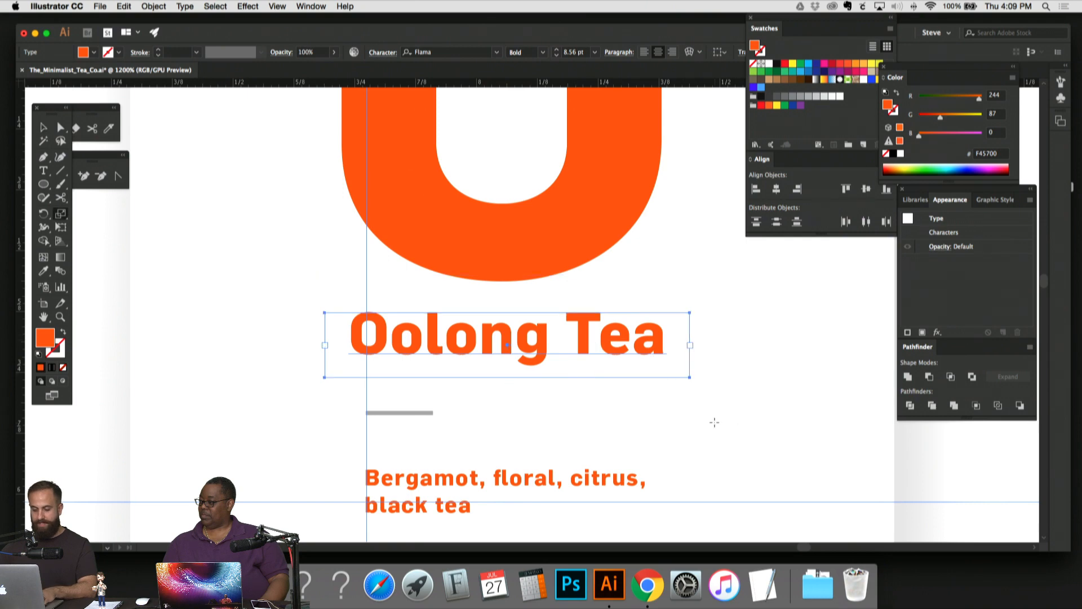
pyautogui.moveTo(713, 421); pyautogui.dragTo(704, 408)
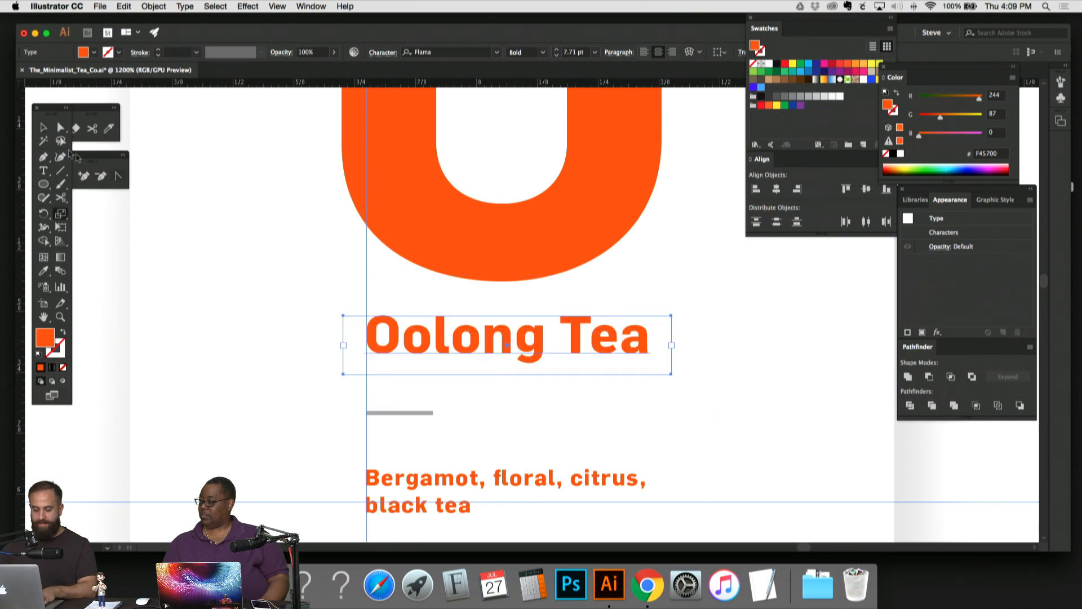
pyautogui.click(39, 124)
pyautogui.click(228, 191)
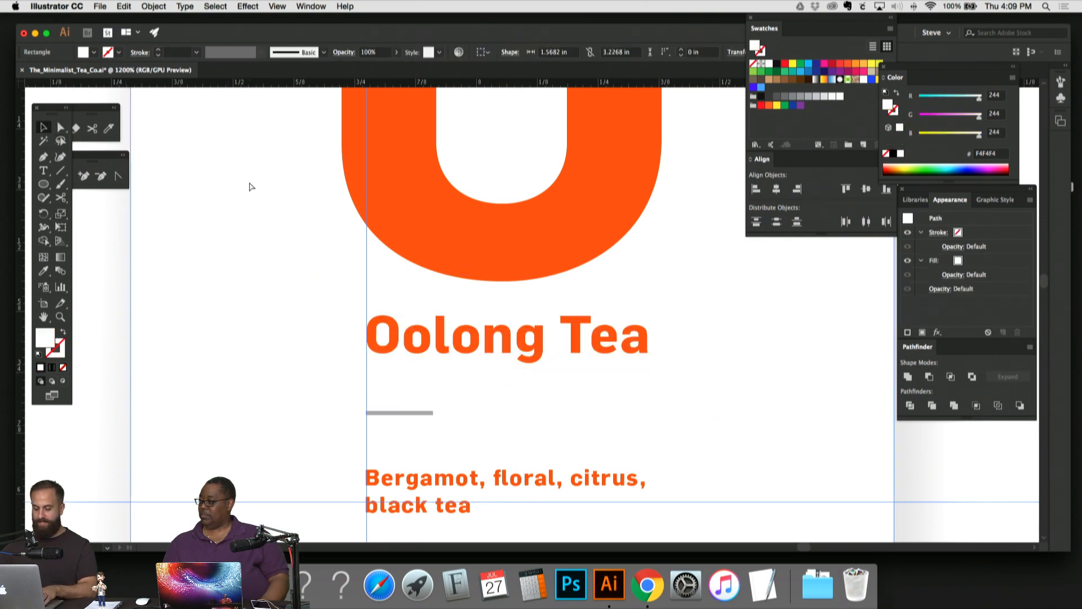
# Step: Ungroup the third tin's artwork in the orange set and lock the tin body behind the icons
pyautogui.press('super+minus')
pyautogui.press('super+minus')
pyautogui.press('super+minus')
pyautogui.press('super+minus')
pyautogui.press('super+minus')
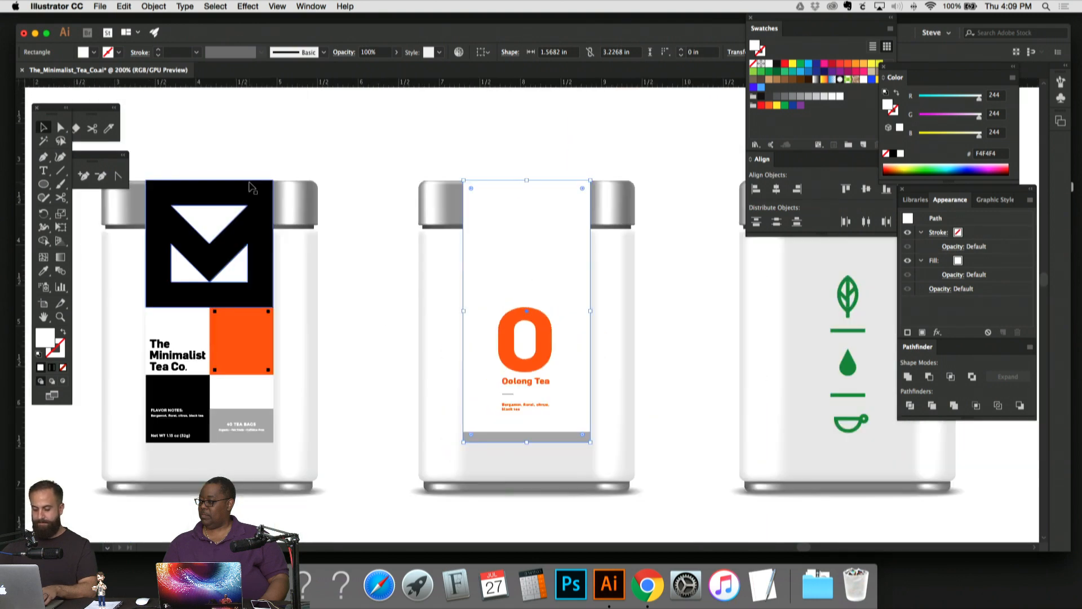
pyautogui.click(453, 138)
pyautogui.moveTo(457, 138); pyautogui.dragTo(282, 137)
pyautogui.press('super+minus')
pyautogui.press('super+minus')
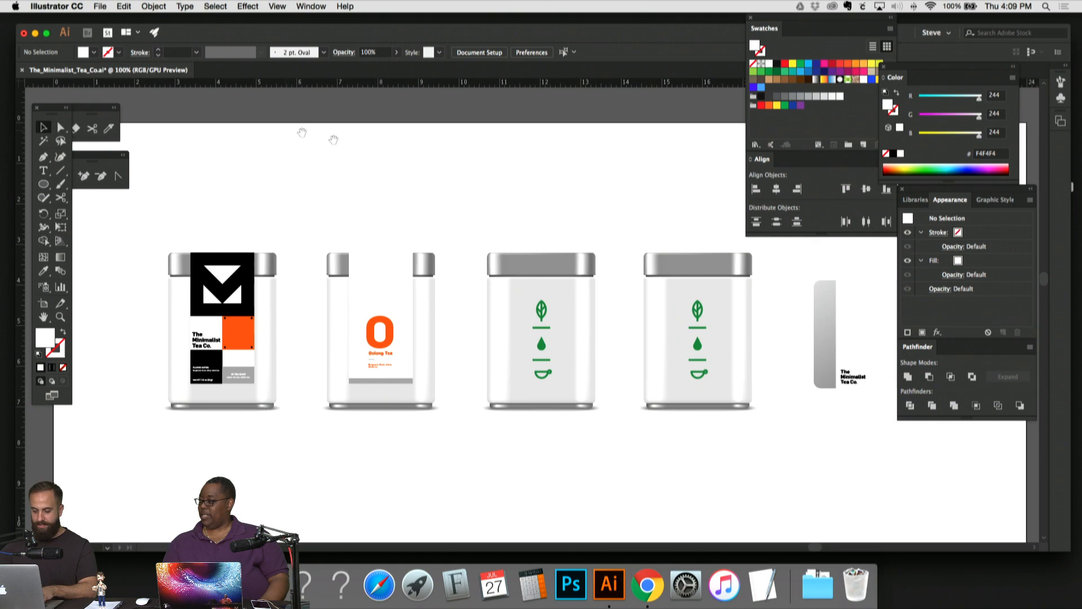
pyautogui.click(555, 314)
pyautogui.press('super+shift+g')
pyautogui.click(581, 196)
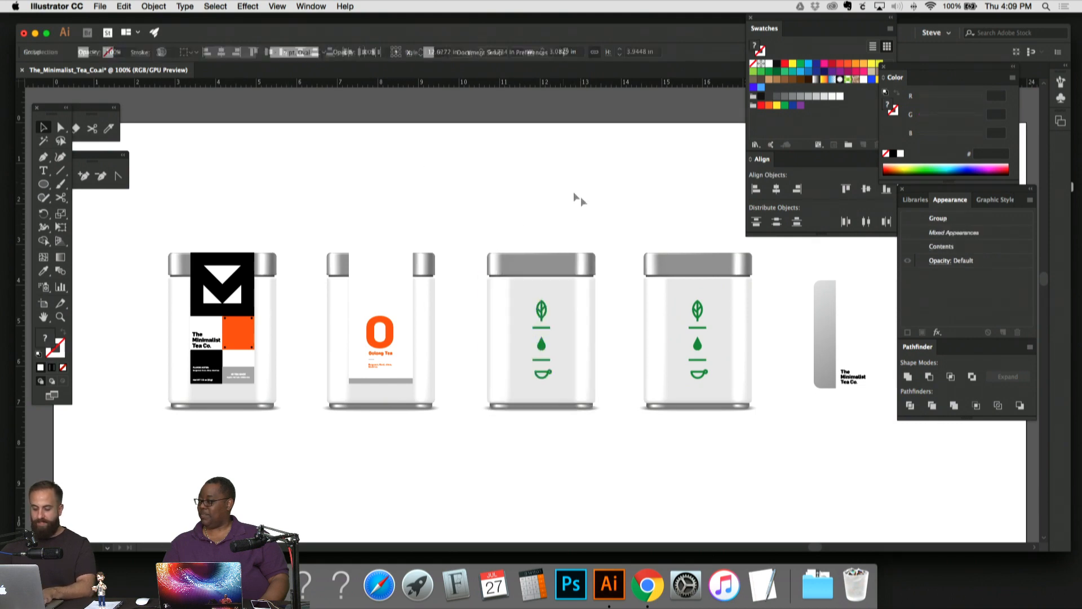
pyautogui.moveTo(595, 208); pyautogui.dragTo(571, 441)
pyautogui.press('super+2')
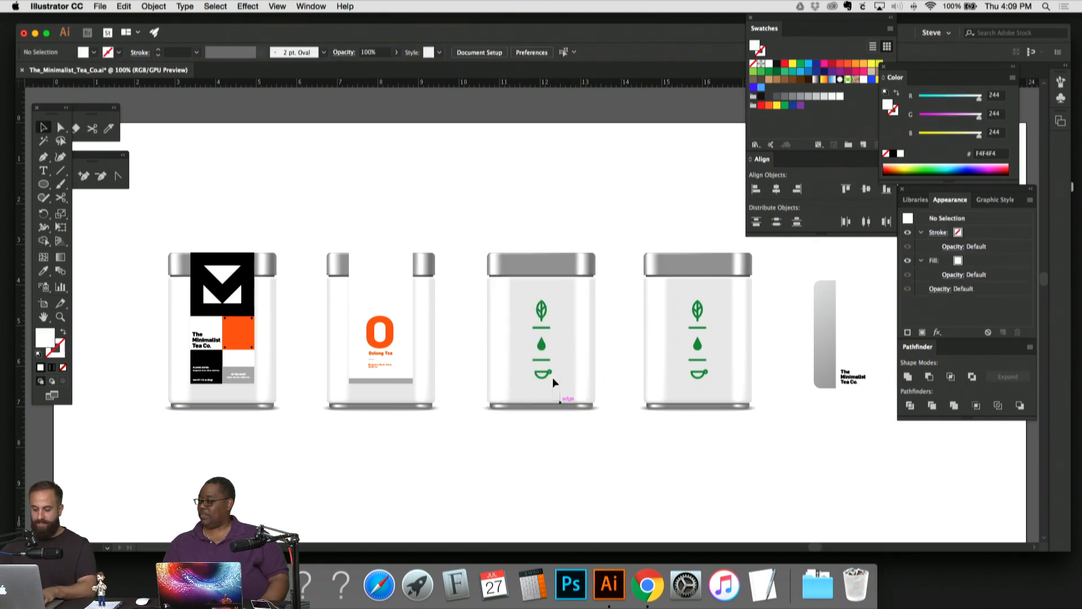
# Step: Recolor the third tin's leaf, drop and cup icons with the orange sampled from the second tin's letter O
pyautogui.click(544, 315)
pyautogui.press('i')
pyautogui.click(393, 326)
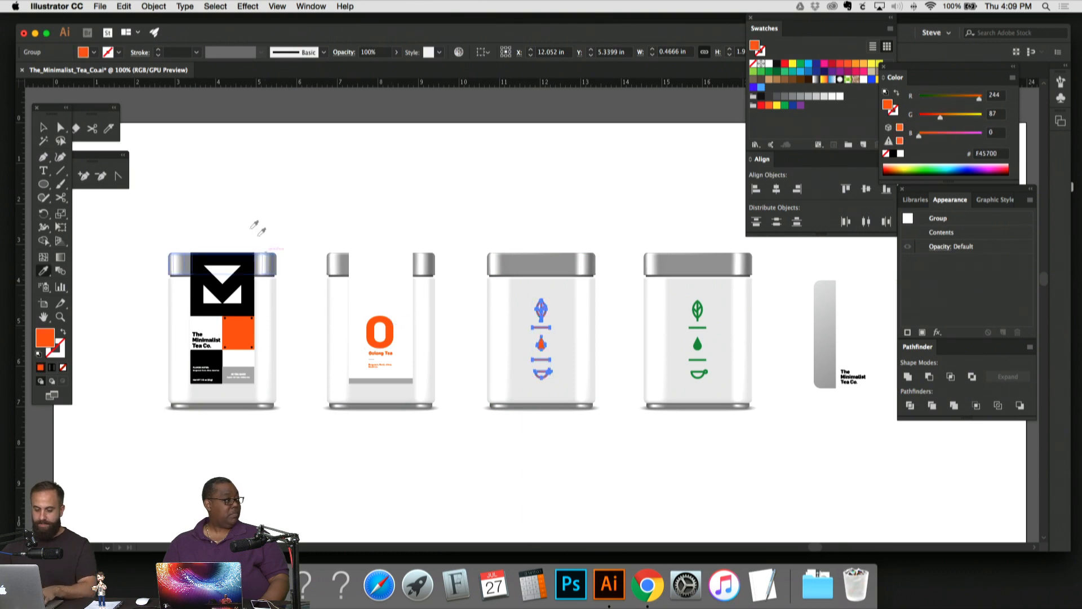
pyautogui.click(41, 127)
pyautogui.click(593, 202)
pyautogui.hscroll(2, 593, 202)
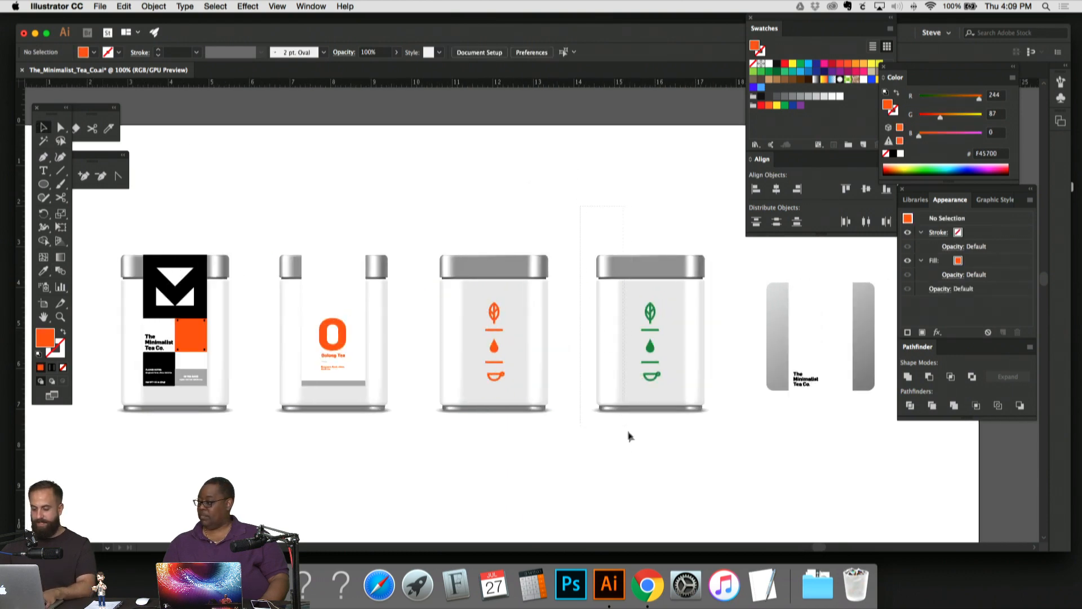
pyautogui.moveTo(630, 435); pyautogui.dragTo(627, 444)
pyautogui.press('super+2')
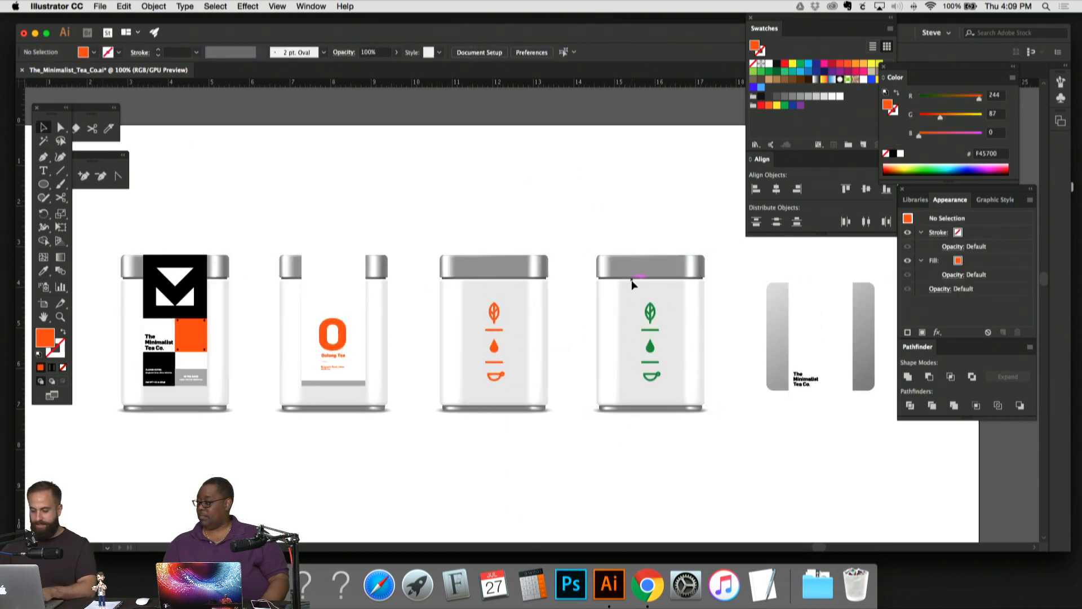
pyautogui.press('super+z')
pyautogui.click(153, 6)
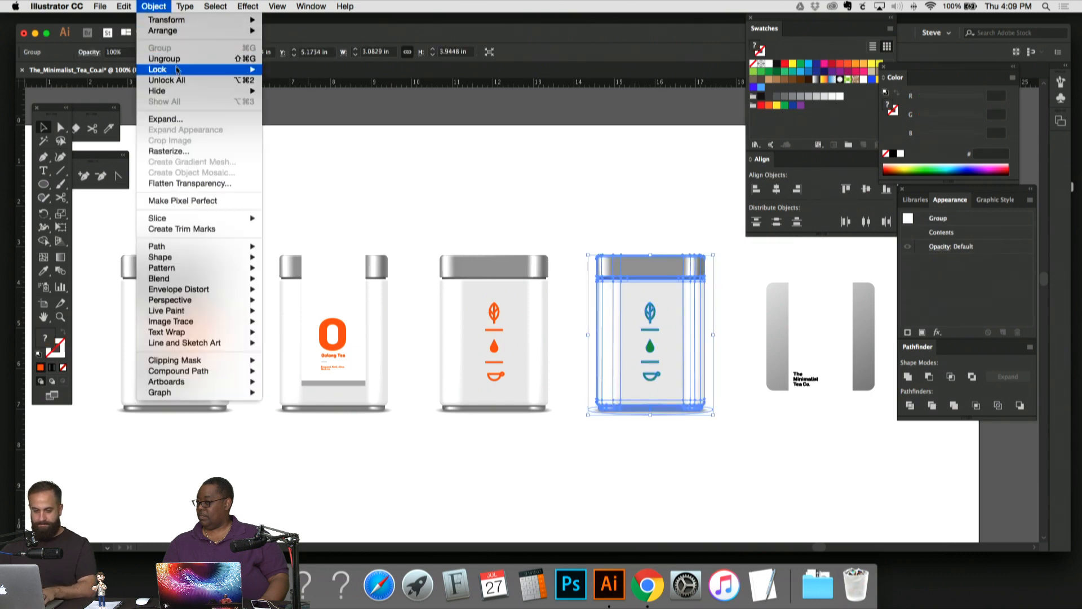
pyautogui.click(167, 80)
pyautogui.moveTo(563, 182); pyautogui.dragTo(623, 468)
pyautogui.press('super+2')
pyautogui.press('super+alt+2')
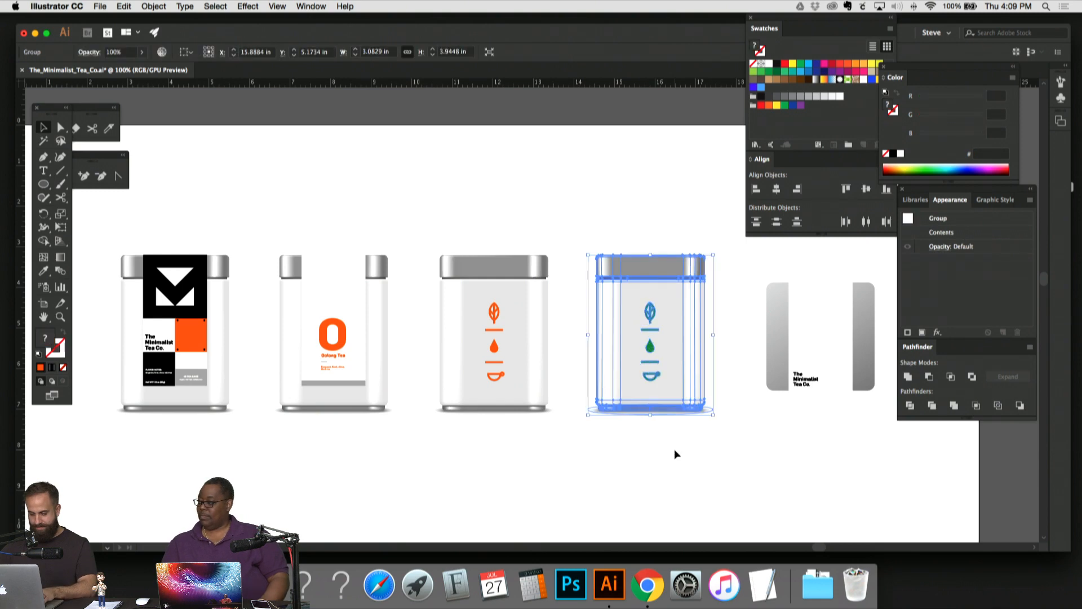
# Step: Ungroup the fourth tin's artwork and lock the tin body behind its icons
pyautogui.click(675, 449)
pyautogui.moveTo(597, 219); pyautogui.dragTo(596, 215)
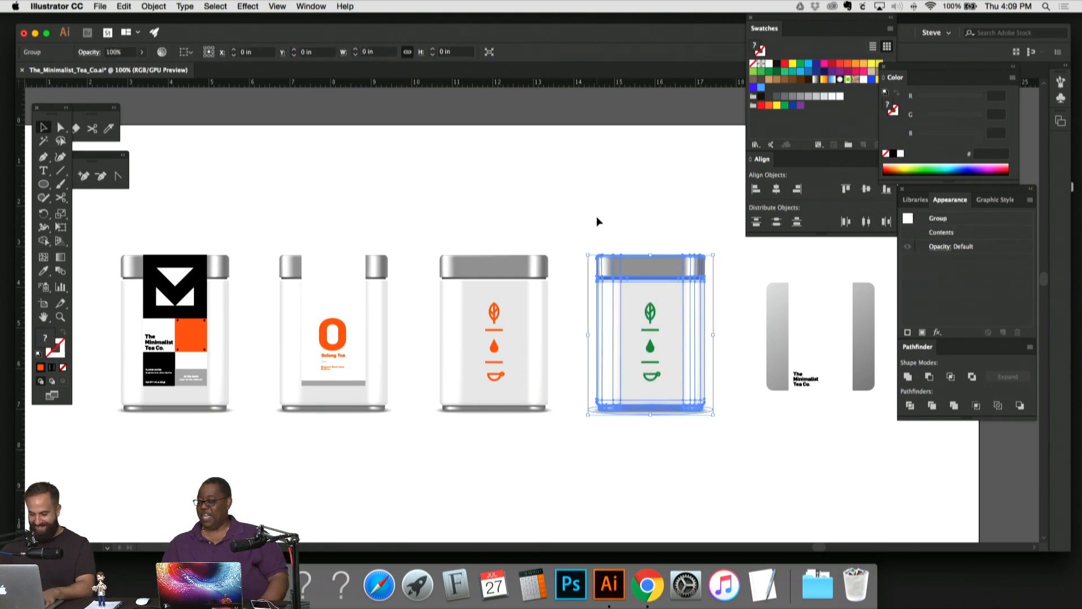
pyautogui.press('super+2')
# Step: Recolor the fourth tin's leaf, drop and cup icons with the orange sampled from the third tin's drop
pyautogui.moveTo(712, 293); pyautogui.dragTo(644, 422)
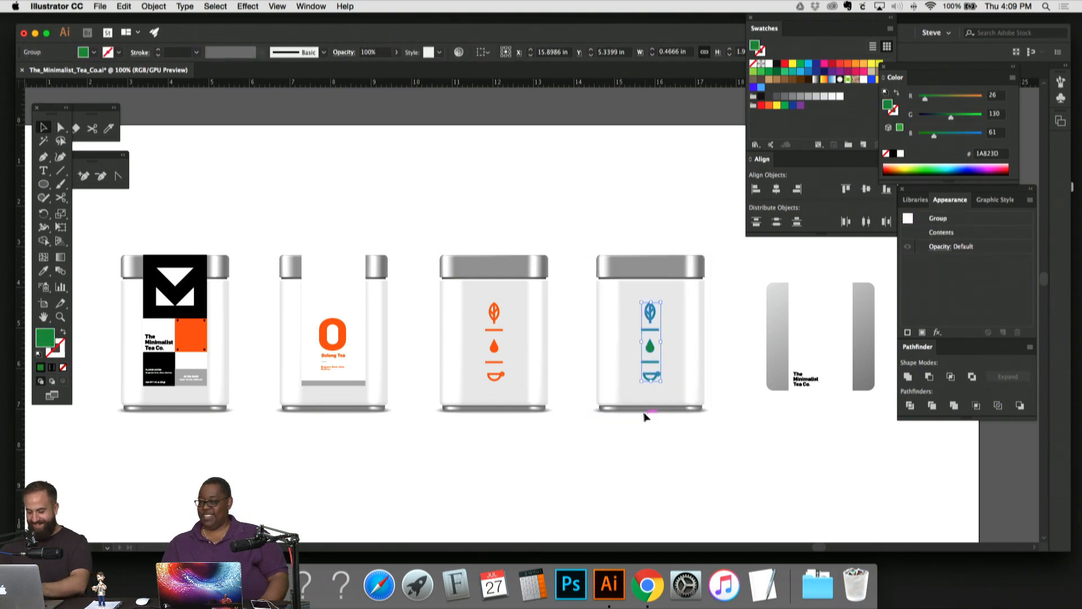
pyautogui.press('i')
pyautogui.click(496, 347)
pyautogui.click(44, 127)
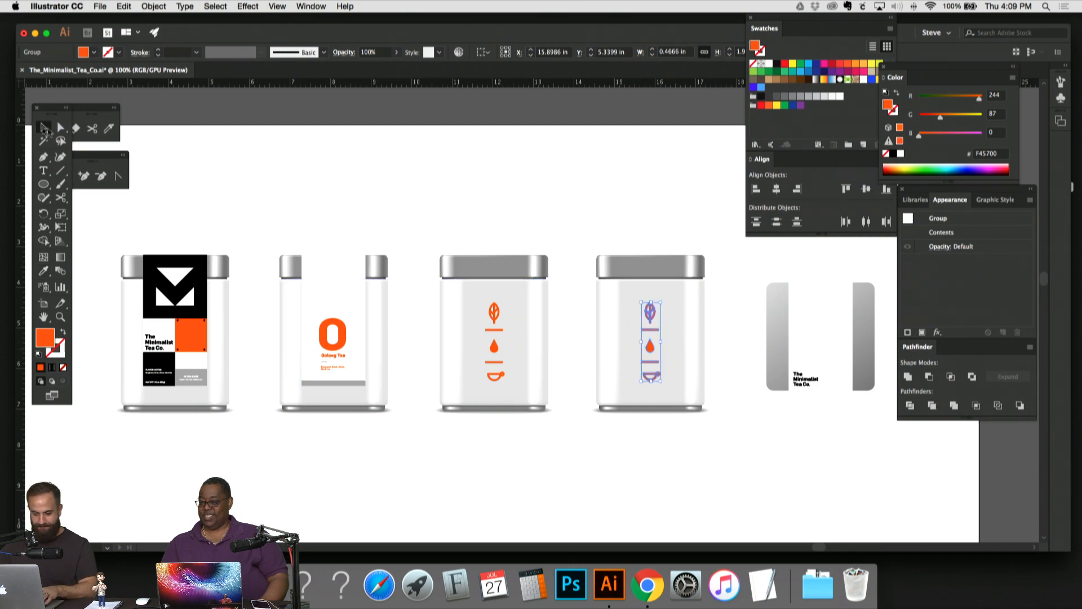
pyautogui.click(319, 175)
# Step: Save the Minimalist Tea Co. document with the recolored Oolong Tea tin set
pyautogui.moveTo(319, 179); pyautogui.dragTo(721, 242)
pyautogui.press('super+minus')
pyautogui.press('super+minus')
pyautogui.press('super+minus')
pyautogui.moveTo(569, 252); pyautogui.dragTo(522, 210)
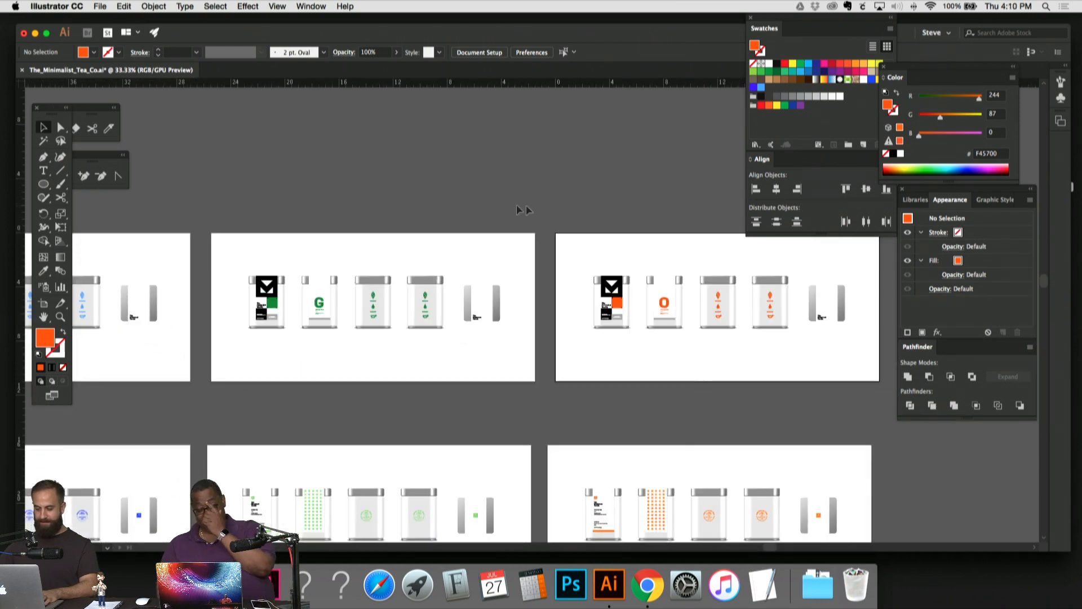
pyautogui.moveTo(587, 205); pyautogui.dragTo(528, 181)
pyautogui.moveTo(617, 198); pyautogui.dragTo(694, 115)
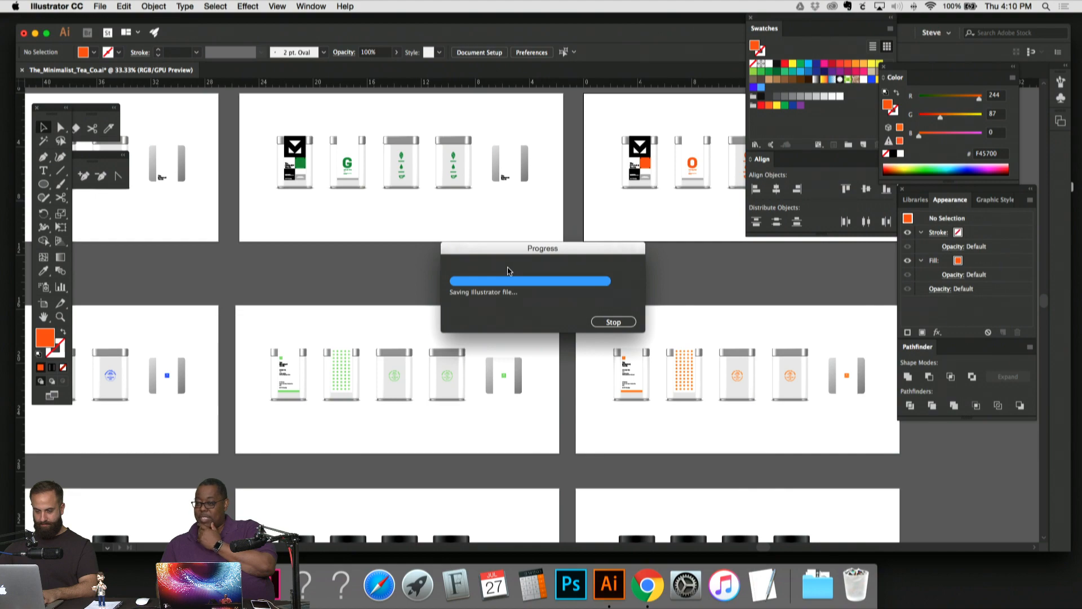
# Step: Group the loose label text near the black jar artboards and move it to the left of the yellow jar artboard
pyautogui.scroll(-10, 508, 270)
pyautogui.hscroll(-4, 507, 270)
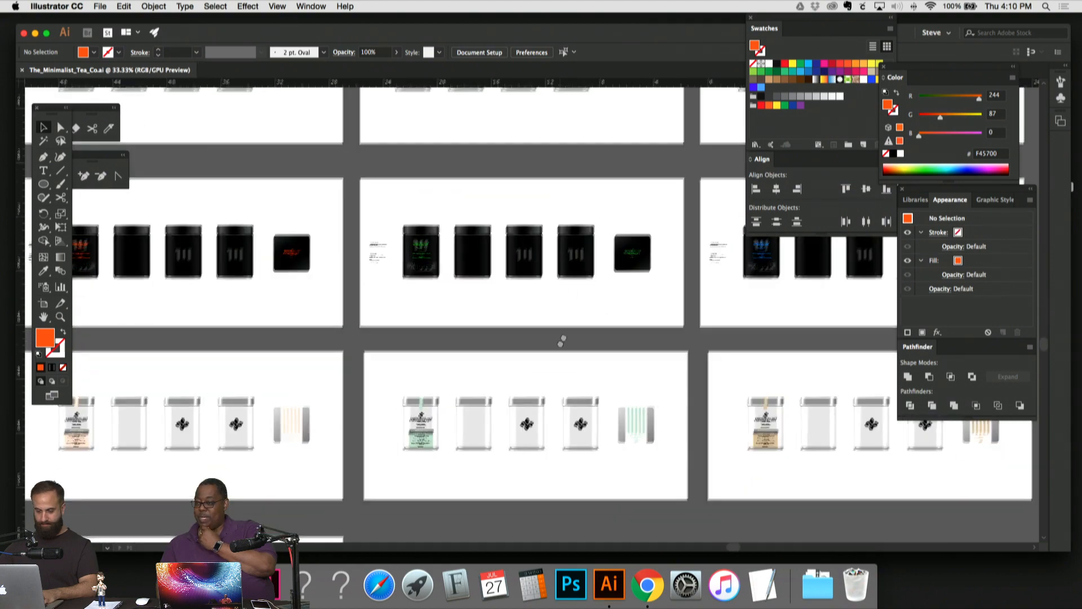
pyautogui.scroll(-14, 562, 341)
pyautogui.hscroll(-5, 551, 202)
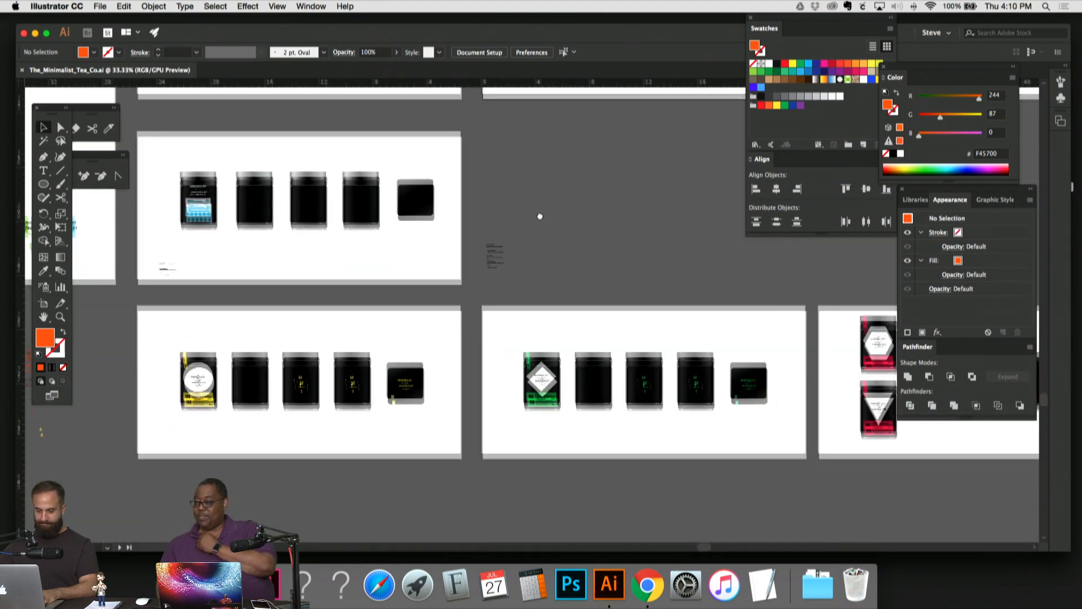
pyautogui.moveTo(540, 216); pyautogui.dragTo(116, 312)
pyautogui.click(516, 266)
pyautogui.press('super+g')
pyautogui.click(542, 251)
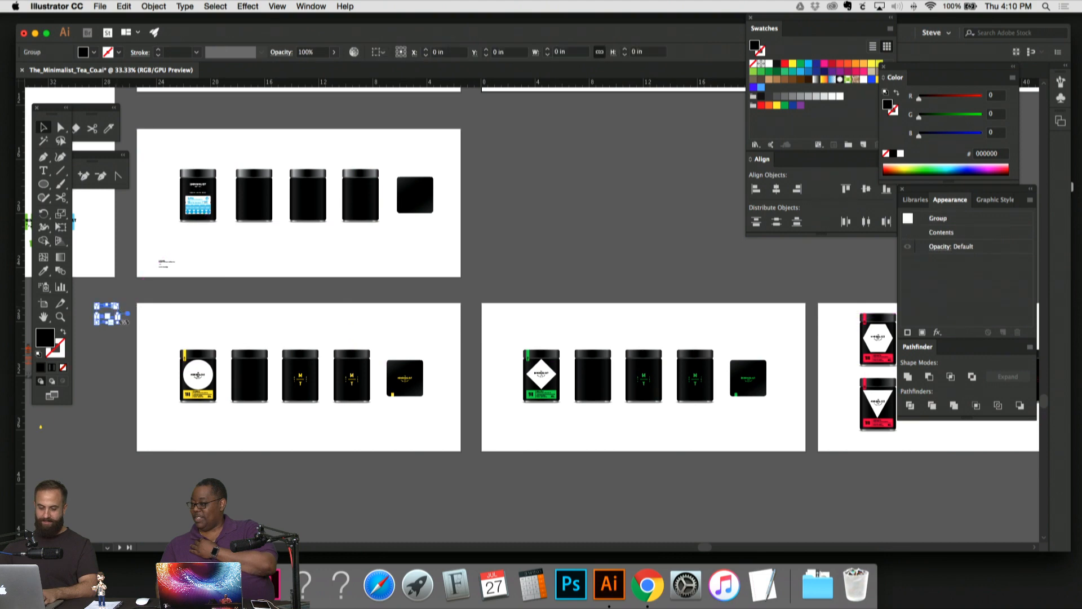
pyautogui.click(212, 301)
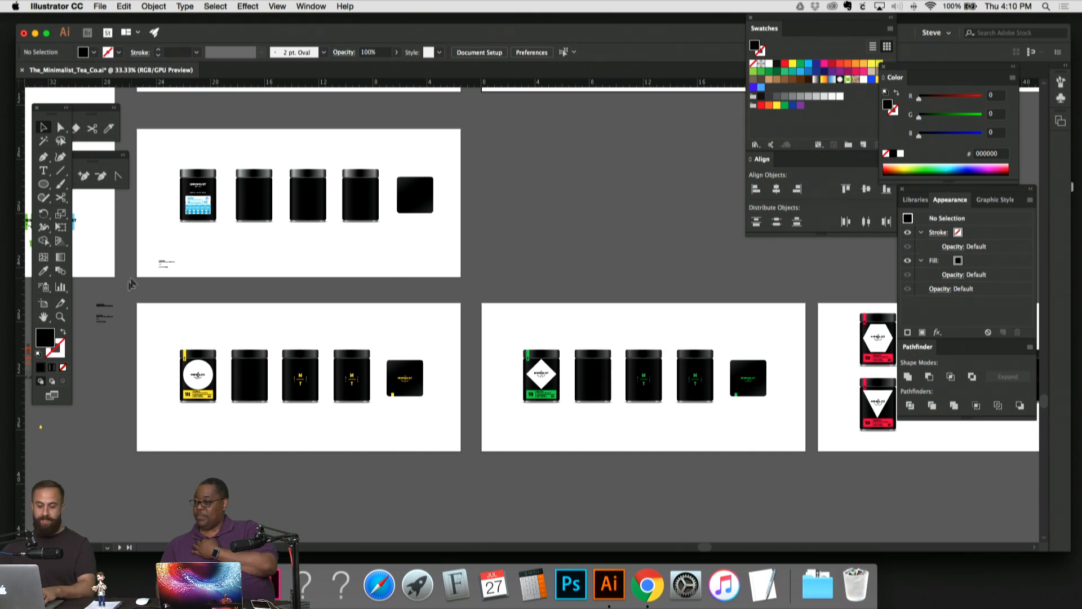
# Step: Enlarge the grouped flavor notes, tea bags and net weight text beside the yellow jar artboard and clear the selection
pyautogui.moveTo(123, 319); pyautogui.dragTo(225, 319)
pyautogui.click(263, 270)
pyautogui.click(298, 272)
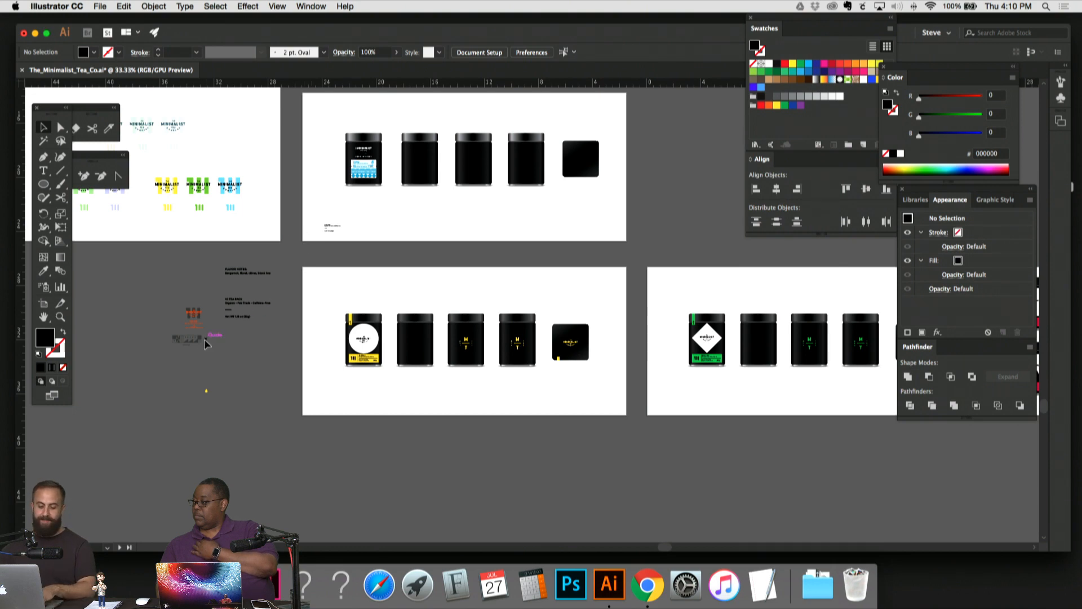
# Step: Move the small leftover text block off the blue-label jar artboard to the empty canvas left of the yellow jar artboard
pyautogui.moveTo(218, 422); pyautogui.dragTo(145, 303)
pyautogui.click(217, 279)
pyautogui.scroll(5, 338, 283)
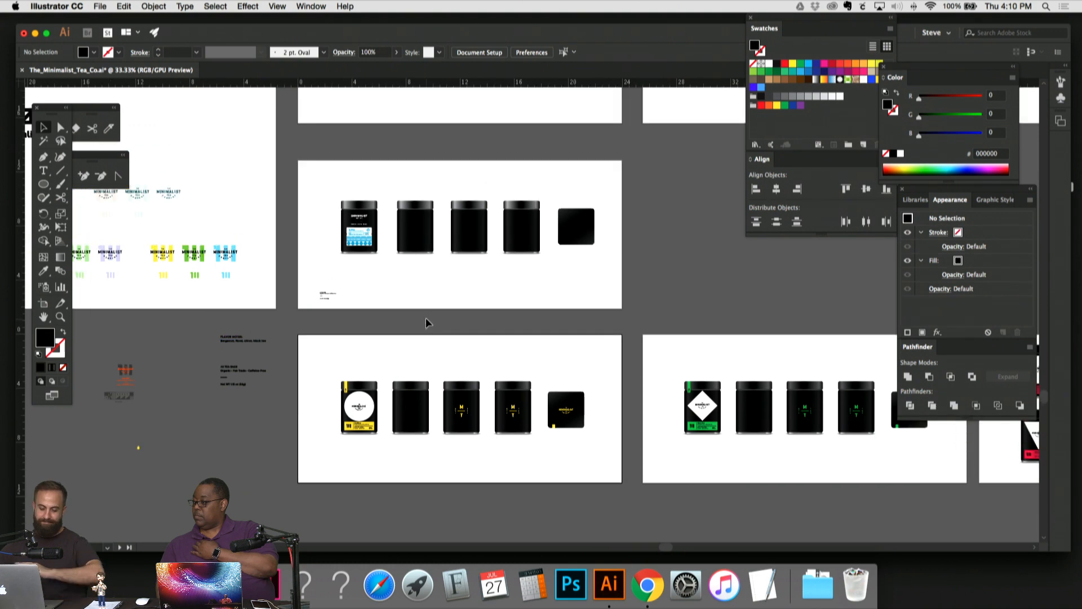
pyautogui.click(333, 294)
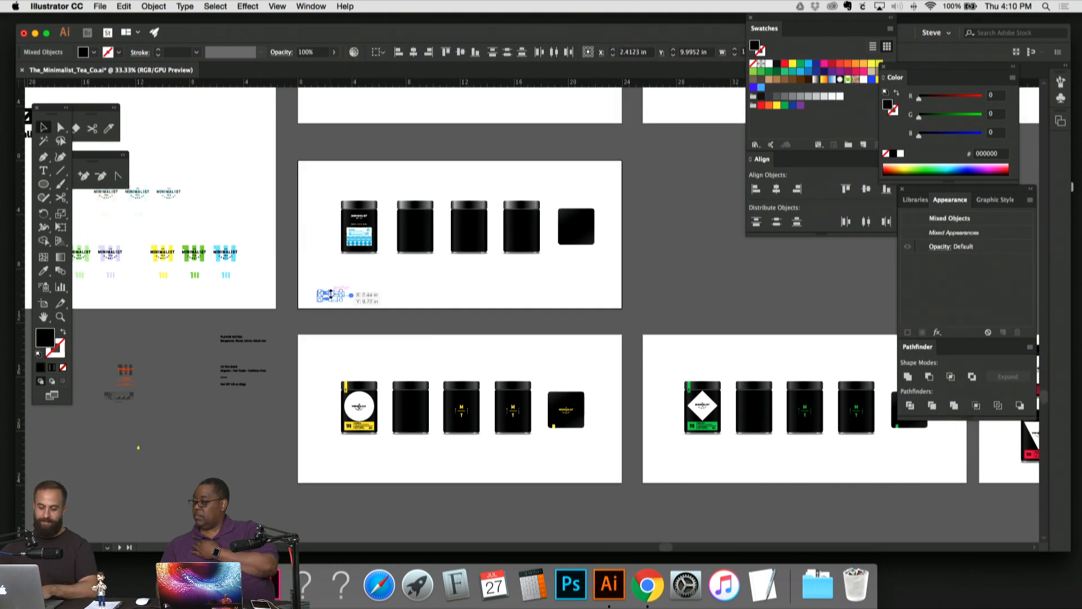
pyautogui.moveTo(347, 294); pyautogui.dragTo(236, 429)
pyautogui.click(403, 323)
# Step: Duplicate the yellow jar artboard with its artwork three times to form a new row below the existing black jar artboards
pyautogui.moveTo(533, 262); pyautogui.dragTo(479, 396)
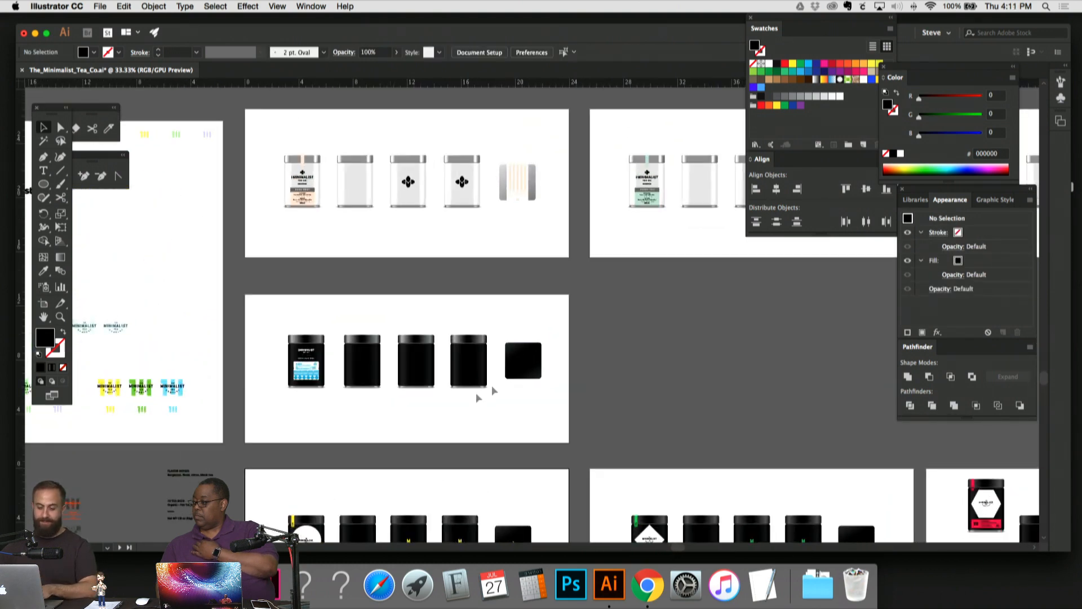
pyautogui.moveTo(602, 350); pyautogui.dragTo(655, 277)
pyautogui.moveTo(508, 254); pyautogui.dragTo(355, 226)
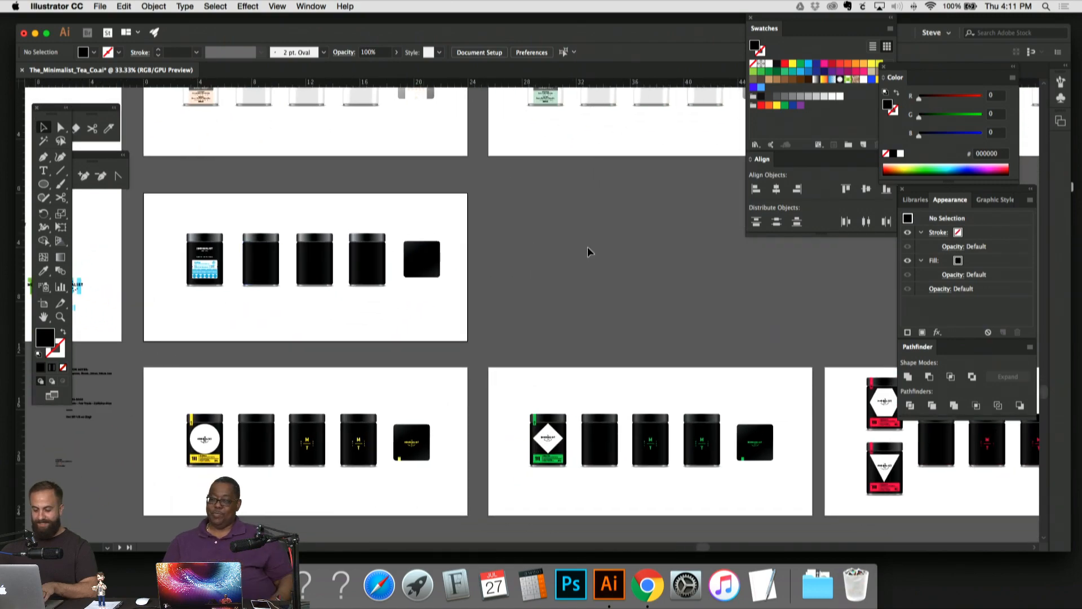
pyautogui.press('super+minus')
pyautogui.press('super+minus')
pyautogui.moveTo(588, 248); pyautogui.dragTo(539, 188)
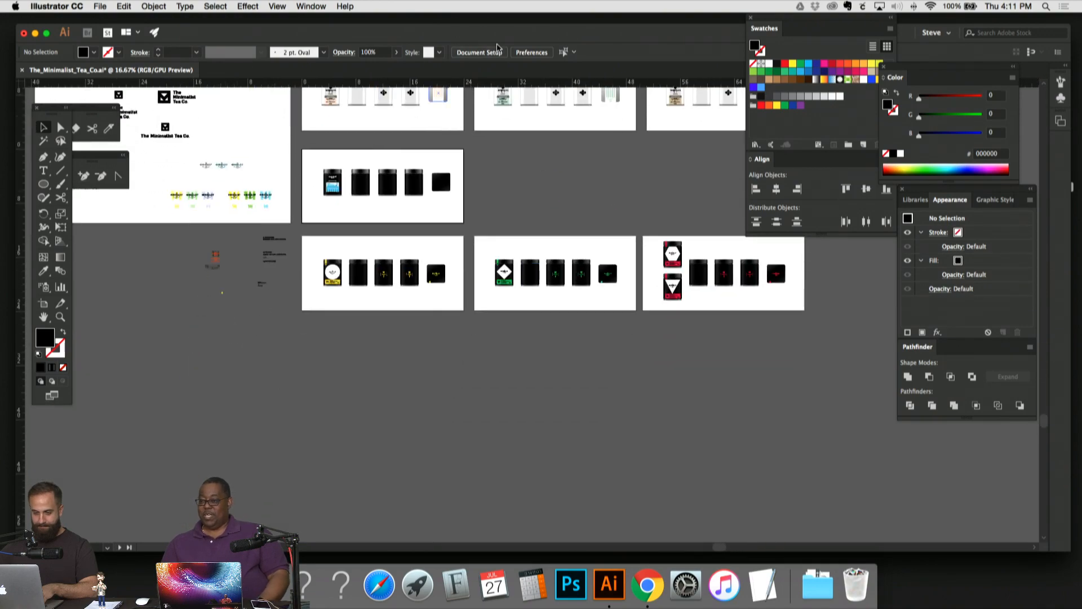
pyautogui.click(487, 53)
pyautogui.click(261, 115)
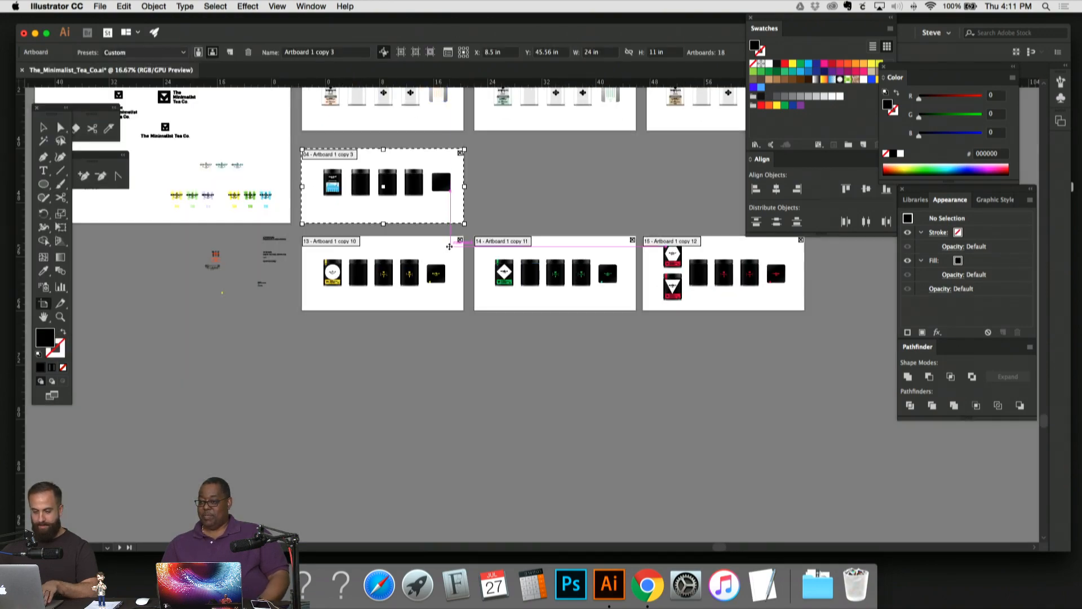
pyautogui.moveTo(439, 250); pyautogui.dragTo(740, 348)
pyautogui.click(45, 127)
# Step: Delete the yellow M T monograms from the third and fourth jars on the first duplicated artboard
pyautogui.moveTo(178, 340); pyautogui.dragTo(339, 310)
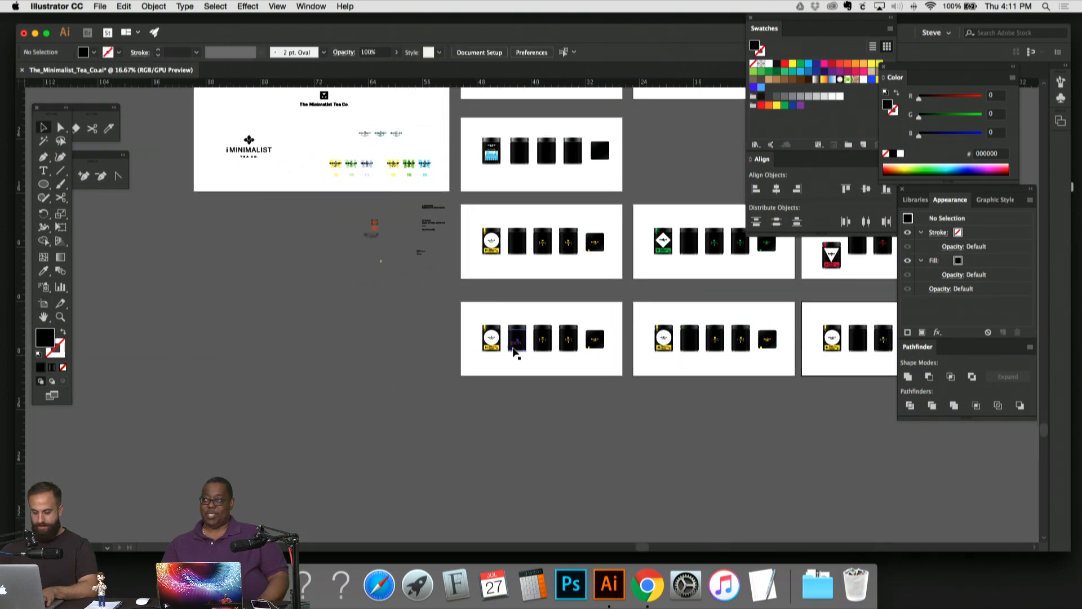
pyautogui.press('super+equal')
pyautogui.press('super+equal')
pyautogui.press('super+equal')
pyautogui.press('super+equal')
pyautogui.scroll(-3, 541, 316)
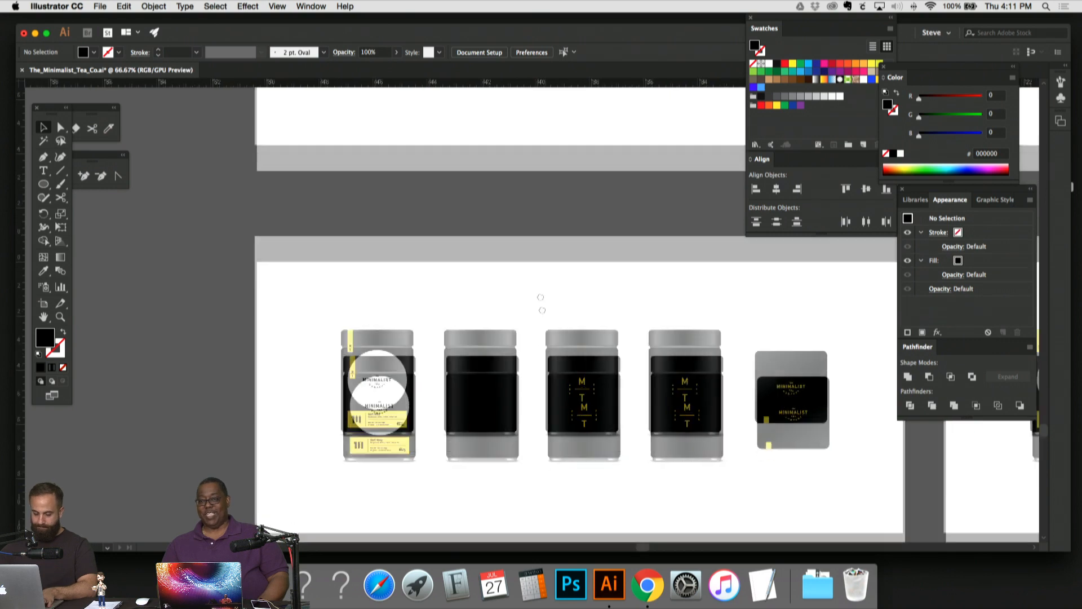
pyautogui.press('super+equal')
pyautogui.press('super+equal')
pyautogui.moveTo(482, 245); pyautogui.dragTo(238, 179)
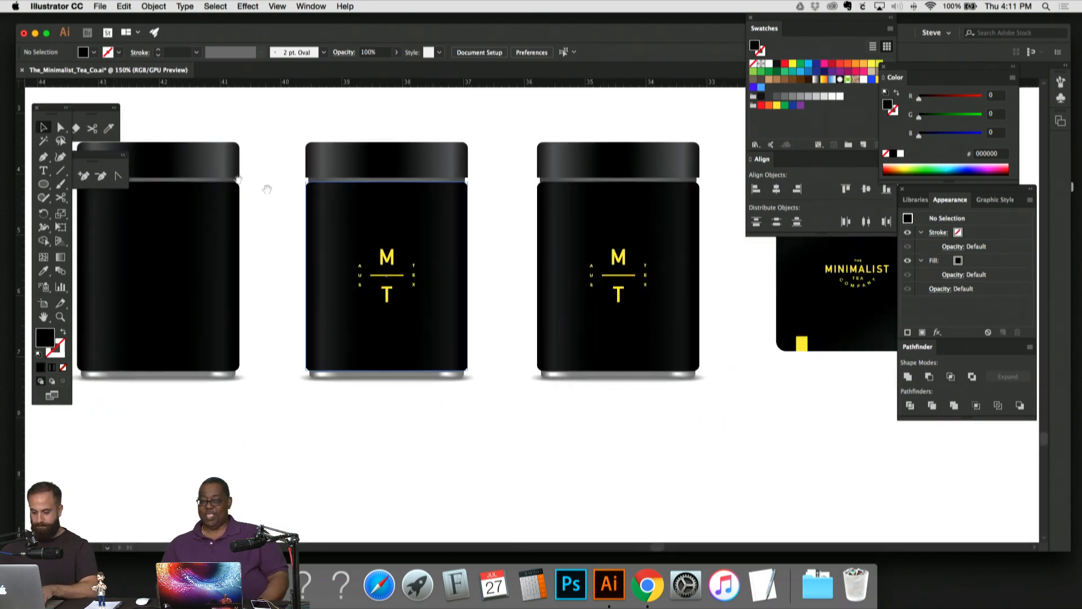
pyautogui.click(398, 268)
pyautogui.moveTo(387, 261); pyautogui.dragTo(619, 261)
pyautogui.hscroll(4, 648, 271)
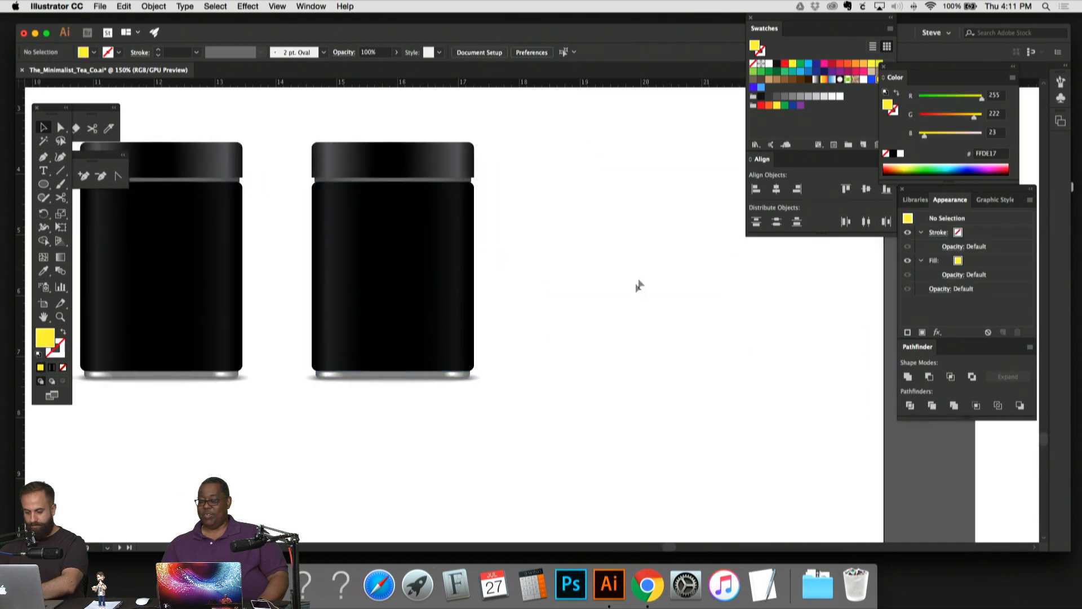
# Step: Delete the yellow Minimalist Tea Company logo and the small yellow tab from the lid on the first duplicated artboard
pyautogui.click(613, 309)
pyautogui.click(651, 399)
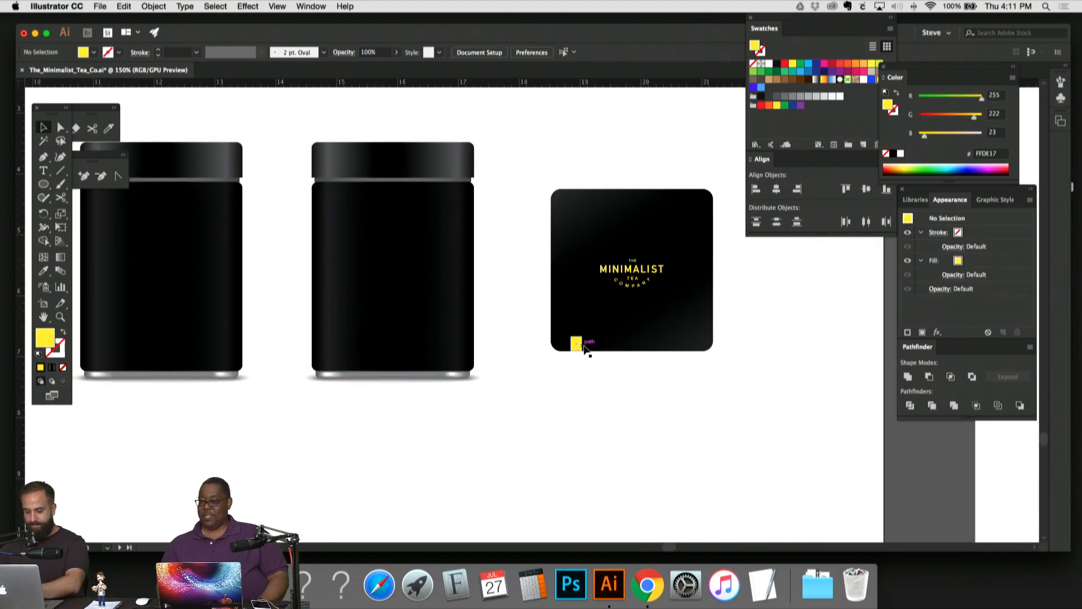
pyautogui.click(579, 343)
pyautogui.click(631, 271)
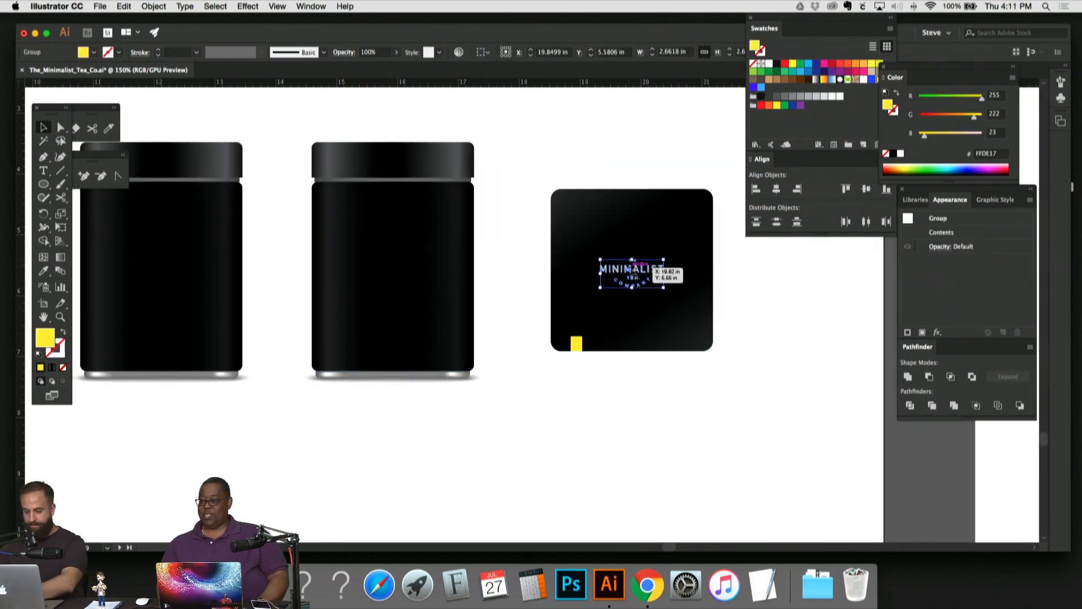
pyautogui.press('Delete')
pyautogui.press('a')
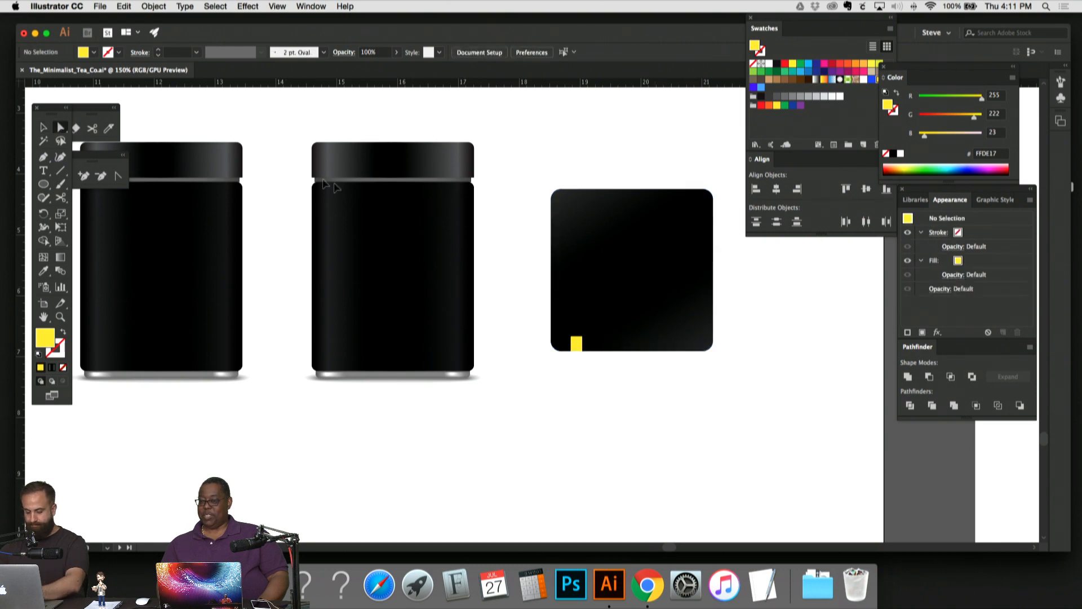
pyautogui.press('super+equal')
pyautogui.press('super+equal')
pyautogui.click(626, 378)
pyautogui.press('Delete')
pyautogui.press('super+minus')
pyautogui.press('super+minus')
pyautogui.press('super+minus')
pyautogui.press('super+minus')
pyautogui.press('super+minus')
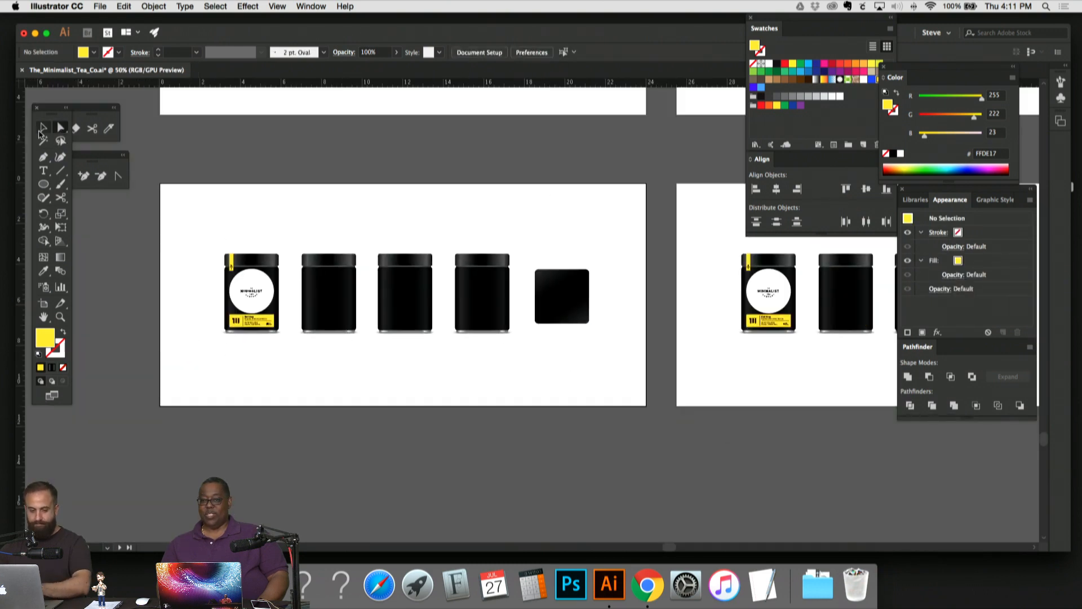
# Step: Delete the M T letters, their divider line and the vertical yellow strip from the first jar on the first duplicated artboard
pyautogui.click(39, 132)
pyautogui.press('super+equal')
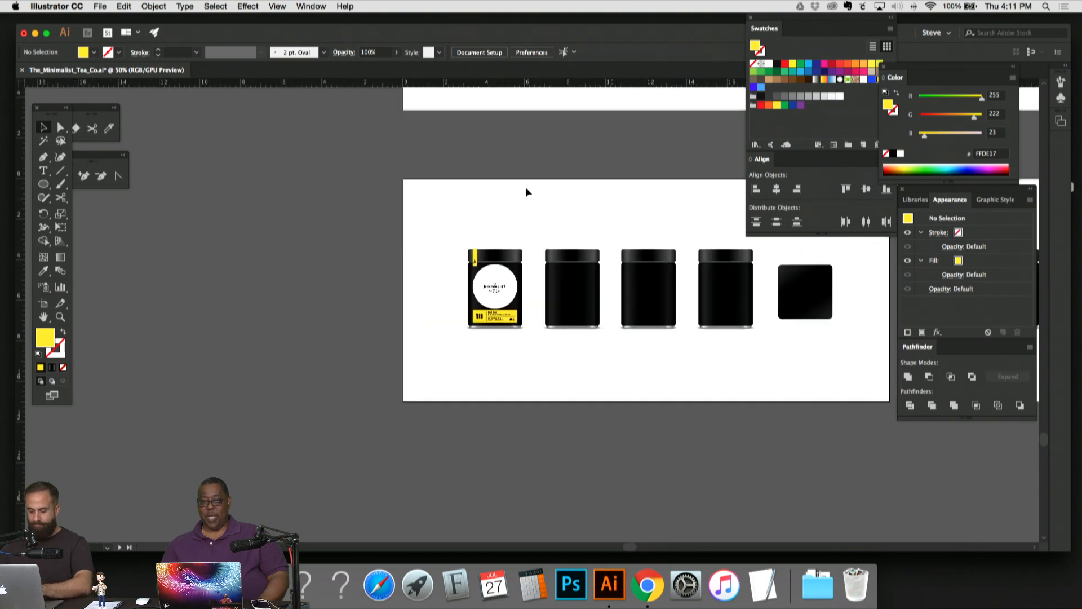
pyautogui.press('super+equal')
pyautogui.press('super+equal')
pyautogui.moveTo(533, 177); pyautogui.dragTo(584, 255)
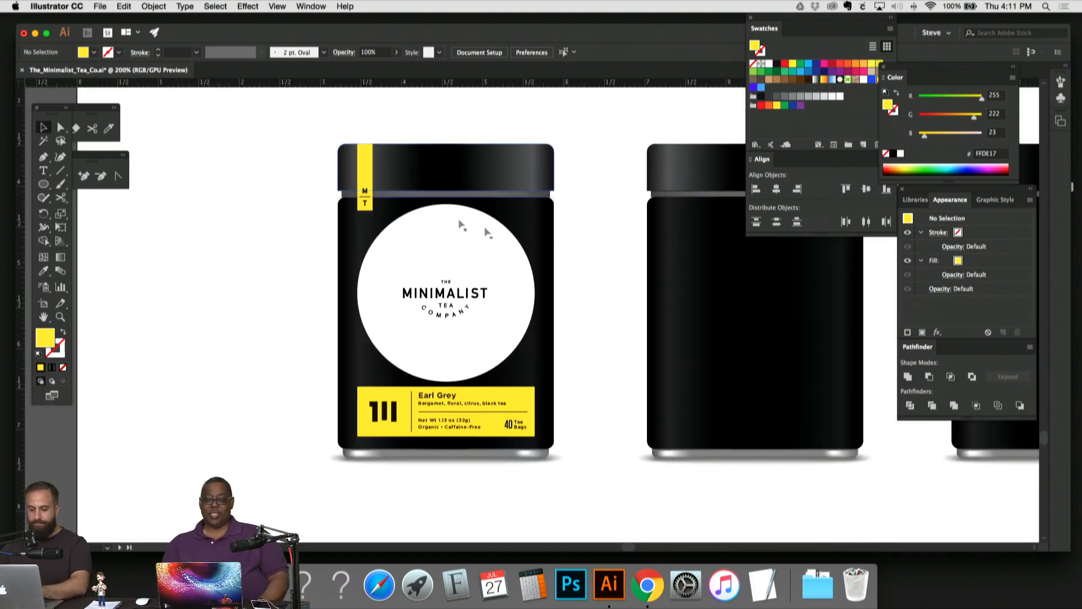
pyautogui.click(365, 191)
pyautogui.keyDown('shift'); pyautogui.click(365, 203); pyautogui.keyUp('shift')
pyautogui.press('Delete')
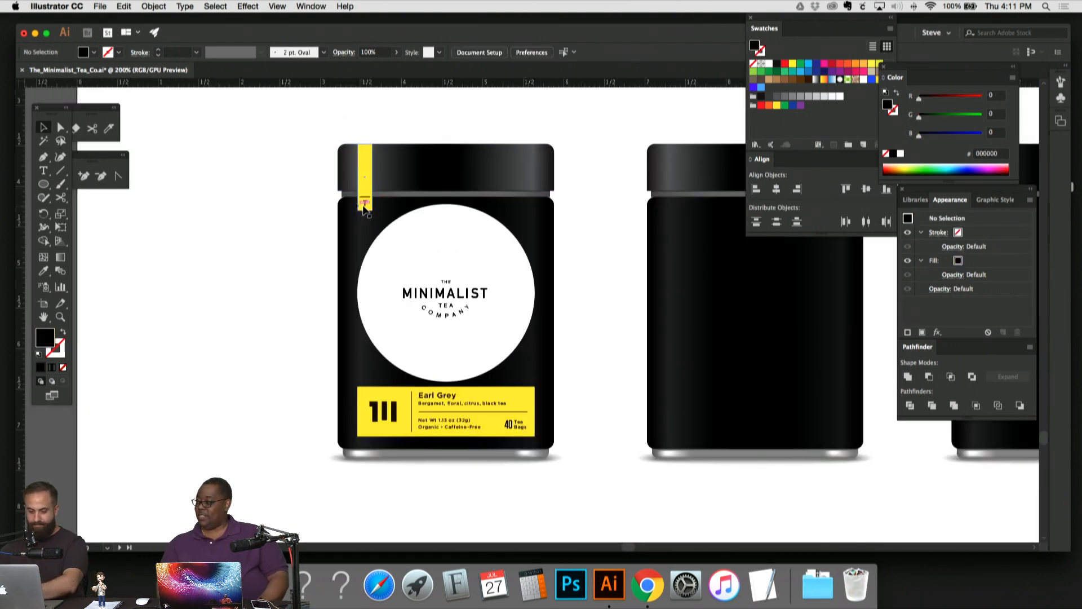
pyautogui.click(367, 195)
pyautogui.press('Delete')
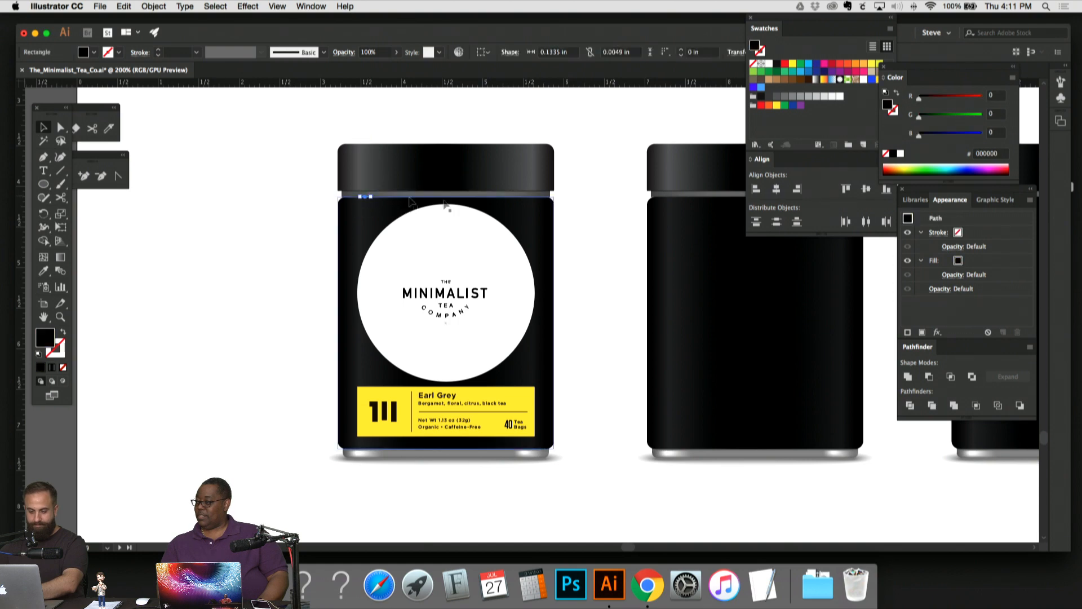
pyautogui.moveTo(579, 231); pyautogui.dragTo(603, 218)
pyautogui.press('super+equal')
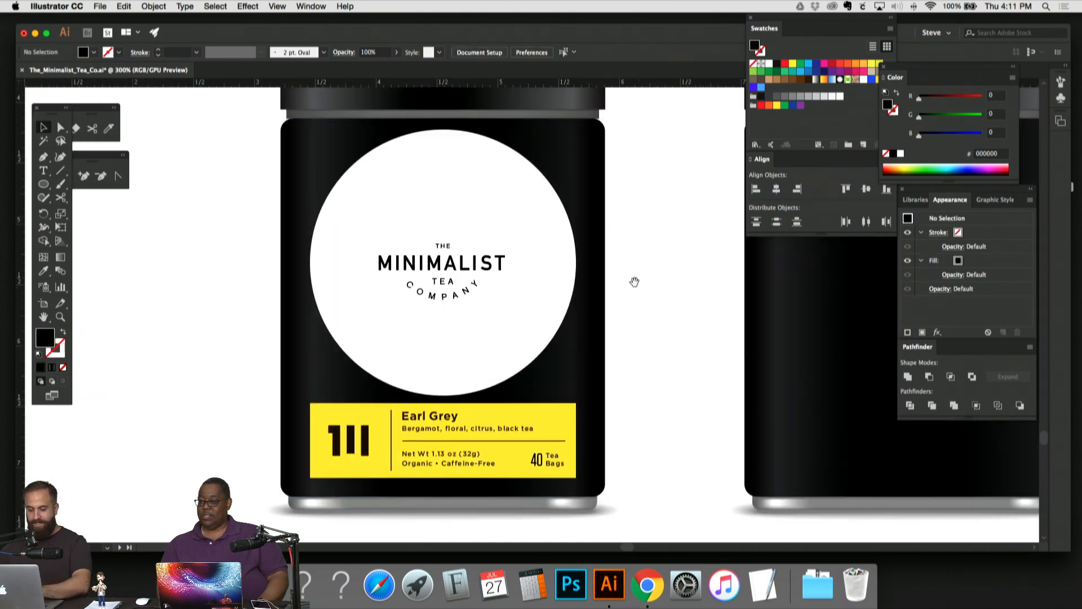
pyautogui.moveTo(635, 283); pyautogui.dragTo(661, 228)
pyautogui.click(483, 365)
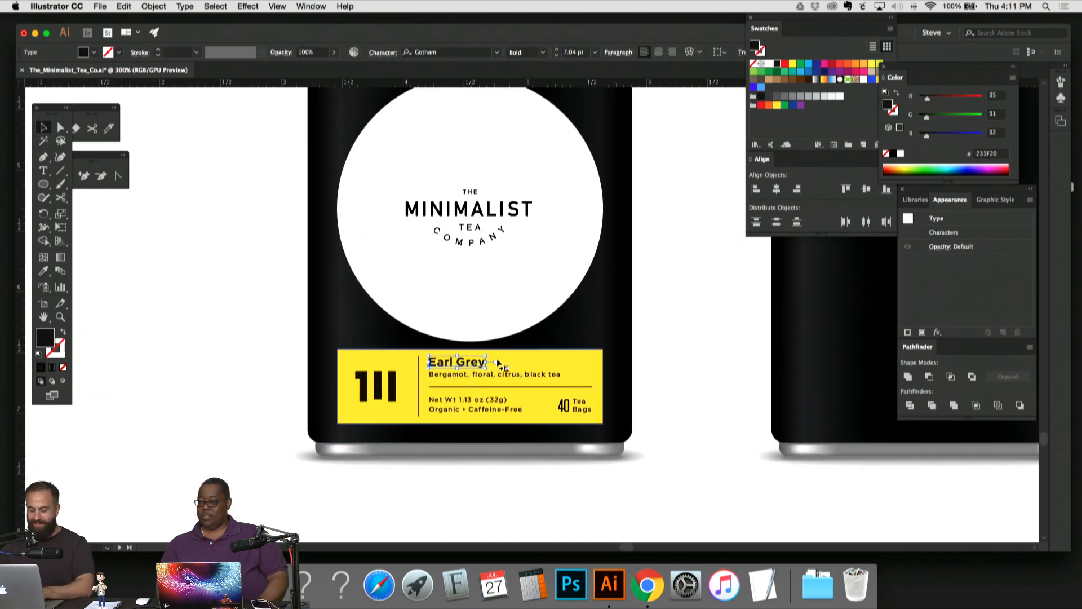
pyautogui.press('super+minus')
pyautogui.press('super+minus')
pyautogui.moveTo(619, 252); pyautogui.dragTo(589, 334)
pyautogui.press('super+equal')
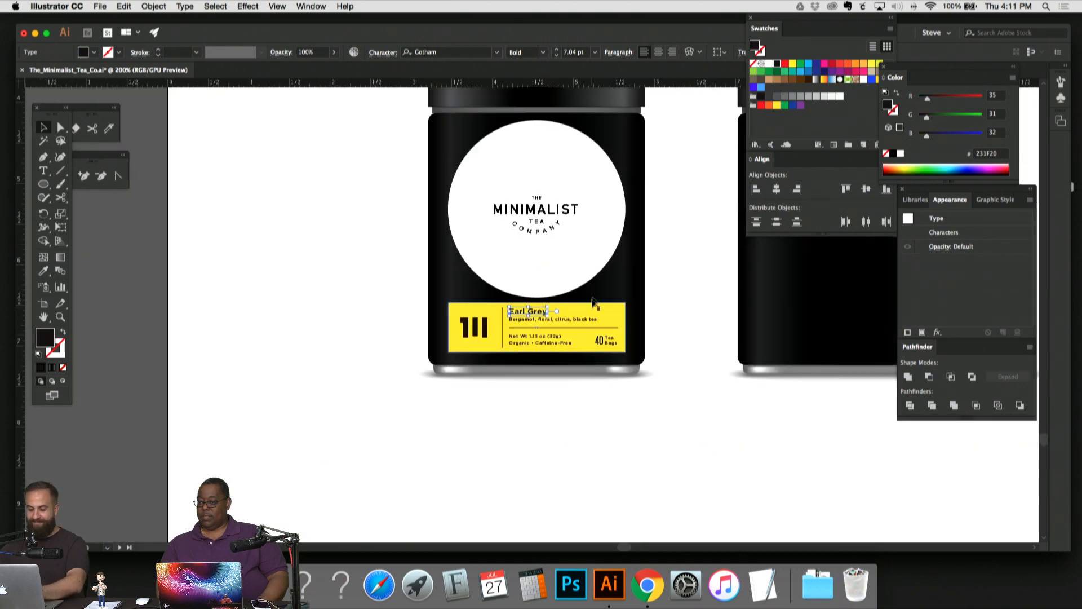
pyautogui.moveTo(636, 288); pyautogui.dragTo(587, 430)
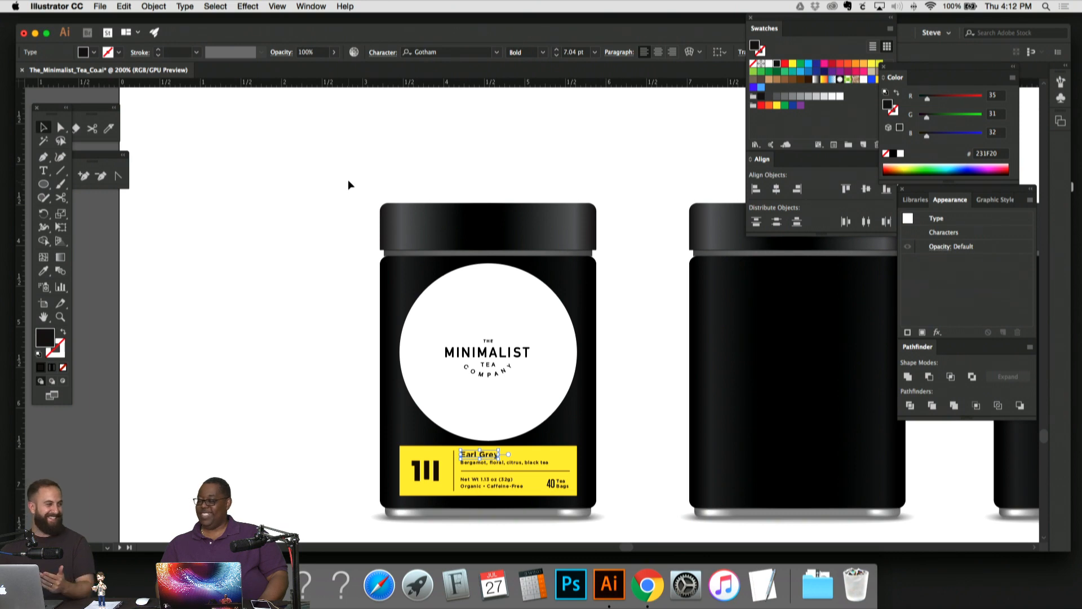
pyautogui.moveTo(366, 177); pyautogui.dragTo(330, 115)
pyautogui.click(285, 126)
pyautogui.moveTo(368, 483); pyautogui.dragTo(363, 476)
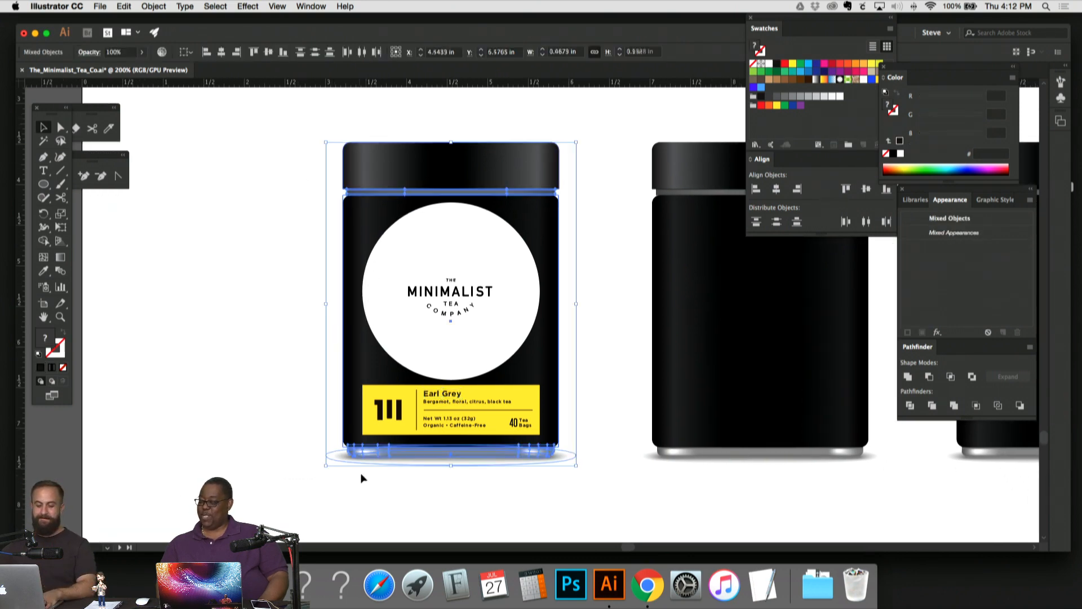
pyautogui.click(362, 475)
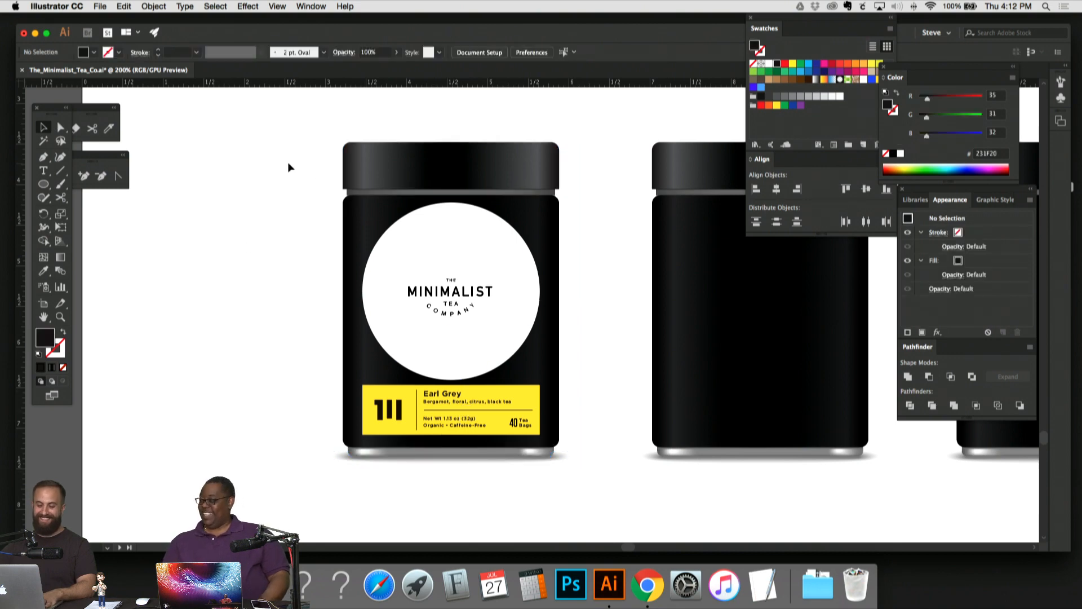
# Step: Delete the white circle from the first jar and move the black Minimalist Tea Company logo to the blank area beside the jar
pyautogui.click(486, 223)
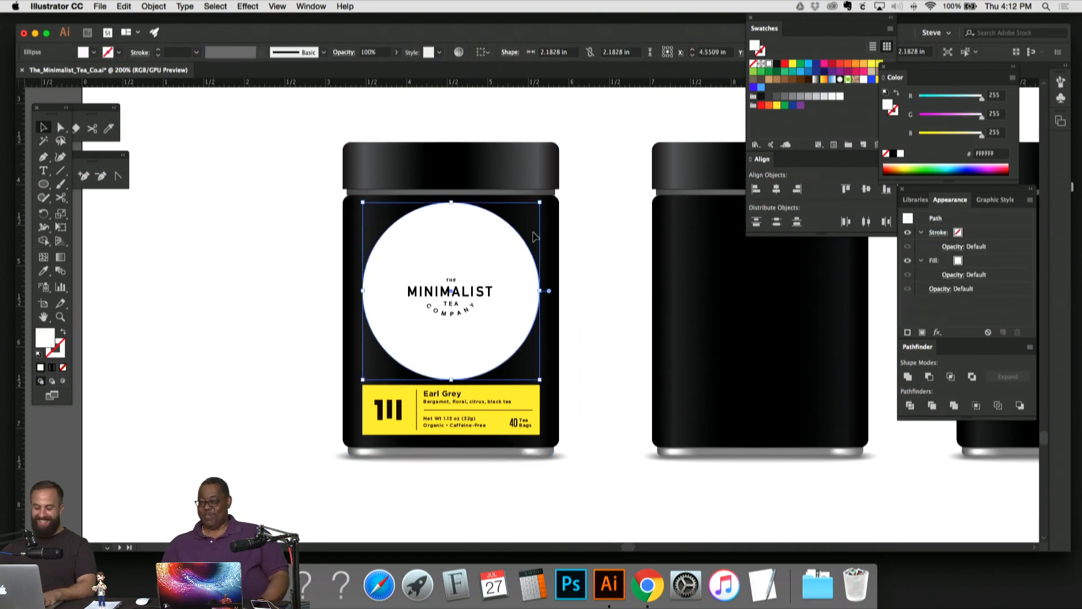
pyautogui.press('Delete')
pyautogui.click(486, 294)
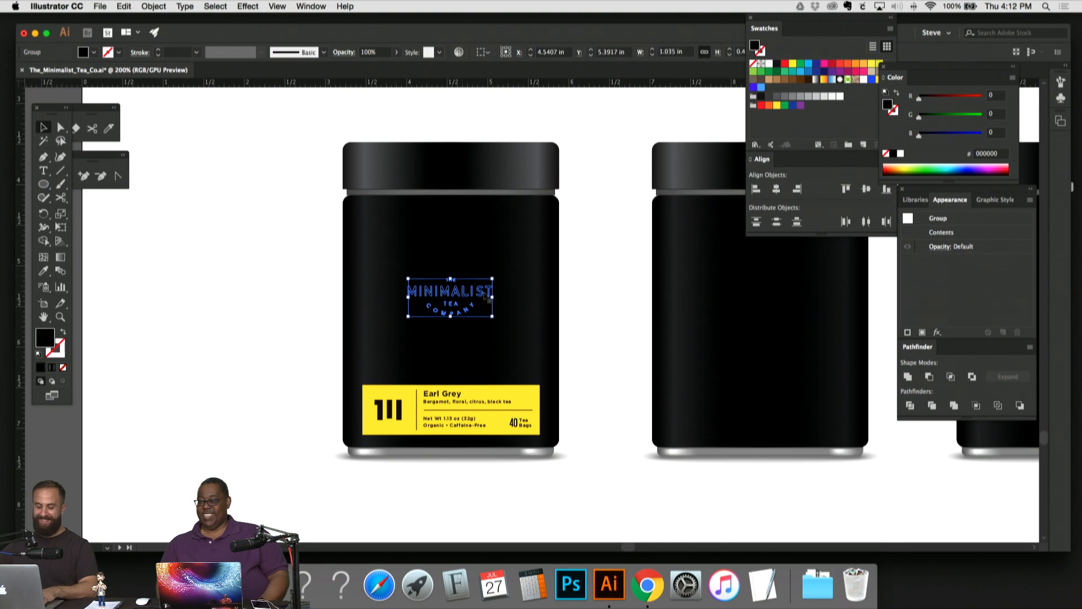
pyautogui.press('Delete')
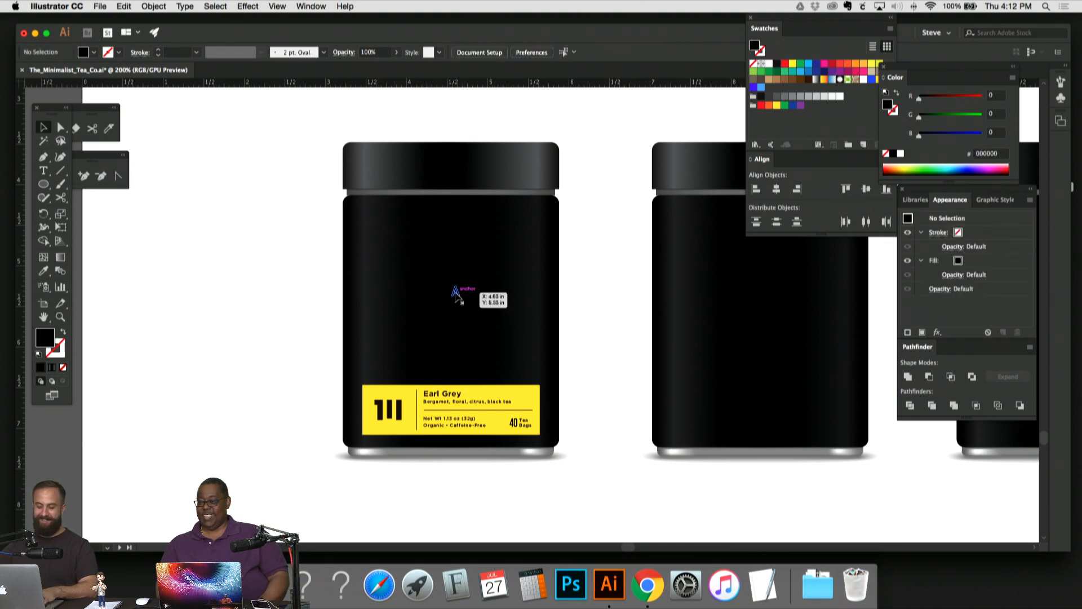
pyautogui.press('super+z')
pyautogui.moveTo(456, 294); pyautogui.dragTo(194, 259)
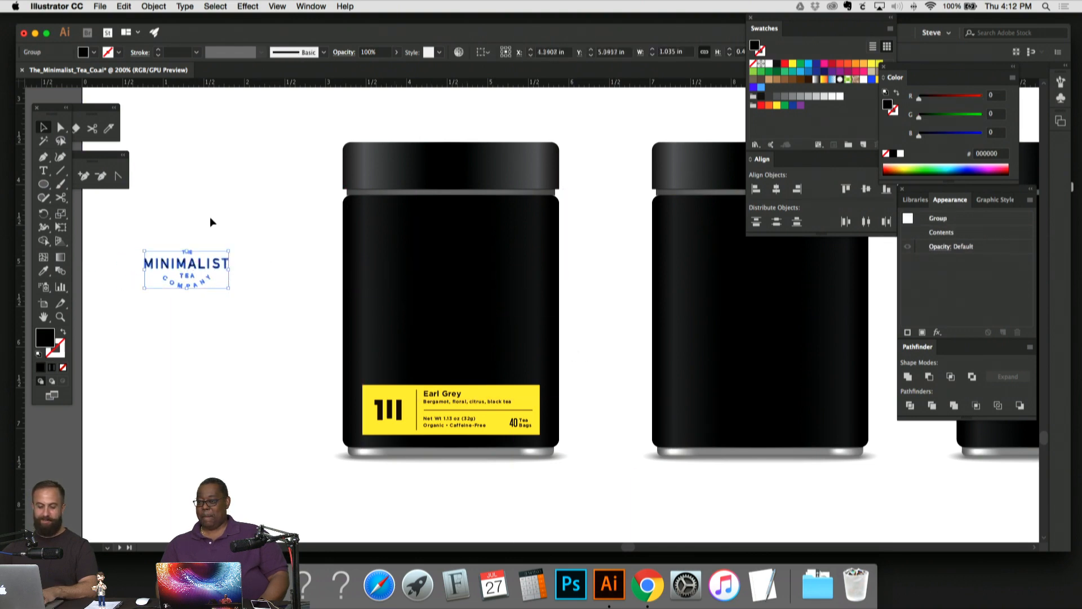
pyautogui.click(210, 222)
# Step: Move the whole yellow Earl Grey label off the first jar and place it below the logo in the blank area
pyautogui.scroll(-2, 290, 198)
pyautogui.hscroll(-1, 291, 199)
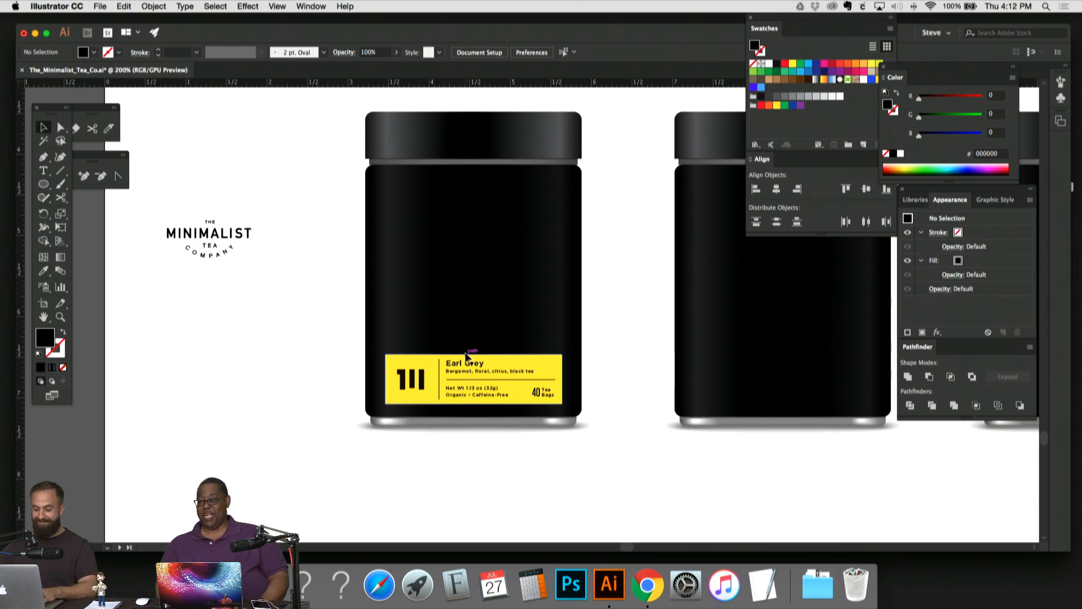
pyautogui.moveTo(327, 321); pyautogui.dragTo(641, 434)
pyautogui.hscroll(-2, 641, 434)
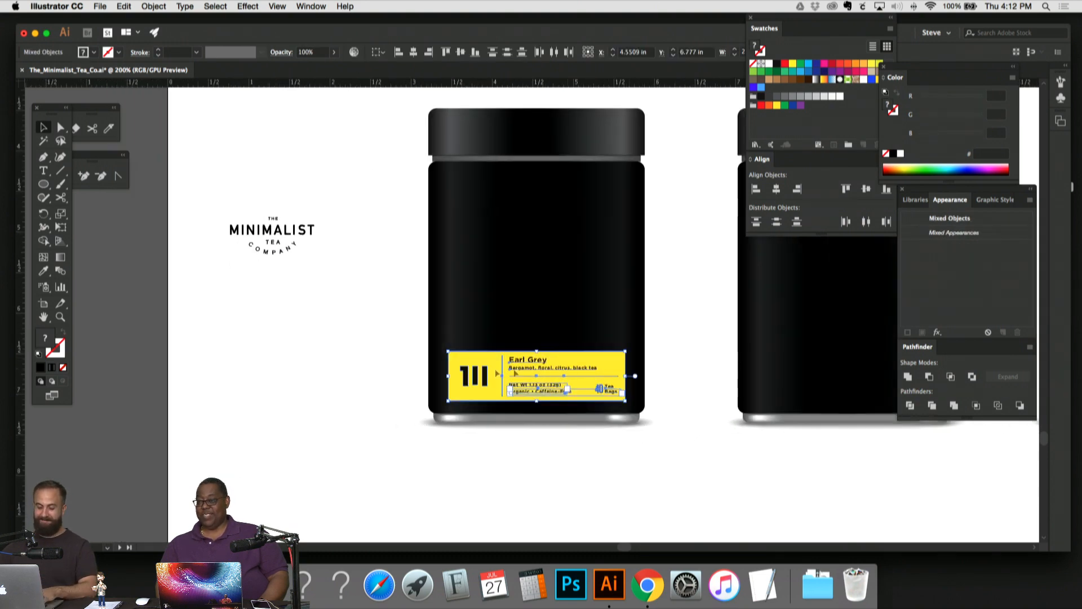
pyautogui.moveTo(535, 375); pyautogui.dragTo(286, 325)
pyautogui.click(372, 257)
pyautogui.moveTo(372, 256); pyautogui.dragTo(289, 289)
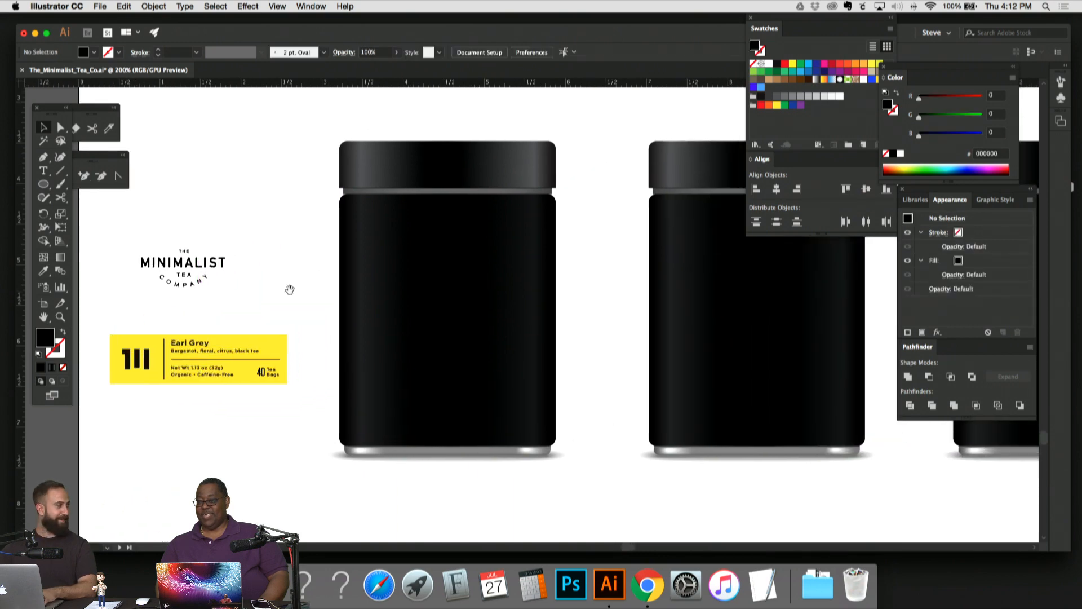
# Step: Scale the Earl Grey label down to about 1.68 × 0.47 in, place it closer beneath the logo and clear the selection
pyautogui.moveTo(310, 372); pyautogui.dragTo(163, 331)
pyautogui.press('s')
pyautogui.moveTo(376, 437); pyautogui.dragTo(339, 406)
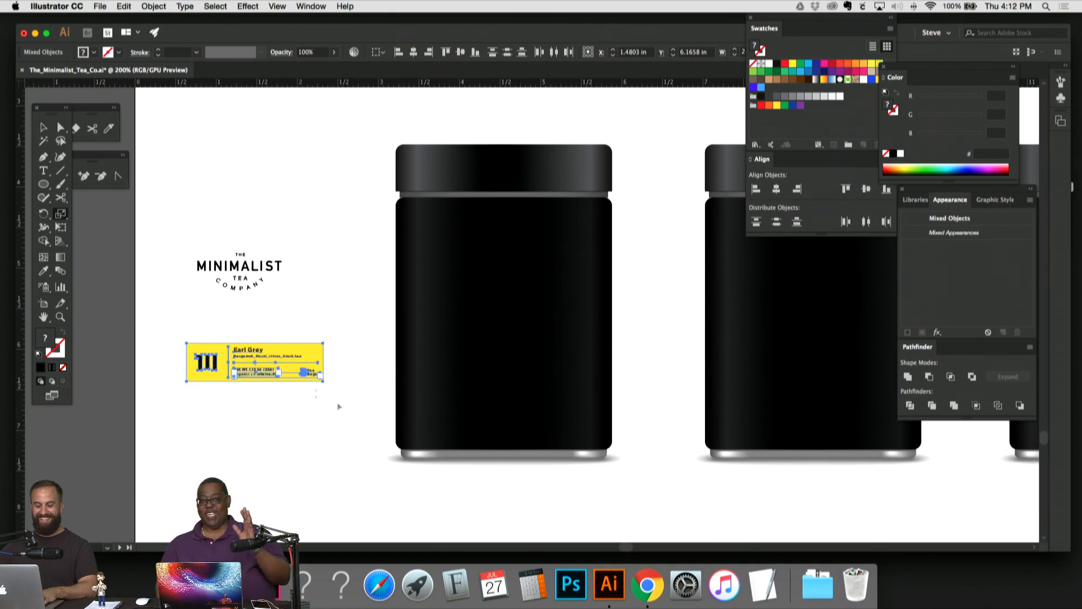
pyautogui.click(43, 128)
pyautogui.moveTo(275, 367); pyautogui.dragTo(260, 351)
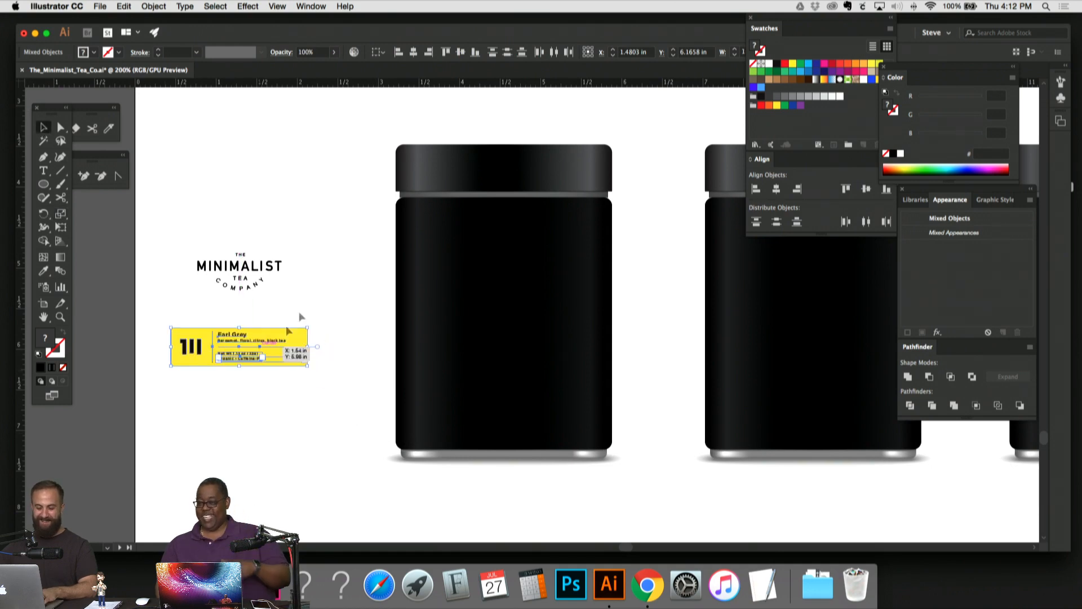
pyautogui.click(300, 317)
# Step: Move only the Earl Grey label's yellow background rectangle onto the upper part of the first jar's body
pyautogui.moveTo(341, 254); pyautogui.dragTo(326, 265)
pyautogui.click(260, 342)
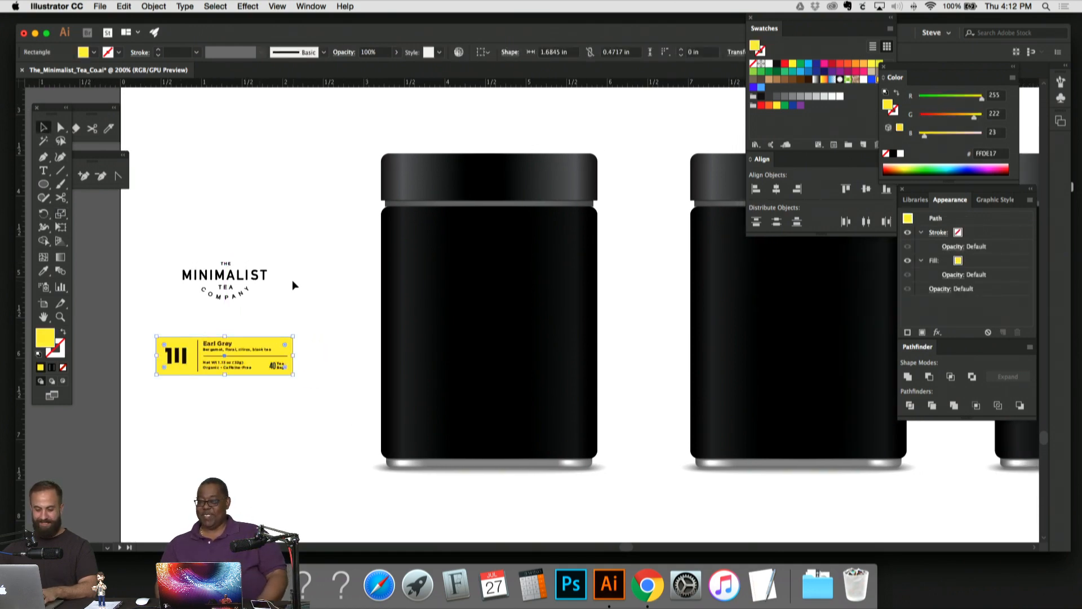
pyautogui.moveTo(266, 340); pyautogui.dragTo(523, 277)
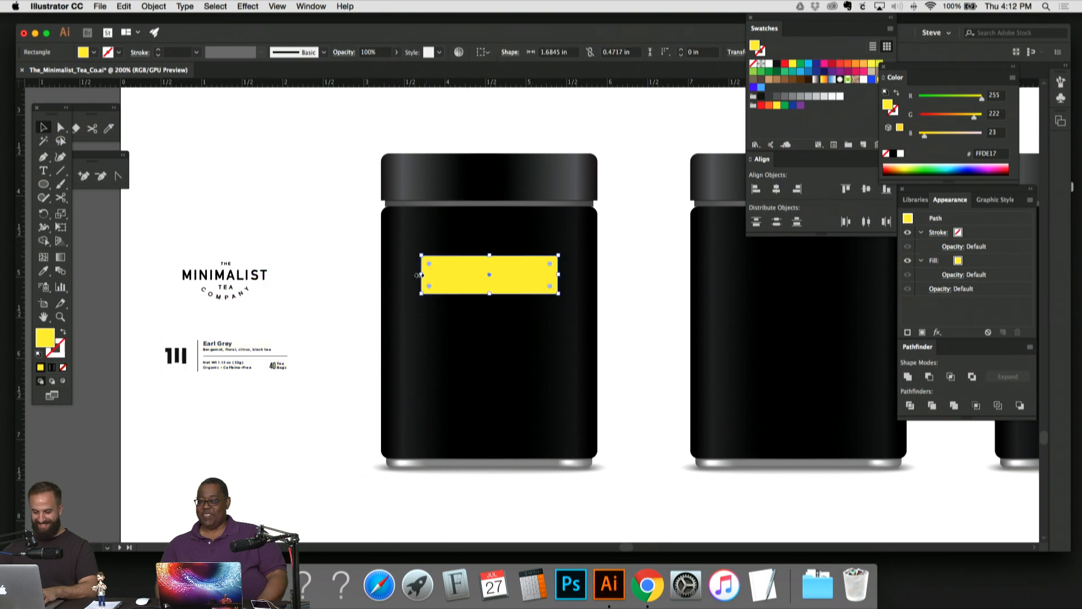
# Step: Reshape the yellow rectangle into a tall panel on the first jar, ending flush with the jar's right edge
pyautogui.moveTo(421, 274); pyautogui.dragTo(597, 407)
pyautogui.click(646, 367)
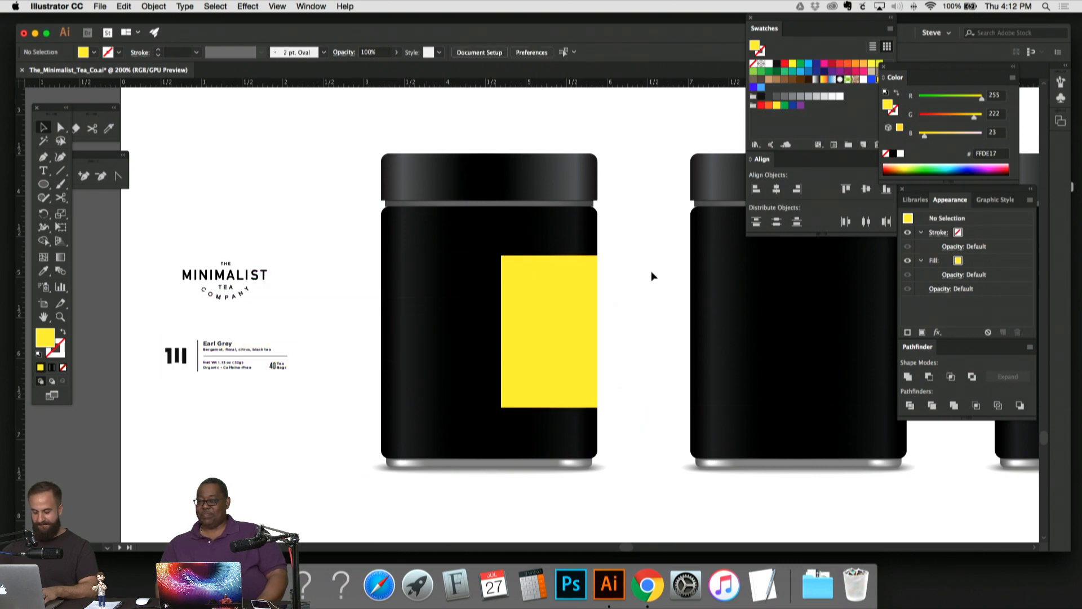
# Step: Examine up close and from afar how the yellow rectangle meets the jar's right edge and fills the body
pyautogui.press('super+equal')
pyautogui.press('super+equal')
pyautogui.moveTo(677, 274); pyautogui.dragTo(628, 236)
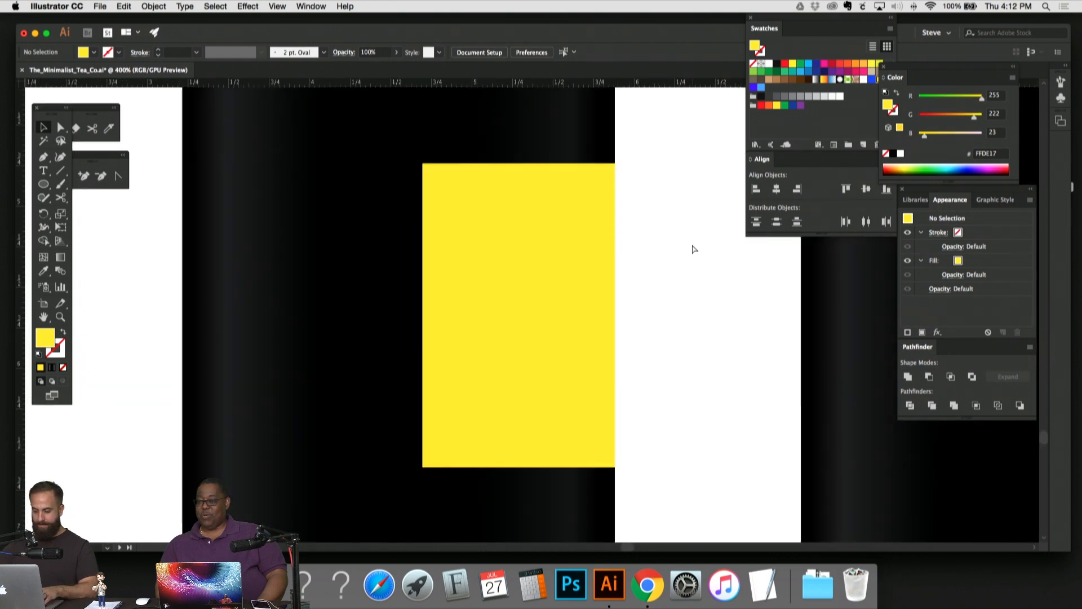
pyautogui.press('super+minus')
pyautogui.press('super+minus')
pyautogui.press('super+minus')
pyautogui.press('super+minus')
pyautogui.press('super+equal')
pyautogui.press('super+equal')
pyautogui.press('super+equal')
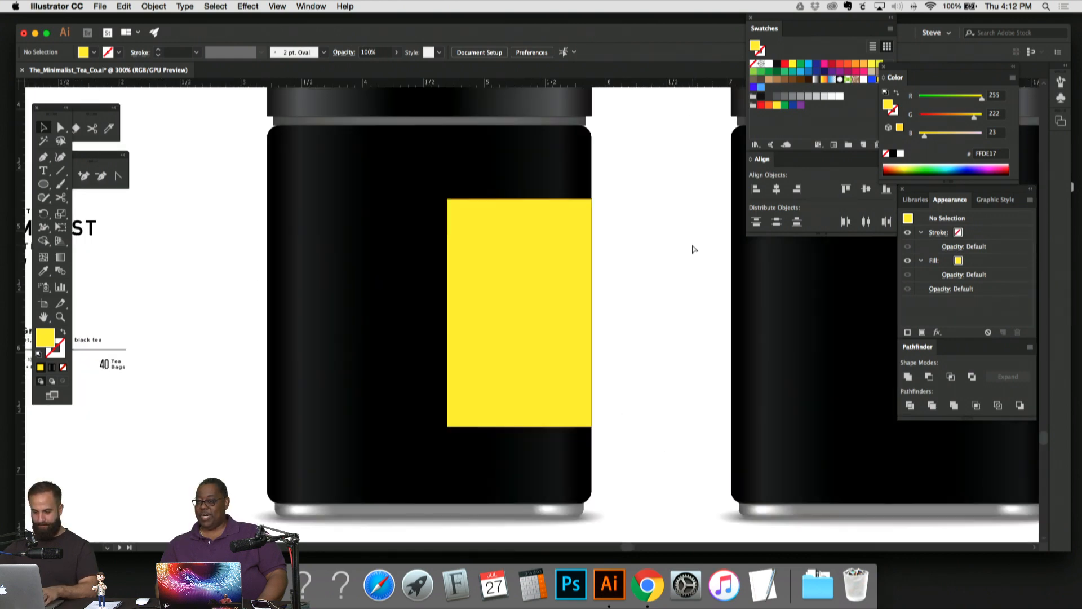
pyautogui.press('super+equal')
pyautogui.scroll(-2, 558, 220)
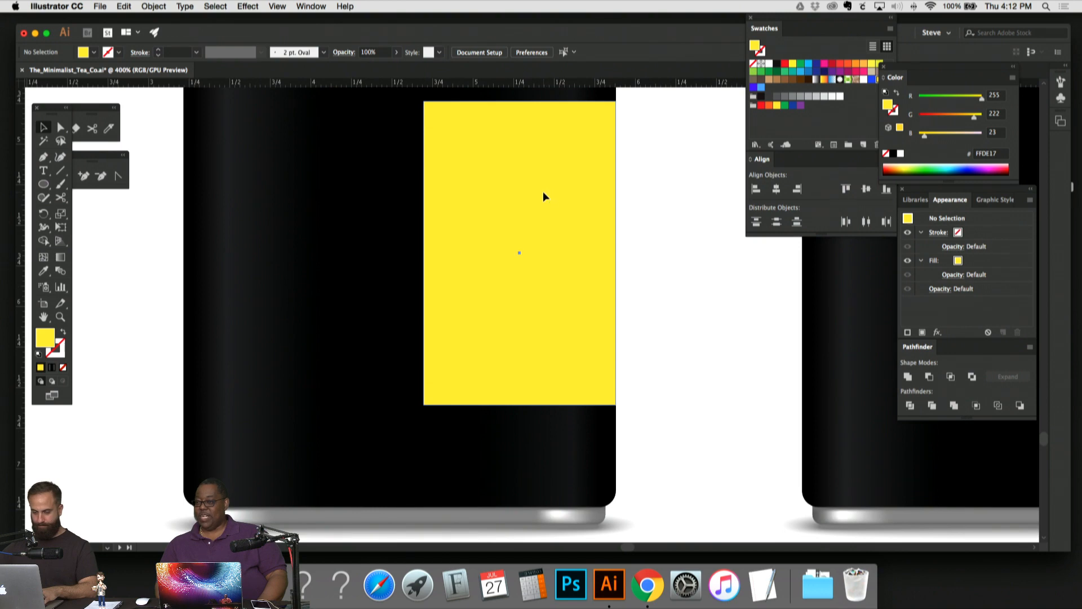
pyautogui.press('super+minus')
pyautogui.press('super+minus')
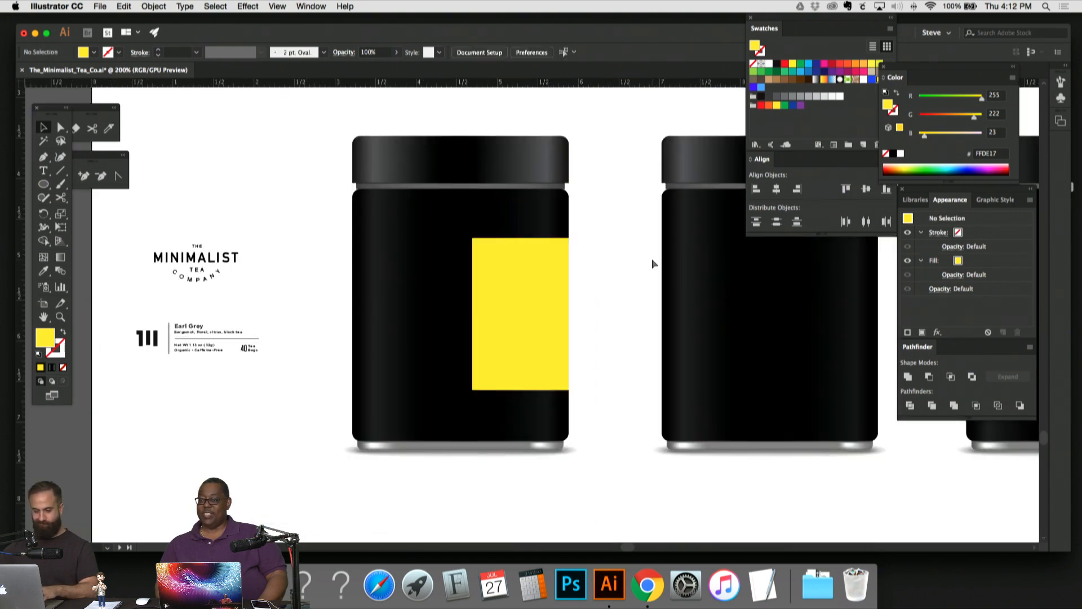
# Step: Extend the yellow rectangle's left edge outward to make it about 1.33 in wide, and clear the selection
pyautogui.click(526, 282)
pyautogui.moveTo(475, 313); pyautogui.dragTo(461, 312)
pyautogui.click(609, 262)
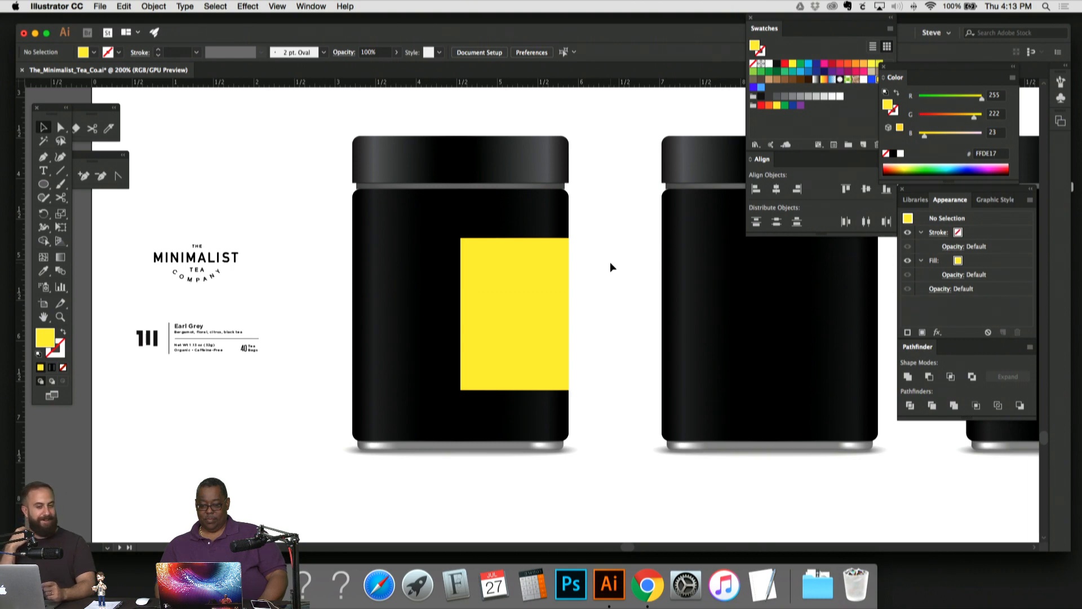
# Step: Shorten the yellow rectangle from its top edge to about 1.48 in high and move it down the jar body
pyautogui.press('super+equal')
pyautogui.scroll(-2, 610, 261)
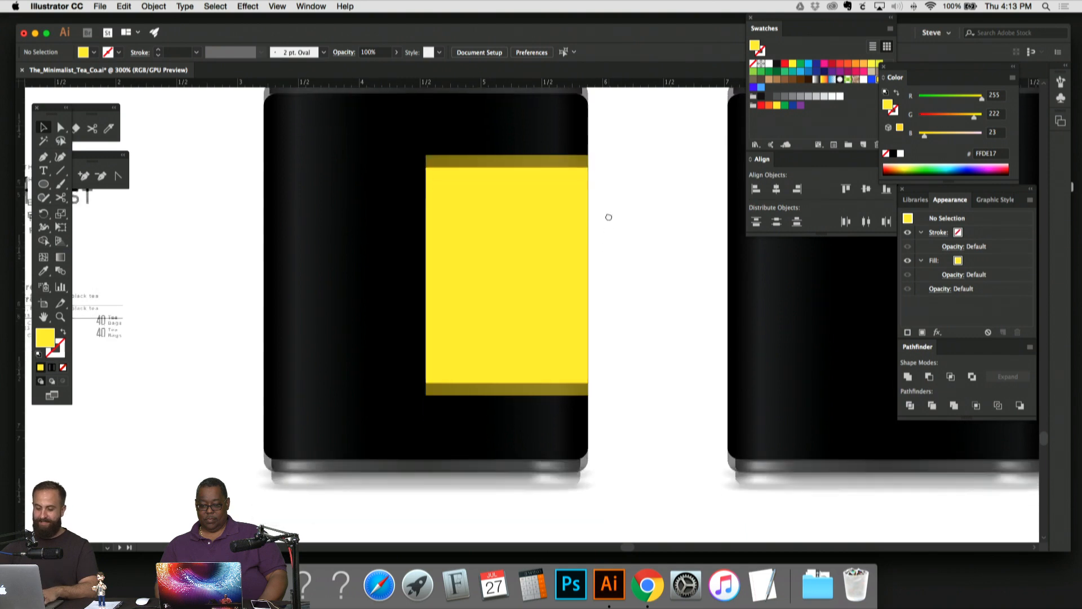
pyautogui.click(526, 205)
pyautogui.moveTo(510, 155); pyautogui.dragTo(510, 199)
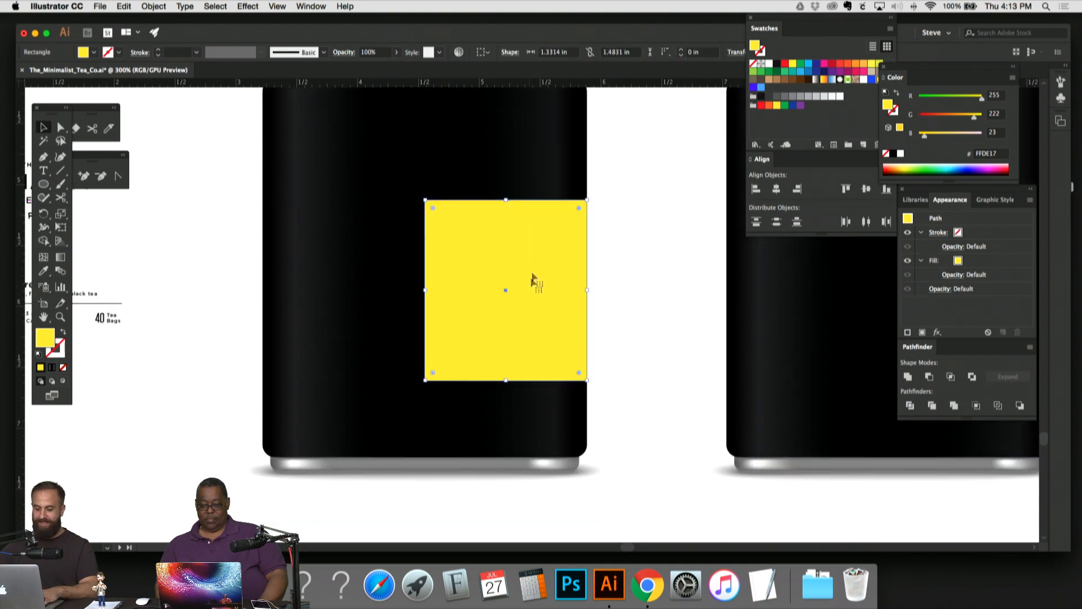
pyautogui.moveTo(533, 257); pyautogui.dragTo(533, 292)
pyautogui.click(625, 252)
pyautogui.moveTo(625, 251); pyautogui.dragTo(631, 304)
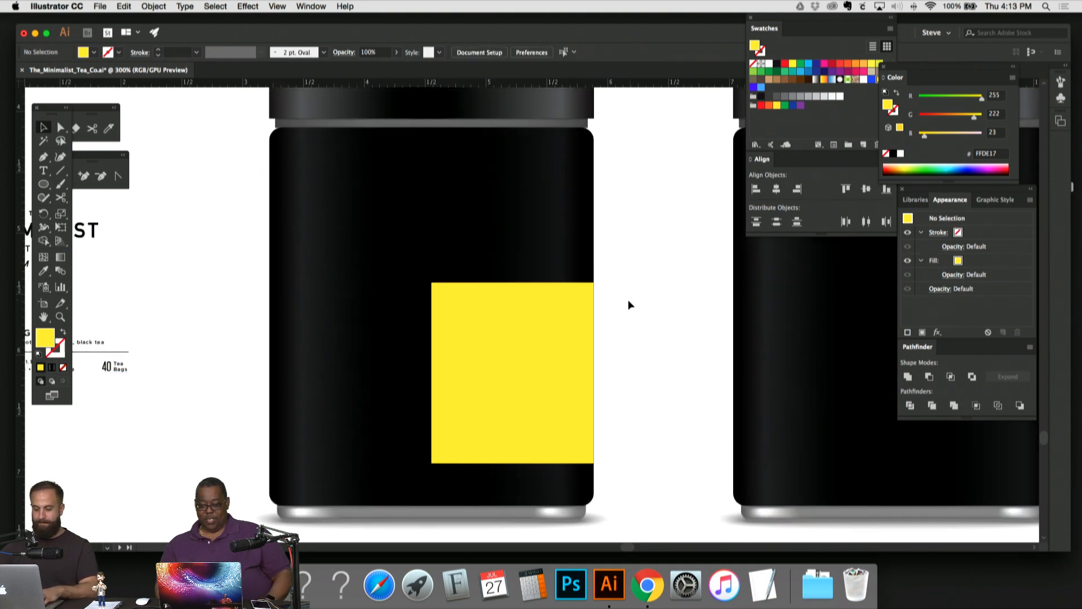
# Step: Fine-tune the yellow rectangle's right edge so it lines up exactly with the side of the jar
pyautogui.press('super+equal')
pyautogui.press('super+equal')
pyautogui.press('super+equal')
pyautogui.scroll(-3, 625, 205)
pyautogui.hscroll(2, 626, 205)
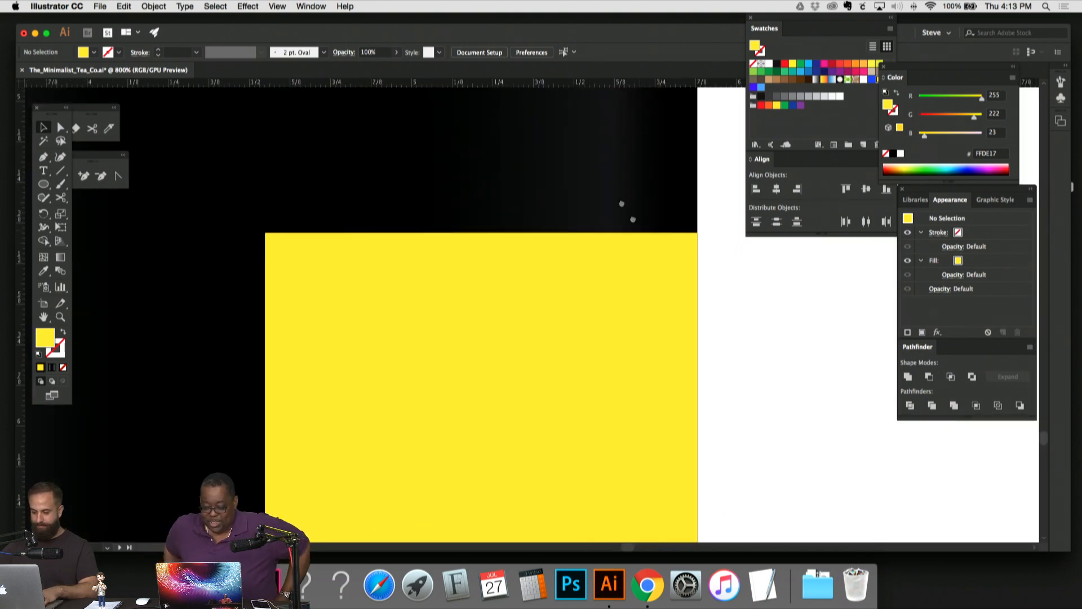
pyautogui.click(577, 259)
pyautogui.scroll(-3, 585, 161)
pyautogui.moveTo(610, 261)
pyautogui.mouseDown()
pyautogui.moveTo(570, 261)
pyautogui.moveTo(608, 260)
pyautogui.mouseUp()
pyautogui.click(669, 263)
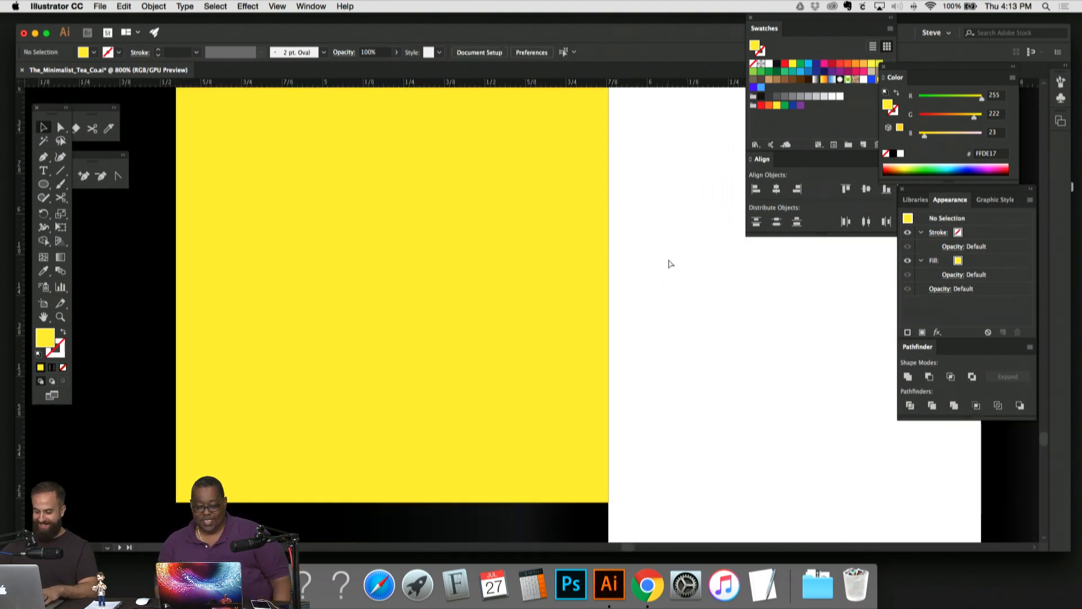
# Step: Draw a small yellow square of about 0.27 in on the jar body, above and left of the yellow rectangle
pyautogui.press('super+minus')
pyautogui.press('super+minus')
pyautogui.press('super+minus')
pyautogui.press('super+minus')
pyautogui.press('super+minus')
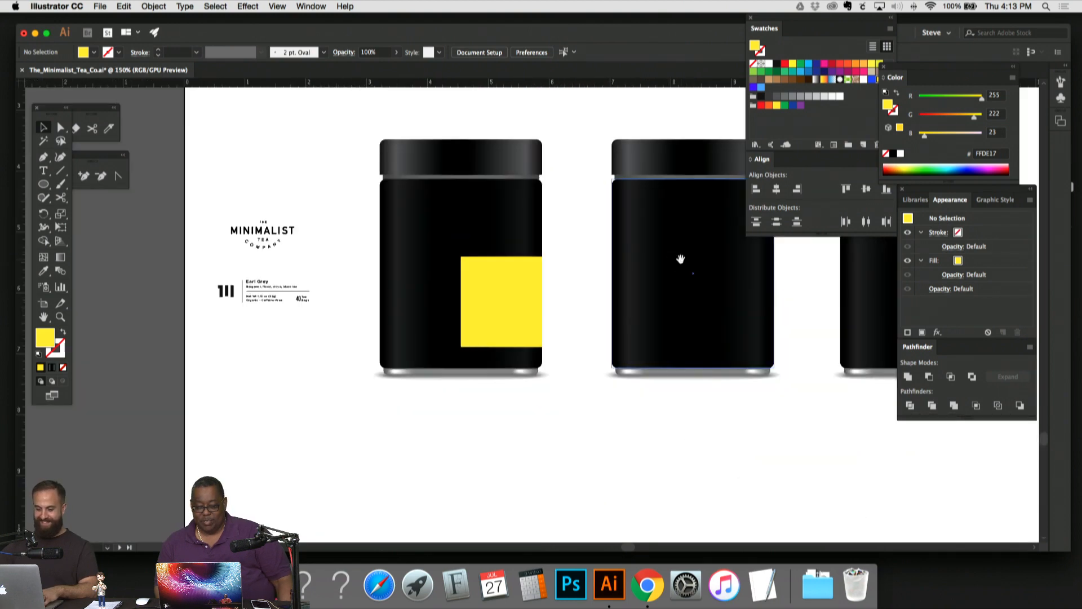
pyautogui.moveTo(681, 259); pyautogui.dragTo(681, 306)
pyautogui.press('super+plus')
pyautogui.press('super+plus')
pyautogui.press('super+plus')
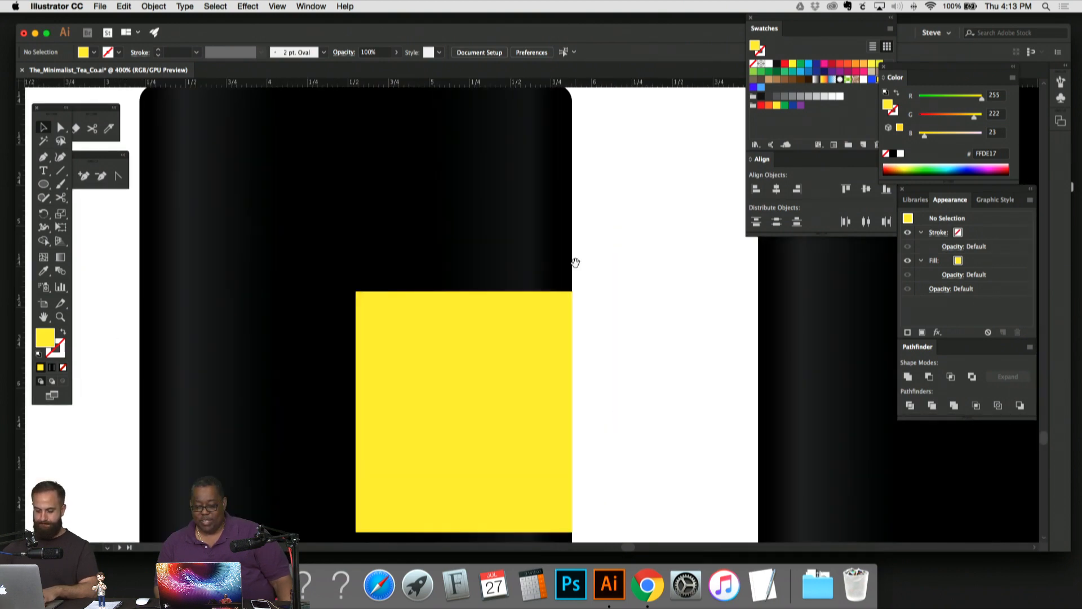
pyautogui.moveTo(575, 262); pyautogui.dragTo(634, 179)
pyautogui.click(53, 187)
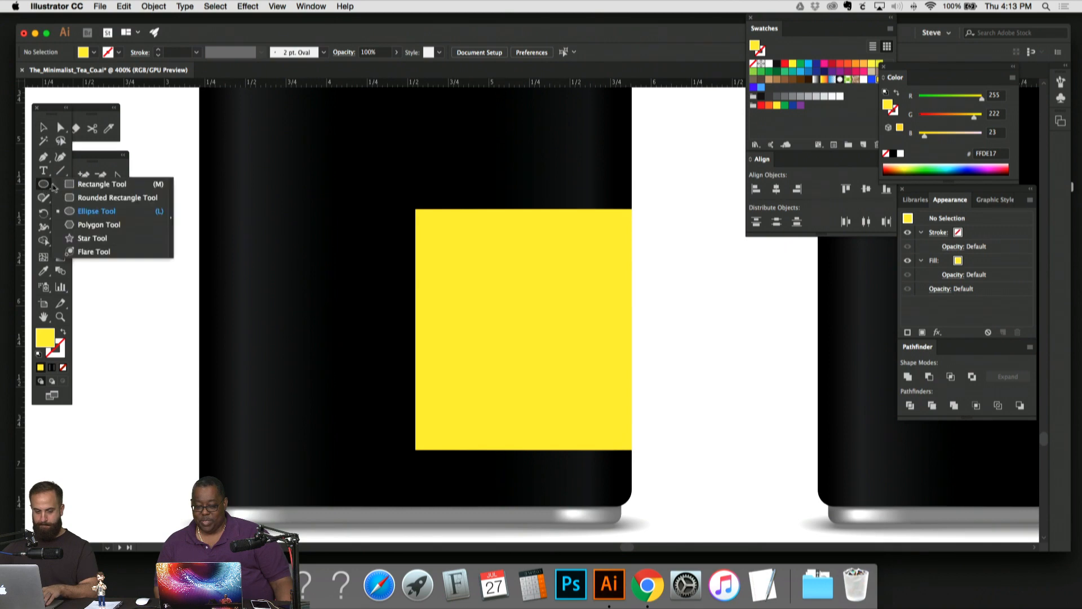
pyautogui.click(101, 183)
pyautogui.moveTo(298, 176); pyautogui.dragTo(343, 221)
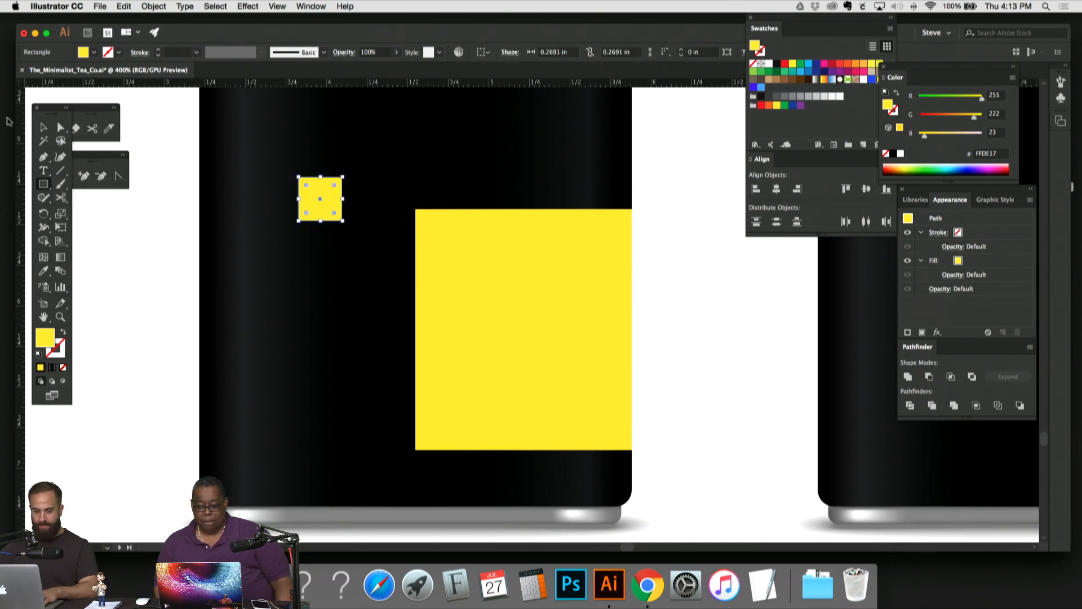
# Step: Rotate the small square 45° and place it over the yellow rectangle's upper-left corner
pyautogui.click(44, 127)
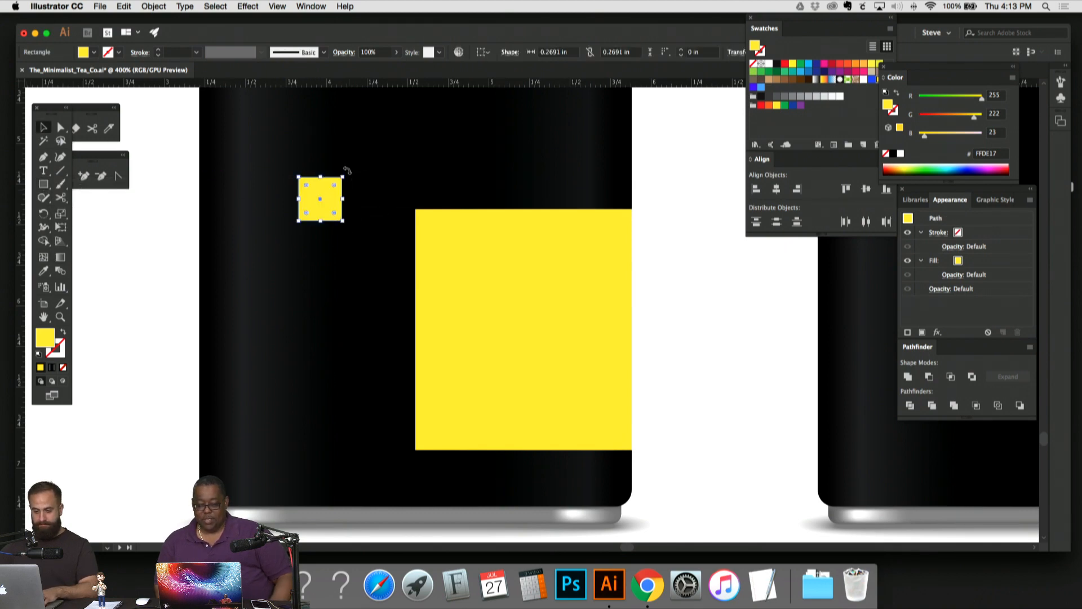
pyautogui.moveTo(348, 171); pyautogui.dragTo(418, 202)
pyautogui.scroll(-3, 496, 167)
# Step: Try sampling the jar's black gradient onto the rotated square with the Eyedropper, and undo it
pyautogui.press('i')
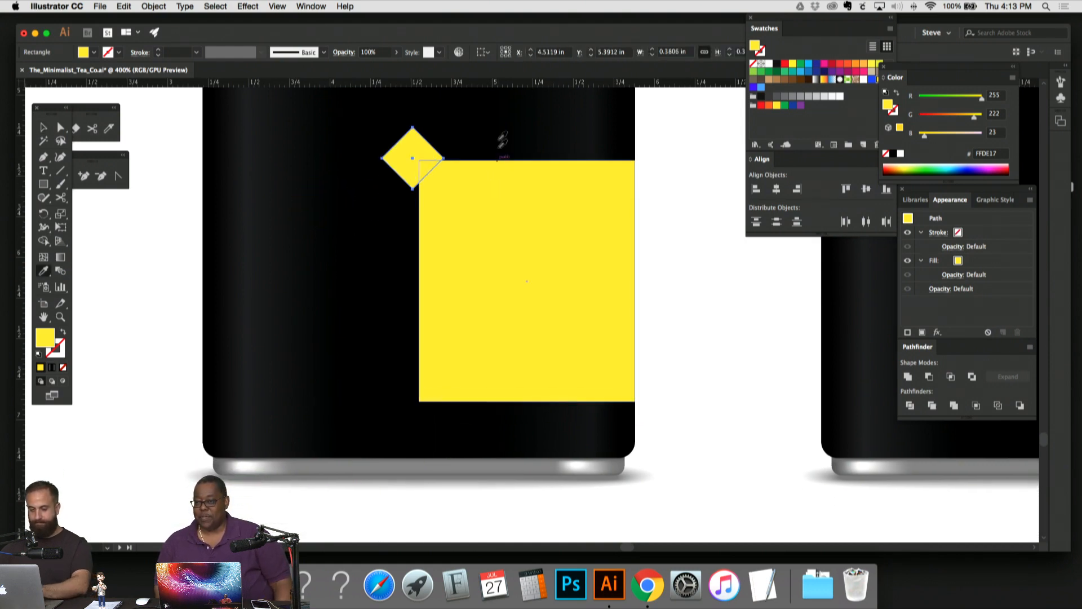
pyautogui.click(502, 141)
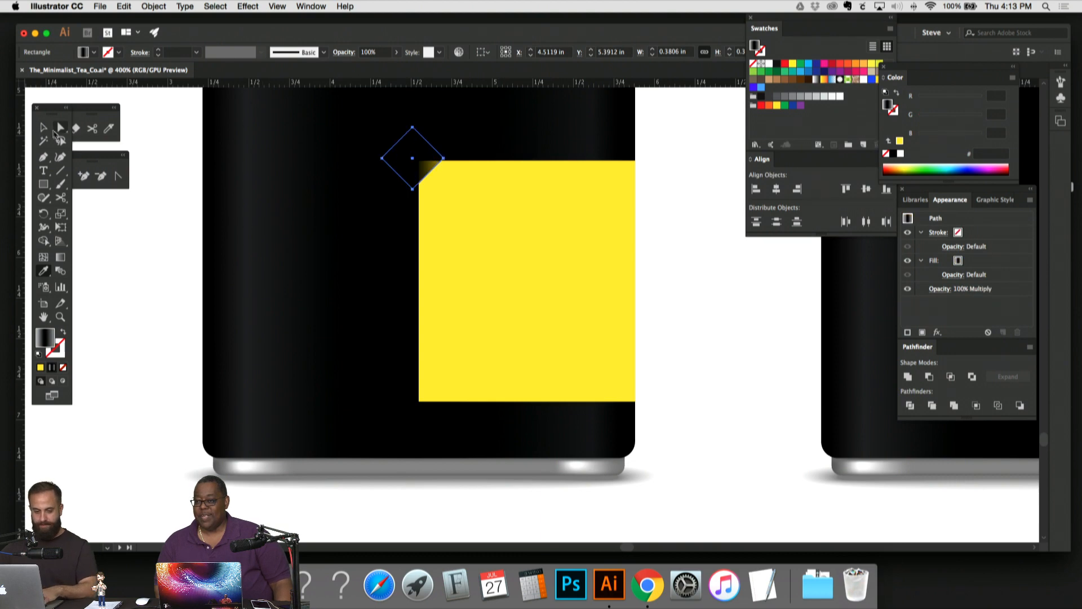
pyautogui.press('super+z')
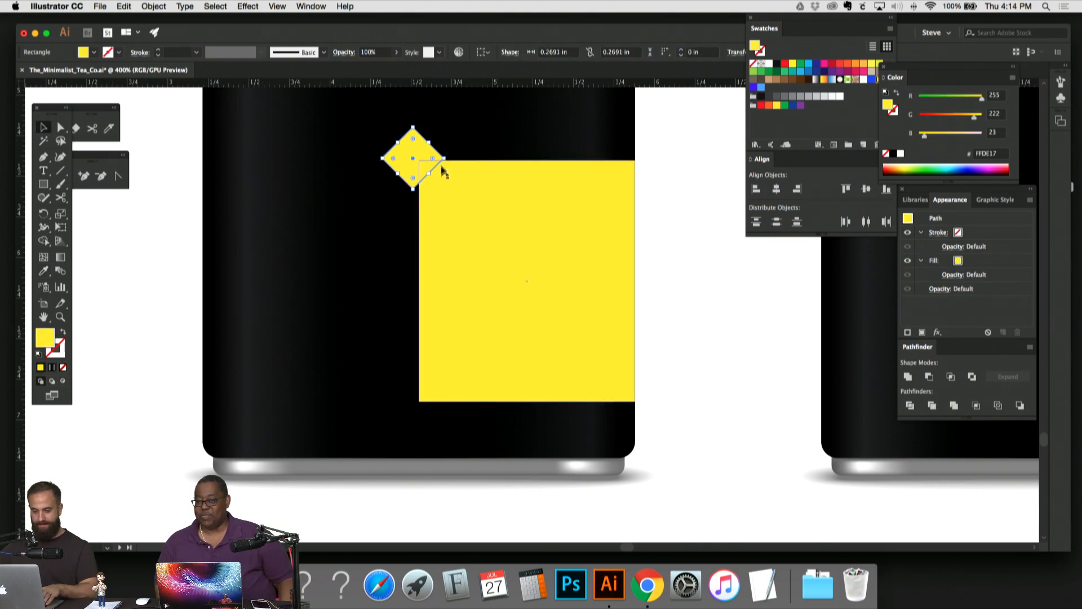
# Step: Subtract the rotated square from the yellow rectangle with Minus Front to clip its upper-left corner, and clear the selection
pyautogui.keyDown('shift'); pyautogui.click(507, 198); pyautogui.keyUp('shift')
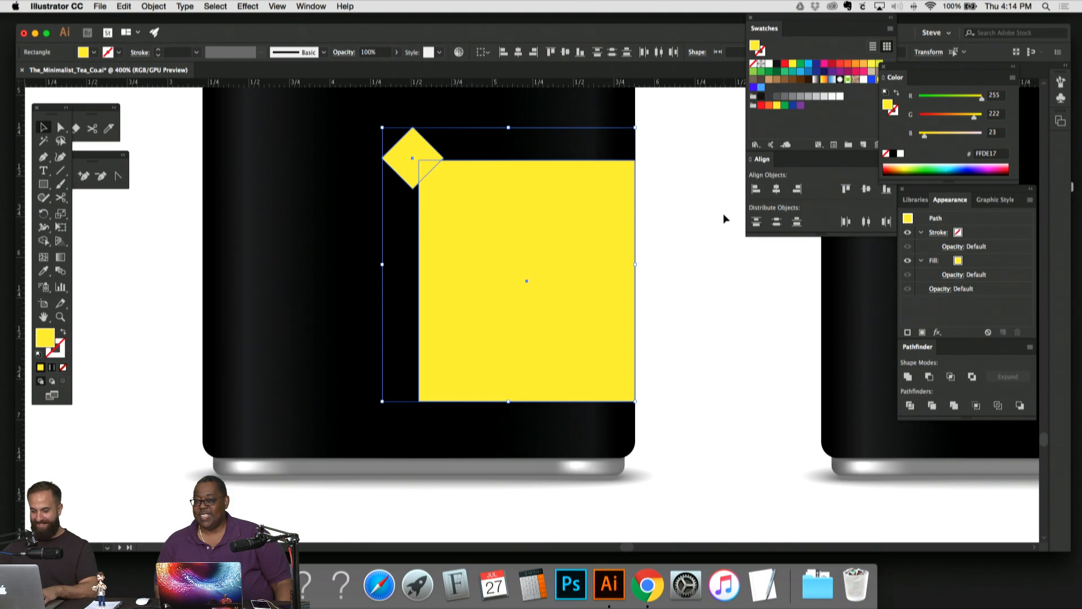
pyautogui.click(929, 379)
pyautogui.click(705, 293)
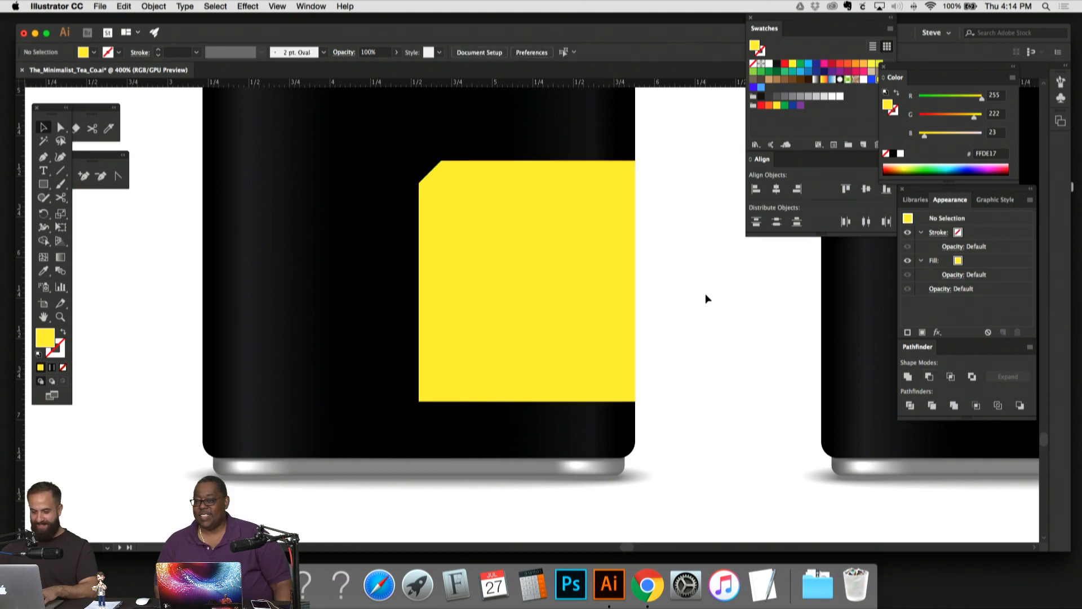
# Step: Examine the clipped-corner yellow panel on the first jar together with the logo, Earl Grey text and neighbouring jars
pyautogui.scroll(-2, 685, 312)
pyautogui.scroll(-3, 684, 318)
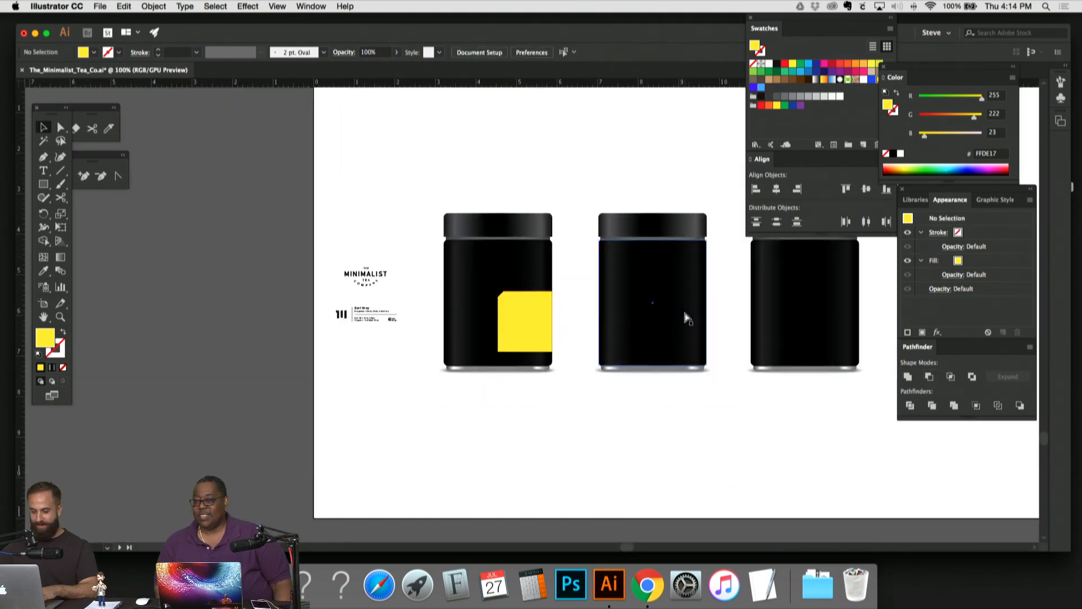
pyautogui.scroll(2, 684, 314)
pyautogui.scroll(-1, 688, 318)
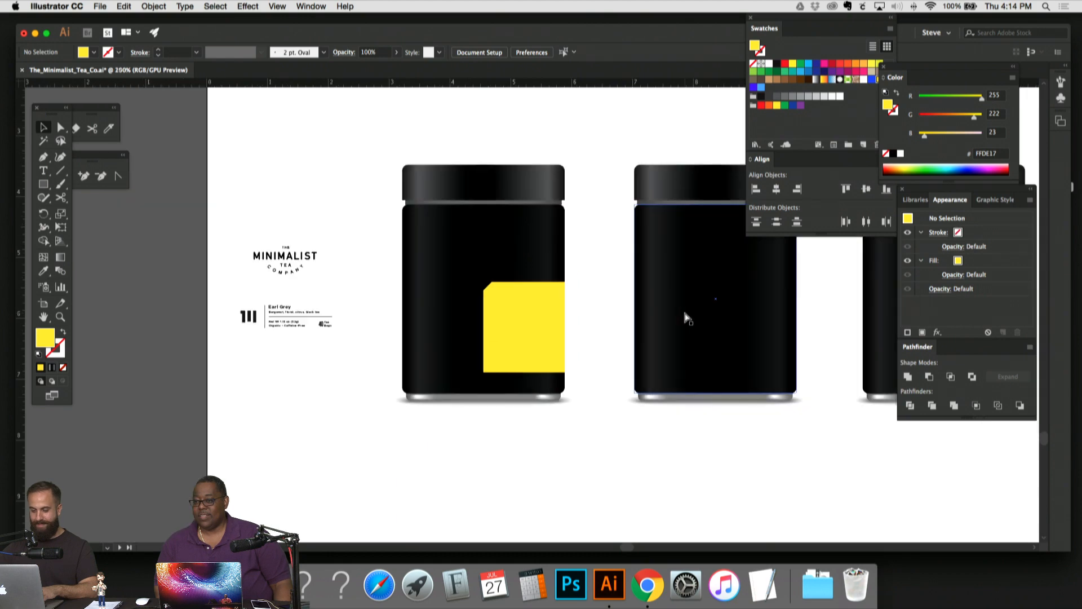
pyautogui.moveTo(685, 312); pyautogui.dragTo(640, 360)
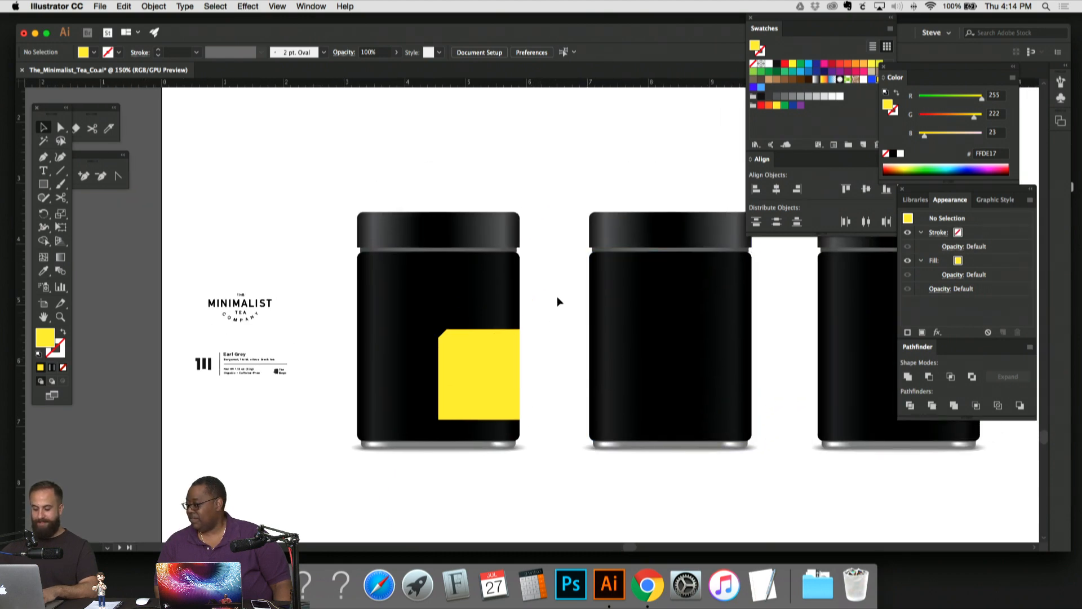
pyautogui.moveTo(557, 302); pyautogui.dragTo(523, 305)
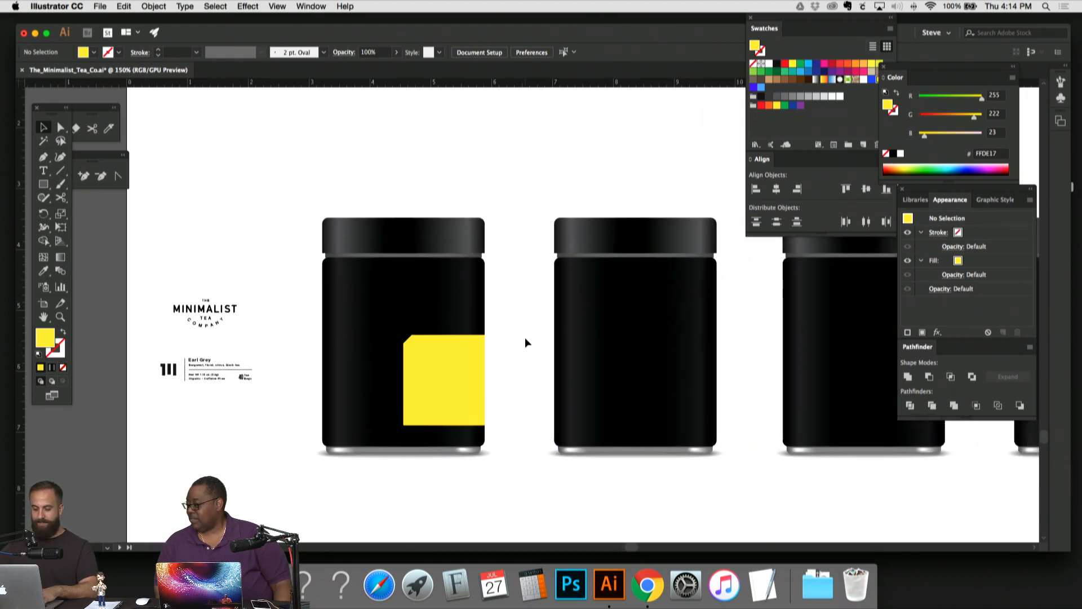
pyautogui.hscroll(3, 525, 339)
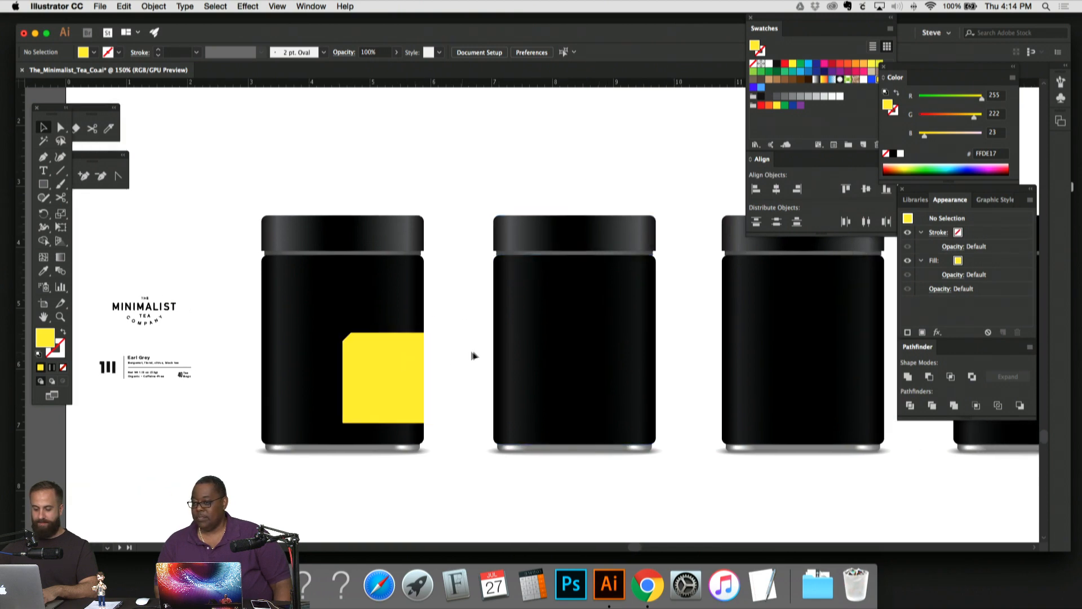
pyautogui.moveTo(482, 162); pyautogui.dragTo(501, 139)
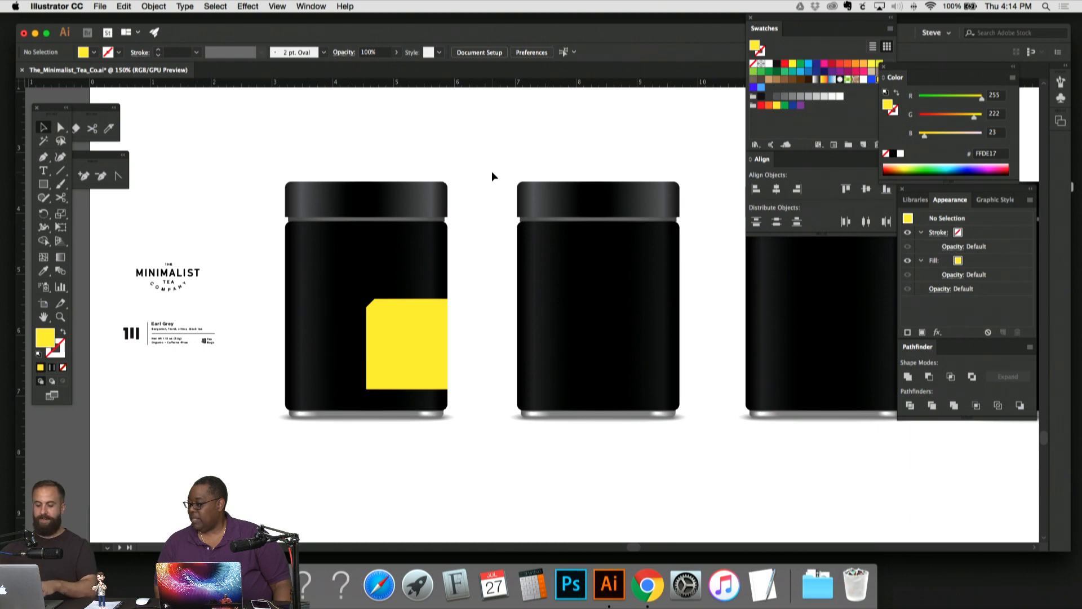
pyautogui.moveTo(491, 170); pyautogui.dragTo(580, 164)
pyautogui.press('super+equal')
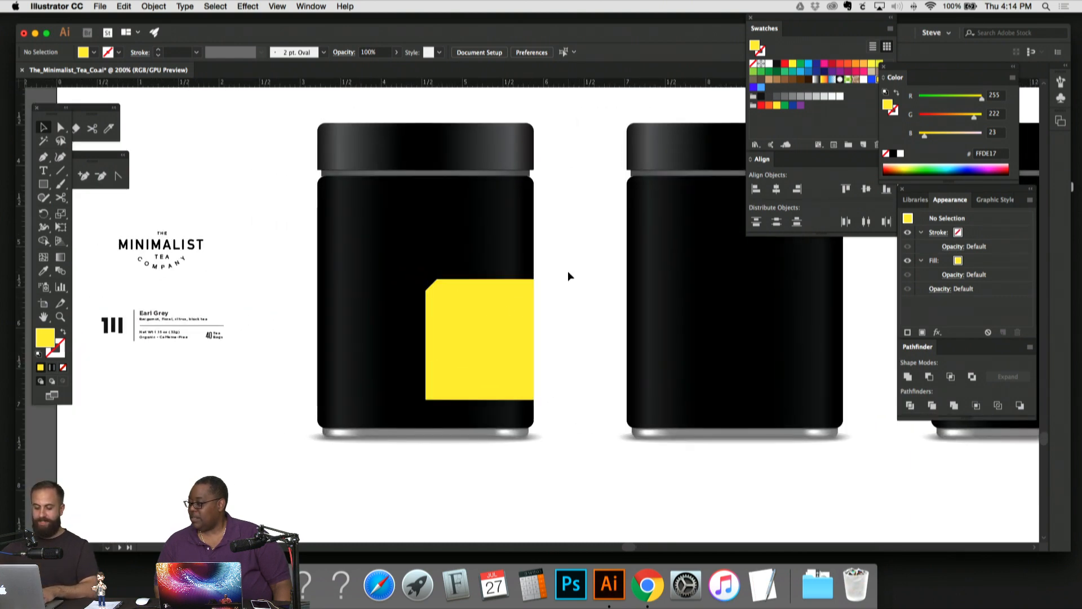
pyautogui.moveTo(567, 275); pyautogui.dragTo(602, 270)
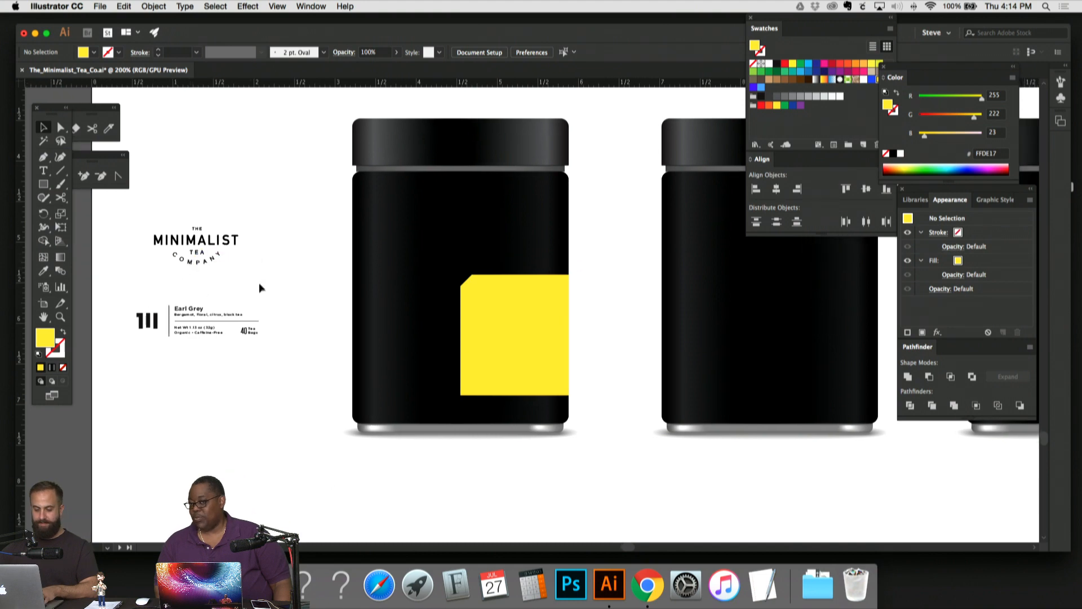
# Step: Try a copy of the three-bar mark in the first tin's upper-left area, coloured with the label's yellow
pyautogui.click(154, 319)
pyautogui.click(167, 290)
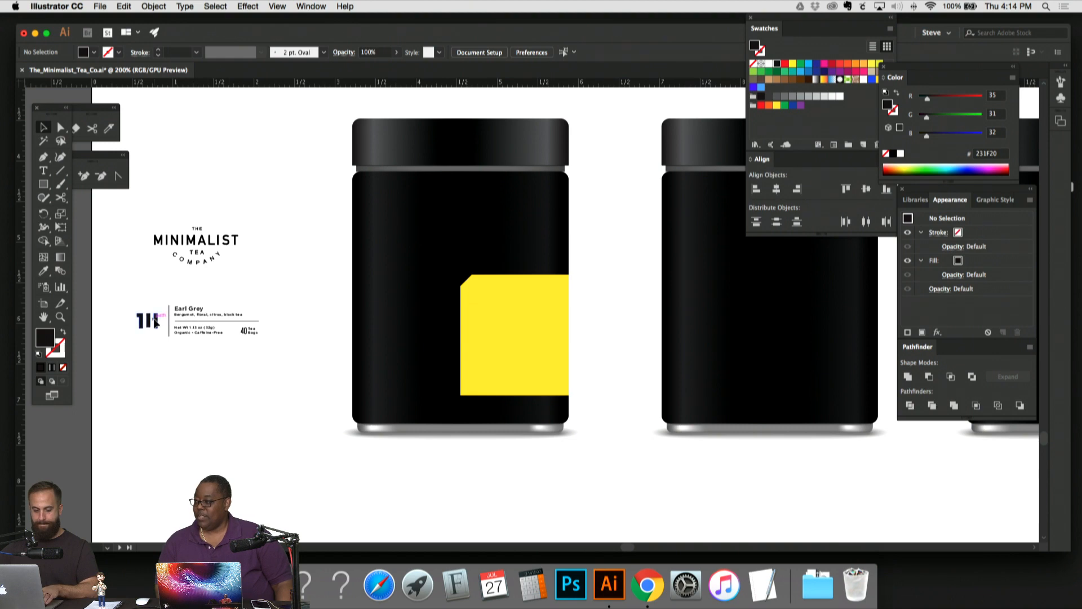
pyautogui.moveTo(147, 320); pyautogui.dragTo(381, 198)
pyautogui.press('i')
pyautogui.click(513, 346)
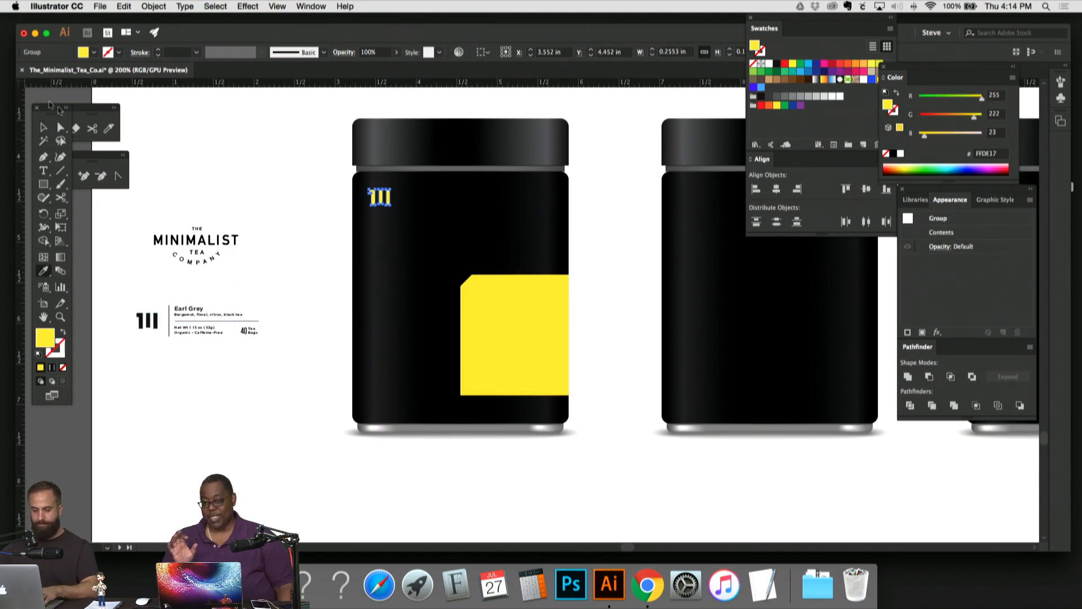
pyautogui.press('v')
pyautogui.click(210, 147)
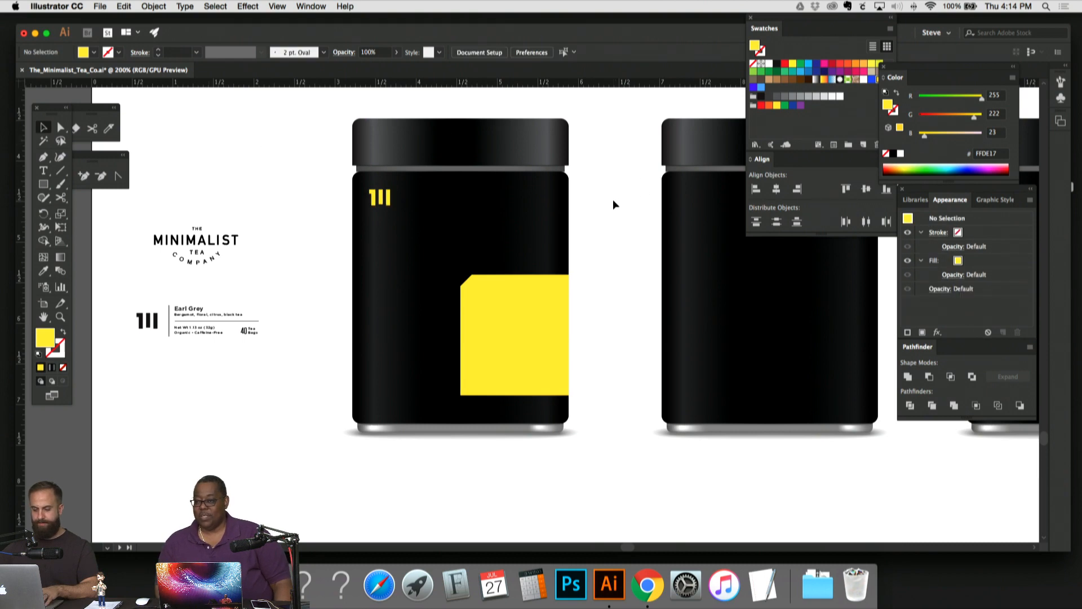
pyautogui.press('super+equal')
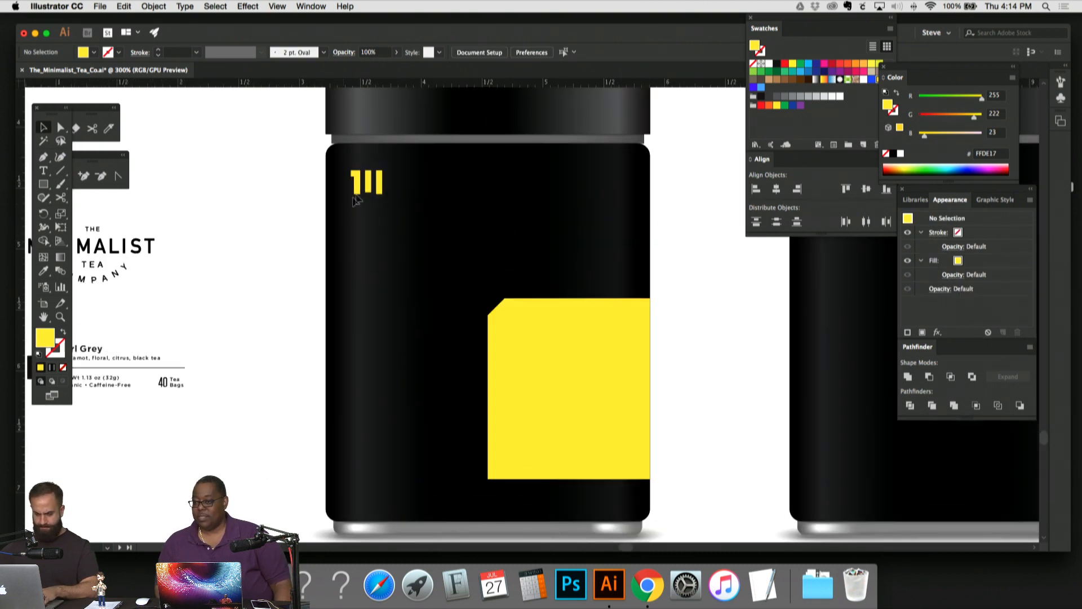
# Step: Look over the other logo and tin design artboards for alternative artwork
pyautogui.press('super+minus')
pyautogui.press('super+minus')
pyautogui.press('super+minus')
pyautogui.press('super+minus')
pyautogui.press('super+minus')
pyautogui.press('super+minus')
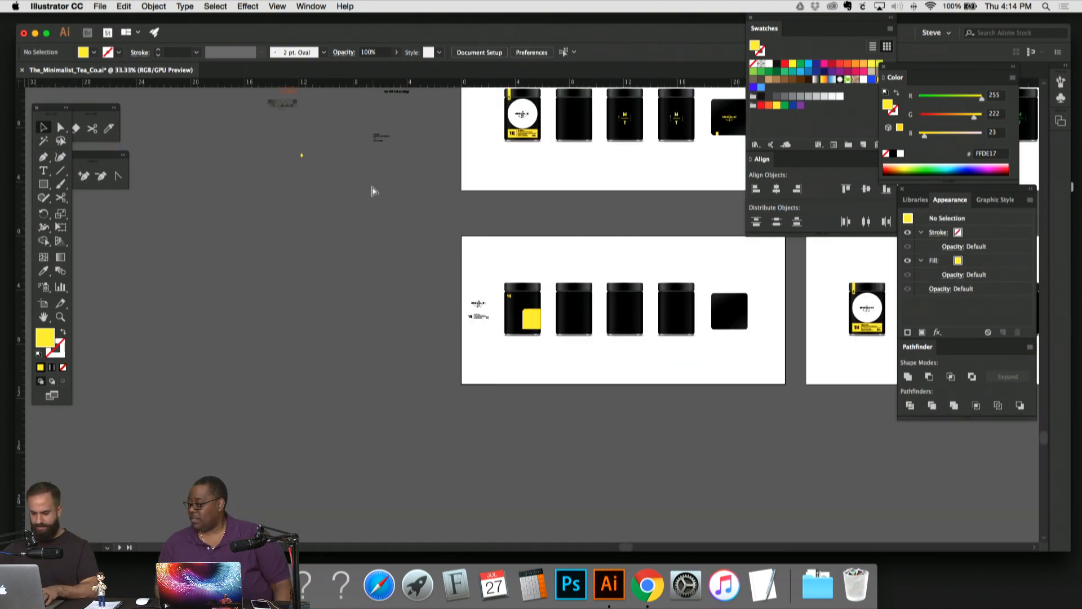
pyautogui.press('super+minus')
pyautogui.moveTo(370, 188); pyautogui.dragTo(305, 369)
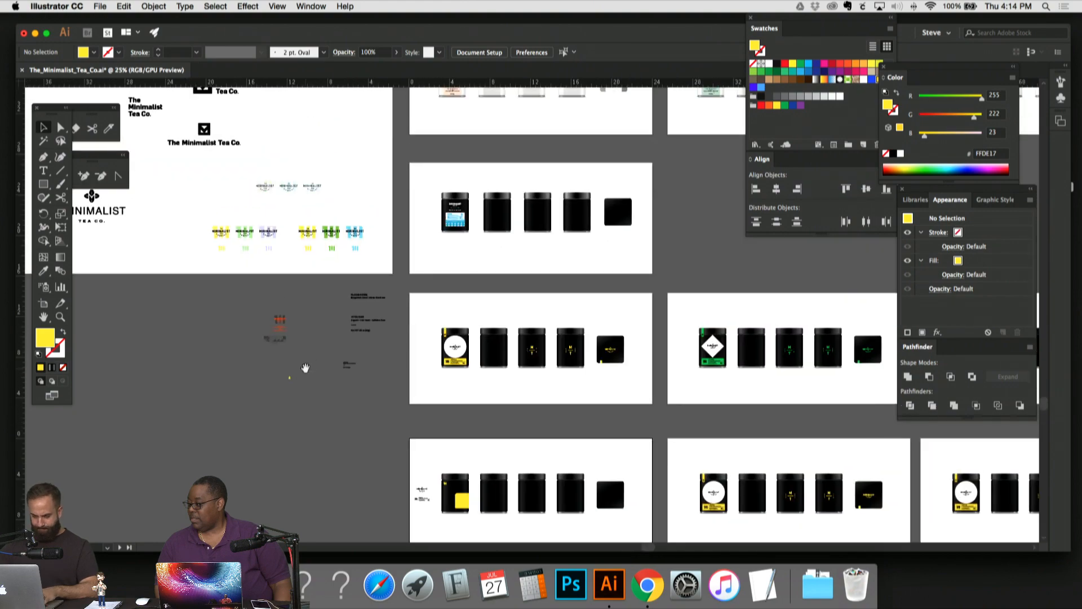
pyautogui.moveTo(363, 255); pyautogui.dragTo(384, 74)
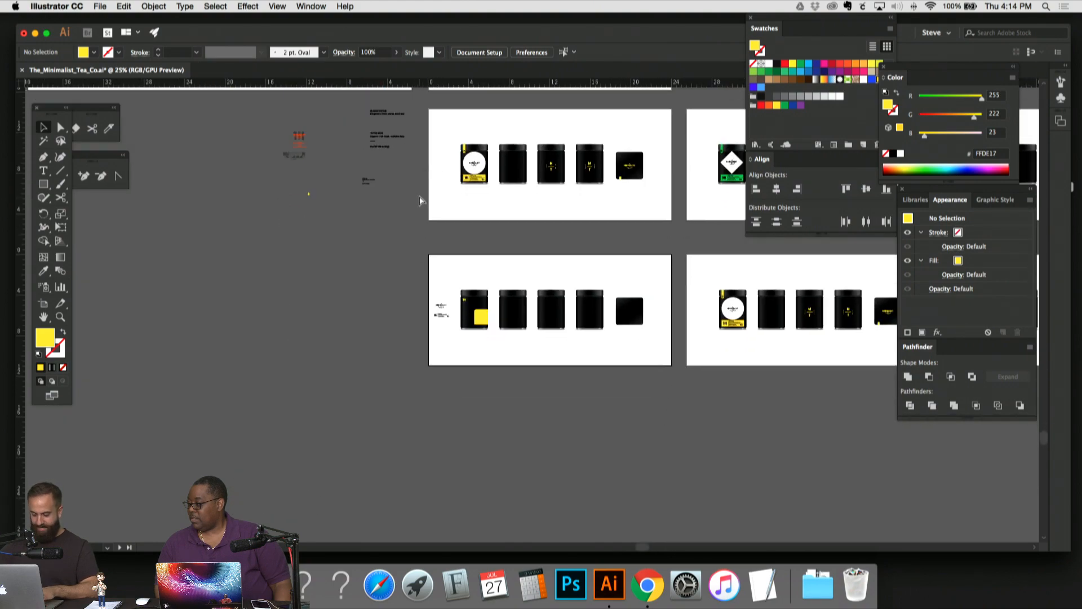
# Step: Remove the yellow bar mark from the first tin and move the logo and label text off the artboard's left side
pyautogui.press('super+equal')
pyautogui.press('super+equal')
pyautogui.press('super+equal')
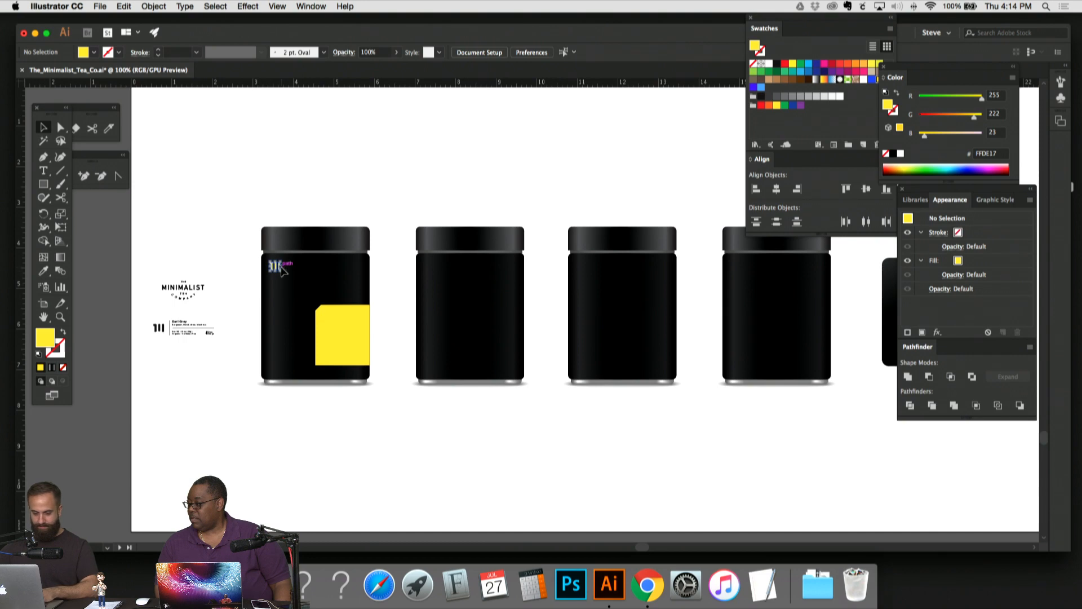
pyautogui.moveTo(231, 348); pyautogui.dragTo(149, 264)
pyautogui.press('super+minus')
pyautogui.press('super+minus')
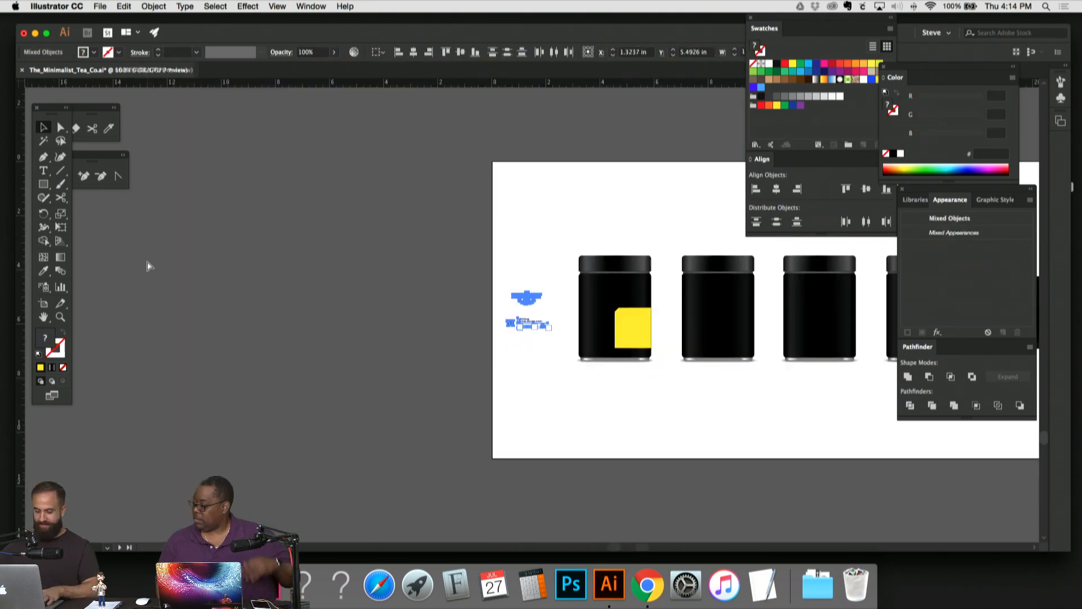
pyautogui.moveTo(488, 313); pyautogui.dragTo(347, 382)
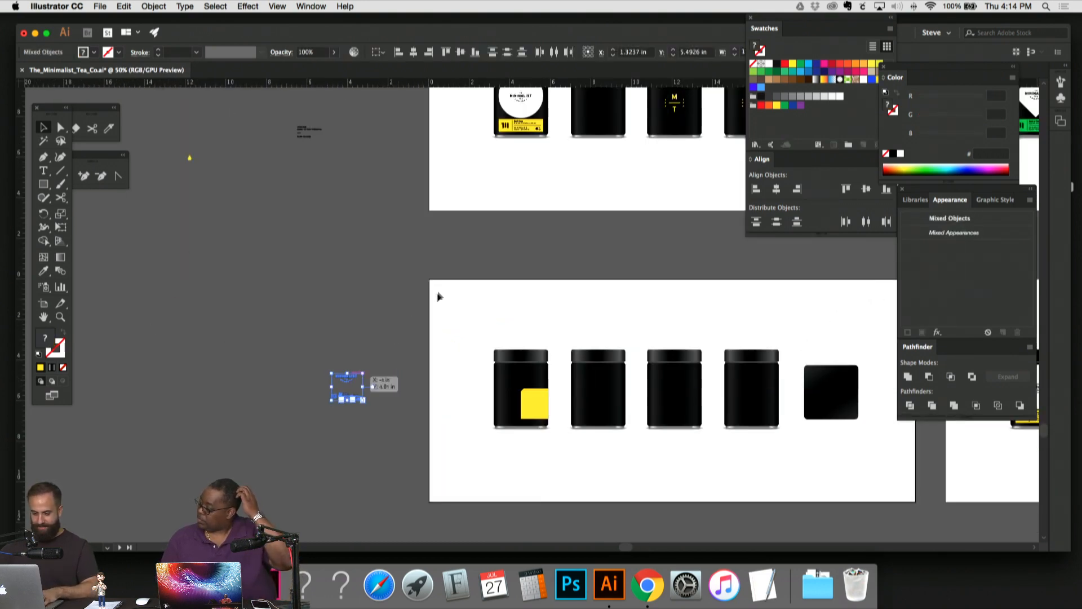
pyautogui.click(437, 297)
# Step: Copy the black leaf emblem from the third tin on the light-coloured tin artboard
pyautogui.scroll(14, 449, 415)
pyautogui.scroll(5, 464, 259)
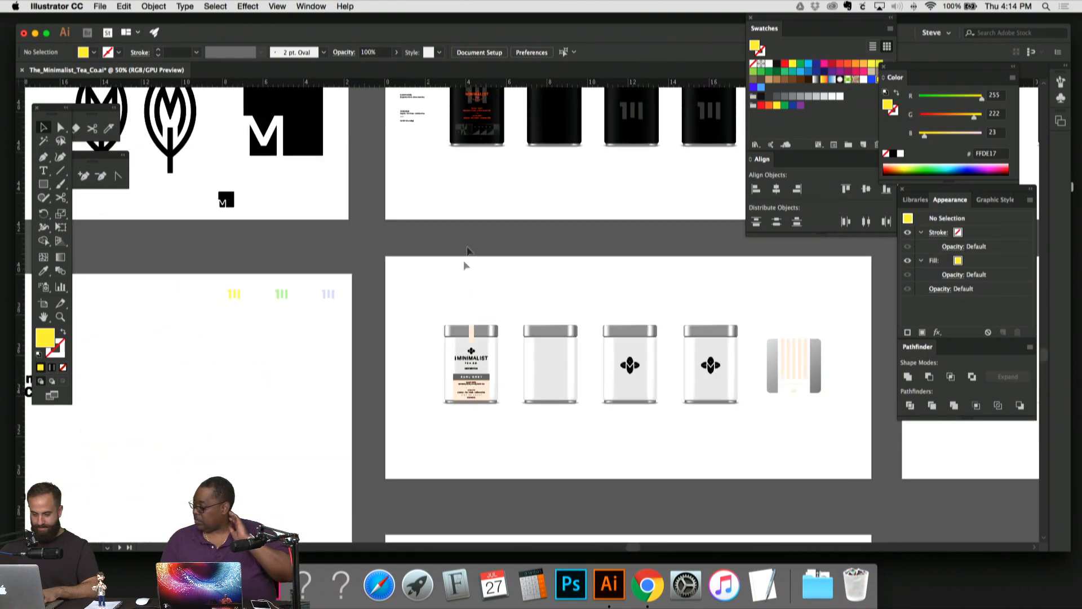
pyautogui.press('super+plus')
pyautogui.press('super+plus')
pyautogui.press('super+plus')
pyautogui.moveTo(468, 240); pyautogui.dragTo(421, 125)
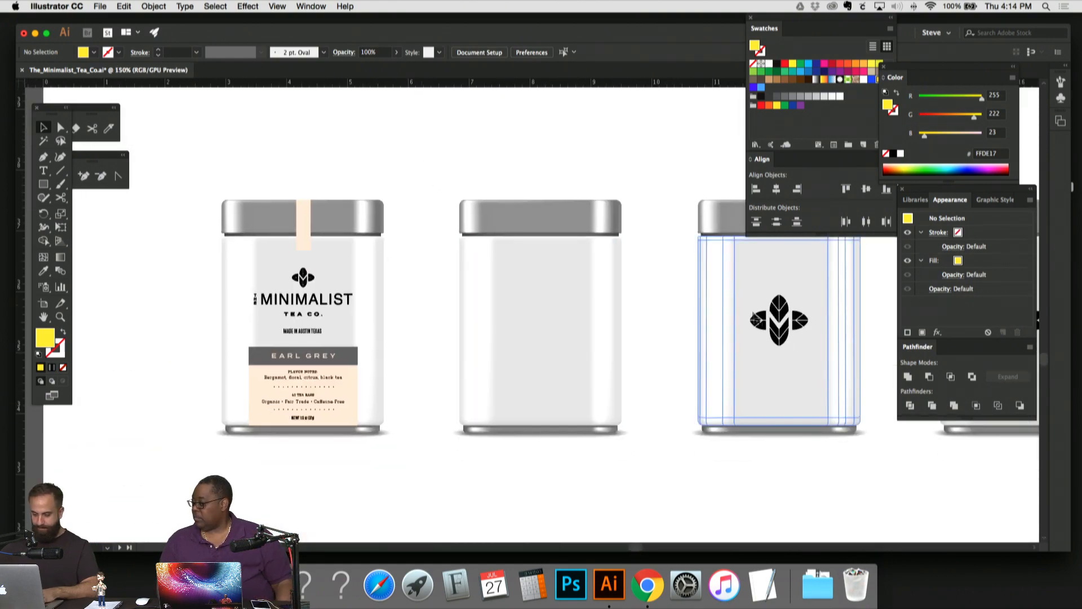
pyautogui.click(783, 340)
# Step: Paste the leaf emblem onto the artboard of the black tin with the yellow label
pyautogui.scroll(-10, 399, 407)
pyautogui.scroll(-15, 399, 407)
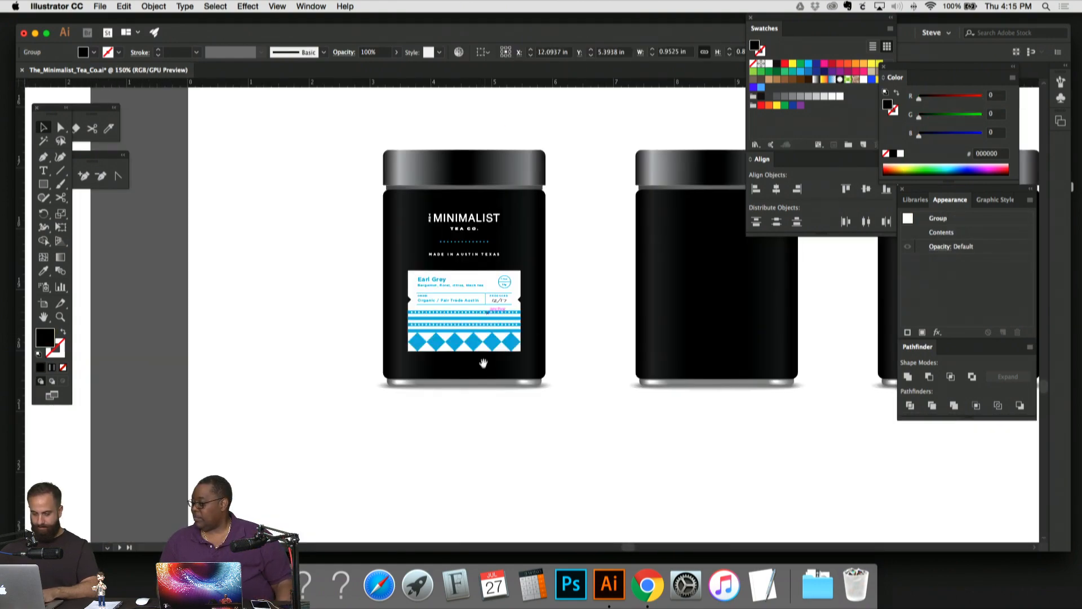
pyautogui.scroll(10, 476, 112)
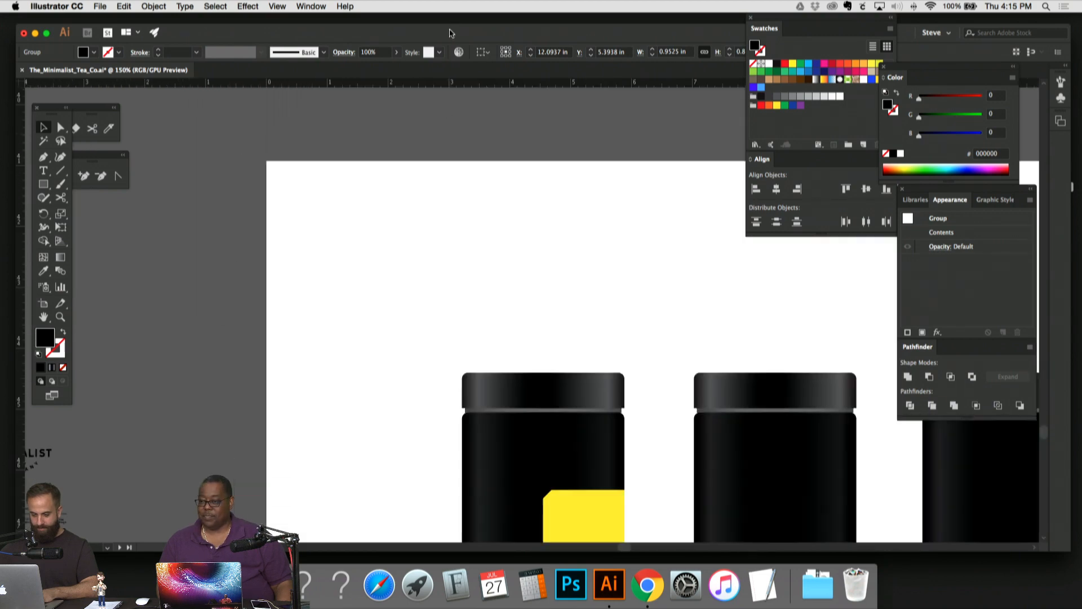
pyautogui.scroll(-4, 399, 103)
pyautogui.press('super+v')
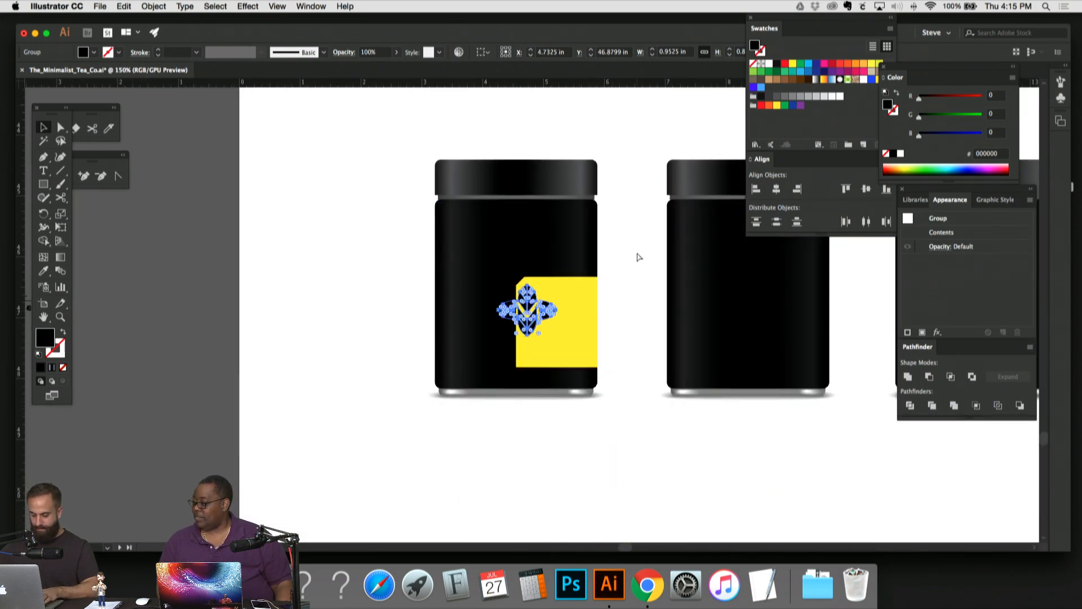
# Step: Move the leaf emblem onto the yellow label and scale it down to about 0.68 in wide
pyautogui.press('super+equal')
pyautogui.press('super+equal')
pyautogui.press('super+equal')
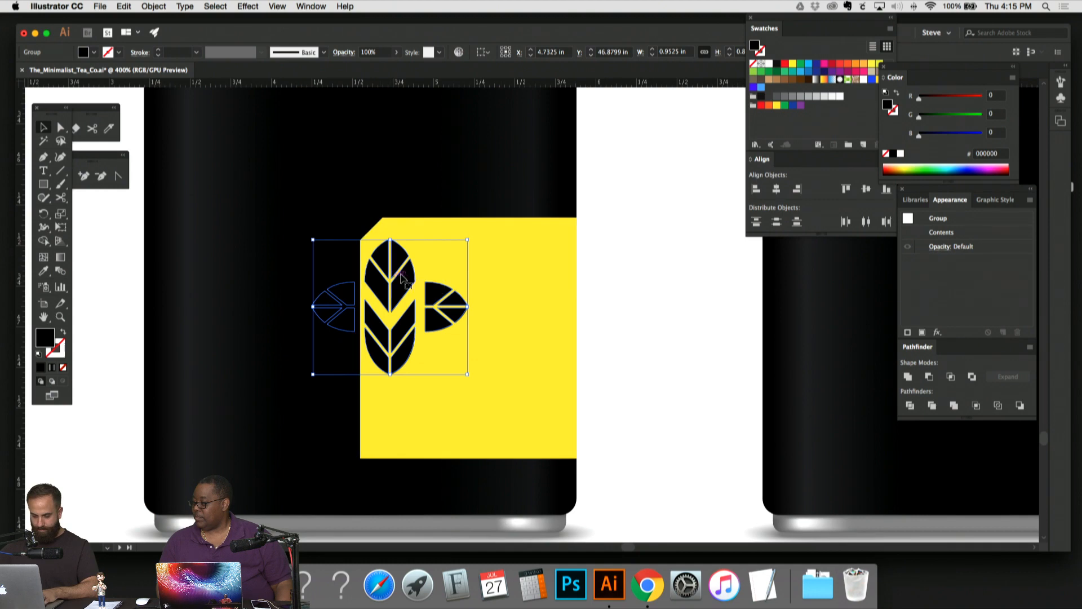
pyautogui.moveTo(418, 275); pyautogui.dragTo(501, 274)
pyautogui.moveTo(542, 241); pyautogui.dragTo(488, 264)
pyautogui.click(652, 254)
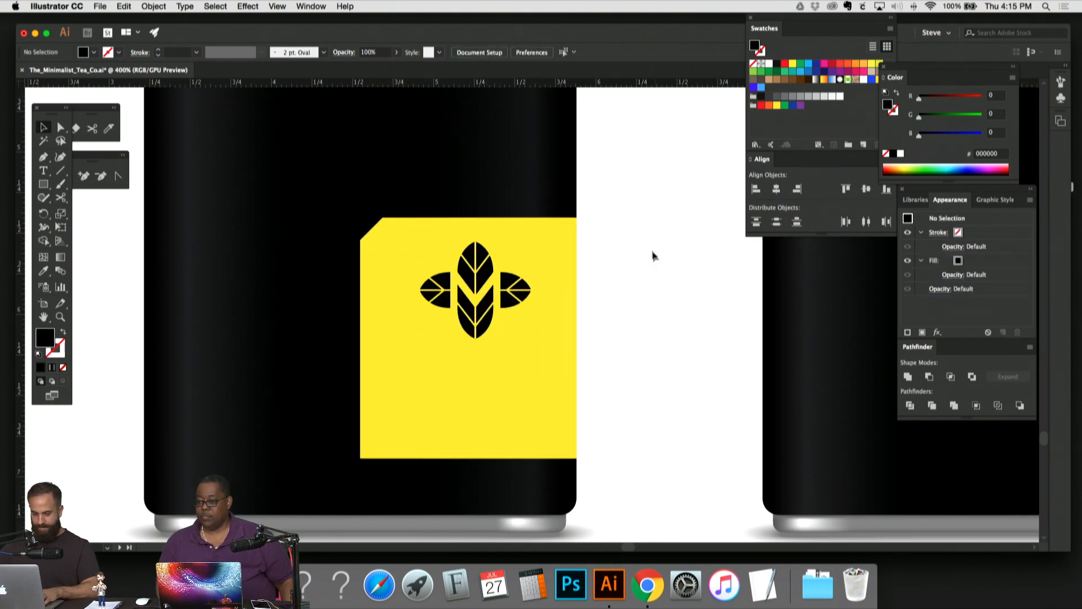
# Step: Move the leaf emblem to the upper-left area of the black tin and recolour it white
pyautogui.press('super+minus')
pyautogui.press('super+minus')
pyautogui.scroll(2, 601, 243)
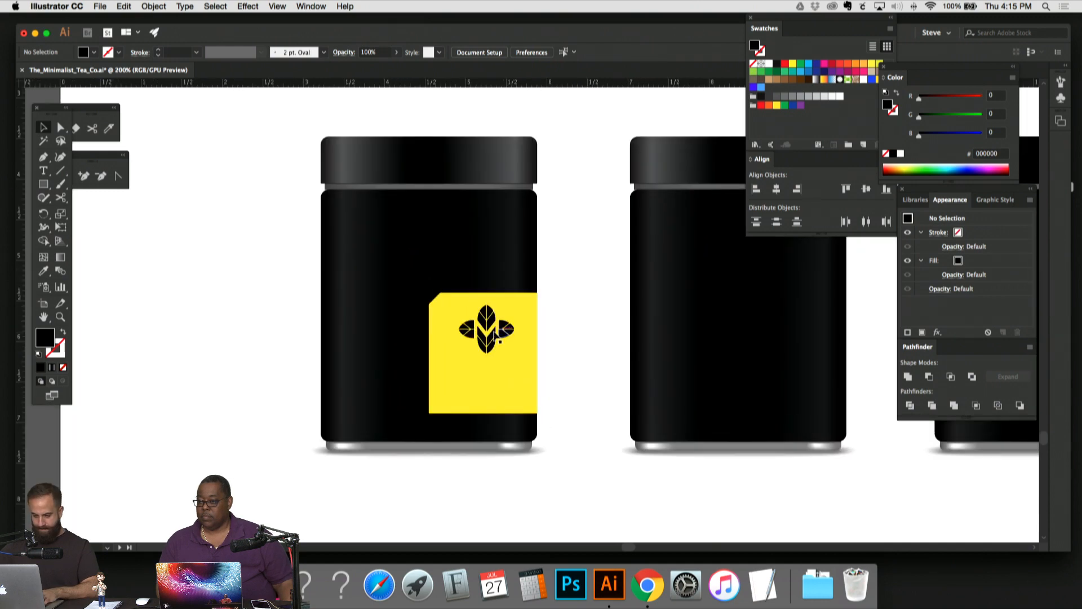
pyautogui.moveTo(495, 317); pyautogui.dragTo(376, 219)
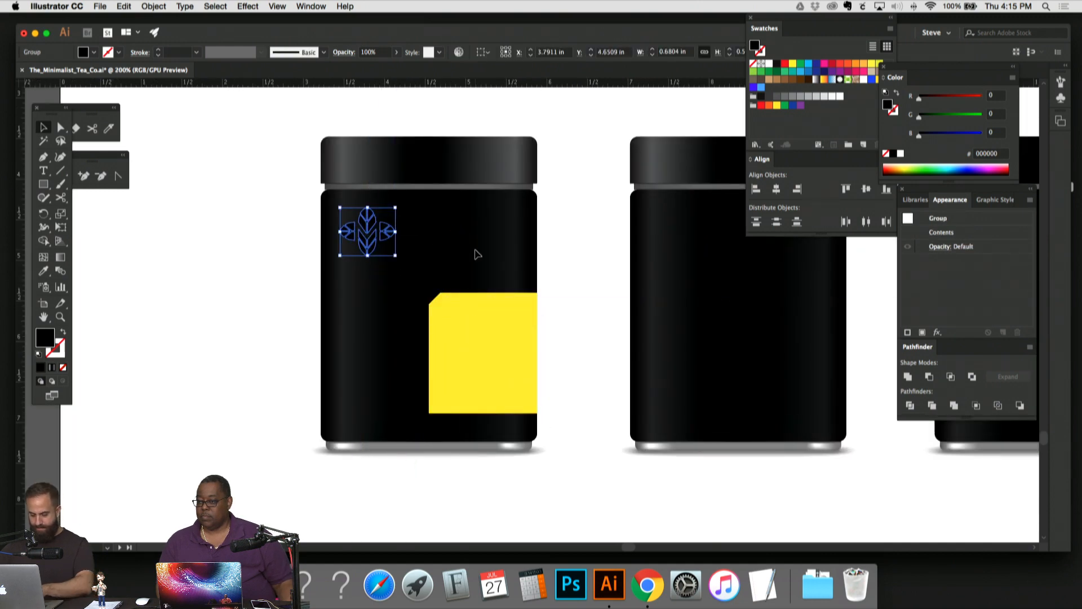
pyautogui.press('i')
pyautogui.click(204, 158)
pyautogui.click(45, 129)
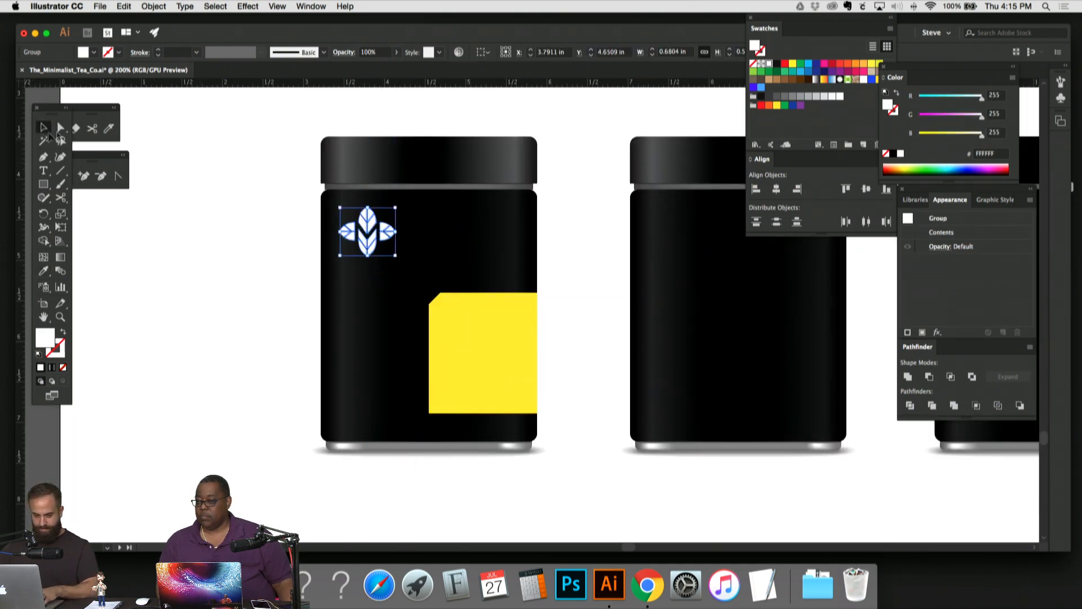
pyautogui.click(214, 138)
# Step: Scale the white leaf emblem down further and adjust its position near the tin body's upper-left corner
pyautogui.press('super+minus')
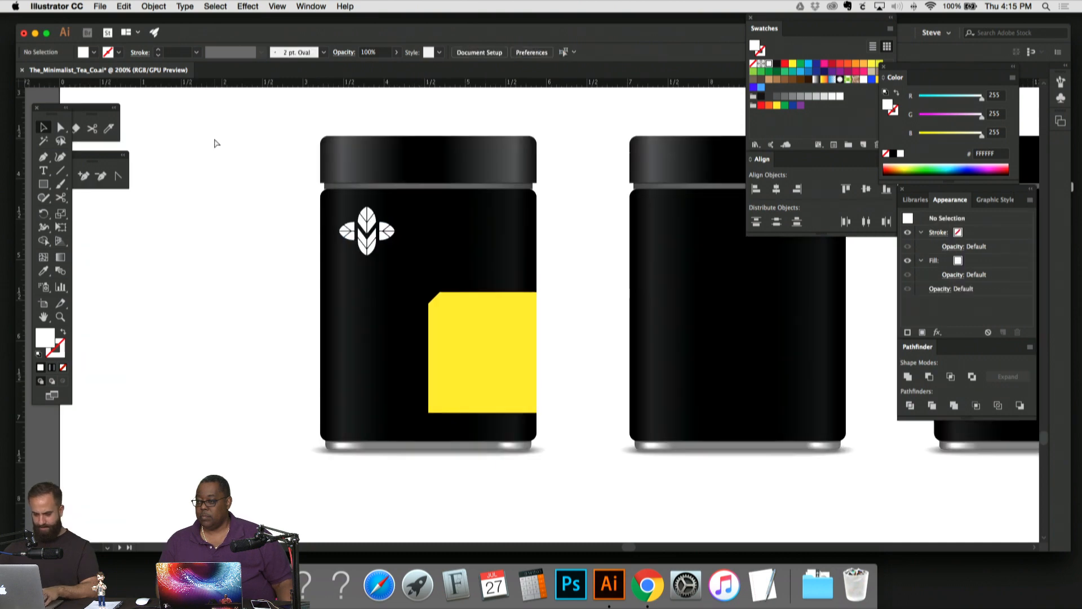
pyautogui.press('super+plus')
pyautogui.press('super+plus')
pyautogui.click(325, 186)
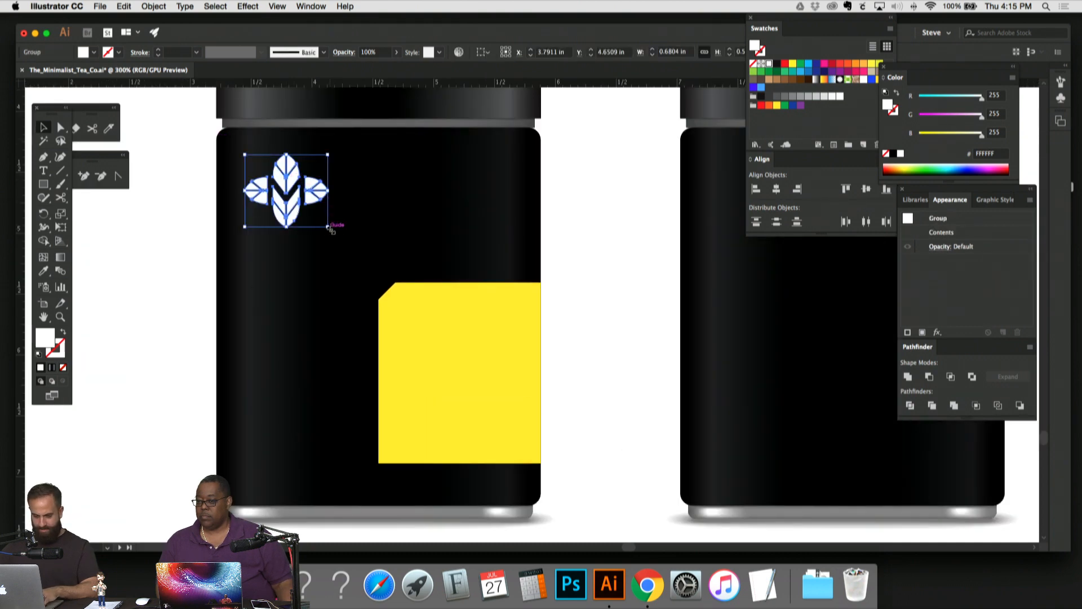
pyautogui.moveTo(328, 226); pyautogui.dragTo(303, 206)
pyautogui.moveTo(211, 212); pyautogui.dragTo(232, 261)
pyautogui.click(232, 261)
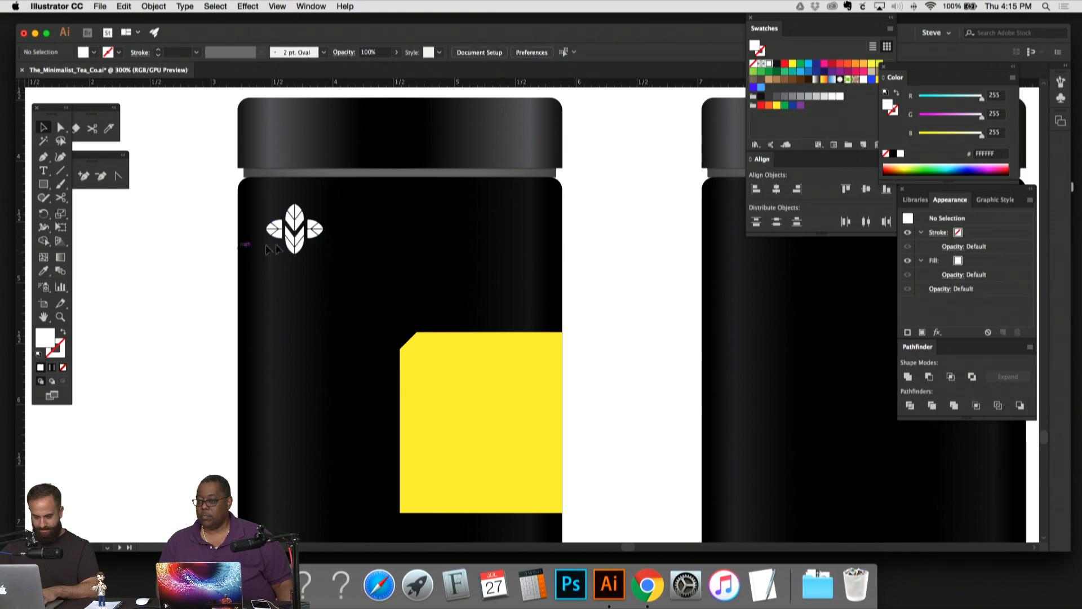
pyautogui.moveTo(309, 232); pyautogui.dragTo(316, 226)
pyautogui.click(162, 239)
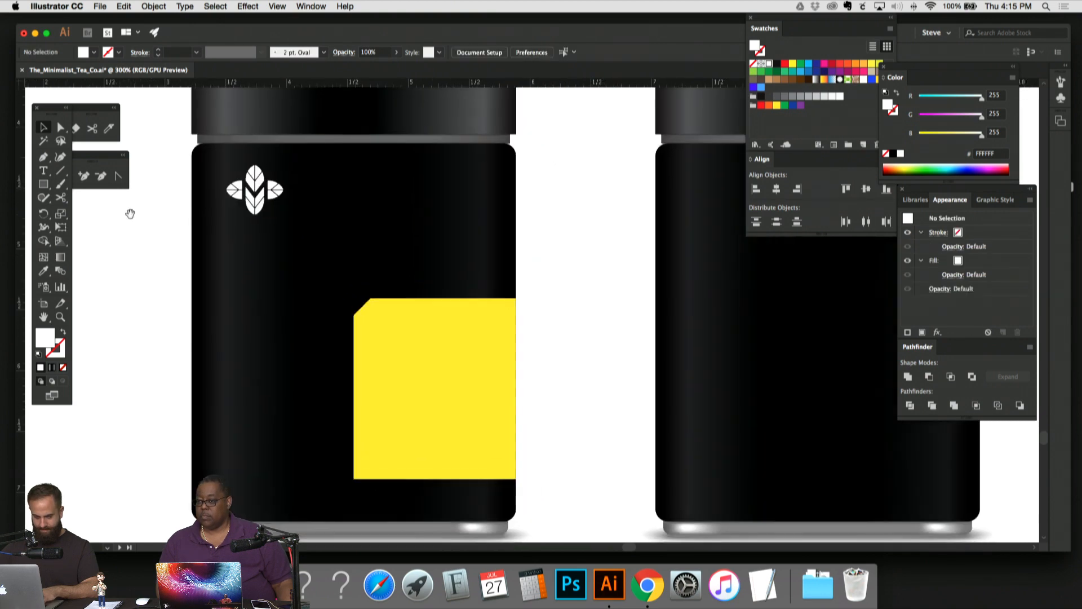
# Step: Fill the yellow label with the tan swatch C2B59B
pyautogui.press('super+minus')
pyautogui.press('super+minus')
pyautogui.press('super+equal')
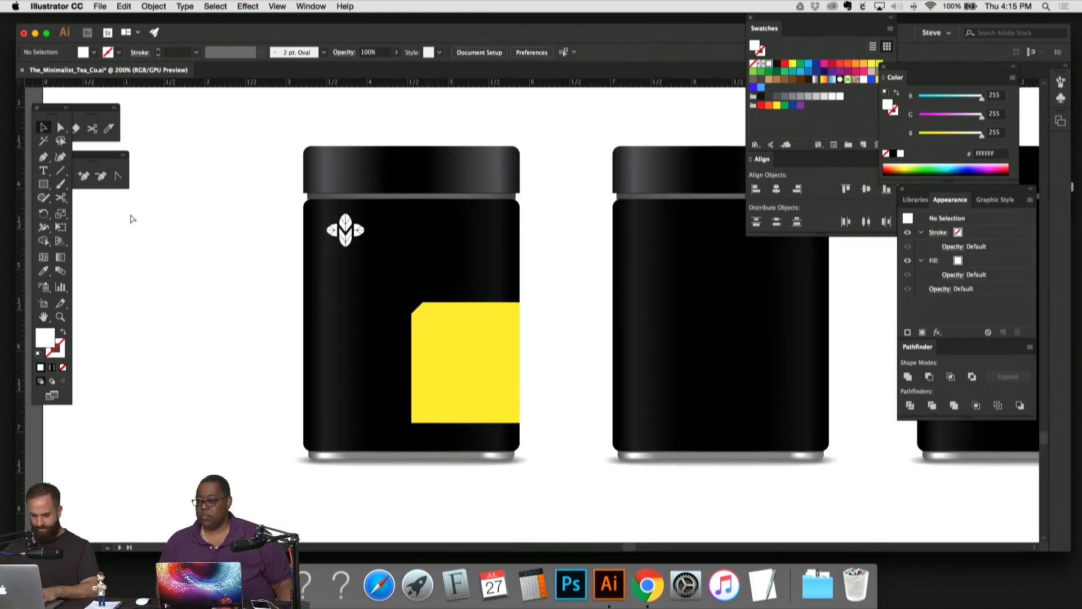
pyautogui.click(480, 324)
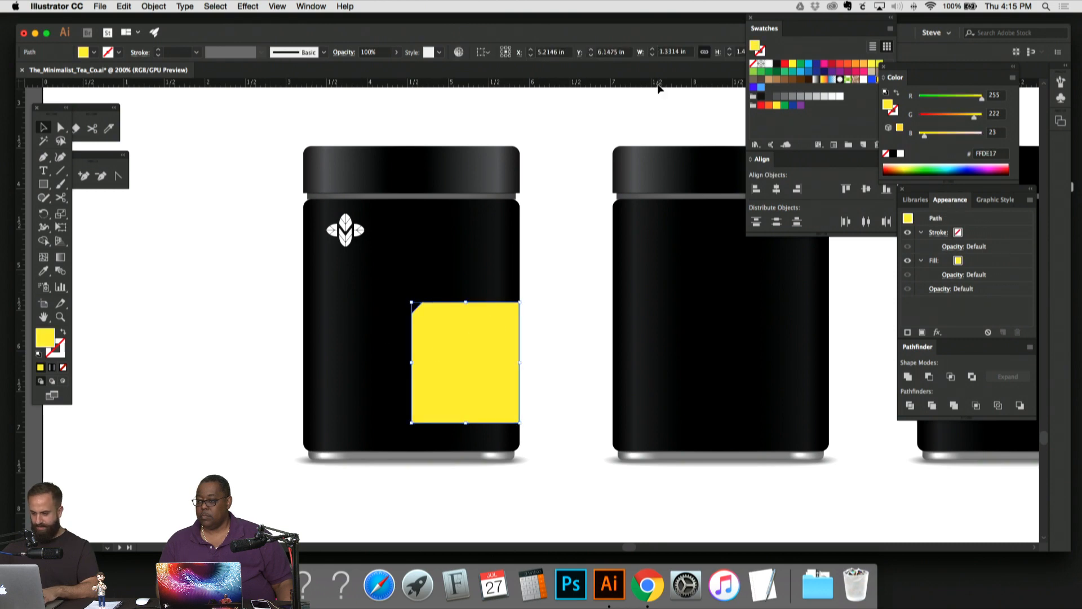
pyautogui.click(872, 71)
pyautogui.click(555, 236)
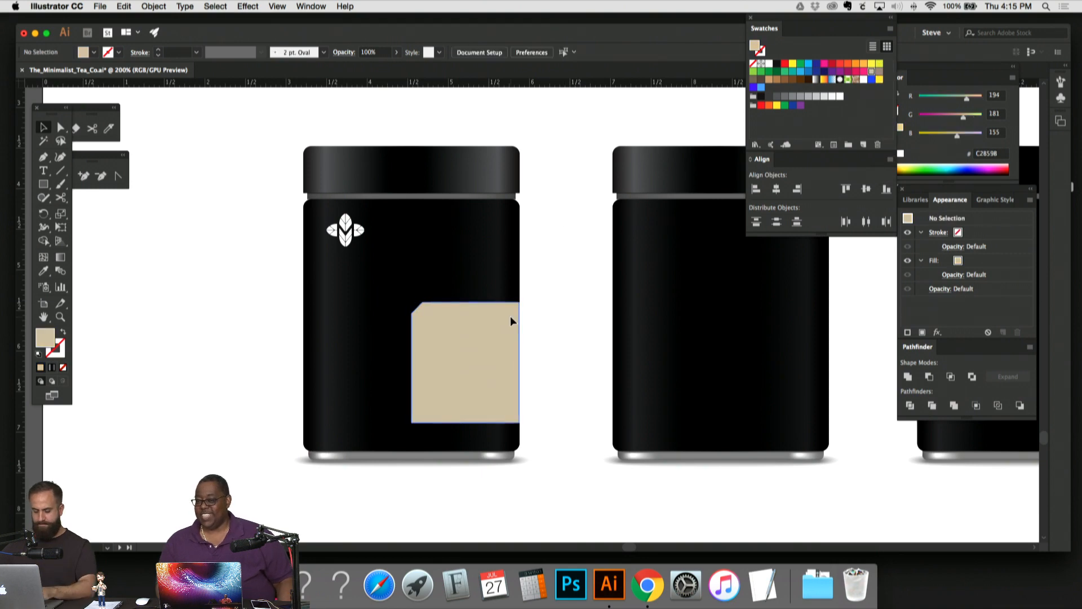
# Step: Recolour the tan label white by sampling the leaf emblem's fill with the Eyedropper
pyautogui.click(485, 310)
pyautogui.press('i')
pyautogui.click(349, 230)
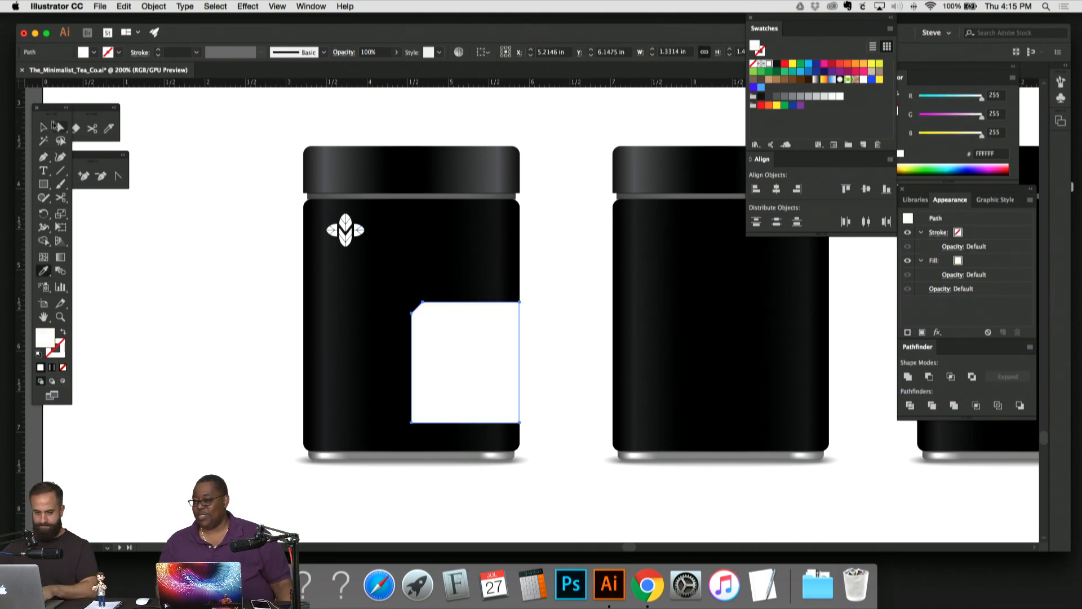
pyautogui.click(44, 127)
pyautogui.click(192, 226)
# Step: Try another light fill for the label in the Color Picker and apply white
pyautogui.moveTo(519, 222); pyautogui.dragTo(487, 170)
pyautogui.click(486, 279)
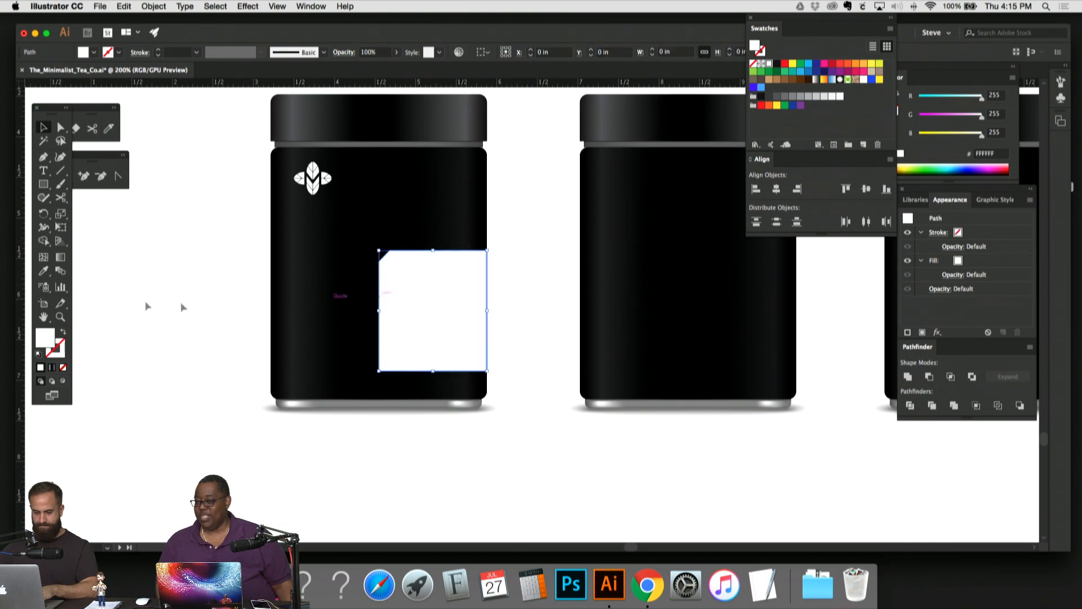
pyautogui.doubleClick(44, 337)
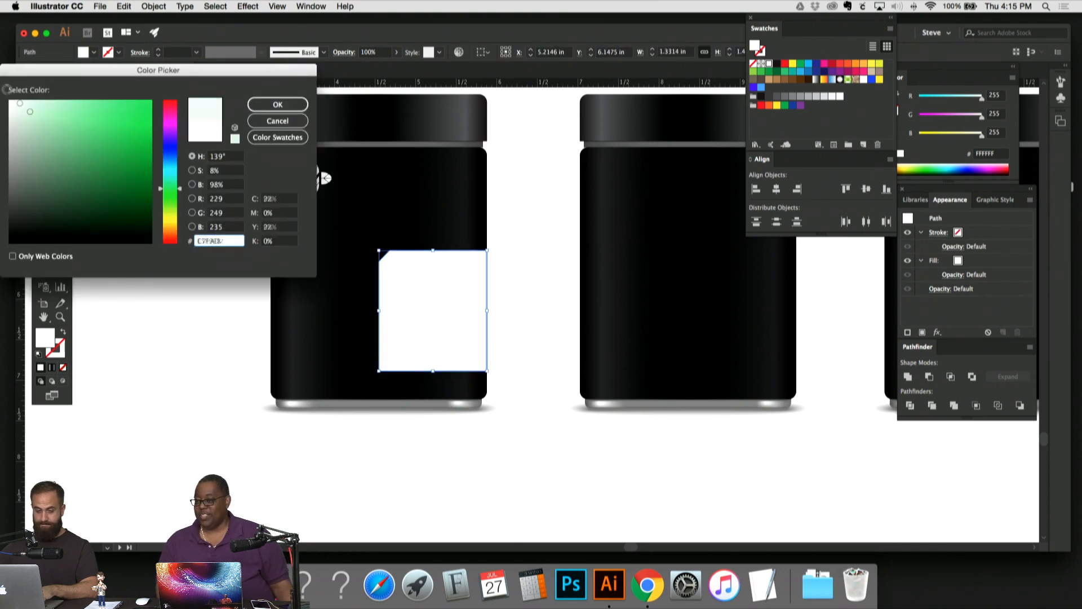
pyautogui.press('Return')
pyautogui.click(548, 193)
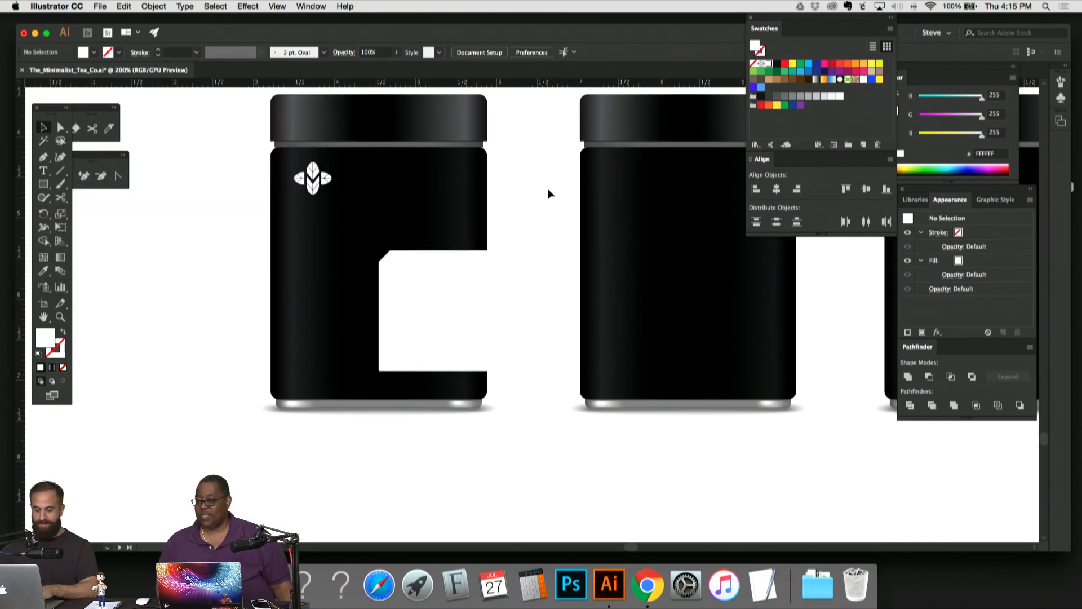
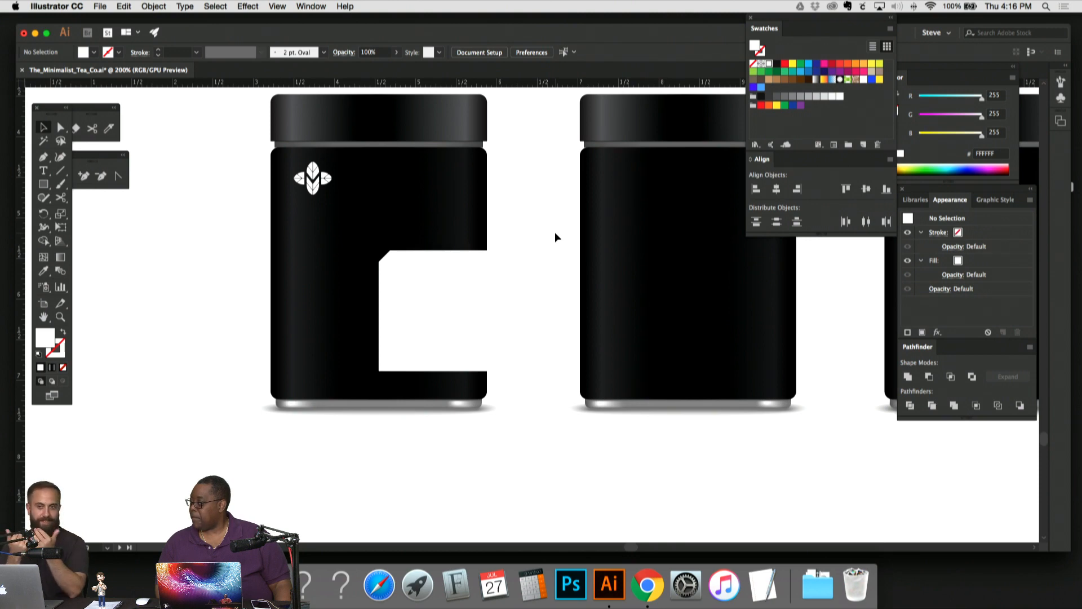
# Step: Fill the label with the light grey swatch E6E7E8
pyautogui.click(445, 303)
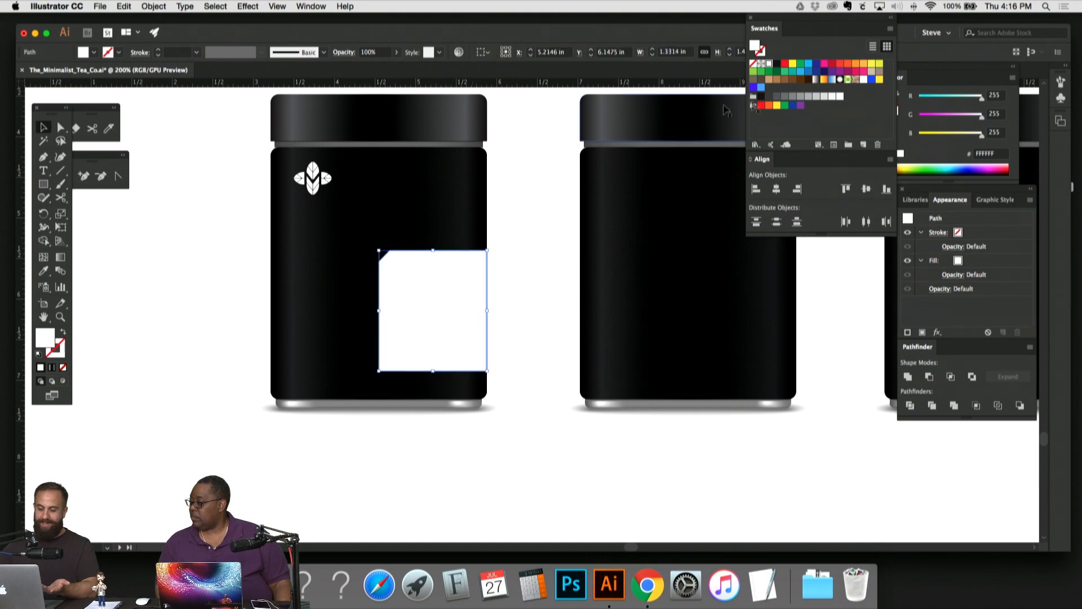
pyautogui.click(832, 97)
pyautogui.click(556, 218)
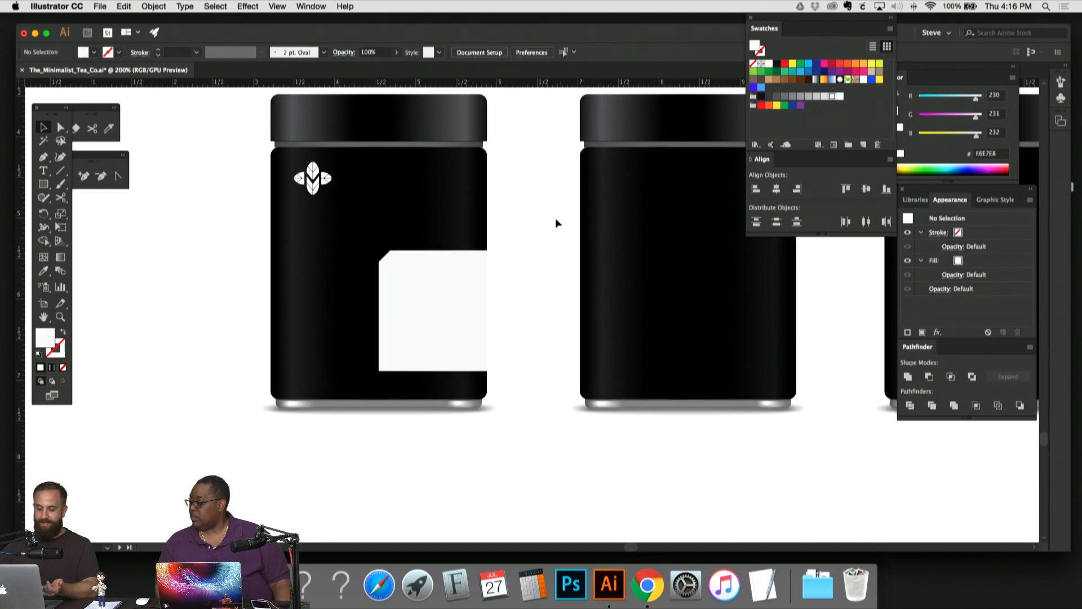
pyautogui.scroll(1, 550, 218)
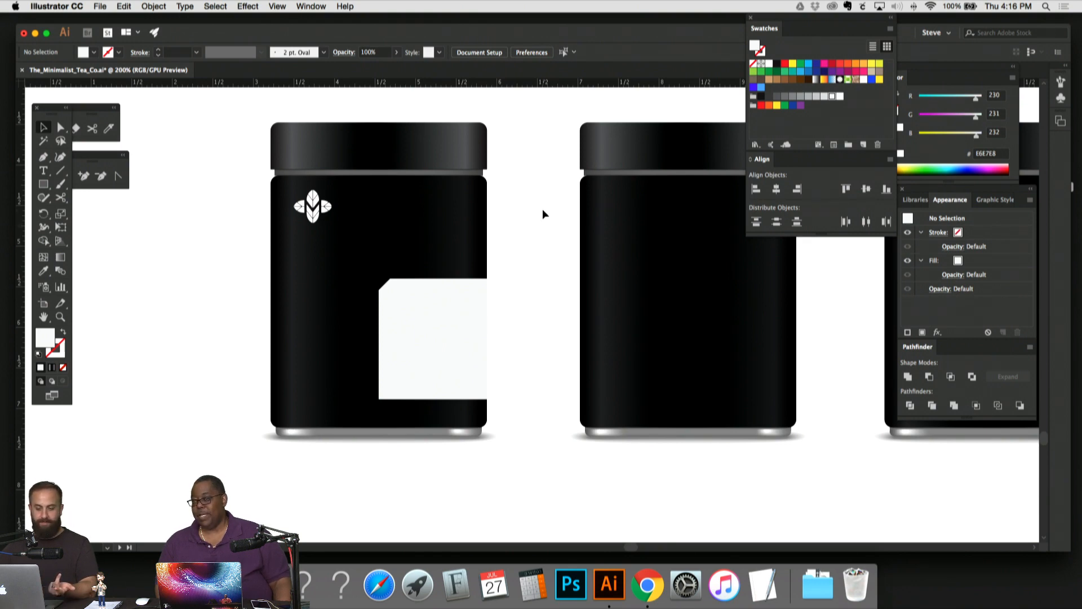
# Step: Try the mid-grey swatch 808285 on the side label and settle on the darker grey 6D6E71
pyautogui.click(451, 337)
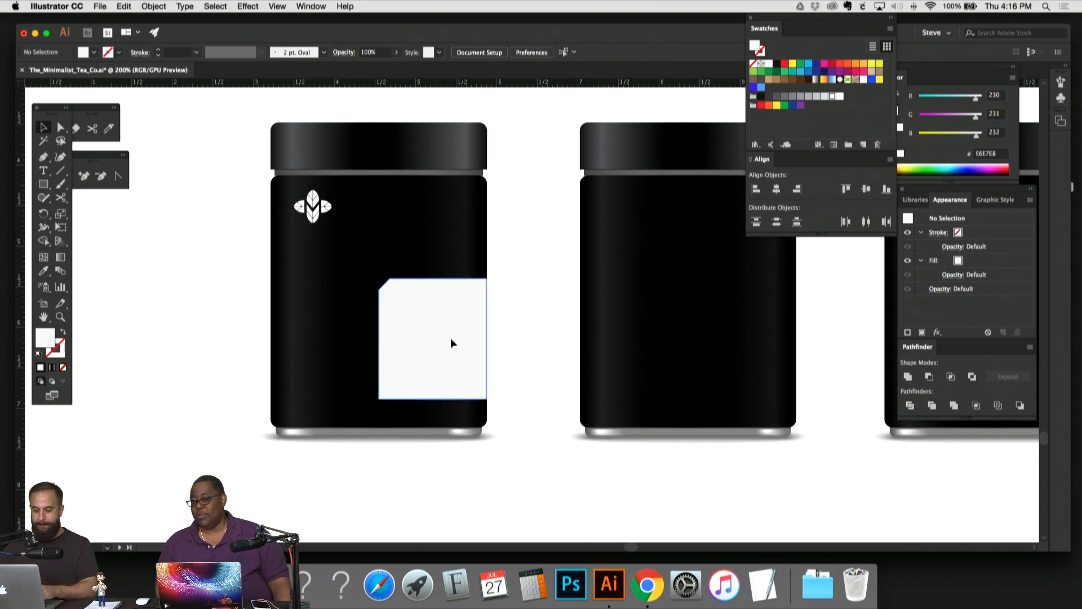
pyautogui.click(793, 96)
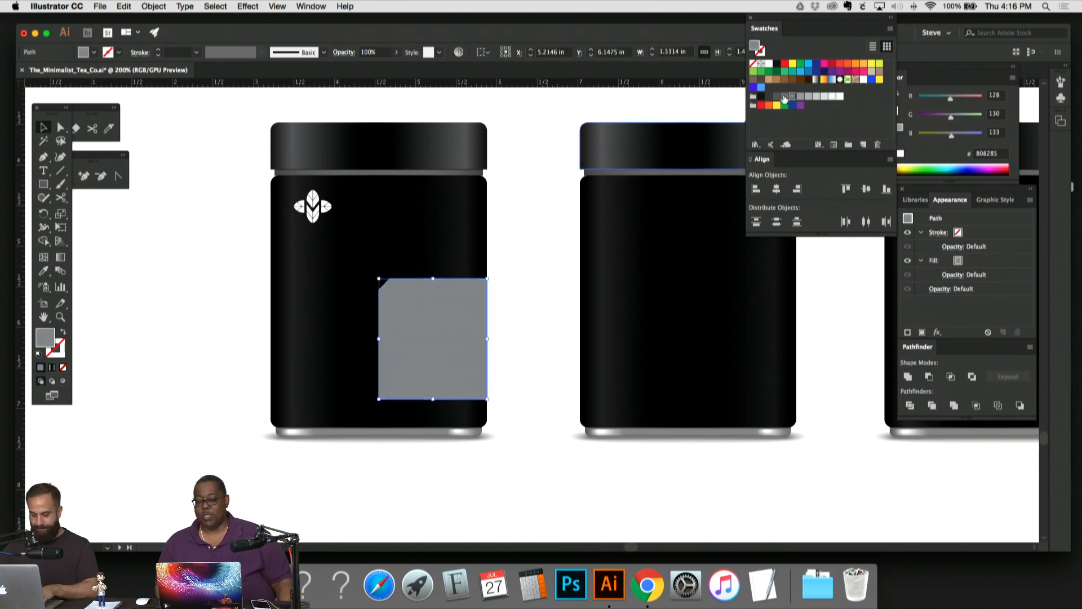
pyautogui.click(506, 257)
pyautogui.moveTo(533, 243); pyautogui.dragTo(548, 208)
pyautogui.click(476, 285)
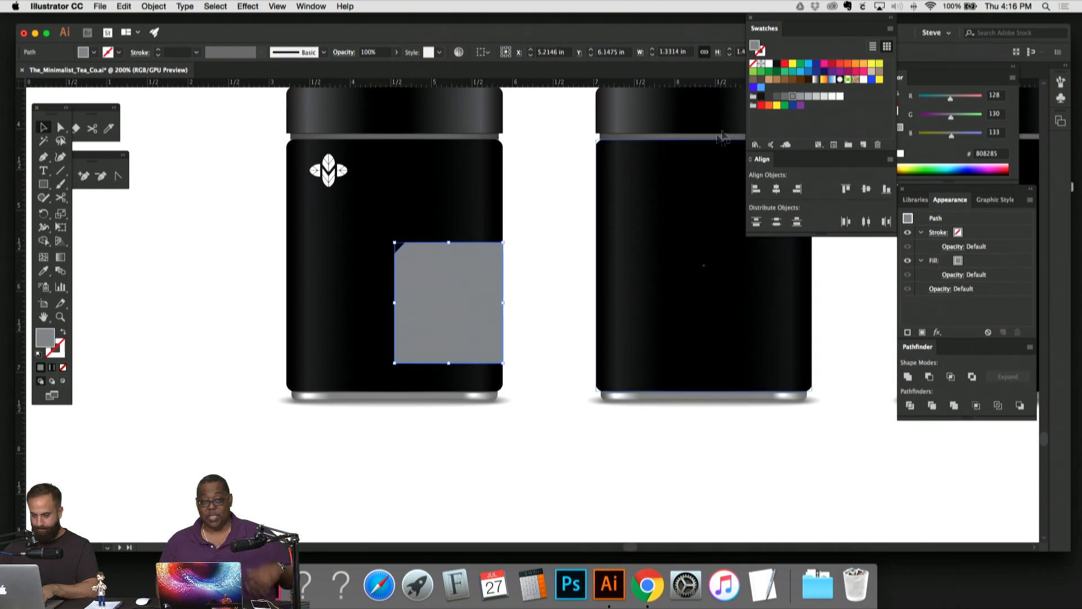
pyautogui.click(785, 95)
pyautogui.click(555, 219)
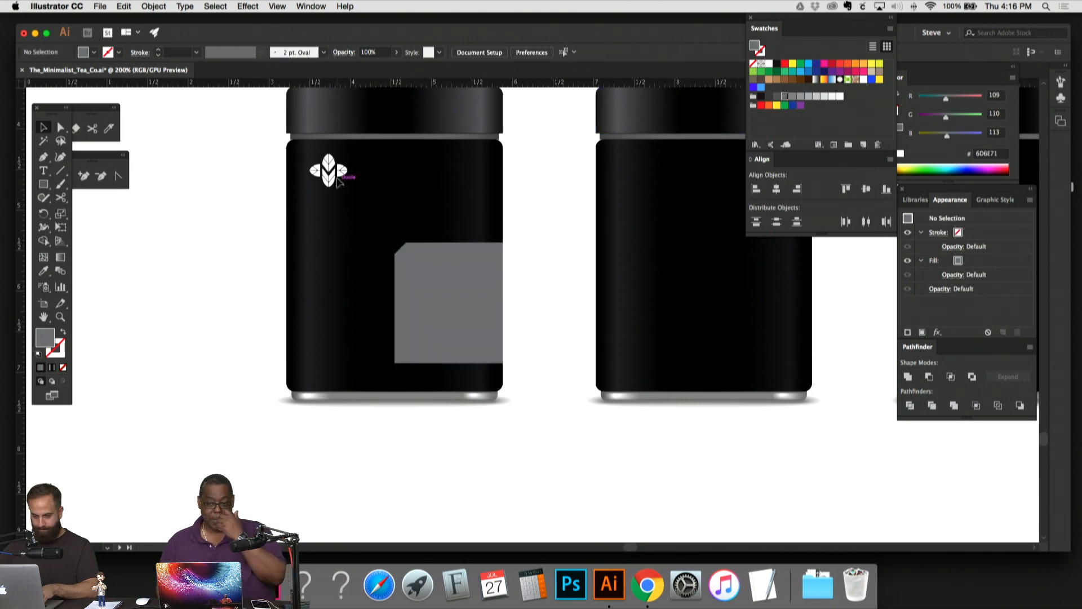
# Step: Move the white leaf emblem from the tin's upper area onto the grey label, near its notched corner
pyautogui.click(337, 177)
pyautogui.moveTo(340, 169); pyautogui.dragTo(438, 273)
pyautogui.click(565, 257)
pyautogui.press('super+equal')
pyautogui.press('super+equal')
pyautogui.press('super+equal')
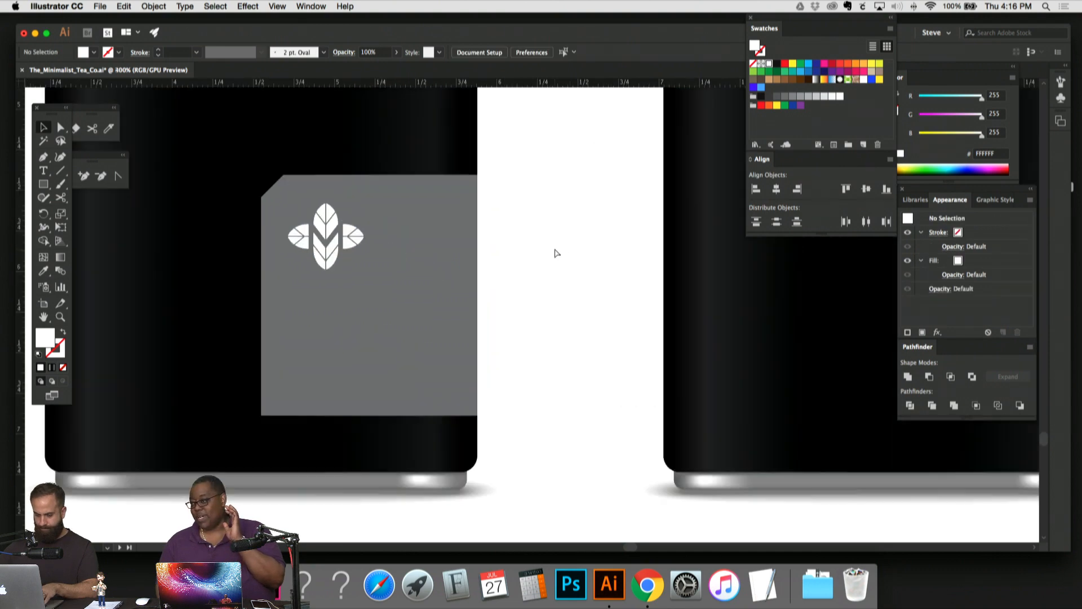
pyautogui.moveTo(553, 247); pyautogui.dragTo(698, 283)
pyautogui.moveTo(409, 243); pyautogui.dragTo(387, 222)
# Step: Duplicate the notched label in place, behind the emblem, and fill the copy with the purple swatch 662D91
pyautogui.click(459, 236)
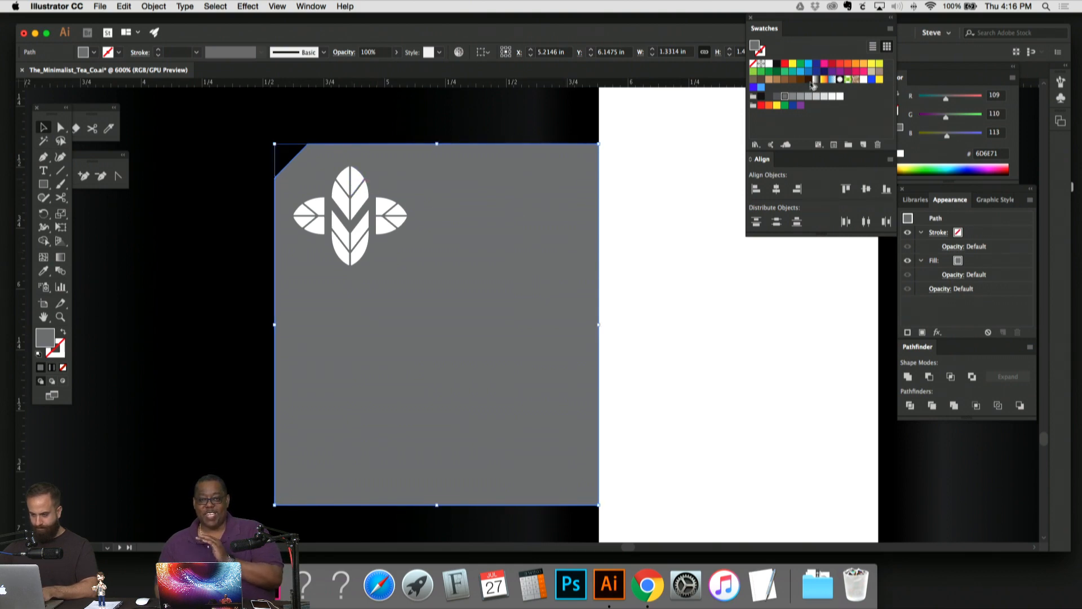
pyautogui.click(832, 71)
pyautogui.scroll(-2, 641, 224)
# Step: Cut away the purple label's lower half with an overlapping rectangle and Minus Front, and arrange the remaining band behind the emblem
pyautogui.press('m')
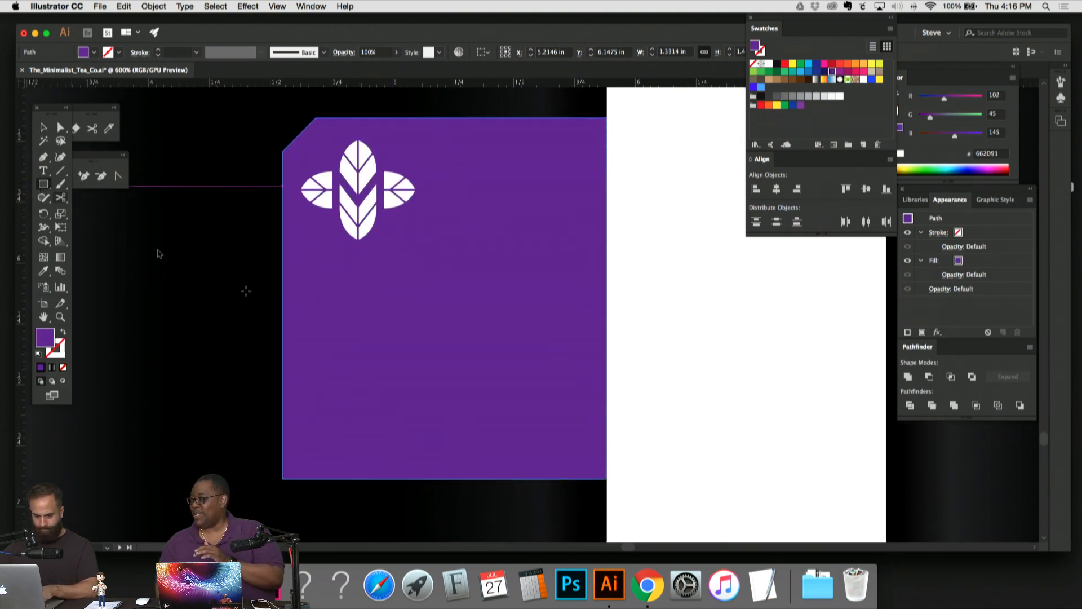
pyautogui.moveTo(661, 501); pyautogui.dragTo(256, 299)
pyautogui.click(45, 126)
pyautogui.keyDown('shift'); pyautogui.click(485, 251); pyautogui.keyUp('shift')
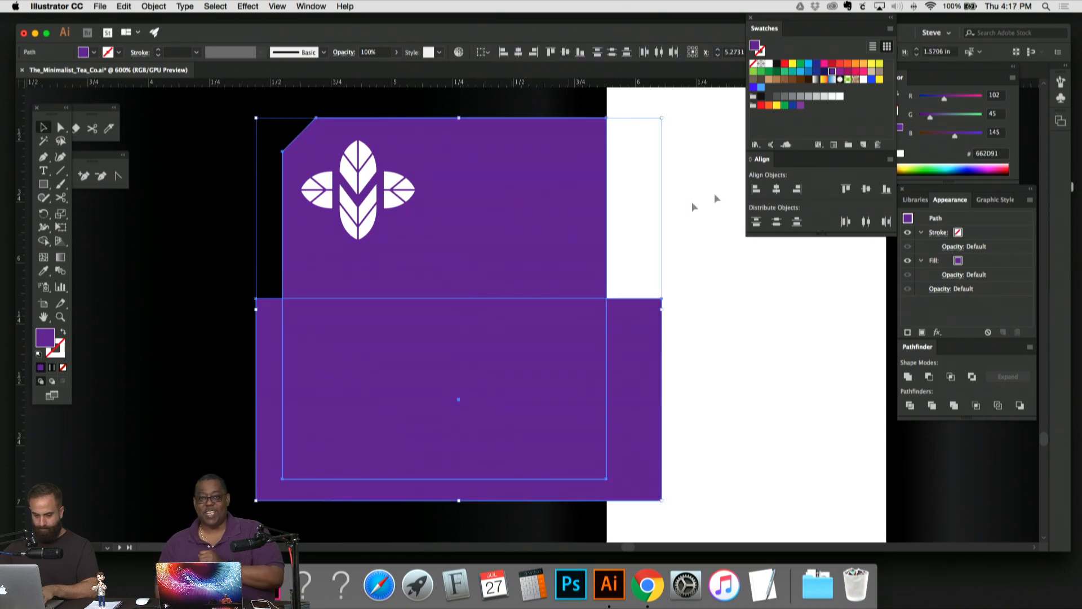
pyautogui.click(929, 377)
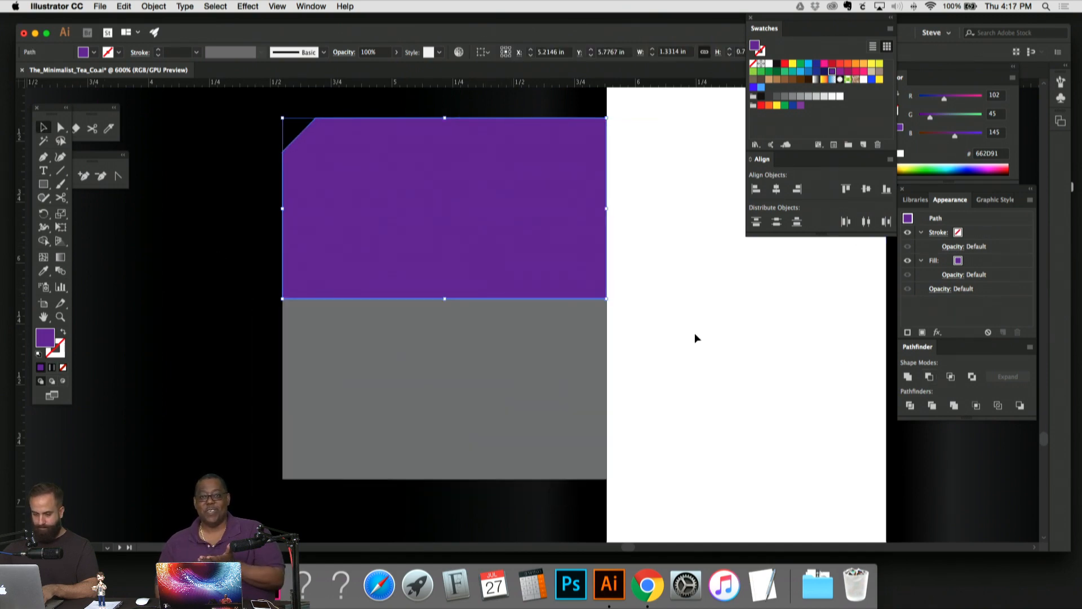
pyautogui.press('super+shift+[')
pyautogui.click(702, 327)
pyautogui.moveTo(704, 328); pyautogui.dragTo(704, 352)
# Step: Scale the leaf emblem down to about 0.32 in wide within the purple band's notched corner
pyautogui.click(389, 219)
pyautogui.moveTo(420, 262); pyautogui.dragTo(386, 233)
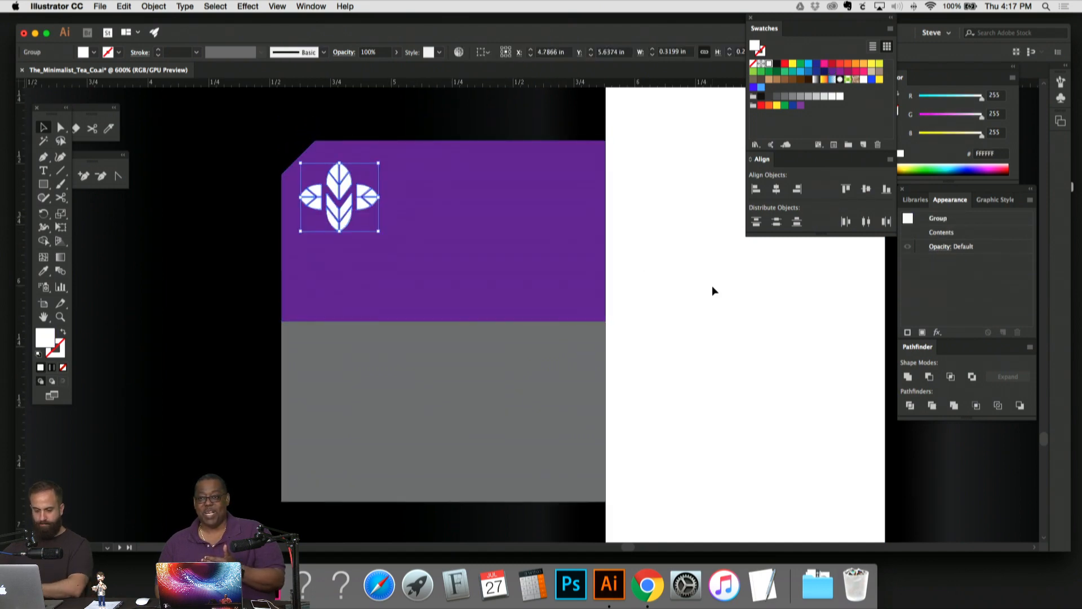
pyautogui.click(712, 285)
pyautogui.click(365, 201)
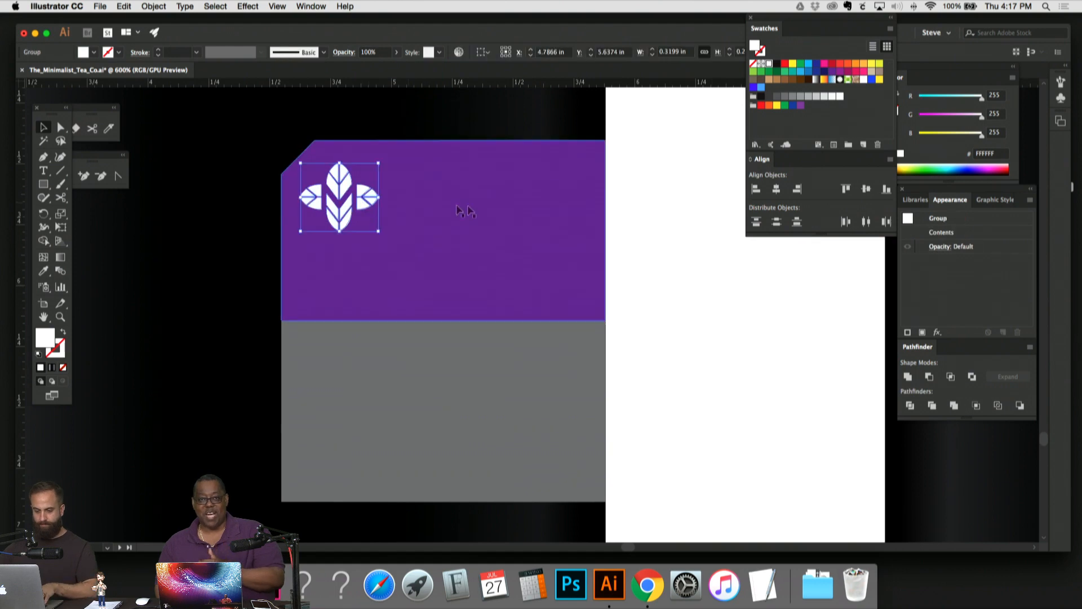
pyautogui.click(663, 219)
pyautogui.press('super+minus')
pyautogui.press('super+minus')
pyautogui.press('super+minus')
pyautogui.press('super+minus')
pyautogui.press('super+equal')
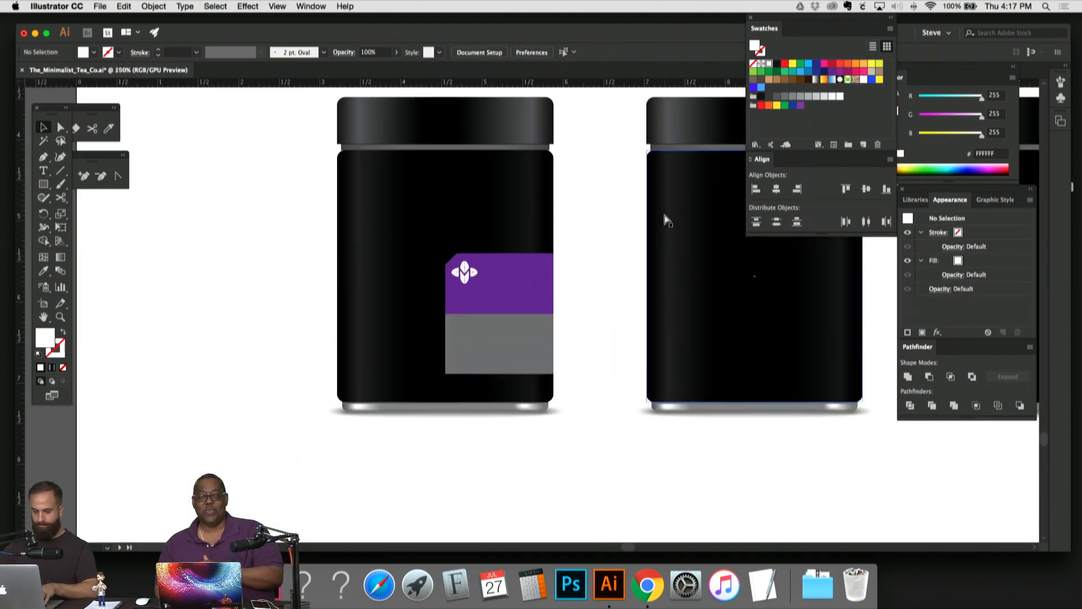
# Step: Lighten the label's lower grey half to 939599 in the Color Picker
pyautogui.click(499, 341)
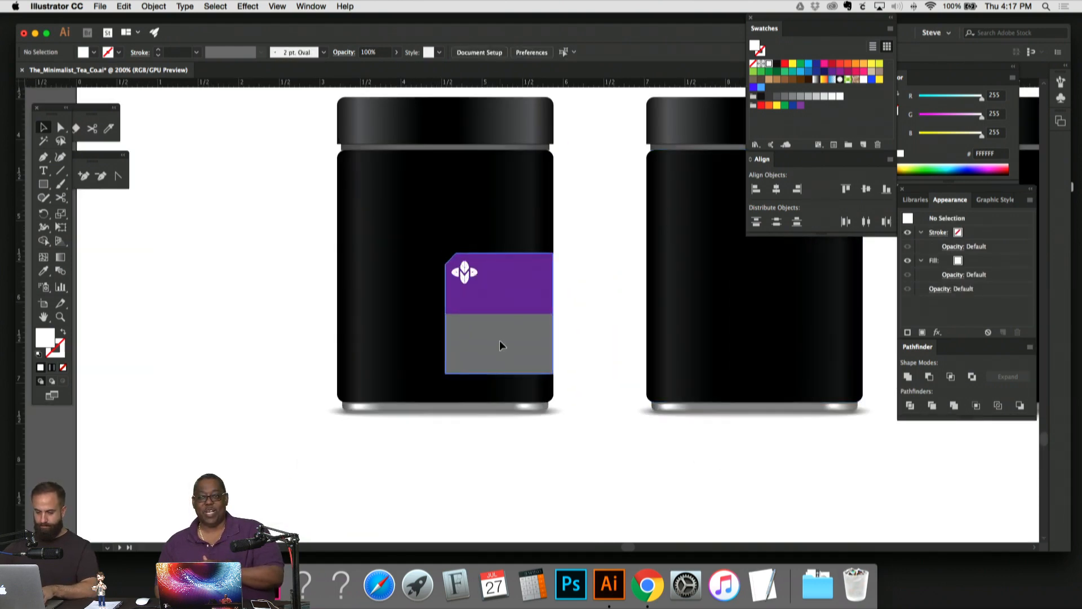
pyautogui.doubleClick(50, 341)
pyautogui.moveTo(16, 162); pyautogui.dragTo(15, 157)
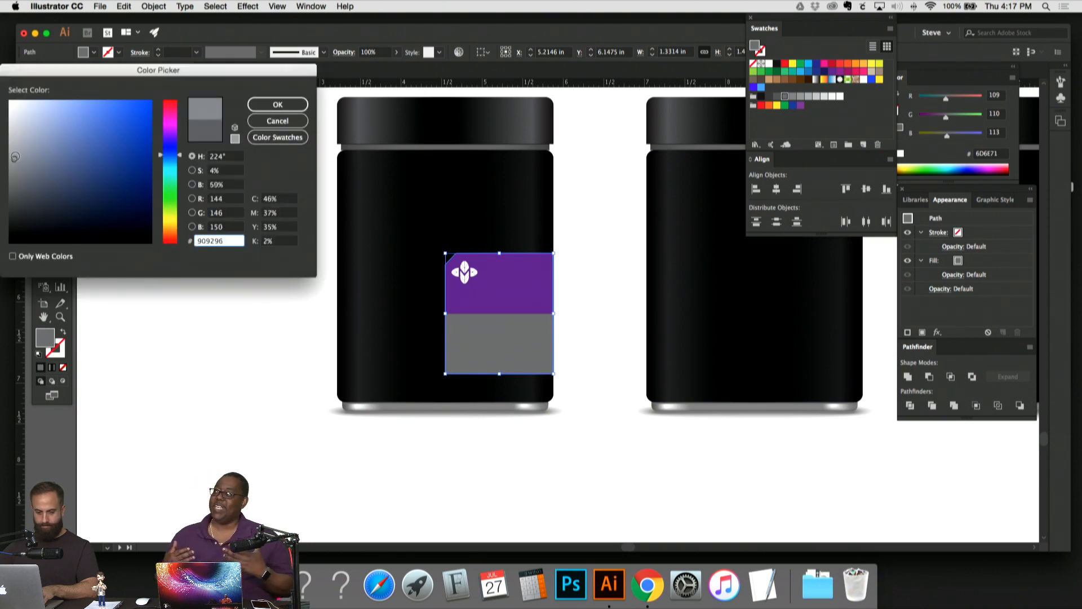
pyautogui.click(299, 102)
pyautogui.click(258, 344)
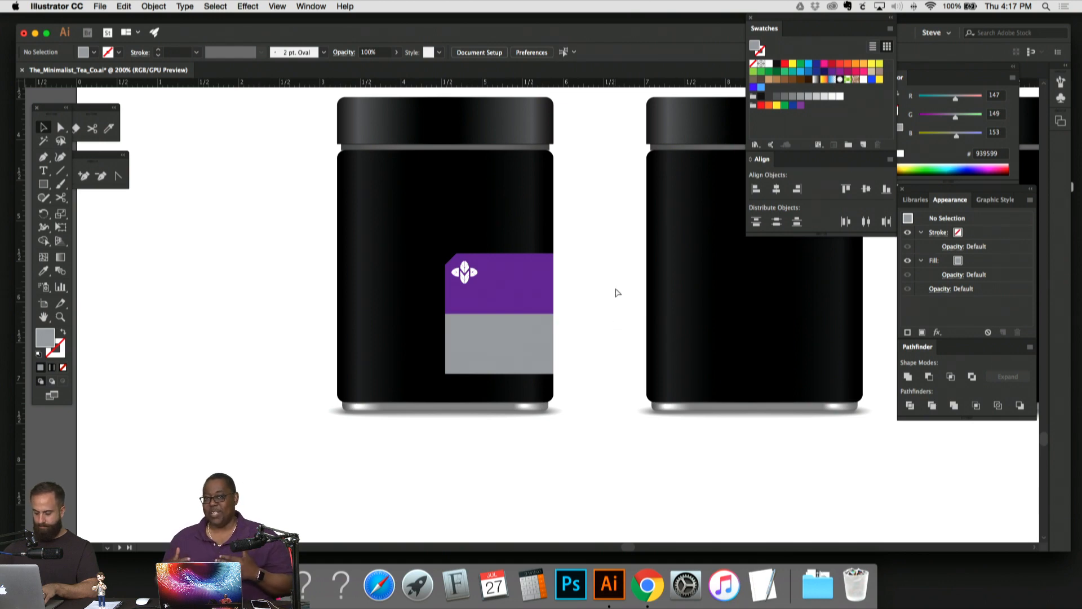
pyautogui.press('super+equal')
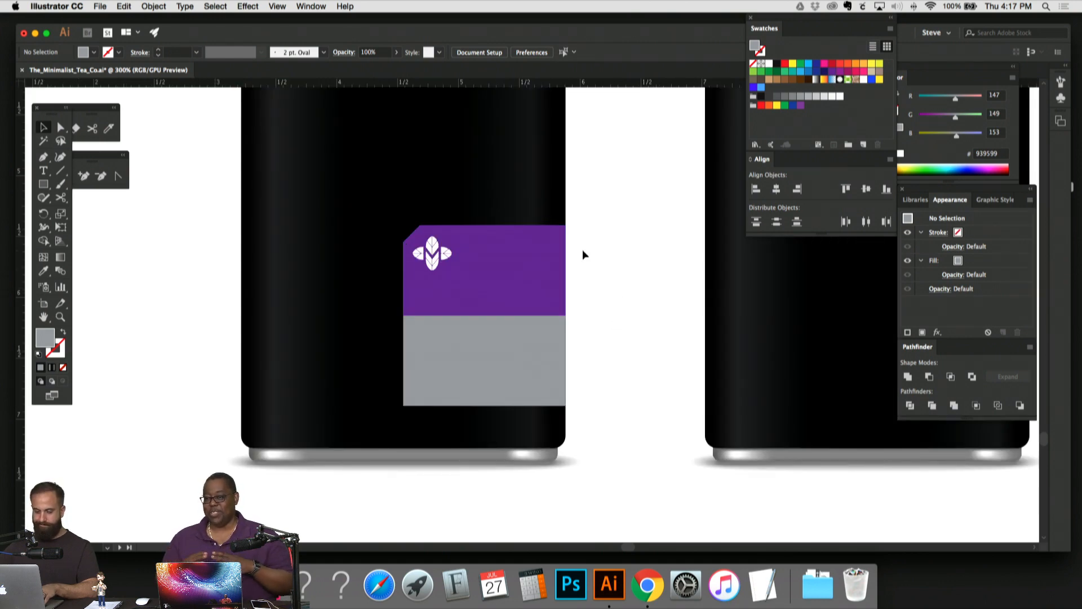
# Step: Set the lower grey half's fill to the lighter grey A8AAAD in the Color Picker
pyautogui.click(519, 374)
pyautogui.doubleClick(45, 338)
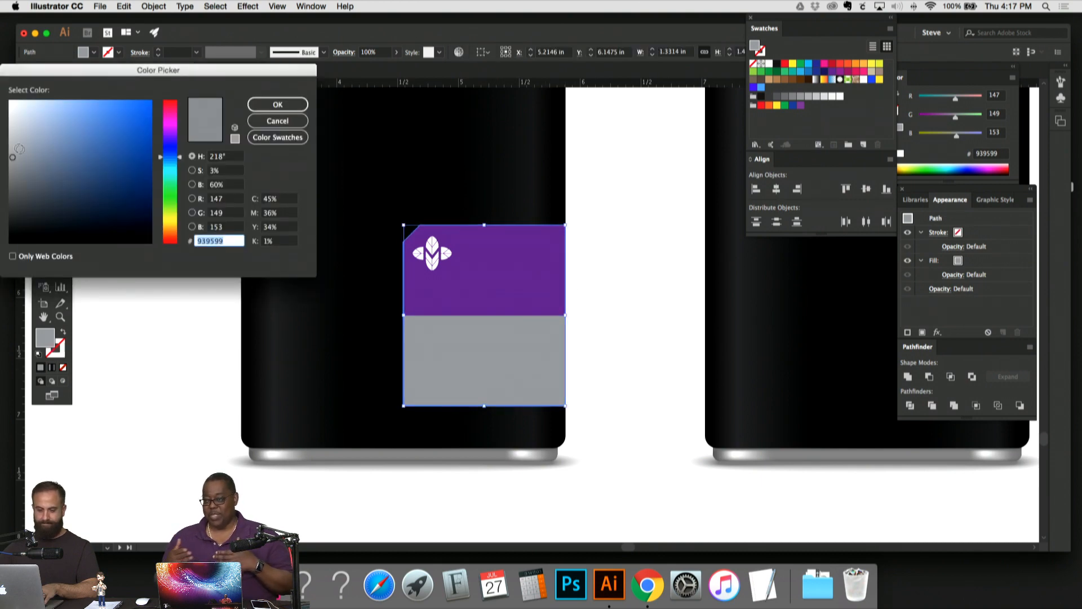
pyautogui.write('A8AAAD')
pyautogui.press('Return')
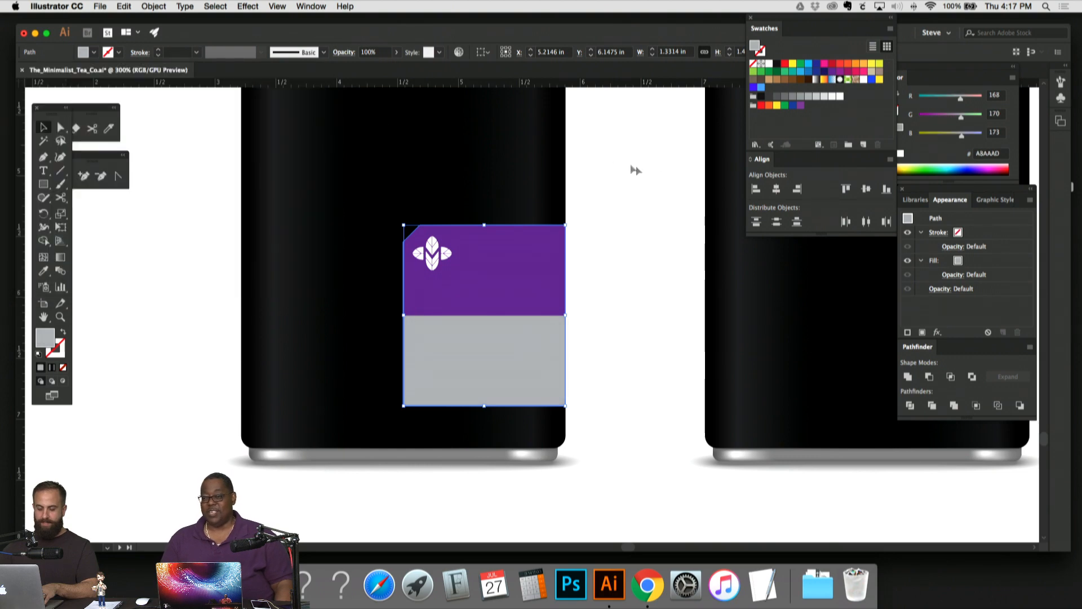
pyautogui.click(630, 177)
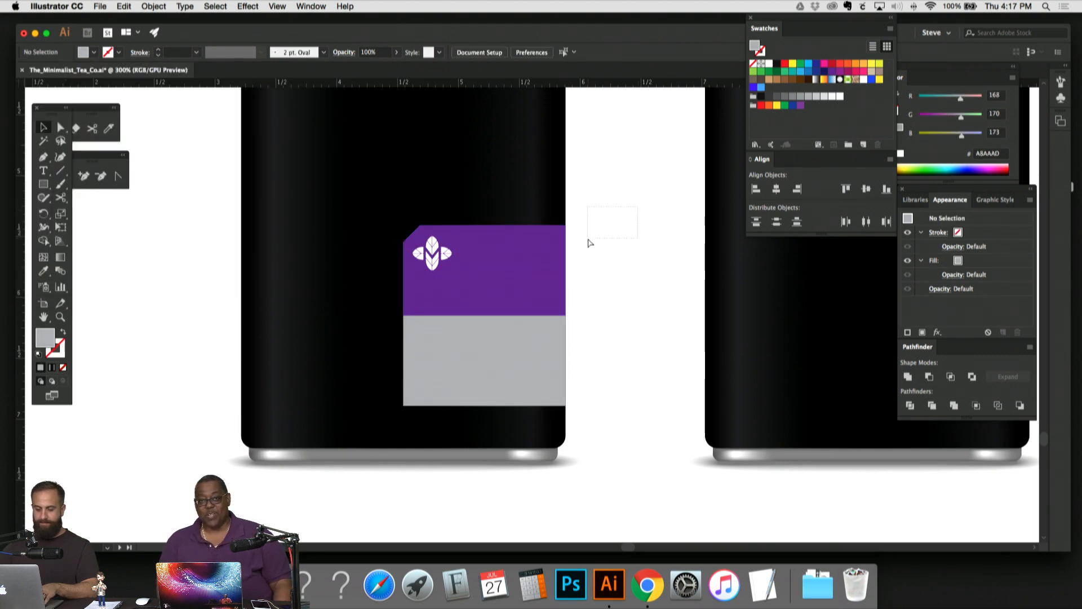
# Step: Fill the leaf emblem with the near-black swatch 231F20
pyautogui.moveTo(616, 211); pyautogui.dragTo(554, 259)
pyautogui.click(381, 309)
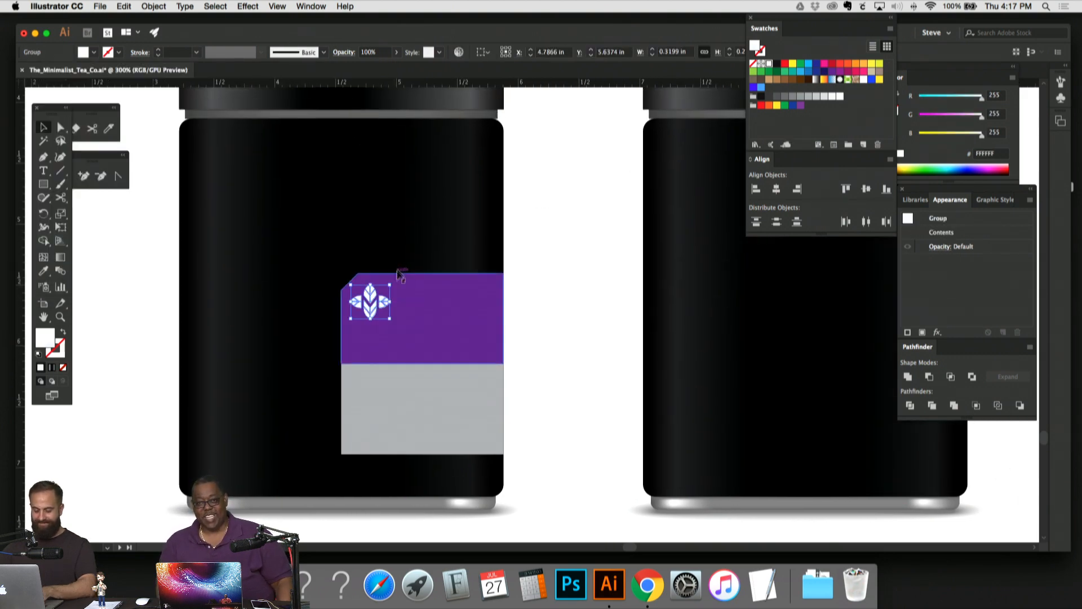
pyautogui.click(761, 99)
pyautogui.click(596, 233)
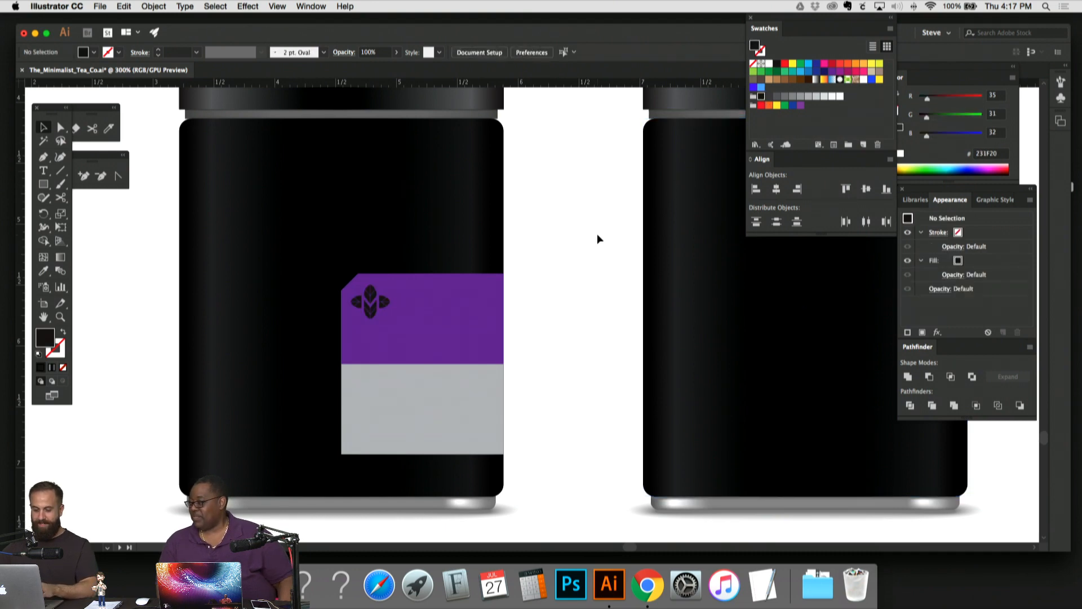
# Step: Change the purple band to the more saturated purple 6E1FB2 in the Color Picker
pyautogui.click(485, 314)
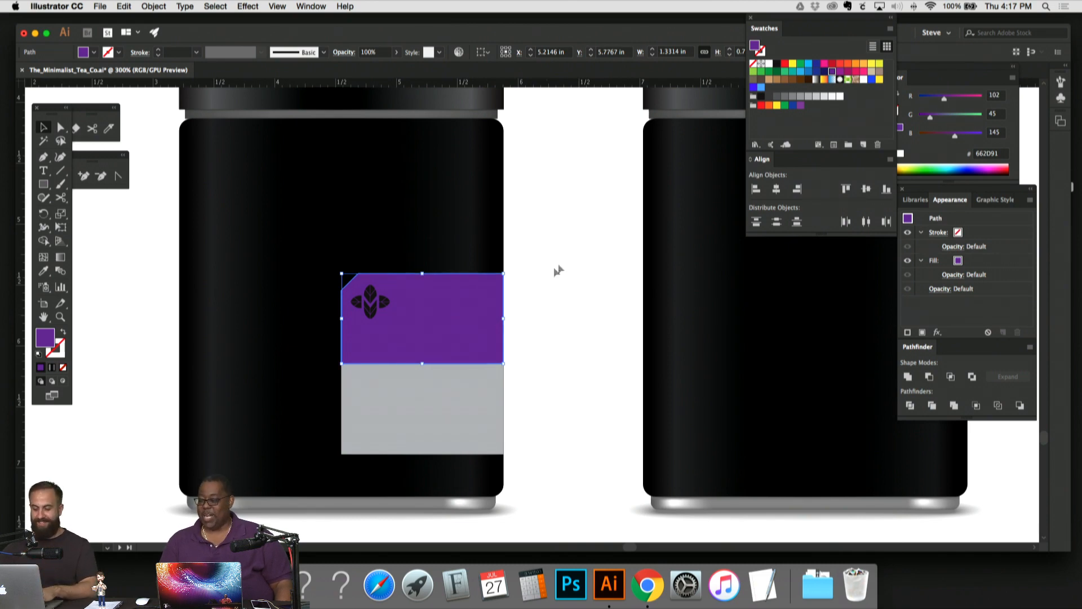
pyautogui.scroll(-2, 559, 271)
pyautogui.doubleClick(50, 337)
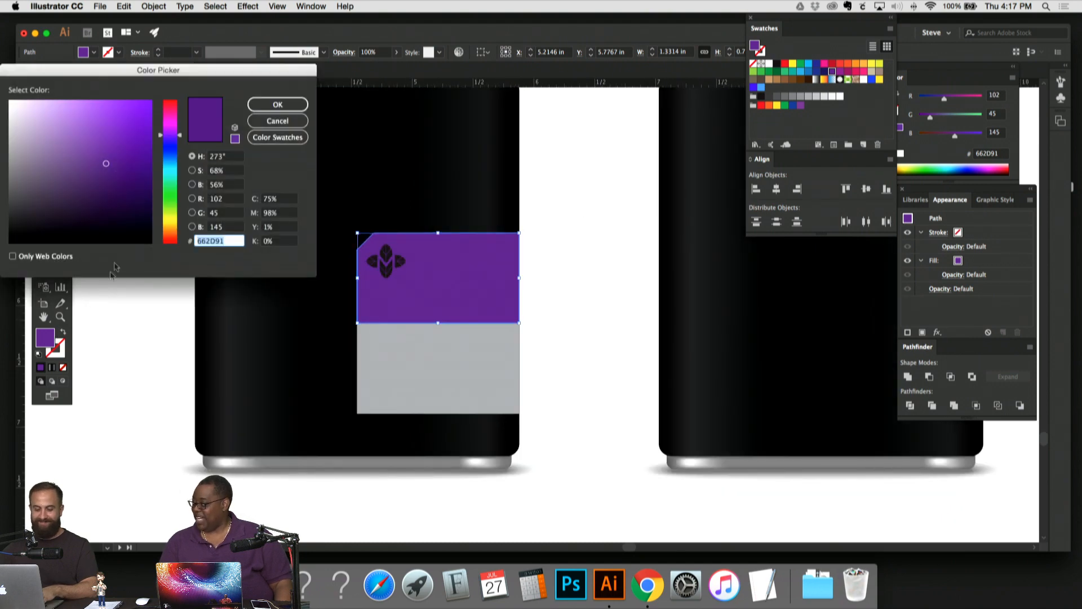
pyautogui.click(128, 143)
pyautogui.click(278, 104)
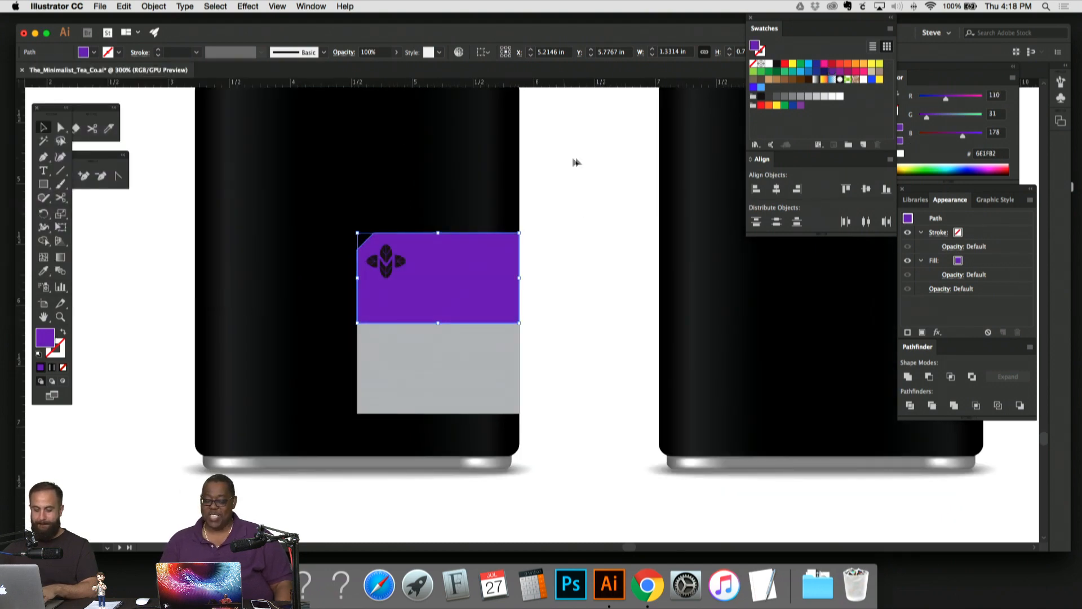
pyautogui.click(554, 238)
pyautogui.press('super+=')
pyautogui.moveTo(504, 257); pyautogui.dragTo(564, 190)
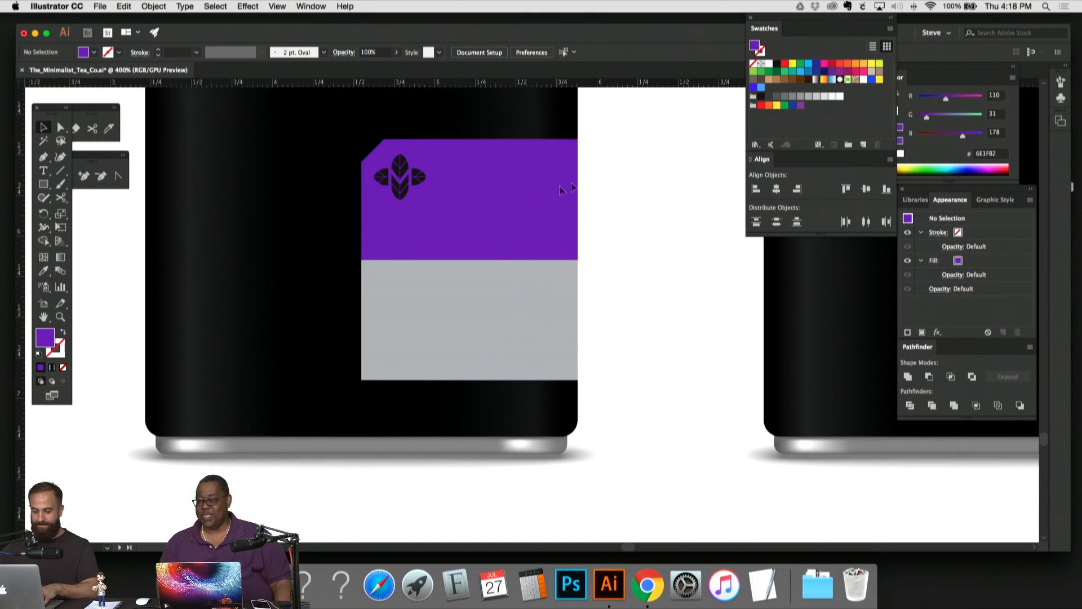
# Step: Shift the purple band's hue slightly towards magenta and set its fill to the vivid purple 7B0DBA
pyautogui.click(526, 203)
pyautogui.doubleClick(45, 340)
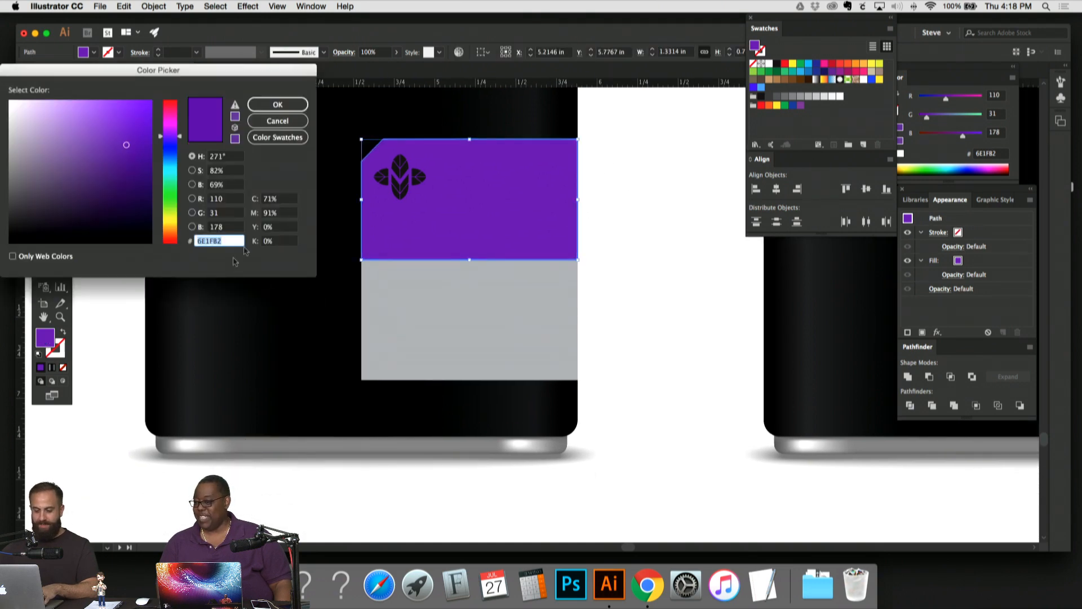
pyautogui.click(177, 135)
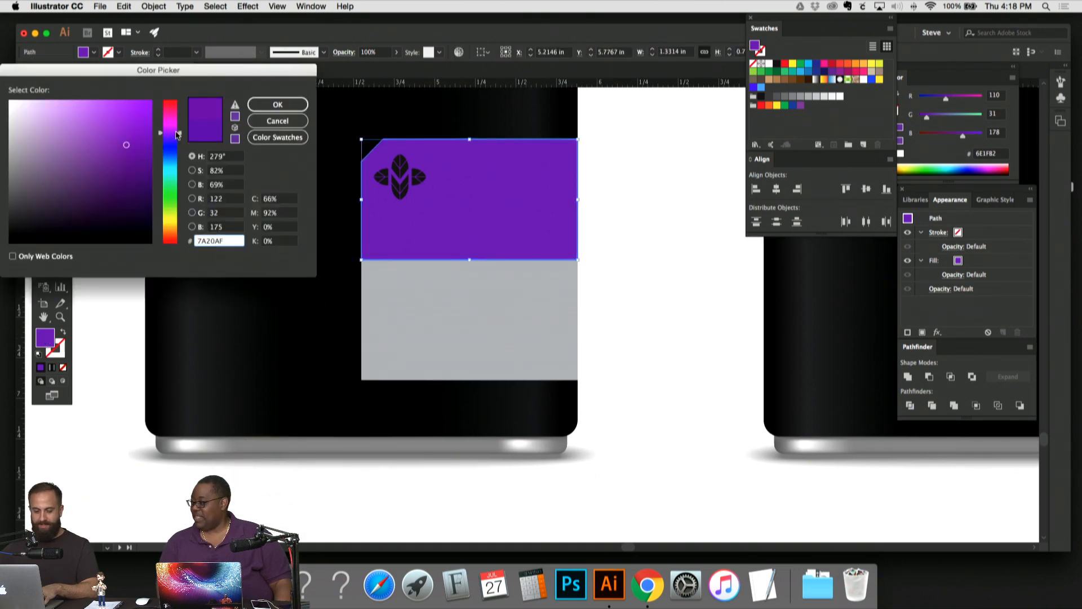
pyautogui.click(142, 139)
pyautogui.click(281, 104)
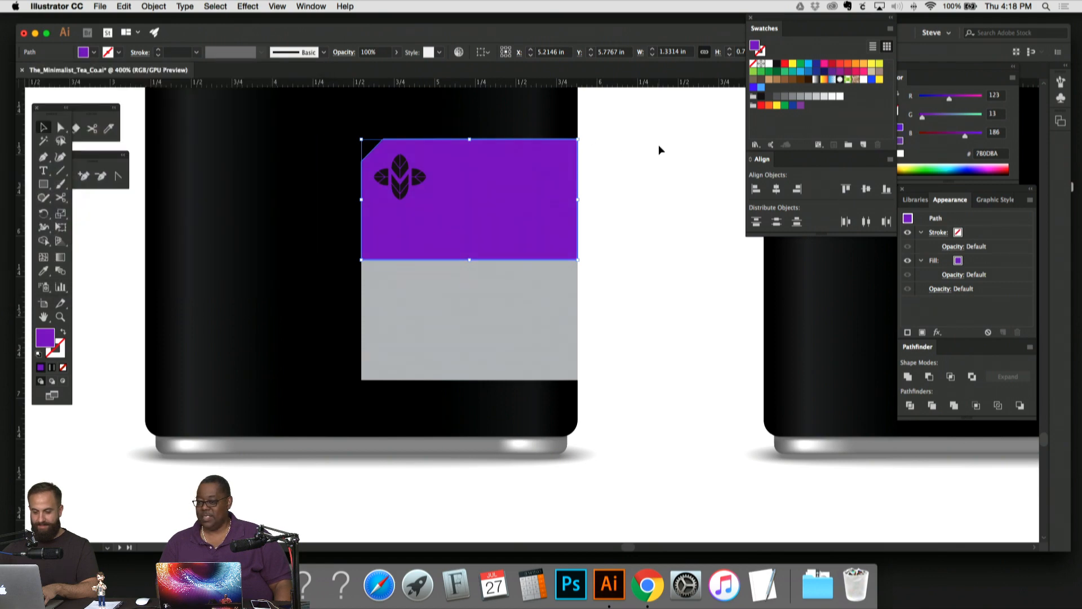
pyautogui.click(665, 144)
pyautogui.moveTo(668, 145); pyautogui.dragTo(596, 236)
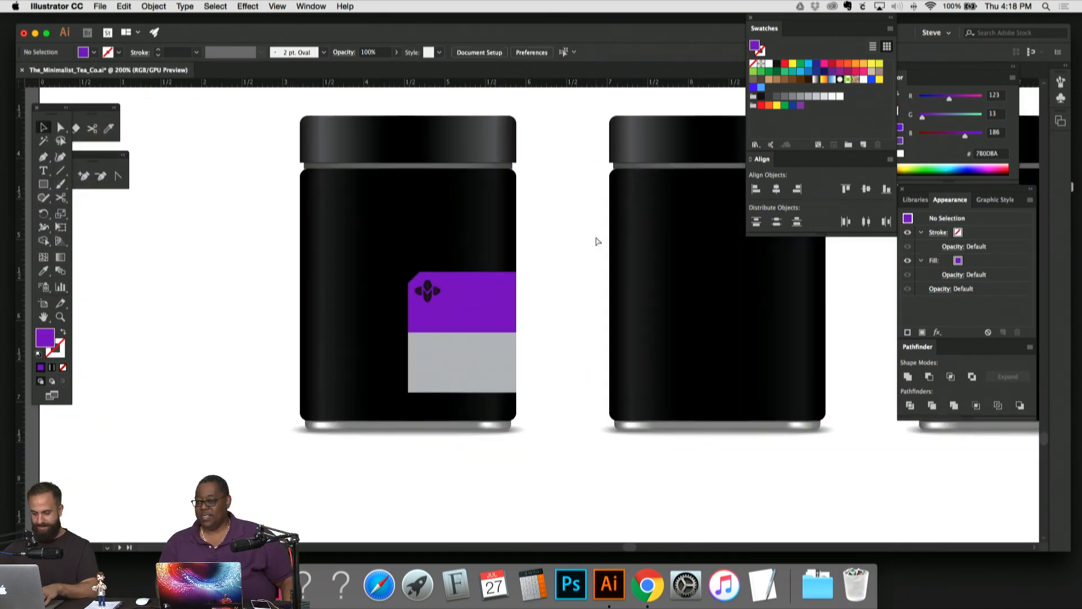
pyautogui.press('super+plus')
pyautogui.moveTo(596, 238); pyautogui.dragTo(612, 150)
# Step: Duplicate the label's purple and grey shapes, without the emblem, horizontally across to the second tin
pyautogui.press('super+minus')
pyautogui.press('super+minus')
pyautogui.press('super+minus')
pyautogui.press('super+minus')
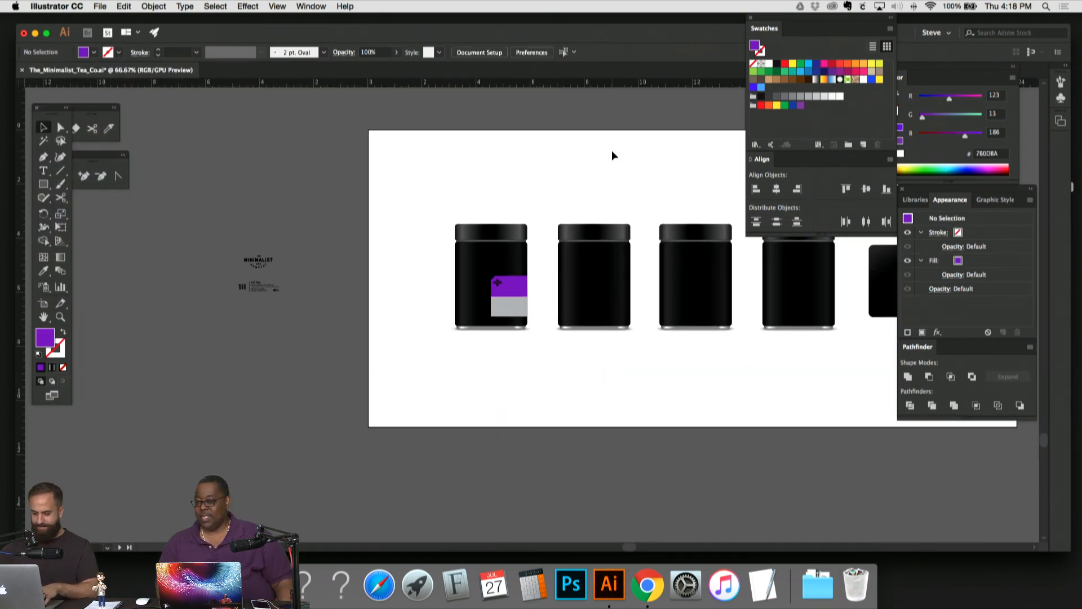
pyautogui.press('super+plus')
pyautogui.press('super+plus')
pyautogui.press('super+plus')
pyautogui.press('super+plus')
pyautogui.moveTo(553, 177); pyautogui.dragTo(349, 226)
pyautogui.click(303, 251)
pyautogui.keyDown('shift'); pyautogui.click(297, 304); pyautogui.keyUp('shift')
pyautogui.moveTo(290, 263); pyautogui.dragTo(545, 254)
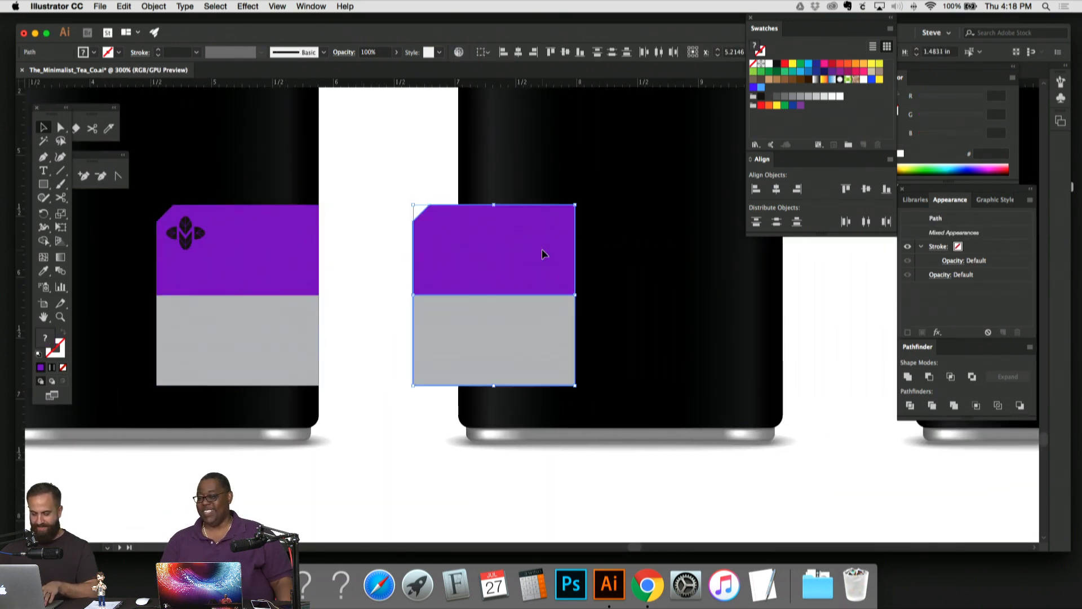
# Step: Reflect the duplicated label across the vertical axis so its notch faces the opposite side
pyautogui.click(153, 6)
pyautogui.moveTo(169, 19)
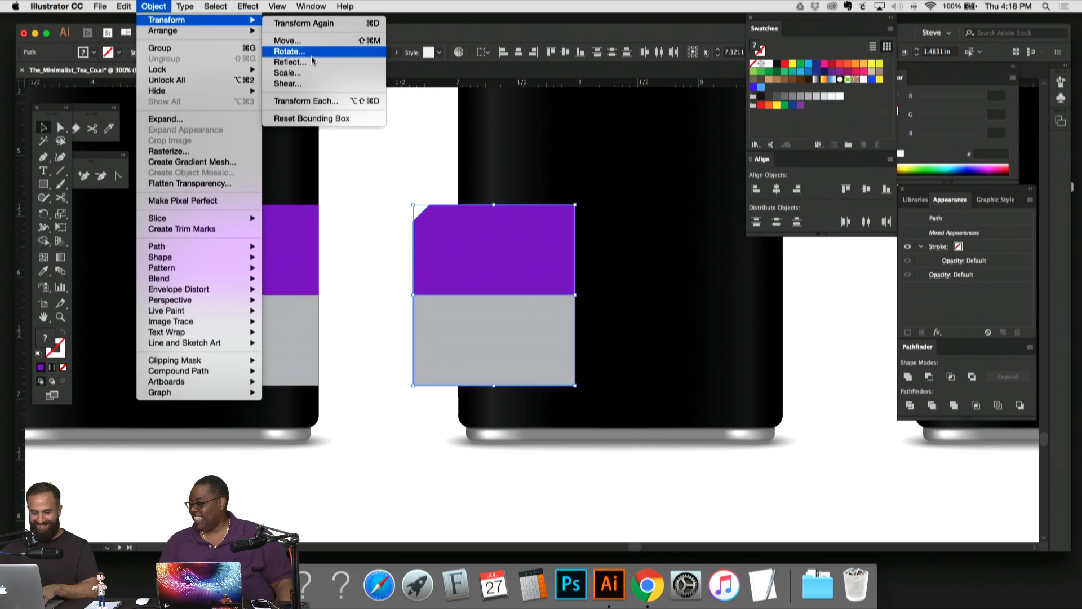
pyautogui.click(290, 62)
pyautogui.click(149, 242)
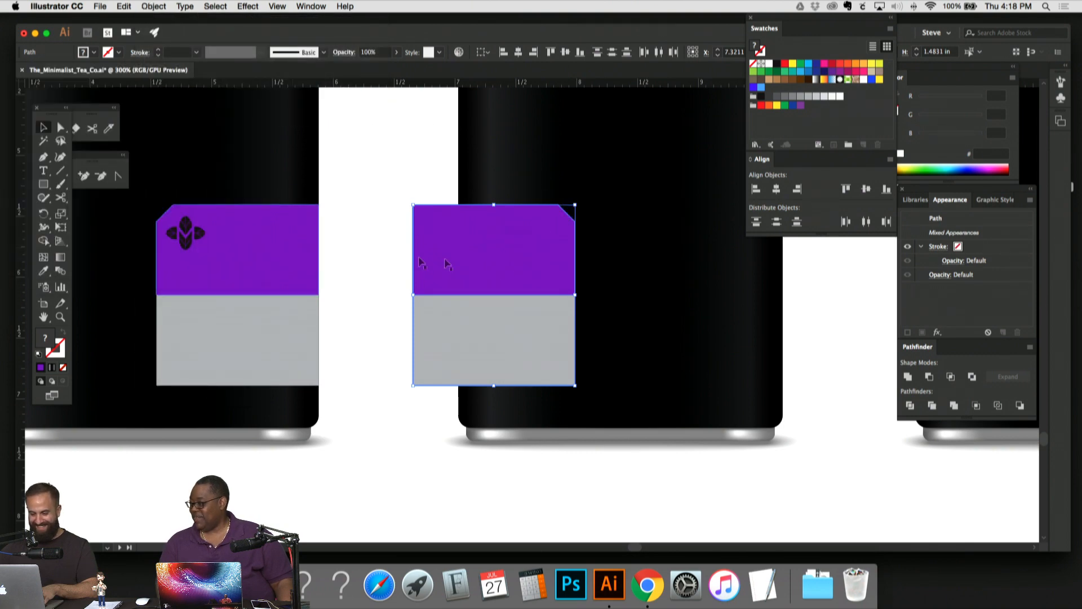
# Step: Move the mirrored label flush with the second tin's left edge, level with the first tin's label
pyautogui.moveTo(523, 263); pyautogui.dragTo(550, 250)
pyautogui.click(354, 220)
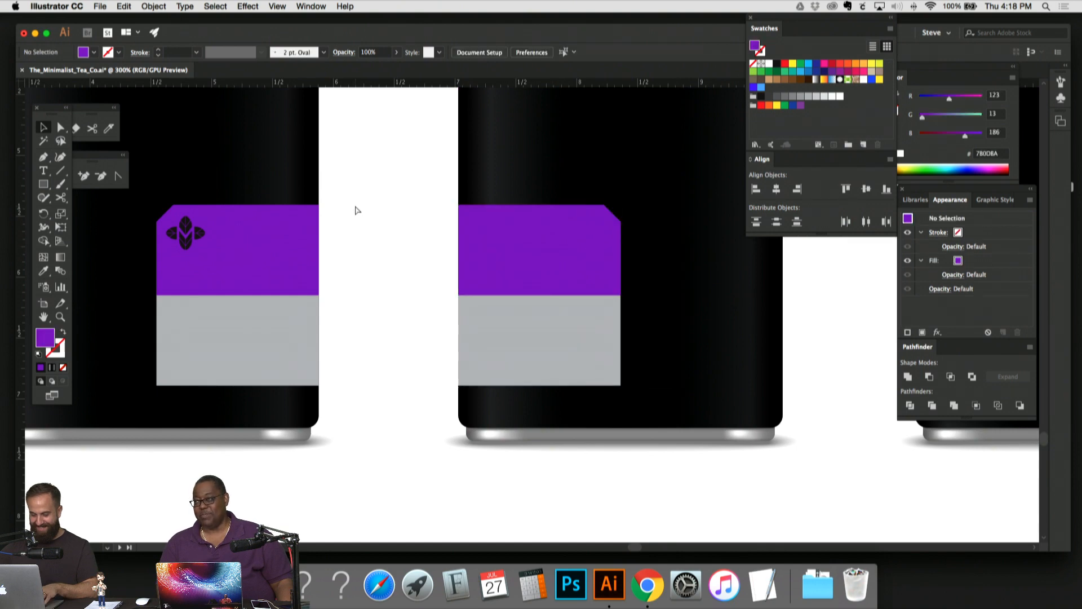
pyautogui.press('super+minus')
pyautogui.press('super+minus')
pyautogui.press('super+minus')
pyautogui.press('super+minus')
pyautogui.press('super+plus')
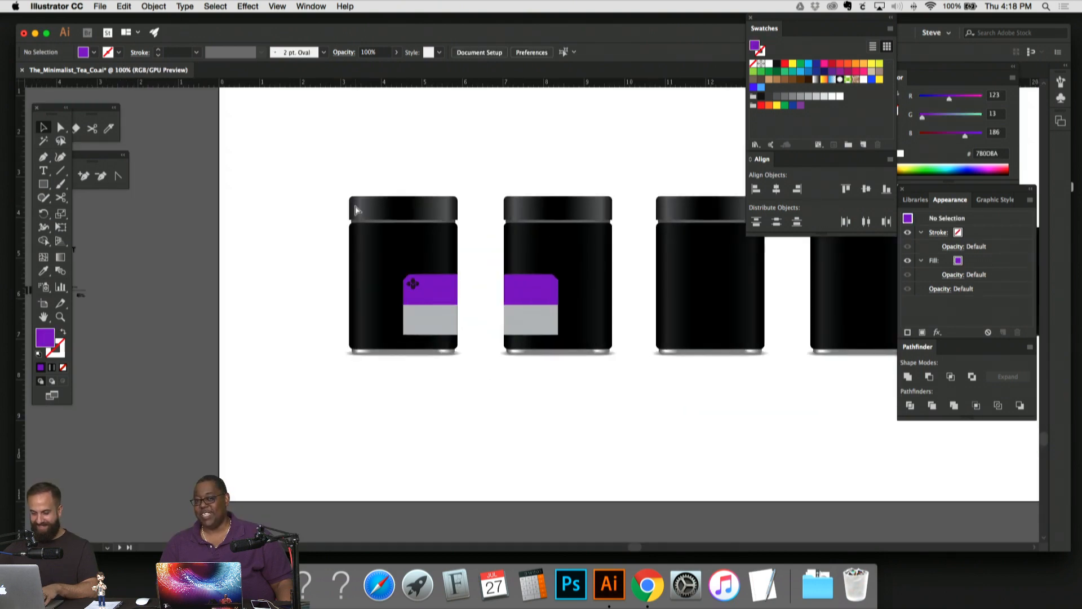
# Step: Open Colors.ai from the Adobe_Project folder on the desktop
pyautogui.press('super+plus')
pyautogui.press('super+plus')
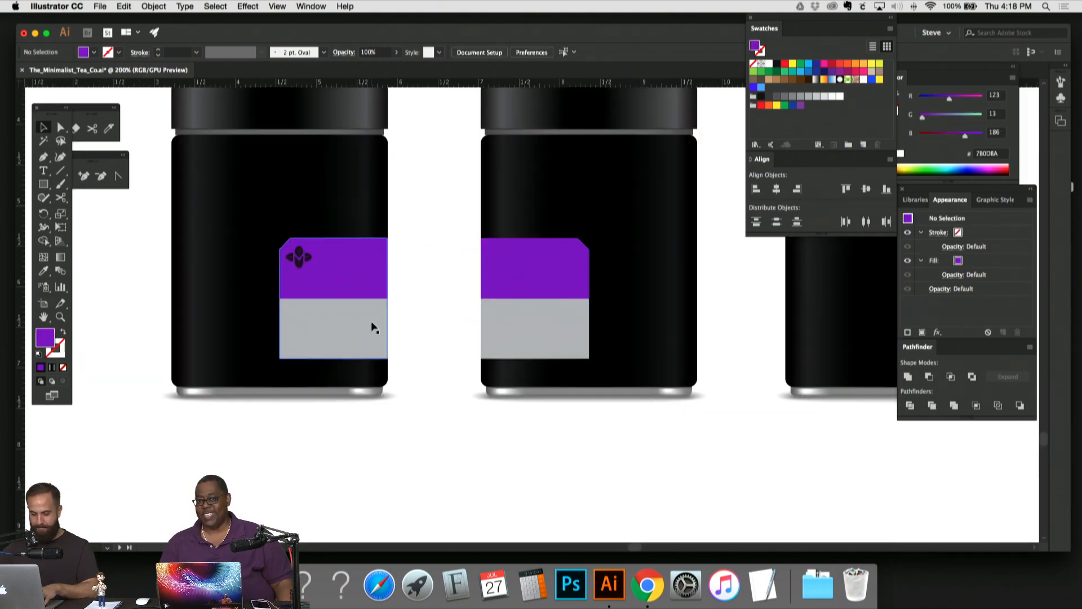
pyautogui.click(367, 290)
pyautogui.keyDown('shift'); pyautogui.click(532, 285); pyautogui.keyUp('shift')
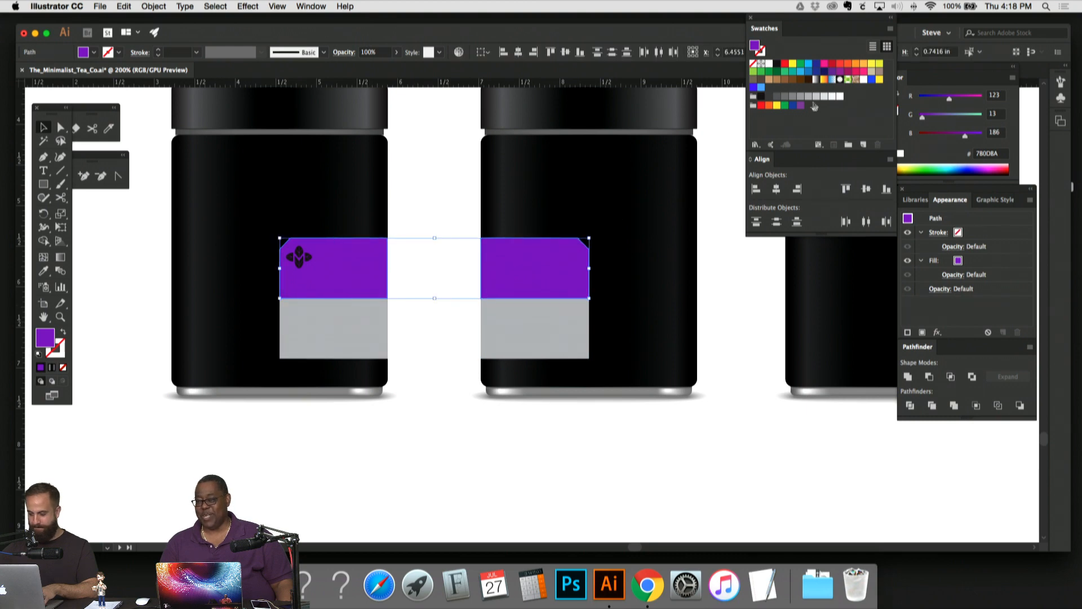
pyautogui.click(1028, 486)
pyautogui.moveTo(1070, 553); pyautogui.dragTo(989, 553)
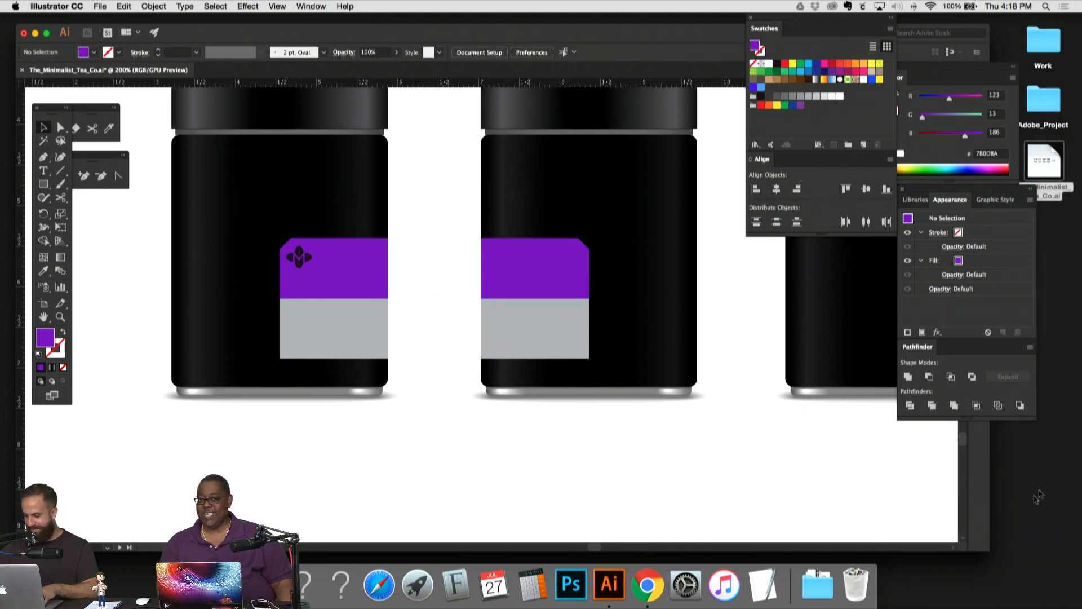
pyautogui.click(1045, 455)
pyautogui.doubleClick(1045, 99)
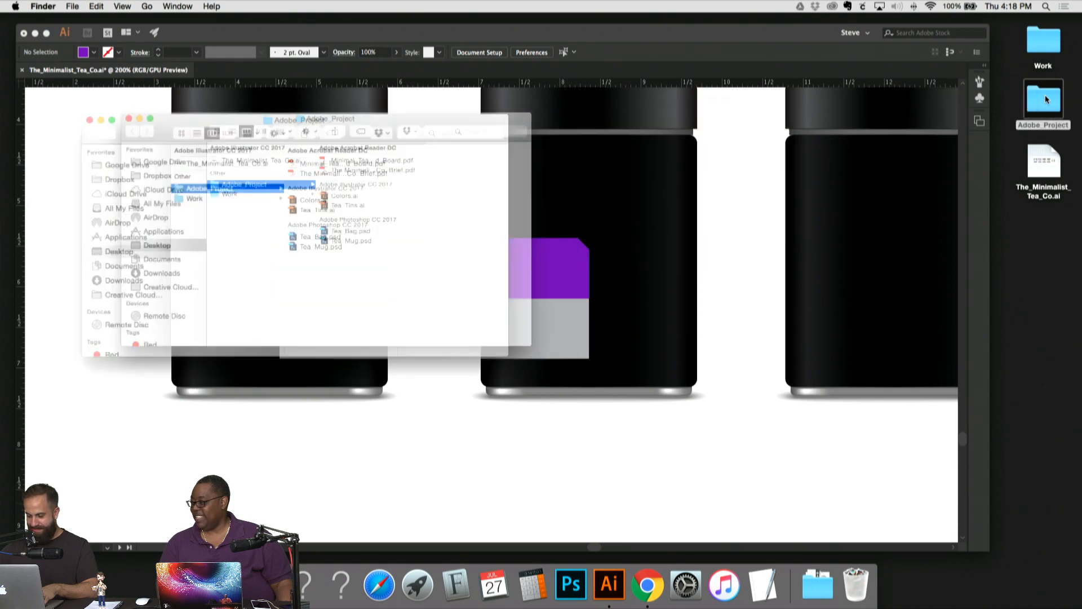
pyautogui.doubleClick(311, 202)
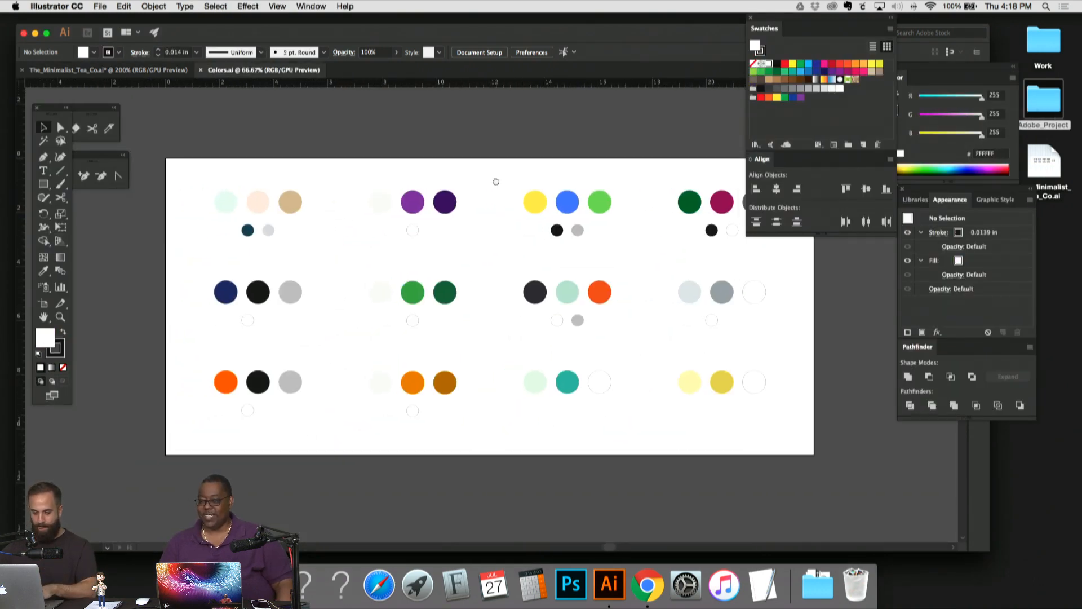
# Step: Copy the charcoal, mint and orange circles from Colors.ai into The_Minimalist_Tea_Co.ai and place them in a row beneath the first two tins
pyautogui.moveTo(376, 251); pyautogui.dragTo(355, 261)
pyautogui.moveTo(467, 277); pyautogui.dragTo(446, 285)
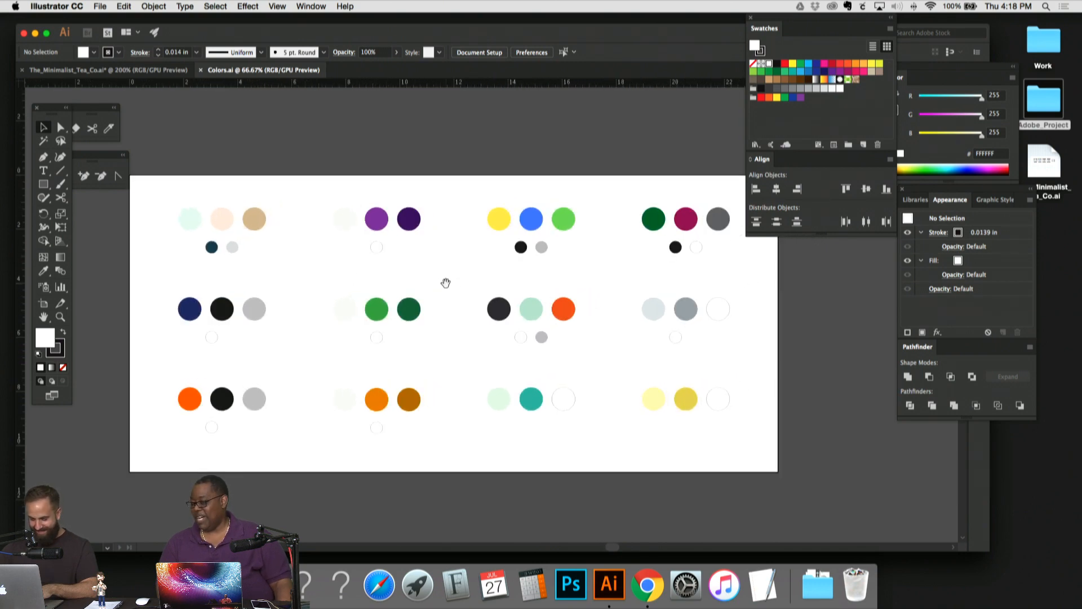
pyautogui.moveTo(595, 319); pyautogui.dragTo(595, 319)
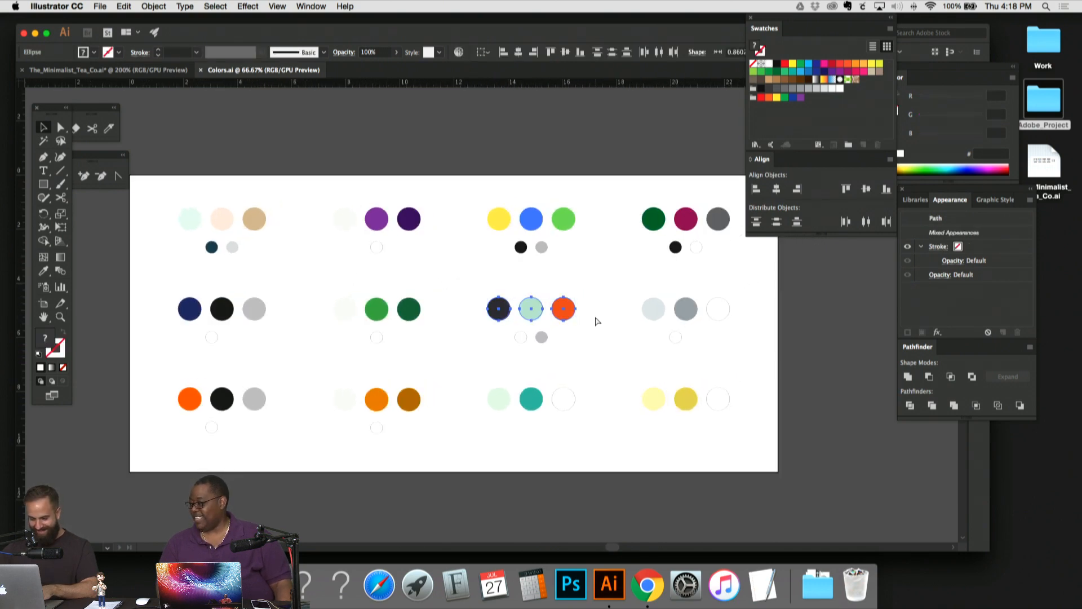
pyautogui.click(130, 69)
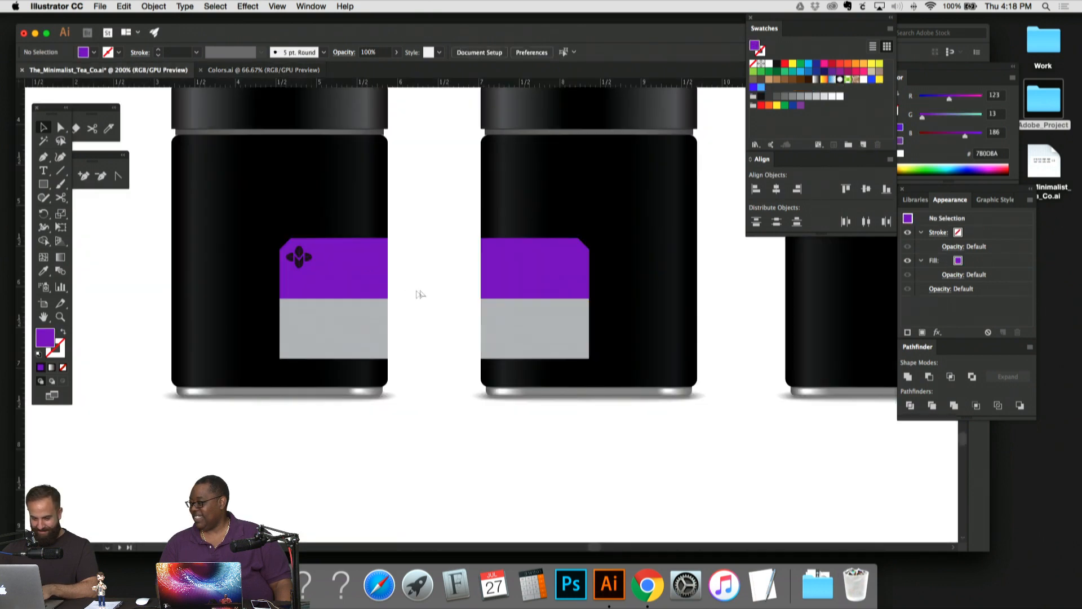
pyautogui.press('super+v')
pyautogui.moveTo(493, 309); pyautogui.dragTo(574, 274)
pyautogui.moveTo(574, 274); pyautogui.dragTo(500, 405)
pyautogui.click(495, 325)
pyautogui.moveTo(498, 299); pyautogui.dragTo(526, 276)
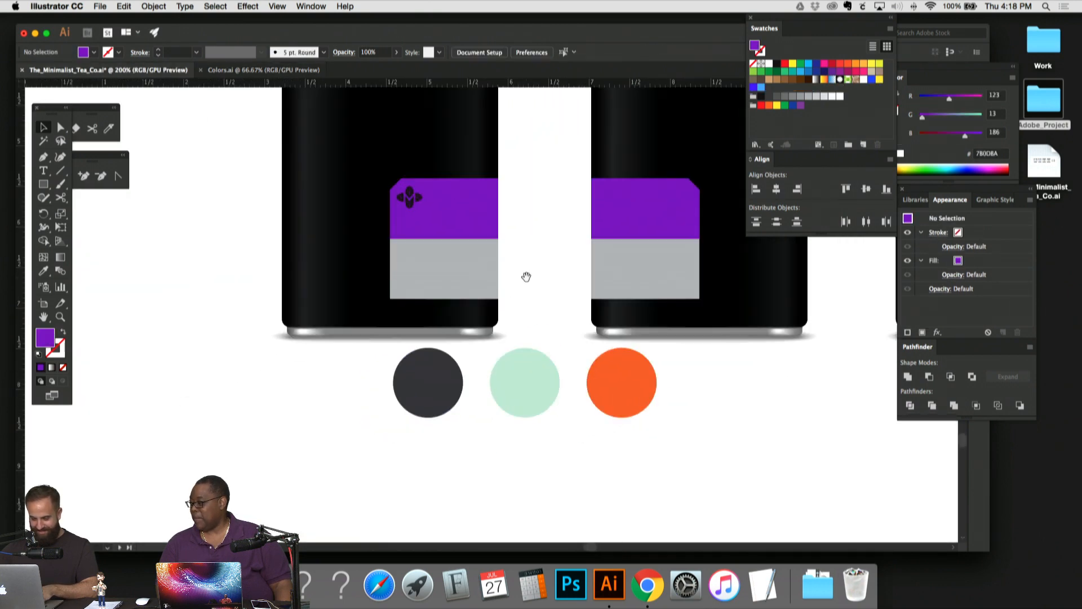
# Step: Try the mint circle's colour on the upper band of the first tin's label
pyautogui.click(459, 280)
pyautogui.click(466, 222)
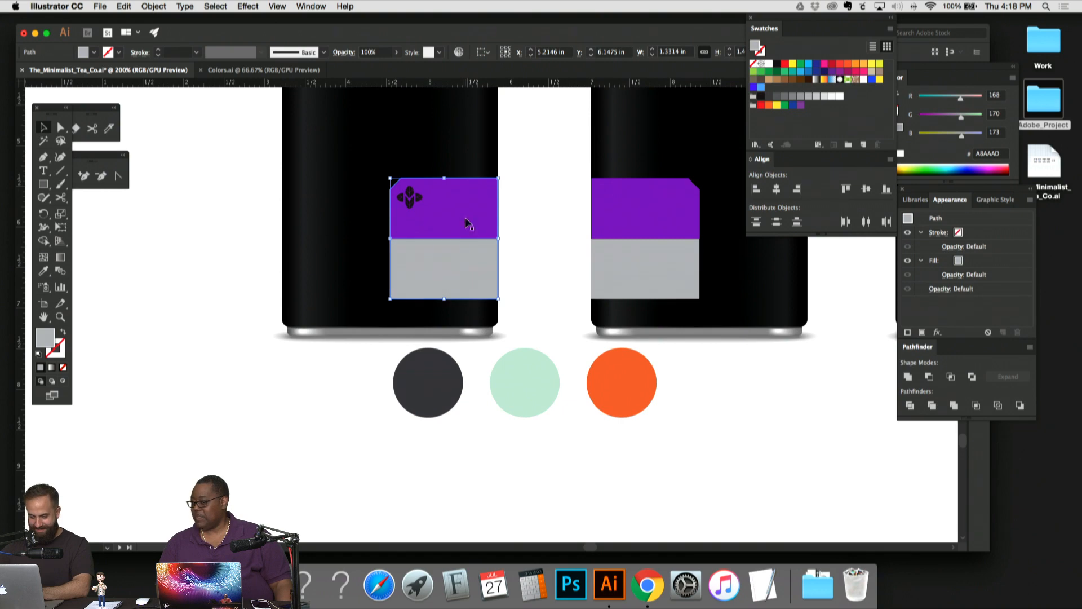
pyautogui.press('i')
pyautogui.click(513, 370)
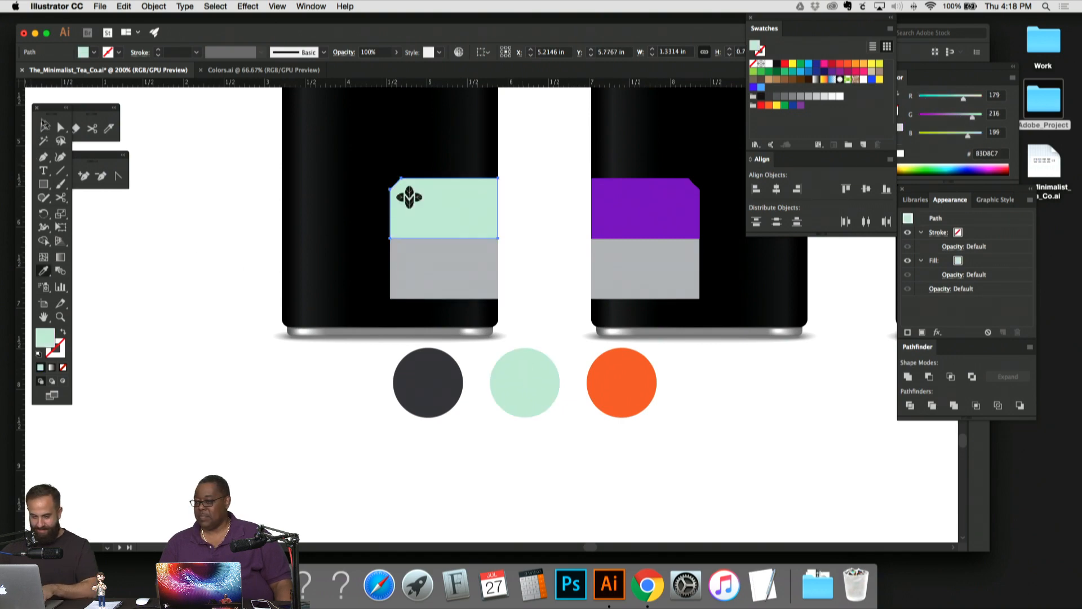
# Step: Fill the first label's upper band with the orange circle's colour and lighten it to F47B51
pyautogui.click(60, 127)
pyautogui.moveTo(240, 219); pyautogui.dragTo(274, 241)
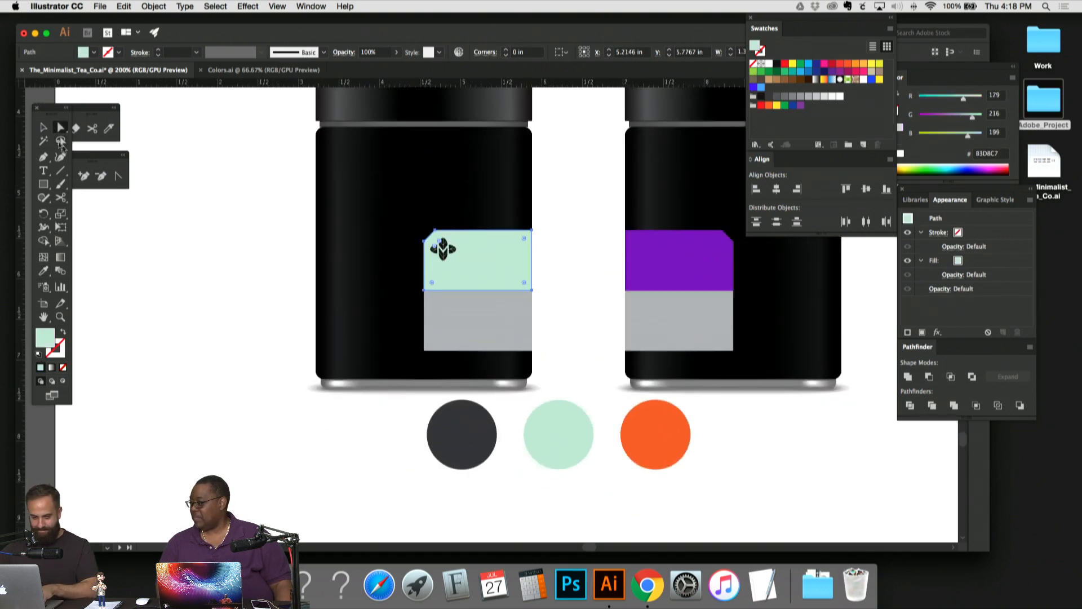
pyautogui.press('i')
pyautogui.click(641, 413)
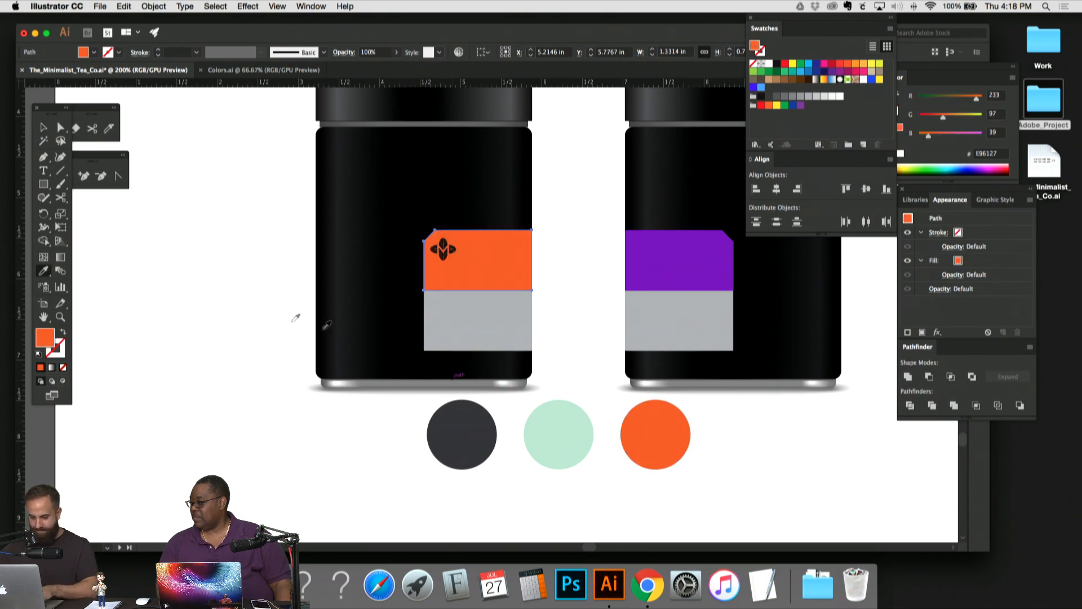
pyautogui.doubleClick(44, 339)
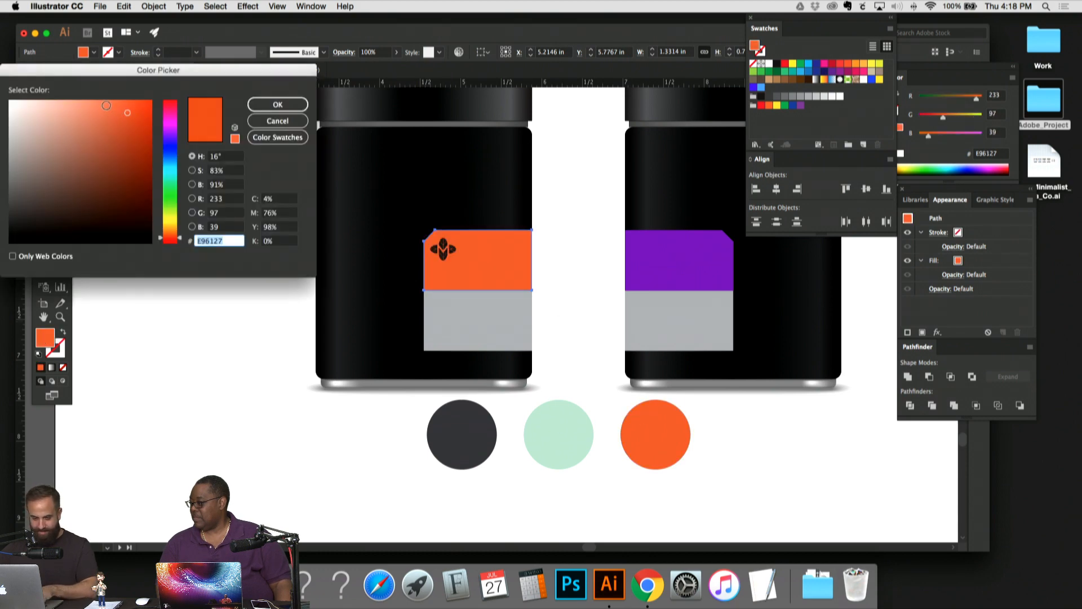
pyautogui.write('F47851')
pyautogui.click(278, 104)
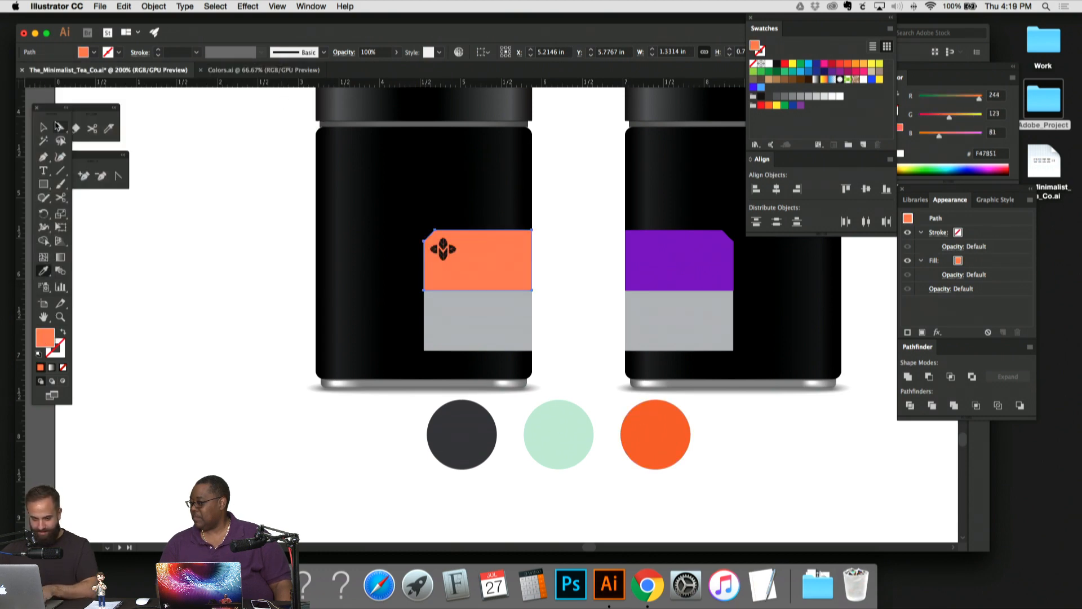
# Step: Recolour the orange reference circle to match the first label's upper band
pyautogui.click(192, 193)
pyautogui.scroll(-3, 482, 377)
pyautogui.hscroll(3, 482, 377)
pyautogui.click(552, 366)
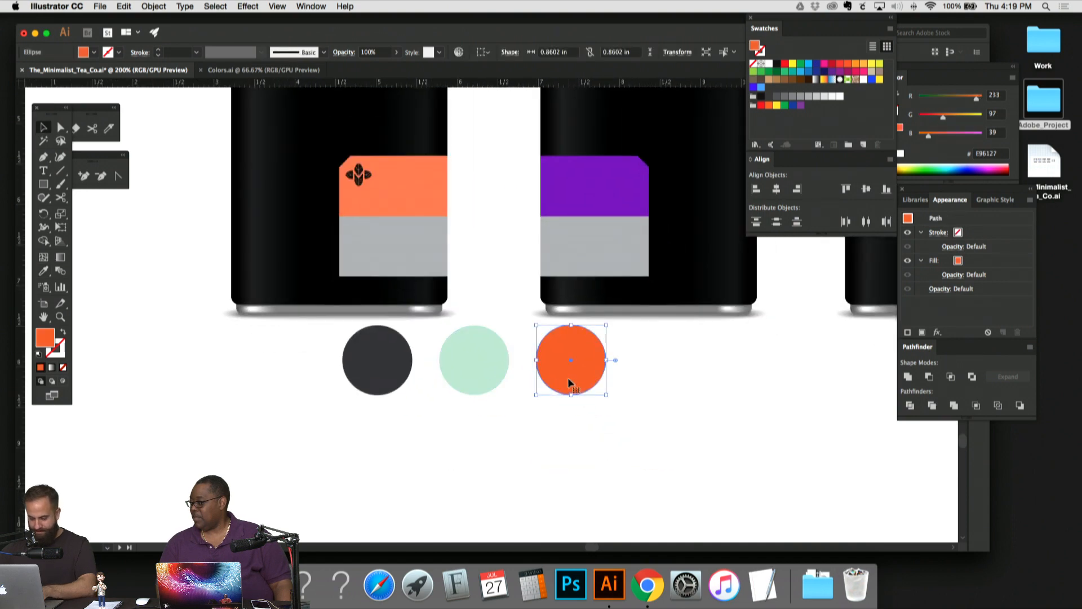
pyautogui.press('i')
pyautogui.click(405, 203)
pyautogui.press('v')
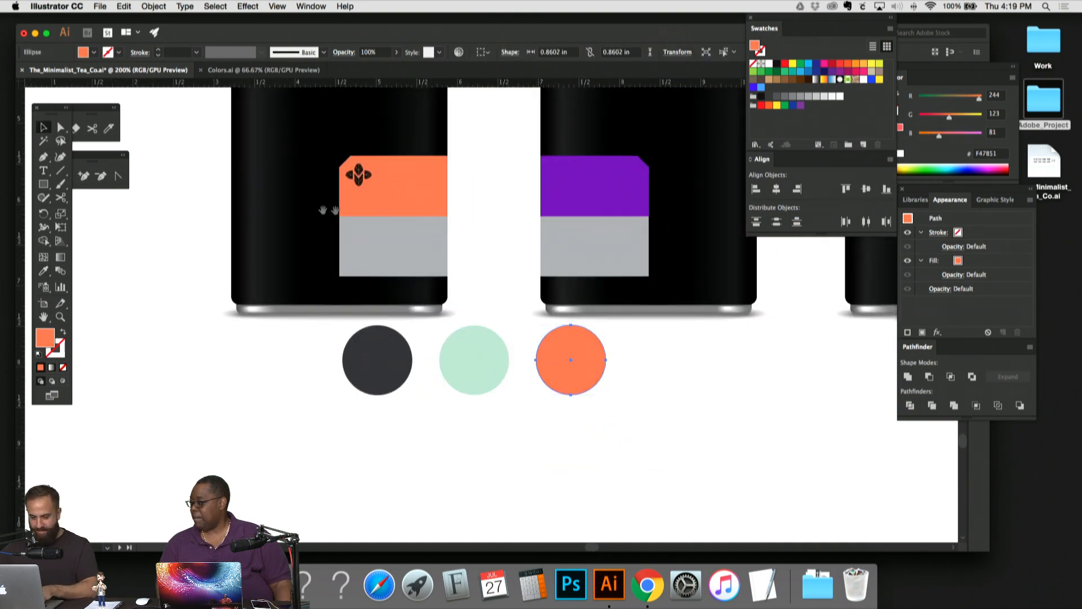
# Step: Move the three colour circles together further down, clear of the tins
pyautogui.scroll(-1, 596, 419)
pyautogui.hscroll(1, 596, 419)
pyautogui.moveTo(595, 416); pyautogui.dragTo(372, 350)
pyautogui.moveTo(452, 360); pyautogui.dragTo(490, 454)
pyautogui.scroll(2, 510, 382)
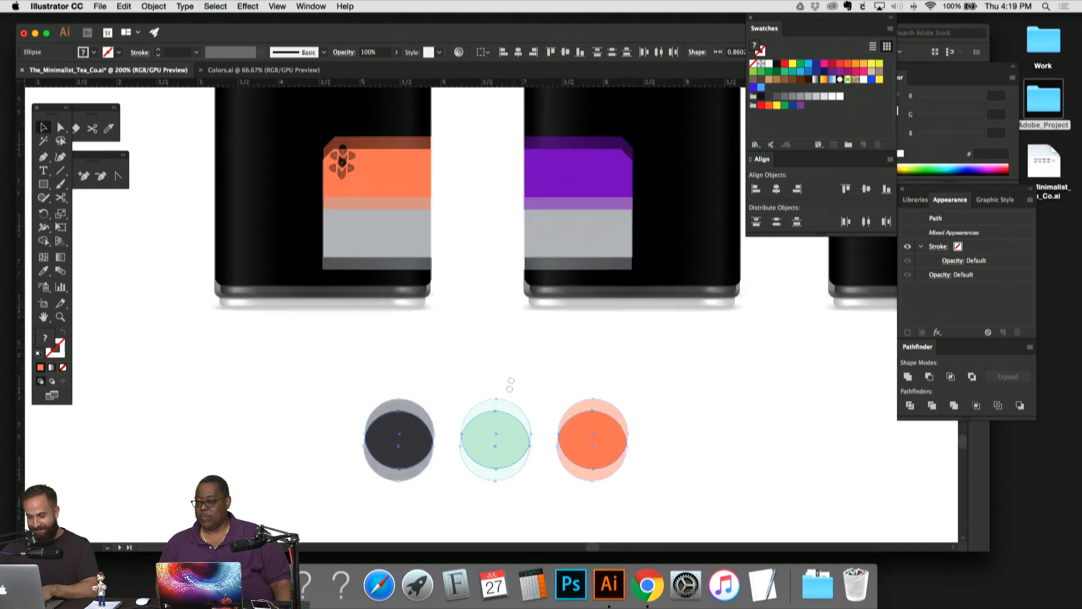
pyautogui.scroll(-2, 464, 261)
pyautogui.hscroll(-1, 464, 261)
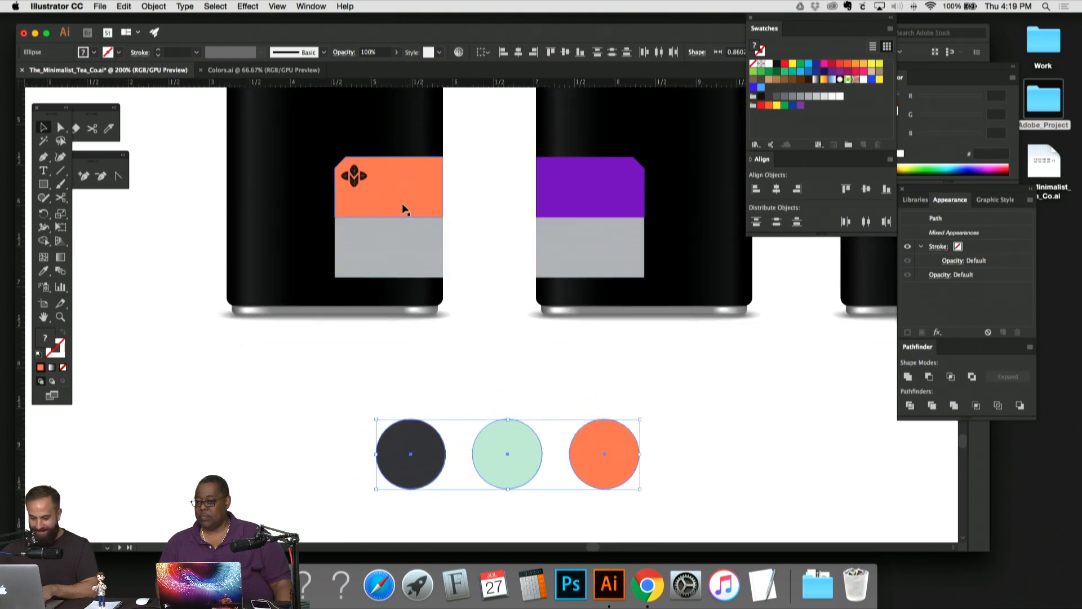
# Step: Lighten the first label's upper band to the coral F98364
pyautogui.click(404, 208)
pyautogui.doubleClick(46, 338)
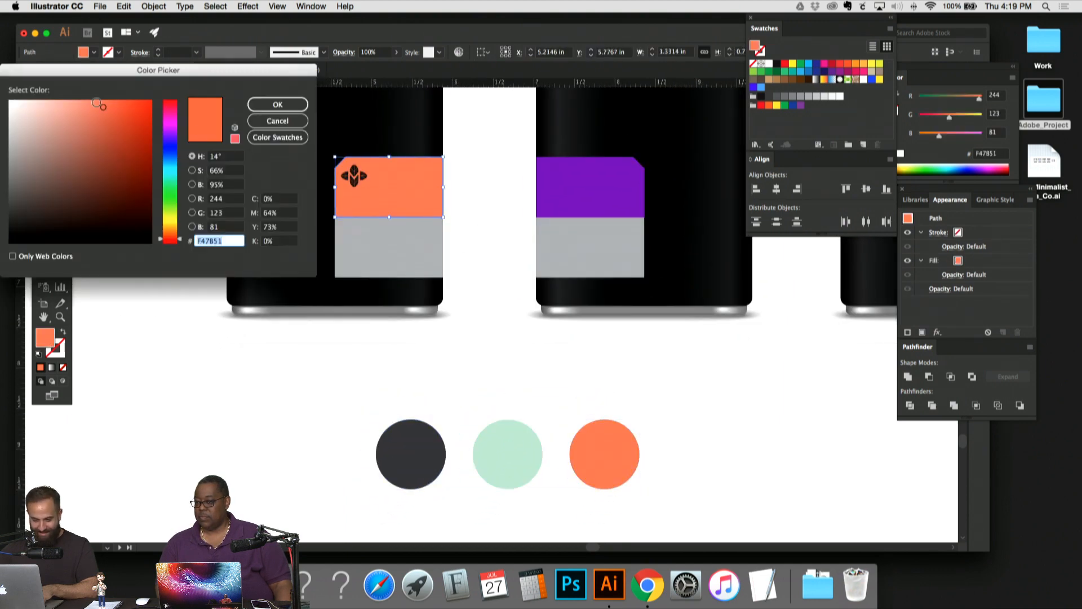
pyautogui.click(278, 104)
# Step: Examine the coral band and leaf emblem on the first tin's label up close
pyautogui.click(491, 304)
pyautogui.scroll(2, 490, 282)
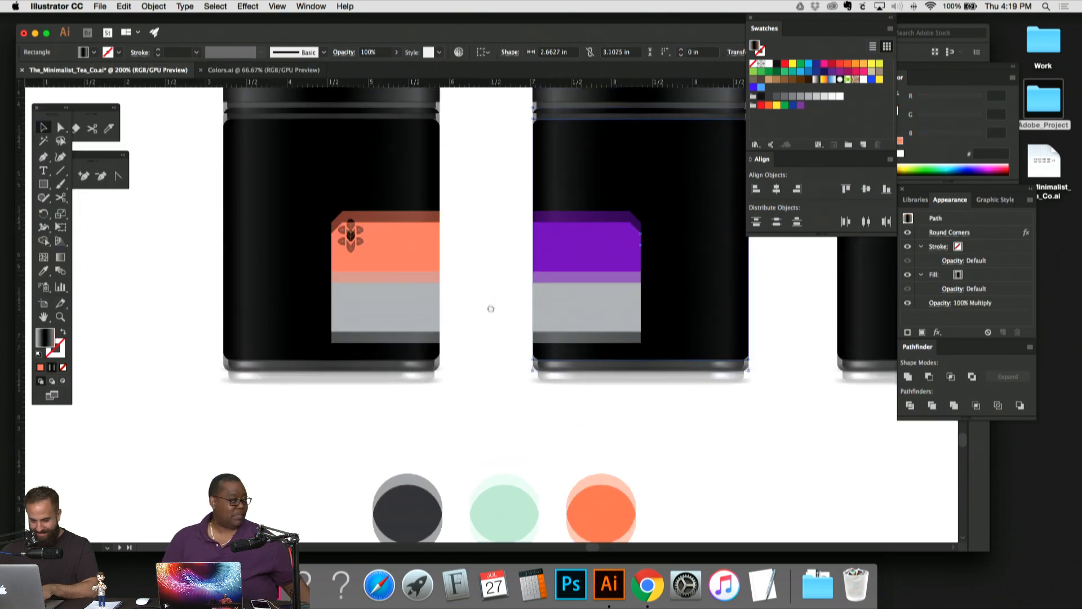
pyautogui.scroll(-3, 490, 253)
pyautogui.scroll(5, 490, 254)
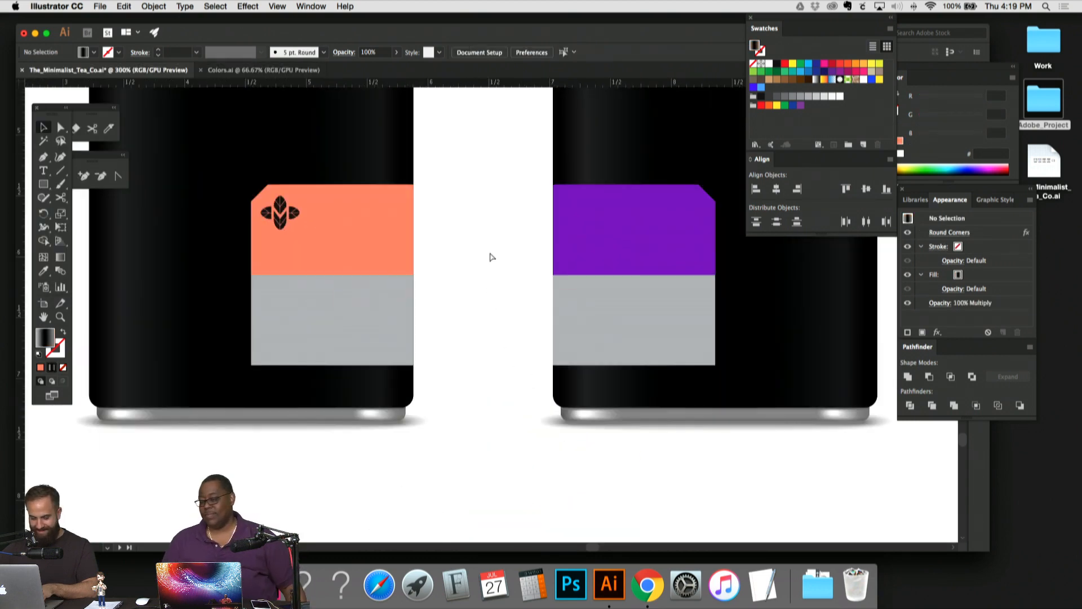
pyautogui.hscroll(-5, 489, 251)
pyautogui.scroll(1, 490, 251)
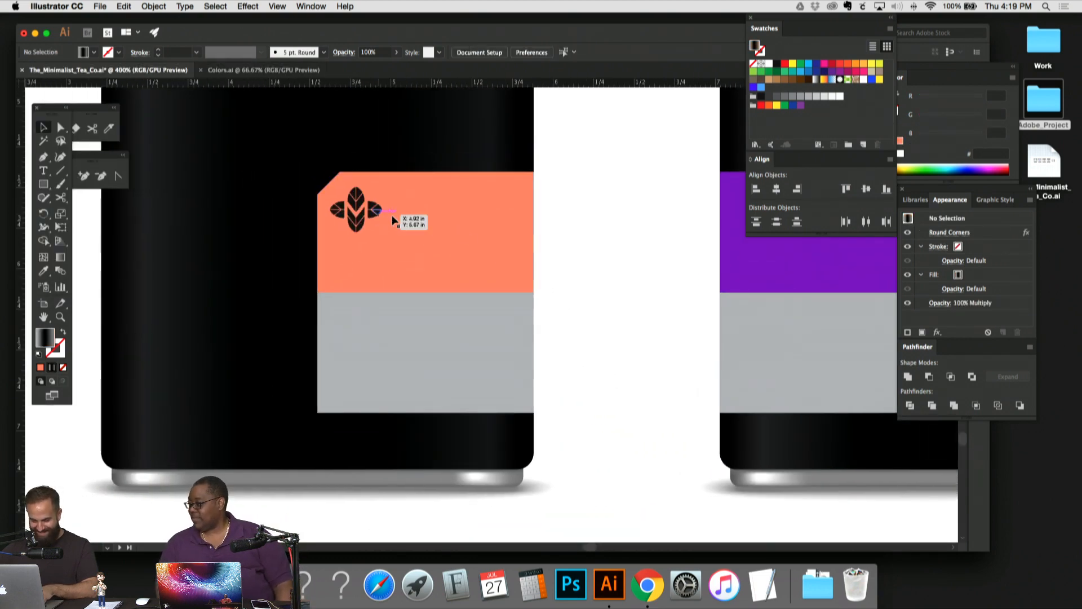
pyautogui.scroll(-2, 576, 210)
pyautogui.hscroll(1, 576, 211)
# Step: Apply the first label's coral fill to the purple band on the second tin's label
pyautogui.press('super+1')
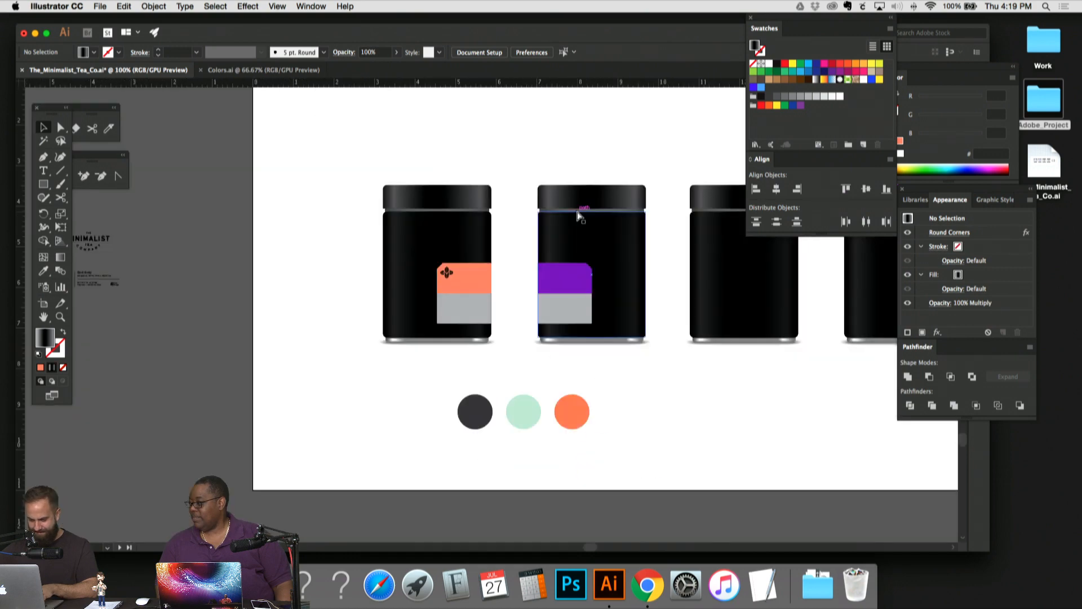
pyautogui.press('super+equal')
pyautogui.click(623, 251)
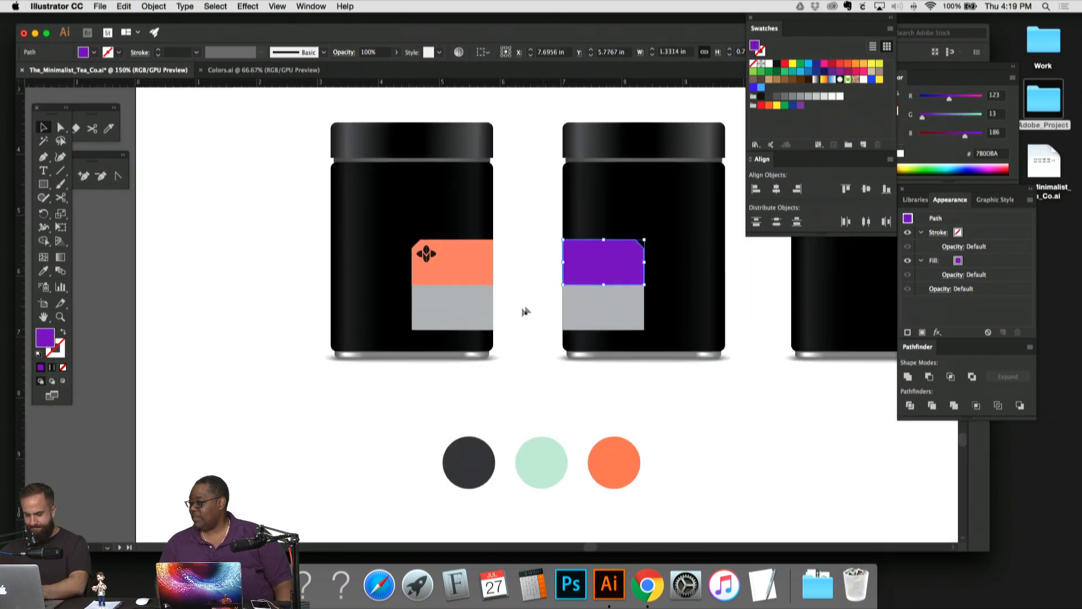
pyautogui.press('i')
pyautogui.click(468, 249)
pyautogui.click(283, 151)
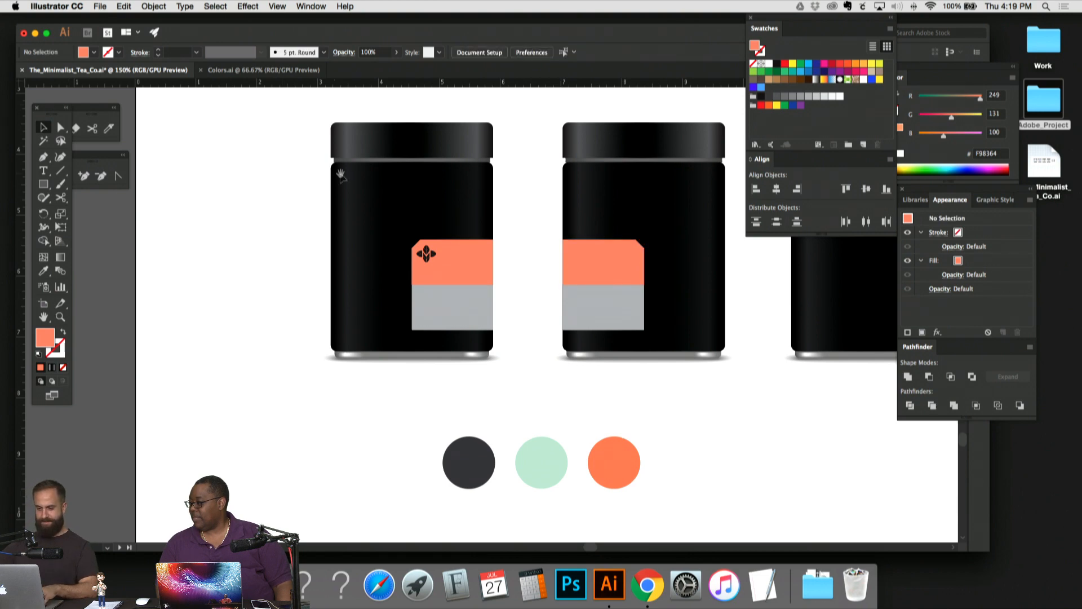
# Step: Review the coral-and-grey labels against the full row of tins
pyautogui.moveTo(340, 175); pyautogui.dragTo(304, 158)
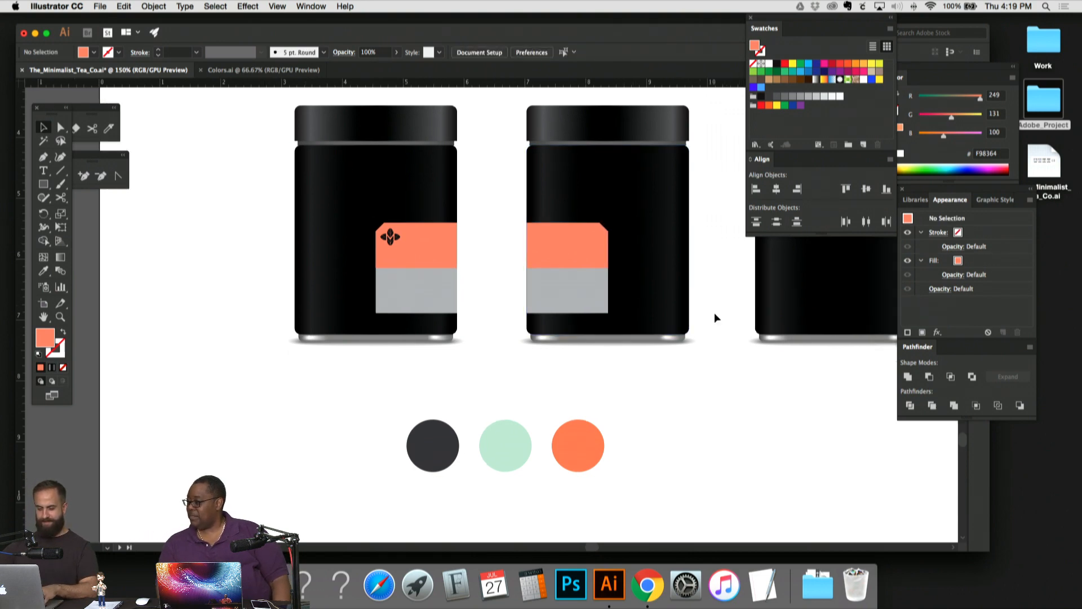
pyautogui.moveTo(691, 378); pyautogui.dragTo(655, 382)
pyautogui.press('super+minus')
pyautogui.press('super+minus')
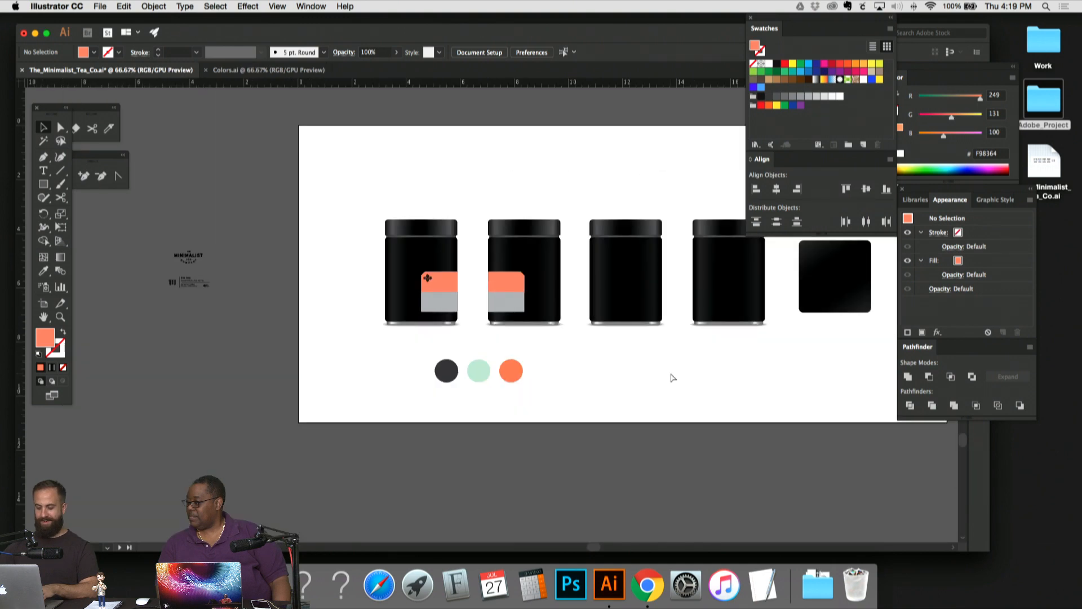
pyautogui.press('super+equal')
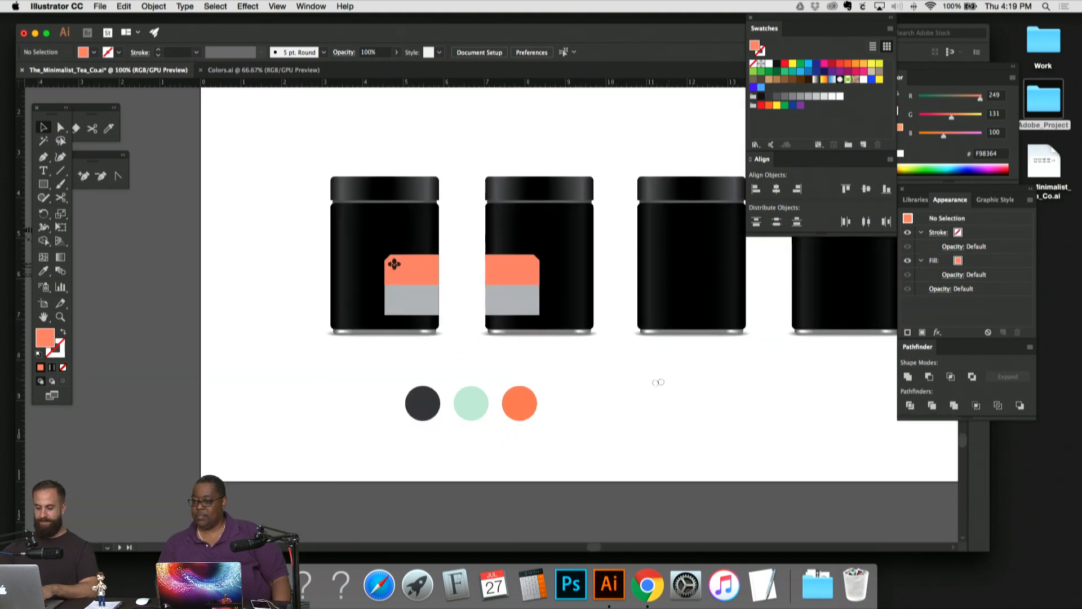
pyautogui.moveTo(700, 375); pyautogui.dragTo(552, 417)
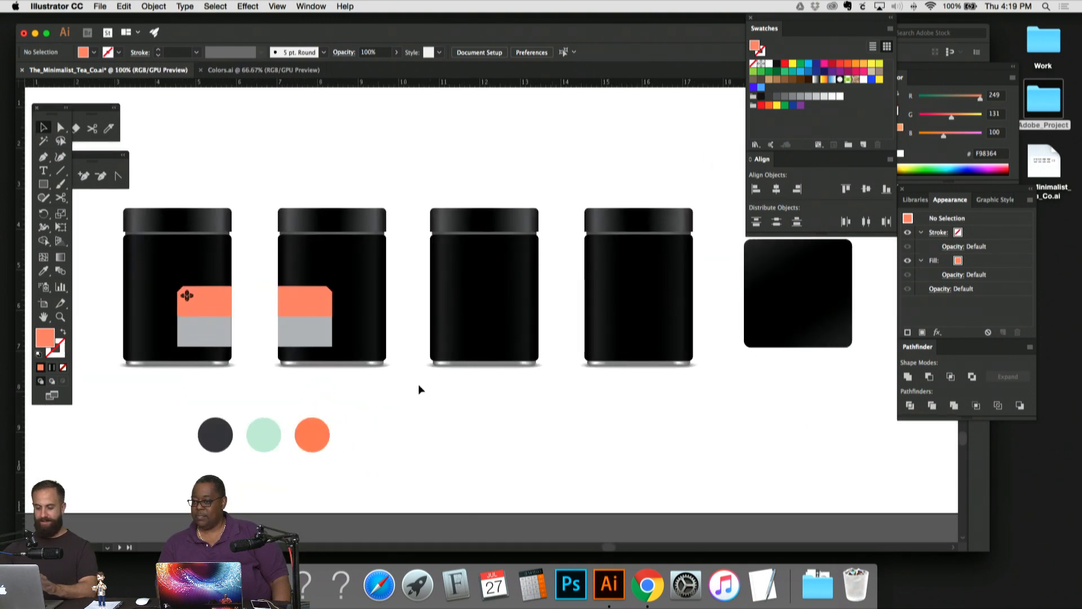
pyautogui.click(357, 371)
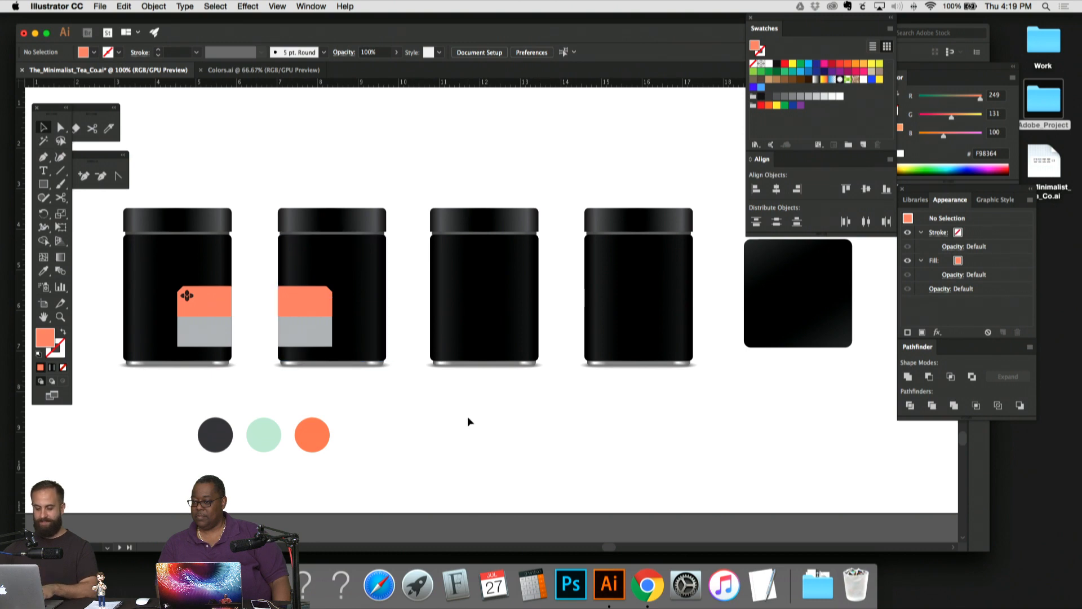
pyautogui.moveTo(468, 422); pyautogui.dragTo(635, 395)
# Step: Darken the lower grey bands of both tin labels to the grey 767777
pyautogui.press('super+equal')
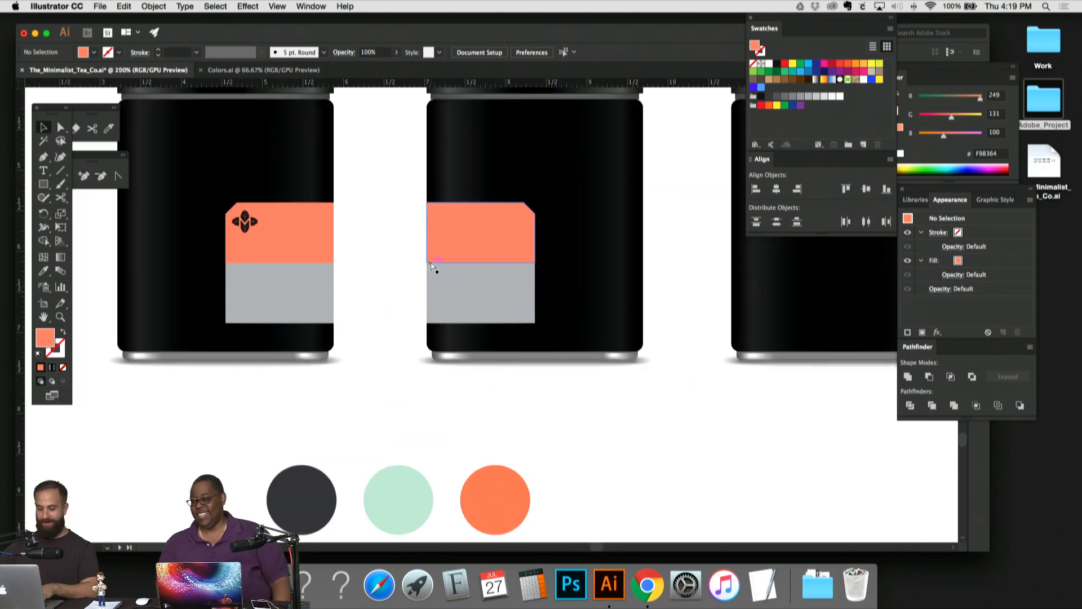
pyautogui.moveTo(431, 259); pyautogui.dragTo(569, 172)
pyautogui.moveTo(472, 199); pyautogui.dragTo(434, 241)
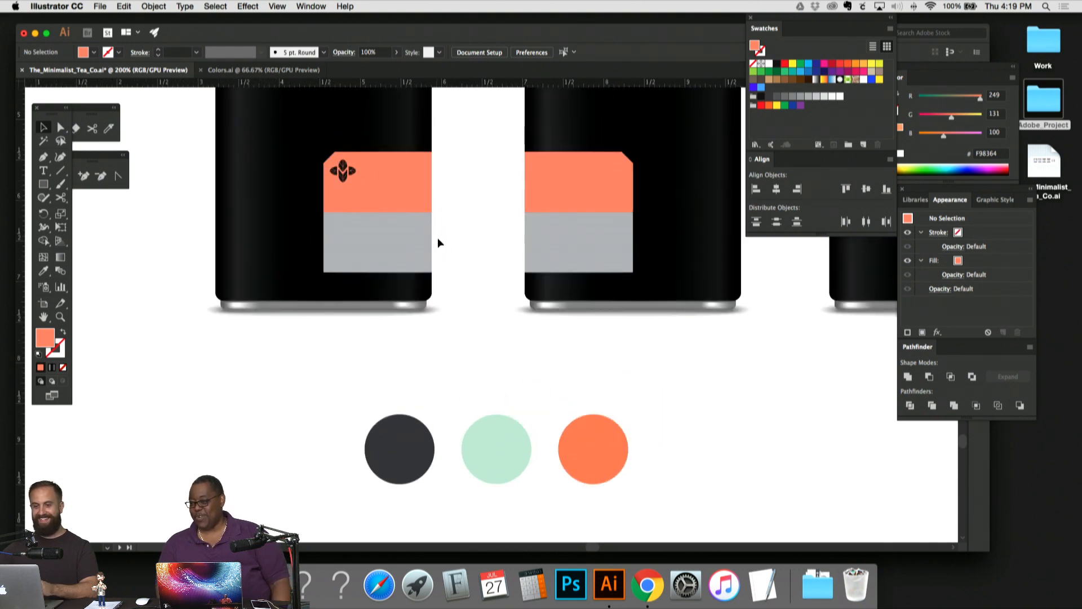
pyautogui.click(364, 251)
pyautogui.keyDown('shift'); pyautogui.click(570, 240); pyautogui.keyUp('shift')
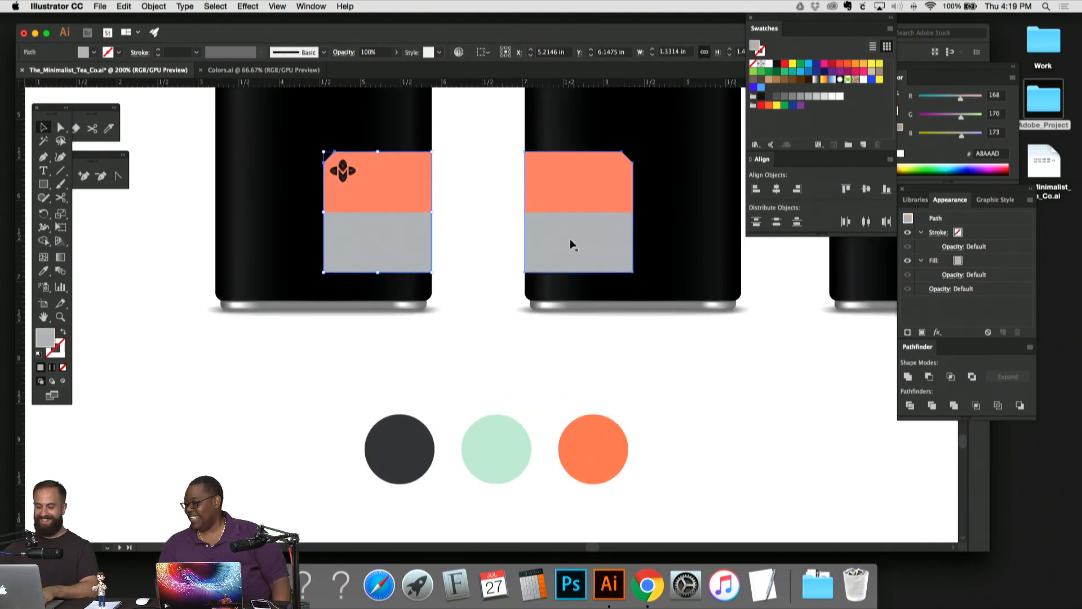
pyautogui.doubleClick(45, 337)
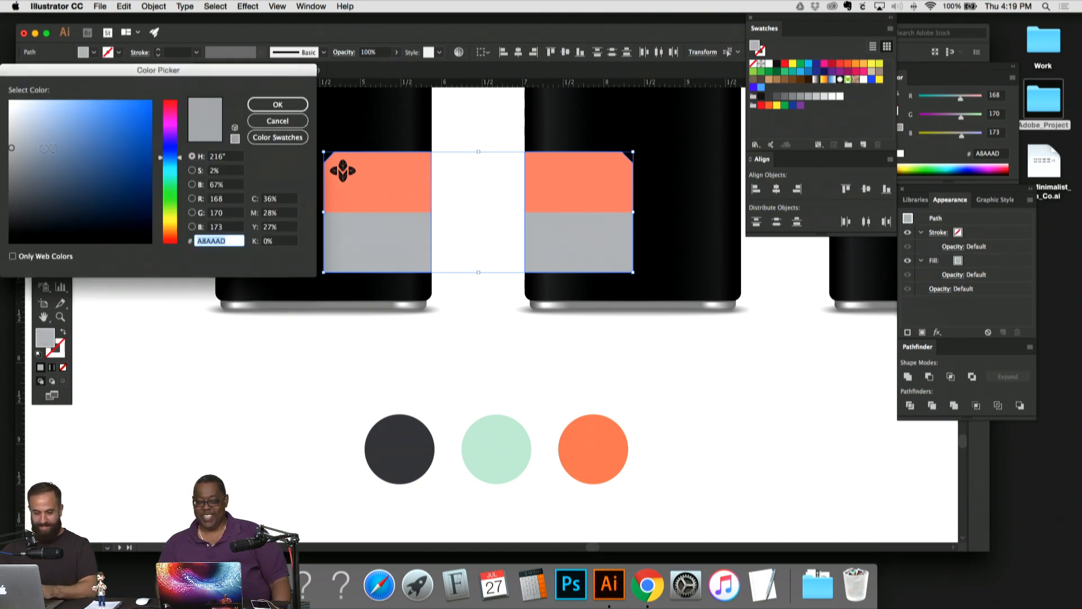
pyautogui.moveTo(10, 158); pyautogui.dragTo(10, 175)
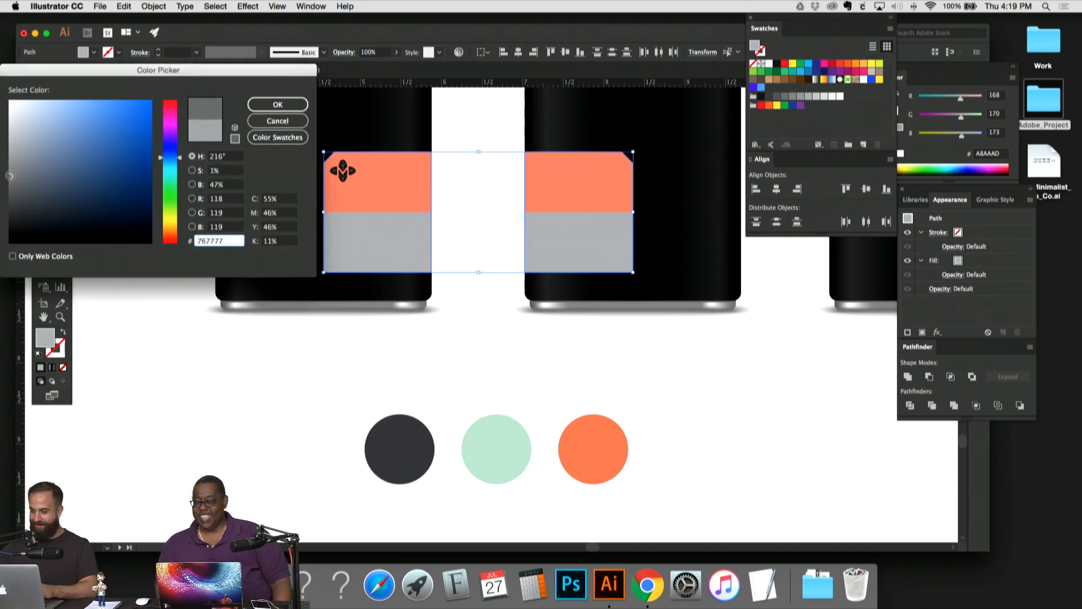
pyautogui.click(258, 99)
pyautogui.click(454, 272)
pyautogui.scroll(3, 472, 277)
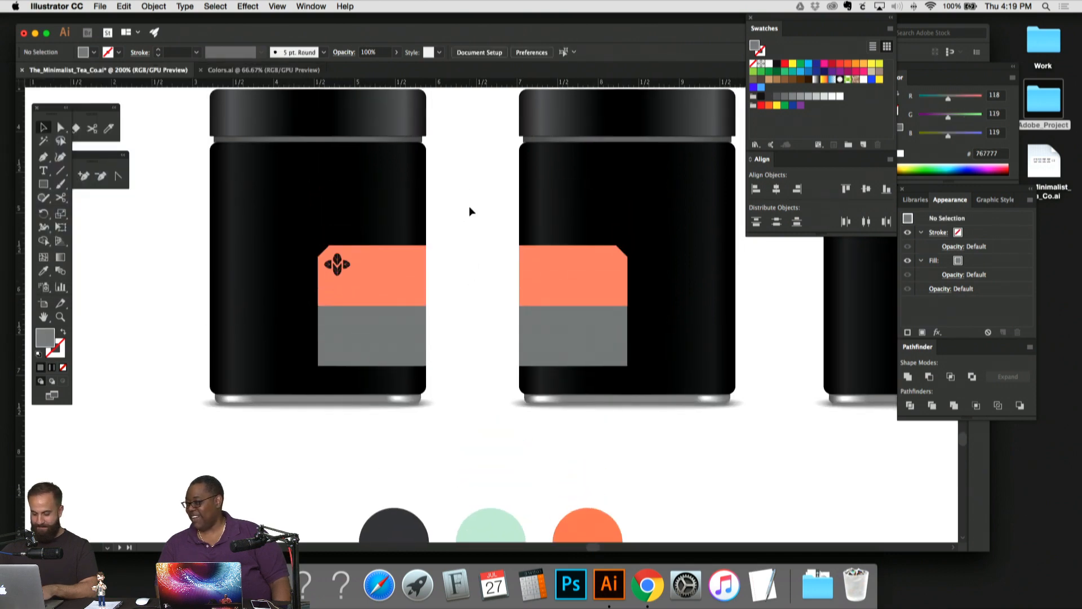
# Step: Lighten the coral upper bands of both tin labels to FF9783
pyautogui.press('super+0')
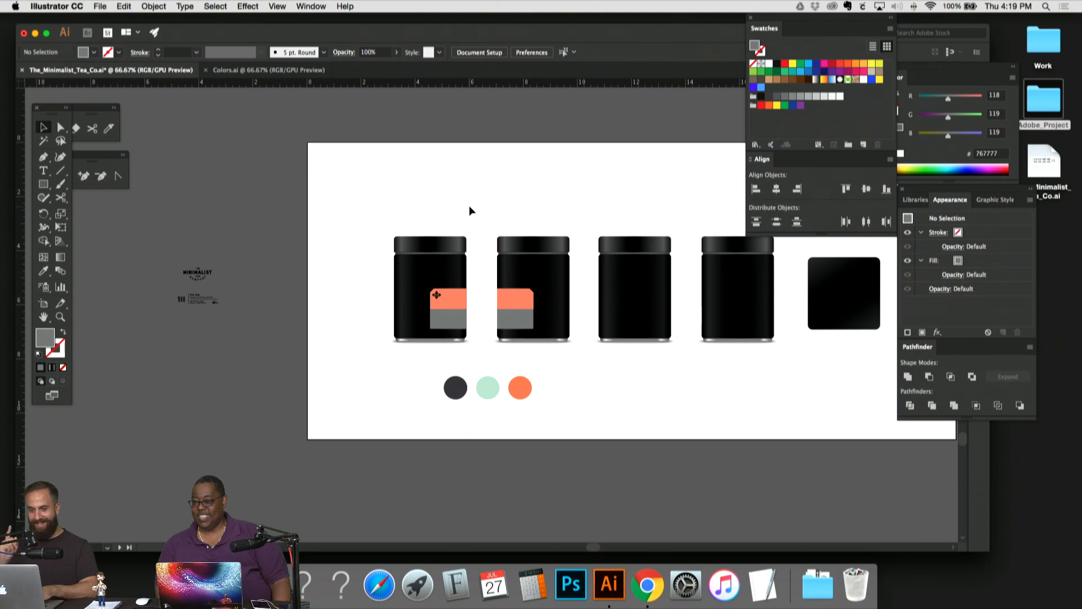
pyautogui.press('super+equal')
pyautogui.press('super+equal')
pyautogui.press('super+equal')
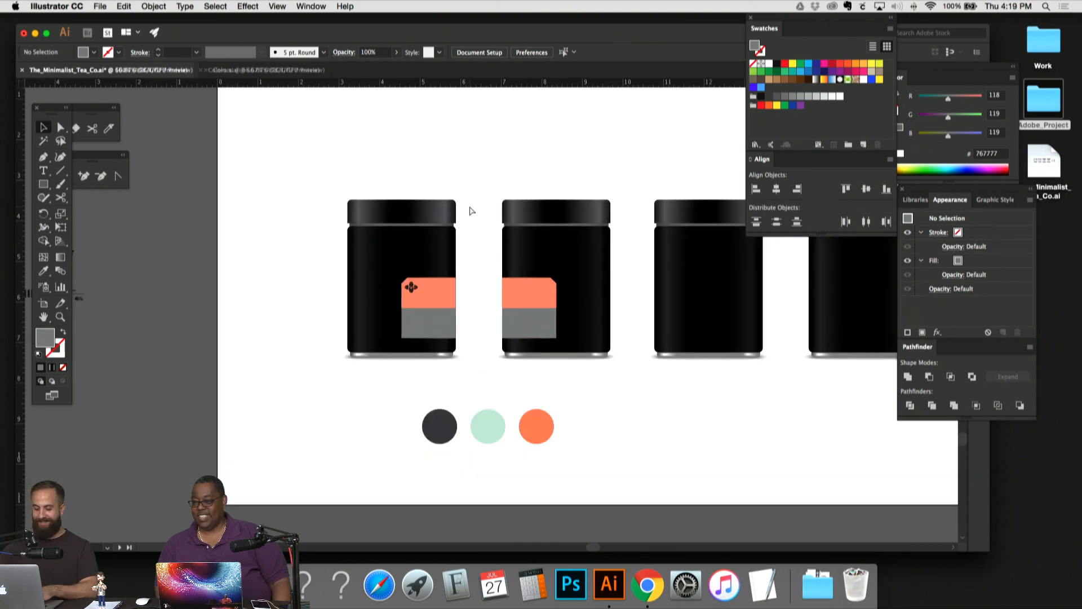
pyautogui.click(553, 145)
pyautogui.keyDown('shift'); pyautogui.click(352, 153); pyautogui.keyUp('shift')
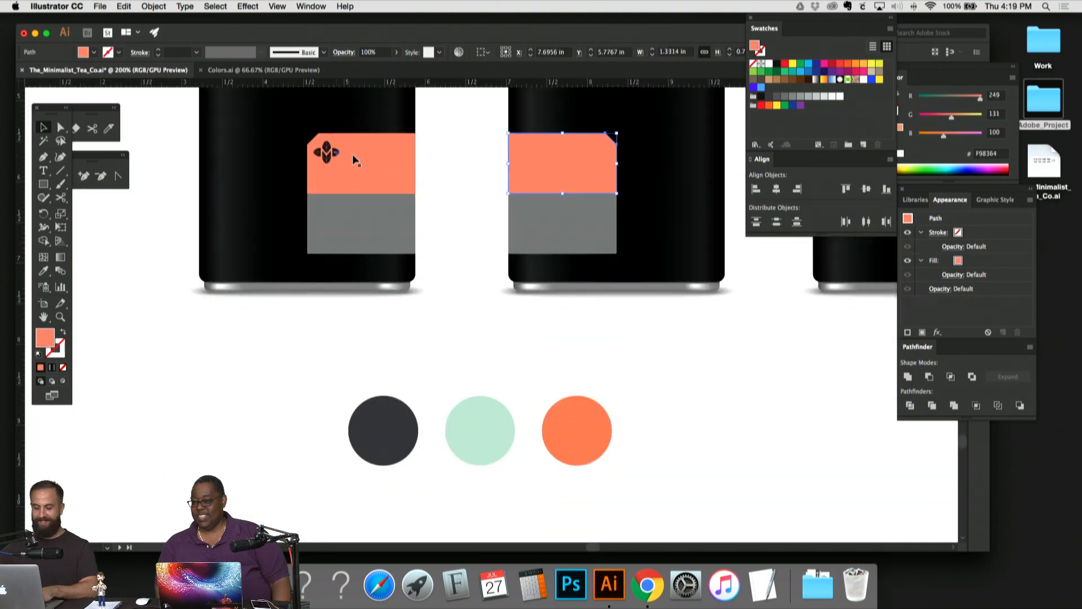
pyautogui.moveTo(380, 158); pyautogui.dragTo(377, 185)
pyautogui.doubleClick(47, 338)
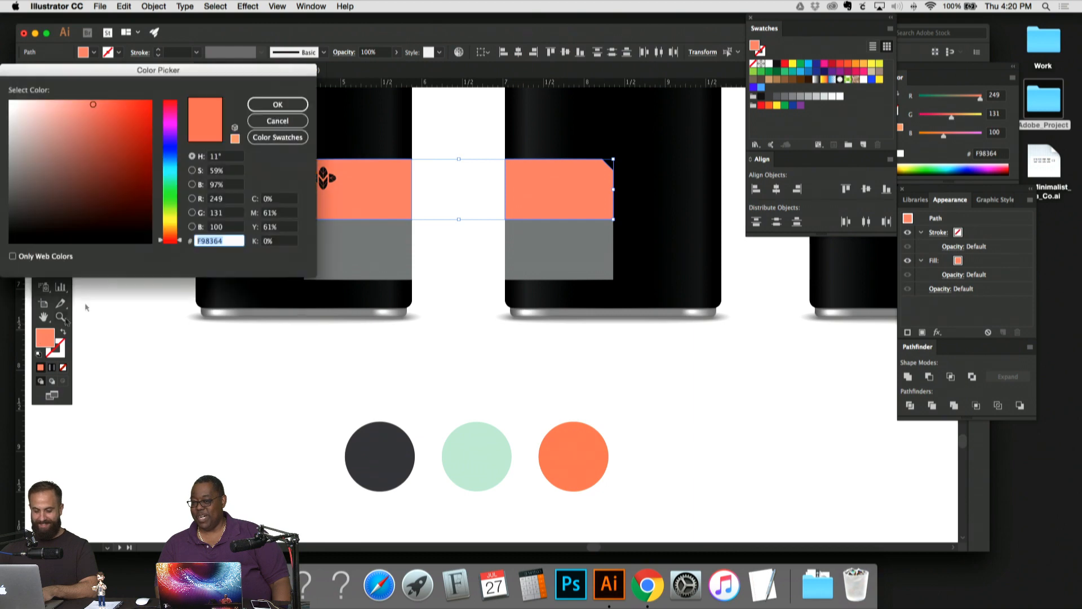
pyautogui.click(80, 99)
pyautogui.click(277, 104)
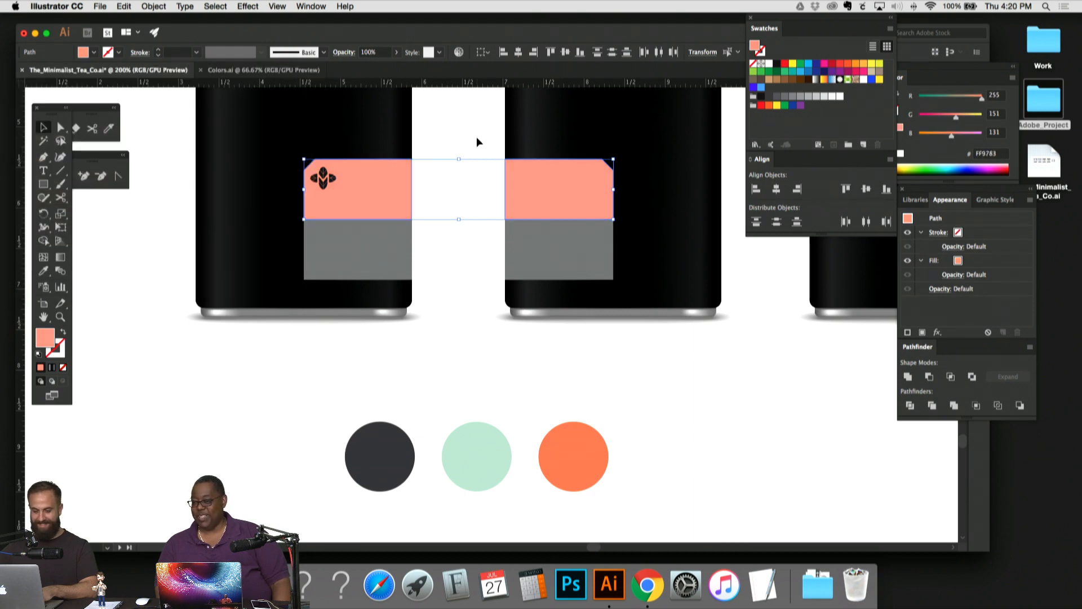
pyautogui.click(476, 138)
# Step: Review the recoloured labels against the full row of tins and up close
pyautogui.moveTo(476, 139); pyautogui.dragTo(468, 218)
pyautogui.press('super+minus')
pyautogui.press('super+minus')
pyautogui.press('super+minus')
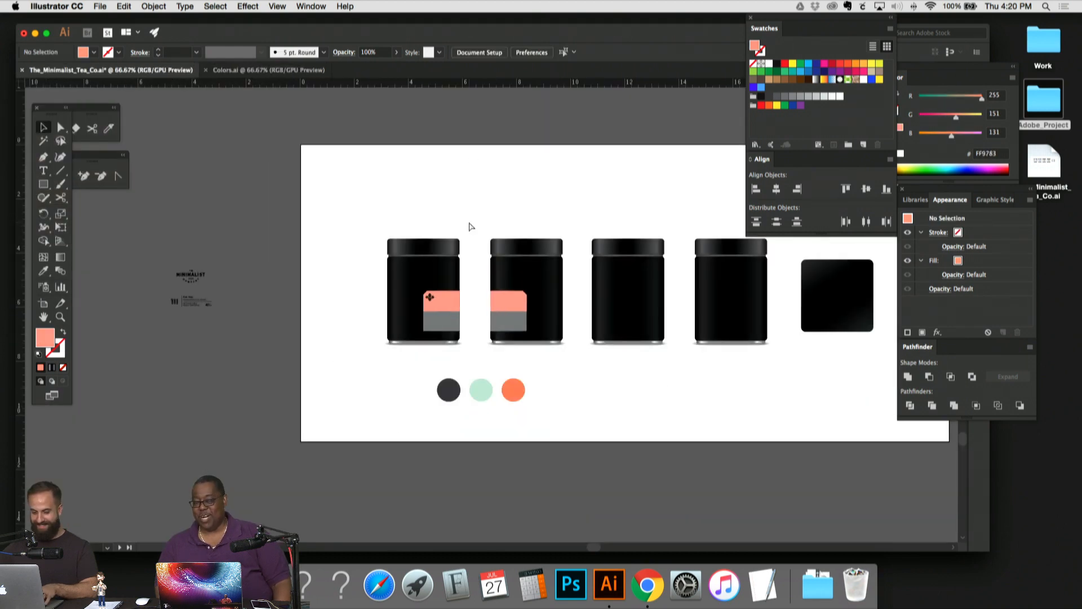
pyautogui.press('super+plus')
pyautogui.press('super+plus')
pyautogui.moveTo(468, 222); pyautogui.dragTo(499, 201)
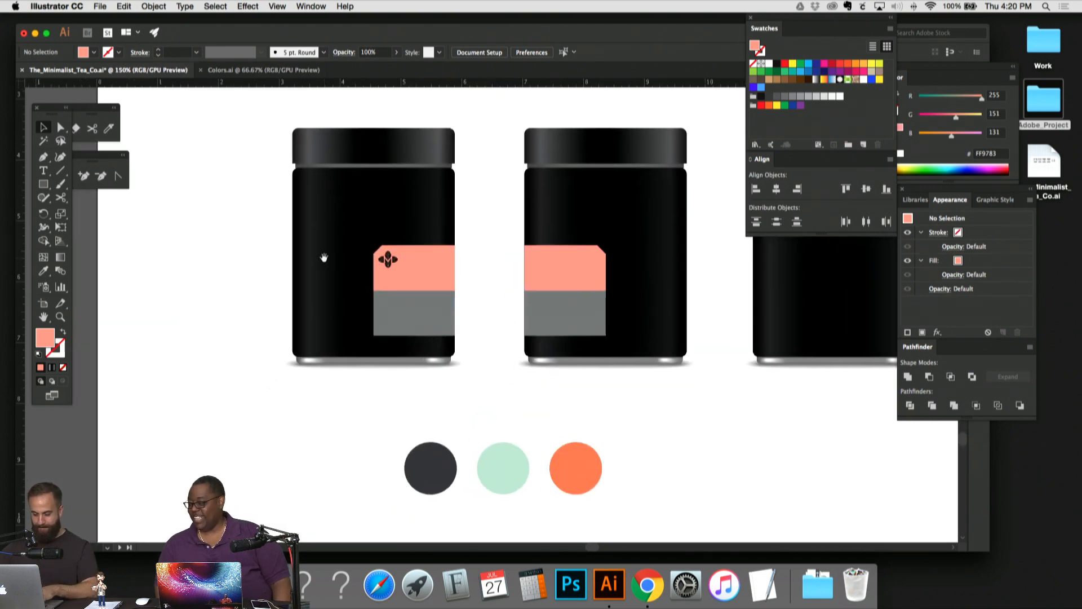
# Step: Copy the finished white Earl Grey tin from its artboard and paste it near the black tins' artboard
pyautogui.press('super+minus')
pyautogui.press('super+minus')
pyautogui.press('super+minus')
pyautogui.moveTo(326, 261); pyautogui.dragTo(416, 285)
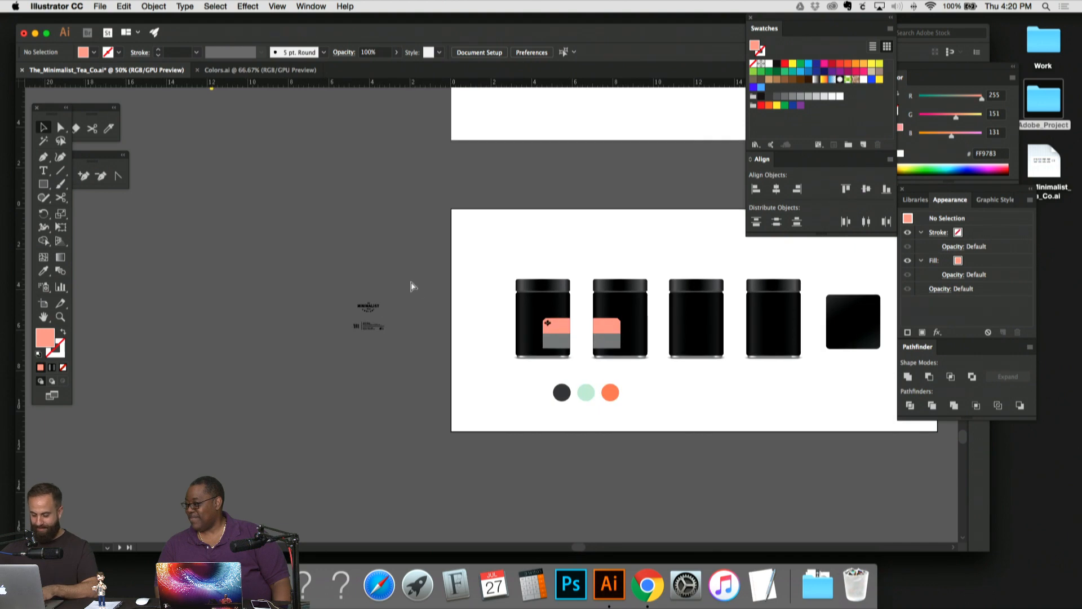
pyautogui.press('super+minus')
pyautogui.scroll(10, 411, 282)
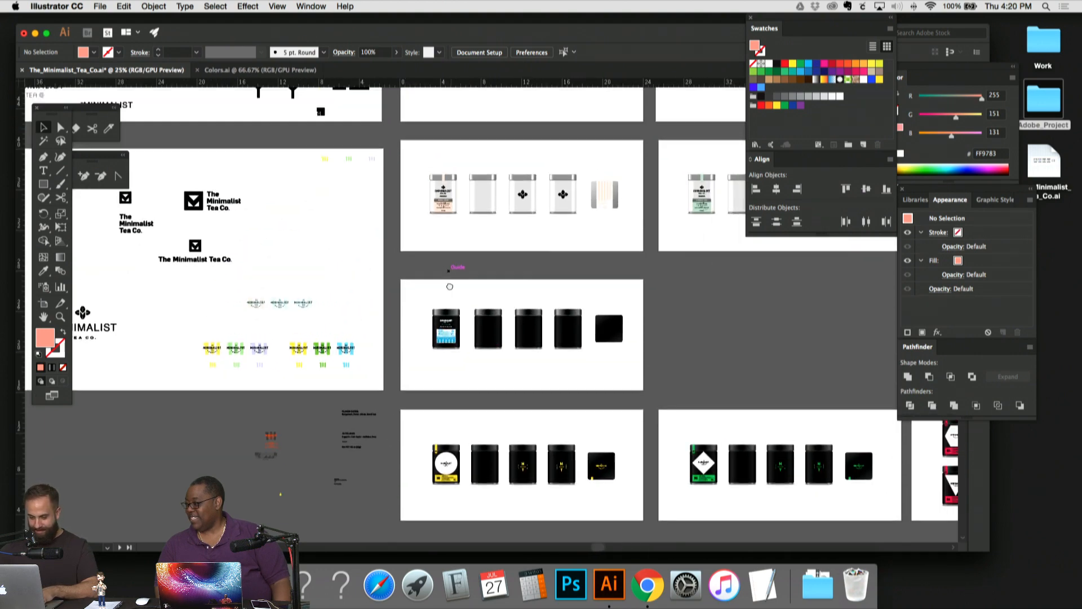
pyautogui.scroll(3, 450, 286)
pyautogui.click(460, 256)
pyautogui.scroll(-15, 497, 312)
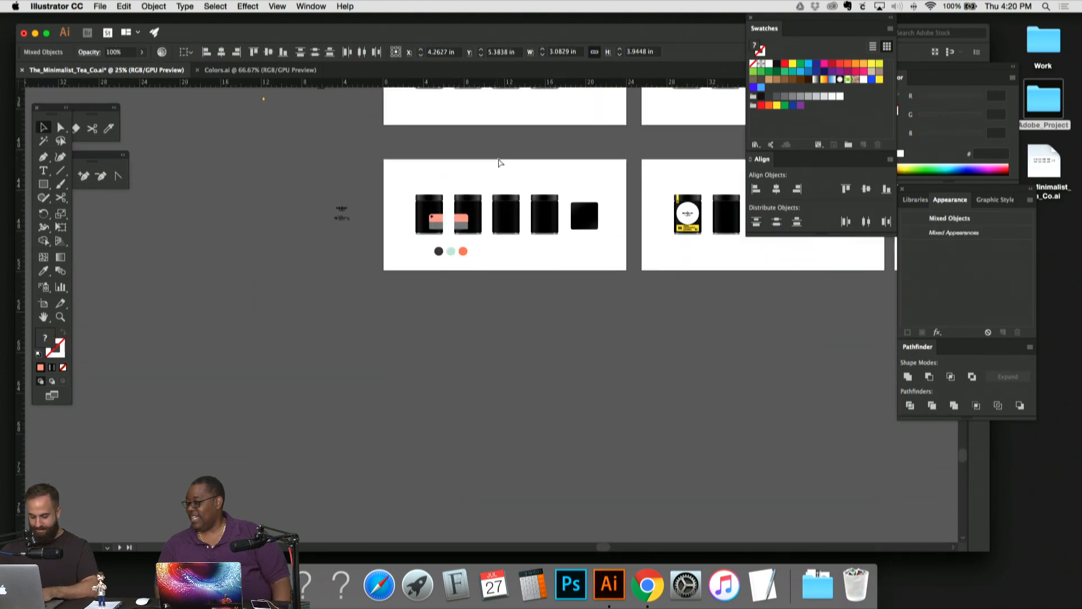
pyautogui.press('super+v')
# Step: Move the pasted Earl Grey tin next to the first black tin as a reference
pyautogui.press('super+plus')
pyautogui.press('super+plus')
pyautogui.press('super+plus')
pyautogui.press('super+plus')
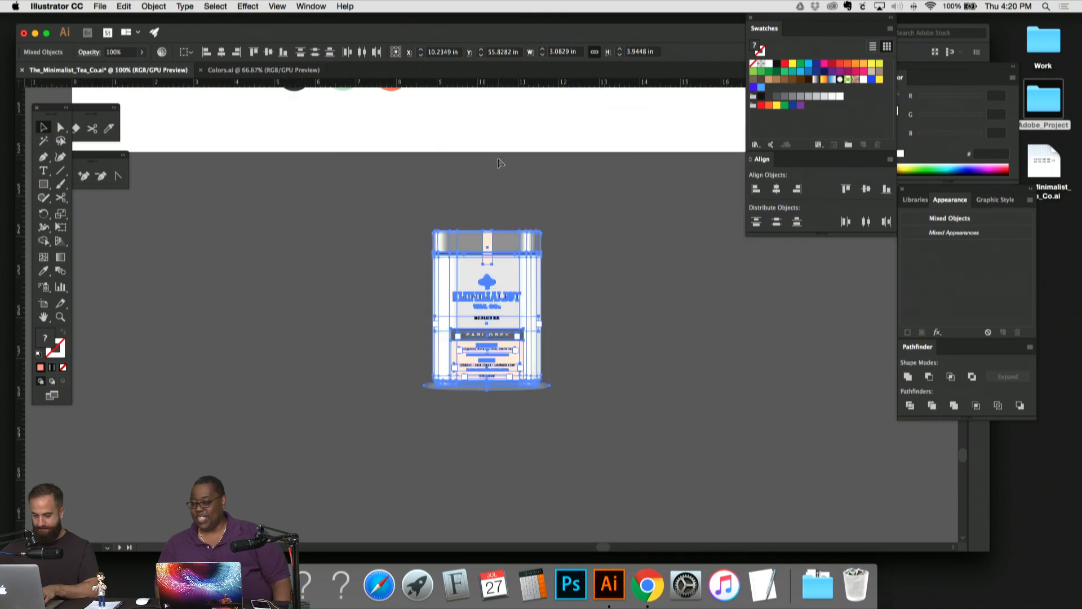
pyautogui.moveTo(596, 242); pyautogui.dragTo(704, 321)
pyautogui.moveTo(693, 439); pyautogui.dragTo(291, 186)
pyautogui.click(306, 134)
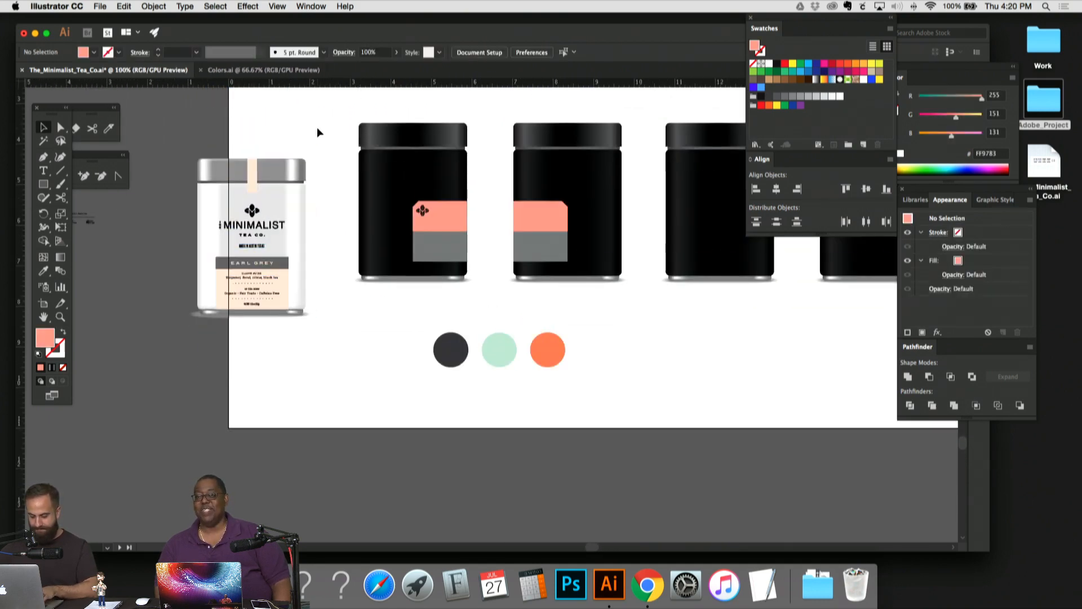
# Step: Duplicate the Minimalist Tea Co. logo from the Earl Grey tin onto the blank area below and delete the copy's leaf emblem
pyautogui.press('super+plus')
pyautogui.moveTo(318, 128); pyautogui.dragTo(357, 187)
pyautogui.click(172, 246)
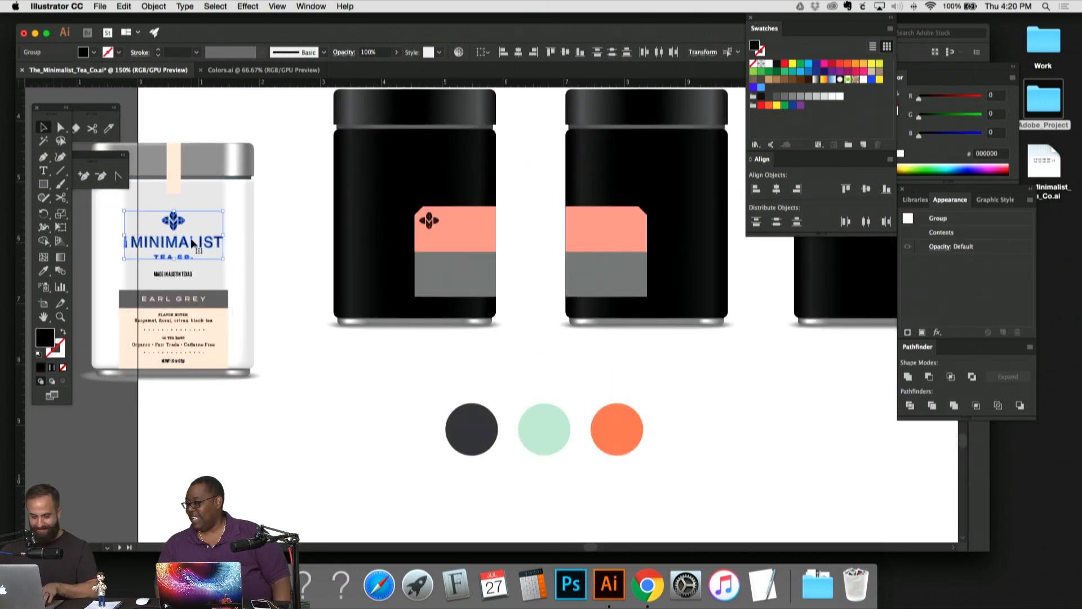
pyautogui.moveTo(196, 251); pyautogui.dragTo(366, 420)
pyautogui.click(342, 392)
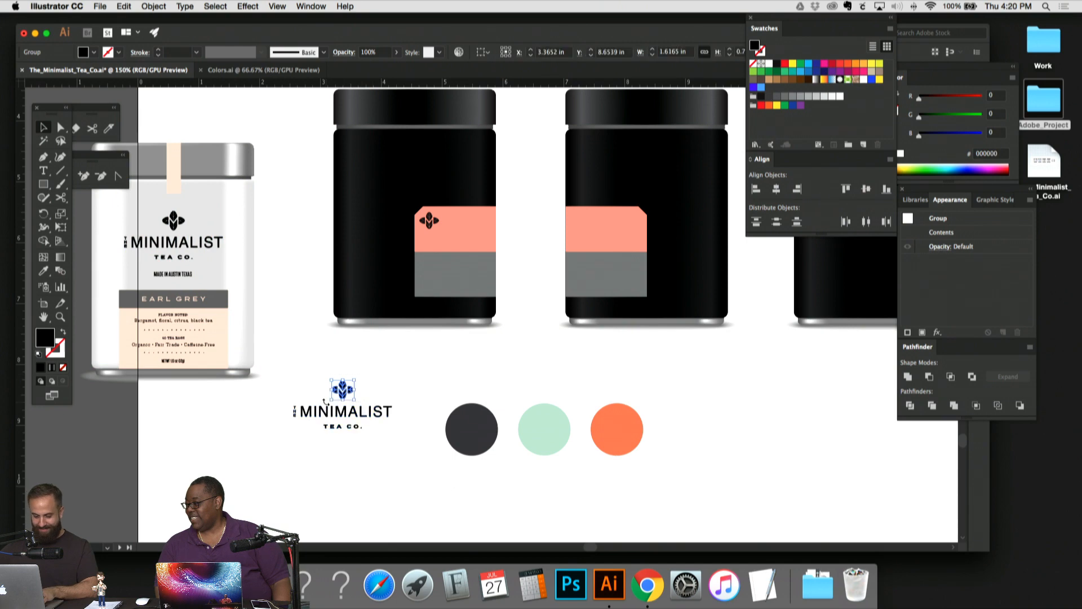
pyautogui.press('Delete')
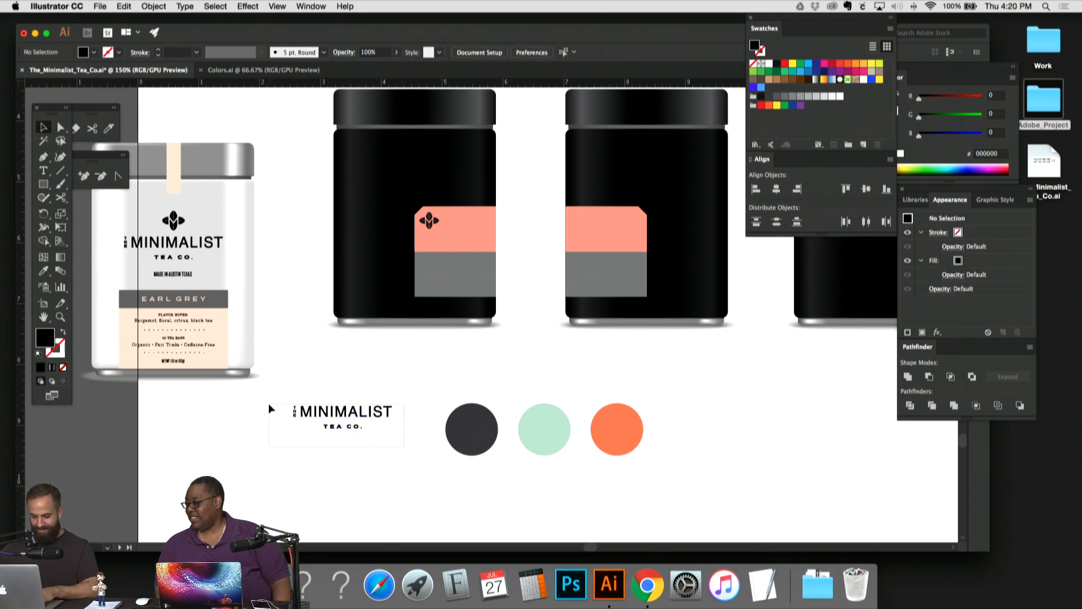
# Step: Scale the copied wordmark to about 0.89 in wide and place it in the first label's coral band
pyautogui.moveTo(271, 408); pyautogui.dragTo(485, 245)
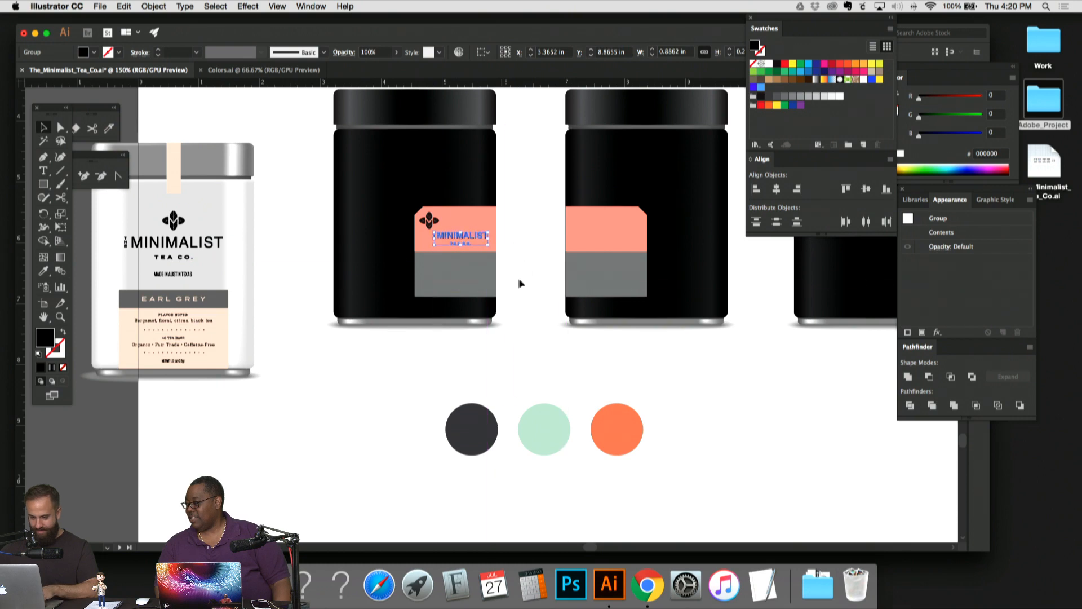
pyautogui.press('super+equal')
pyautogui.press('super+equal')
pyautogui.moveTo(519, 283); pyautogui.dragTo(375, 249)
pyautogui.click(483, 244)
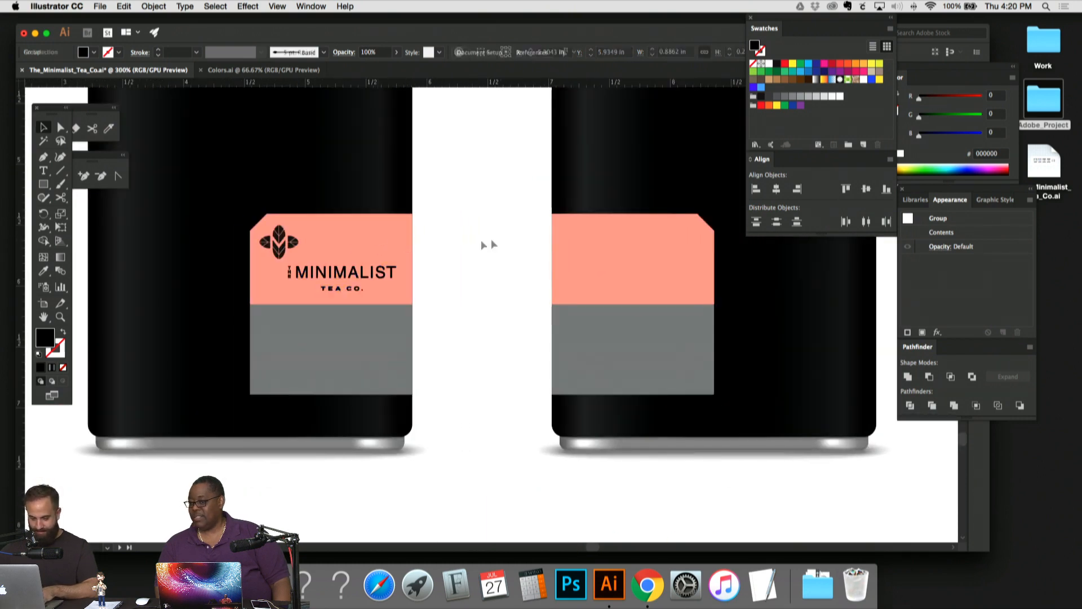
# Step: Move the leaf emblem from the first label to the middle of the second label's coral band and enlarge it
pyautogui.moveTo(292, 243); pyautogui.dragTo(662, 230)
pyautogui.moveTo(728, 222); pyautogui.dragTo(658, 217)
pyautogui.click(711, 468)
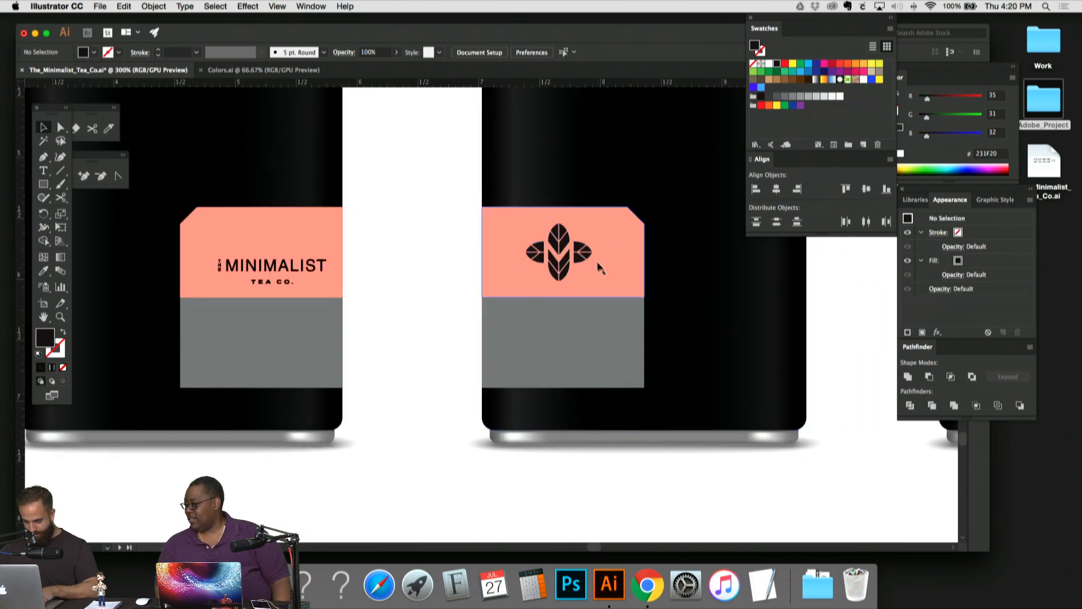
# Step: Centre the wordmark in the first label's coral band by shifting it slightly up and to the left
pyautogui.moveTo(586, 263); pyautogui.dragTo(683, 268)
pyautogui.click(394, 279)
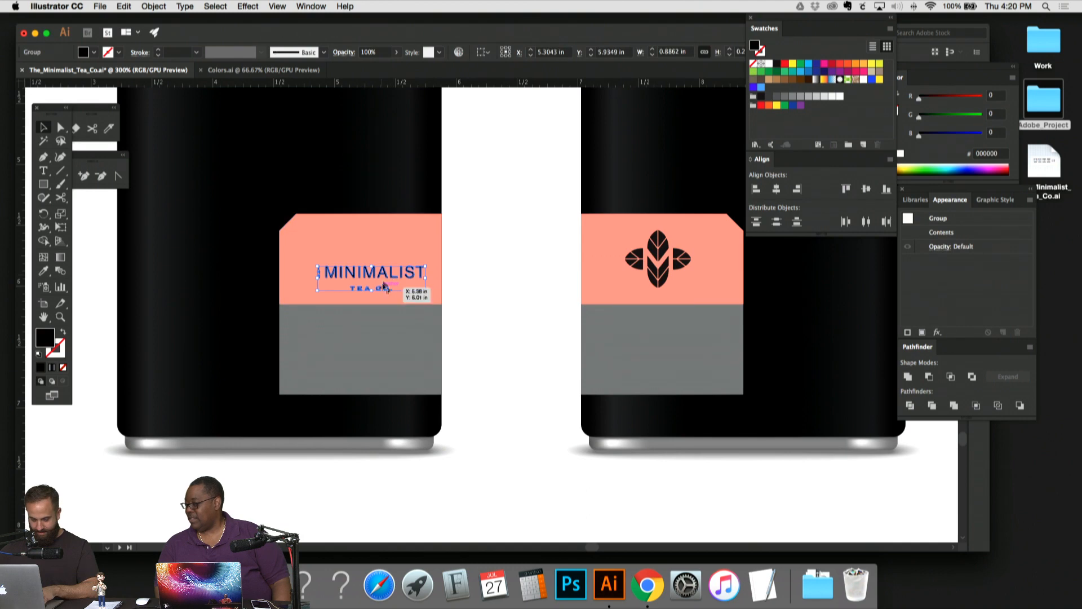
pyautogui.moveTo(384, 275); pyautogui.dragTo(373, 261)
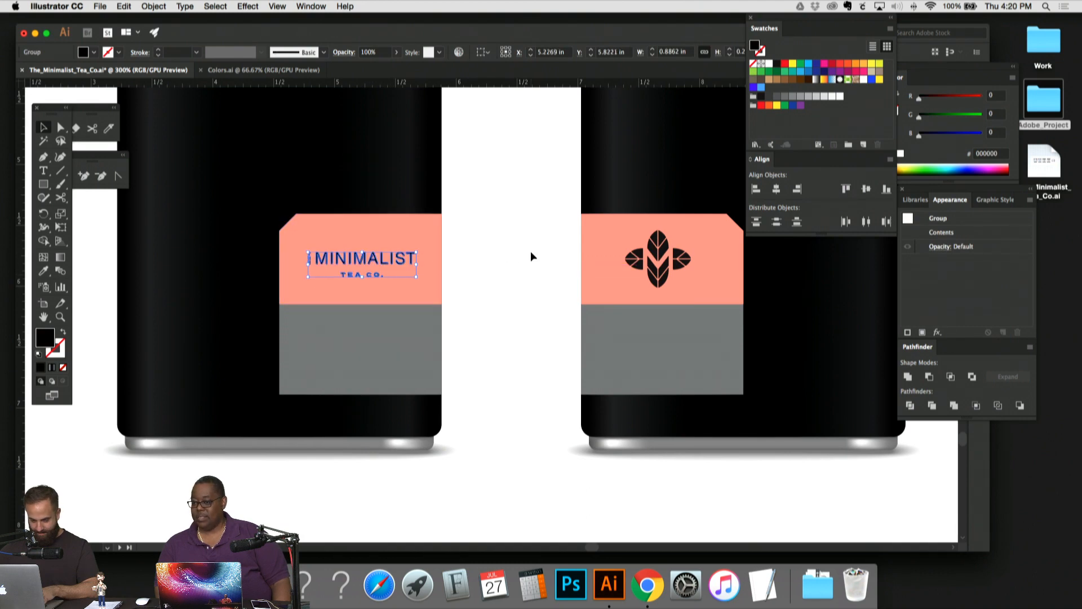
pyautogui.hscroll(-2, 531, 243)
pyautogui.scroll(-1, 531, 242)
pyautogui.click(538, 241)
pyautogui.press('super+minus')
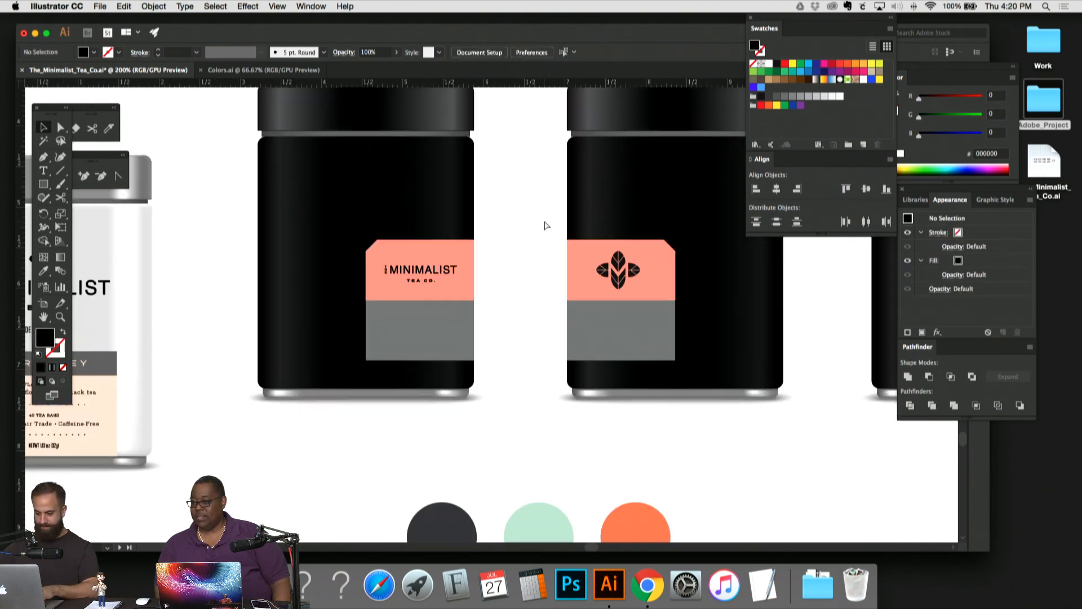
pyautogui.moveTo(545, 225); pyautogui.dragTo(414, 298)
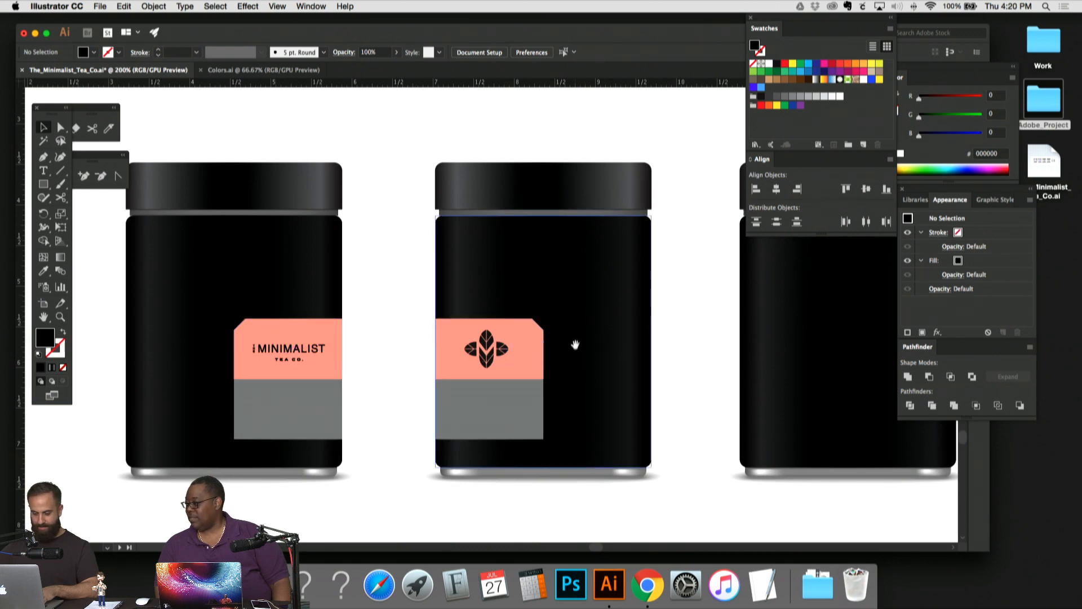
# Step: Copy the EARL GREY text from the white tin onto the first label's grey band
pyautogui.scroll(-3, 574, 341)
pyautogui.hscroll(-1, 574, 341)
pyautogui.hscroll(-10, 412, 331)
pyautogui.scroll(-3, 412, 331)
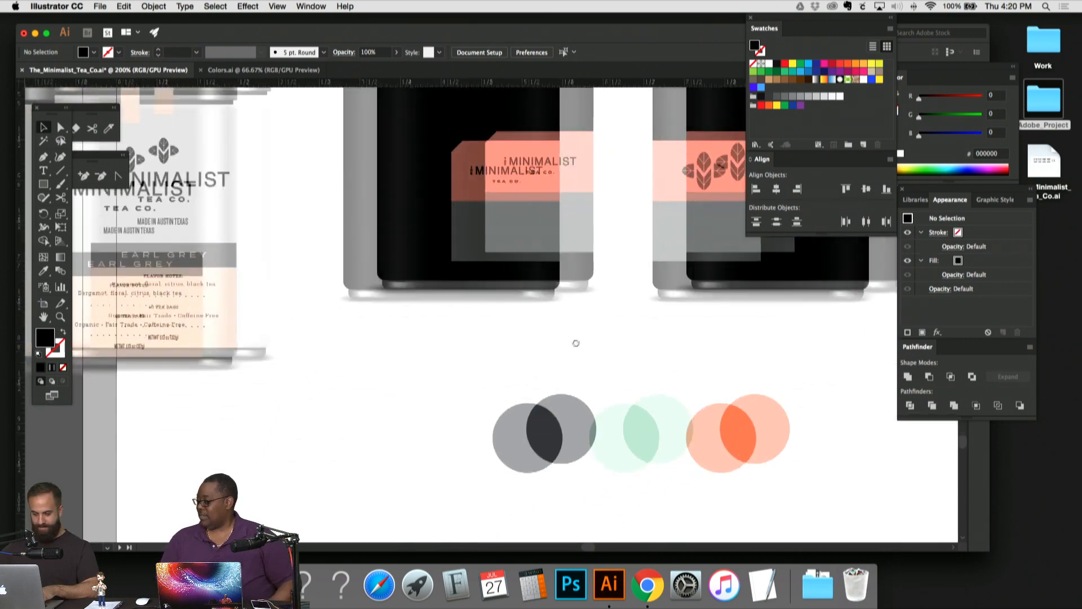
pyautogui.scroll(3, 427, 331)
pyautogui.hscroll(2, 427, 331)
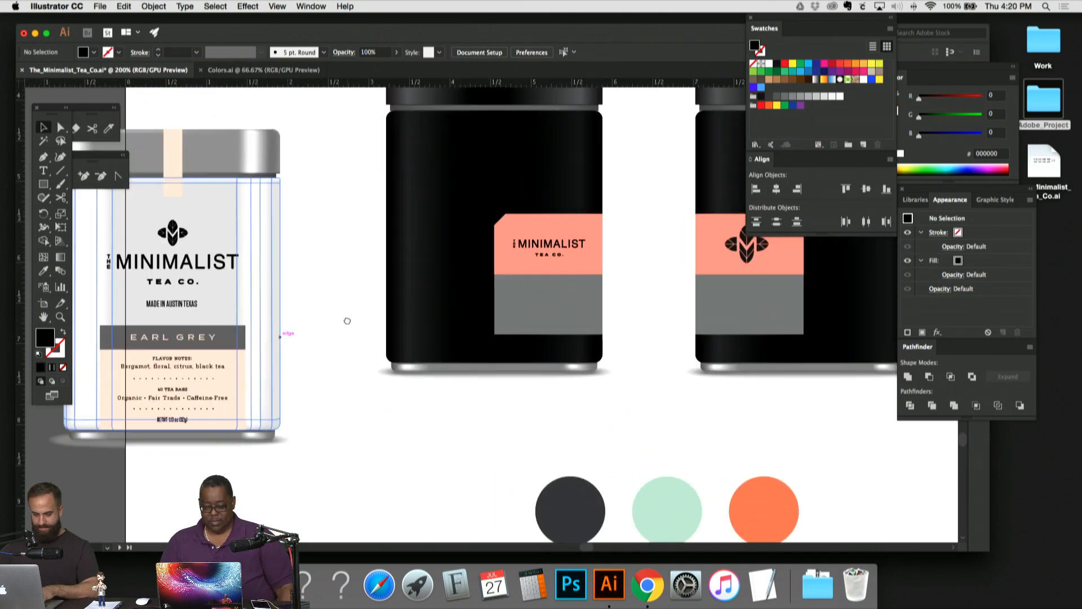
pyautogui.click(197, 340)
pyautogui.hscroll(2, 297, 310)
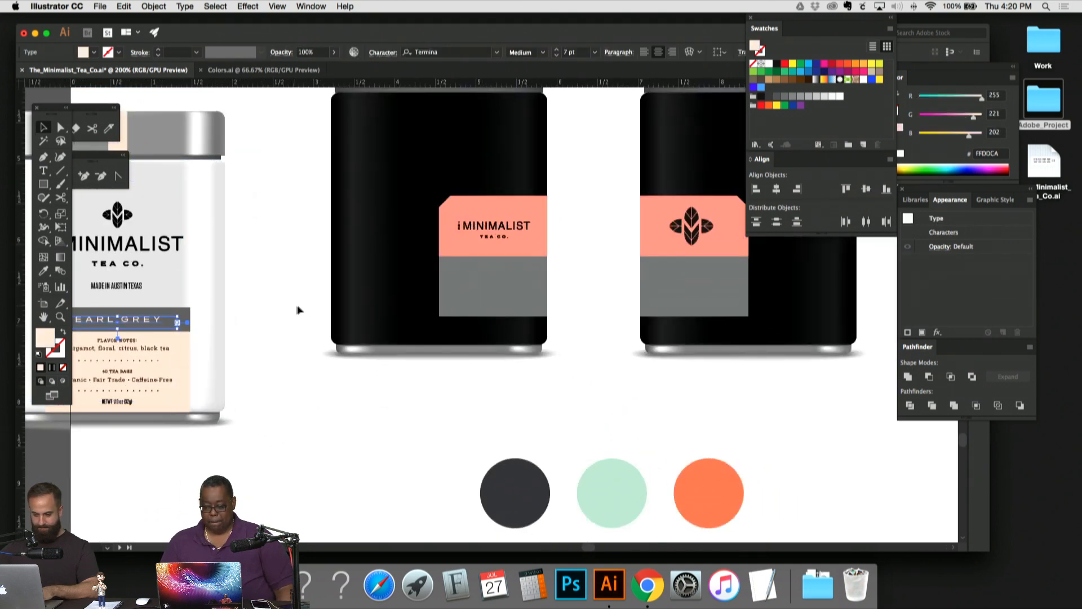
pyautogui.hscroll(-2, 362, 309)
pyautogui.scroll(-1, 267, 352)
pyautogui.write('EARL GREY')
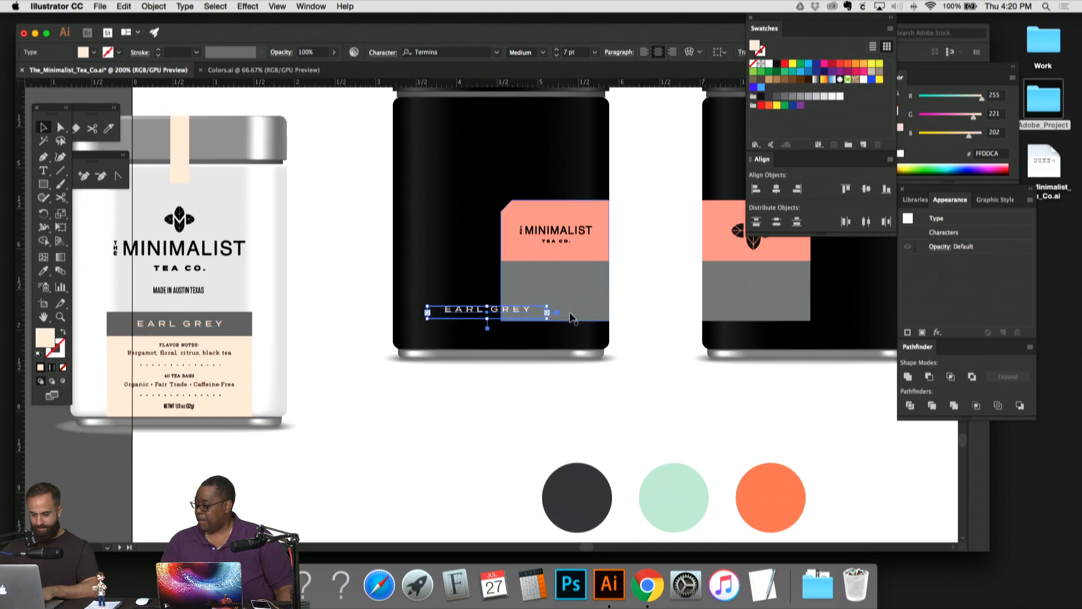
pyautogui.hscroll(5, 382, 333)
pyautogui.scroll(1, 382, 333)
pyautogui.moveTo(383, 333); pyautogui.dragTo(455, 311)
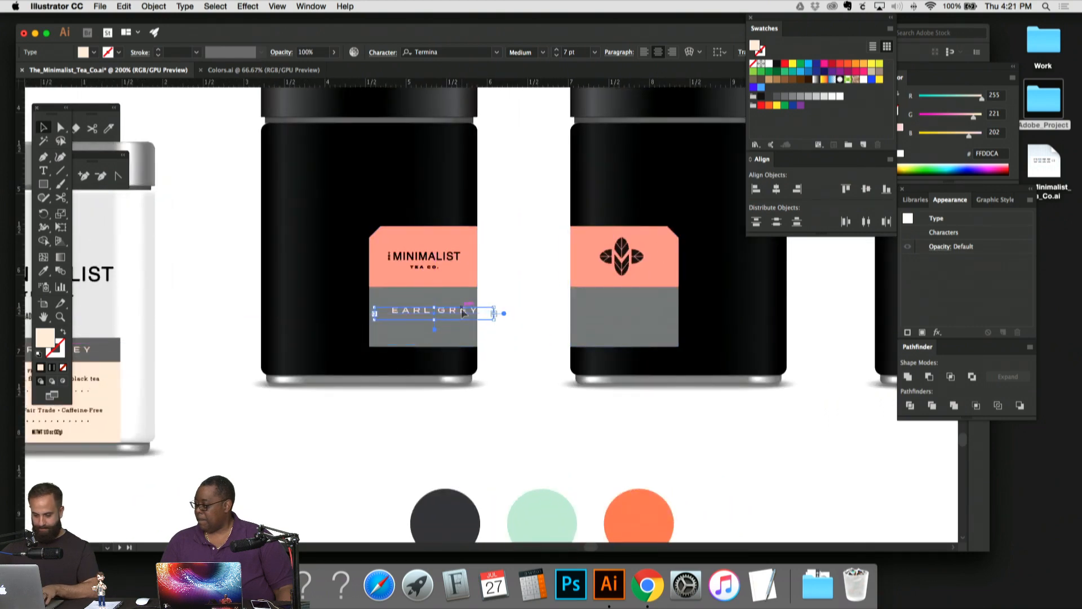
# Step: Recolour the copied EARL GREY text with the coral FF9783 sampled from the label's upper band
pyautogui.scroll(2, 455, 310)
pyautogui.press('i')
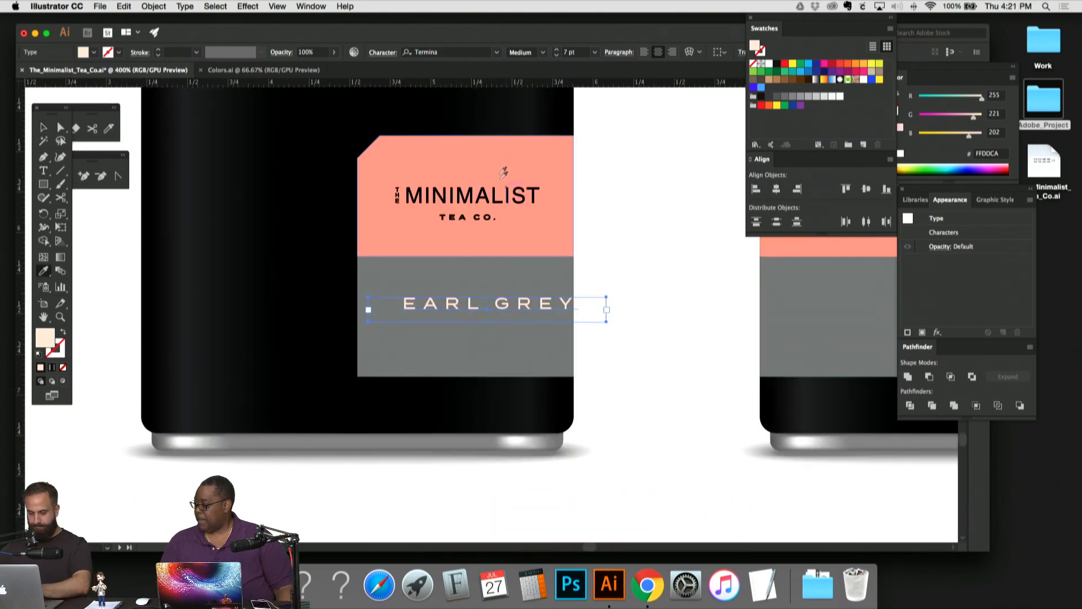
pyautogui.click(483, 141)
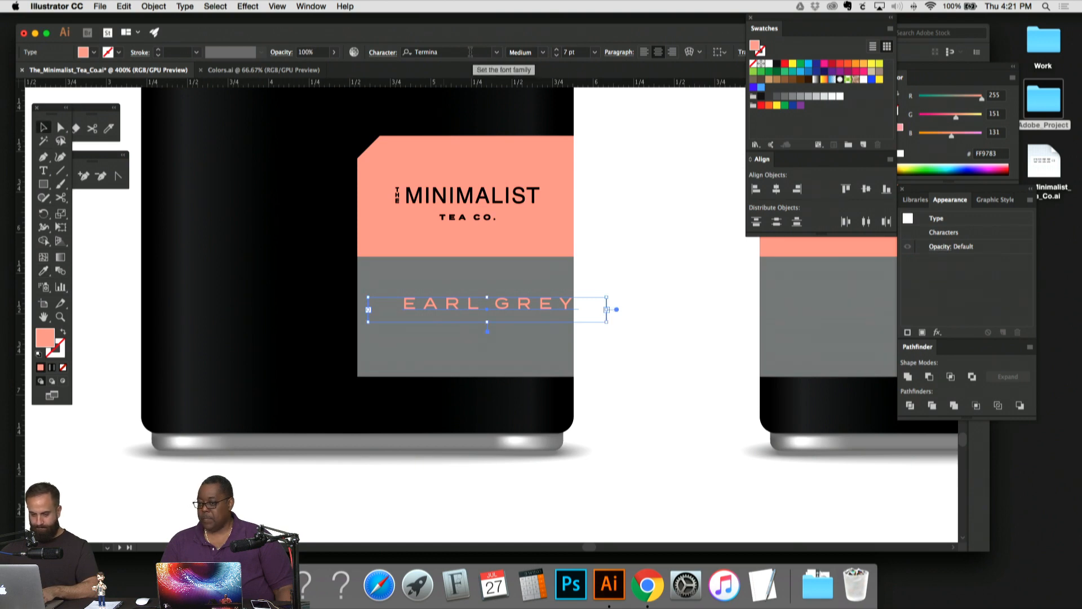
# Step: Change the font of the EARL GREY text on the first label's grey band to Marion
pyautogui.click(470, 52)
pyautogui.click(499, 52)
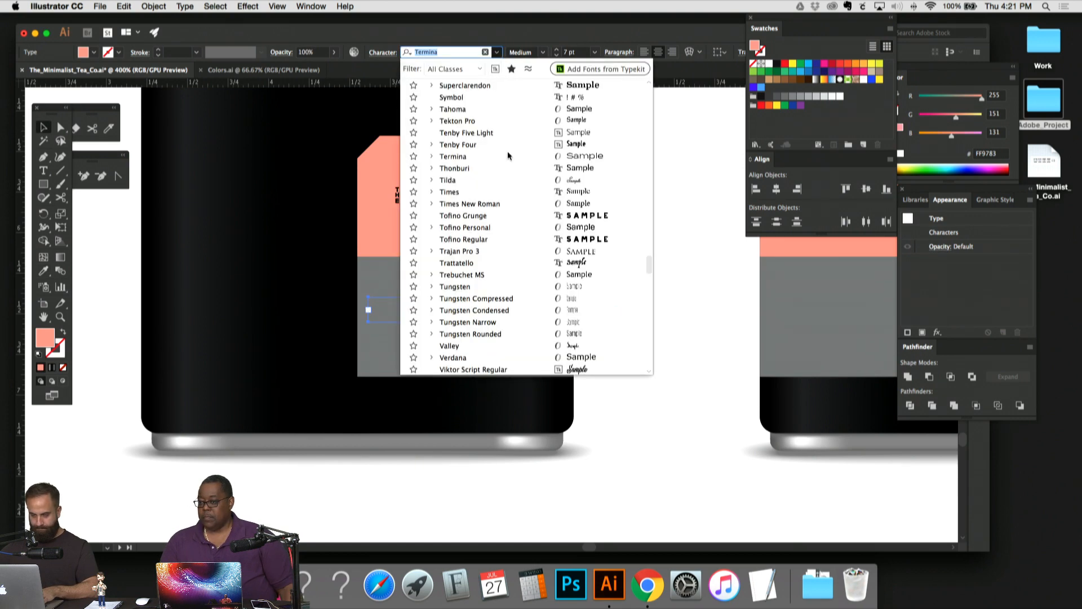
pyautogui.scroll(5, 508, 152)
pyautogui.hscroll(4, 341, 150)
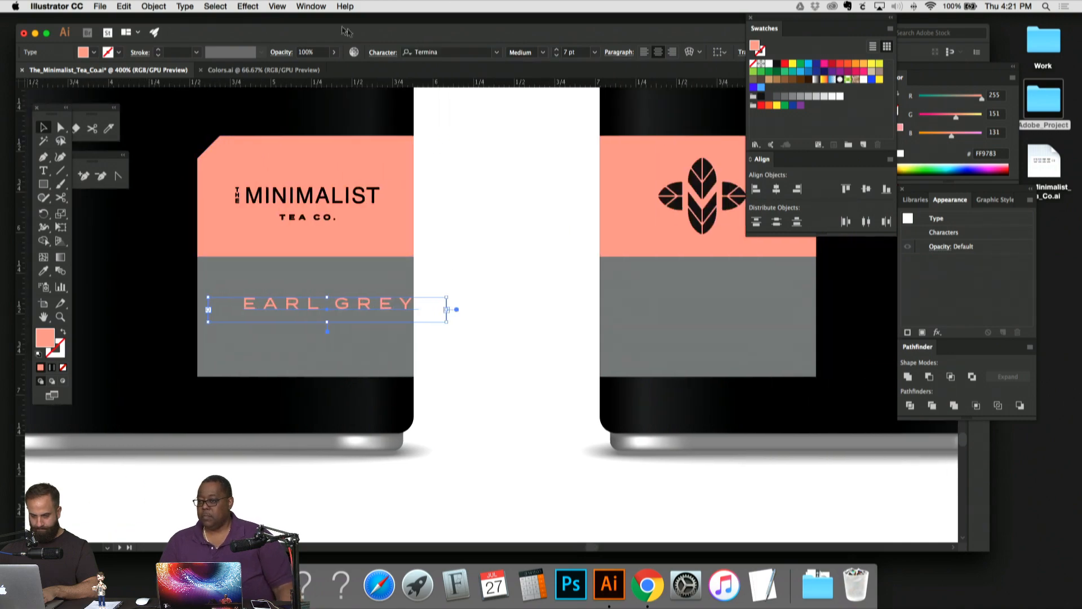
pyautogui.click(497, 51)
pyautogui.scroll(5, 501, 144)
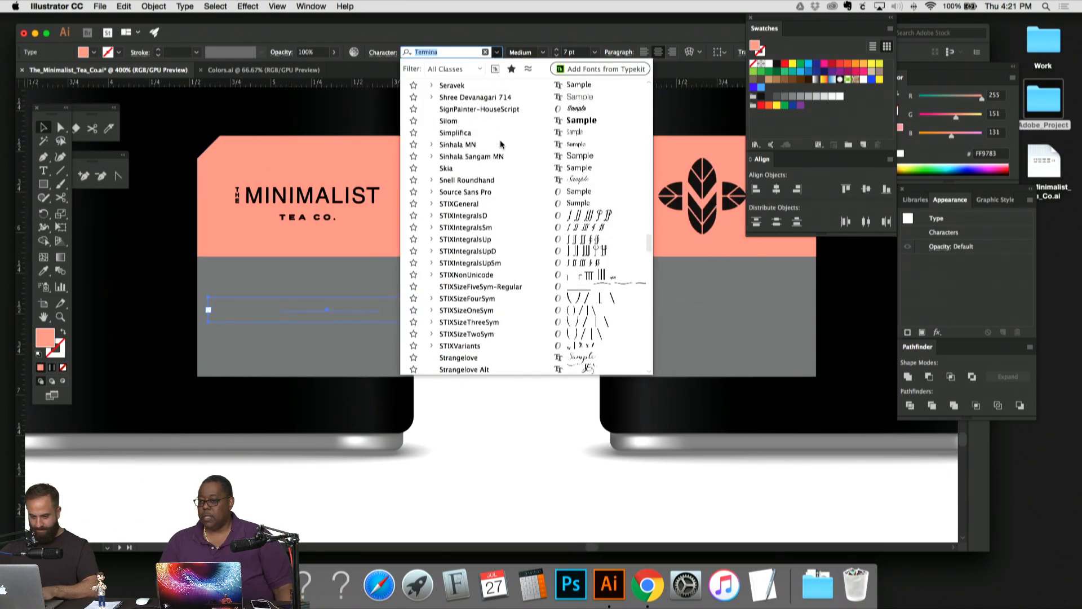
pyautogui.scroll(10, 501, 144)
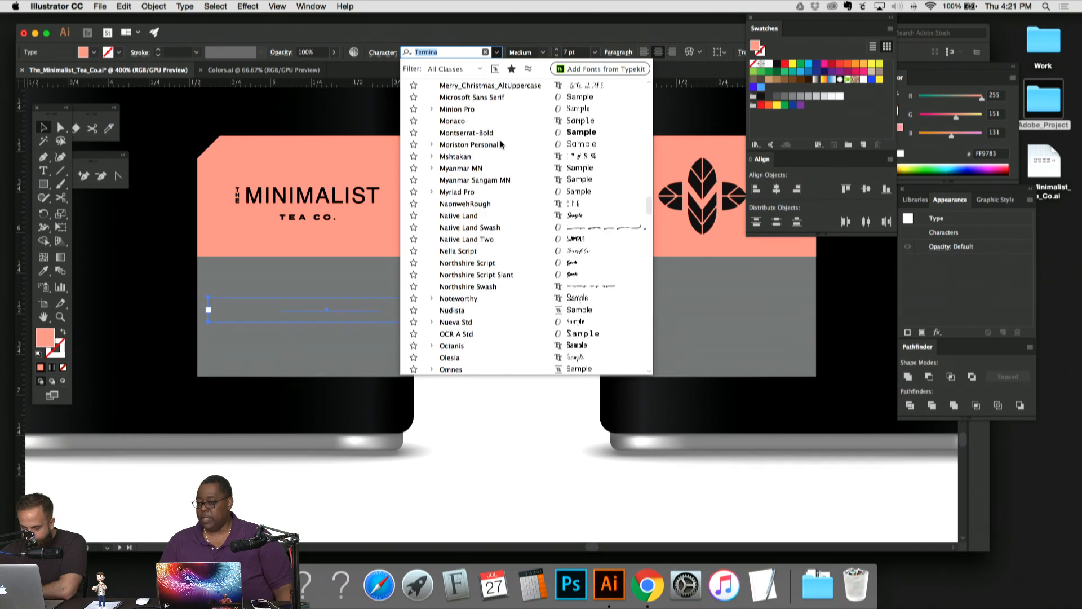
pyautogui.scroll(3, 501, 144)
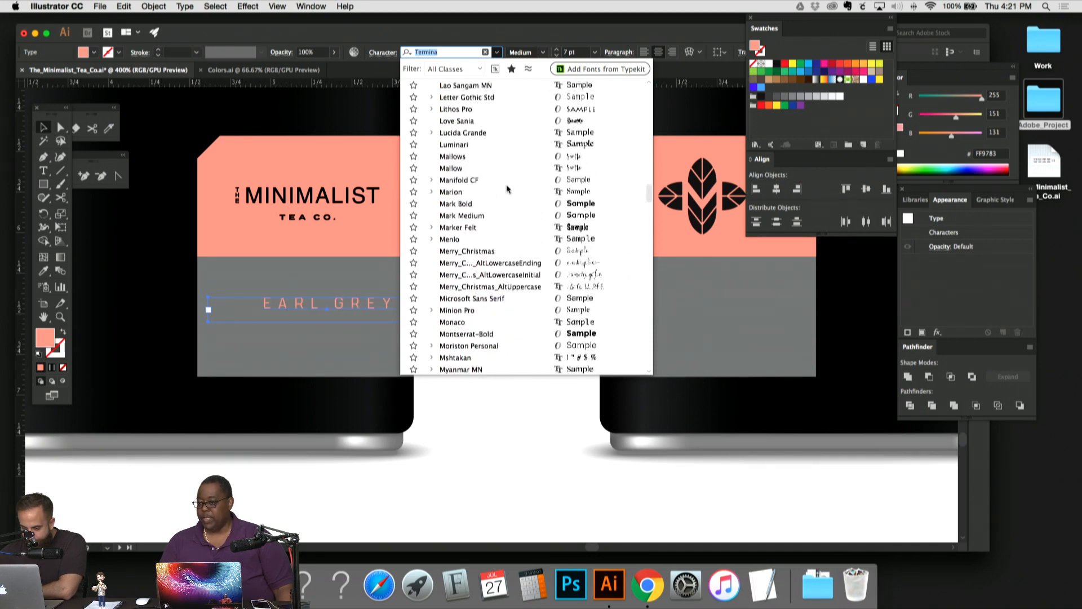
pyautogui.click(507, 192)
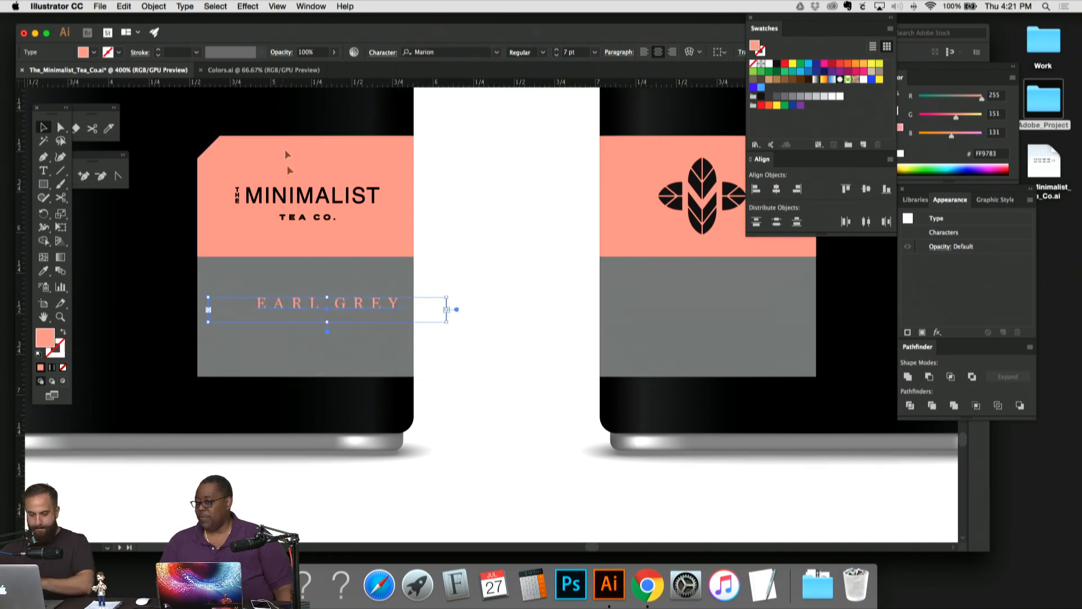
# Step: Retype the grey band's text in title case as "Earl Grey" and tighten its letter spacing
pyautogui.doubleClick(350, 308)
pyautogui.hotkey('ctrl', 'a')
pyautogui.write('Ea')
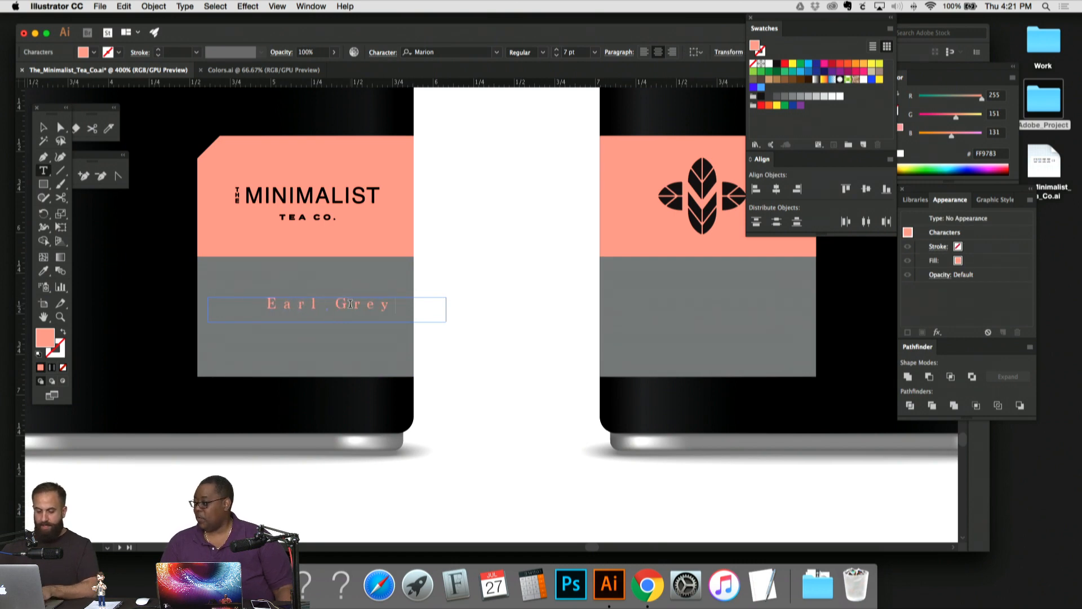
pyautogui.click(42, 128)
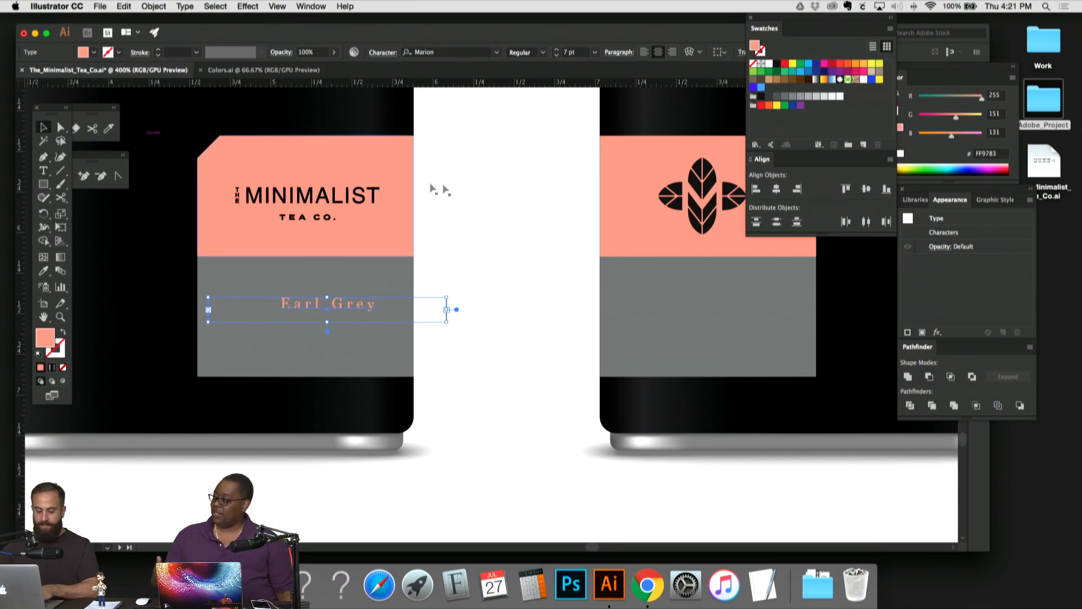
# Step: Move the Earl Grey text up and to the left so it sits near the grey band's upper edge beneath the wordmark
pyautogui.click(466, 198)
pyautogui.press('super+equal')
pyautogui.scroll(4, 571, 177)
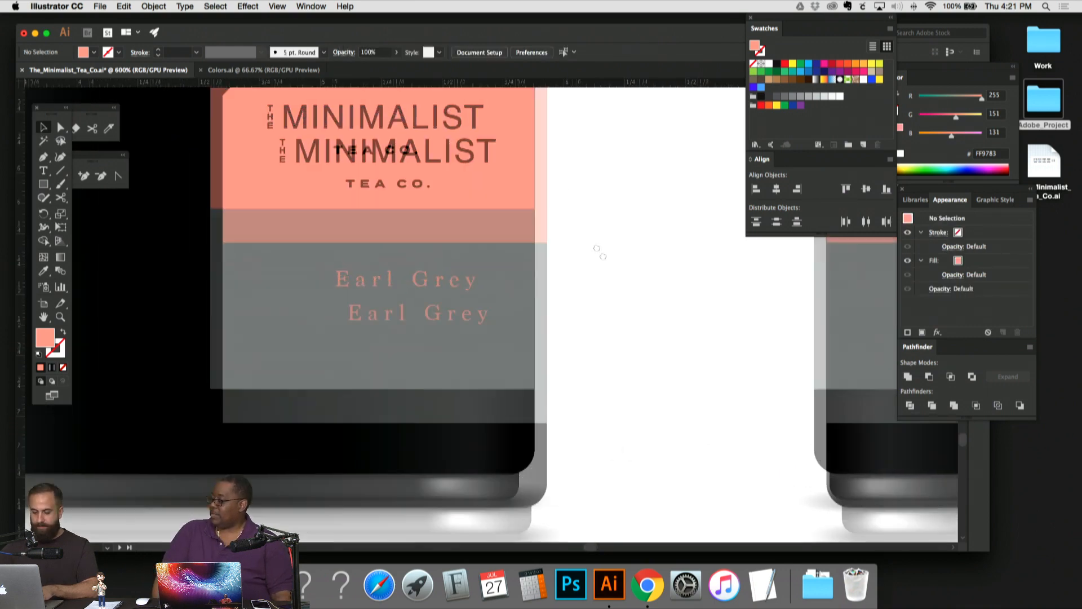
pyautogui.hscroll(-2, 461, 391)
pyautogui.moveTo(461, 377); pyautogui.dragTo(420, 350)
pyautogui.moveTo(398, 342); pyautogui.dragTo(398, 343)
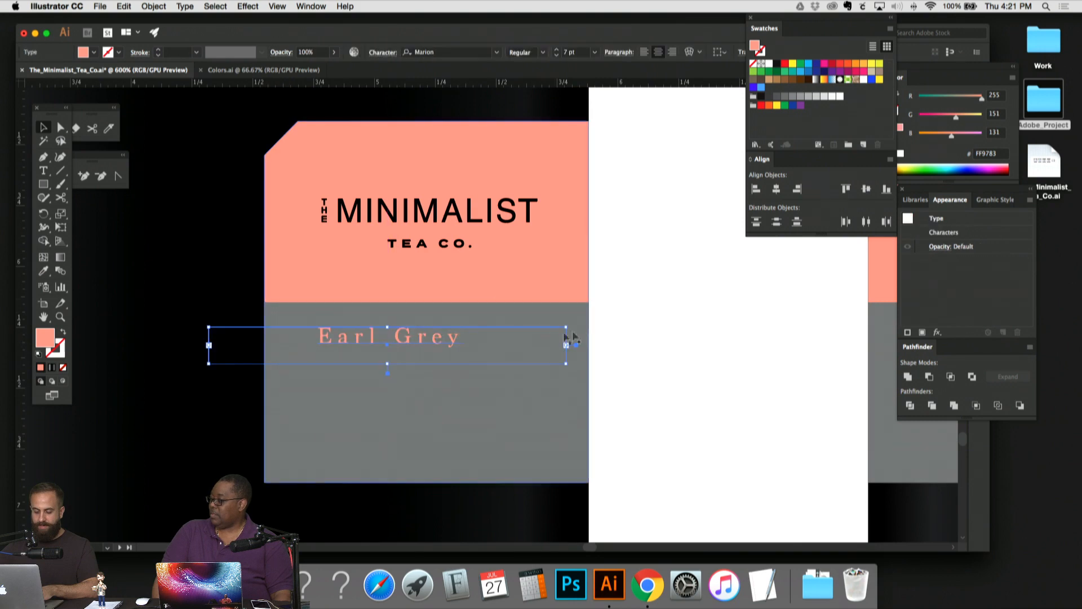
pyautogui.hscroll(3, 531, 247)
pyautogui.press('super+minus')
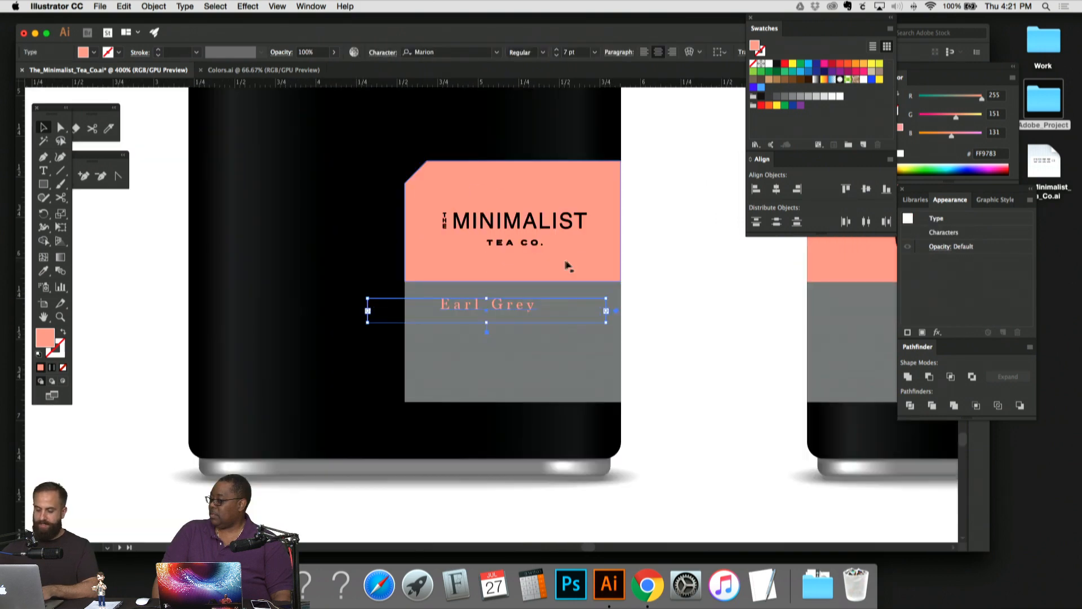
pyautogui.moveTo(648, 219); pyautogui.dragTo(565, 242)
pyautogui.click(555, 274)
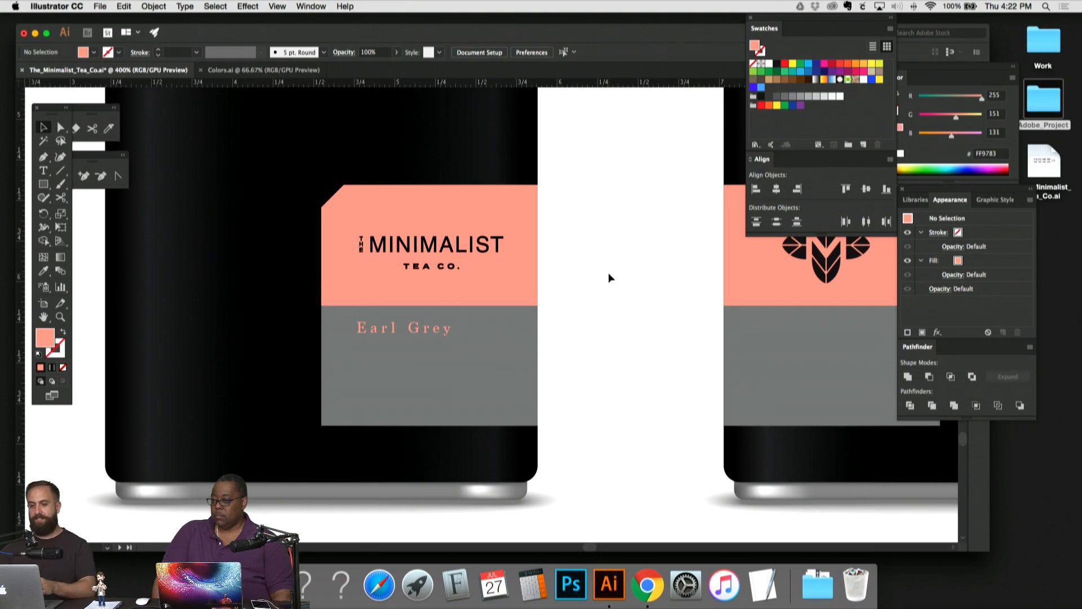
# Step: Left-align the Earl Grey text with slightly tighter tracking and line it up with the wordmark's left edge
pyautogui.hscroll(2, 406, 145)
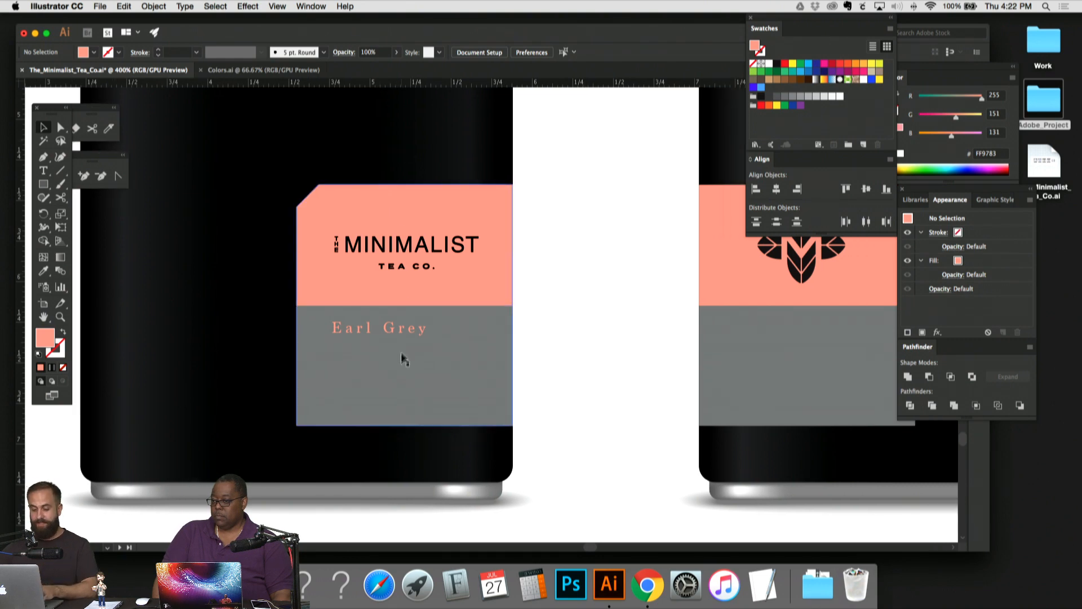
pyautogui.click(405, 328)
pyautogui.hotkey('alt', 'Left')
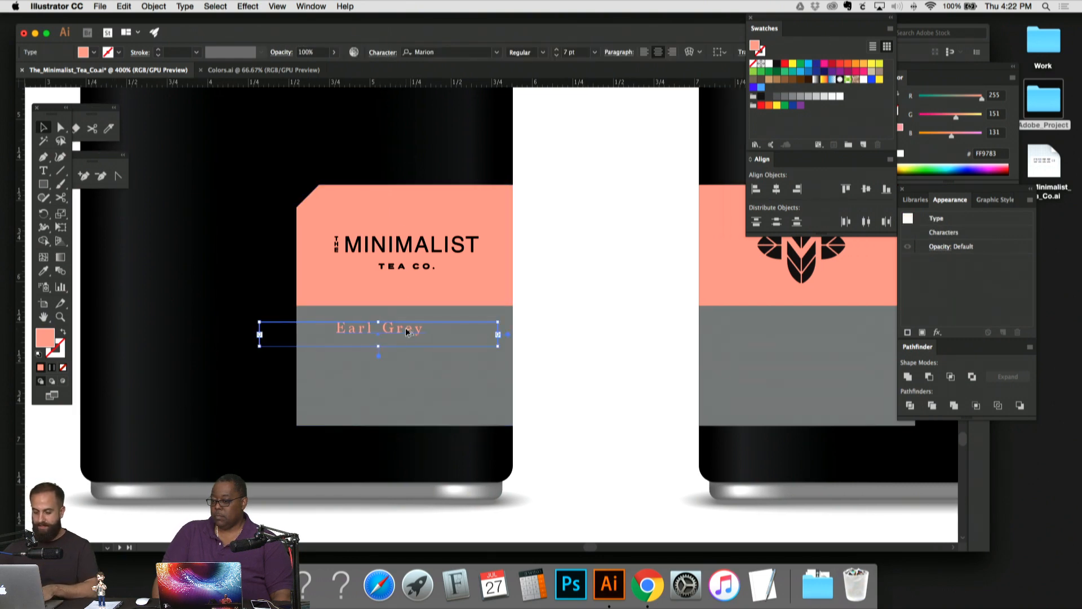
pyautogui.press('super+shift+l')
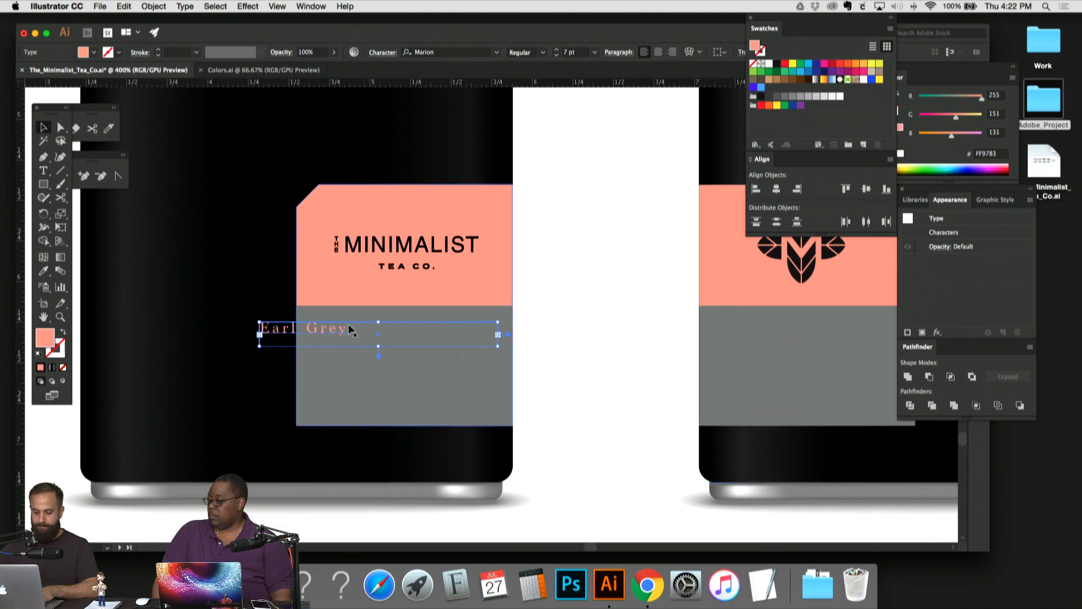
pyautogui.moveTo(367, 328)
pyautogui.mouseDown()
pyautogui.moveTo(394, 330)
pyautogui.moveTo(399, 256)
pyautogui.moveTo(364, 305)
pyautogui.moveTo(365, 338)
pyautogui.mouseUp()
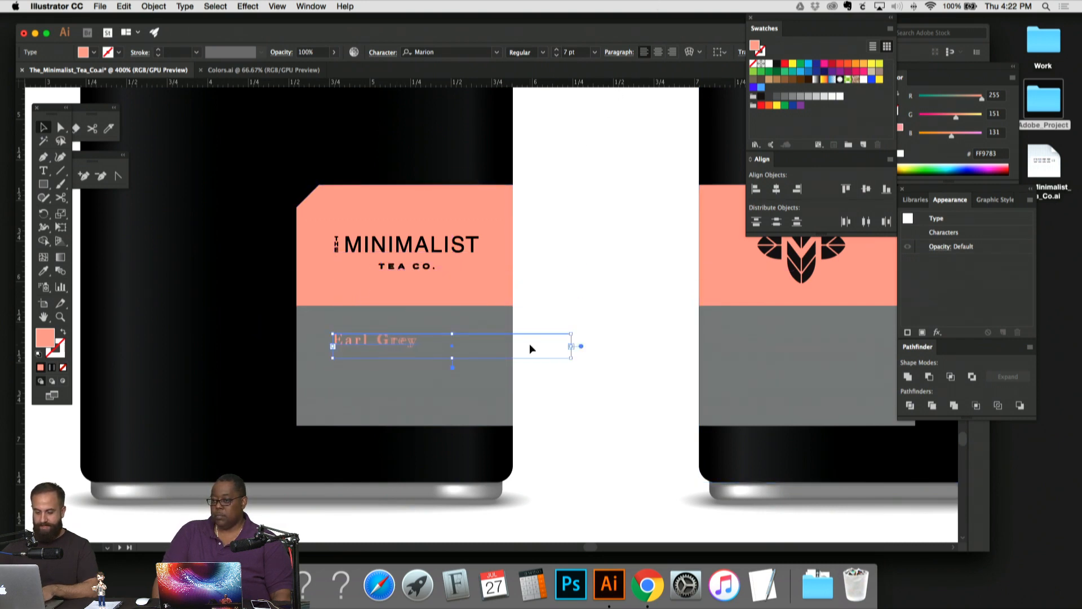
# Step: Set the Earl Grey text's font style to Bold
pyautogui.click(544, 52)
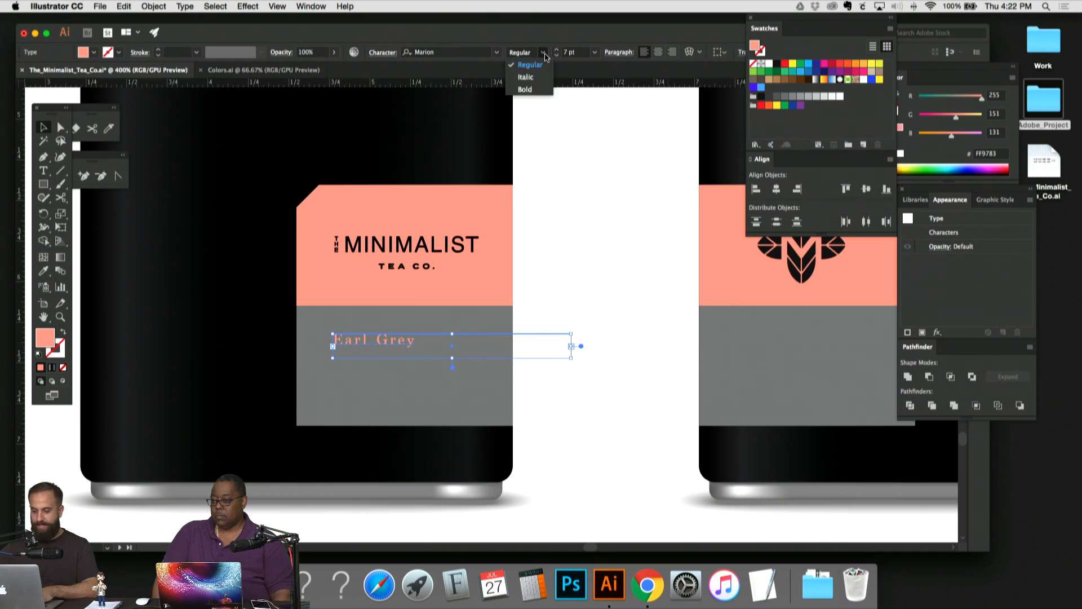
pyautogui.click(538, 91)
pyautogui.click(587, 251)
pyautogui.moveTo(587, 251); pyautogui.dragTo(668, 175)
pyautogui.press('super+plus')
# Step: Change the Earl Grey text's font to Georgia in the Regular style
pyautogui.click(431, 258)
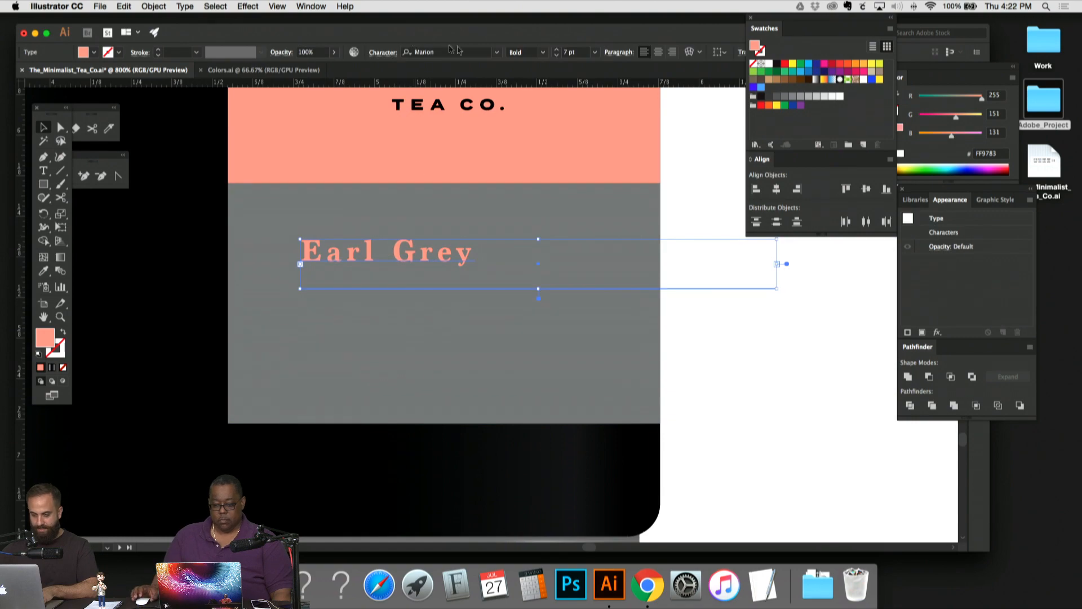
pyautogui.click(494, 53)
pyautogui.scroll(10, 501, 127)
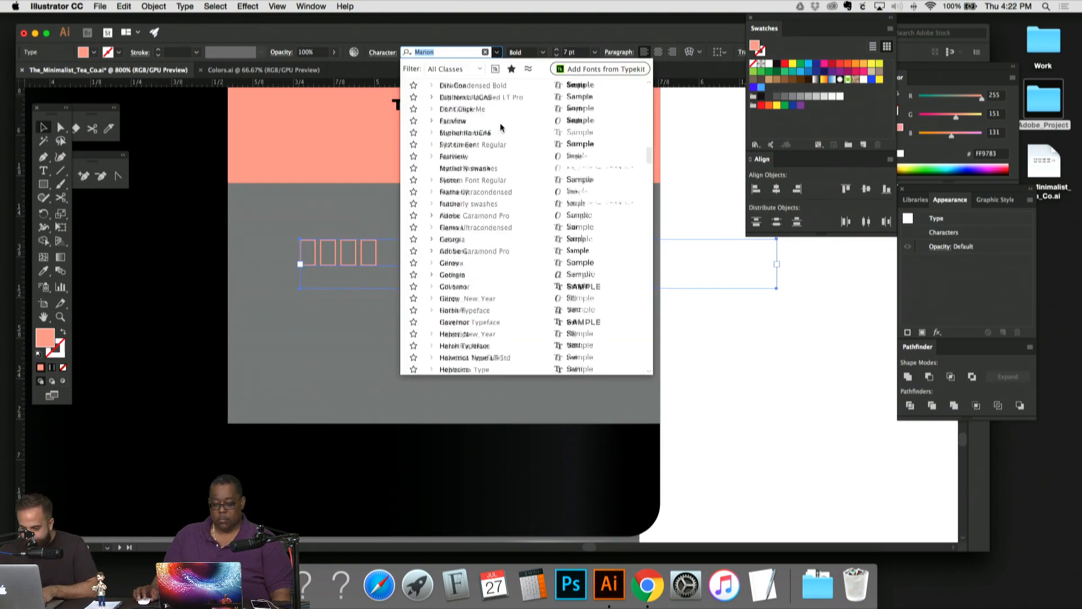
pyautogui.scroll(8, 501, 127)
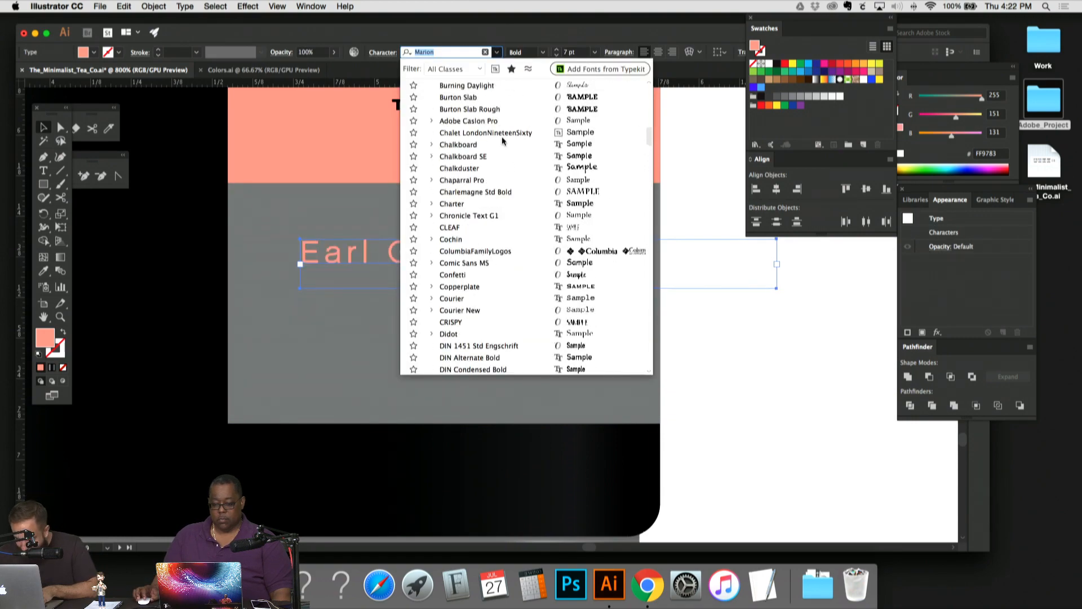
pyautogui.scroll(8, 502, 139)
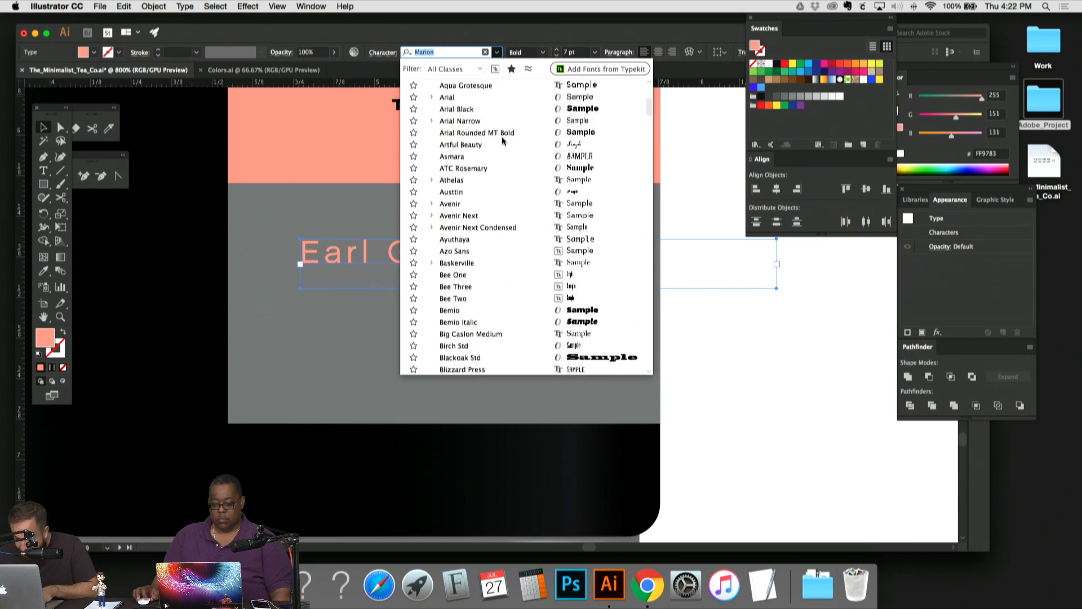
pyautogui.scroll(3, 503, 141)
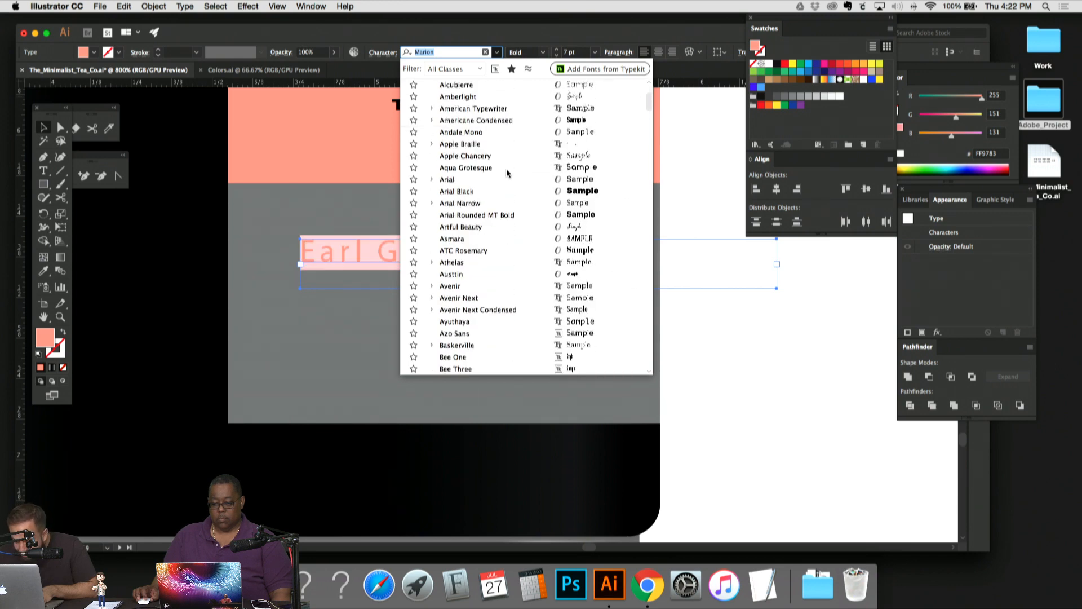
pyautogui.scroll(-3, 516, 133)
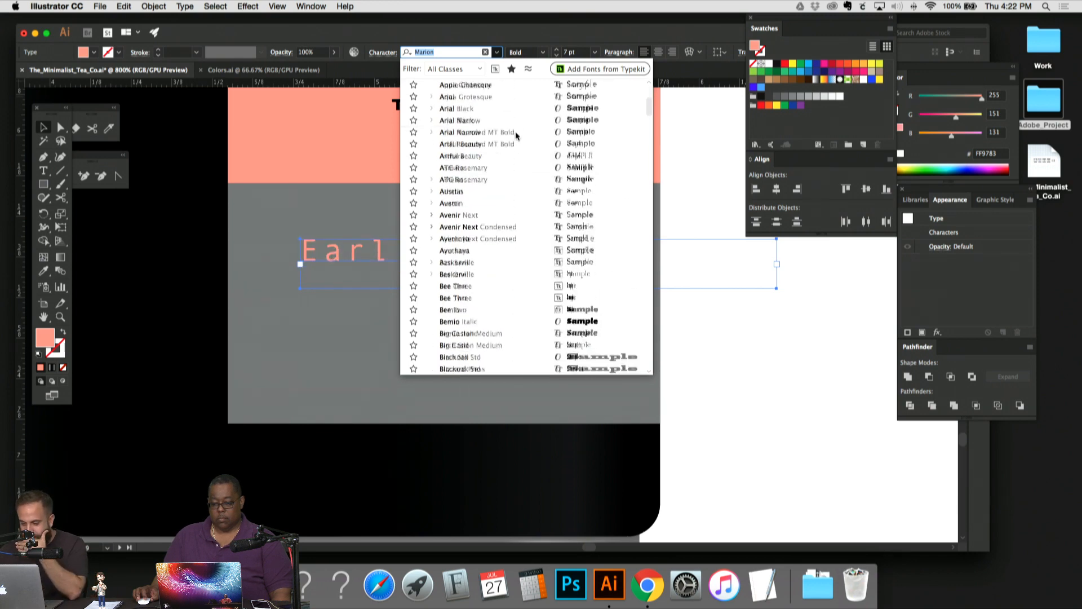
pyautogui.scroll(-15, 516, 135)
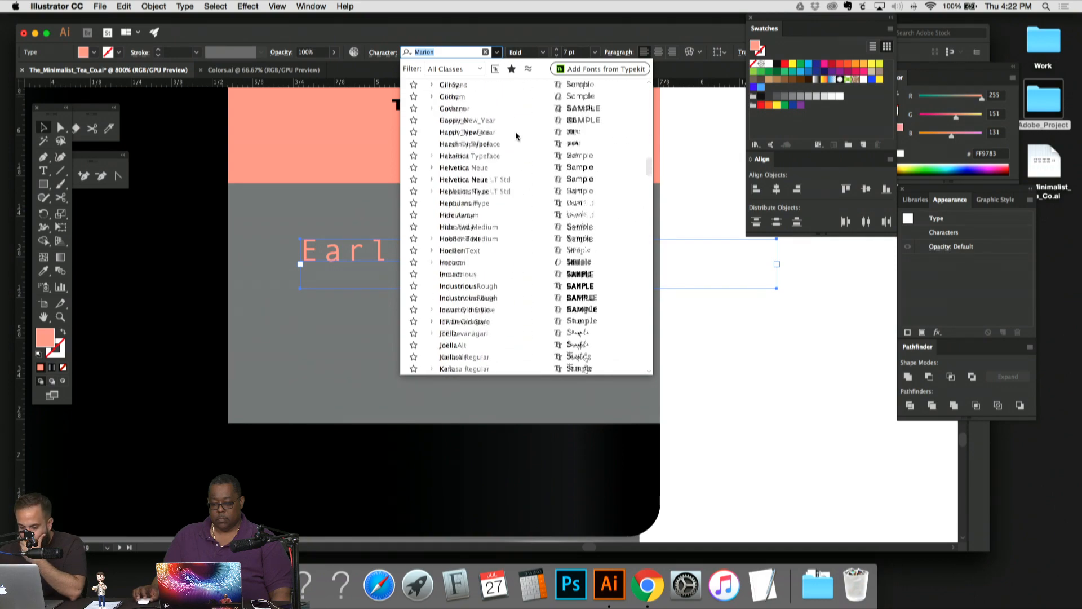
pyautogui.click(515, 109)
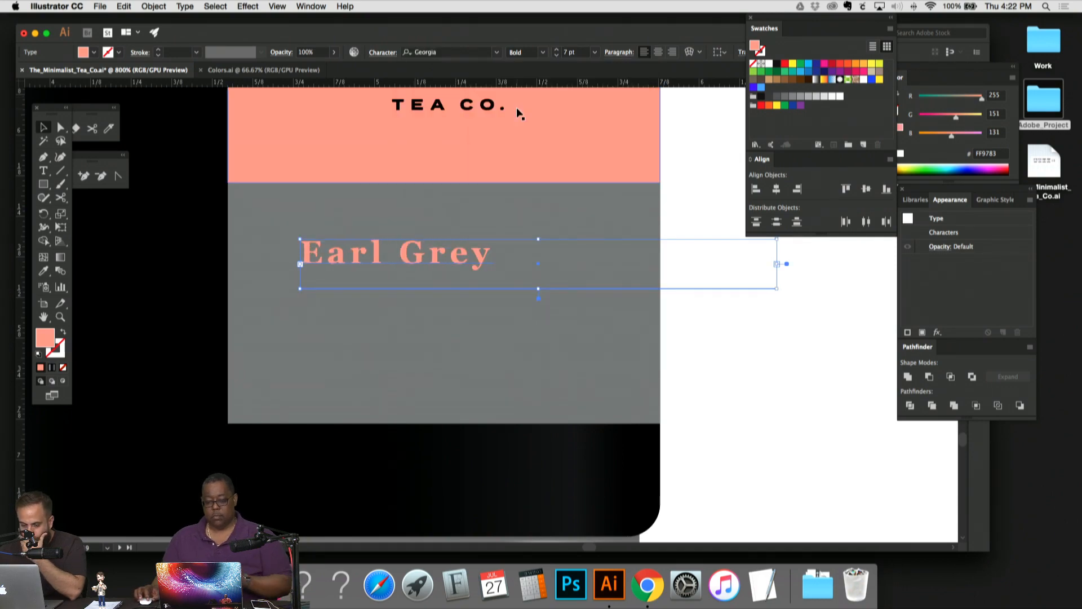
pyautogui.click(542, 52)
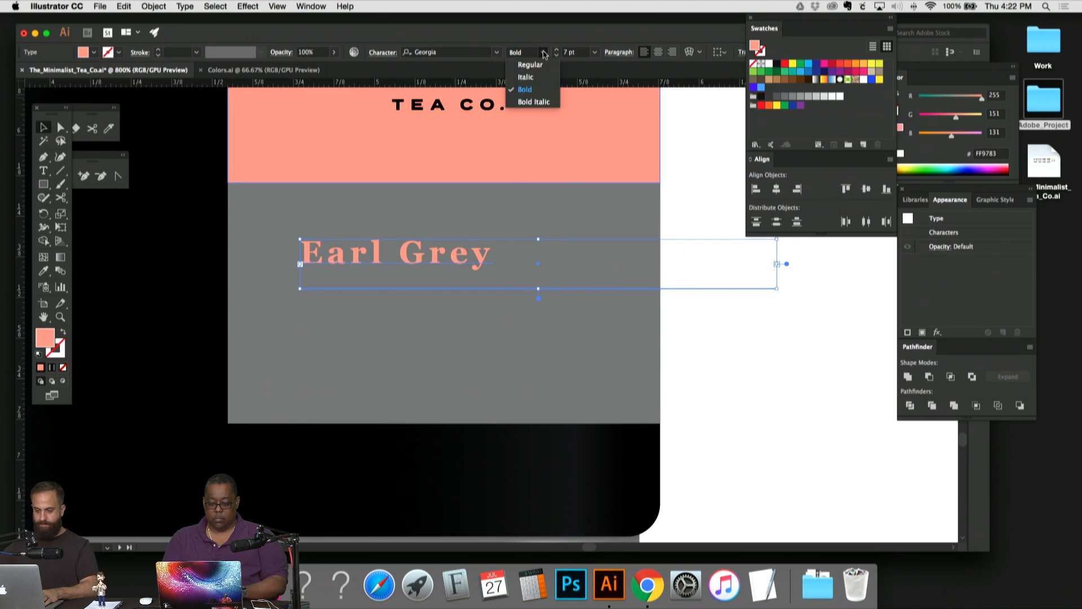
pyautogui.click(543, 66)
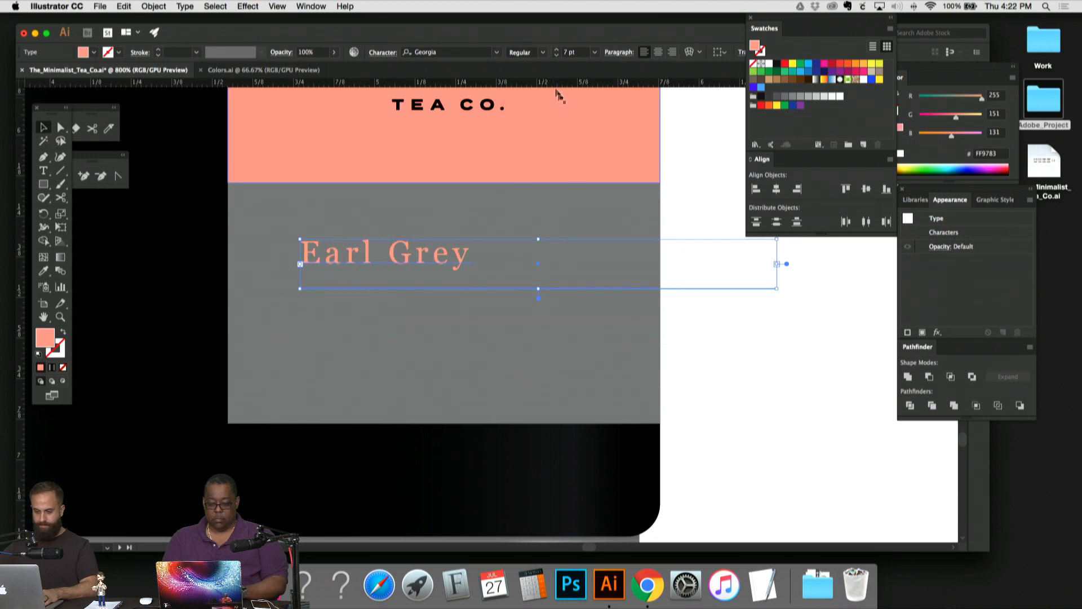
# Step: Duplicate the Earl Grey text just below itself and copy the line "Bergamot, floral, citrus, black tea" from the white tin onto the label
pyautogui.click(692, 355)
pyautogui.moveTo(459, 258); pyautogui.dragTo(447, 304)
pyautogui.press('super+minus')
pyautogui.press('super+minus')
pyautogui.press('super+minus')
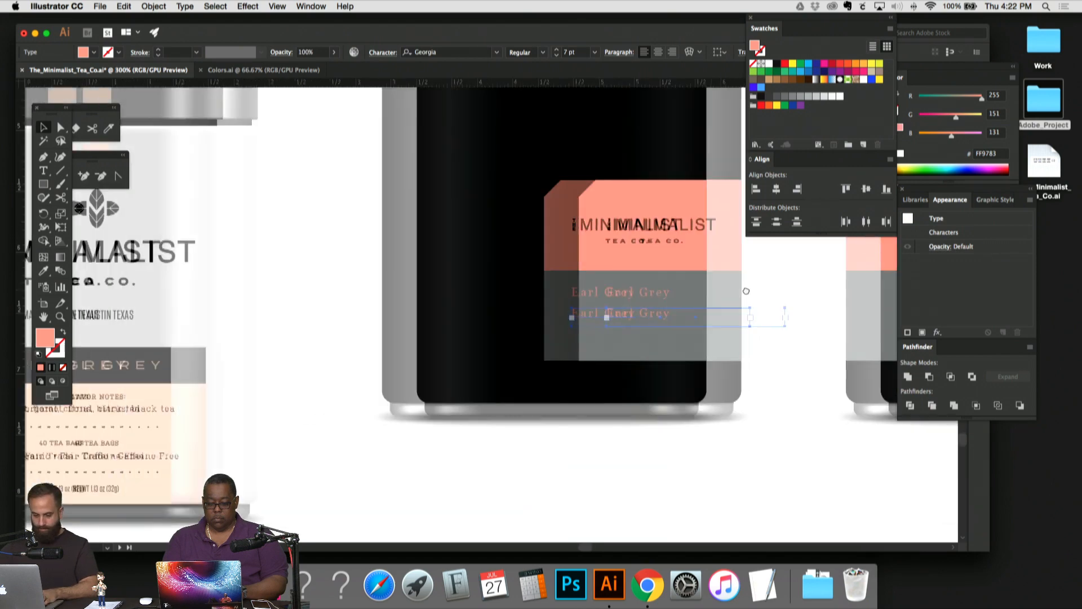
pyautogui.click(143, 409)
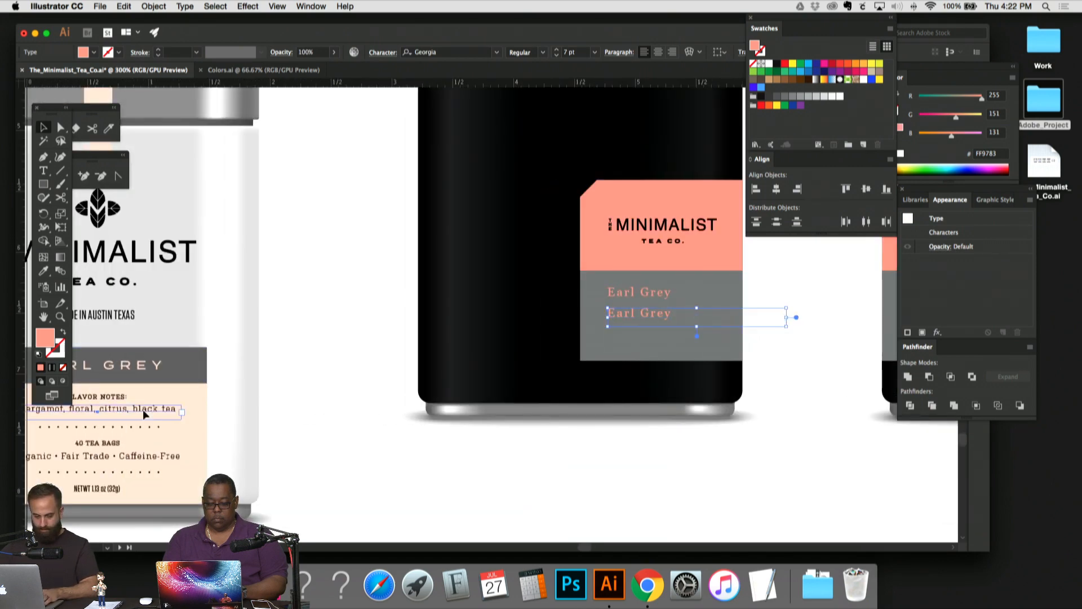
pyautogui.moveTo(130, 412); pyautogui.dragTo(722, 352)
pyautogui.press('super+plus')
pyautogui.press('super+plus')
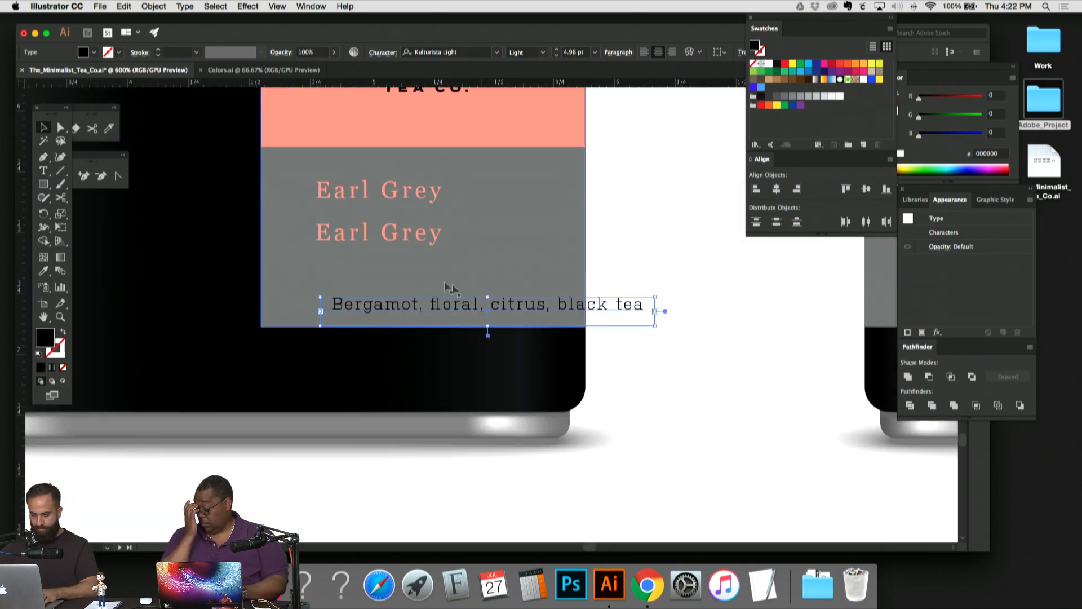
# Step: Reduce the font size of the lower Earl Grey copy to 4 pt
pyautogui.click(407, 229)
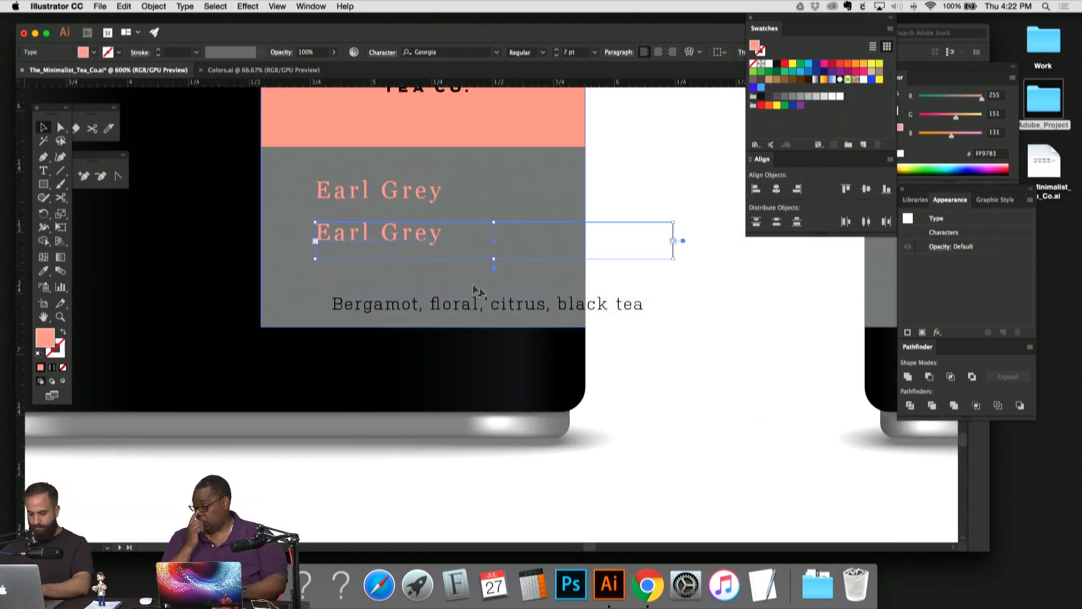
pyautogui.tripleClick(415, 235)
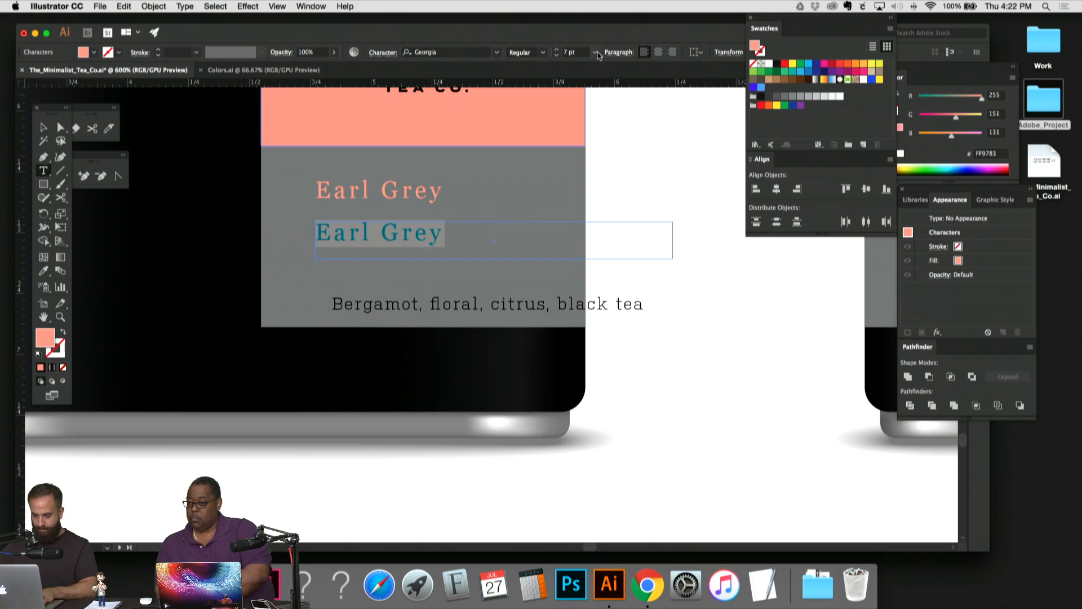
pyautogui.click(596, 52)
pyautogui.click(609, 82)
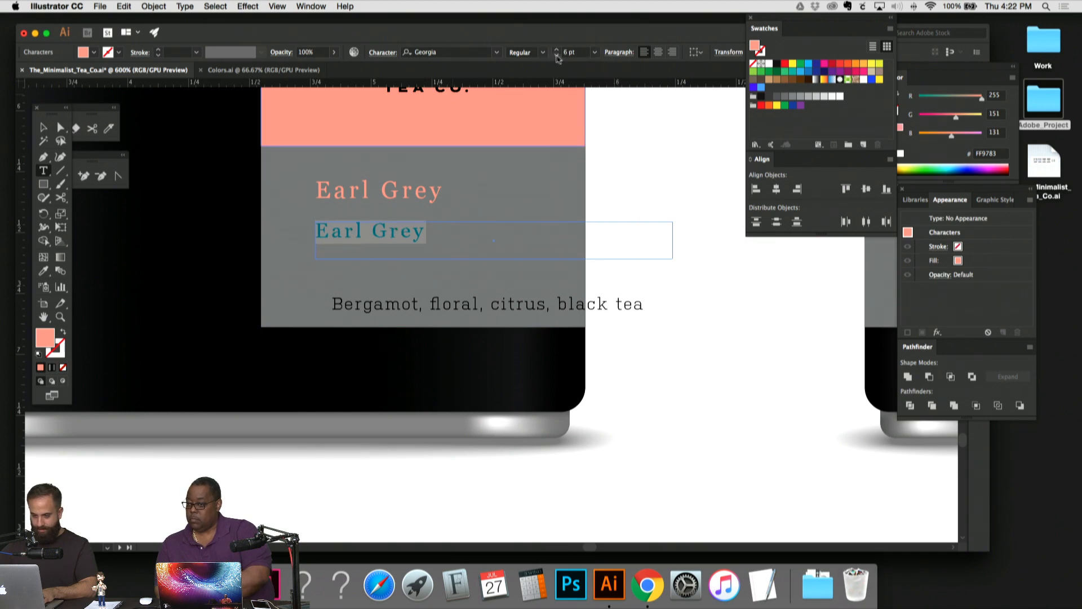
pyautogui.click(564, 52)
pyautogui.click(555, 55)
pyautogui.click(556, 55)
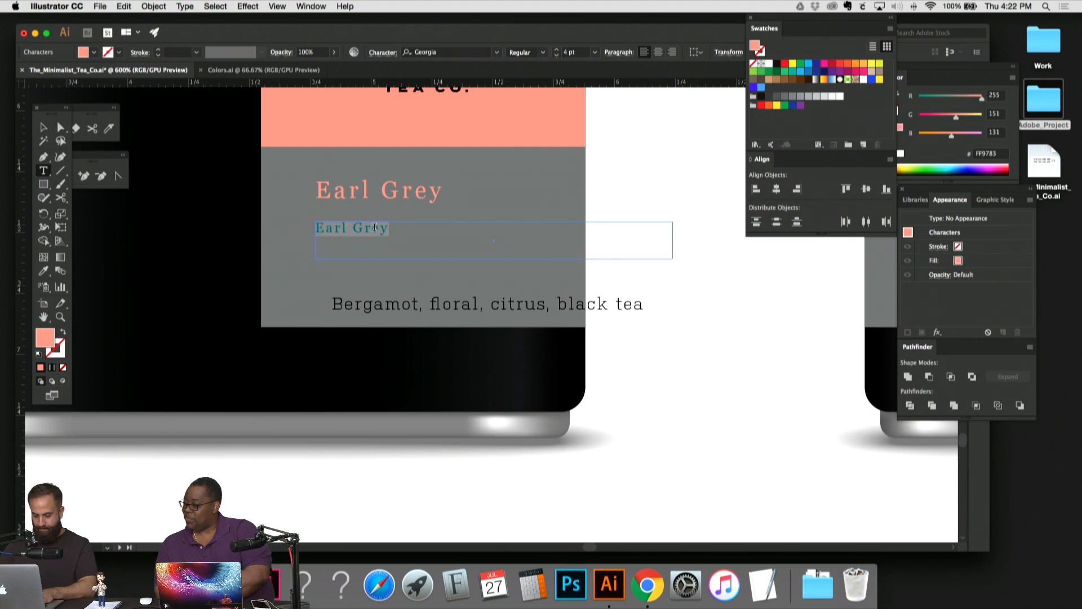
# Step: Replace the lower Earl Grey copy's text with "Bergamot, floral, citrus, black tea"
pyautogui.write('Bergam')
pyautogui.scroll(5, 483, 169)
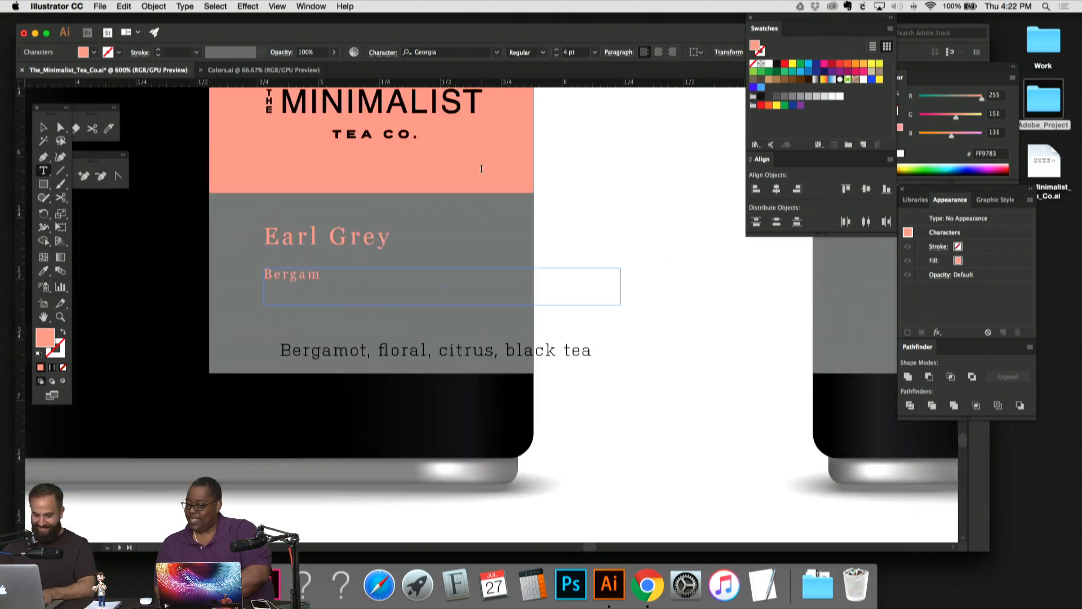
pyautogui.hscroll(15, 482, 167)
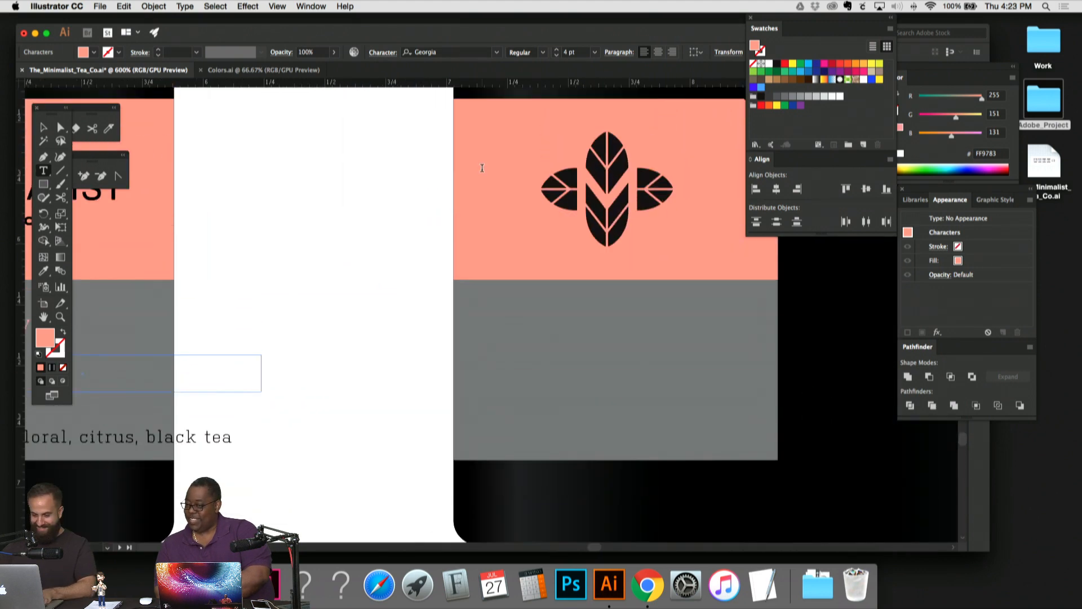
pyautogui.hscroll(-10, 346, 176)
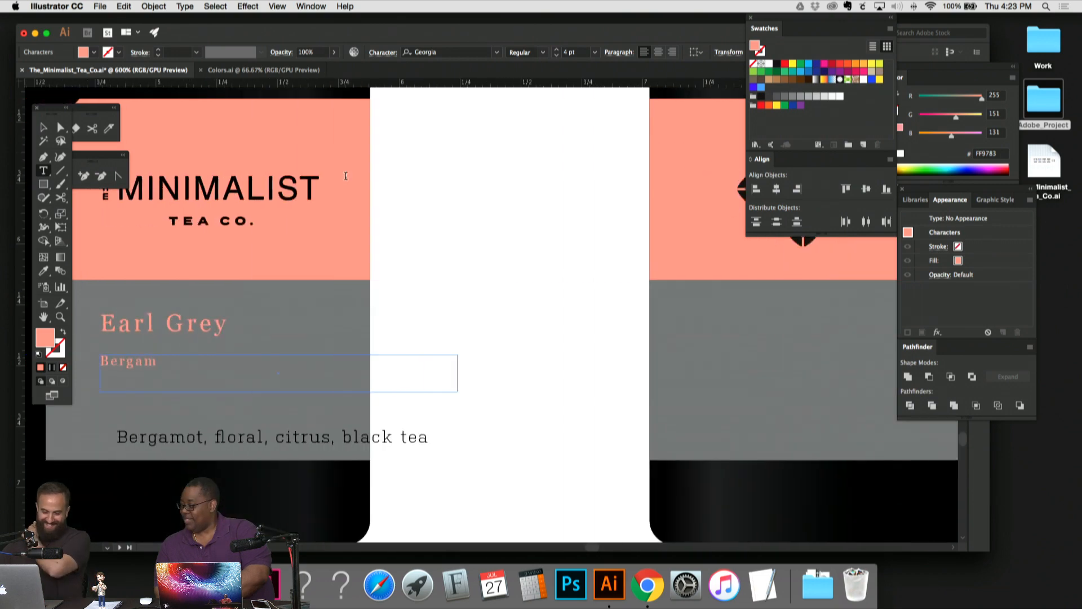
pyautogui.hscroll(-2, 346, 176)
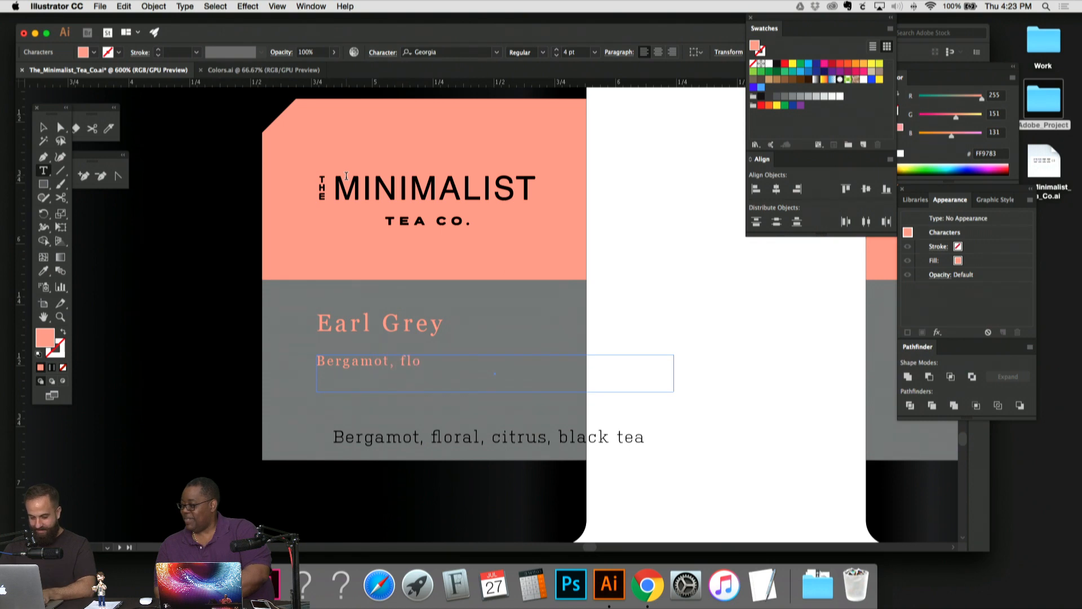
pyautogui.write('ral, citrus, black tea')
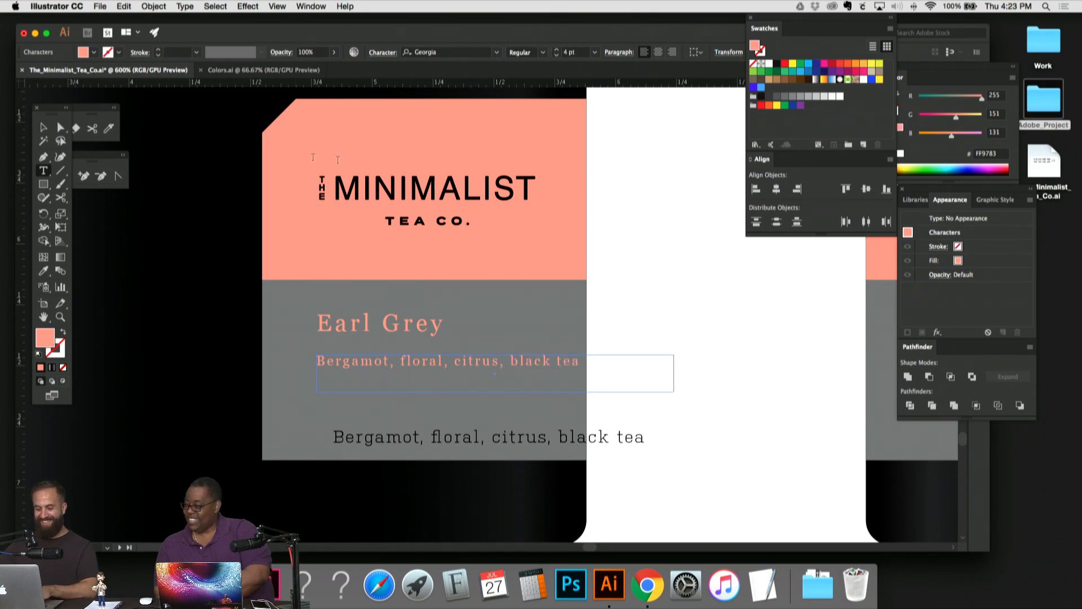
# Step: Tighten the letter spacing of the whole coral flavor line
pyautogui.tripleClick(510, 366)
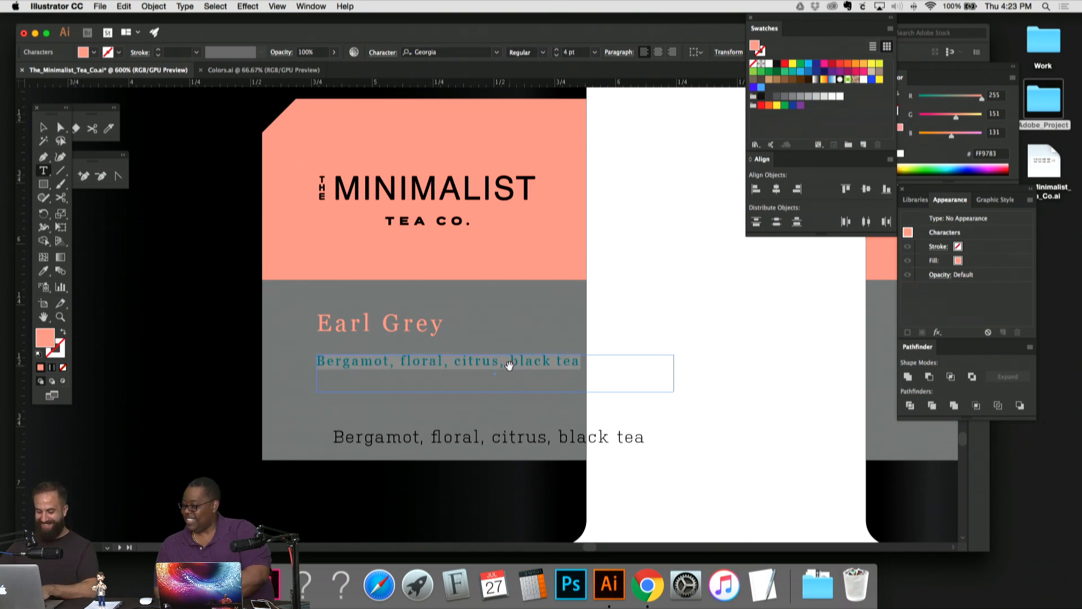
pyautogui.hotkey('alt', 'Left')
pyautogui.hotkey('alt', 'Left')
pyautogui.hotkey('alt', 'Left')
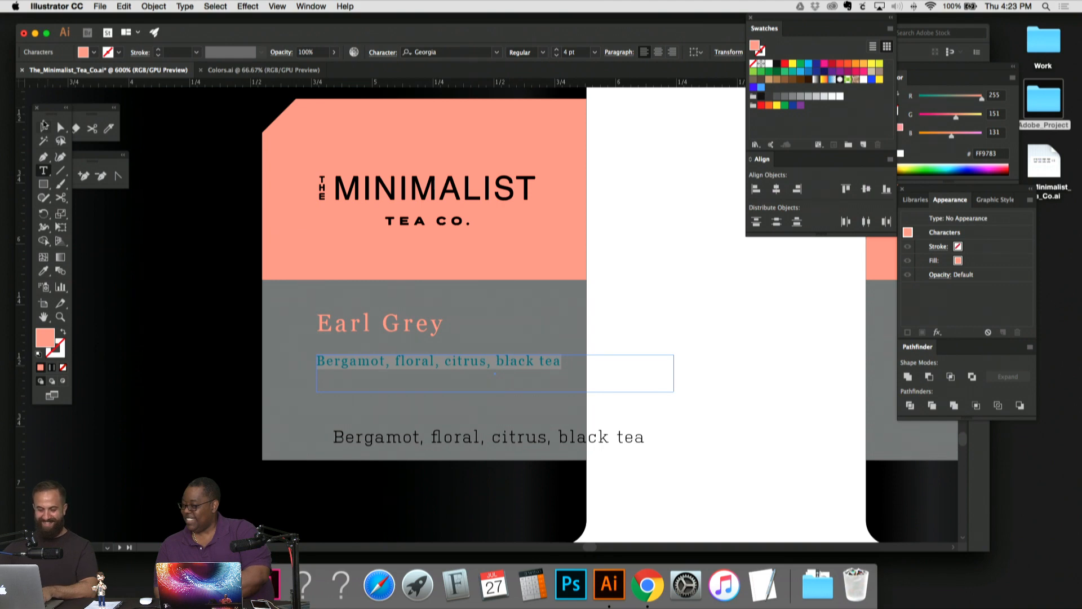
# Step: Move the coral flavor line slightly up, closer to the Earl Grey name
pyautogui.click(44, 125)
pyautogui.moveTo(464, 363); pyautogui.dragTo(470, 358)
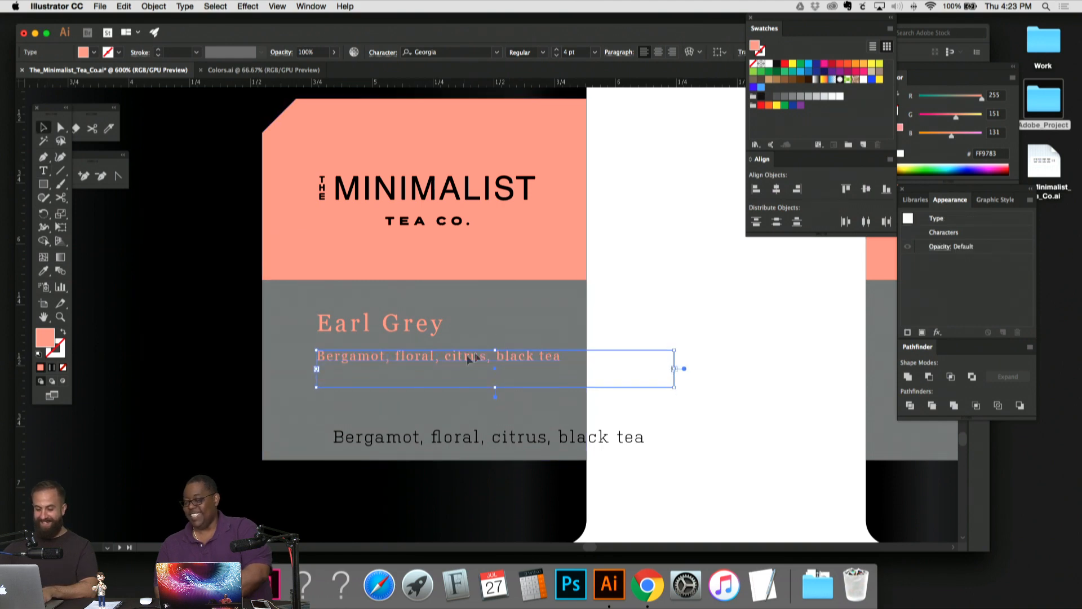
pyautogui.click(559, 299)
pyautogui.scroll(-3, 587, 280)
pyautogui.click(624, 232)
pyautogui.scroll(1, 627, 229)
pyautogui.click(635, 218)
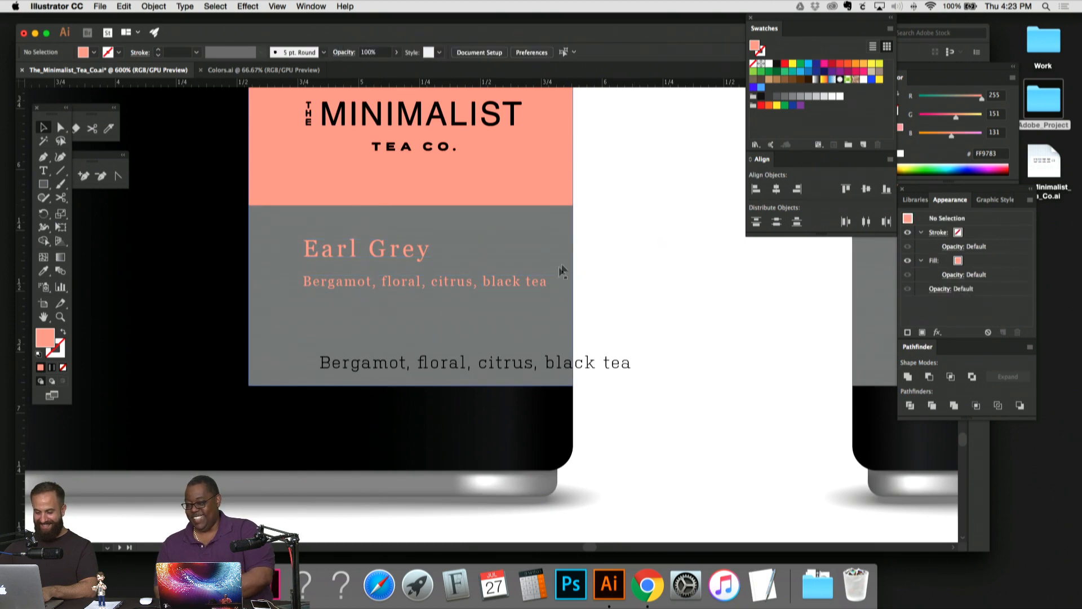
pyautogui.click(517, 289)
pyautogui.click(666, 331)
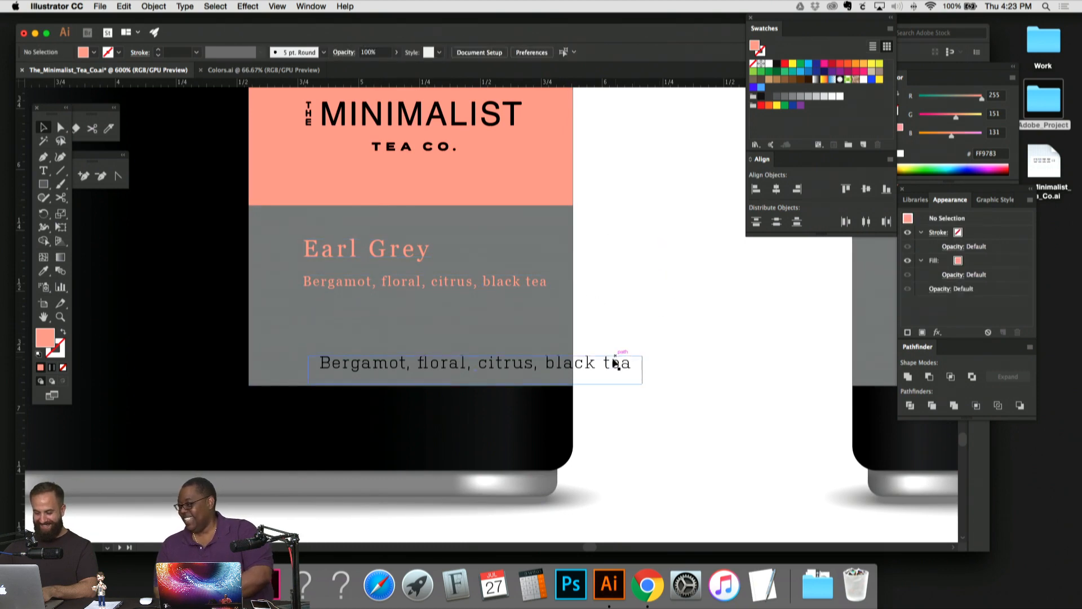
# Step: Delete the black slab-serif copy of the flavor line at the bottom of the label
pyautogui.click(617, 362)
pyautogui.press('BackSpace')
pyautogui.press('super+minus')
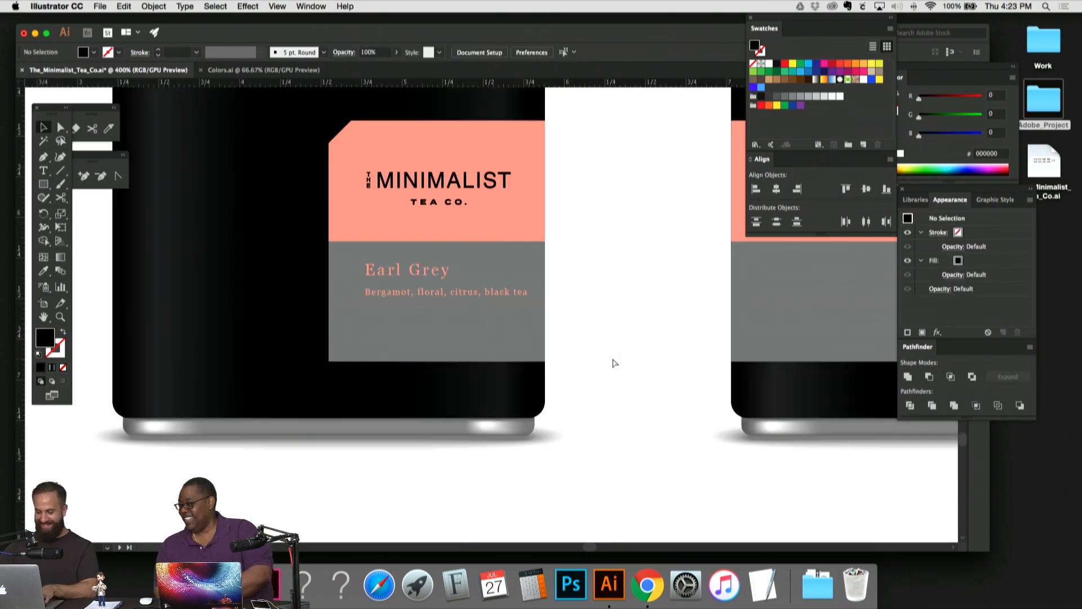
# Step: Nudge the Earl Grey name down toward the flavor line and tighten its letter spacing
pyautogui.scroll(1, 599, 310)
pyautogui.click(431, 285)
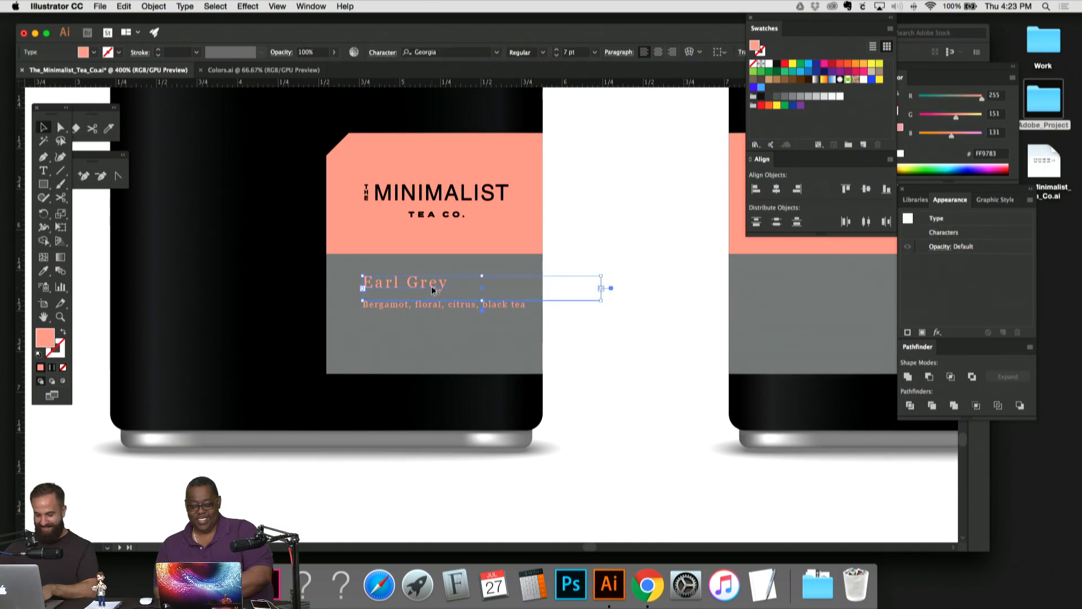
pyautogui.press('Down')
pyautogui.press('Down')
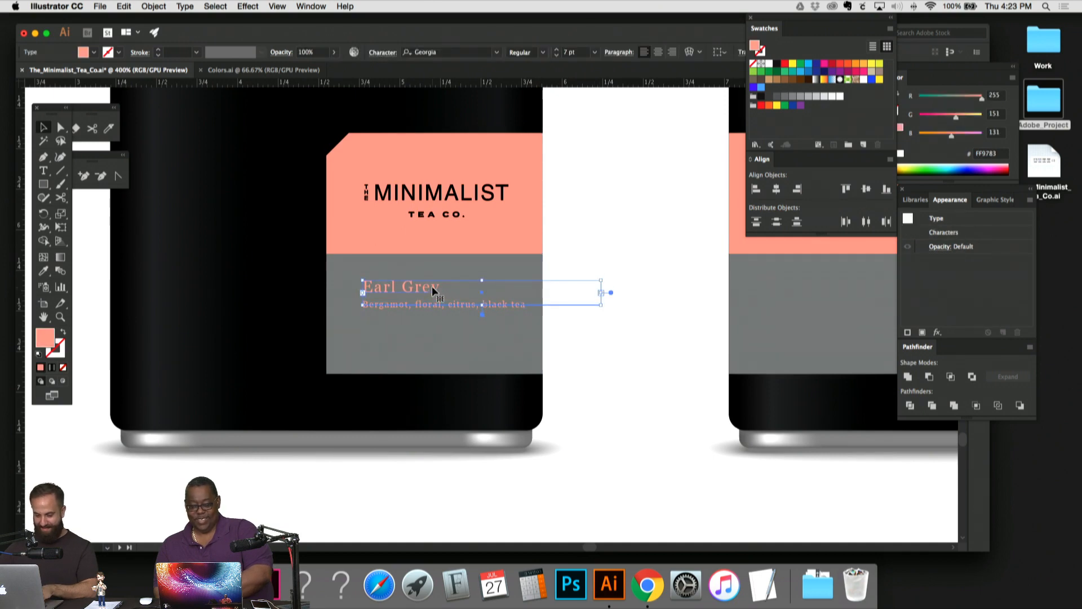
pyautogui.click(636, 227)
pyautogui.scroll(1, 626, 237)
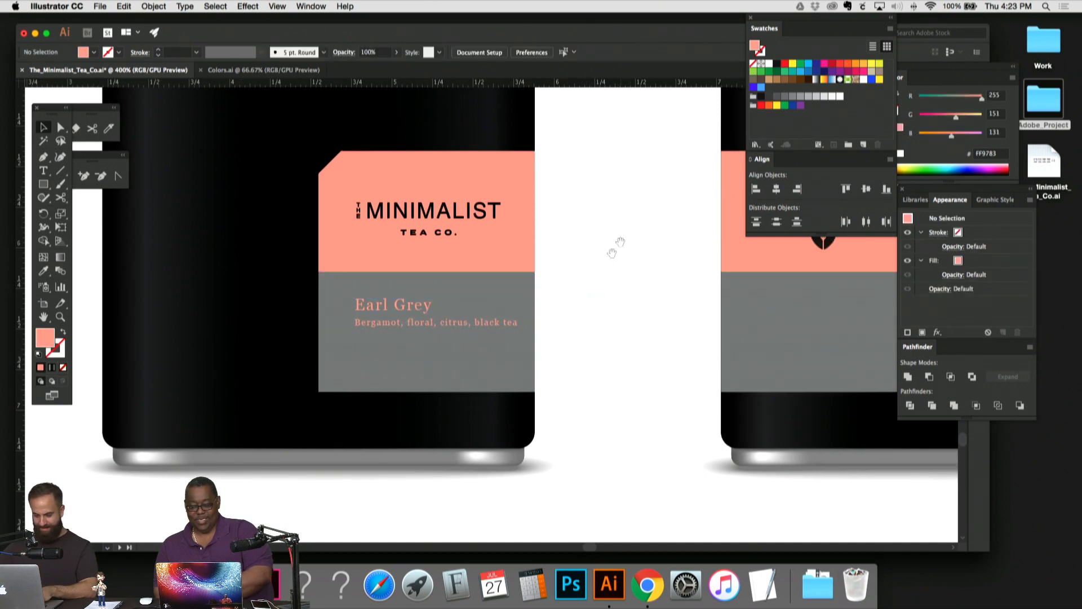
# Step: Place a vertical guide at the coral panel's horizontal centre and show the guides
pyautogui.click(501, 323)
pyautogui.press('super+equal')
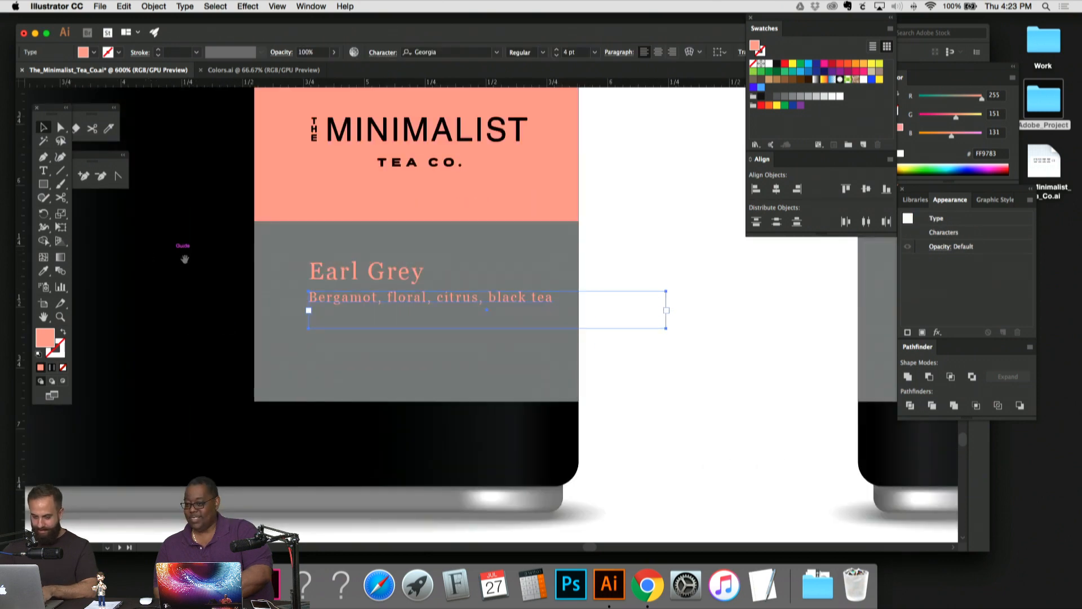
pyautogui.scroll(4, 185, 258)
pyautogui.click(559, 235)
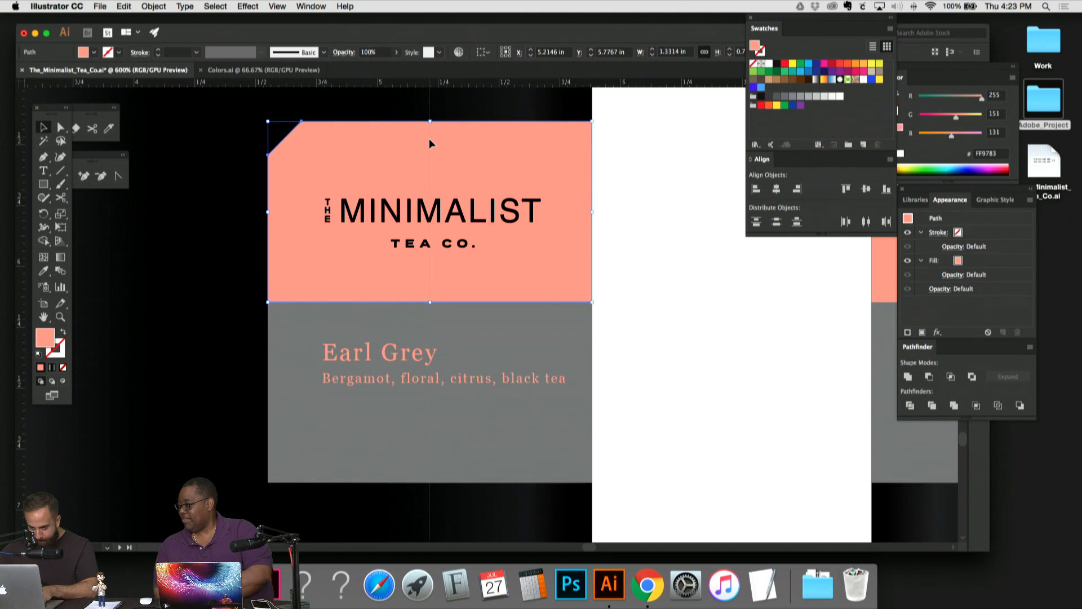
pyautogui.press('super+semicolon')
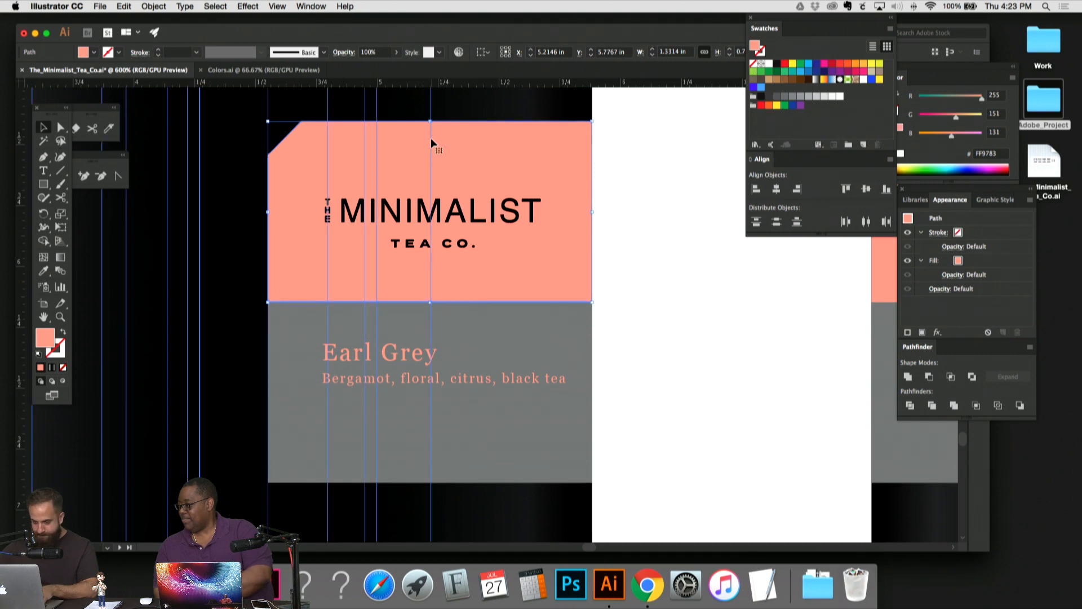
# Step: Shift the wordmark slightly left to centre it on the coral panel's middle guide
pyautogui.click(466, 218)
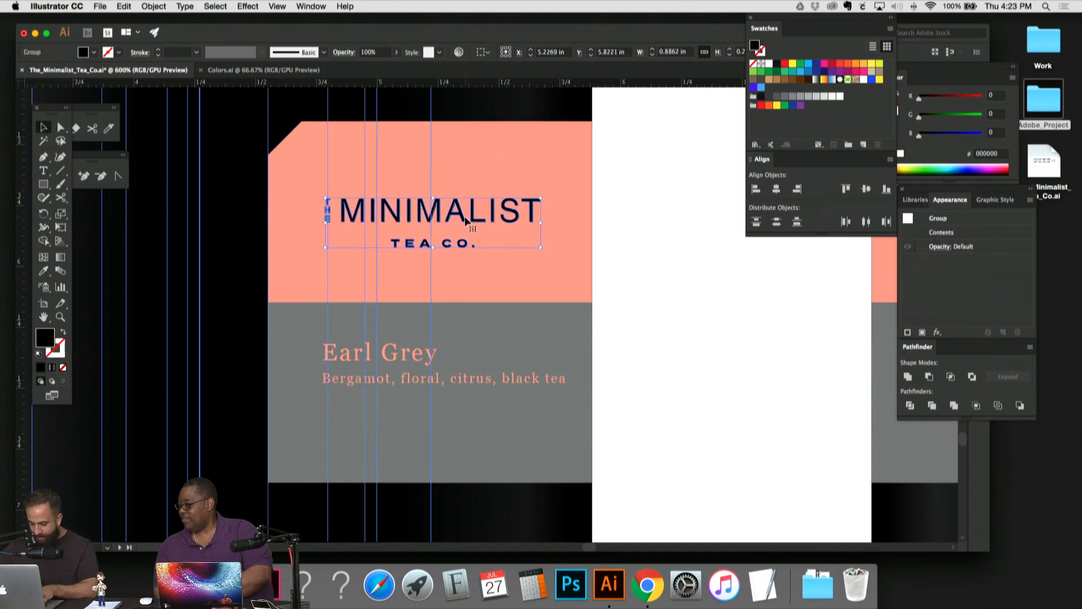
pyautogui.press('super+equal')
pyautogui.press('super+equal')
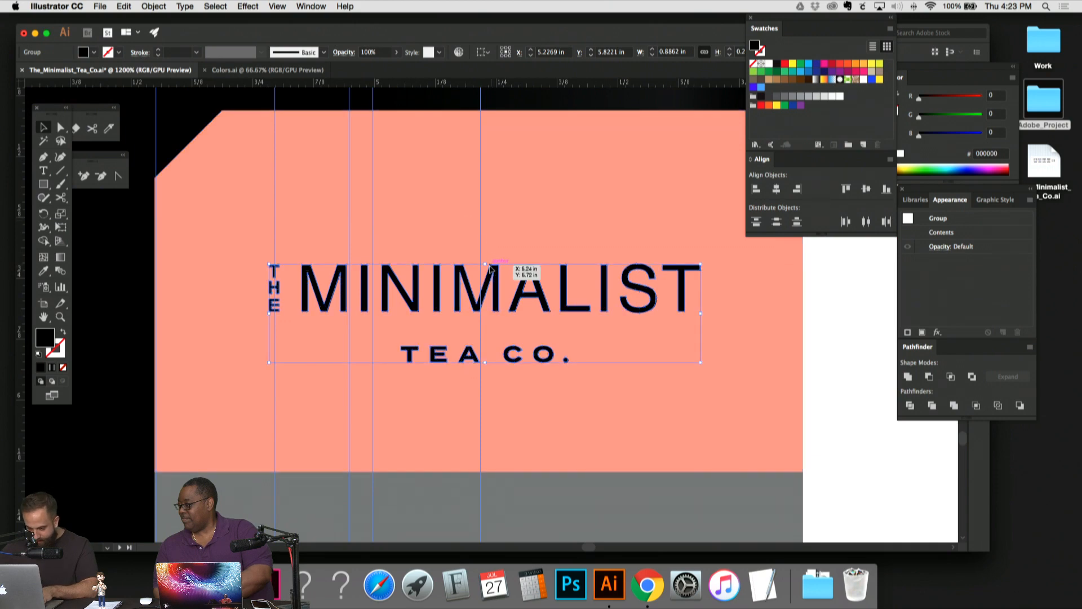
pyautogui.moveTo(488, 267); pyautogui.dragTo(484, 266)
pyautogui.moveTo(553, 319); pyautogui.dragTo(538, 150)
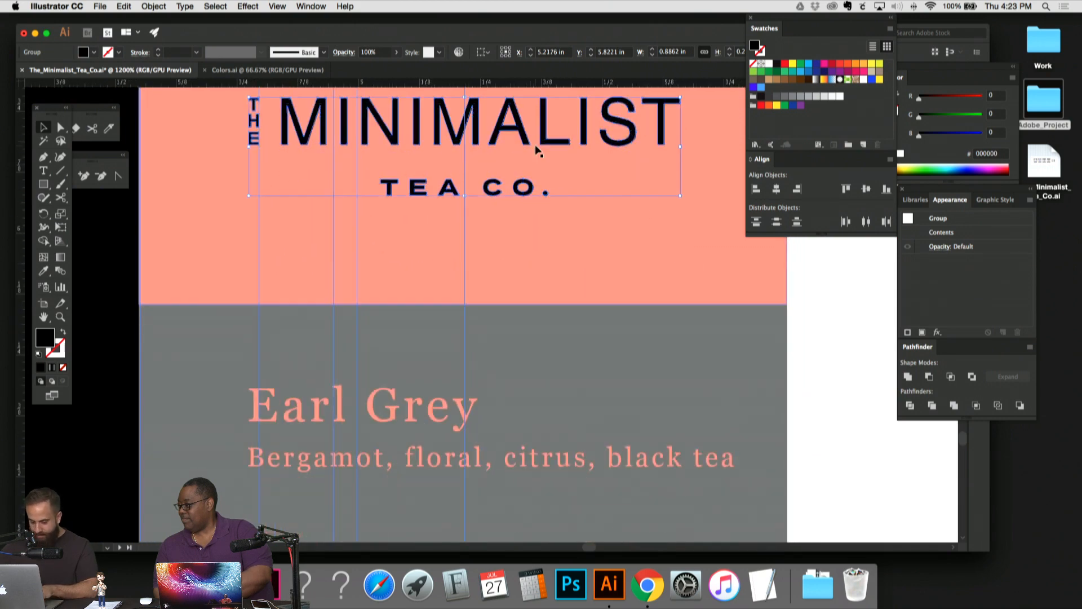
# Step: Place a vertical guide along the wordmark's left edge down to the Earl Grey text, and save the document
pyautogui.press('super+minus')
pyautogui.scroll(-5, 536, 148)
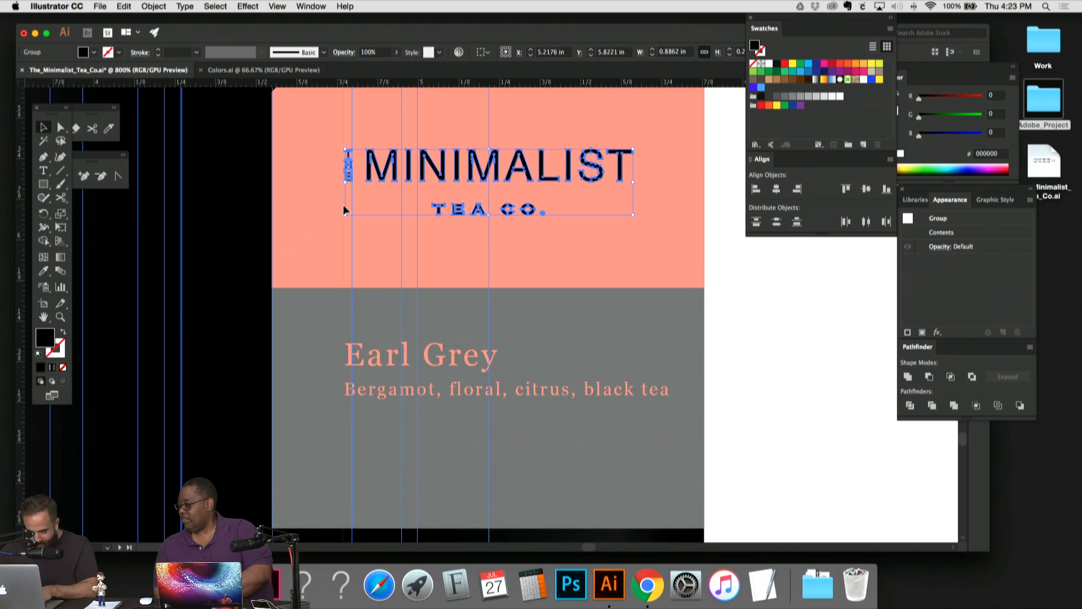
pyautogui.press('super+minus')
pyautogui.press('super+minus')
pyautogui.press('super+minus')
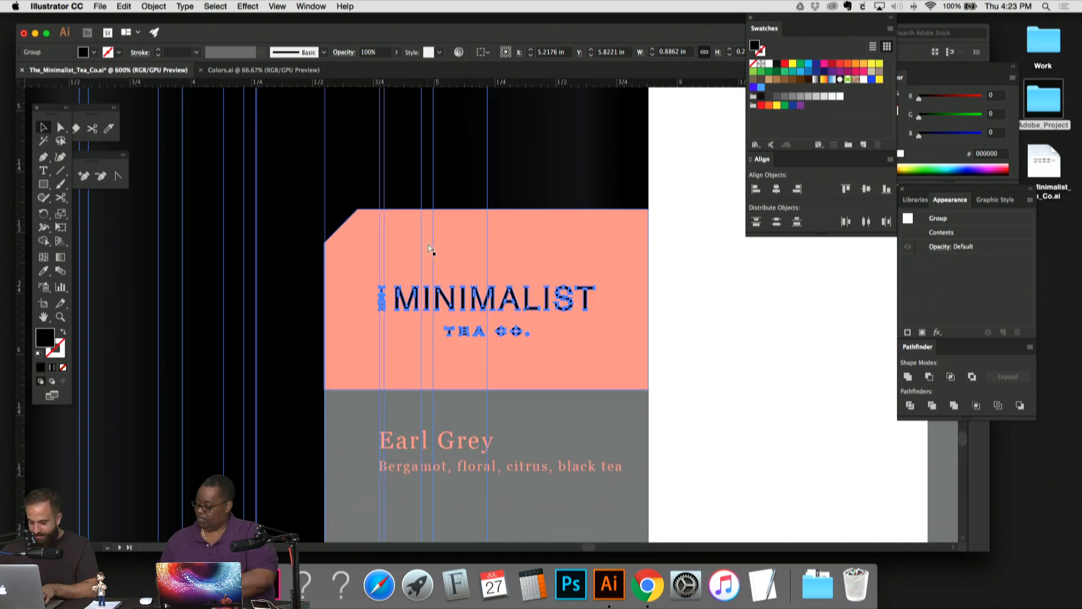
pyautogui.press('super+equal')
pyautogui.press('super+equal')
pyautogui.press('super+equal')
pyautogui.press('super+equal')
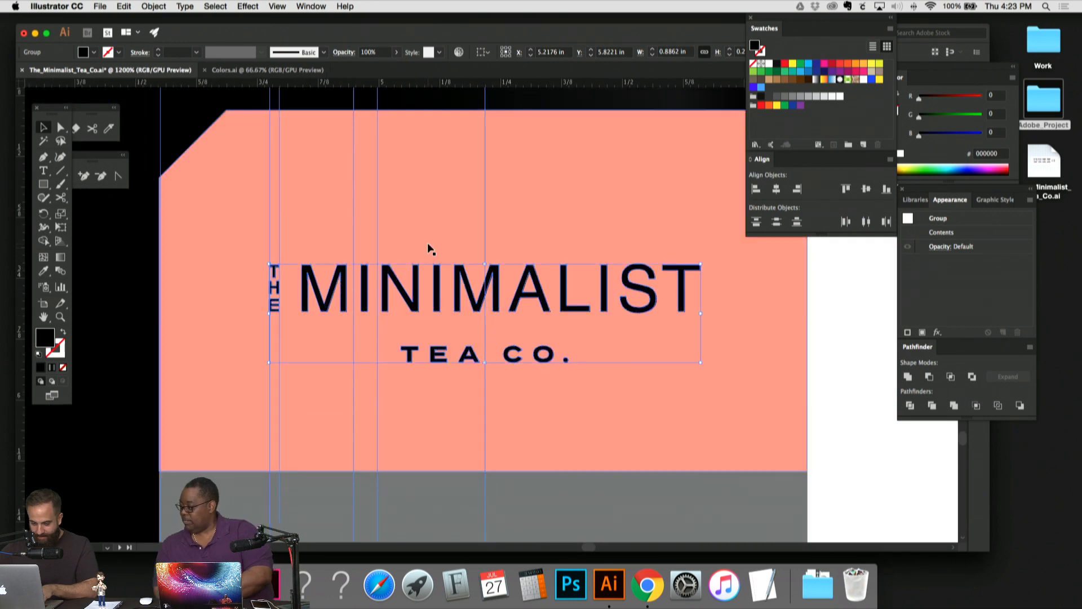
pyautogui.scroll(-3, 338, 384)
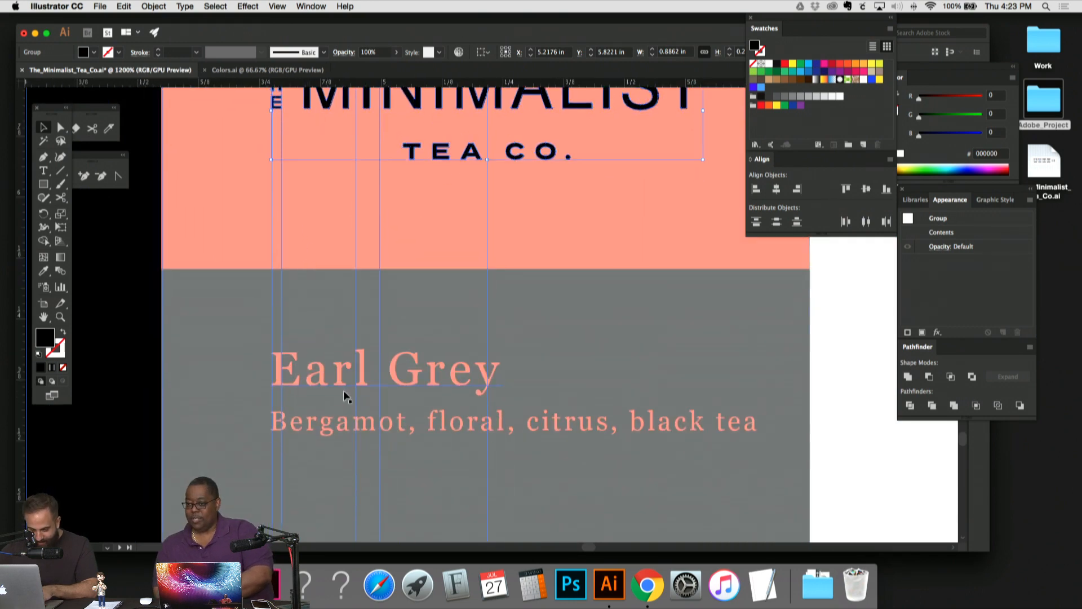
pyautogui.press('super')
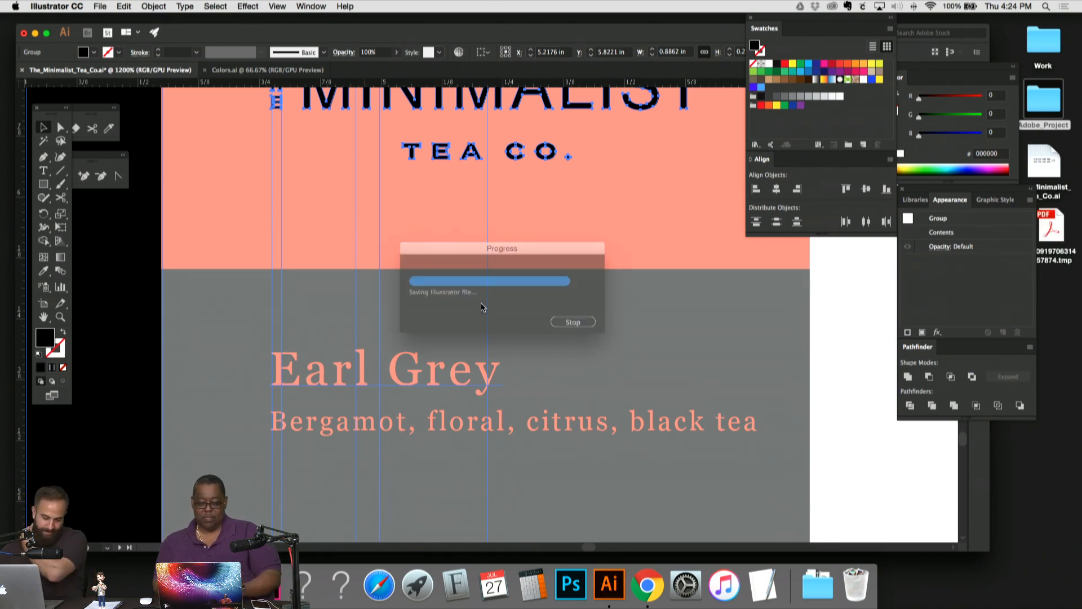
# Step: Tighten the flavor line's letter spacing by one more increment and hide the guides
pyautogui.click(668, 432)
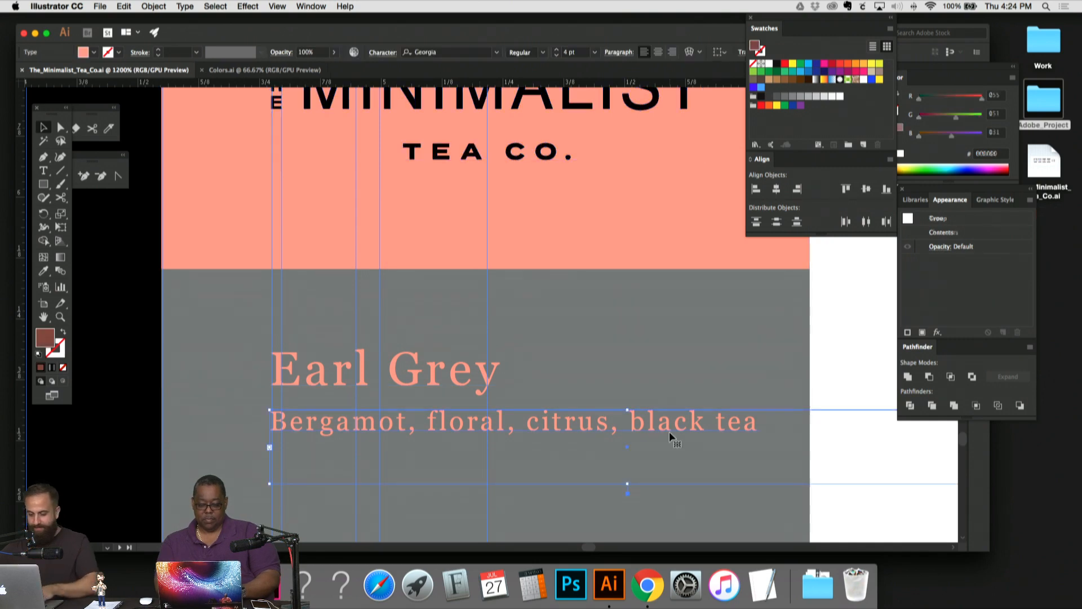
pyautogui.hotkey('alt', 'Left')
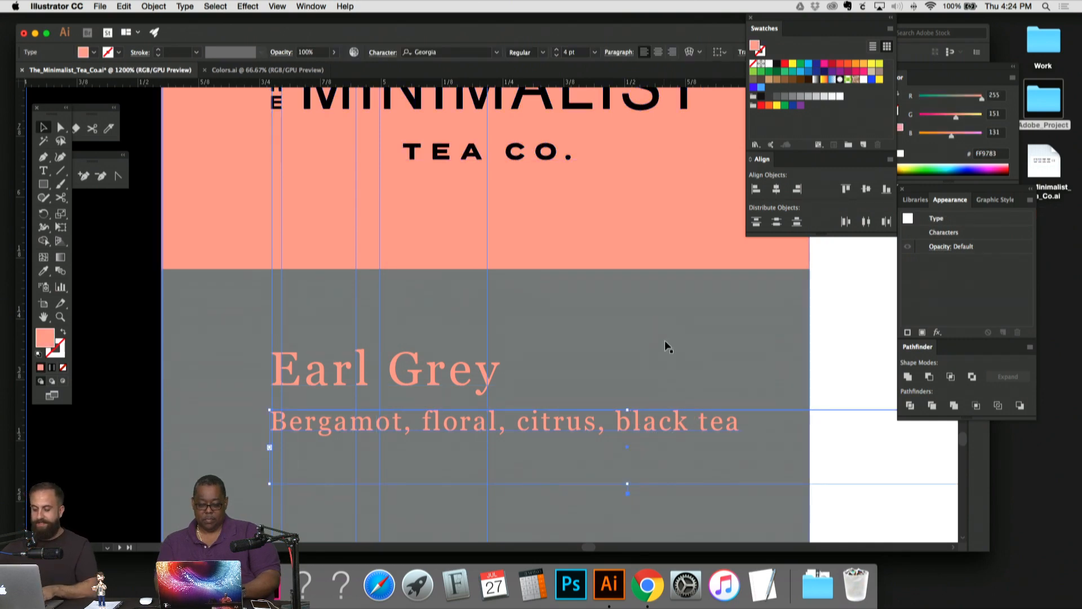
pyautogui.click(663, 339)
pyautogui.moveTo(659, 336); pyautogui.dragTo(623, 296)
pyautogui.click(798, 352)
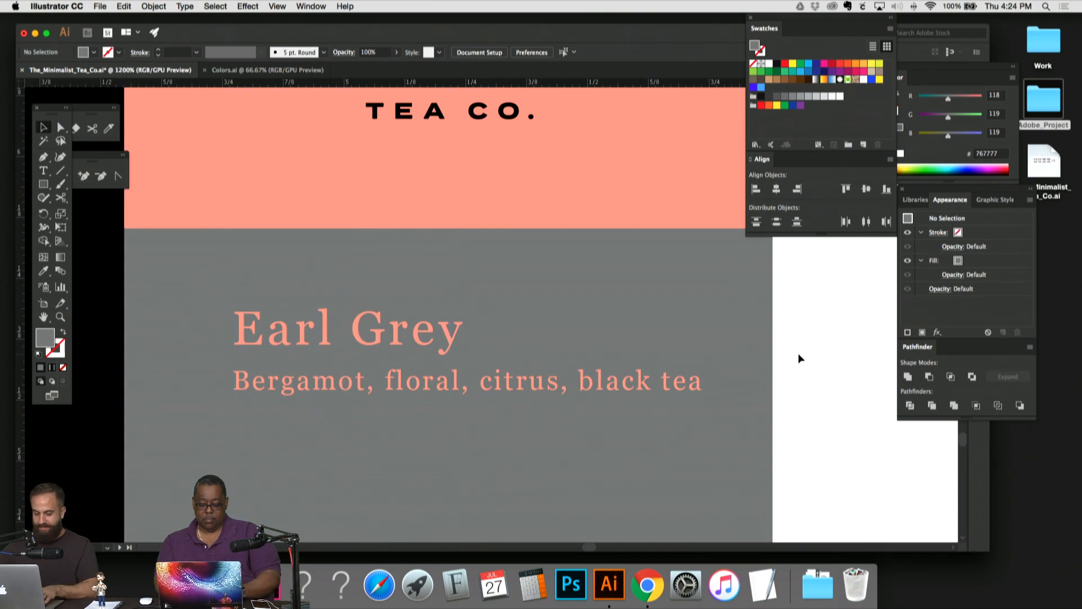
pyautogui.press('super+minus')
pyautogui.moveTo(779, 332); pyautogui.dragTo(687, 355)
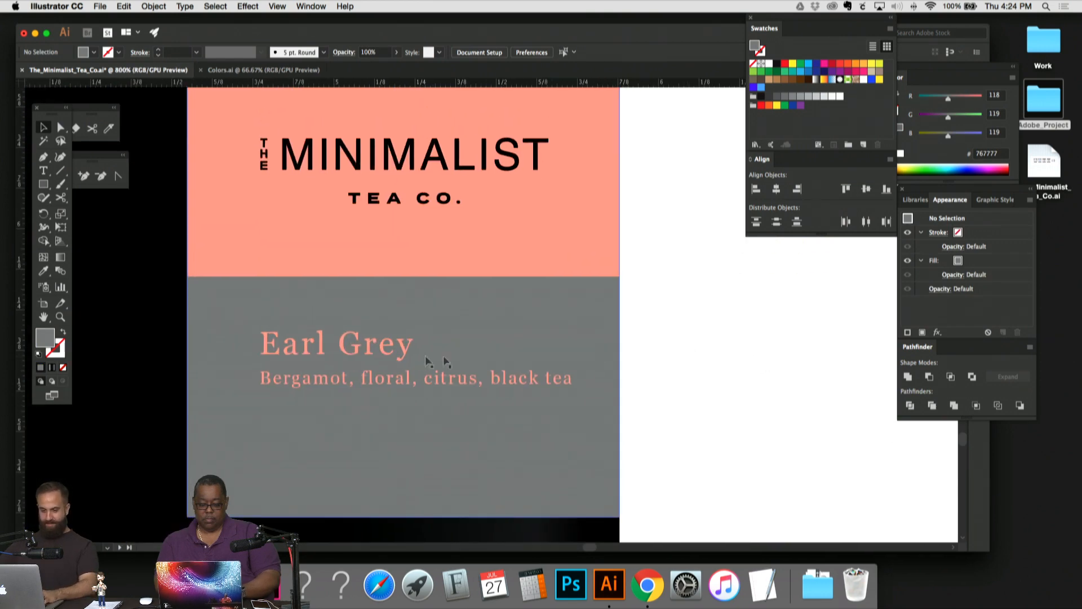
# Step: Show the guides again and further reduce the flavor line's letter spacing beneath the Earl Grey name
pyautogui.click(374, 344)
pyautogui.click(695, 276)
pyautogui.press('super+minus')
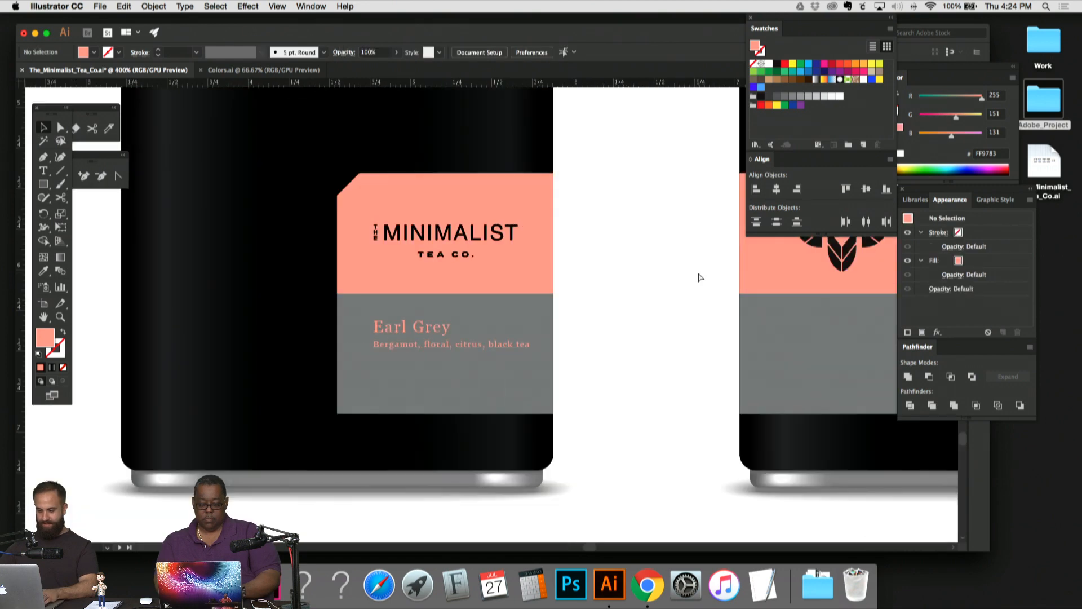
pyautogui.moveTo(698, 270); pyautogui.dragTo(620, 310)
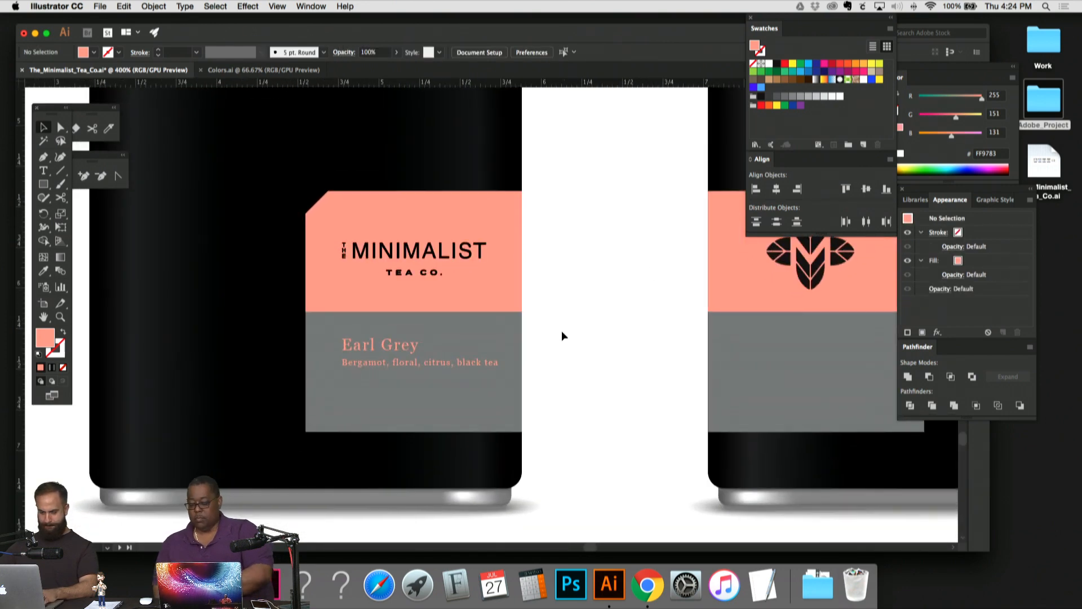
pyautogui.press('super+semicolon')
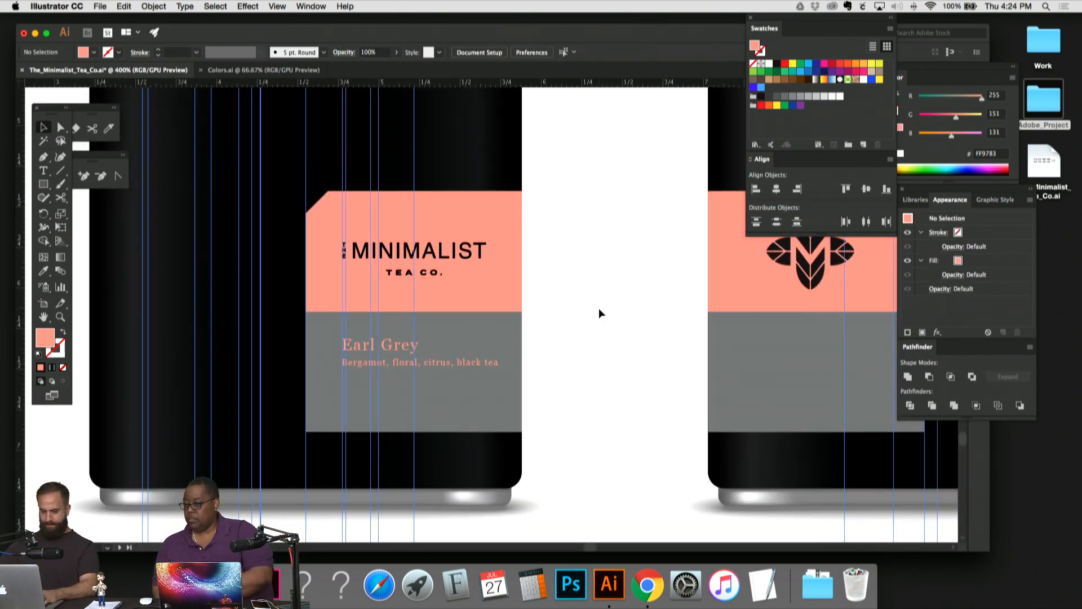
pyautogui.click(445, 254)
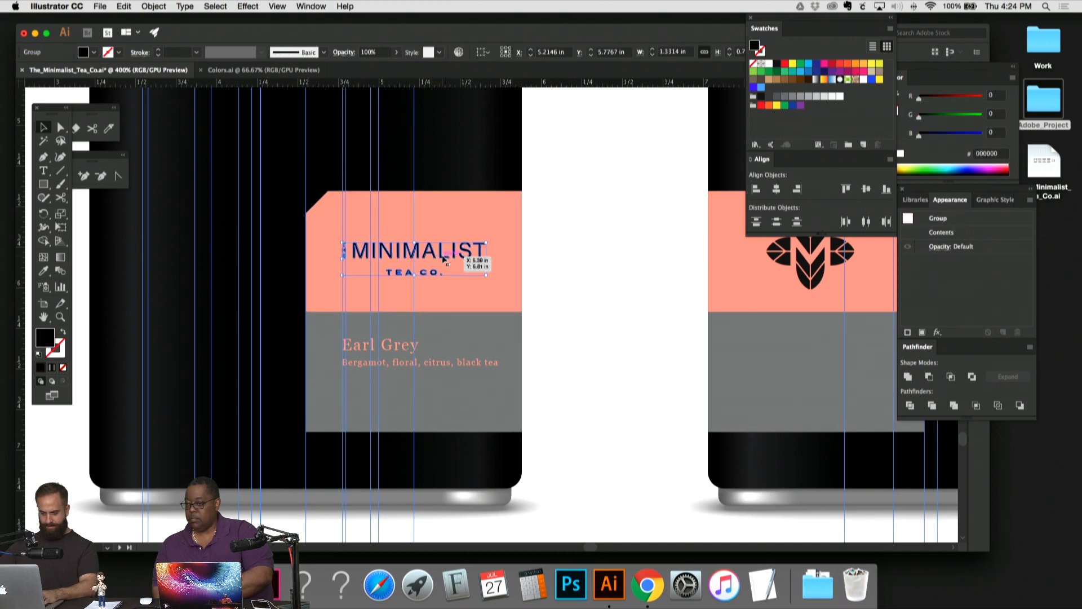
pyautogui.click(396, 350)
pyautogui.click(489, 366)
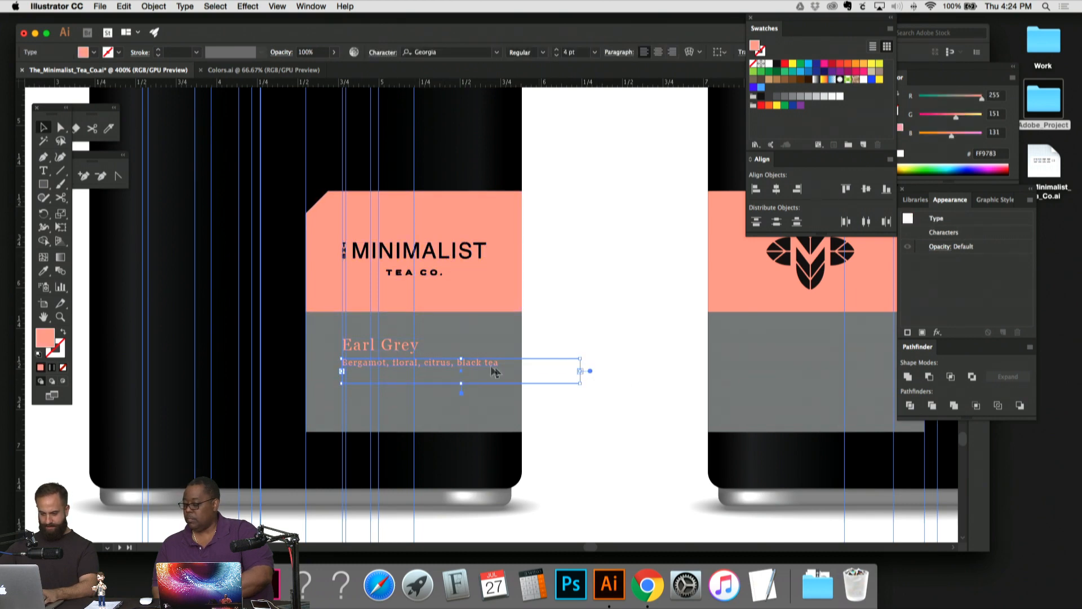
pyautogui.click(605, 307)
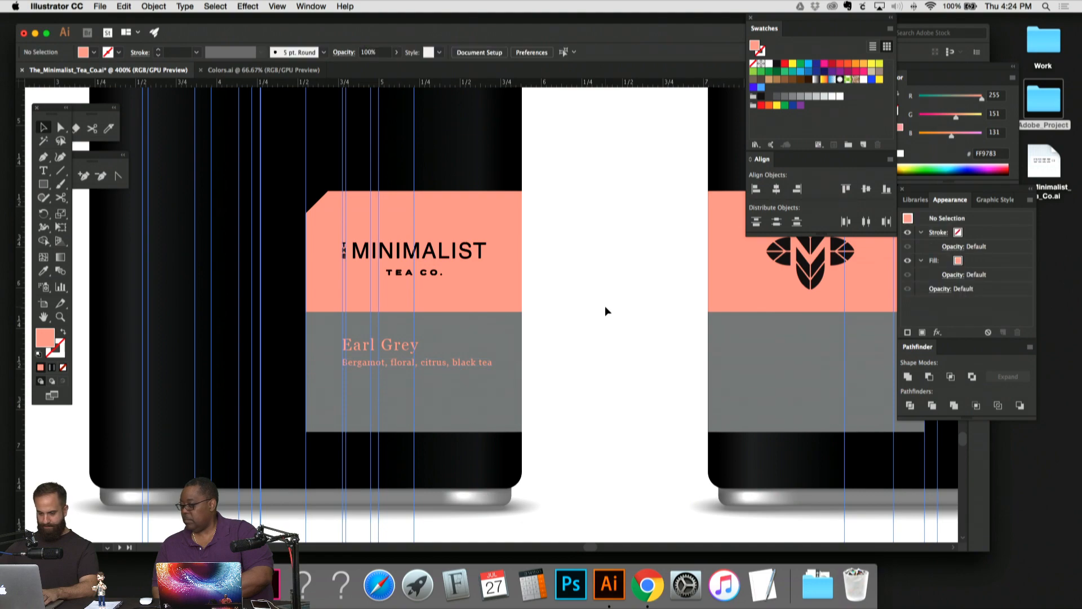
# Step: Hide the guides and nudge the Earl Grey name and flavor line slightly lower on the grey panel
pyautogui.press('super+minus')
pyautogui.press('super+semicolon')
pyautogui.press('super+plus')
pyautogui.press('super+plus')
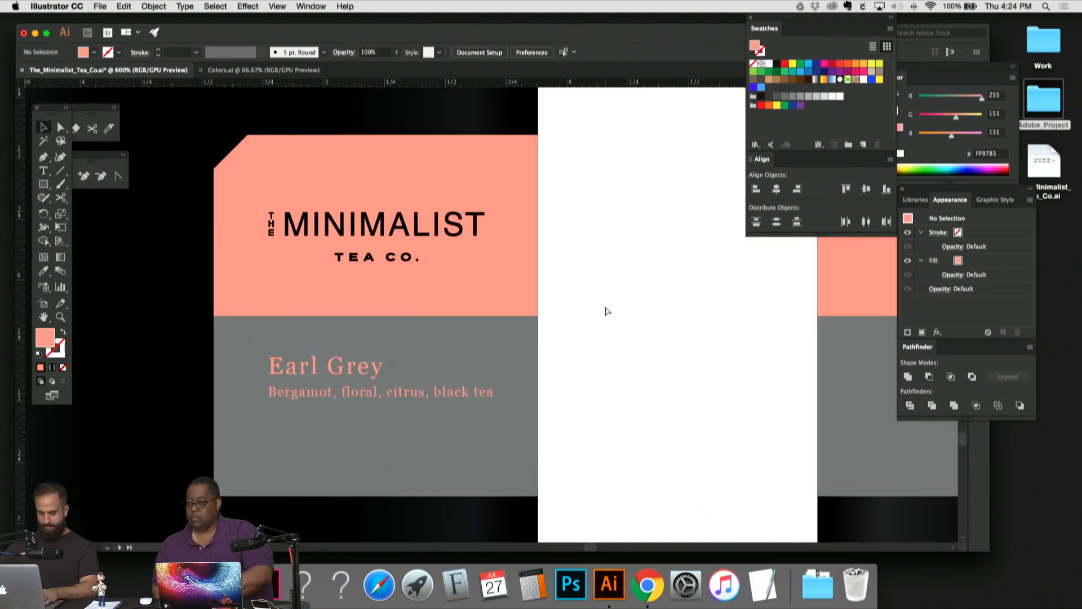
pyautogui.press('super+minus')
pyautogui.press('super+plus')
pyautogui.moveTo(606, 311); pyautogui.dragTo(691, 181)
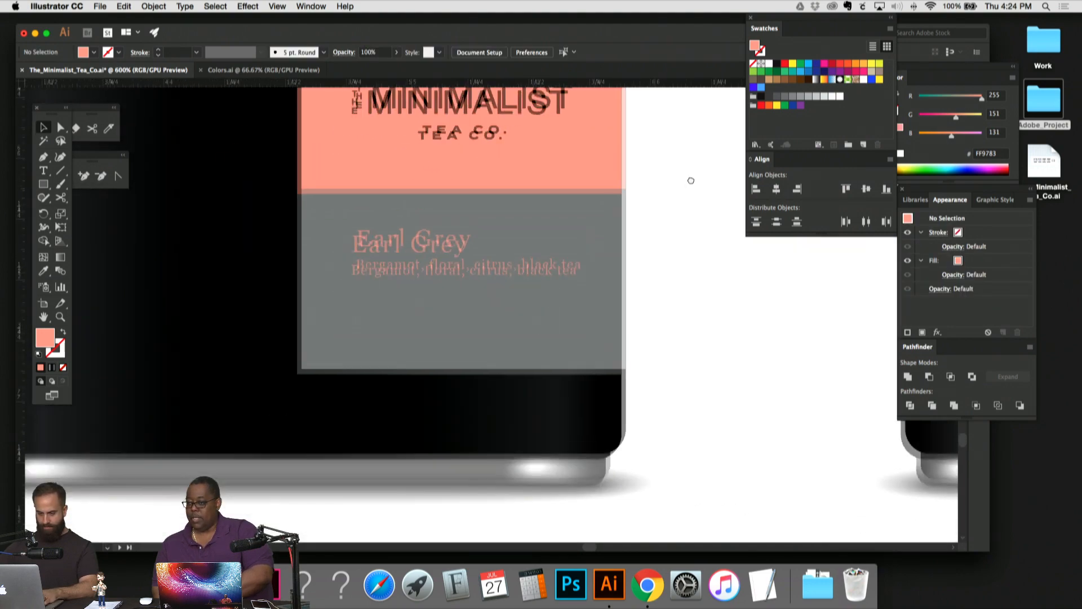
pyautogui.click(527, 353)
pyautogui.click(708, 294)
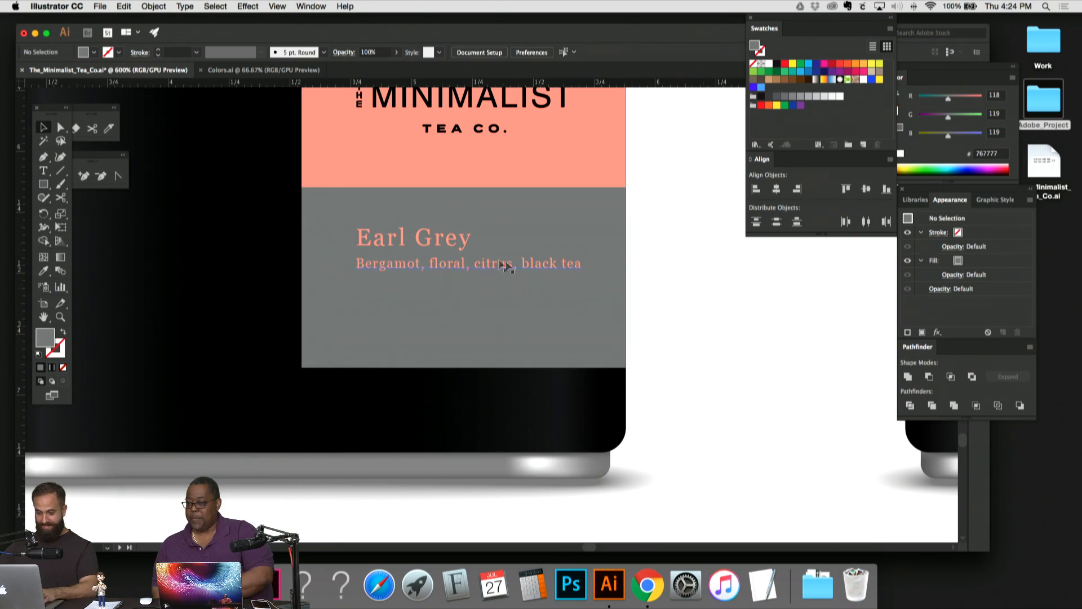
pyautogui.click(464, 250)
pyautogui.press('super+shift+a')
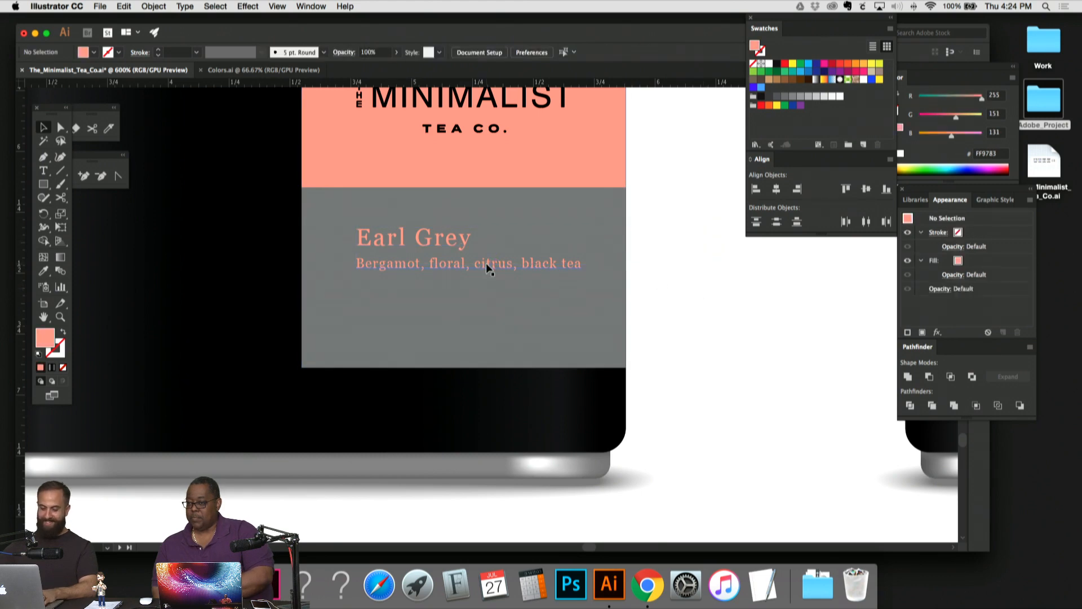
pyautogui.click(489, 271)
pyautogui.press('Down')
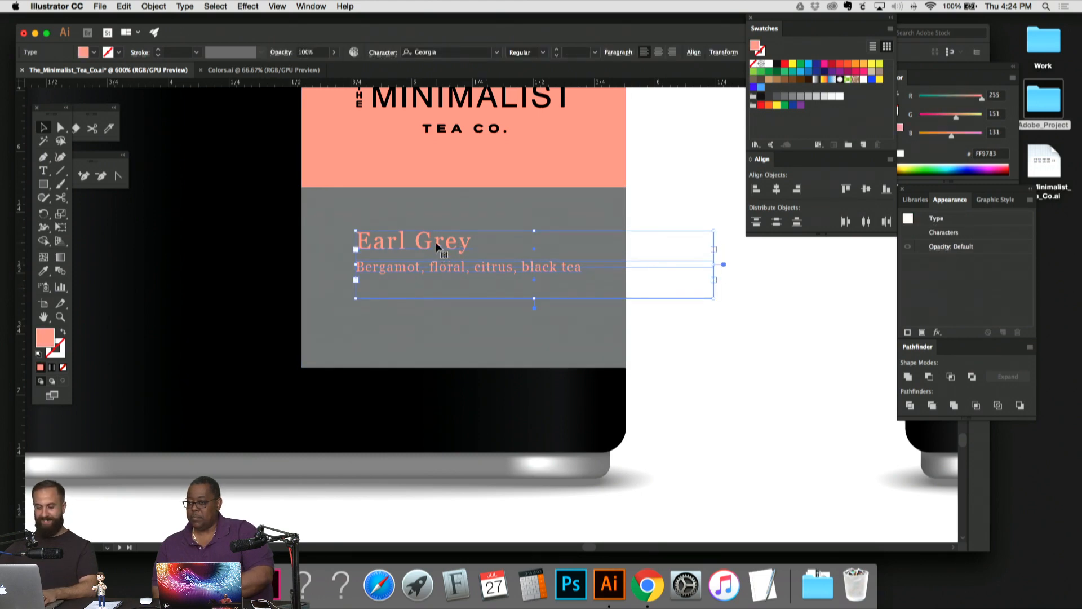
pyautogui.click(684, 181)
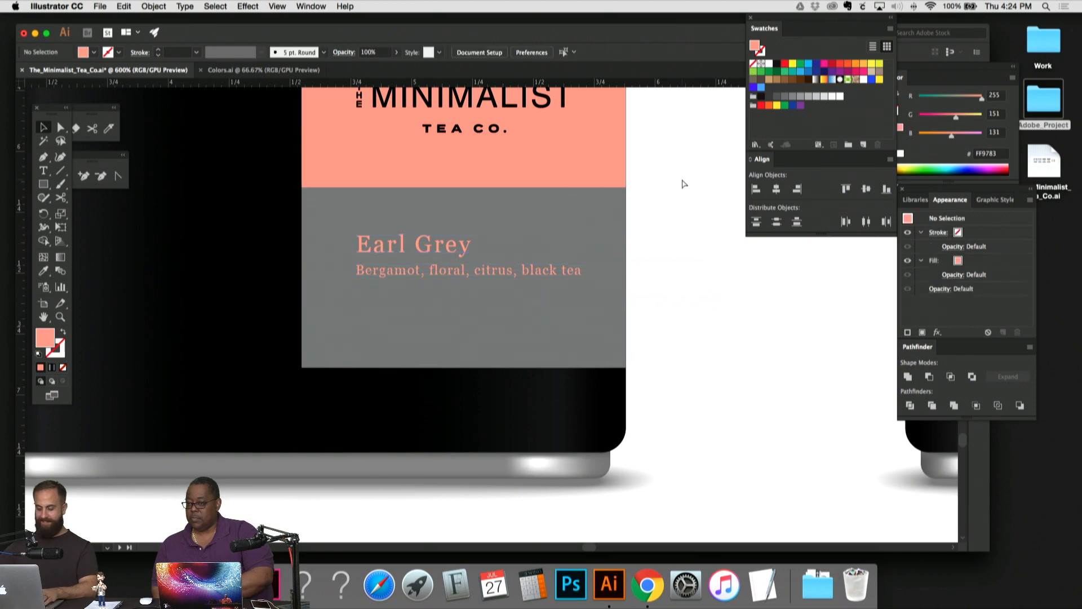
# Step: Examine the white reference tin's label for the remaining product details
pyautogui.press('super+minus')
pyautogui.press('super+minus')
pyautogui.press('super+minus')
pyautogui.moveTo(429, 249); pyautogui.dragTo(532, 214)
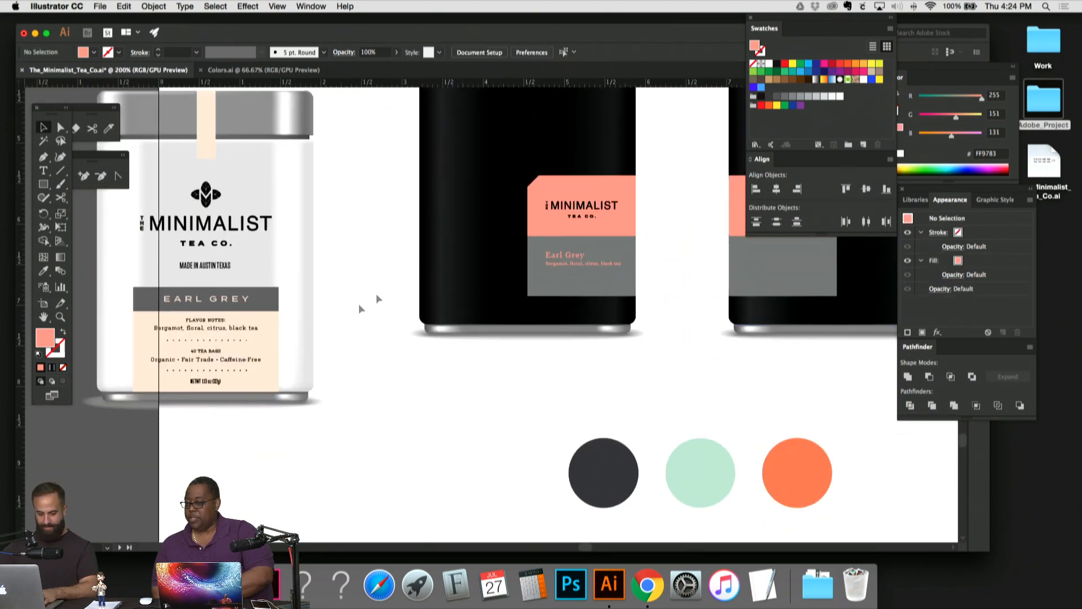
pyautogui.click(205, 351)
pyautogui.click(483, 355)
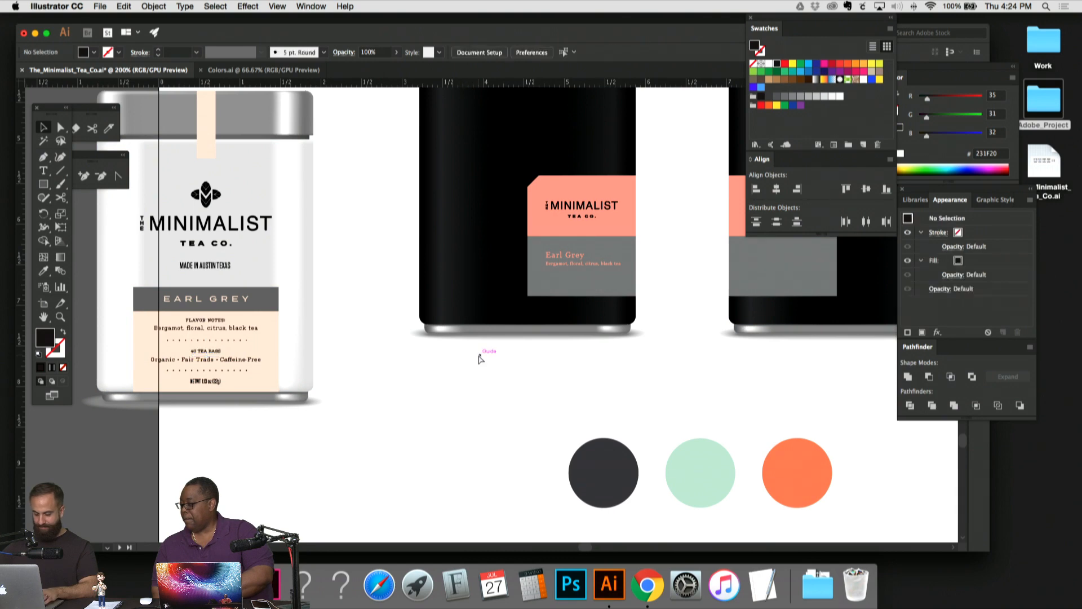
pyautogui.press('super+equal')
pyautogui.press('super+equal')
pyautogui.press('super+equal')
# Step: Duplicate the flavor line lower on the grey panel and replace the copy's text with "40 Tea Bags"
pyautogui.moveTo(699, 273); pyautogui.dragTo(355, 413)
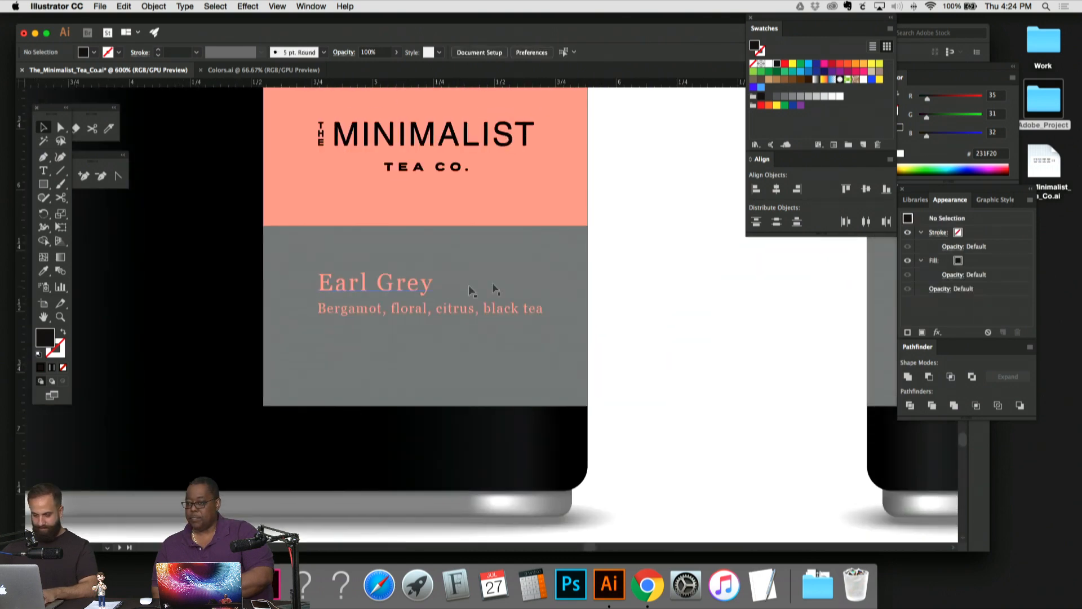
pyautogui.moveTo(630, 260); pyautogui.dragTo(654, 246)
pyautogui.moveTo(418, 293); pyautogui.dragTo(459, 369)
pyautogui.tripleClick(460, 366)
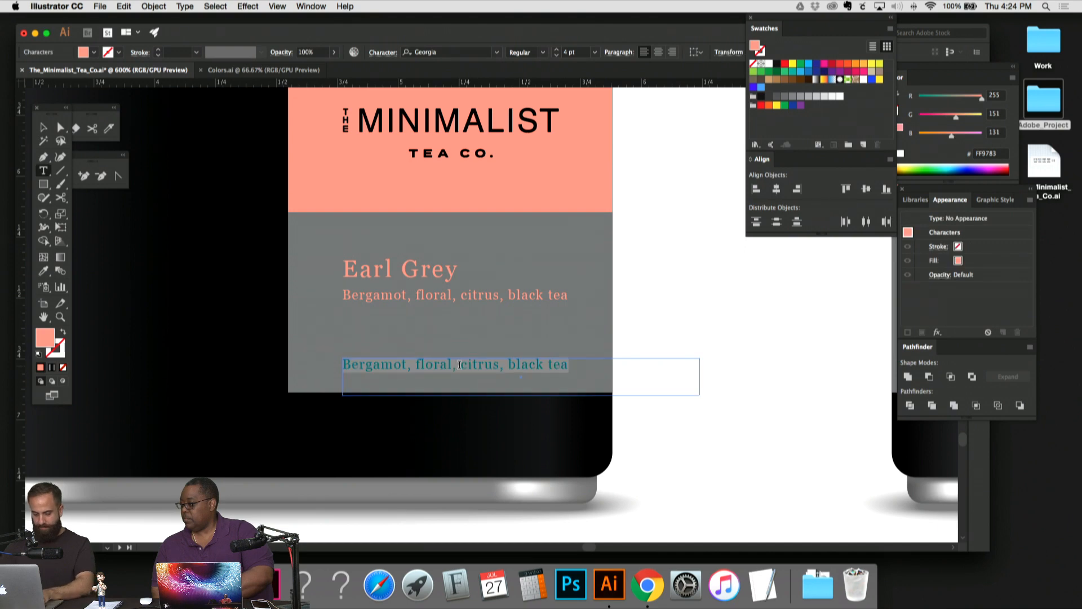
pyautogui.write('40 Te')
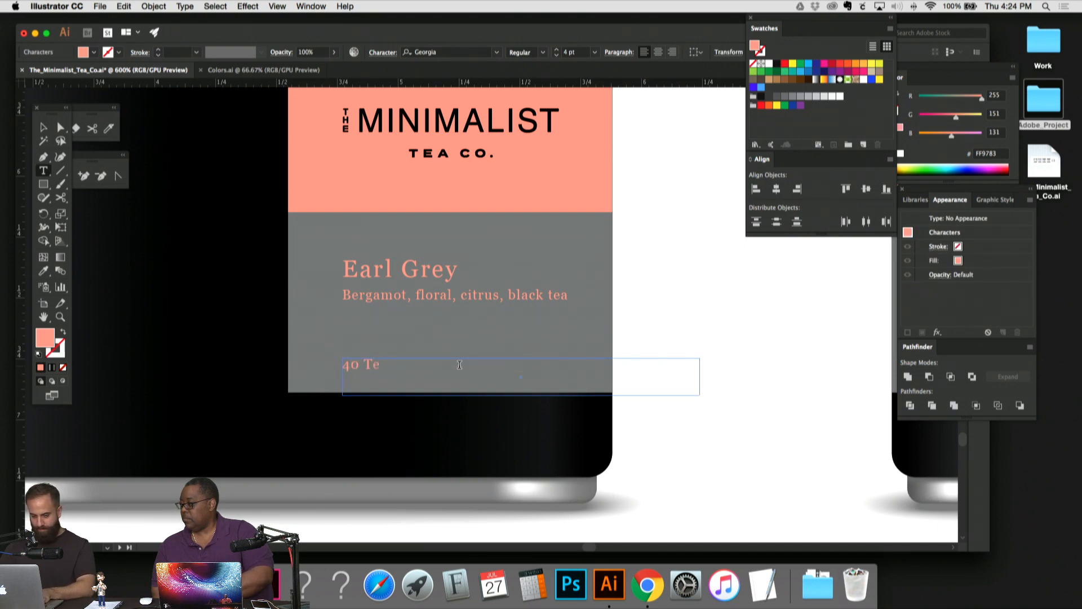
pyautogui.write('a Bags')
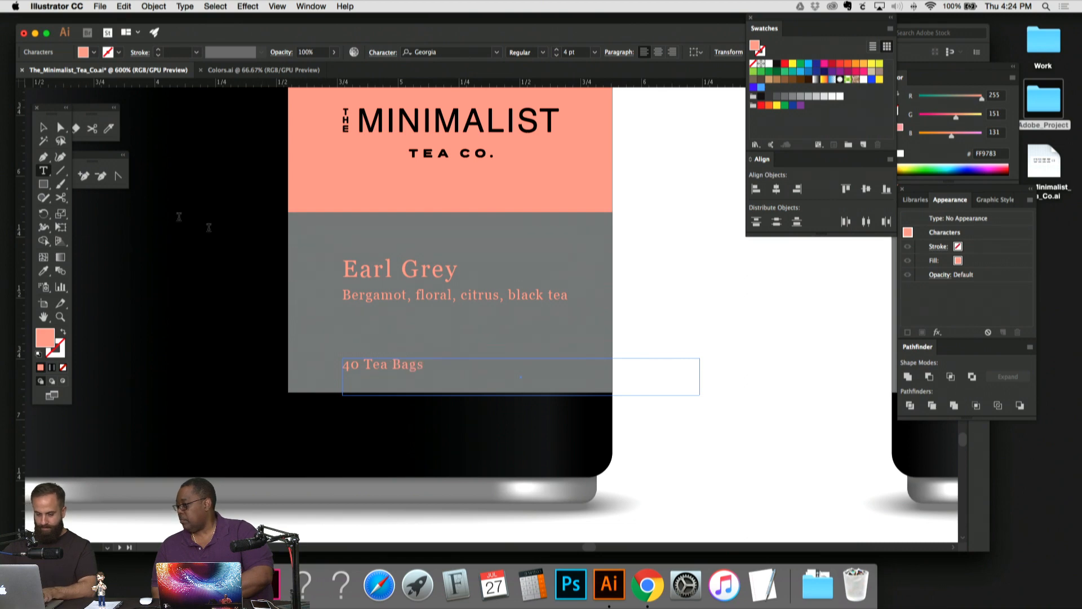
pyautogui.click(37, 129)
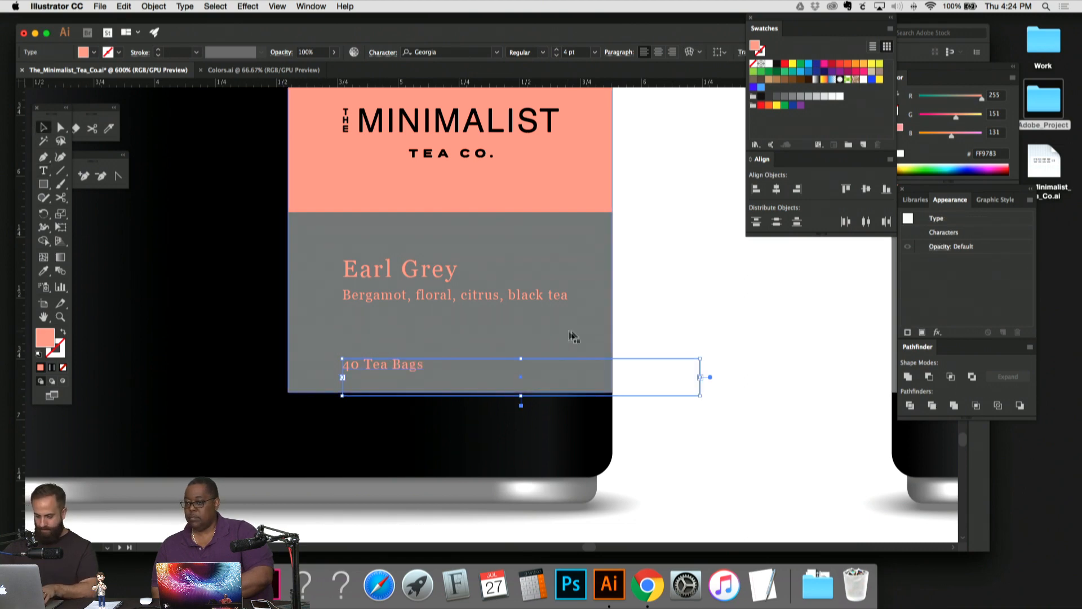
# Step: Convert the "40 Tea Bags" text to outlines and ungroup it into separate characters
pyautogui.press('super+shift+o')
pyautogui.press('super+equal')
pyautogui.press('super+equal')
pyautogui.press('super+equal')
pyautogui.press('super+equal')
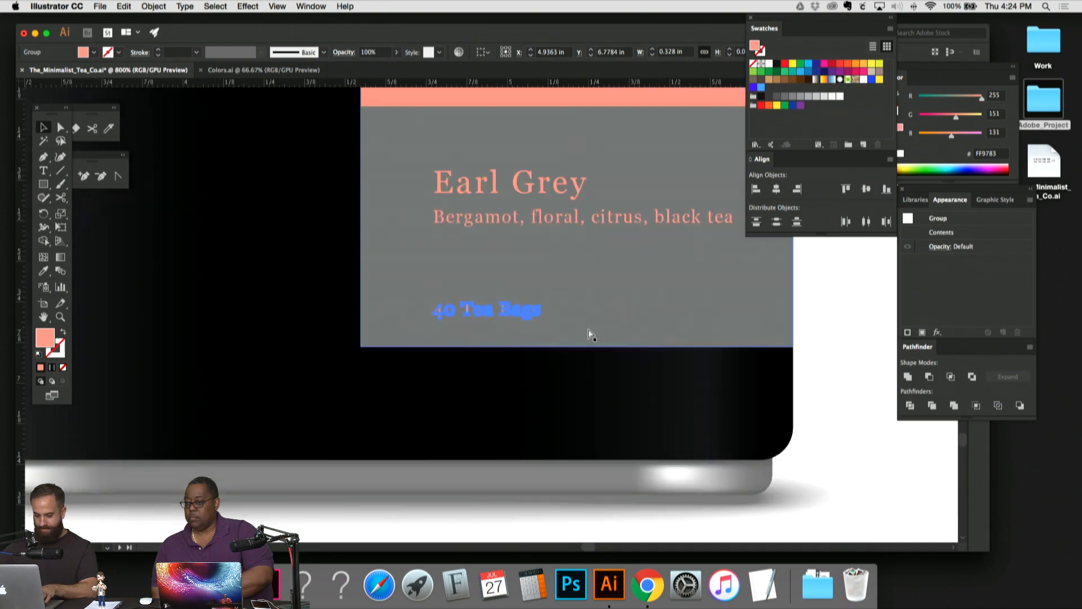
pyautogui.press('super+shift+g')
pyautogui.click(624, 268)
pyautogui.moveTo(611, 270); pyautogui.dragTo(582, 295)
pyautogui.press('super+shift+a')
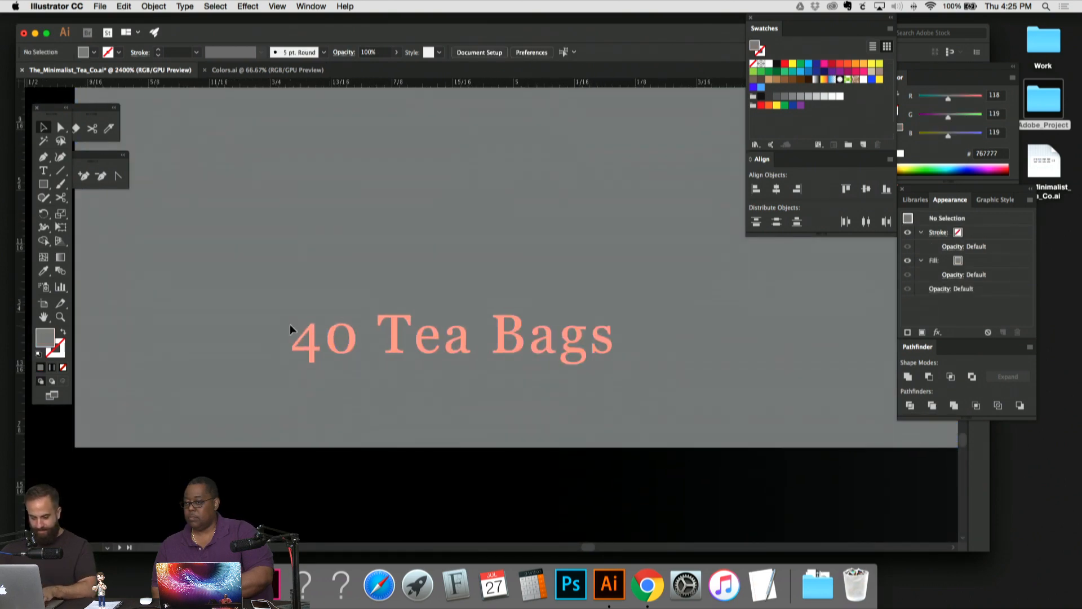
# Step: Enlarge the numeral 40, then group the "Tea Bags" letters and move them right to clear it
pyautogui.moveTo(290, 324); pyautogui.dragTo(376, 305)
pyautogui.click(431, 304)
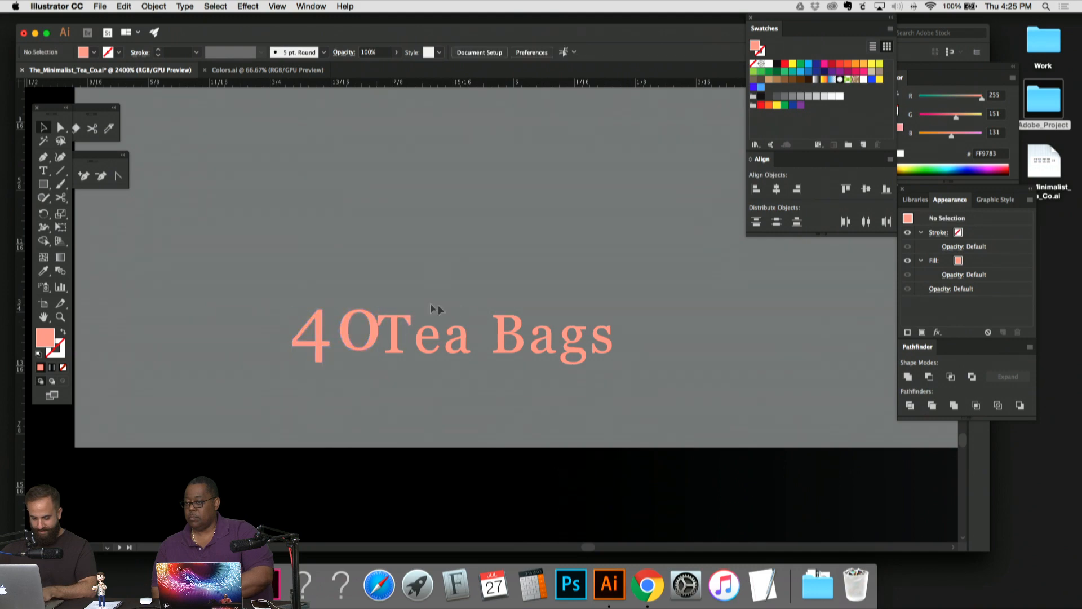
pyautogui.moveTo(654, 368); pyautogui.dragTo(655, 368)
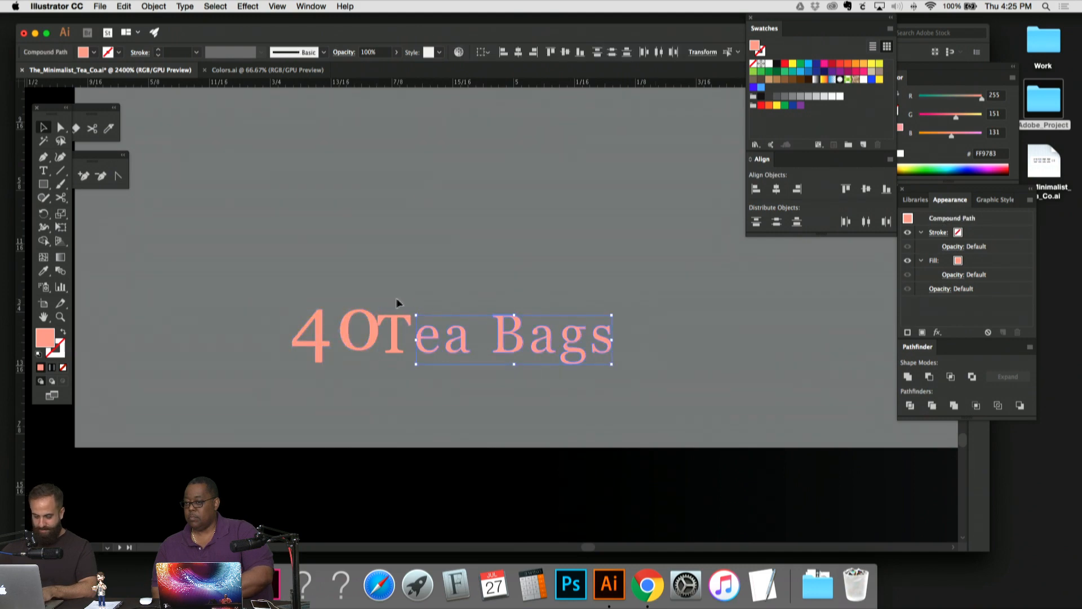
pyautogui.press('Right')
pyautogui.press('Right')
pyautogui.press('Right')
pyautogui.press('Right')
pyautogui.press('super+shift+a')
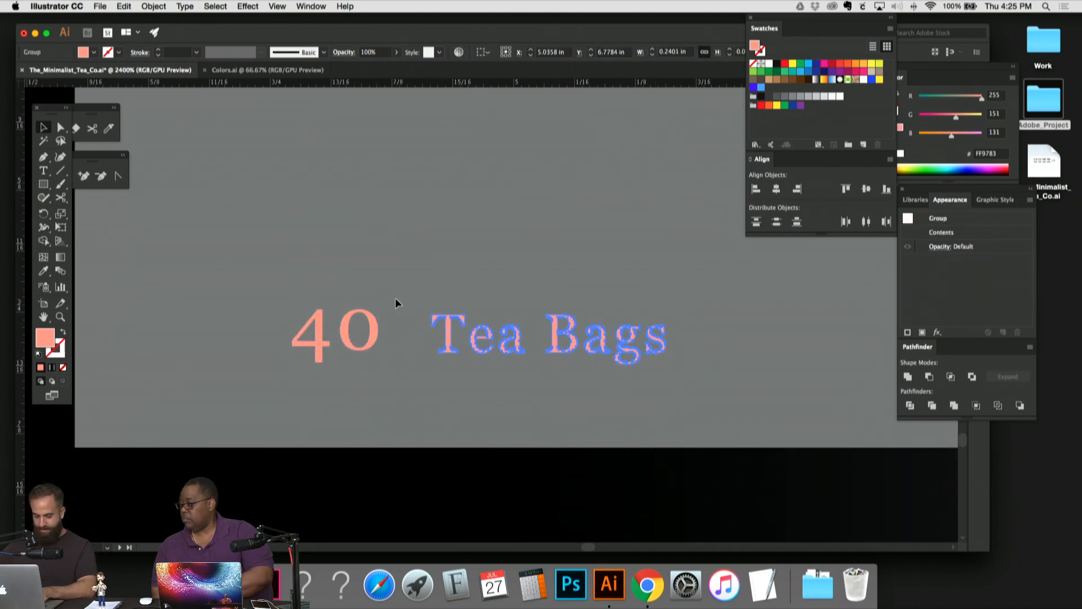
# Step: Scale the outlined numeral 40 up further so it stands out against the "Tea Bags" lettering
pyautogui.scroll(-2, 400, 283)
pyautogui.click(348, 292)
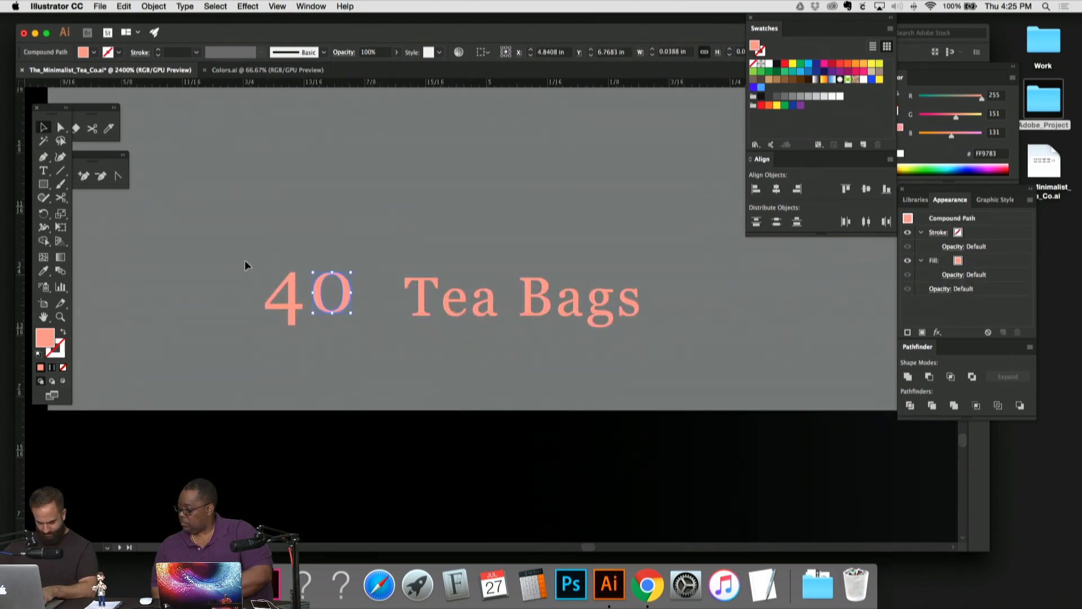
pyautogui.moveTo(245, 261); pyautogui.dragTo(374, 339)
pyautogui.press('super+shift+a')
# Step: Slightly enlarge the "Tea Bags" group and shift it right to widen the gap after the numeral 40
pyautogui.moveTo(637, 344); pyautogui.dragTo(394, 270)
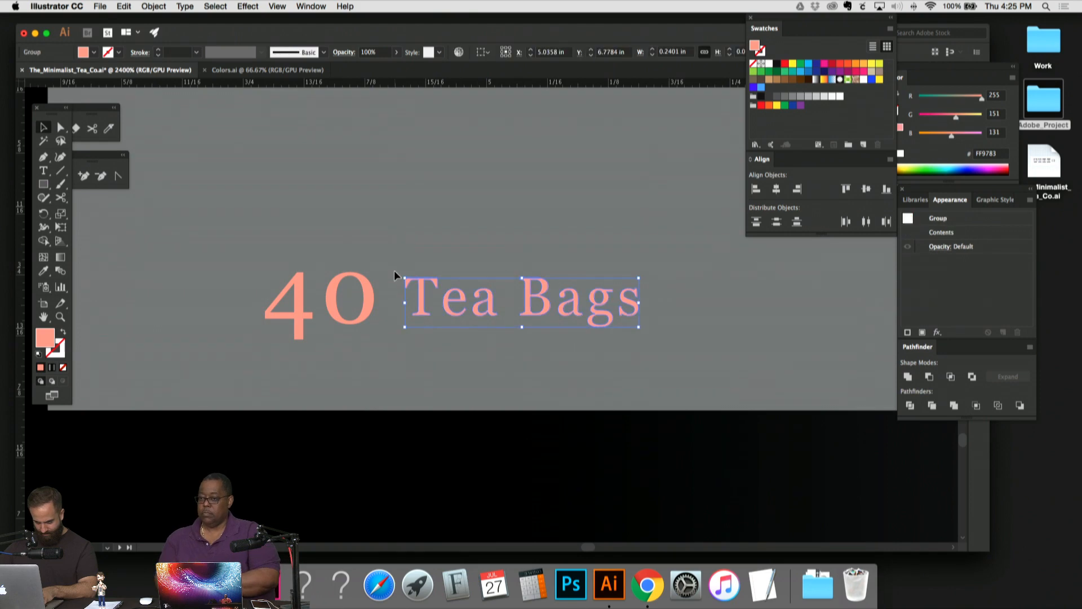
pyautogui.press('super+equal')
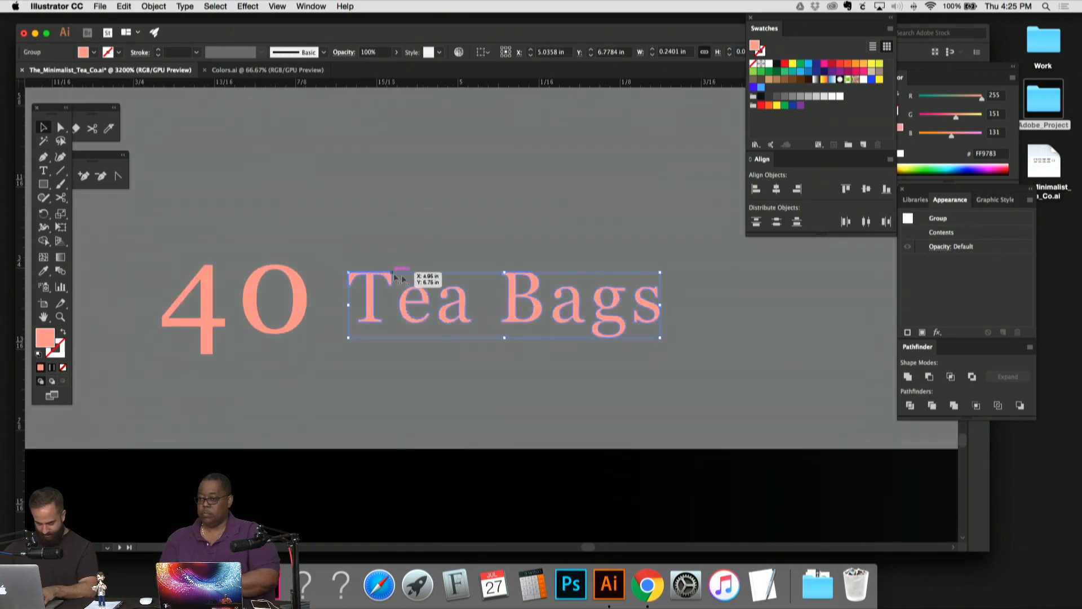
pyautogui.moveTo(664, 273); pyautogui.dragTo(695, 265)
pyautogui.press('super+shift+a')
pyautogui.moveTo(424, 290); pyautogui.dragTo(438, 293)
pyautogui.click(469, 231)
pyautogui.press('super+minus')
pyautogui.press('super+minus')
pyautogui.press('super+minus')
pyautogui.press('super+minus')
pyautogui.press('super+minus')
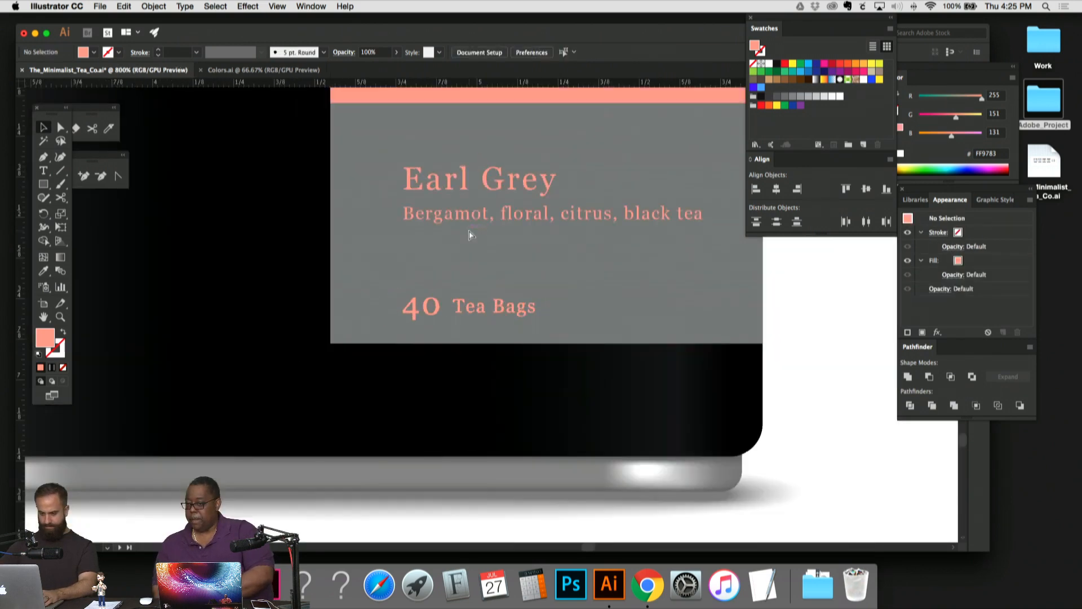
# Step: Scale the whole "40 Tea Bags" line down and nudge it up about 0.01 in, showing the guides only while positioning
pyautogui.press('super+plus')
pyautogui.press('super+plus')
pyautogui.press('super+plus')
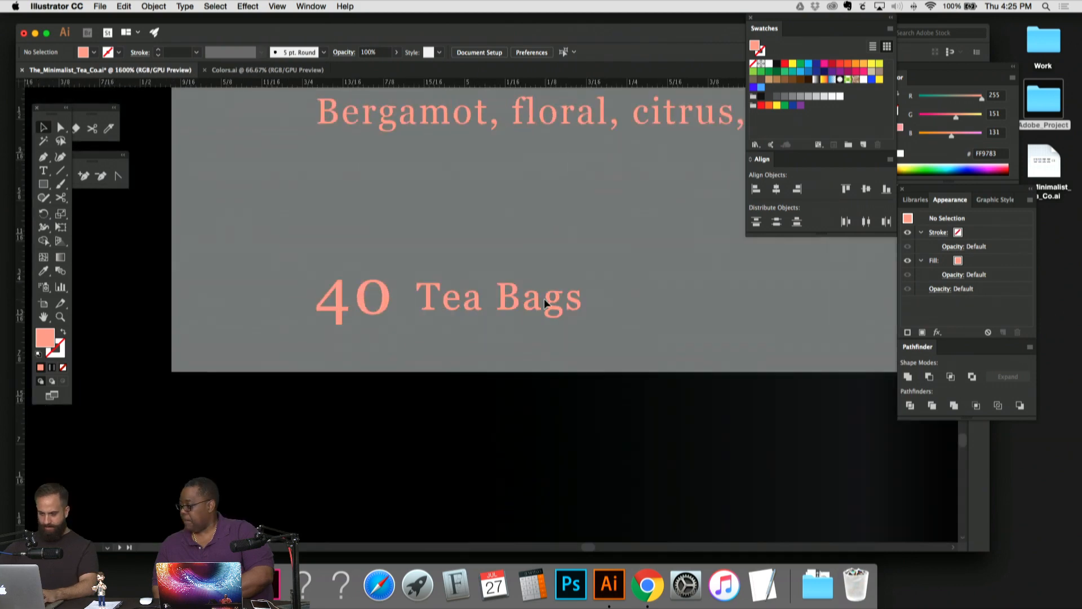
pyautogui.moveTo(566, 319); pyautogui.dragTo(301, 265)
pyautogui.moveTo(582, 280); pyautogui.dragTo(506, 292)
pyautogui.press('super+semicolon')
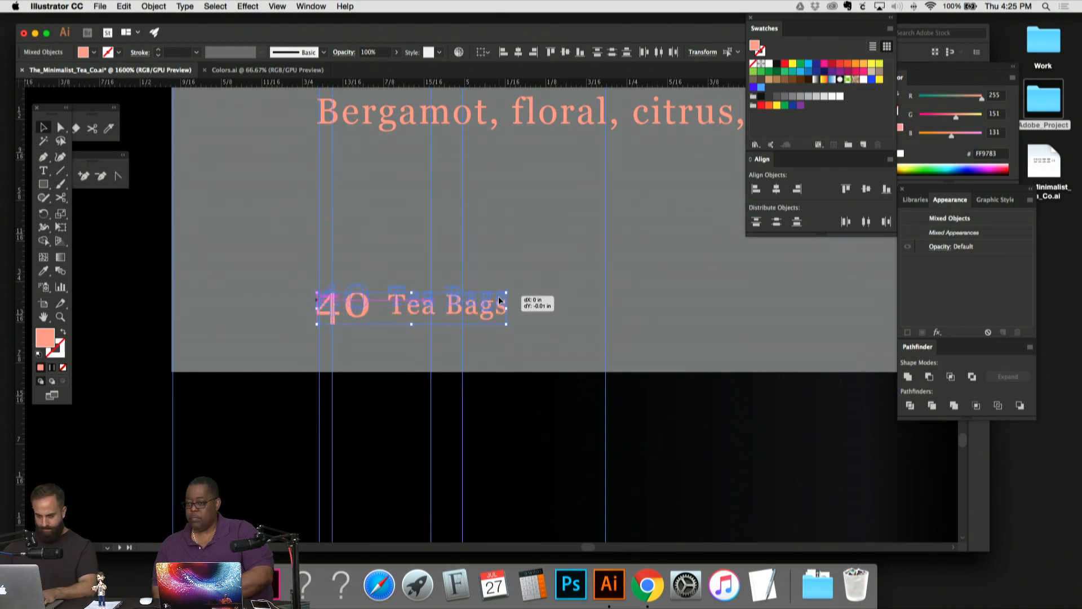
pyautogui.moveTo(498, 296); pyautogui.dragTo(498, 295)
pyautogui.click(563, 270)
pyautogui.press('super+semicolon')
# Step: Review the label layout across both black tins and compare it with the white reference tin
pyautogui.press('super+minus')
pyautogui.press('super+minus')
pyautogui.press('super+minus')
pyautogui.press('super+minus')
pyautogui.press('super+minus')
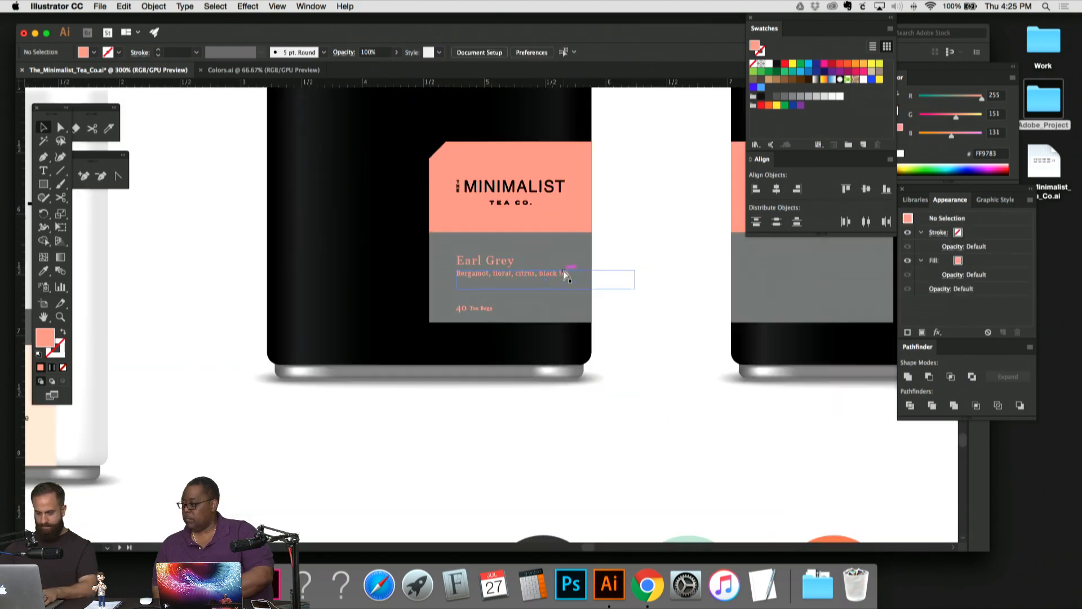
pyautogui.moveTo(613, 210); pyautogui.dragTo(522, 330)
pyautogui.moveTo(558, 237); pyautogui.dragTo(599, 250)
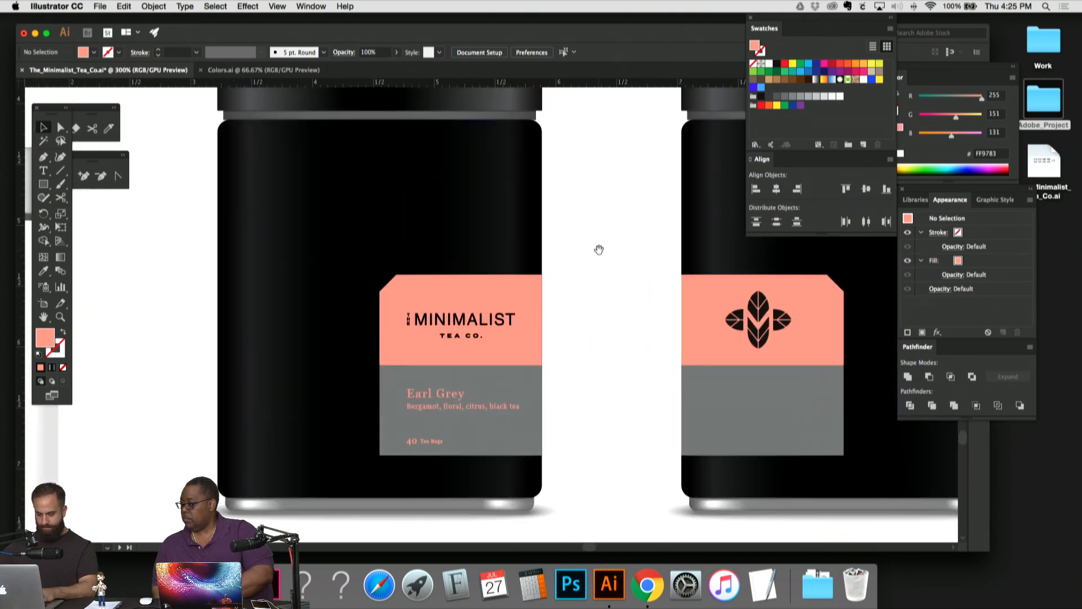
pyautogui.press('super+minus')
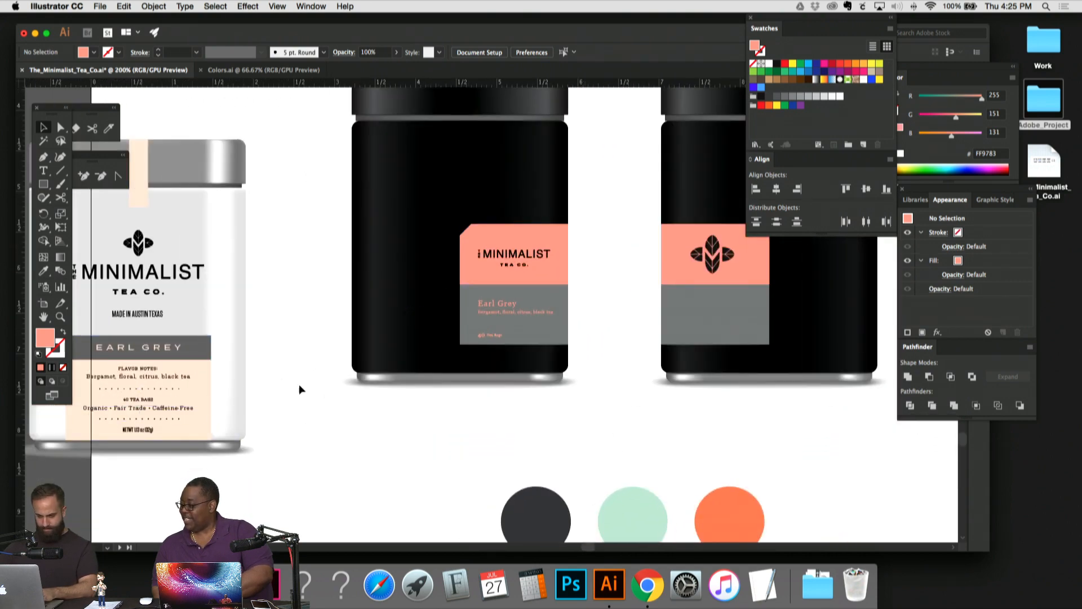
pyautogui.moveTo(305, 342); pyautogui.dragTo(280, 375)
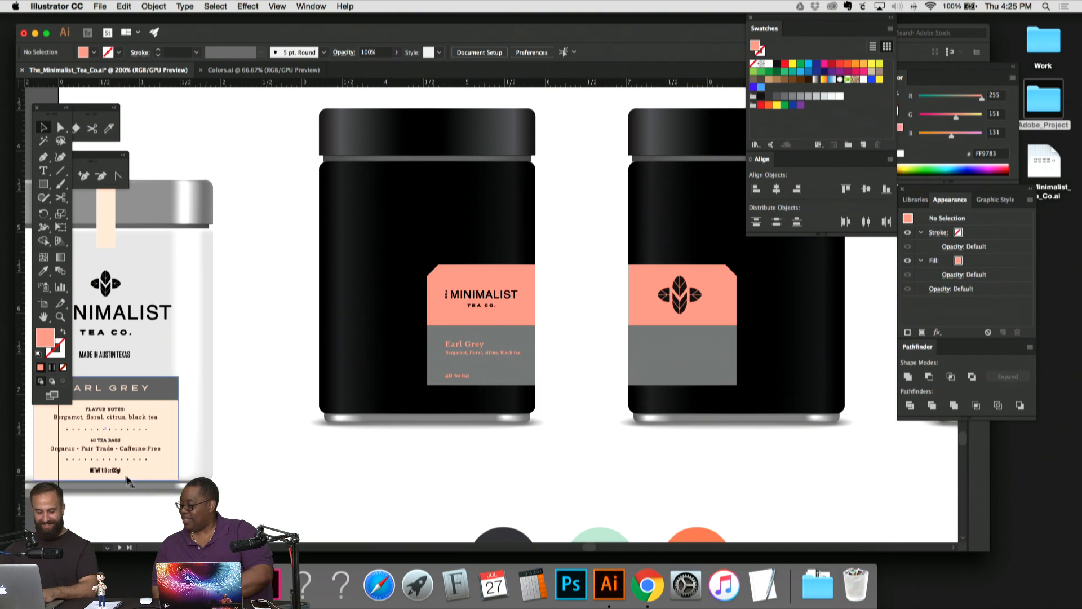
# Step: Copy the net weight text from the white tin onto the lower grey panel of the second black tin
pyautogui.click(127, 473)
pyautogui.hscroll(2, 281, 417)
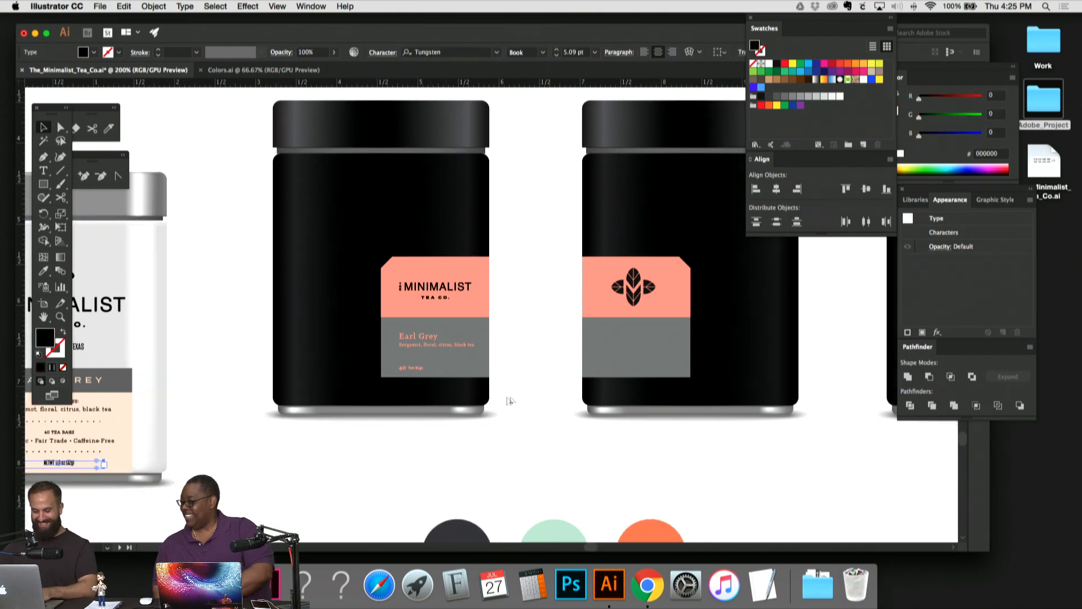
pyautogui.press('super+v')
pyautogui.moveTo(511, 317); pyautogui.dragTo(688, 376)
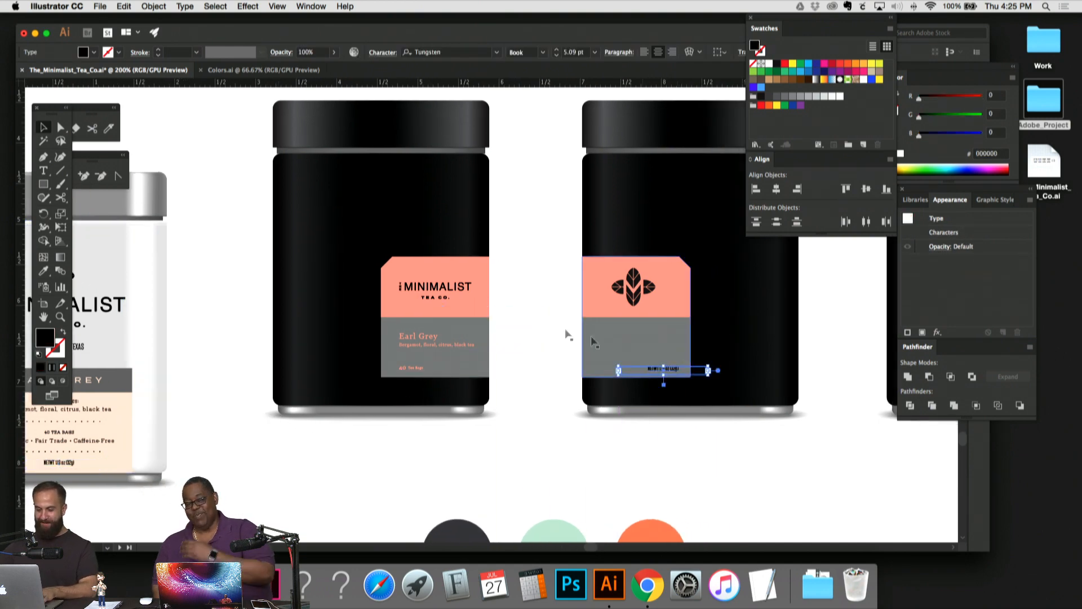
# Step: Move the "NETWT 1.13 oz (32g)" text left so it is centred beneath the leaf emblem
pyautogui.hscroll(2, 568, 333)
pyautogui.scroll(2, 568, 333)
pyautogui.press('super+equal')
pyautogui.press('super+equal')
pyautogui.press('super+equal')
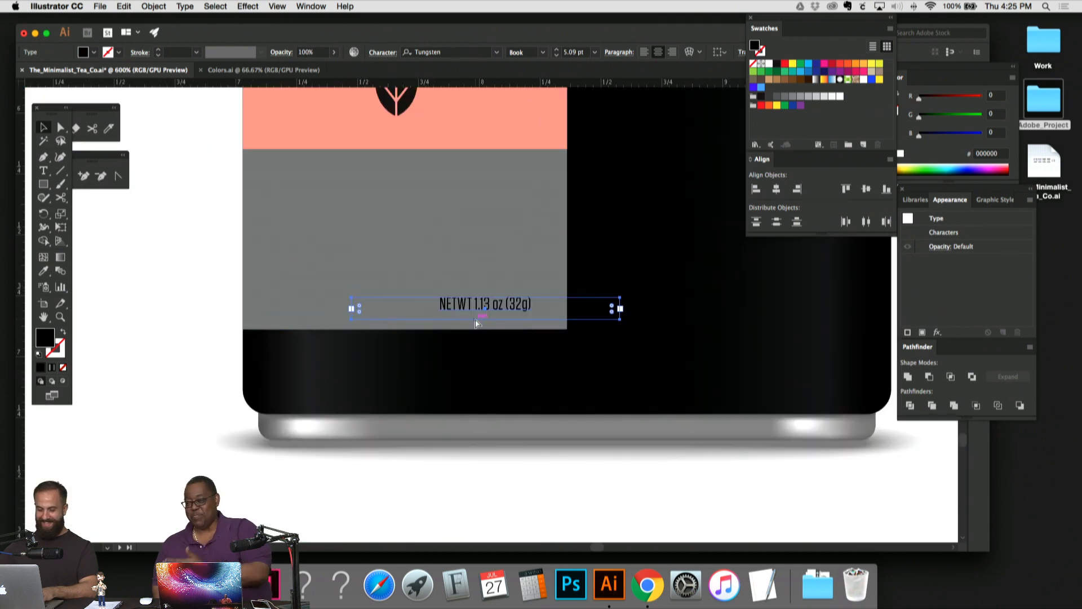
pyautogui.moveTo(483, 277); pyautogui.dragTo(527, 364)
pyautogui.hscroll(-10, 496, 365)
pyautogui.scroll(3, 496, 365)
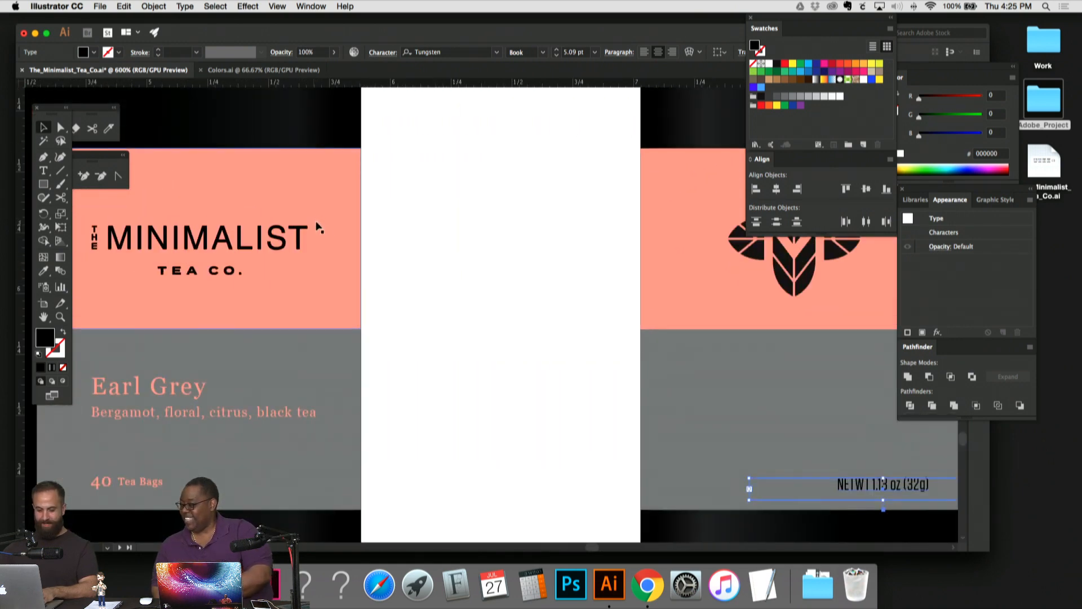
pyautogui.hscroll(10, 316, 223)
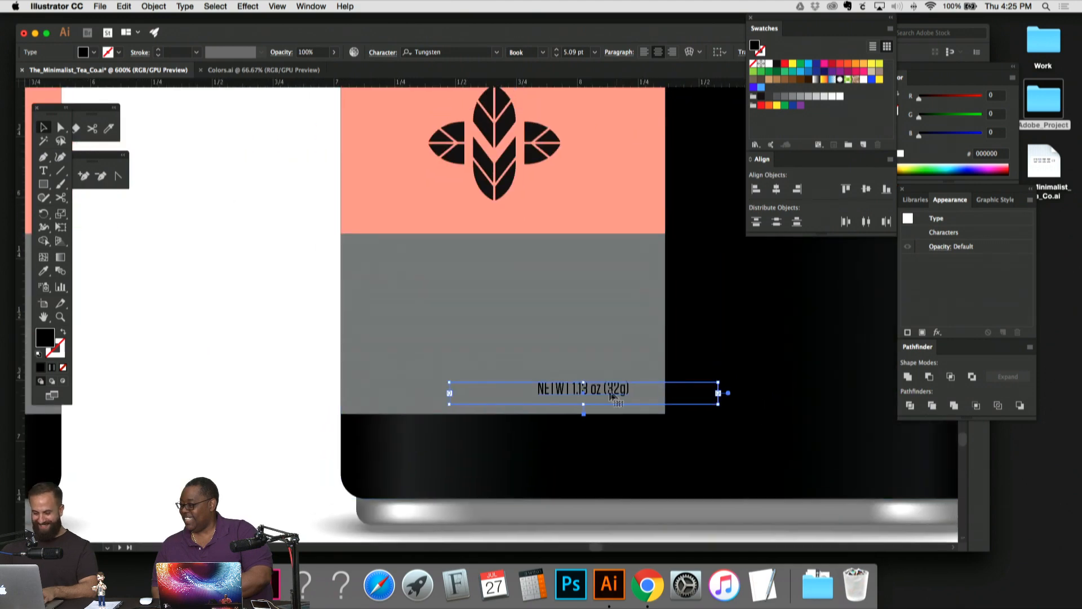
pyautogui.moveTo(615, 389); pyautogui.dragTo(434, 388)
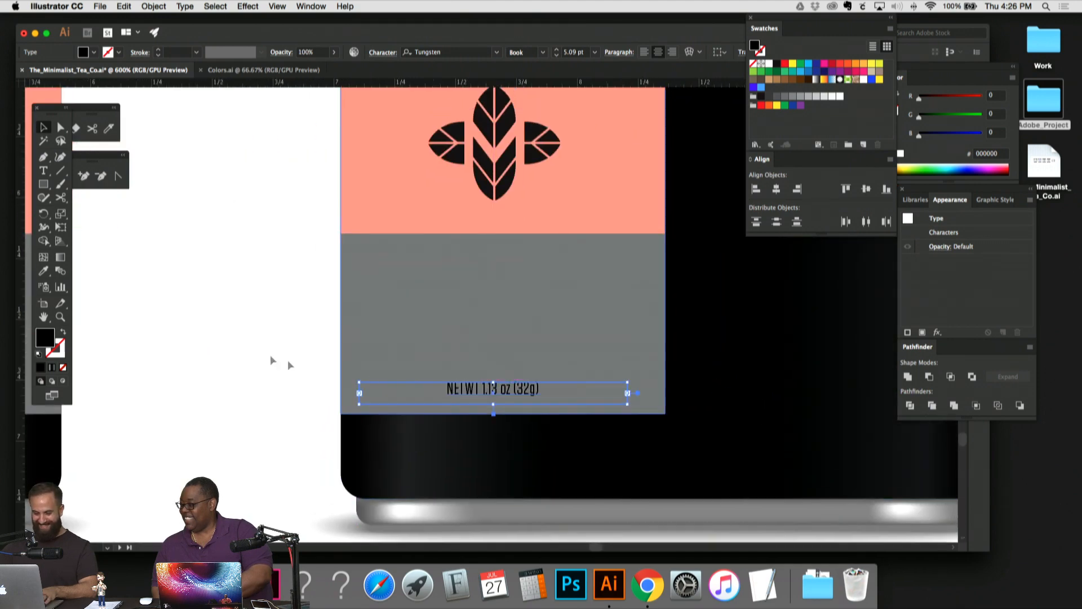
pyautogui.click(169, 356)
# Step: Show the guides and nudge the leaf emblem right toward the vertical centre guide of the second black tin's coral panel
pyautogui.click(508, 191)
pyautogui.moveTo(509, 191); pyautogui.dragTo(487, 297)
pyautogui.click(537, 261)
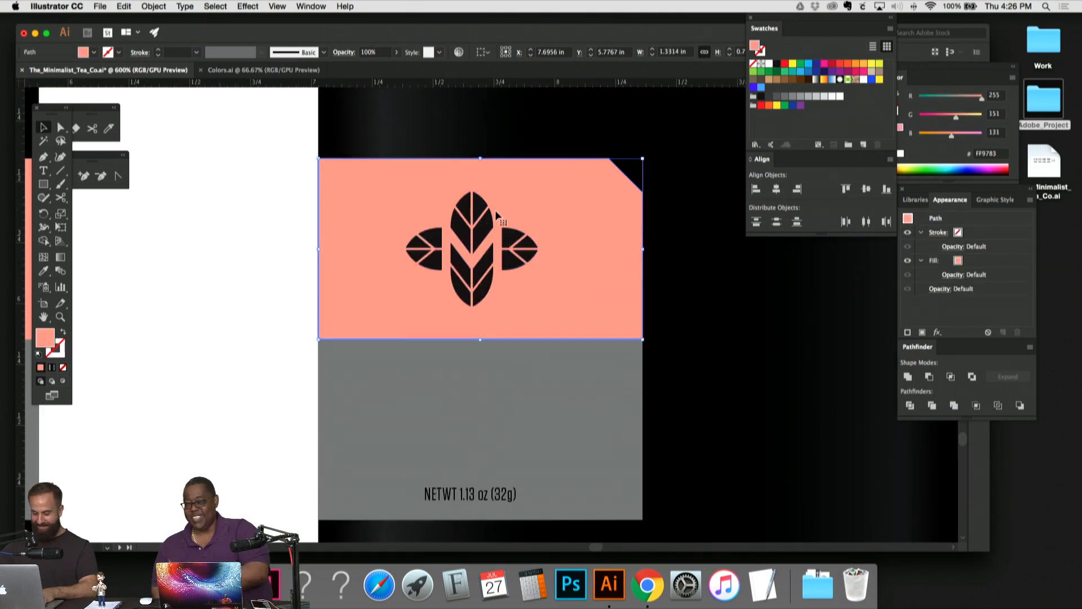
pyautogui.press('super+;')
pyautogui.click(479, 239)
pyautogui.press('Right')
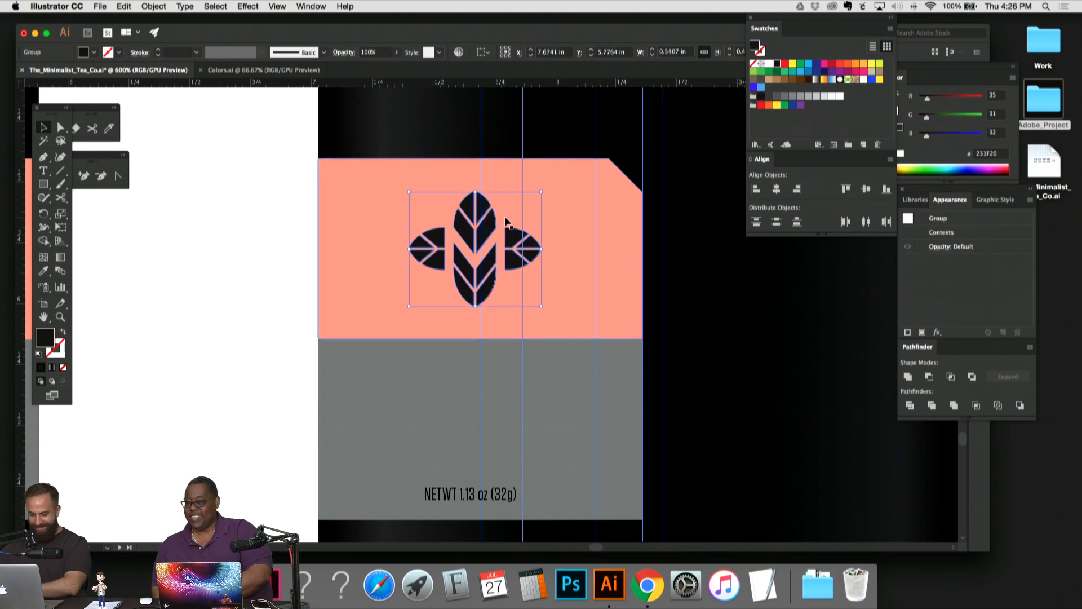
pyautogui.press('Right')
pyautogui.press('Right')
# Step: Shift the leaf emblem slightly left so its central stem sits exactly on the centre guide, at X 7.6956 in
pyautogui.press('super+=')
pyautogui.press('super+=')
pyautogui.press('super+=')
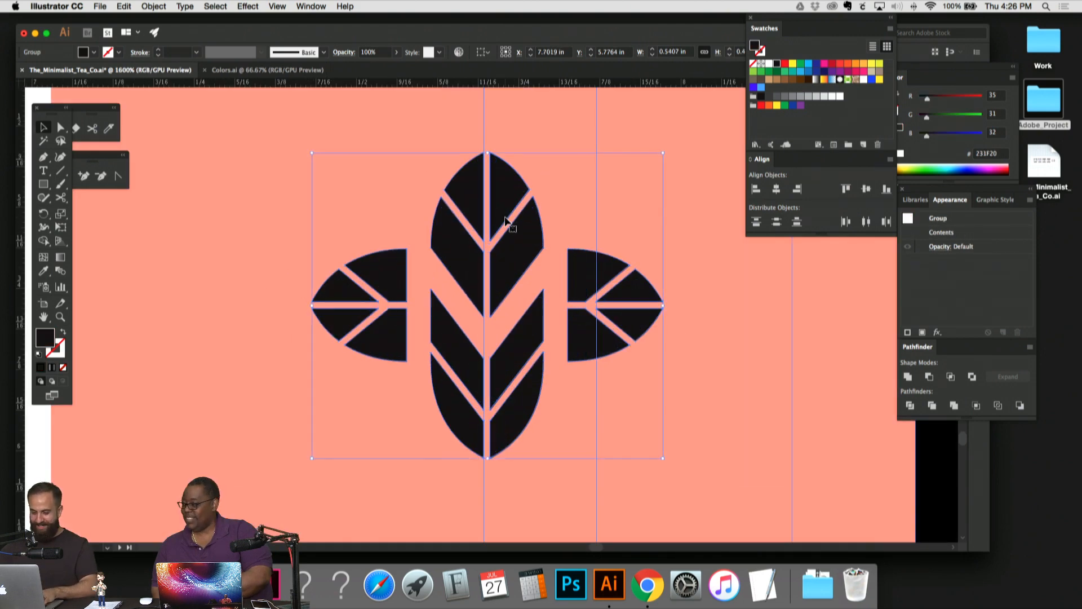
pyautogui.hscroll(-1, 514, 191)
pyautogui.moveTo(515, 190); pyautogui.dragTo(511, 190)
pyautogui.press('super')
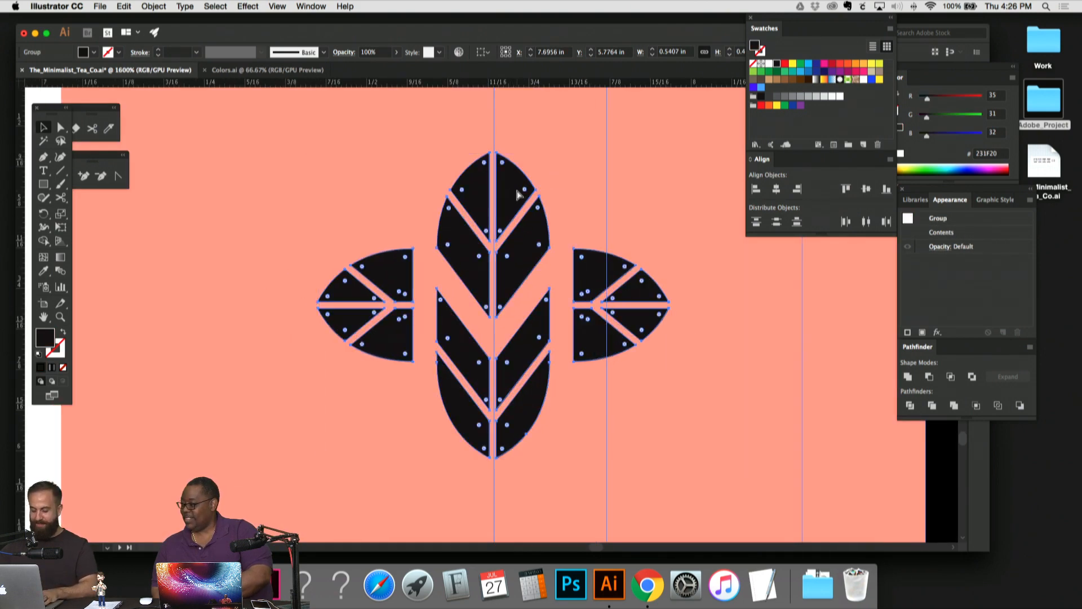
pyautogui.press('super+minus')
pyautogui.press('super+minus')
pyautogui.press('super+minus')
pyautogui.press('super+minus')
pyautogui.press('super+shift+a')
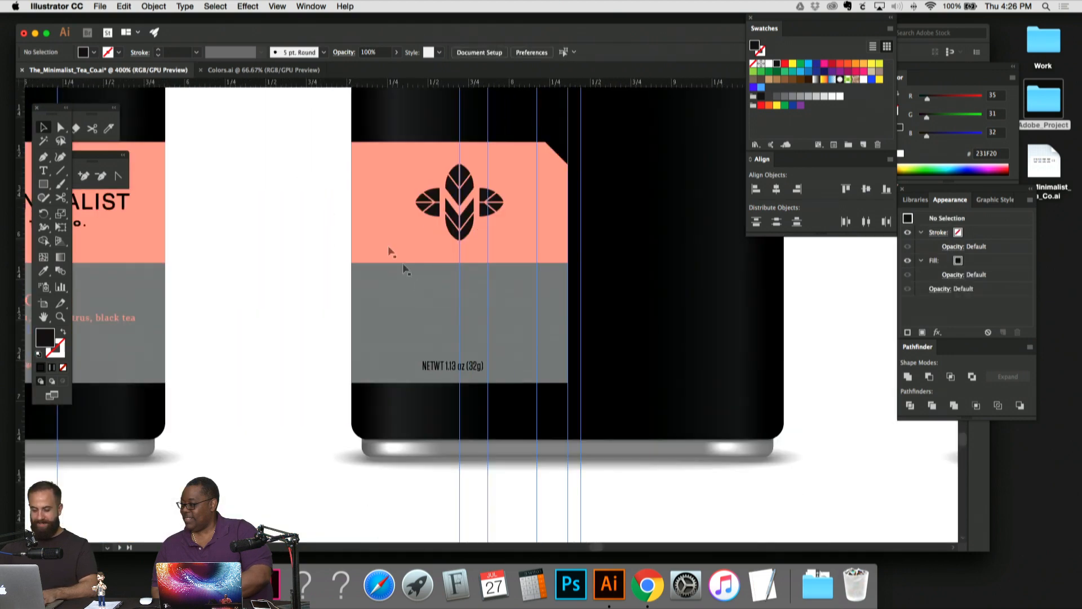
# Step: Move the "NETWT 1.13 oz (32g)" text slightly right and up to centre it on the same guide, then hide the guides
pyautogui.press('super+plus')
pyautogui.press('super+plus')
pyautogui.press('super+plus')
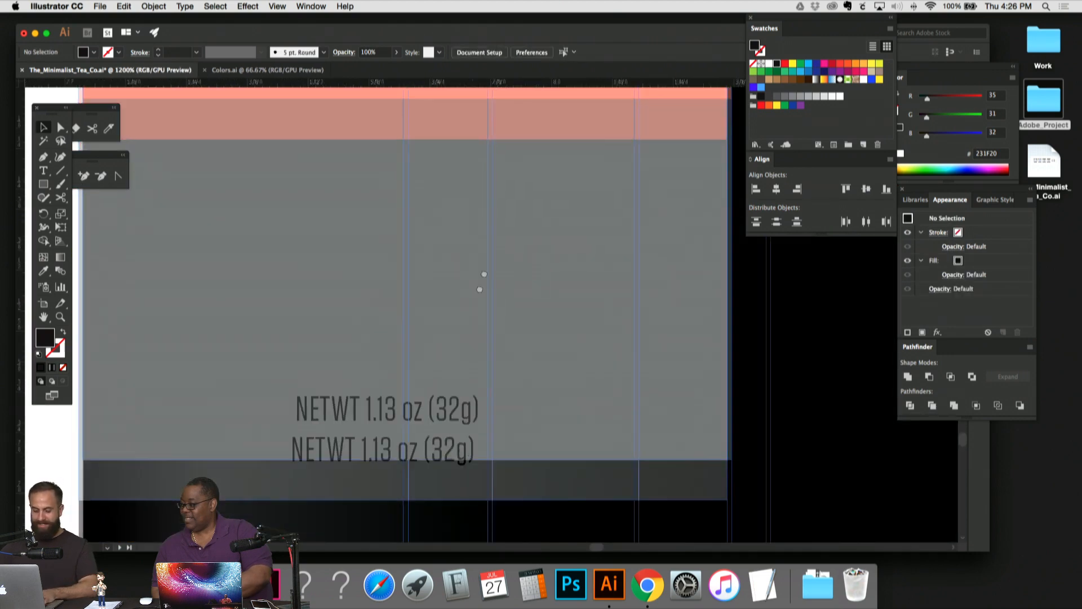
pyautogui.moveTo(474, 370); pyautogui.dragTo(482, 369)
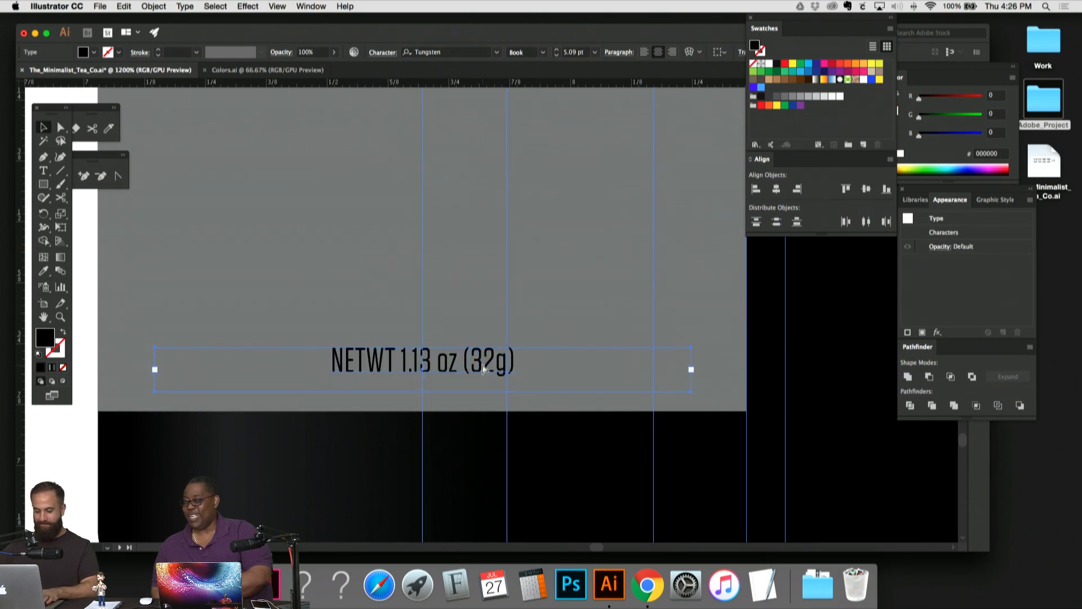
pyautogui.click(93, 275)
pyautogui.press('super+minus')
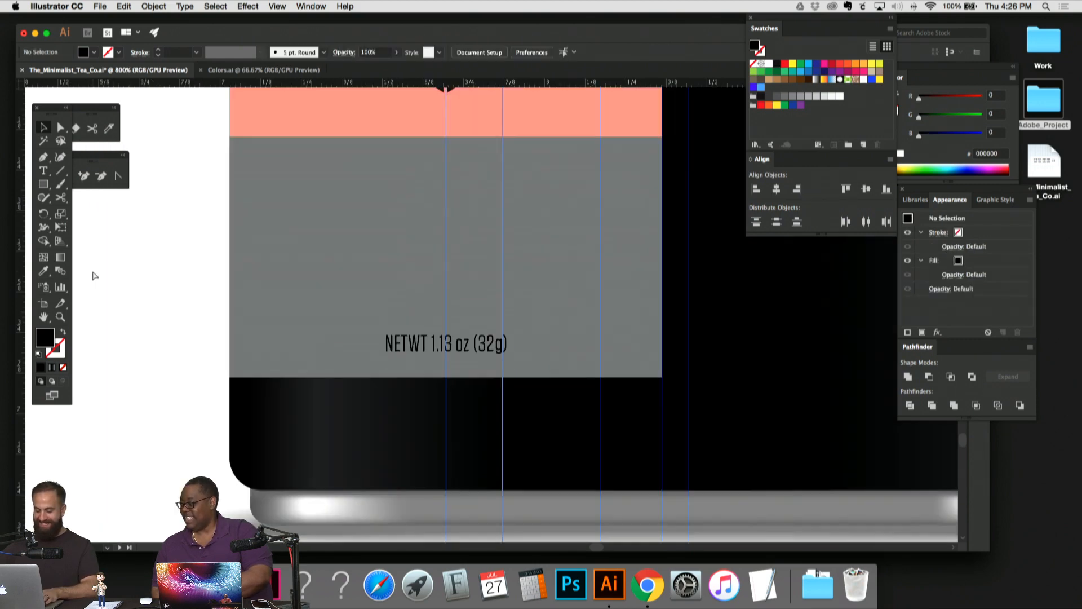
pyautogui.press('super+minus')
pyautogui.press('super+minus')
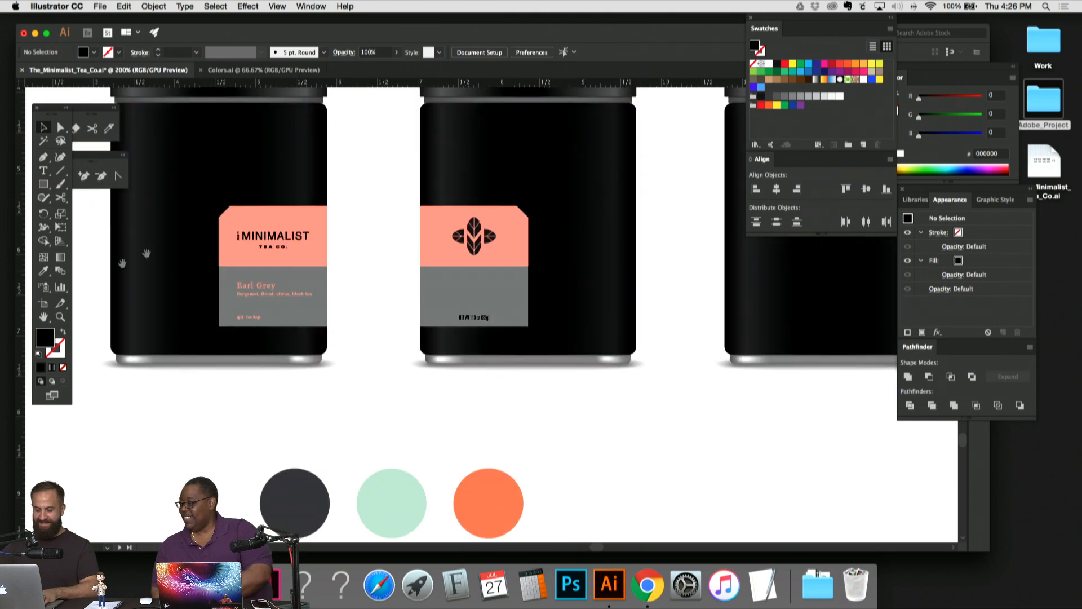
# Step: Draw a black circle about 0.03 in wide on the text's left-edge guide, below the flavor notes on the first black tin
pyautogui.moveTo(377, 194); pyautogui.dragTo(666, 174)
pyautogui.press('super+plus')
pyautogui.press('super+plus')
pyautogui.press('super+plus')
pyautogui.moveTo(510, 242); pyautogui.dragTo(663, 192)
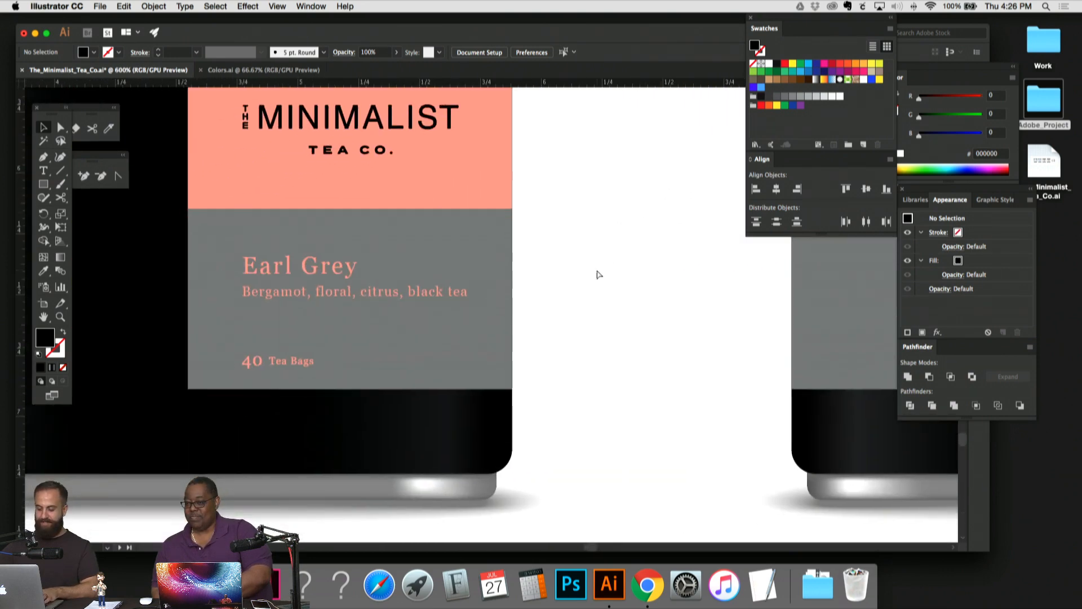
pyautogui.press('super+plus')
pyautogui.press('super+plus')
pyautogui.press('super+plus')
pyautogui.moveTo(493, 279); pyautogui.dragTo(765, 211)
pyautogui.moveTo(211, 220); pyautogui.dragTo(452, 235)
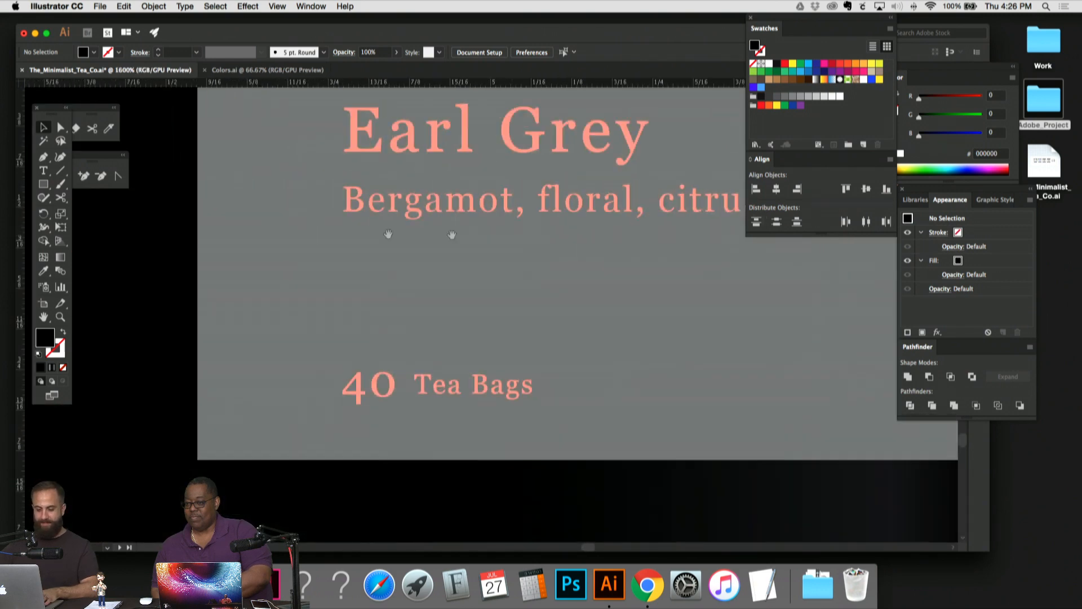
pyautogui.moveTo(50, 186); pyautogui.dragTo(93, 208)
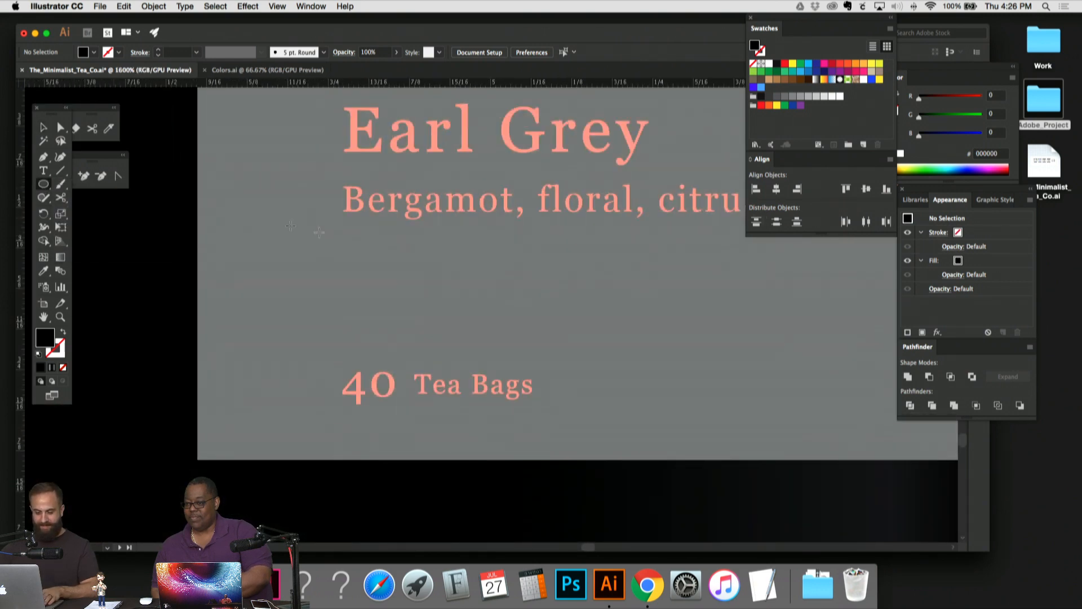
pyautogui.press('super+semicolon')
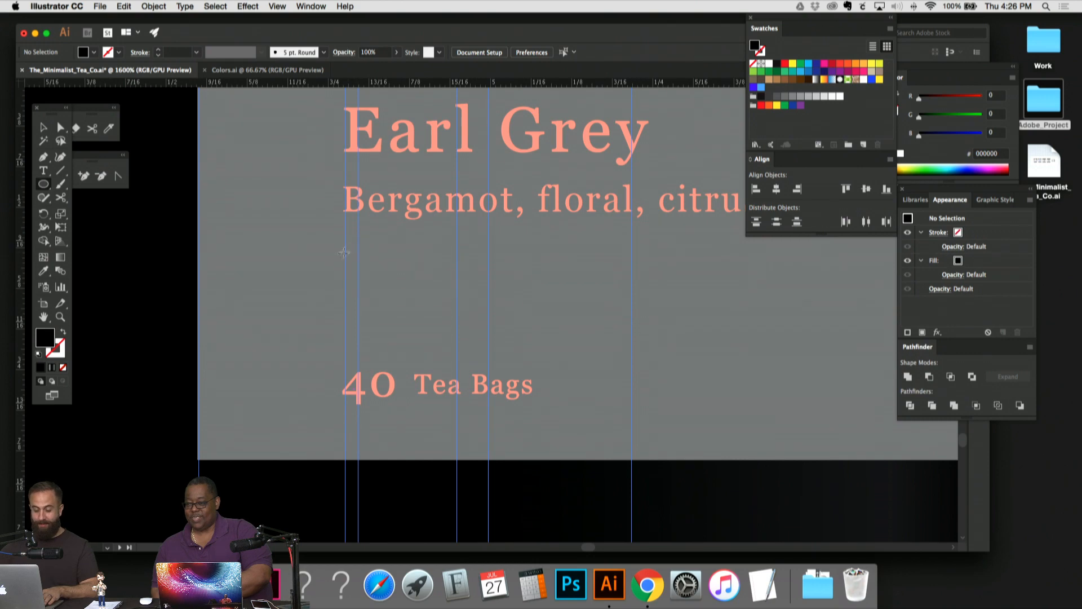
pyautogui.moveTo(346, 249); pyautogui.dragTo(354, 259)
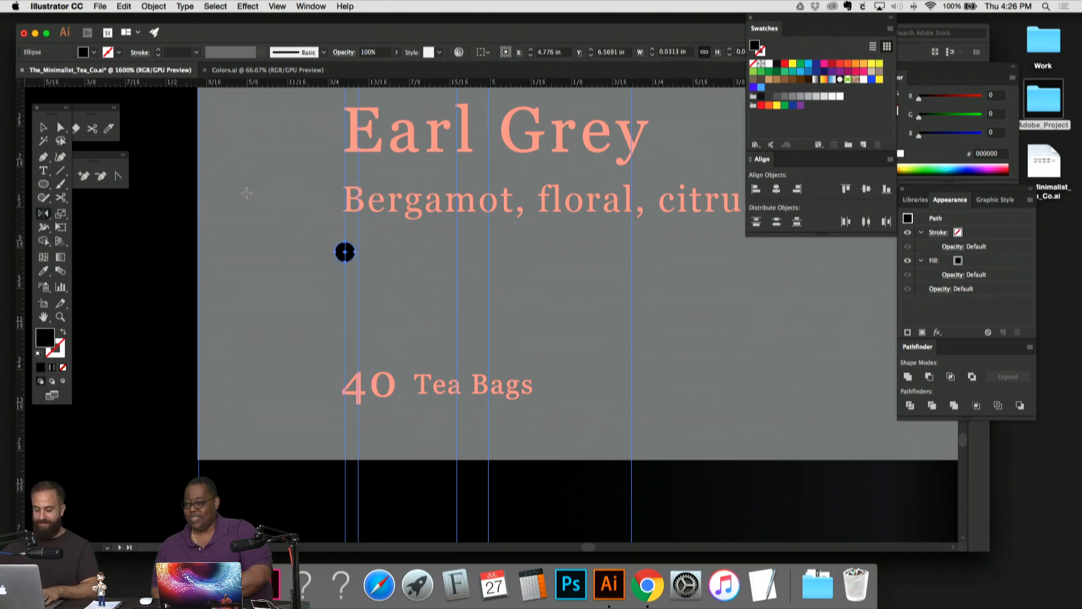
# Step: Shrink the circle to a dot about 0.011 in across and set it just inside the text's left-edge guide
pyautogui.press('super+equal')
pyautogui.moveTo(295, 227); pyautogui.dragTo(224, 125)
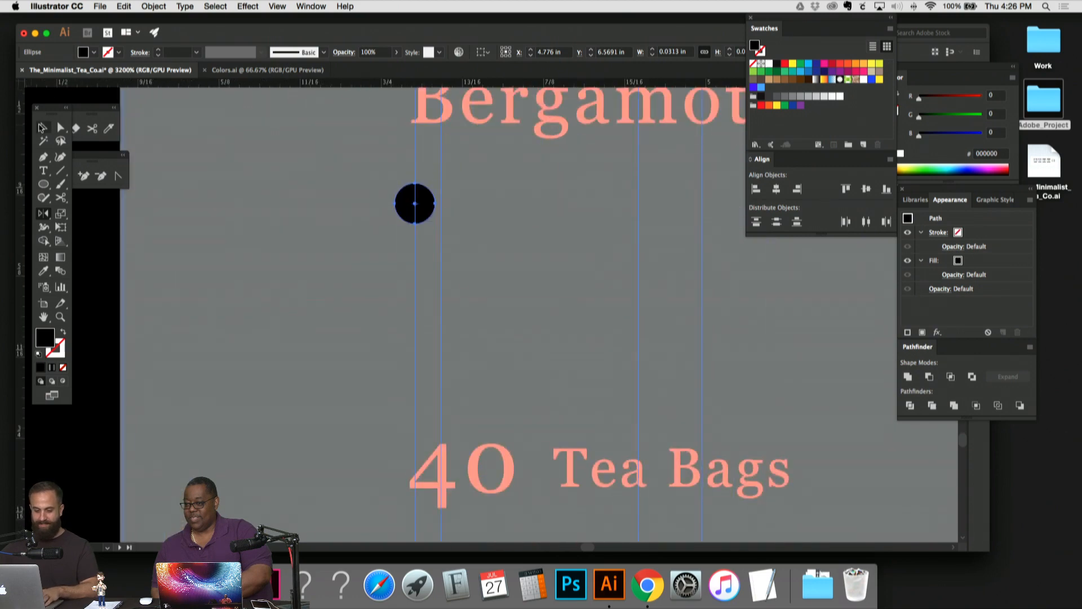
pyautogui.click(42, 128)
pyautogui.moveTo(436, 184)
pyautogui.mouseDown()
pyautogui.moveTo(428, 192)
pyautogui.moveTo(459, 206)
pyautogui.moveTo(442, 210)
pyautogui.moveTo(434, 197)
pyautogui.mouseUp()
pyautogui.press('Up')
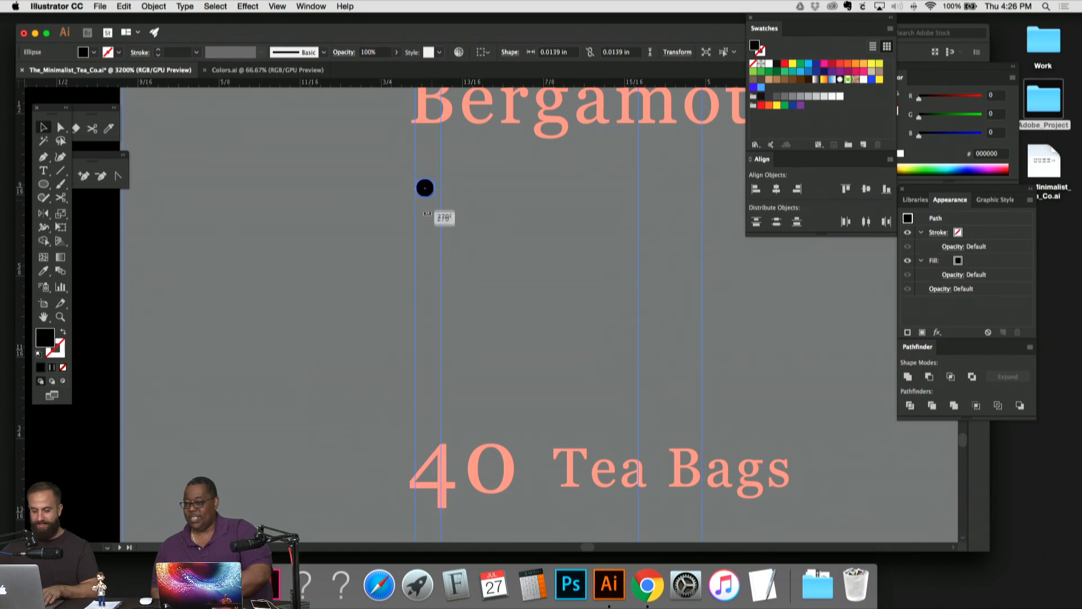
pyautogui.click(448, 205)
pyautogui.click(425, 188)
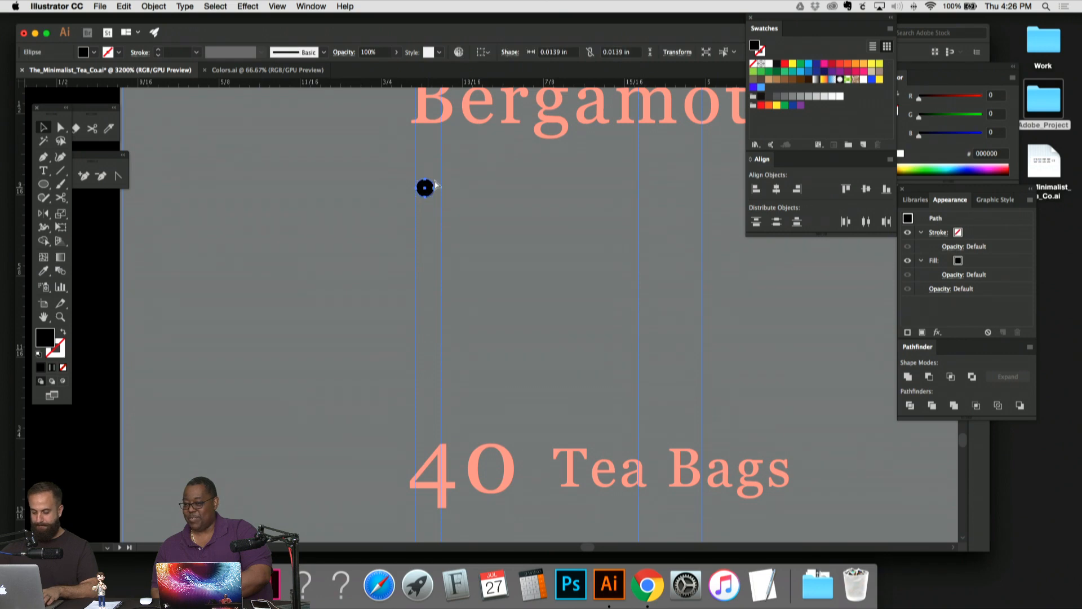
pyautogui.press('super+equal')
pyautogui.moveTo(513, 290); pyautogui.dragTo(505, 299)
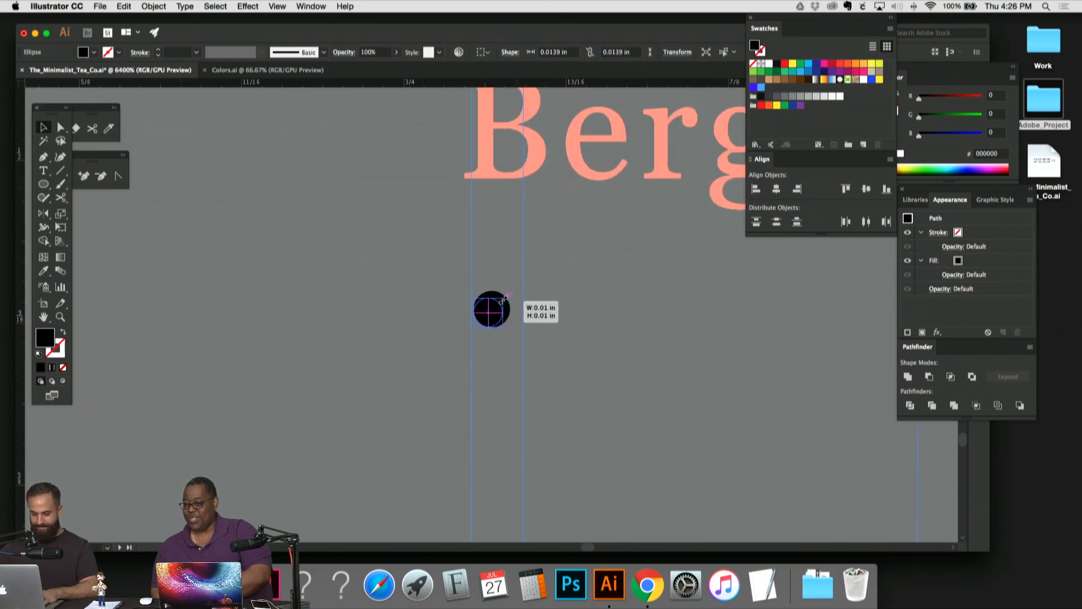
pyautogui.scroll(-5, 514, 189)
pyautogui.press('super+minus')
pyautogui.press('super+minus')
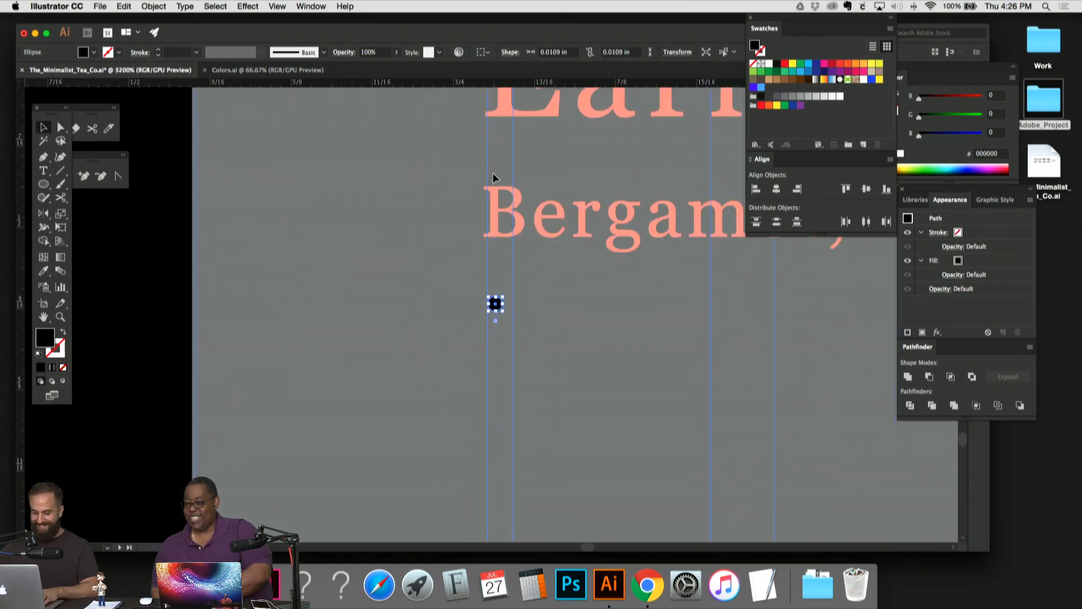
# Step: Duplicate the dot straight down at equal spacing to build a vertical column of five dots above "40 Tea Bags"
pyautogui.moveTo(495, 177); pyautogui.dragTo(403, 68)
pyautogui.moveTo(435, 195); pyautogui.dragTo(358, 88)
pyautogui.press('super+equal')
pyautogui.click(471, 227)
pyautogui.moveTo(471, 227); pyautogui.dragTo(452, 242)
pyautogui.press('super+d')
pyautogui.press('super+d')
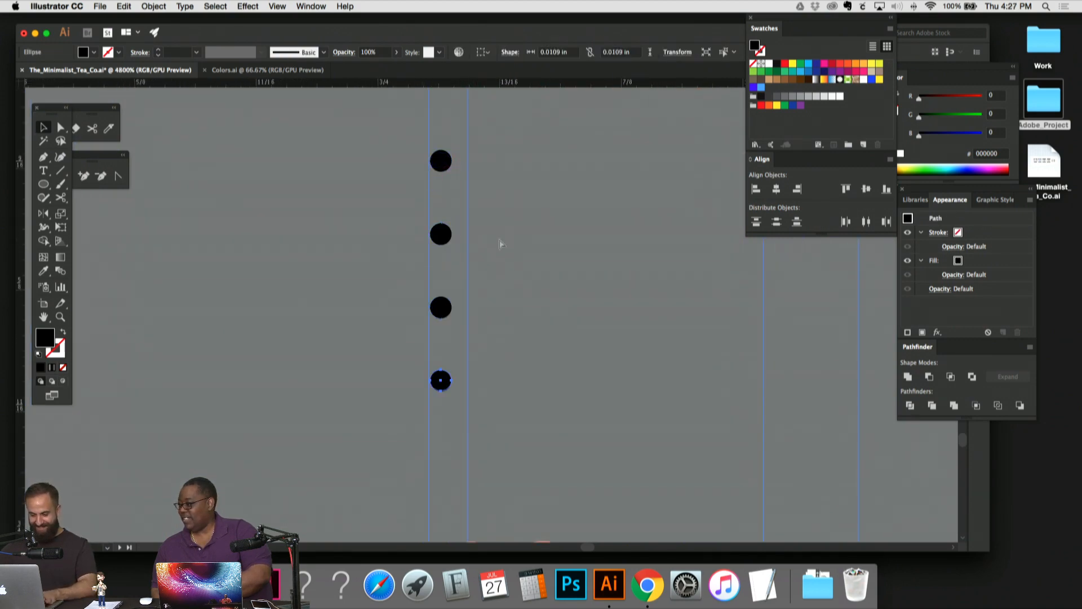
pyautogui.scroll(-4, 500, 244)
pyautogui.press('super+d')
pyautogui.click(530, 235)
# Step: Hide the guides and scale the column of five dots up slightly toward the flavor notes line
pyautogui.press('super+minus')
pyautogui.press('super+minus')
pyautogui.press('super+minus')
pyautogui.press('super+minus')
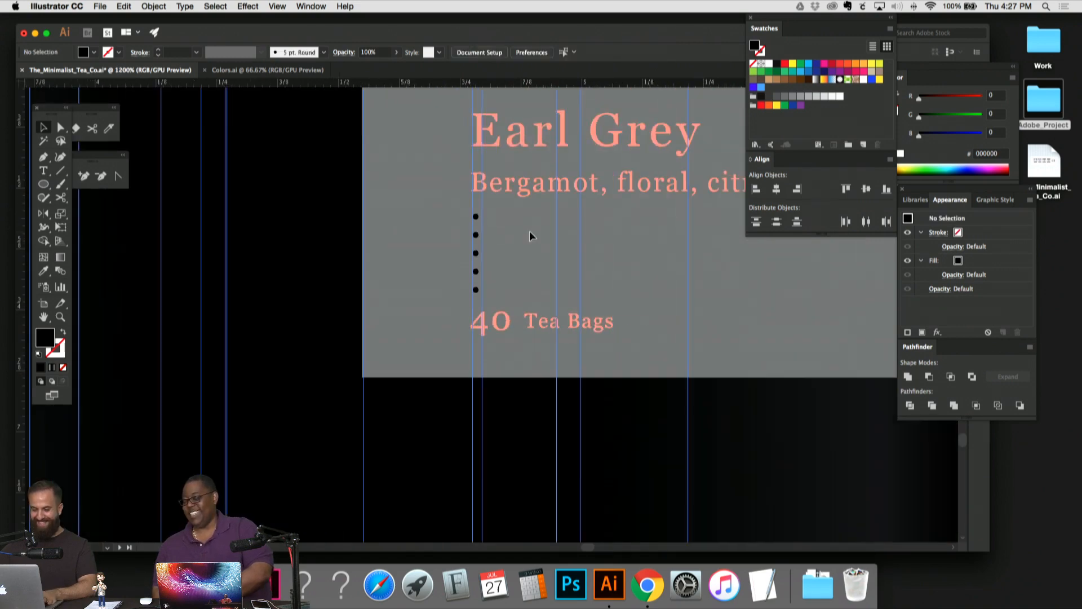
pyautogui.press('super+plus')
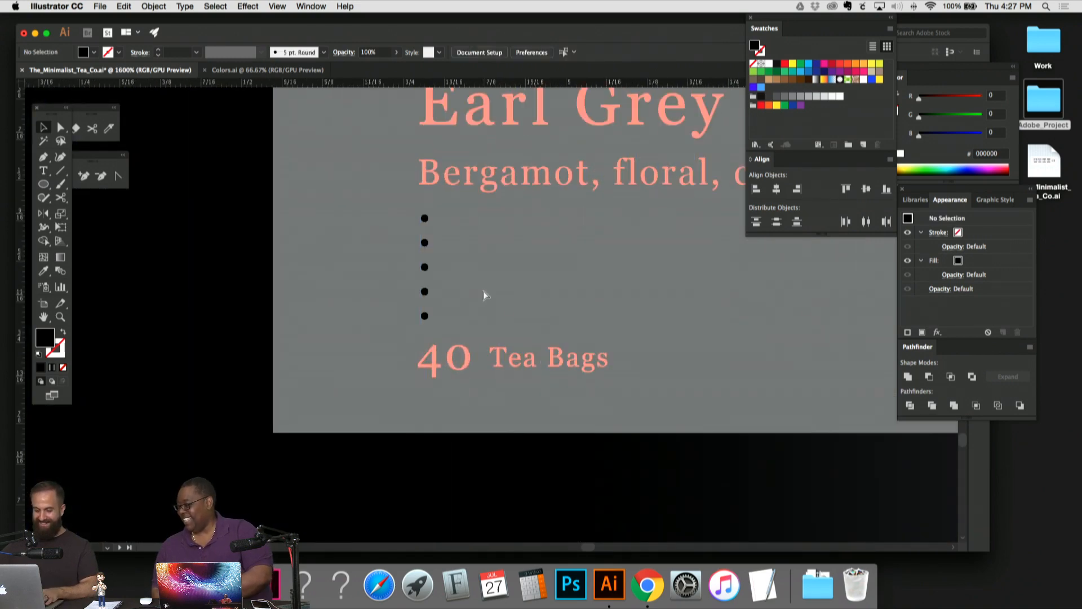
pyautogui.press('super+plus')
pyautogui.scroll(3, 495, 345)
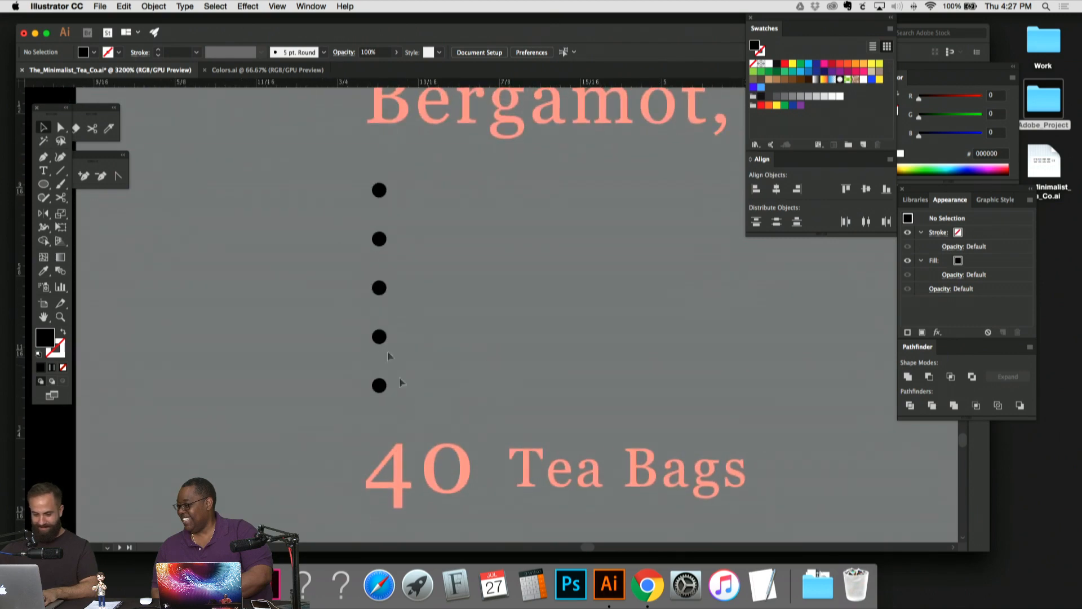
pyautogui.moveTo(399, 379); pyautogui.dragTo(321, 177)
pyautogui.click(420, 155)
pyautogui.click(426, 127)
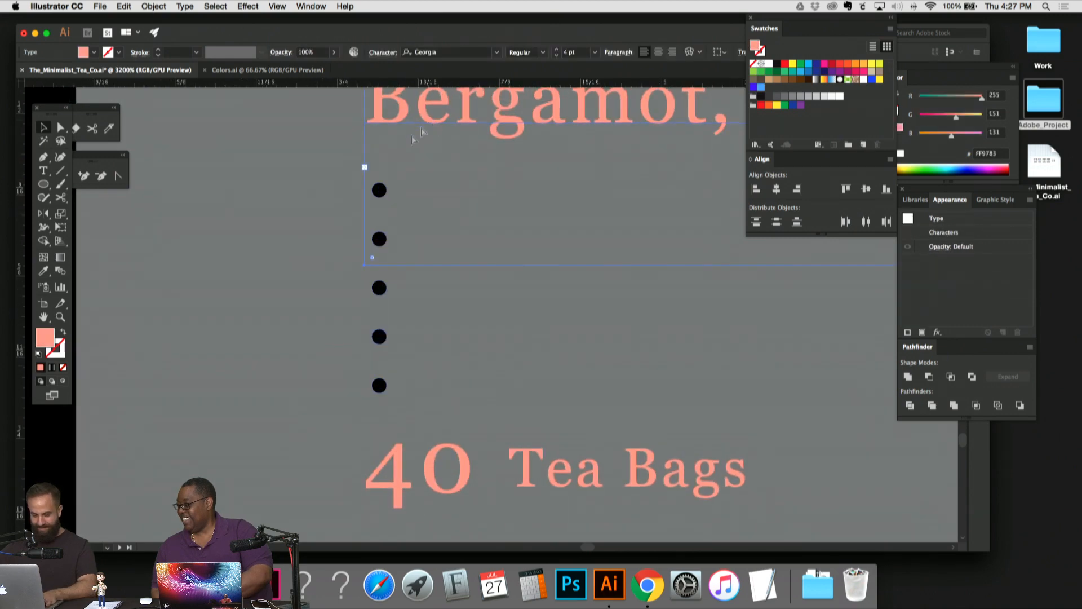
pyautogui.click(413, 184)
pyautogui.click(379, 190)
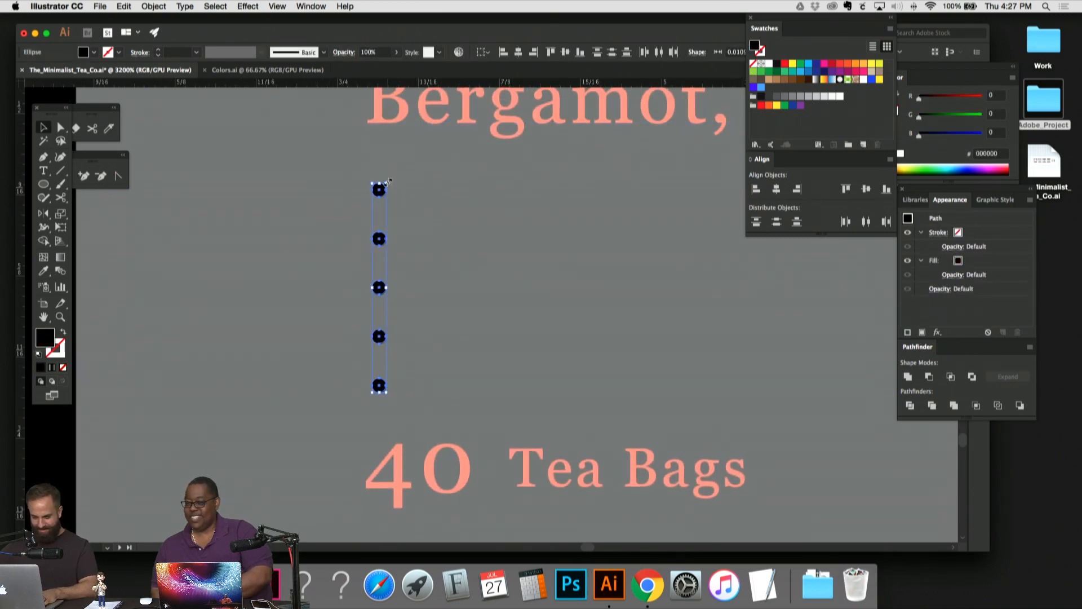
pyautogui.moveTo(389, 181); pyautogui.dragTo(389, 169)
pyautogui.click(431, 375)
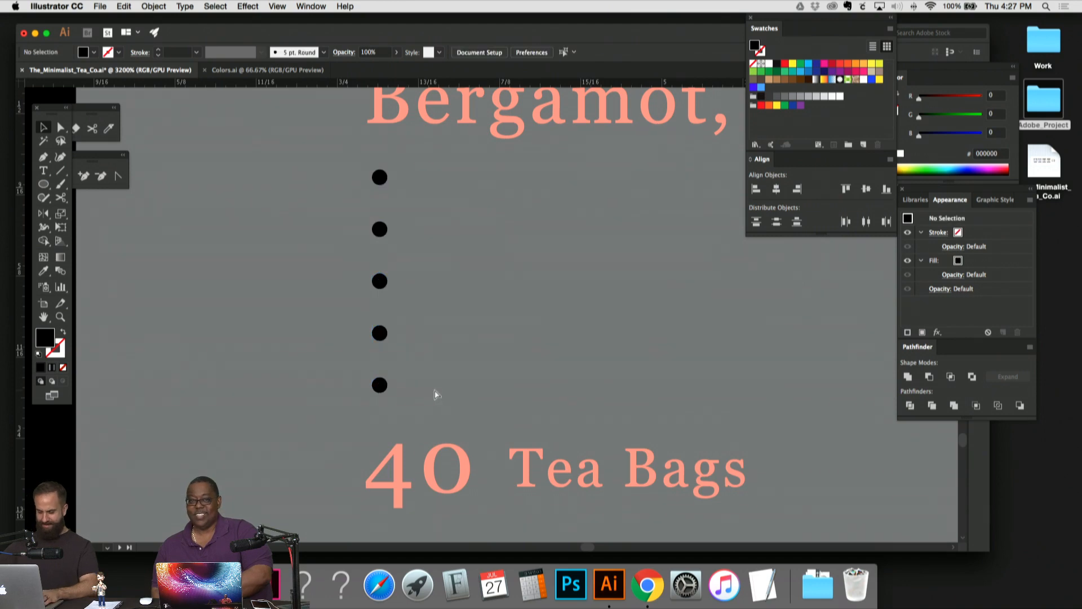
# Step: Scale the column of five dots down about its centre to leave more space above and below it
pyautogui.press('super+minus')
pyautogui.press('super+minus')
pyautogui.press('super+minus')
pyautogui.press('super+minus')
pyautogui.press('super+minus')
pyautogui.press('super+equal')
pyautogui.press('super+equal')
pyautogui.press('super+equal')
pyautogui.press('super+equal')
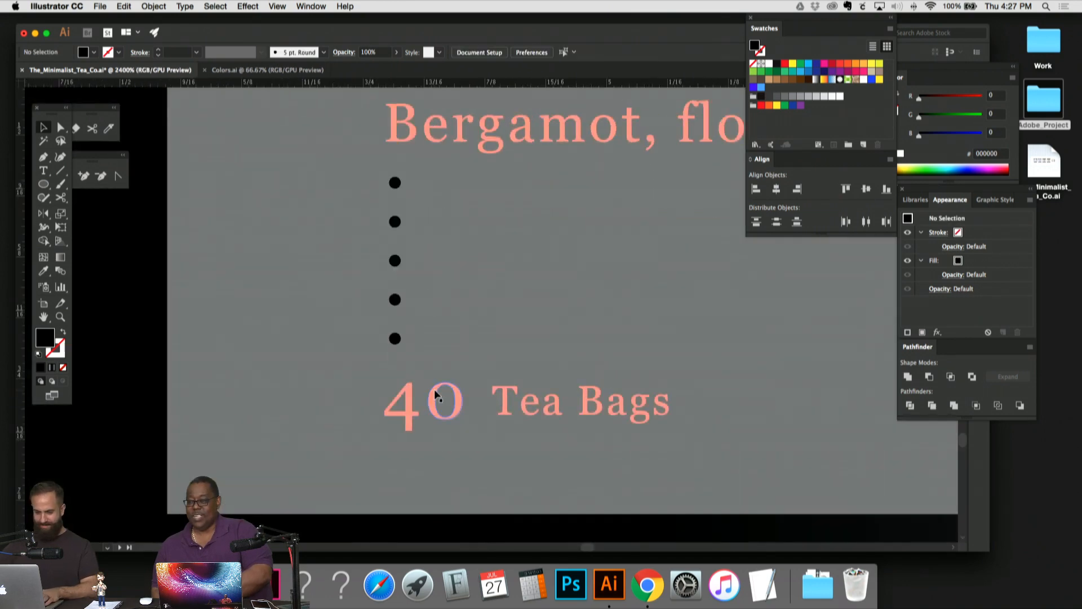
pyautogui.click(394, 182)
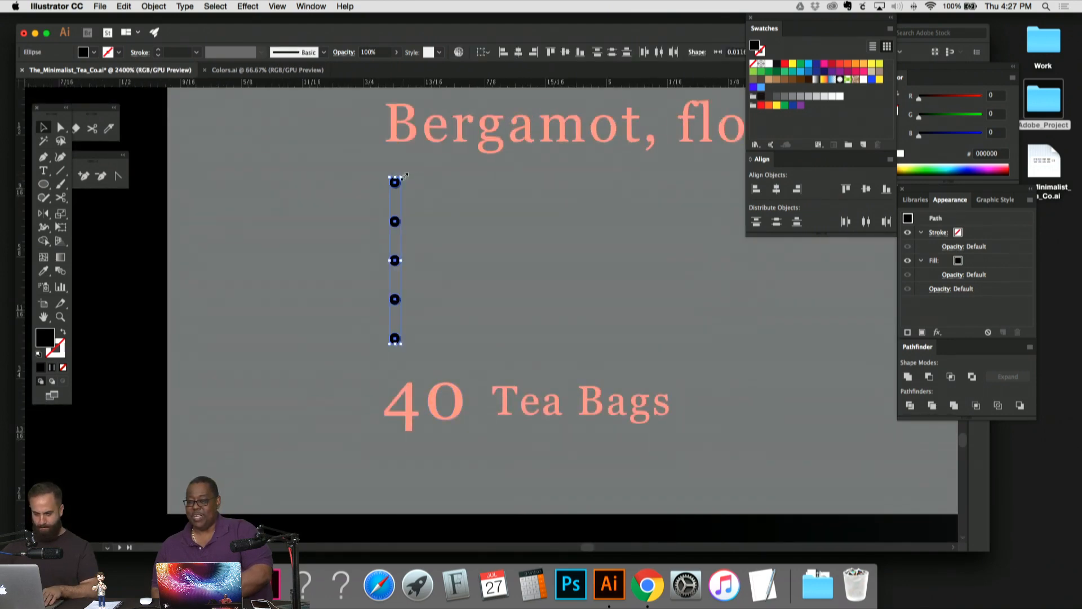
pyautogui.moveTo(405, 176); pyautogui.dragTo(401, 193)
pyautogui.click(467, 302)
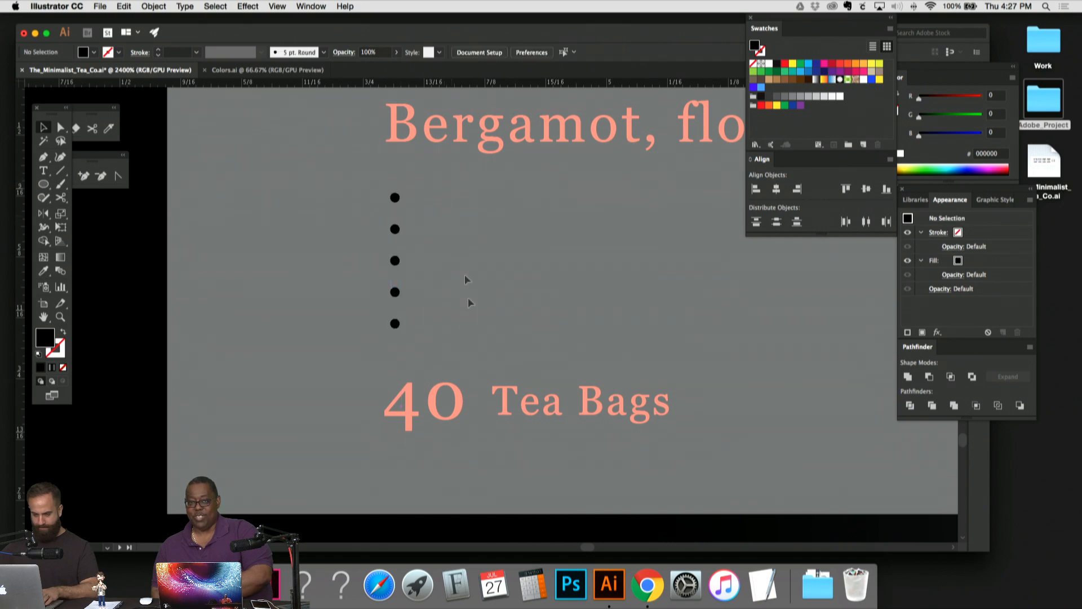
# Step: Check the dot column at label scale and shrink all five dots further as one set
pyautogui.press('super+minus')
pyautogui.press('super+minus')
pyautogui.press('super+minus')
pyautogui.press('super+minus')
pyautogui.press('super+minus')
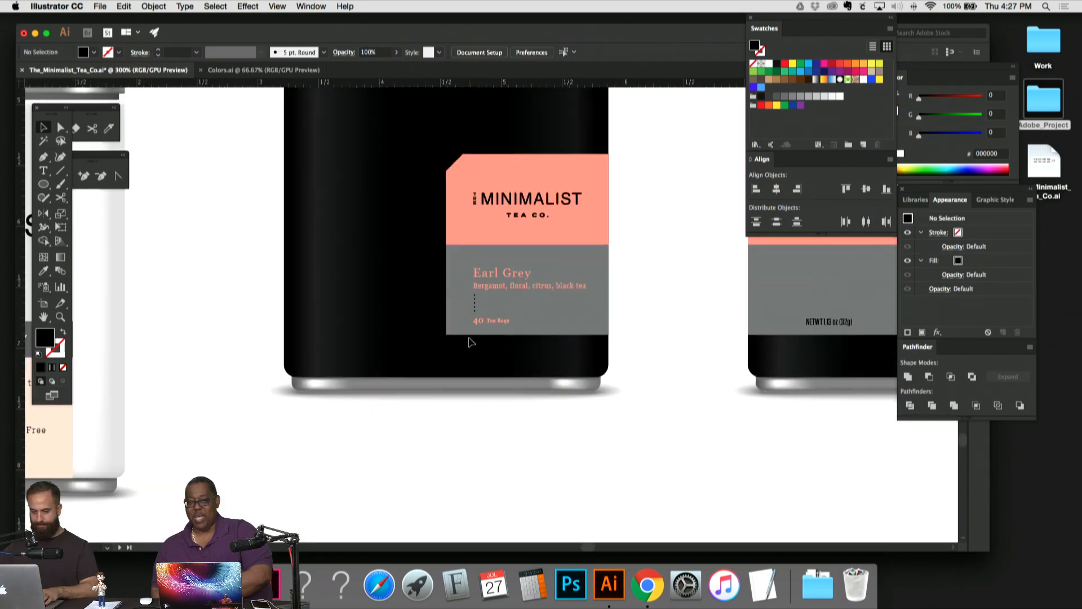
pyautogui.press('super+plus')
pyautogui.press('super+plus')
pyautogui.press('super+plus')
pyautogui.press('super+plus')
pyautogui.press('super+plus')
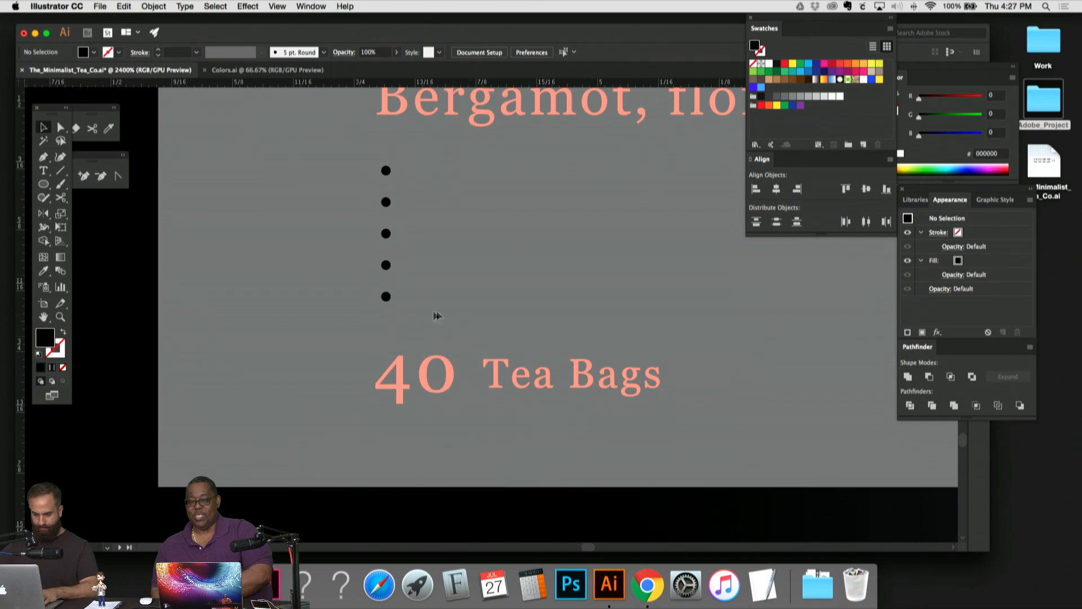
pyautogui.press('super+a')
pyautogui.press('super+plus')
pyautogui.press('super+plus')
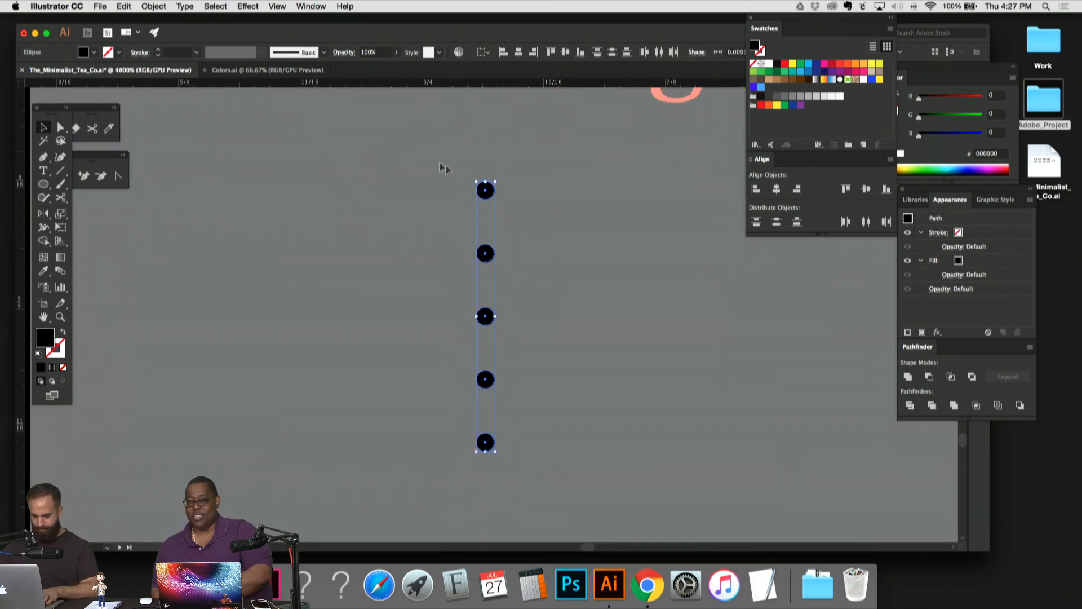
pyautogui.moveTo(496, 183); pyautogui.dragTo(395, 169)
pyautogui.click(512, 195)
# Step: Move the dot column up slightly so it sits evenly between the flavor notes and the "40 Tea Bags" line
pyautogui.press('super+minus')
pyautogui.press('super+minus')
pyautogui.press('super+minus')
pyautogui.moveTo(408, 343); pyautogui.dragTo(361, 255)
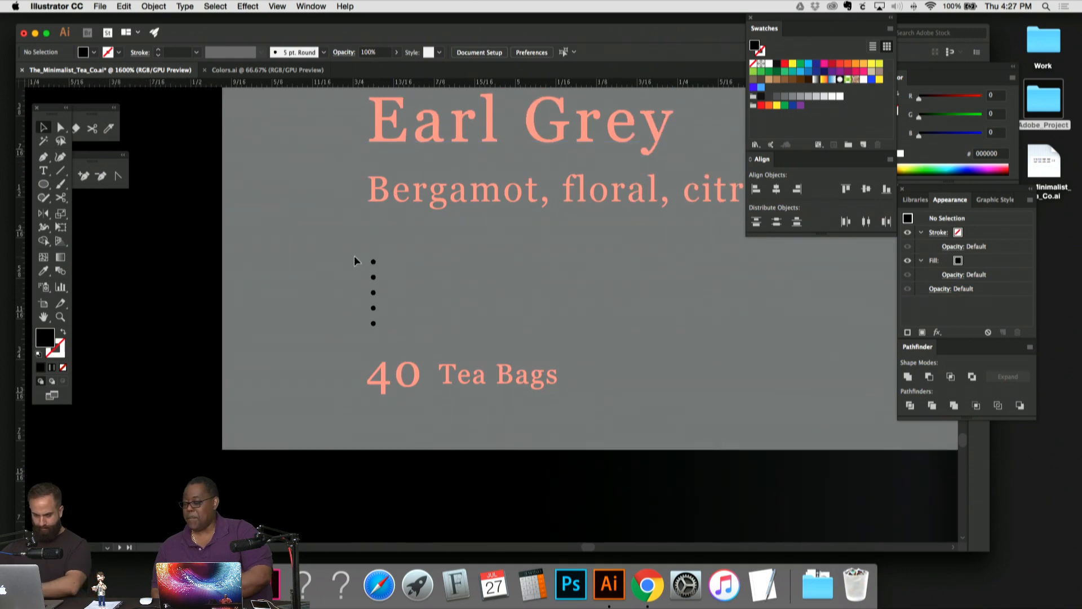
pyautogui.click(465, 267)
pyautogui.press('super+minus')
pyautogui.press('super+minus')
pyautogui.press('super+minus')
pyautogui.press('super+minus')
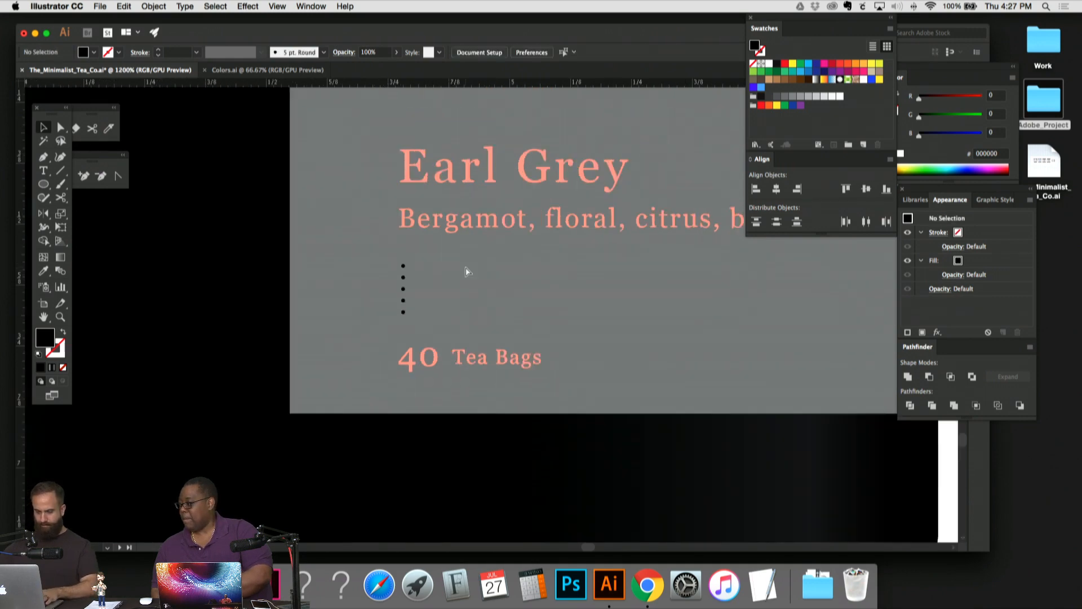
pyautogui.press('super+plus')
pyautogui.press('super+plus')
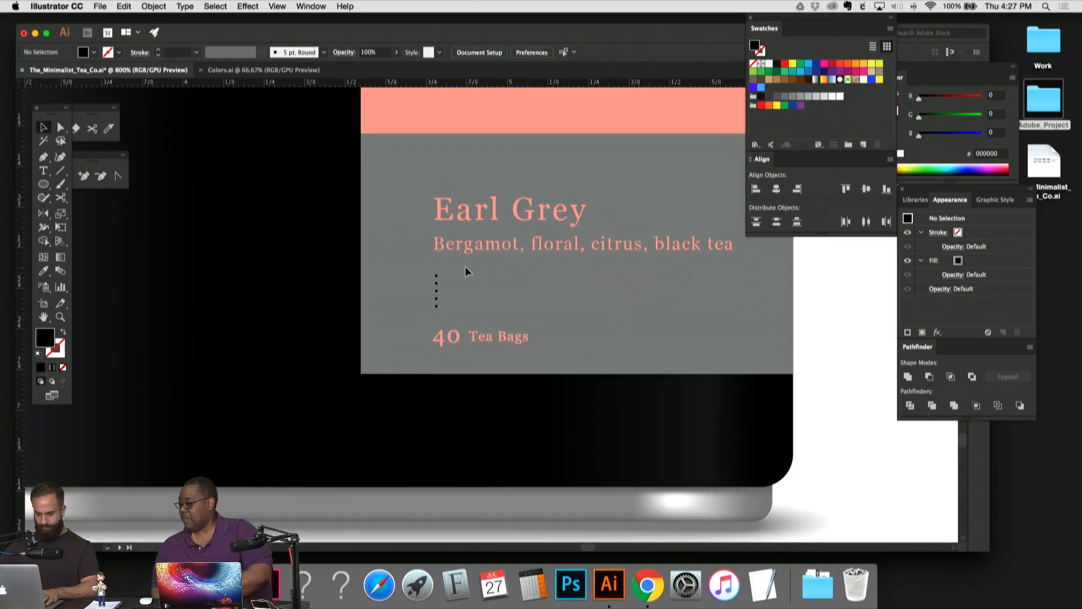
# Step: Rotate the column of five dots 90° about its centre into a horizontal row and group the dots
pyautogui.press('super+minus')
pyautogui.press('super+minus')
pyautogui.moveTo(568, 255); pyautogui.dragTo(439, 288)
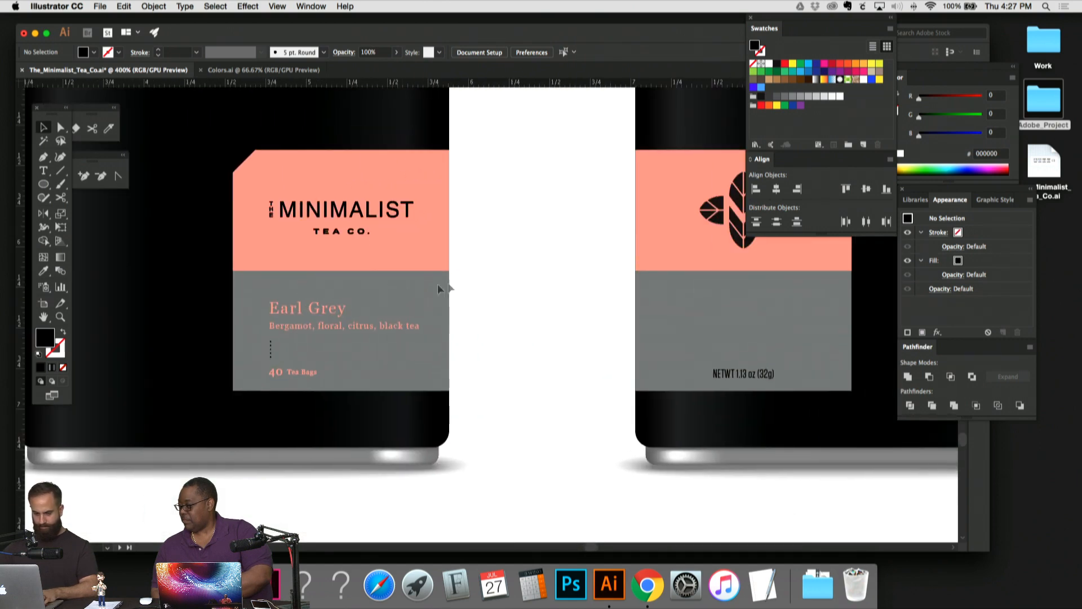
pyautogui.moveTo(262, 338); pyautogui.dragTo(286, 366)
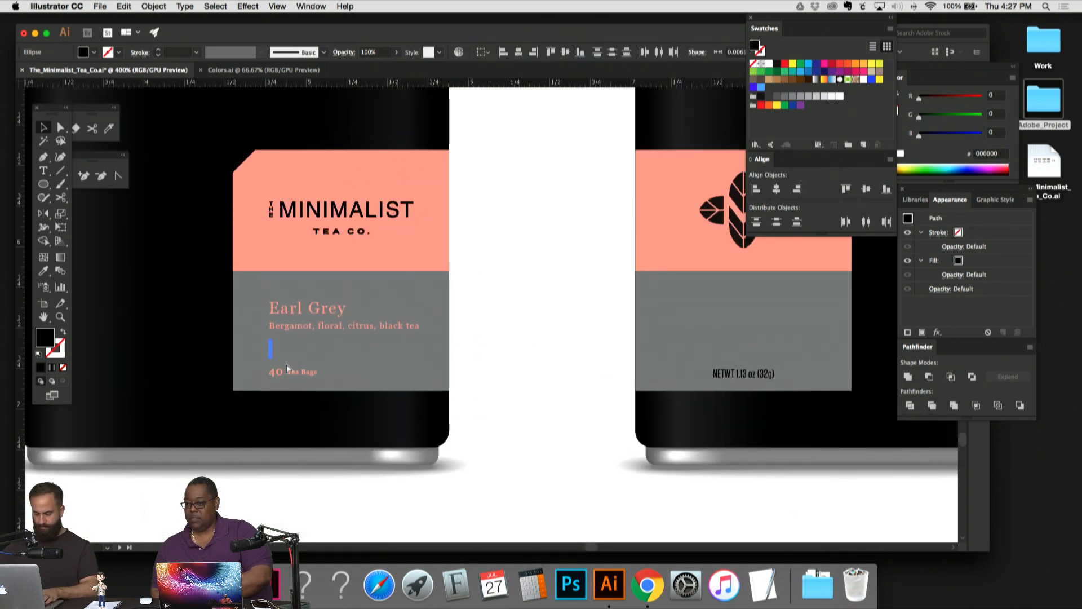
pyautogui.press('super+plus')
pyautogui.press('super+plus')
pyautogui.press('super+plus')
pyautogui.press('super+plus')
pyautogui.press('super+plus')
pyautogui.press('r')
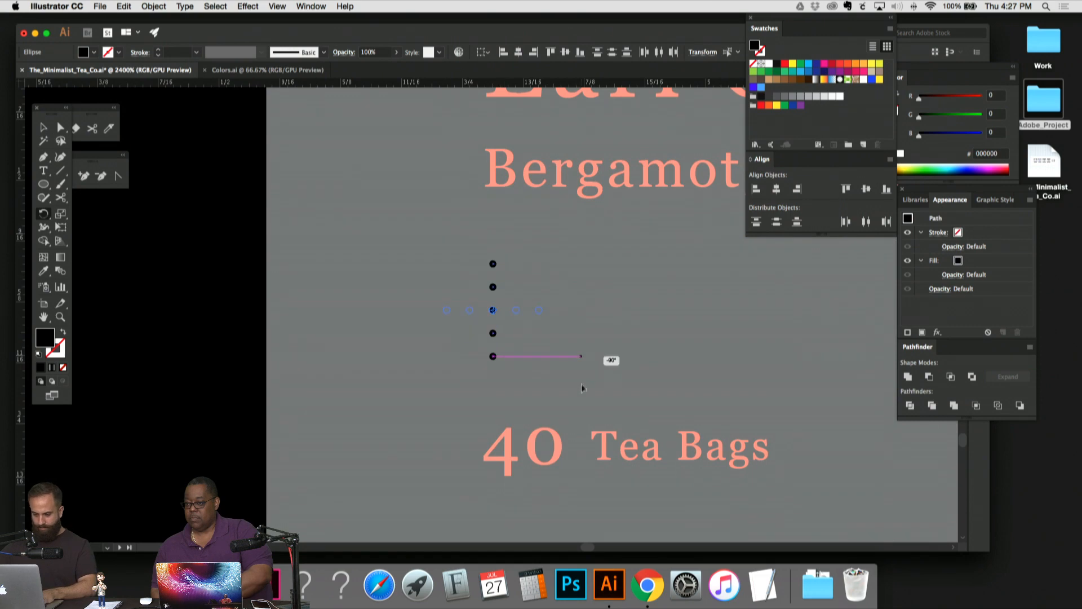
pyautogui.press('super+g')
pyautogui.click(42, 127)
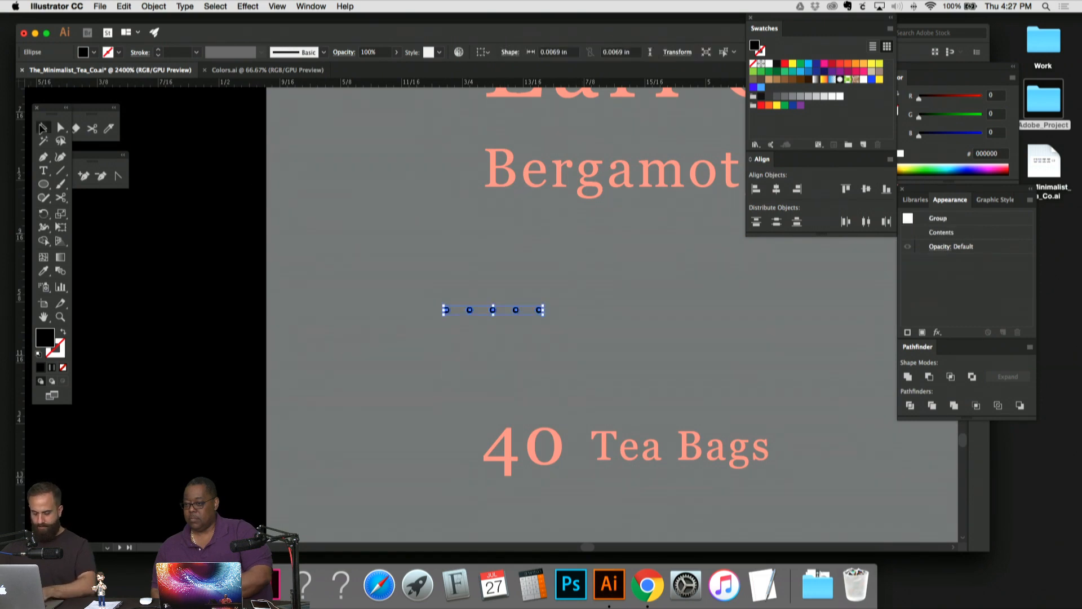
# Step: Show the guides and move the row of dots so it starts flush with the label text's margin, then hide the guides
pyautogui.press('super+semicolon')
pyautogui.moveTo(526, 314); pyautogui.dragTo(570, 314)
pyautogui.click(668, 261)
pyautogui.press('super+minus')
pyautogui.press('super+minus')
pyautogui.press('super+minus')
pyautogui.press('super+minus')
pyautogui.press('super+minus')
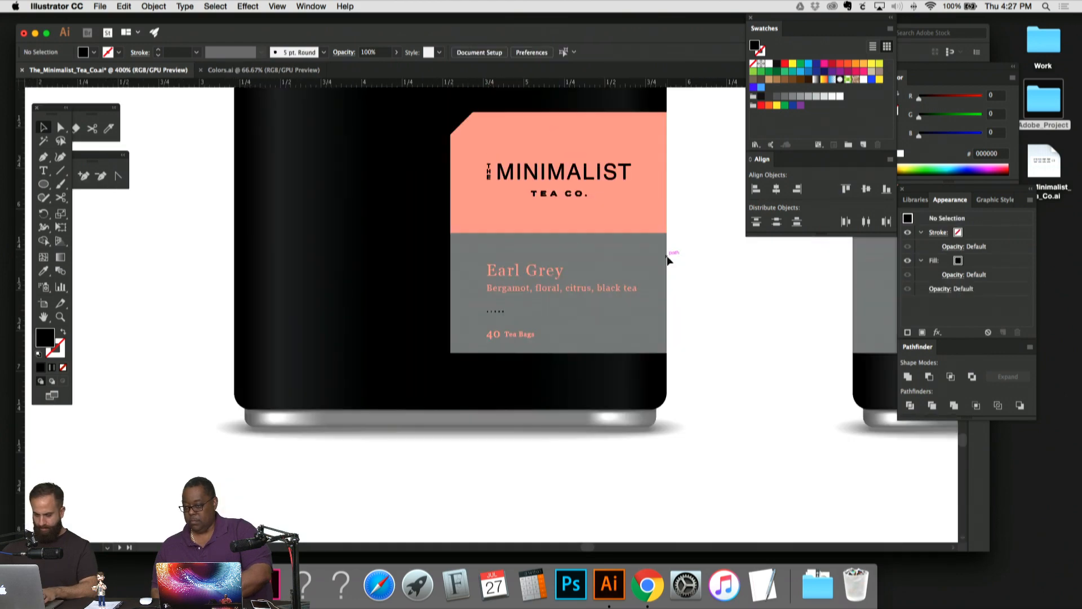
pyautogui.moveTo(667, 256); pyautogui.dragTo(558, 308)
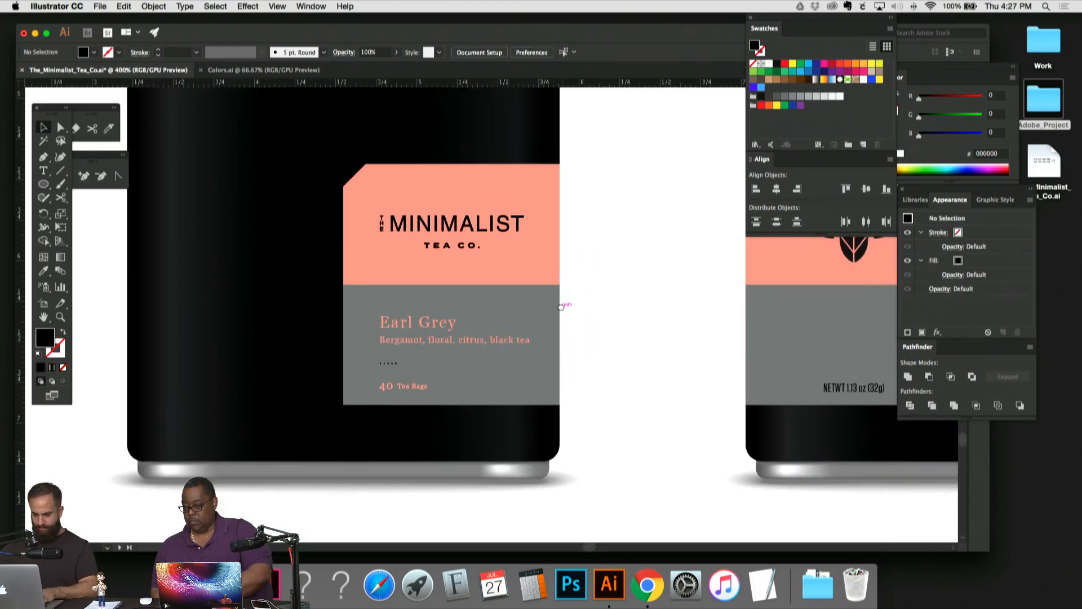
# Step: Recolor the row of dots with the coral (FF9783) sampled from the label's upper panel
pyautogui.click(397, 366)
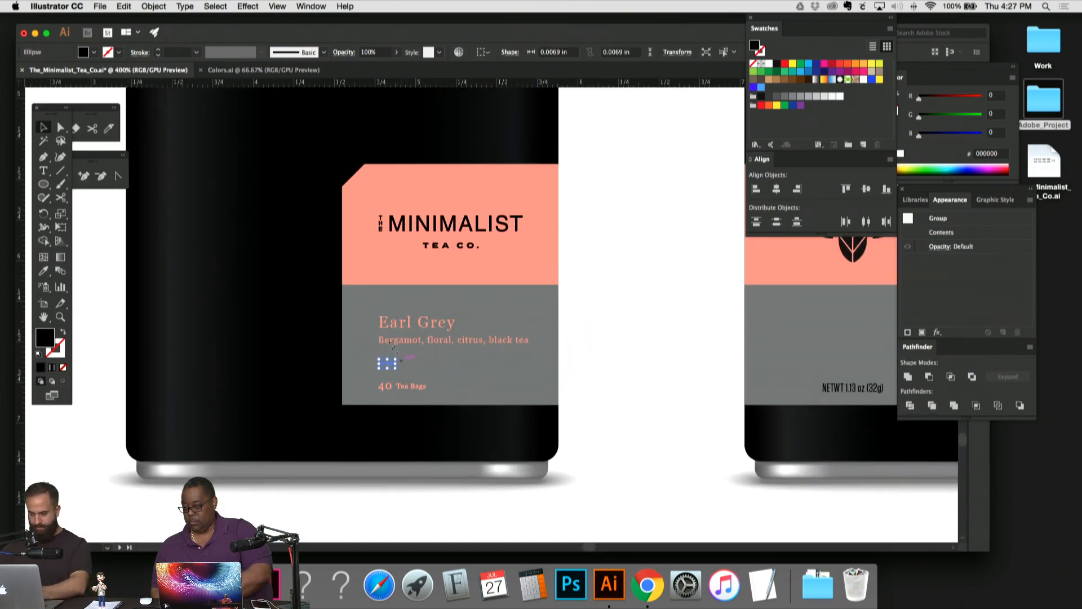
pyautogui.press('i')
pyautogui.click(528, 254)
pyautogui.click(45, 131)
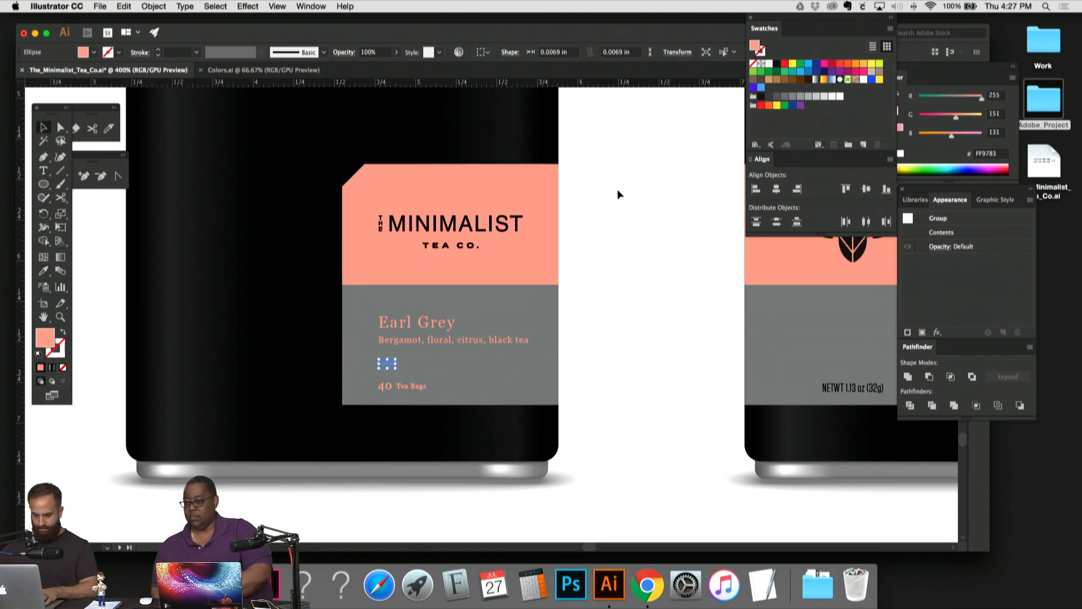
pyautogui.click(617, 189)
# Step: Copy the "Organic • Fair Trade • Caffeine-Free" line from the white tin onto the black tin's label
pyautogui.press('super+minus')
pyautogui.press('super+minus')
pyautogui.moveTo(618, 192); pyautogui.dragTo(513, 200)
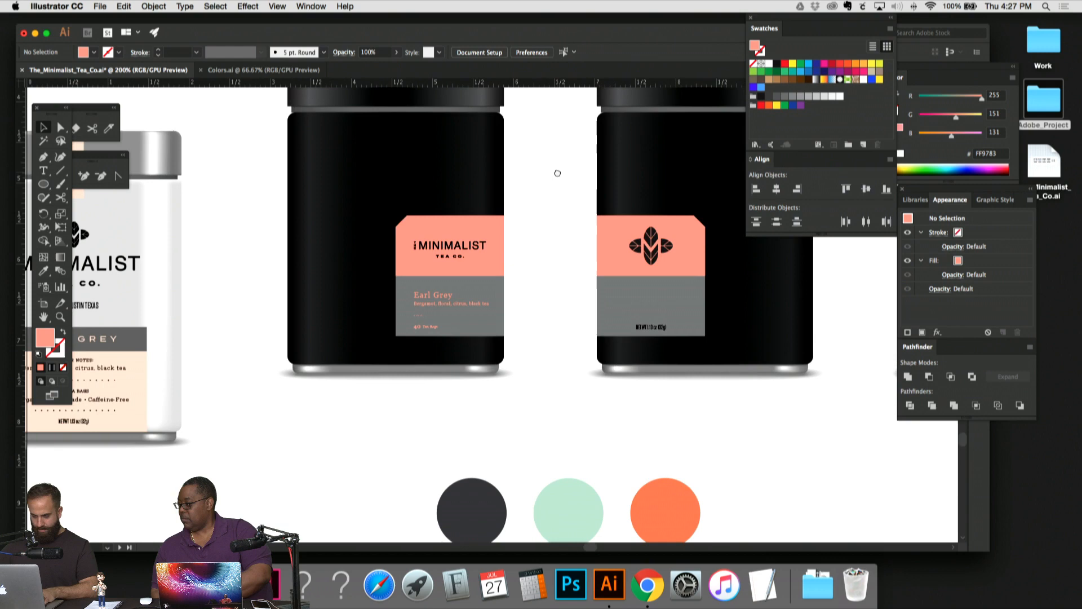
pyautogui.moveTo(558, 173); pyautogui.dragTo(612, 171)
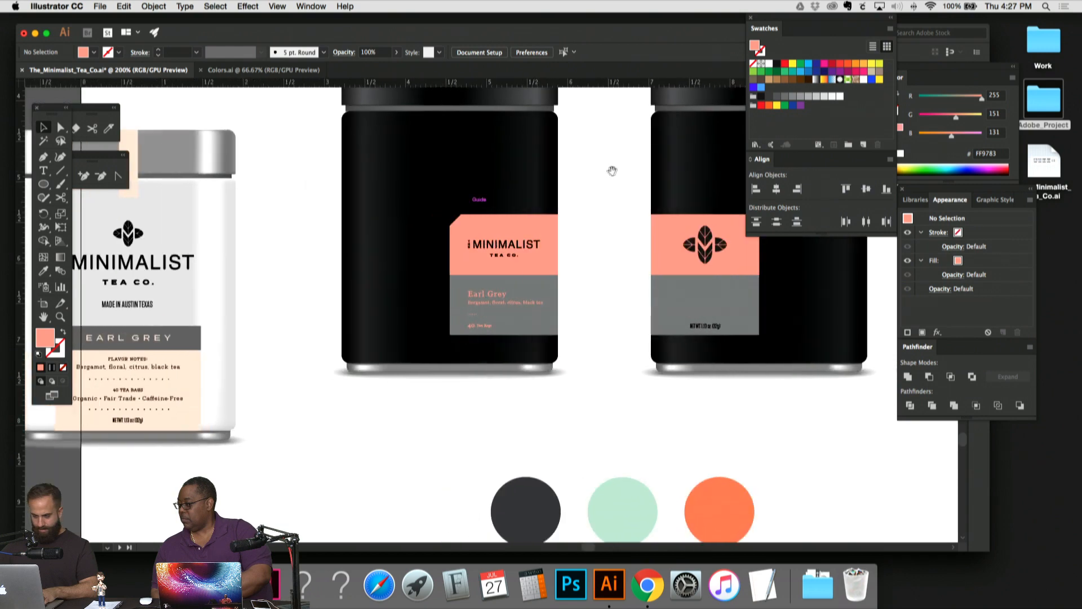
pyautogui.moveTo(402, 192); pyautogui.dragTo(408, 194)
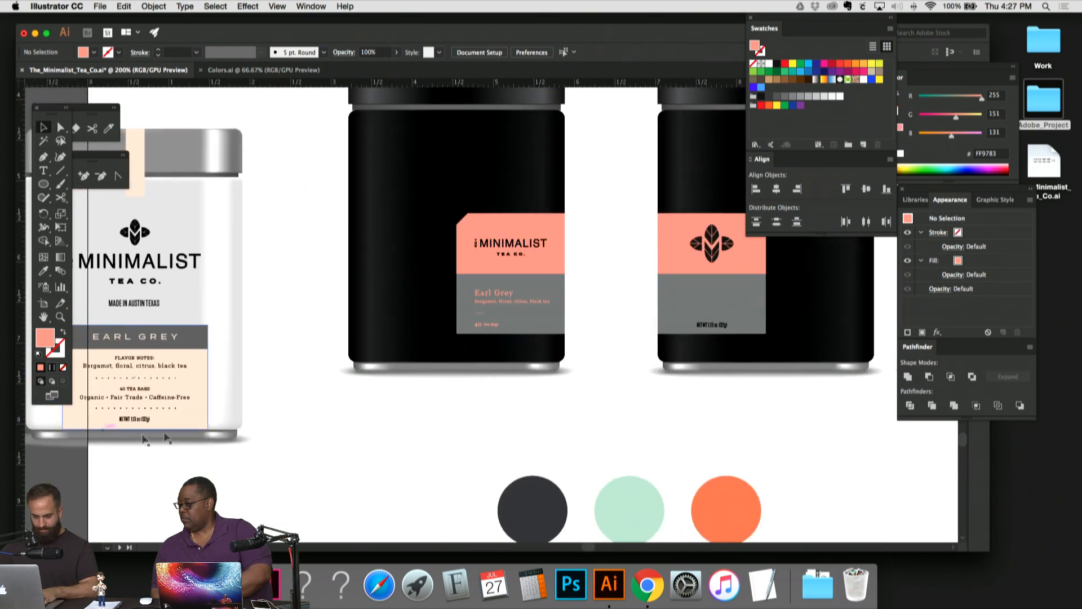
pyautogui.click(176, 398)
pyautogui.write('Organic • Fair Trade • Caffeine-Free')
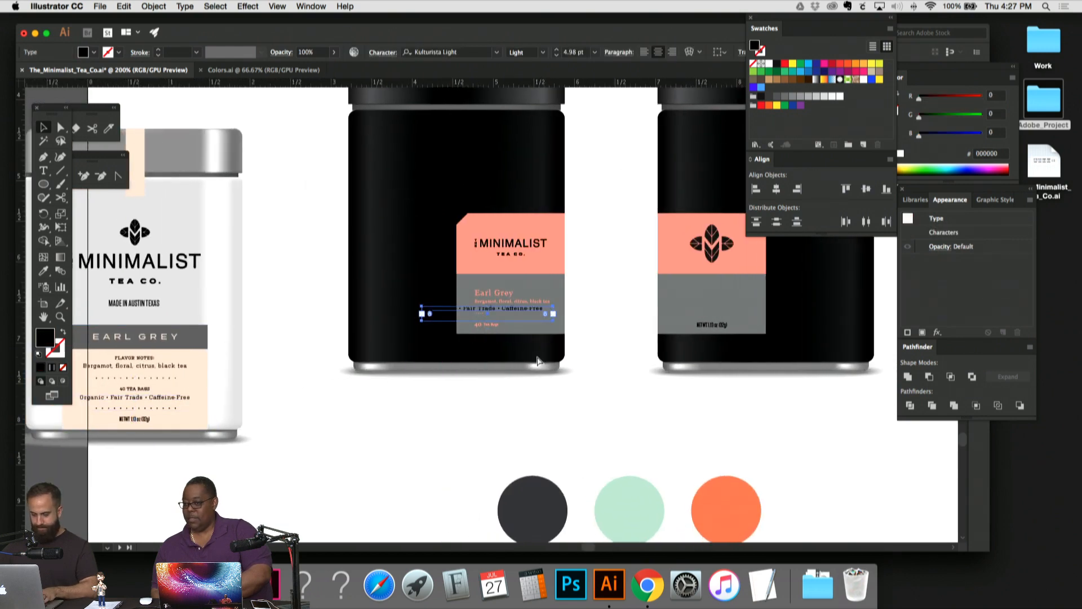
# Step: Match the copied line to the flavor notes' coral 4 pt Georgia style with the Eyedropper
pyautogui.press('super+equal')
pyautogui.press('super+equal')
pyautogui.hscroll(5, 484, 209)
pyautogui.hscroll(2, 484, 209)
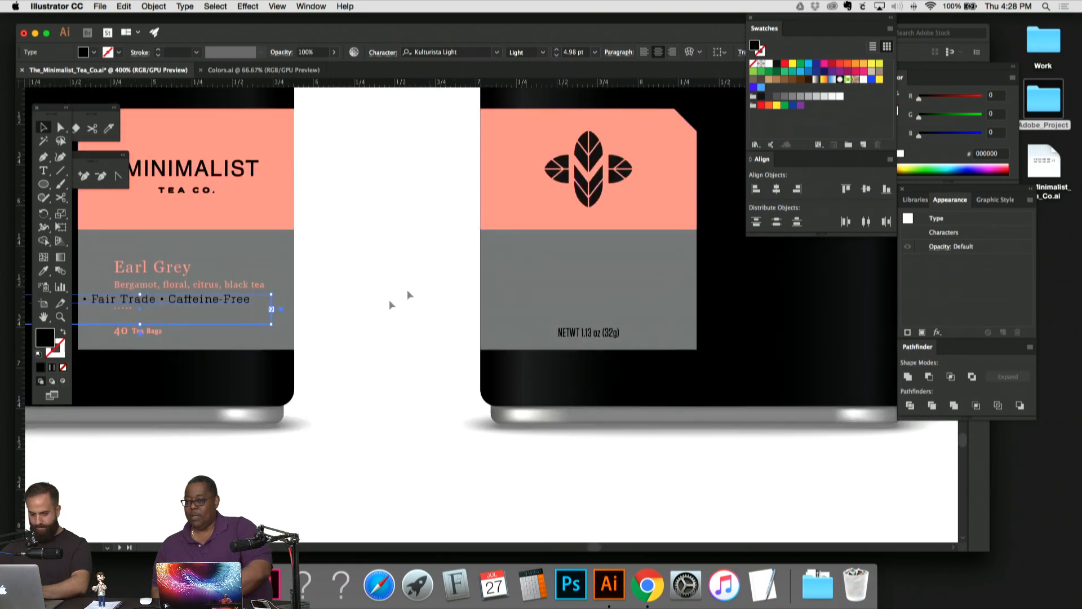
pyautogui.press('i')
pyautogui.click(248, 283)
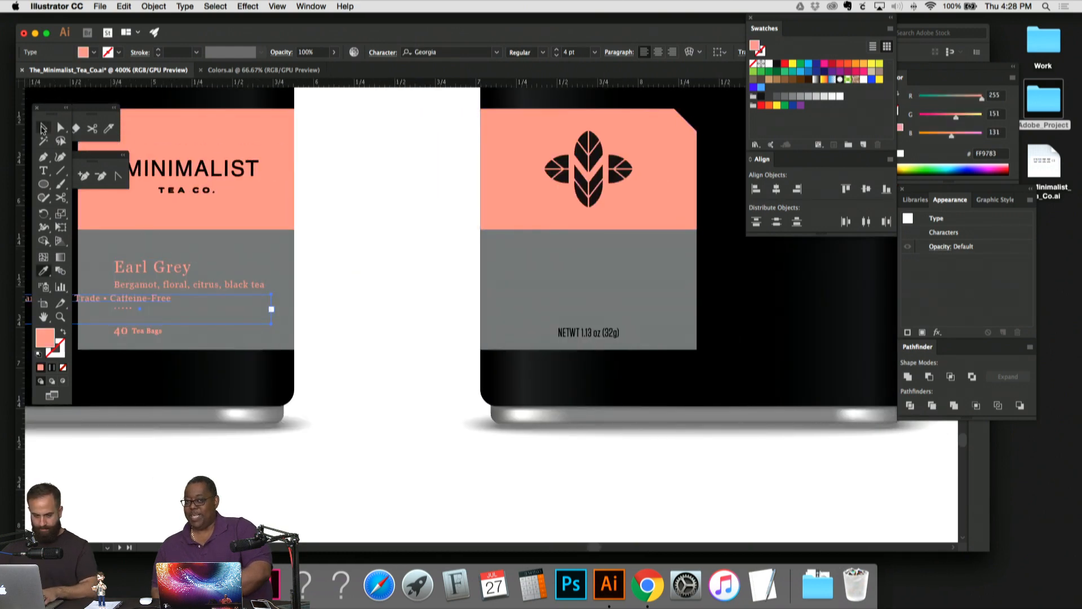
pyautogui.click(43, 129)
# Step: Move the line onto the emblem tin's grey panel, narrowing its text frame and centring the text beneath the emblem
pyautogui.moveTo(162, 304); pyautogui.dragTo(651, 273)
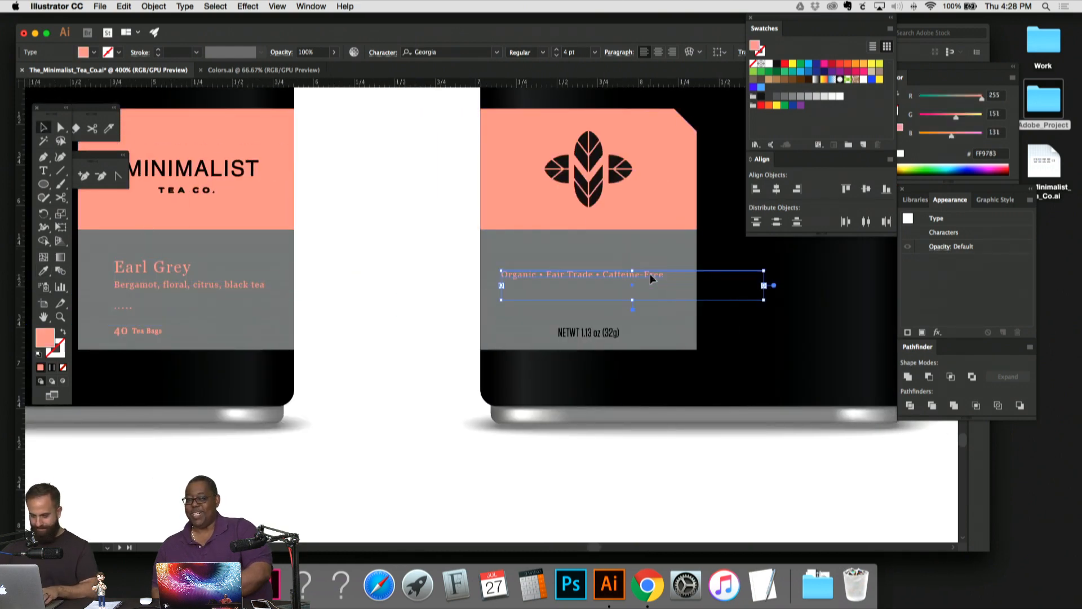
pyautogui.press('super+equal')
pyautogui.press('super+equal')
pyautogui.scroll(1, 546, 271)
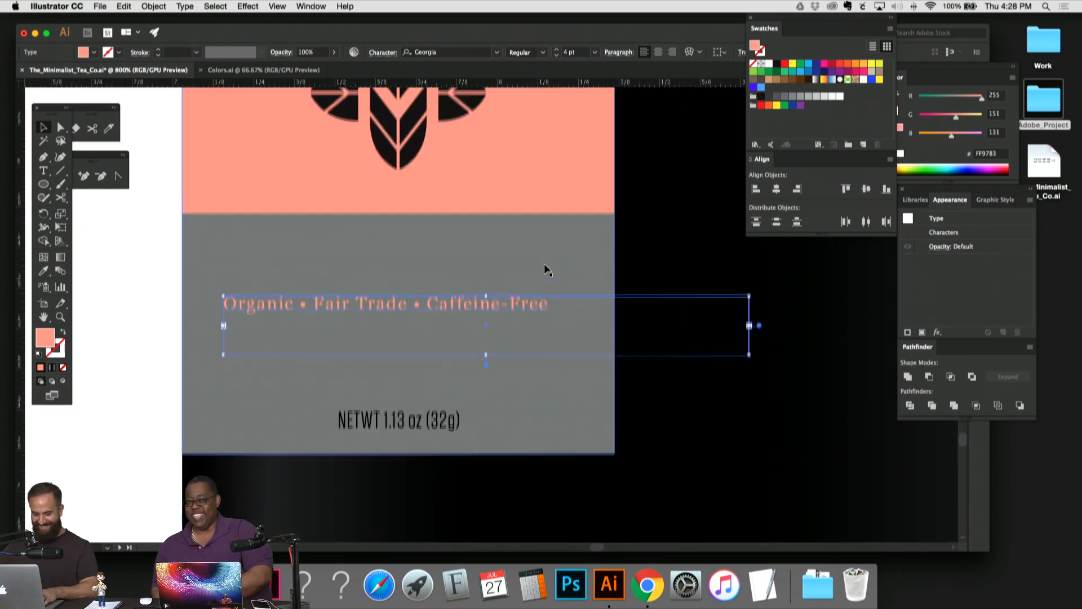
pyautogui.moveTo(749, 356); pyautogui.dragTo(573, 373)
pyautogui.hscroll(-2, 654, 251)
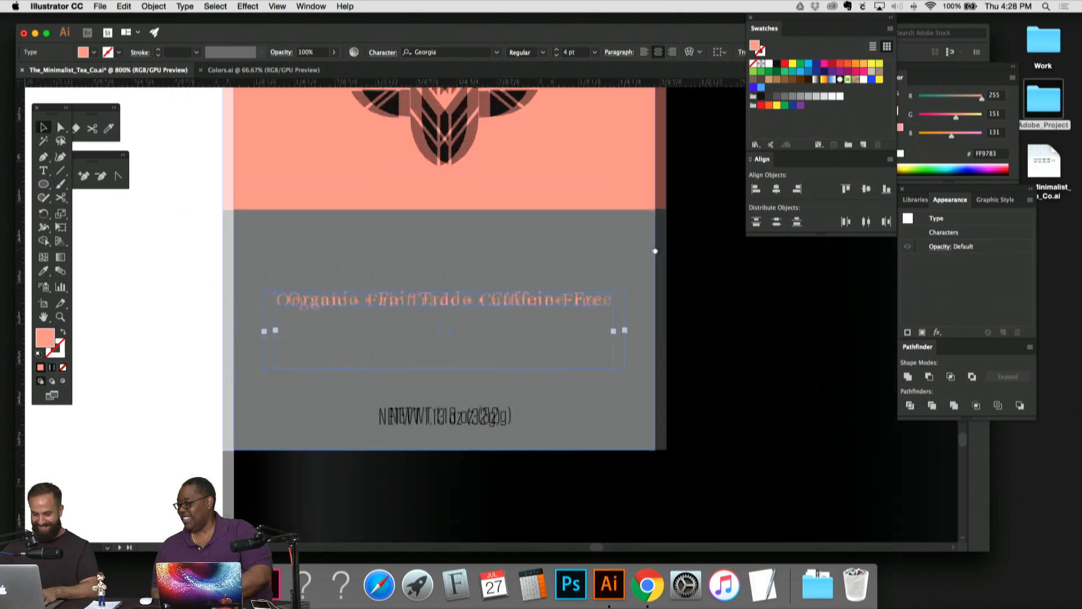
# Step: Show the guides to check the line against the emblem's centre and move it slightly lower
pyautogui.press('super+semicolon')
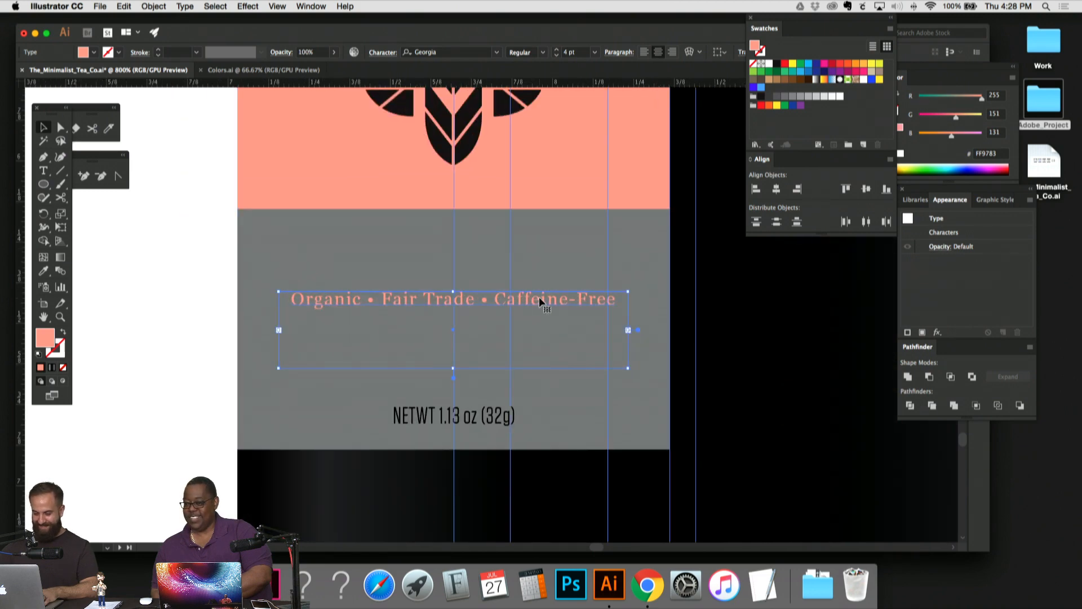
pyautogui.scroll(1, 558, 275)
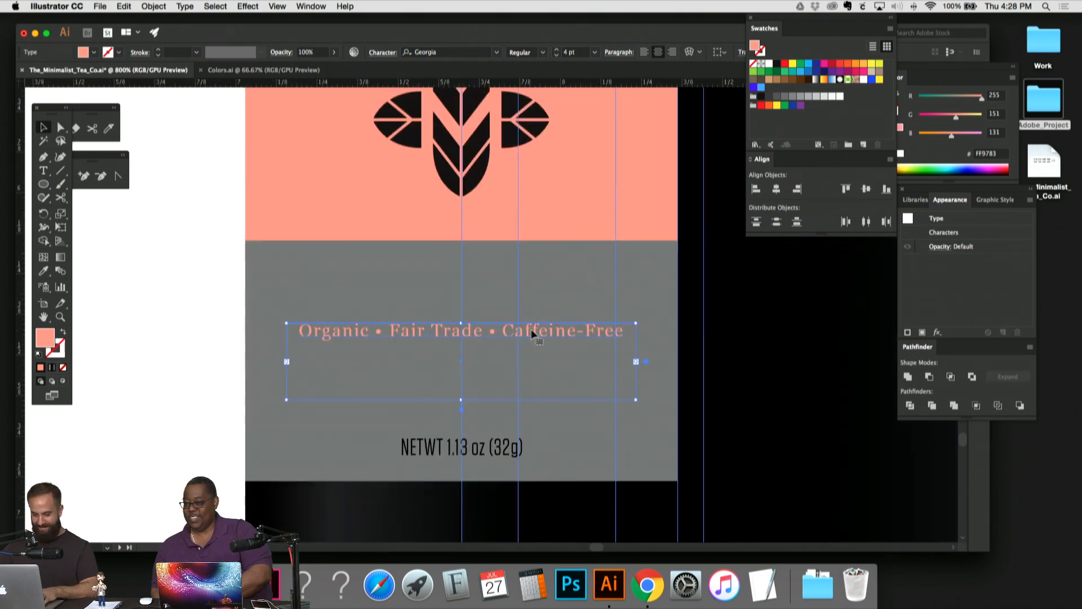
pyautogui.click(734, 359)
pyautogui.scroll(-3, 733, 359)
pyautogui.moveTo(601, 235); pyautogui.dragTo(601, 246)
# Step: Remove the bullets and break the text into three stacked lines: "Organic", "Fair Trade" and "Caffeine-Free"
pyautogui.doubleClick(504, 250)
pyautogui.click(411, 249)
pyautogui.press('BackSpace')
pyautogui.press('BackSpace')
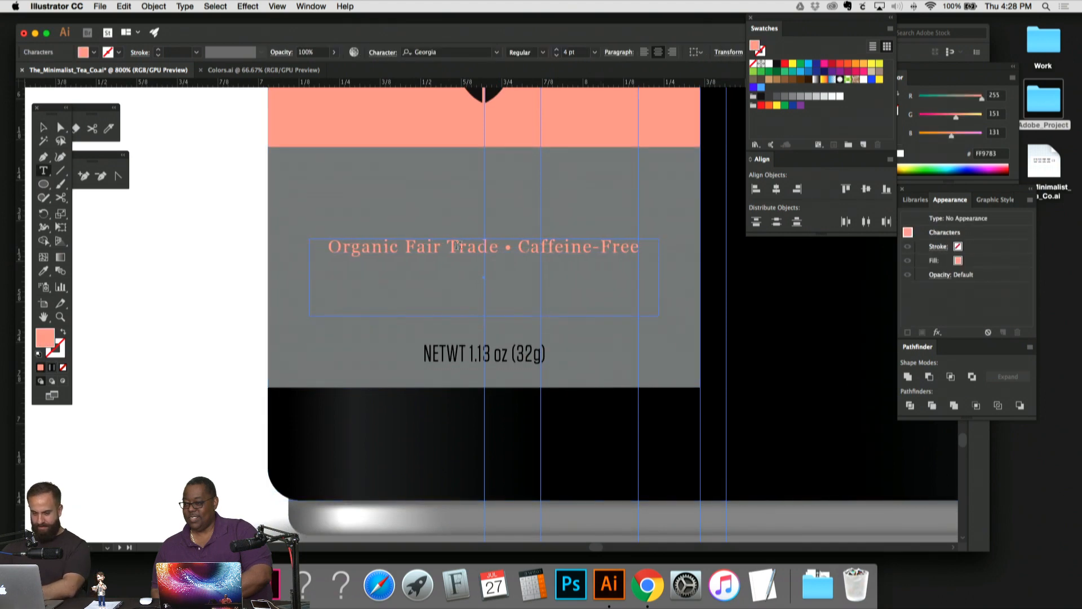
pyautogui.click(519, 247)
pyautogui.press('BackSpace')
pyautogui.press('BackSpace')
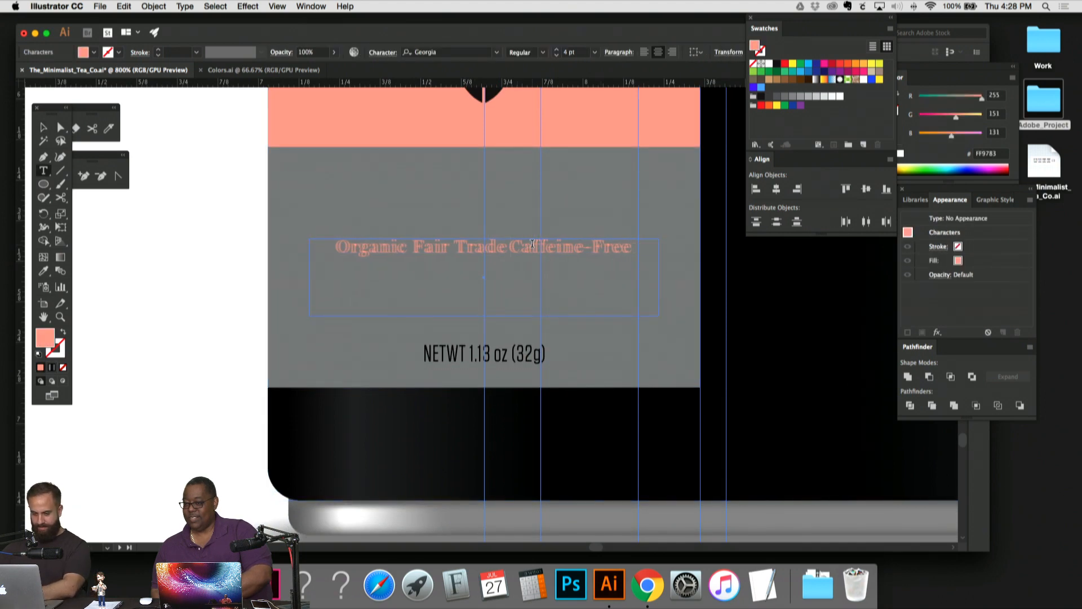
pyautogui.press('Return')
pyautogui.click(477, 246)
pyautogui.press('BackSpace')
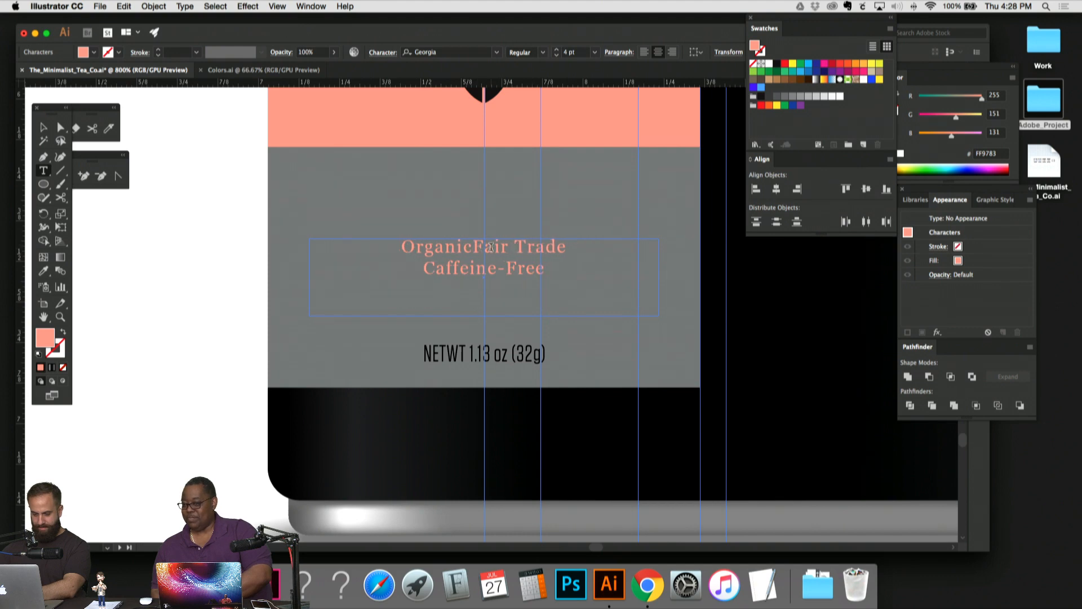
pyautogui.press('Return')
pyautogui.click(45, 129)
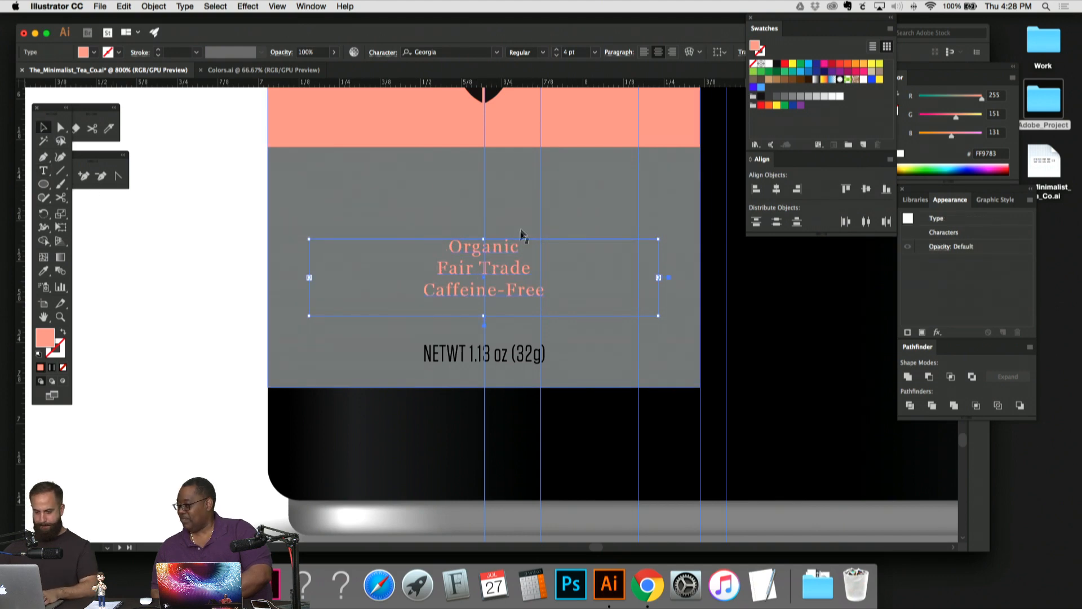
# Step: Increase the leading of the three stacked lines, extending the text frame to fit, and raise the block on the grey panel
pyautogui.moveTo(508, 248); pyautogui.dragTo(509, 216)
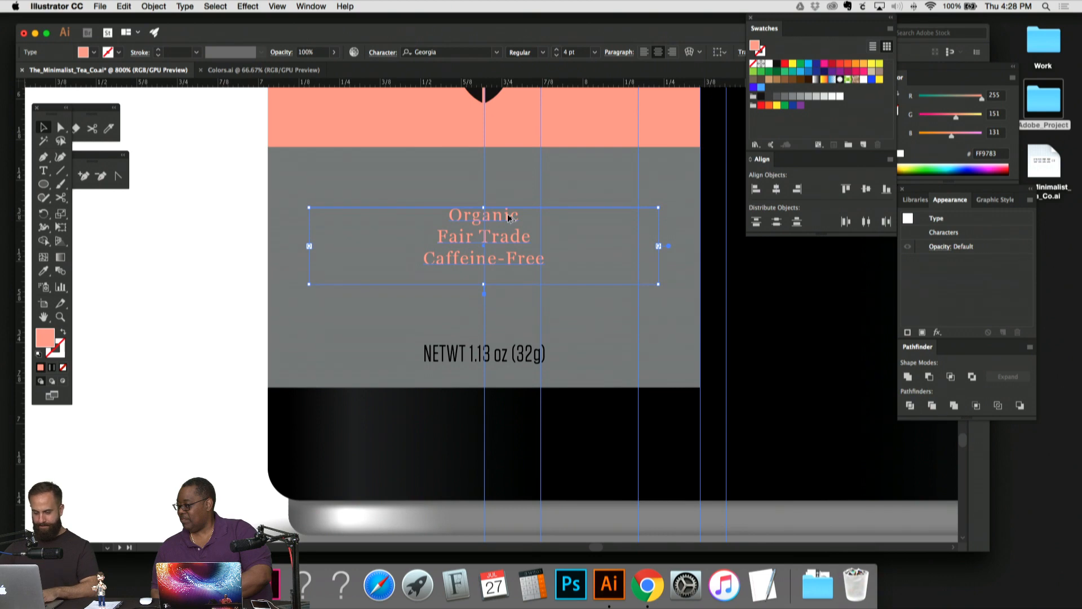
pyautogui.hotkey('alt', 'Down')
pyautogui.hotkey('alt', 'Down')
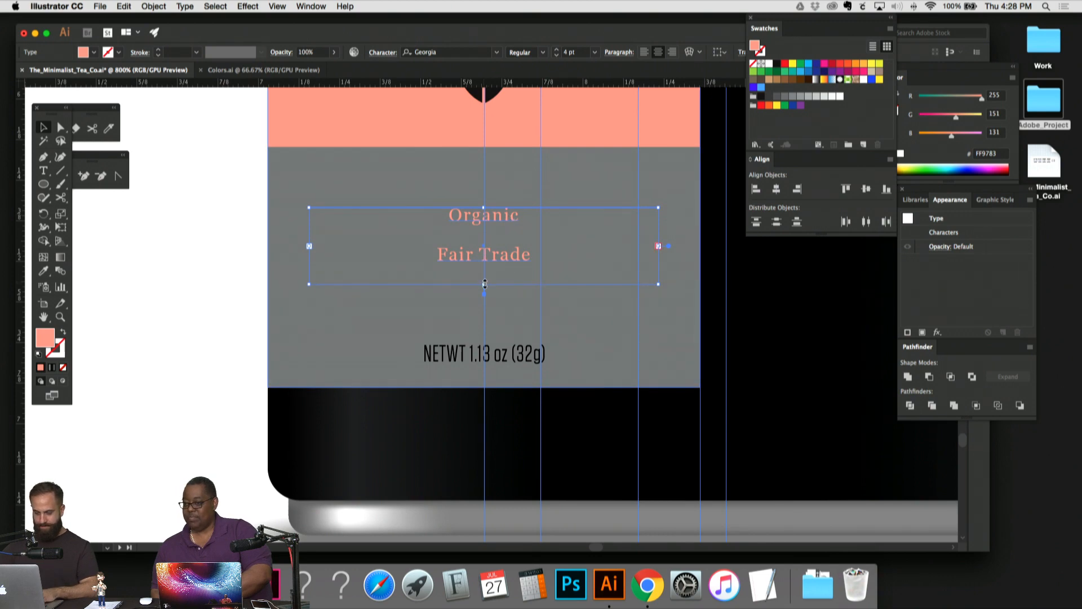
pyautogui.moveTo(485, 284); pyautogui.dragTo(485, 321)
pyautogui.moveTo(482, 208); pyautogui.dragTo(512, 196)
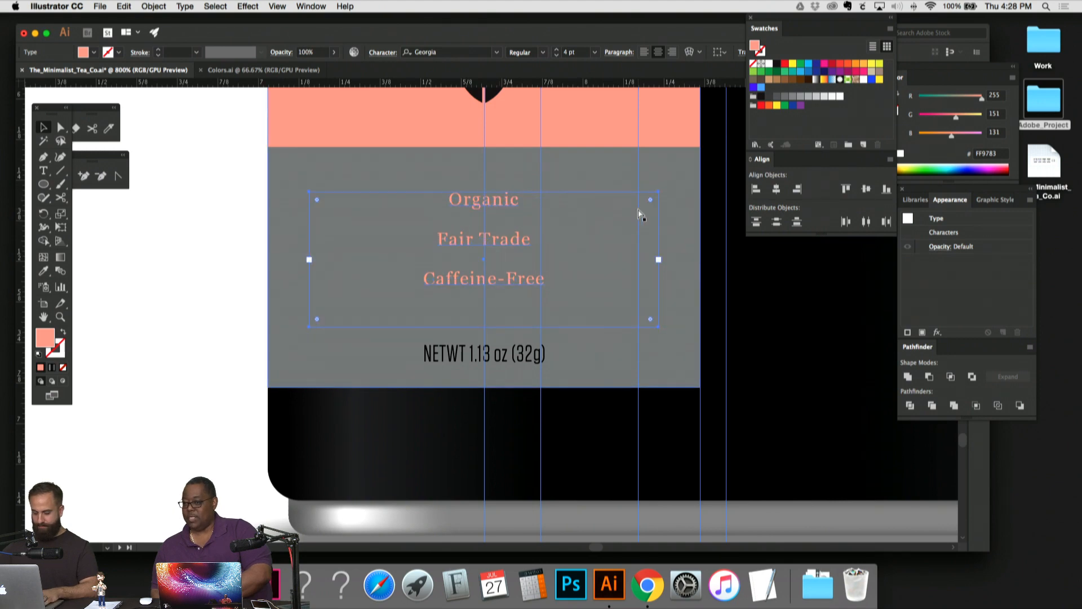
# Step: Widen the letter spacing of the three stacked lines in several increments
pyautogui.press('super+equal')
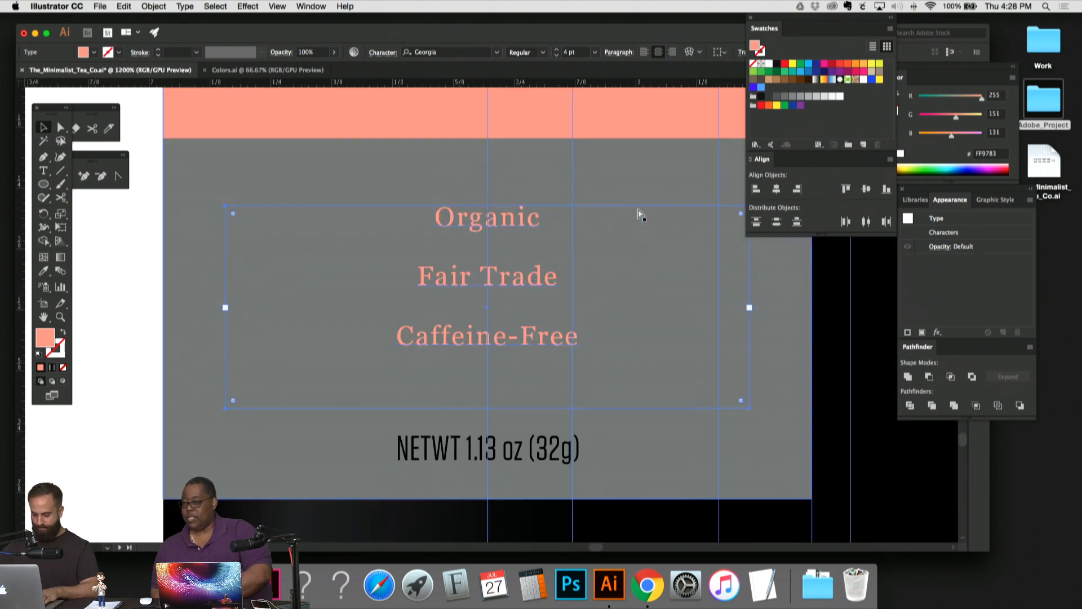
pyautogui.press('super+equal')
pyautogui.scroll(1, 564, 192)
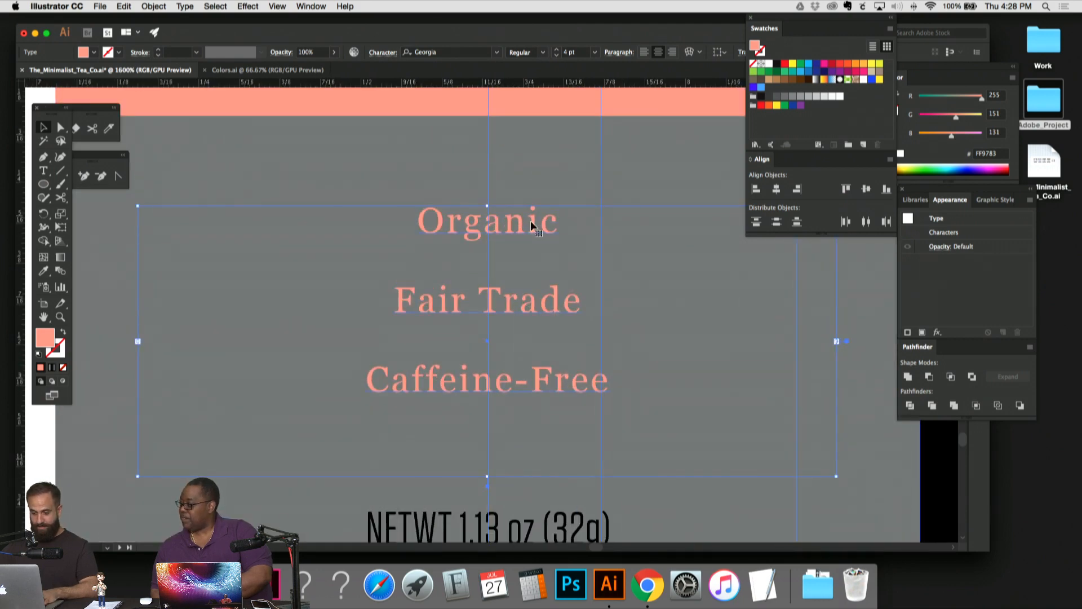
pyautogui.click(556, 182)
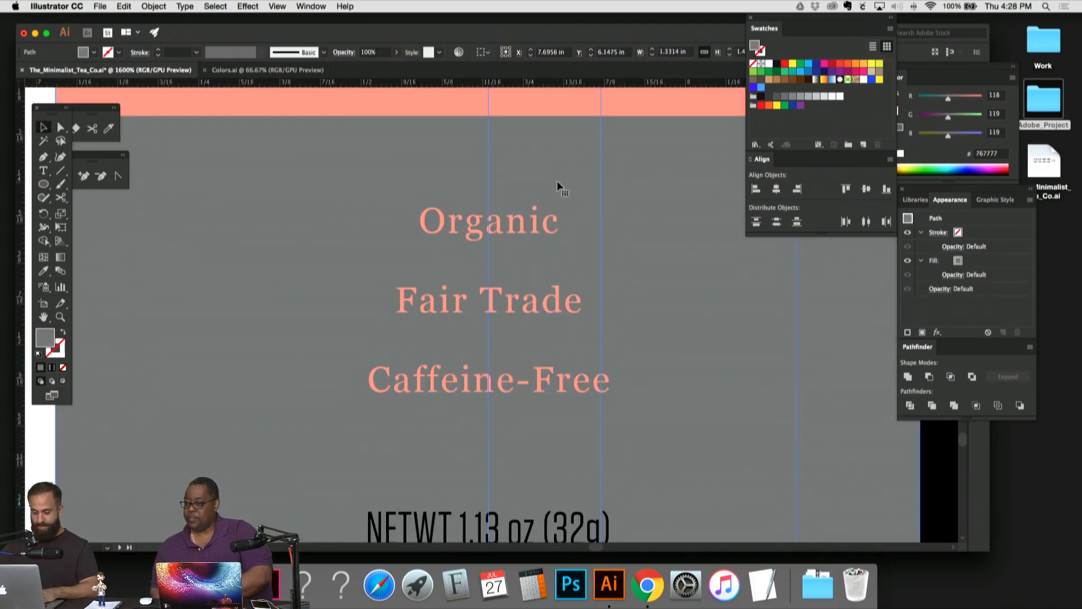
pyautogui.click(538, 229)
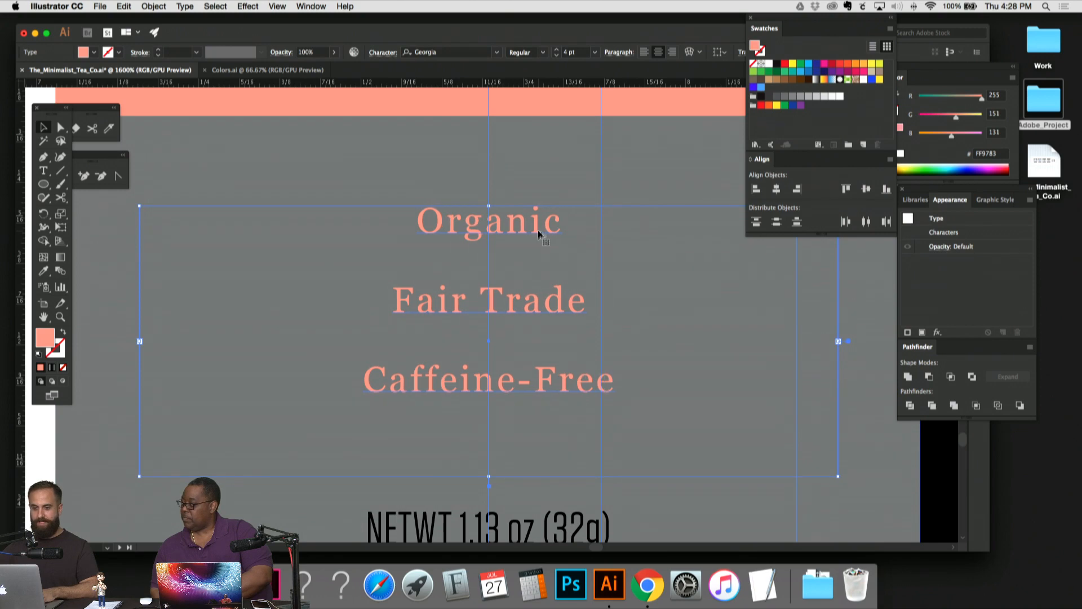
pyautogui.hotkey('alt', 'Right')
pyautogui.hotkey('alt', 'Right')
pyautogui.hotkey('alt', 'Right')
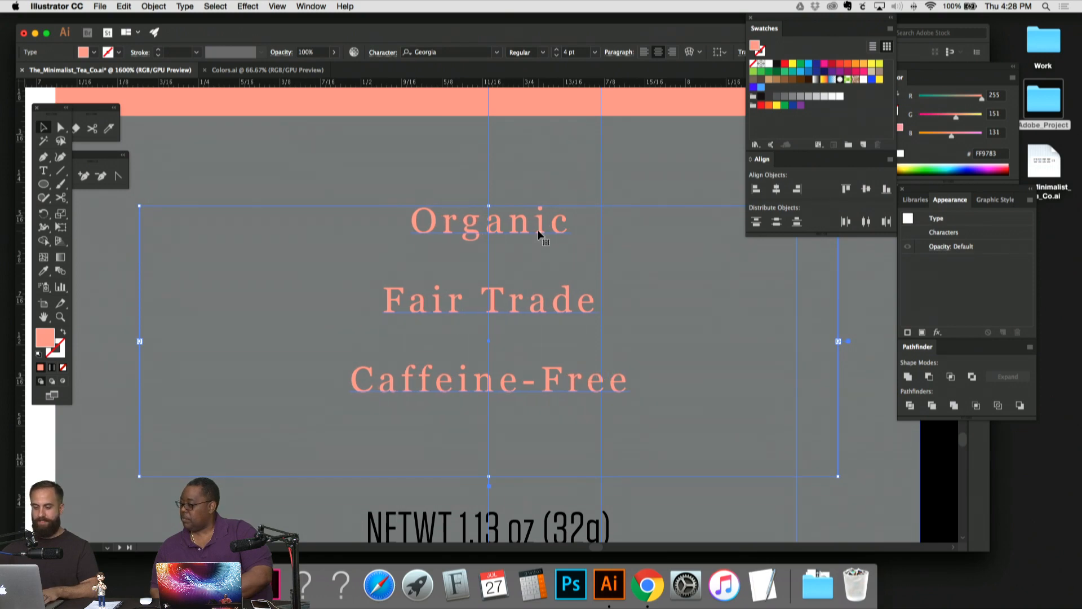
# Step: Review the three lines with the emblem and net weight, and open up their letter spacing slightly more
pyautogui.click(538, 157)
pyautogui.press('super+minus')
pyautogui.press('super+minus')
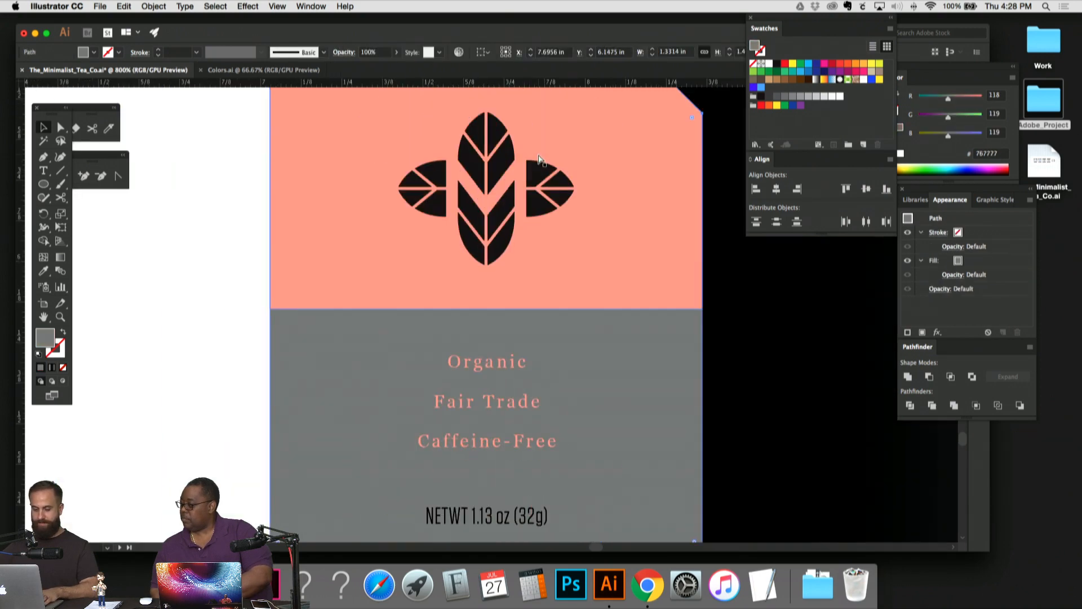
pyautogui.moveTo(539, 160); pyautogui.dragTo(557, 55)
pyautogui.click(194, 172)
pyautogui.moveTo(248, 181); pyautogui.dragTo(196, 127)
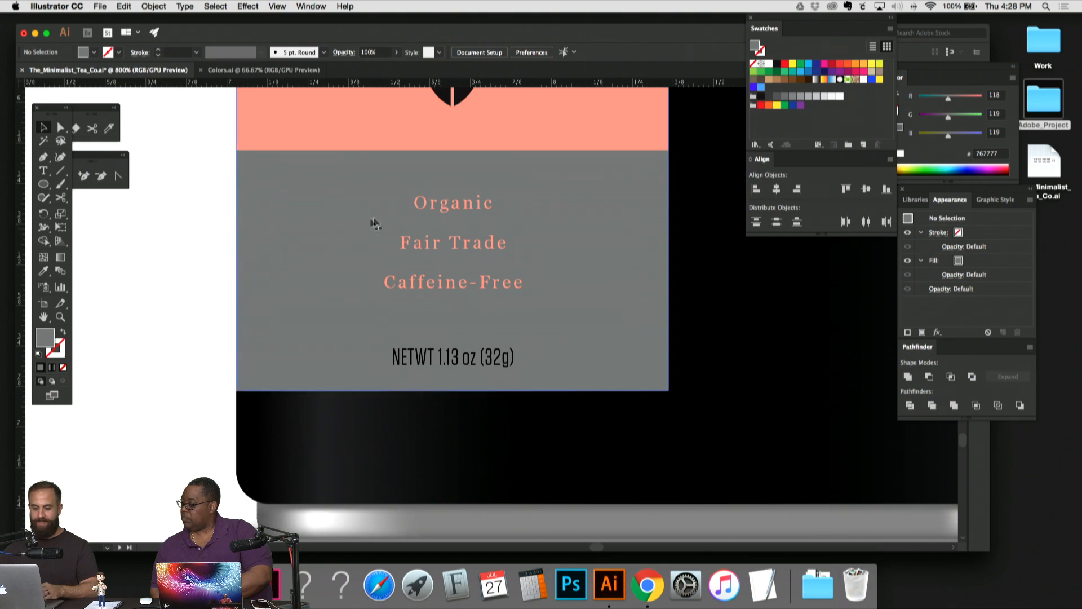
pyautogui.click(433, 208)
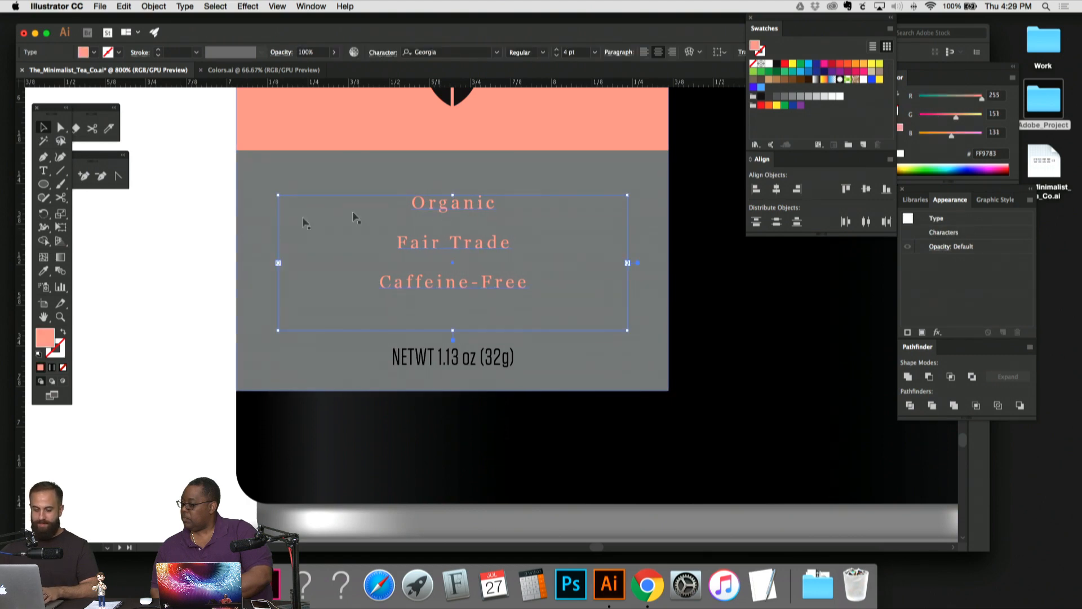
pyautogui.click(156, 239)
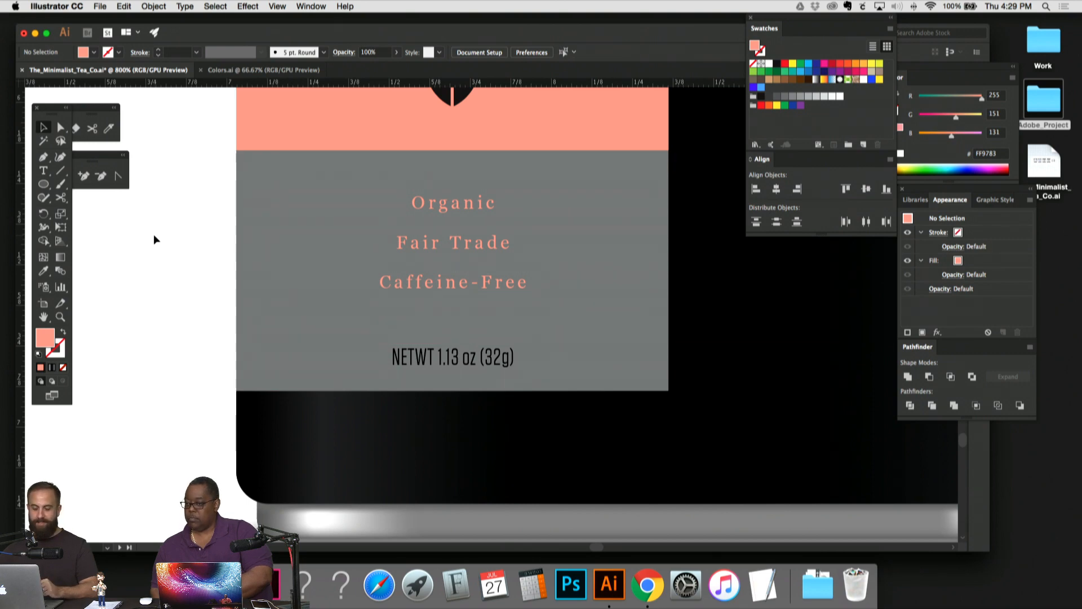
# Step: Widen the letter spacing of the "Organic", "Fair Trade" and "Caffeine-Free" lines further in repeated small increments
pyautogui.click(485, 285)
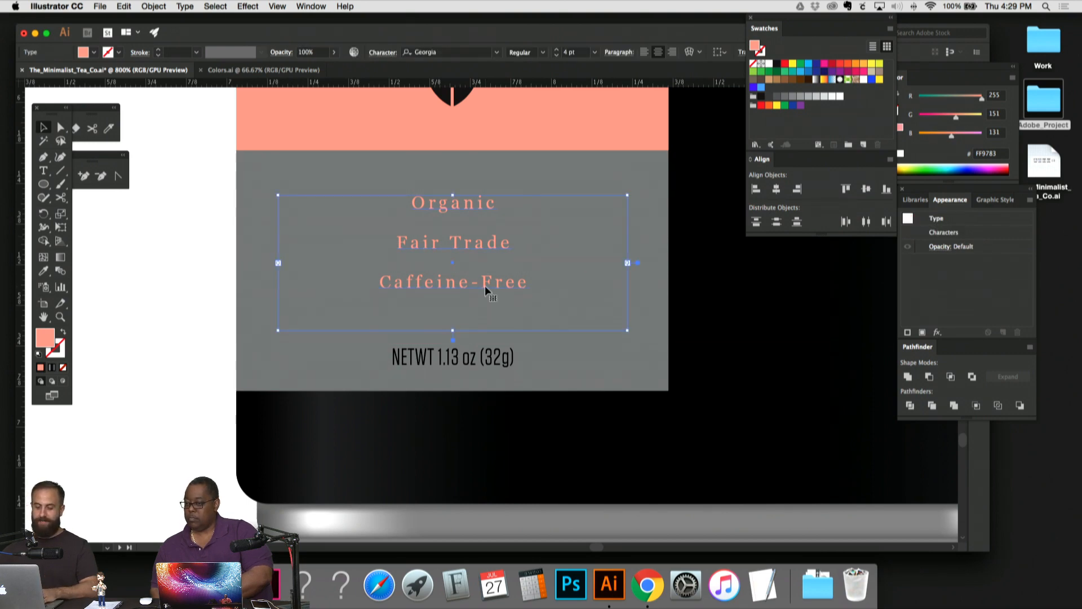
pyautogui.hotkey('alt', 'Right')
pyautogui.hotkey('alt', 'Right')
pyautogui.click(193, 236)
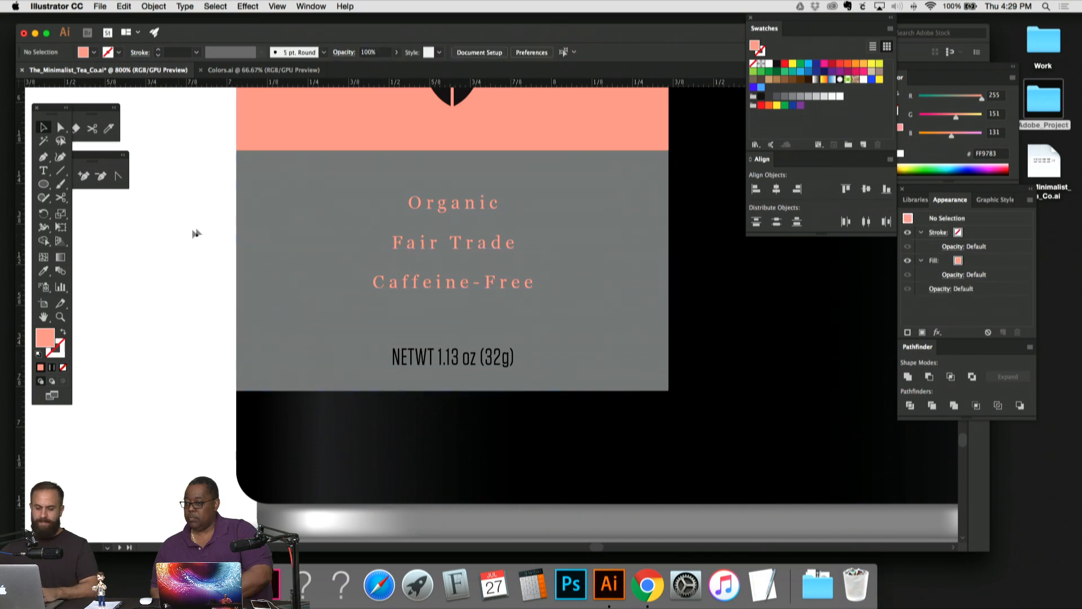
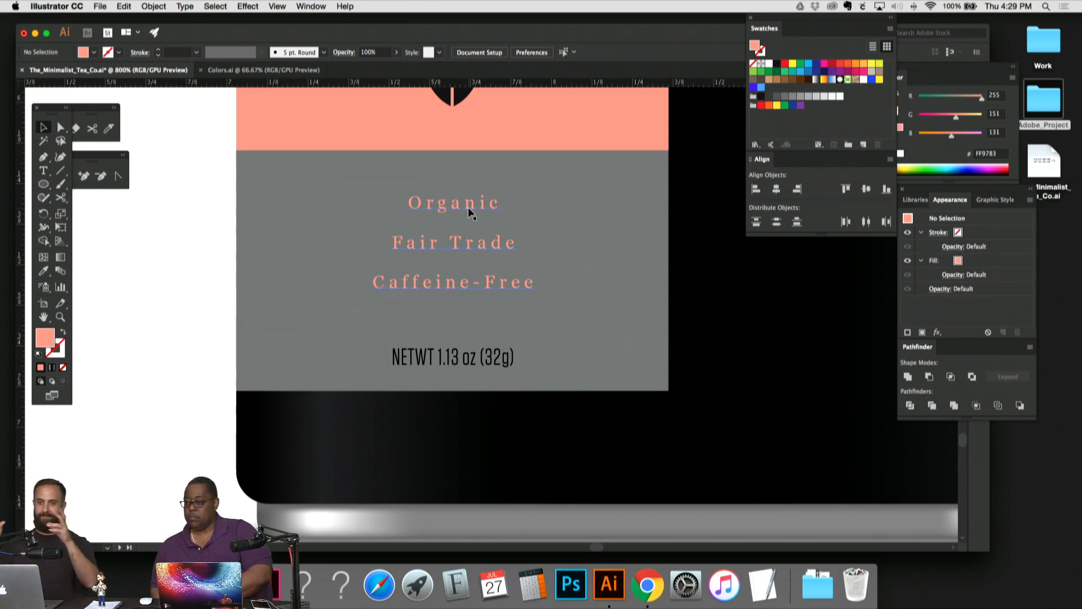
pyautogui.click(495, 240)
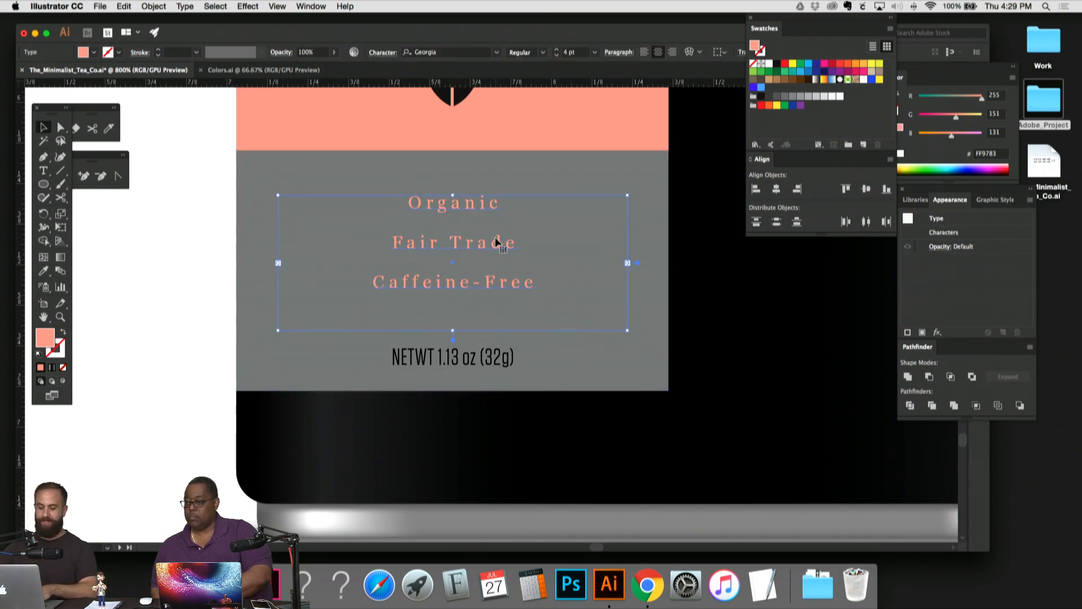
pyautogui.hotkey('alt', 'Right')
pyautogui.hotkey('alt', 'Right')
pyautogui.hotkey('alt', 'Right')
pyautogui.hotkey('alt', 'Right')
pyautogui.hotkey('alt', 'Right')
pyautogui.hotkey('alt', 'Right')
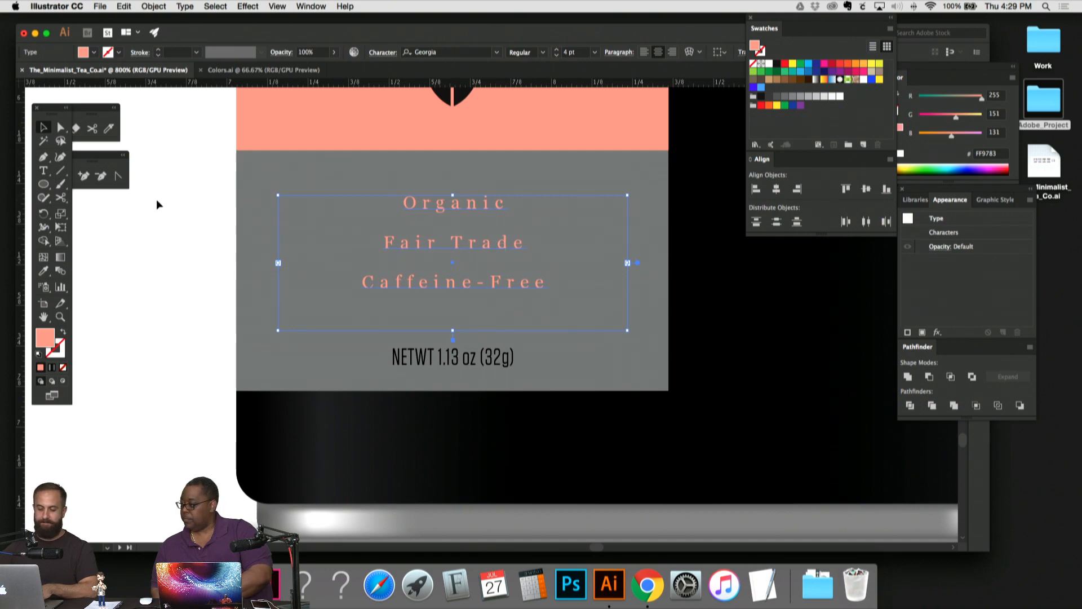
pyautogui.click(200, 185)
pyautogui.click(475, 252)
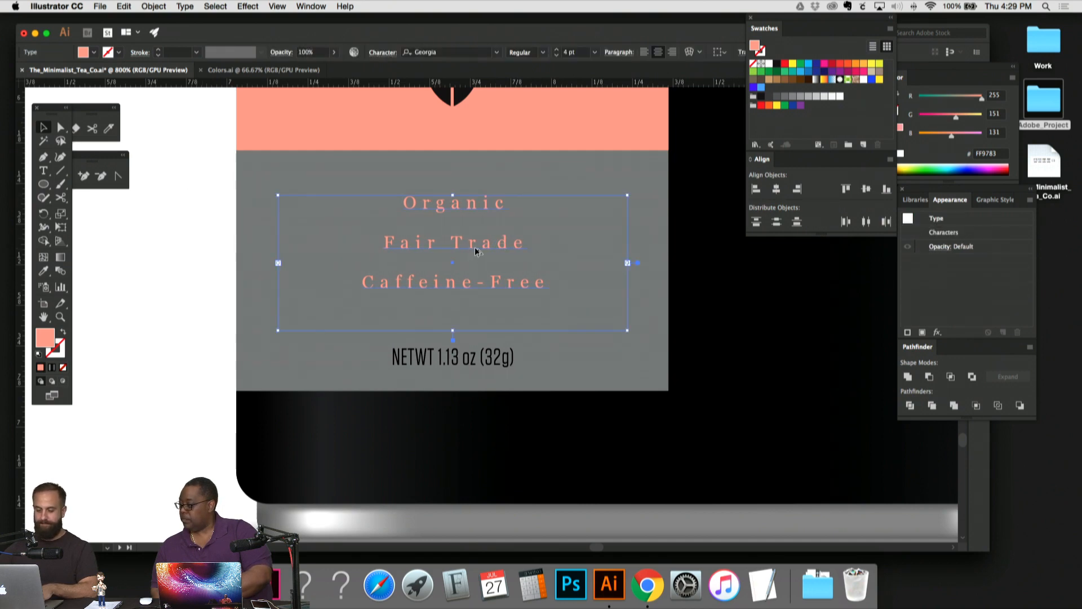
pyautogui.hotkey('alt', 'Right')
pyautogui.hotkey('alt', 'Right')
pyautogui.hotkey('alt', 'Right')
pyautogui.click(232, 247)
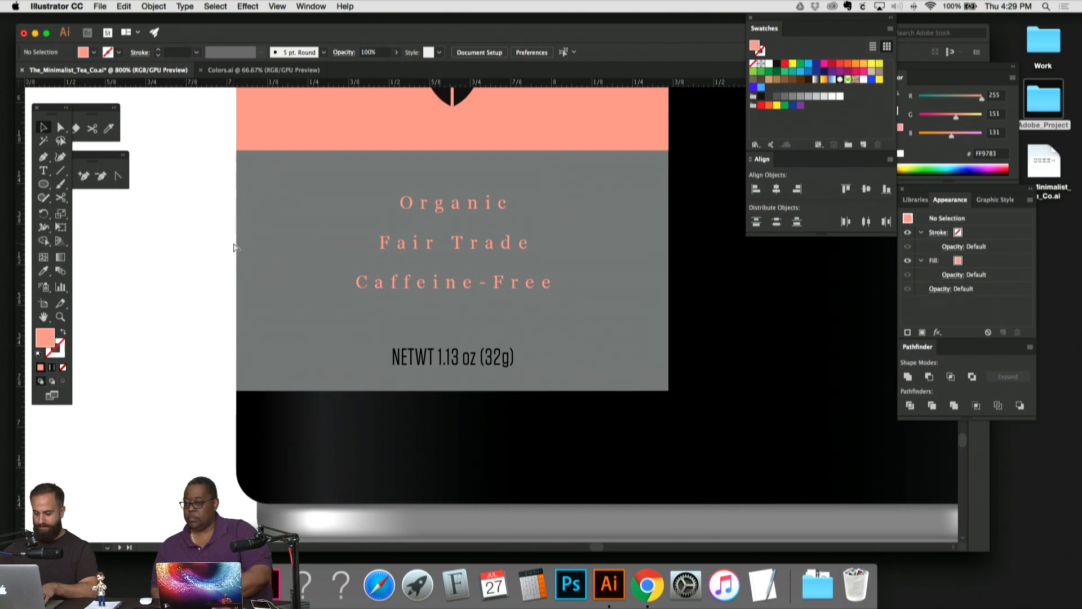
# Step: Nudge the three-line claims block down slightly on the grey panel and open up its letter spacing a little more
pyautogui.press('super+minus')
pyautogui.press('super+minus')
pyautogui.press('super+minus')
pyautogui.press('super+plus')
pyautogui.press('super+plus')
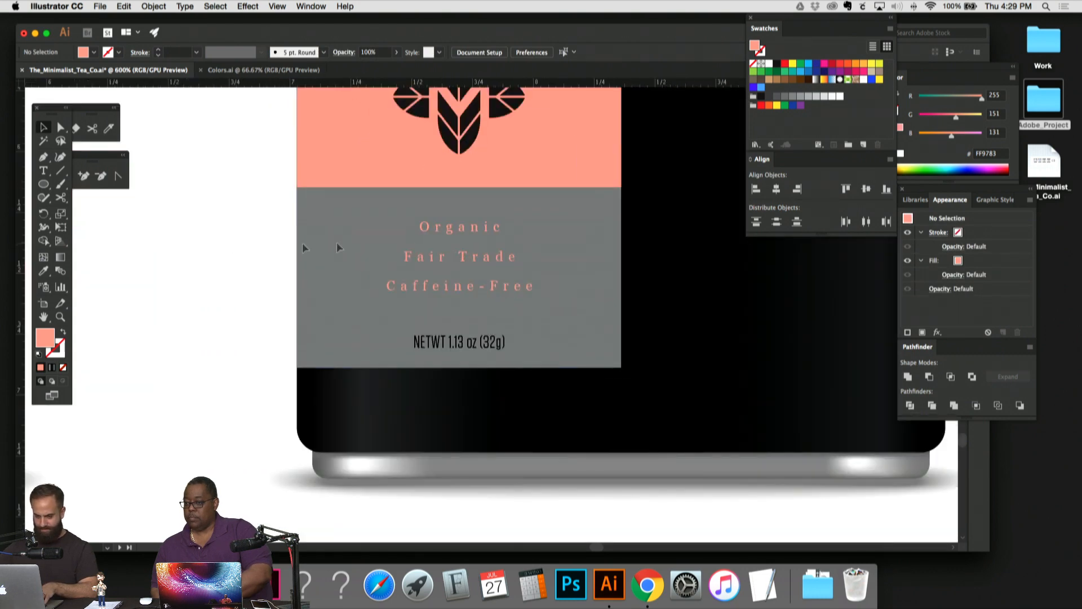
pyautogui.click(499, 256)
pyautogui.press('Down')
pyautogui.hotkey('alt', 'Right')
pyautogui.hotkey('alt', 'Right')
pyautogui.hotkey('alt', 'Right')
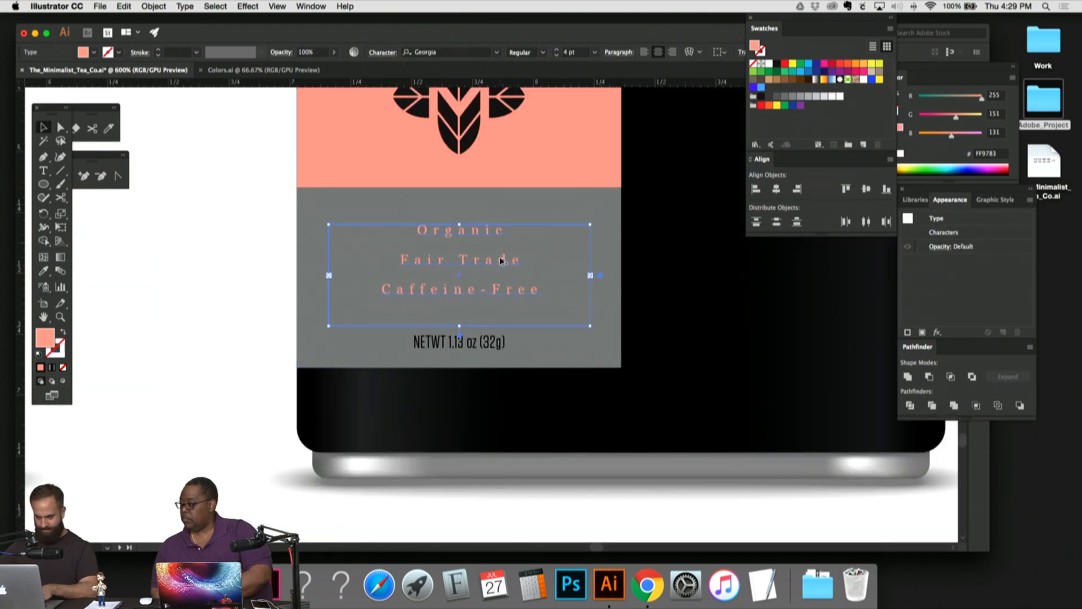
pyautogui.hotkey('alt', 'Right')
pyautogui.click(196, 241)
# Step: Shorten the "Earl Grey" text frame on the front label so it clears the flavor description line below it
pyautogui.press('super+minus')
pyautogui.press('super+minus')
pyautogui.press('super+minus')
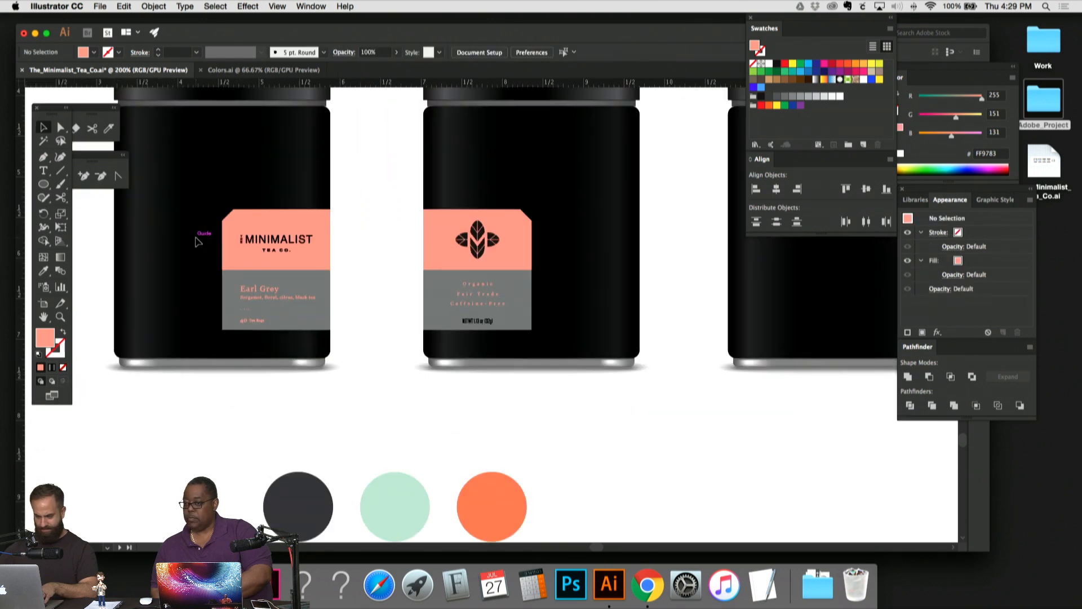
pyautogui.press('super+plus')
pyautogui.moveTo(198, 241); pyautogui.dragTo(416, 239)
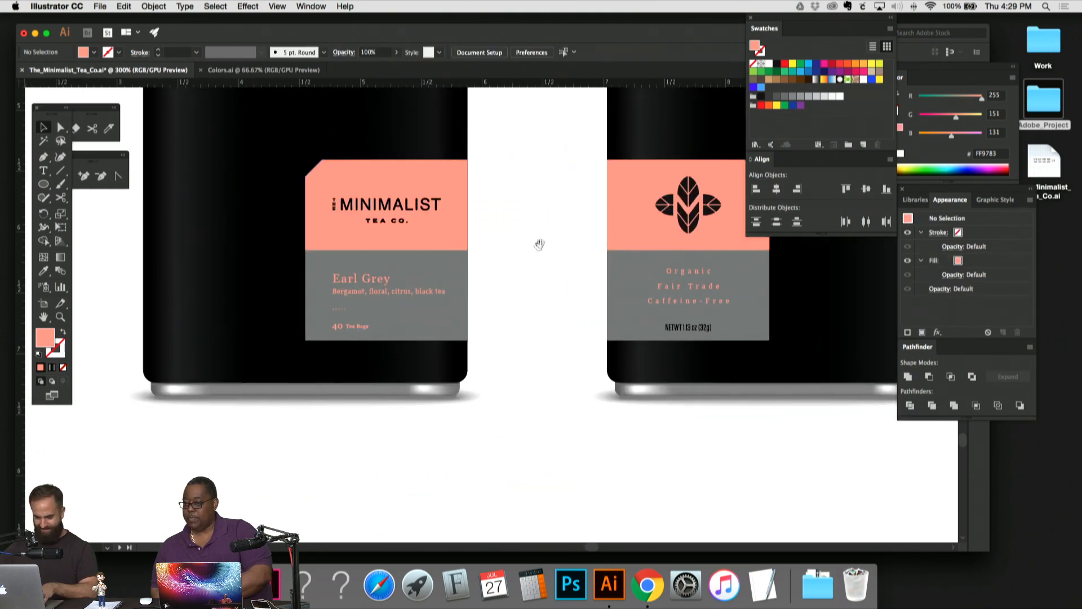
pyautogui.moveTo(540, 245); pyautogui.dragTo(501, 271)
pyautogui.press('super+plus')
pyautogui.press('super+plus')
pyautogui.press('super+plus')
pyautogui.hscroll(-5, 497, 274)
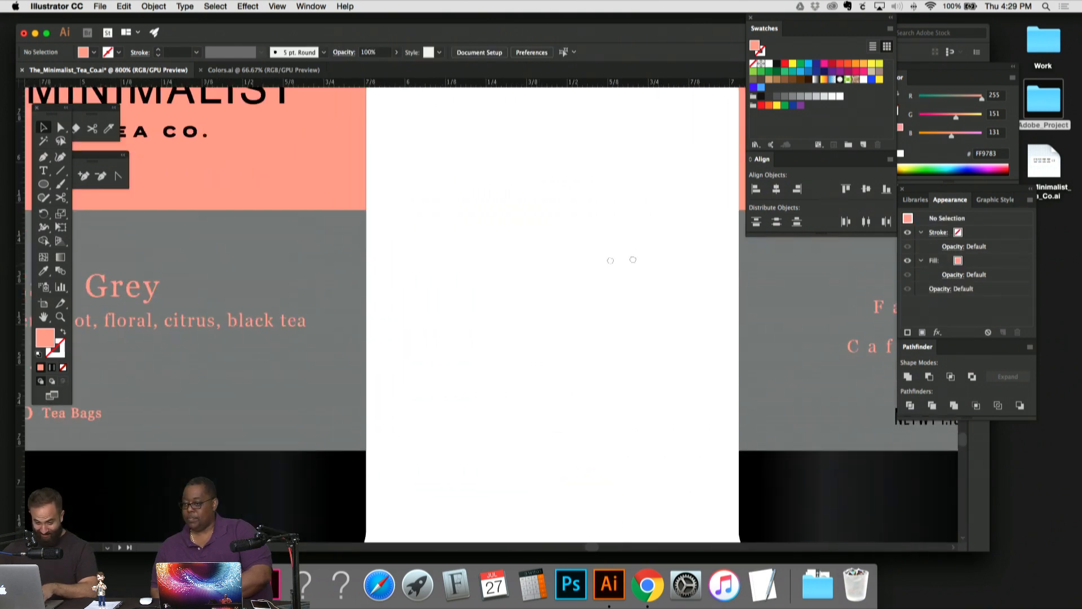
pyautogui.click(393, 308)
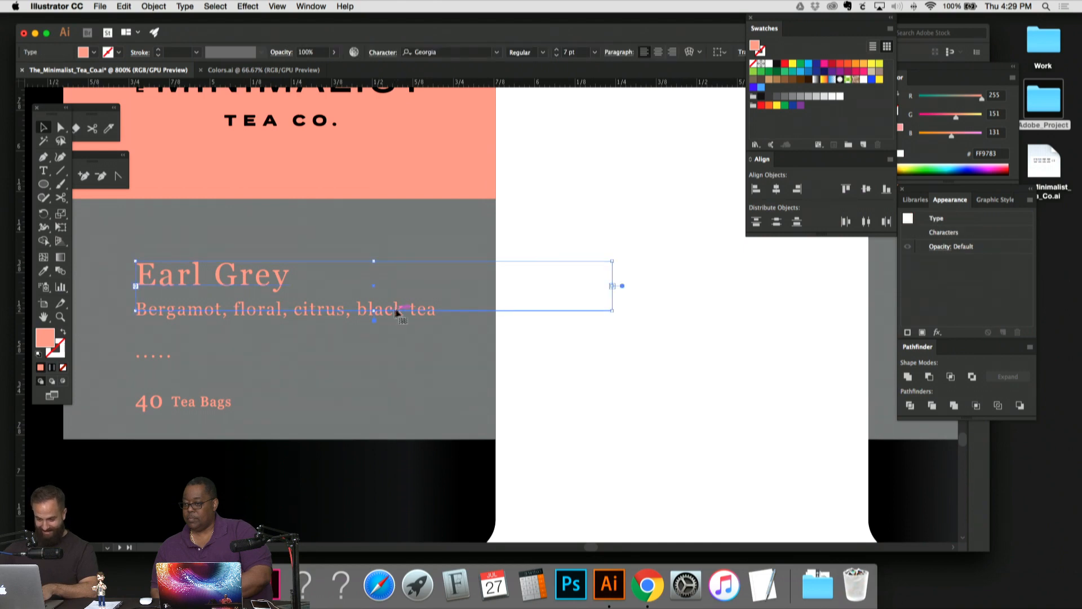
pyautogui.moveTo(373, 311); pyautogui.dragTo(375, 301)
pyautogui.press('super+shift+a')
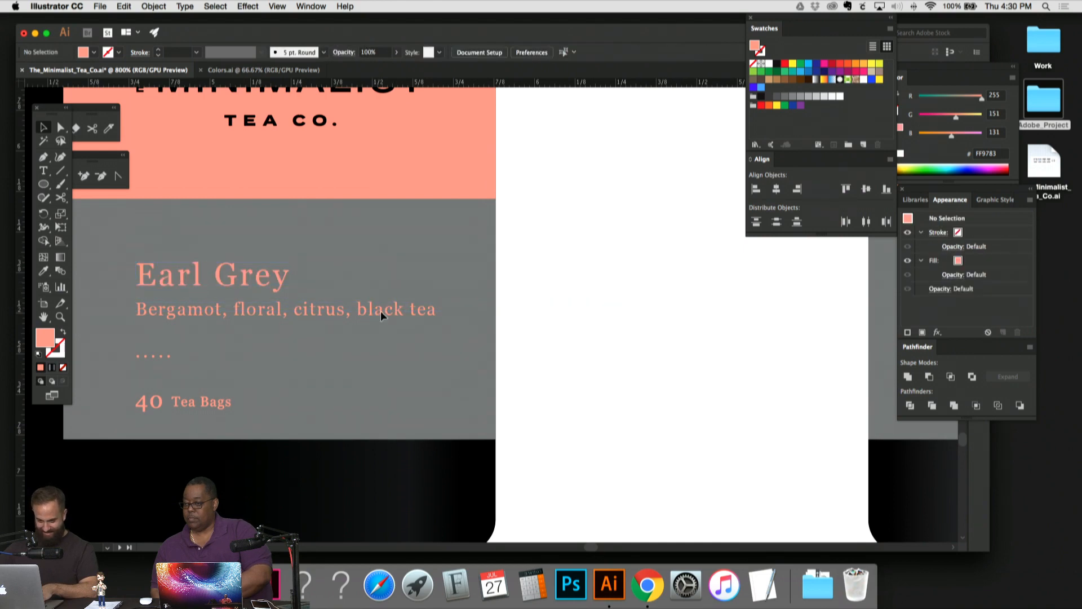
# Step: Unlock all objects and slightly widen the letter spacing of "Bergamot, floral, citrus, black tea"
pyautogui.click(153, 6)
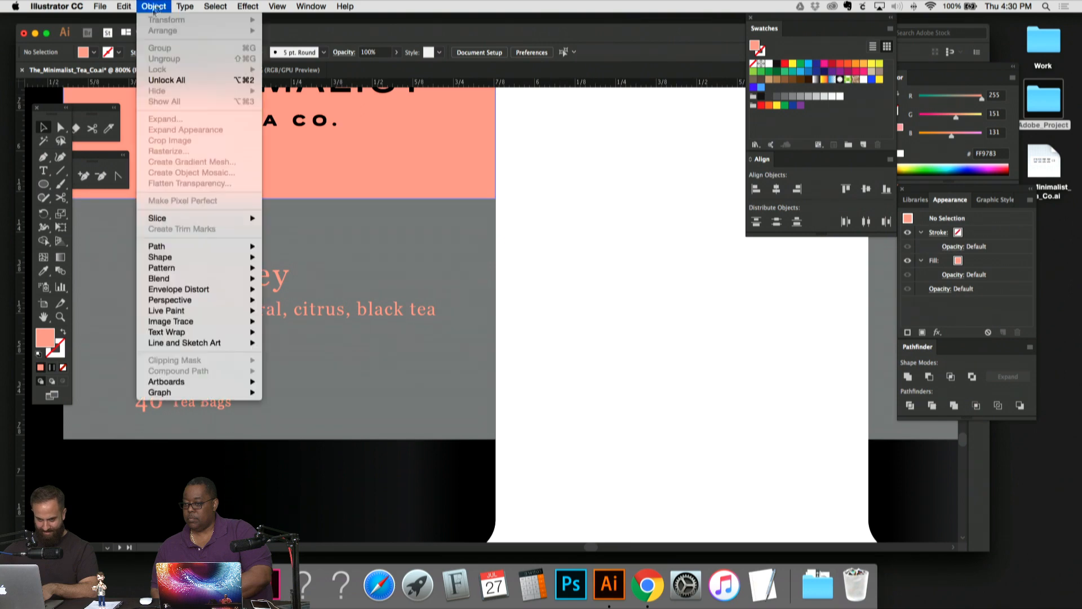
pyautogui.click(169, 80)
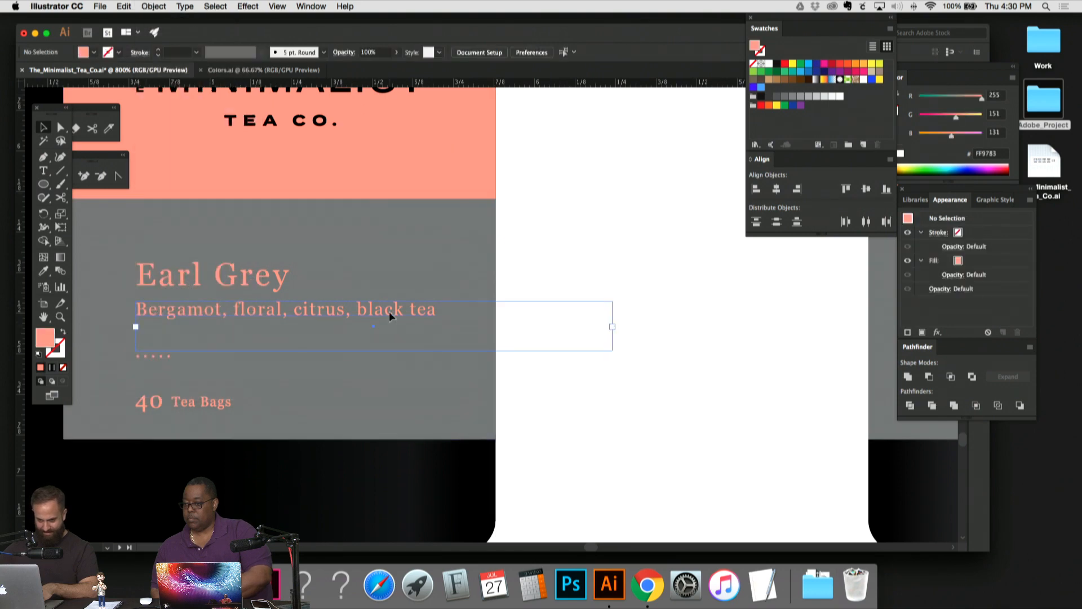
pyautogui.click(388, 311)
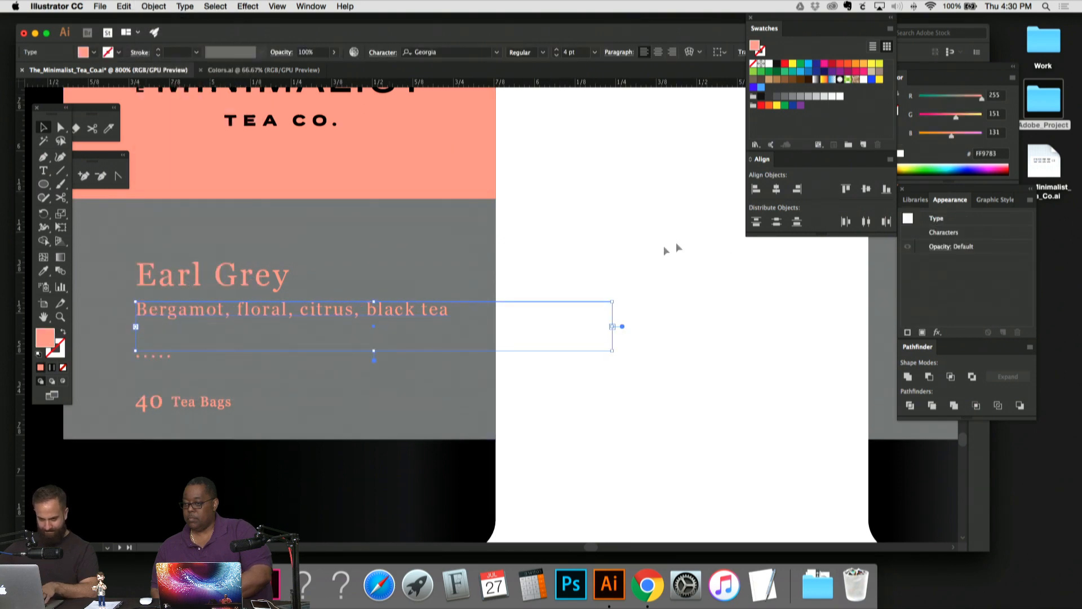
pyautogui.click(617, 241)
# Step: Select the flavor name, description, dotted divider and tea bag count together and nudge them up slightly on the grey panel
pyautogui.hscroll(-4, 611, 225)
pyautogui.scroll(-2, 610, 225)
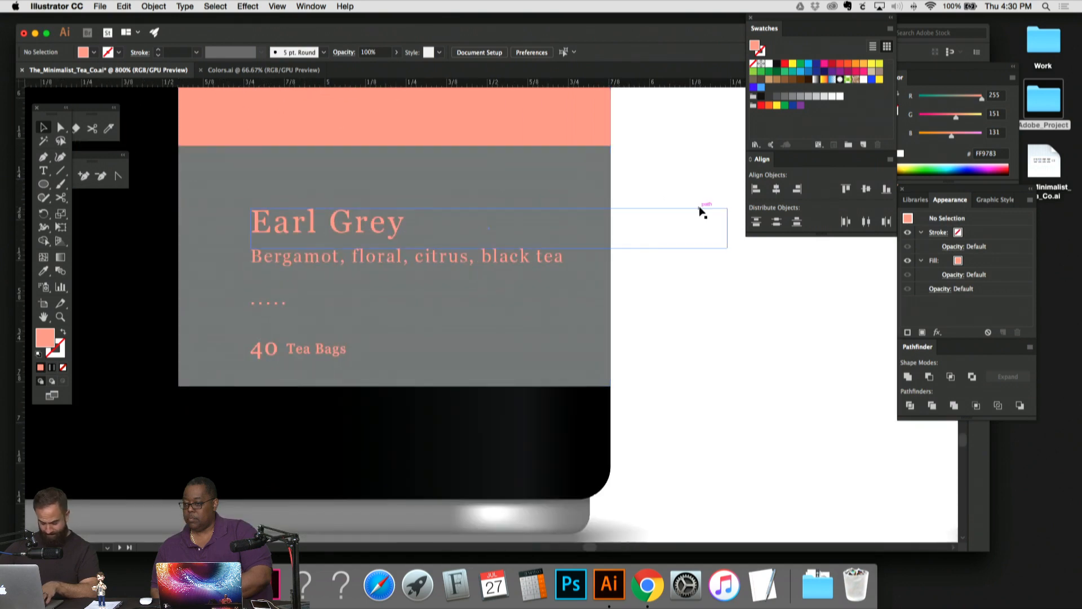
pyautogui.press('super+minus')
pyautogui.press('super+minus')
pyautogui.press('super+minus')
pyautogui.moveTo(625, 226); pyautogui.dragTo(555, 262)
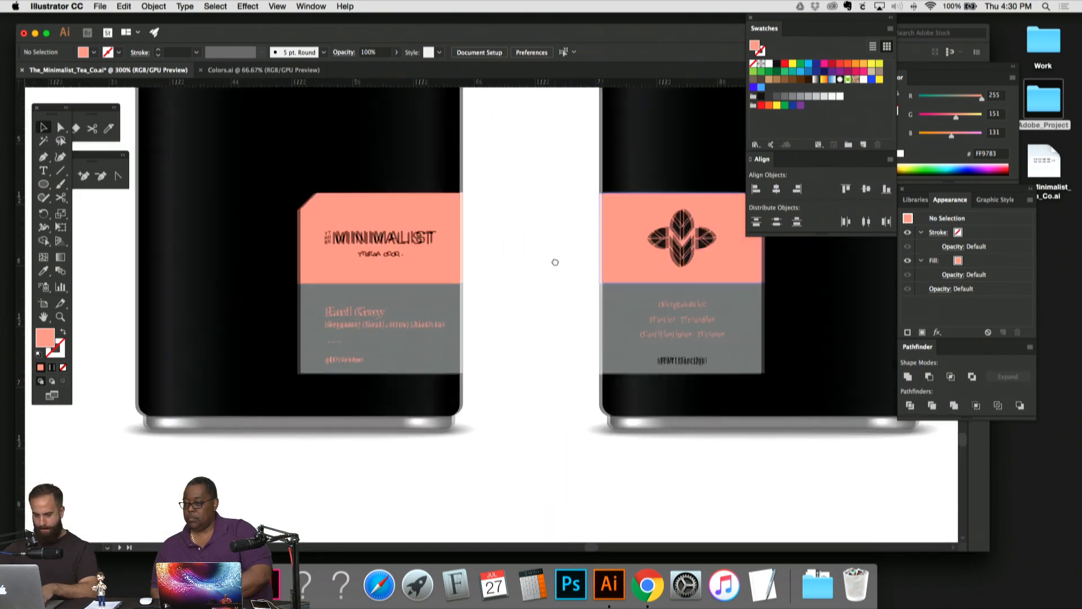
pyautogui.moveTo(536, 353); pyautogui.dragTo(509, 353)
pyautogui.click(288, 318)
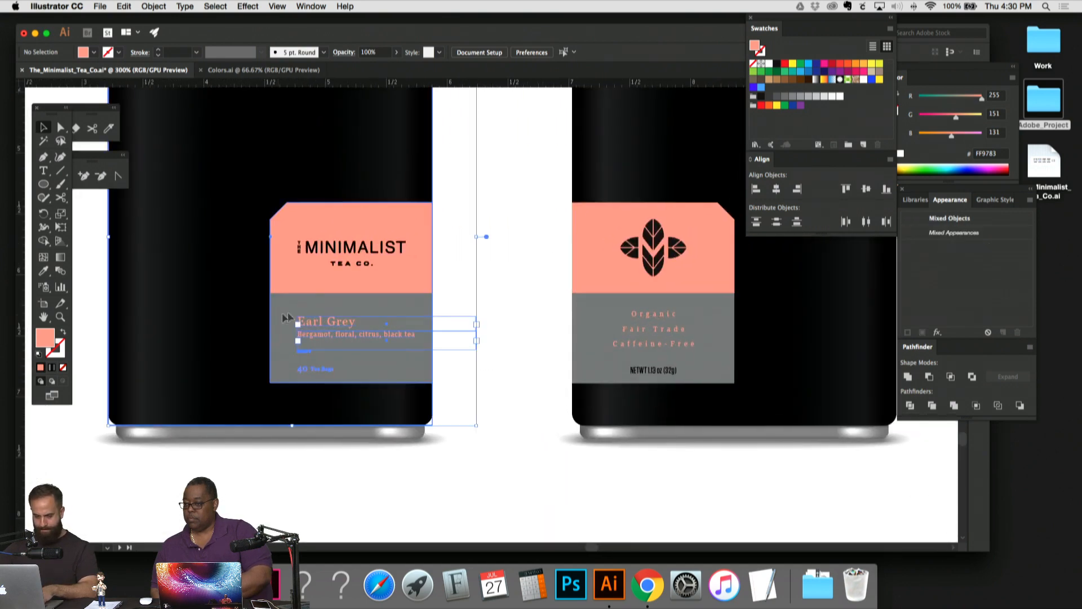
pyautogui.moveTo(479, 469); pyautogui.dragTo(362, 377)
pyautogui.moveTo(468, 386); pyautogui.dragTo(289, 310)
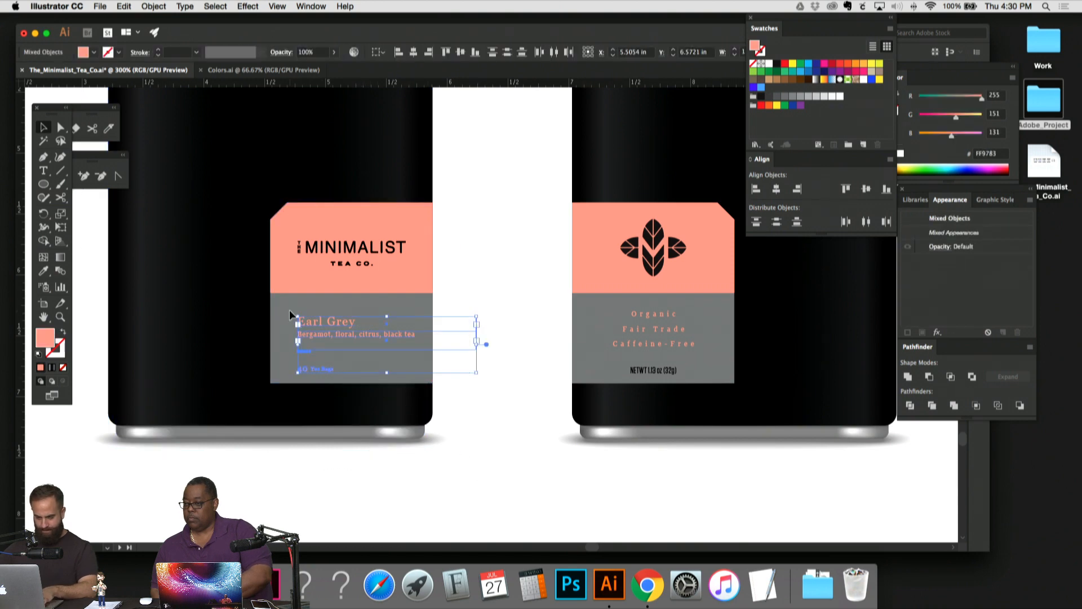
pyautogui.press('Up')
pyautogui.press('Up')
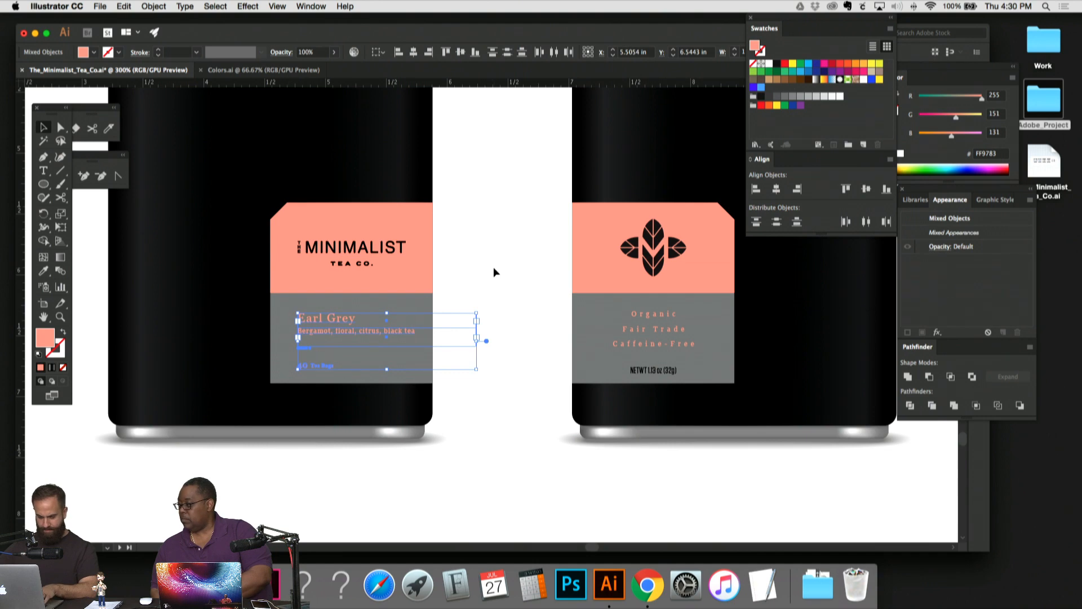
pyautogui.click(493, 273)
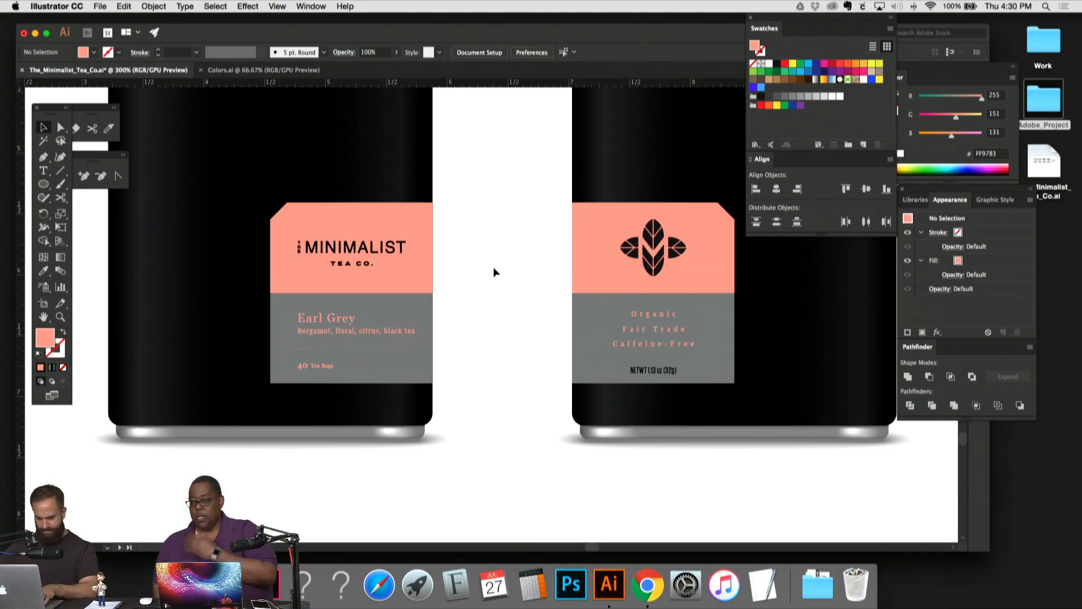
# Step: Delete the white reference tin beside the black tins and save the document
pyautogui.moveTo(505, 259); pyautogui.dragTo(407, 253)
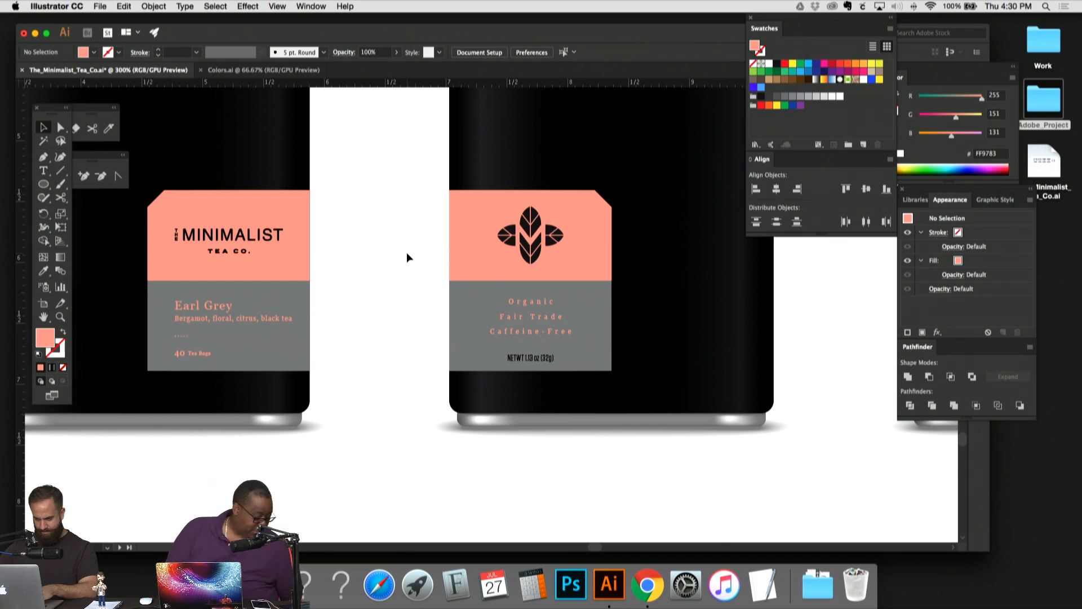
pyautogui.press('super+1')
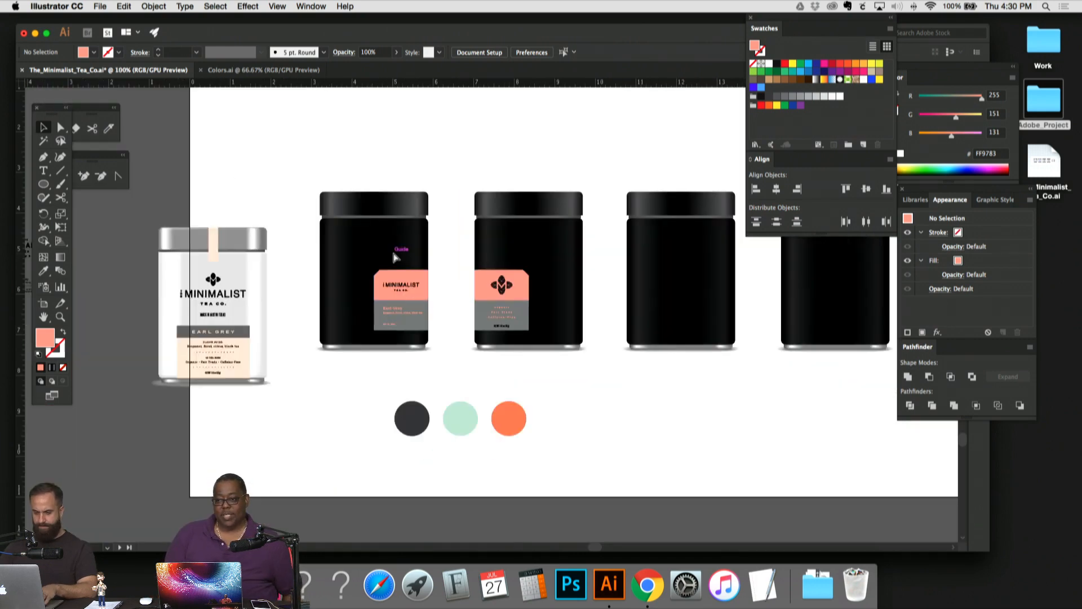
pyautogui.moveTo(278, 411); pyautogui.dragTo(156, 218)
pyautogui.press('Delete')
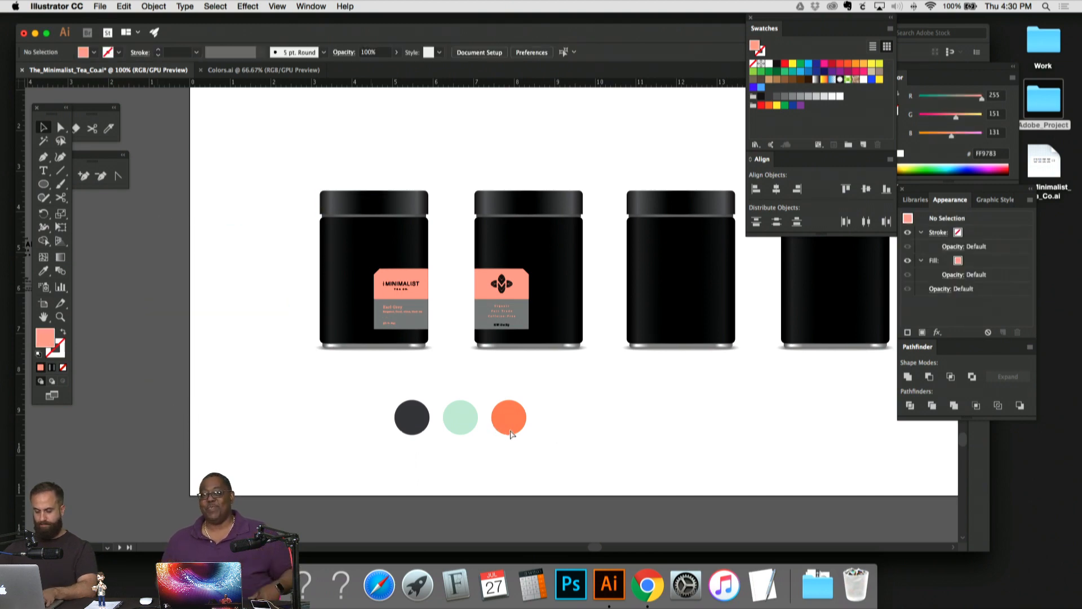
pyautogui.press('super+s')
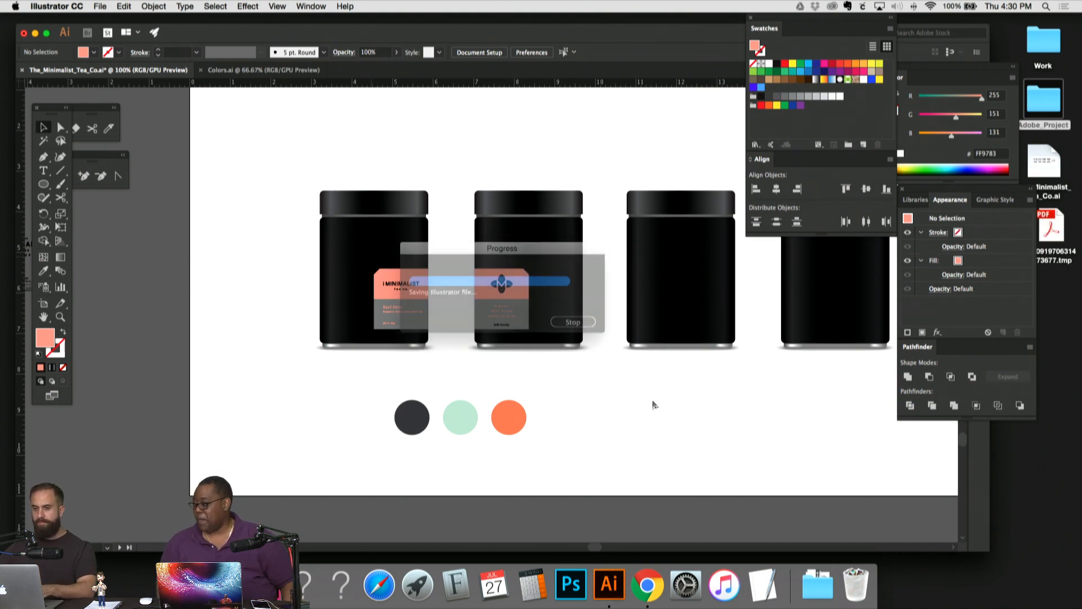
# Step: Scale down the three palette circles and move them lower and further right beneath the row of tins
pyautogui.moveTo(652, 400); pyautogui.dragTo(561, 403)
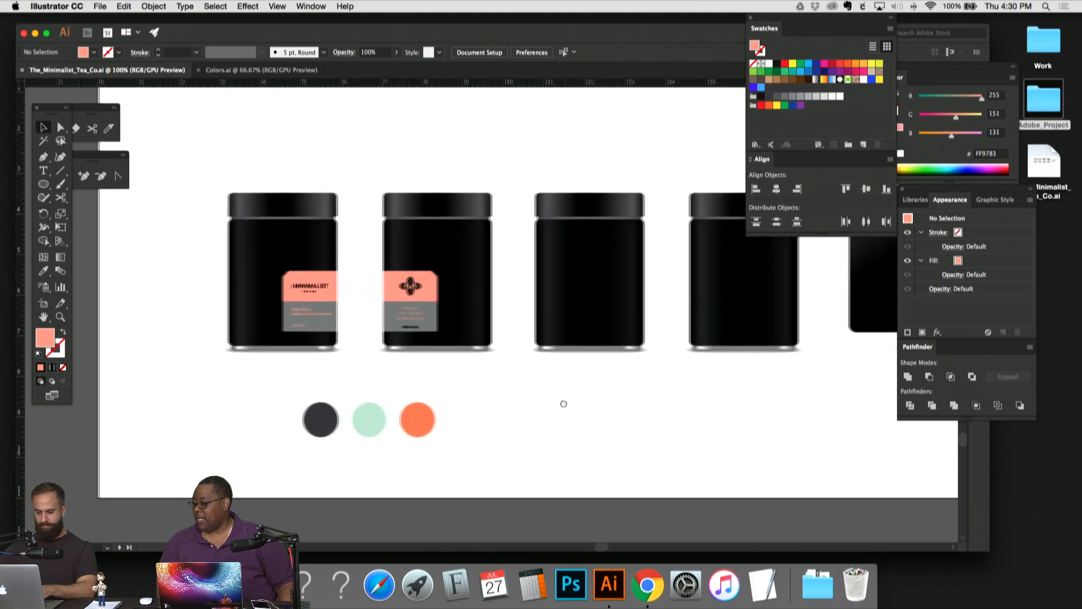
pyautogui.moveTo(481, 473); pyautogui.dragTo(344, 413)
pyautogui.moveTo(589, 453); pyautogui.dragTo(622, 453)
pyautogui.click(593, 408)
pyautogui.moveTo(583, 401); pyautogui.dragTo(492, 425)
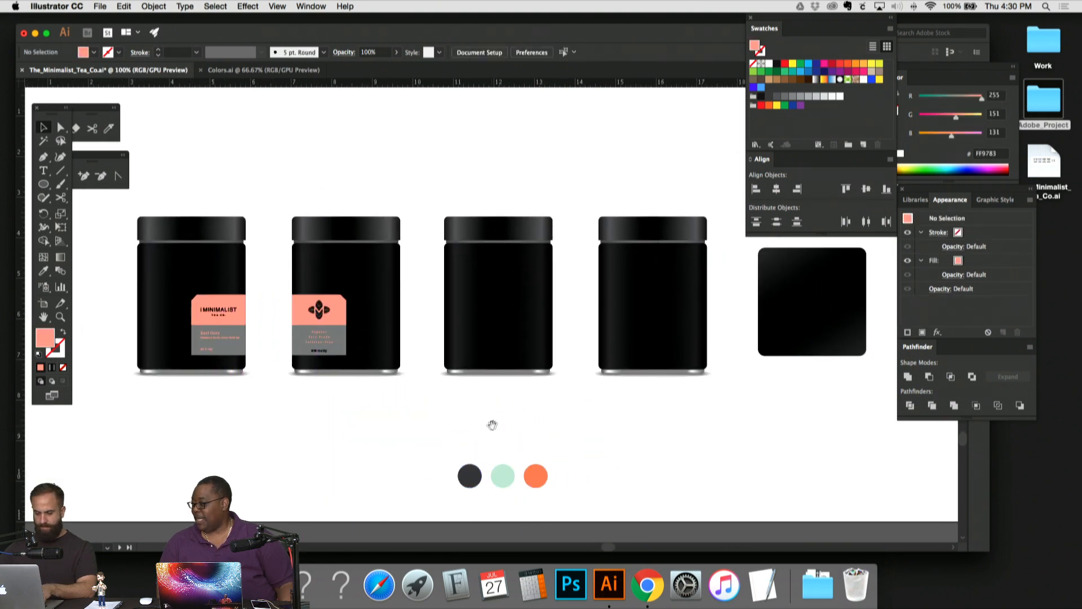
# Step: Try a three-tin layout by deleting the fourth black tin and shifting the black square and palette circles closer in
pyautogui.moveTo(709, 429); pyautogui.dragTo(588, 193)
pyautogui.press('Delete')
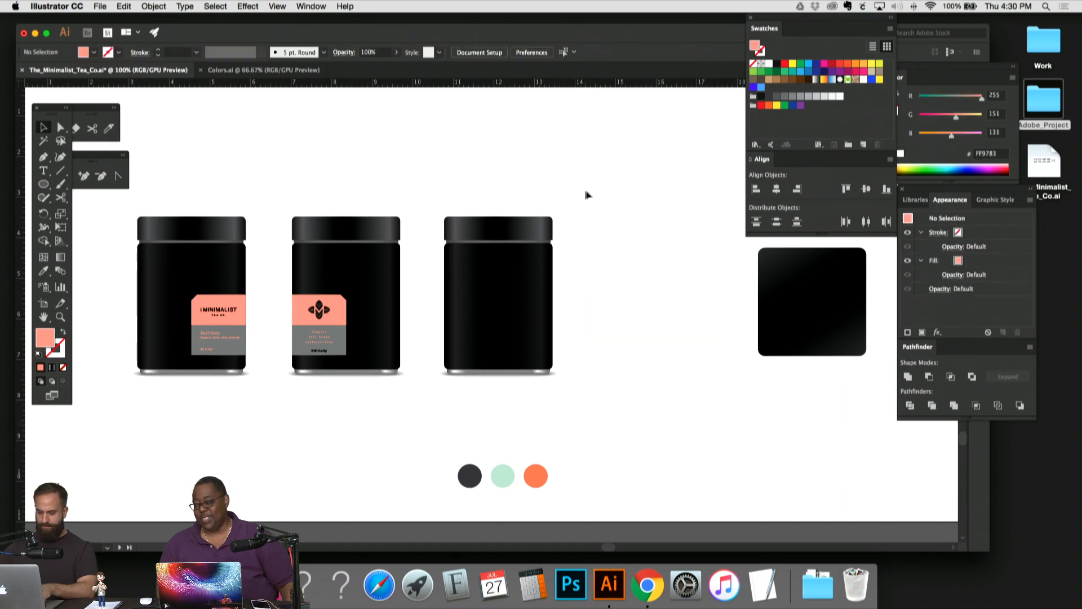
pyautogui.moveTo(815, 285); pyautogui.dragTo(664, 285)
pyautogui.click(634, 196)
pyautogui.moveTo(624, 198); pyautogui.dragTo(686, 185)
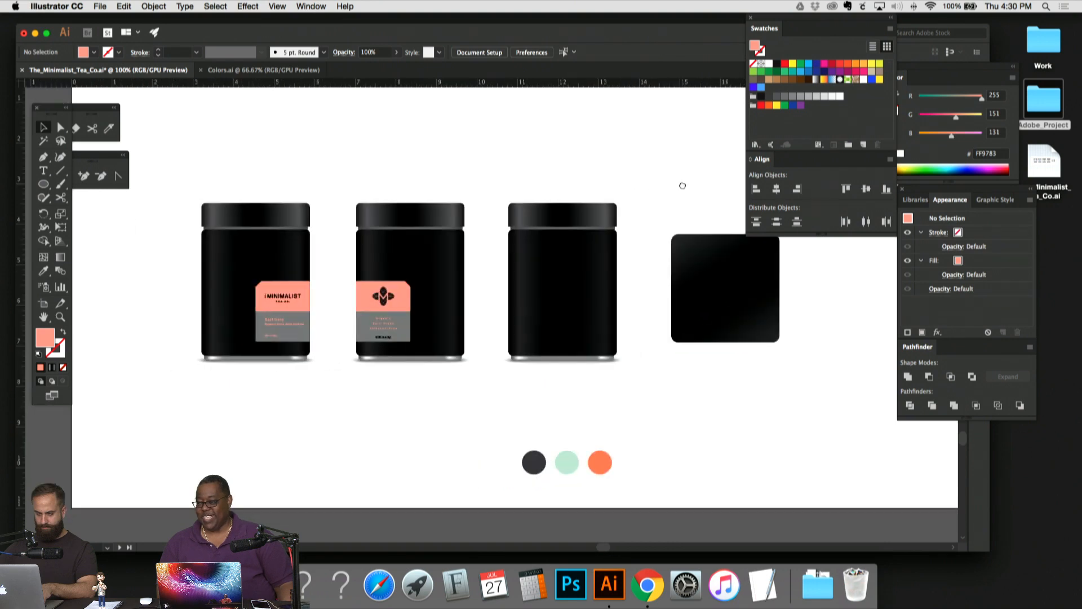
pyautogui.moveTo(646, 475); pyautogui.dragTo(489, 430)
pyautogui.click(604, 406)
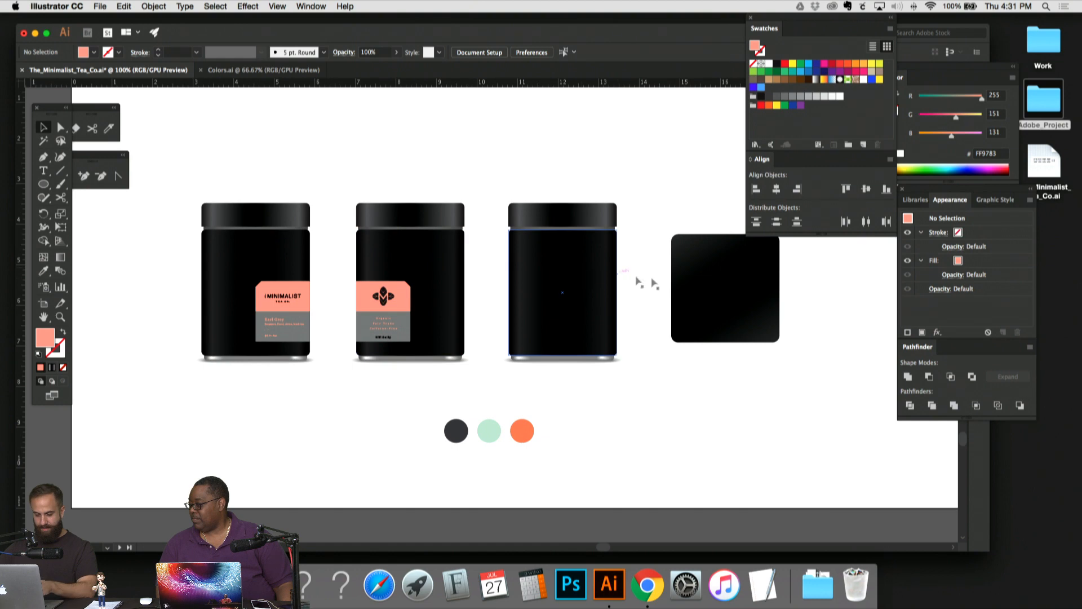
# Step: Undo the palette circles' shift, the black square's move and the fourth tin's deletion
pyautogui.hscroll(3, 641, 285)
pyautogui.press('super+z')
pyautogui.press('super+z')
pyautogui.press('super+z')
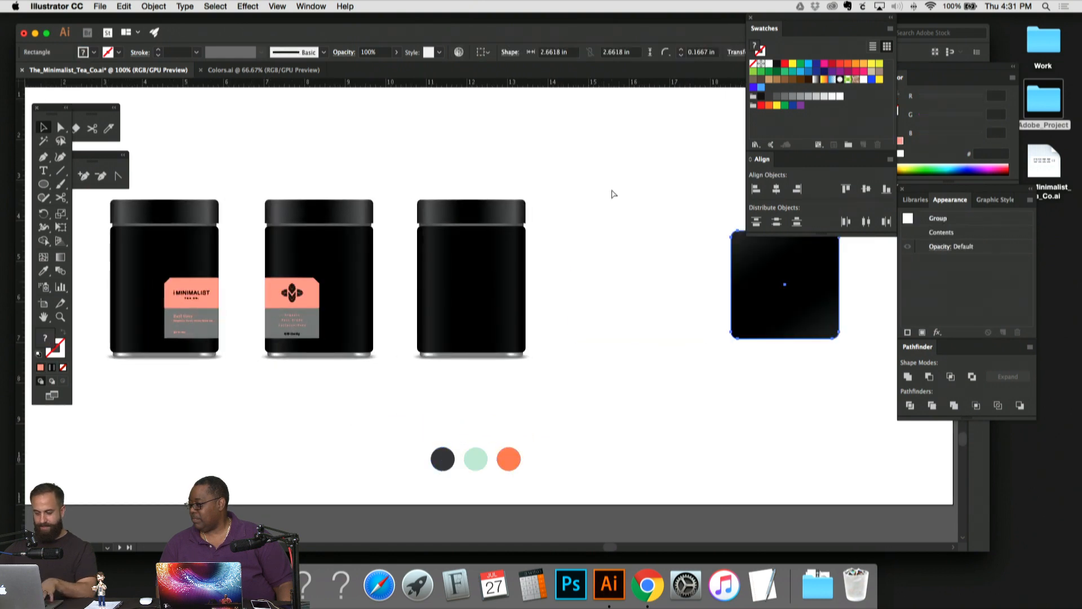
# Step: Clear the selection and save the tin layout document
pyautogui.click(624, 181)
pyautogui.moveTo(550, 173); pyautogui.dragTo(576, 175)
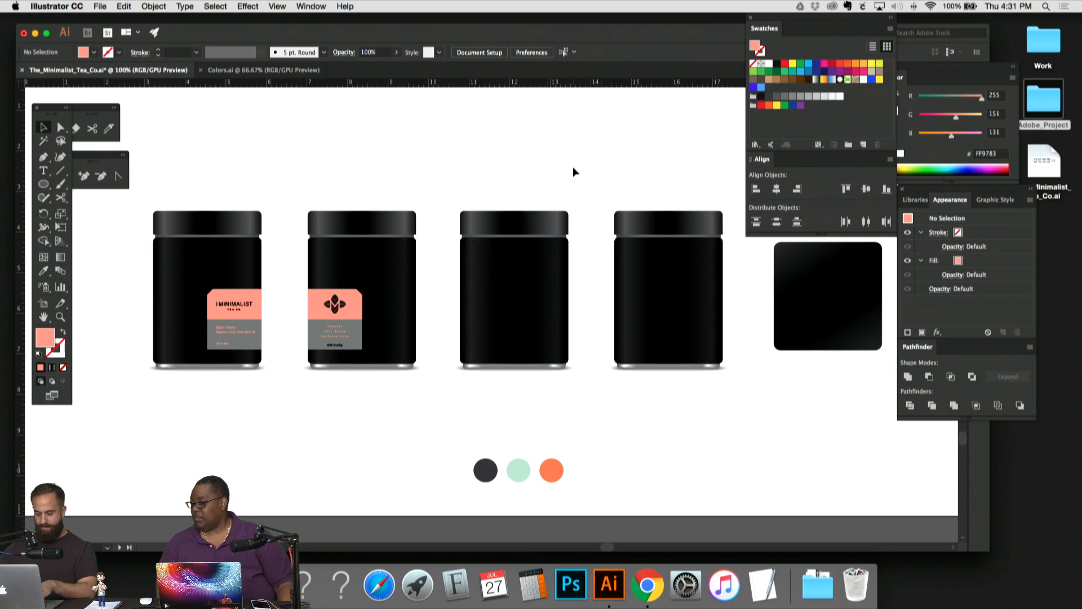
pyautogui.press('super+minus')
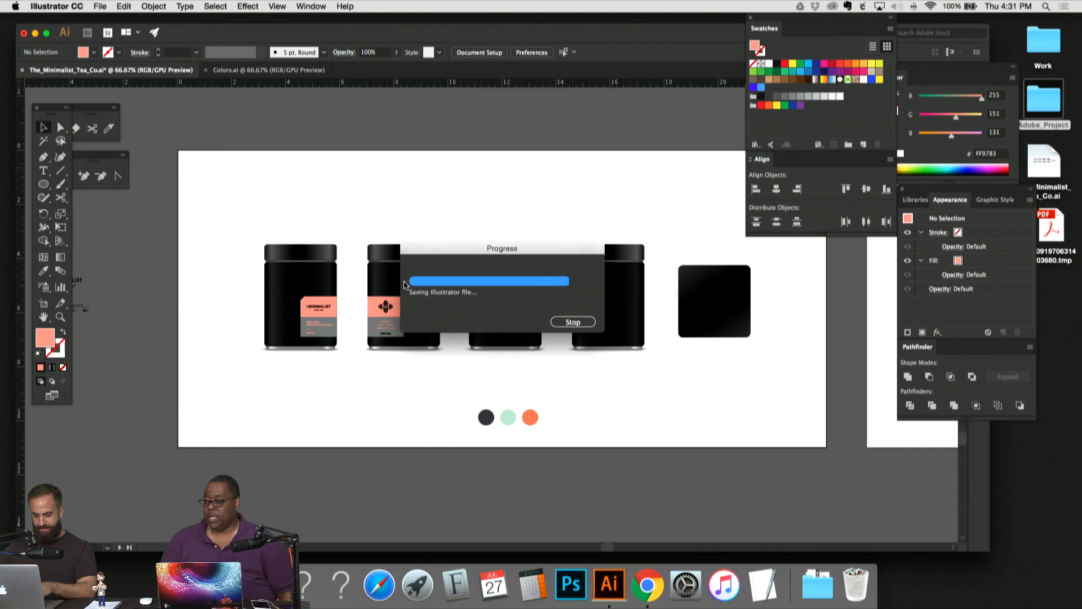
# Step: Copy the leaf emblem from the second tin's label, paste it onto the third tin and enlarge it to about 1.82 in wide
pyautogui.press('super+=')
pyautogui.press('super+=')
pyautogui.press('super+=')
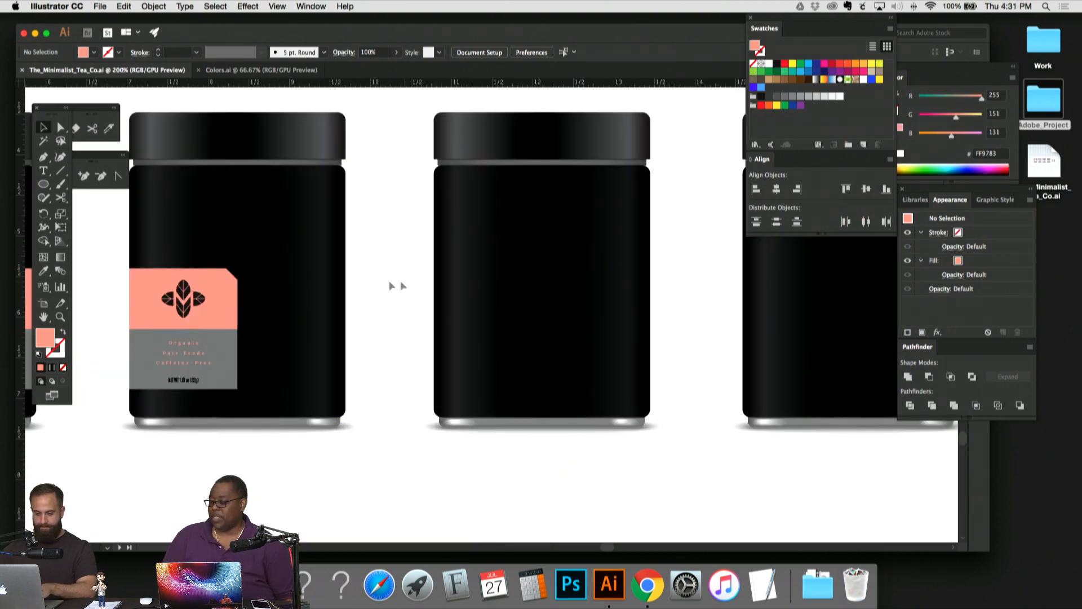
pyautogui.click(199, 300)
pyautogui.press('super+c')
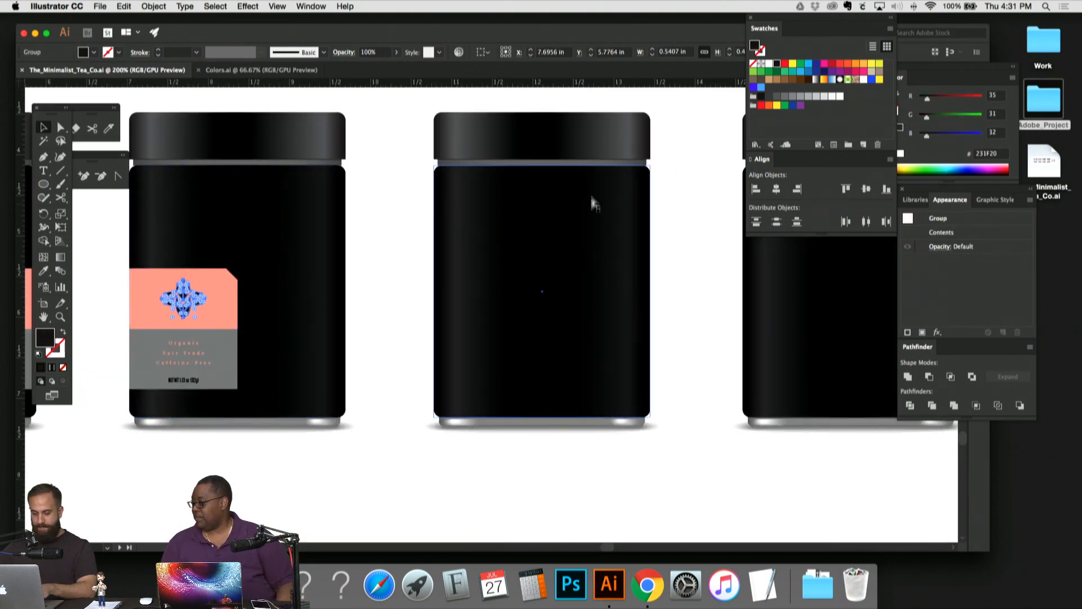
pyautogui.press('super+v')
pyautogui.moveTo(510, 292); pyautogui.dragTo(612, 200)
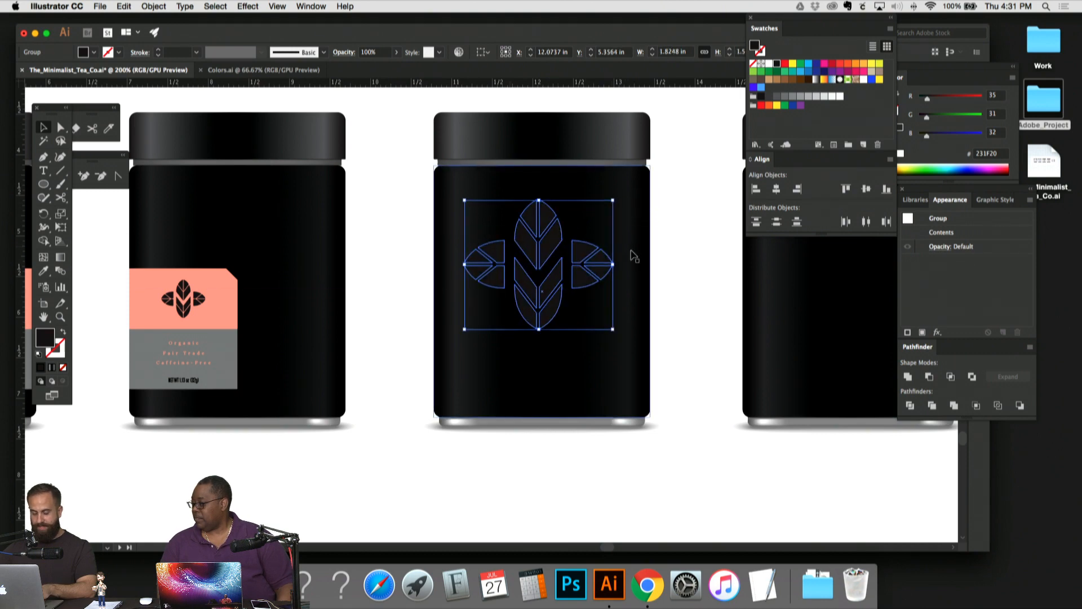
# Step: Move the enlarged leaf emblem lower toward the middle of the third tin's body
pyautogui.click(705, 316)
pyautogui.click(601, 277)
pyautogui.moveTo(601, 277); pyautogui.dragTo(607, 301)
pyautogui.click(679, 265)
pyautogui.moveTo(682, 253); pyautogui.dragTo(624, 261)
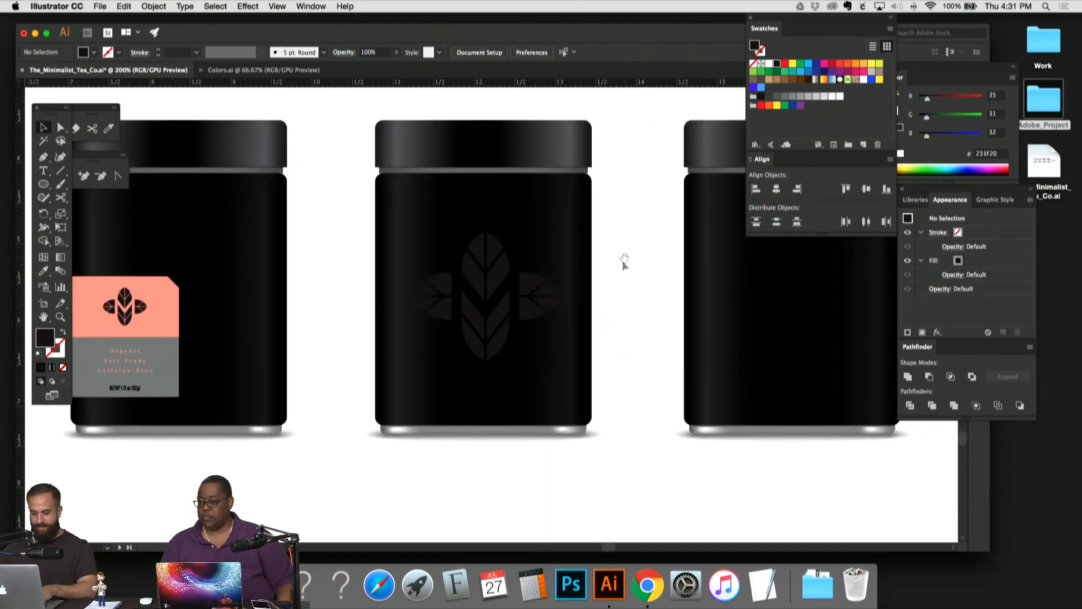
# Step: Fill the third tin's leaf emblem with the neutral grey 3F3F3F
pyautogui.click(503, 277)
pyautogui.doubleClick(49, 336)
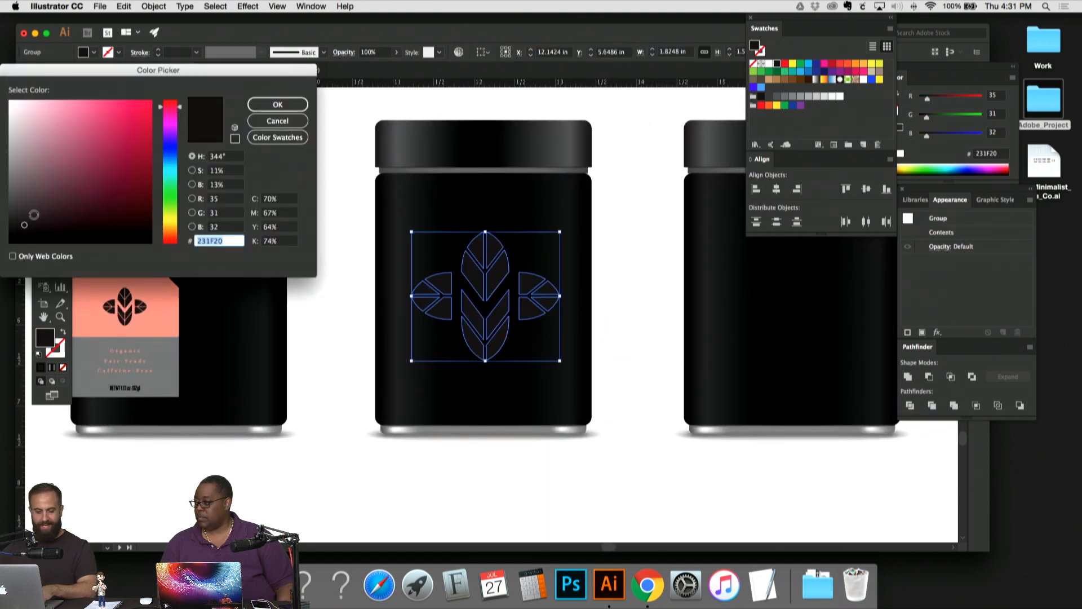
pyautogui.moveTo(33, 214); pyautogui.dragTo(11, 207)
pyautogui.click(265, 106)
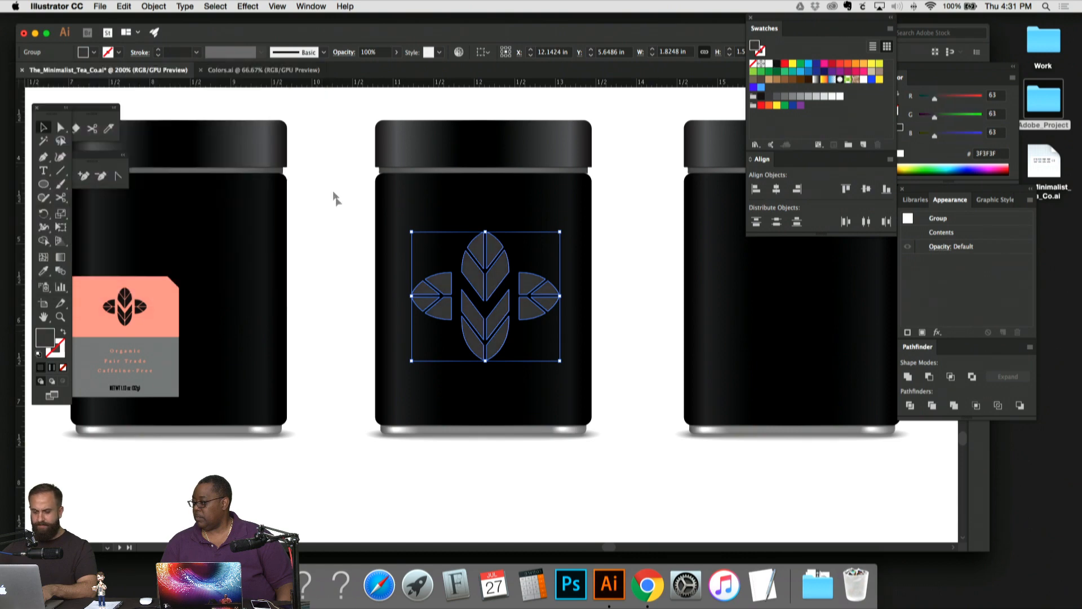
pyautogui.click(338, 200)
pyautogui.scroll(1, 573, 247)
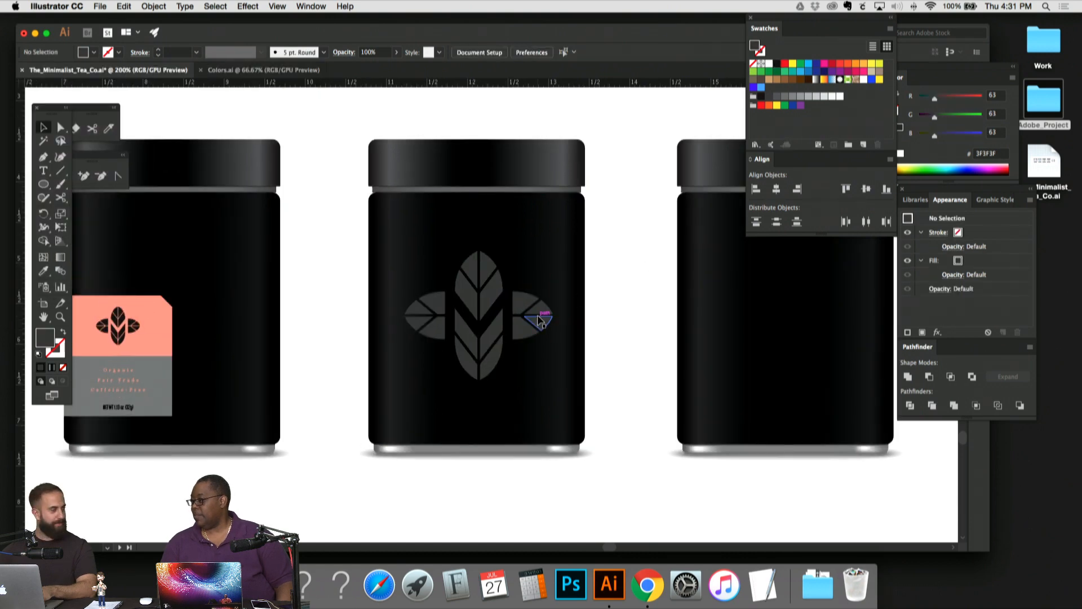
# Step: Nudge the leaf emblem slightly upward on the third tin
pyautogui.click(541, 310)
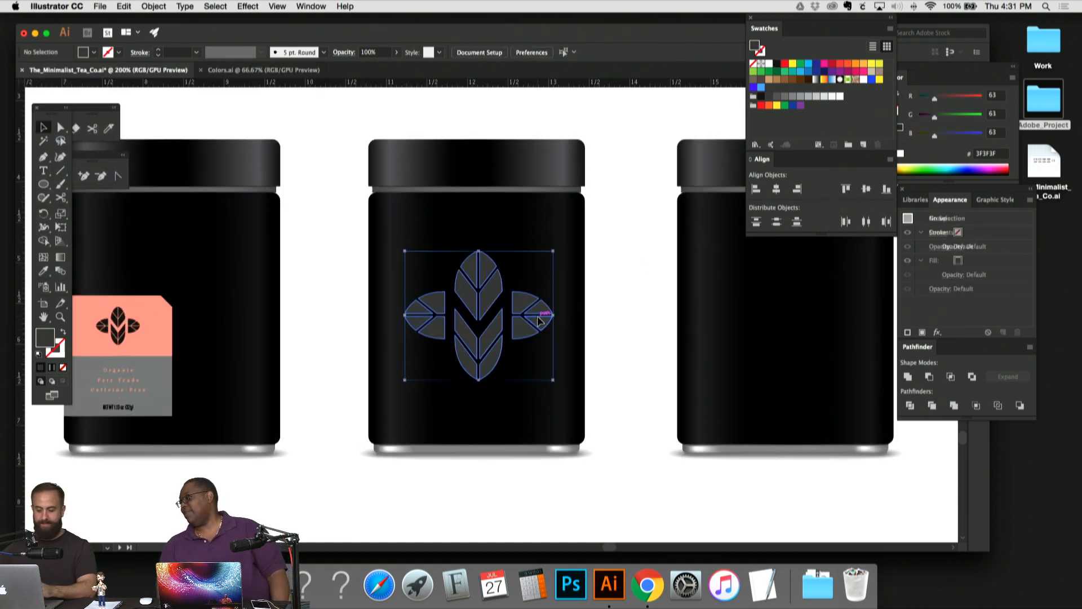
pyautogui.click(627, 283)
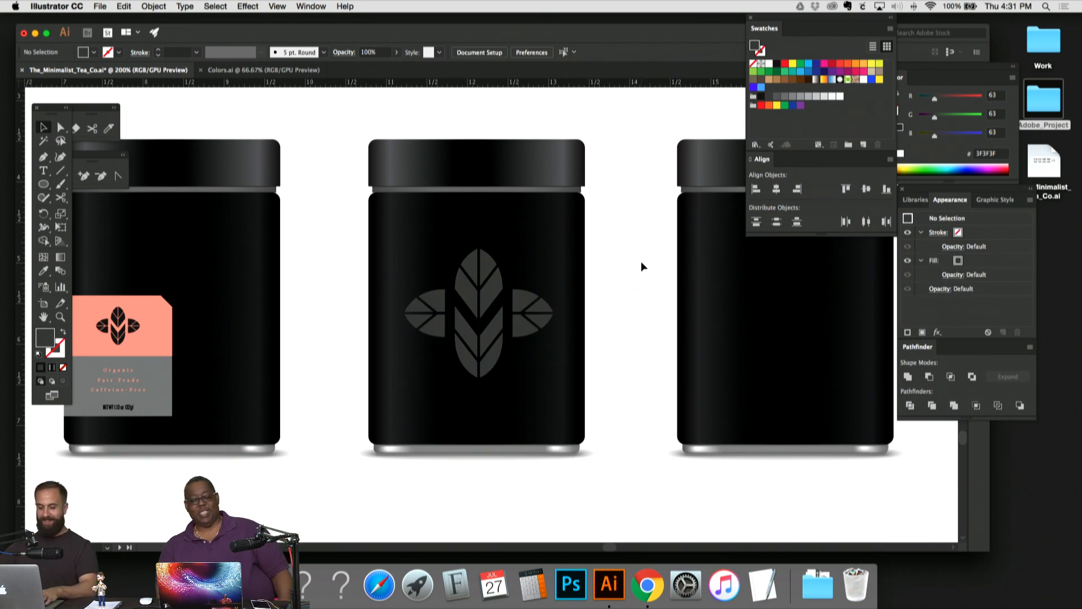
pyautogui.press('super+minus')
pyautogui.press('super+minus')
pyautogui.press('super+equal')
pyautogui.press('super+equal')
pyautogui.hscroll(-2, 654, 261)
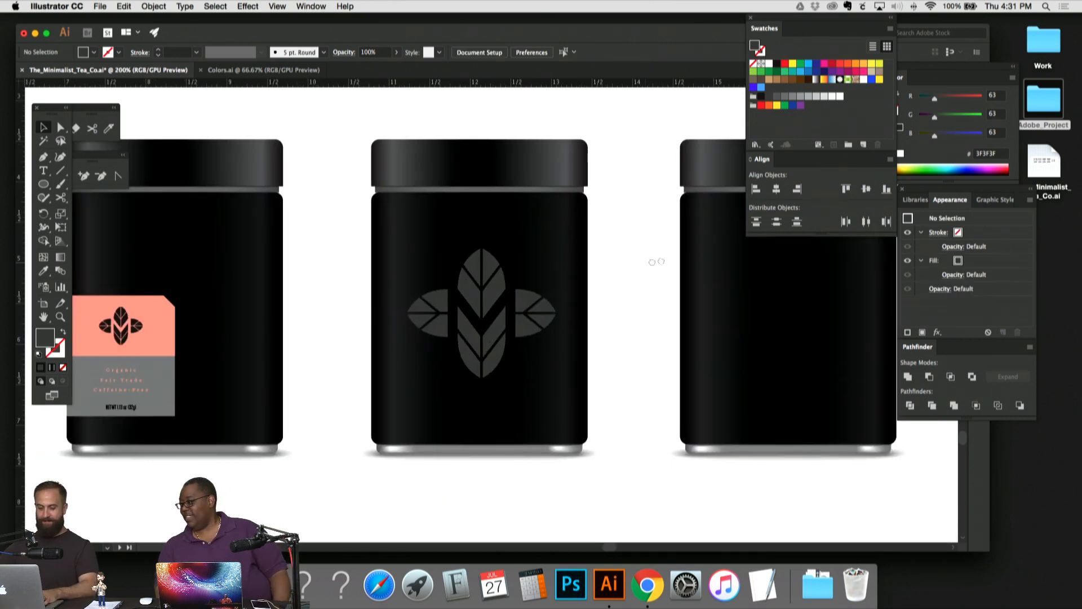
# Step: Darken the third tin's leaf emblem to a subtle tone-on-tone fill of 2D2D2D
pyautogui.click(560, 273)
pyautogui.hscroll(2, 560, 273)
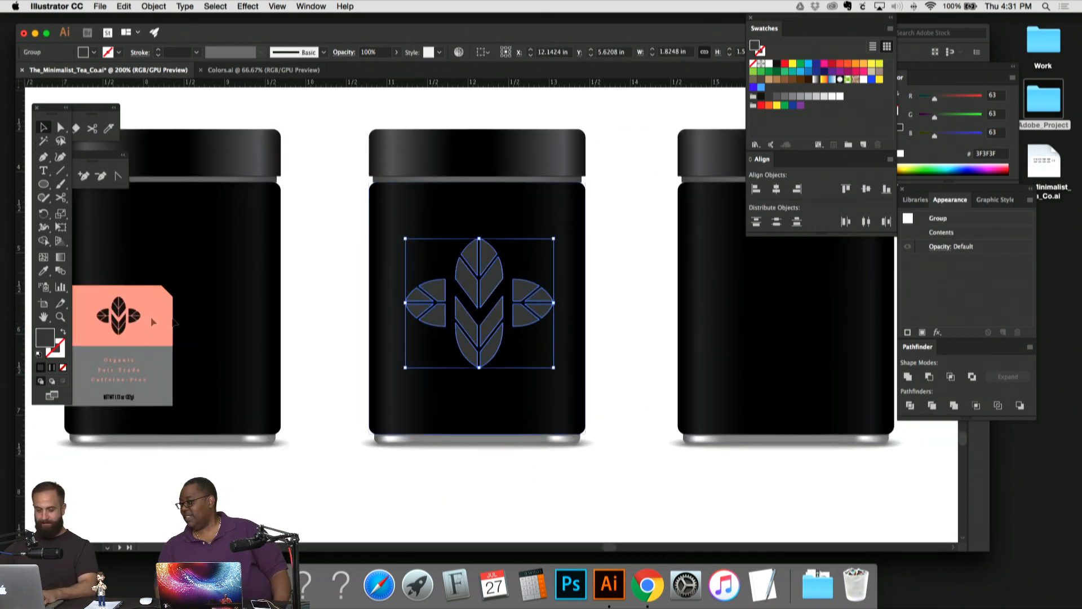
pyautogui.doubleClick(53, 335)
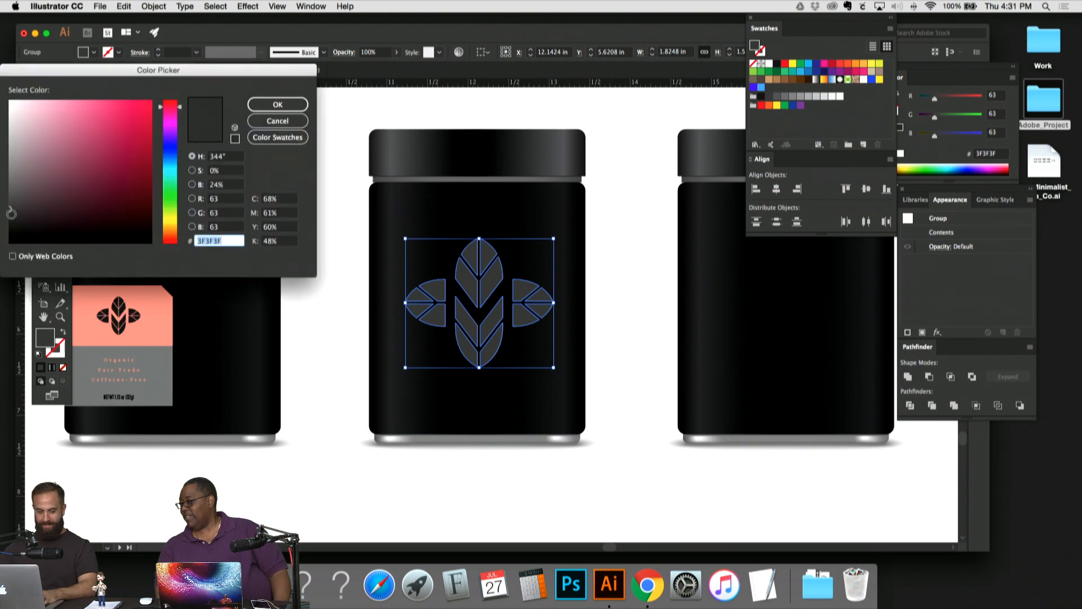
pyautogui.moveTo(11, 213); pyautogui.dragTo(7, 216)
pyautogui.click(268, 113)
pyautogui.click(647, 263)
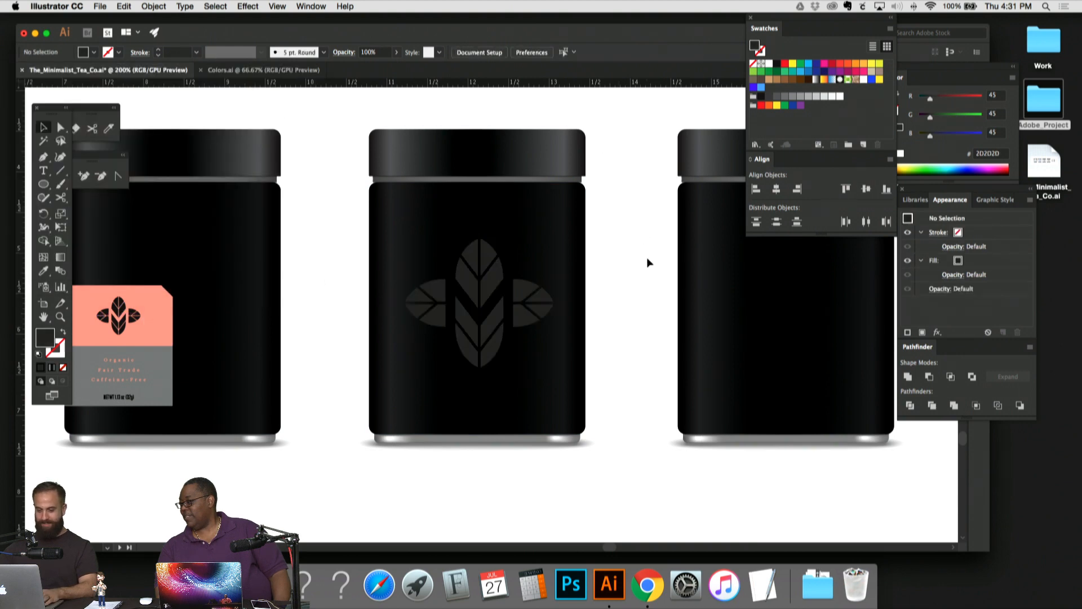
pyautogui.press('super+1')
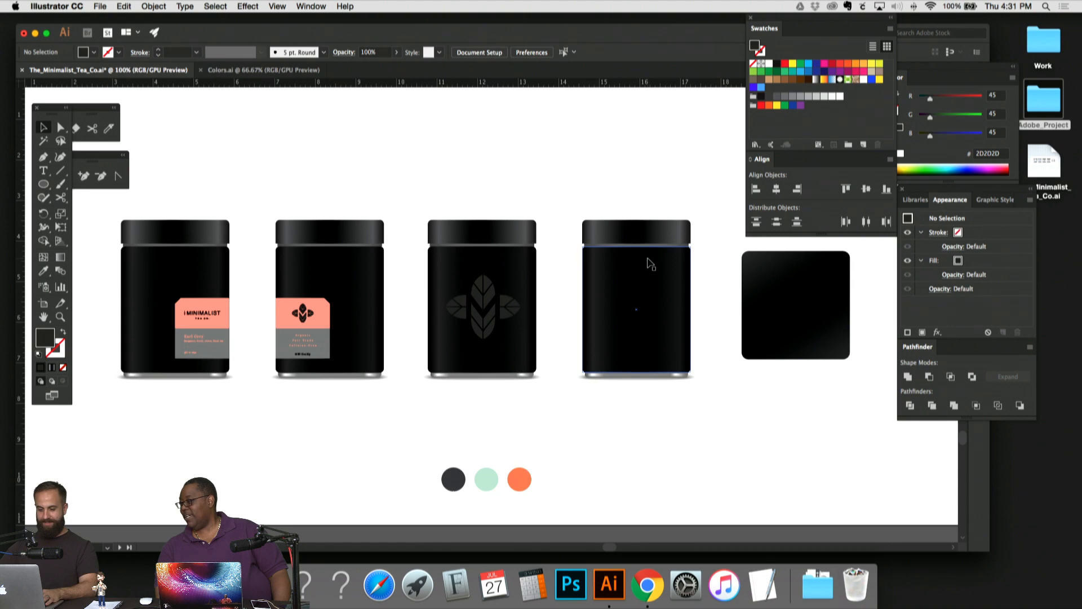
# Step: Nudge the third tin's leaf emblem three increments down and one to the left, then clear the selection
pyautogui.press('super+plus')
pyautogui.moveTo(648, 260); pyautogui.dragTo(673, 217)
pyautogui.click(560, 269)
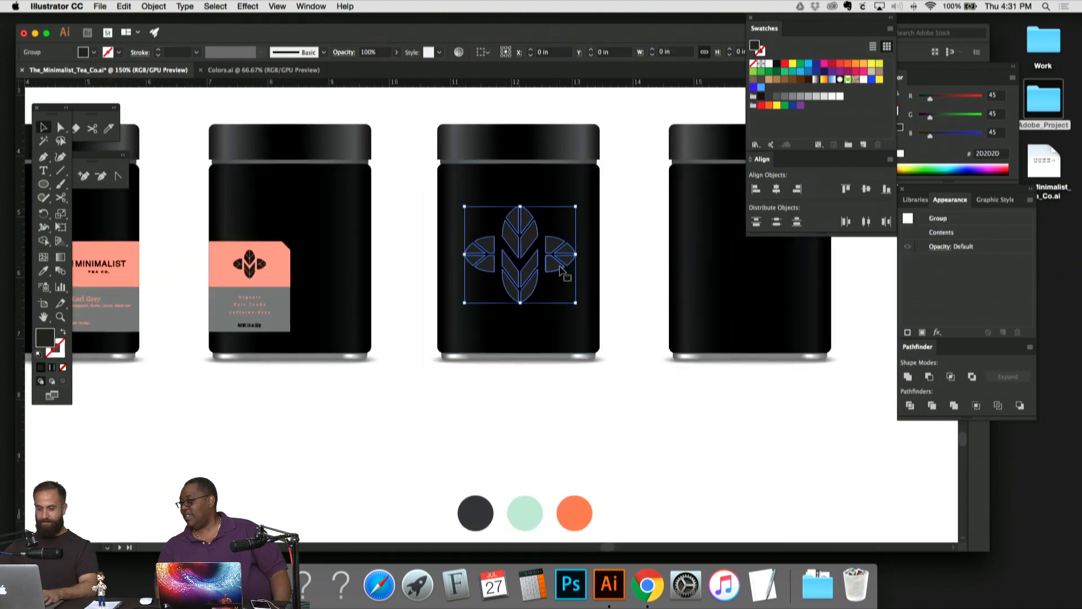
pyautogui.press('Down')
pyautogui.press('Down')
pyautogui.press('Down')
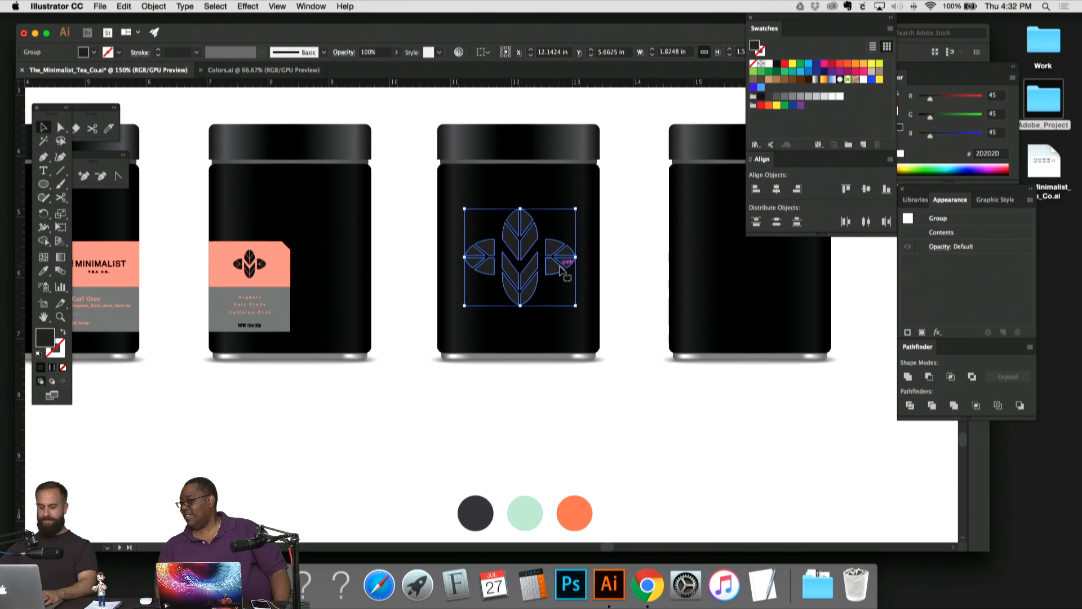
pyautogui.press('Left')
pyautogui.click(622, 299)
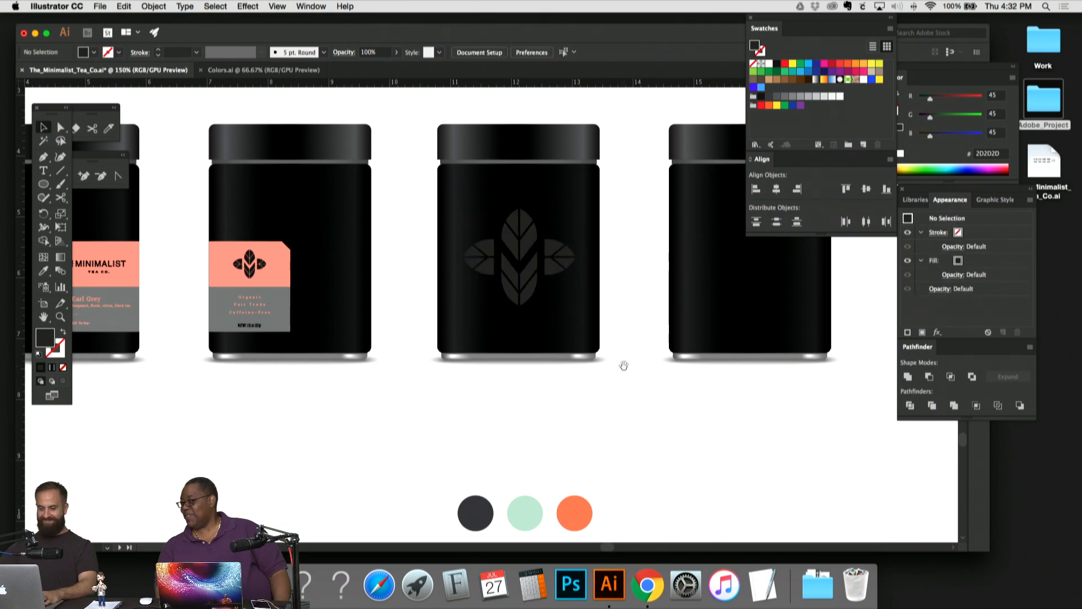
# Step: Examine the dark leaf emblem on the third tin both close up and within the whole row of tins
pyautogui.moveTo(624, 366); pyautogui.dragTo(569, 349)
pyautogui.moveTo(423, 484); pyautogui.dragTo(364, 473)
pyautogui.press('super+minus')
pyautogui.press('super+minus')
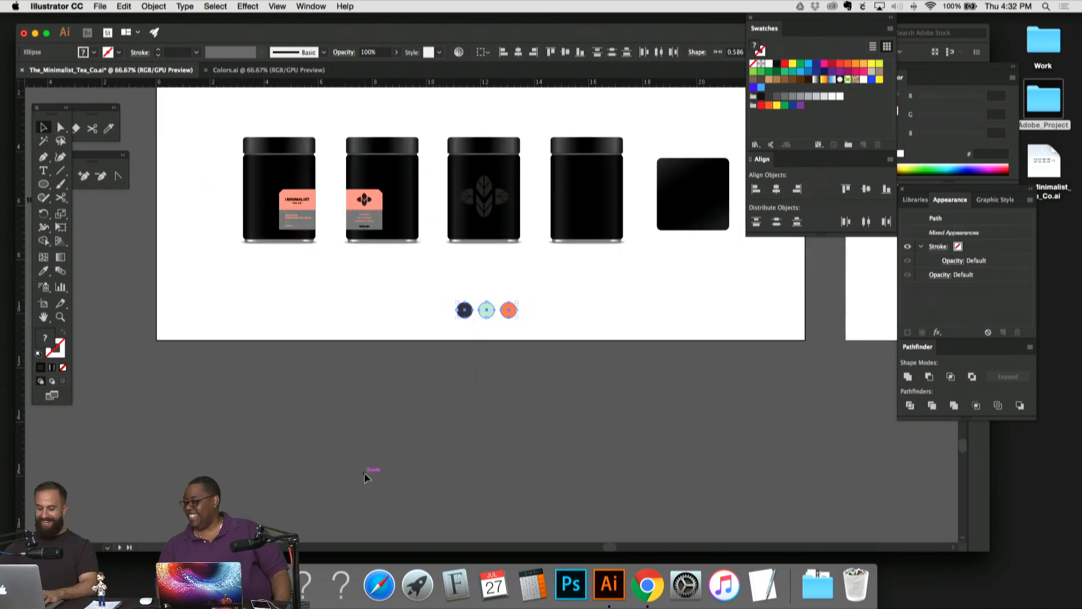
pyautogui.moveTo(549, 325); pyautogui.dragTo(532, 384)
pyautogui.click(532, 385)
pyautogui.press('super+plus')
pyautogui.press('super+plus')
pyautogui.press('super+plus')
pyautogui.press('super+plus')
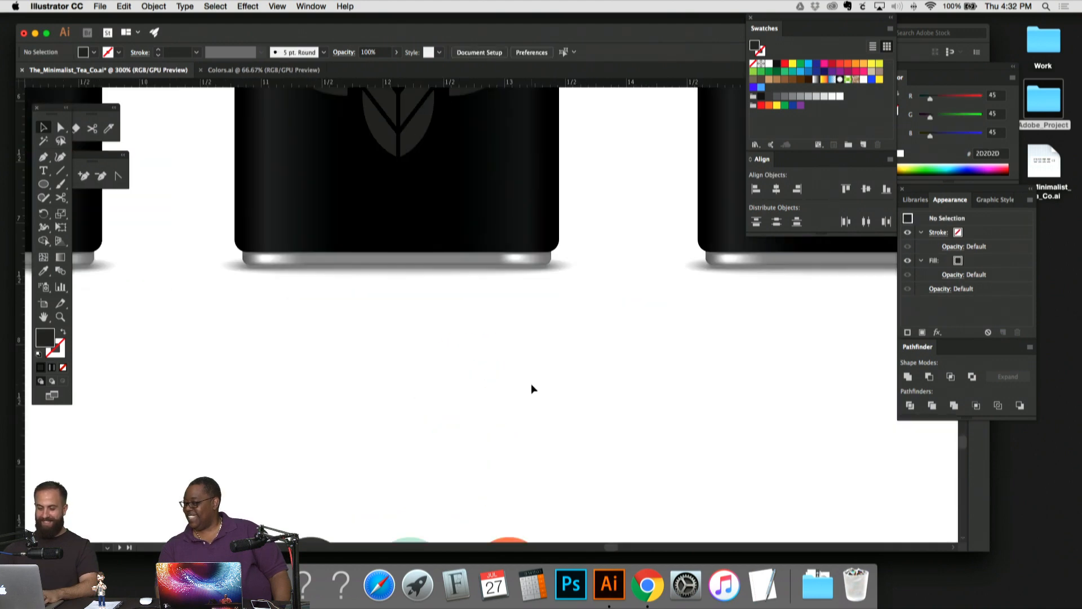
pyautogui.moveTo(560, 204); pyautogui.dragTo(619, 443)
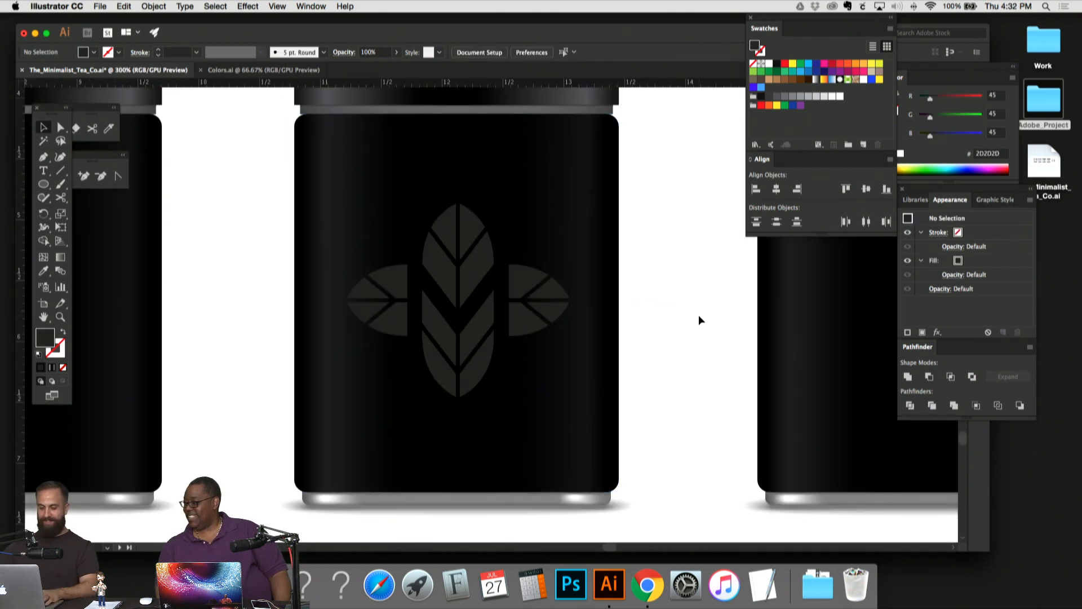
pyautogui.press('super+minus')
pyautogui.press('super+minus')
pyautogui.press('super+minus')
pyautogui.press('super+minus')
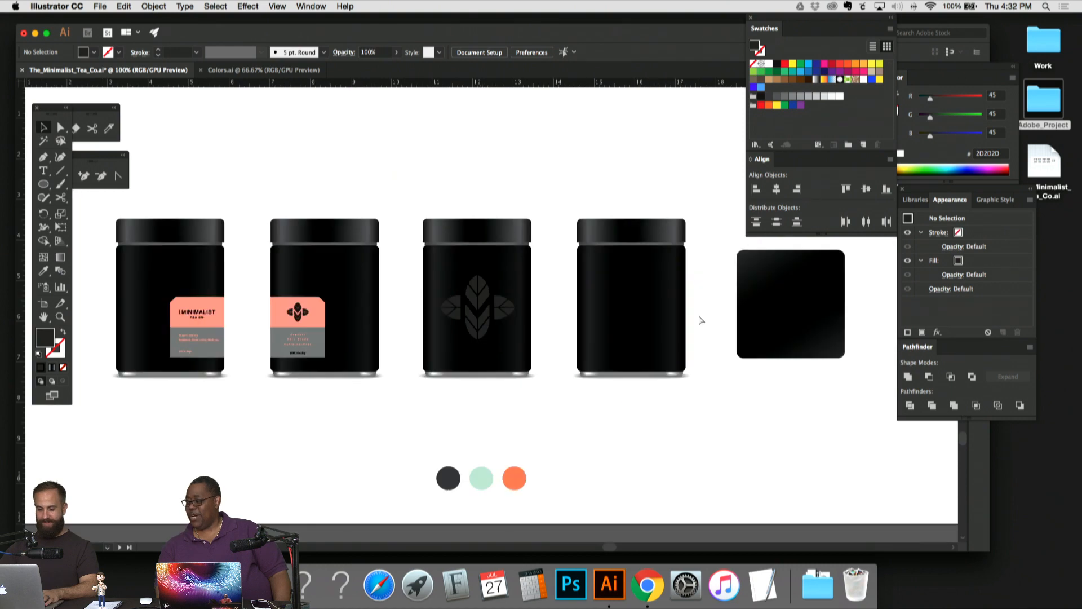
pyautogui.press('super+plus')
pyautogui.press('super+plus')
pyautogui.press('super+plus')
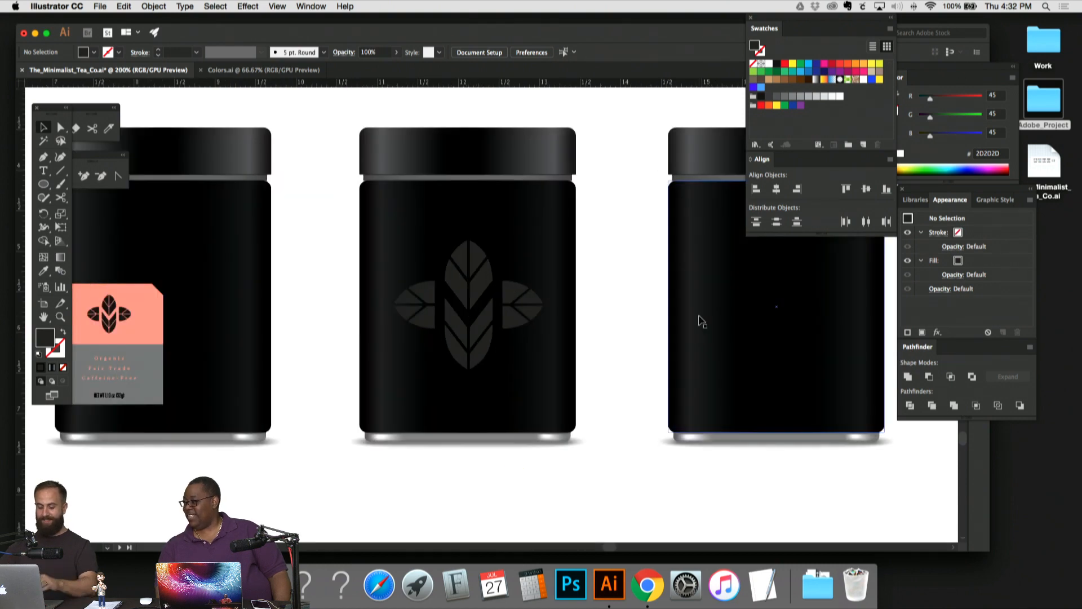
pyautogui.press('super+minus')
pyautogui.press('super+minus')
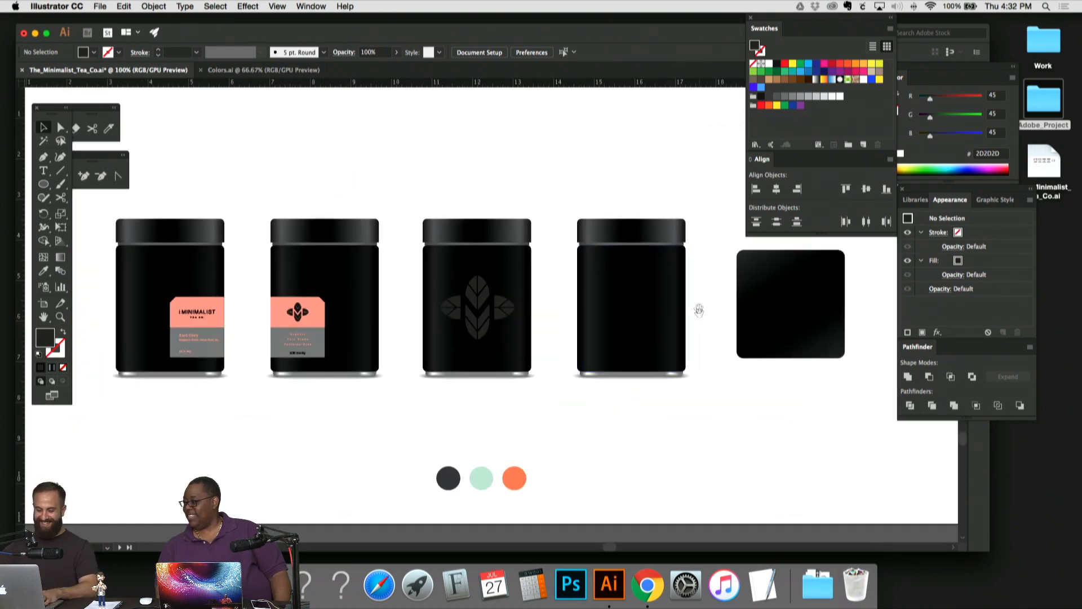
pyautogui.moveTo(699, 311); pyautogui.dragTo(709, 210)
# Step: Move the three palette circles from beneath the tins to the upper-left corner of the artboard
pyautogui.moveTo(619, 366); pyautogui.dragTo(667, 420)
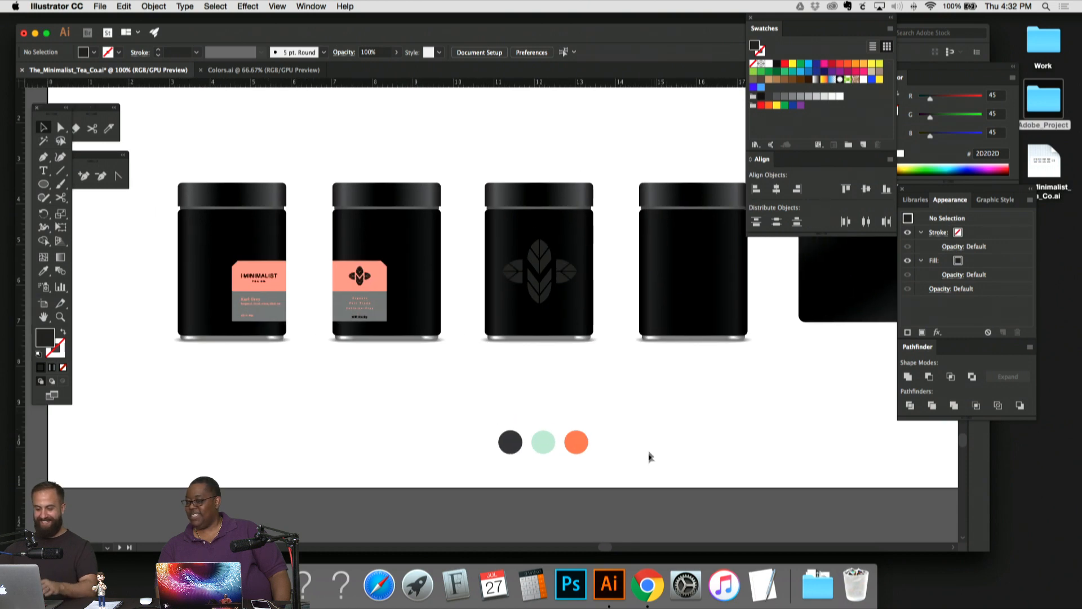
pyautogui.moveTo(408, 418); pyautogui.dragTo(248, 127)
pyautogui.moveTo(281, 133); pyautogui.dragTo(238, 160)
pyautogui.click(266, 145)
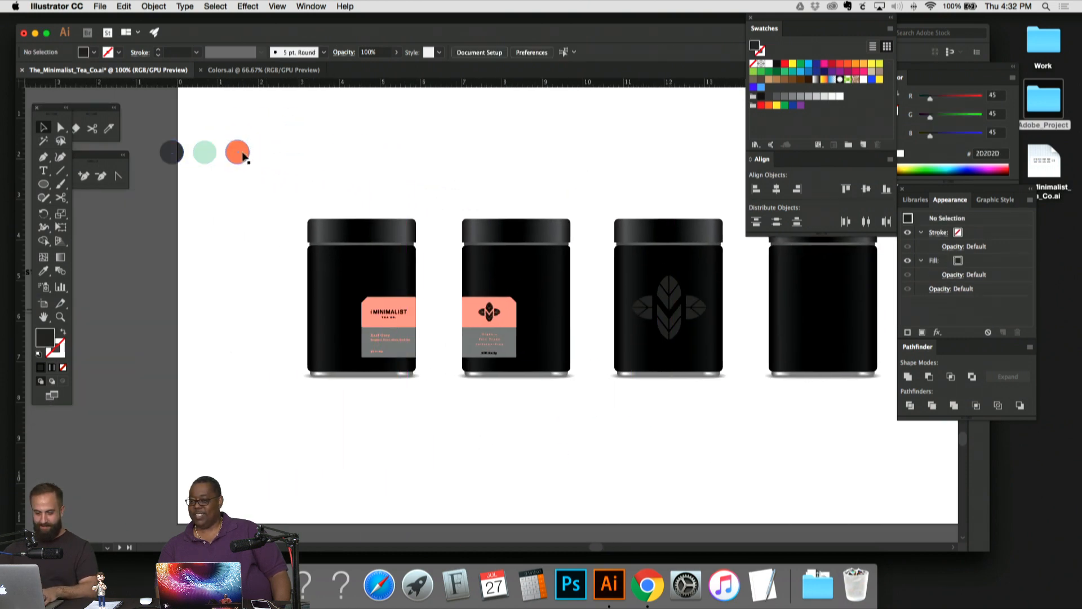
# Step: Recolour the orange palette circle with the coral FF9783 sampled from the first tin's label
pyautogui.click(243, 156)
pyautogui.press('i')
pyautogui.click(414, 302)
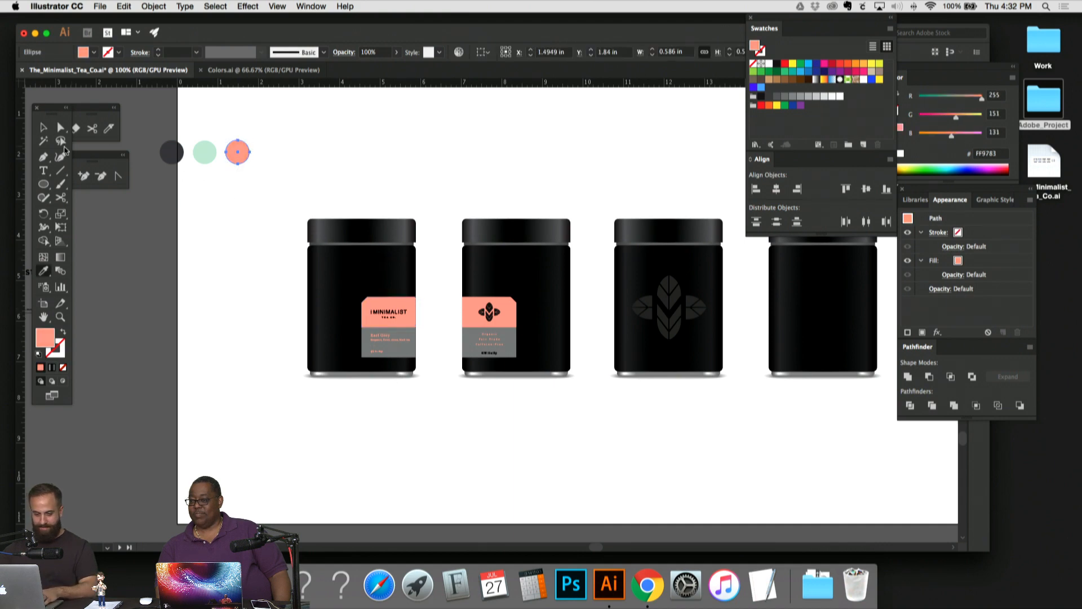
# Step: Move the three palette circles off the artboard's left edge and save the document
pyautogui.press('v')
pyautogui.moveTo(164, 113); pyautogui.dragTo(106, 275)
pyautogui.click(259, 227)
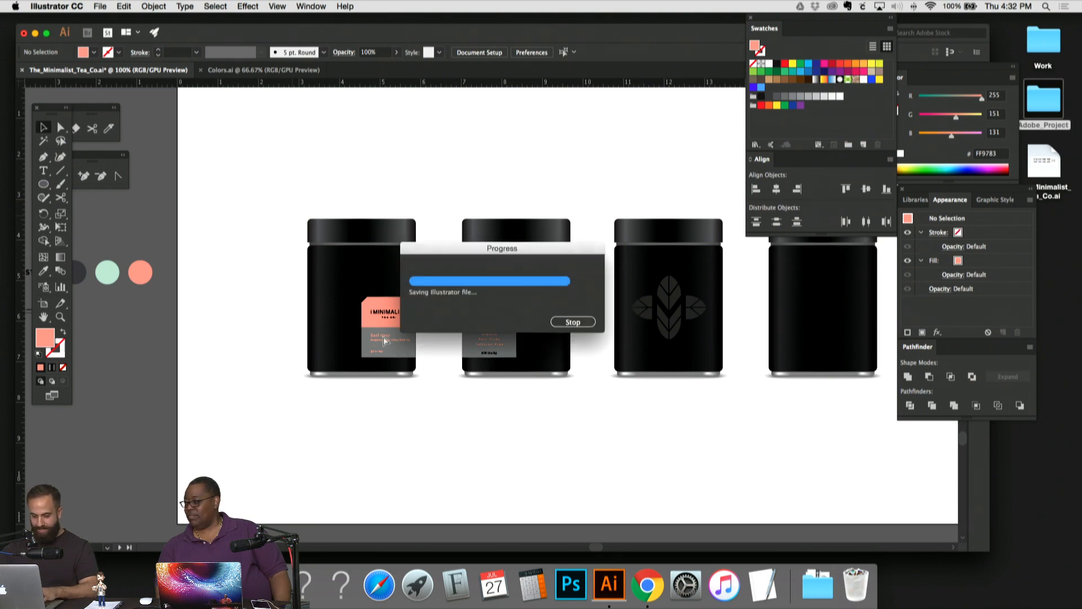
# Step: Examine the coral-and-grey labels on the first two tins up close
pyautogui.press('super+equal')
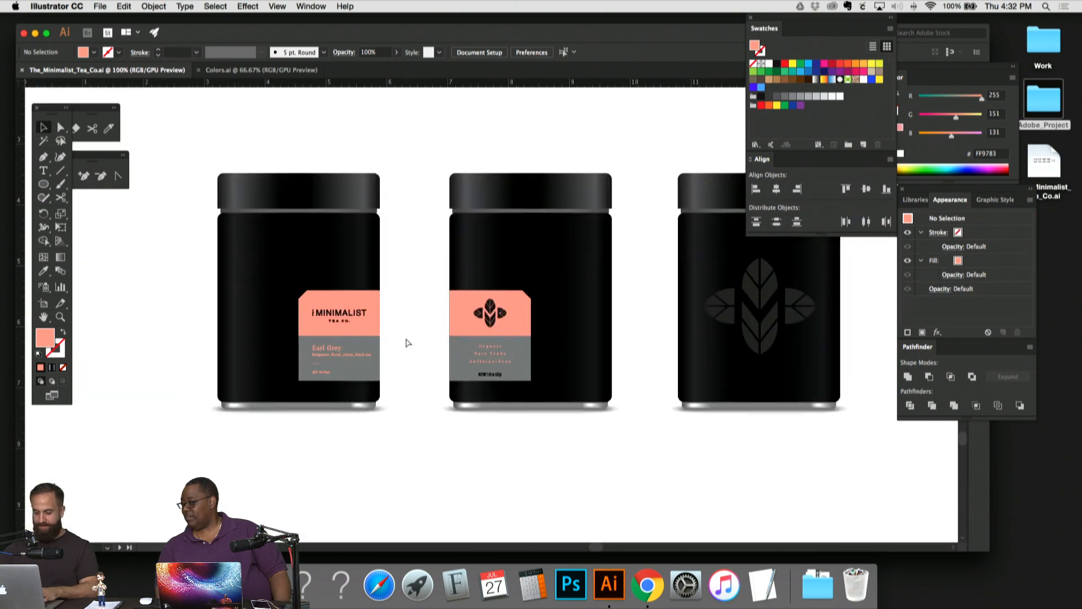
pyautogui.press('super+equal')
pyautogui.press('super+equal')
pyautogui.moveTo(405, 337); pyautogui.dragTo(569, 268)
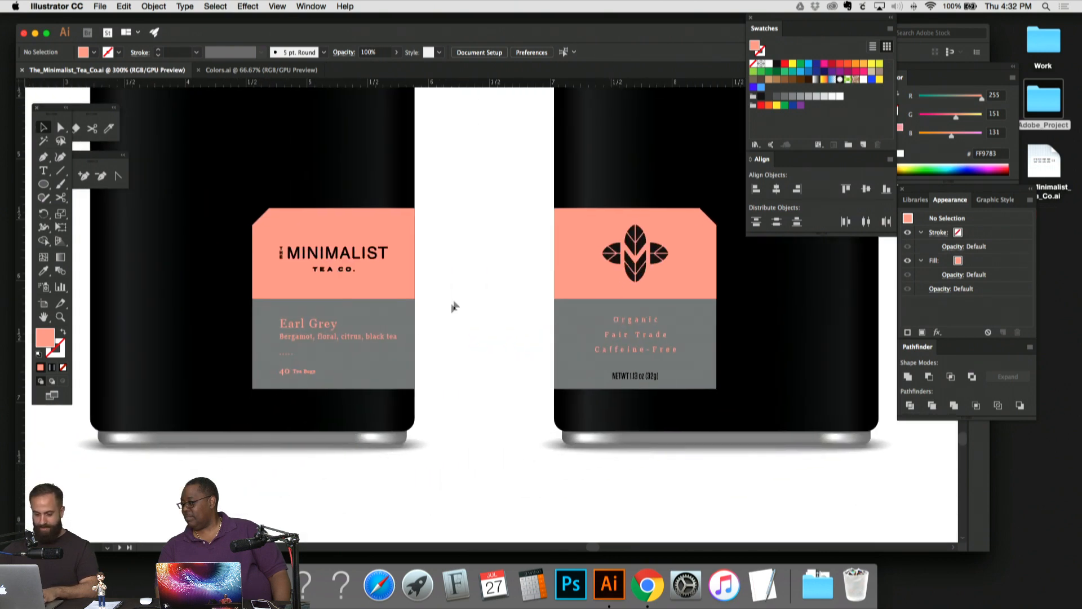
# Step: Examine the black Earl Grey jar with the white circle and yellow label on the artboard above the coral-label design
pyautogui.press('super+minus')
pyautogui.press('super+minus')
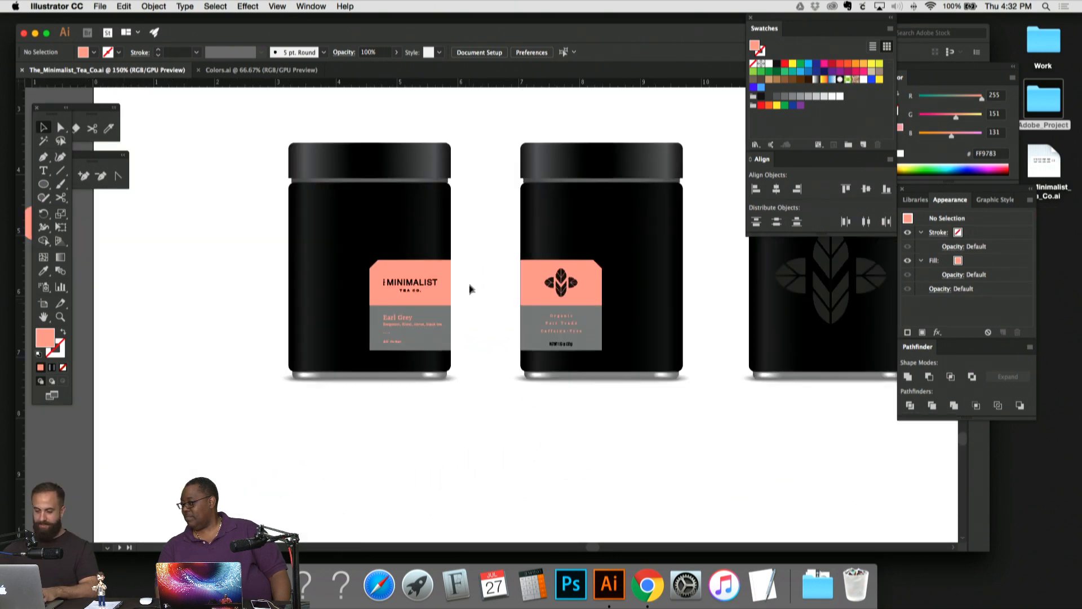
pyautogui.scroll(15, 469, 289)
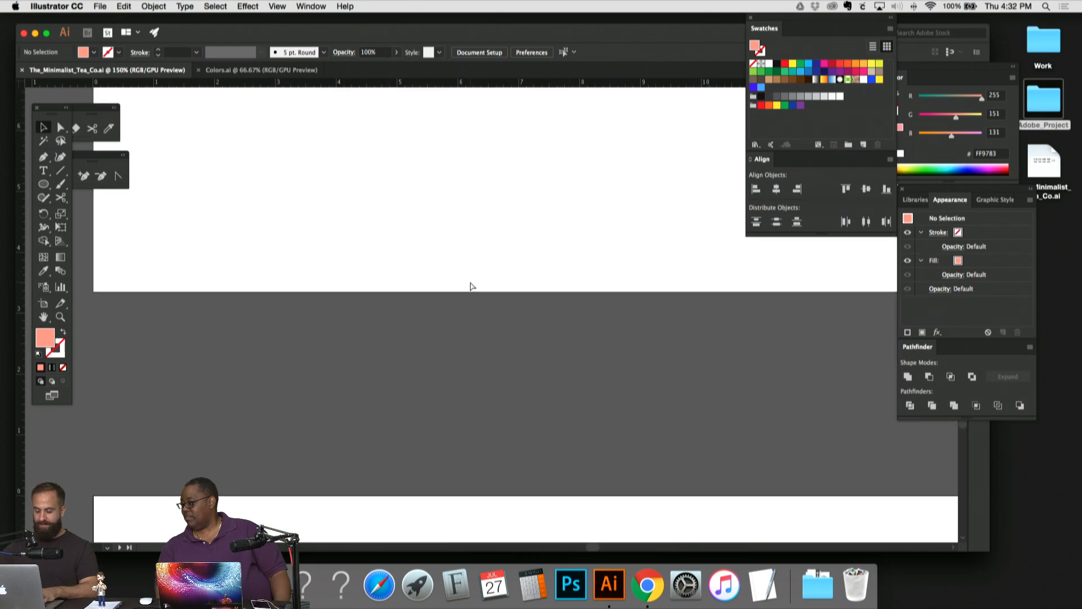
pyautogui.press('super+minus')
pyautogui.press('super+minus')
pyautogui.press('super+minus')
pyautogui.scroll(5, 470, 284)
pyautogui.press('super+equal')
pyautogui.press('super+equal')
pyautogui.press('super+equal')
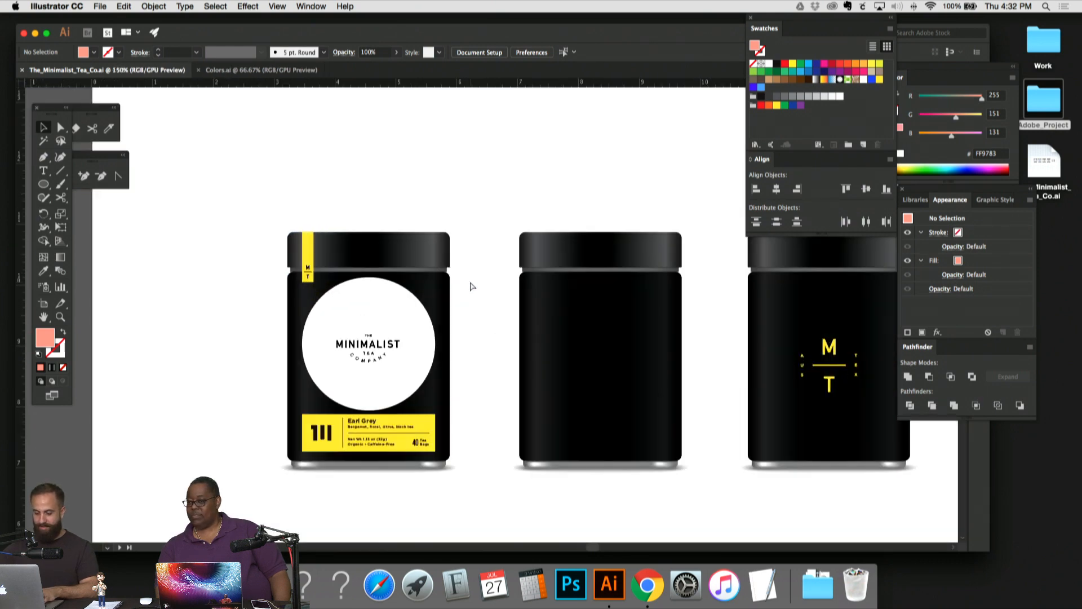
pyautogui.press('super+equal')
pyautogui.press('super+minus')
pyautogui.press('super+minus')
pyautogui.press('super+equal')
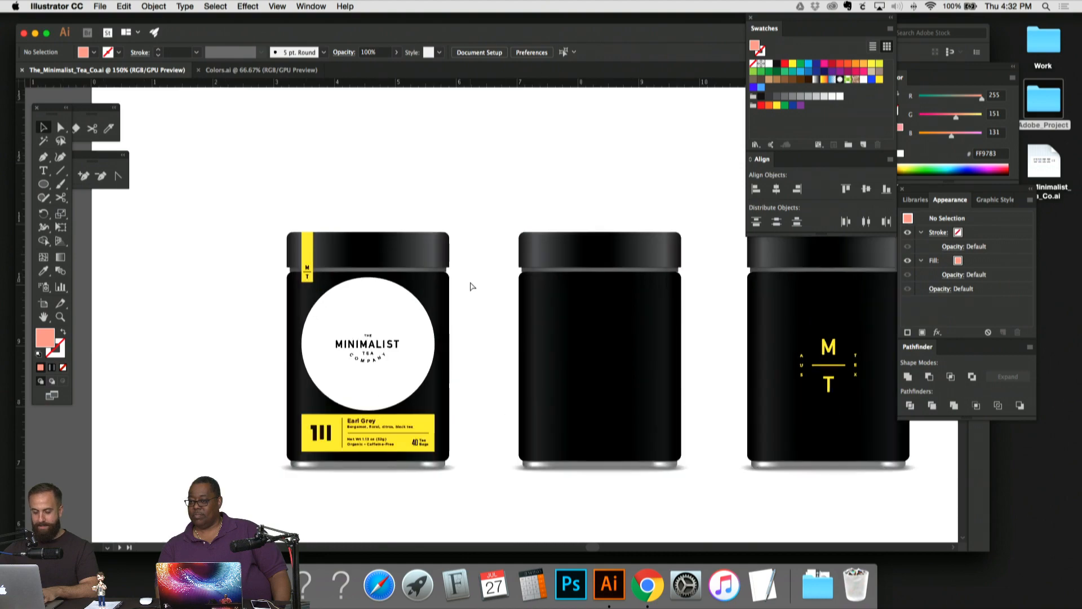
# Step: Survey the logo explorations and all rows of tea packaging artboards in an overview of the document
pyautogui.press('super+minus')
pyautogui.press('super+minus')
pyautogui.press('super+minus')
pyautogui.press('super+minus')
pyautogui.press('super+minus')
pyautogui.press('super+minus')
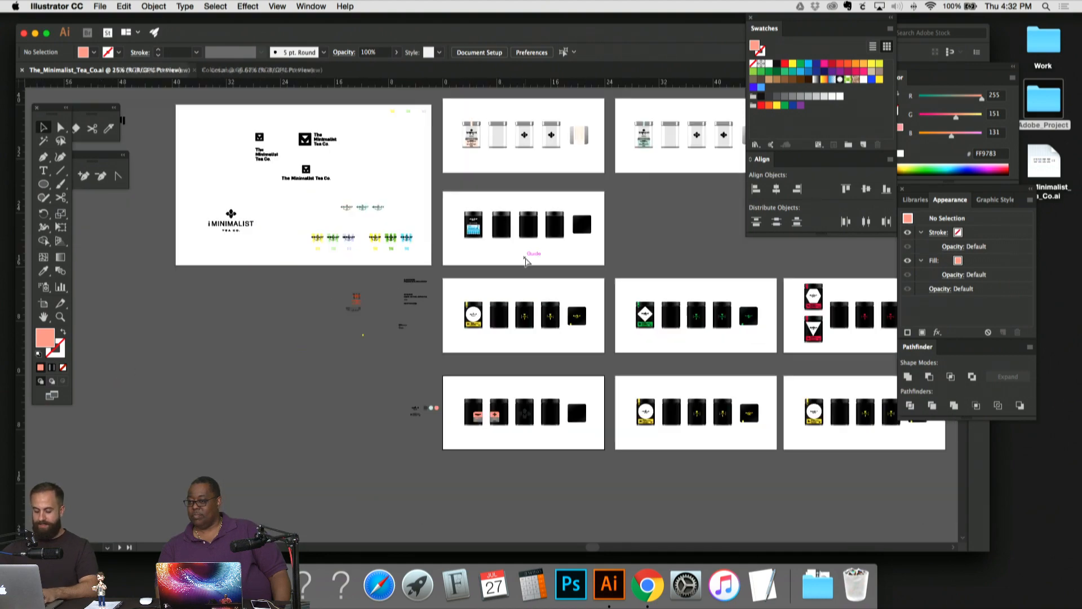
pyautogui.scroll(5, 525, 262)
pyautogui.hscroll(3, 525, 261)
pyautogui.moveTo(535, 178); pyautogui.dragTo(492, 314)
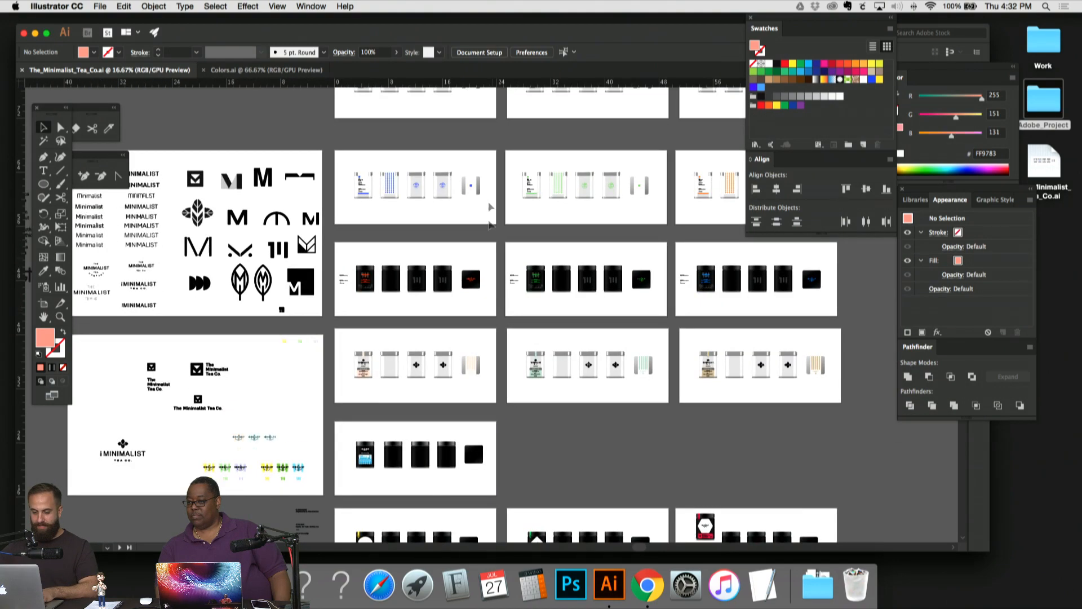
pyautogui.moveTo(491, 155); pyautogui.dragTo(489, 310)
pyautogui.moveTo(536, 401); pyautogui.dragTo(531, 287)
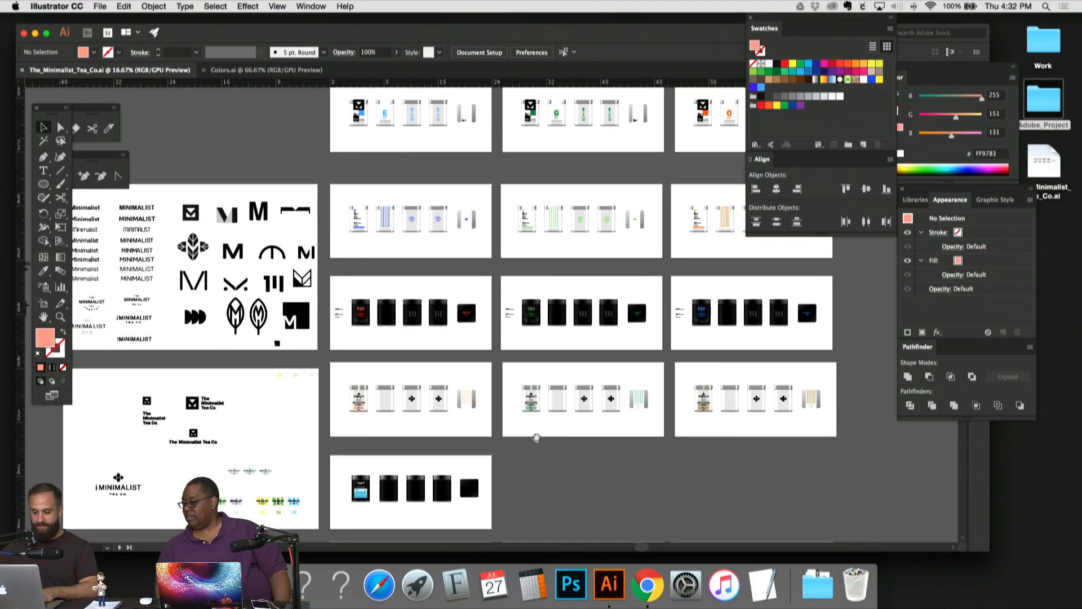
pyautogui.scroll(-6, 589, 265)
pyautogui.hscroll(-2, 589, 256)
pyautogui.press('super+equal')
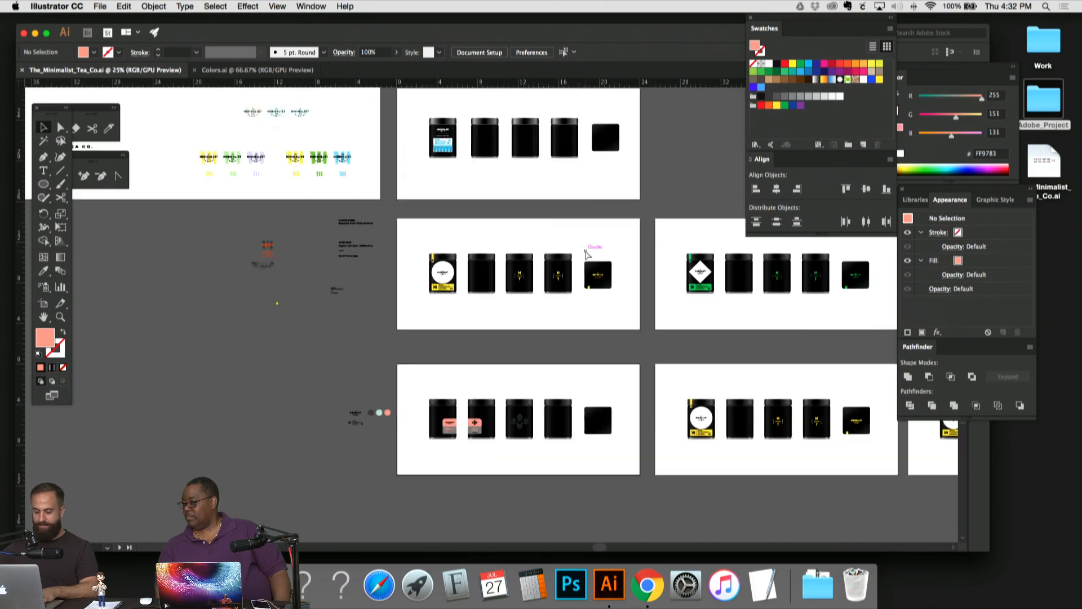
# Step: Inspect the coral and grey Earl Grey labels on the first two black jars up close
pyautogui.press('super+equal')
pyautogui.press('super+equal')
pyautogui.press('super+equal')
pyautogui.scroll(-10, 570, 285)
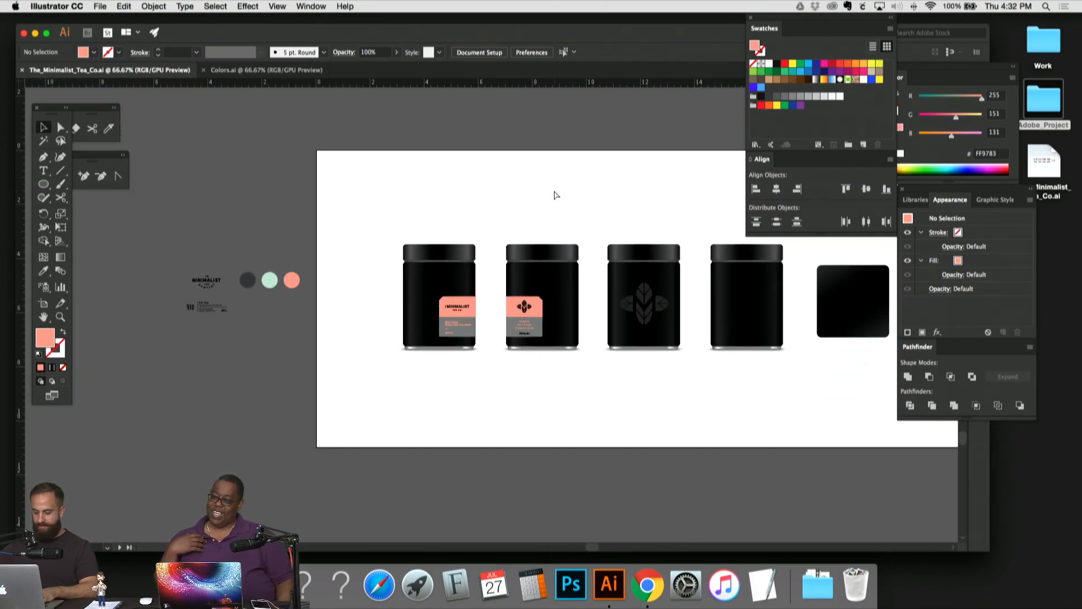
pyautogui.press('super+equal')
pyautogui.press('super+equal')
pyautogui.press('super+equal')
pyautogui.press('super+equal')
pyautogui.hscroll(2, 554, 190)
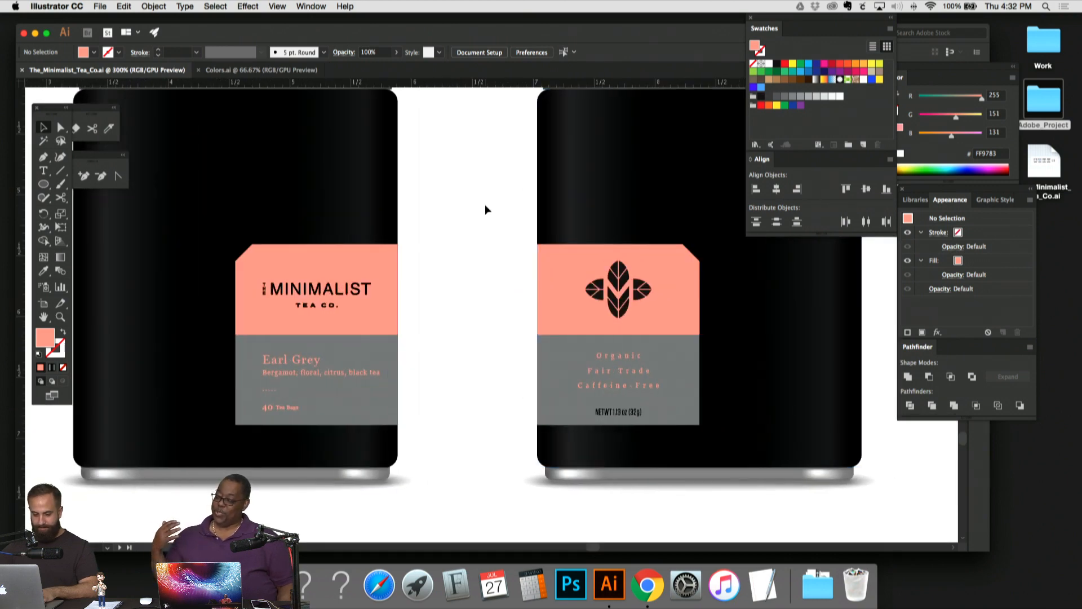
# Step: Compare the coral-label jar artboard with the yellow-label jar artboard above it
pyautogui.press('super+minus')
pyautogui.press('super+minus')
pyautogui.press('super+minus')
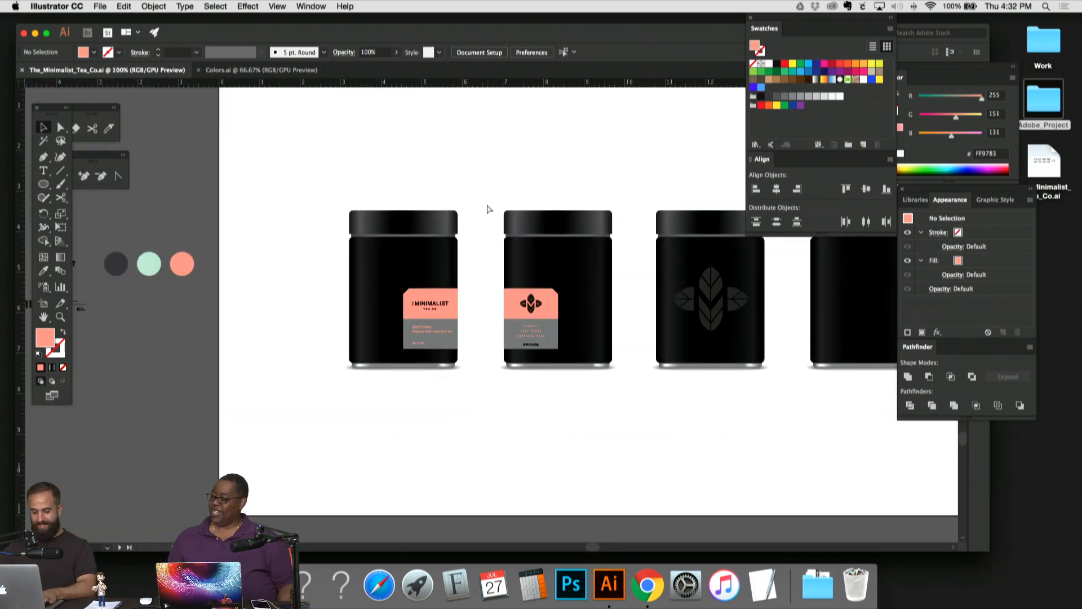
pyautogui.press('super+minus')
pyautogui.press('super+minus')
pyautogui.scroll(5, 496, 206)
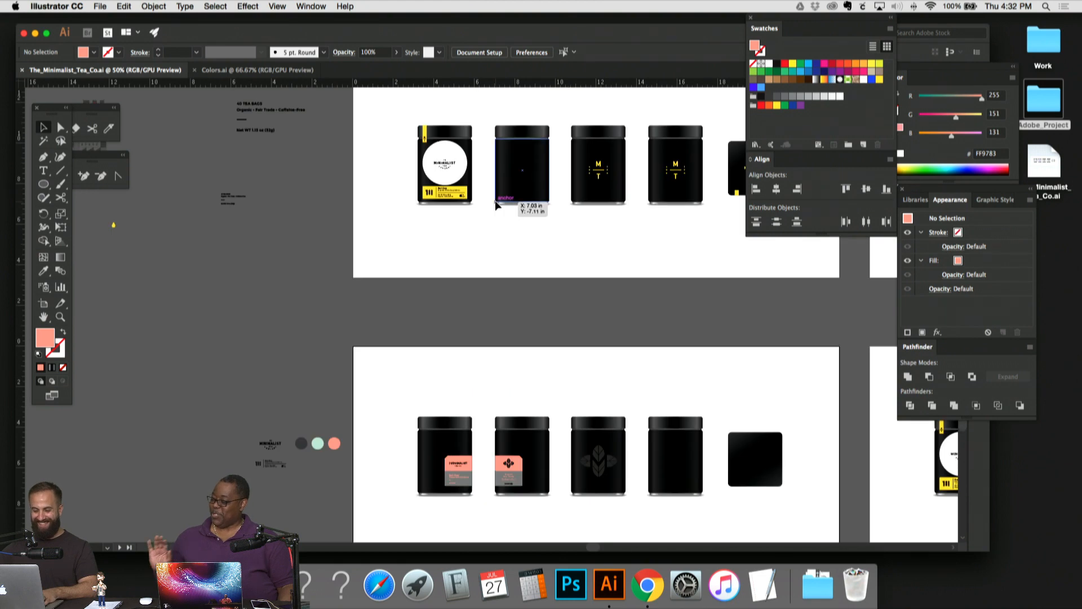
pyautogui.scroll(-1, 496, 206)
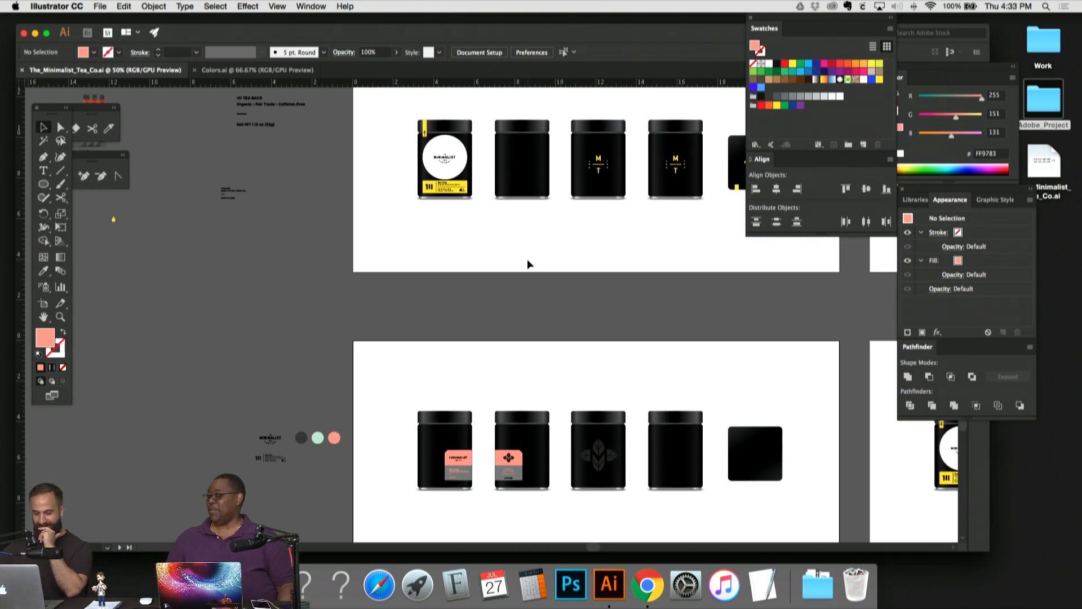
pyautogui.scroll(2, 528, 264)
pyautogui.hscroll(3, 528, 264)
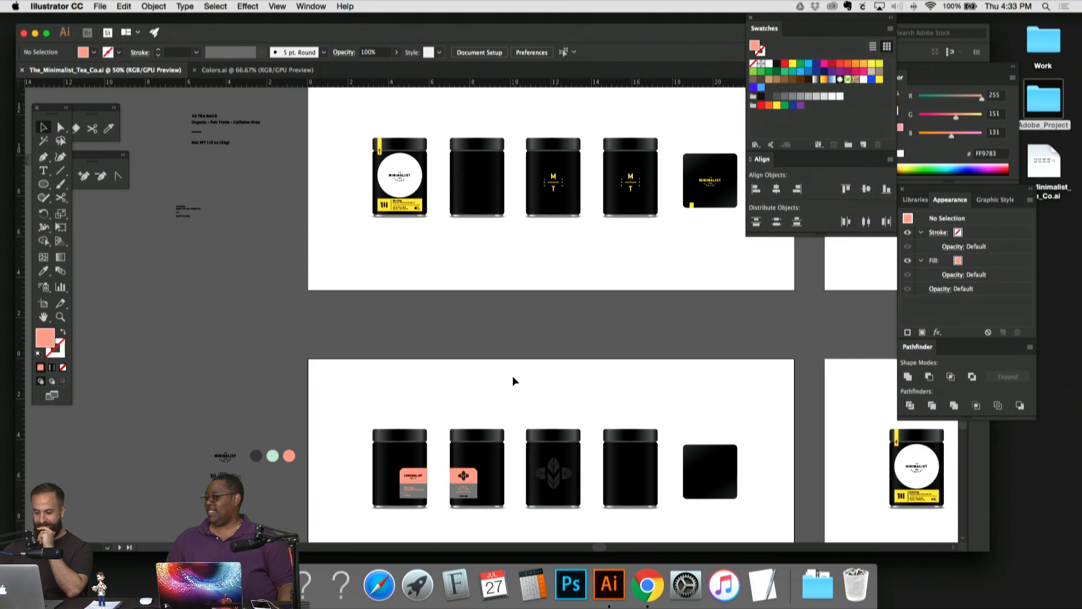
# Step: Examine the white tin concept with the blue label, repeated square pattern and round Fair Trade stamp
pyautogui.scroll(15, 512, 375)
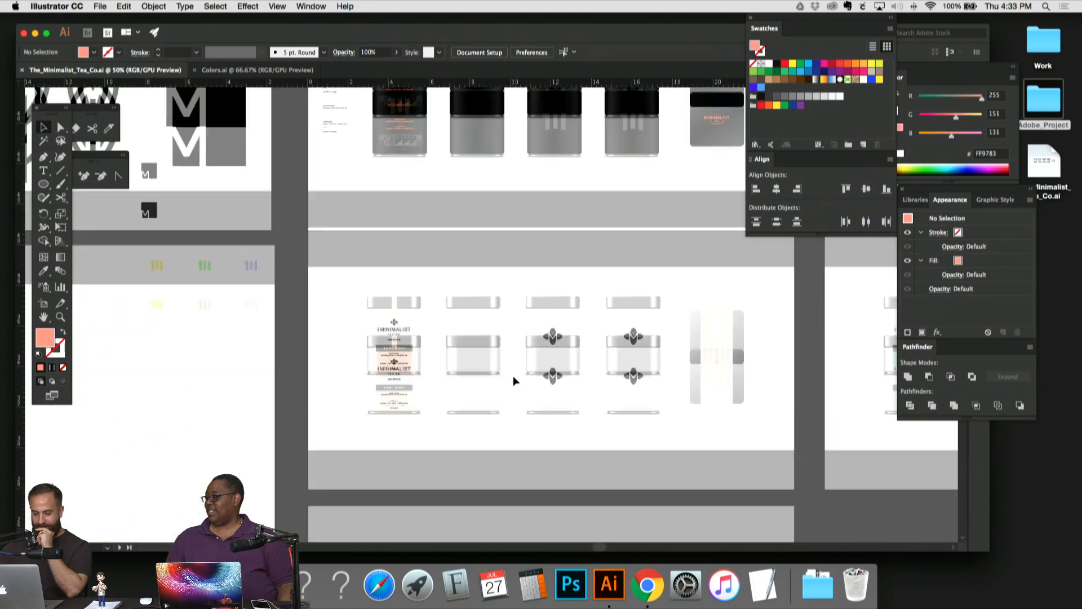
pyautogui.scroll(15, 513, 376)
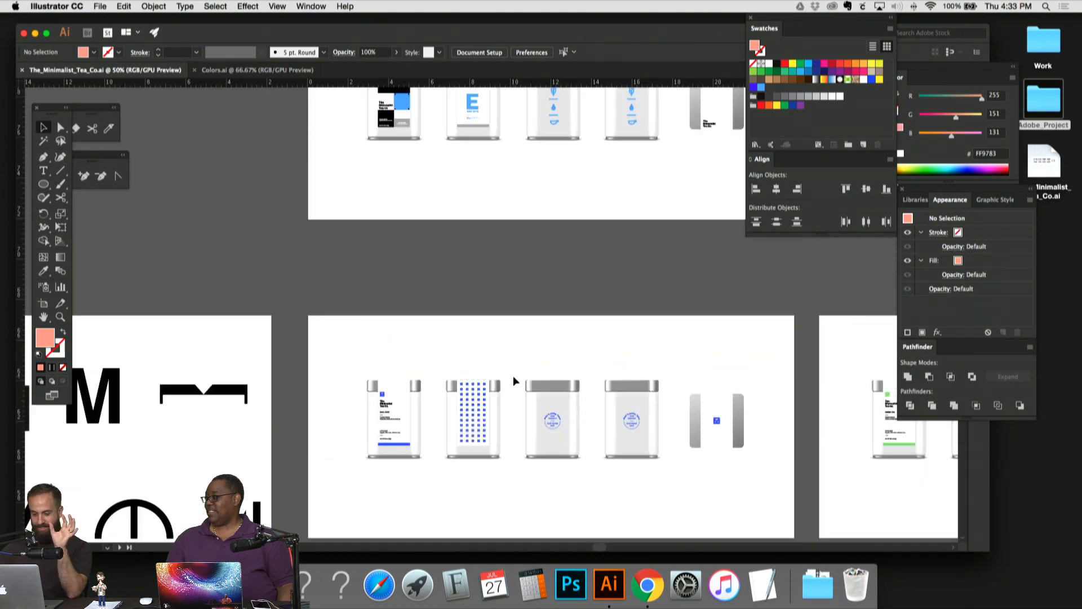
pyautogui.scroll(5, 513, 376)
pyautogui.scroll(-6, 513, 375)
pyautogui.hscroll(2, 513, 376)
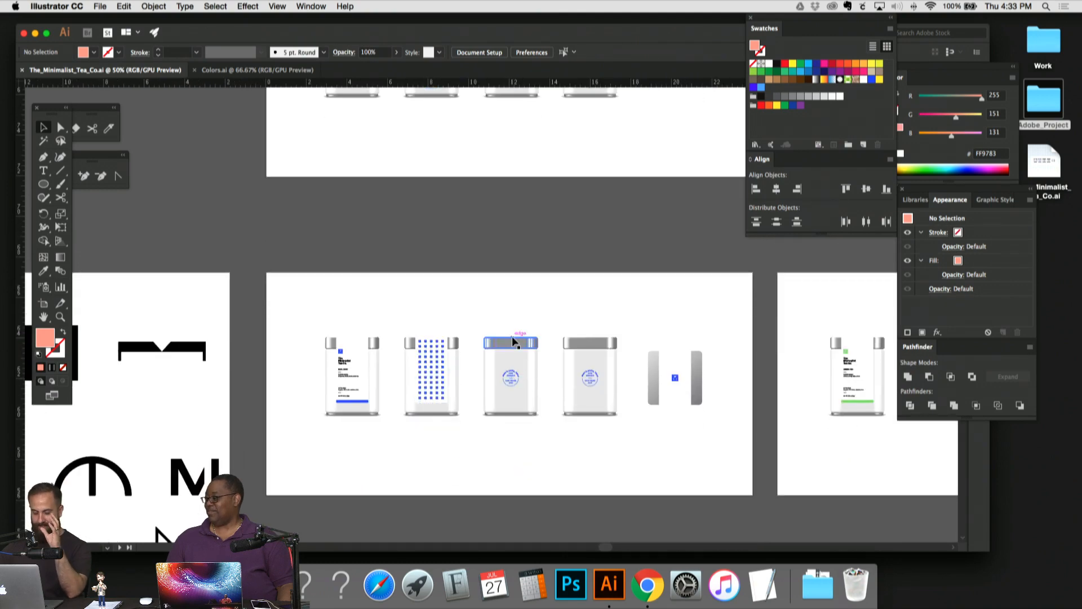
pyautogui.scroll(2, 513, 309)
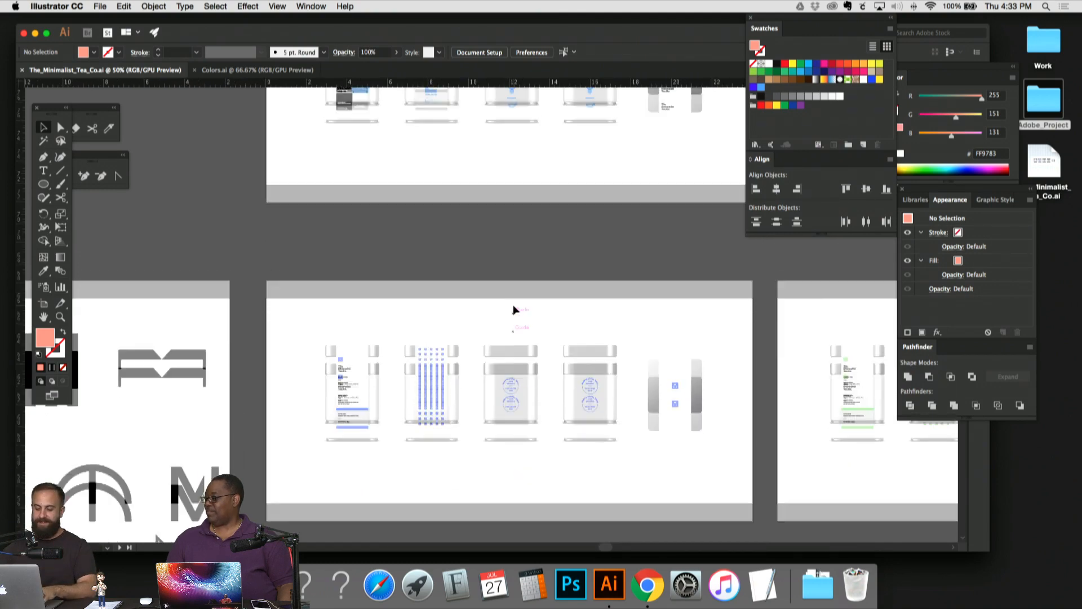
pyautogui.scroll(2, 513, 305)
pyautogui.press('super+minus')
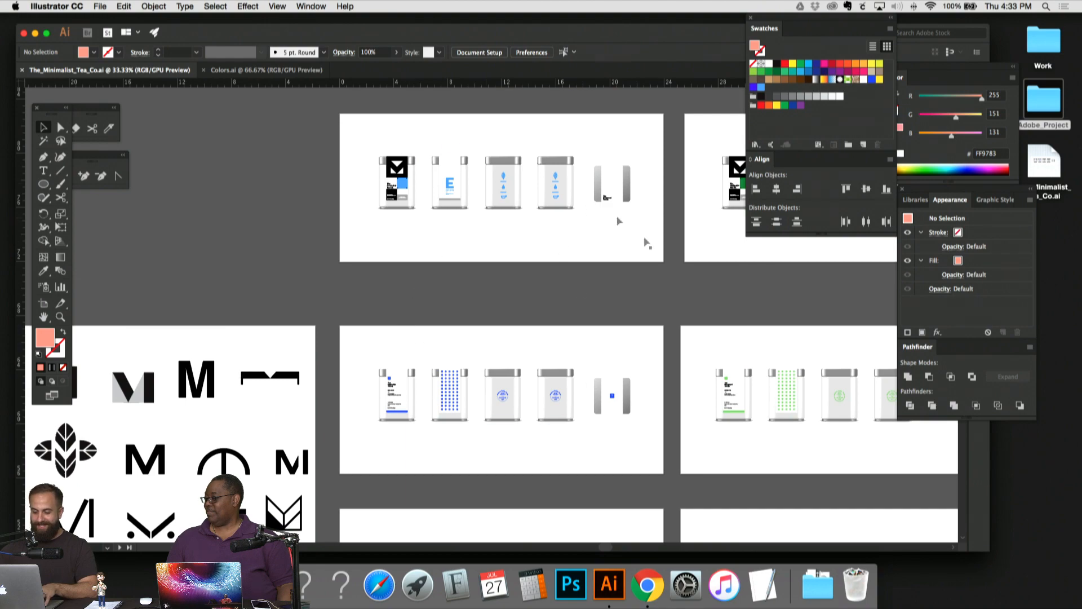
pyautogui.press('super+plus')
pyautogui.press('super+plus')
pyautogui.press('super+plus')
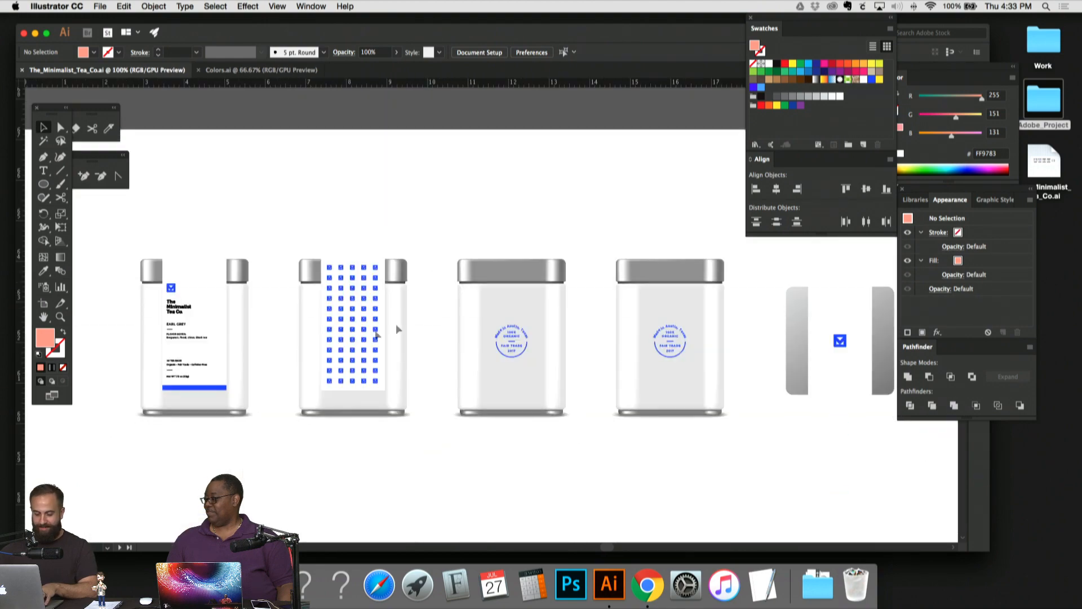
pyautogui.scroll(8, 221, 291)
pyautogui.scroll(-8, 222, 291)
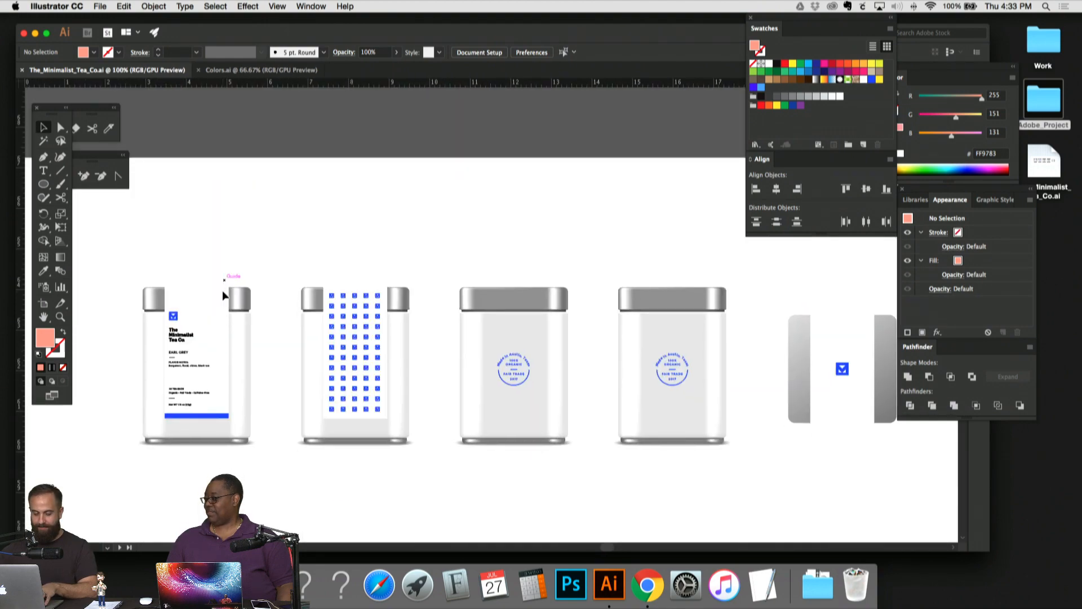
# Step: Review the black jar concept with orange Minimalist lettering and grey geometric shapes
pyautogui.hscroll(-2, 223, 291)
pyautogui.scroll(-10, 231, 291)
pyautogui.hscroll(-2, 236, 290)
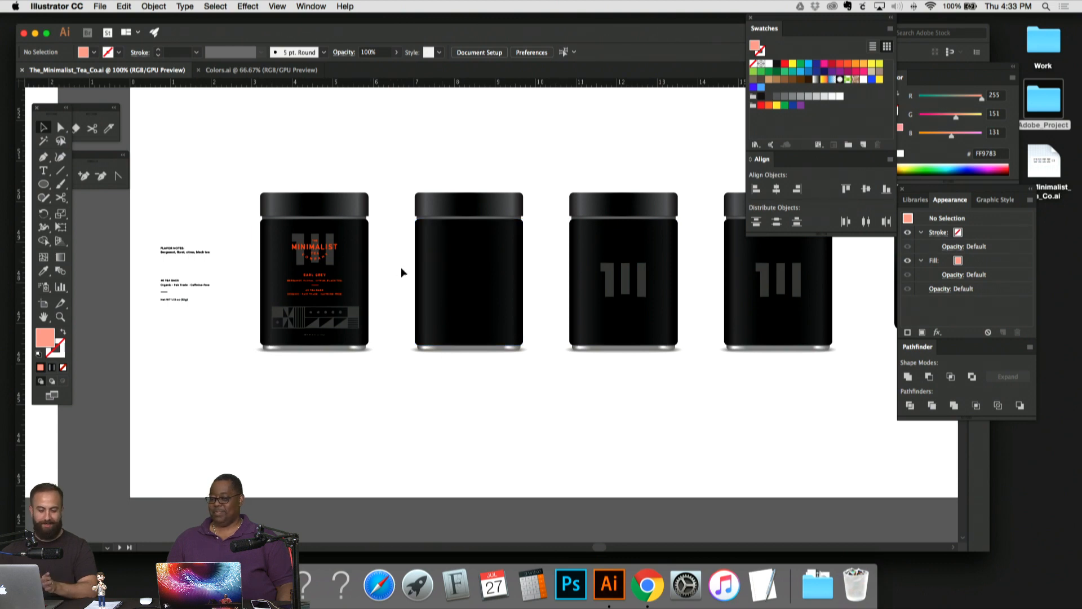
pyautogui.scroll(-3, 378, 257)
pyautogui.hscroll(-1, 378, 256)
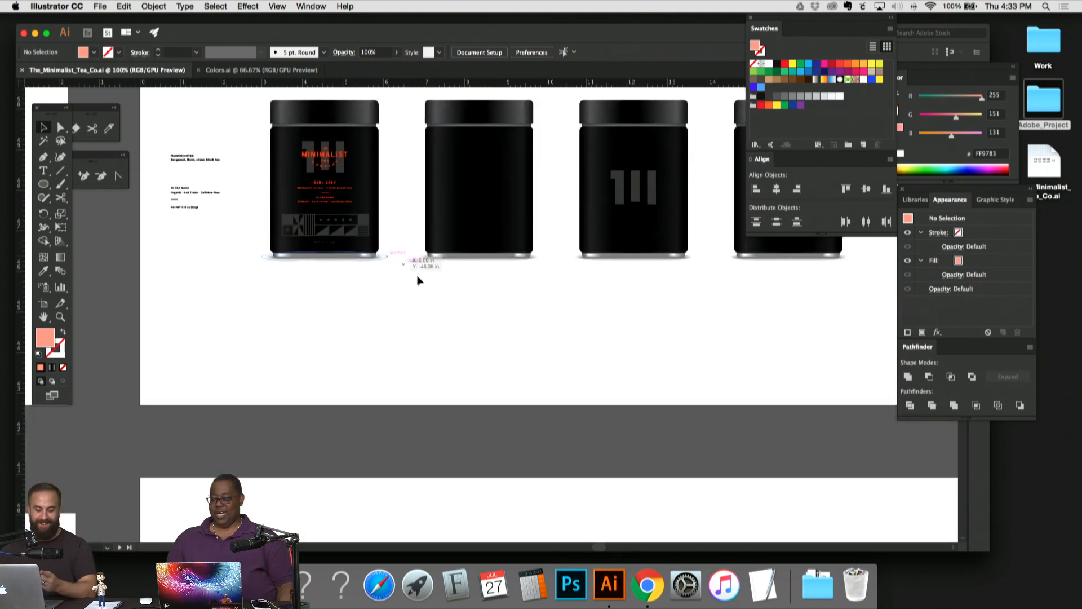
pyautogui.scroll(2, 417, 280)
pyautogui.hscroll(-1, 418, 280)
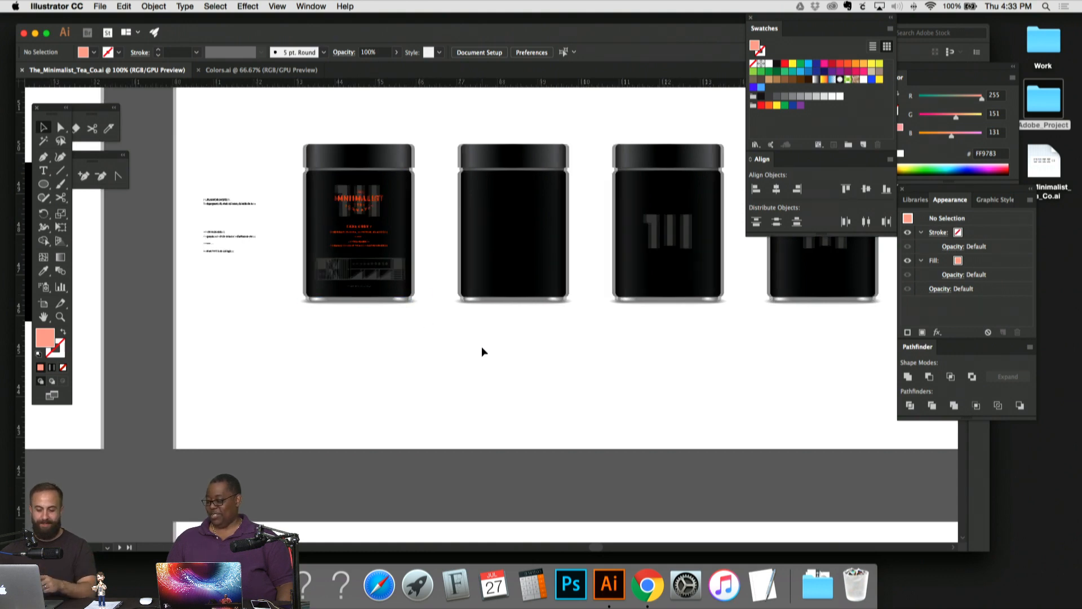
# Step: Inspect the white Earl Grey tin with the leaf logo and cream label up close
pyautogui.hscroll(2, 482, 346)
pyautogui.scroll(-12, 481, 346)
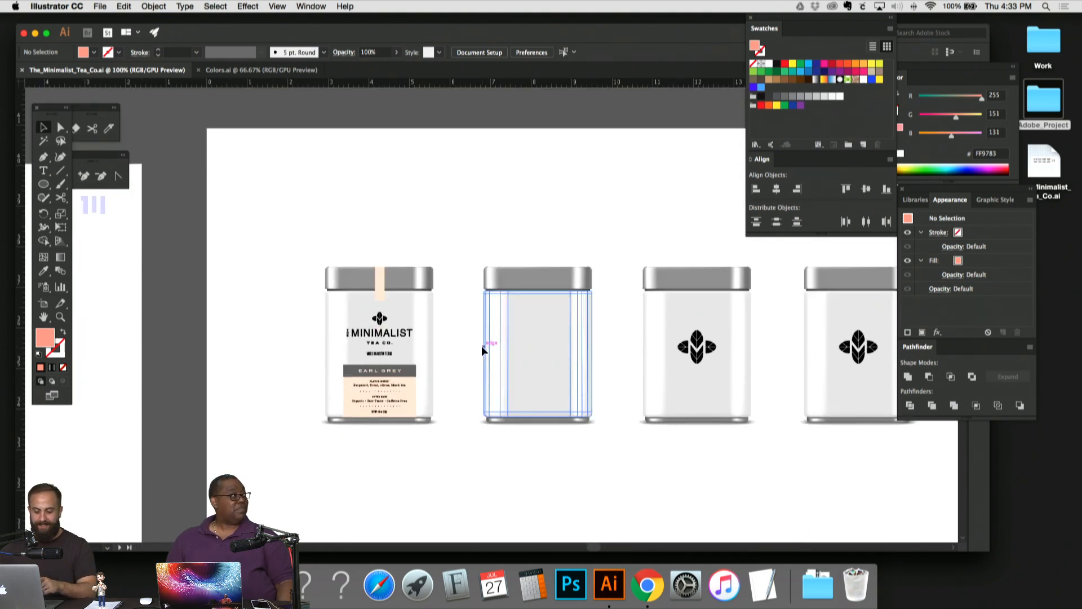
pyautogui.scroll(-2, 455, 381)
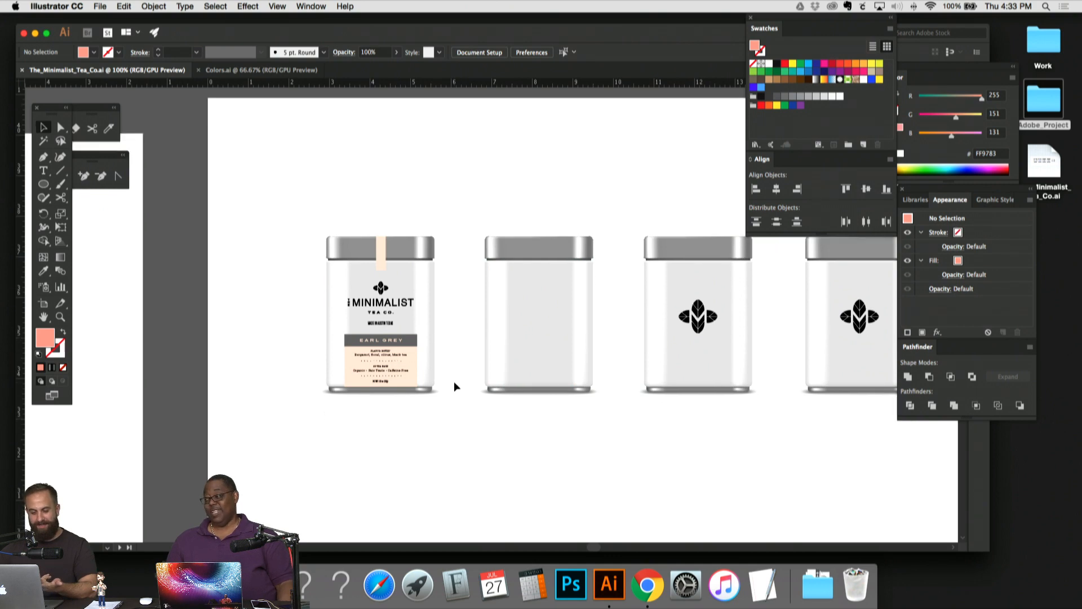
pyautogui.press('super+equal')
pyautogui.press('super+equal')
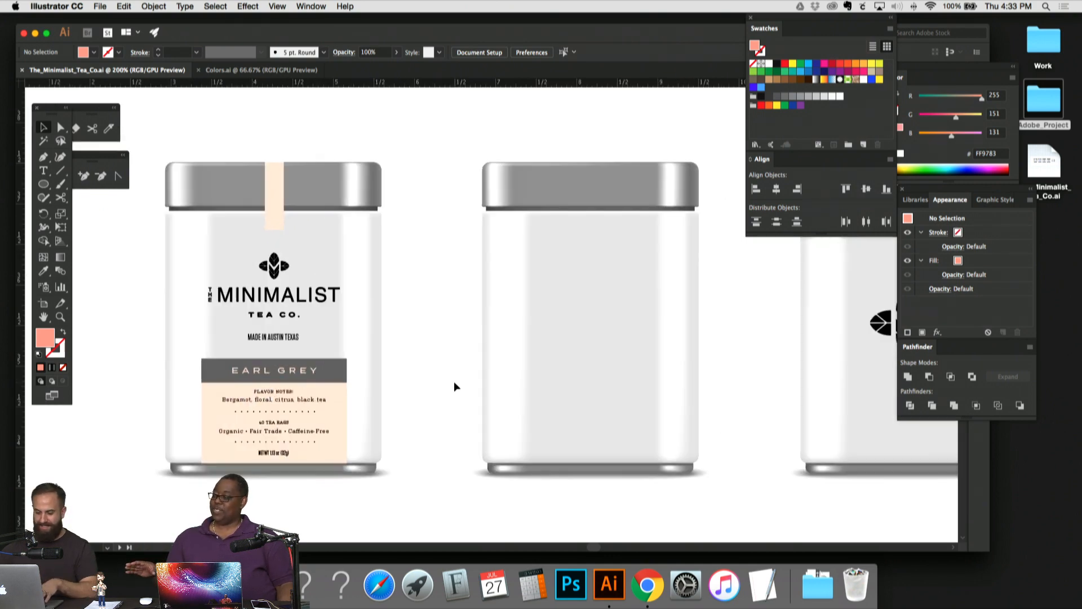
pyautogui.scroll(-4, 434, 304)
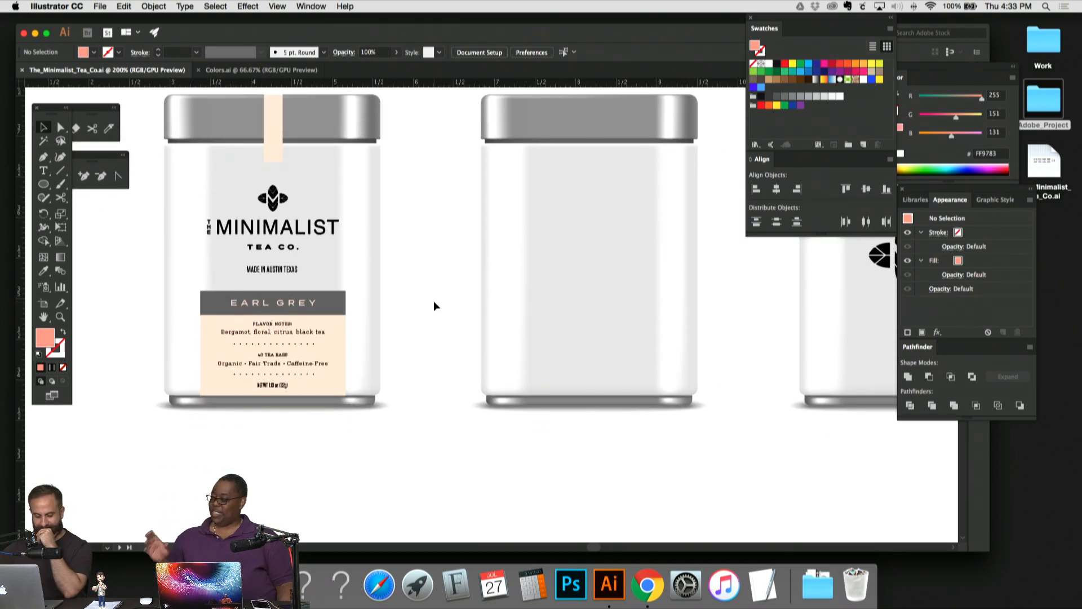
pyautogui.hscroll(1, 434, 306)
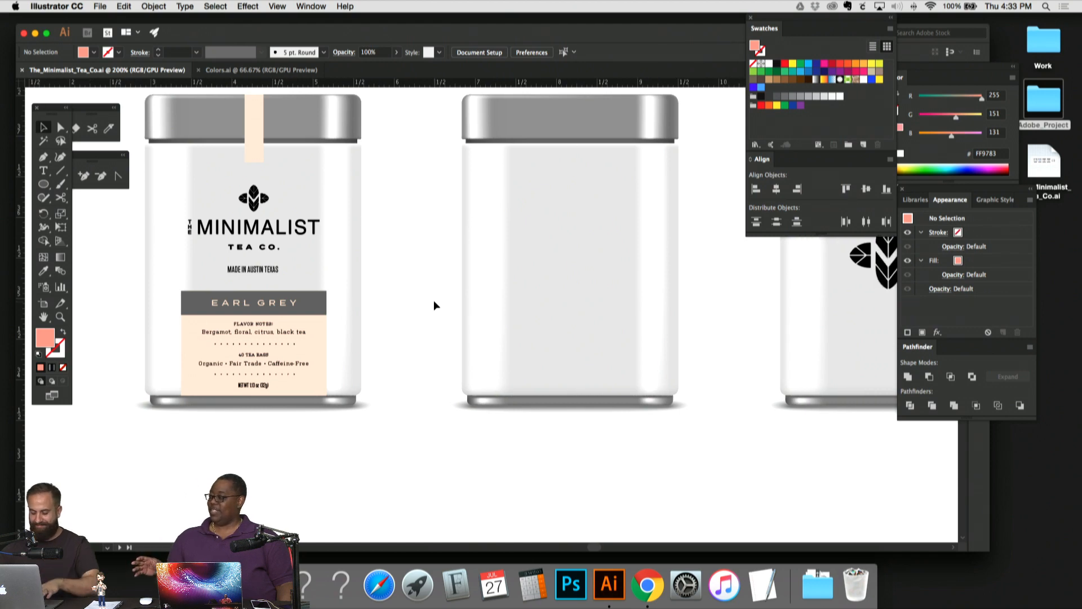
# Step: Review the matching Green Tea and Oolong Tea tins on the neighbouring artboards, checking the label colours and striped lids
pyautogui.press('super+minus')
pyautogui.press('super+minus')
pyautogui.press('super+minus')
pyautogui.hscroll(10, 482, 279)
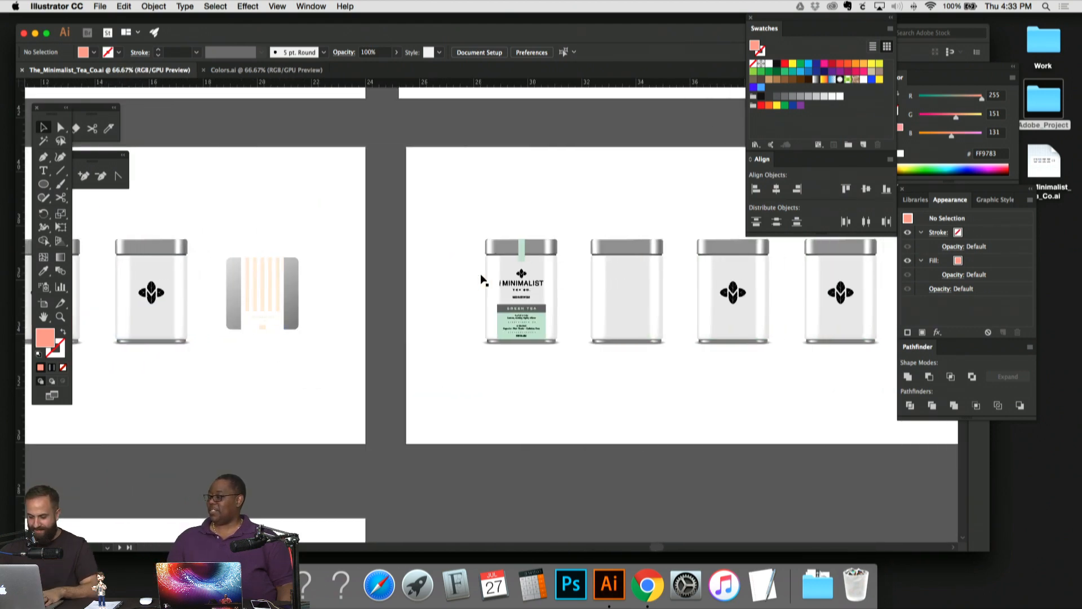
pyautogui.press('super+plus')
pyautogui.press('super+plus')
pyautogui.press('super+plus')
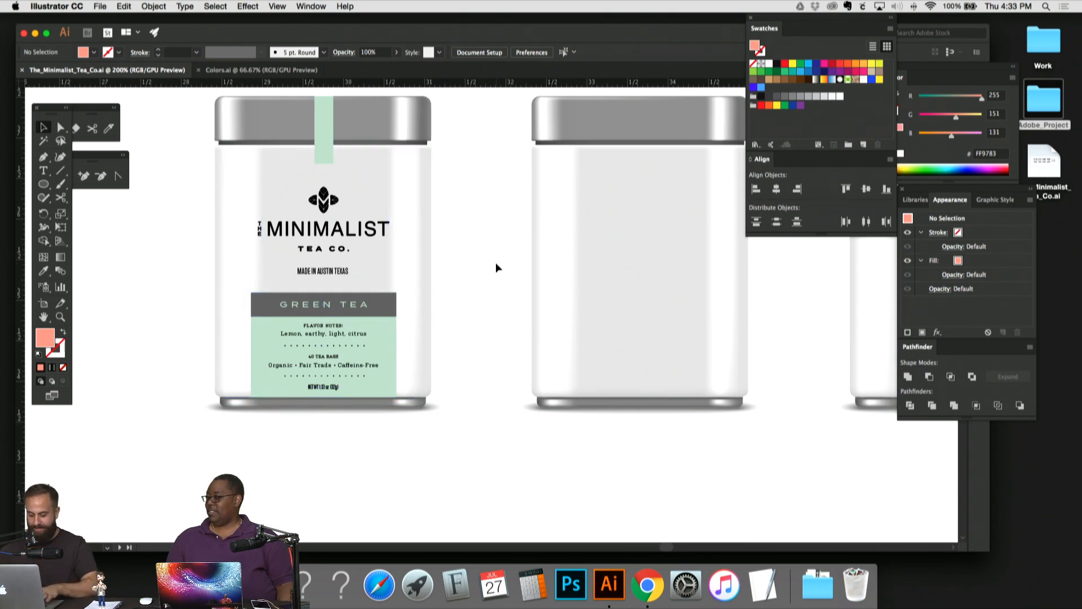
pyautogui.press('super+minus')
pyautogui.press('super+minus')
pyautogui.hscroll(15, 512, 254)
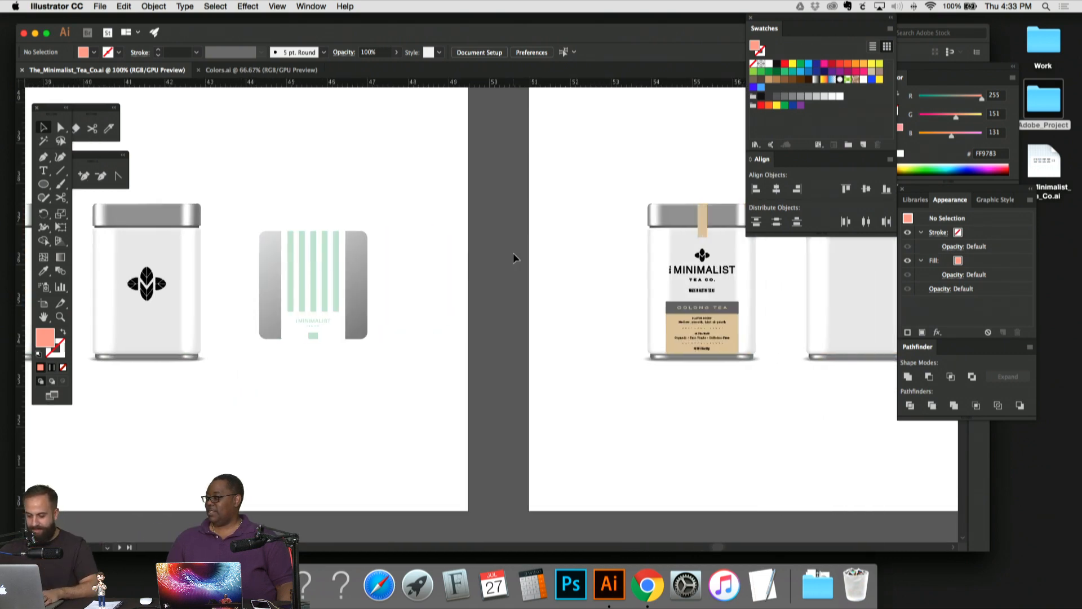
pyautogui.hscroll(4, 300, 171)
pyautogui.hscroll(2, 269, 125)
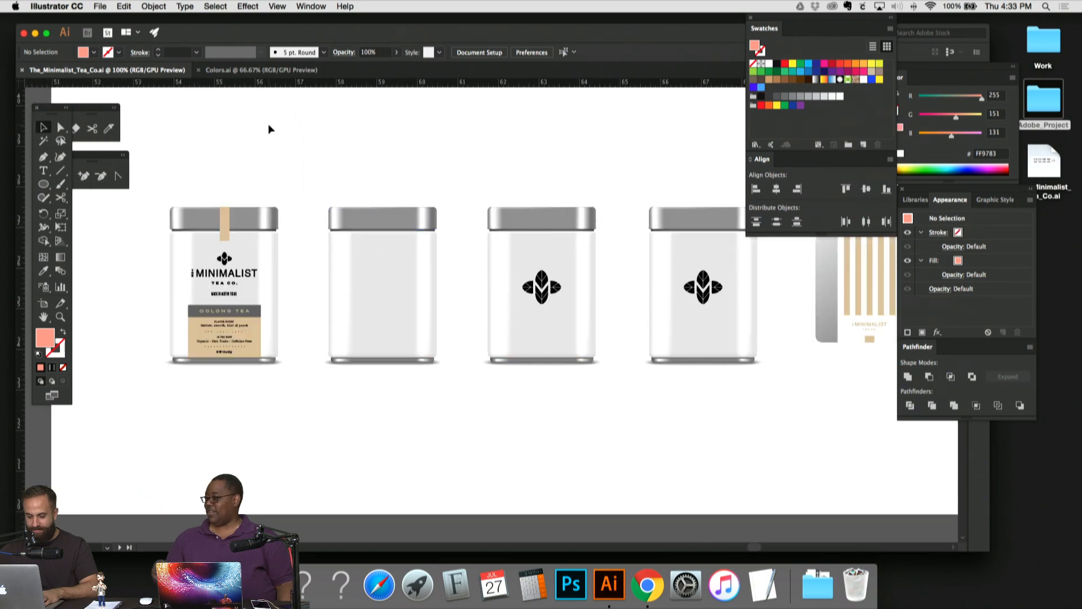
# Step: Locate the black jar concept with the white circle and yellow label below the tin artboards and look it over
pyautogui.hscroll(-4, 269, 125)
pyautogui.hscroll(-15, 269, 123)
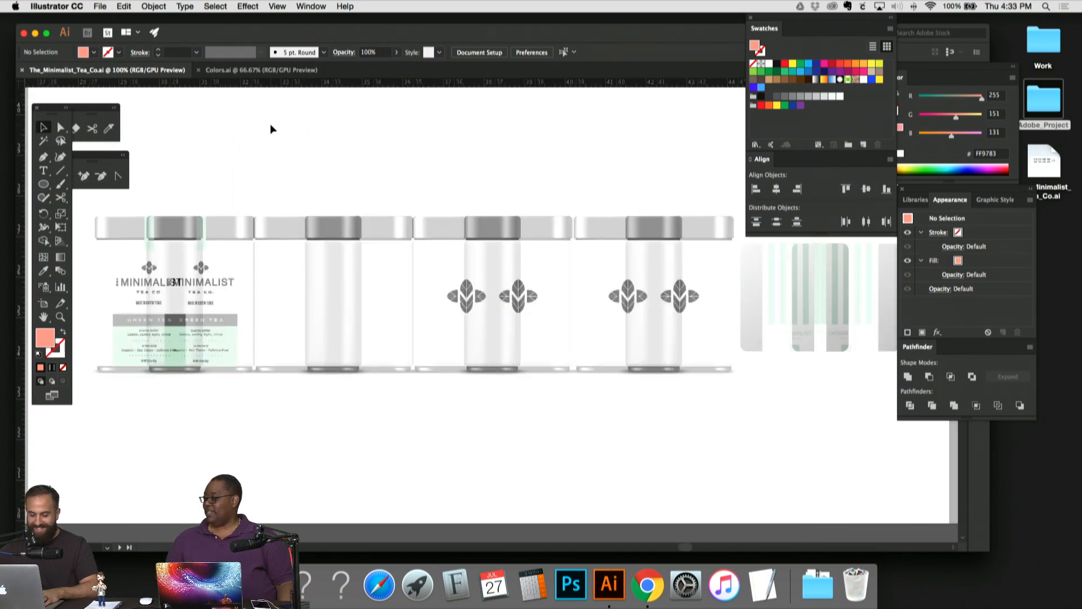
pyautogui.scroll(-3, 270, 123)
pyautogui.scroll(-10, 272, 129)
pyautogui.hscroll(-10, 272, 129)
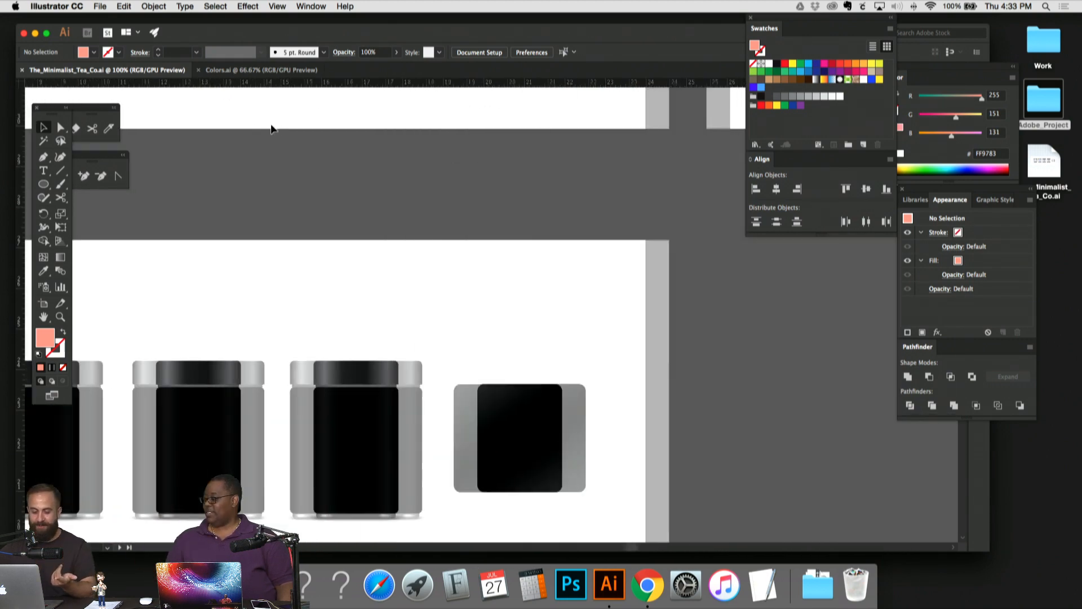
pyautogui.scroll(-3, 271, 129)
pyautogui.hscroll(-3, 271, 129)
pyautogui.scroll(-6, 272, 129)
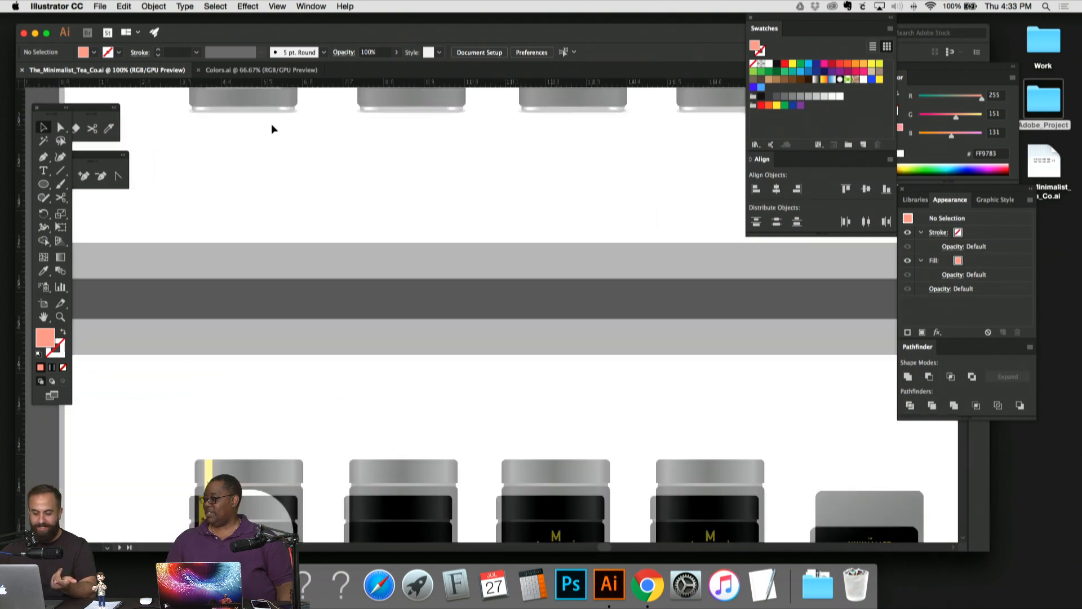
pyautogui.scroll(-1, 272, 129)
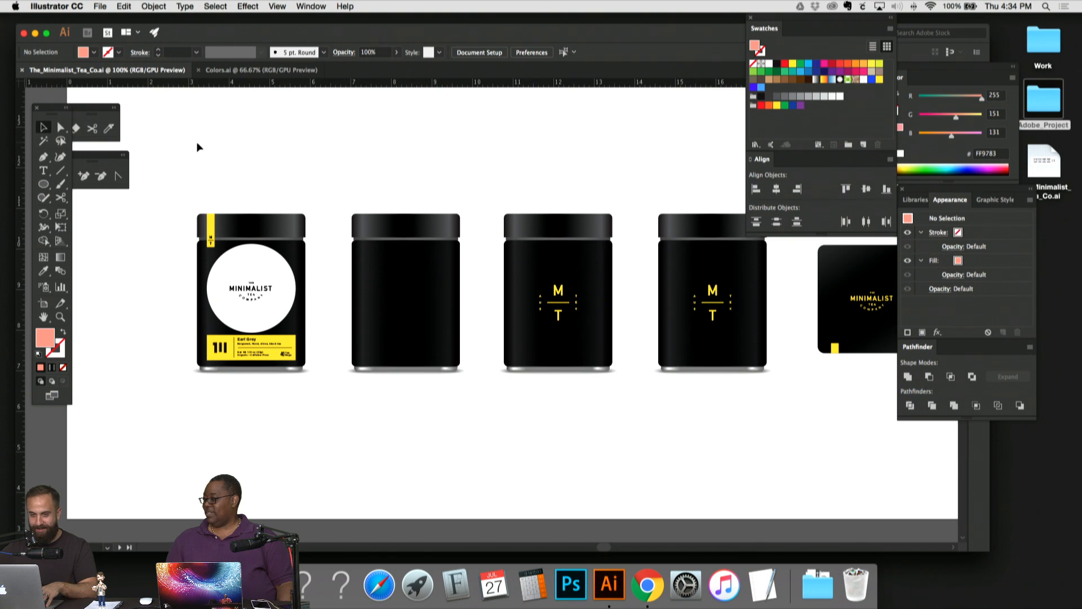
pyautogui.scroll(-2, 273, 173)
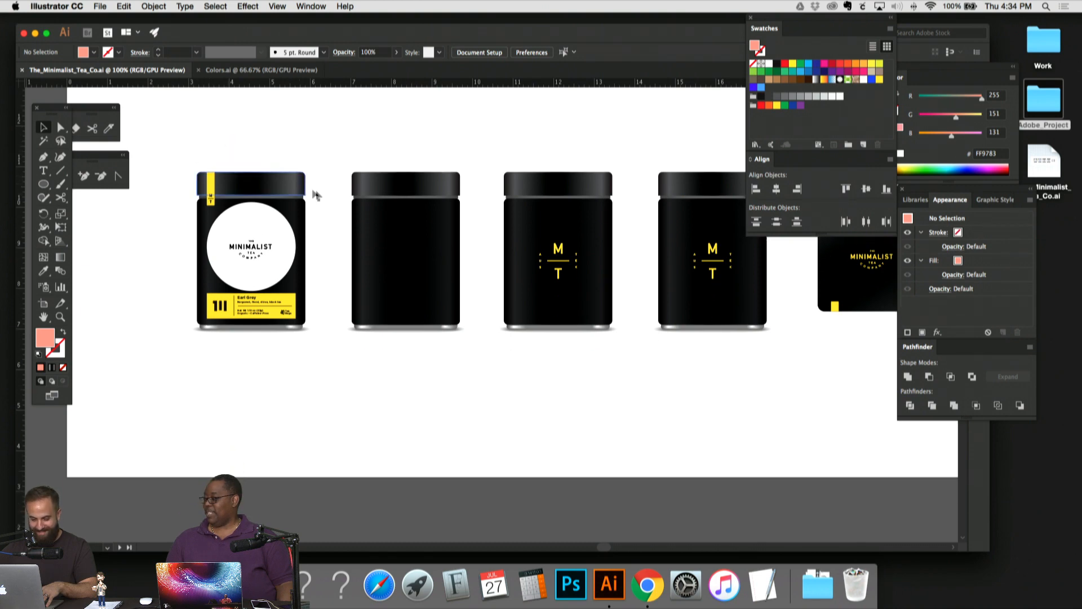
# Step: Compare the yellow-label black jar with the neighbouring artboards and the coral-label black jar concept beneath it
pyautogui.press('super+minus')
pyautogui.press('super+minus')
pyautogui.press('super+minus')
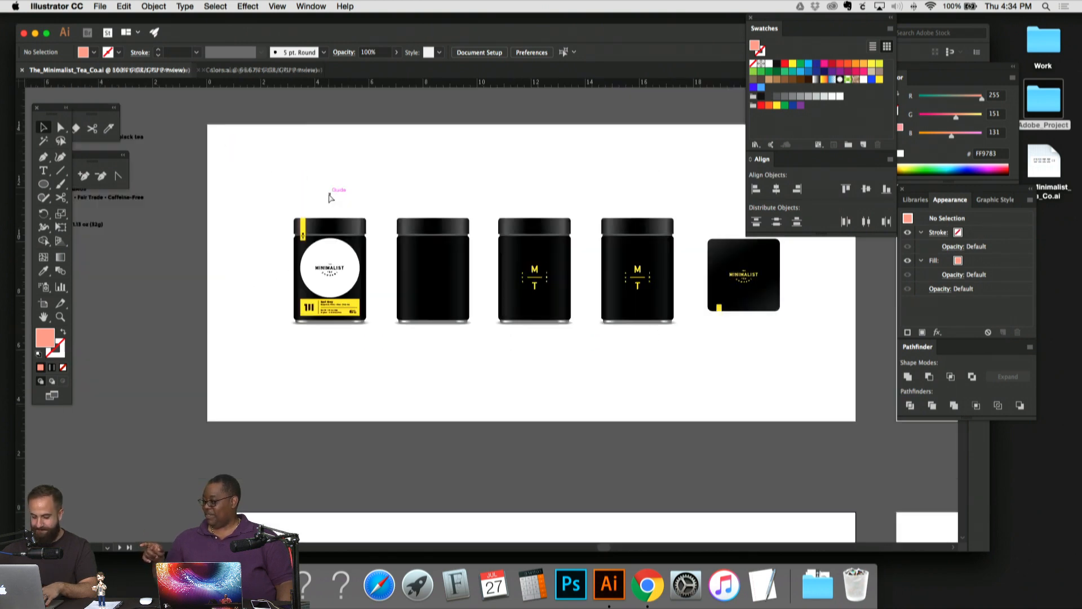
pyautogui.hscroll(4, 357, 194)
pyautogui.scroll(-4, 358, 194)
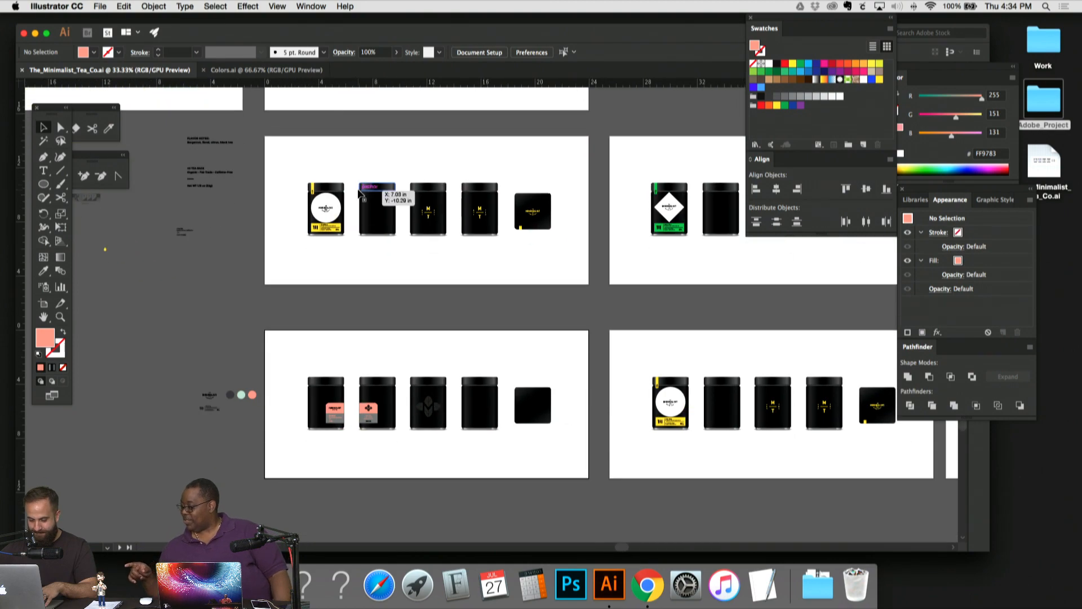
pyautogui.press('super+plus')
pyautogui.press('super+plus')
pyautogui.scroll(-5, 360, 188)
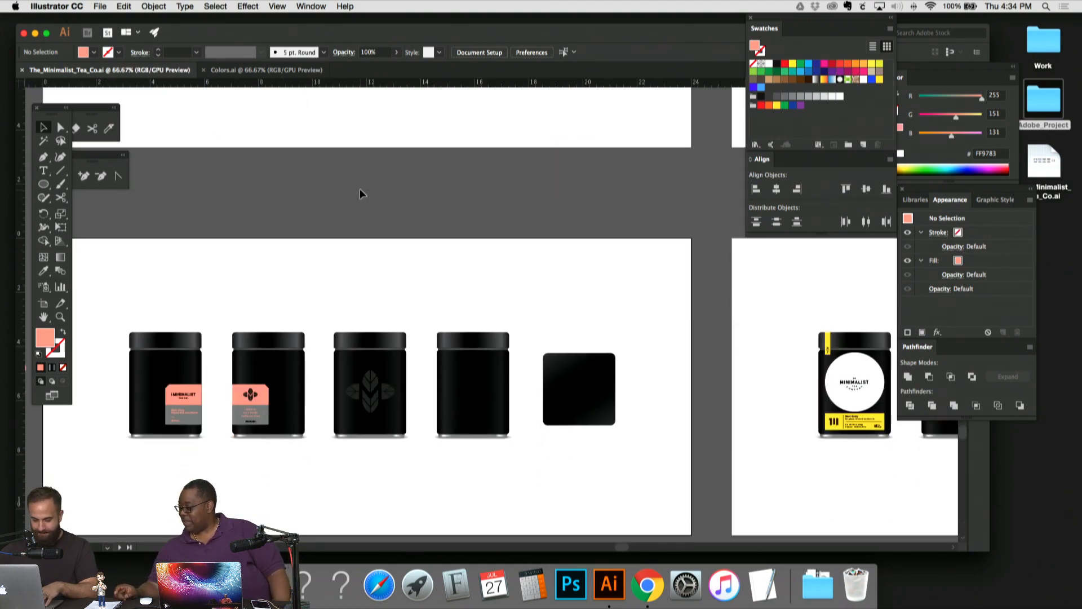
pyautogui.press('super+minus')
pyautogui.press('super+minus')
# Step: Survey the artboards above, comparing the leaf-logo tins, the blue-label jar and the black jars with coloured logo marks
pyautogui.scroll(8, 369, 188)
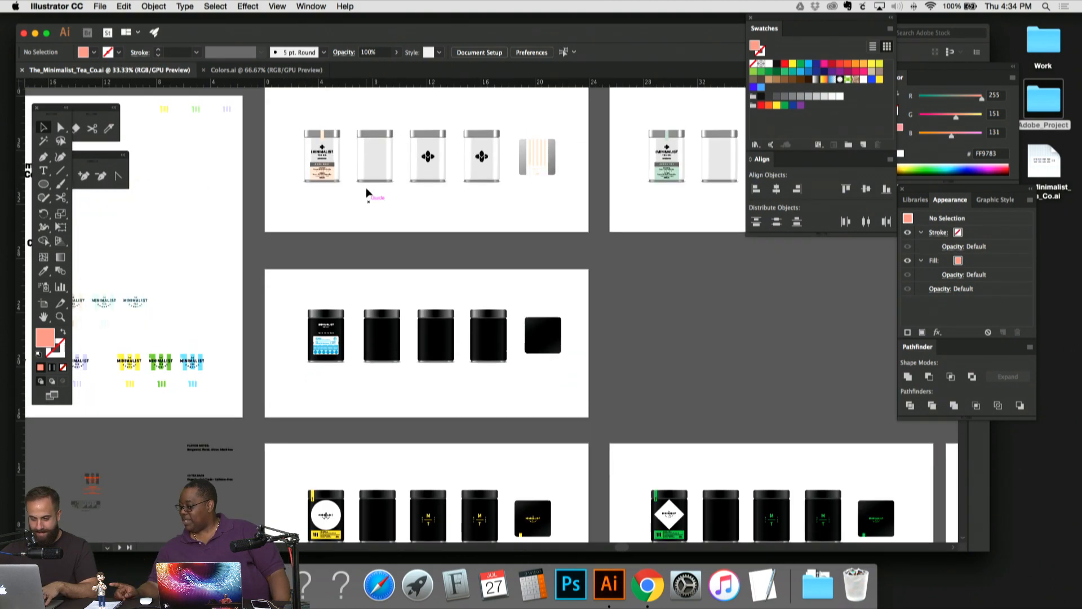
pyautogui.scroll(5, 381, 239)
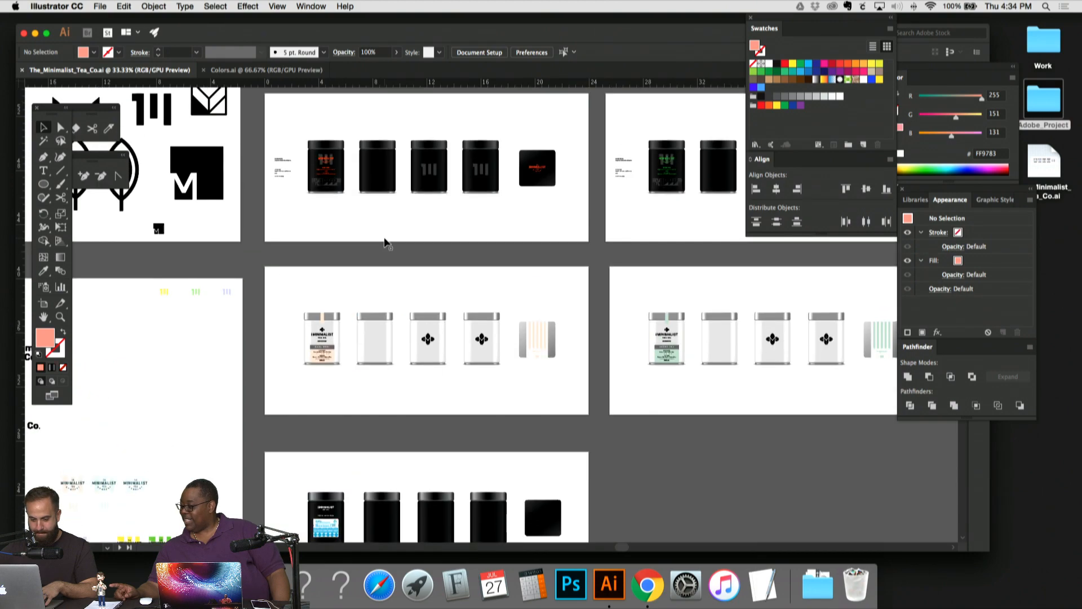
pyautogui.scroll(5, 385, 243)
pyautogui.press('super+minus')
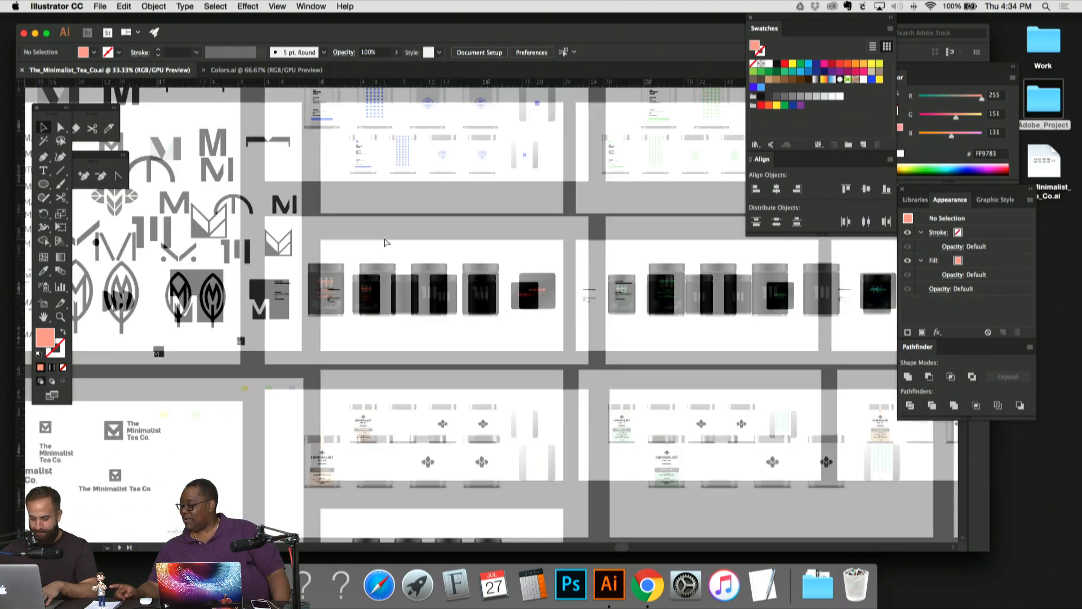
pyautogui.moveTo(479, 387); pyautogui.dragTo(443, 197)
pyautogui.click(449, 337)
pyautogui.moveTo(506, 330); pyautogui.dragTo(509, 428)
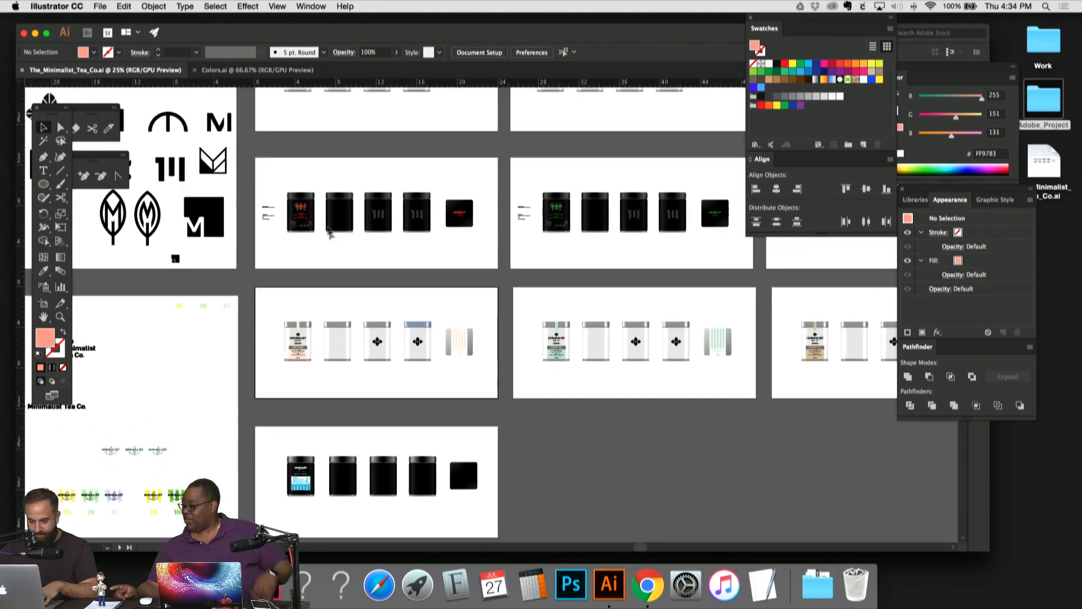
# Step: Review the black jar series variants, comparing the yellow circle, green diamond, and red hexagon and triangle label designs
pyautogui.scroll(-10, 415, 248)
pyautogui.scroll(-3, 451, 226)
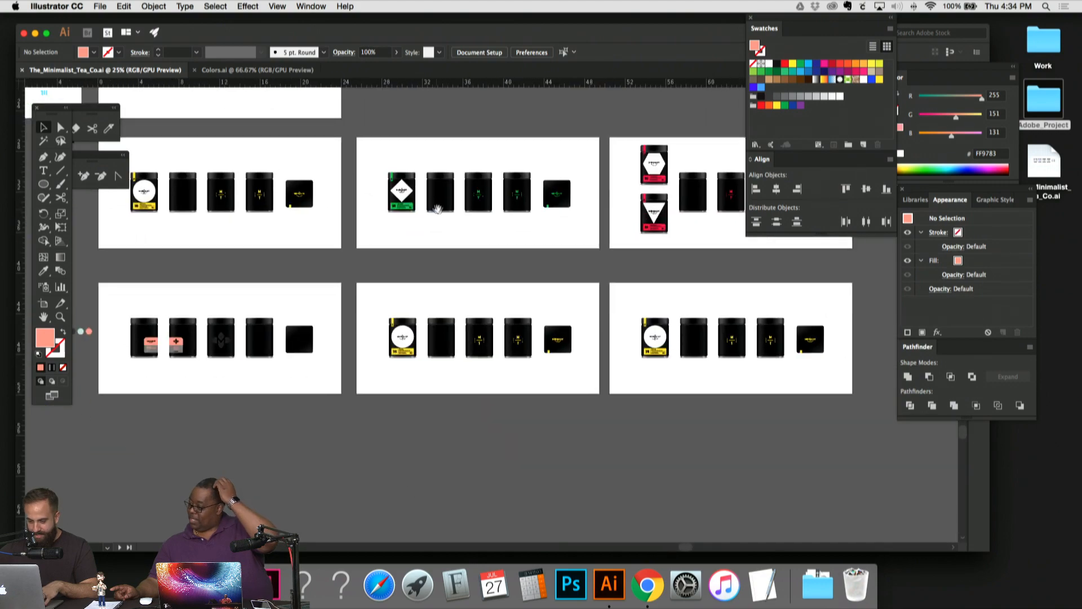
pyautogui.hscroll(-2, 468, 254)
pyautogui.scroll(2, 479, 265)
pyautogui.hscroll(2, 480, 265)
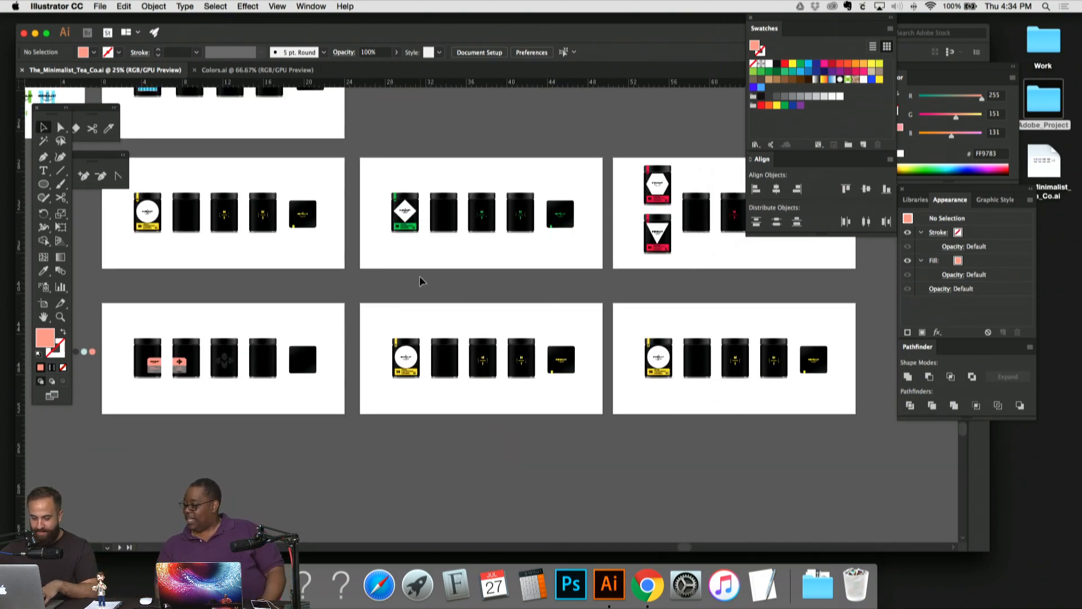
pyautogui.press('super+equal')
pyautogui.press('super+equal')
pyautogui.press('super+equal')
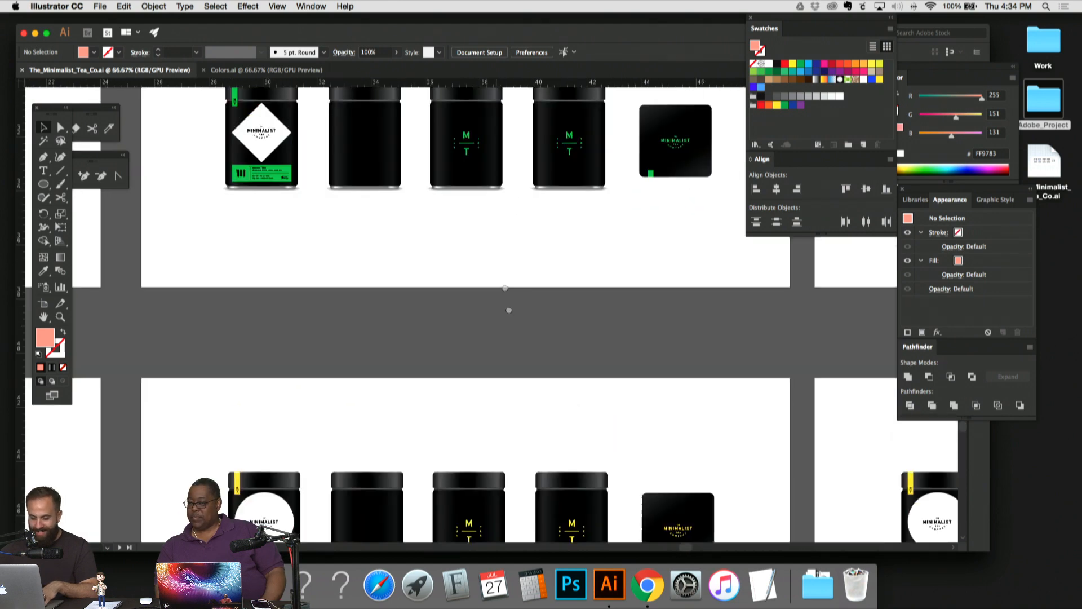
pyautogui.scroll(3, 506, 288)
pyautogui.hscroll(6, 597, 384)
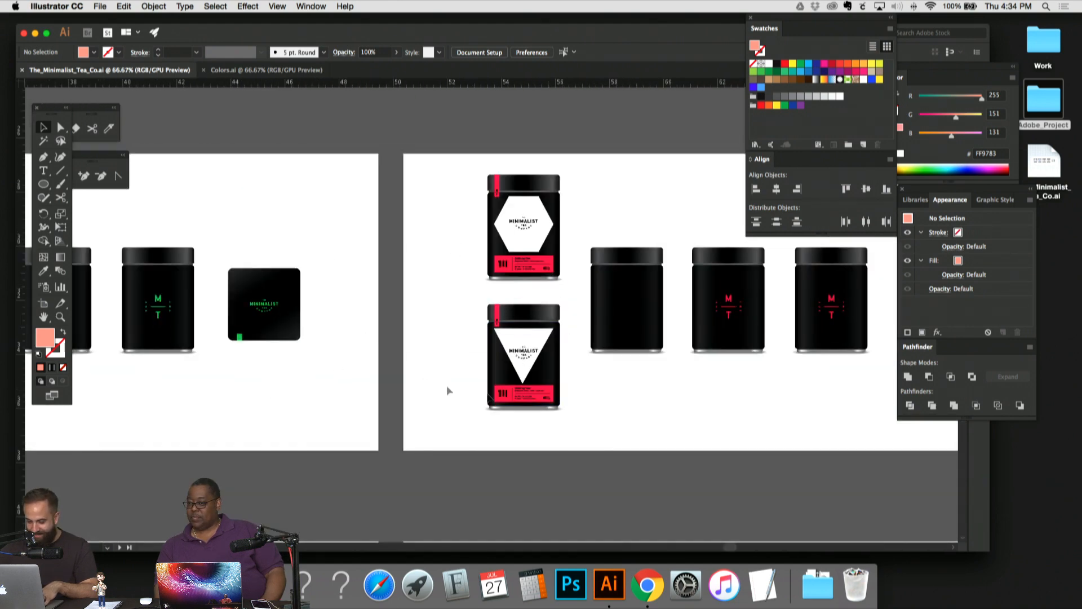
pyautogui.hscroll(-15, 569, 342)
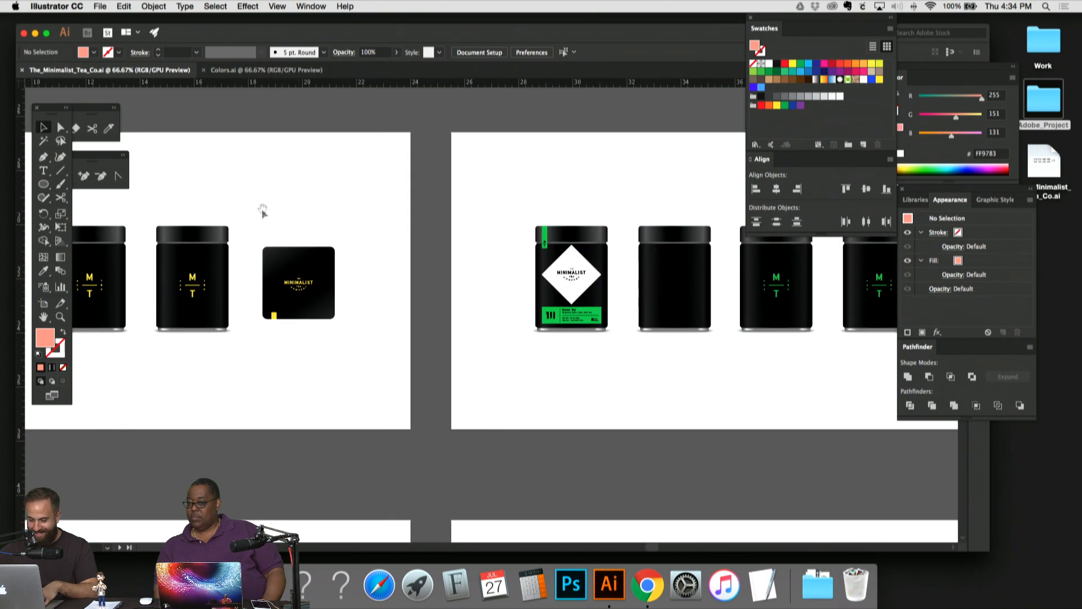
pyautogui.hscroll(-5, 338, 169)
pyautogui.scroll(-2, 338, 169)
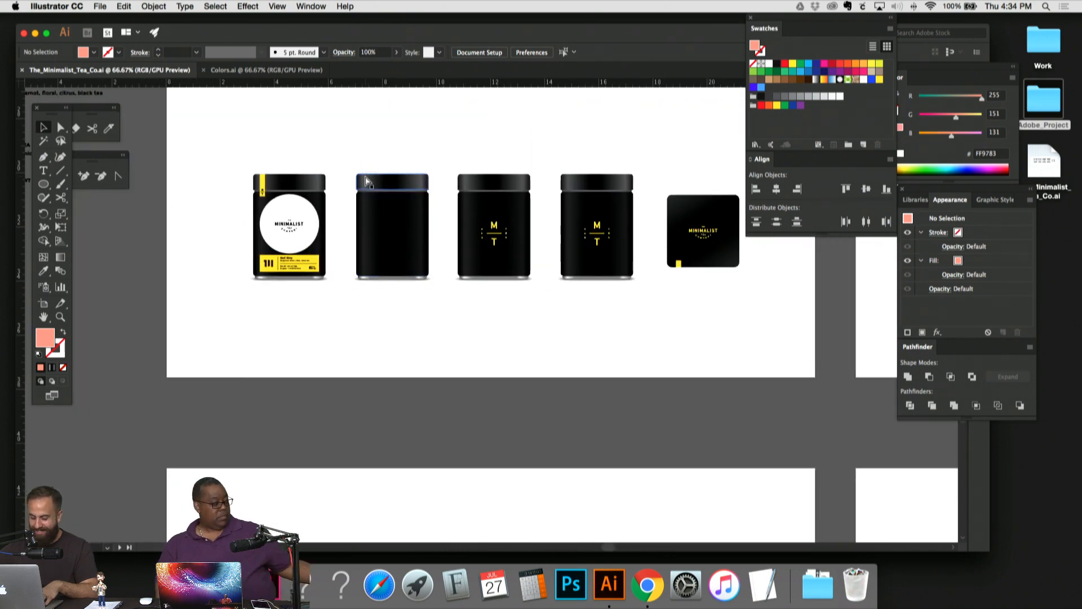
# Step: Inspect the Earl Grey jar up close, checking its white circle, logo, yellow label text and lid strip
pyautogui.press('super+equal')
pyautogui.press('super+equal')
pyautogui.press('super+equal')
pyautogui.scroll(5, 365, 180)
pyautogui.hscroll(-10, 365, 180)
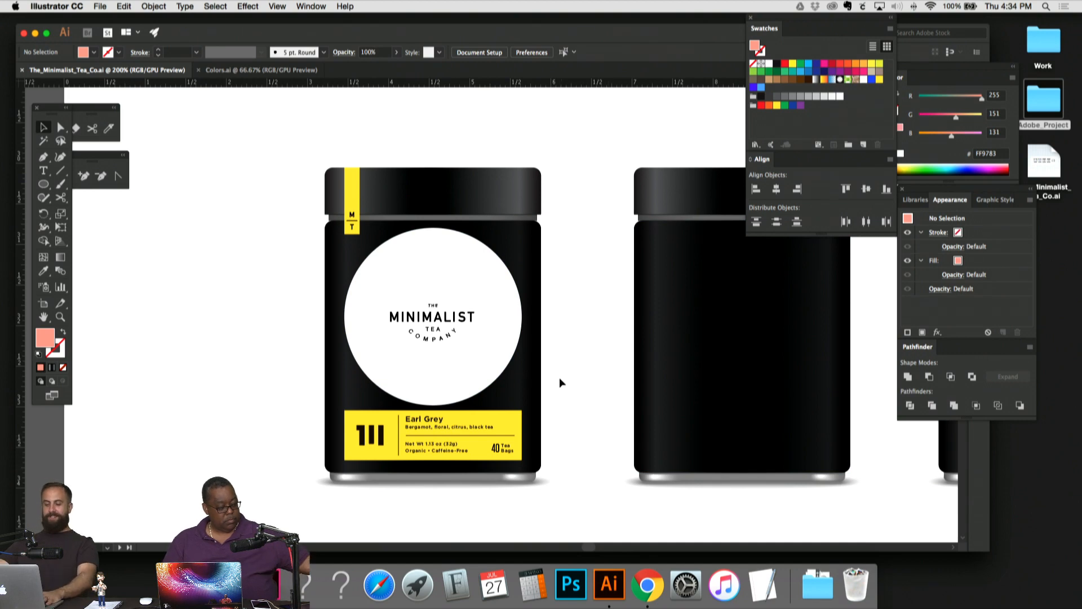
pyautogui.scroll(-10, 561, 338)
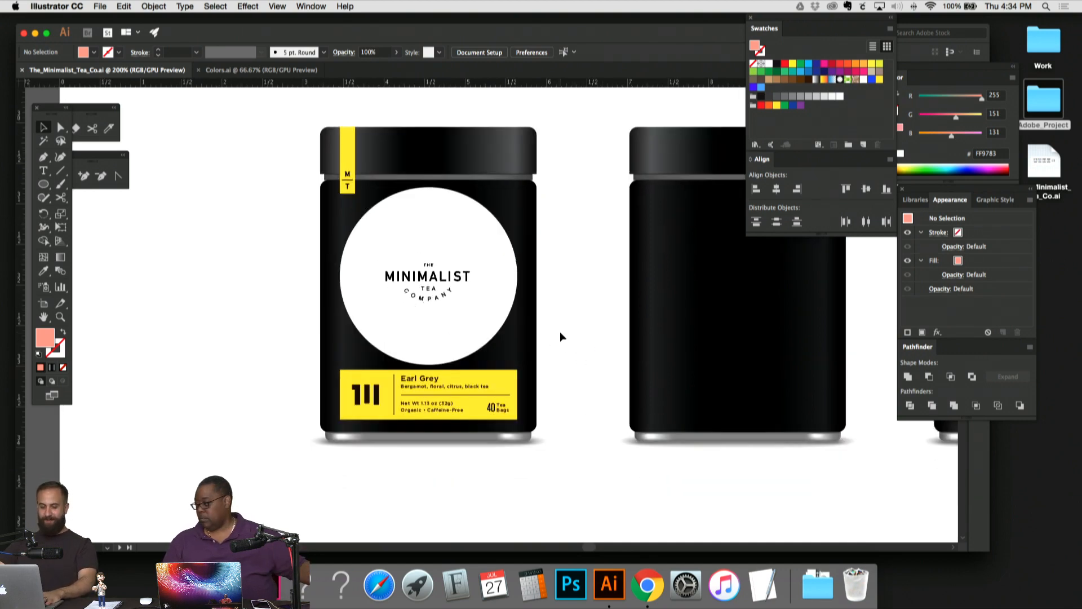
pyautogui.hscroll(3, 561, 338)
pyautogui.scroll(10, 524, 239)
pyautogui.hscroll(-2, 524, 239)
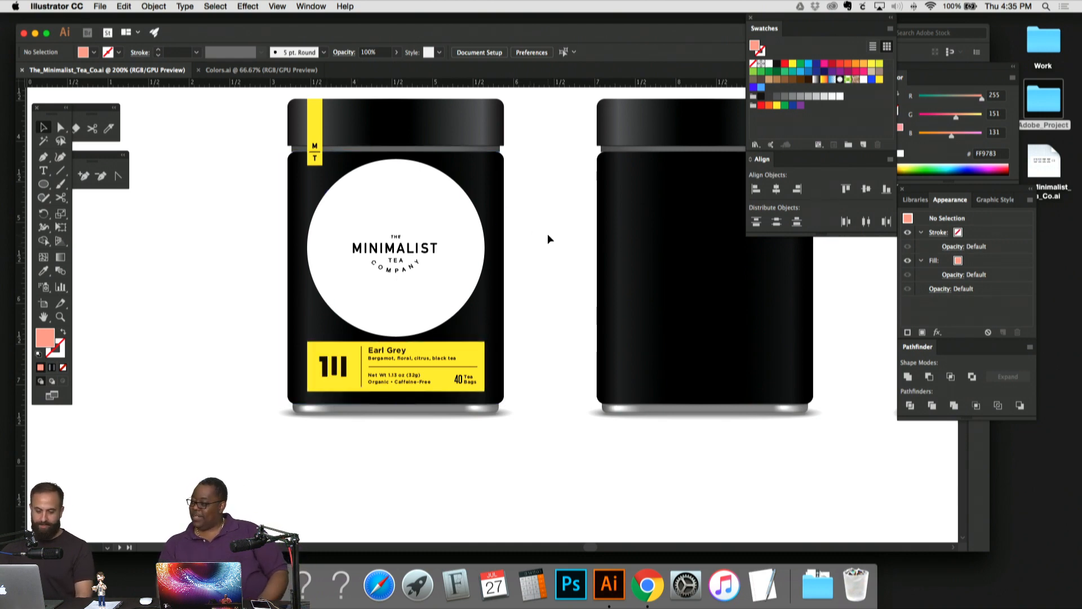
# Step: Examine the Earl Grey jar's front alongside its blank side and M/T monogram panel, both in overview and close up
pyautogui.press('super+minus')
pyautogui.press('super+minus')
pyautogui.press('super+minus')
pyautogui.press('super+minus')
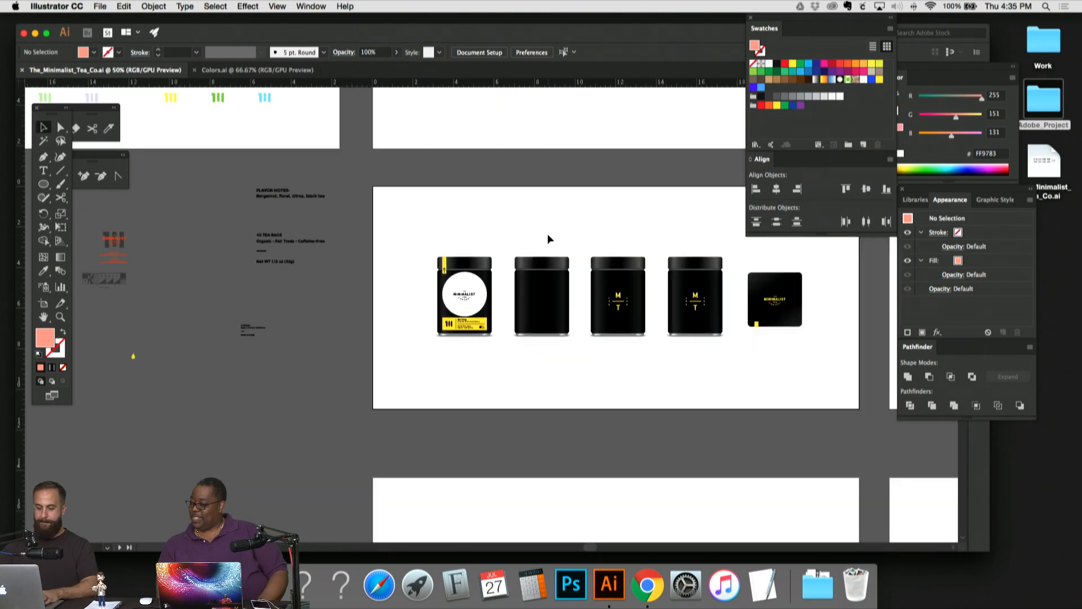
pyautogui.press('super+plus')
pyautogui.press('super+plus')
pyautogui.press('super+plus')
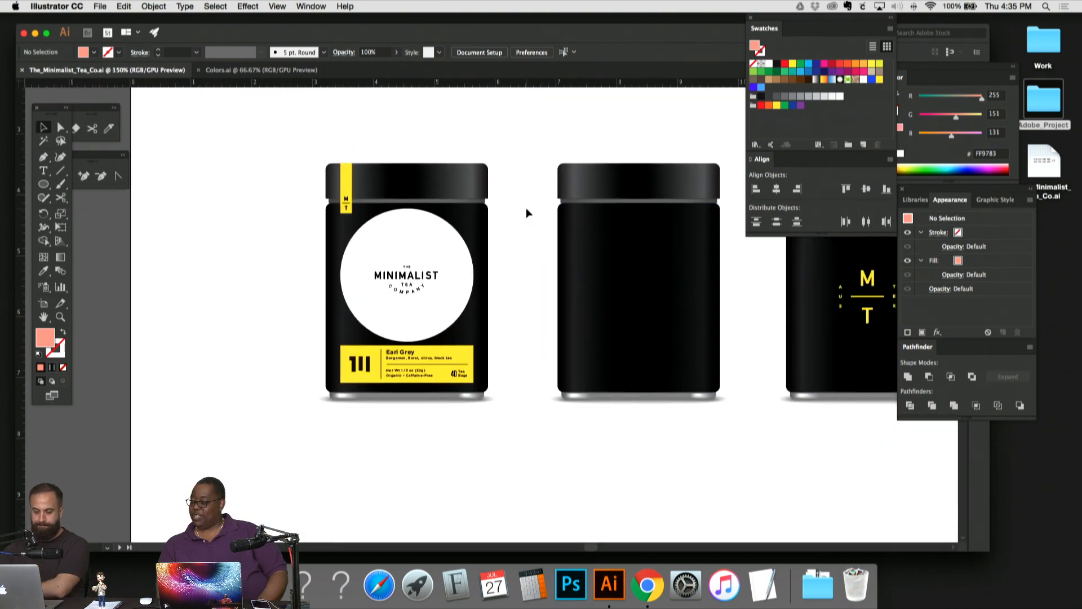
pyautogui.hscroll(3, 526, 207)
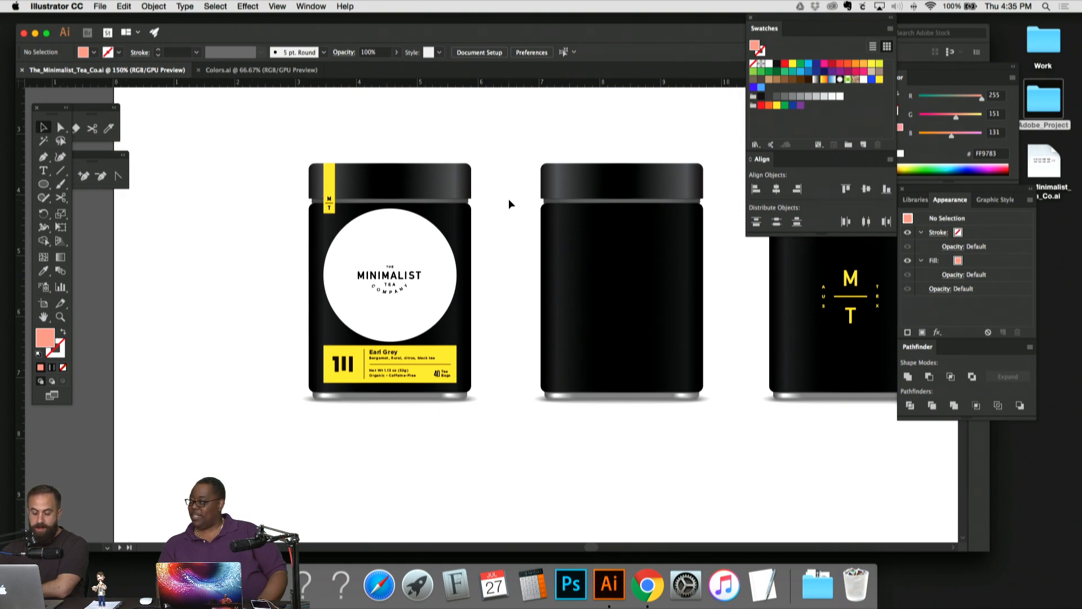
pyautogui.hscroll(5, 509, 201)
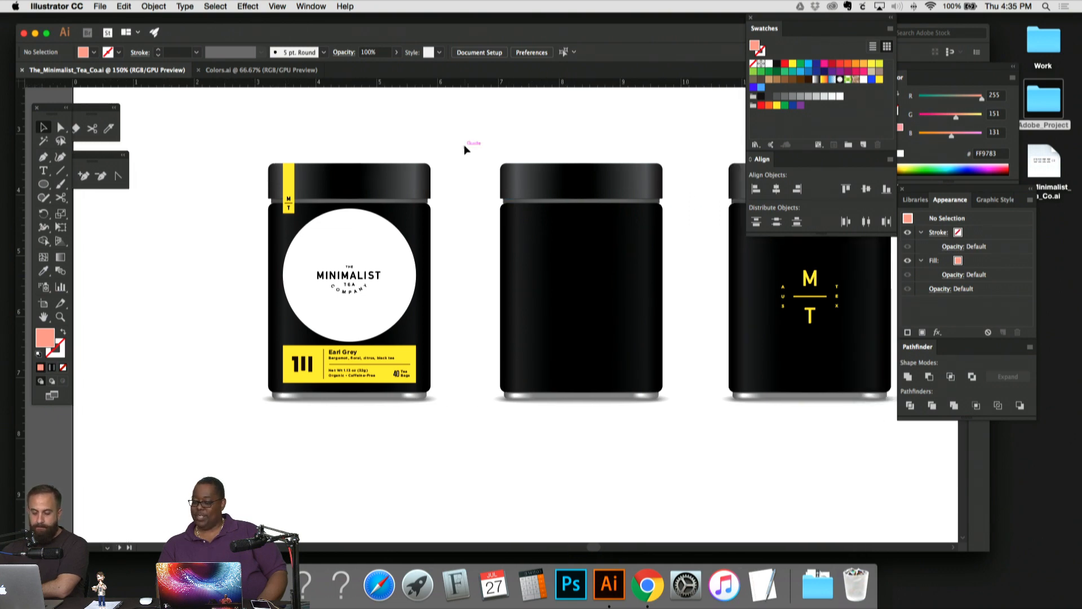
pyautogui.hscroll(1, 465, 147)
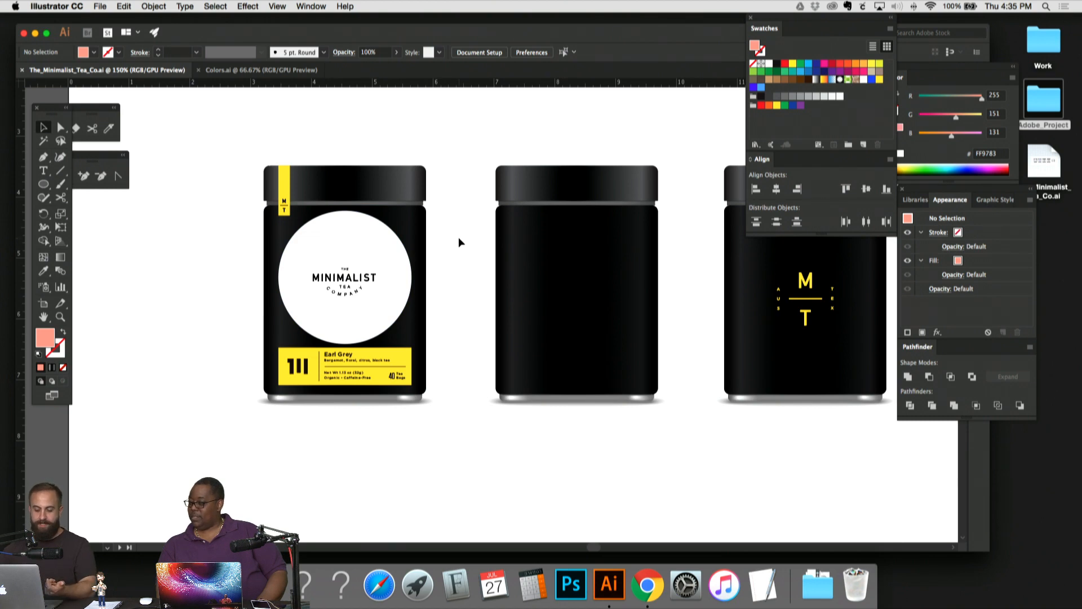
# Step: Fill the Earl Grey jar's white circle with the white-to-black gradient, running diagonally from upper left to beyond the lower right edge
pyautogui.click(379, 235)
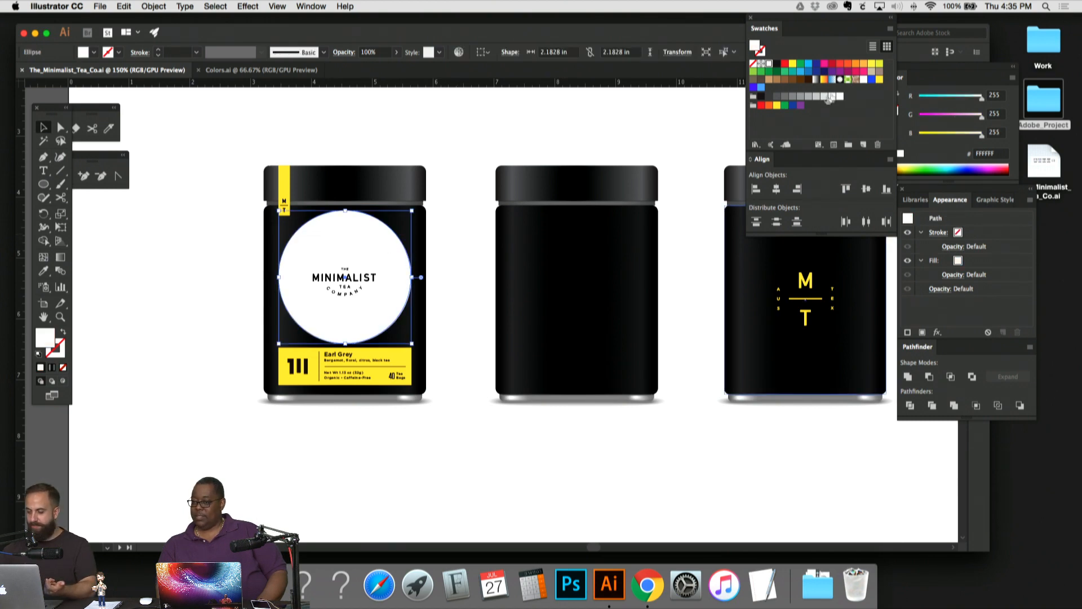
pyautogui.click(816, 80)
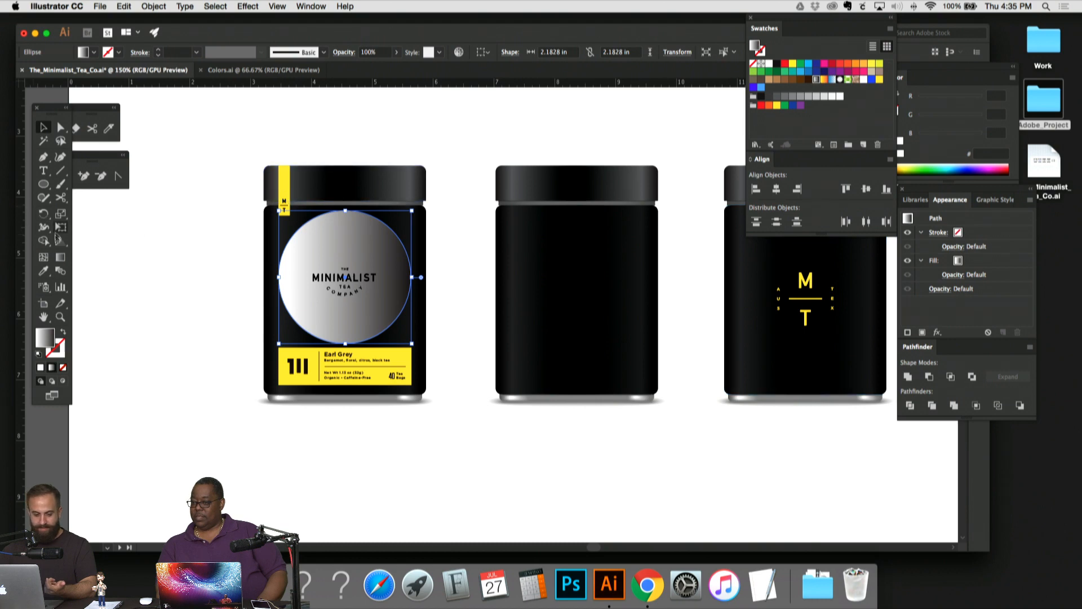
pyautogui.click(61, 269)
pyautogui.moveTo(282, 195)
pyautogui.mouseDown()
pyautogui.moveTo(412, 366)
pyautogui.moveTo(398, 361)
pyautogui.mouseUp()
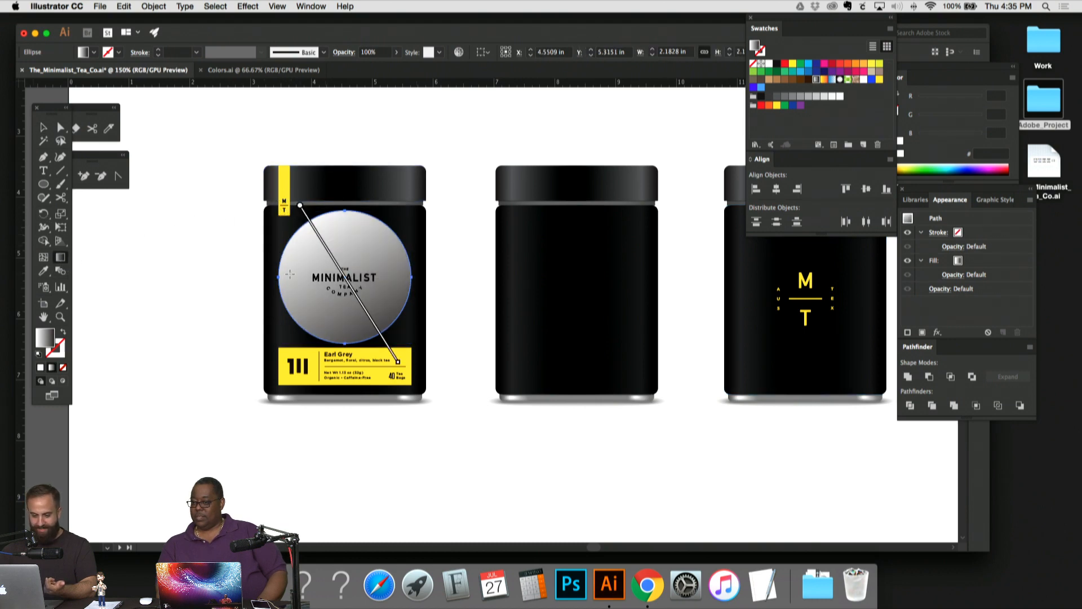
pyautogui.moveTo(319, 241); pyautogui.dragTo(430, 397)
pyautogui.click(44, 122)
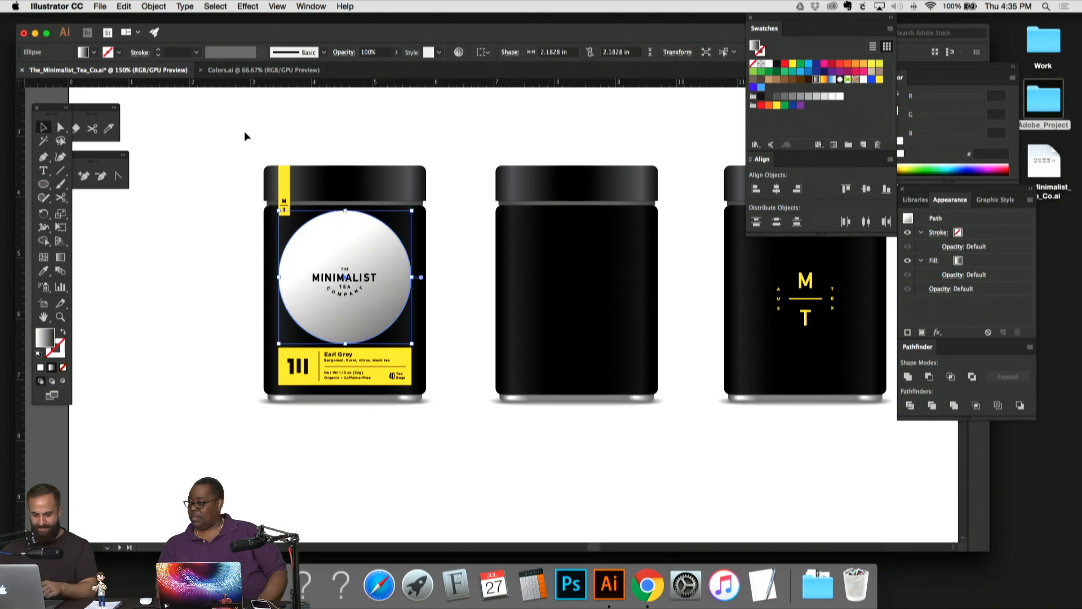
pyautogui.click(265, 129)
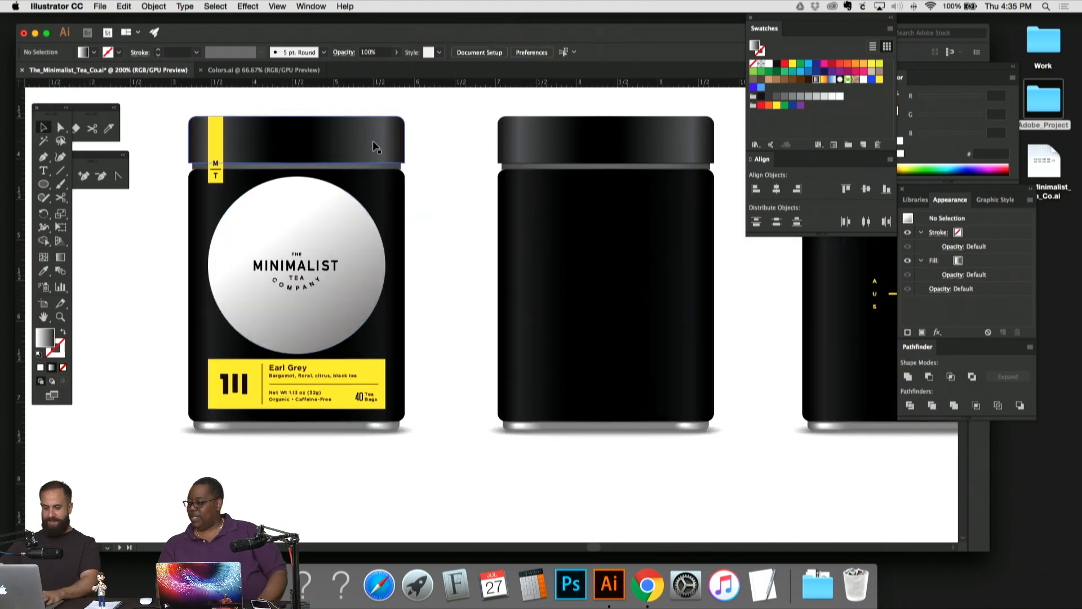
# Step: Examine the gradient-filled circle on the Earl Grey jar at several magnifications to judge its metallic look
pyautogui.press('super+equal')
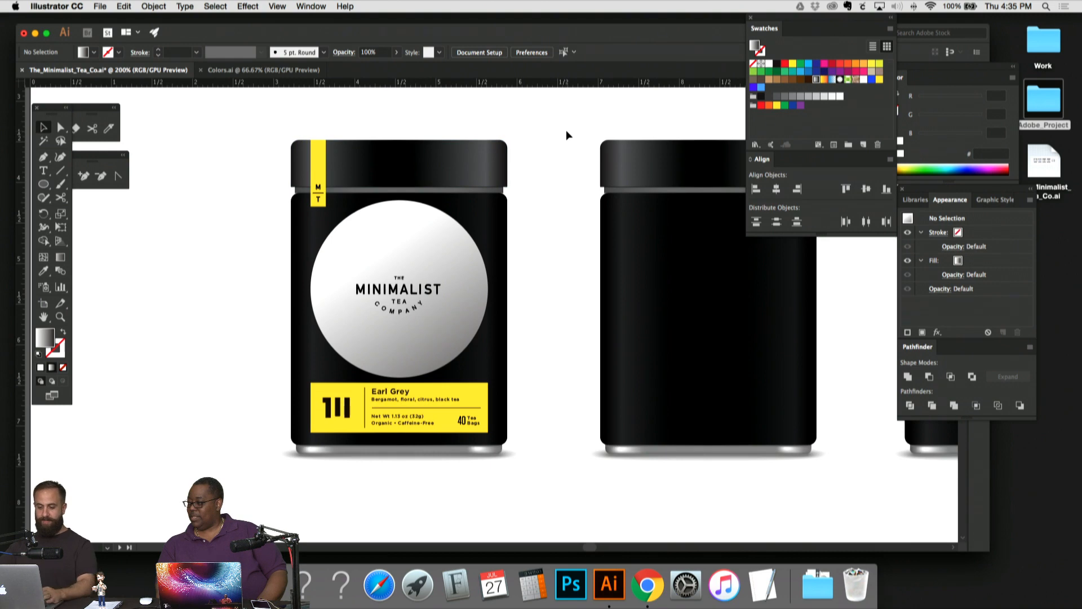
pyautogui.press('super+minus')
pyautogui.press('super+minus')
pyautogui.press('super+minus')
pyautogui.press('super+equal')
pyautogui.press('super+equal')
pyautogui.press('super+equal')
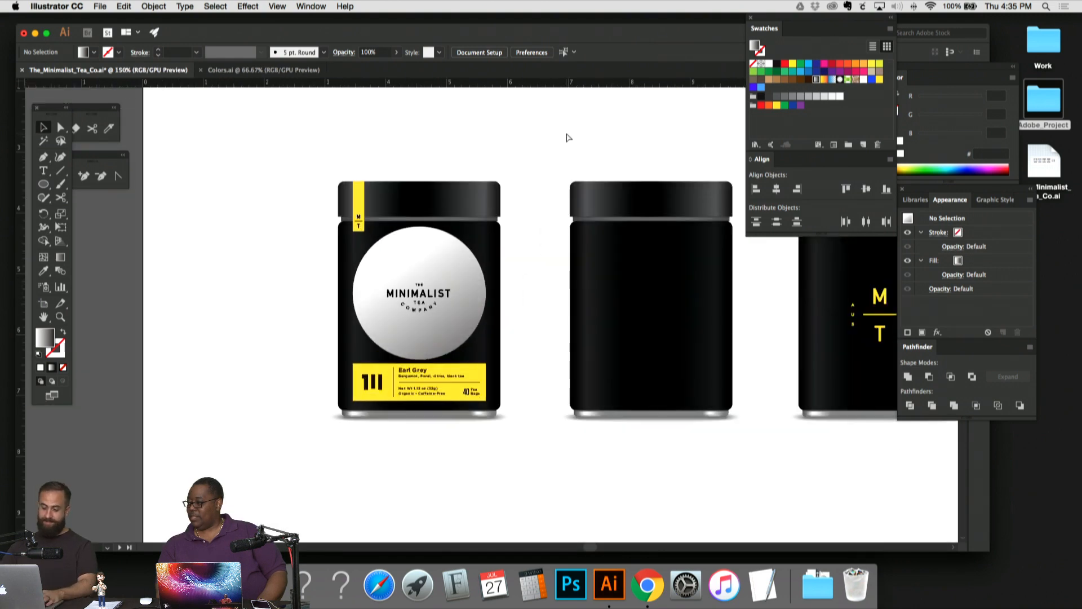
pyautogui.press('super+minus')
pyautogui.press('super+minus')
pyautogui.press('super+minus')
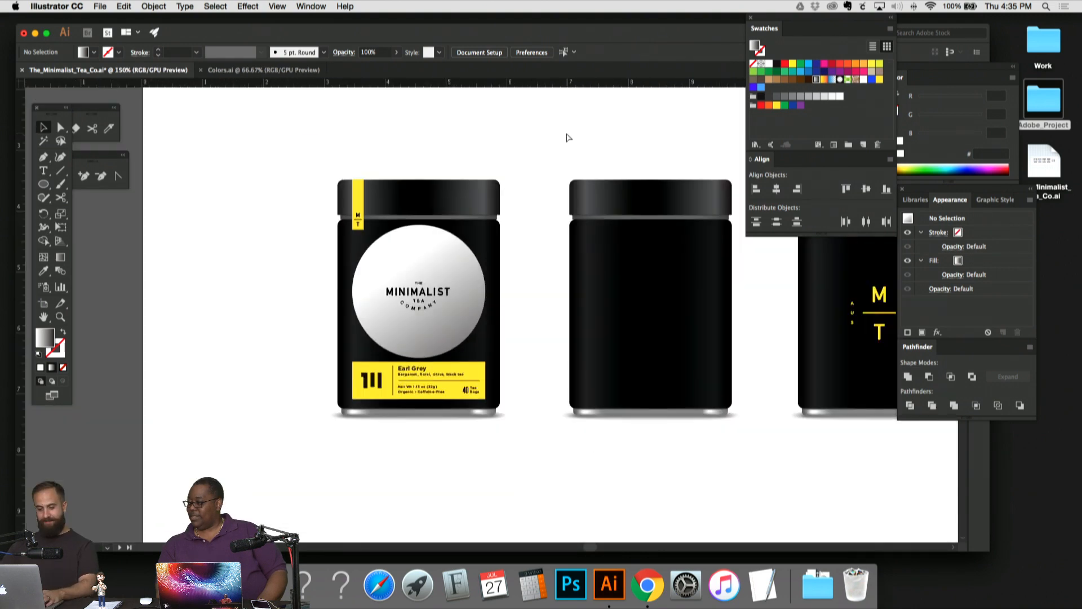
pyautogui.press('super+equal')
pyautogui.press('super+equal')
pyautogui.press('super+equal')
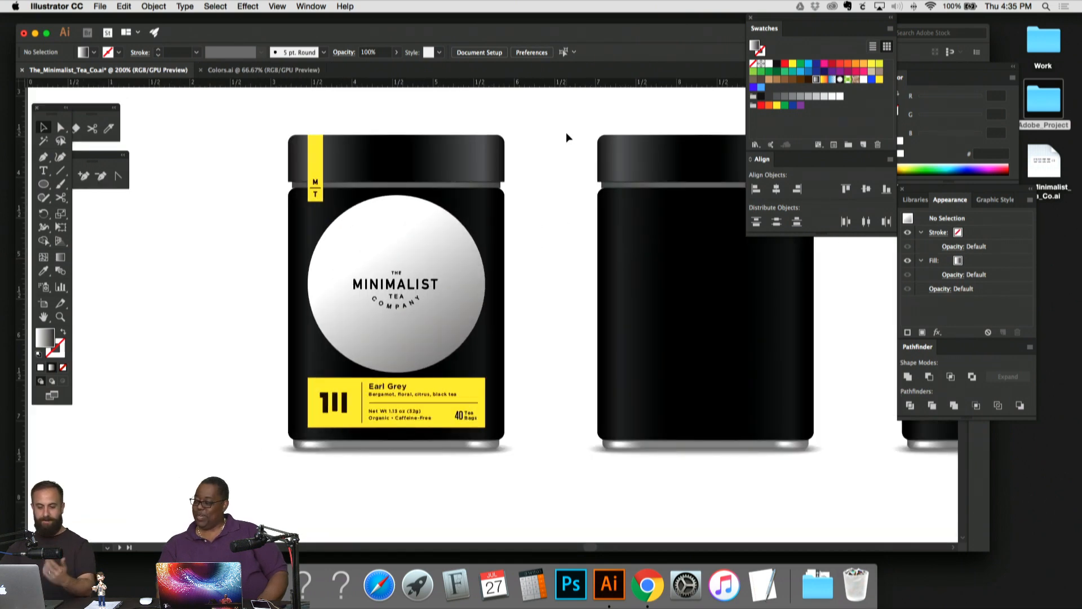
# Step: Compare the Earl Grey jar's gradient circle close up with its neighbouring jars and the surrounding packaging artboards in overview
pyautogui.press('super+minus')
pyautogui.press('super+minus')
pyautogui.press('super+equal')
pyautogui.press('super+equal')
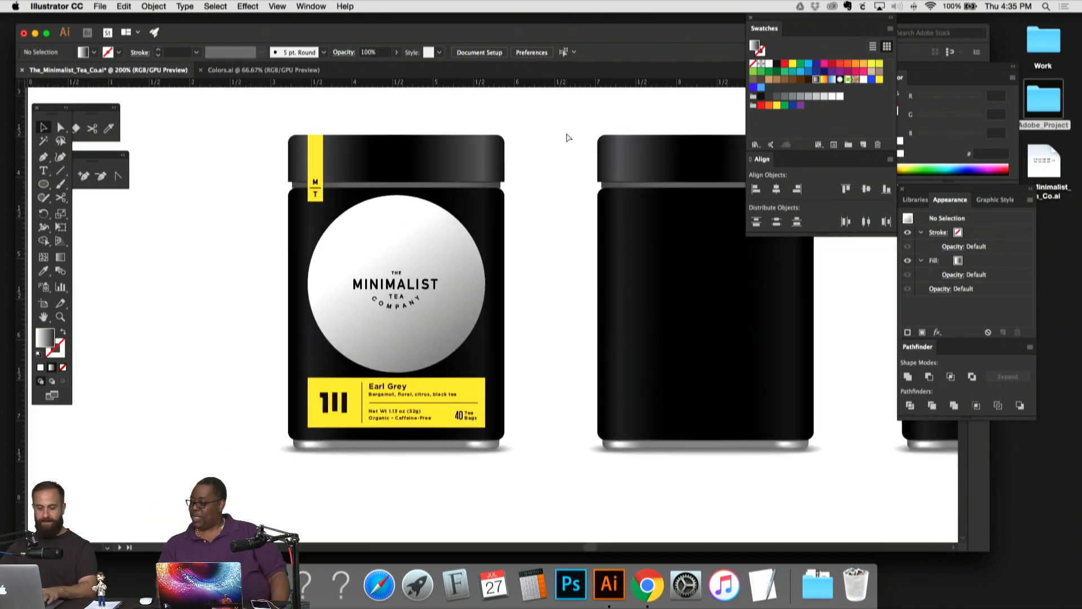
pyautogui.press('super+equal')
pyautogui.press('super+minus')
pyautogui.press('super+minus')
pyautogui.press('super+minus')
pyautogui.press('super+minus')
pyautogui.press('super+minus')
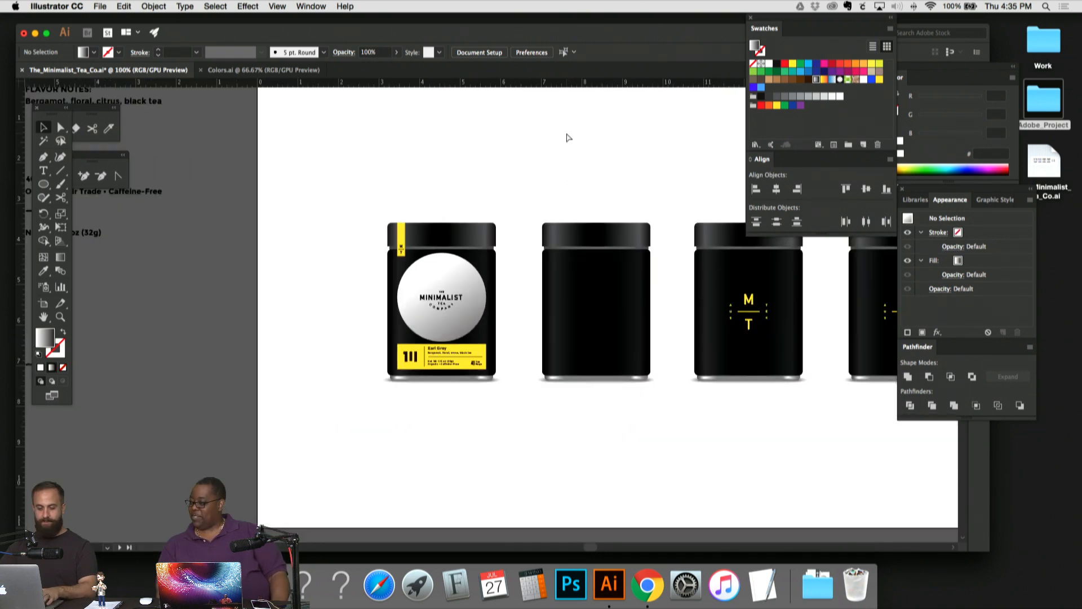
pyautogui.press('super+minus')
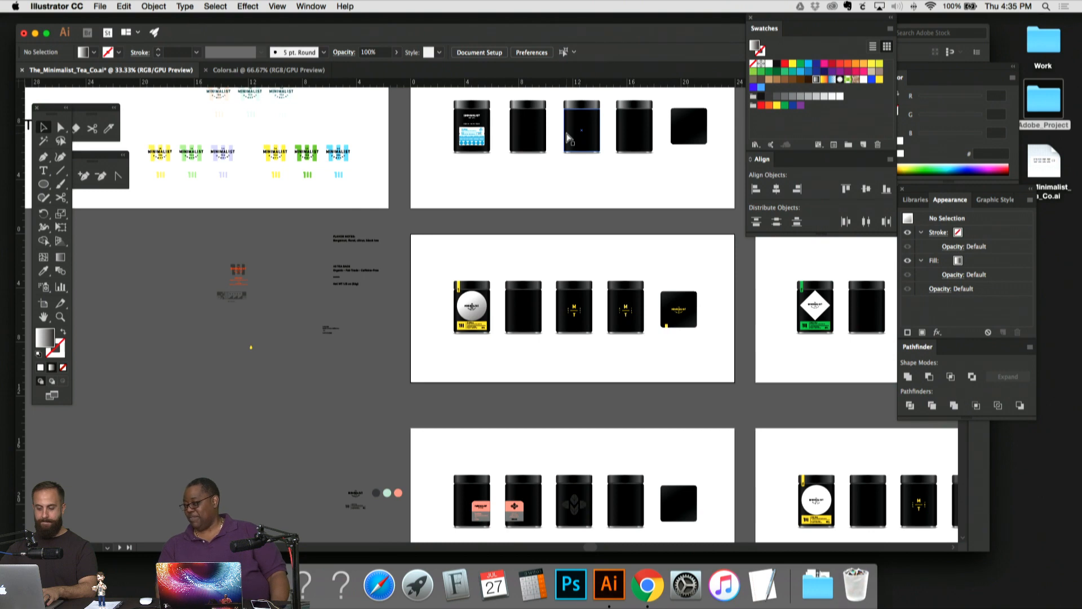
pyautogui.press('super+equal')
pyautogui.press('super+equal')
pyautogui.press('super+equal')
pyautogui.press('super+equal')
pyautogui.press('super+equal')
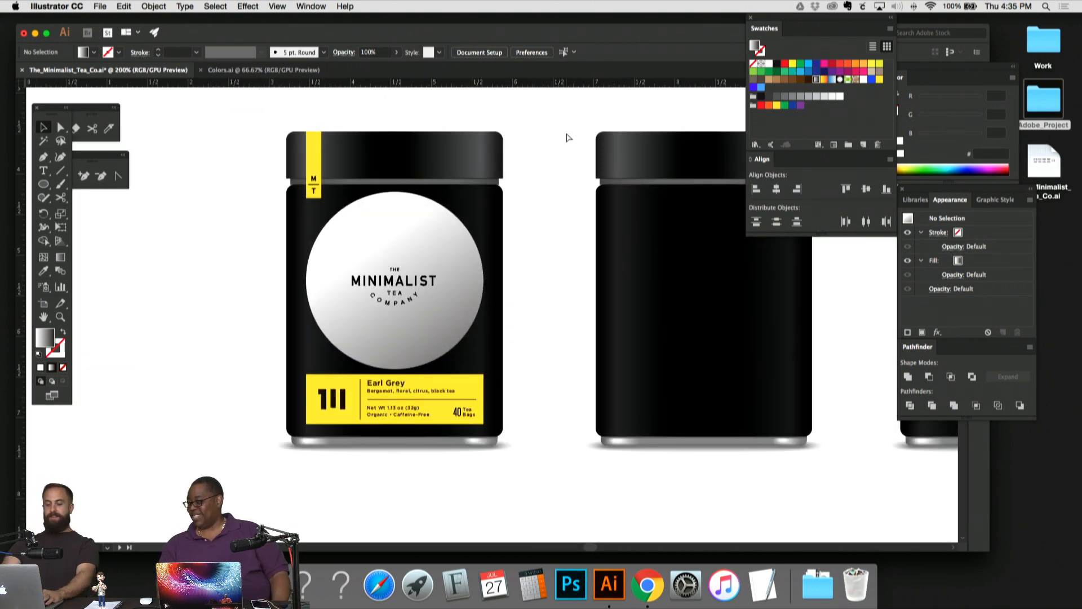
pyautogui.press('super+minus')
pyautogui.press('super+minus')
pyautogui.press('super+equal')
pyautogui.press('super+equal')
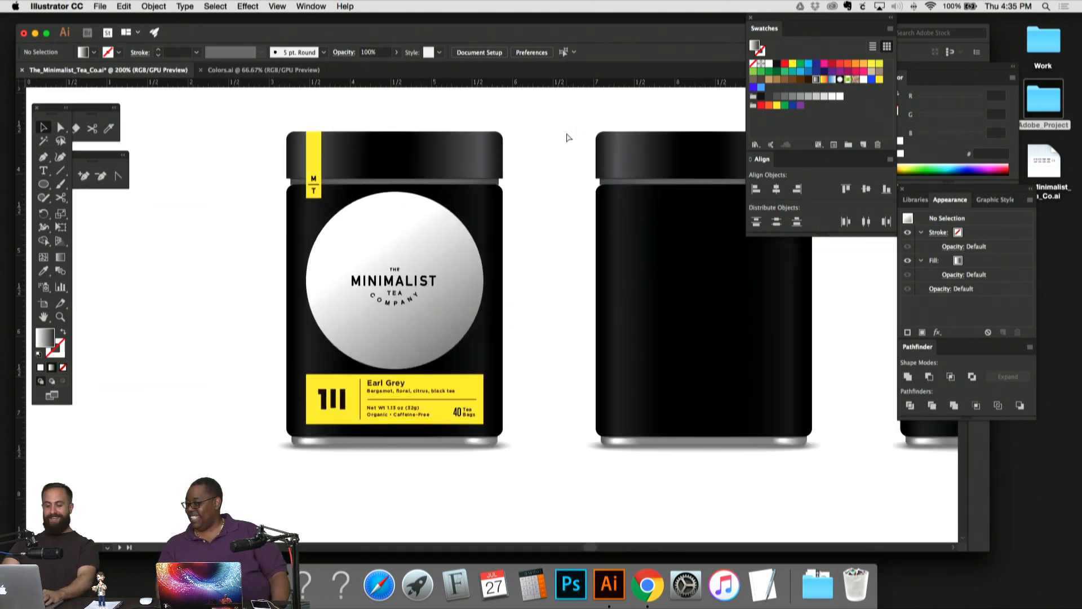
pyautogui.press('super+minus')
pyautogui.press('super+minus')
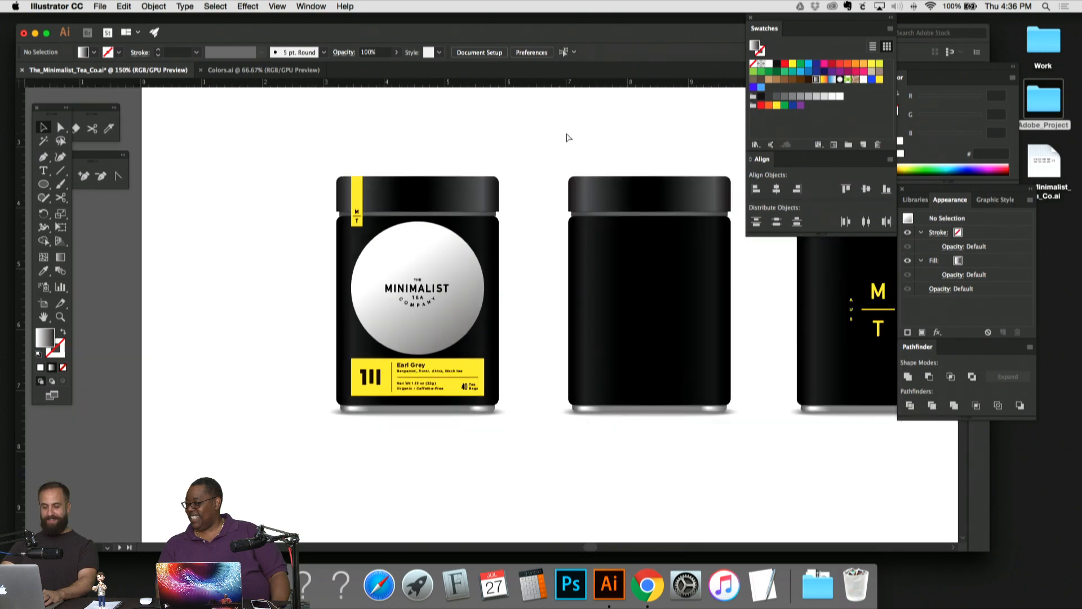
pyautogui.press('super+minus')
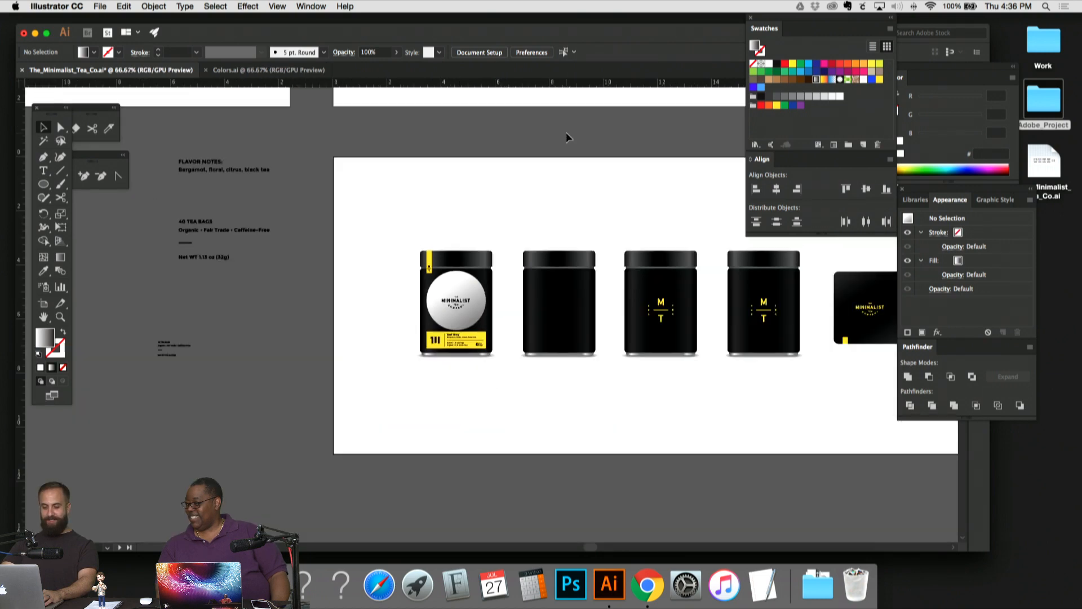
# Step: Fill the Green Tea jar's white diamond with the white-to-black gradient, running diagonally from upper left to beyond the lower right edge
pyautogui.press('super+equal')
pyautogui.moveTo(565, 131); pyautogui.dragTo(365, 115)
pyautogui.hscroll(15, 365, 116)
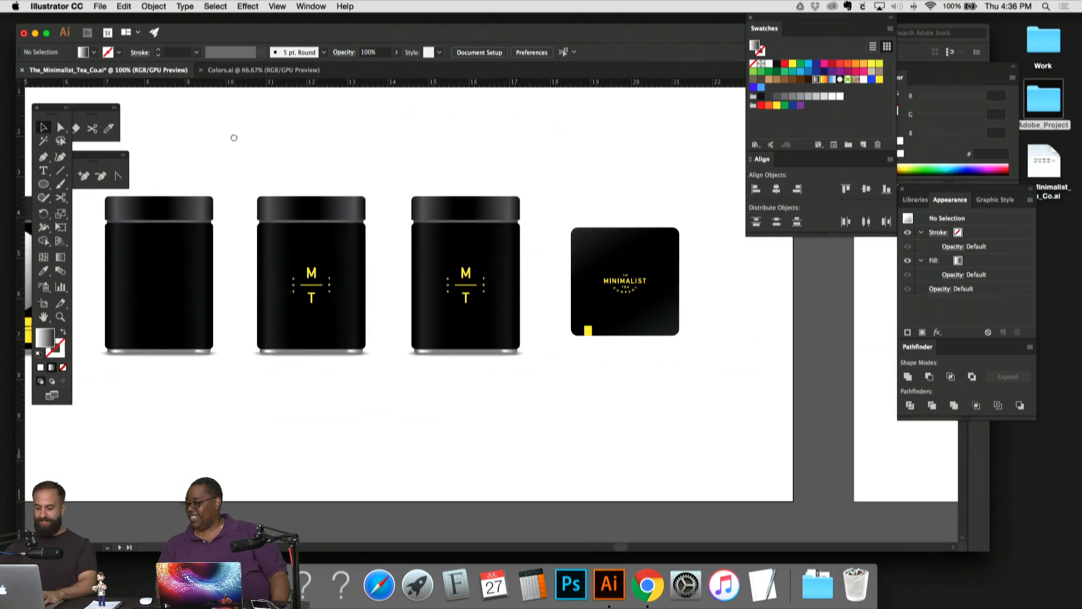
pyautogui.click(641, 252)
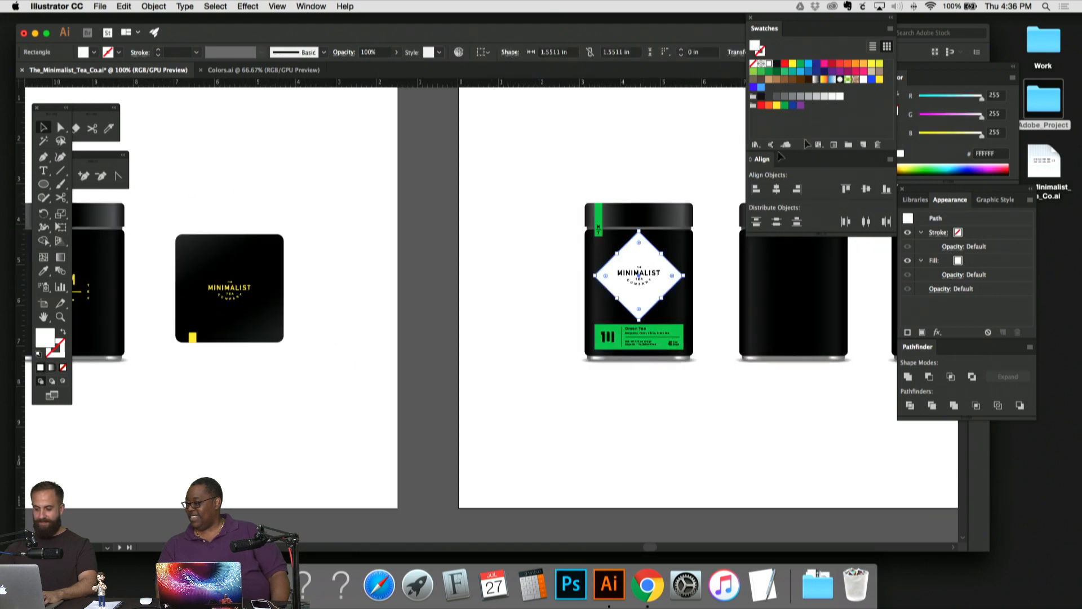
pyautogui.click(813, 81)
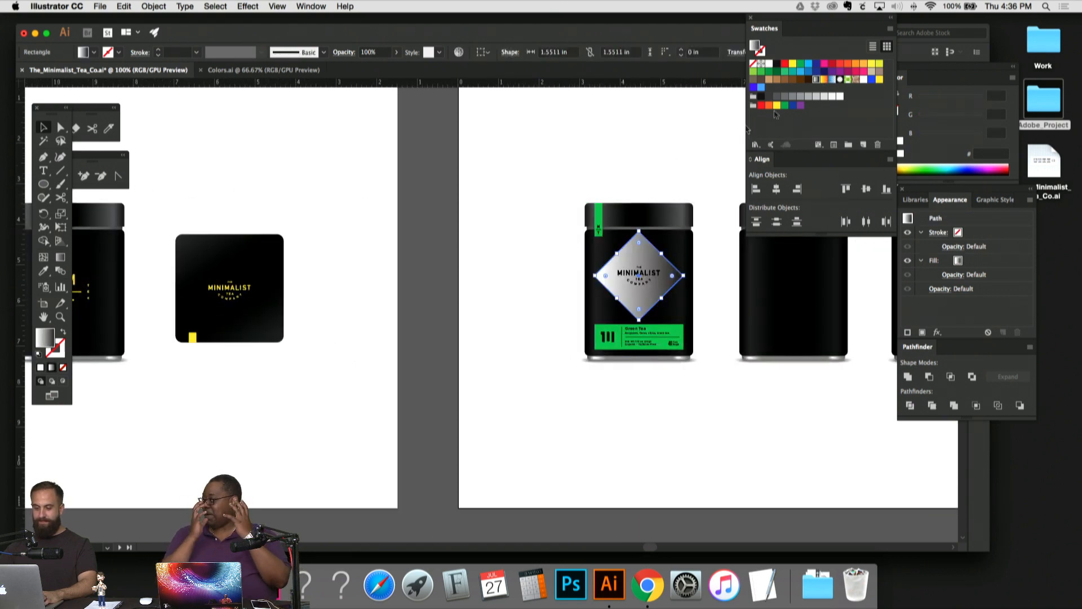
pyautogui.click(60, 257)
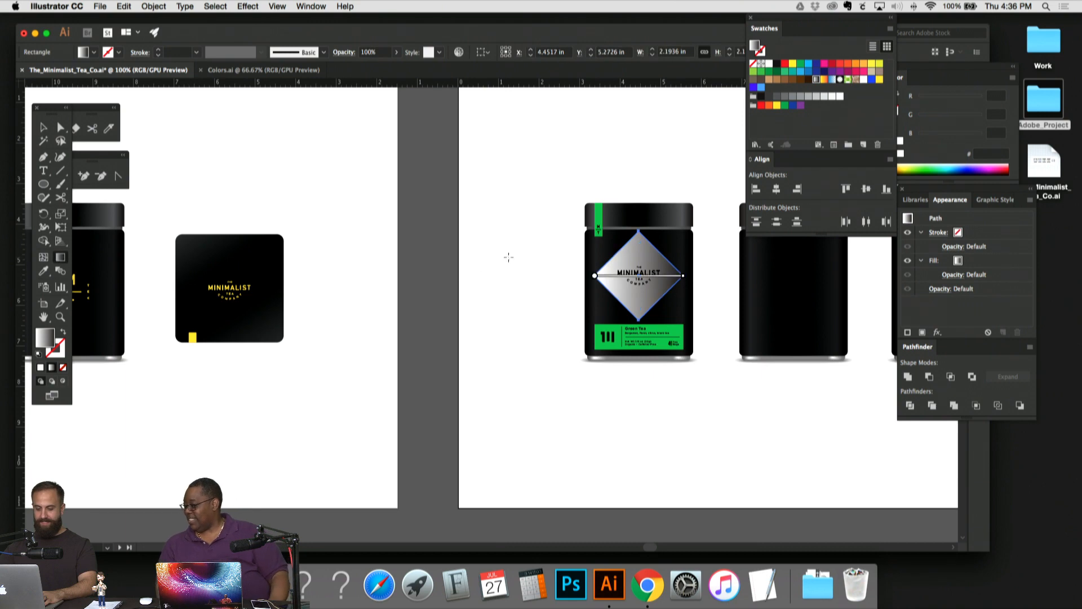
pyautogui.moveTo(591, 227)
pyautogui.mouseDown()
pyautogui.moveTo(710, 352)
pyautogui.moveTo(663, 297)
pyautogui.moveTo(697, 359)
pyautogui.mouseUp()
pyautogui.press('v')
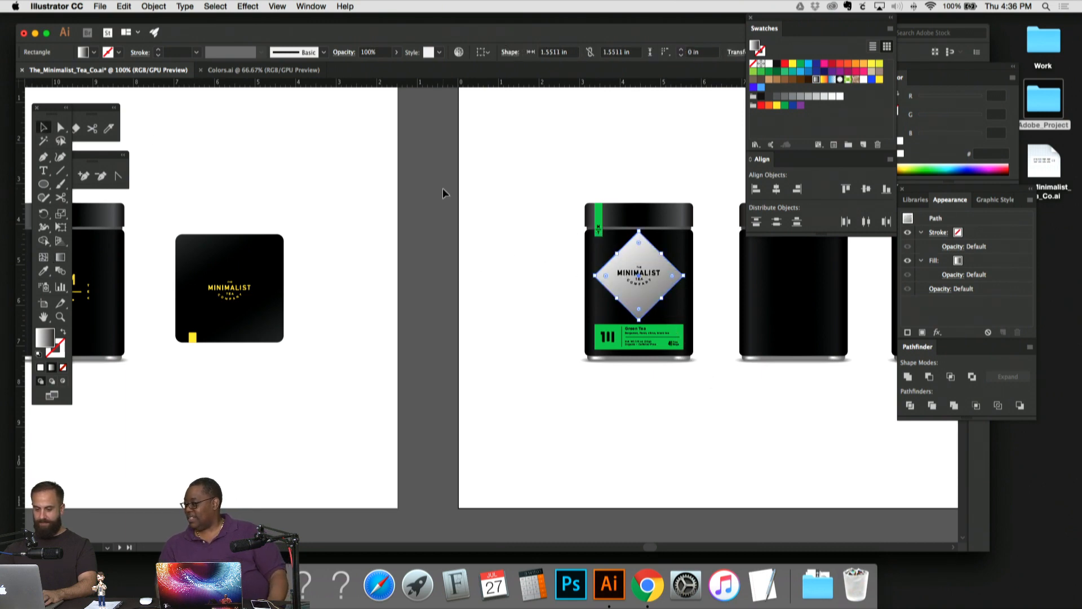
pyautogui.click(442, 188)
# Step: Examine the packaging concept with the coral and grey label, including its leaf emblem jar, plain jar and lid
pyautogui.press('super+equal')
pyautogui.press('super+minus')
pyautogui.press('super+minus')
pyautogui.press('super+minus')
pyautogui.press('super+minus')
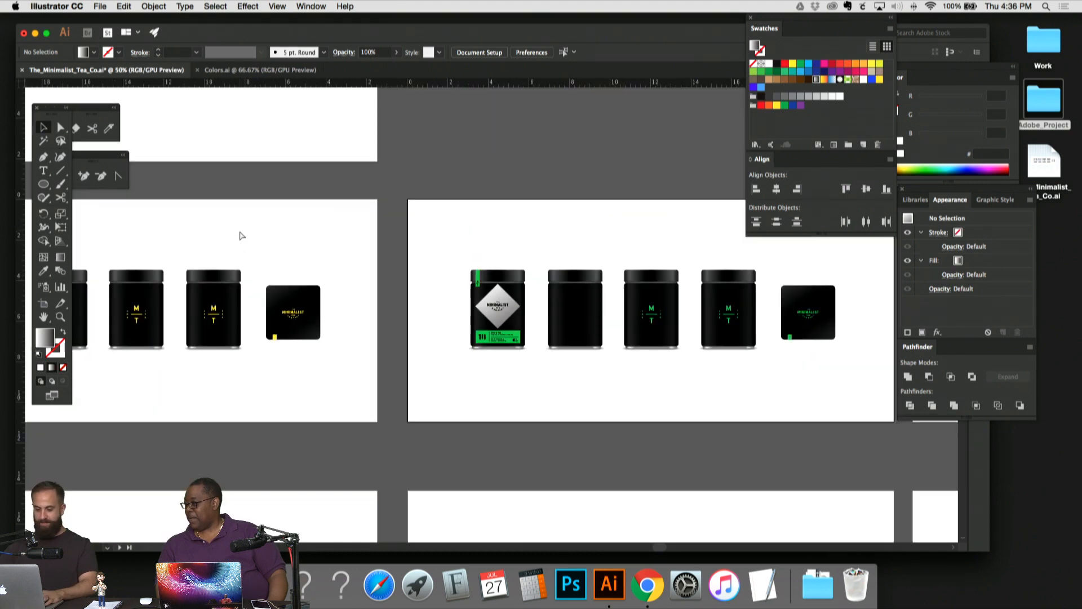
pyautogui.moveTo(239, 232); pyautogui.dragTo(527, 116)
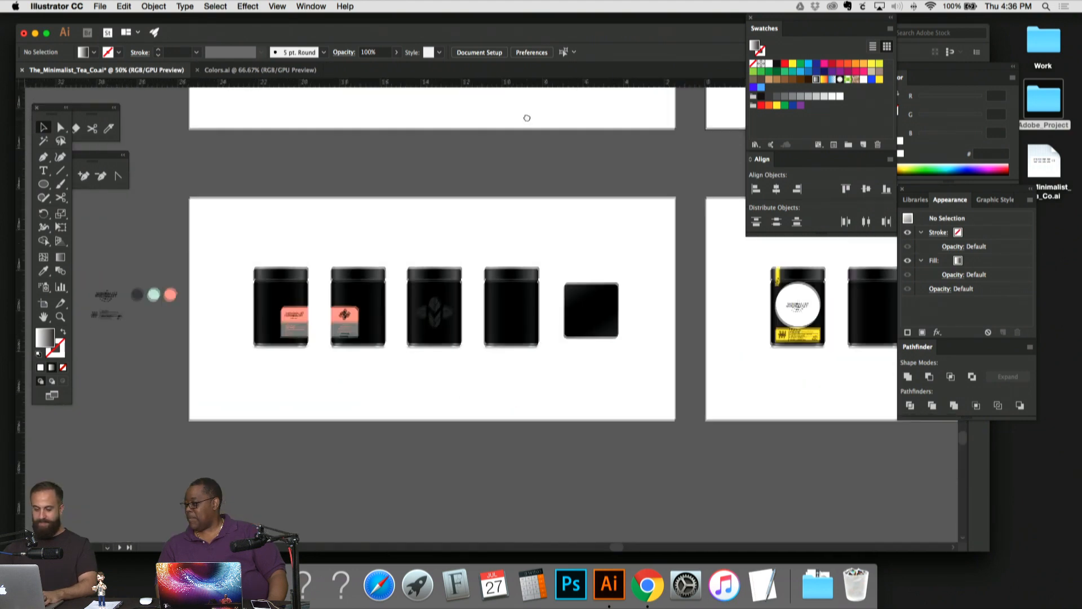
pyautogui.press('super+equal')
pyautogui.press('super+equal')
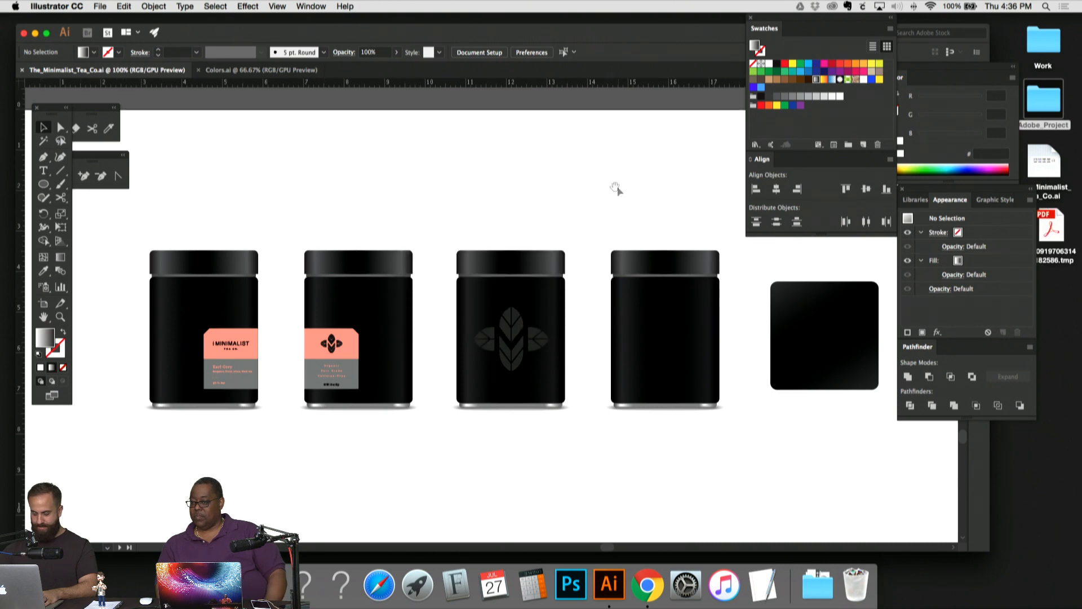
pyautogui.moveTo(614, 186); pyautogui.dragTo(569, 188)
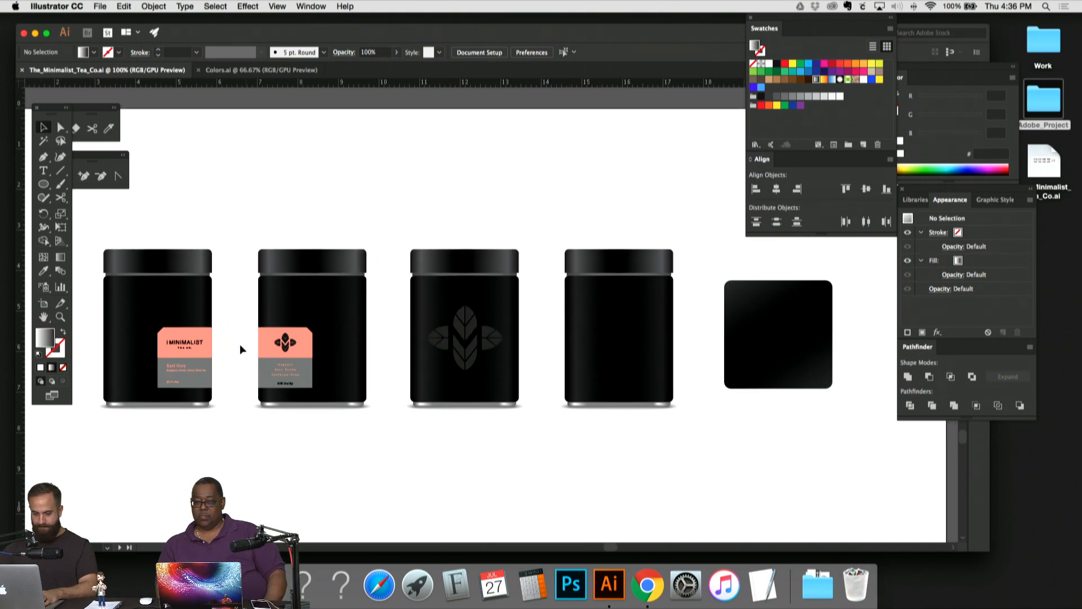
pyautogui.click(200, 342)
pyautogui.click(302, 211)
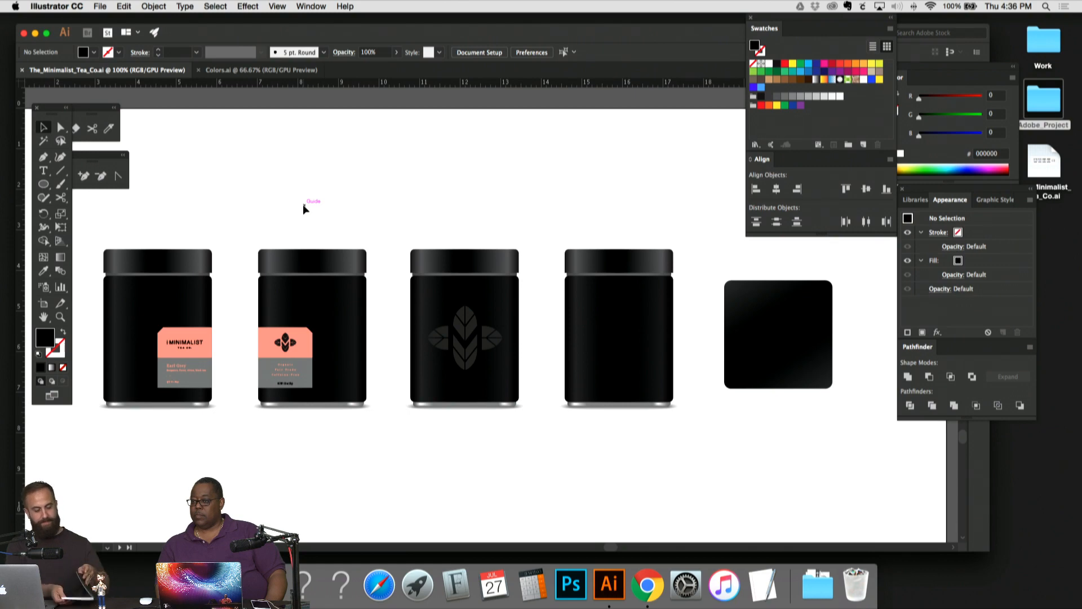
# Step: Draw a circle about 0.07 in across near the upper left corner of the plain jar beside the leaf emblem jar
pyautogui.press('super+equal')
pyautogui.press('super+equal')
pyautogui.press('super+equal')
pyautogui.moveTo(305, 209); pyautogui.dragTo(83, 134)
pyautogui.moveTo(416, 171); pyautogui.dragTo(292, 148)
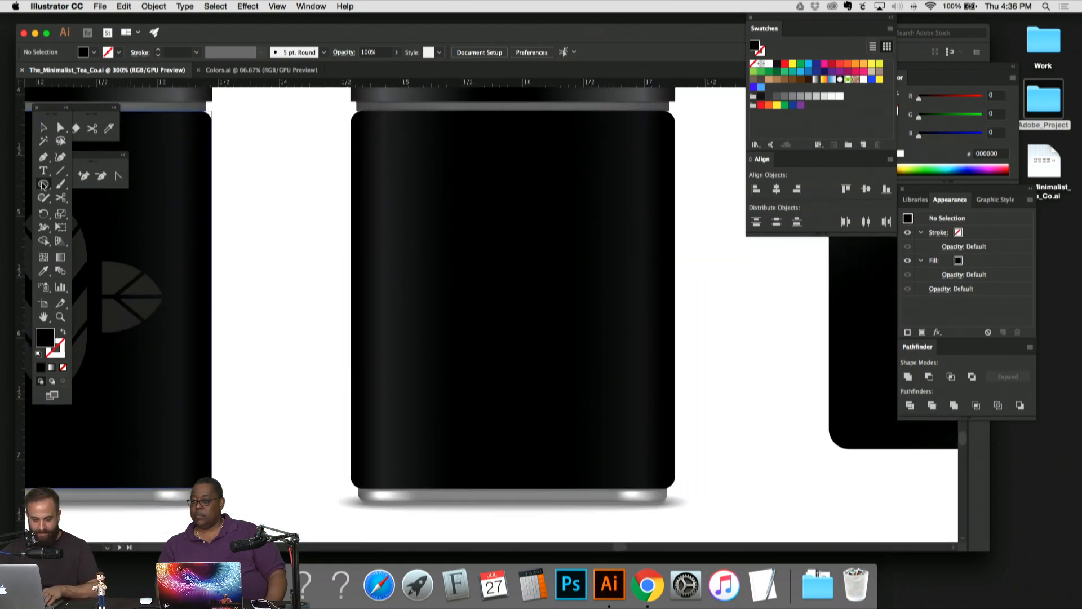
pyautogui.click(44, 185)
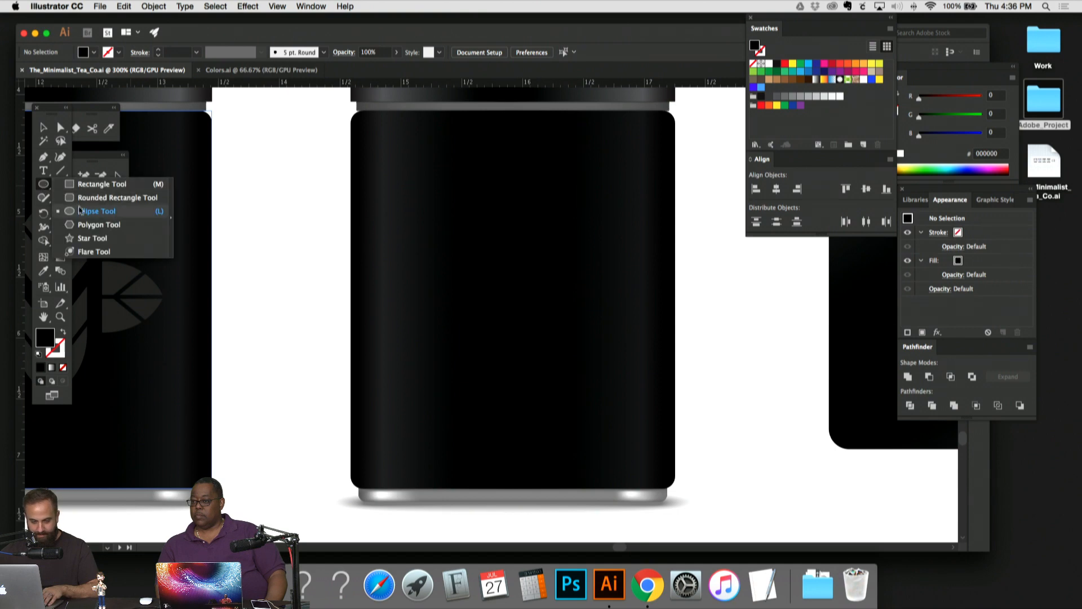
pyautogui.click(95, 210)
pyautogui.moveTo(385, 138); pyautogui.dragTo(389, 142)
pyautogui.hscroll(-8, 313, 136)
pyautogui.hscroll(-2, 313, 135)
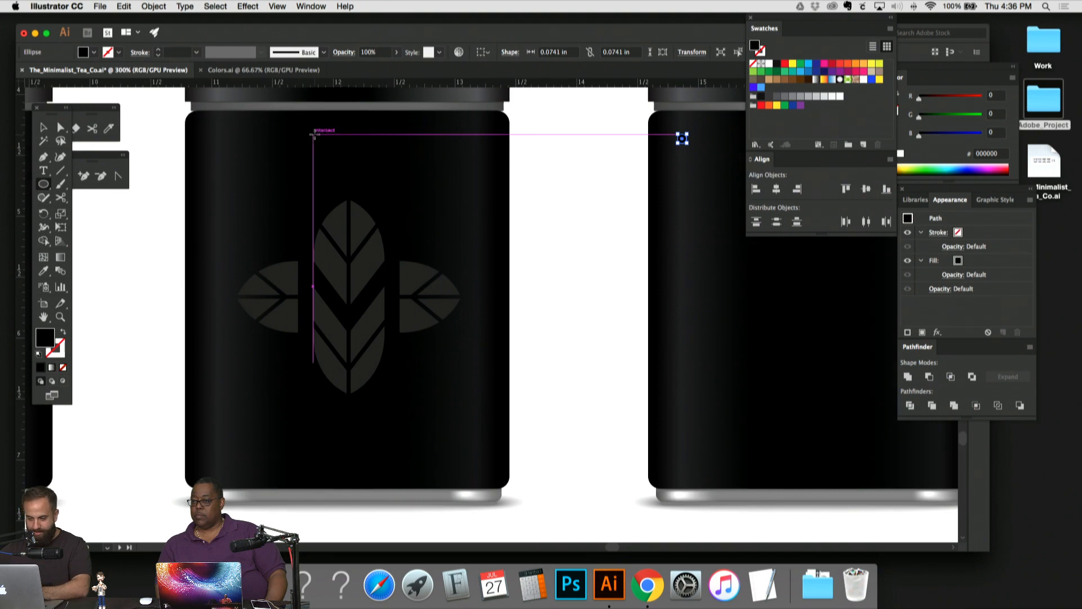
# Step: Fill the small circle with the label's coral colour (FF9783) by sampling it with the Eyedropper
pyautogui.press('i')
pyautogui.hscroll(-6, 357, 210)
pyautogui.click(125, 285)
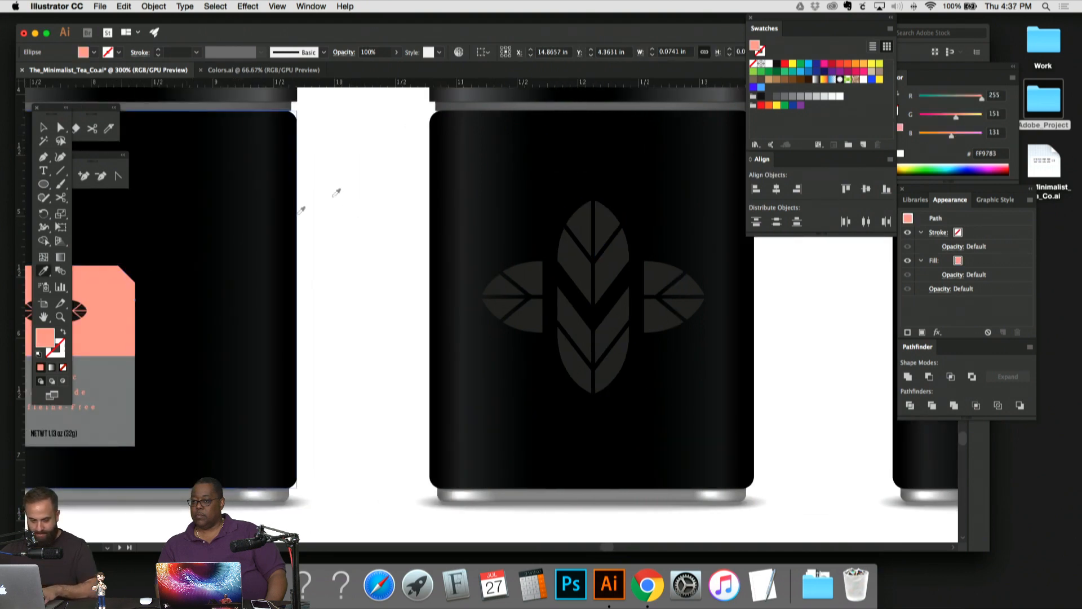
# Step: Lock the artwork group of the plain jar that sits behind the coral dot
pyautogui.hscroll(8, 336, 193)
pyautogui.click(44, 127)
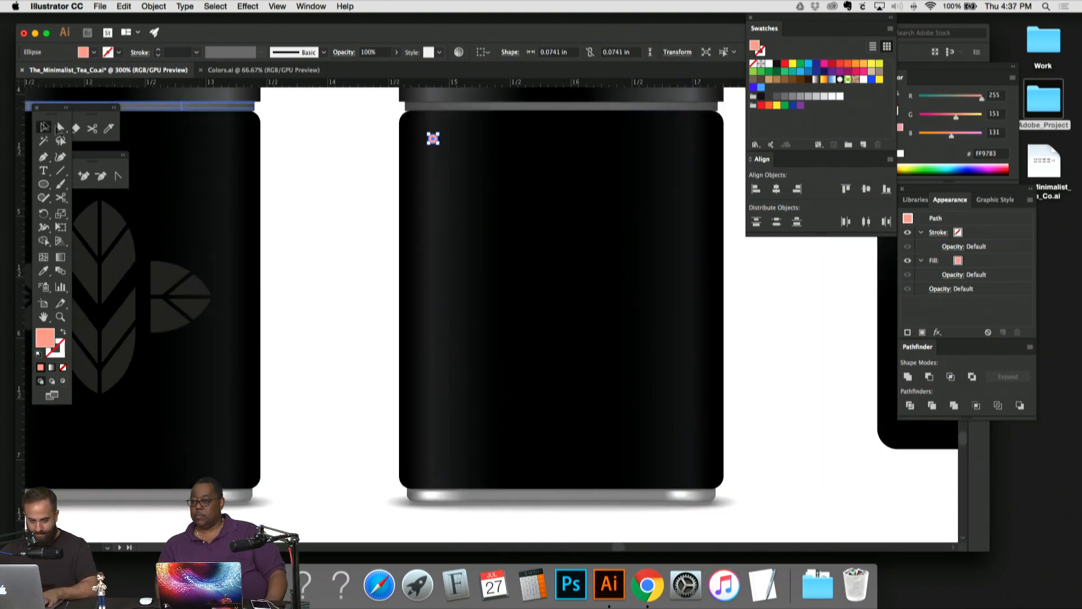
pyautogui.click(333, 171)
pyautogui.moveTo(745, 509); pyautogui.dragTo(755, 518)
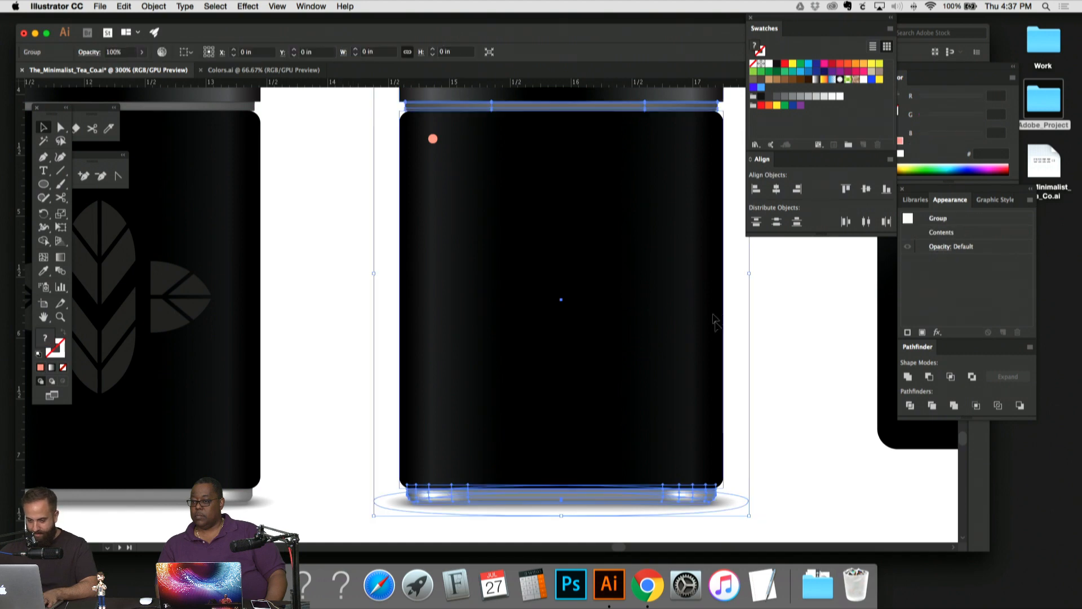
pyautogui.press('super+2')
# Step: Duplicate the coral dot across the jar into an evenly spaced row of seven, shift the row slightly left and group it
pyautogui.moveTo(438, 141); pyautogui.dragTo(481, 141)
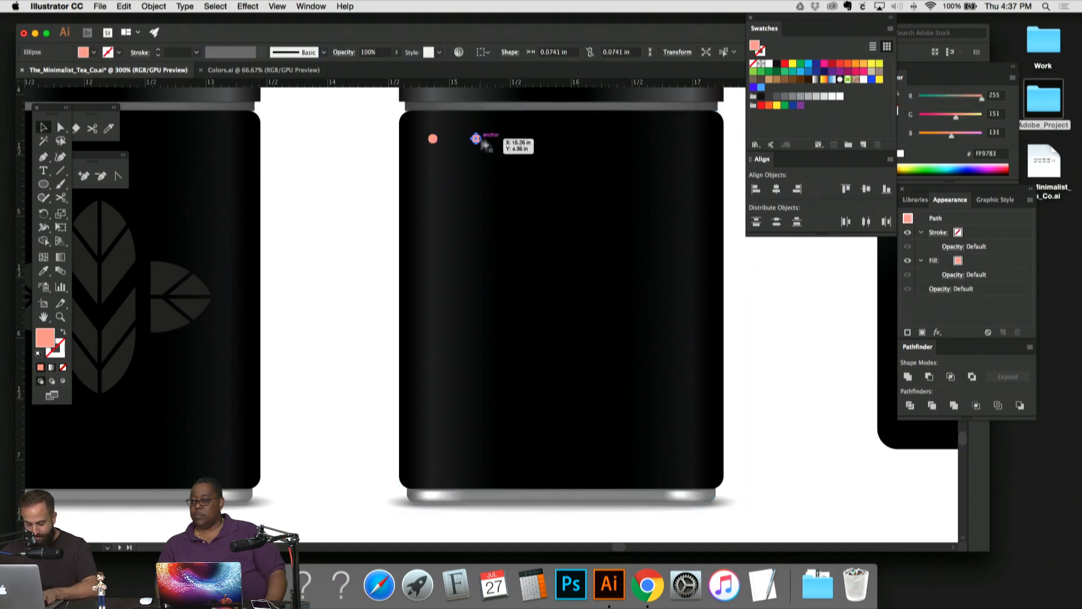
pyautogui.press('super+d')
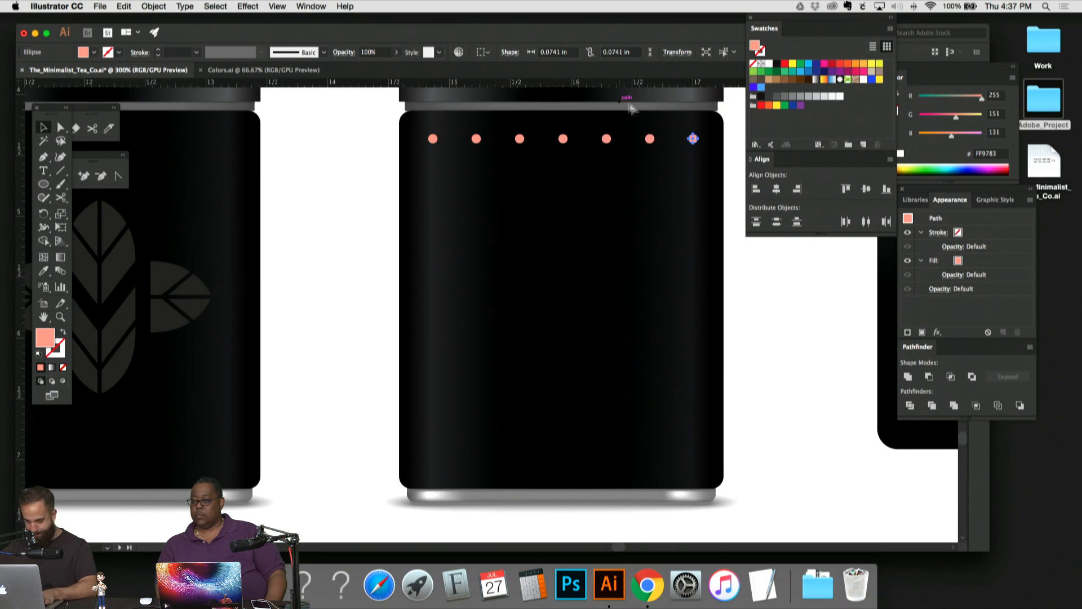
pyautogui.click(696, 164)
pyautogui.moveTo(464, 137); pyautogui.dragTo(425, 123)
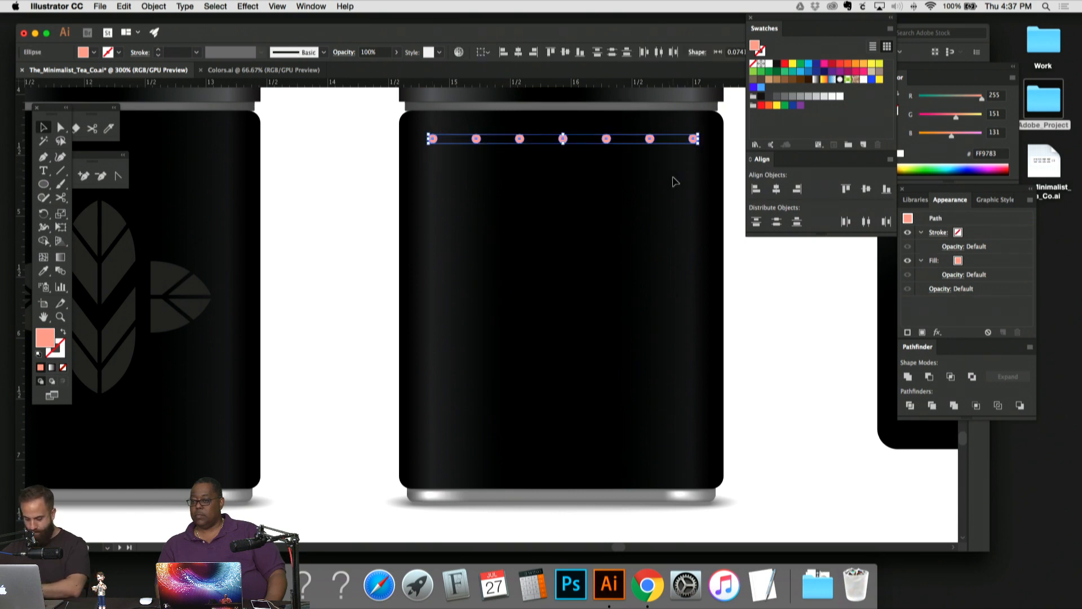
pyautogui.press('super')
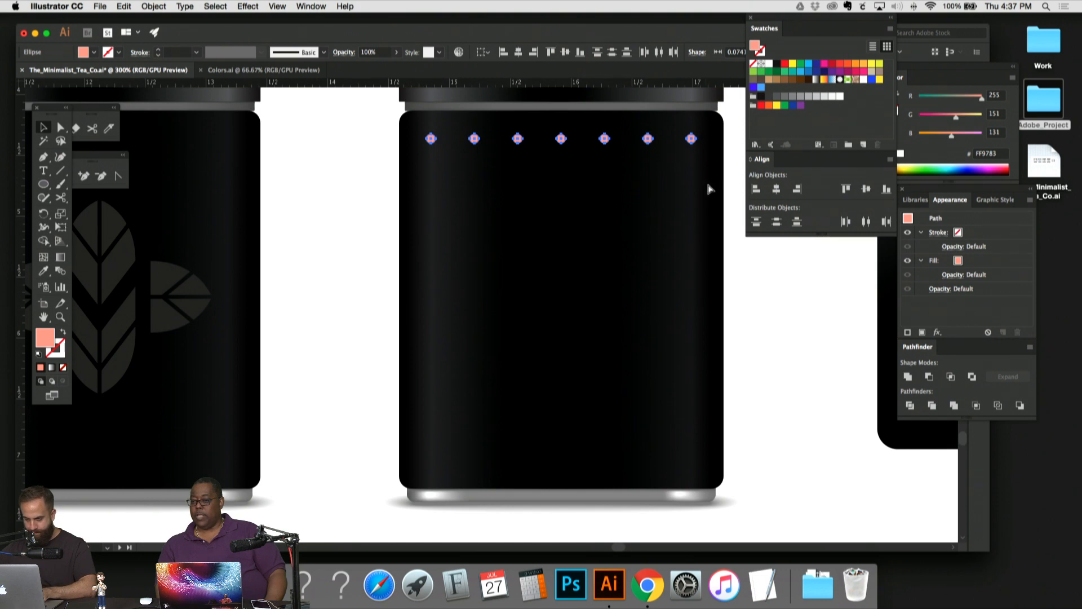
pyautogui.press('super+g')
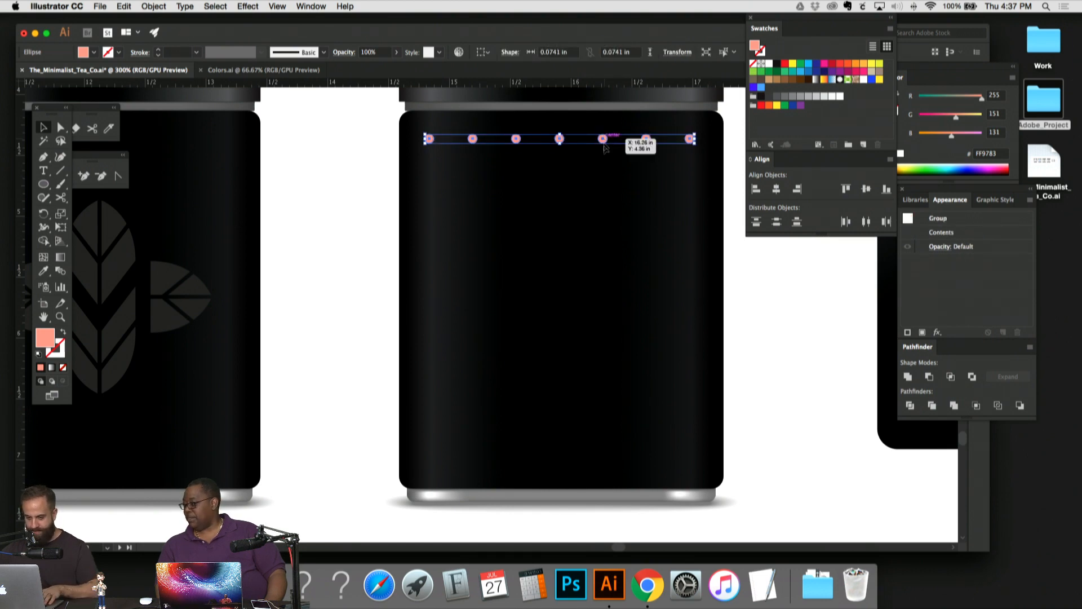
# Step: Duplicate the grouped dot row downward at equal spacing until ten rows cover the jar's body
pyautogui.moveTo(604, 145); pyautogui.dragTo(604, 178)
pyautogui.press('super+d')
pyautogui.press('super+d')
pyautogui.press('super+d')
pyautogui.press('super+d')
pyautogui.press('super+d')
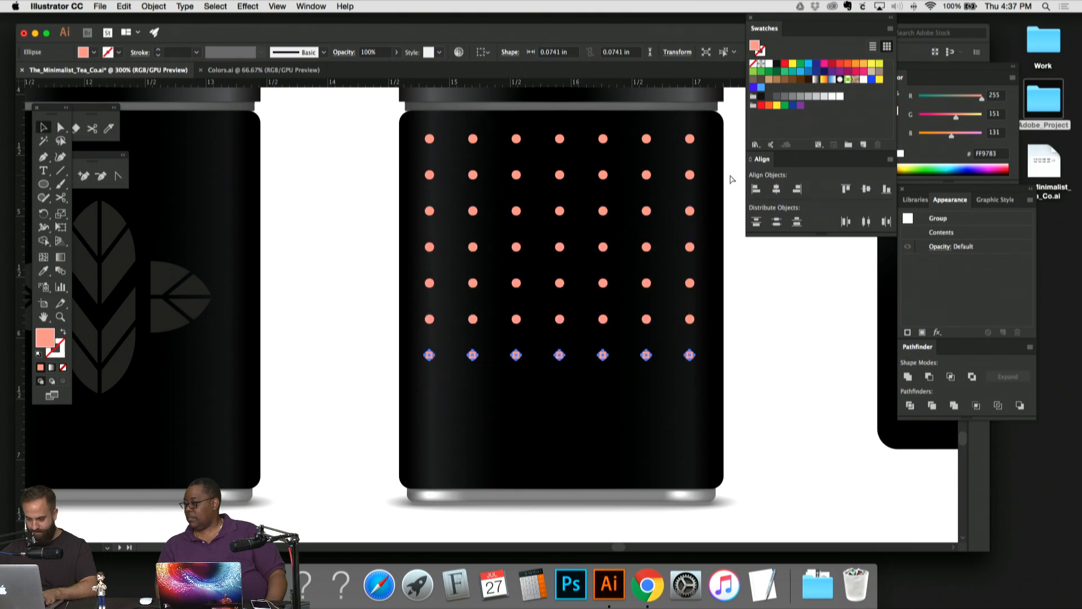
pyautogui.press('super+d')
pyautogui.press('super+d')
pyautogui.press('super+d')
pyautogui.click(731, 488)
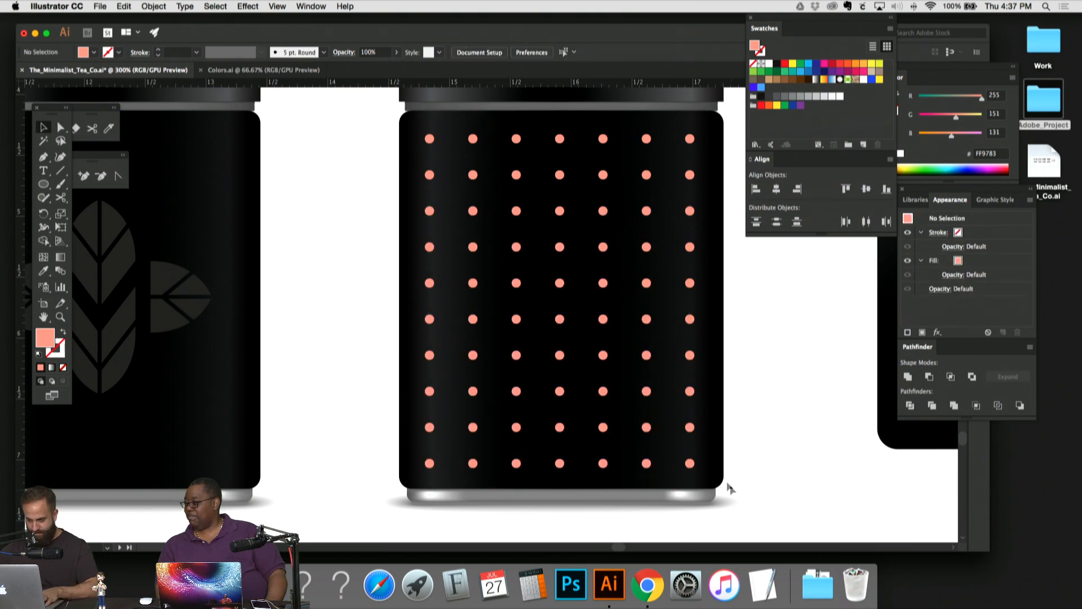
# Step: Scale the whole dot grid down slightly about its centre and nudge it upward on the jar
pyautogui.moveTo(399, 118); pyautogui.dragTo(701, 473)
pyautogui.moveTo(698, 135); pyautogui.dragTo(691, 138)
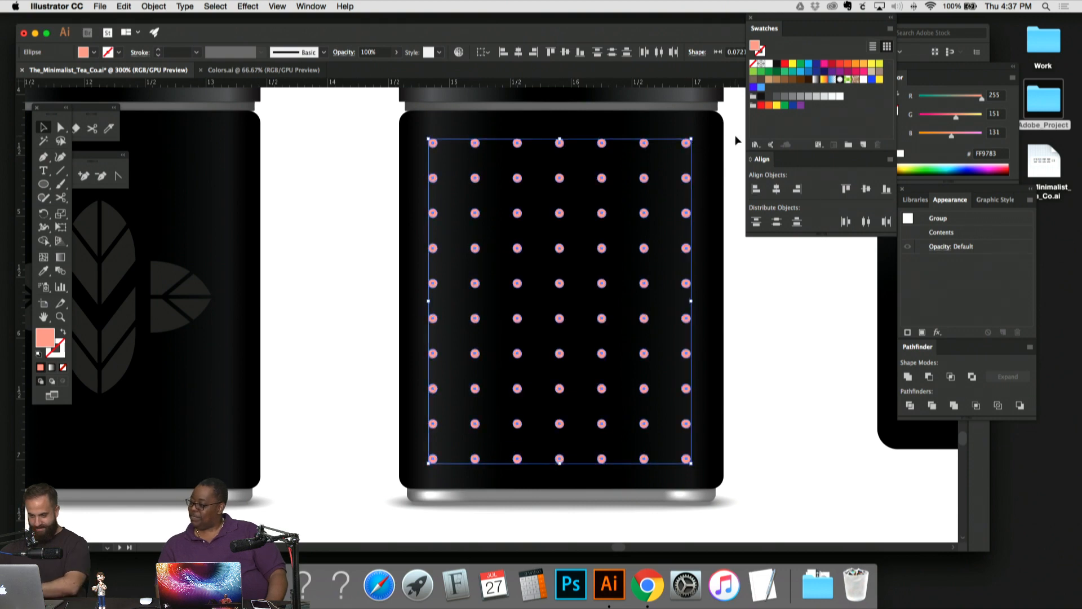
pyautogui.press('Up')
pyautogui.click(756, 144)
pyautogui.click(728, 164)
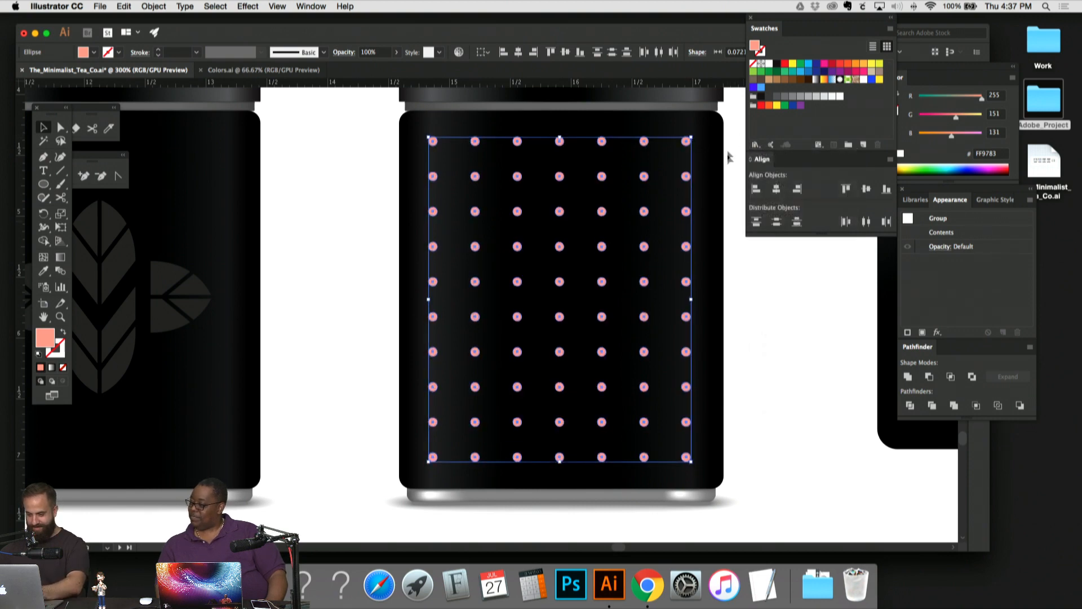
pyautogui.click(728, 139)
# Step: Review the coral dot pattern on the jar alongside the rest of the concept, in overview and close up
pyautogui.press('super+minus')
pyautogui.press('super+minus')
pyautogui.press('super+minus')
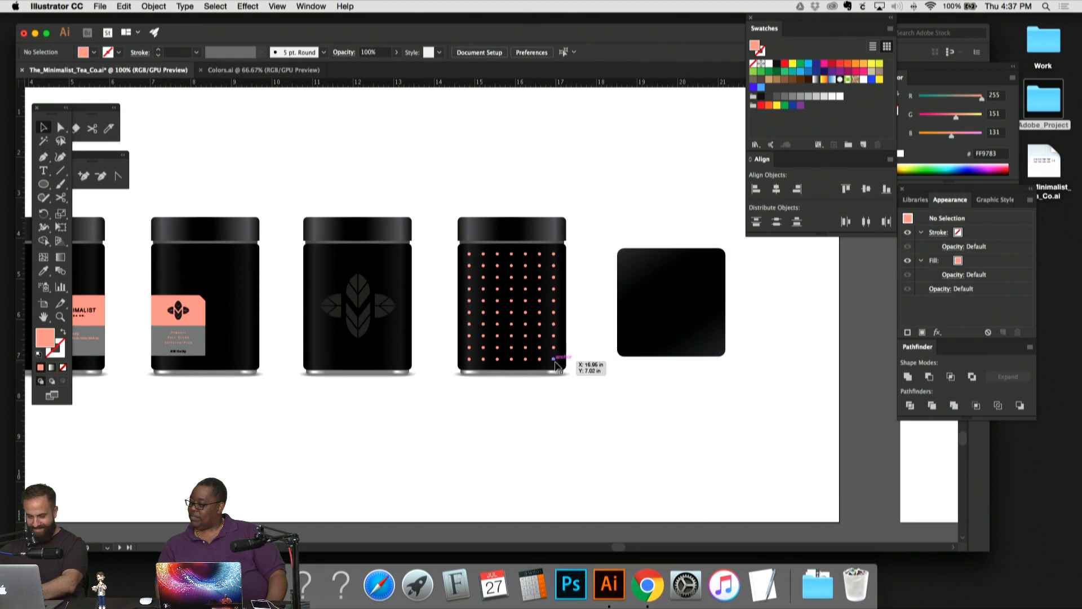
pyautogui.click(553, 358)
pyautogui.press('super+z')
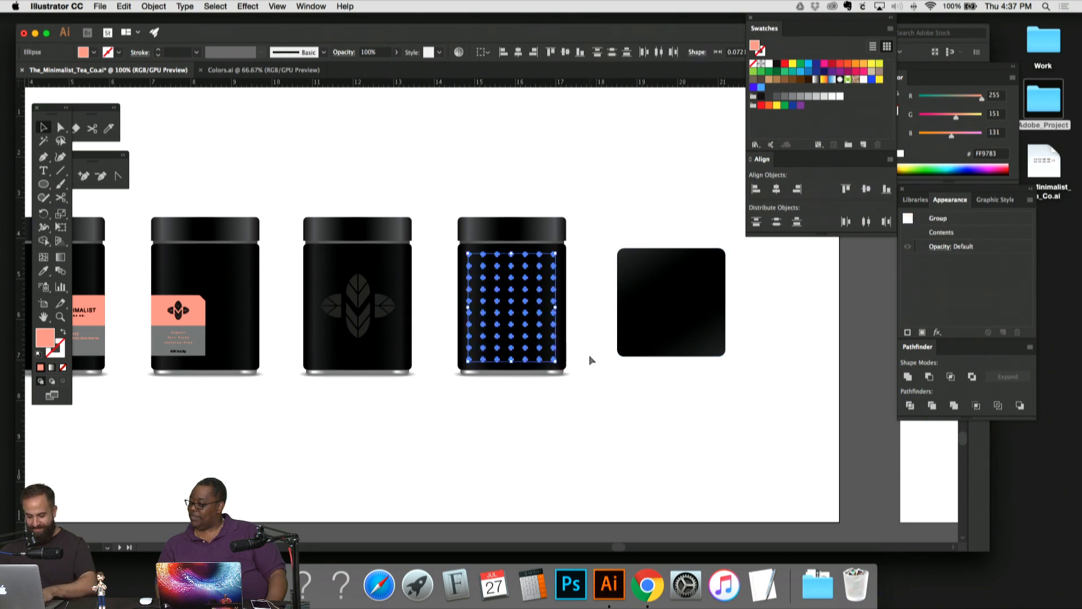
pyautogui.click(593, 354)
pyautogui.press('super+equal')
pyautogui.press('super+equal')
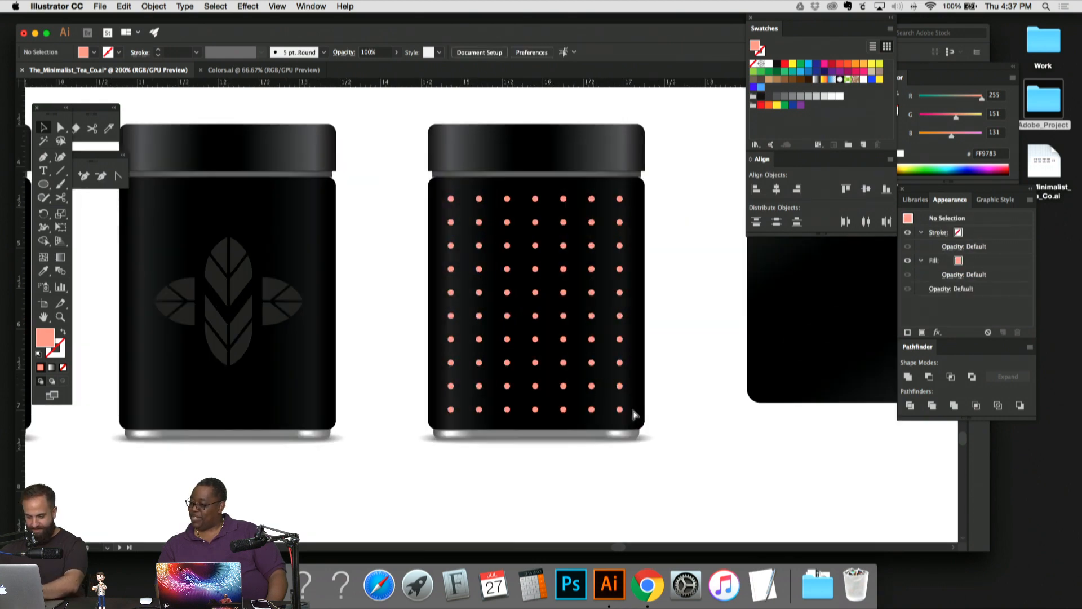
# Step: Delete the last two dots of the jar's lowest row and recolour the remaining dots with the dark grey sampled from the leaf emblem
pyautogui.moveTo(638, 417); pyautogui.dragTo(581, 409)
pyautogui.press('Delete')
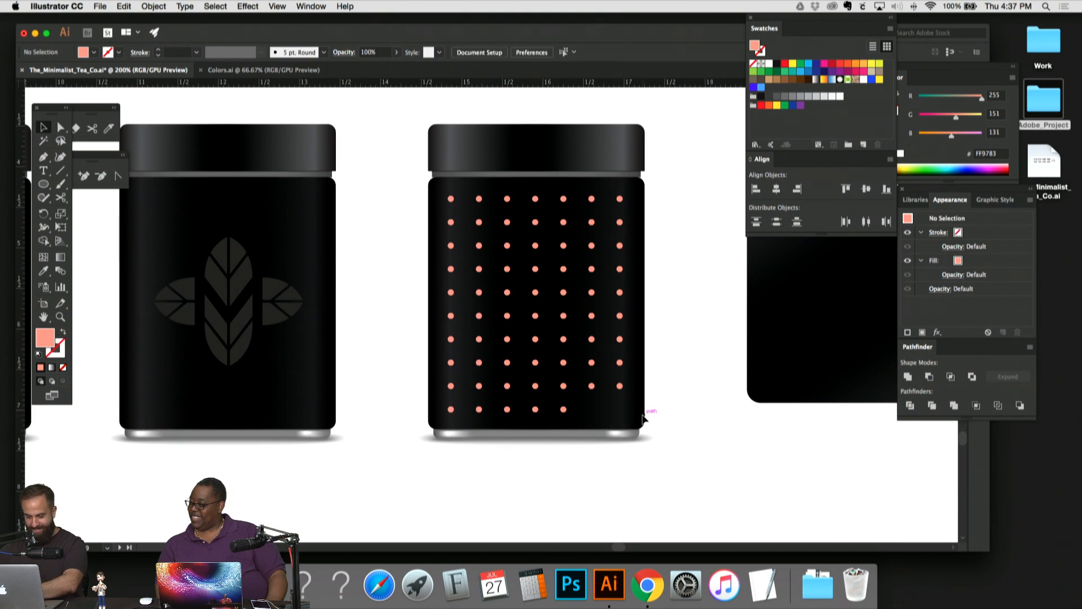
pyautogui.hscroll(-5, 479, 330)
pyautogui.hscroll(4, 641, 327)
pyautogui.moveTo(483, 225); pyautogui.dragTo(725, 488)
pyautogui.press('i')
pyautogui.click(300, 282)
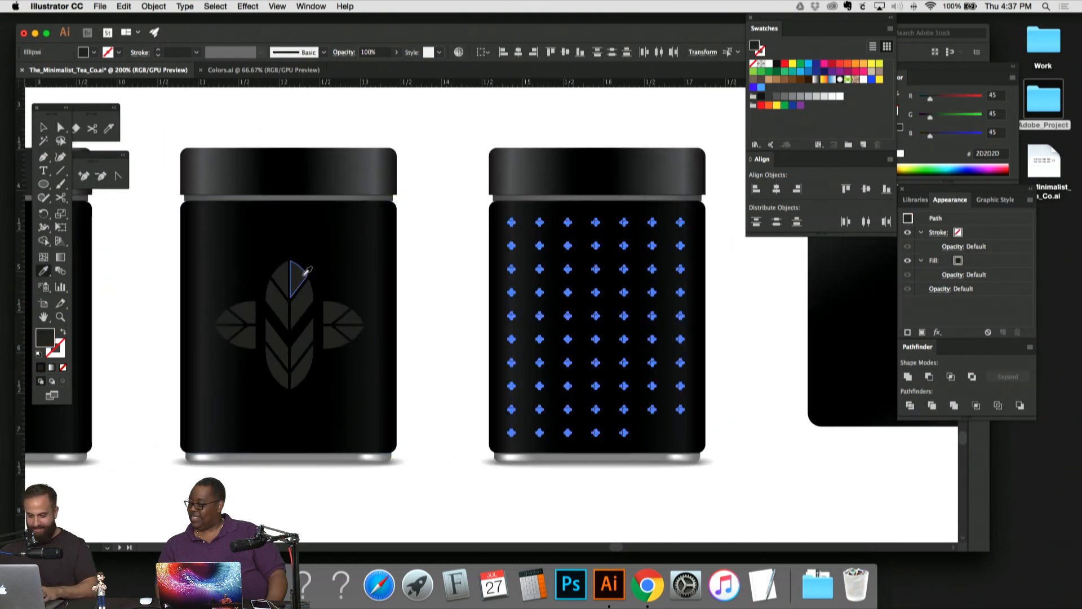
pyautogui.click(44, 128)
pyautogui.click(374, 125)
# Step: Copy The Minimalist Tea Co. logo from the coral label and paste a copy near the dotted jar's lower-right corner
pyautogui.hscroll(-7, 394, 304)
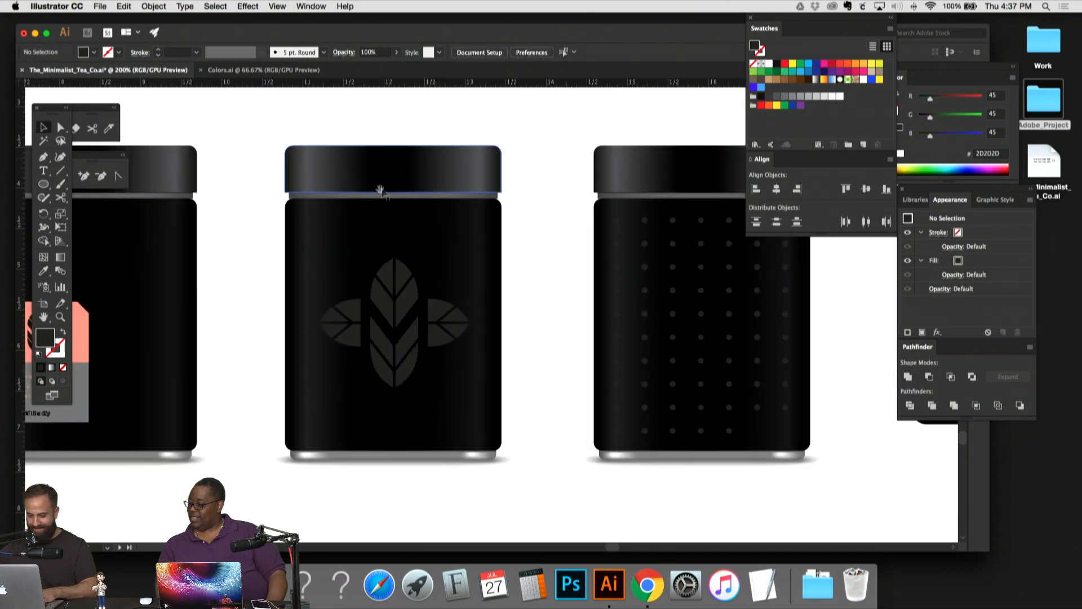
pyautogui.moveTo(199, 411); pyautogui.dragTo(542, 408)
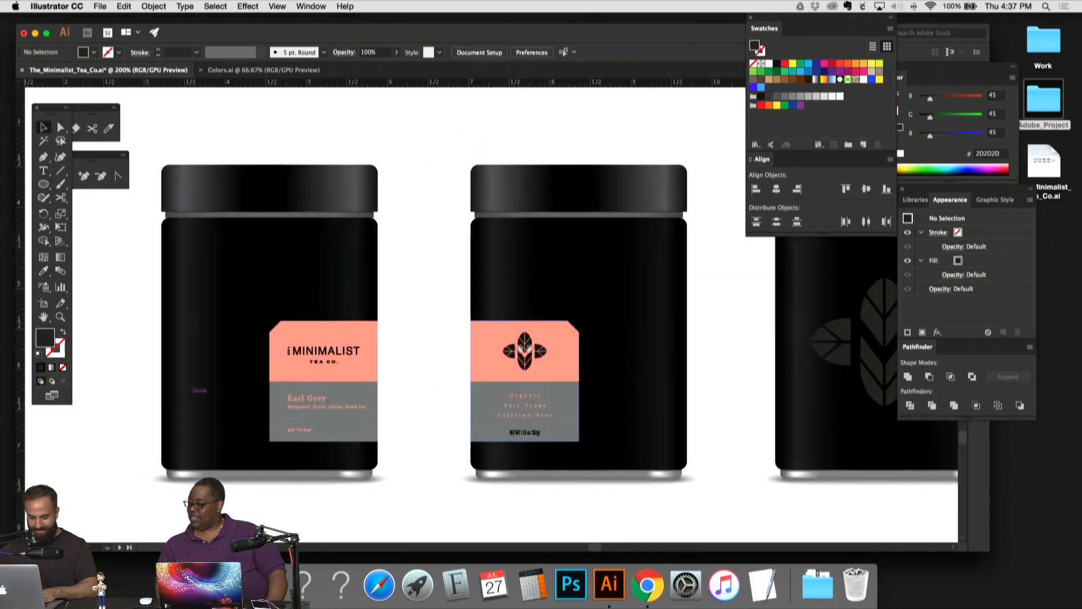
pyautogui.click(356, 349)
pyautogui.hscroll(15, 589, 357)
pyautogui.scroll(-3, 589, 304)
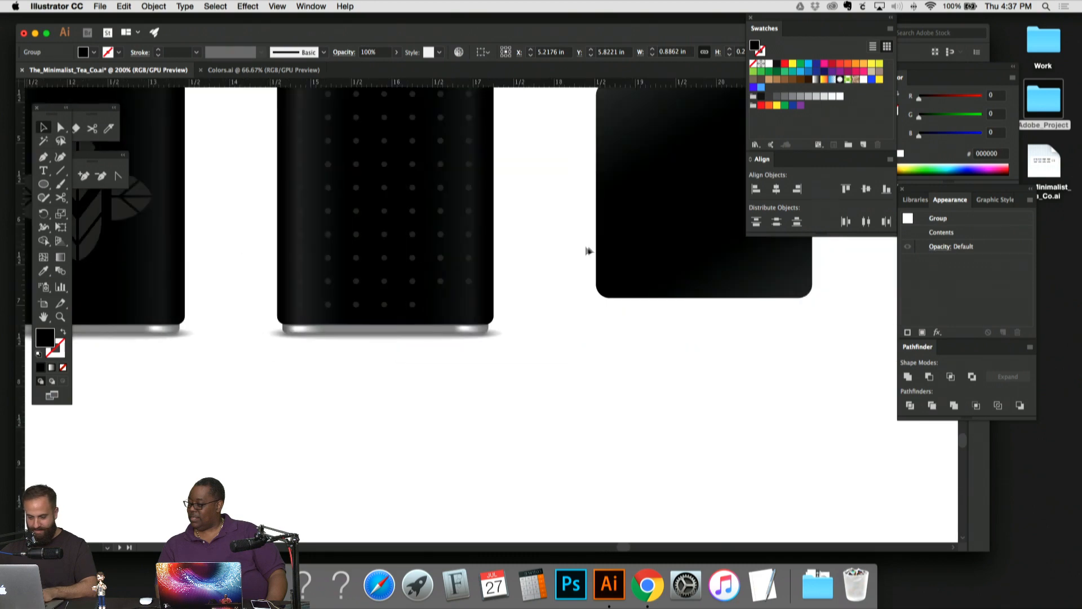
pyautogui.press('super+v')
pyautogui.press('super+equal')
pyautogui.press('super+equal')
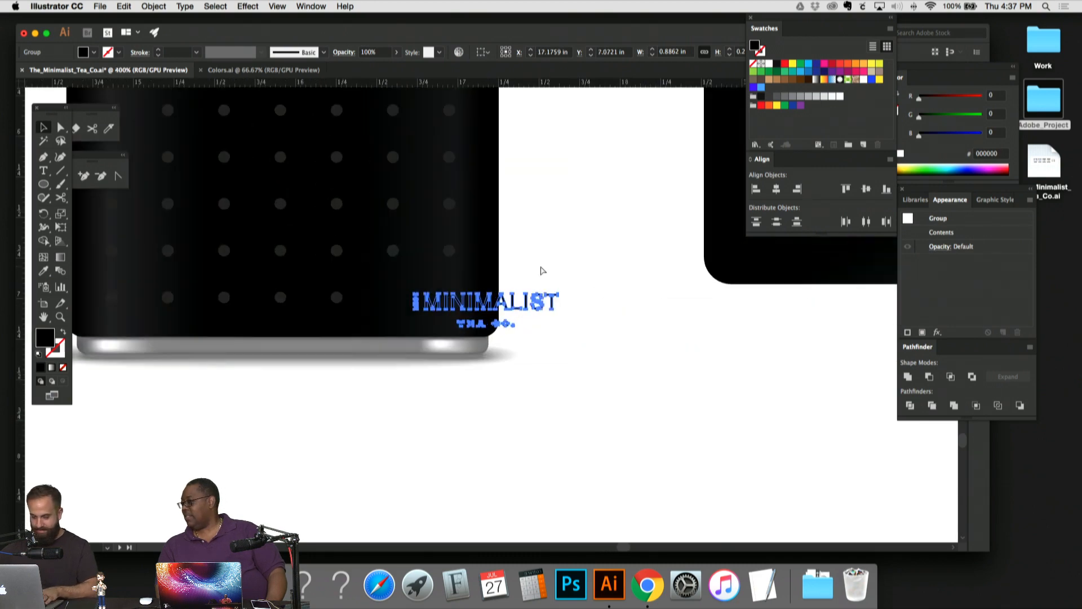
# Step: Scale the pasted logo down to about 0.62 in wide, place it in the dotted jar's lower-right corner and recolour it with the dots' dark grey
pyautogui.moveTo(542, 270); pyautogui.dragTo(619, 288)
pyautogui.moveTo(709, 297); pyautogui.dragTo(500, 303)
pyautogui.moveTo(574, 284); pyautogui.dragTo(647, 292)
pyautogui.press('i')
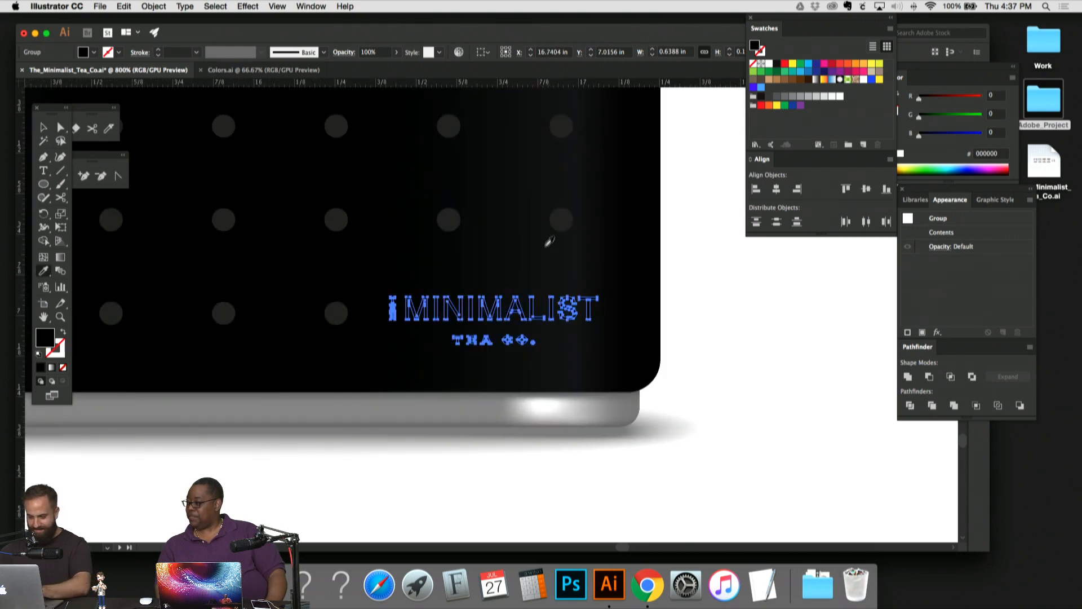
pyautogui.click(561, 219)
pyautogui.press('super+equal')
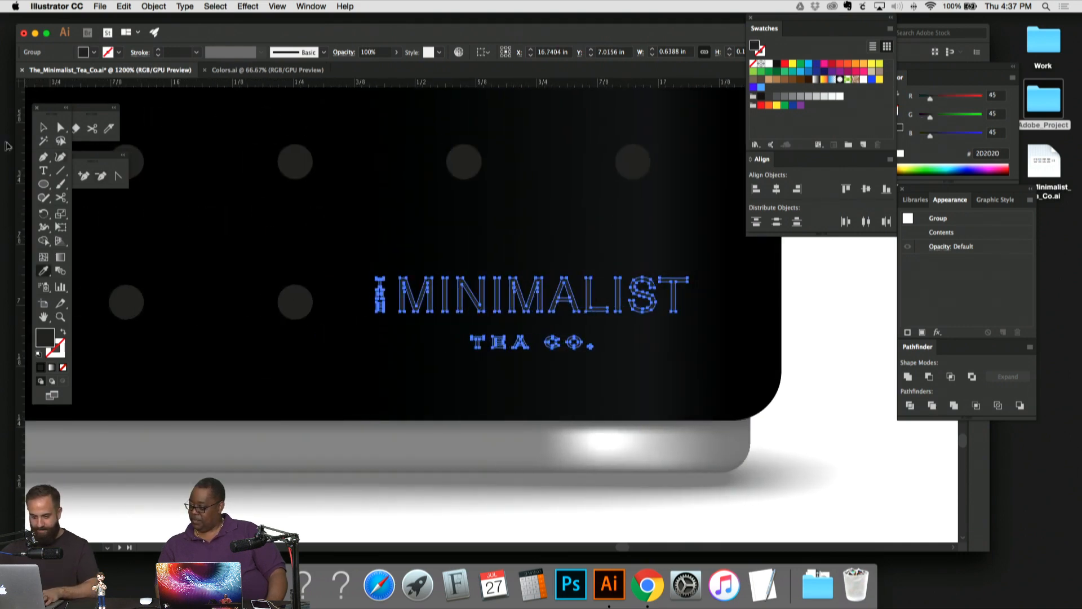
# Step: Delete the bottom-row dot nearest the jar logo, shift the logo left into the freed space and enlarge it slightly
pyautogui.click(41, 128)
pyautogui.click(294, 301)
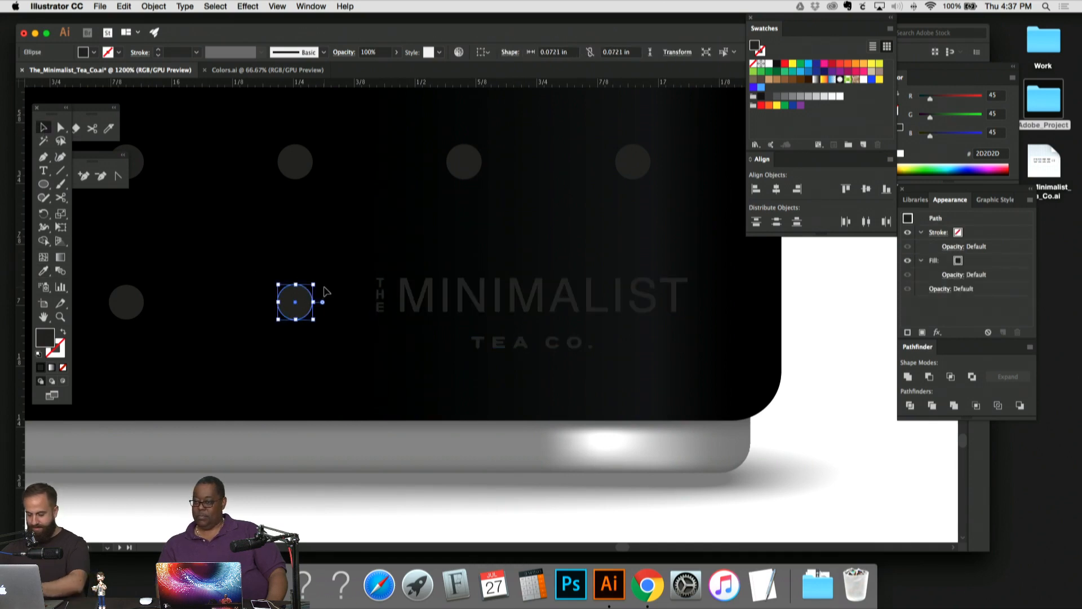
pyautogui.press('p')
pyautogui.press('super+shift+a')
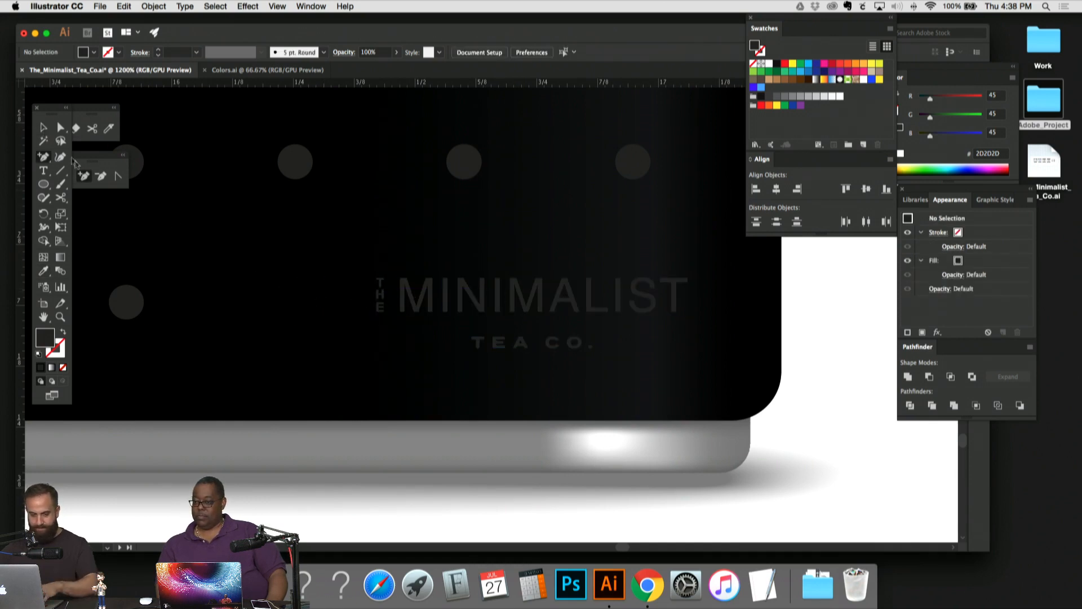
pyautogui.press('v')
pyautogui.moveTo(465, 273); pyautogui.dragTo(544, 287)
pyautogui.moveTo(667, 284); pyautogui.dragTo(561, 305)
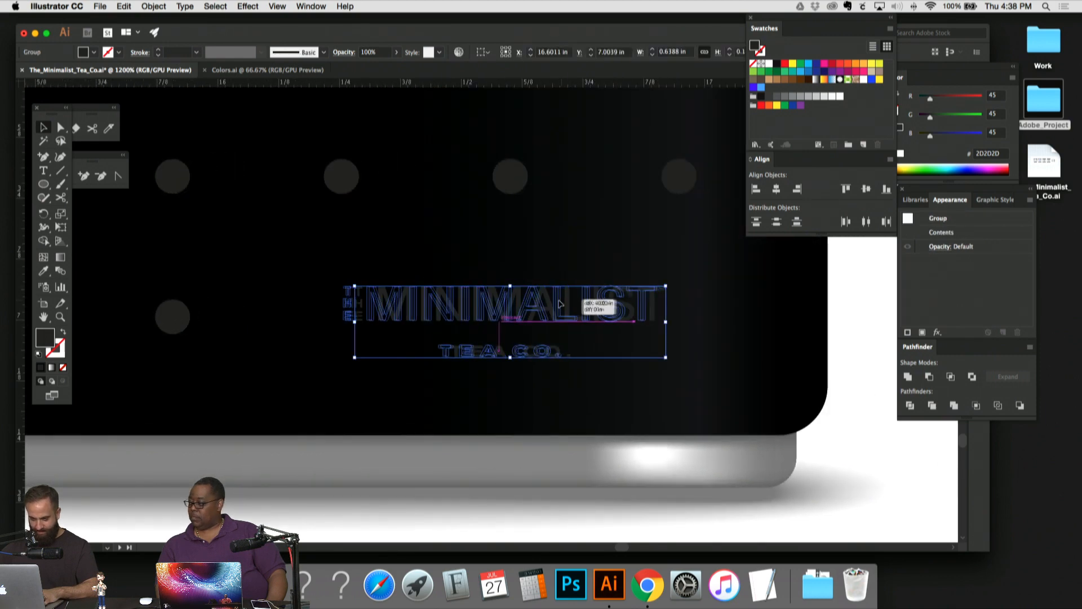
pyautogui.moveTo(654, 286); pyautogui.dragTo(673, 279)
pyautogui.click(633, 261)
# Step: Remove the TEA CO. line from the dotted jar's logo, enlarge the remaining The Minimalist wordmark slightly and adjust its position
pyautogui.press('super+minus')
pyautogui.press('super+minus')
pyautogui.press('super+minus')
pyautogui.press('super+minus')
pyautogui.press('super+minus')
pyautogui.press('super+minus')
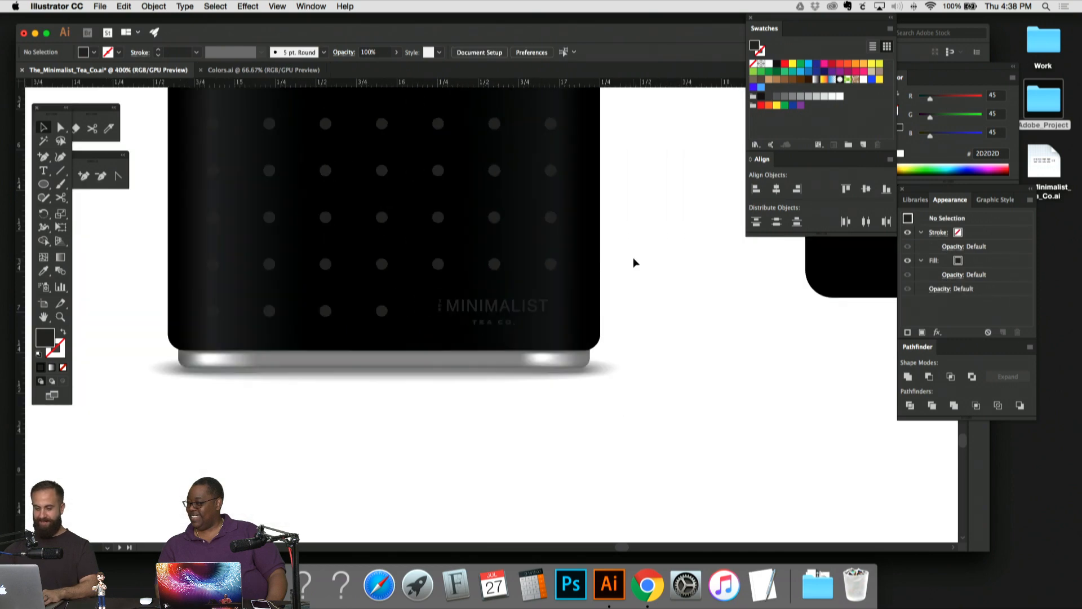
pyautogui.press('super+equal')
pyautogui.press('super+equal')
pyautogui.press('super+equal')
pyautogui.press('super+equal')
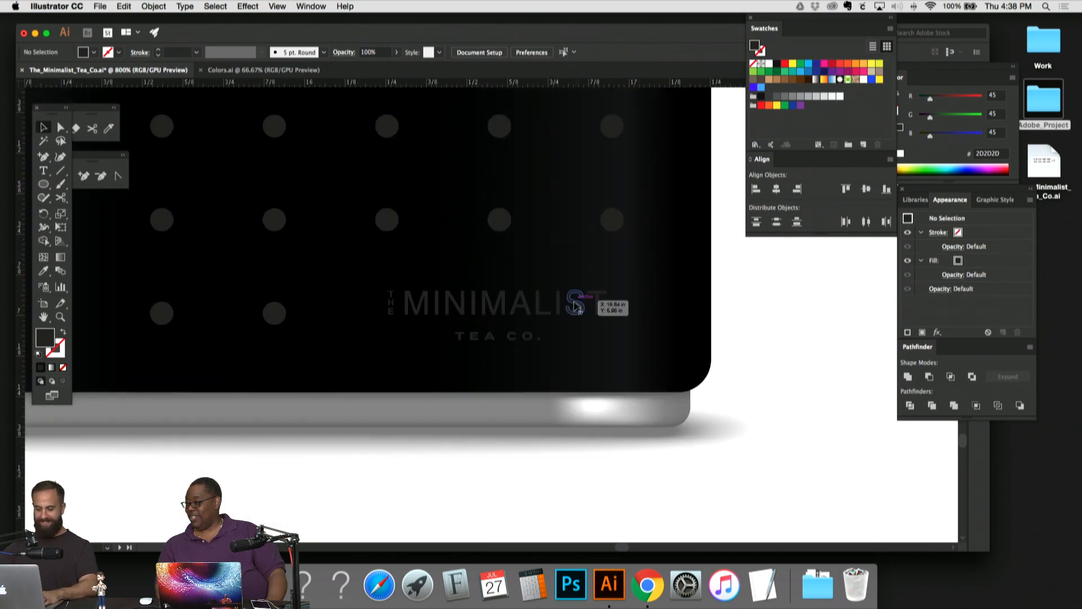
pyautogui.click(602, 307)
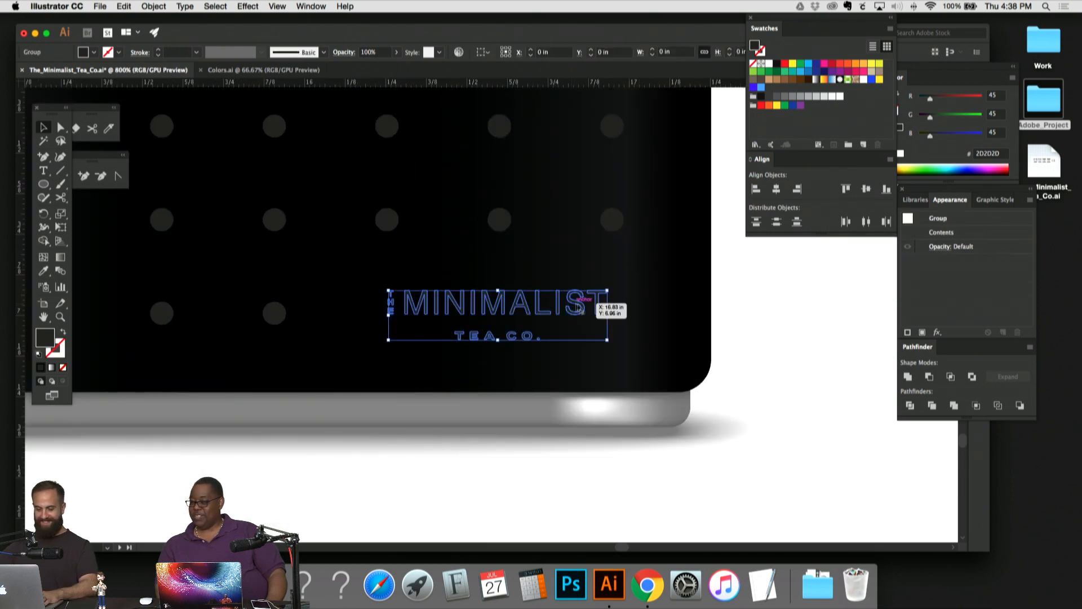
pyautogui.click(633, 330)
pyautogui.click(516, 338)
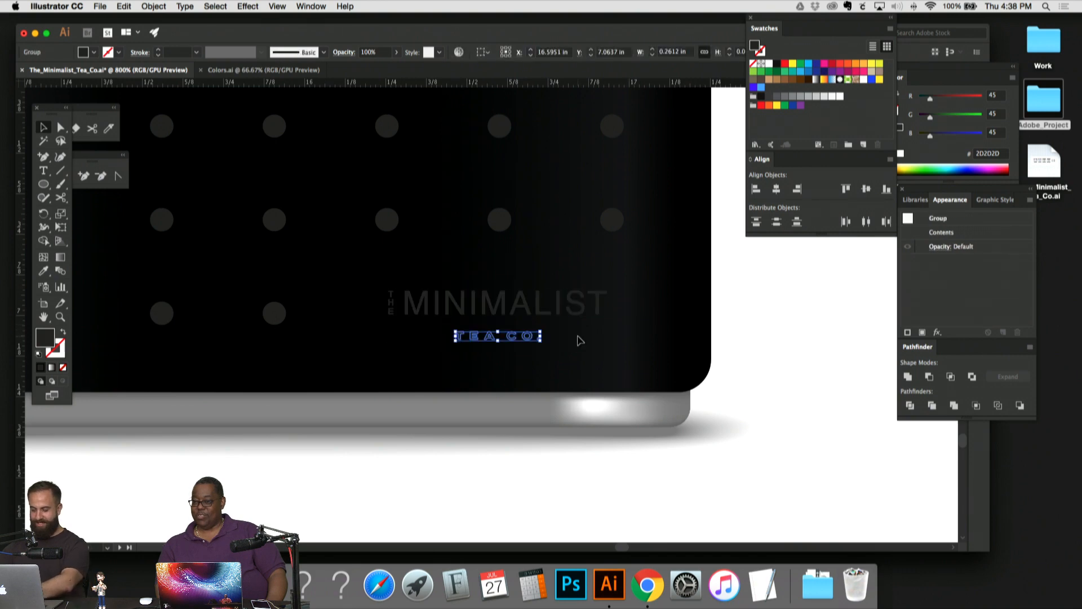
pyautogui.press('Delete')
pyautogui.moveTo(611, 325)
pyautogui.mouseDown()
pyautogui.moveTo(353, 289)
pyautogui.moveTo(623, 325)
pyautogui.moveTo(602, 308)
pyautogui.moveTo(602, 318)
pyautogui.mouseUp()
pyautogui.click(675, 308)
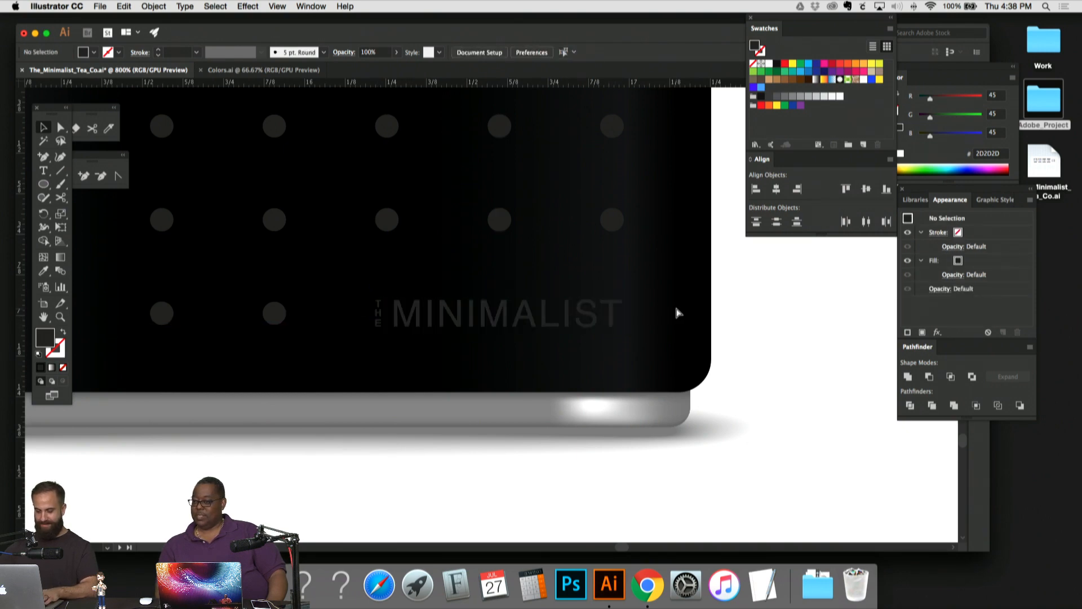
# Step: Review the dotted jar with its corner wordmark alongside the other jars and the black rounded square, in overview and closer up
pyautogui.press('super+minus')
pyautogui.press('super+minus')
pyautogui.press('super+minus')
pyautogui.press('super+minus')
pyautogui.press('super+minus')
pyautogui.press('super+equal')
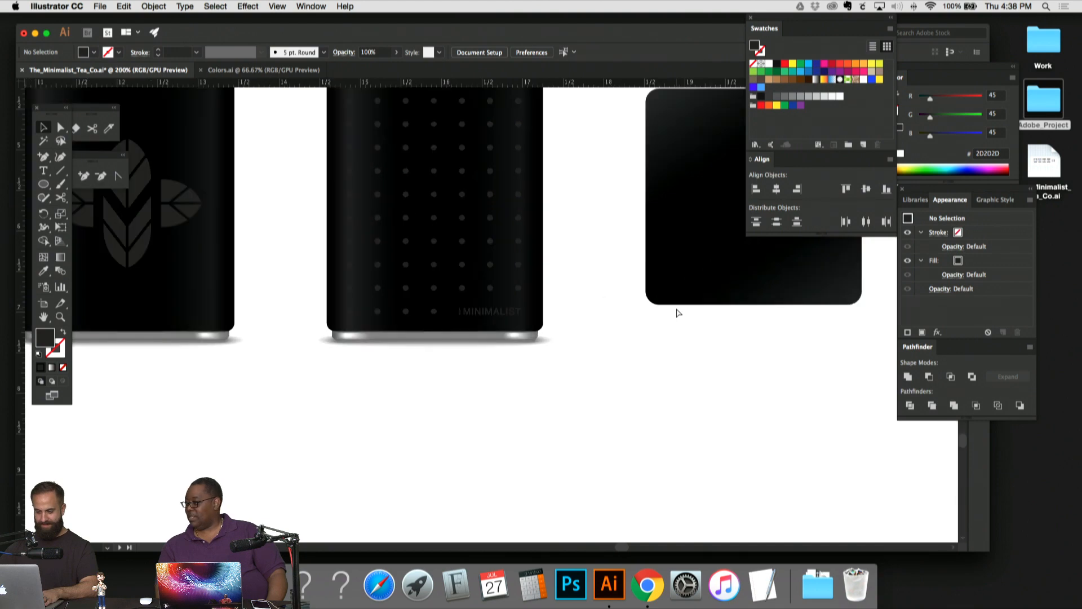
pyautogui.press('super+minus')
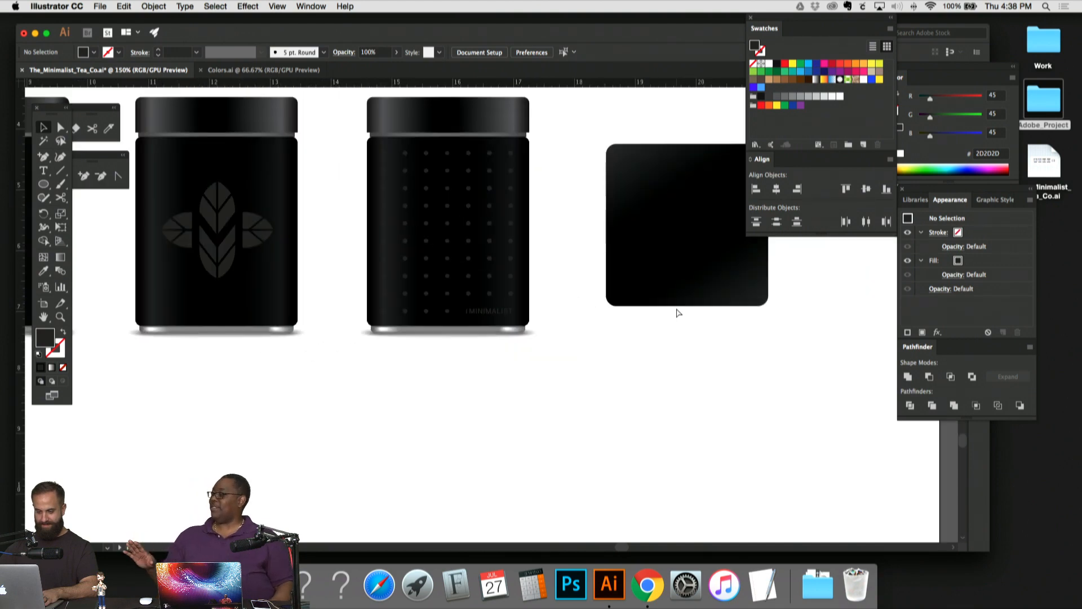
pyautogui.press('super+minus')
pyautogui.press('super+equal')
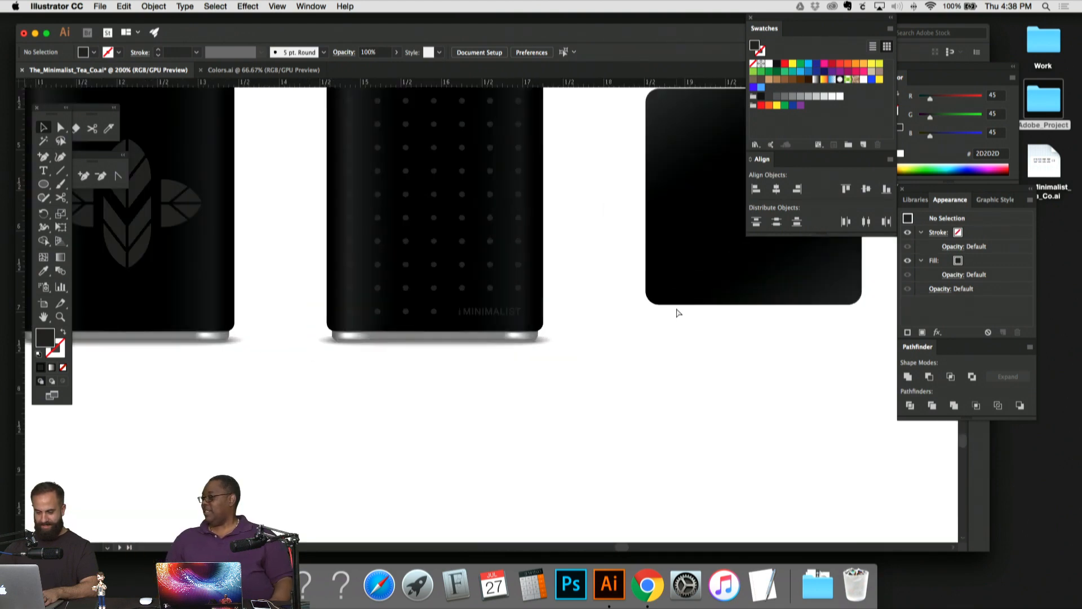
pyautogui.press('super+equal')
pyautogui.press('super+1')
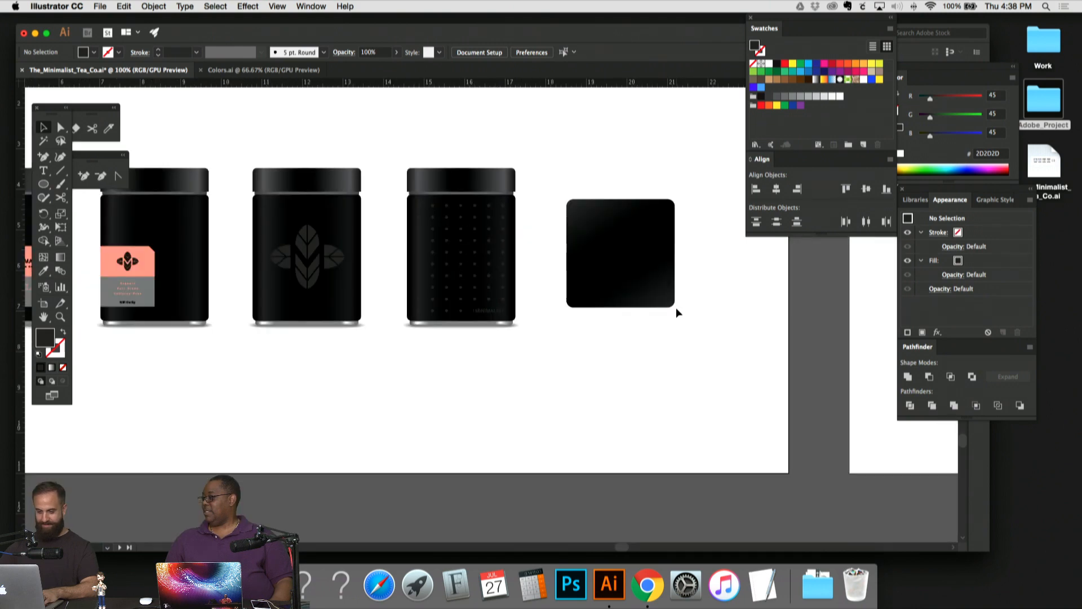
pyautogui.moveTo(635, 322); pyautogui.dragTo(739, 418)
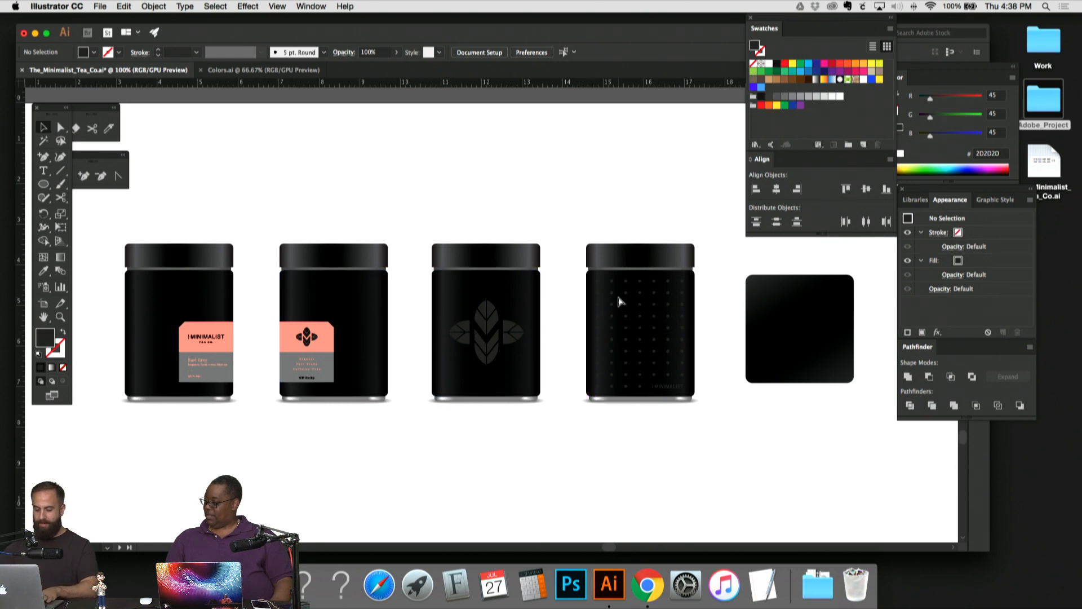
pyautogui.press('super+equal')
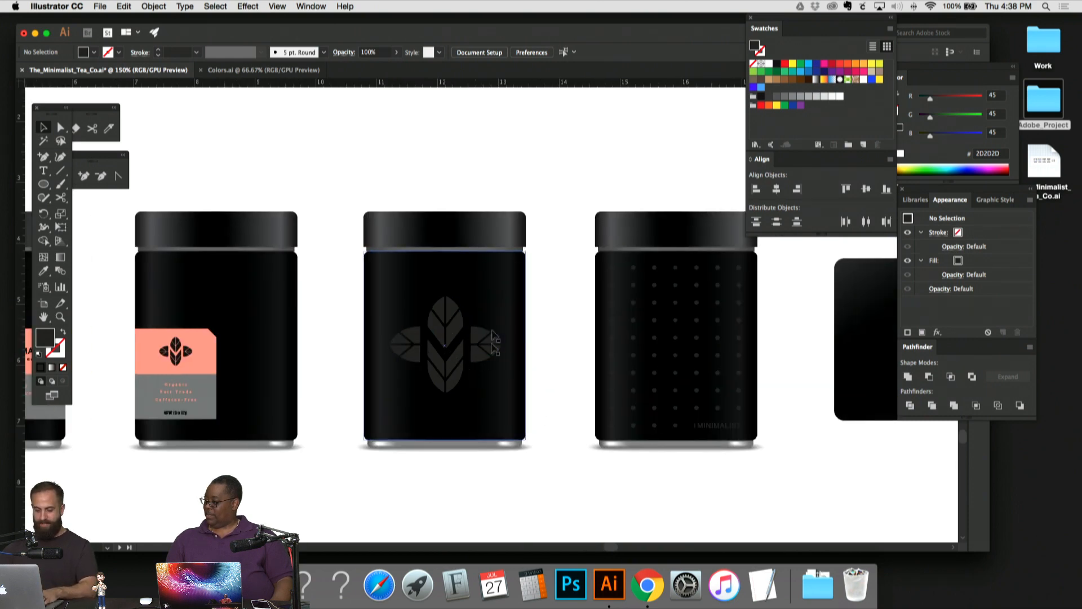
pyautogui.hscroll(3, 496, 360)
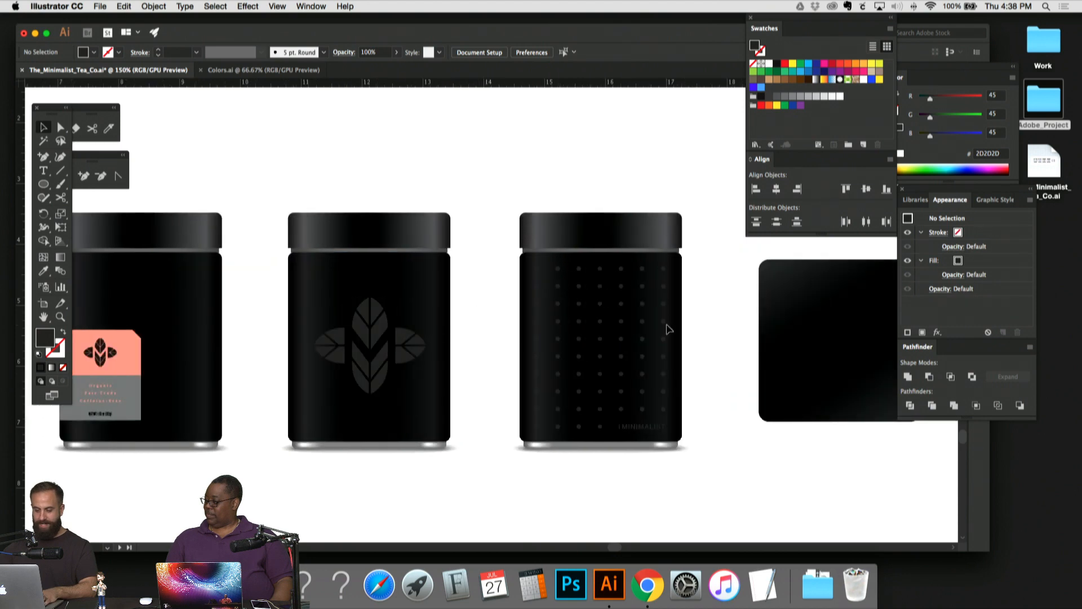
pyautogui.hscroll(-10, 709, 319)
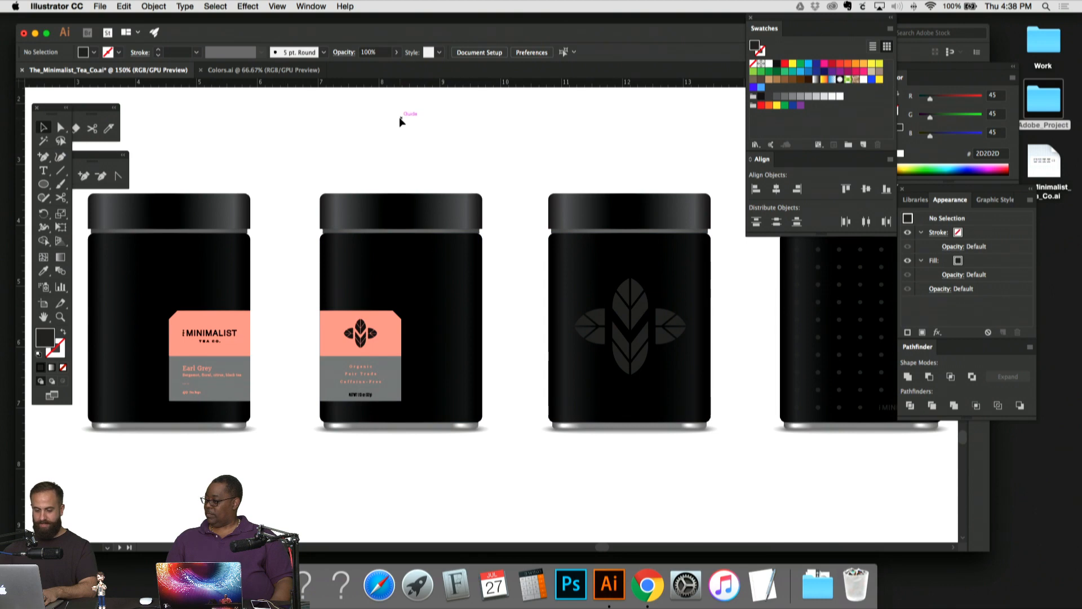
pyautogui.moveTo(558, 138); pyautogui.dragTo(435, 149)
pyautogui.press('super+minus')
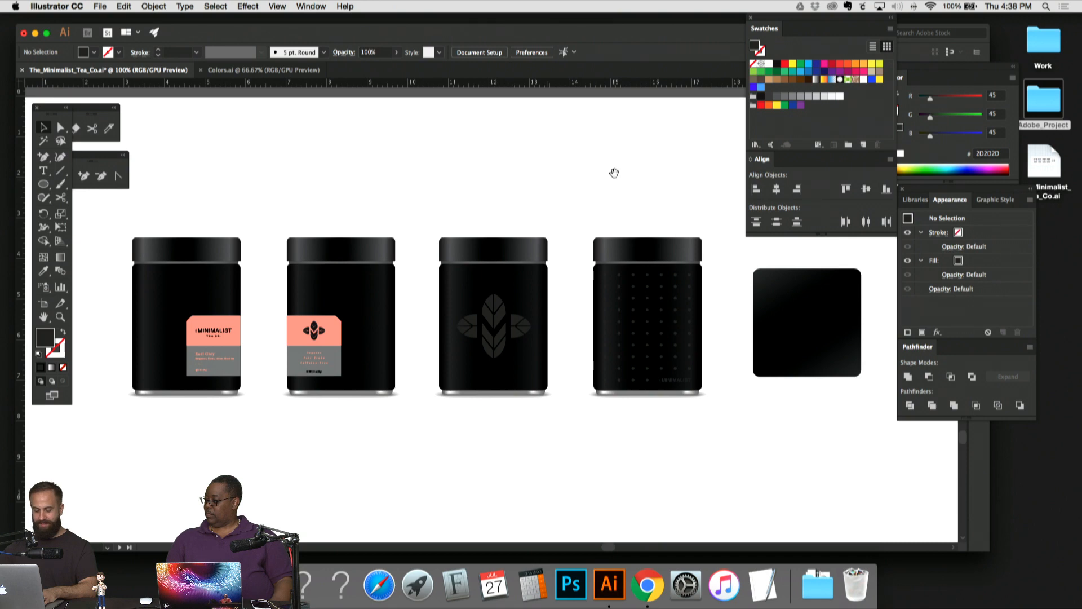
pyautogui.scroll(2, 614, 192)
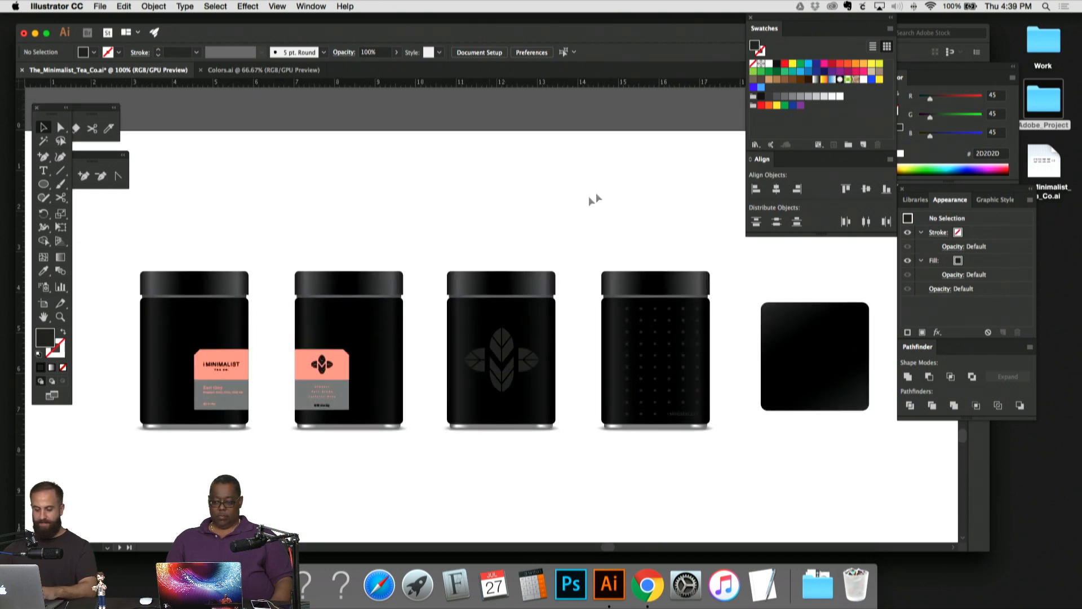
pyautogui.hscroll(3, 588, 195)
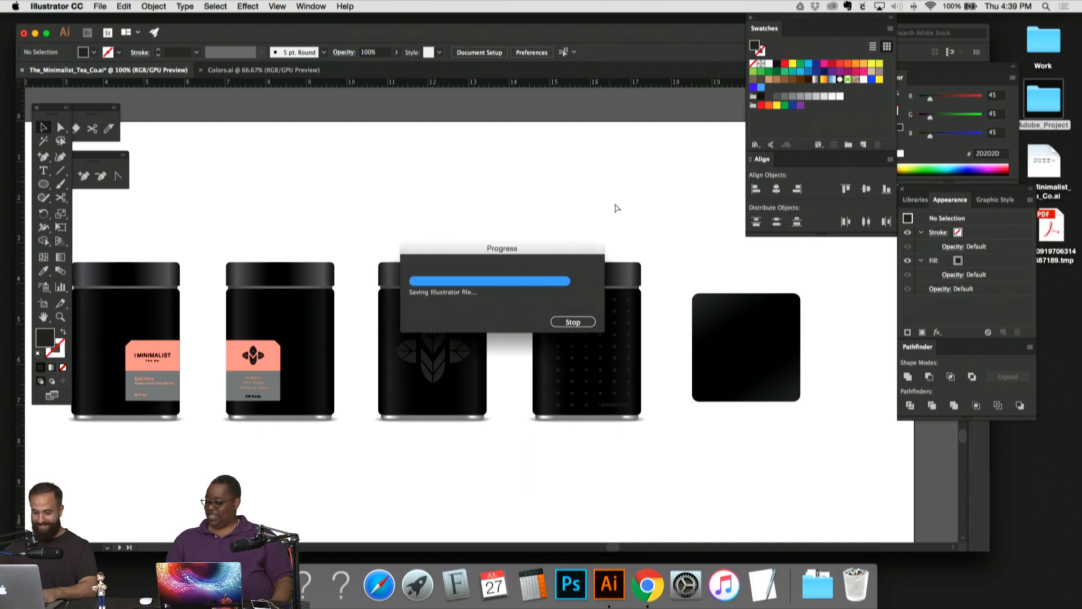
# Step: Copy the Earl Grey text from the first jar's label and paste it beside the black rounded square
pyautogui.click(147, 387)
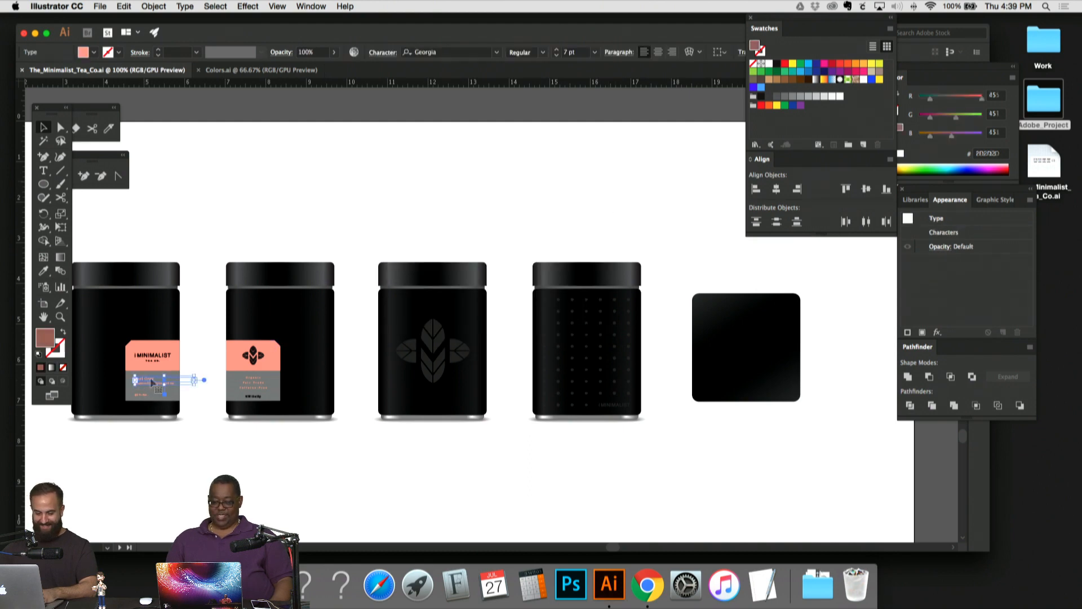
pyautogui.hscroll(2, 450, 169)
pyautogui.scroll(-2, 450, 169)
pyautogui.write('Earl Grey')
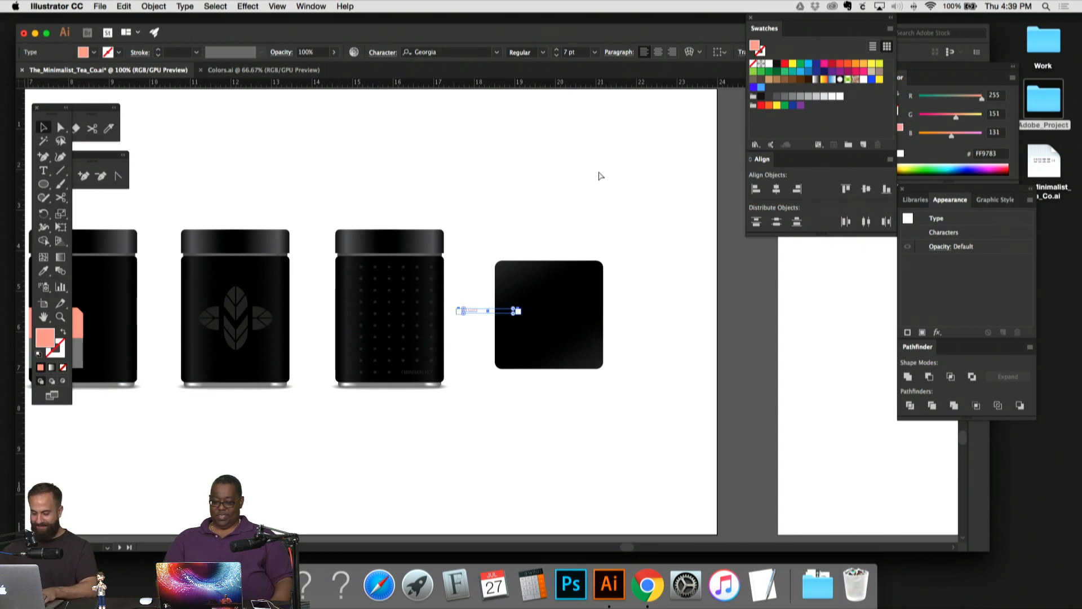
pyautogui.press('super+equal')
pyautogui.press('super+equal')
pyautogui.press('super+equal')
pyautogui.moveTo(599, 176); pyautogui.dragTo(372, 172)
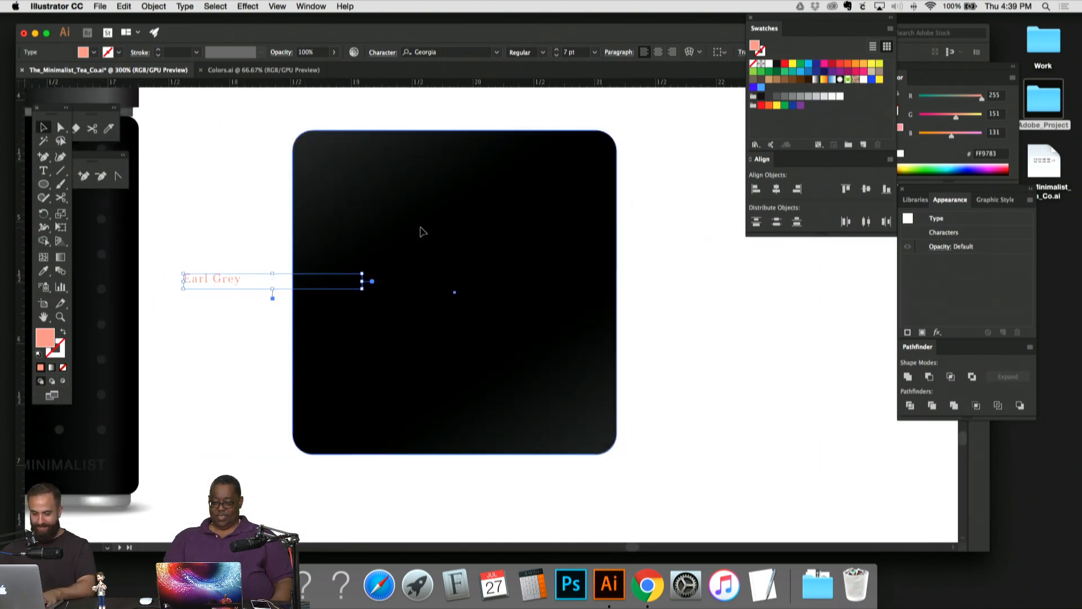
# Step: Move the Earl Grey text onto the black rounded square and scale it up to about 14.41 pt
pyautogui.click(379, 223)
pyautogui.moveTo(261, 163); pyautogui.dragTo(379, 202)
pyautogui.moveTo(215, 280); pyautogui.dragTo(458, 303)
pyautogui.press('s')
pyautogui.moveTo(583, 336); pyautogui.dragTo(637, 370)
pyautogui.click(44, 129)
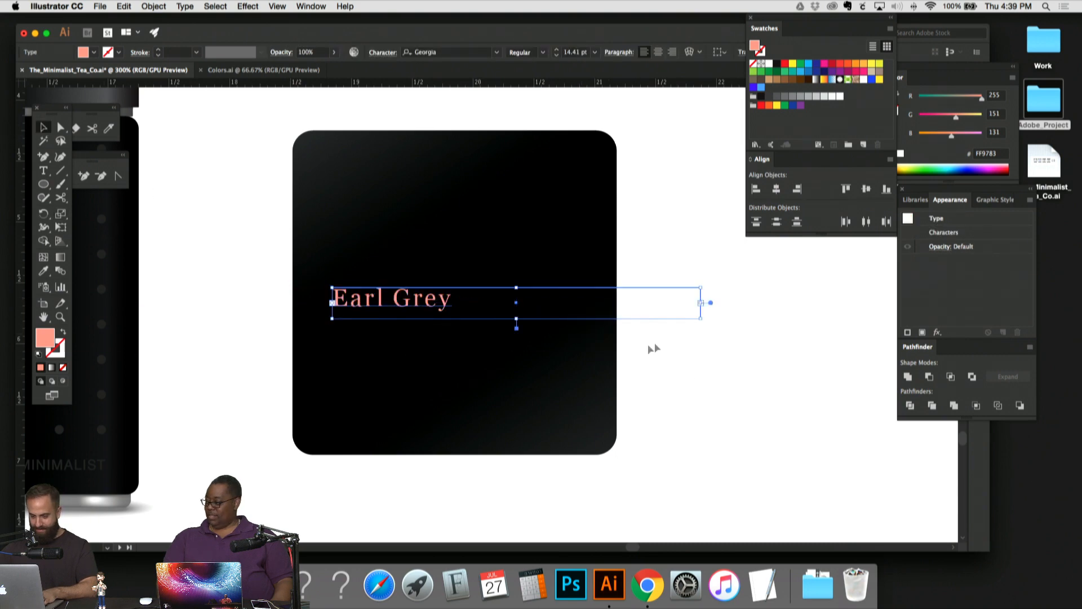
# Step: Narrow the Earl Grey text frame, centre-align its text and position it around the middle of the black rounded square
pyautogui.moveTo(700, 318); pyautogui.dragTo(500, 317)
pyautogui.click(421, 313)
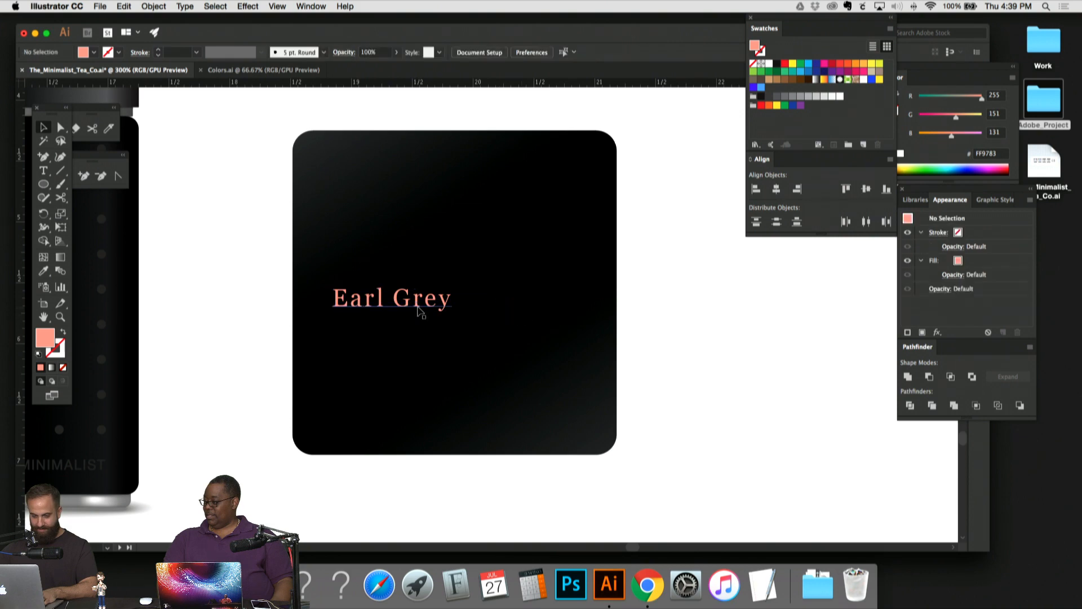
pyautogui.moveTo(422, 306); pyautogui.dragTo(483, 304)
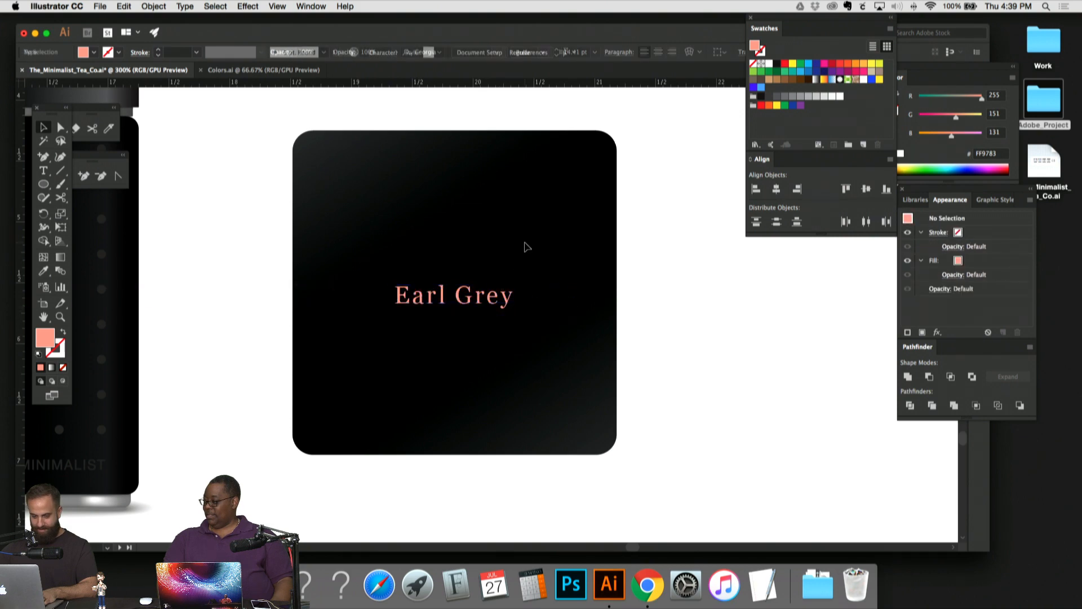
pyautogui.click(658, 52)
pyautogui.moveTo(498, 303)
pyautogui.mouseDown()
pyautogui.moveTo(475, 304)
pyautogui.moveTo(485, 306)
pyautogui.mouseUp()
pyautogui.click(507, 265)
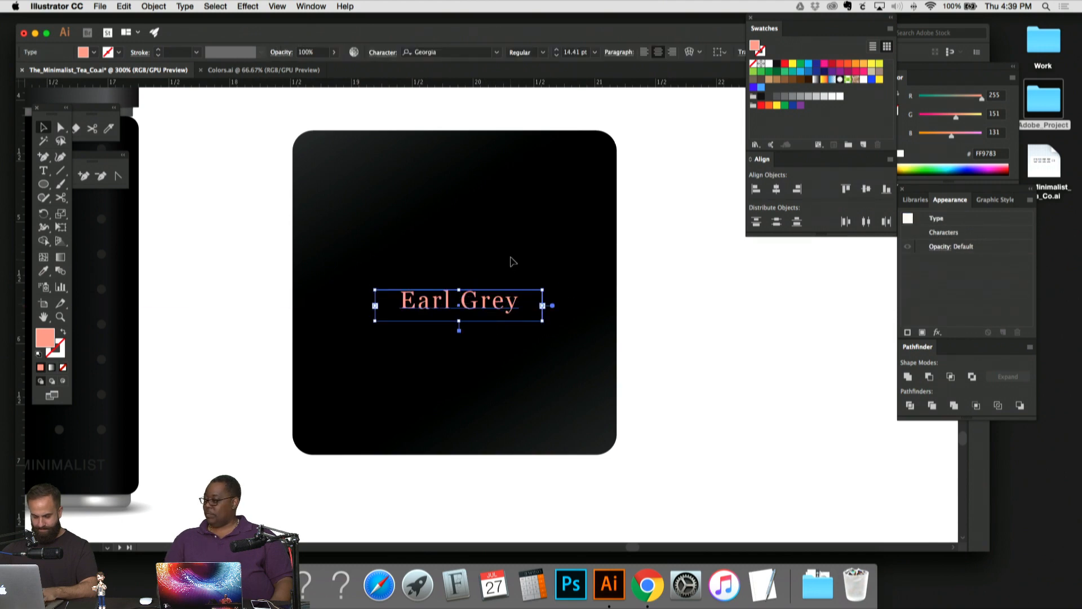
pyautogui.click(522, 242)
pyautogui.press('super+minus')
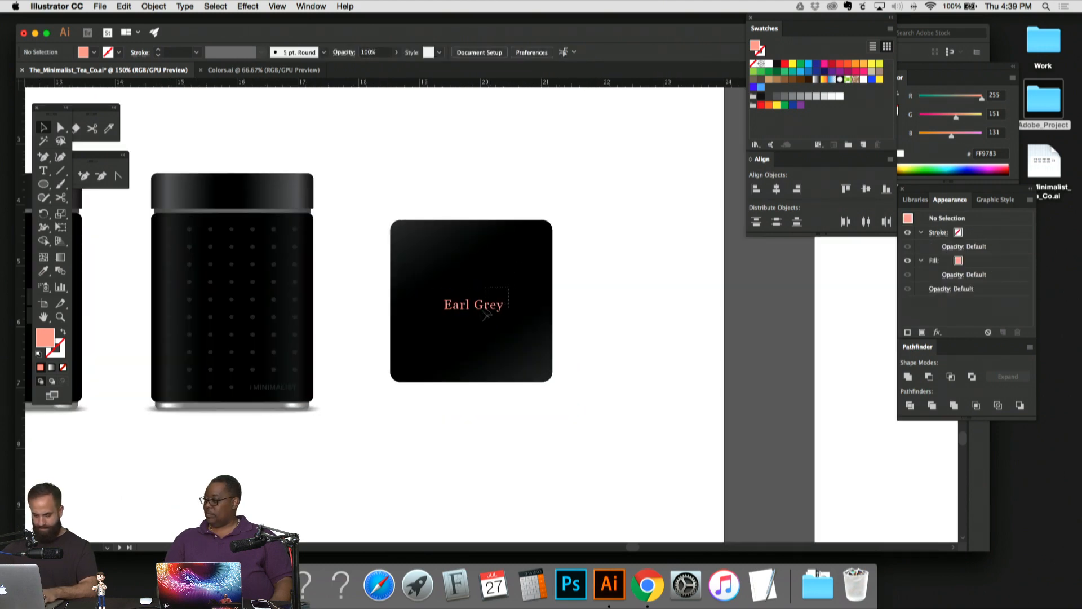
# Step: Nudge the Earl Grey text slightly left on the black rounded square
pyautogui.click(484, 312)
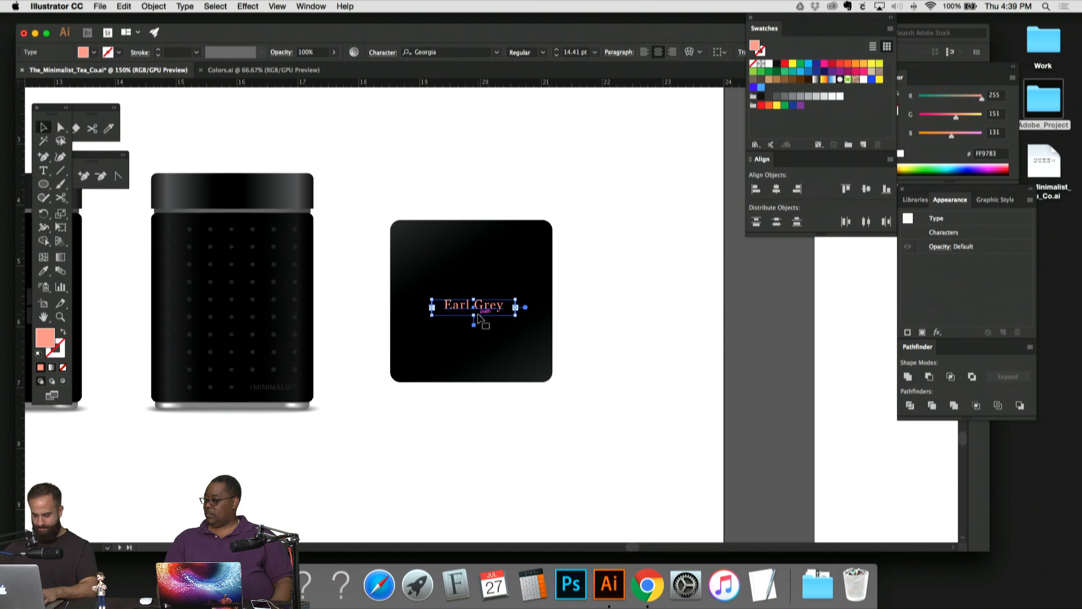
pyautogui.click(490, 276)
pyautogui.click(483, 322)
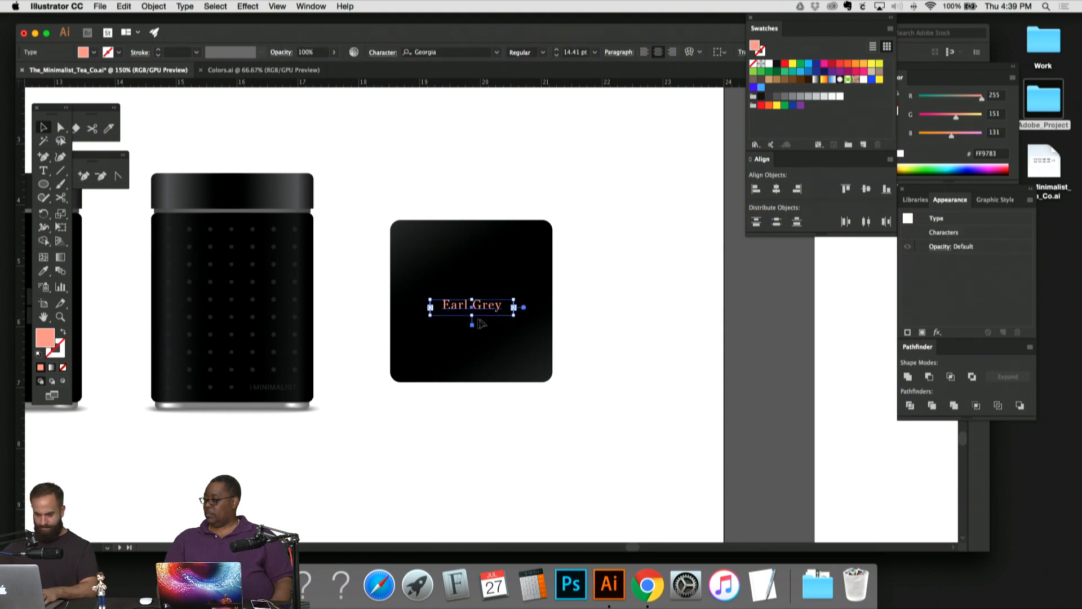
pyautogui.click(362, 239)
# Step: Copy the dark leaf emblem from the third jar and paste it over the upper middle of the black rounded square
pyautogui.moveTo(365, 236); pyautogui.dragTo(550, 242)
pyautogui.moveTo(458, 246); pyautogui.dragTo(665, 303)
pyautogui.moveTo(483, 298); pyautogui.dragTo(372, 265)
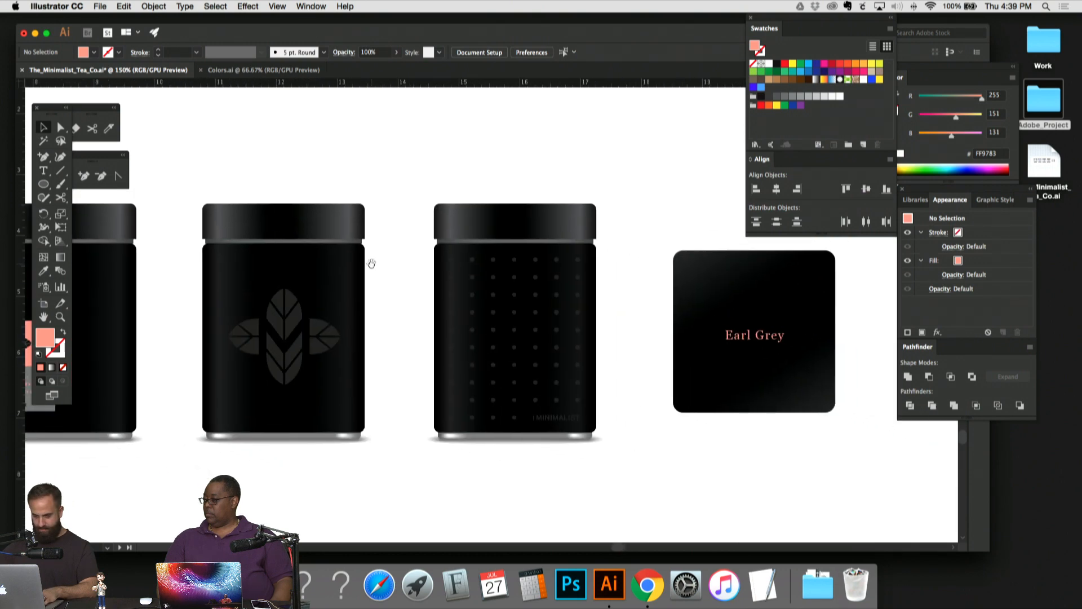
pyautogui.click(257, 349)
pyautogui.press('super+c')
pyautogui.moveTo(376, 300); pyautogui.dragTo(295, 246)
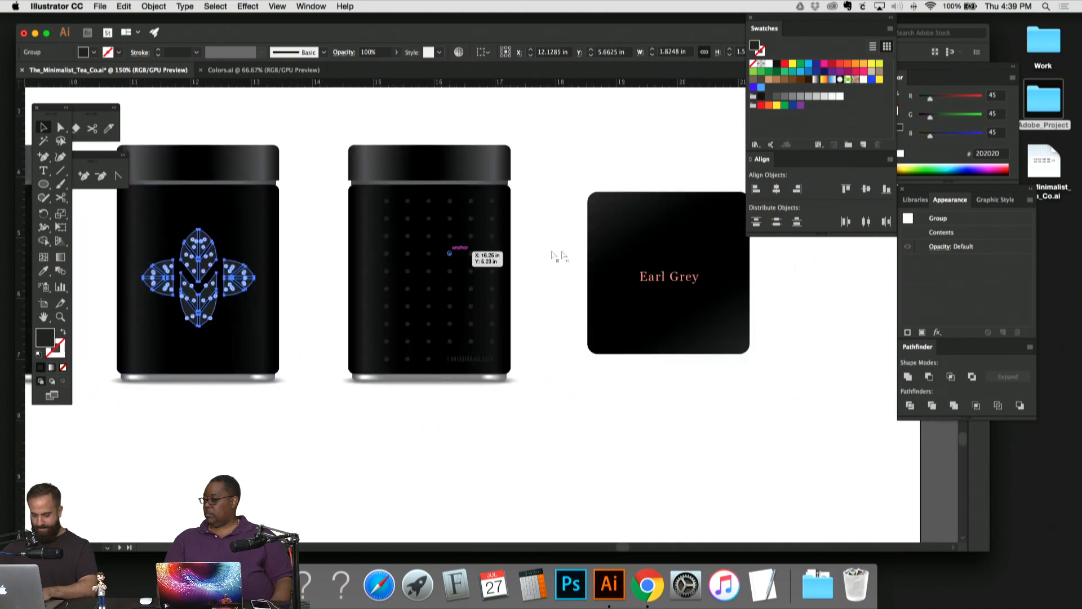
pyautogui.press('super+v')
pyautogui.moveTo(449, 251); pyautogui.dragTo(365, 268)
pyautogui.moveTo(514, 275); pyautogui.dragTo(449, 281)
pyautogui.moveTo(372, 311); pyautogui.dragTo(548, 230)
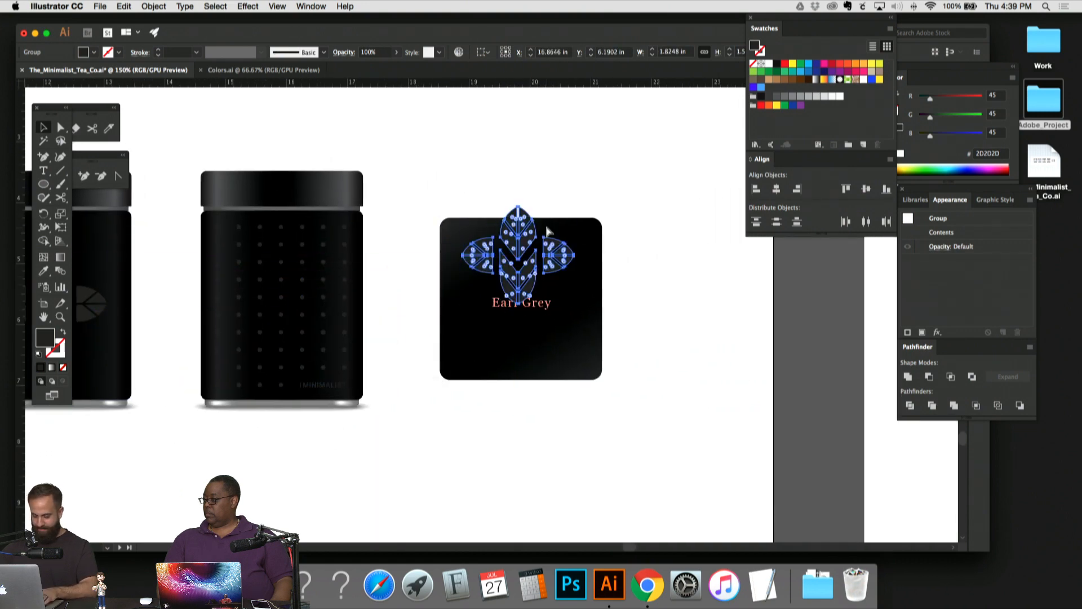
# Step: Break the pasted emblem apart and delete every leaf except the left side leaf
pyautogui.press('super+=')
pyautogui.press('super+=')
pyautogui.click(575, 221)
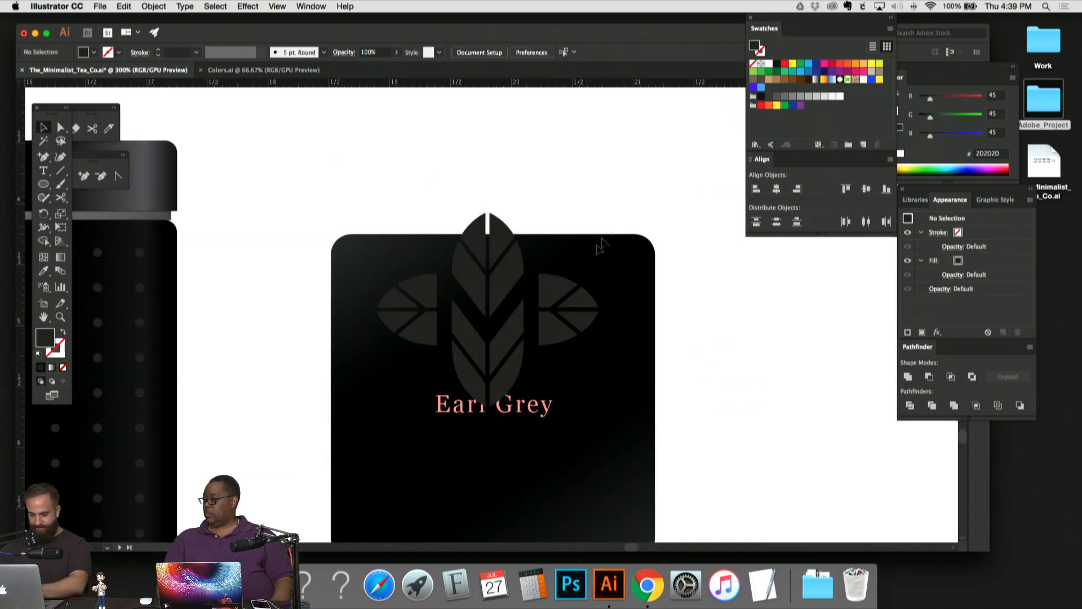
pyautogui.click(468, 367)
pyautogui.press('Delete')
# Step: Group the remaining leaf, turn it upright above the Earl Grey text, and place a vertically mirrored copy below the text
pyautogui.click(429, 307)
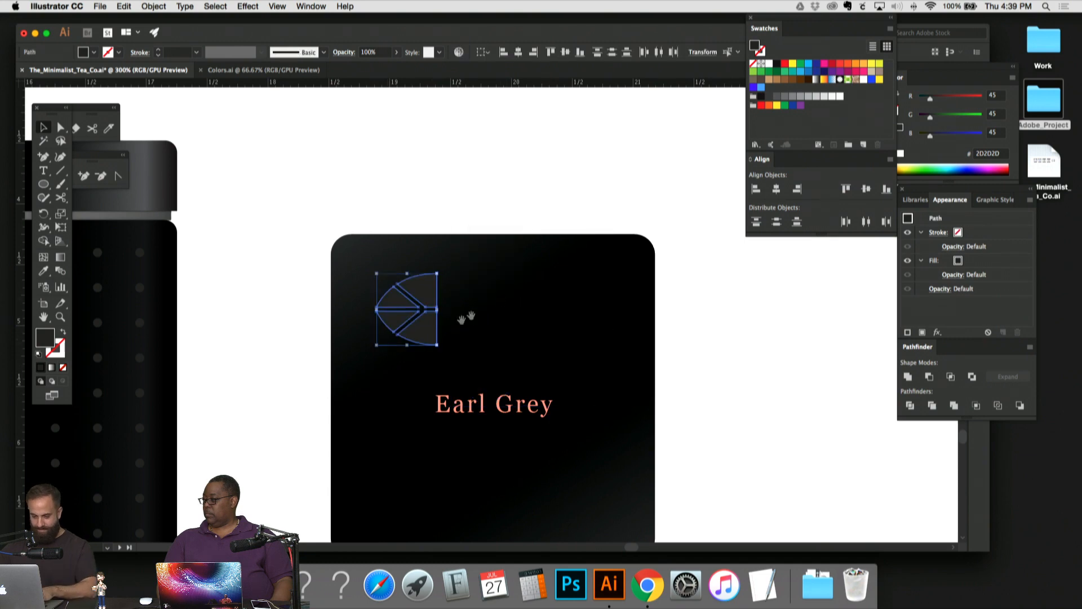
pyautogui.scroll(-2, 478, 276)
pyautogui.press('super+g')
pyautogui.moveTo(441, 232); pyautogui.dragTo(462, 312)
pyautogui.moveTo(443, 242); pyautogui.dragTo(430, 424)
pyautogui.click(460, 257)
pyautogui.scroll(-2, 459, 236)
pyautogui.hscroll(2, 459, 235)
pyautogui.click(510, 371)
pyautogui.scroll(-2, 531, 352)
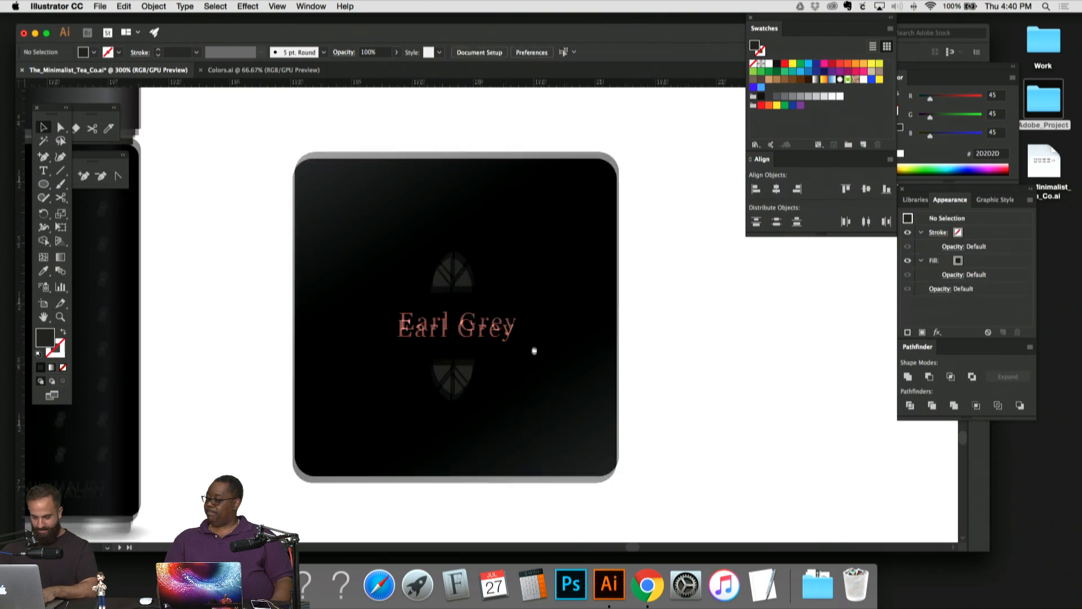
# Step: Select both leaf shapes and shift them slightly right so they line up with the middle of the Earl Grey text
pyautogui.click(463, 364)
pyautogui.keyDown('shift'); pyautogui.click(461, 252); pyautogui.keyUp('shift')
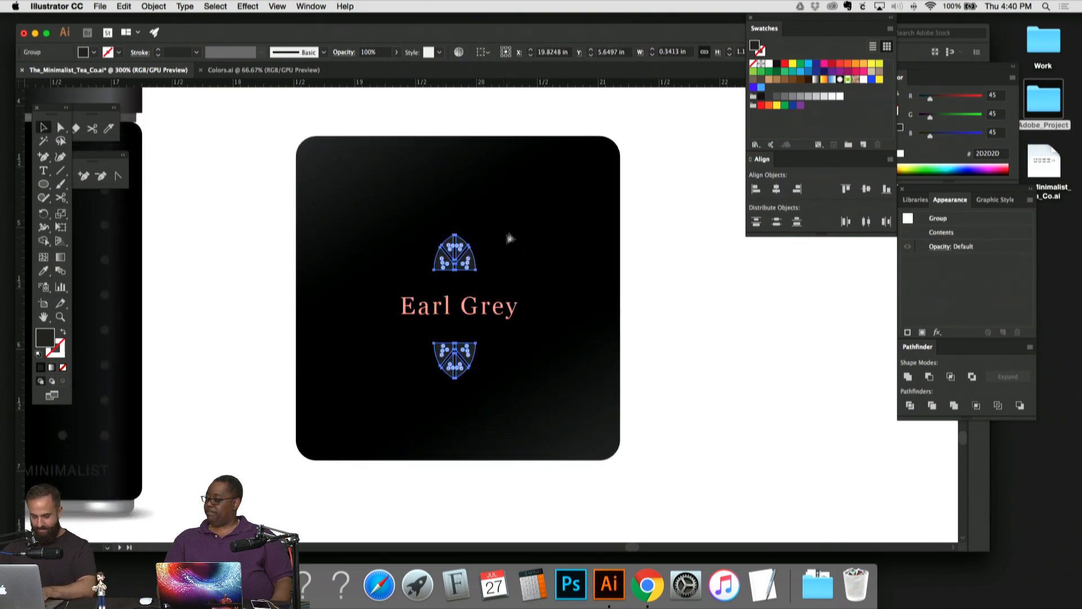
pyautogui.click(513, 237)
pyautogui.moveTo(470, 259); pyautogui.dragTo(475, 261)
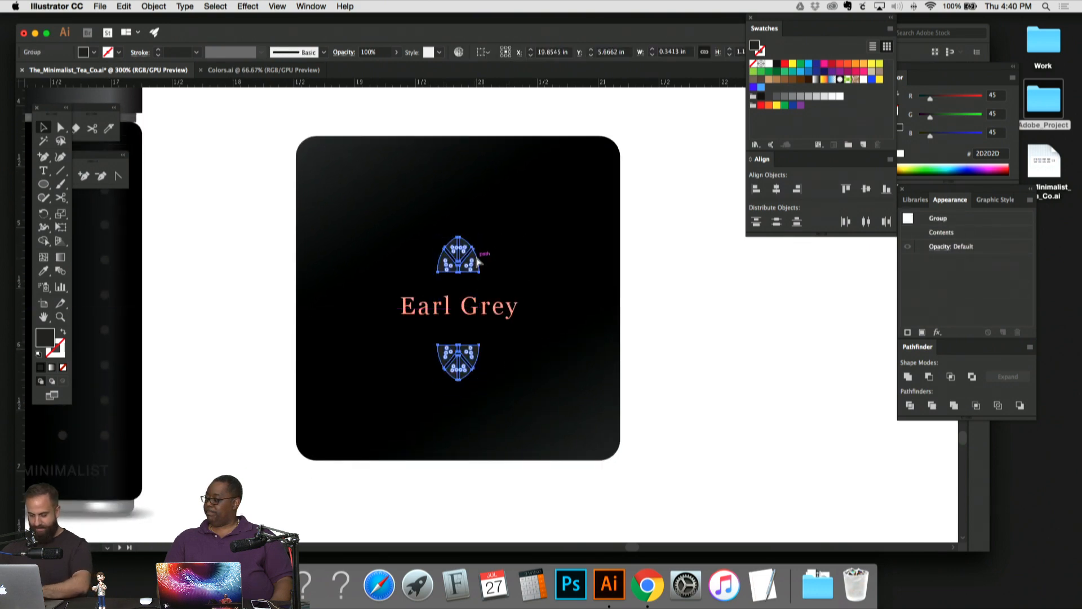
# Step: Unlock all objects and place a vertical and a horizontal guide through the centre of the black rounded square
pyautogui.scroll(3, 513, 251)
pyautogui.click(153, 6)
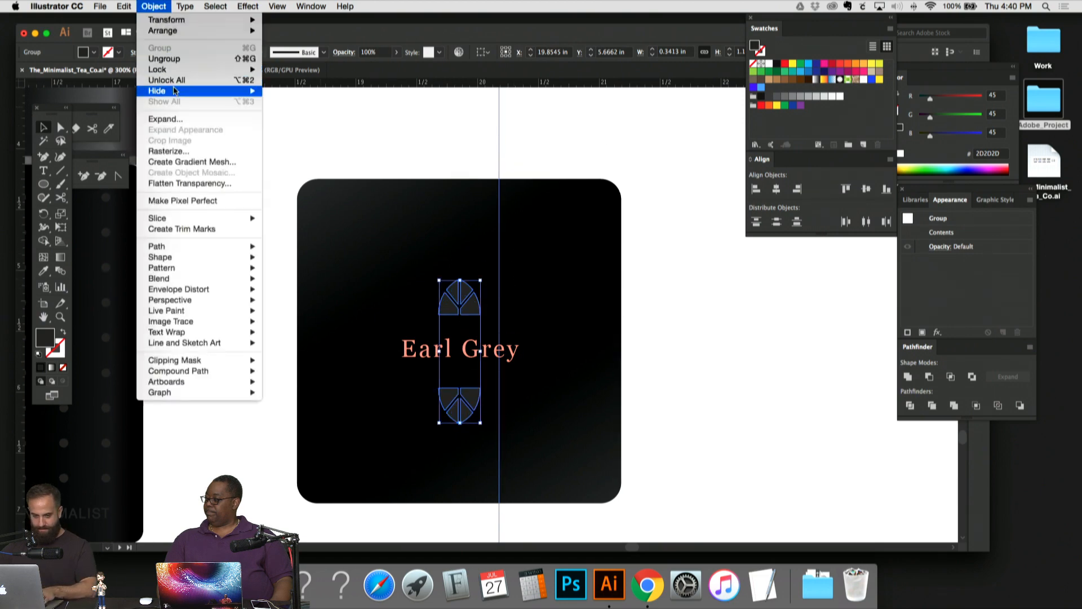
pyautogui.click(181, 79)
pyautogui.moveTo(390, 137); pyautogui.dragTo(503, 229)
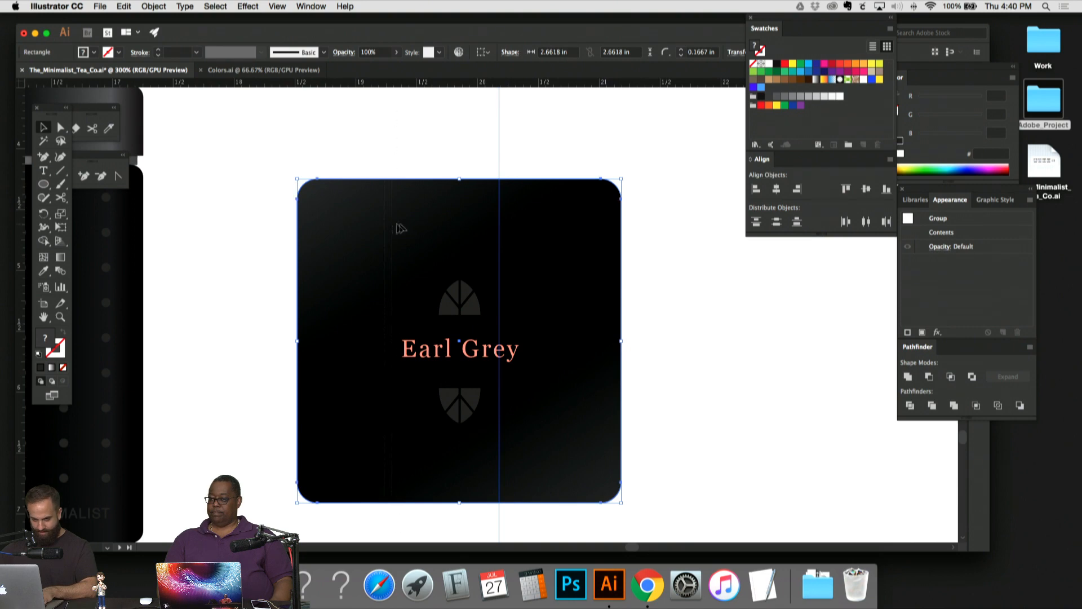
pyautogui.moveTo(451, 206); pyautogui.dragTo(459, 200)
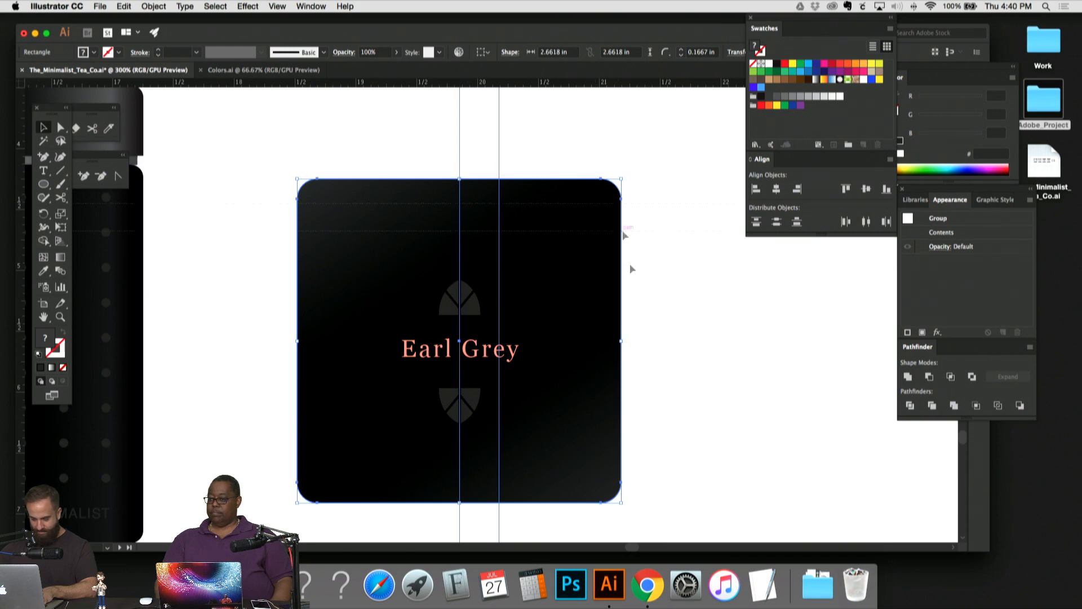
pyautogui.moveTo(647, 341); pyautogui.dragTo(647, 342)
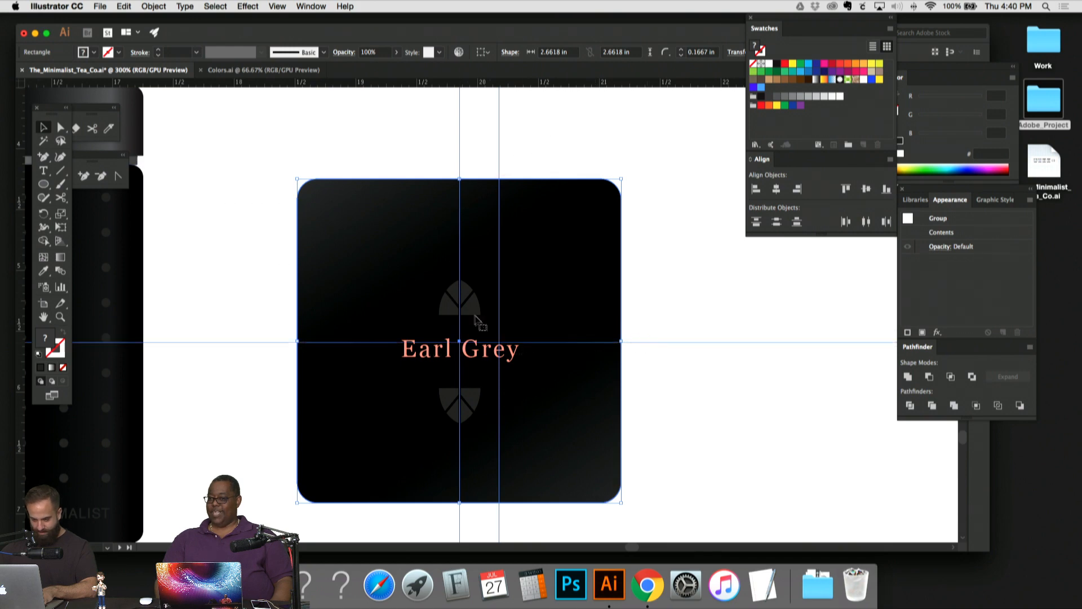
# Step: Nudge the pair of leaf shapes up until they are evenly spaced around the horizontal centre guide
pyautogui.click(471, 304)
pyautogui.press('Up')
pyautogui.press('Up')
pyautogui.press('Up')
pyautogui.press('Up')
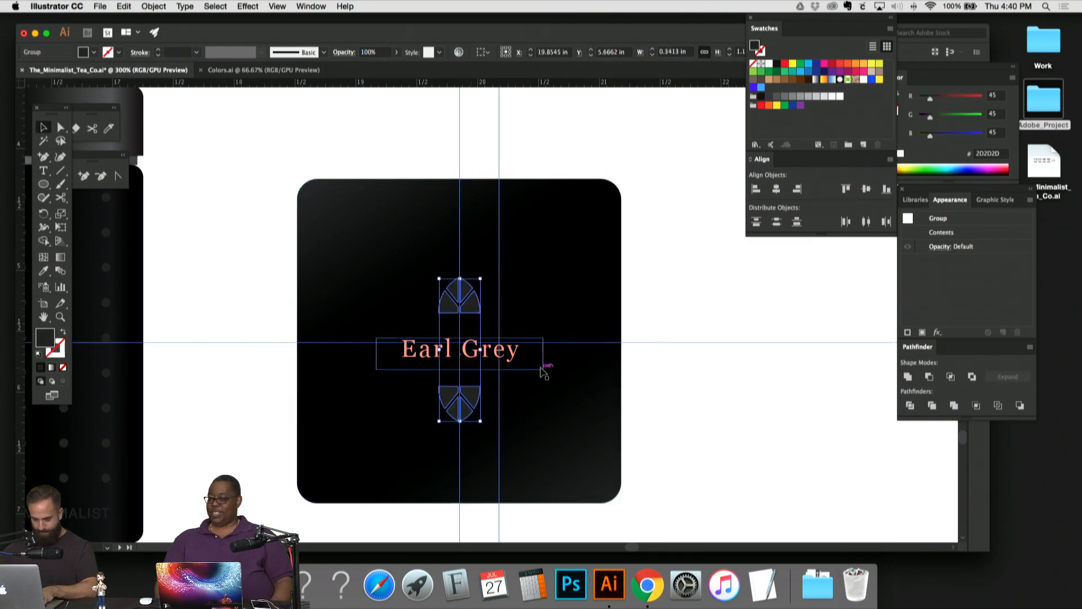
pyautogui.press('Up')
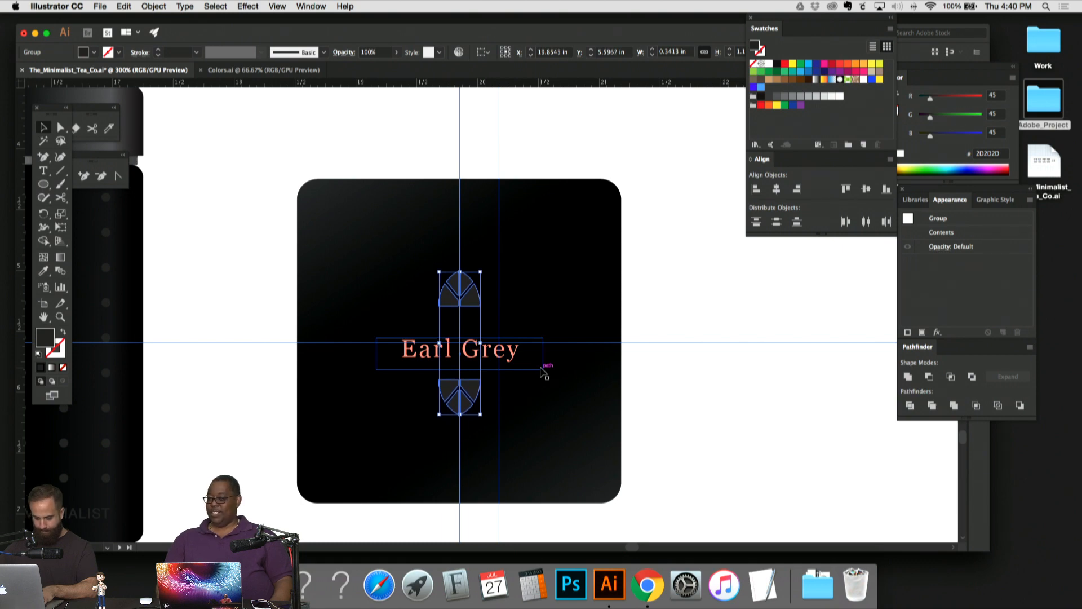
pyautogui.click(546, 374)
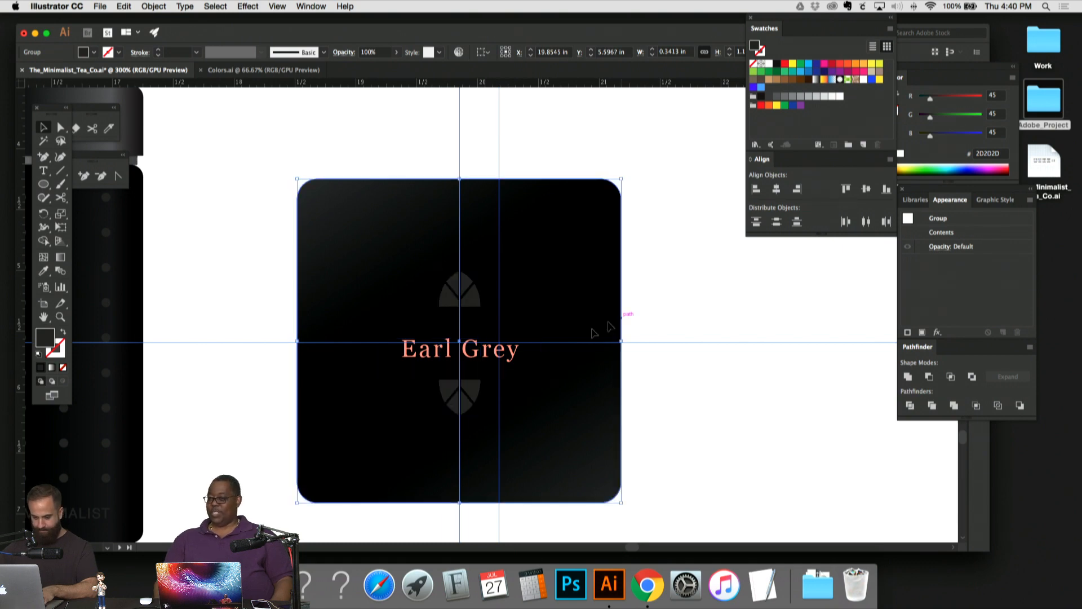
# Step: Nudge the Earl Grey text up onto the horizontal centre guide between the two leaf shapes
pyautogui.click(478, 360)
pyautogui.press('Up')
pyautogui.press('Up')
pyautogui.press('Up')
pyautogui.press('Up')
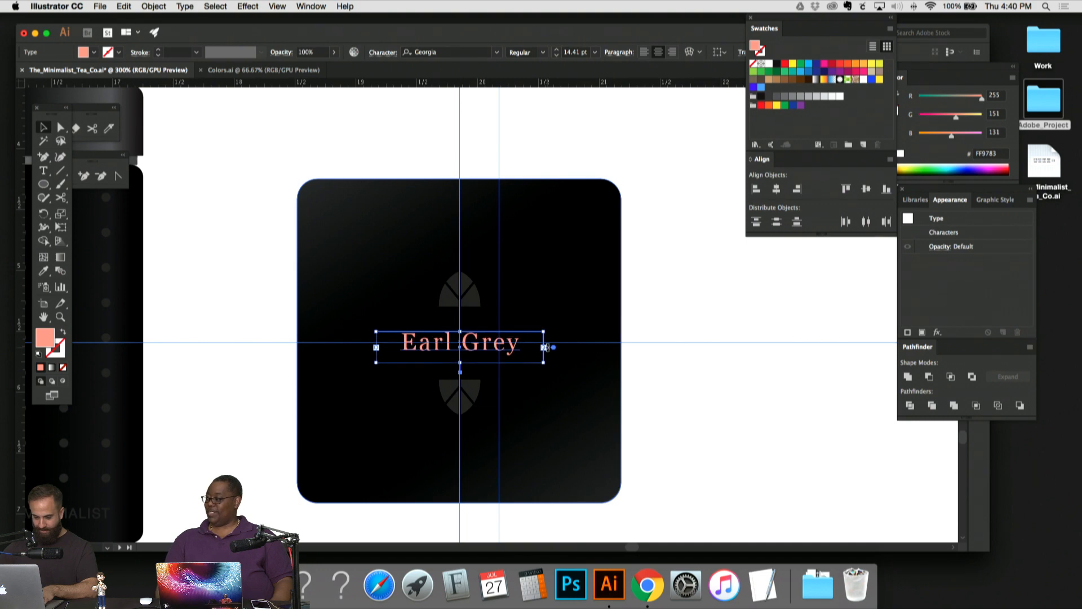
pyautogui.click(722, 280)
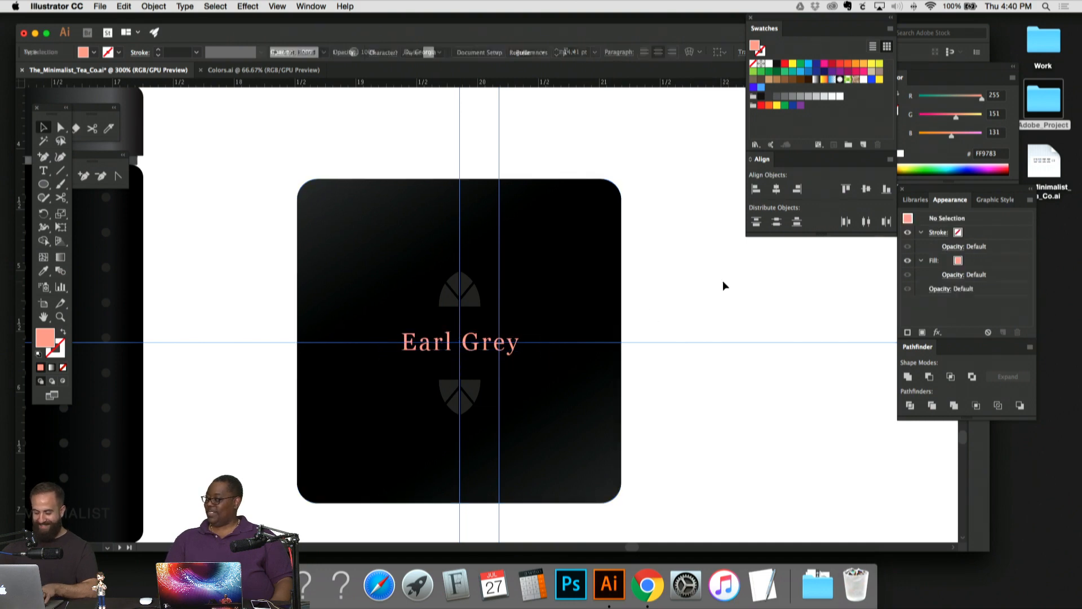
# Step: Review the finished coral concept alongside the other packaging artboards in overview
pyautogui.press('super+minus')
pyautogui.press('super+minus')
pyautogui.press('super+minus')
pyautogui.press('super+minus')
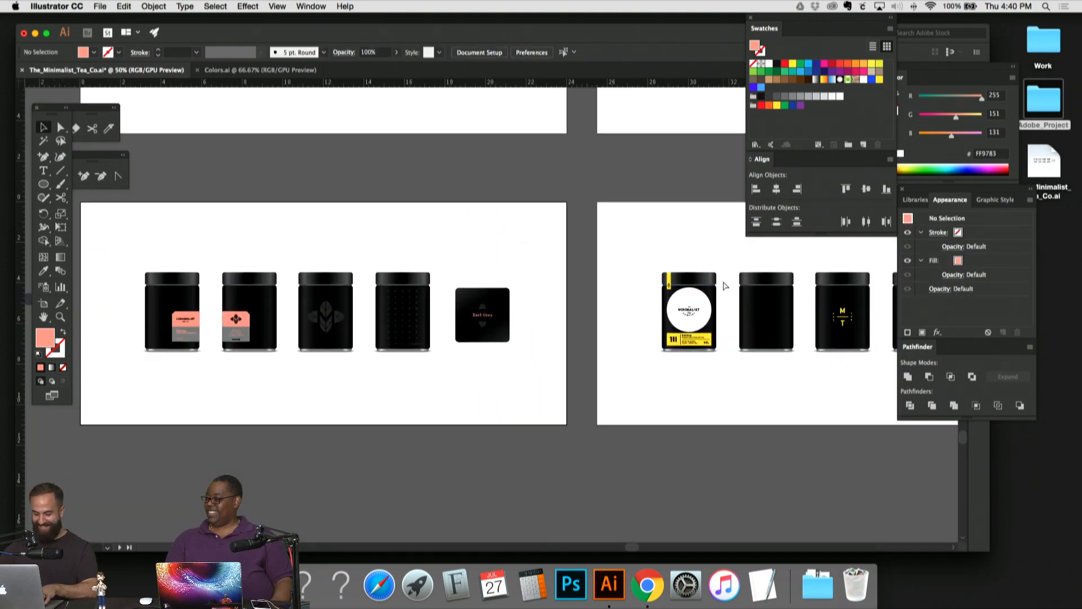
pyautogui.press('super+minus')
pyautogui.press('super+equal')
pyautogui.press('super+minus')
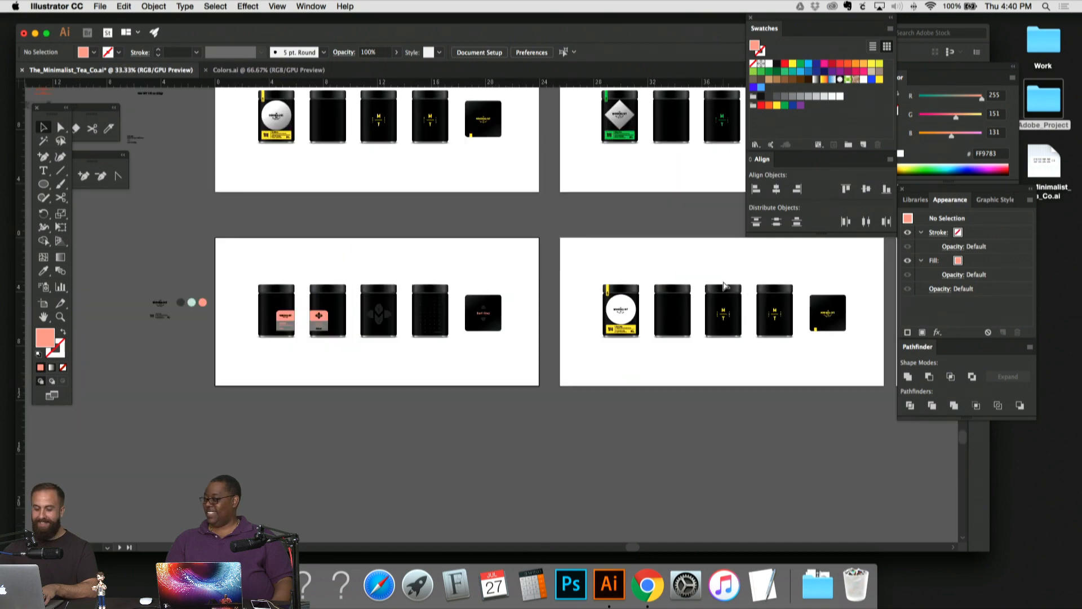
pyautogui.scroll(10, 472, 280)
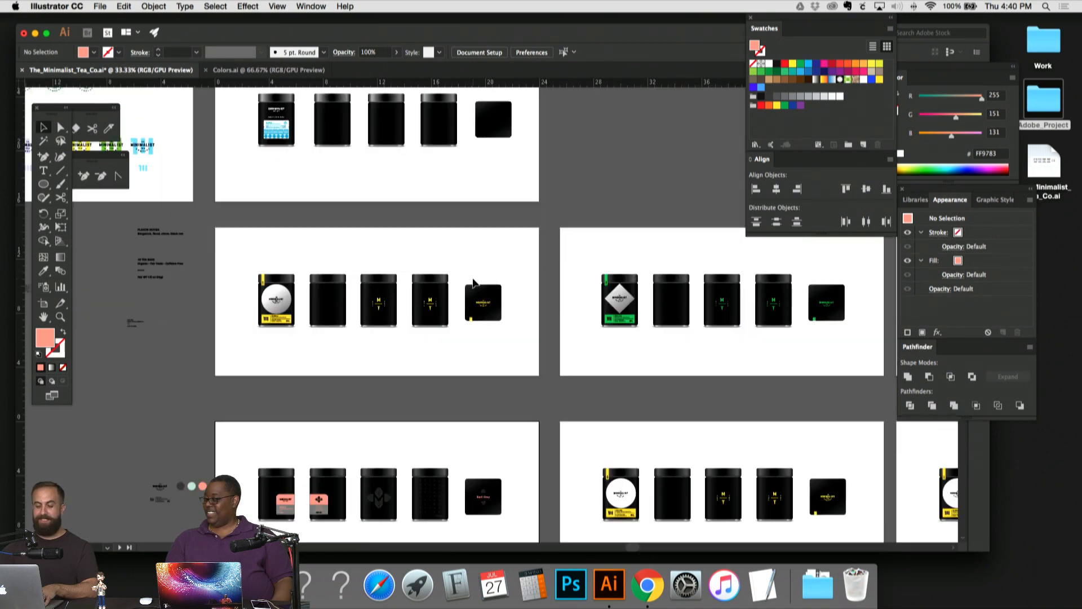
pyautogui.scroll(8, 473, 282)
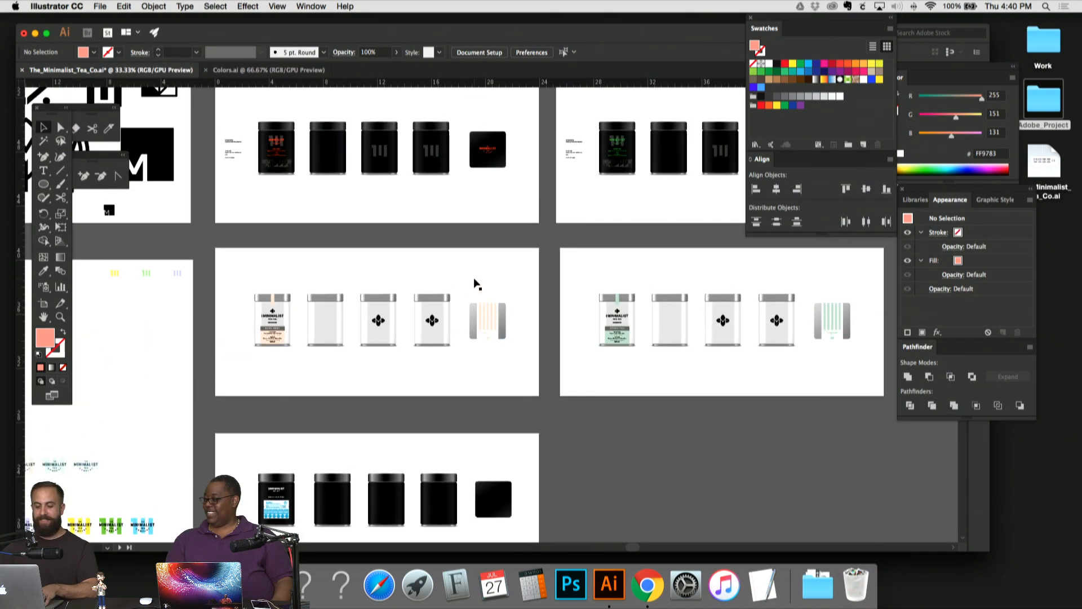
pyautogui.scroll(-2, 474, 284)
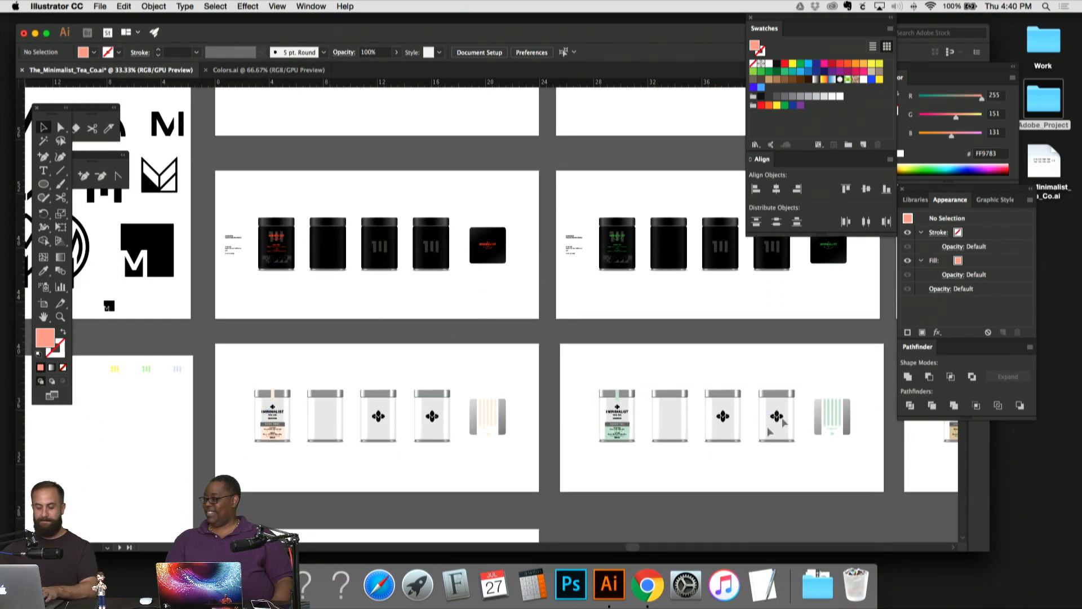
# Step: Examine the white jars with the black leaf emblem in the peach Earl Grey concept up close
pyautogui.press('super+equal')
pyautogui.press('super+equal')
pyautogui.press('super+equal')
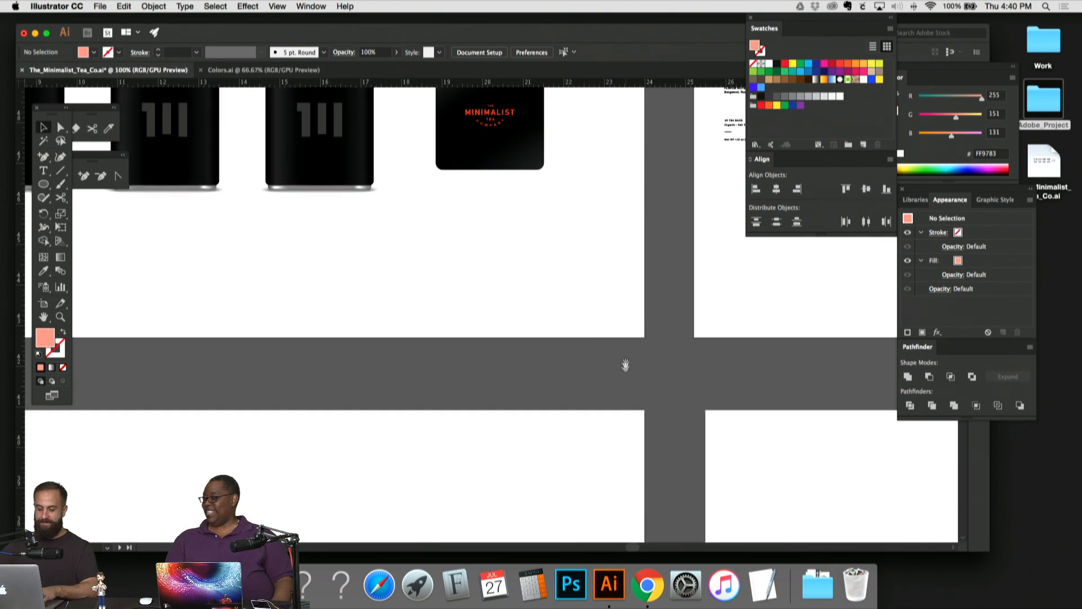
pyautogui.moveTo(509, 389); pyautogui.dragTo(715, 207)
pyautogui.moveTo(572, 285); pyautogui.dragTo(716, 194)
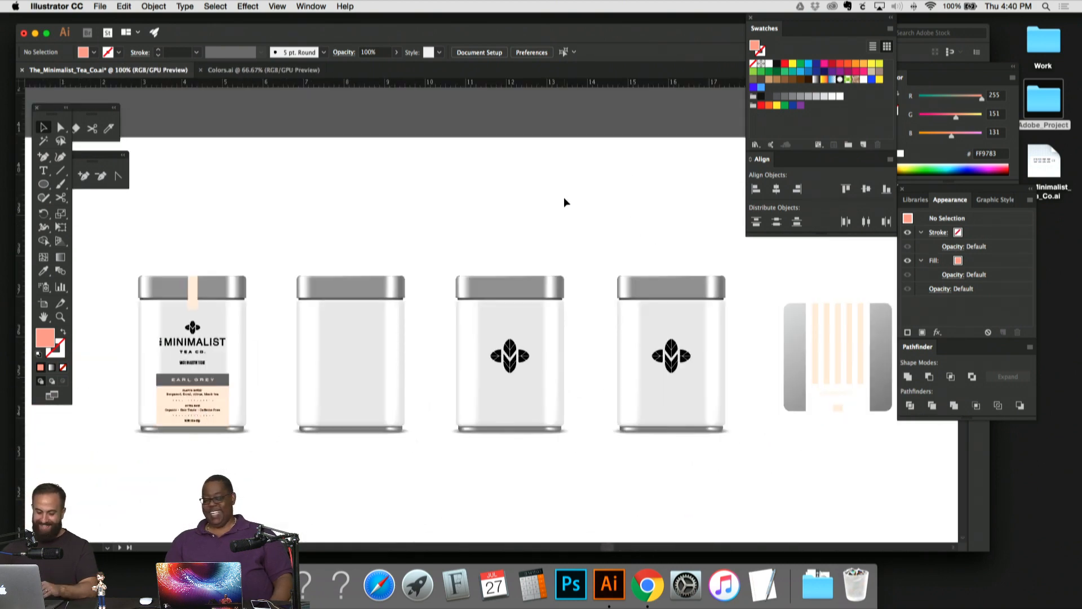
pyautogui.press('super+equal')
pyautogui.moveTo(566, 231); pyautogui.dragTo(535, 107)
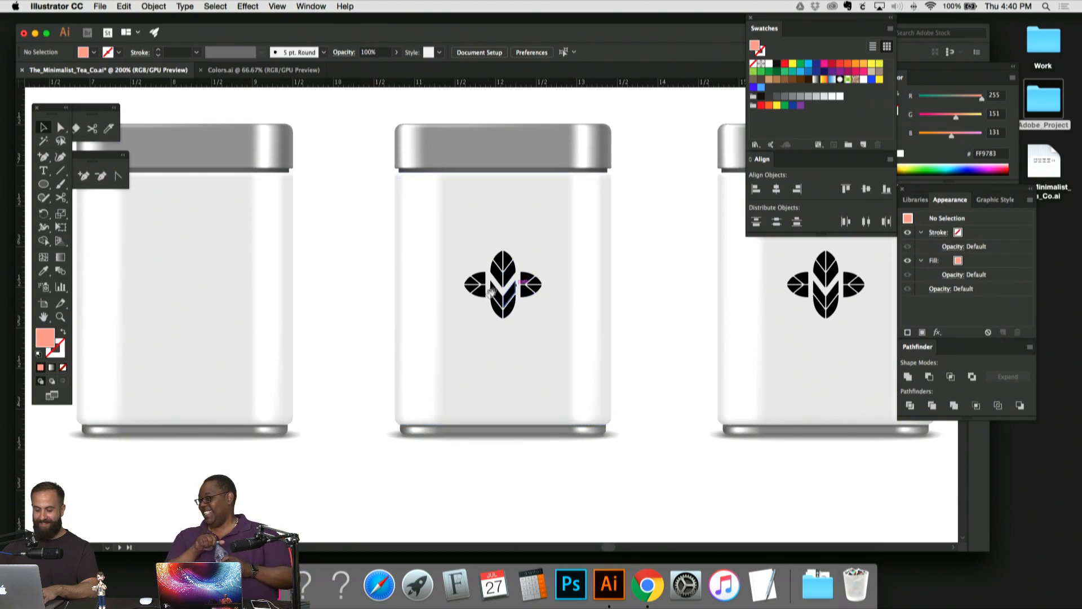
pyautogui.moveTo(491, 292); pyautogui.dragTo(685, 279)
# Step: Look over the remaining jar concept artboards, from the black and white logo versions to the yellow and green label versions
pyautogui.press('super+minus')
pyautogui.press('super+minus')
pyautogui.press('super+minus')
pyautogui.press('super+minus')
pyautogui.press('super+minus')
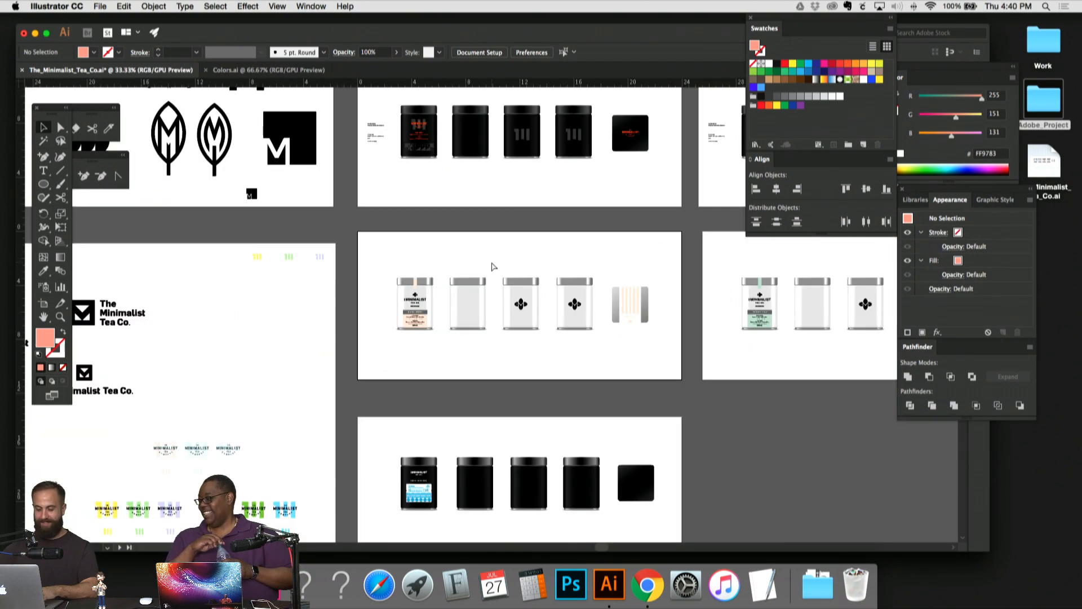
pyautogui.moveTo(492, 266); pyautogui.dragTo(446, 437)
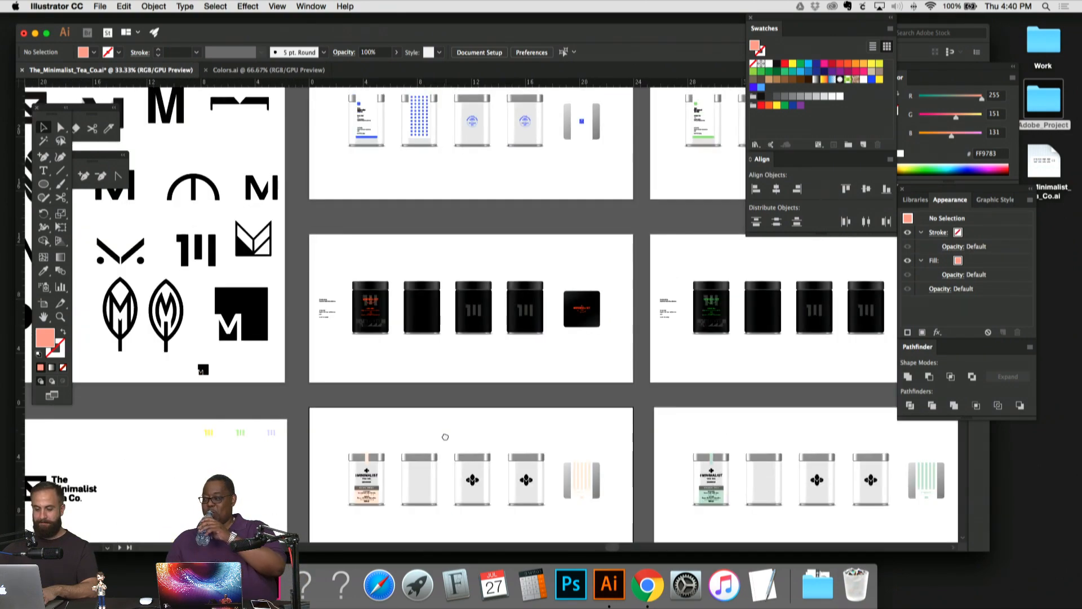
pyautogui.scroll(5, 446, 437)
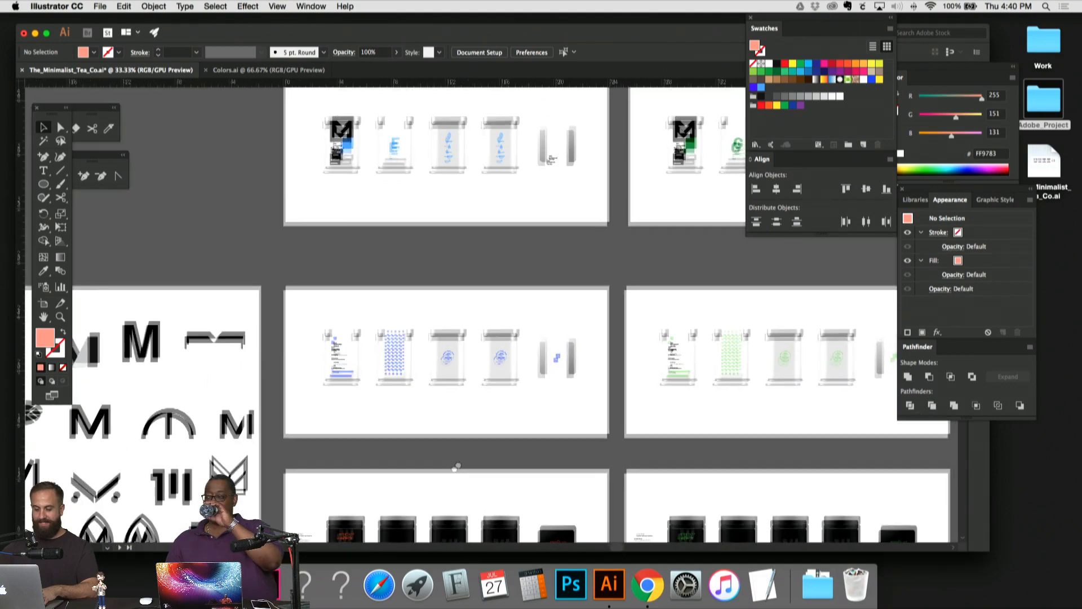
pyautogui.hscroll(3, 455, 467)
pyautogui.scroll(3, 455, 467)
pyautogui.hscroll(6, 625, 348)
pyautogui.scroll(1, 625, 348)
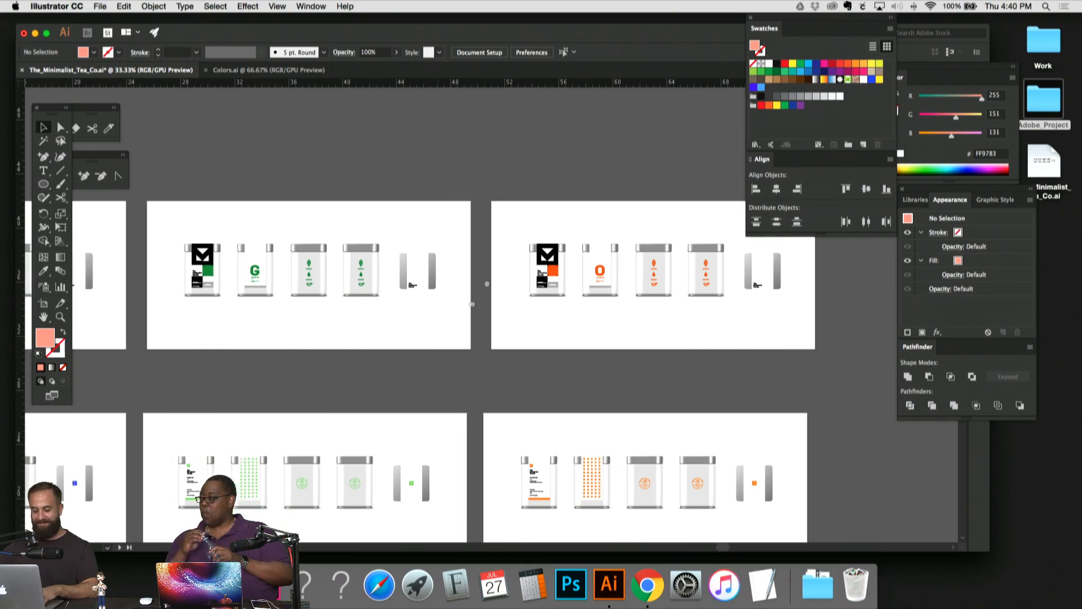
pyautogui.scroll(-10, 561, 213)
pyautogui.scroll(-15, 552, 239)
pyautogui.hscroll(-4, 552, 239)
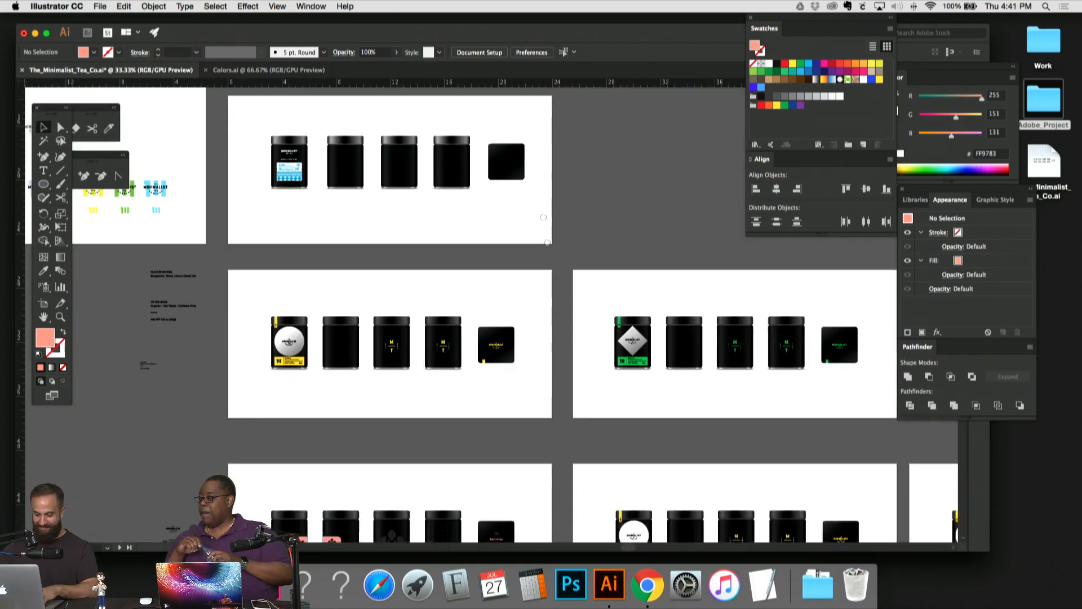
# Step: Examine the coral concept's Earl Grey lid with its two leaf shapes up close
pyautogui.hscroll(2, 551, 199)
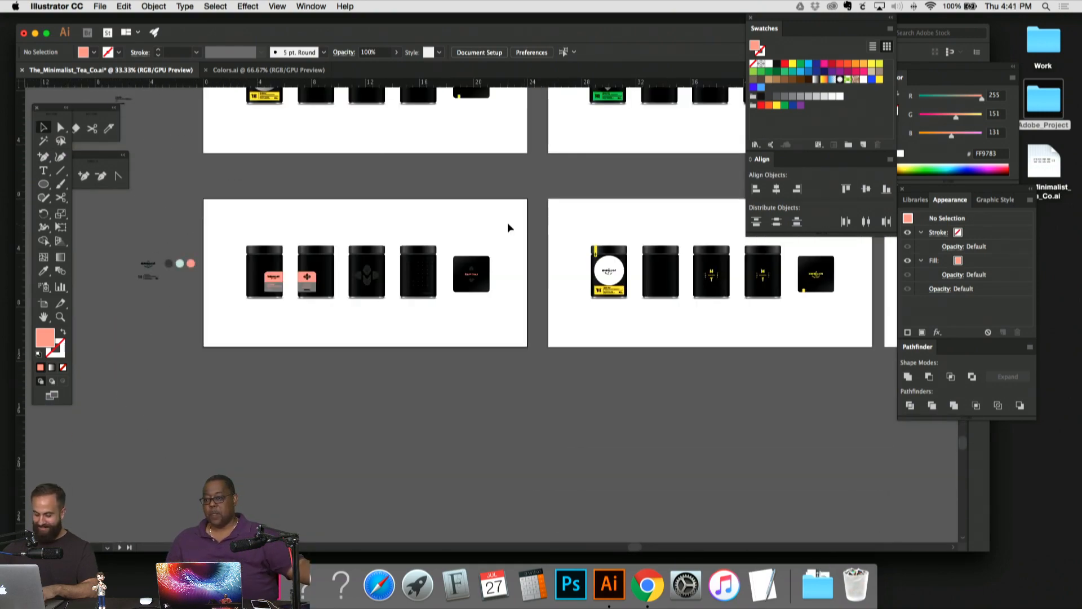
pyautogui.scroll(5, 507, 222)
pyautogui.scroll(3, 530, 316)
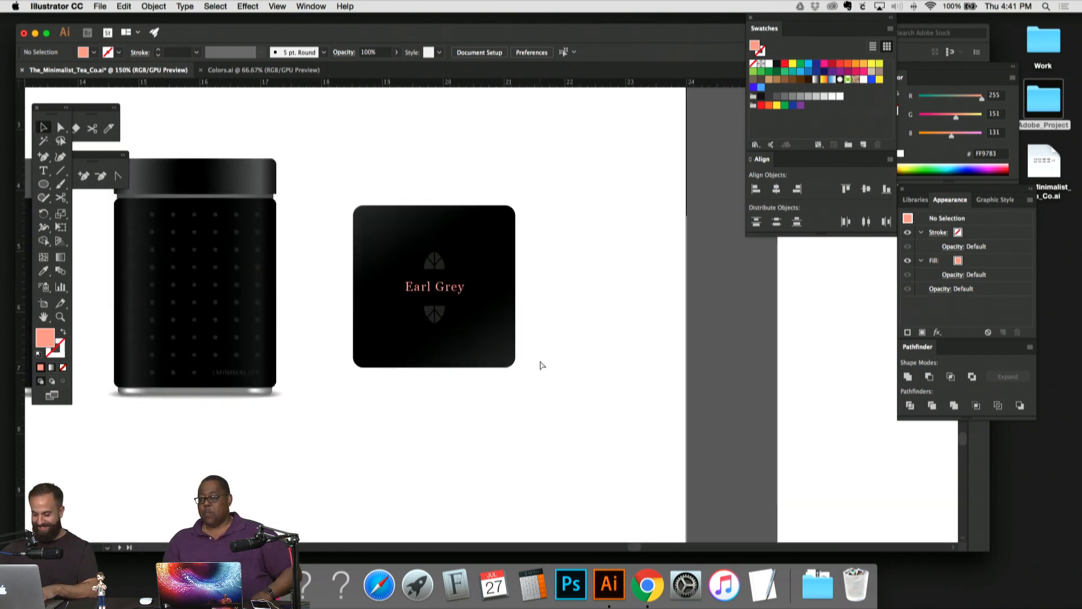
pyautogui.scroll(5, 536, 362)
pyautogui.hscroll(-2, 788, 357)
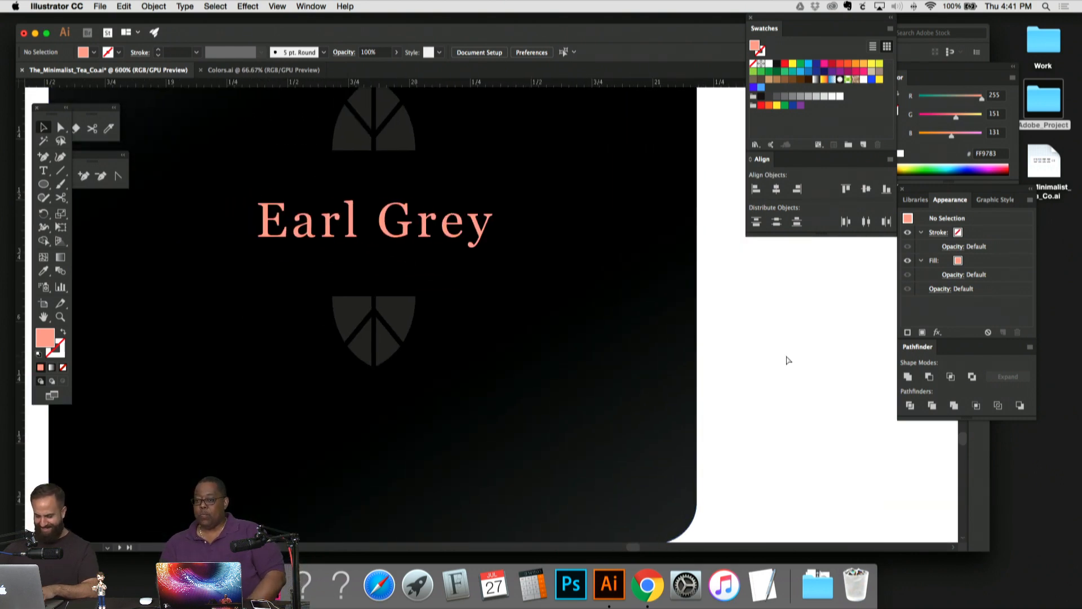
# Step: Nudge the two leaf halves inward so both sit closer to the Earl Grey text on the black lid
pyautogui.scroll(-2, 788, 359)
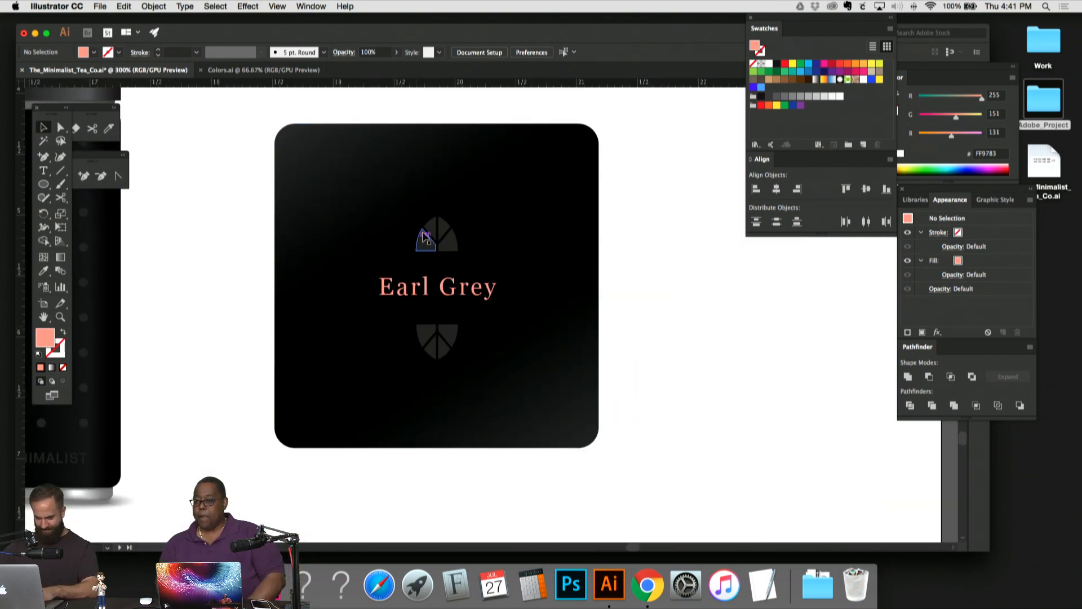
pyautogui.click(426, 235)
pyautogui.doubleClick(438, 233)
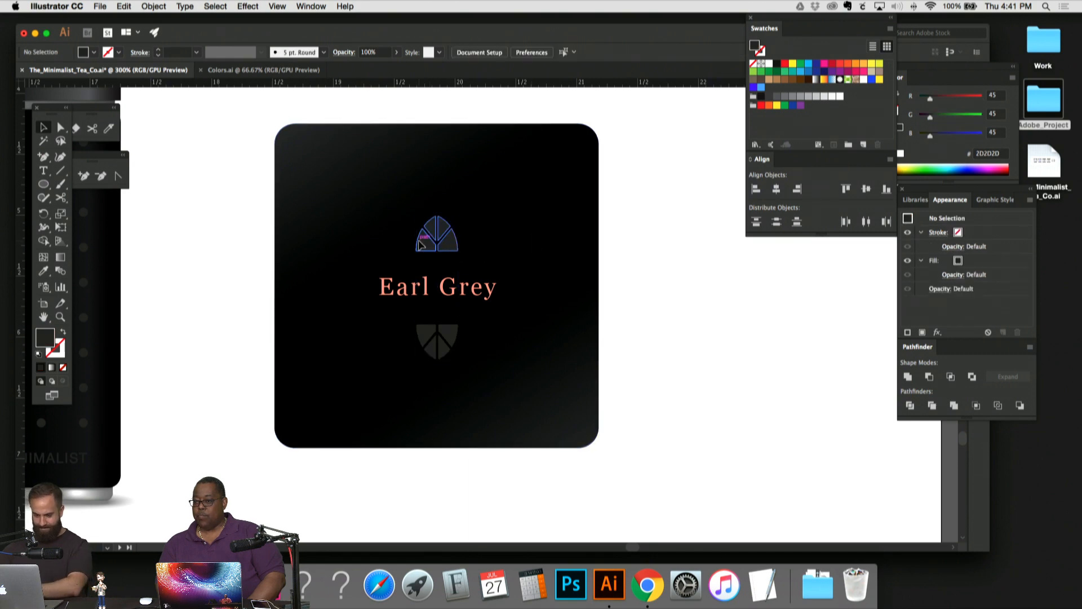
pyautogui.press('Down')
pyautogui.press('Down')
pyautogui.press('Down')
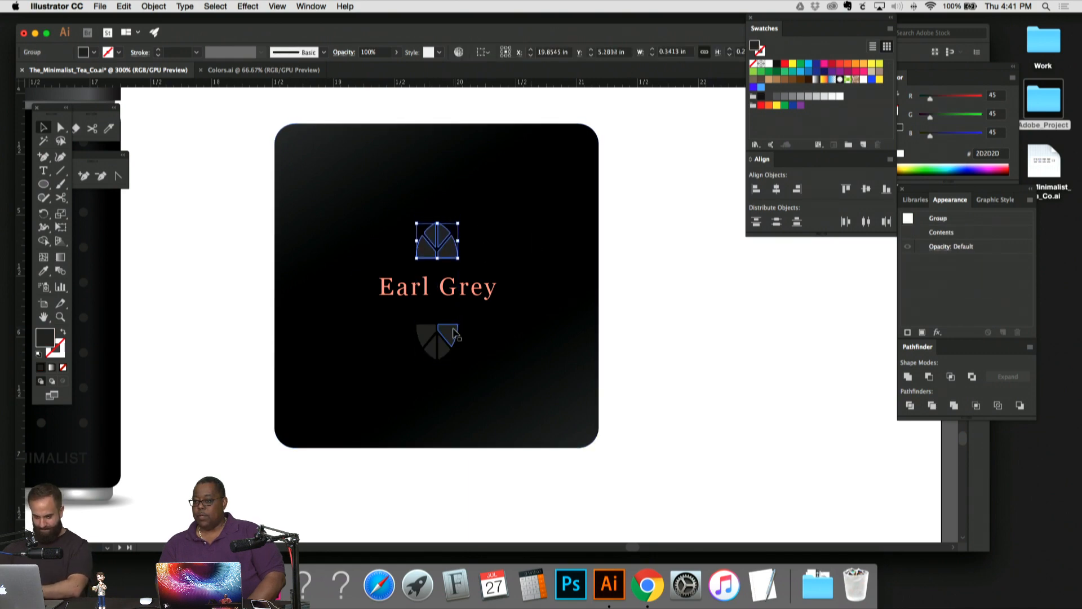
pyautogui.click(452, 333)
pyautogui.press('Up')
pyautogui.press('Up')
pyautogui.press('Up')
pyautogui.click(618, 330)
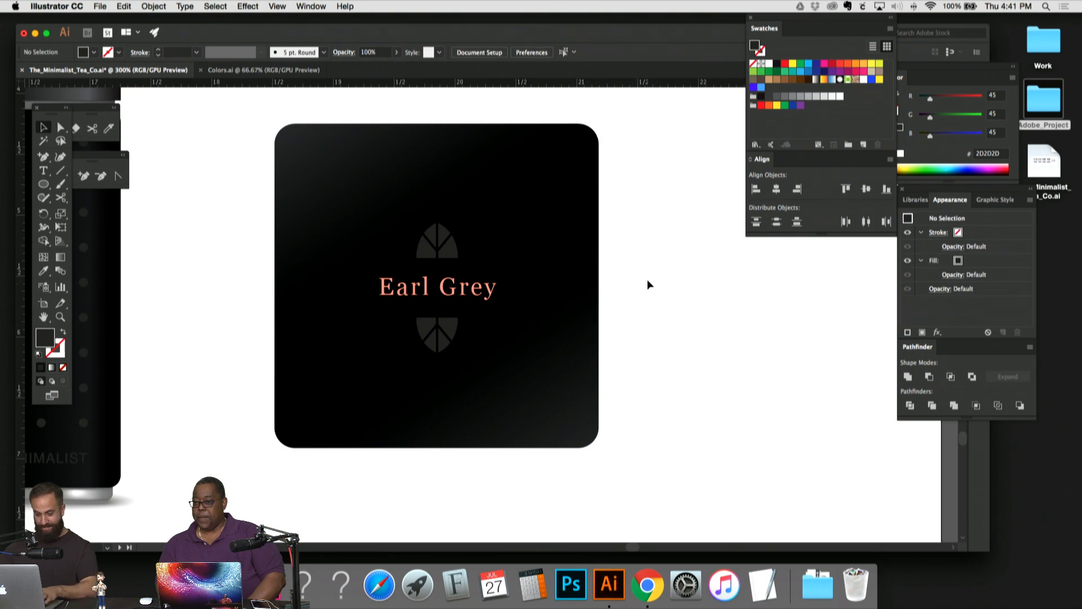
# Step: Add a 10 pt bullet on each side of the Earl Grey text
pyautogui.press('super+minus')
pyautogui.press('super+minus')
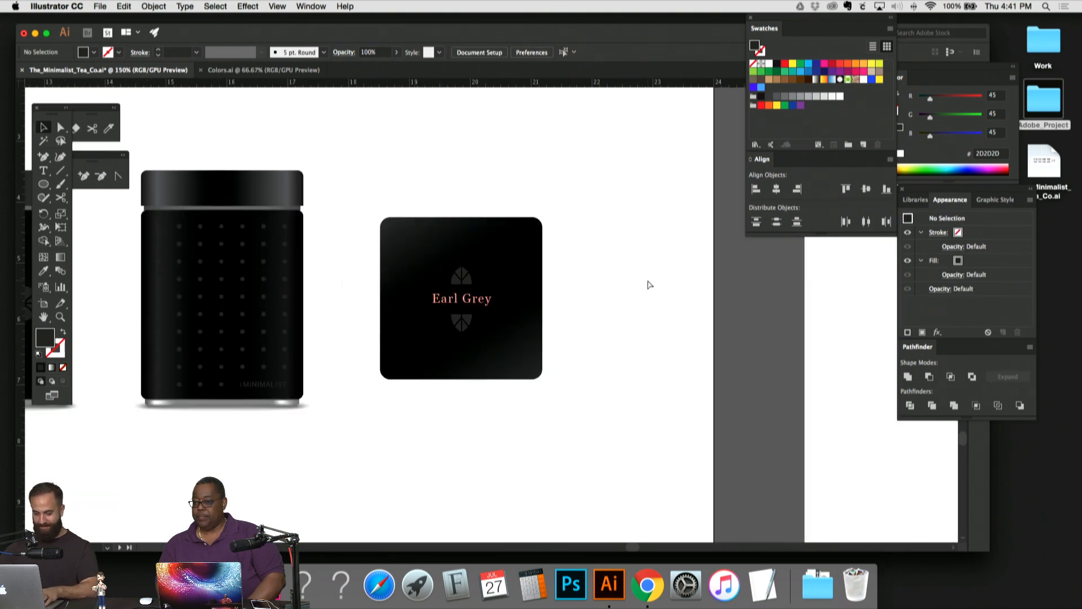
pyautogui.press('super+minus')
pyautogui.press('super+plus')
pyautogui.press('super+plus')
pyautogui.press('super+plus')
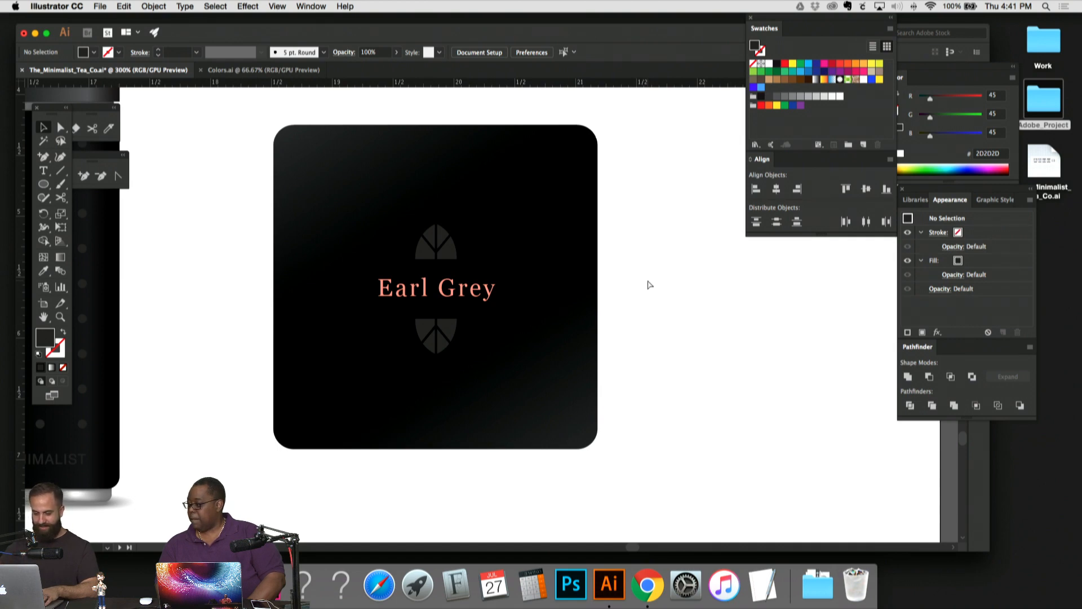
pyautogui.press('super+plus')
pyautogui.doubleClick(492, 290)
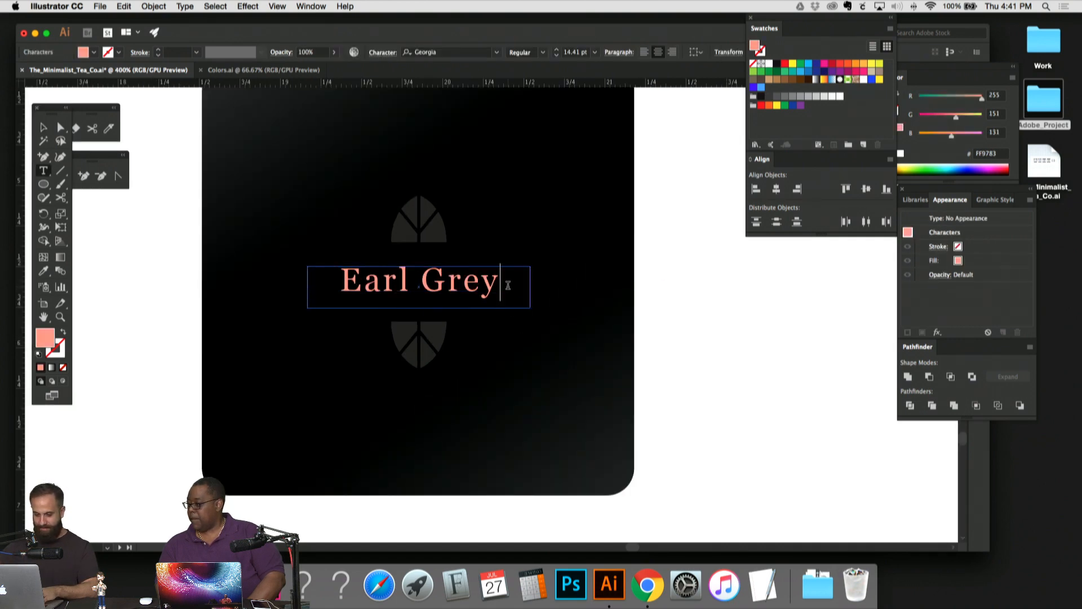
pyautogui.write('•')
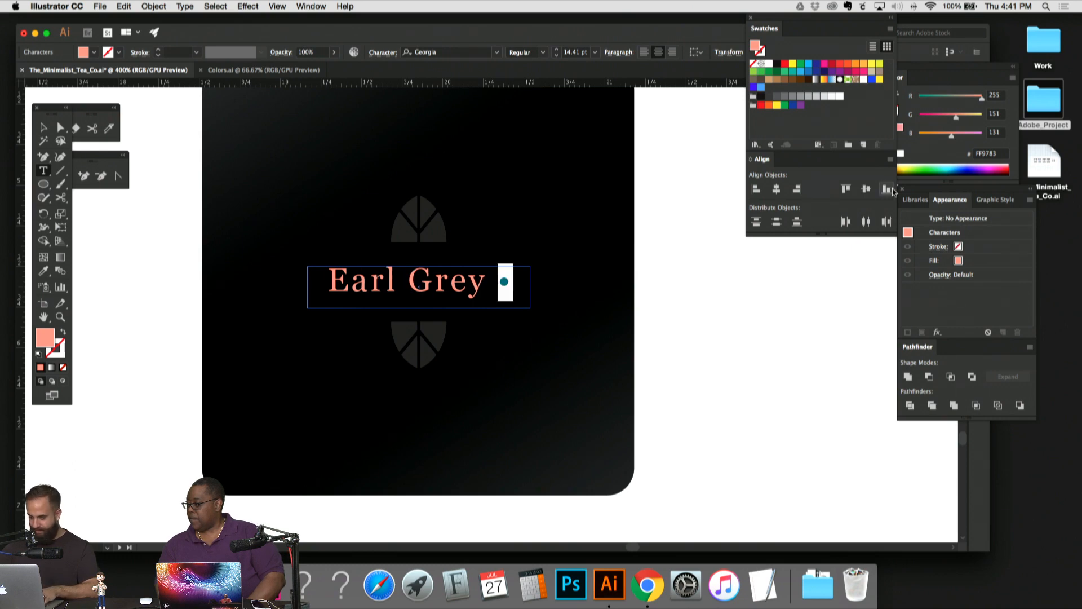
pyautogui.click(612, 129)
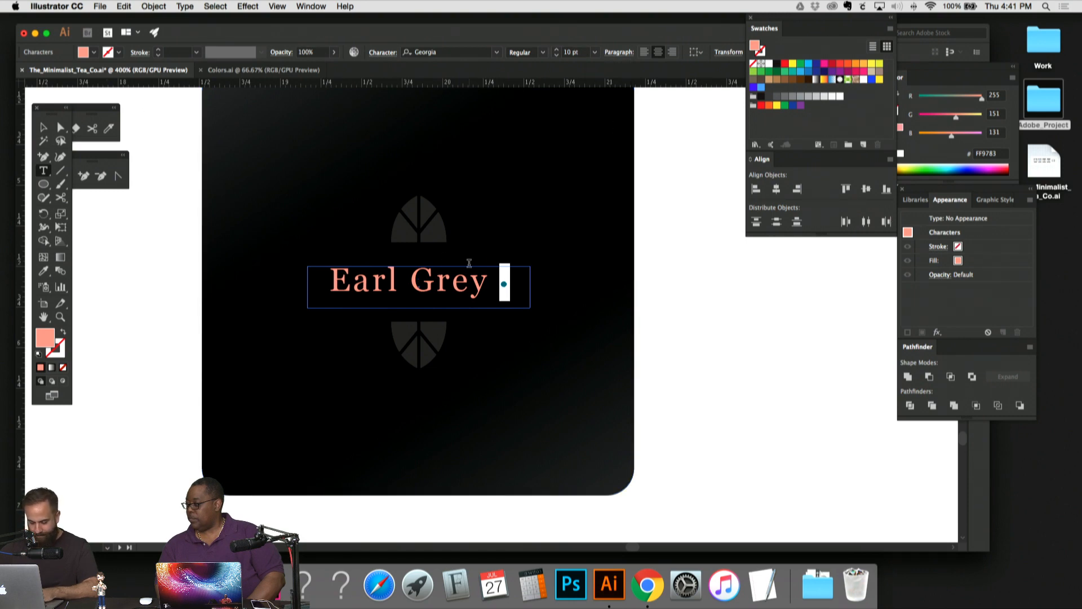
pyautogui.click(326, 275)
pyautogui.write('•')
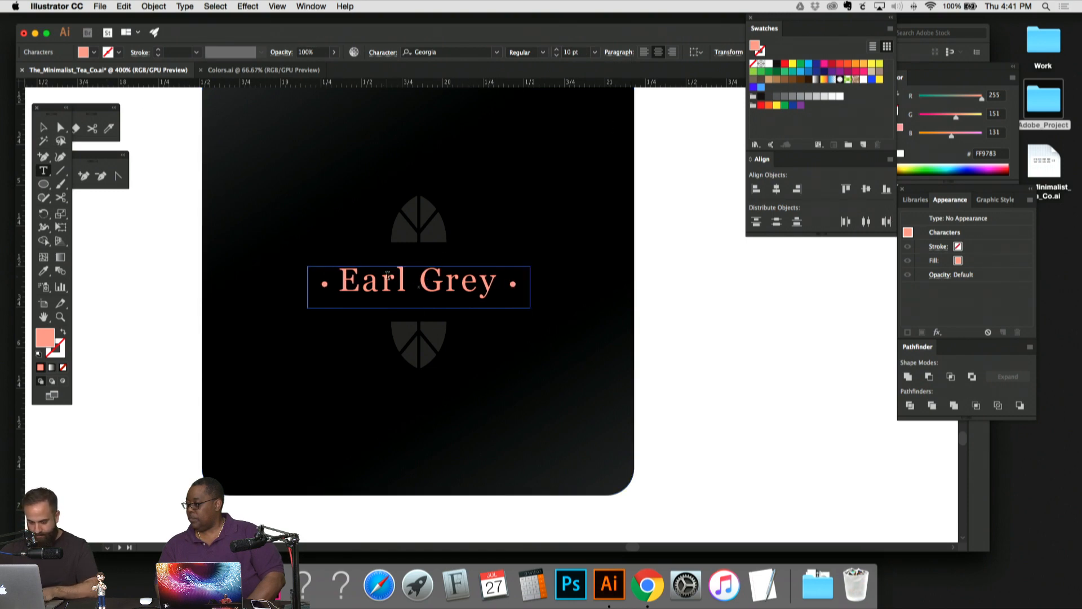
# Step: Raise the bullets on both sides of Earl Grey with a 1 pt baseline shift
pyautogui.moveTo(518, 286); pyautogui.dragTo(508, 285)
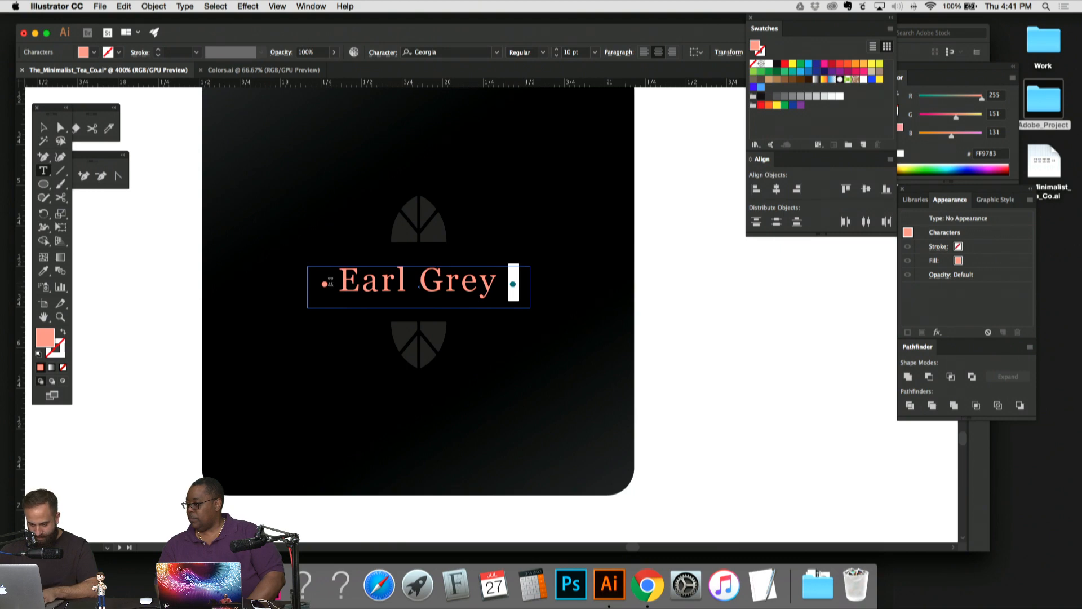
pyautogui.press('super+a')
pyautogui.click(382, 282)
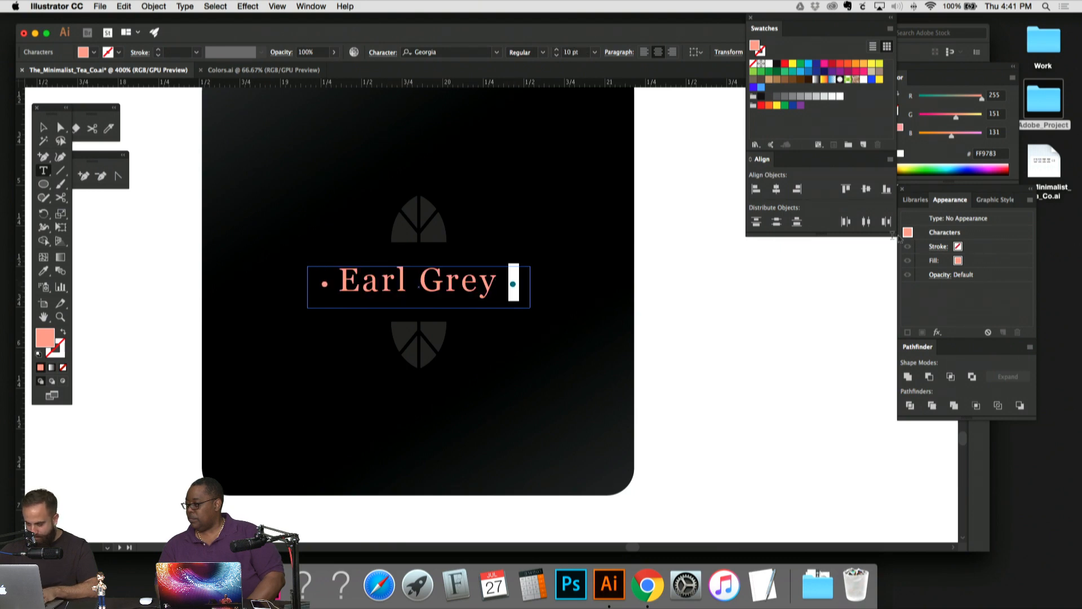
pyautogui.click(311, 6)
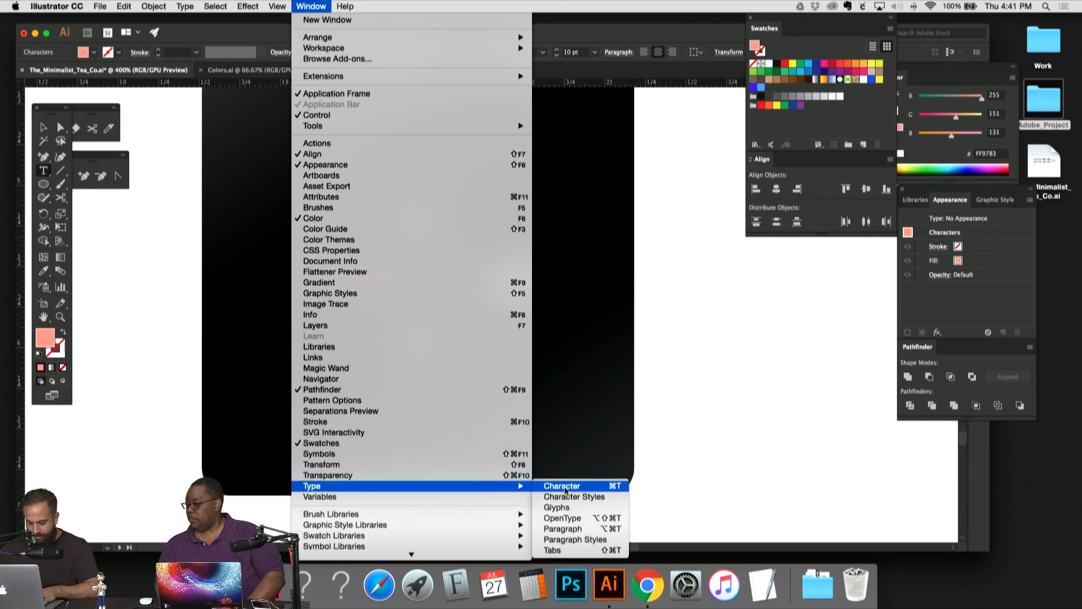
pyautogui.click(564, 486)
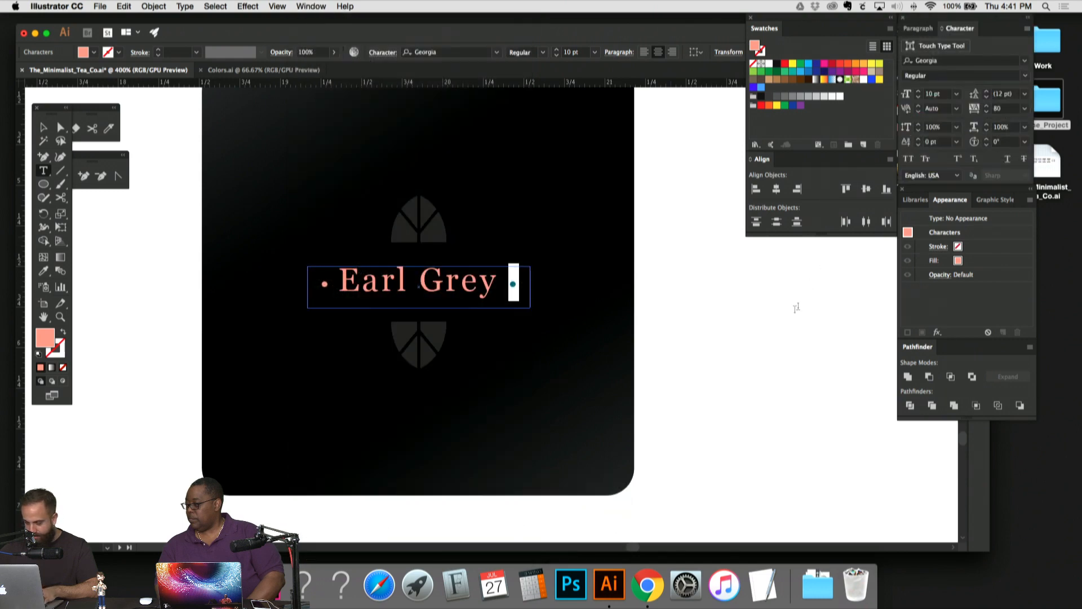
pyautogui.click(918, 139)
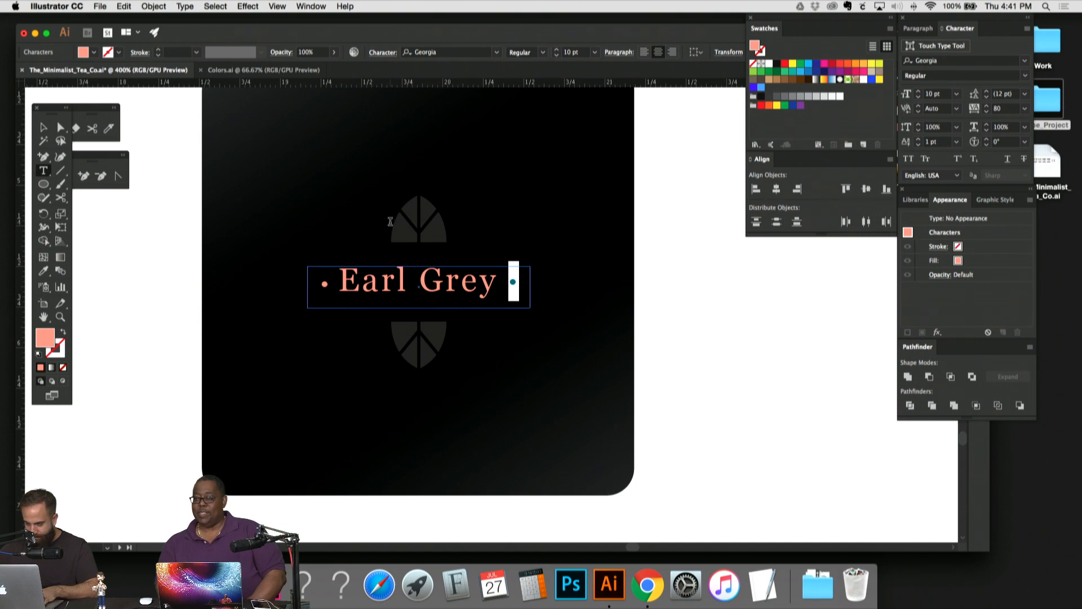
pyautogui.moveTo(331, 283); pyautogui.dragTo(316, 283)
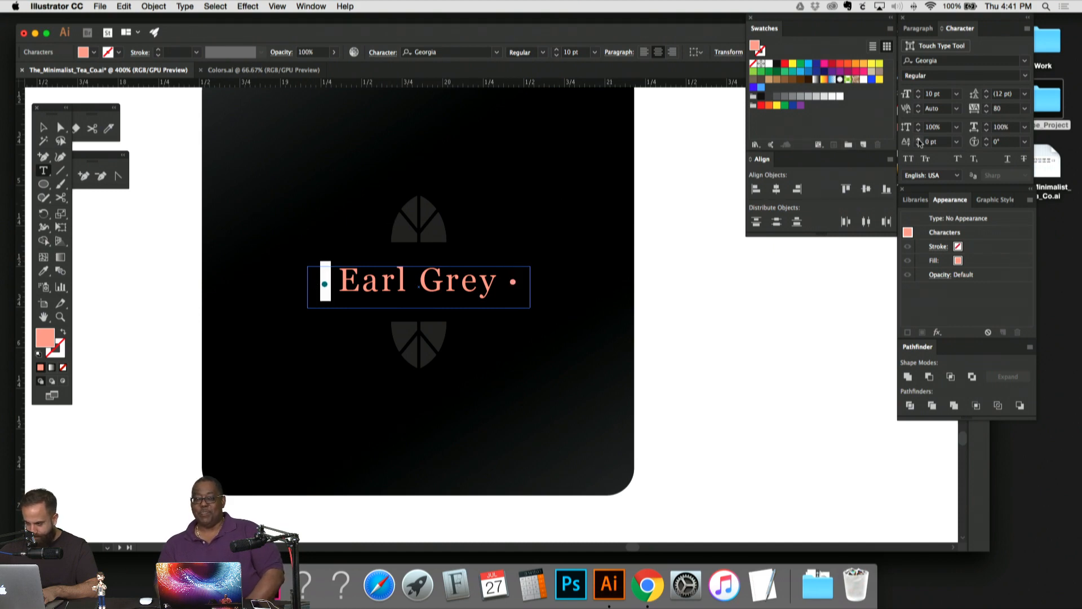
pyautogui.click(40, 129)
pyautogui.click(651, 254)
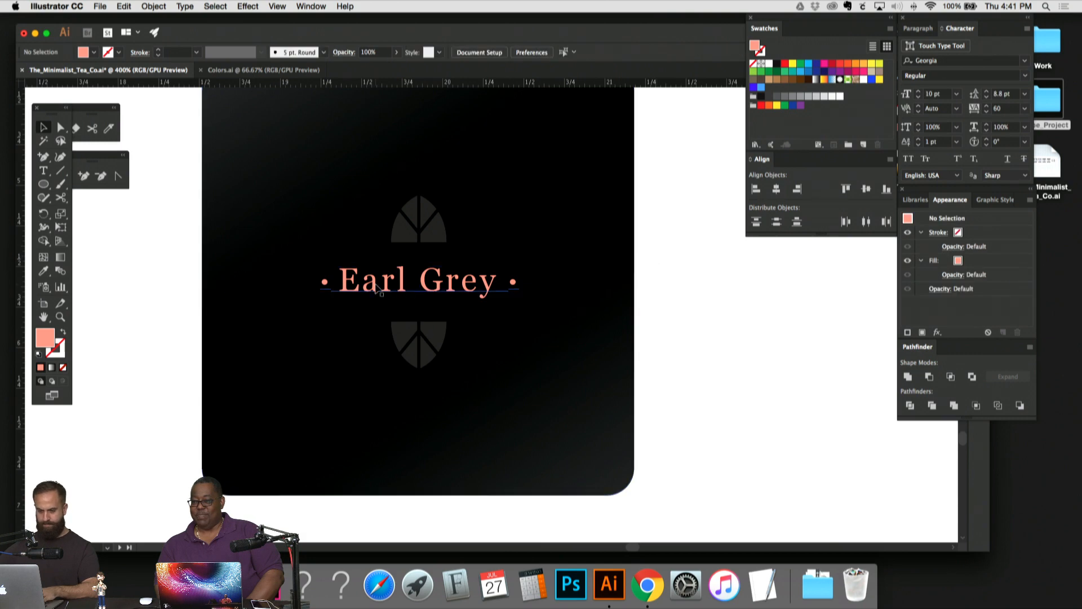
# Step: Widen the gaps between the Earl Grey text and its two bullets slightly
pyautogui.doubleClick(335, 282)
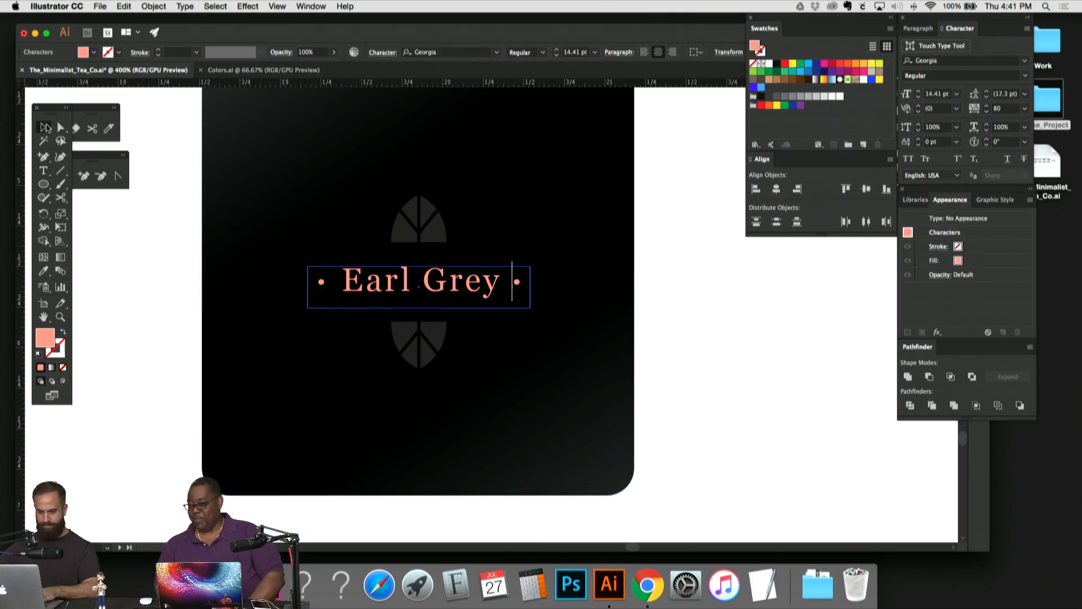
pyautogui.click(45, 128)
pyautogui.click(702, 317)
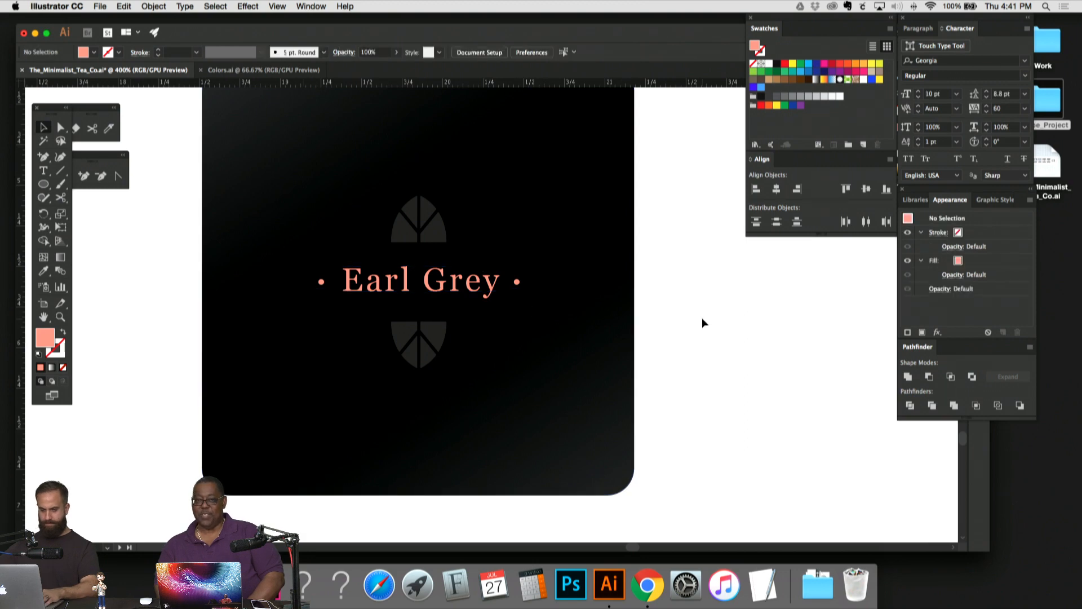
# Step: Scale the bulleted Earl Grey line down slightly and move both leaf halves closer to it
pyautogui.click(454, 286)
pyautogui.press('s')
pyautogui.moveTo(637, 384); pyautogui.dragTo(622, 369)
pyautogui.press('v')
pyautogui.click(438, 230)
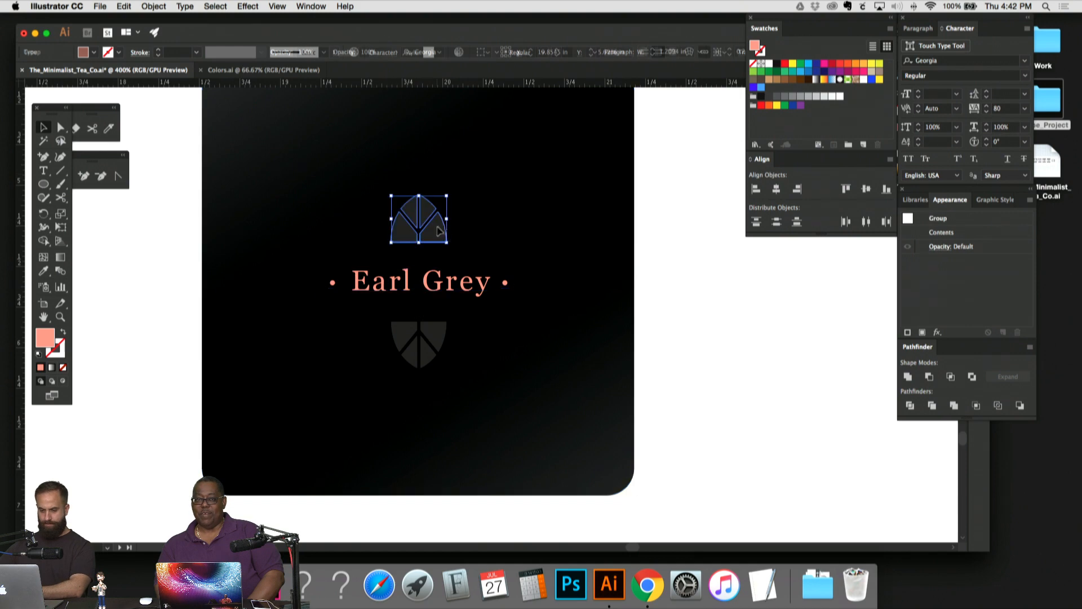
pyautogui.click(441, 338)
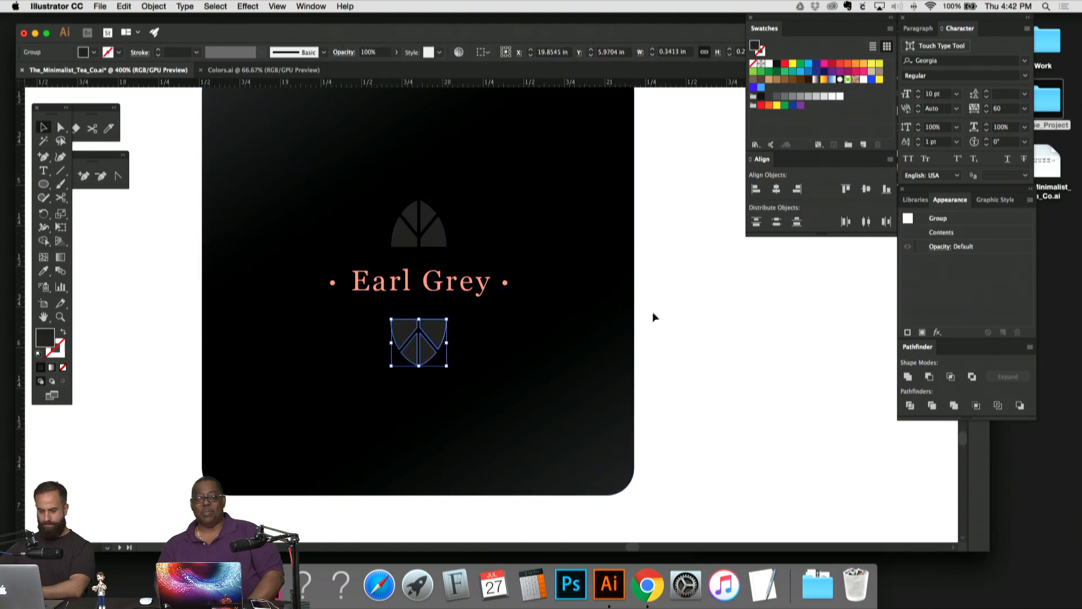
pyautogui.press('Up')
pyautogui.click(677, 300)
# Step: Increase the tracking of the bulleted Earl Grey line slightly
pyautogui.click(454, 290)
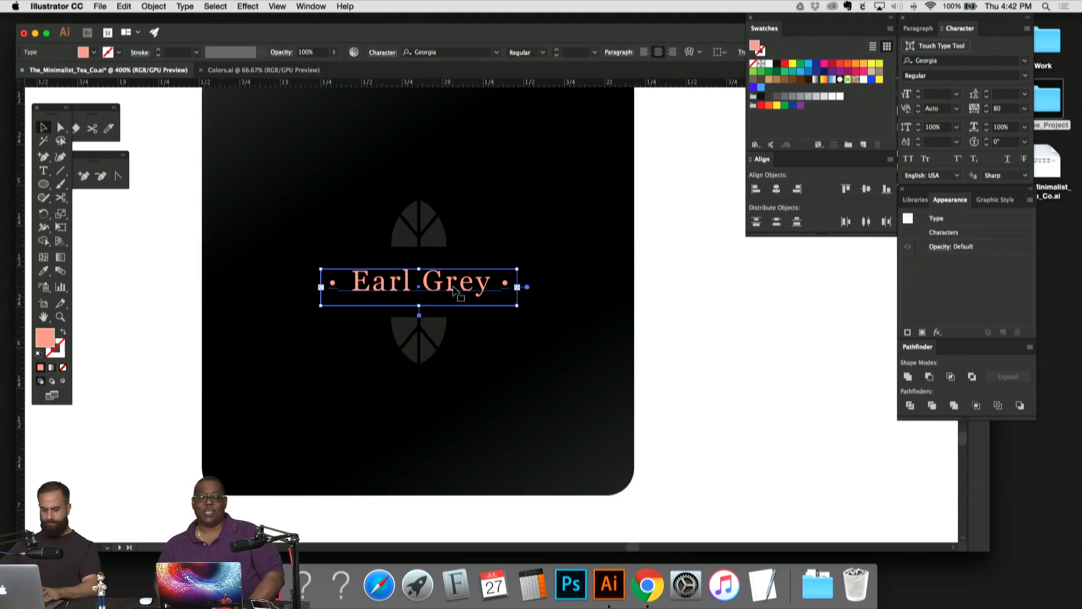
pyautogui.hotkey('alt', 'Right')
pyautogui.click(658, 239)
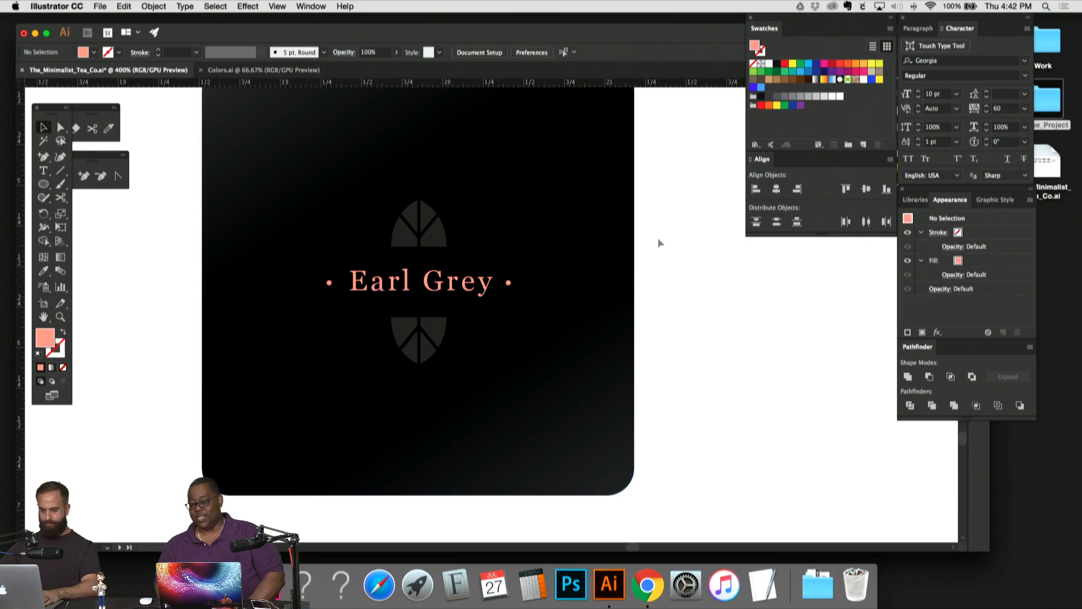
# Step: Examine the lid's Earl Grey text, bullets and leaf halves from a distance and up close
pyautogui.press('super+minus')
pyautogui.press('super+minus')
pyautogui.press('super+minus')
pyautogui.press('super+plus')
pyautogui.press('super+plus')
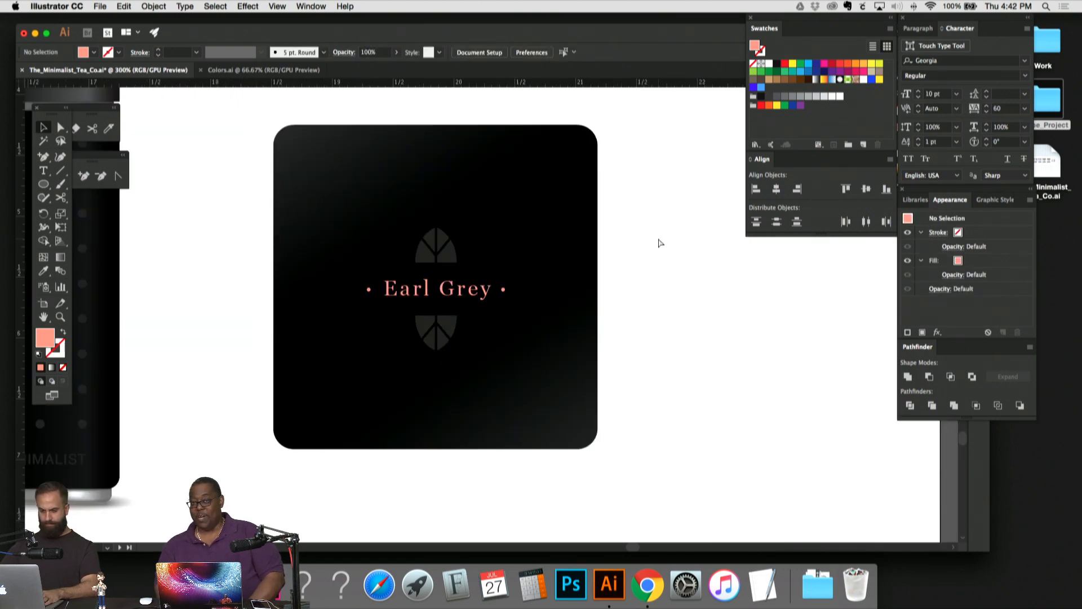
pyautogui.press('super+minus')
pyautogui.press('super+plus')
pyautogui.press('super+plus')
pyautogui.press('super+plus')
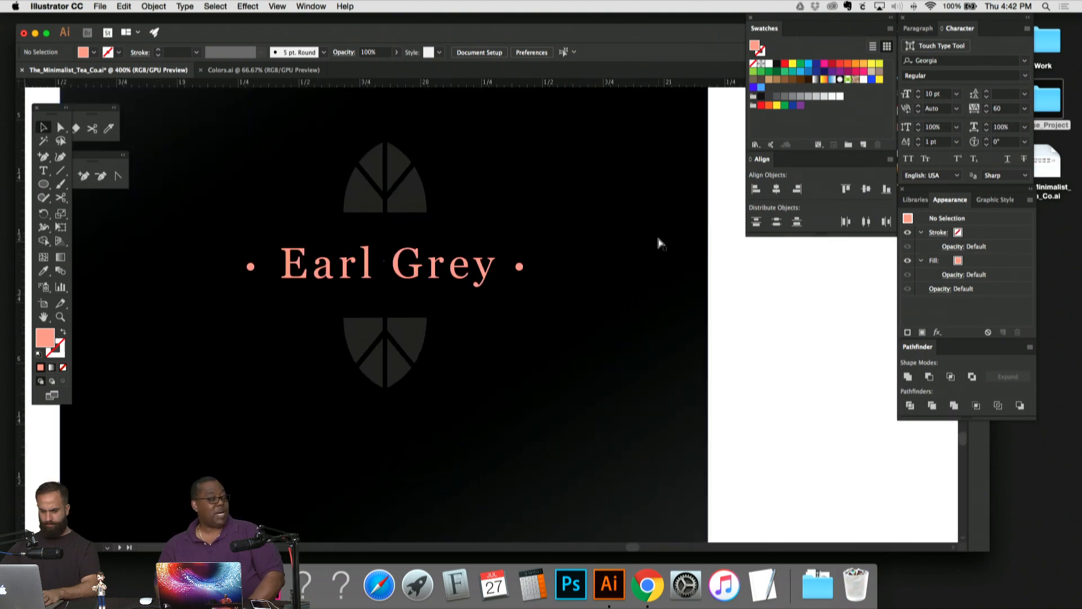
pyautogui.press('super+plus')
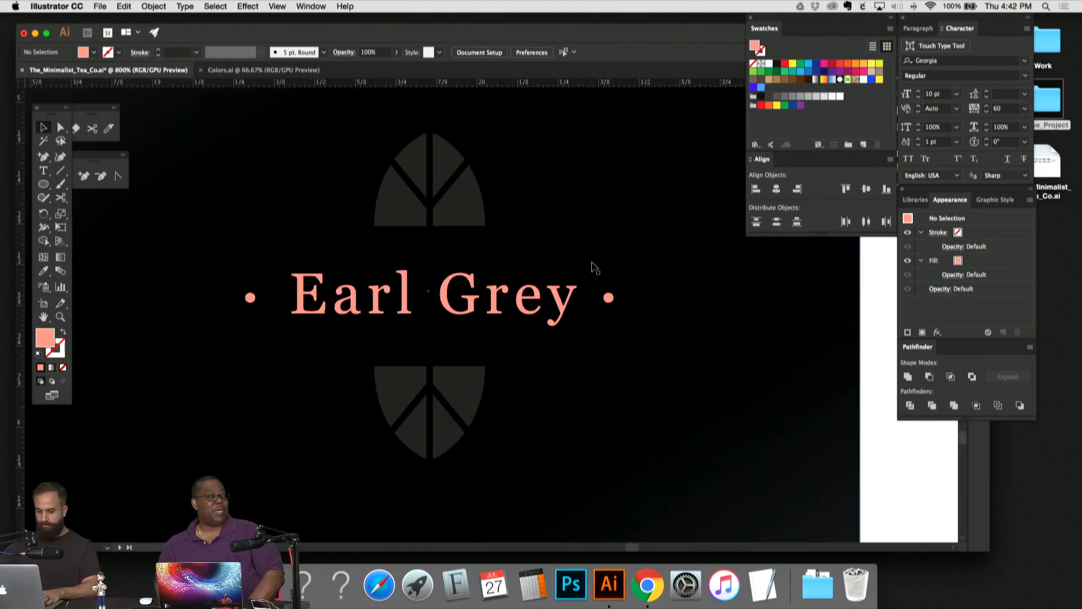
# Step: Draw a bar about 0.02 by 0.13 in, as wide as the upper leaf's centre gap, and rotate it to horizontal
pyautogui.moveTo(43, 180); pyautogui.dragTo(73, 184)
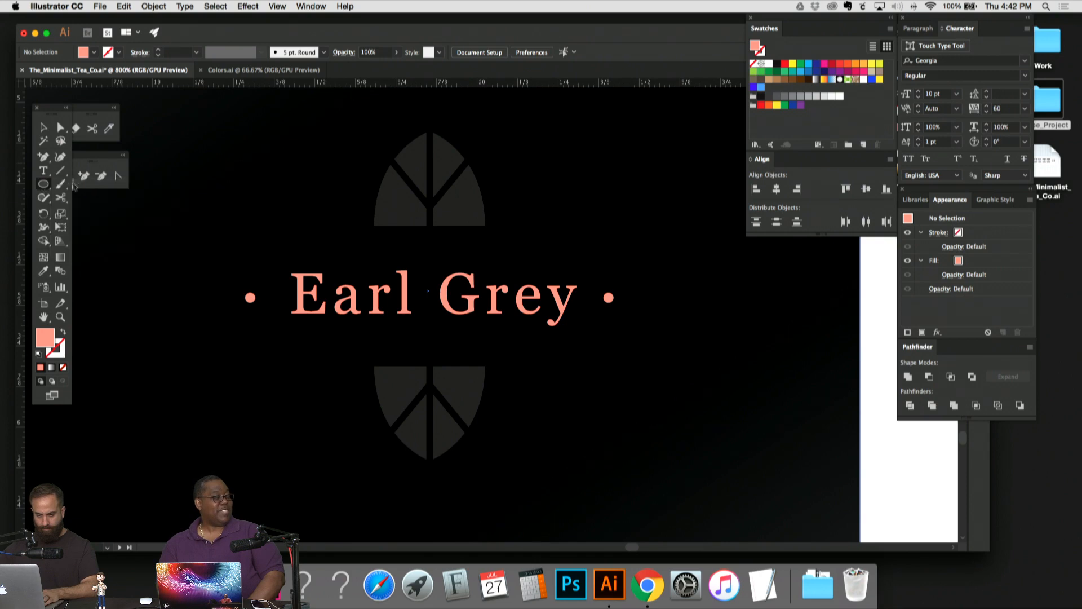
pyautogui.press('super+plus')
pyautogui.press('super+plus')
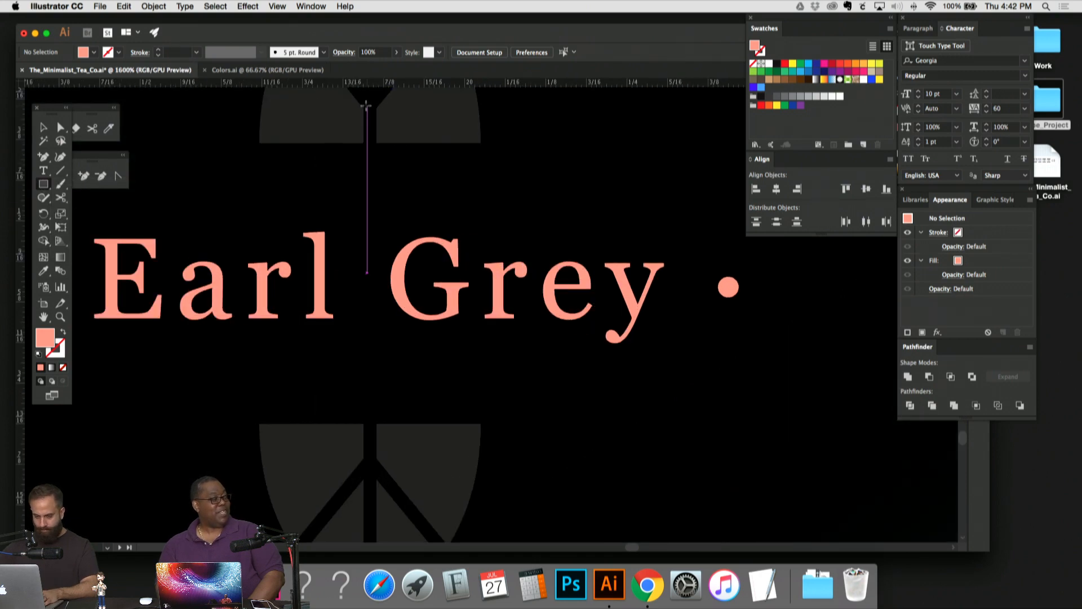
pyautogui.moveTo(363, 109); pyautogui.dragTo(380, 187)
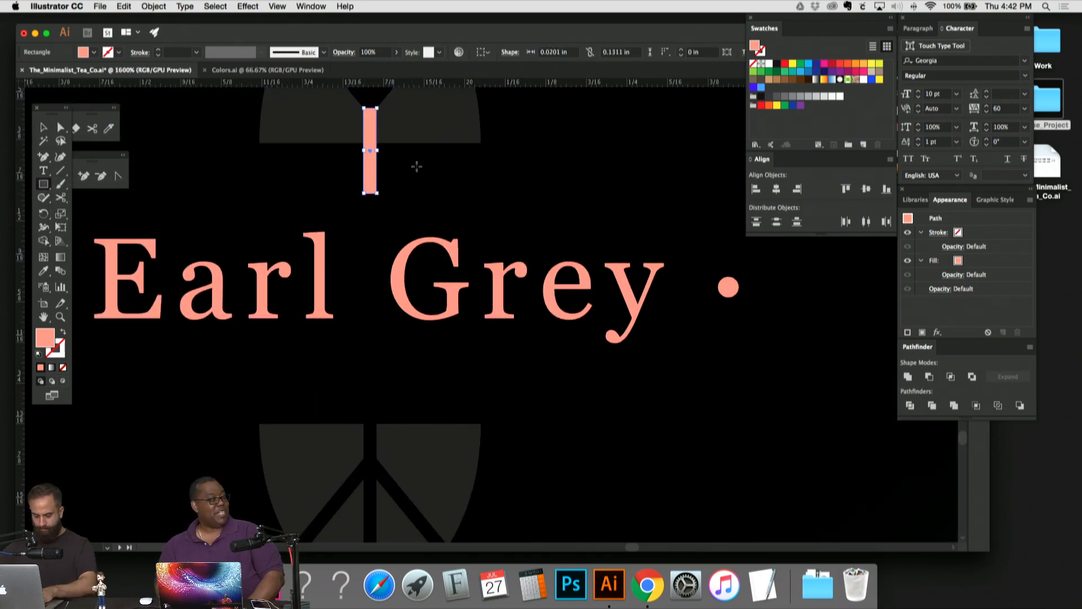
pyautogui.press('r')
pyautogui.moveTo(366, 108); pyautogui.dragTo(366, 108)
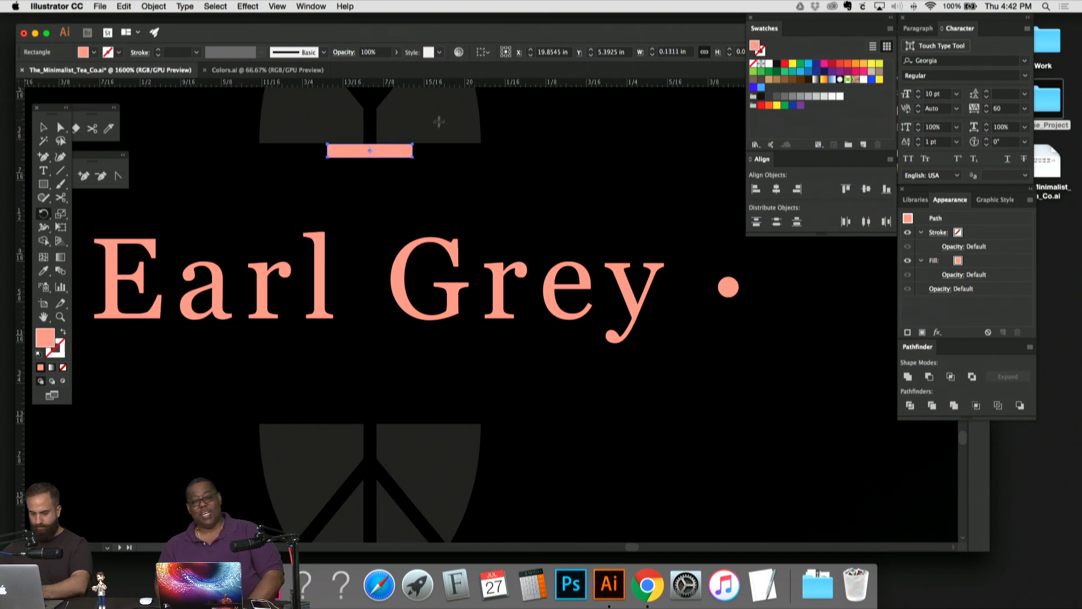
# Step: Fill the bar with the leaf's dark grey and stretch it horizontally beyond both sides of the upper leaf half
pyautogui.press('i')
pyautogui.click(438, 121)
pyautogui.click(42, 129)
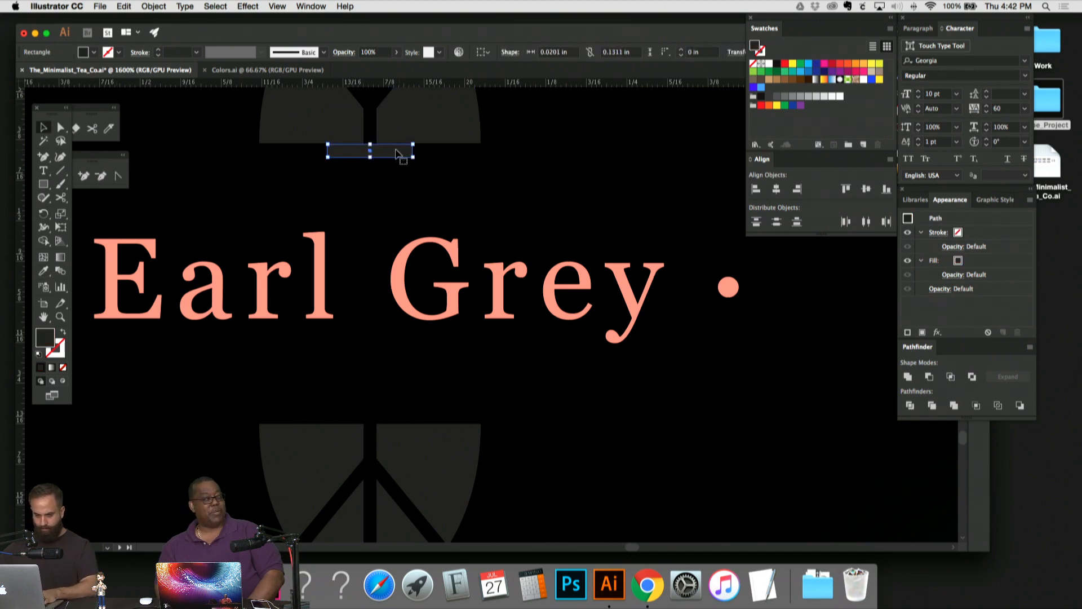
pyautogui.moveTo(425, 156); pyautogui.dragTo(657, 162)
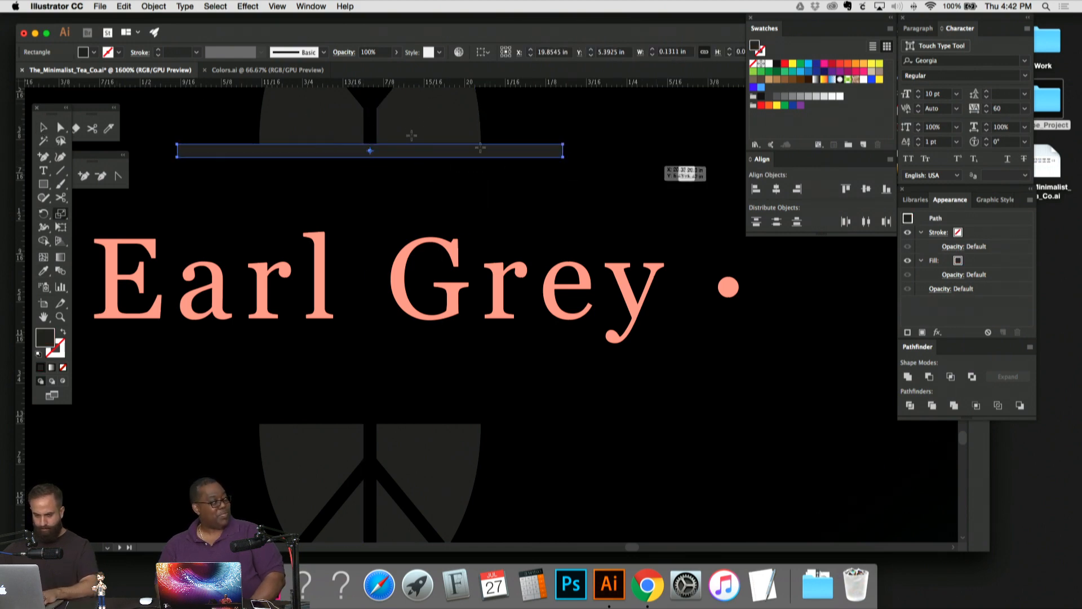
# Step: Place a copy of the grey bar along the flat edge of the lower leaf half
pyautogui.click(44, 127)
pyautogui.moveTo(455, 155); pyautogui.dragTo(598, 382)
pyautogui.click(624, 345)
# Step: Lengthen both grey bars together until they are slightly wider than the words Earl Grey
pyautogui.press('super+minus')
pyautogui.press('super+minus')
pyautogui.press('super+minus')
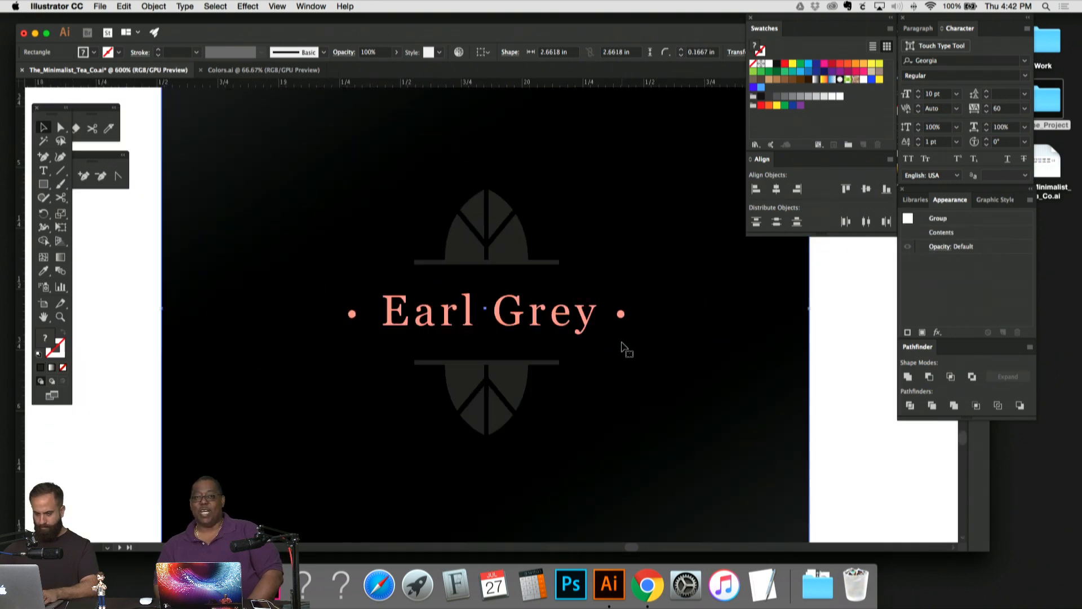
pyautogui.moveTo(667, 318); pyautogui.dragTo(688, 285)
pyautogui.click(531, 241)
pyautogui.keyDown('shift'); pyautogui.click(536, 342); pyautogui.keyUp('shift')
pyautogui.press('s')
pyautogui.click(44, 125)
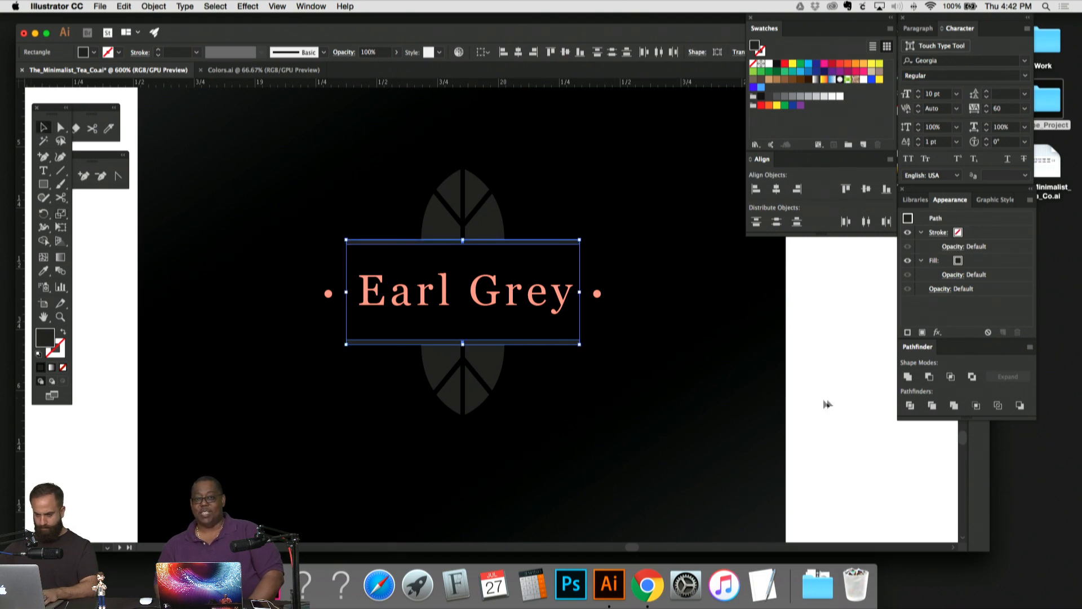
pyautogui.click(819, 384)
pyautogui.press('super+minus')
pyautogui.press('super+minus')
pyautogui.press('super+minus')
pyautogui.press('super+minus')
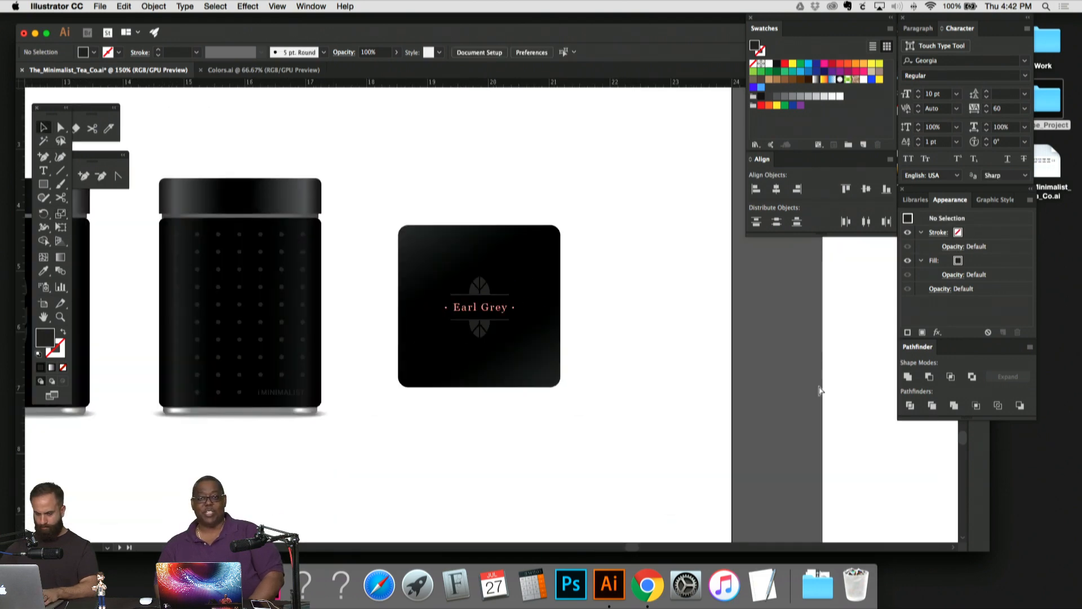
# Step: Check the Earl Grey lid up close and beside its jars, and save the document
pyautogui.press('super+equal')
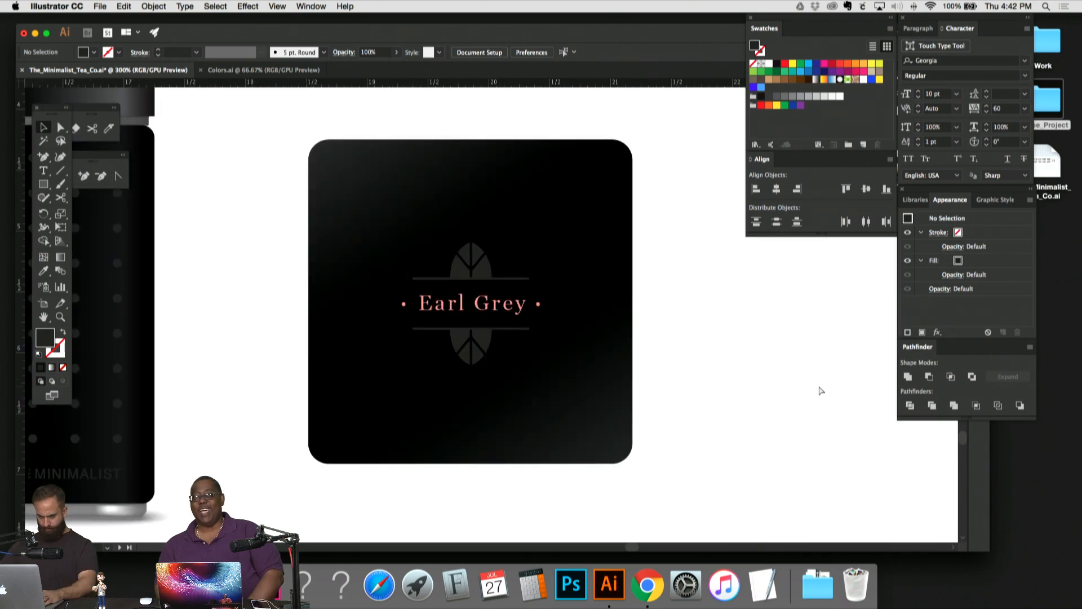
pyautogui.press('super+minus')
pyautogui.press('super+minus')
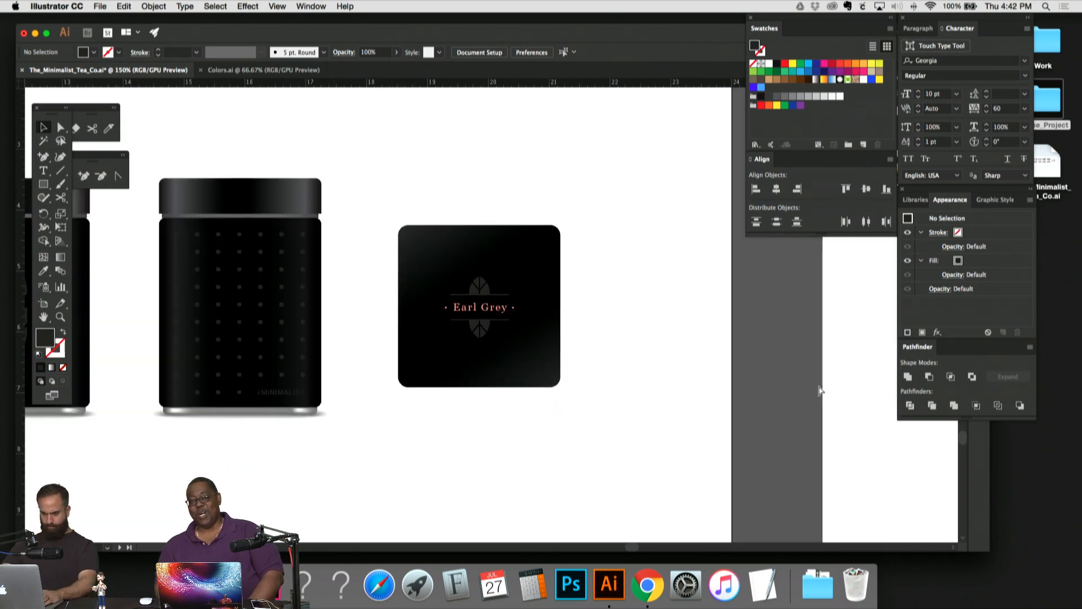
pyautogui.moveTo(500, 420); pyautogui.dragTo(737, 439)
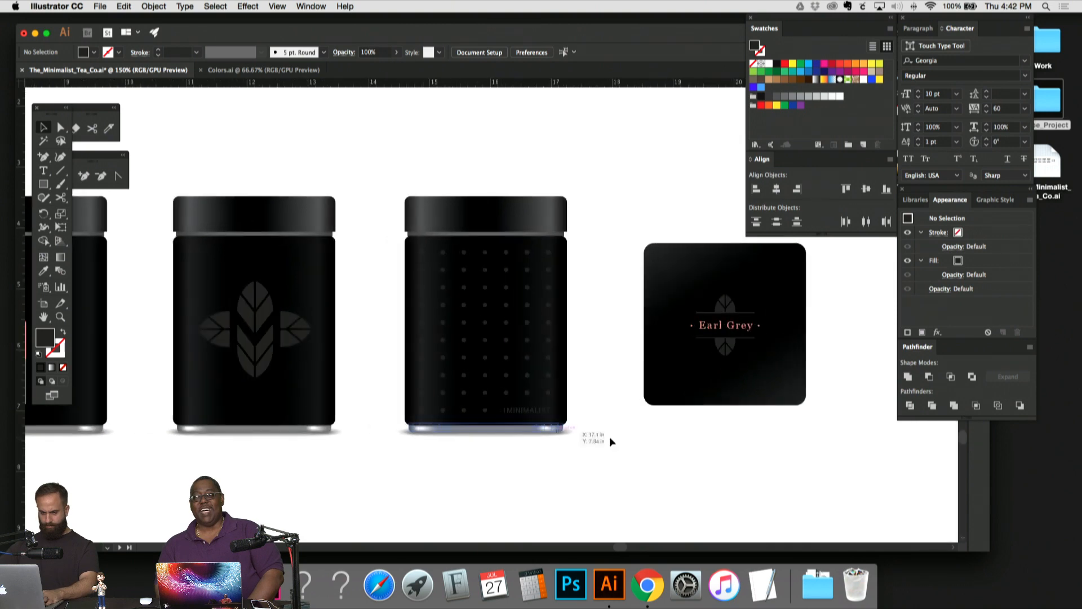
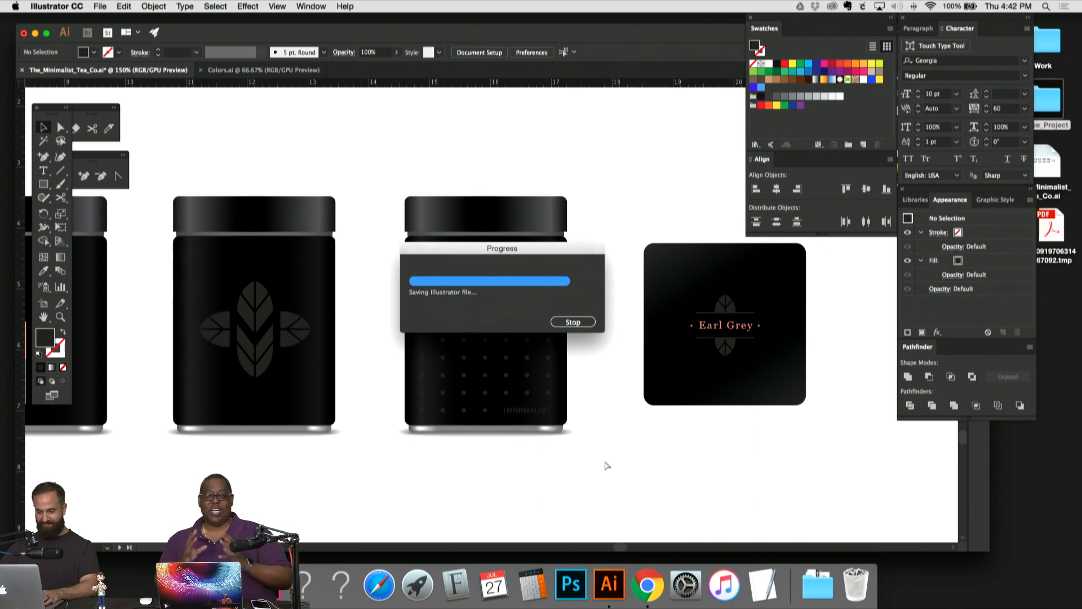
pyautogui.press('super+minus')
pyautogui.press('super+minus')
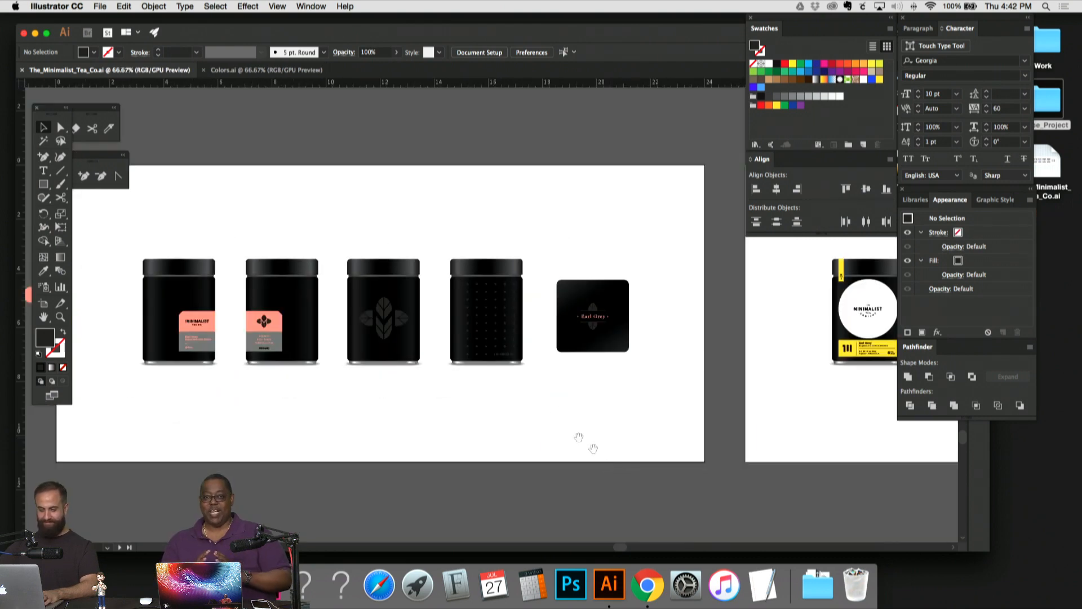
# Step: Delete the yellow-label jar sets from the second and third artboards in the bottom row
pyautogui.scroll(2, 580, 435)
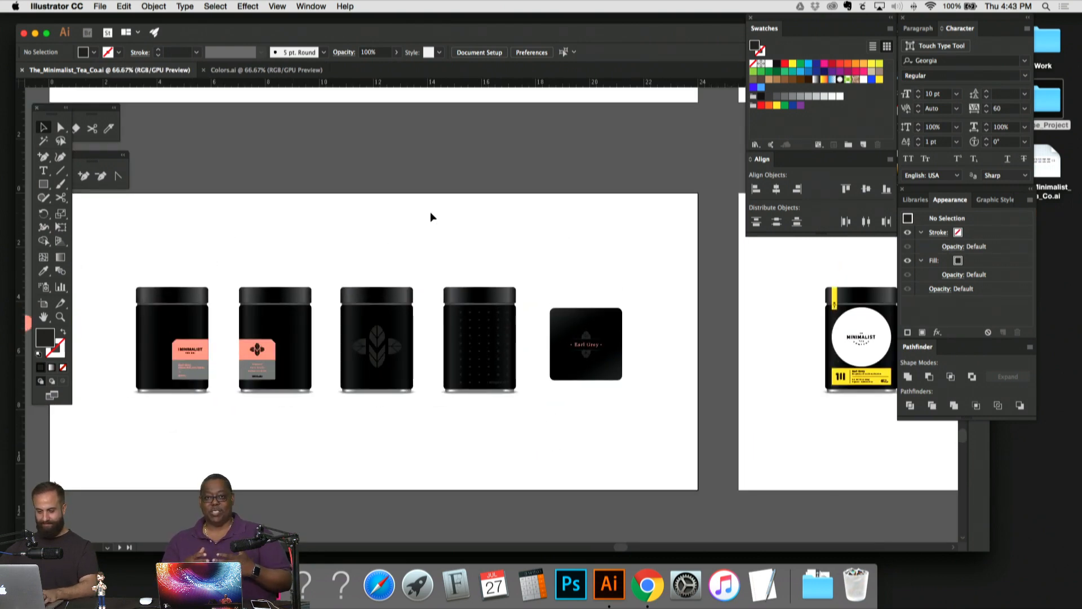
pyautogui.press('super+minus')
pyautogui.press('super+minus')
pyautogui.press('super+minus')
pyautogui.press('super+minus')
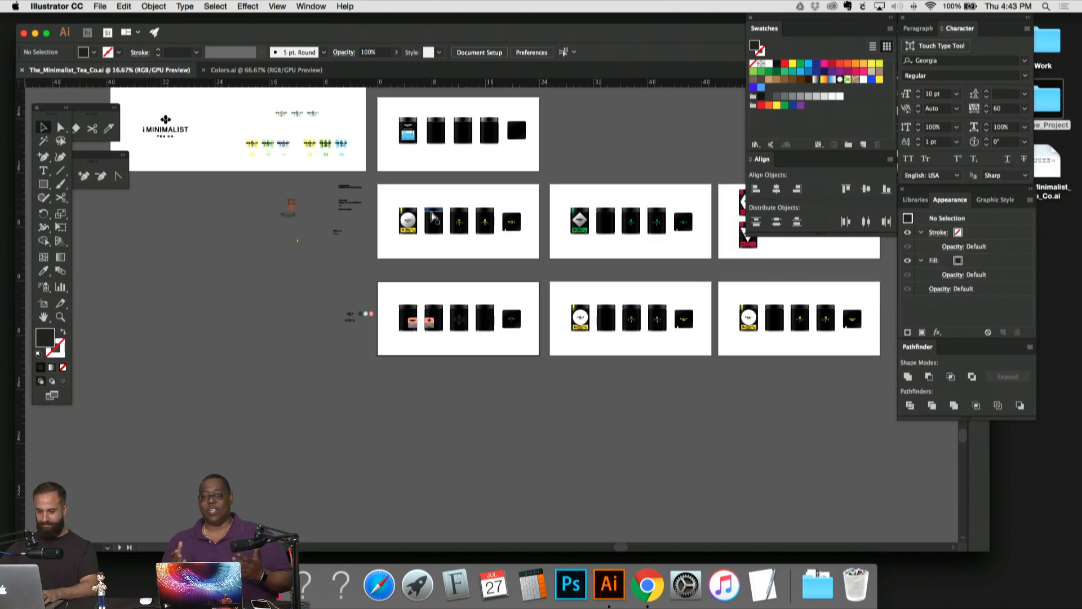
pyautogui.moveTo(431, 210); pyautogui.dragTo(321, 276)
pyautogui.moveTo(552, 365); pyautogui.dragTo(711, 352)
pyautogui.press('Delete')
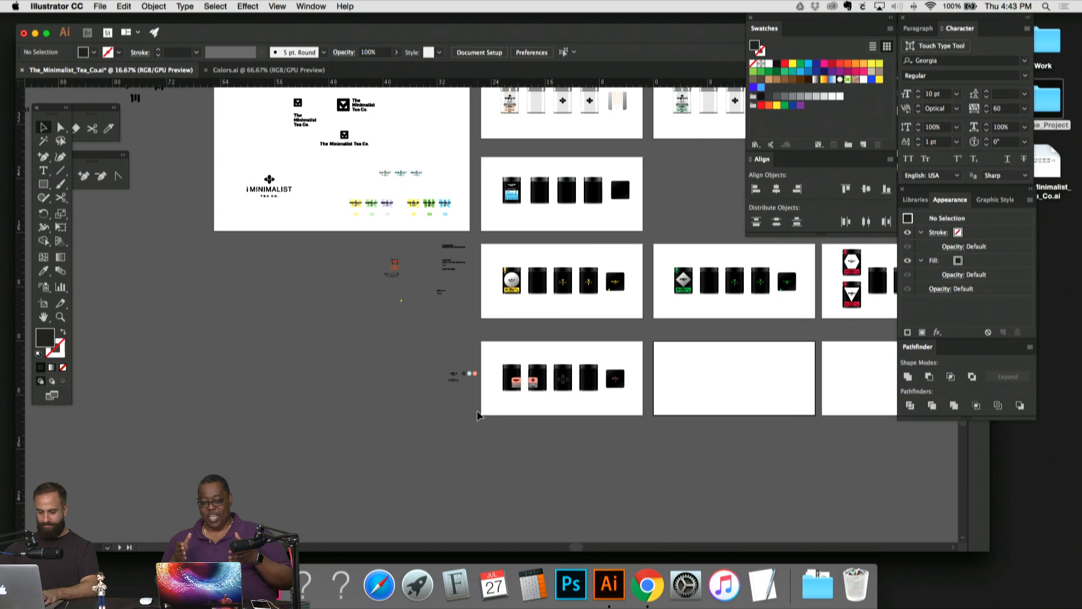
# Step: Move the loose logo and text pieces farther from the artboards and place the three colour circles below the bottom row
pyautogui.moveTo(341, 250); pyautogui.dragTo(340, 243)
pyautogui.moveTo(463, 259); pyautogui.dragTo(376, 266)
pyautogui.click(434, 384)
pyautogui.moveTo(375, 366); pyautogui.dragTo(570, 463)
pyautogui.click(395, 350)
pyautogui.moveTo(391, 348); pyautogui.dragTo(310, 401)
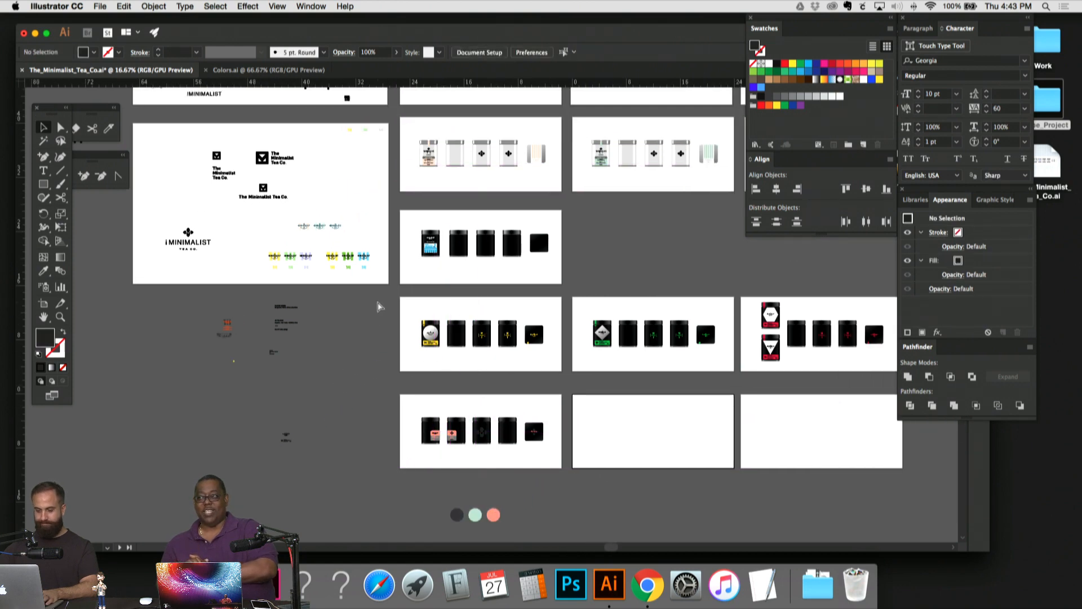
# Step: Move the blue-label black jar set off its artboard onto the empty canvas beside the presentation boards
pyautogui.press('super+minus')
pyautogui.scroll(3, 451, 265)
pyautogui.hscroll(3, 451, 265)
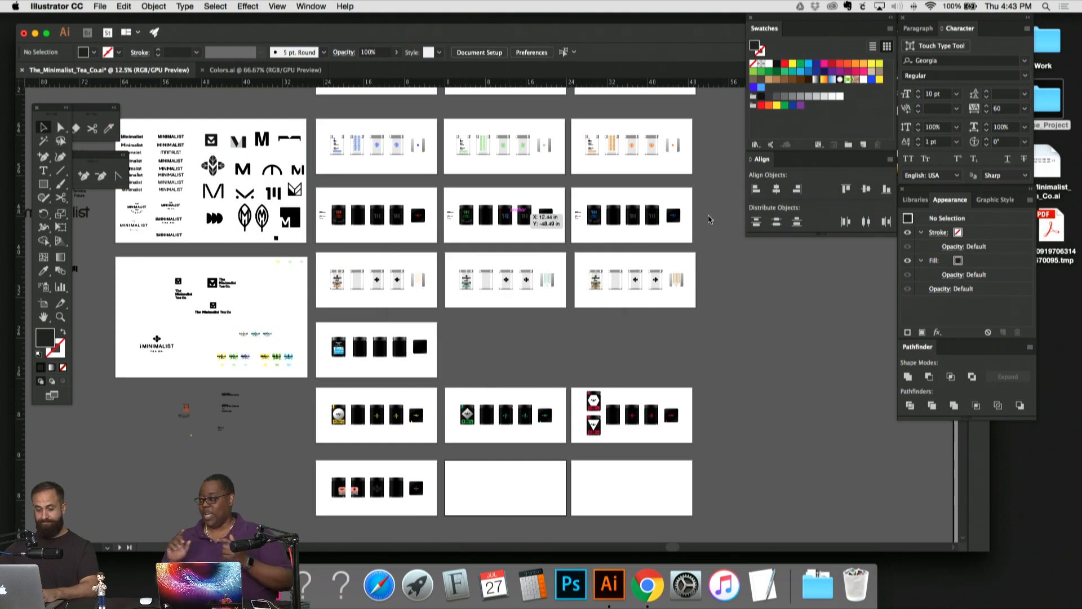
pyautogui.moveTo(698, 302); pyautogui.dragTo(711, 272)
pyautogui.moveTo(603, 288); pyautogui.dragTo(636, 317)
pyautogui.moveTo(530, 342); pyautogui.dragTo(595, 330)
pyautogui.moveTo(434, 307); pyautogui.dragTo(433, 306)
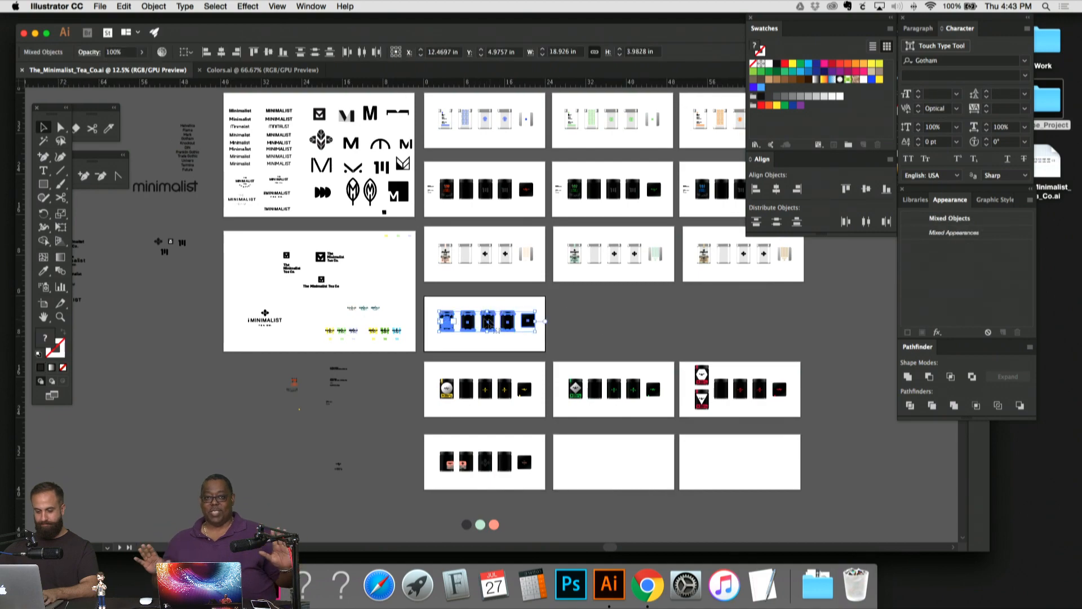
pyautogui.moveTo(496, 321); pyautogui.dragTo(156, 400)
pyautogui.click(175, 330)
pyautogui.moveTo(566, 319); pyautogui.dragTo(539, 355)
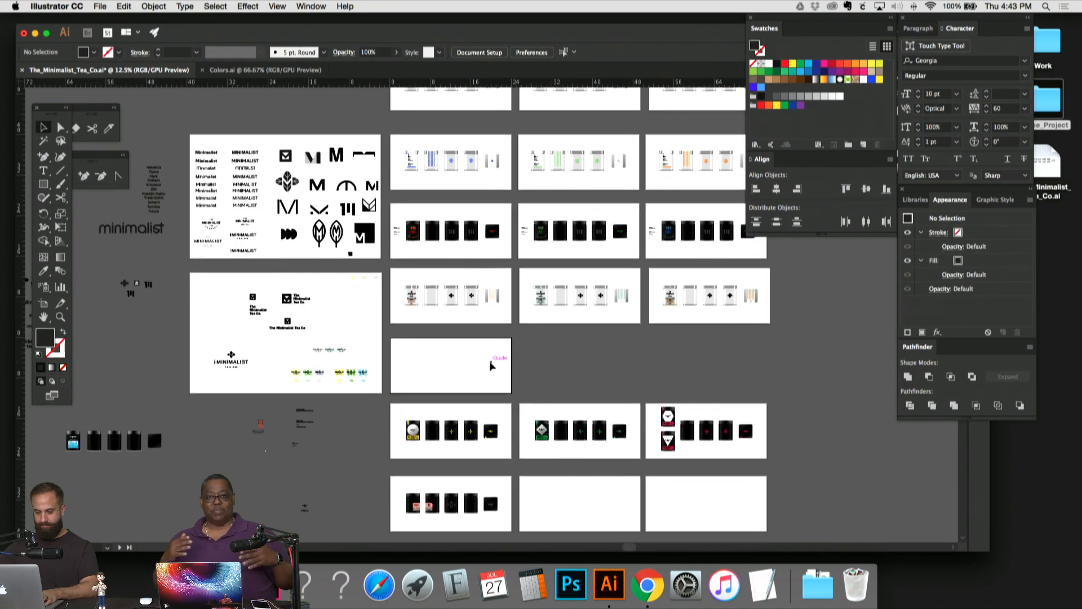
# Step: Delete the emptied artboard, Artboard 1 copy 3, and return to normal object selection
pyautogui.scroll(-2, 489, 365)
pyautogui.click(479, 52)
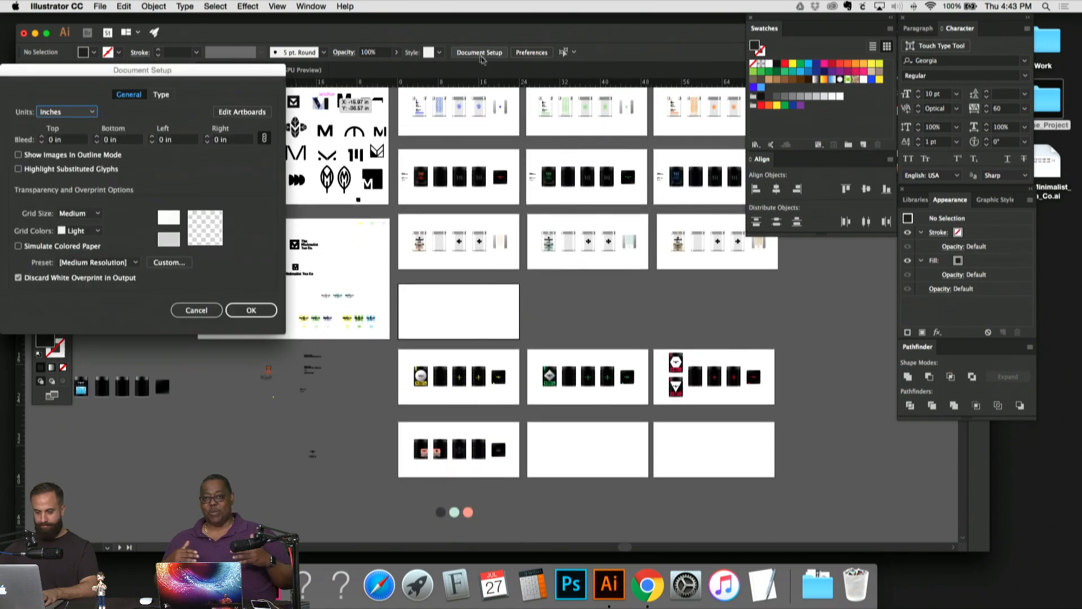
pyautogui.click(242, 112)
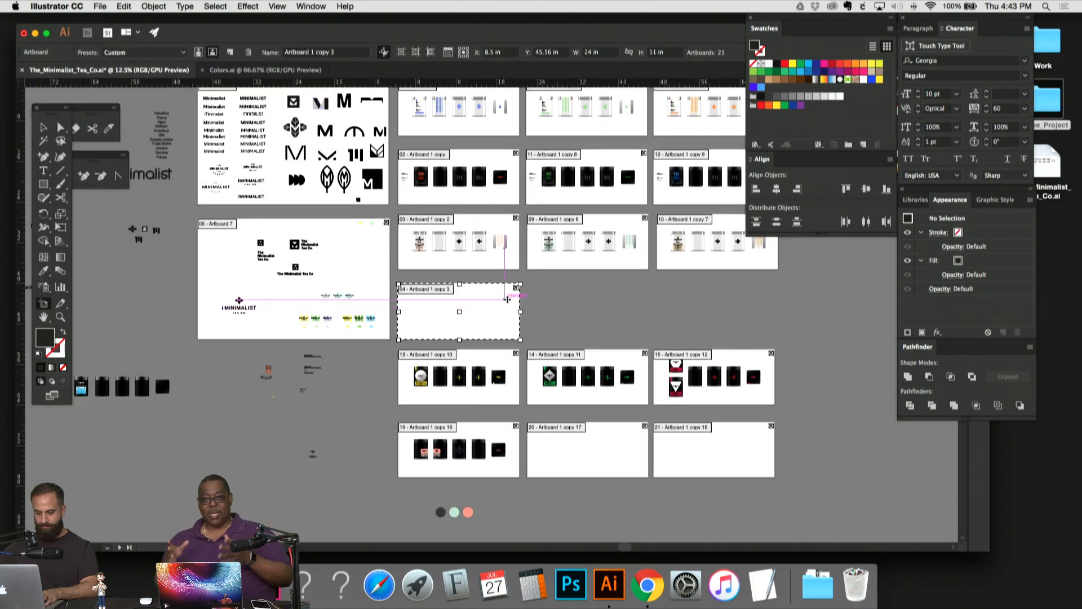
pyautogui.press('Delete')
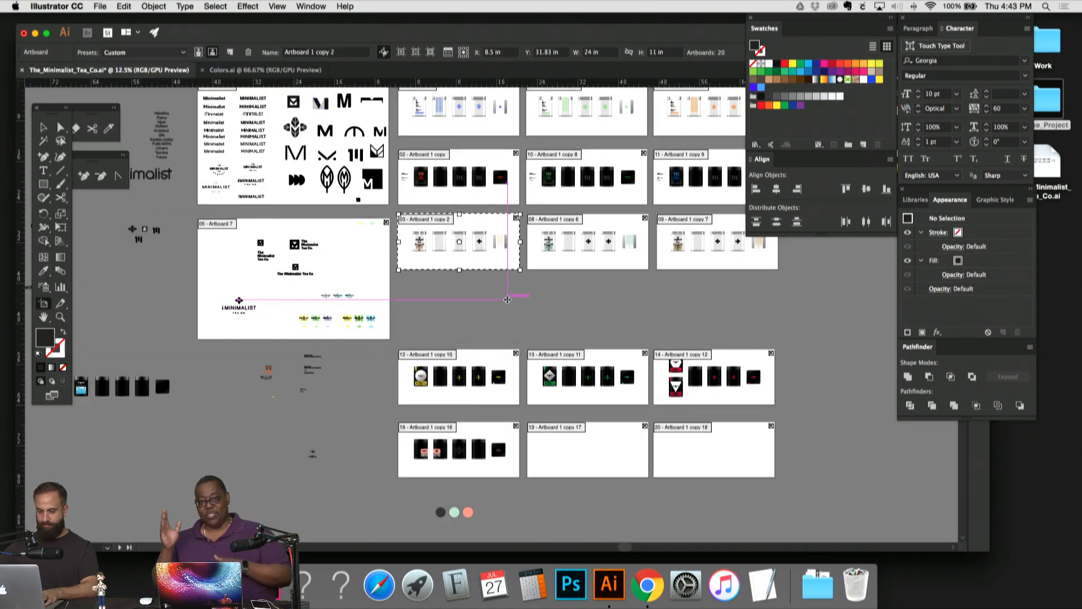
pyautogui.click(44, 128)
pyautogui.click(460, 241)
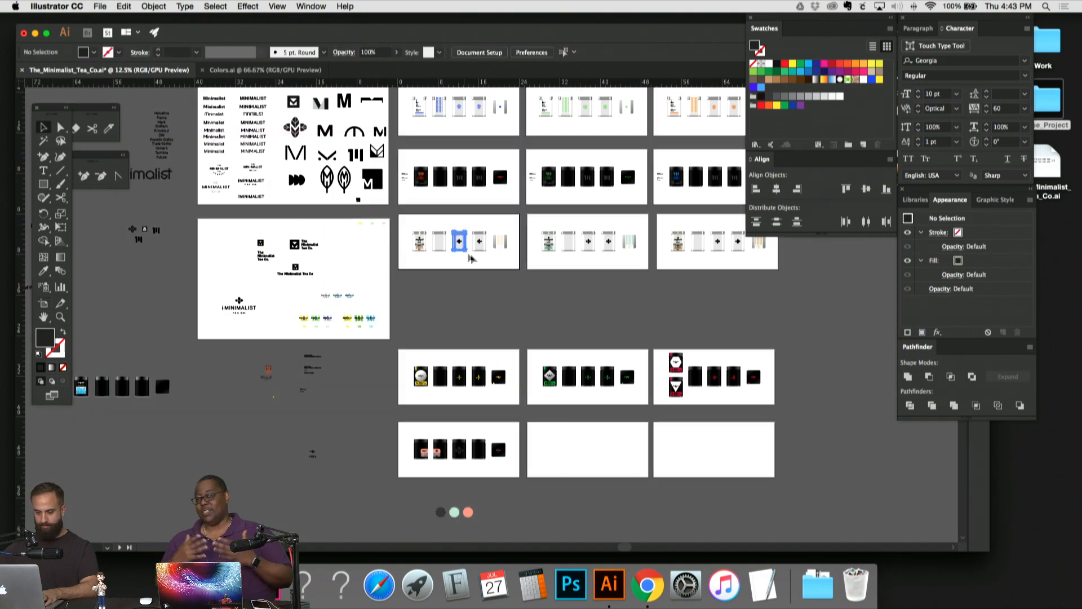
# Step: Add a text box for the number 1 in the upper-left corner of the blue E tin artboard
pyautogui.scroll(3, 766, 307)
pyautogui.hscroll(1, 767, 307)
pyautogui.click(776, 281)
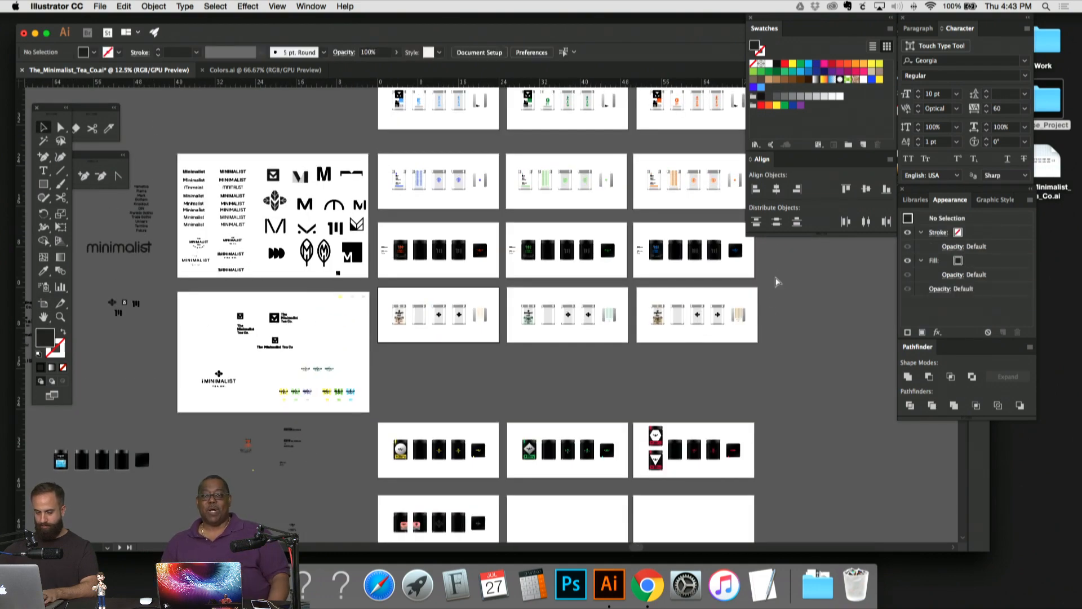
pyautogui.press('super+equal')
pyautogui.press('super+equal')
pyautogui.press('super+equal')
pyautogui.scroll(10, 484, 275)
pyautogui.hscroll(-1, 484, 275)
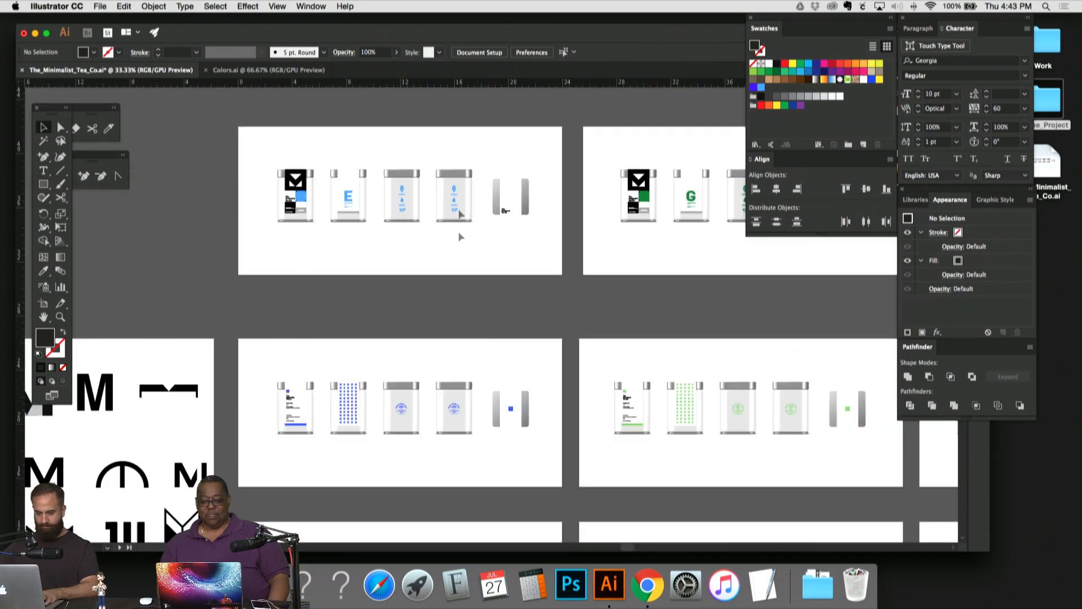
pyautogui.scroll(4, 461, 237)
pyautogui.hscroll(-1, 461, 236)
pyautogui.click(45, 171)
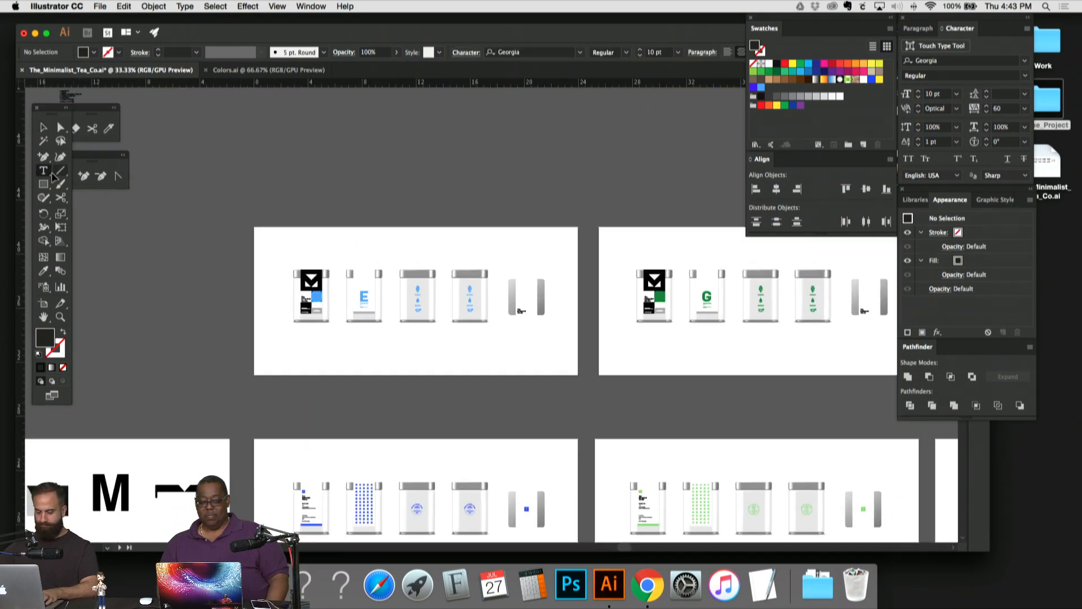
pyautogui.press('super+equal')
pyautogui.press('super+equal')
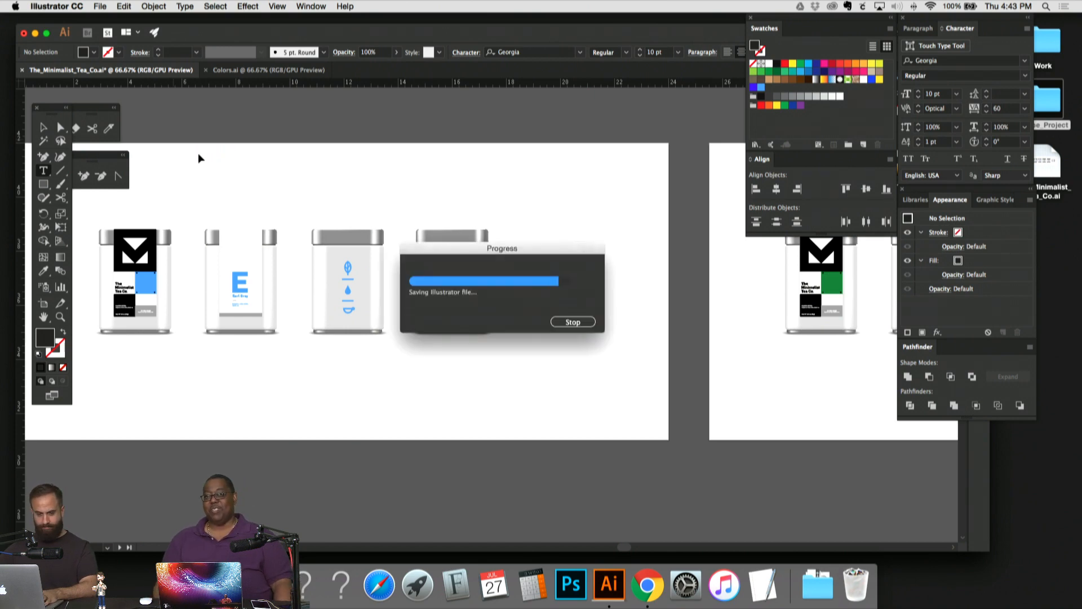
pyautogui.hscroll(-10, 237, 164)
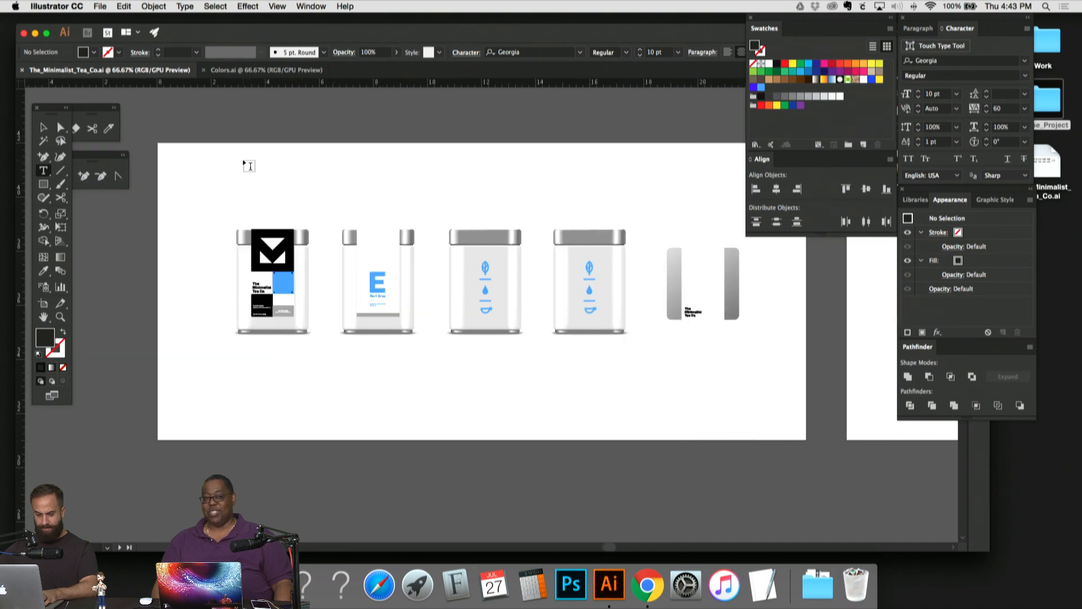
pyautogui.moveTo(208, 161); pyautogui.dragTo(250, 192)
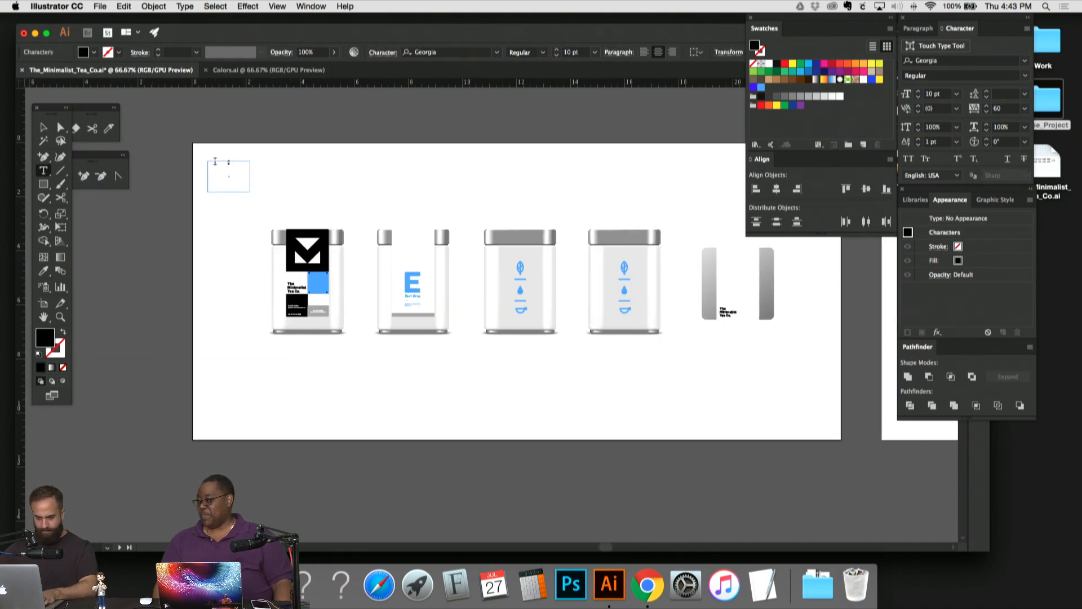
# Step: Set the number's font to Mark Bold
pyautogui.click(444, 52)
pyautogui.write('Mark')
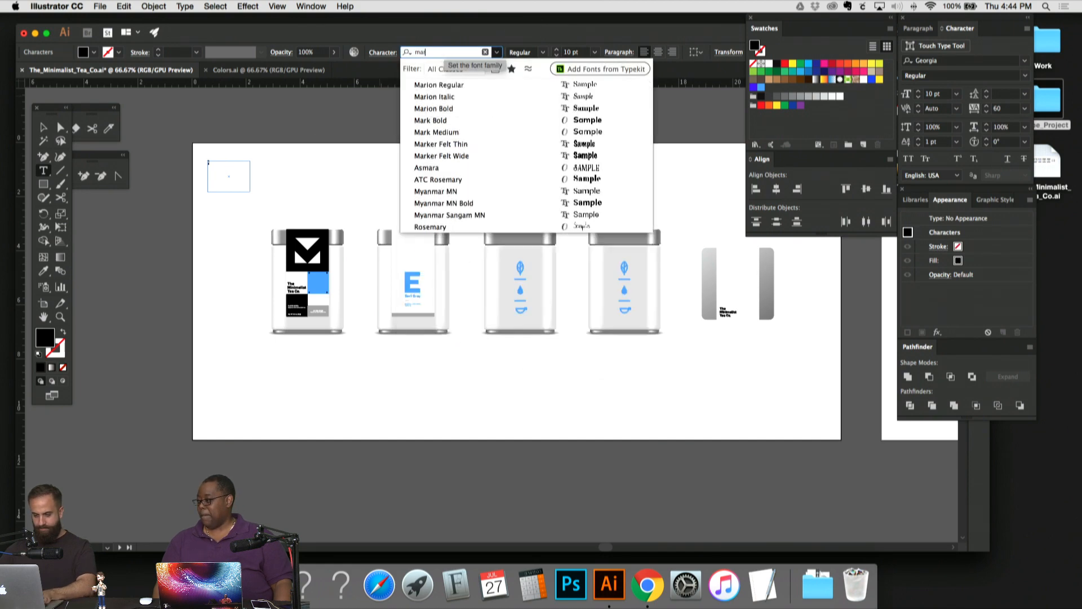
pyautogui.press('Return')
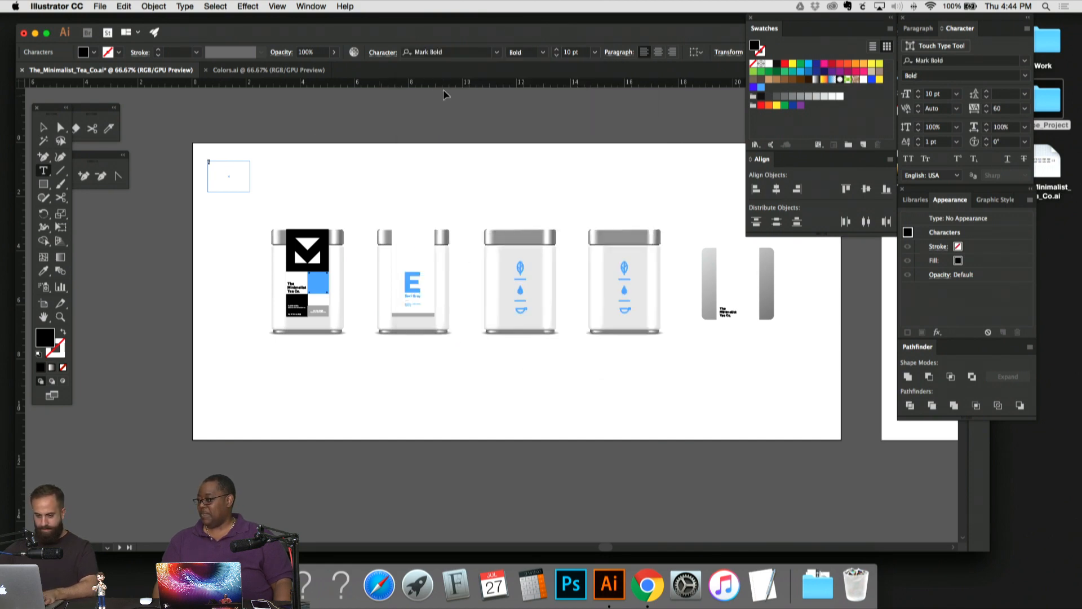
# Step: Scale the number 1 up to 29.7 pt and position it inside the artboard's upper-left corner
pyautogui.click(48, 128)
pyautogui.click(254, 152)
pyautogui.click(208, 174)
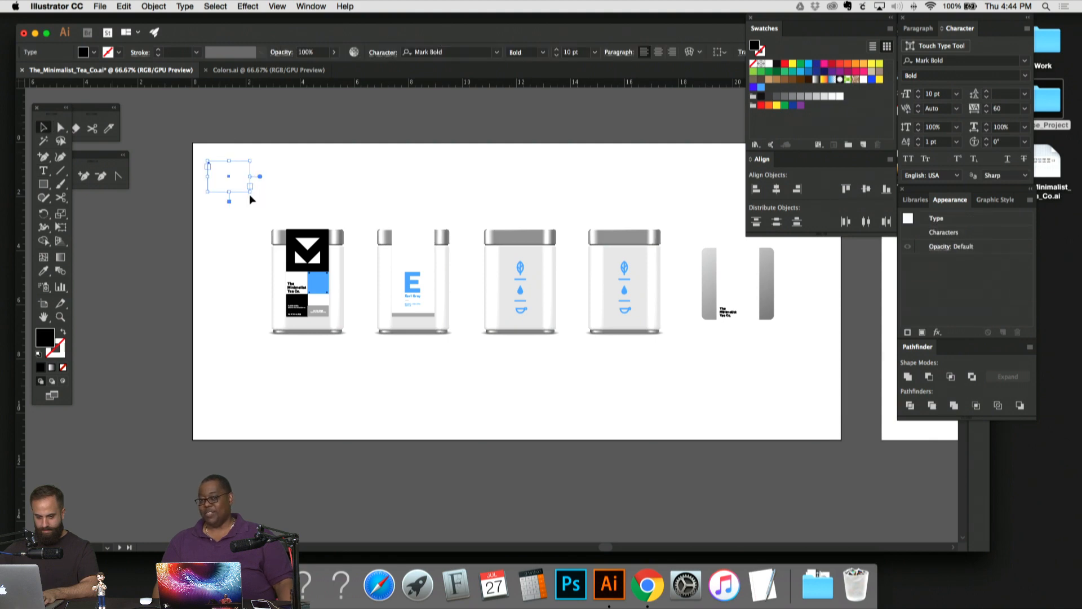
pyautogui.moveTo(250, 192); pyautogui.dragTo(320, 243)
pyautogui.press('s')
pyautogui.click(44, 127)
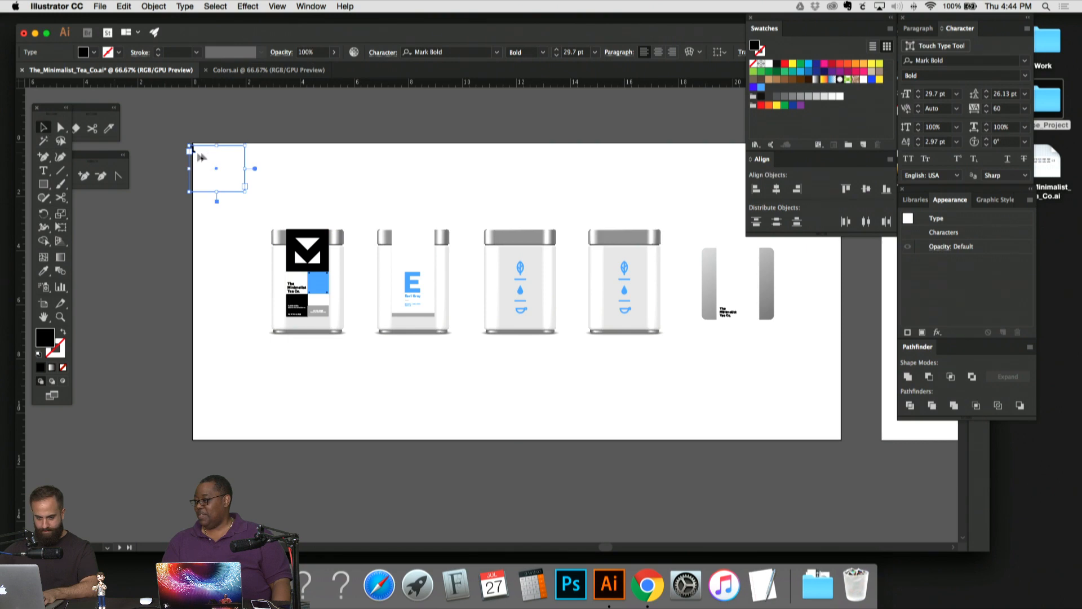
pyautogui.moveTo(203, 156); pyautogui.dragTo(228, 151)
pyautogui.click(267, 169)
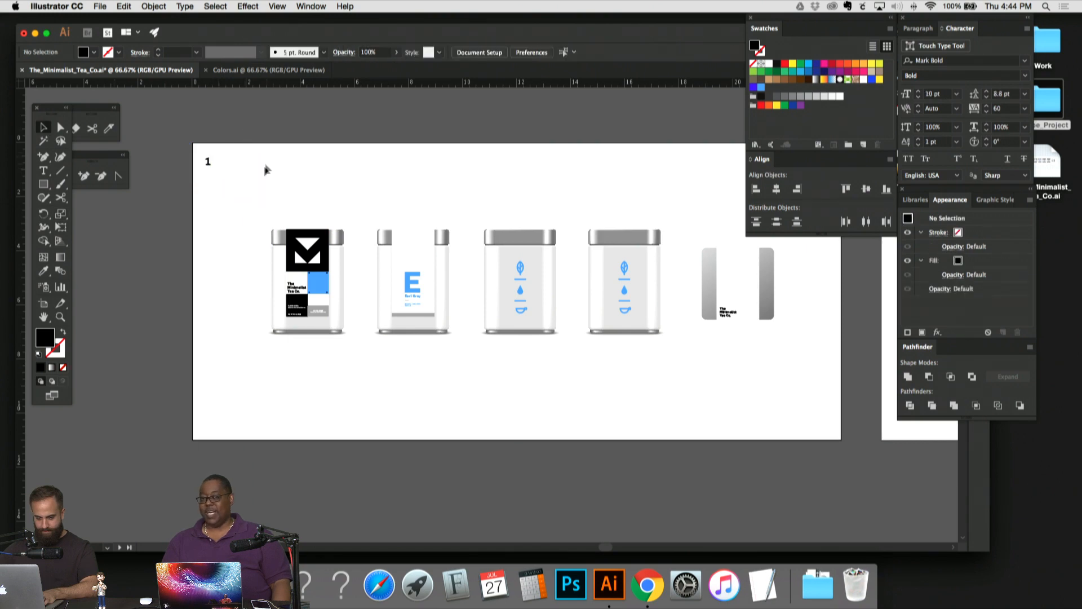
# Step: Place a copy of the number 1 in the upper-left corner of the artboard with the blue dot-pattern tins
pyautogui.click(213, 157)
pyautogui.moveTo(261, 207); pyautogui.dragTo(329, 149)
pyautogui.press('space')
pyautogui.scroll(-10, 329, 149)
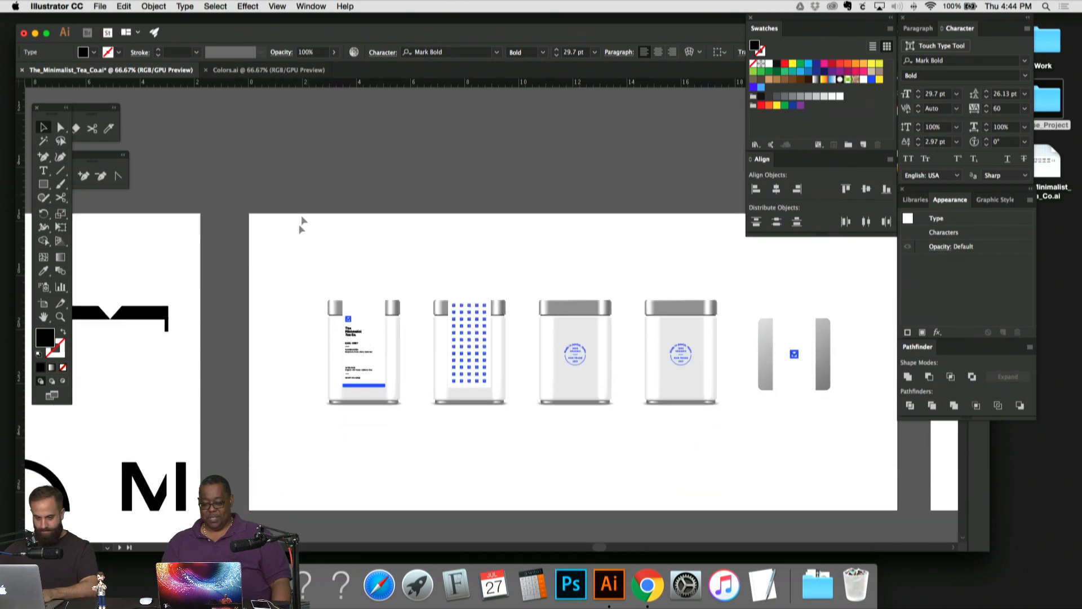
pyautogui.click(294, 247)
pyautogui.write('1')
pyautogui.click(368, 206)
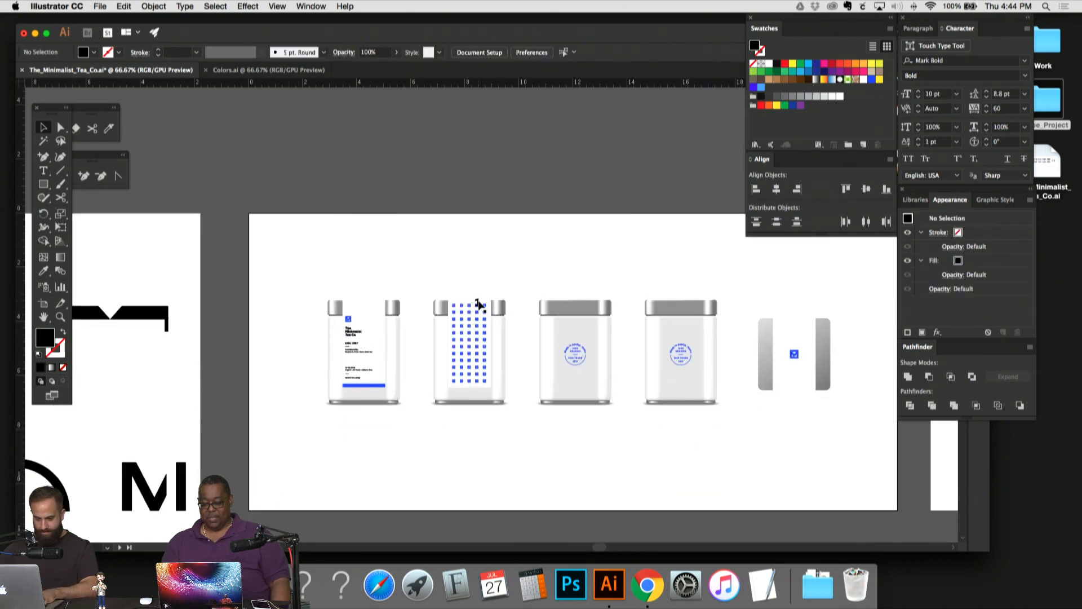
pyautogui.moveTo(478, 304); pyautogui.dragTo(268, 233)
# Step: Change the copied number on the blue dot-pattern artboard to 2
pyautogui.doubleClick(266, 236)
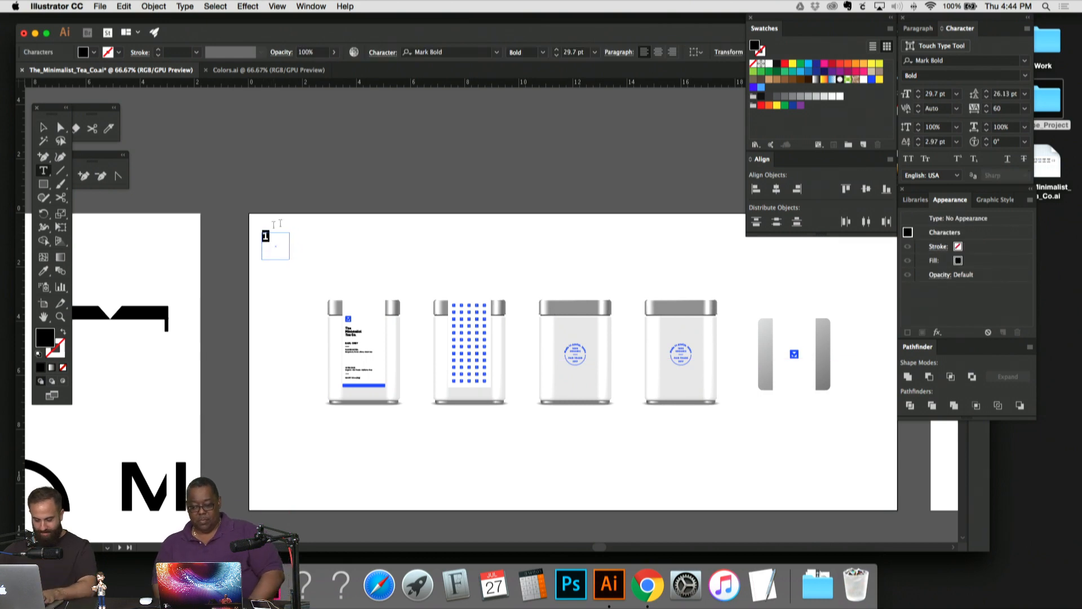
pyautogui.write('2')
pyautogui.press('Escape')
pyautogui.click(336, 211)
# Step: Paste a copy of the number into the upper-left corner of the black jar artboard with red text
pyautogui.scroll(-2, 338, 192)
pyautogui.hscroll(-2, 338, 192)
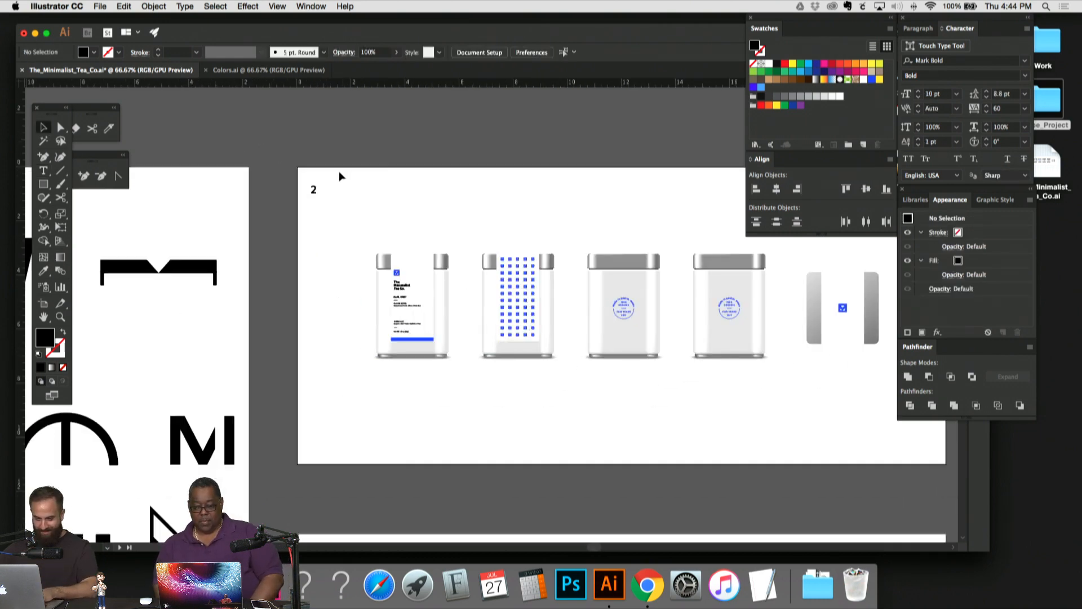
pyautogui.scroll(-10, 340, 177)
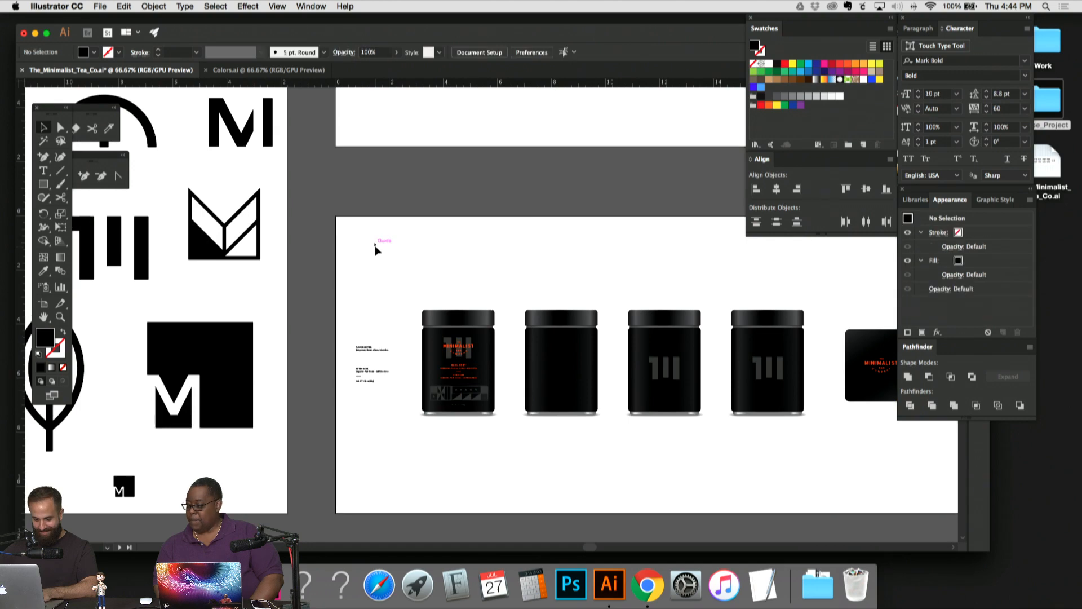
pyautogui.press('super+v')
pyautogui.click(432, 252)
pyautogui.moveTo(479, 303); pyautogui.dragTo(358, 238)
# Step: Change the pasted number on the black jar artboard to 3 and select its text box
pyautogui.doubleClick(358, 238)
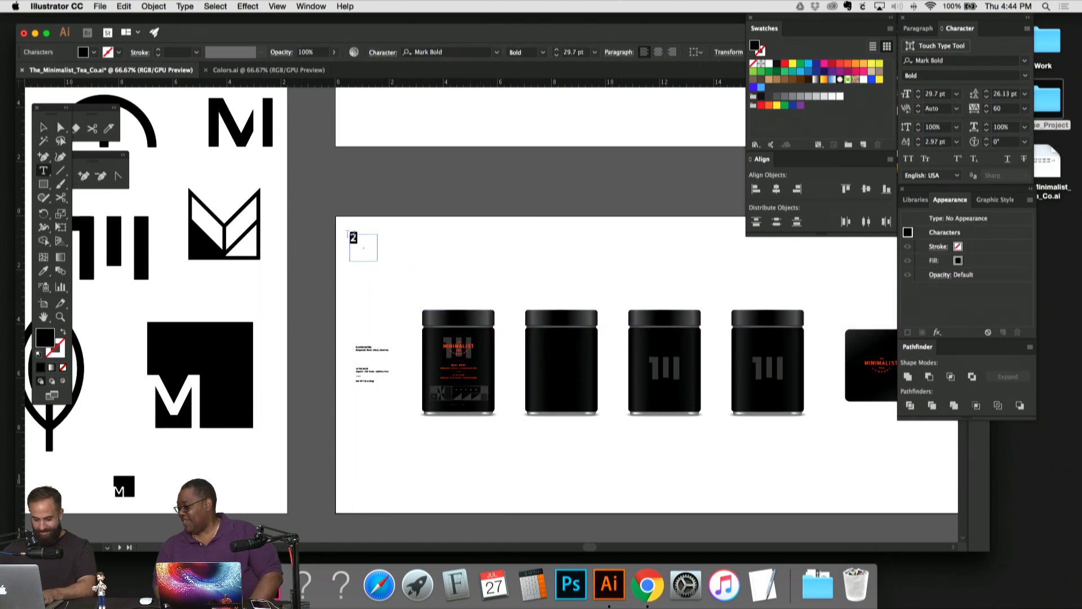
pyautogui.scroll(-5, 125, 131)
pyautogui.click(44, 125)
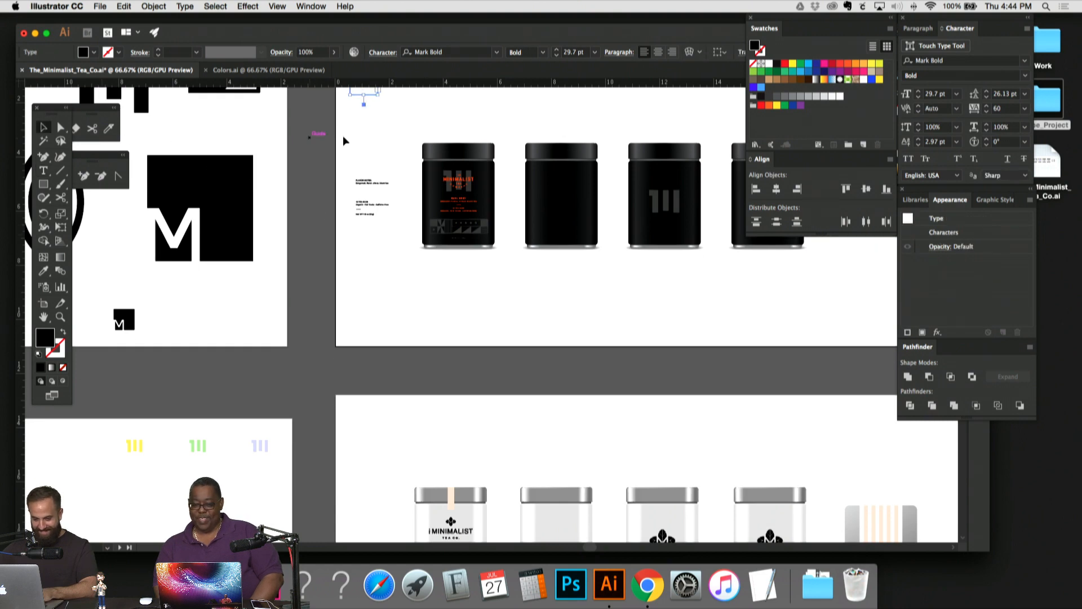
pyautogui.click(345, 139)
pyautogui.scroll(2, 346, 139)
pyautogui.click(365, 150)
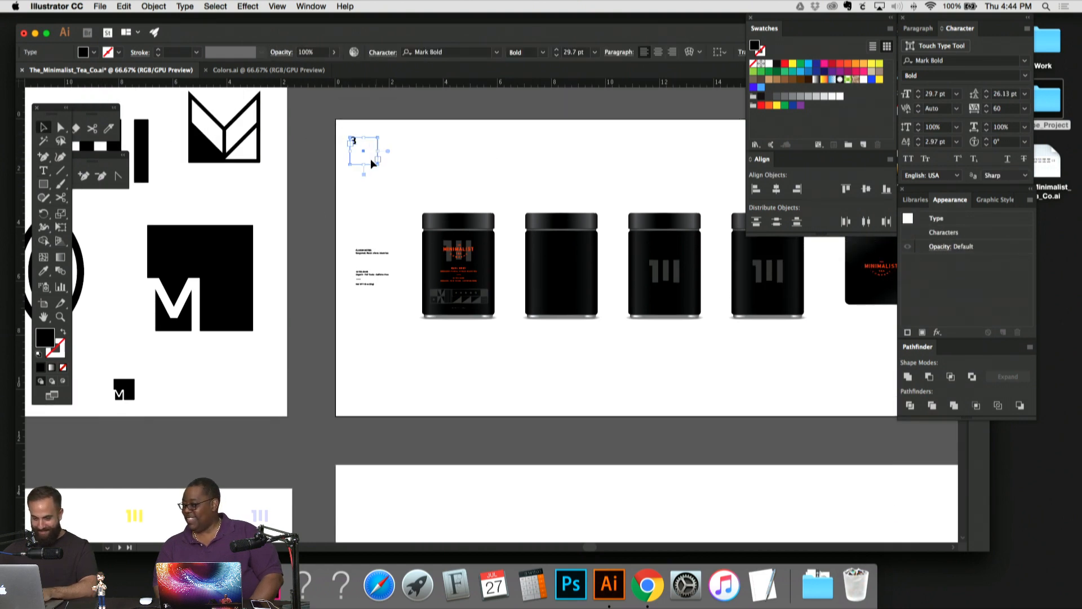
# Step: Paste a copy of the number into the upper-left corner of the white Earl Grey tin artboard with the peach label and change it to 4
pyautogui.scroll(-8, 371, 160)
pyautogui.click(383, 222)
pyautogui.write('3')
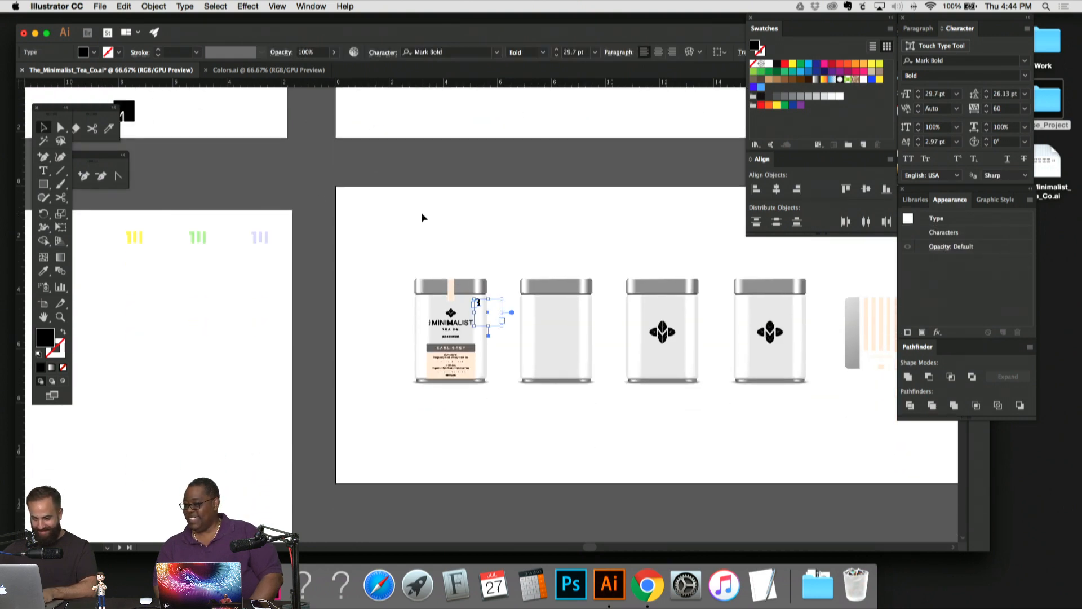
pyautogui.click(424, 218)
pyautogui.moveTo(479, 308); pyautogui.dragTo(352, 204)
pyautogui.doubleClick(354, 206)
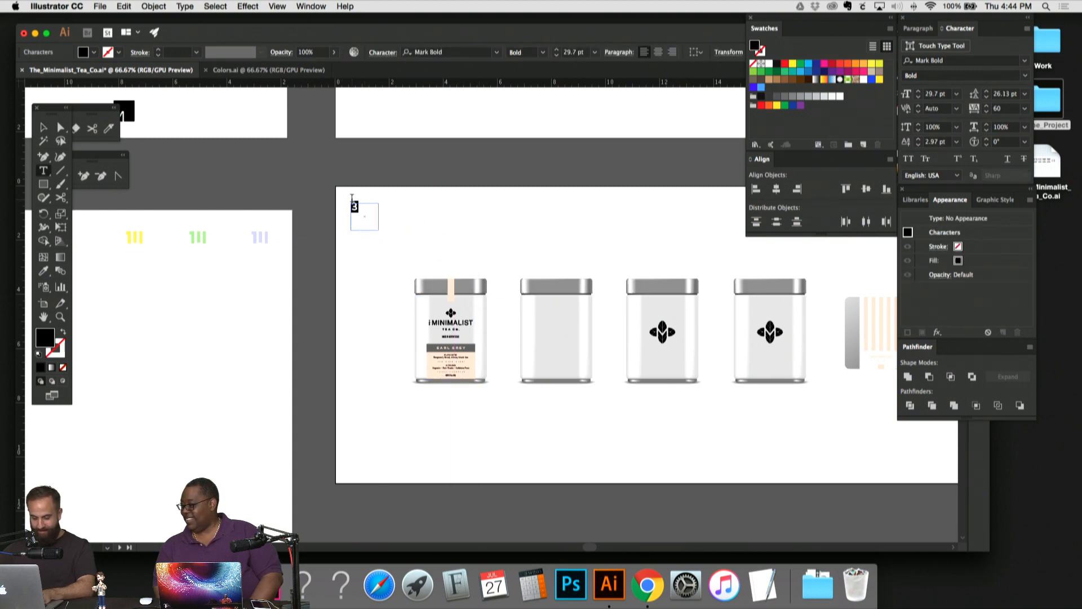
pyautogui.write('4')
pyautogui.click(43, 129)
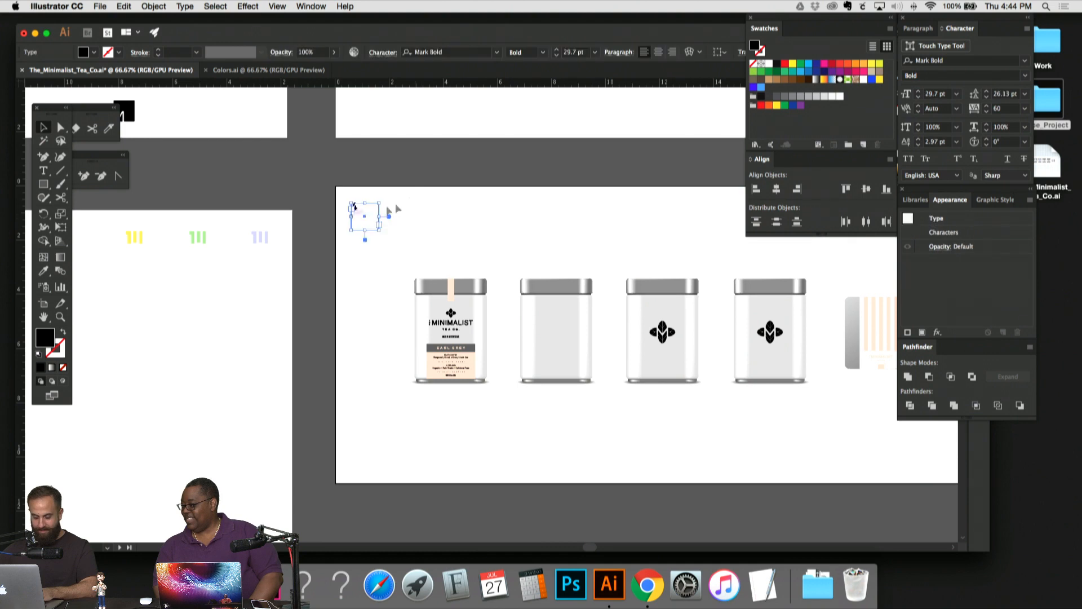
# Step: Paste another copy of the number into the upper-left corner of the black jar artboard with the yellow label and change it to 5
pyautogui.scroll(-12, 412, 202)
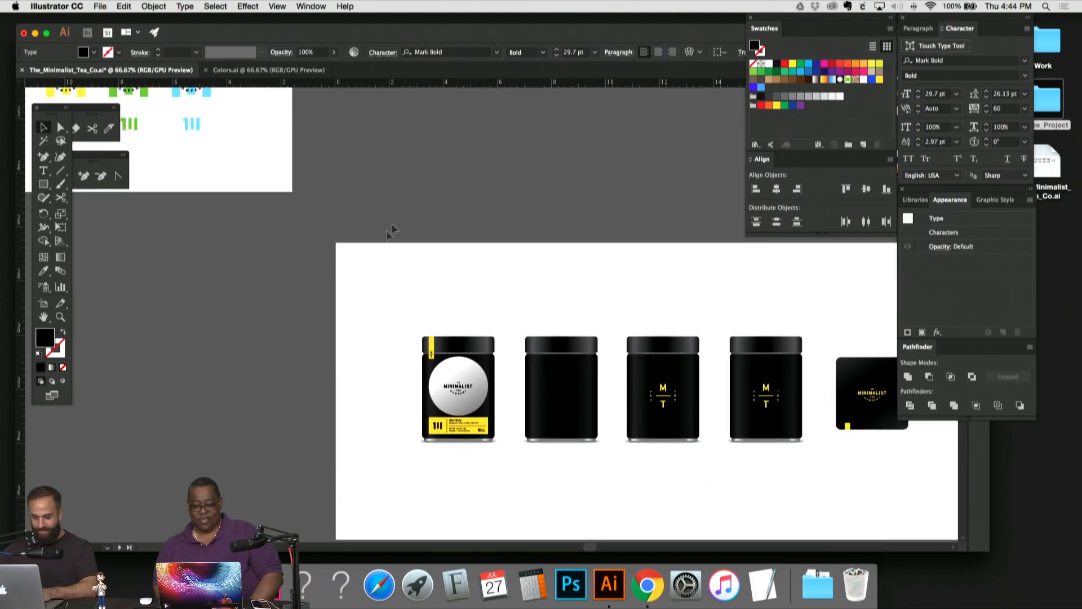
pyautogui.click(377, 250)
pyautogui.press('super+v')
pyautogui.click(450, 258)
pyautogui.moveTo(481, 304); pyautogui.dragTo(332, 265)
pyautogui.click(364, 272)
pyautogui.doubleClick(358, 270)
pyautogui.click(43, 127)
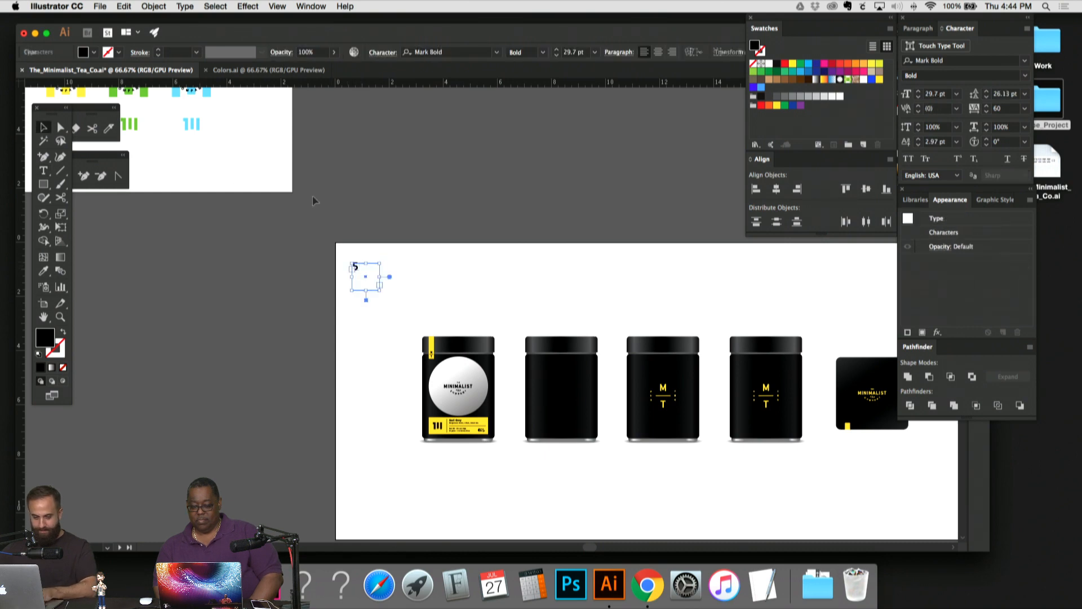
pyautogui.moveTo(393, 246); pyautogui.dragTo(353, 285)
# Step: Place a copy of the number in the upper-left corner of the black jar artboard with coral labels, change it to 6, and deselect it
pyautogui.scroll(-5, 404, 197)
pyautogui.scroll(-5, 404, 197)
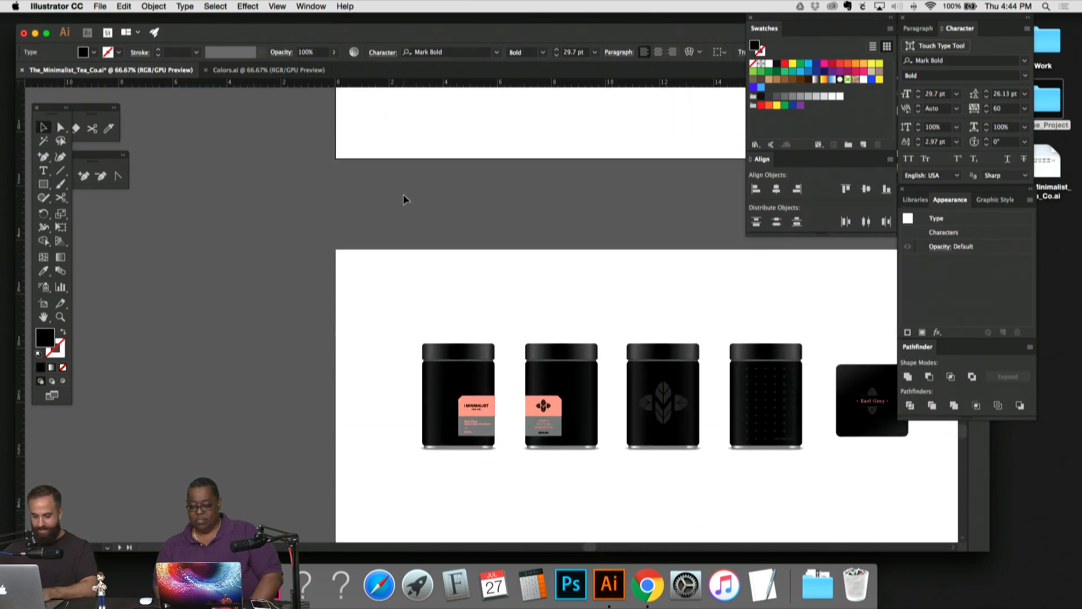
pyautogui.click(375, 250)
pyautogui.write('5')
pyautogui.click(488, 288)
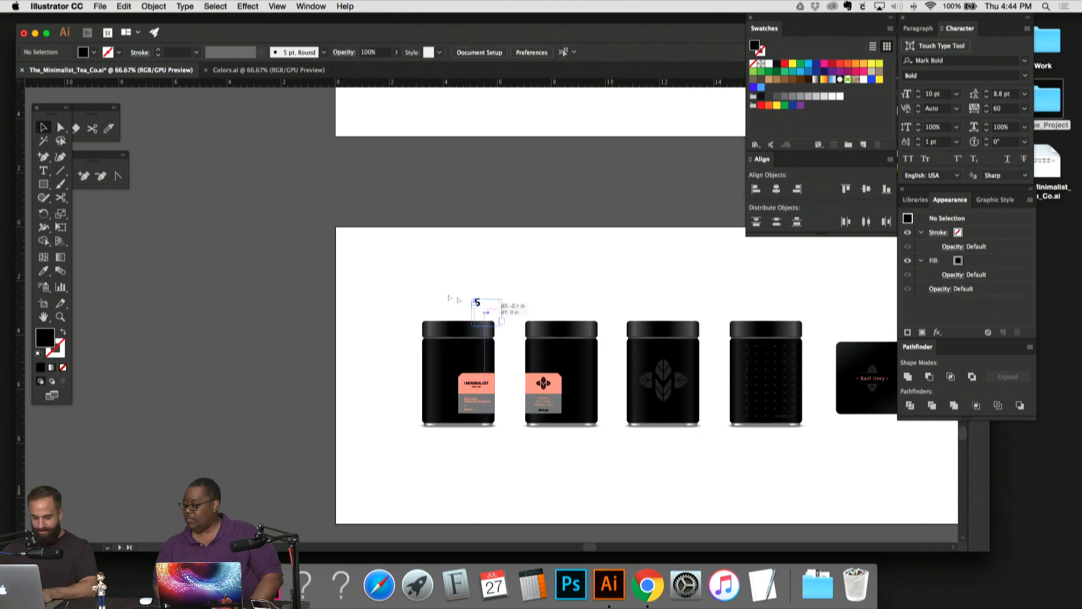
pyautogui.moveTo(477, 304); pyautogui.dragTo(328, 243)
pyautogui.doubleClick(357, 249)
pyautogui.write('6')
pyautogui.click(47, 127)
pyautogui.click(339, 204)
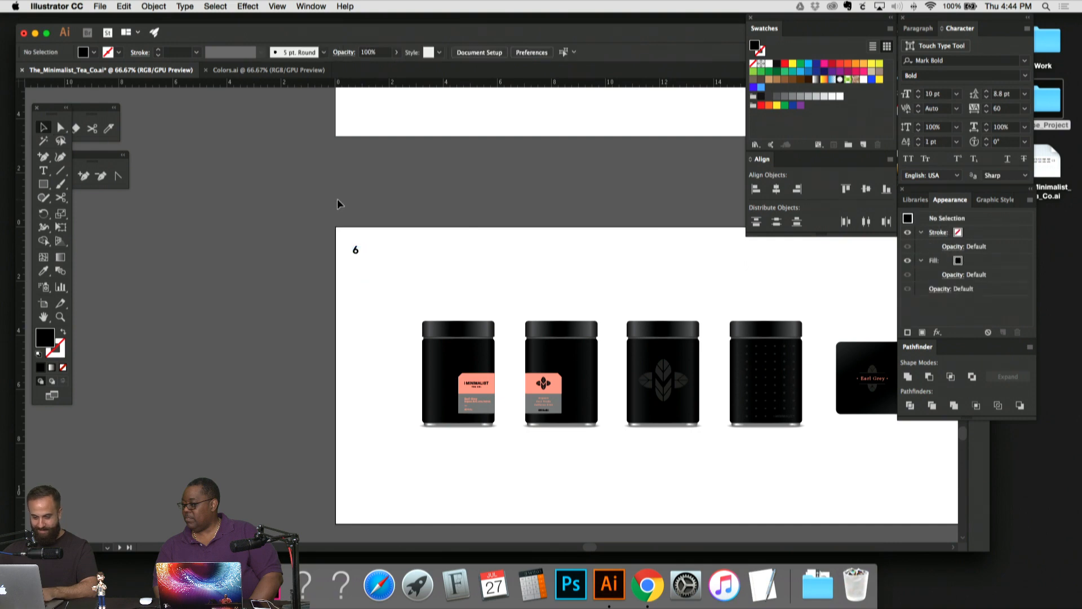
# Step: Zoom out to an overview of the numbered artboards and save the document
pyautogui.scroll(-5, 339, 204)
pyautogui.scroll(4, 338, 204)
pyautogui.press('super+minus')
pyautogui.press('super+minus')
pyautogui.press('super+minus')
pyautogui.press('super+minus')
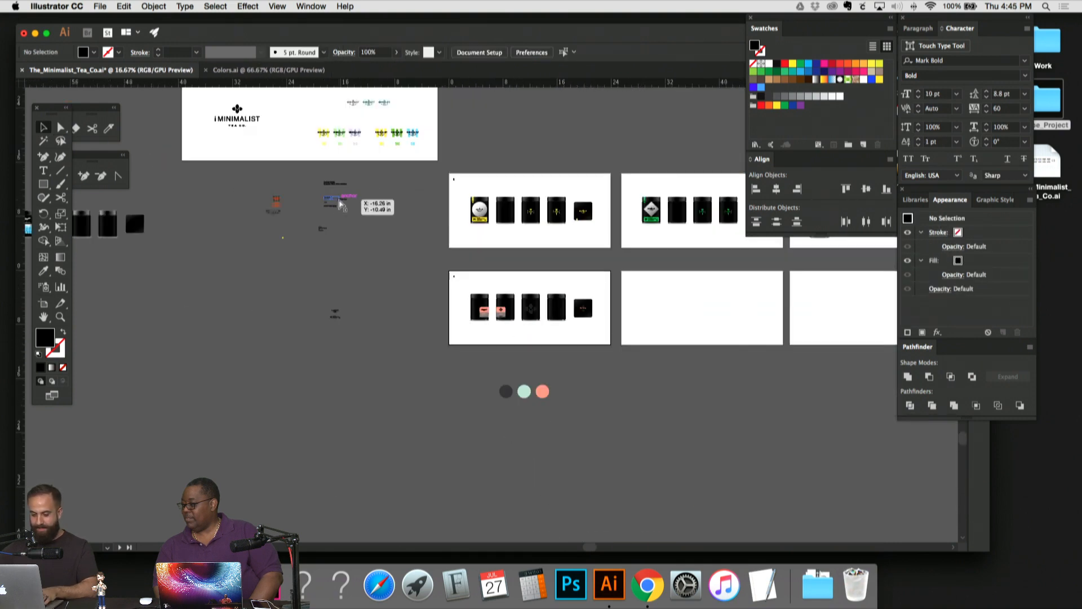
pyautogui.scroll(3, 593, 298)
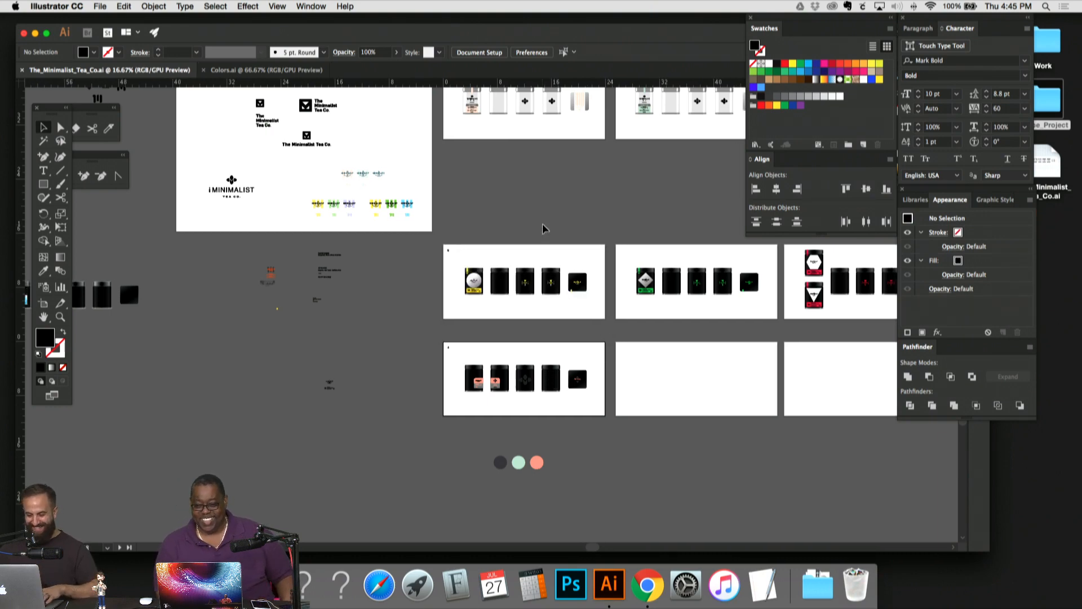
# Step: Bring the blue-accented tins on the artboard numbered 1 into view at 100% zoom
pyautogui.scroll(5, 543, 223)
pyautogui.scroll(3, 543, 223)
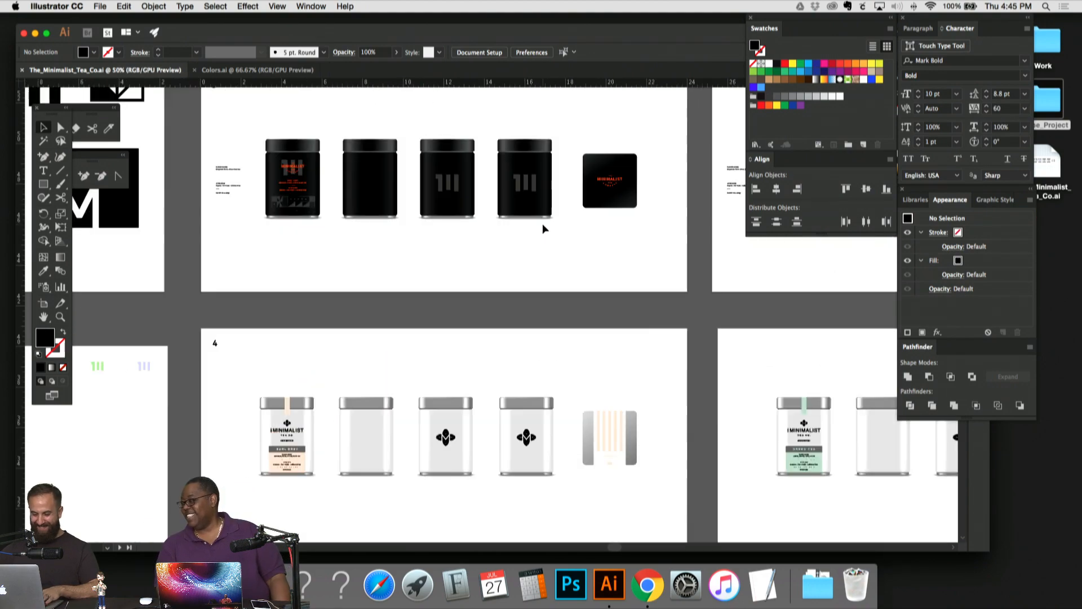
pyautogui.scroll(10, 542, 223)
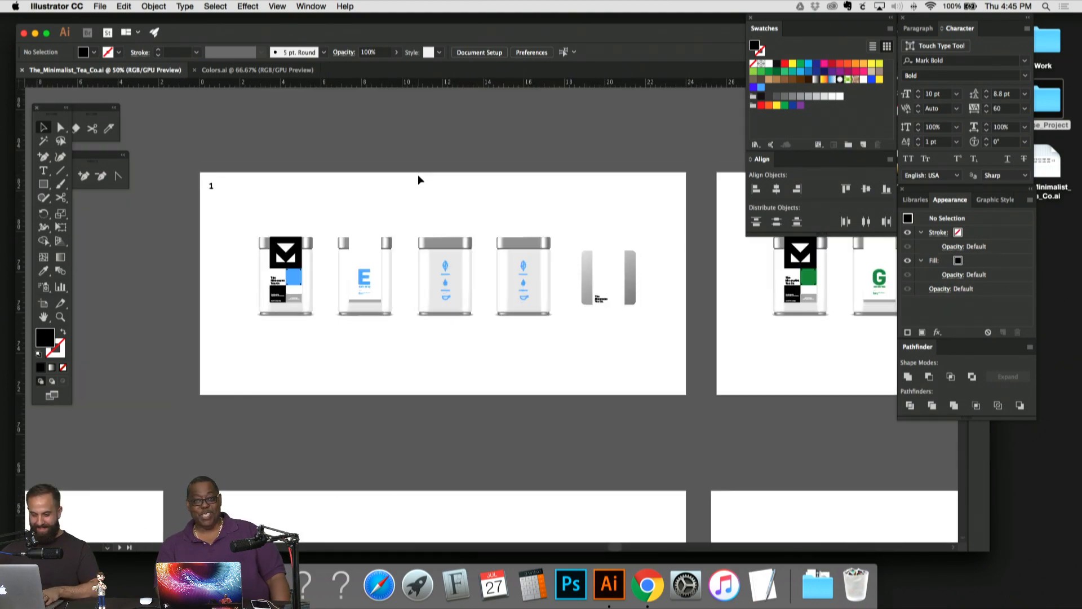
pyautogui.press('super+=')
pyautogui.press('super+=')
pyautogui.scroll(4, 443, 164)
pyautogui.hscroll(-3, 444, 164)
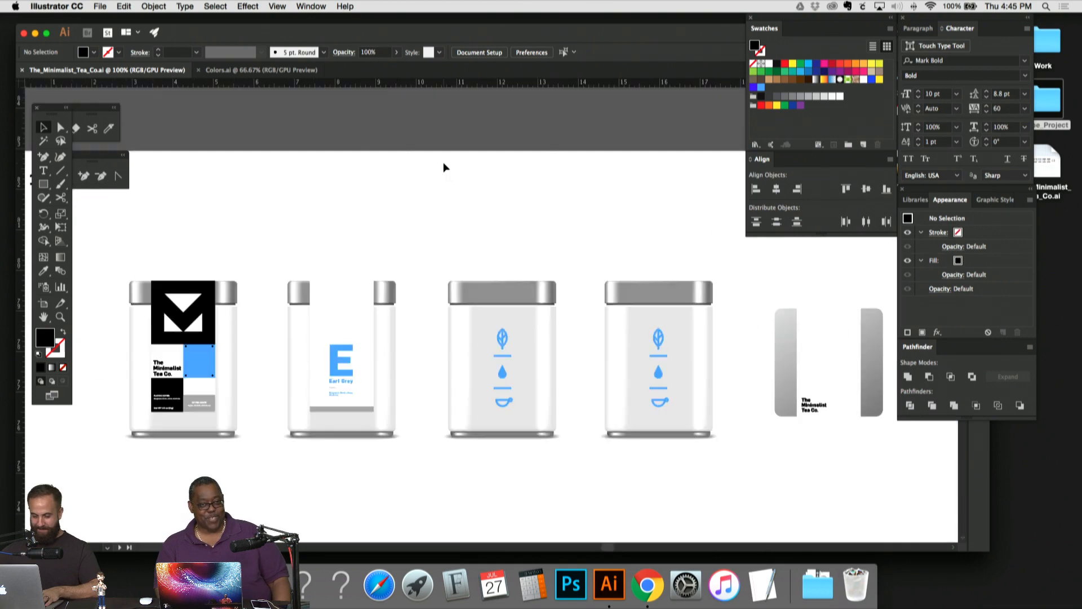
# Step: Clear the floating panels off the workspace and widen the document window so the artboard numbered 1 fits across it at 100% zoom
pyautogui.moveTo(792, 157); pyautogui.dragTo(694, 127)
pyautogui.click(610, 116)
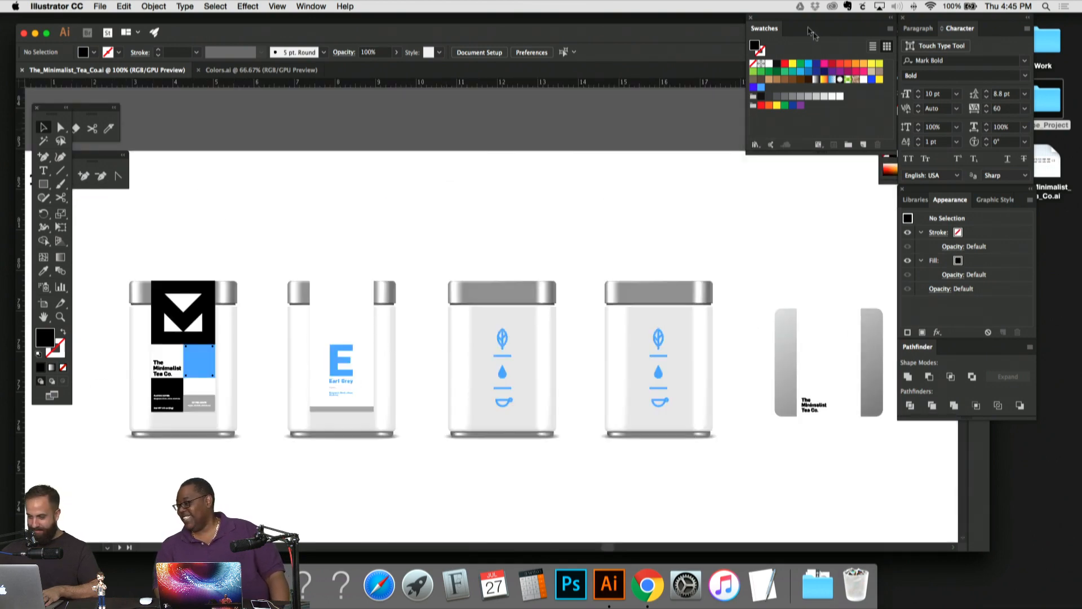
pyautogui.click(750, 18)
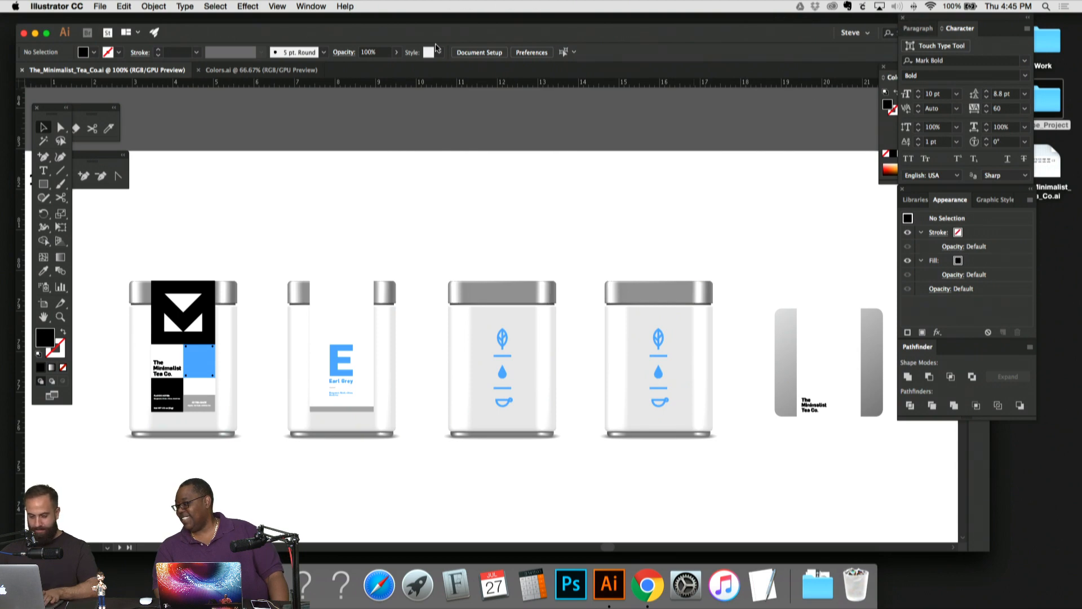
pyautogui.press('Tab')
pyautogui.moveTo(987, 552); pyautogui.dragTo(1057, 550)
pyautogui.hscroll(-2, 667, 210)
pyautogui.scroll(-2, 666, 210)
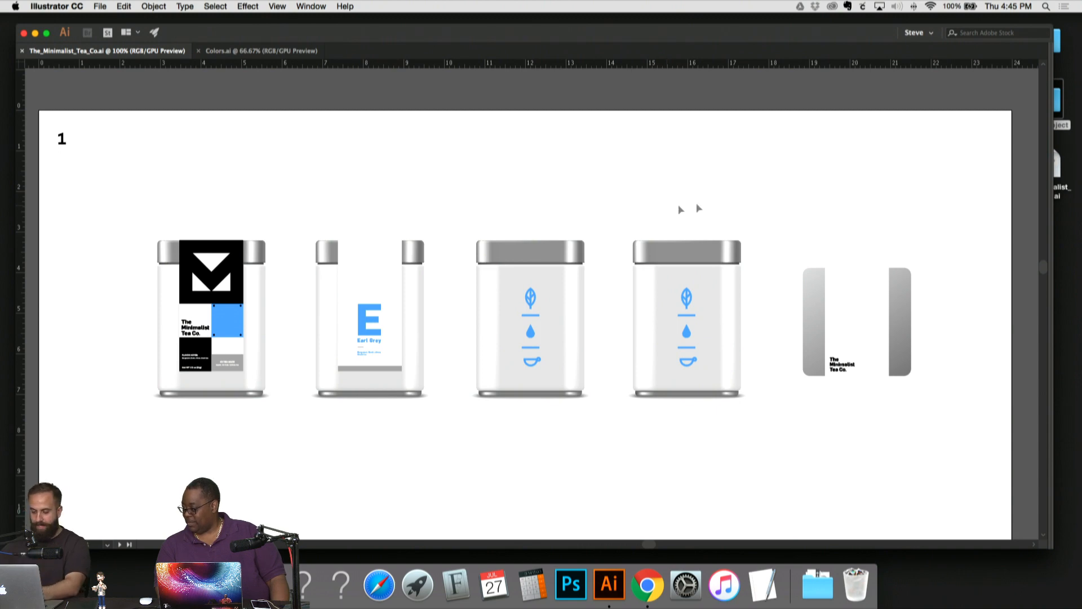
pyautogui.press('super+minus')
pyautogui.press('super+equal')
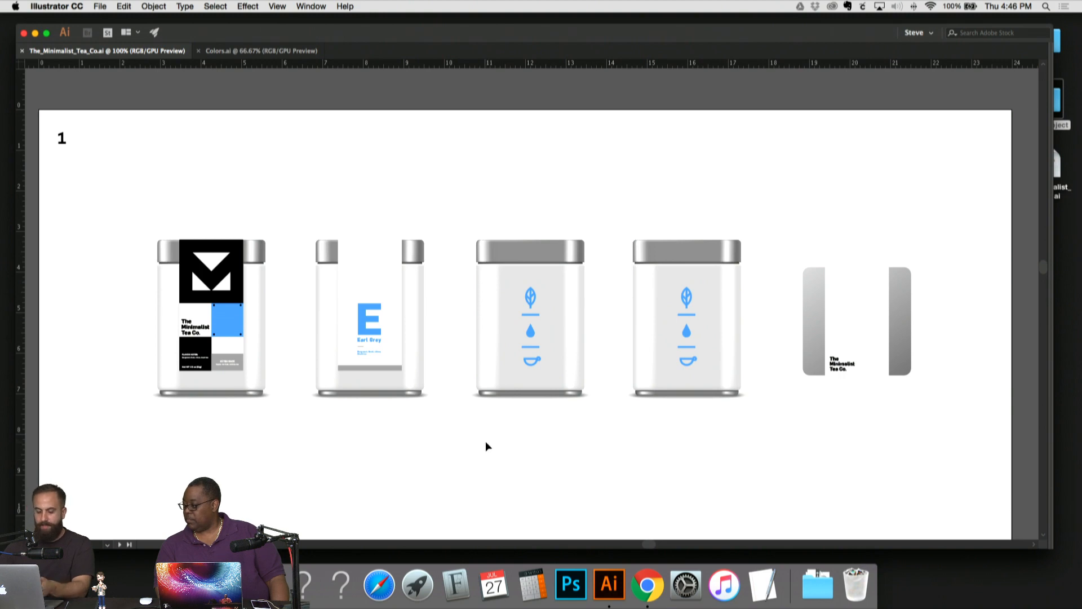
# Step: Review the blue dot-pattern tins on artboard 2 against artboard 1, and examine the black jars with red text on artboard 3
pyautogui.scroll(-10, 480, 443)
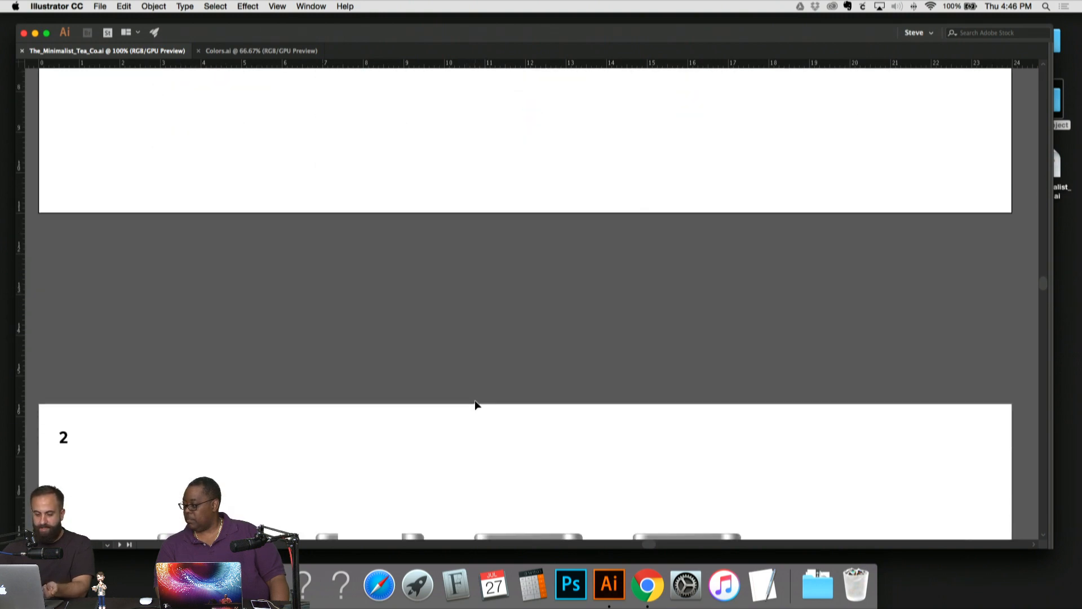
pyautogui.scroll(-8, 475, 405)
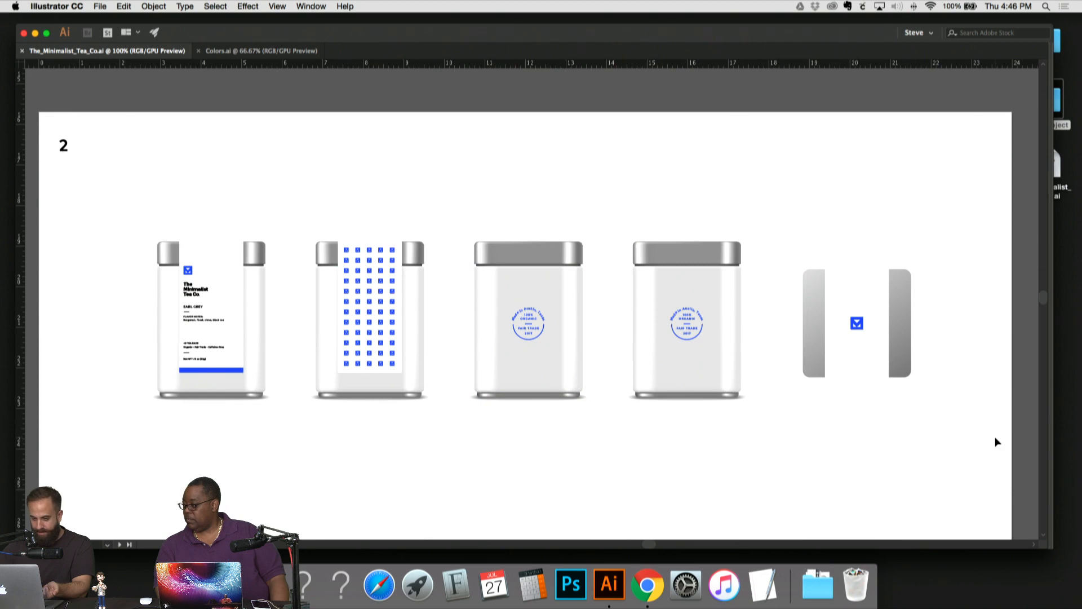
pyautogui.hscroll(1, 995, 437)
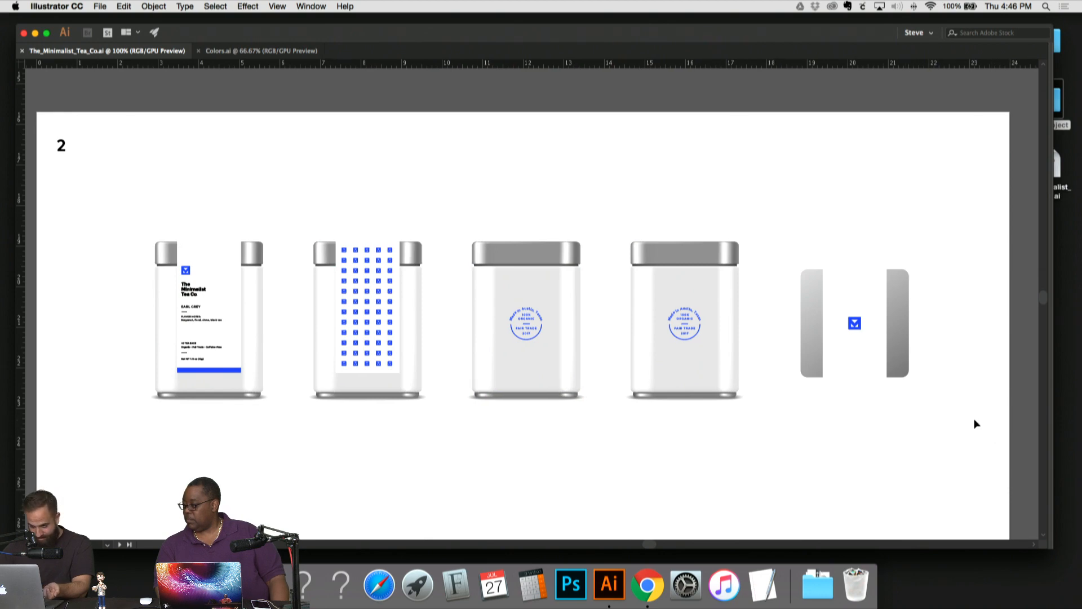
pyautogui.scroll(-1, 968, 424)
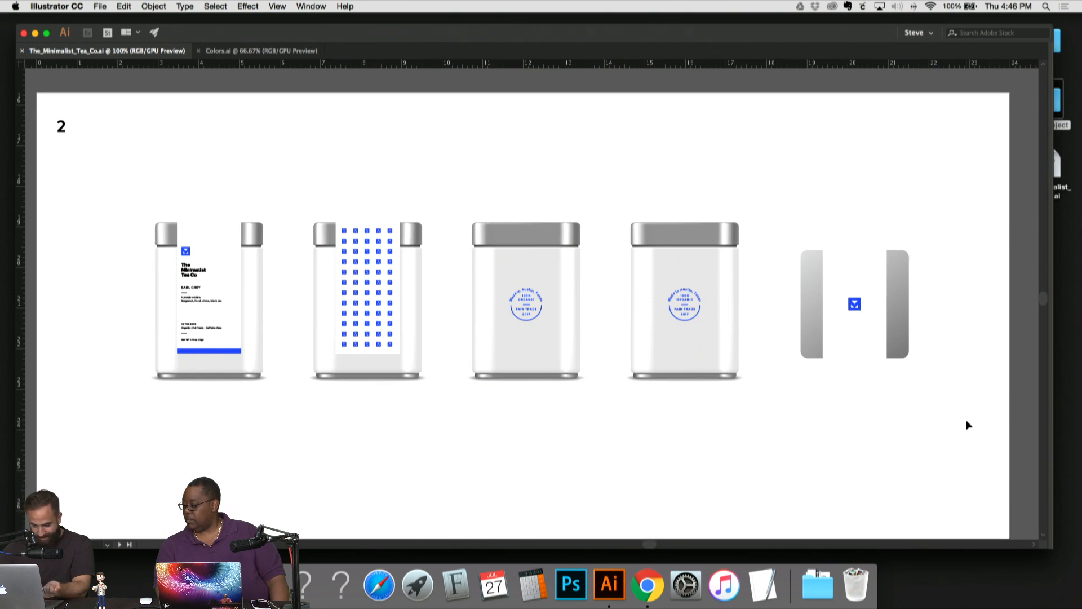
pyautogui.scroll(14, 968, 424)
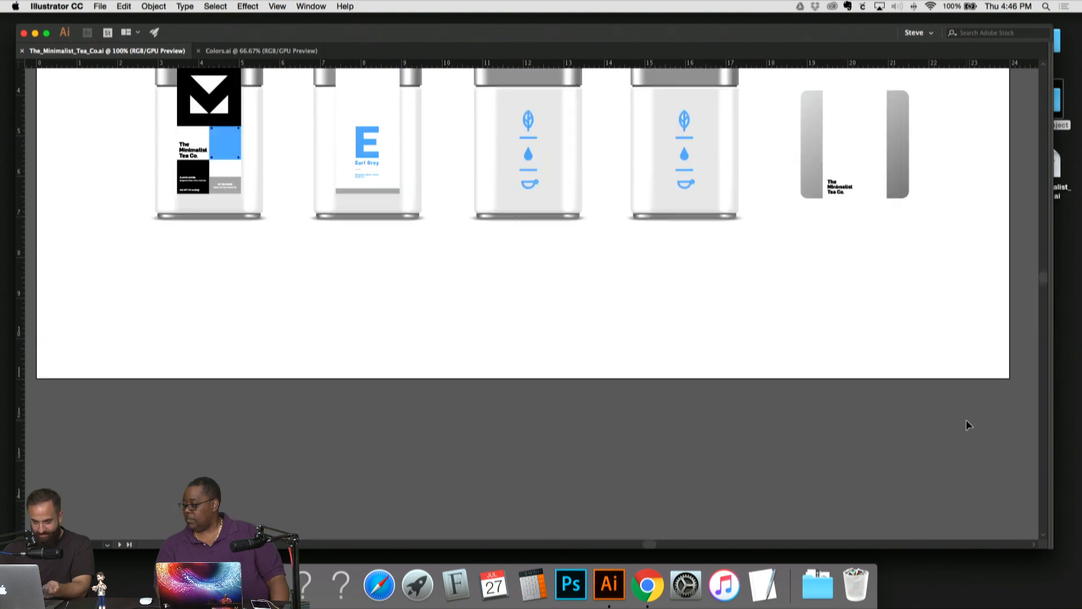
pyautogui.scroll(-14, 968, 424)
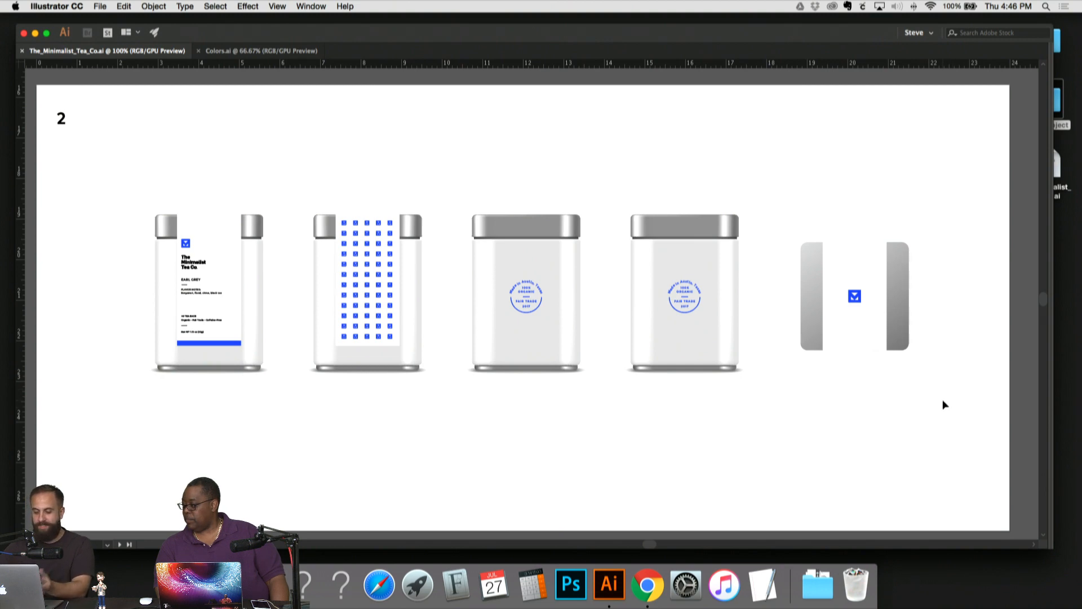
pyautogui.scroll(-4, 945, 404)
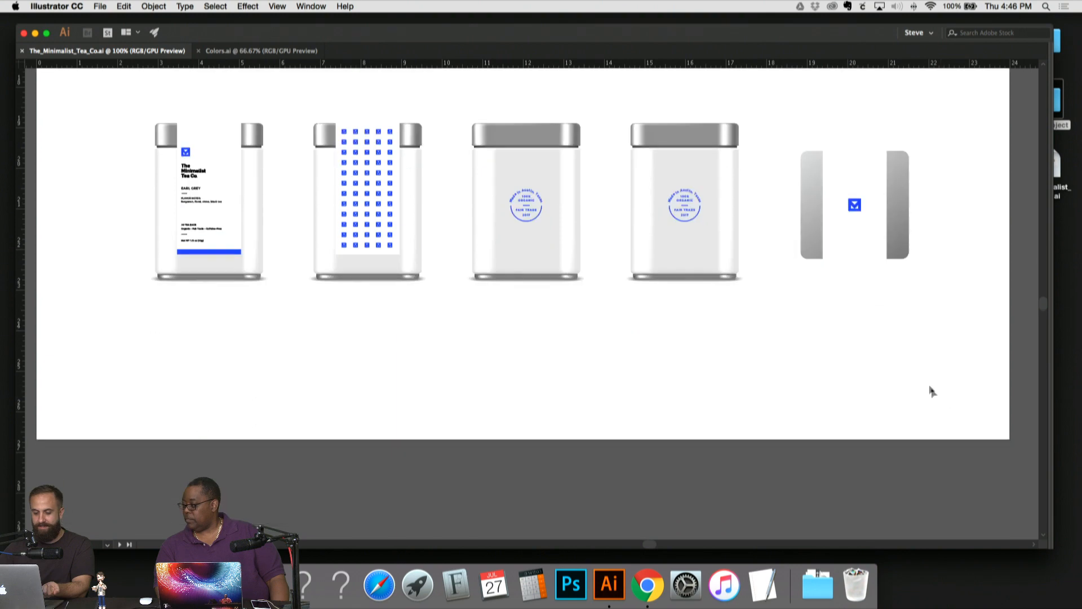
pyautogui.scroll(3, 930, 388)
pyautogui.scroll(-10, 945, 399)
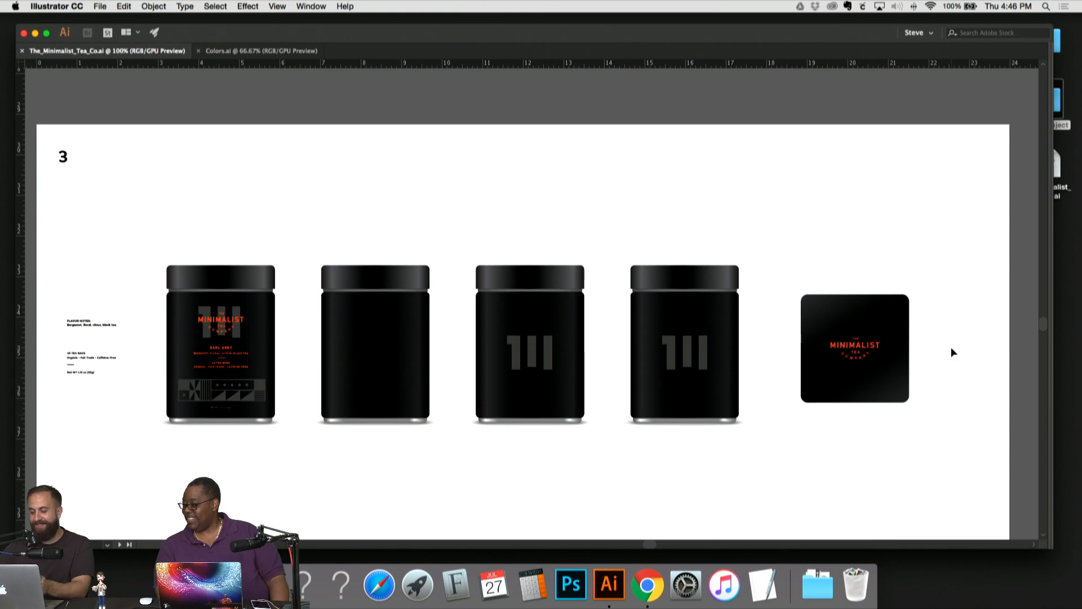
pyautogui.scroll(-2, 969, 334)
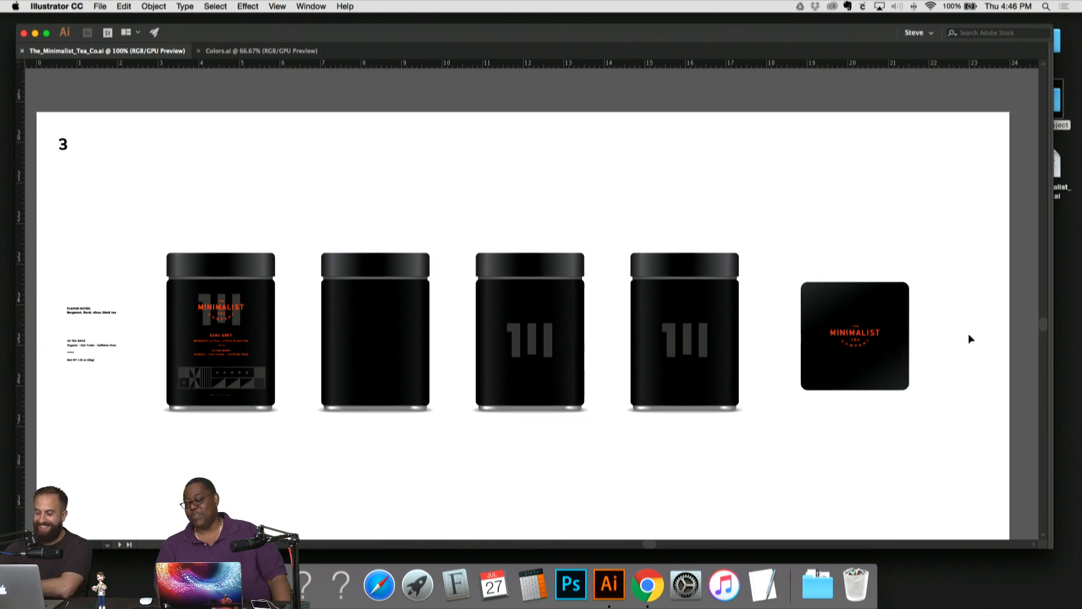
pyautogui.scroll(-10, 970, 338)
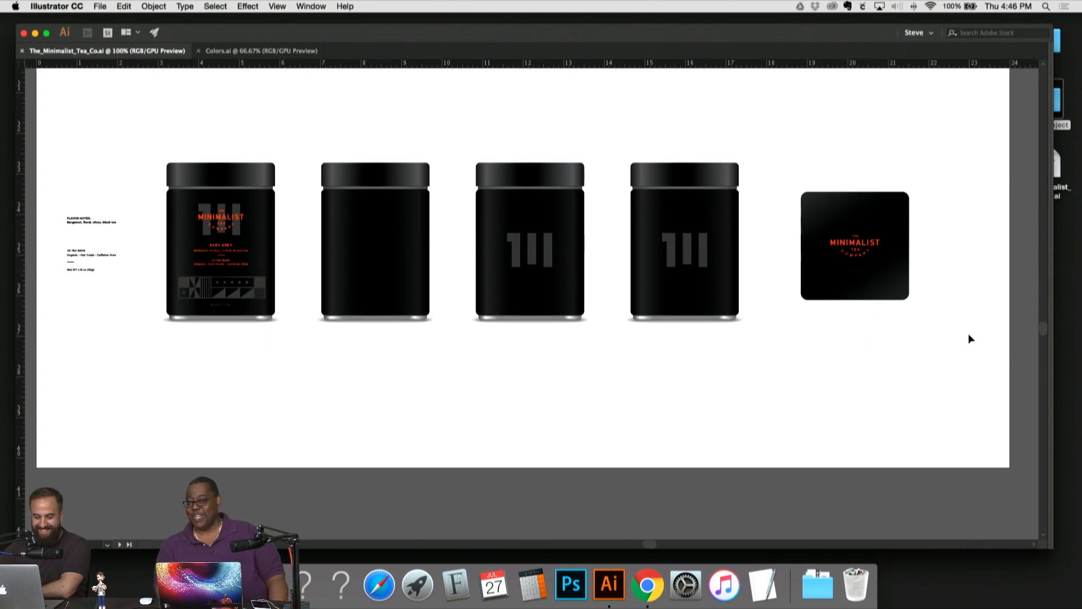
# Step: Examine the Earl Grey tins on artboard 4 and compare them with the Green Tea variant on the neighbouring artboard
pyautogui.scroll(-6, 970, 339)
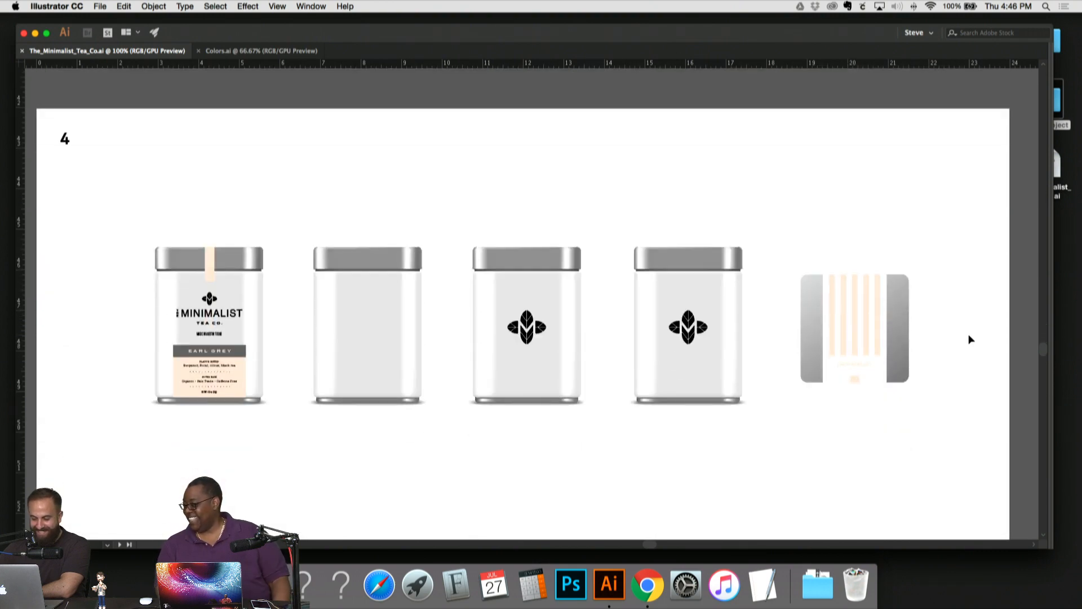
pyautogui.scroll(-2, 971, 340)
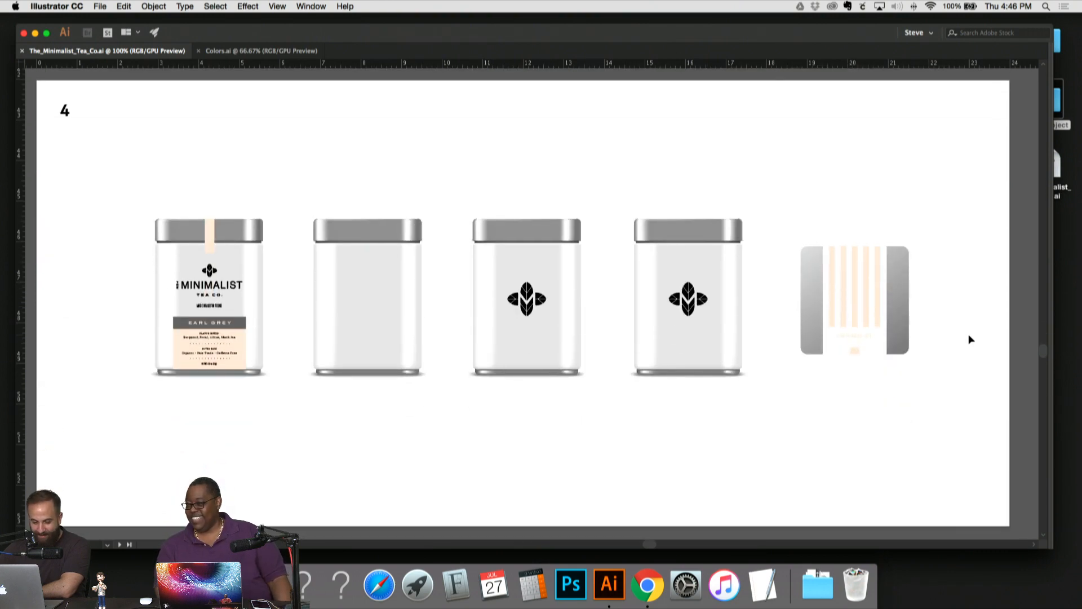
pyautogui.scroll(-2, 969, 335)
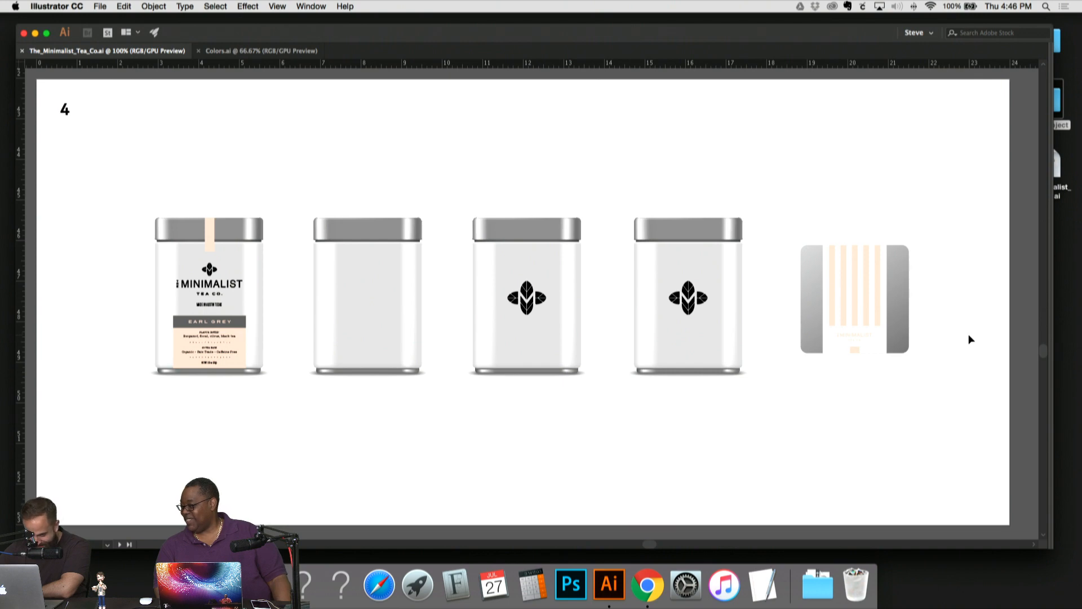
pyautogui.scroll(1, 959, 326)
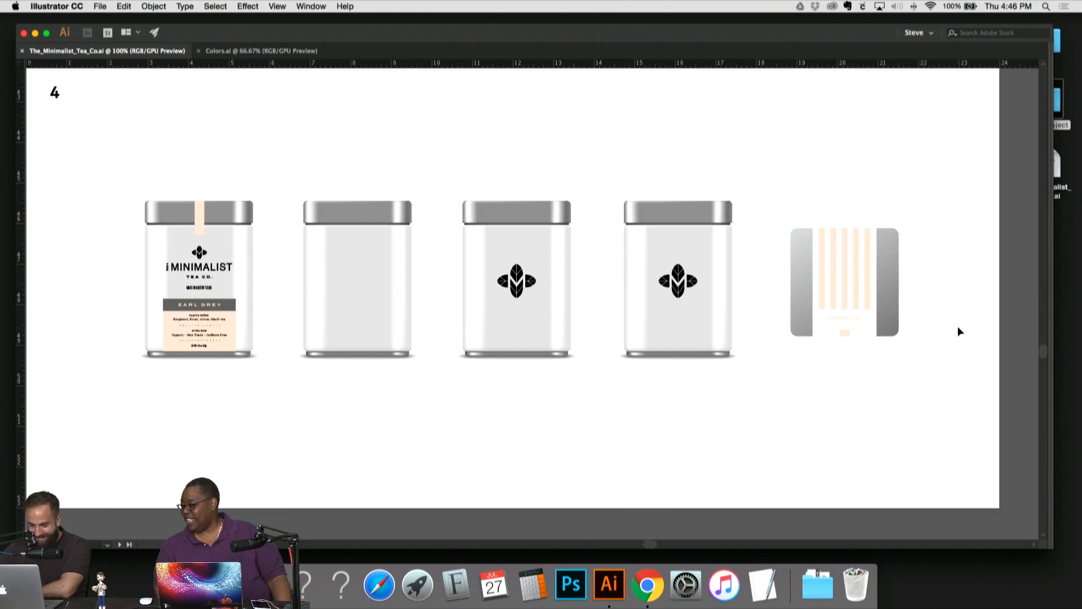
pyautogui.hscroll(10, 958, 326)
pyautogui.hscroll(10, 959, 326)
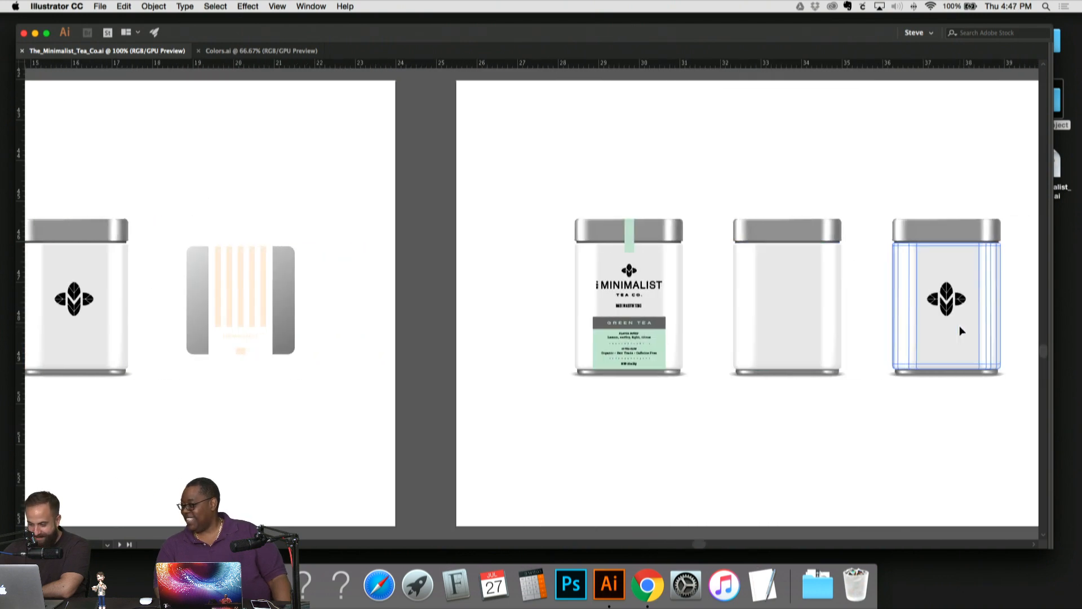
pyautogui.click(823, 446)
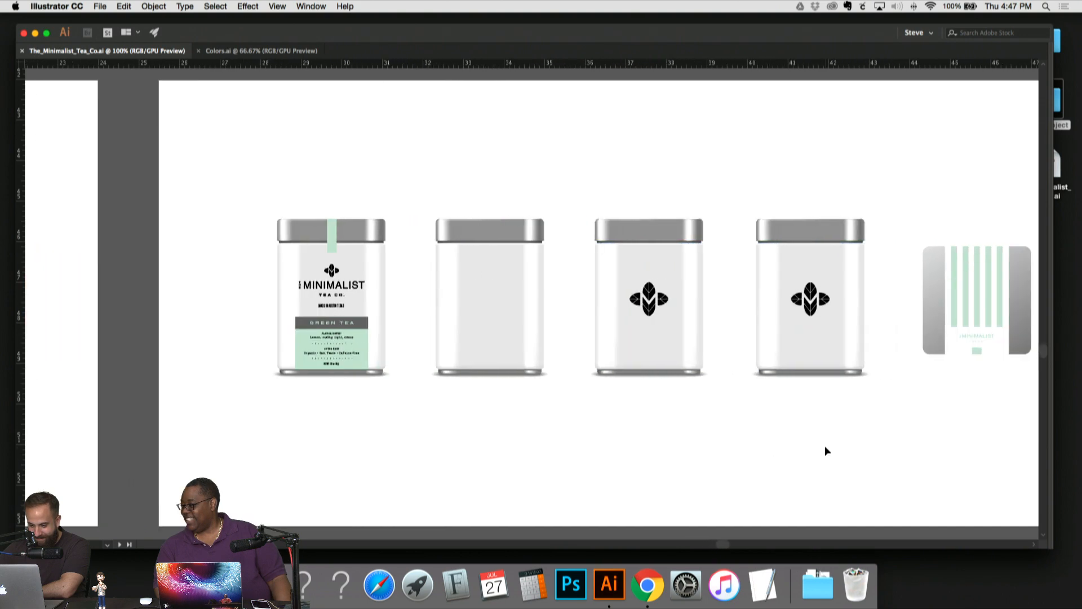
pyautogui.hscroll(-10, 825, 445)
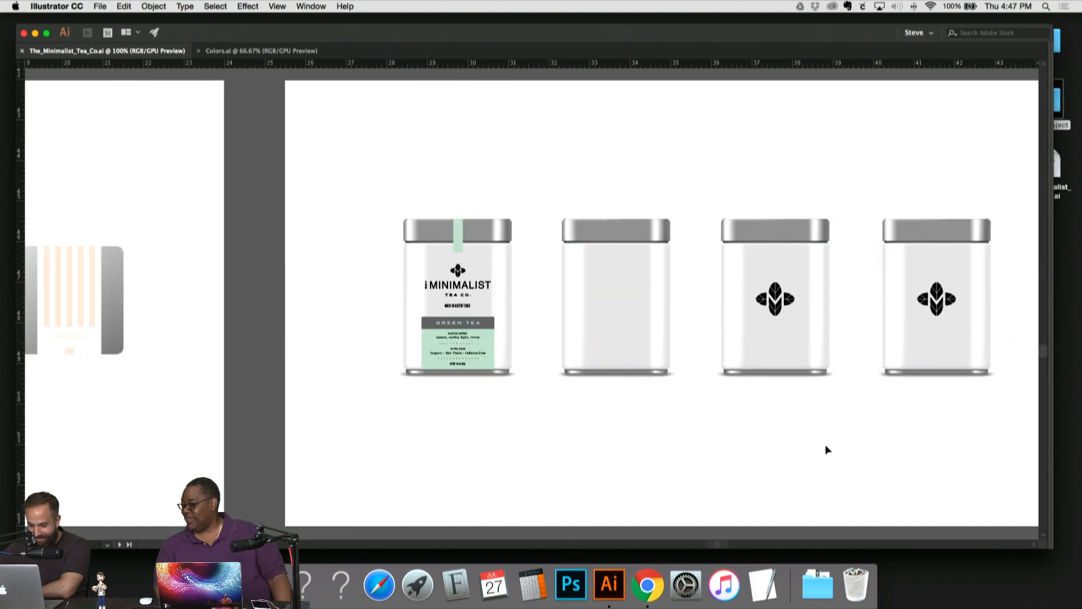
pyautogui.hscroll(-10, 828, 447)
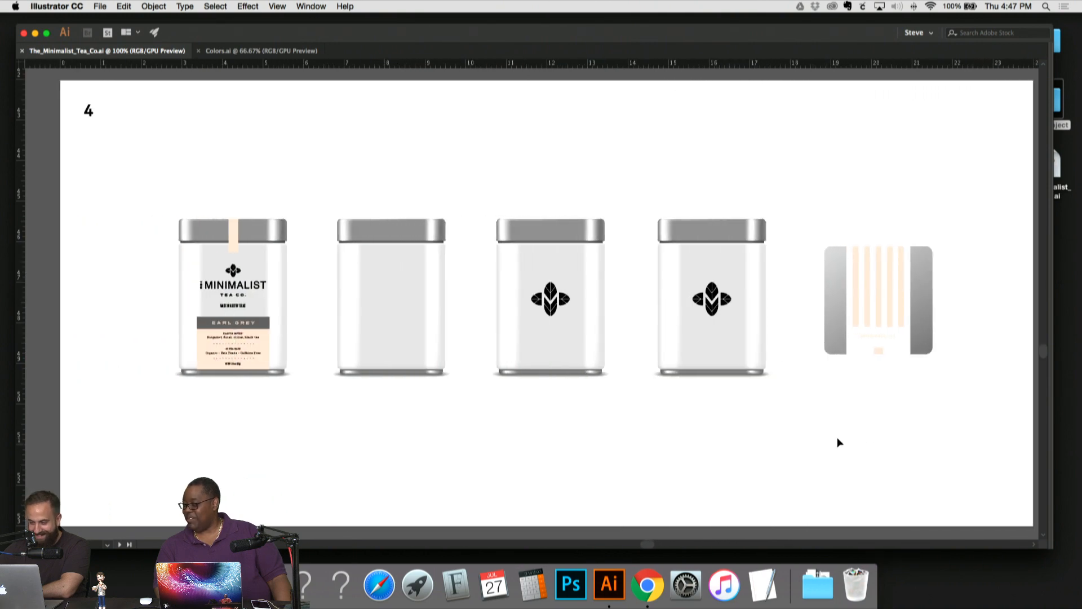
# Step: Examine the black Earl Grey jars with the yellow label and silver circle on artboard 5 at 100% zoom
pyautogui.hscroll(1, 833, 424)
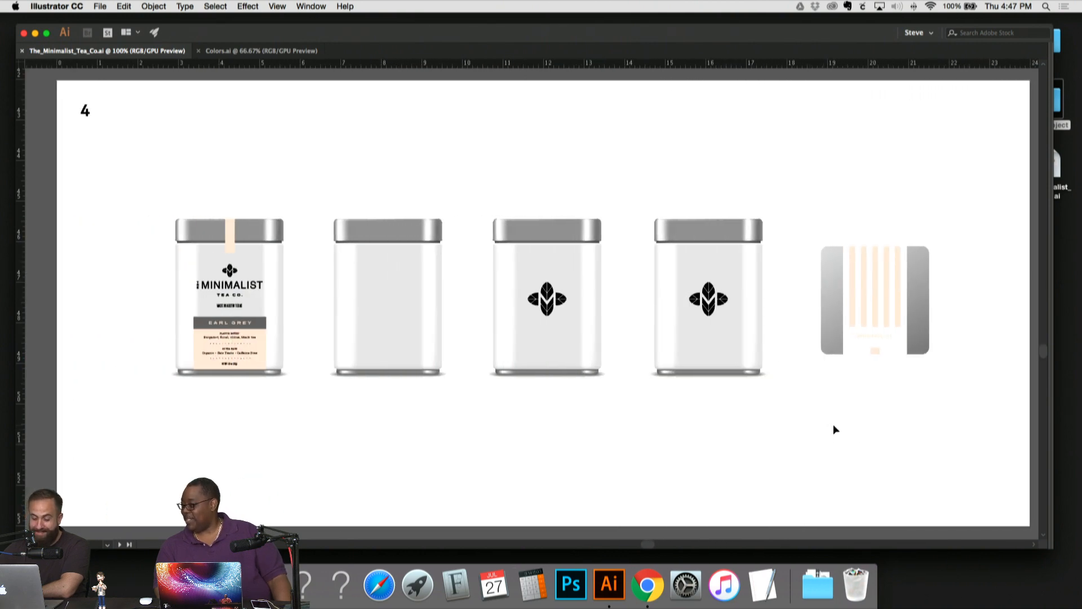
pyautogui.scroll(-8, 834, 429)
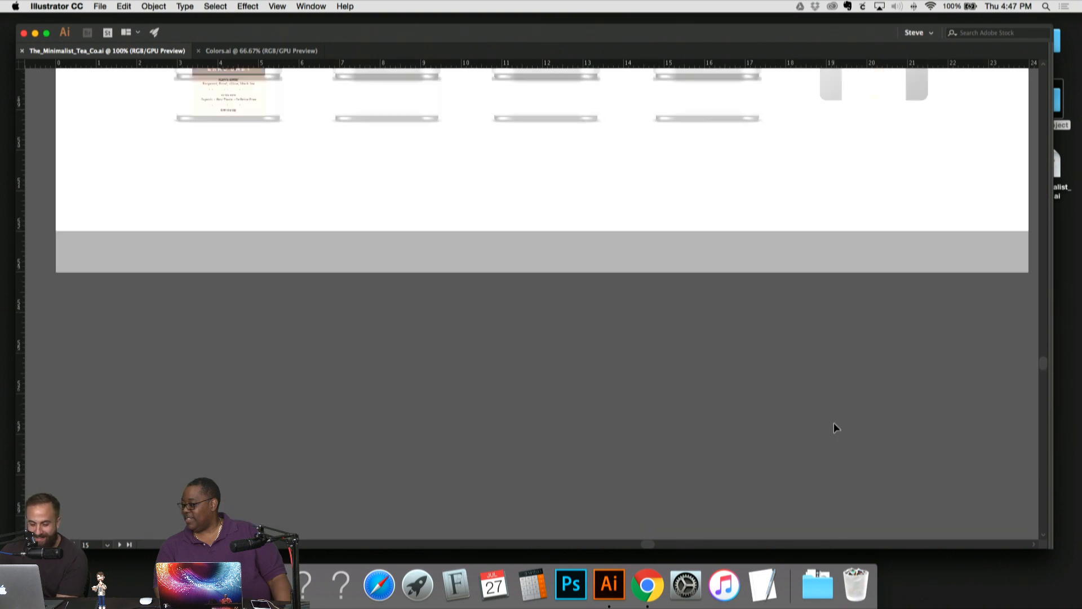
pyautogui.scroll(-15, 834, 423)
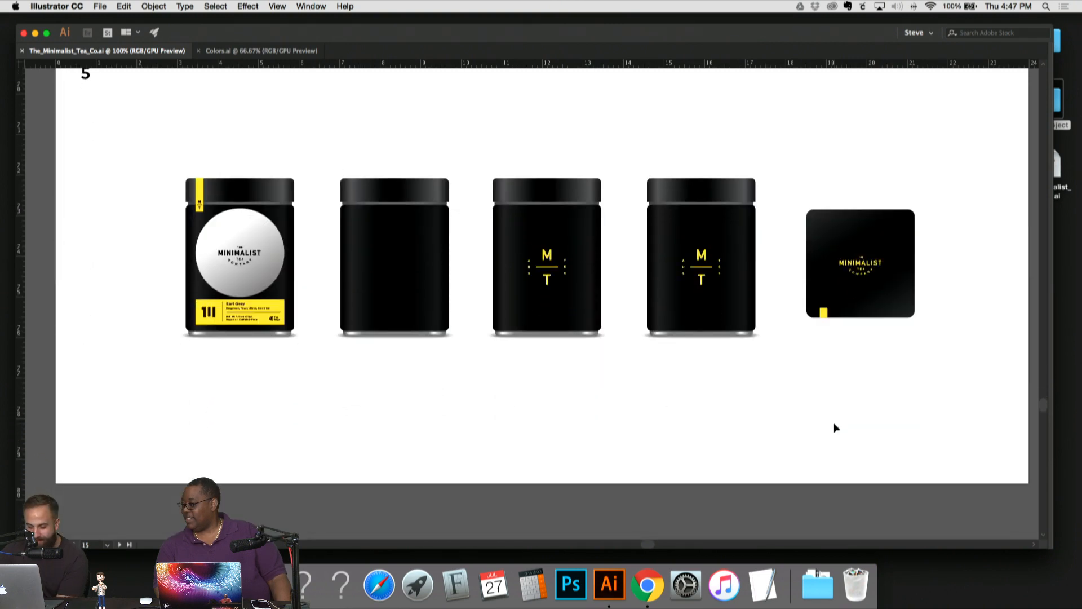
pyautogui.scroll(2, 832, 433)
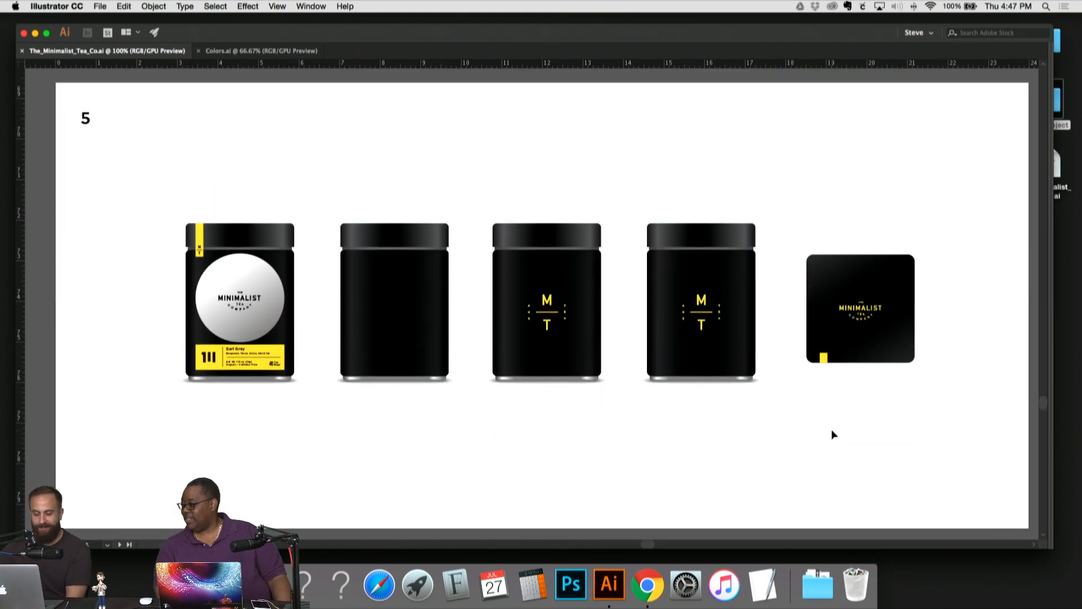
pyautogui.scroll(-1, 107, 318)
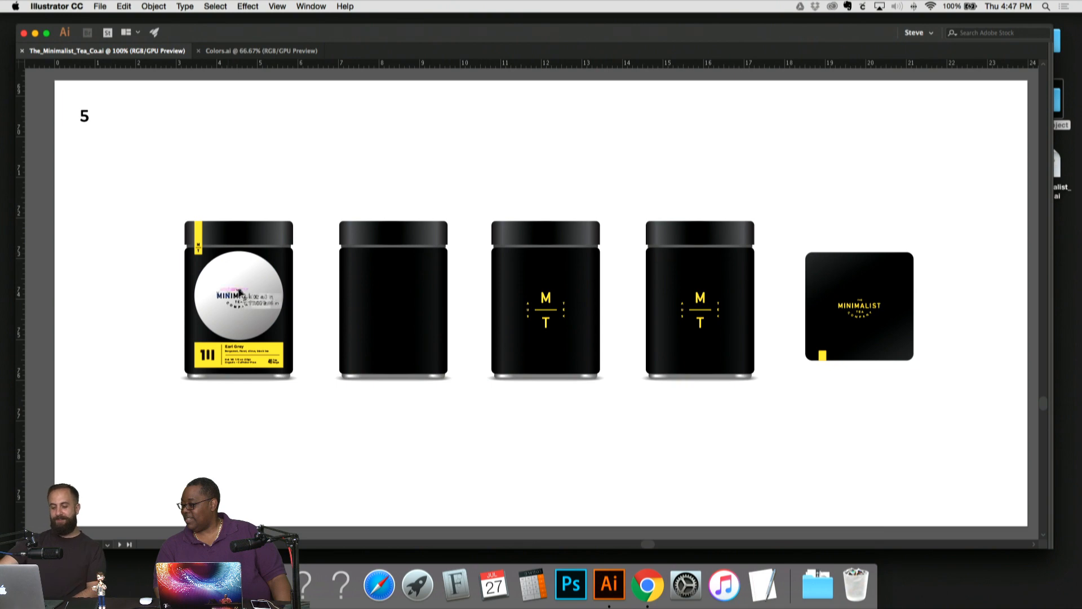
pyautogui.hscroll(1, 114, 293)
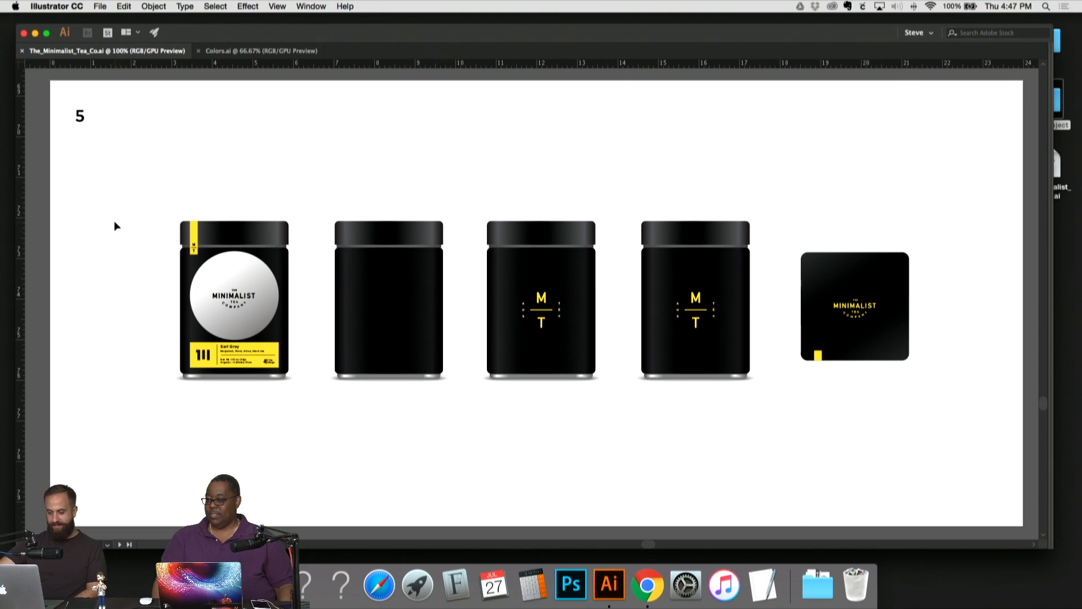
# Step: Examine the black jars with the wraparound coral label, leaf emblem and dot pattern on artboard 6
pyautogui.scroll(-5, 114, 221)
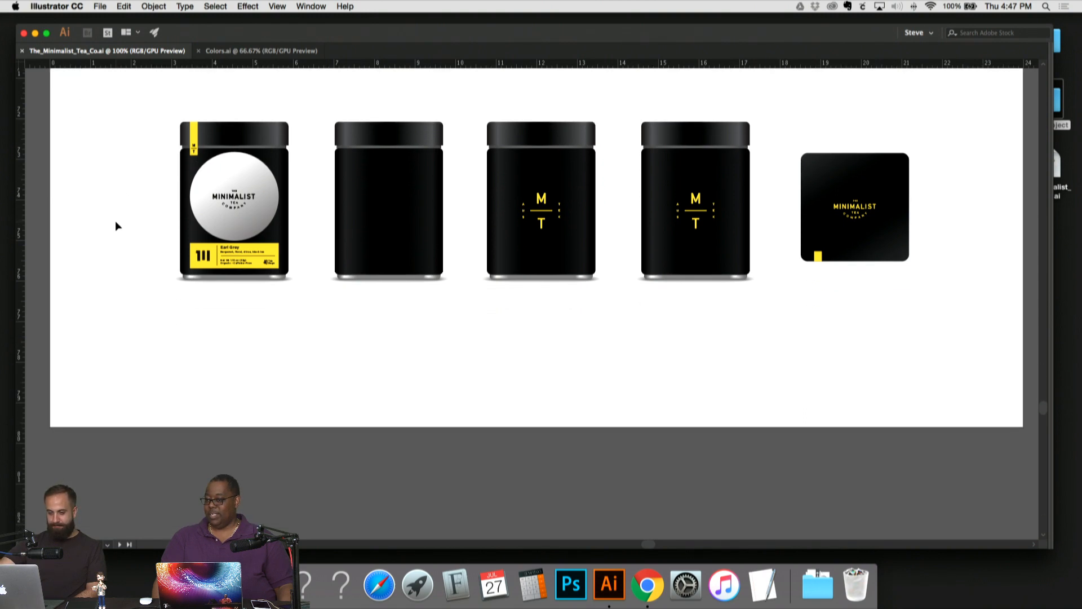
pyautogui.scroll(-6, 116, 223)
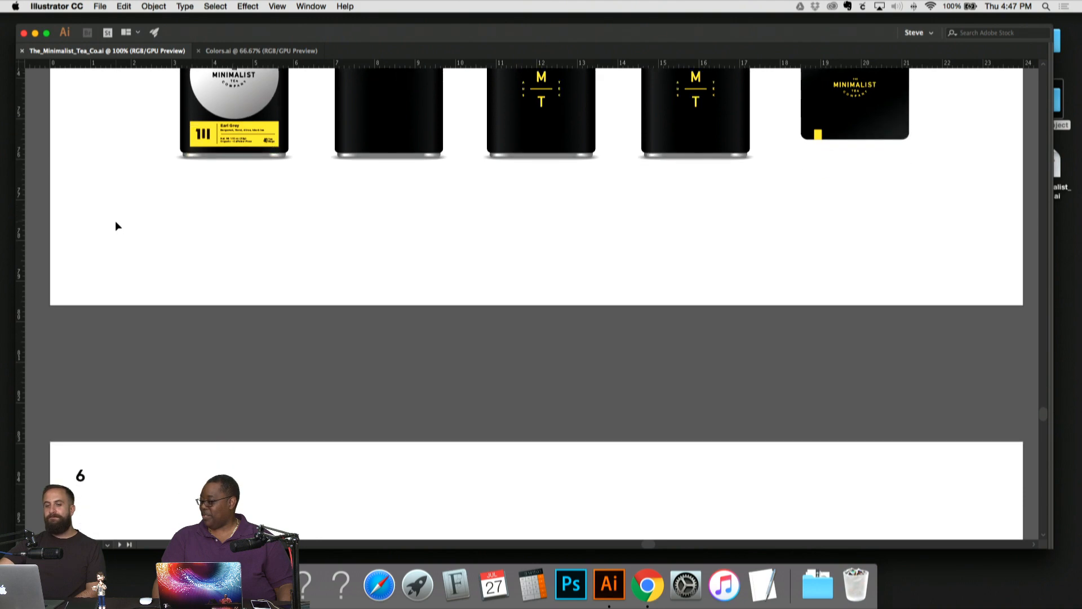
pyautogui.scroll(-12, 115, 221)
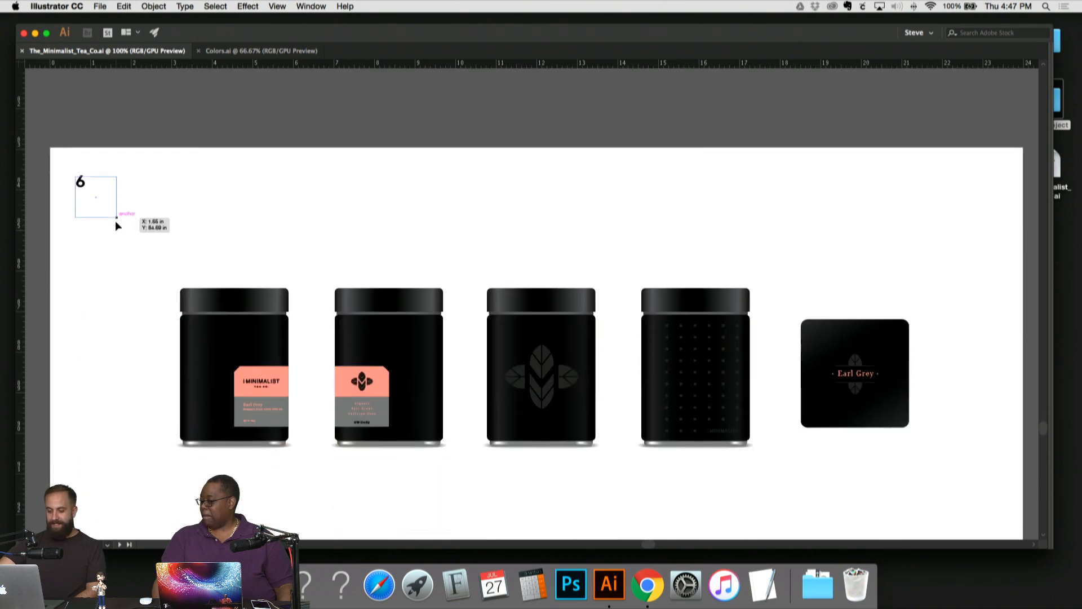
pyautogui.scroll(-1, 115, 225)
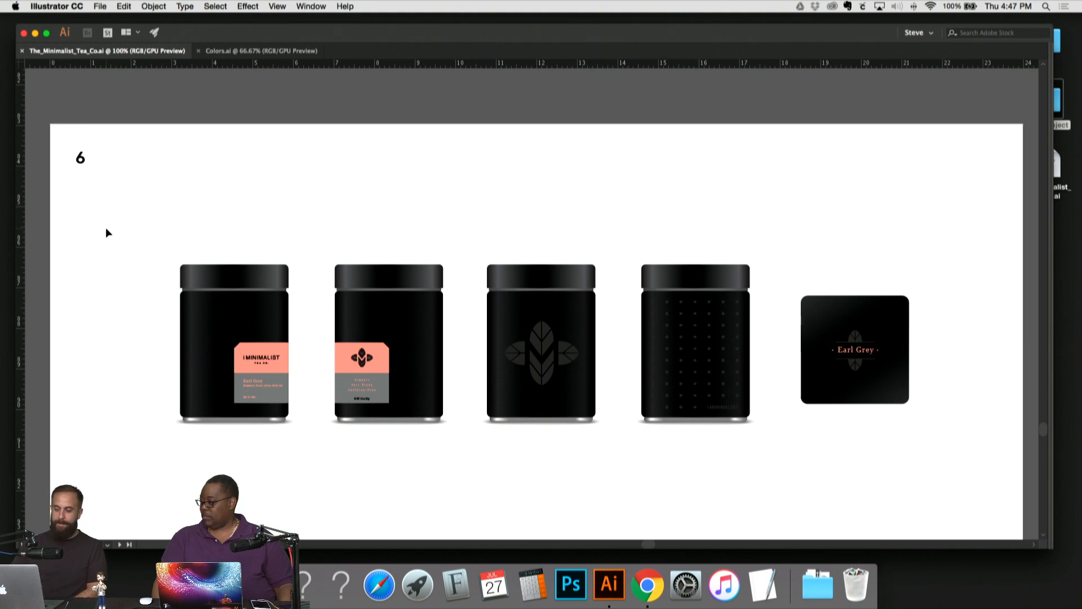
pyautogui.press('super+minus')
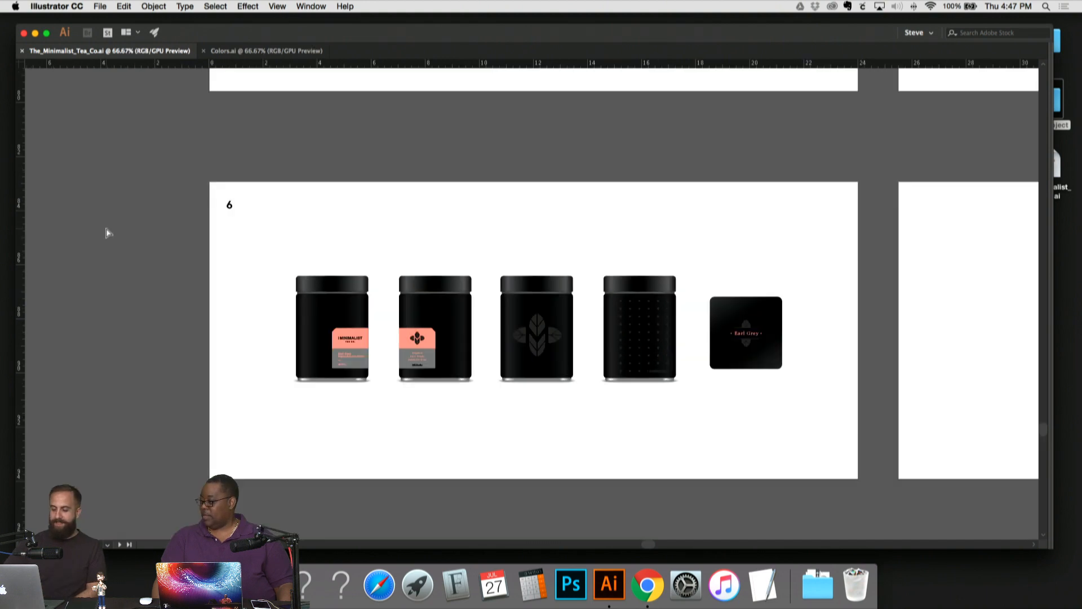
pyautogui.press('super+equal')
# Step: Review artboards 2 to 6 in sequence at 50% zoom, with the flavour variants beside them in view
pyautogui.scroll(10, 138, 214)
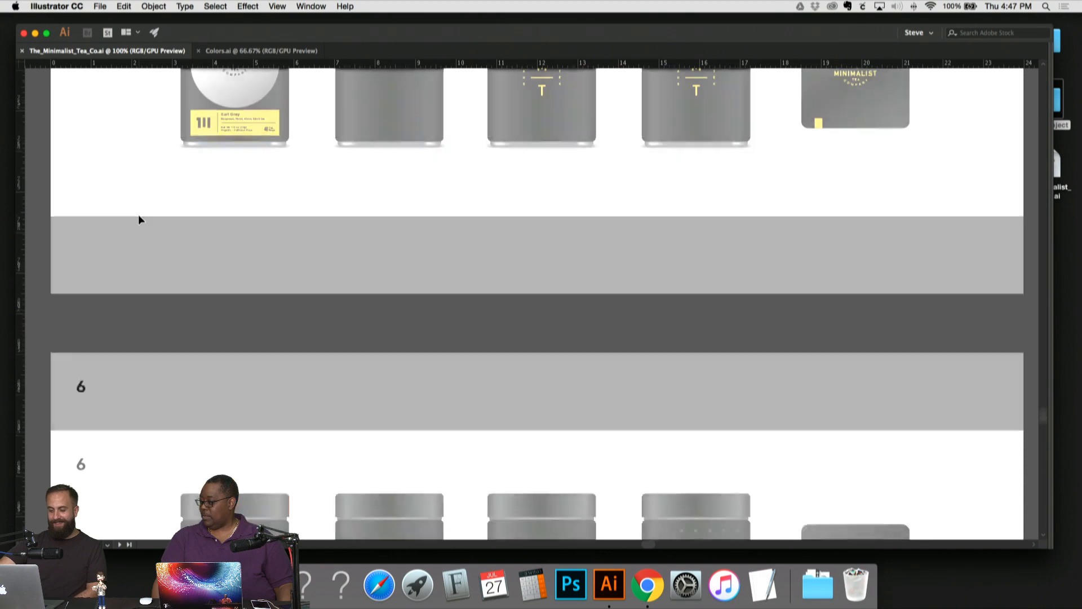
pyautogui.press('super+minus')
pyautogui.press('super+minus')
pyautogui.scroll(10, 192, 217)
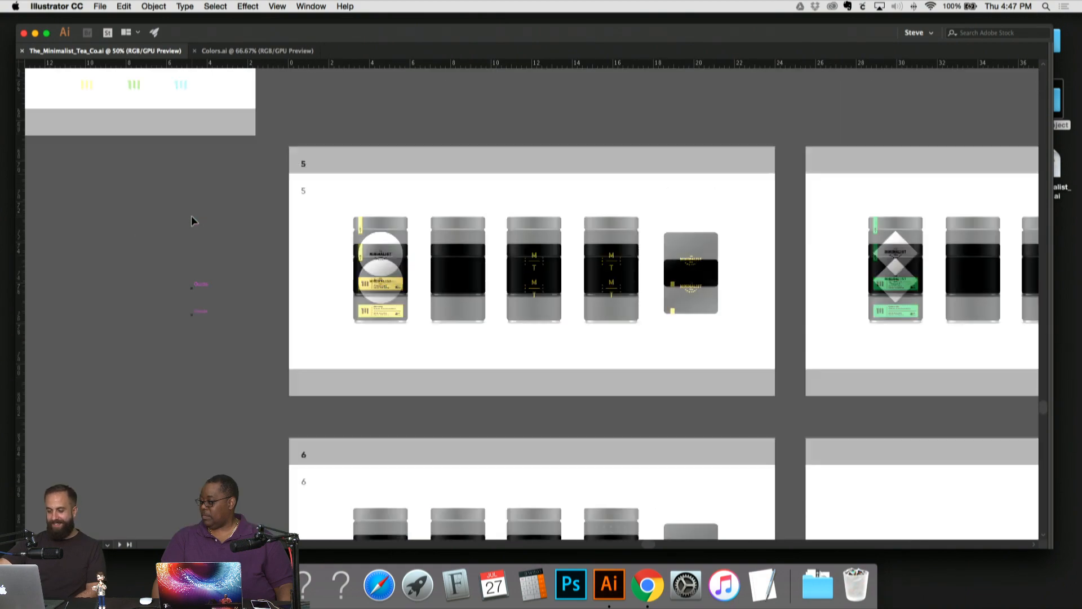
pyautogui.scroll(15, 191, 220)
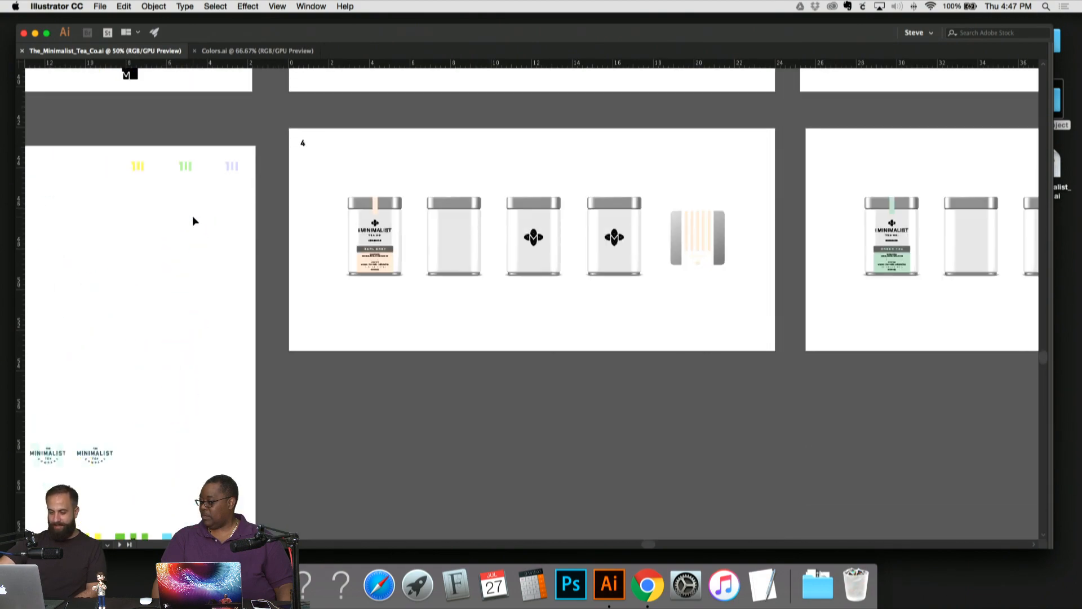
pyautogui.scroll(15, 193, 220)
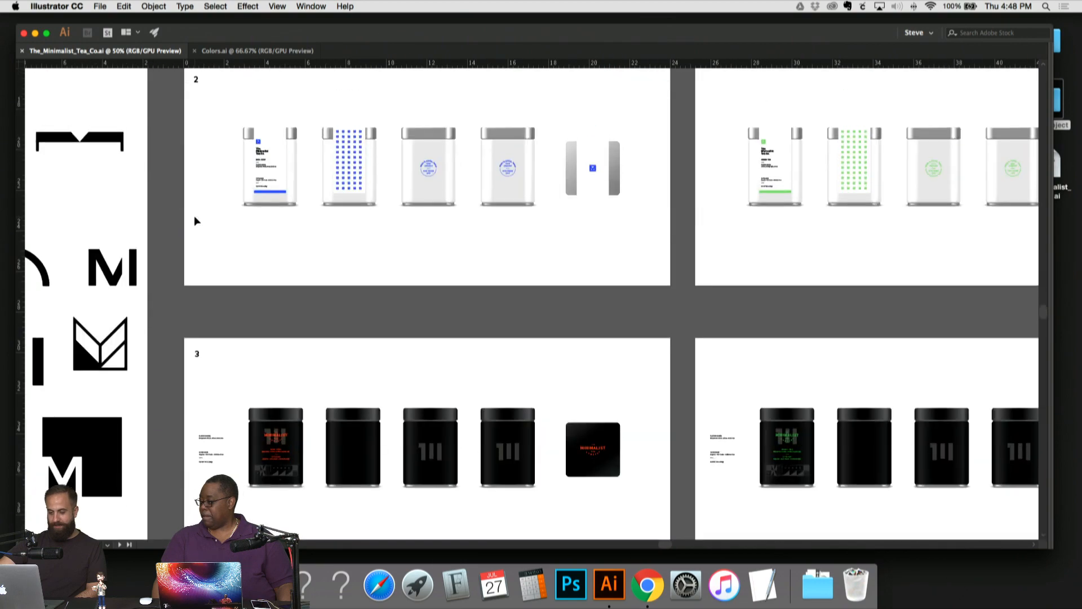
pyautogui.scroll(-10, 195, 219)
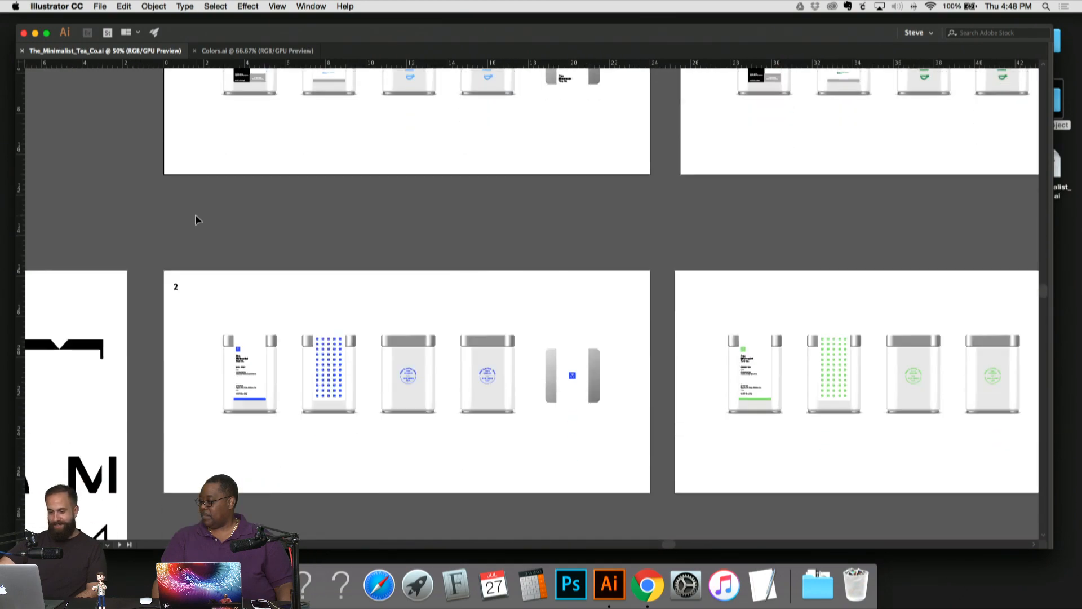
pyautogui.scroll(-6, 195, 219)
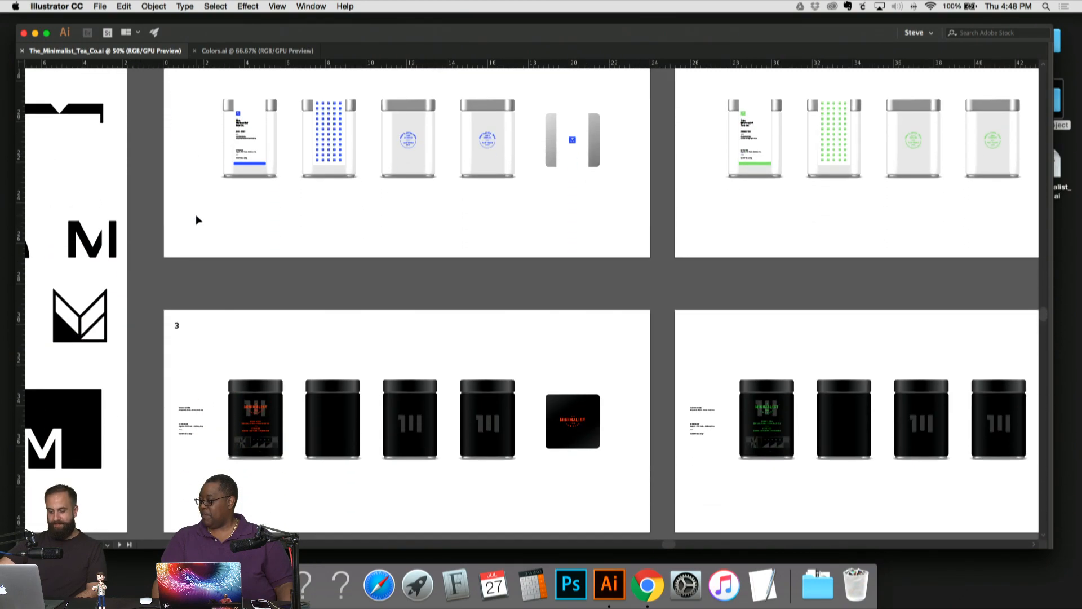
pyautogui.scroll(-10, 195, 215)
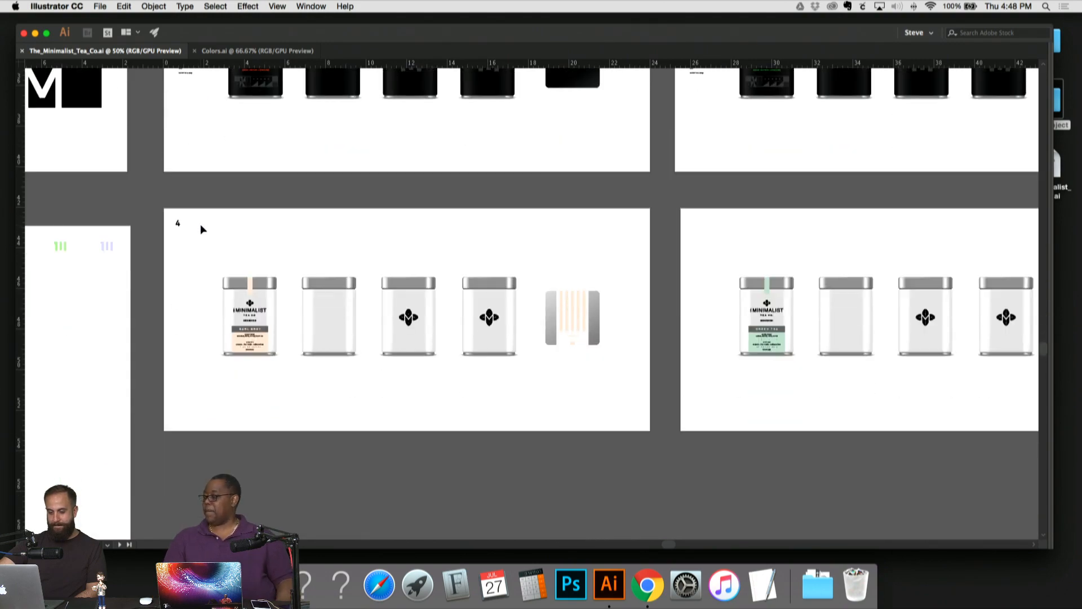
pyautogui.scroll(-4, 201, 225)
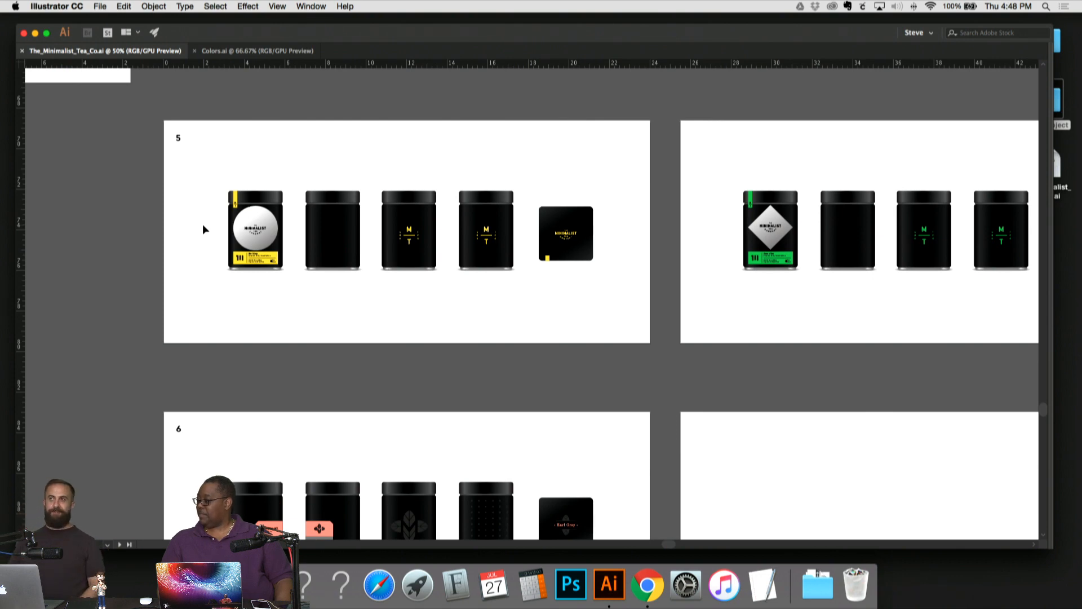
pyautogui.scroll(-3, 200, 228)
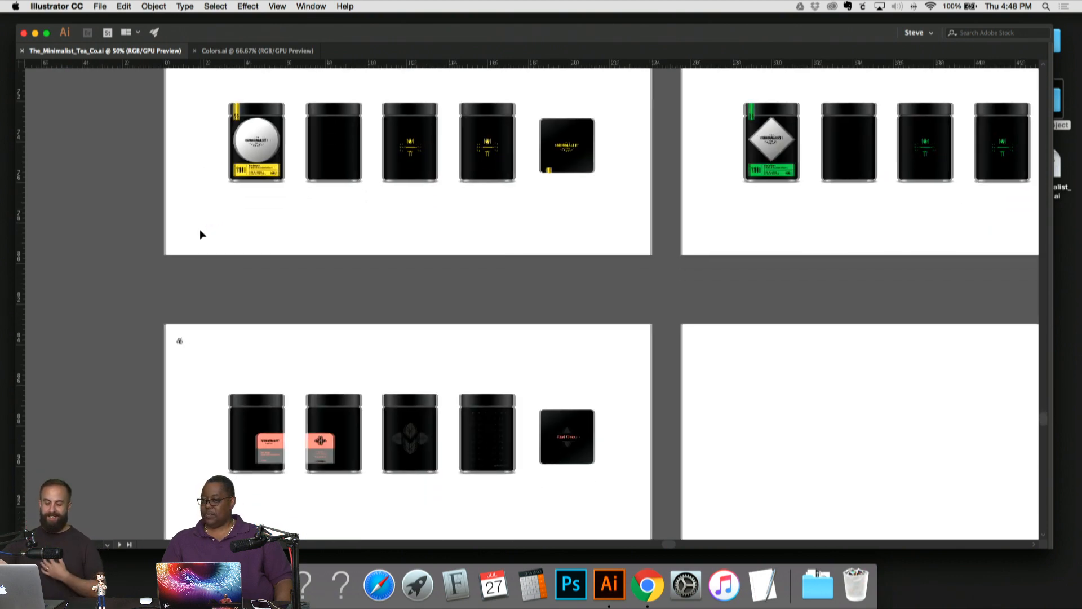
# Step: Go back from artboard 6 to artboard 2 at 50% zoom to compare the jar and tin concepts
pyautogui.hscroll(-1, 200, 229)
pyautogui.scroll(3, 199, 229)
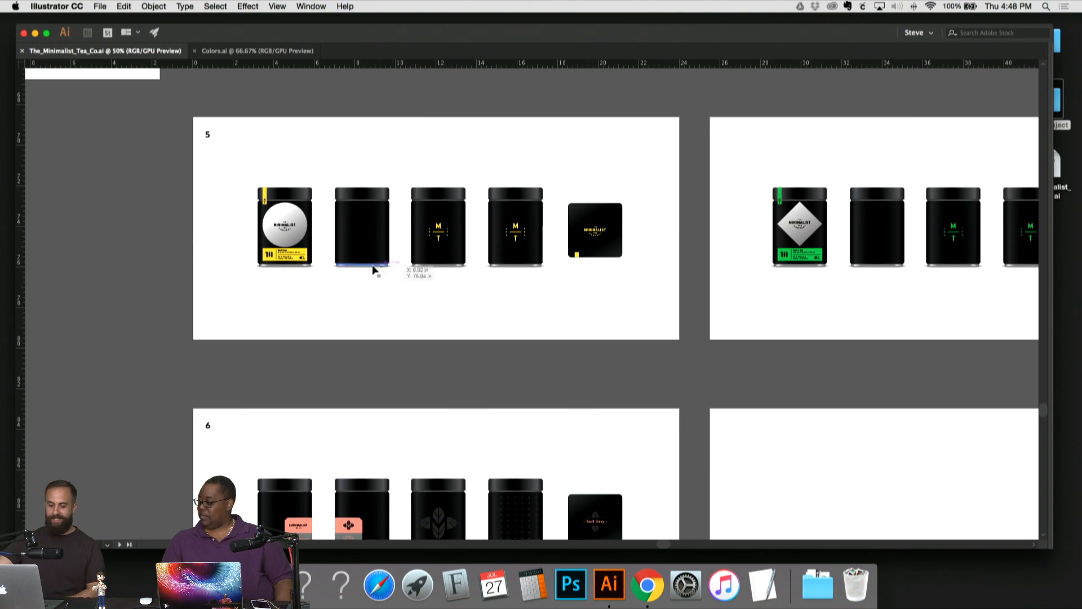
pyautogui.scroll(6, 374, 271)
pyautogui.scroll(8, 374, 273)
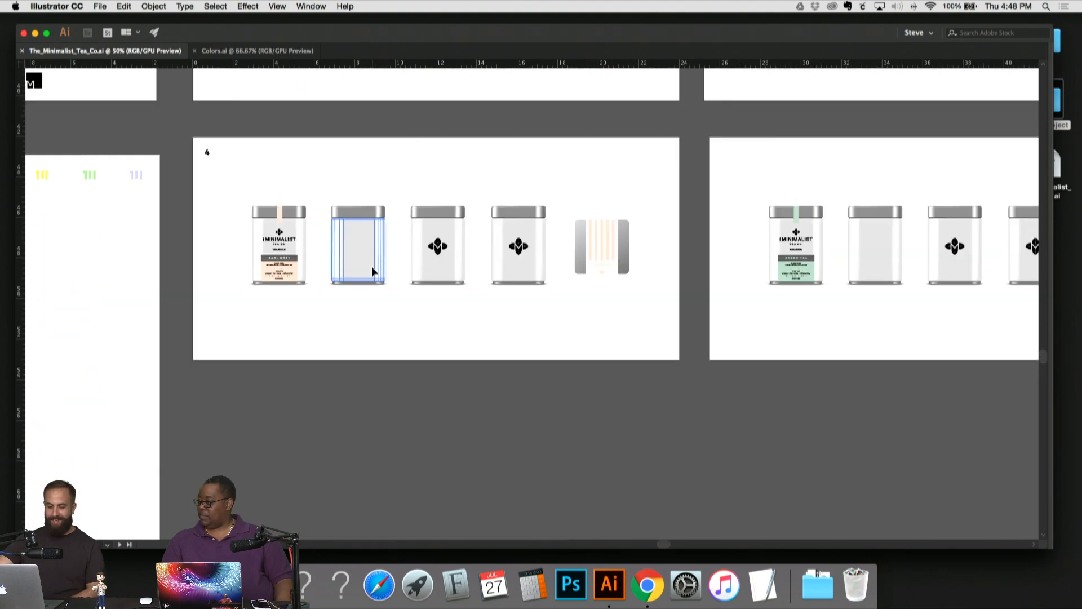
pyautogui.scroll(5, 373, 271)
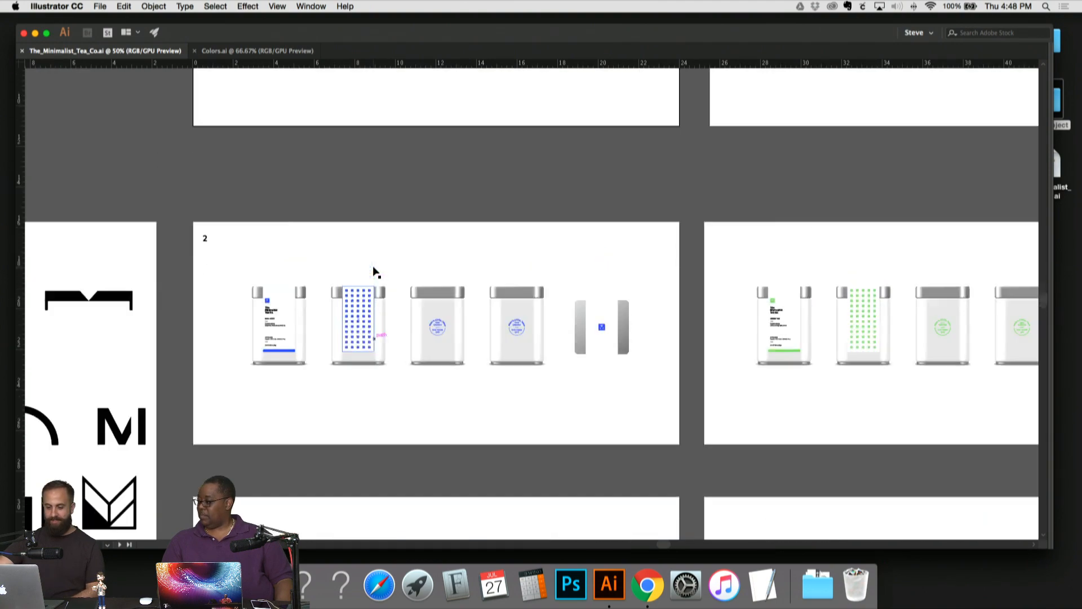
# Step: Bring the Earl Grey tins on artboard 4 into view at 100% zoom for closer examination
pyautogui.scroll(-6, 375, 272)
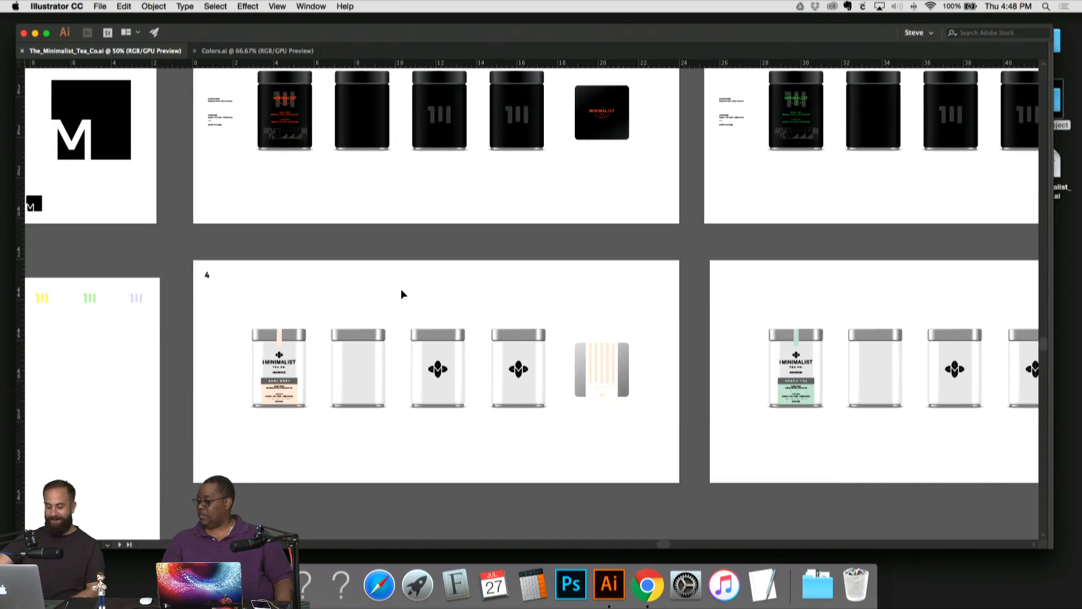
pyautogui.scroll(3, 401, 293)
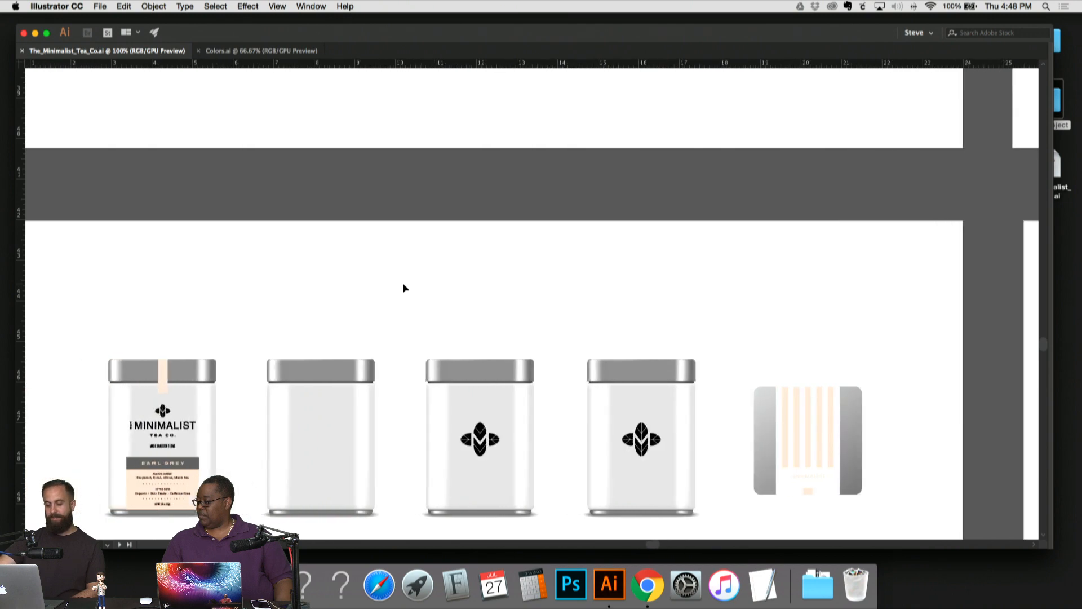
pyautogui.scroll(-3, 404, 270)
pyautogui.hscroll(-3, 408, 240)
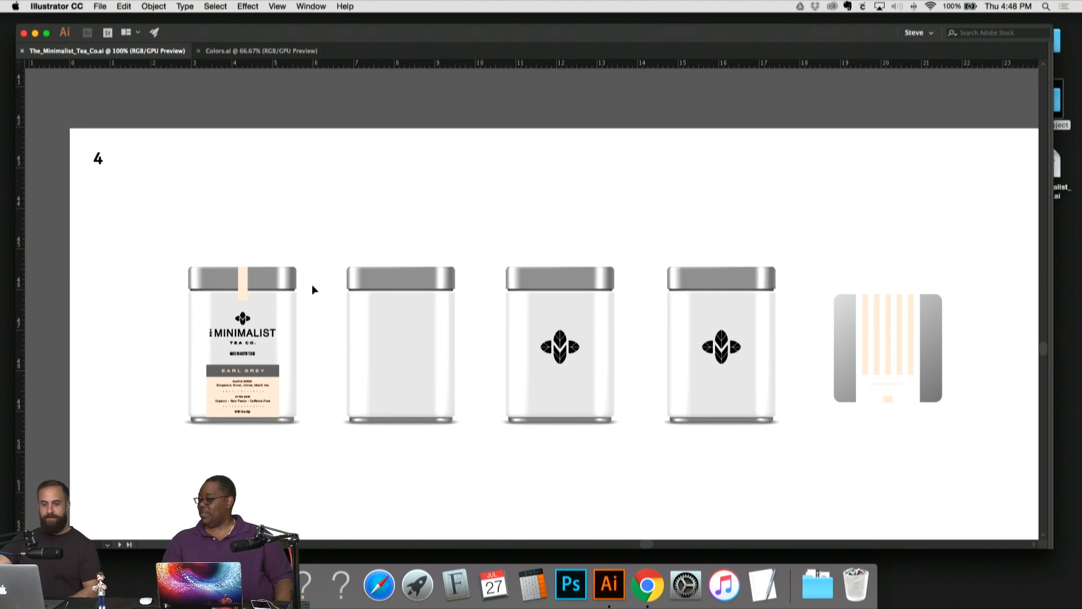
# Step: Zoom out to 50% and look back over artboards 4, 3 and 2 until artboard 1 is in view
pyautogui.press('super+minus')
pyautogui.press('super+minus')
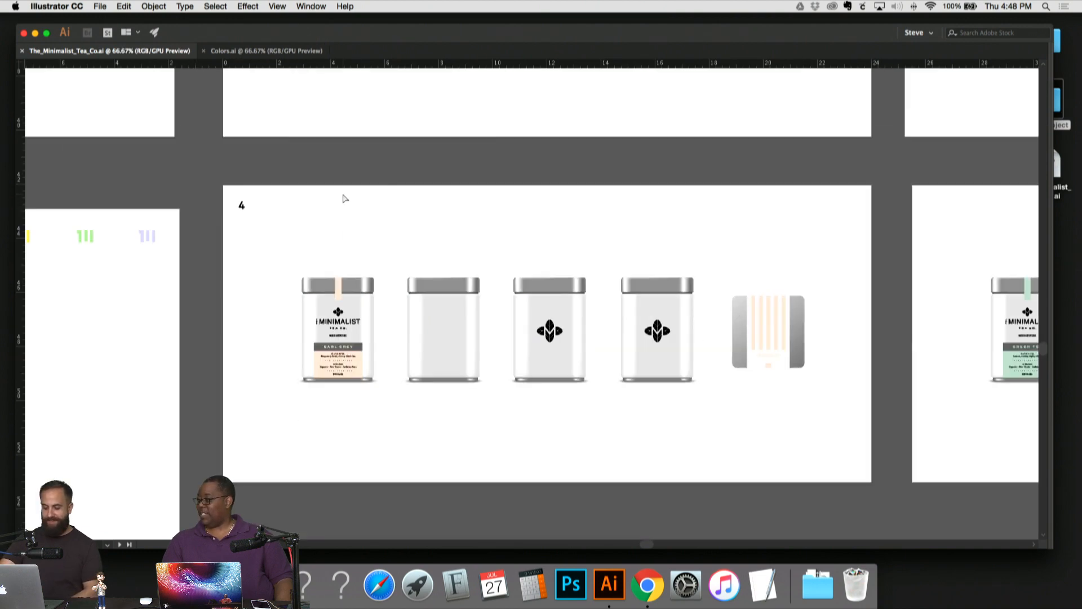
pyautogui.hscroll(2, 353, 182)
pyautogui.hscroll(2, 353, 182)
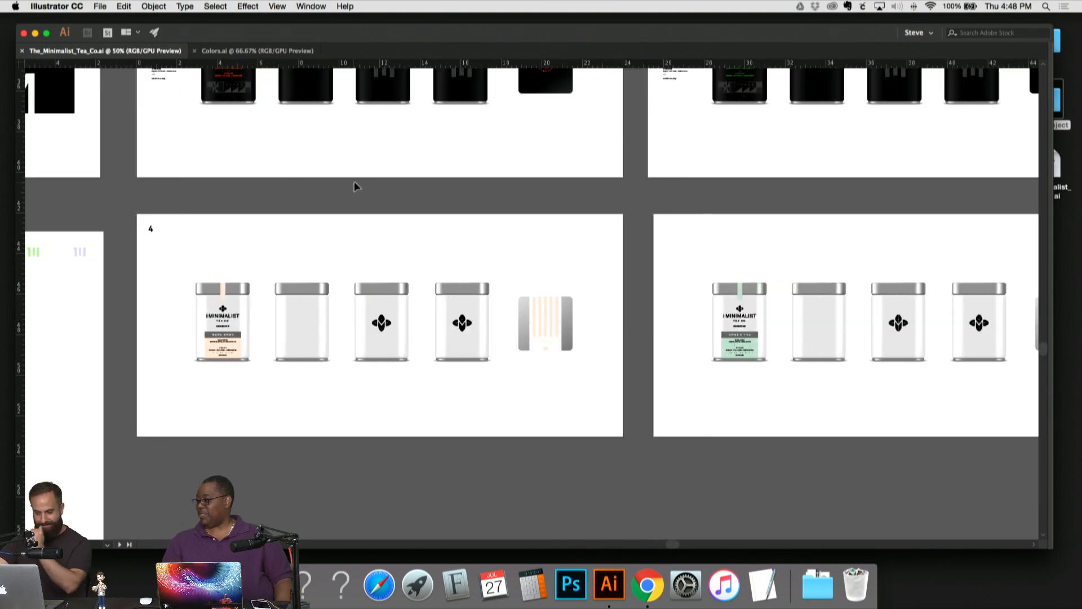
pyautogui.hscroll(2, 355, 180)
pyautogui.hscroll(-2, 357, 179)
pyautogui.scroll(10, 356, 179)
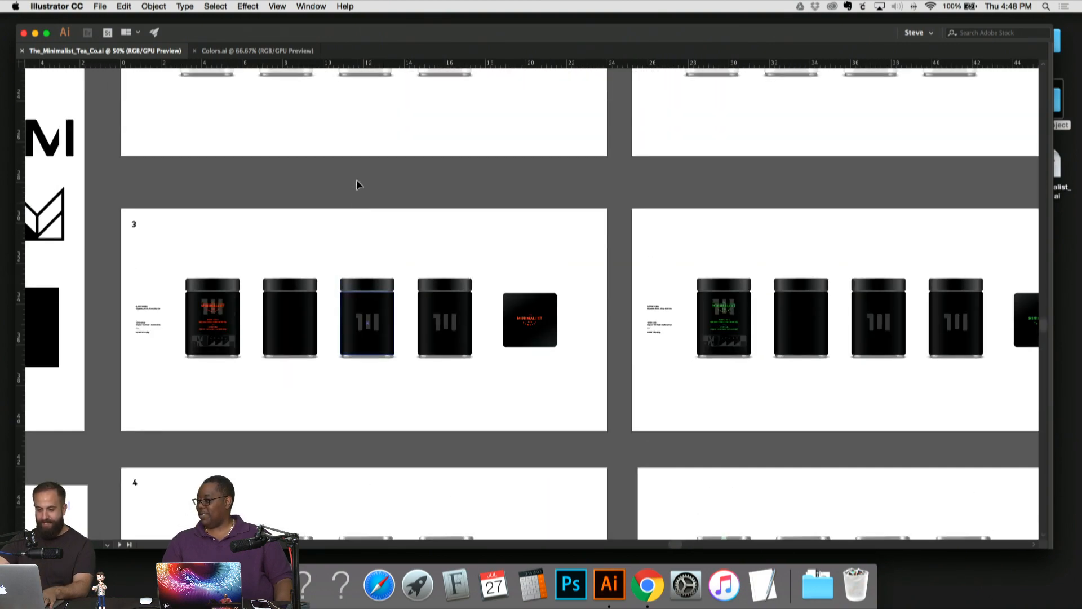
pyautogui.scroll(5, 358, 181)
pyautogui.hscroll(-2, 208, 188)
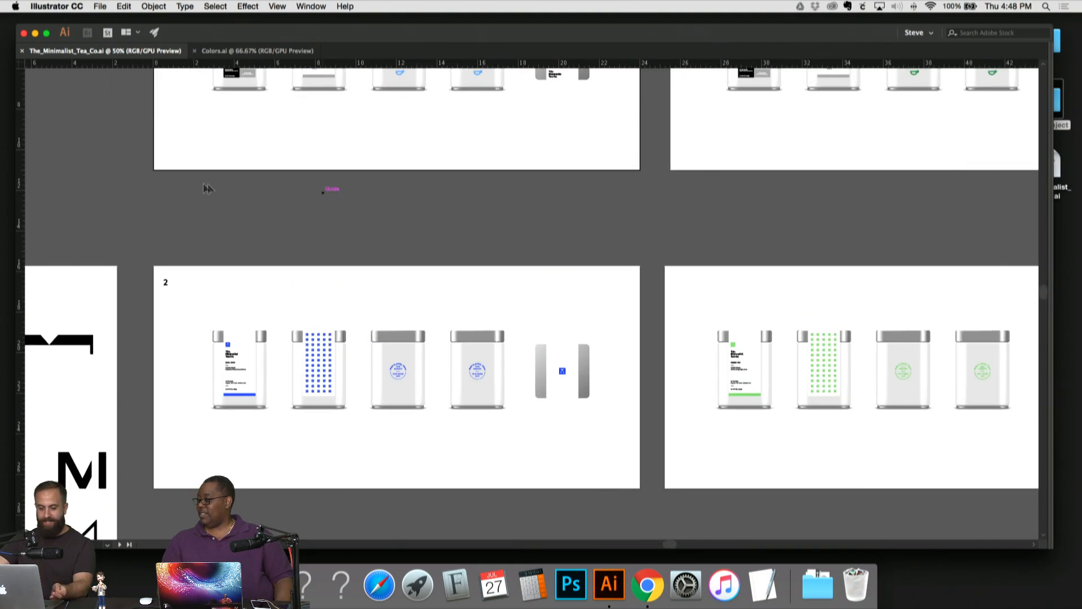
pyautogui.scroll(10, 165, 182)
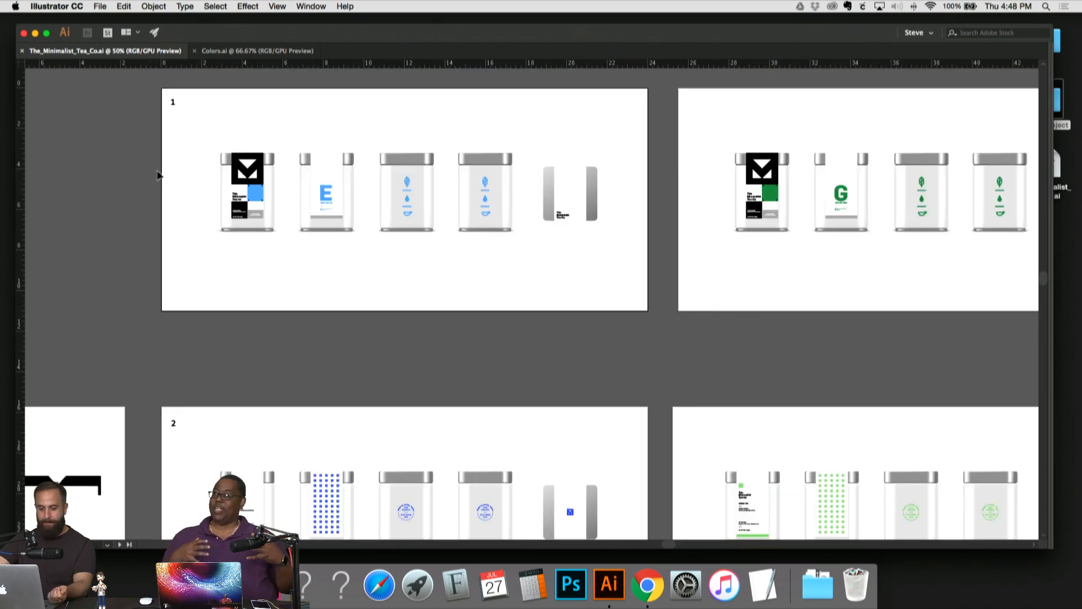
pyautogui.scroll(4, 157, 167)
pyautogui.hscroll(-2, 158, 167)
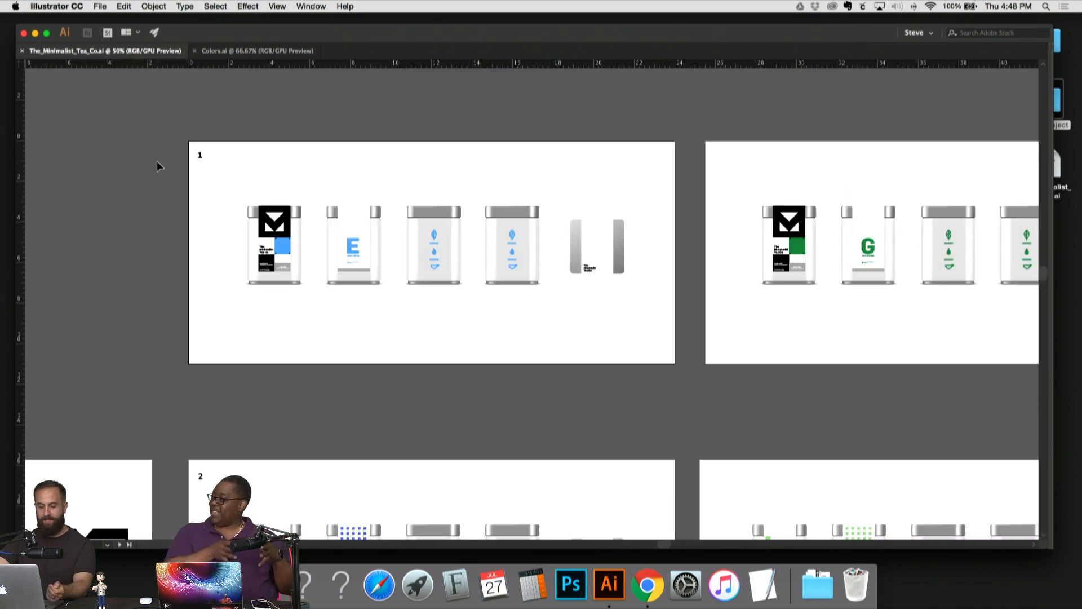
# Step: Examine the blue "E" label and the leaf, drop and cup icons on artboard 1's tins at 300% zoom
pyautogui.press('super+plus')
pyautogui.press('super+plus')
pyautogui.press('super+plus')
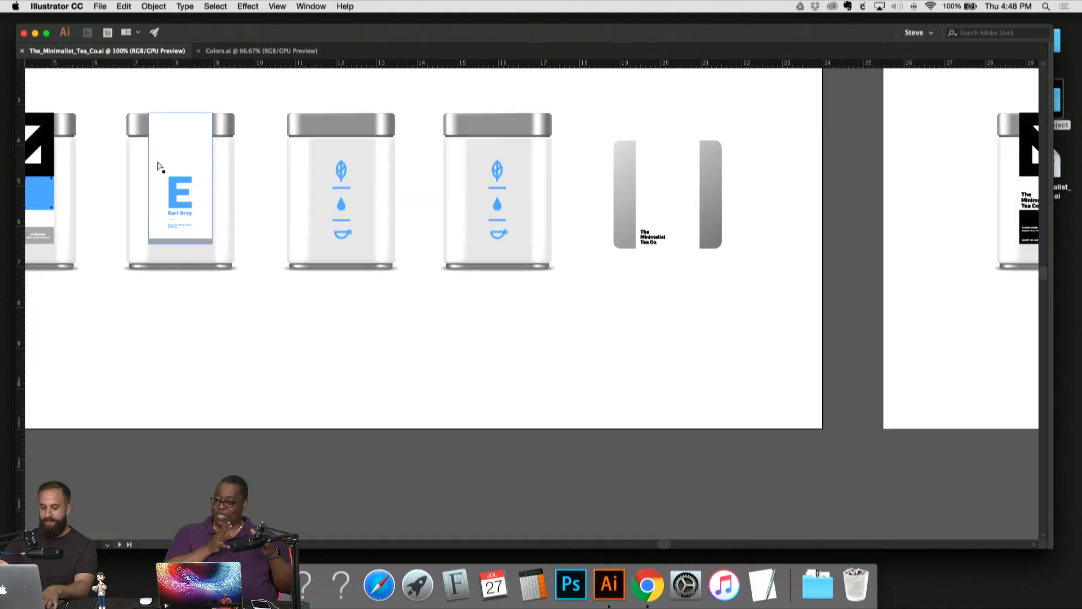
pyautogui.moveTo(157, 161); pyautogui.dragTo(624, 373)
pyautogui.press('super+plus')
pyautogui.press('super+plus')
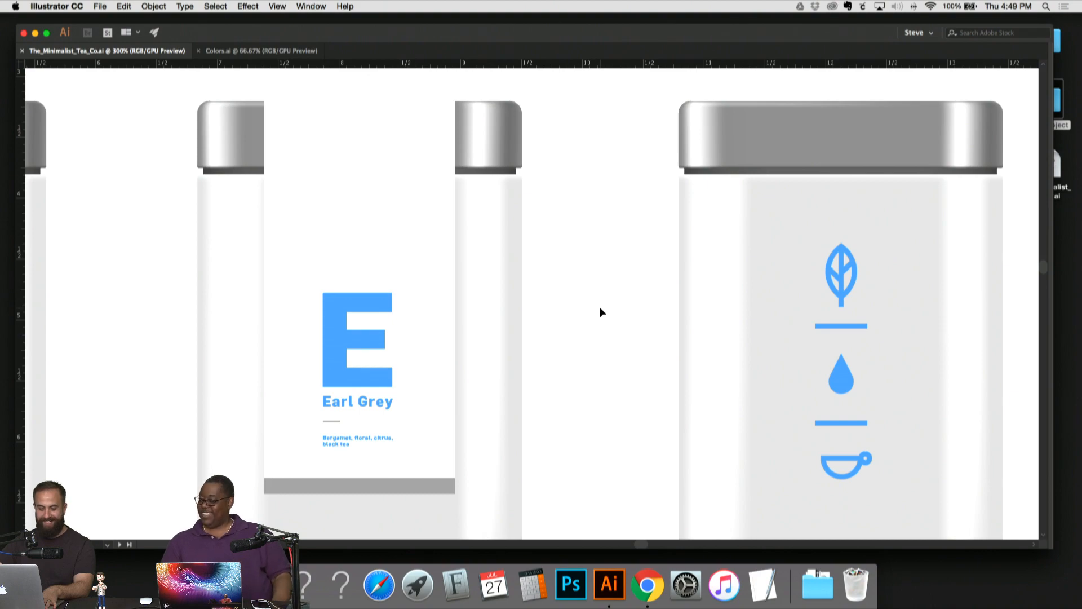
pyautogui.hscroll(15, 600, 311)
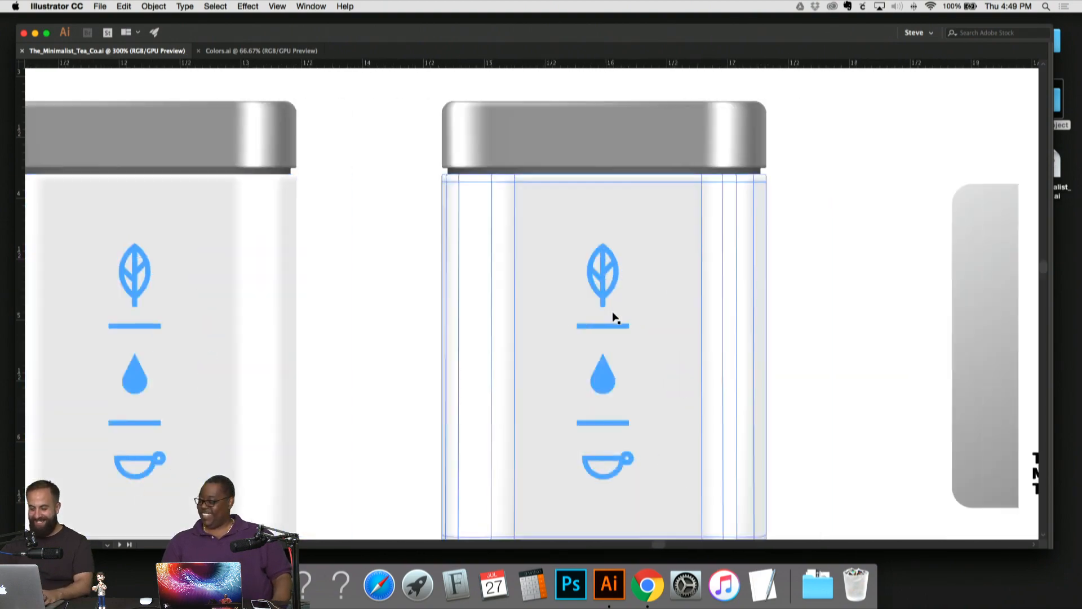
# Step: Look across to the Green Tea tins beside the blue variant, zooming out from 300% to 50%
pyautogui.hscroll(20, 614, 318)
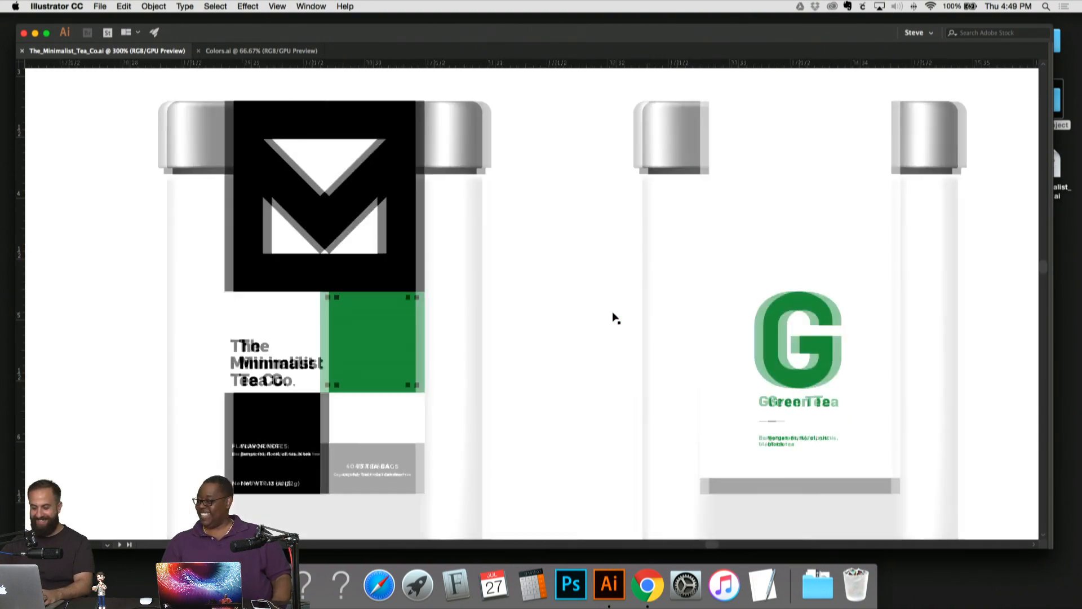
pyautogui.hscroll(5, 615, 319)
pyautogui.scroll(-1, 794, 280)
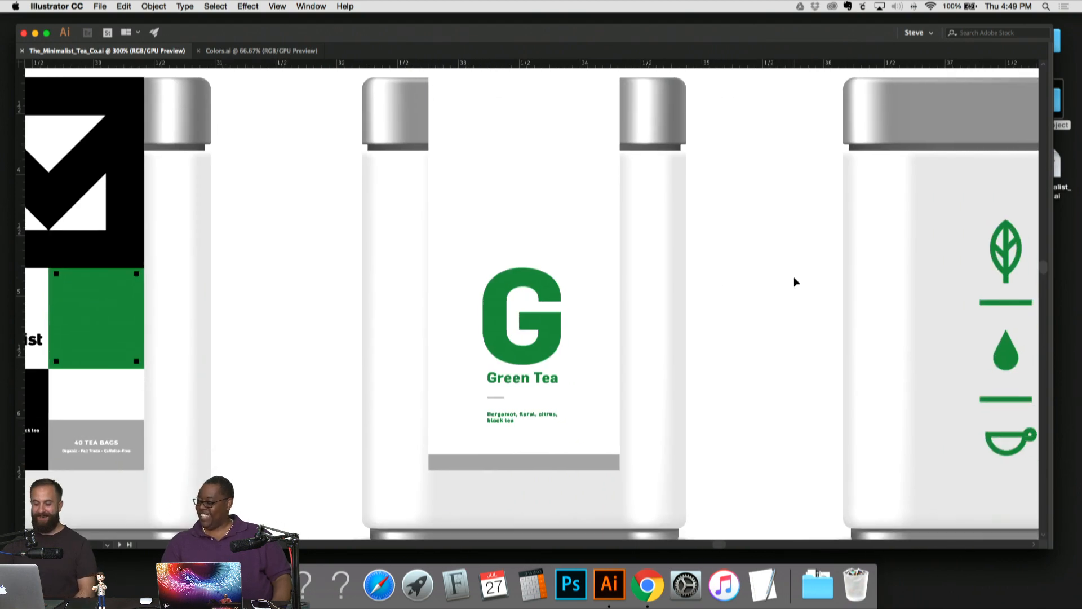
pyautogui.press('super+minus')
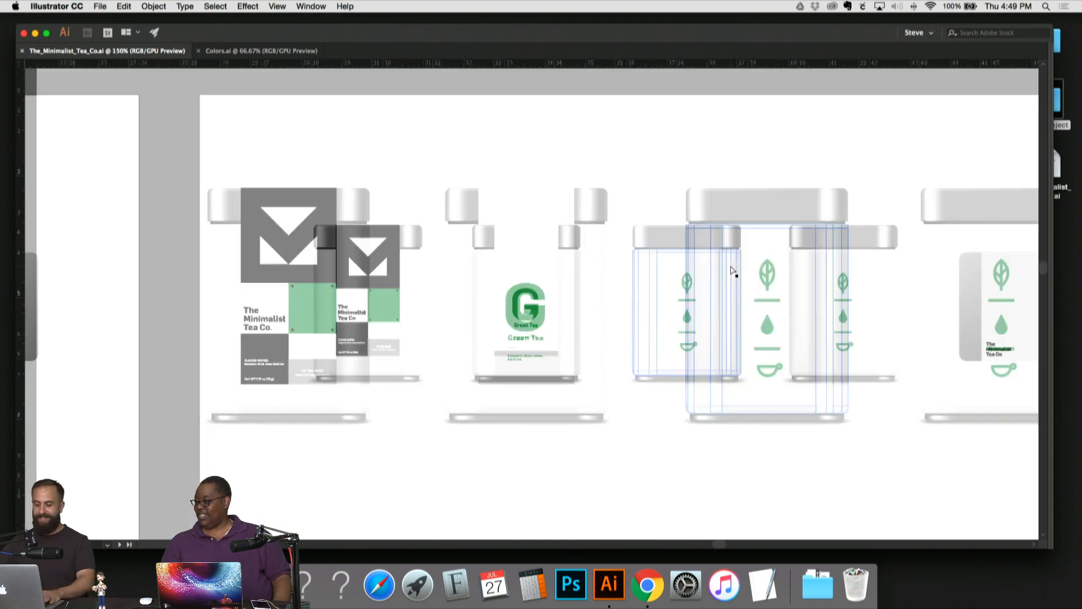
pyautogui.press('super+minus')
pyautogui.press('super+minus')
pyautogui.press('super+minus')
pyautogui.press('super+minus')
pyautogui.moveTo(741, 214); pyautogui.dragTo(687, 99)
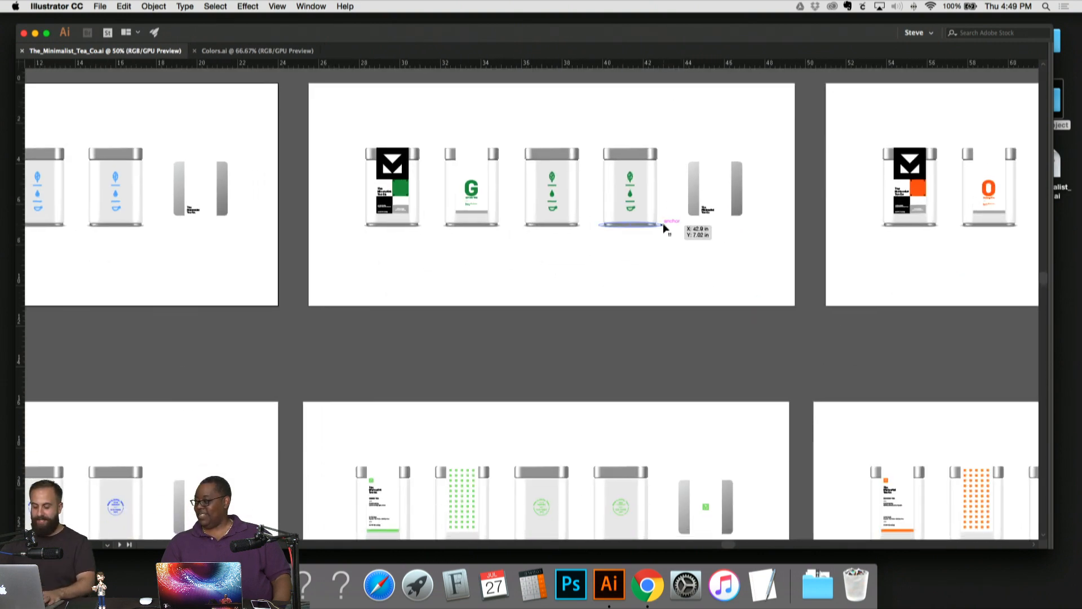
# Step: Bring the full row of Green Tea tins and their lid into view at 100% zoom
pyautogui.press('super+plus')
pyautogui.press('super+plus')
pyautogui.press('super+plus')
pyautogui.scroll(10, 694, 214)
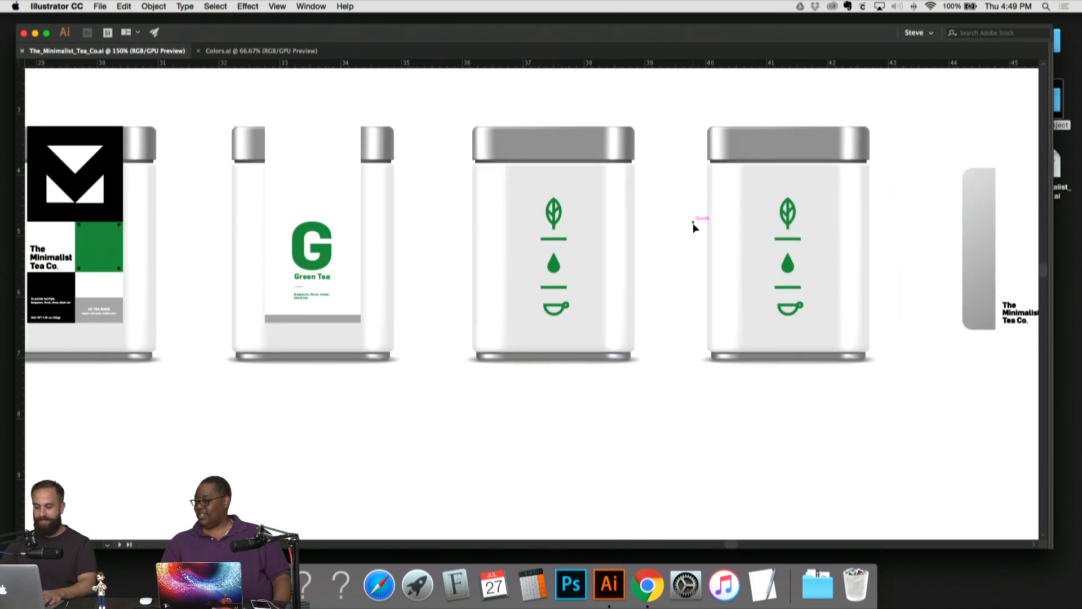
pyautogui.press('super+minus')
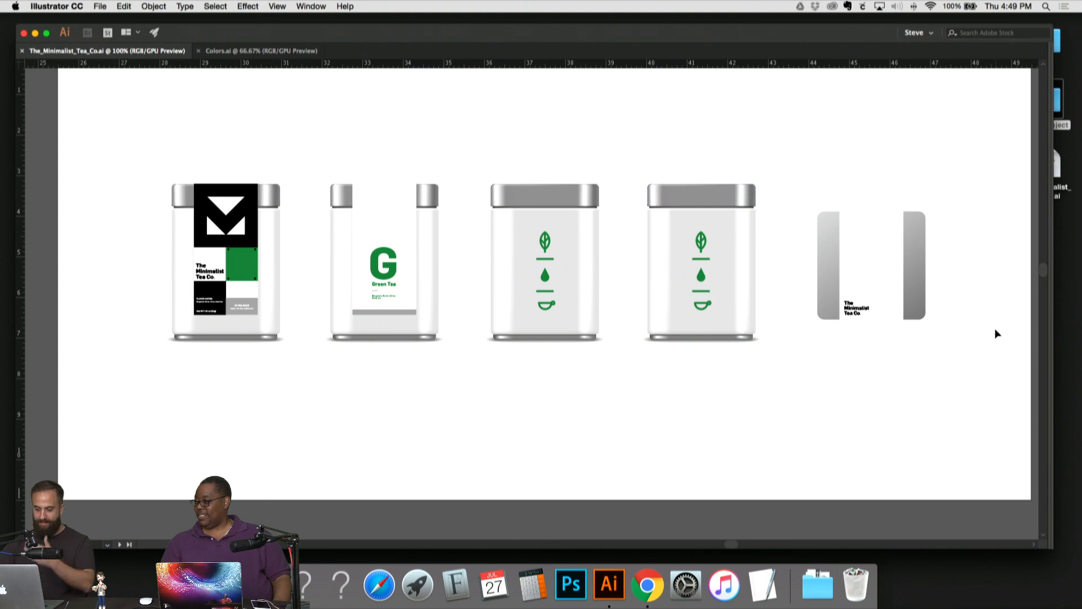
# Step: Examine the lid design with The Minimalist Tea Co. wordmark on the Green Tea board at 300% zoom
pyautogui.hscroll(8, 880, 333)
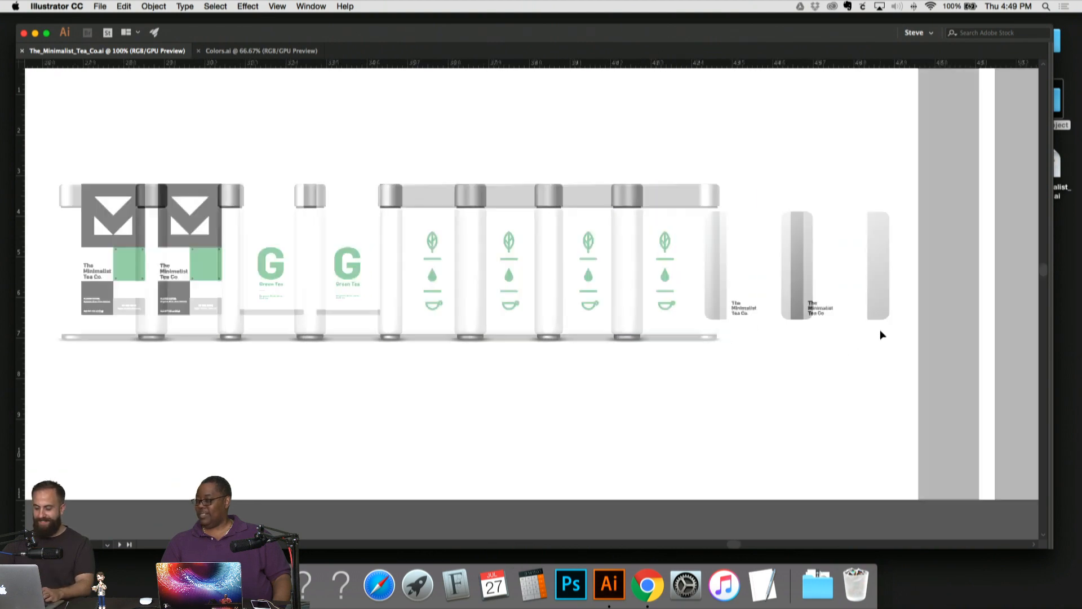
pyautogui.press('super+plus')
pyautogui.press('super+plus')
pyautogui.hscroll(10, 897, 345)
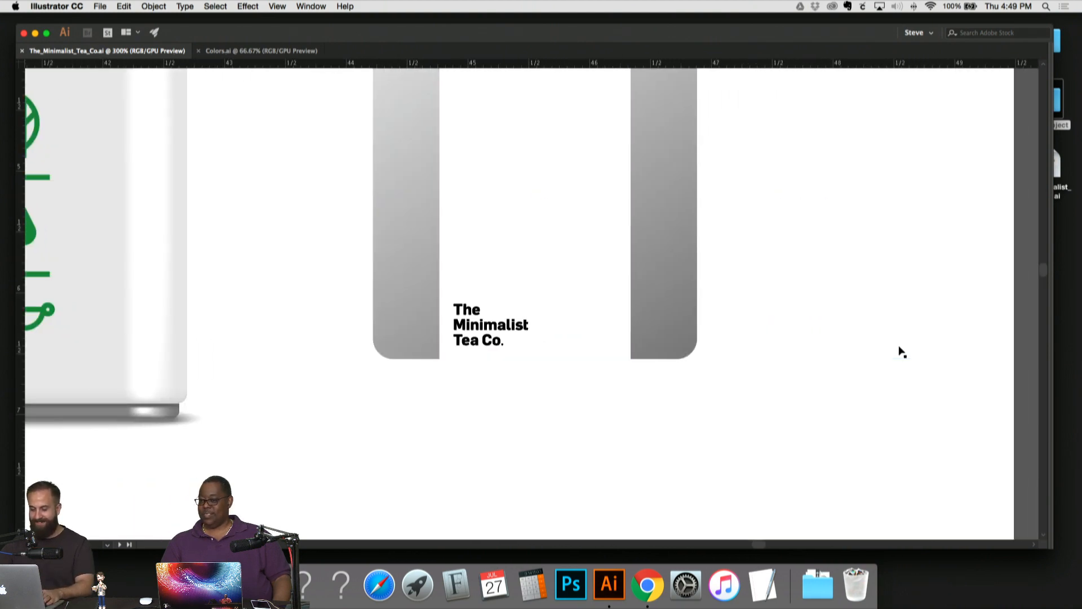
pyautogui.scroll(3, 899, 346)
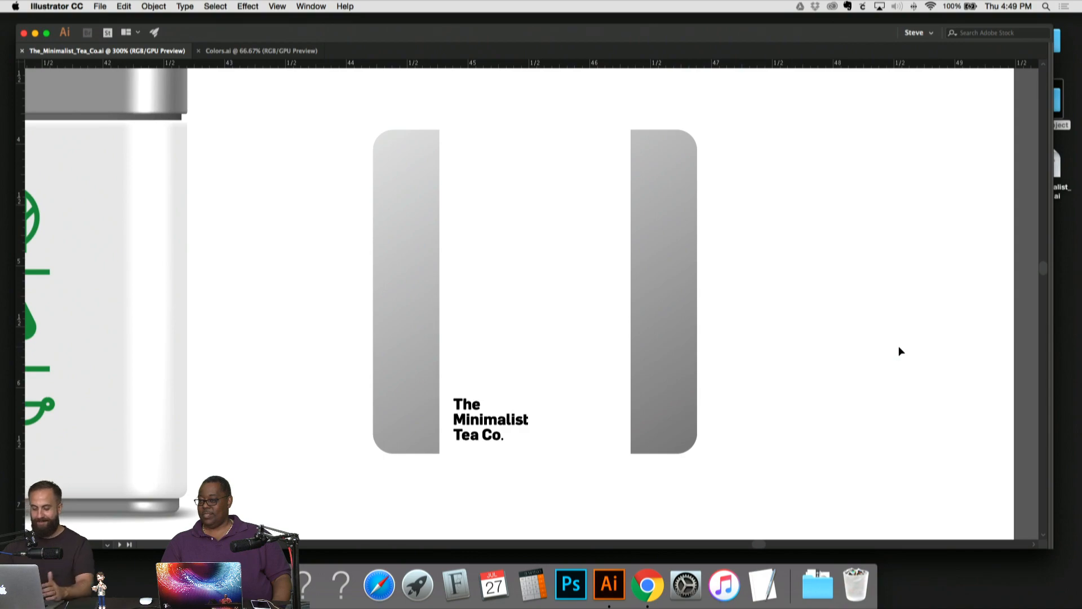
# Step: Zoom out to 50% and bring the orange "O" tin variant into view beside the Green Tea board
pyautogui.press('super+minus')
pyautogui.press('super+minus')
pyautogui.press('super+minus')
pyautogui.press('super+minus')
pyautogui.press('super+minus')
pyautogui.hscroll(4, 878, 359)
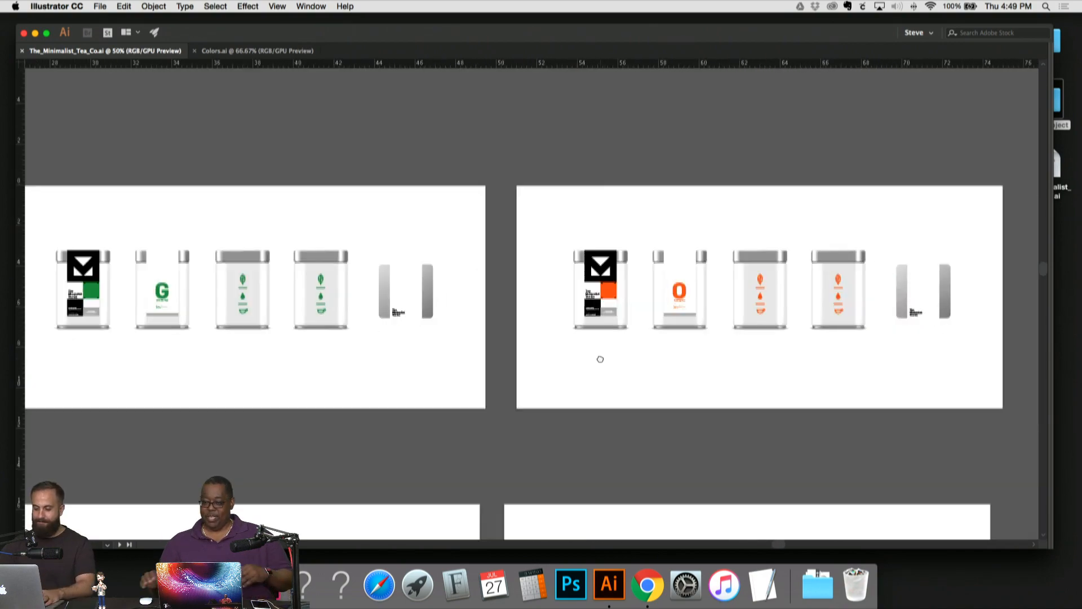
# Step: Look down through artboards 3, 4 and 5 to the black jars on artboard 6 at 50% zoom
pyautogui.scroll(-15, 598, 338)
pyautogui.hscroll(-18, 597, 338)
pyautogui.scroll(-18, 541, 119)
pyautogui.hscroll(-3, 541, 119)
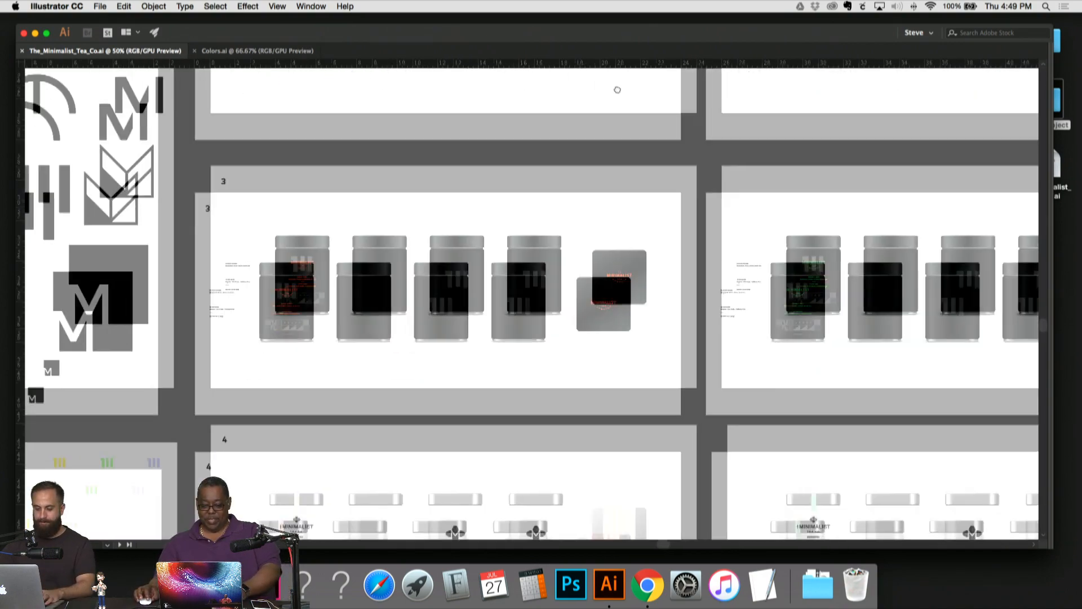
pyautogui.scroll(-4, 679, 219)
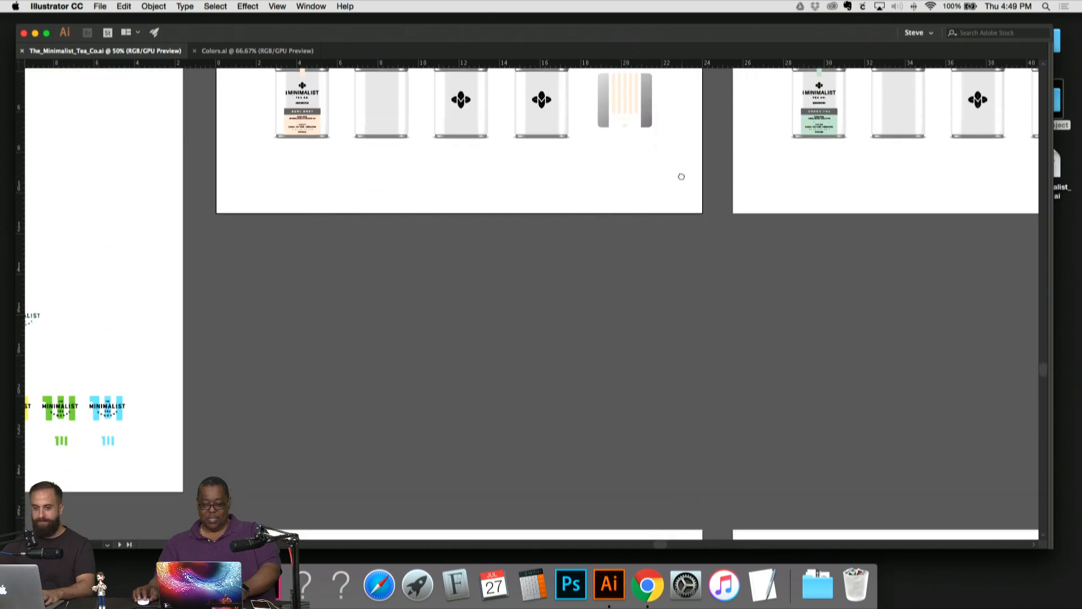
pyautogui.scroll(-4, 672, 283)
pyautogui.scroll(-15, 671, 283)
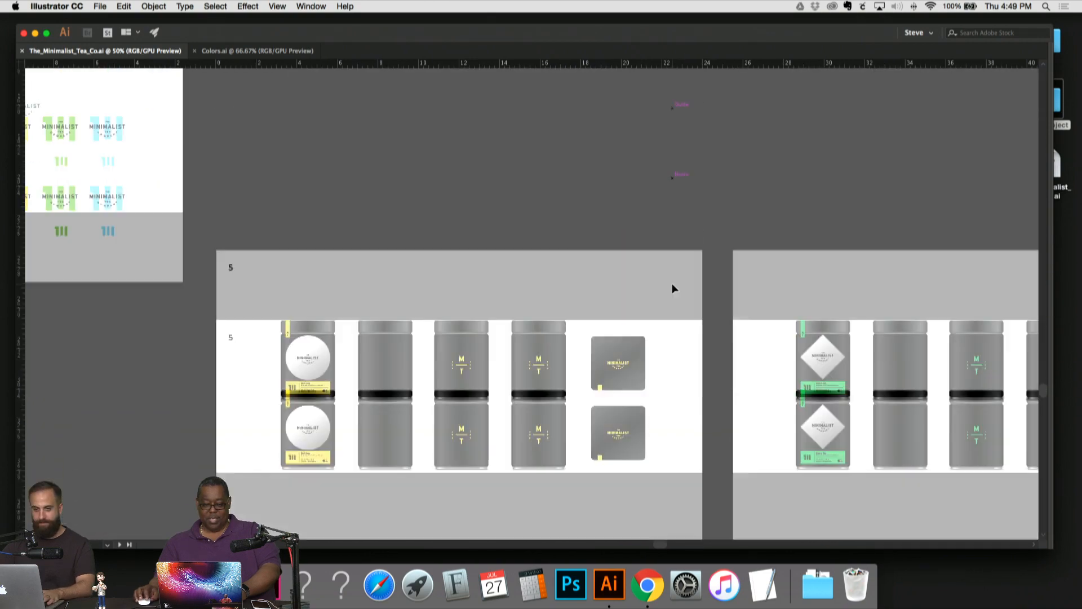
pyautogui.scroll(-4, 717, 264)
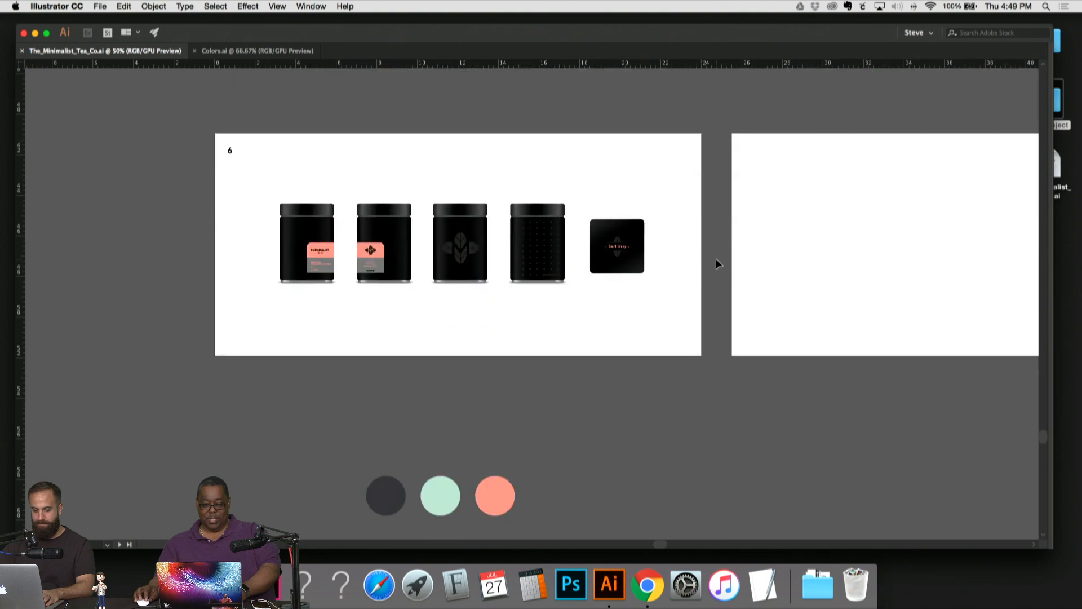
pyautogui.scroll(5, 717, 264)
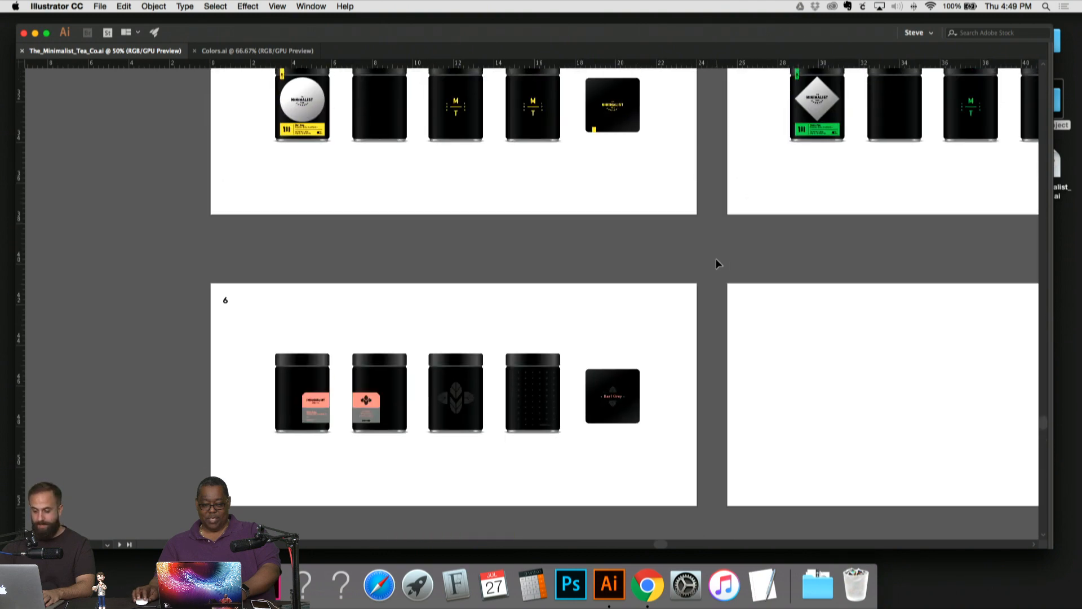
# Step: Zoom out to 16.67% and survey the concept boards together with the logo exploration sheets
pyautogui.press('super+minus')
pyautogui.press('super+minus')
pyautogui.press('super+minus')
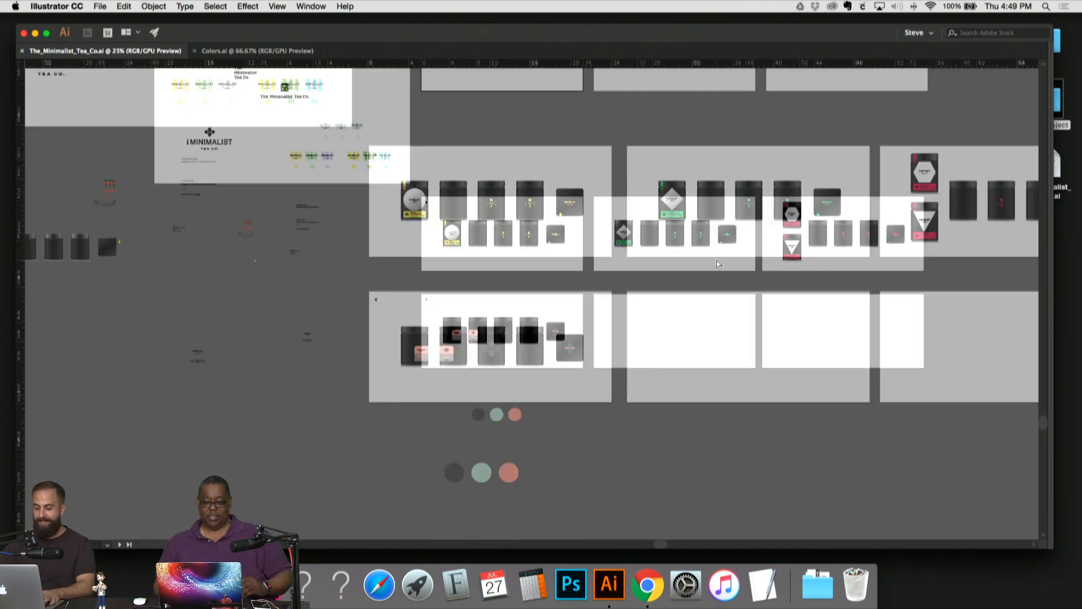
pyautogui.scroll(6, 960, 324)
pyautogui.scroll(4, 961, 323)
pyautogui.hscroll(3, 962, 323)
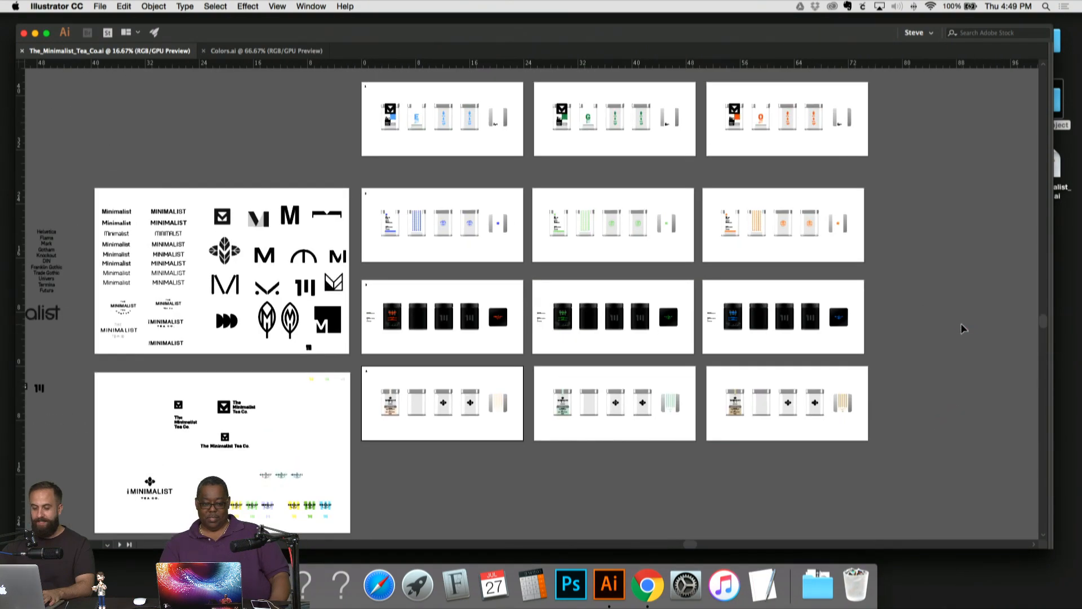
pyautogui.scroll(-1, 962, 323)
pyautogui.hscroll(1, 962, 323)
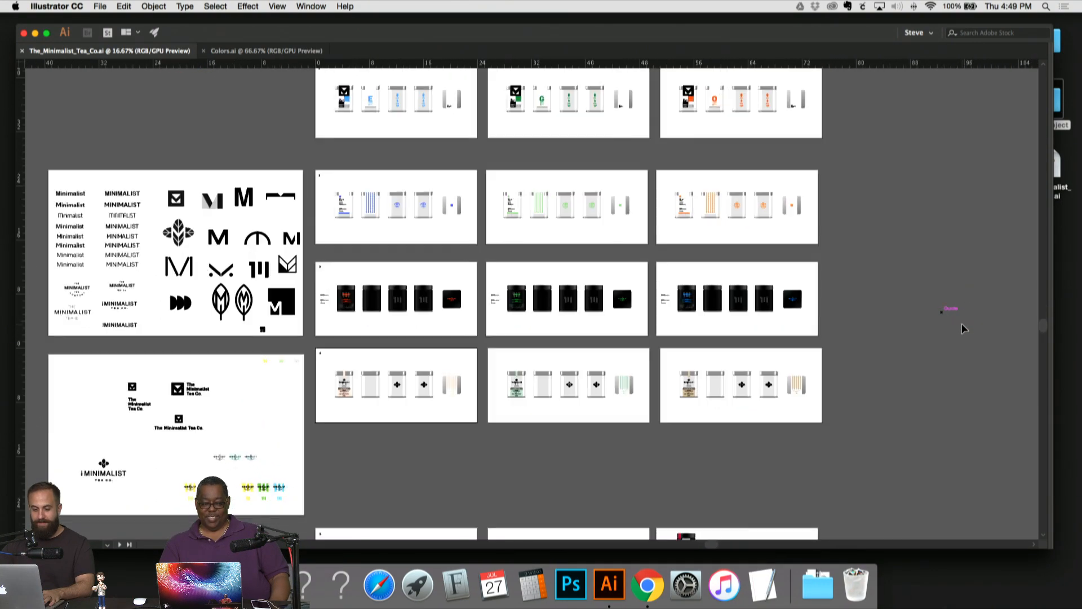
pyautogui.scroll(-6, 962, 323)
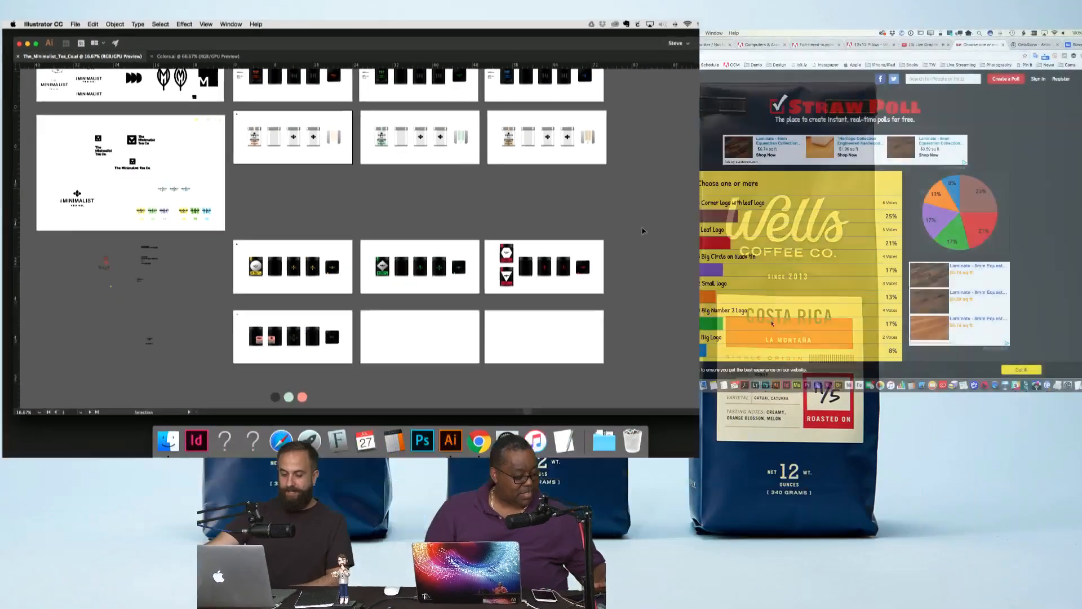
# Step: Return to the upper concept boards and zoom in on artboards 2 and 3 to compare them
pyautogui.scroll(5, 869, 290)
pyautogui.scroll(4, 523, 201)
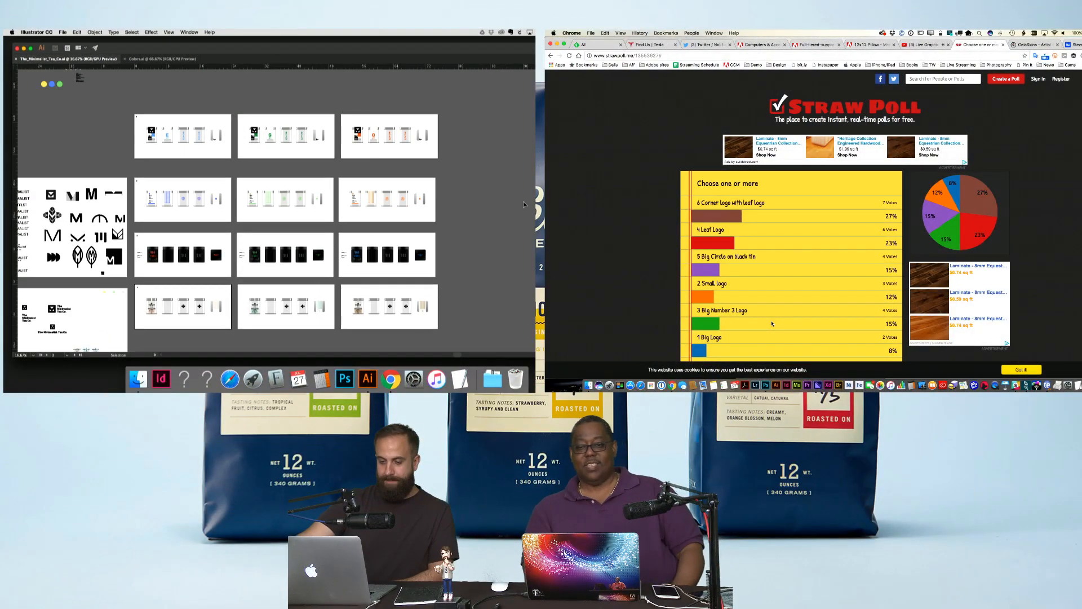
pyautogui.press('super+equal')
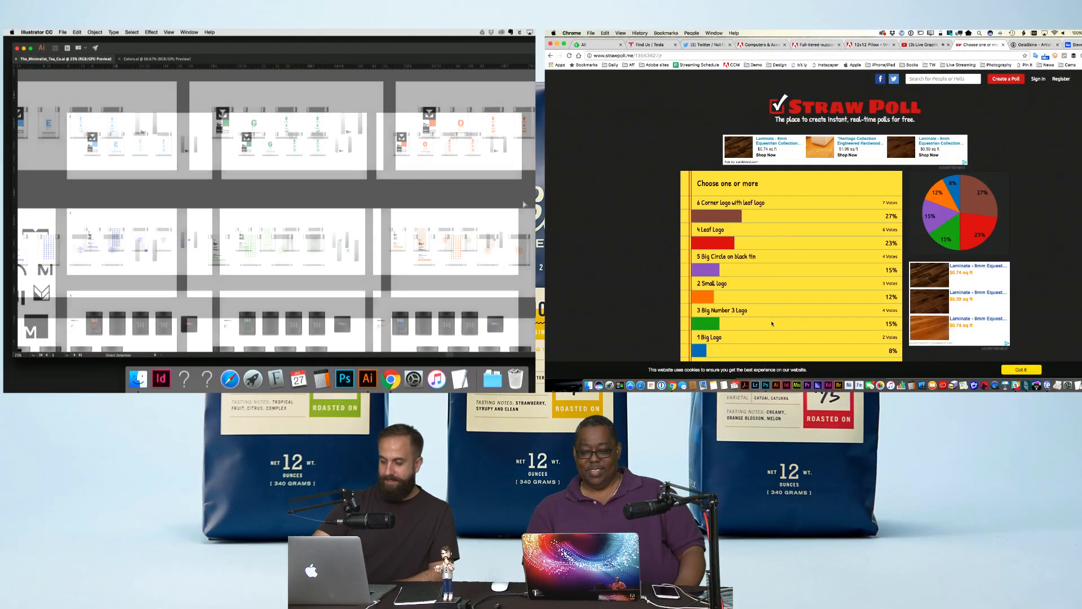
pyautogui.scroll(-5, 426, 203)
pyautogui.hscroll(-3, 425, 203)
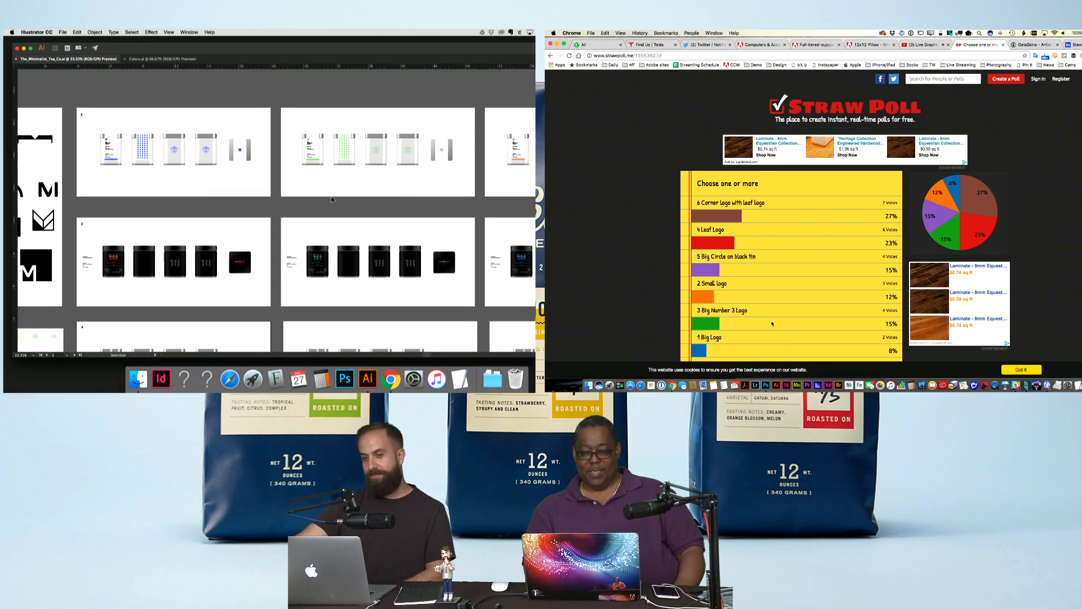
# Step: Compare the leaf-logo tins on artboard 4 with the black jars on artboard 3 at 66.67% zoom
pyautogui.scroll(-5, 316, 205)
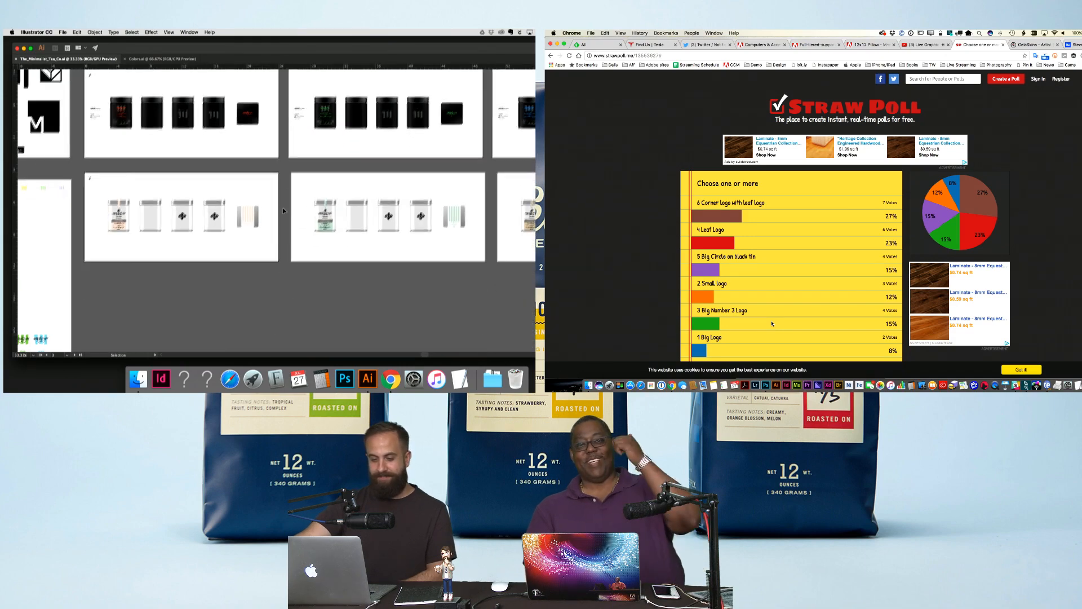
pyautogui.hscroll(-3, 283, 210)
pyautogui.press('super+equal')
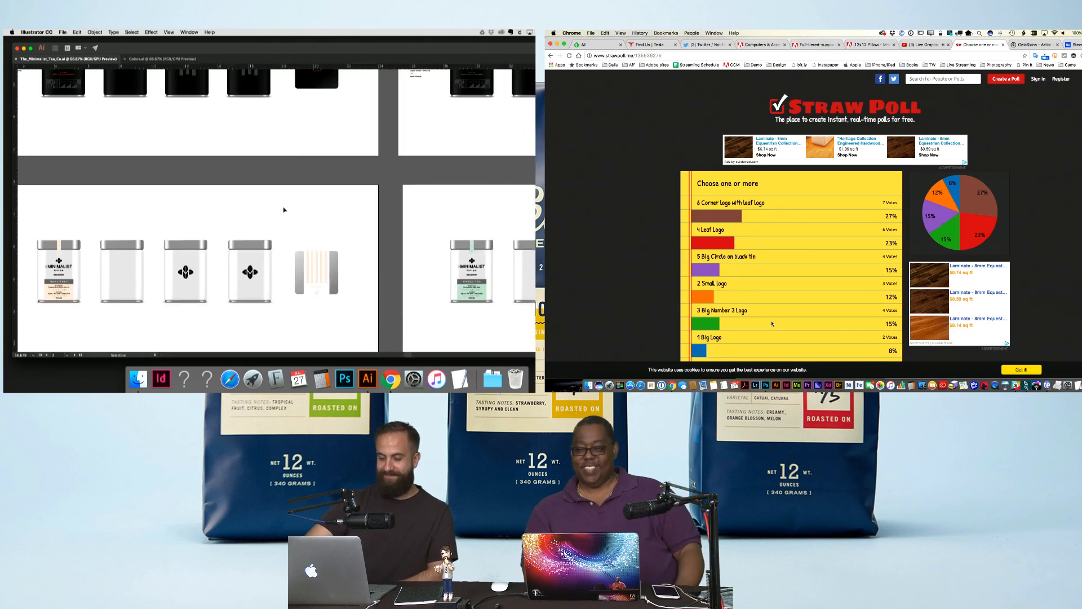
pyautogui.scroll(3, 238, 208)
pyautogui.hscroll(-2, 238, 209)
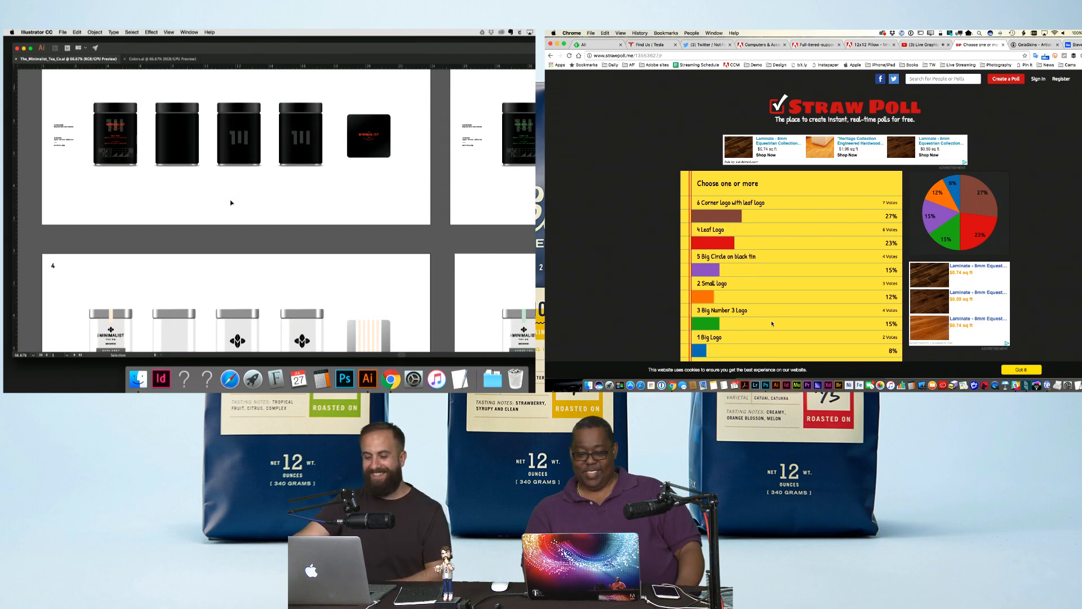
# Step: Go back up past artboard 2 to the blue "E" tins on artboard 1
pyautogui.scroll(15, 231, 202)
pyautogui.hscroll(-4, 231, 202)
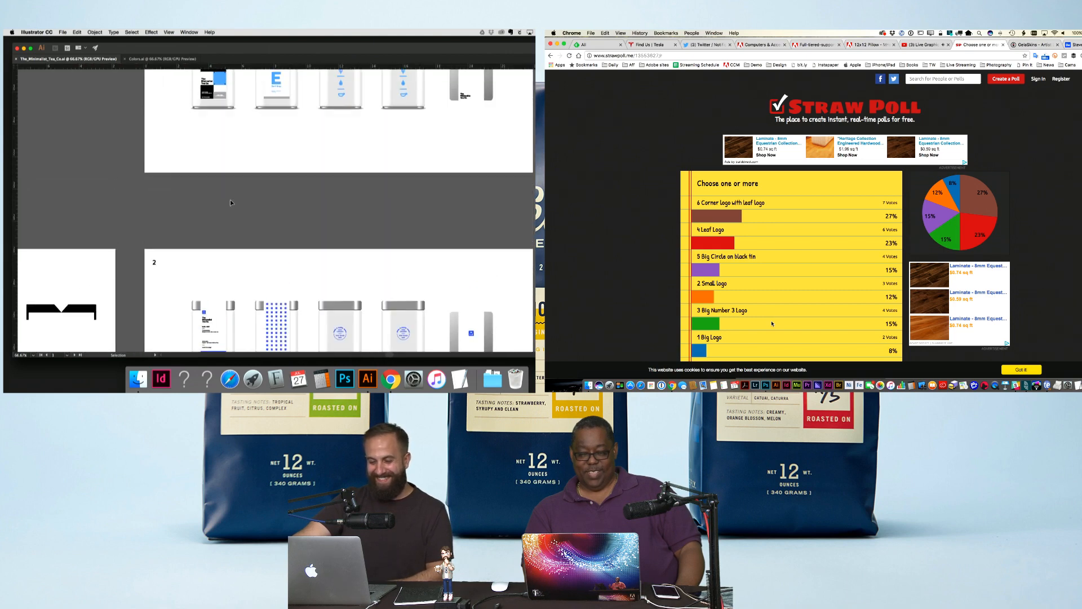
pyautogui.scroll(4, 230, 202)
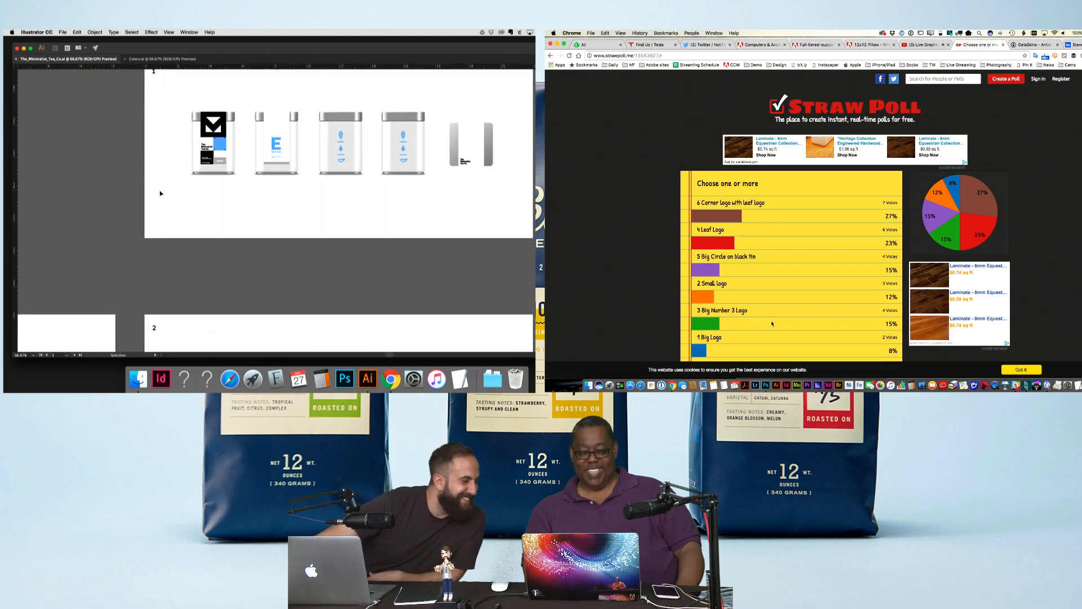
# Step: Move down past artboard 5 to artboard 6 and view its black jars at 150% zoom
pyautogui.scroll(-15, 160, 193)
pyautogui.scroll(-20, 161, 193)
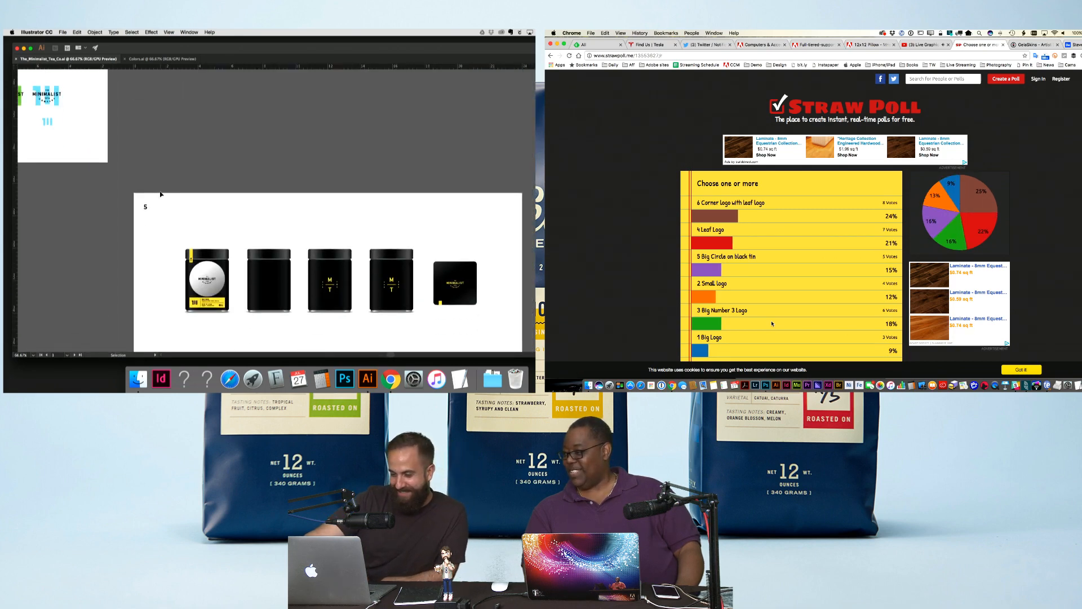
pyautogui.scroll(-12, 160, 193)
pyautogui.press('super+equal')
pyautogui.press('super+equal')
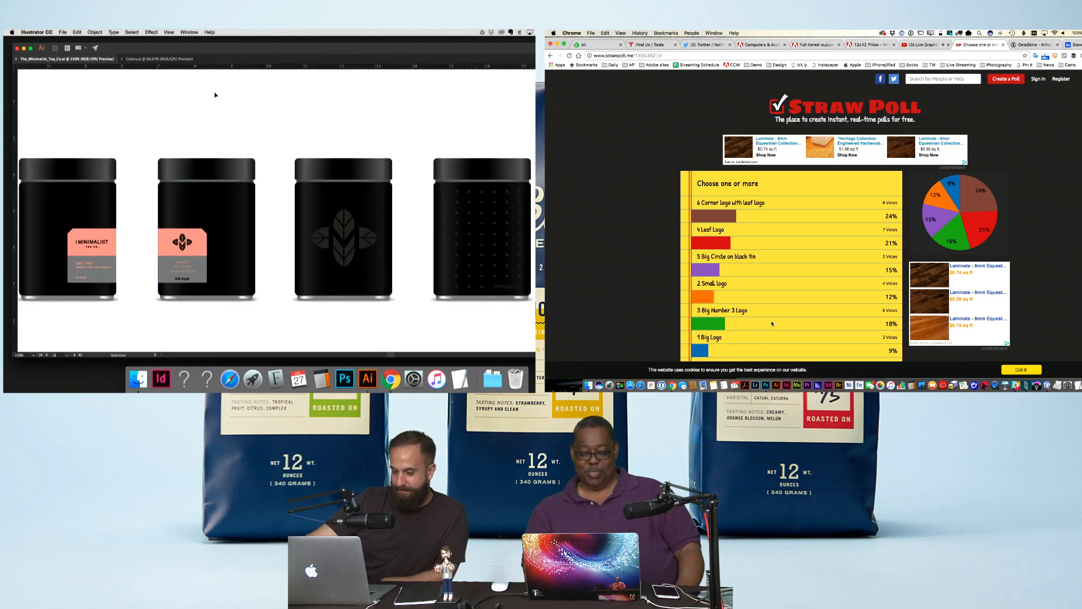
# Step: View artboard 6's row of black jars and Earl Grey lid at 100% zoom
pyautogui.press('super+minus')
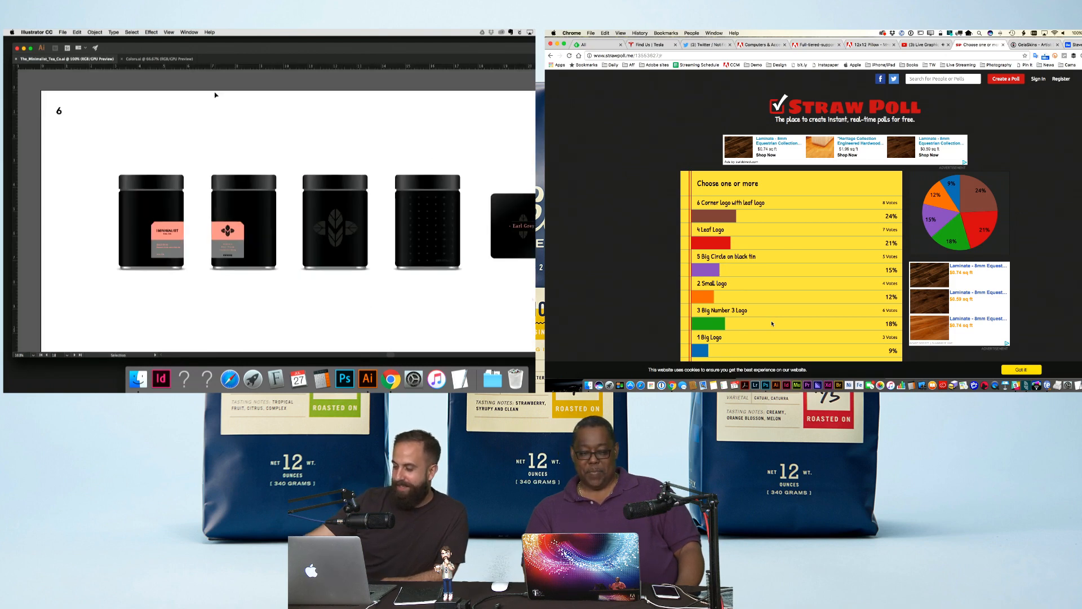
pyautogui.hscroll(2, 218, 107)
pyautogui.hscroll(-2, 221, 110)
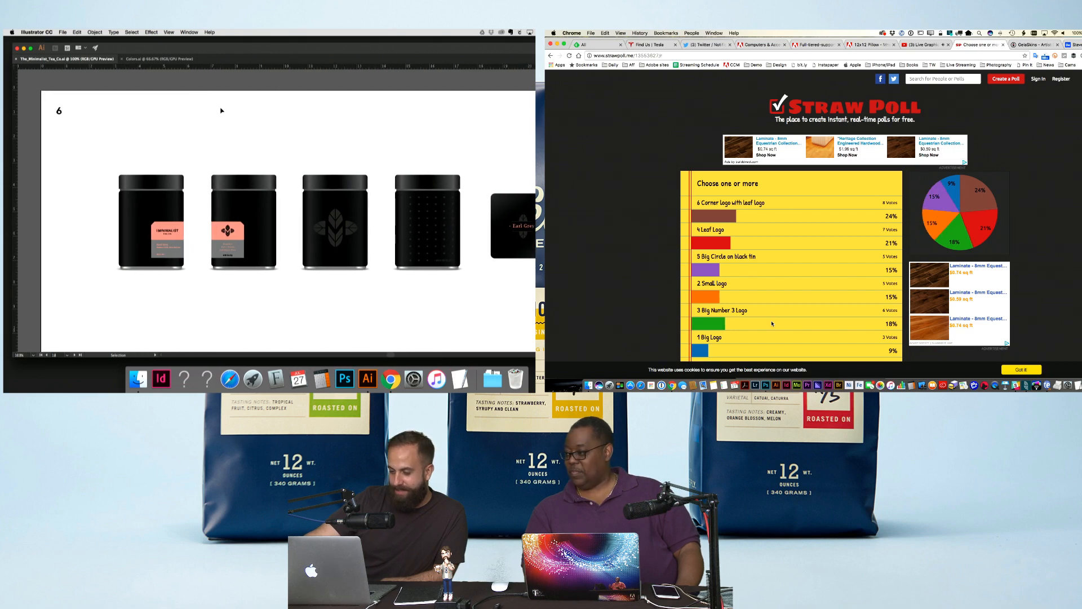
# Step: Examine the salmon and grey wraparound corner label on artboard 6's black jars at 200% zoom
pyautogui.press('super+equal')
pyautogui.press('super+equal')
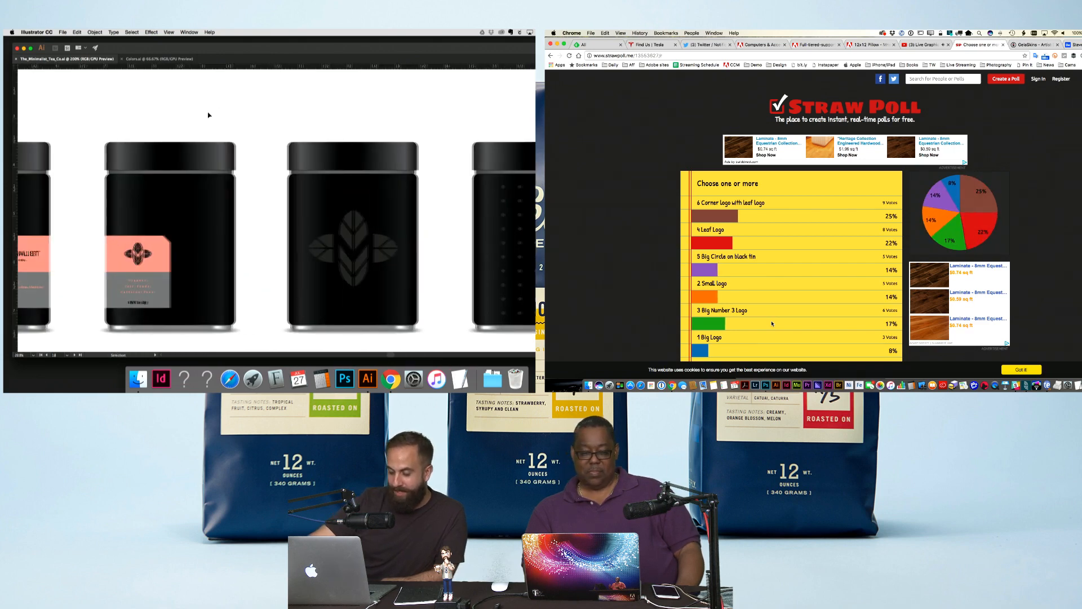
pyautogui.hscroll(-3, 209, 112)
pyautogui.hscroll(2, 208, 113)
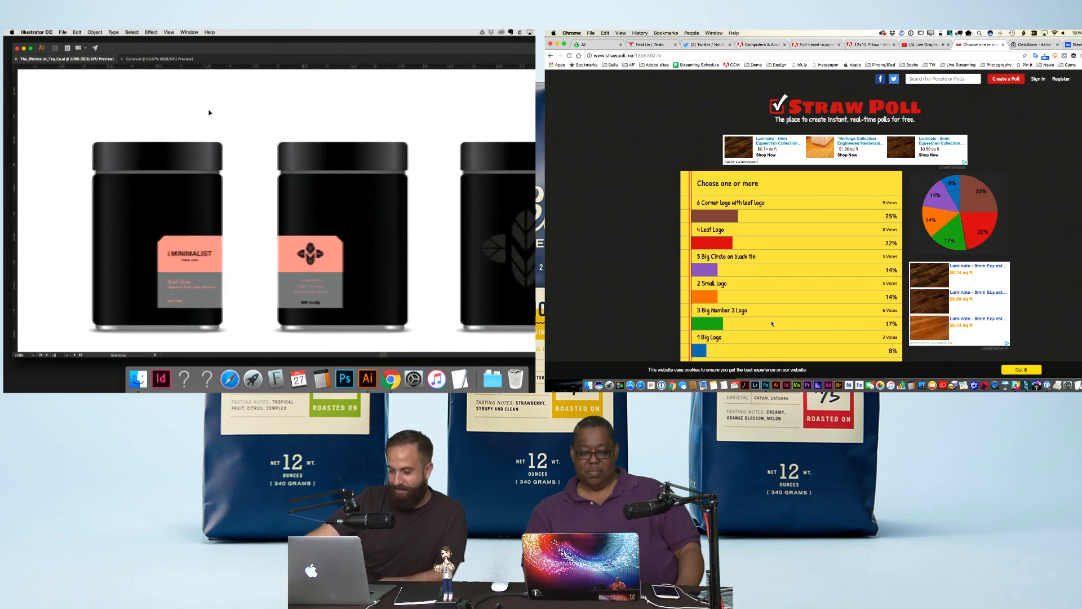
pyautogui.scroll(-3, 208, 113)
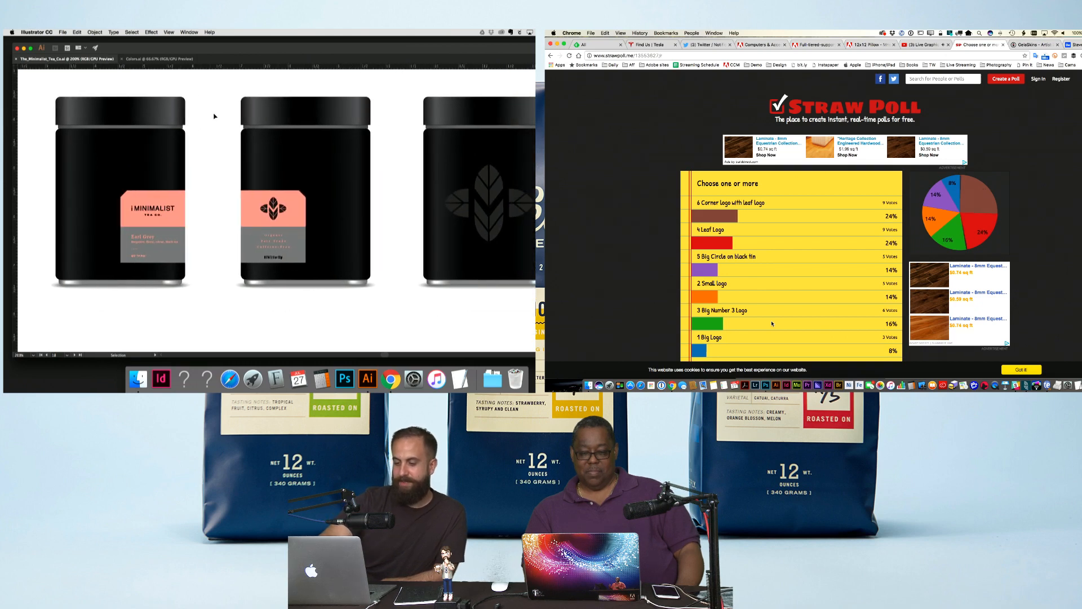
pyautogui.hscroll(-1, 214, 122)
pyautogui.hscroll(-10, 213, 123)
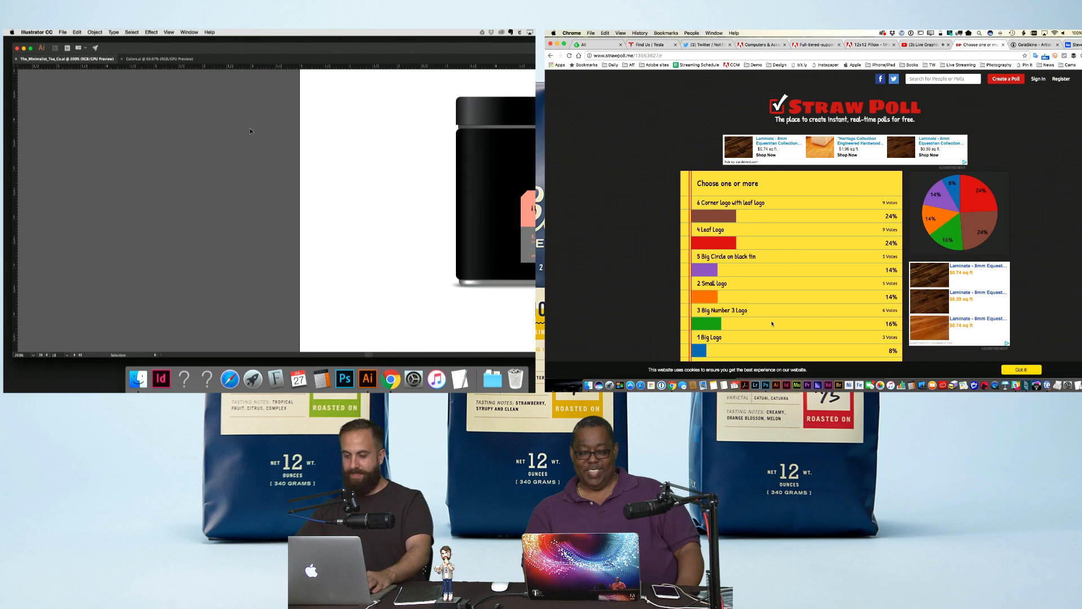
pyautogui.scroll(2, 250, 131)
pyautogui.hscroll(1, 250, 131)
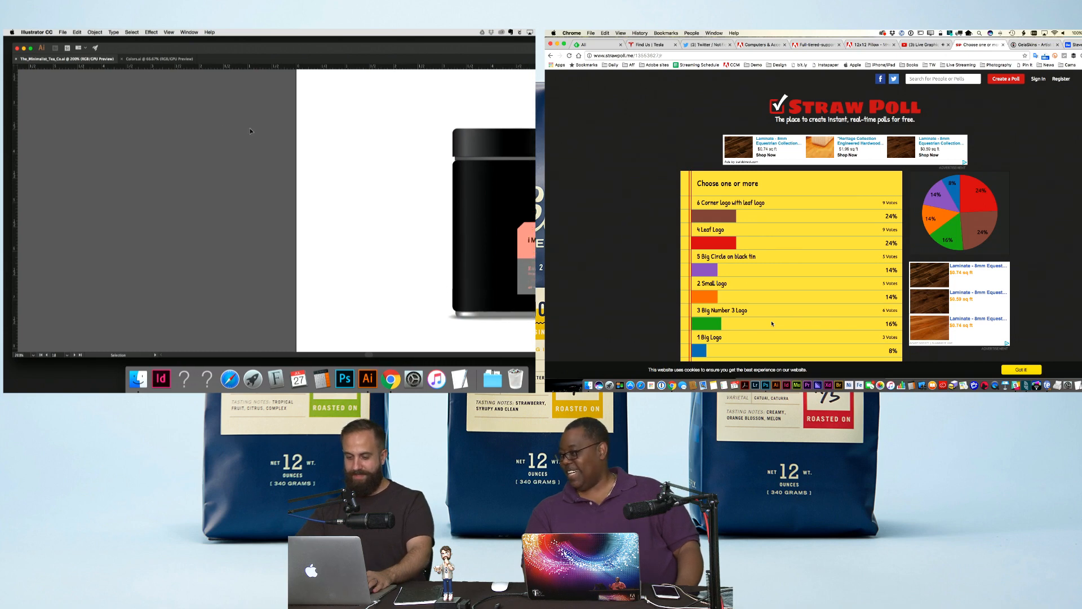
pyautogui.hscroll(1, 251, 131)
pyautogui.scroll(-2, 250, 130)
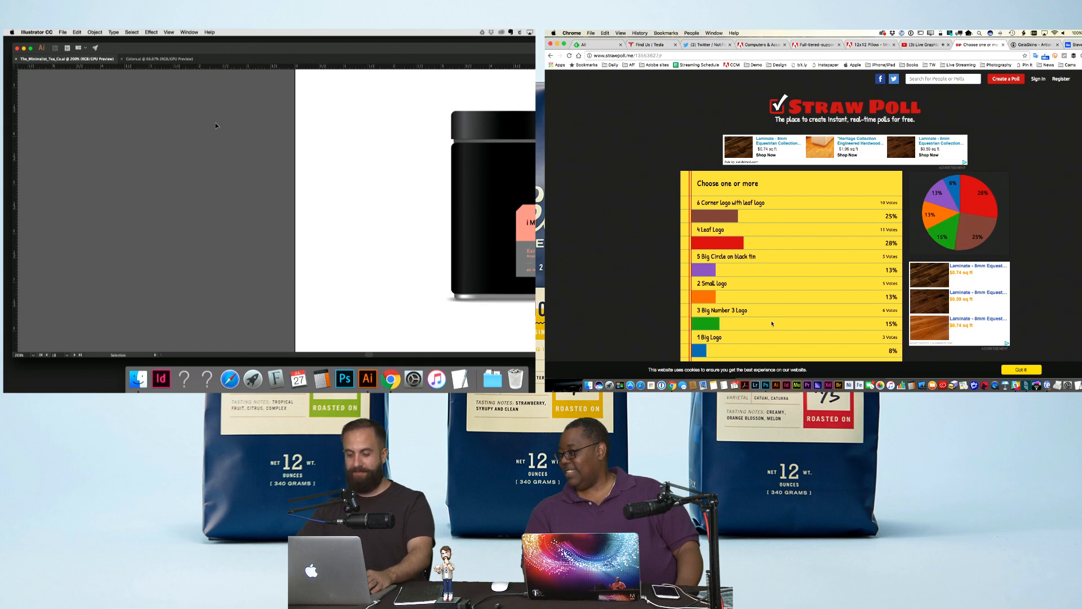
# Step: View artboard 6's black jars with the salmon corner labels, then the whole board at 66.67% zoom
pyautogui.hscroll(1, 215, 126)
pyautogui.hscroll(10, 215, 125)
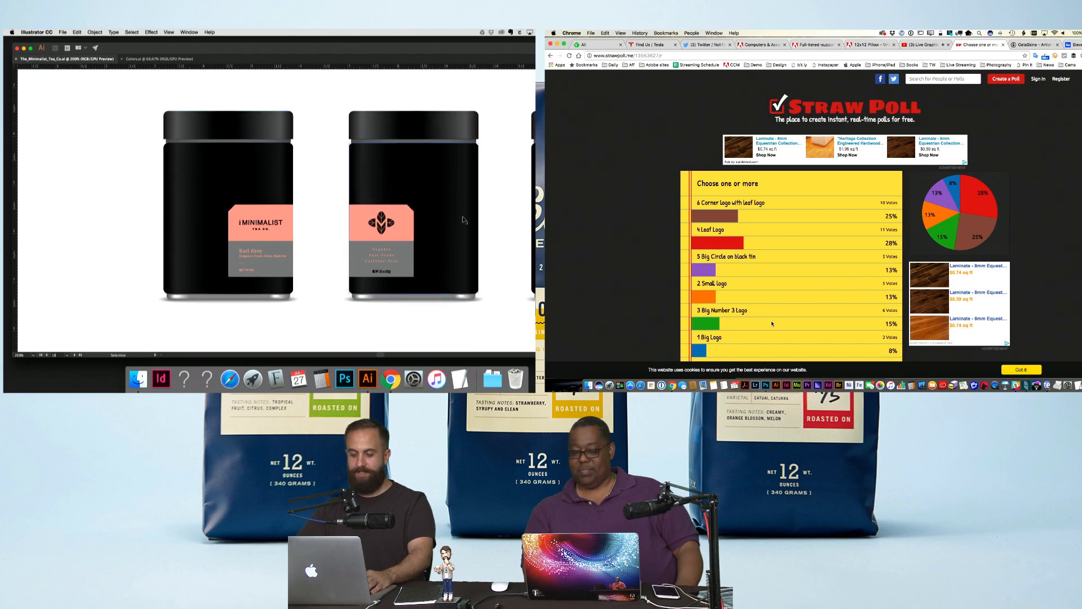
pyautogui.hscroll(2, 438, 211)
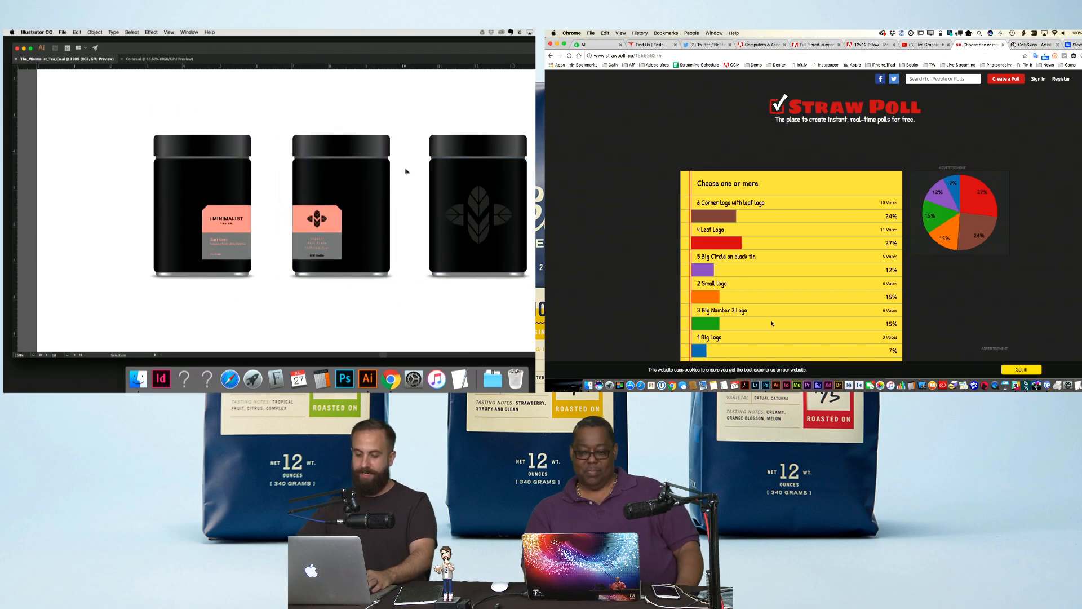
pyautogui.press('super+minus')
pyautogui.press('super+minus')
pyautogui.press('super+minus')
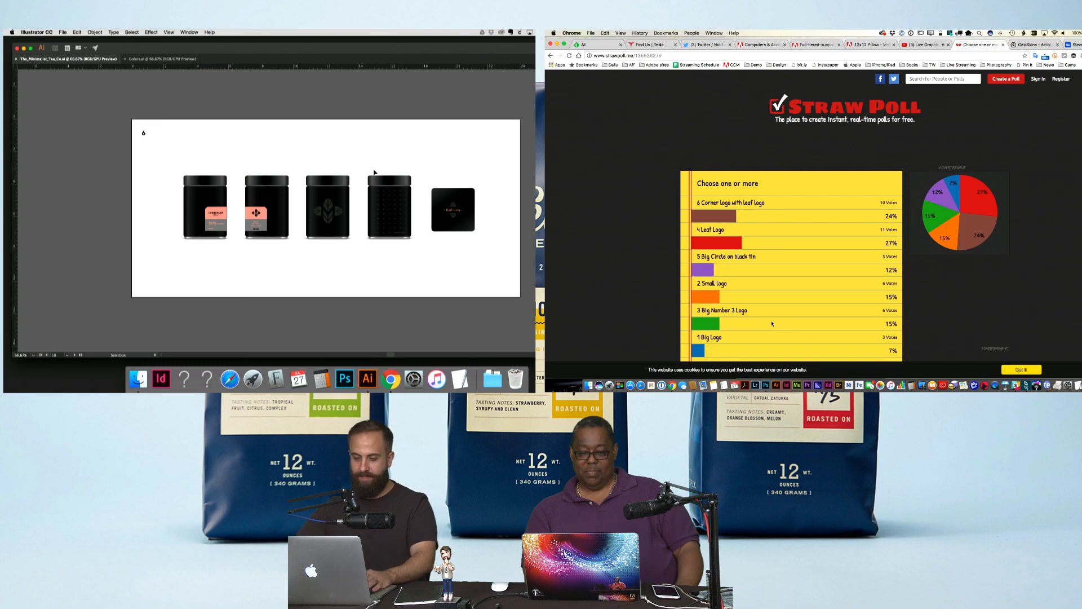
# Step: Go up past artboard 5 to the logo sheet and examine the Minimalist Tea Co. logo variations at 50% zoom
pyautogui.scroll(5, 374, 172)
pyautogui.scroll(2, 179, 175)
pyautogui.hscroll(-3, 179, 175)
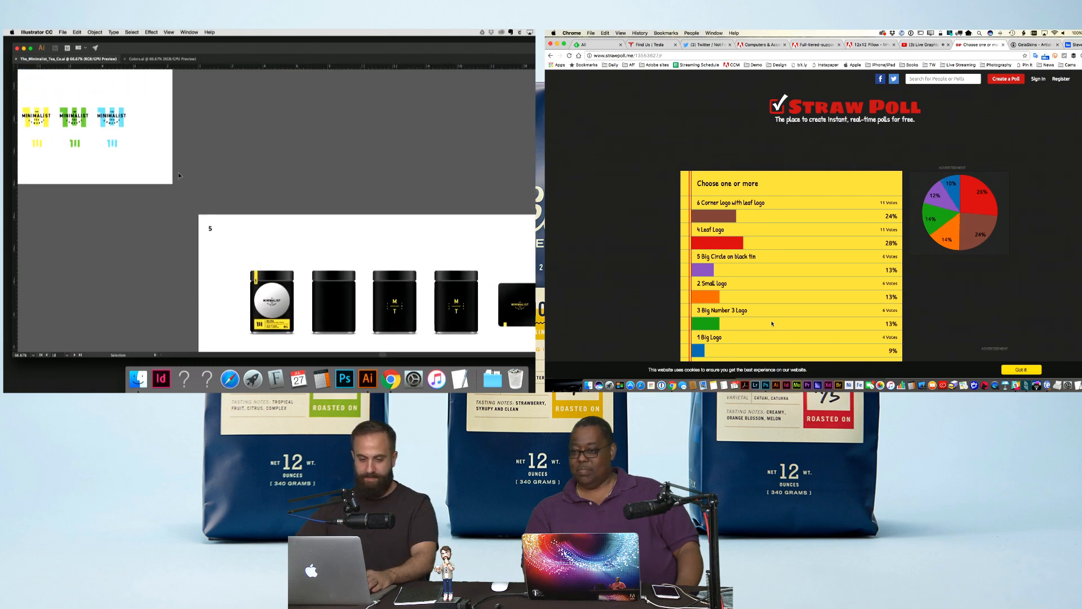
pyautogui.scroll(5, 179, 175)
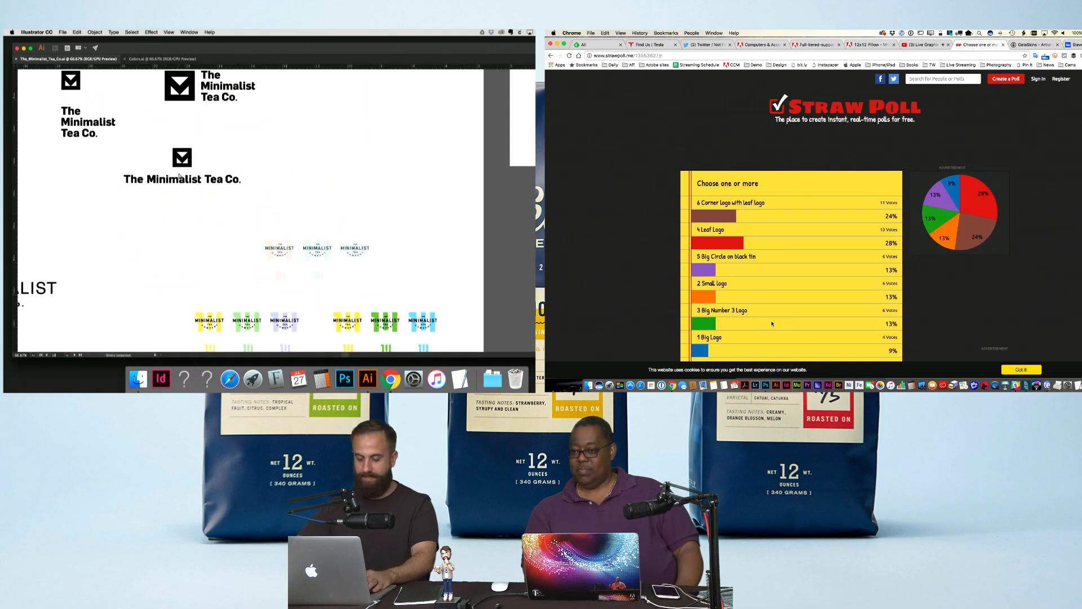
pyautogui.press('super+minus')
pyautogui.press('v')
pyautogui.hscroll(-2, 180, 175)
pyautogui.hscroll(1, 402, 193)
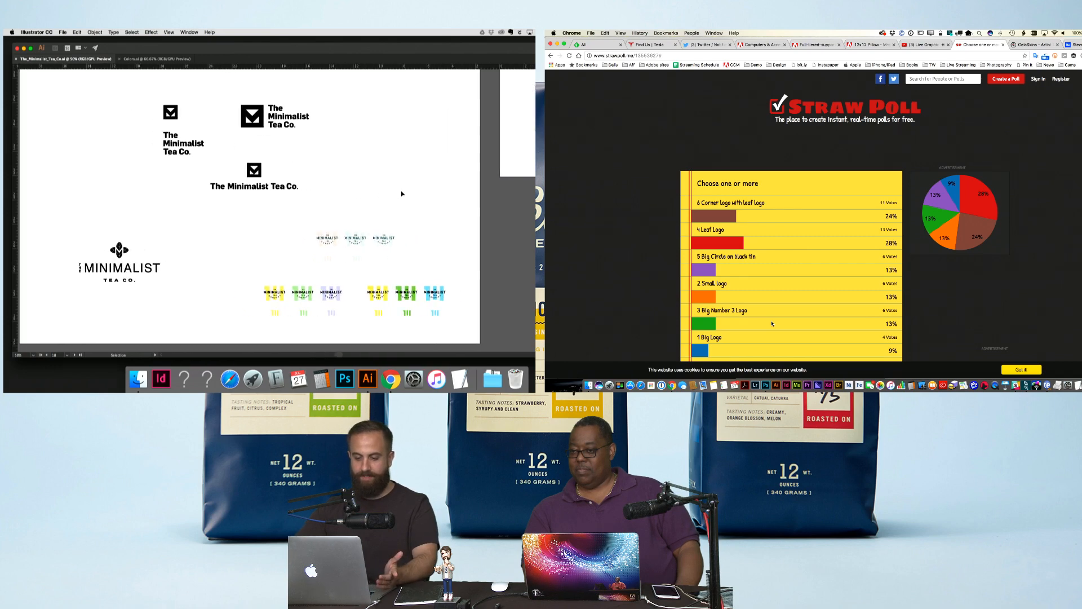
pyautogui.scroll(-1, 402, 194)
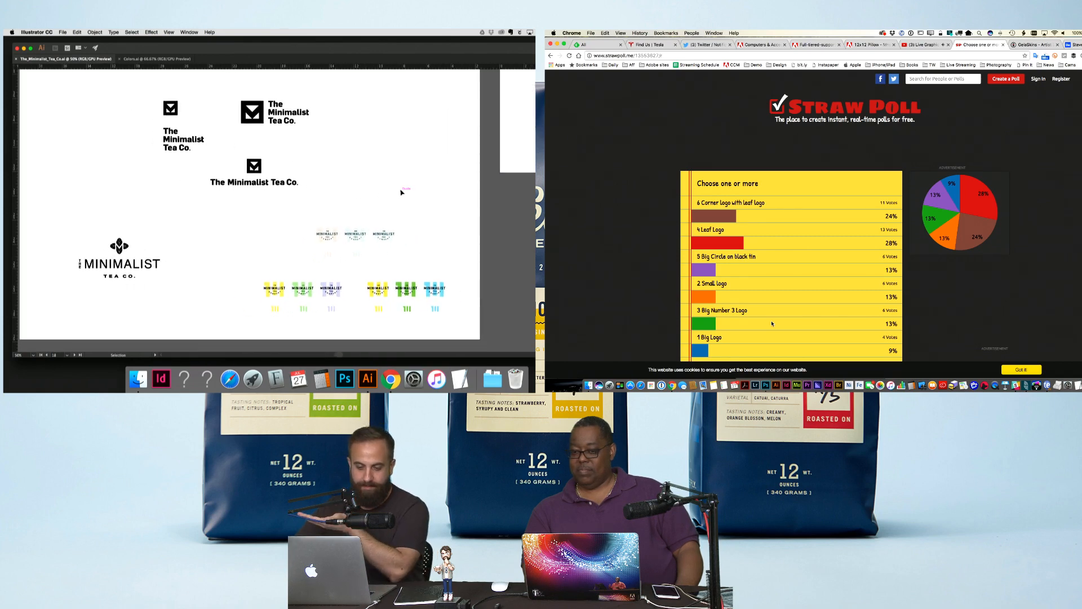
pyautogui.scroll(-1, 401, 193)
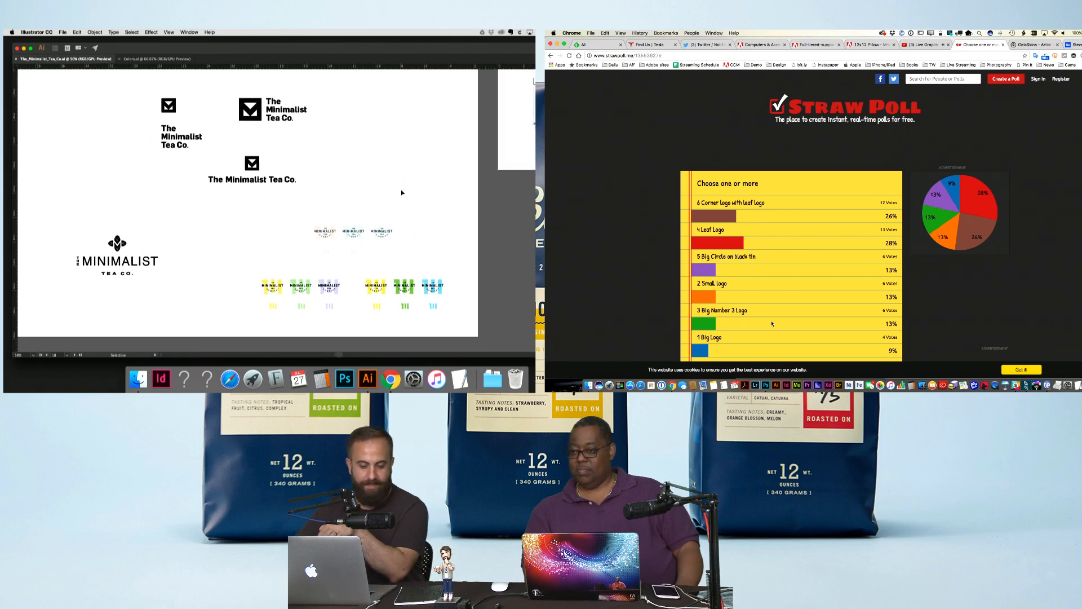
pyautogui.hscroll(2, 402, 193)
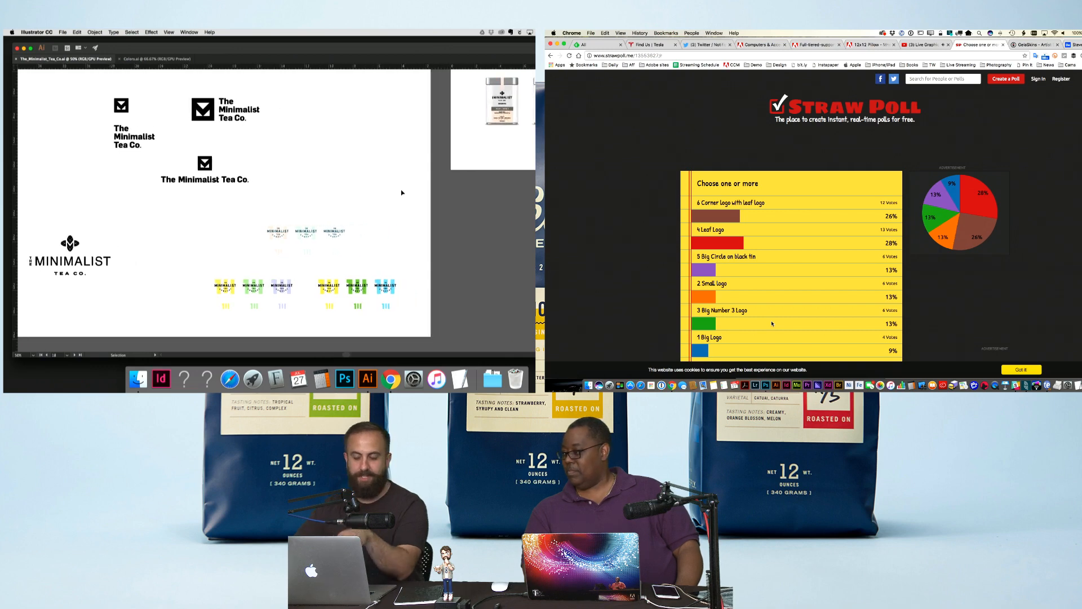
# Step: Move across from the logo sheet to compare artboard 3's black jars with artboard 4's leaf-logo tins
pyautogui.hscroll(10, 402, 193)
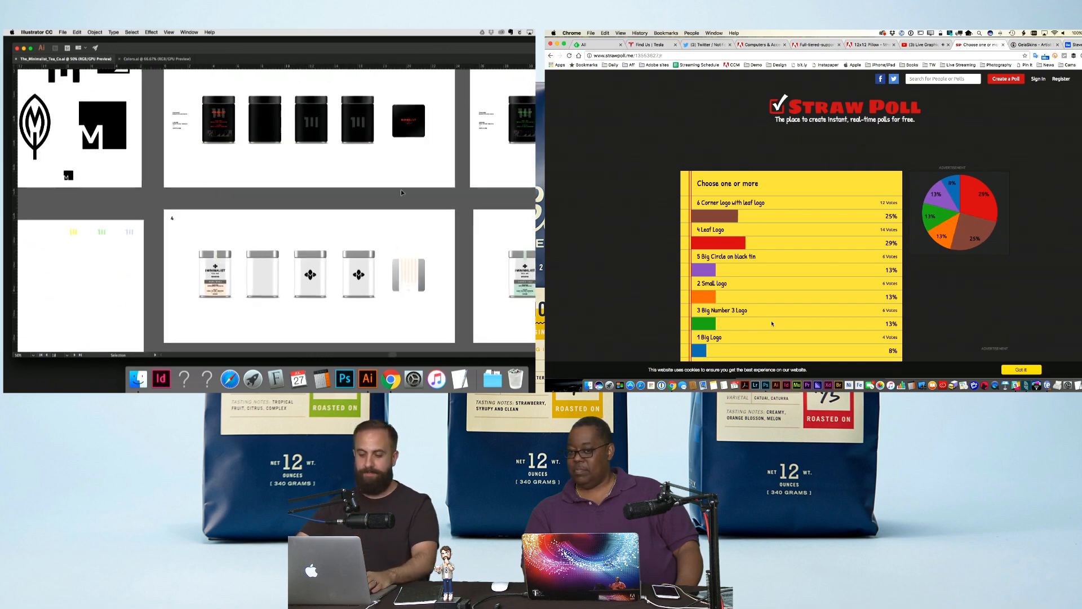
pyautogui.hscroll(2, 402, 192)
pyautogui.scroll(2, 402, 193)
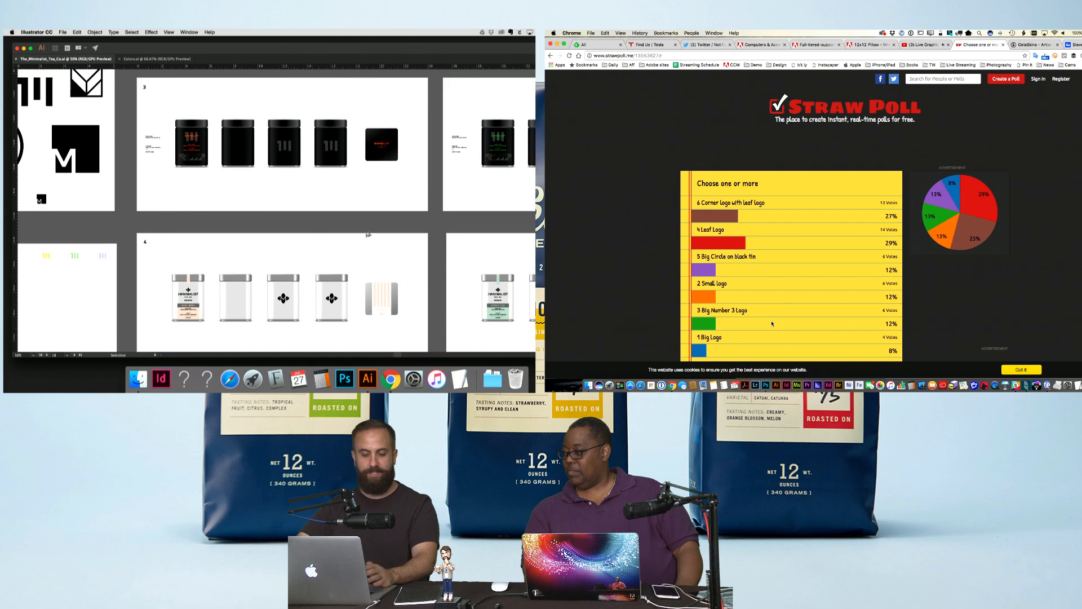
pyautogui.hscroll(-4, 410, 235)
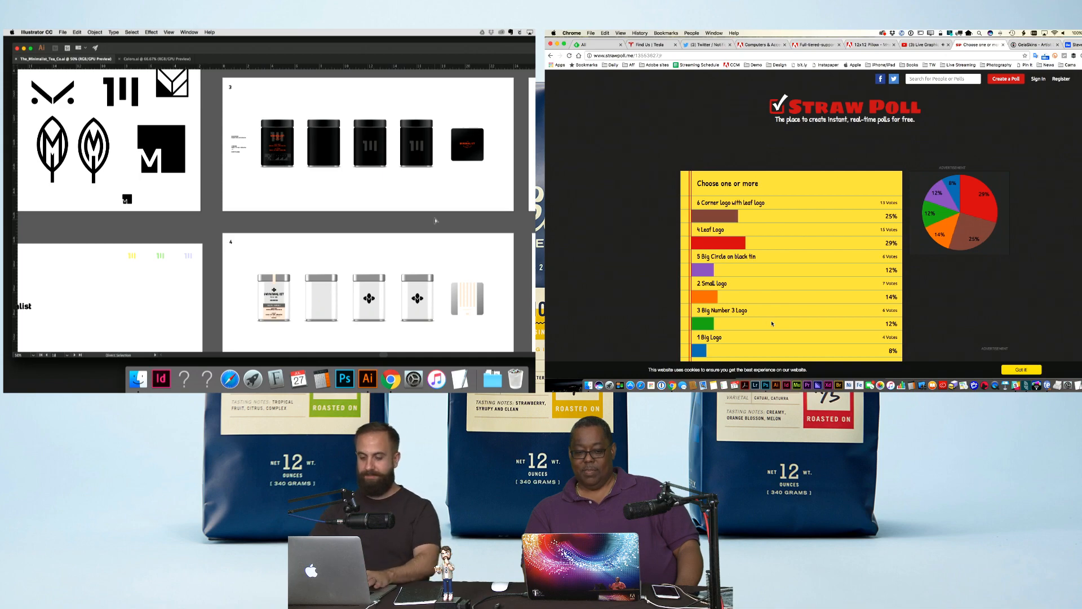
# Step: Survey the rows of concept boards at 25% zoom, down to artboards 5 and 6 and back up to the first rows
pyautogui.press('super+minus')
pyautogui.press('super+minus')
pyautogui.moveTo(420, 197); pyautogui.dragTo(406, 211)
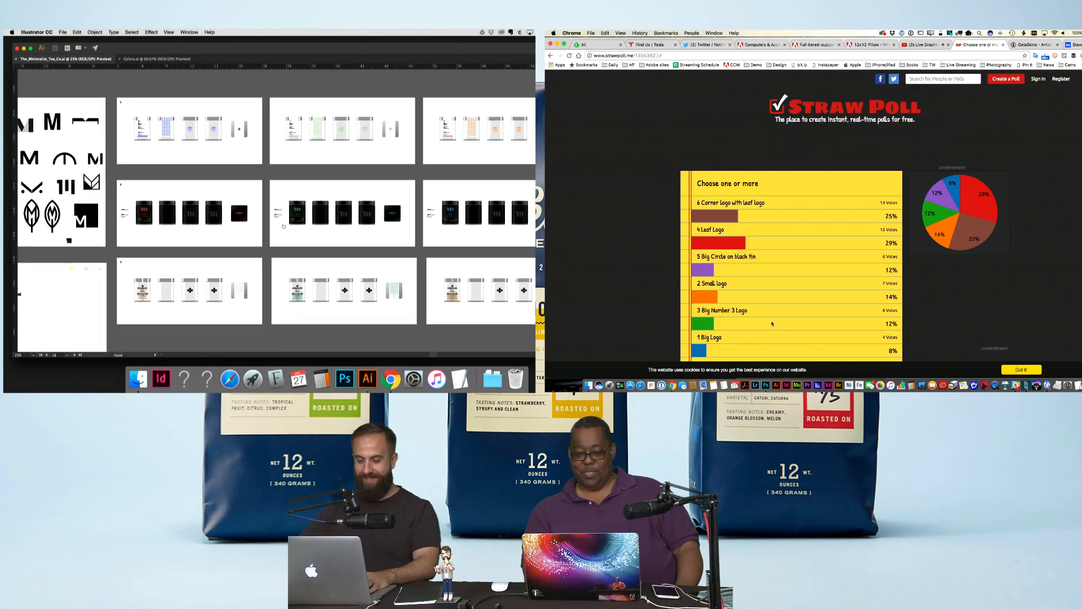
pyautogui.scroll(-2, 301, 165)
pyautogui.scroll(-10, 302, 165)
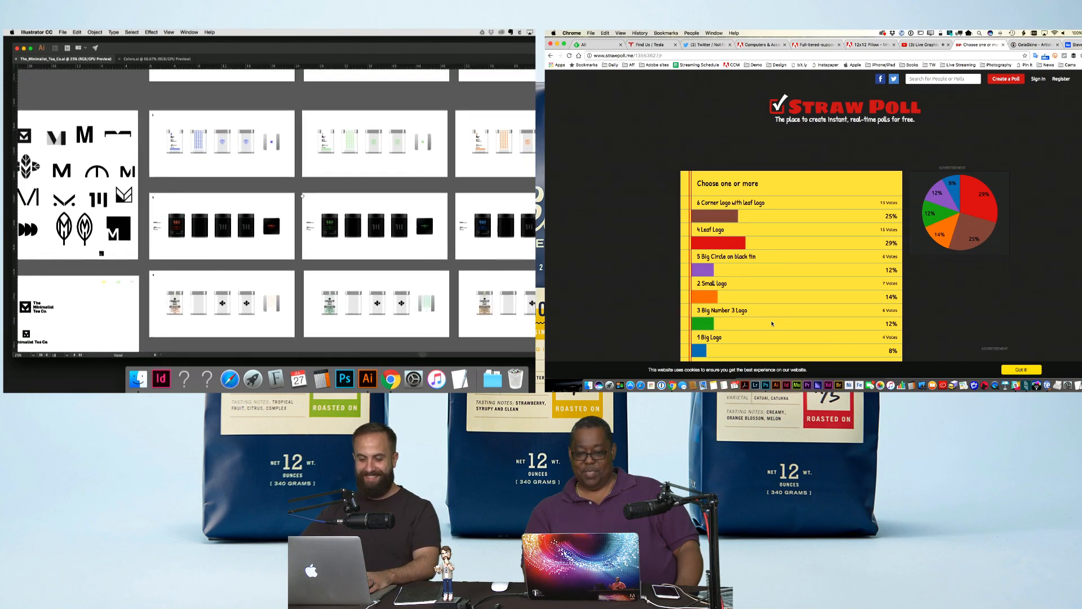
pyautogui.scroll(-2, 319, 153)
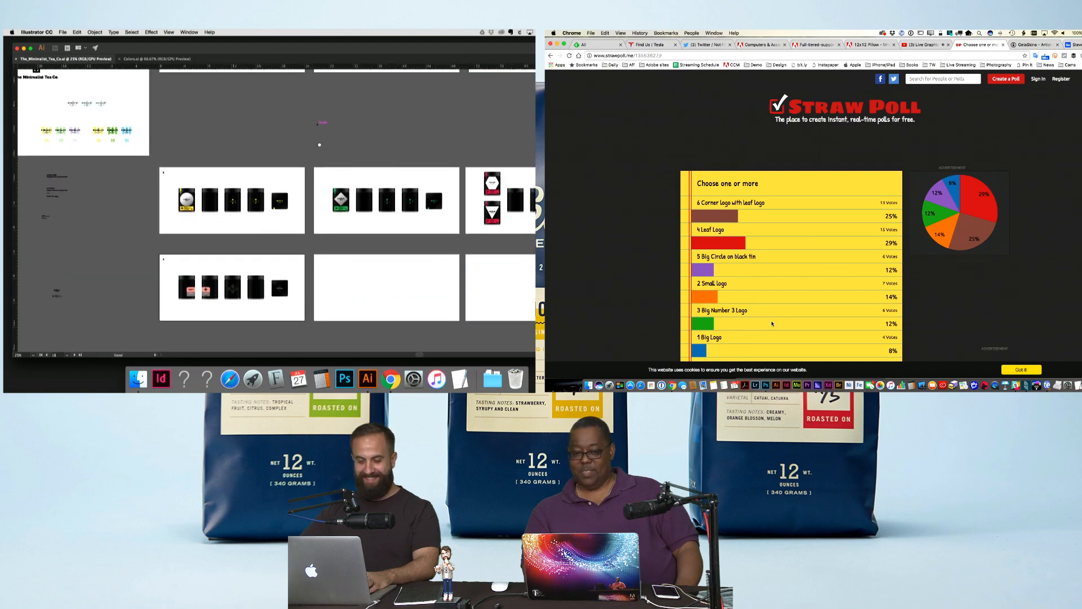
pyautogui.scroll(7, 319, 145)
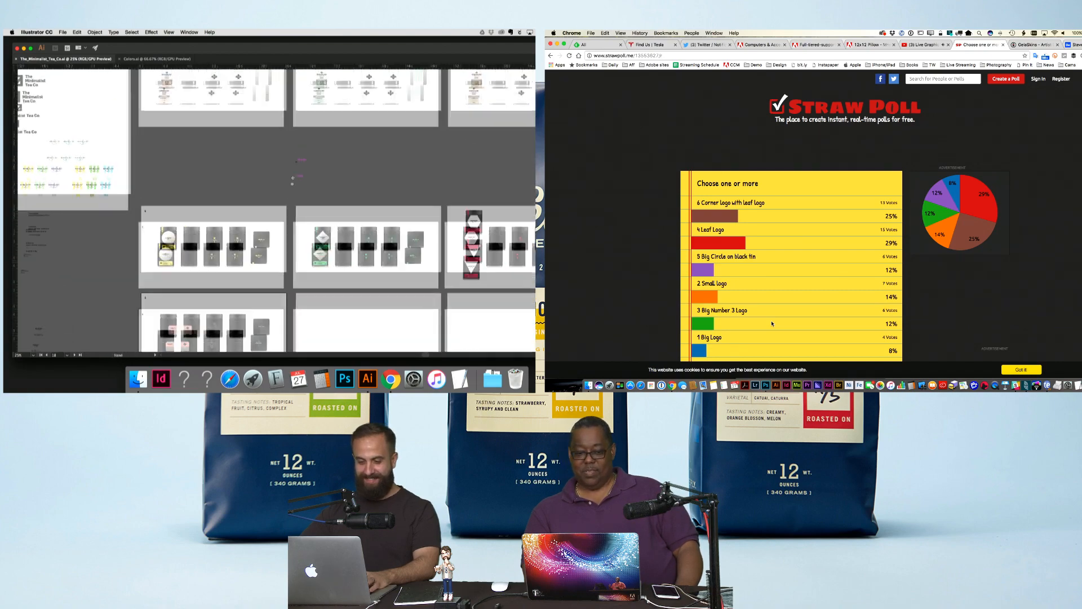
pyautogui.scroll(4, 291, 111)
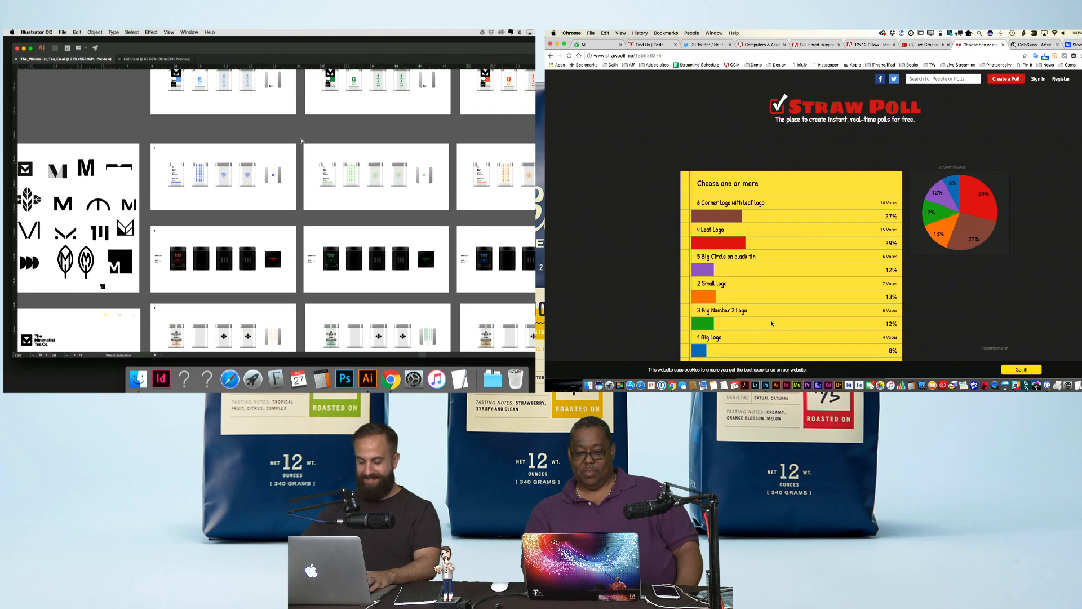
# Step: View artboard 1's row of blue "E" tins at 50% zoom
pyautogui.press('super+=')
pyautogui.press('super+=')
pyautogui.scroll(7, 291, 114)
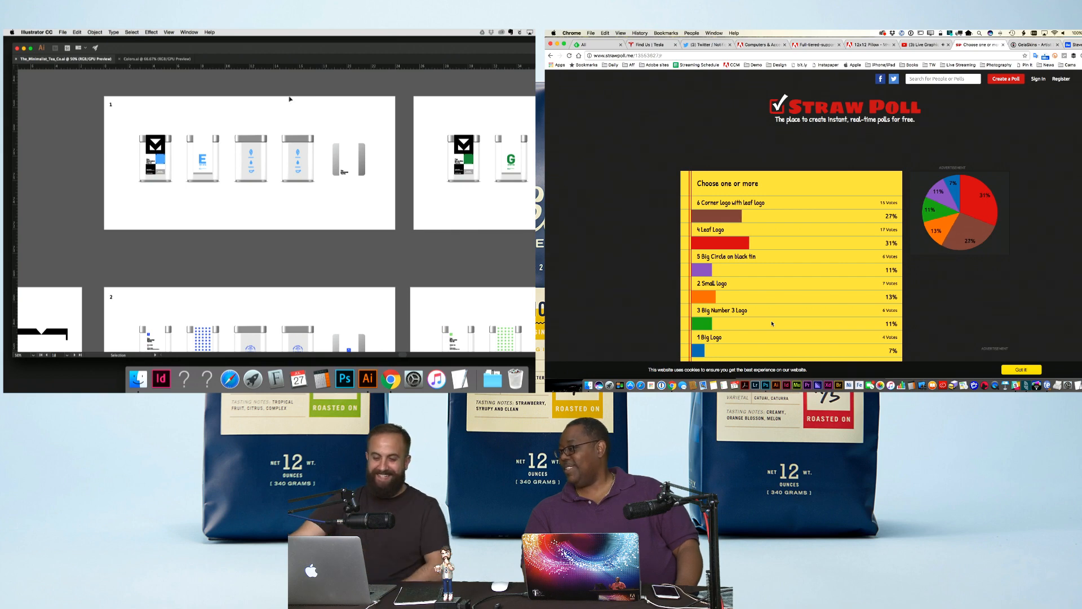
pyautogui.hscroll(-3, 293, 97)
pyautogui.scroll(2, 287, 96)
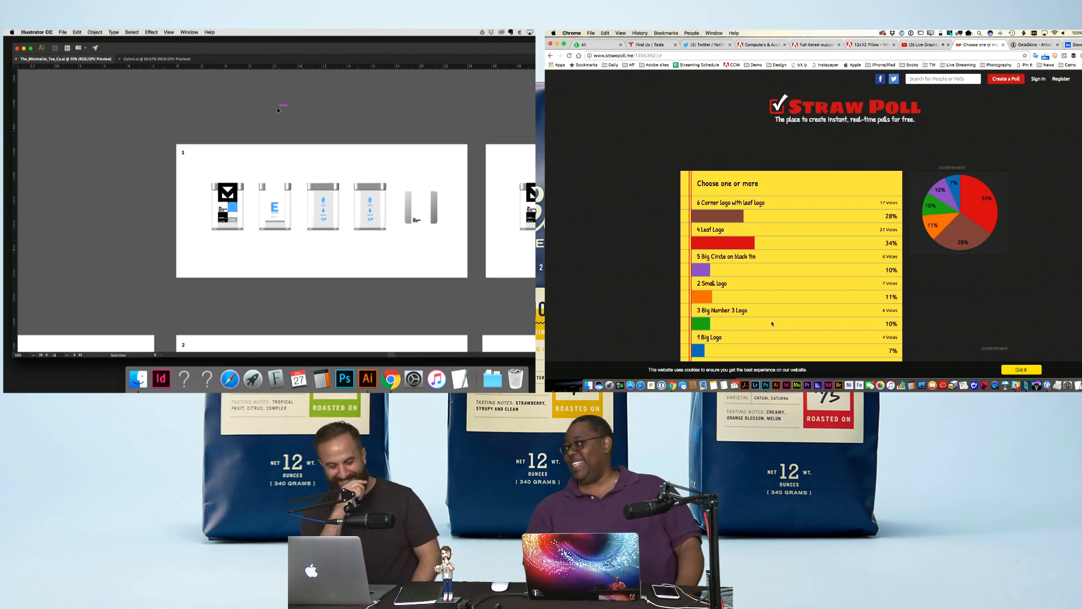
# Step: Run down through all the concept rows from artboard 1 to artboards 5 and 6 at 25% zoom
pyautogui.press('super+minus')
pyautogui.press('super+minus')
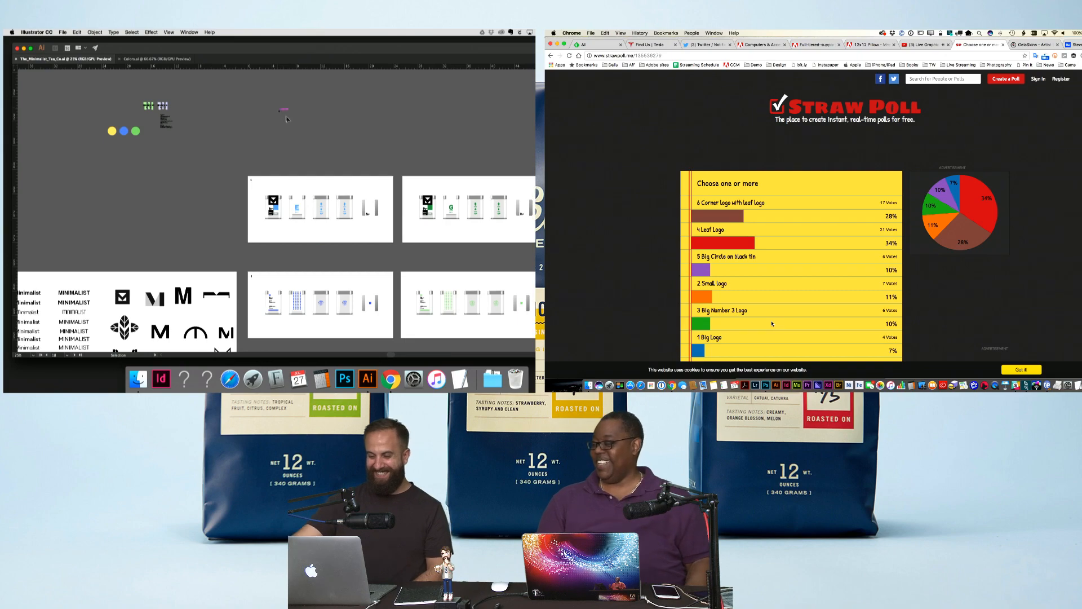
pyautogui.hscroll(3, 287, 118)
pyautogui.scroll(-2, 287, 119)
pyautogui.scroll(-5, 288, 122)
pyautogui.hscroll(1, 279, 123)
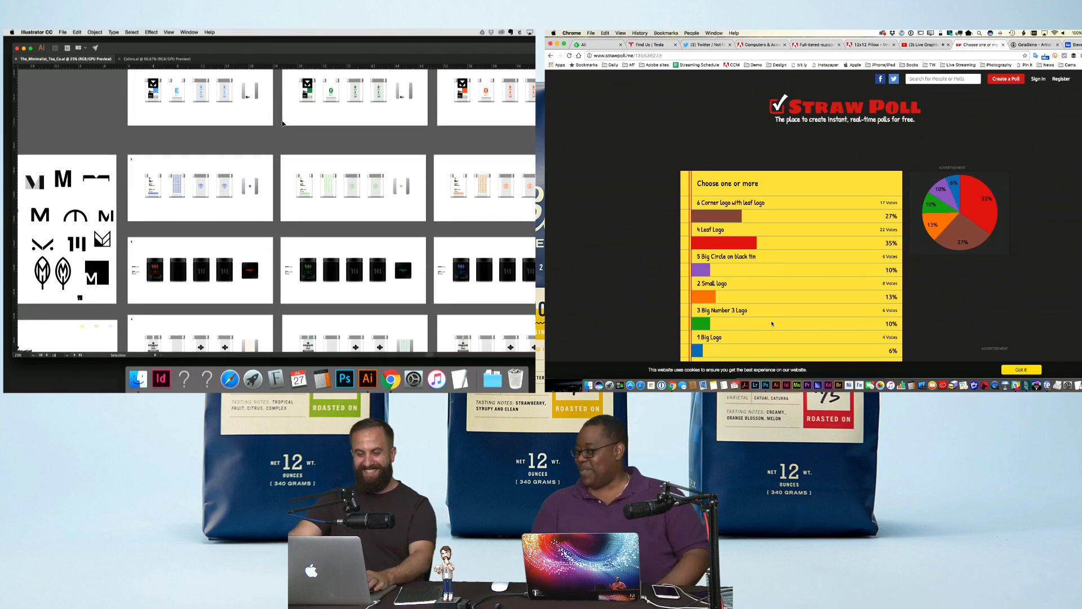
pyautogui.scroll(-6, 279, 123)
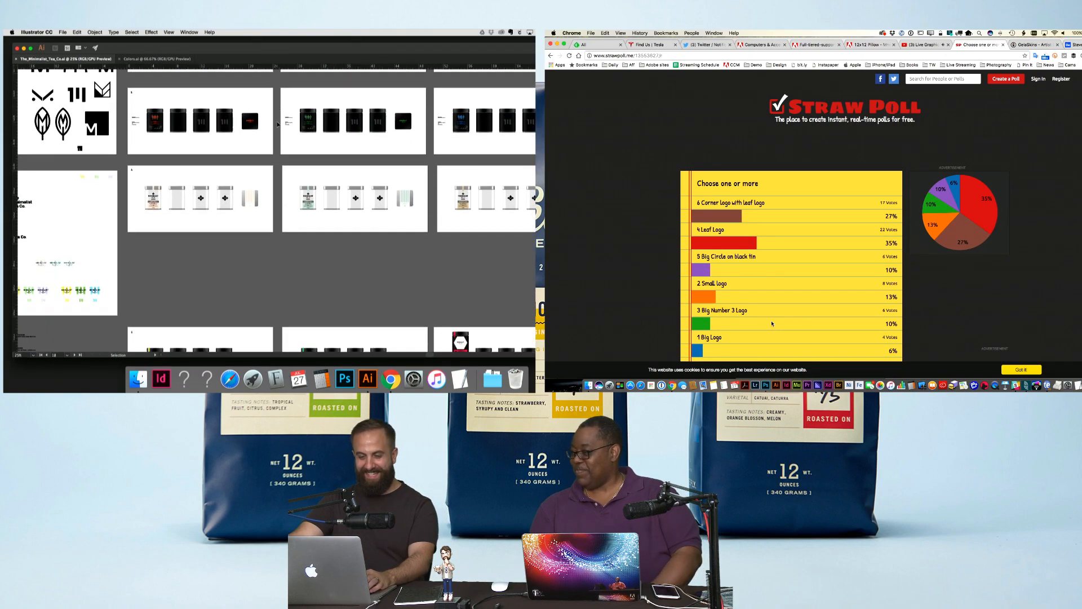
pyautogui.scroll(-8, 277, 123)
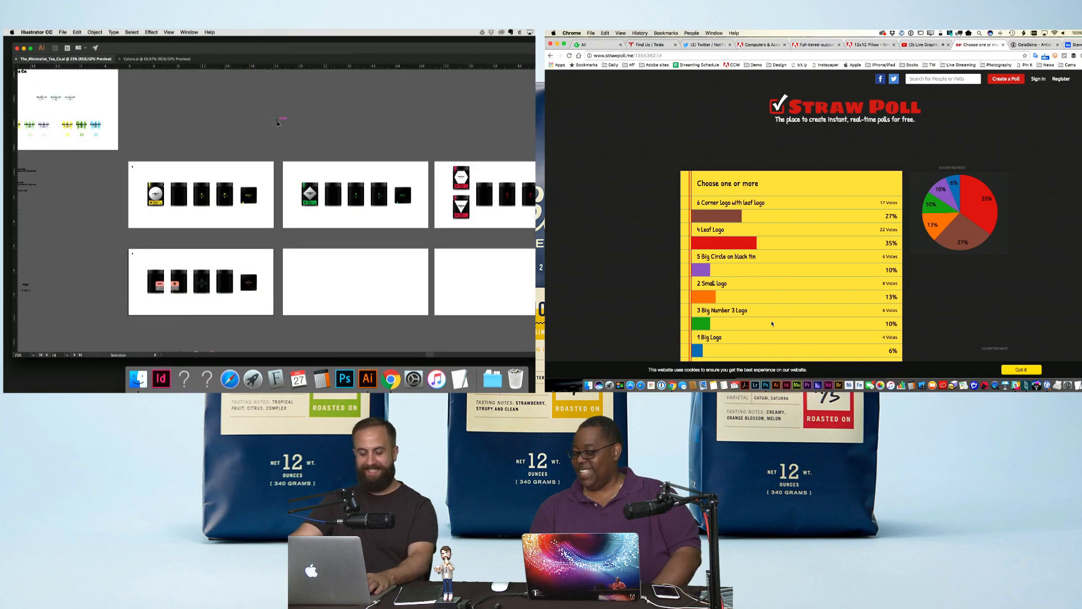